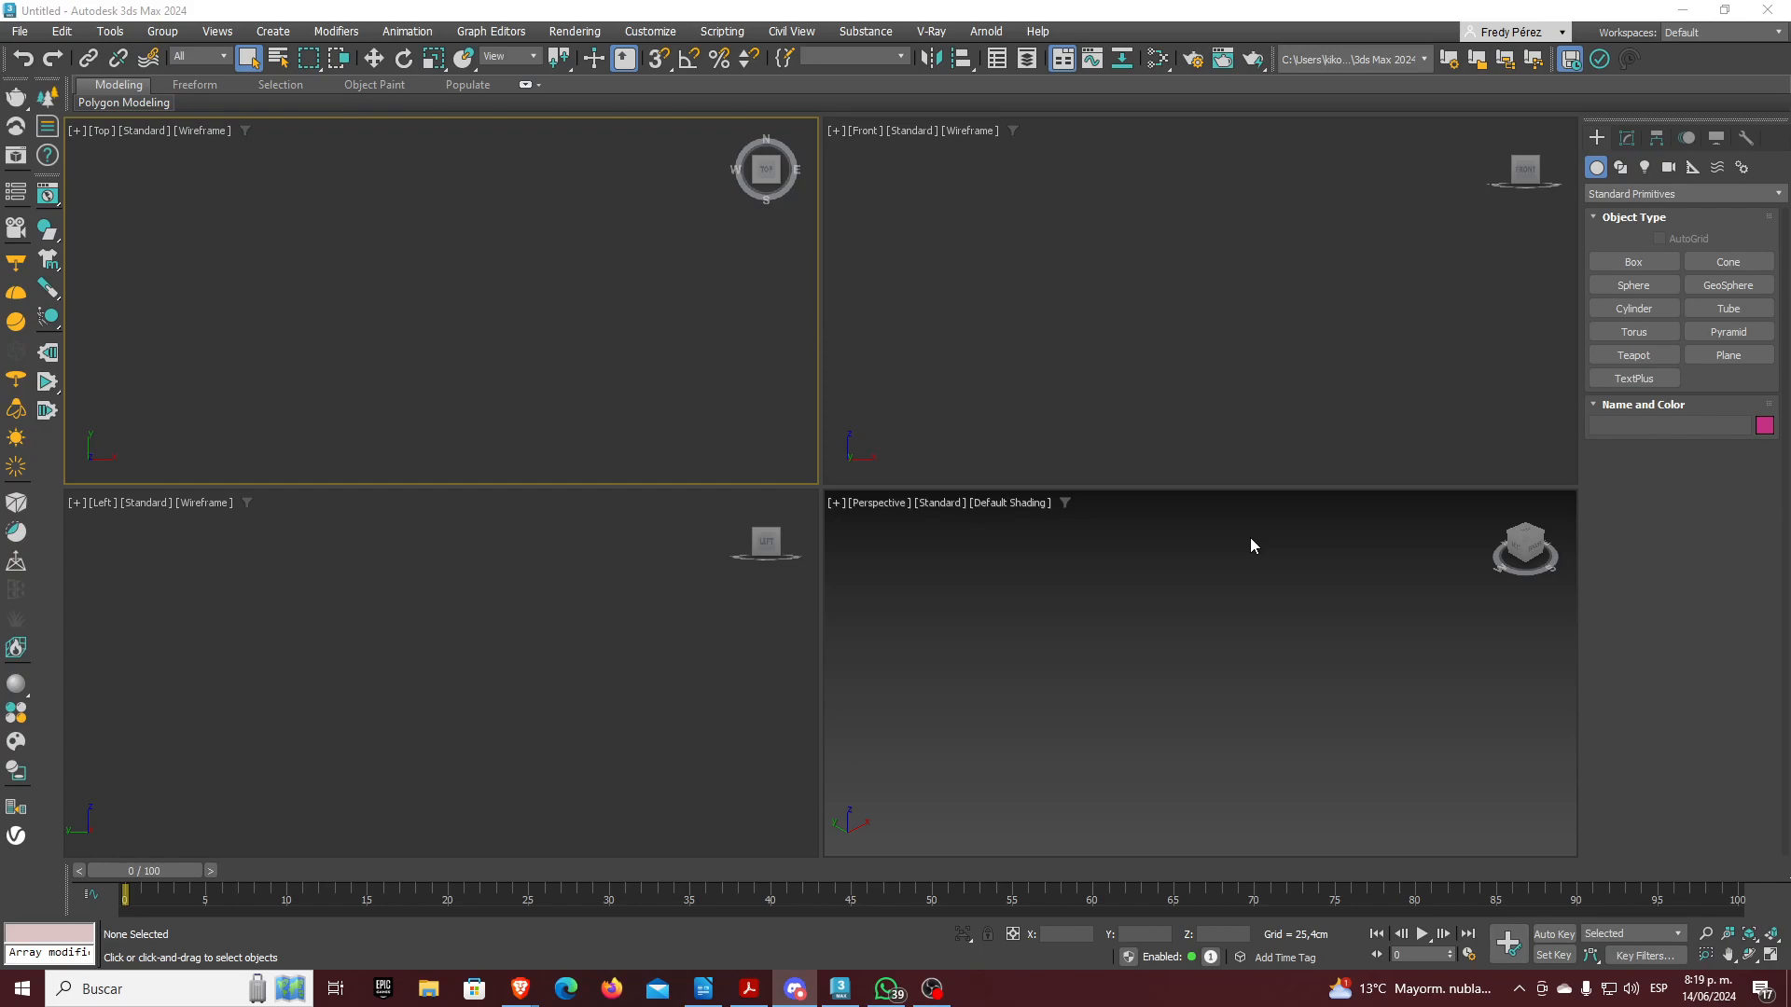
Check the date and time, then cycle through the viewports and leave Top active
click(1710, 988)
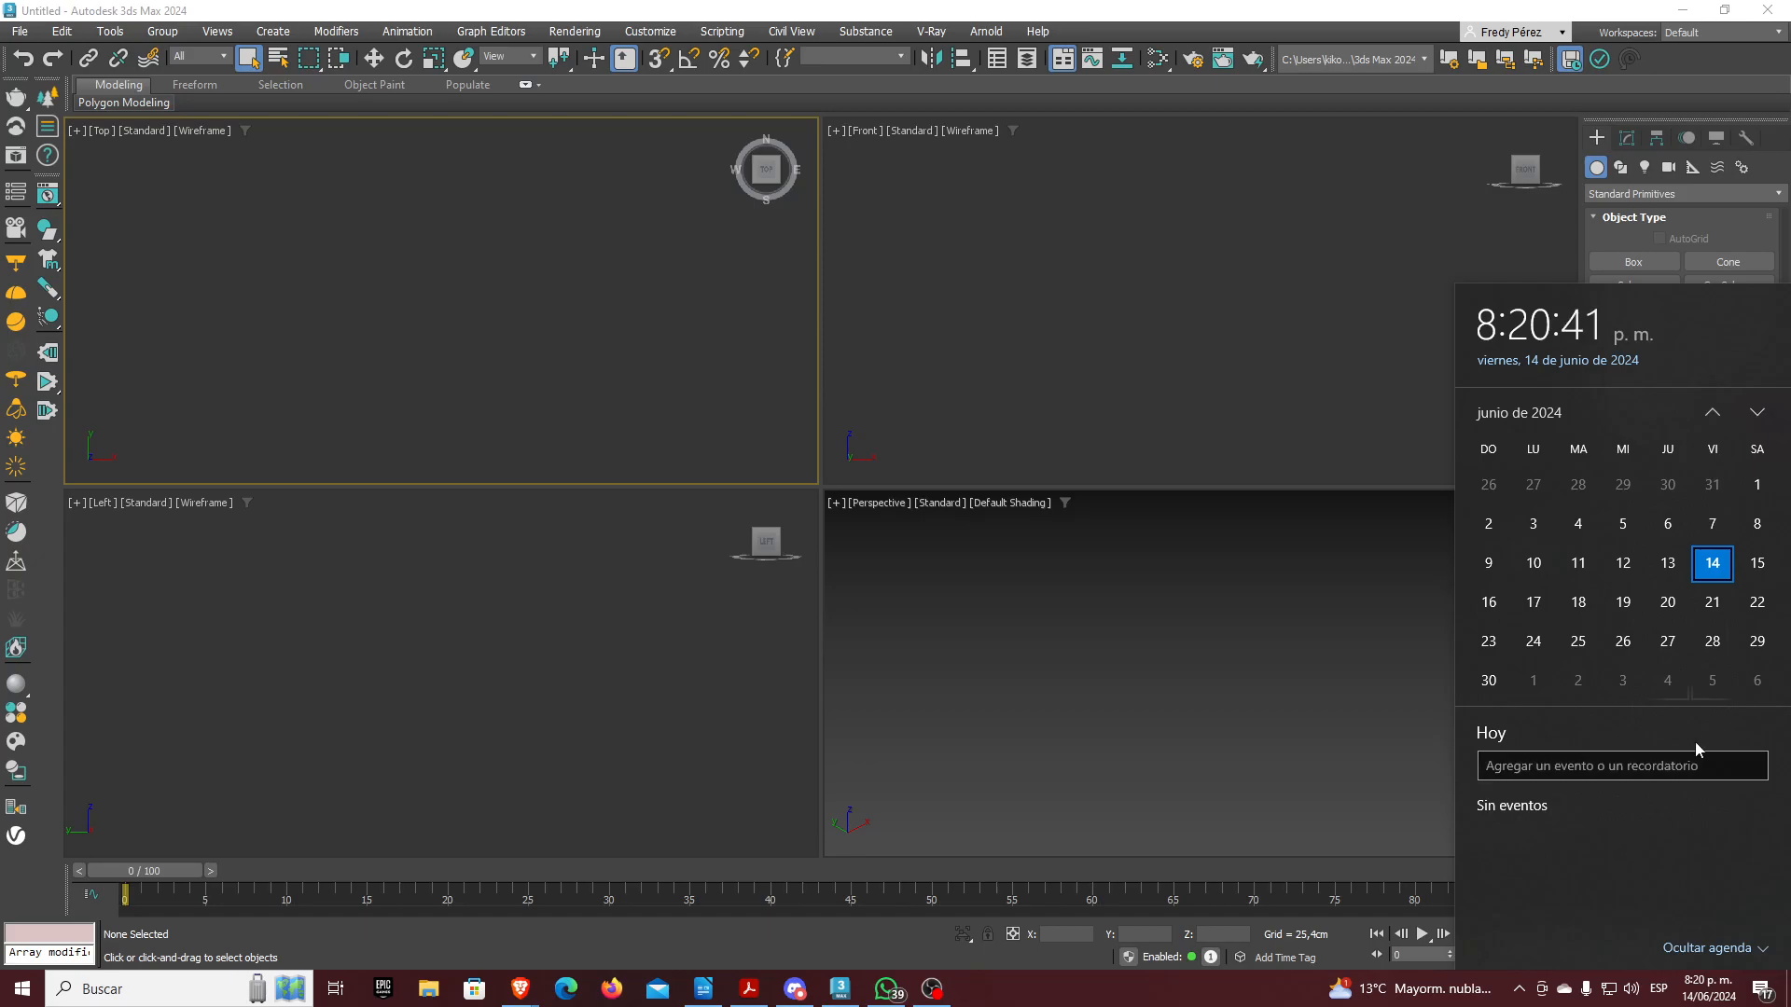
click(1380, 14)
click(870, 455)
click(676, 609)
click(686, 461)
click(1021, 734)
click(544, 358)
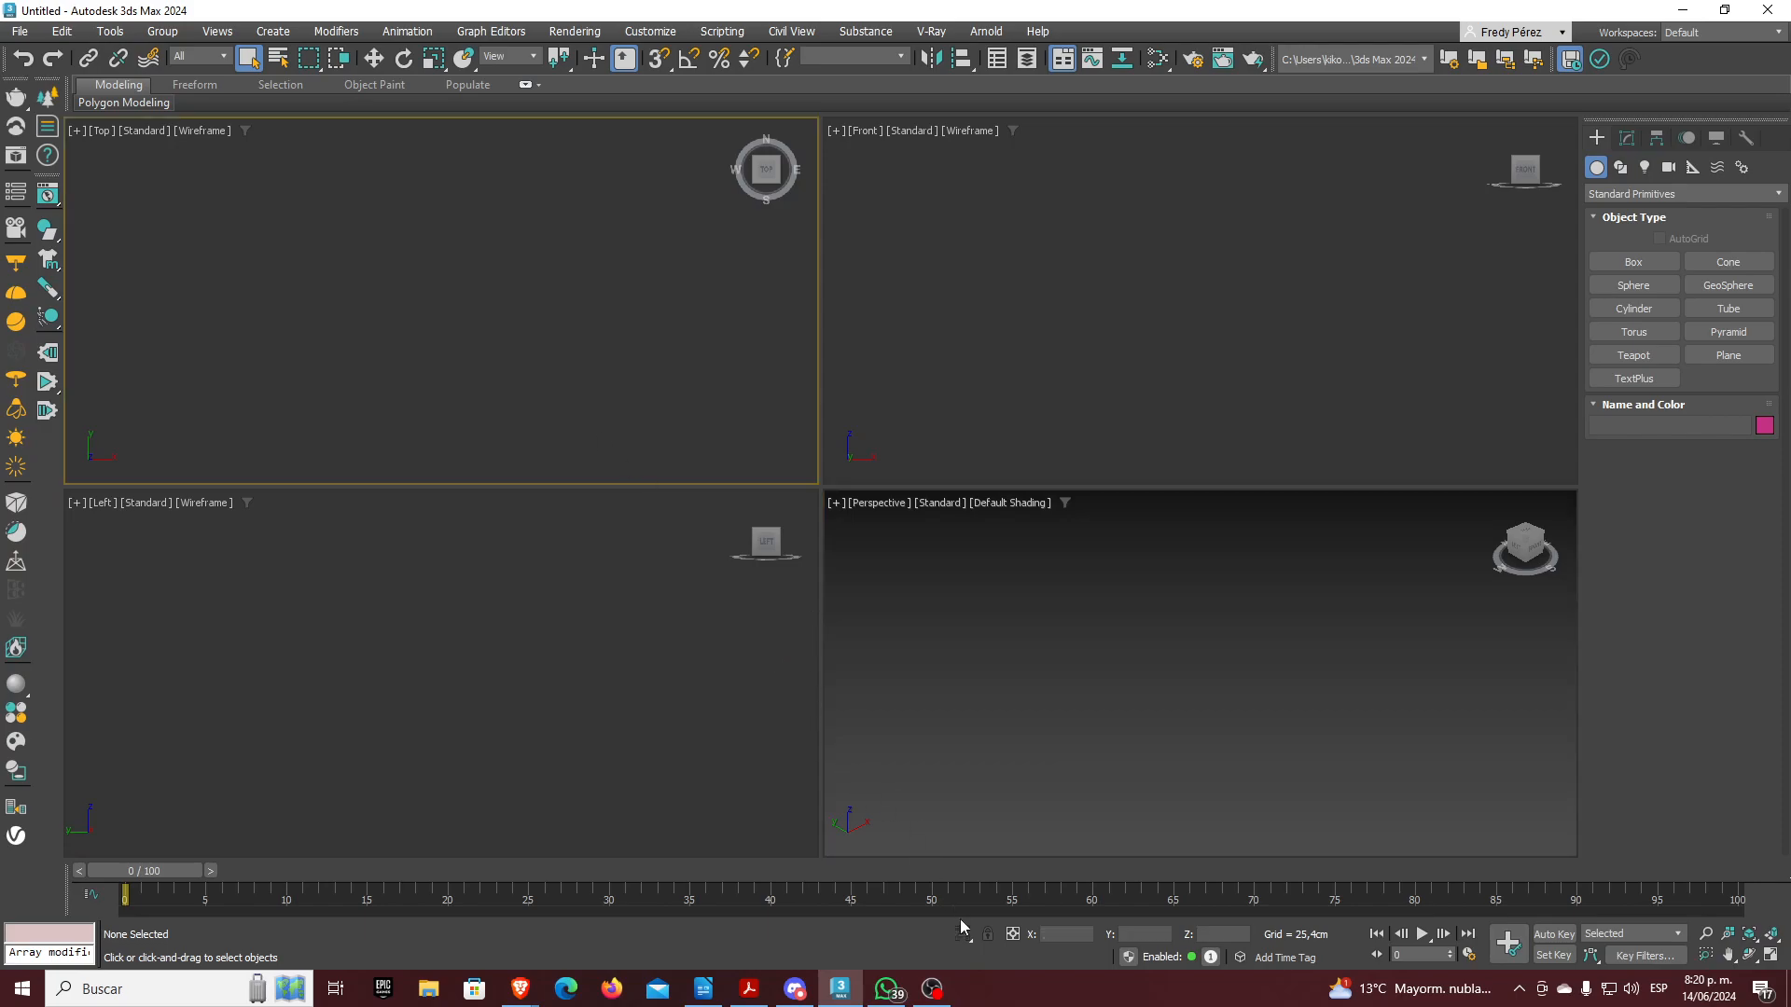
Send 'Baja asistencia, espero que puedan unirse en el transcurso de la sesió' to the course group, then minimize WhatsApp
click(890, 991)
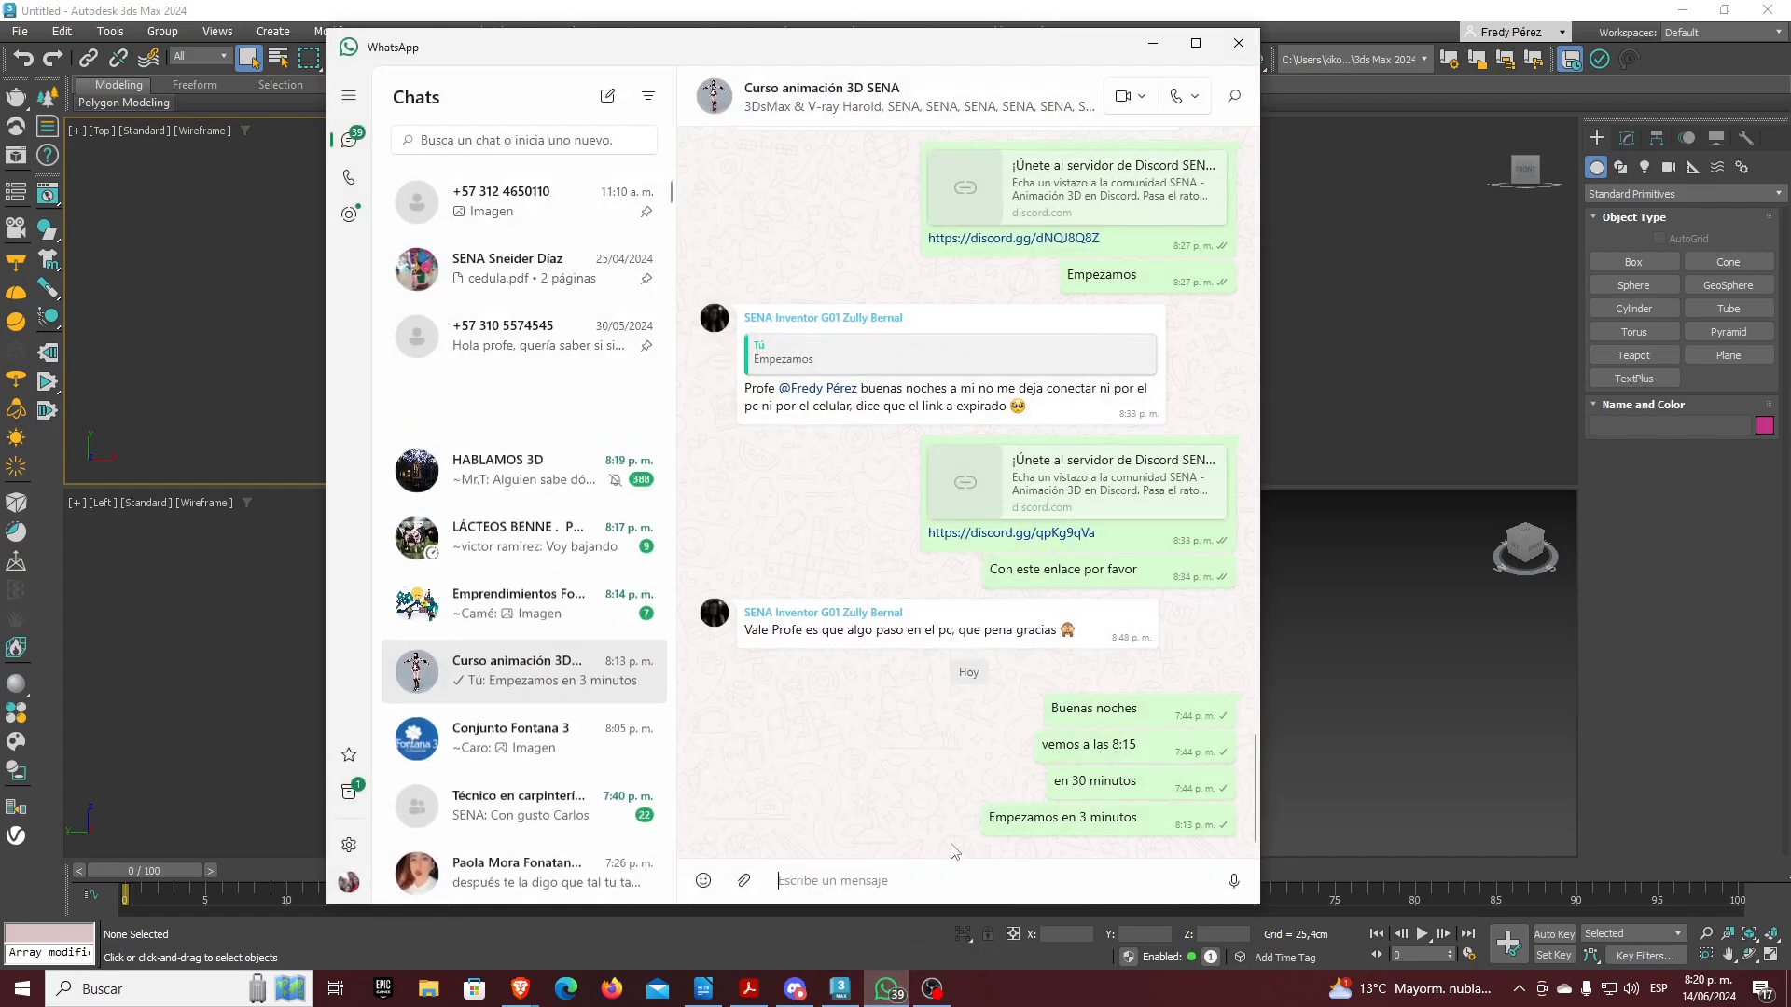
text(Baja asistencia)
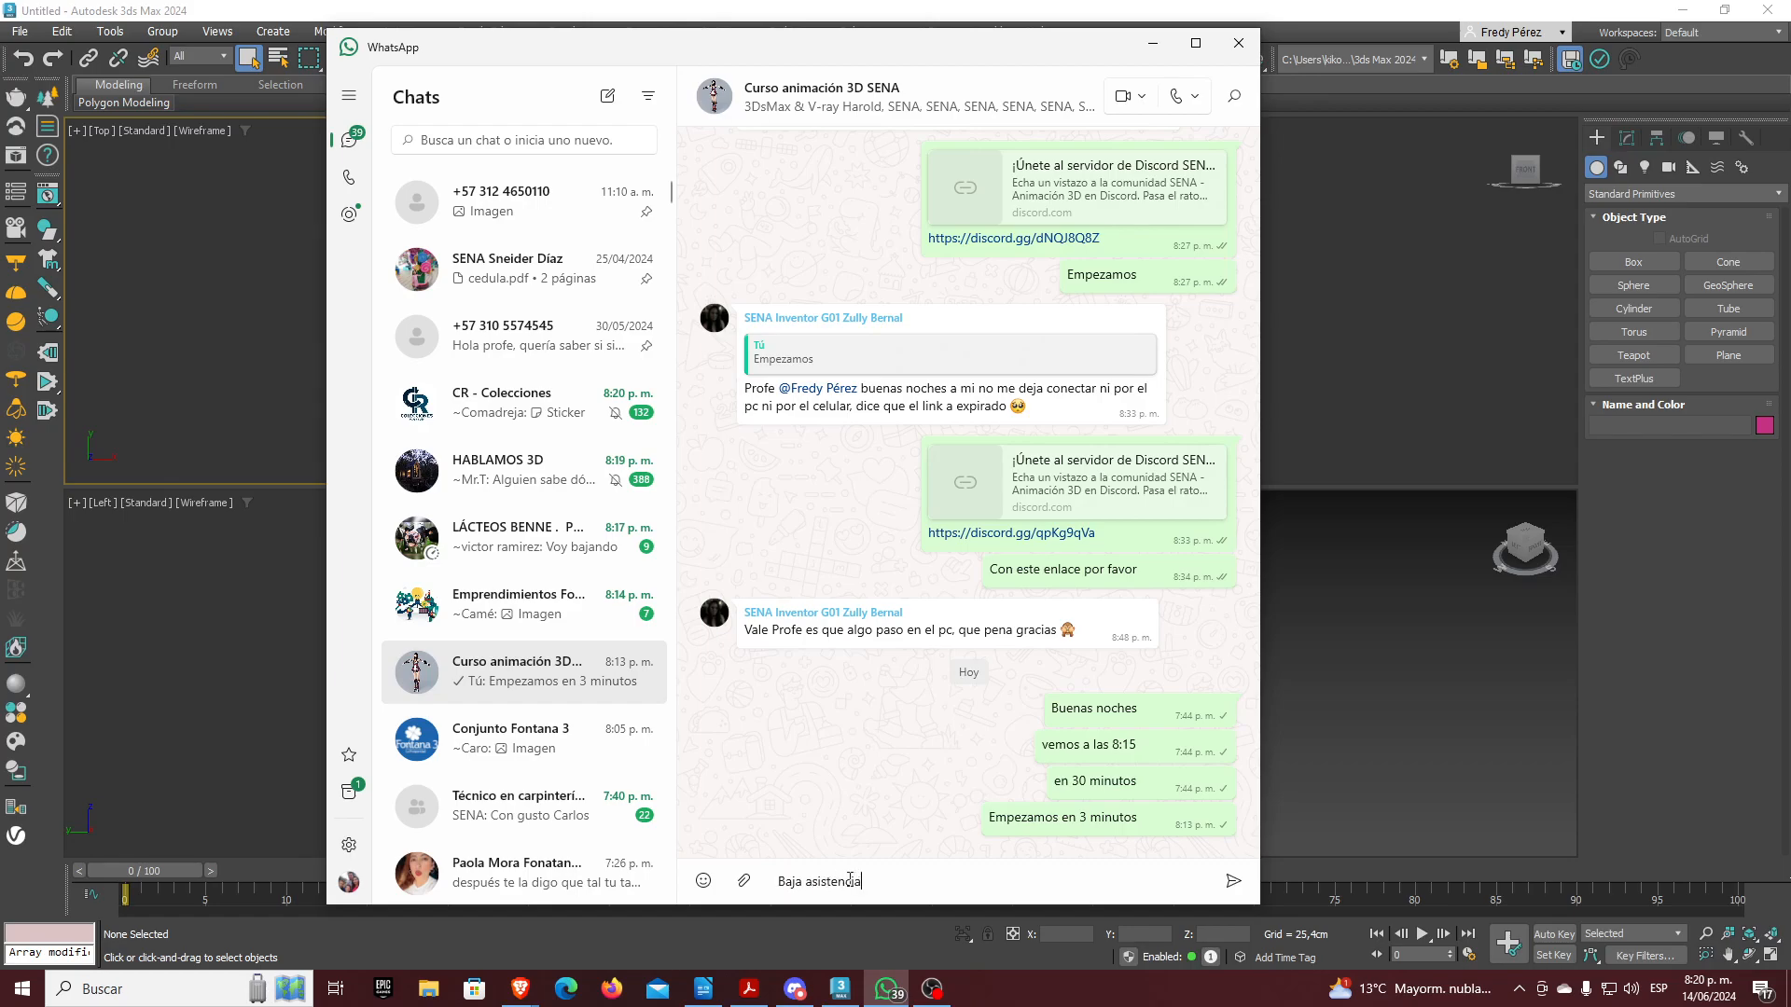
text(, espero que puedan unirse en el transcurso de la sesión)
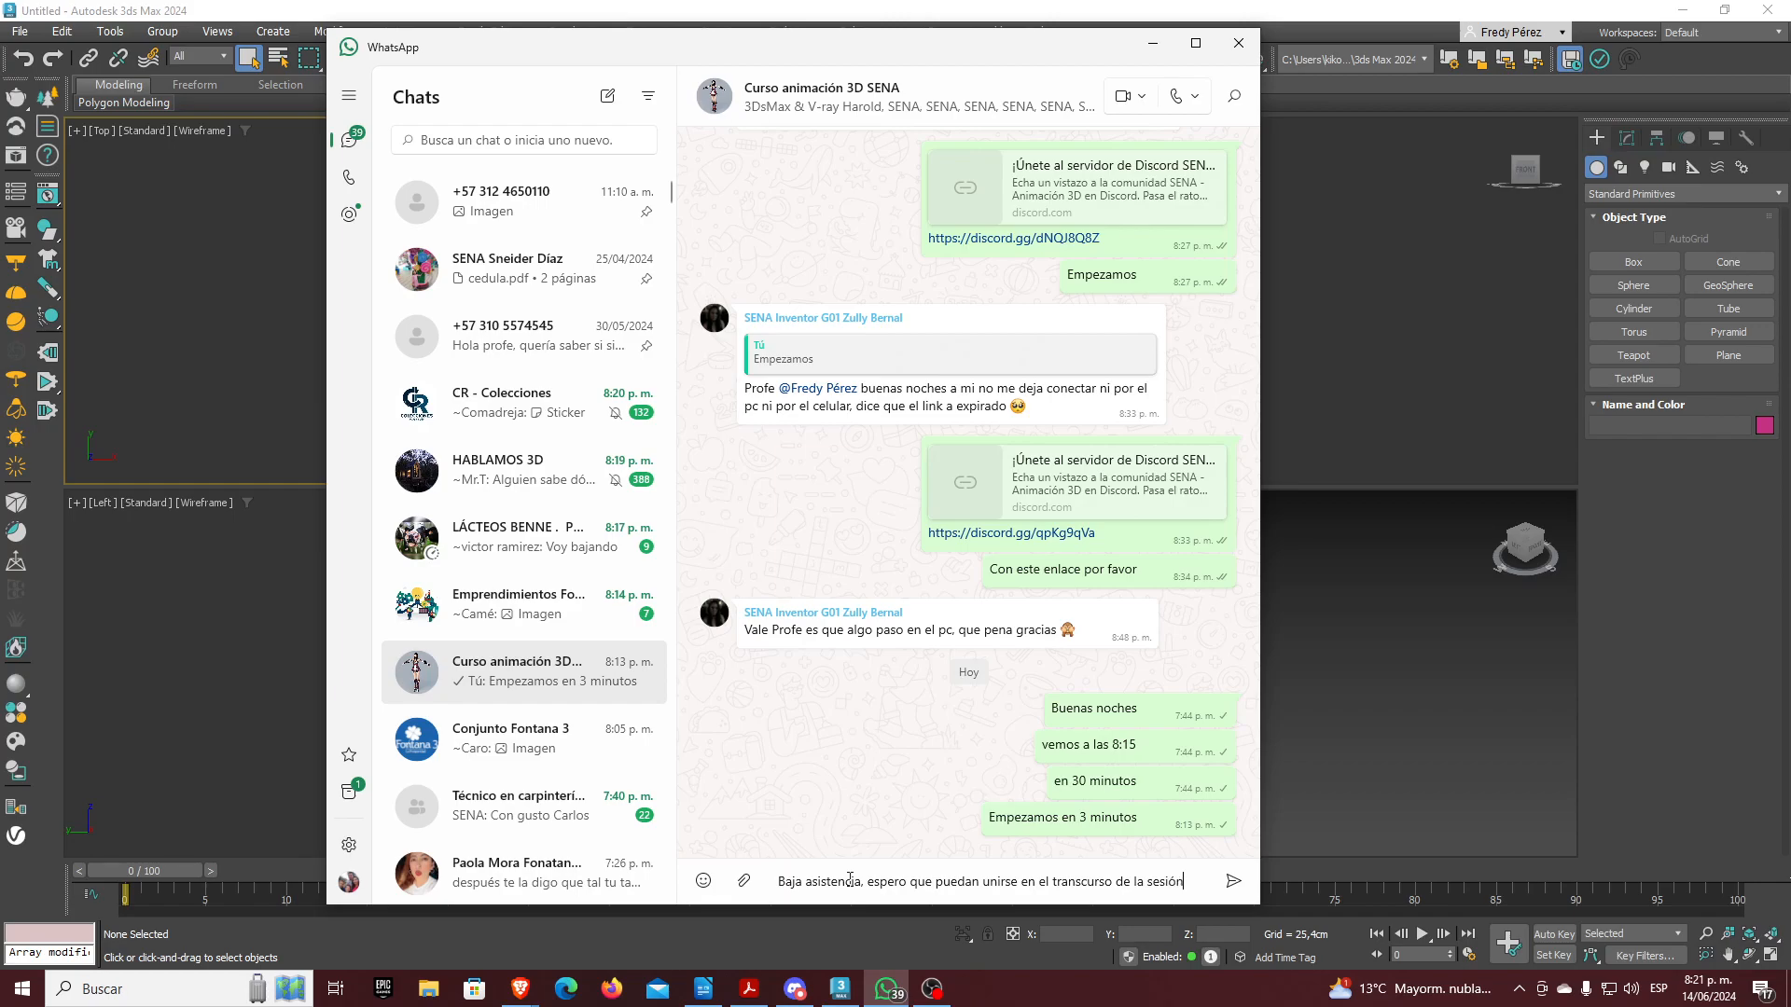
key(Return)
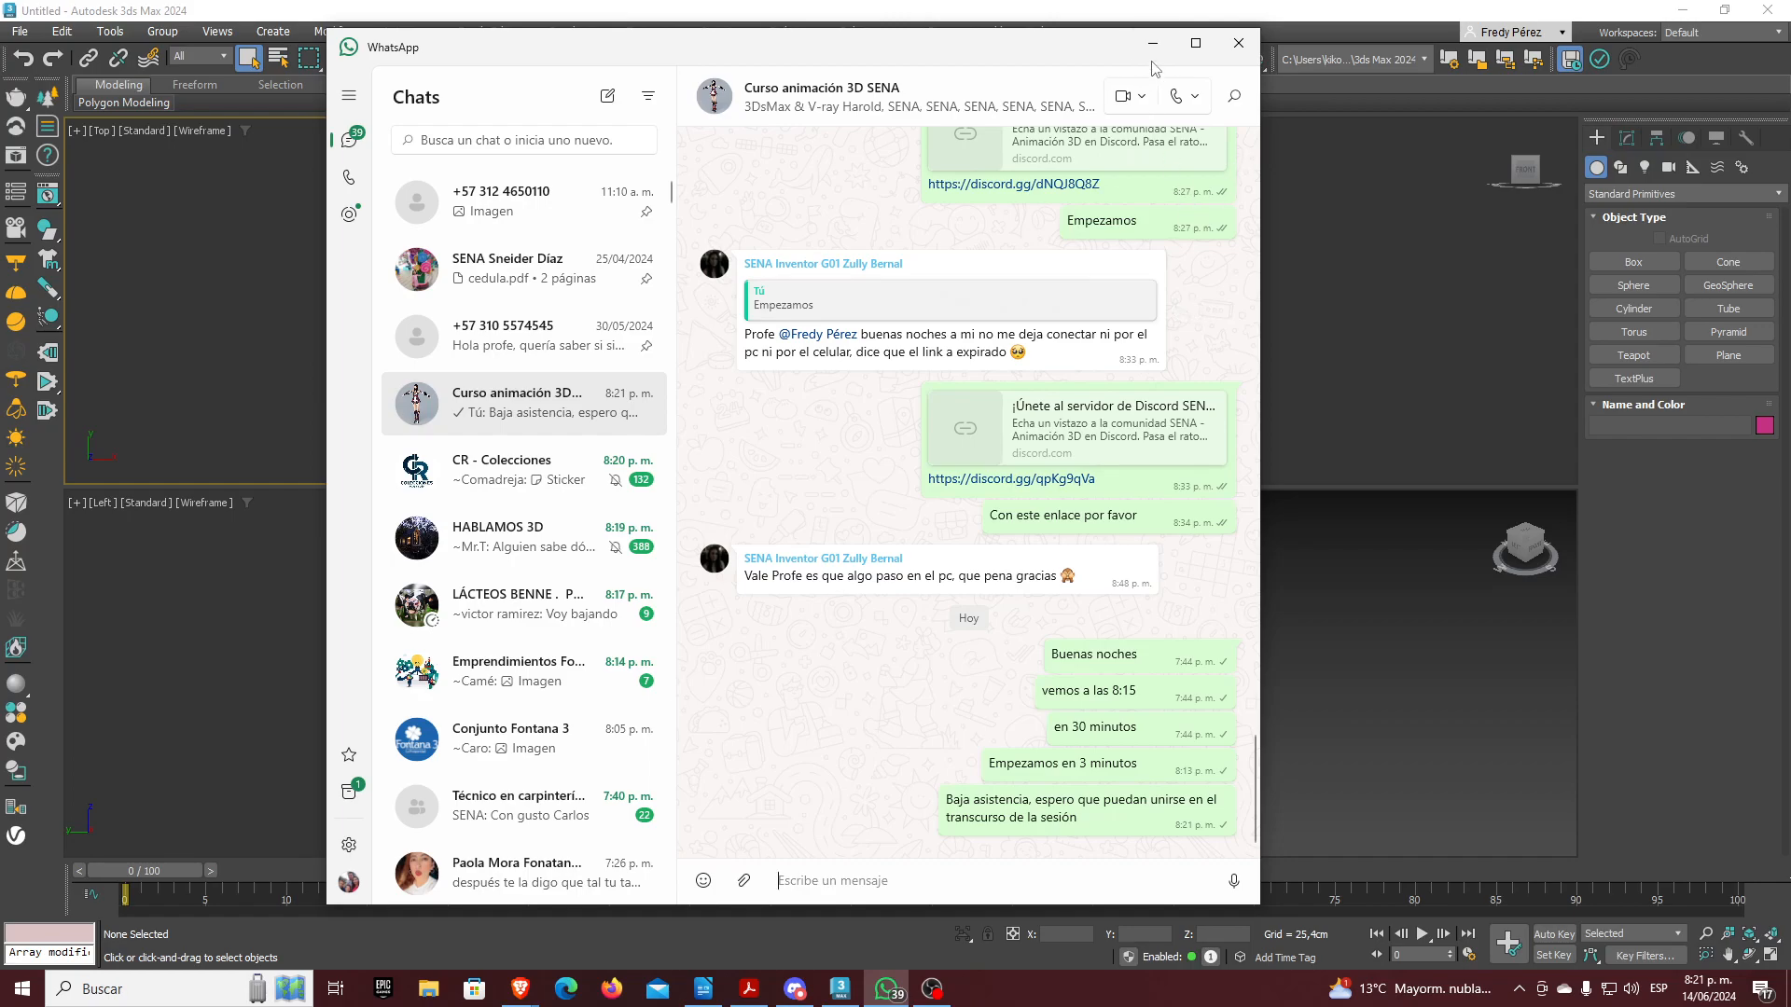
click(1153, 43)
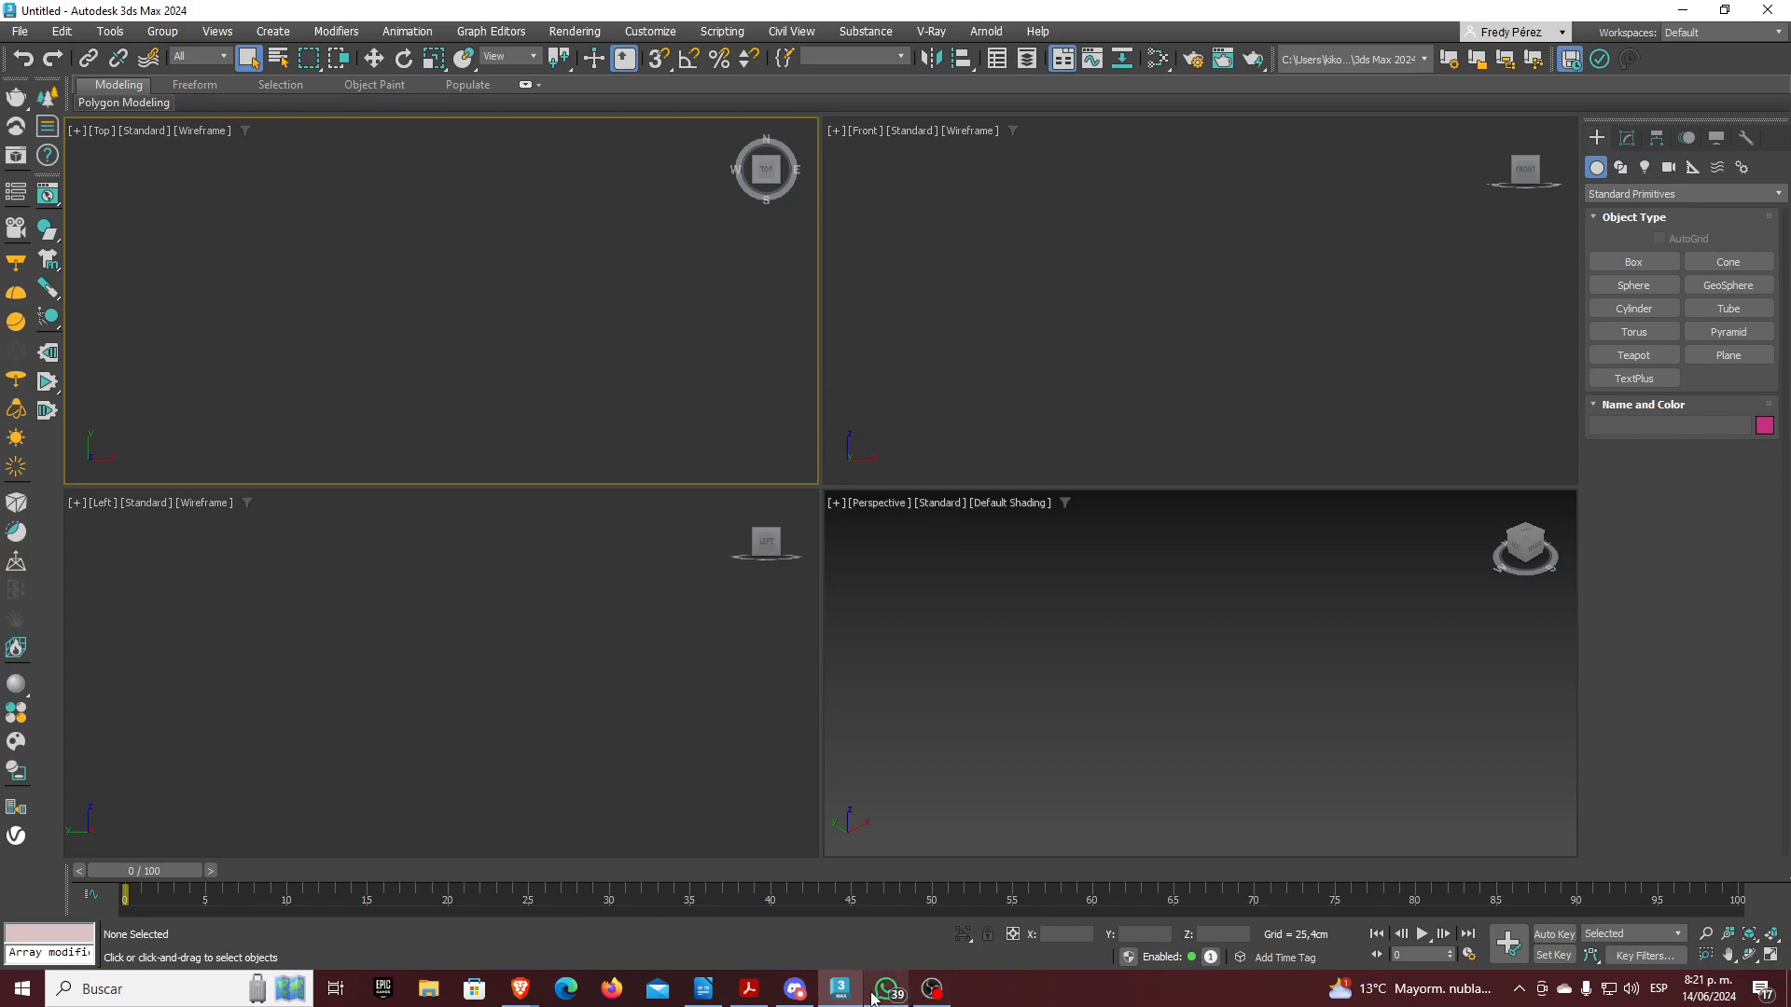
mouse_move(932, 993)
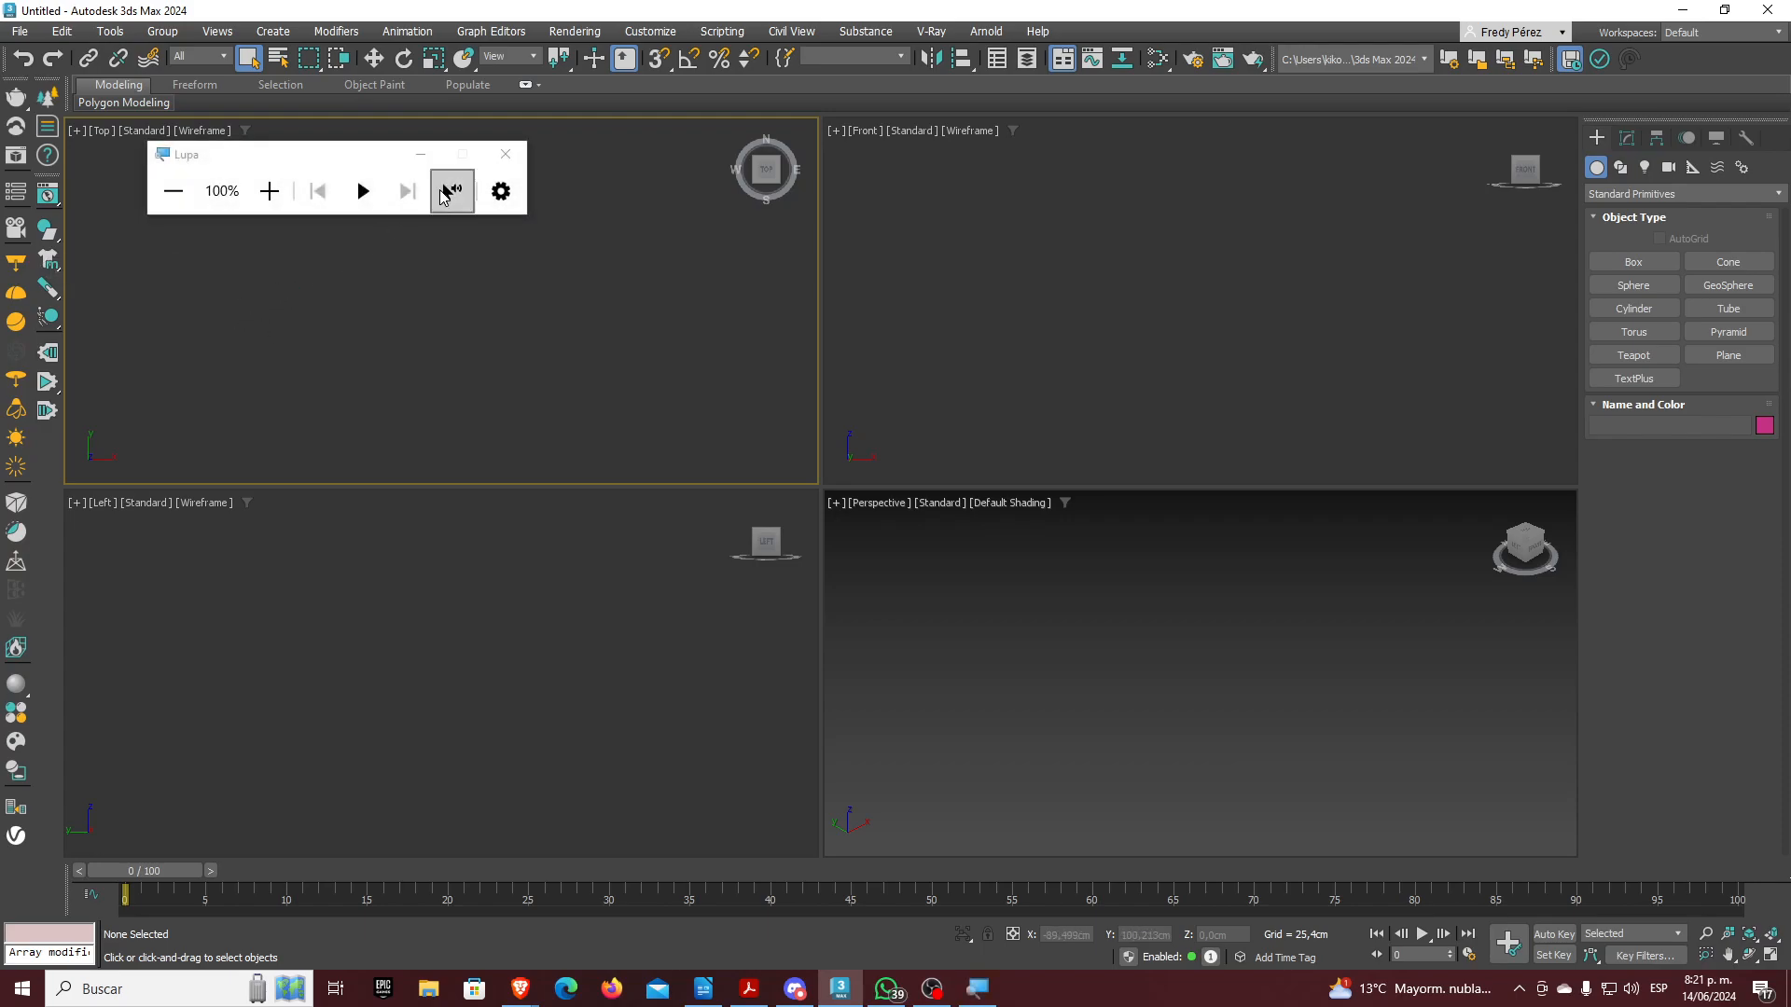
click(420, 166)
key(super+plus)
key(super+plus)
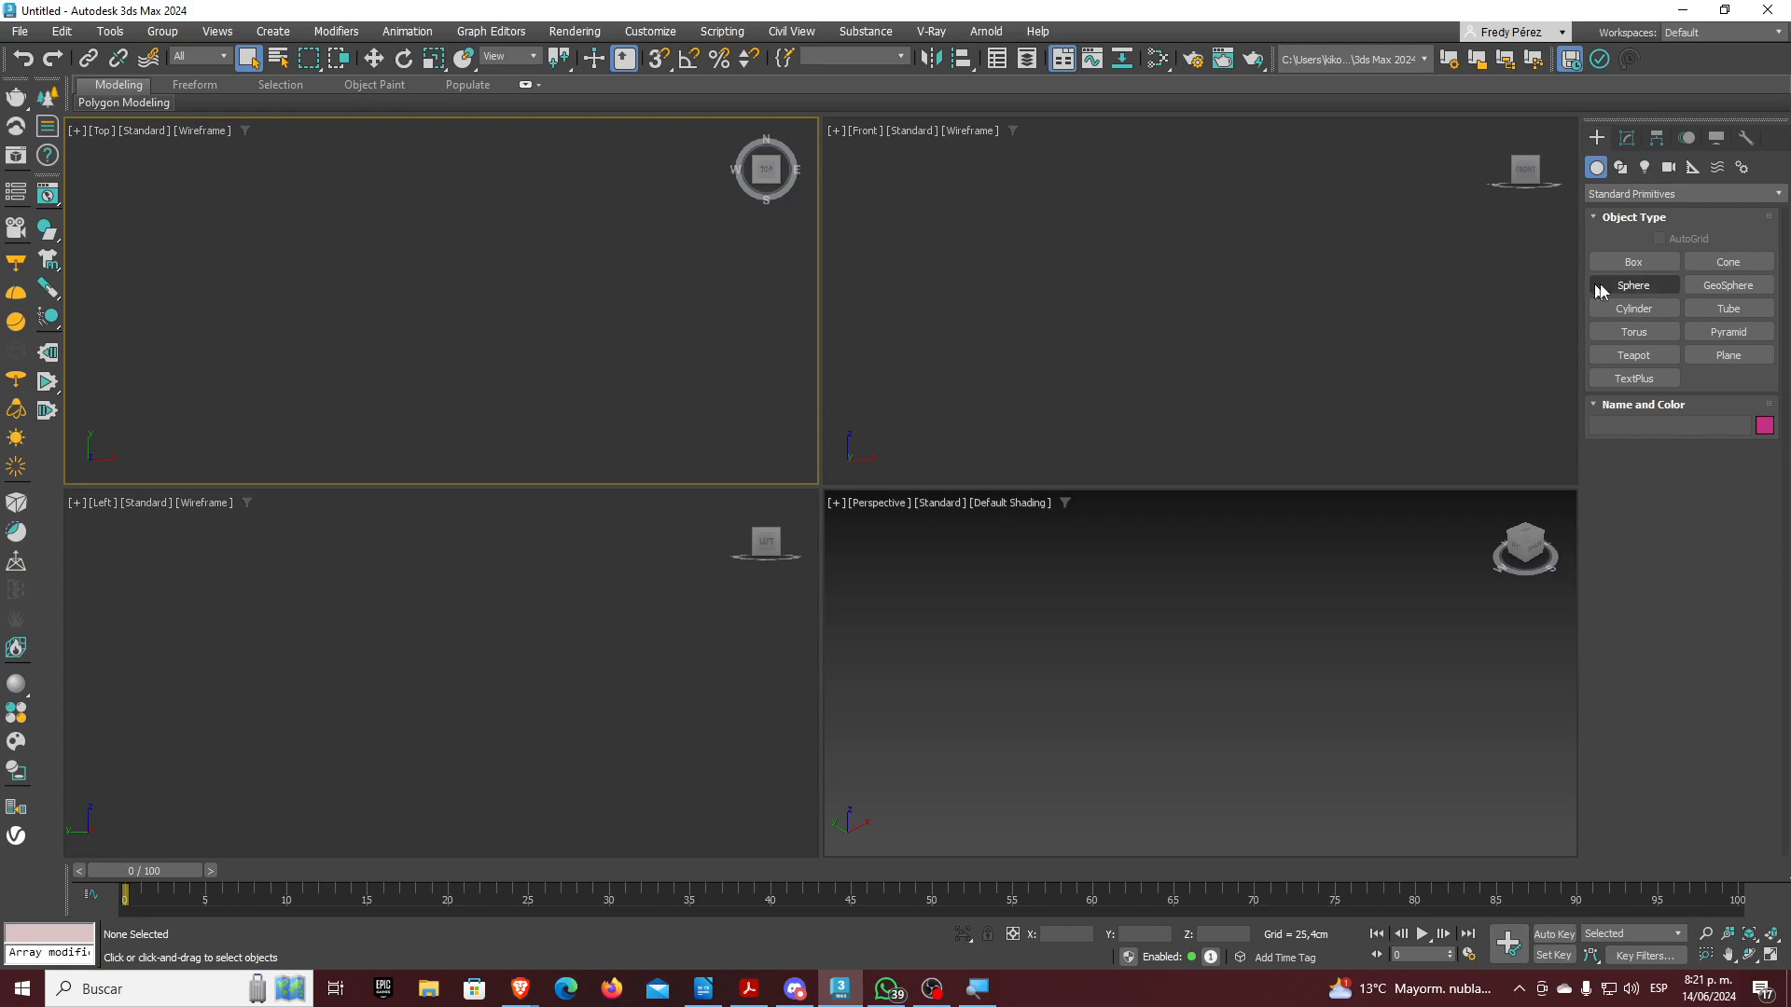
Create a sphere in the Top view and a large one-segment plane around it
click(1628, 290)
drag(433, 319, 467, 295)
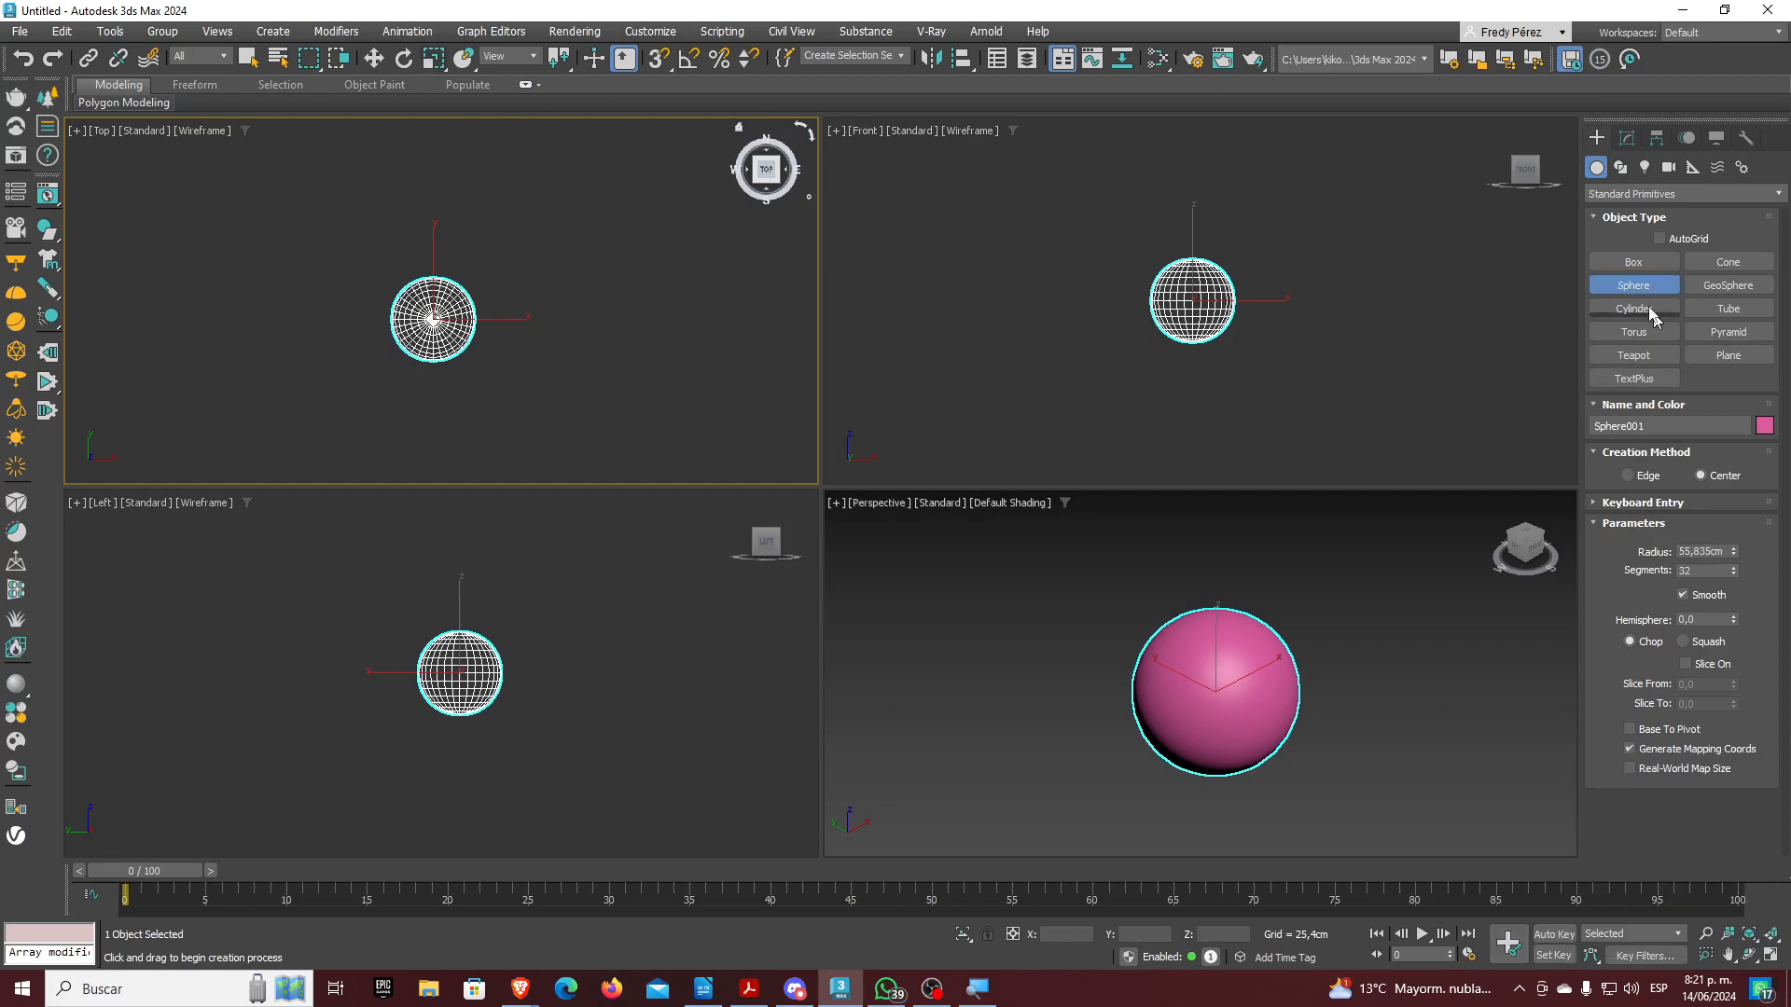
click(1728, 354)
scroll(667, 333, down, 2)
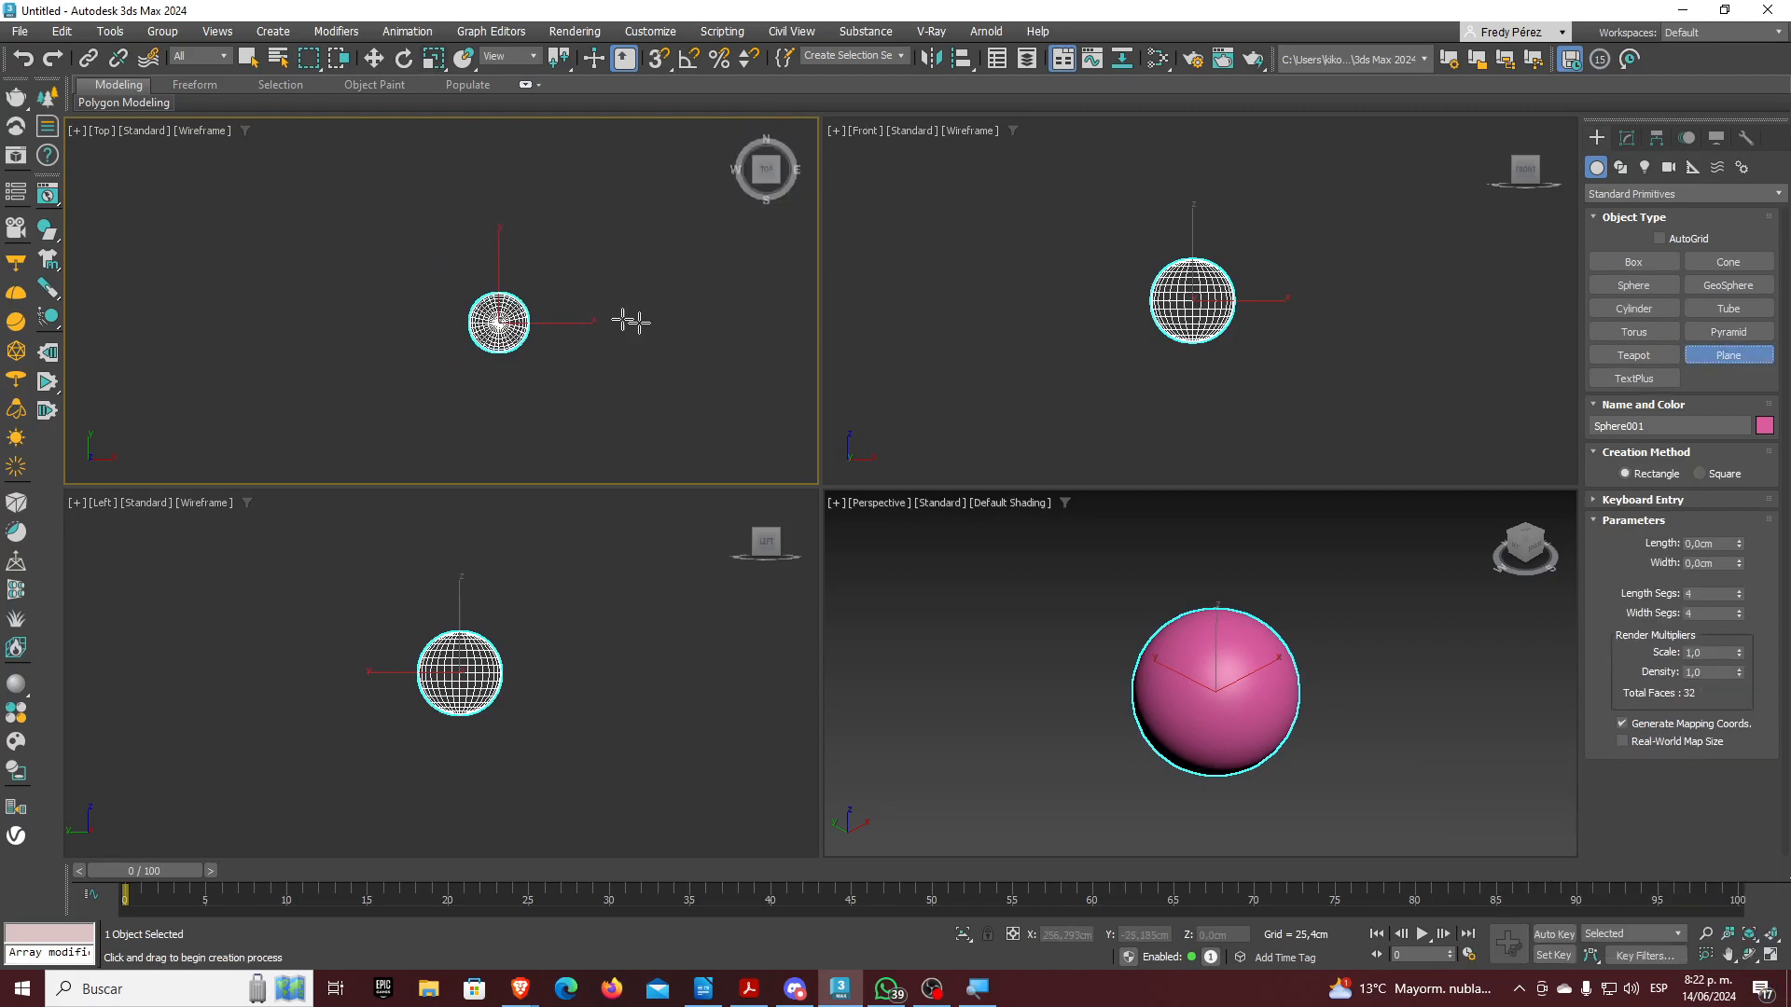
drag(252, 177, 737, 463)
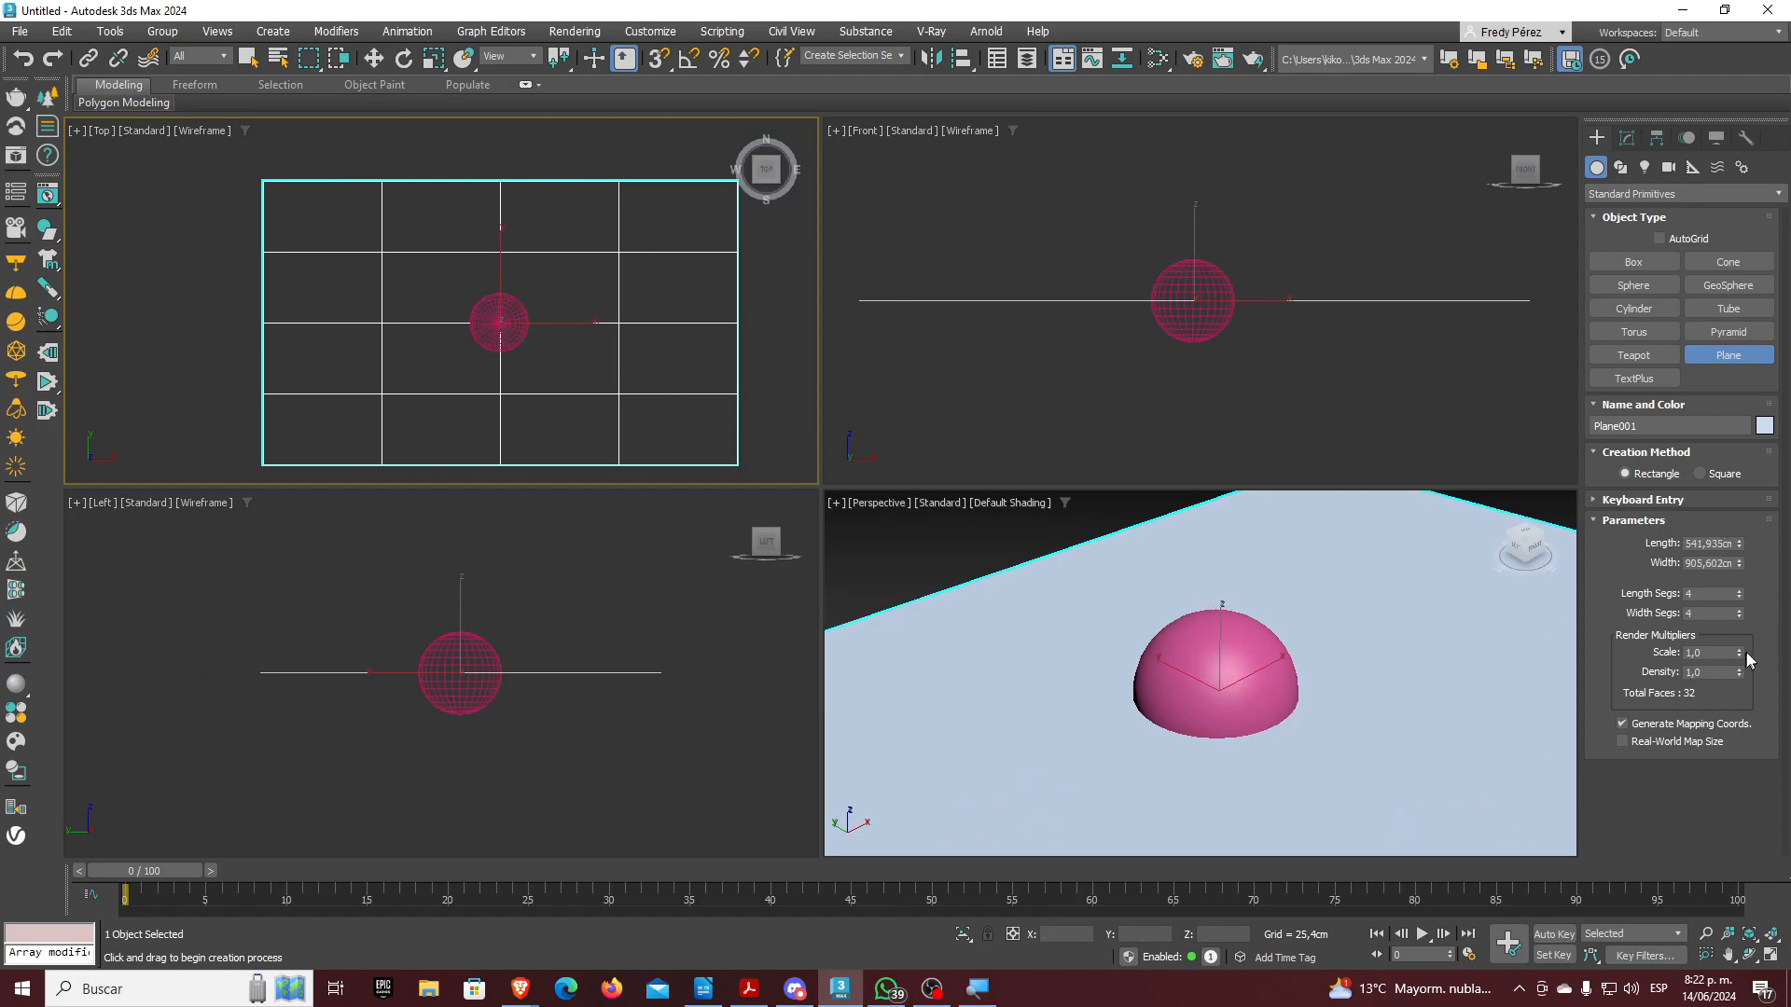
drag(1740, 597, 1747, 784)
Move the sphere up in the Front view so it sits on the plane
click(373, 58)
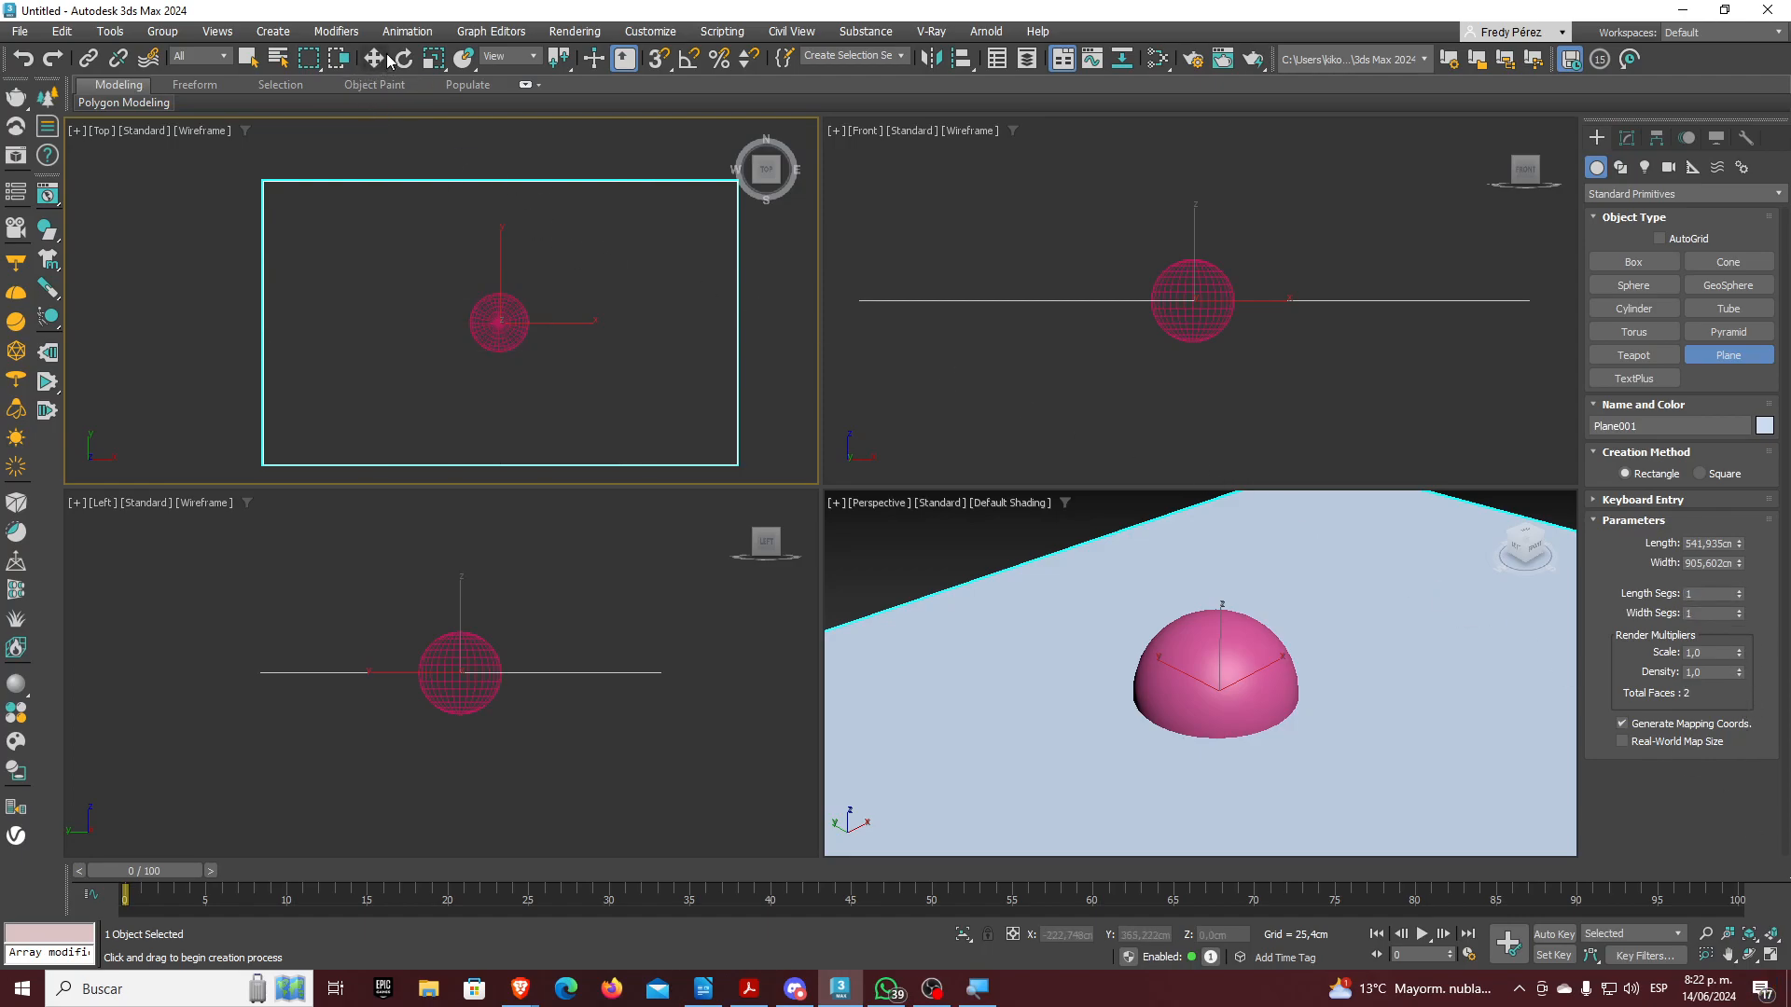
click(1247, 262)
click(1201, 280)
drag(1193, 245, 1192, 200)
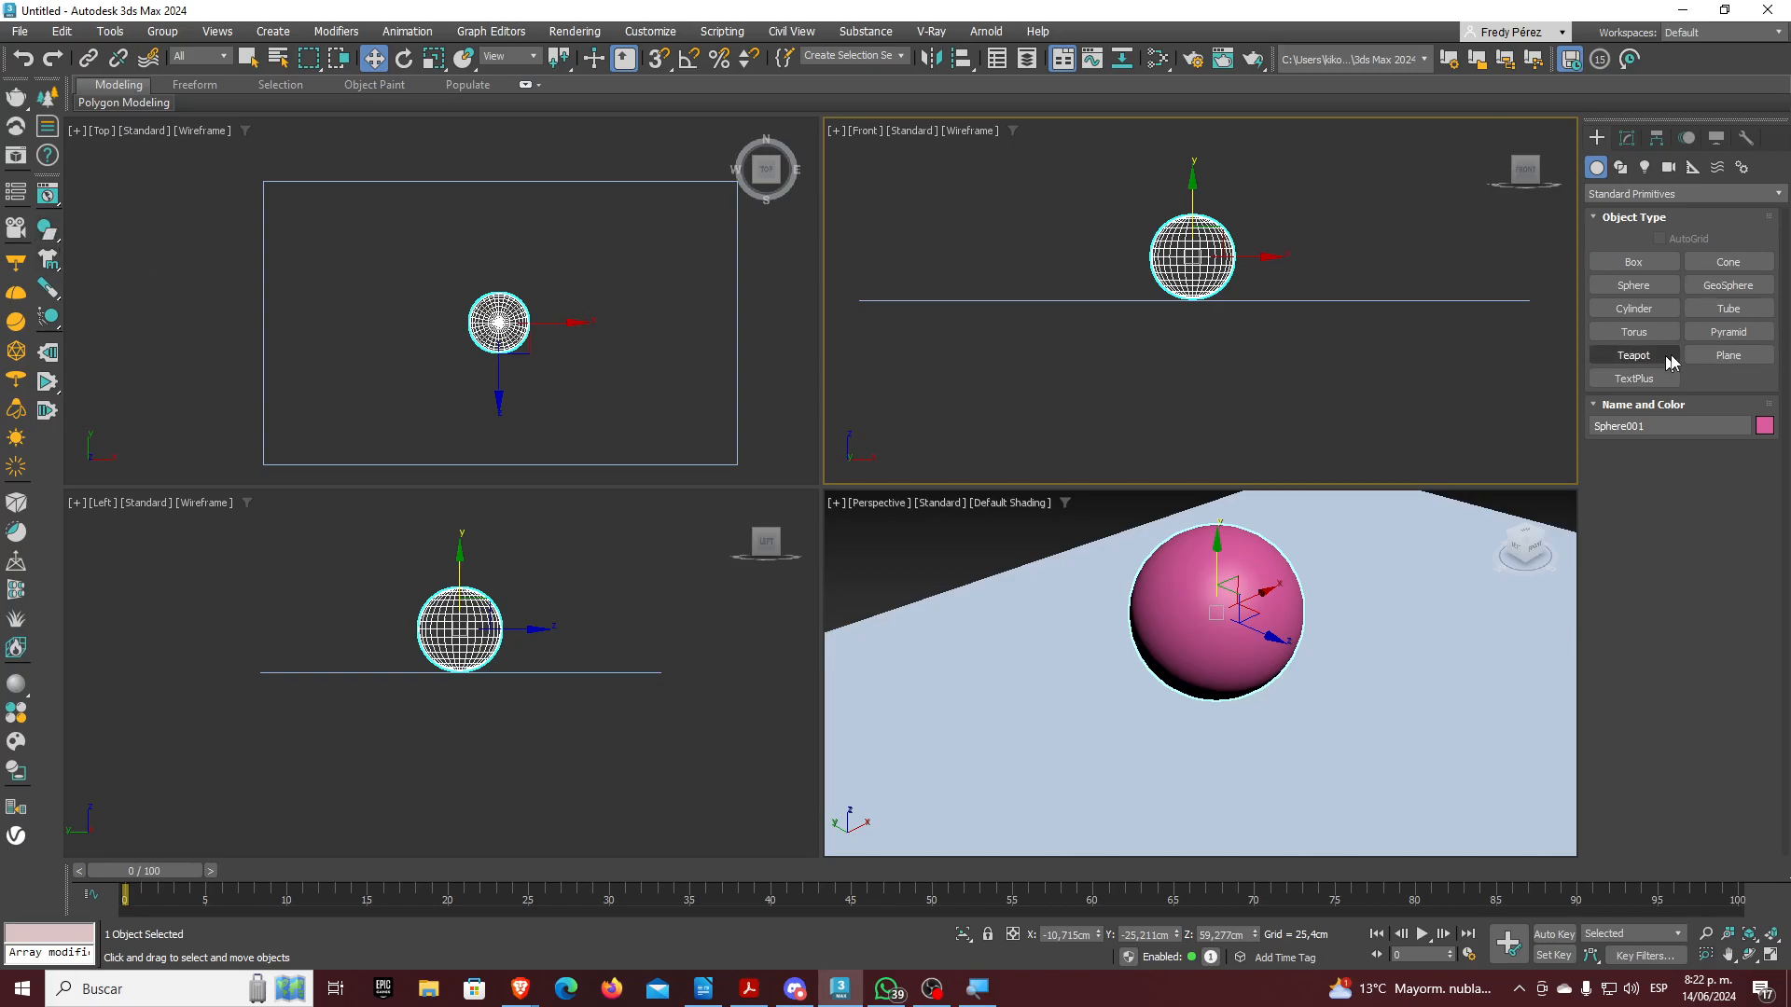
Draw a smaller green plane over the sphere and raise it above the sphere
click(1728, 356)
drag(405, 250, 585, 397)
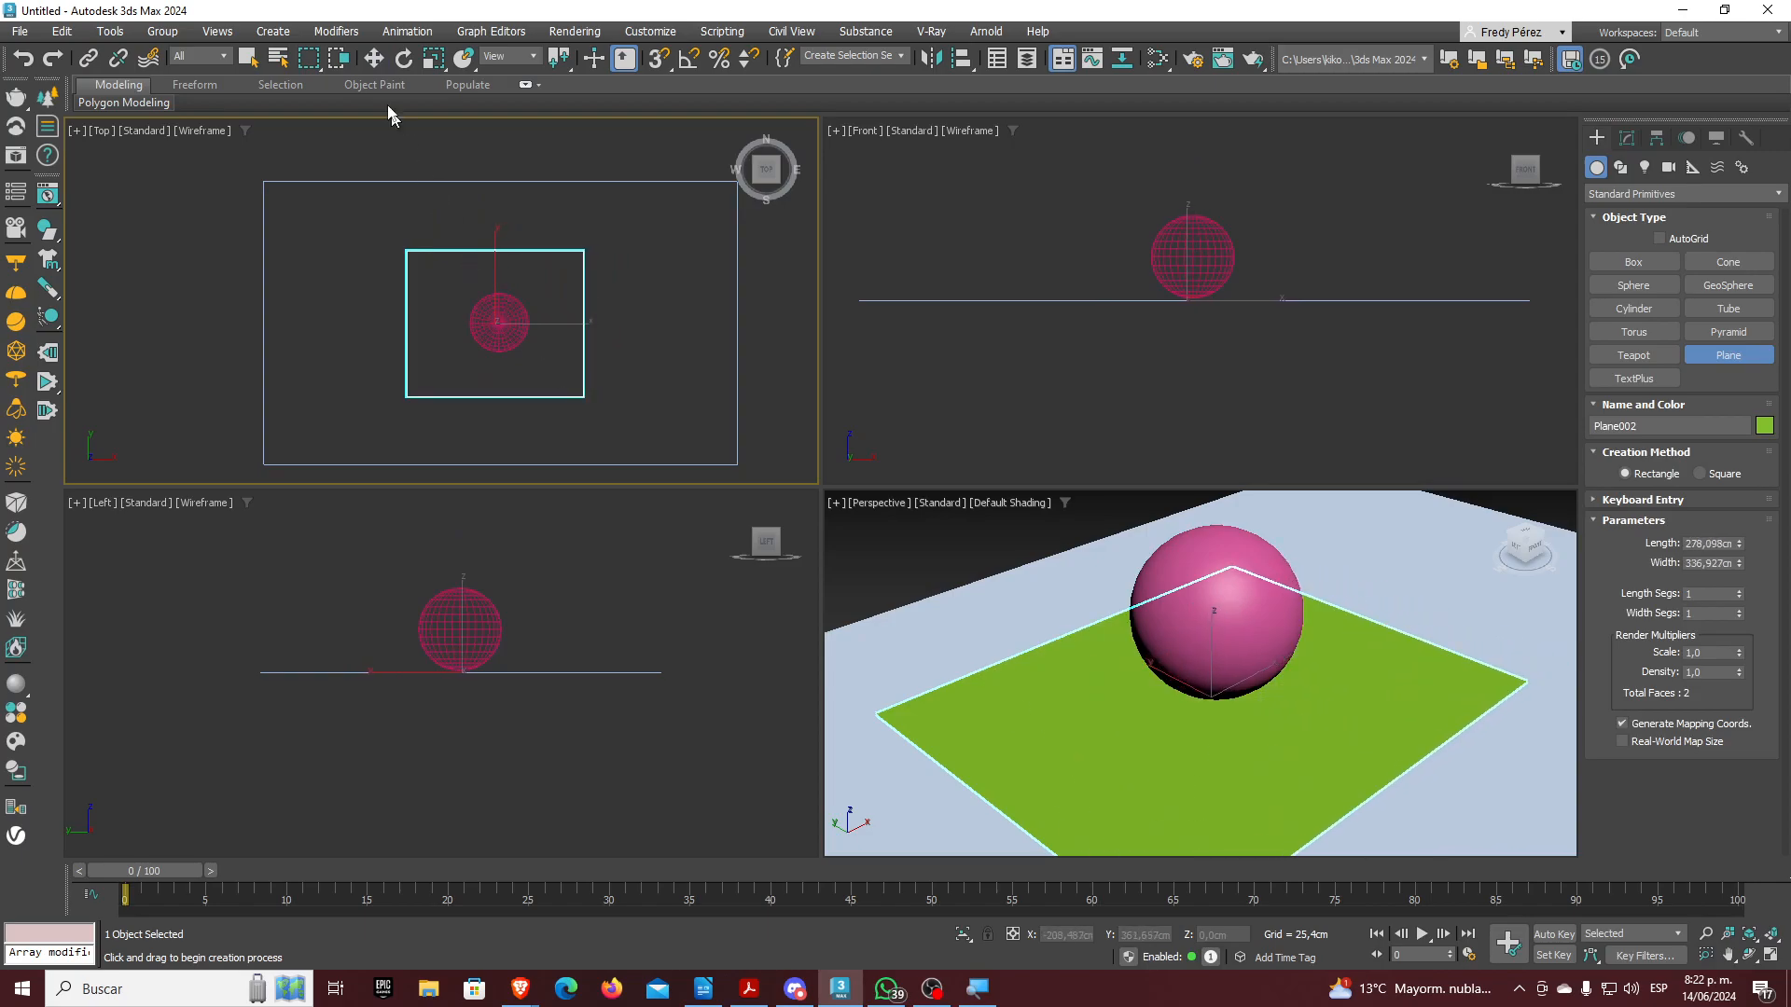
click(374, 59)
middle_drag(1124, 323, 1116, 404)
drag(1183, 320, 1182, 233)
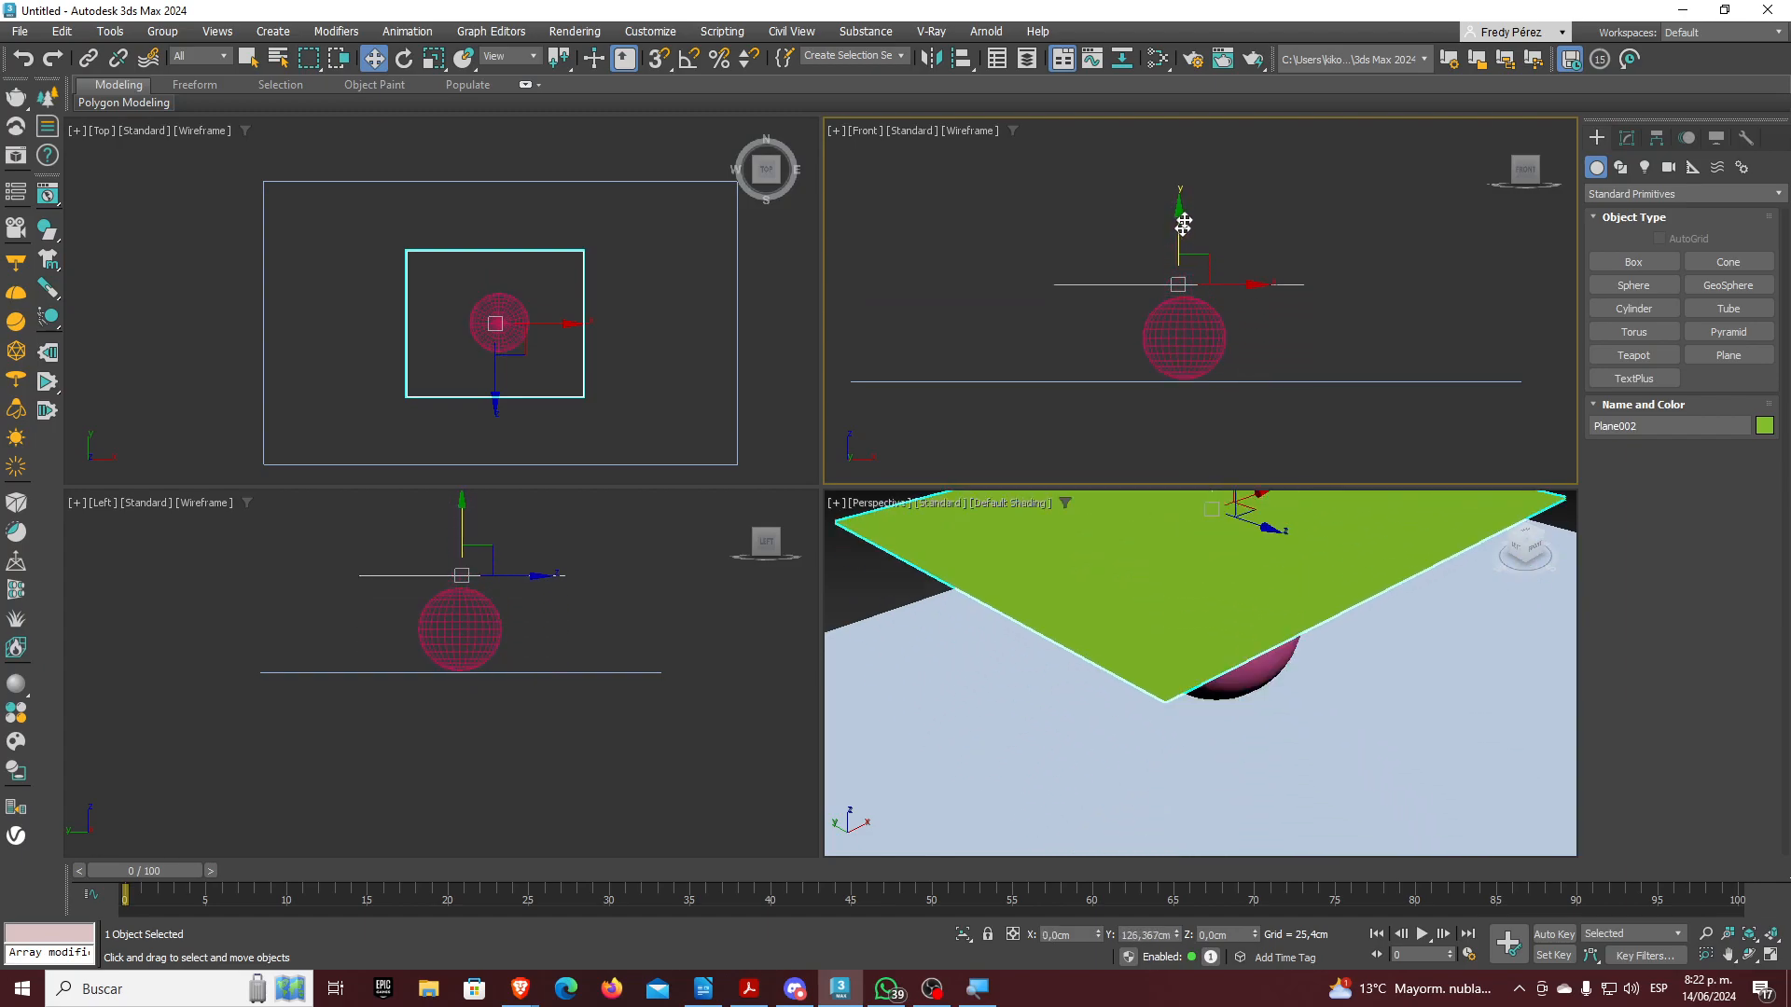
scroll(1204, 586, down, 5)
middle_drag(1217, 578, 1194, 609)
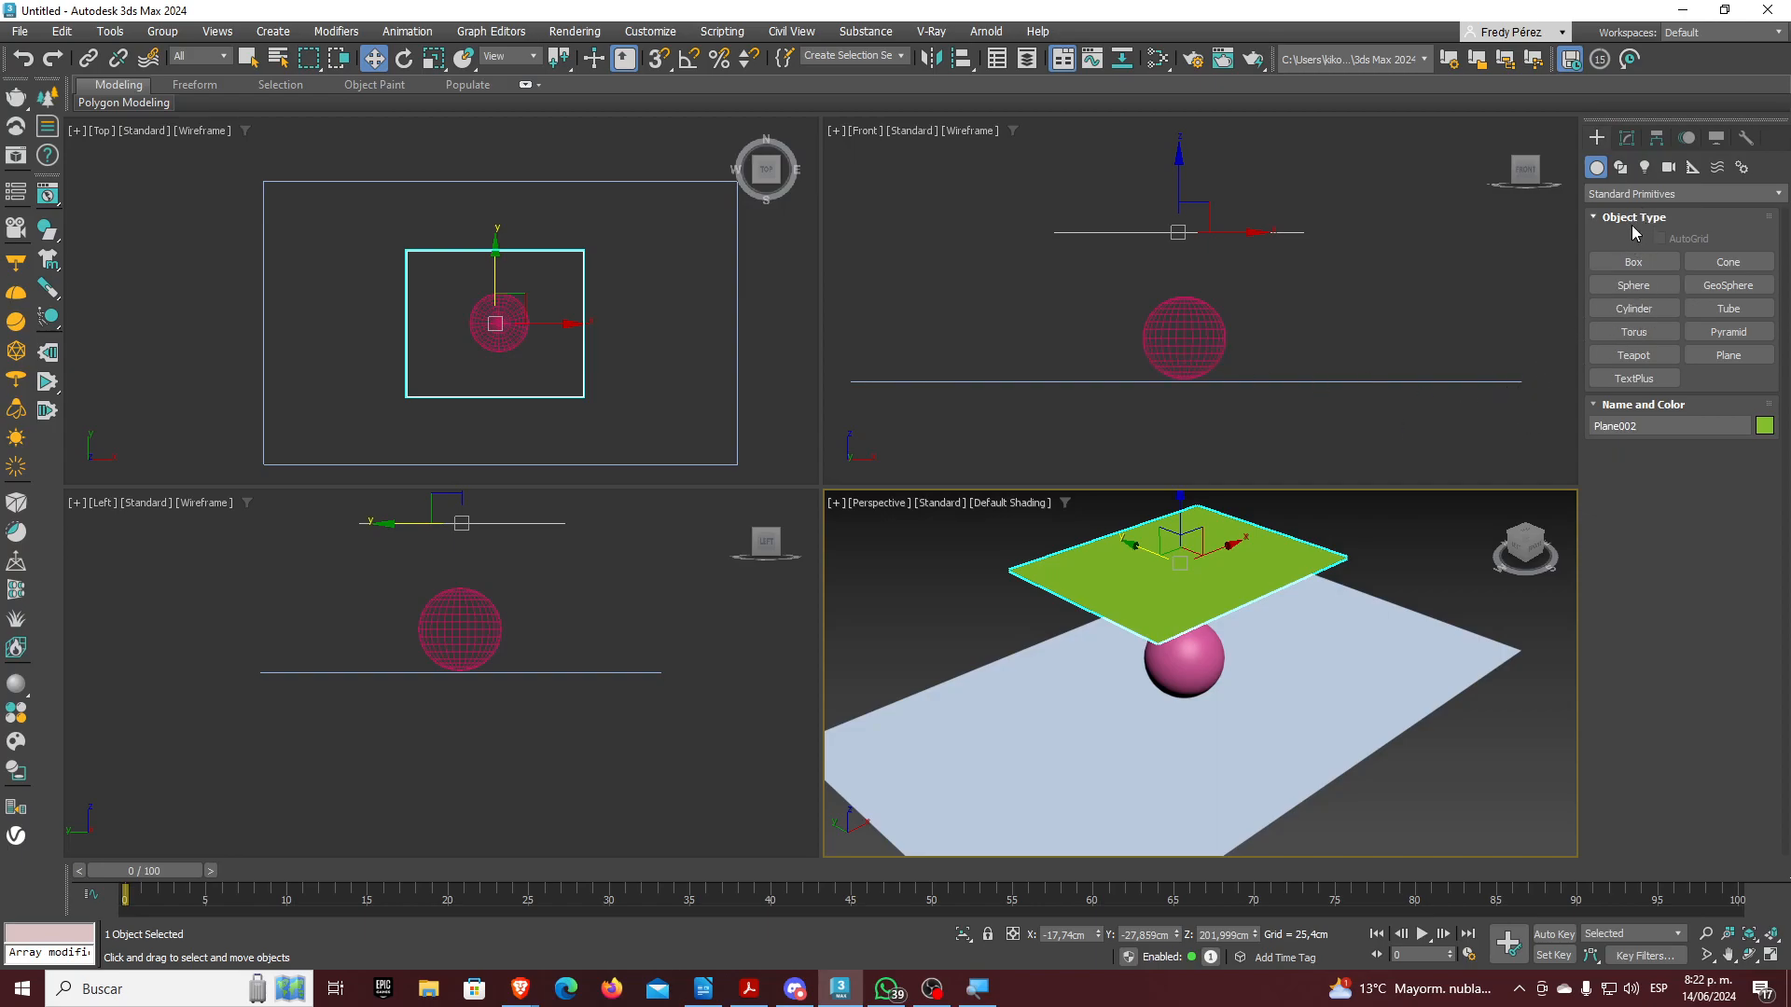
Give Plane002 50 length and 50 width segments and lift it slightly
click(1626, 138)
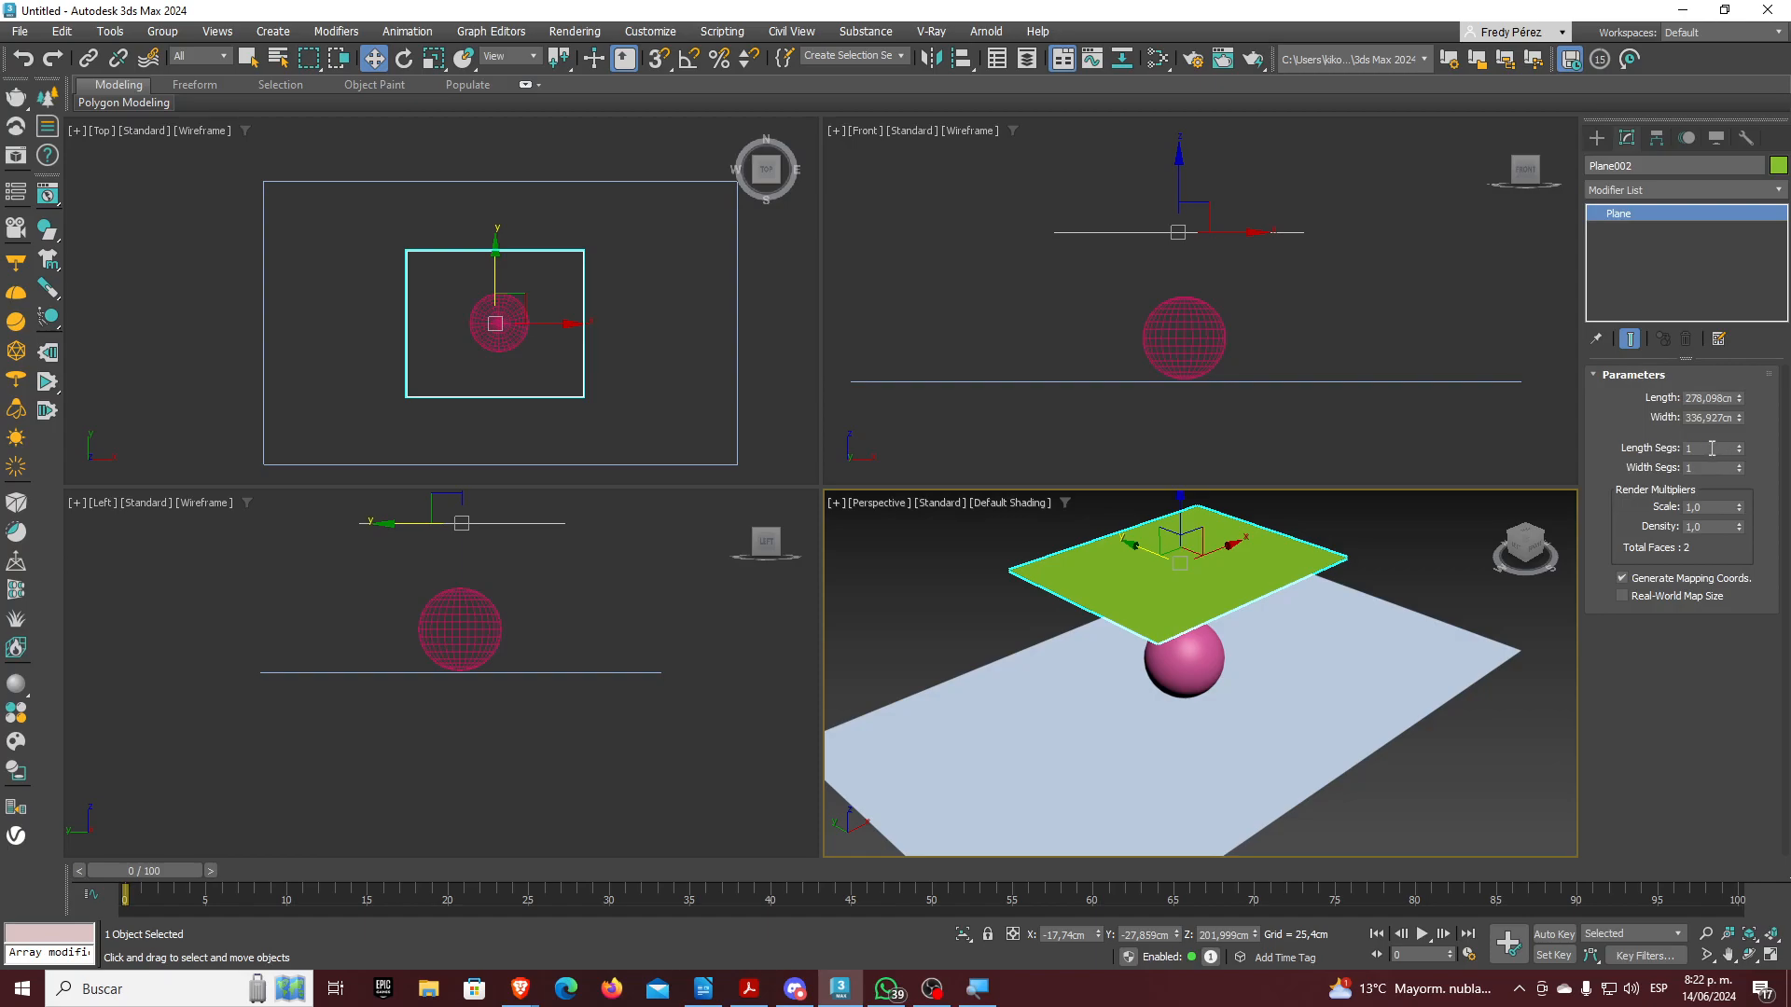
key(Tab)
text(50)
key(Return)
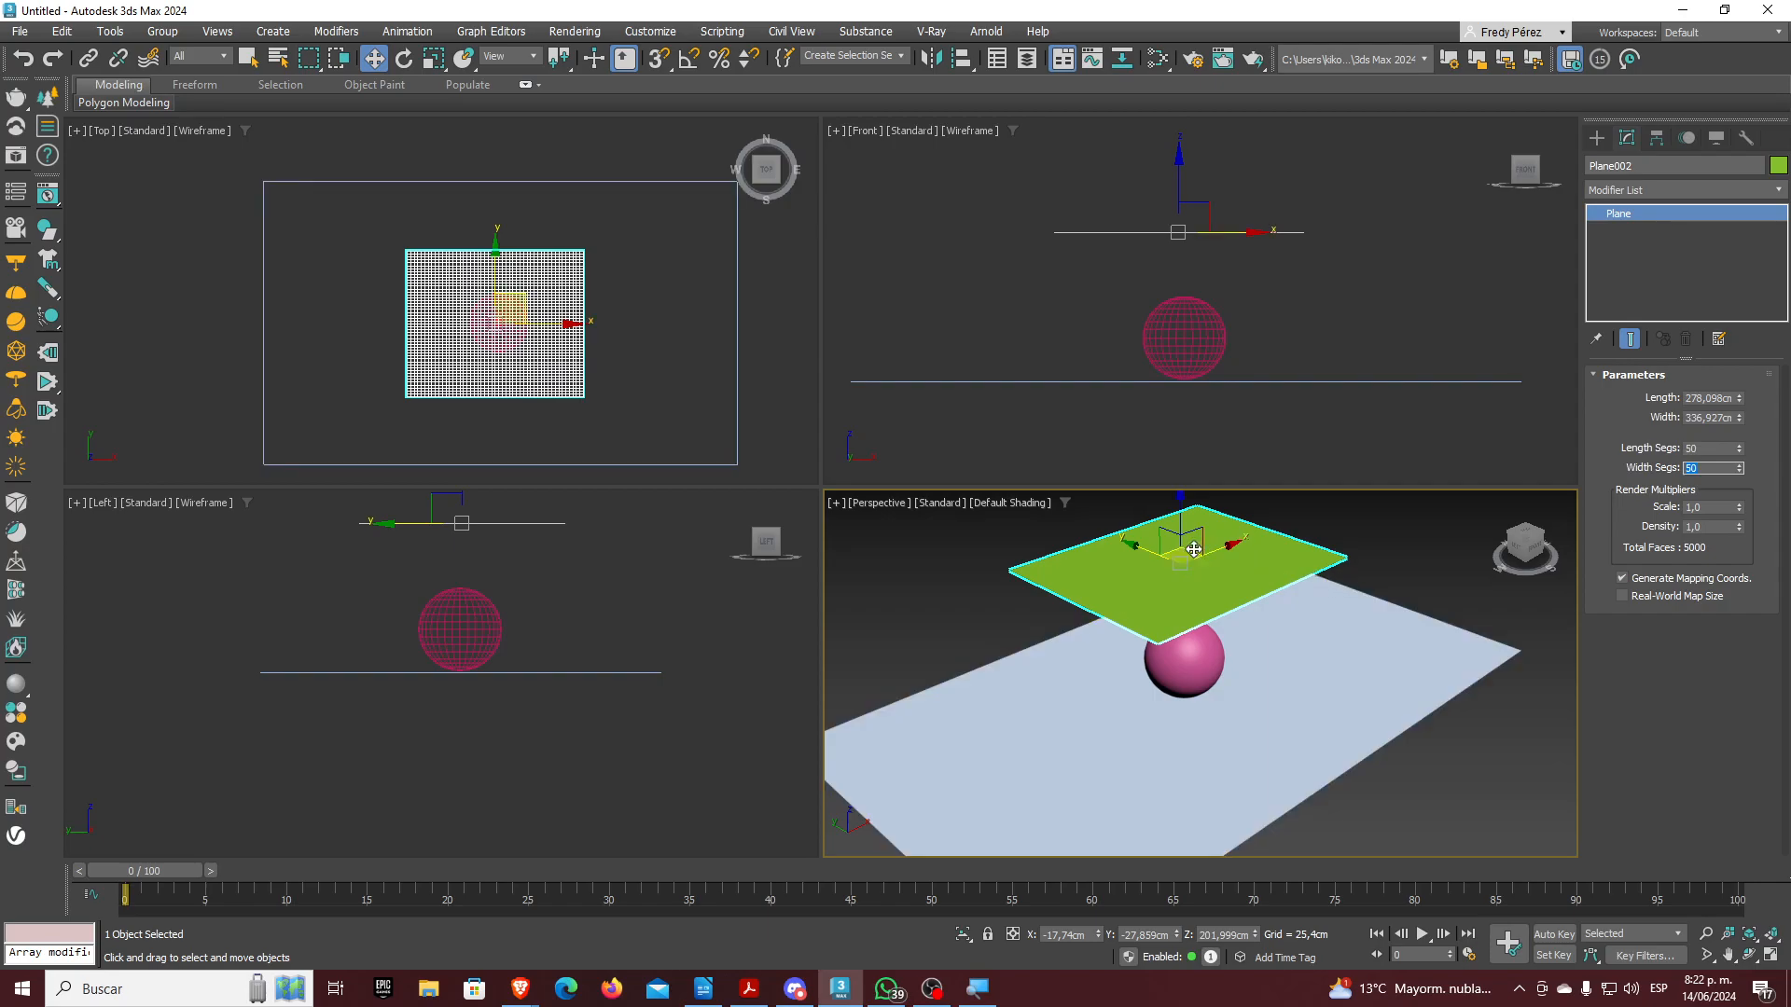
middle_drag(1191, 551, 1189, 588)
drag(1177, 544, 1177, 536)
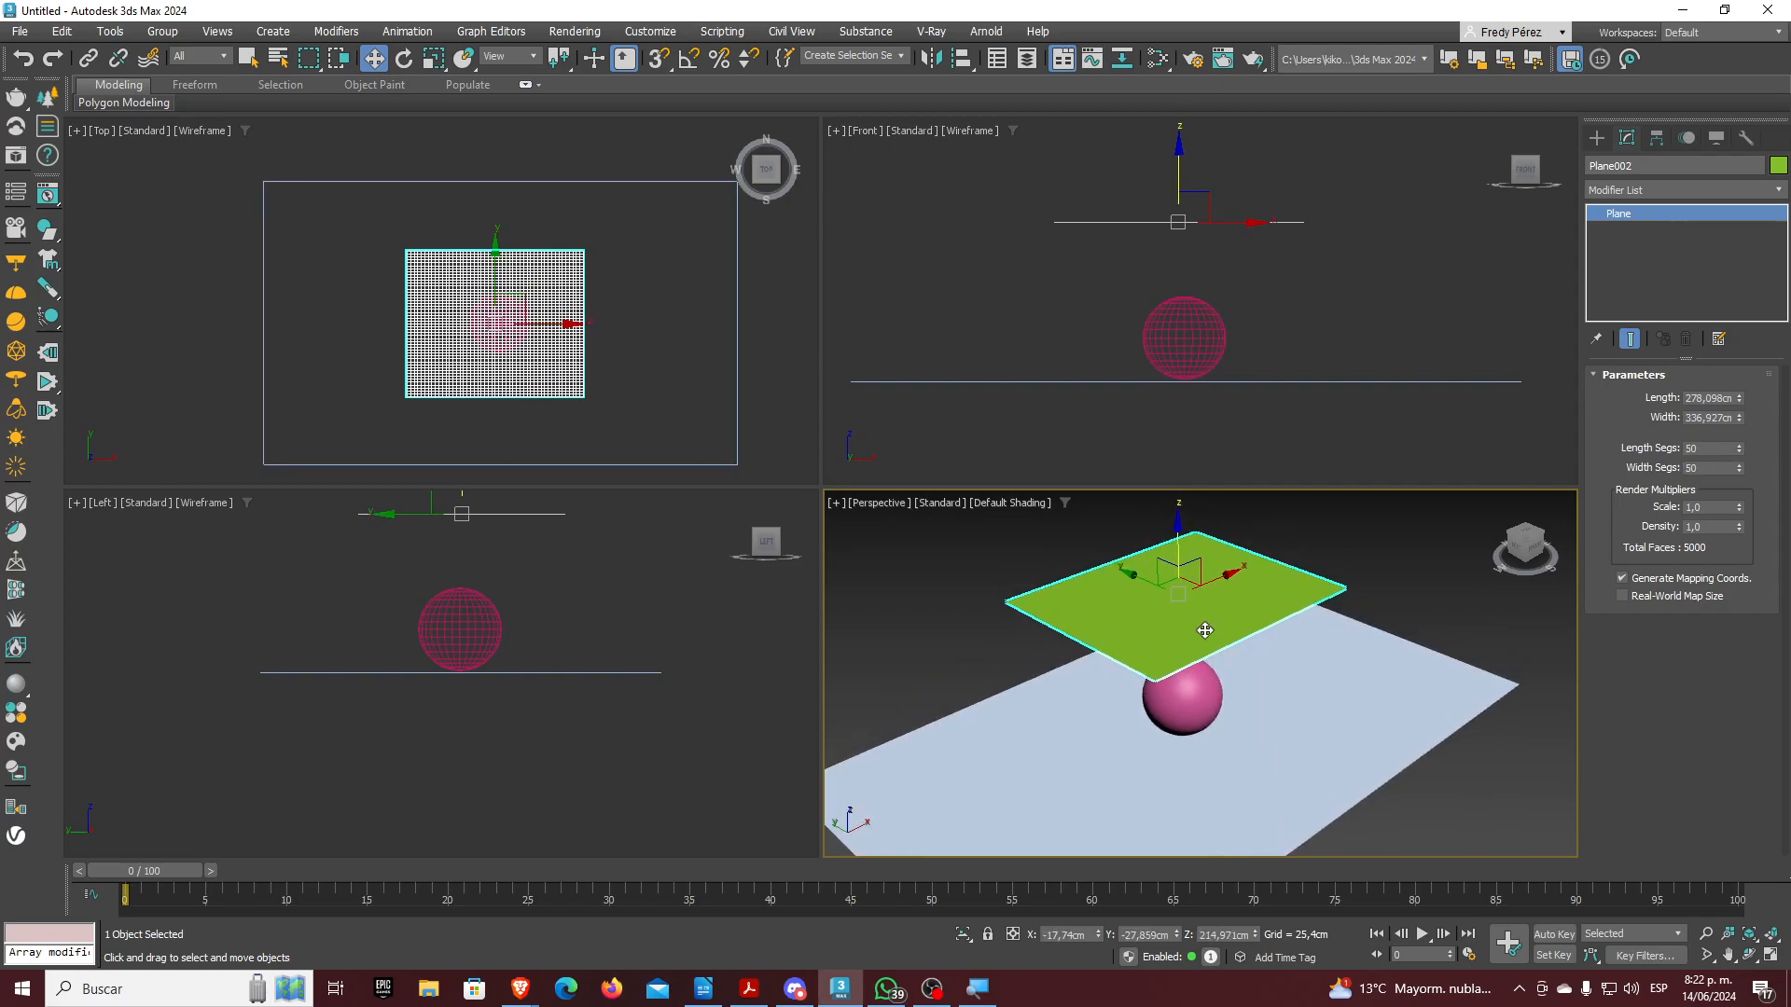
Maximize and orbit the Perspective view, then set Plane002 as an mCloth object
click(1772, 953)
middle_drag(1037, 562, 1179, 554)
click(1749, 958)
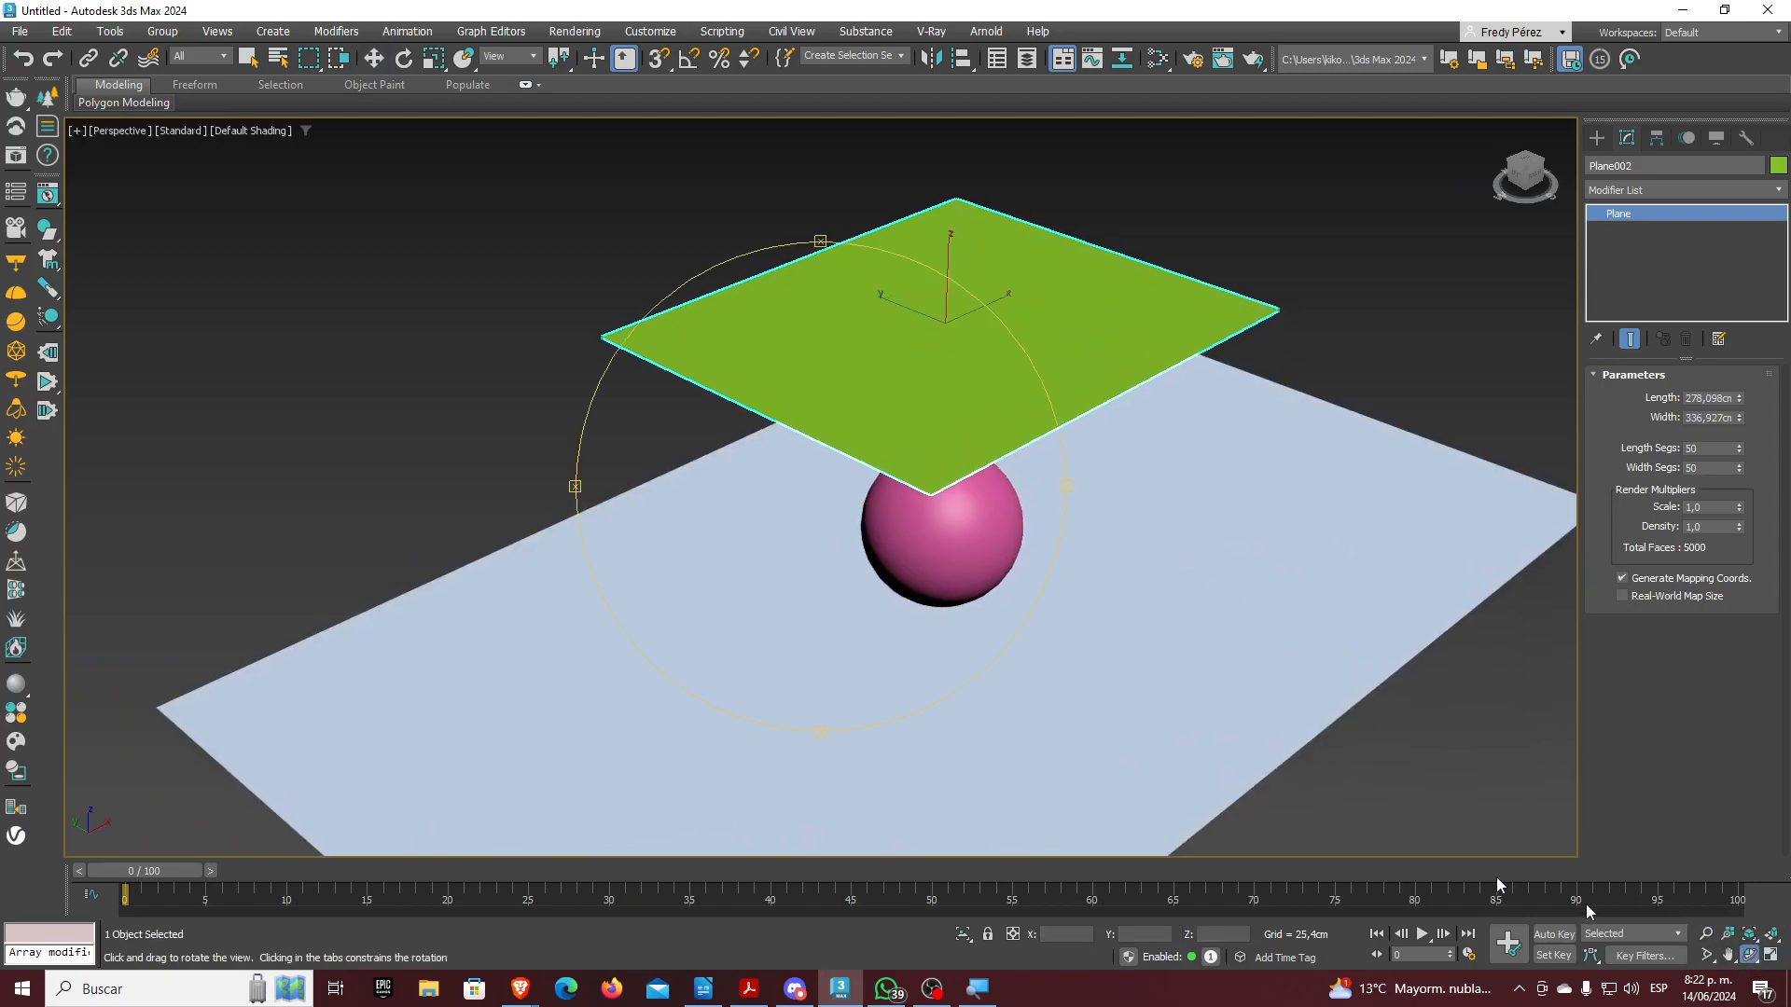
drag(905, 548, 872, 530)
right_click(872, 529)
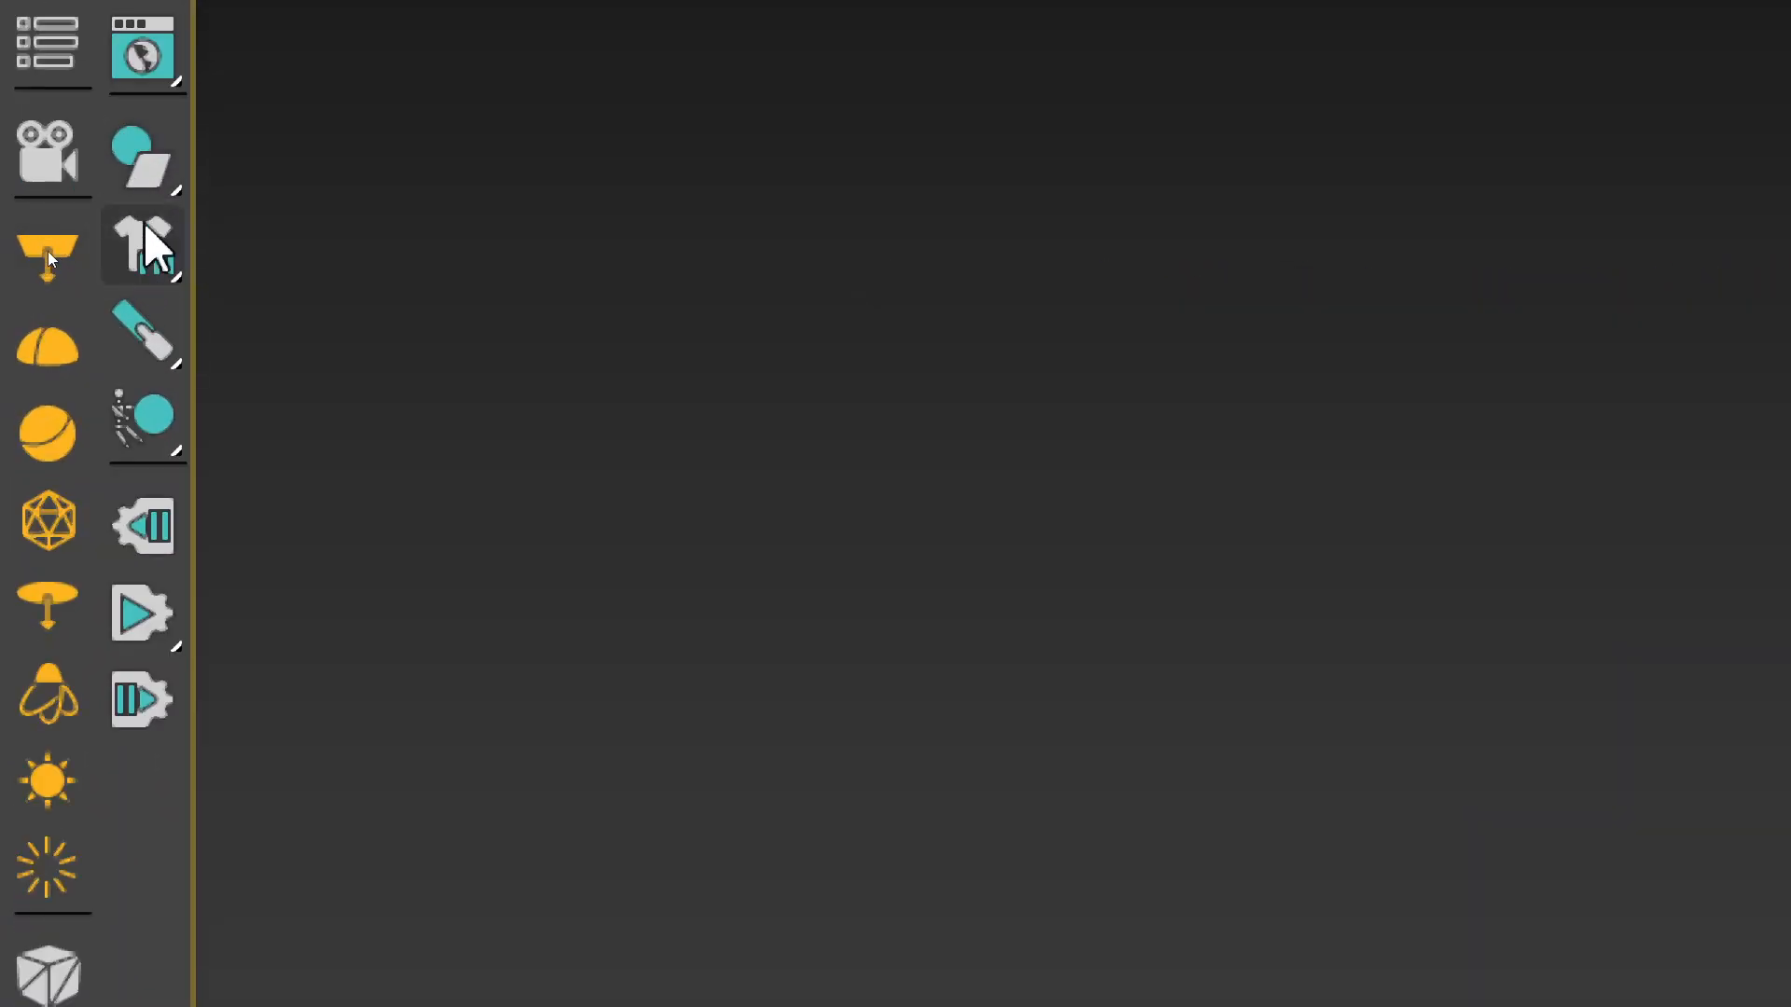
click(151, 274)
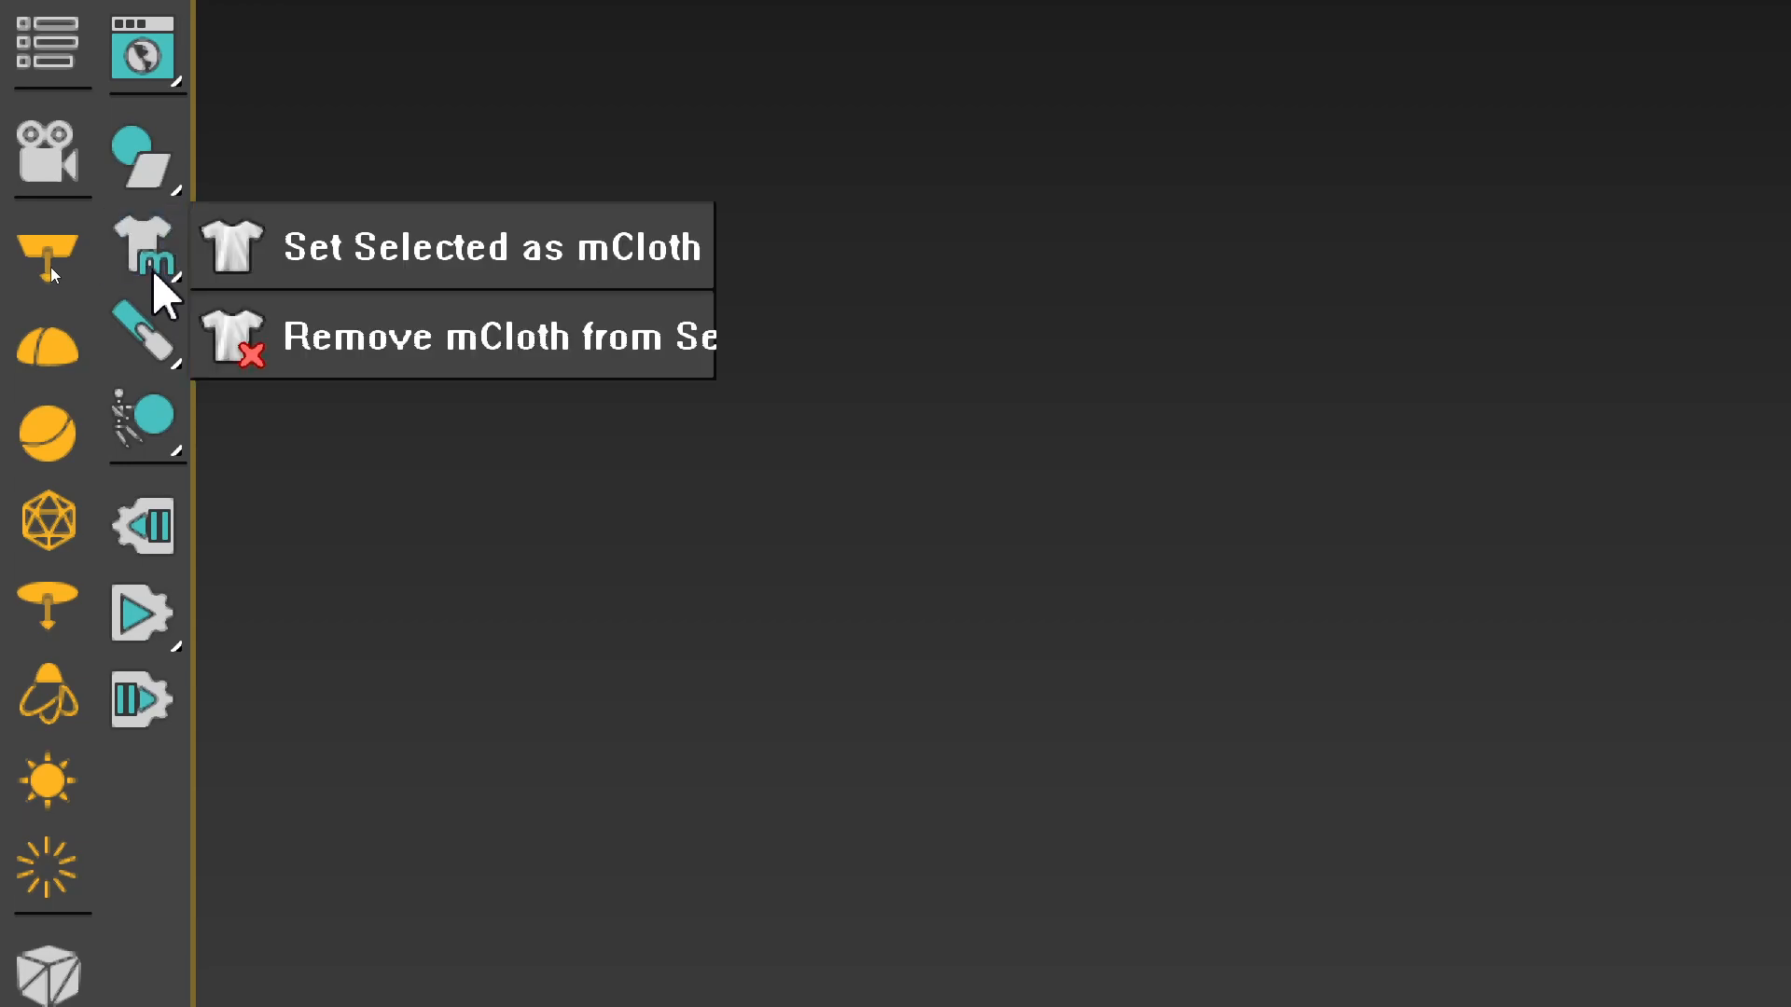
click(496, 263)
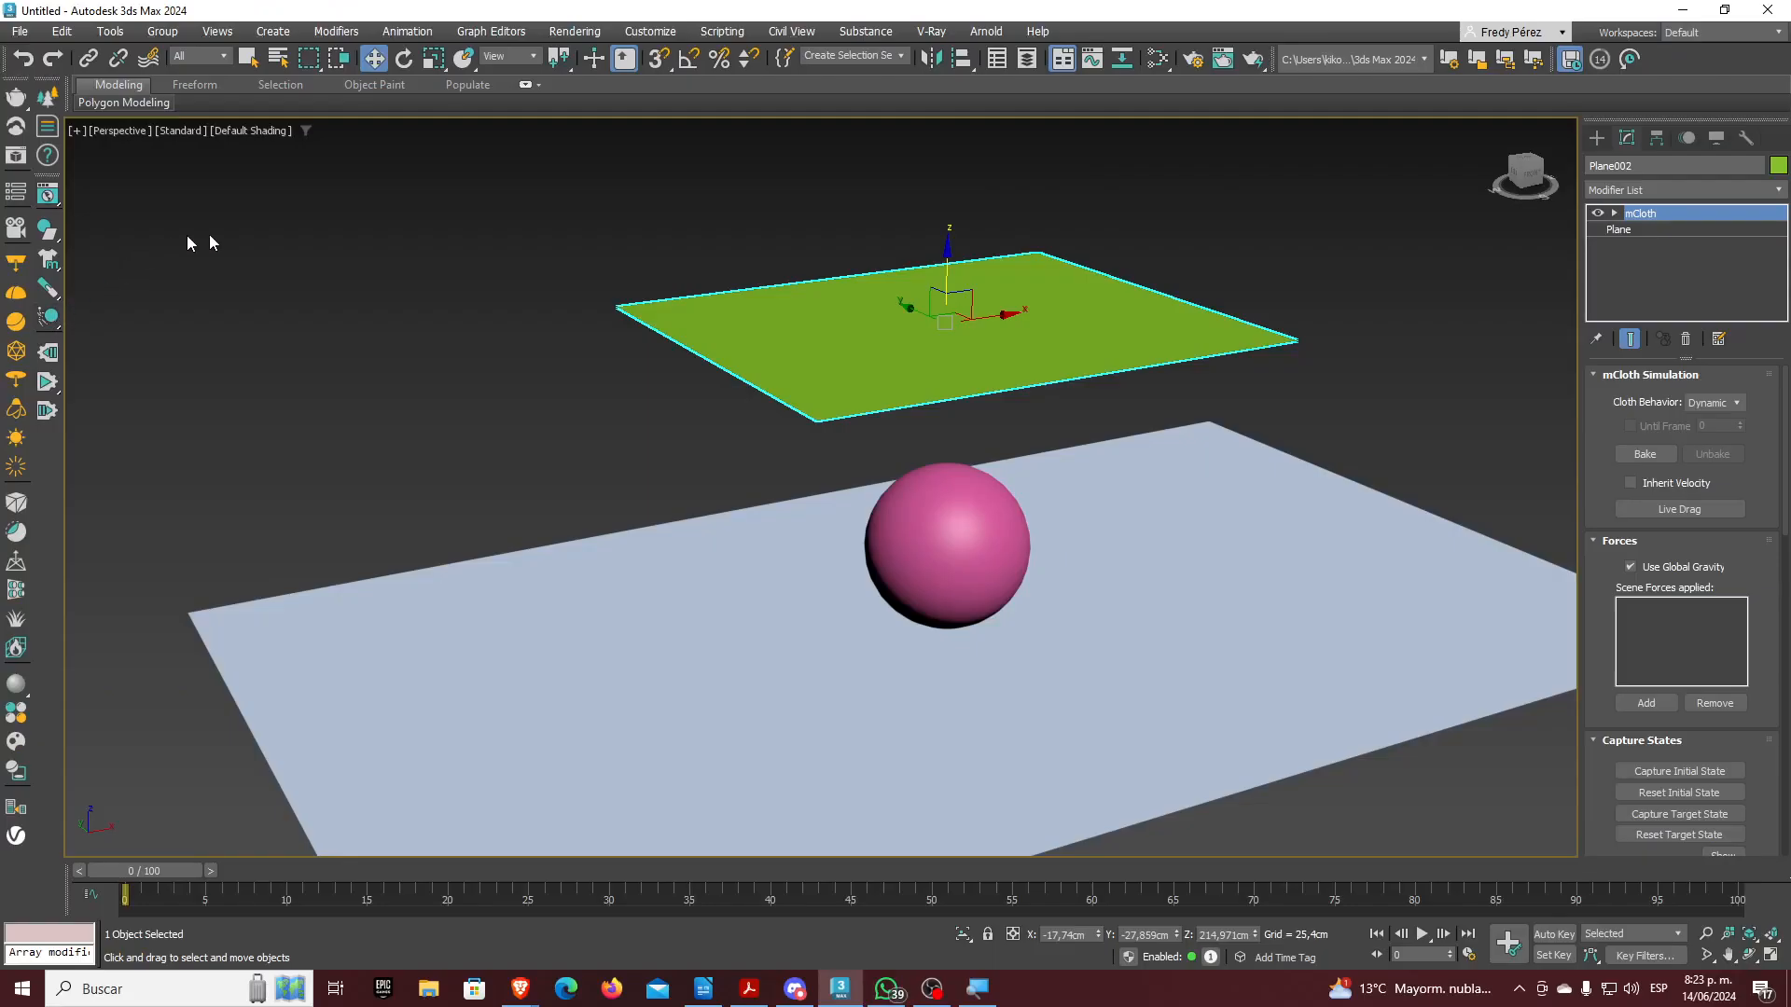
Browse the Animation menu's commands, then dismiss the menus
click(428, 32)
click(461, 293)
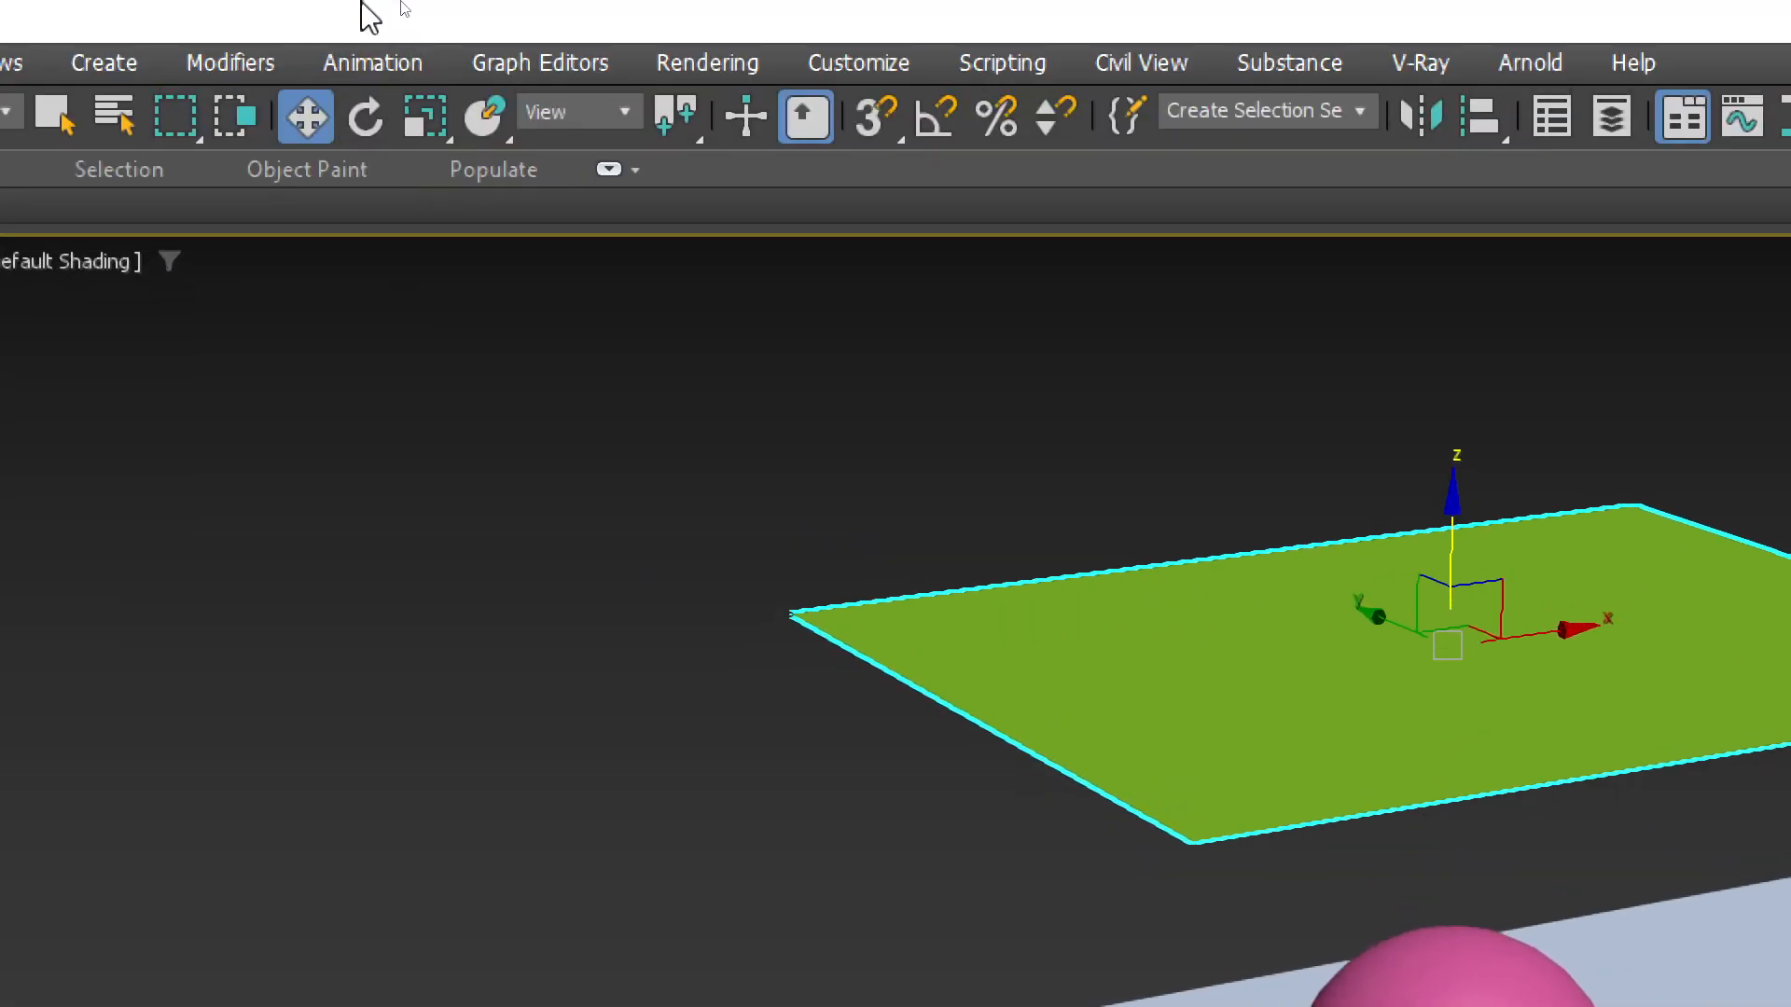
click(392, 32)
mouse_move(495, 584)
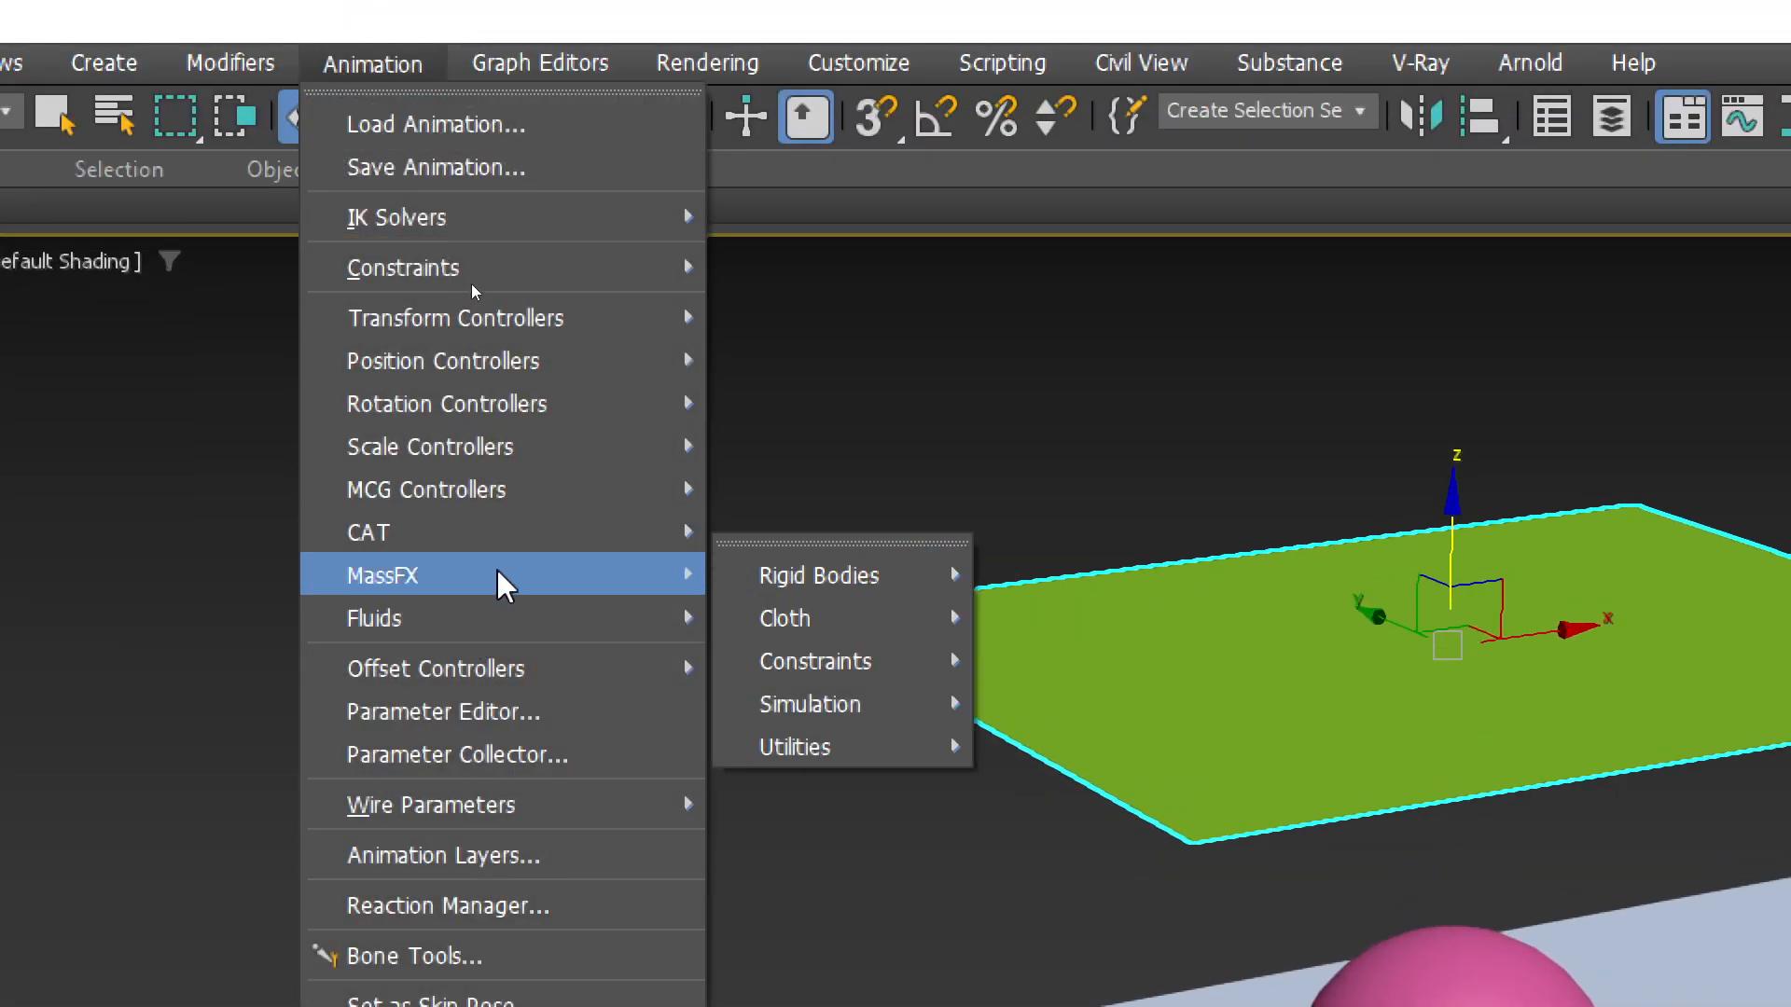
mouse_move(903, 591)
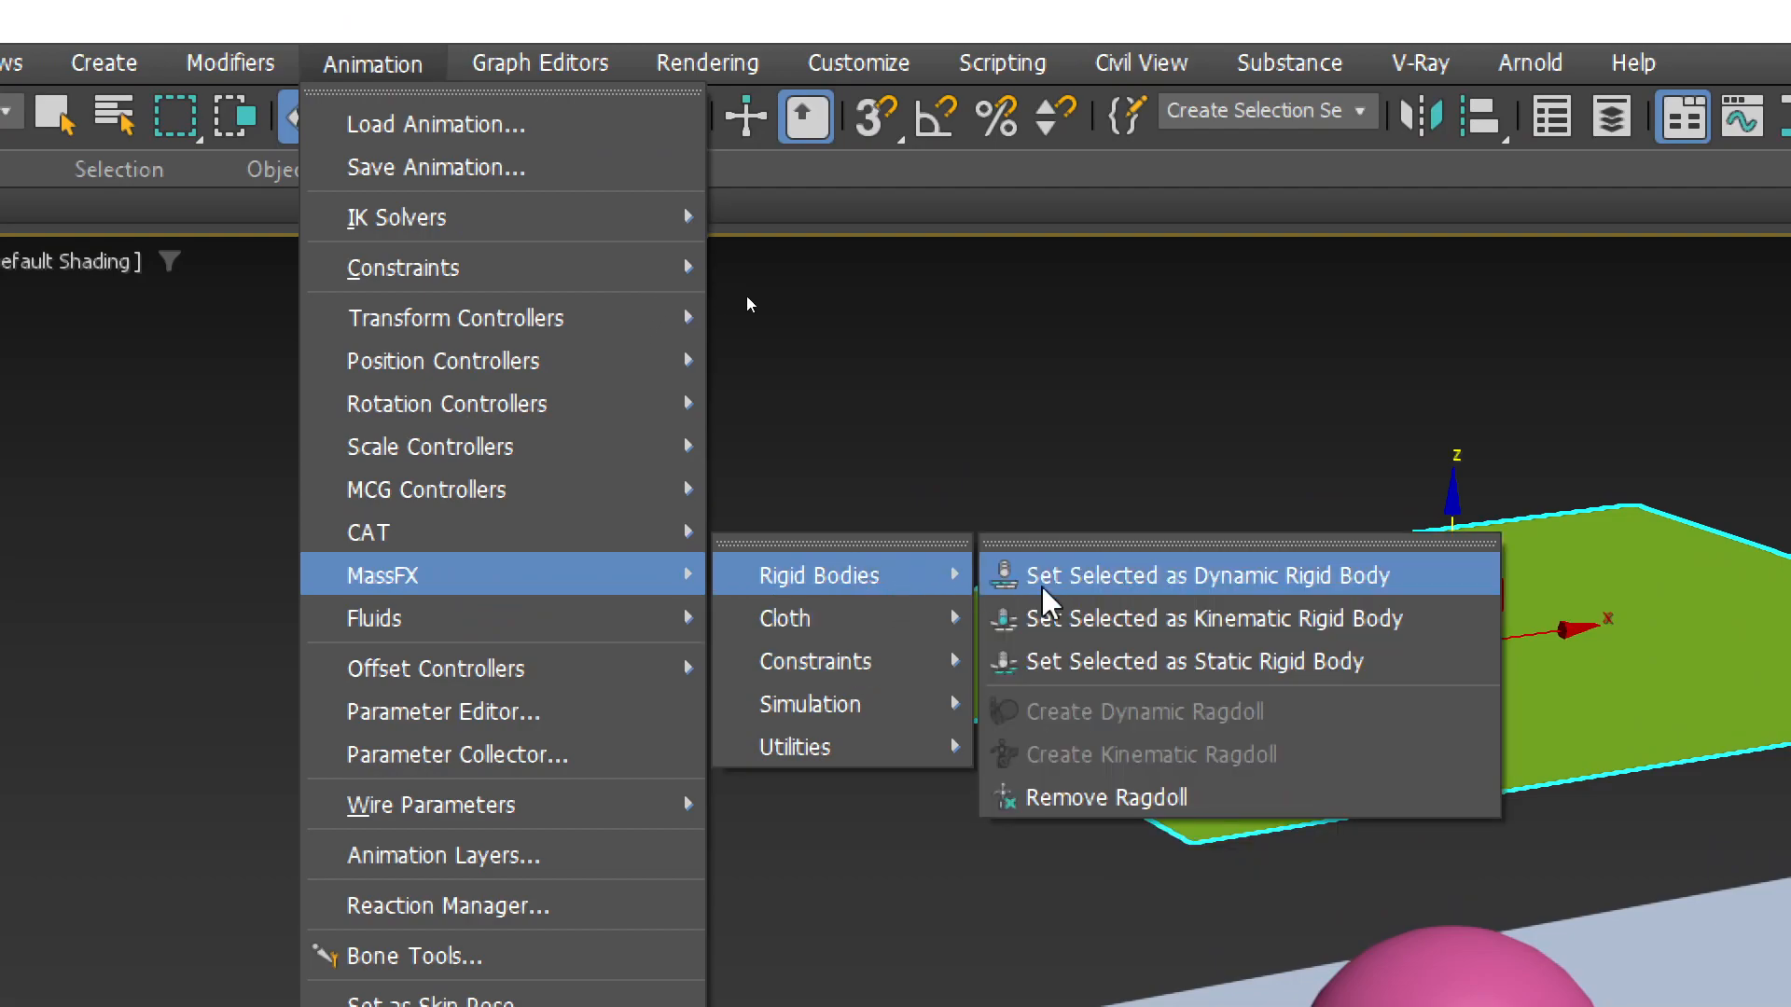
mouse_move(800, 619)
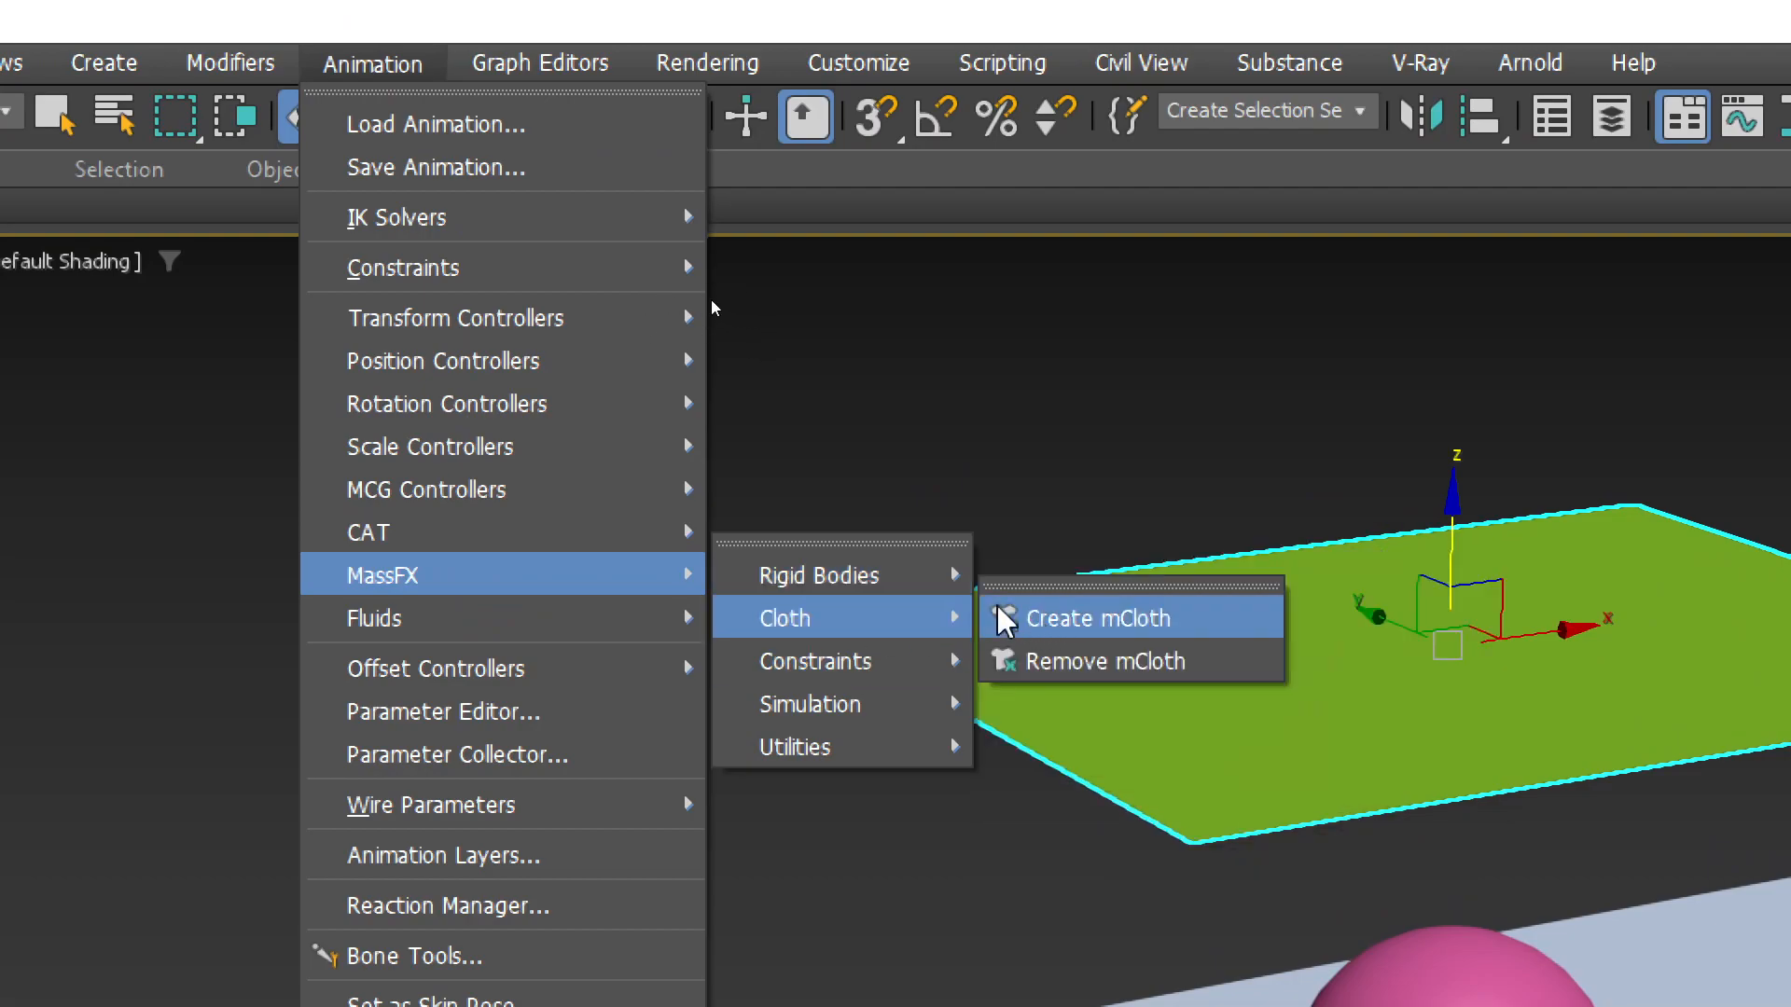
click(899, 8)
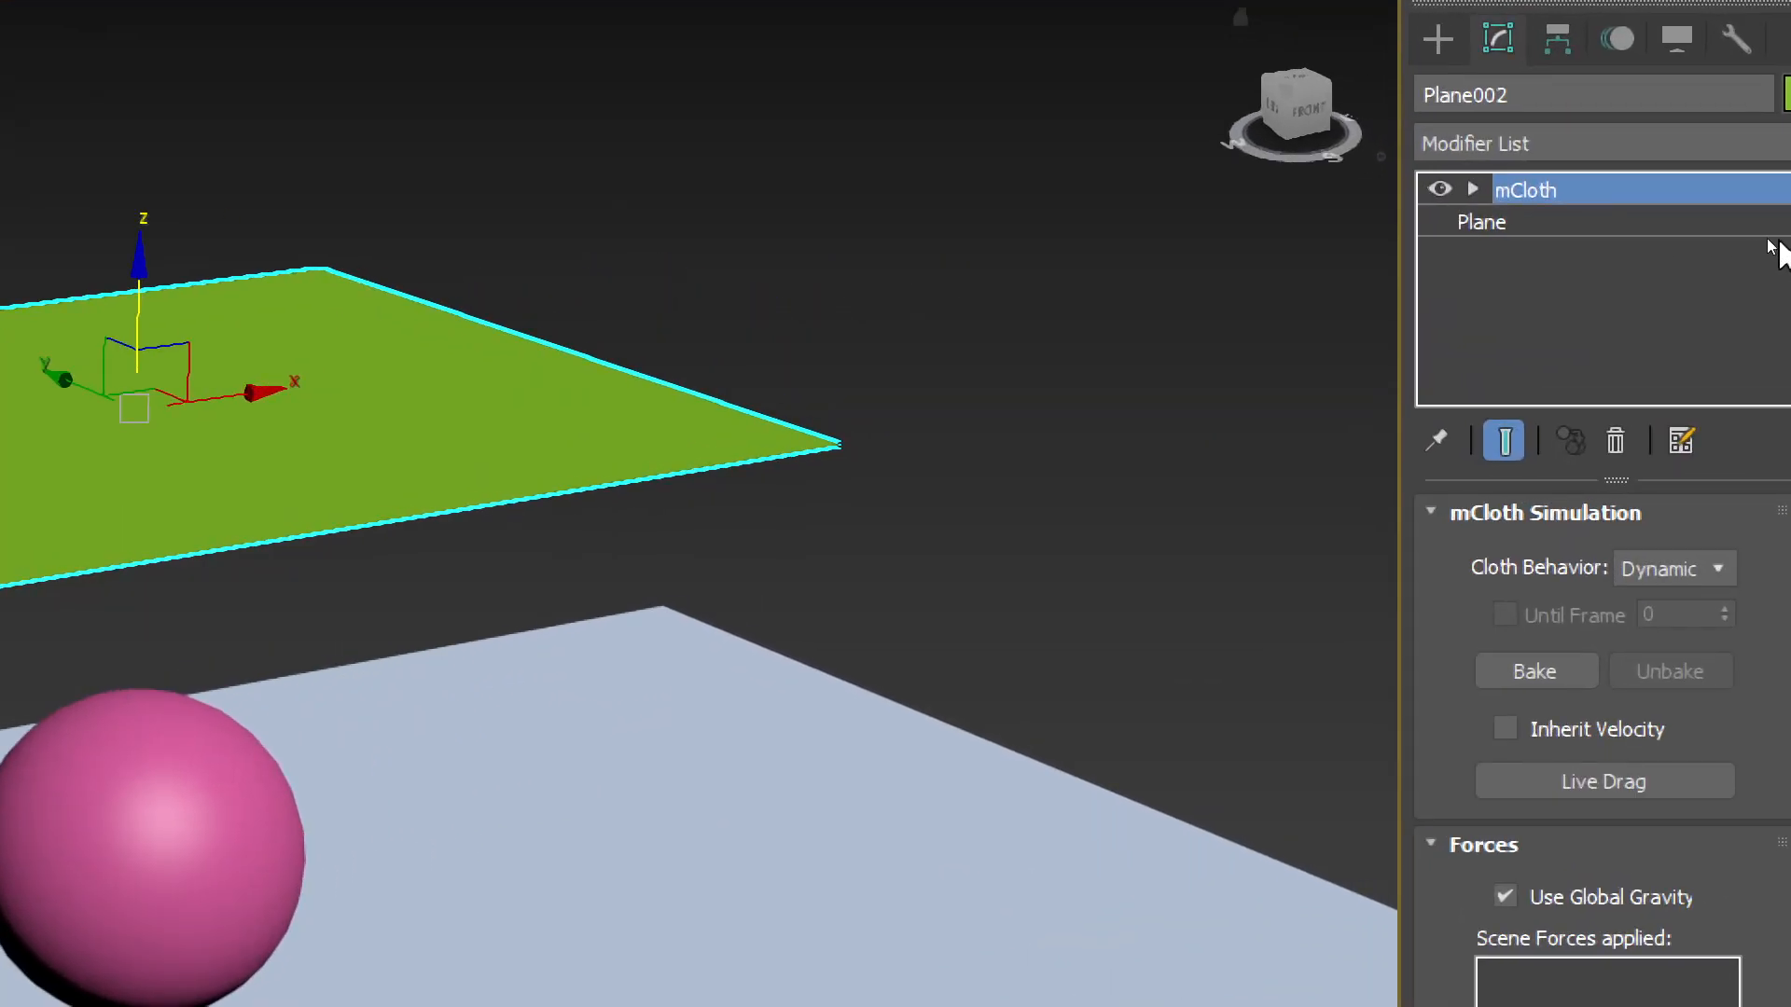
Open Plane002's Modifier List and scroll through the available modifiers
click(1727, 143)
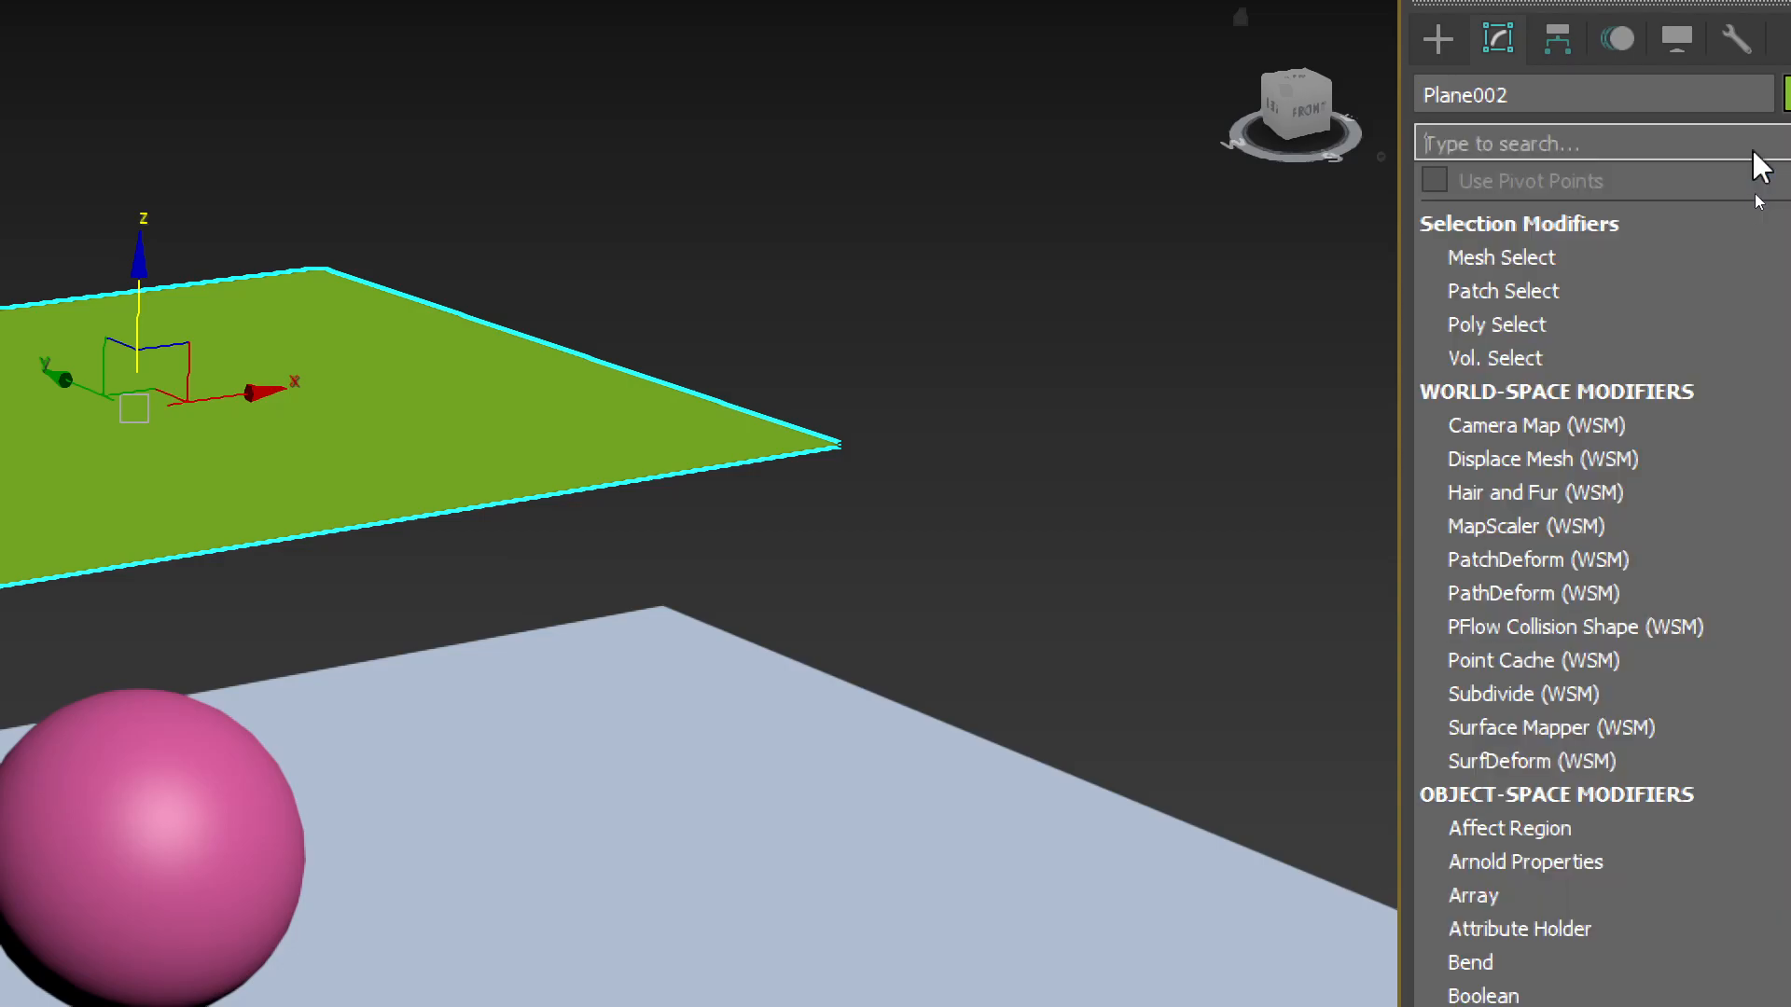
scroll(1621, 811, down, 2)
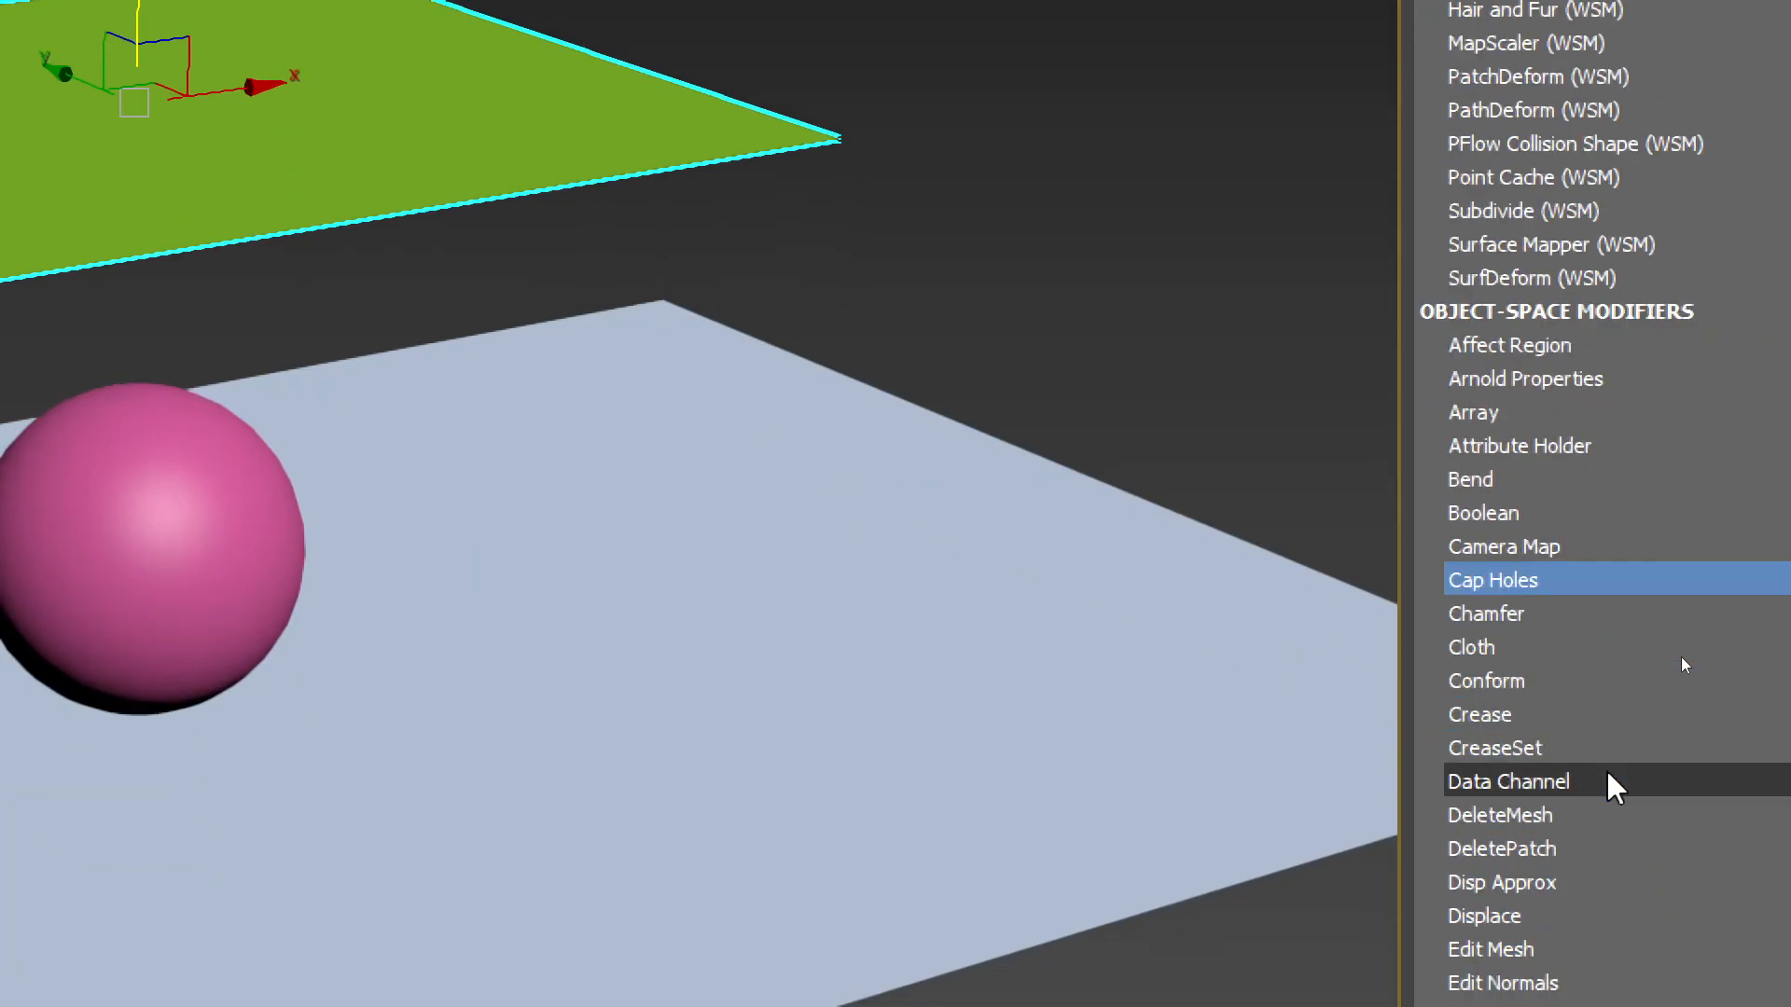
scroll(1614, 788, down, 7)
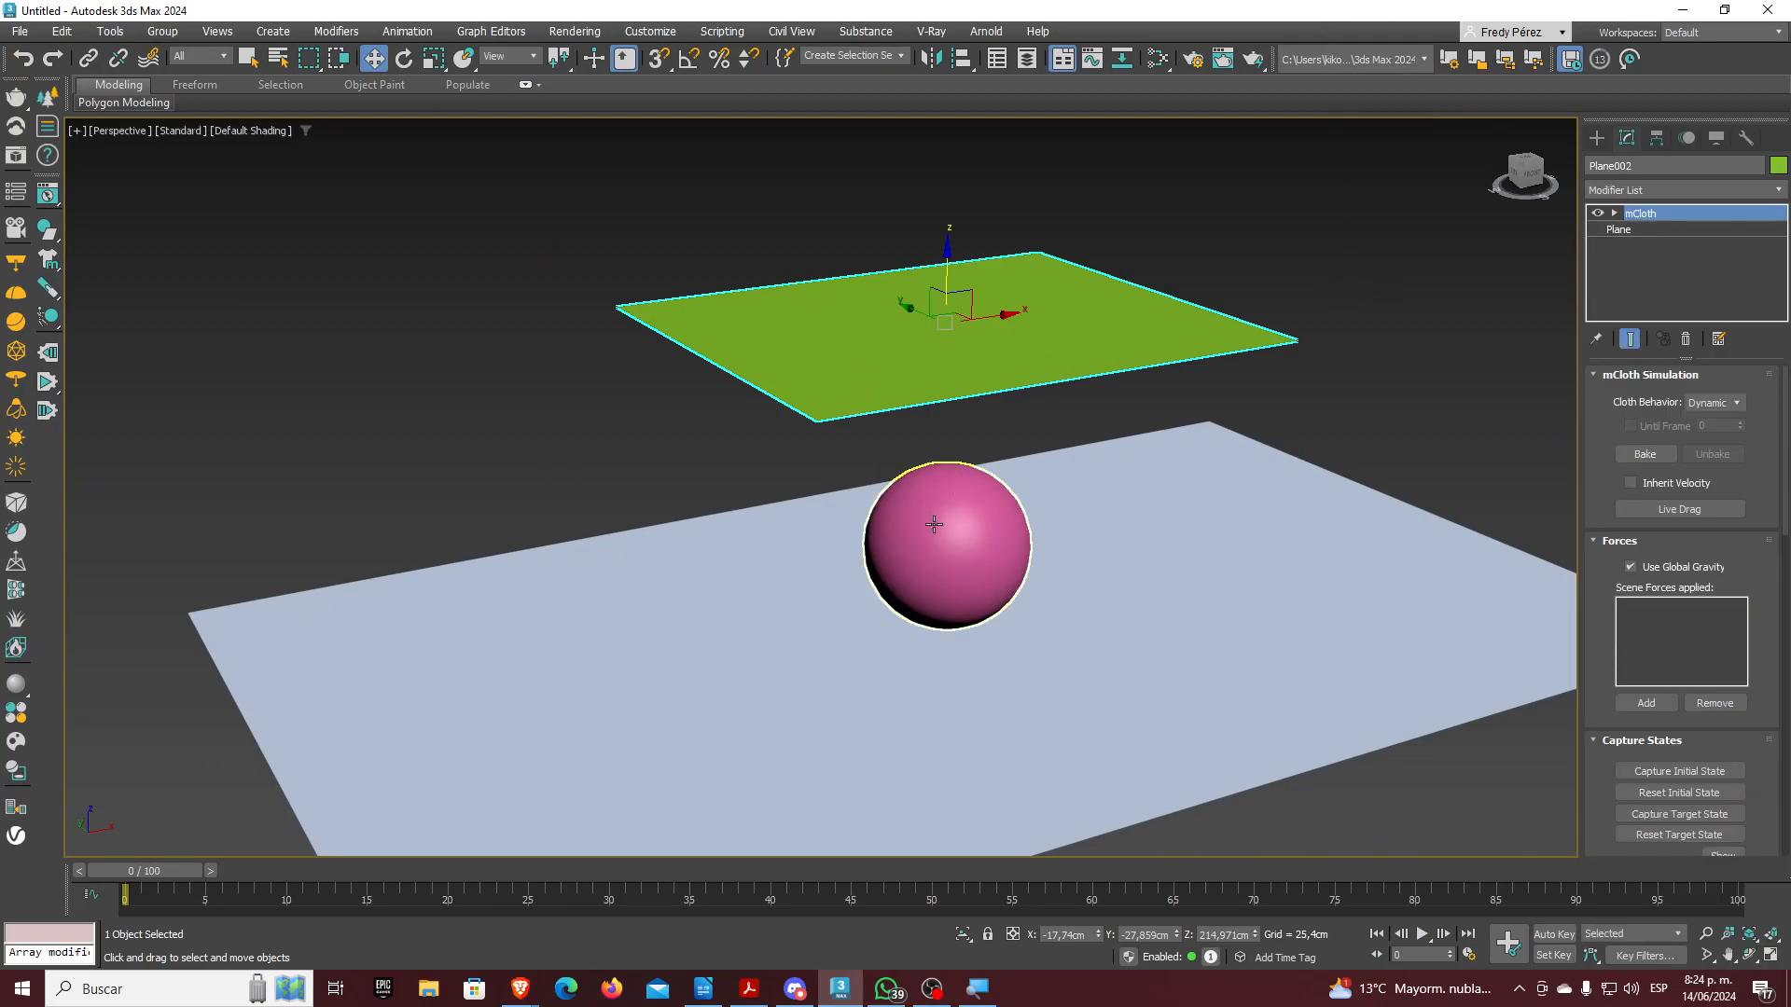
Make Sphere001 a MassFX Rigid Body with Sphere shape type, then open MassFX Tools
click(933, 524)
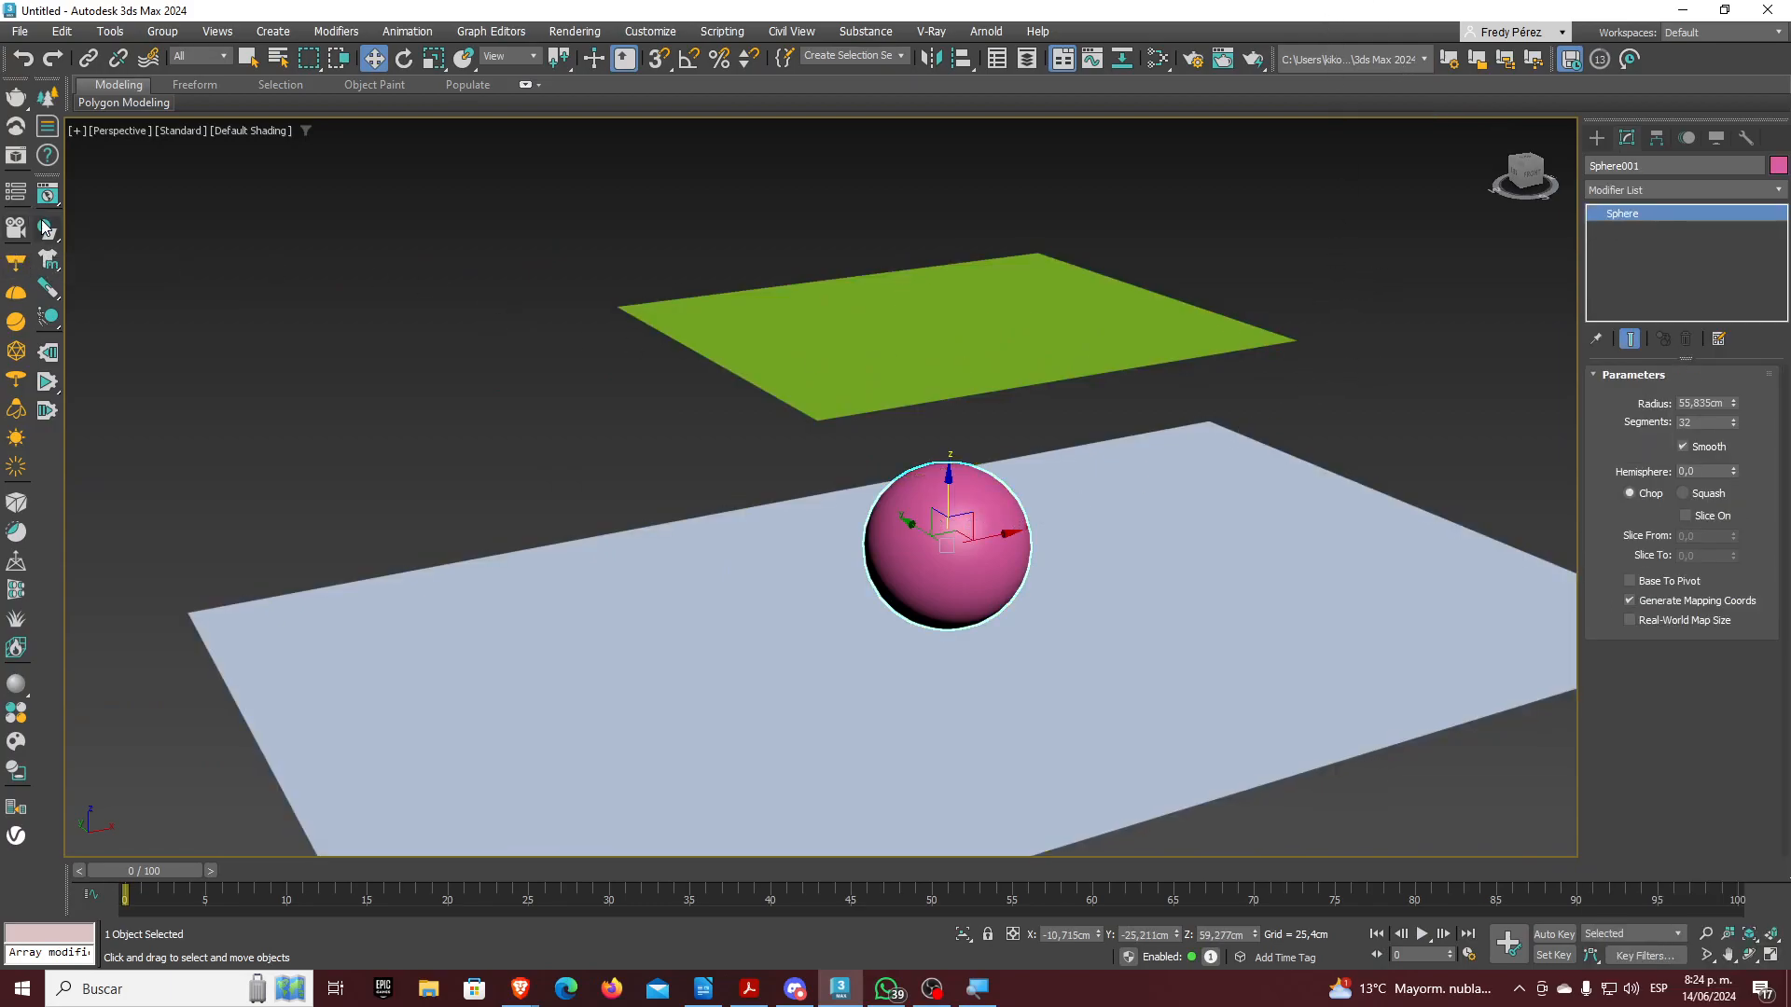
drag(47, 229, 168, 292)
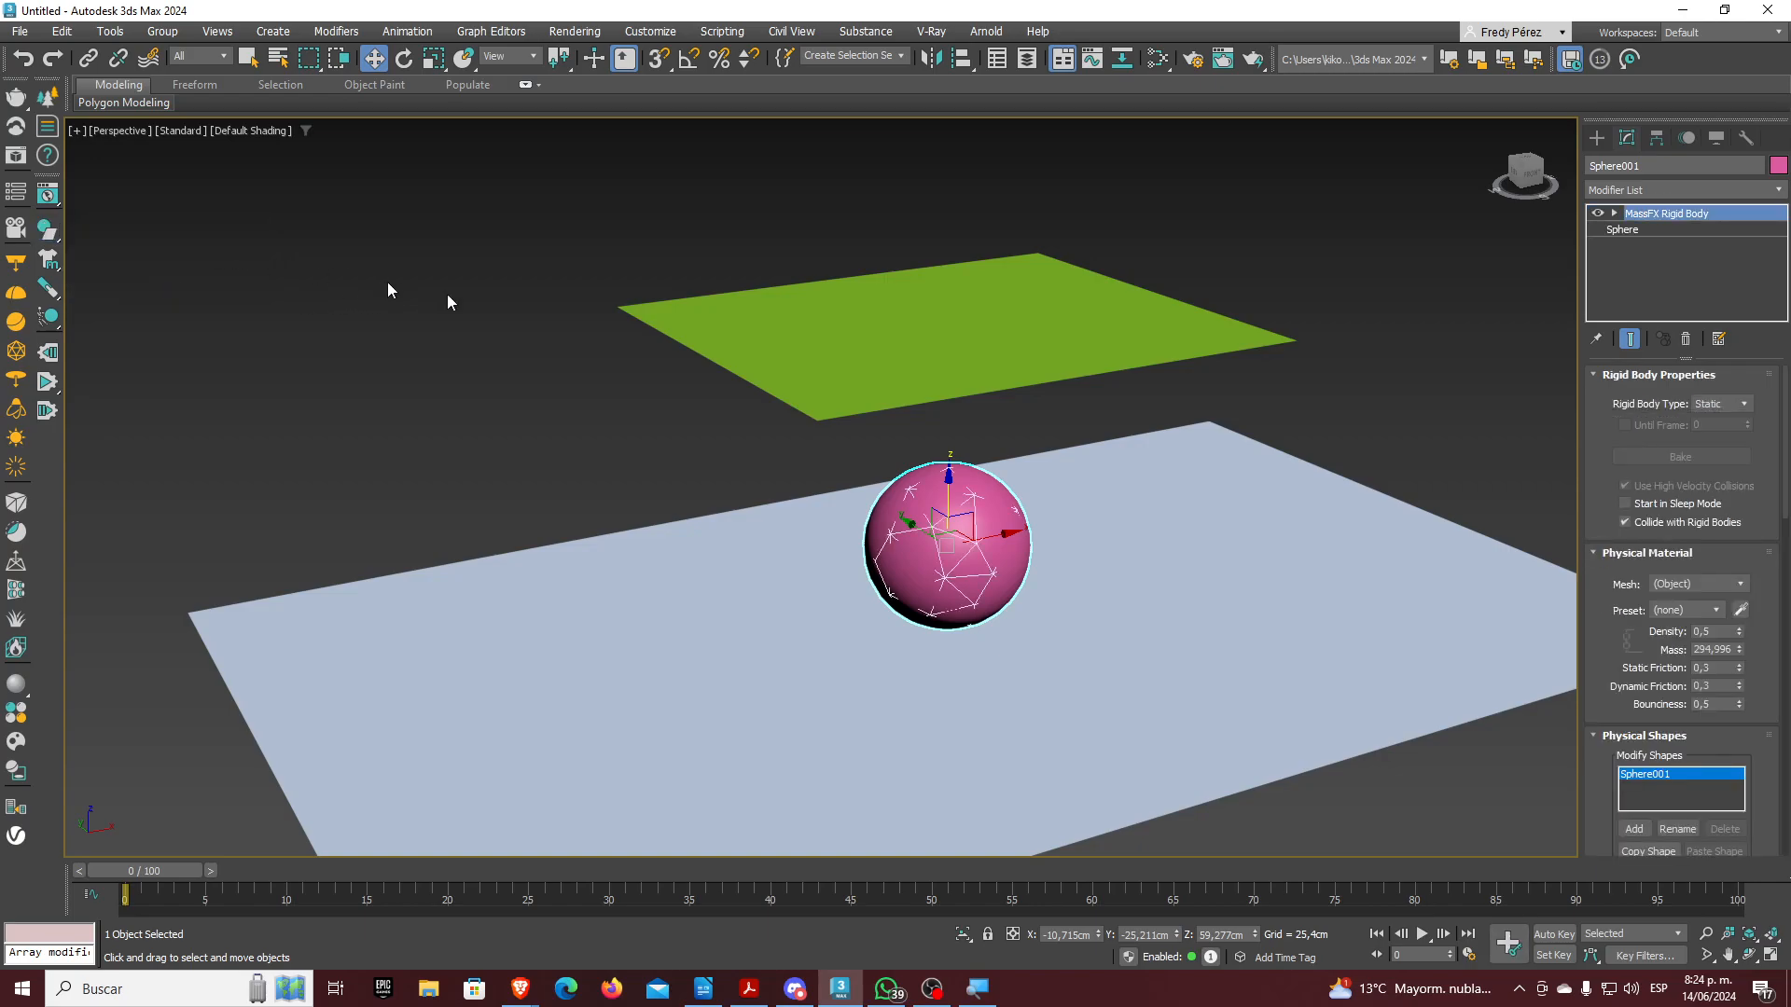
drag(1614, 619, 1619, 444)
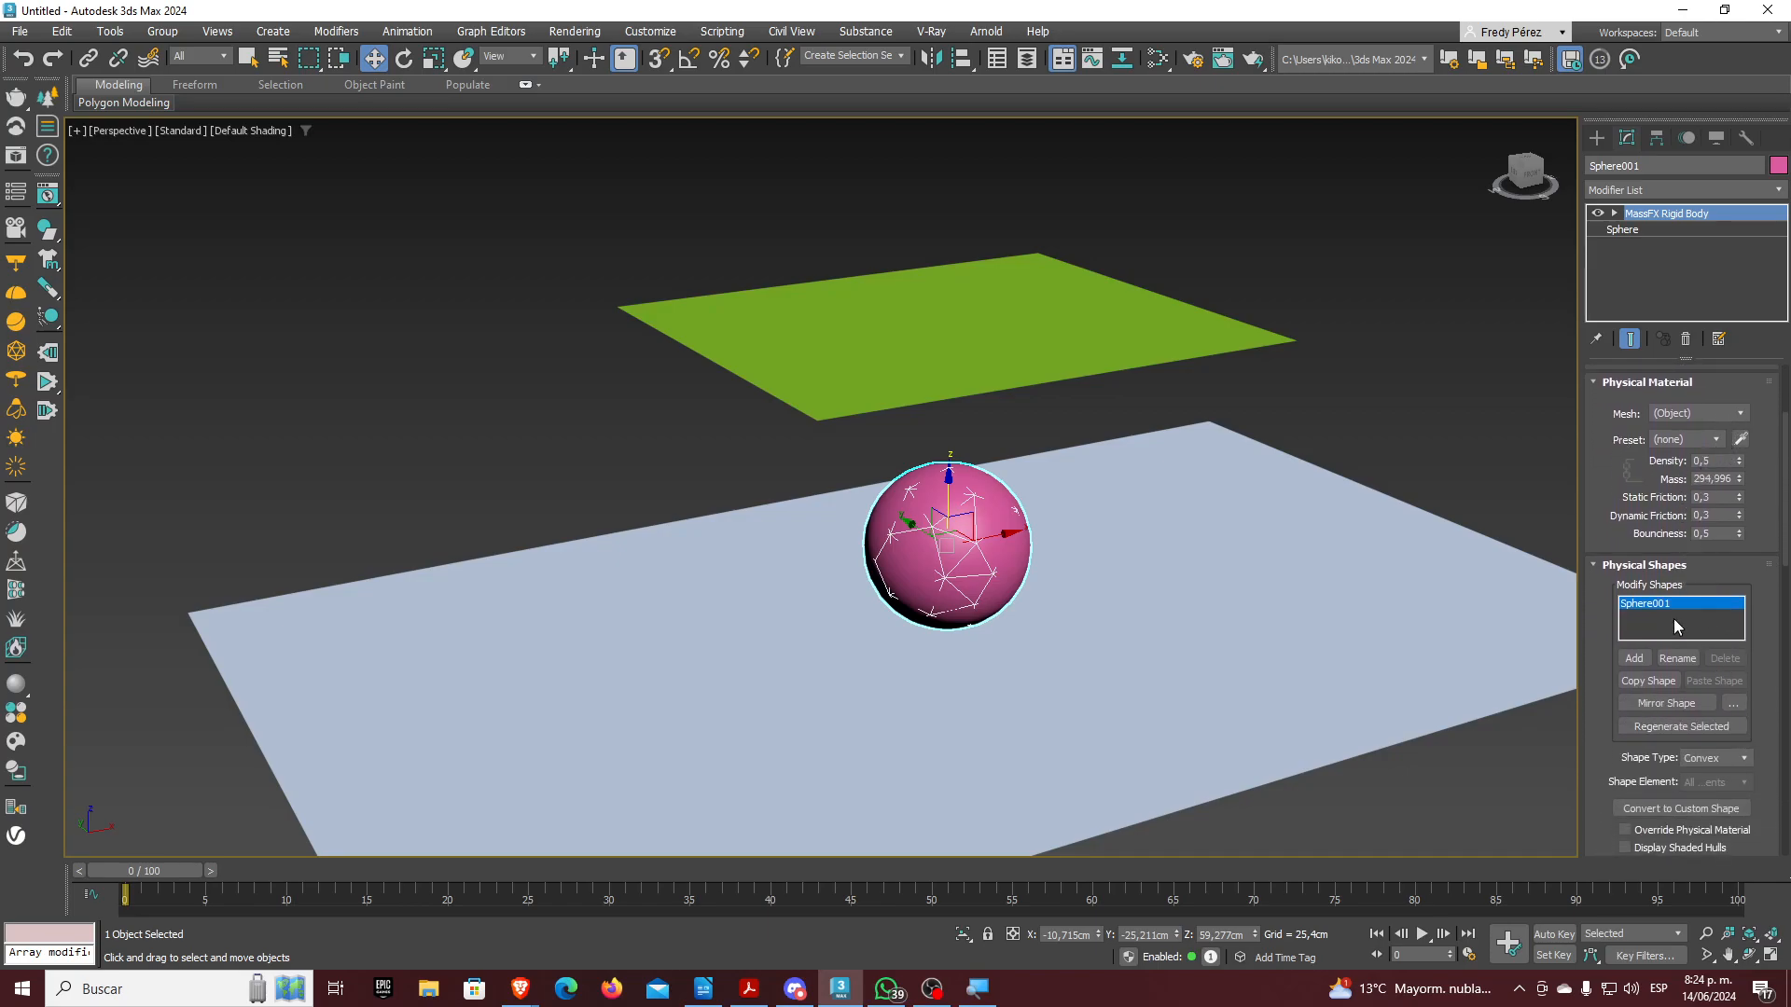
drag(1606, 710, 1606, 602)
click(1740, 649)
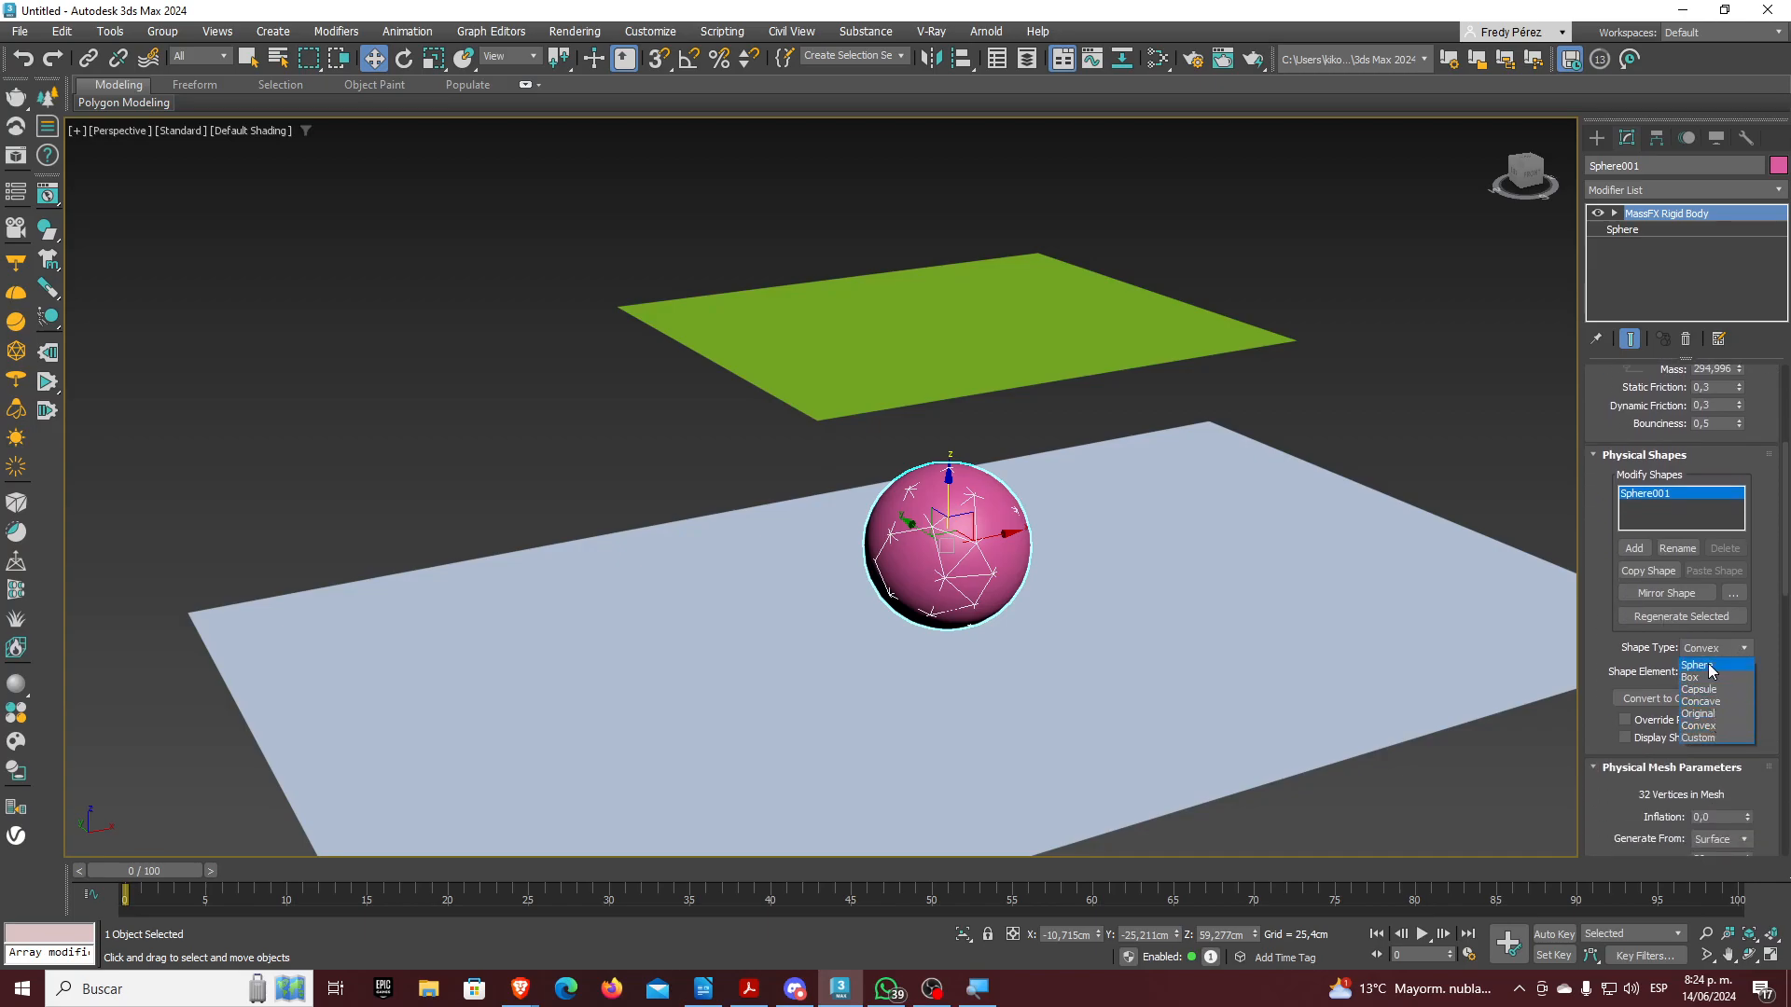
click(1697, 665)
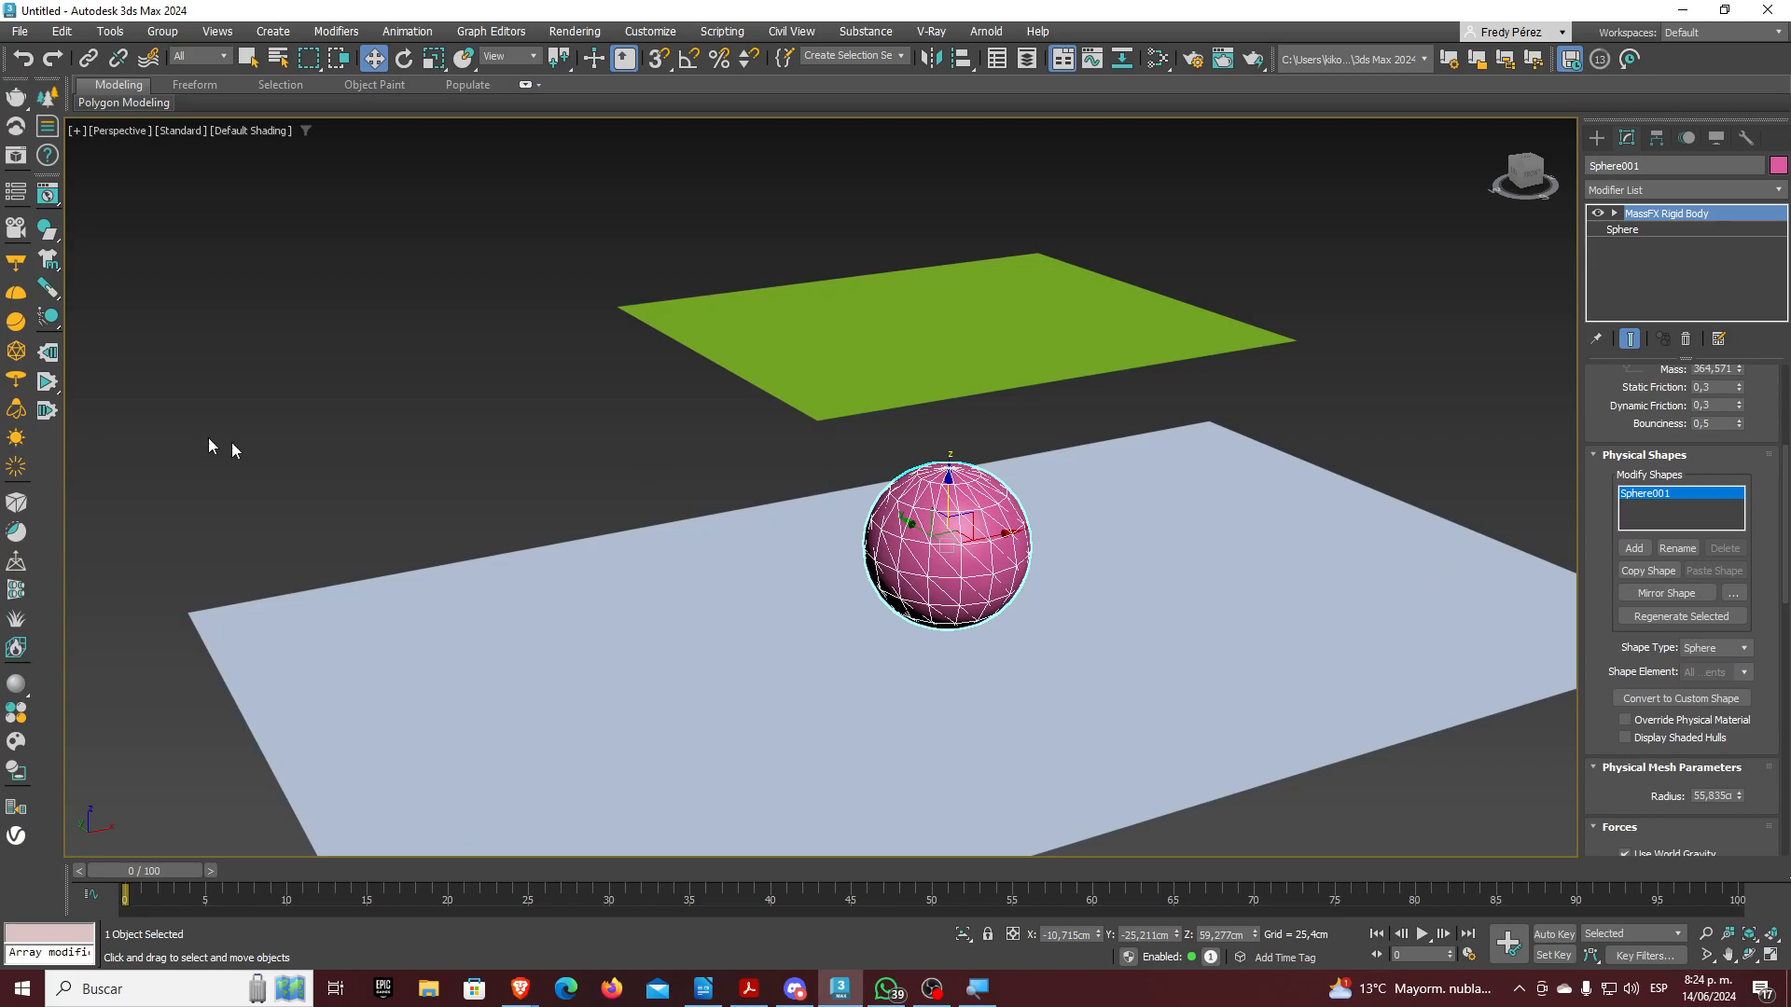
click(50, 196)
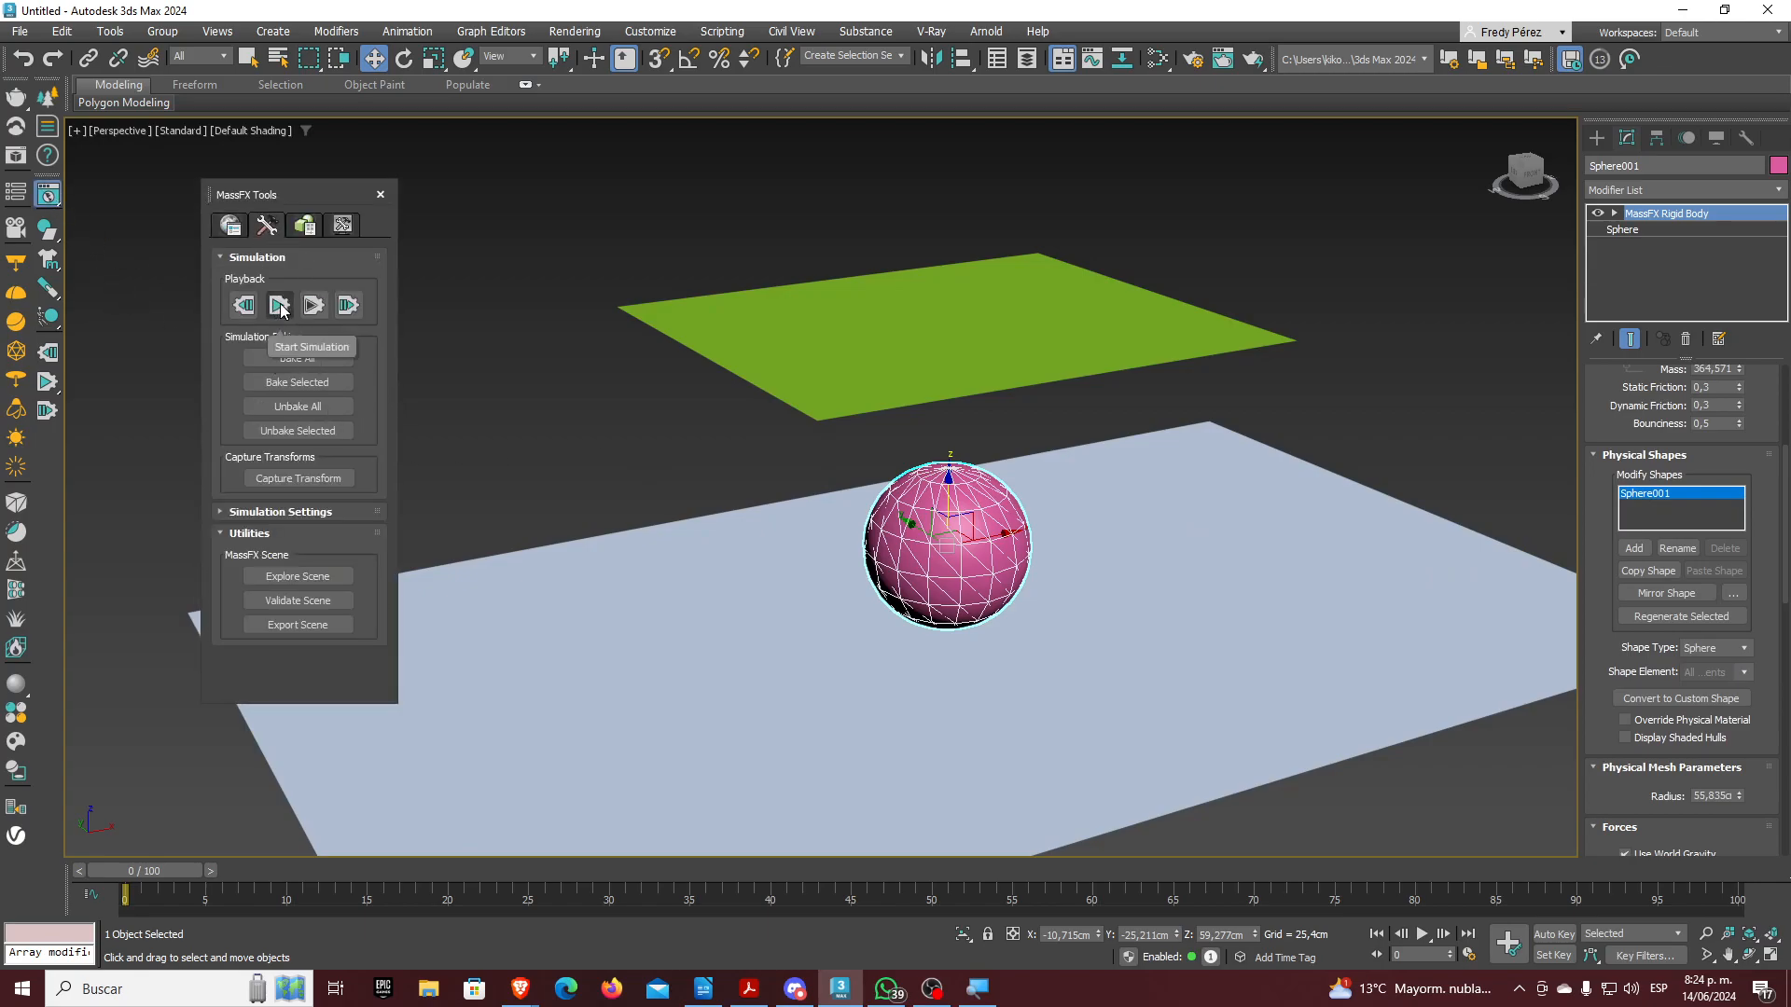
Run a test cloth simulation, reset it, and raise Plane002 higher
click(280, 306)
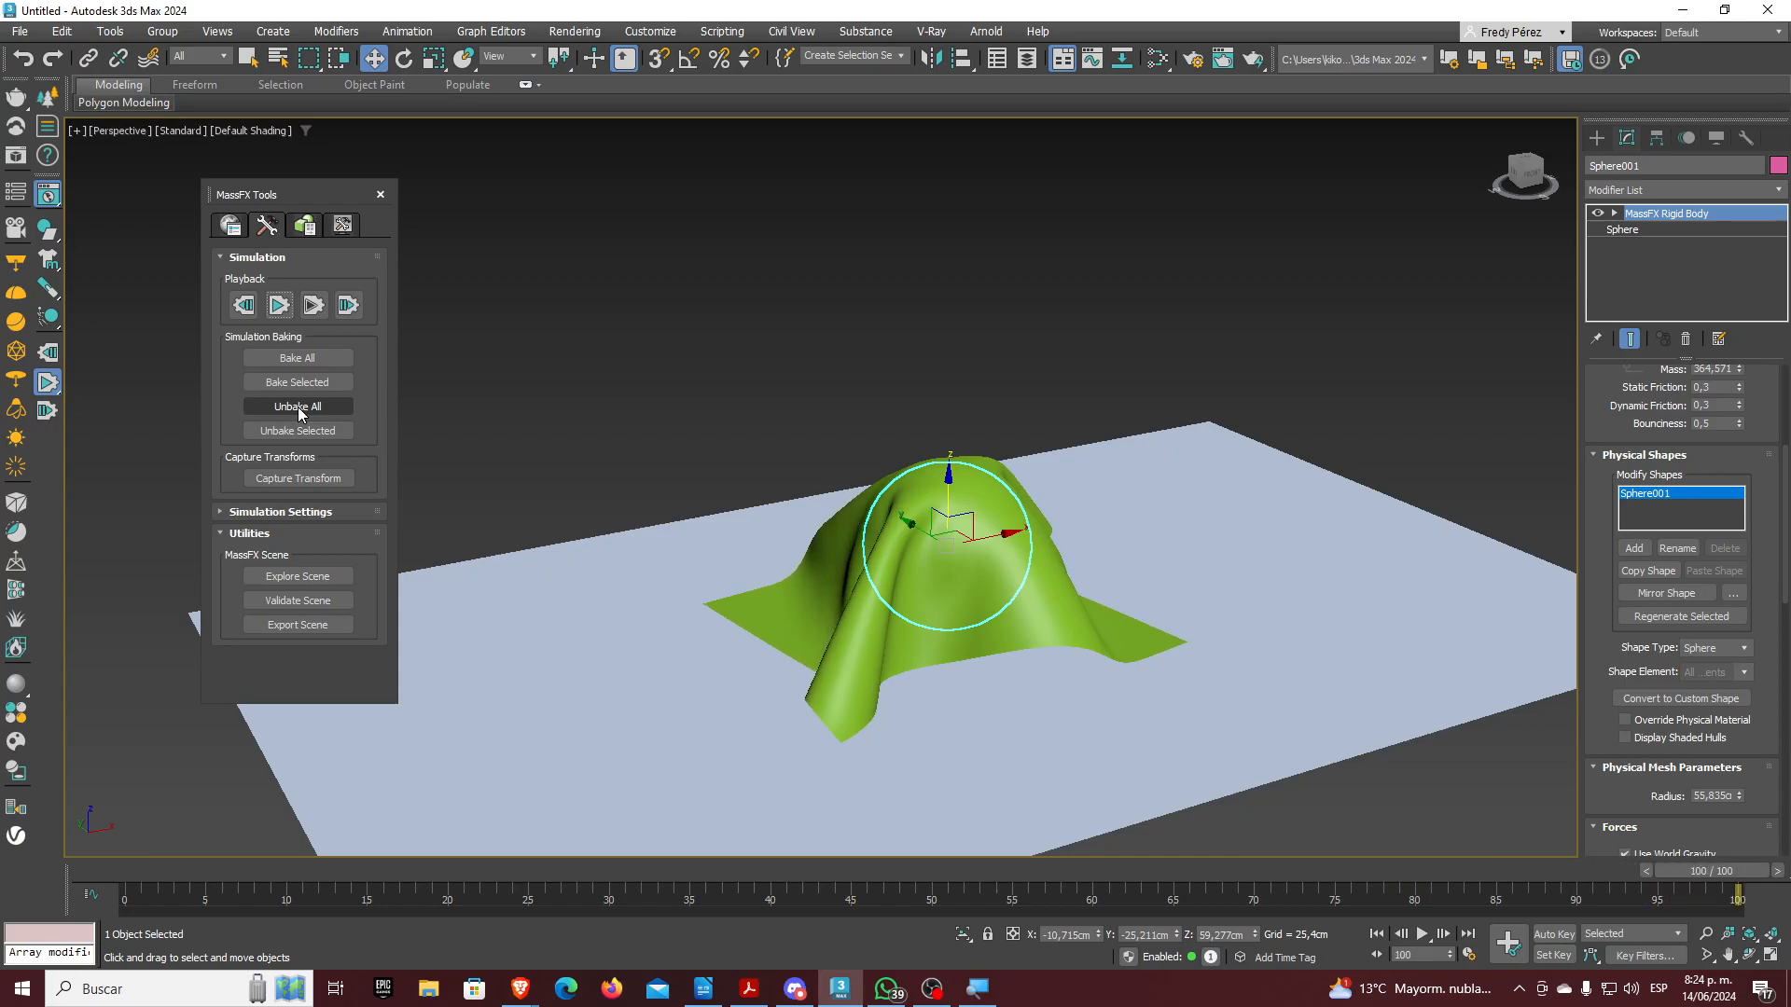
click(244, 305)
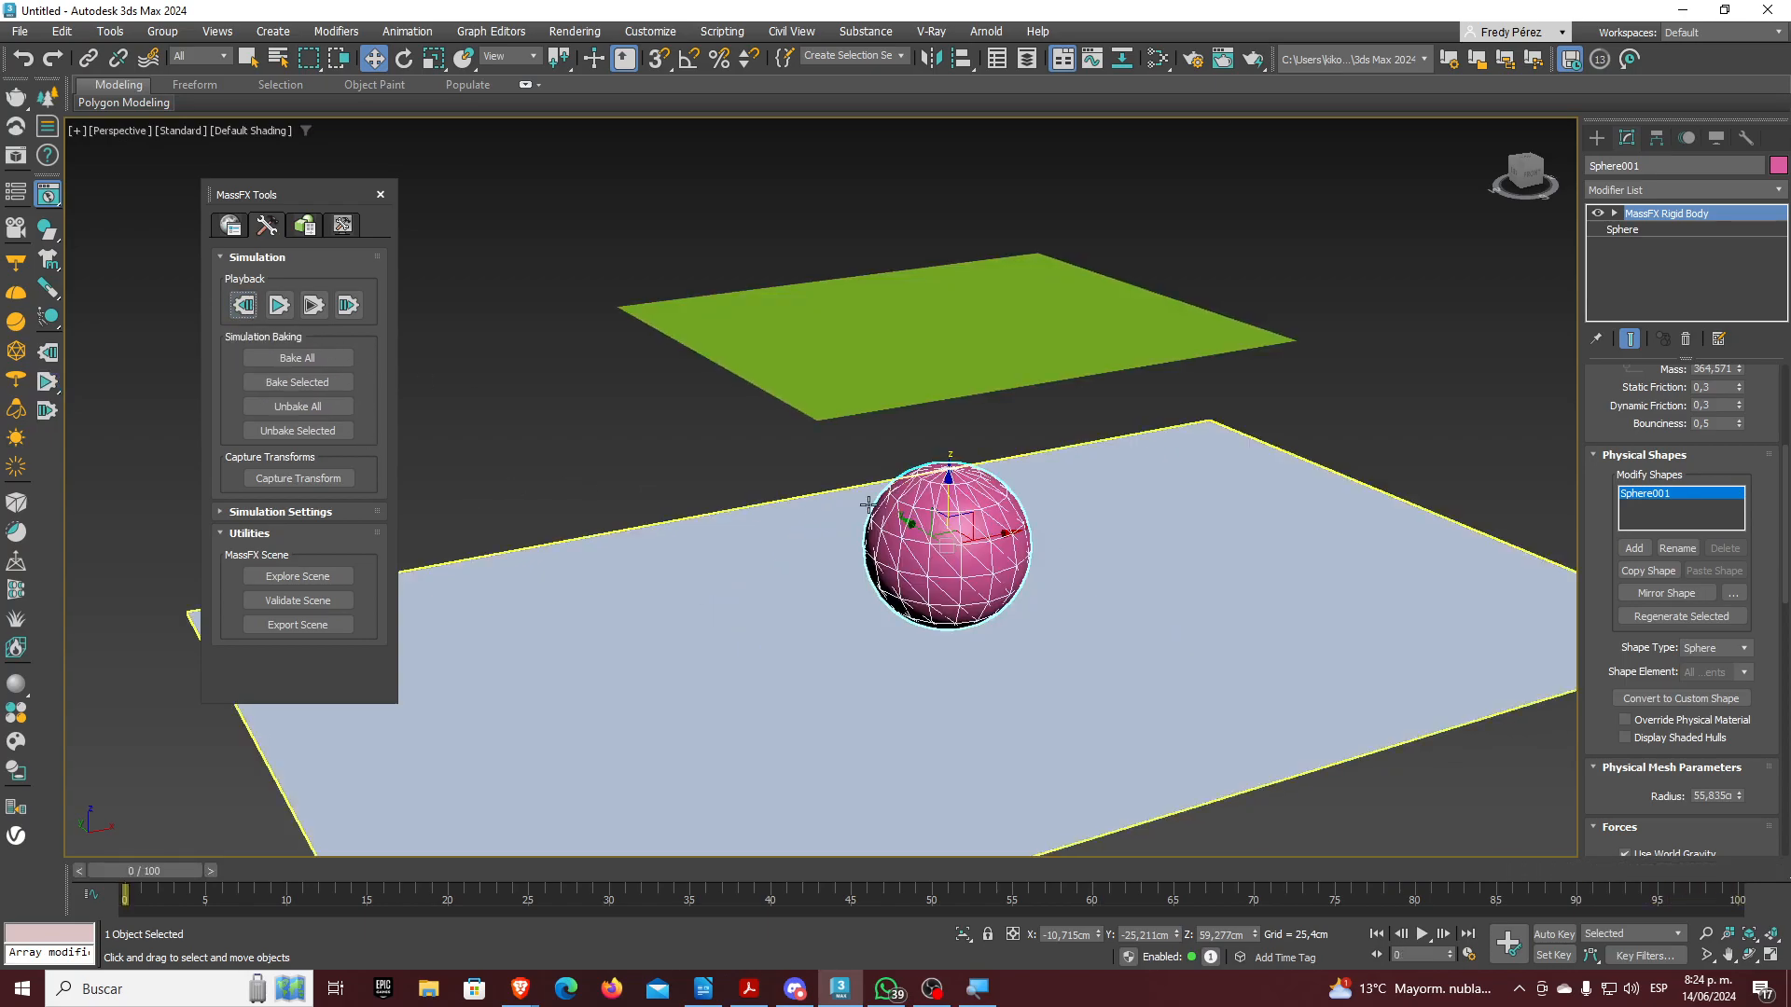
click(971, 359)
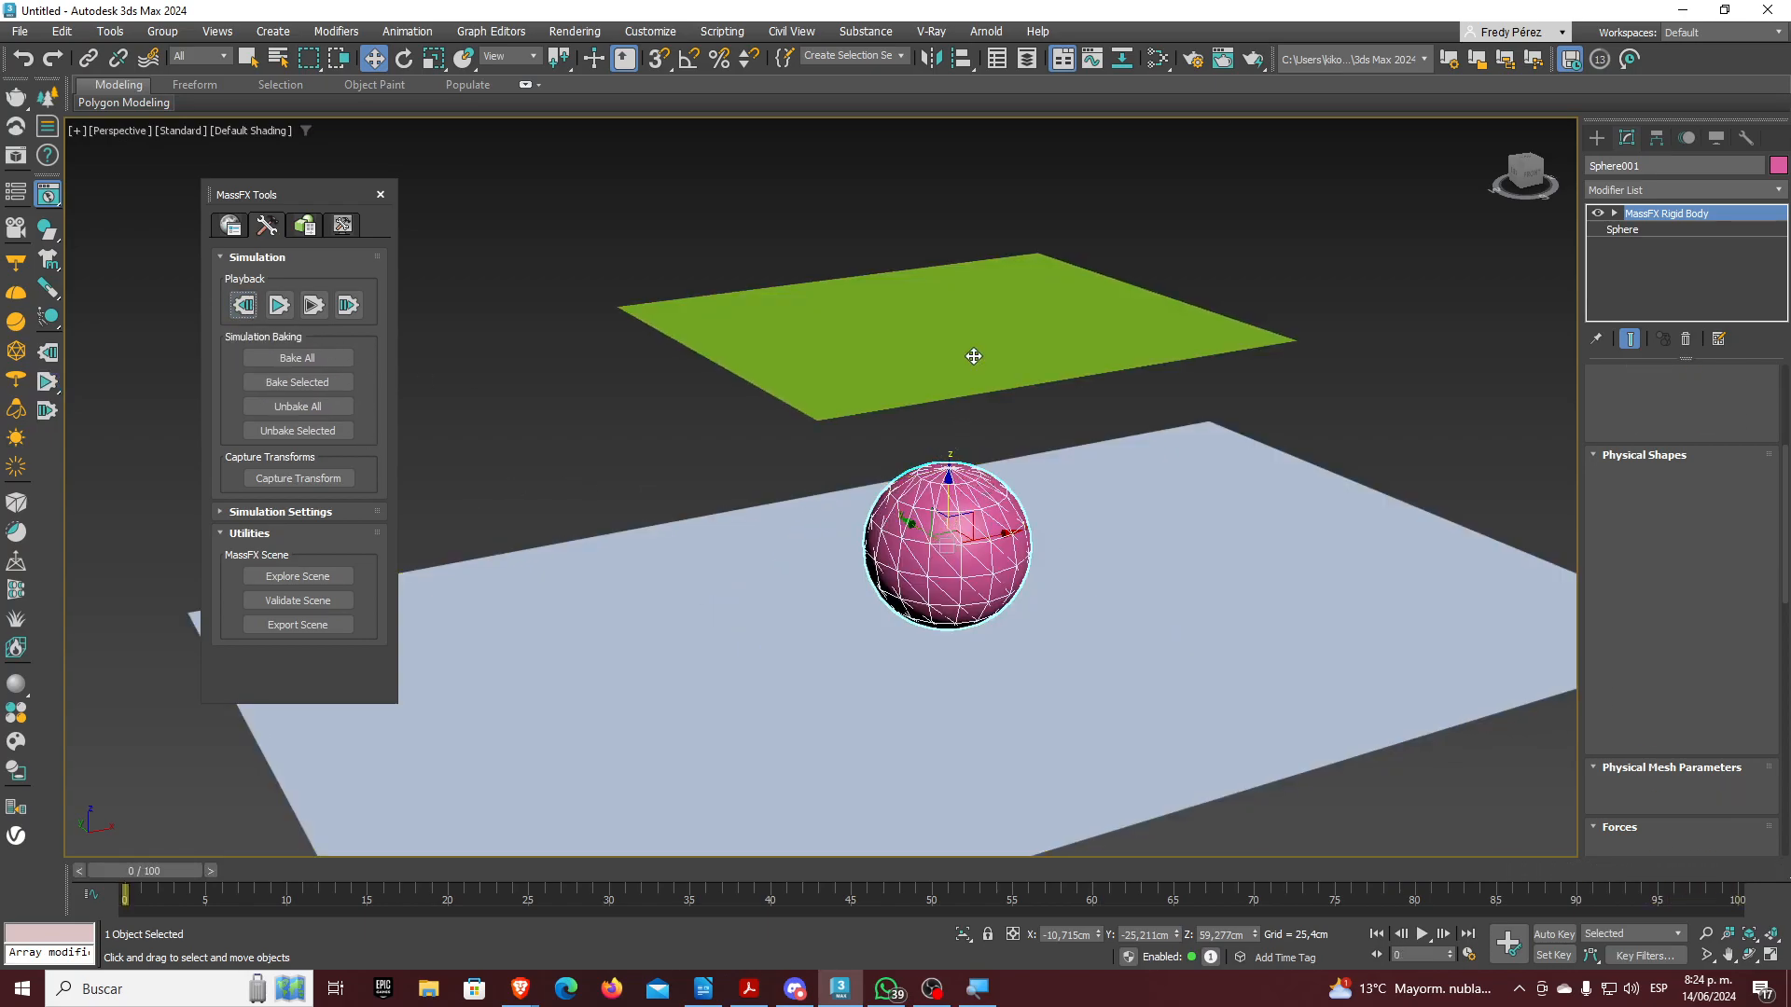
scroll(909, 506, down, 2)
scroll(909, 507, down, 1)
drag(930, 368, 918, 298)
Lift Sphere001 higher, reselect Plane002, and reset the simulation to frame 0
click(933, 496)
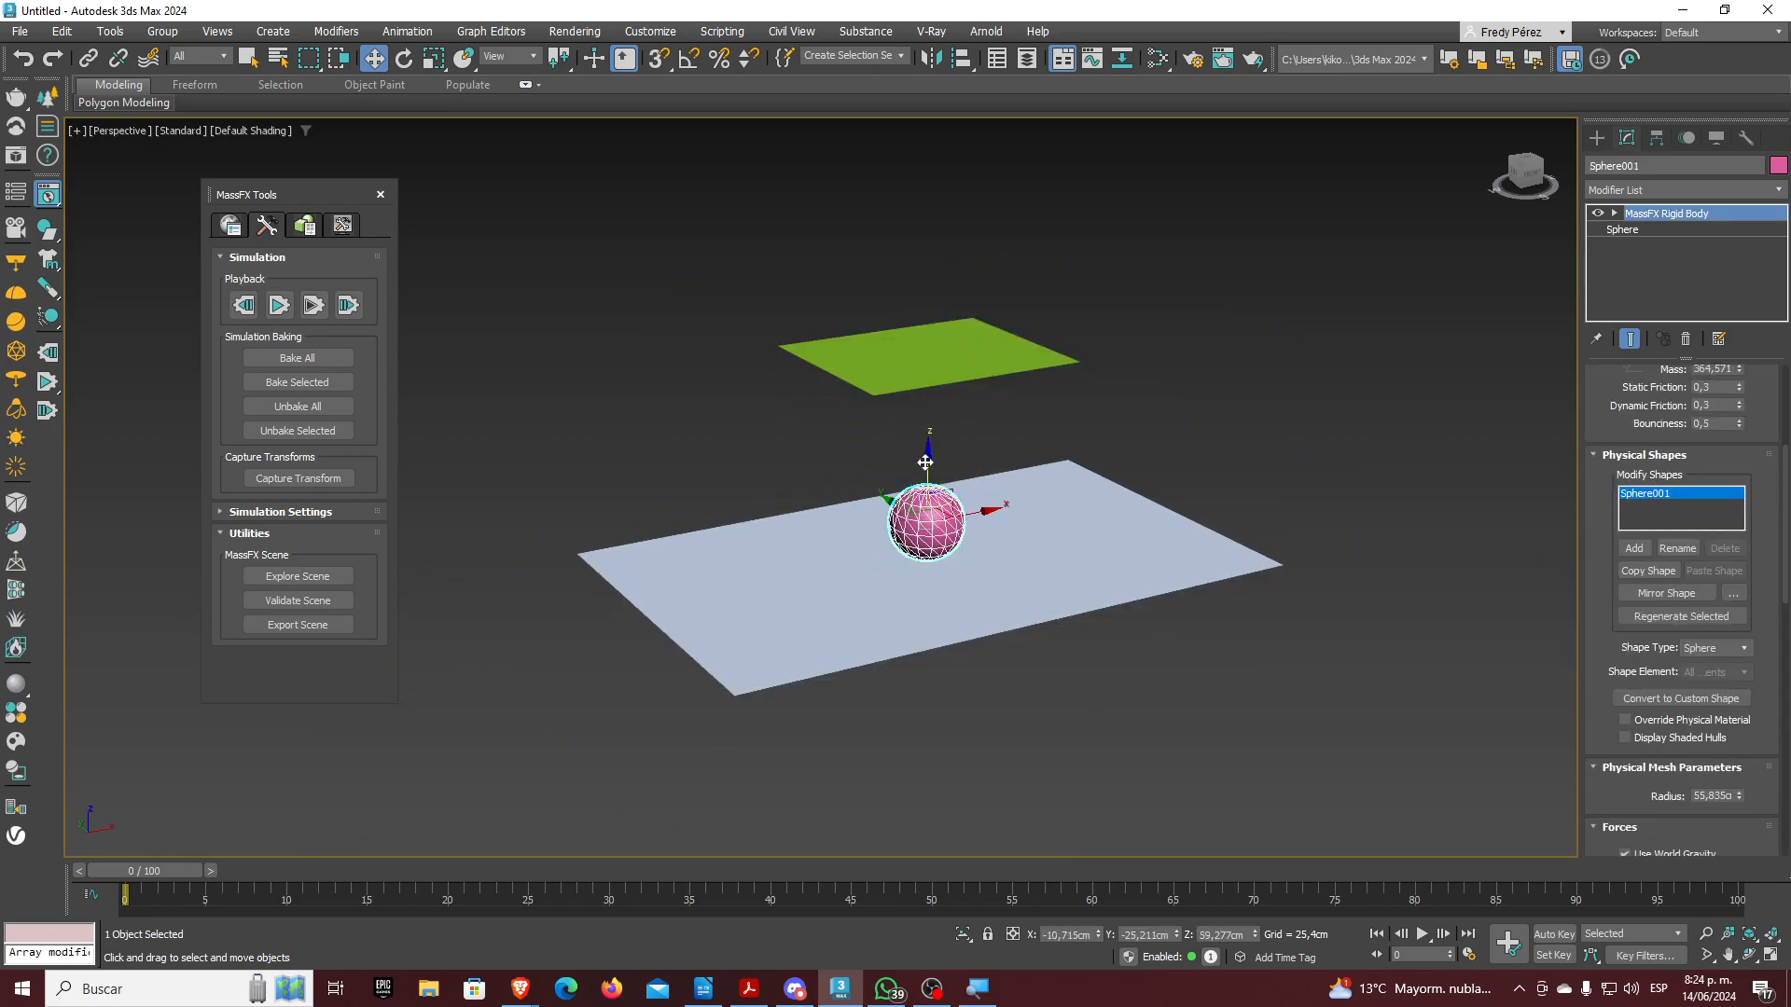
drag(929, 445, 929, 386)
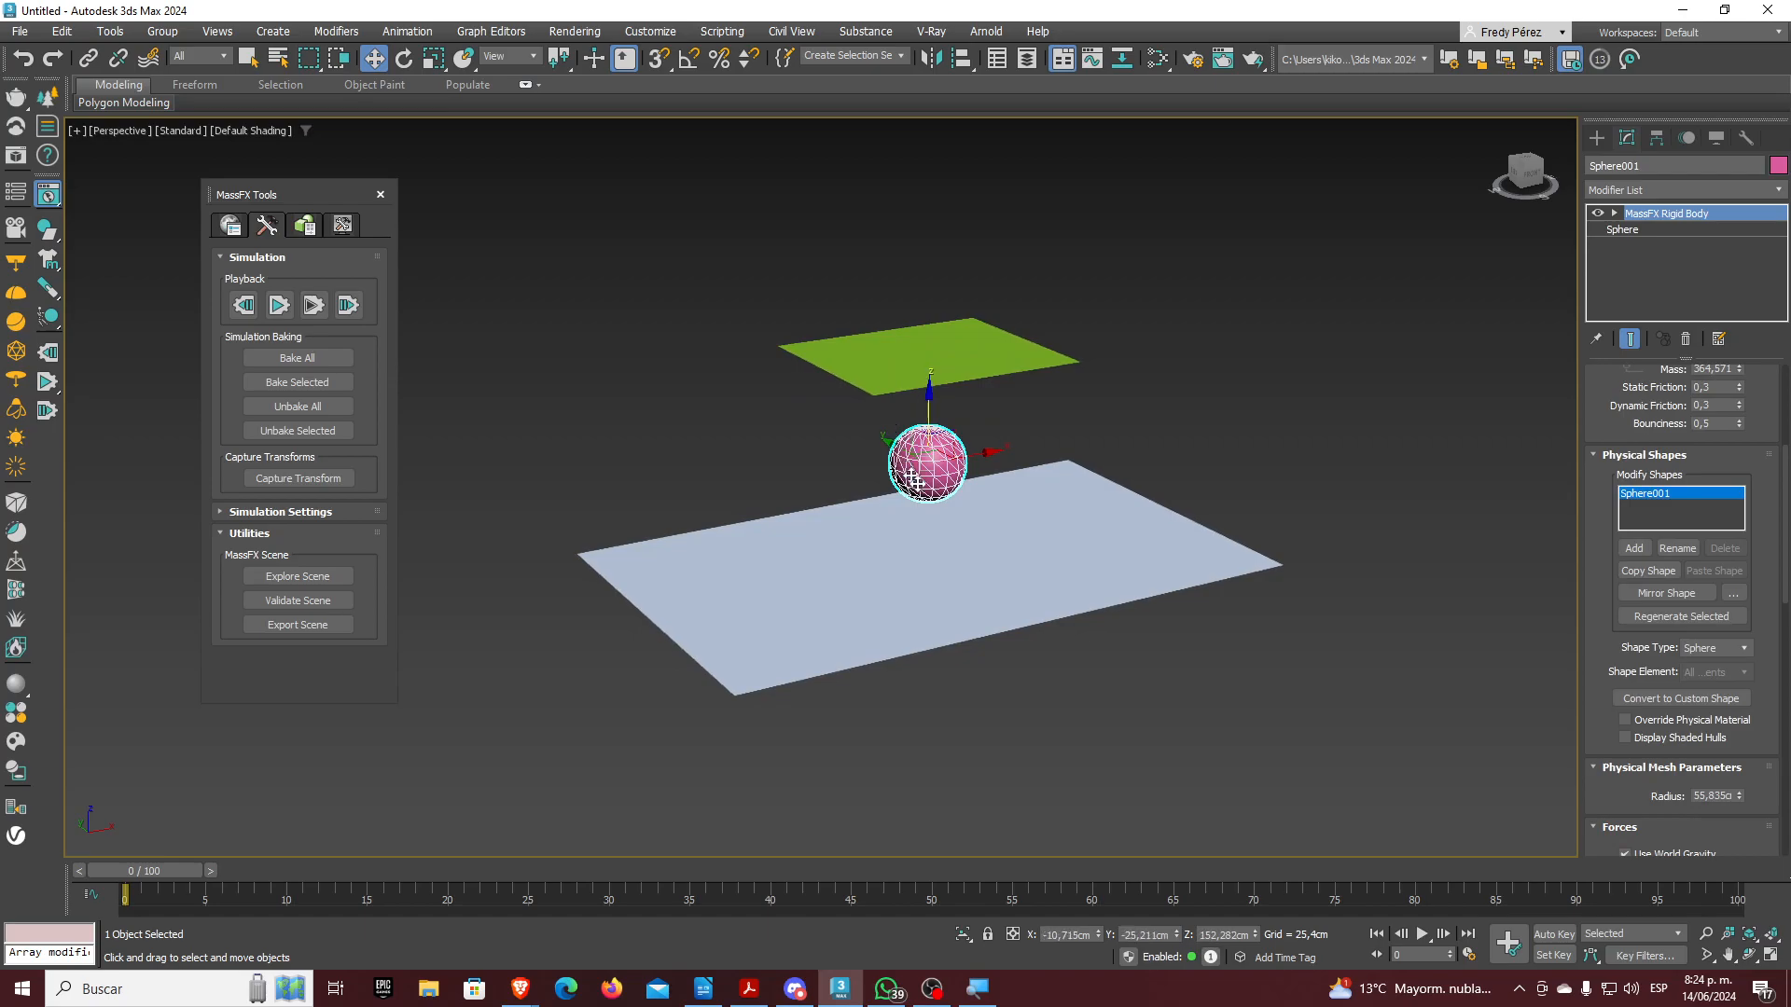
scroll(929, 495, up, 2)
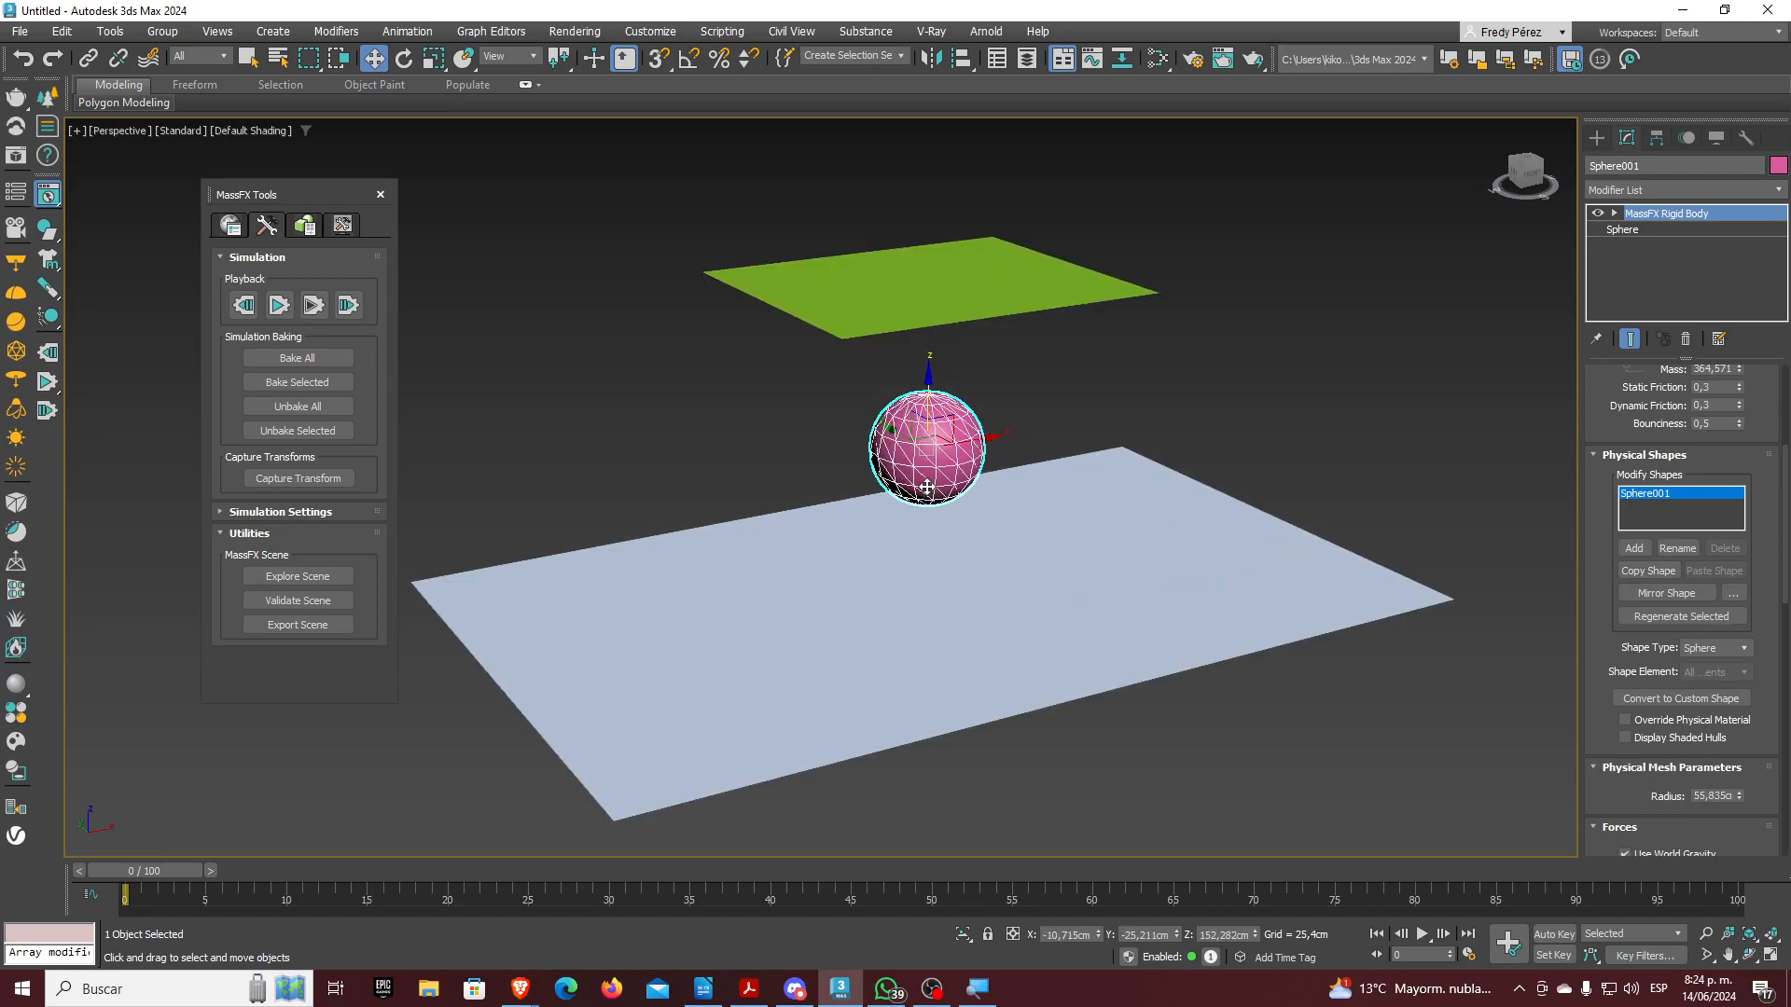
click(907, 280)
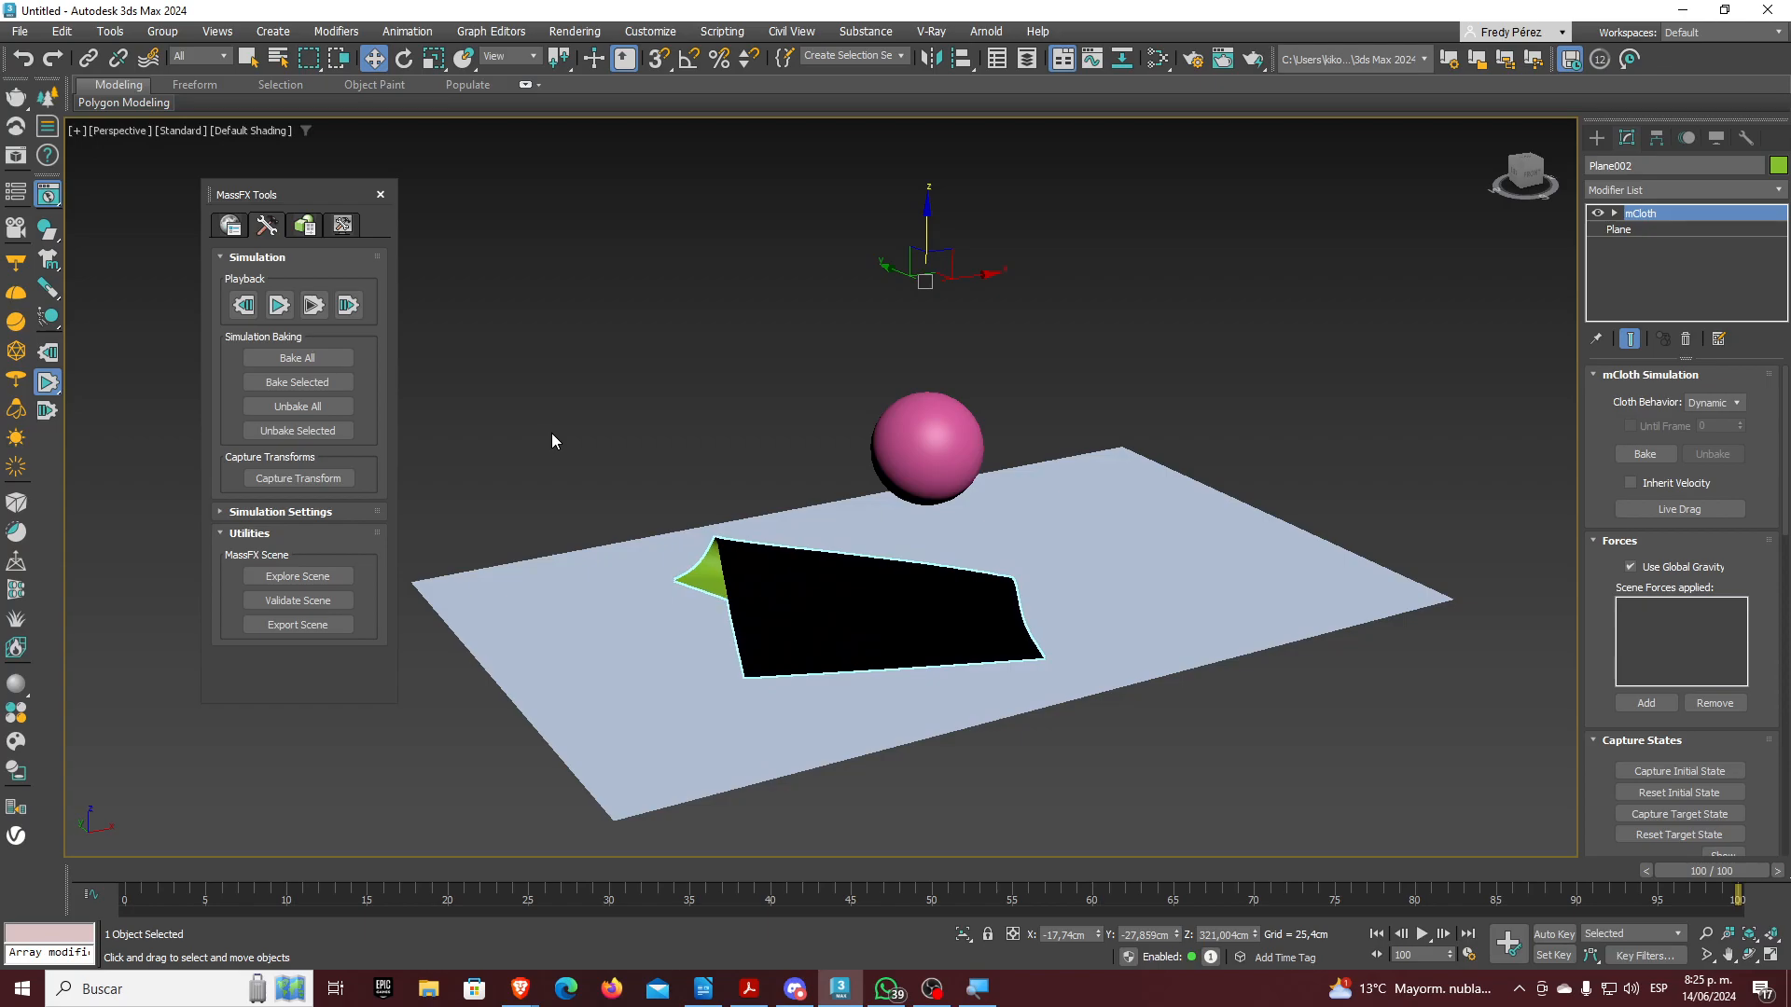
click(244, 306)
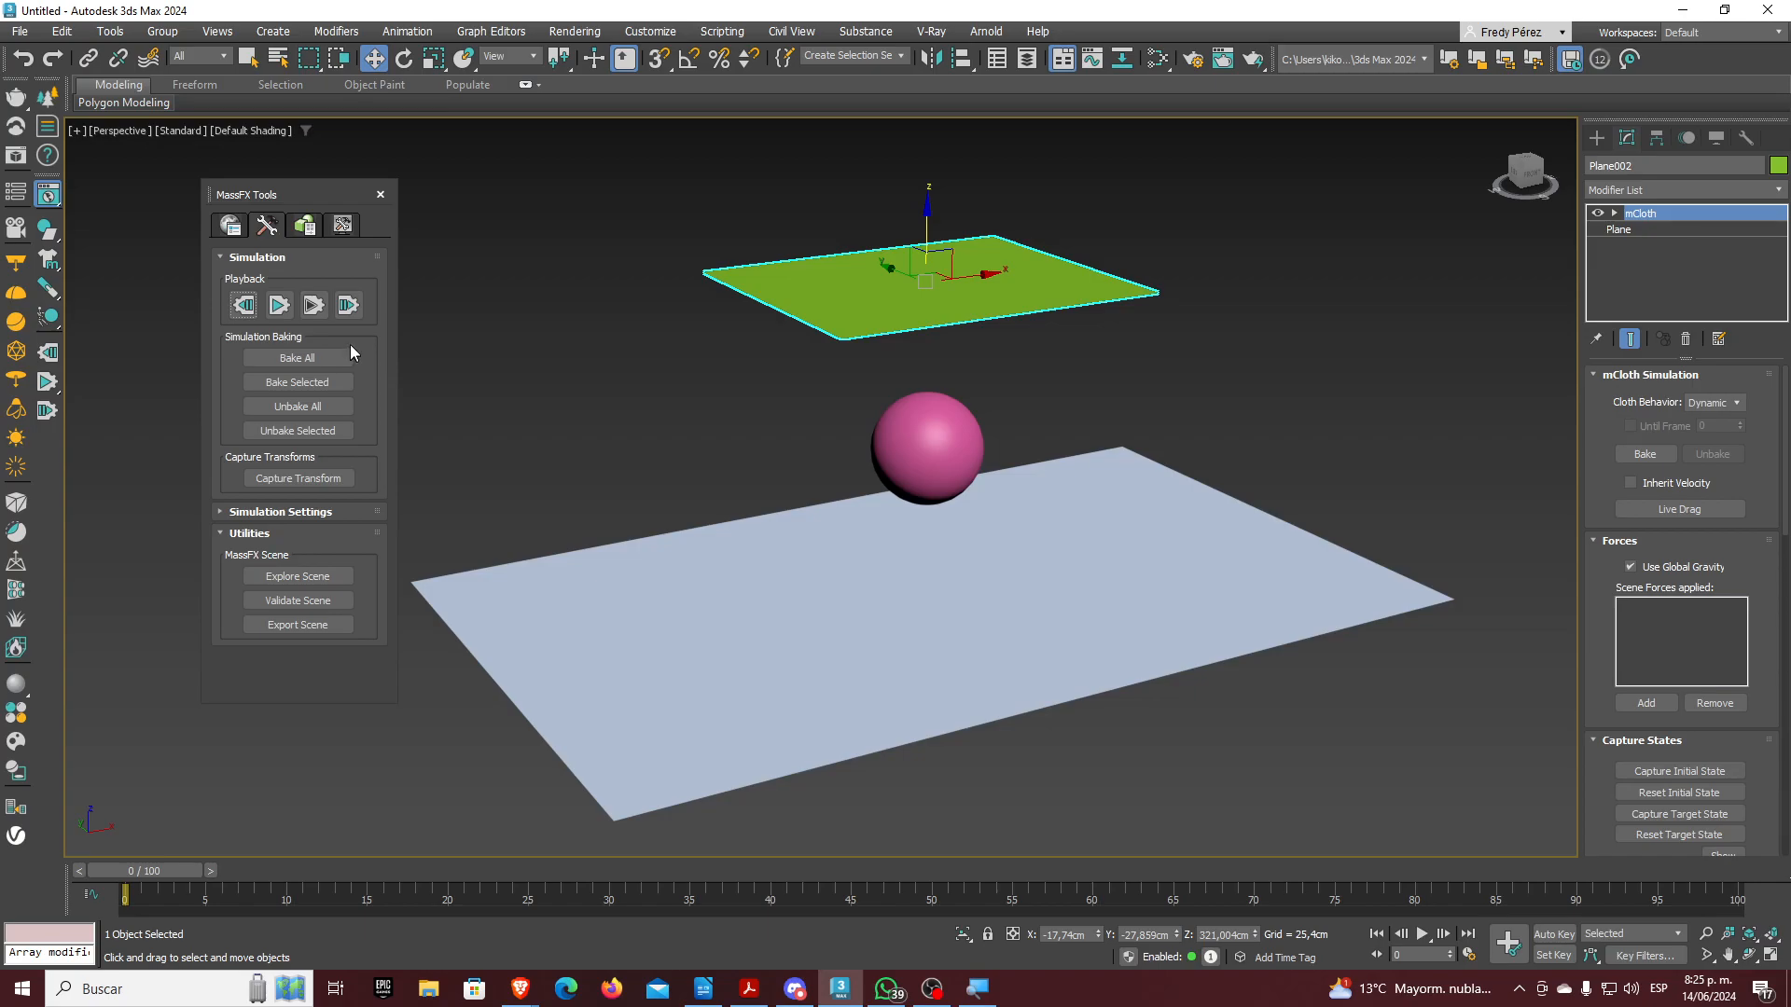
scroll(1599, 466, down, 3)
scroll(1600, 535, down, 3)
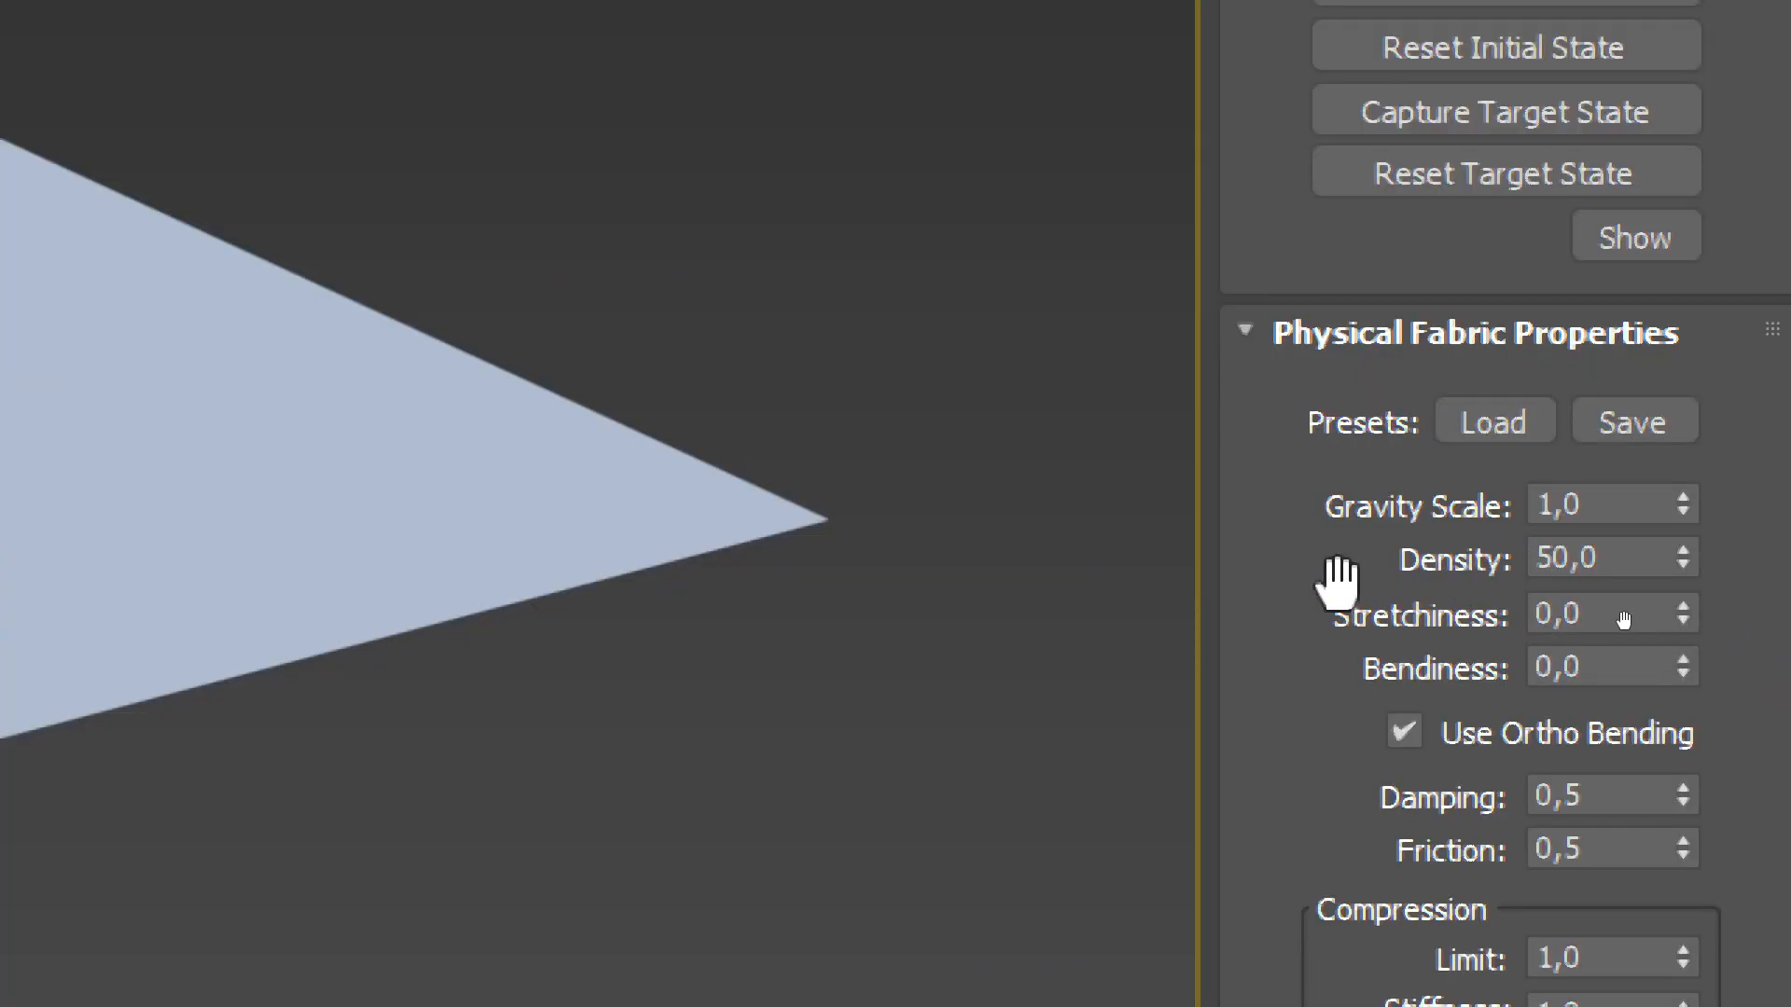
drag(1625, 620, 1626, 552)
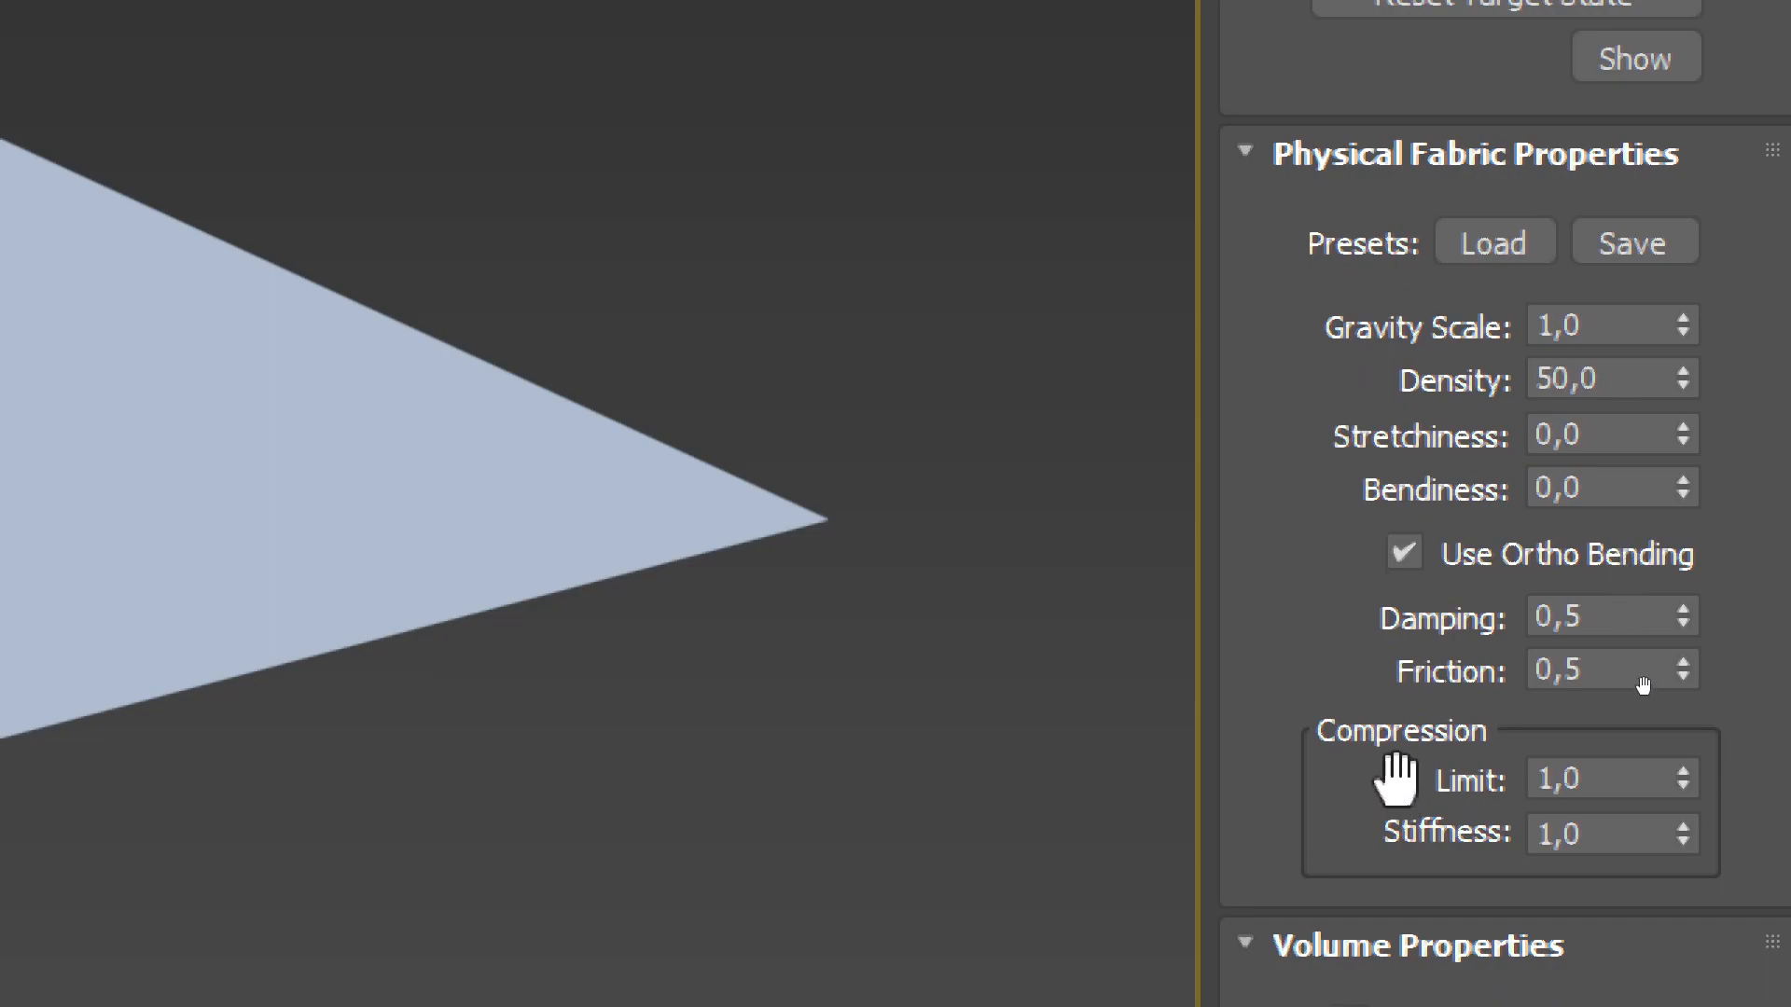
drag(1319, 634, 1340, 455)
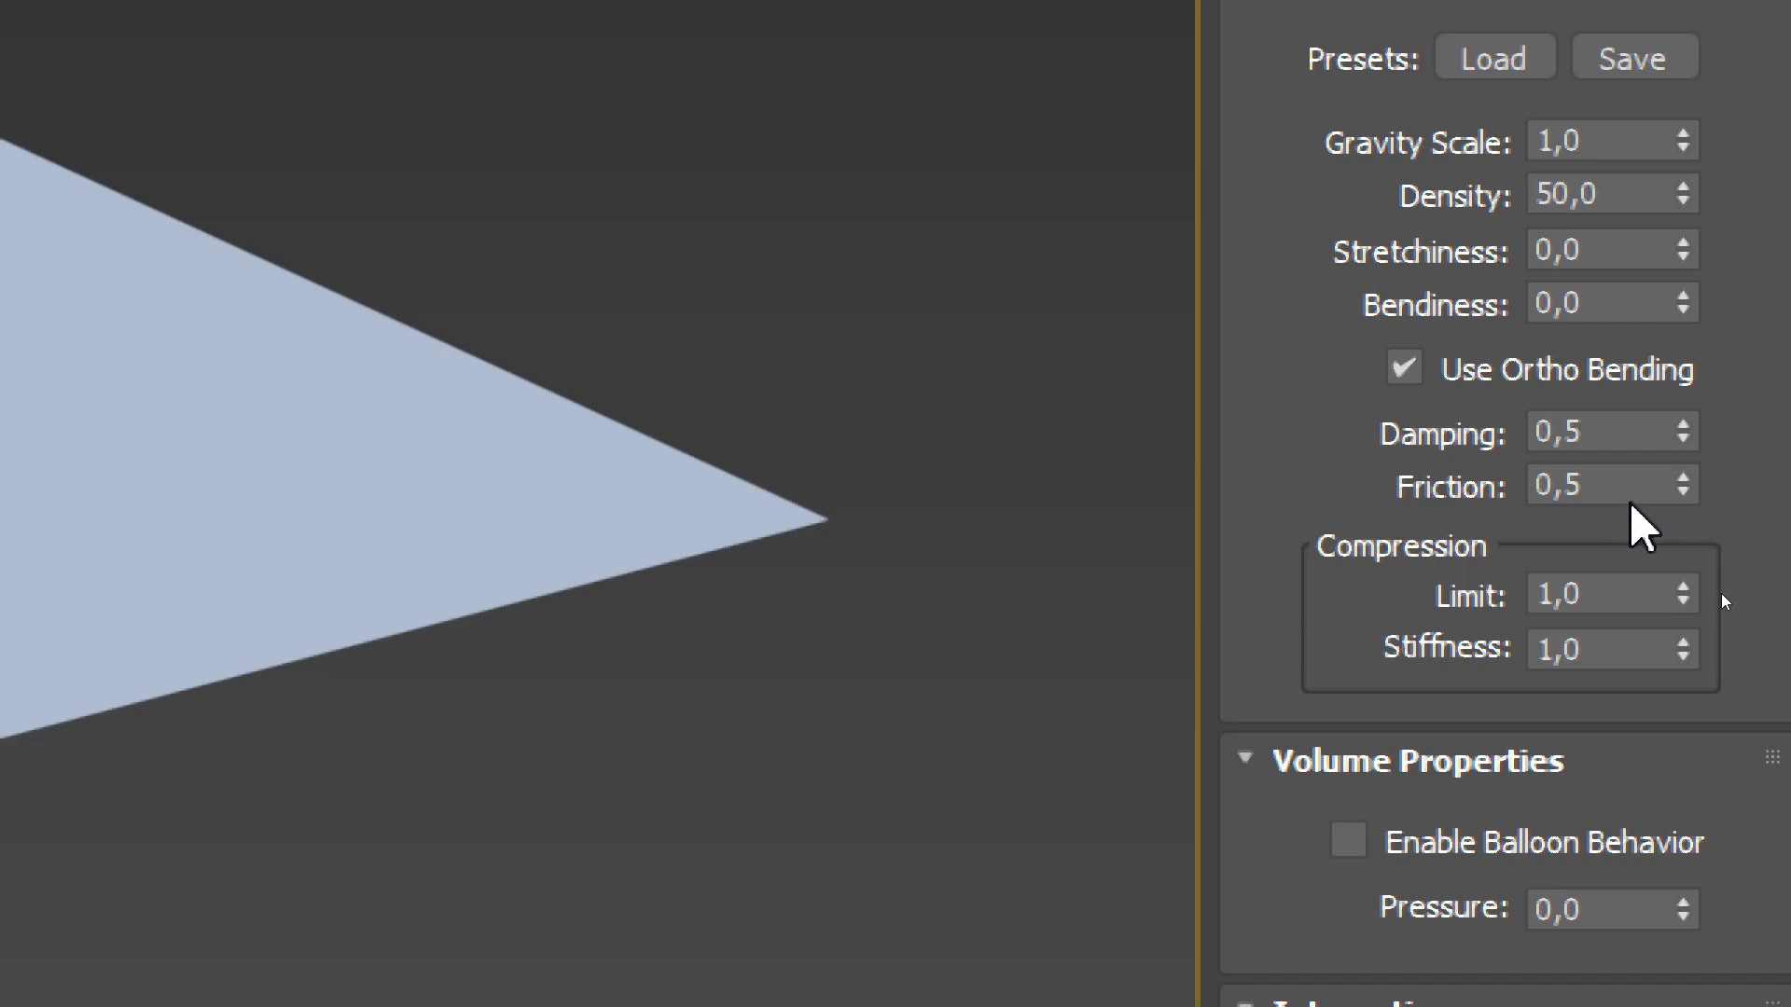
drag(1302, 550, 1276, 87)
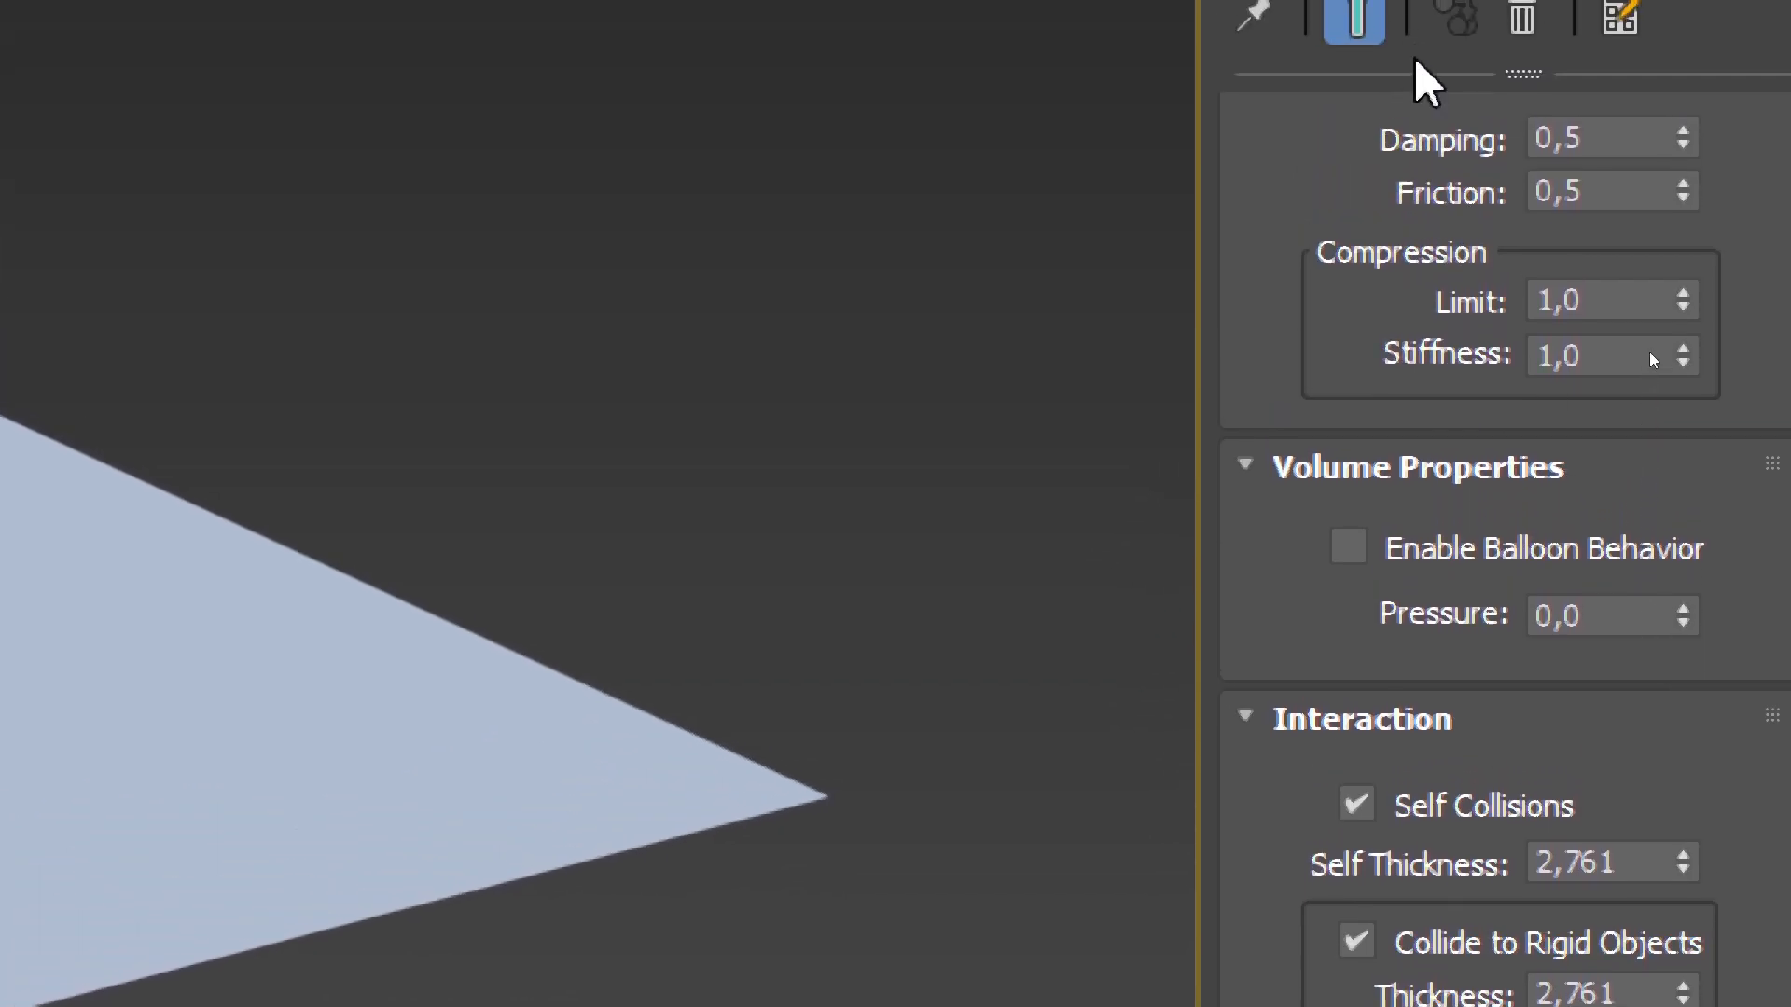
drag(1326, 294, 1361, 454)
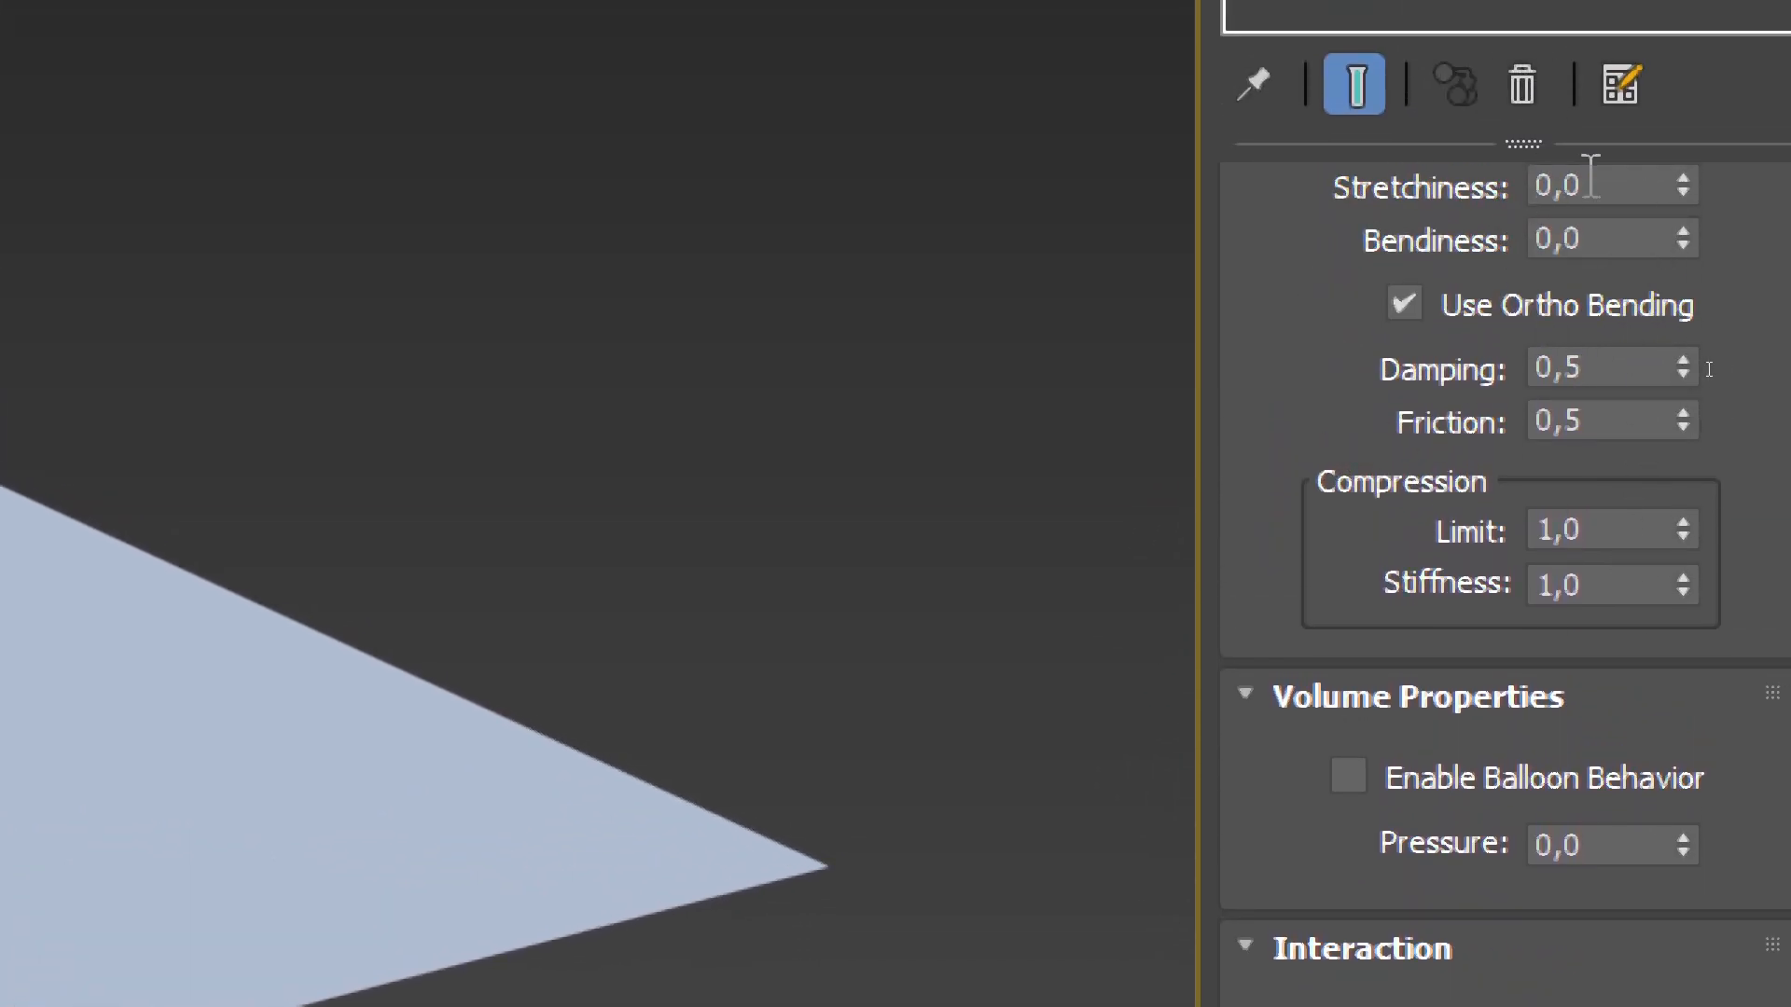
drag(1334, 262, 1319, 344)
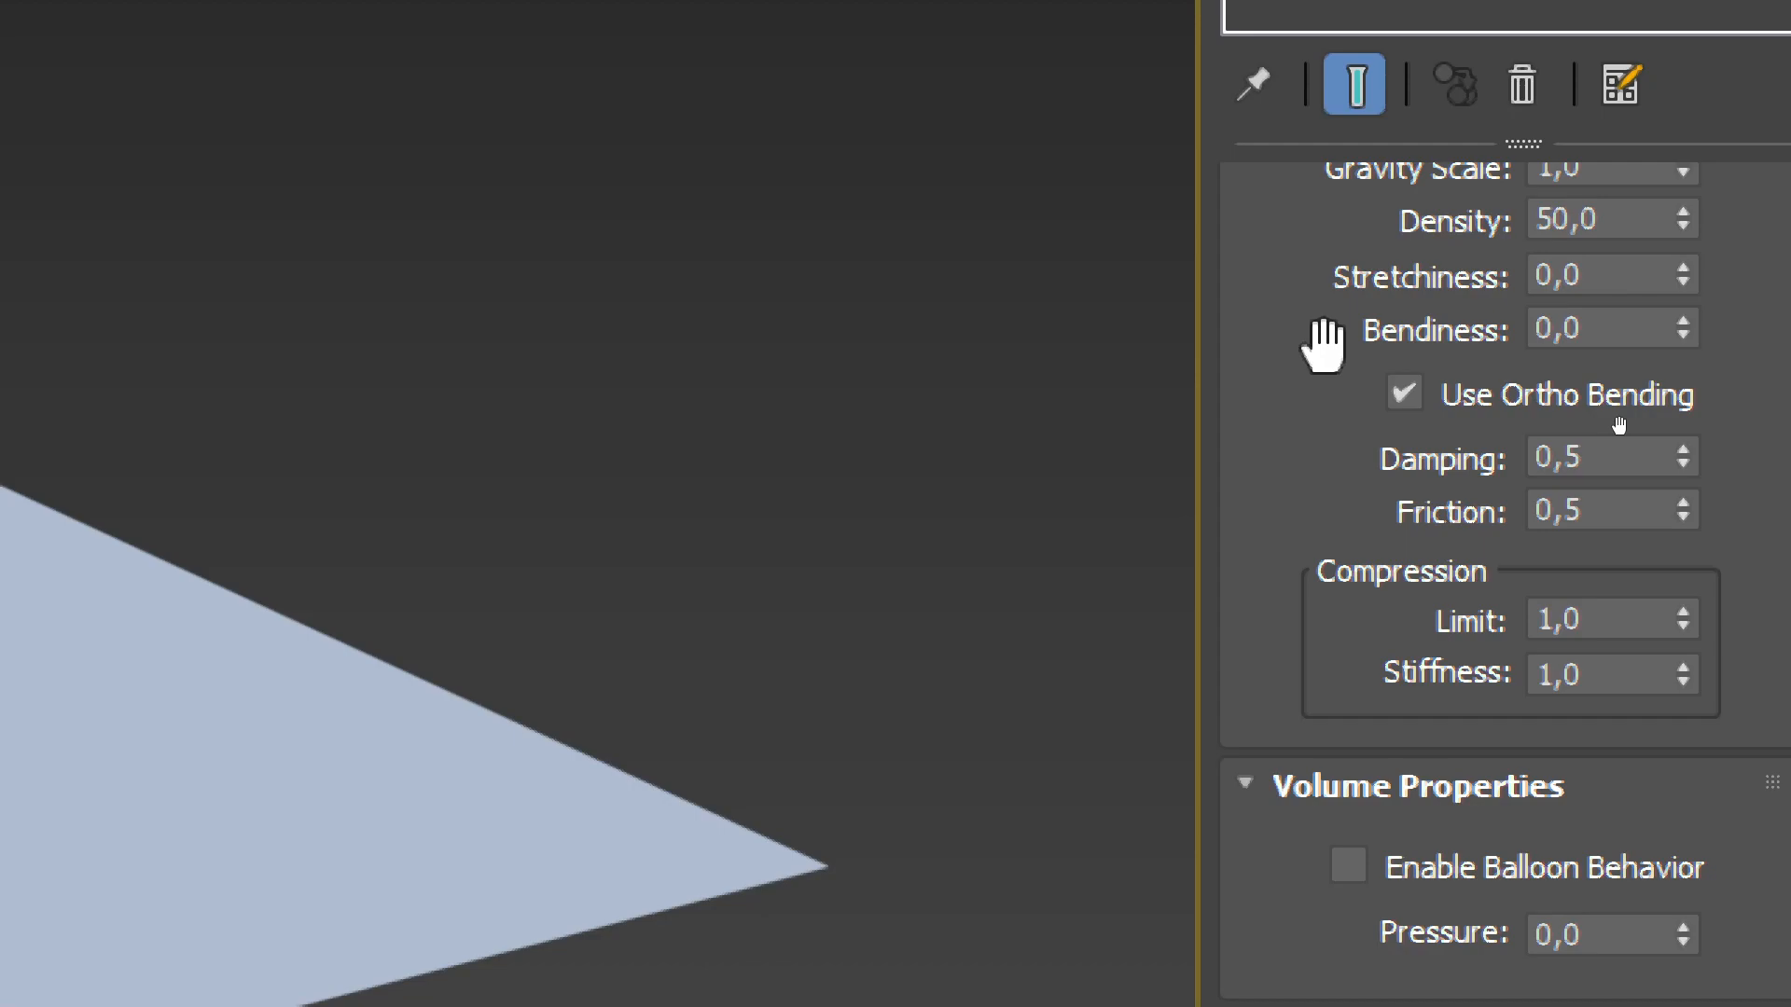
mouse_move(1613, 214)
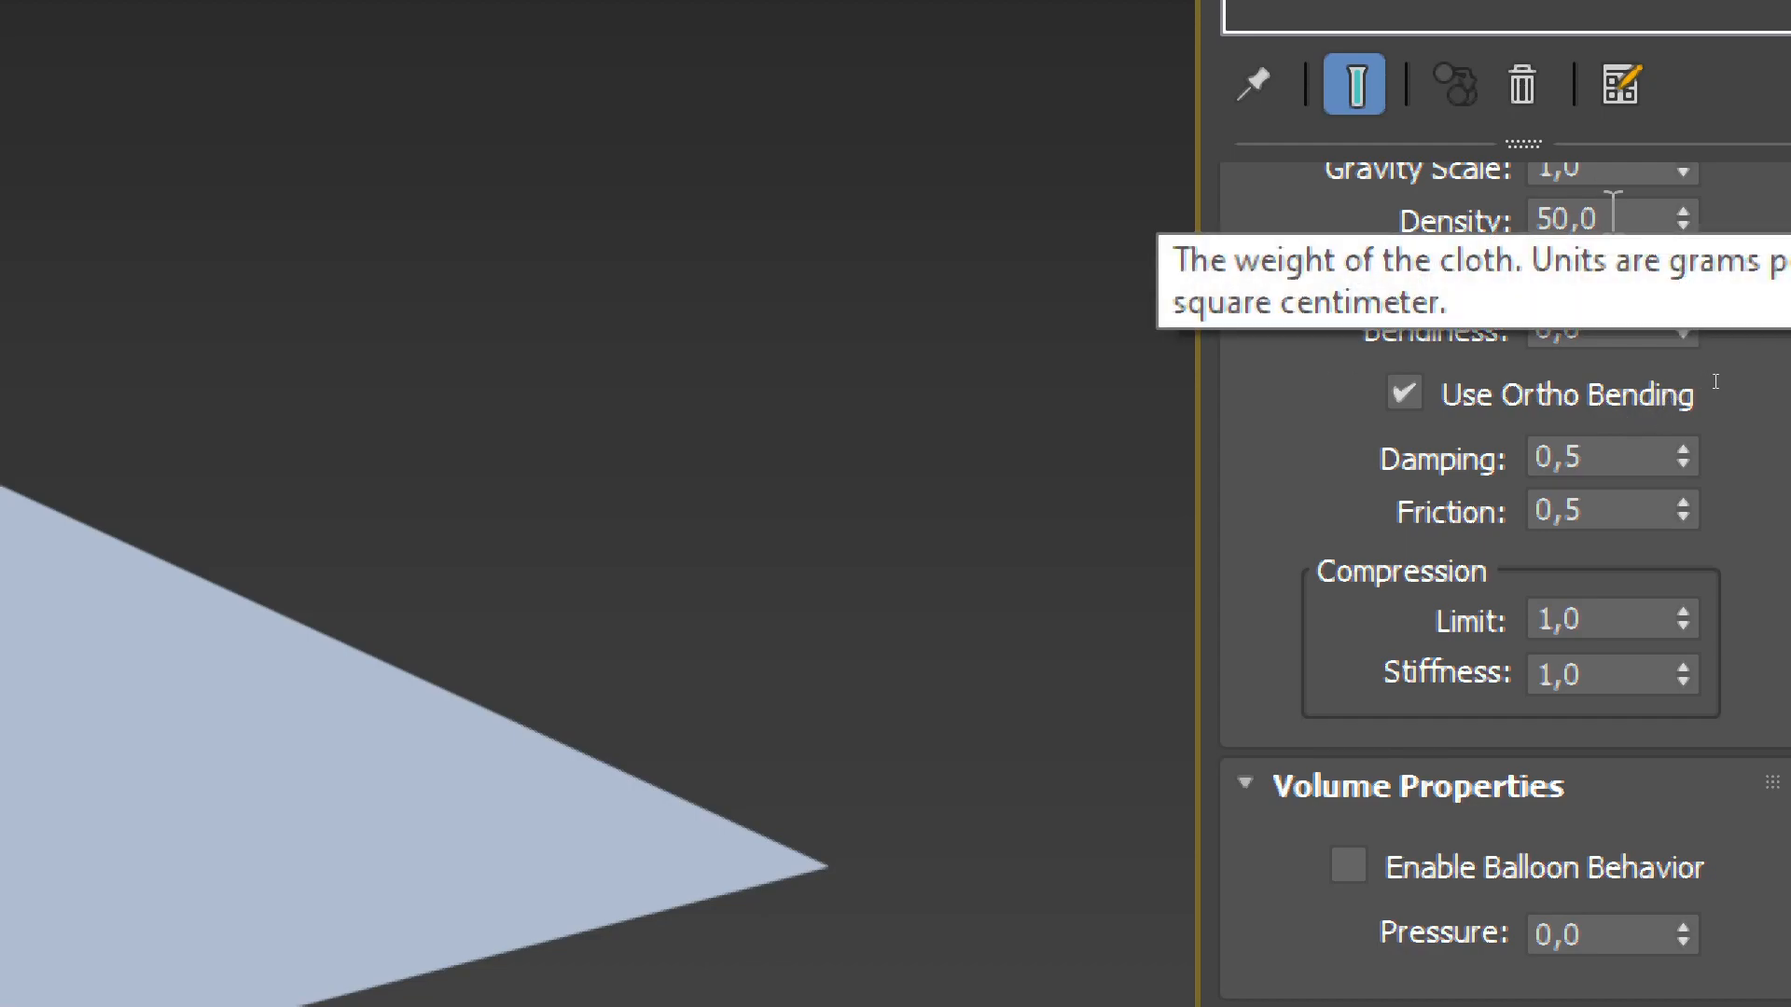
mouse_move(1640, 269)
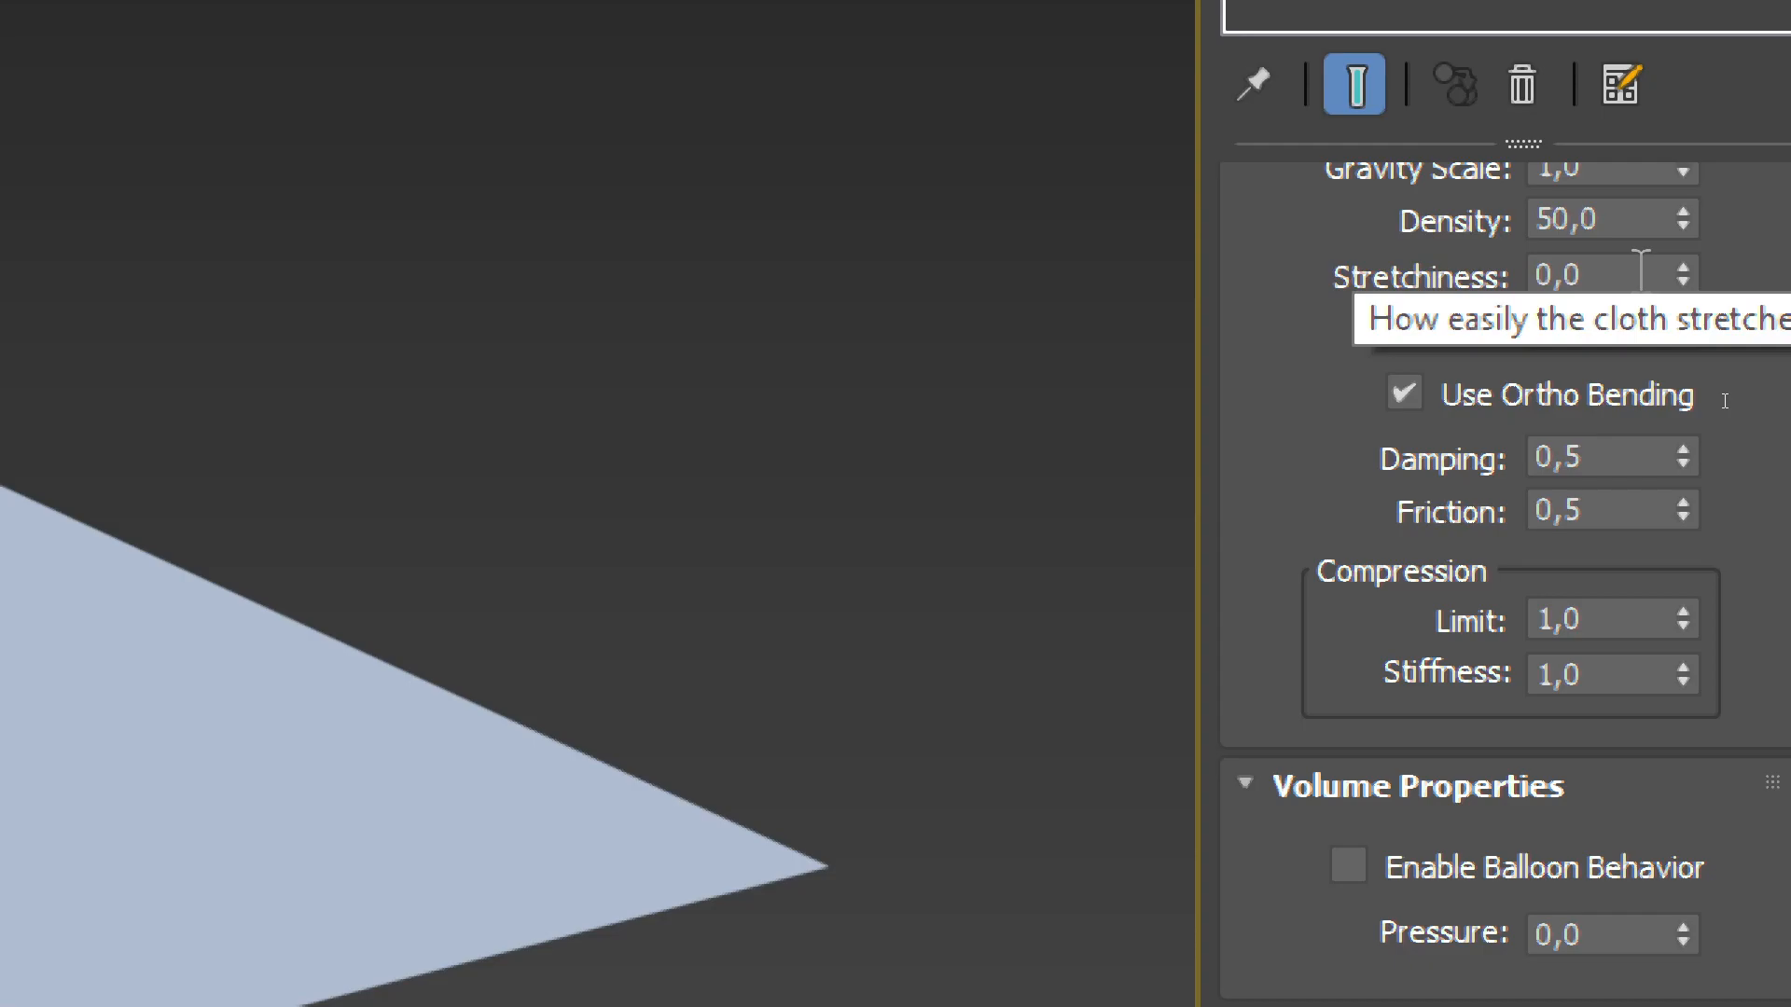
mouse_move(1602, 326)
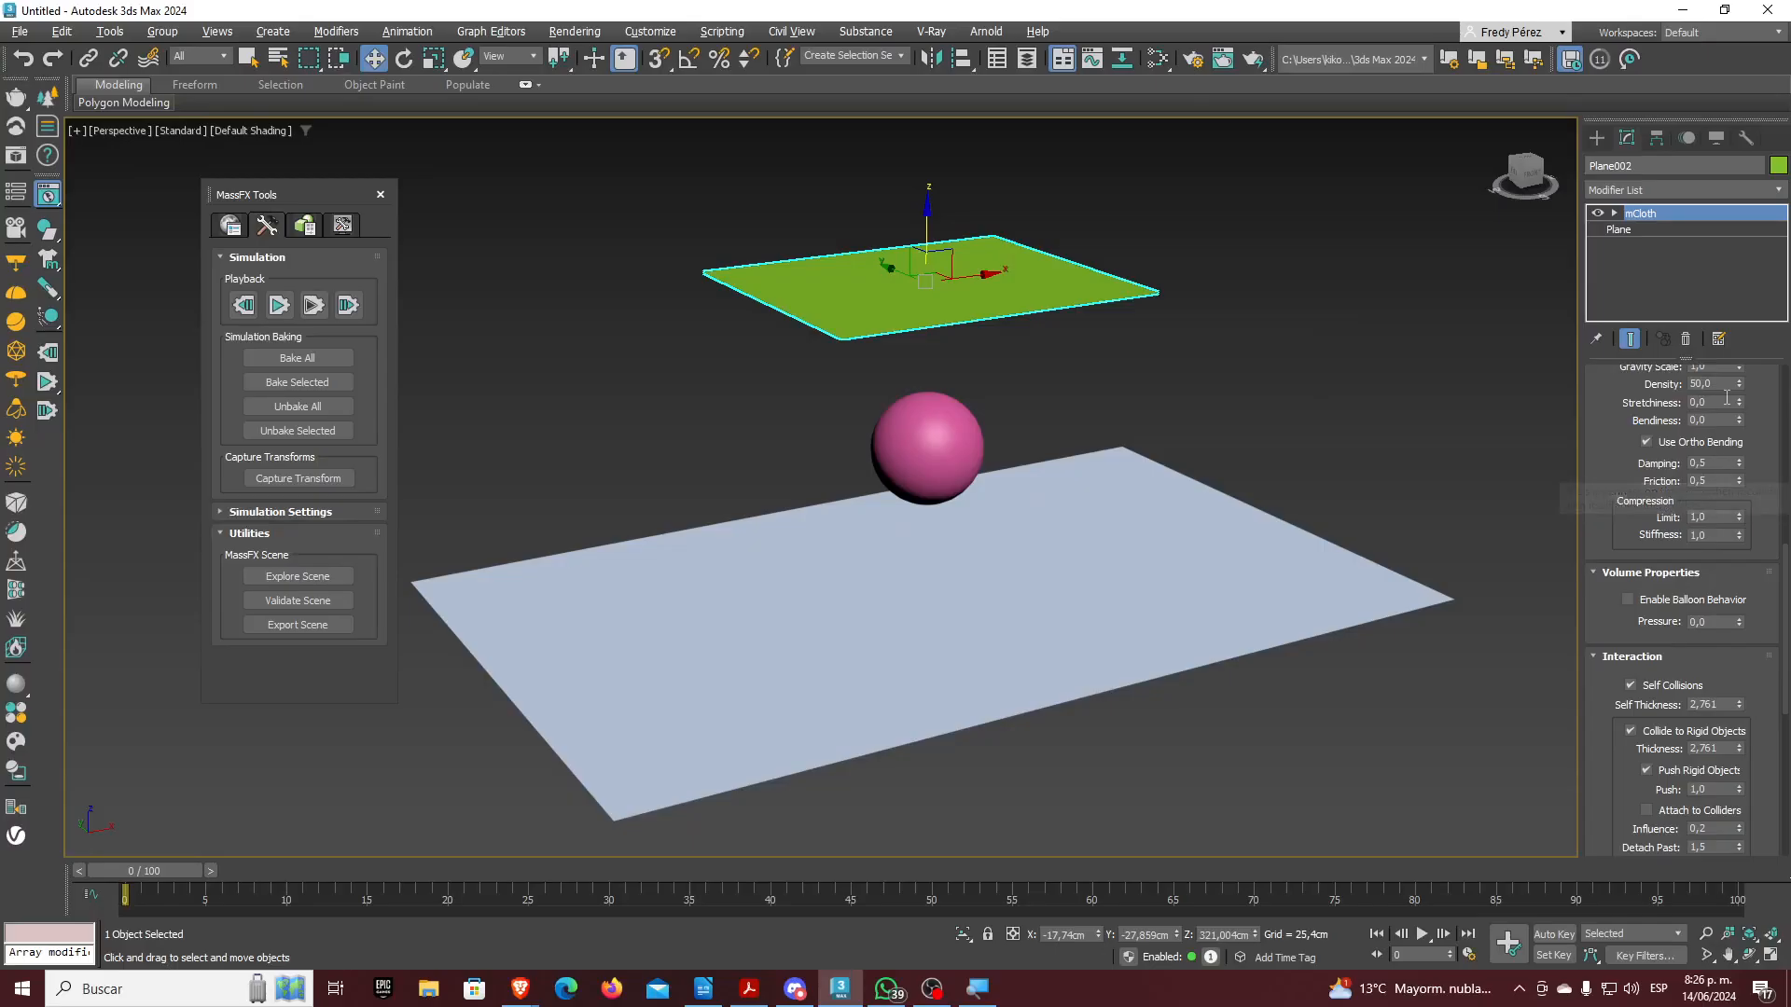
Set the mCloth Density to 30, play the simulation, then reset it
double_click(1699, 384)
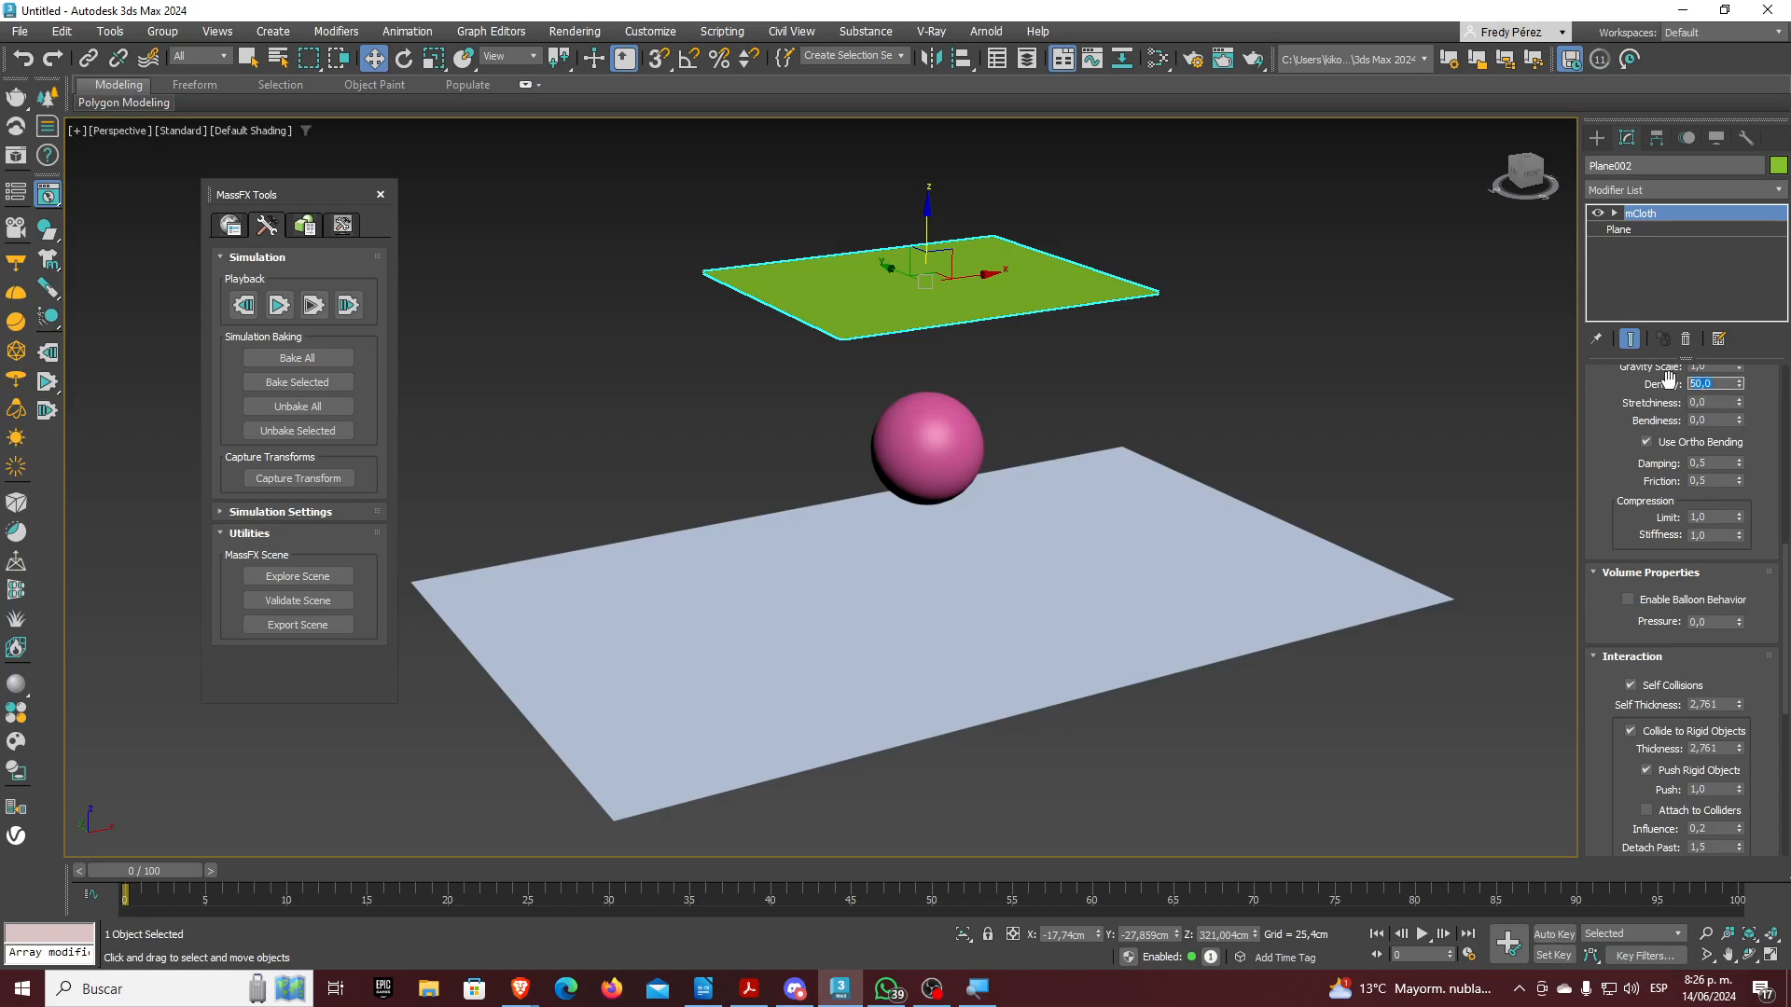
text(30)
key(Return)
click(1708, 403)
click(1717, 420)
click(284, 310)
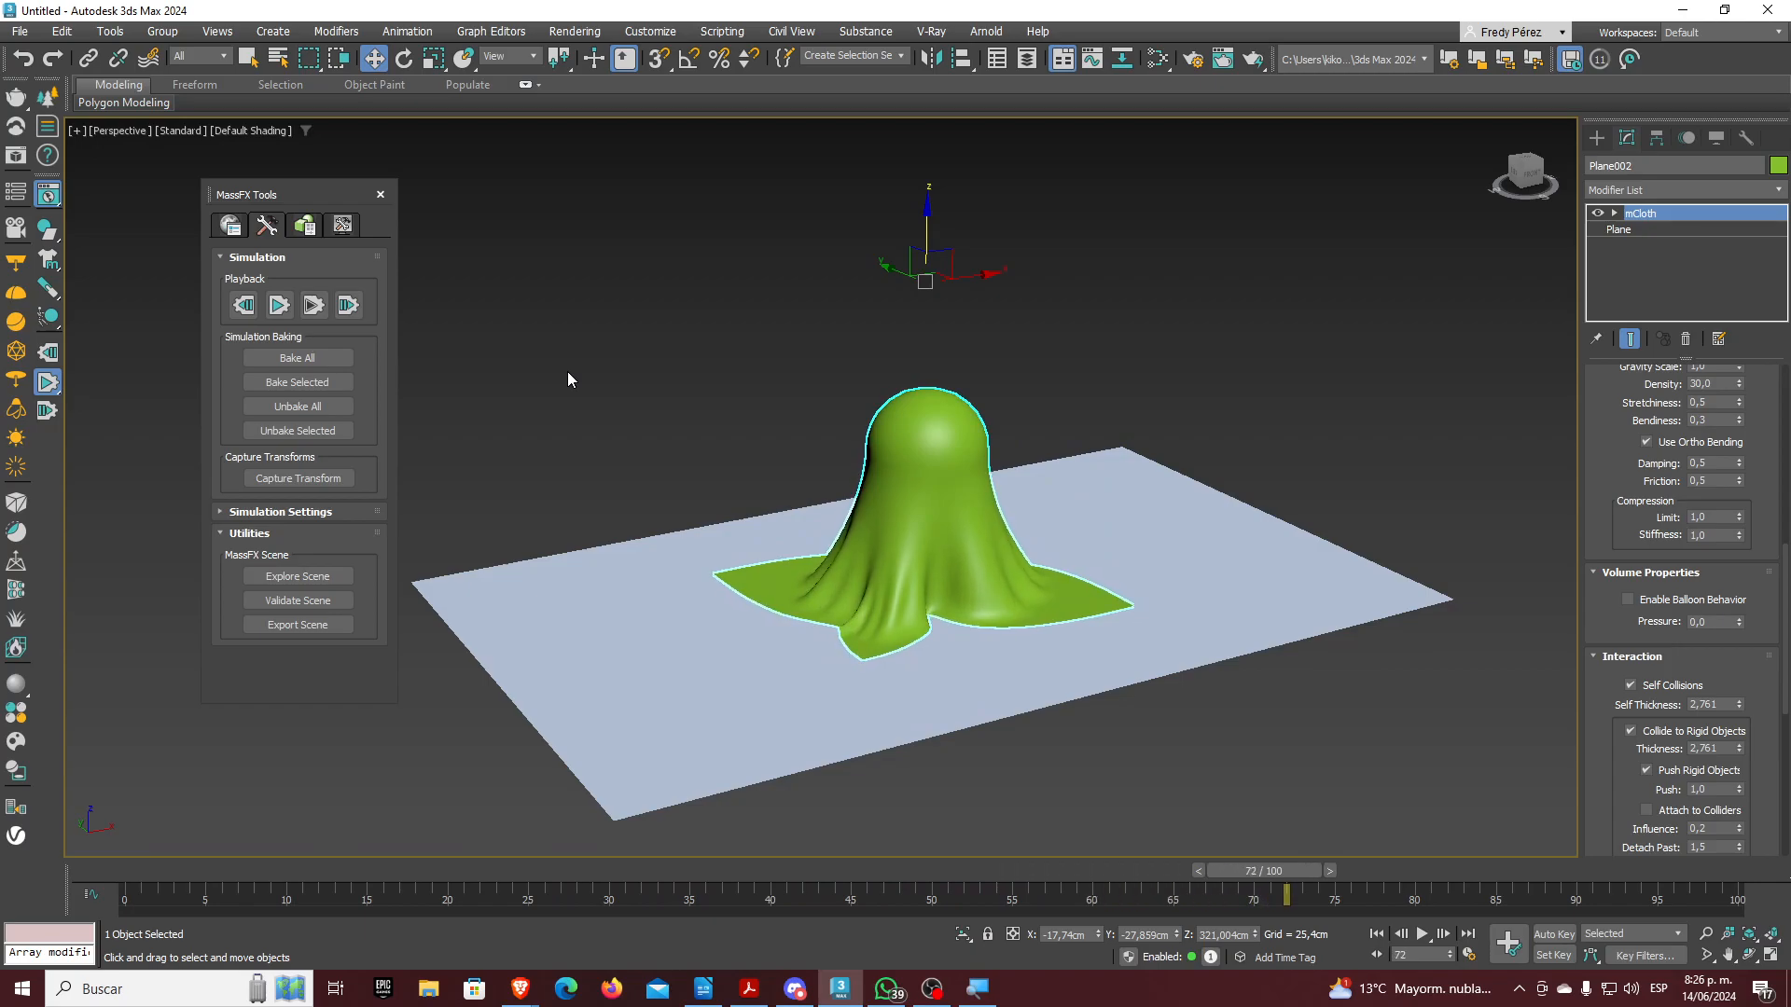
click(243, 305)
Set cloth Damping to 0 and Stretchiness to 0,1, then reset the simulation
click(1707, 464)
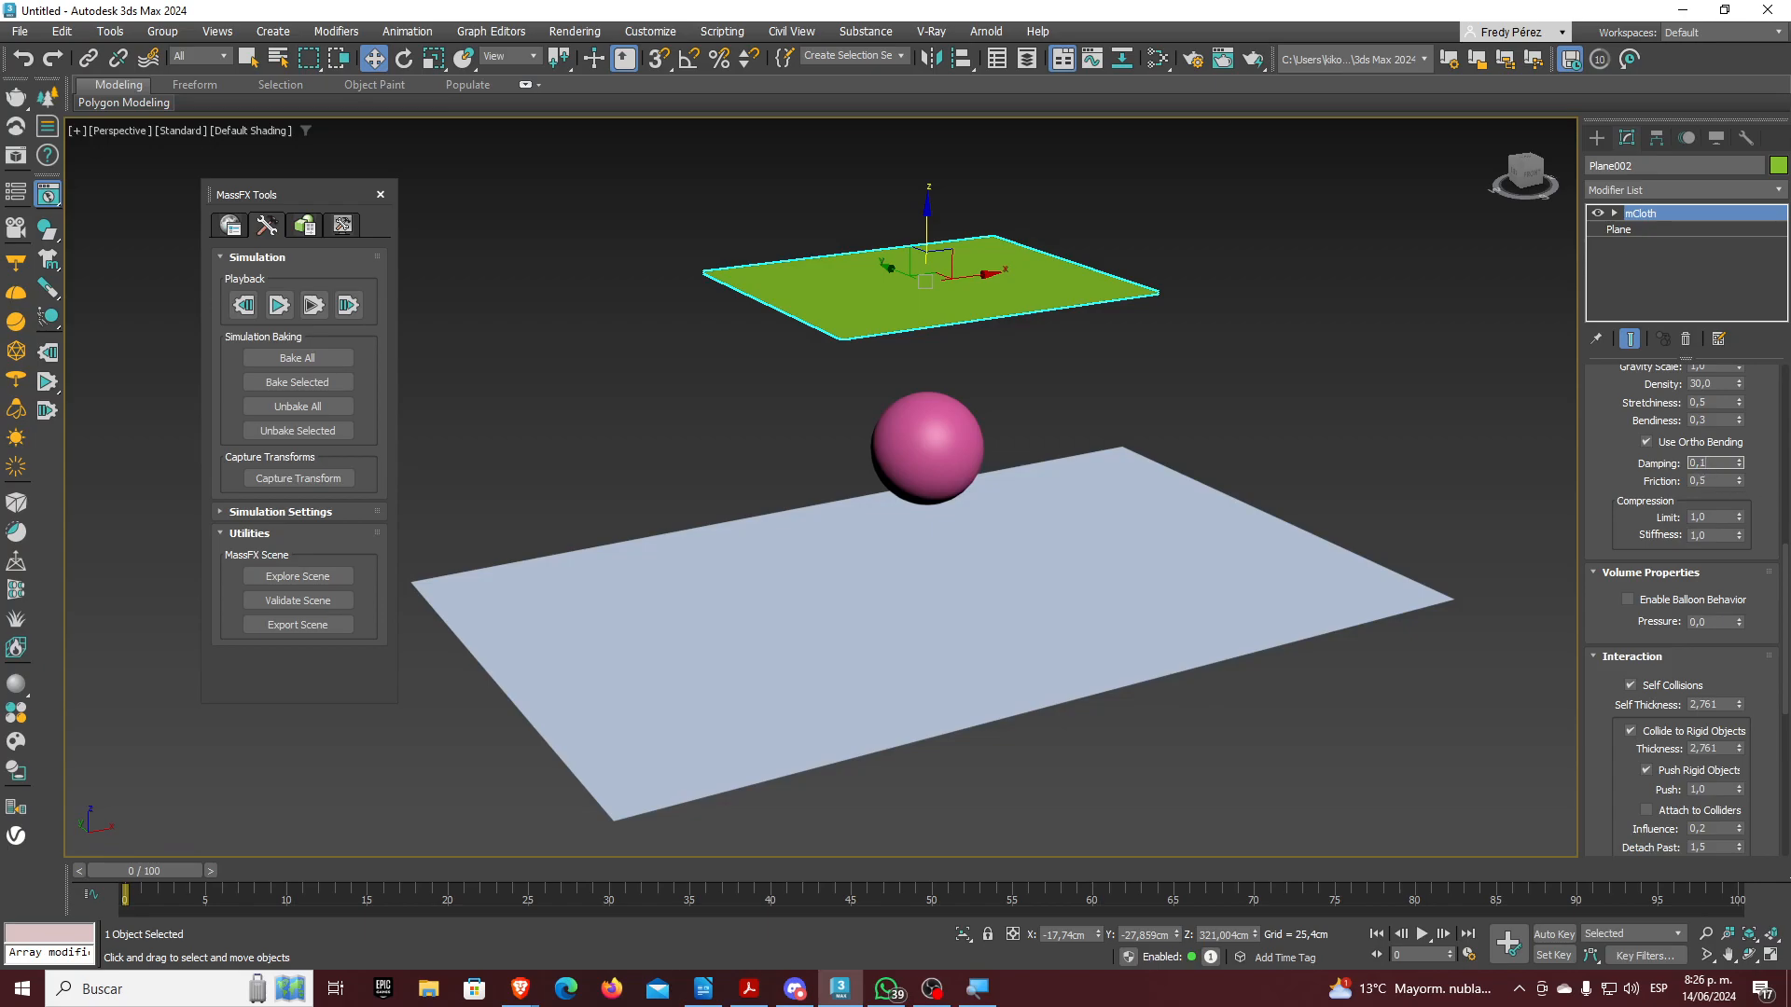
click(244, 308)
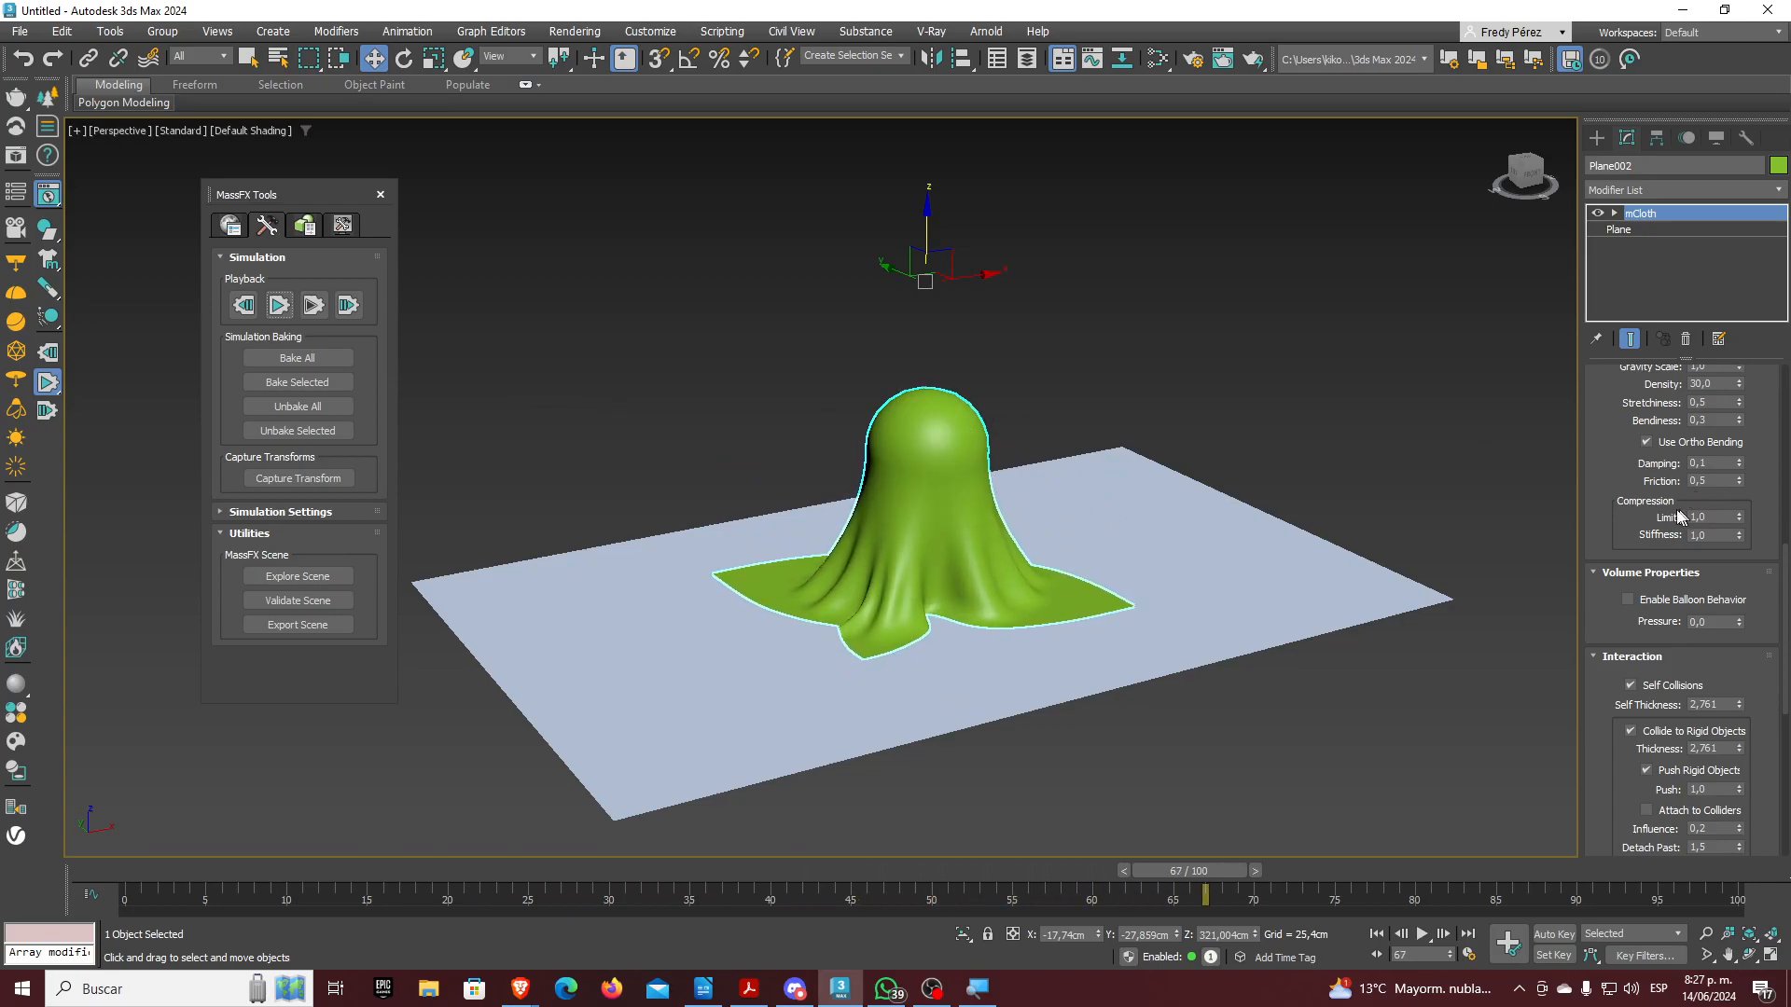
double_click(1712, 464)
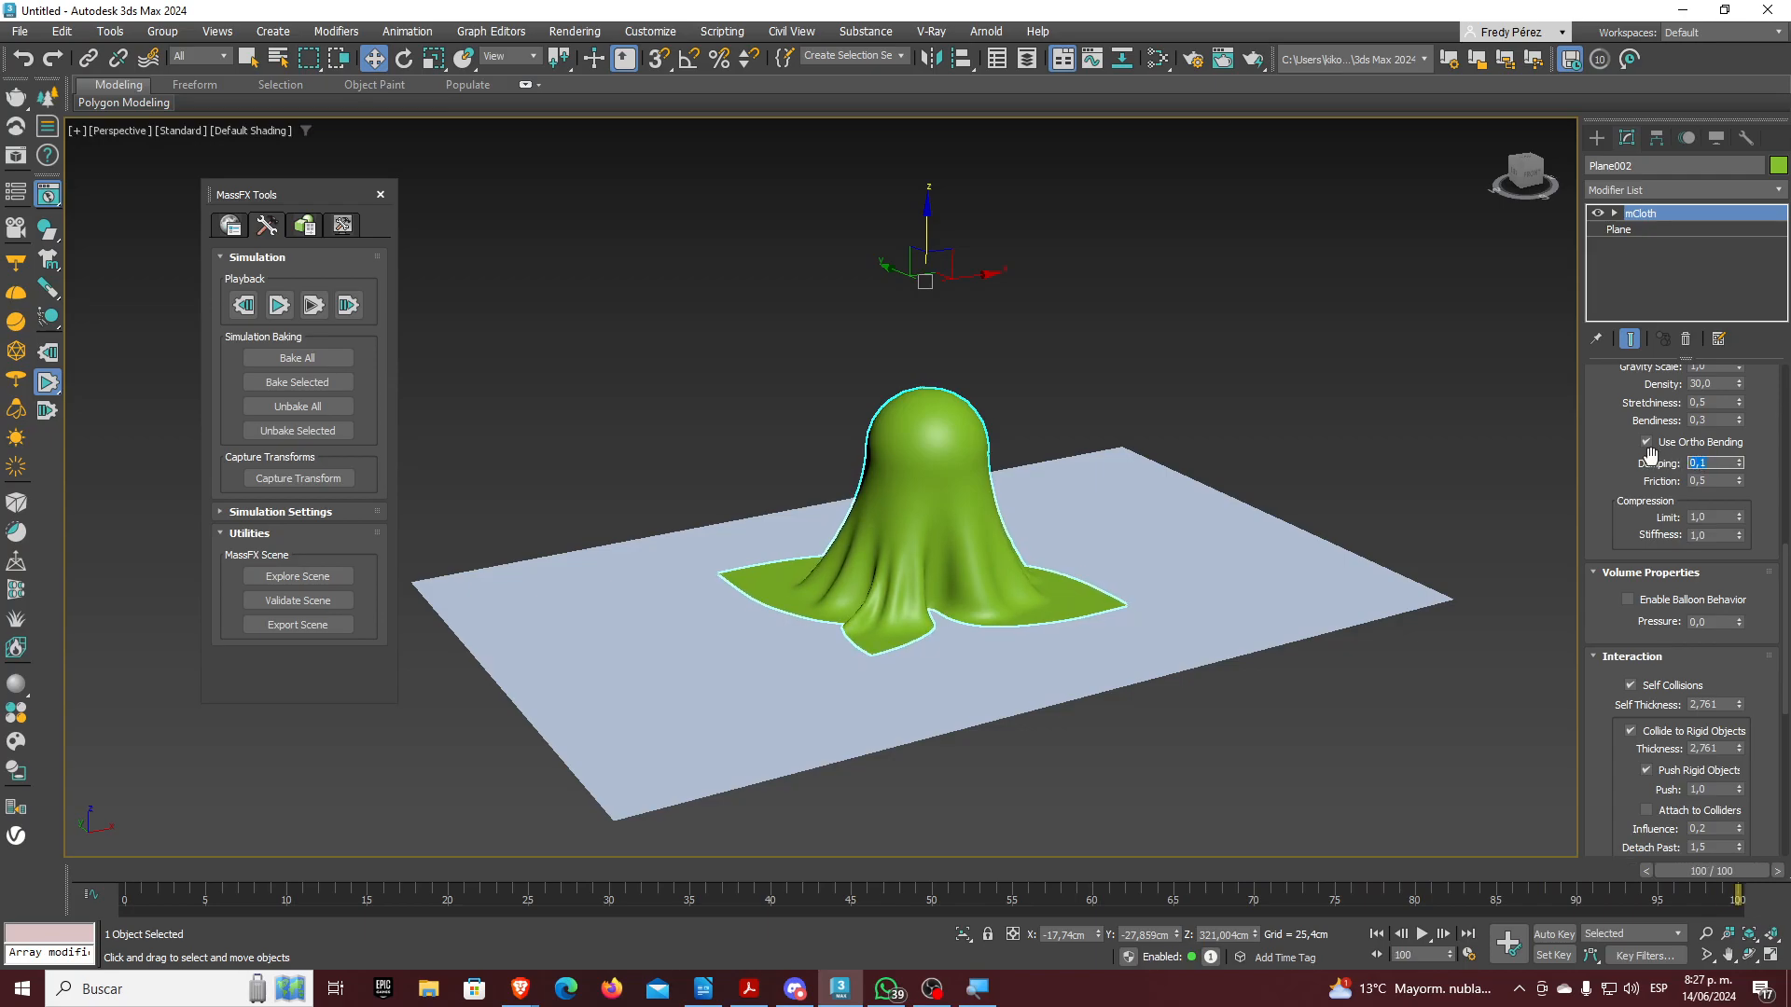
text(0)
key(Return)
click(1707, 403)
key(Return)
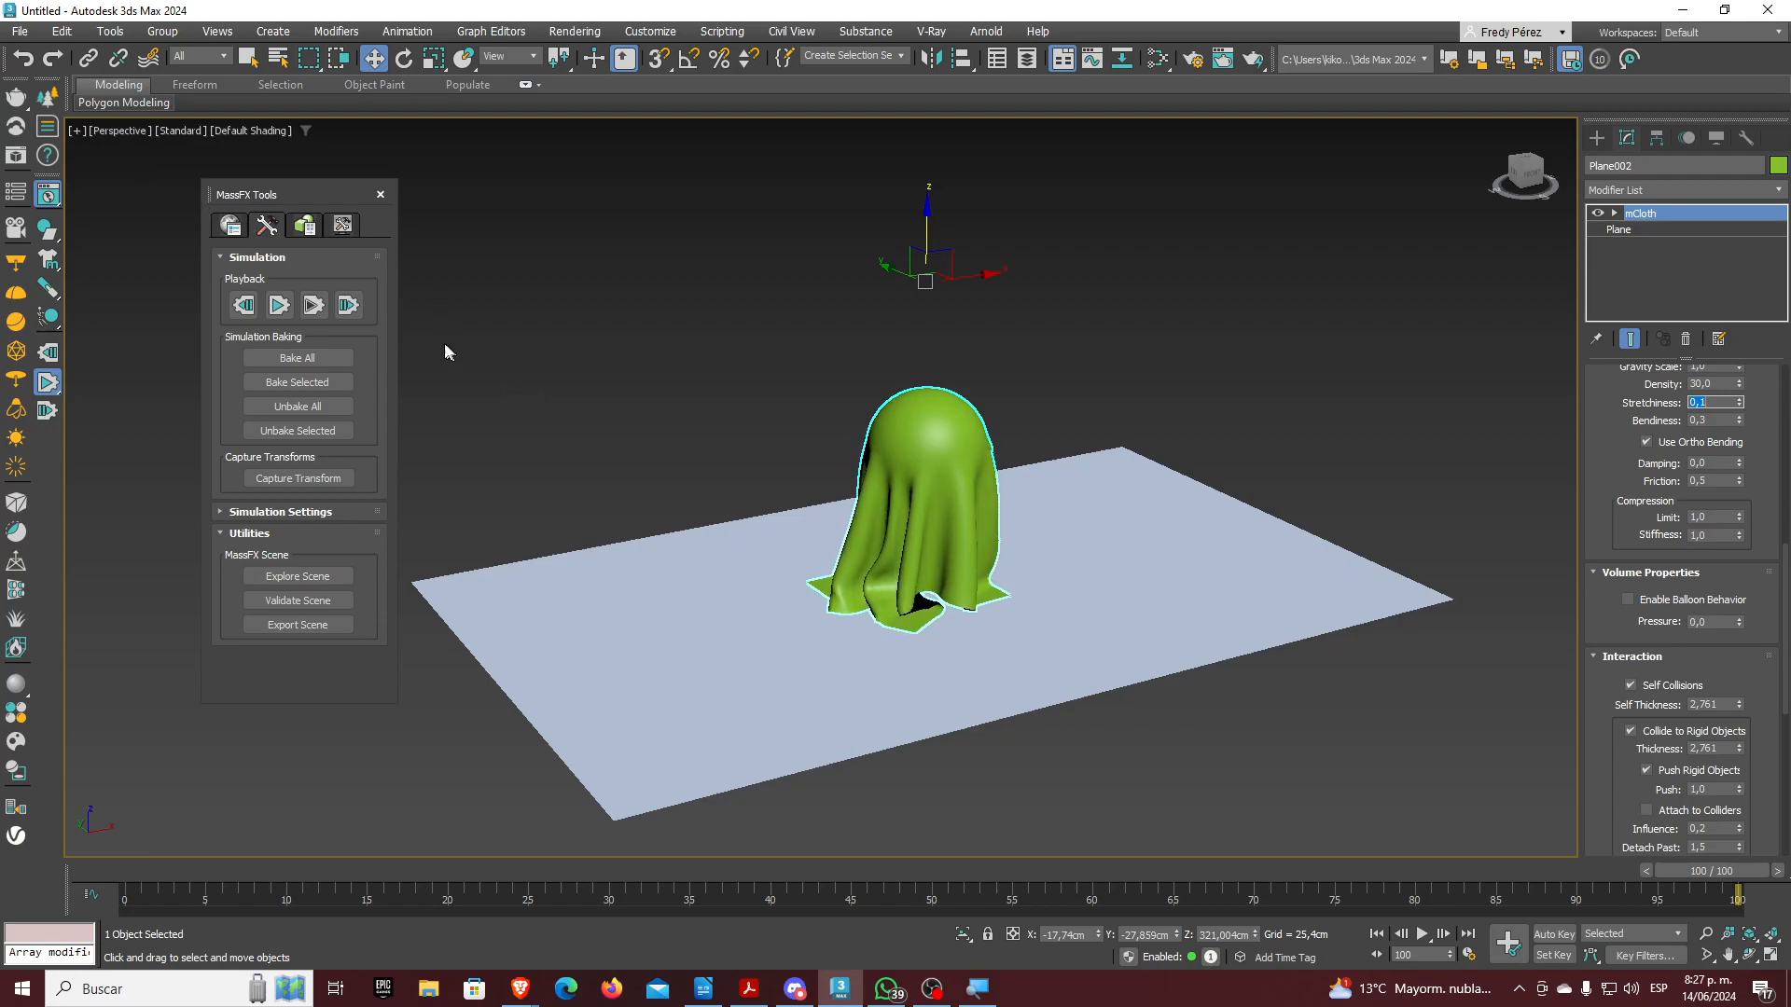
click(243, 305)
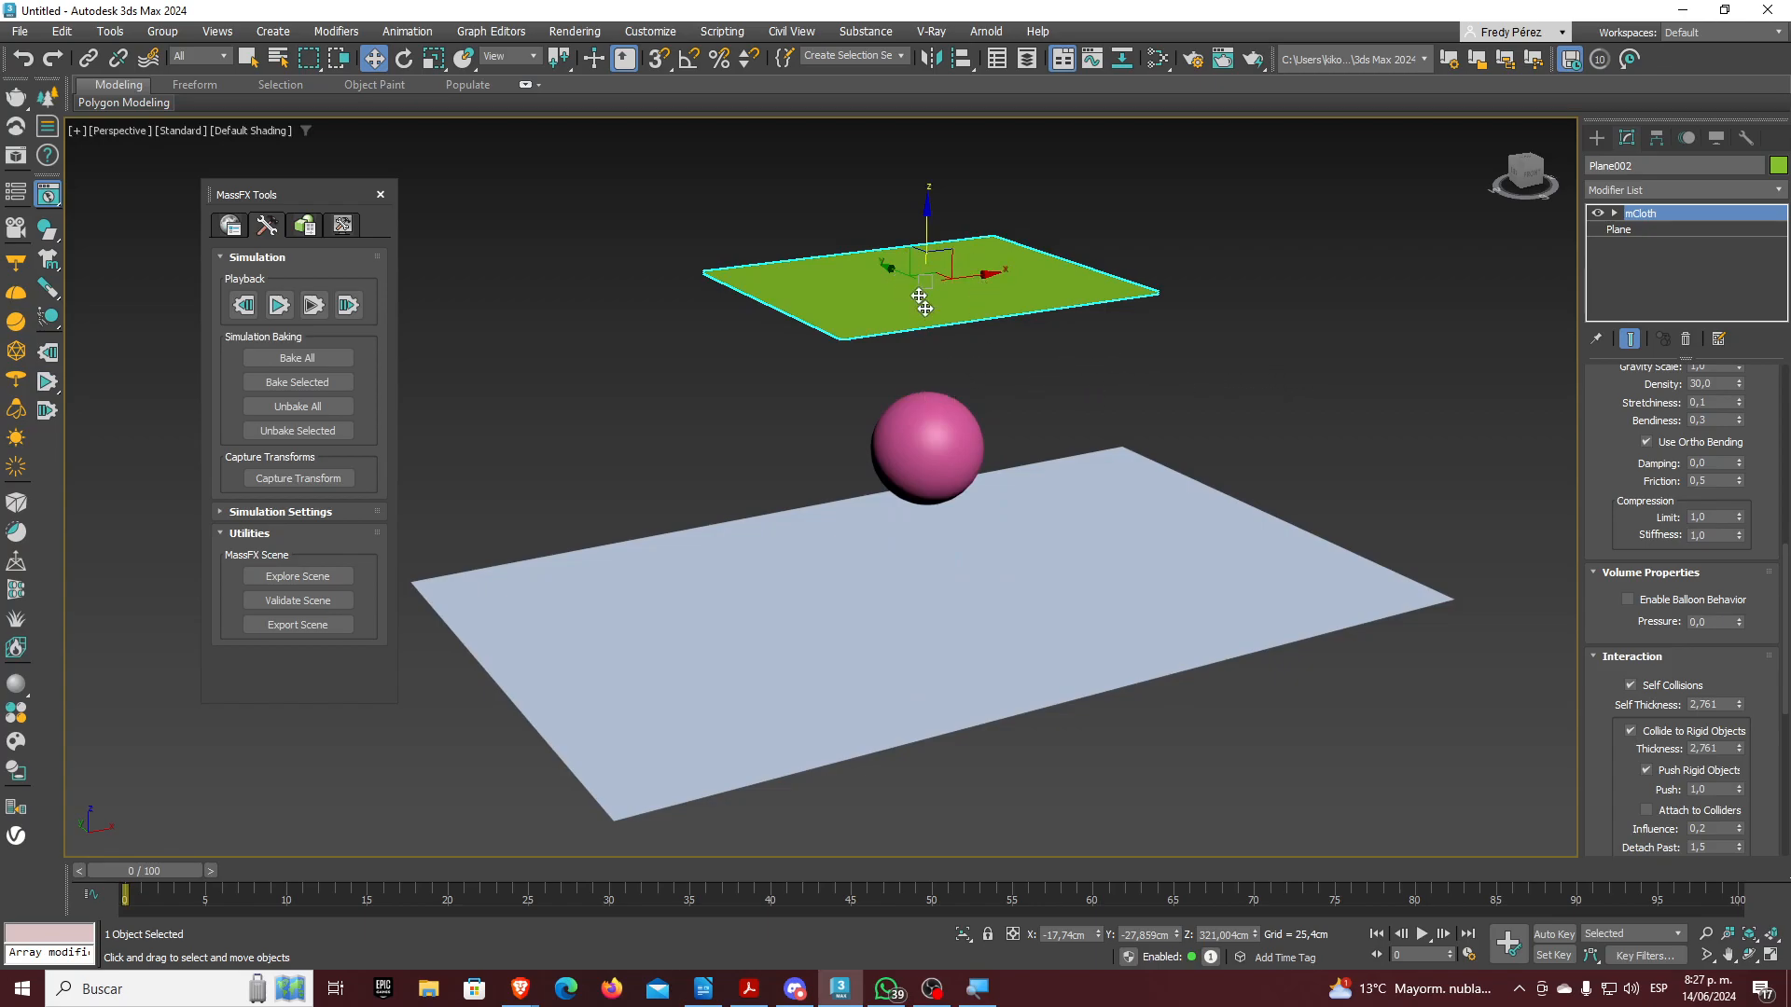
Delete mCloth from Plane002's stack, close MassFX Tools, and open the Modifier List
click(1692, 340)
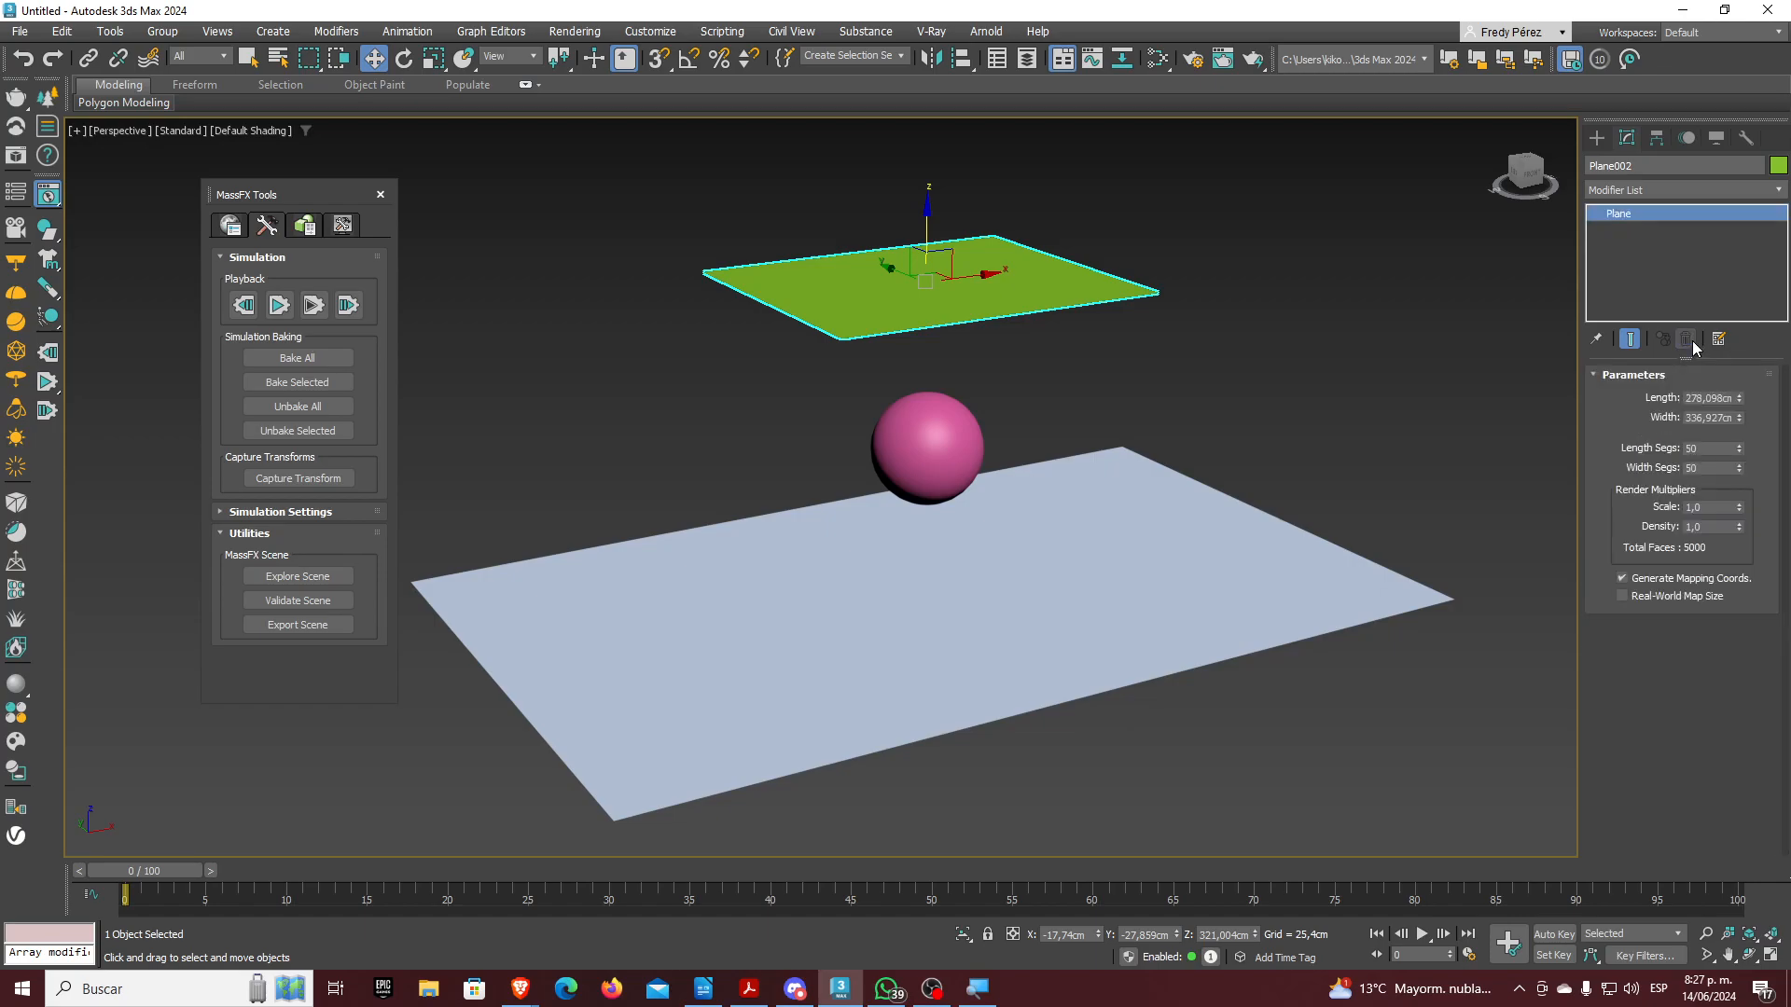
click(381, 195)
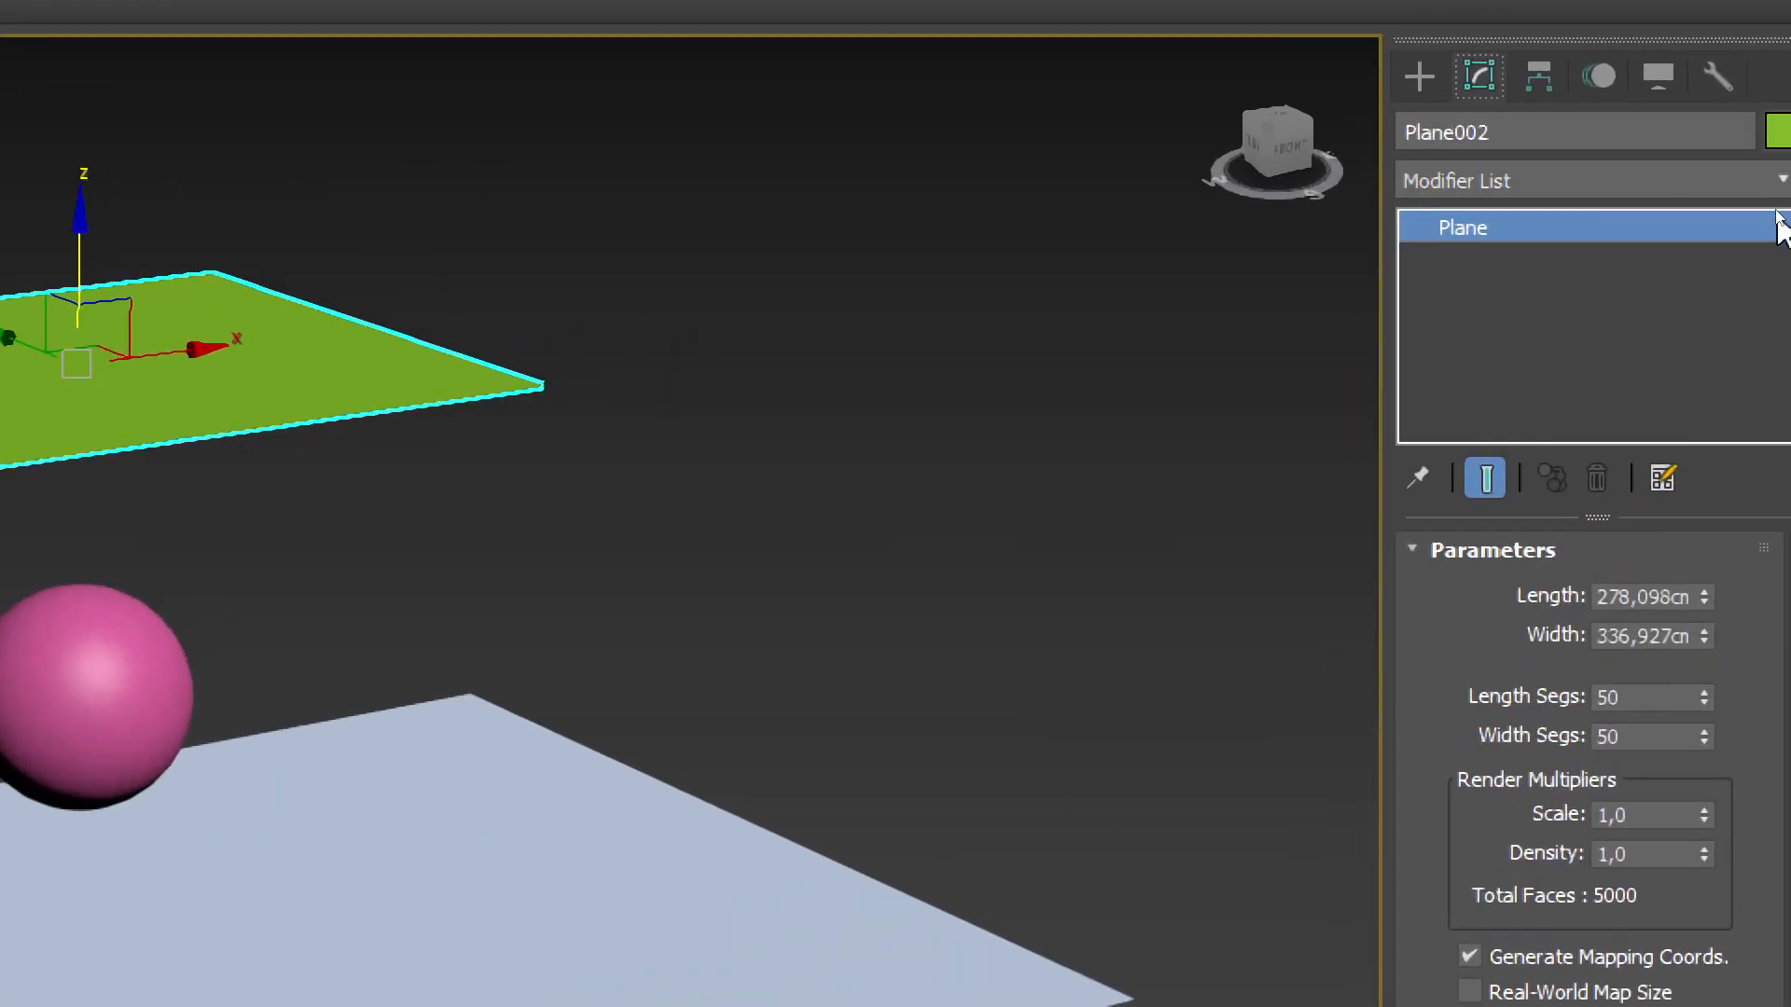
click(1781, 182)
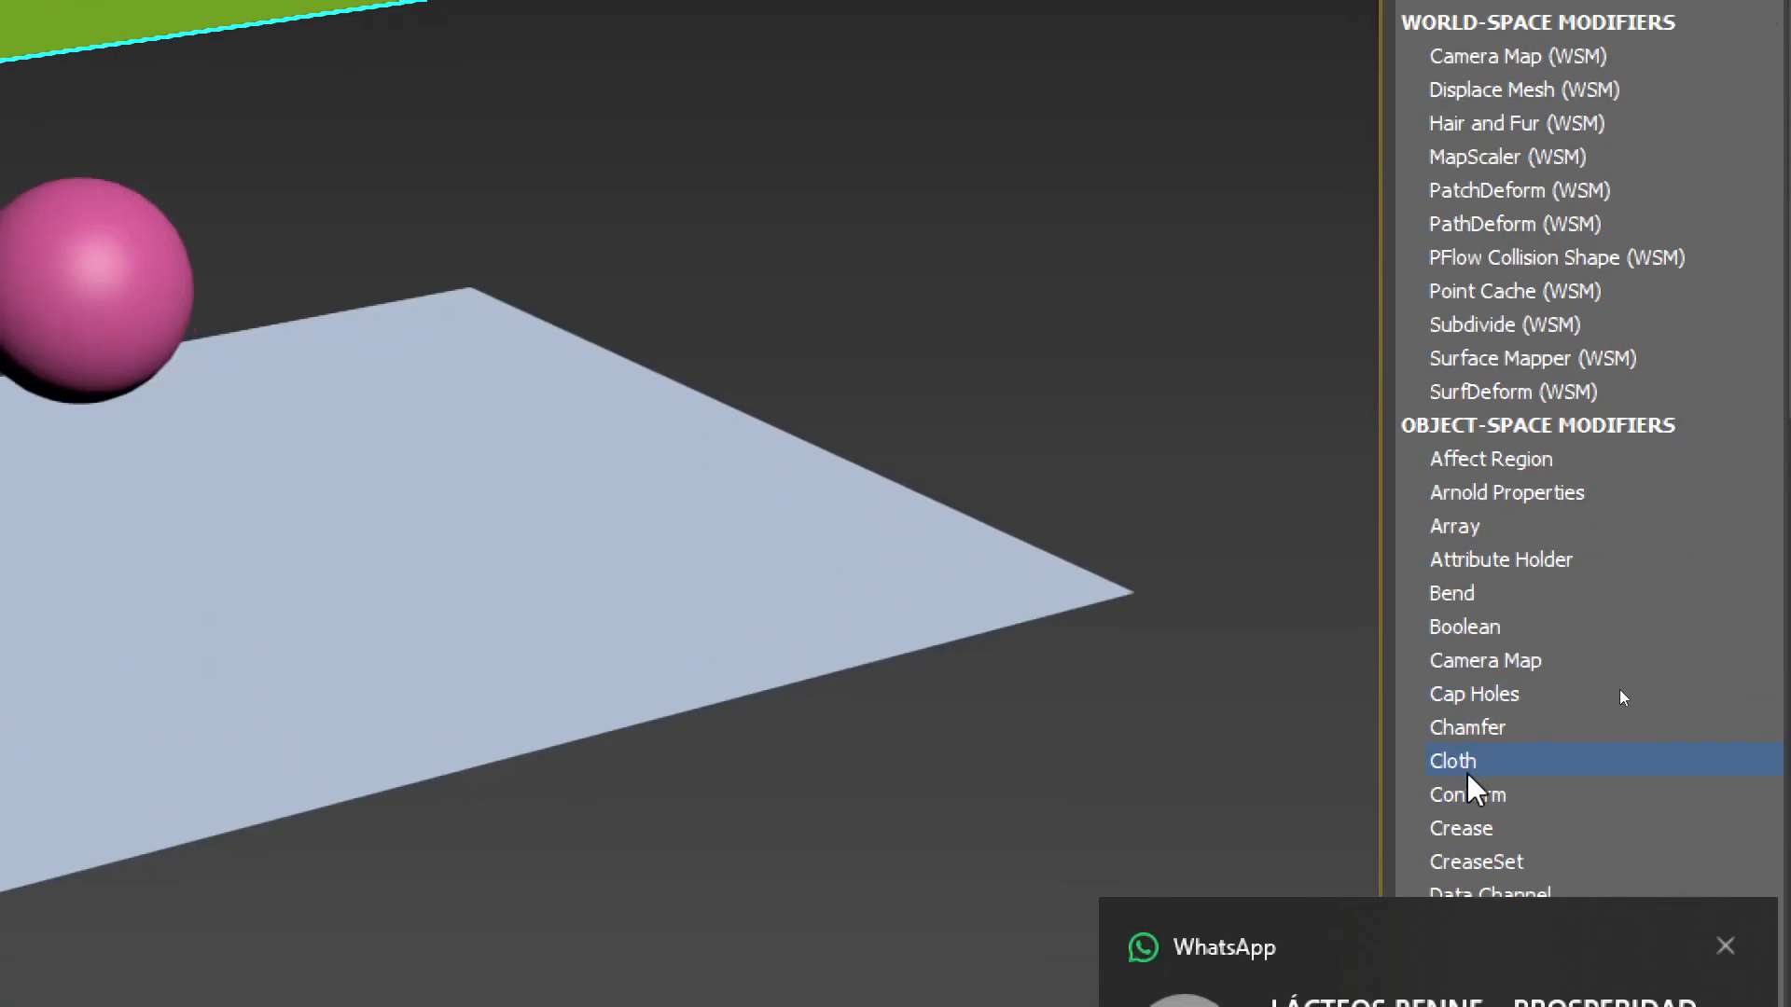
click(1461, 763)
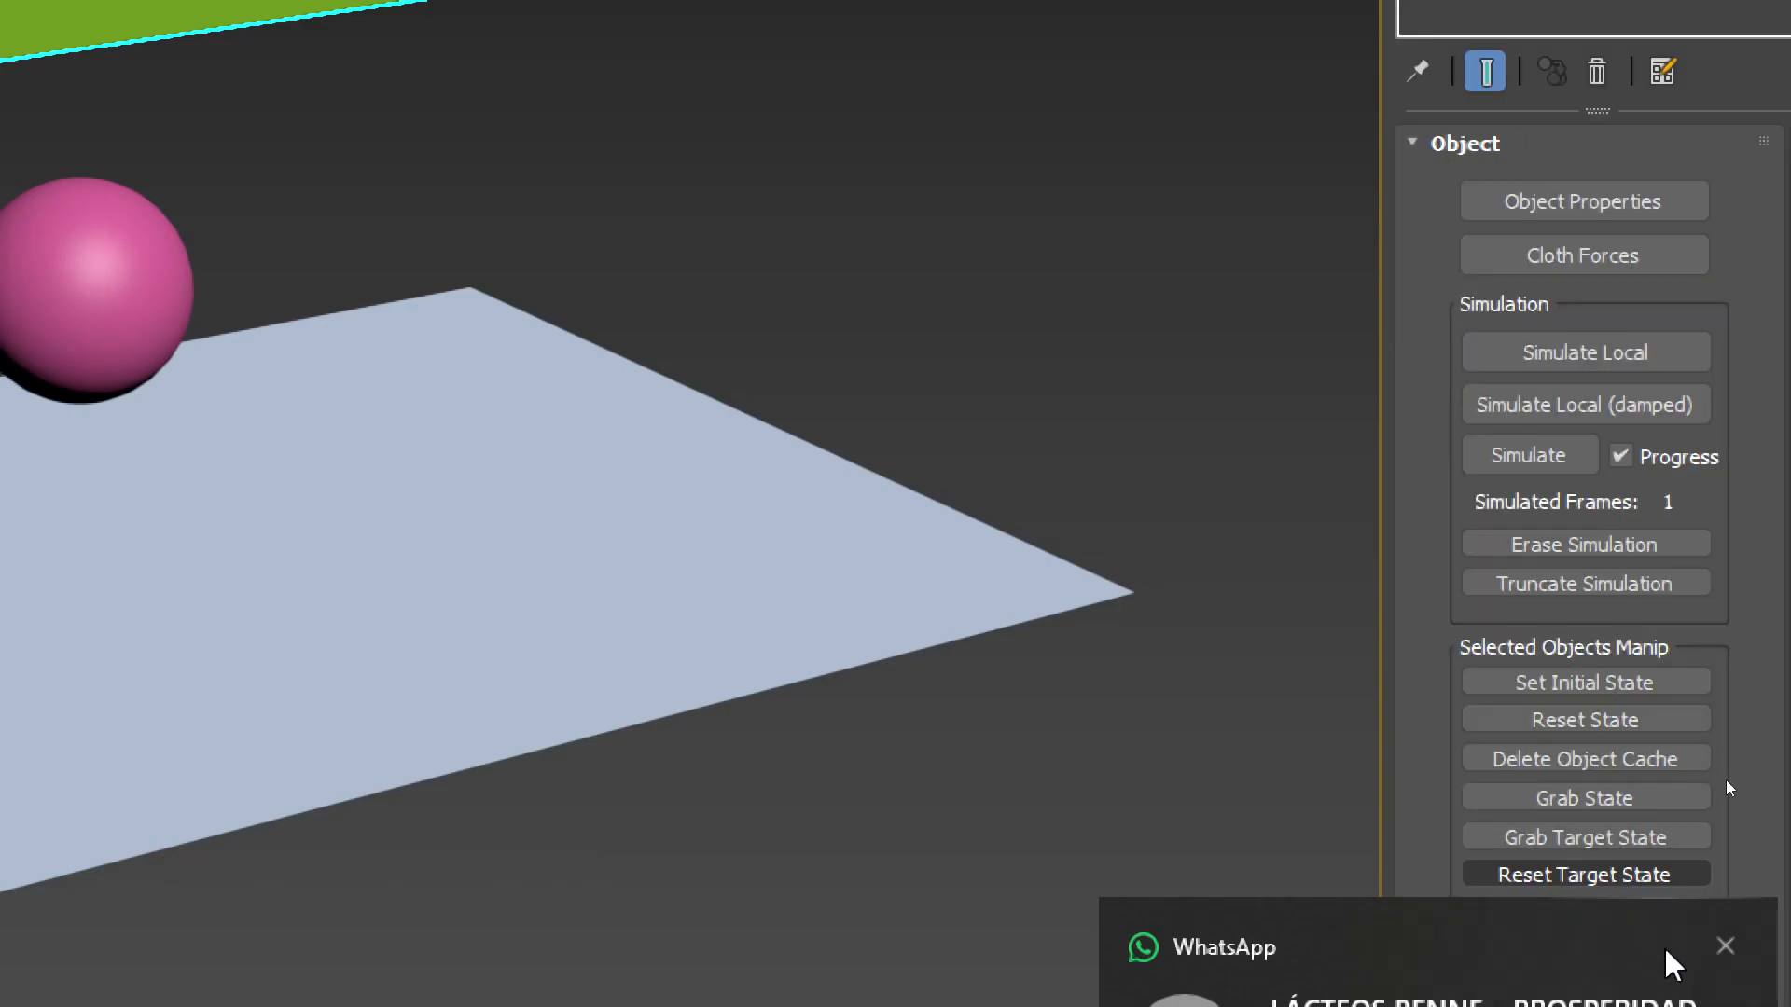
click(1726, 946)
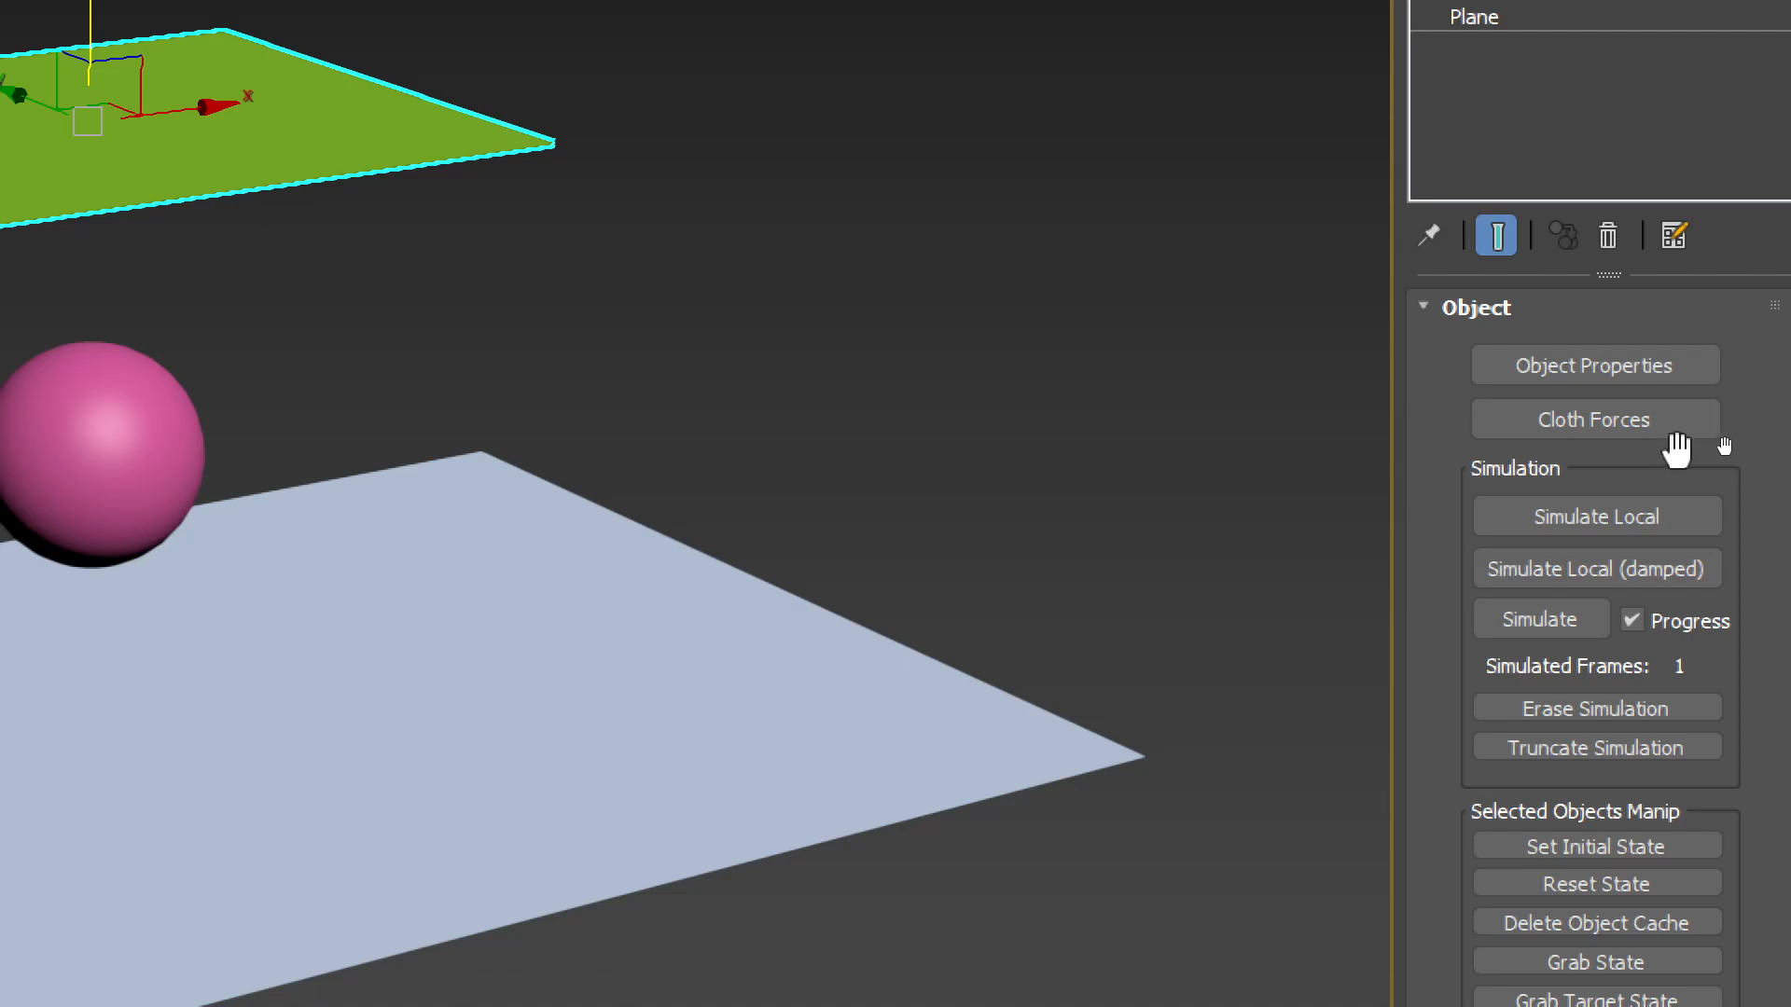
scroll(1697, 451, down, 2)
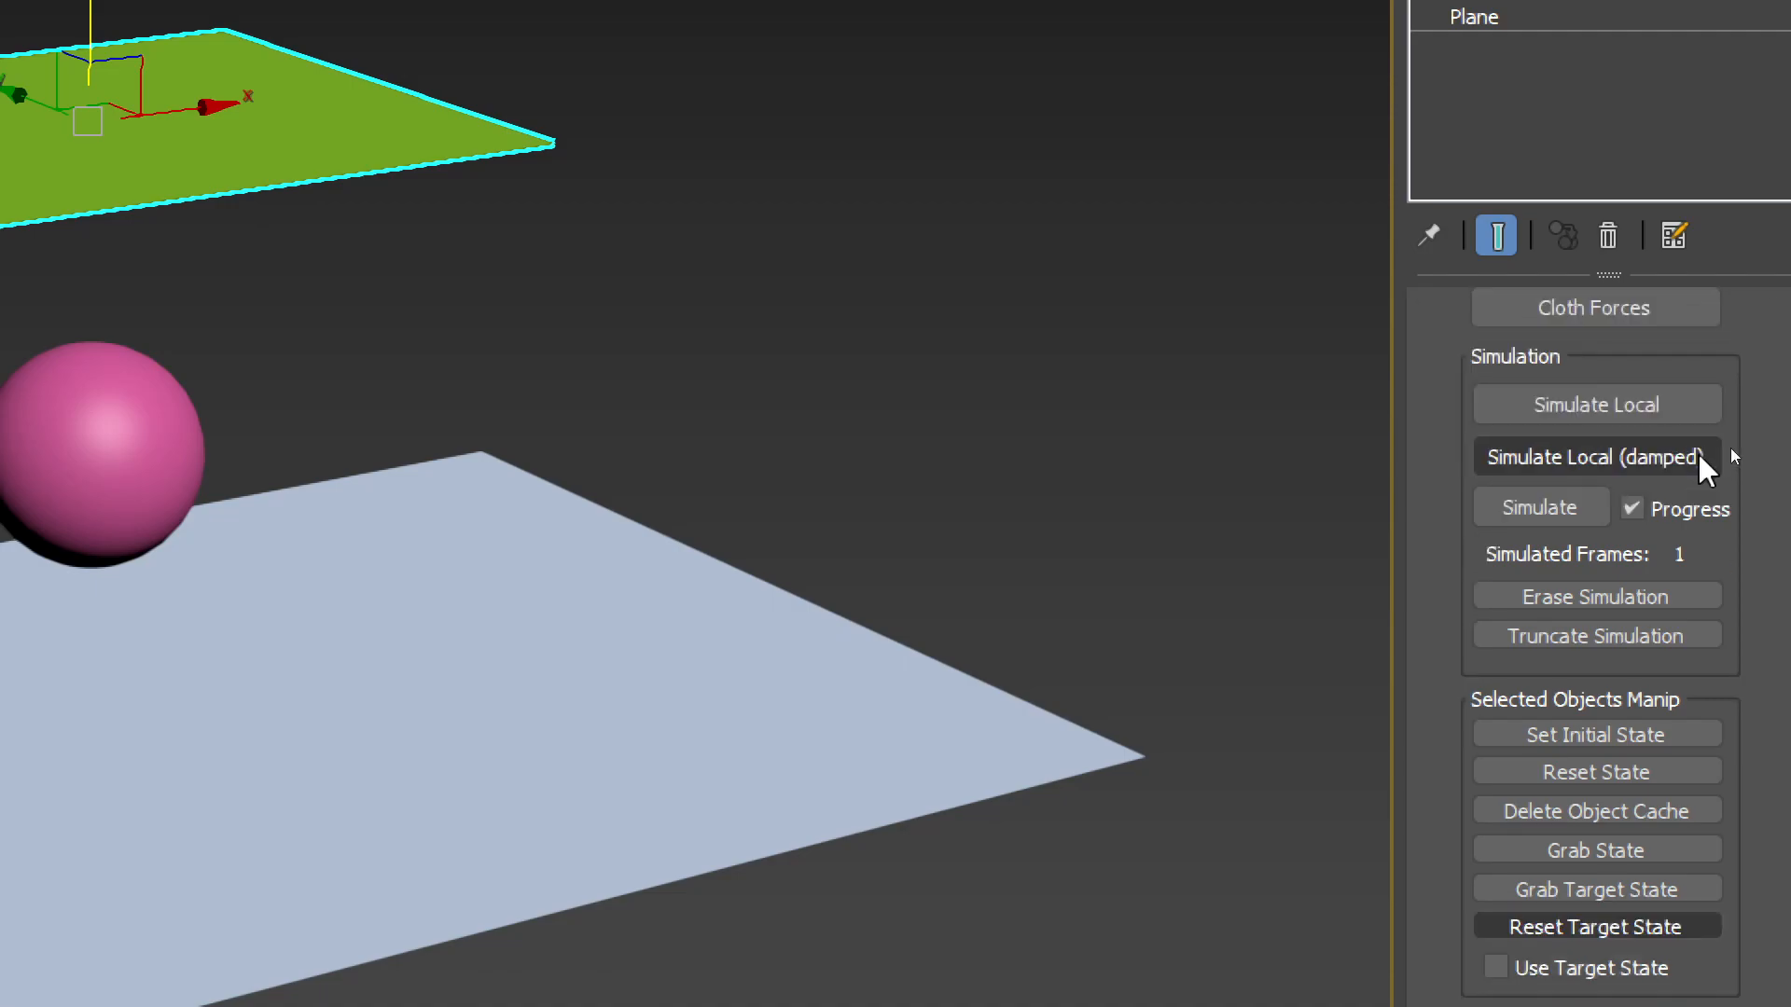
scroll(1703, 485, up, 2)
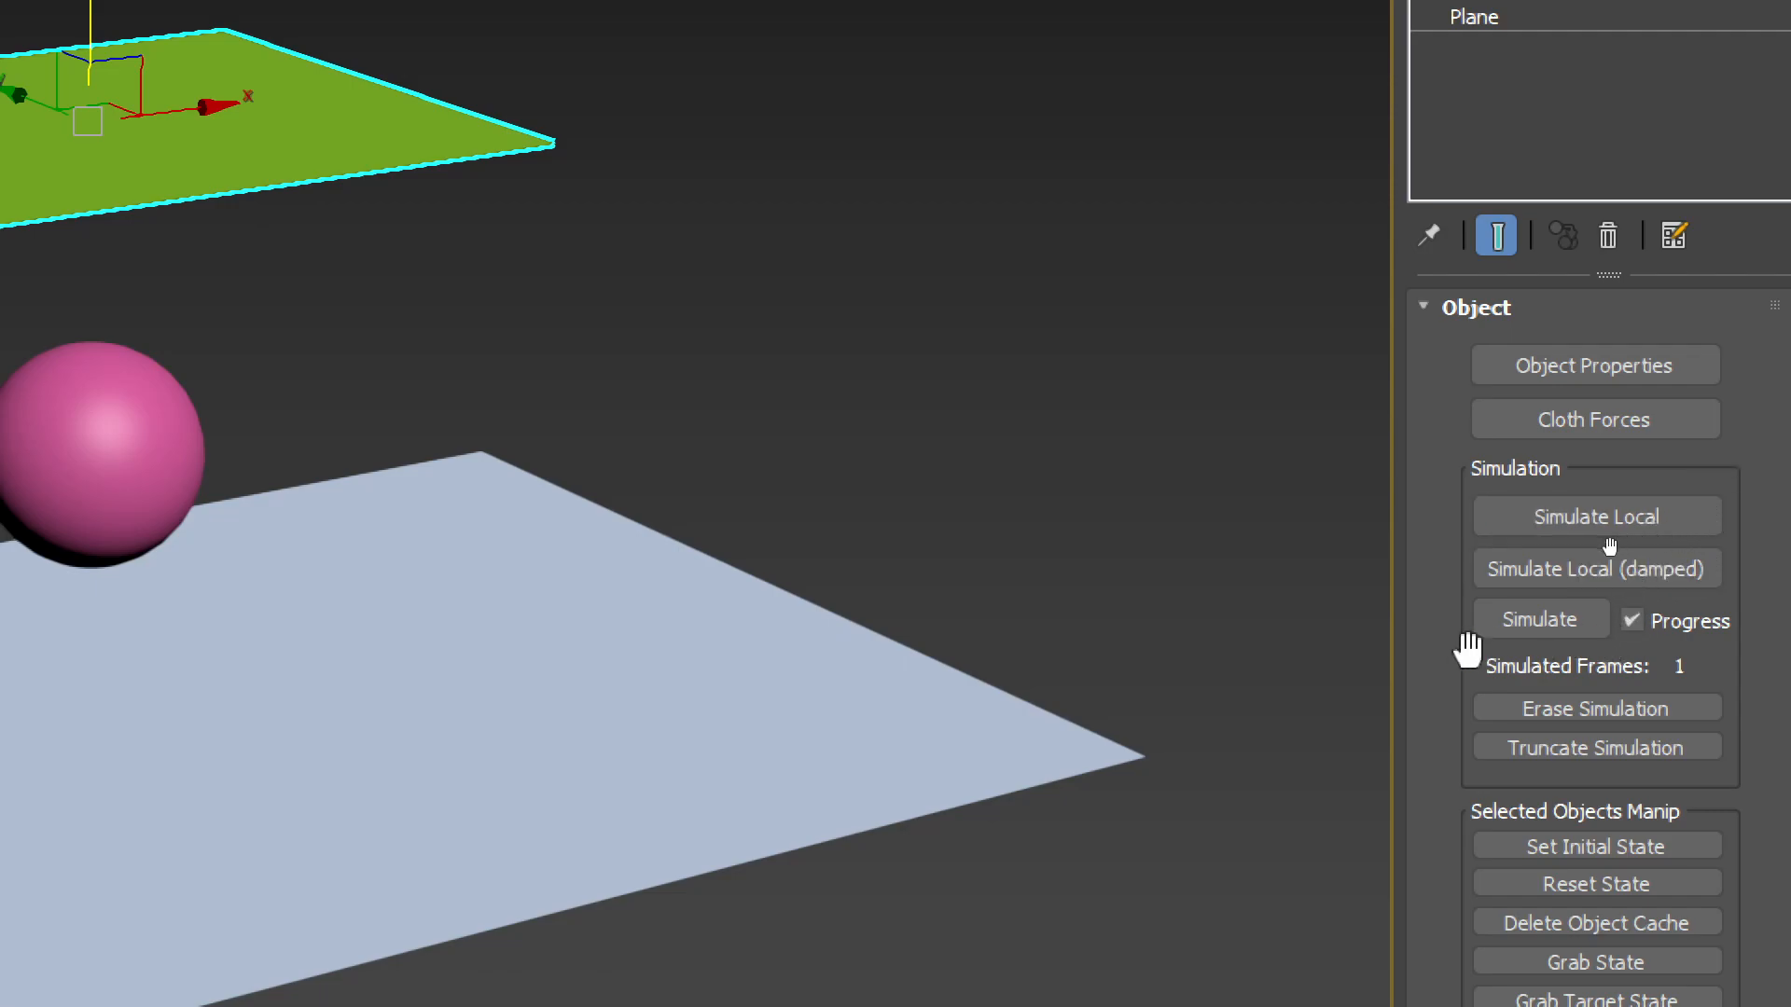
drag(1422, 644, 1444, 280)
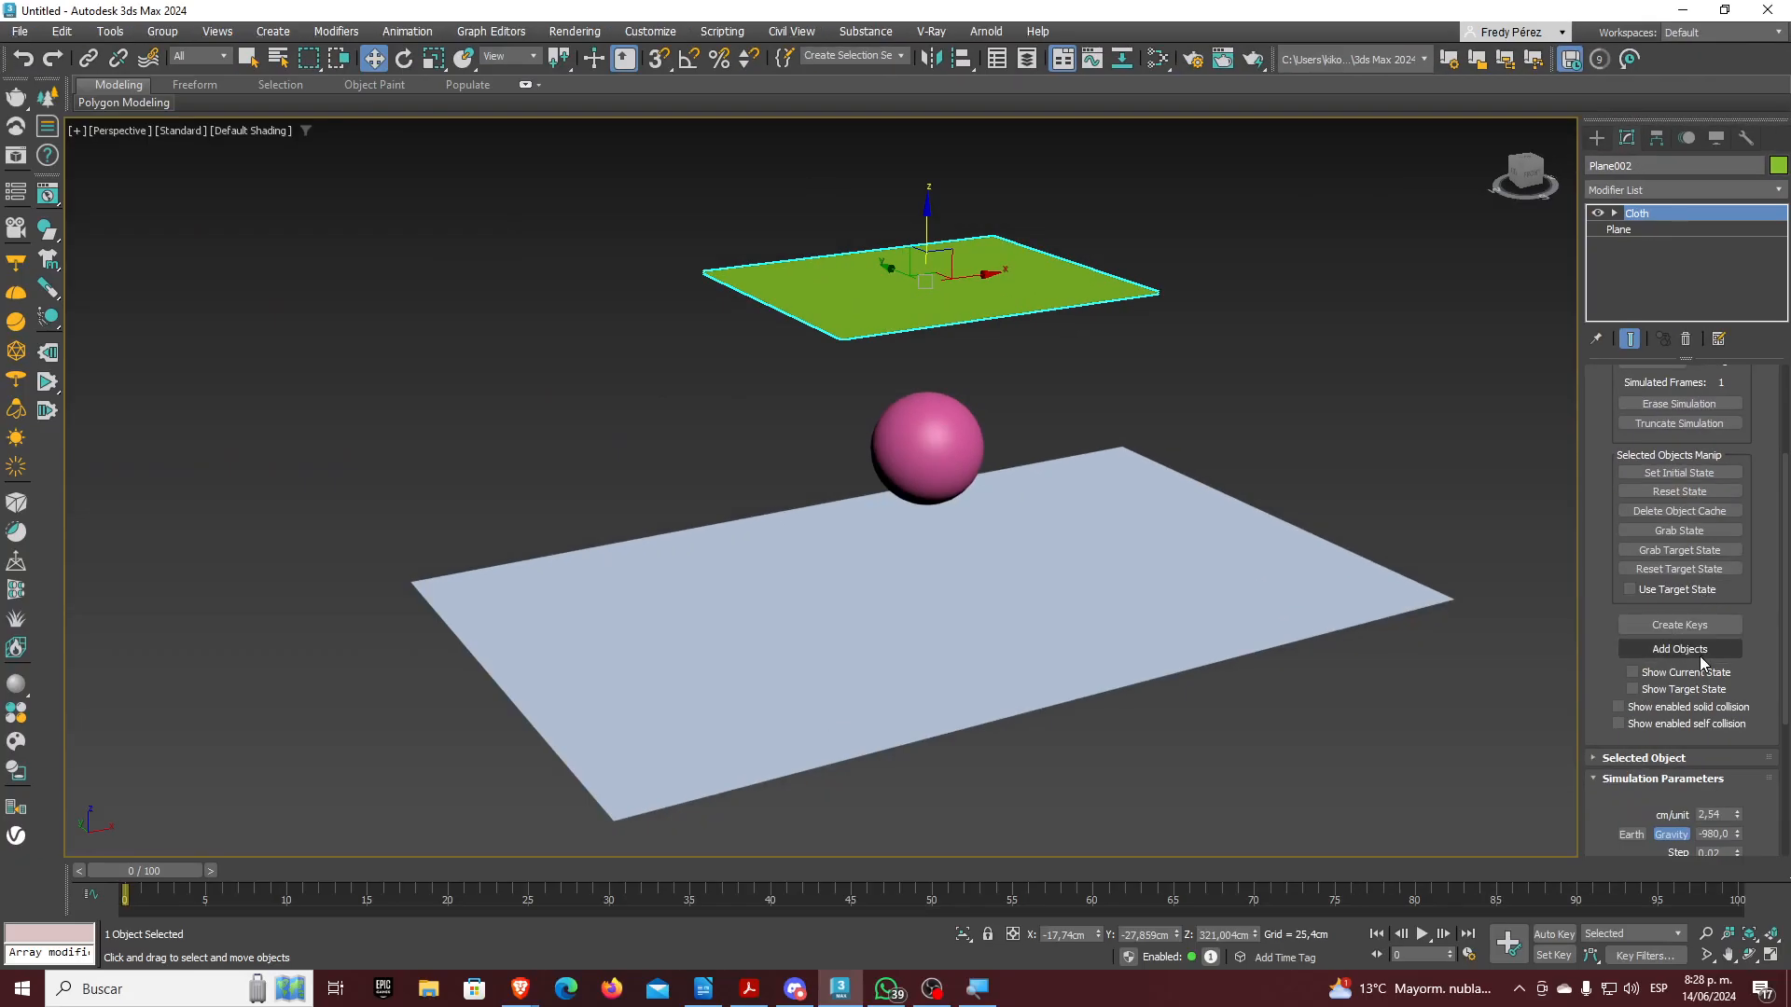
click(1627, 860)
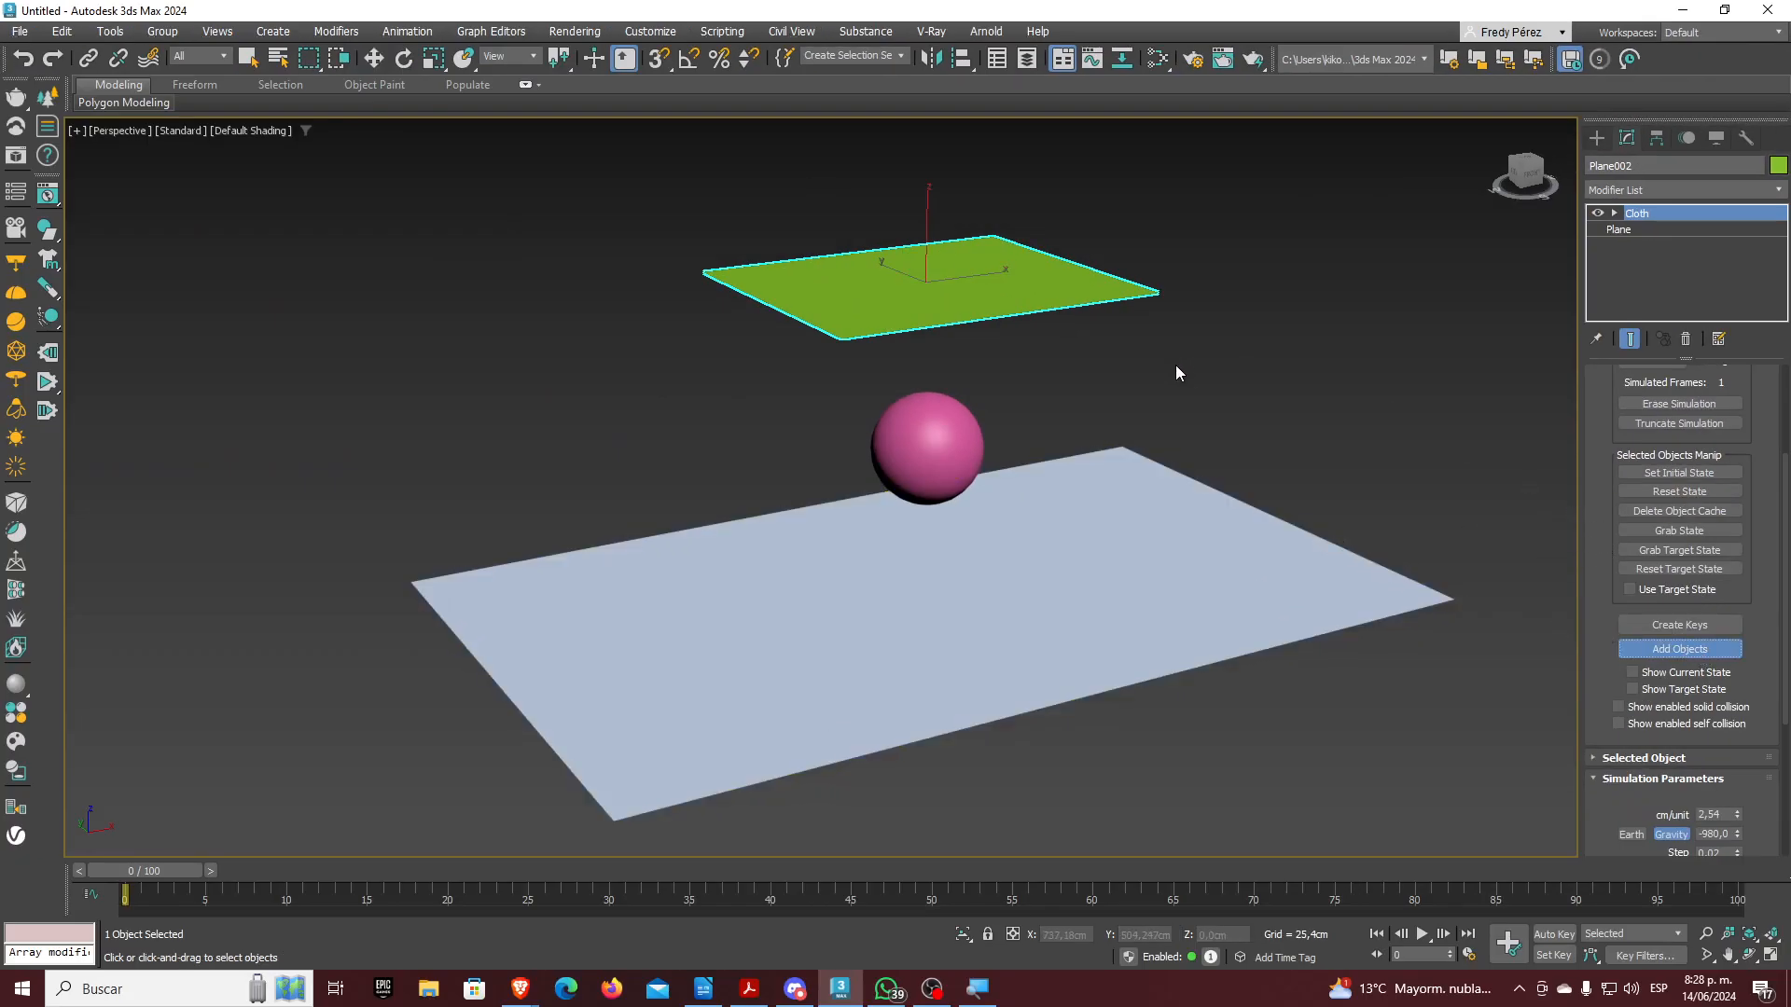
click(1657, 650)
scroll(1595, 491, up, 4)
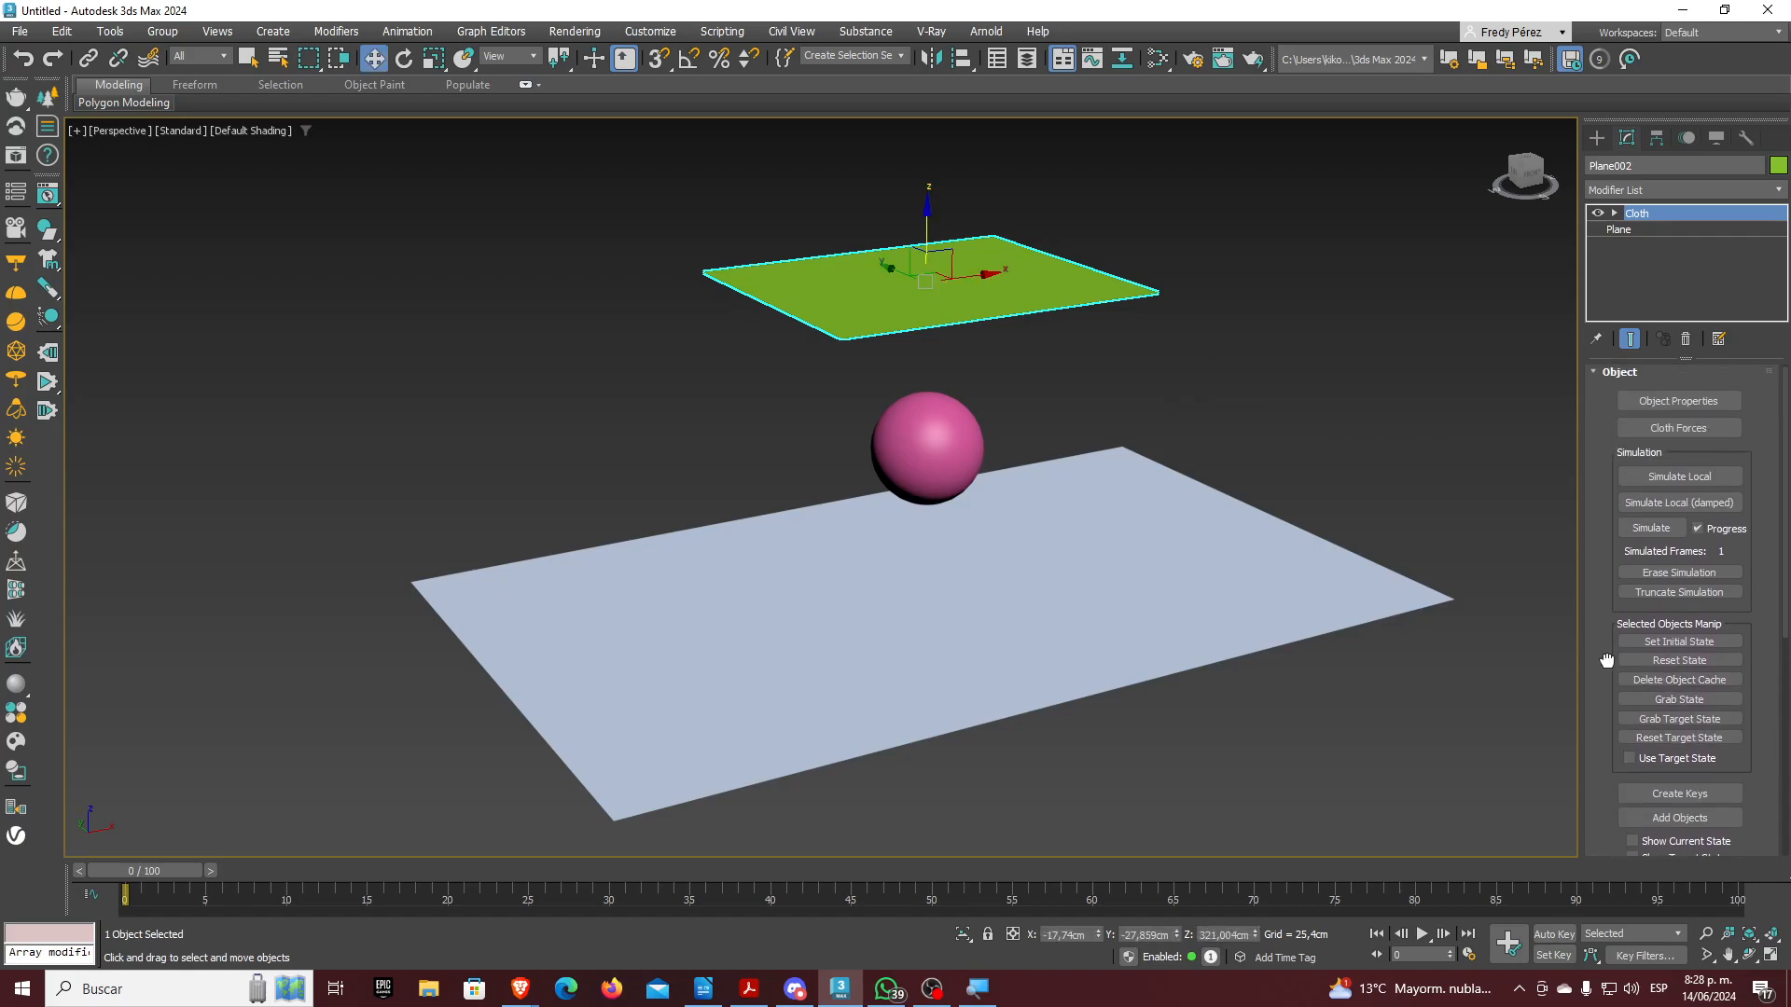
In Cloth Object Properties, add Sphere001 as a Collision Object and set Plane002 to Cloth
click(1654, 407)
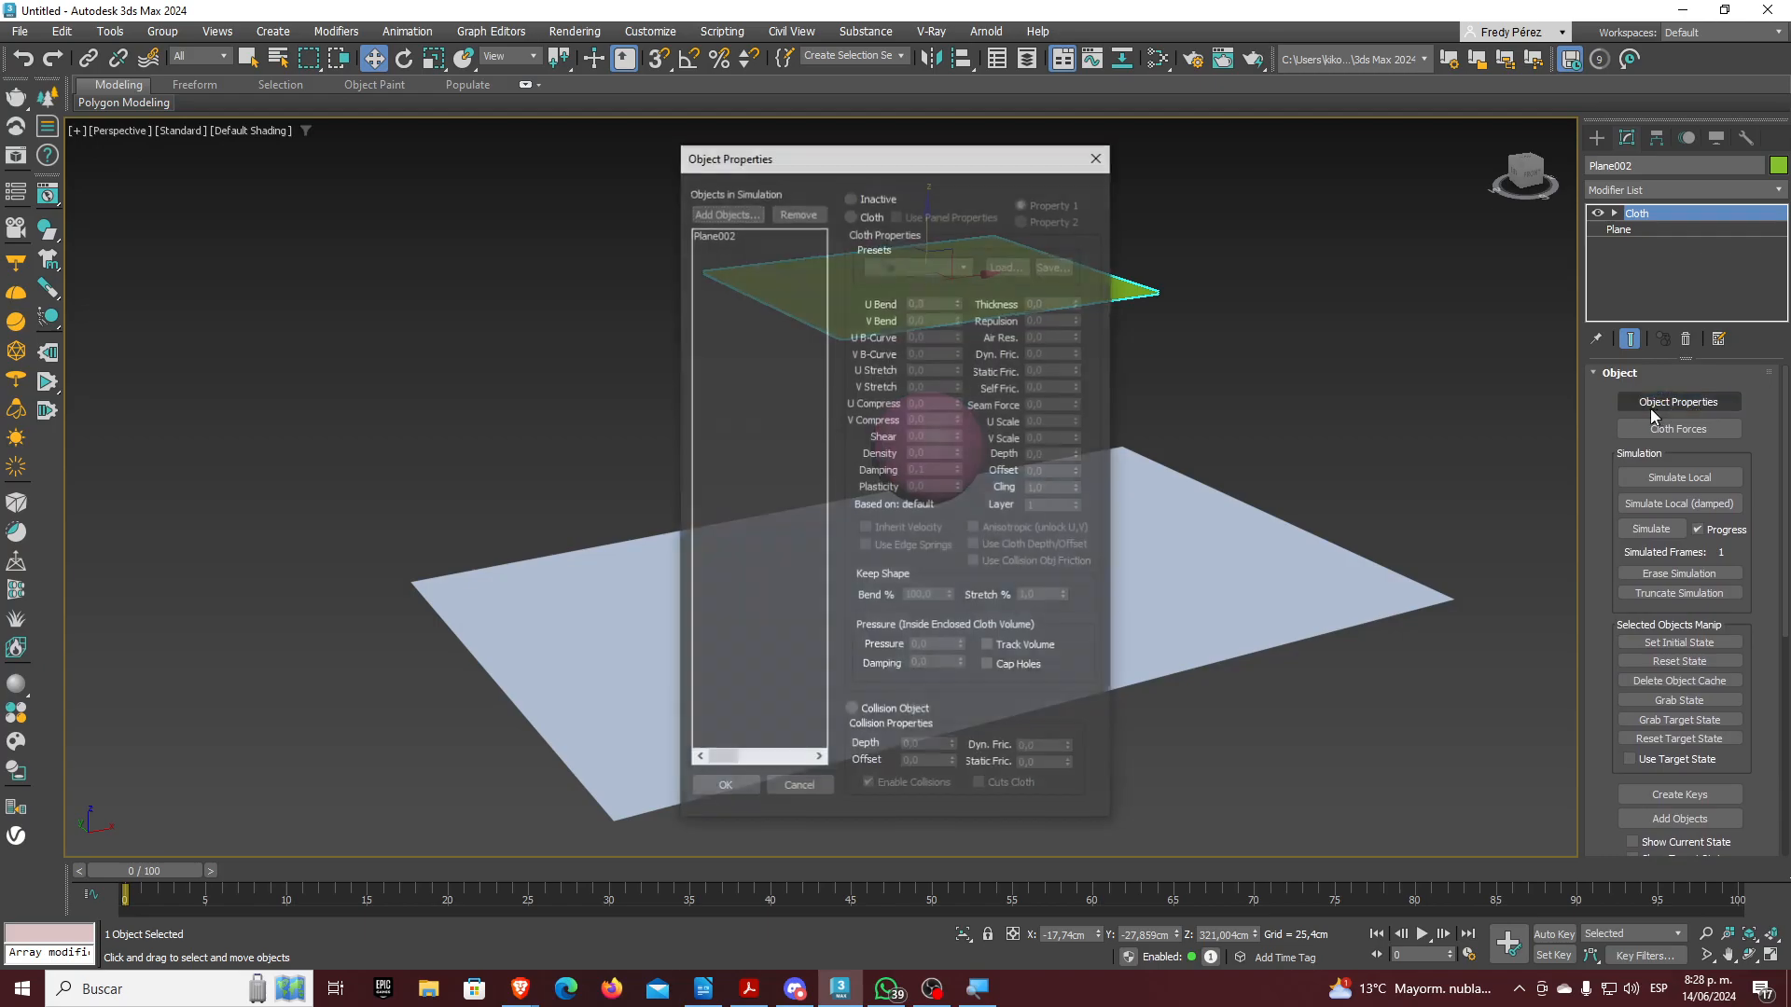
drag(942, 163, 618, 191)
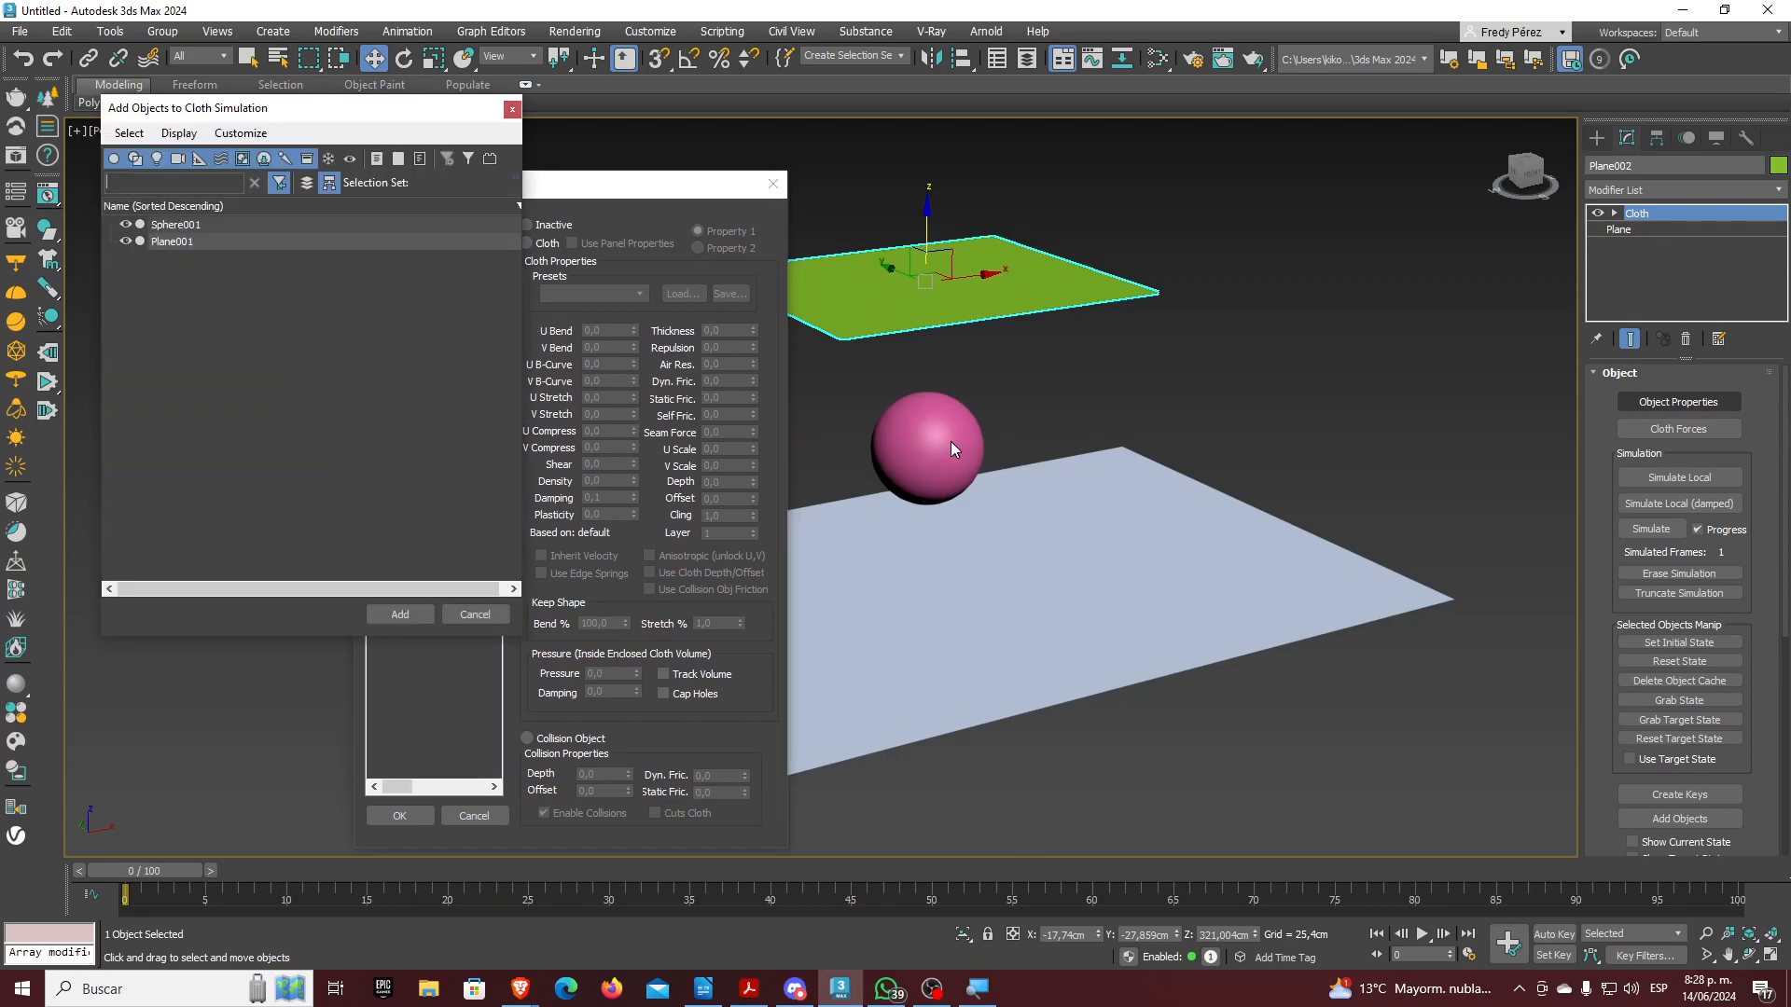
click(223, 225)
click(399, 614)
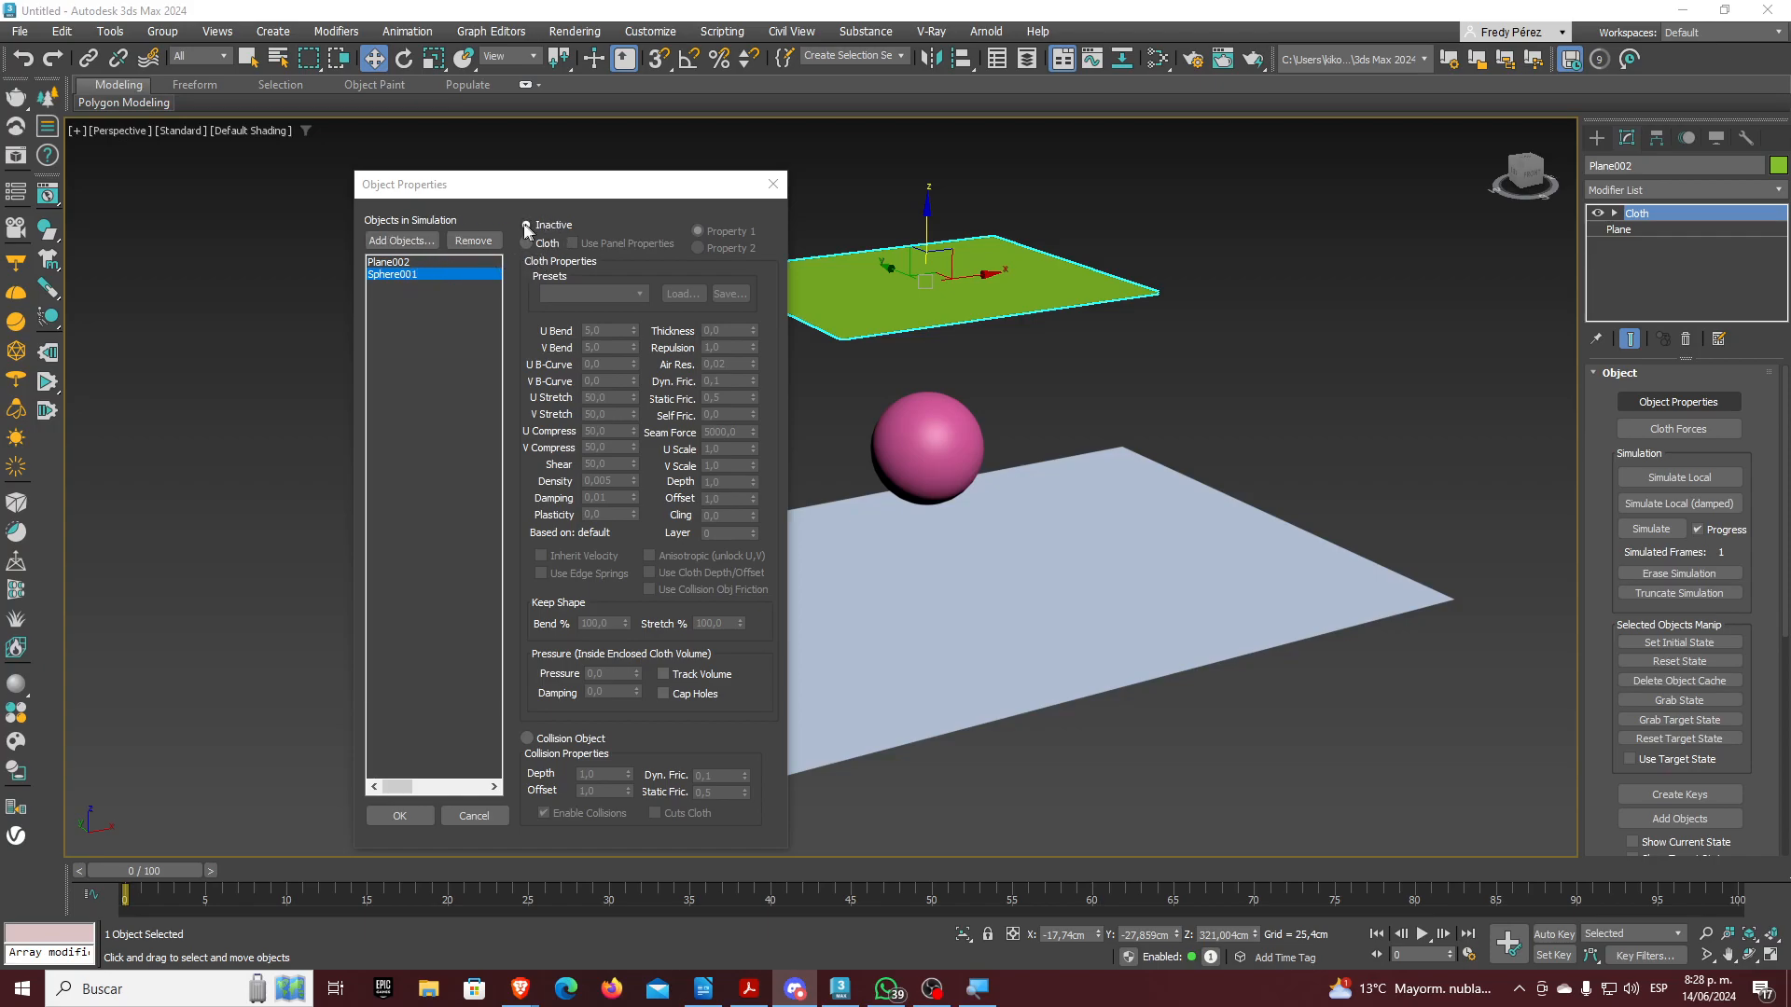
click(528, 738)
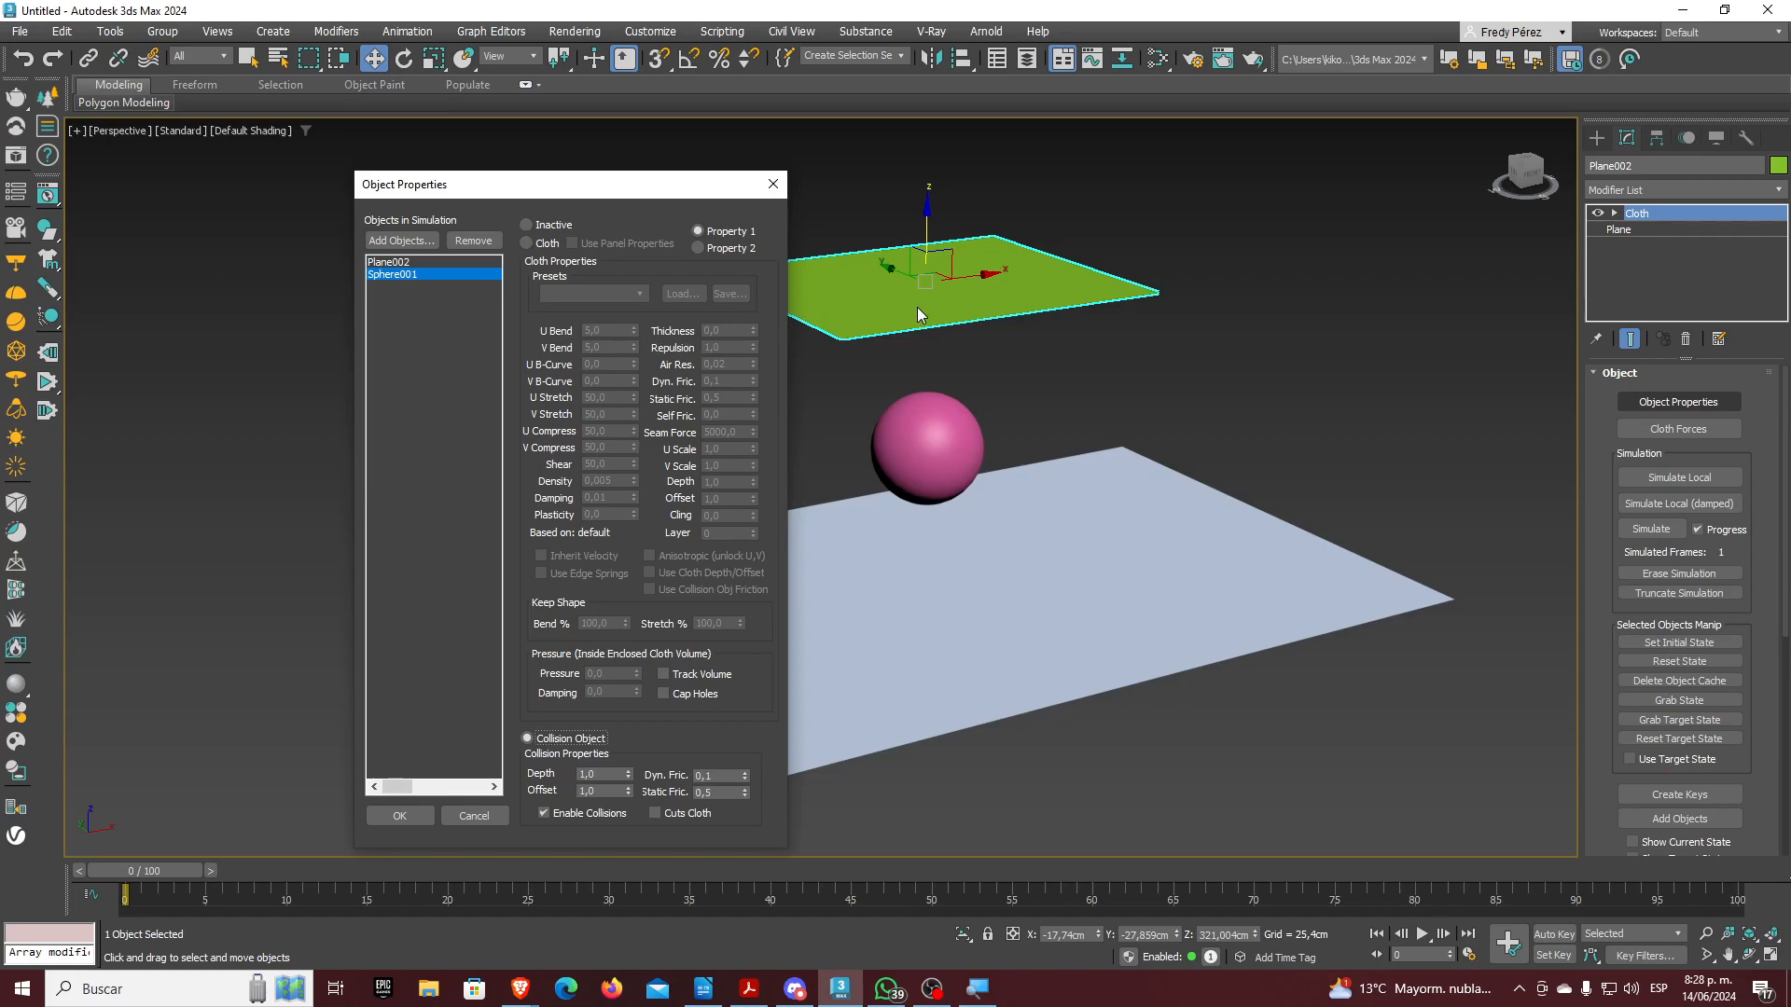
click(396, 263)
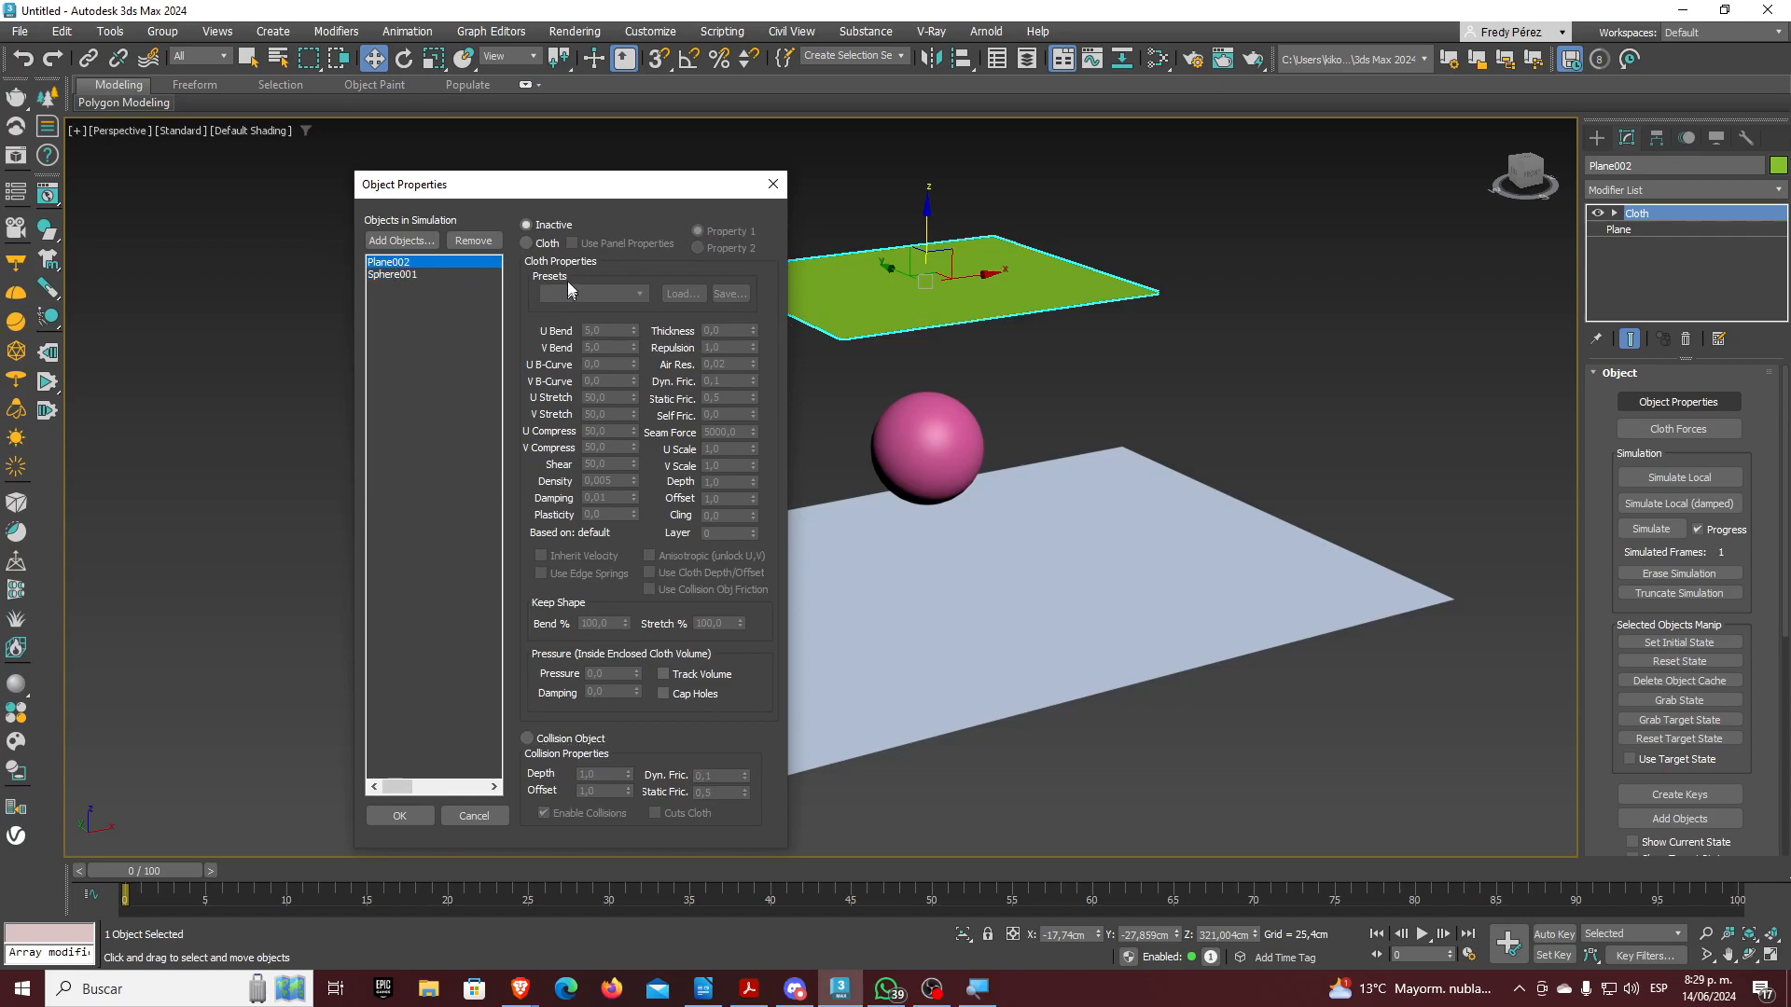
click(535, 244)
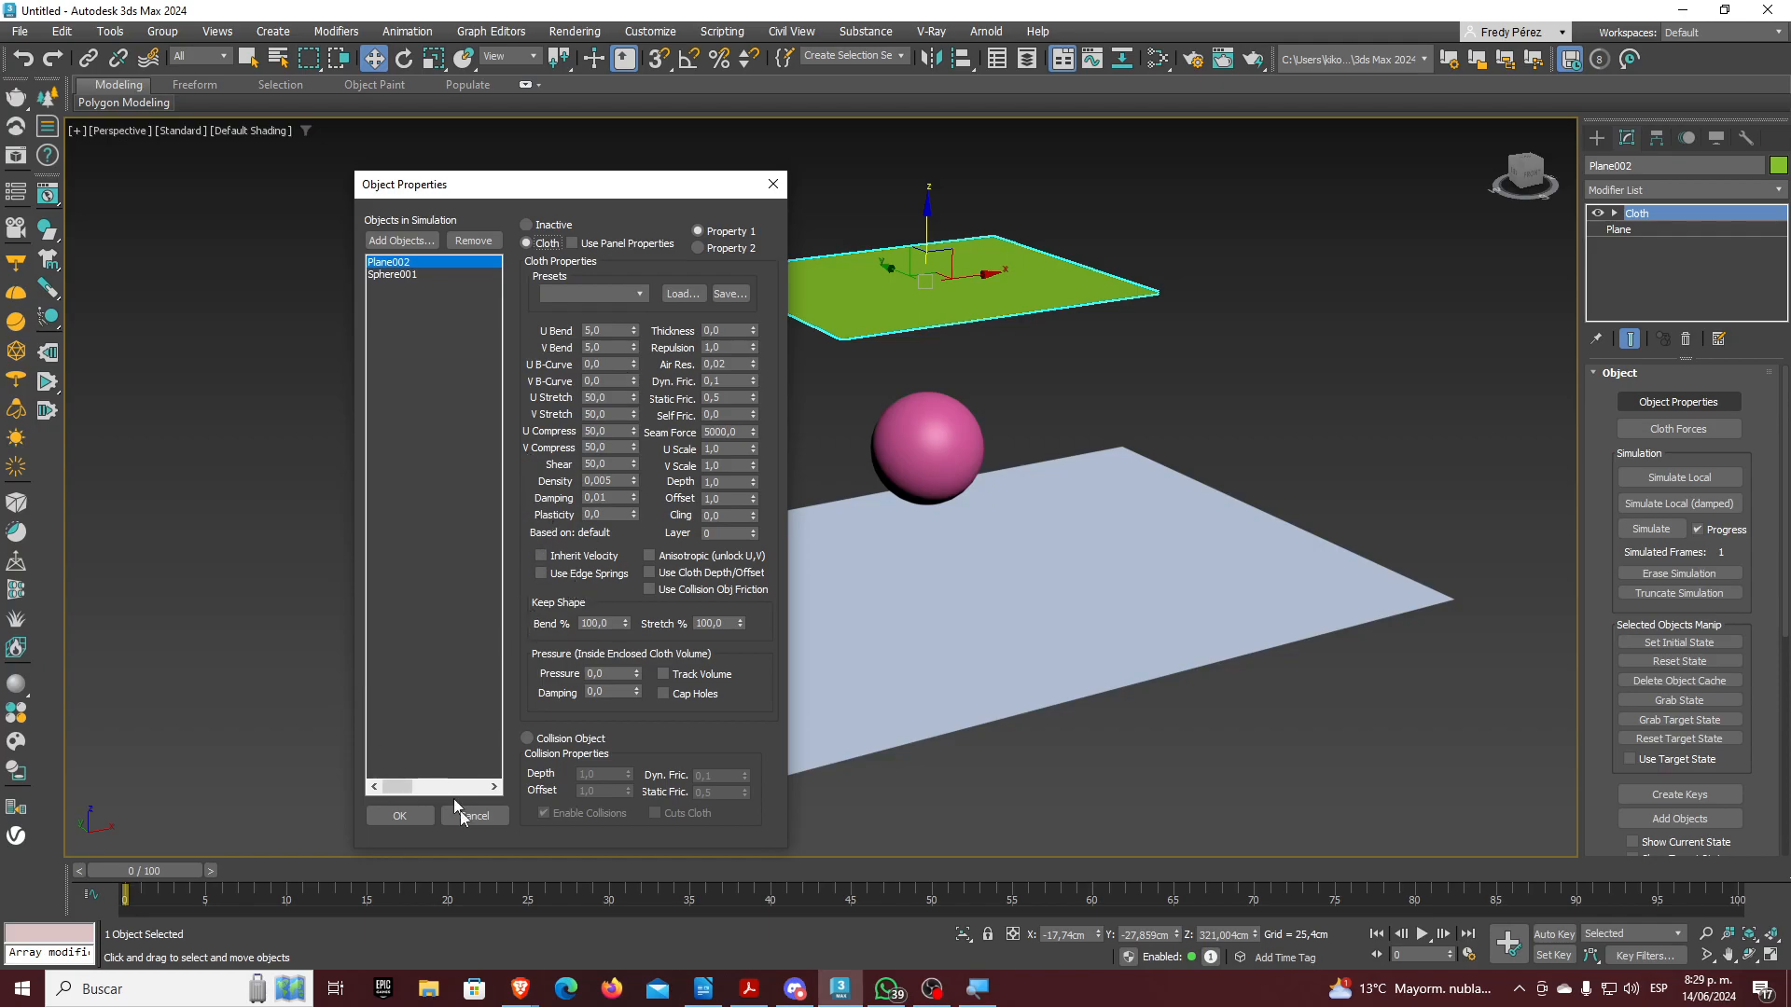
click(414, 813)
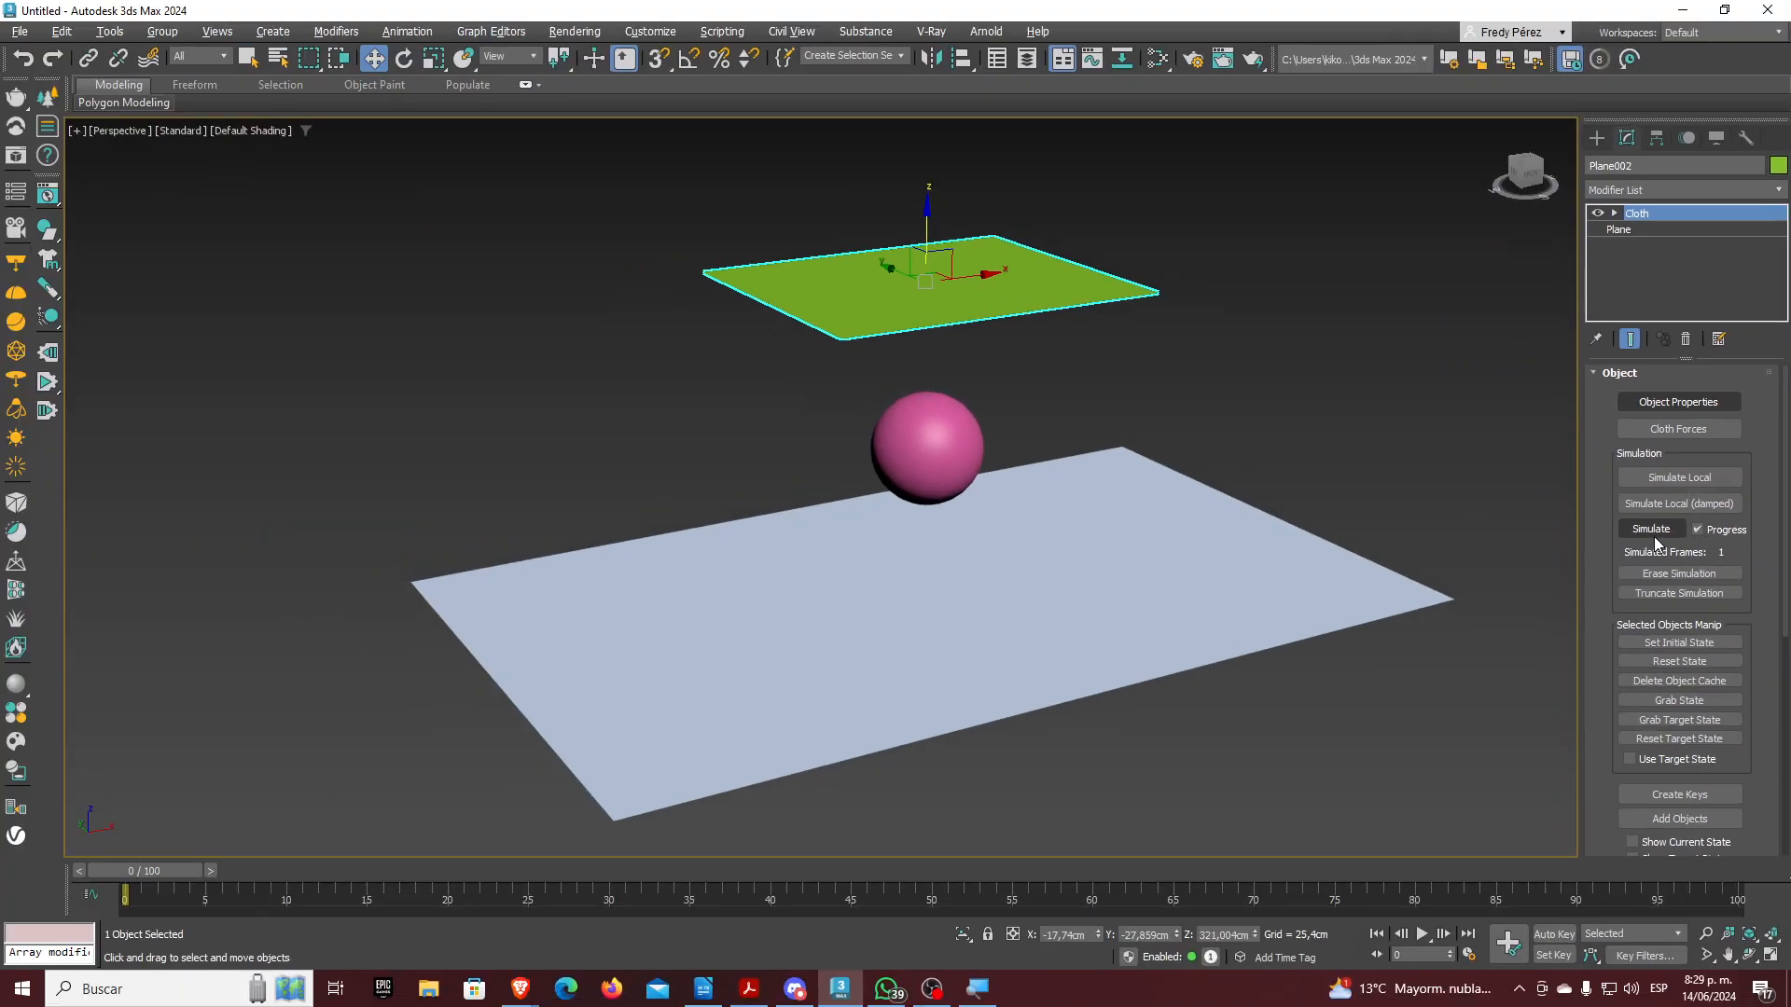
Simulate the cloth locally and inspect its Group sub-object level
click(1675, 480)
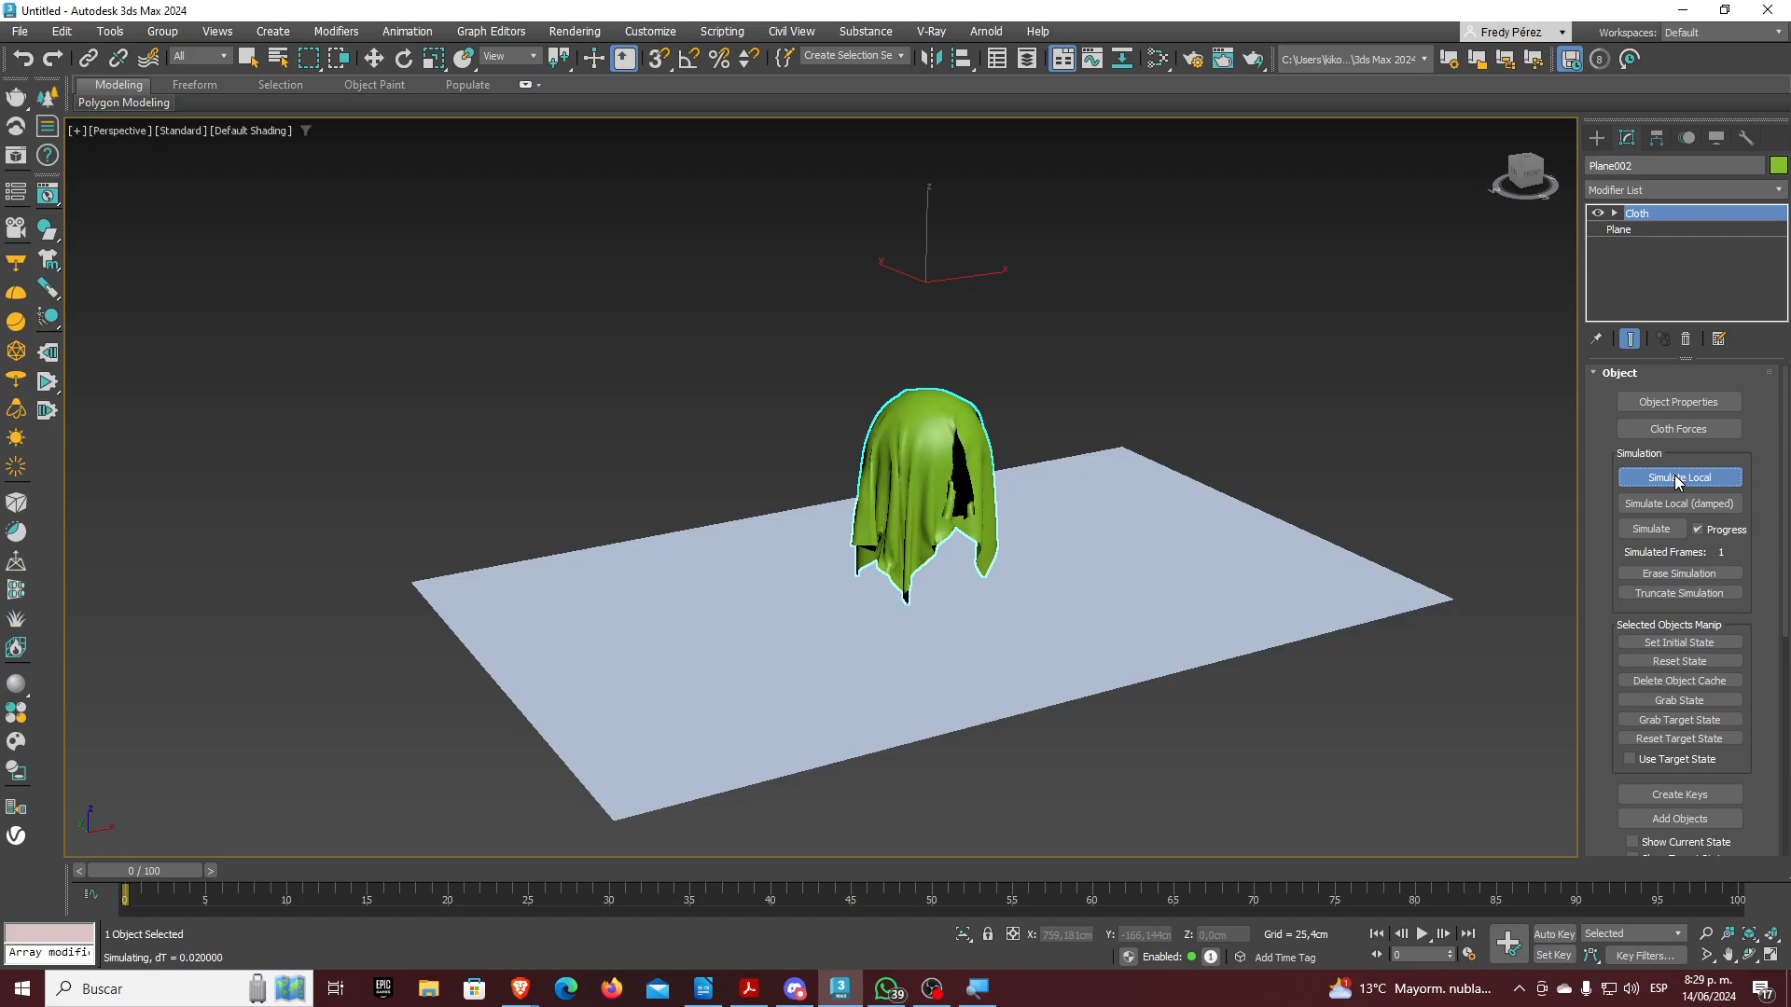
click(1615, 214)
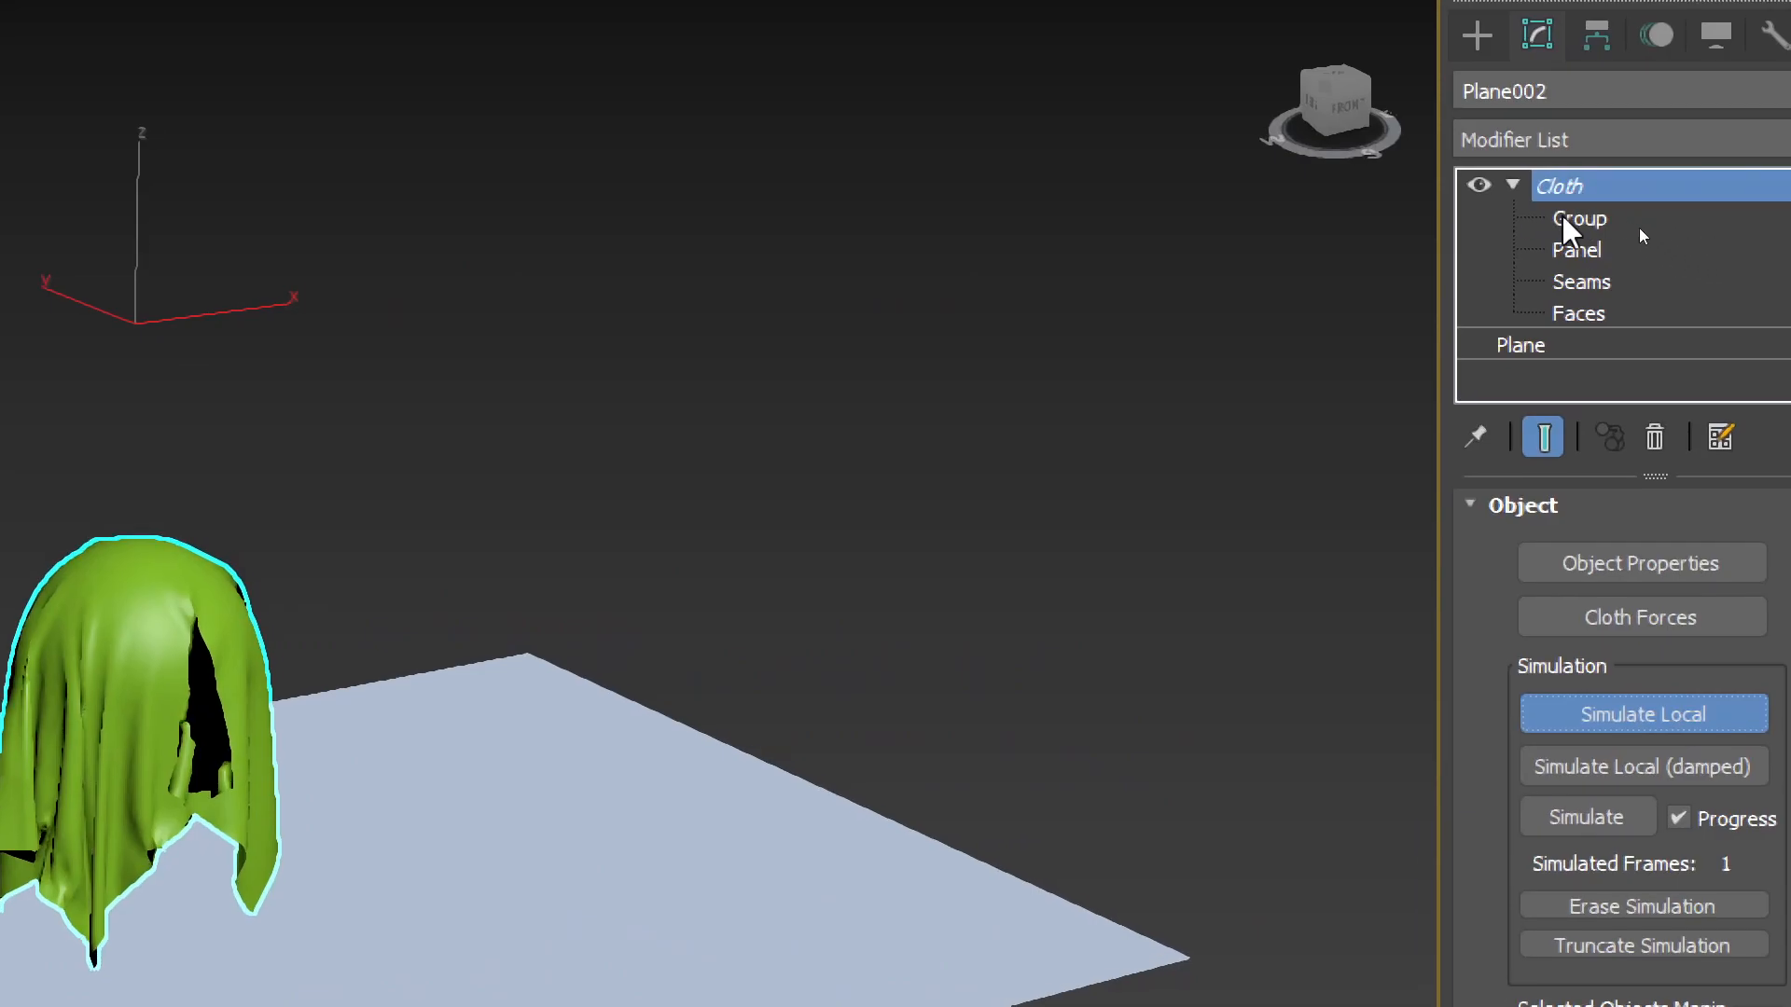
click(1579, 220)
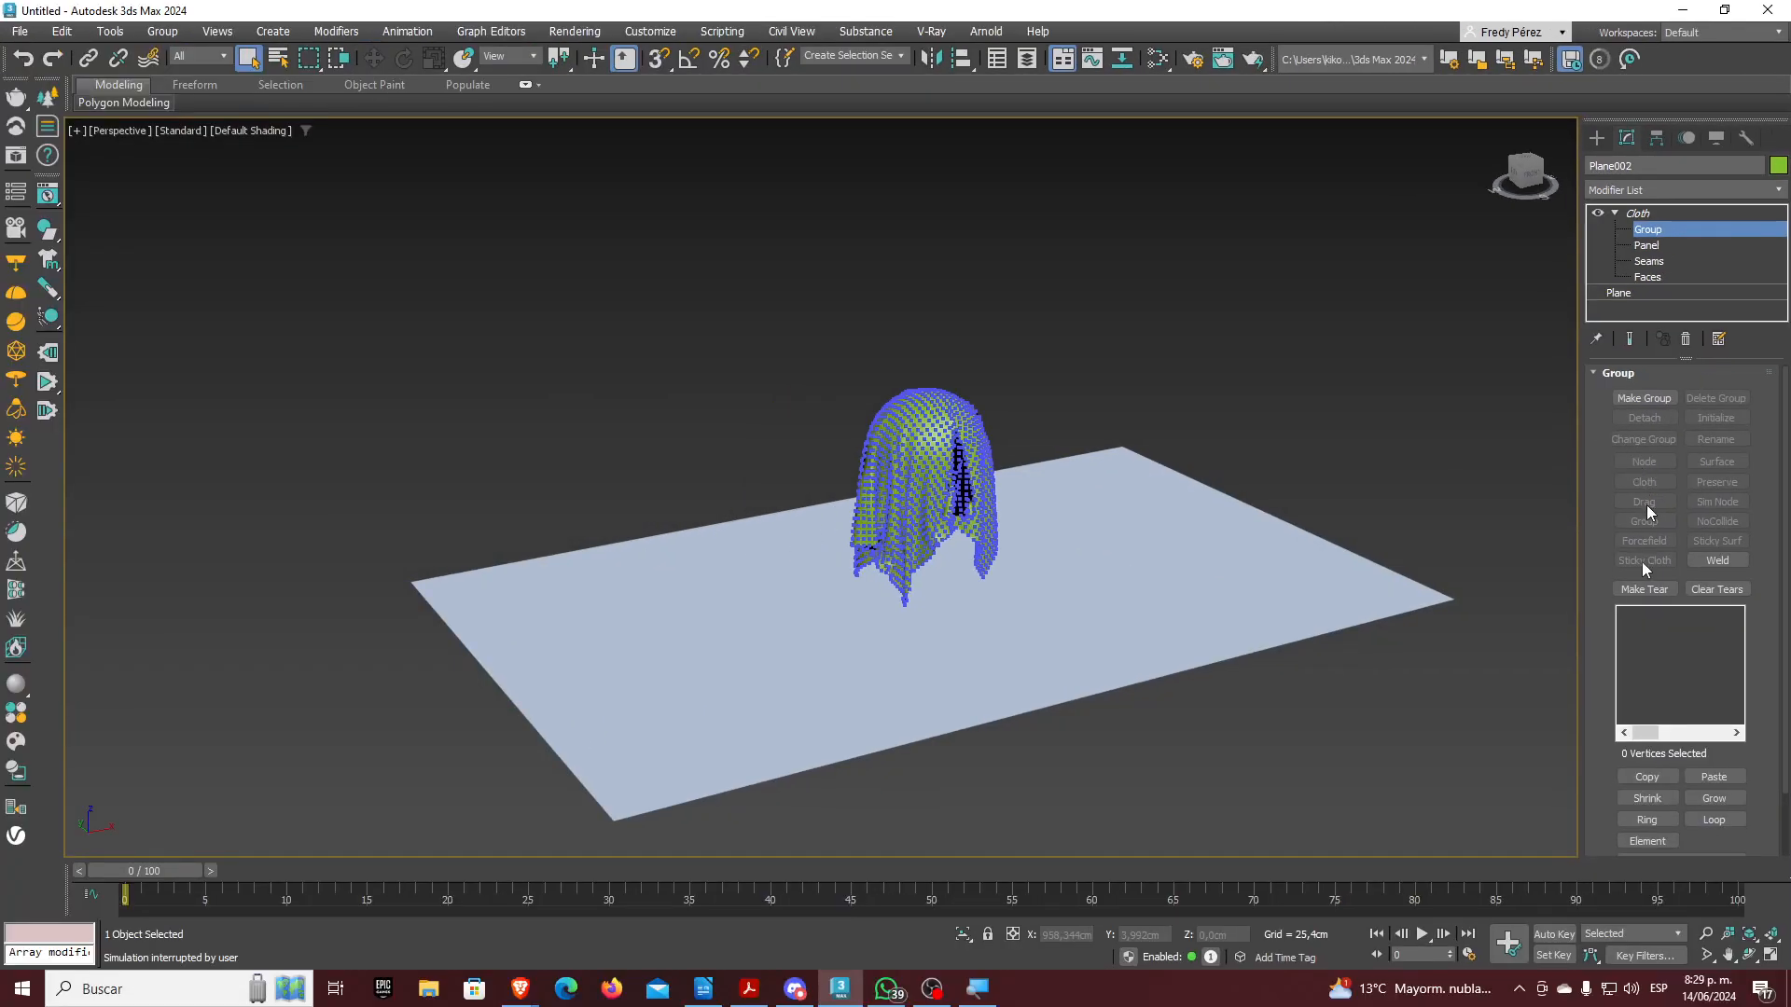
click(1663, 239)
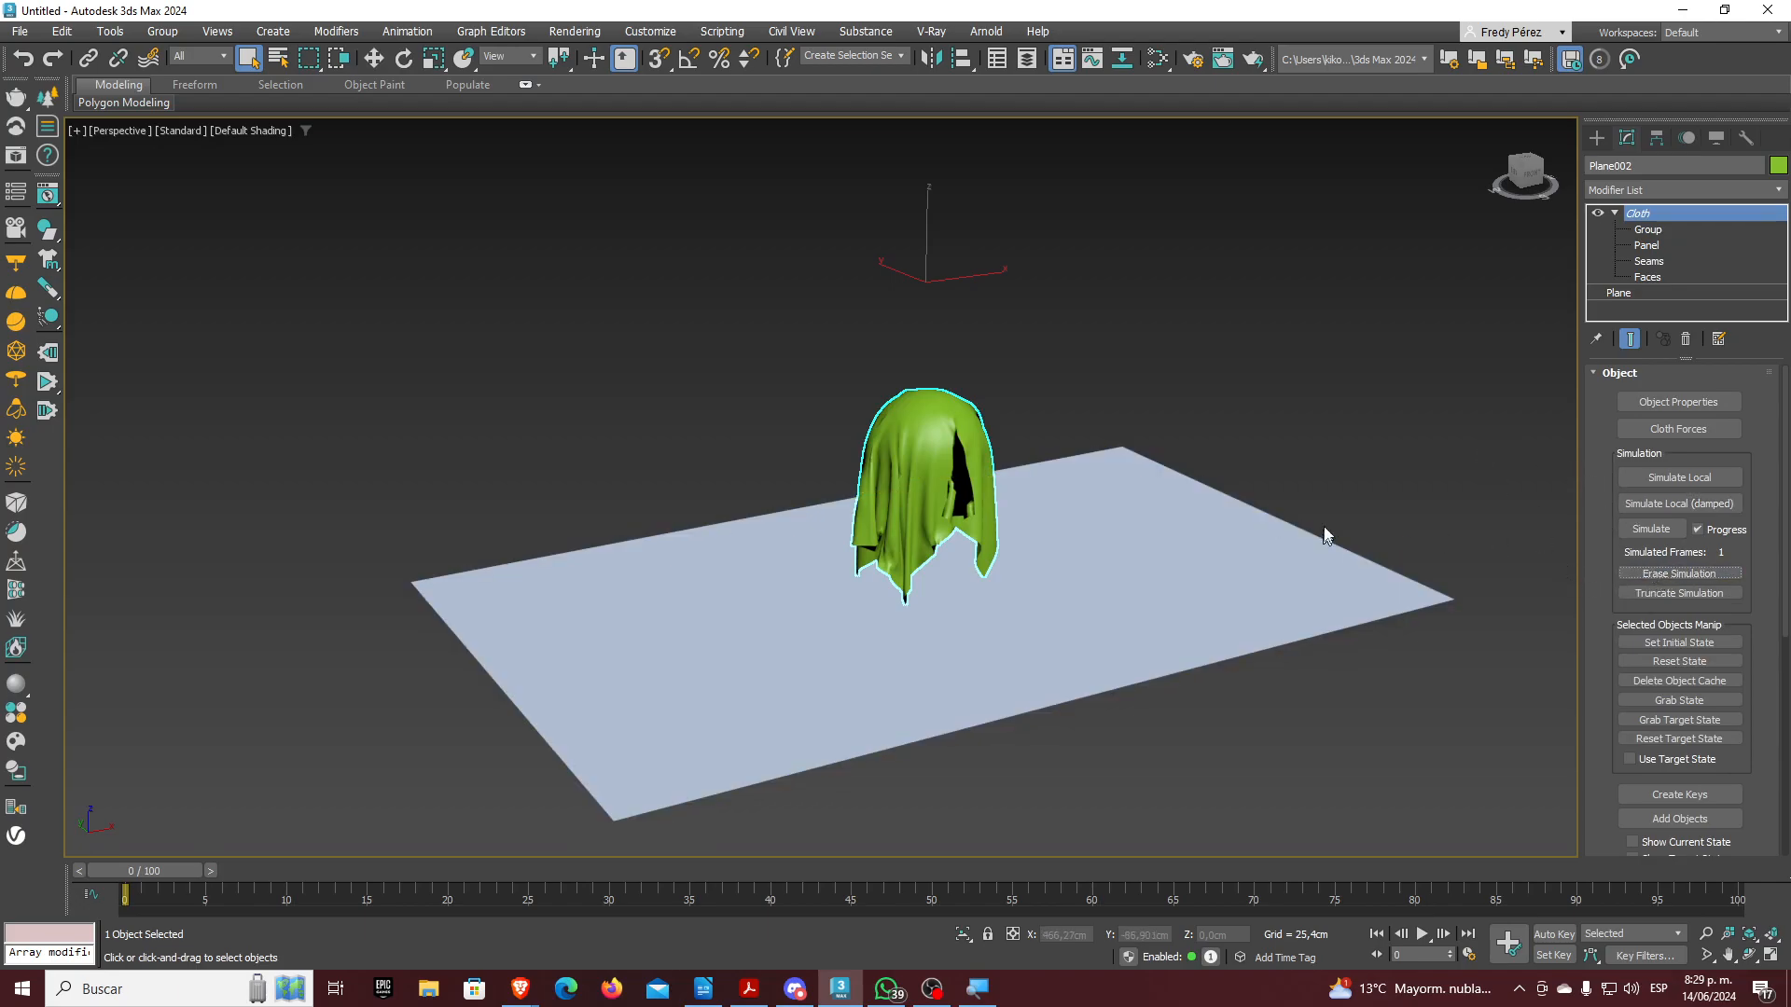
Erase the simulation, set the initial state, then undo back to the flat cloth
click(1691, 578)
click(1679, 643)
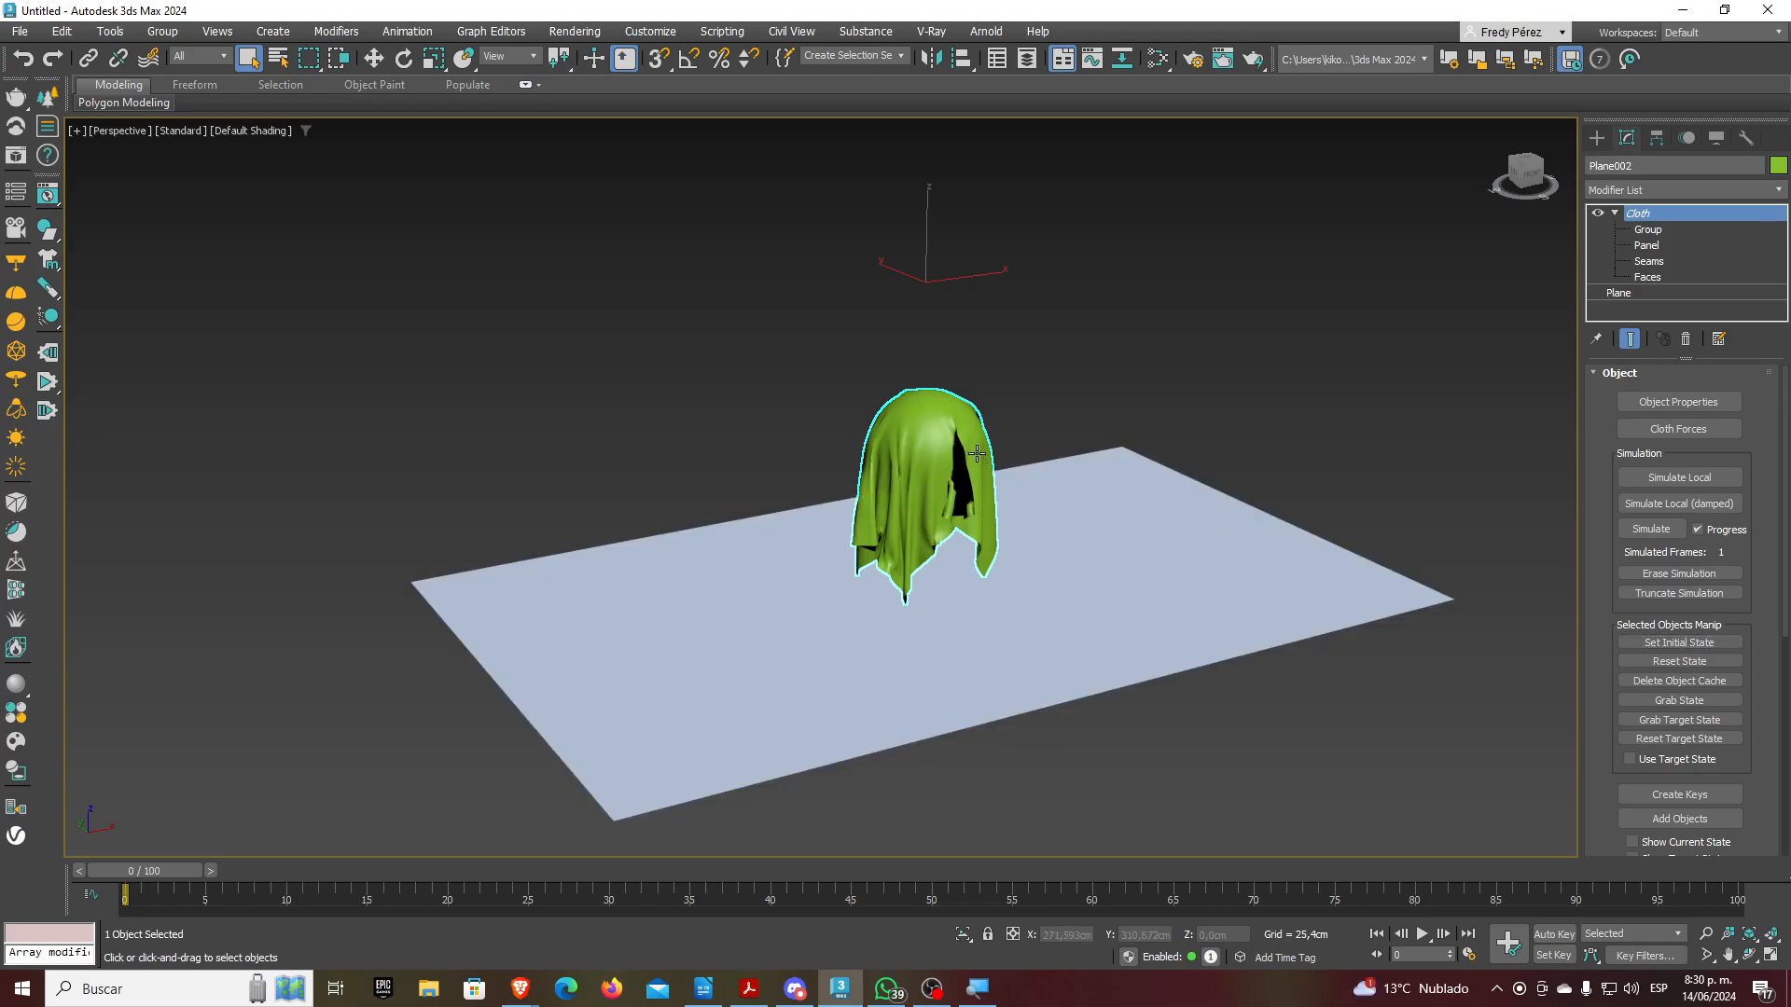
key(ctrl+z)
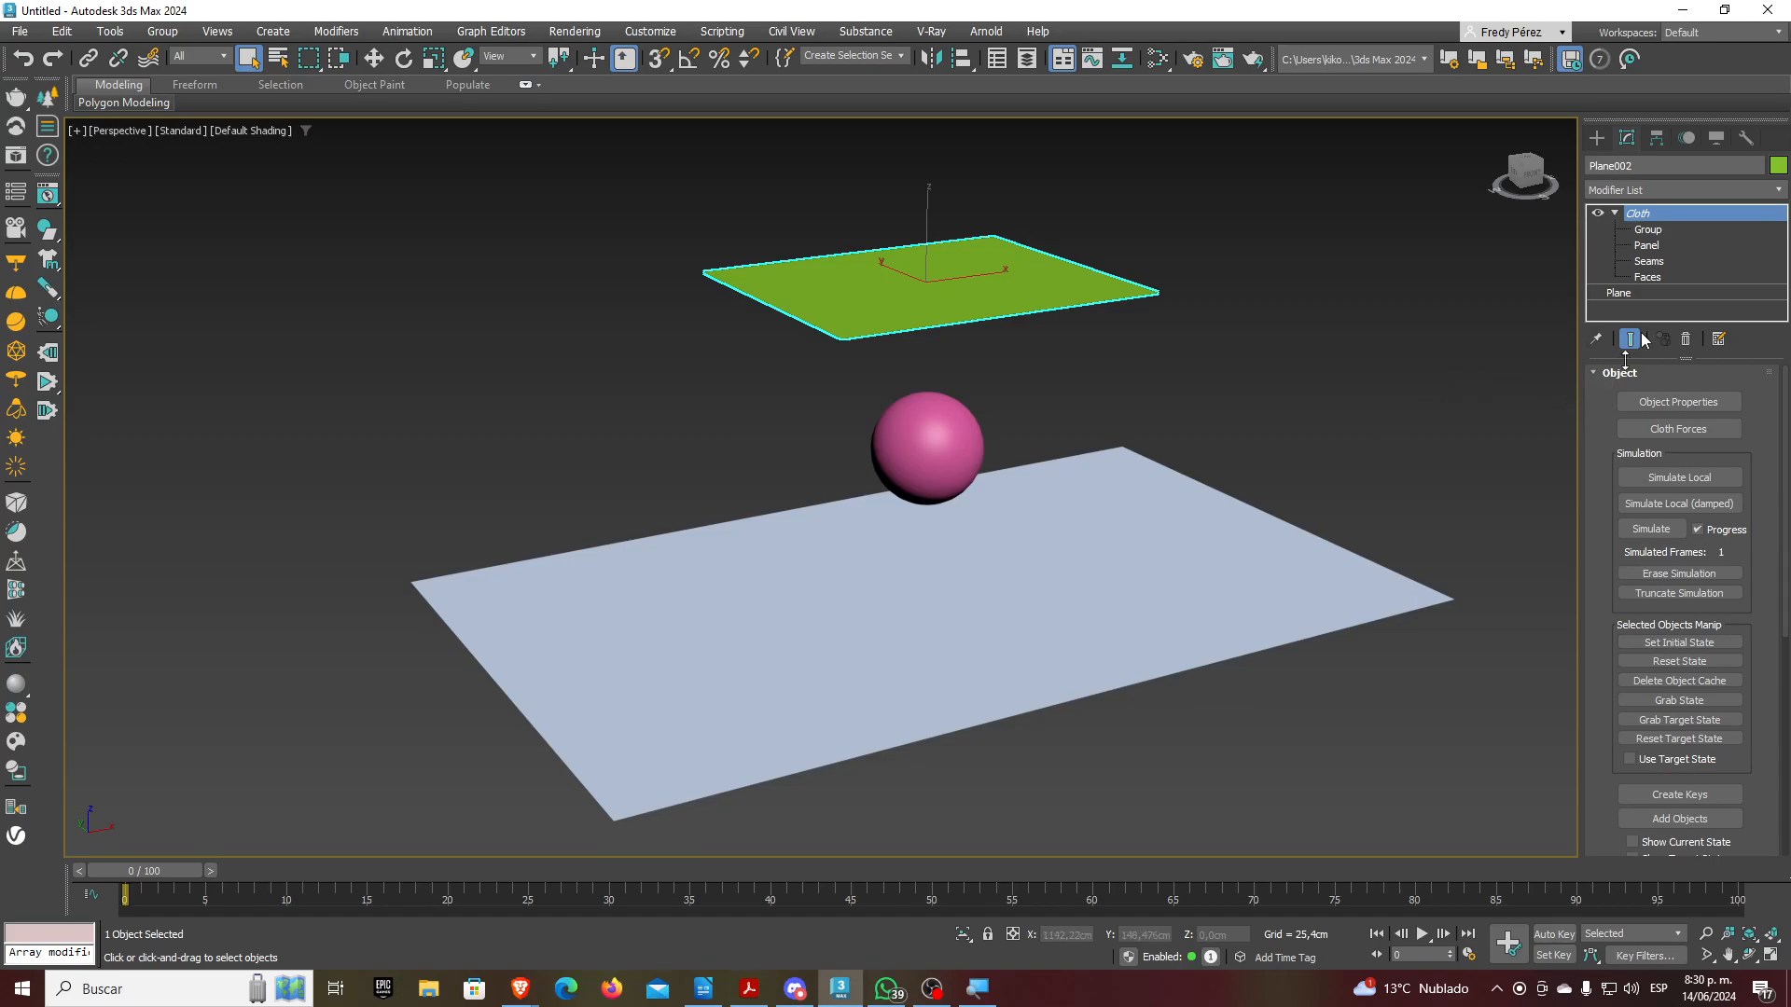
At the Group level, select 236 cloth vertices and make them a new vertex group named Tela2
click(1657, 231)
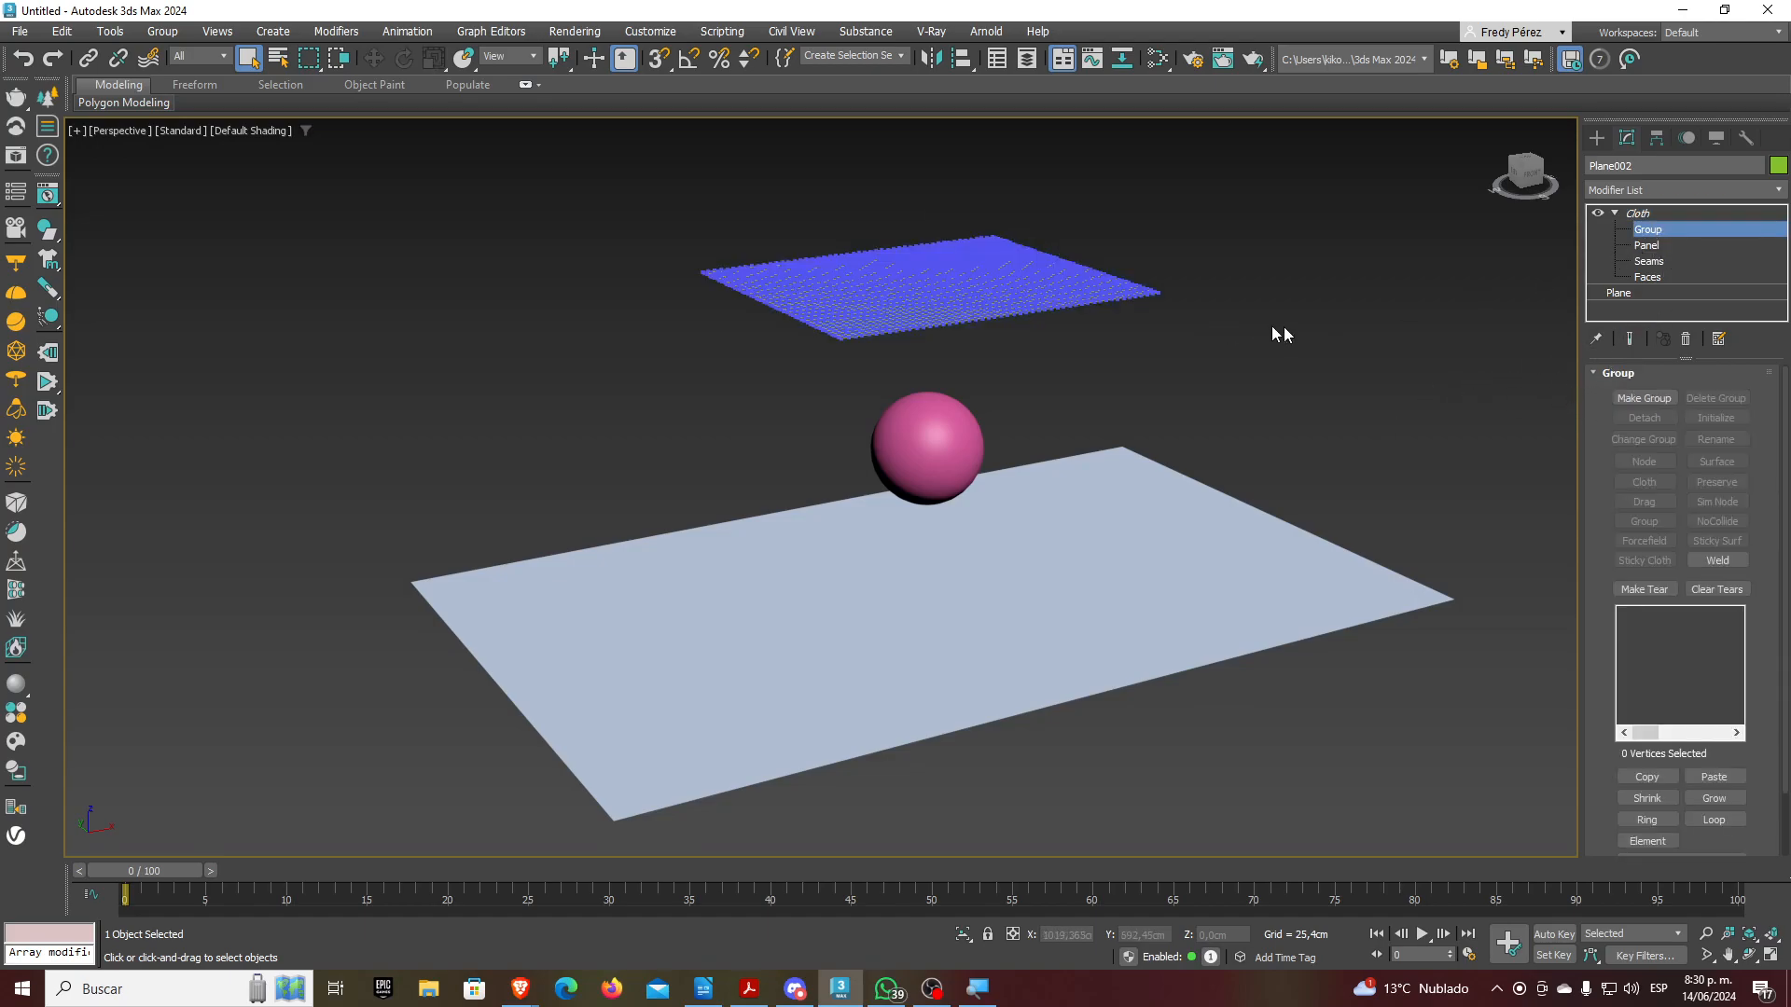
alt+middle_drag(1093, 436, 1106, 505)
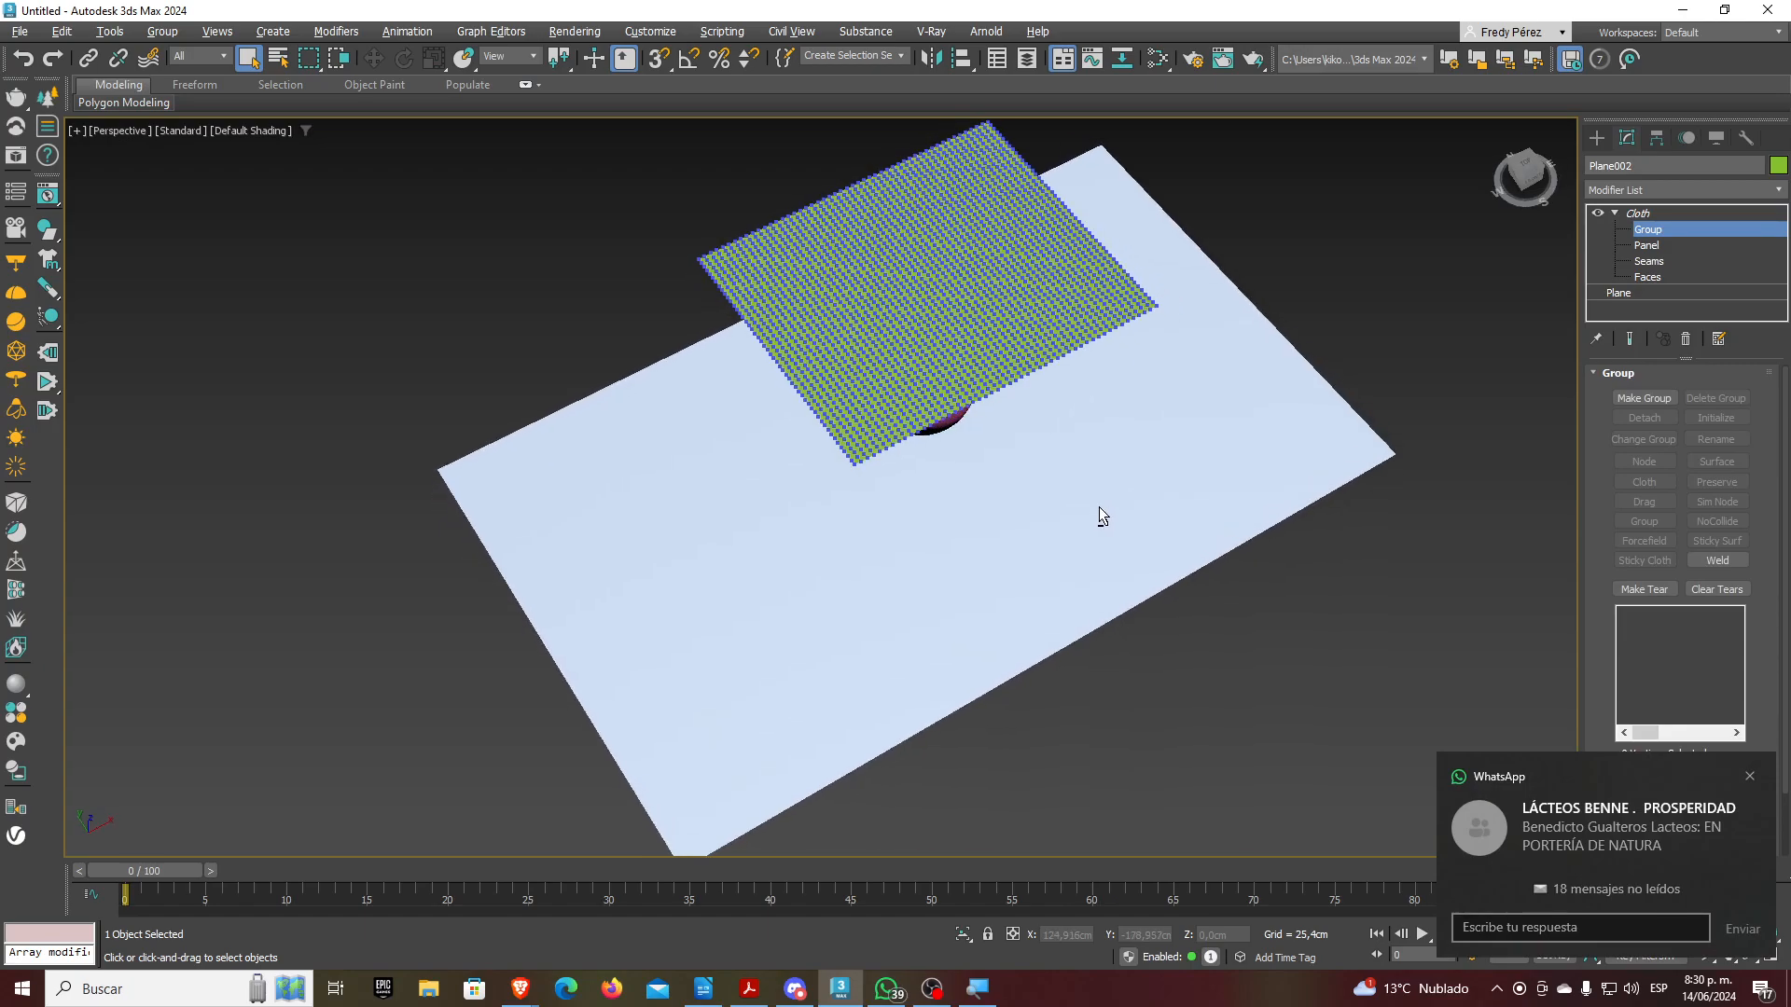
scroll(1099, 507, up, 5)
scroll(1135, 413, down, 5)
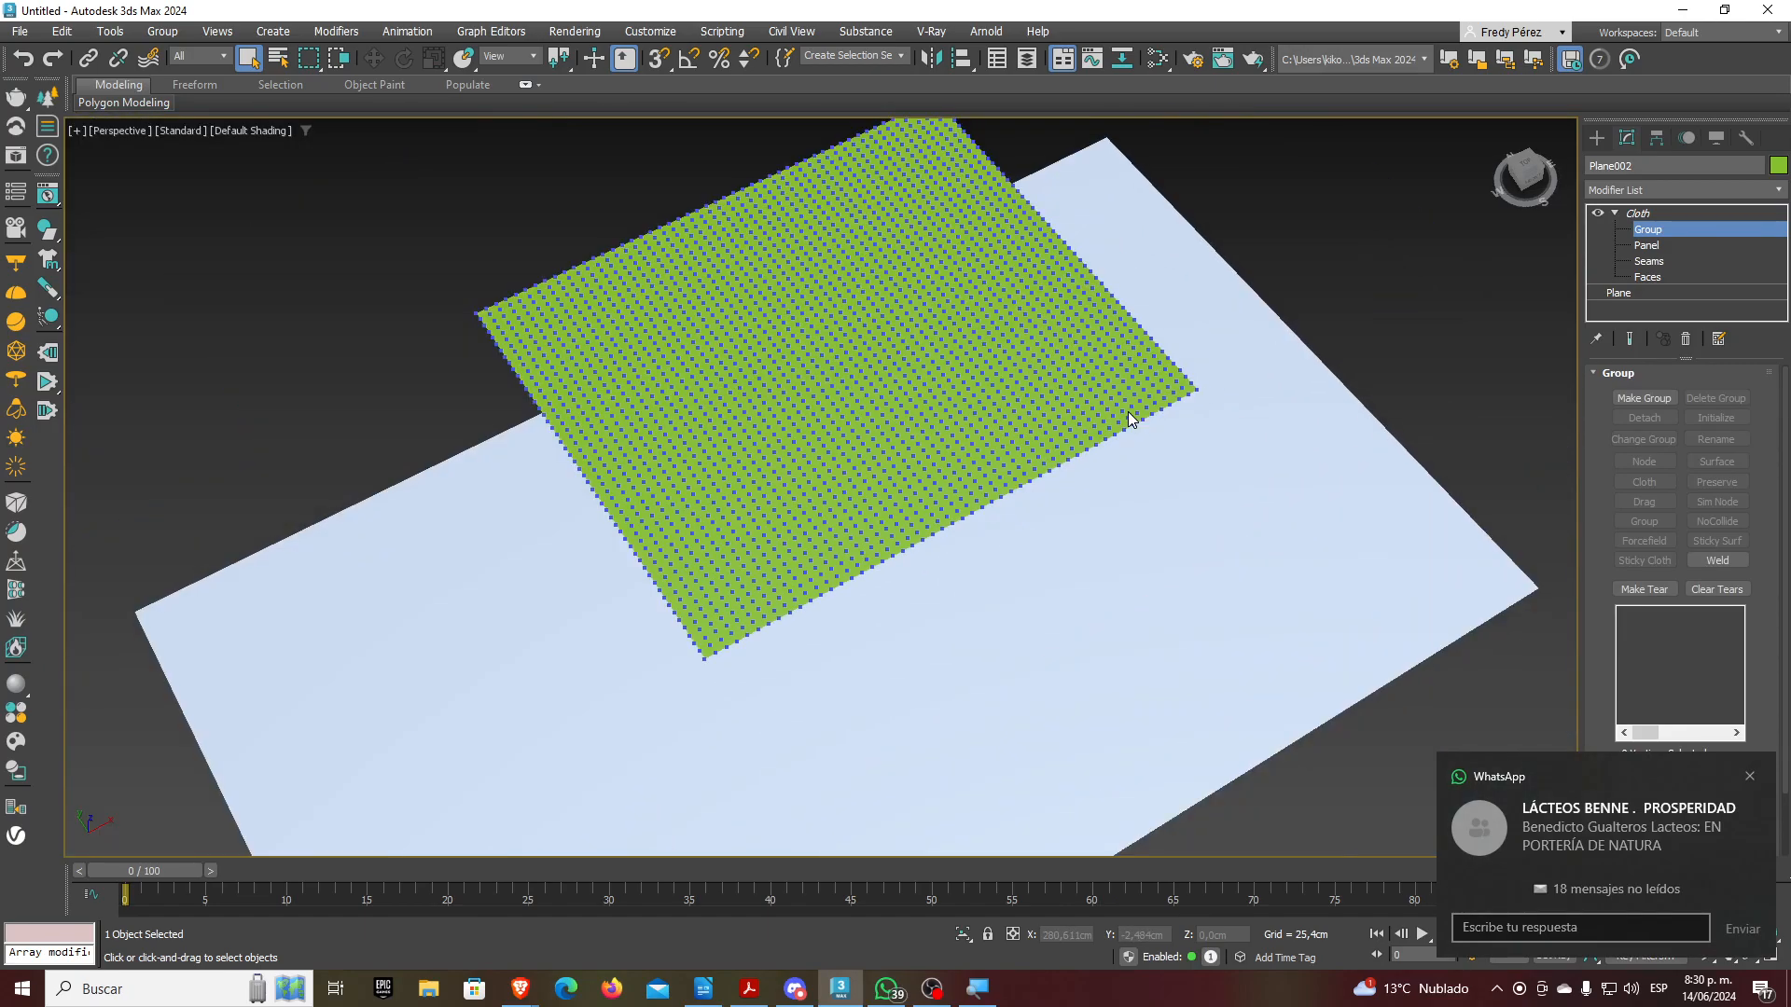
alt+middle_drag(1095, 380, 1151, 412)
drag(548, 484, 807, 362)
alt+middle_drag(813, 499, 891, 429)
click(1643, 398)
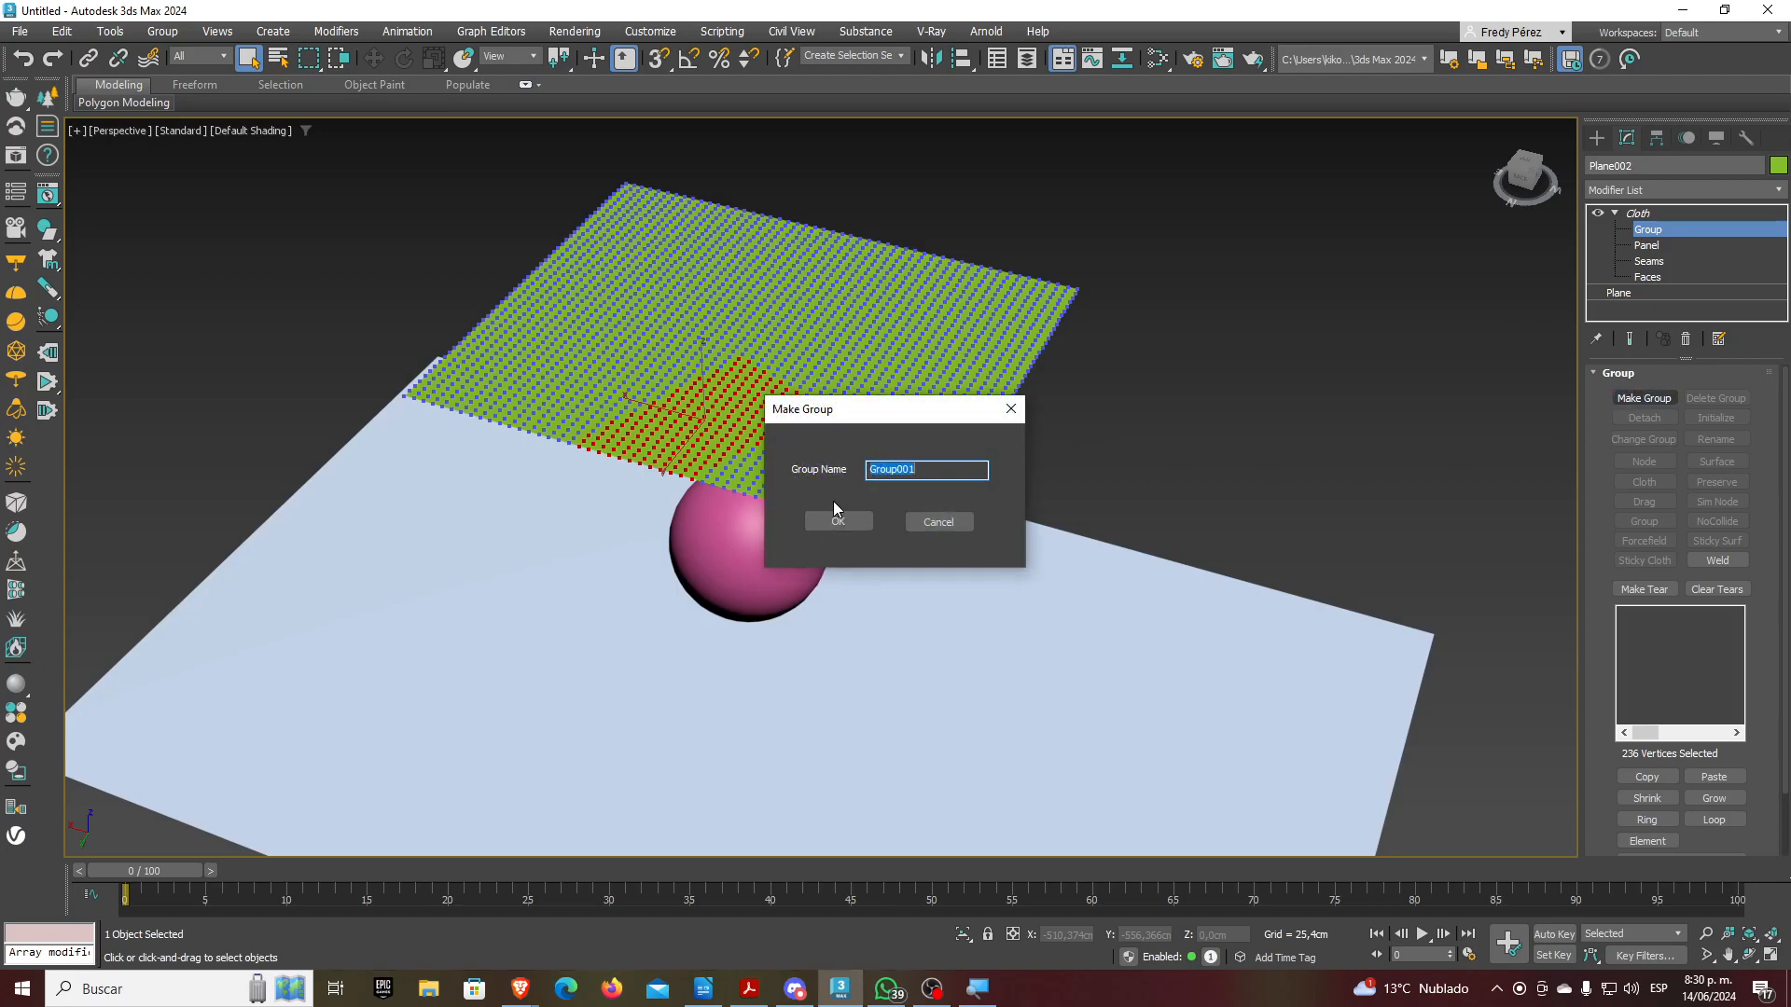
text(Te)
click(830, 524)
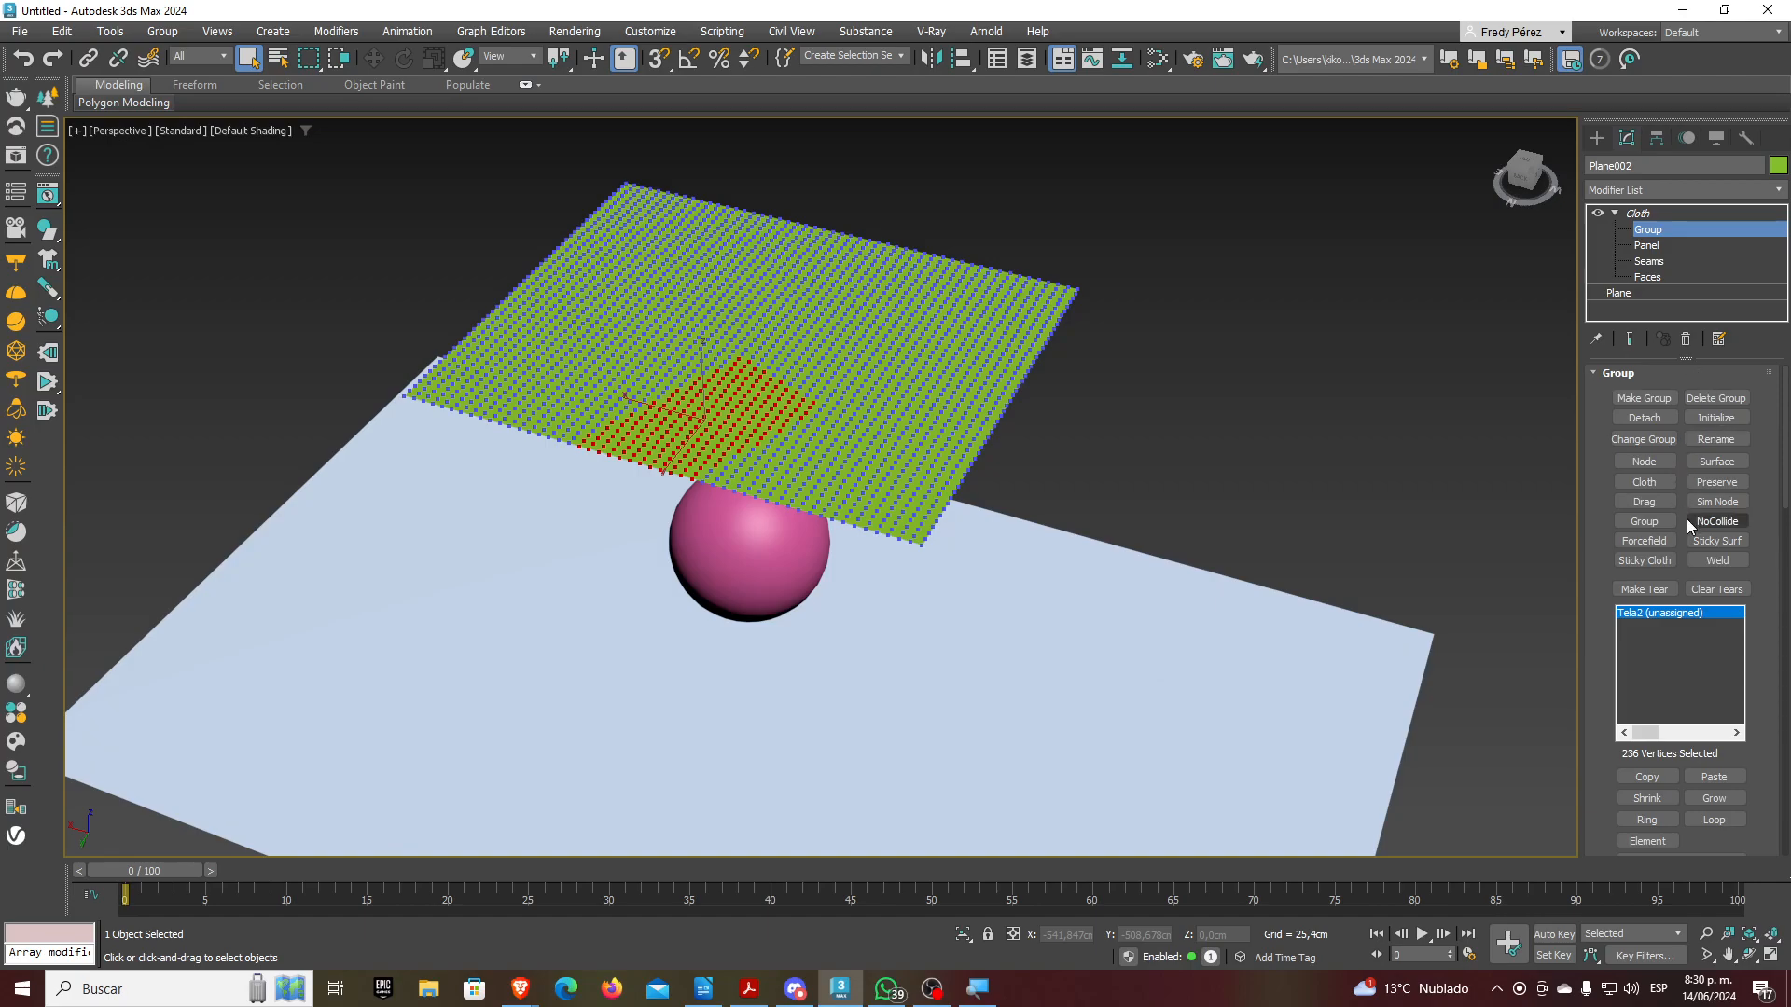
Exit the Group sub-object level and select the Cloth modifier to show its Object rollout
scroll(1686, 519, down, 2)
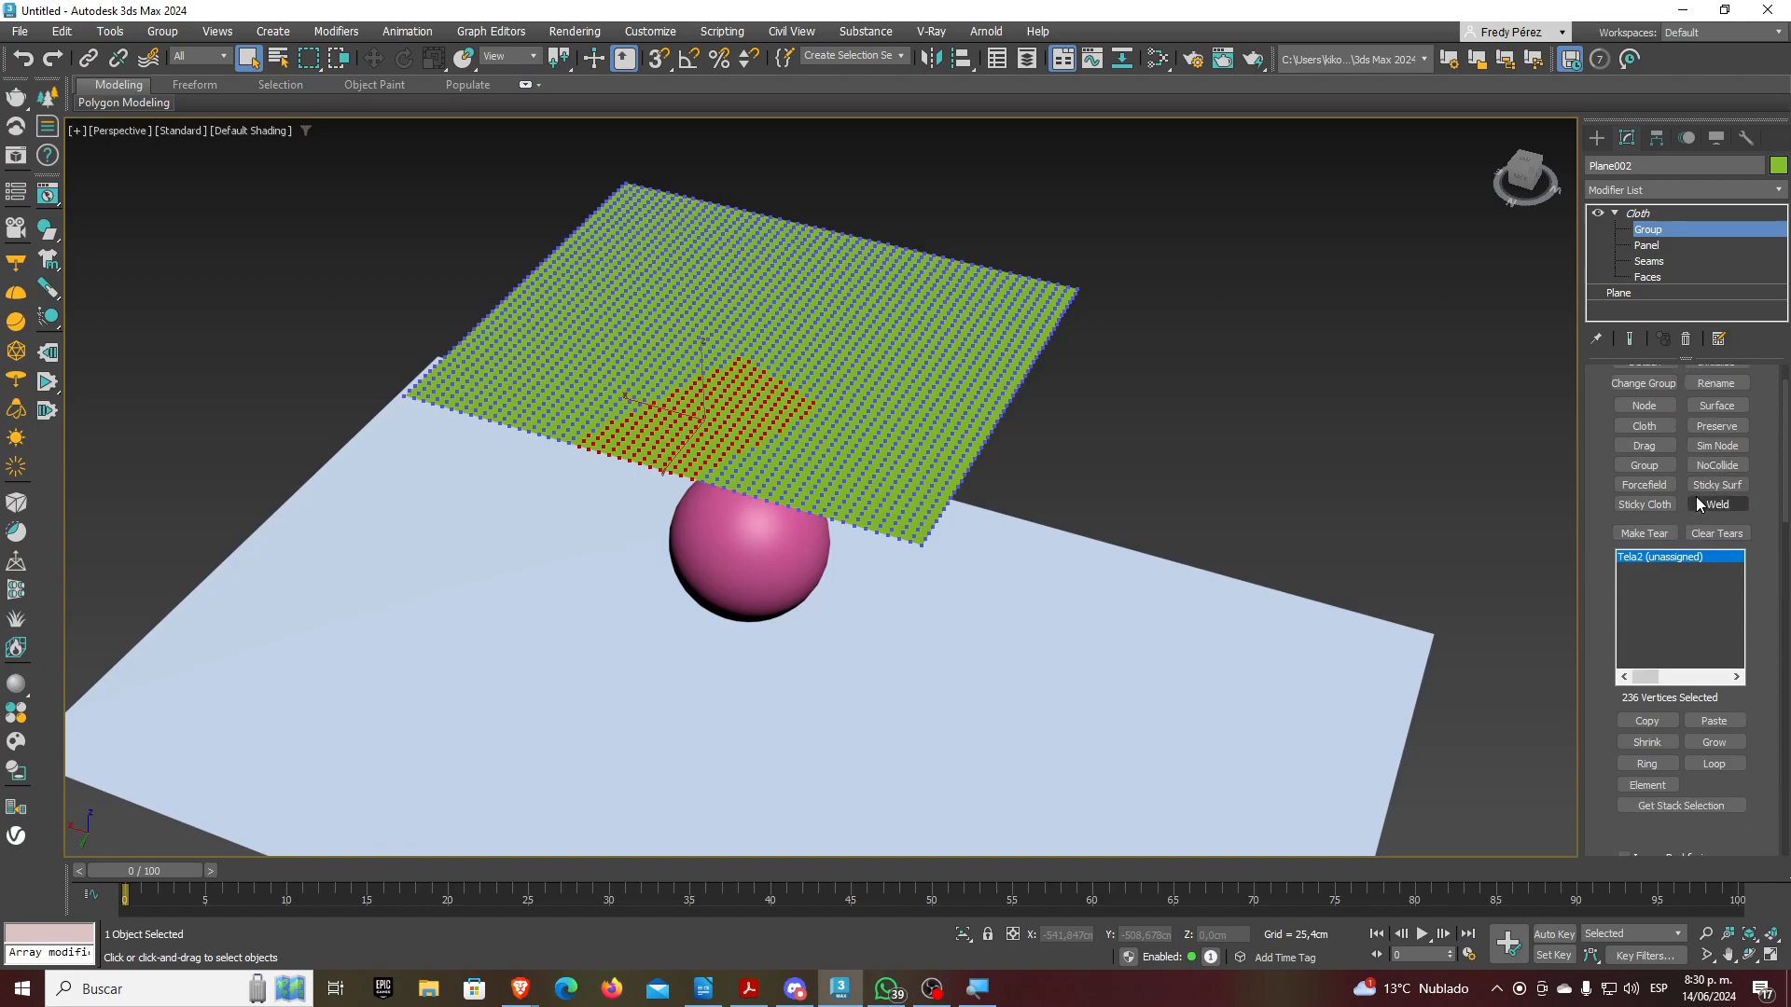
scroll(1597, 522, up, 2)
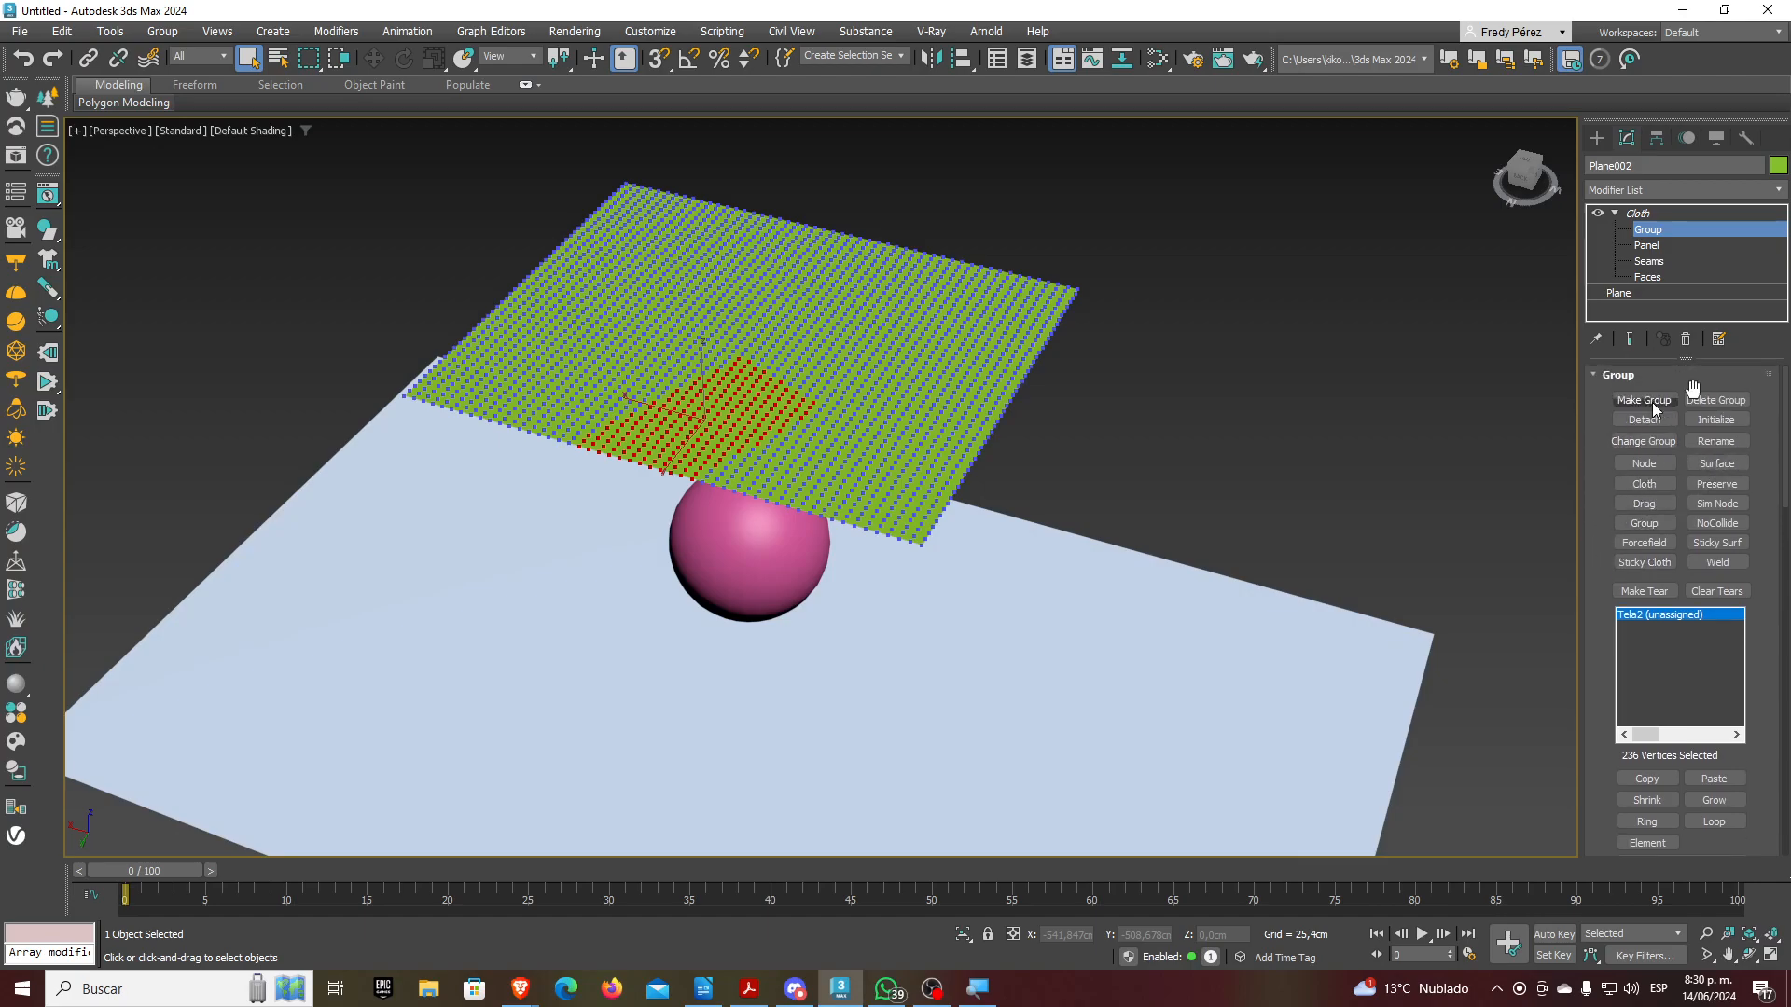
click(1665, 230)
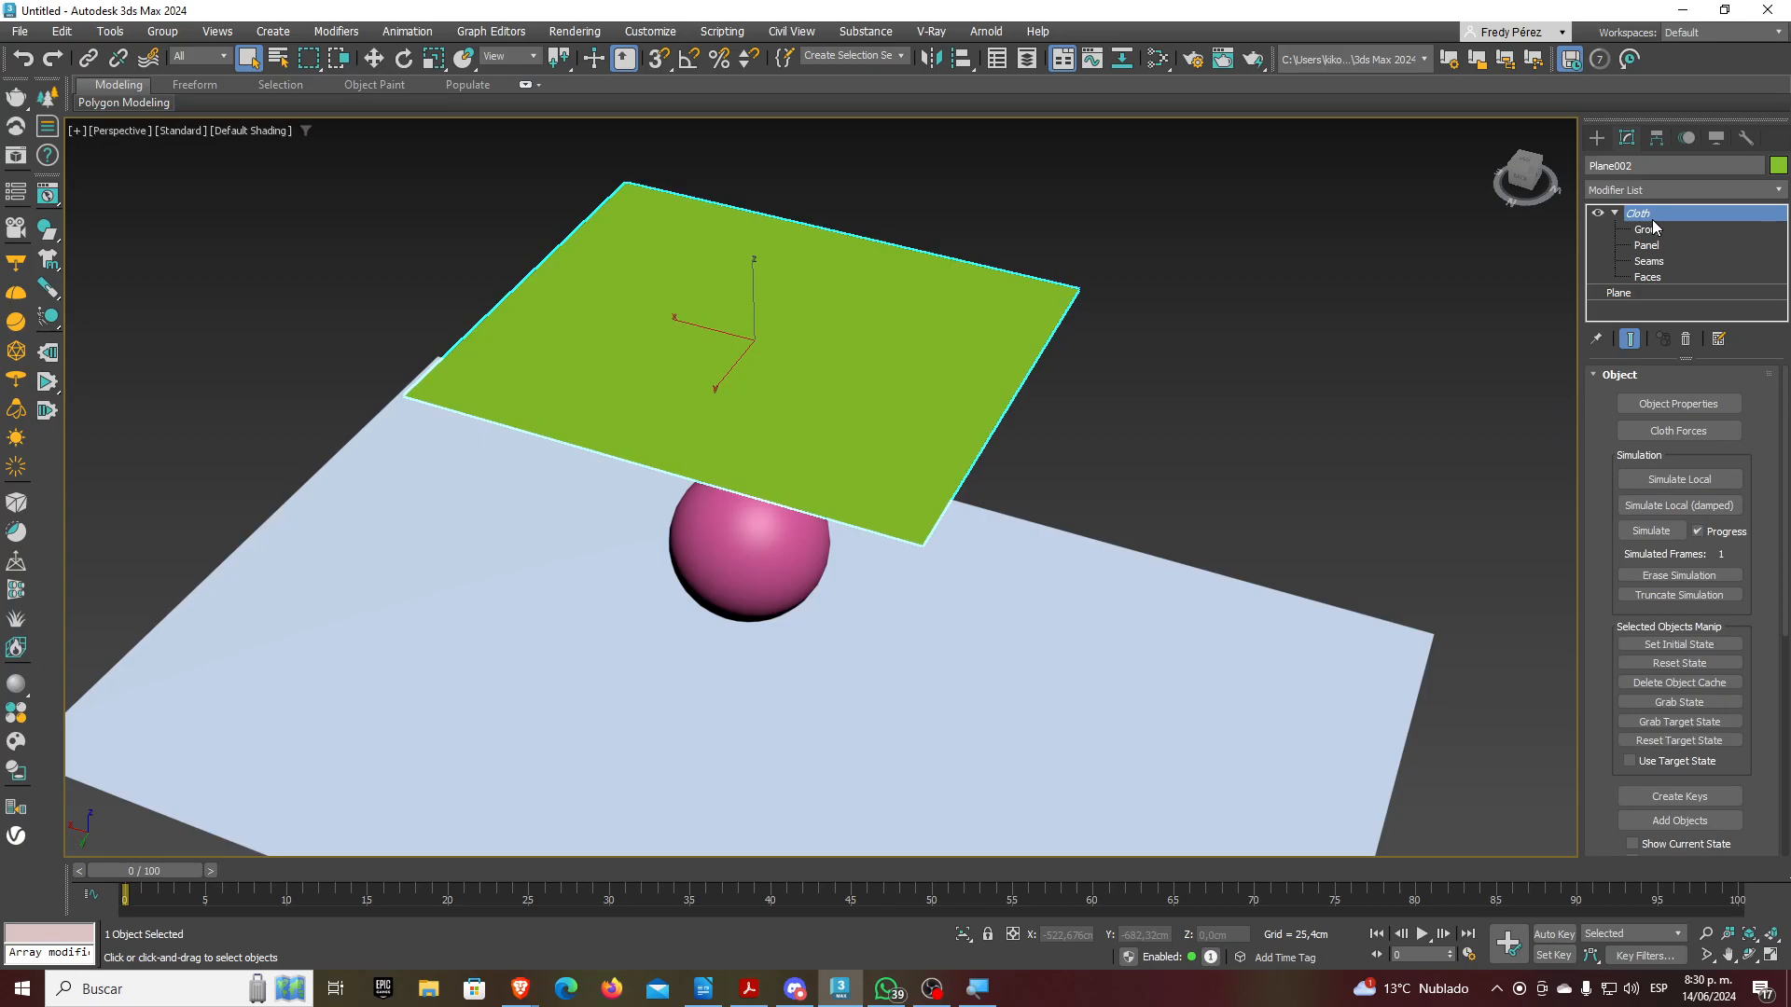
click(1656, 227)
click(1657, 216)
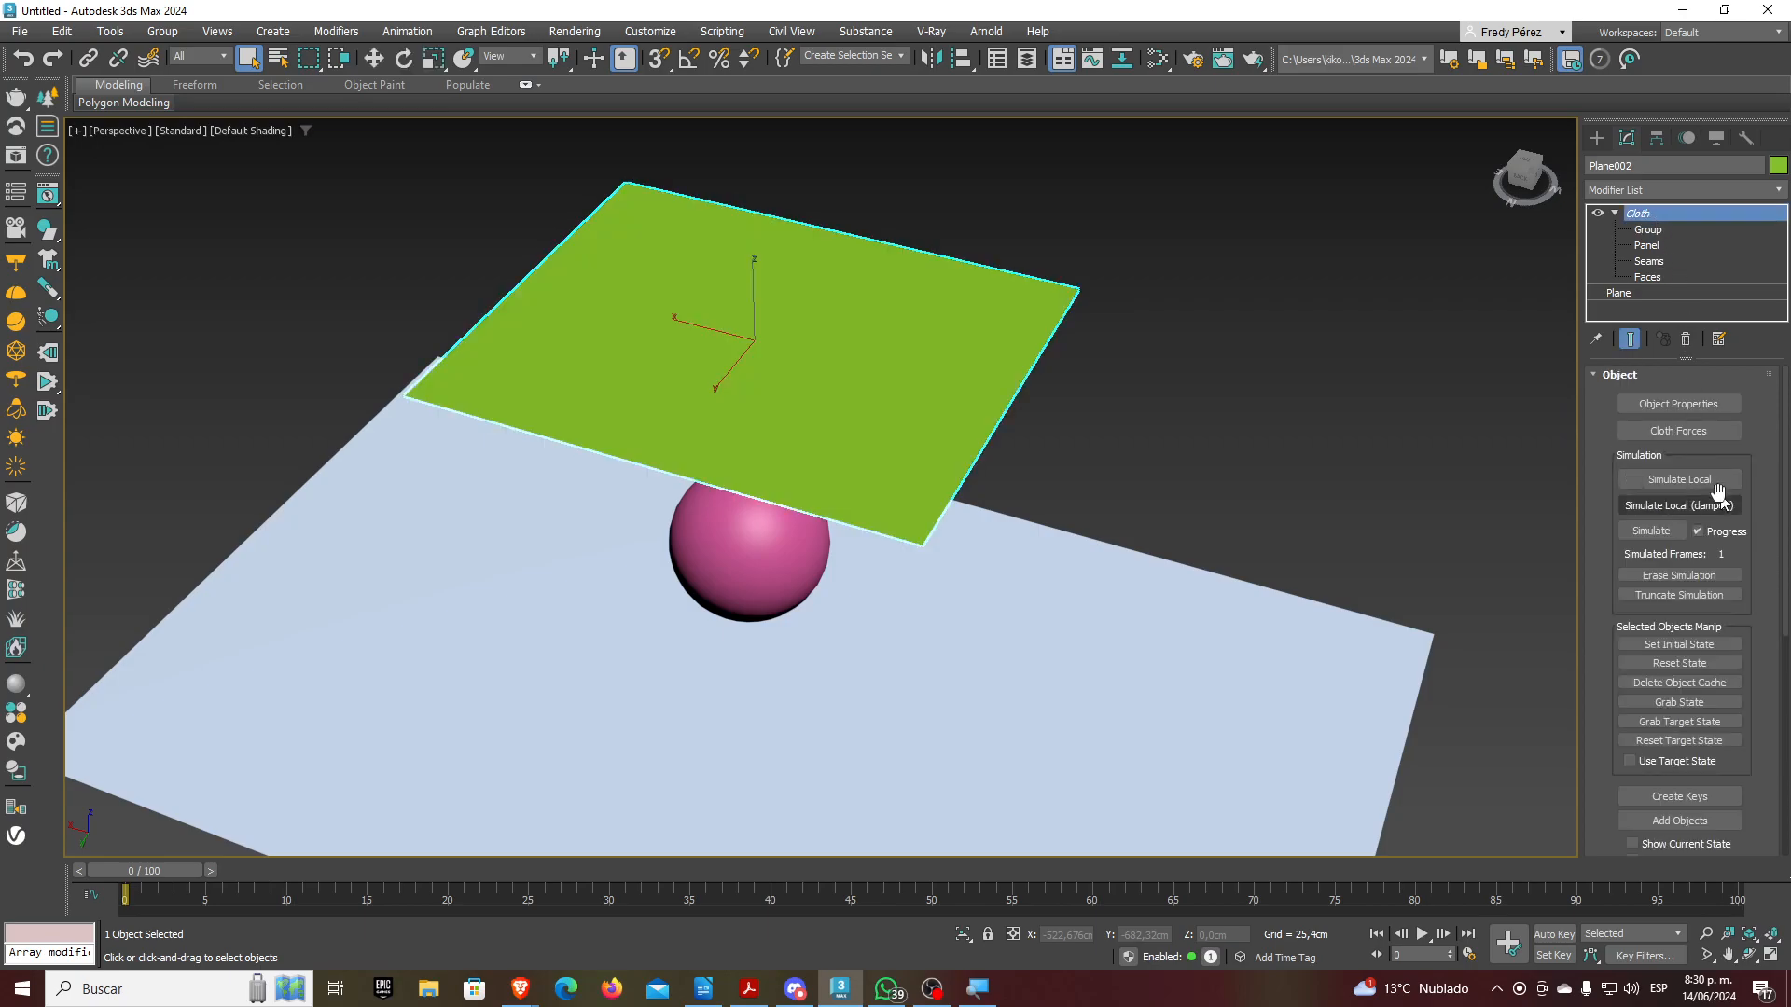
Run Simulate Local until Plane002 drapes over the pink sphere, then stop it
click(1673, 478)
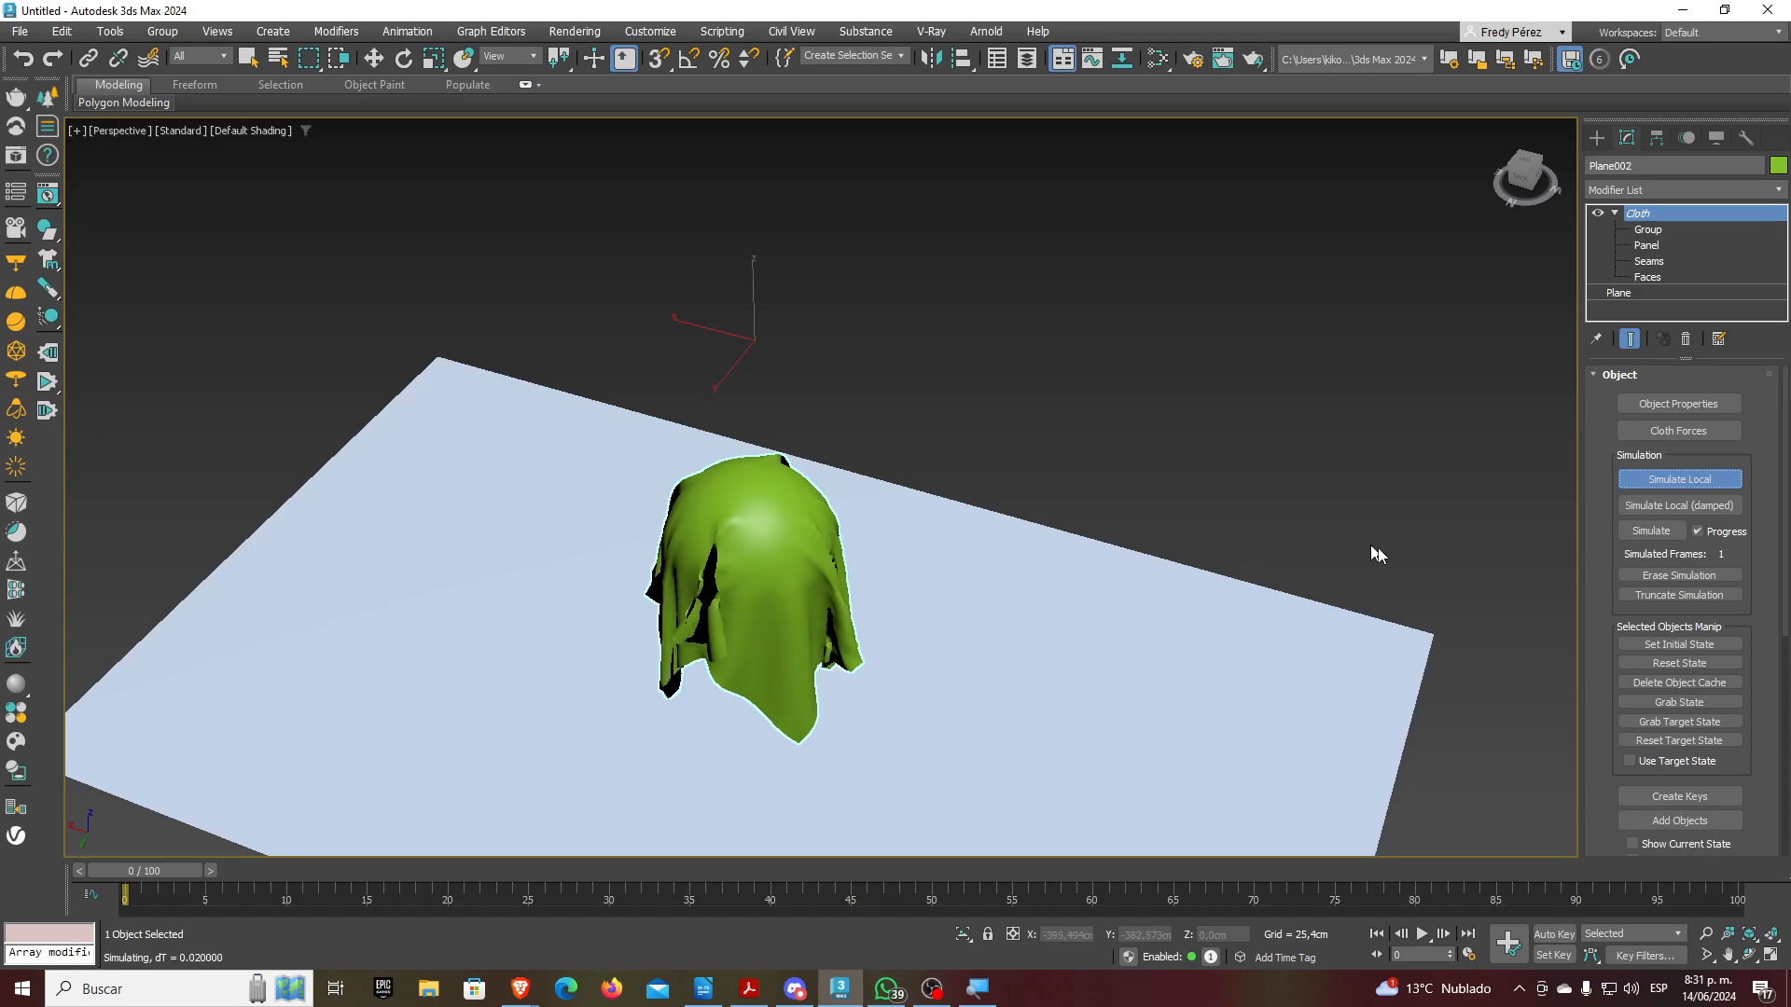
click(1660, 483)
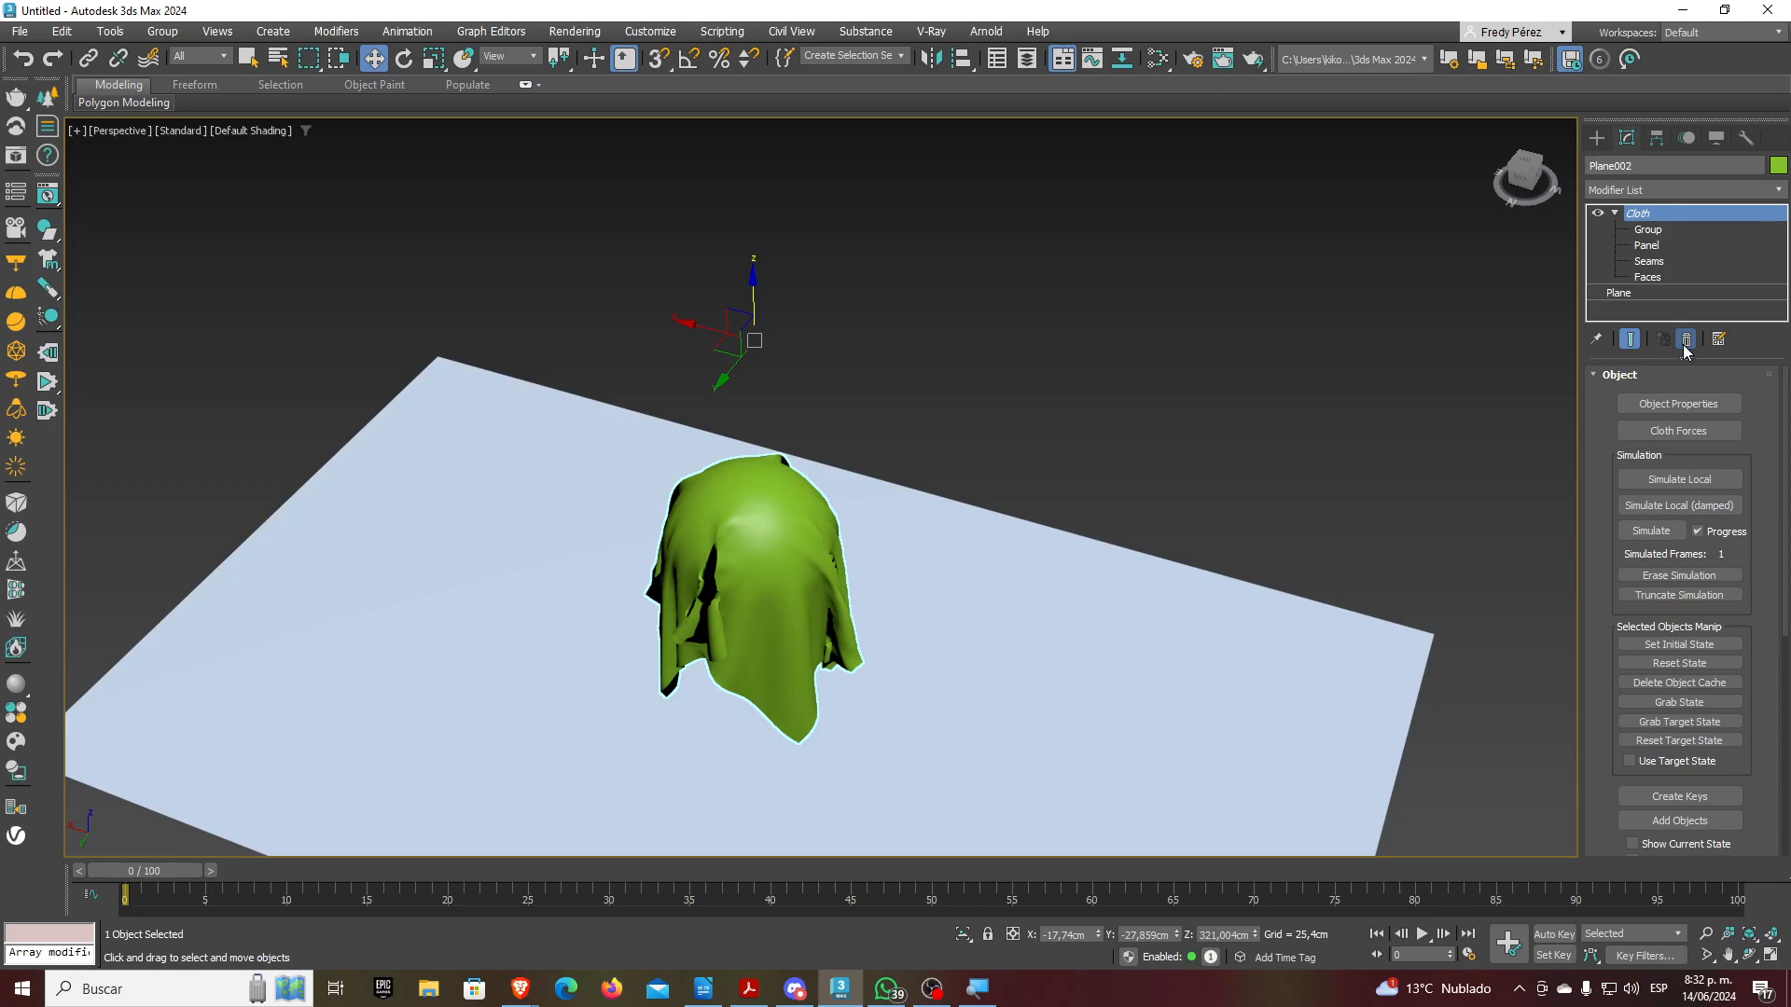
Remove the Cloth modifier from the green plane
click(1684, 345)
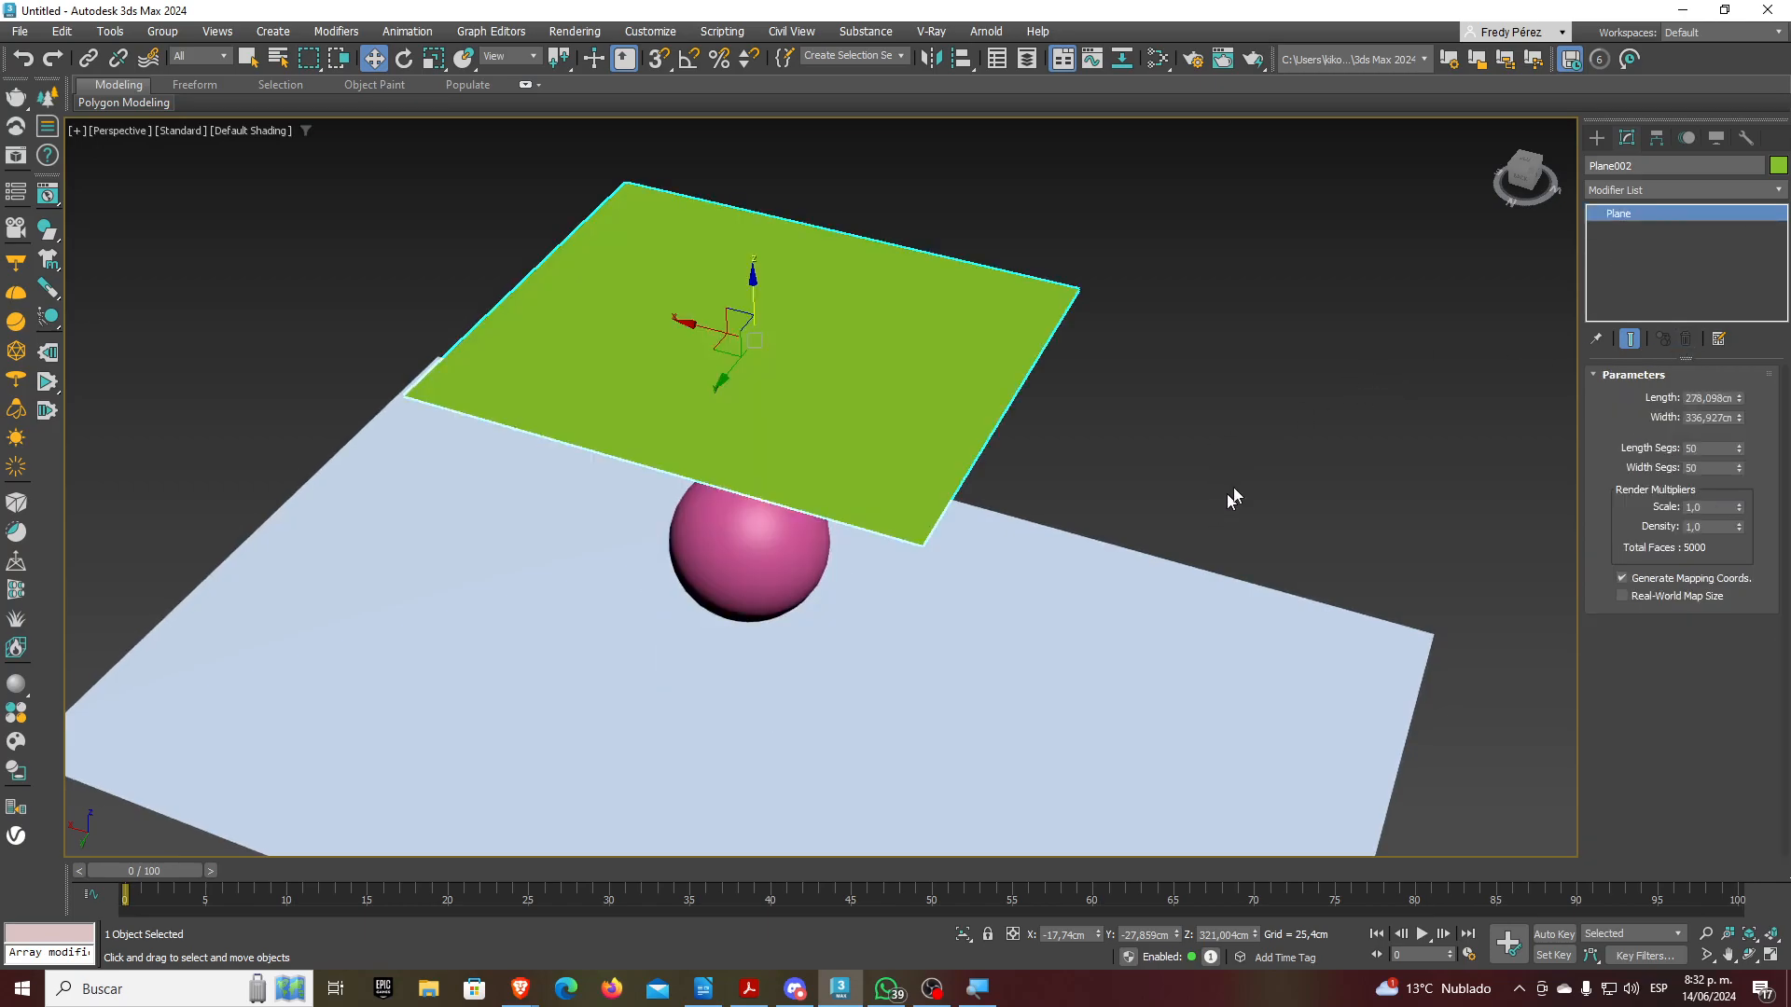
alt+middle_drag(992, 652, 775, 676)
scroll(847, 647, down, 3)
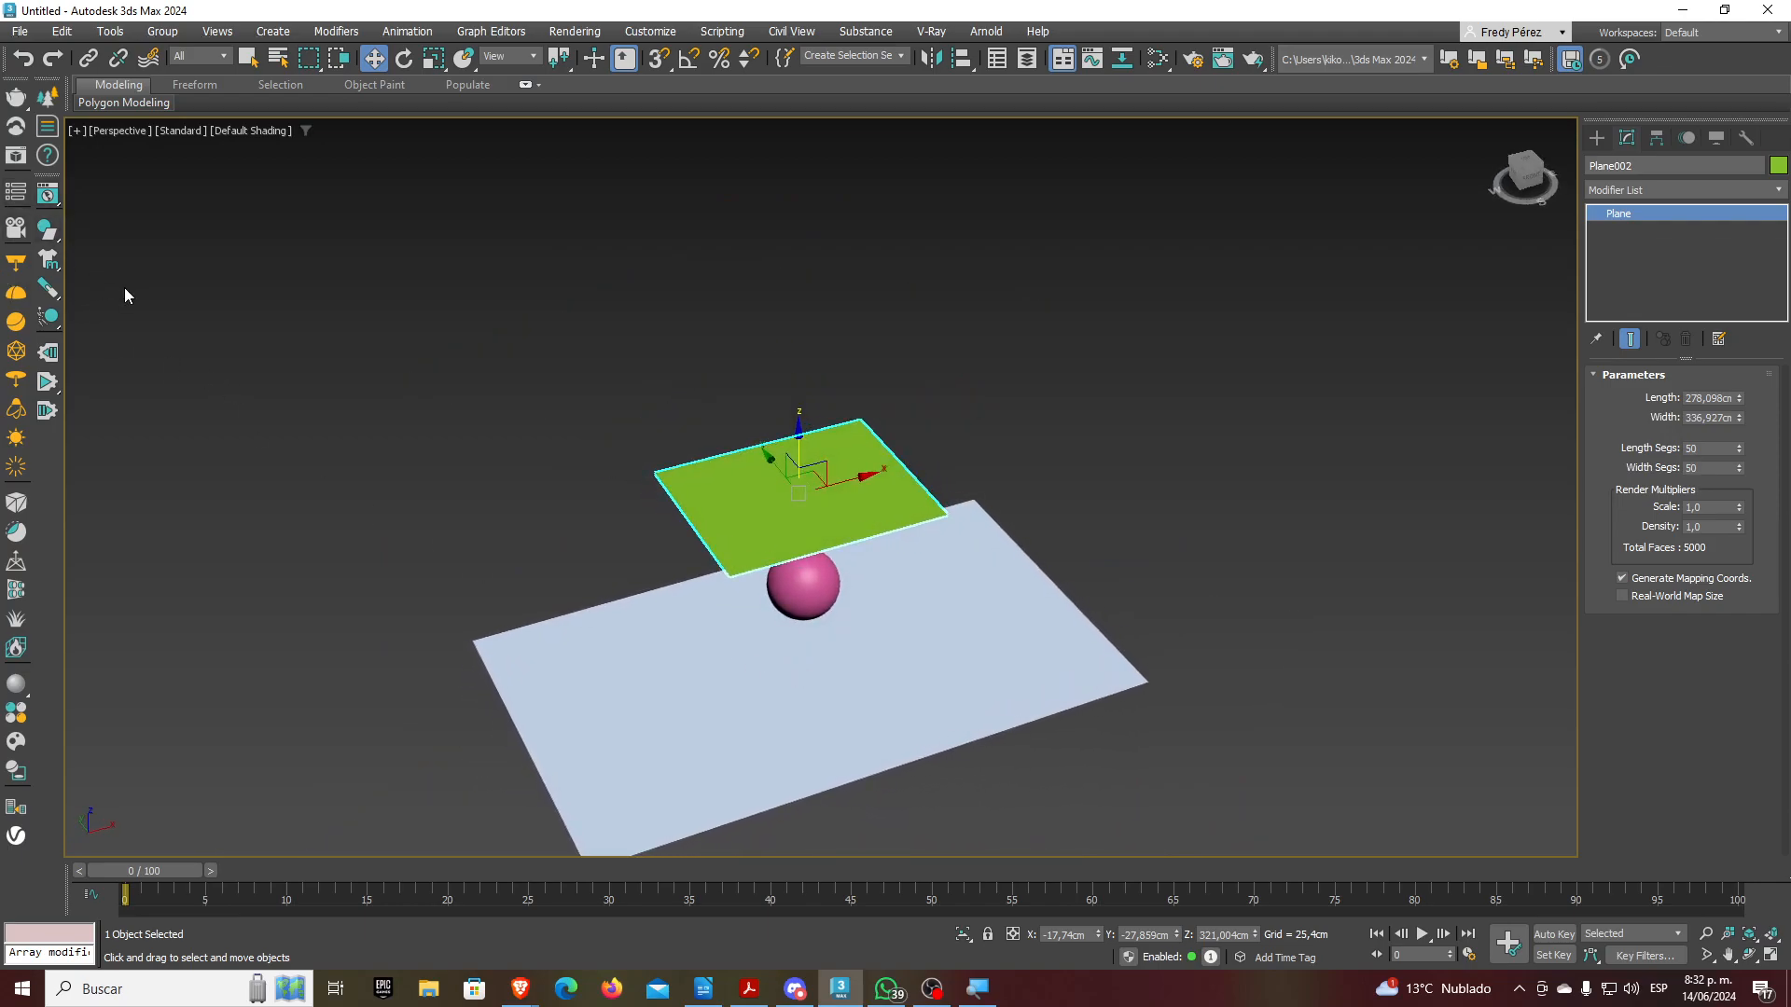
scroll(760, 502, up, 2)
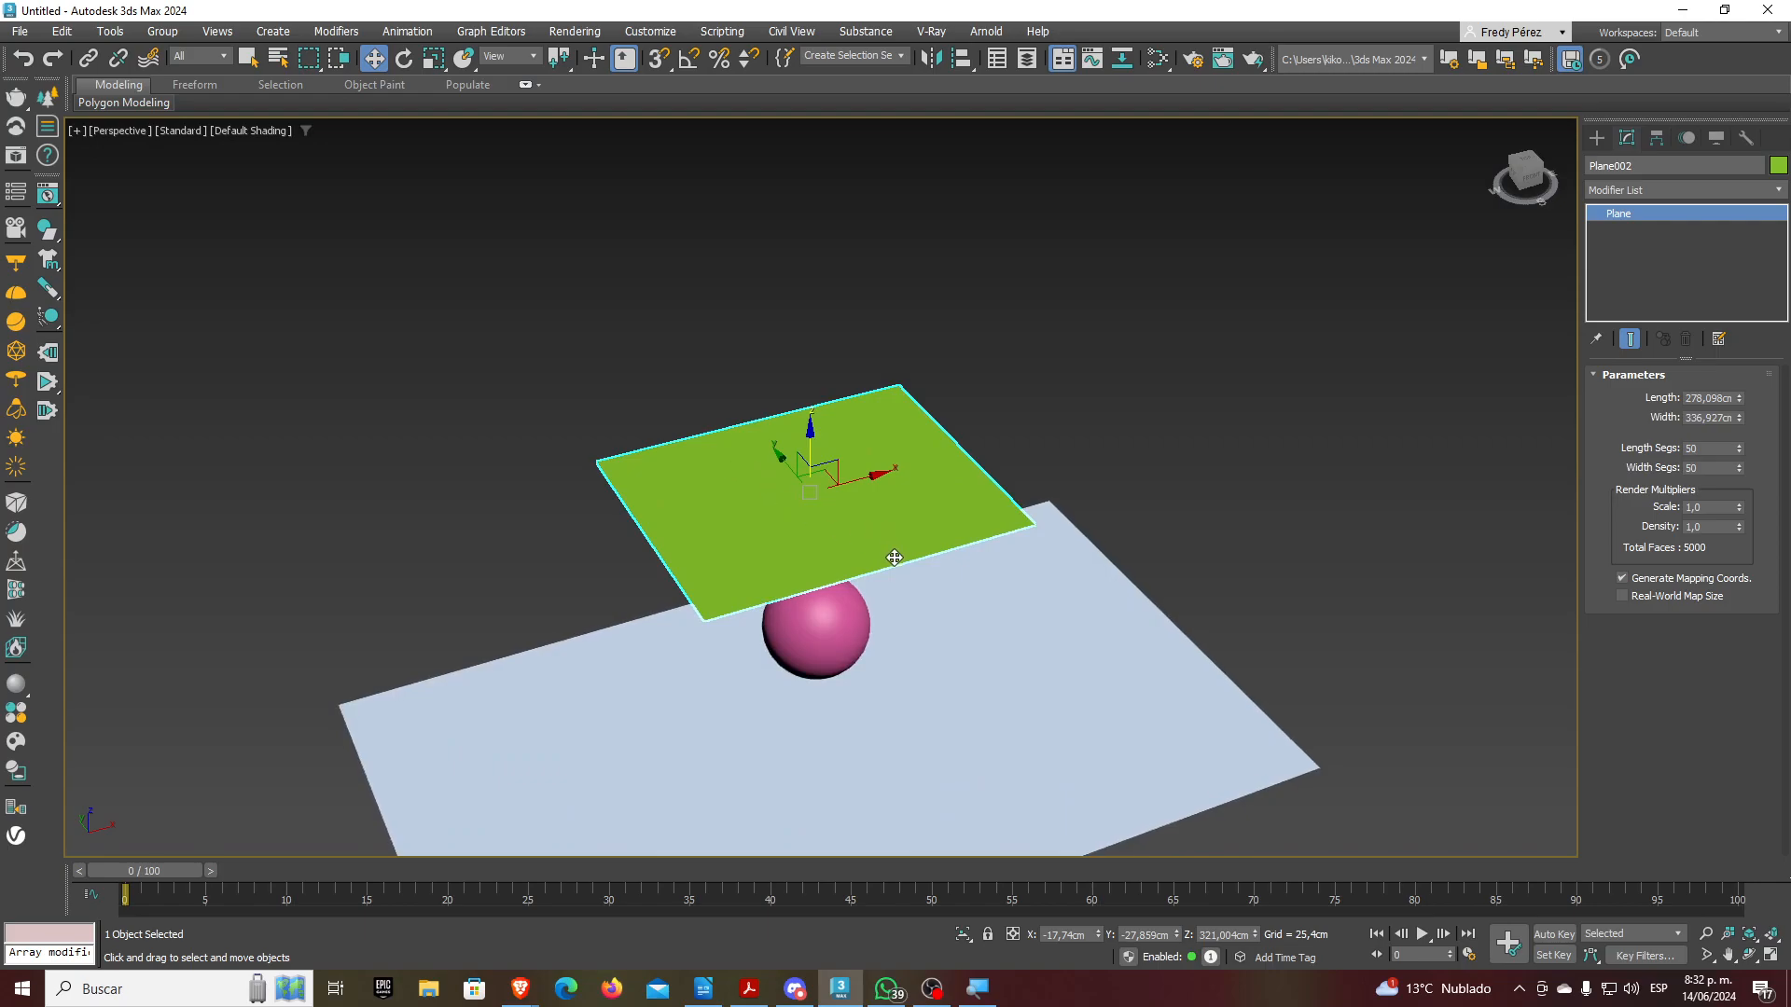
Delete the green plane, pink sphere and ground plane, and restore the four-viewport layout
key(Delete)
click(845, 618)
key(Delete)
click(987, 604)
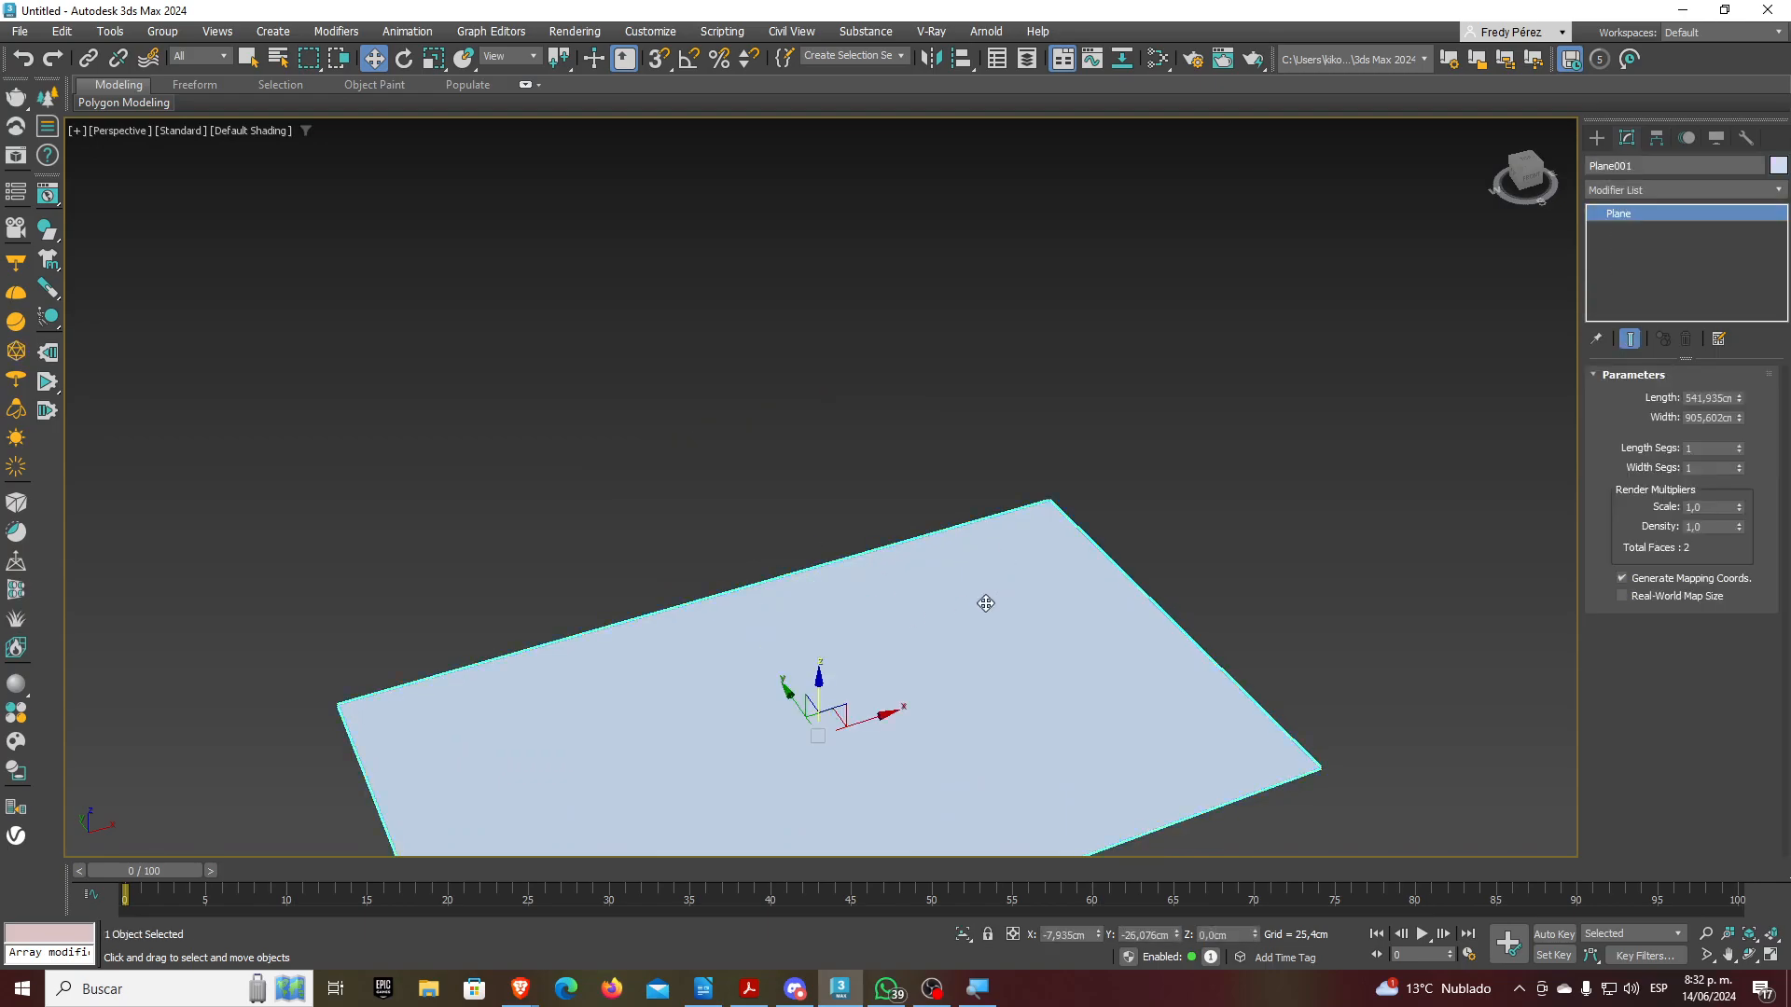
key(Delete)
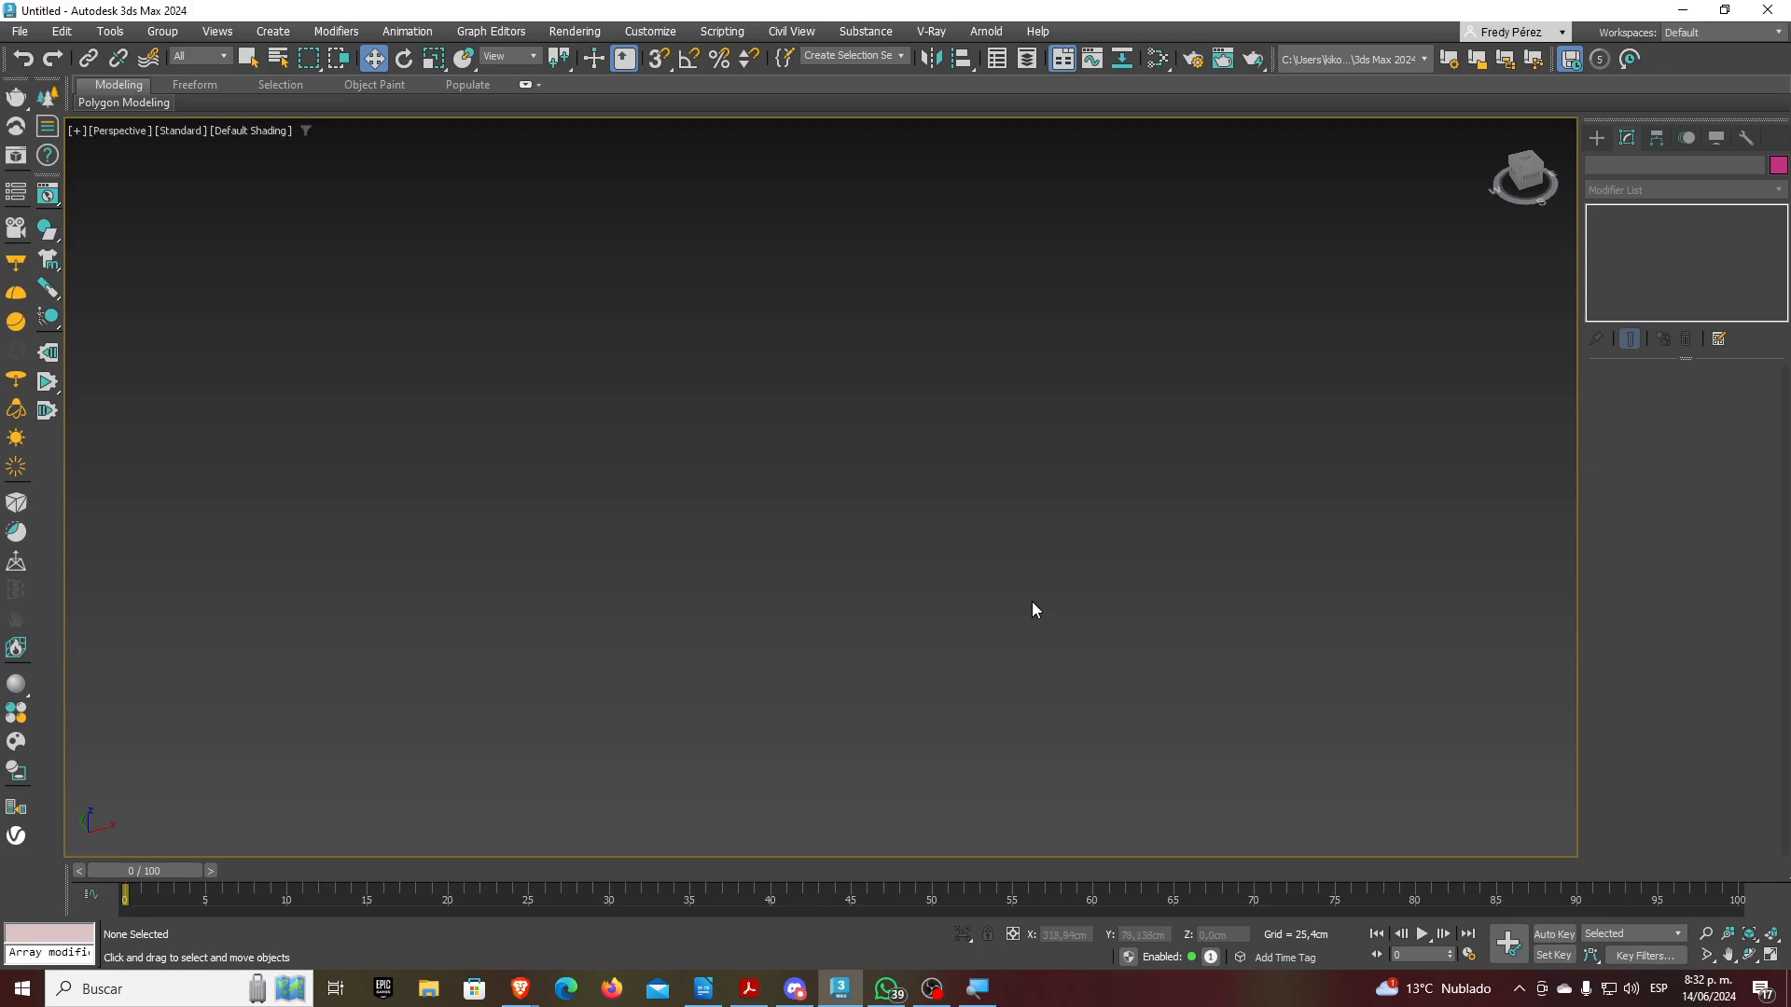
click(1770, 955)
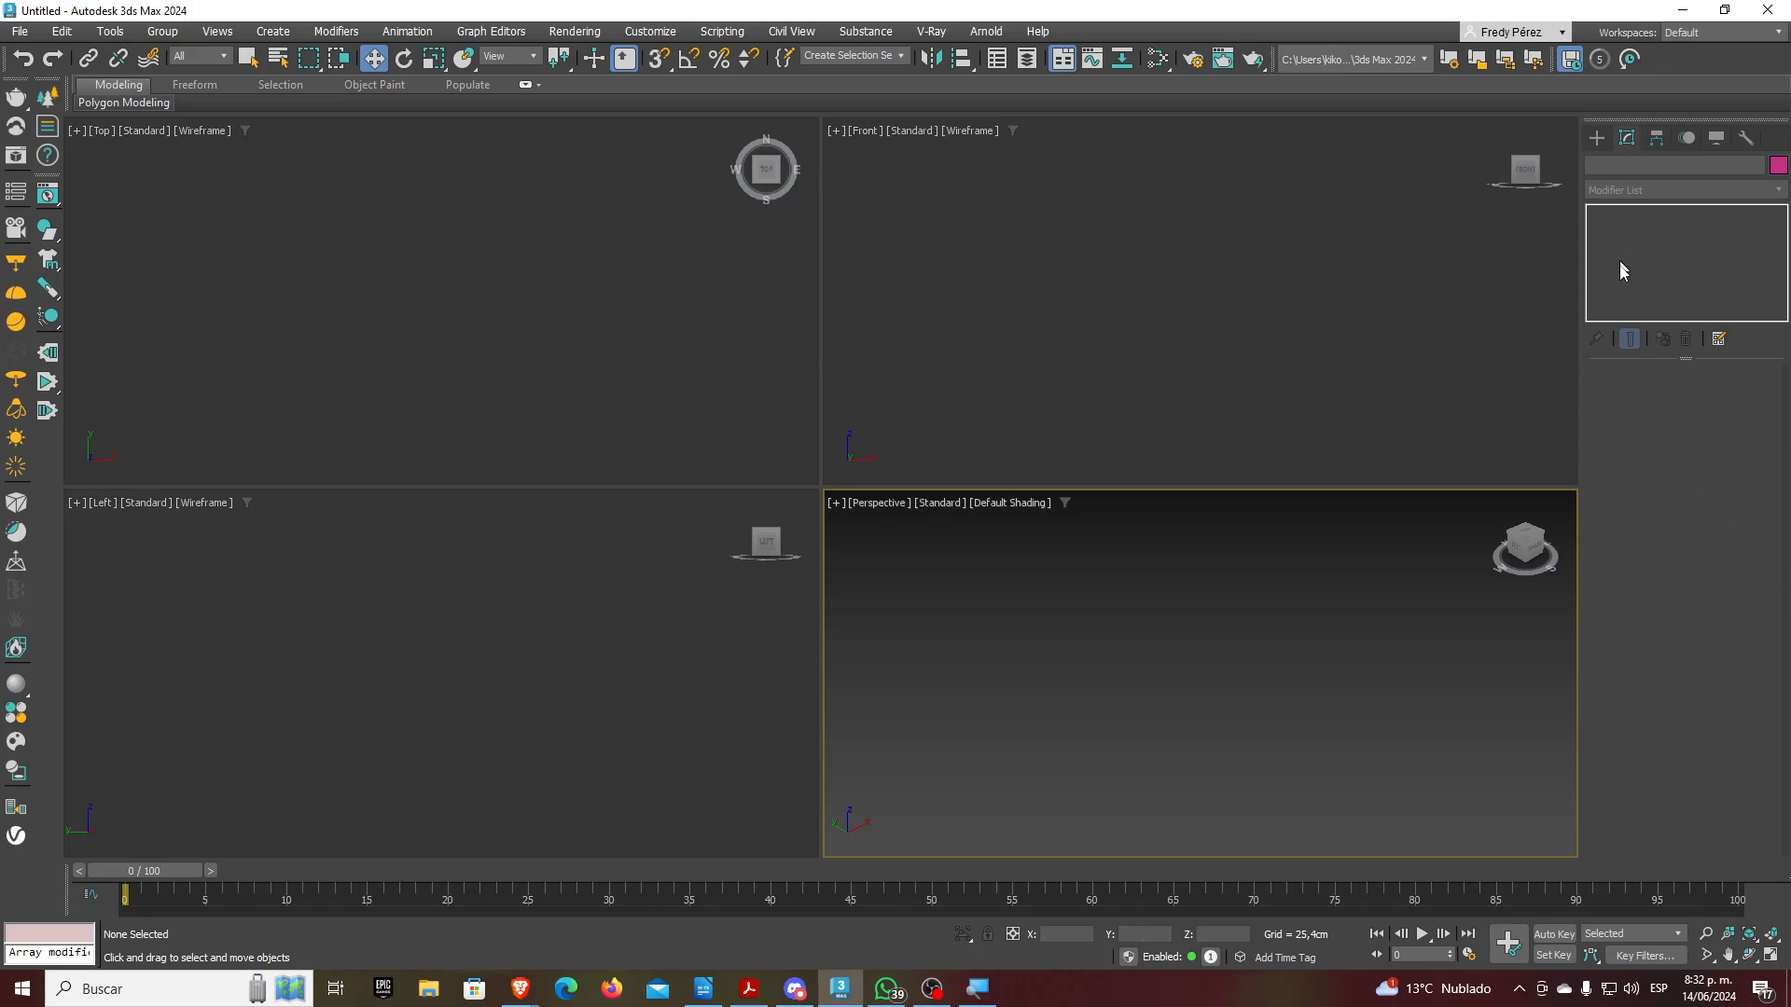
Create a tall box and a sphere, then raise the sphere above the box
click(1597, 140)
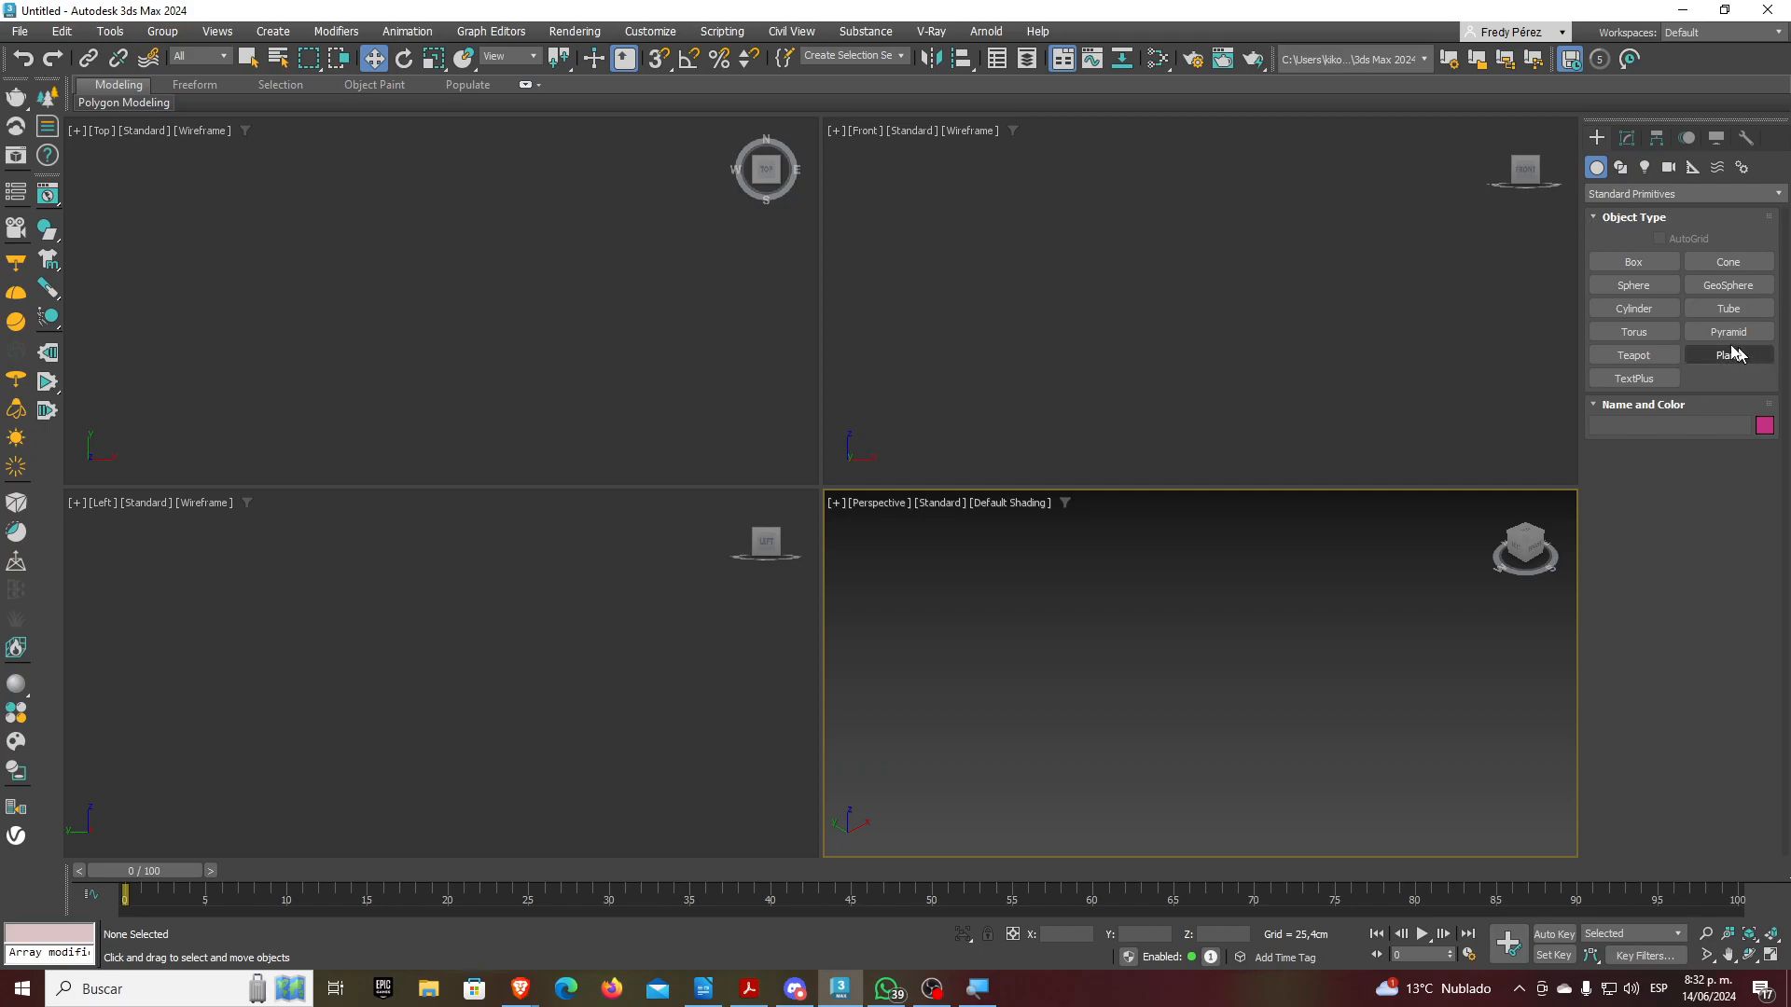
click(1633, 263)
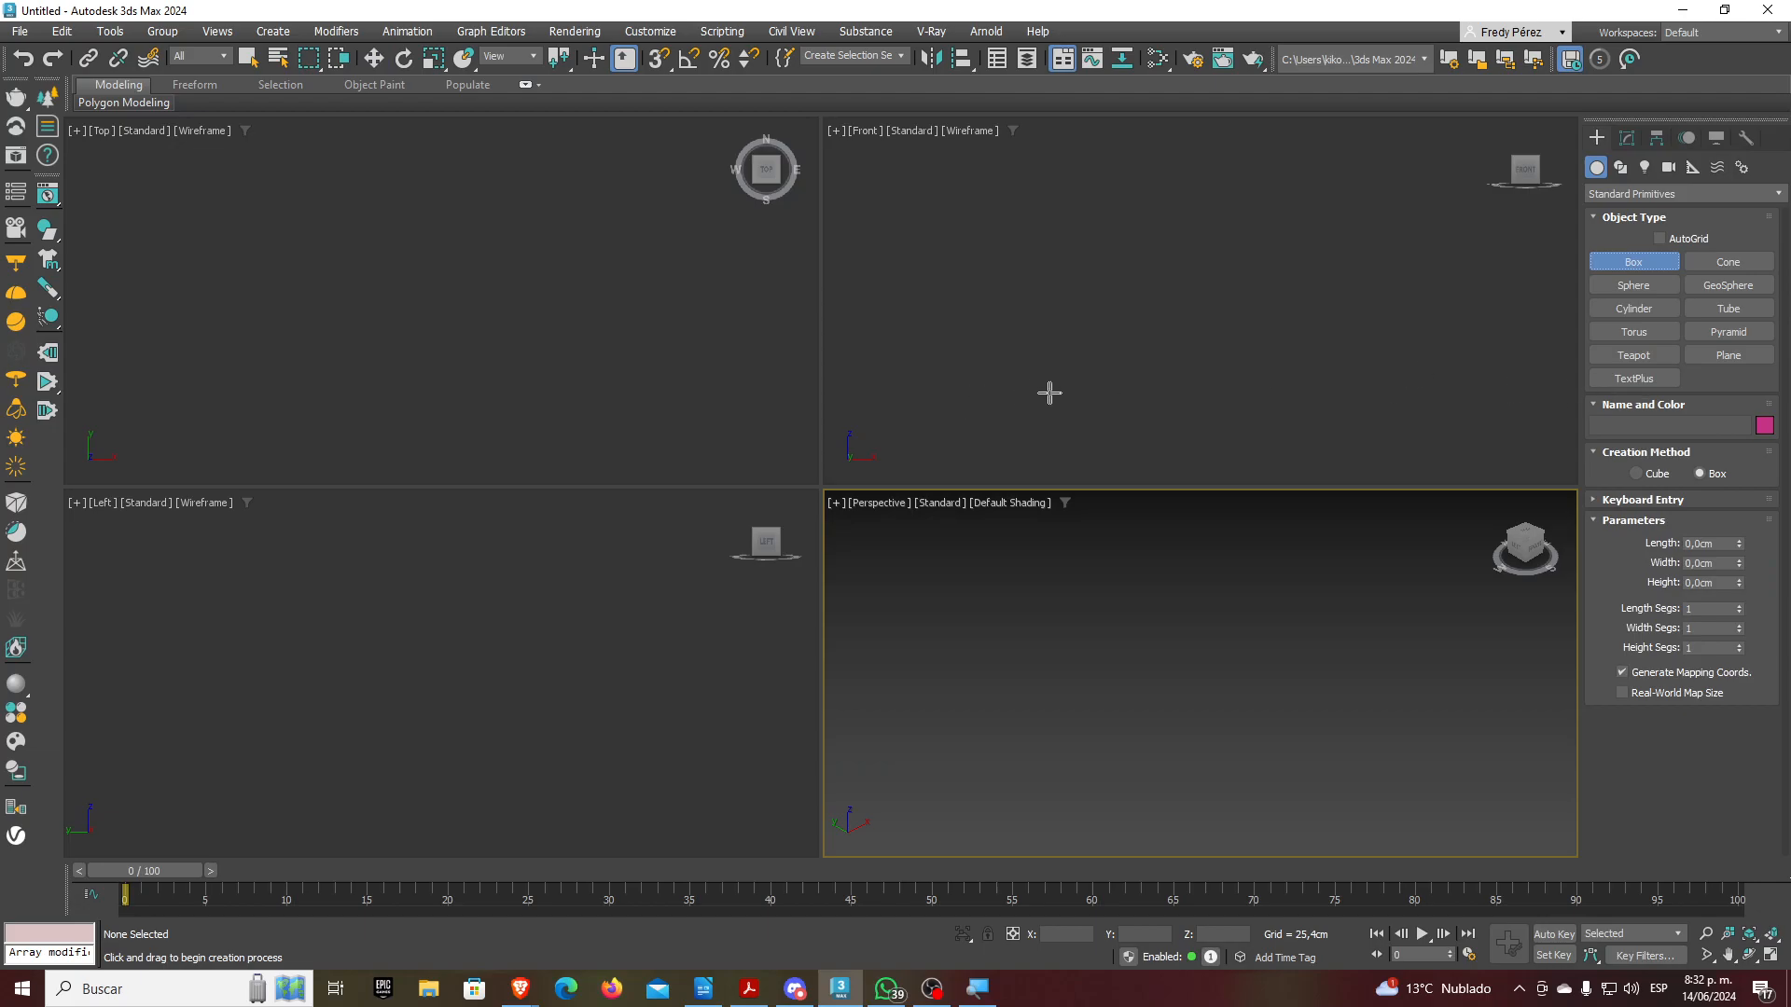
drag(403, 318, 419, 341)
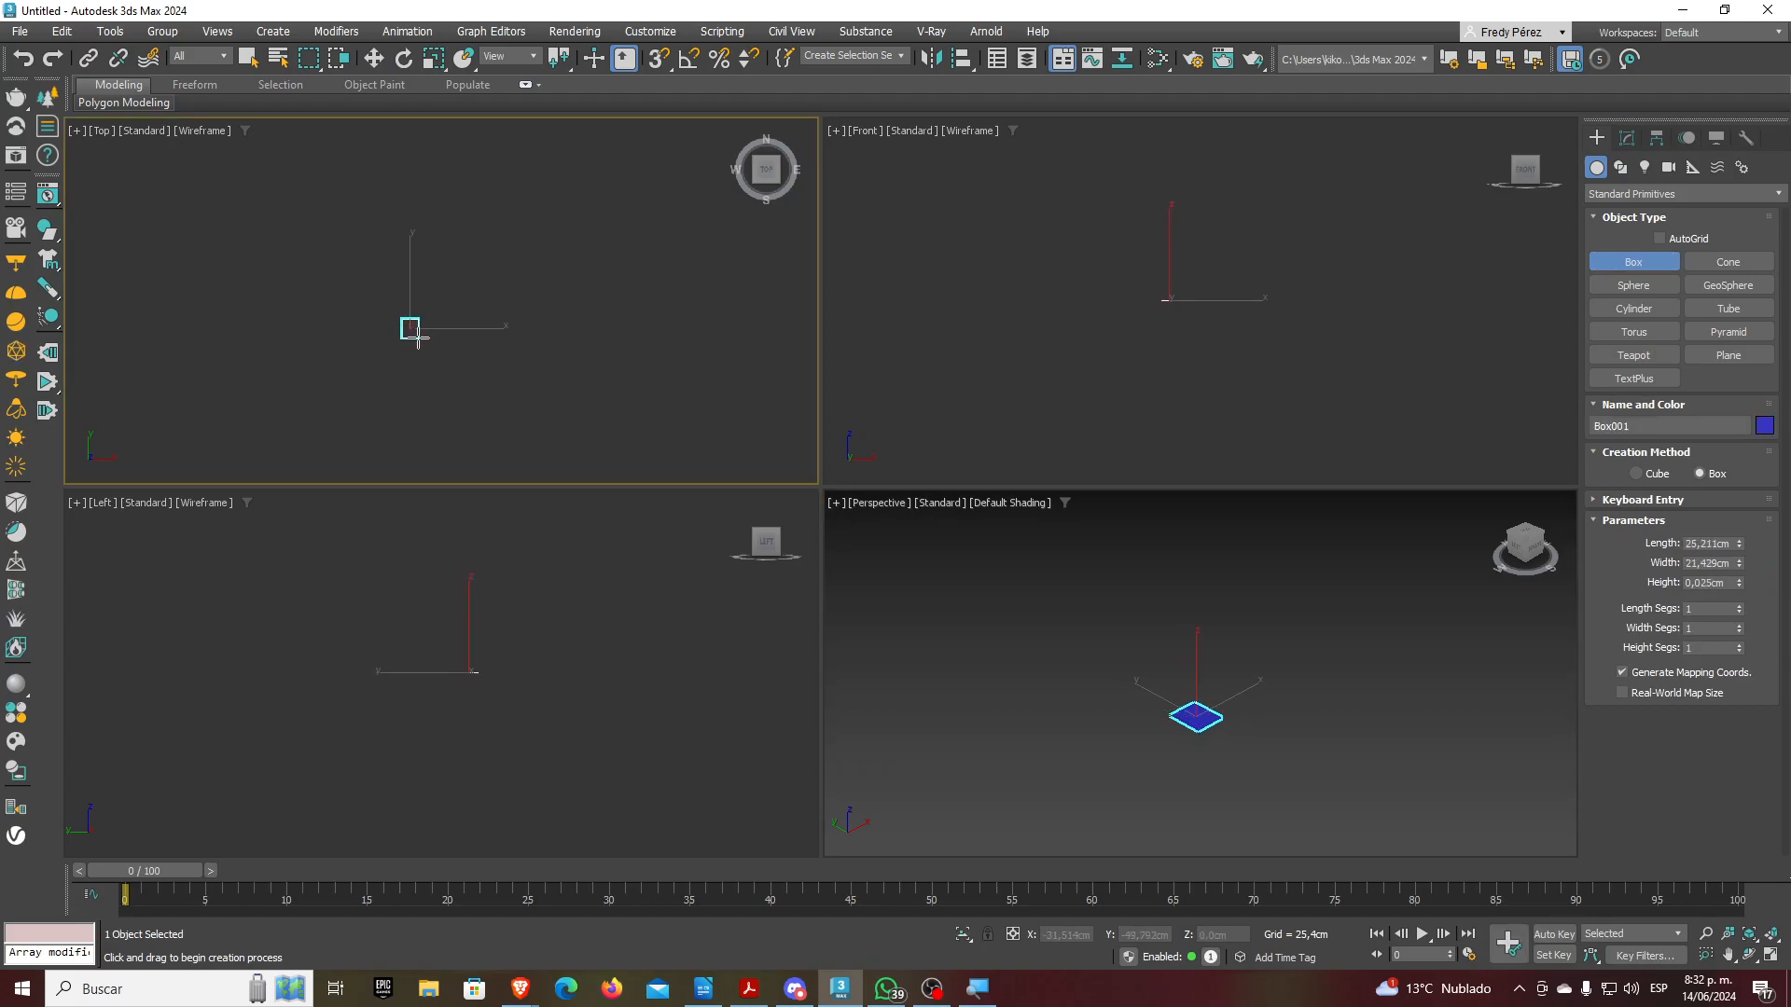
click(415, 259)
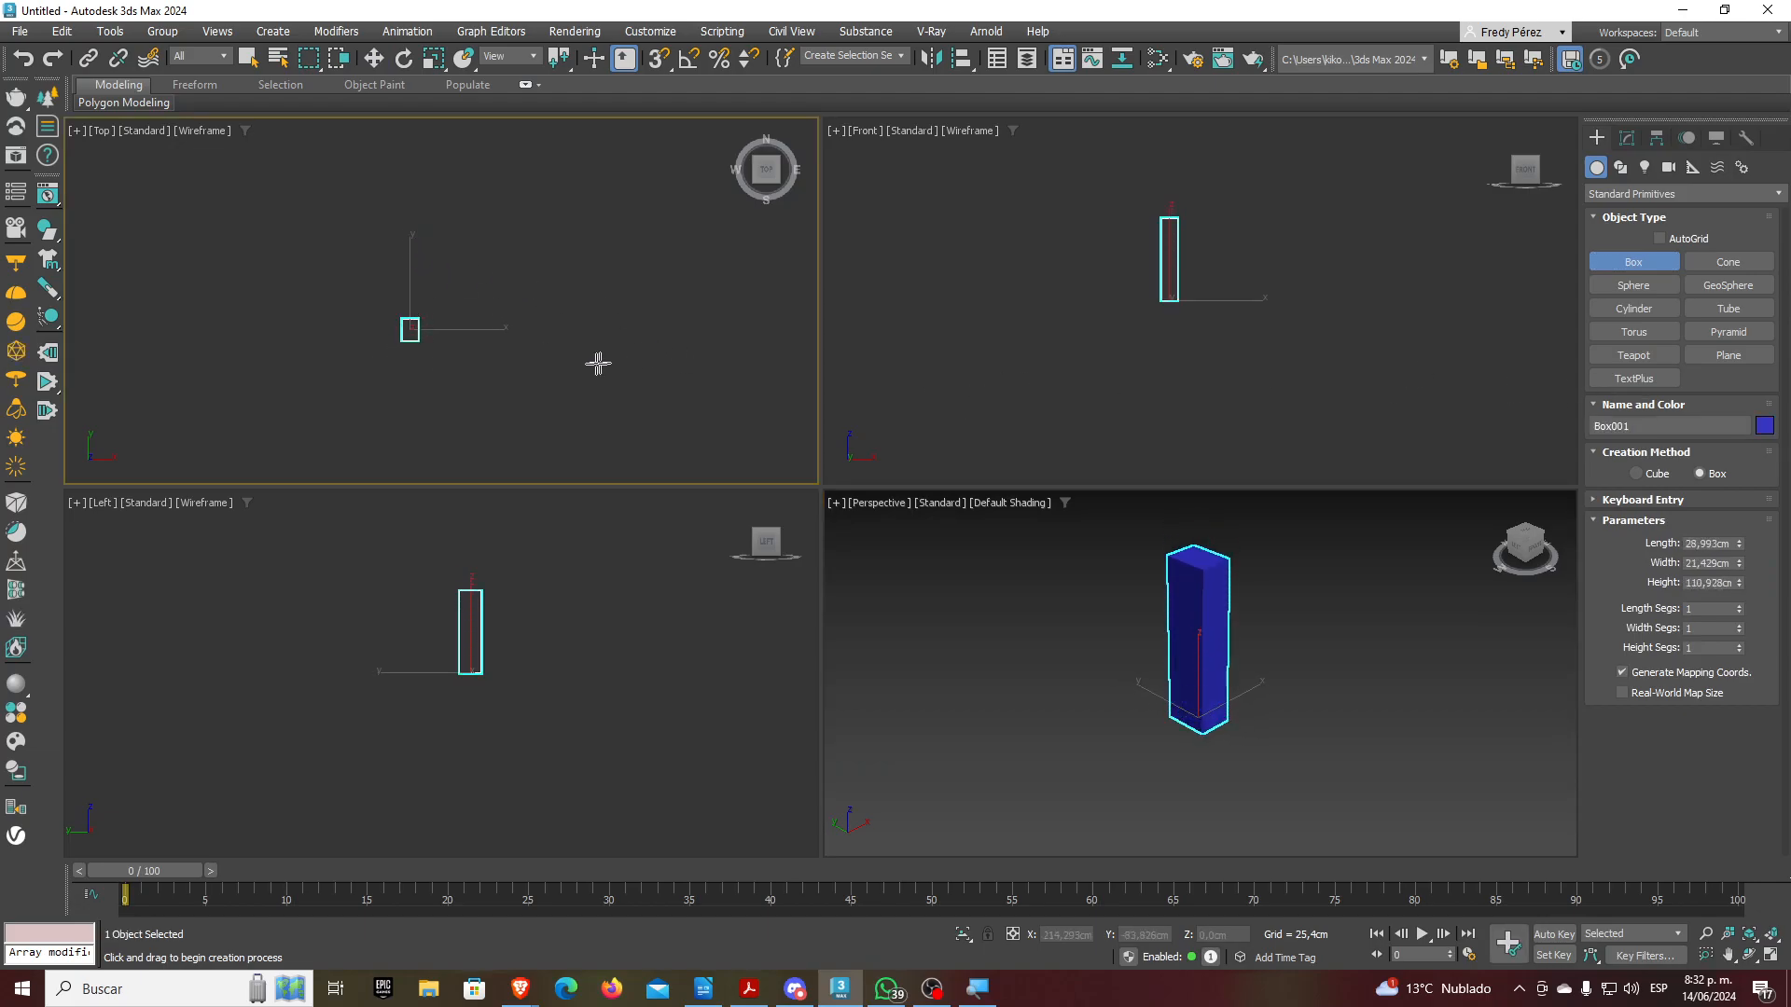
click(1634, 285)
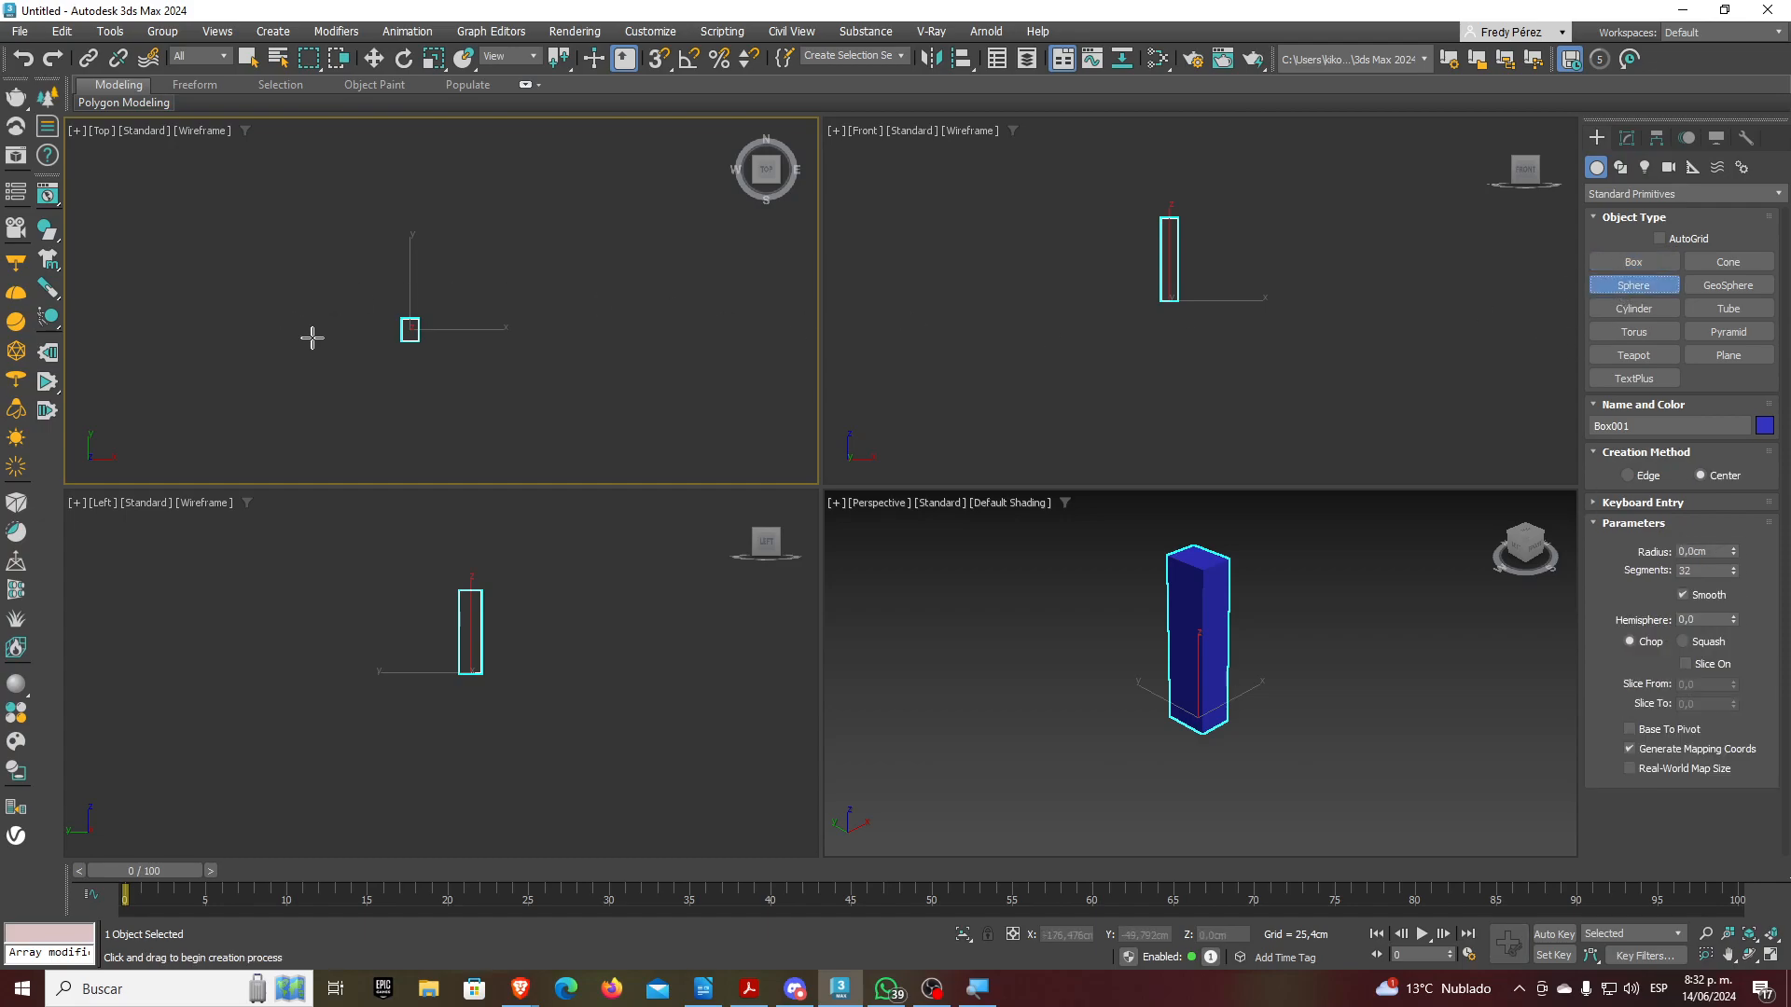
scroll(411, 329, up, 5)
drag(417, 323, 438, 295)
click(374, 59)
middle_drag(1006, 352, 1004, 422)
drag(1169, 314, 1169, 216)
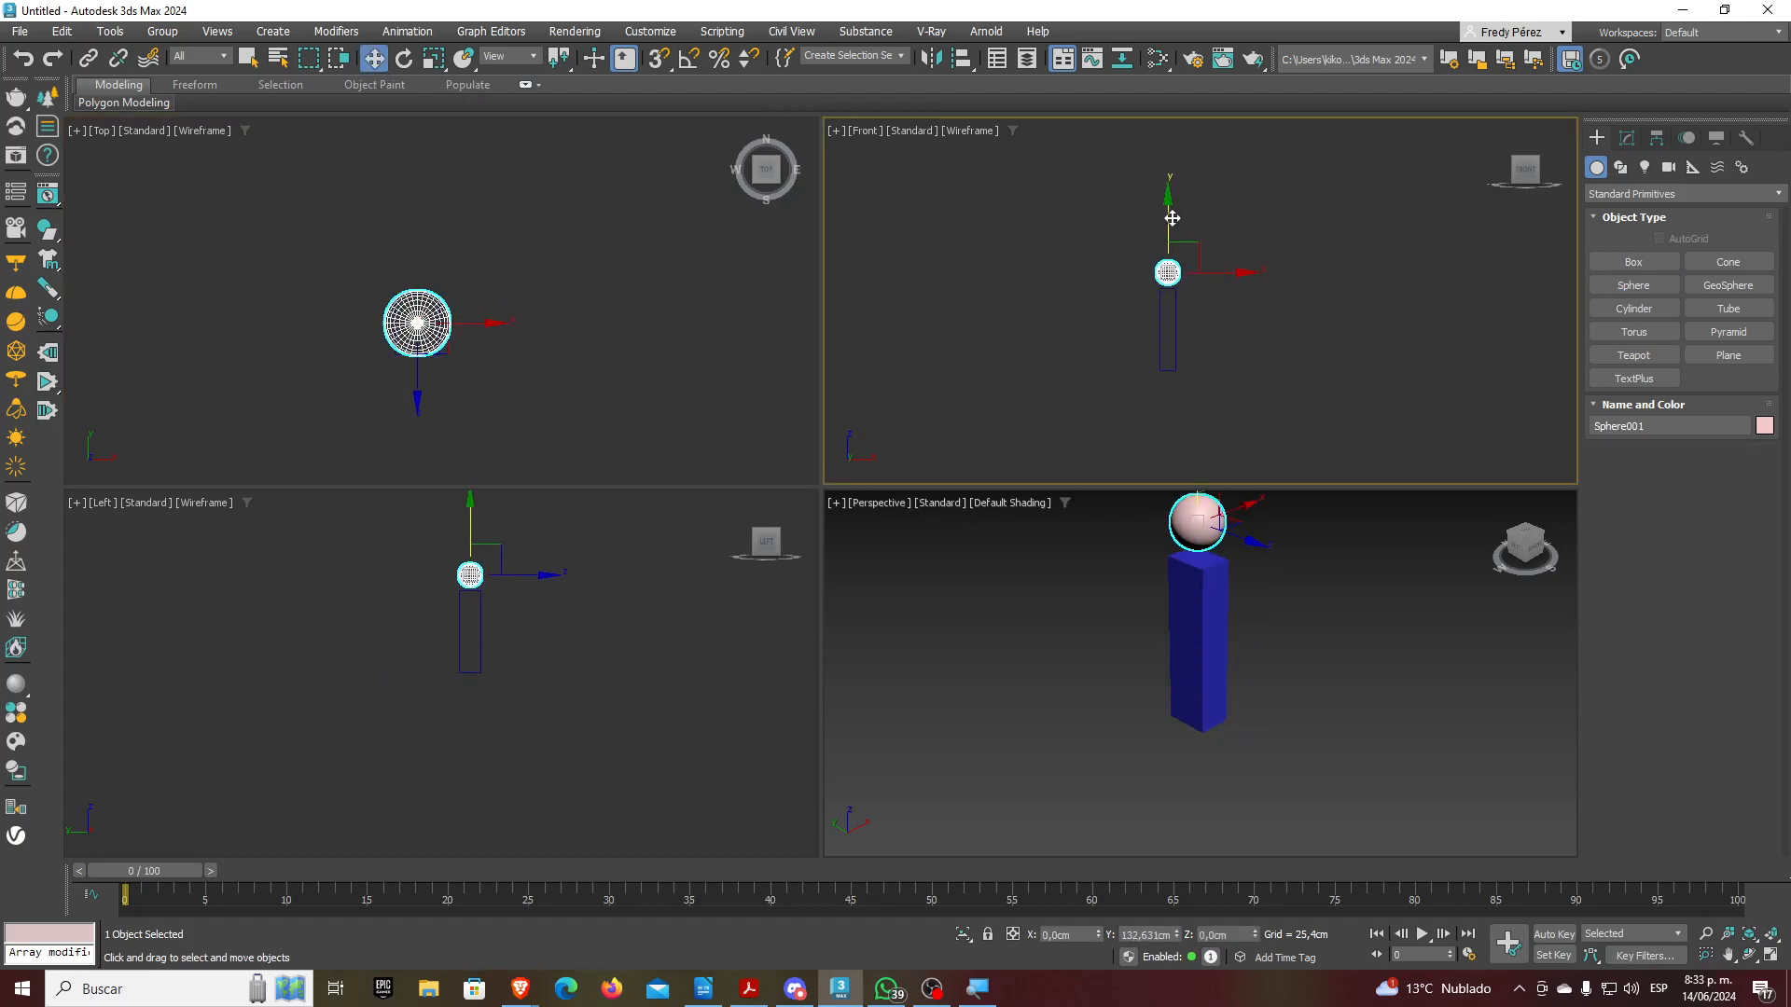
Create a second box and move it up above the sphere
click(1648, 270)
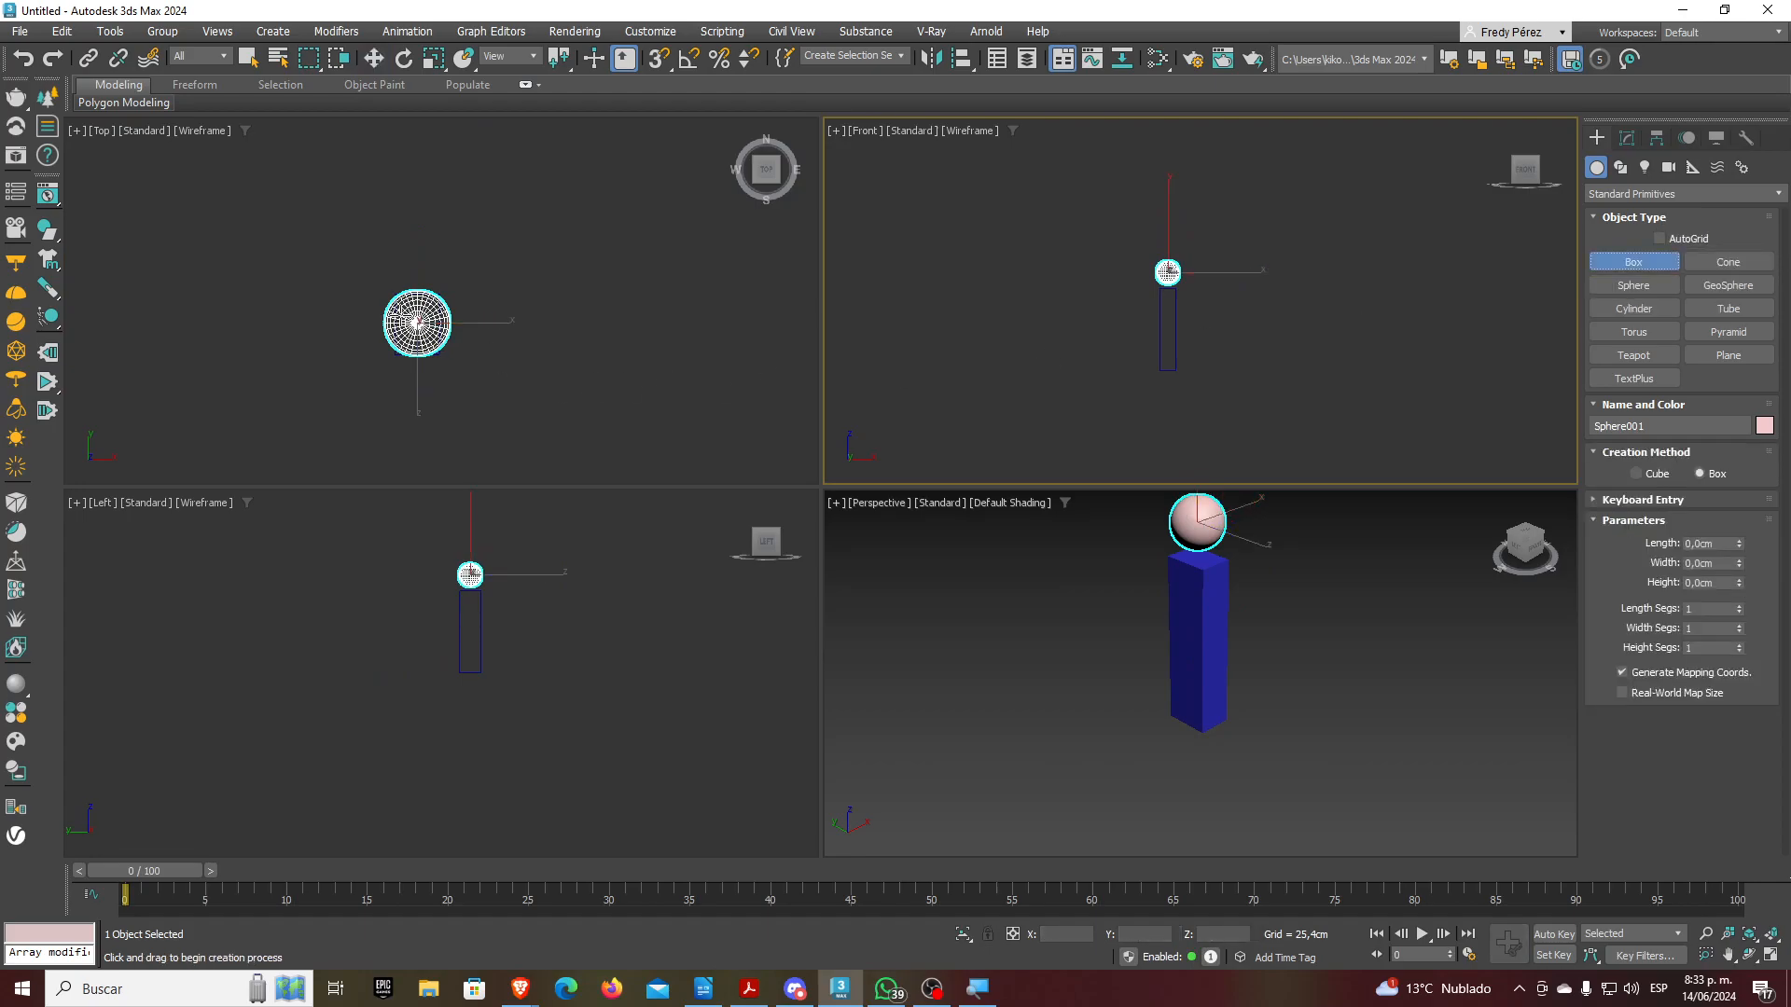
drag(383, 286, 449, 358)
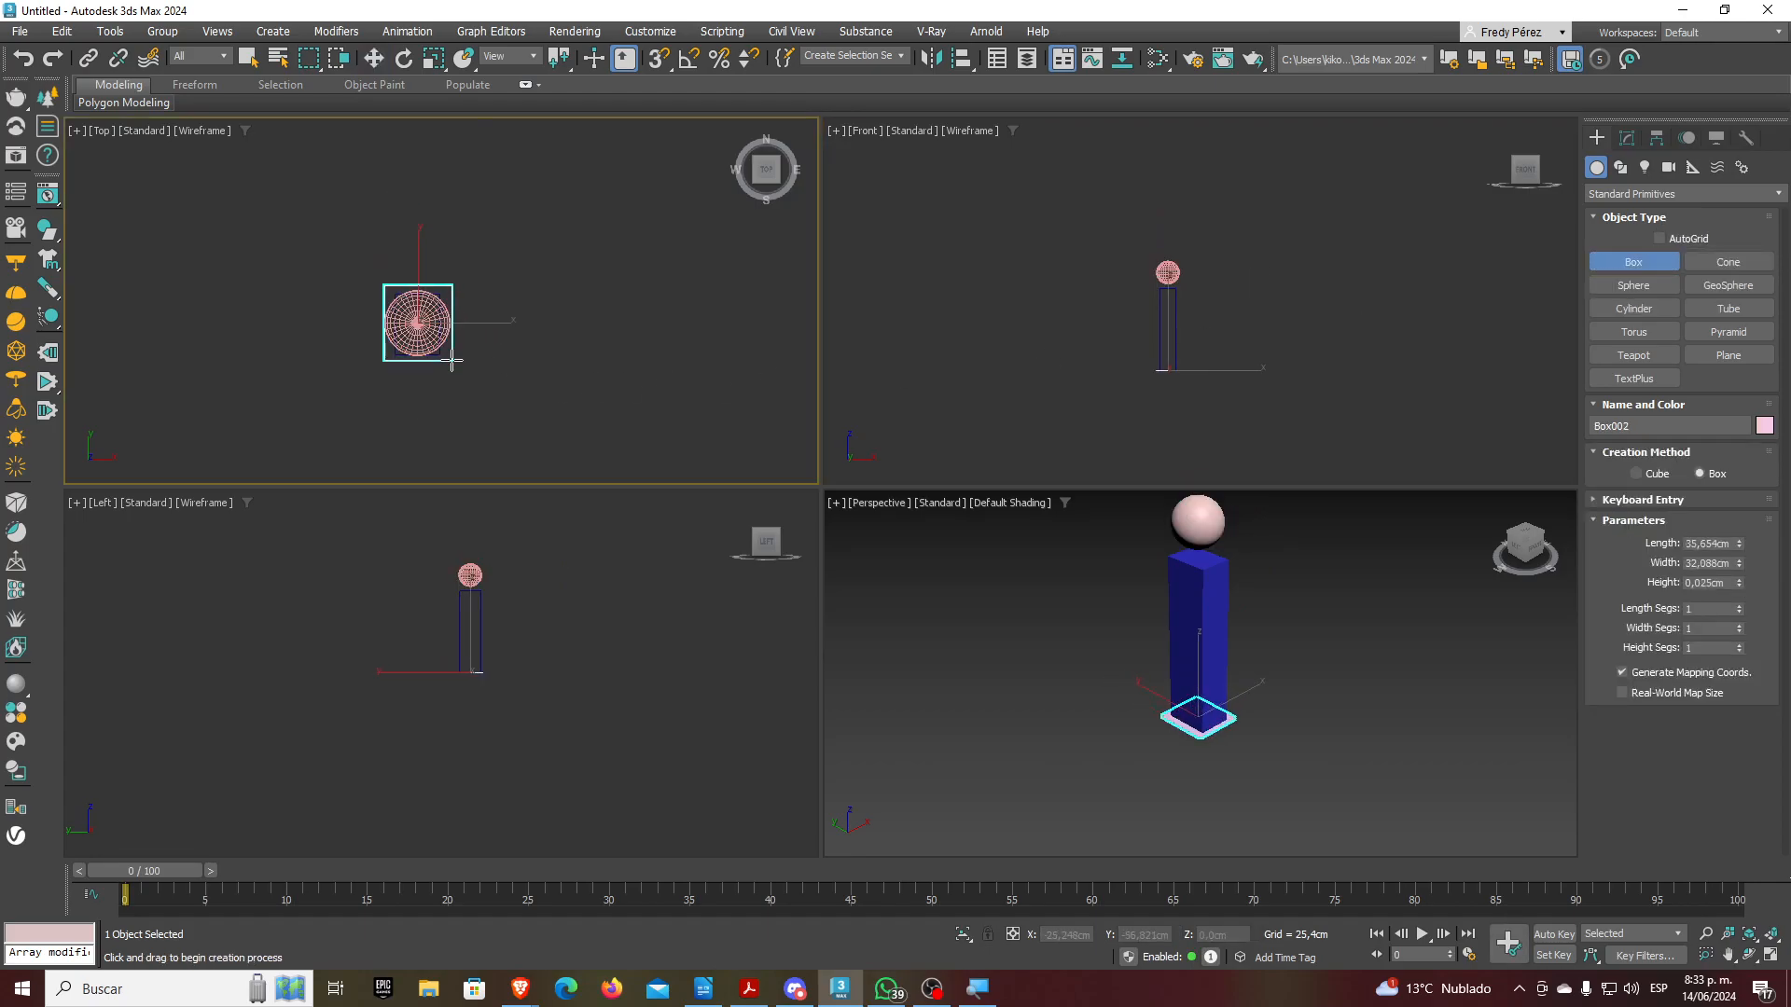
click(460, 200)
click(373, 59)
middle_drag(1051, 325, 1051, 382)
drag(1166, 372, 1175, 255)
Create a cylinder about 95.8 cm tall above the stack for the hip
click(1633, 284)
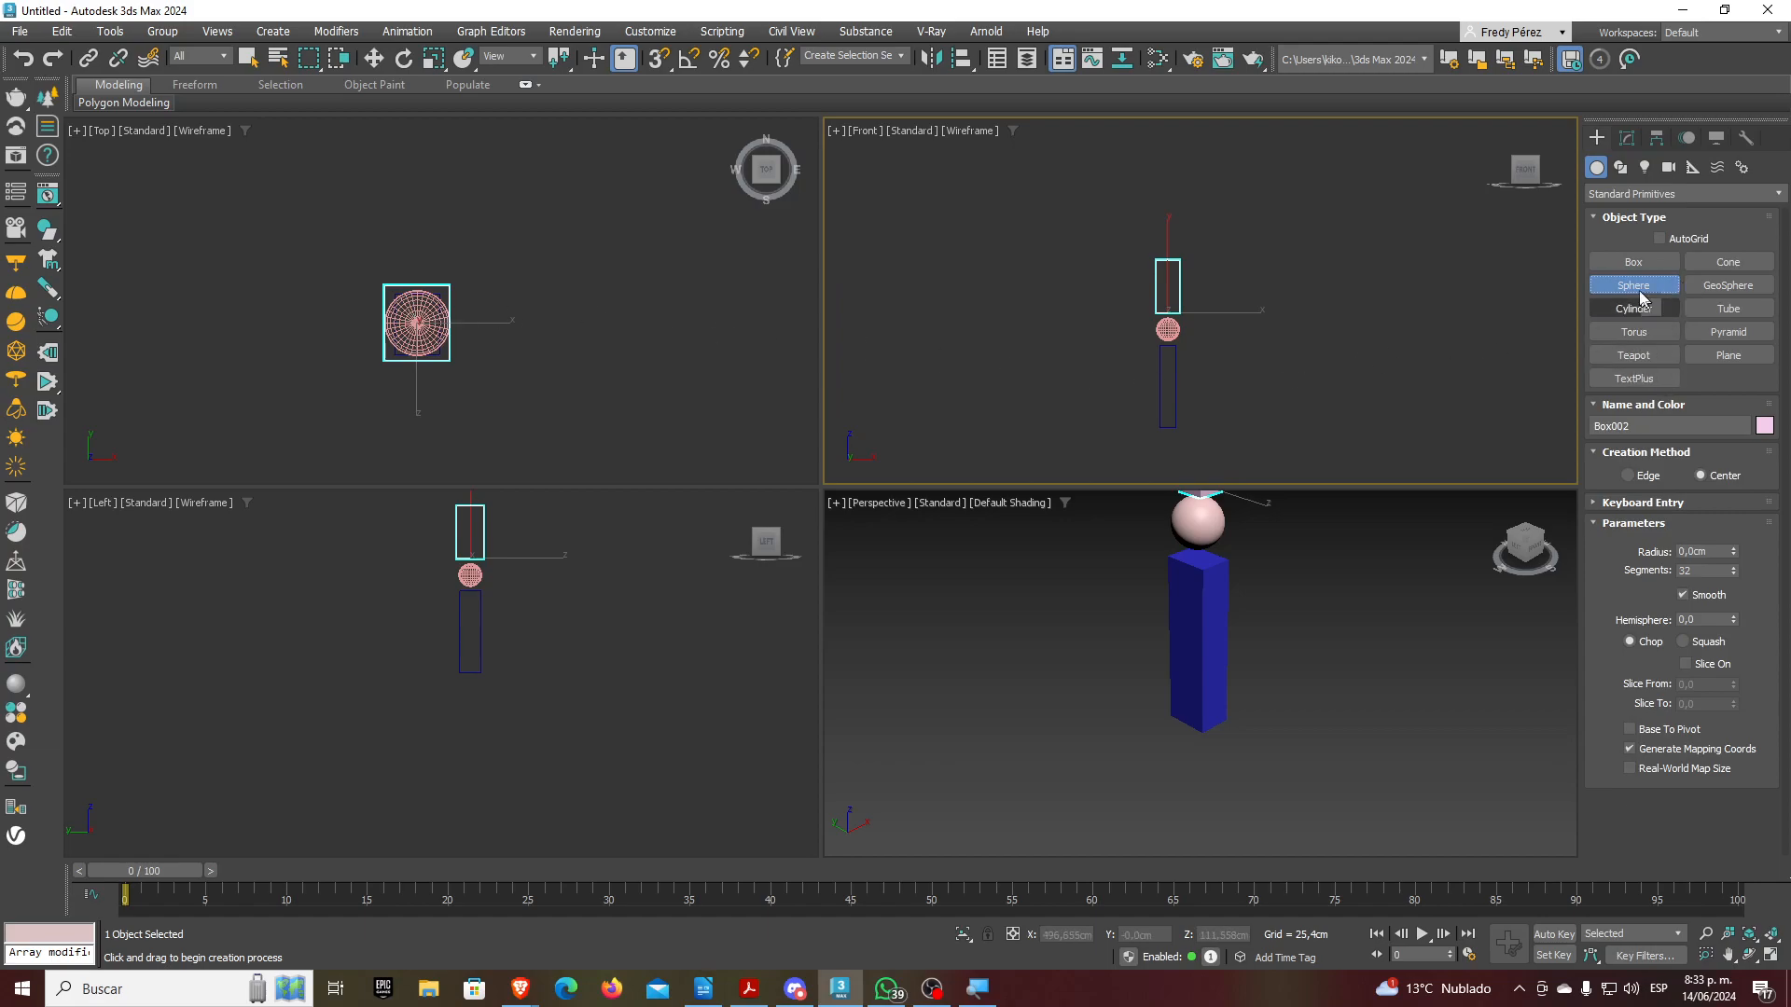
click(1633, 308)
drag(1167, 241, 1175, 235)
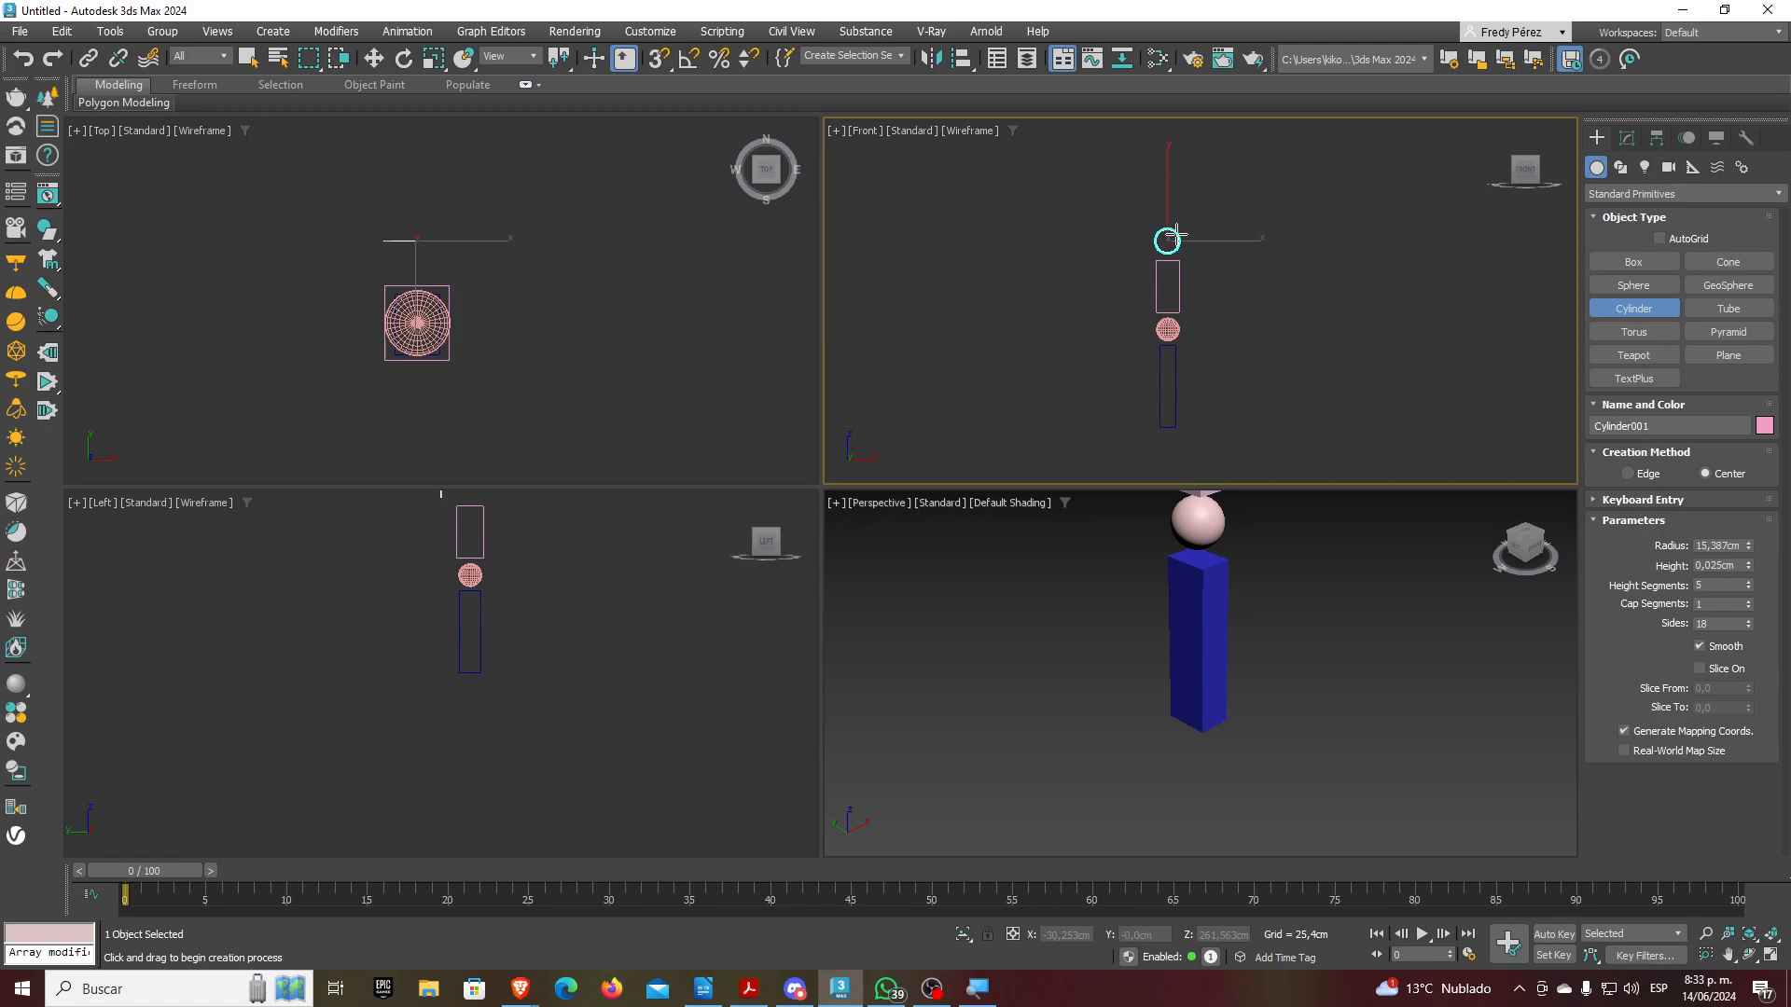
click(1187, 163)
Add a small ankle sphere and a flat foot box about 7 cm high, positioned at the base
click(1633, 285)
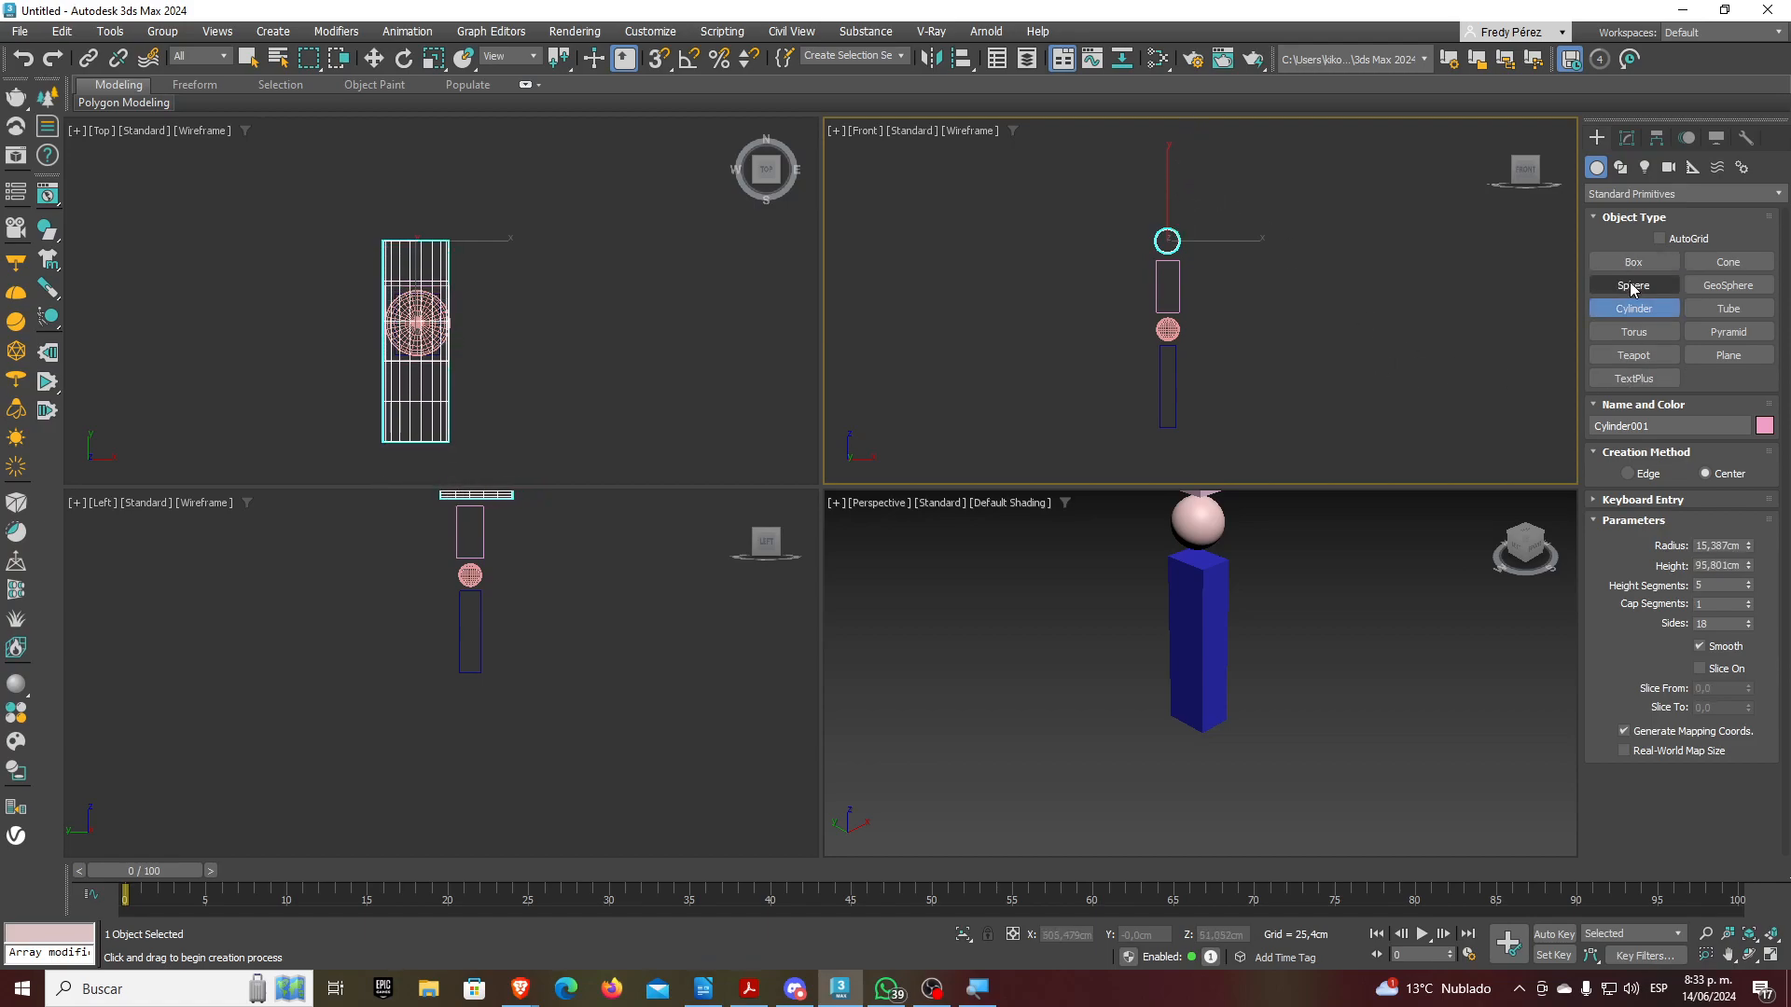
drag(417, 322, 428, 311)
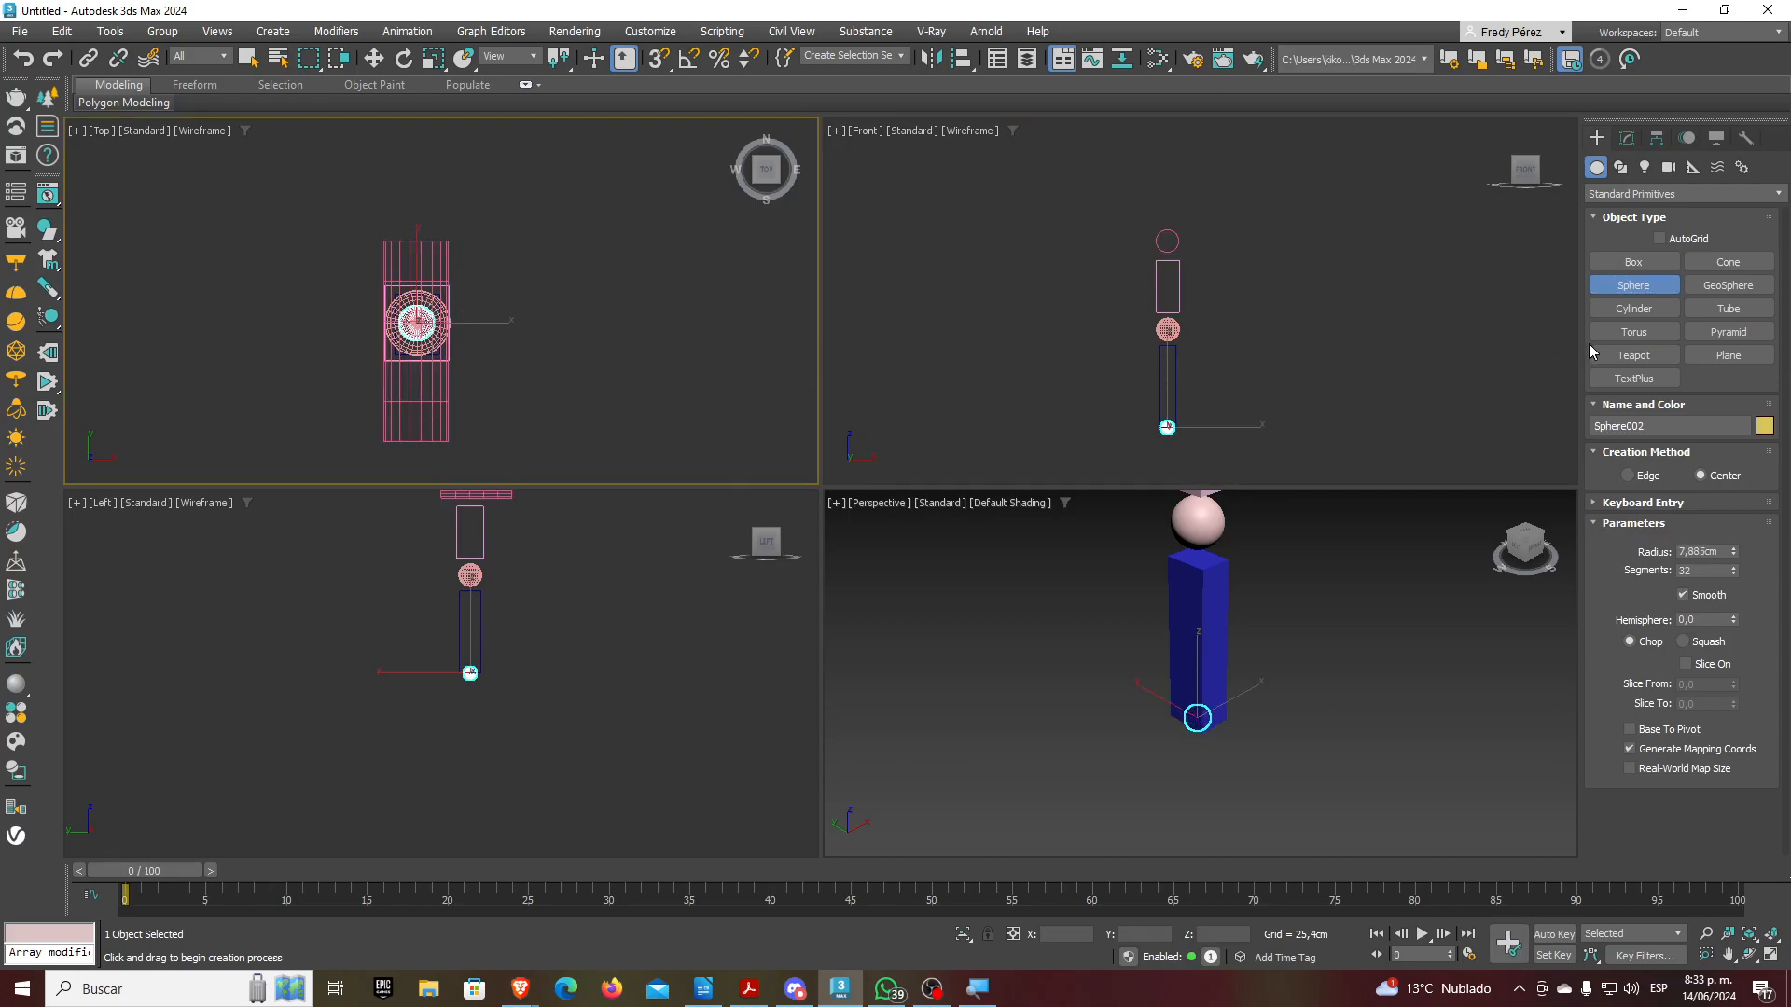
click(1623, 265)
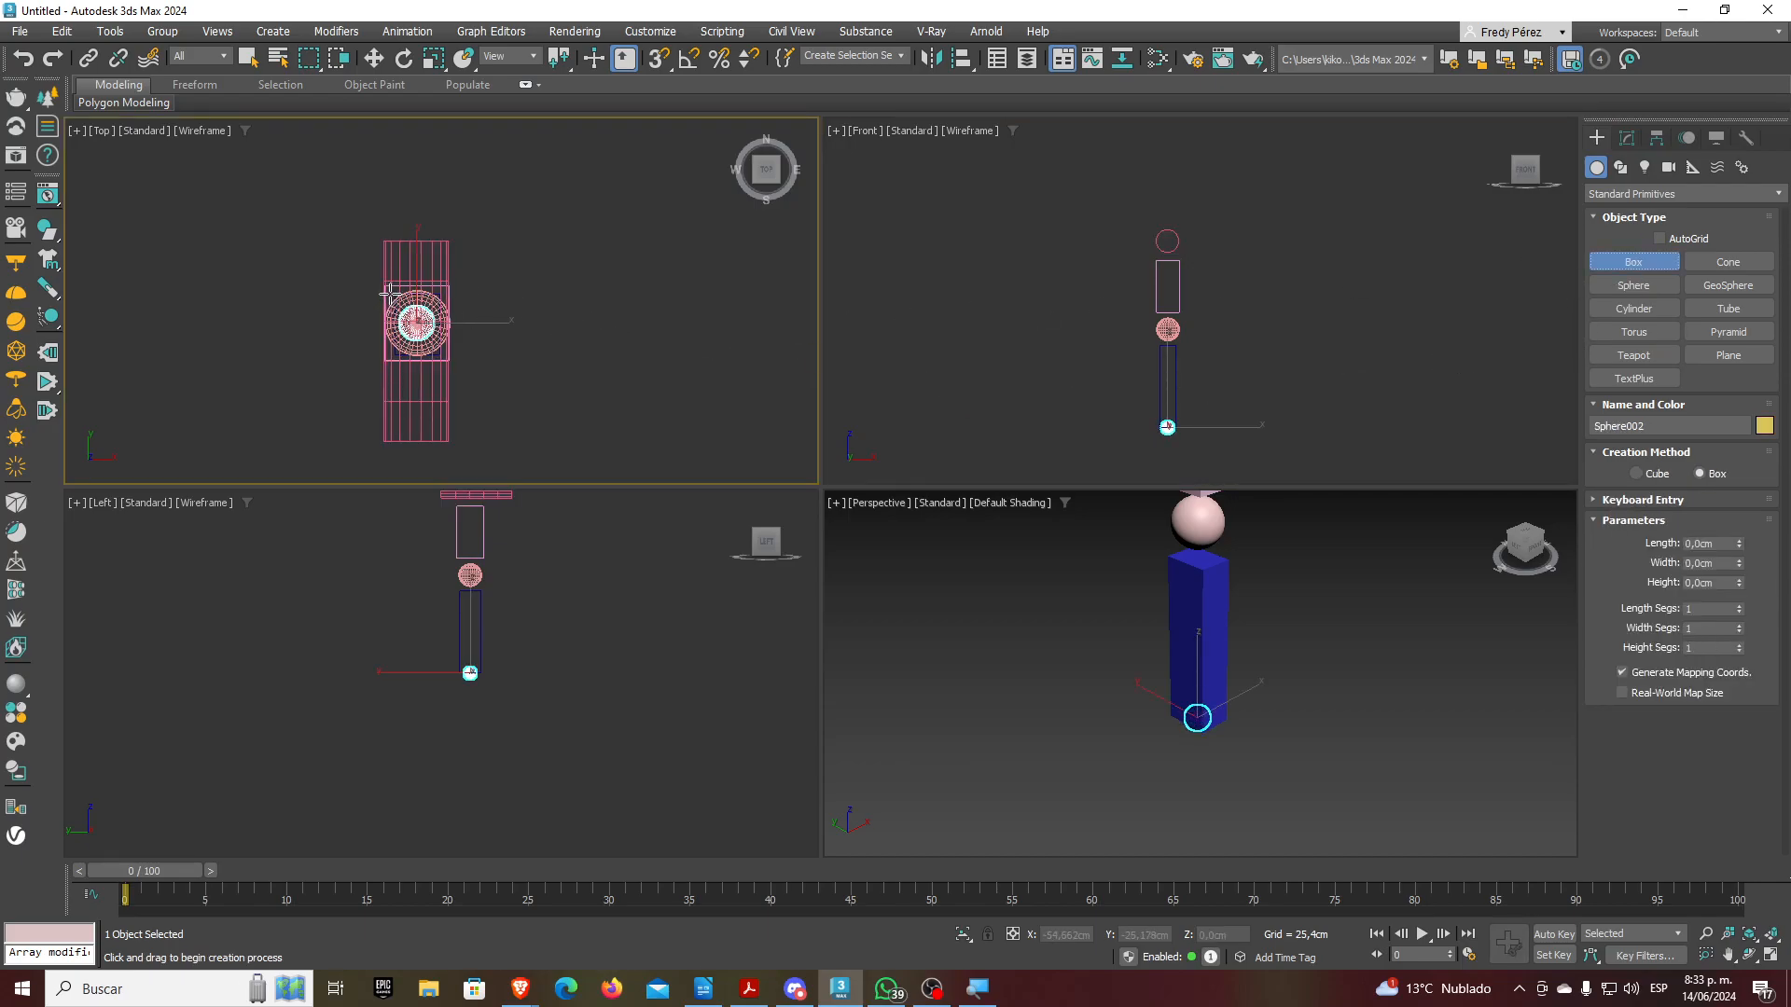
drag(390, 300, 502, 351)
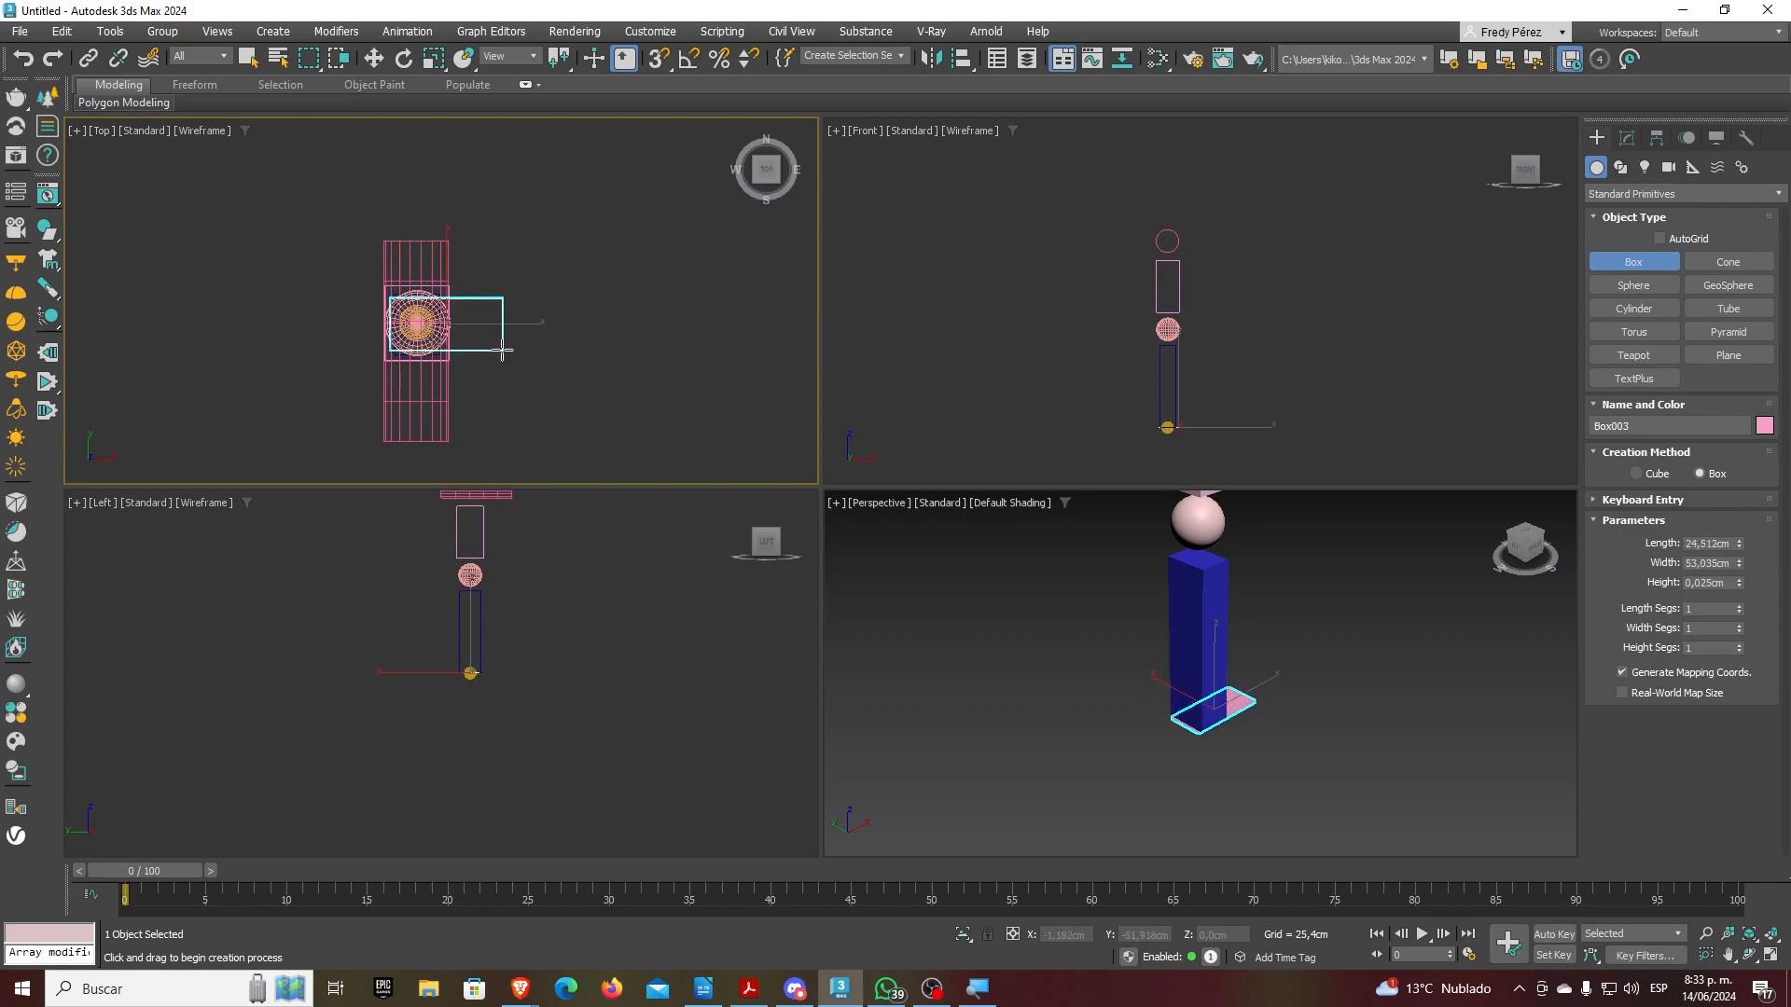
click(501, 331)
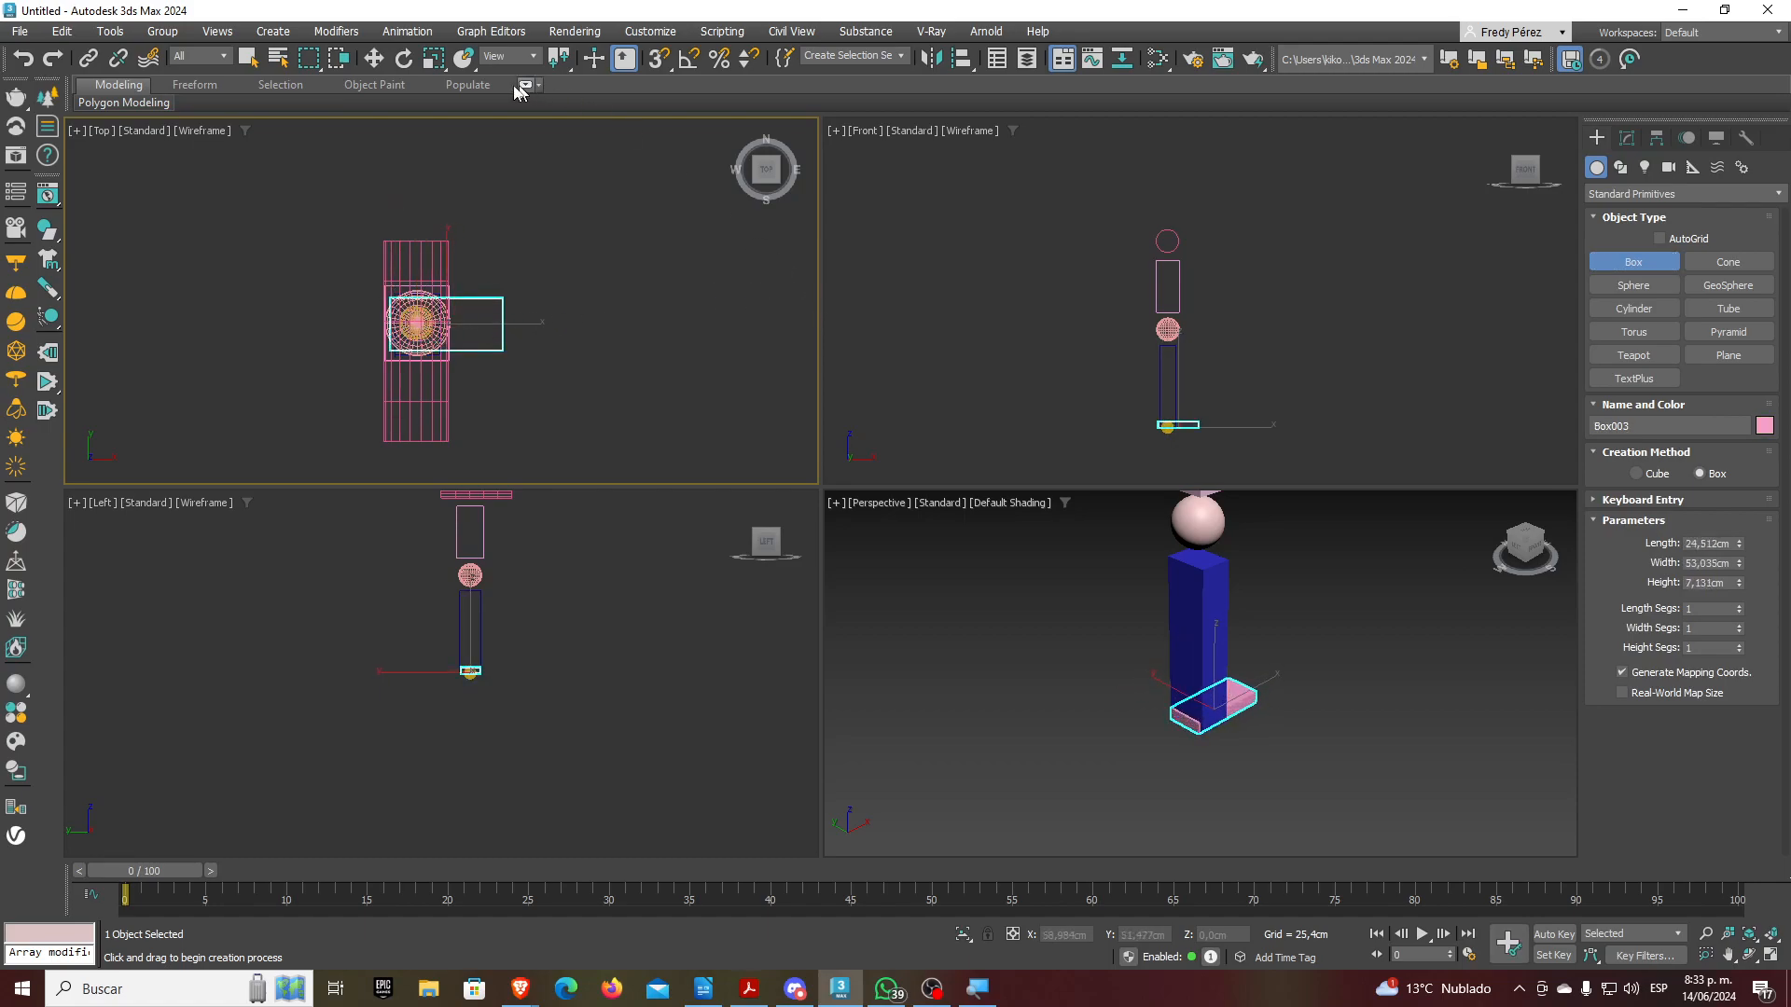
click(374, 57)
scroll(1240, 401, up, 5)
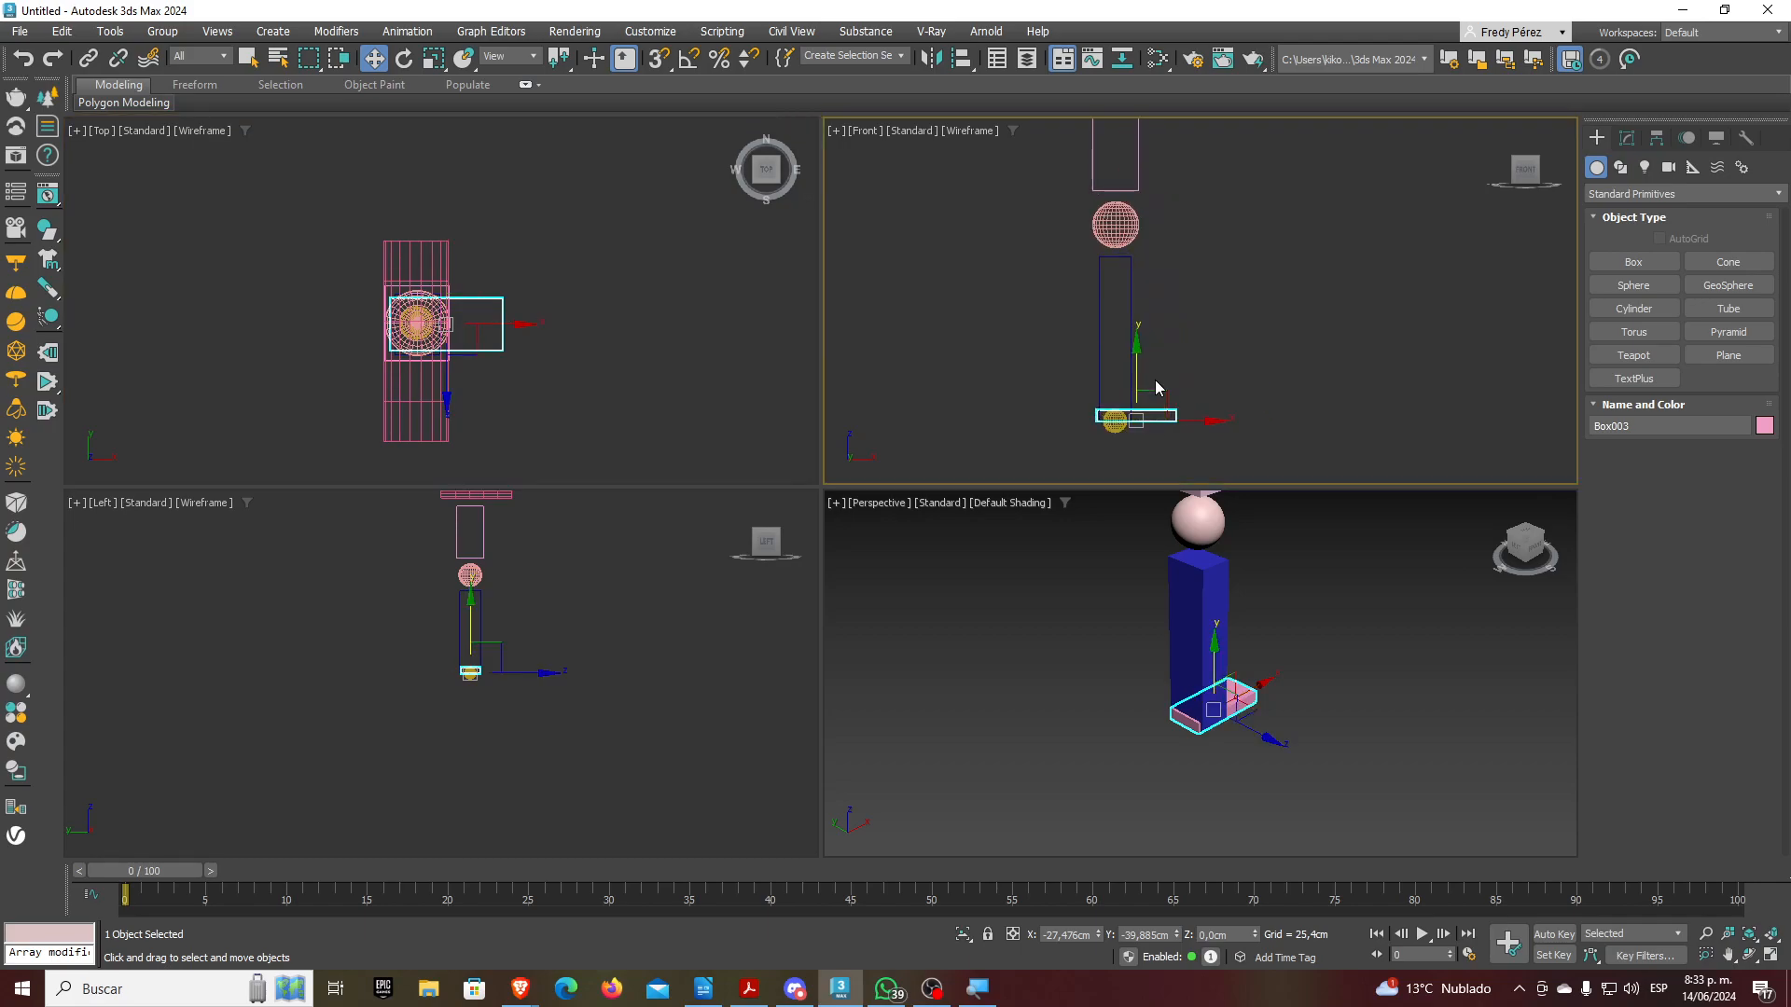
drag(1157, 386, 1154, 457)
click(1111, 435)
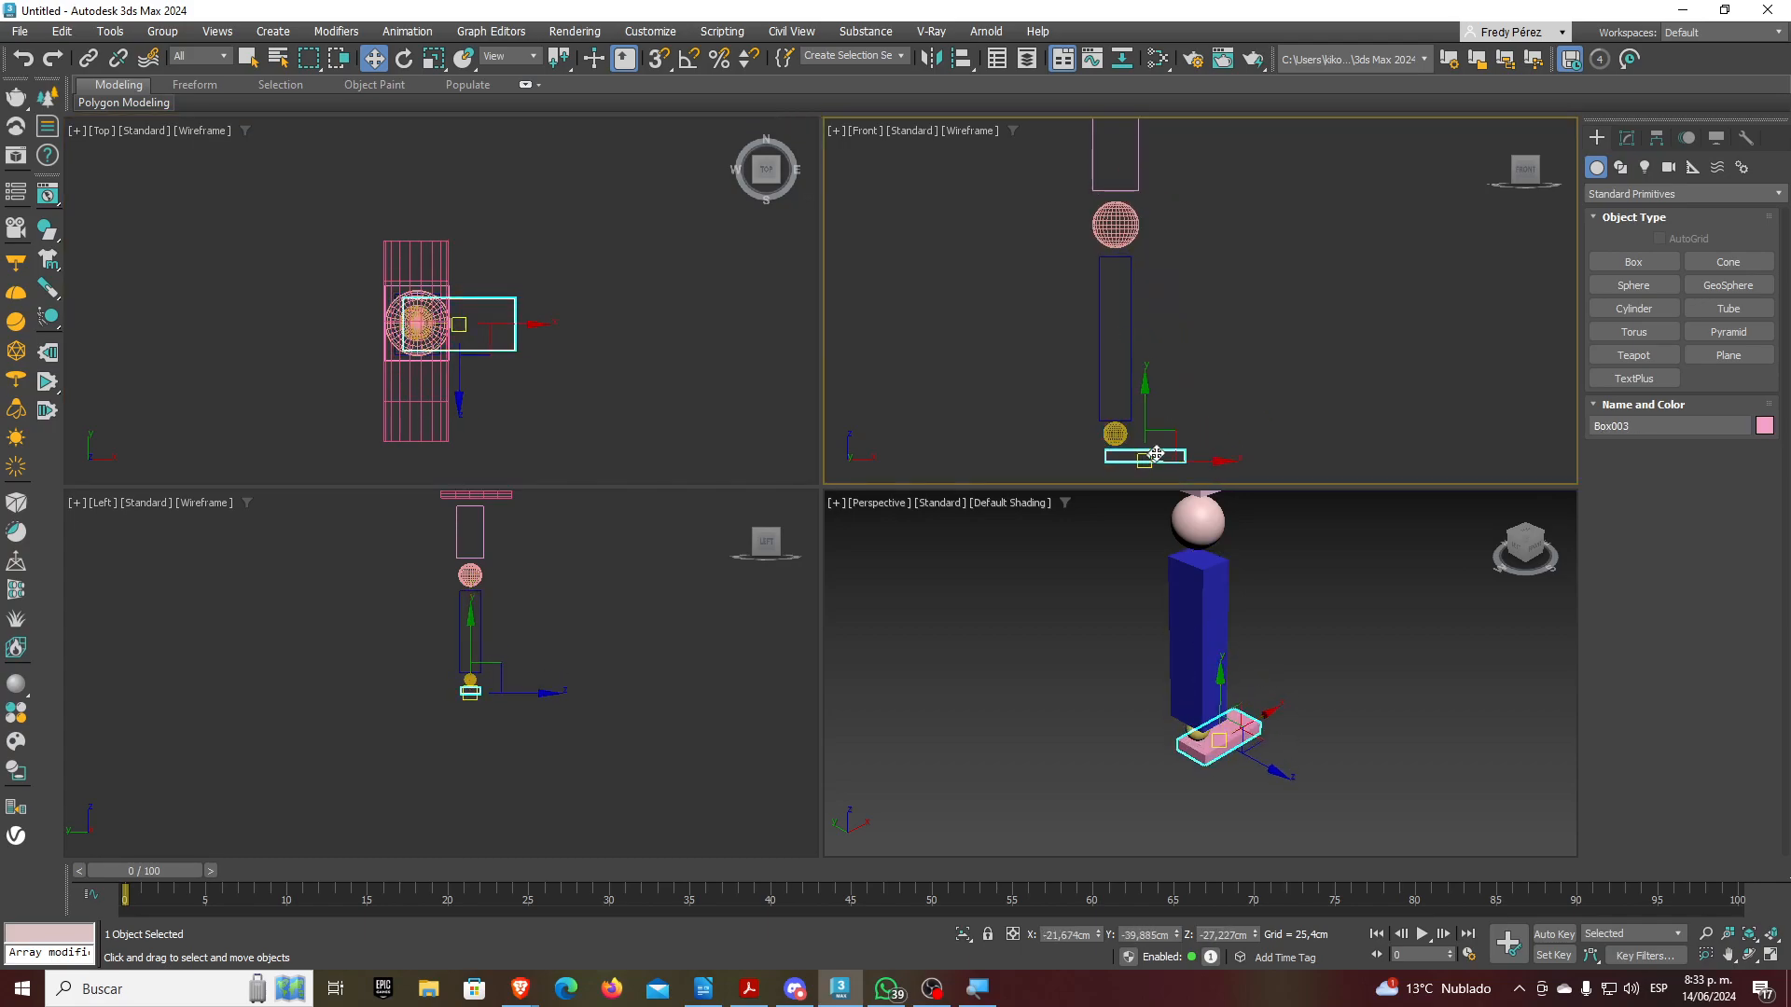
click(1191, 395)
scroll(1186, 401, down, 3)
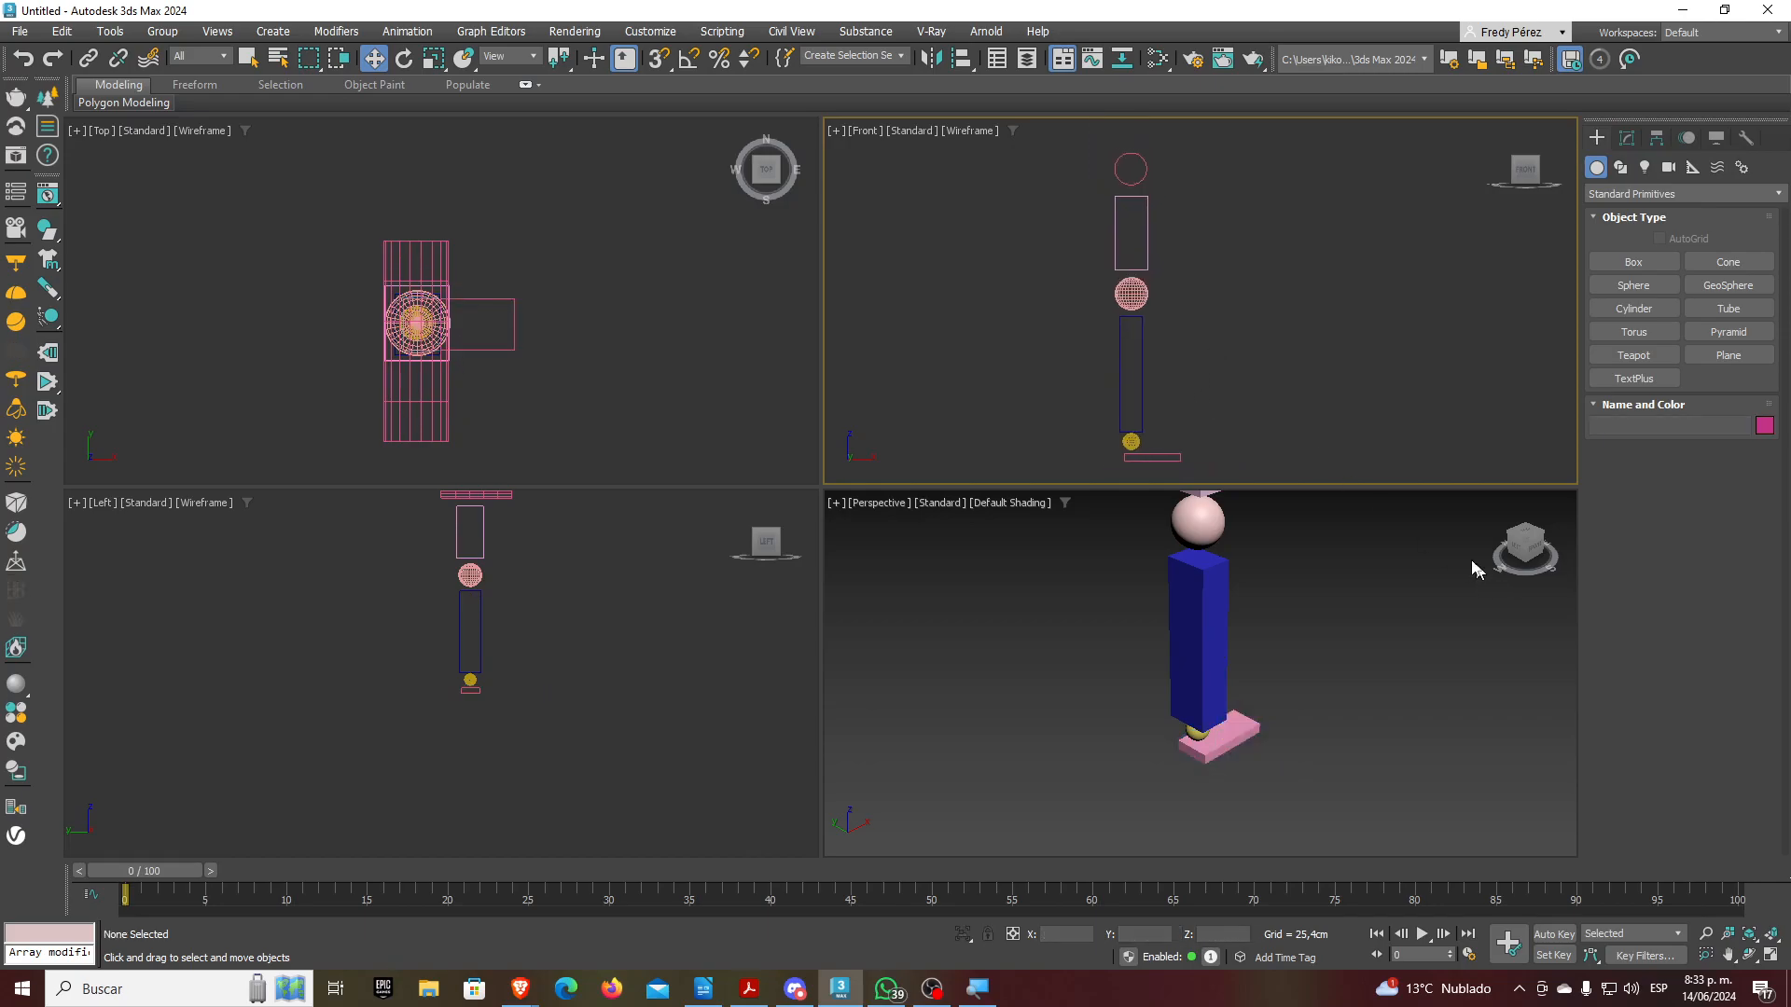
Maximize the Front view and align the foot slab's top to the ankle sphere's bottom on Y only
click(1770, 954)
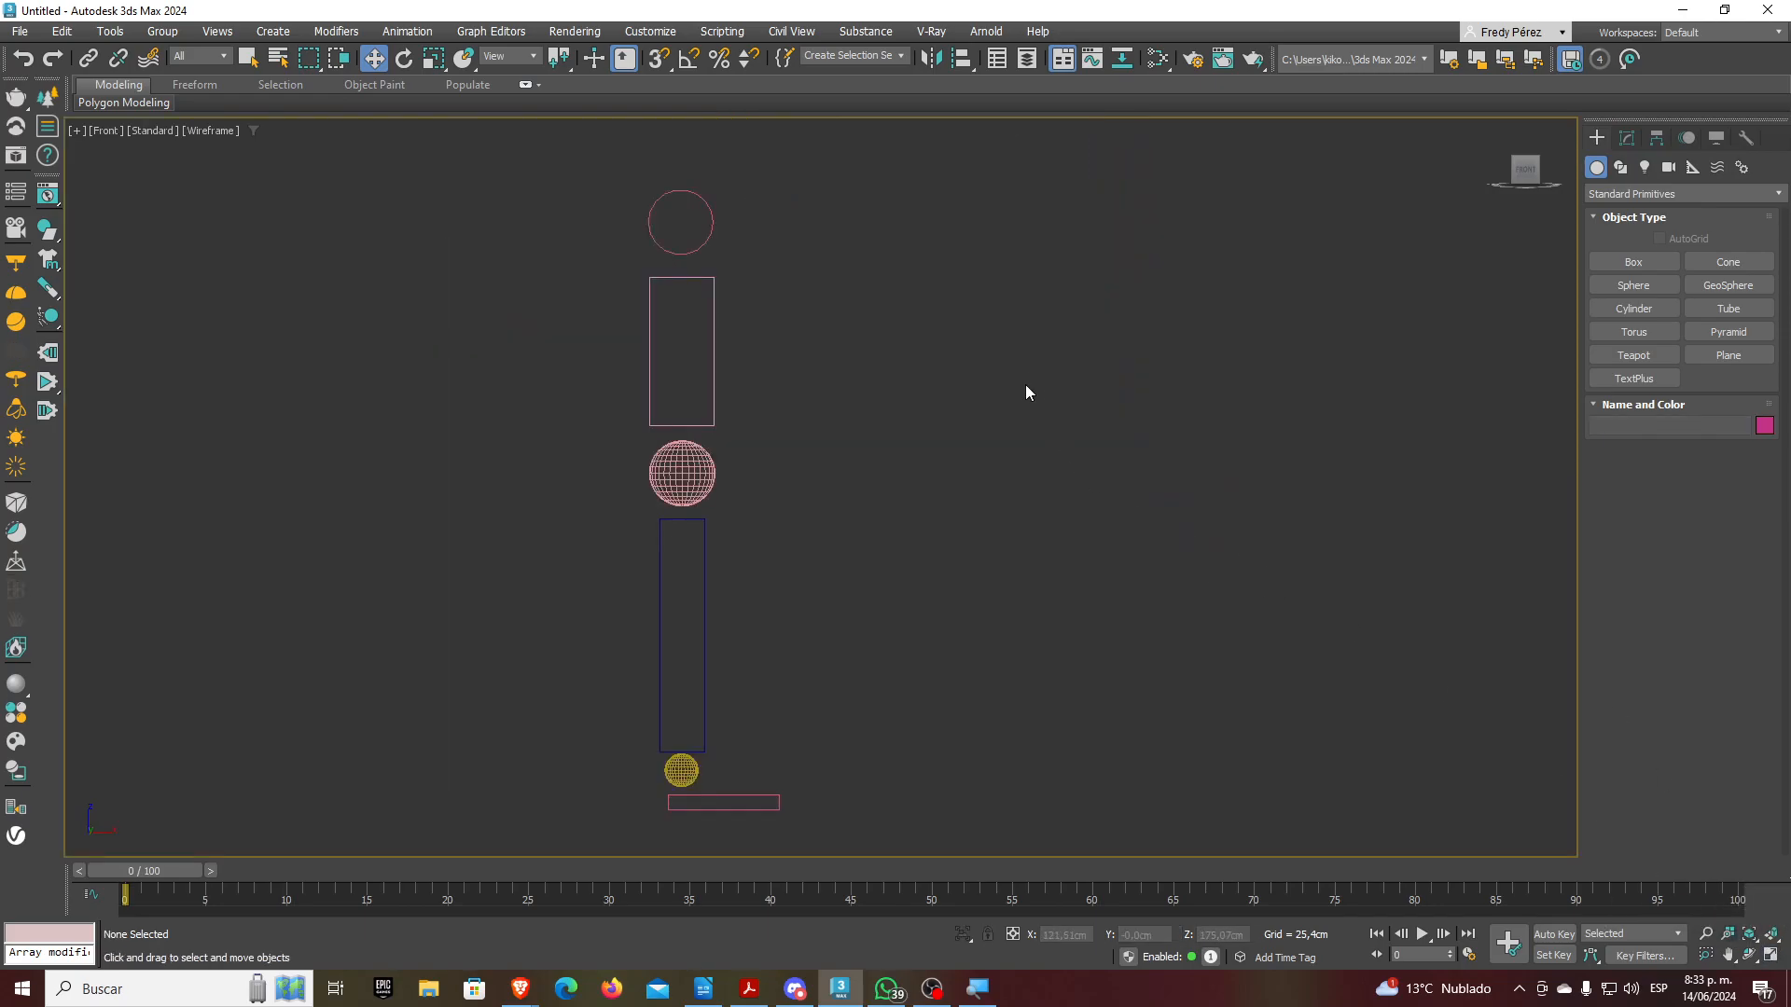
click(958, 59)
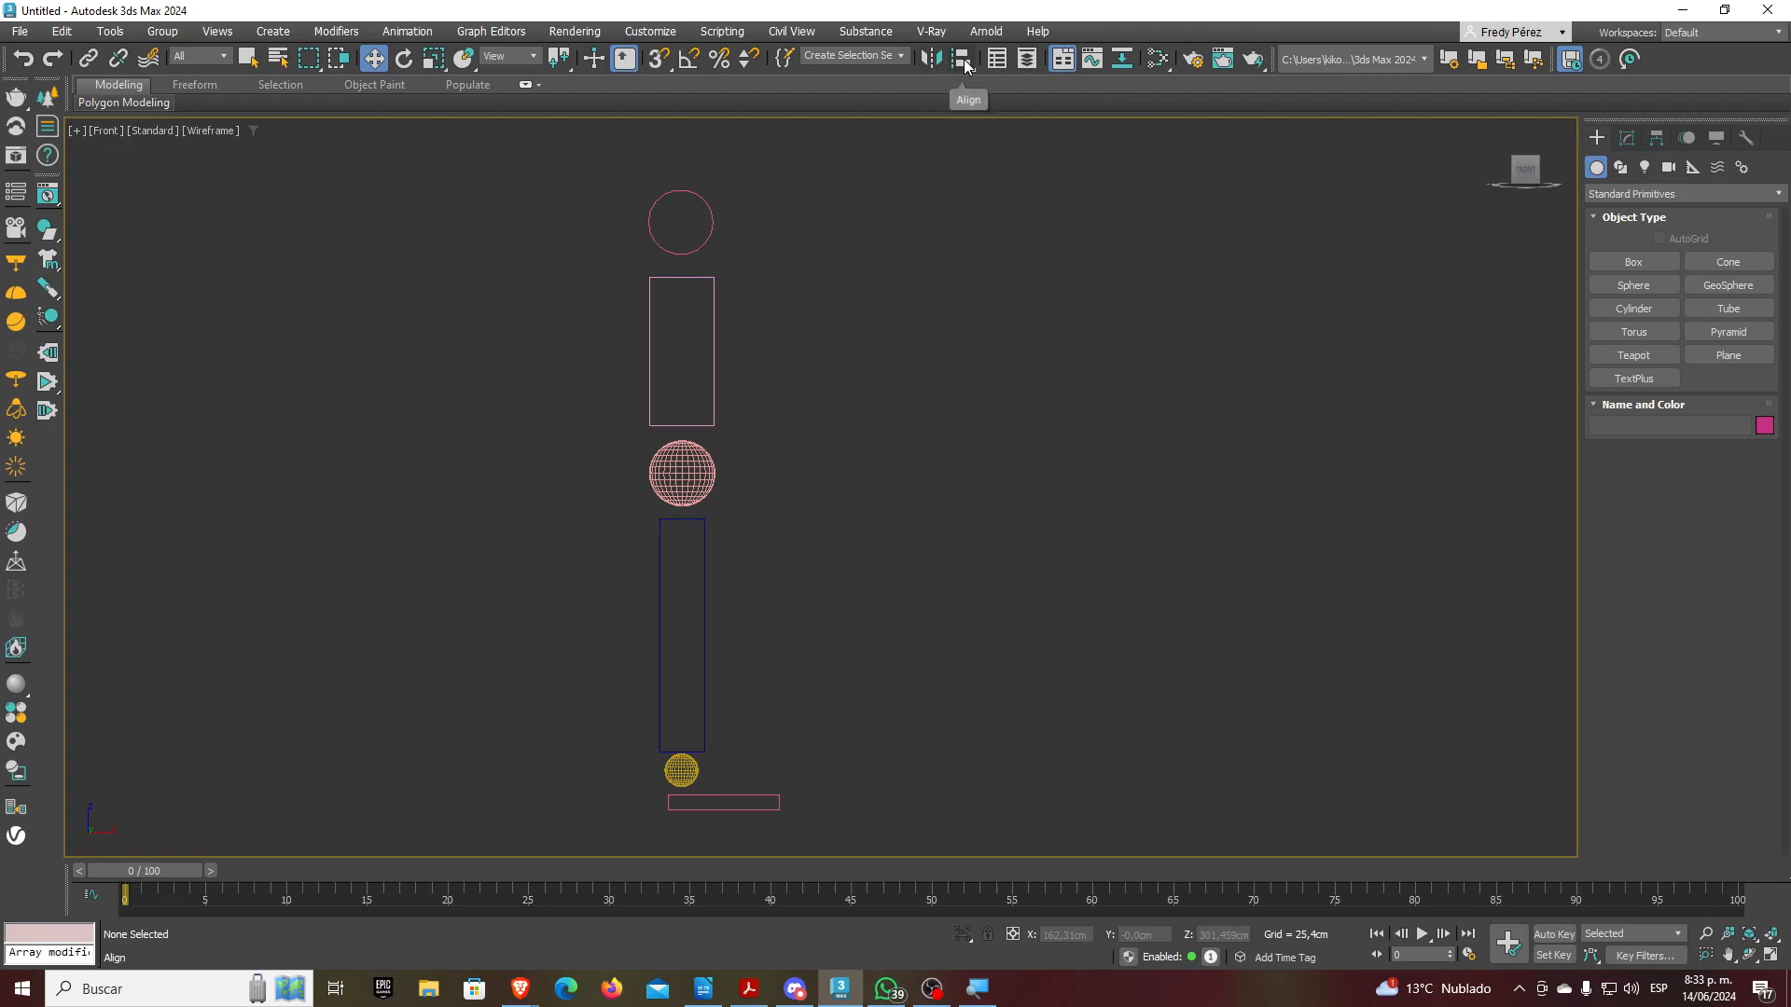
click(933, 516)
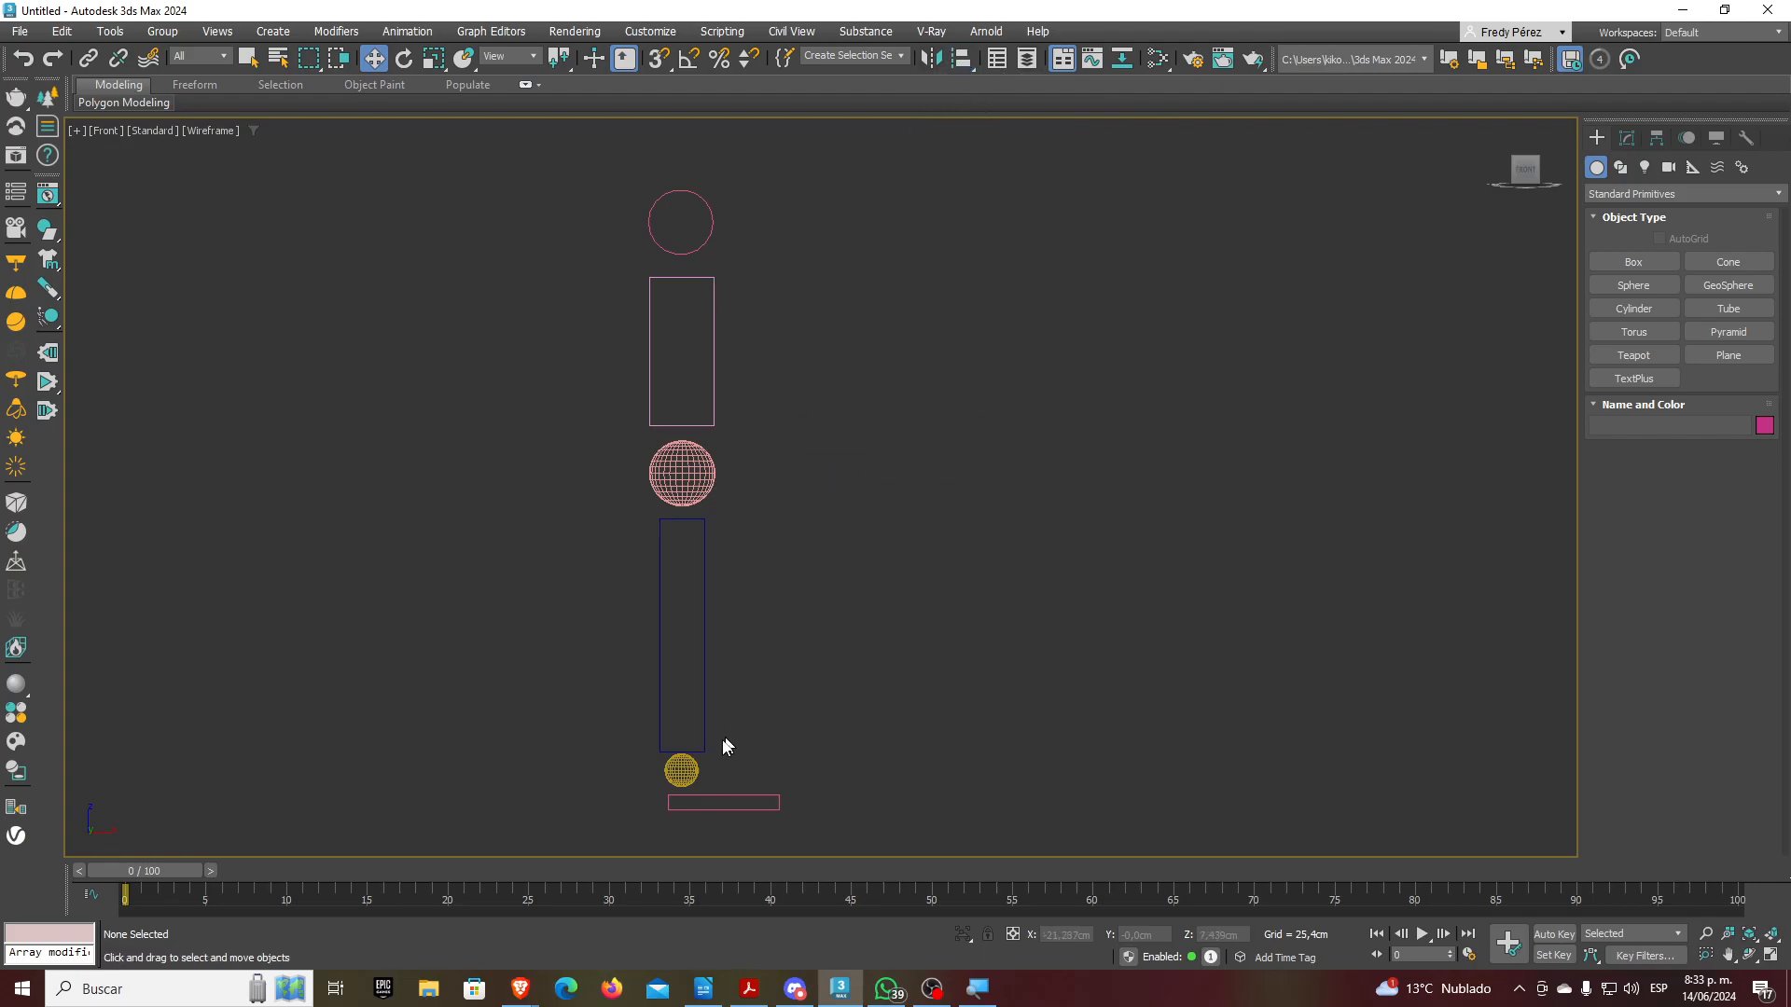
click(721, 794)
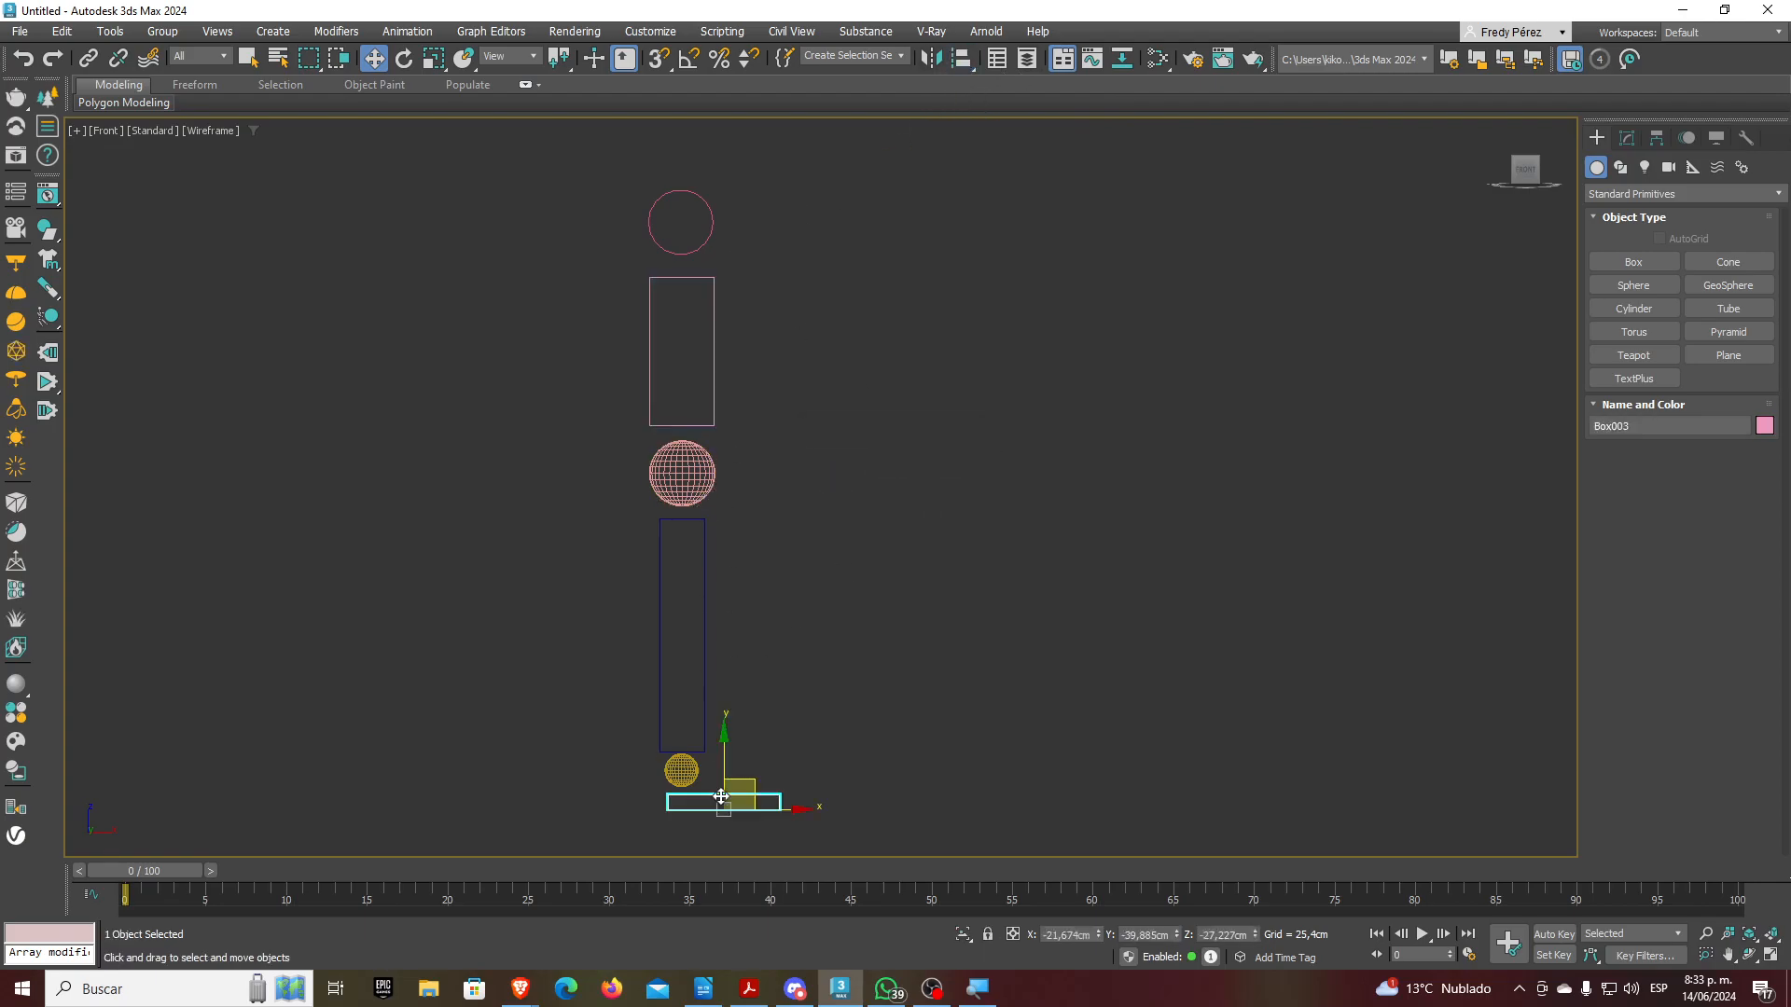
click(962, 59)
click(681, 771)
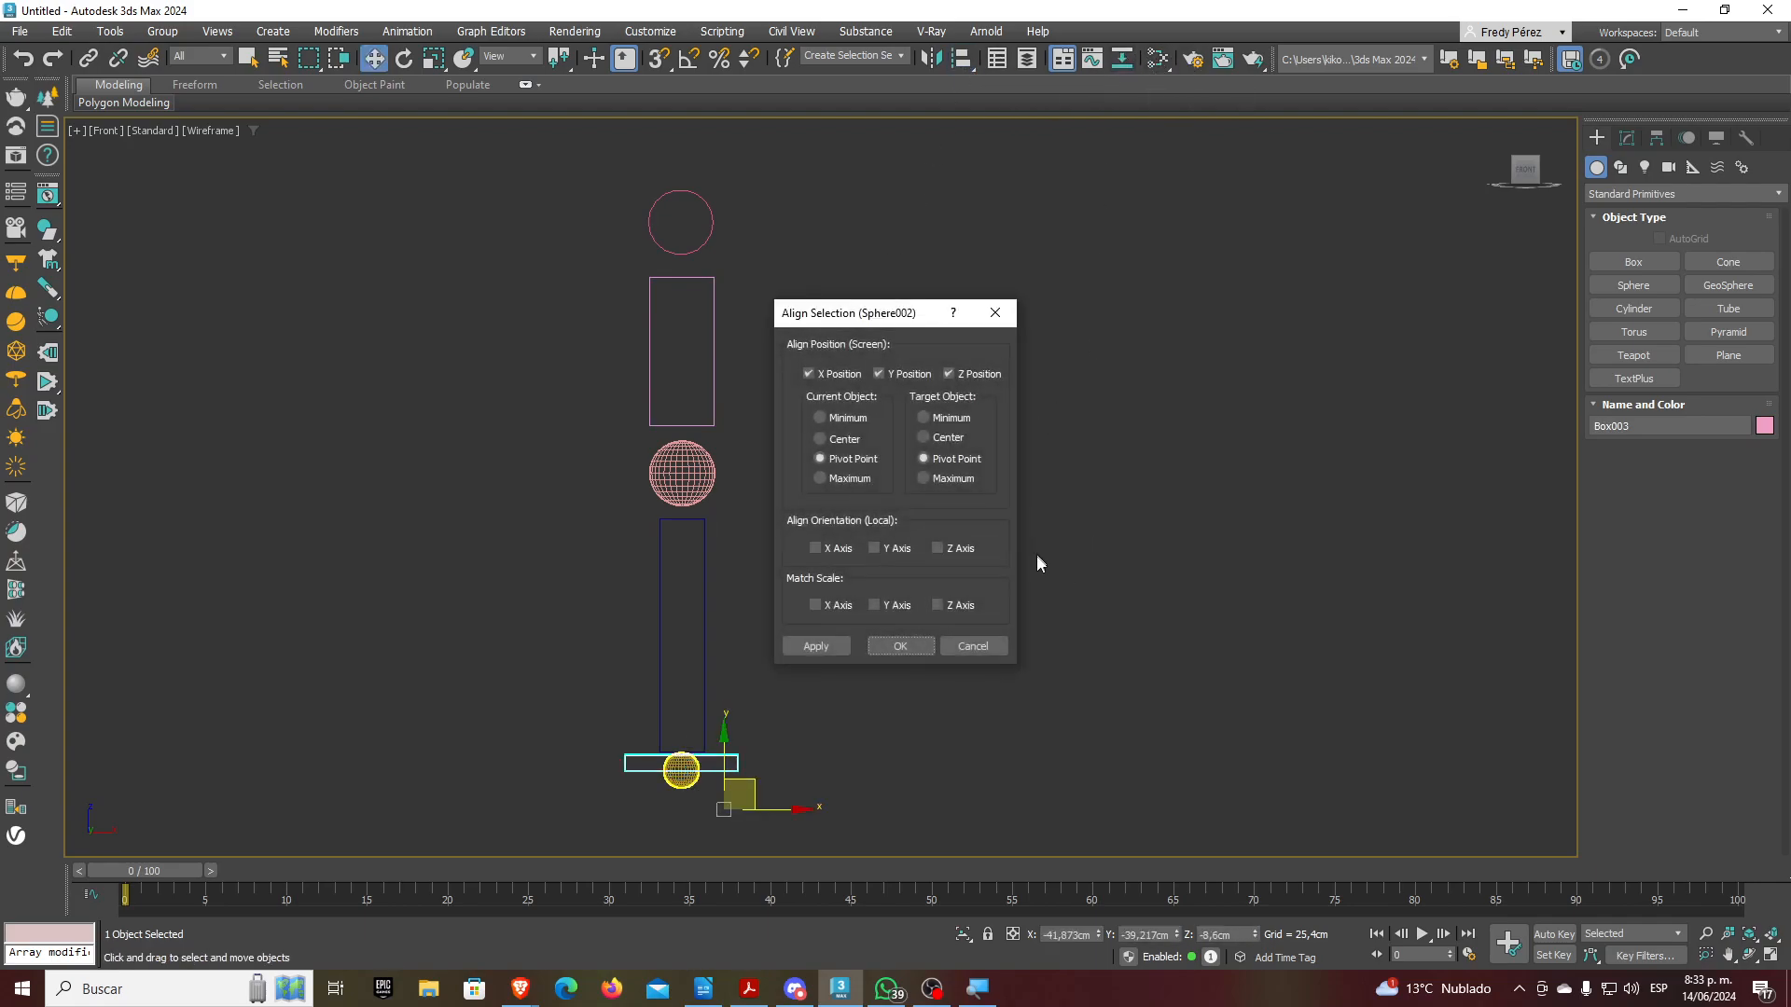
click(807, 373)
click(949, 374)
click(844, 478)
click(949, 418)
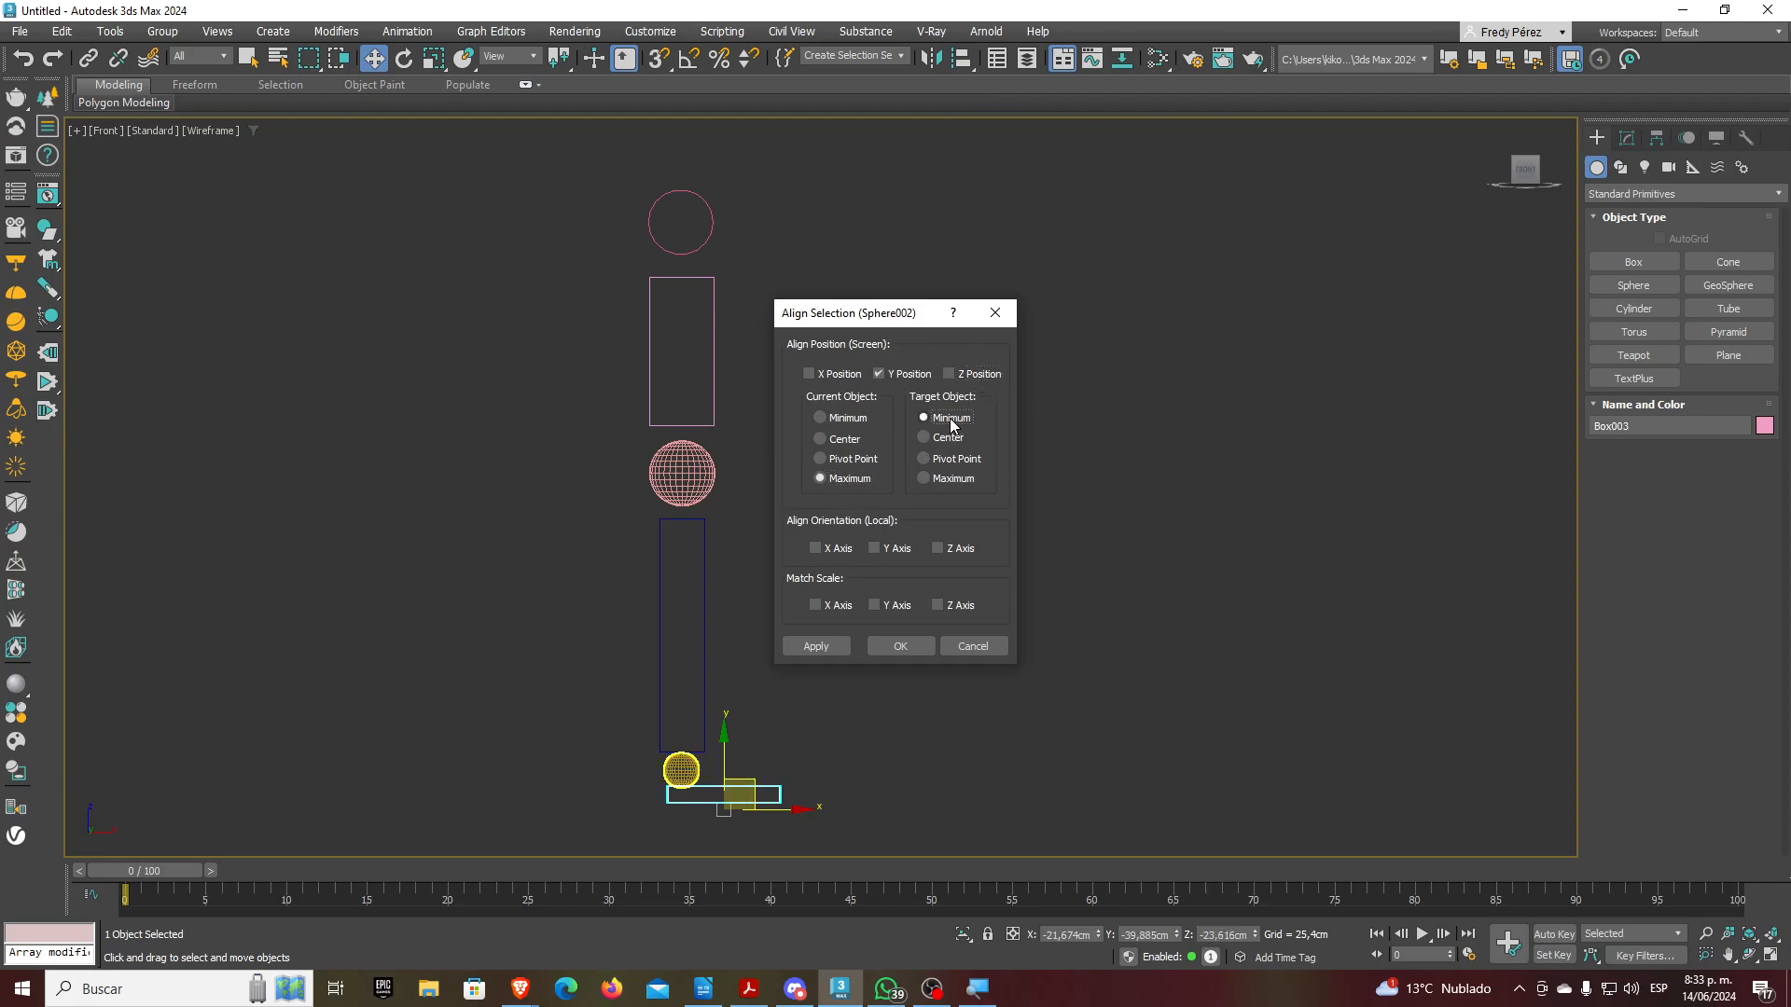
click(900, 647)
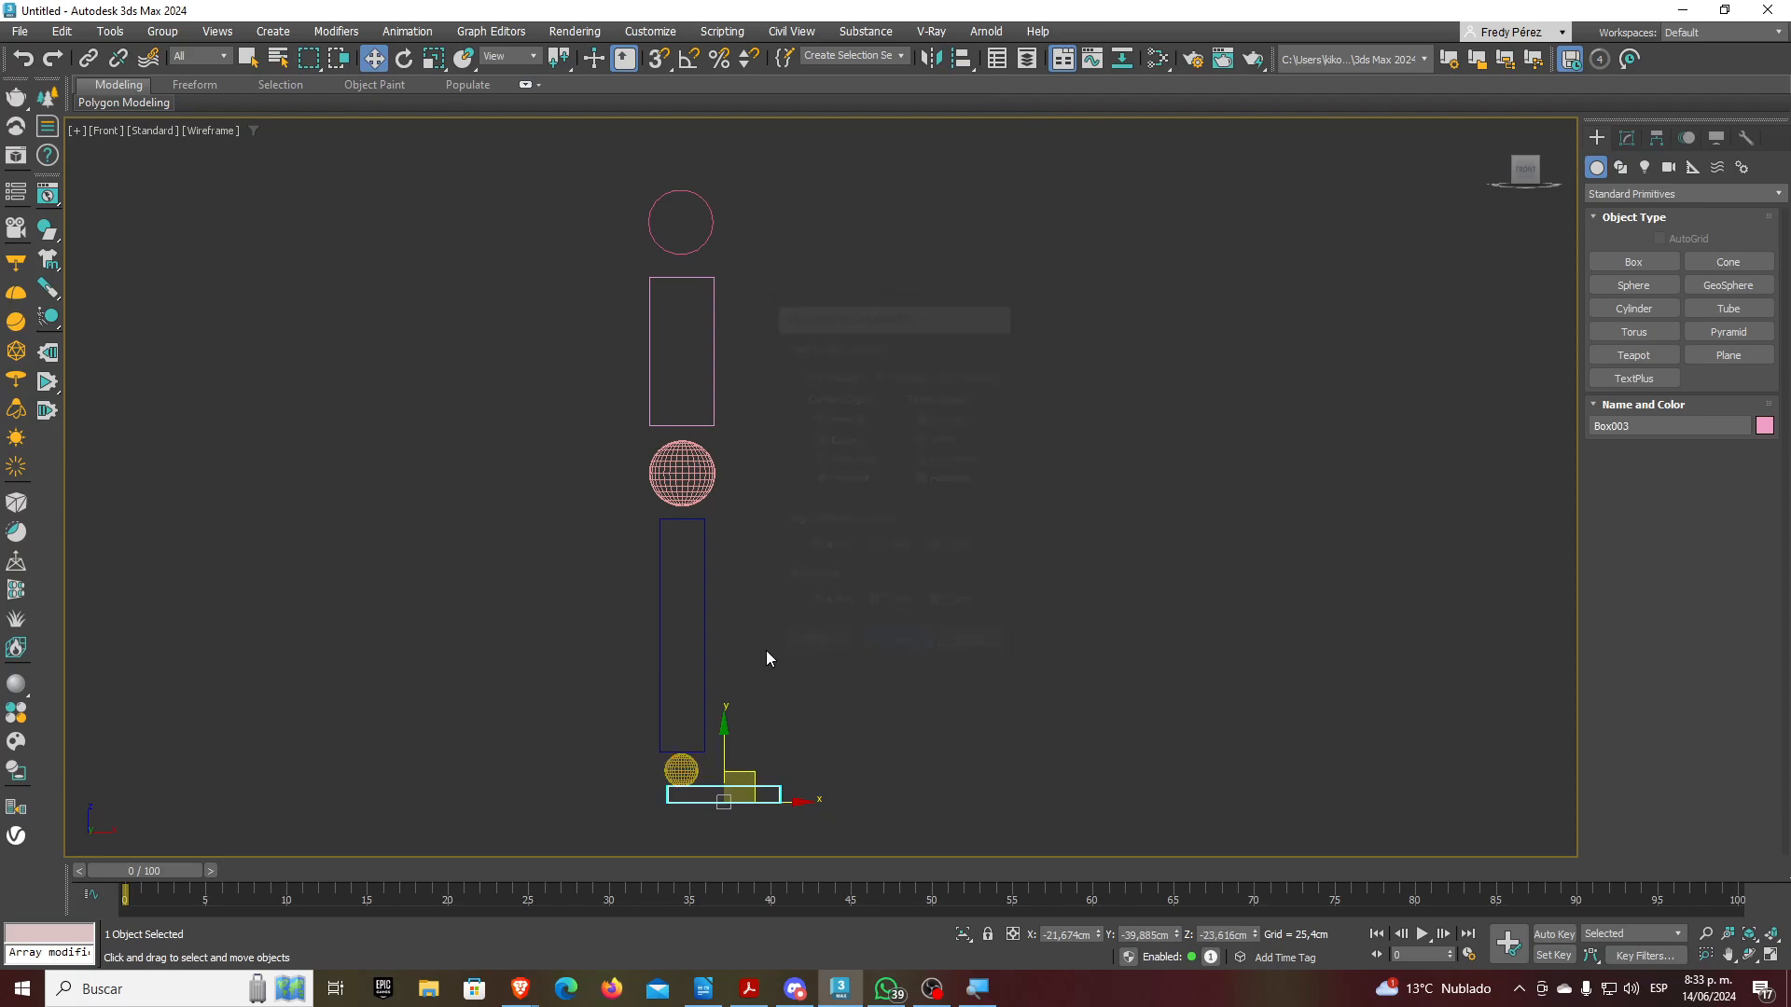
Seat the shin box's bottom on the top of the ankle sphere
click(706, 657)
click(961, 58)
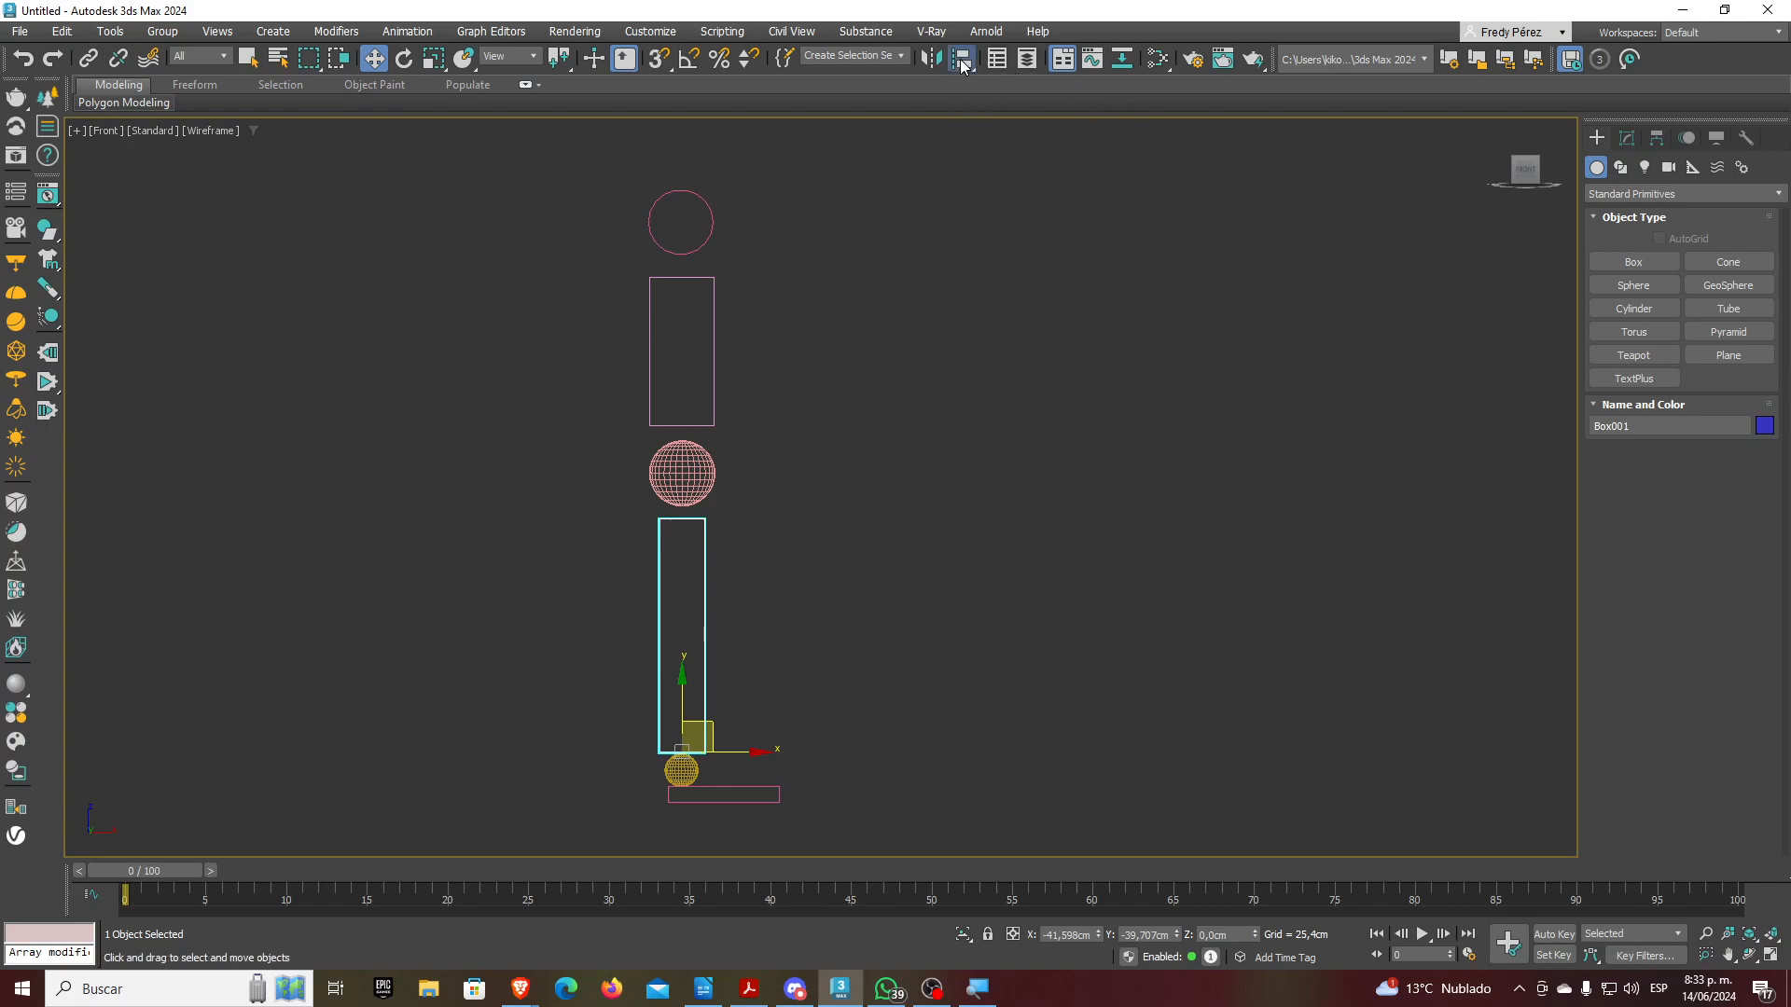
click(681, 771)
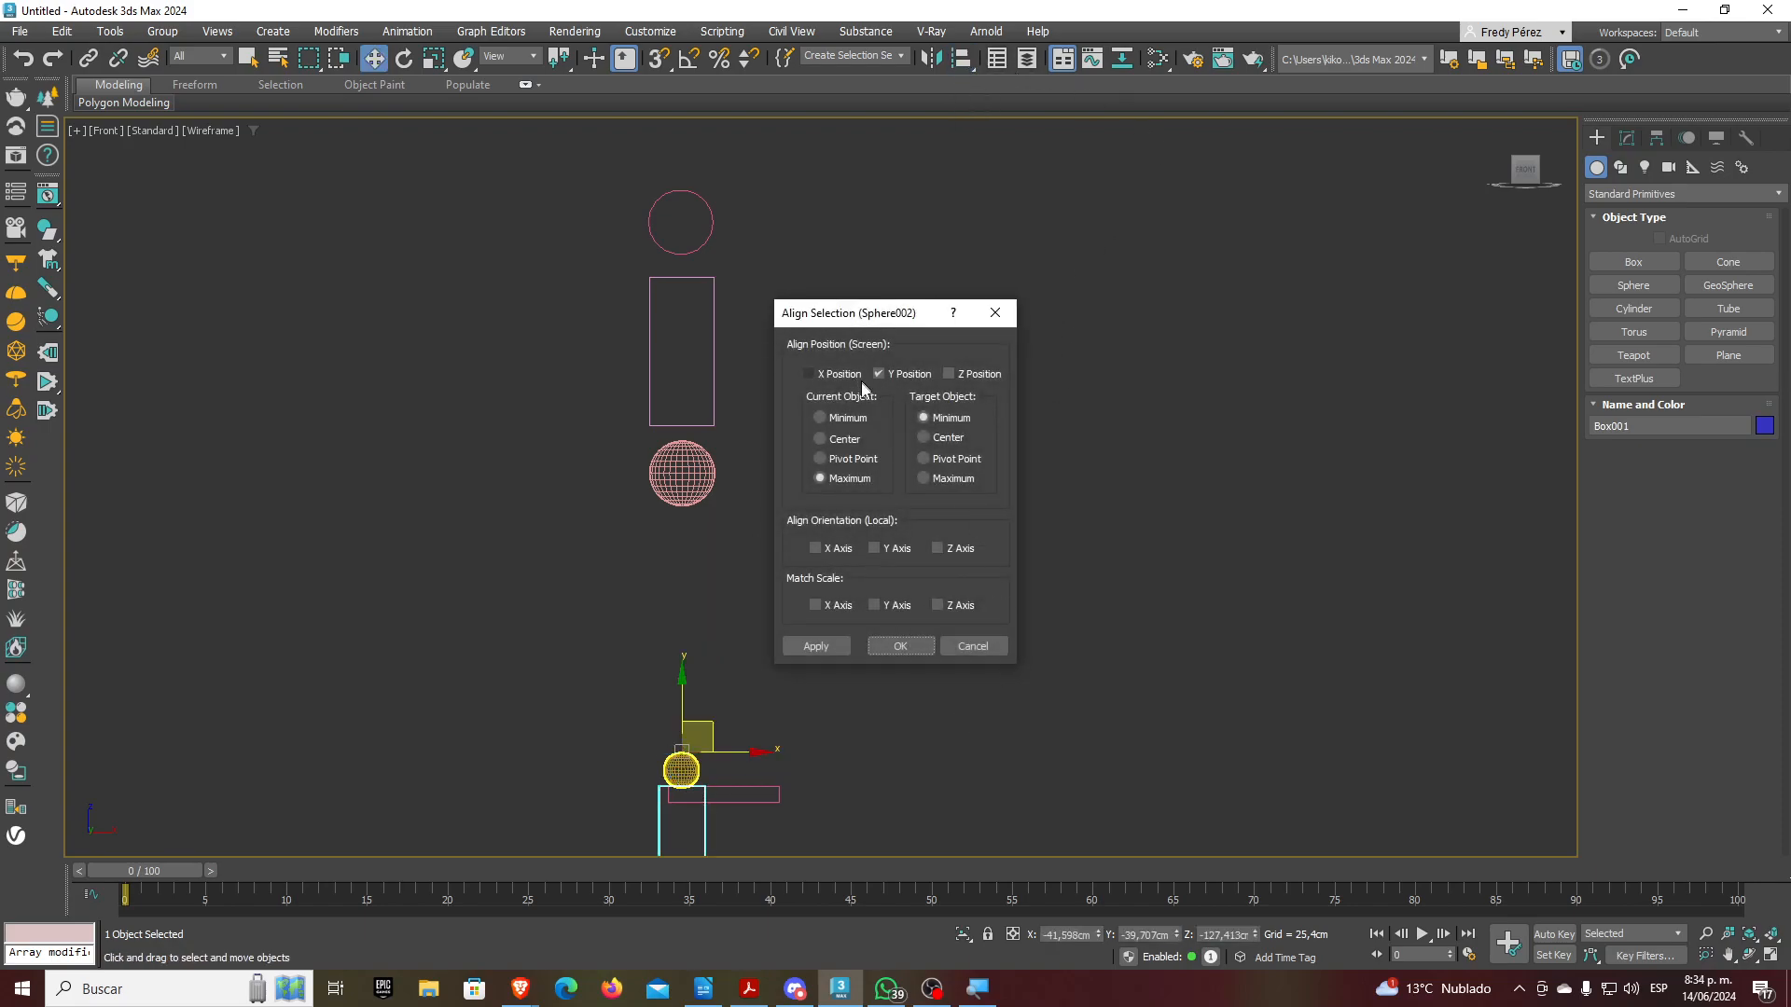
click(821, 418)
click(953, 479)
click(827, 647)
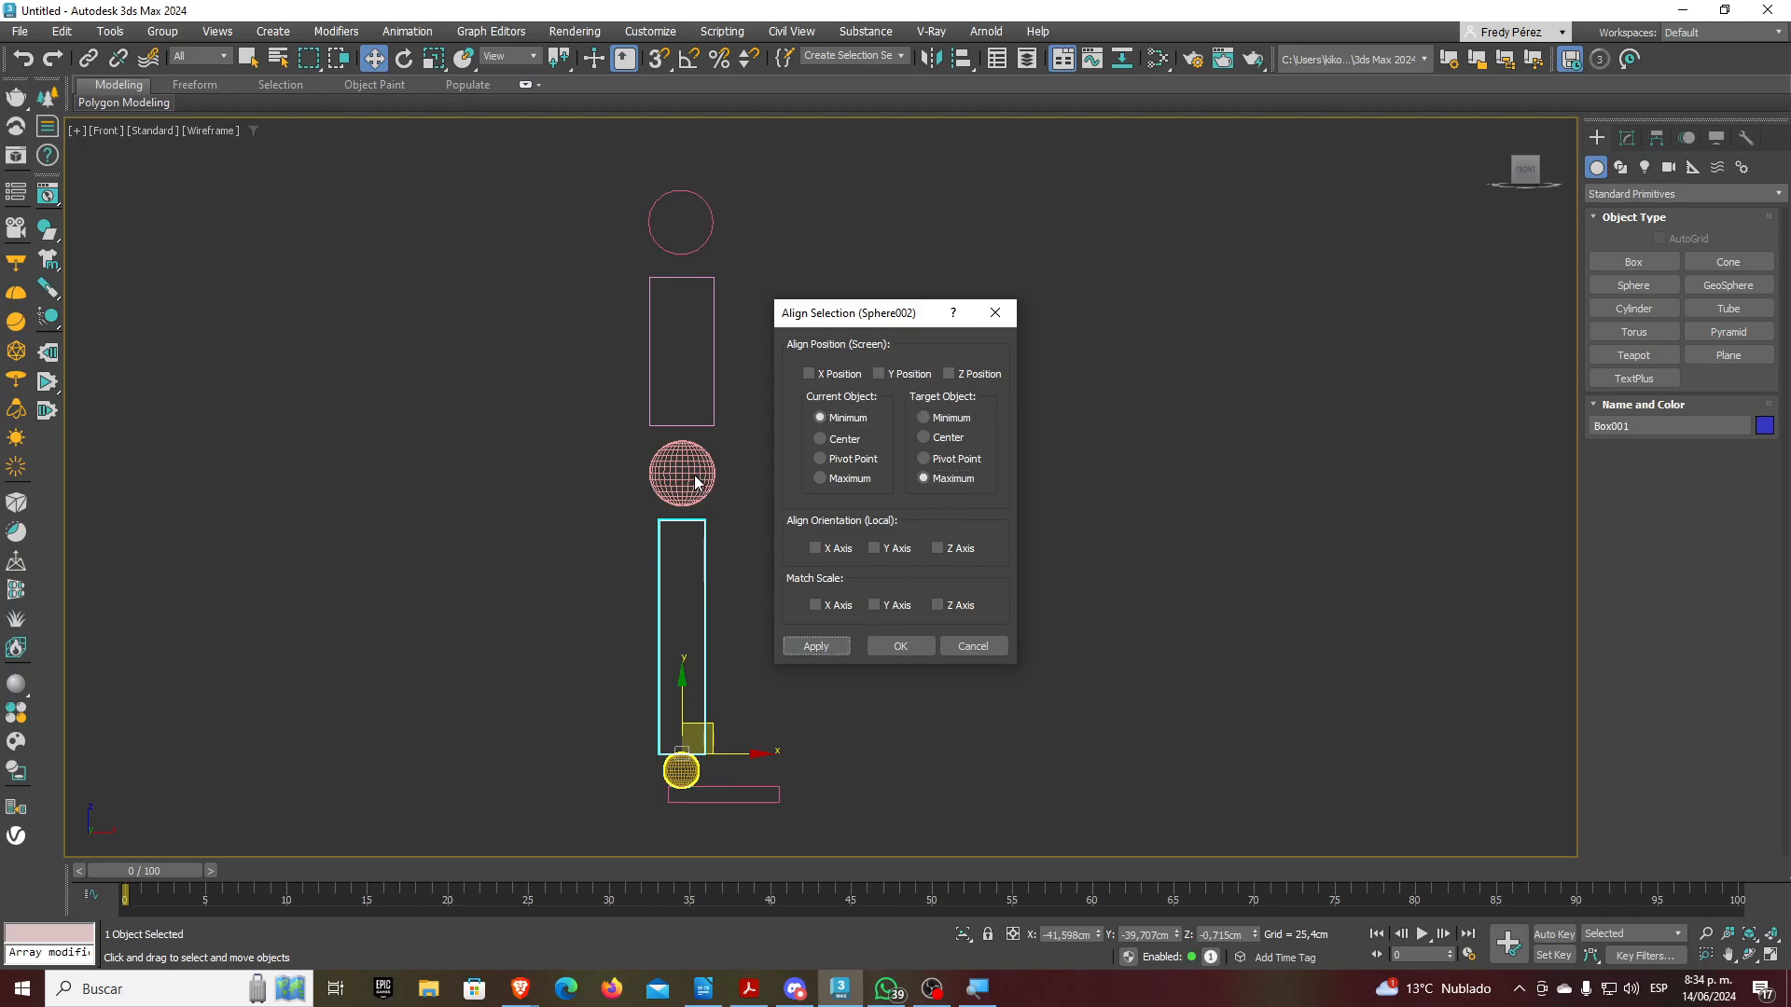
click(900, 646)
Align the pink knee sphere along Y so it sits on the shin box
click(695, 478)
click(960, 58)
click(716, 581)
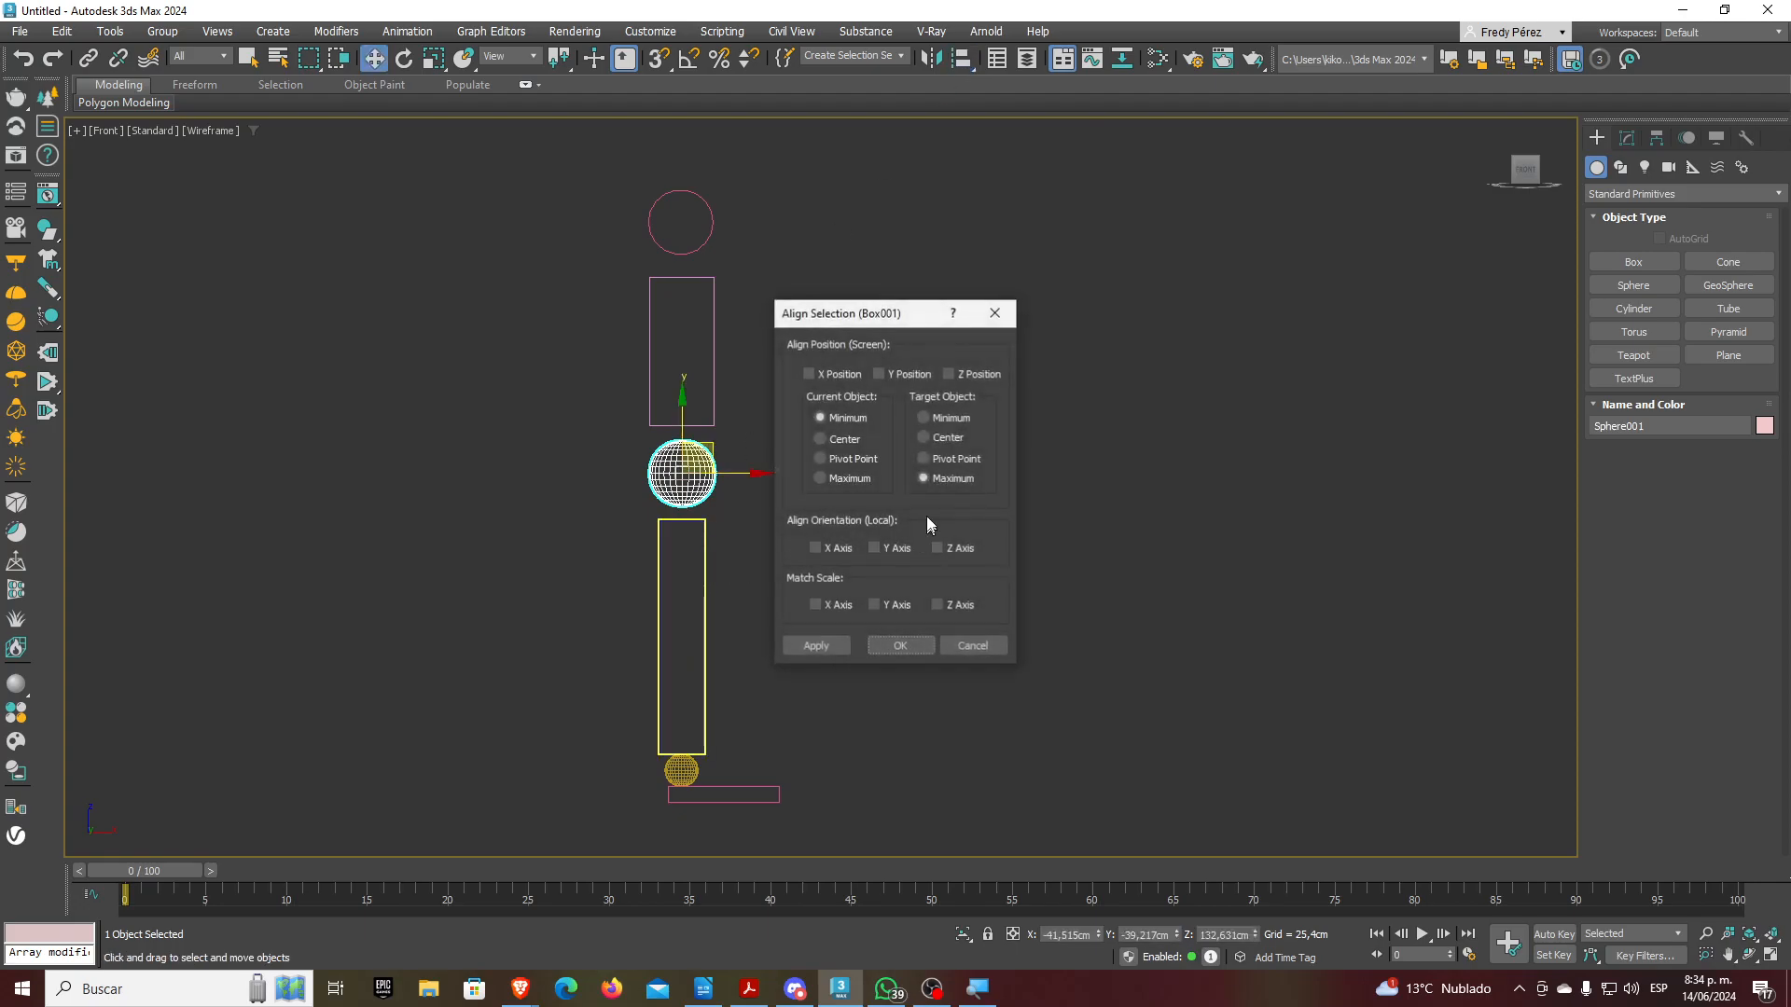
click(893, 373)
click(909, 643)
Seat the thigh box on the knee sphere and the hip cylinder on the thigh
click(714, 409)
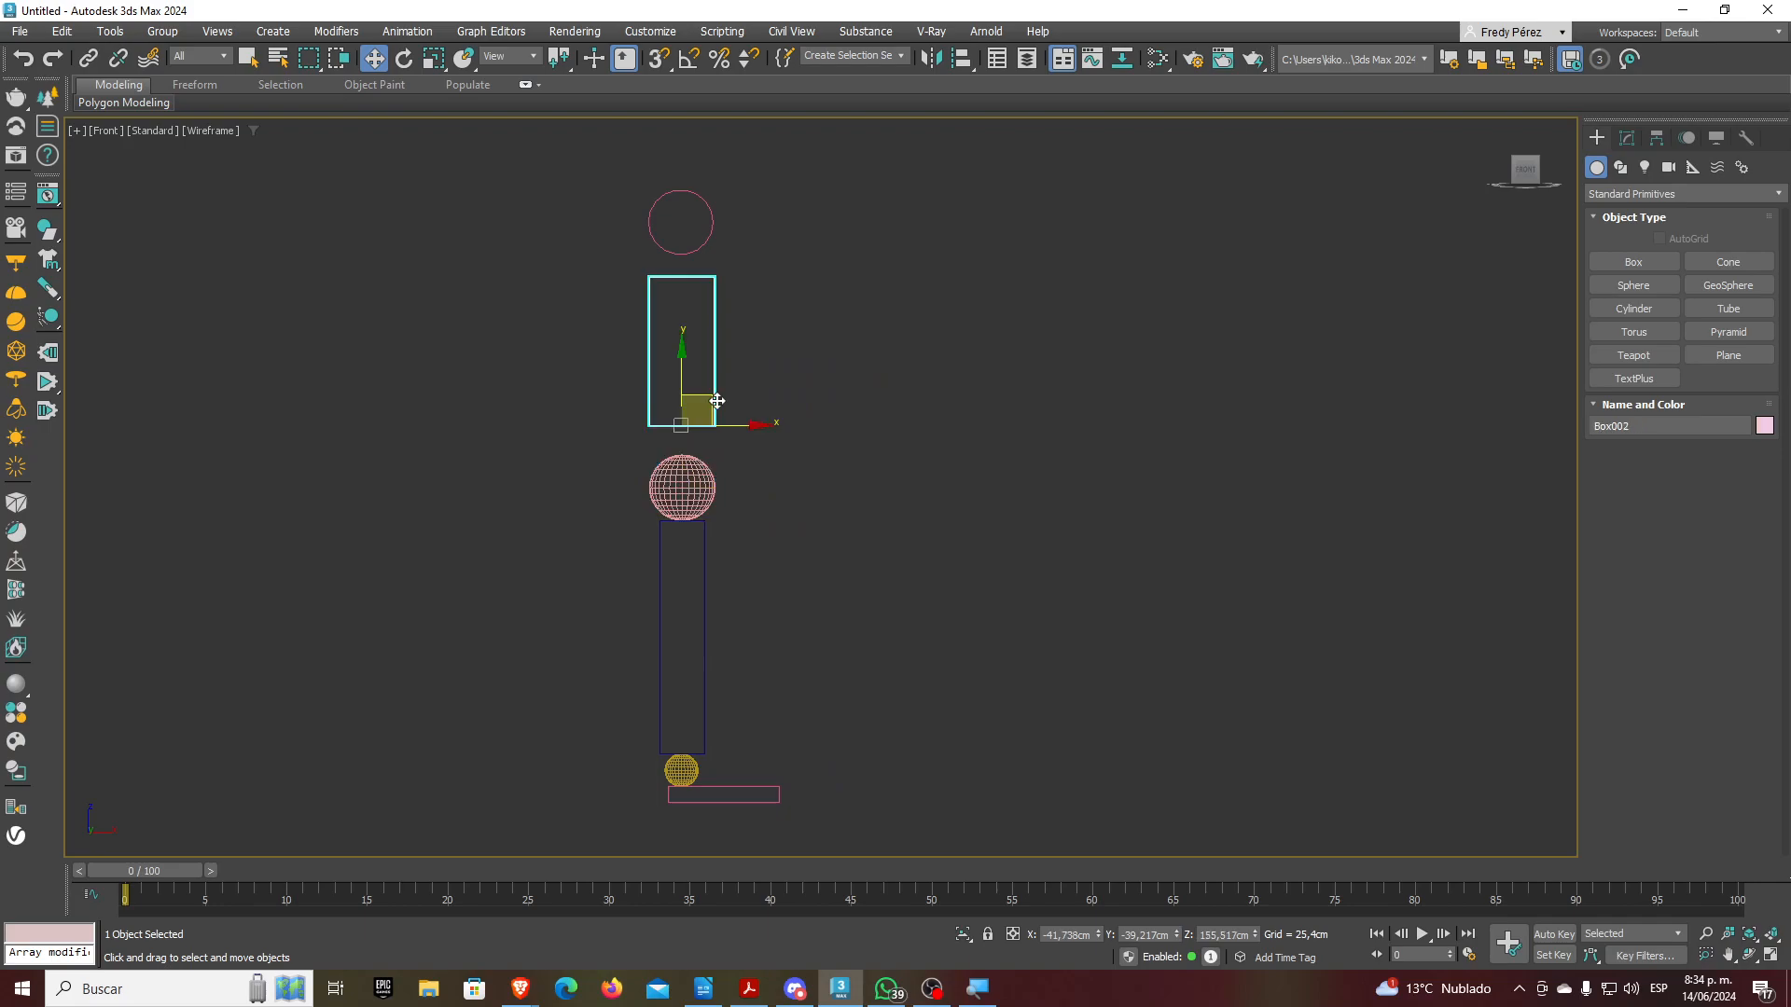
click(961, 59)
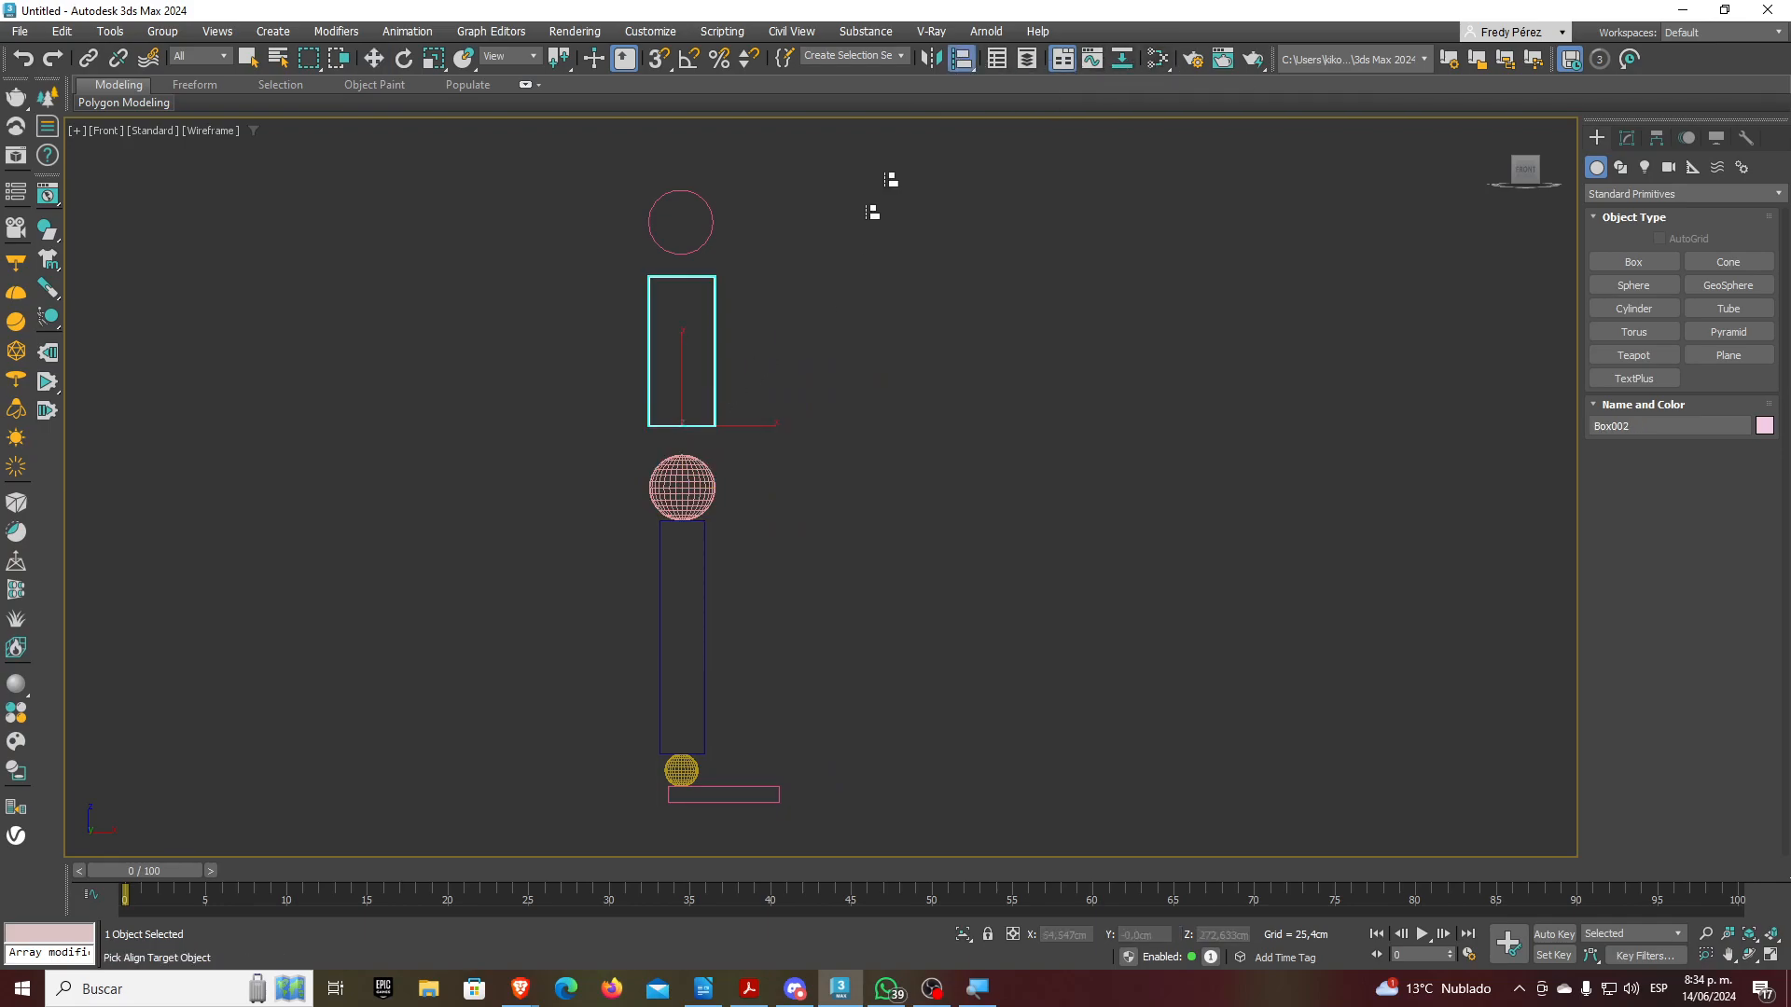
click(712, 494)
click(900, 645)
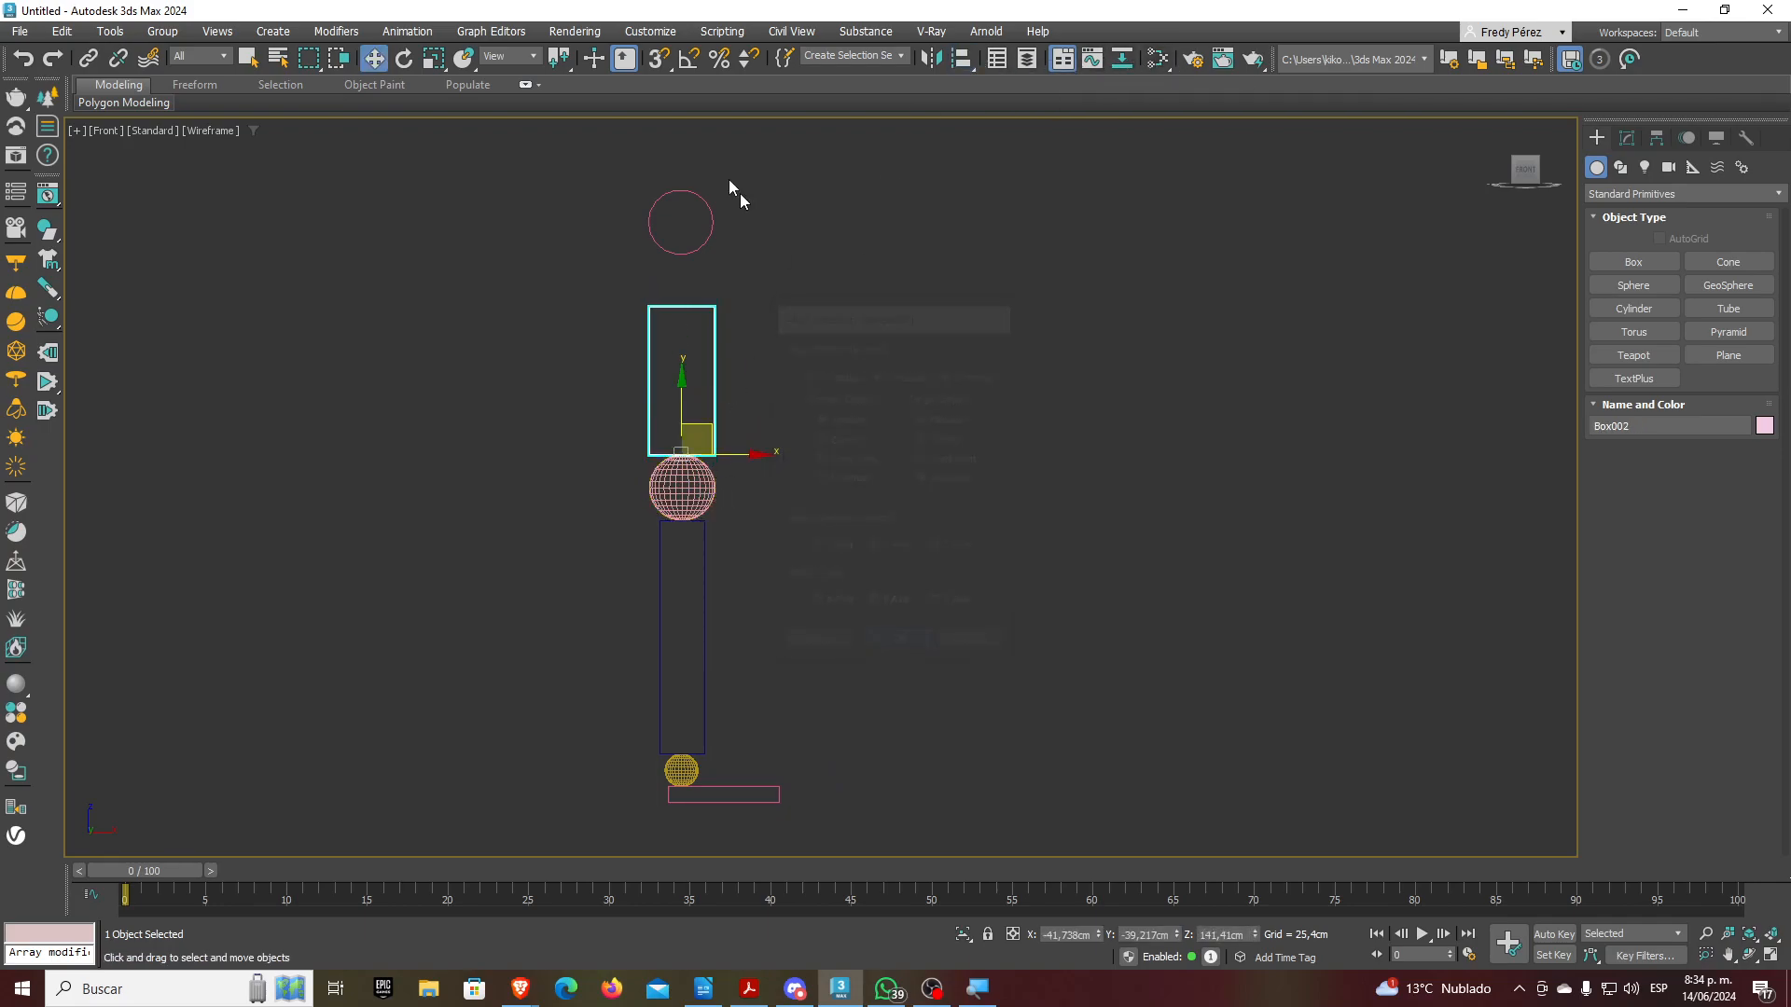
click(712, 224)
click(961, 58)
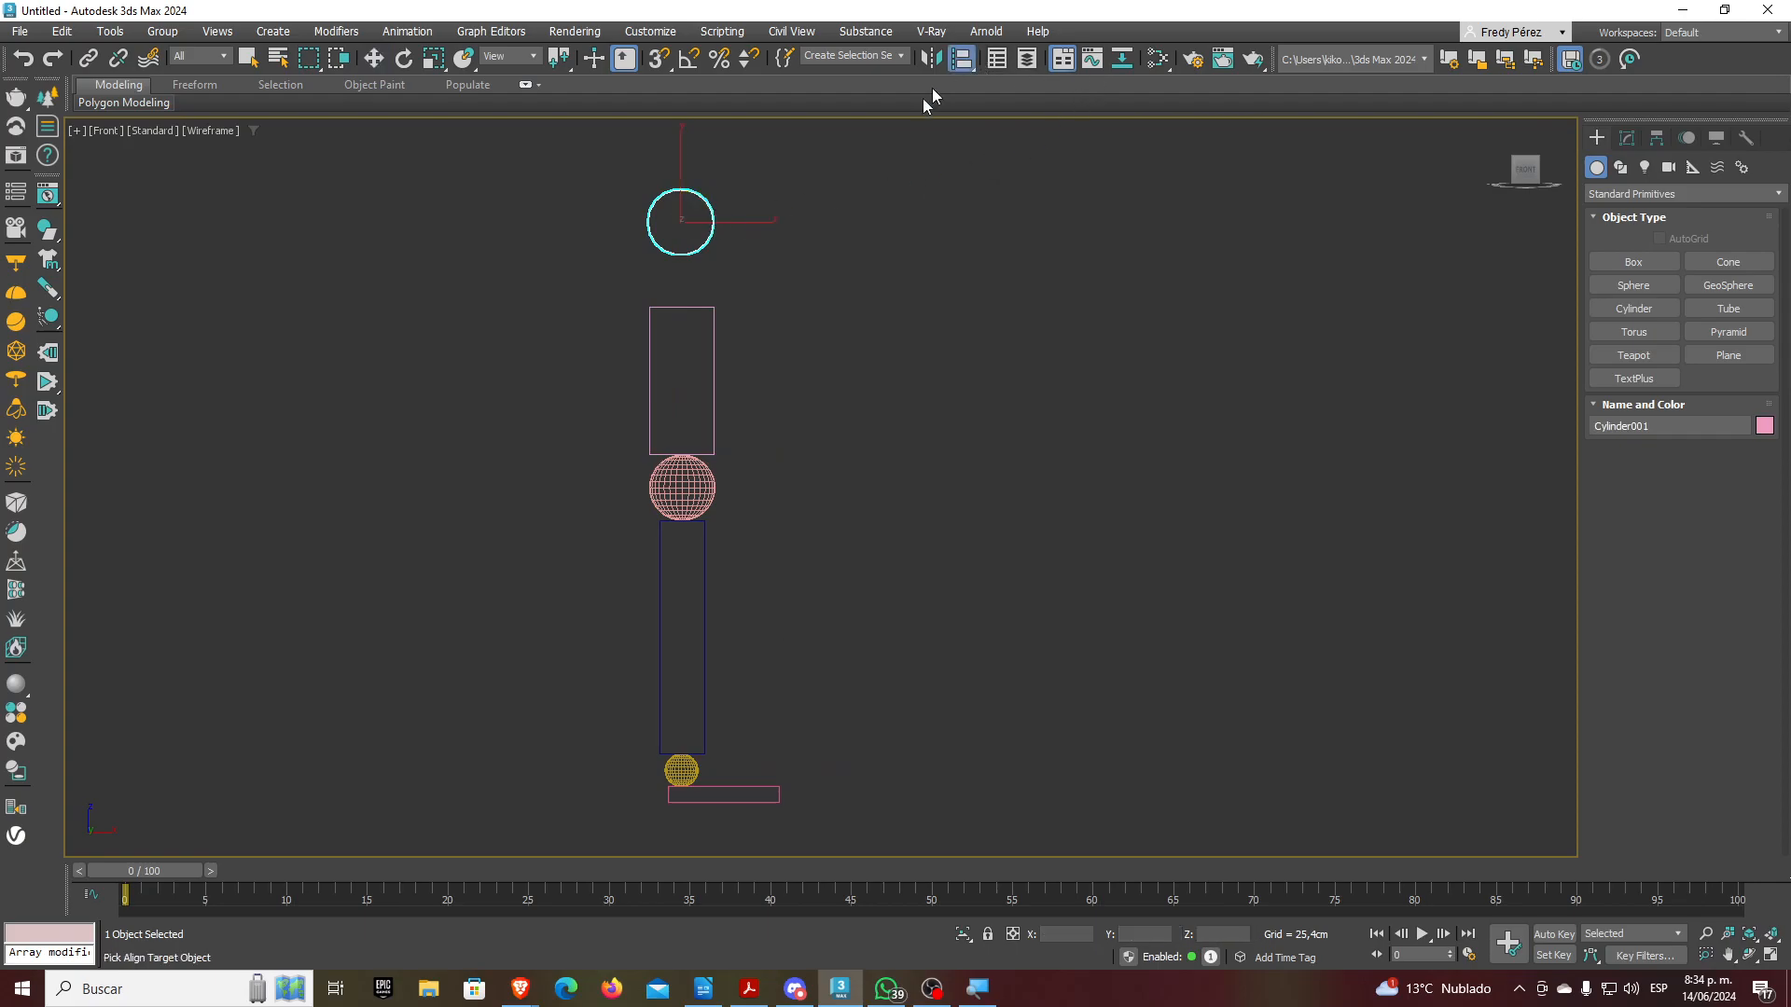
click(716, 403)
click(897, 645)
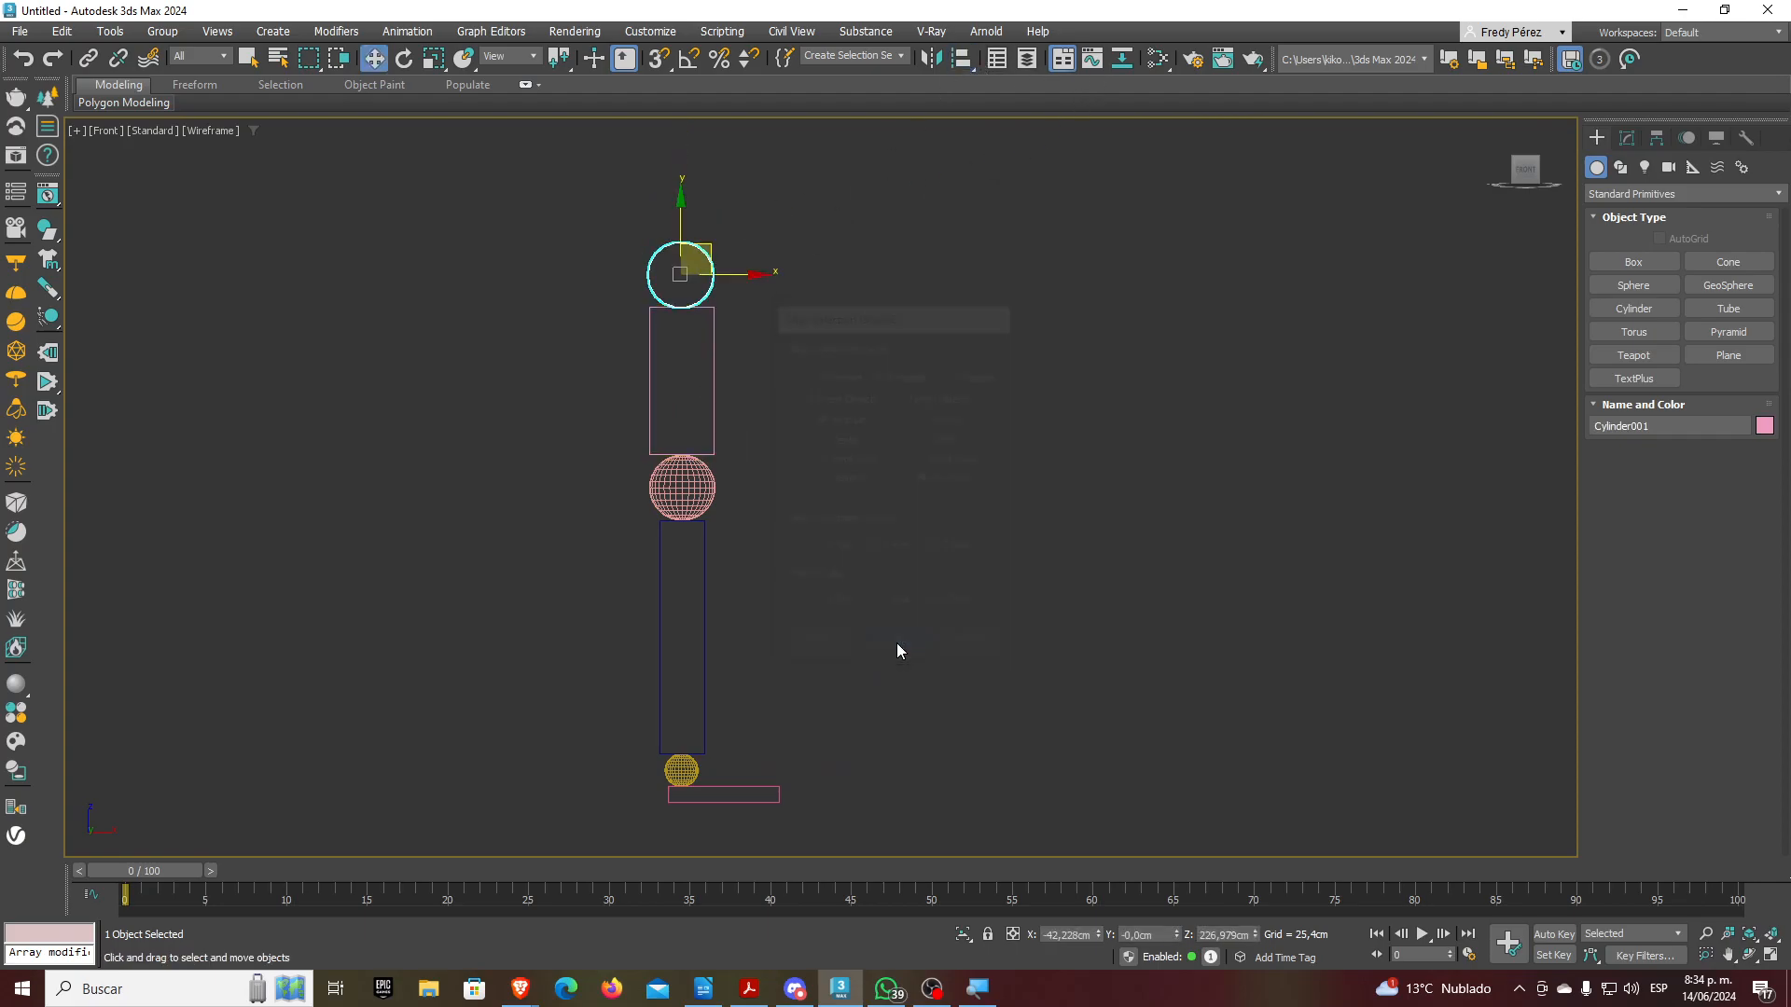
click(864, 586)
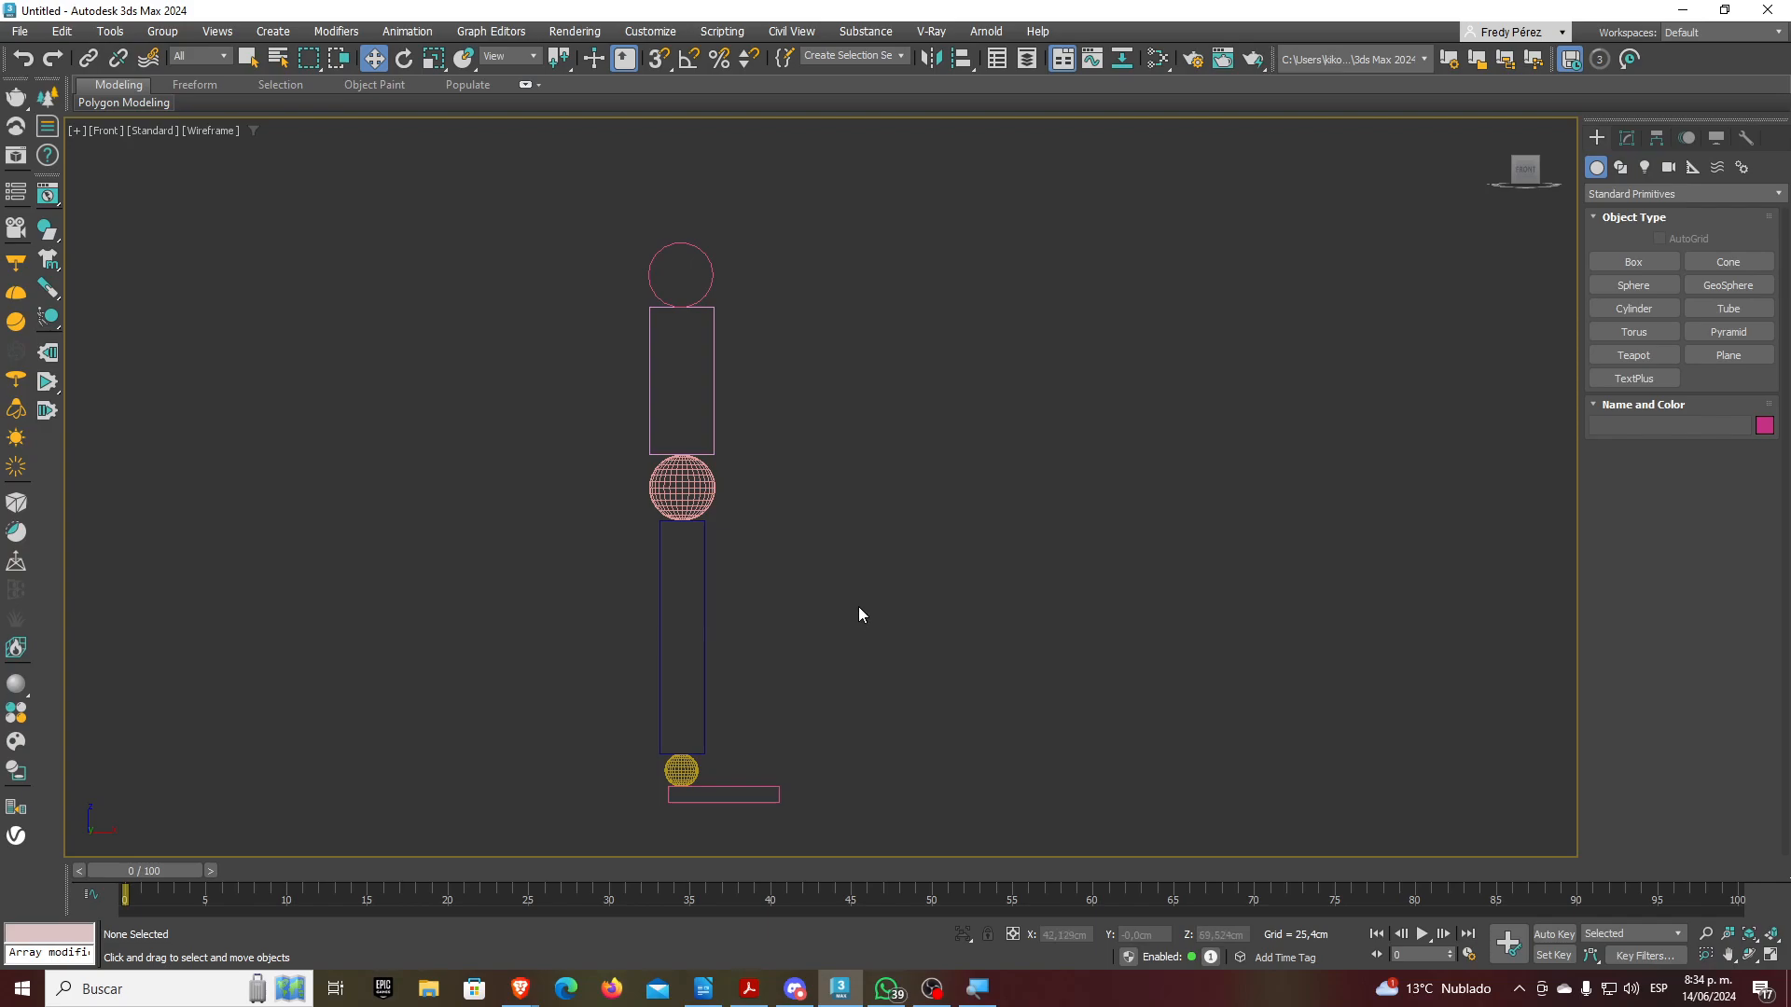
In Top view, window-select the five leg pieces and Shift-drag an Instance clone beside them
key(t)
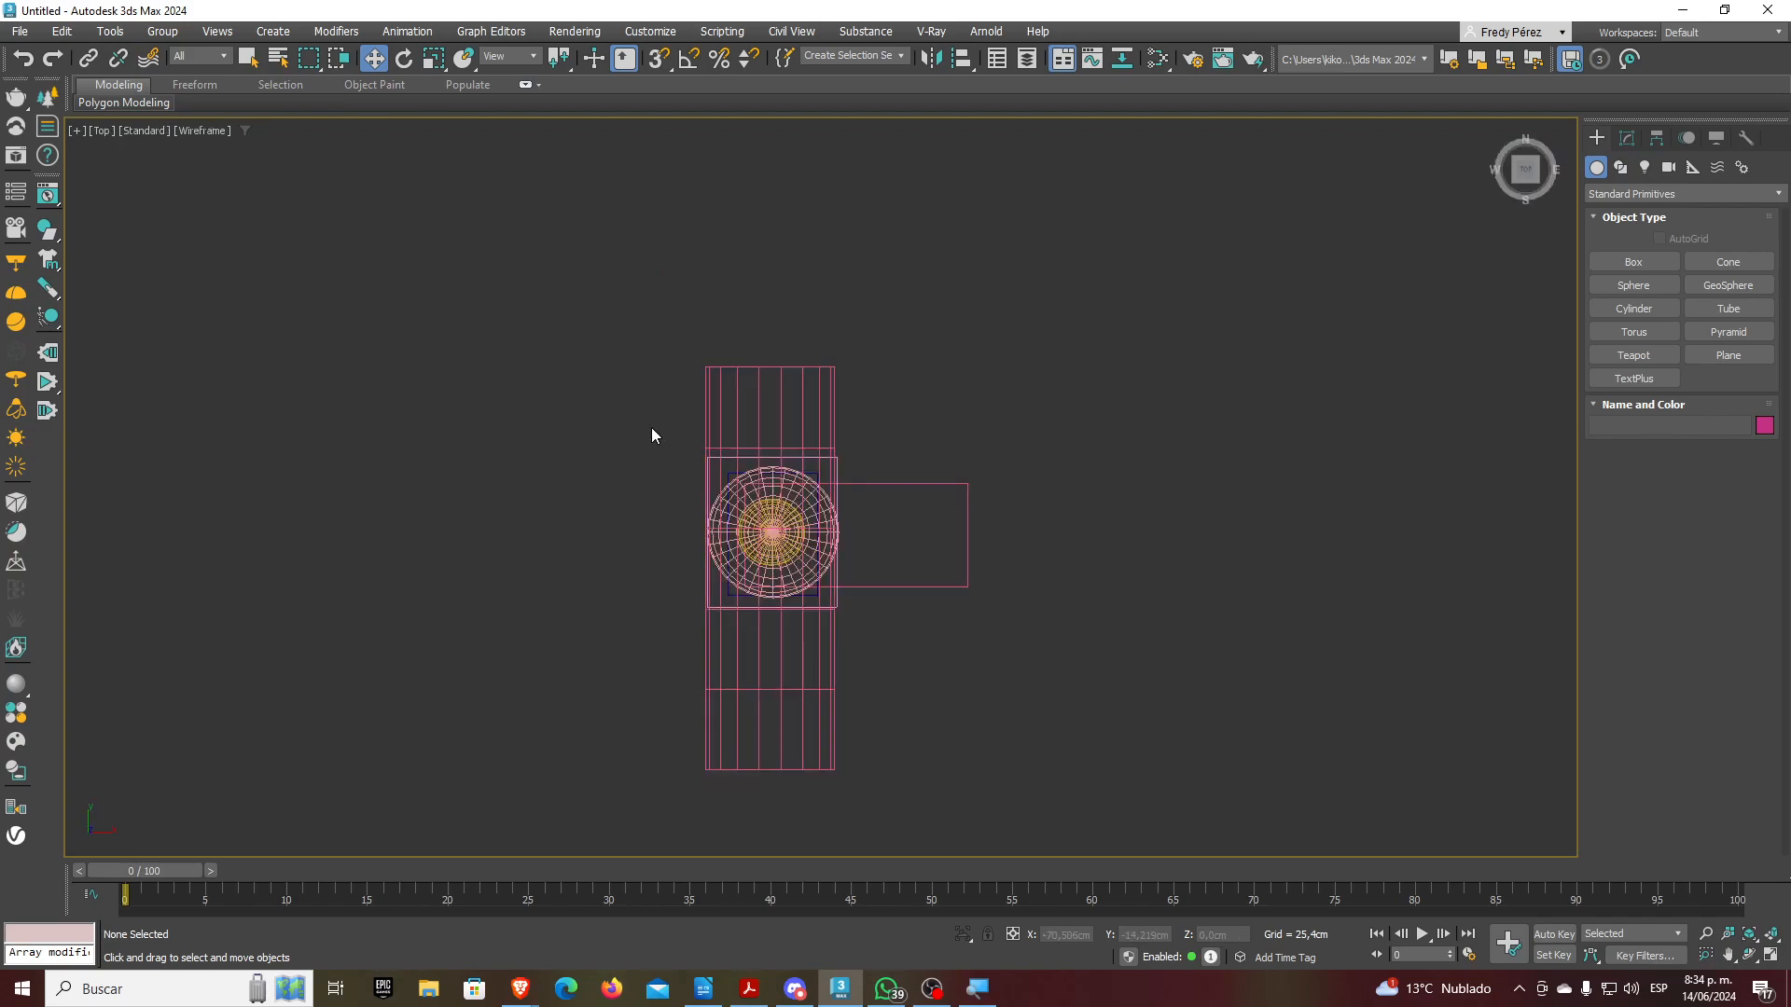
click(336, 59)
drag(1043, 632, 1043, 632)
mouse_move(786, 480)
mouse_down()
mouse_move(787, 407)
mouse_move(802, 603)
mouse_up()
click(800, 456)
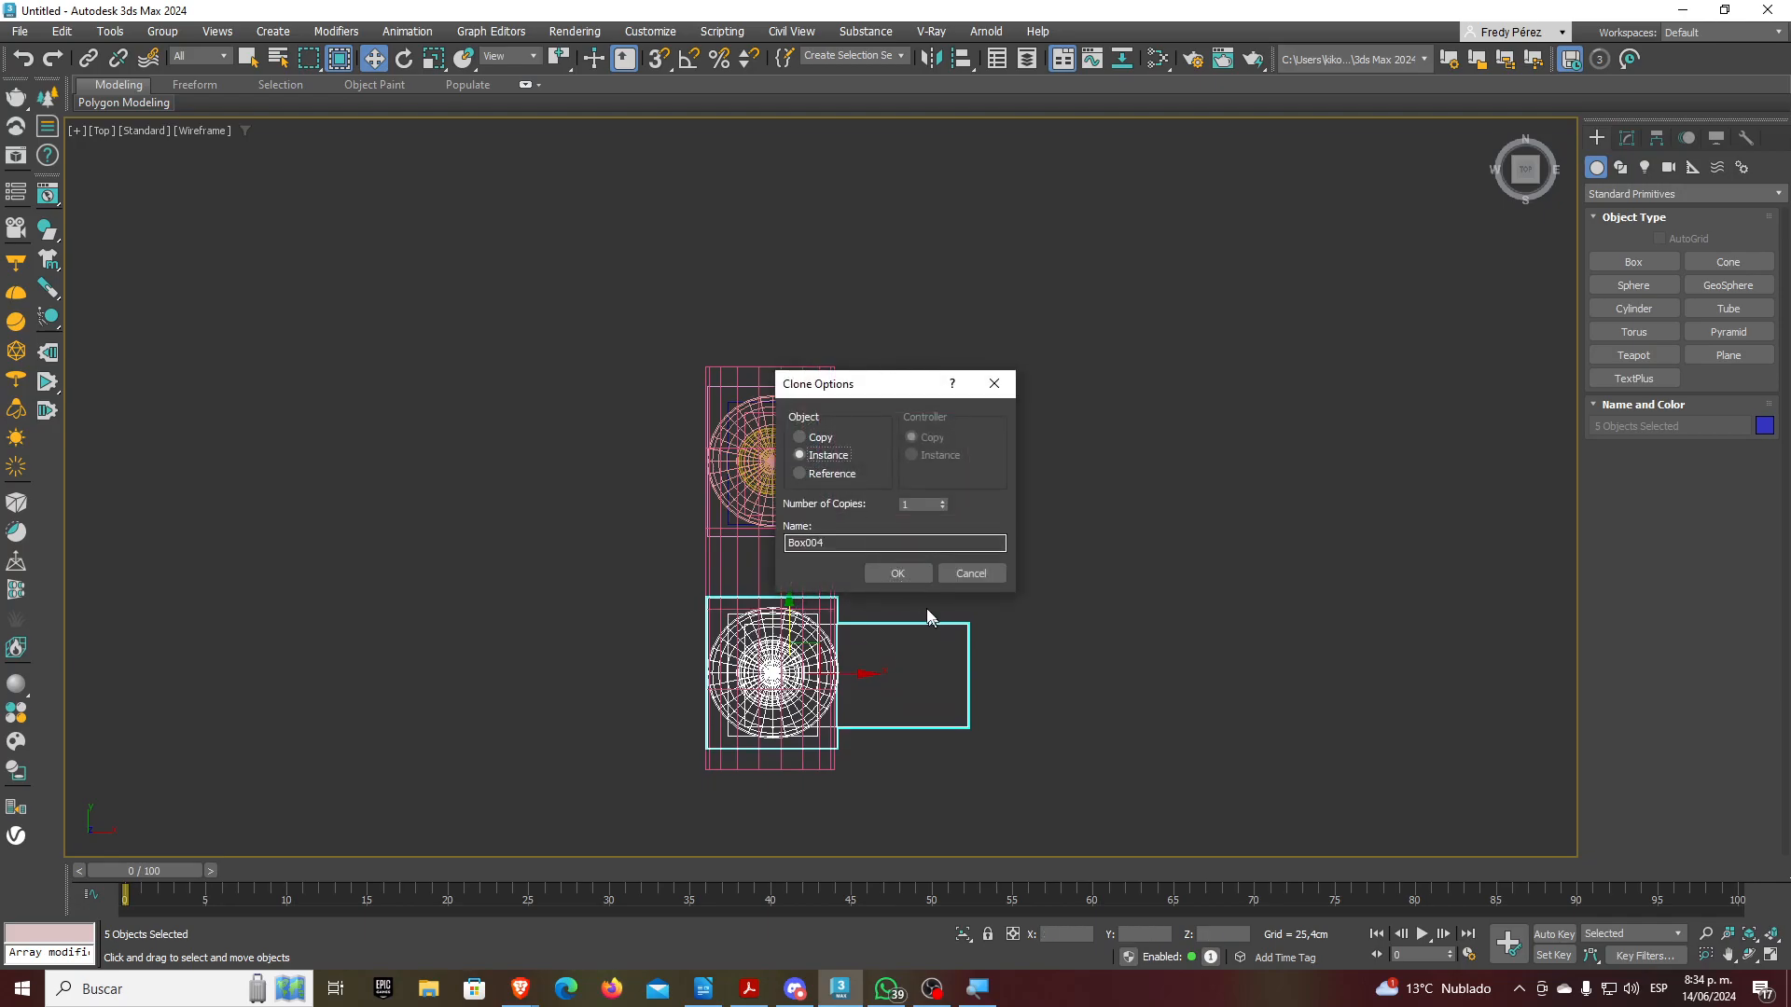
click(906, 573)
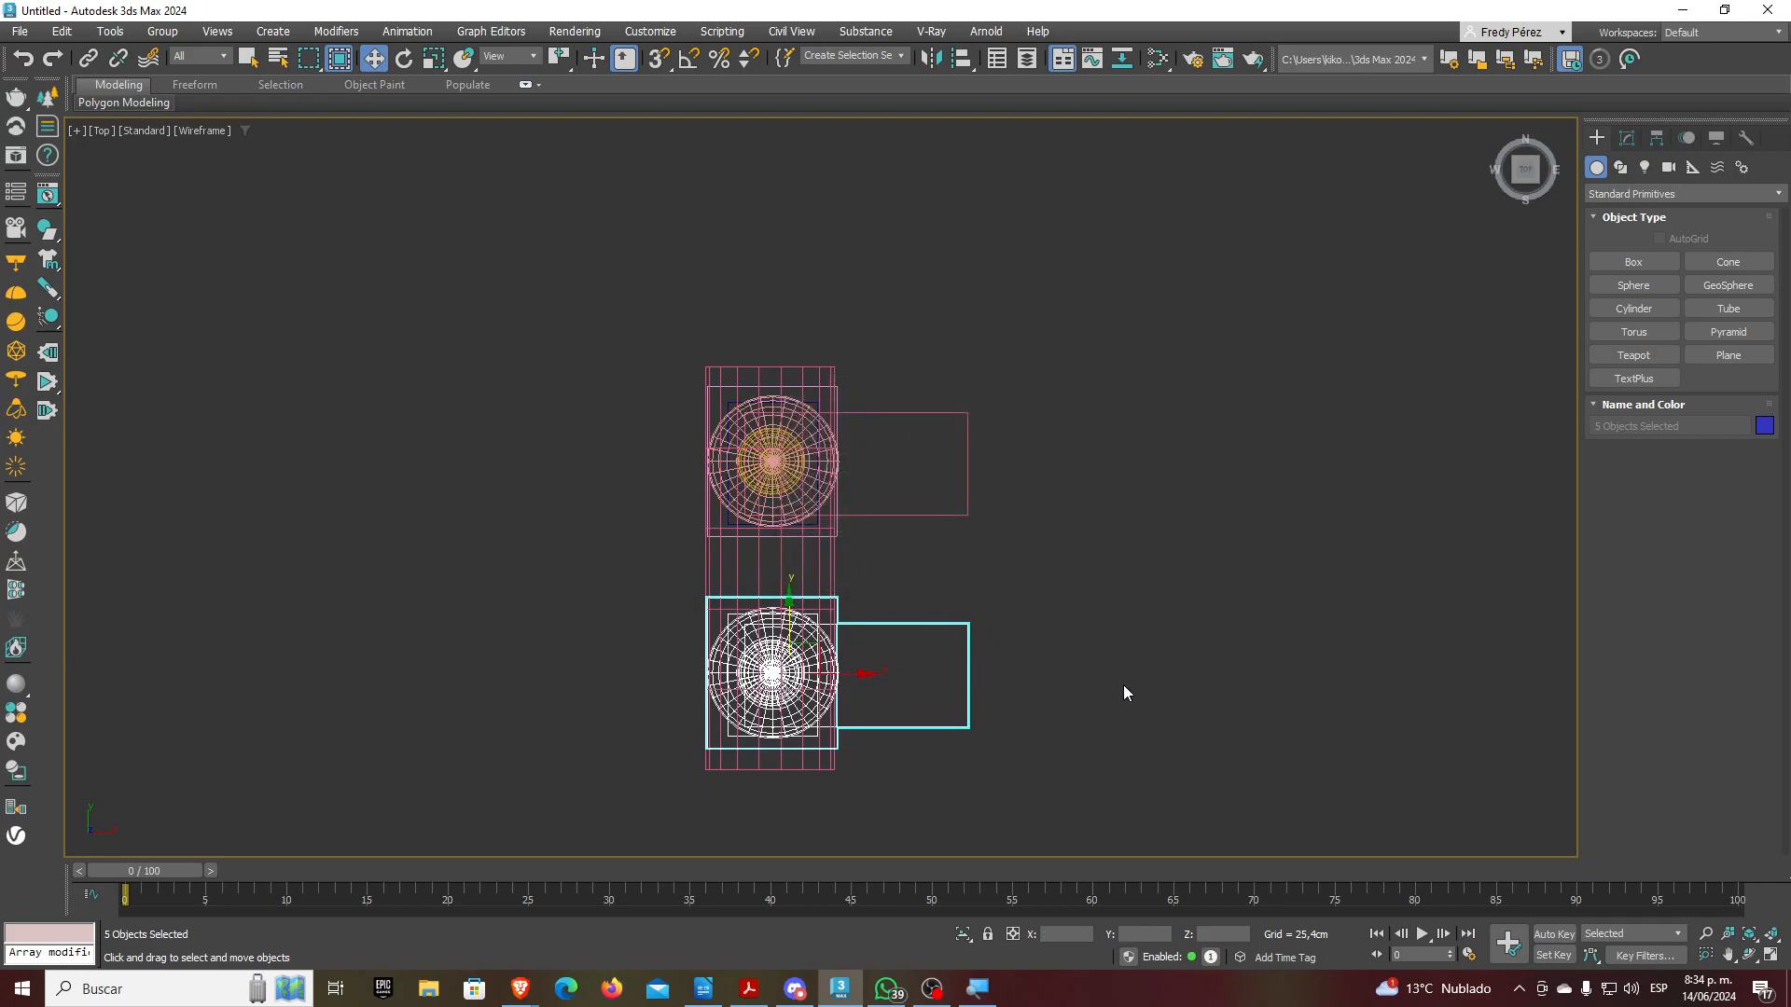
View both legs from a three-quarter angle in the Perspective viewport
key(p)
scroll(1119, 681, down, 5)
mouse_move(1078, 681)
alt+middle_down()
mouse_move(976, 690)
mouse_move(810, 649)
mouse_move(959, 688)
mouse_move(855, 671)
alt+middle_up()
scroll(1175, 632, up, 2)
middle_drag(1175, 632, 1076, 670)
click(1076, 669)
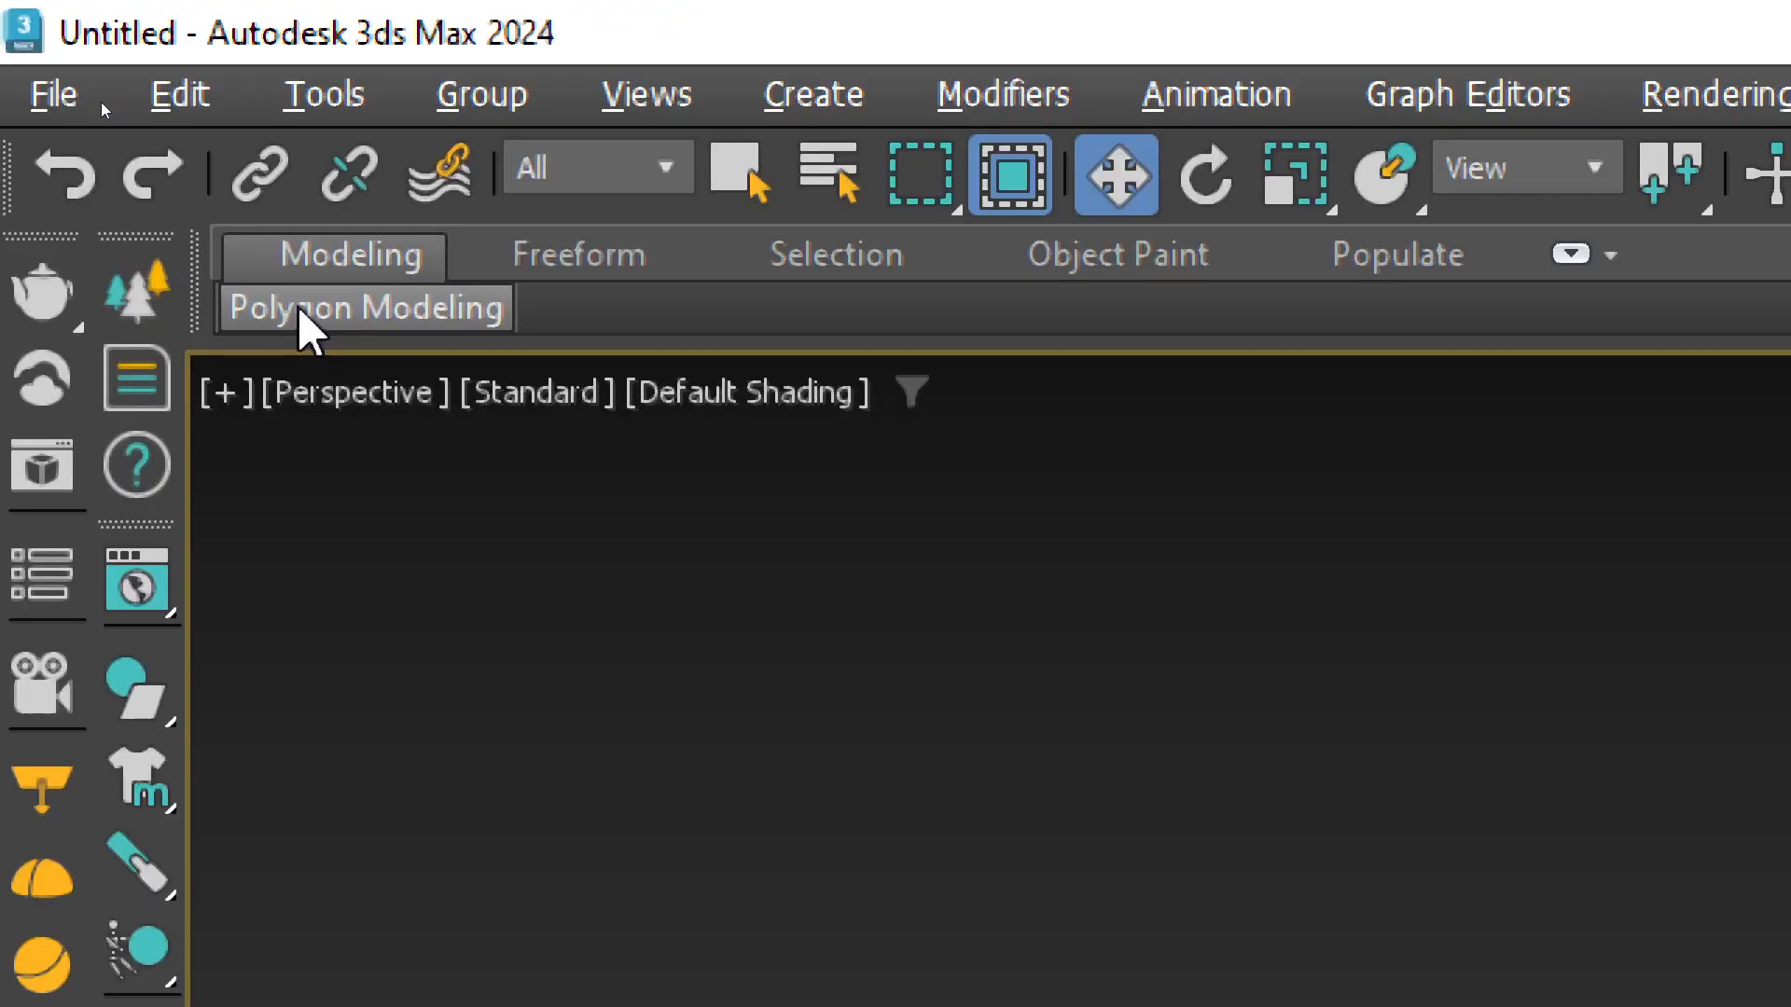
Link the left foot slab as a child of its yellow ankle sphere
mouse_move(306, 445)
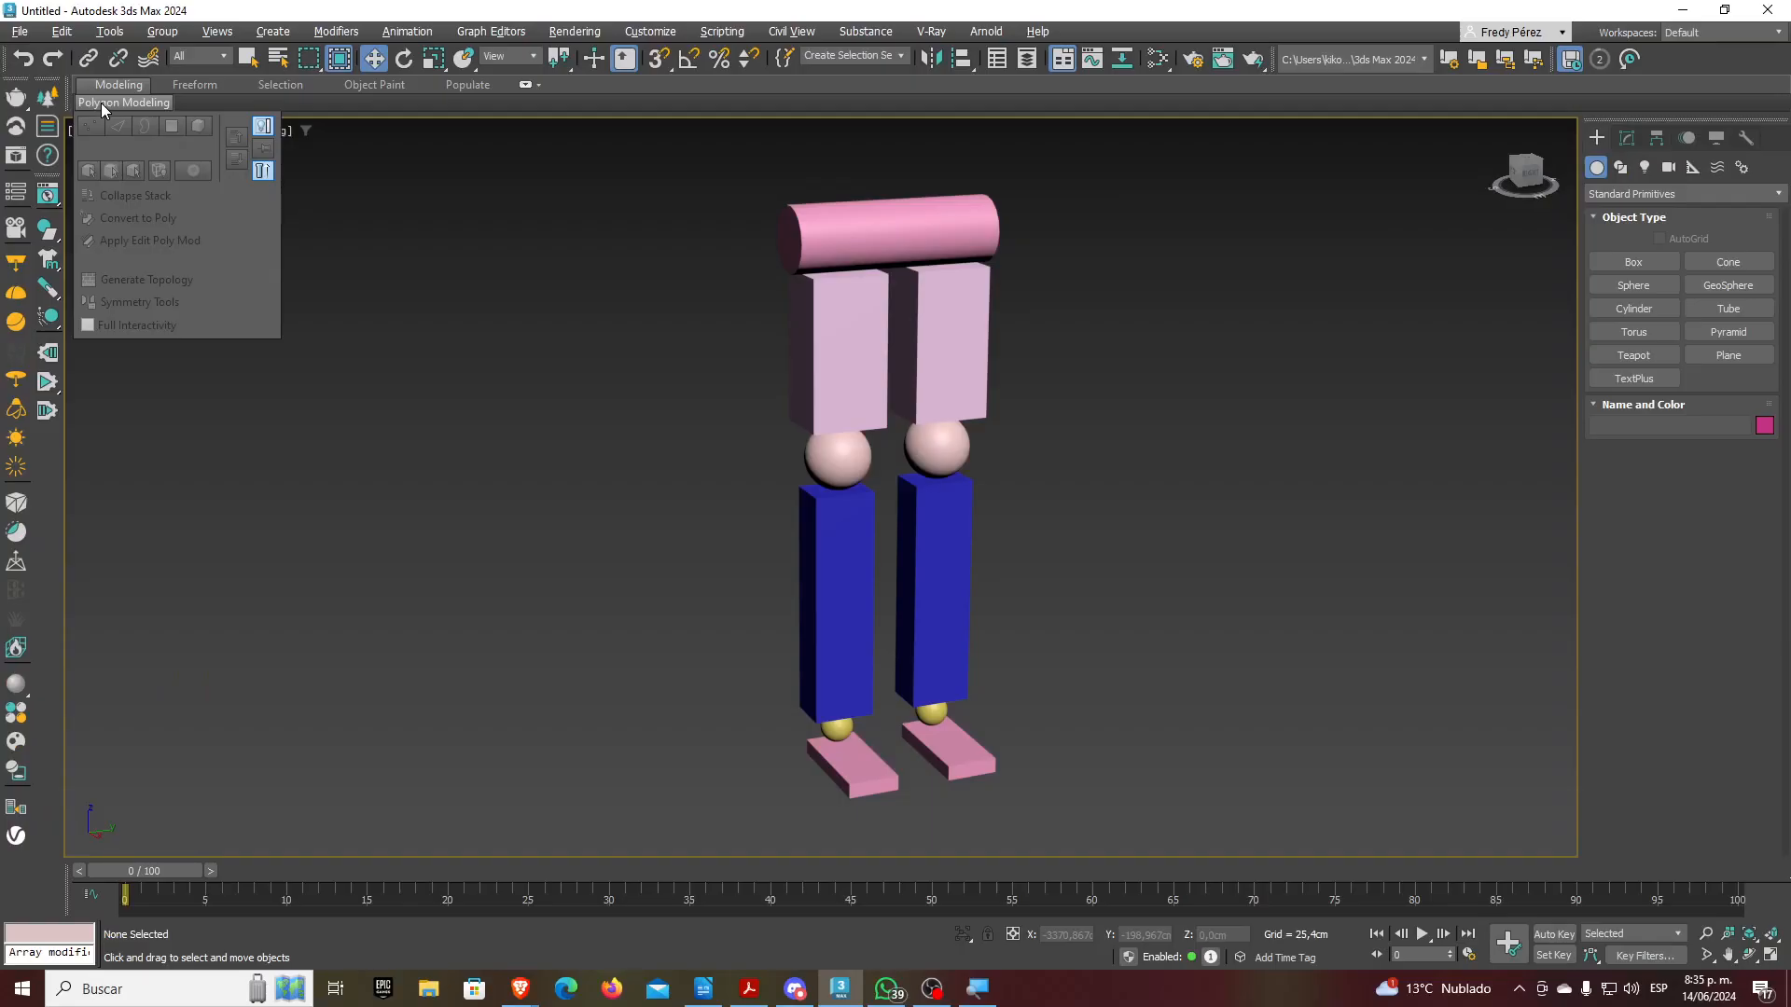
click(88, 60)
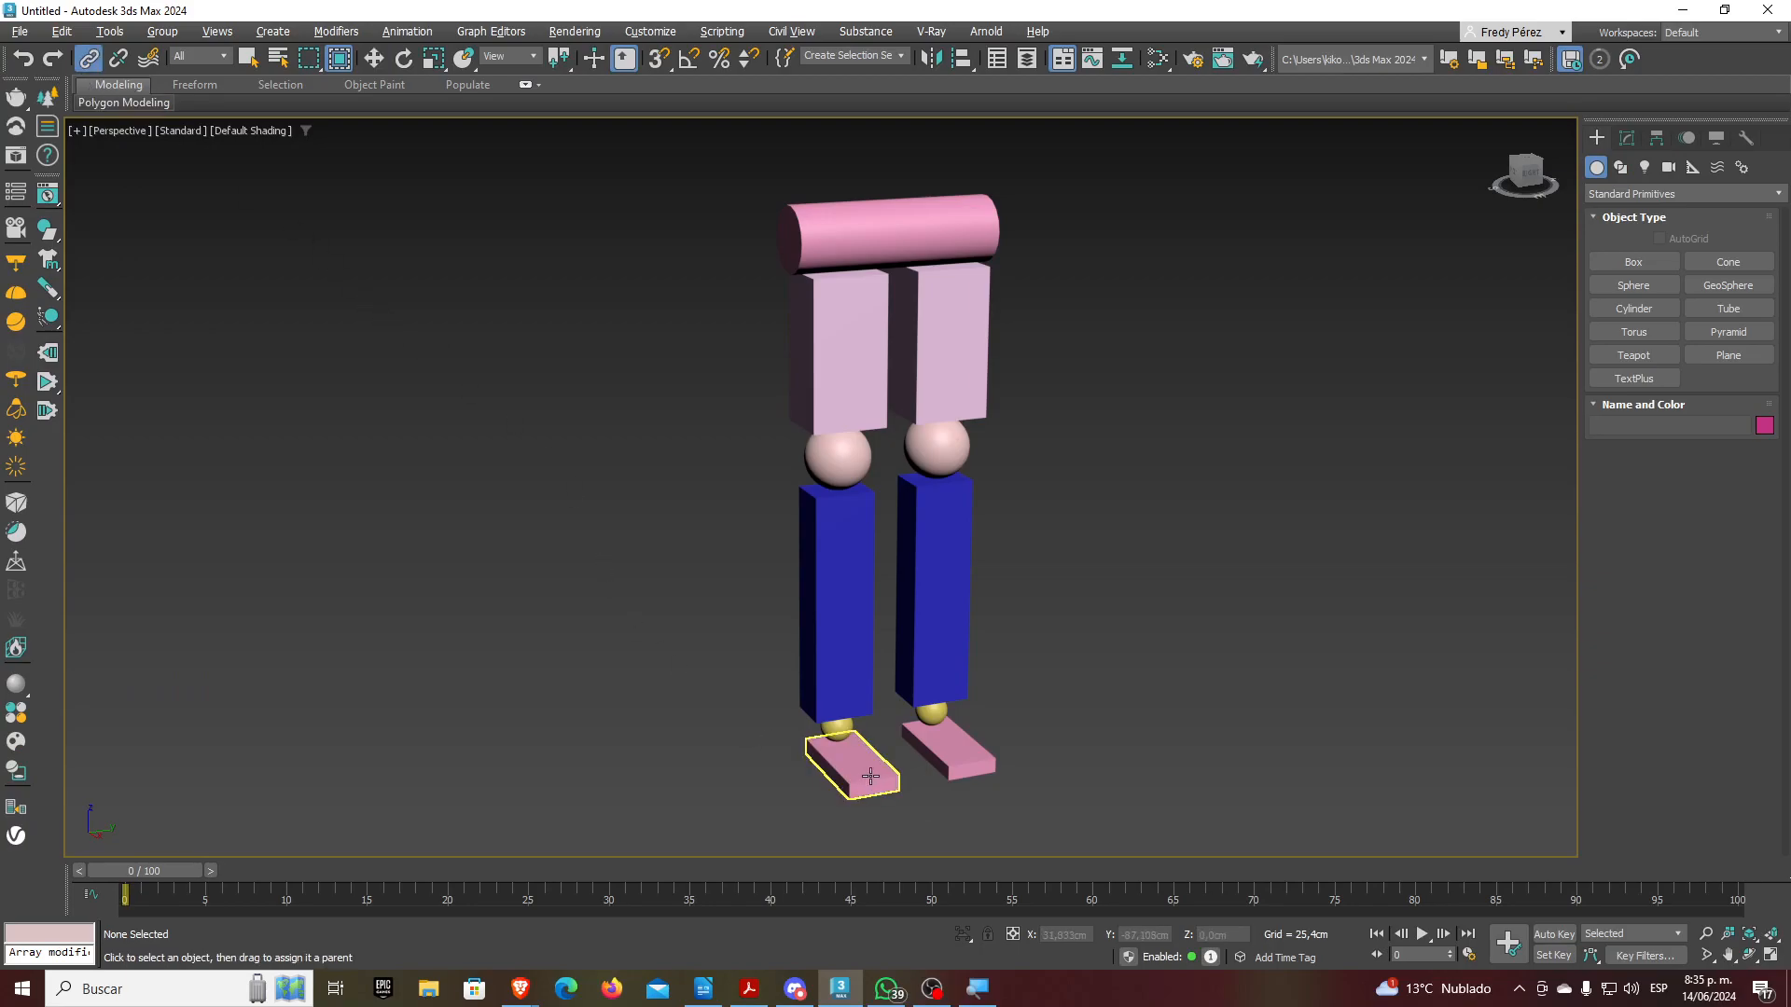
scroll(843, 796, up, 6)
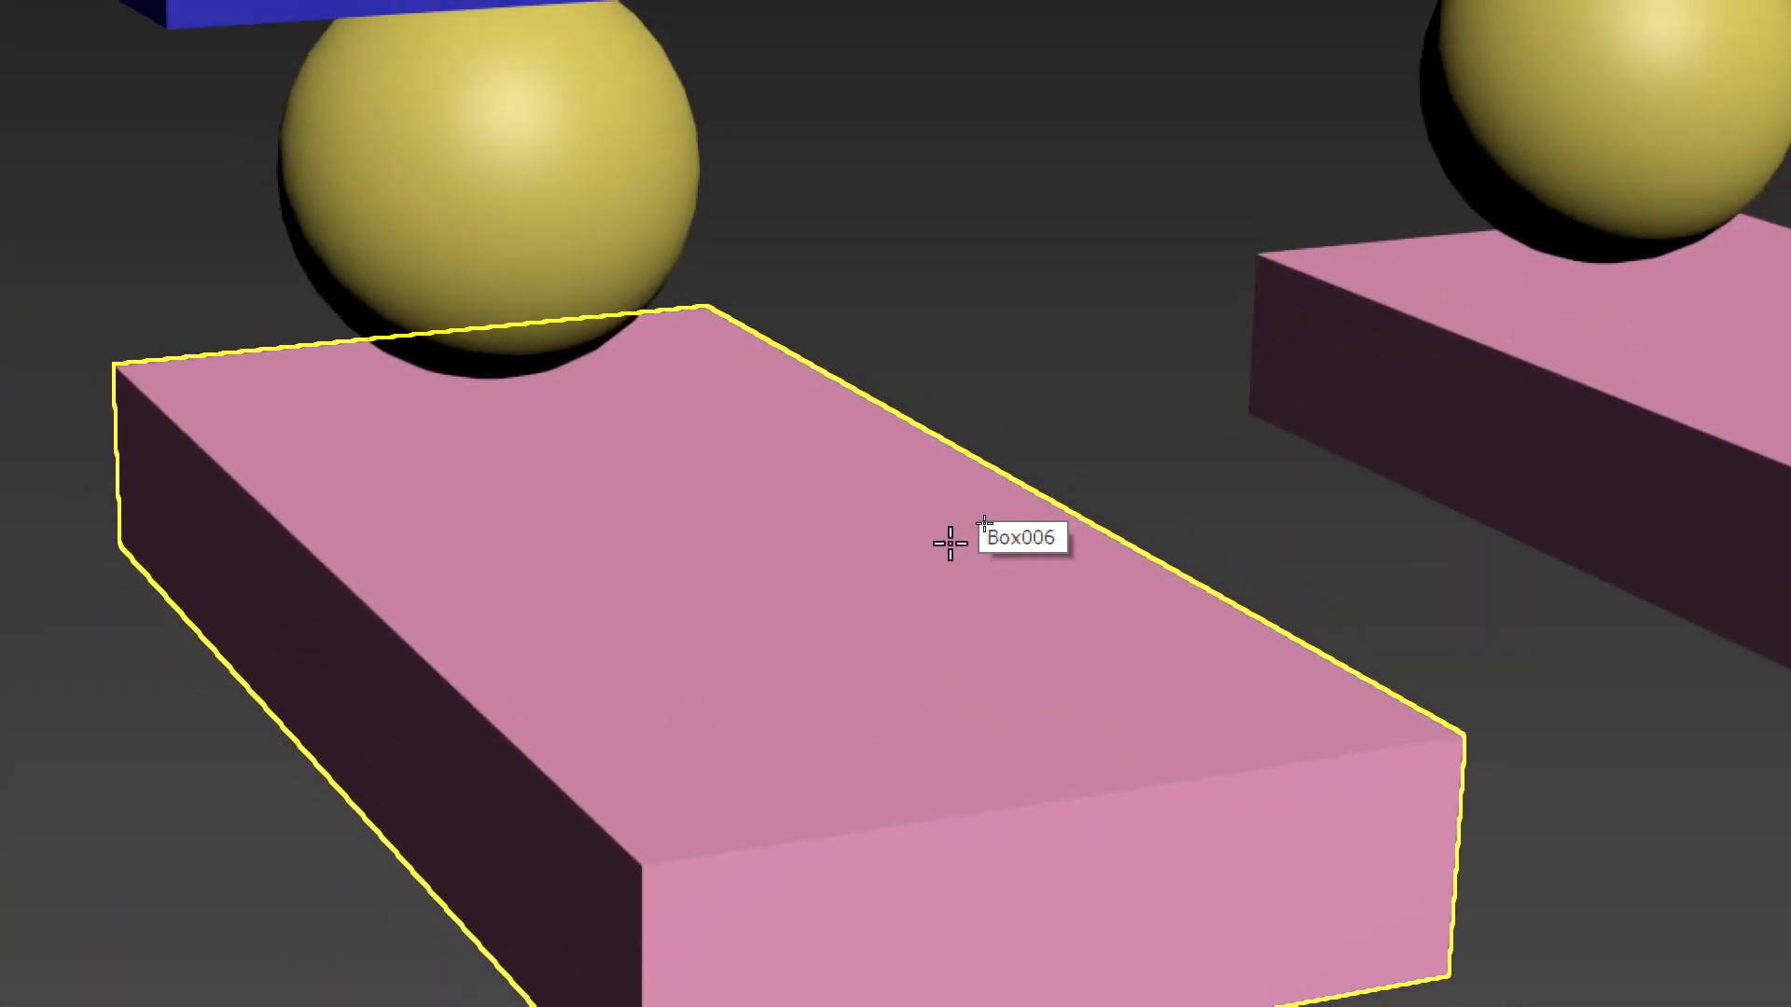
drag(811, 516, 928, 378)
drag(820, 384, 541, 184)
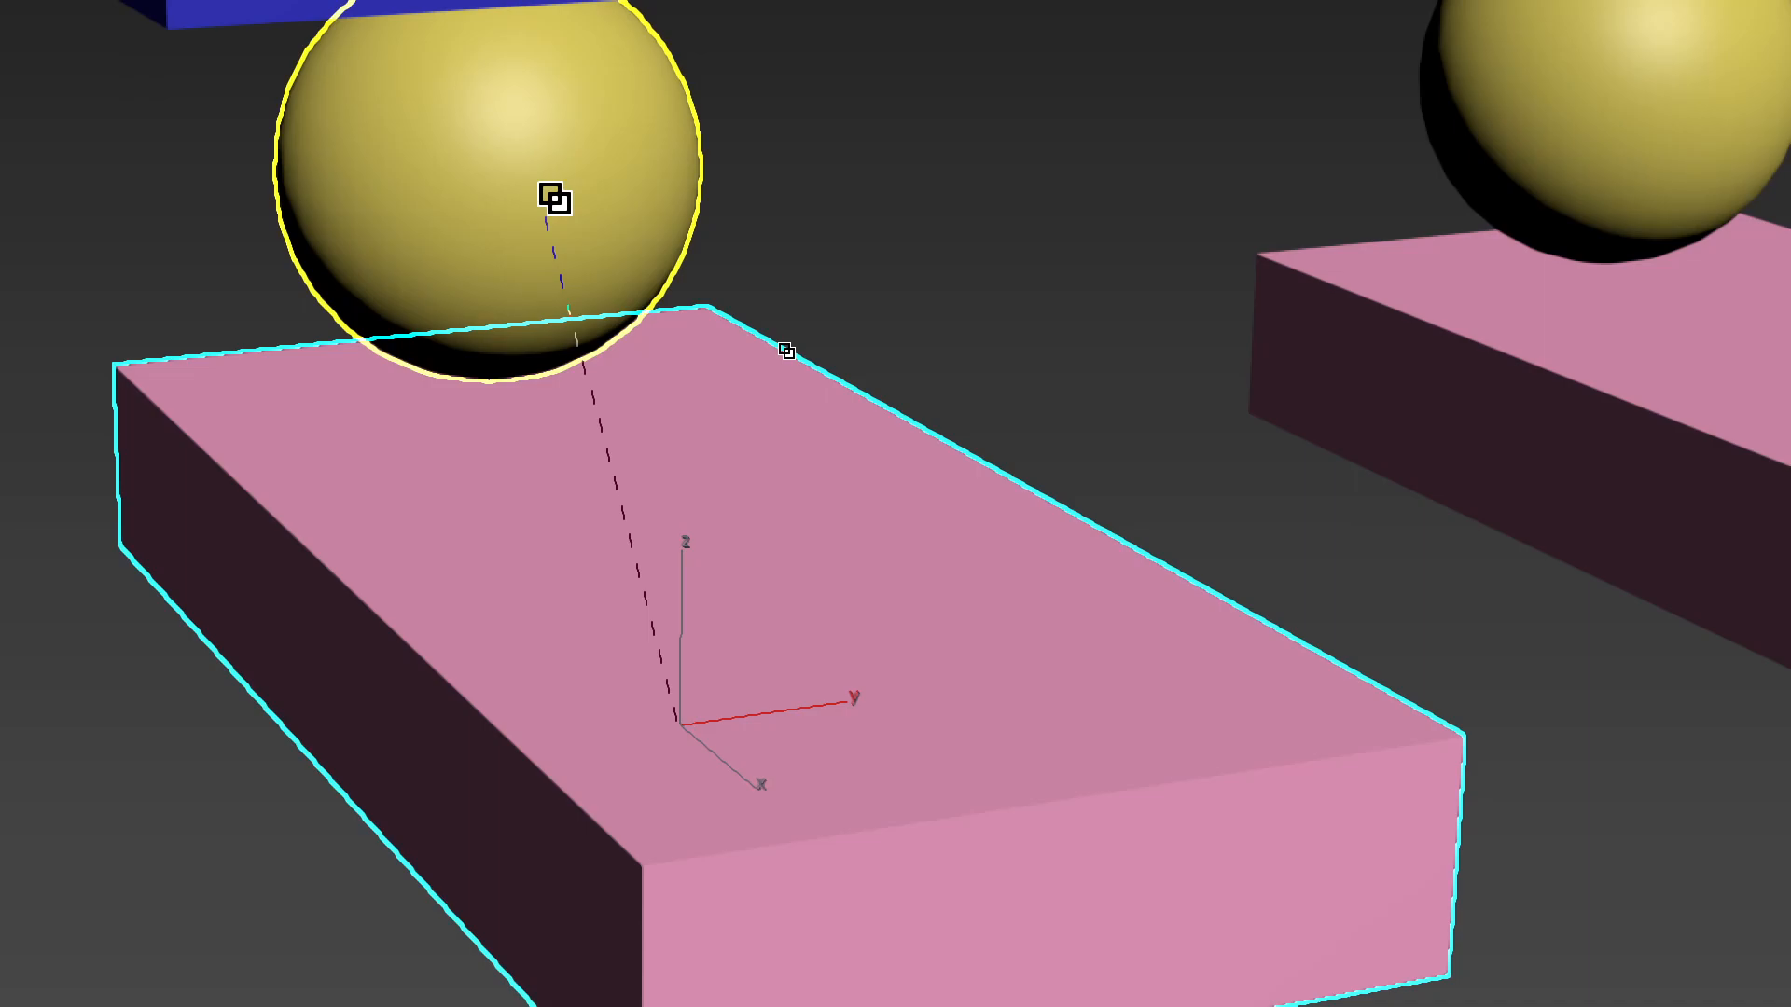
drag(543, 187, 544, 188)
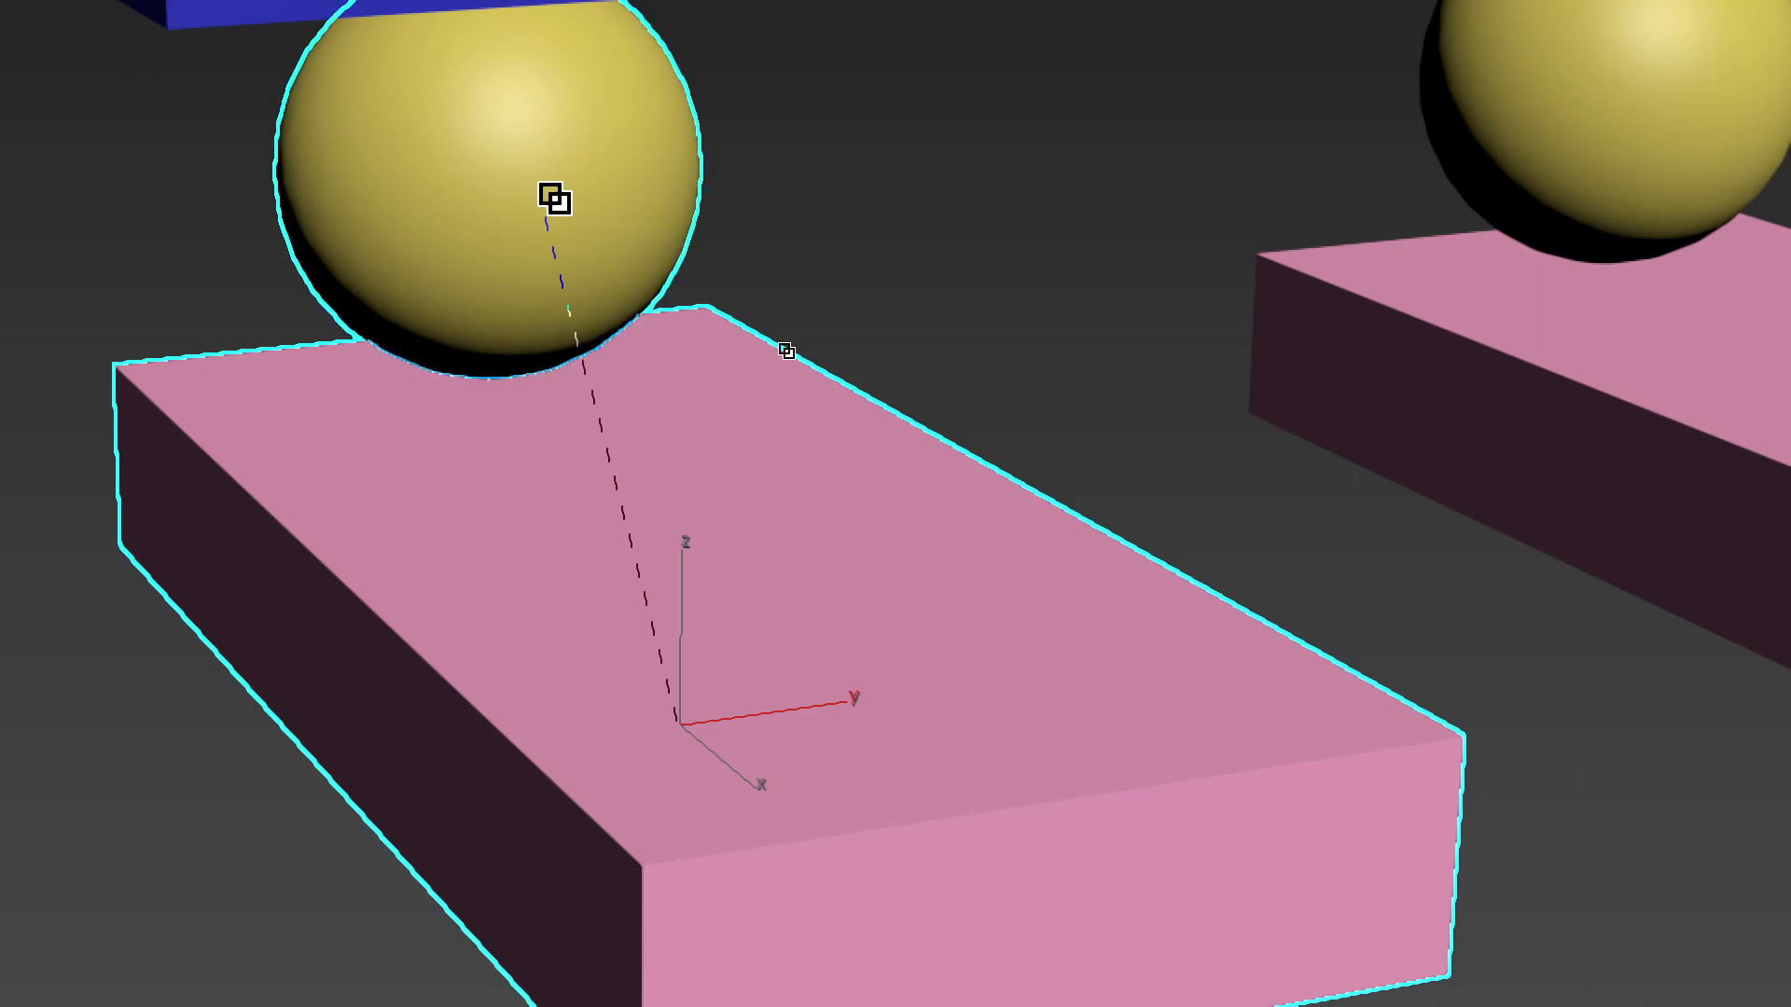
scroll(555, 198, down, 3)
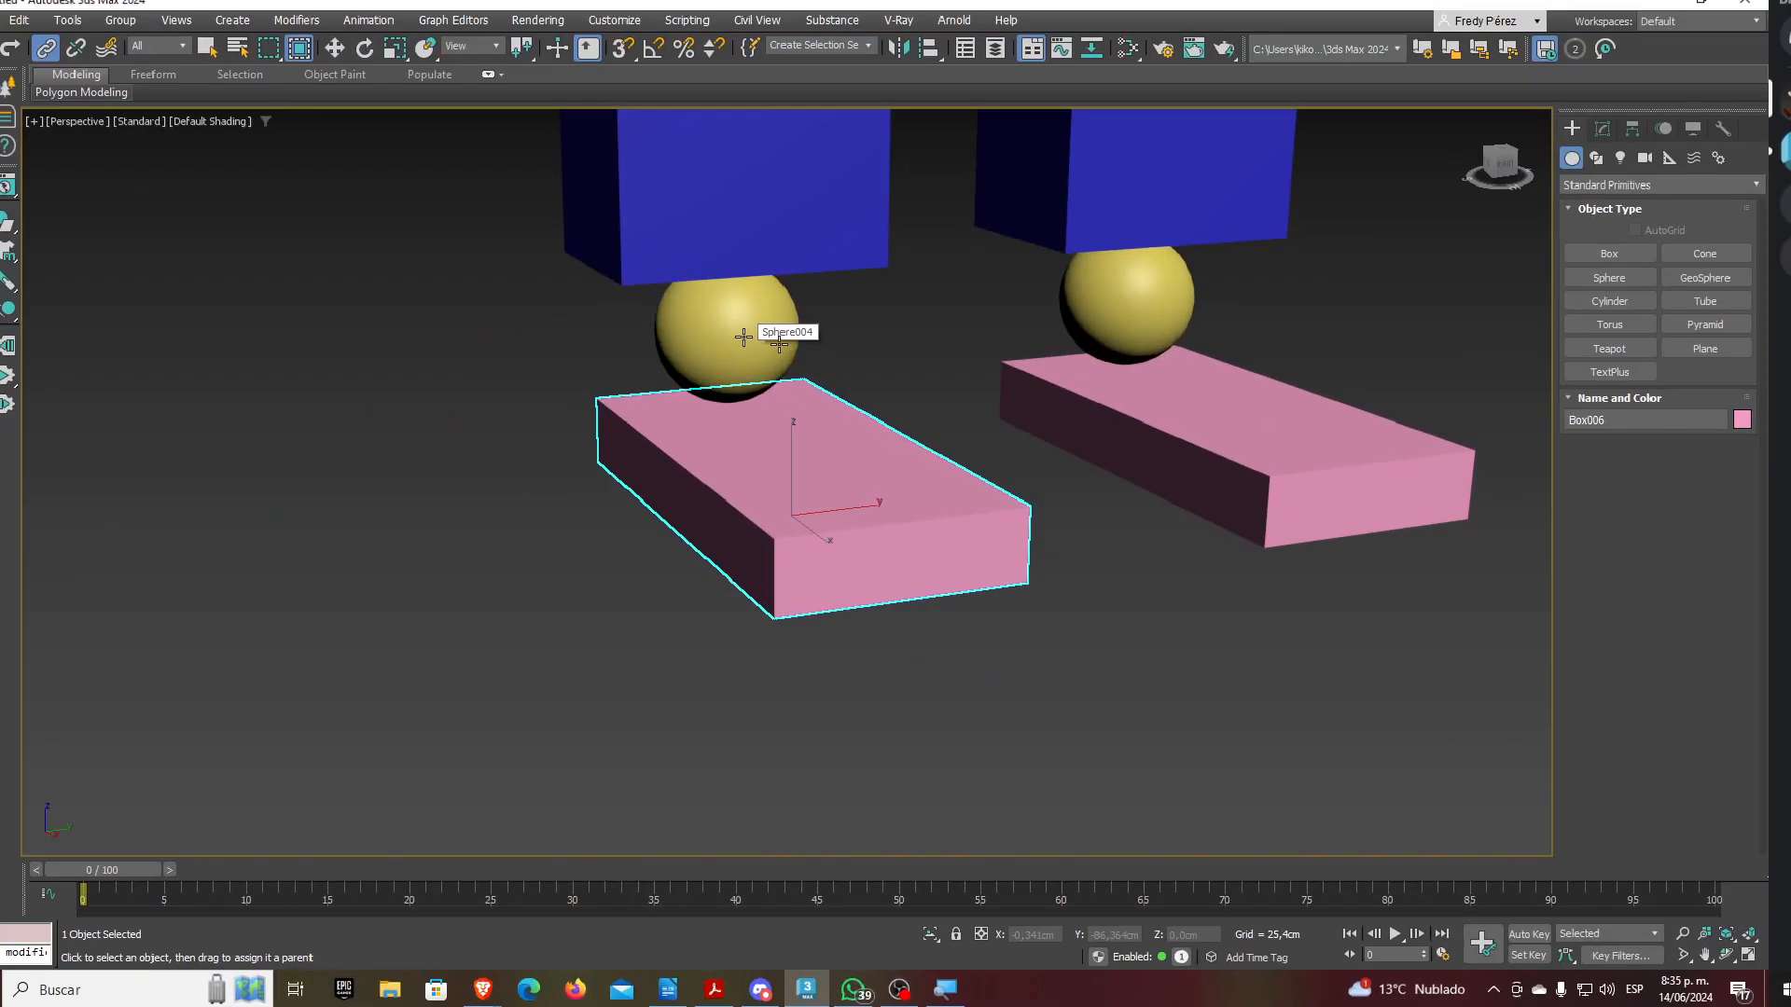
scroll(617, 300, up, 5)
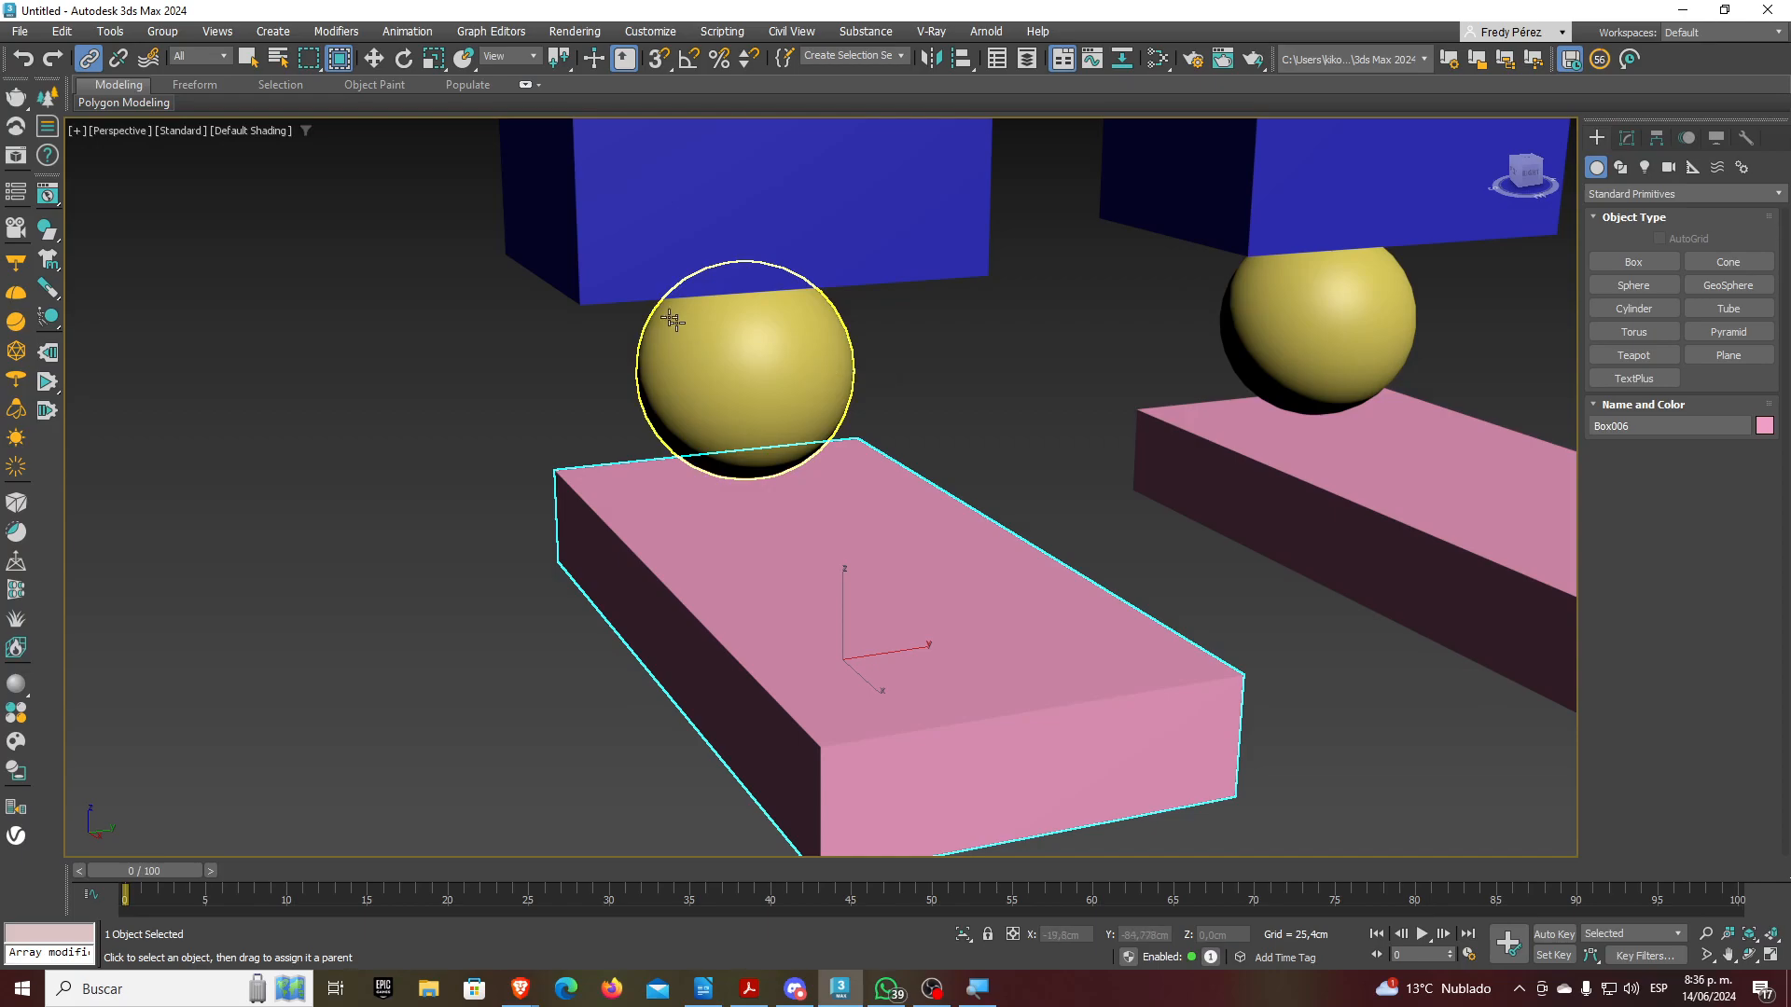
click(383, 60)
Rotate the left ankle sphere to check the foot slab follows
click(404, 59)
click(798, 388)
scroll(779, 378, down, 2)
alt+middle_drag(863, 534, 911, 544)
mouse_move(815, 364)
mouse_down()
mouse_move(816, 452)
mouse_move(820, 289)
mouse_move(811, 520)
mouse_move(821, 269)
mouse_move(820, 549)
mouse_move(821, 382)
mouse_move(822, 497)
mouse_move(851, 262)
mouse_move(835, 512)
mouse_move(824, 284)
mouse_move(828, 496)
mouse_move(826, 364)
mouse_up()
Tilt and move the foot slab, then move the ankle sphere to see the foot carried along
click(928, 539)
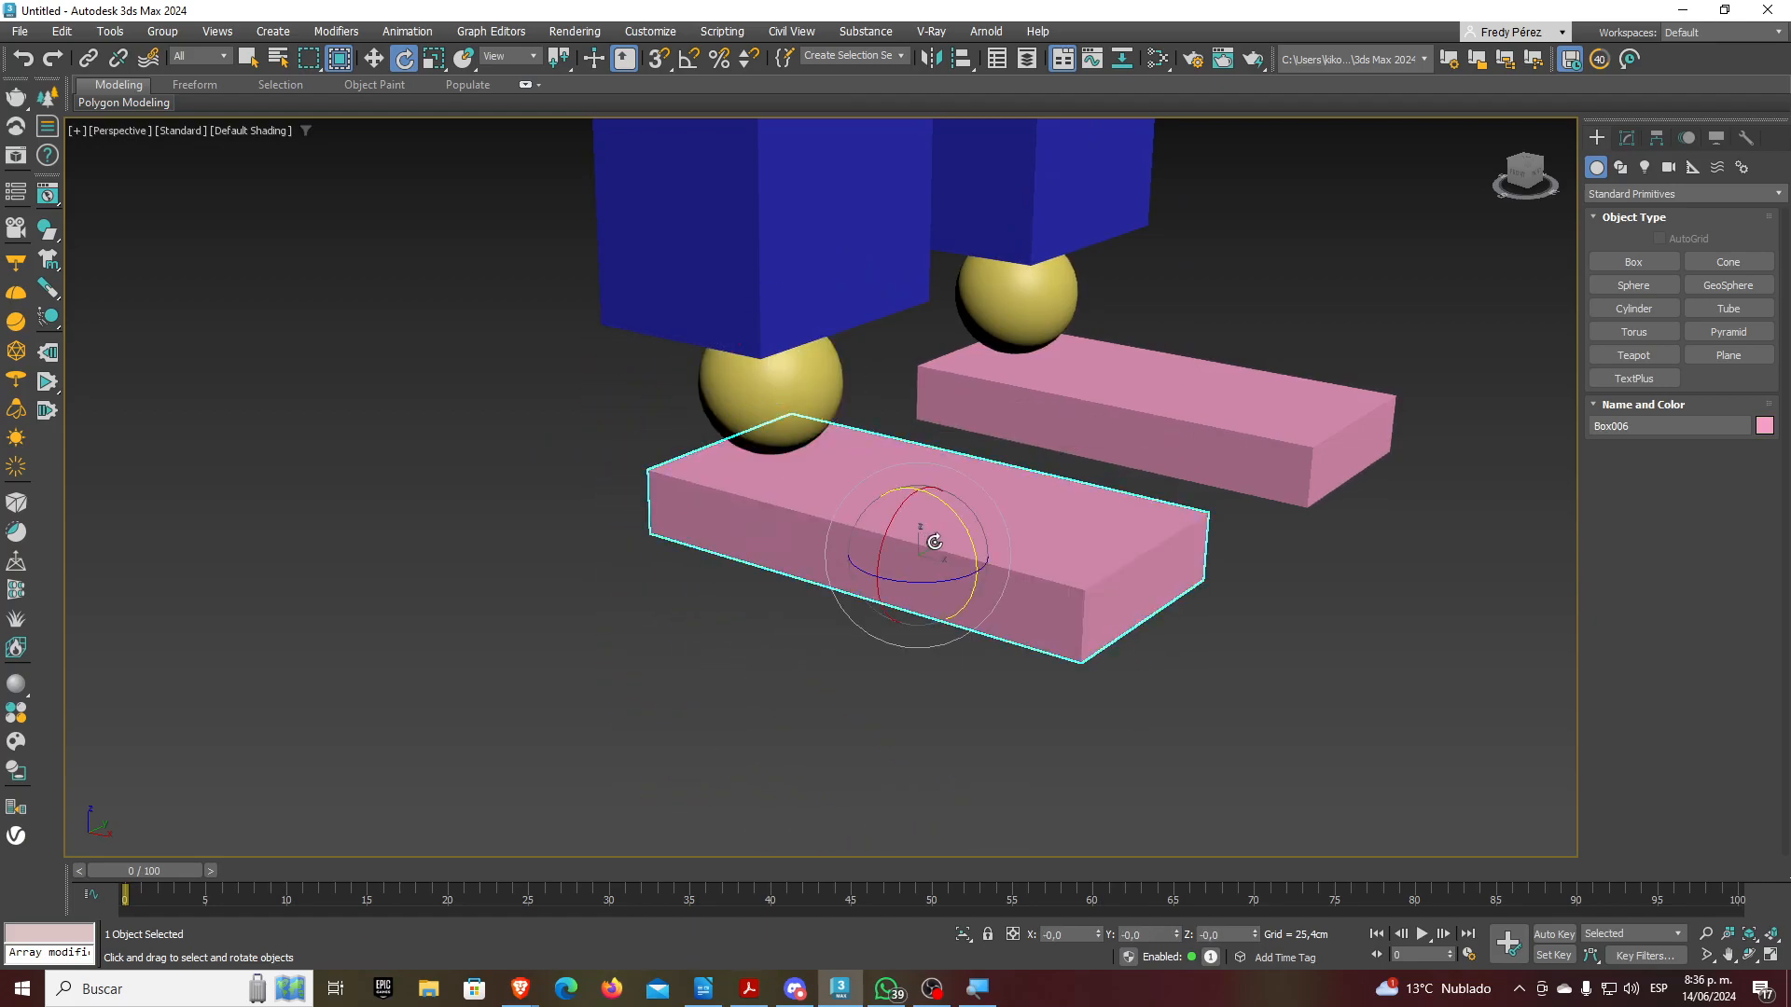
drag(967, 546, 876, 506)
click(374, 58)
mouse_move(944, 548)
mouse_down()
mouse_move(764, 684)
mouse_move(791, 547)
mouse_move(1079, 639)
mouse_move(933, 550)
mouse_up()
drag(810, 407, 723, 585)
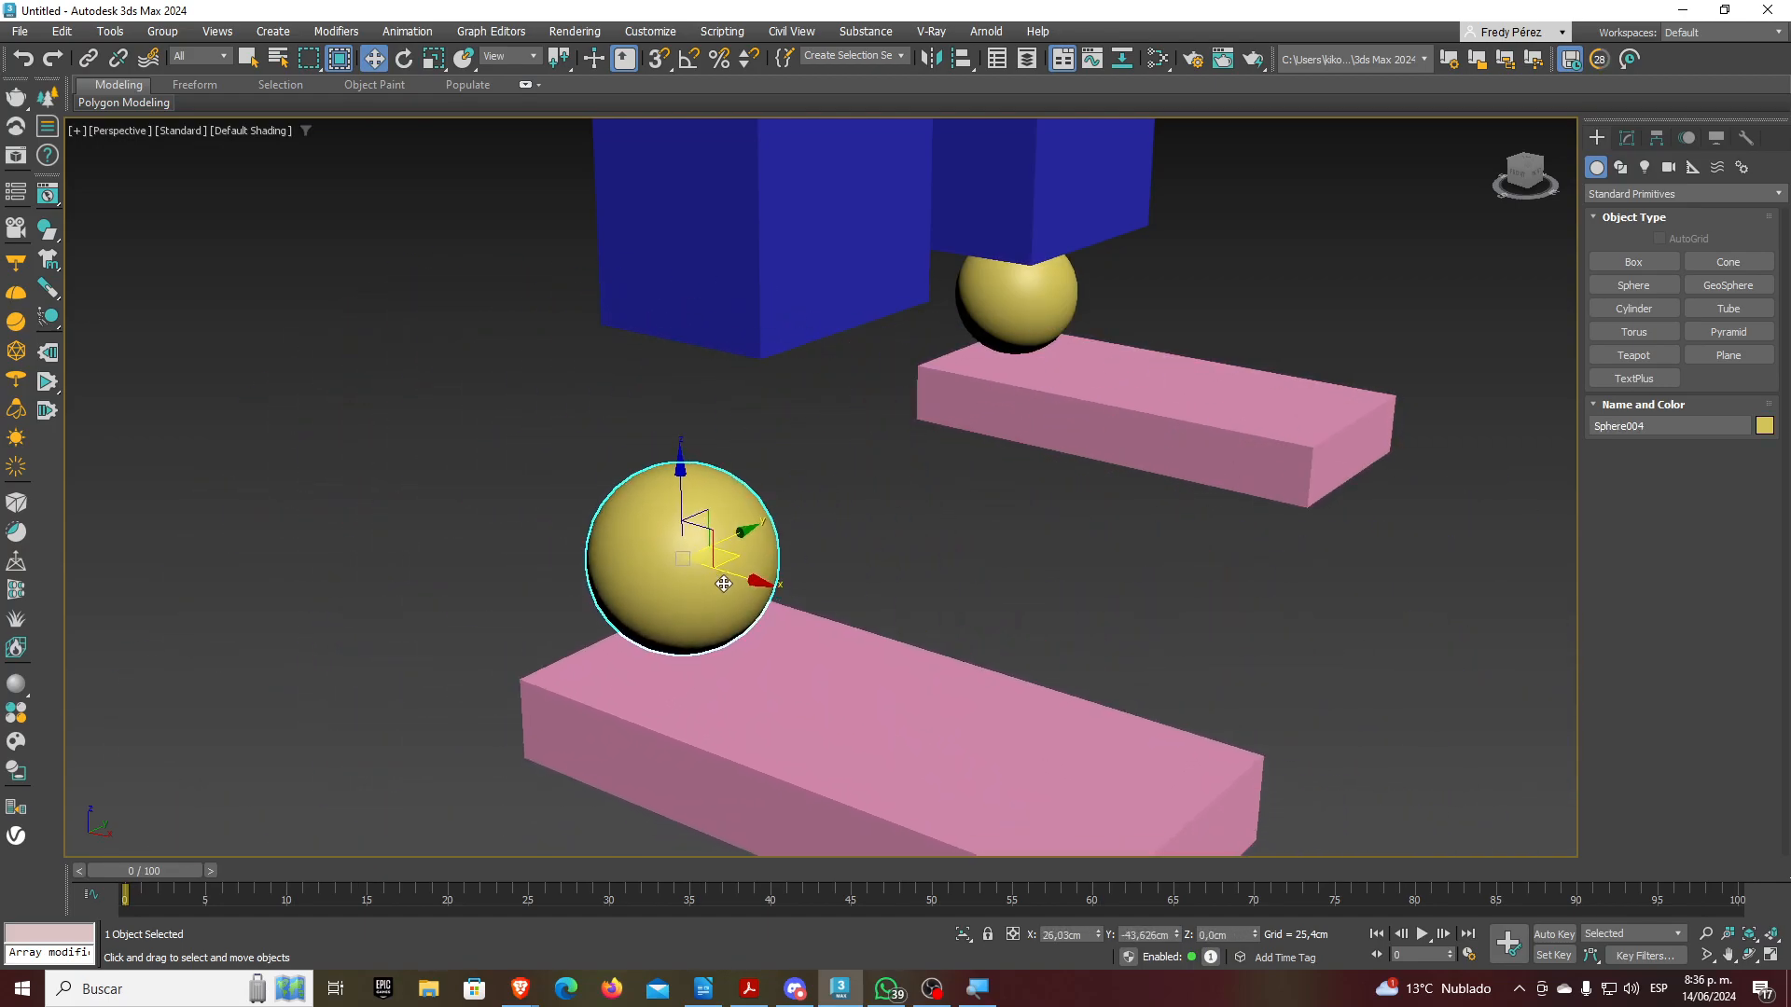
Undo the ankle sphere's move and frame both legs in the view
key(ctrl+z)
scroll(854, 653, down, 6)
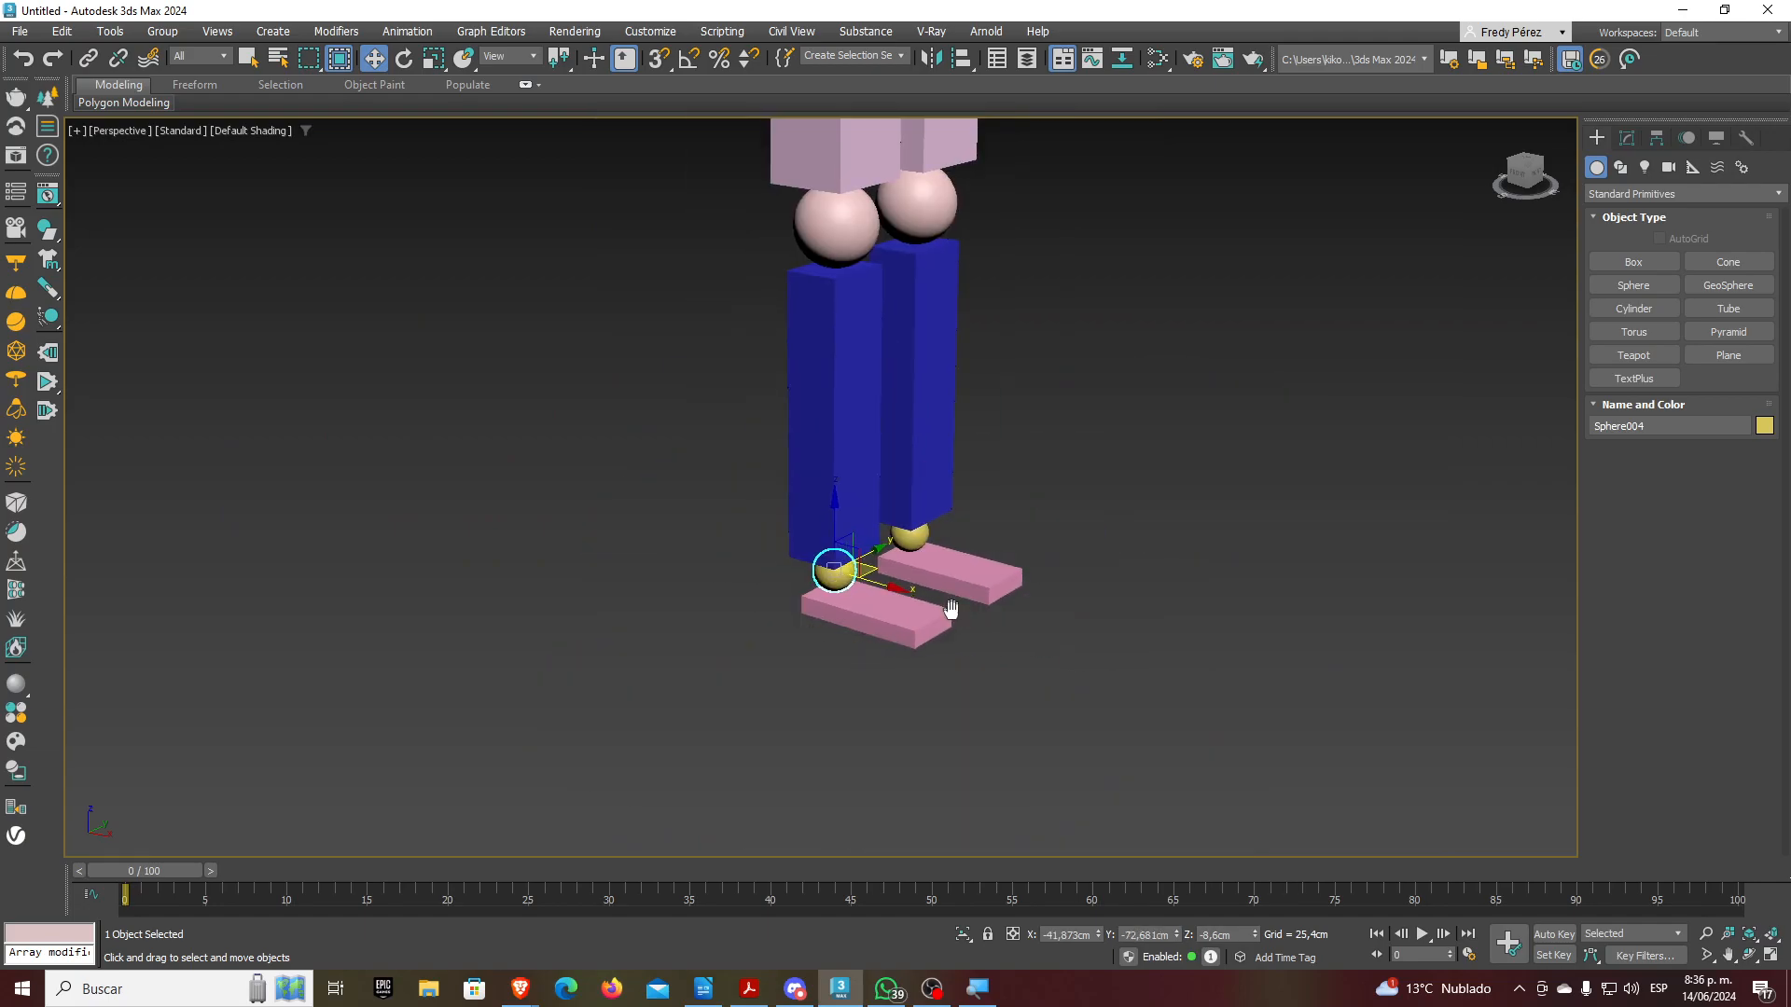
middle_drag(951, 608, 907, 712)
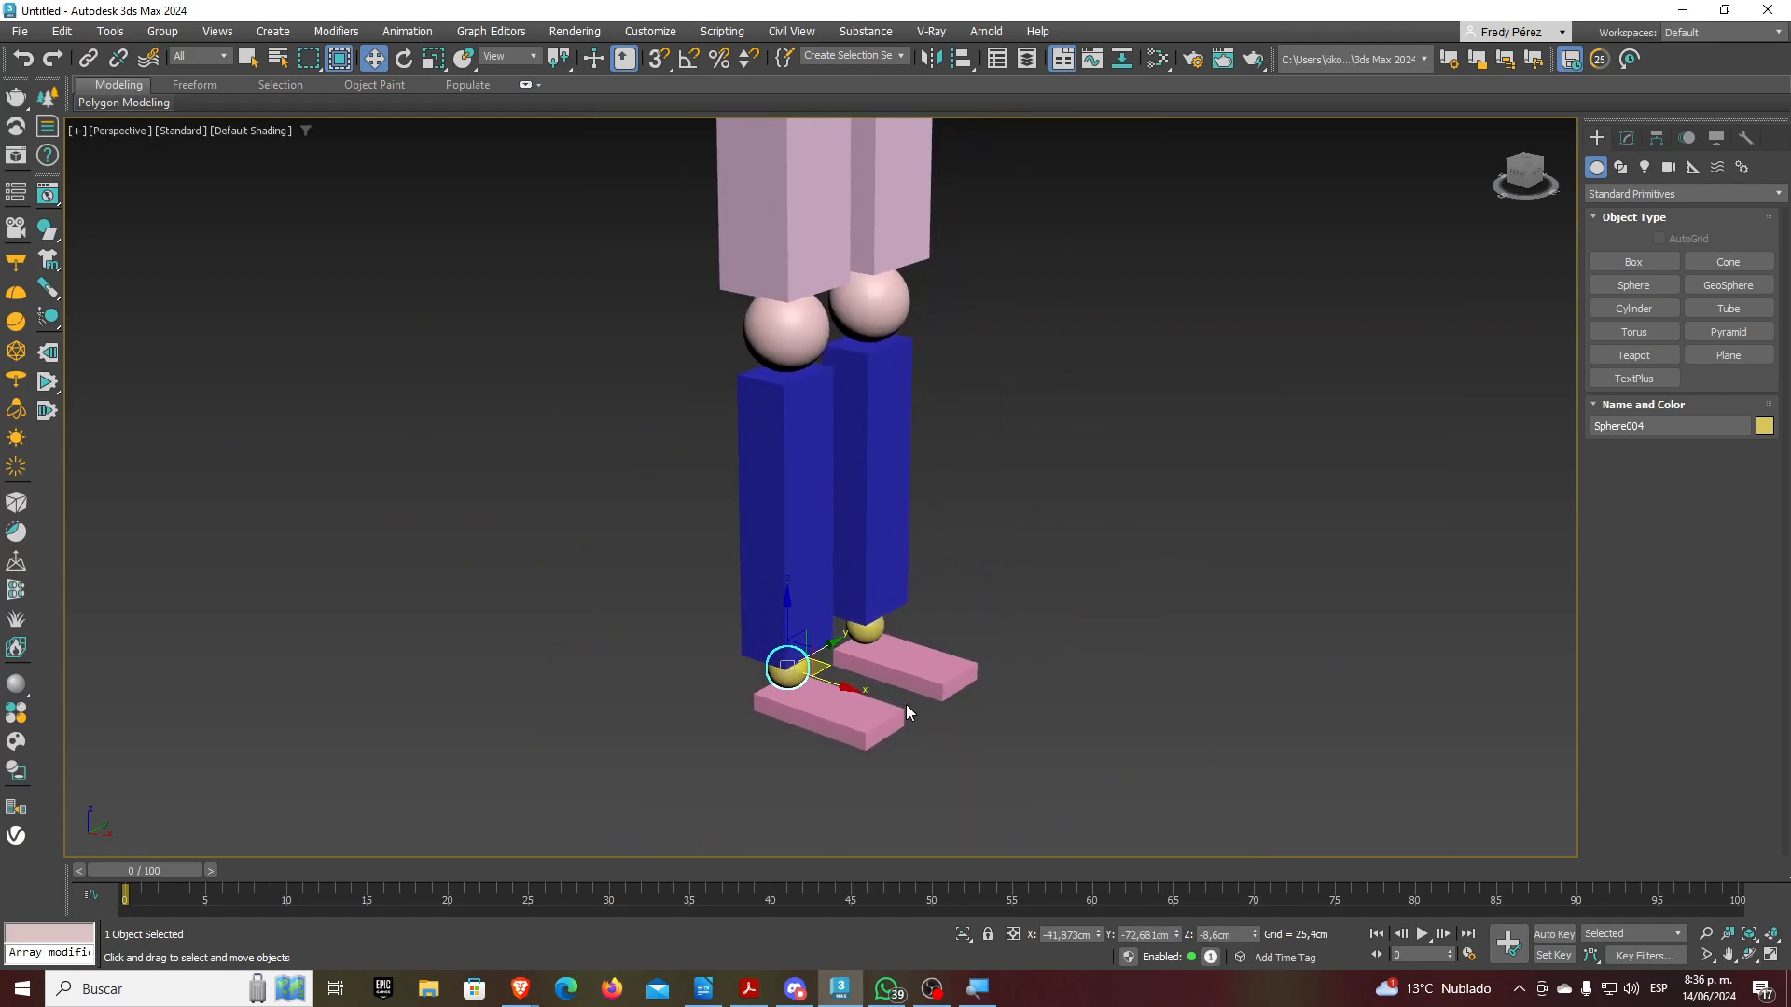
click(89, 58)
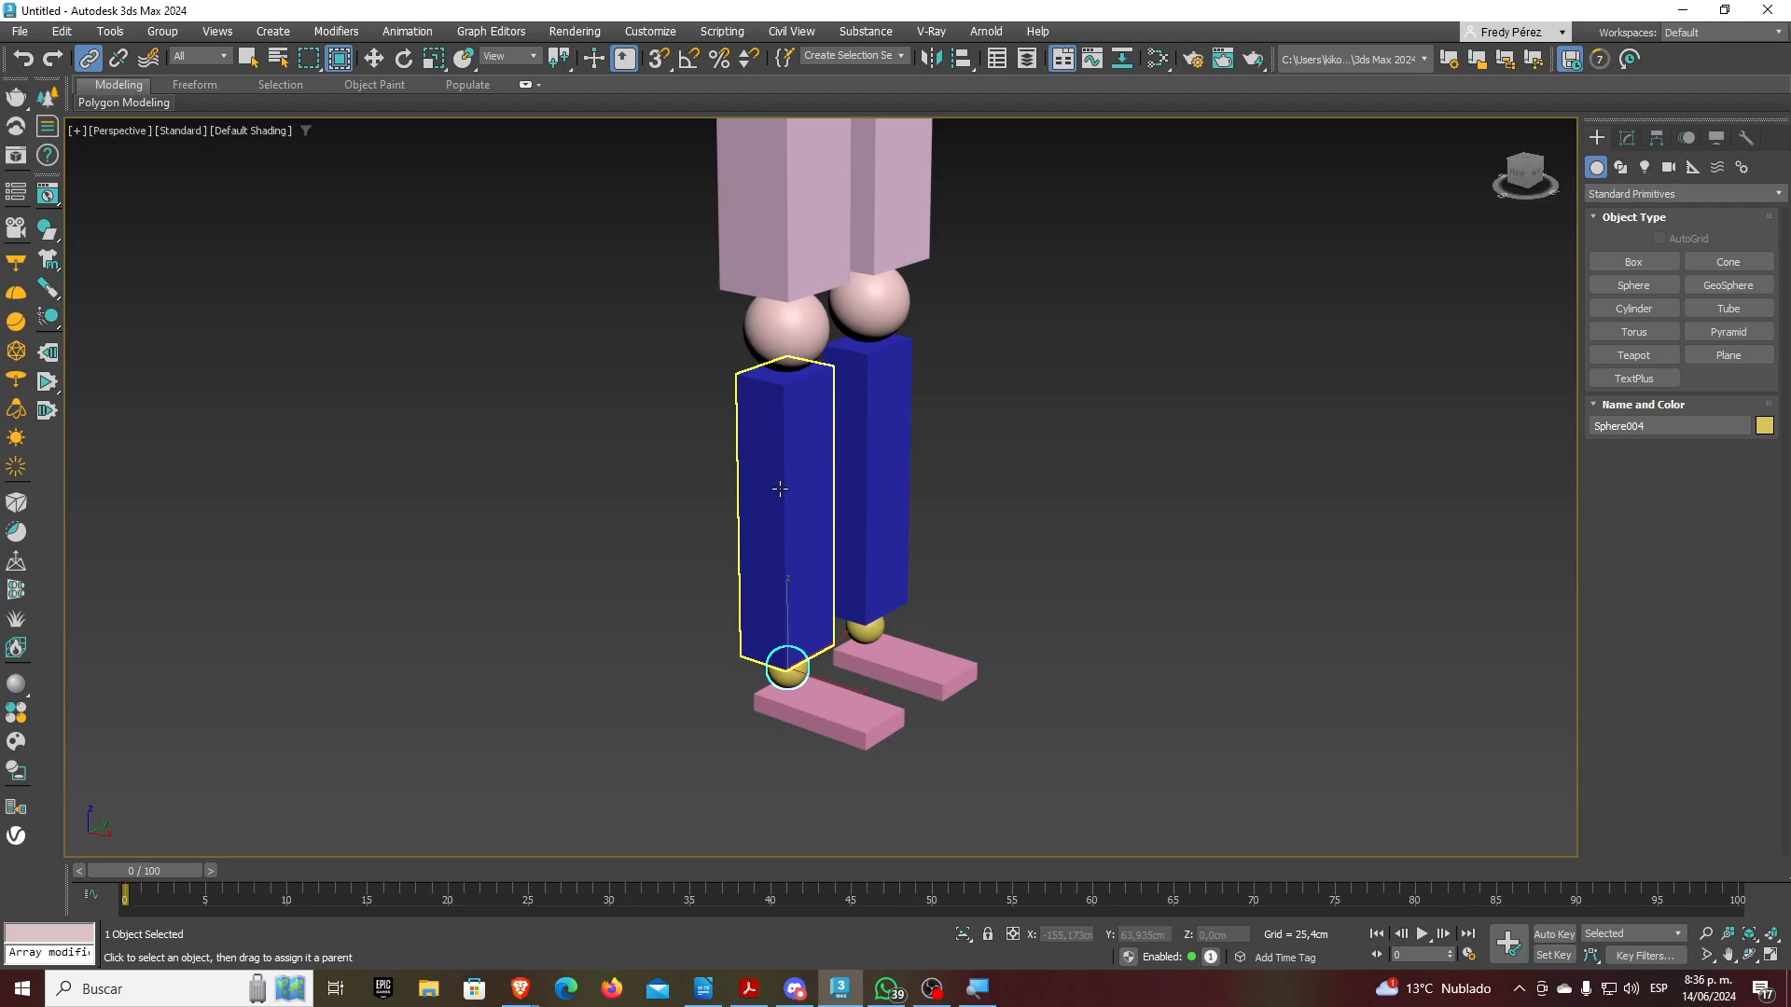
Link the left leg's foot to ankle, ankle to shin box, and shin to knee sphere
click(872, 728)
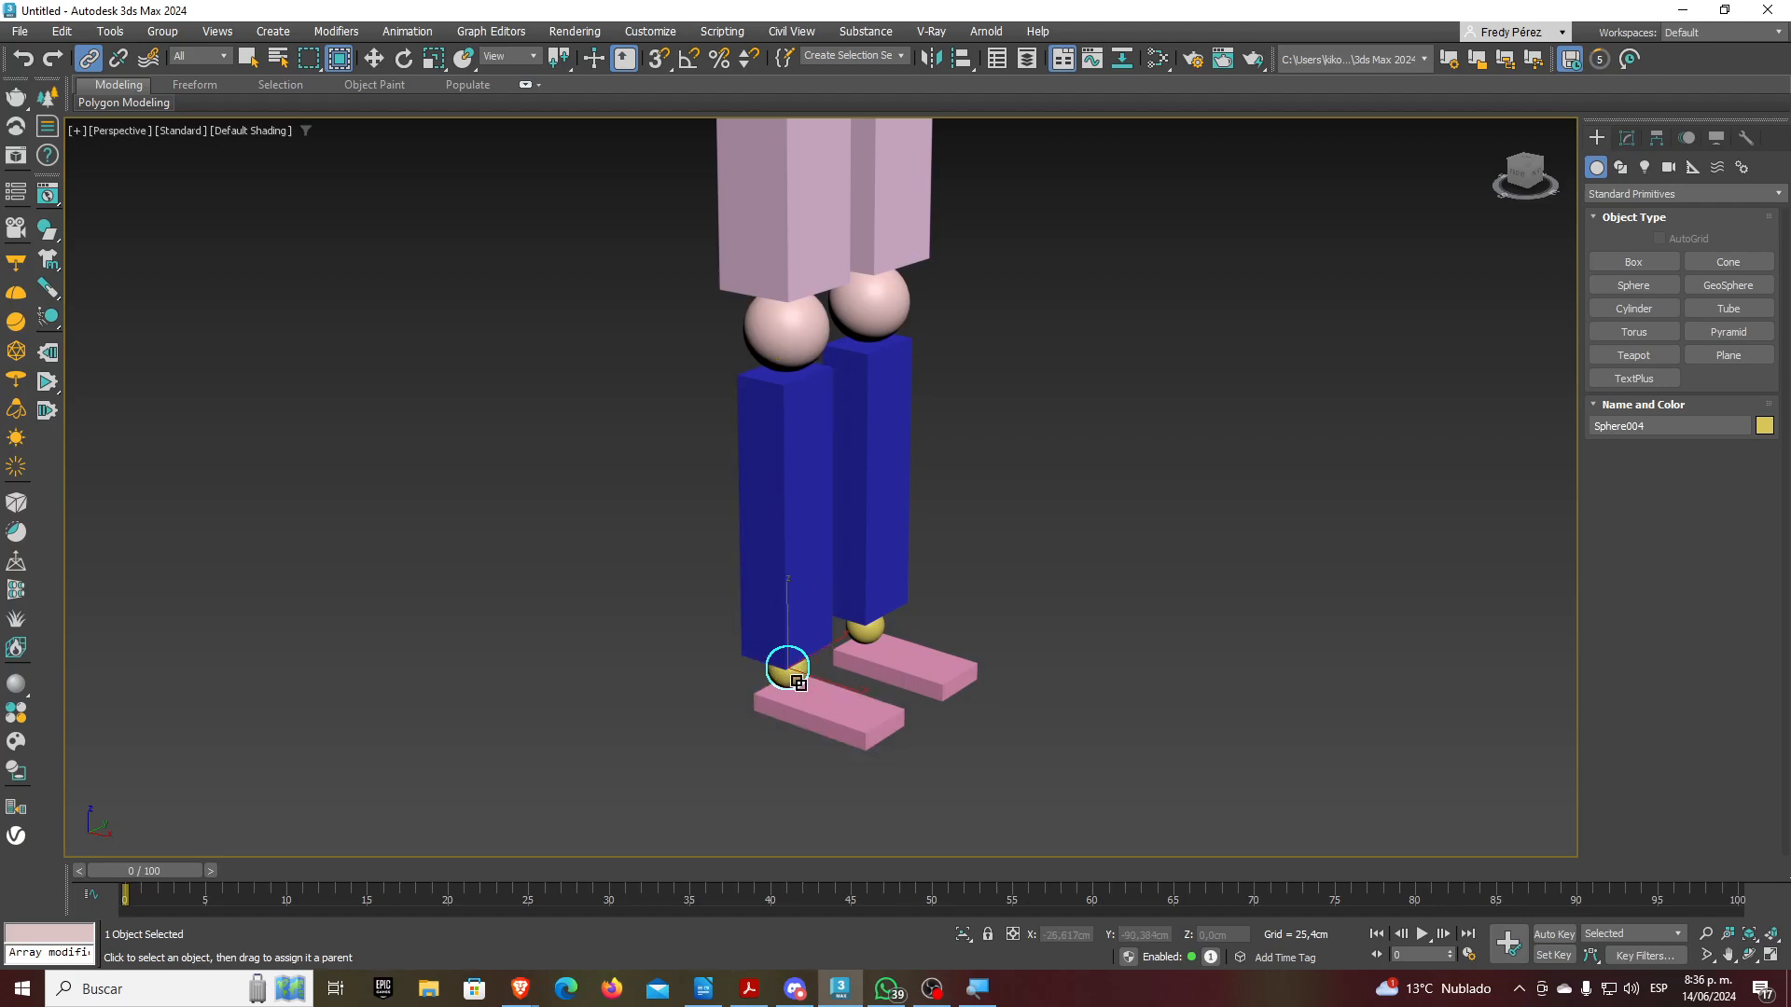
drag(792, 681, 802, 504)
middle_drag(679, 480, 717, 657)
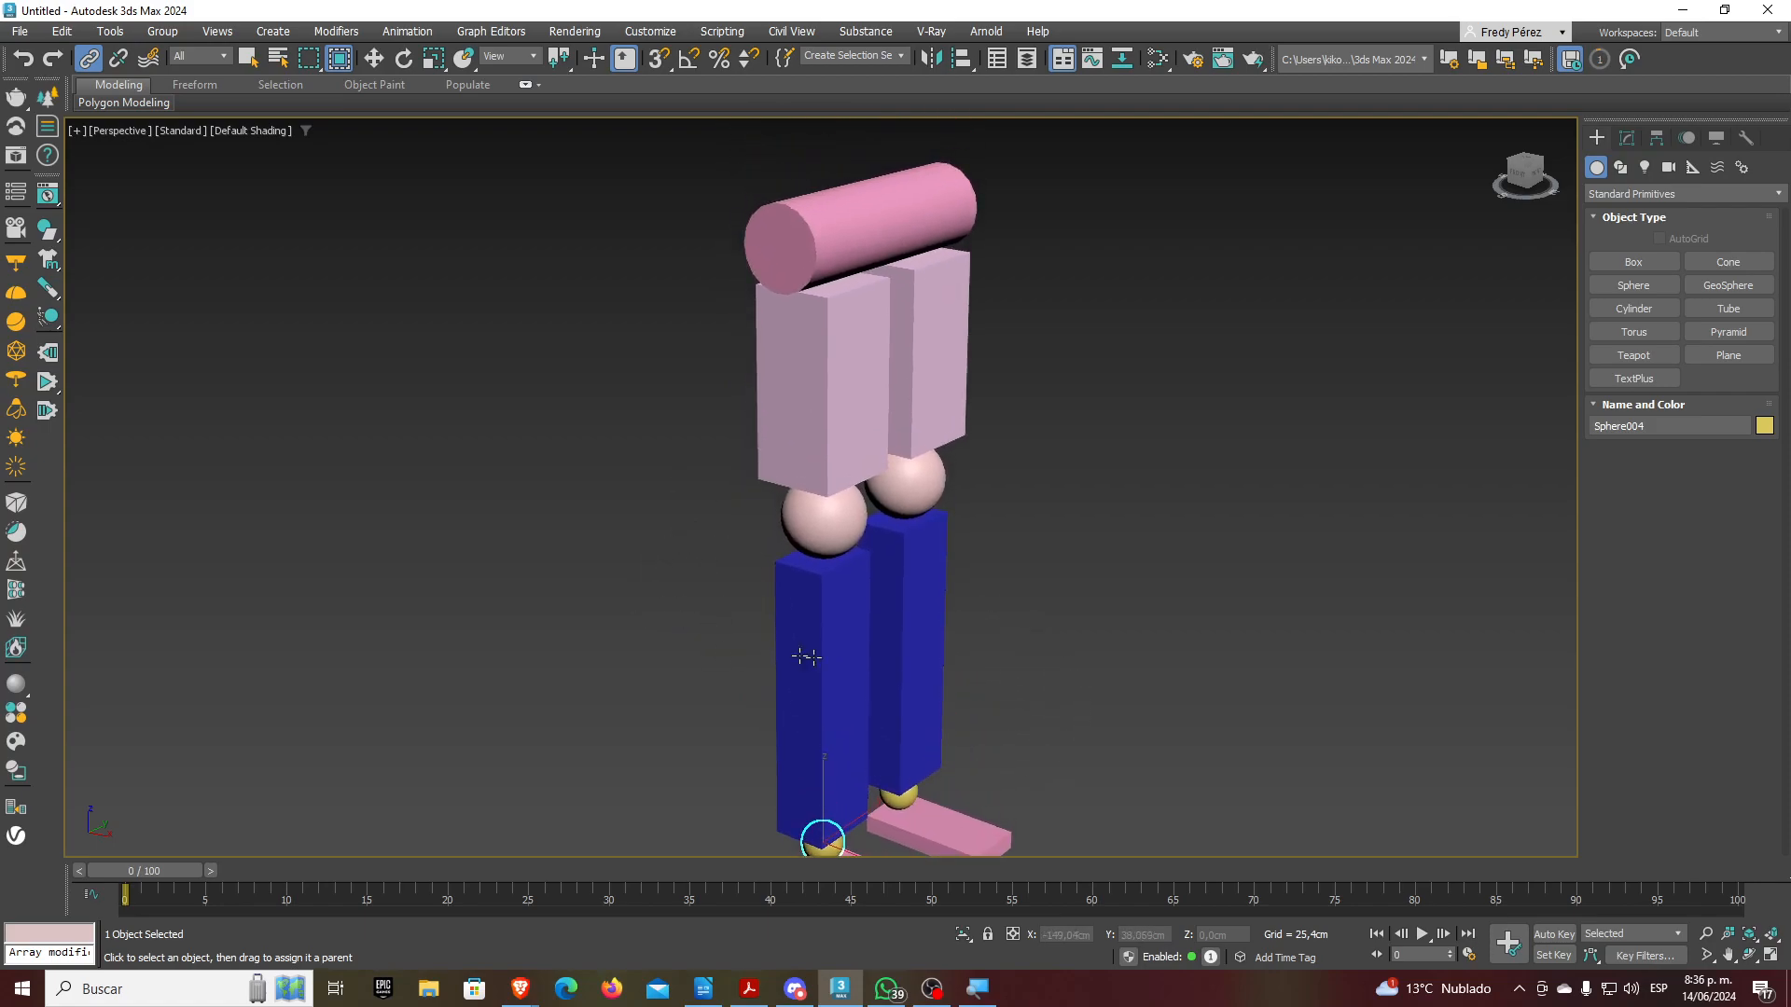
drag(800, 681, 827, 212)
middle_drag(1040, 513, 922, 485)
middle_drag(1087, 508, 1079, 273)
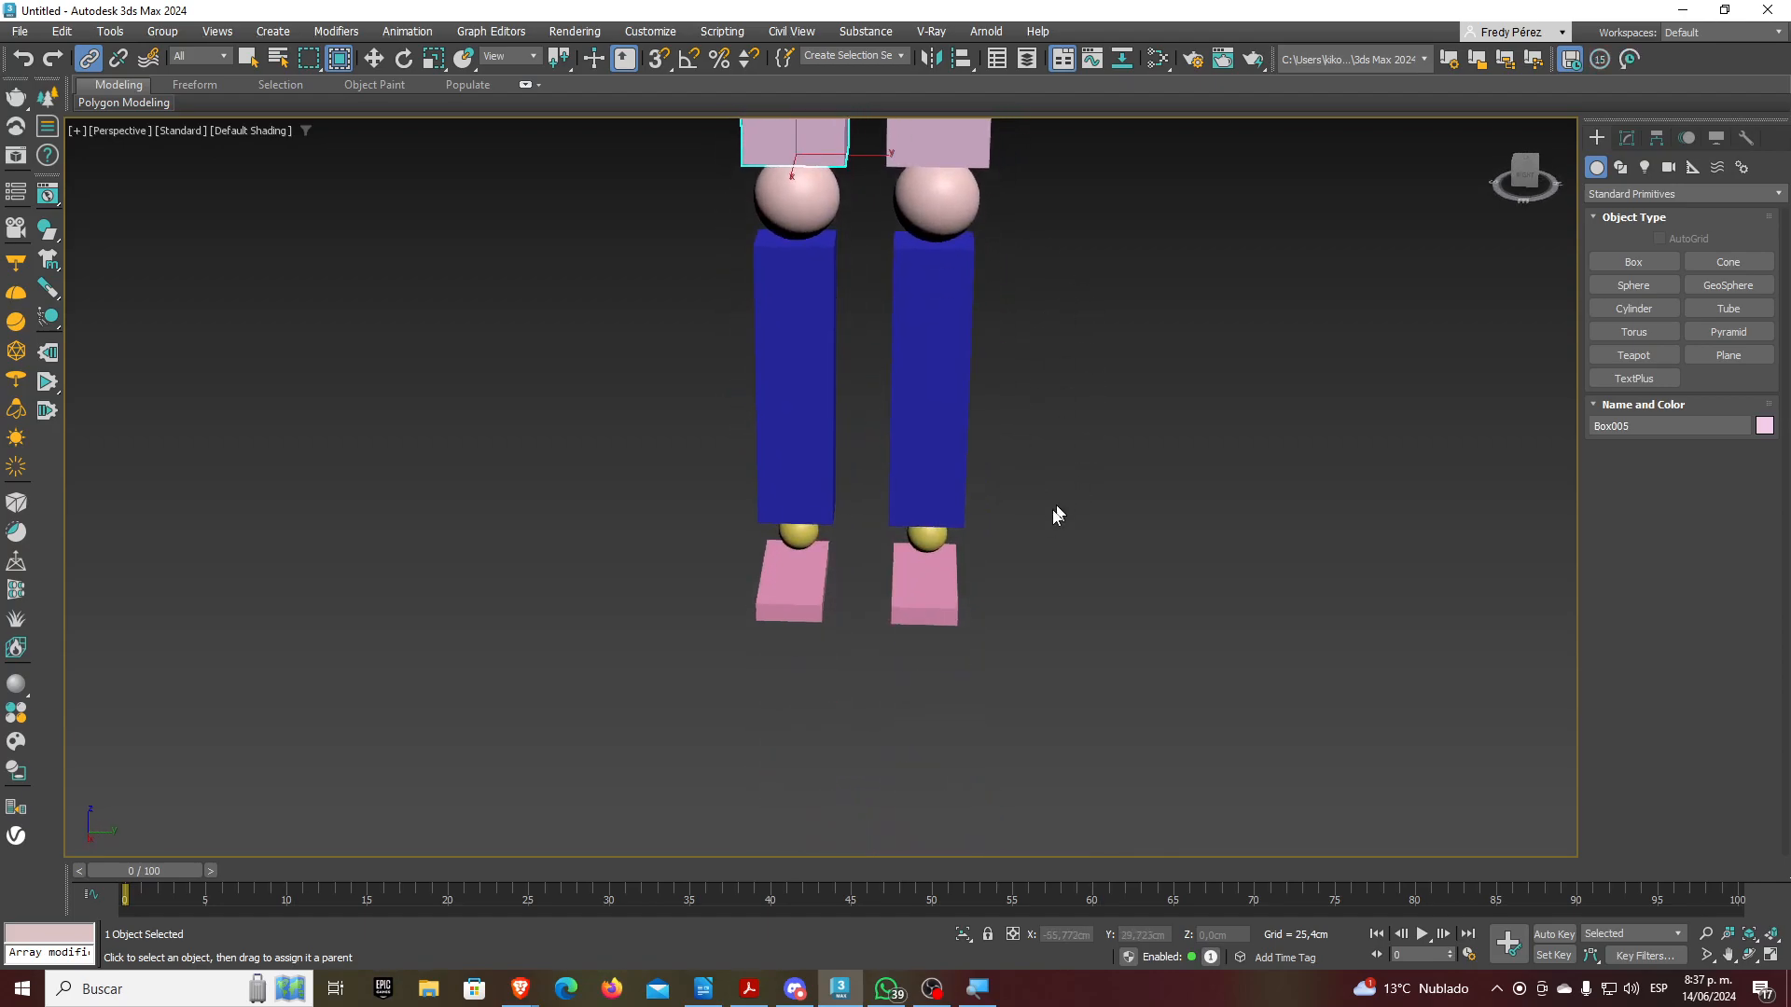
Link the right leg's foot, ankle, shin, knee and thigh upward to the pink hip cylinder
drag(946, 589, 952, 396)
middle_drag(1054, 351, 1025, 562)
drag(909, 567, 932, 280)
middle_drag(1047, 304, 1030, 414)
drag(936, 395, 920, 252)
alt+middle_drag(1043, 313, 1175, 447)
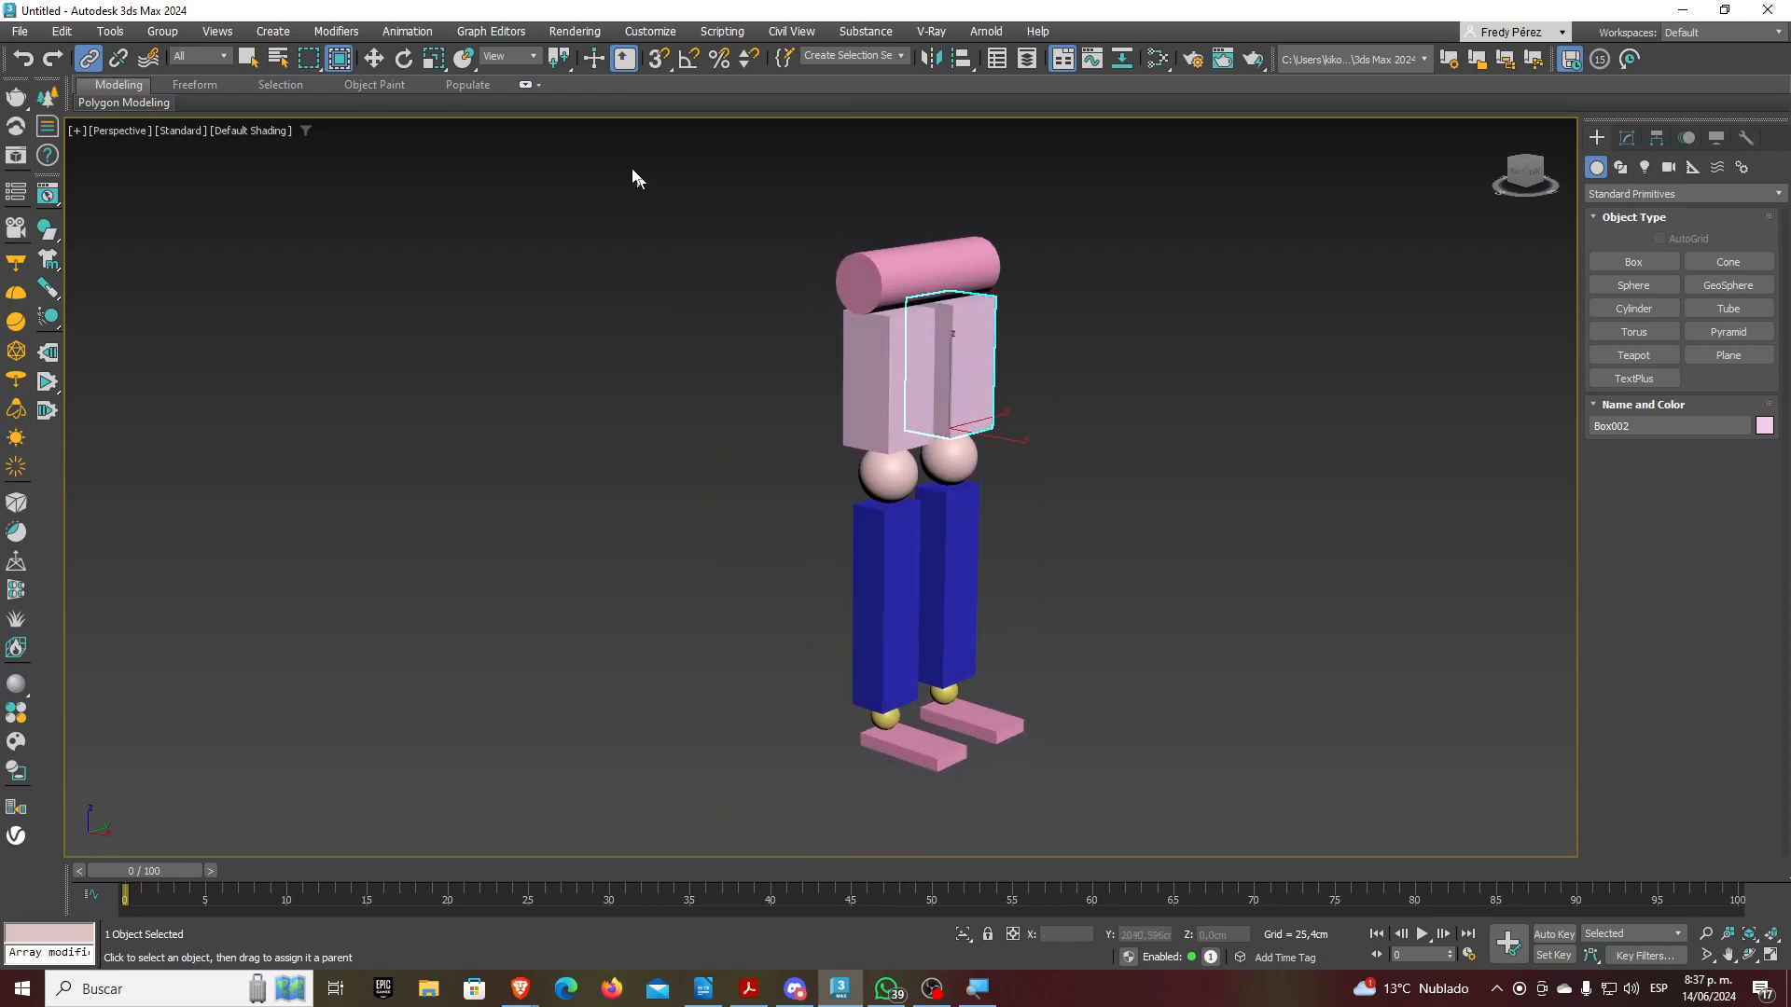
Test-rotate the hip cylinder and both thigh boxes, cancelling each rotation
click(400, 62)
click(923, 257)
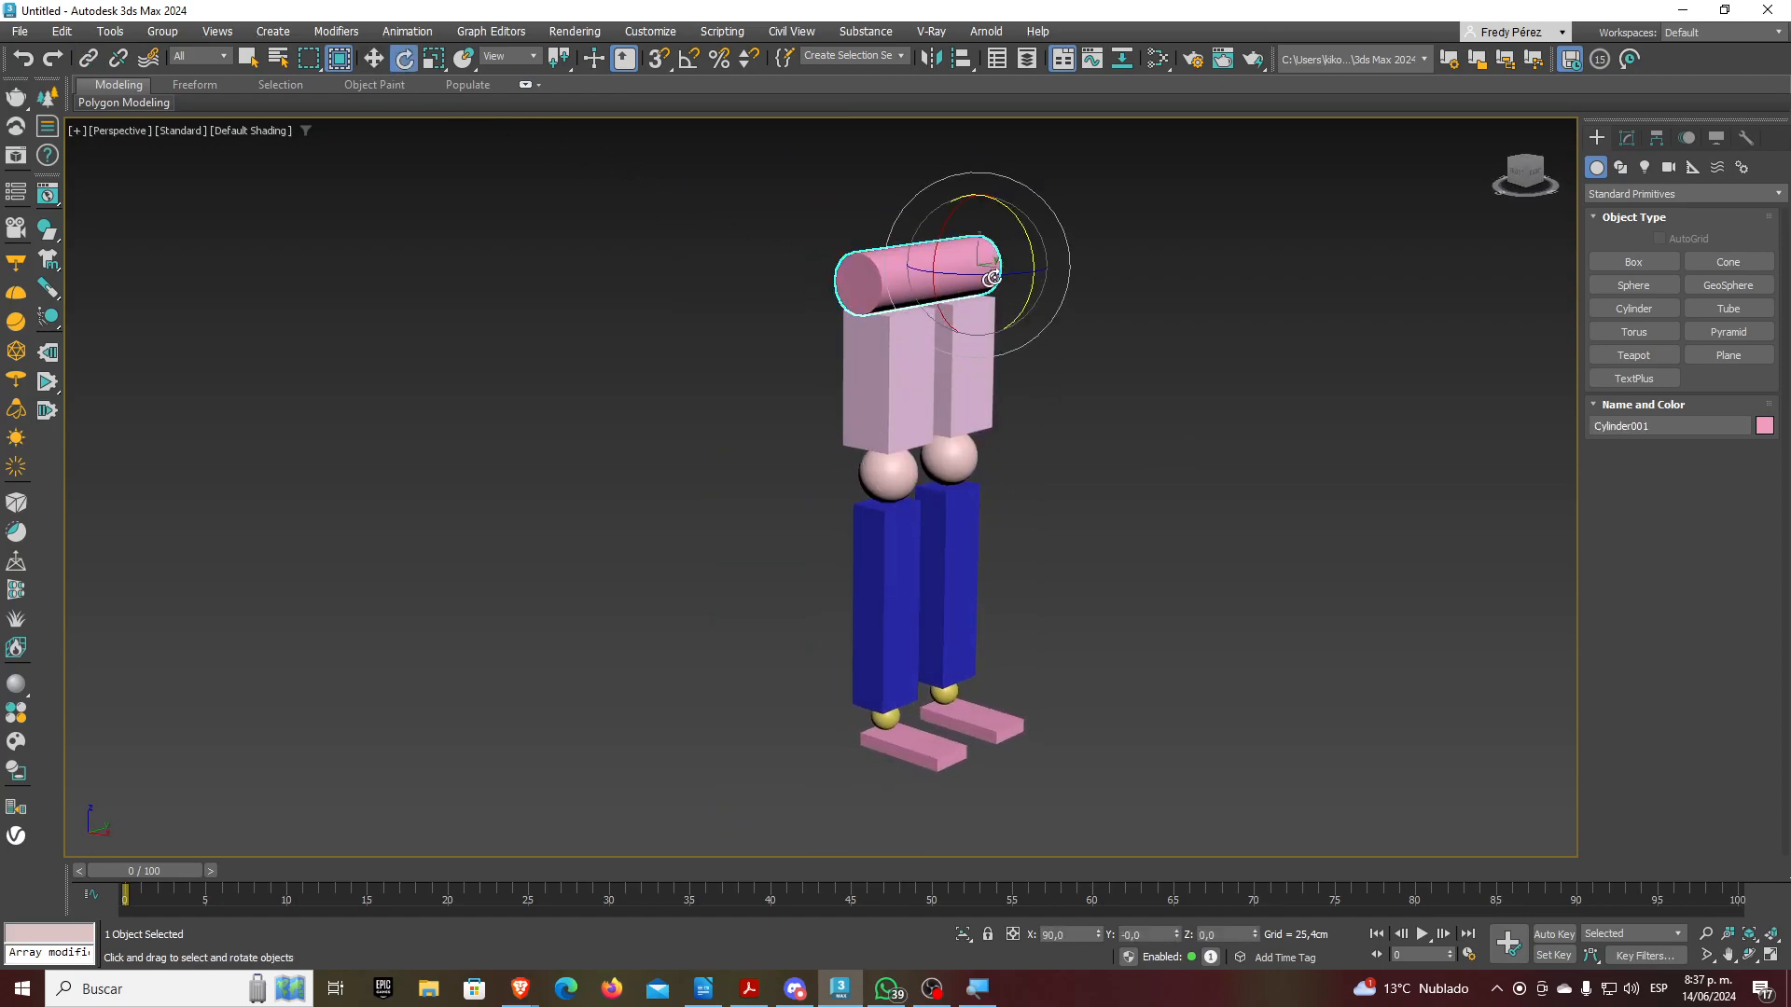
drag(1013, 215, 968, 229)
right_click(967, 230)
click(901, 367)
mouse_move(934, 416)
mouse_down()
mouse_move(889, 220)
mouse_move(919, 334)
mouse_move(951, 347)
mouse_move(968, 456)
mouse_move(931, 231)
mouse_move(946, 415)
mouse_up()
right_click(952, 347)
click(961, 349)
right_click(946, 417)
Swing the lower legs from their knee spheres, cancelling each rotation
click(820, 493)
drag(871, 478, 1002, 582)
right_click(1002, 582)
click(948, 459)
drag(952, 462, 892, 597)
right_click(892, 597)
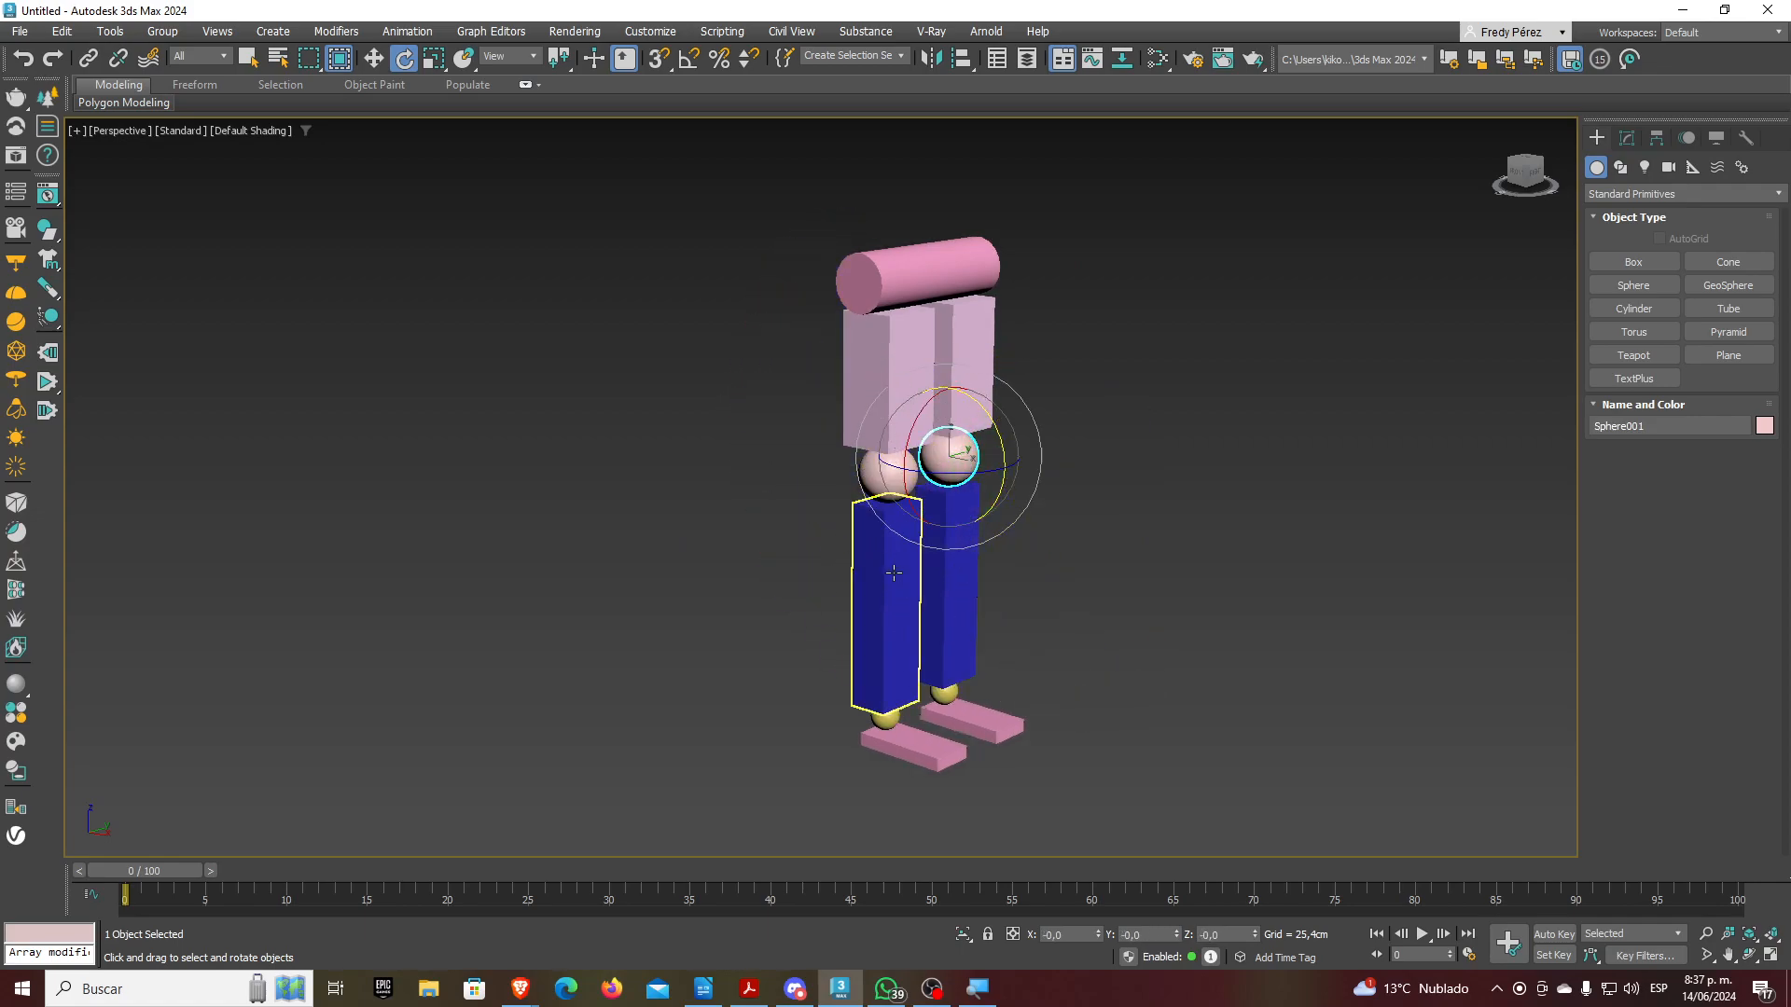
Deselect, pan the figure to the left, and bring up the Systems creation types
click(1045, 653)
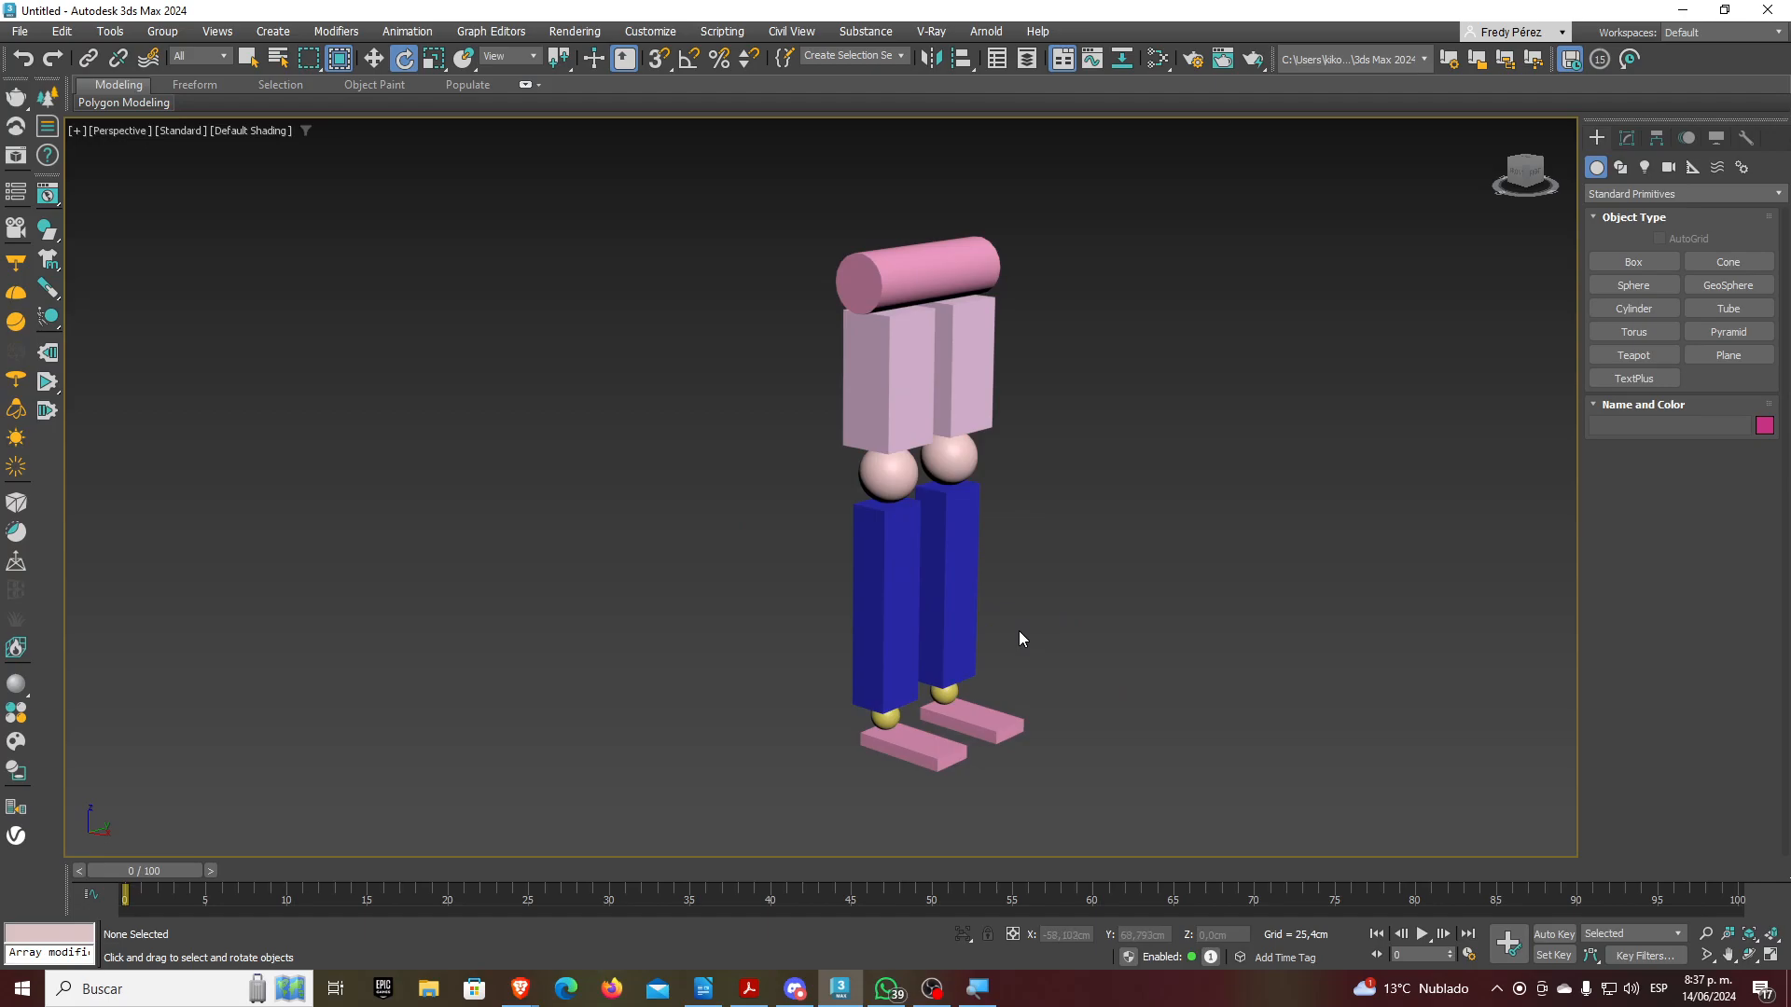
middle_drag(1019, 632, 747, 645)
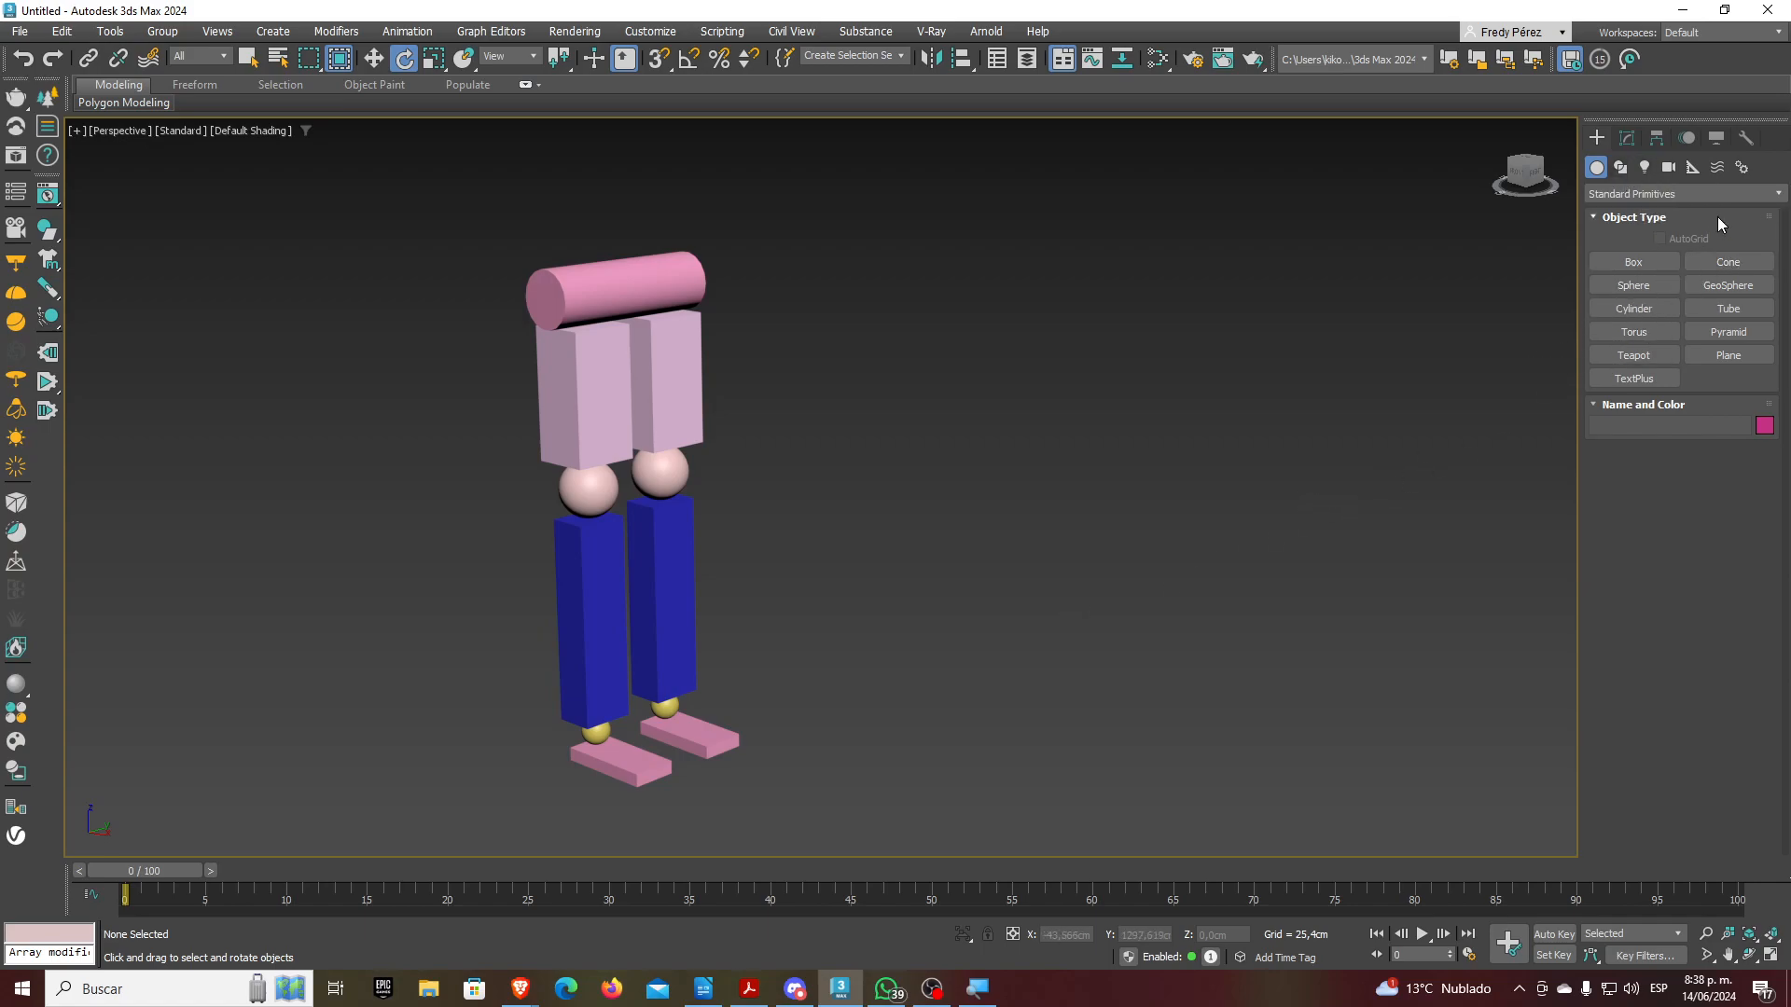
click(1741, 168)
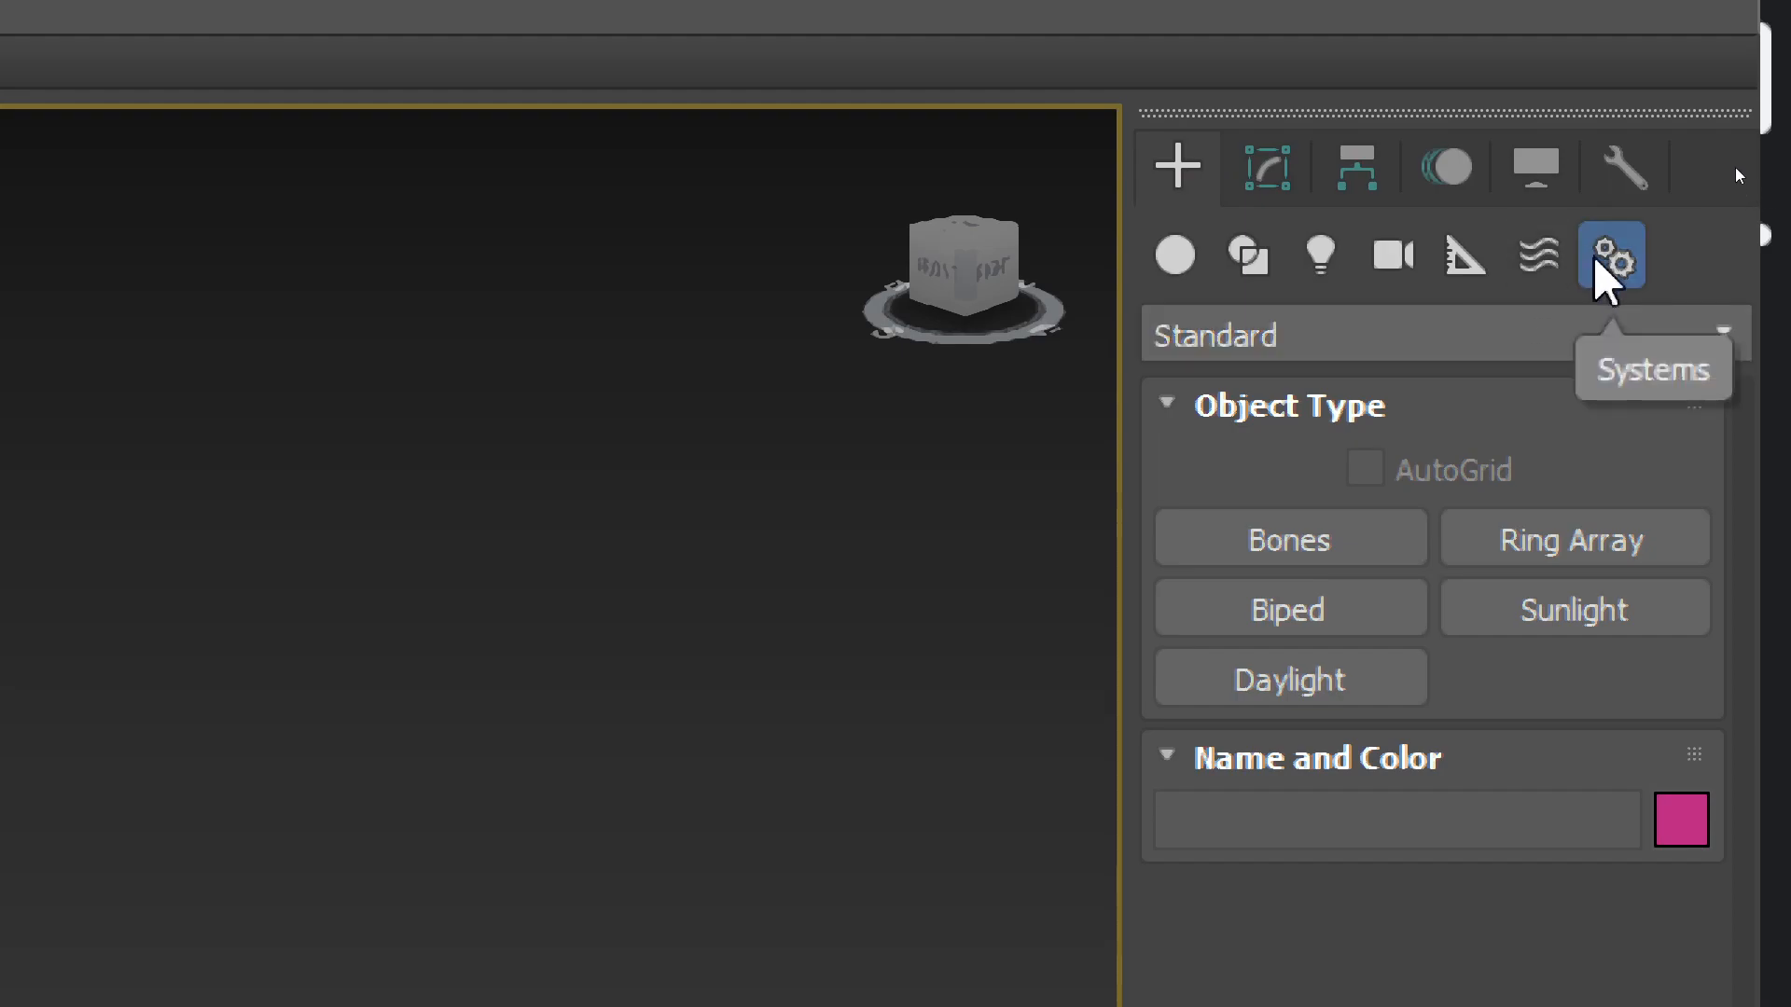
Keep the Standard system type and switch the viewport to the Front view
click(1571, 348)
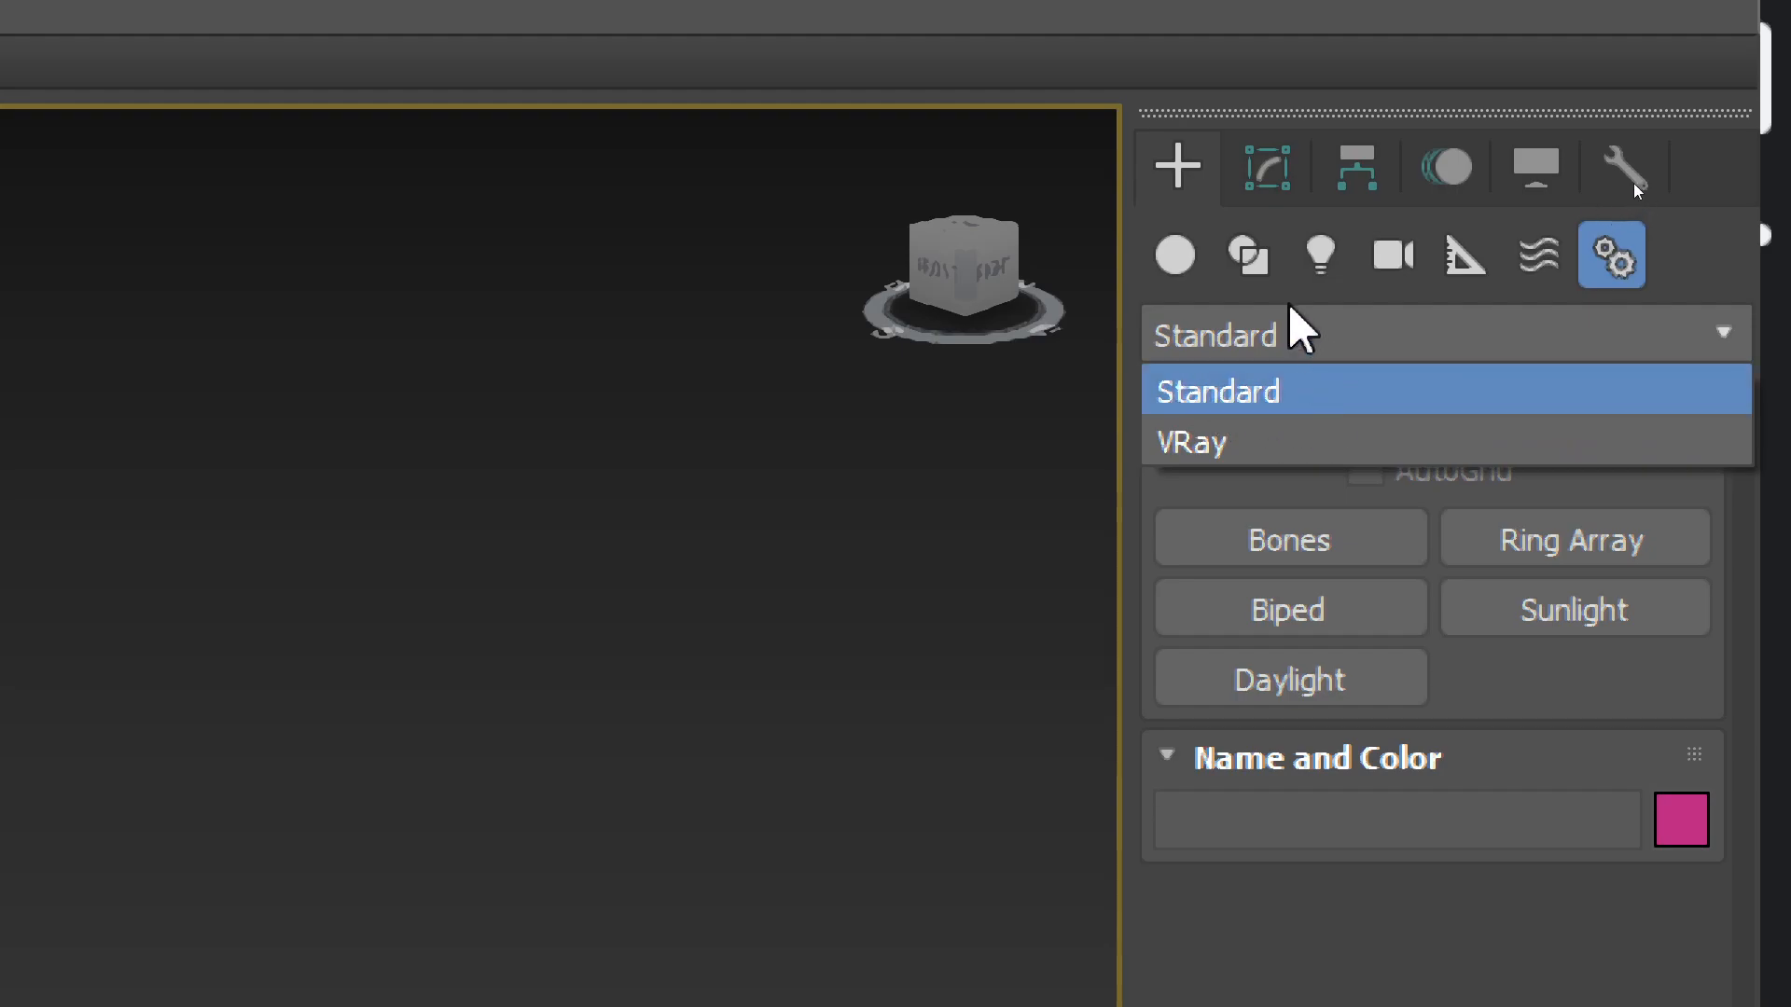
click(1289, 336)
click(1271, 625)
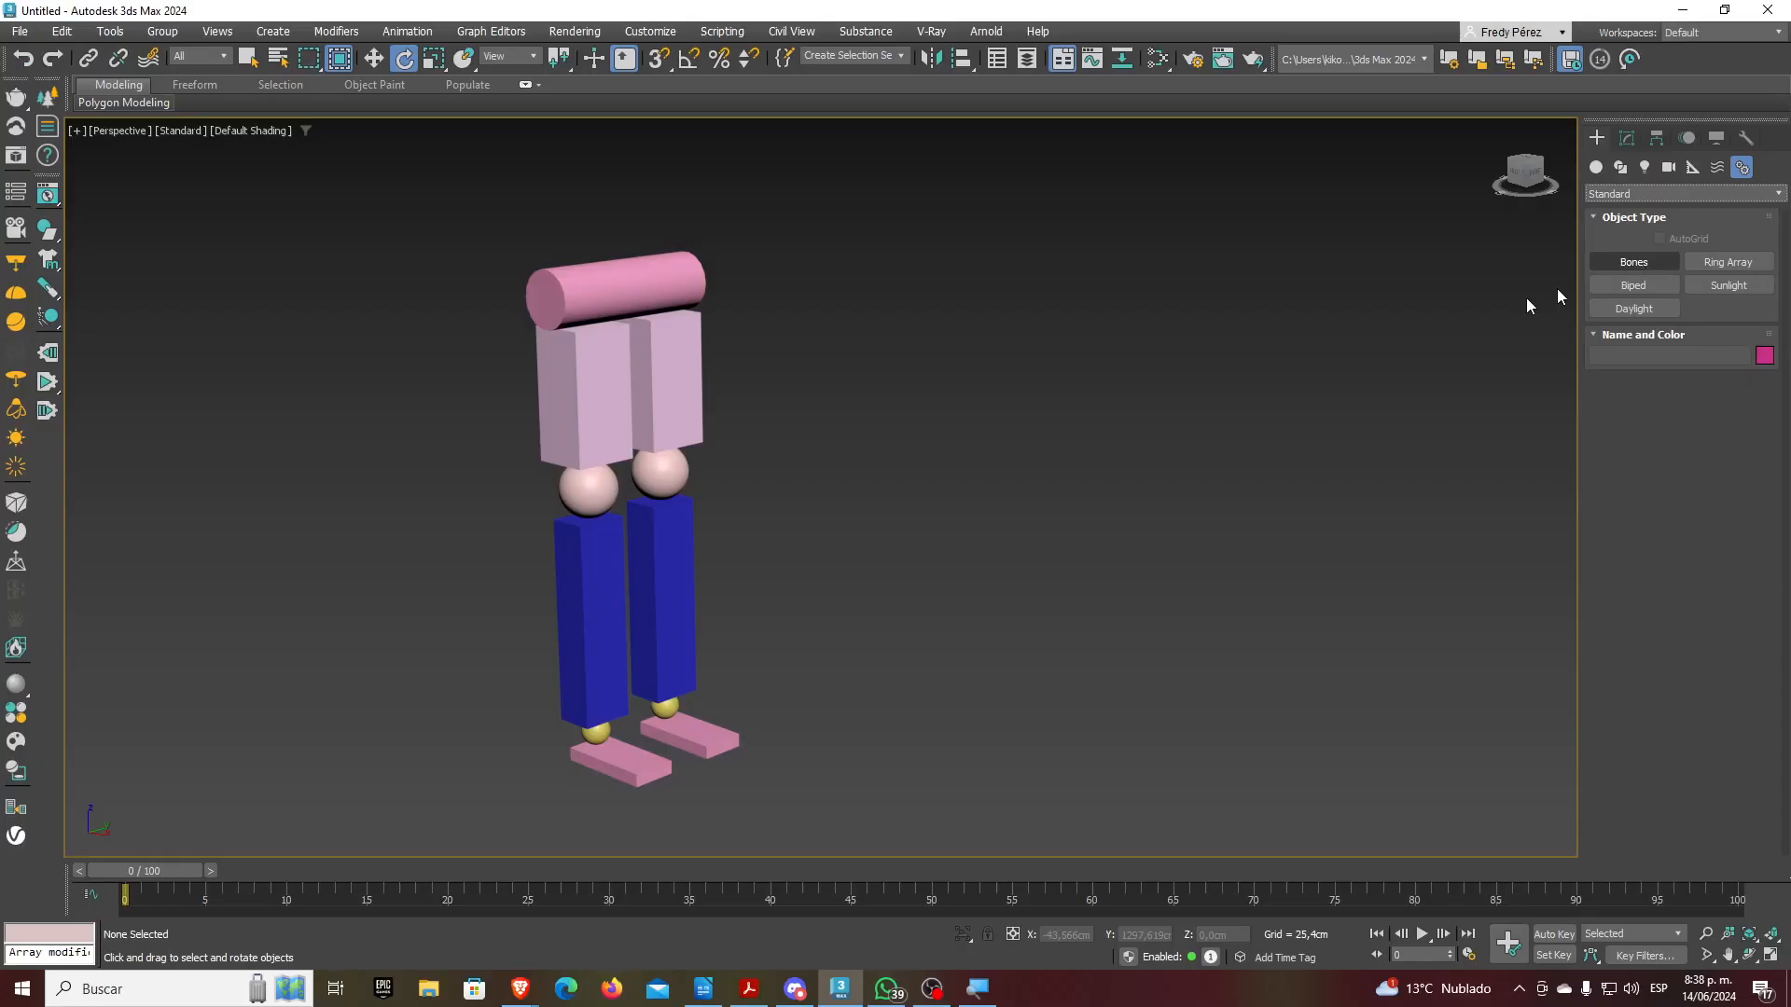
key(l)
middle_drag(1198, 398, 1083, 482)
key(f)
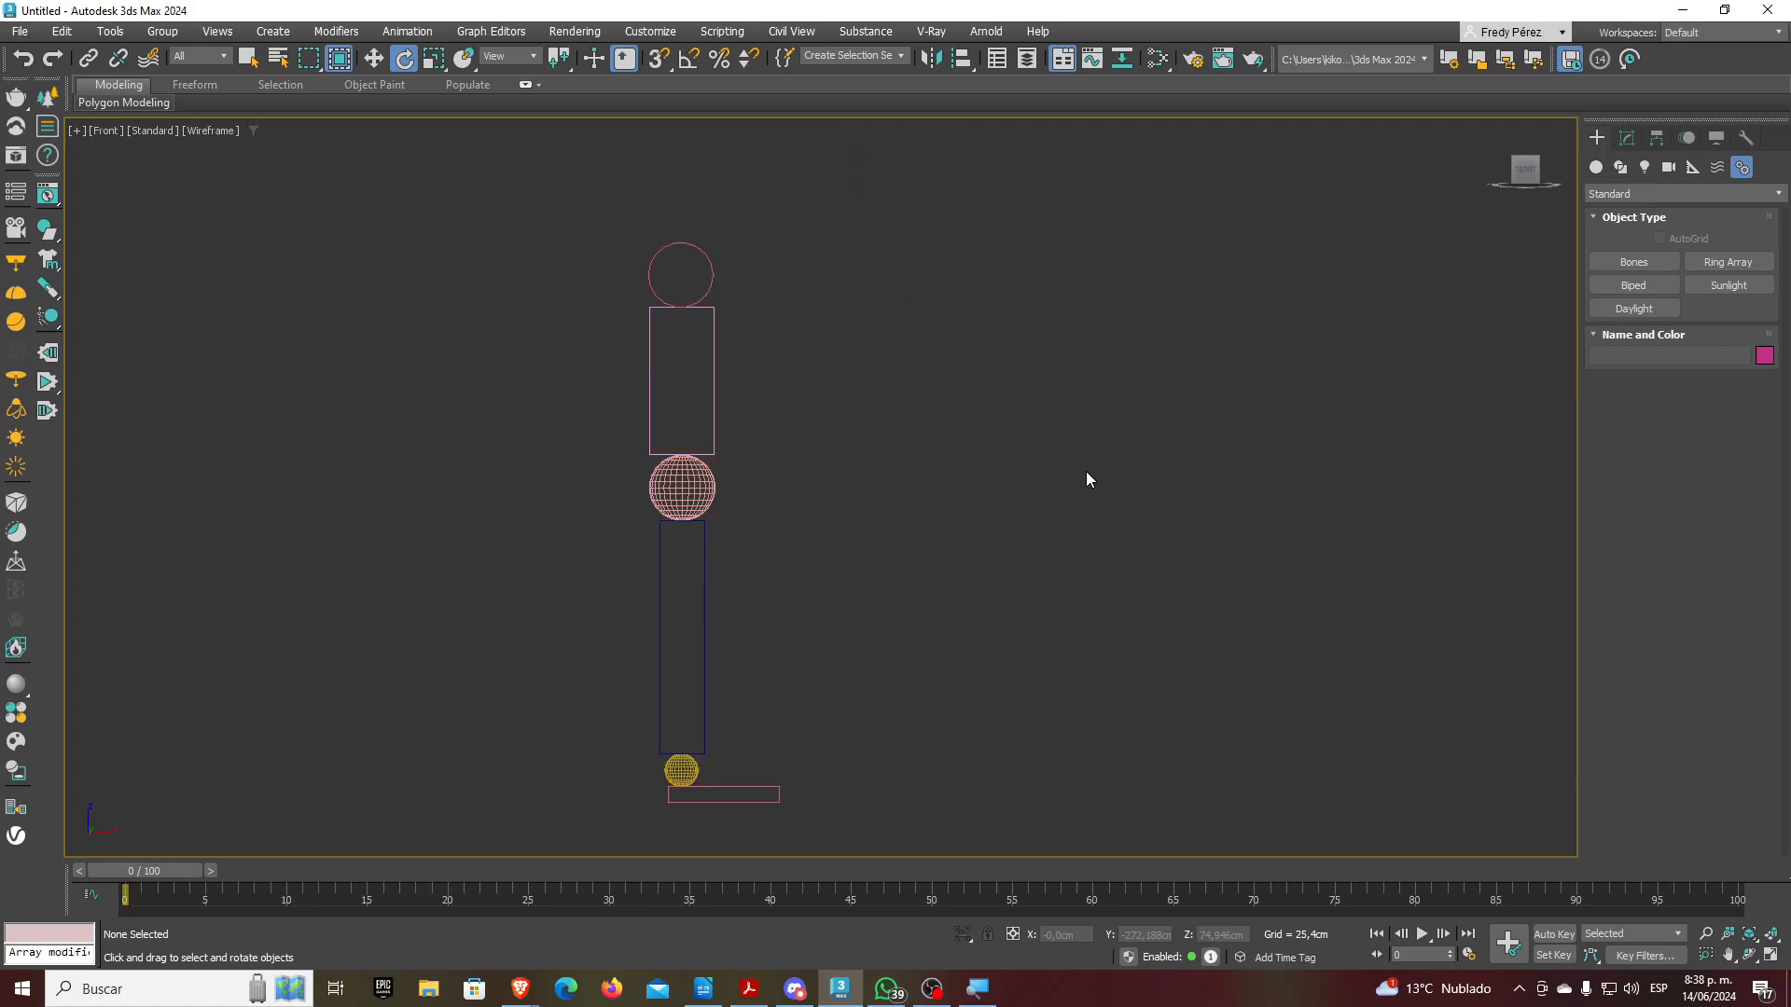
Draw a bone chain beside the figure with hip, knee and ankle joints, ending at a foot bone
click(1635, 262)
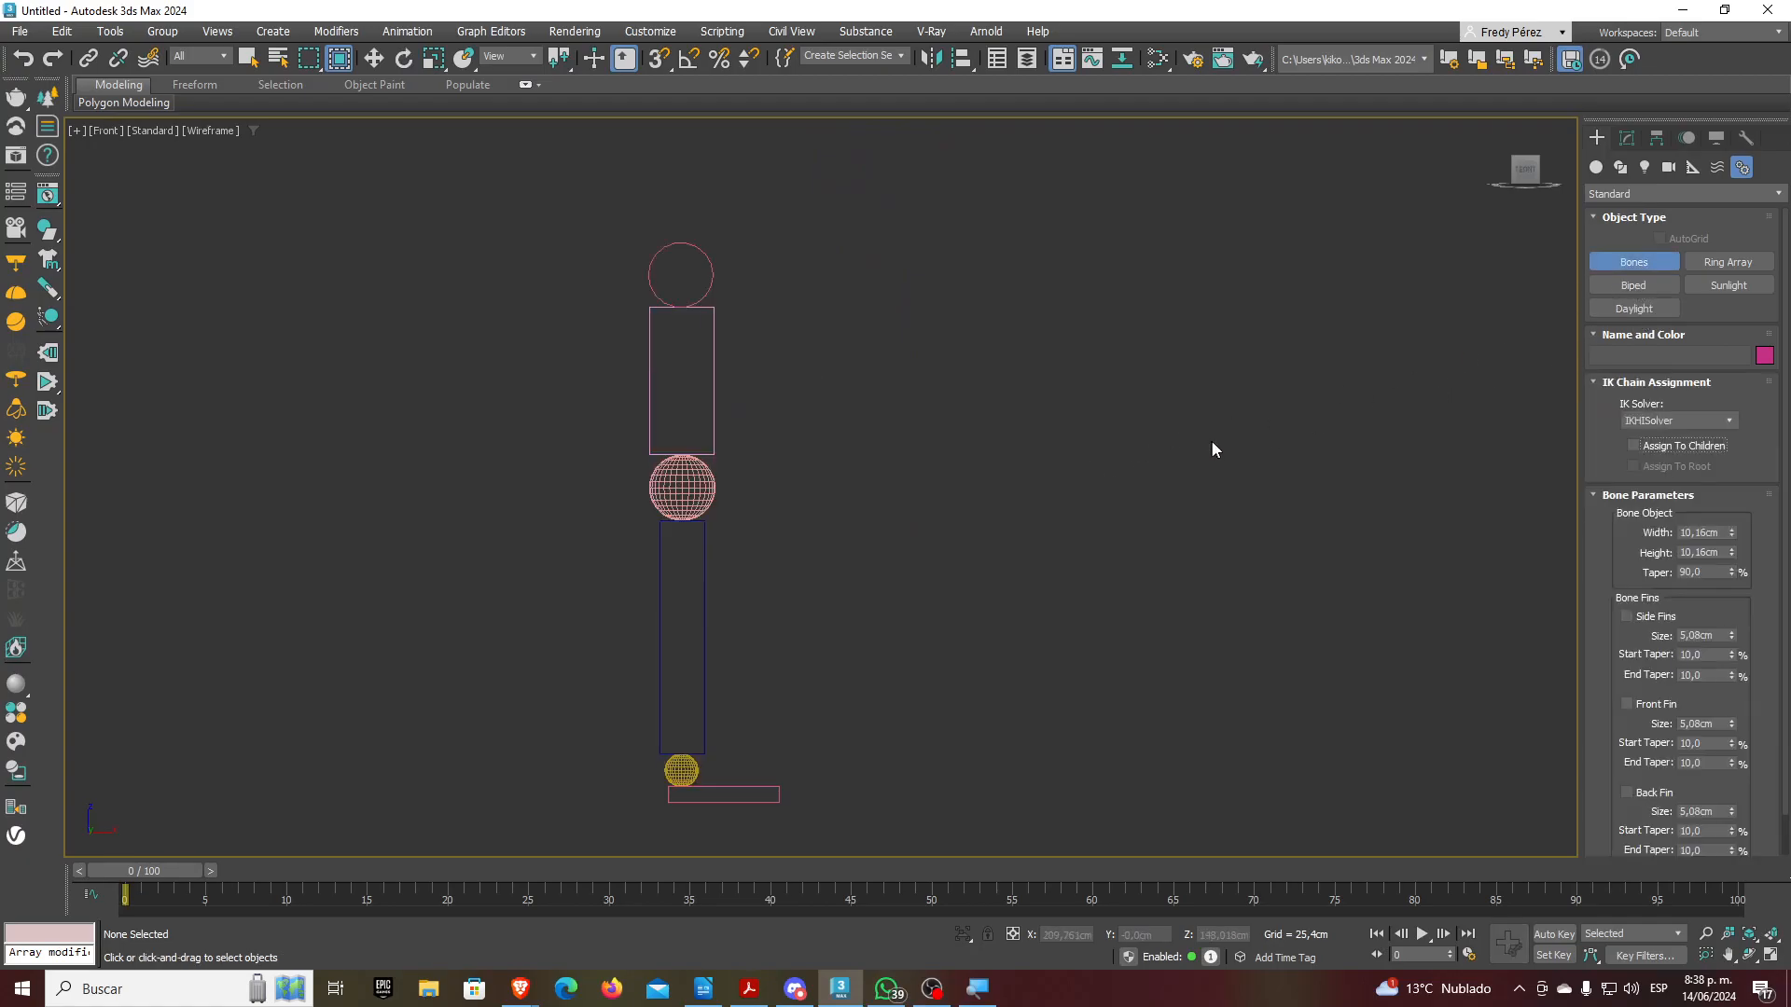
middle_drag(1164, 437, 1008, 416)
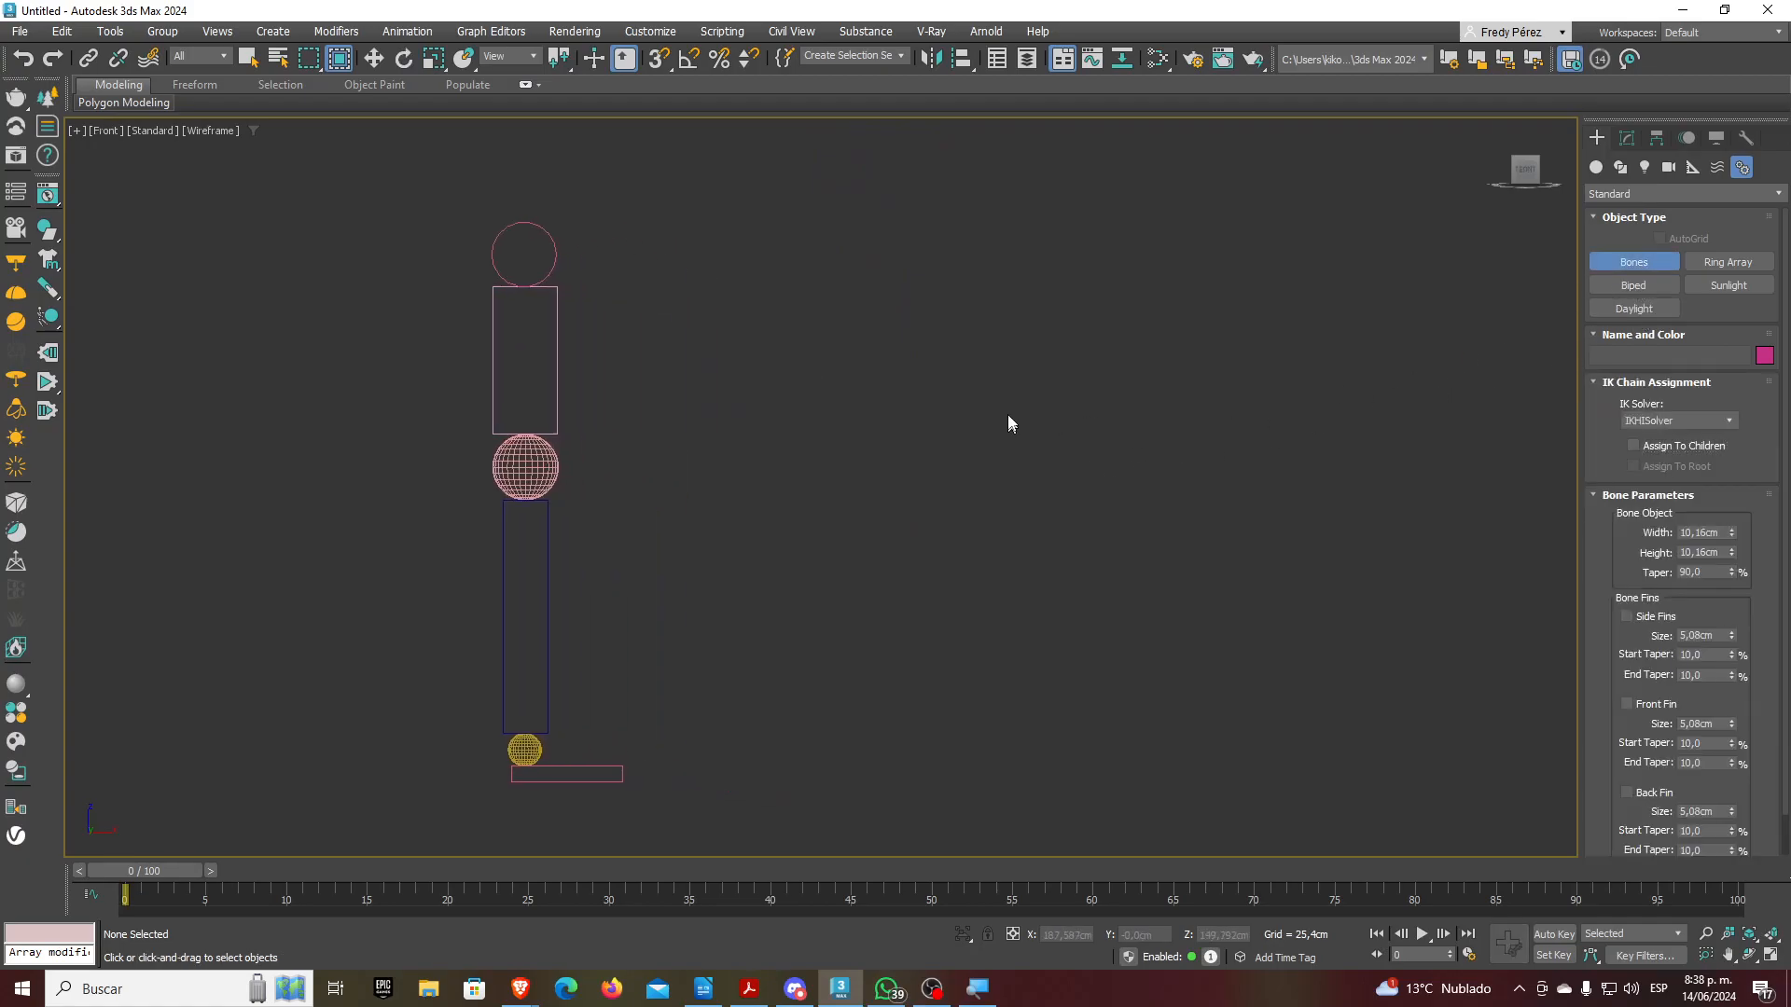
click(1003, 244)
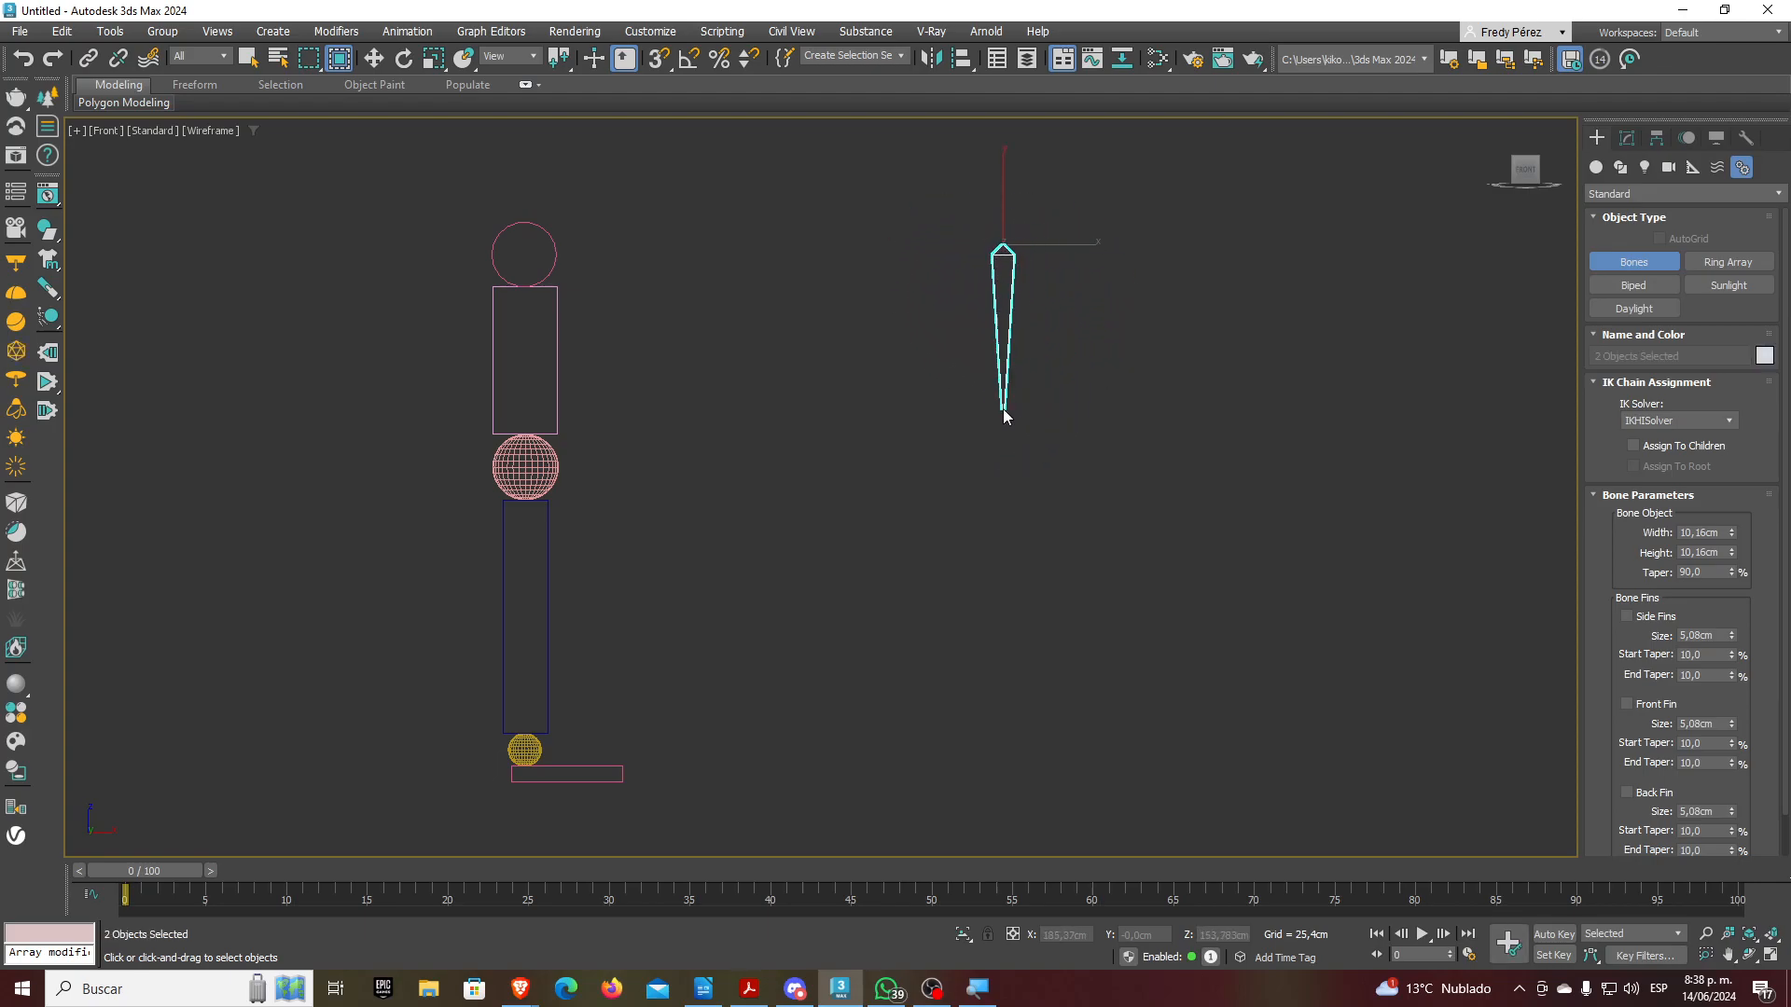
click(1036, 446)
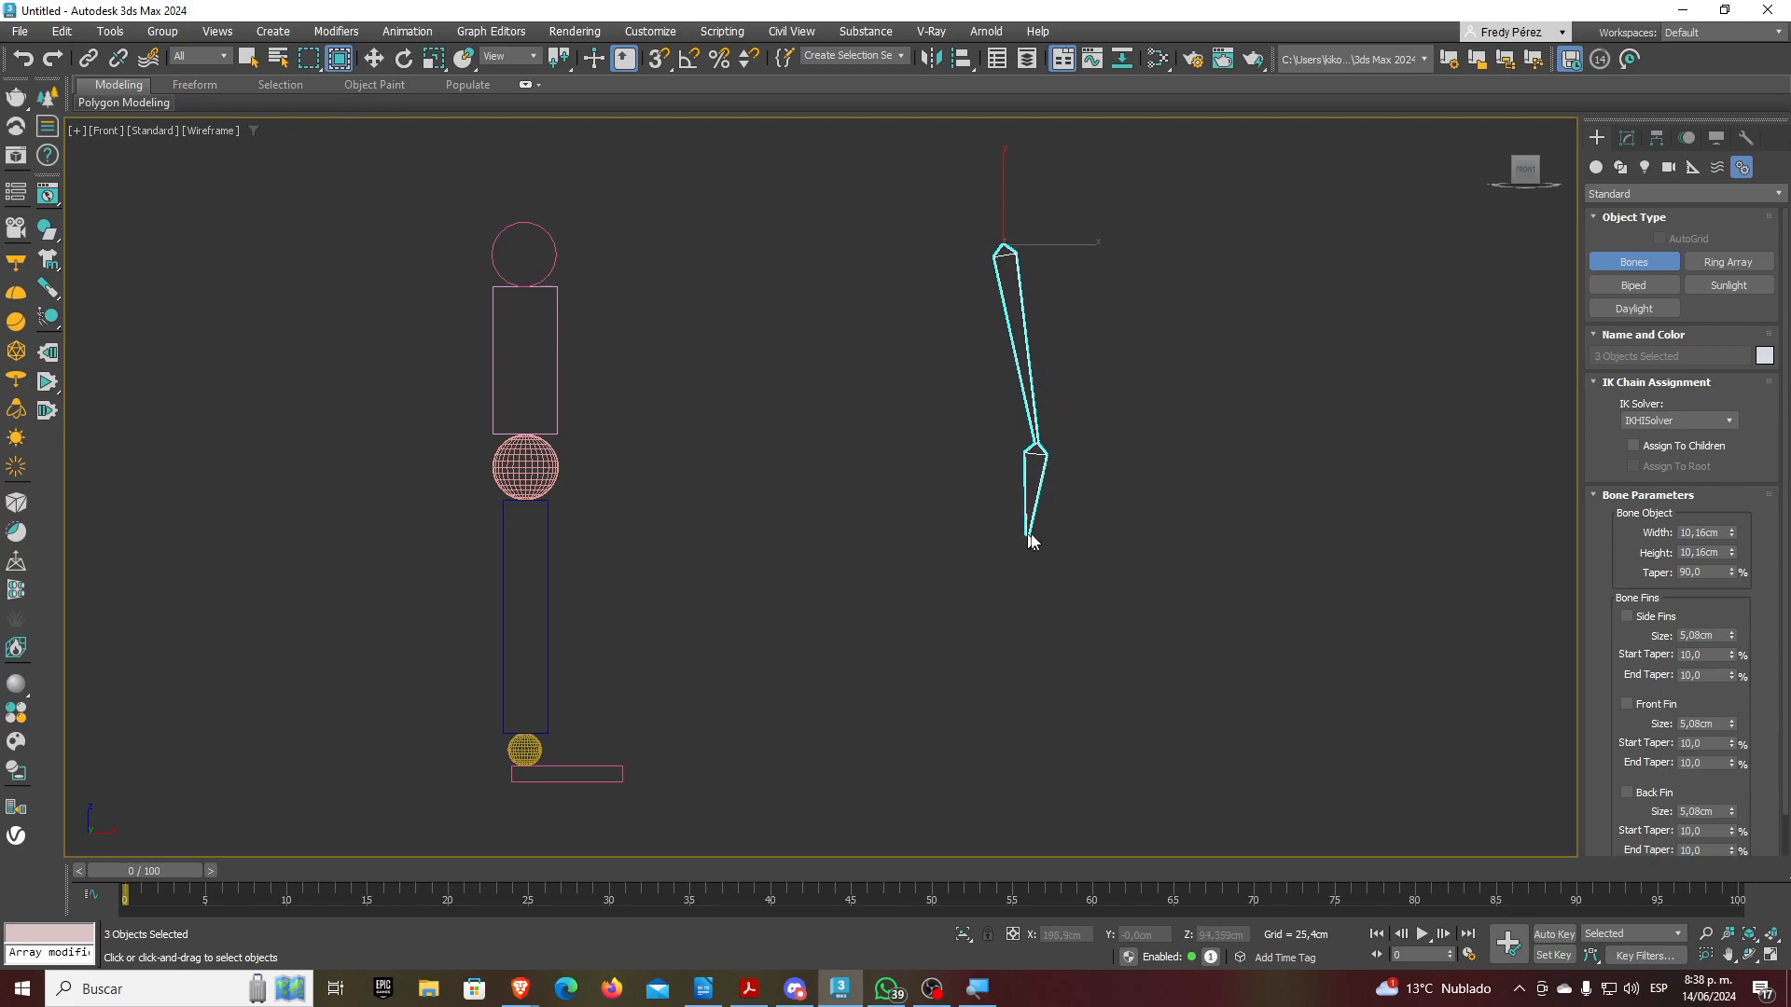
click(1004, 730)
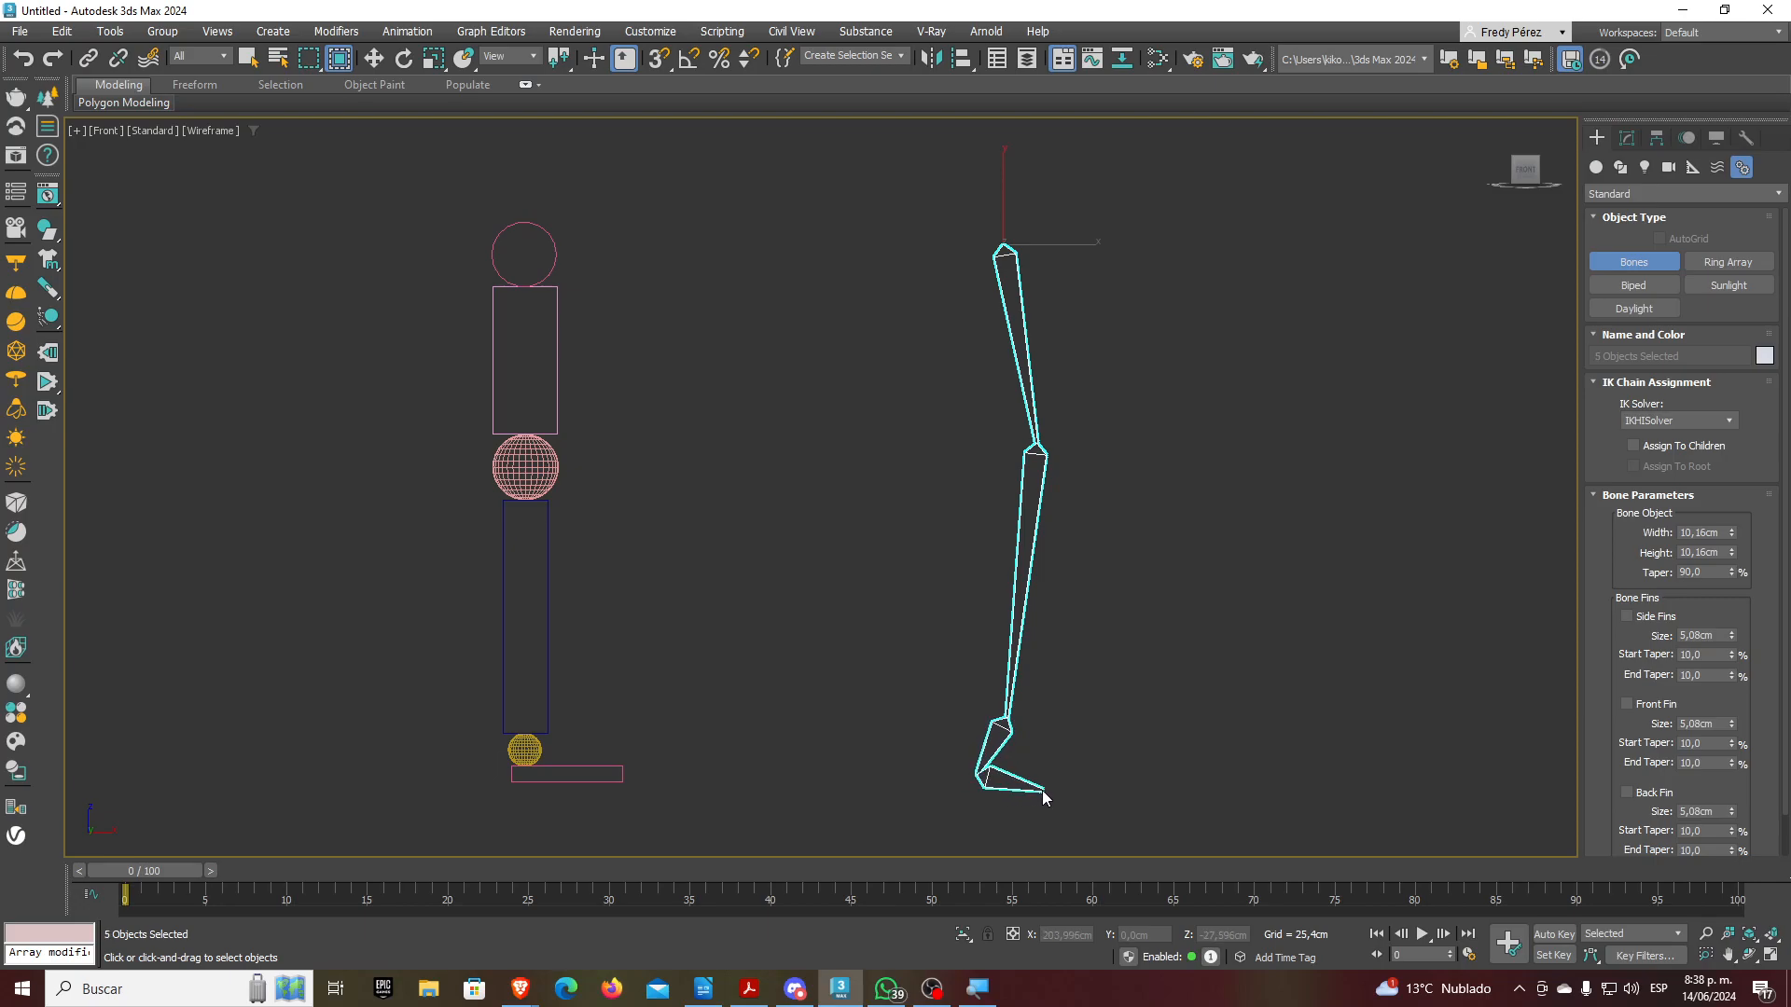
right_click(1045, 786)
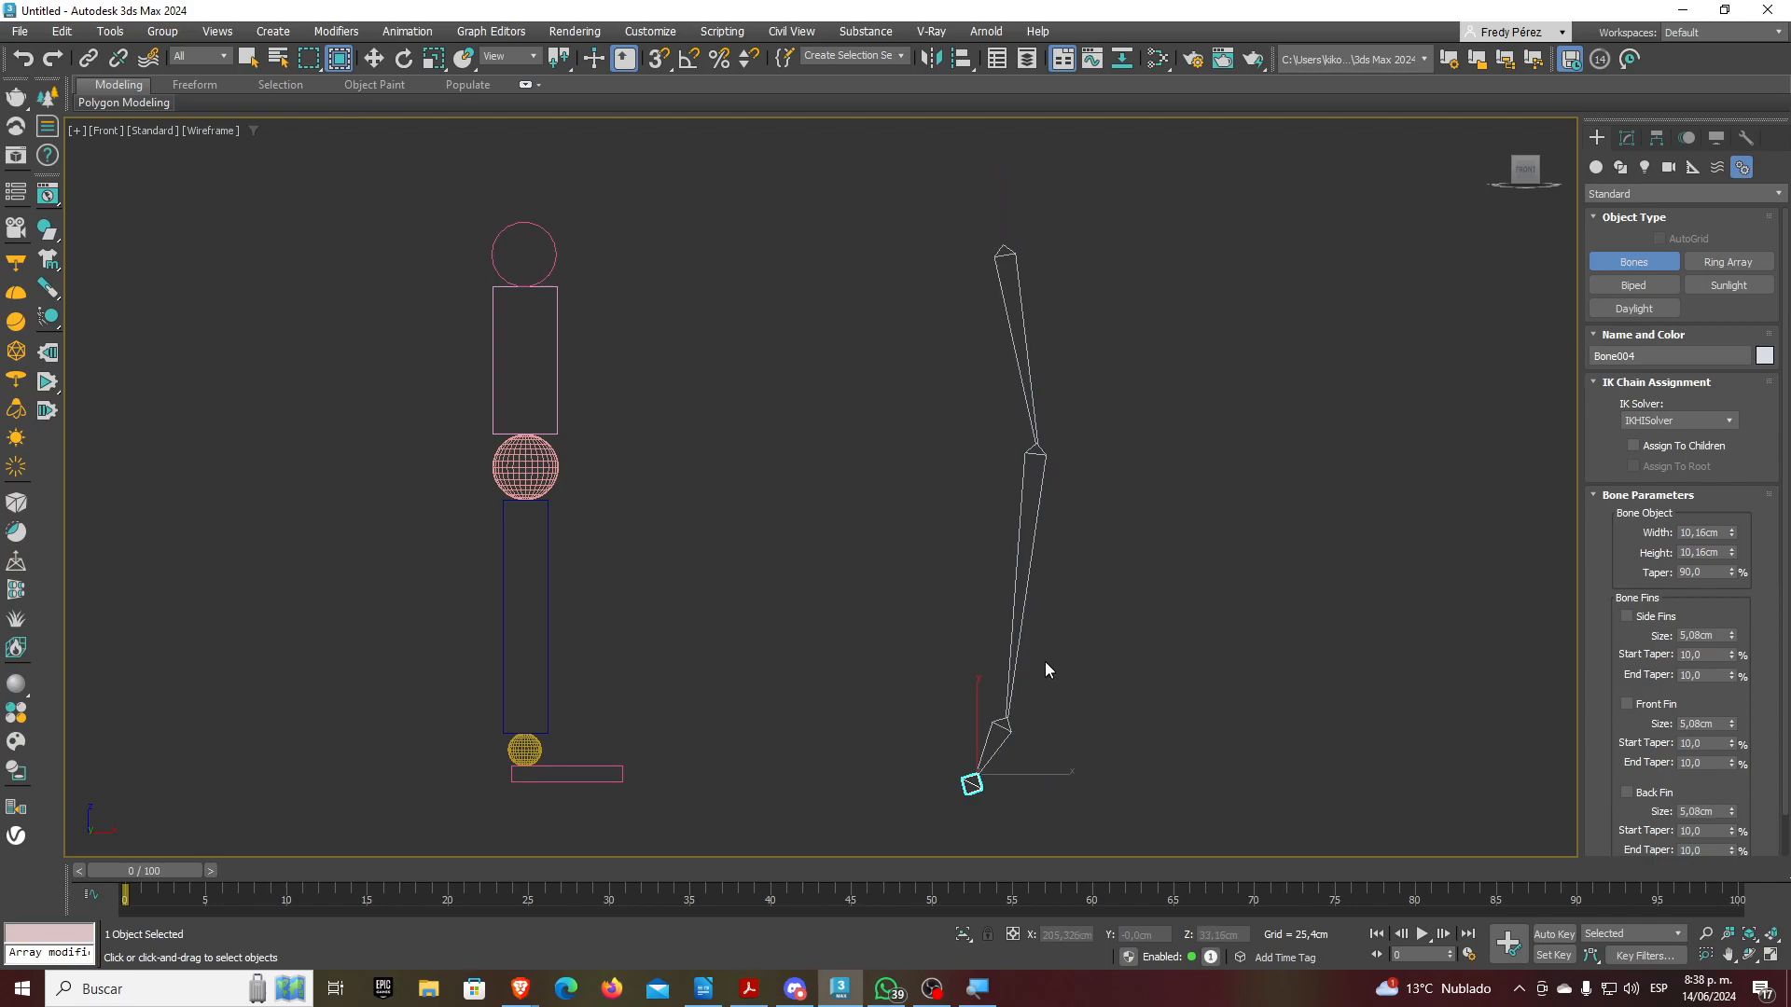
Select the thigh box and shin bone, then switch to Select and Rotate
click(374, 58)
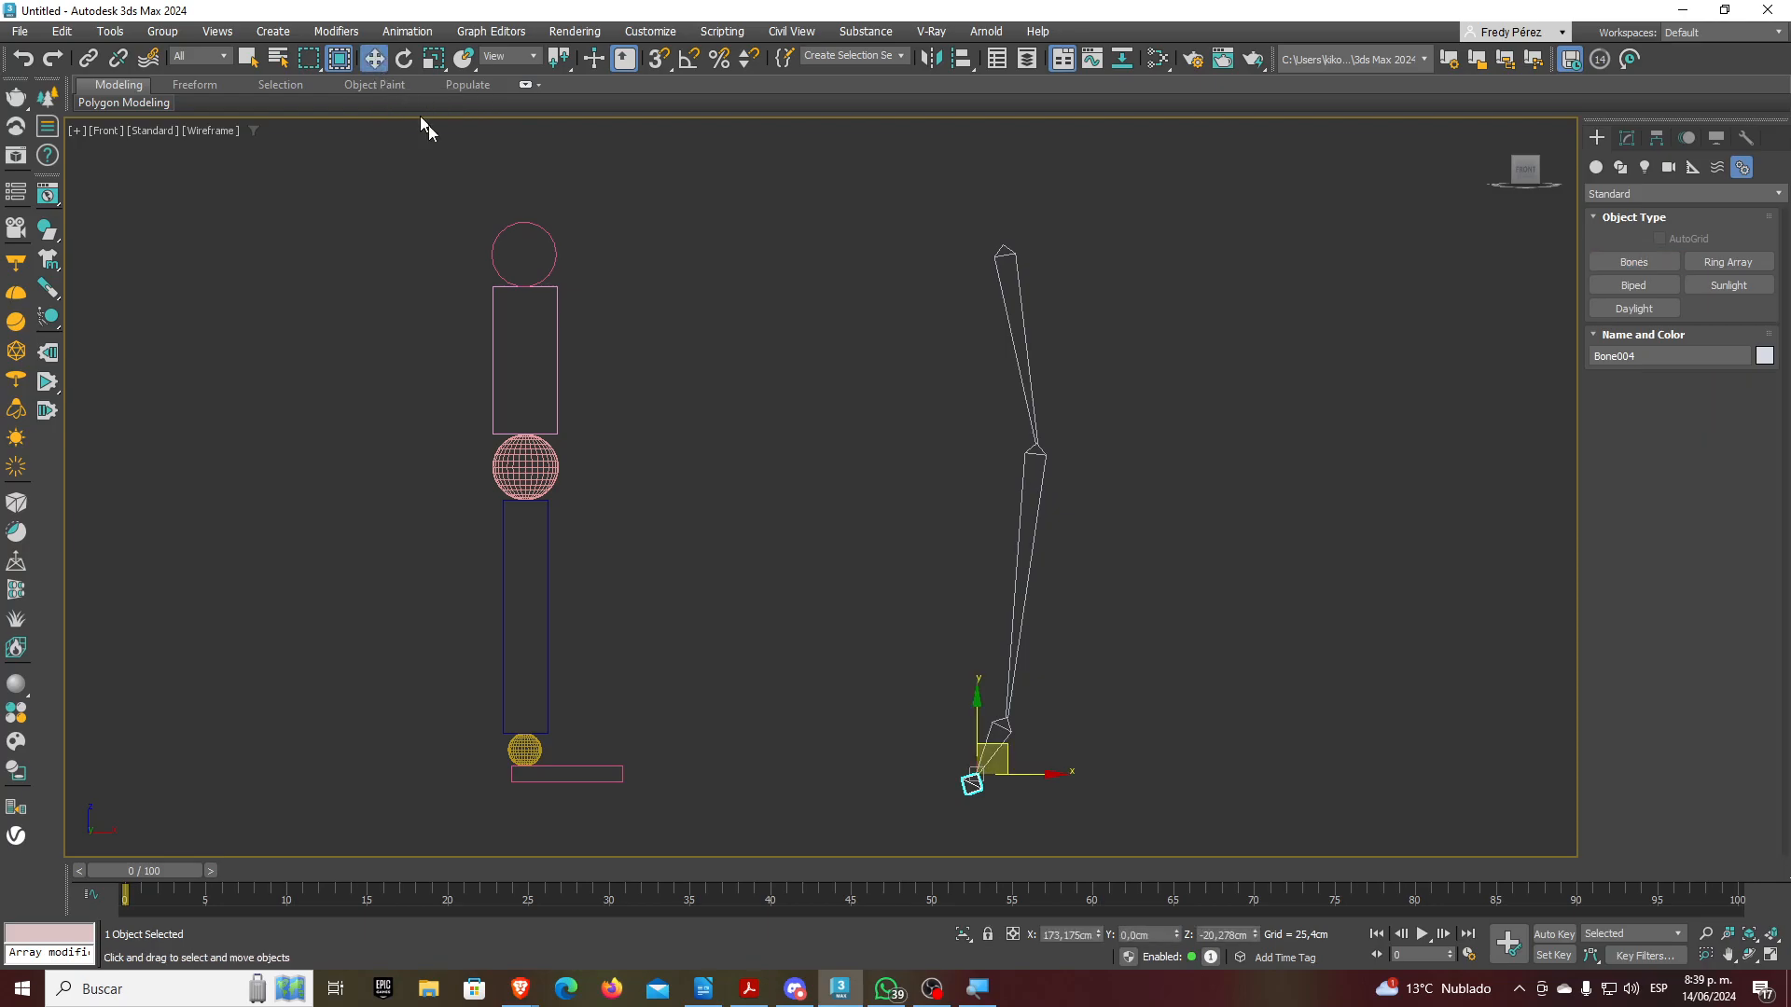
click(560, 378)
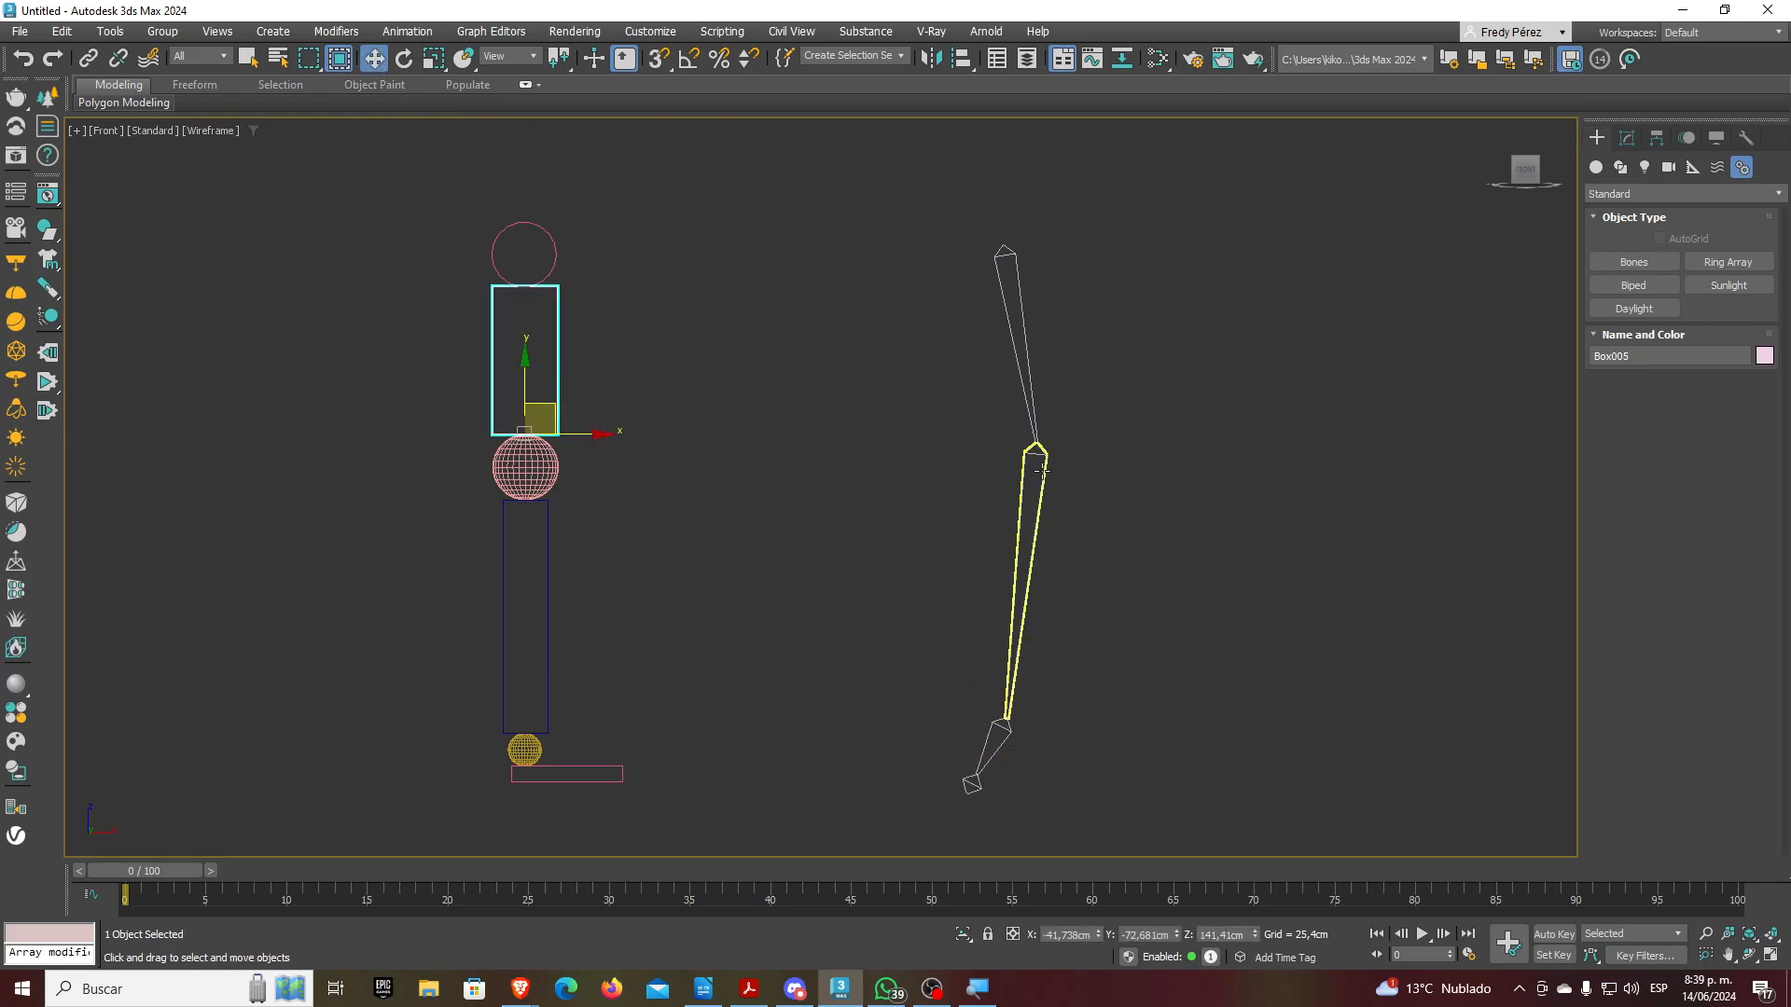
click(1042, 471)
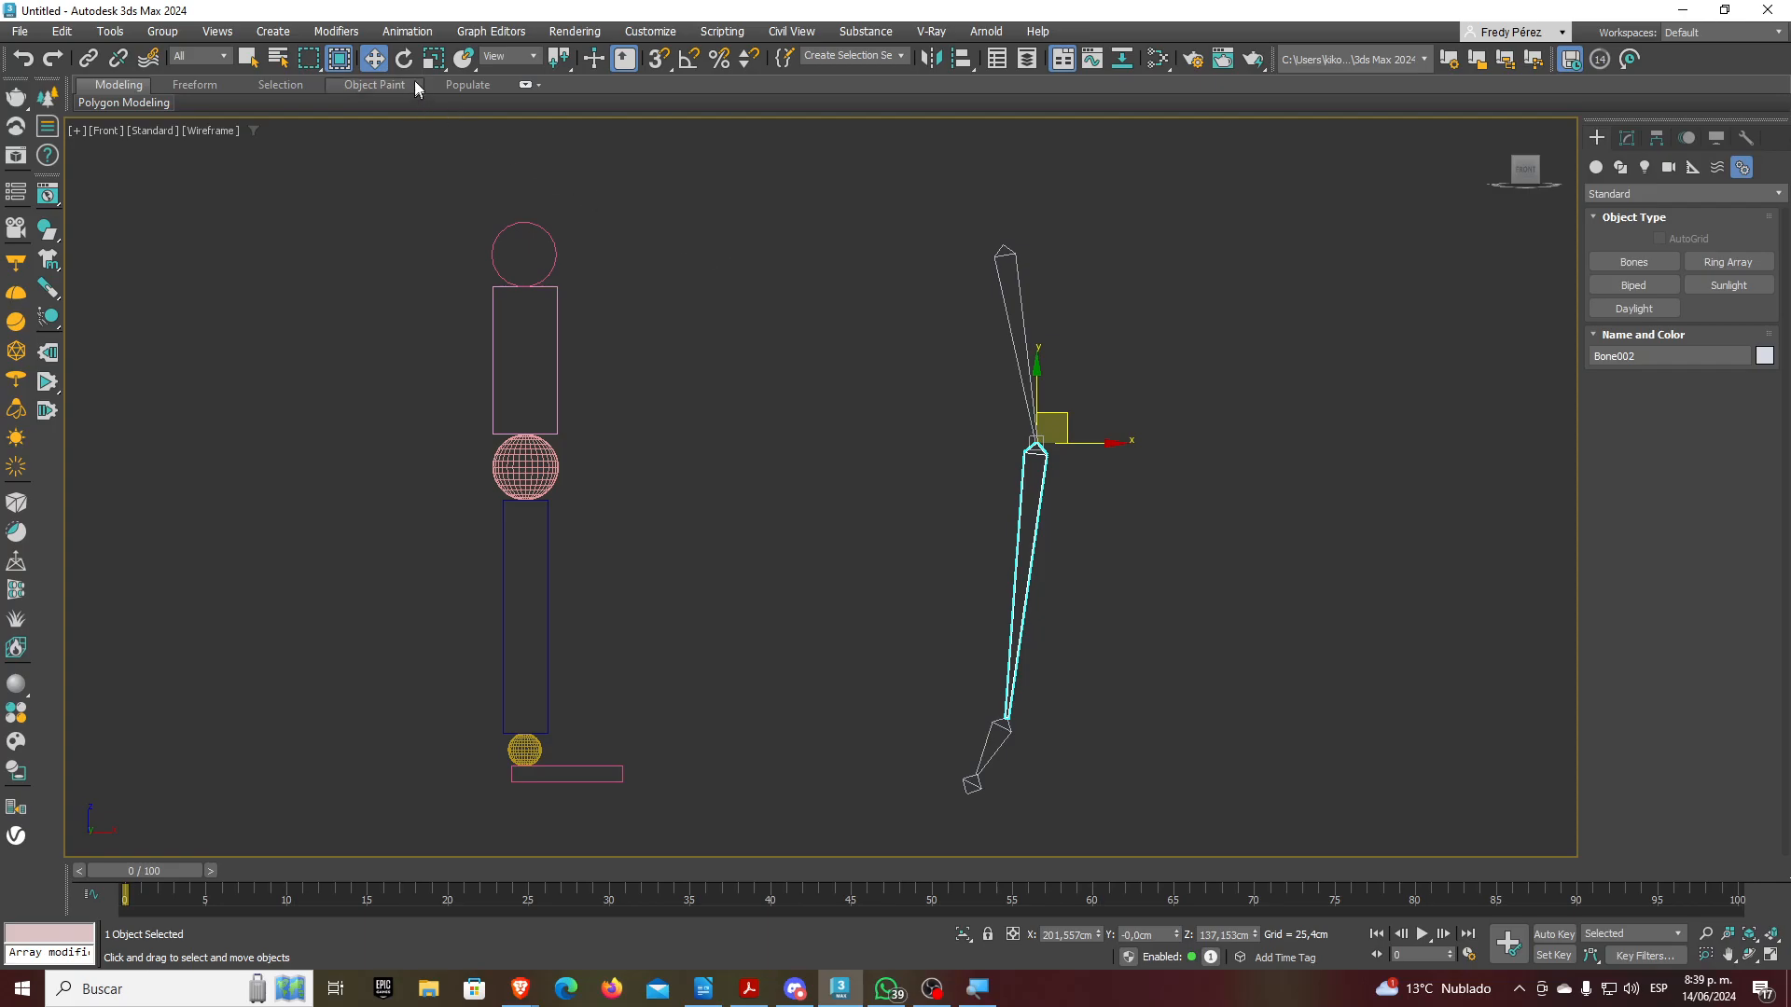
key(e)
click(1118, 418)
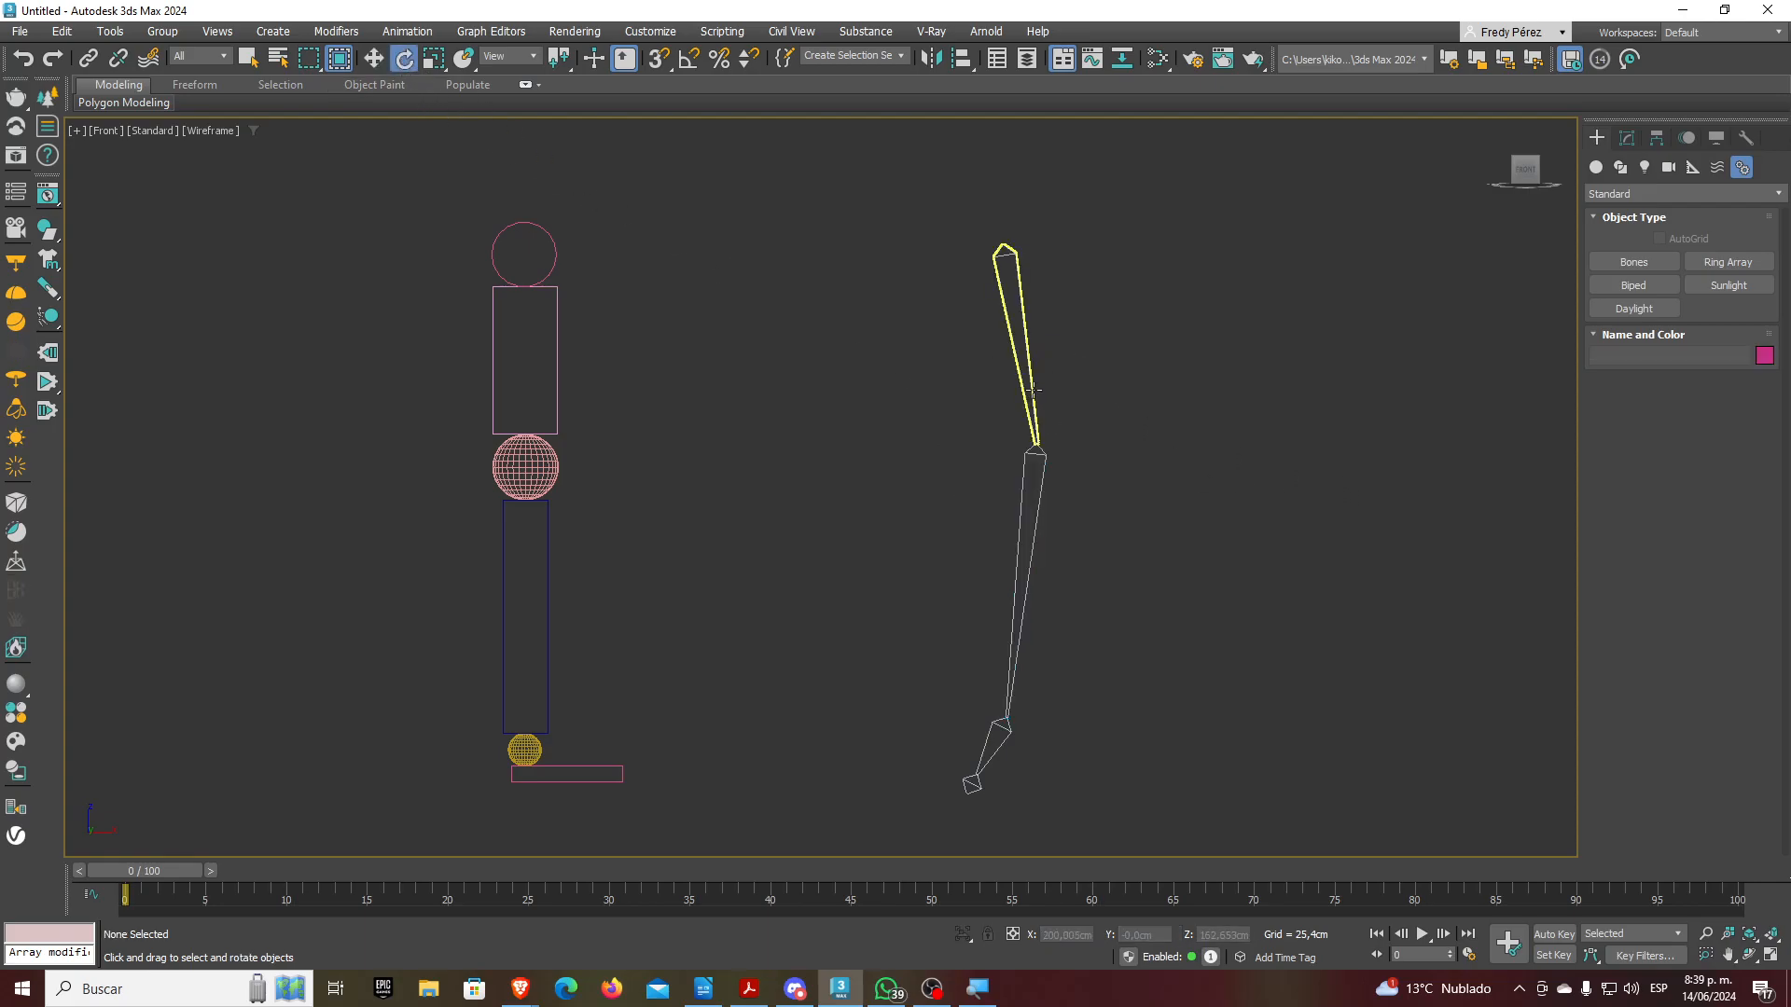
Rotate Bone001, Bone002 and Bone003 at hip, knee and ankle, undo the last rotations, then deselect
click(1034, 390)
drag(1088, 228, 1147, 224)
click(1026, 490)
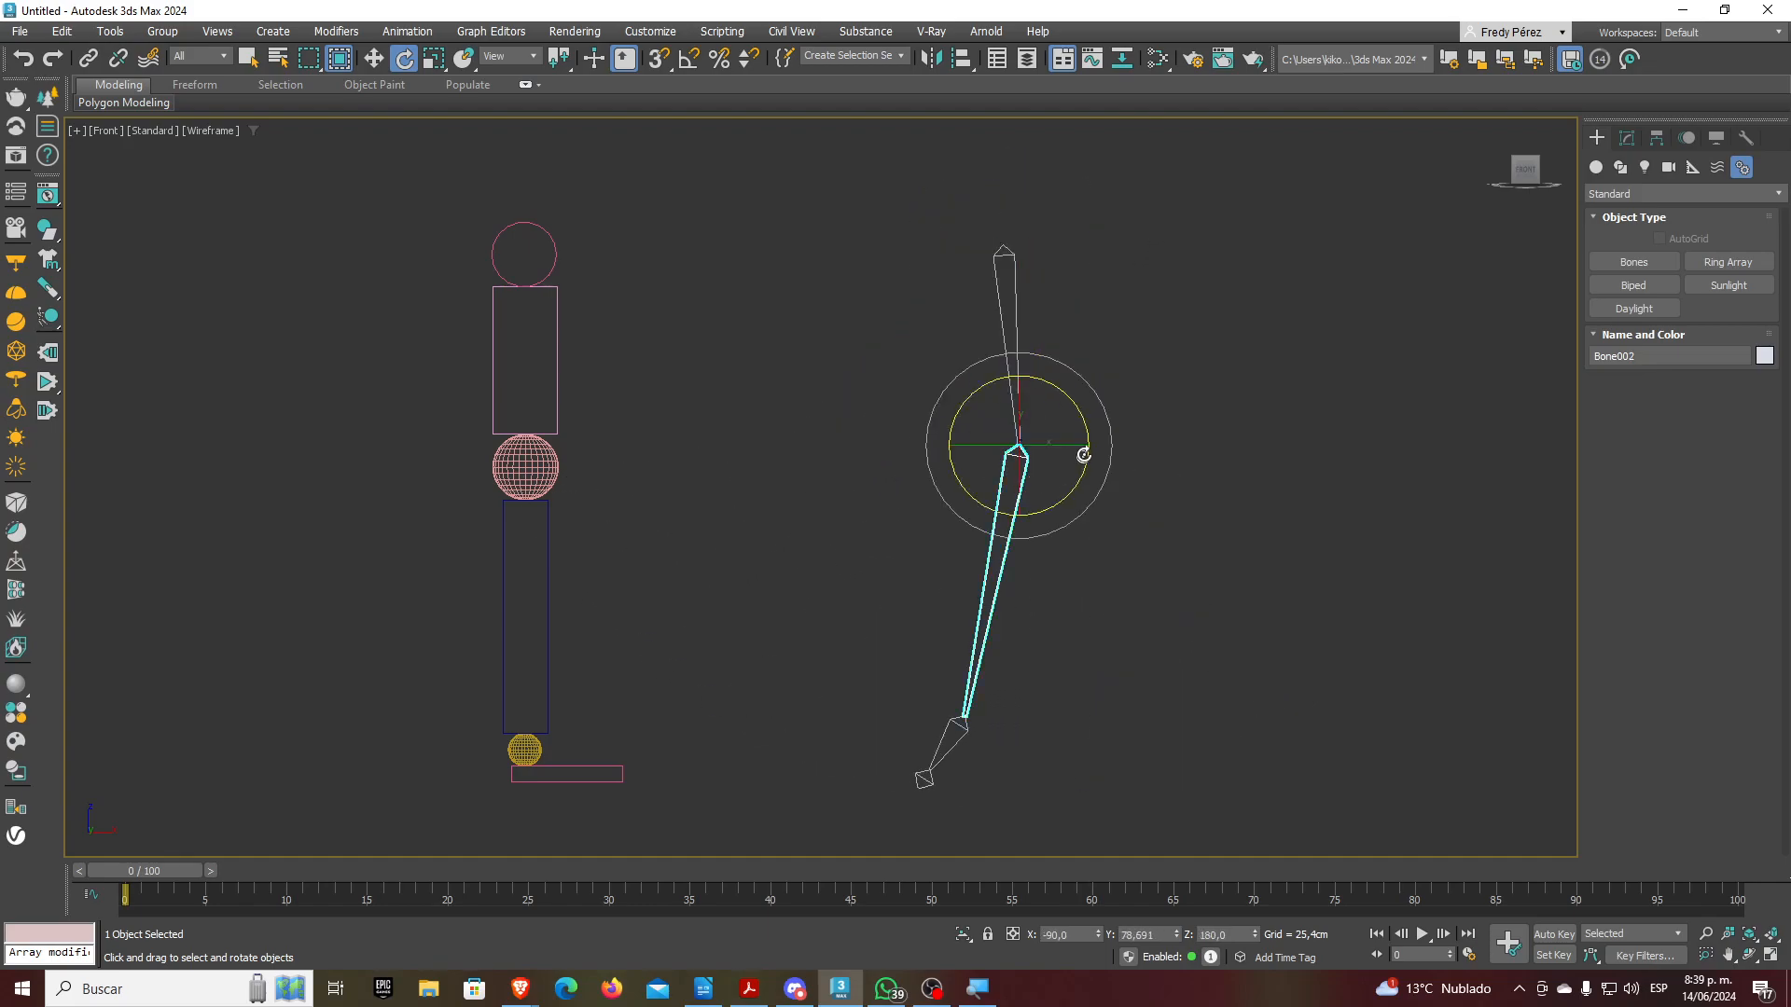
mouse_move(1107, 420)
mouse_down()
mouse_move(1076, 556)
mouse_move(1114, 450)
mouse_up()
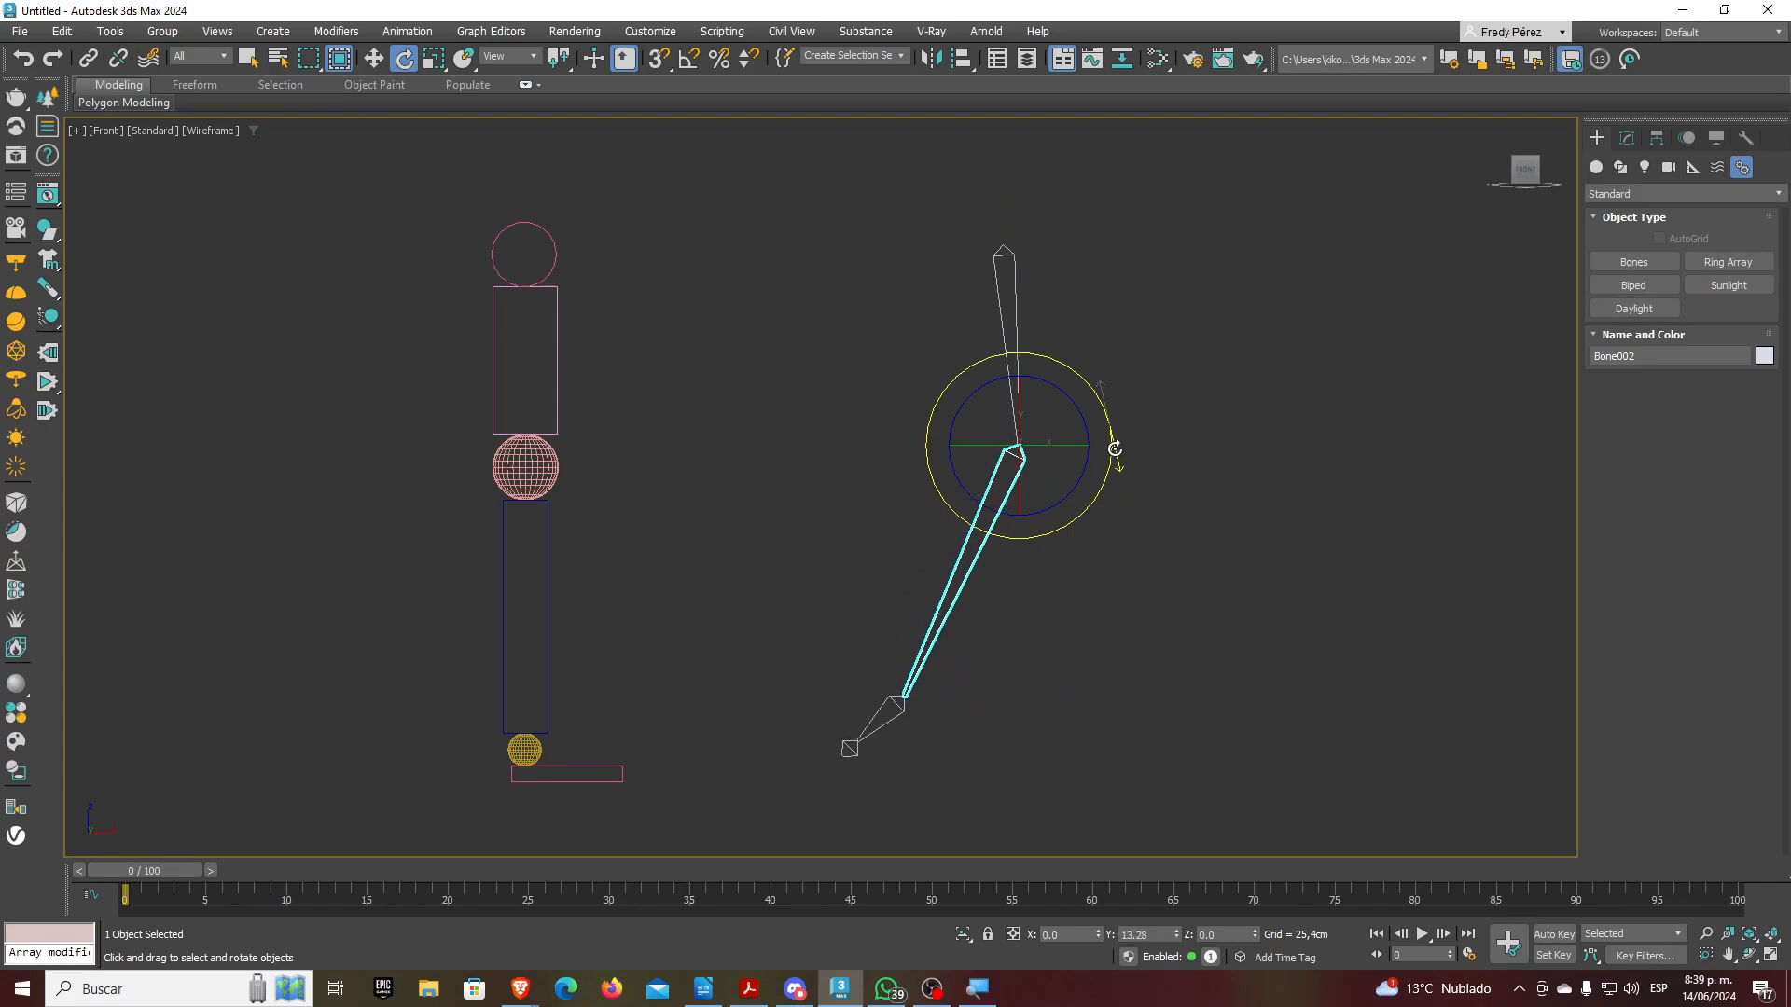
click(873, 737)
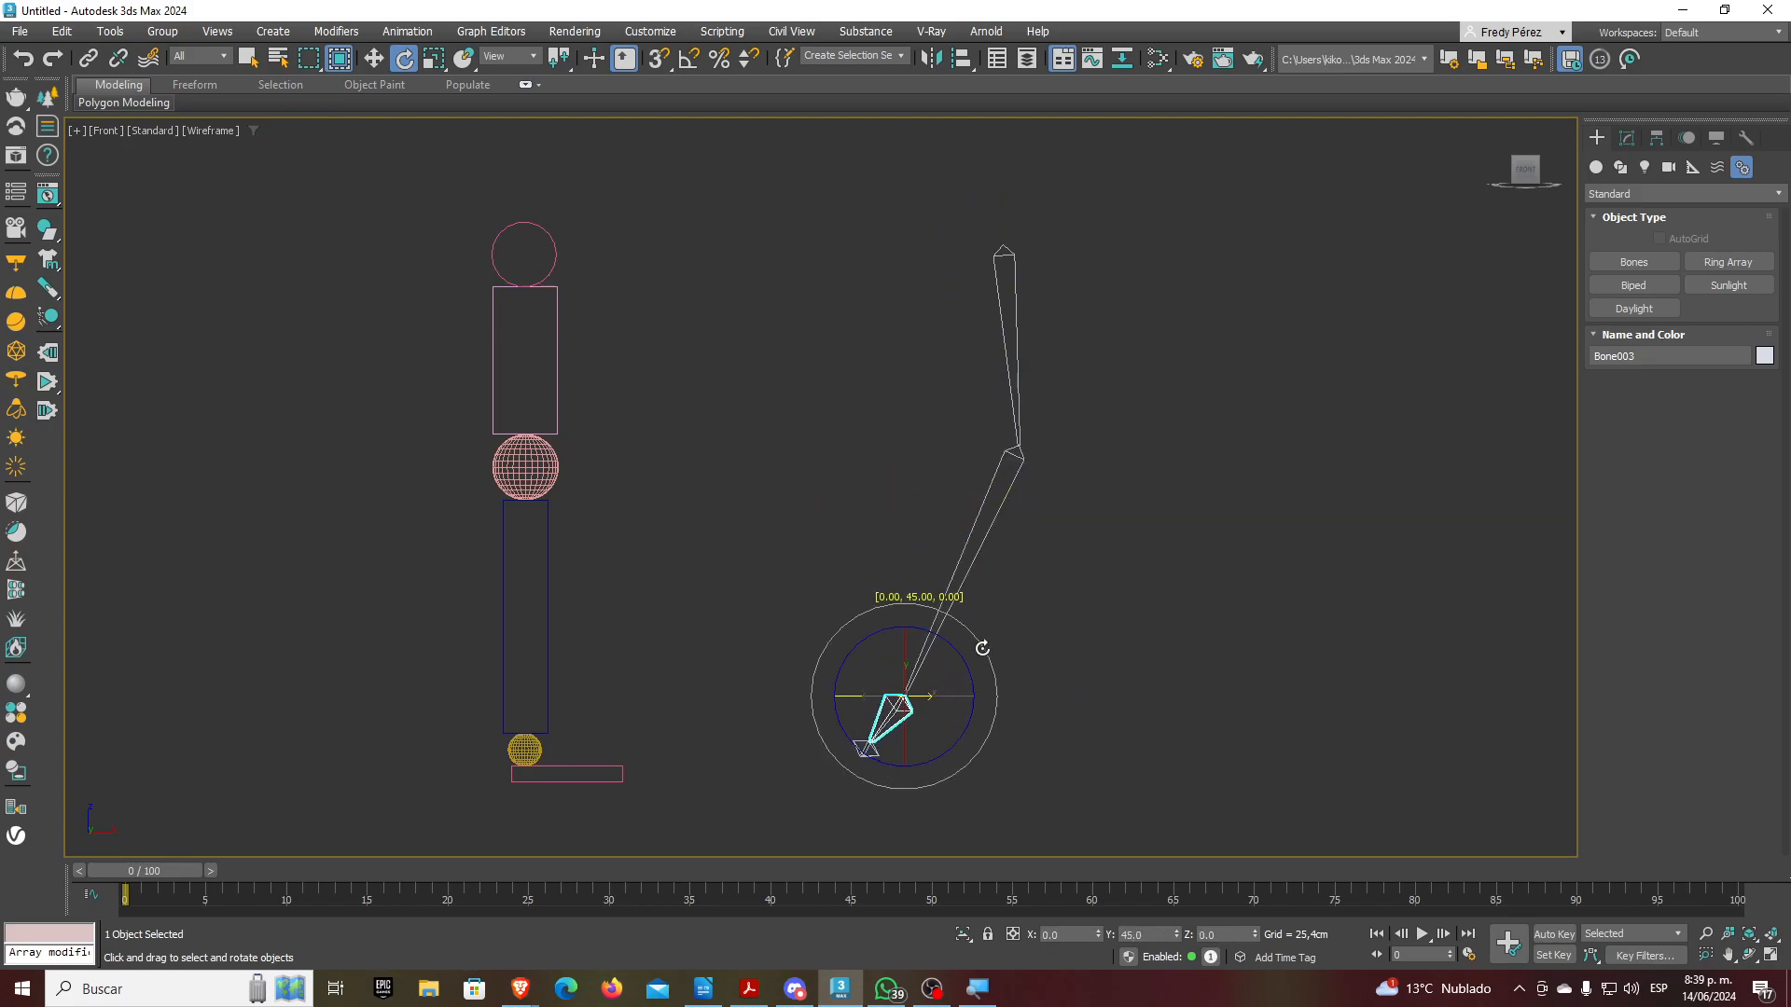
drag(966, 653, 1004, 697)
key(ctrl+z)
key(ctrl+z)
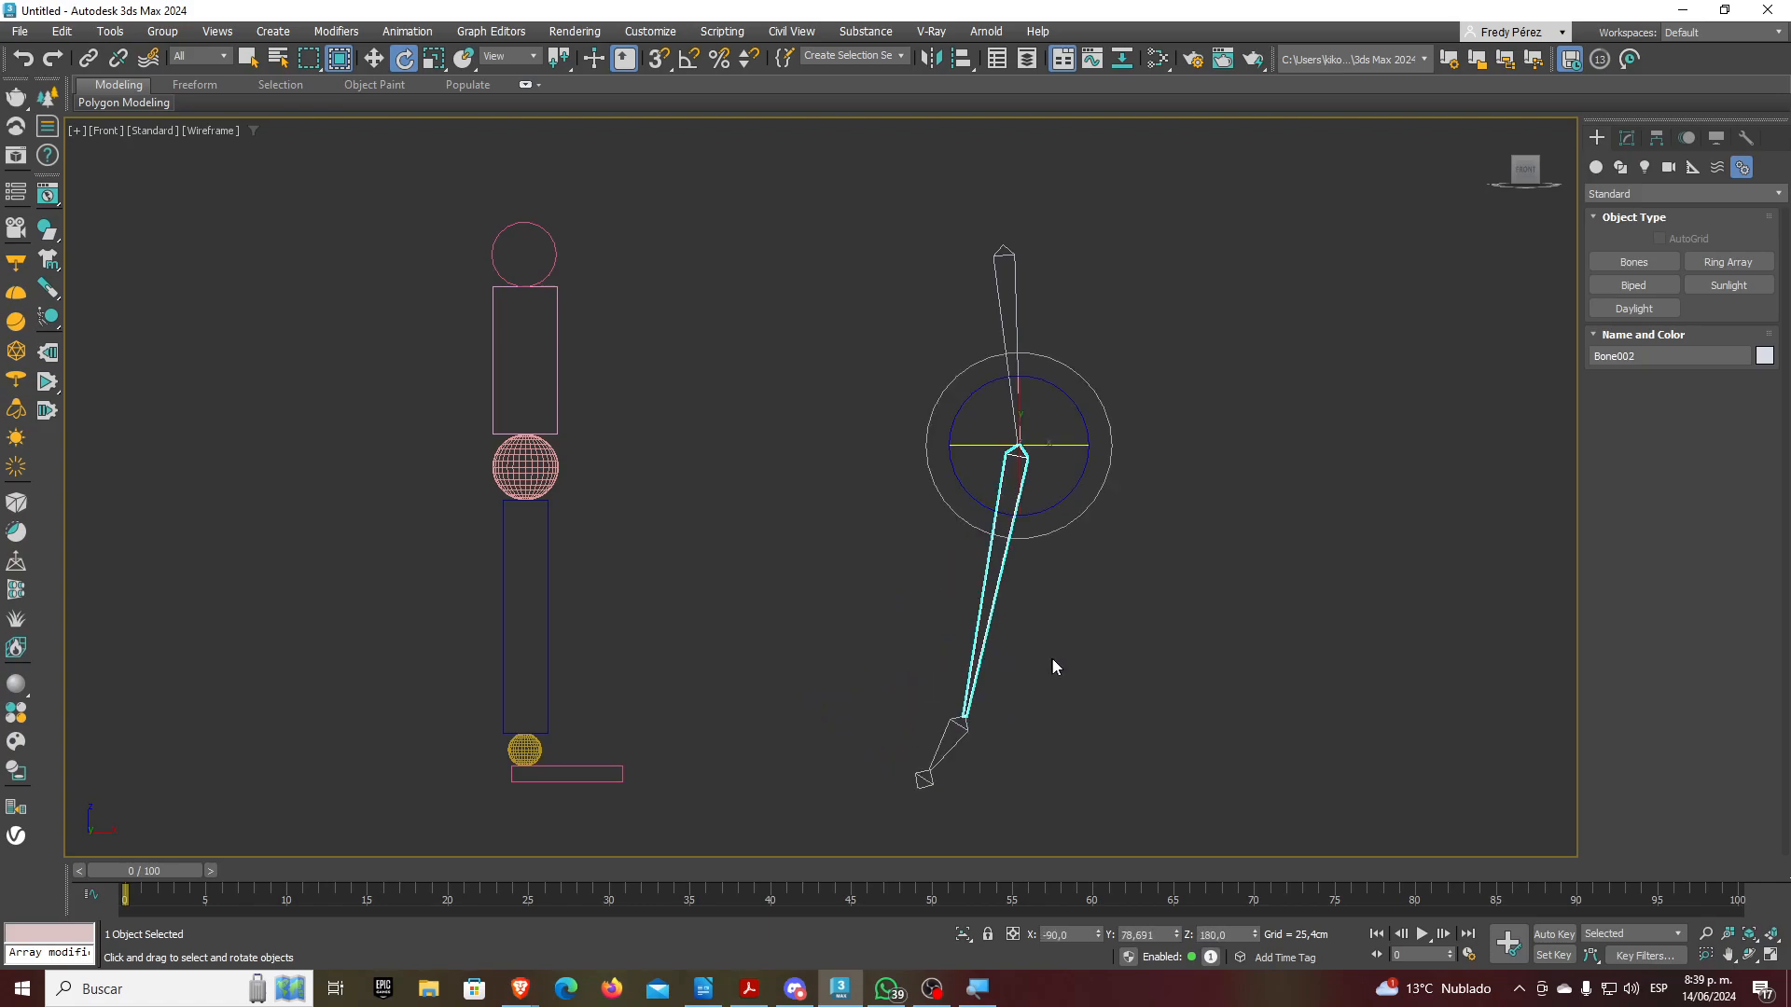
click(1051, 659)
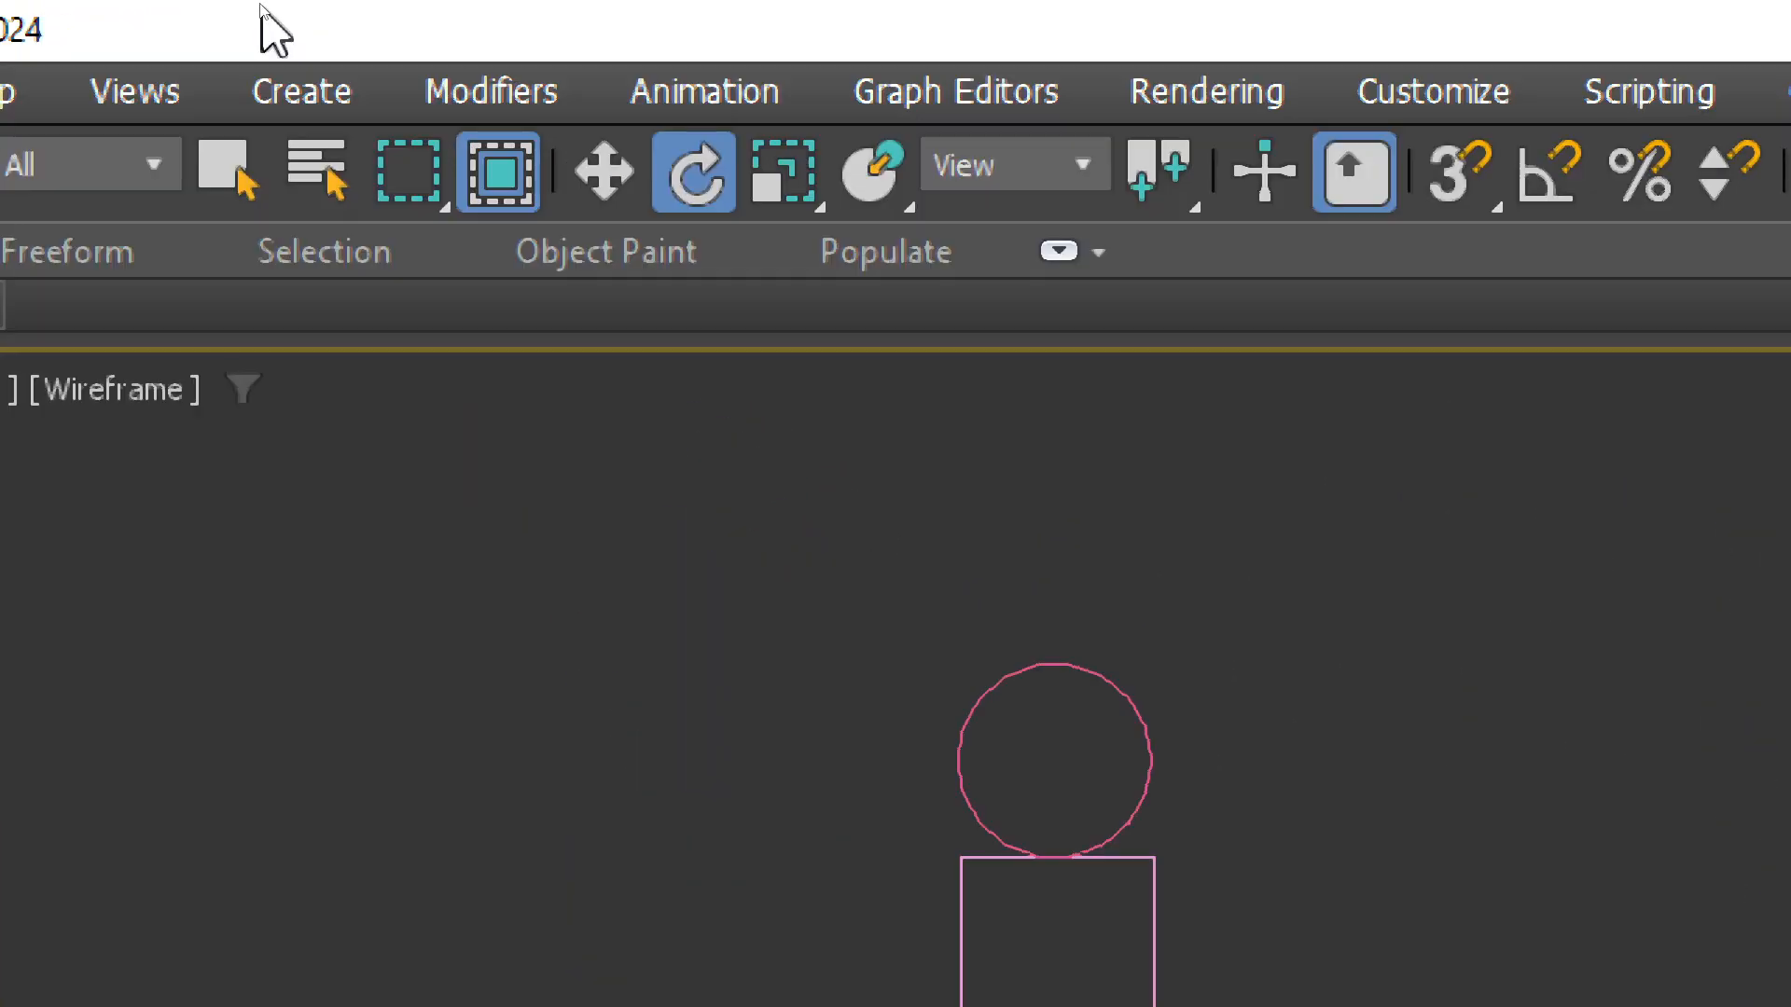
Select Bone001 at the hip and open the Animation > IK Solvers submenu
click(877, 97)
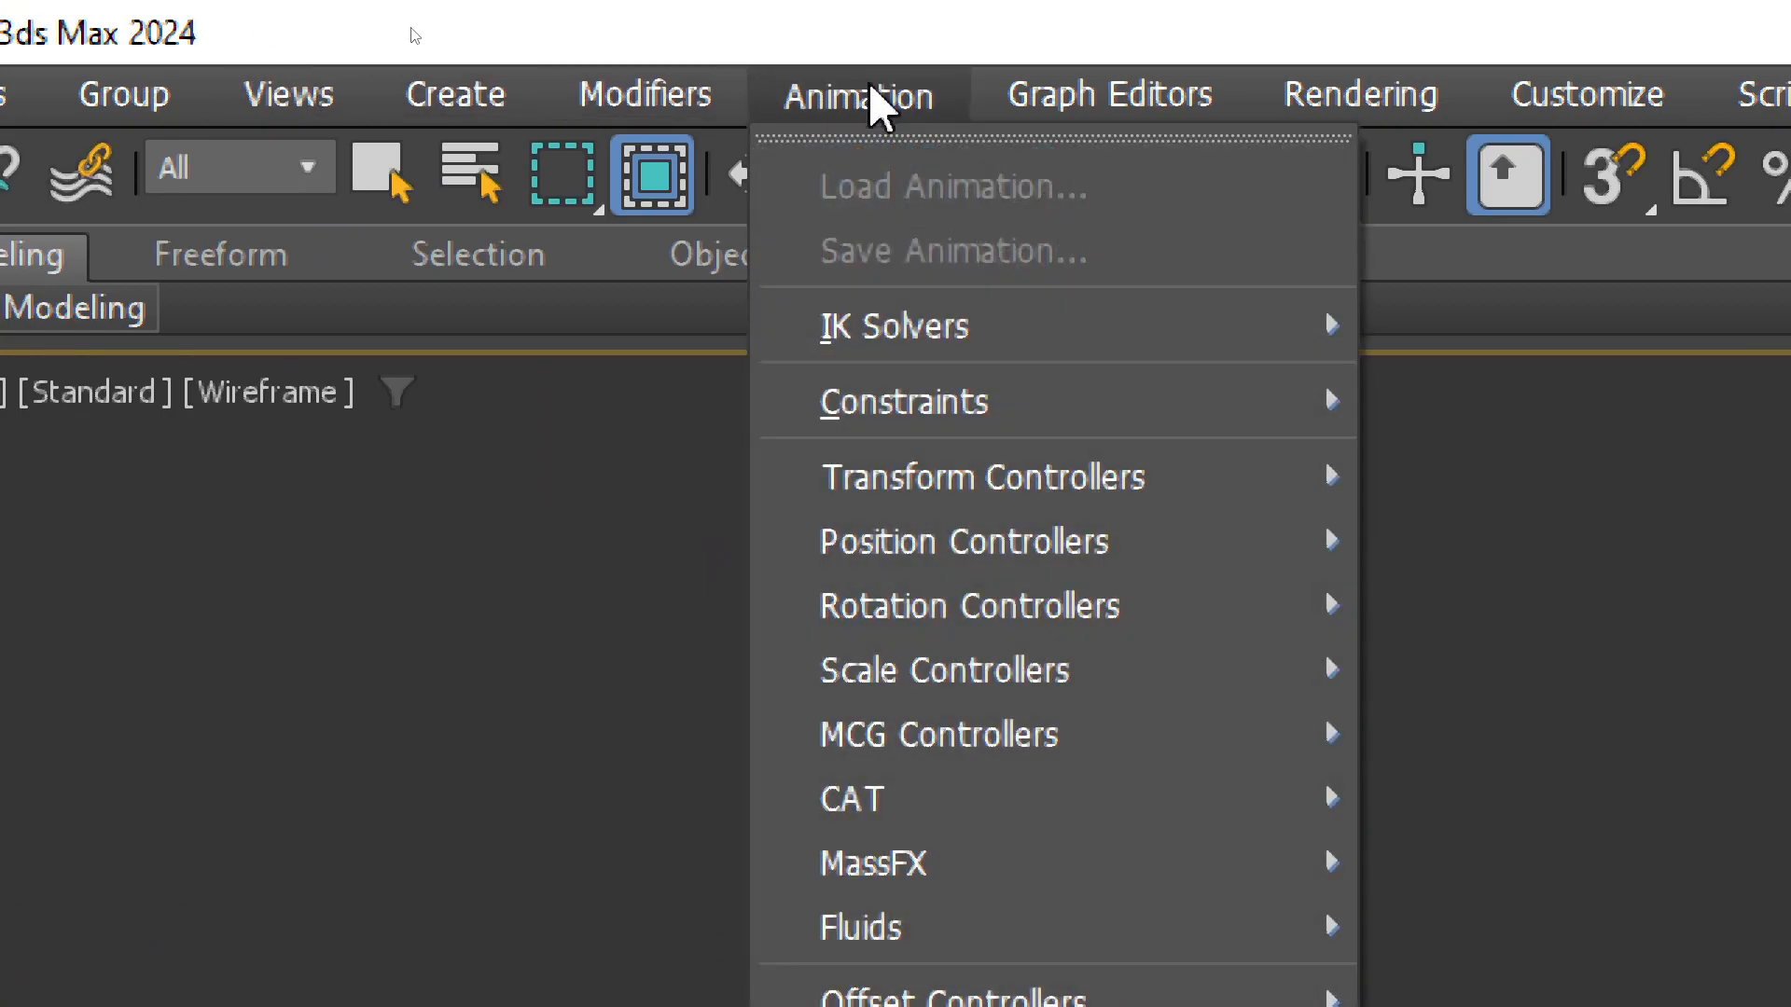
mouse_move(922, 321)
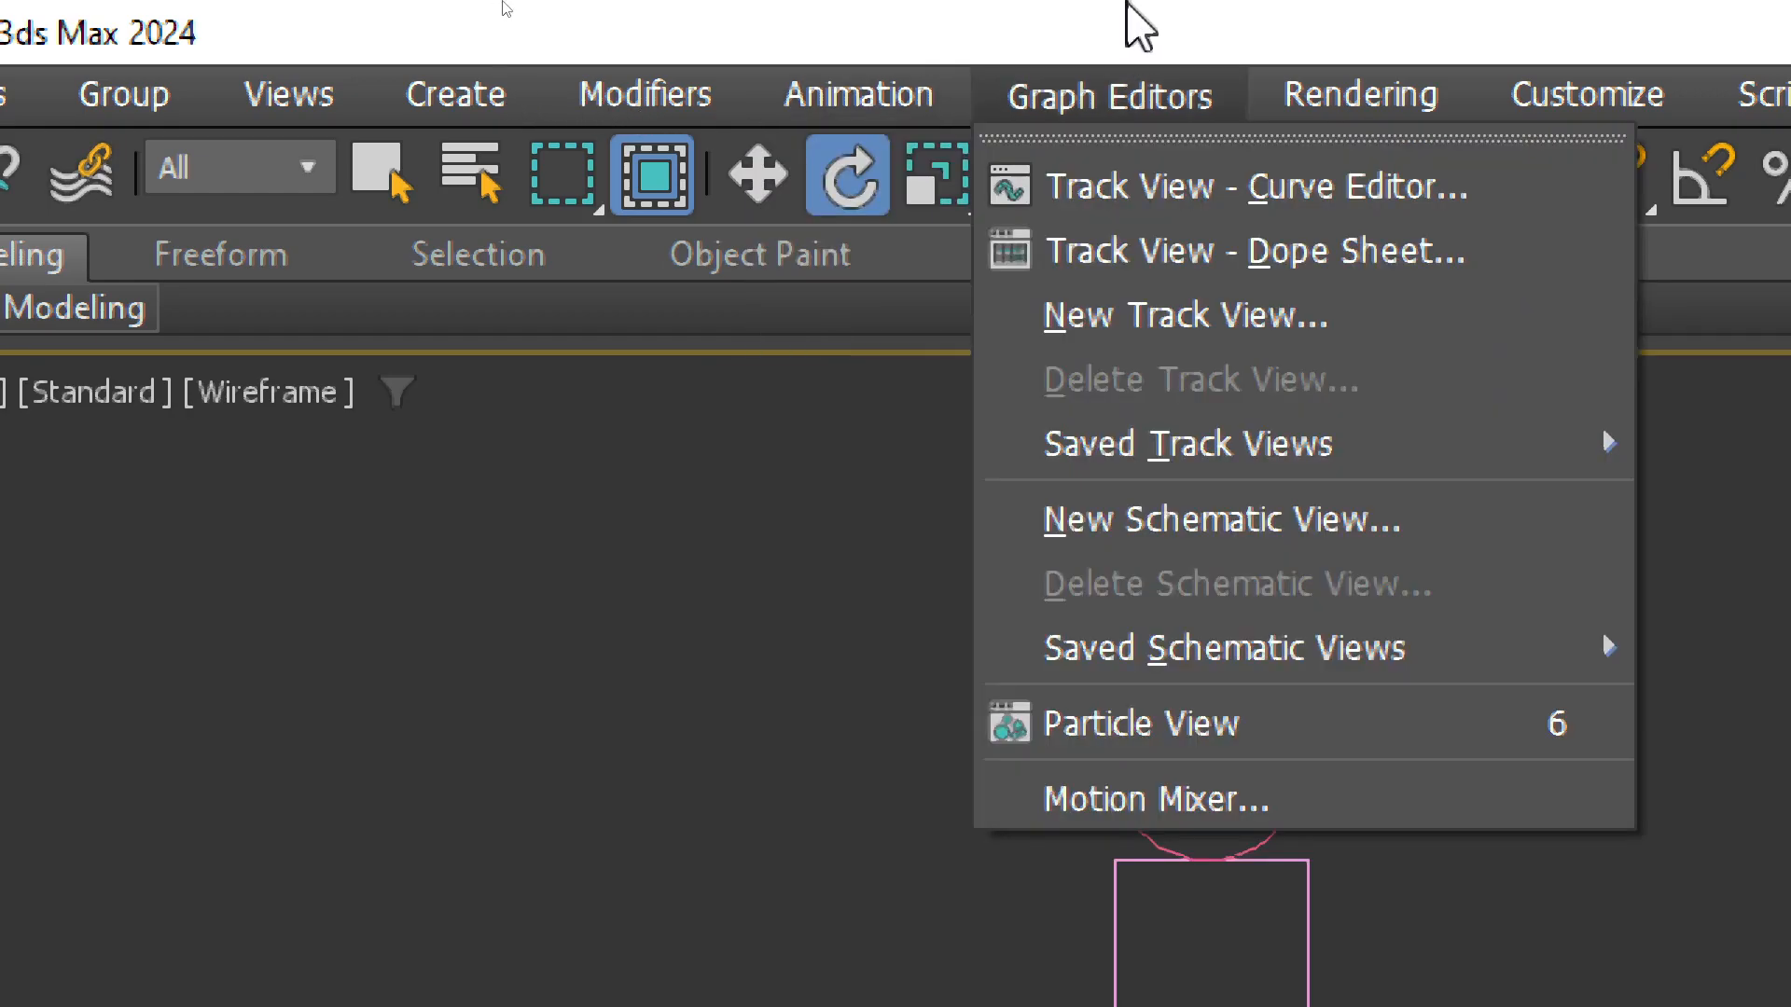
click(1194, 13)
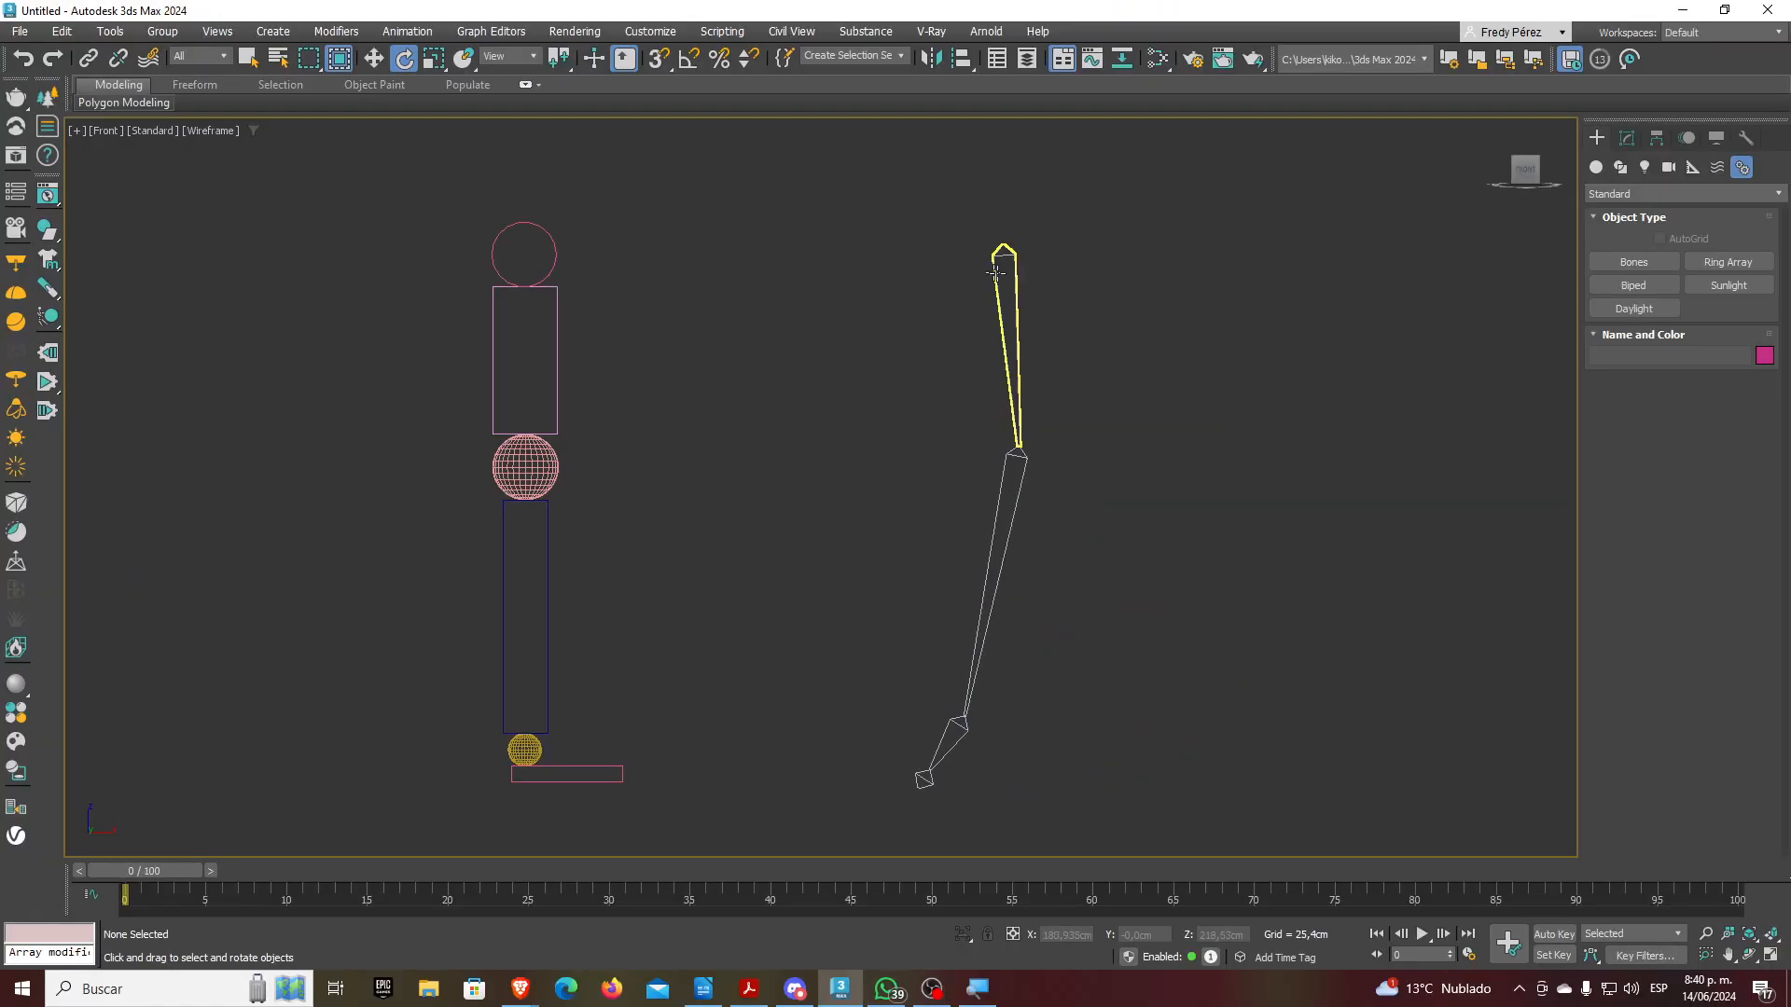
click(998, 271)
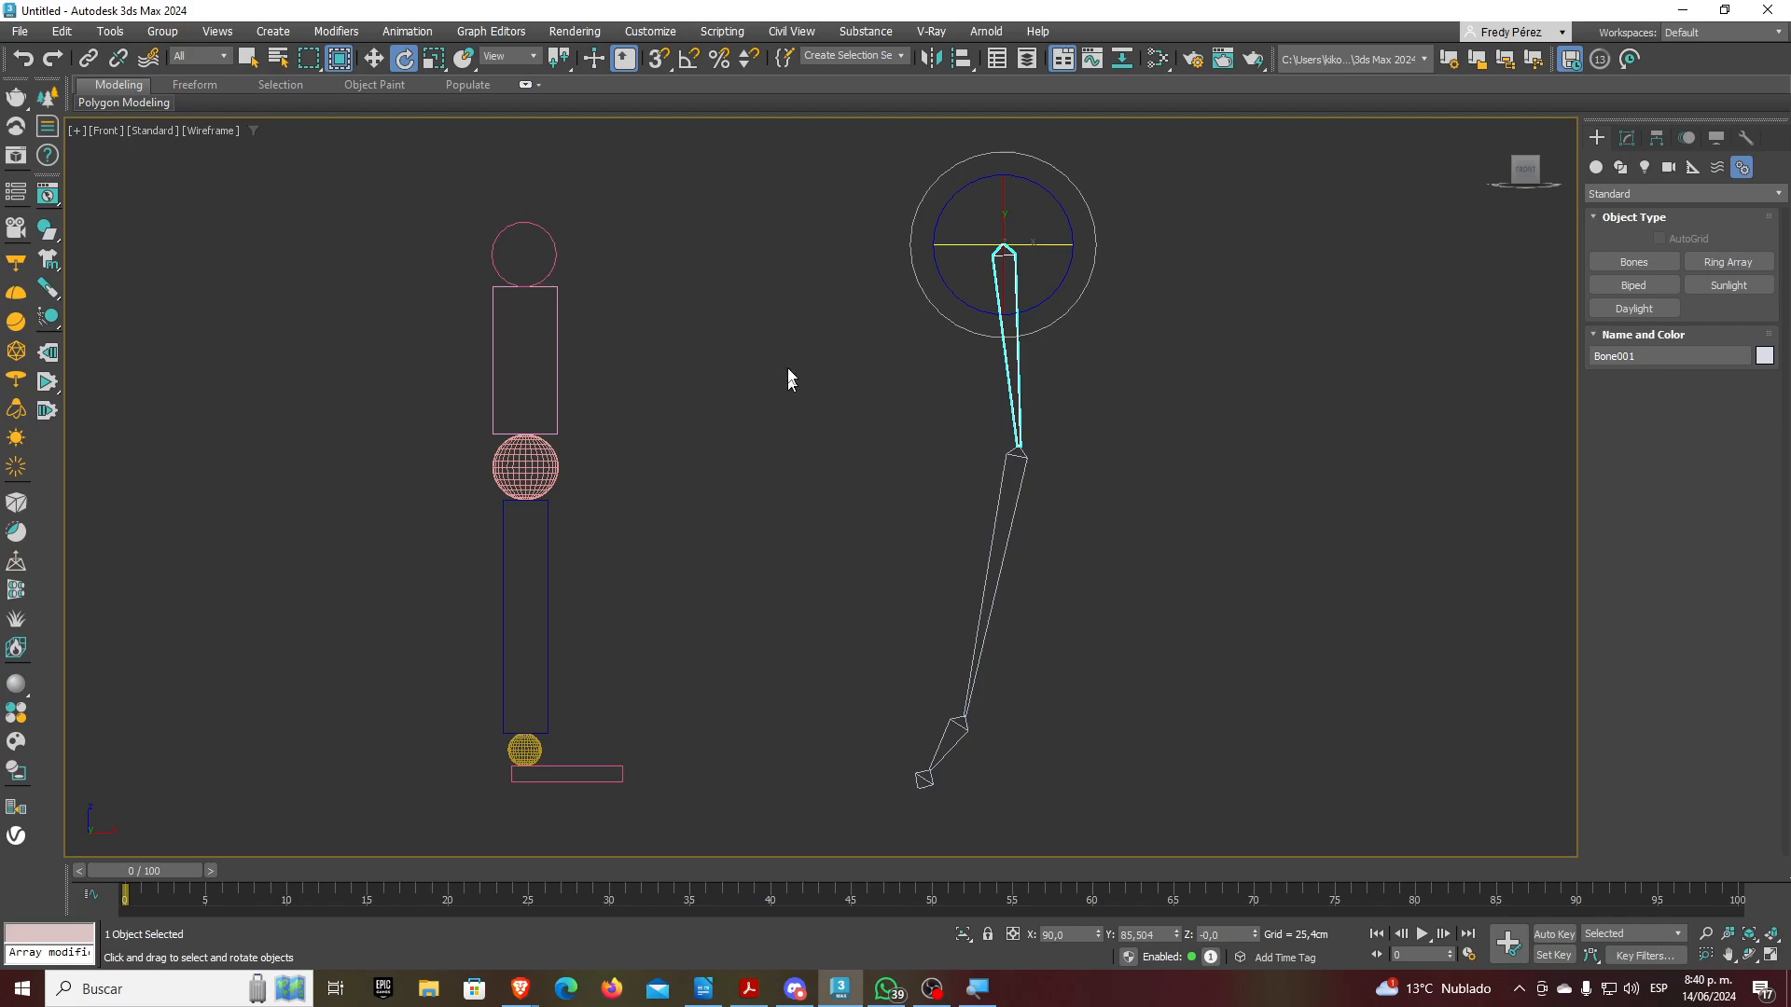
click(411, 35)
Apply an HI Solver from Bone001 to the foot bone, creating IK Chain001
mouse_move(472, 110)
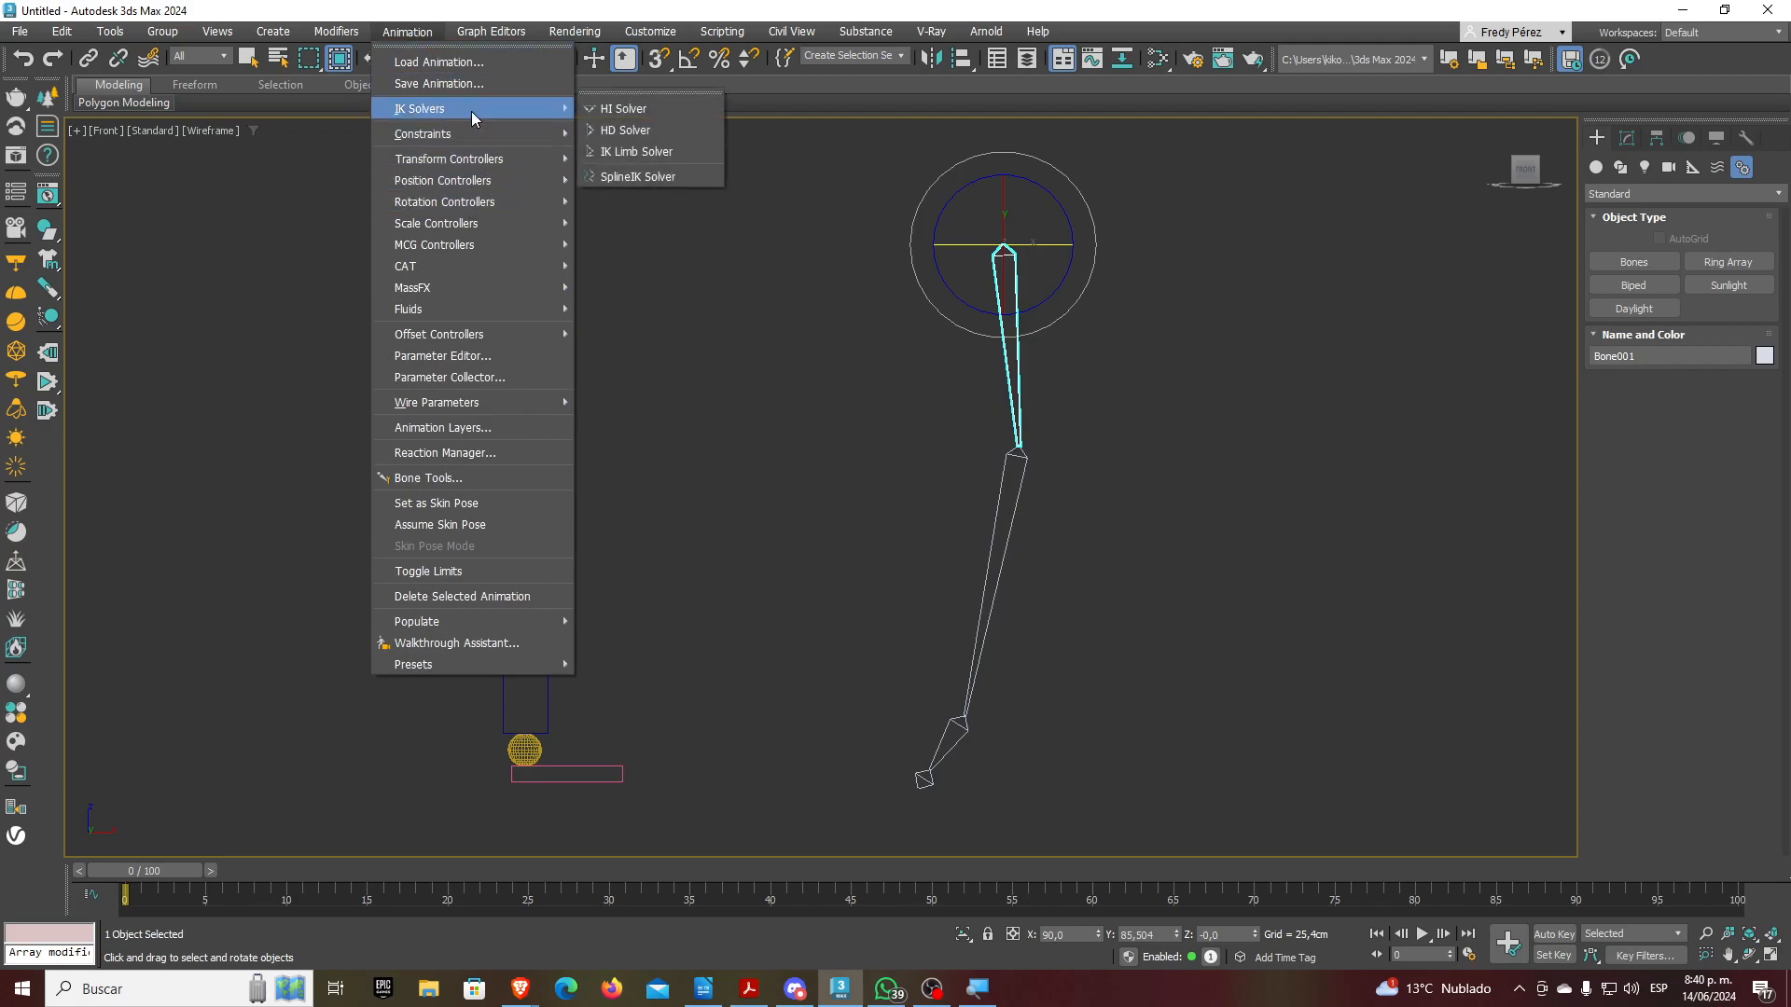
click(649, 111)
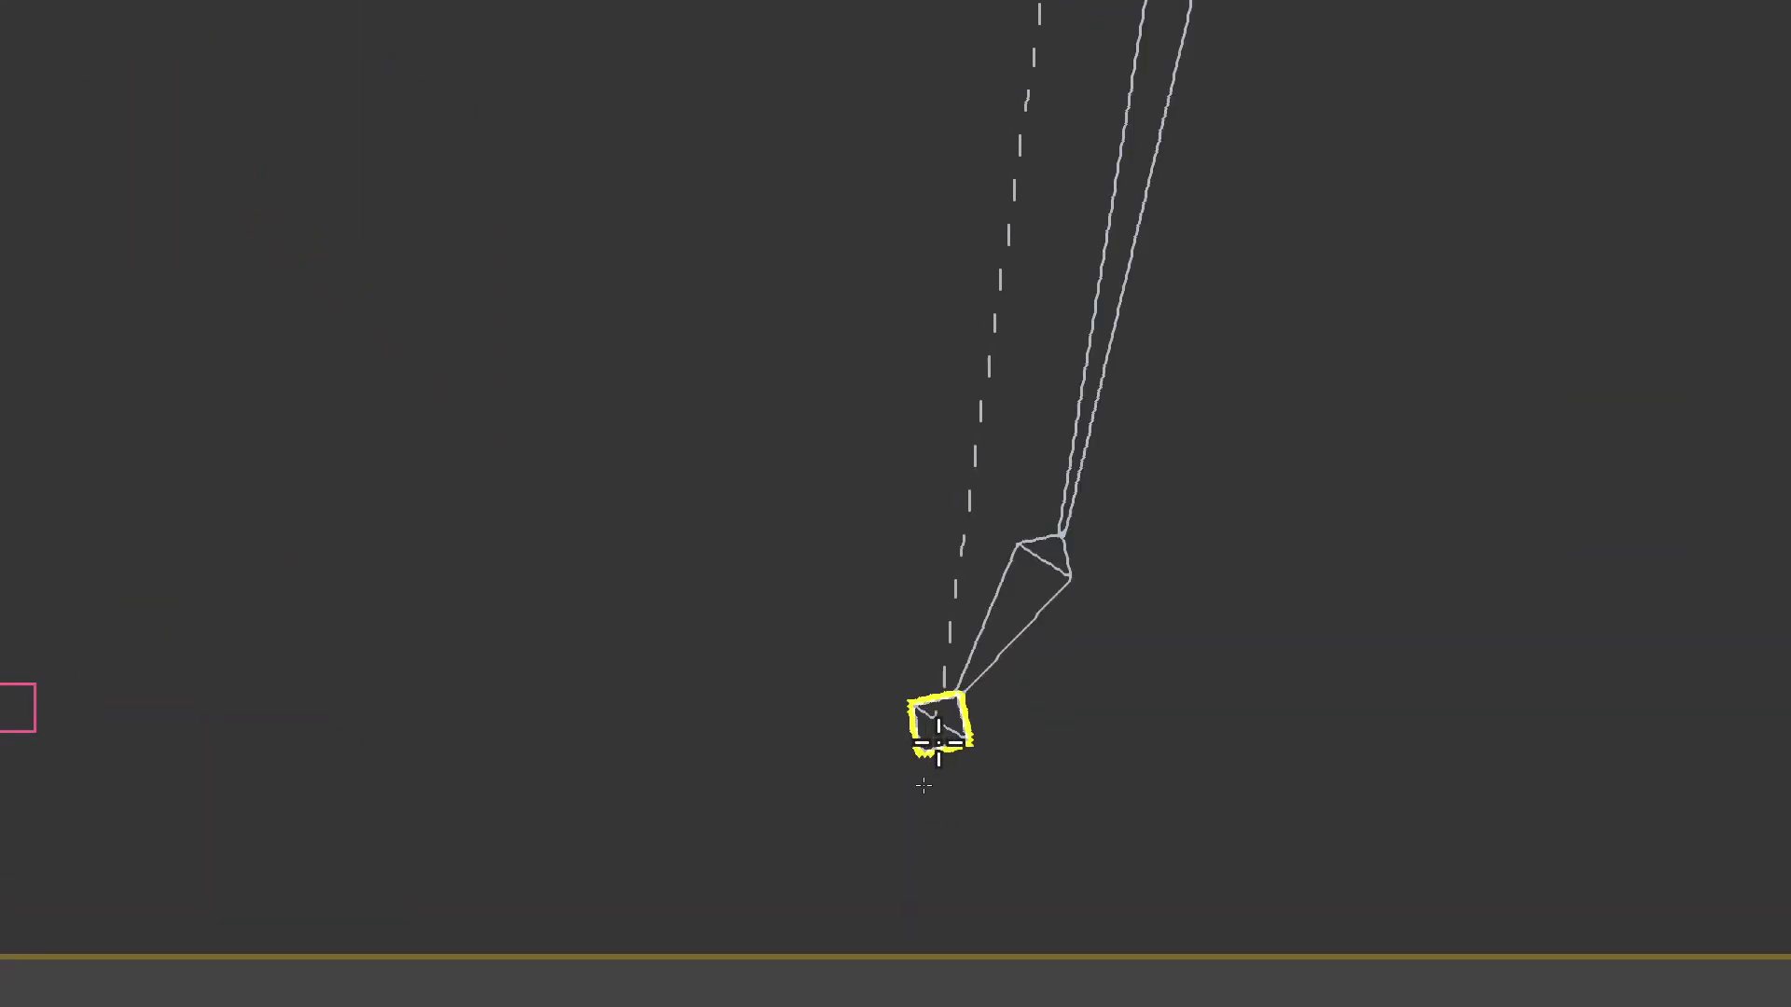
click(926, 737)
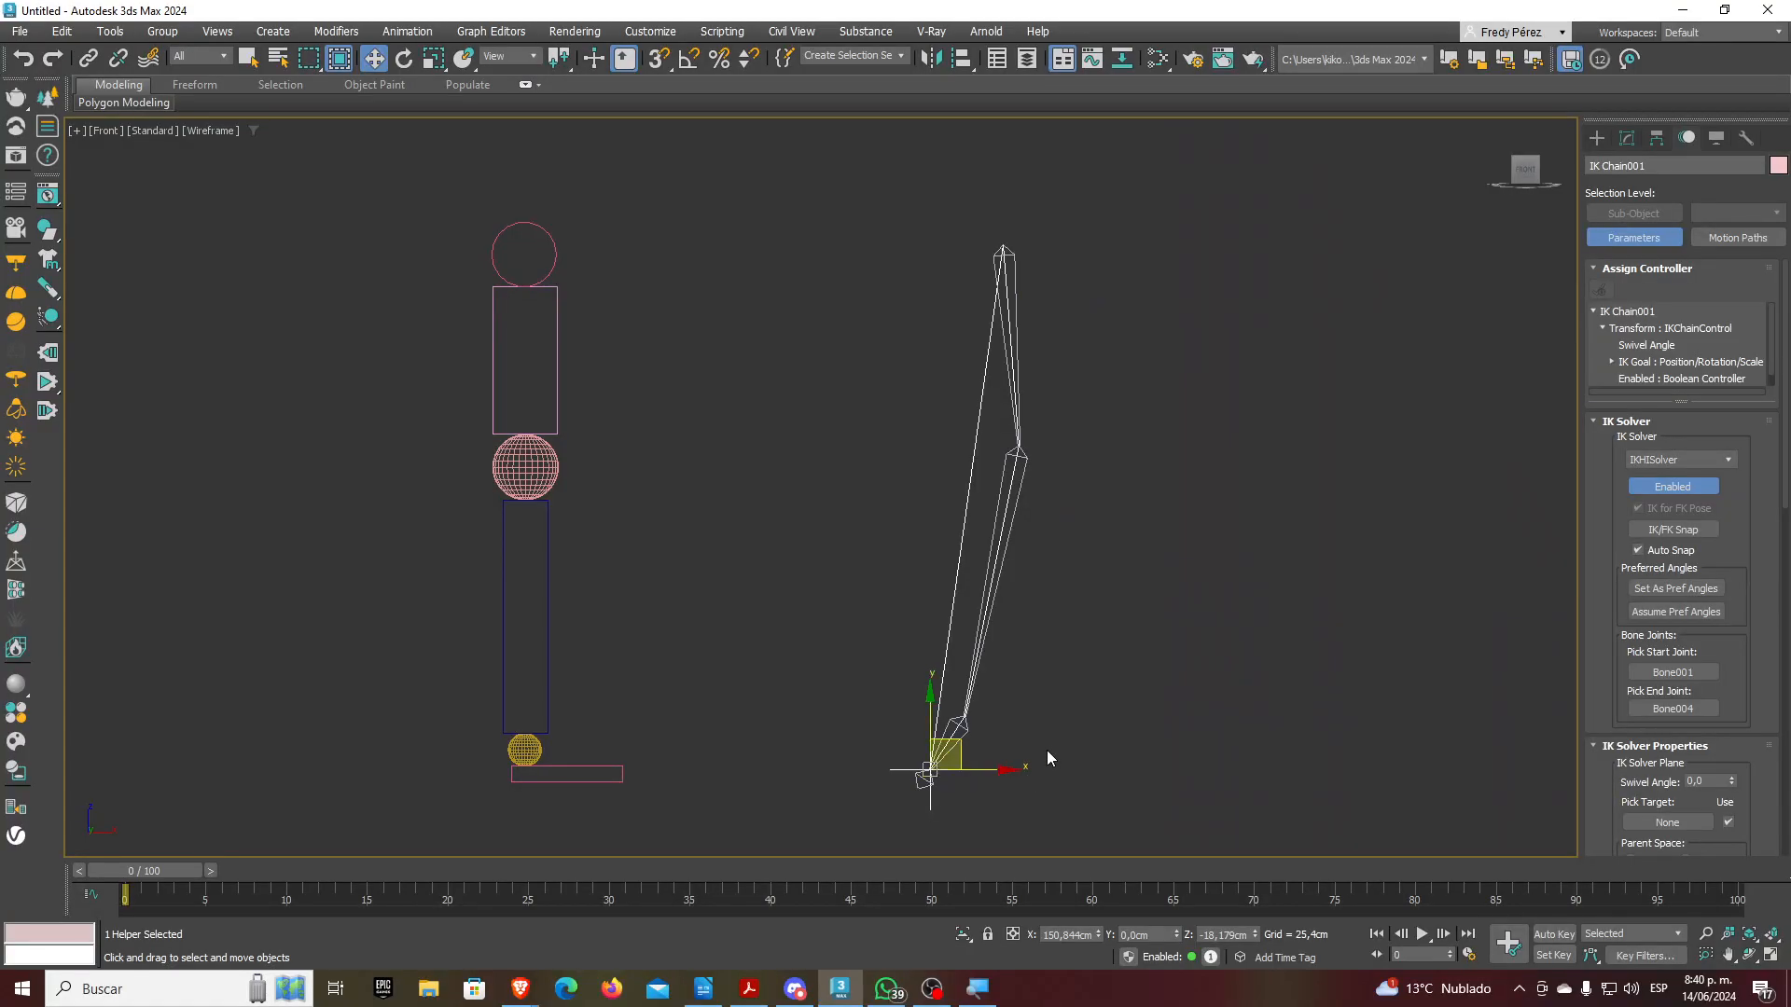
middle_drag(986, 770, 1047, 688)
Drag the top bone and IK Chain001's goal around to watch the leg re-solve
scroll(1002, 713, up, 6)
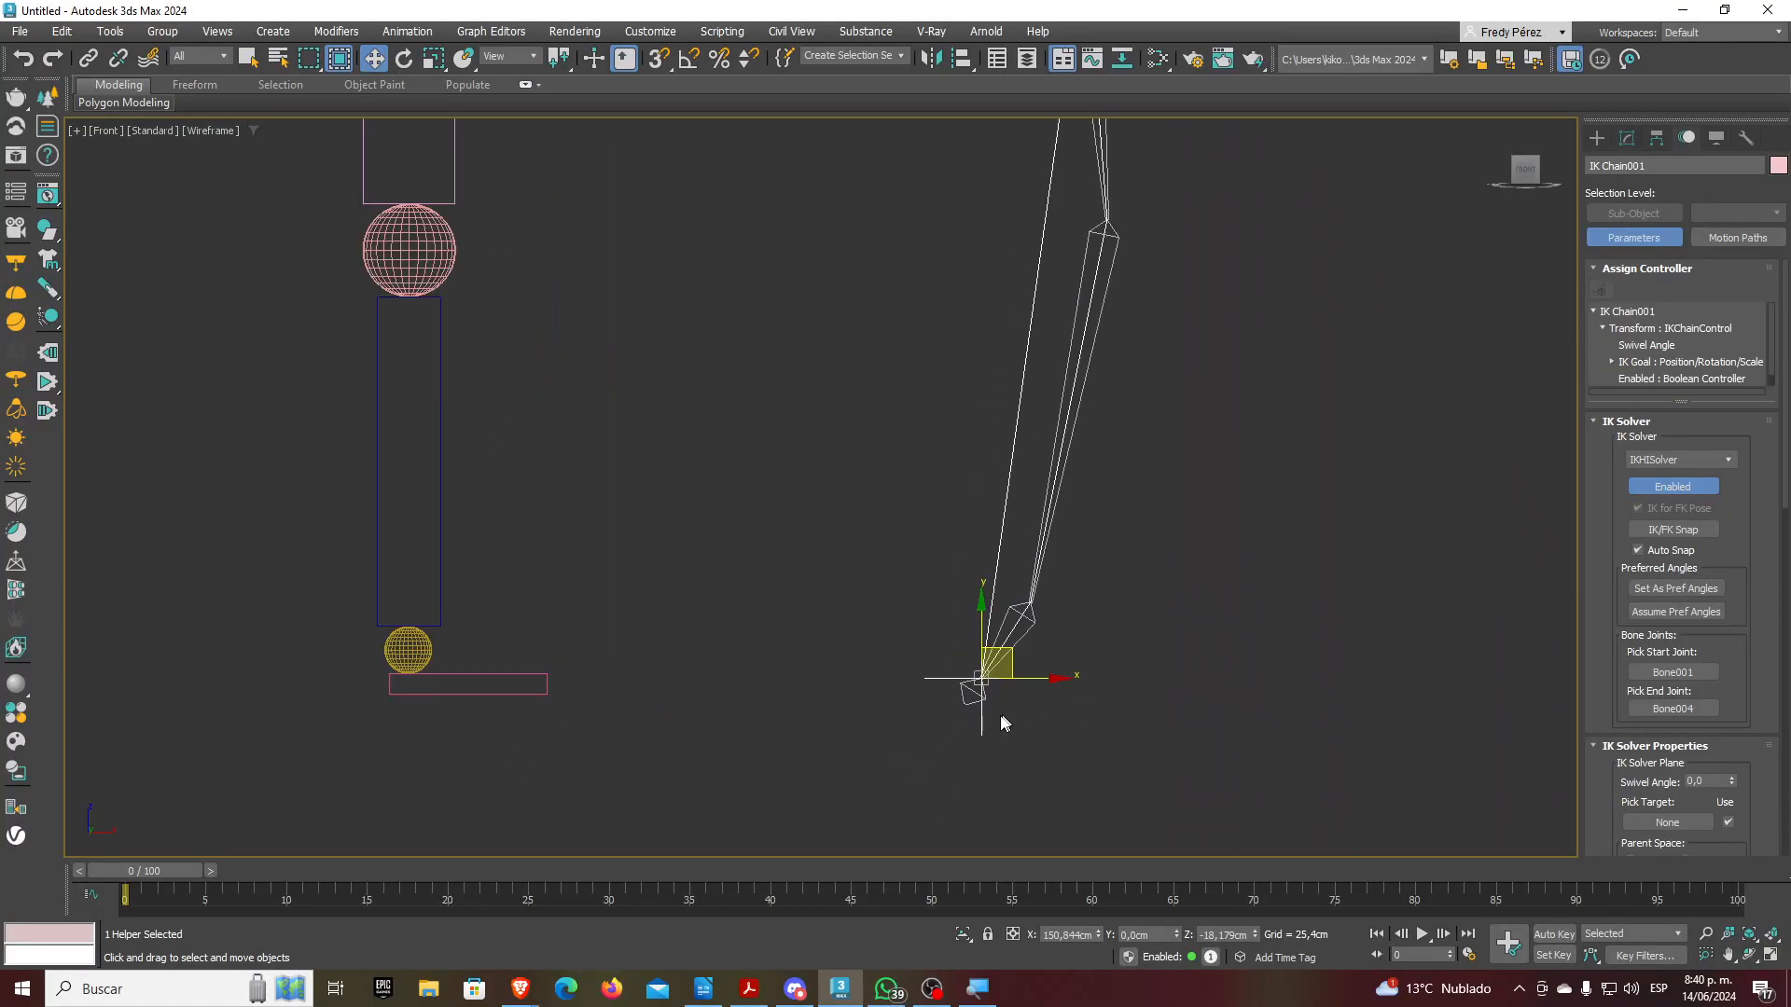
click(1066, 608)
scroll(1031, 643, down, 6)
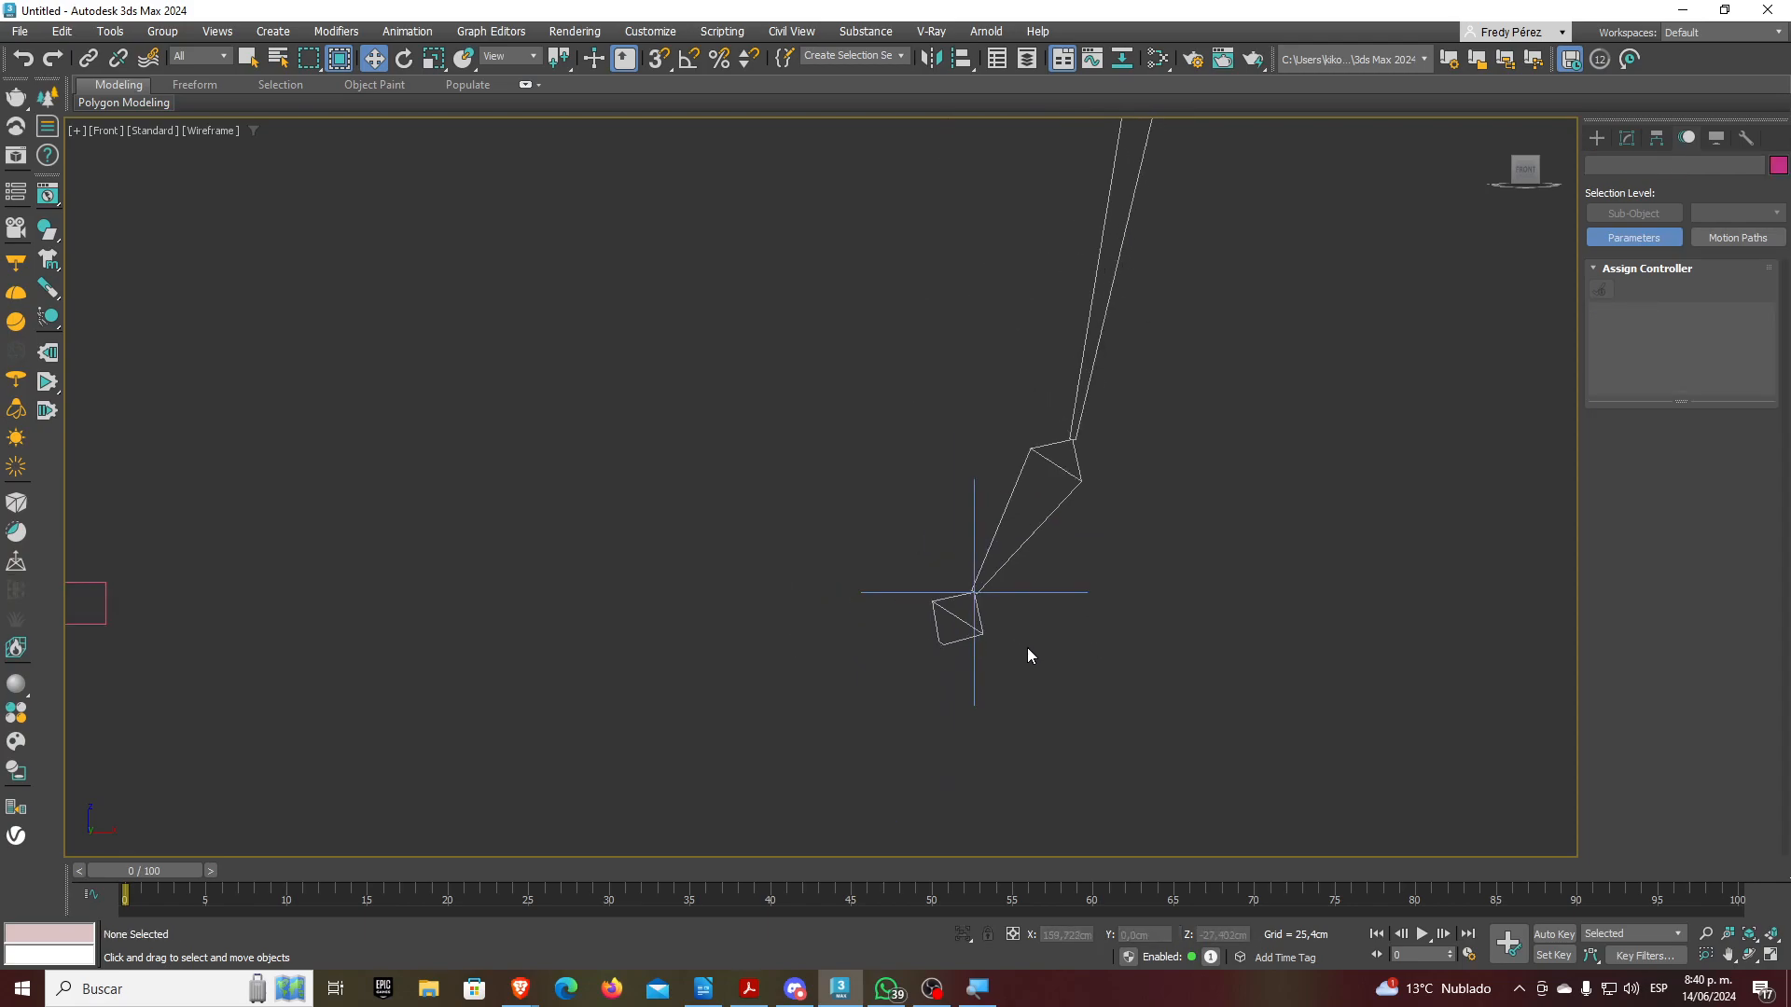
click(1040, 597)
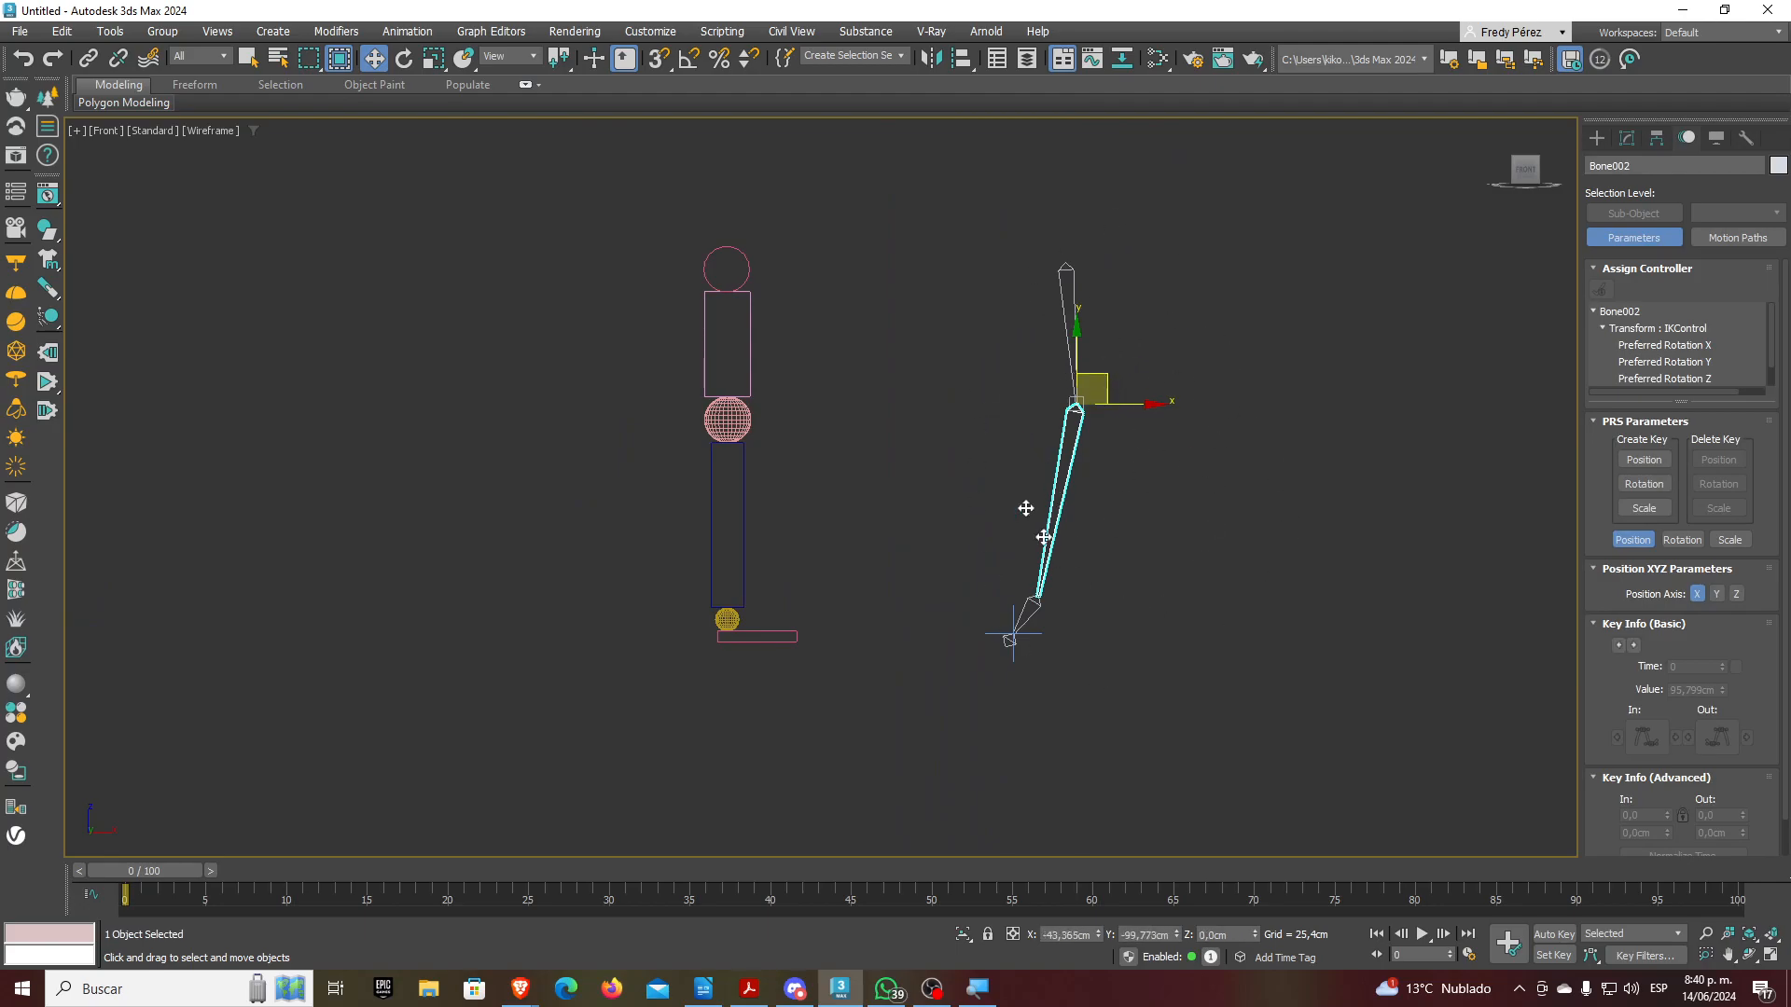
click(1072, 289)
drag(1076, 290, 995, 309)
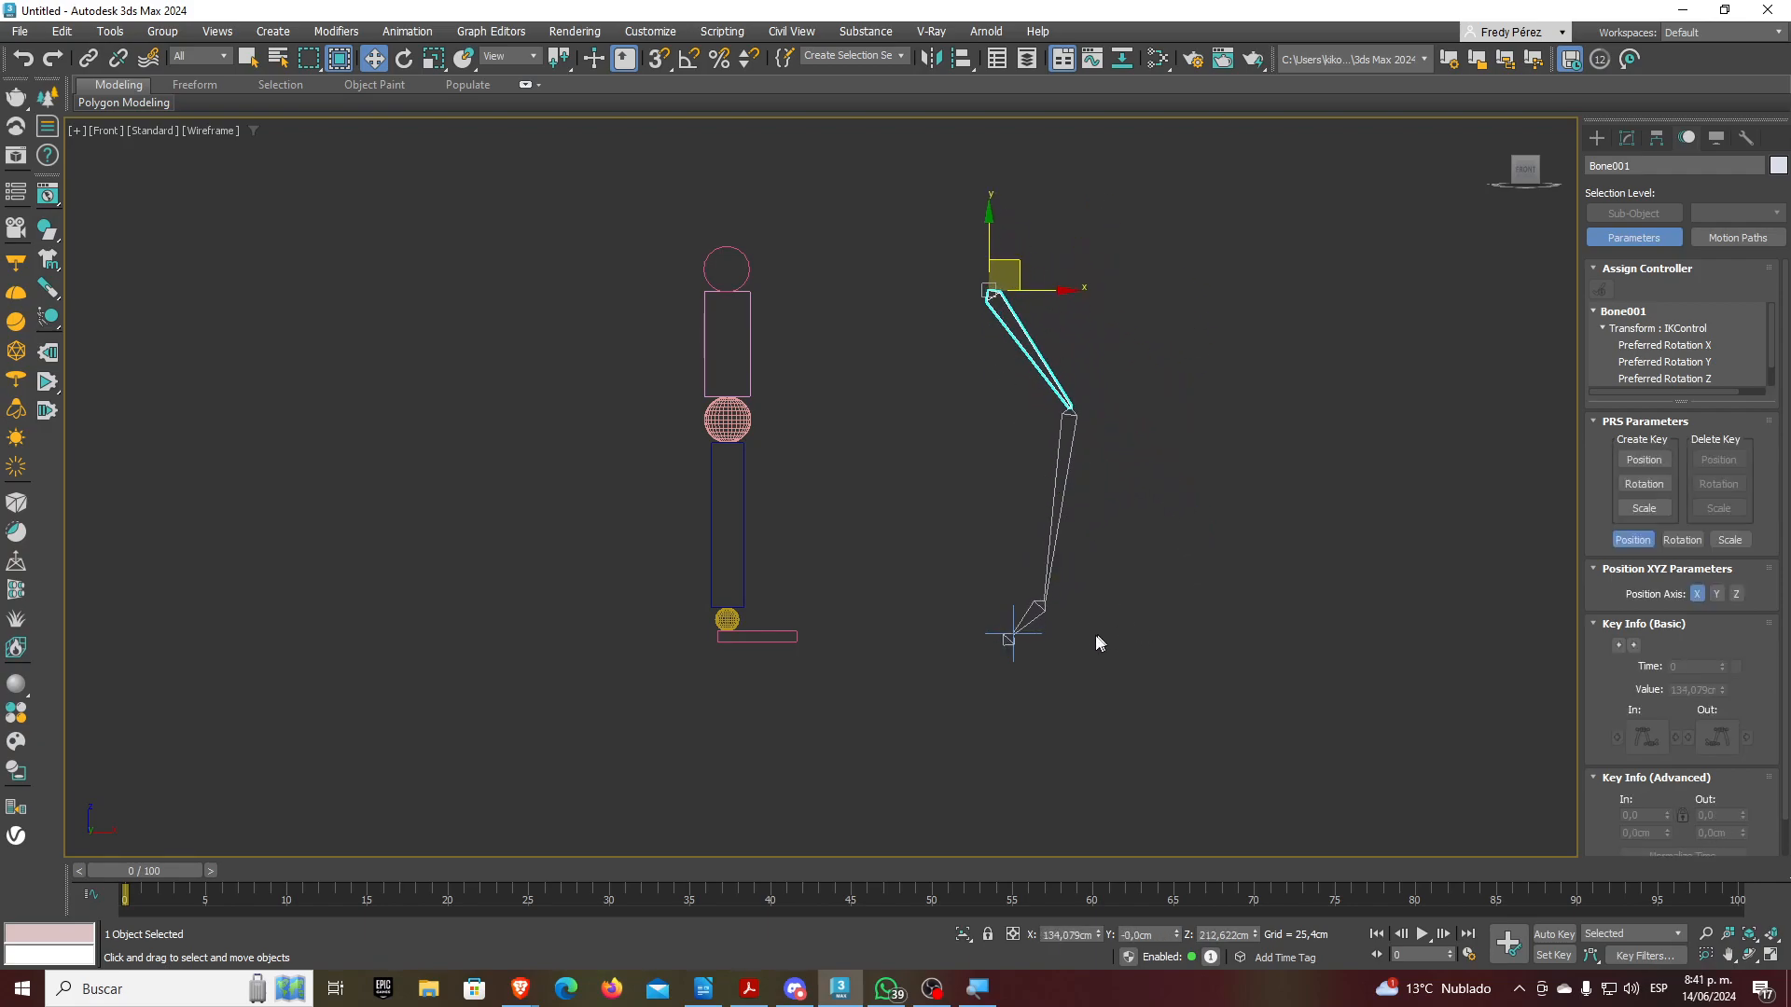
click(1035, 631)
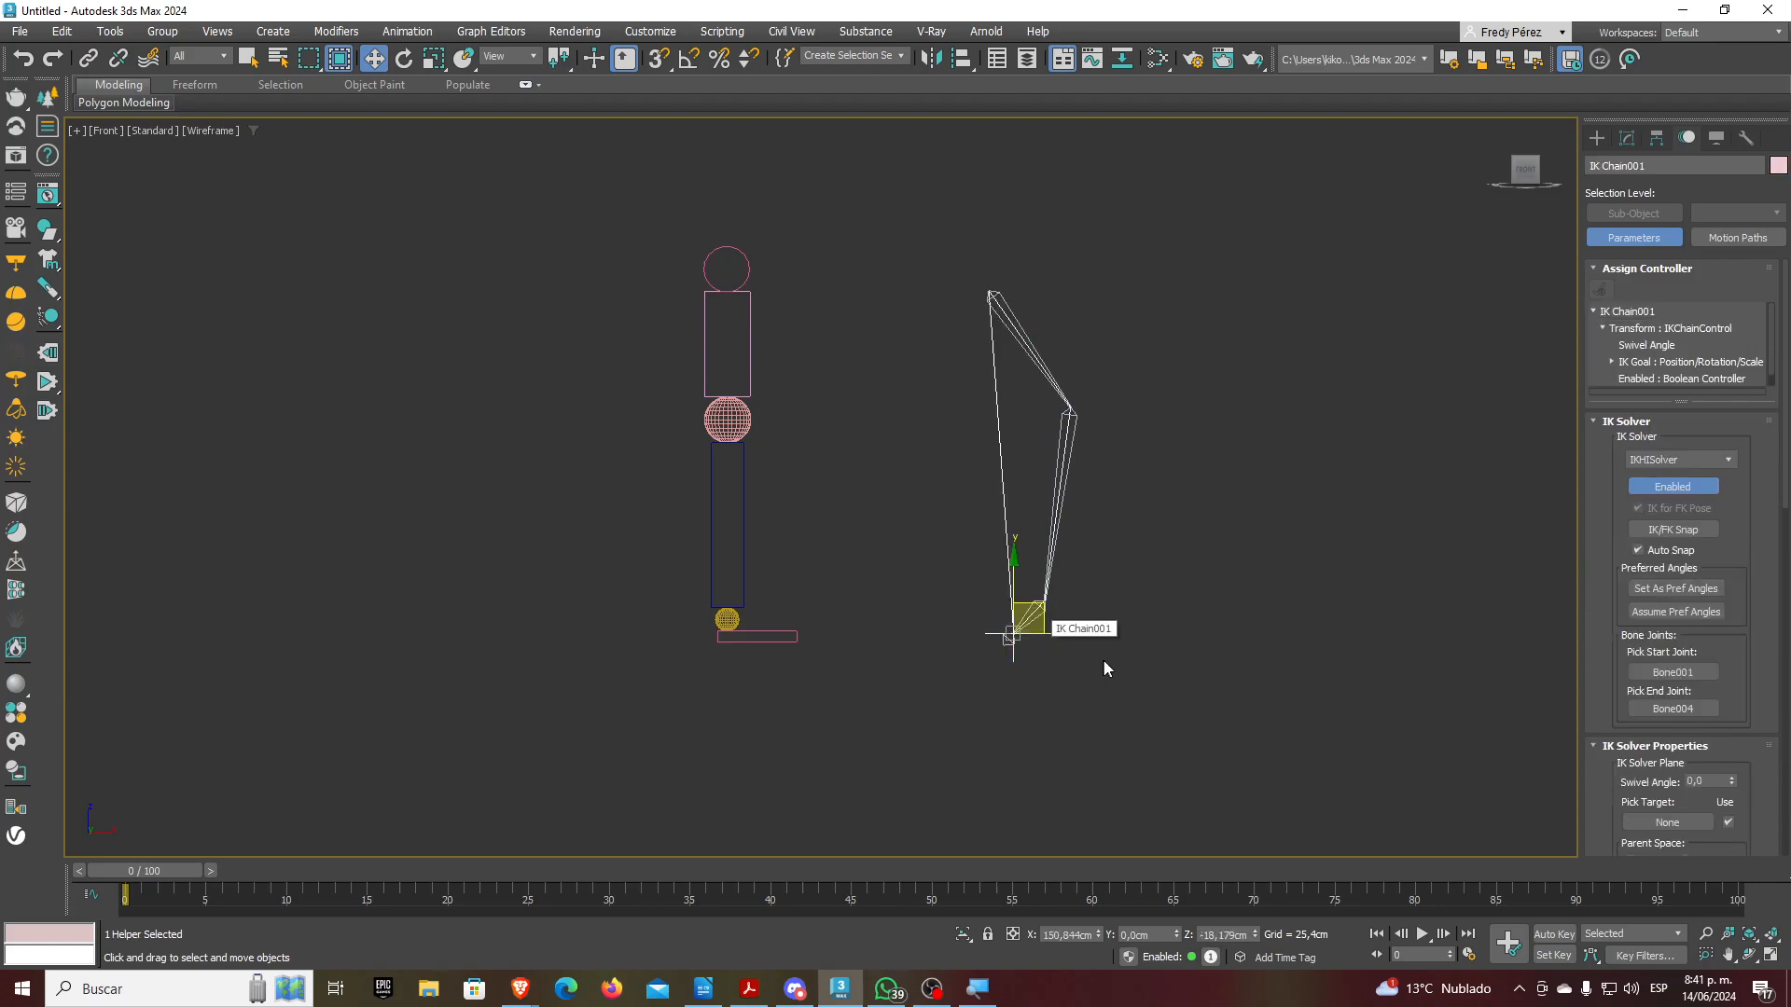
mouse_move(1037, 612)
mouse_down()
mouse_move(975, 537)
mouse_move(1034, 429)
mouse_move(1087, 562)
mouse_move(996, 507)
mouse_move(1093, 528)
mouse_move(1036, 618)
mouse_move(1030, 478)
mouse_move(1089, 578)
mouse_move(1026, 537)
mouse_move(1030, 465)
mouse_move(1048, 631)
mouse_move(1055, 529)
mouse_move(1069, 615)
mouse_up()
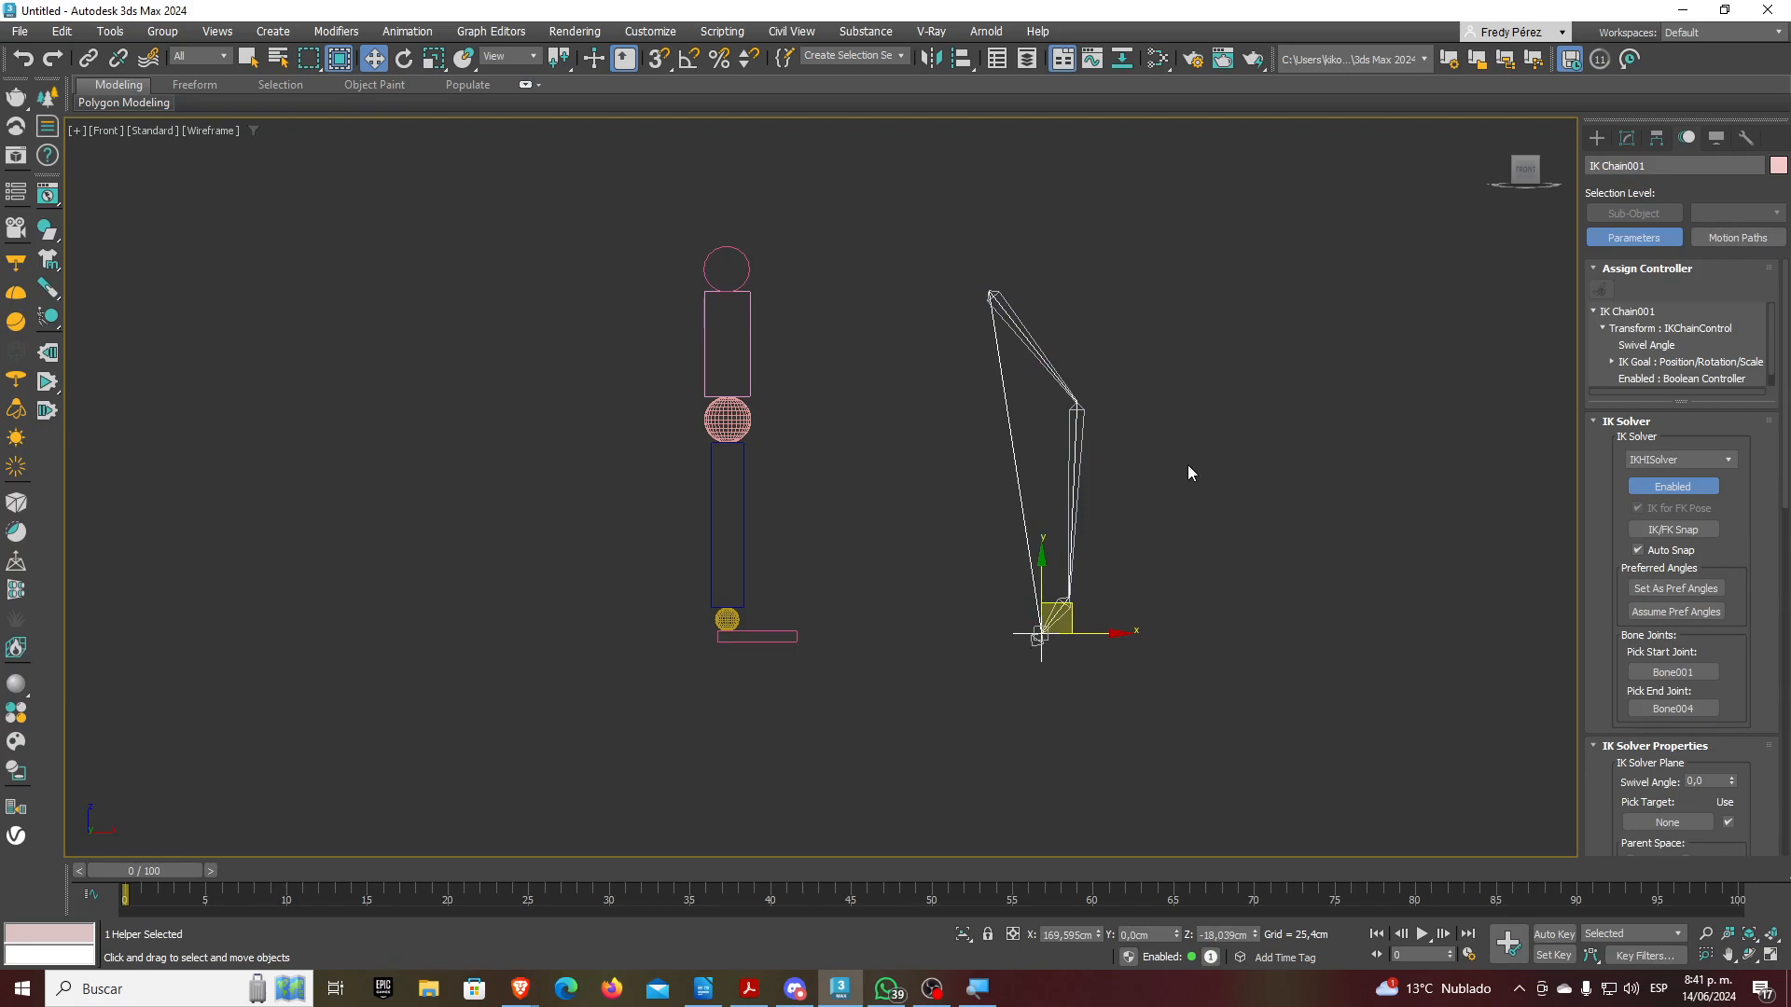
drag(1072, 603, 1013, 640)
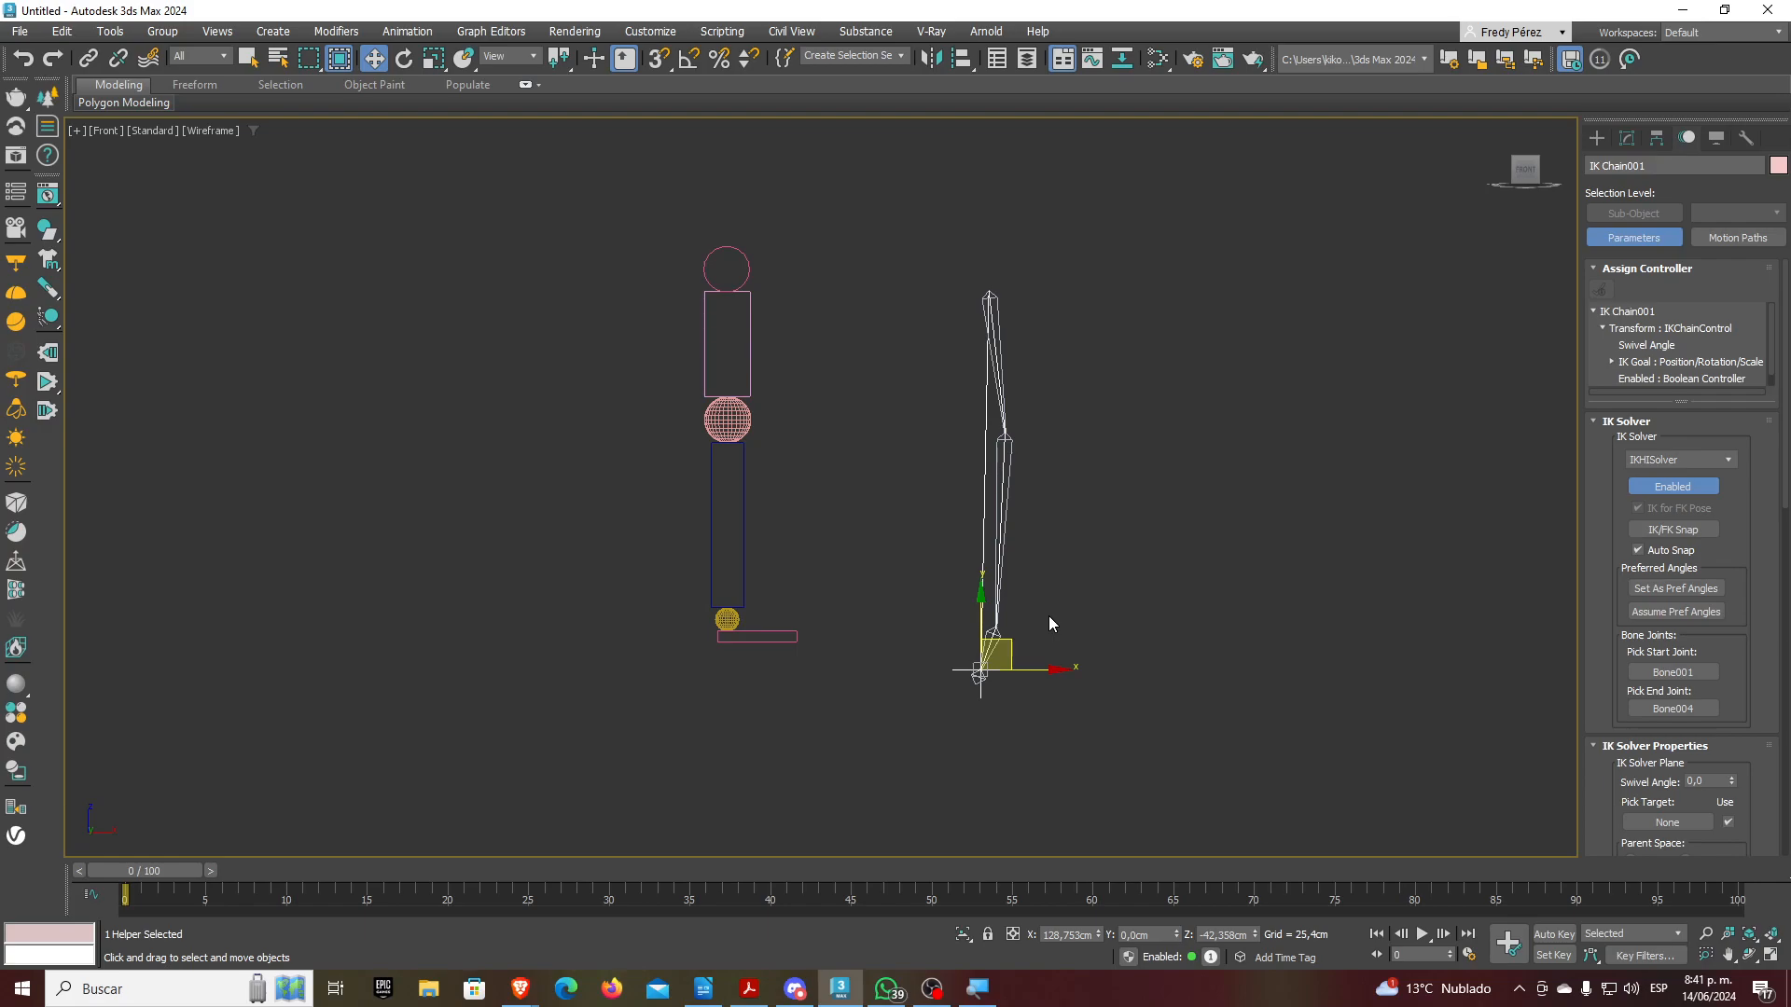
Draw a straight Bone005–Bone008 chain right of the first leg, then deselect
click(1597, 137)
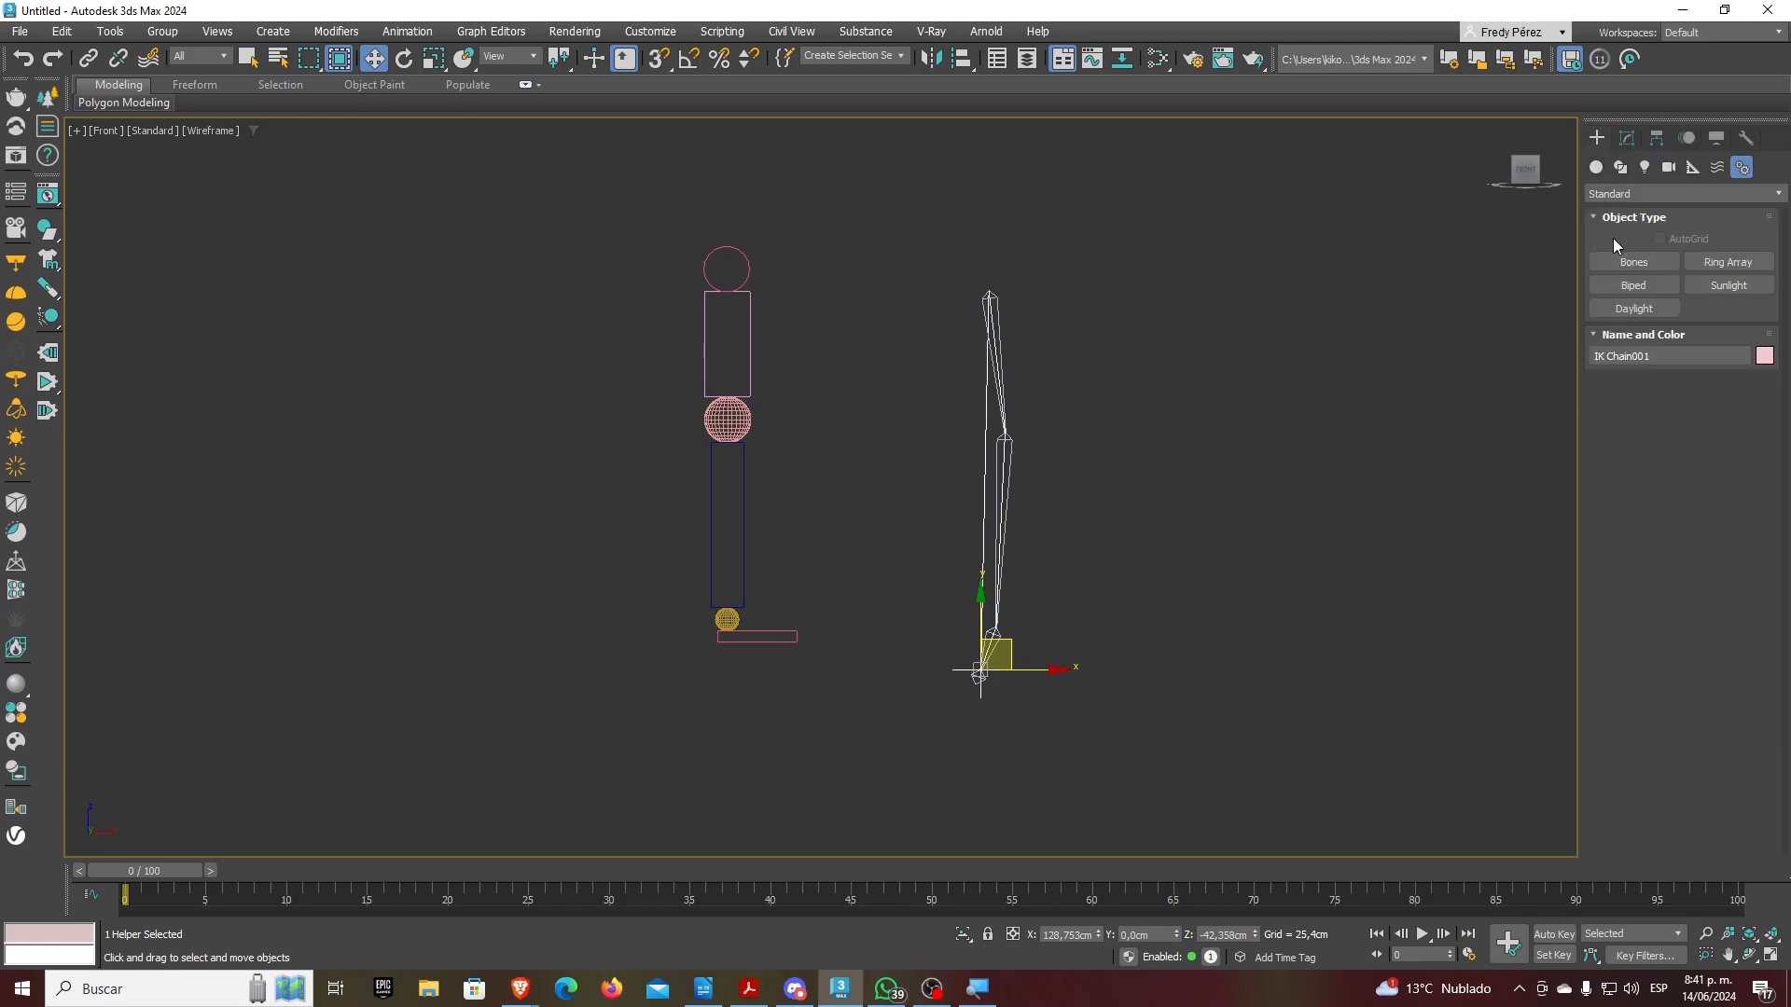
click(1659, 268)
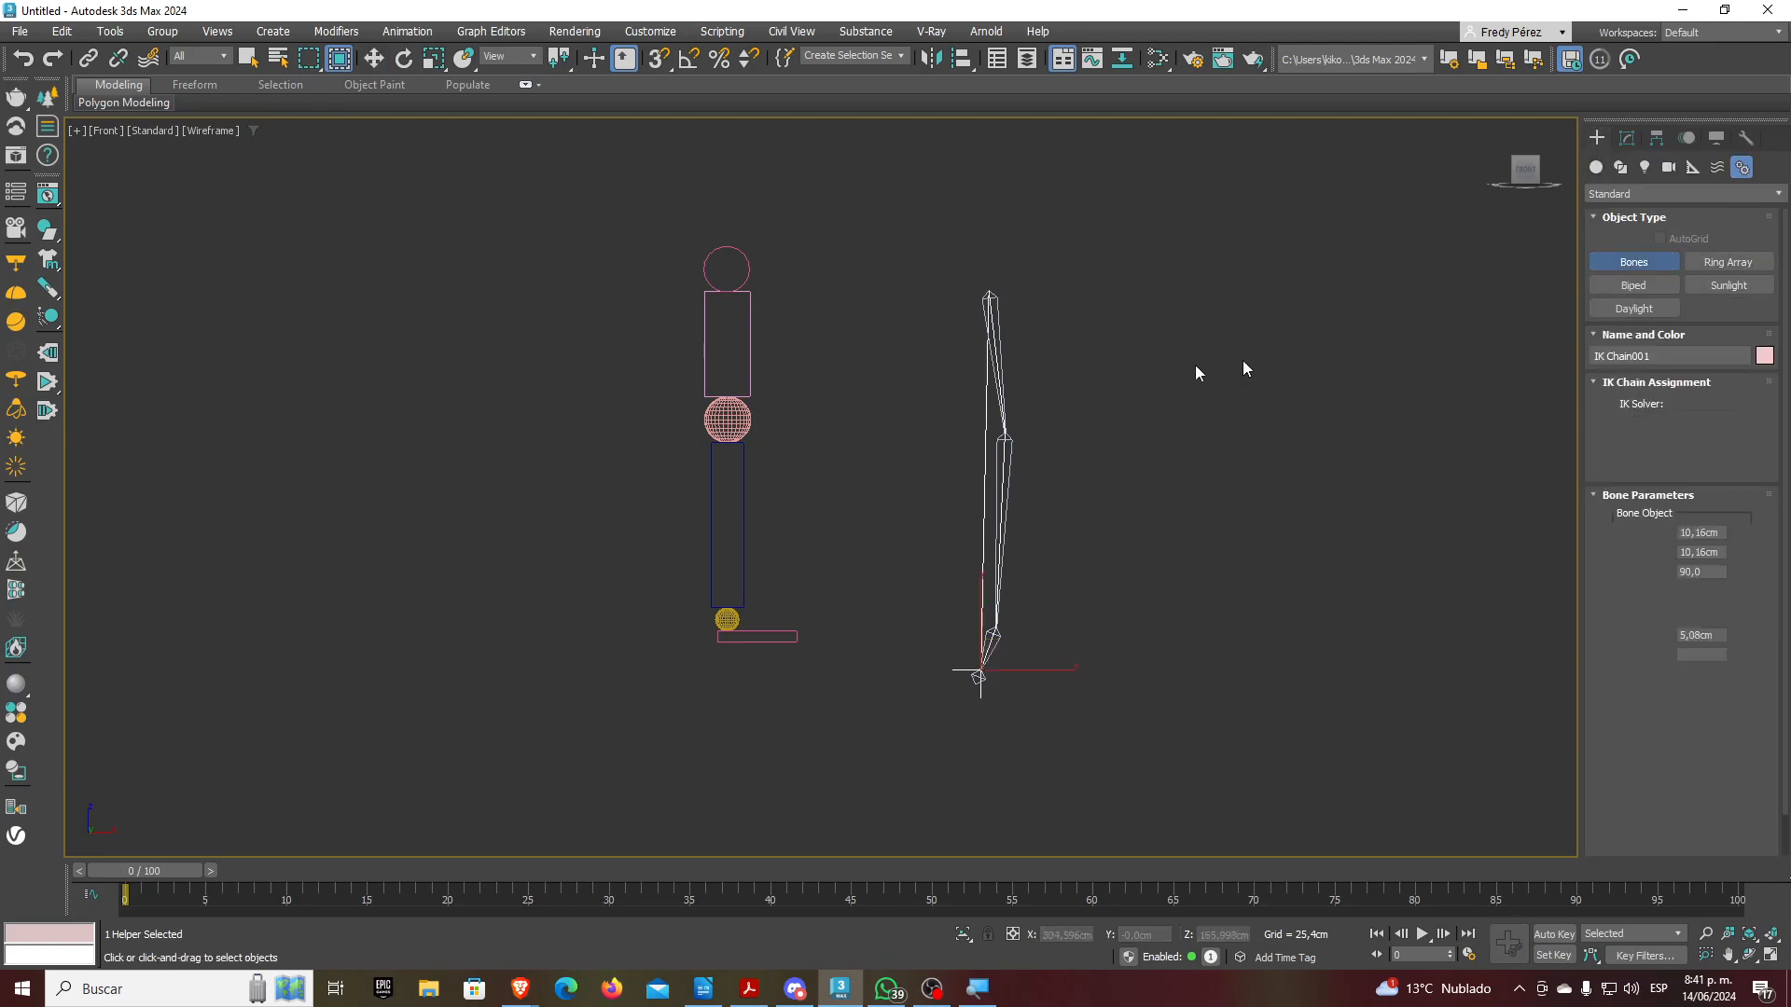
click(1208, 272)
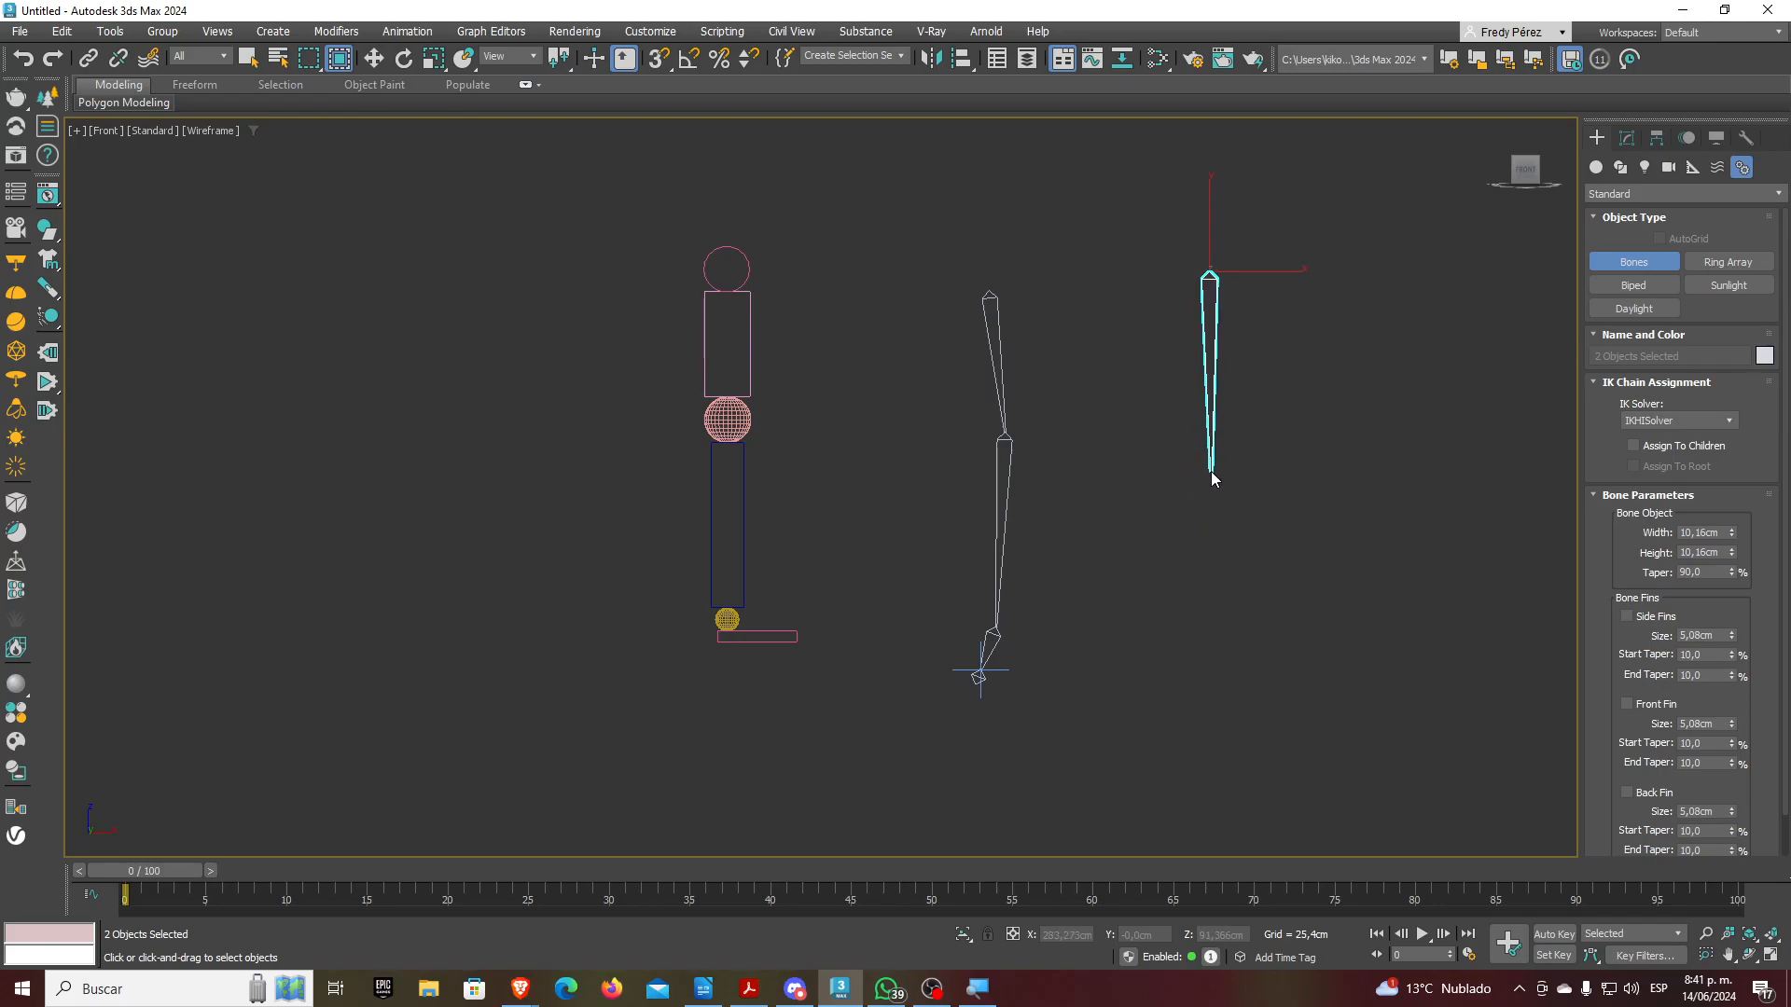
click(1210, 472)
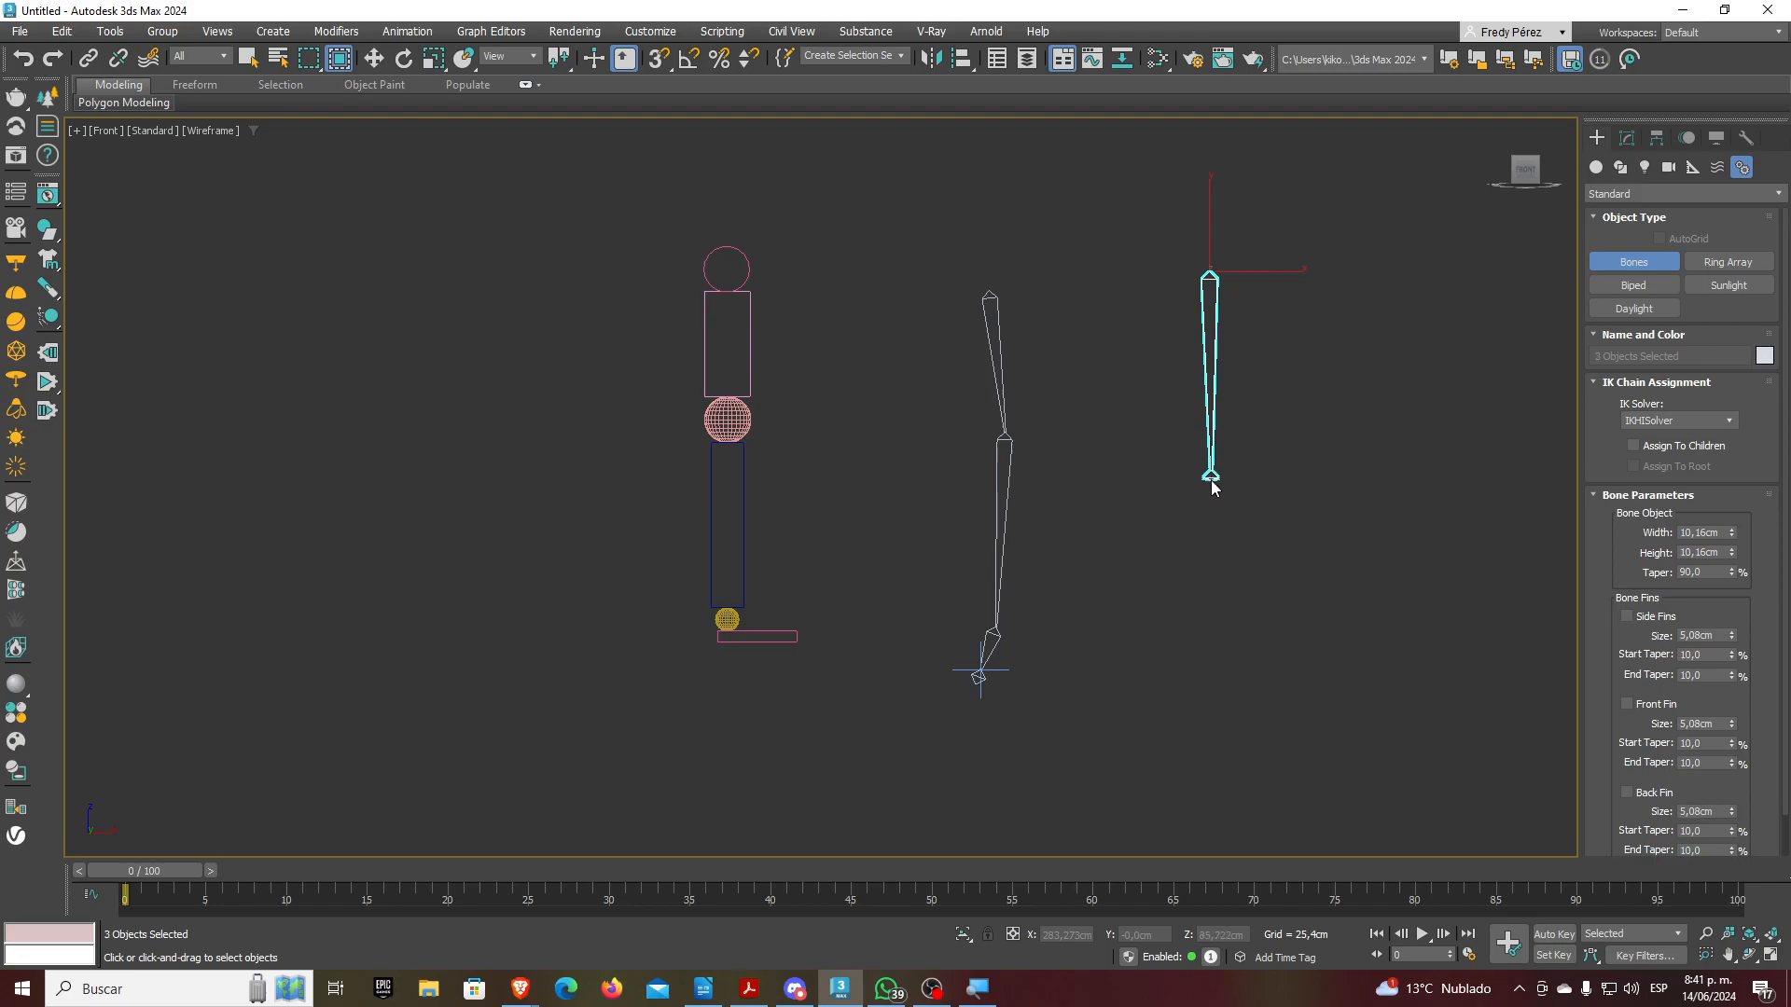
click(1211, 610)
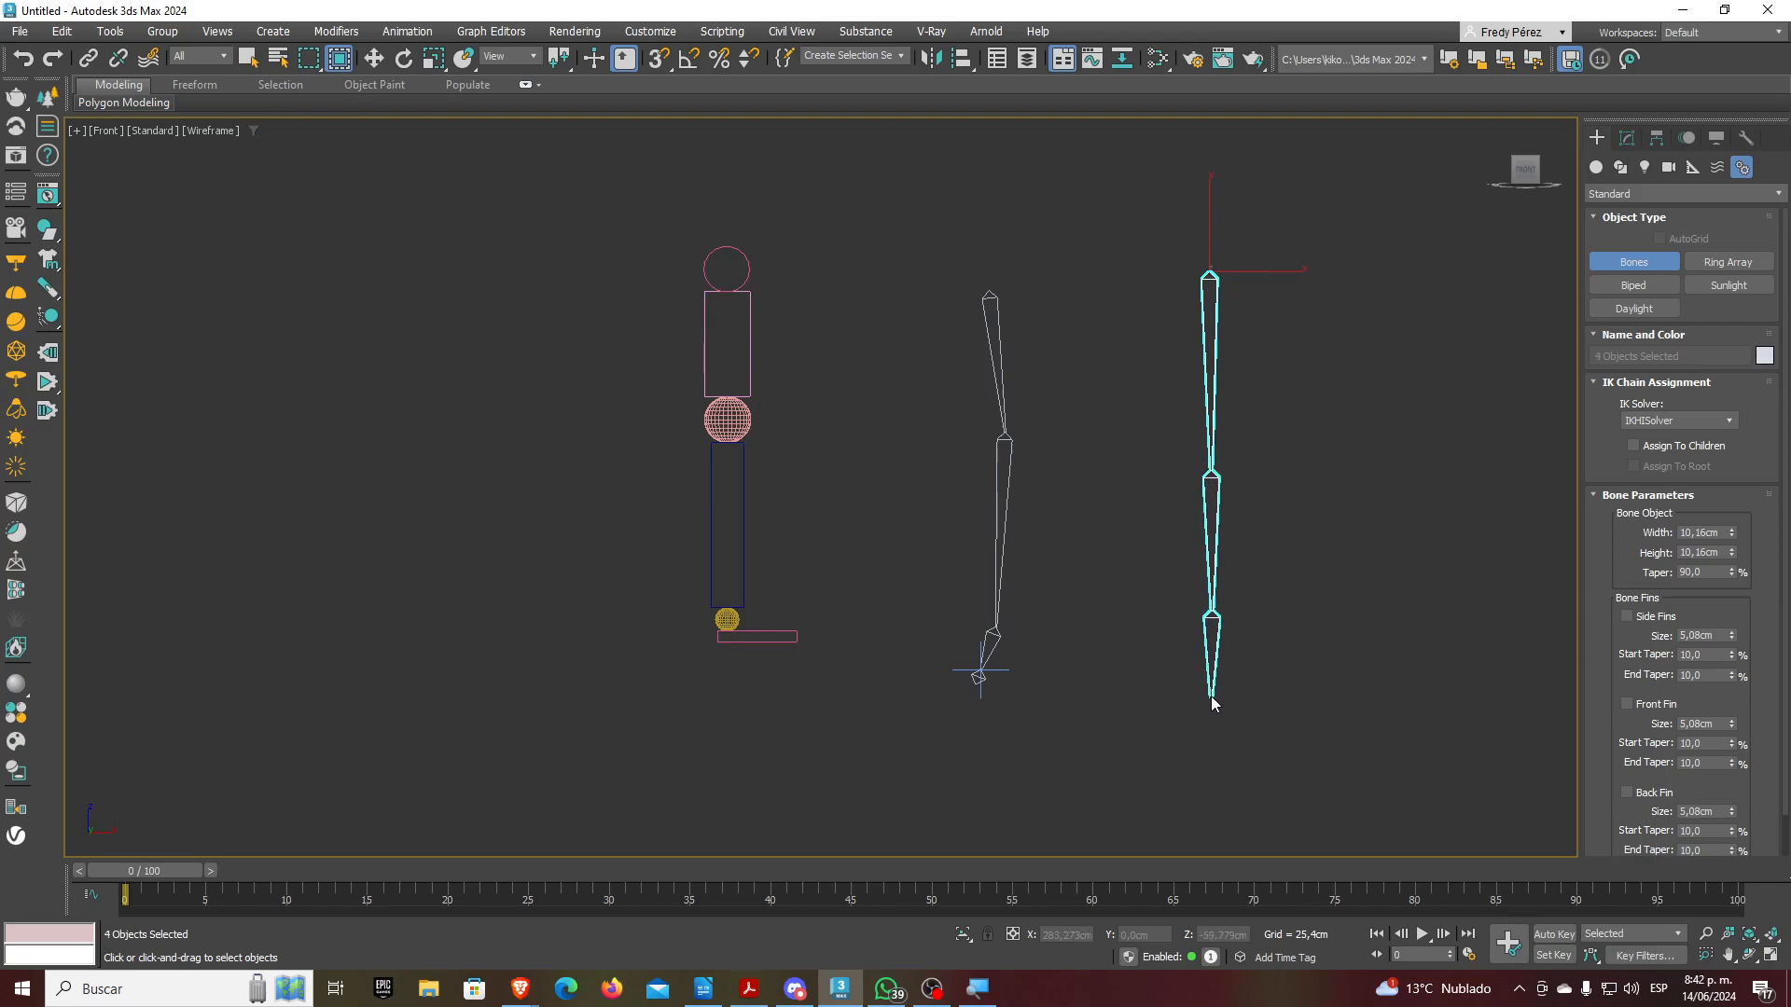
click(1213, 702)
right_click(1215, 718)
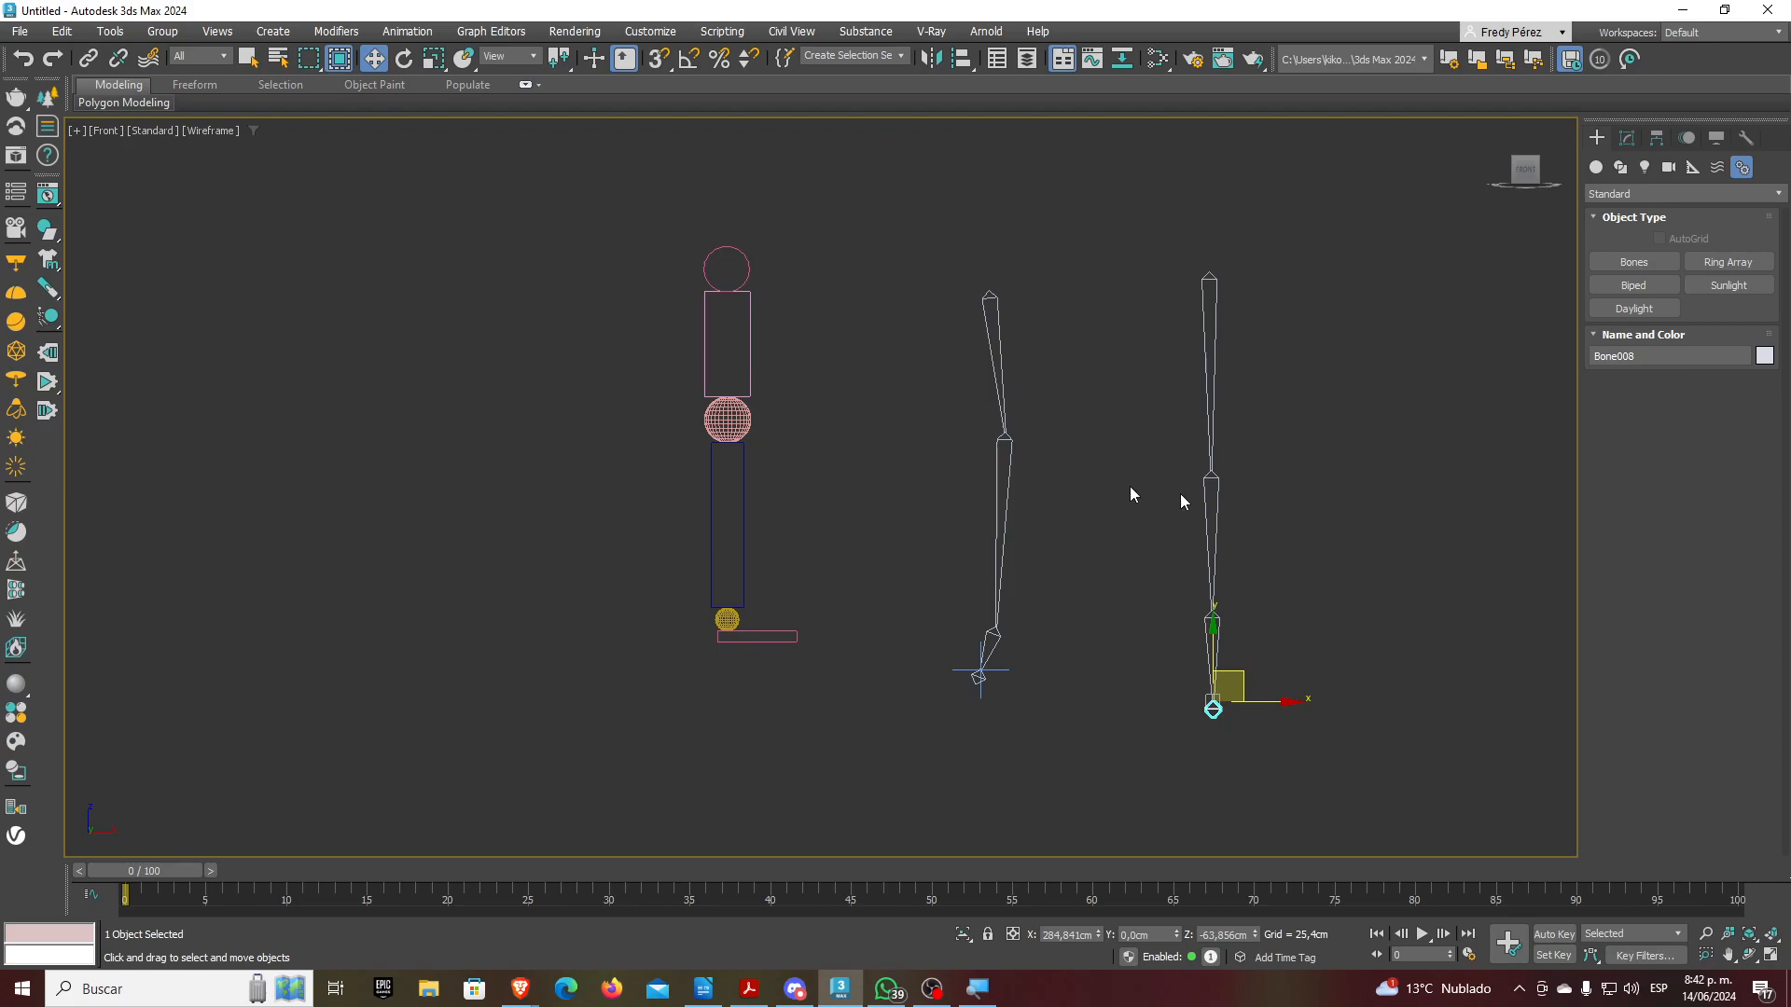
click(1165, 377)
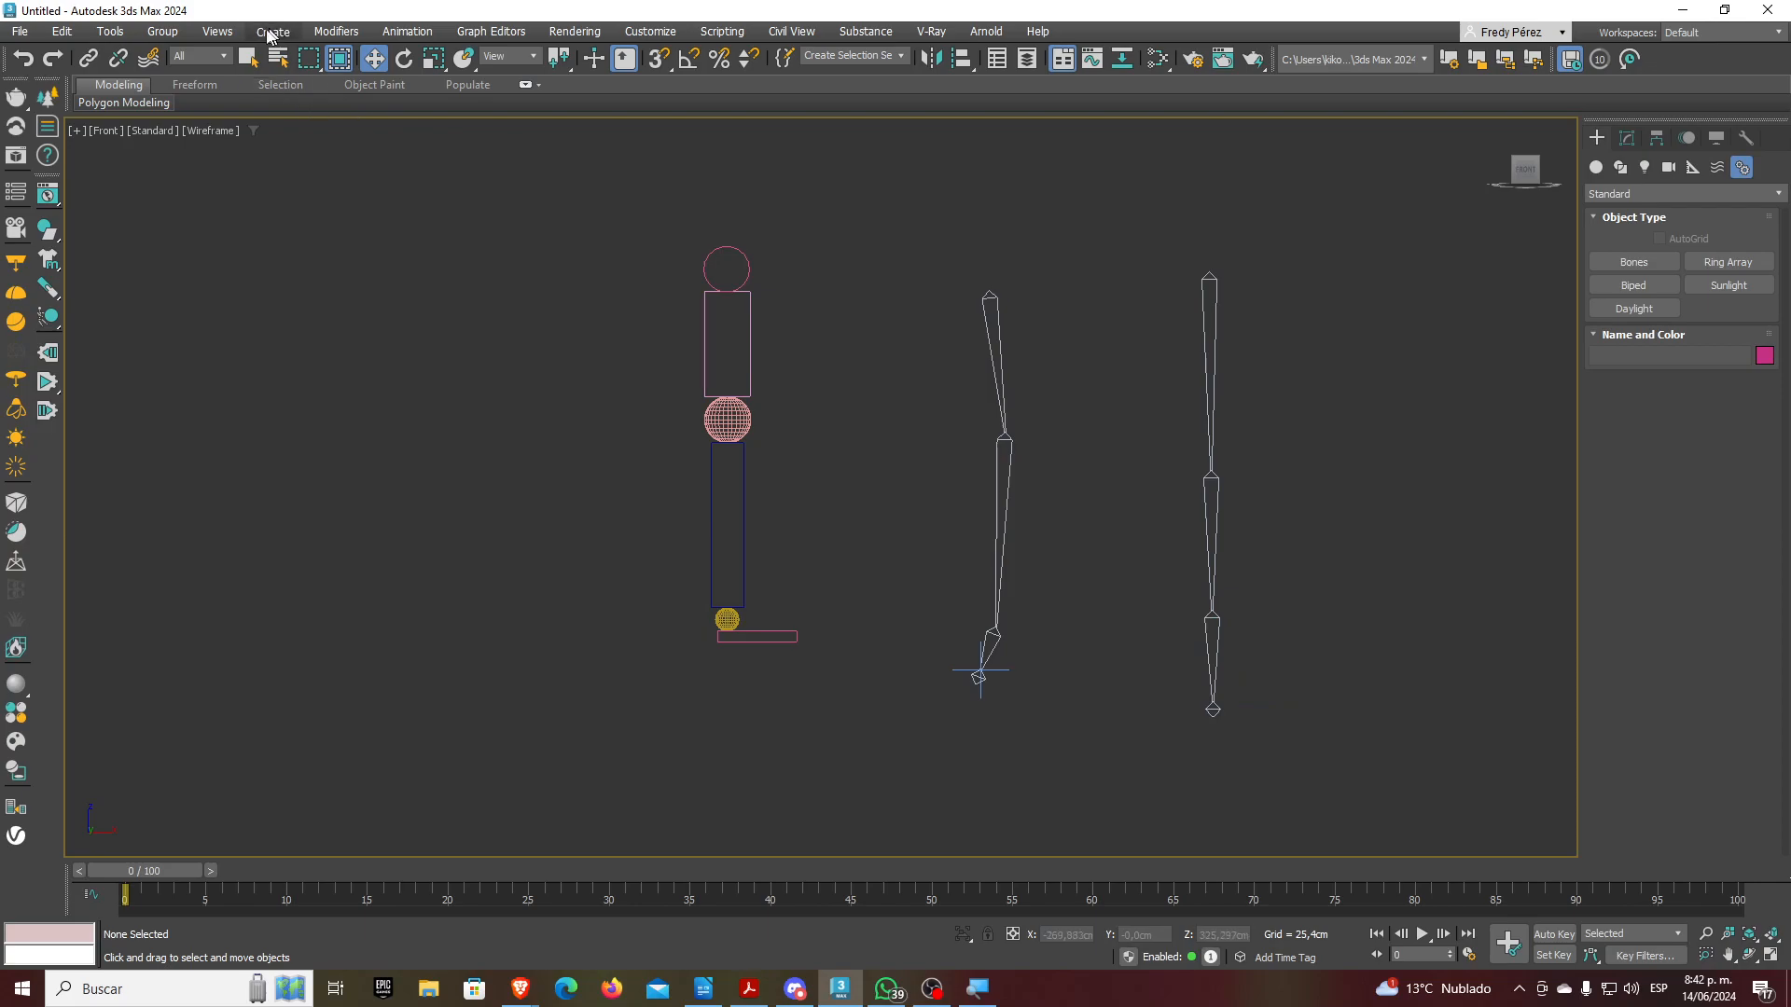
Select Bone005 and apply an HI Solver ending at Bone008, creating IK Chain002
click(1216, 298)
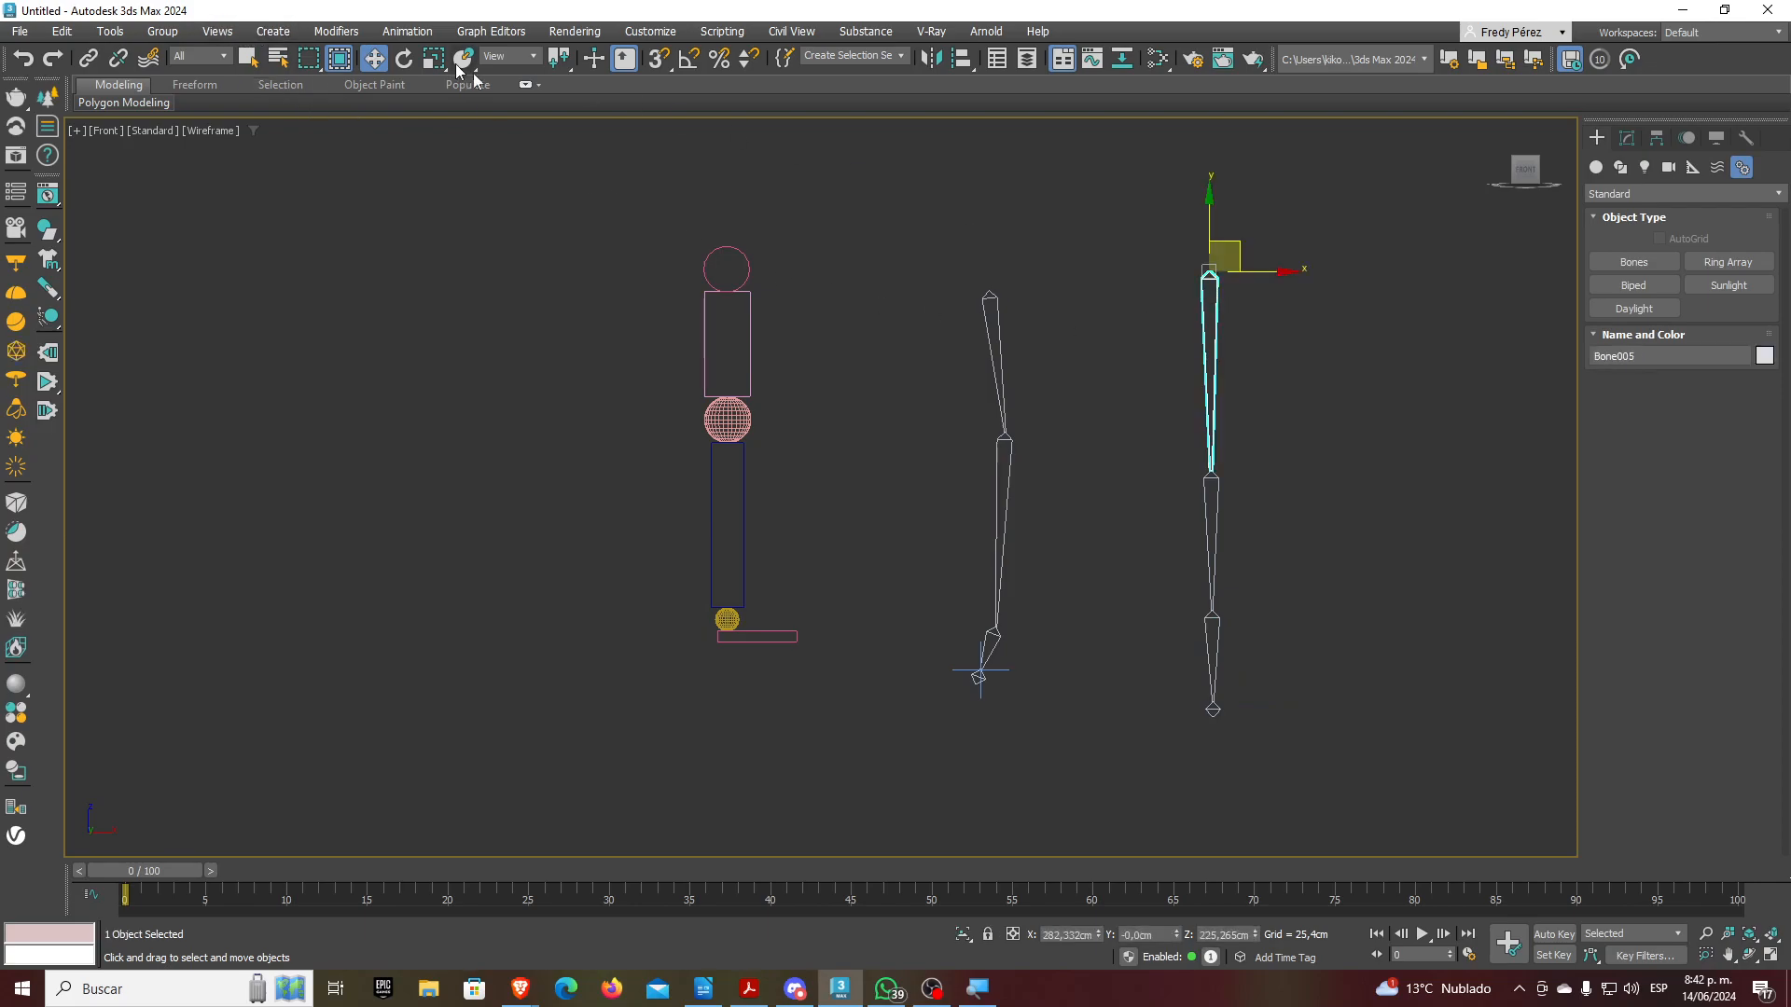
click(407, 31)
mouse_move(491, 205)
mouse_move(472, 108)
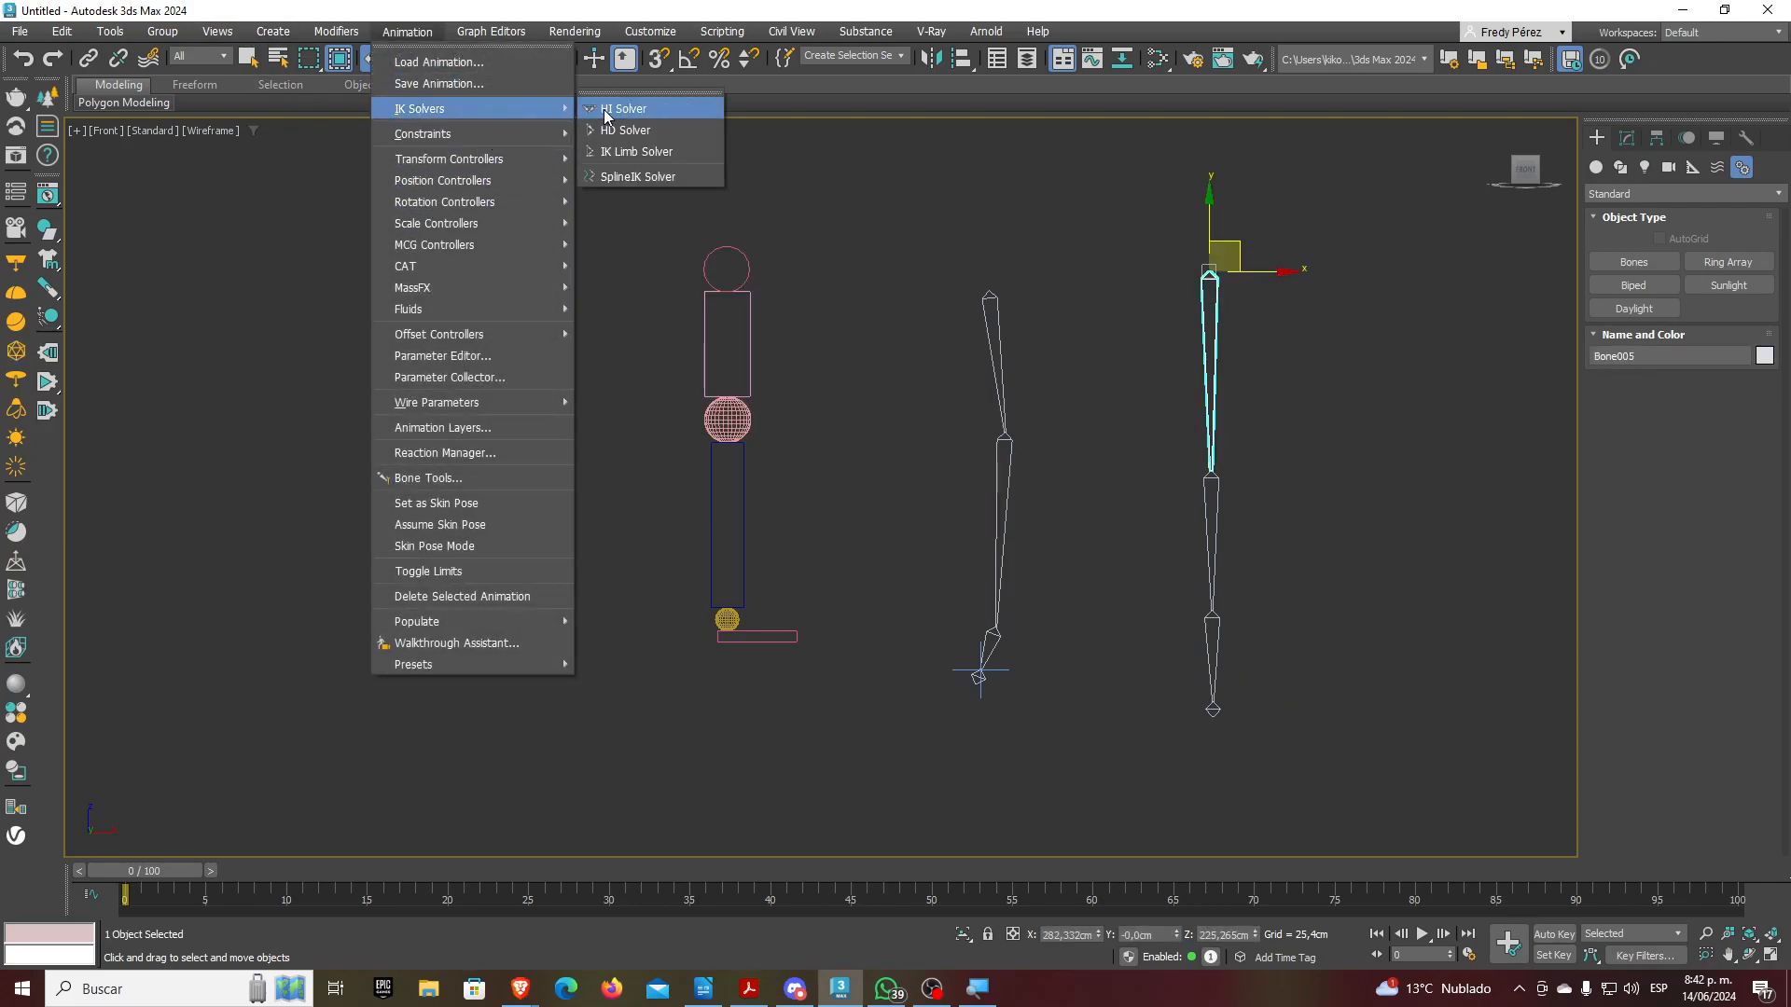
click(617, 111)
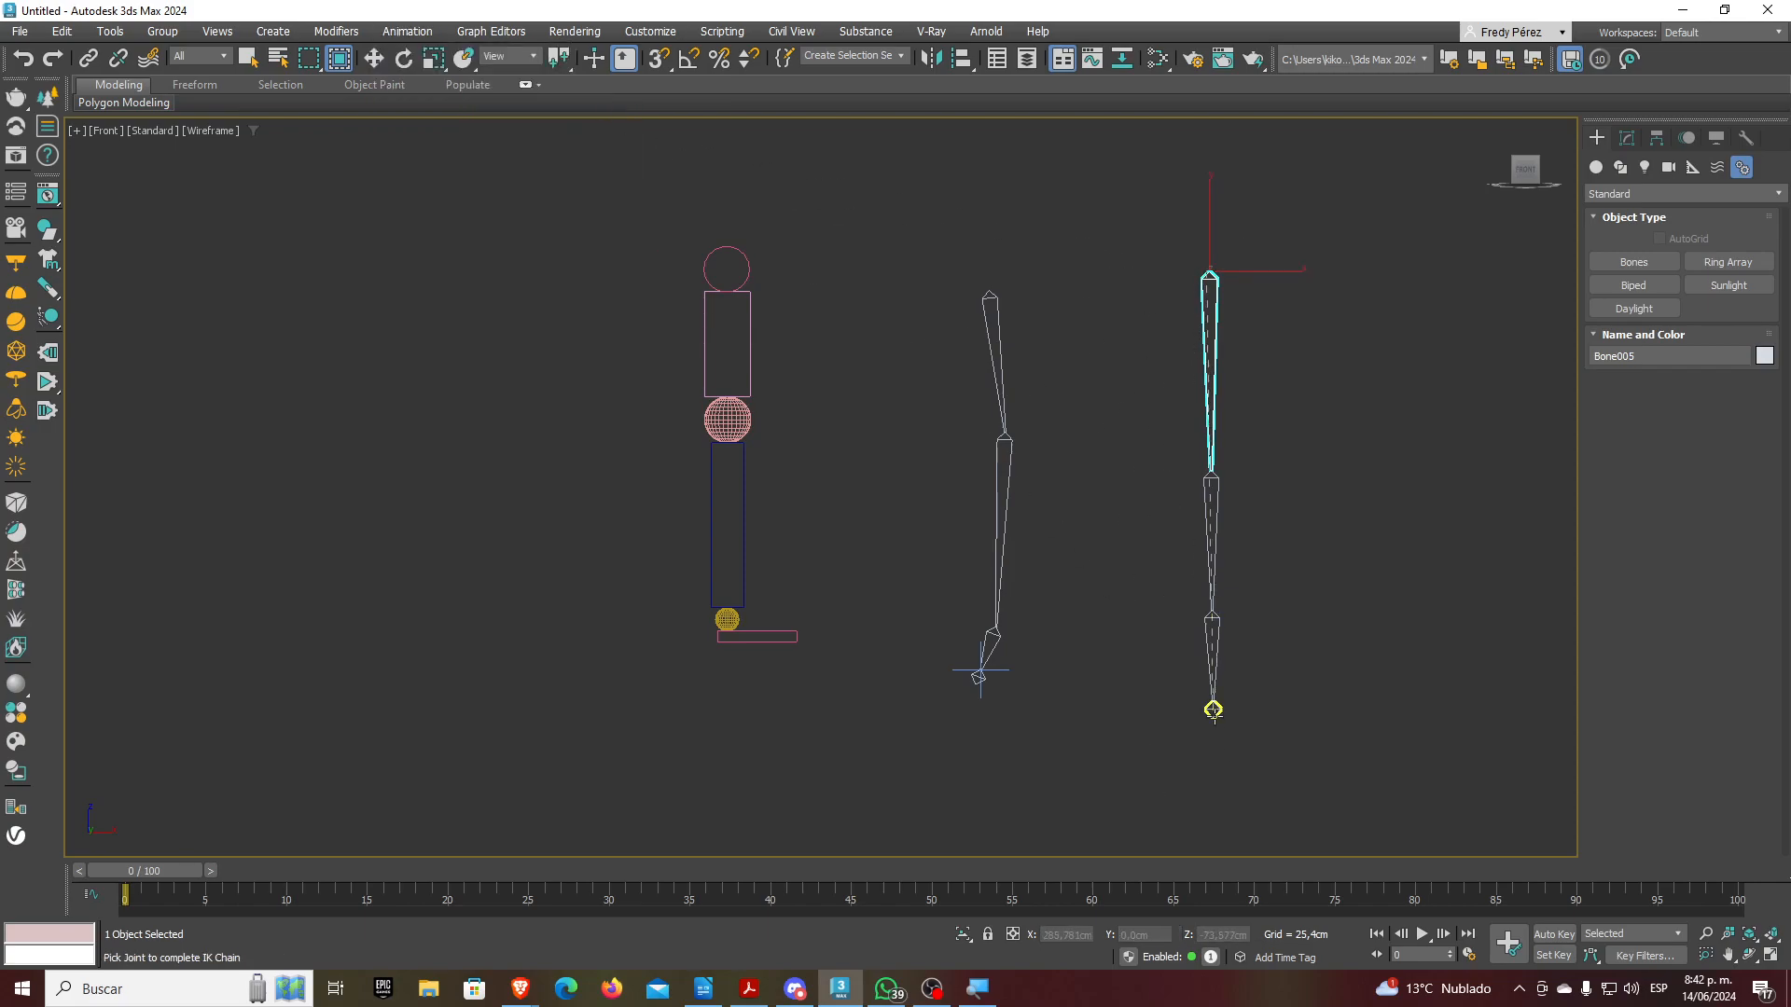
click(1212, 710)
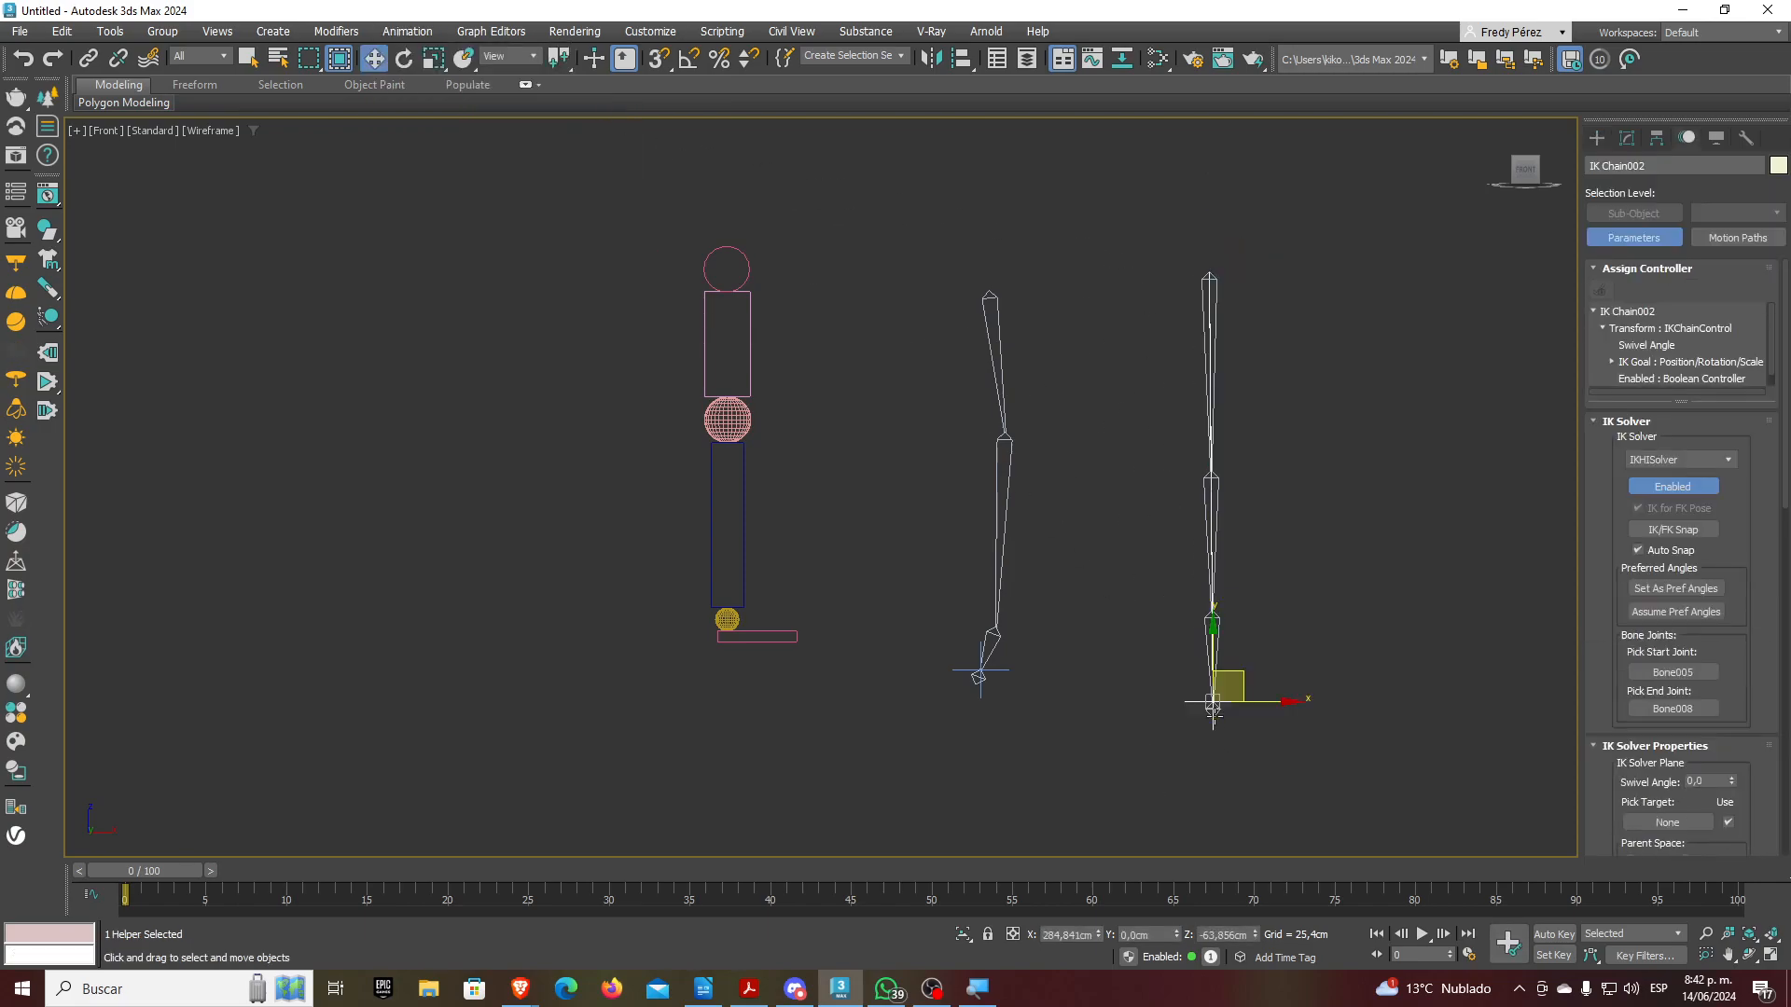
Drag IK Chain002's goal to bend the second leg, then frame all three figures
scroll(1213, 709, up, 5)
scroll(1147, 676, down, 3)
scroll(1145, 660, down, 3)
scroll(1194, 638, down, 3)
drag(1203, 640, 1222, 607)
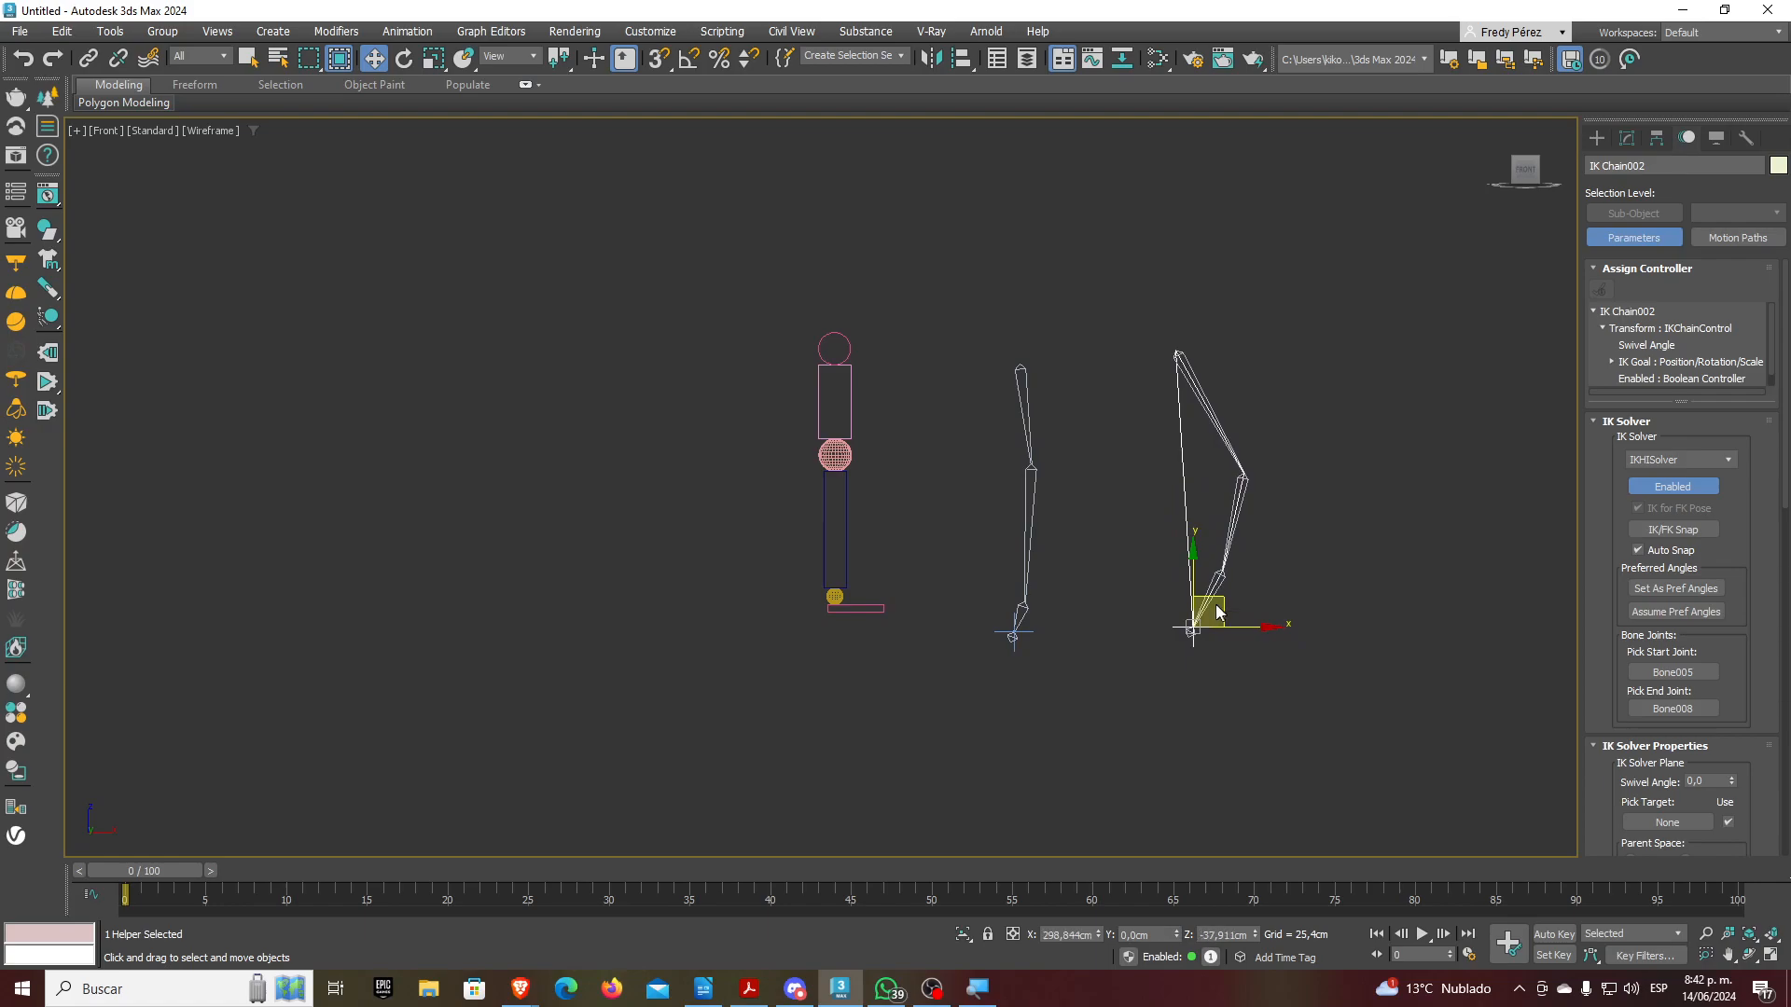
scroll(1241, 503, up, 4)
middle_drag(1183, 588, 1124, 639)
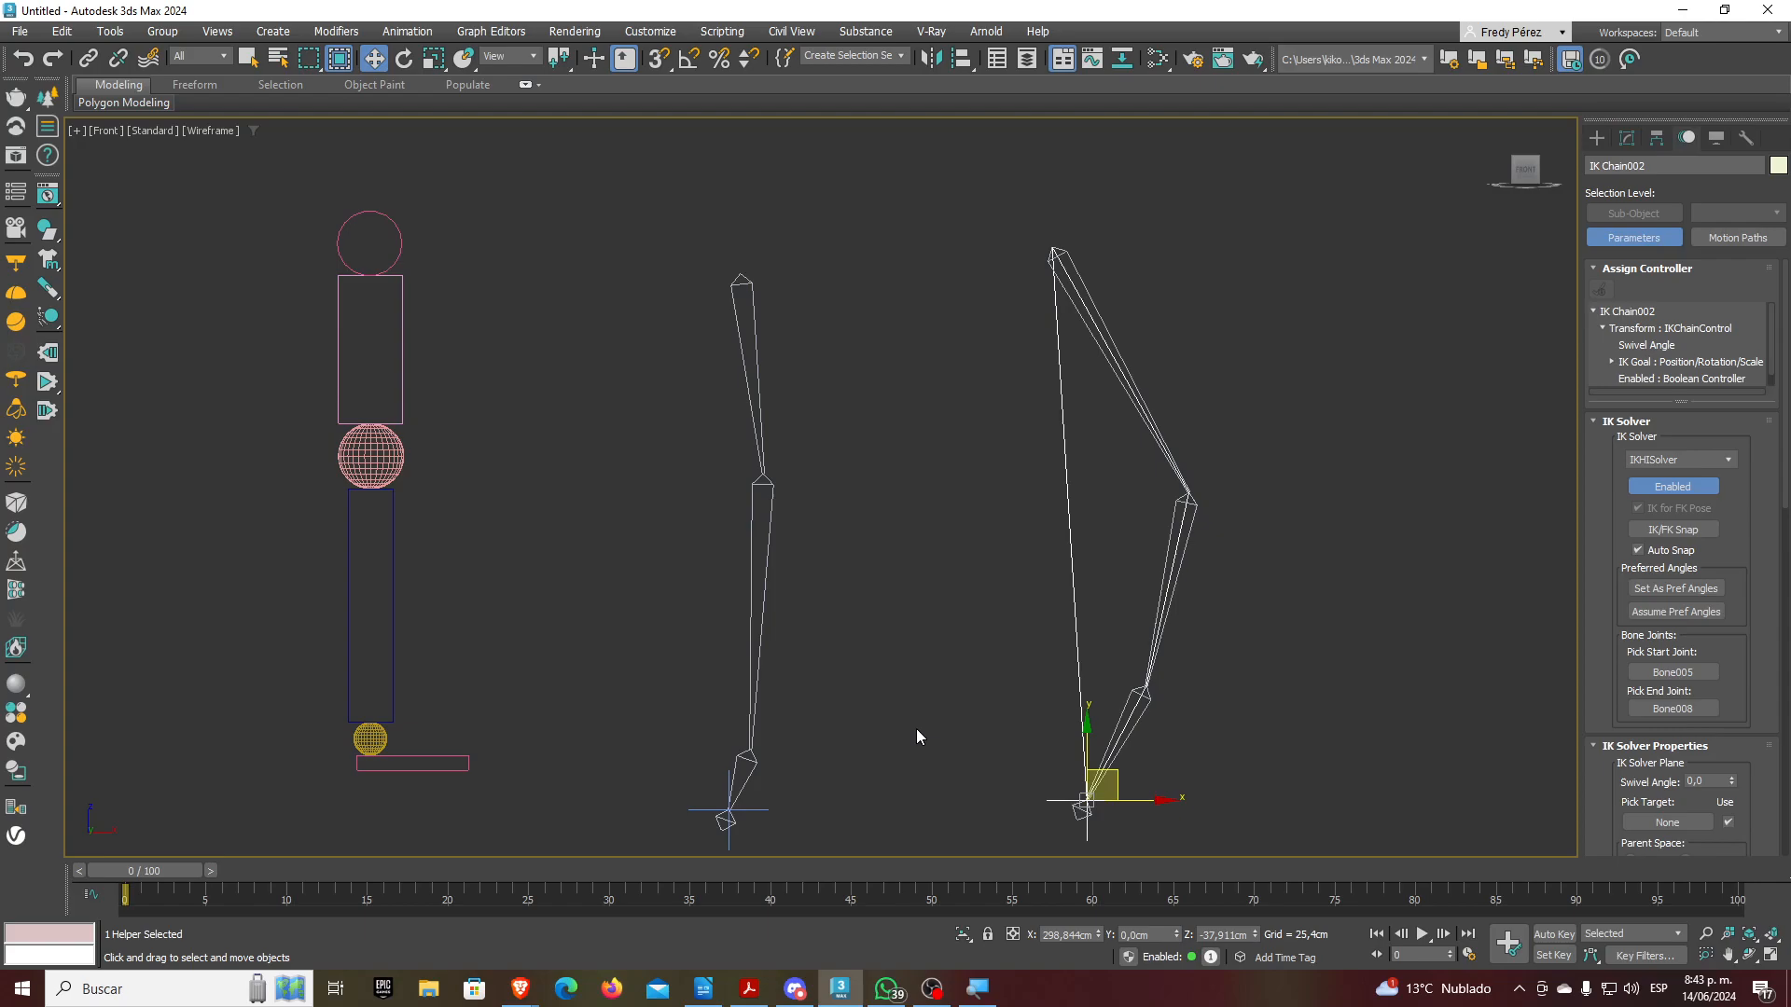
Select IK Chain001's goal and raise it beneath the hip so the knee folds
click(762, 807)
click(777, 774)
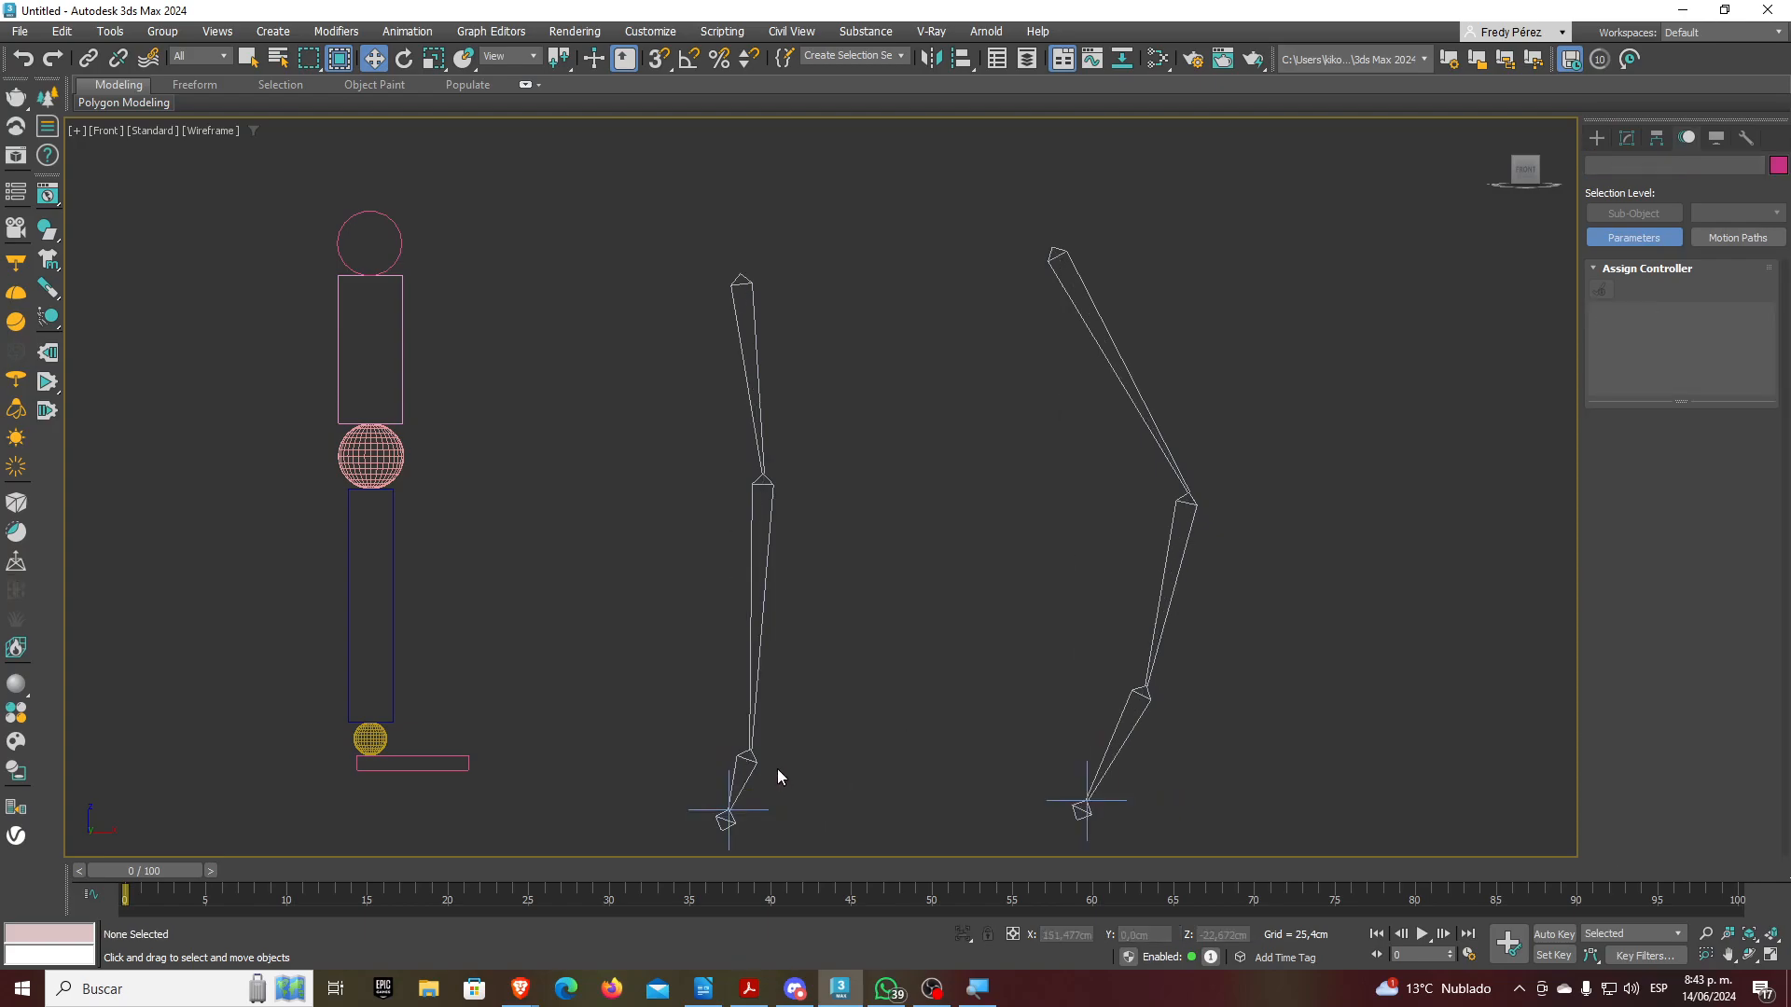
click(761, 808)
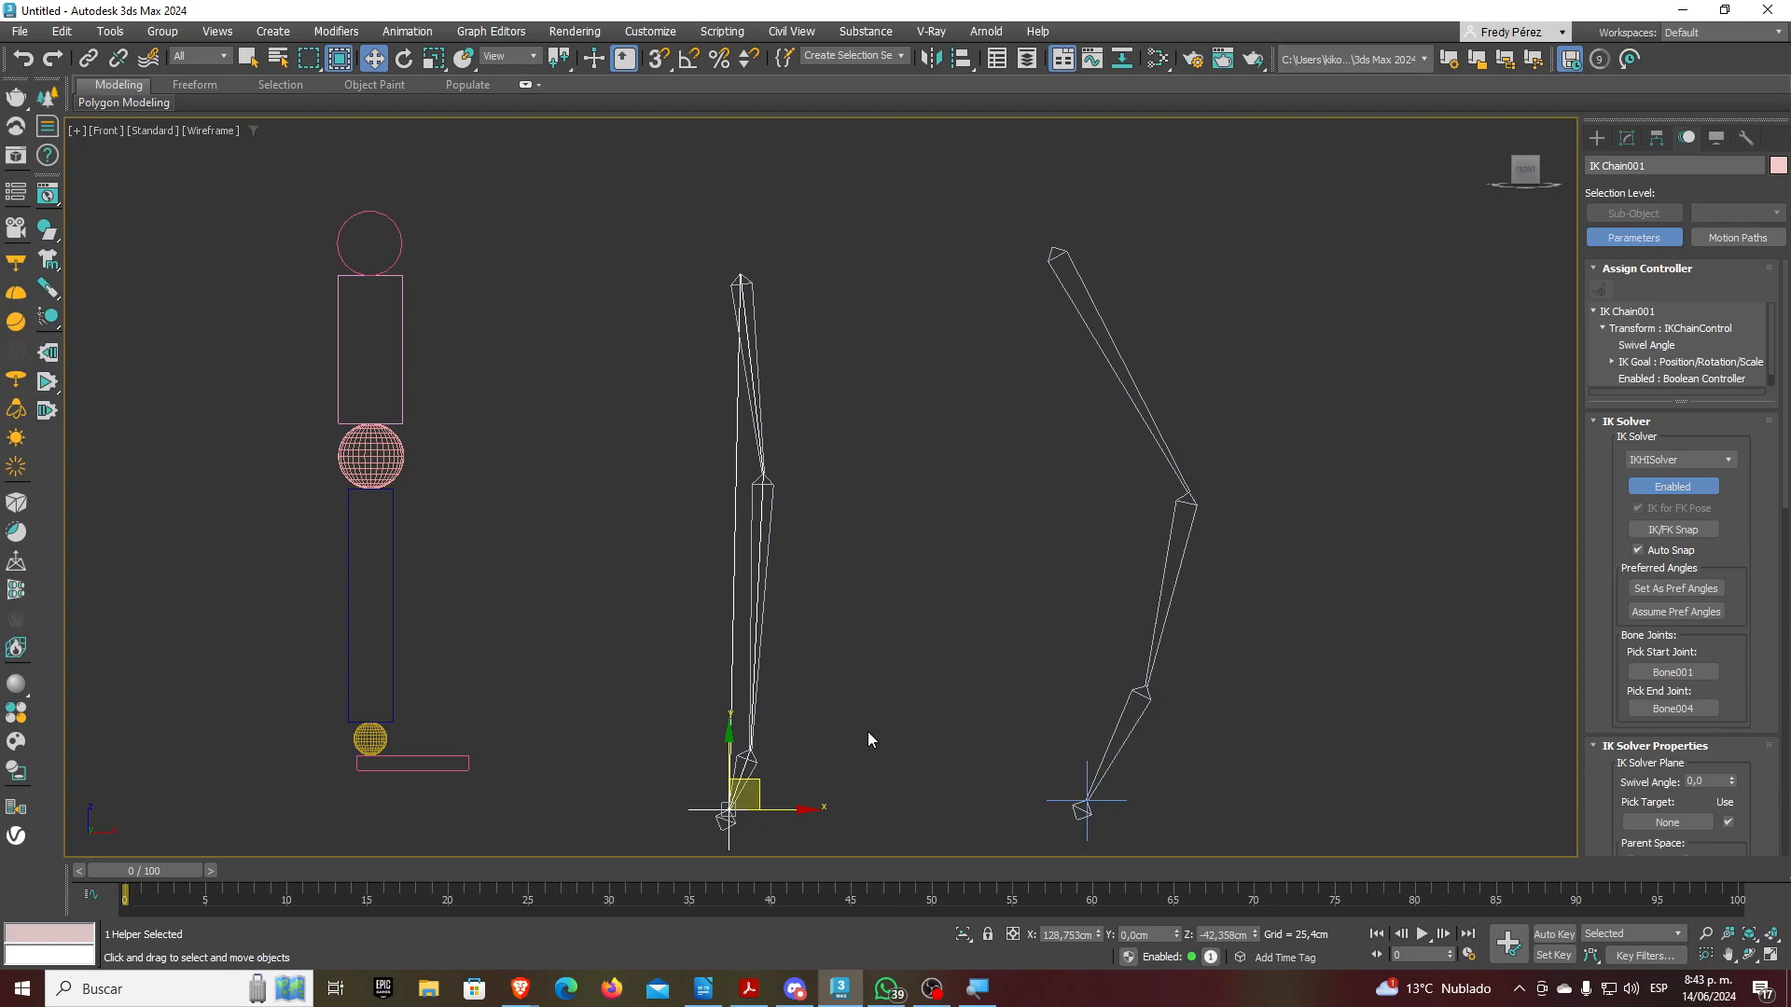
click(827, 781)
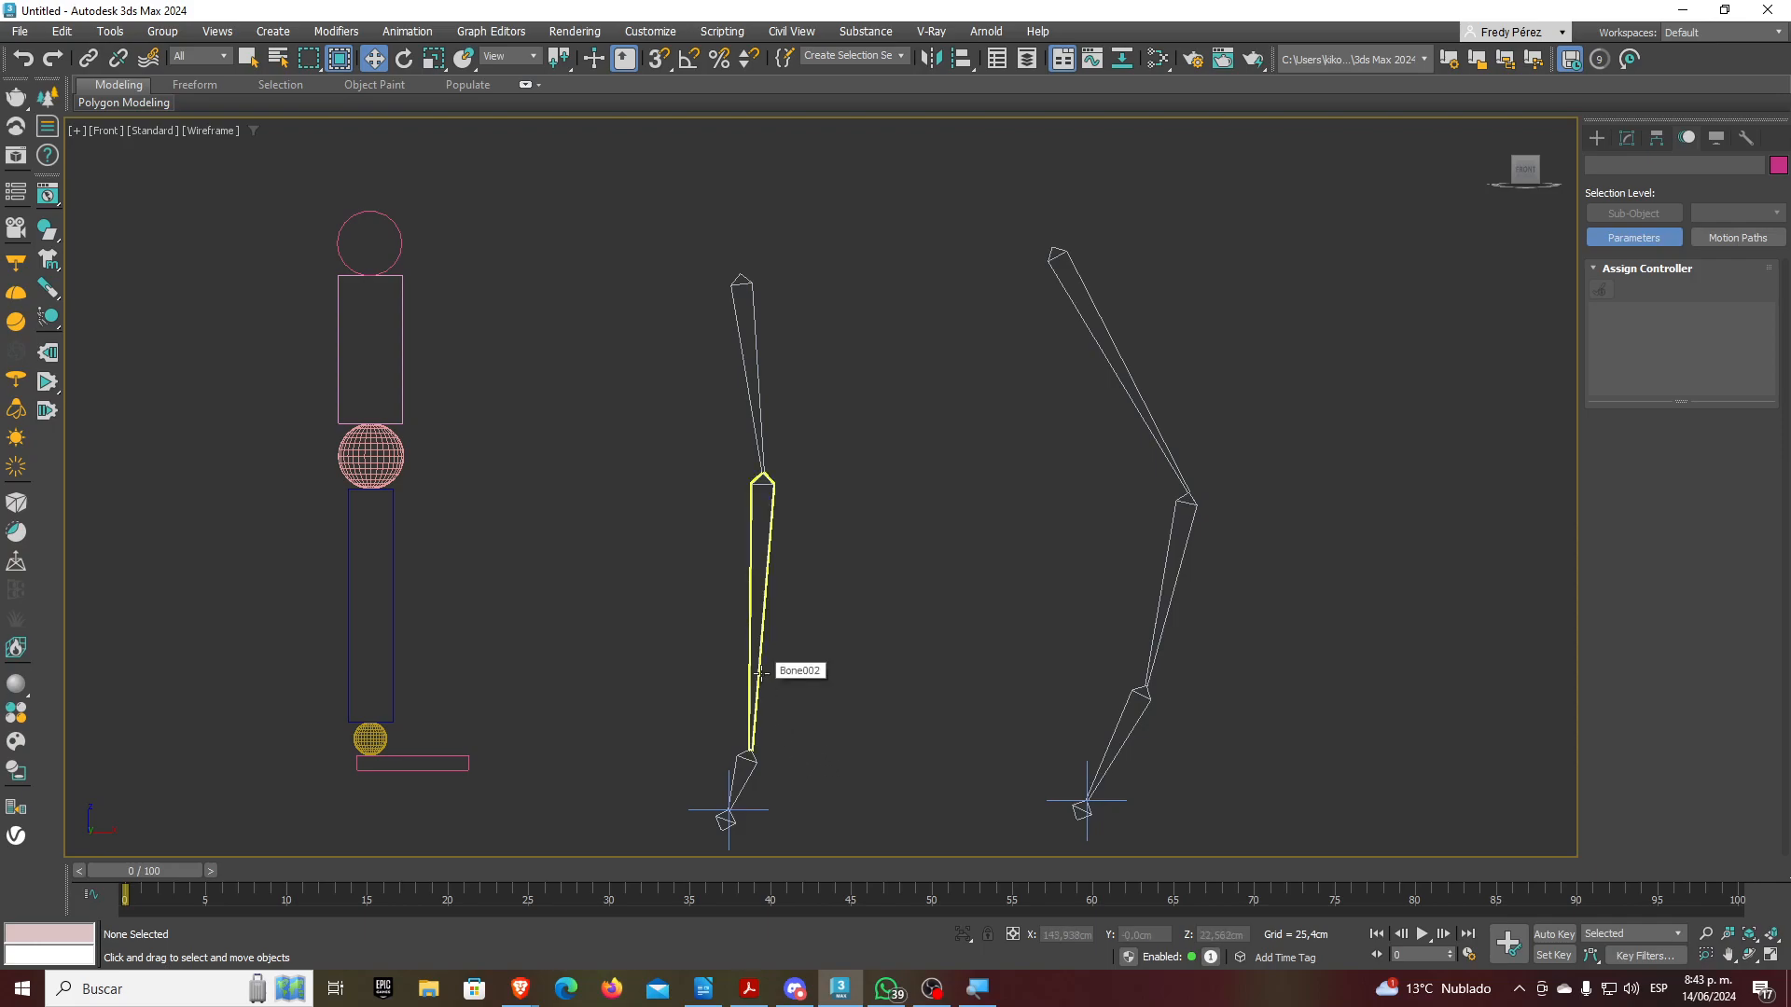
click(765, 682)
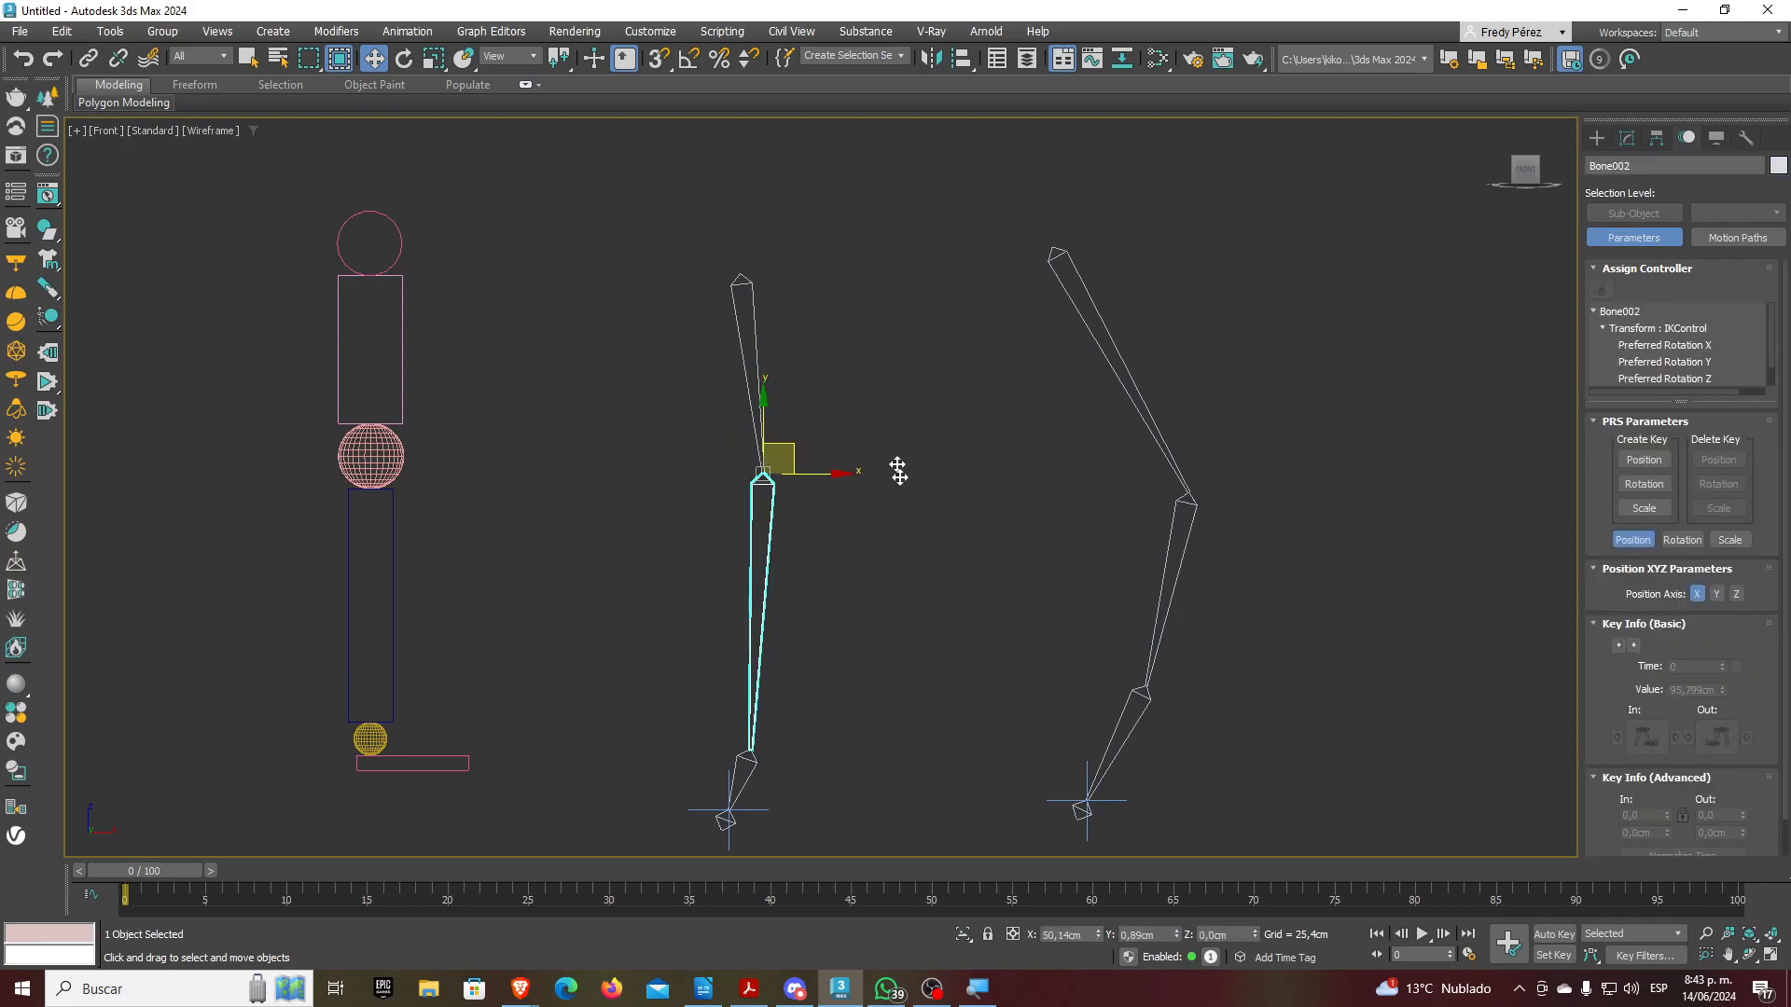
click(746, 810)
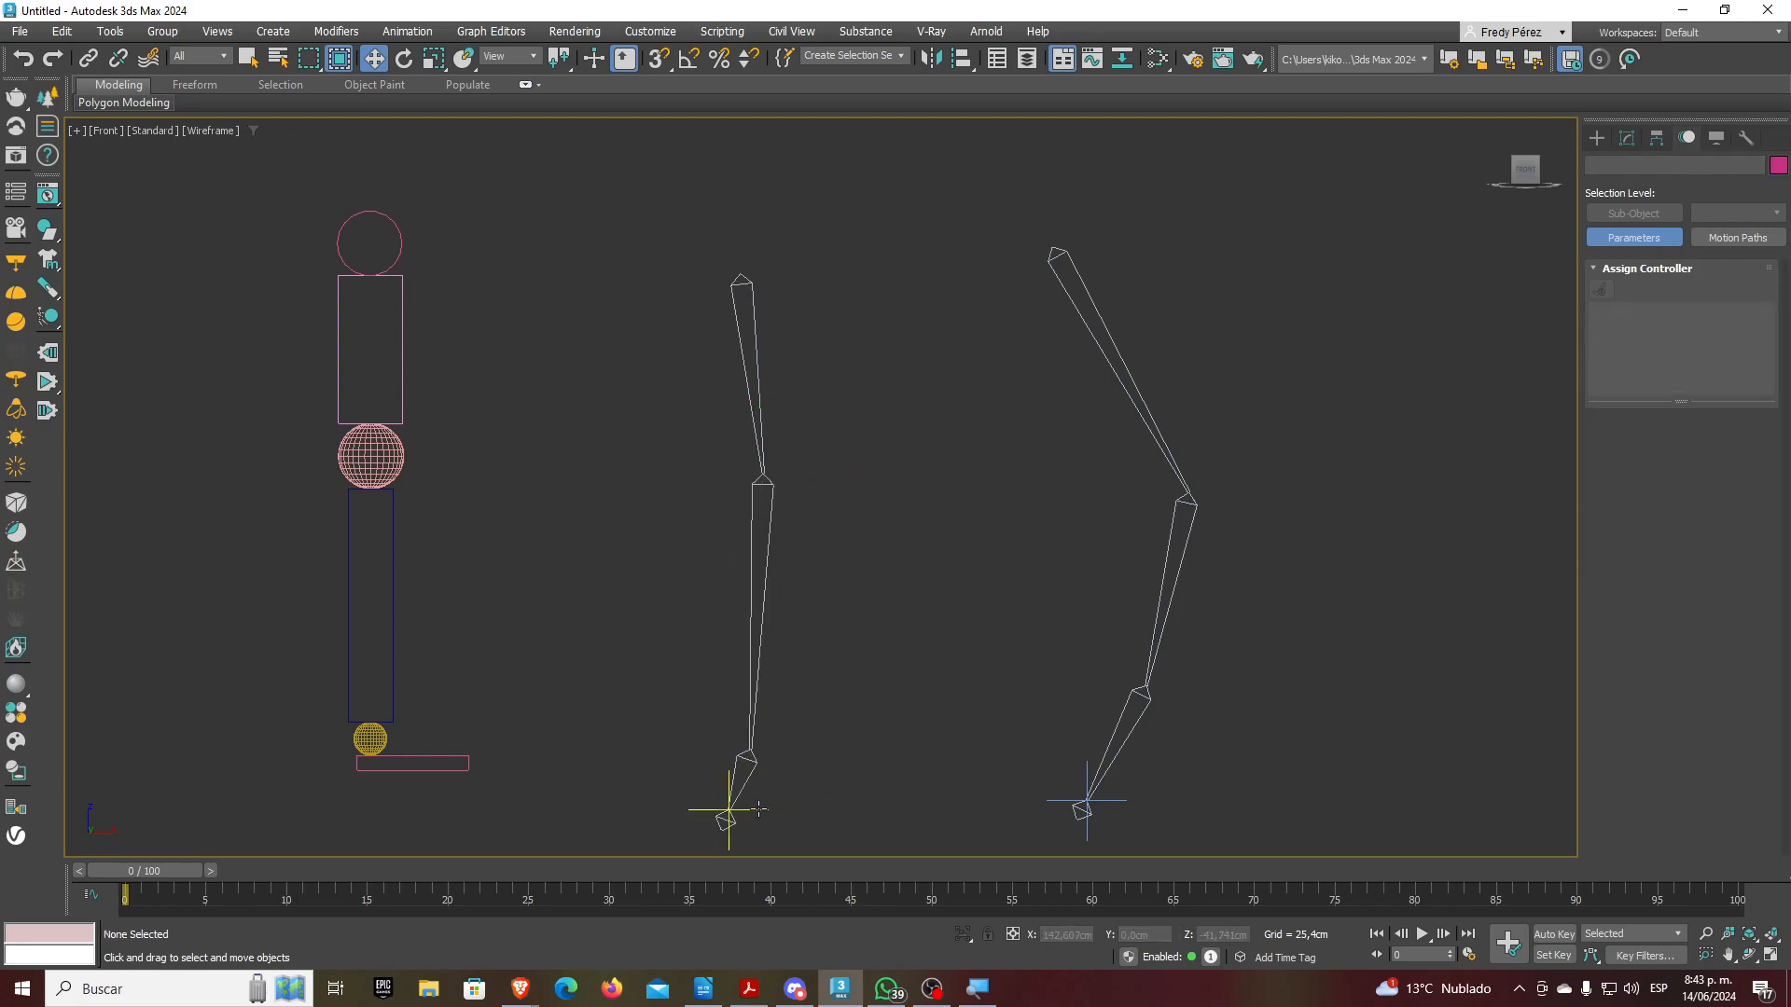
drag(760, 809, 777, 761)
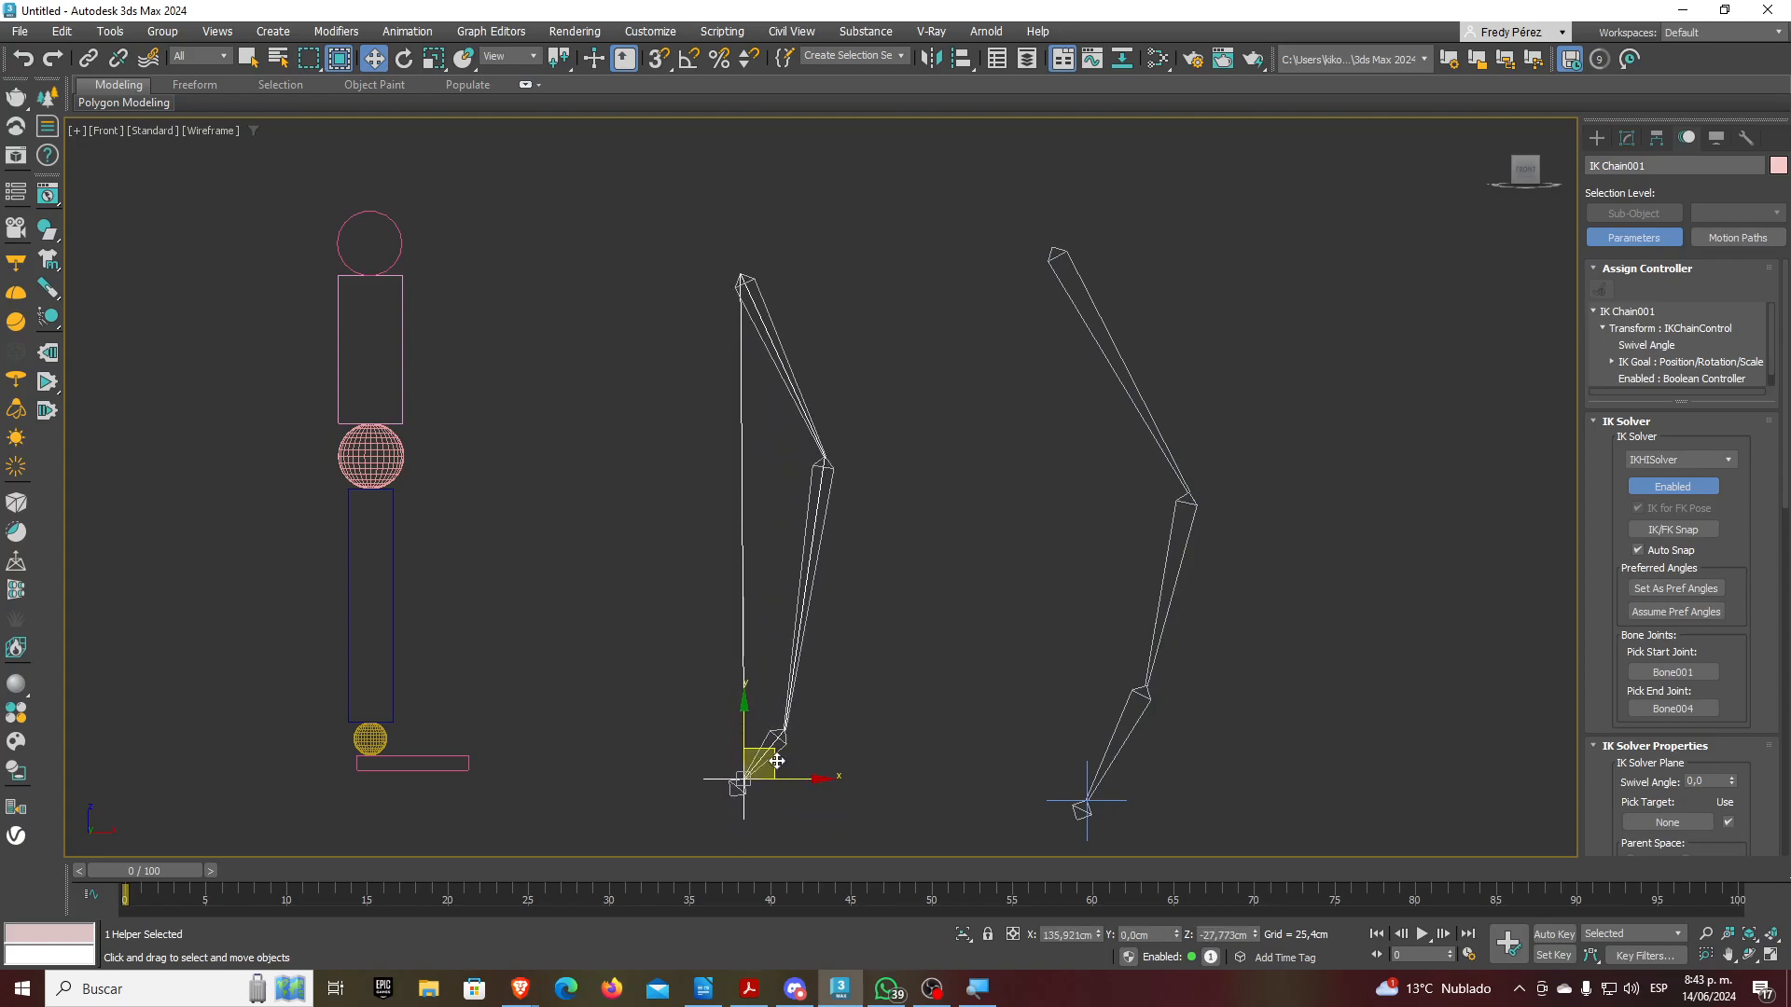
Paste the Discord invite link into the Curso animación 3D SENA group chat and send it
click(886, 989)
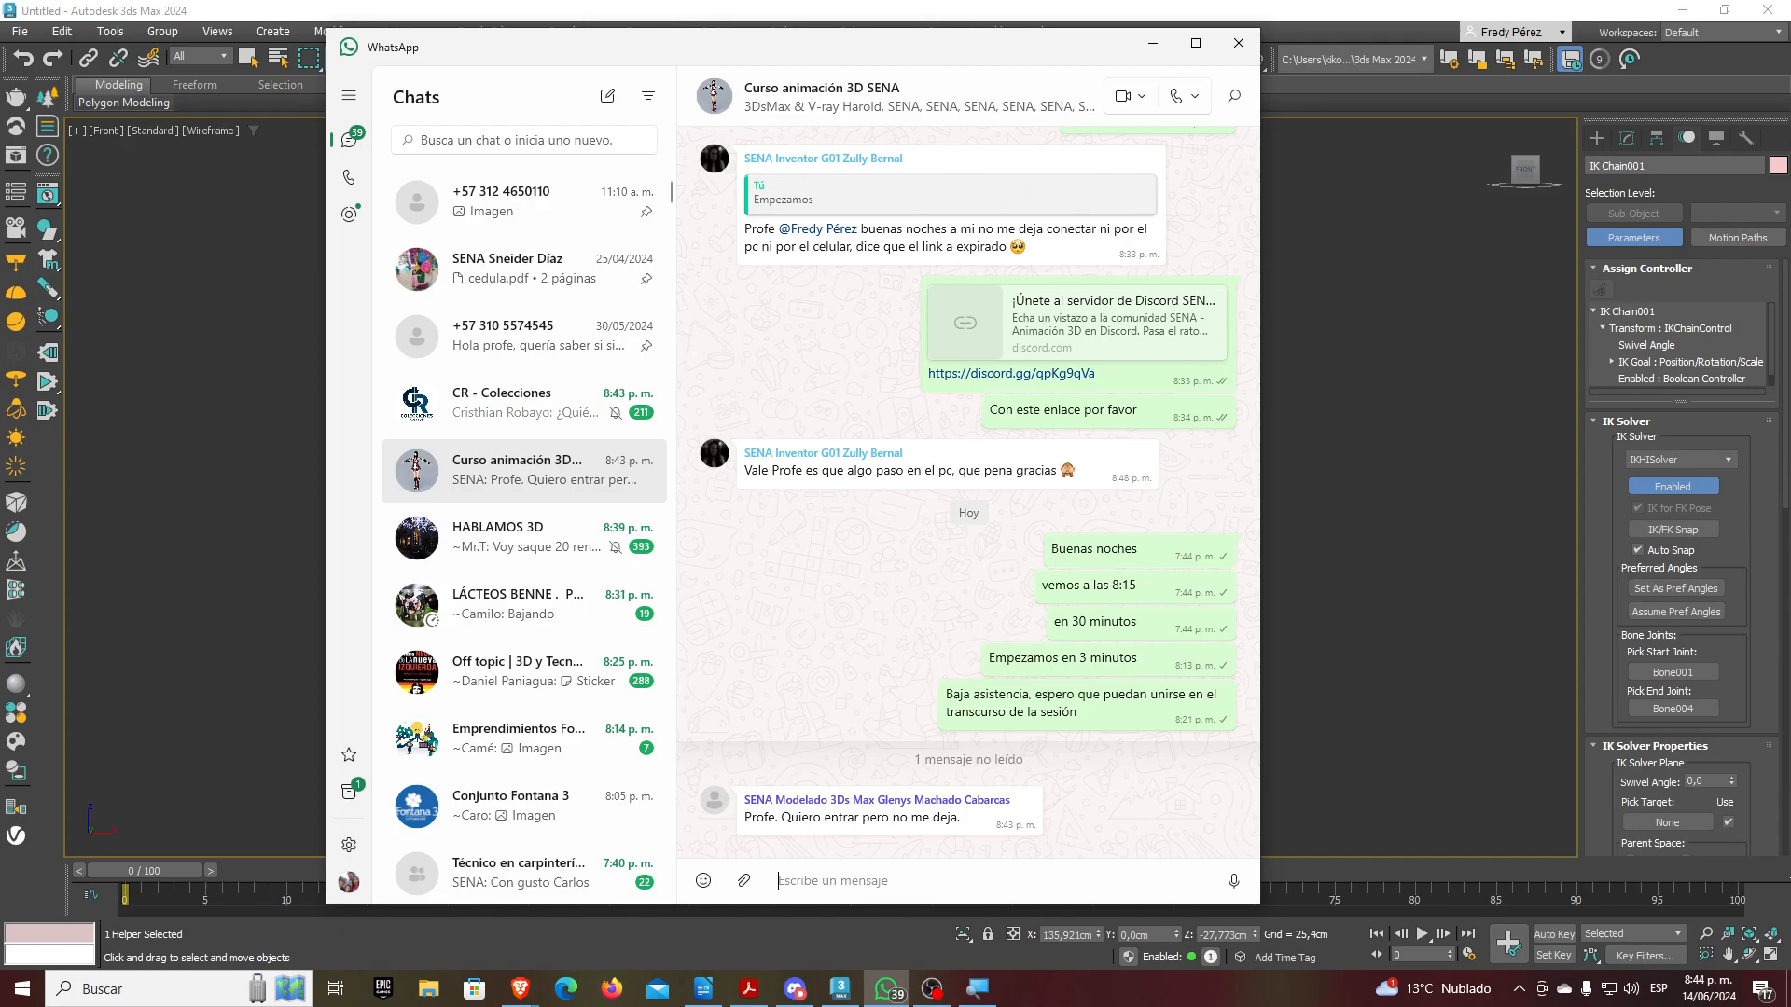
key(alt+Tab)
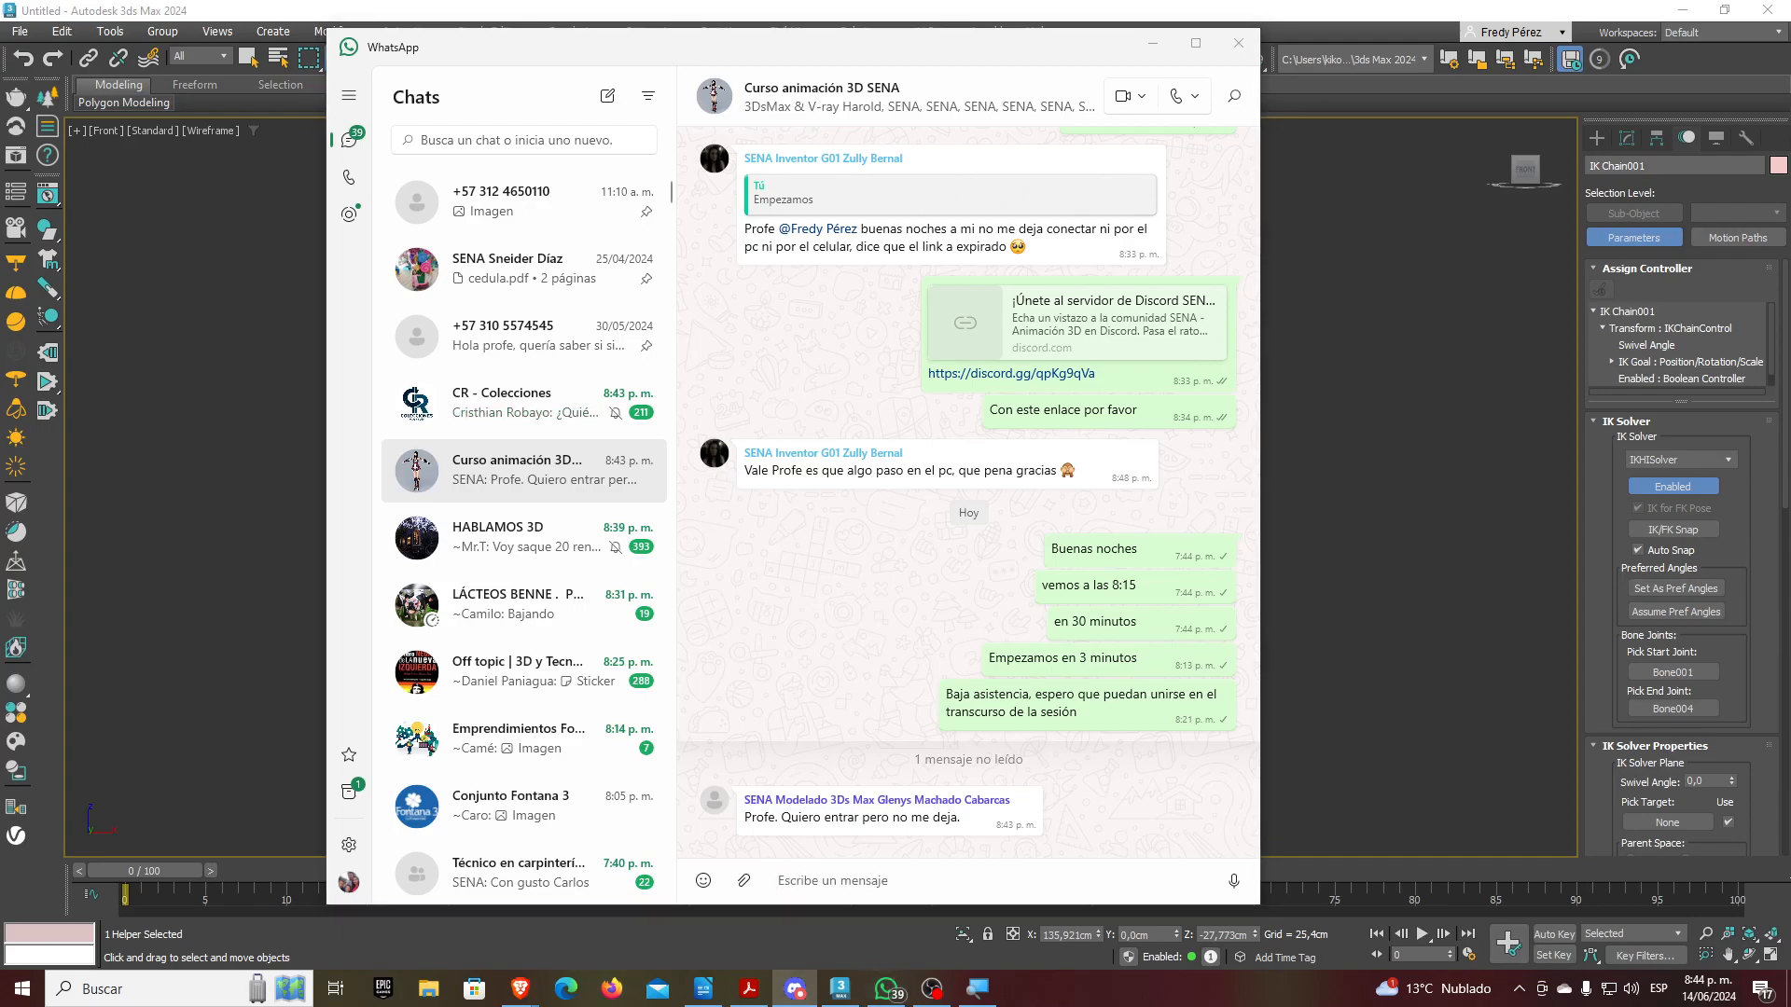
click(1019, 887)
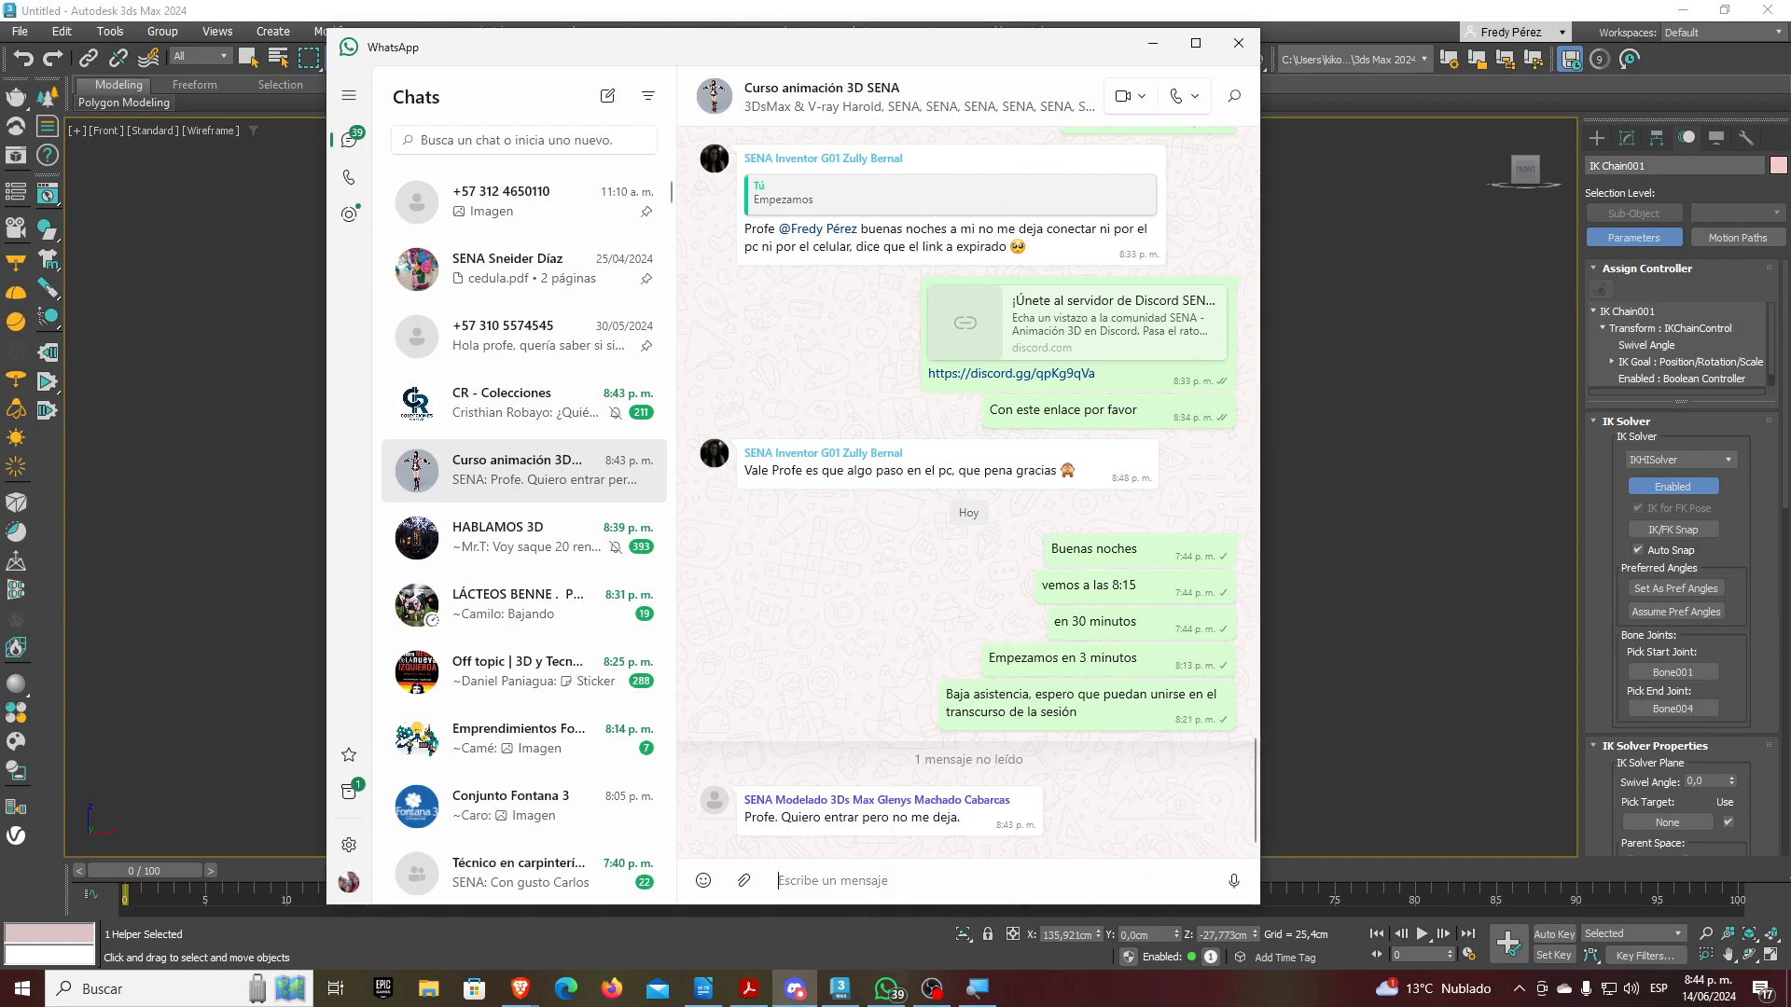
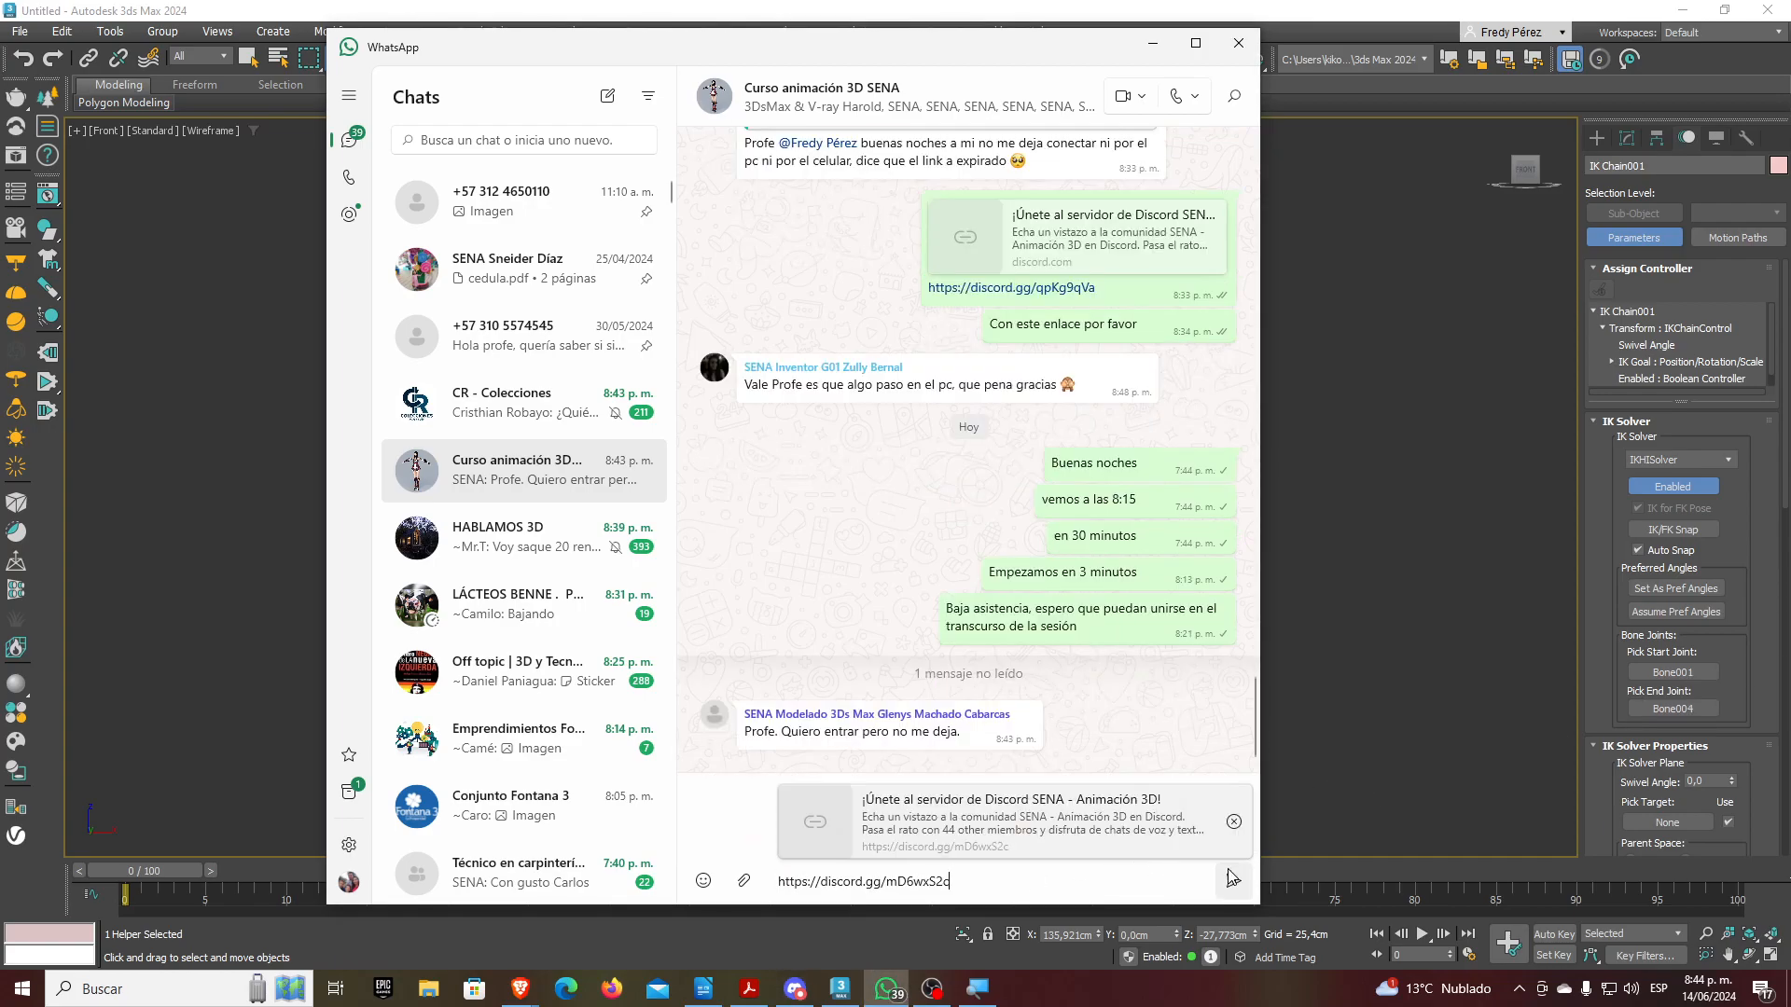
click(1234, 883)
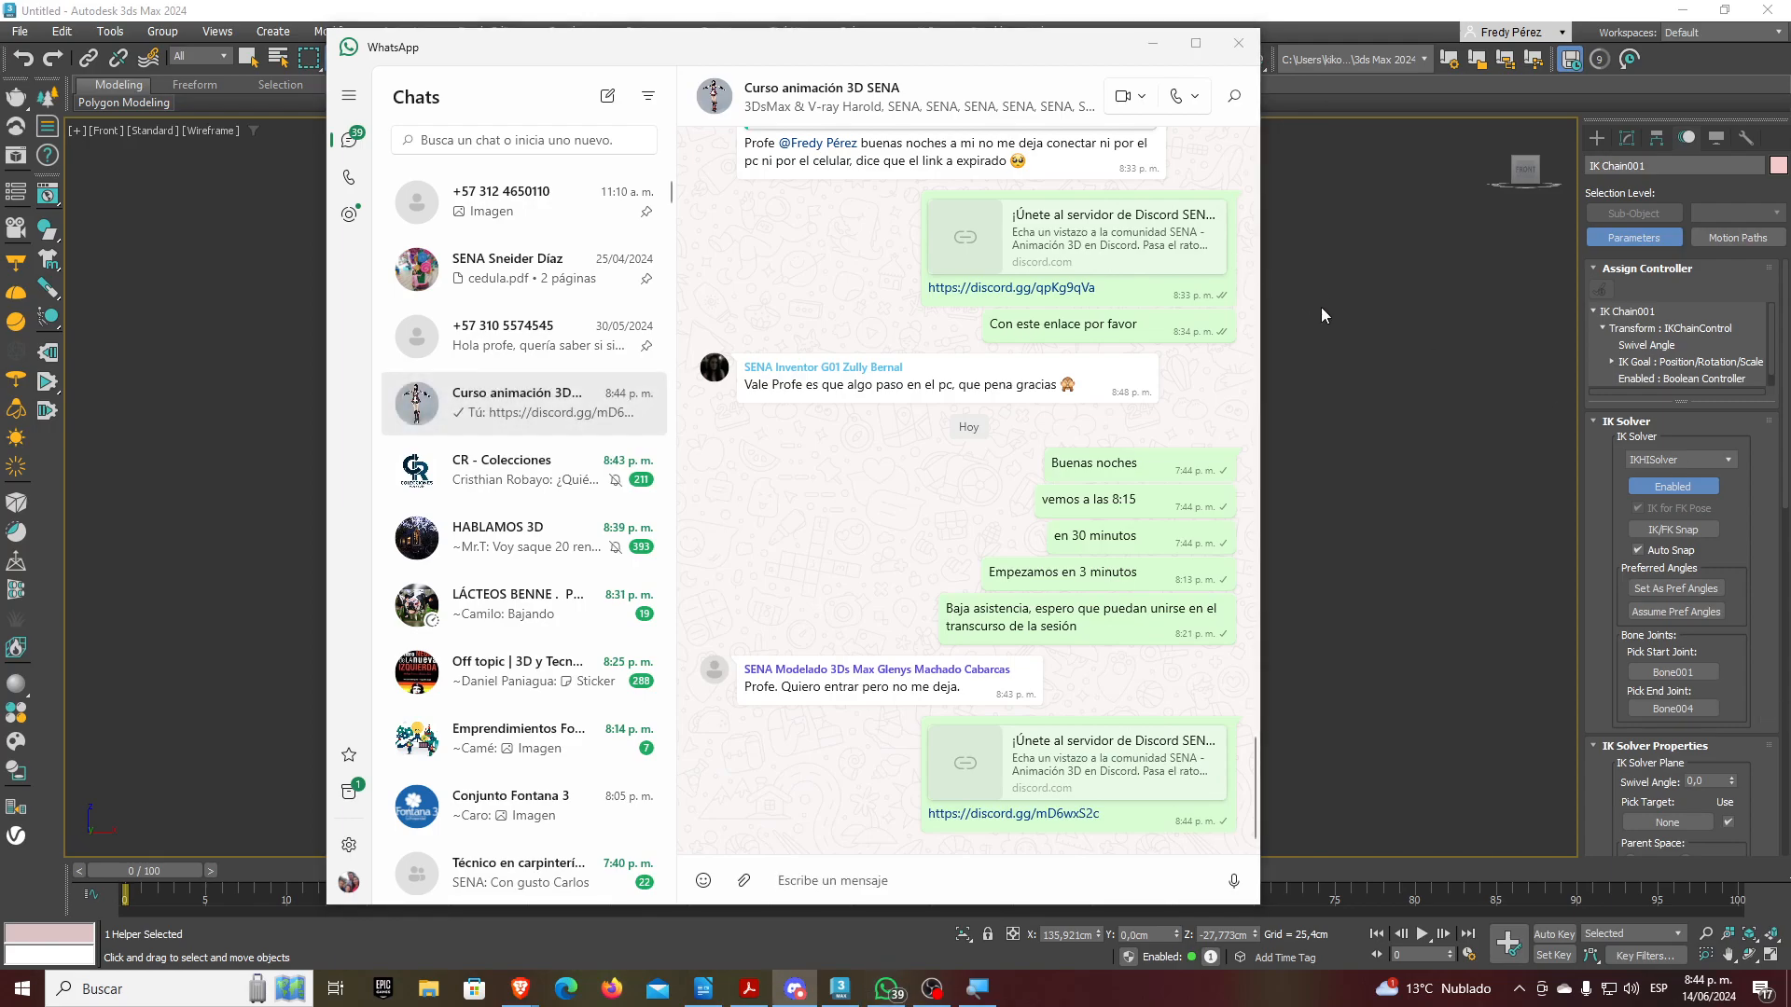
Send 'Ejercicio 01 (Evidencia) - Patear un balón…' assigning a ball kick using direct kinematics (DK)
click(885, 910)
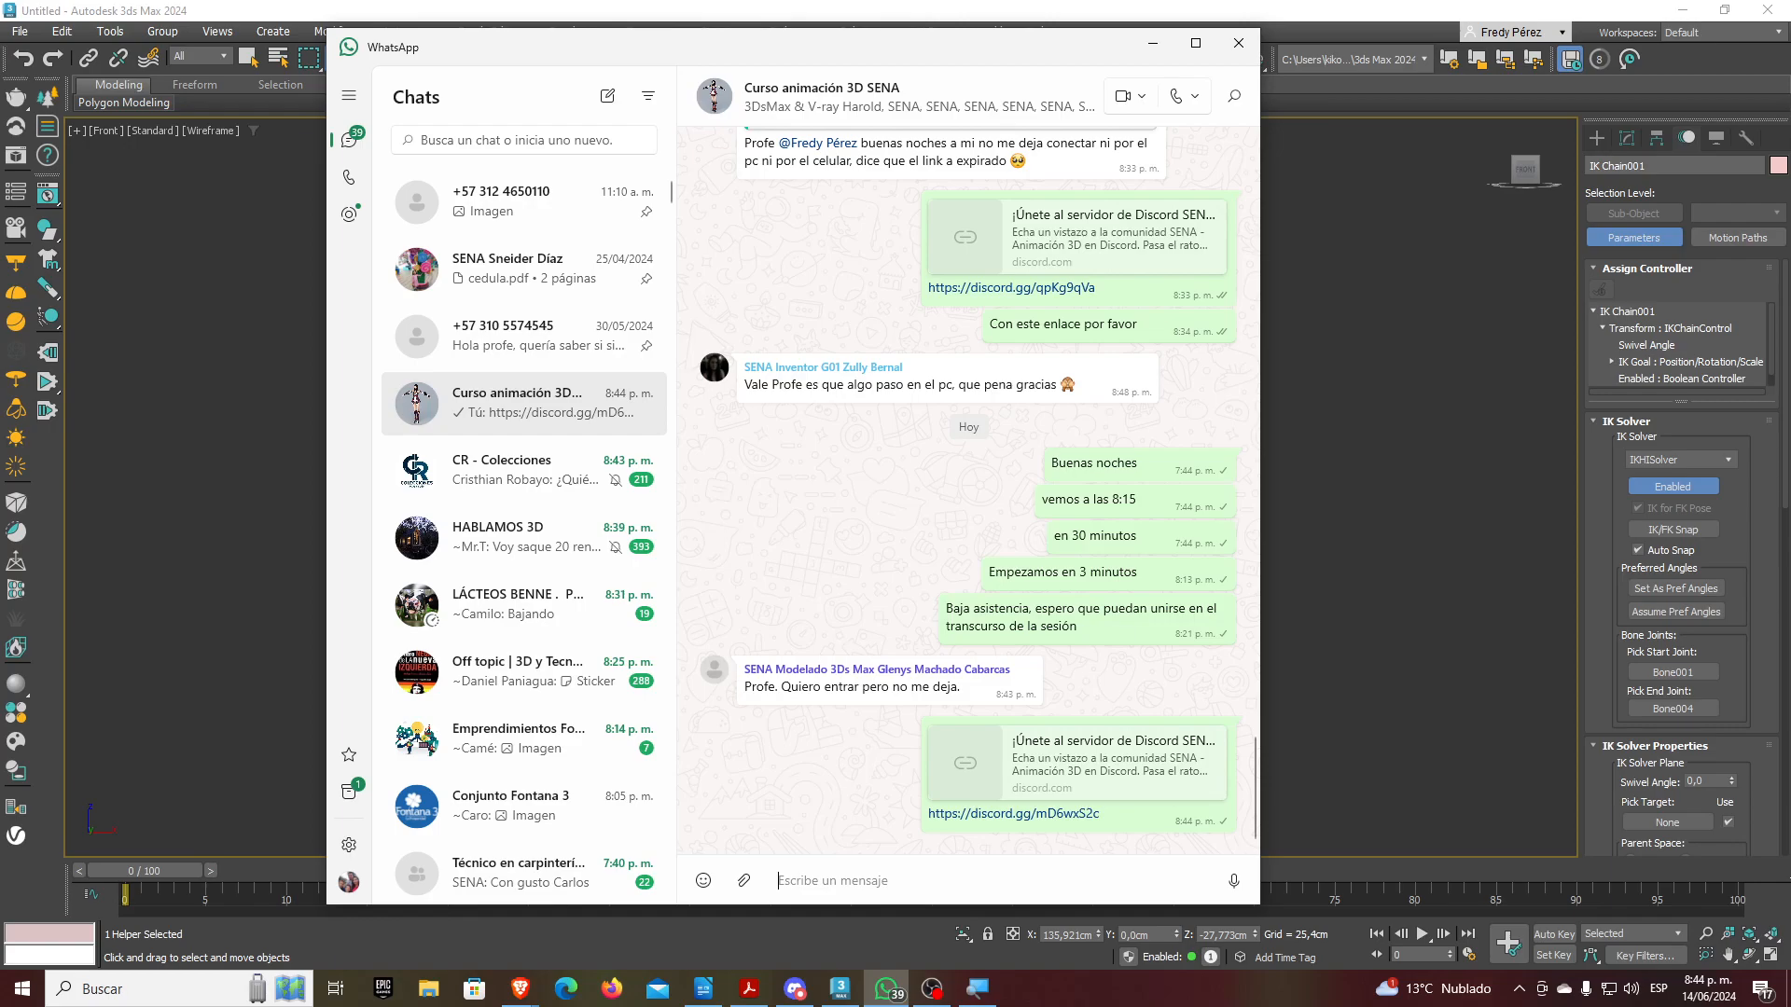
text(Pate)
key(BackSpace)
key(BackSpace)
key(BackSpace)
key(BackSpace)
text(Ejer)
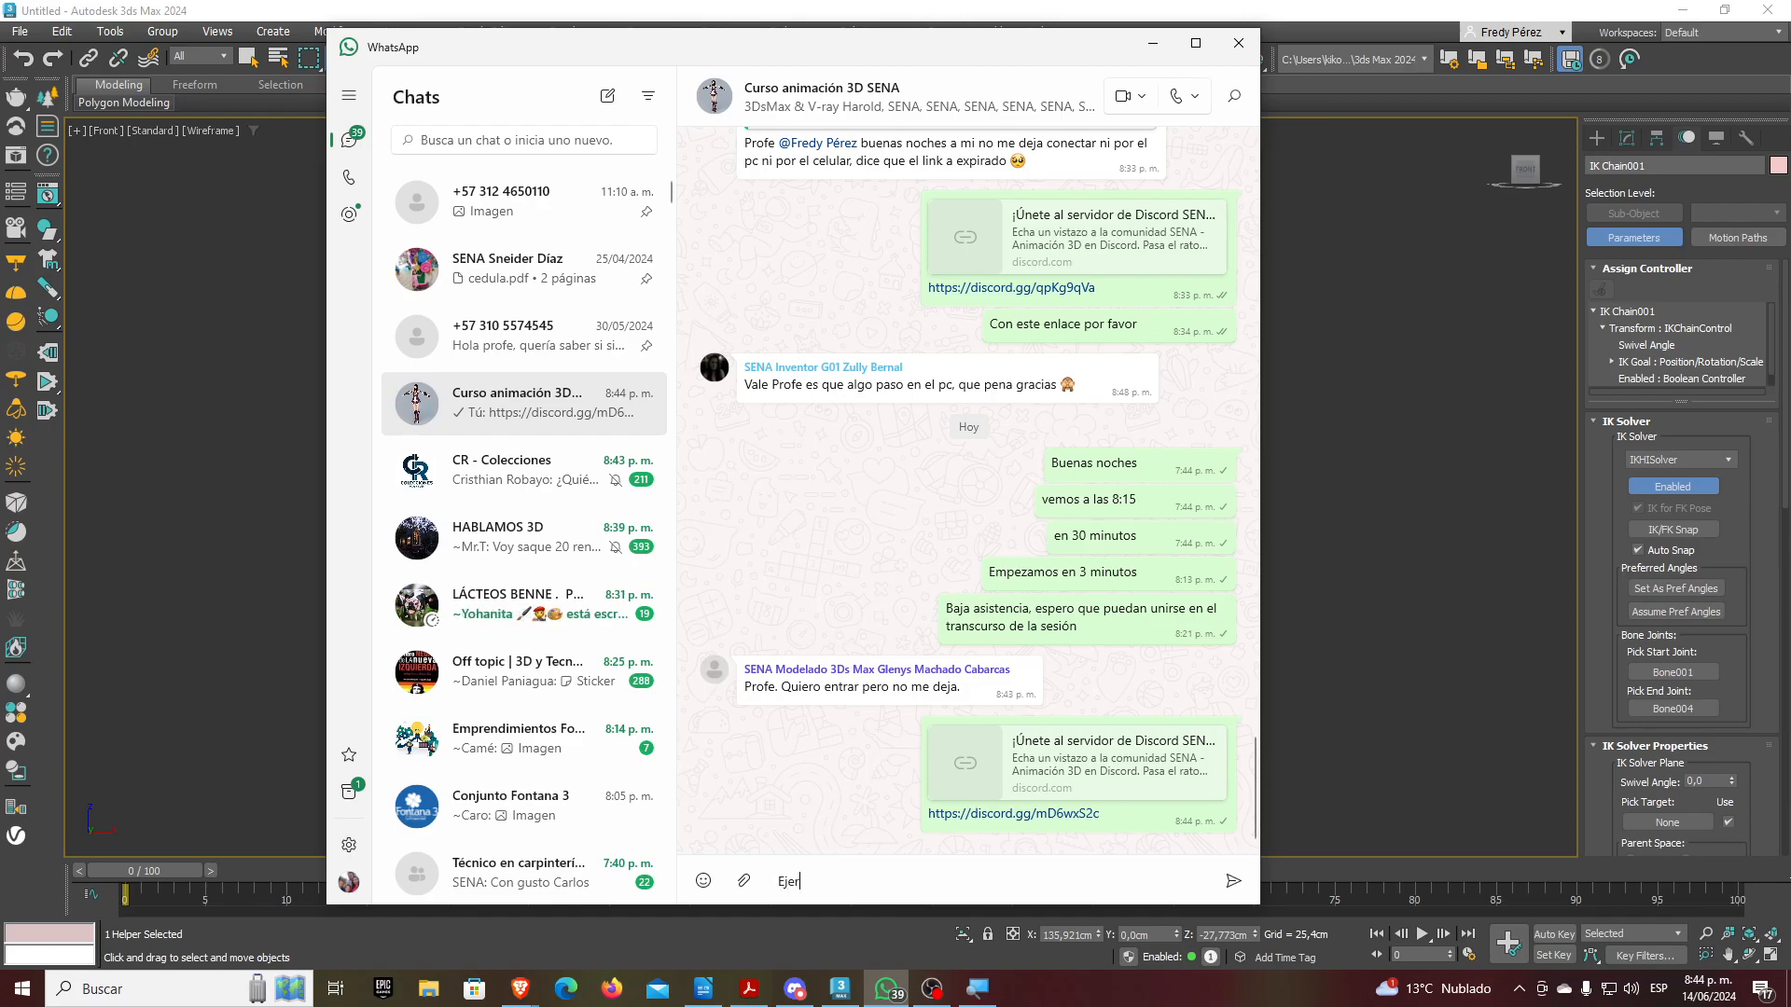
text(cicio 01 -)
key(BackSpace)
text((E)
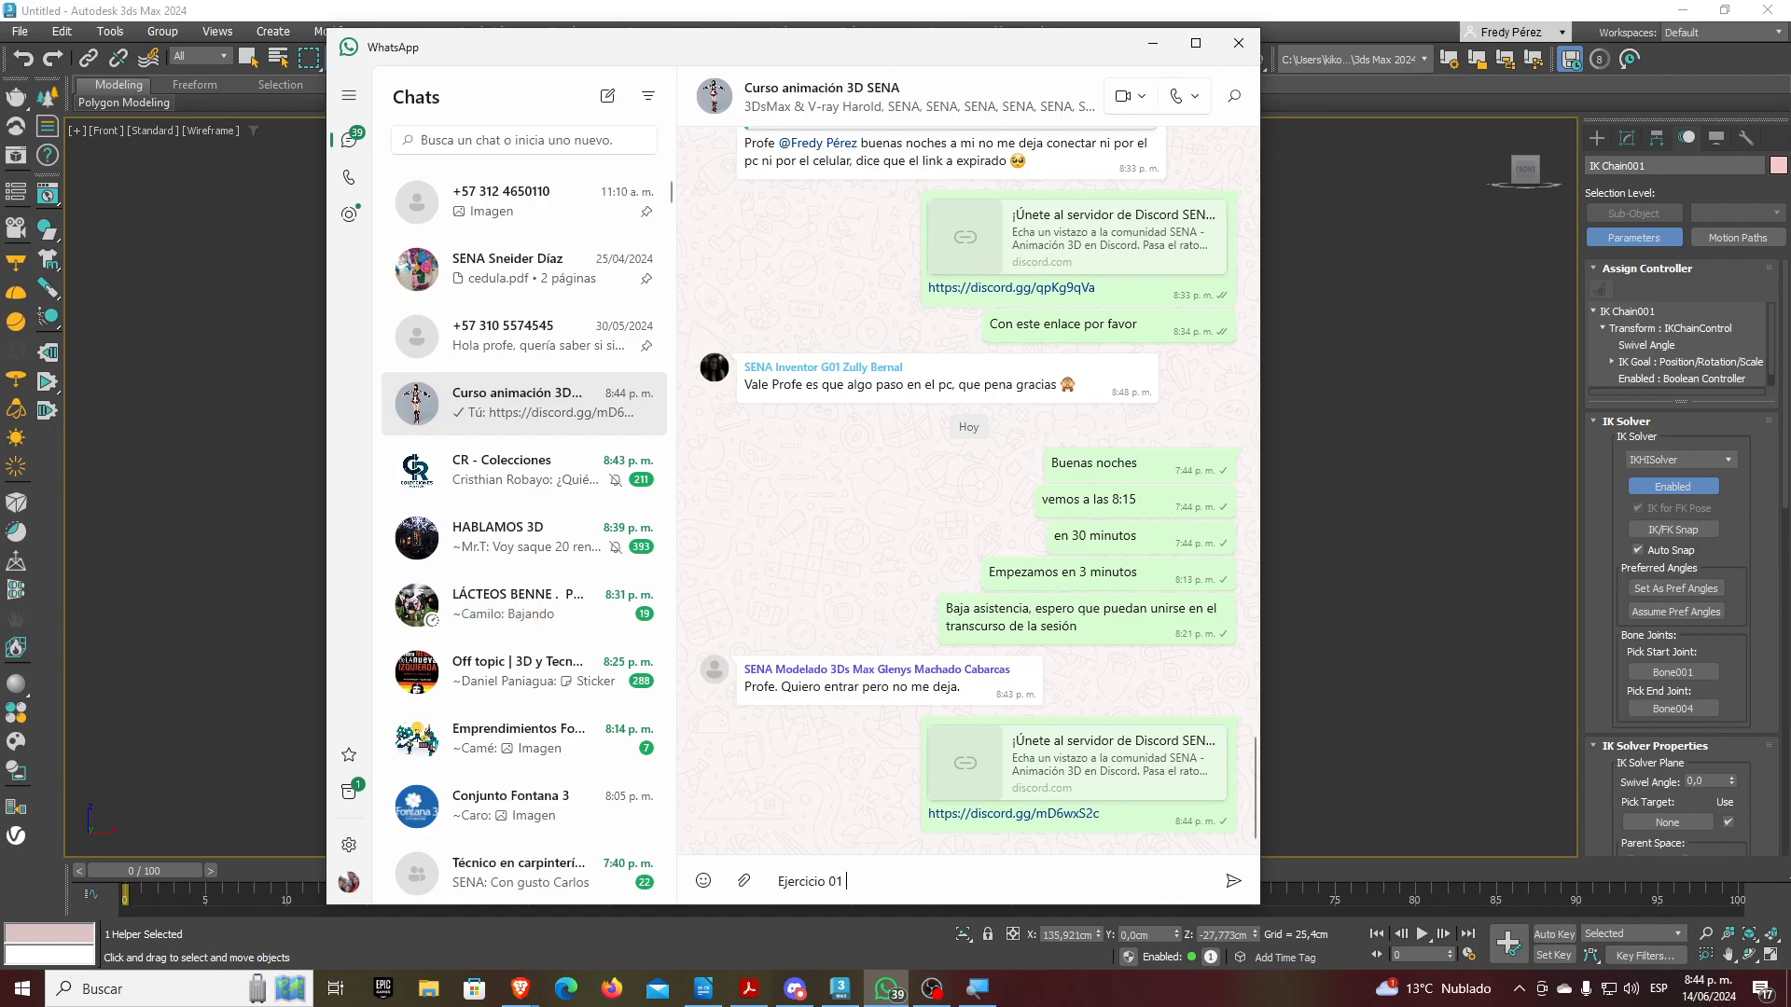
text(videncia))
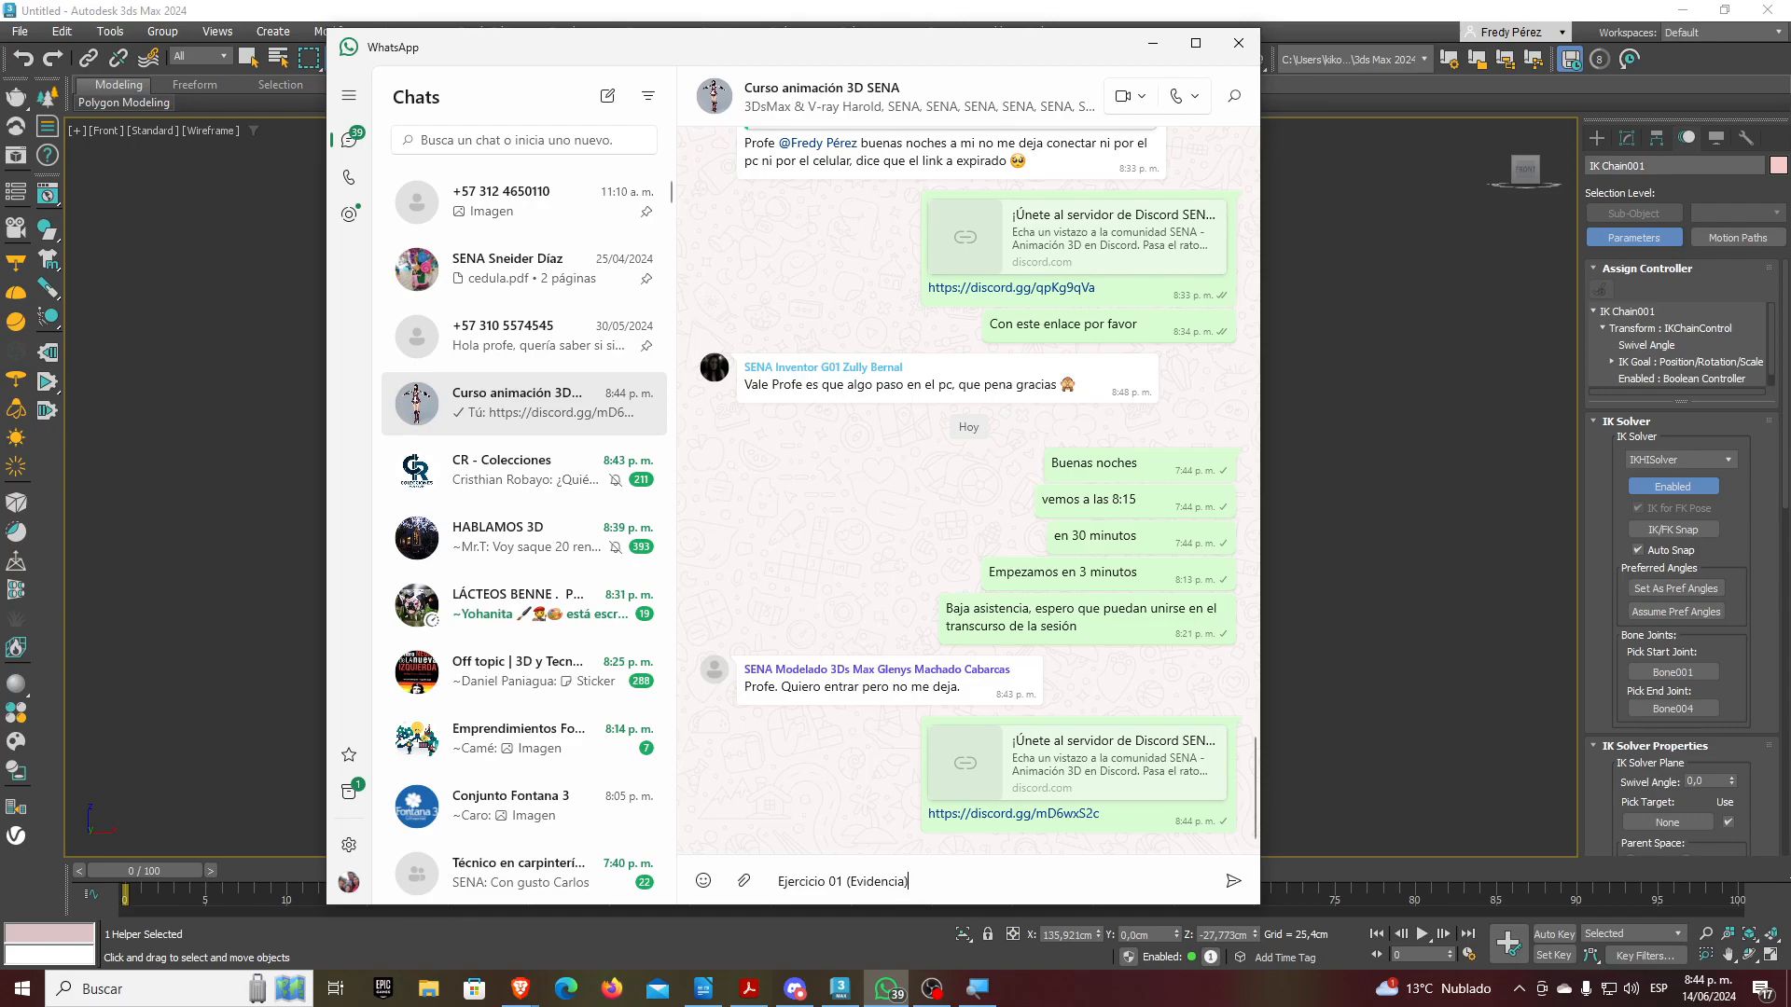
text( - )
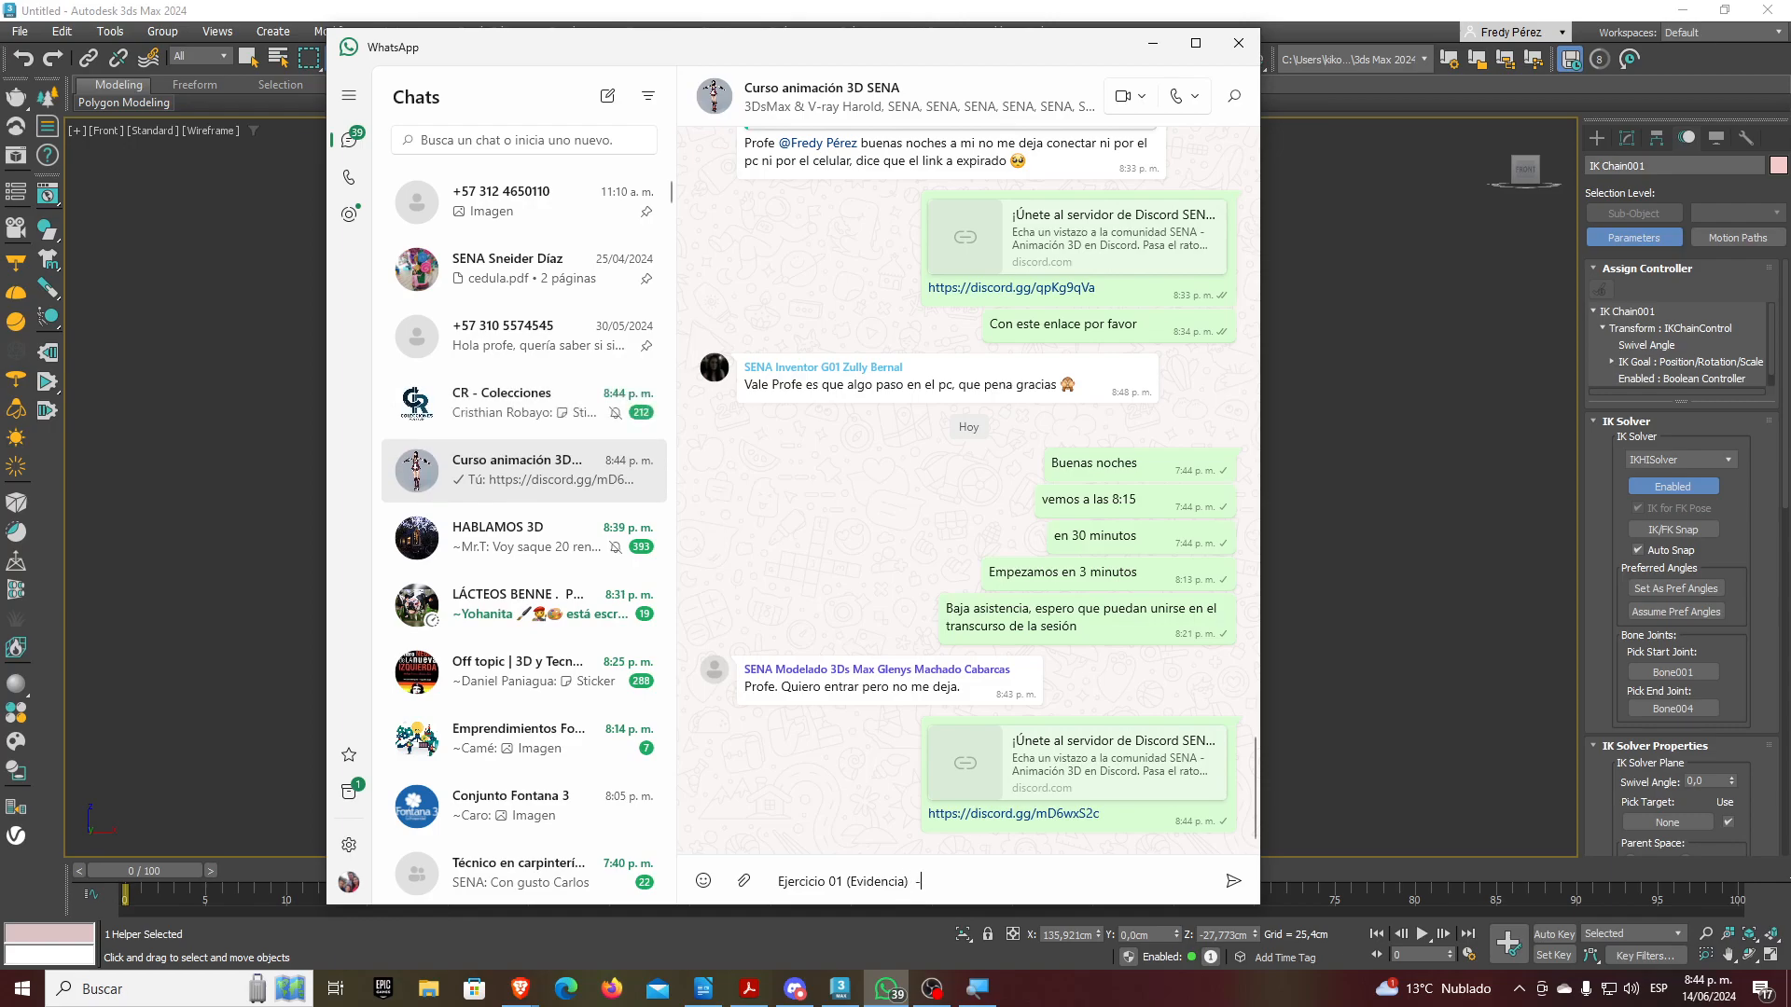
text(PAtear u)
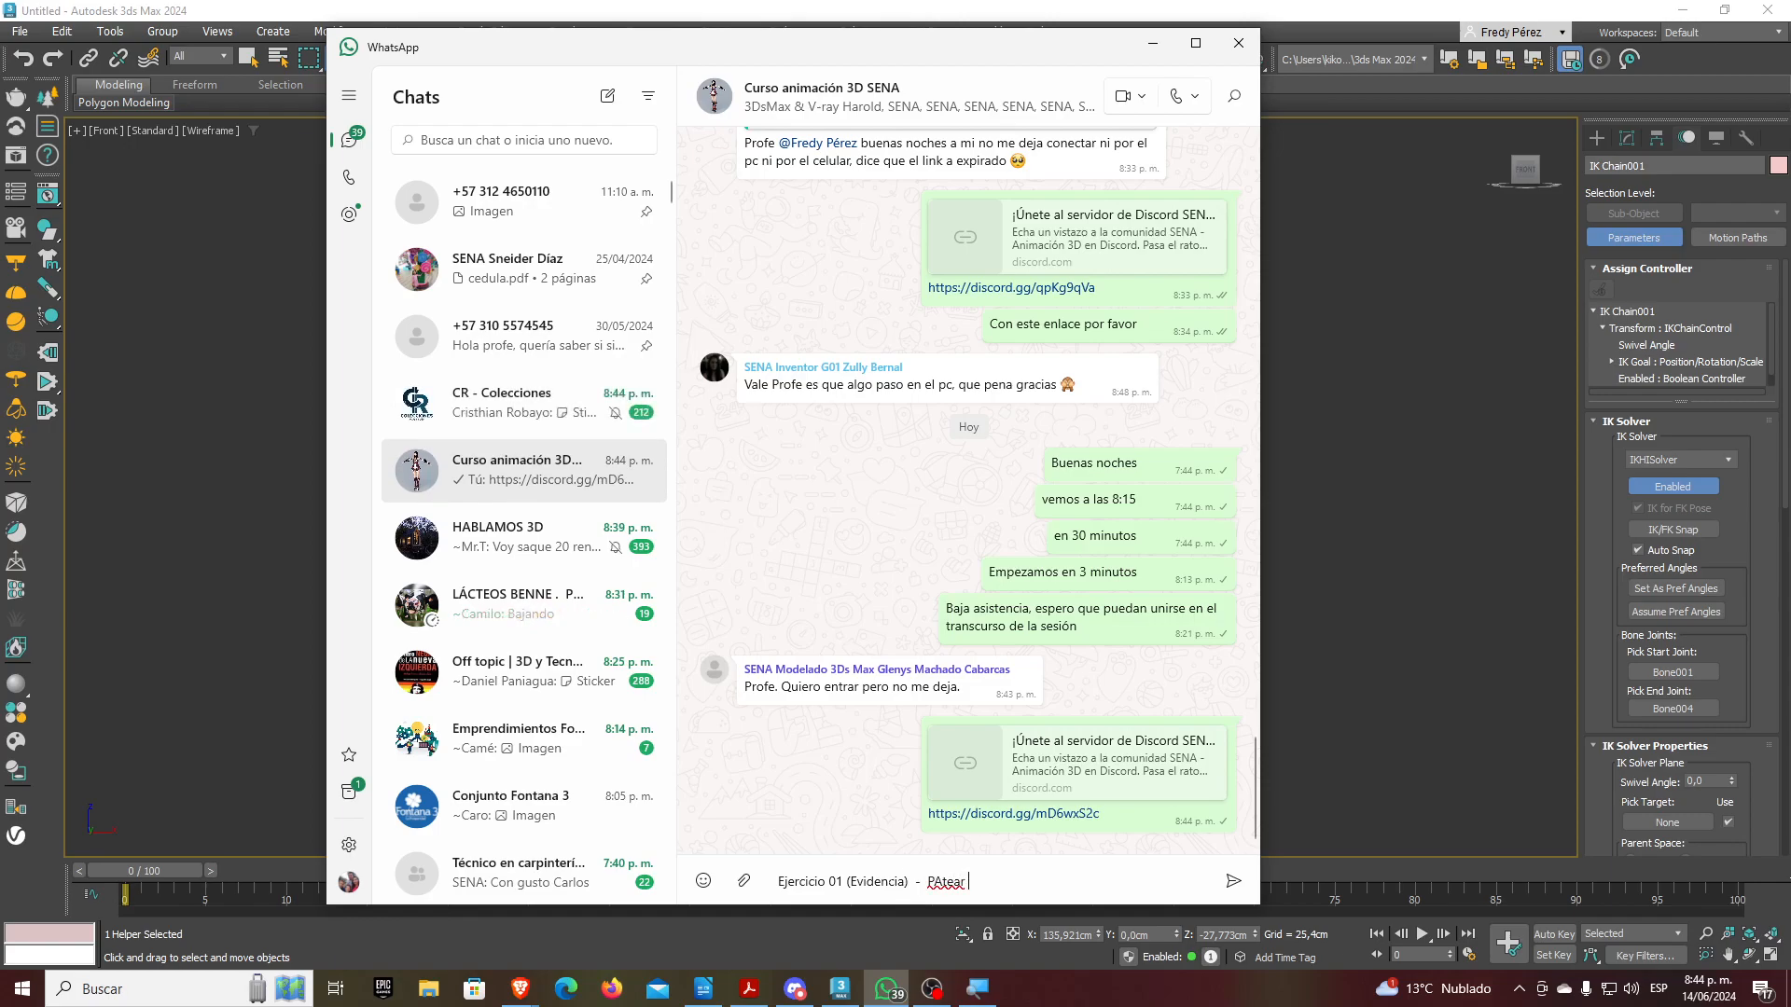
key(BackSpace)
key(BackSpace)
key(BackSpace)
key(BackSpace)
key(BackSpace)
key(BackSpace)
key(BackSpace)
text(ater)
key(BackSpace)
text(ear u)
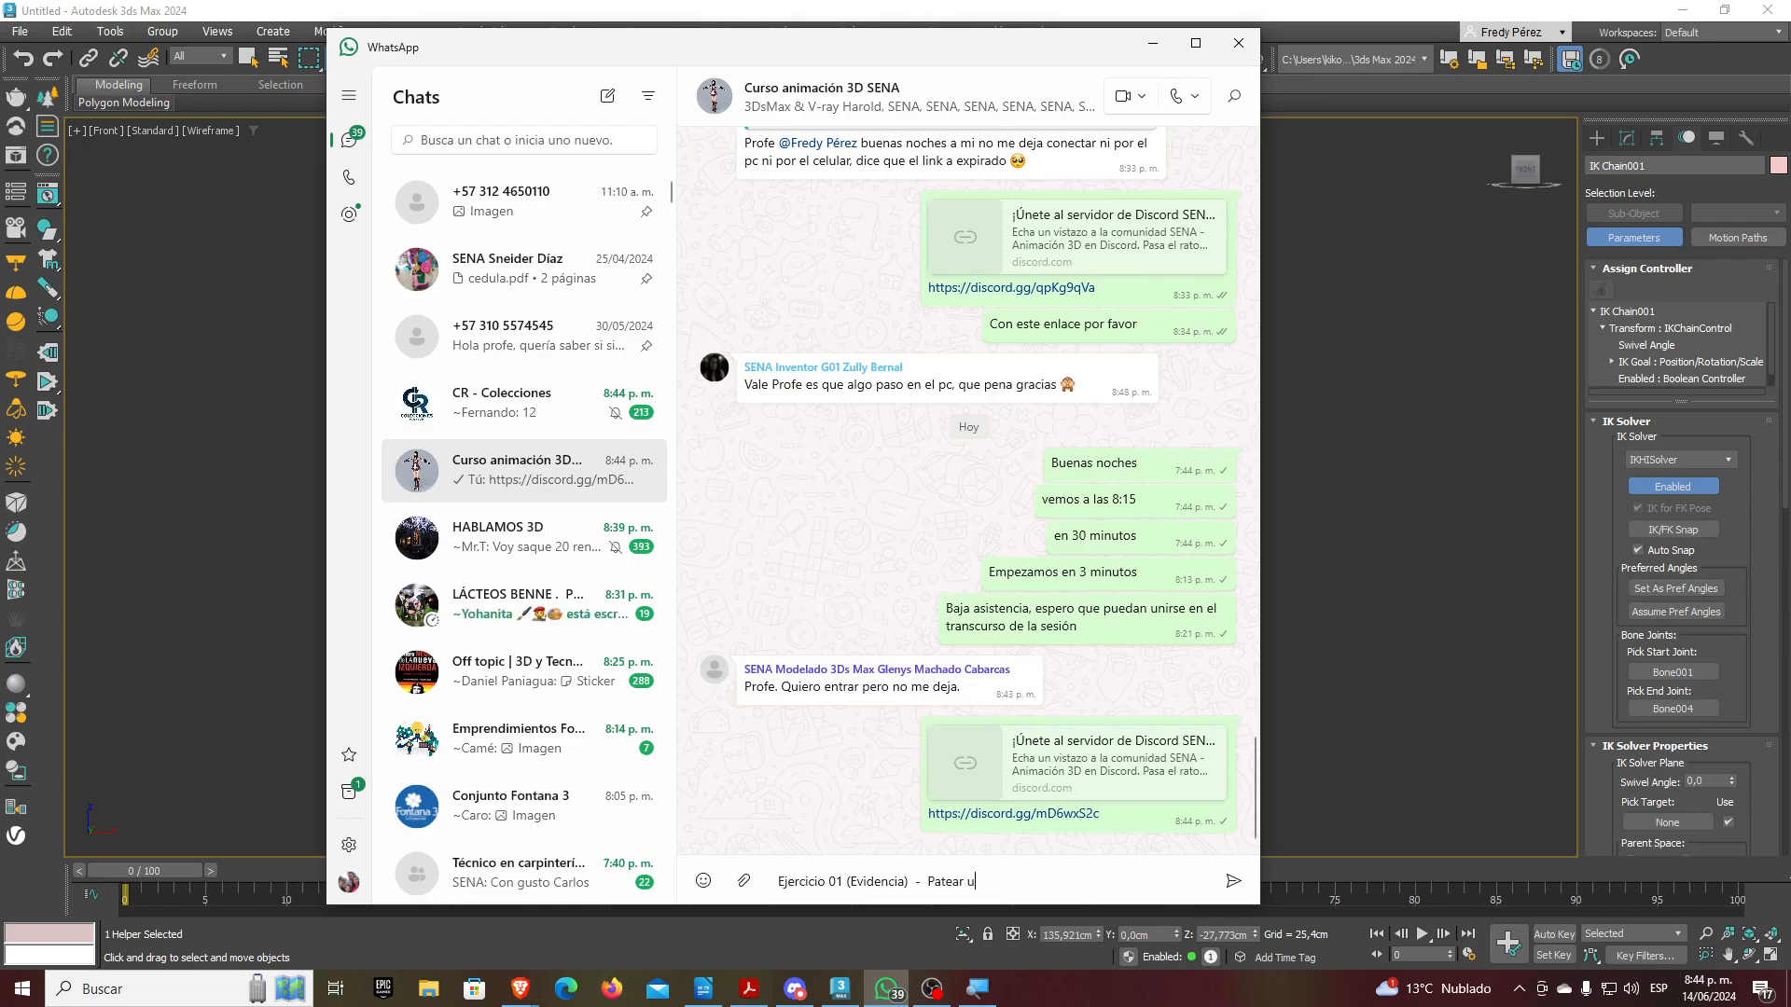
text(n baló)
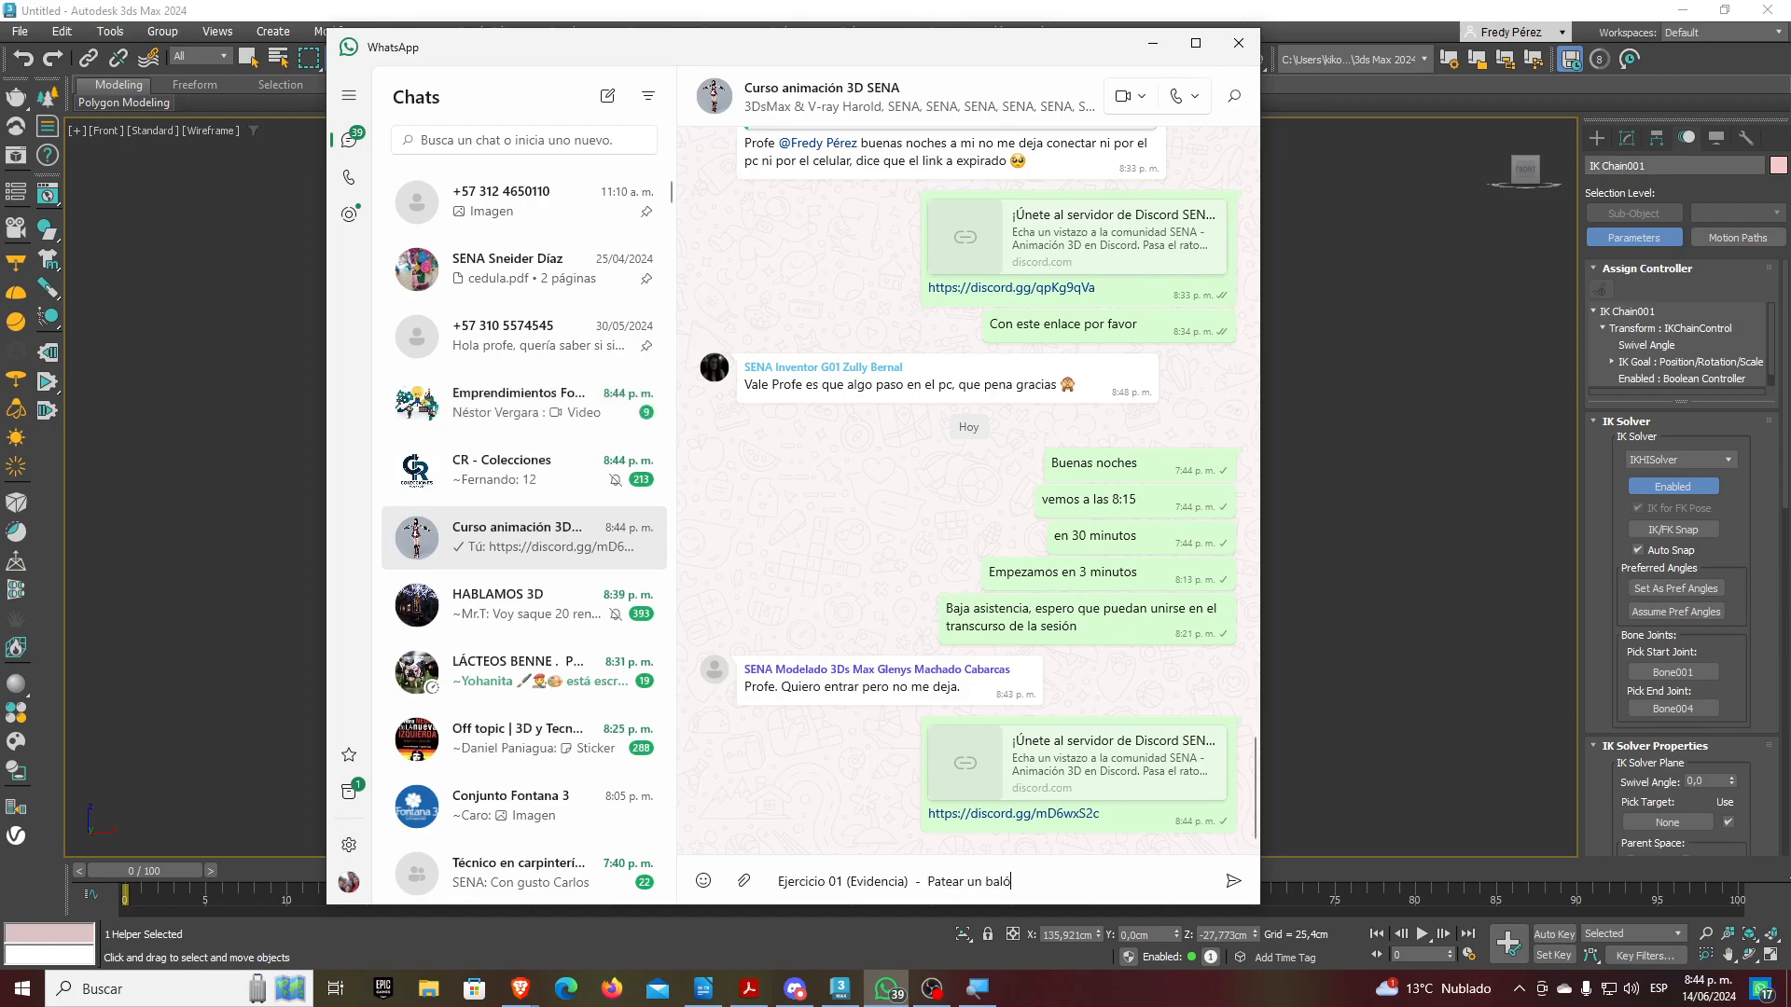
text(n haciendo uso d)
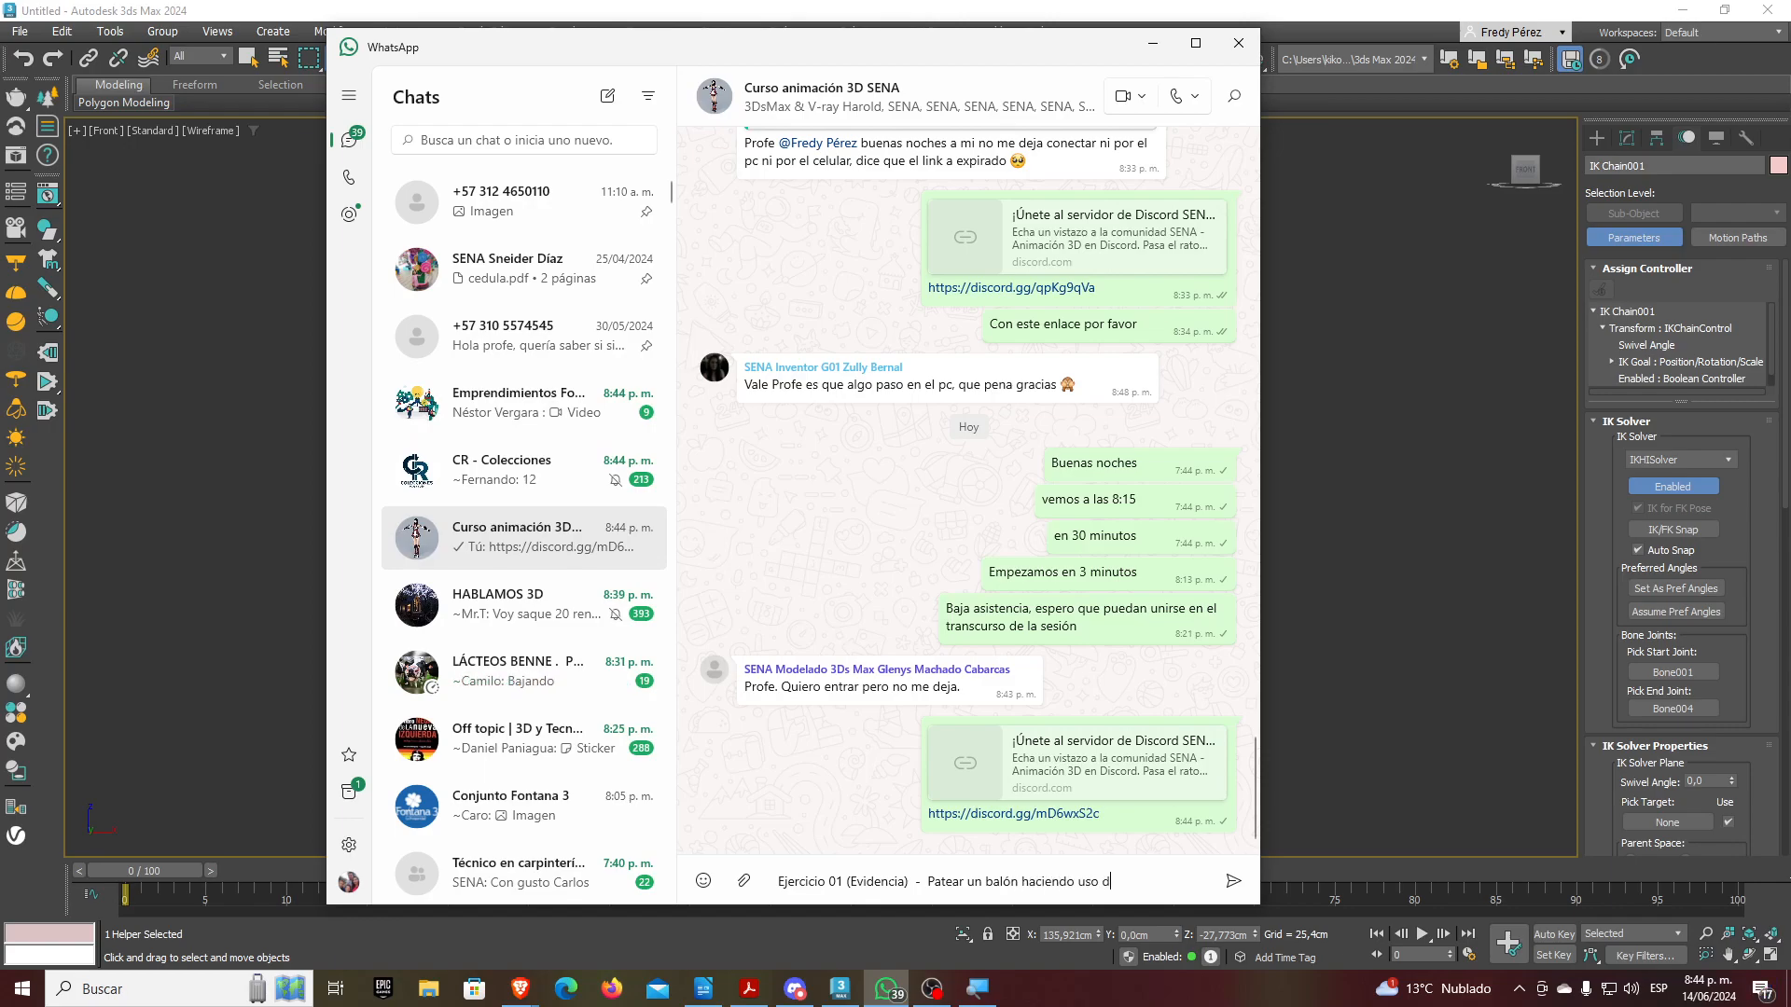
text(e una estructura por )
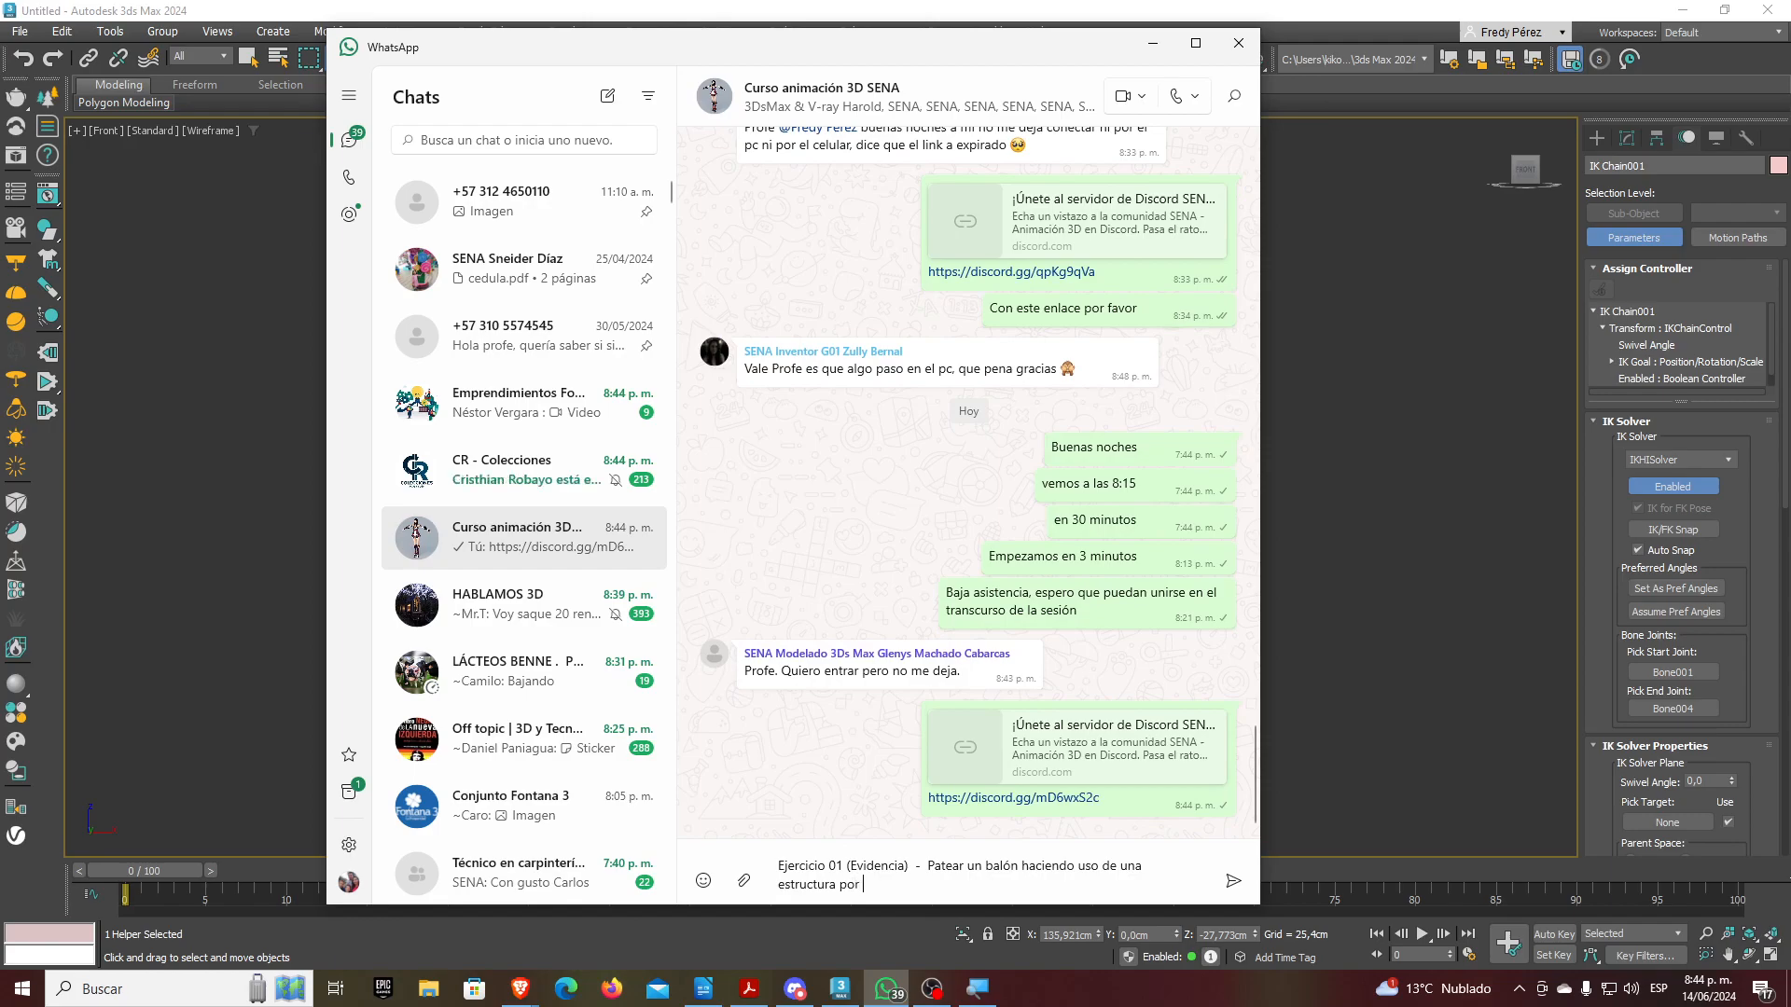
text(cinemática dire)
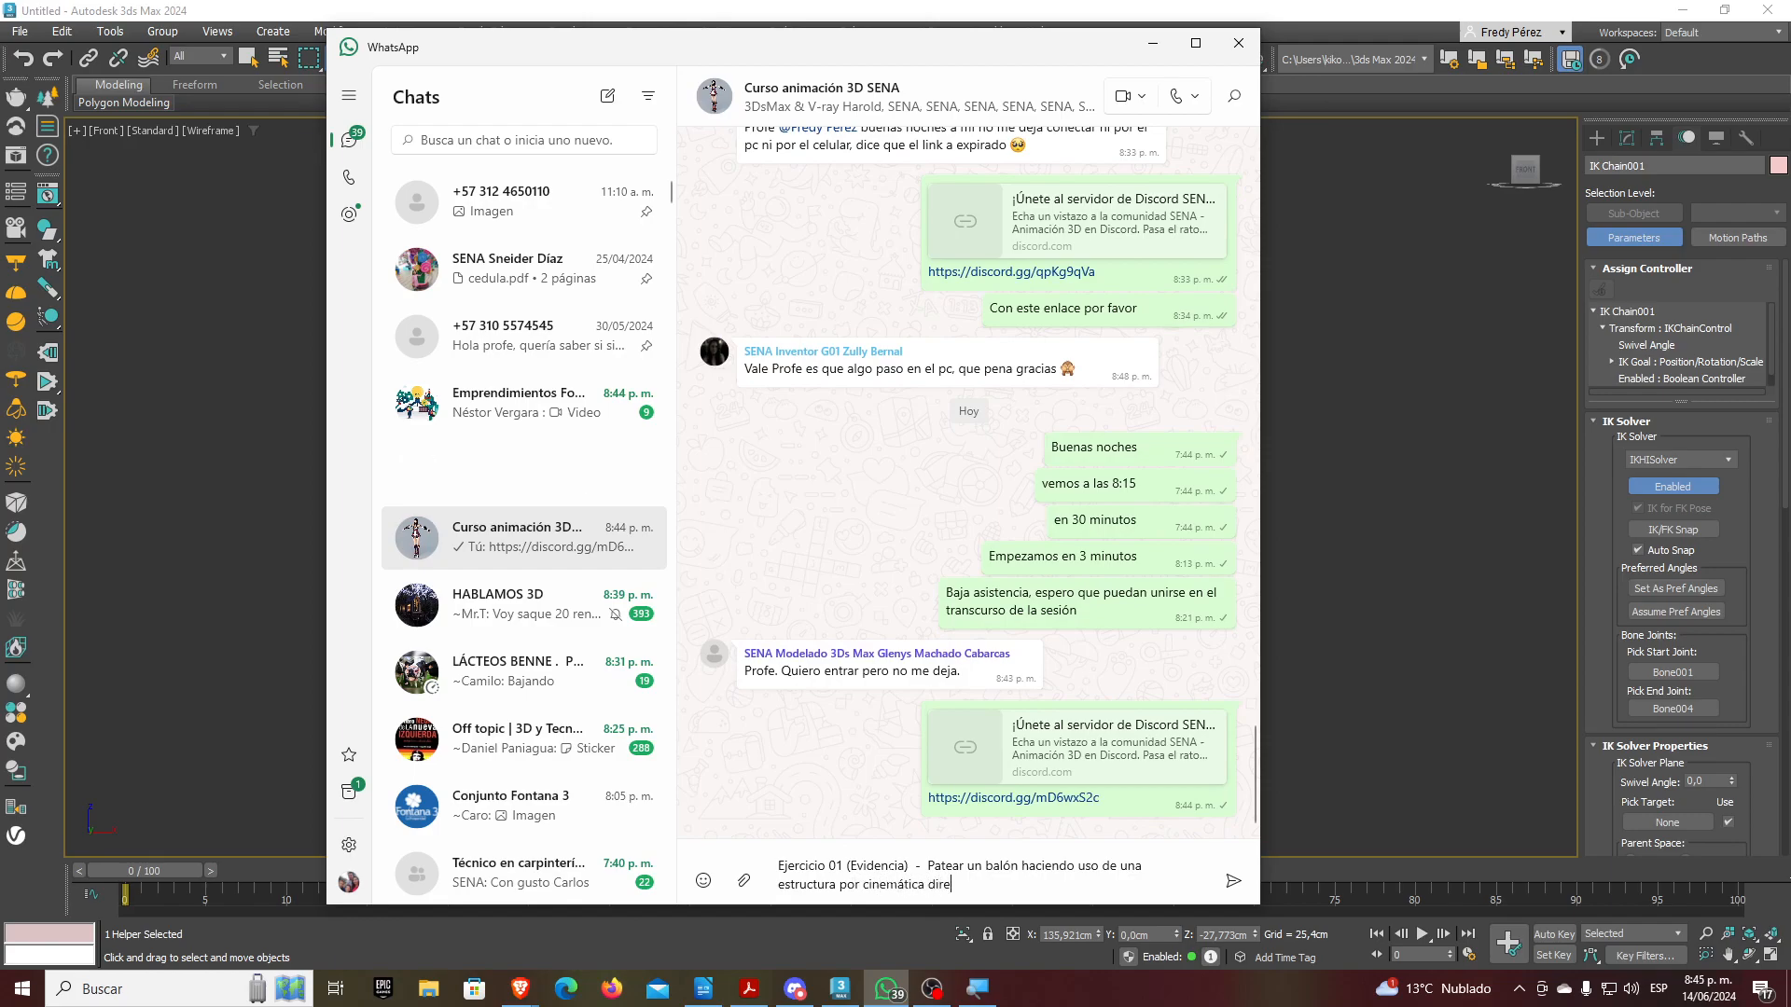
text(cta (DK))
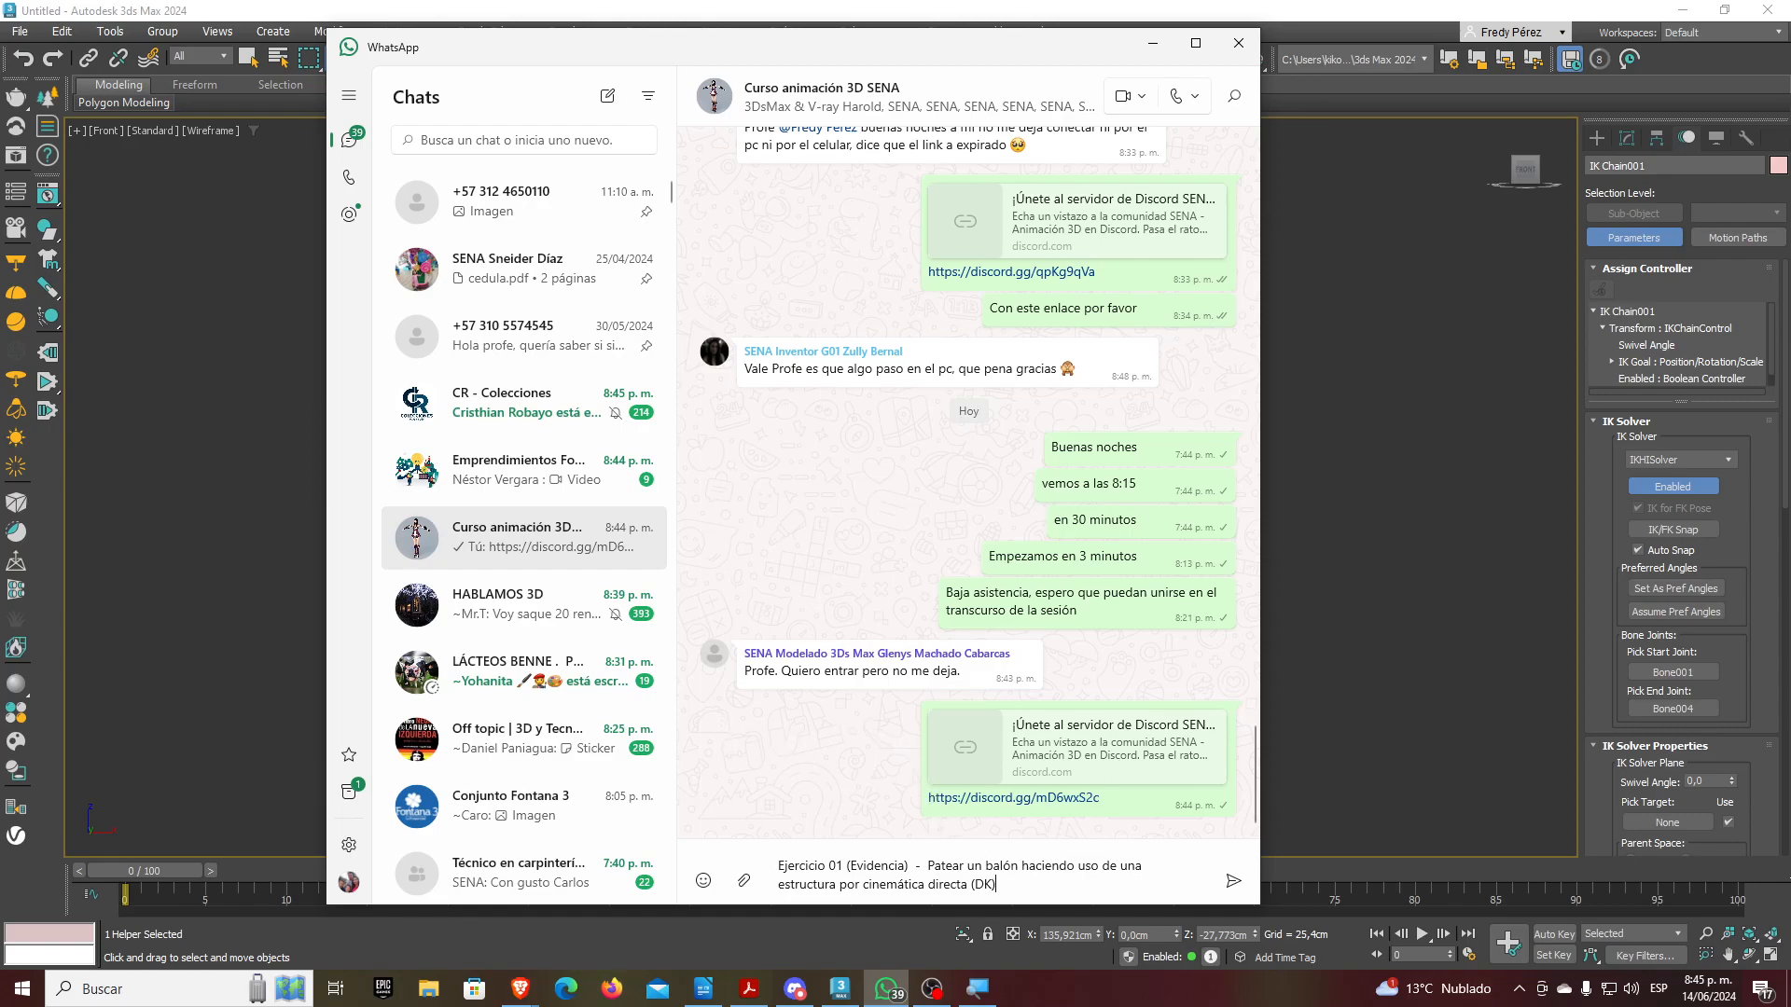
key(Return)
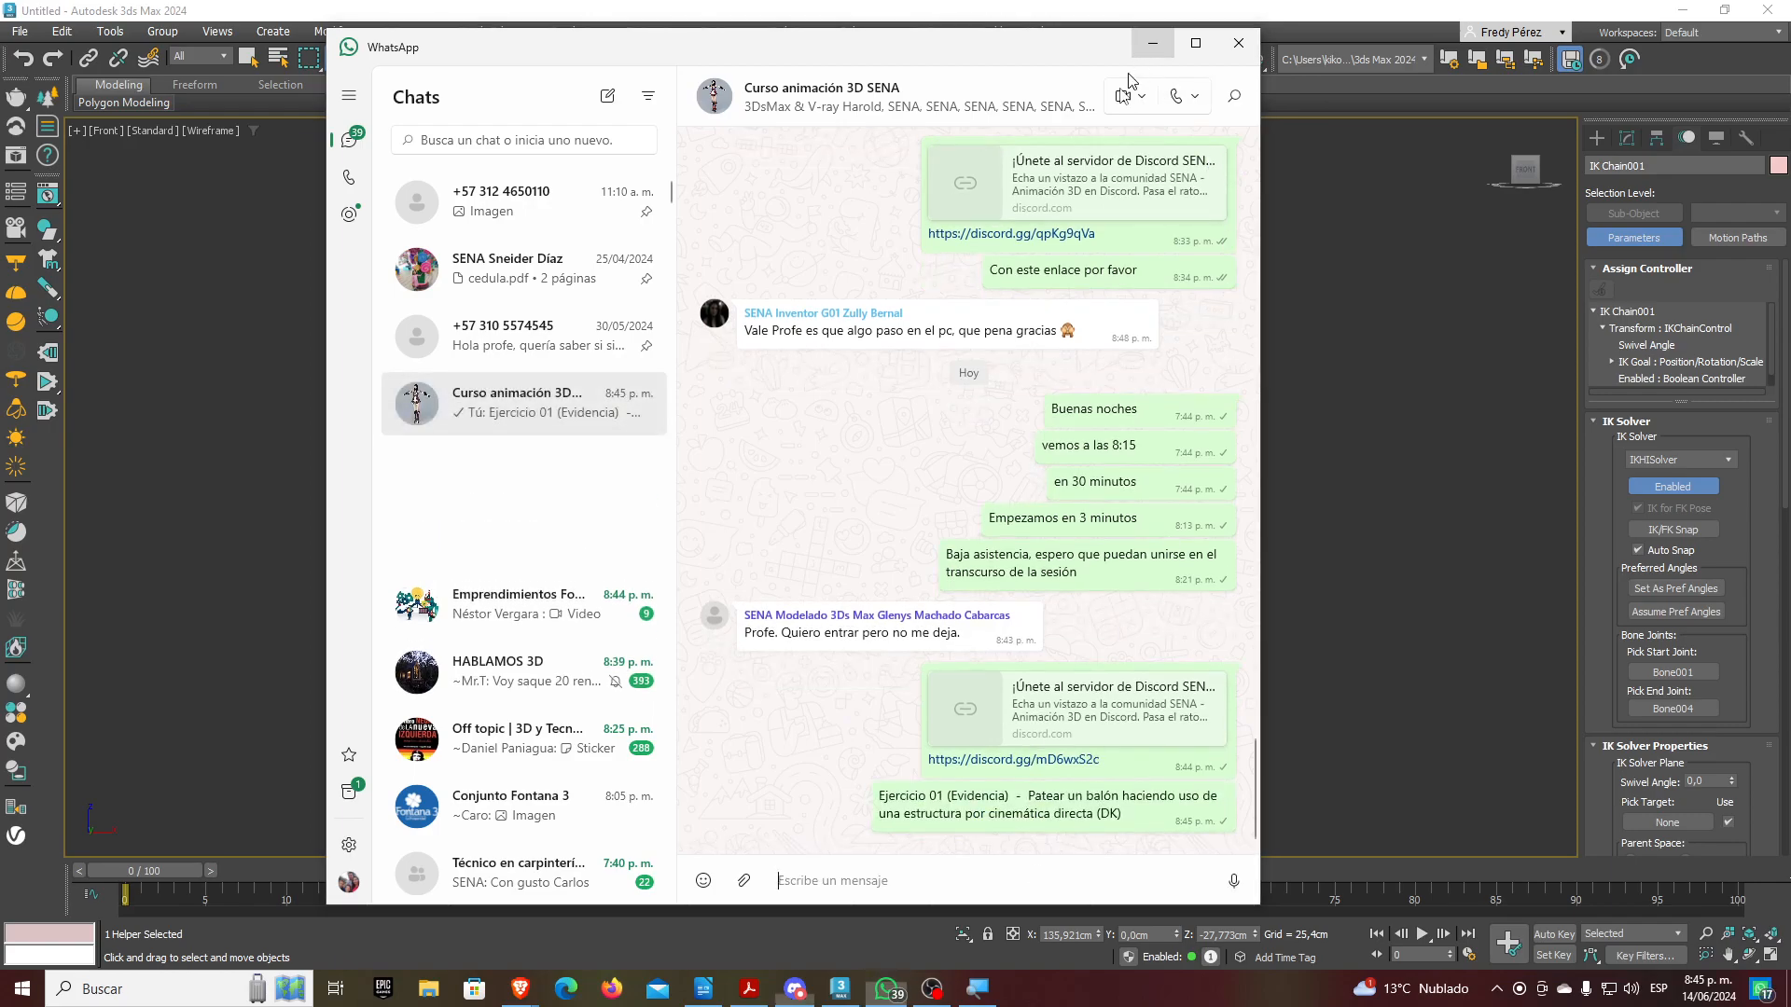
click(1153, 44)
Rotate the hip sphere Sphere003 to swing the figure's leg out from the hip
click(611, 474)
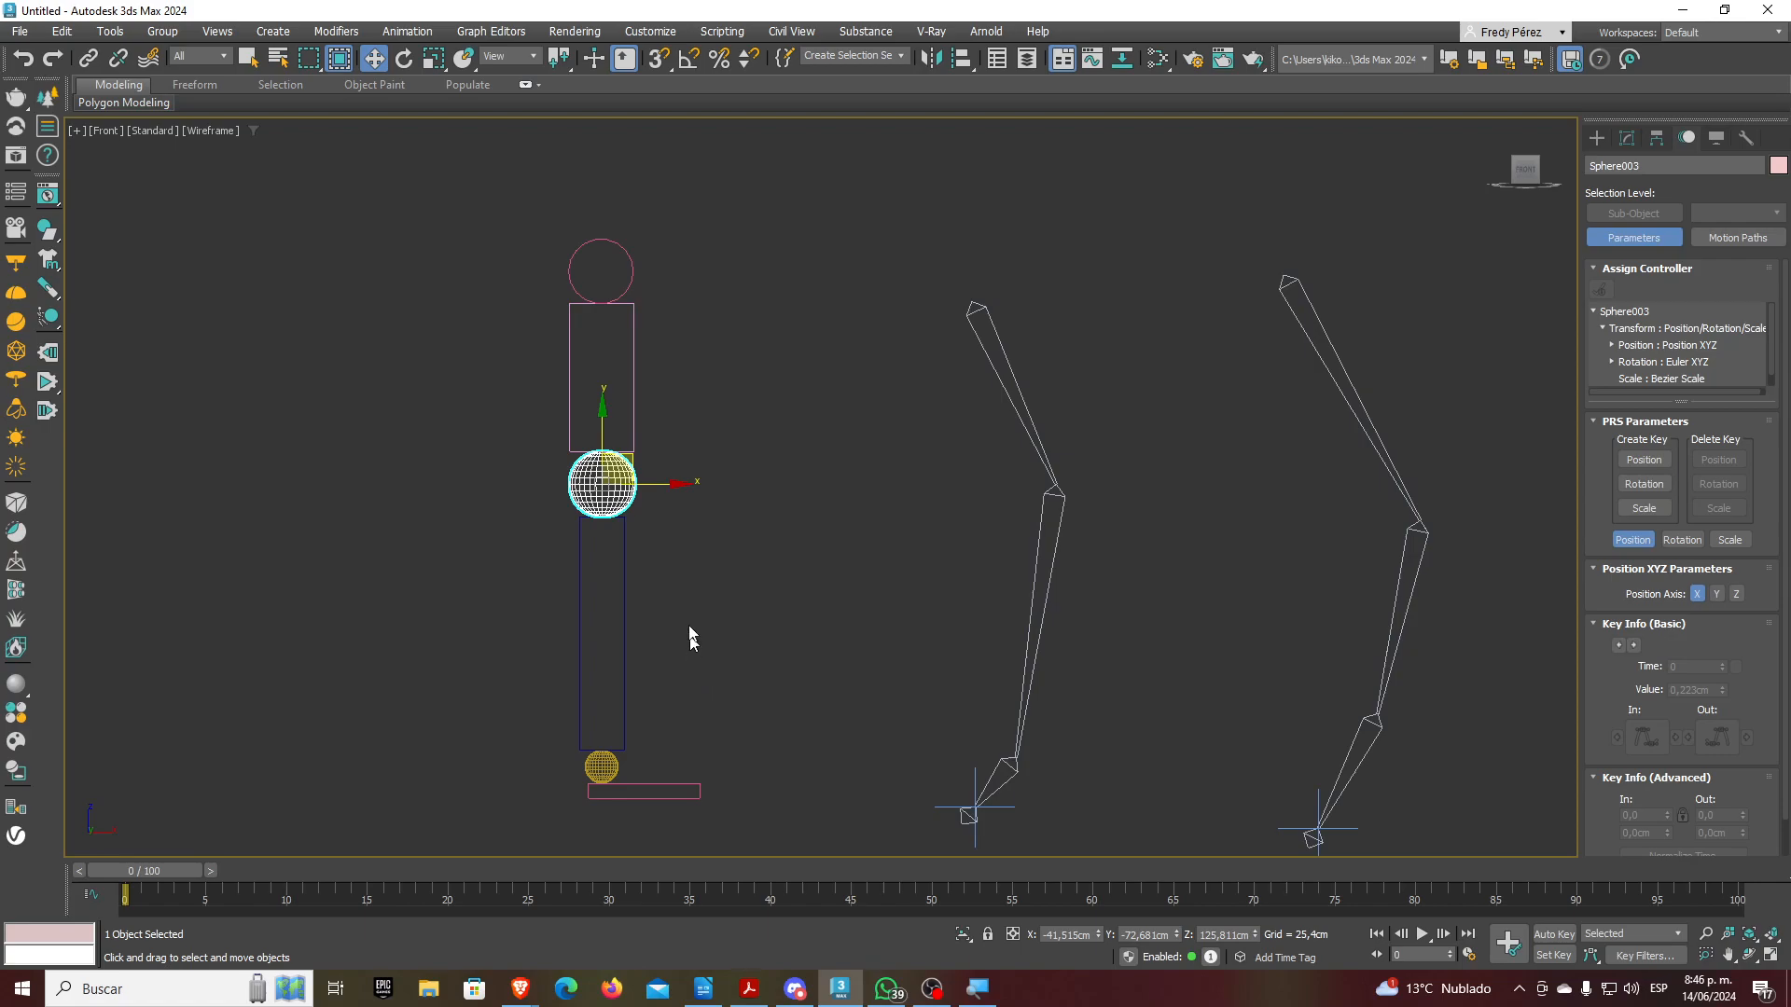
click(403, 58)
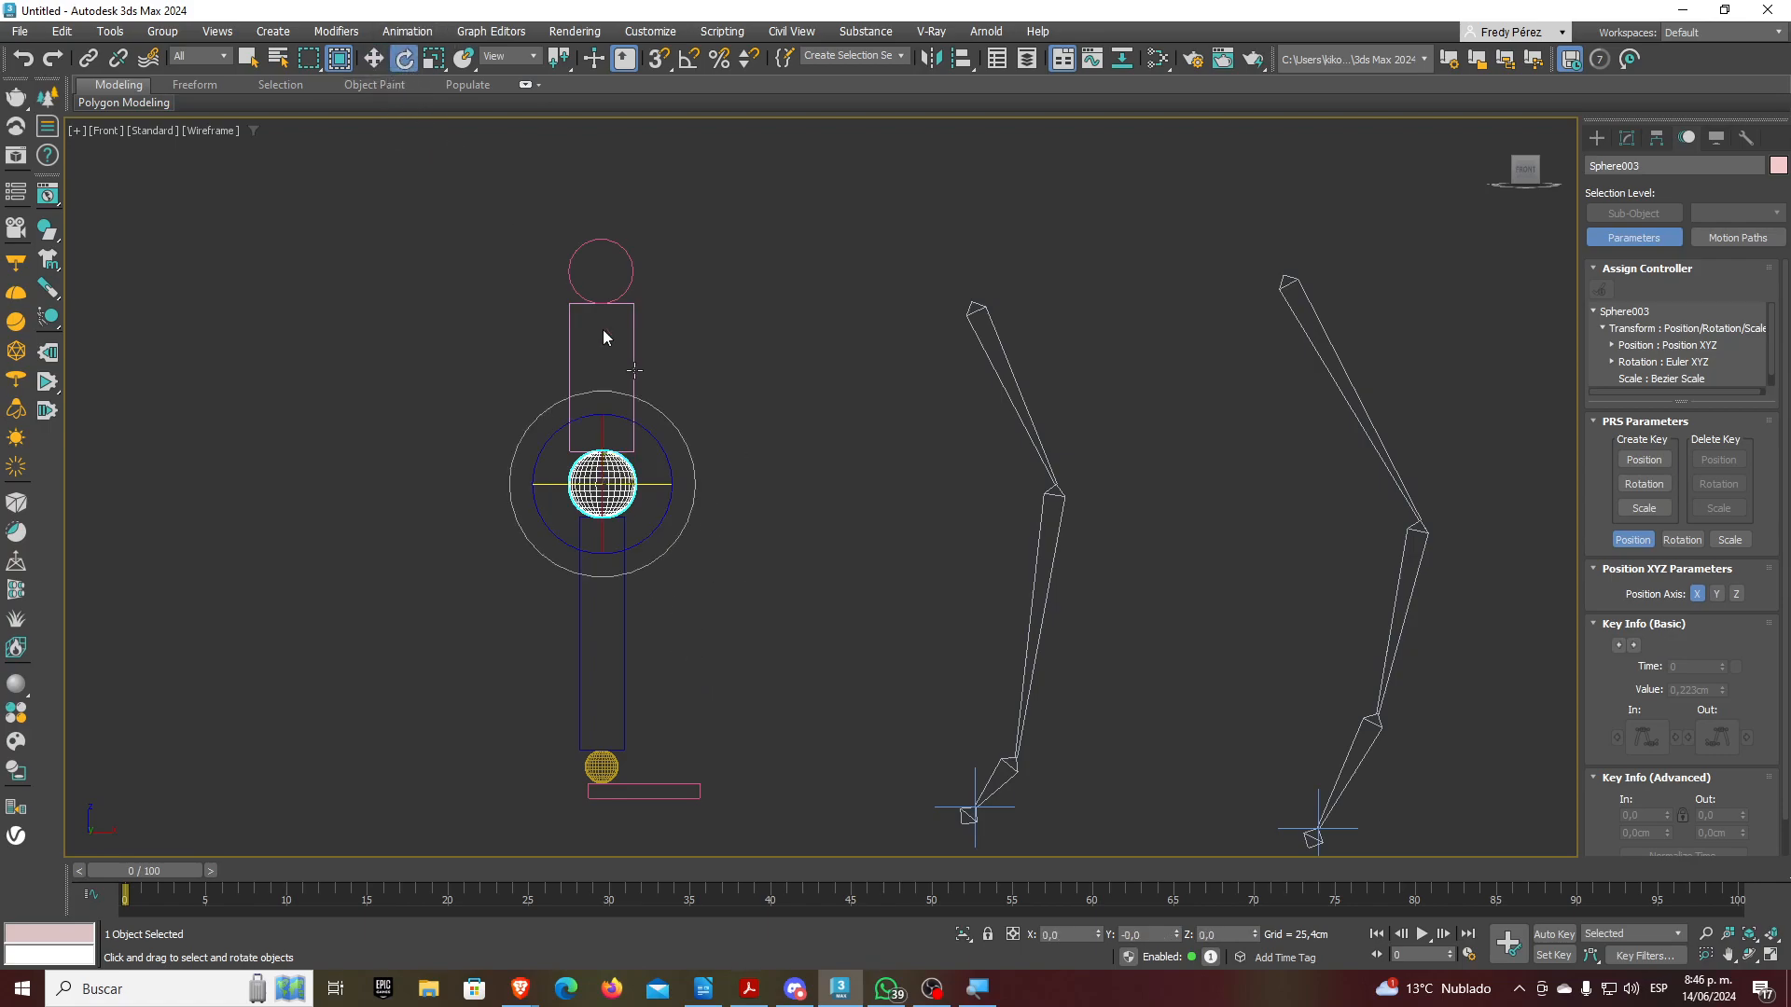
drag(688, 460, 666, 519)
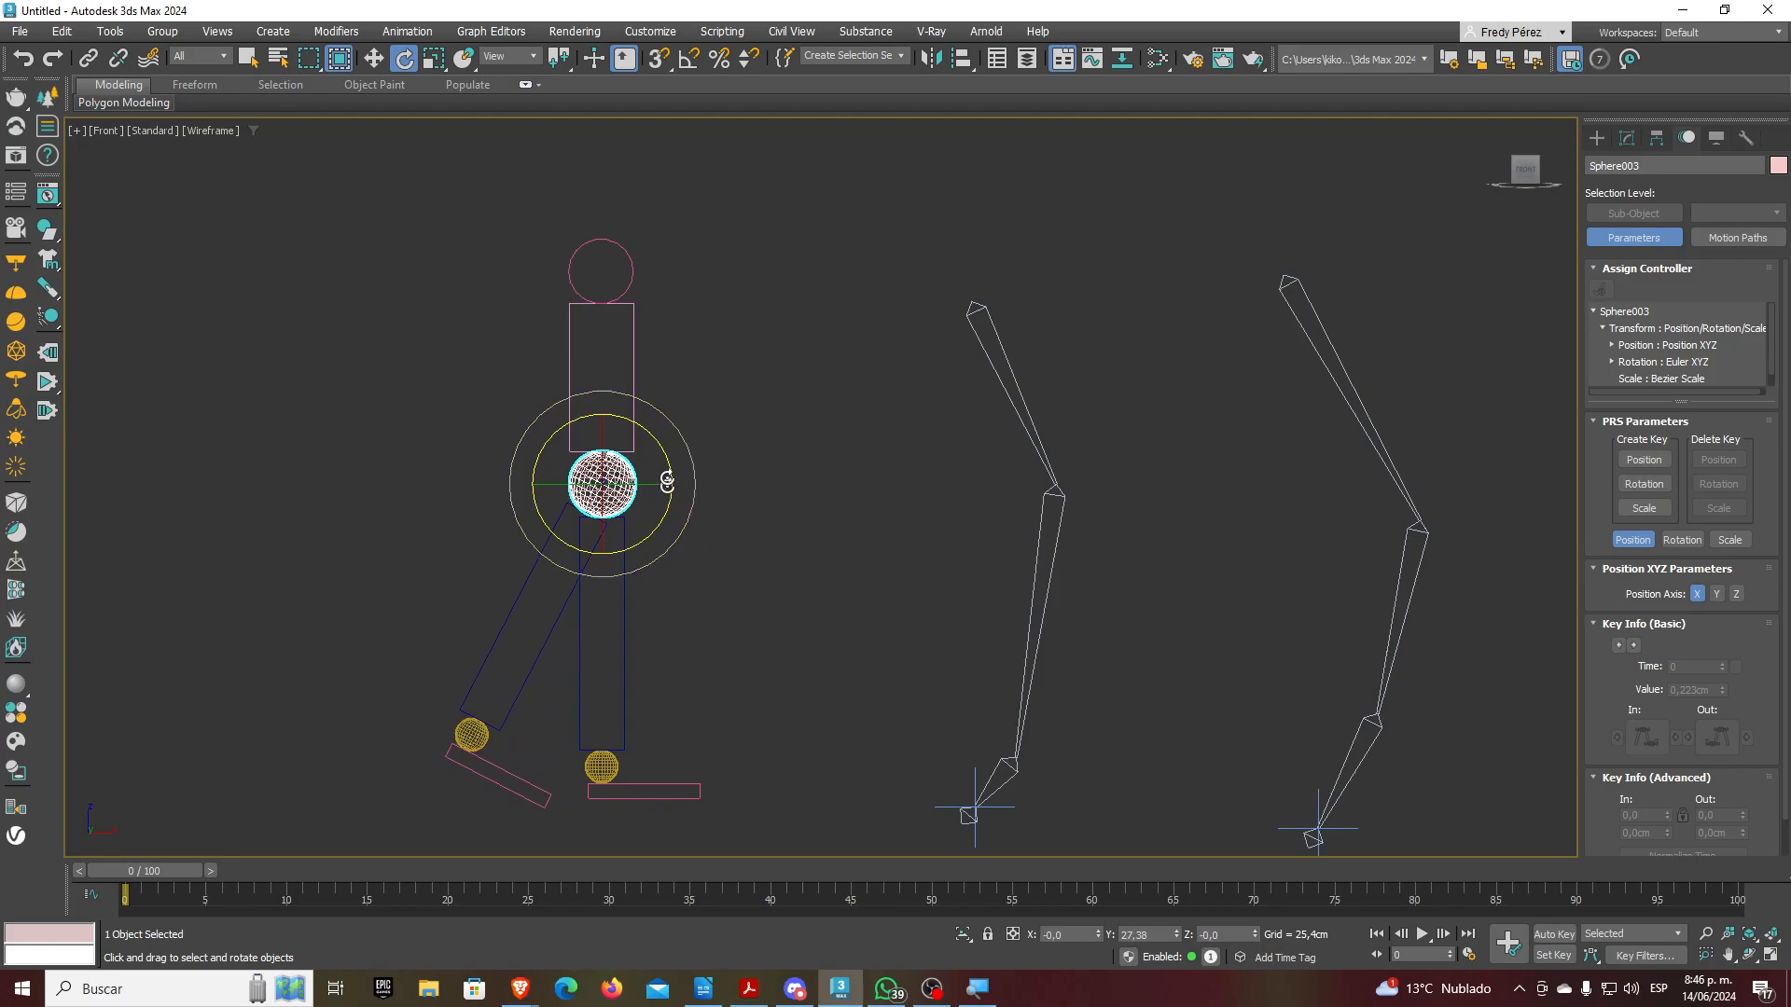
Select Cylinder001 at the top, shift the whole figure left, and tilt it
click(634, 282)
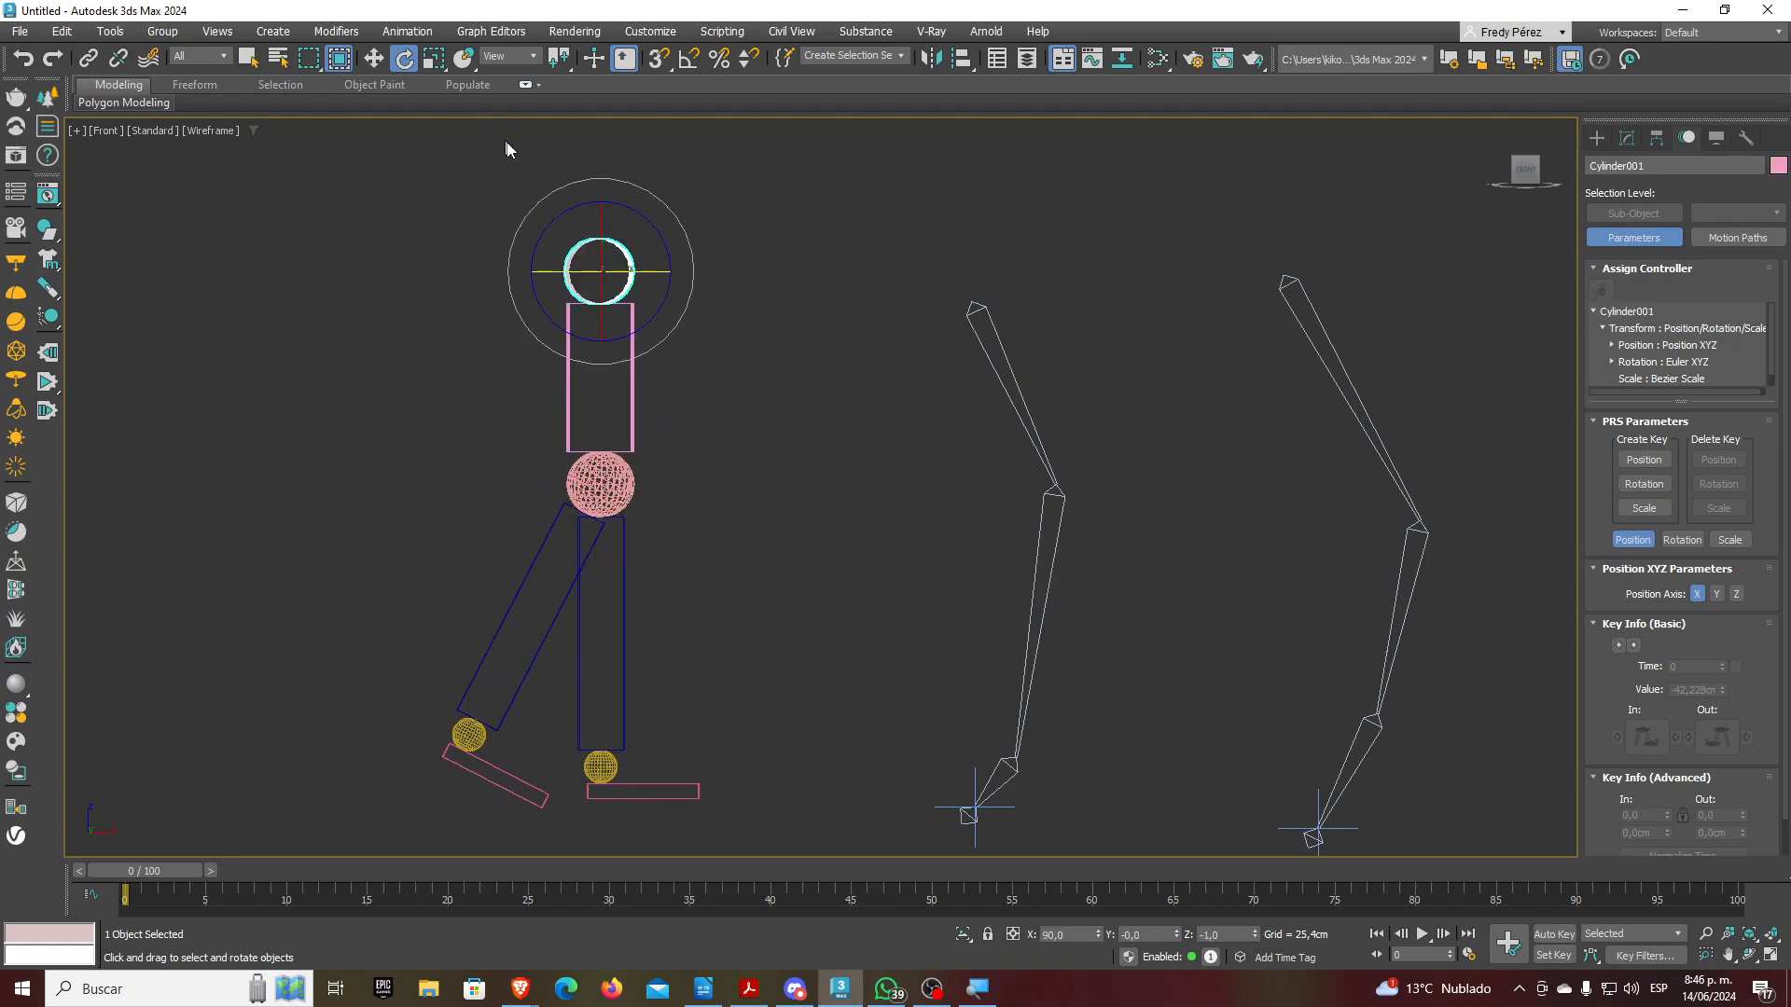
click(373, 57)
drag(656, 268, 603, 248)
click(404, 58)
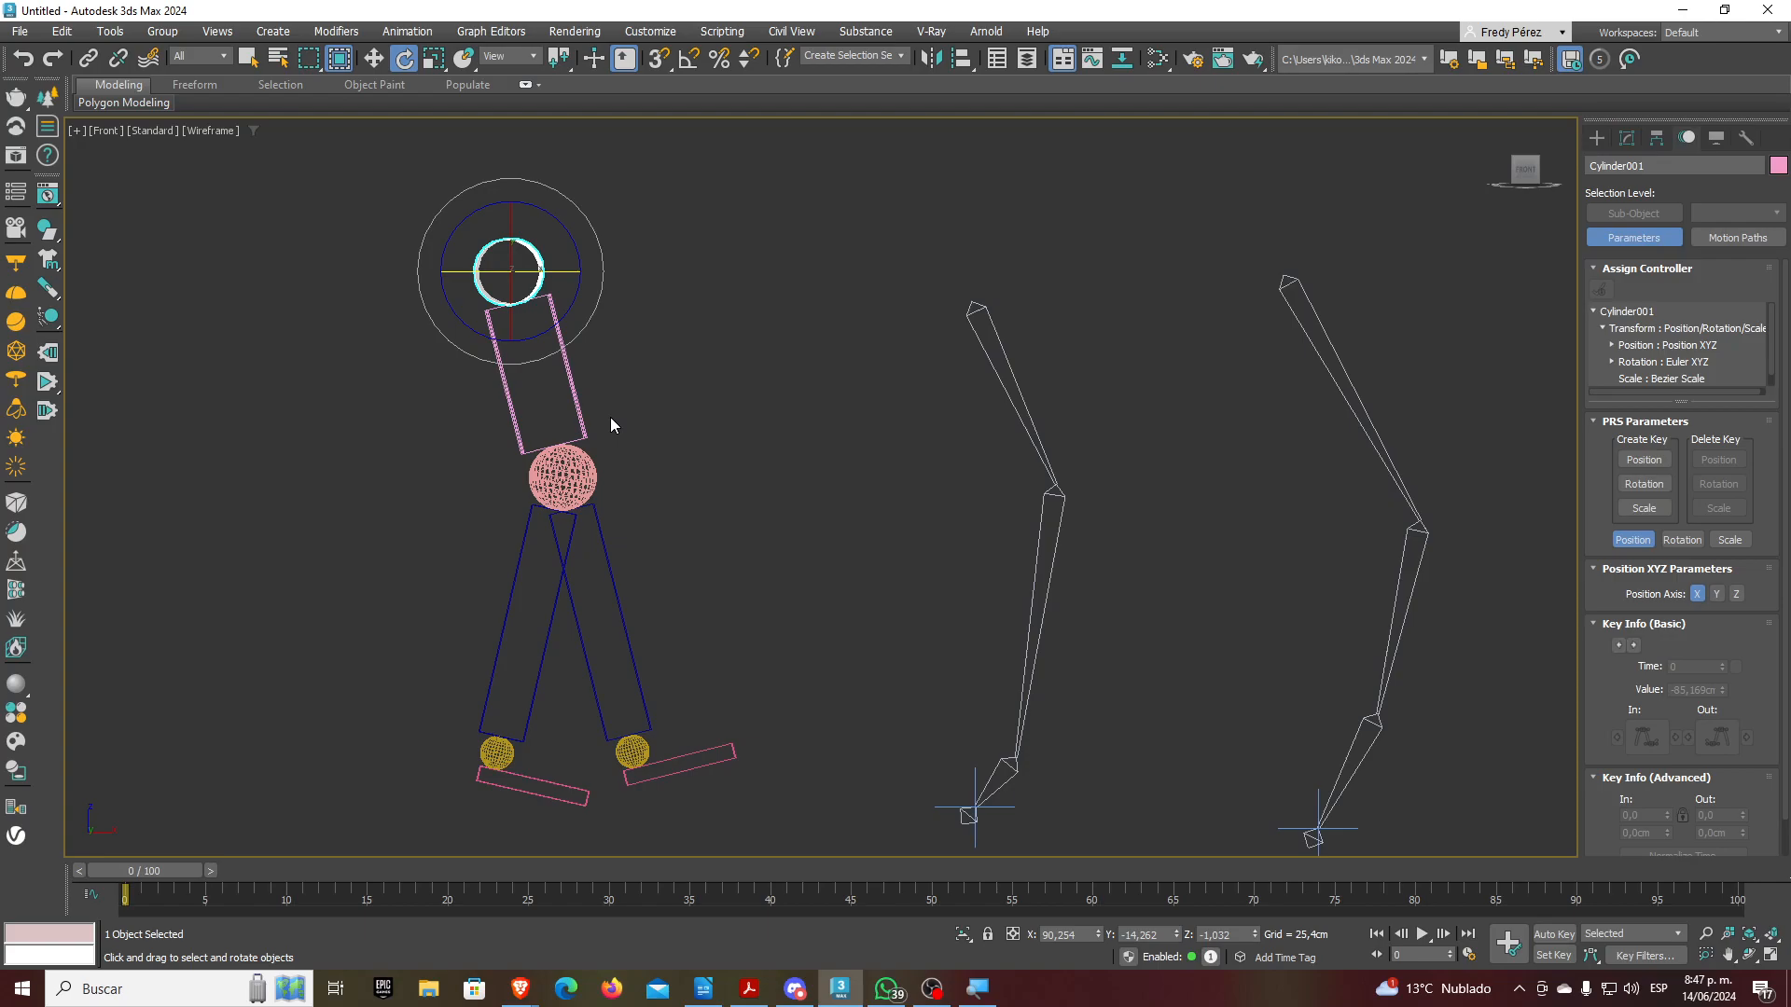
Undo the head rotation and move and the left-leg rotation, then clear the selection
key(ctrl+z)
key(ctrl+z)
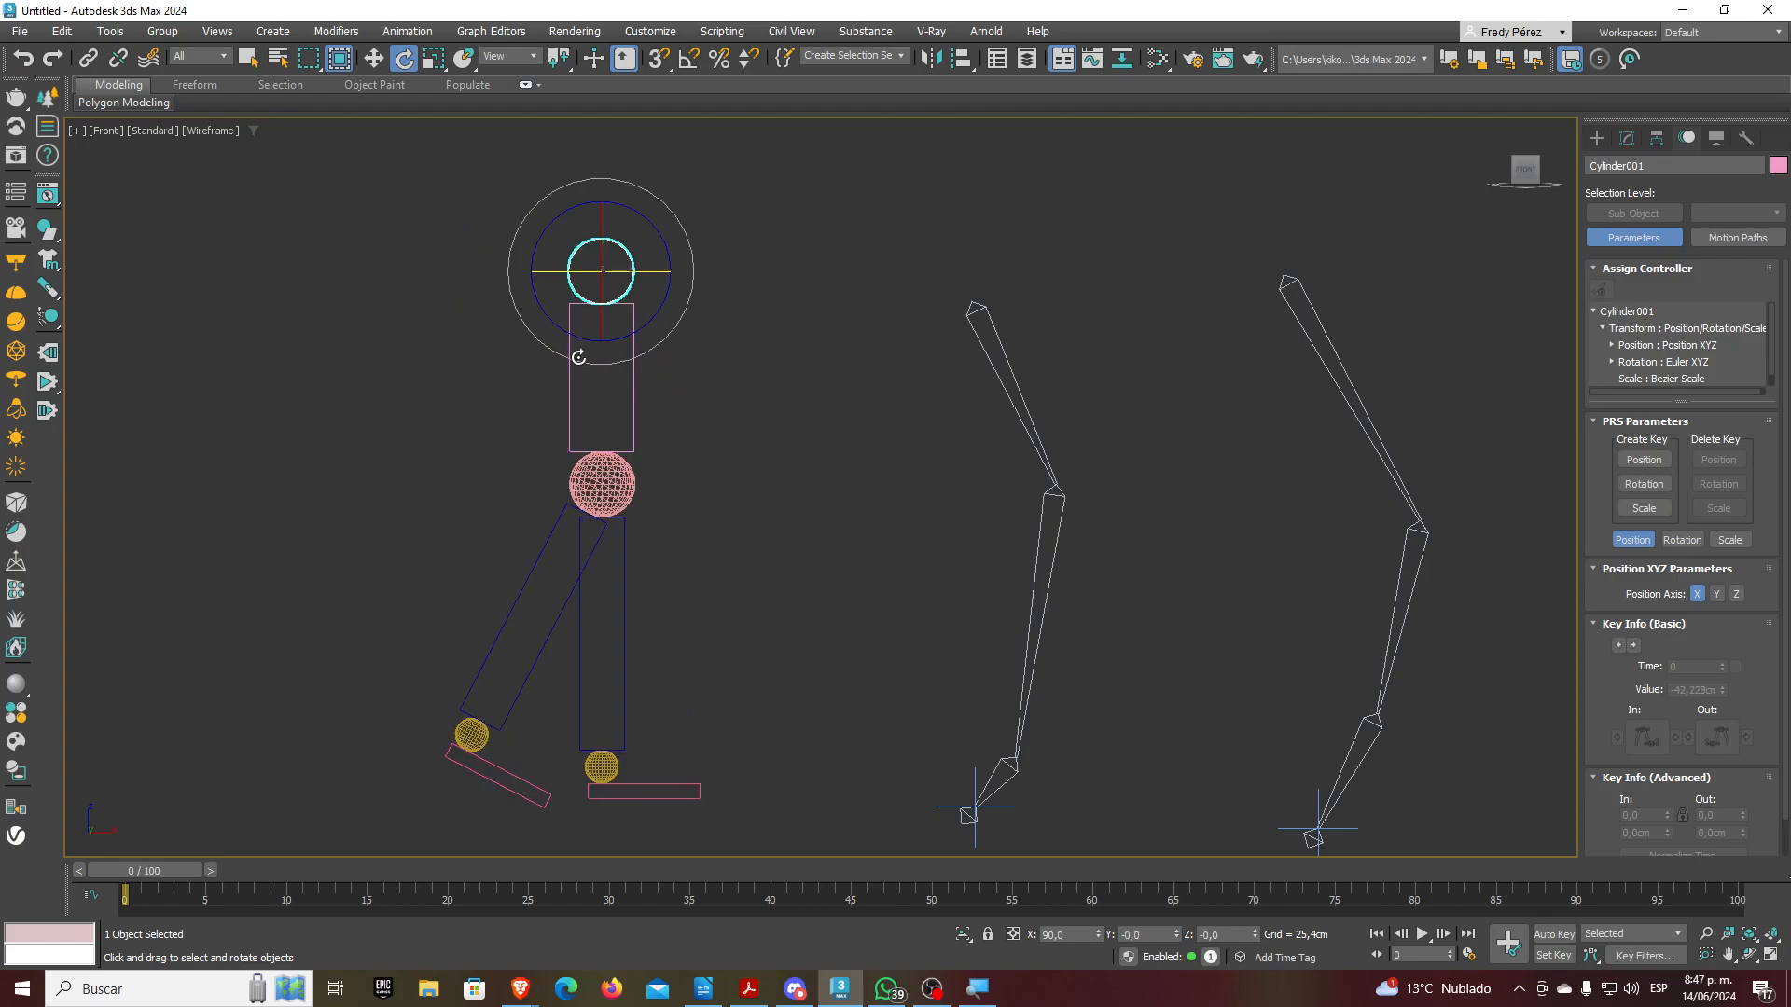
key(ctrl+z)
key(ctrl+z)
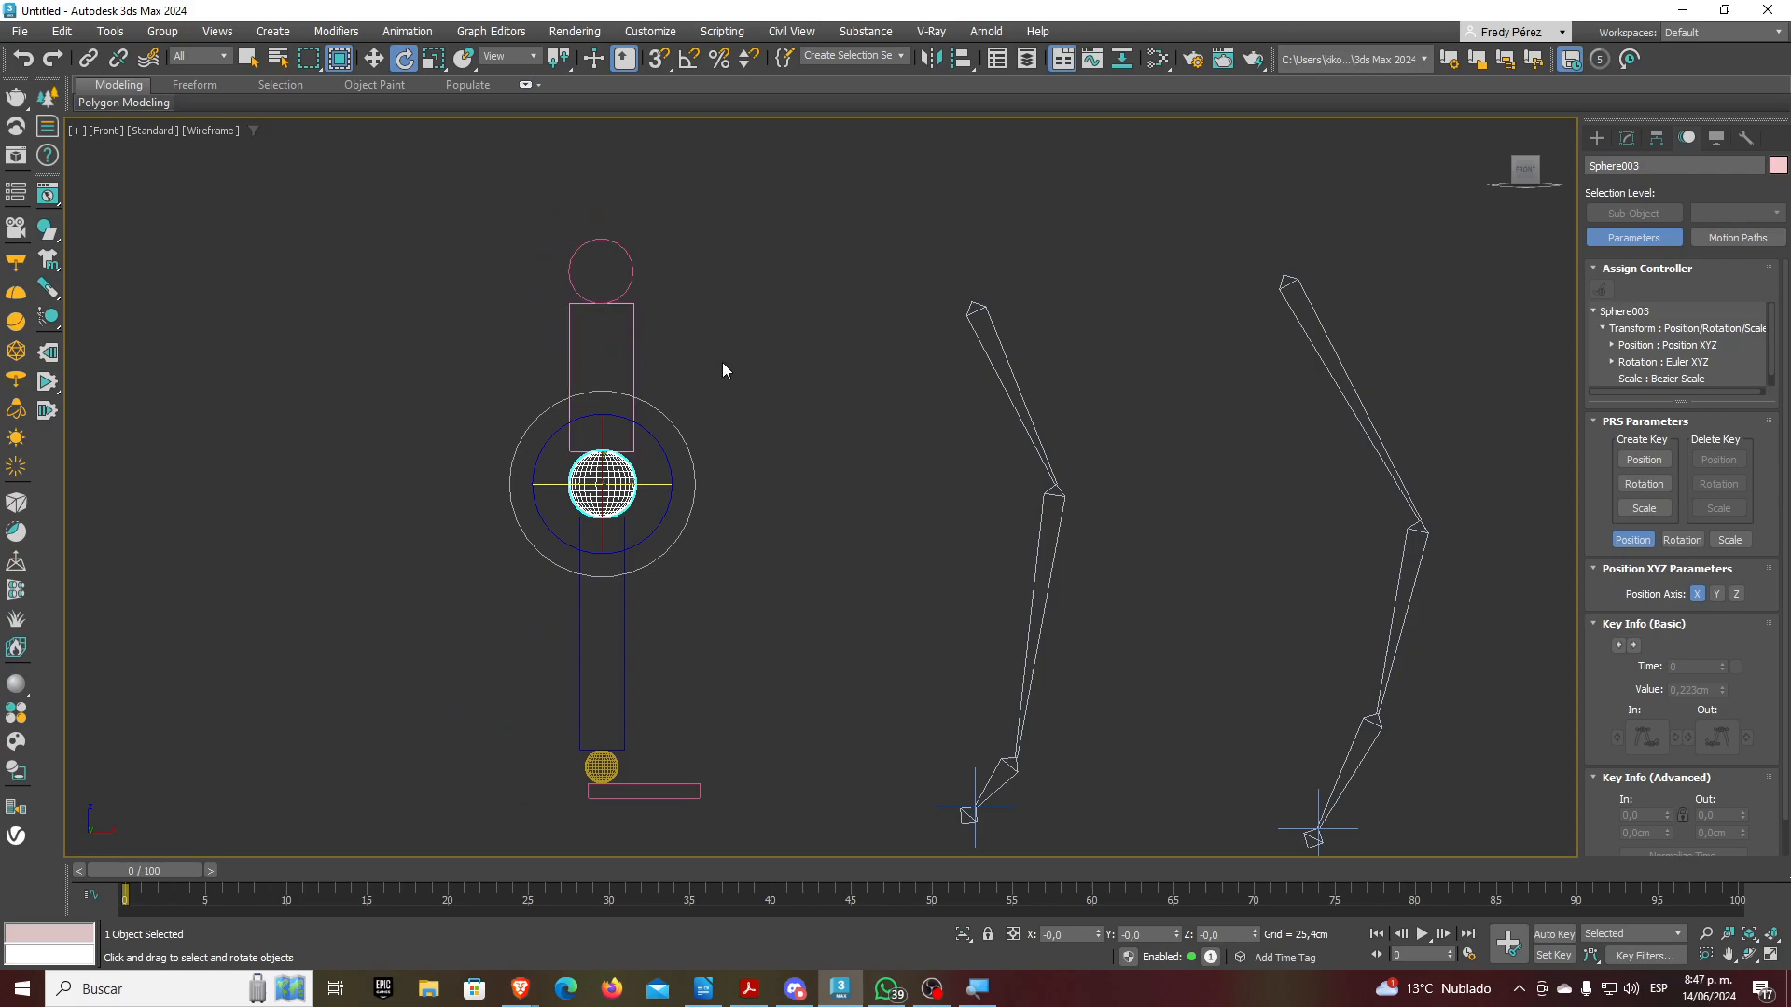
click(853, 425)
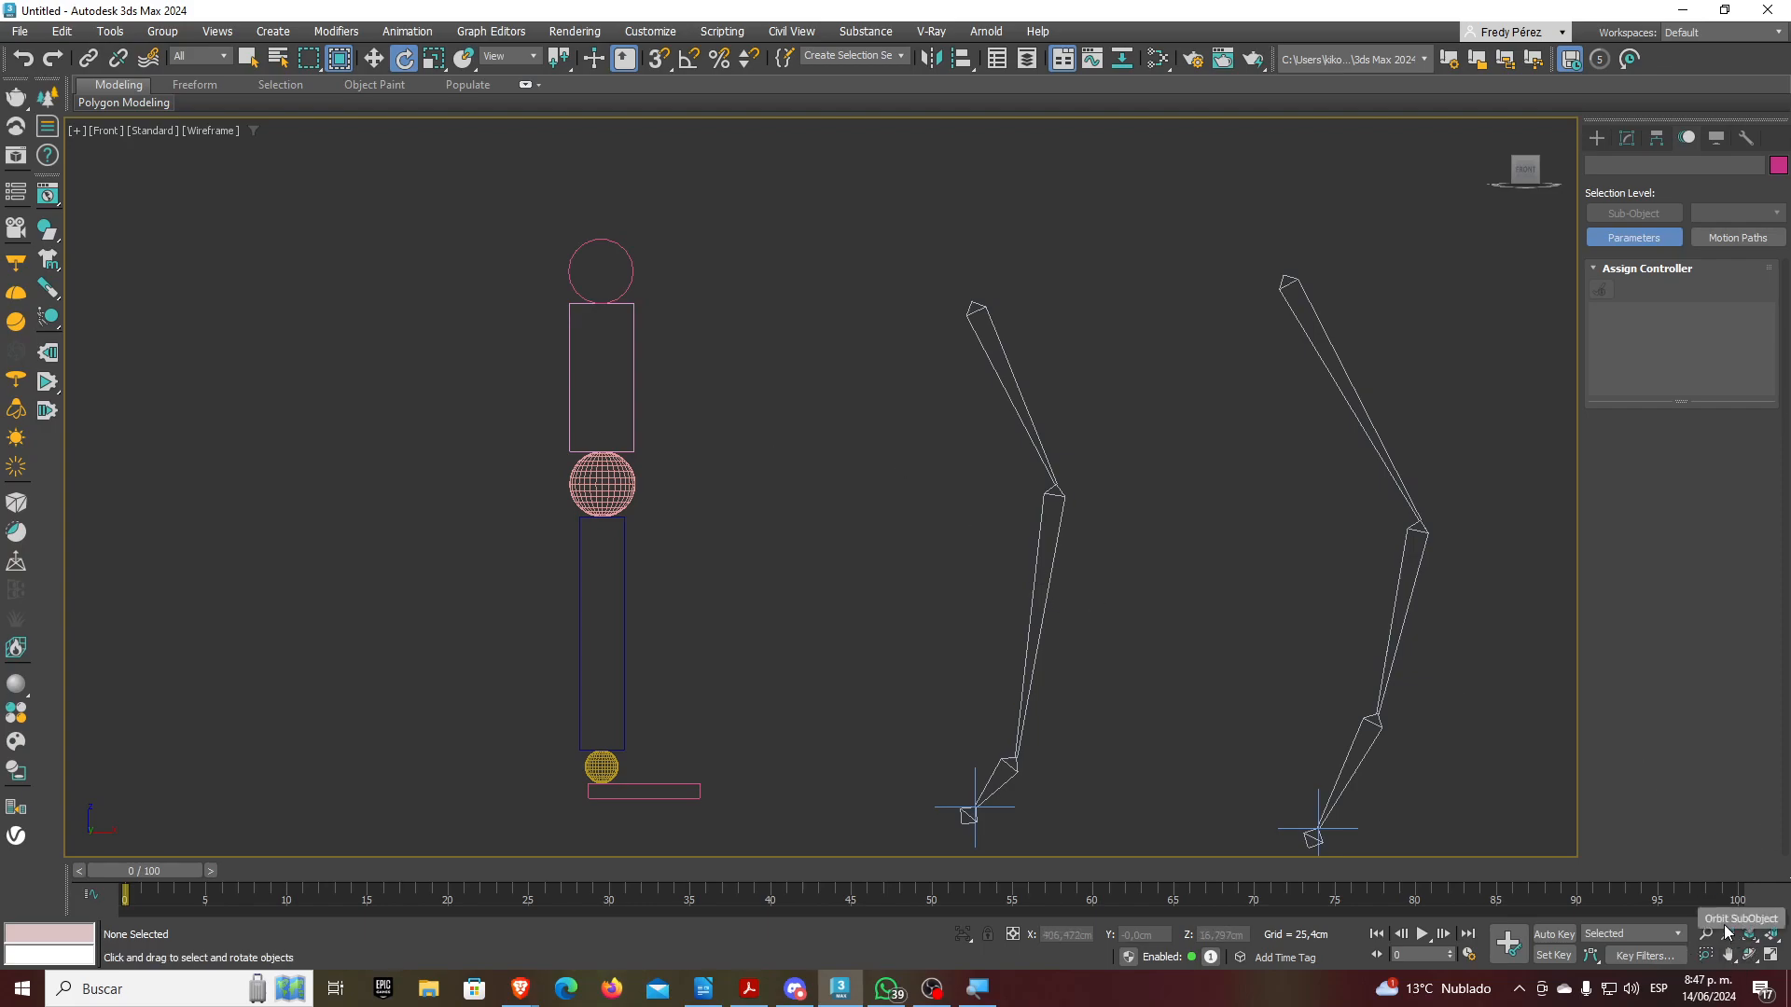
Switch to the Perspective view and frame the figure, selecting its pink top cylinder
key(p)
middle_drag(1164, 684, 1264, 631)
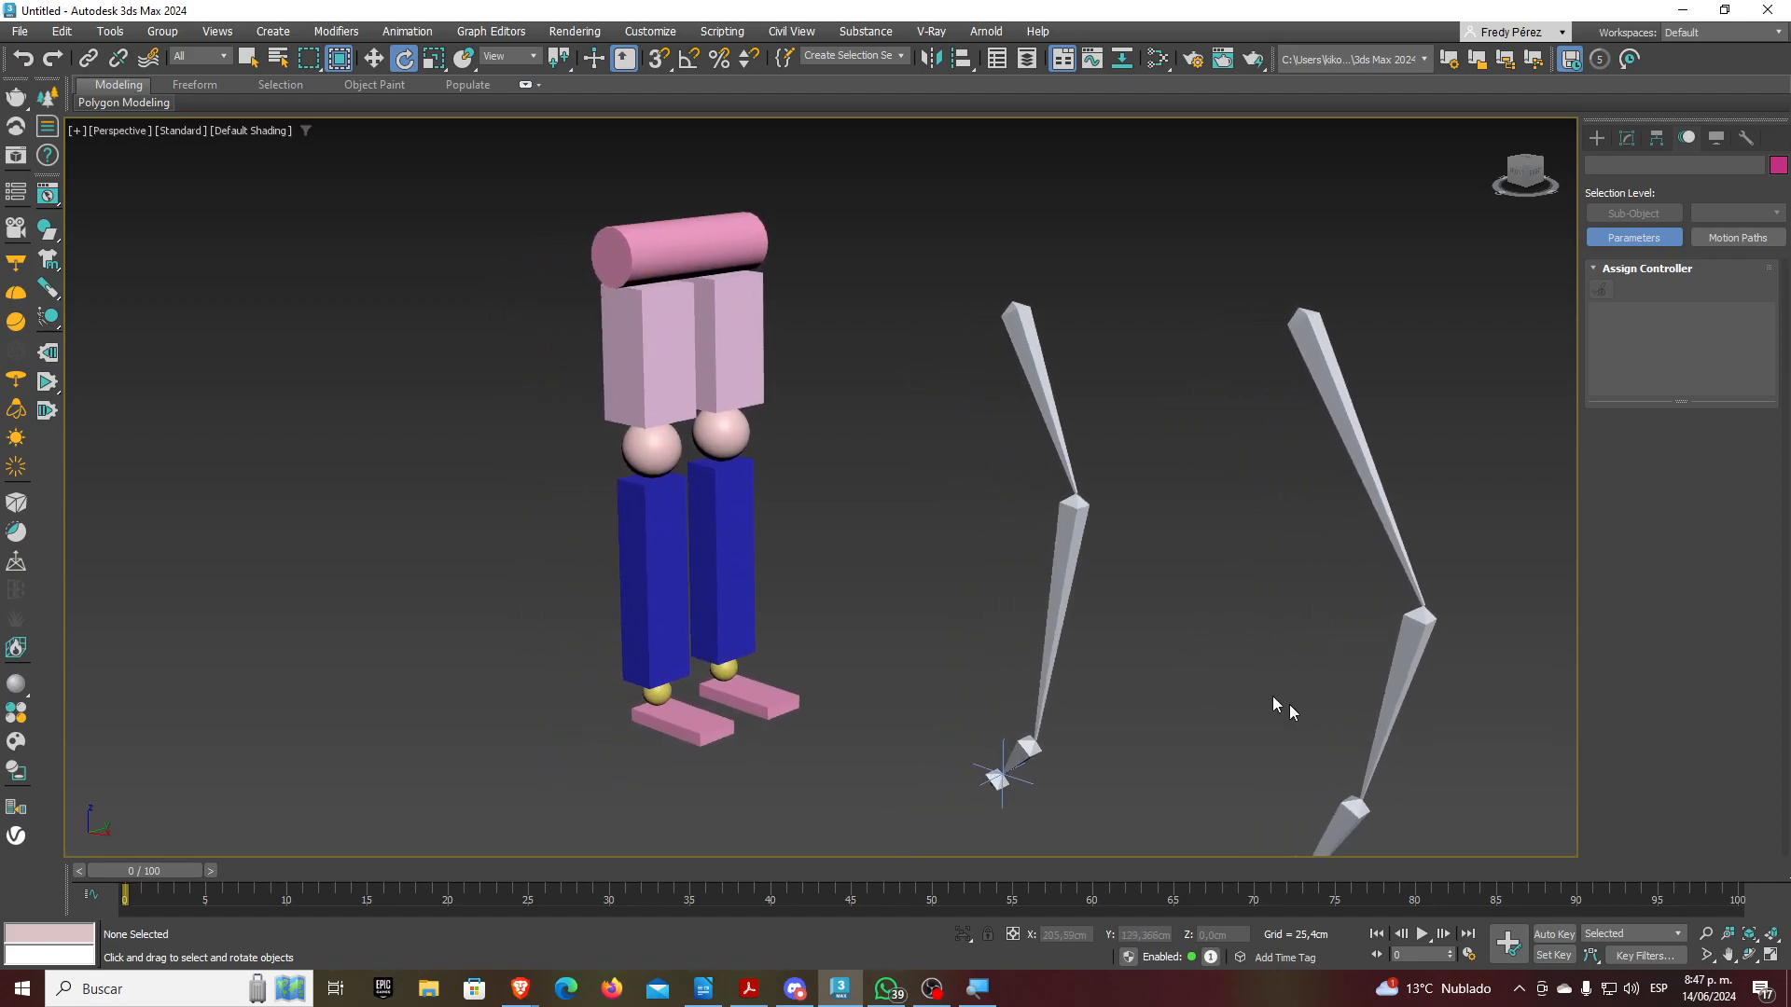
scroll(690, 273, down, 6)
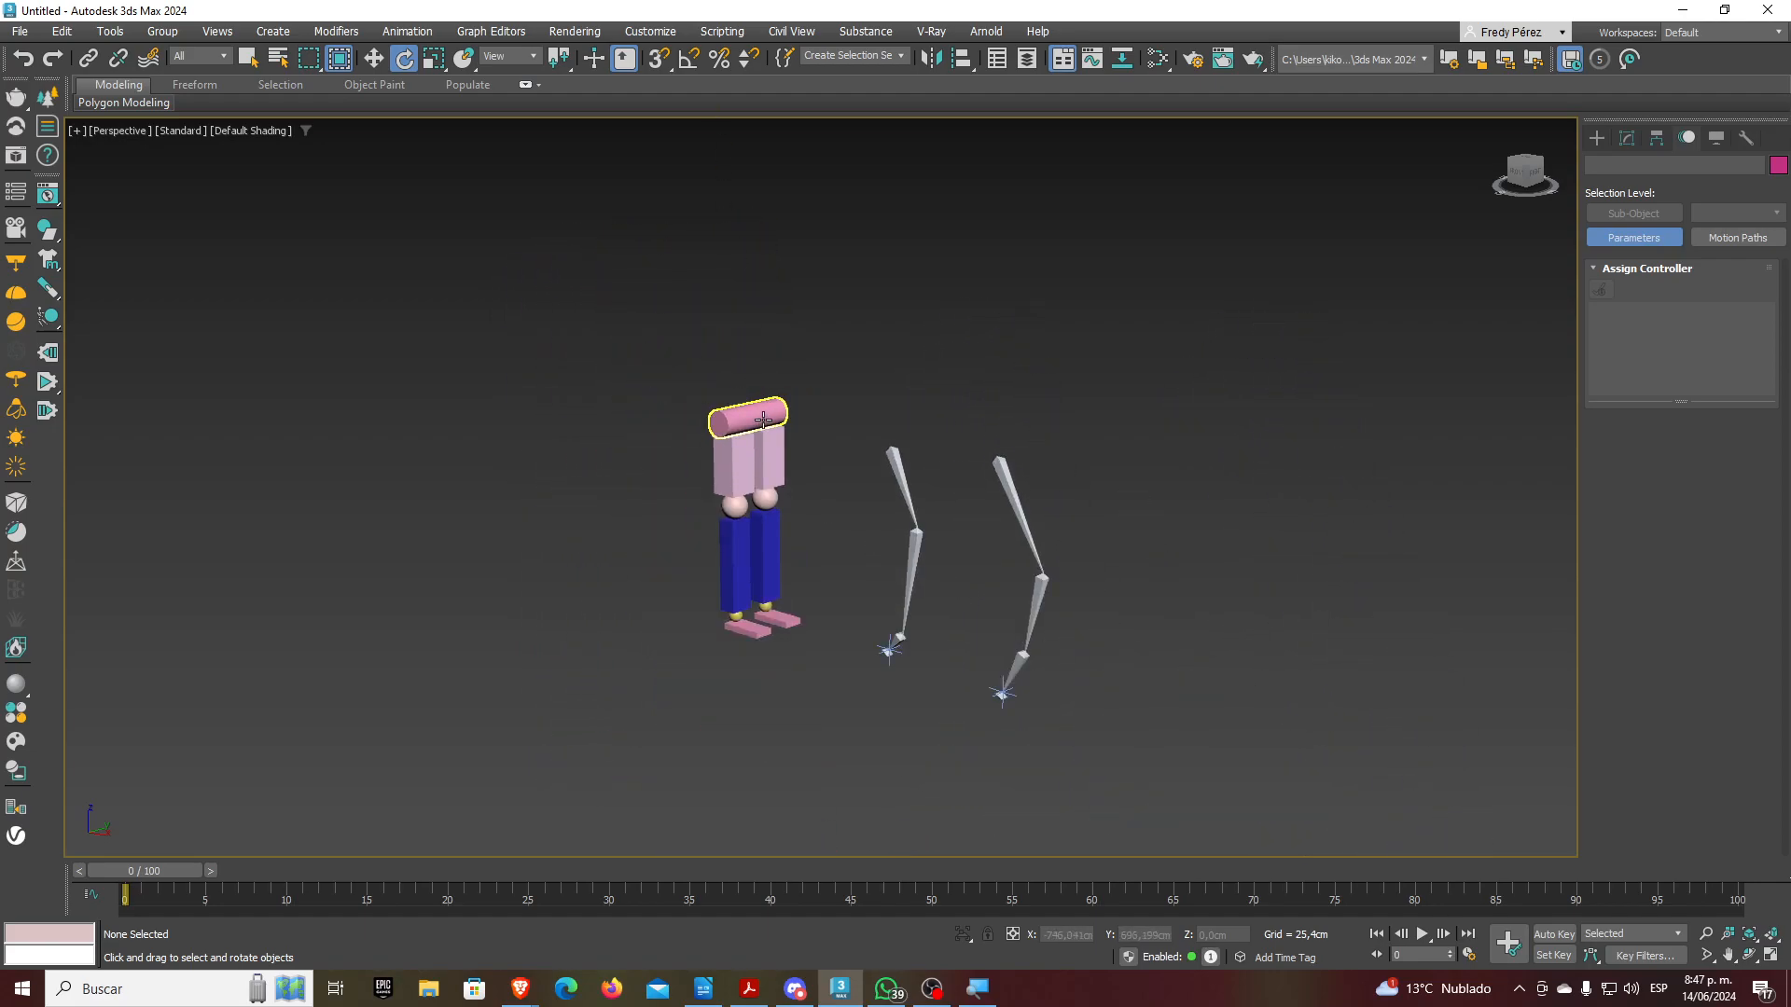
click(763, 420)
scroll(763, 420, up, 5)
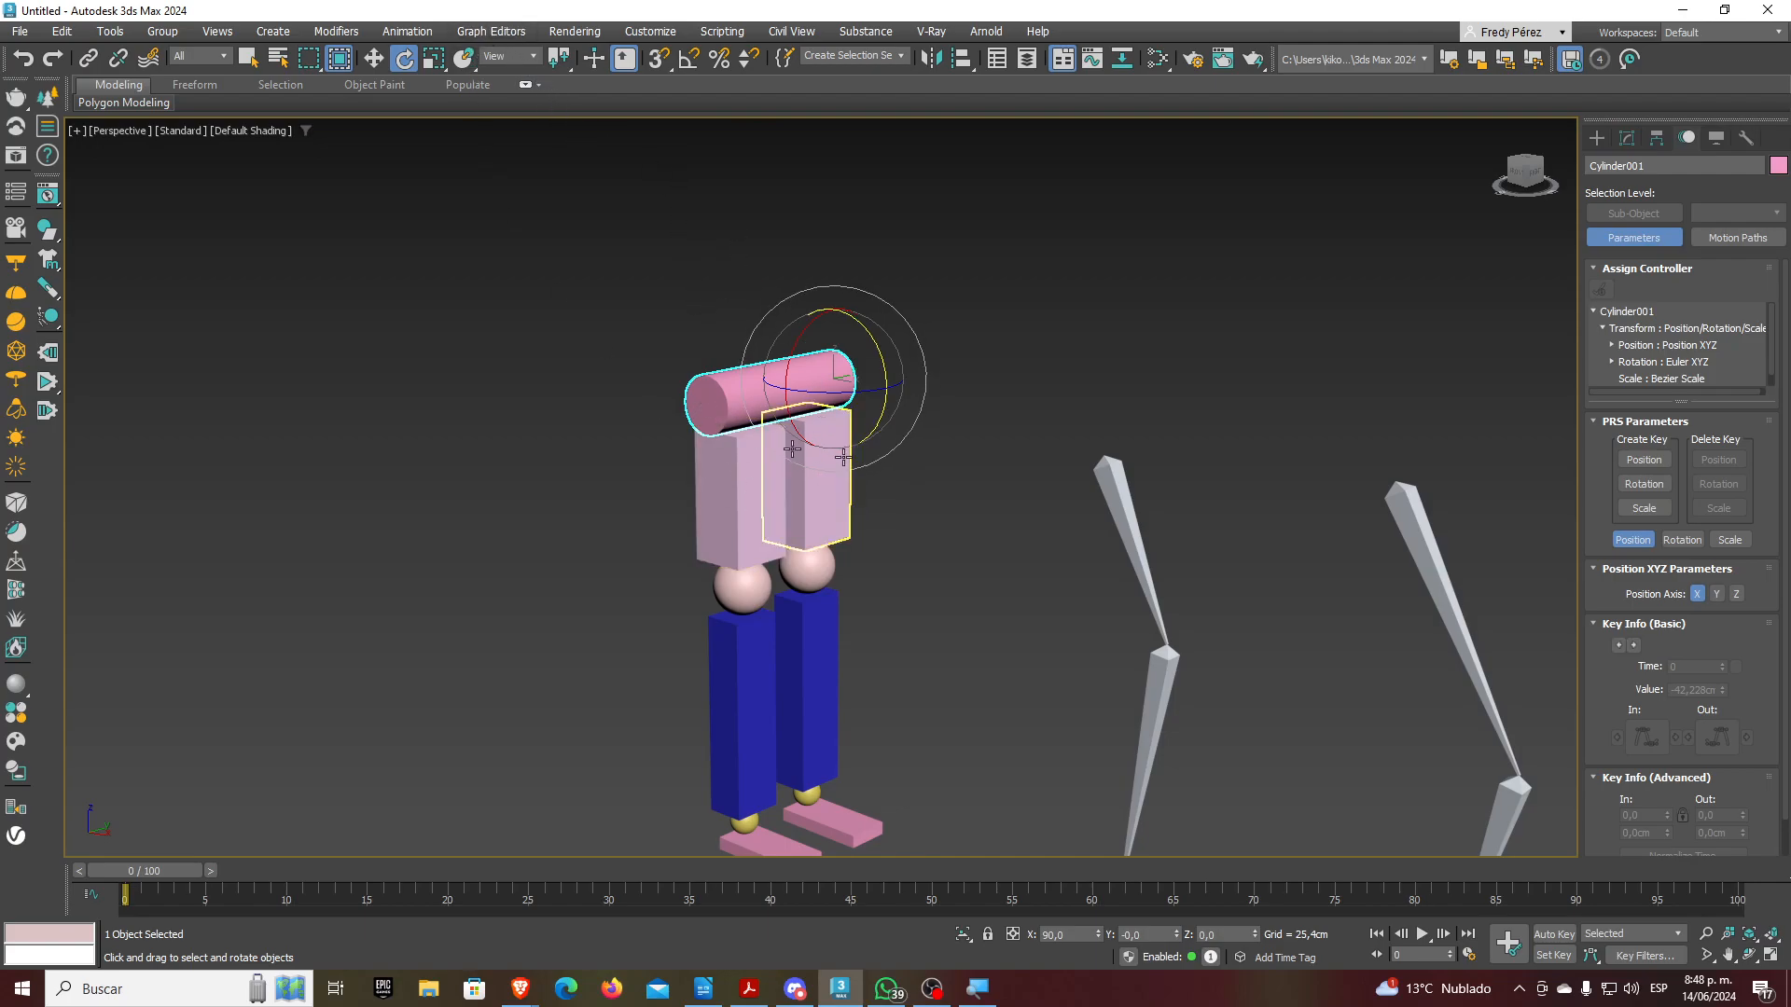
middle_drag(814, 453, 823, 323)
Activate the Plane tool from Standard Primitives in the Create panel
click(1596, 138)
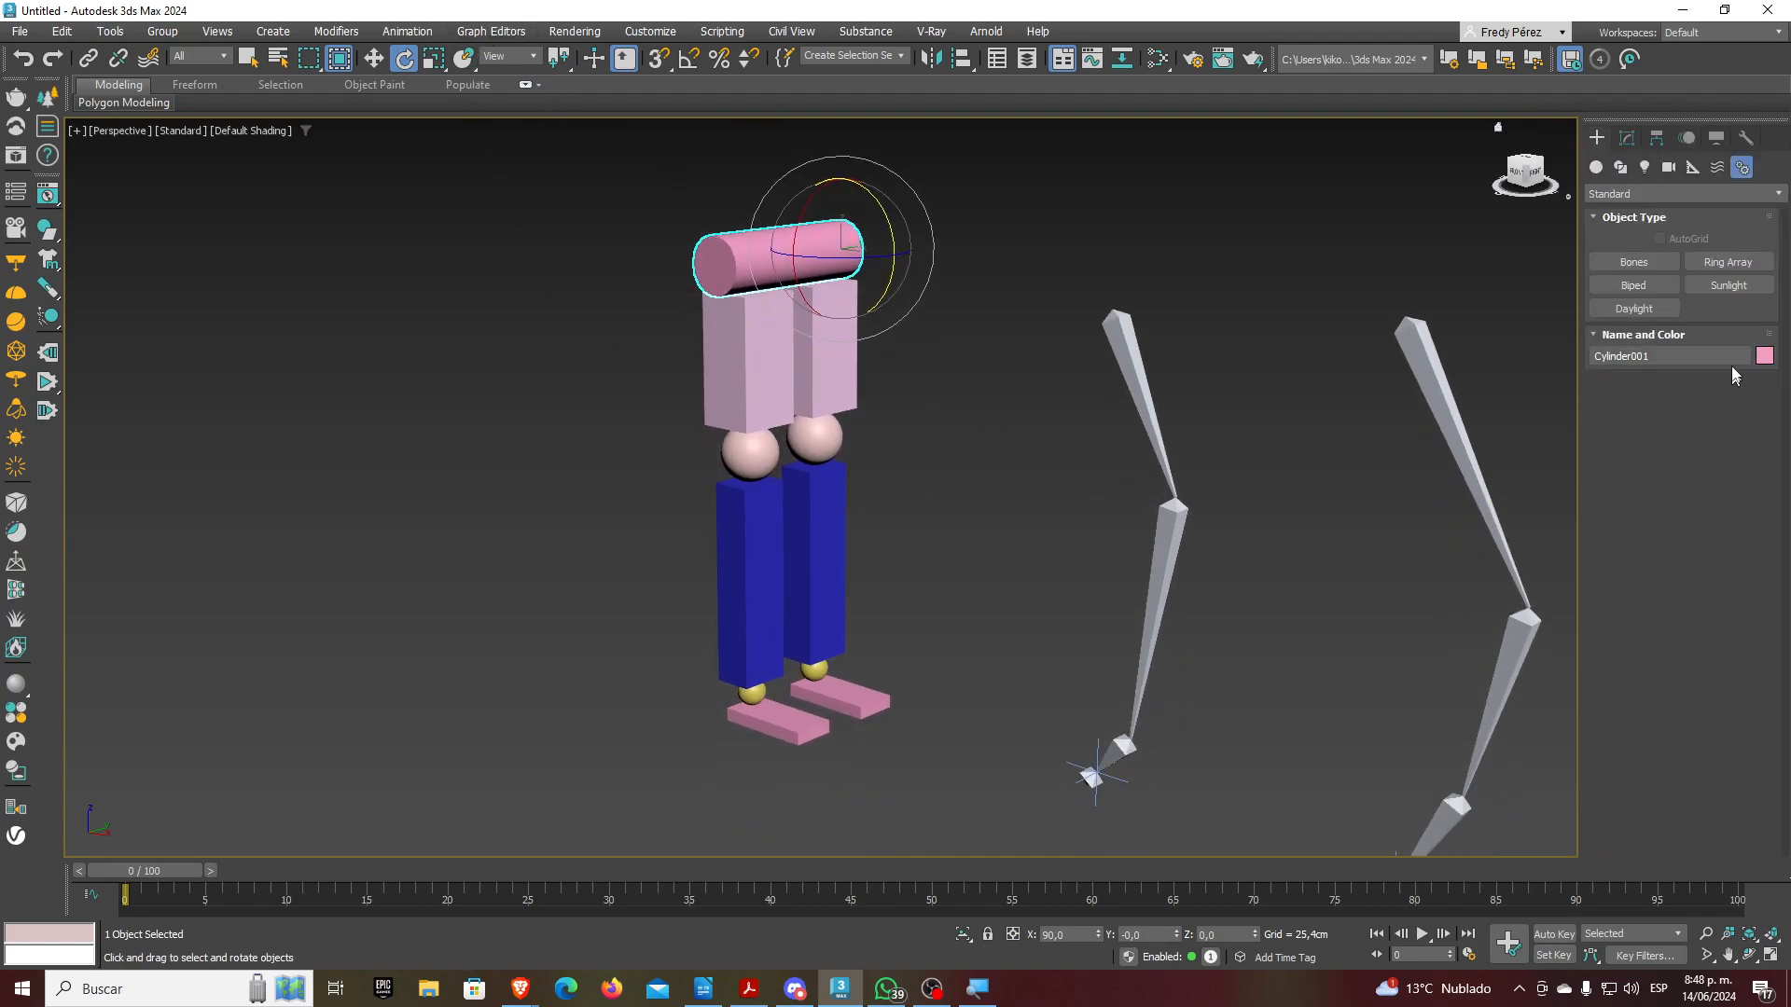
click(1596, 167)
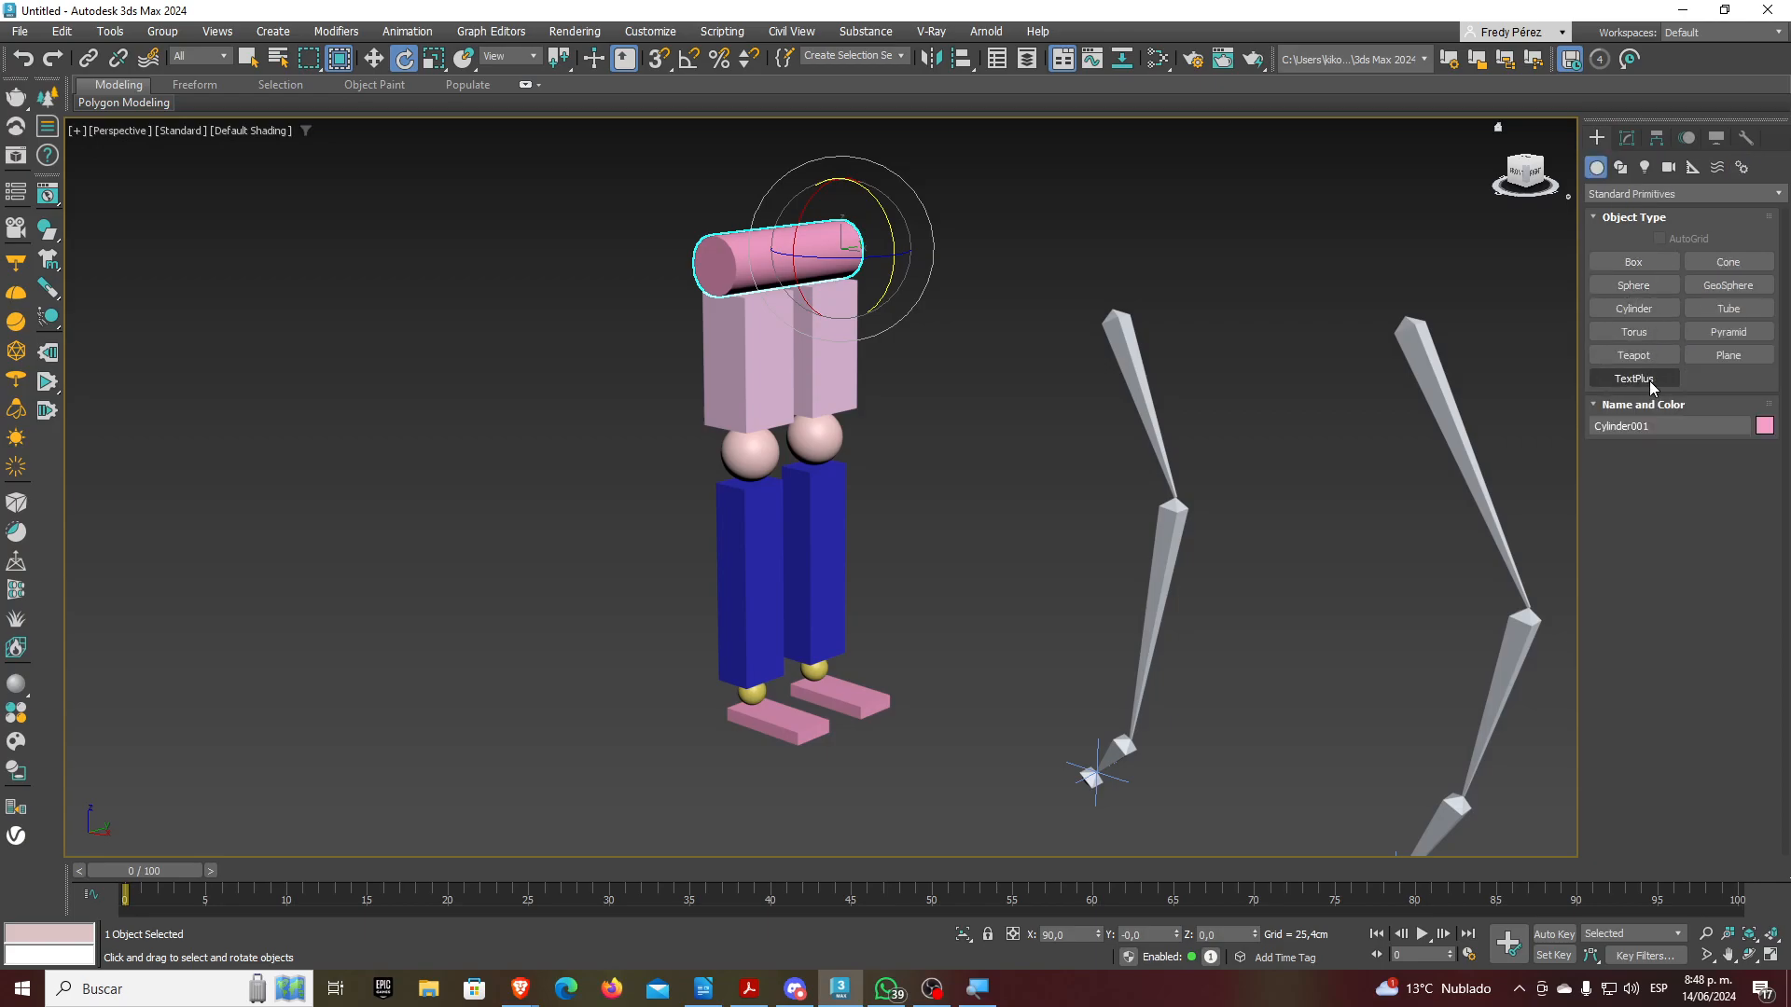
click(1728, 355)
Draw a red plane under the figure, aligning its top (Z) to the foot's bottom
scroll(940, 397, down, 5)
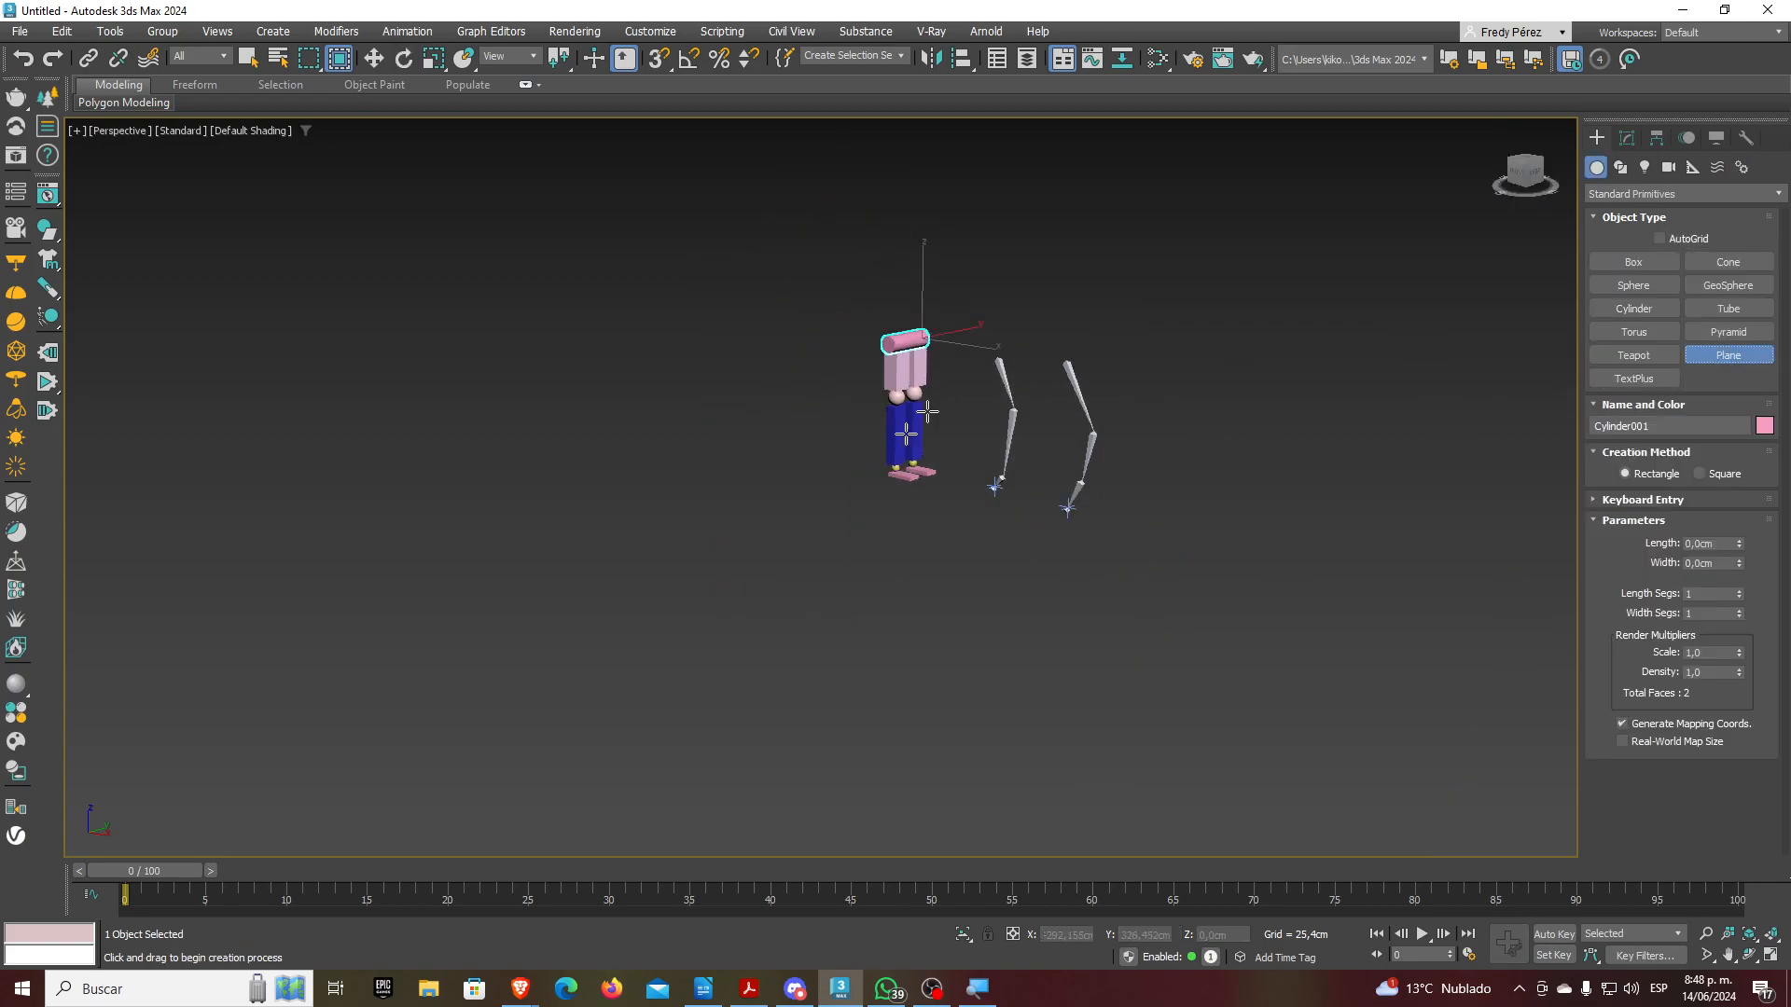
drag(711, 484, 1259, 475)
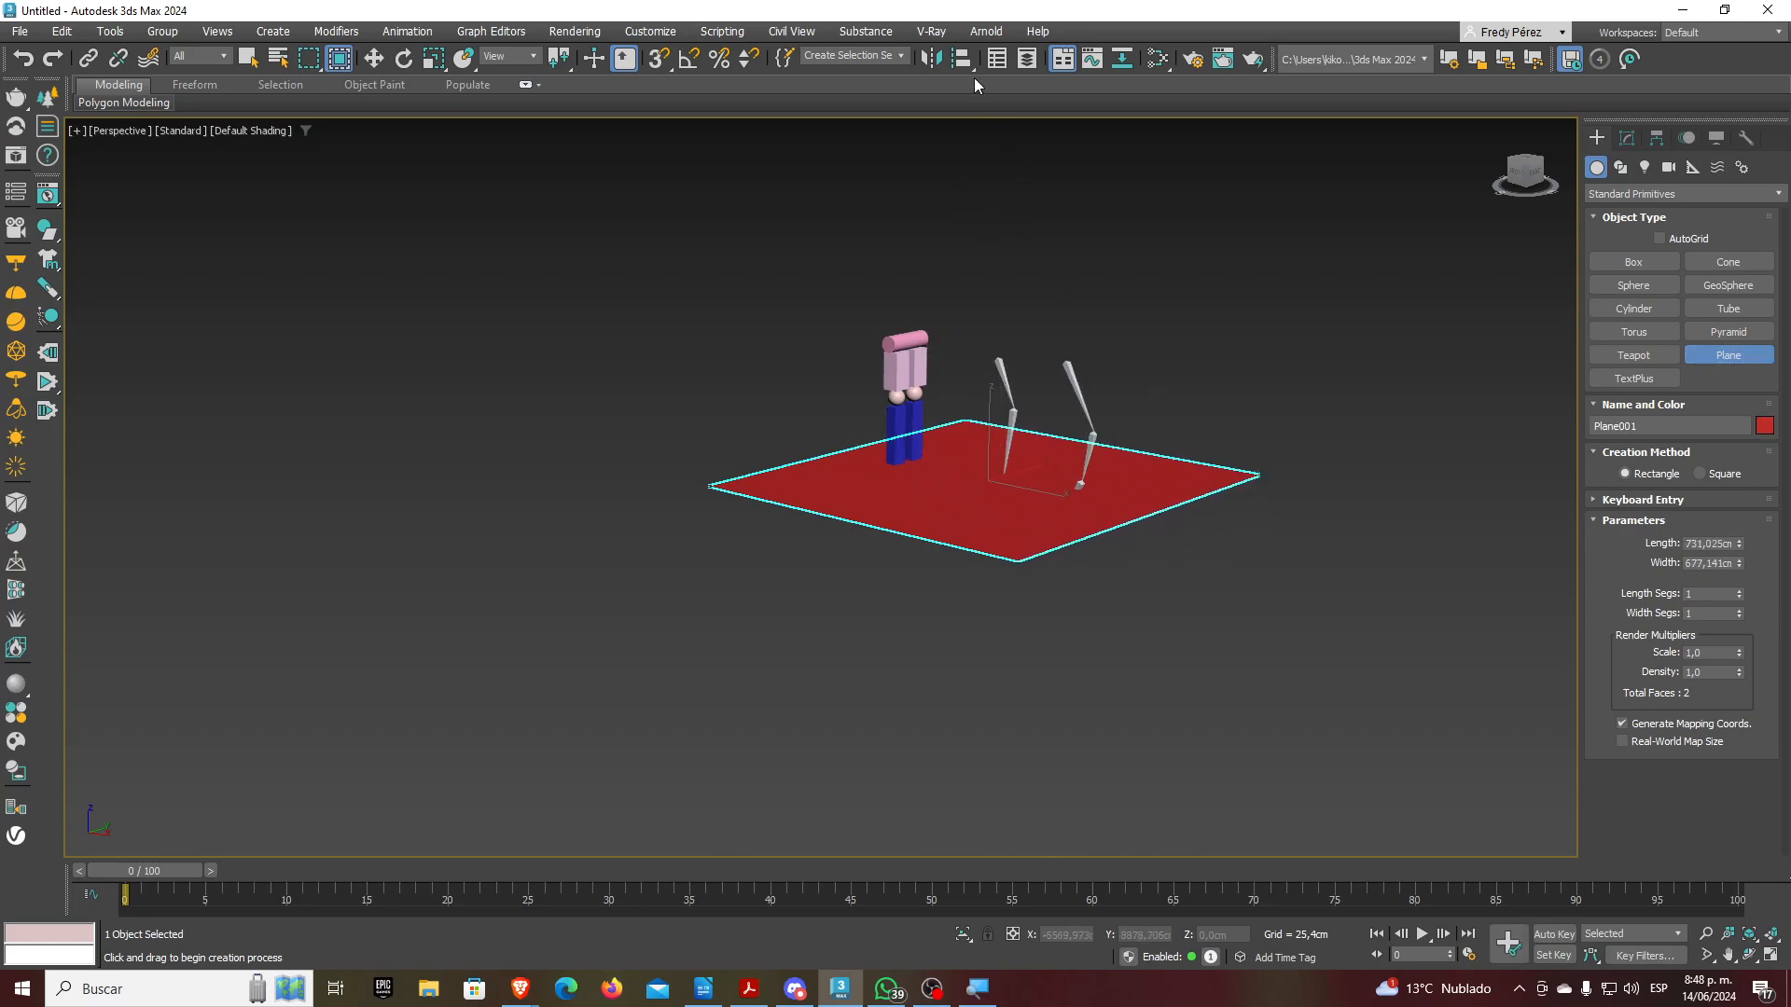
click(964, 58)
alt+middle_drag(1000, 472, 990, 384)
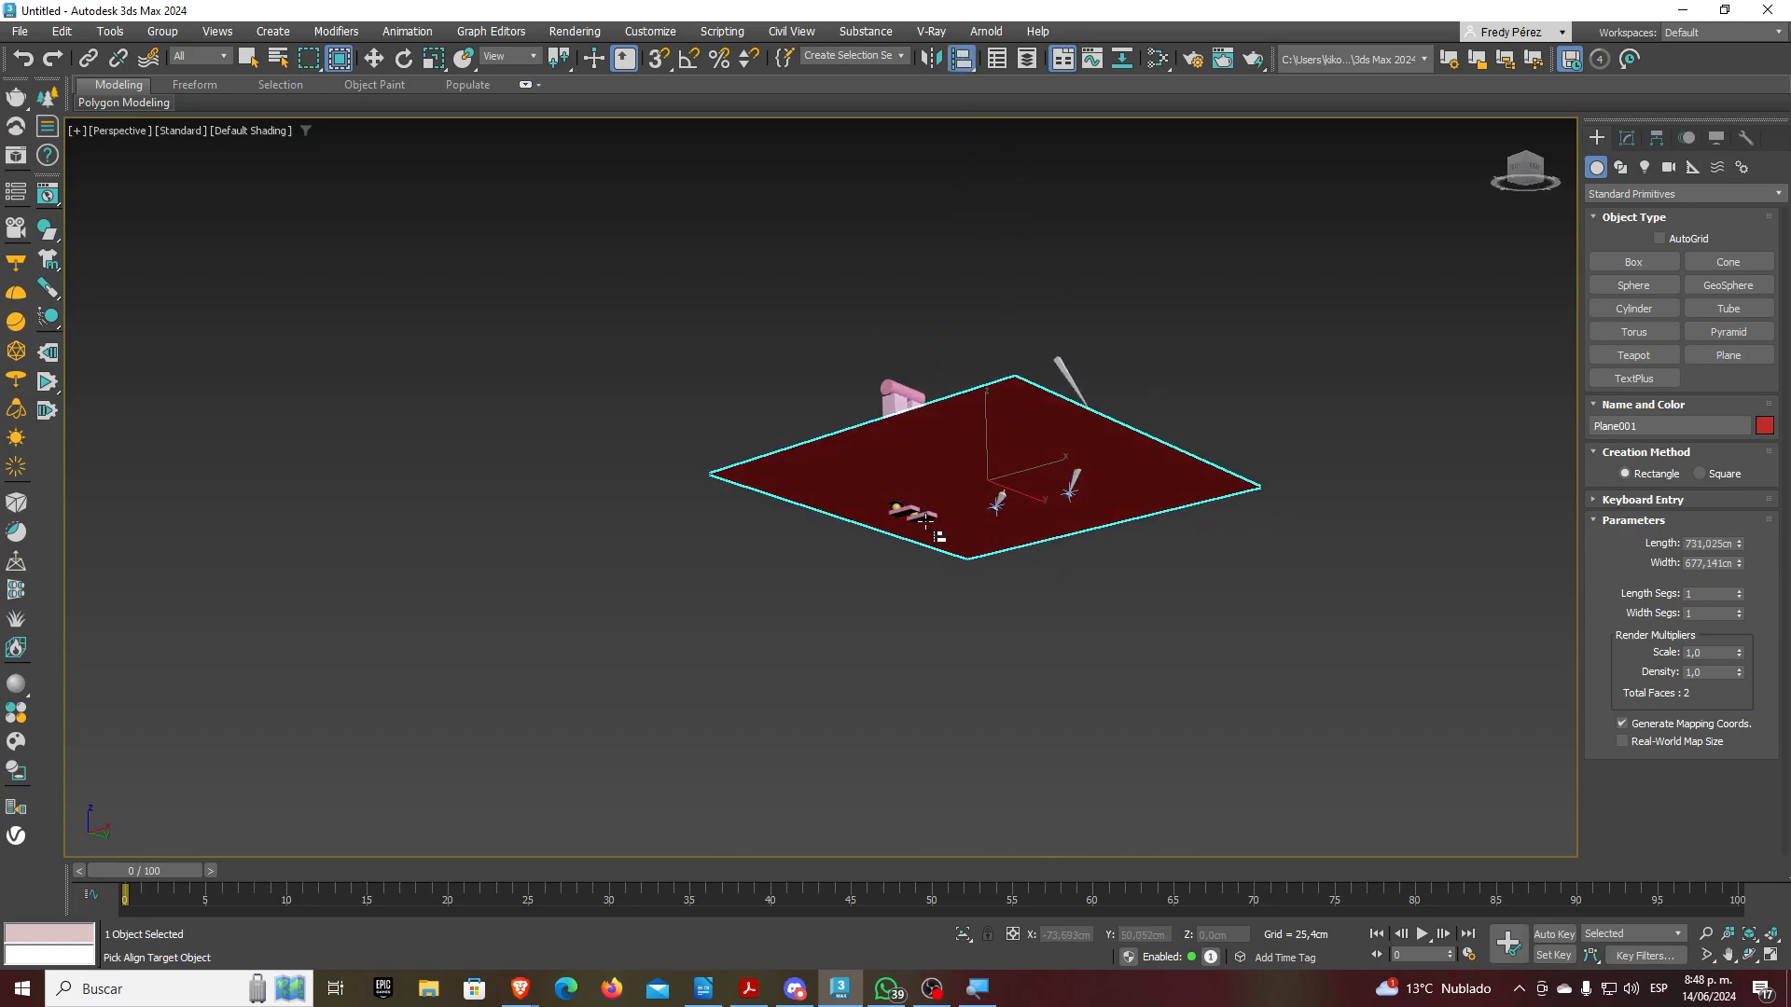
click(926, 523)
click(942, 373)
click(970, 377)
click(845, 479)
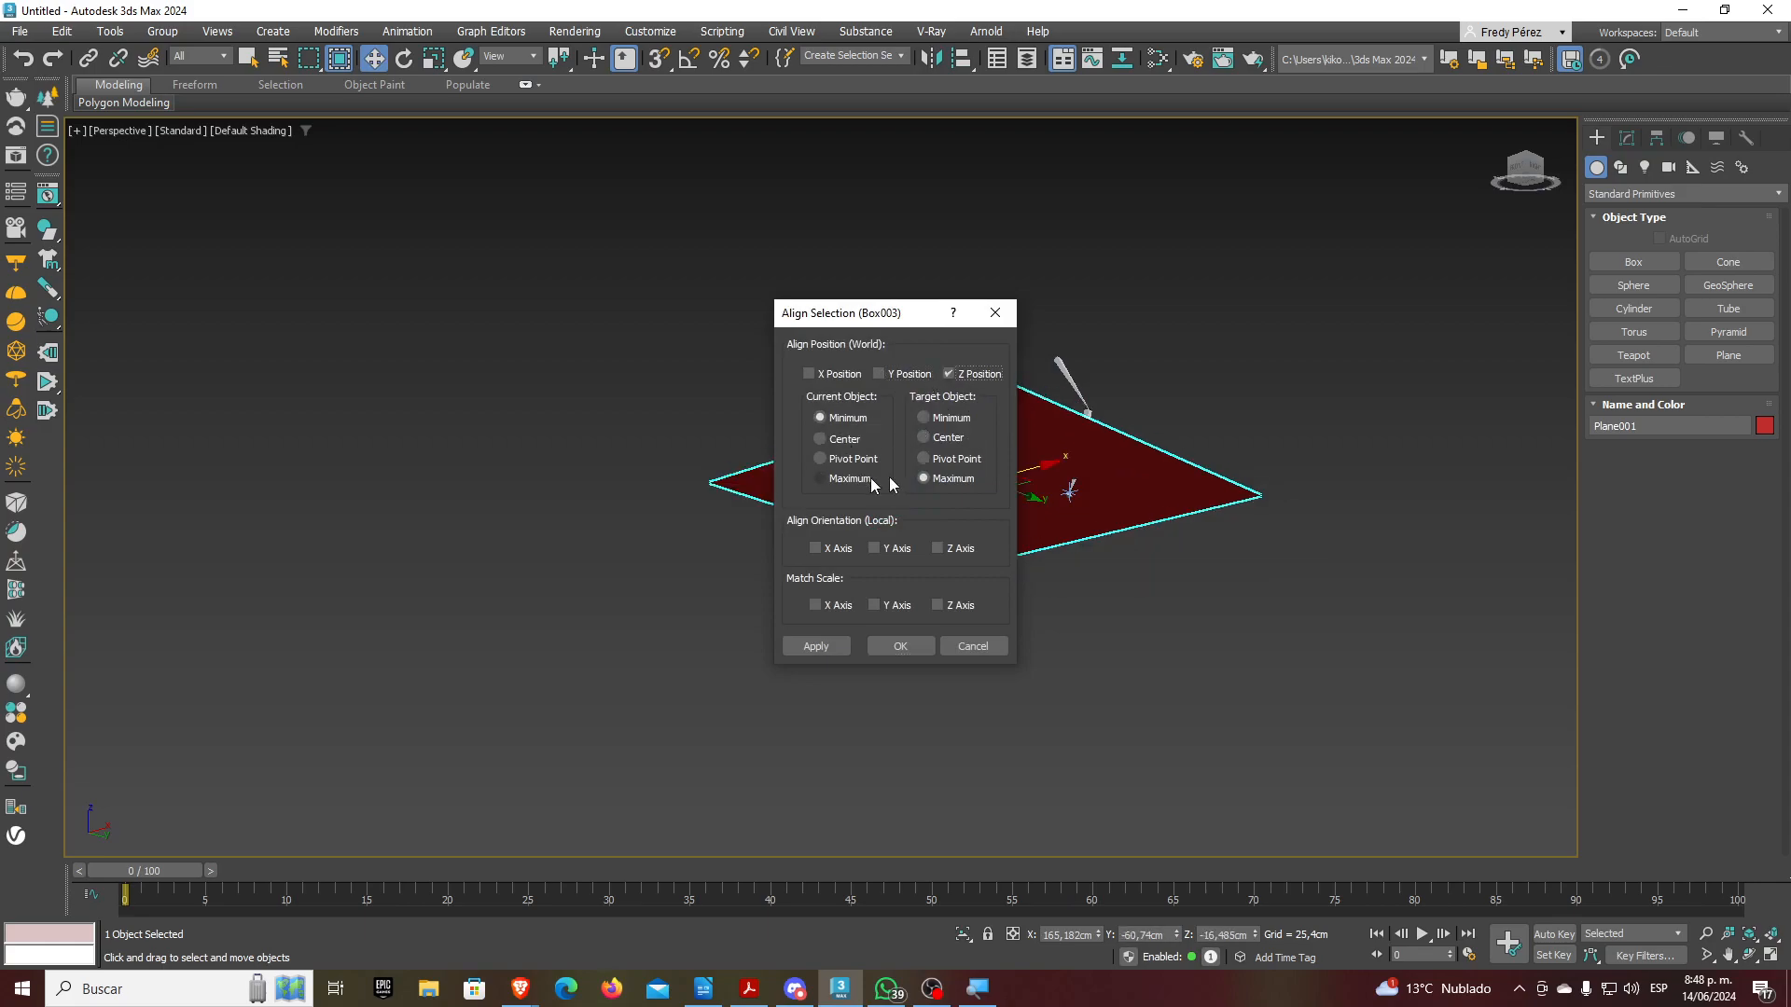
click(954, 416)
click(905, 644)
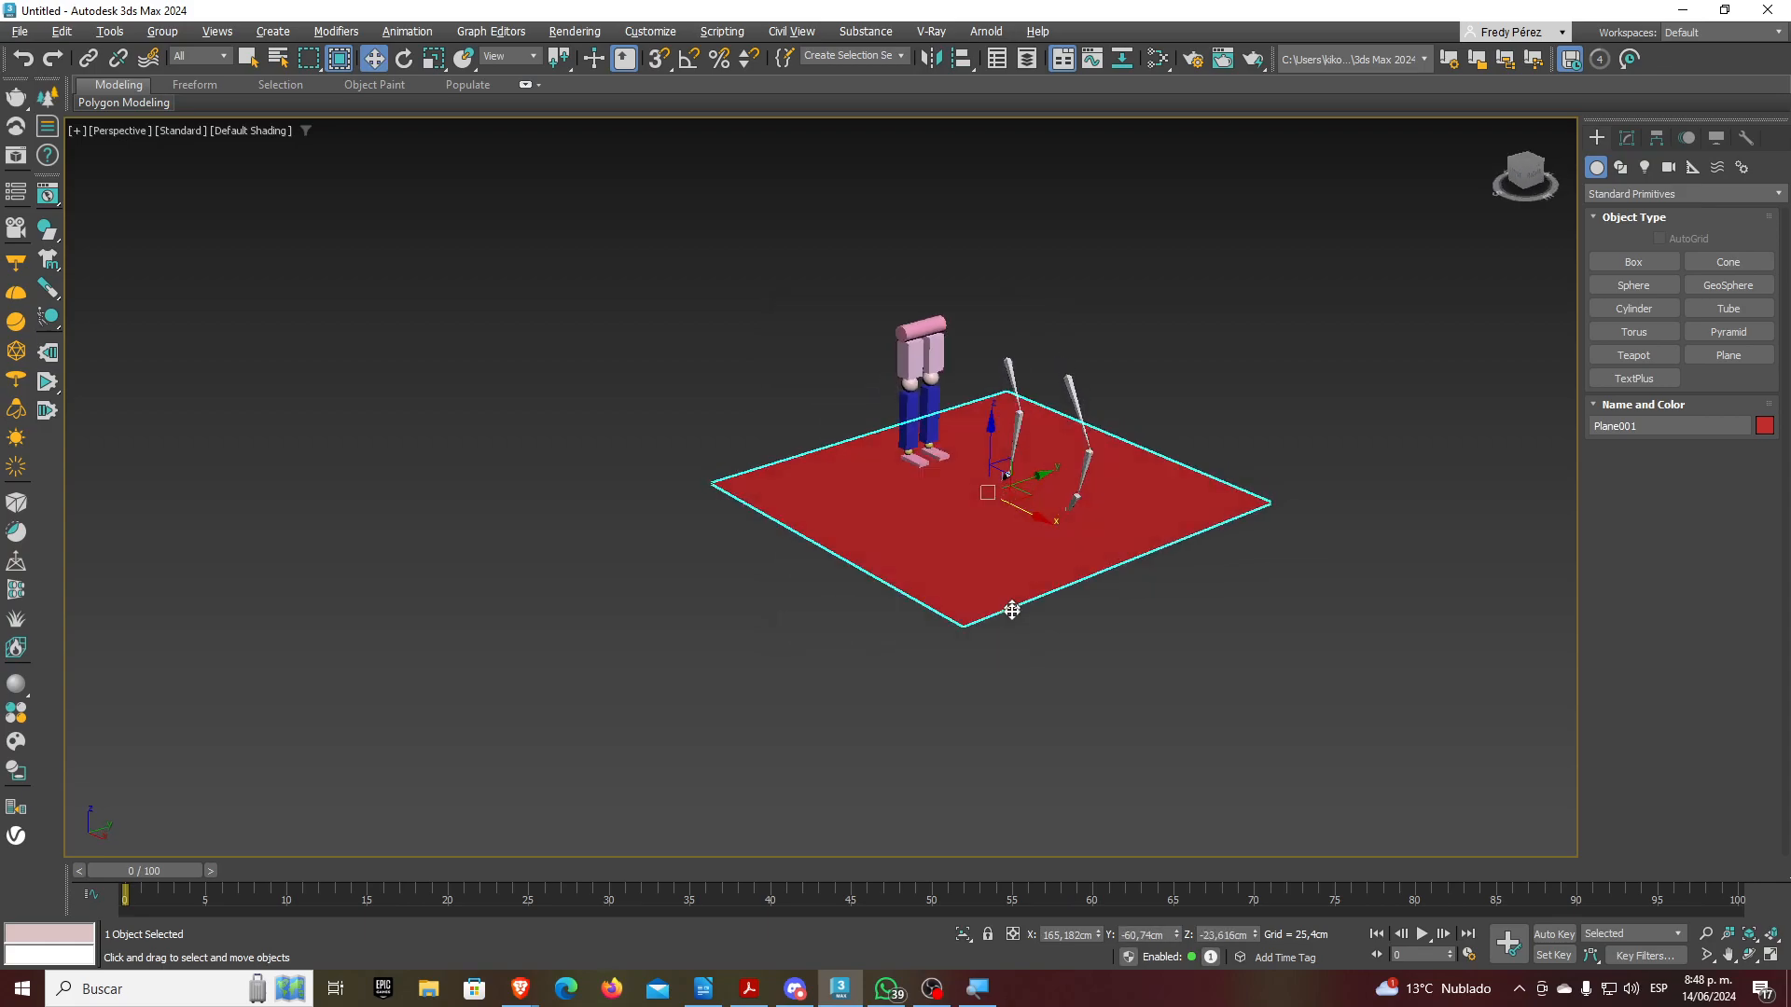
Move the plane to the scene centre at X/Y 0, viewing around the feet
scroll(1012, 605, up, 6)
drag(942, 541, 844, 465)
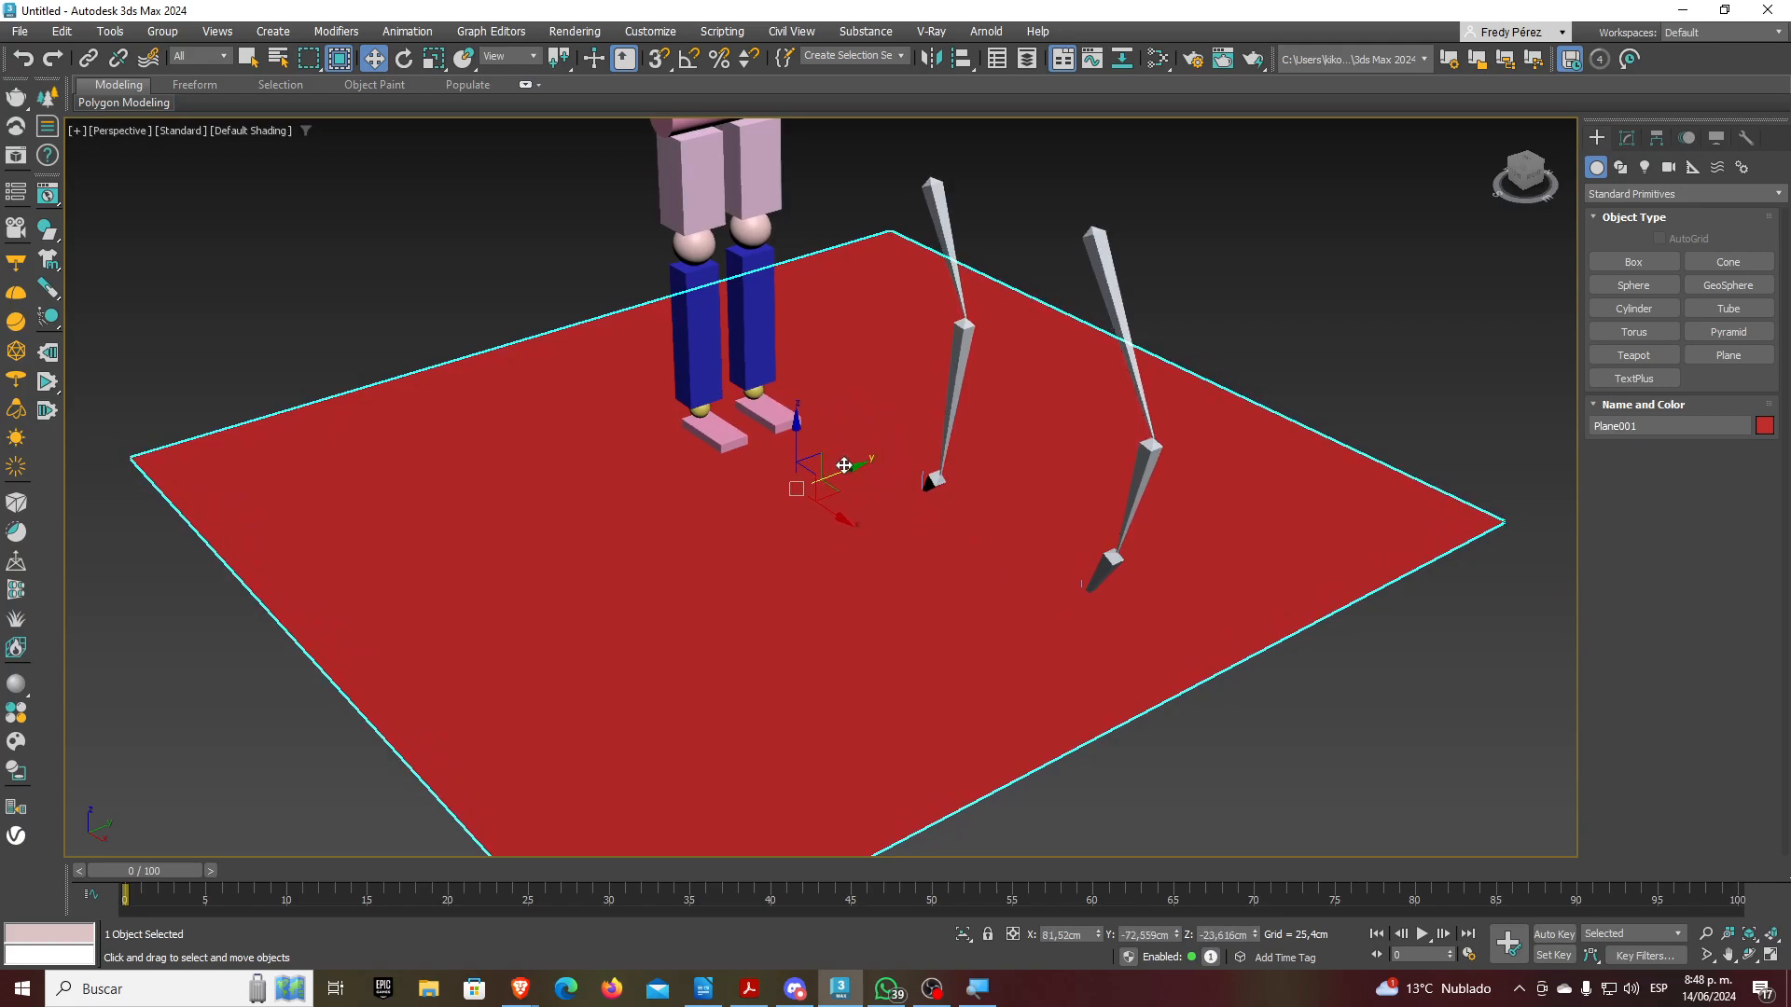
scroll(716, 437, up, 5)
alt+middle_drag(800, 504, 714, 424)
scroll(840, 499, down, 5)
Try lowering and tilting the figure, undo it, and turn on Auto Key
click(679, 273)
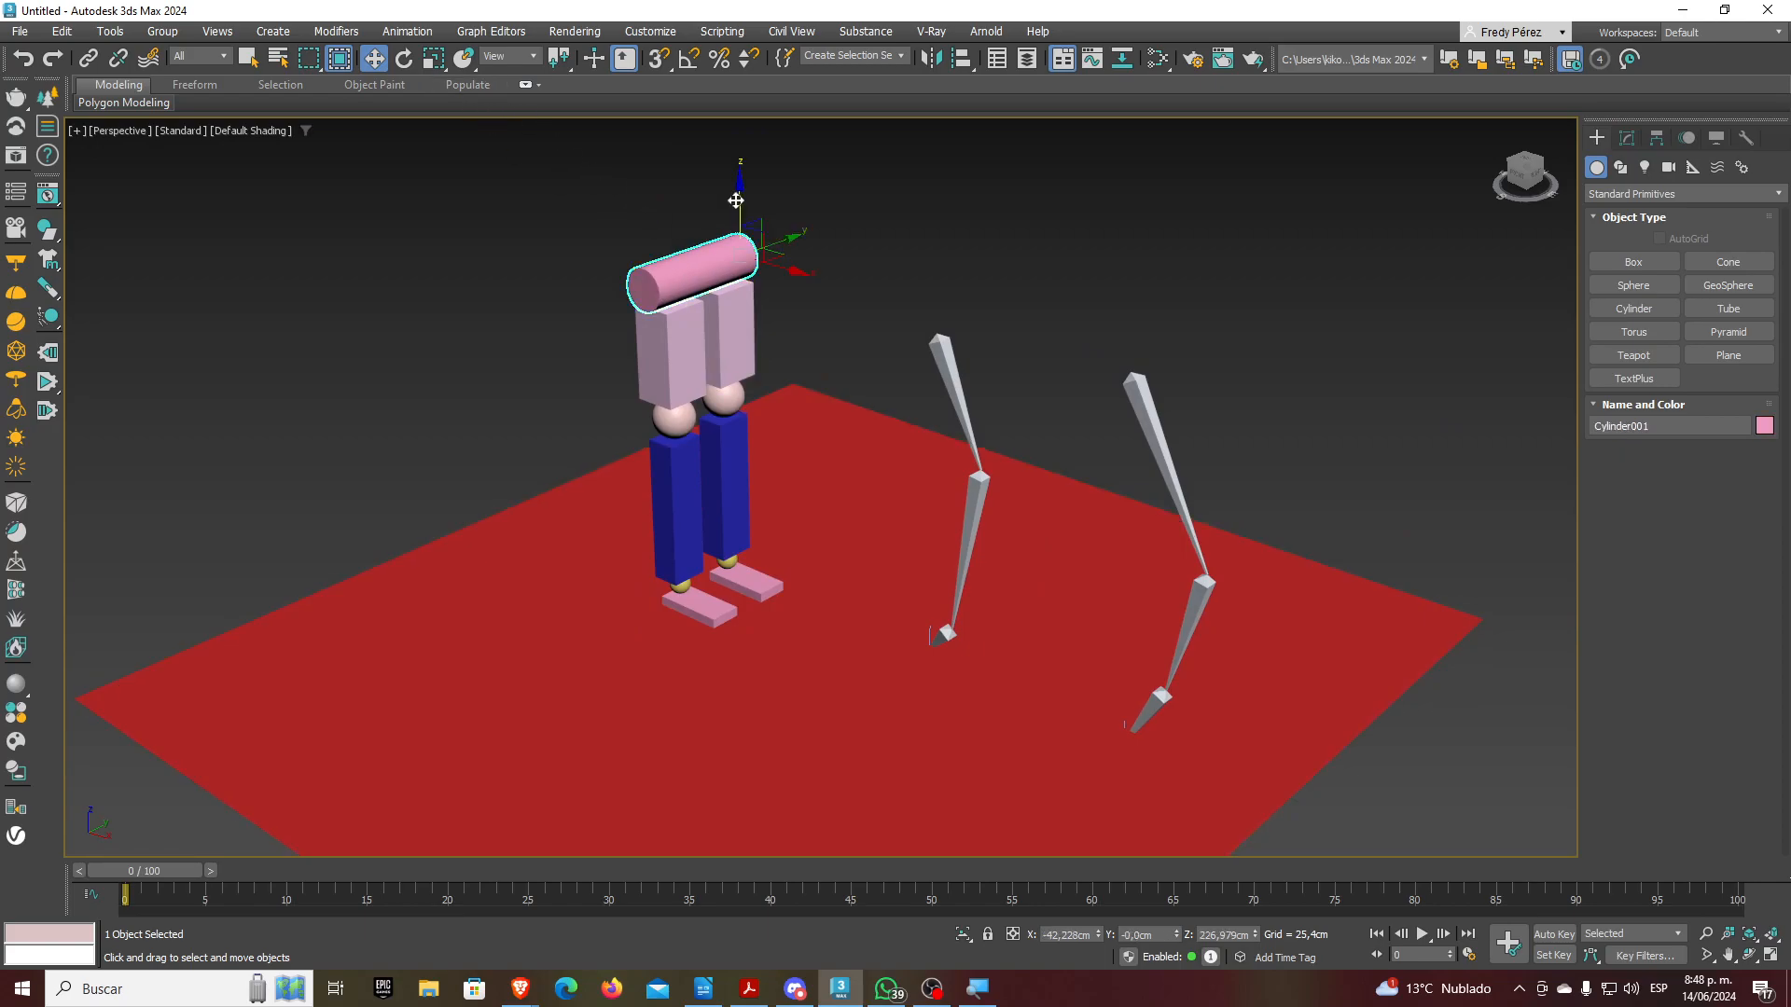
drag(737, 200, 735, 252)
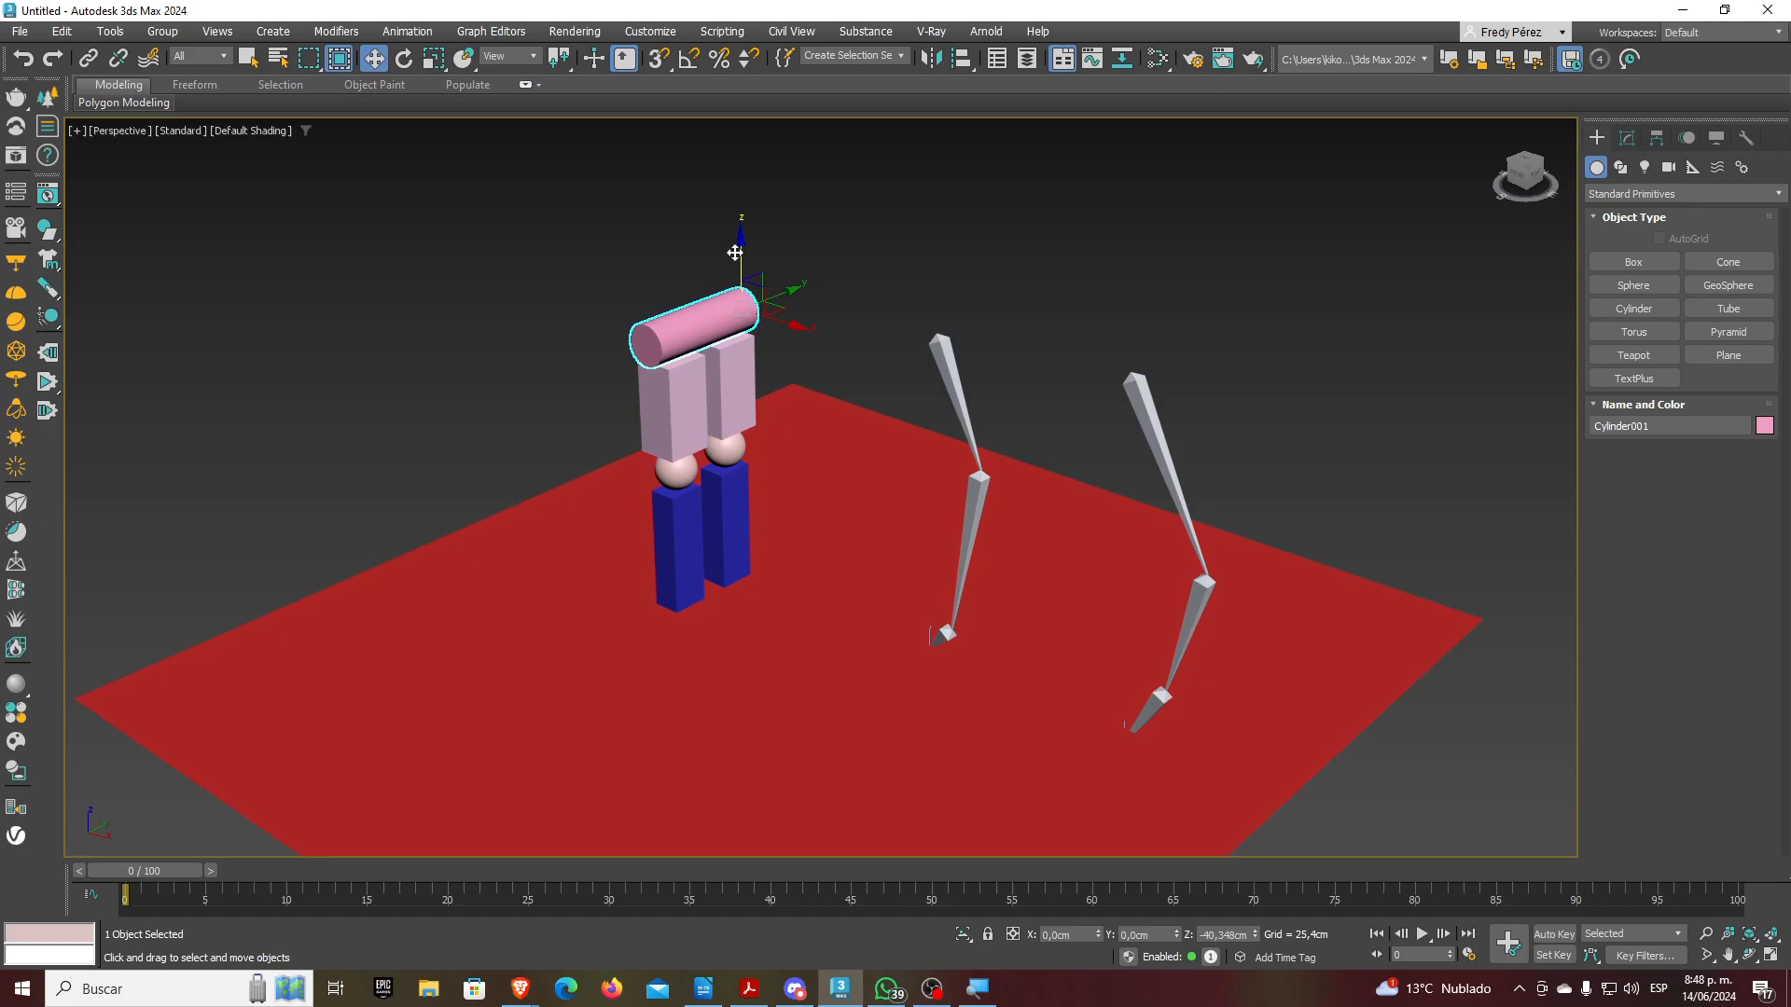
click(404, 57)
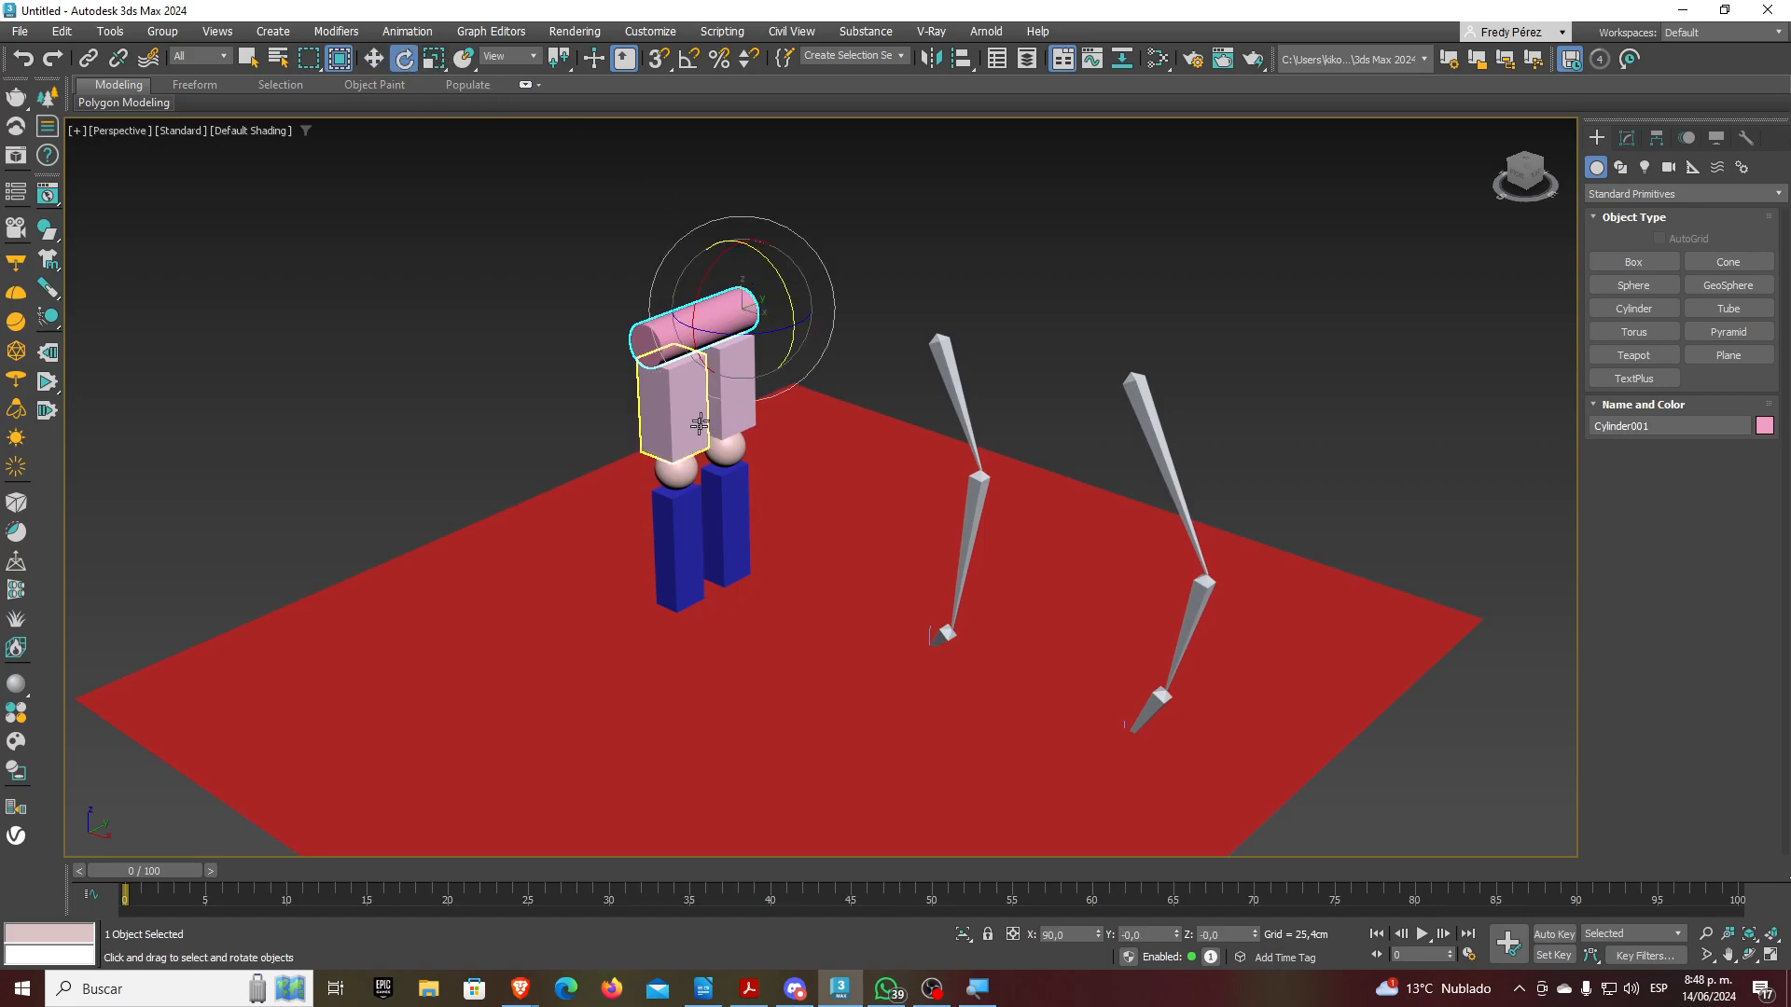
click(677, 466)
click(676, 341)
drag(787, 300, 788, 251)
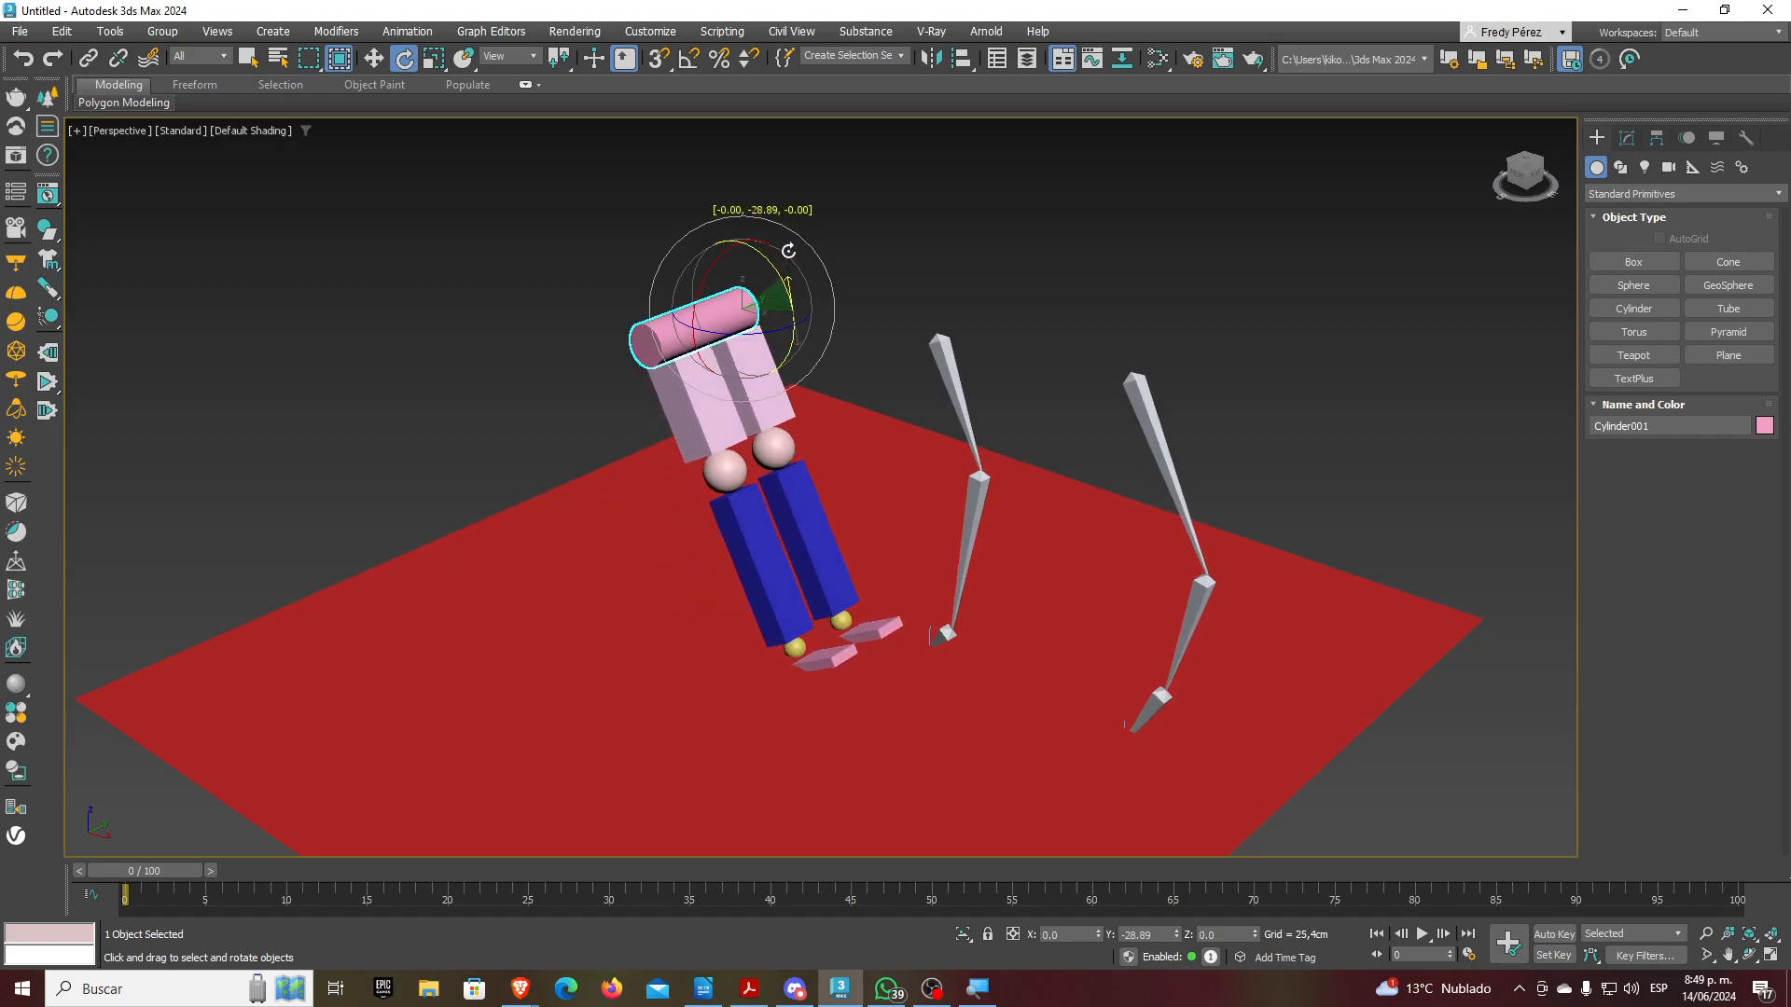
key(ctrl+z)
key(ctrl+z)
key(ctrl+z)
key(ctrl+z)
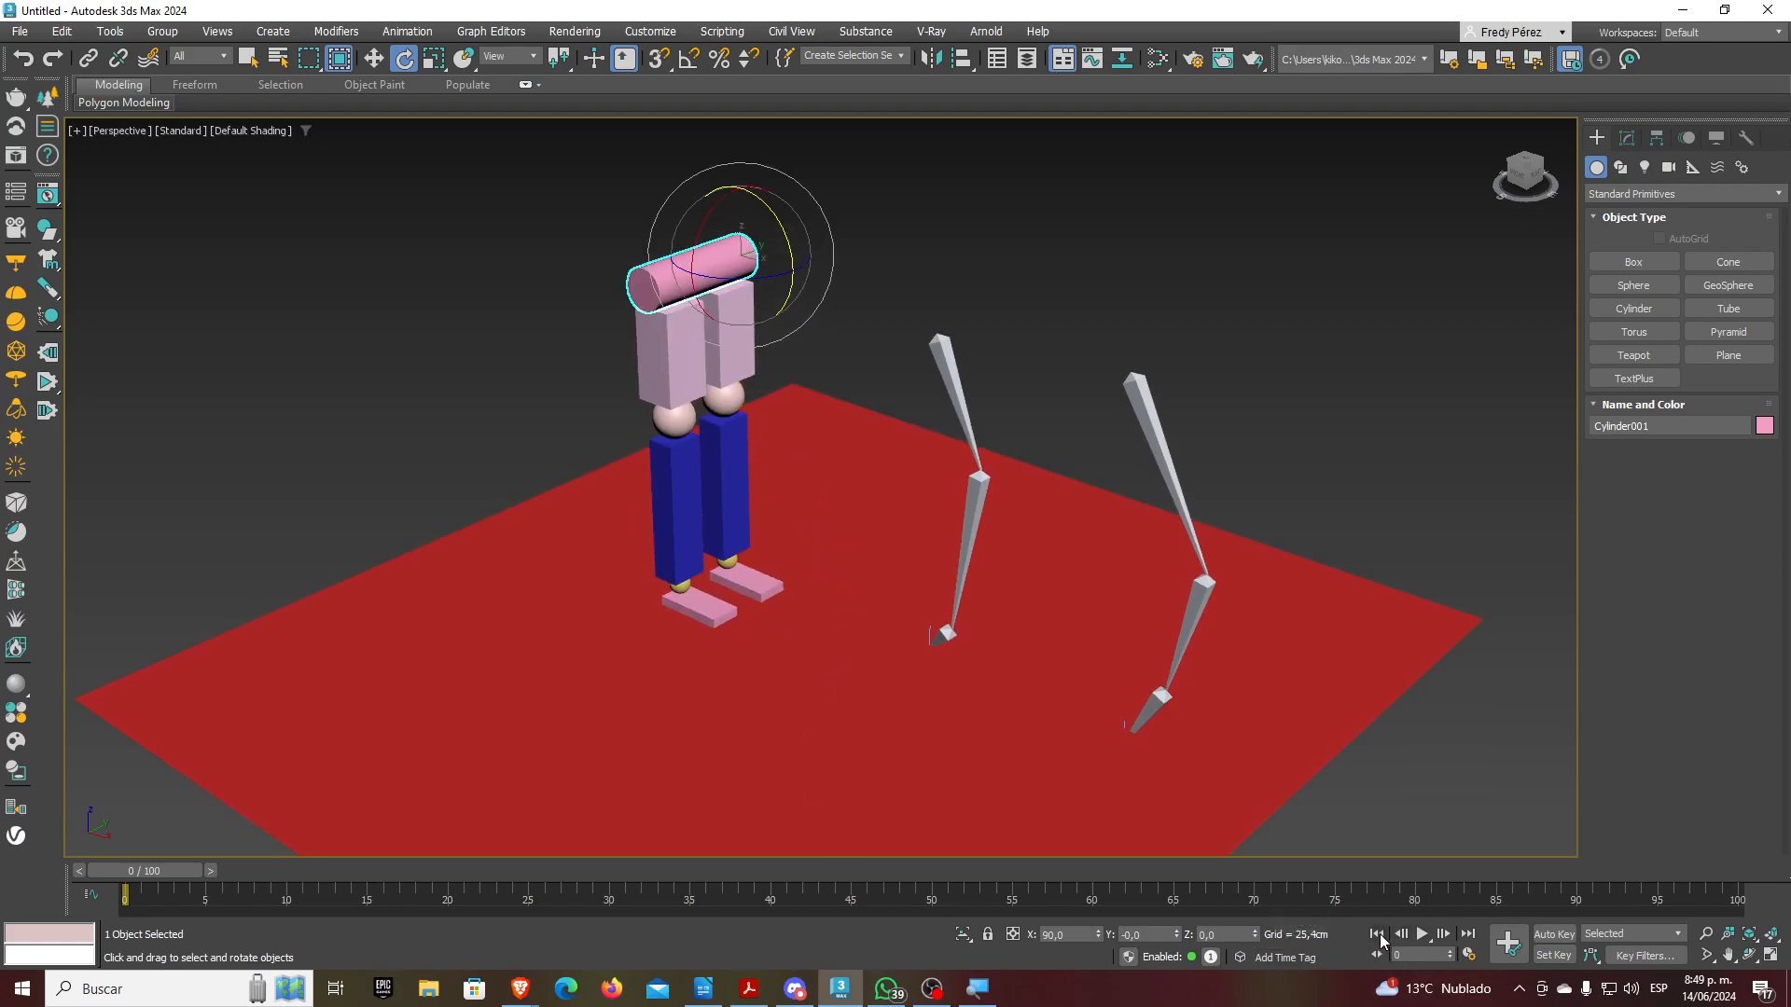
click(1555, 934)
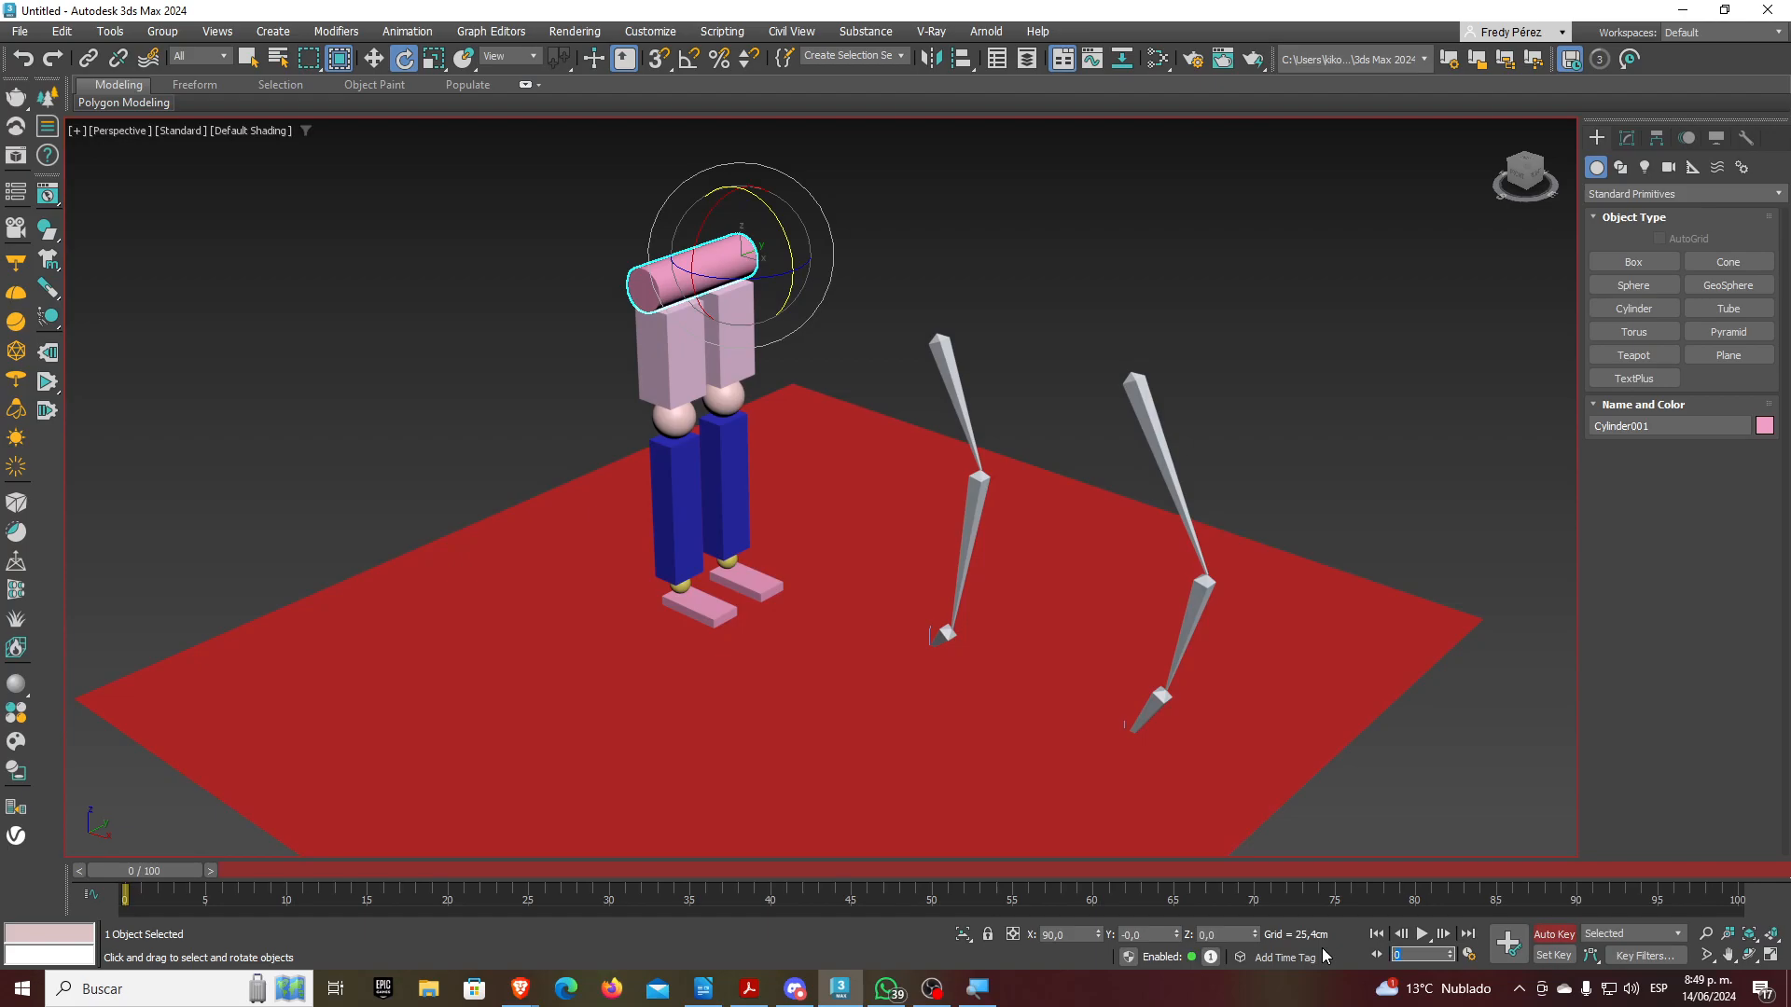
At frame 15, lower the body, lean it forward about -30°, and straighten the left leg
key(Return)
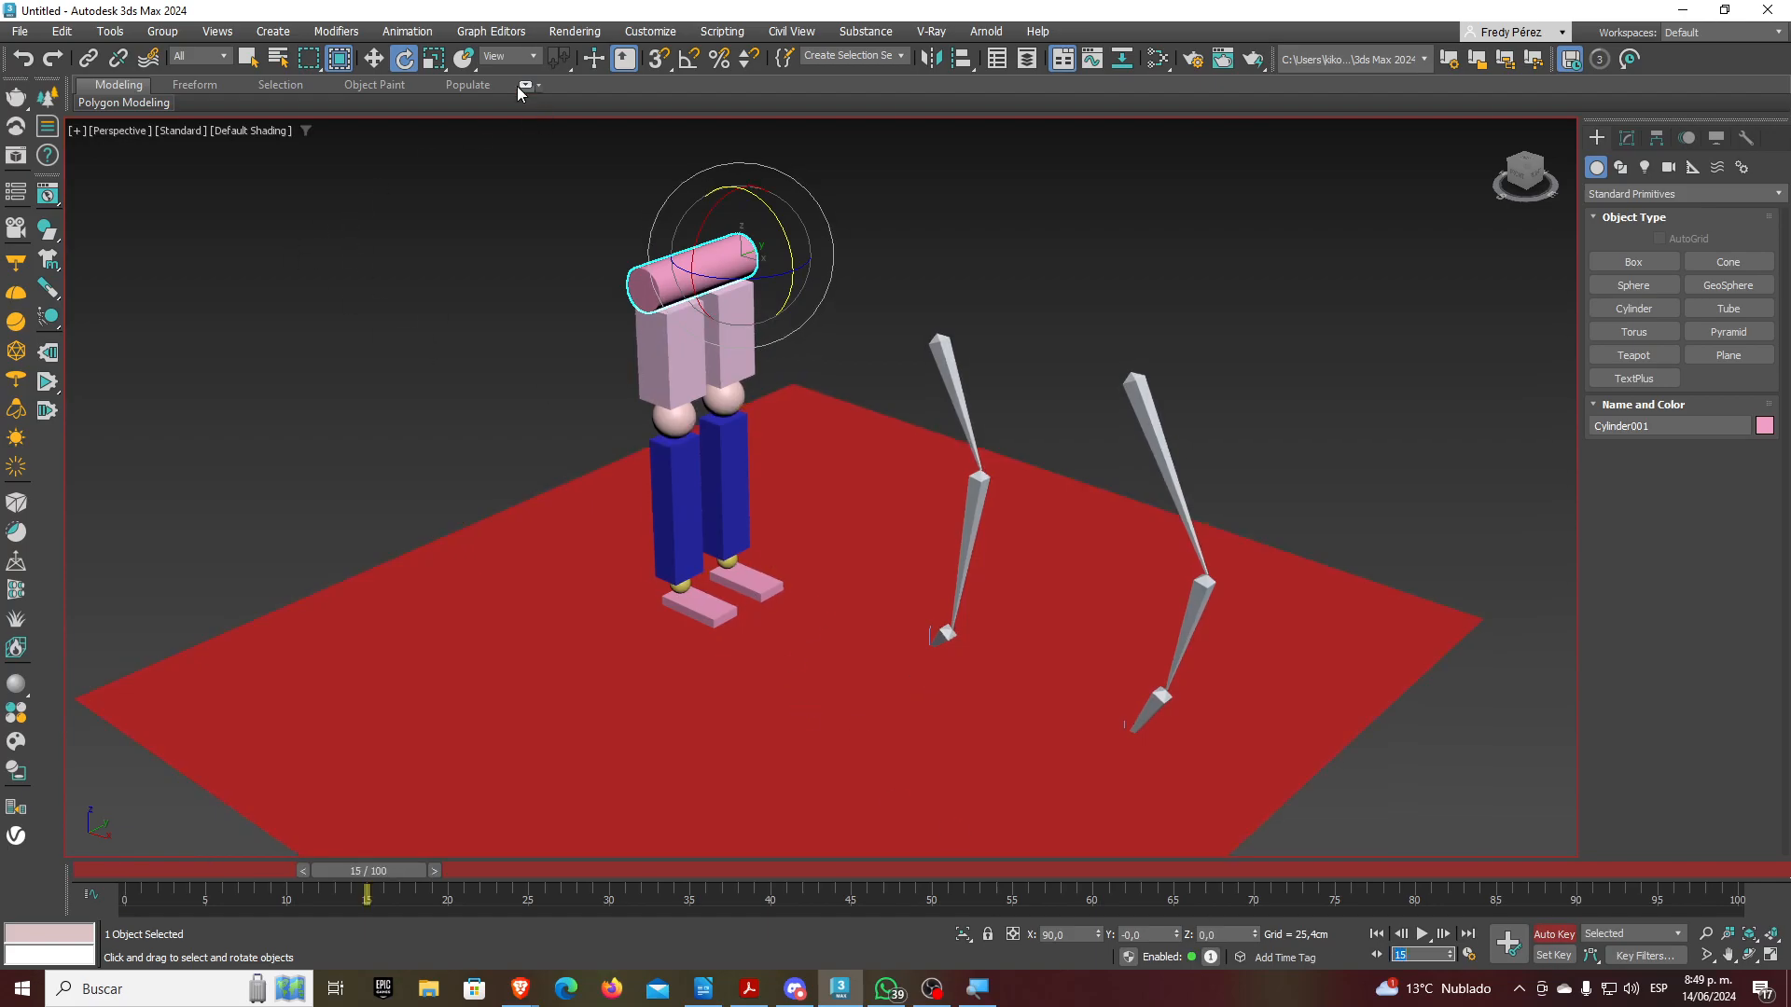
click(373, 58)
drag(740, 202, 740, 250)
click(404, 58)
drag(787, 306, 787, 244)
click(730, 457)
drag(749, 422, 752, 496)
click(713, 321)
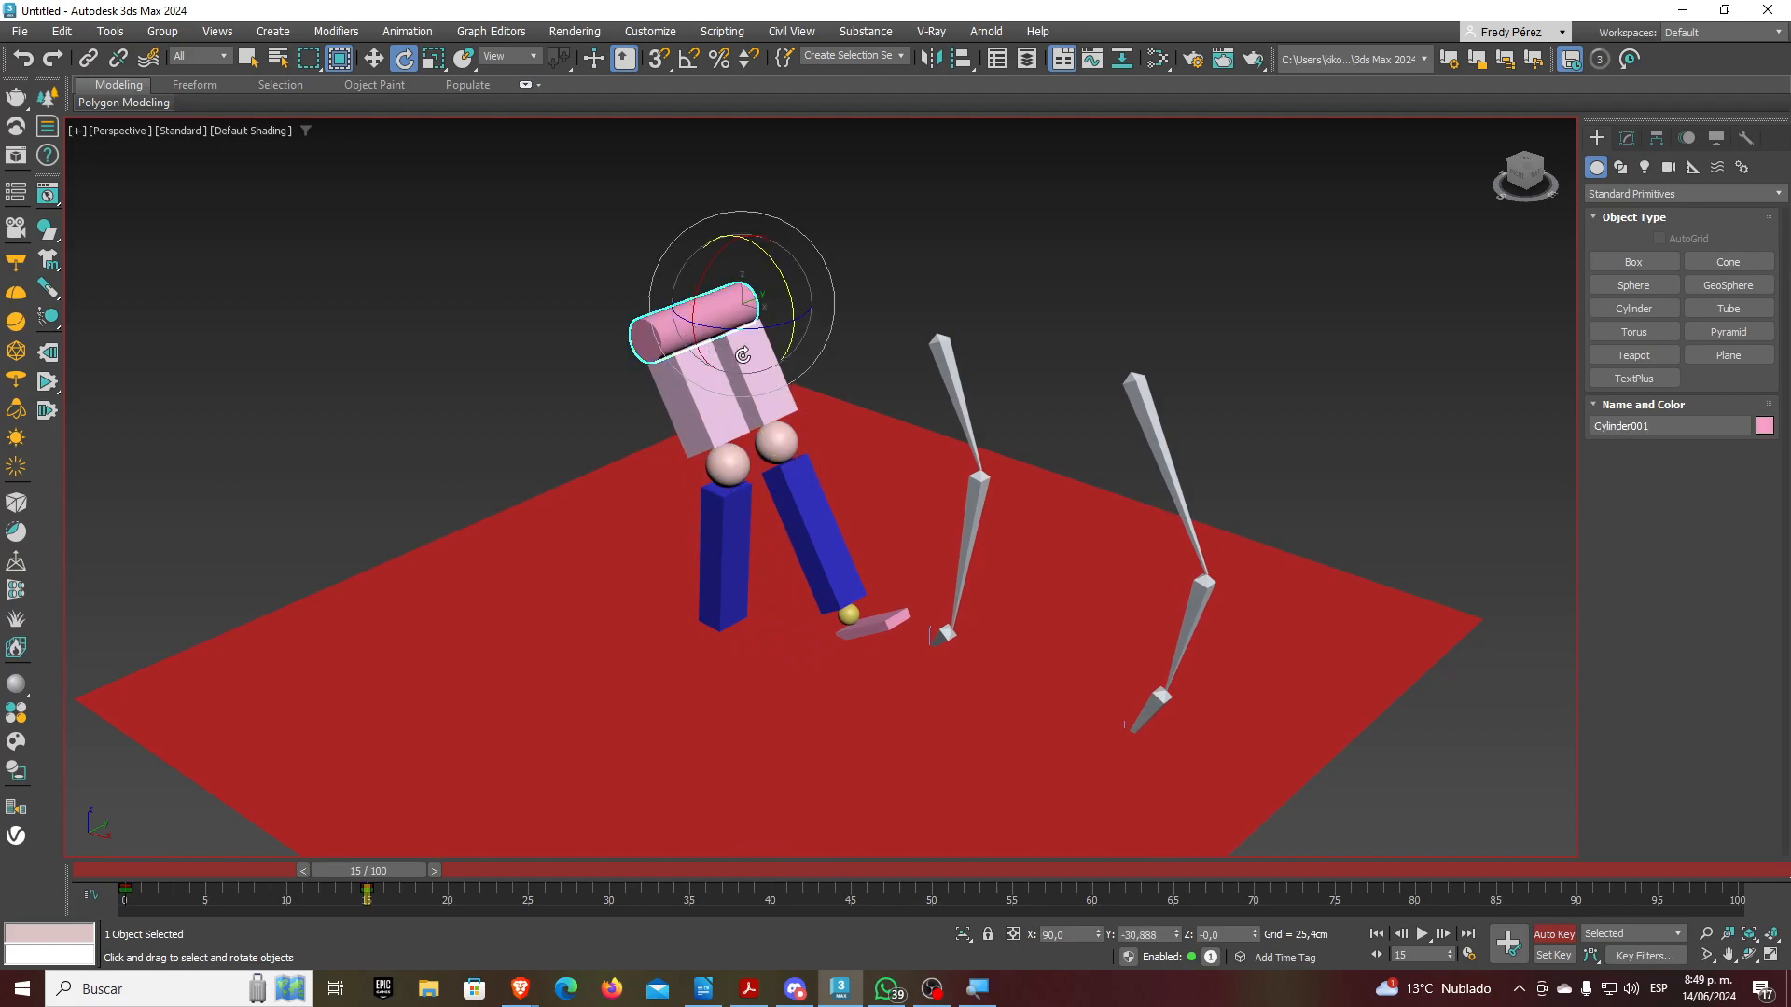
drag(793, 307, 796, 279)
Swing the left leg forward and tilt the left foot
click(766, 443)
drag(797, 455, 794, 510)
scroll(754, 593, up, 3)
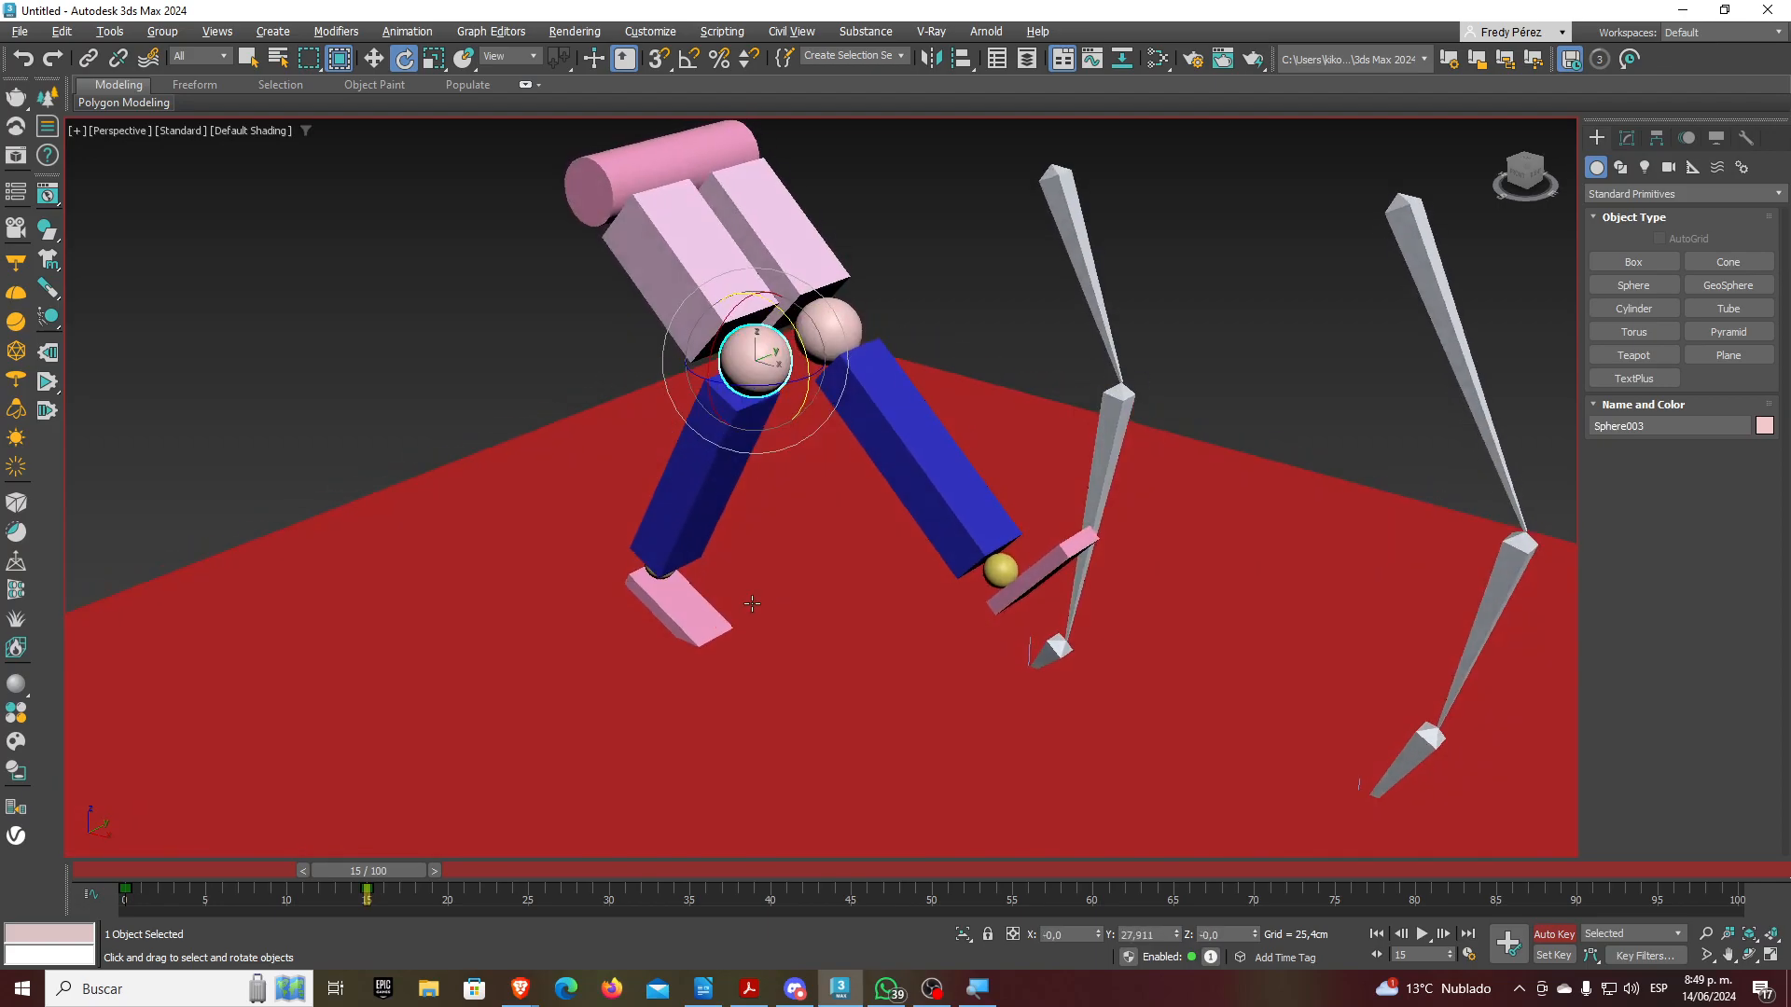
scroll(645, 611, up, 2)
click(647, 589)
drag(695, 585, 700, 560)
Swing the right leg back, rotate the right foot, and turn Auto Key off
scroll(700, 559, down, 2)
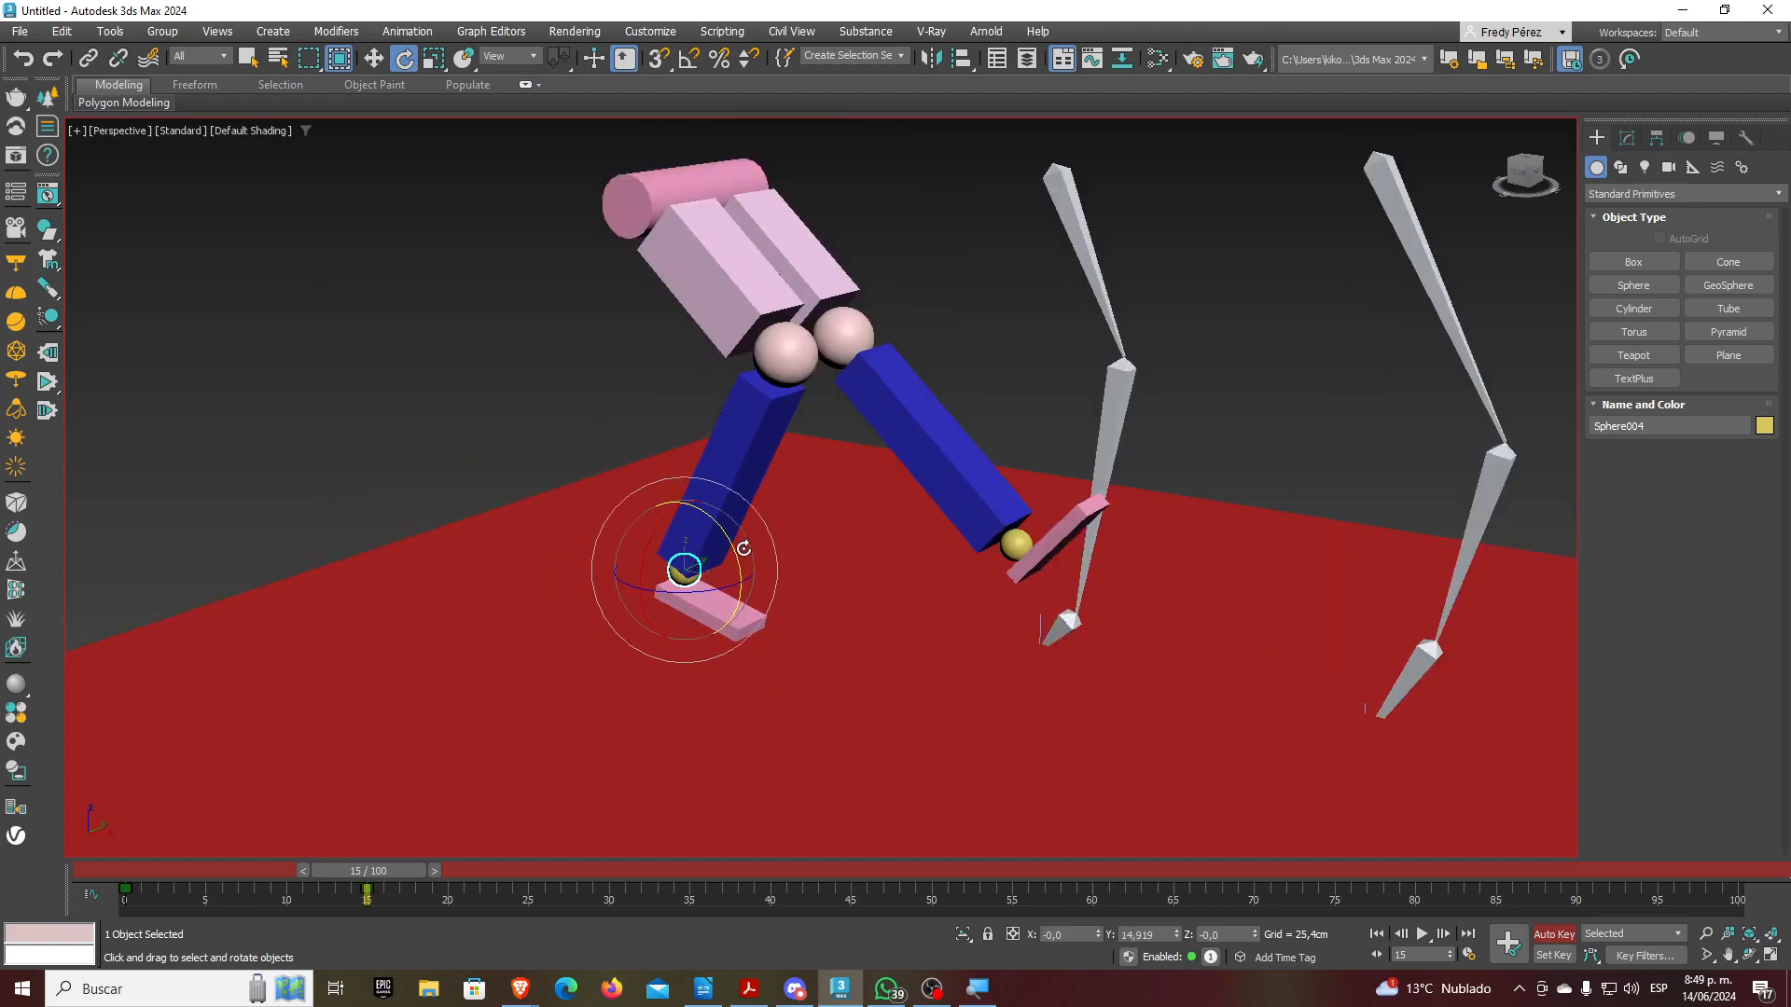
click(844, 334)
drag(901, 328, 907, 448)
alt+middle_drag(908, 449, 833, 473)
click(757, 558)
drag(820, 559, 810, 524)
scroll(821, 573, down, 3)
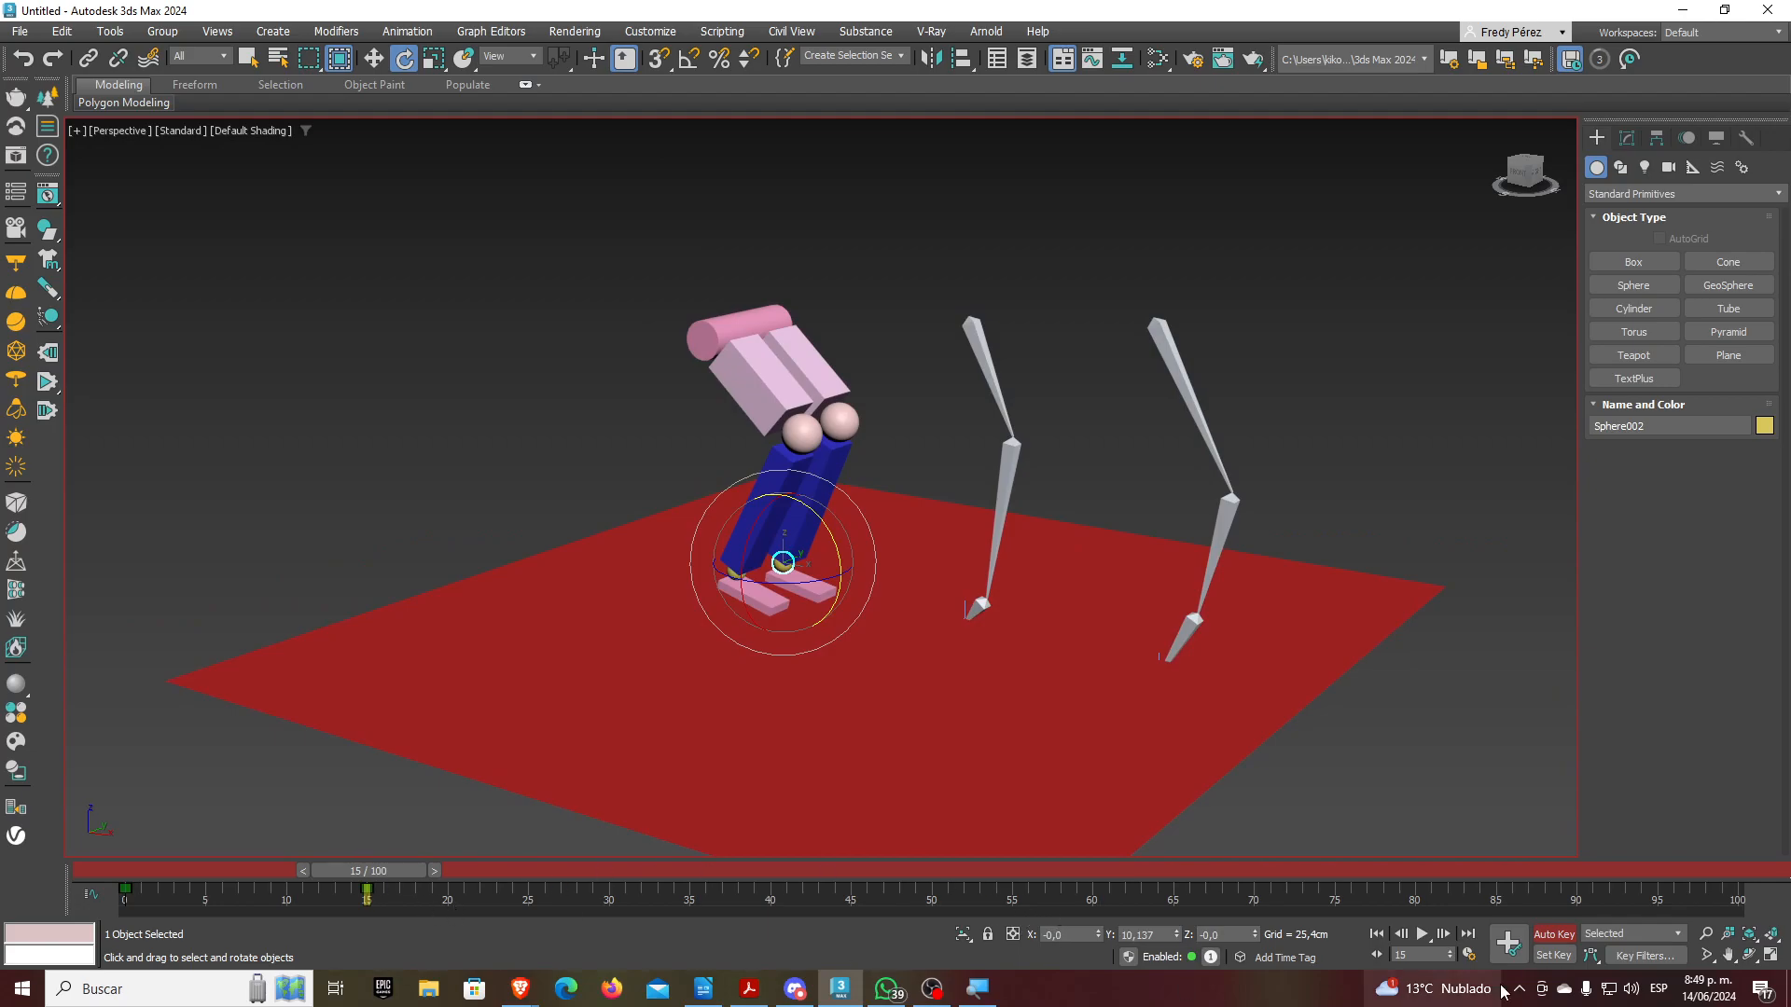
click(1553, 935)
Scrub through frames 9, 17 and 15 to review the crouch, then return to frame 0
drag(366, 870, 422, 939)
key(e)
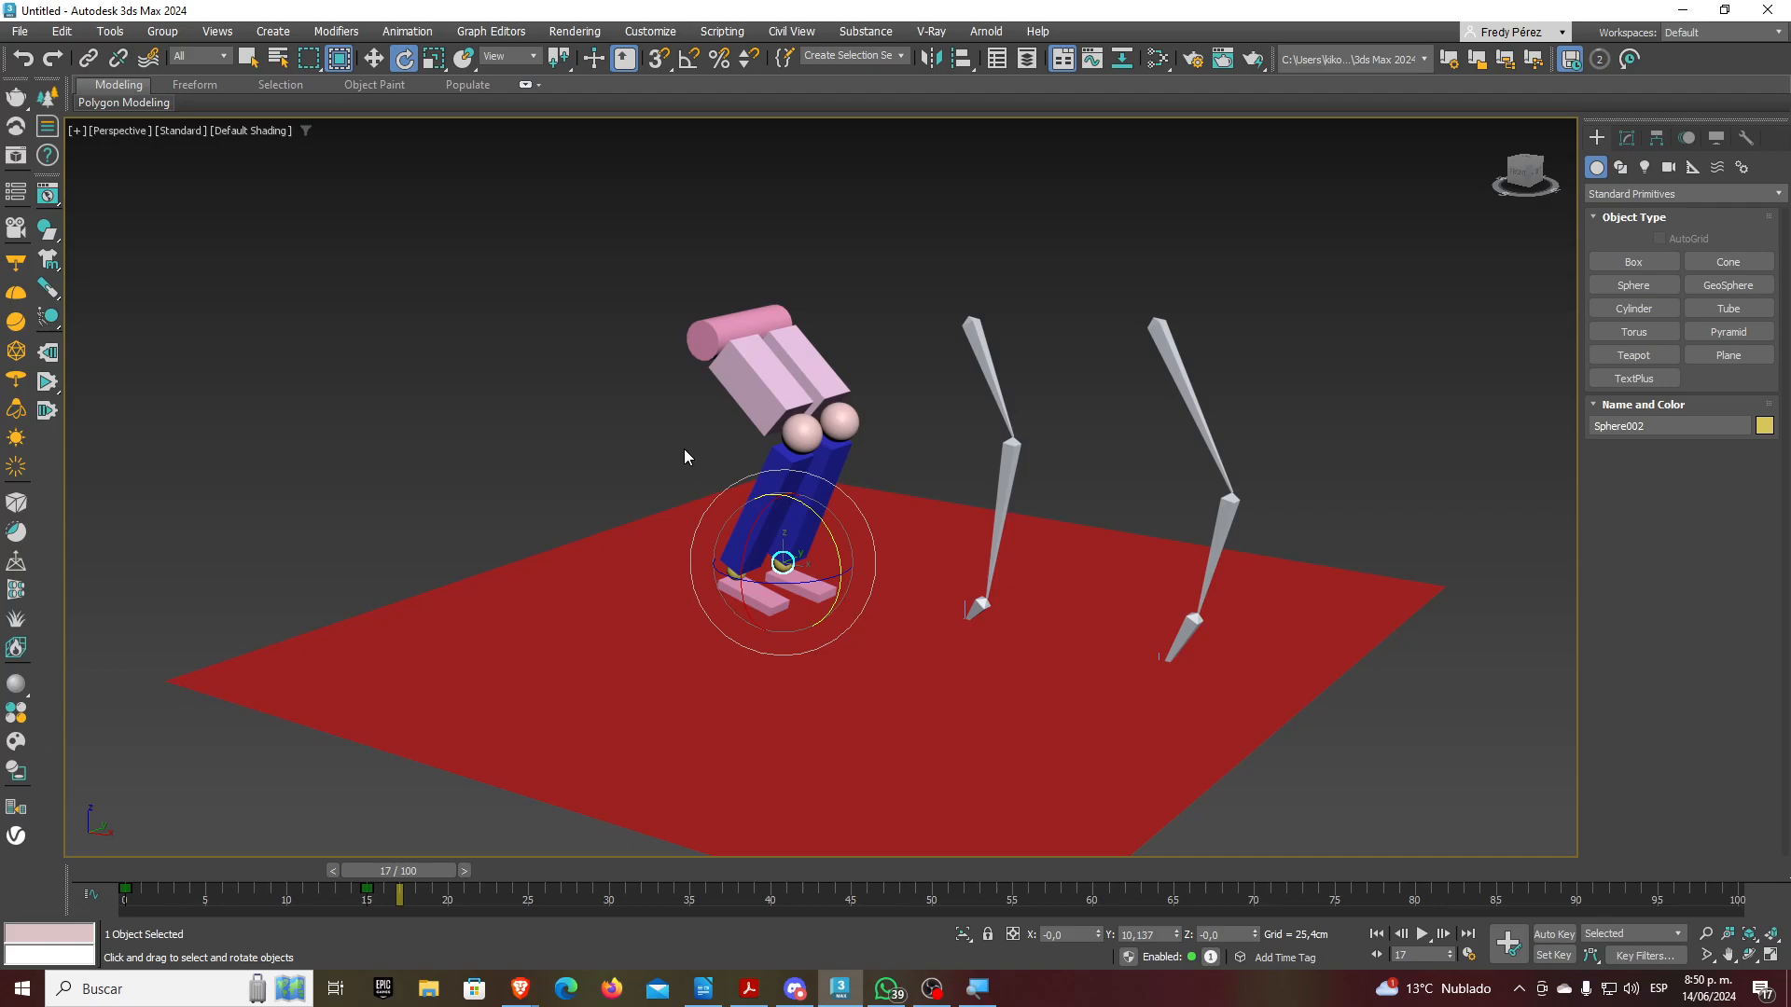
drag(410, 872, 82, 909)
key(e)
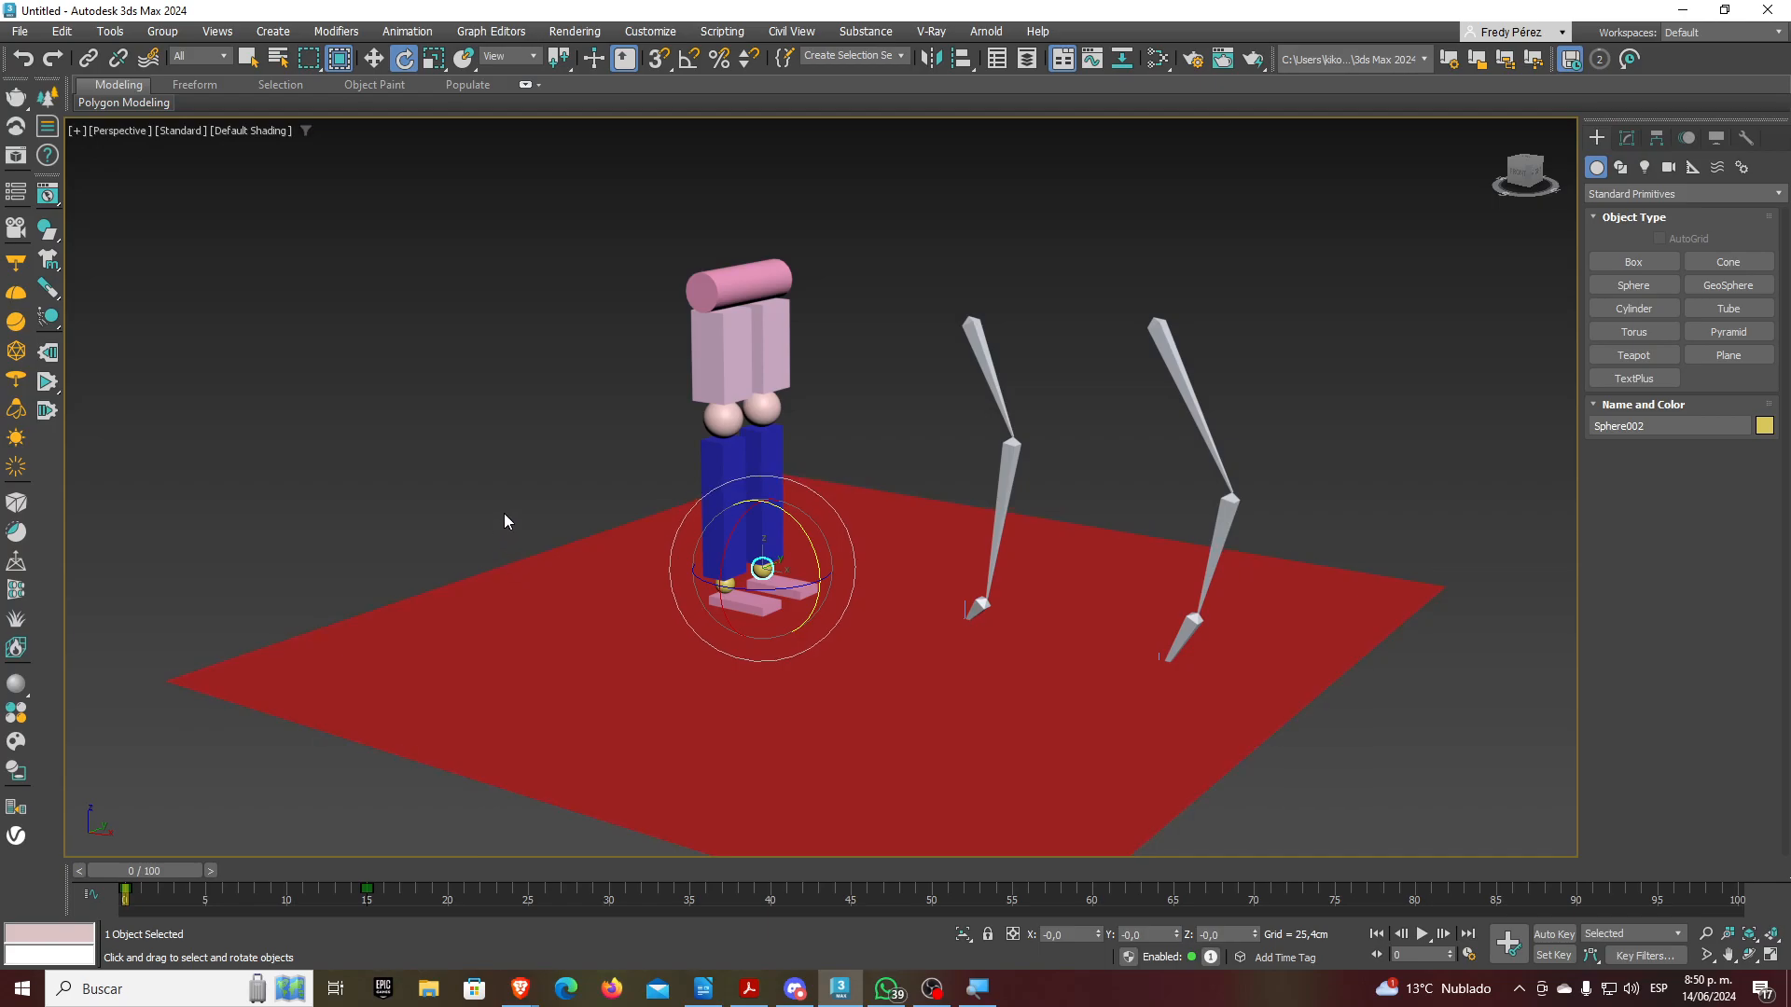
Delete the whole primitive figure and the red floor plane
click(688, 273)
drag(521, 204, 864, 757)
key(Delete)
click(884, 753)
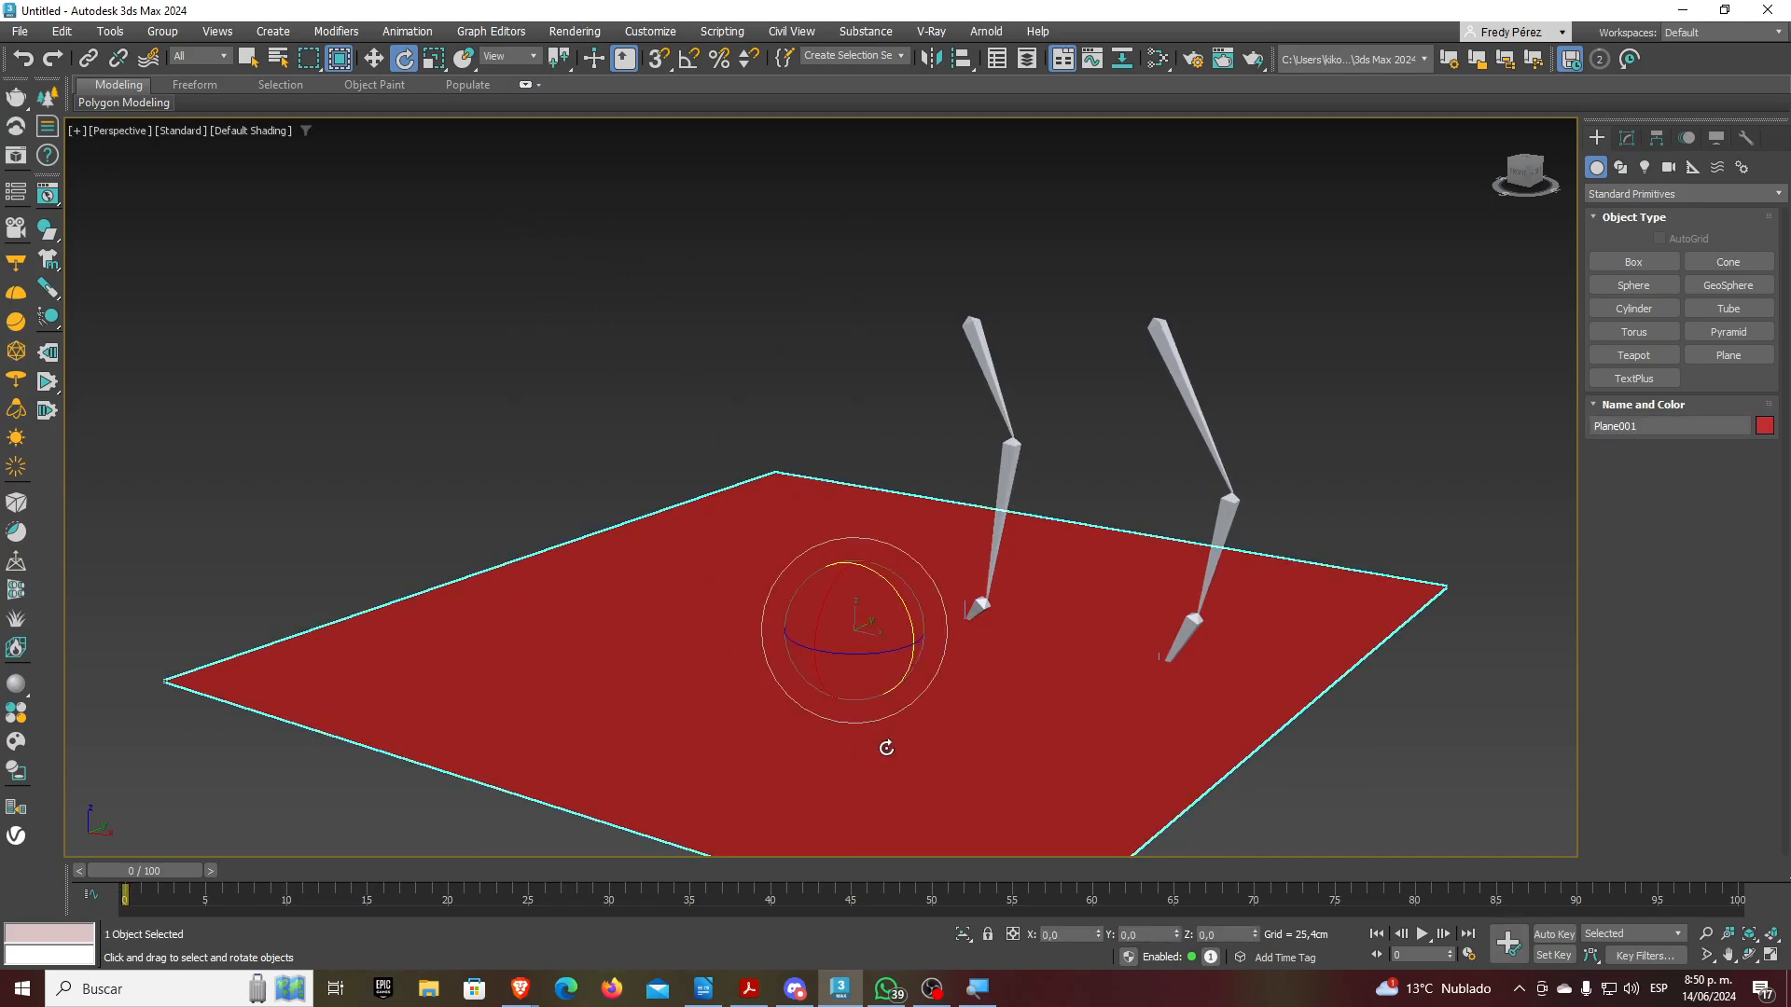
key(Delete)
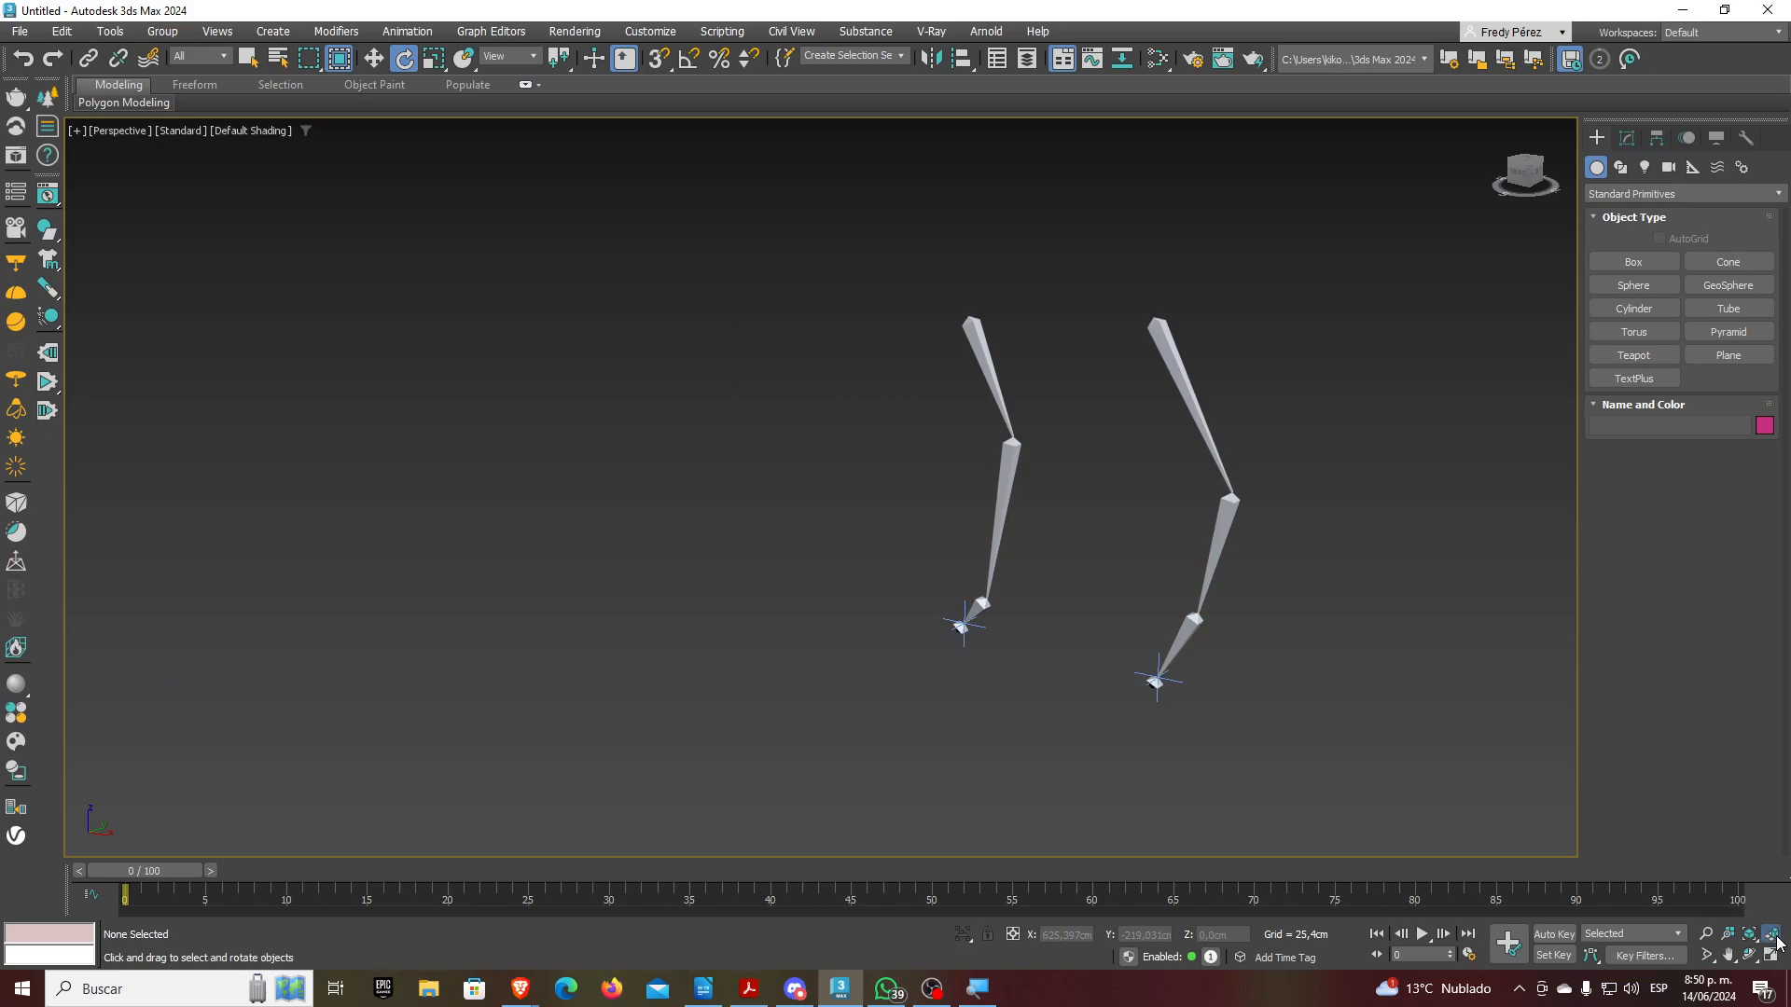
Zoom extents in all four viewports, then marquee-select and delete both leg chains and IK helpers
click(1771, 934)
click(1772, 955)
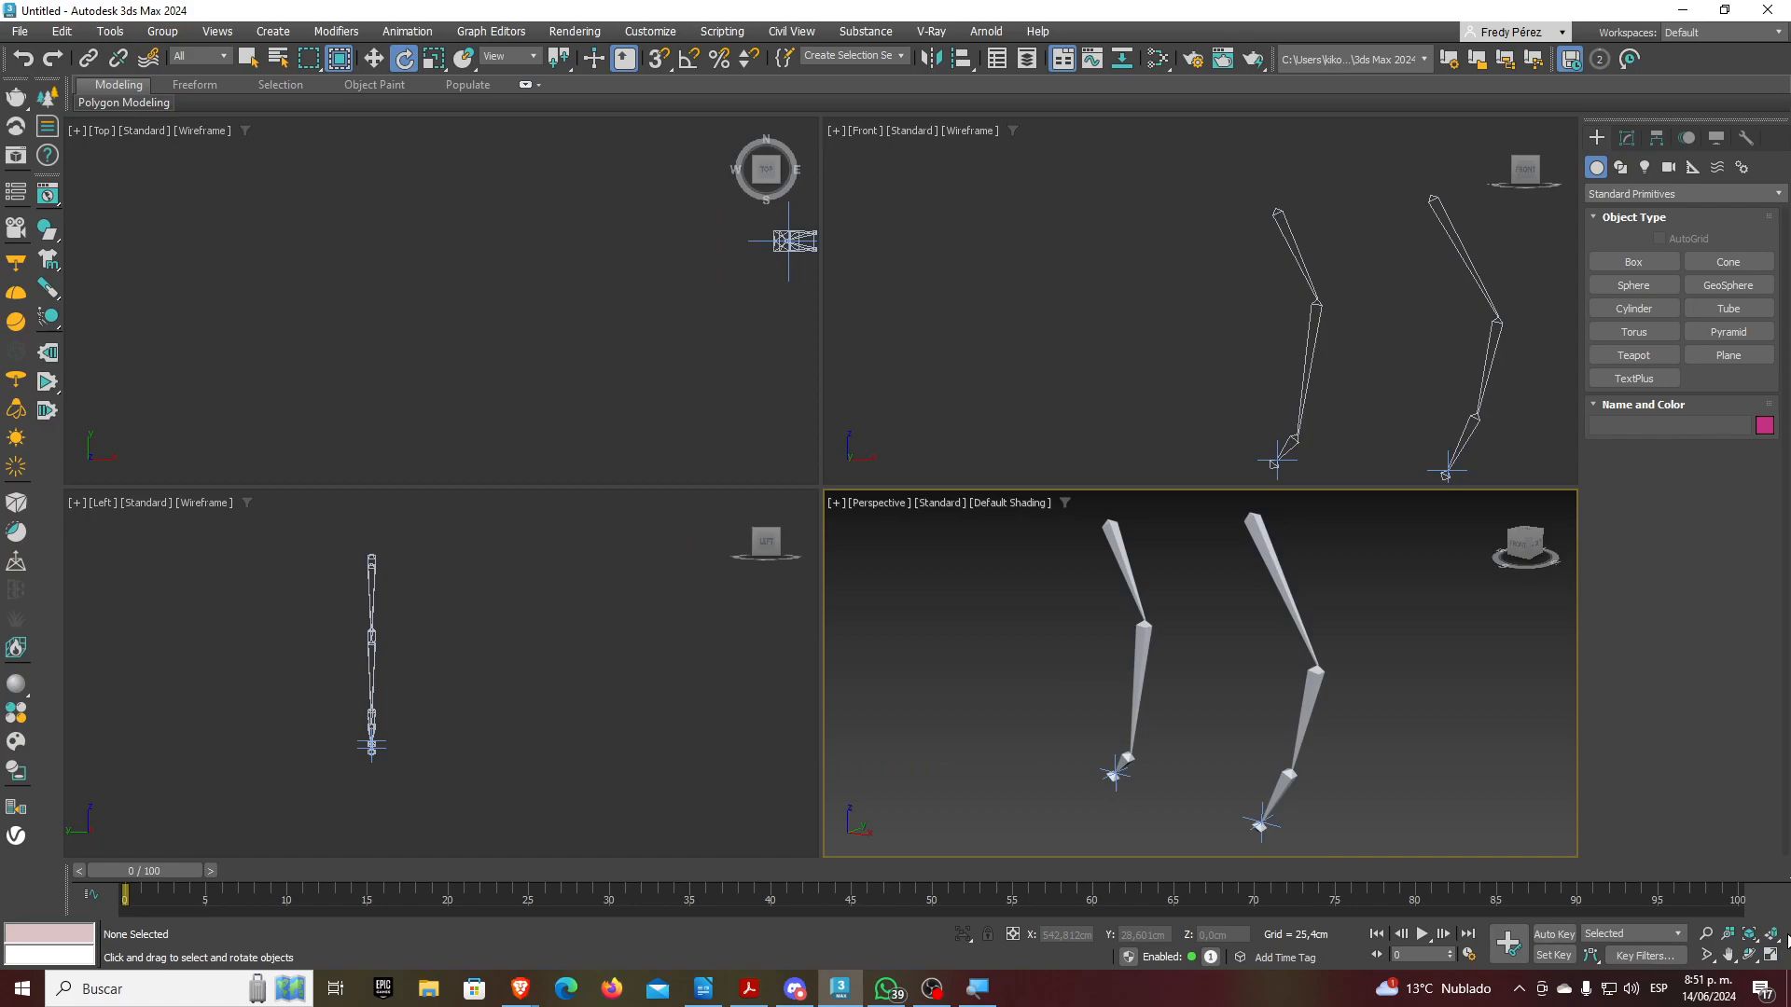
click(1772, 935)
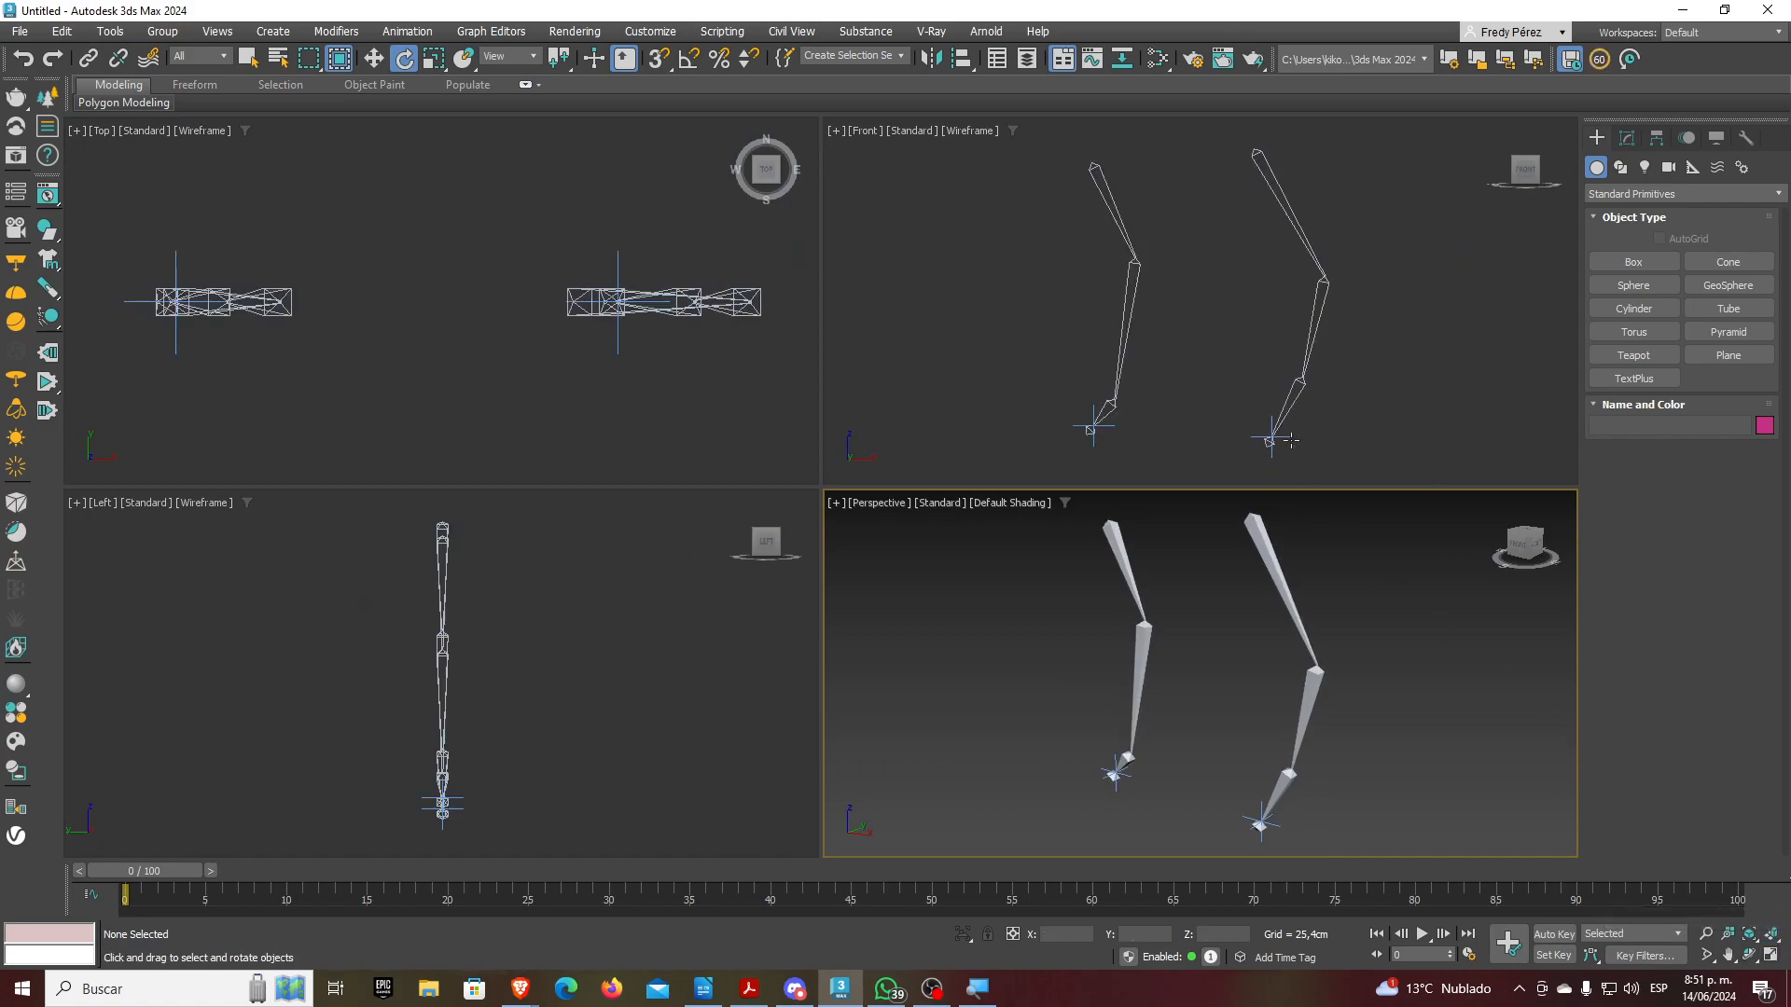
click(1291, 440)
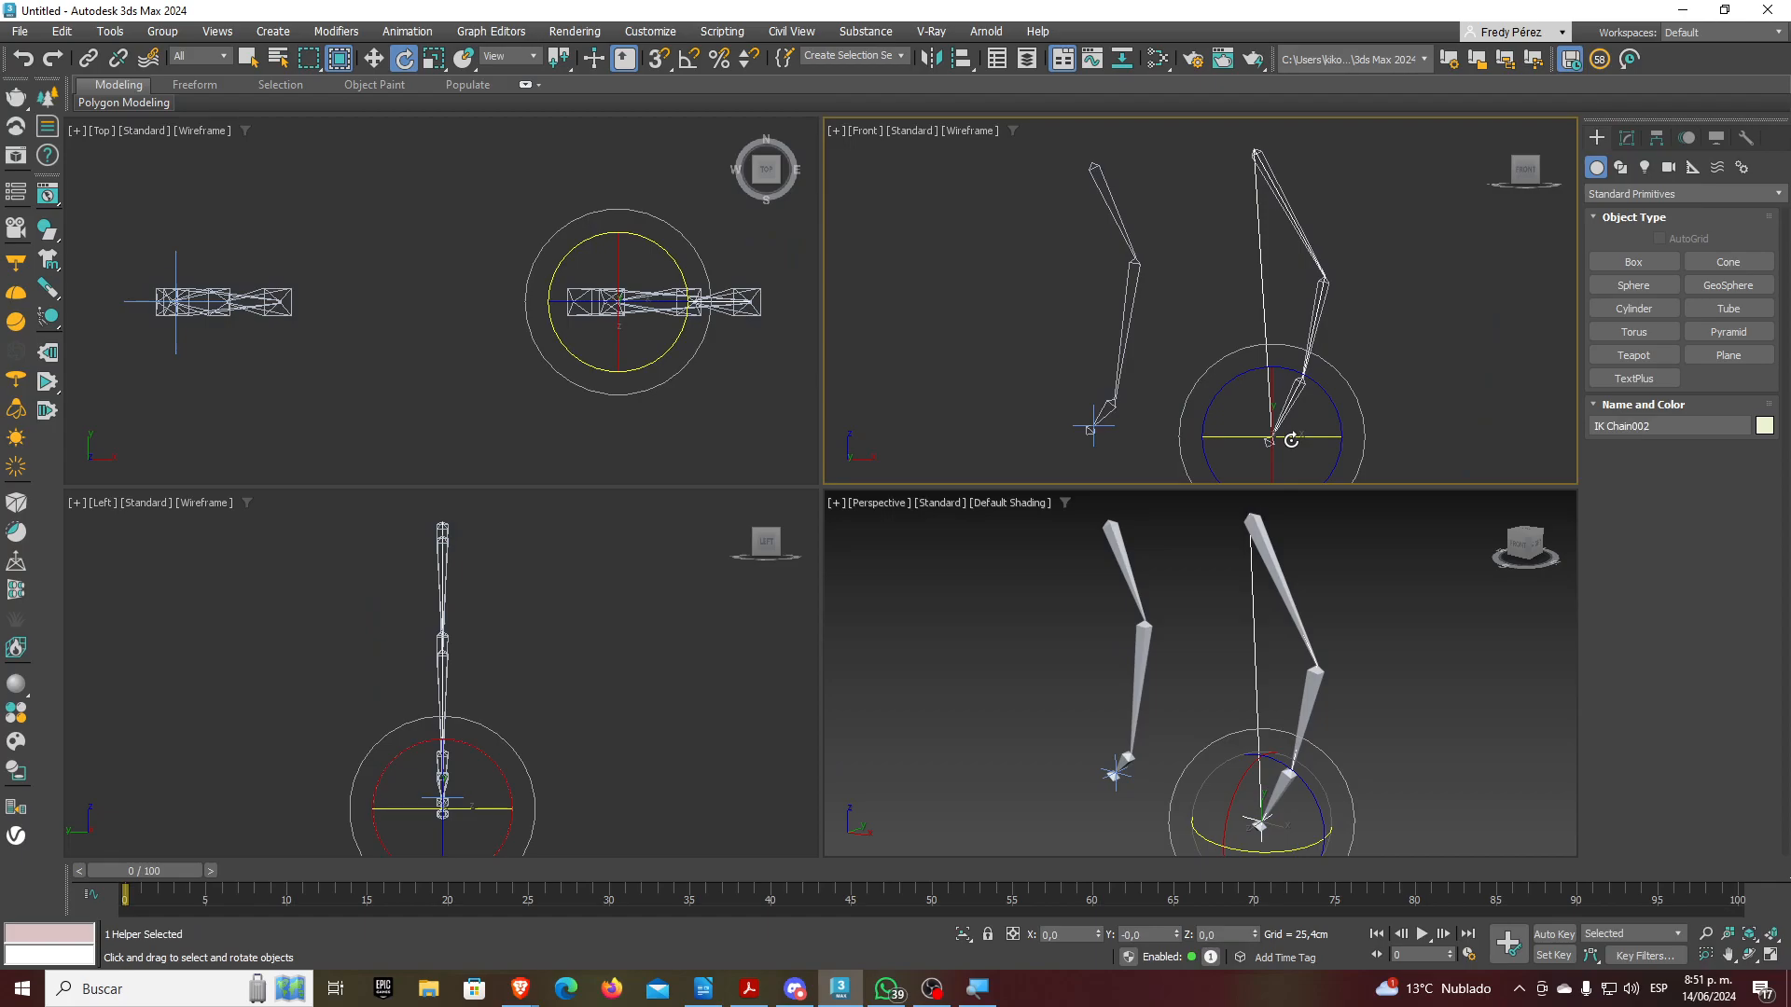
scroll(1171, 370, down, 2)
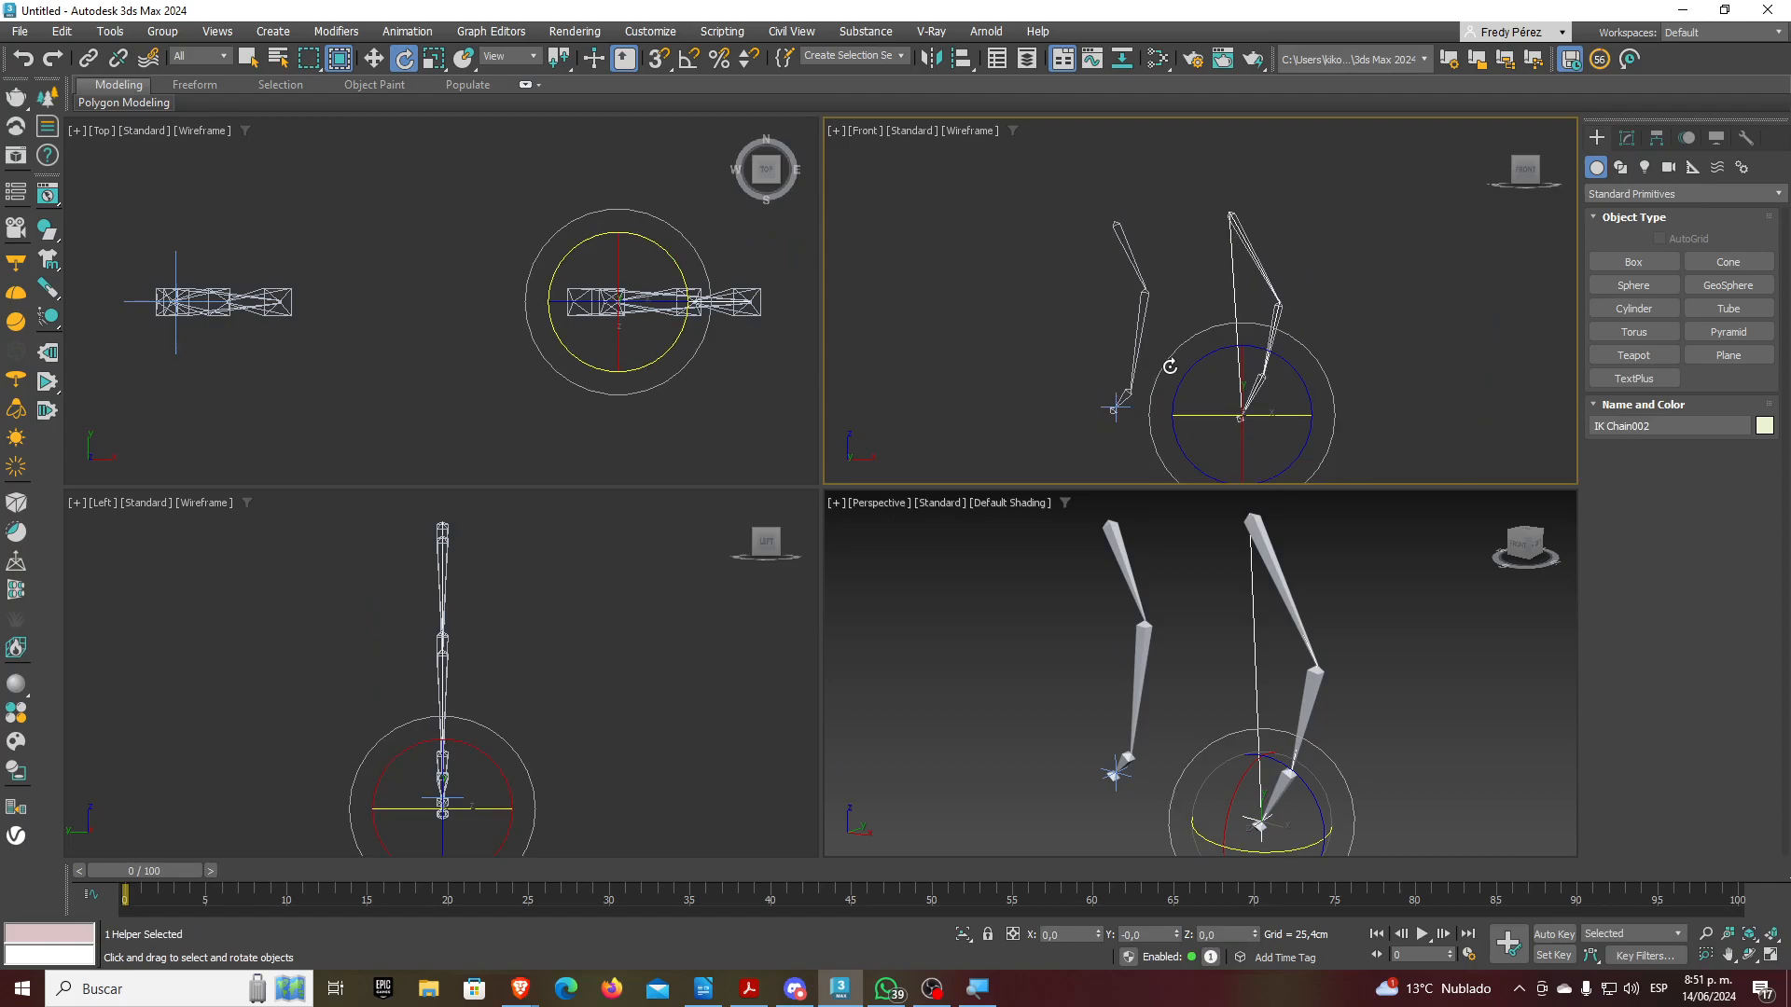
click(1027, 189)
drag(1027, 184, 1390, 485)
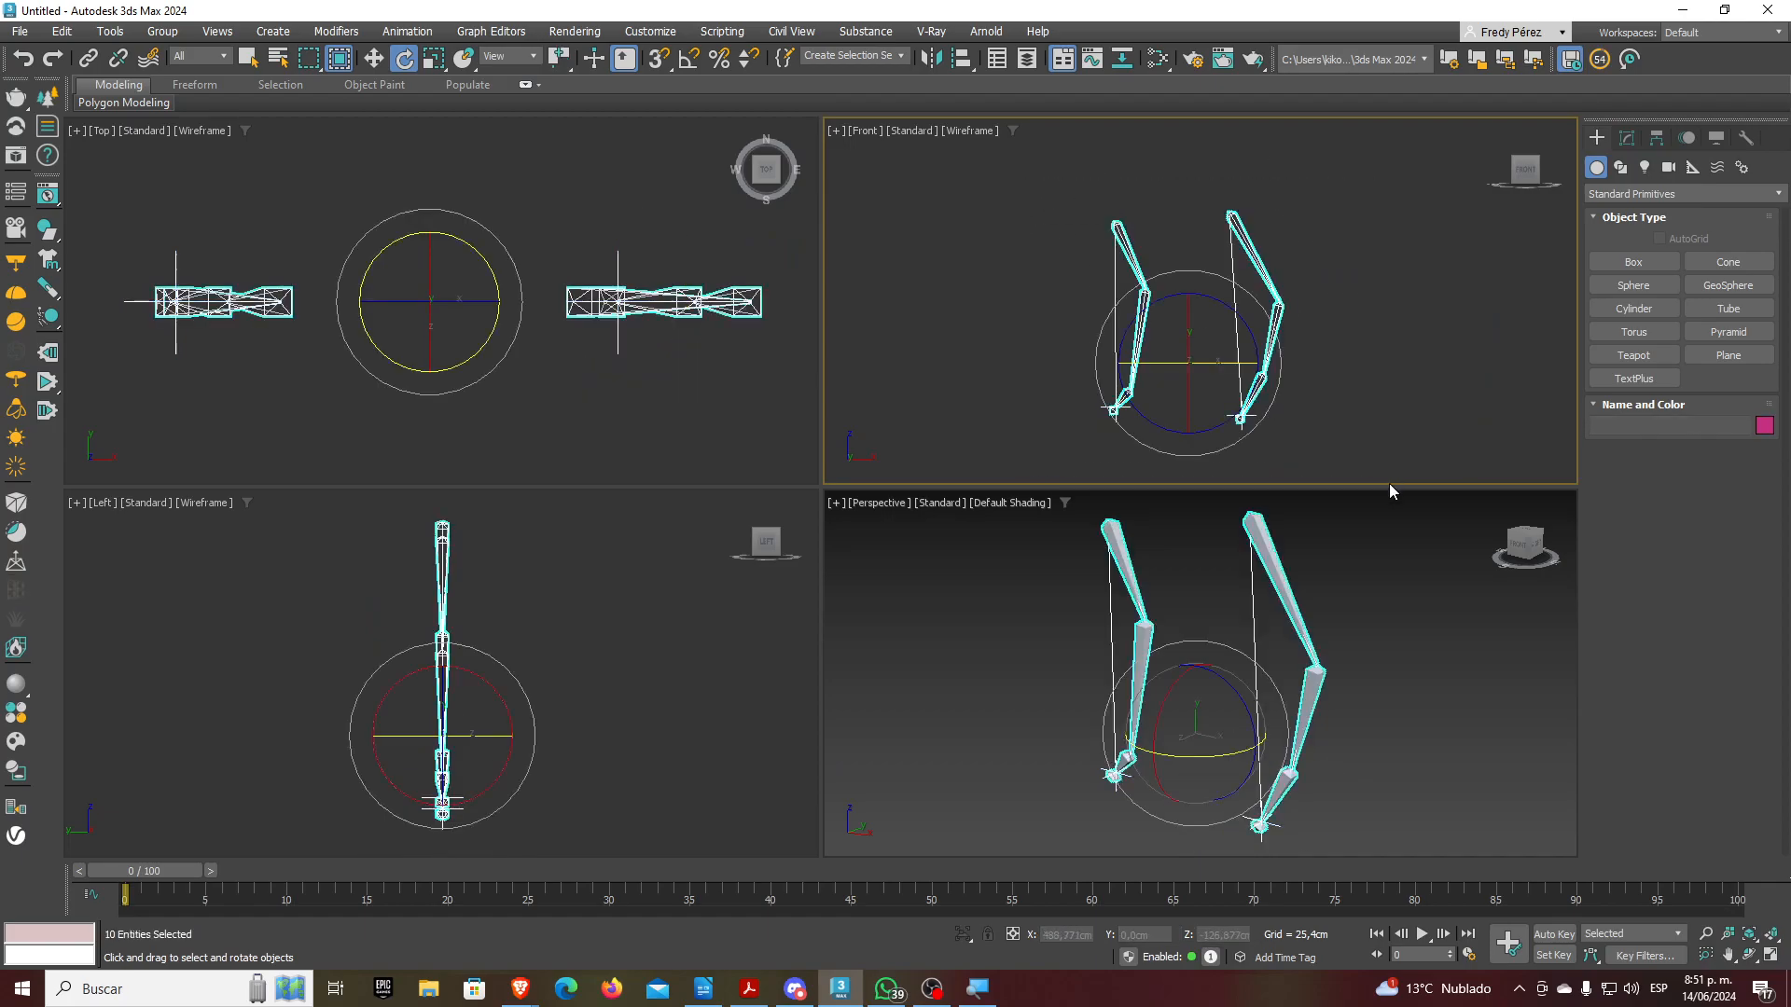
key(Delete)
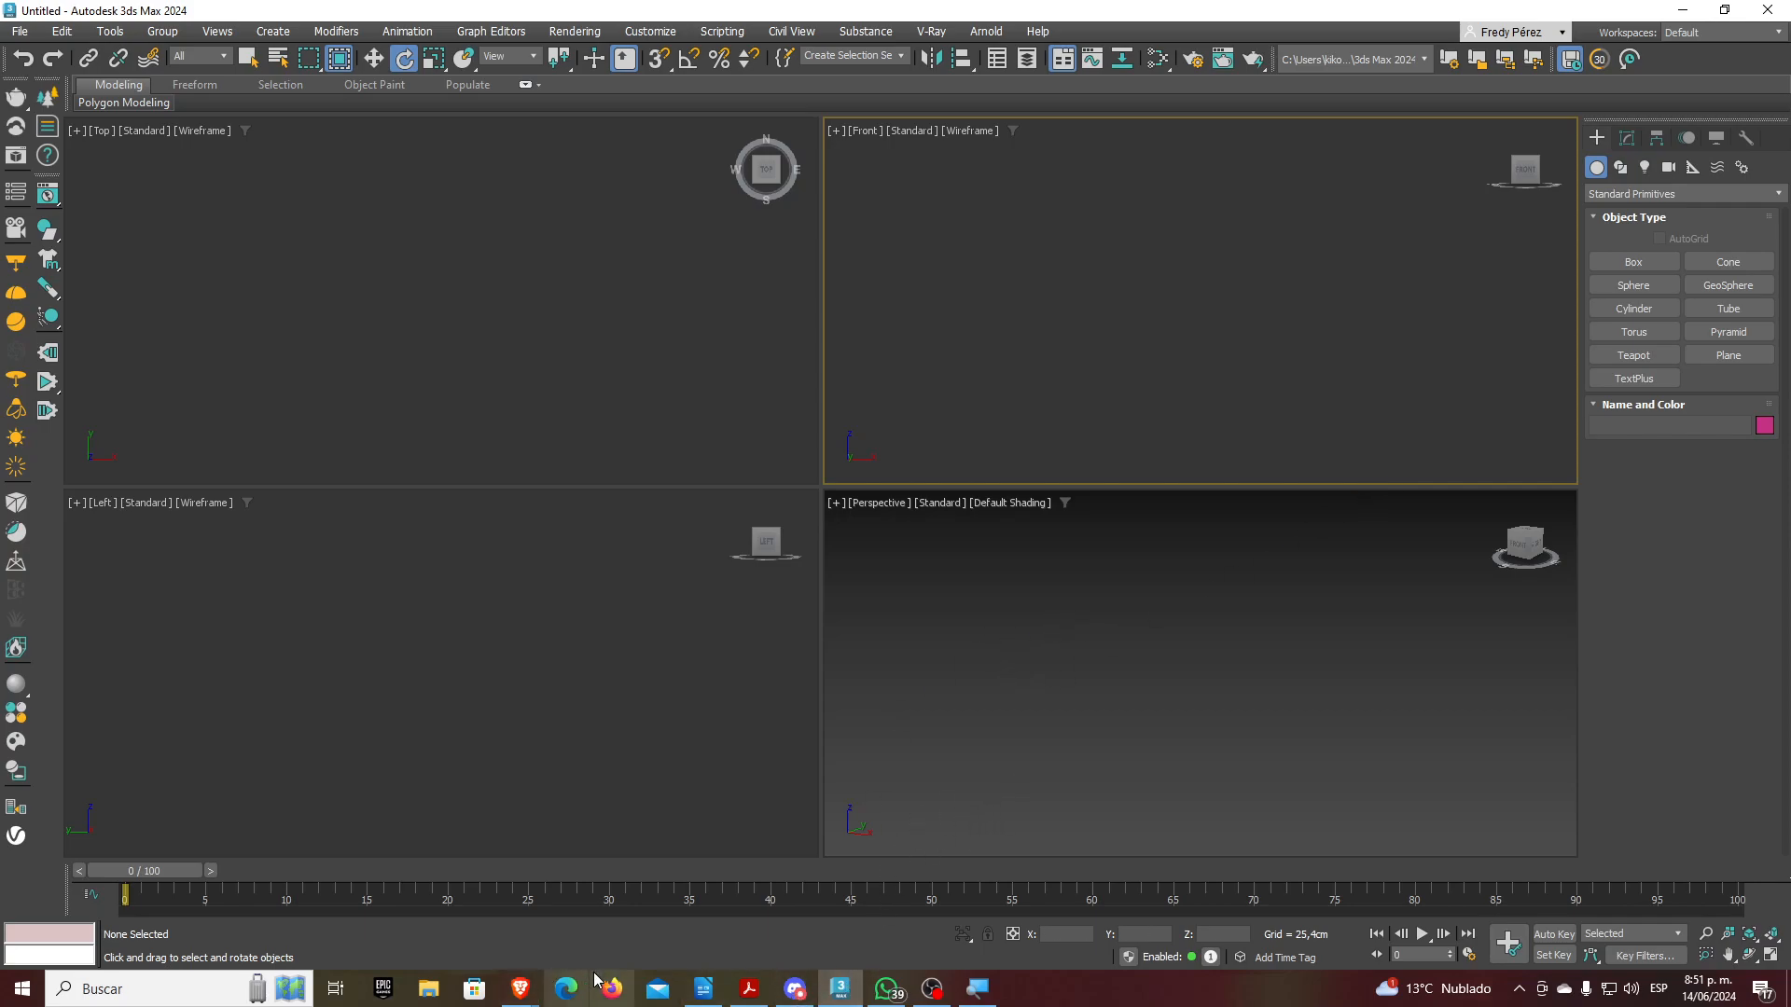
Switch to the Brave window and search 'turbowosquid' in a new tab
click(520, 988)
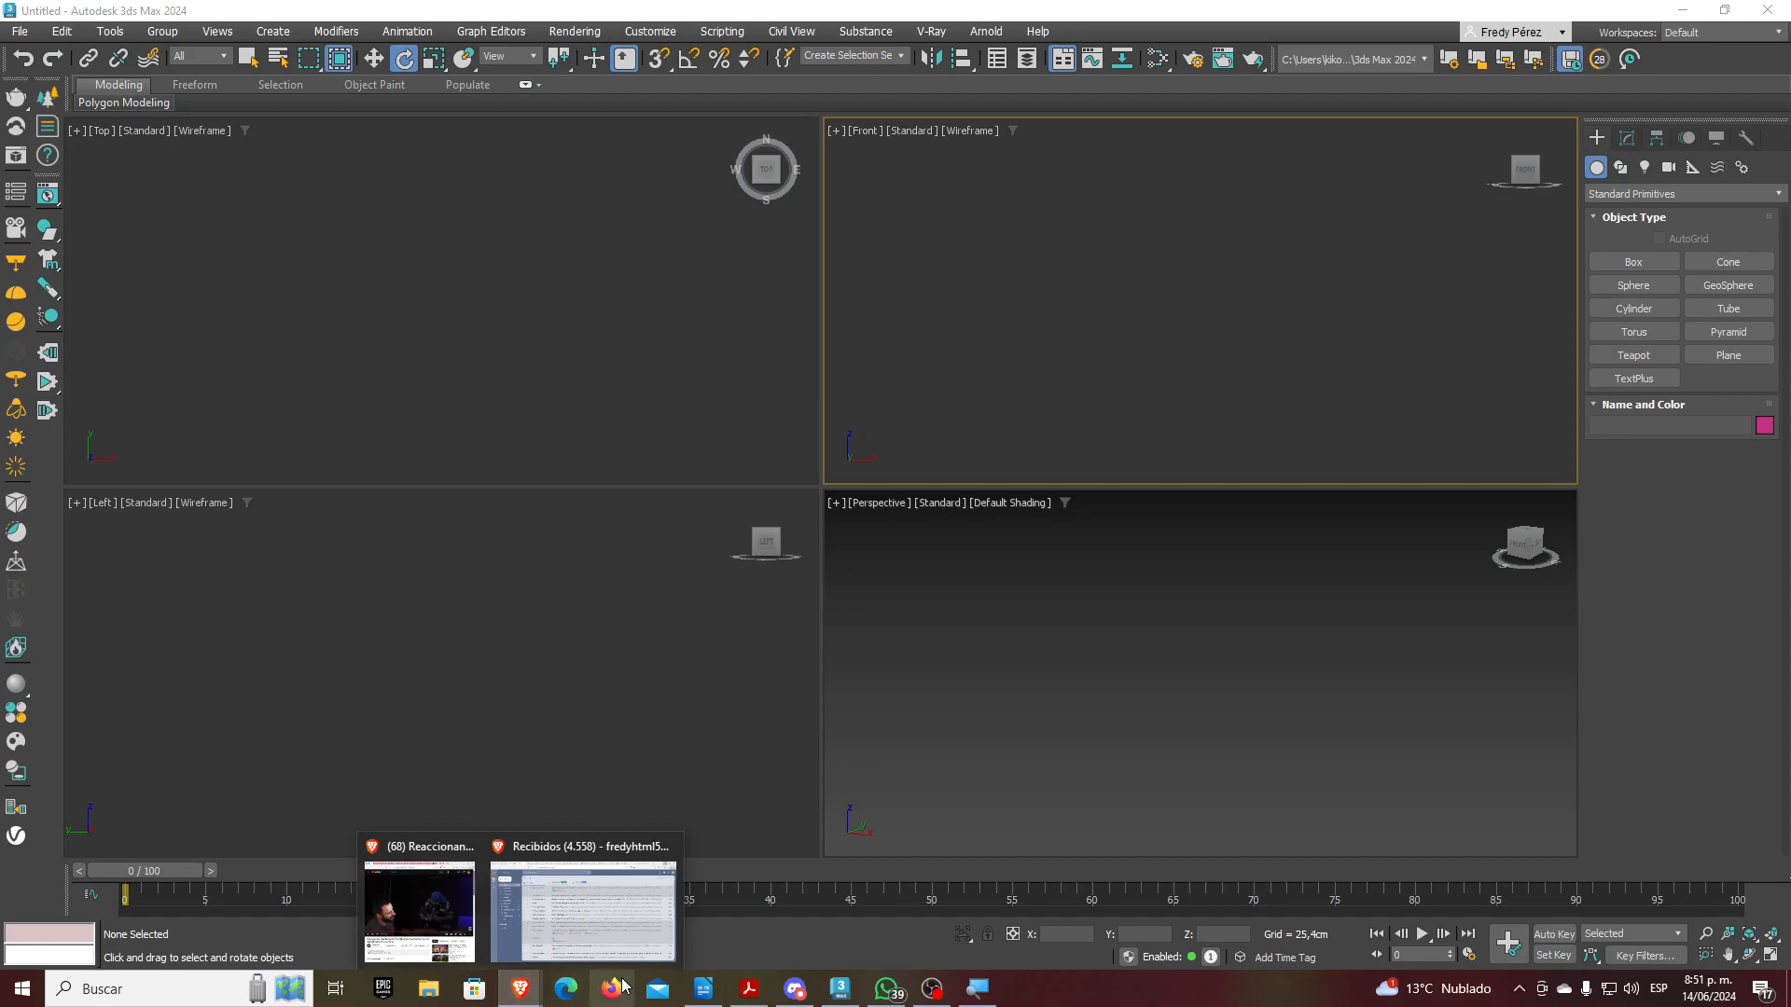
mouse_move(614, 915)
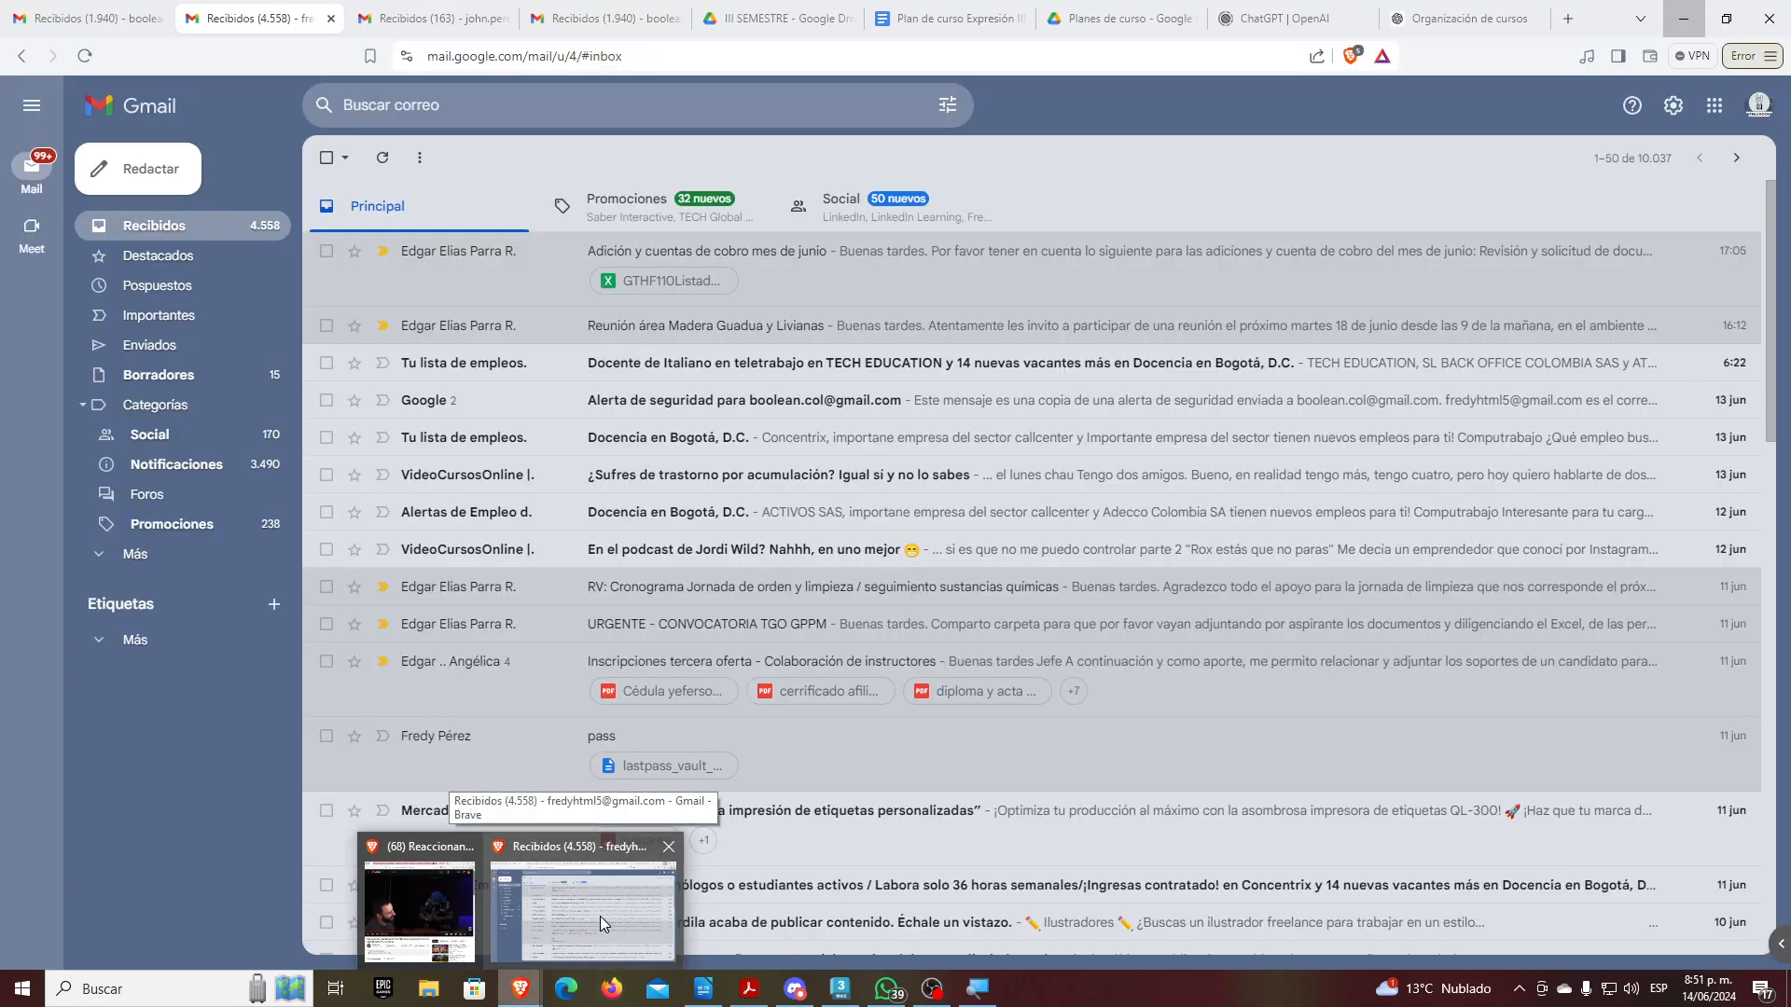
click(601, 916)
key(ctrl+t)
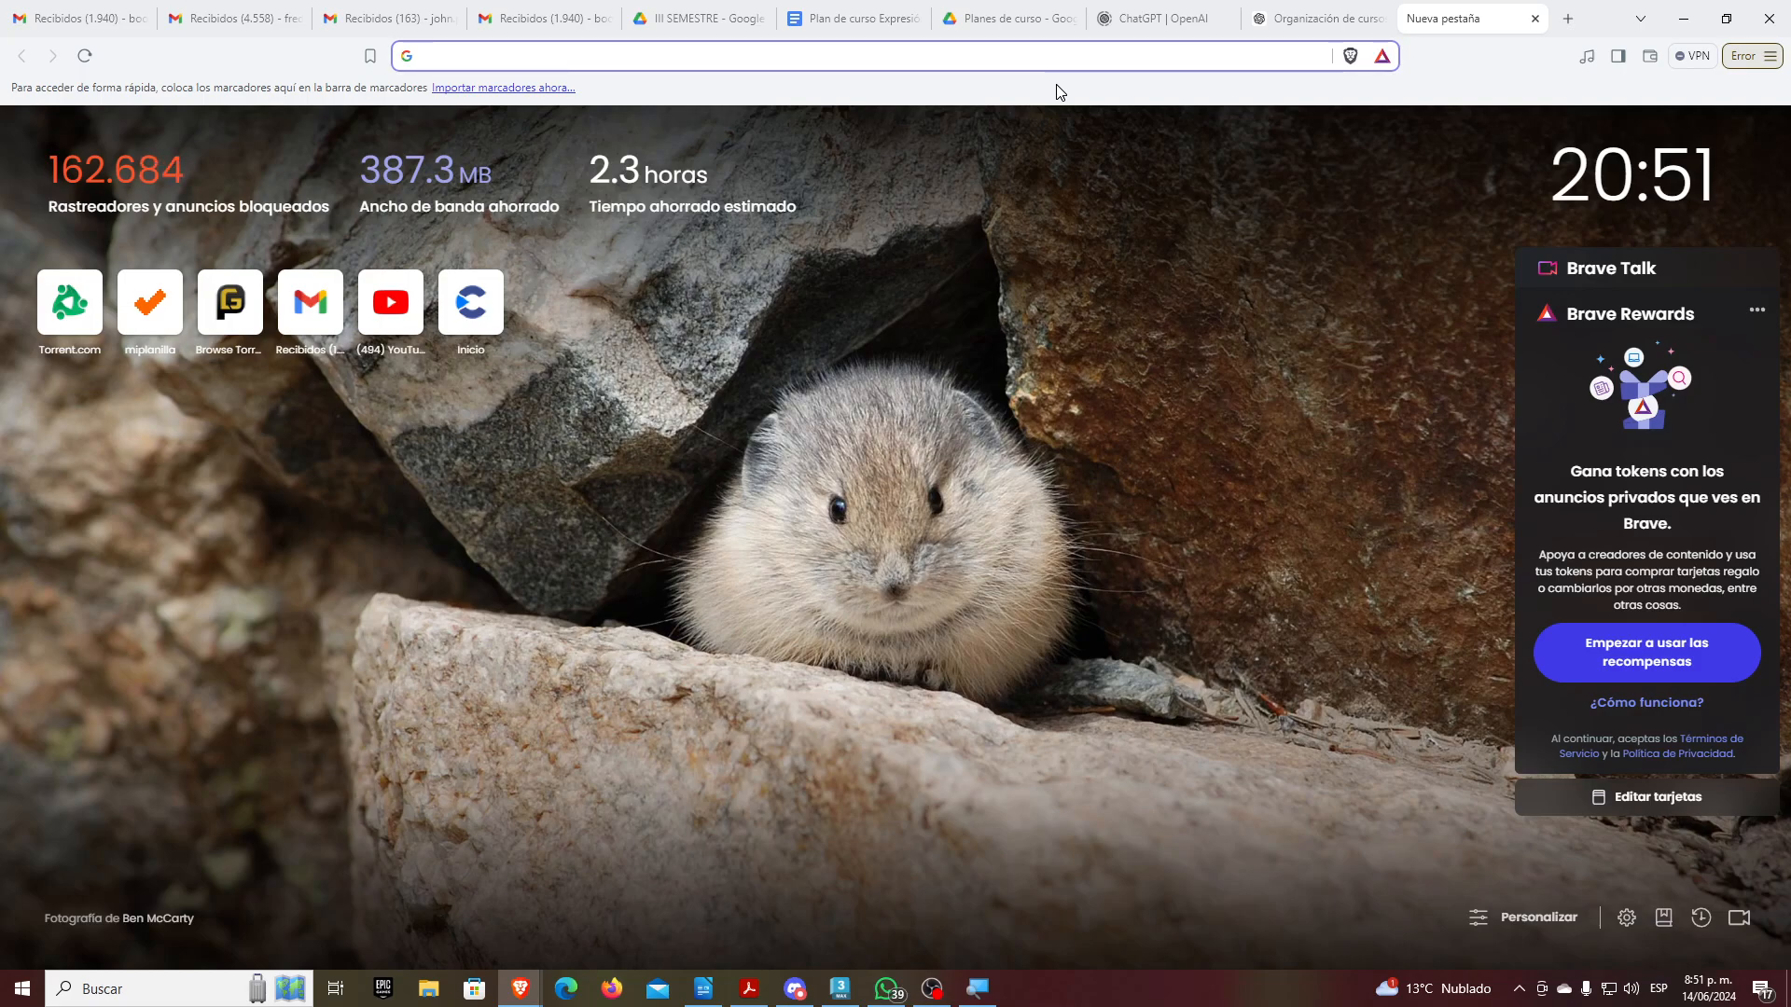
text(turbo)
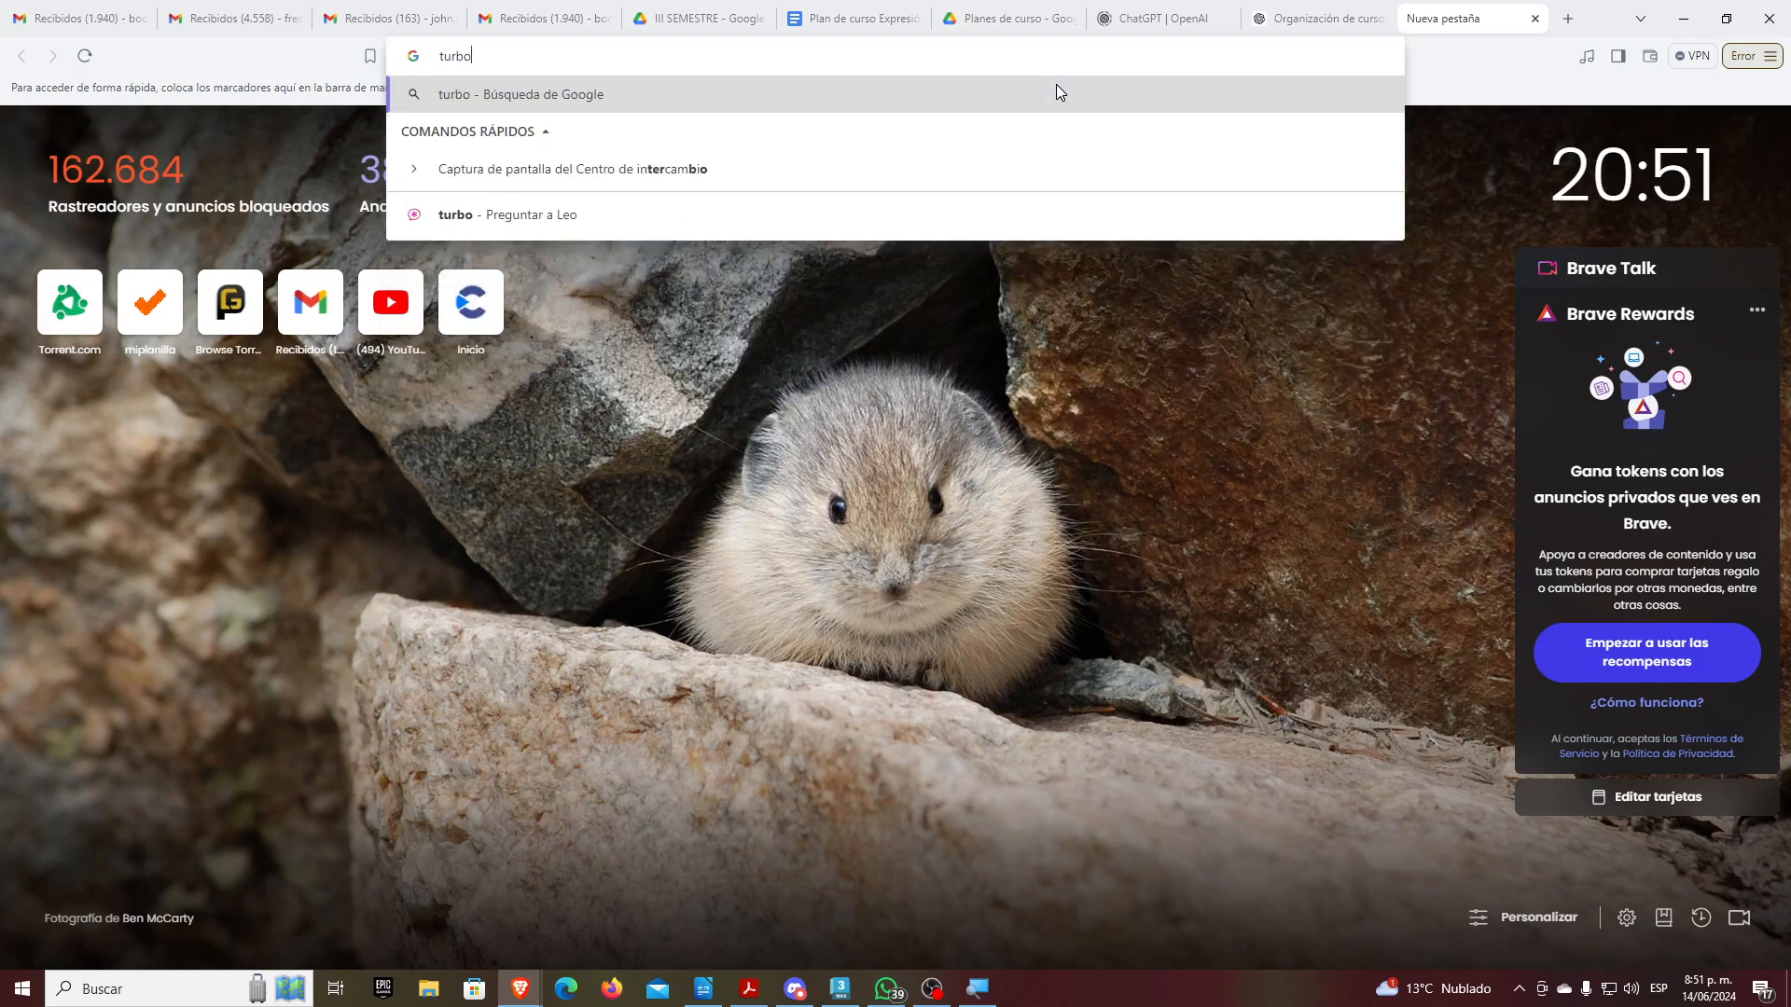
text(wosquid)
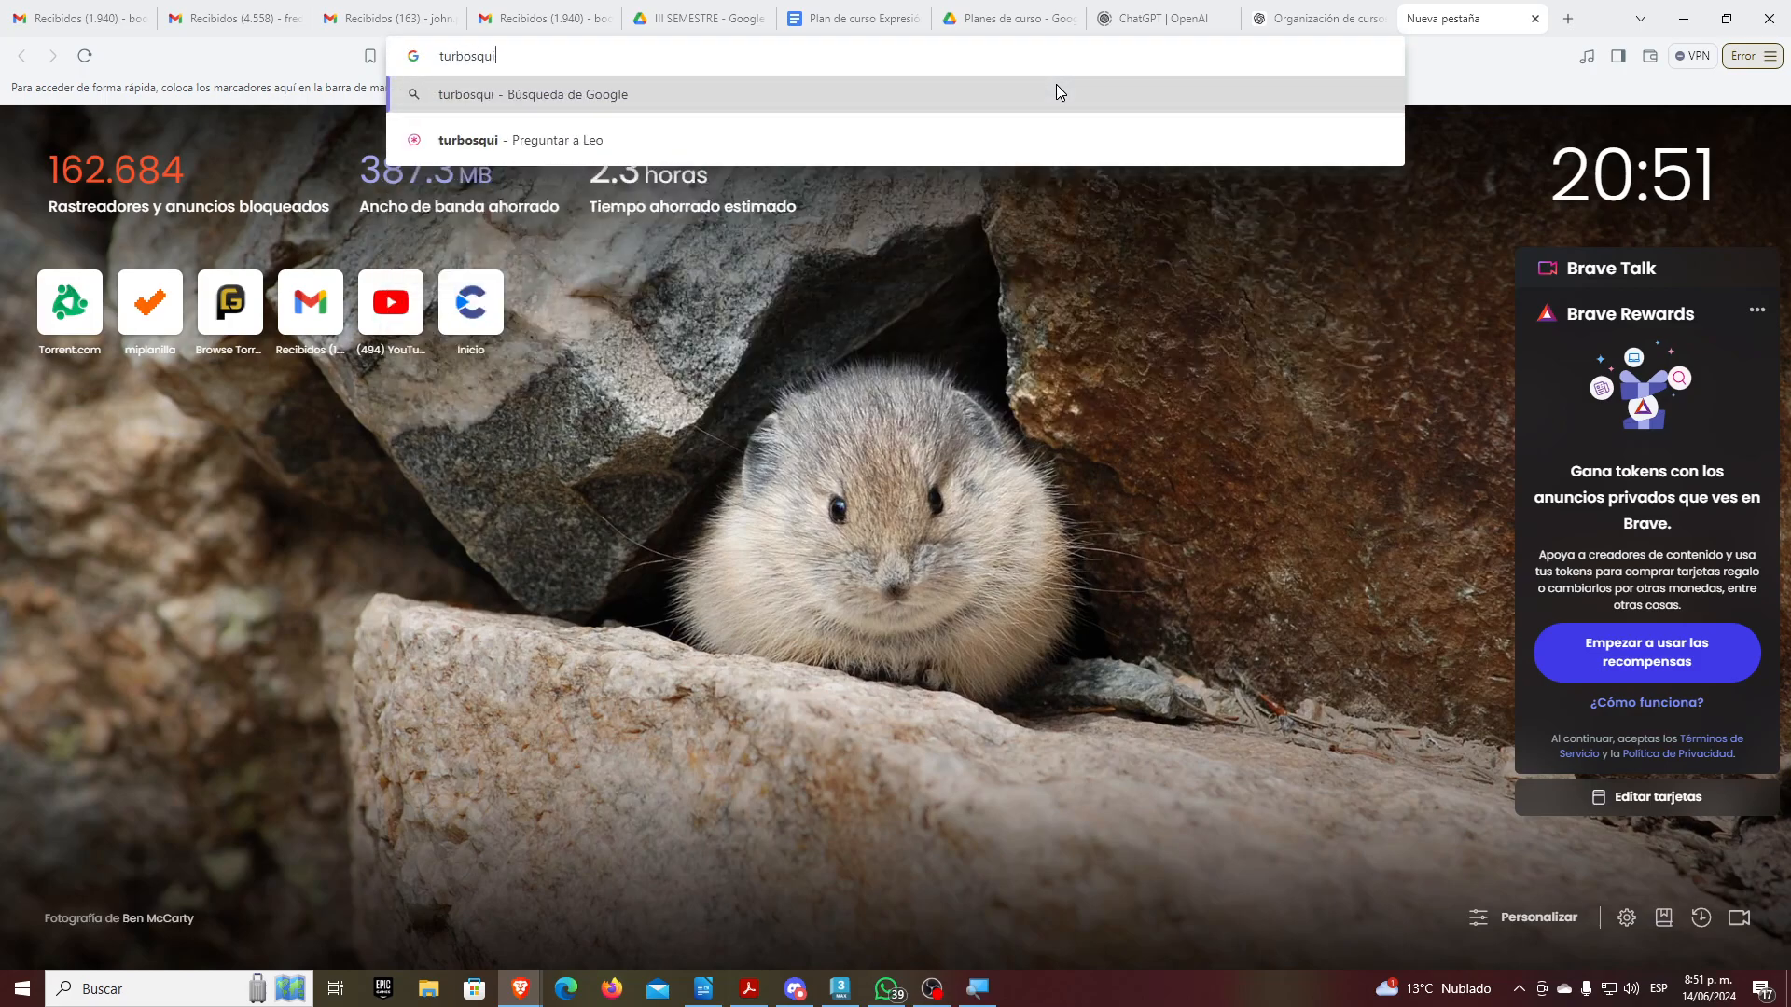
key(Return)
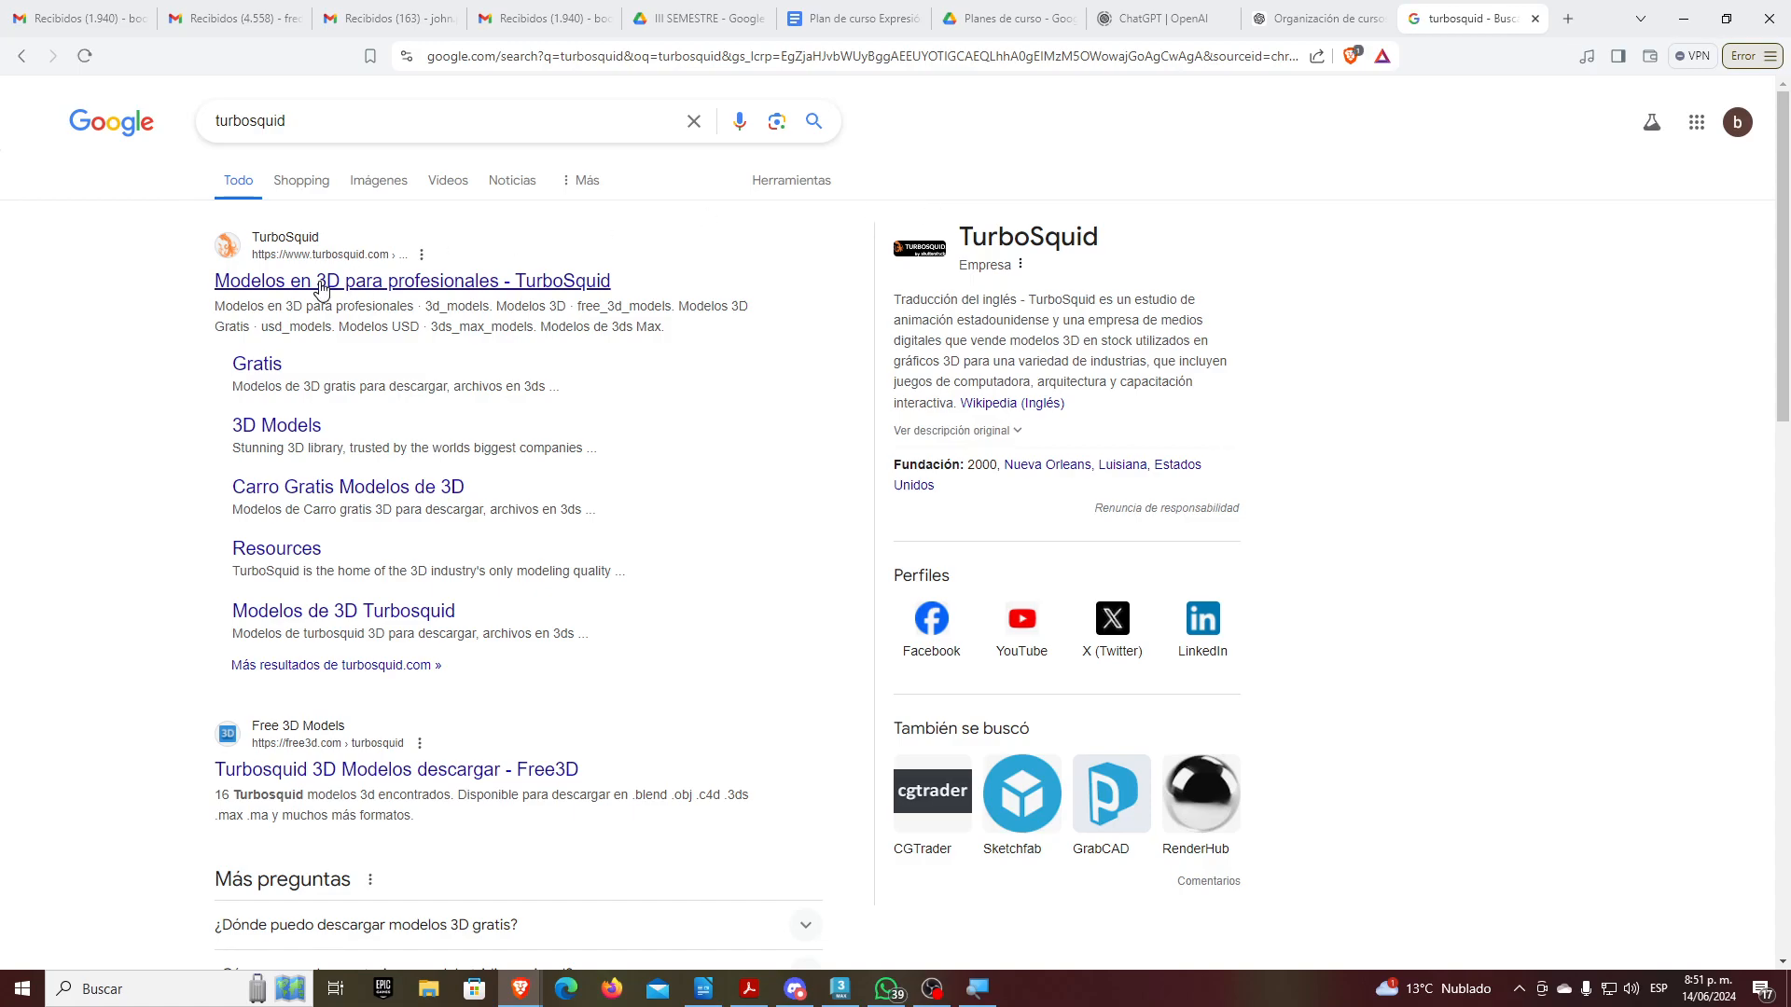
Open TurboSquid from the results, go to its sign-in page, and begin entering the account e-mail
click(320, 290)
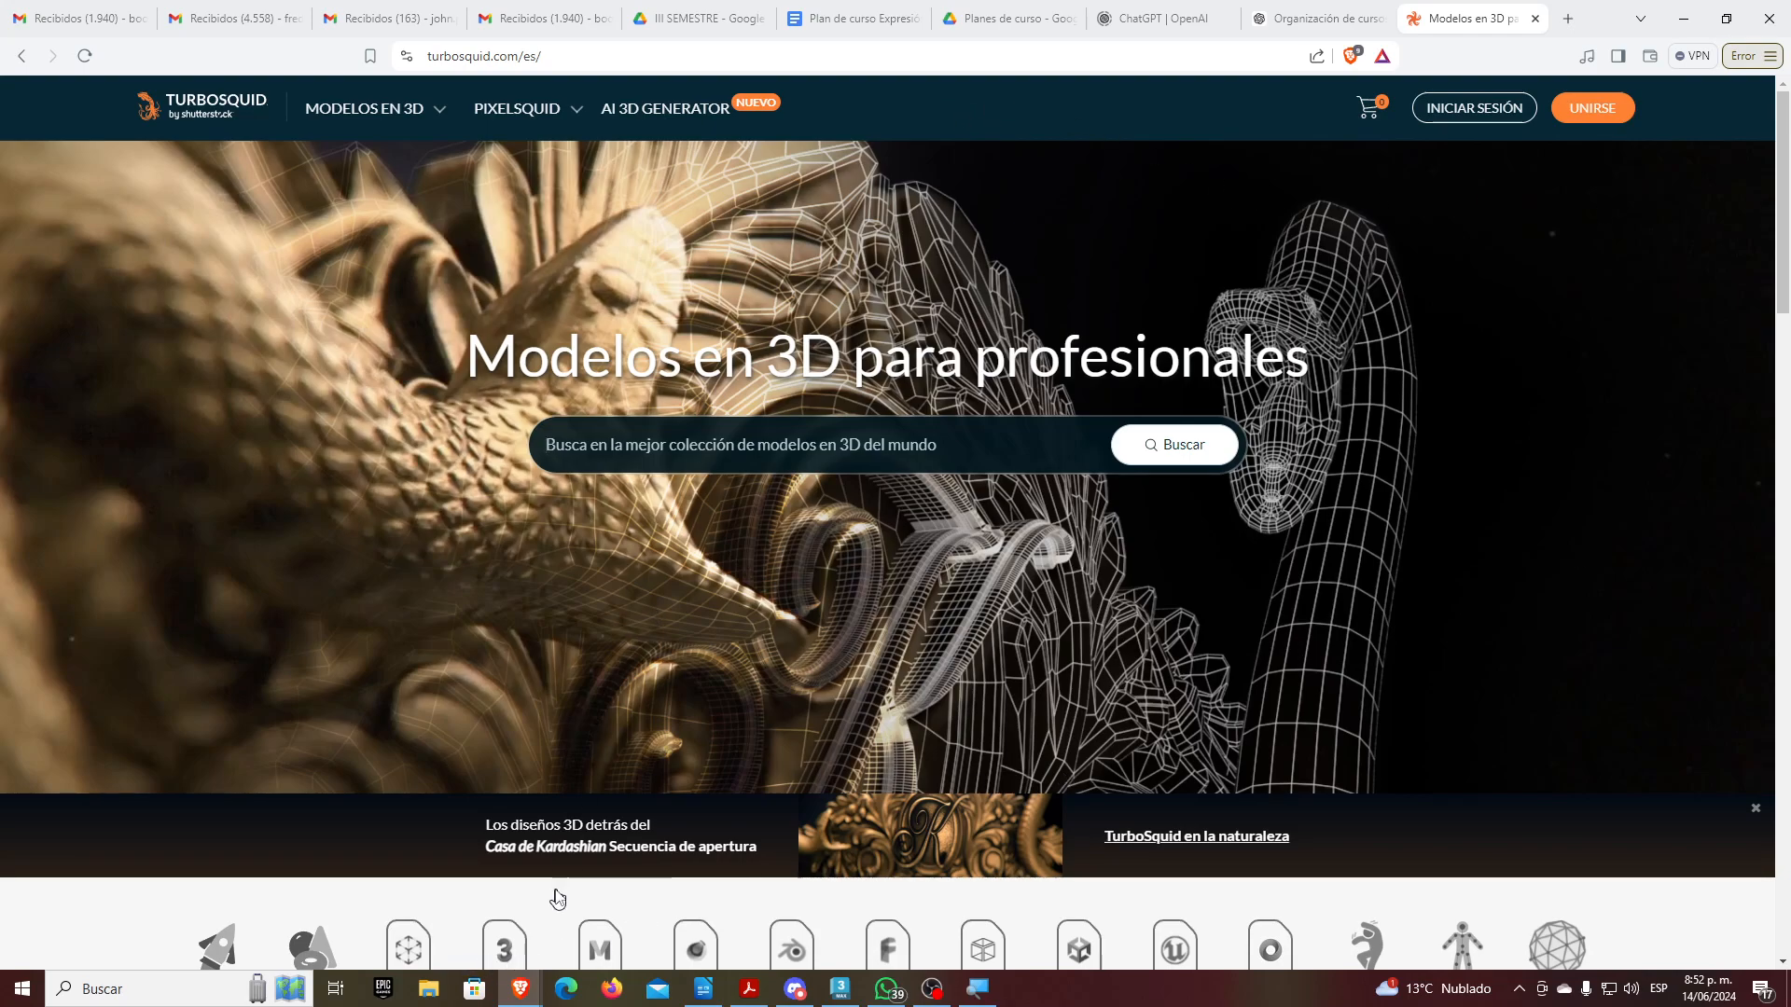
click(431, 994)
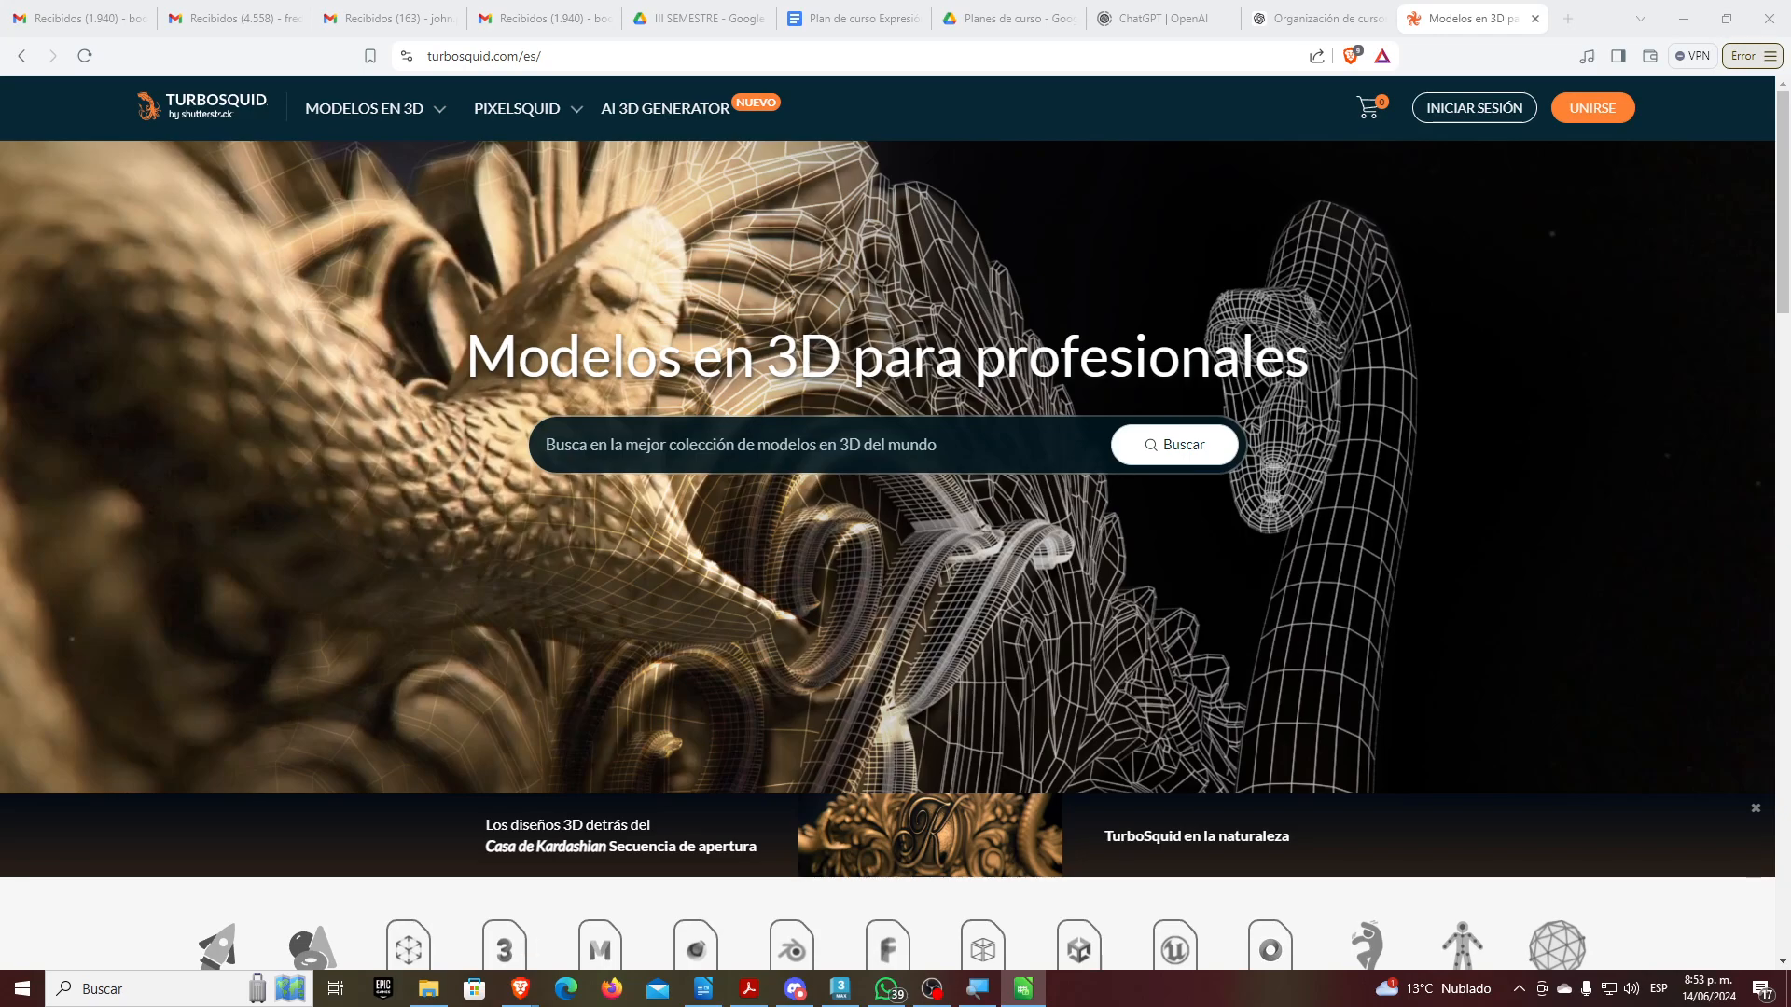
click(1455, 109)
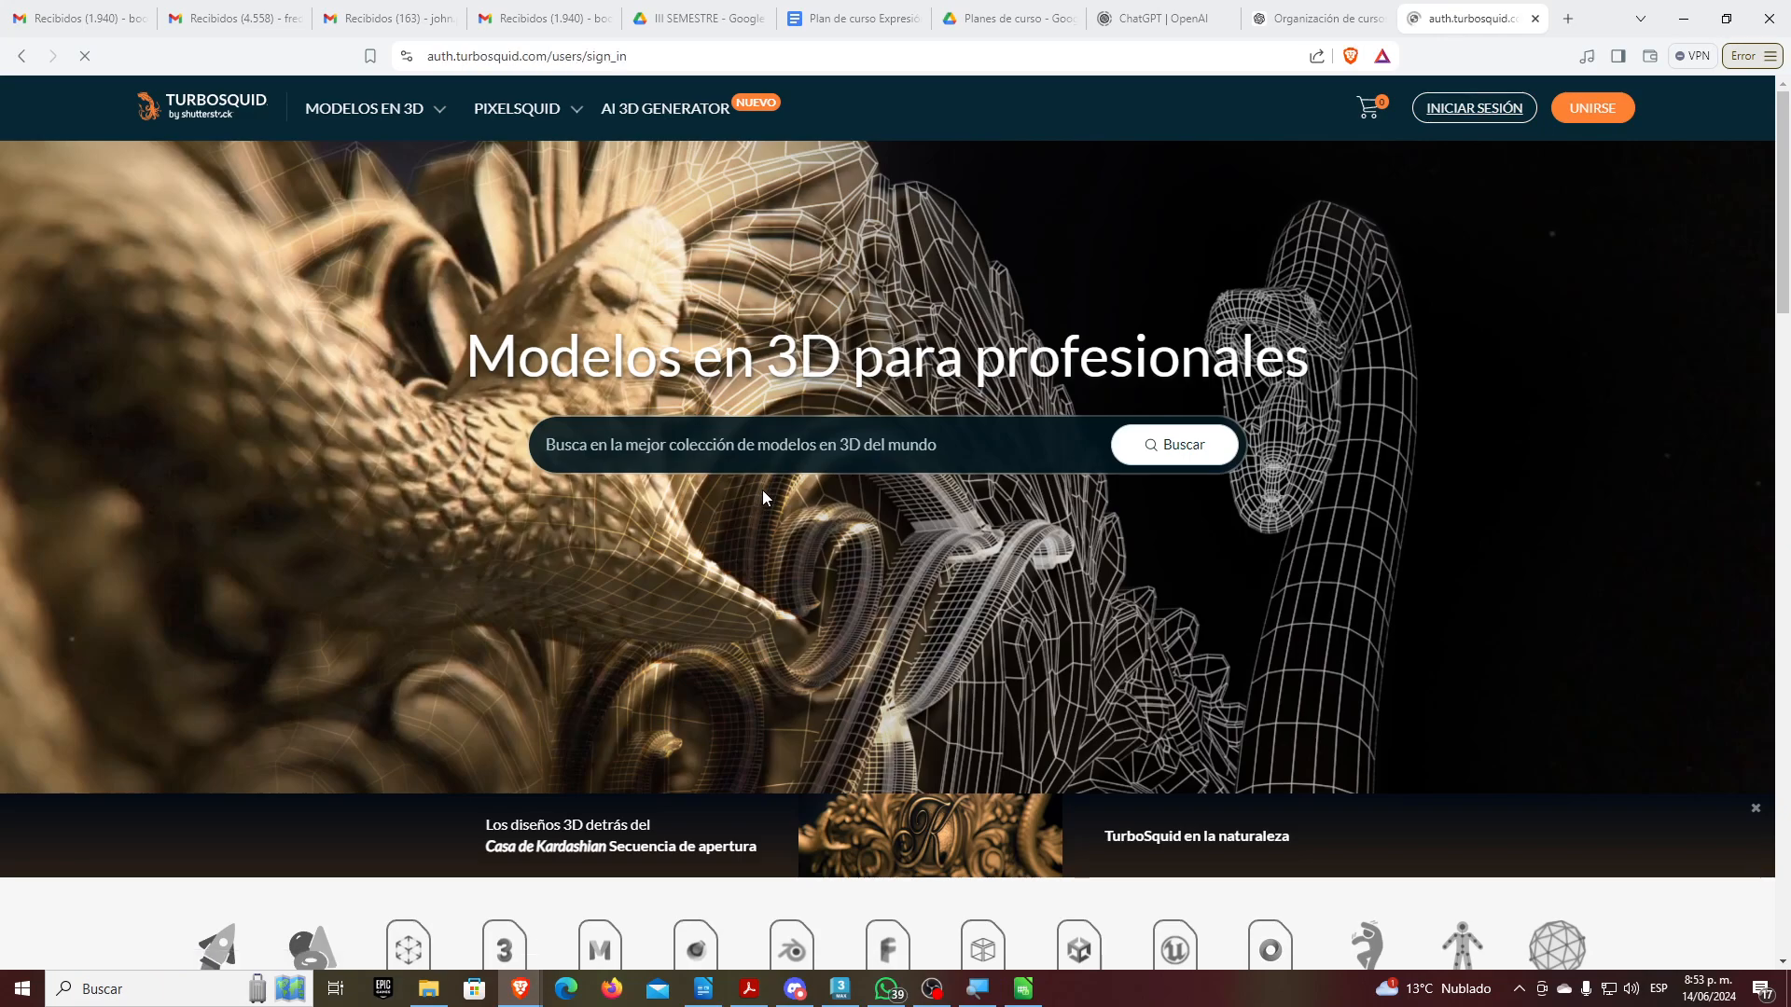
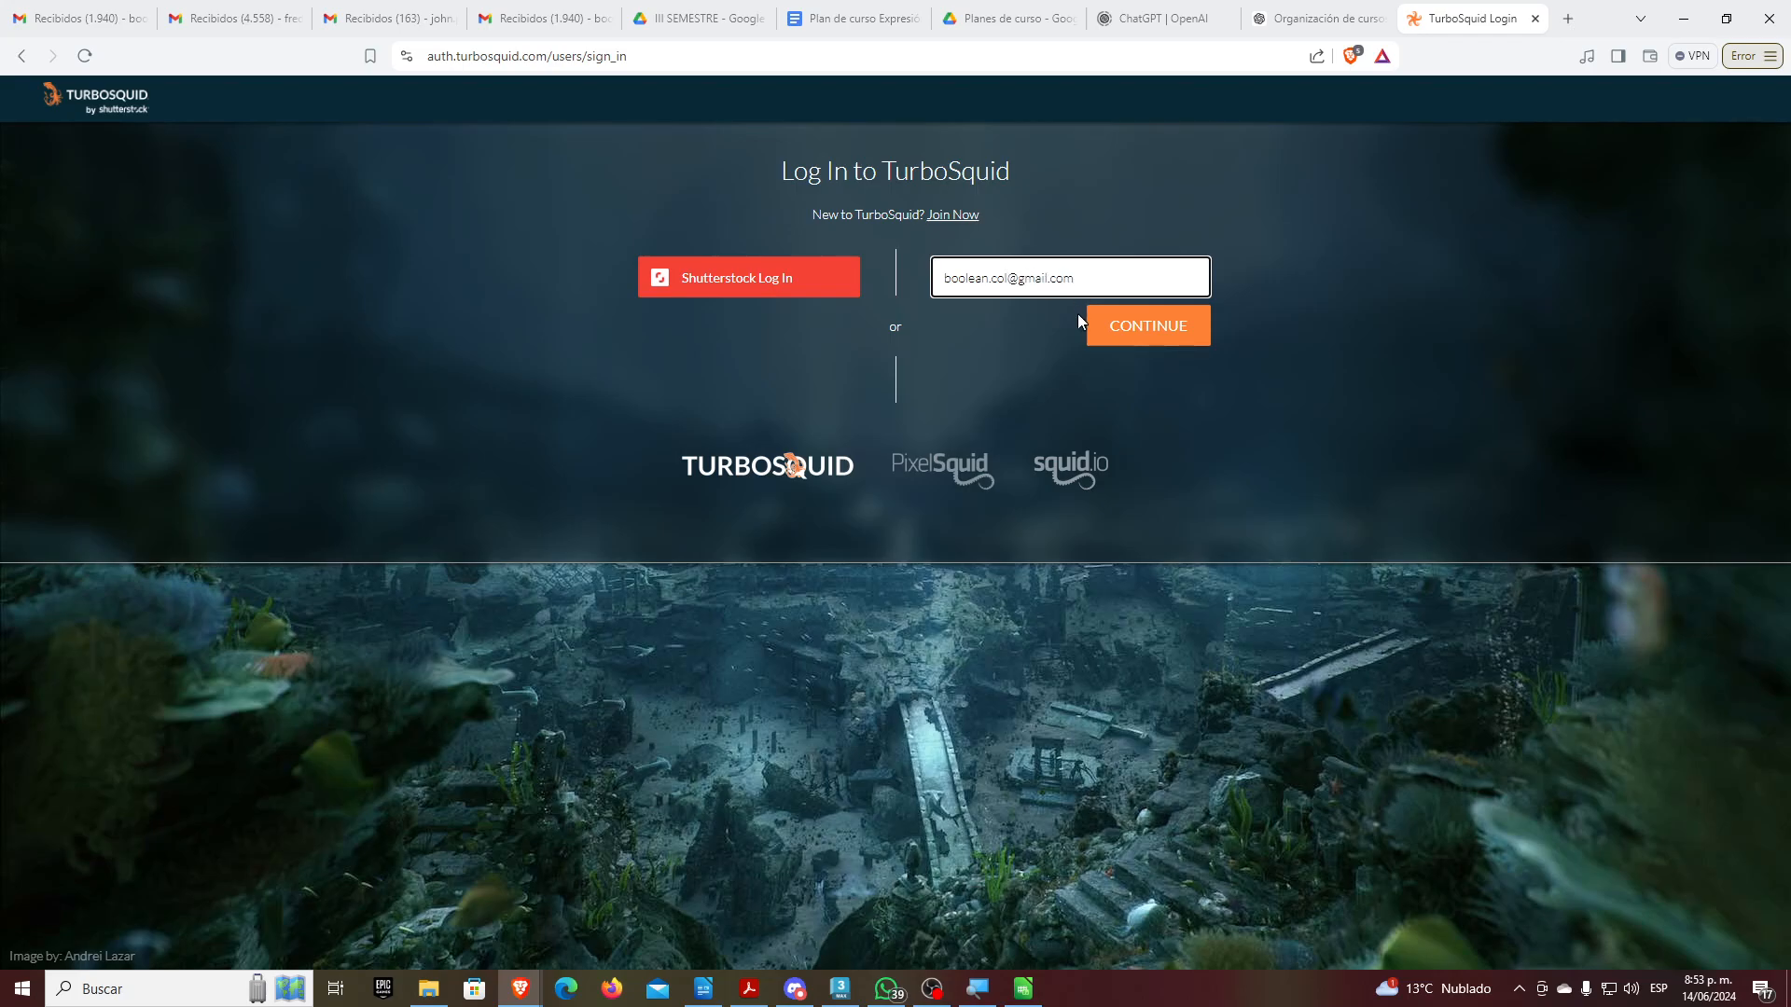
Continue past the e-mail, paste the account password, log in, and decline saving it
click(1153, 338)
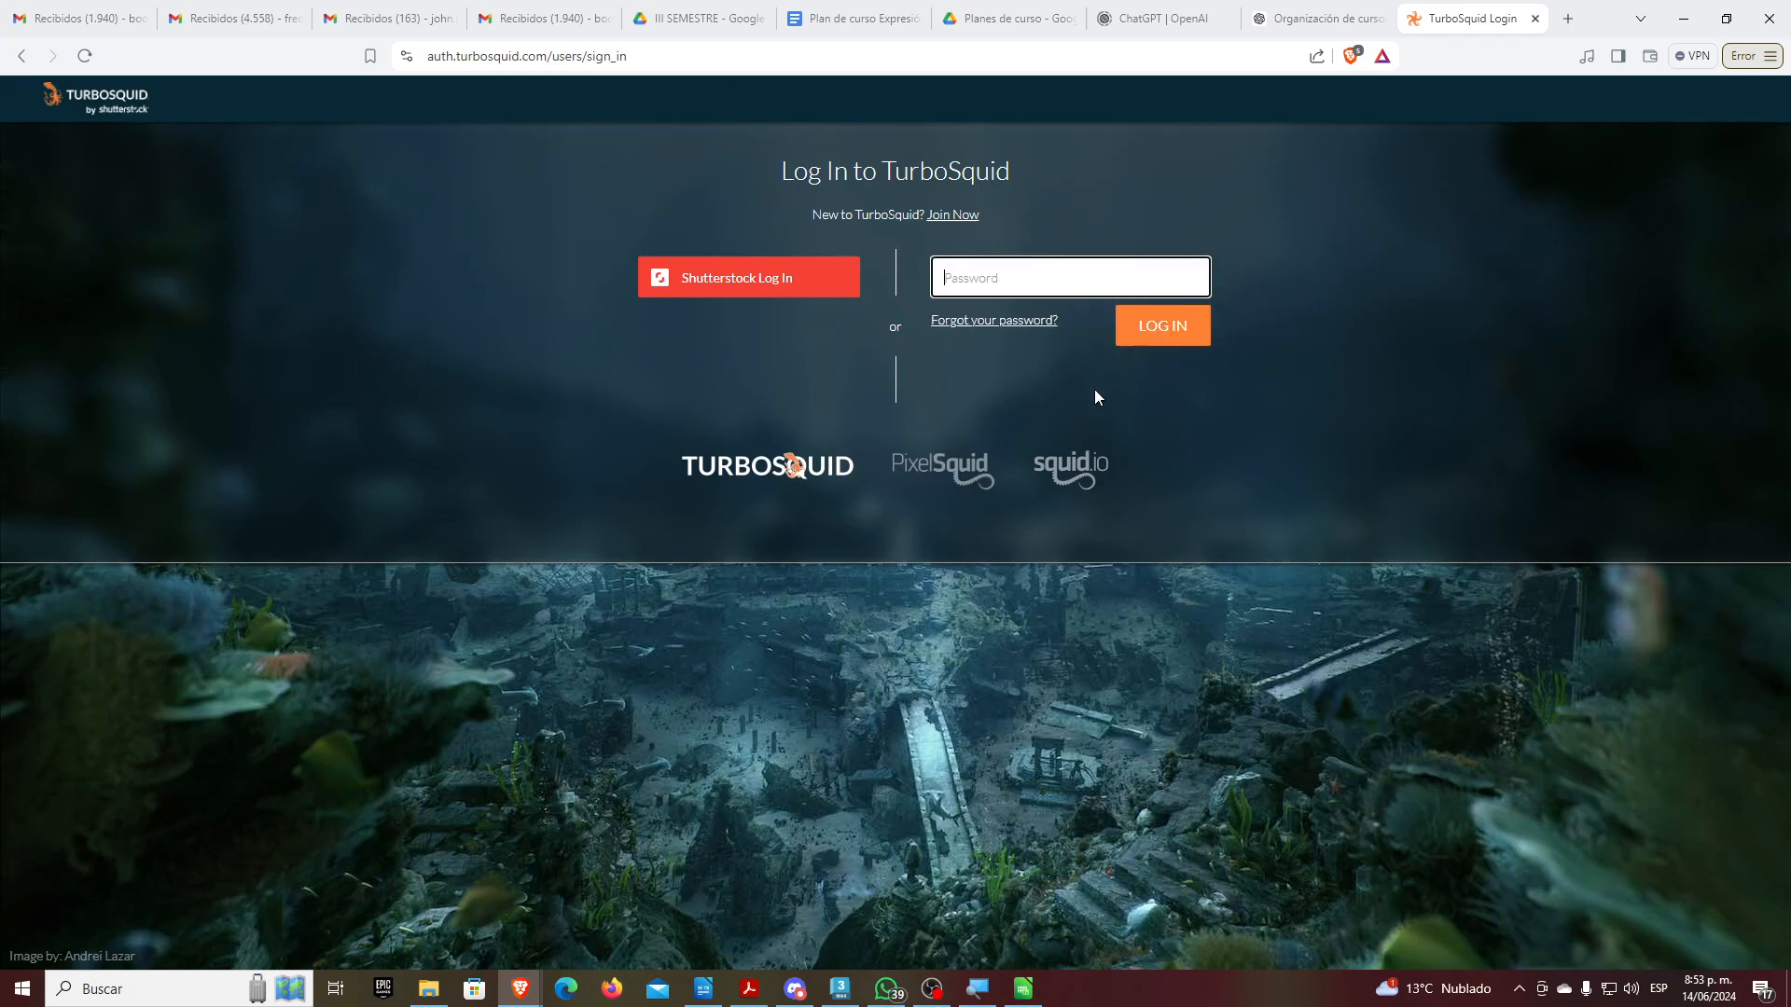
key(ctrl+v)
click(1160, 328)
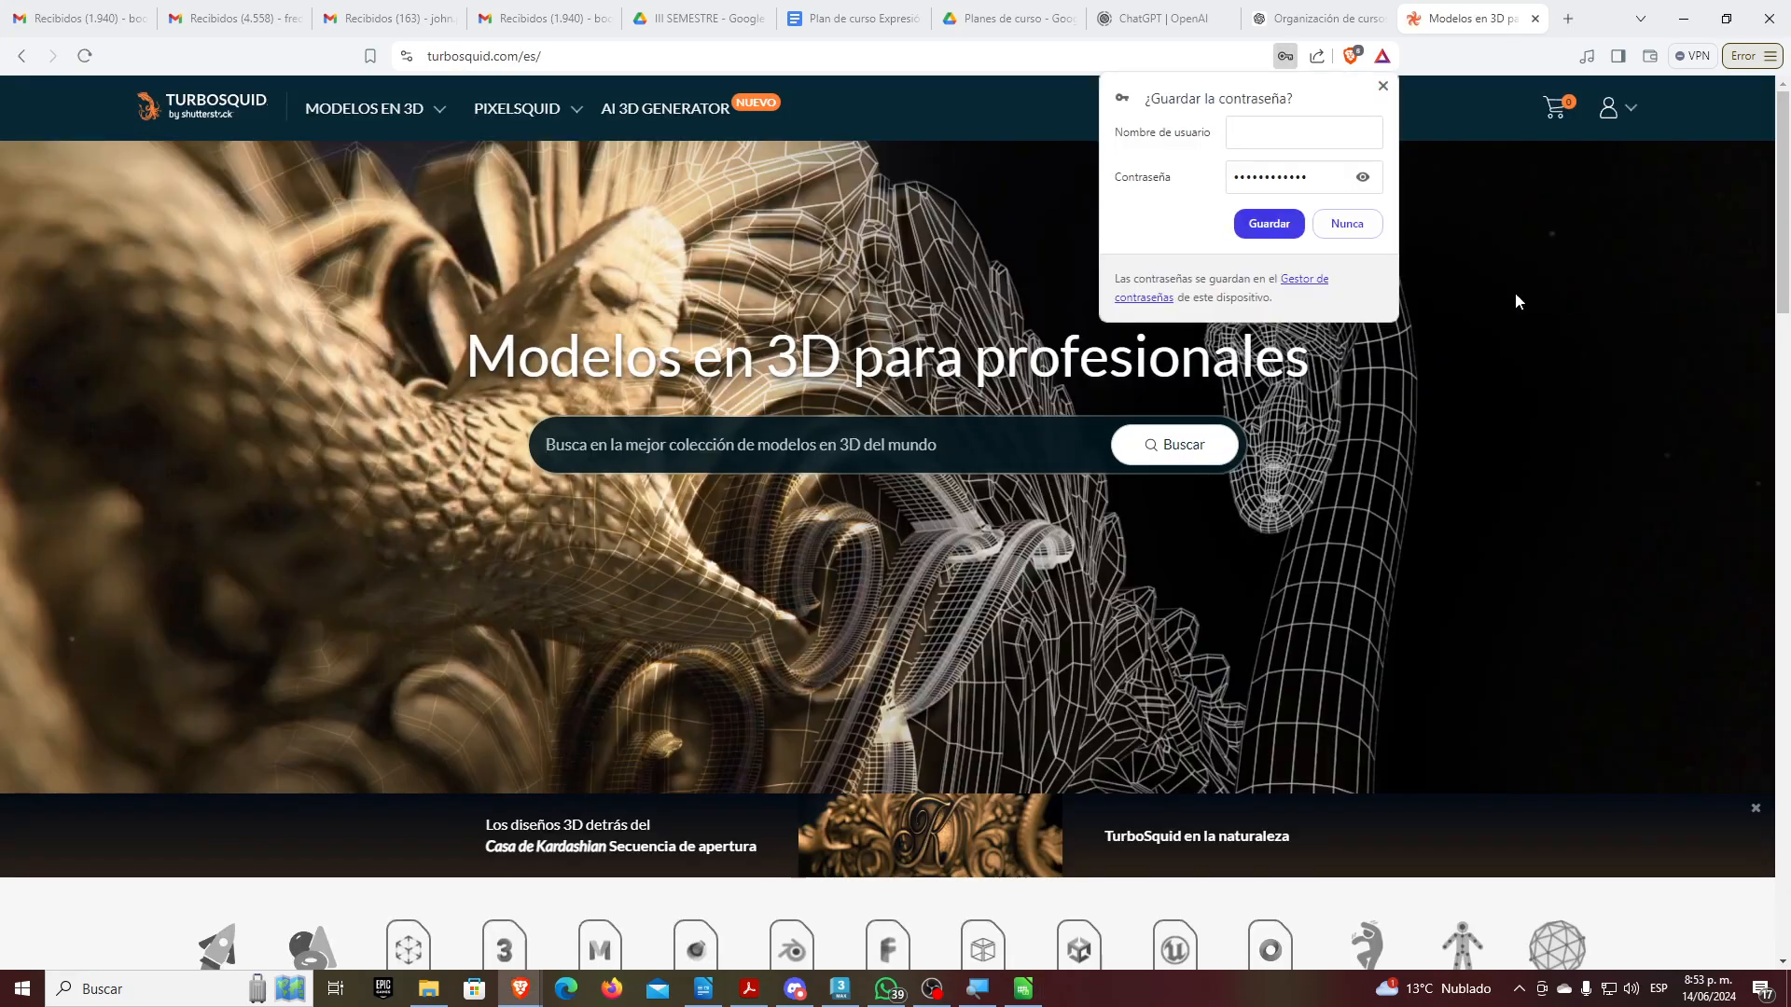
click(1341, 231)
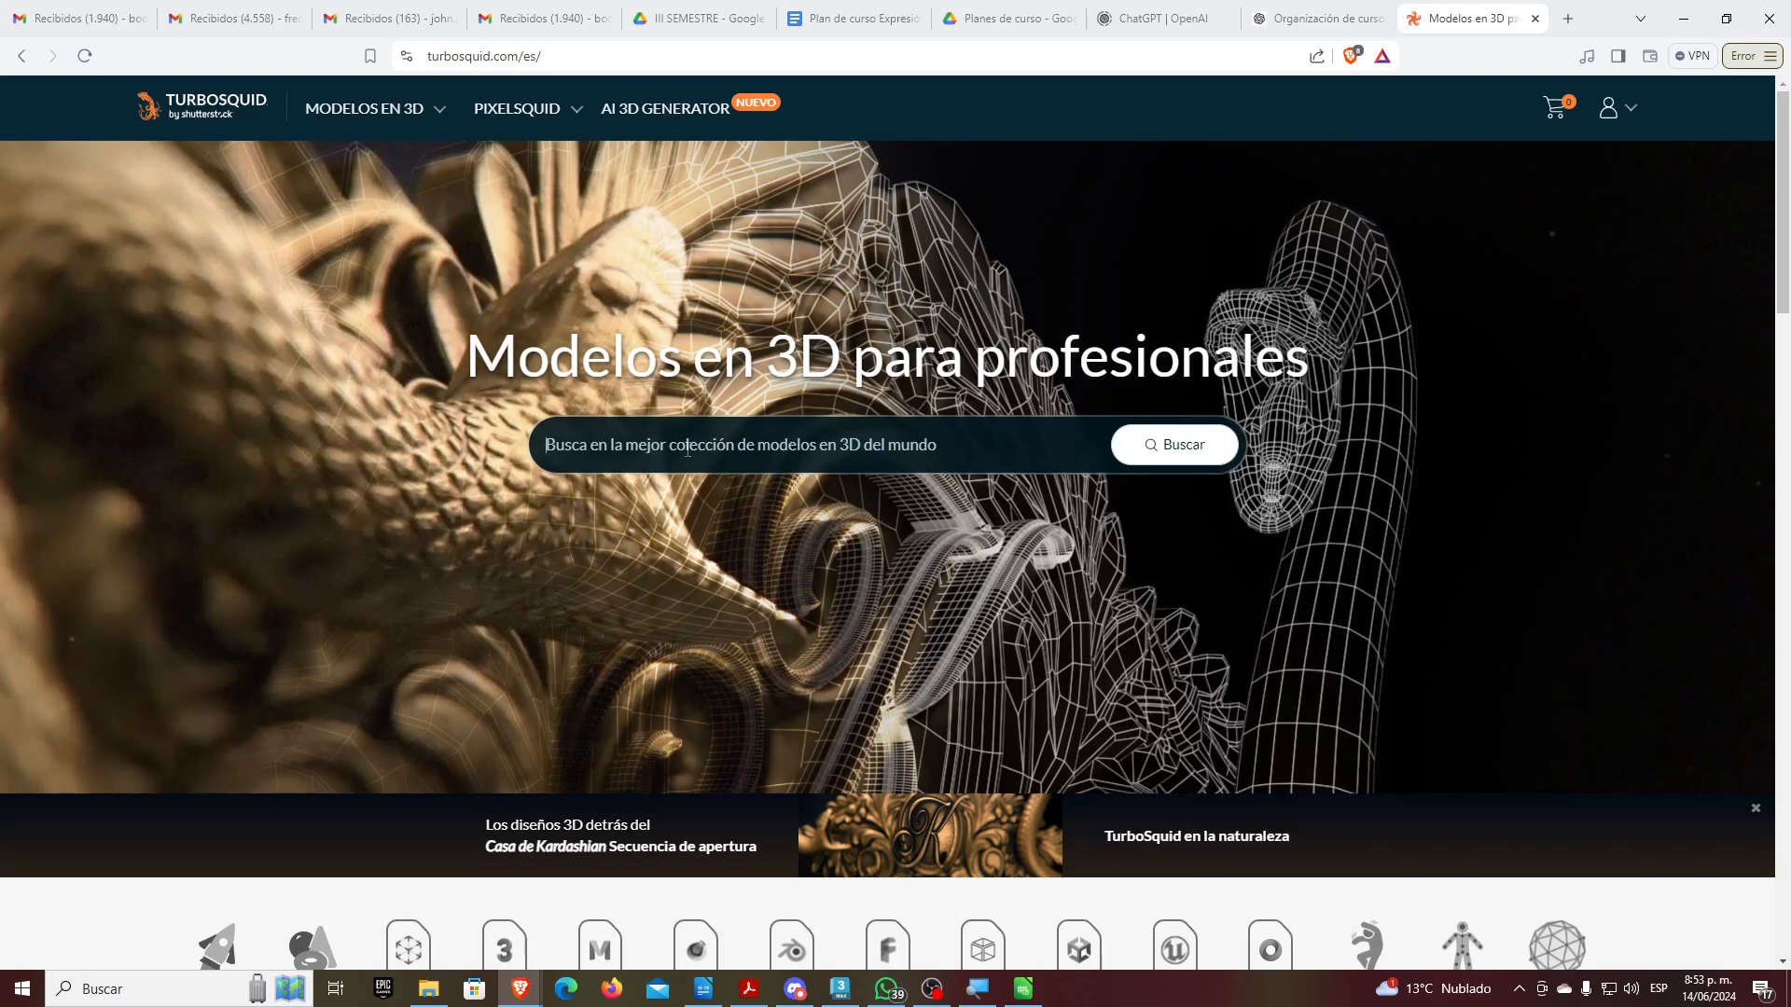
Search TurboSquid for 'character'
text(character)
key(Return)
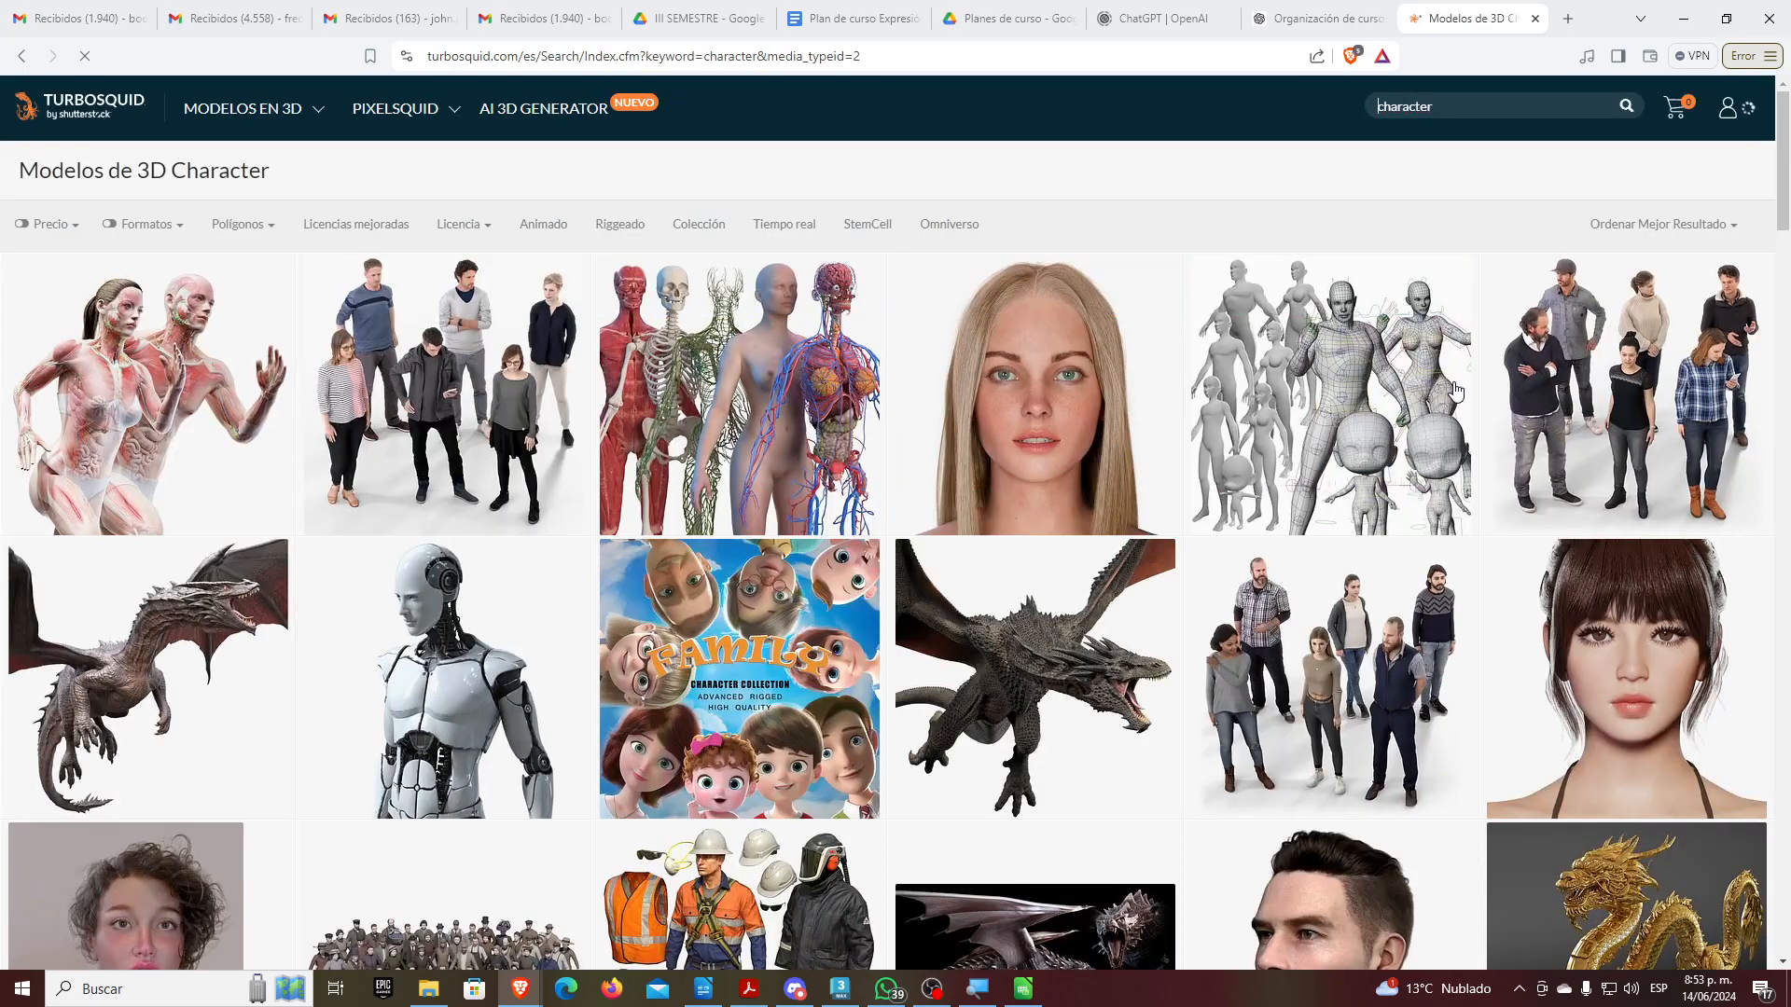
key(alt+Tab)
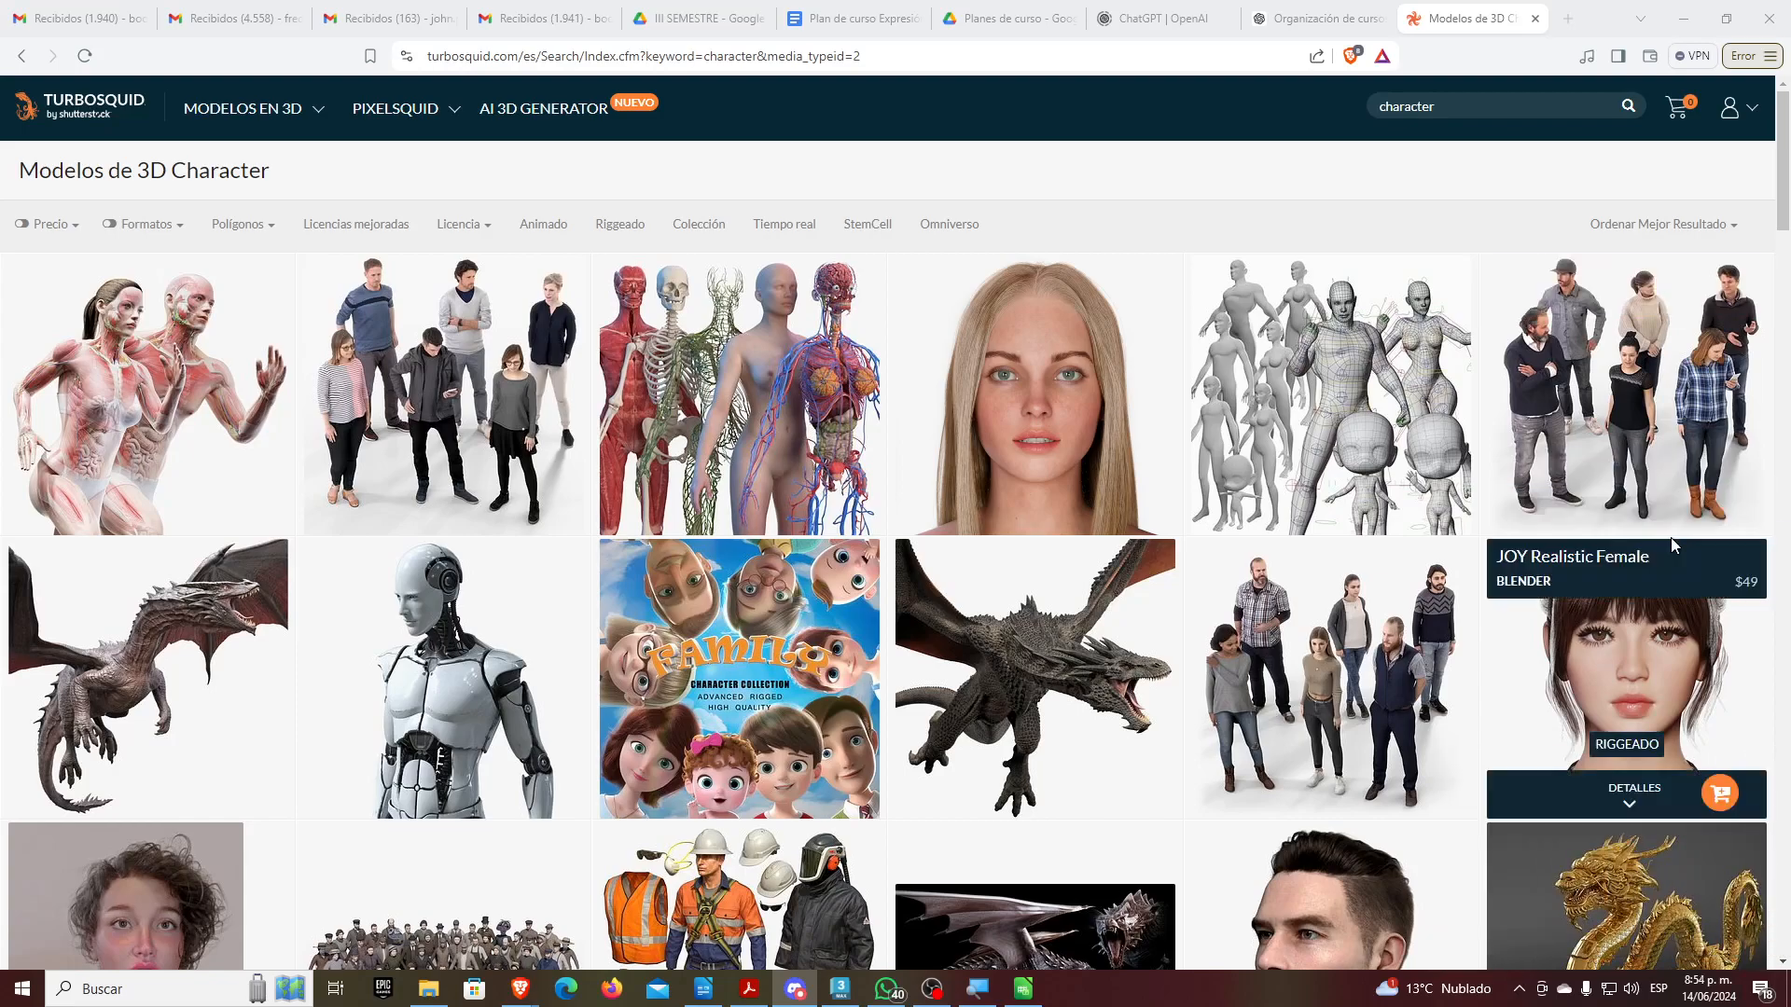
mouse_move(1049, 679)
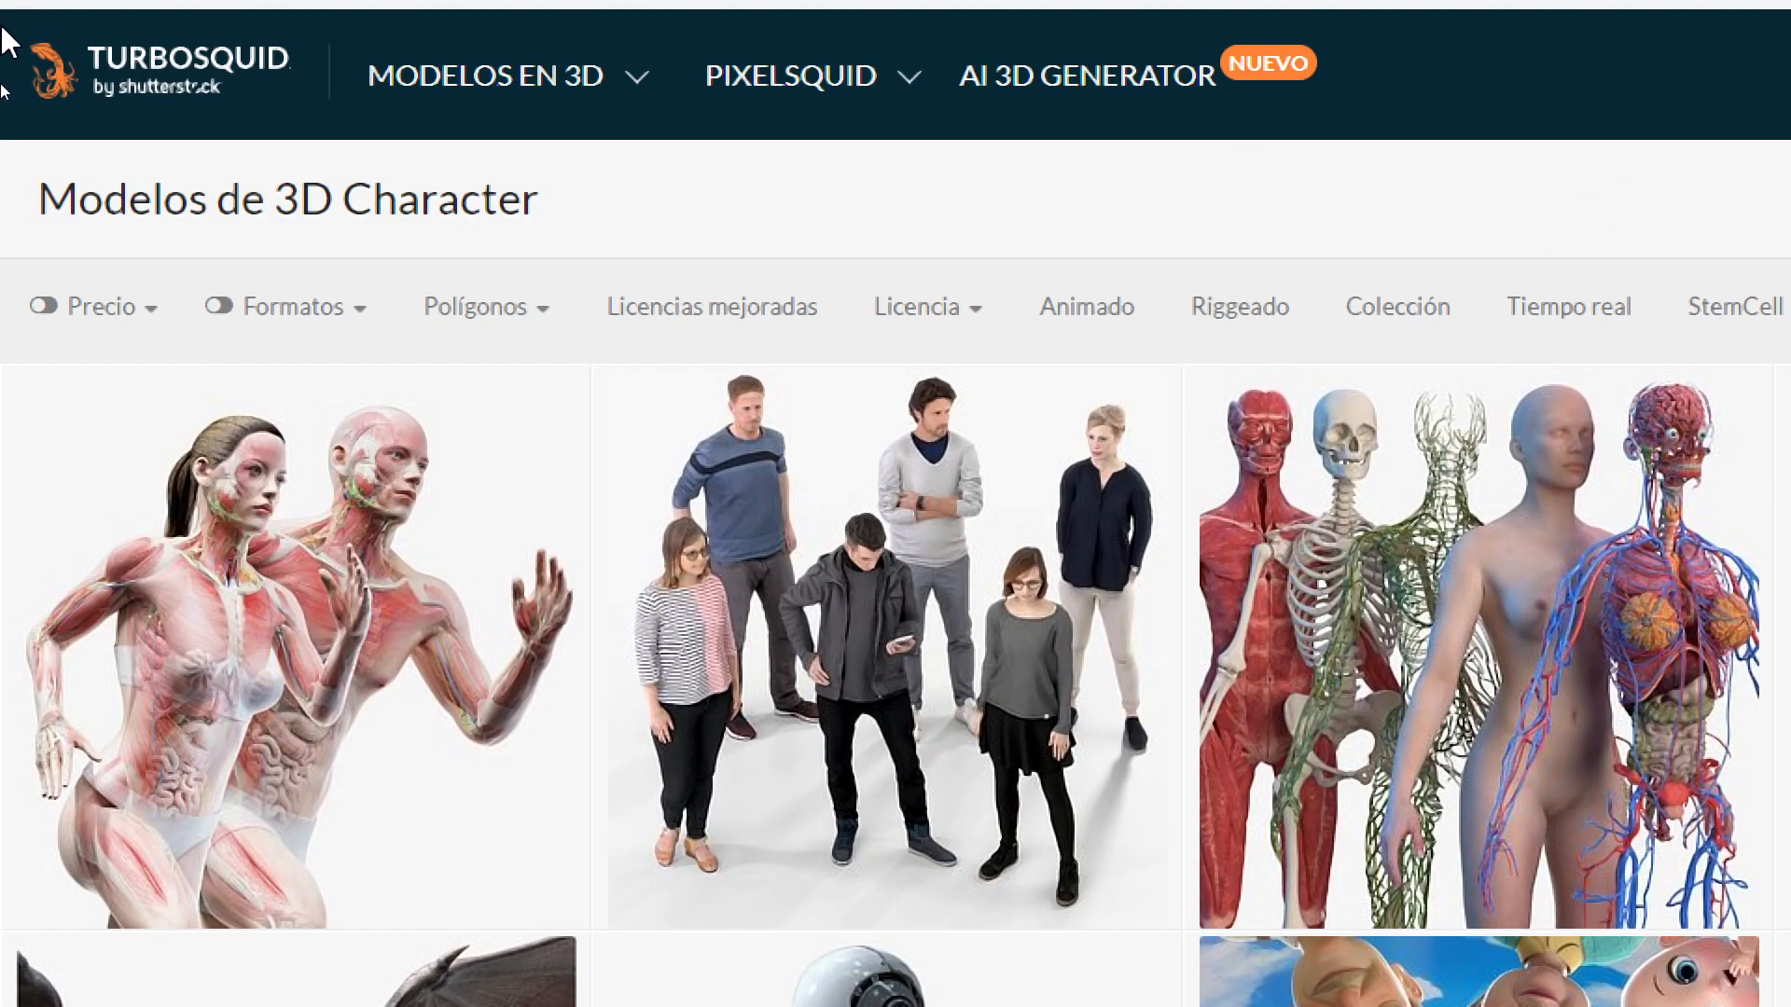
Filter the results to Gratis price and the .max file format
click(155, 319)
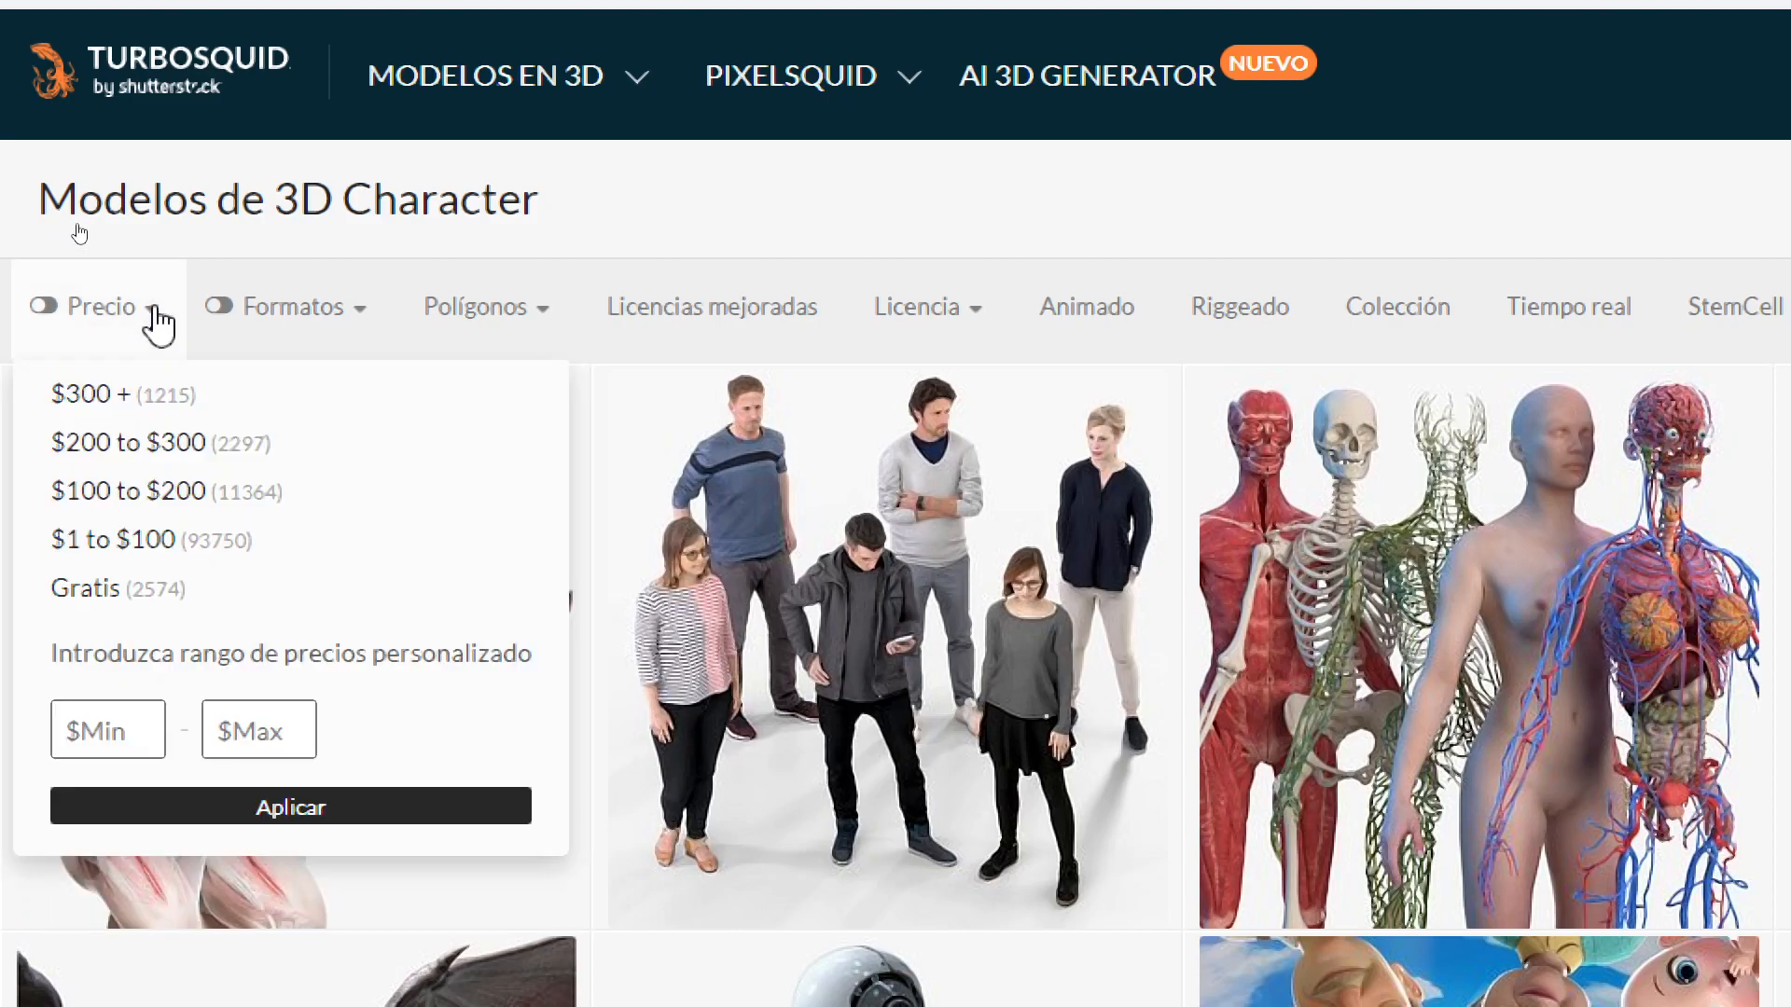
click(95, 589)
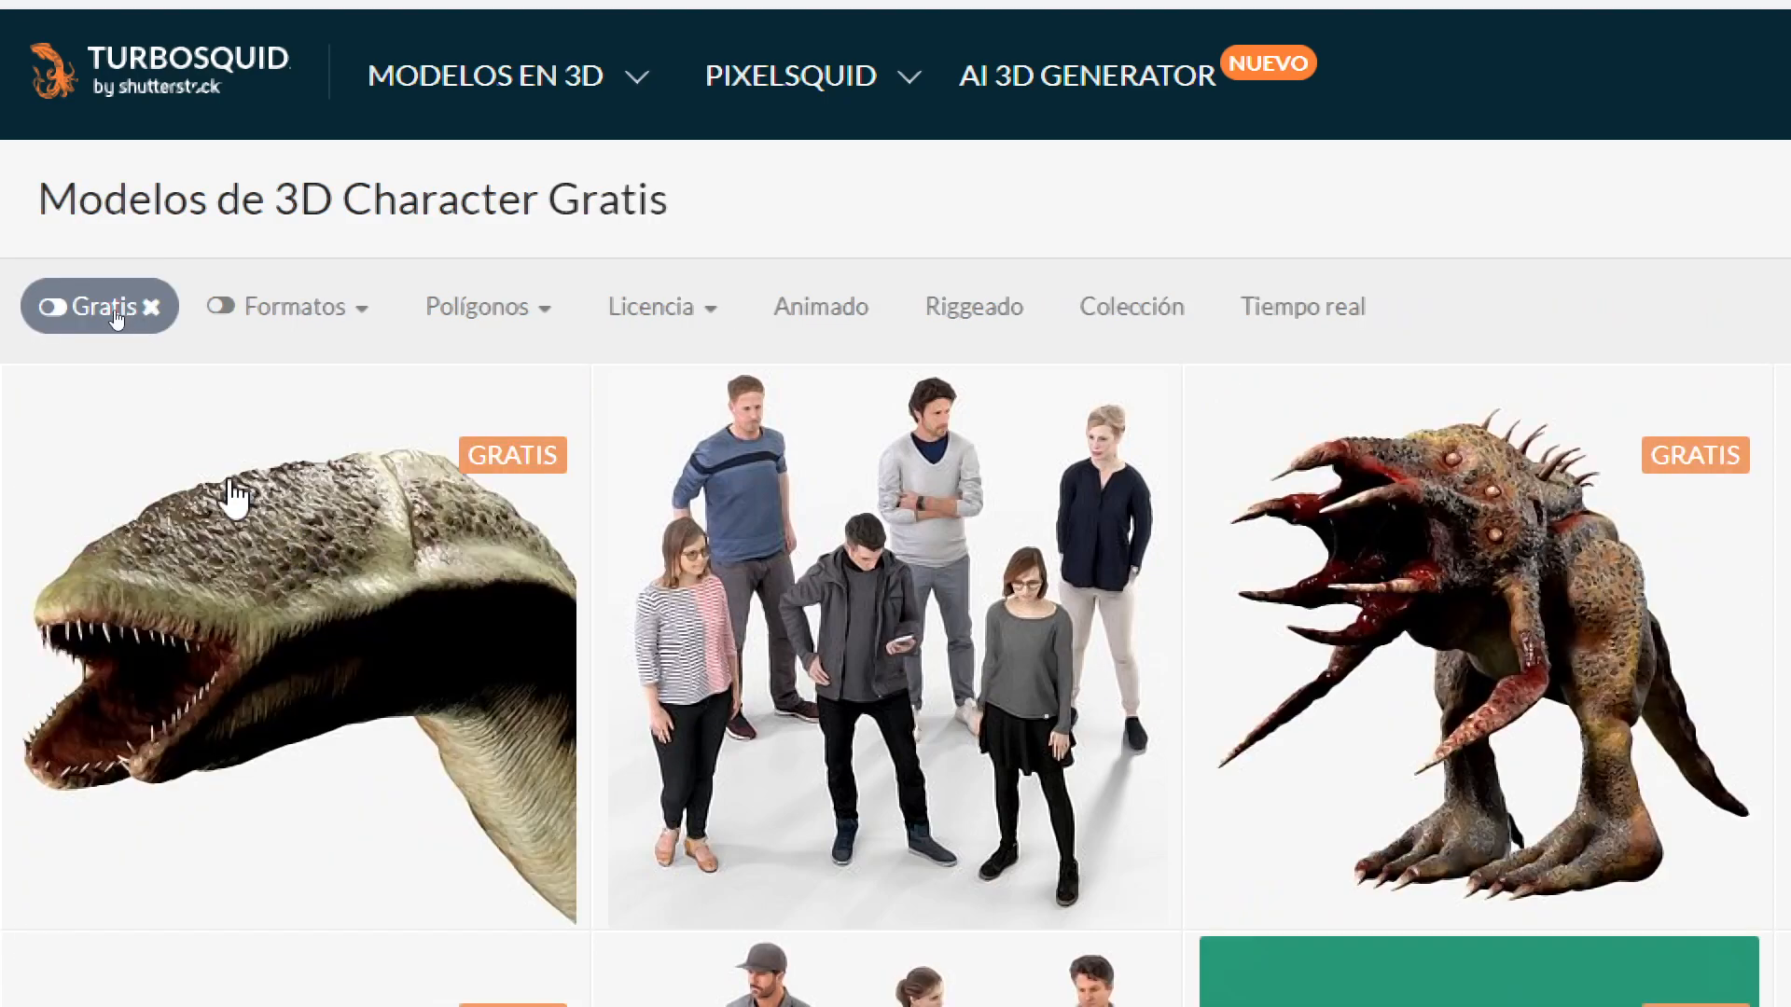
click(360, 312)
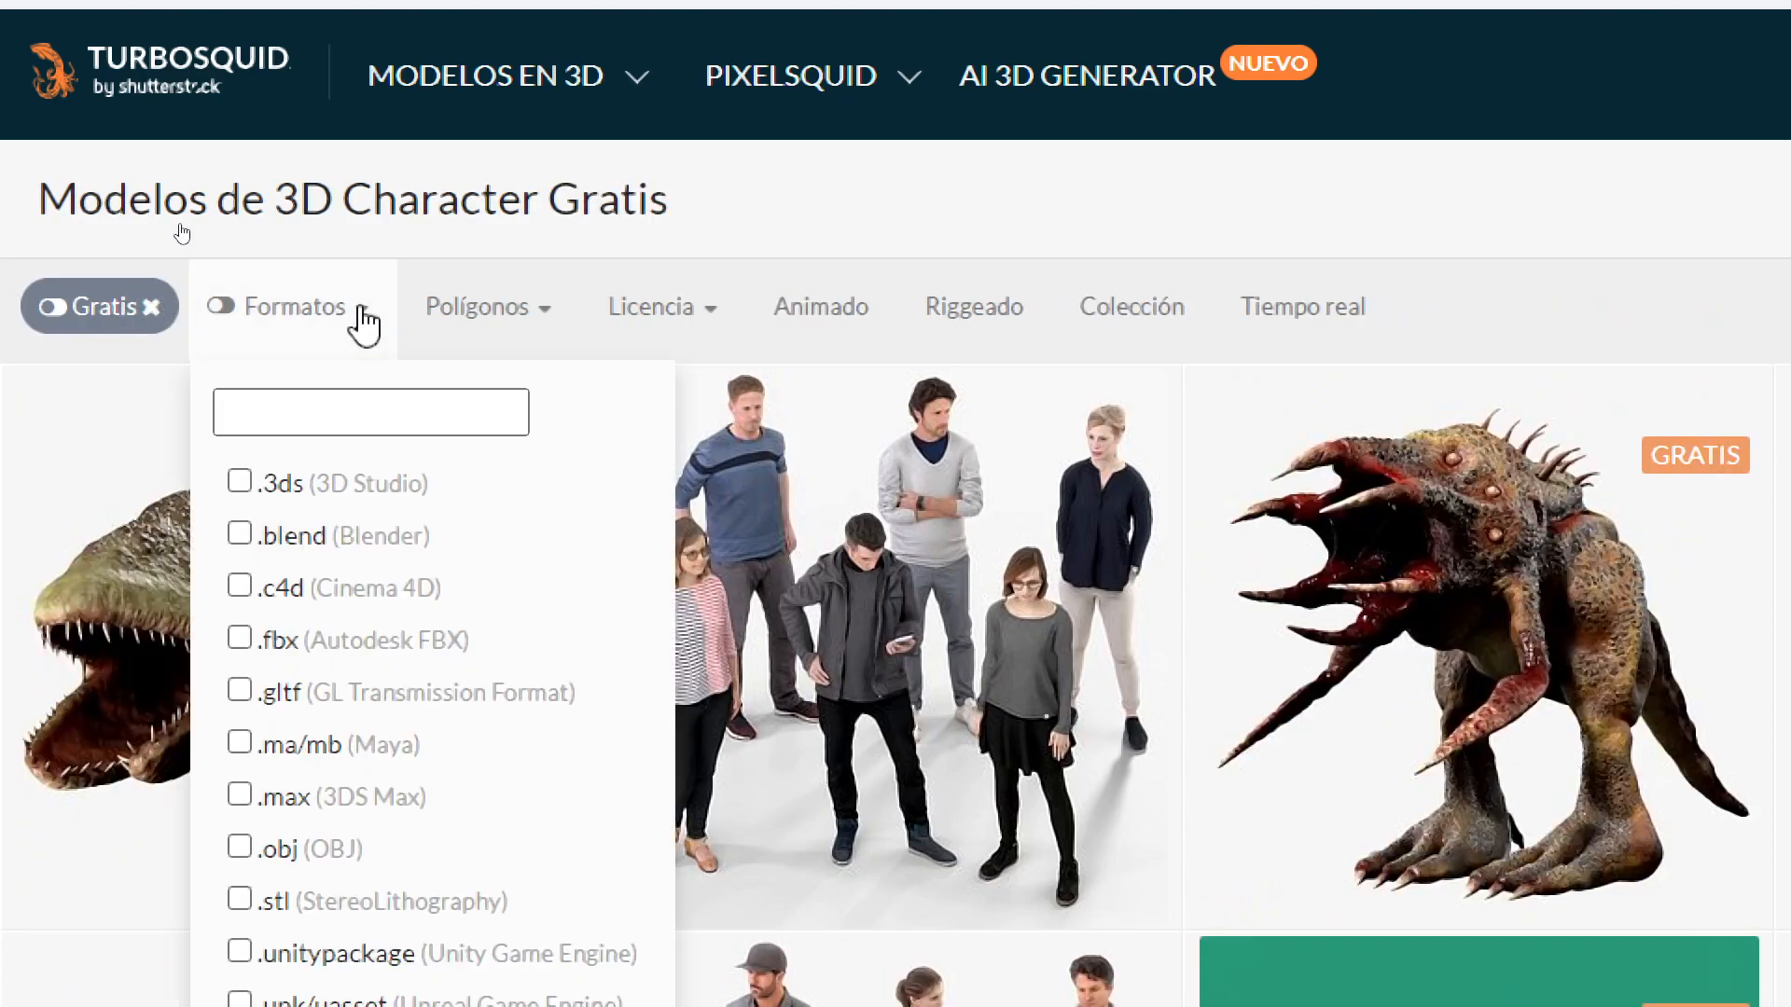
scroll(316, 879, down, 2)
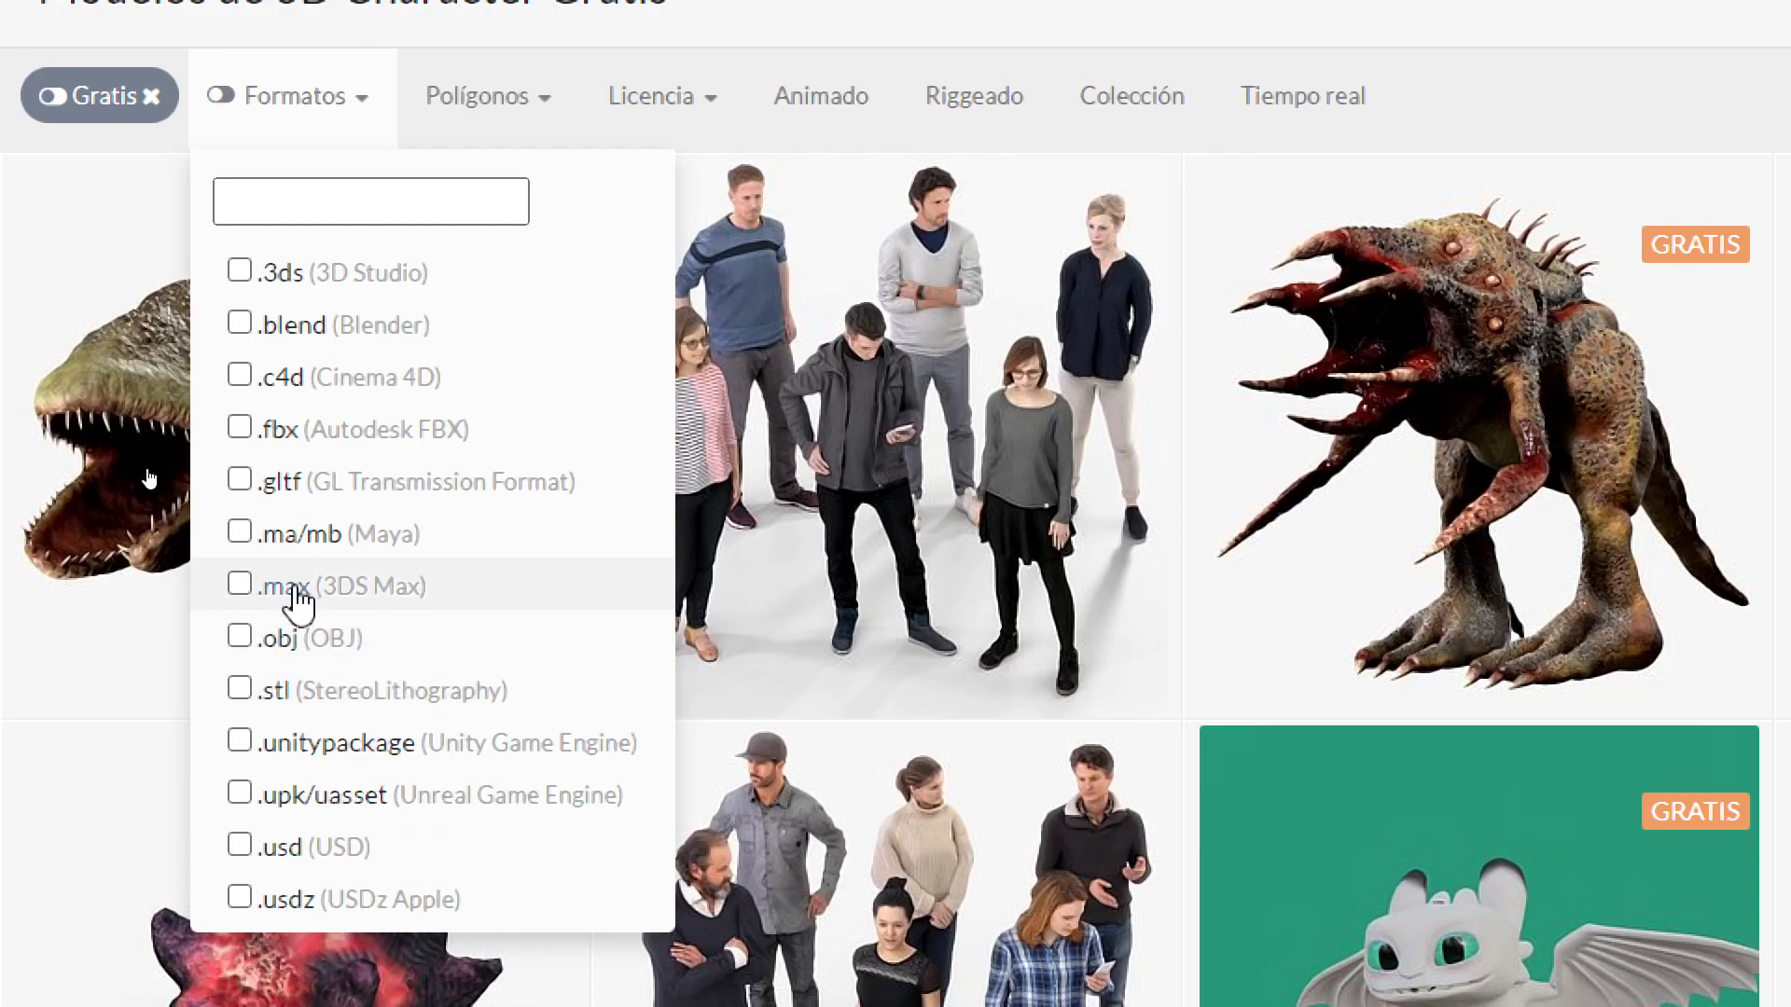
click(294, 587)
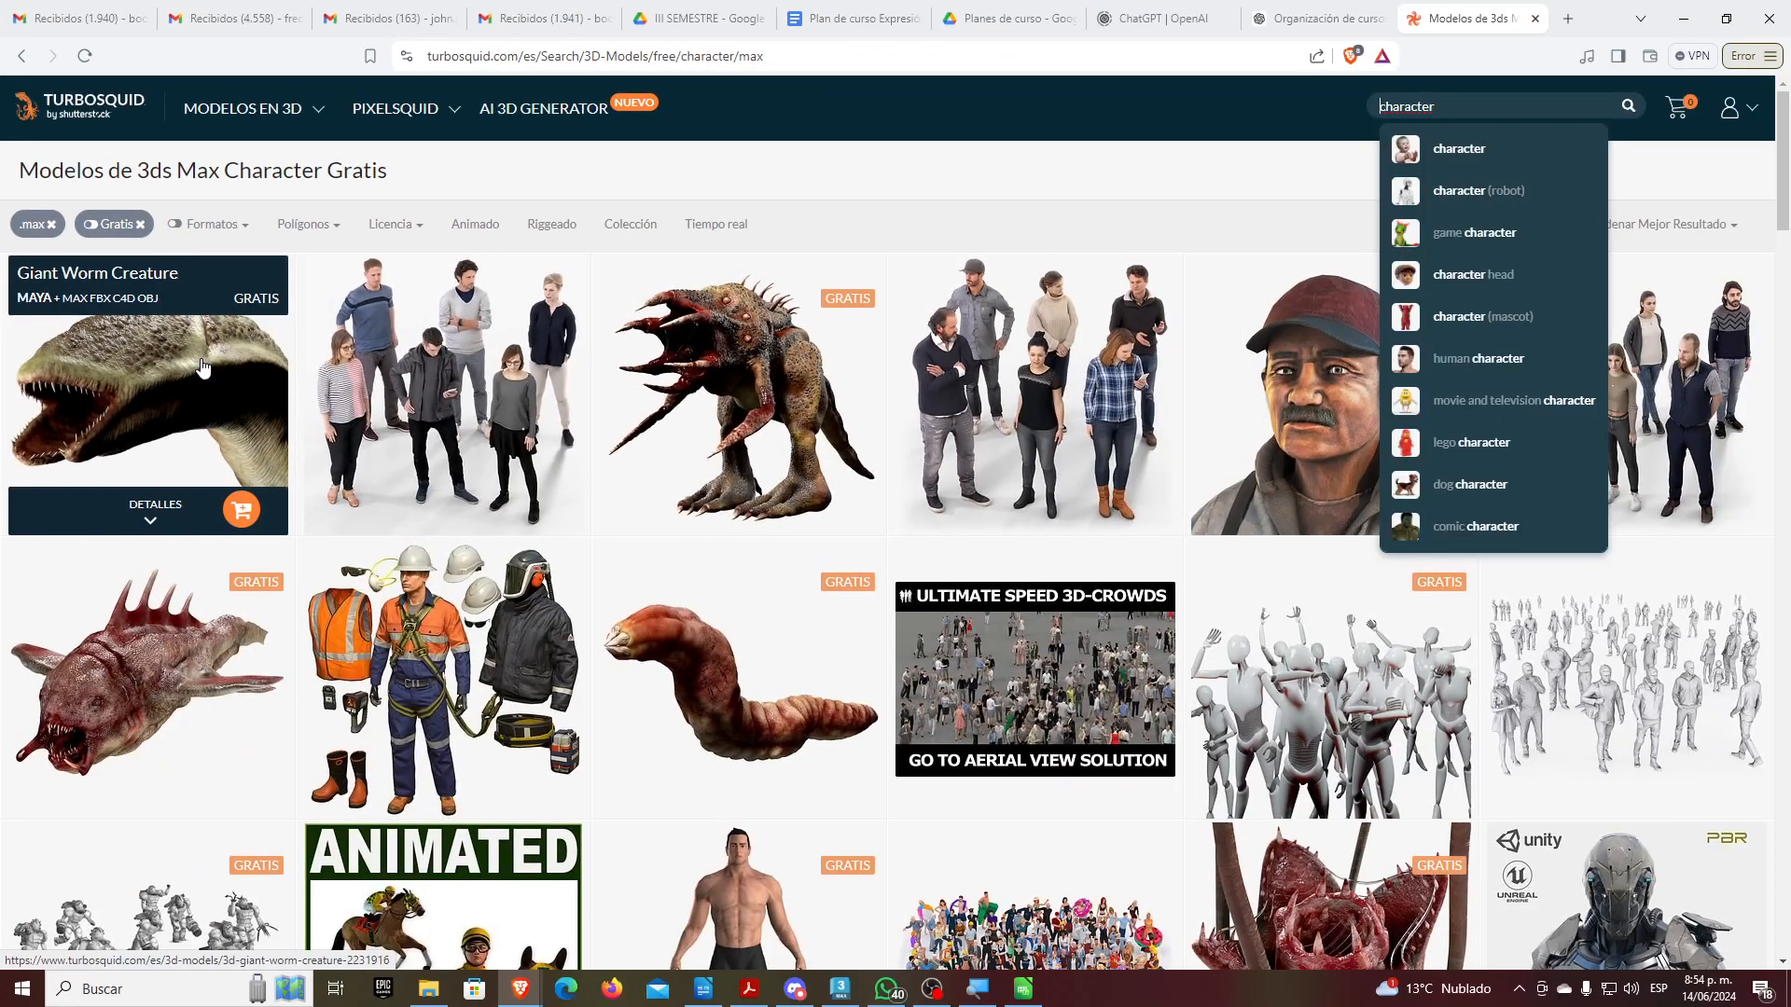
Download the free Man model and expand its full file list, including Maya, OBJ and Textures.rar
click(1251, 111)
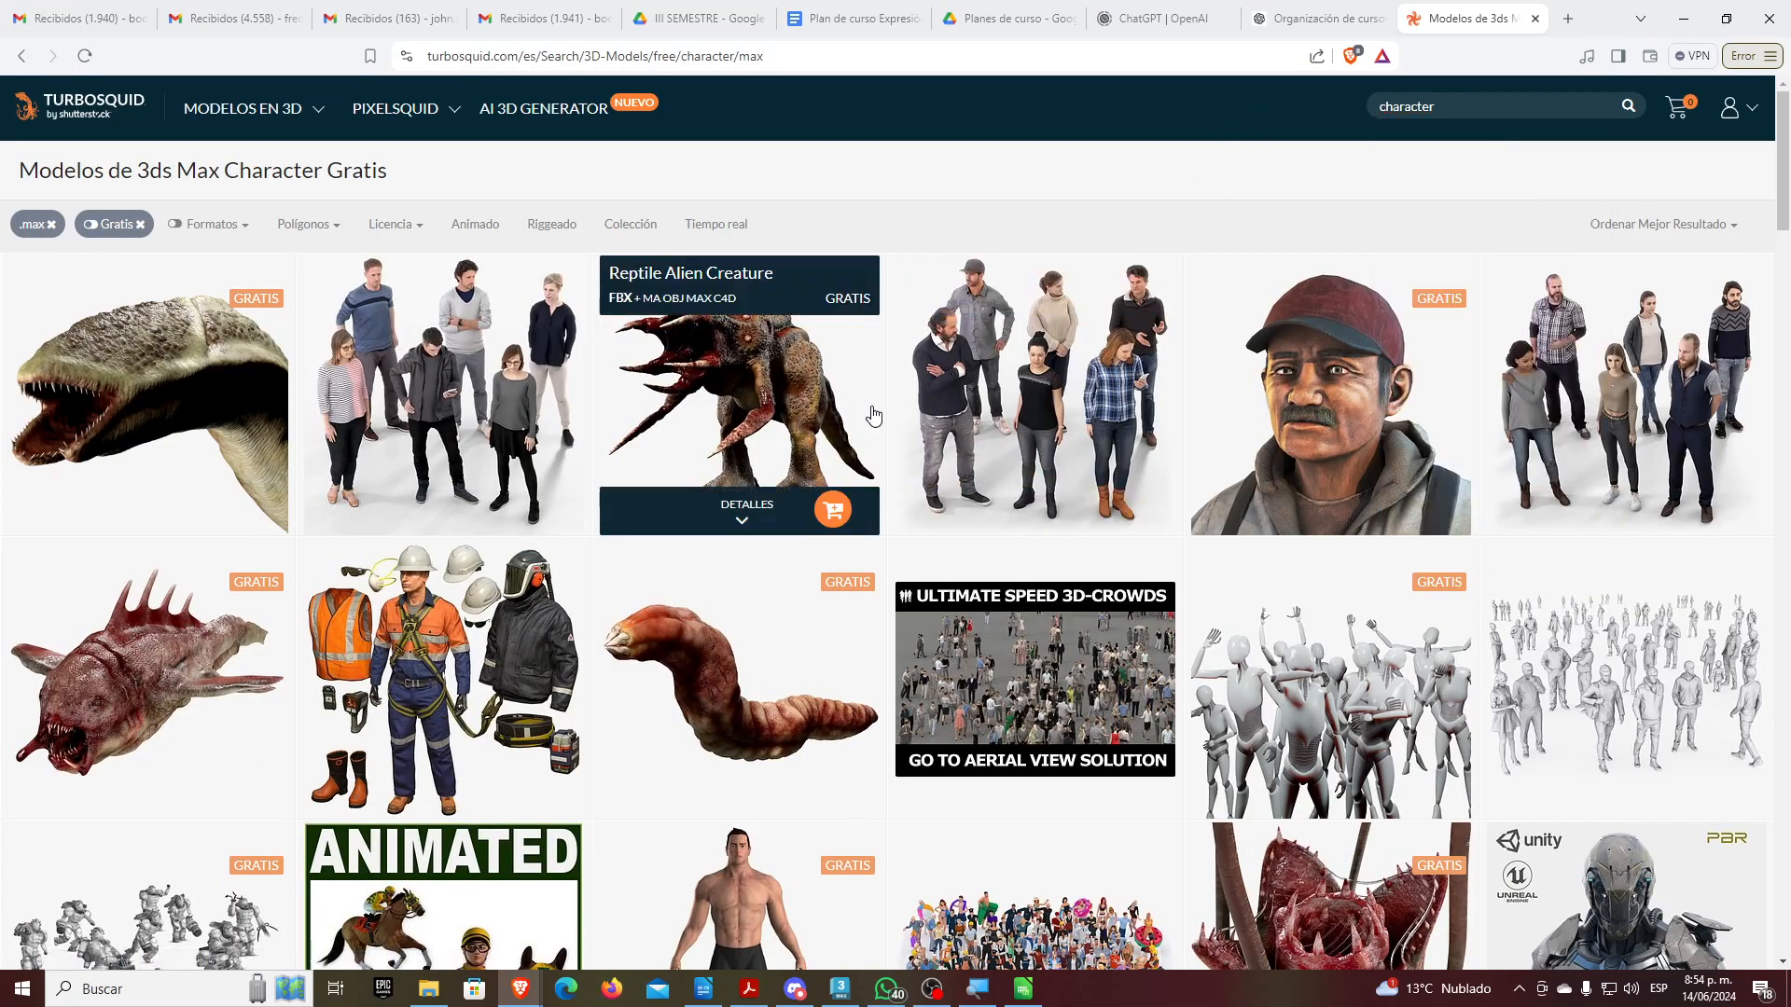
scroll(877, 416, down, 1)
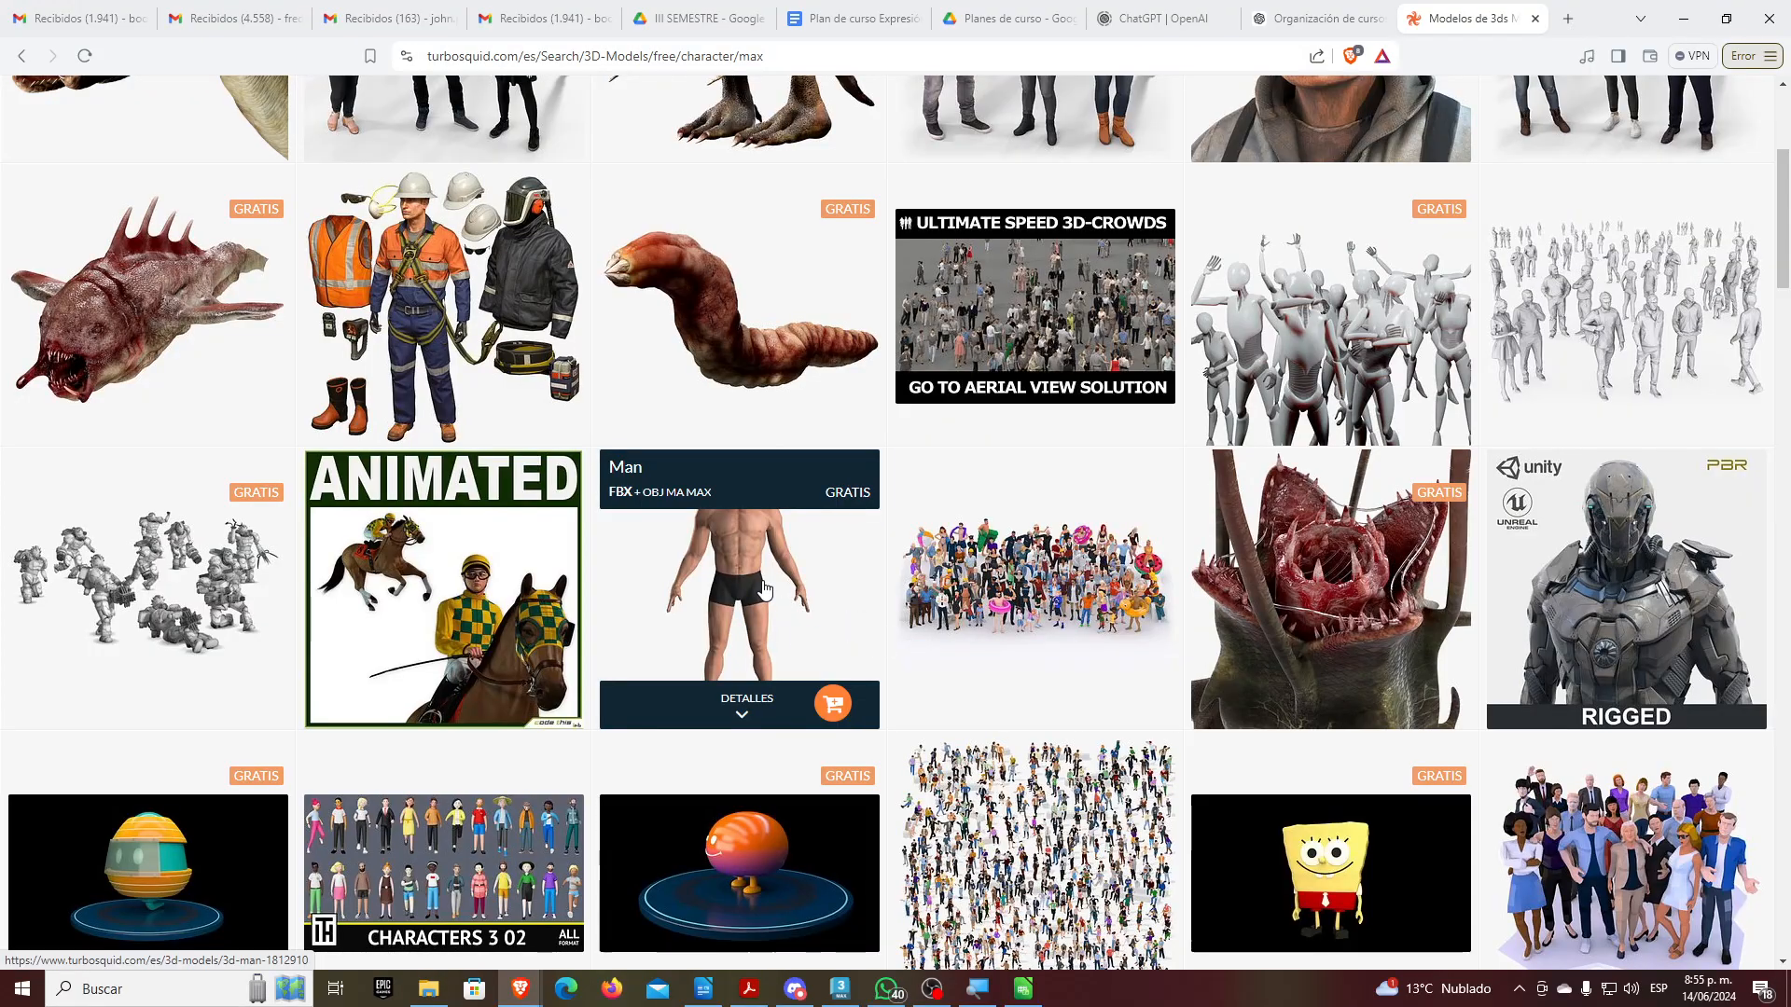
mouse_move(763, 587)
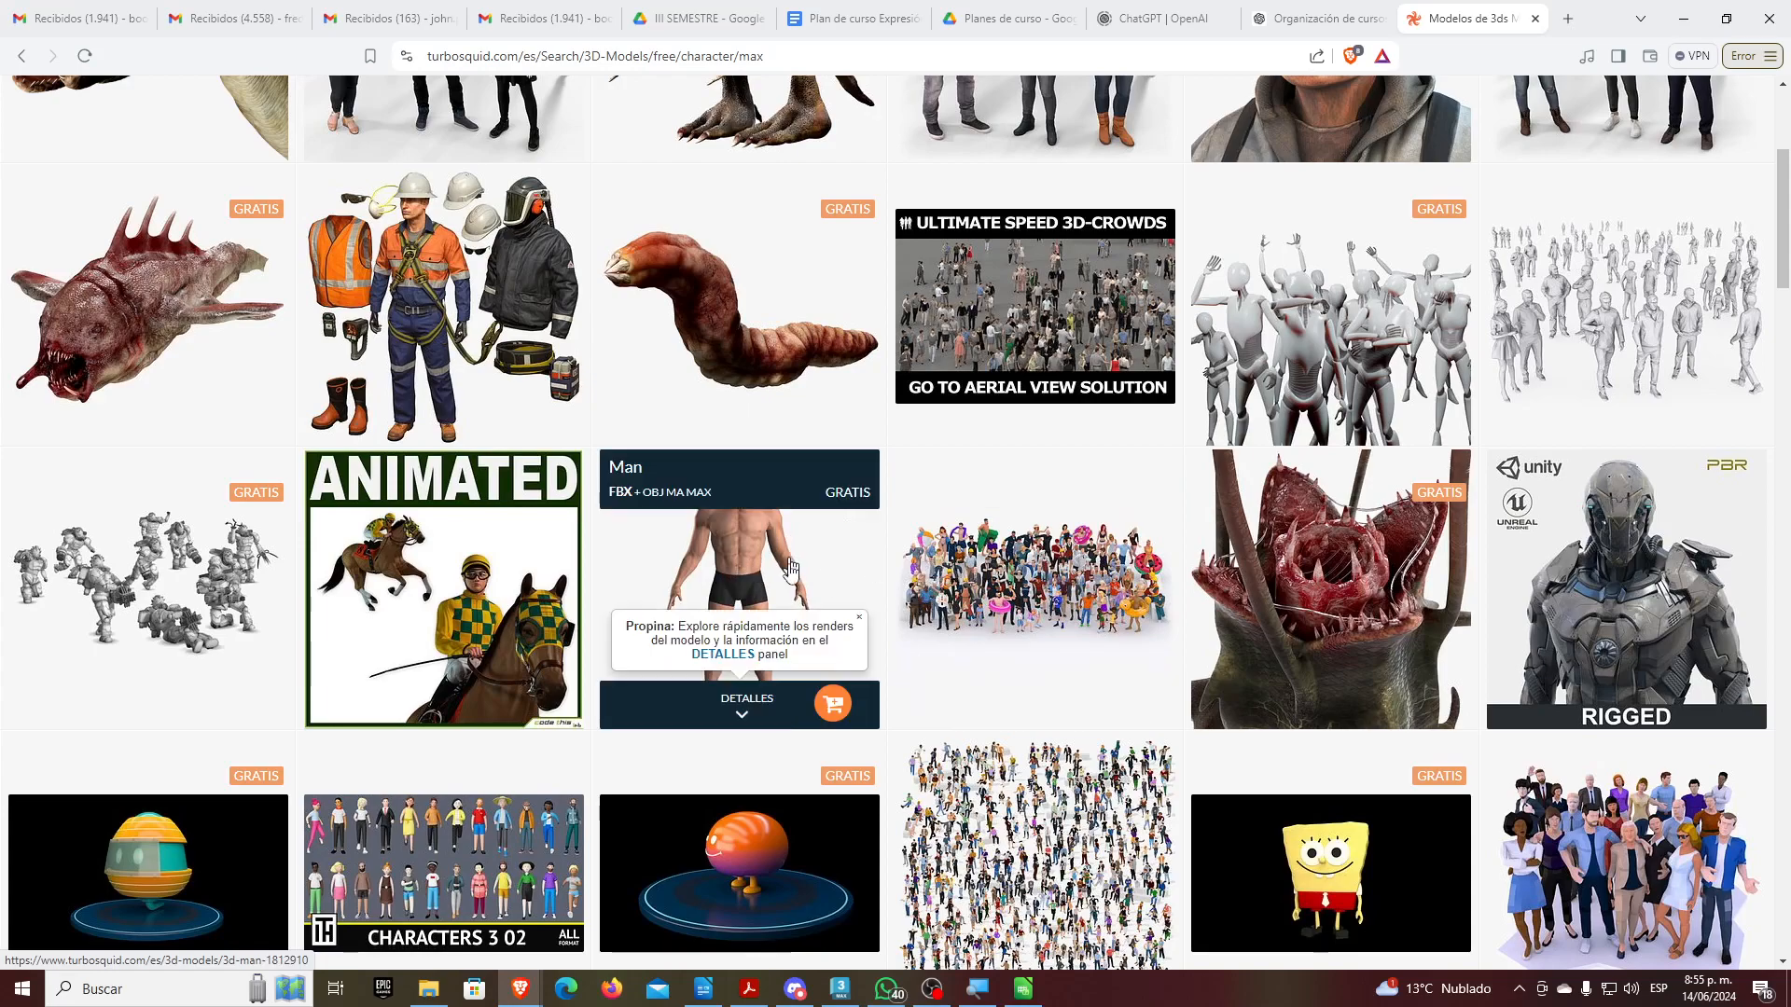
click(833, 706)
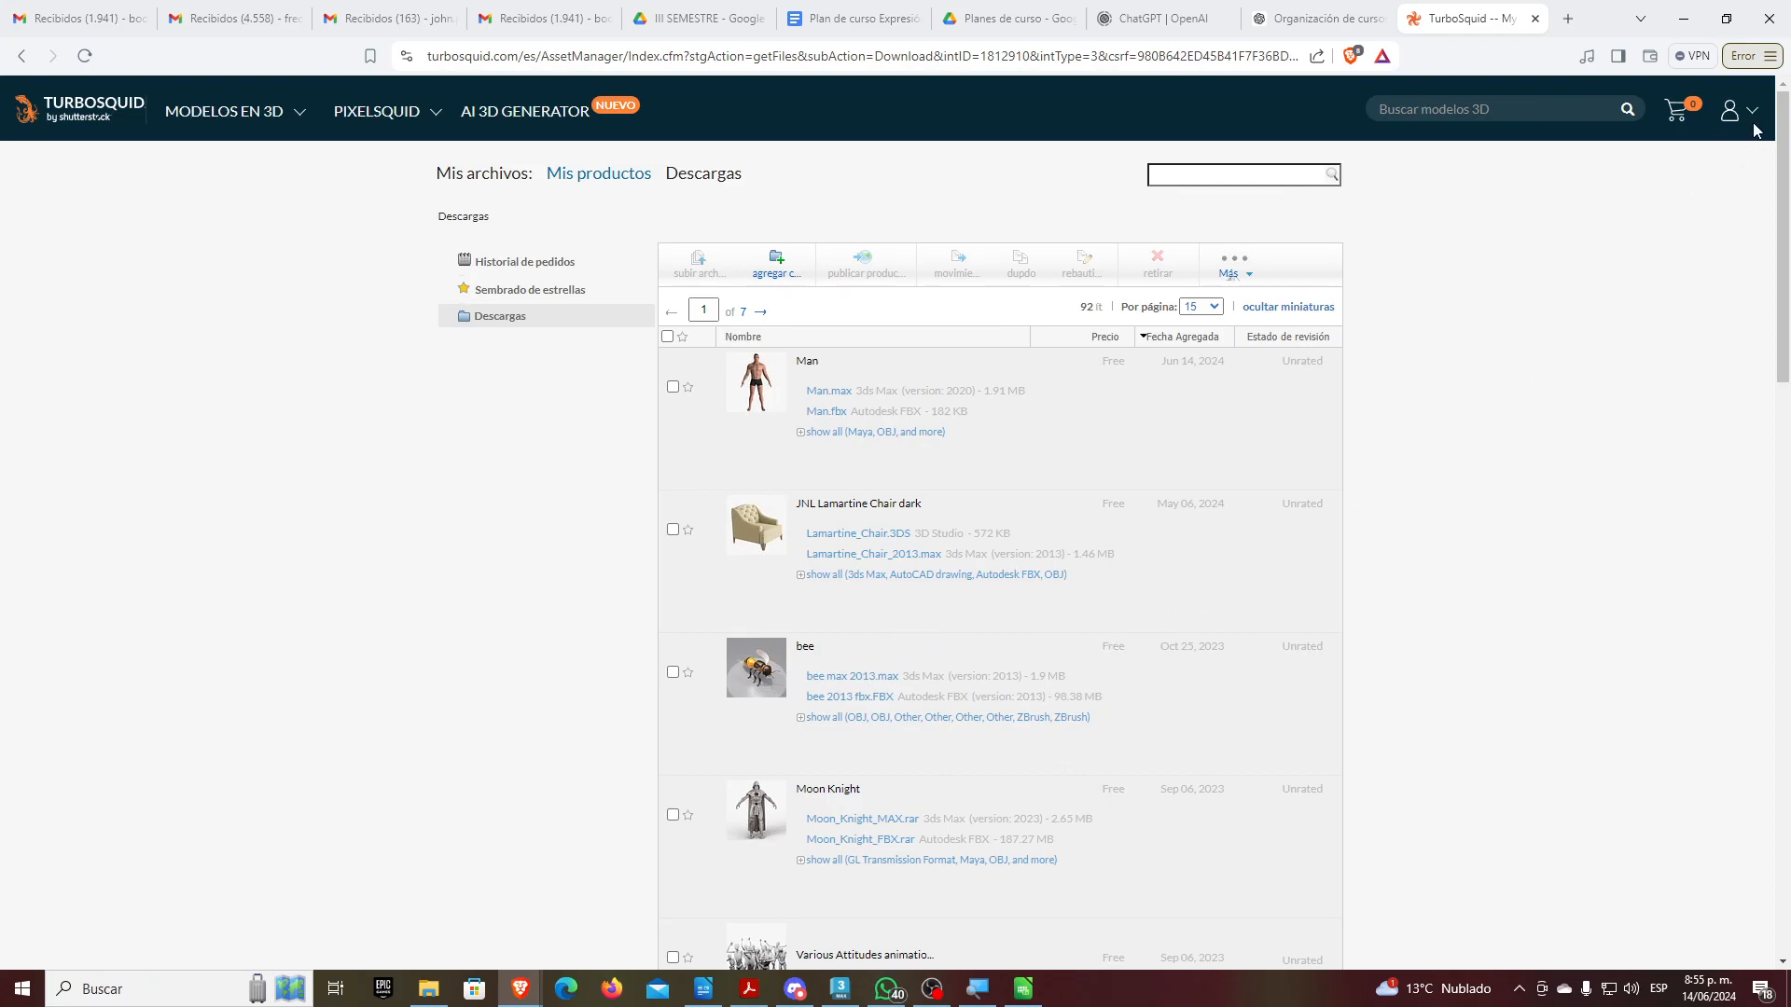
mouse_move(1712, 105)
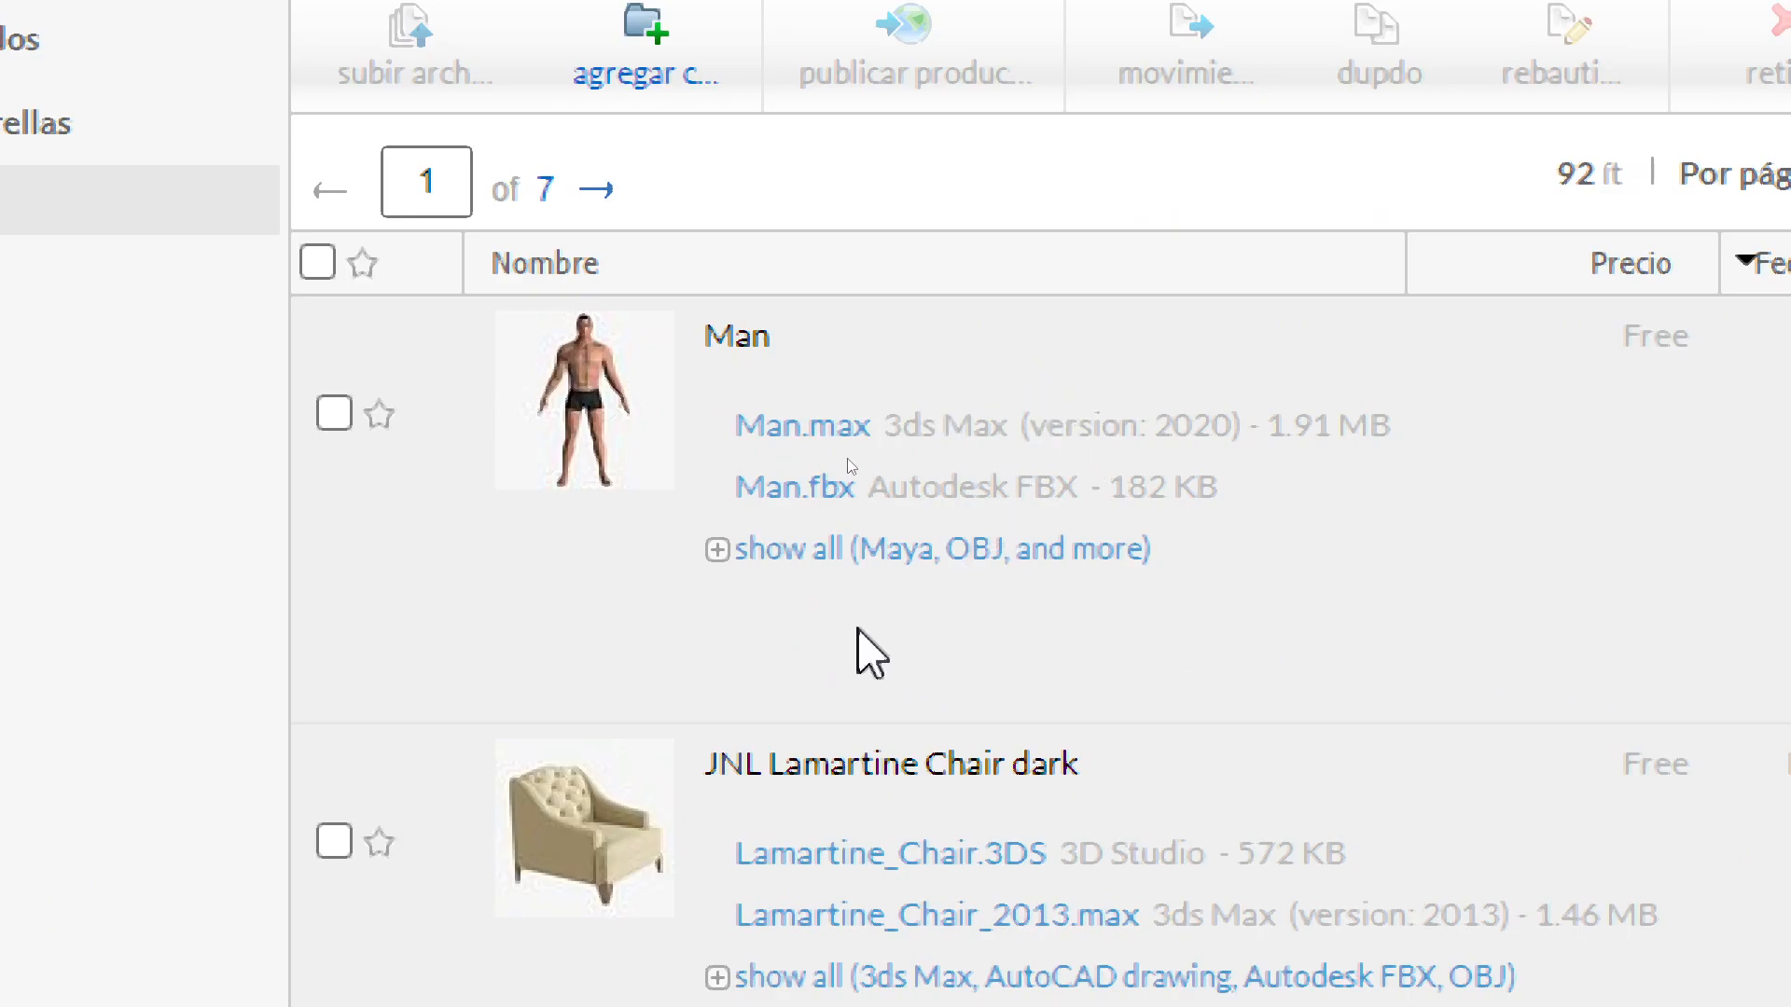
click(741, 549)
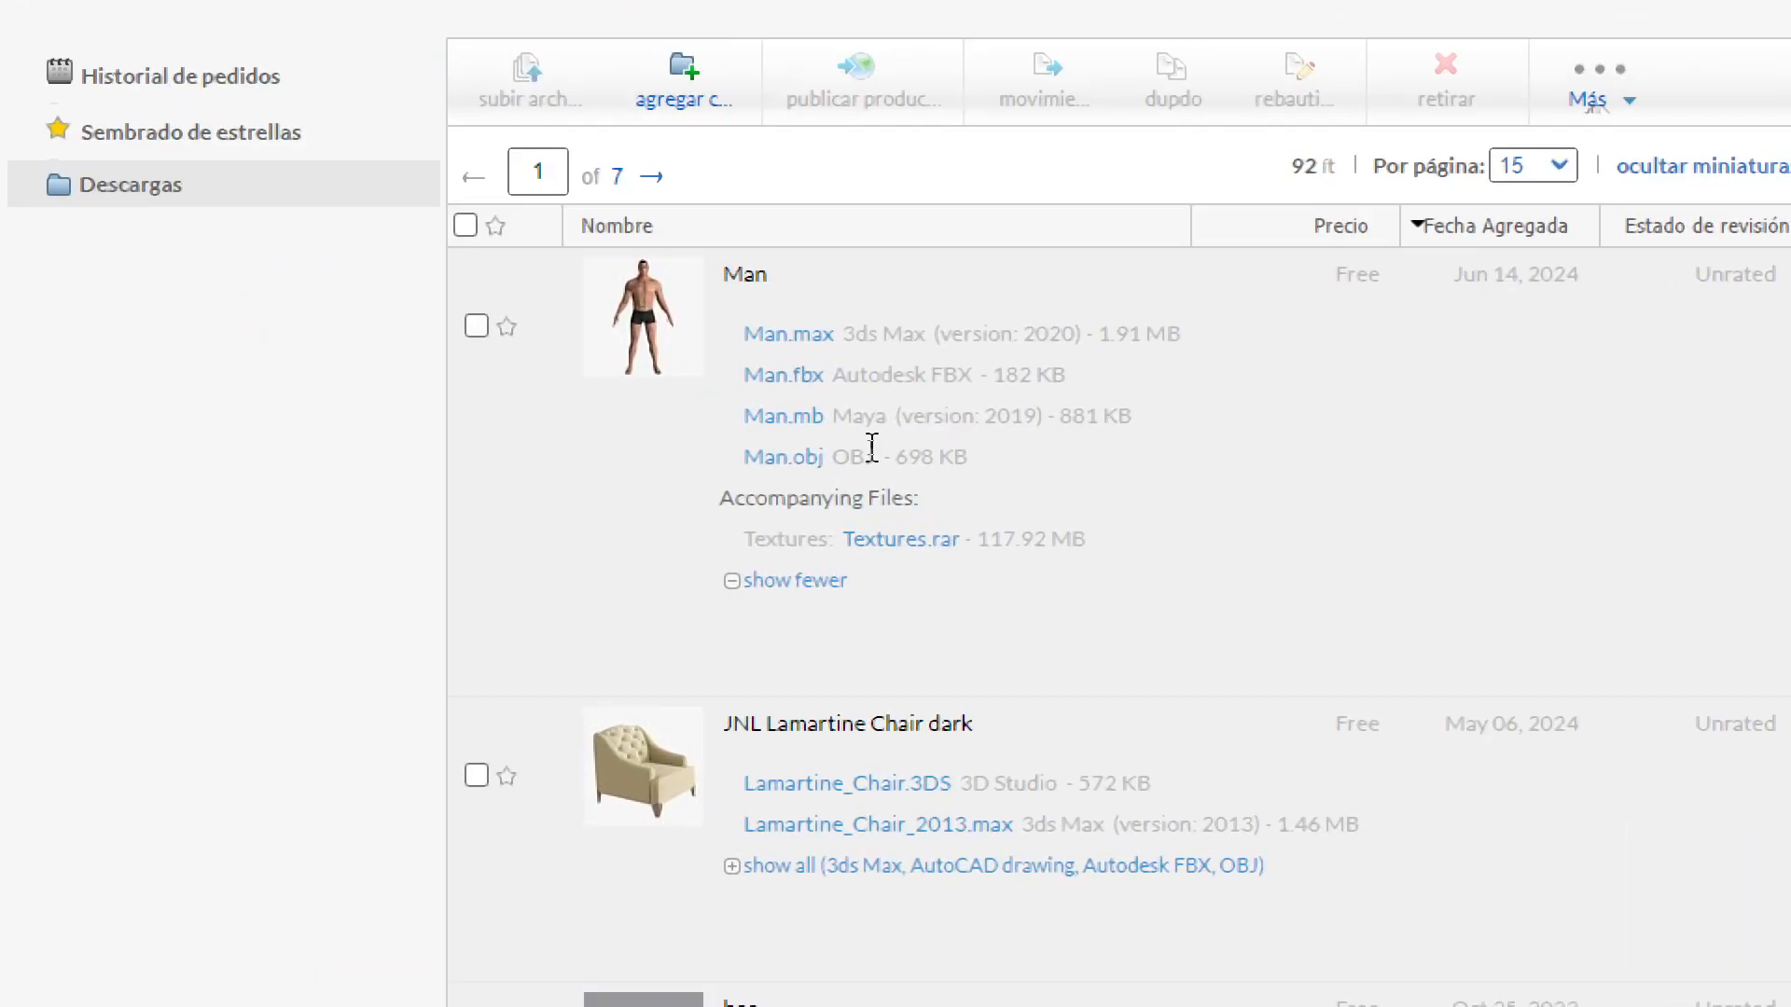
Save Man.max into F:\SENA\2024\04 COMPLEMENTARIA\3Ds Max\Animación
click(808, 334)
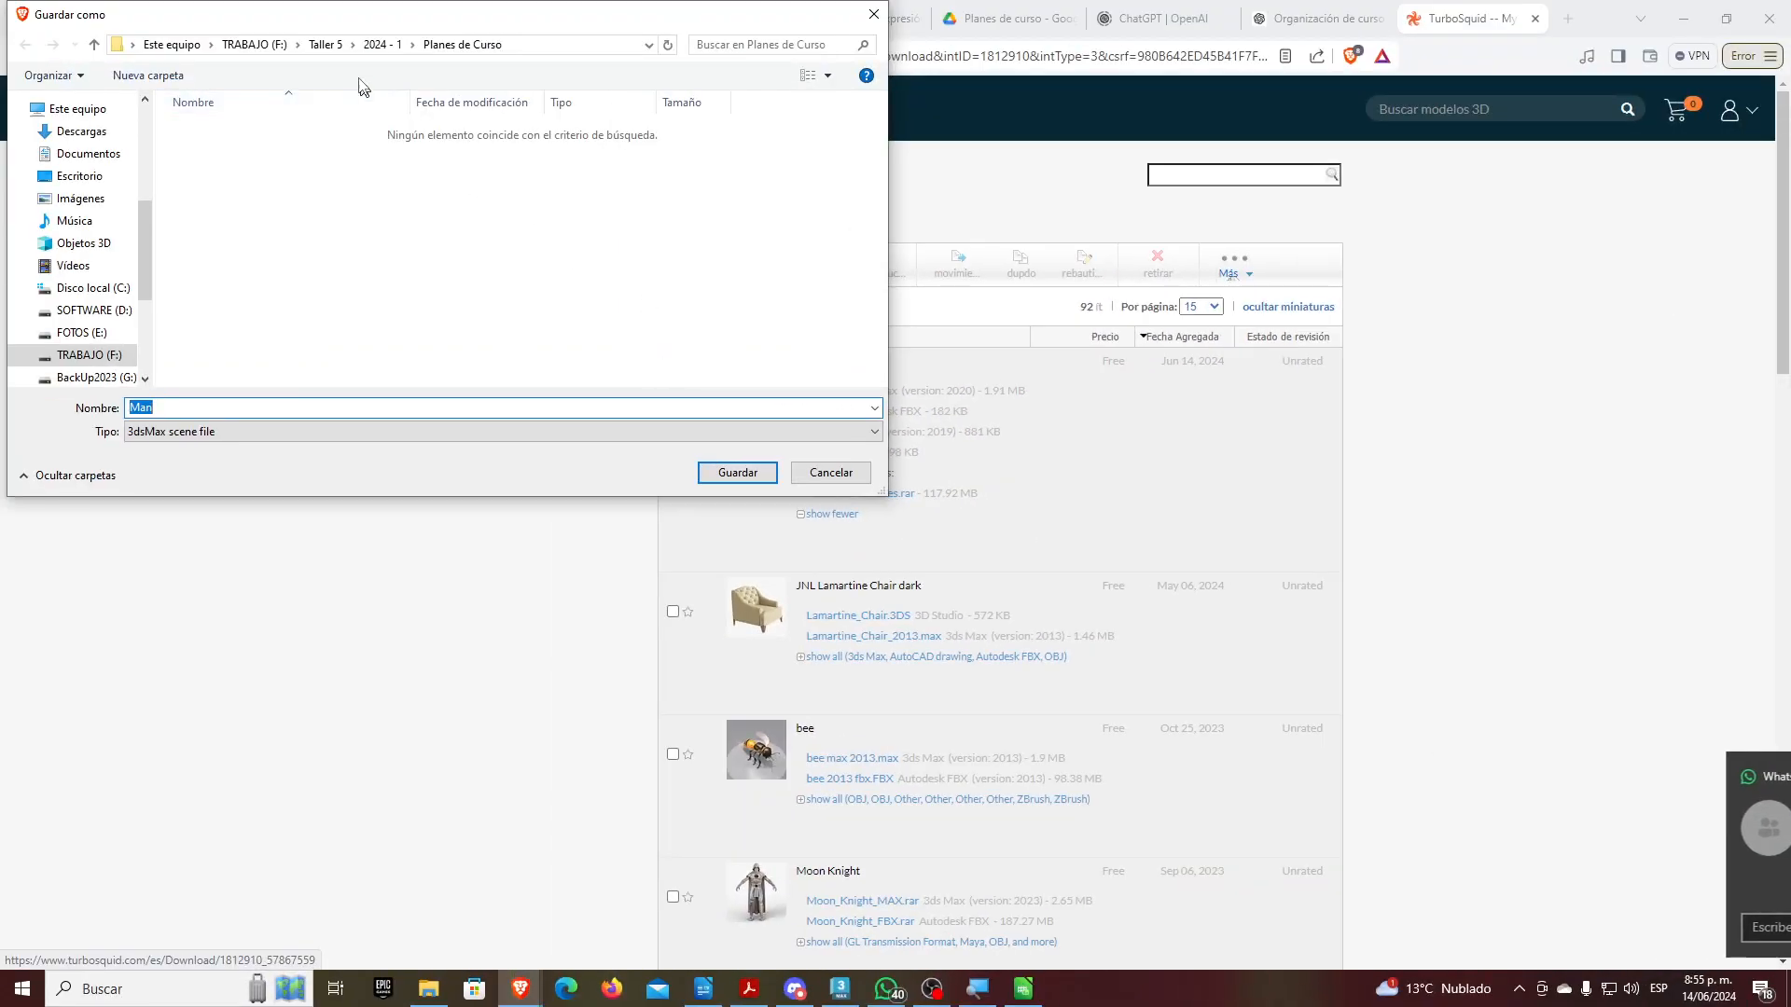
click(261, 45)
scroll(275, 311, down, 3)
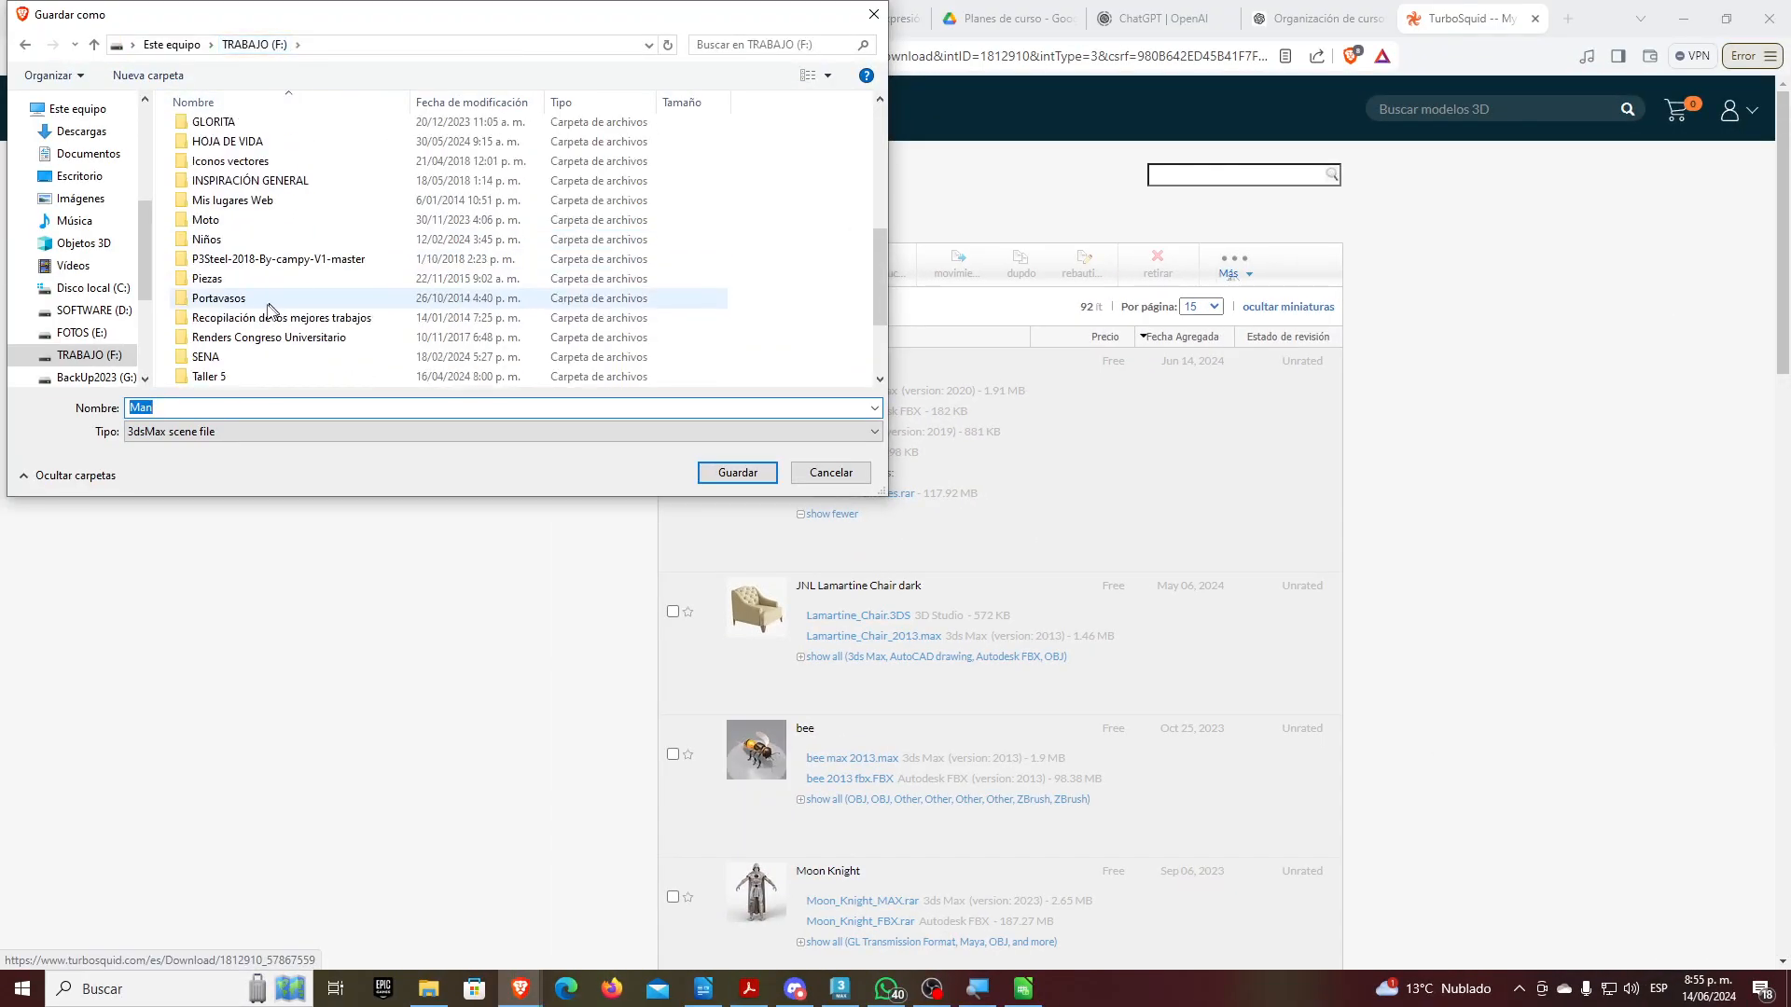
scroll(227, 248, down, 1)
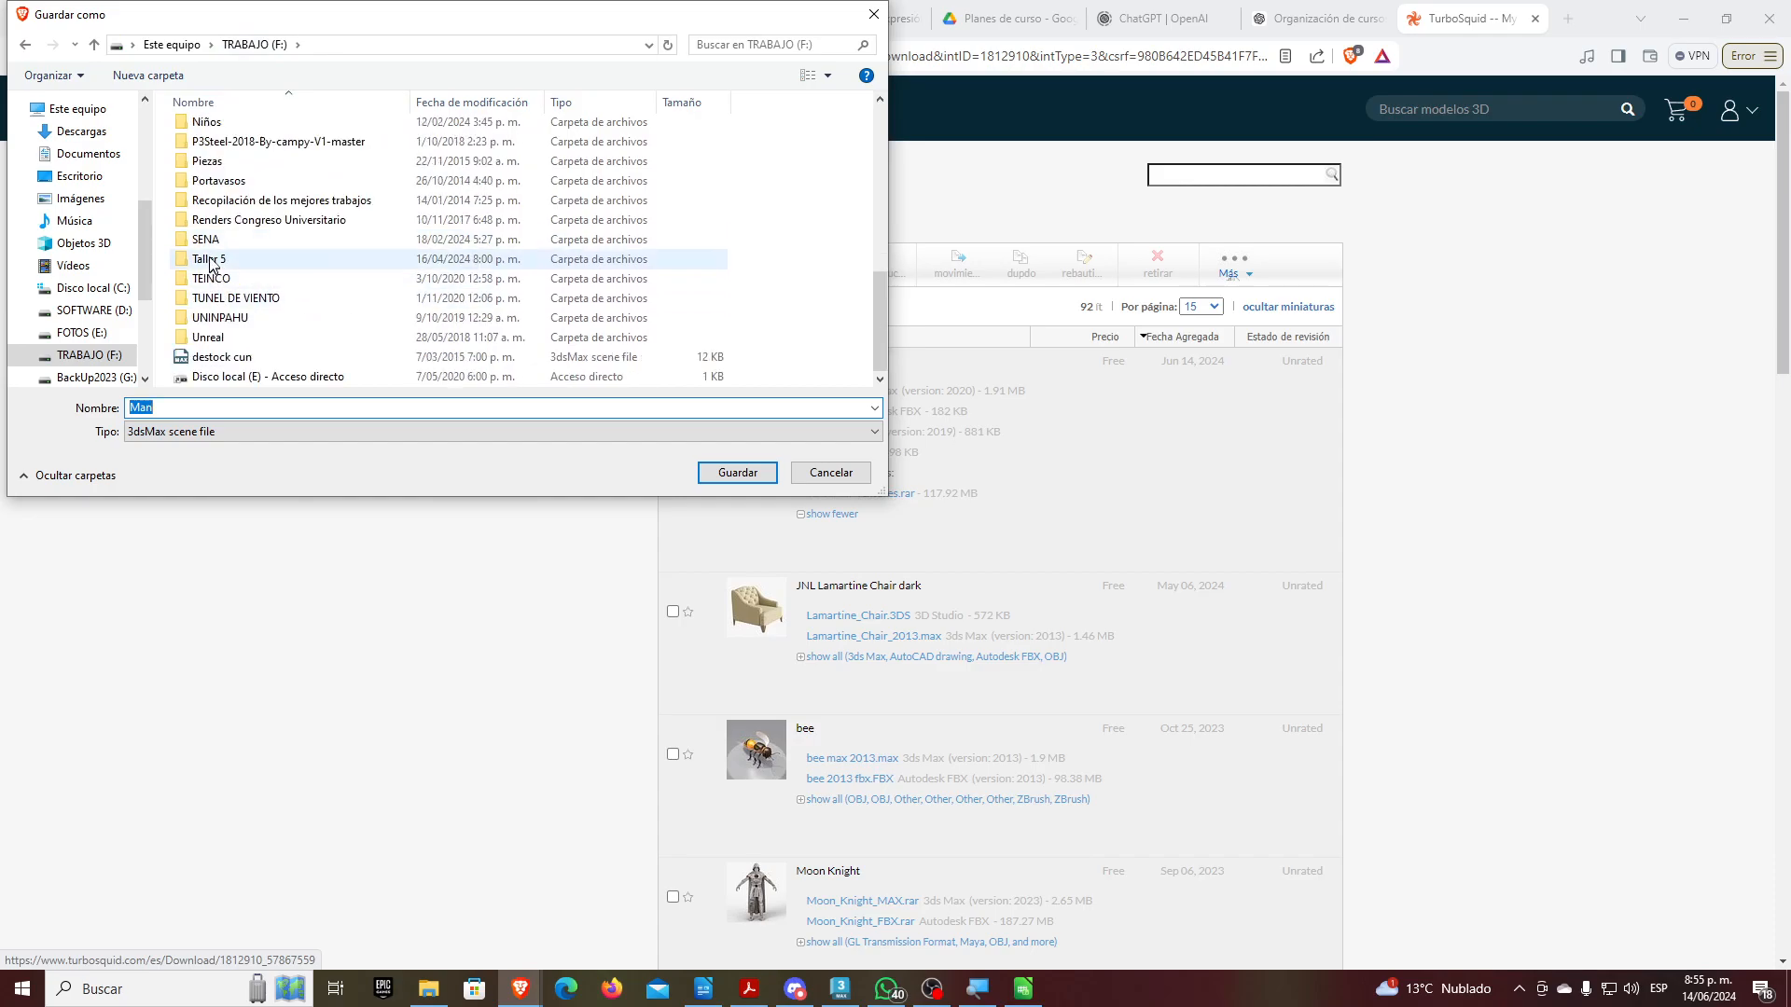
double_click(216, 240)
double_click(217, 268)
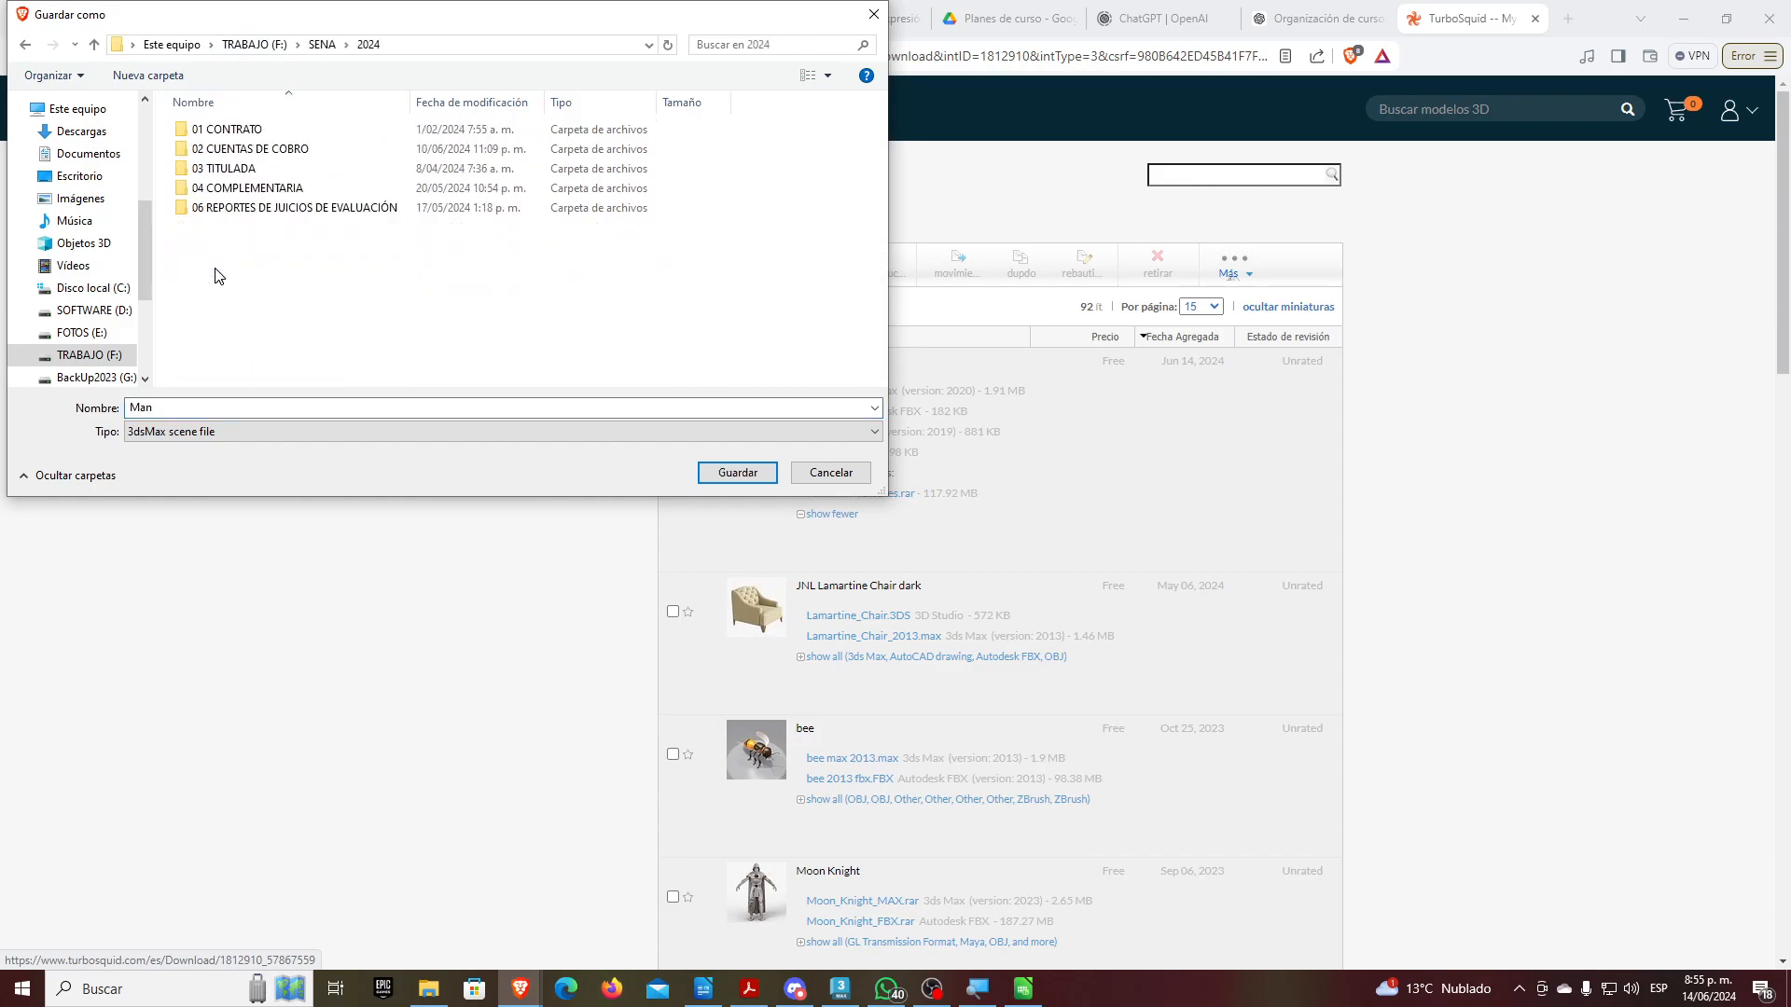
double_click(243, 189)
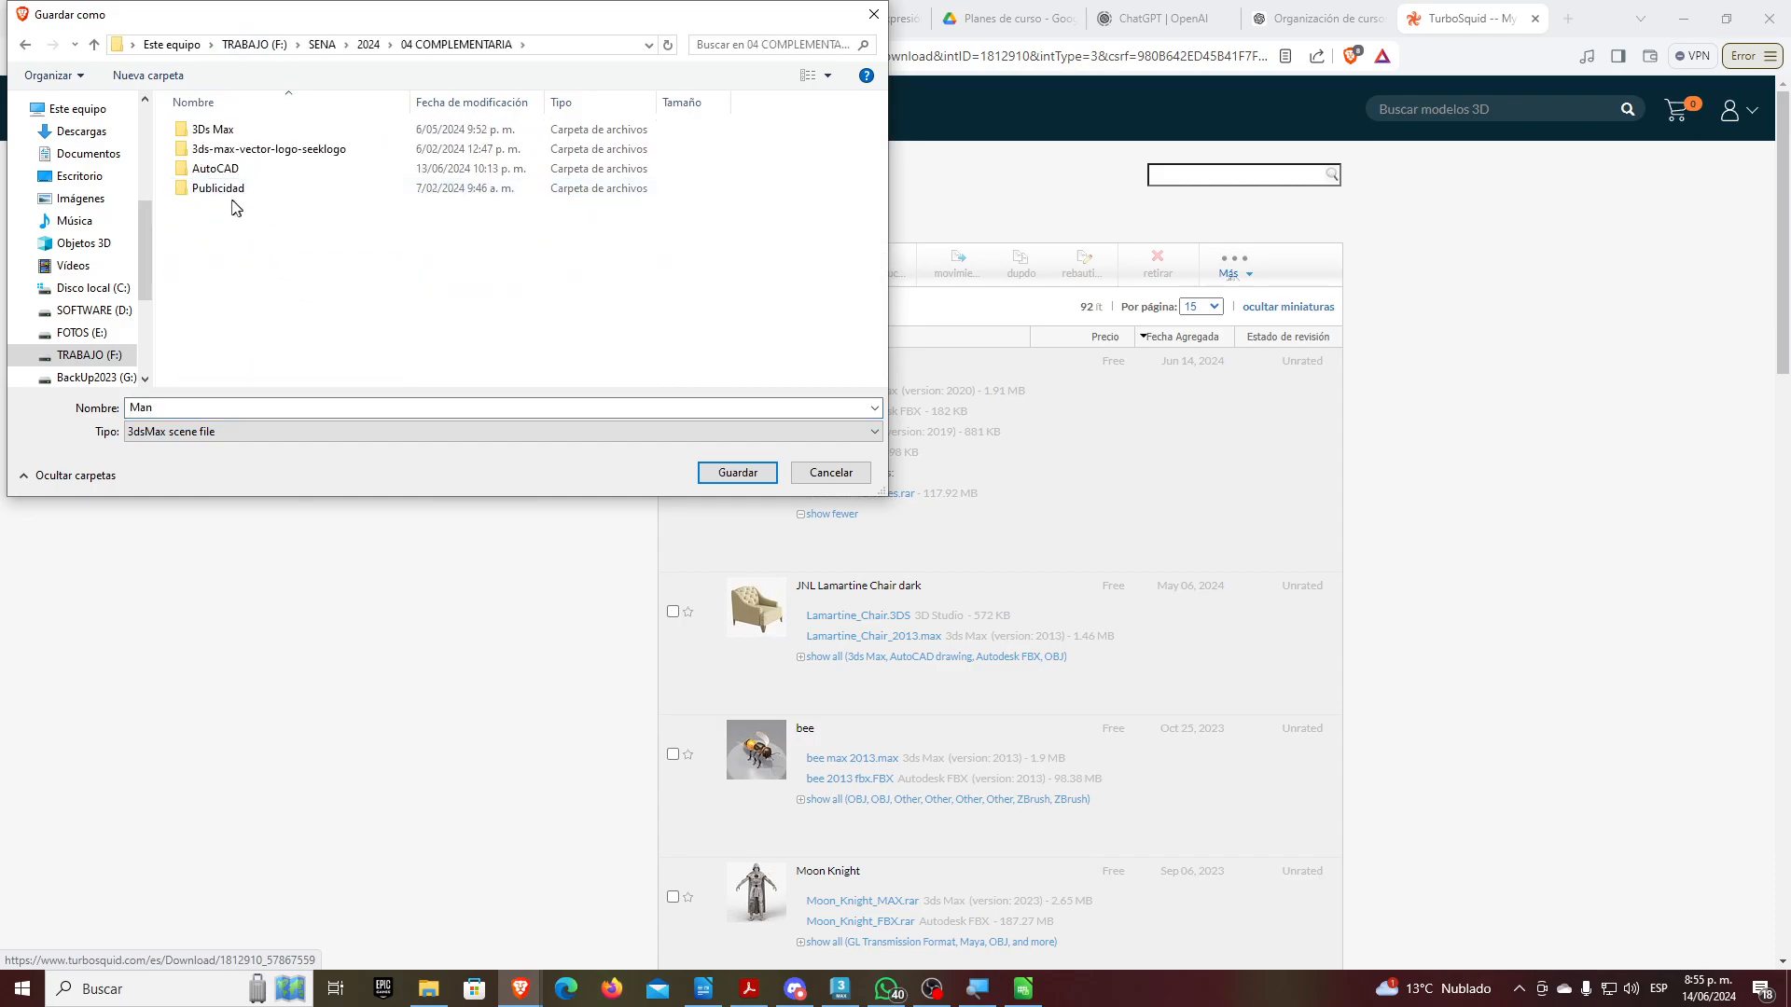
double_click(231, 131)
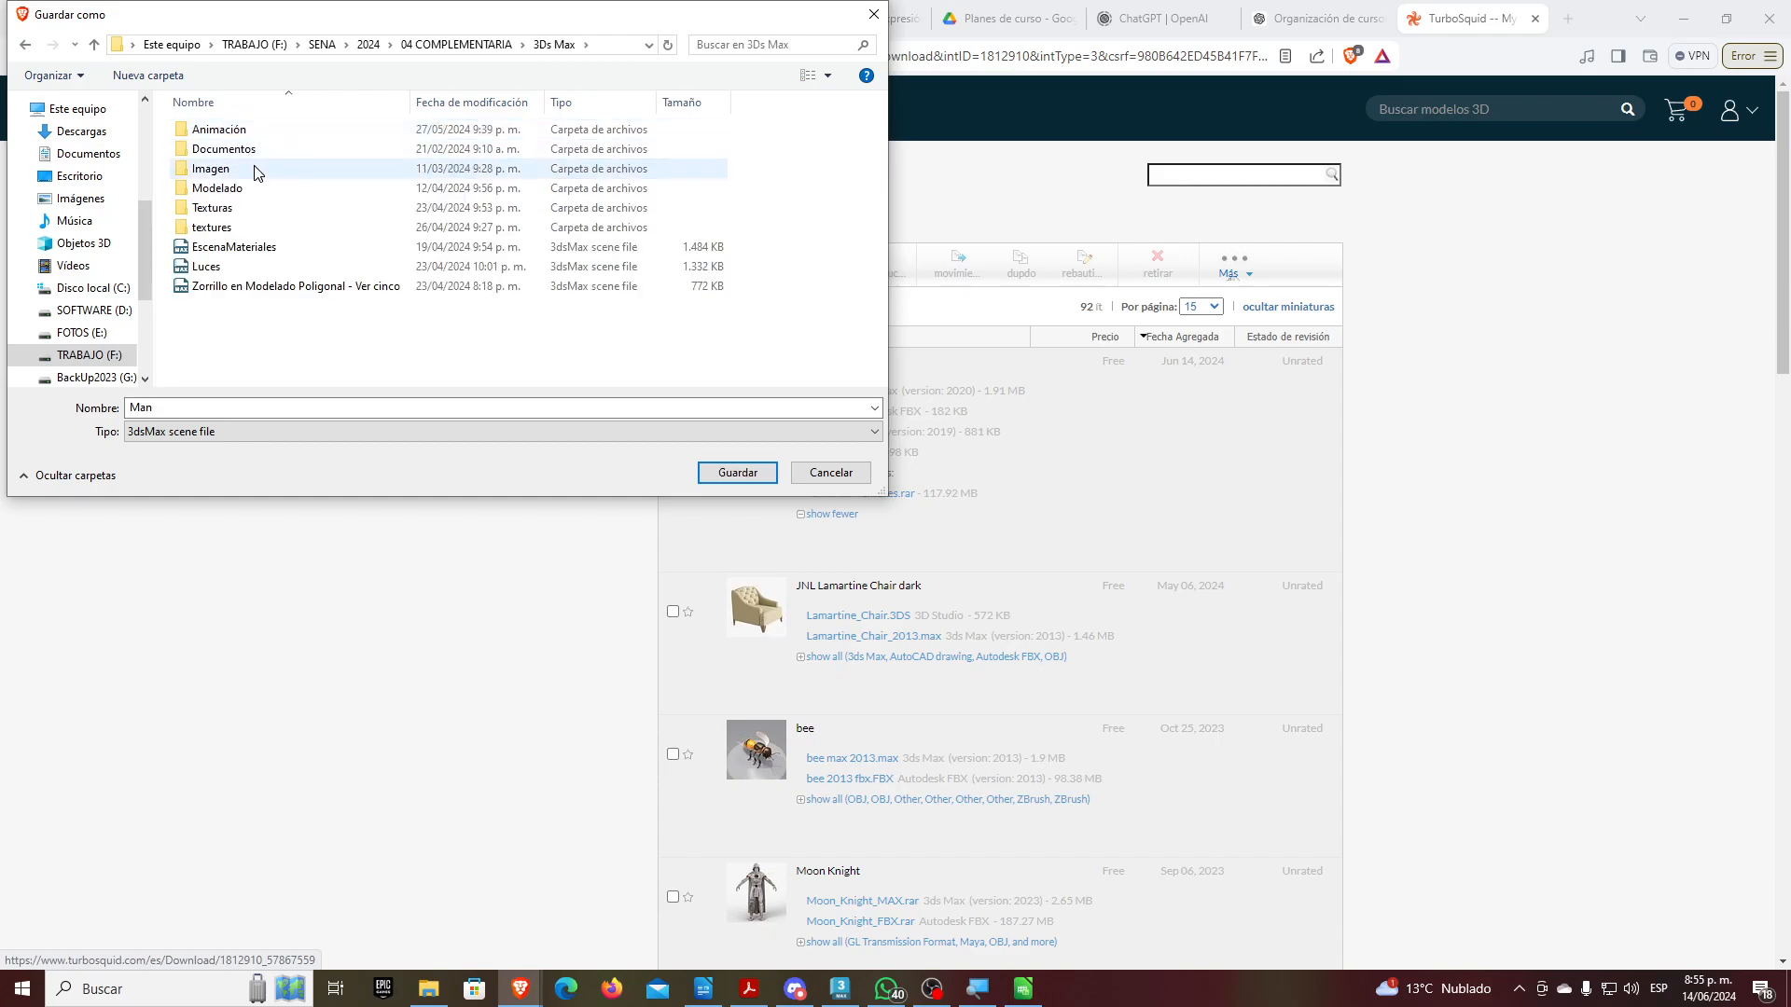
double_click(208, 129)
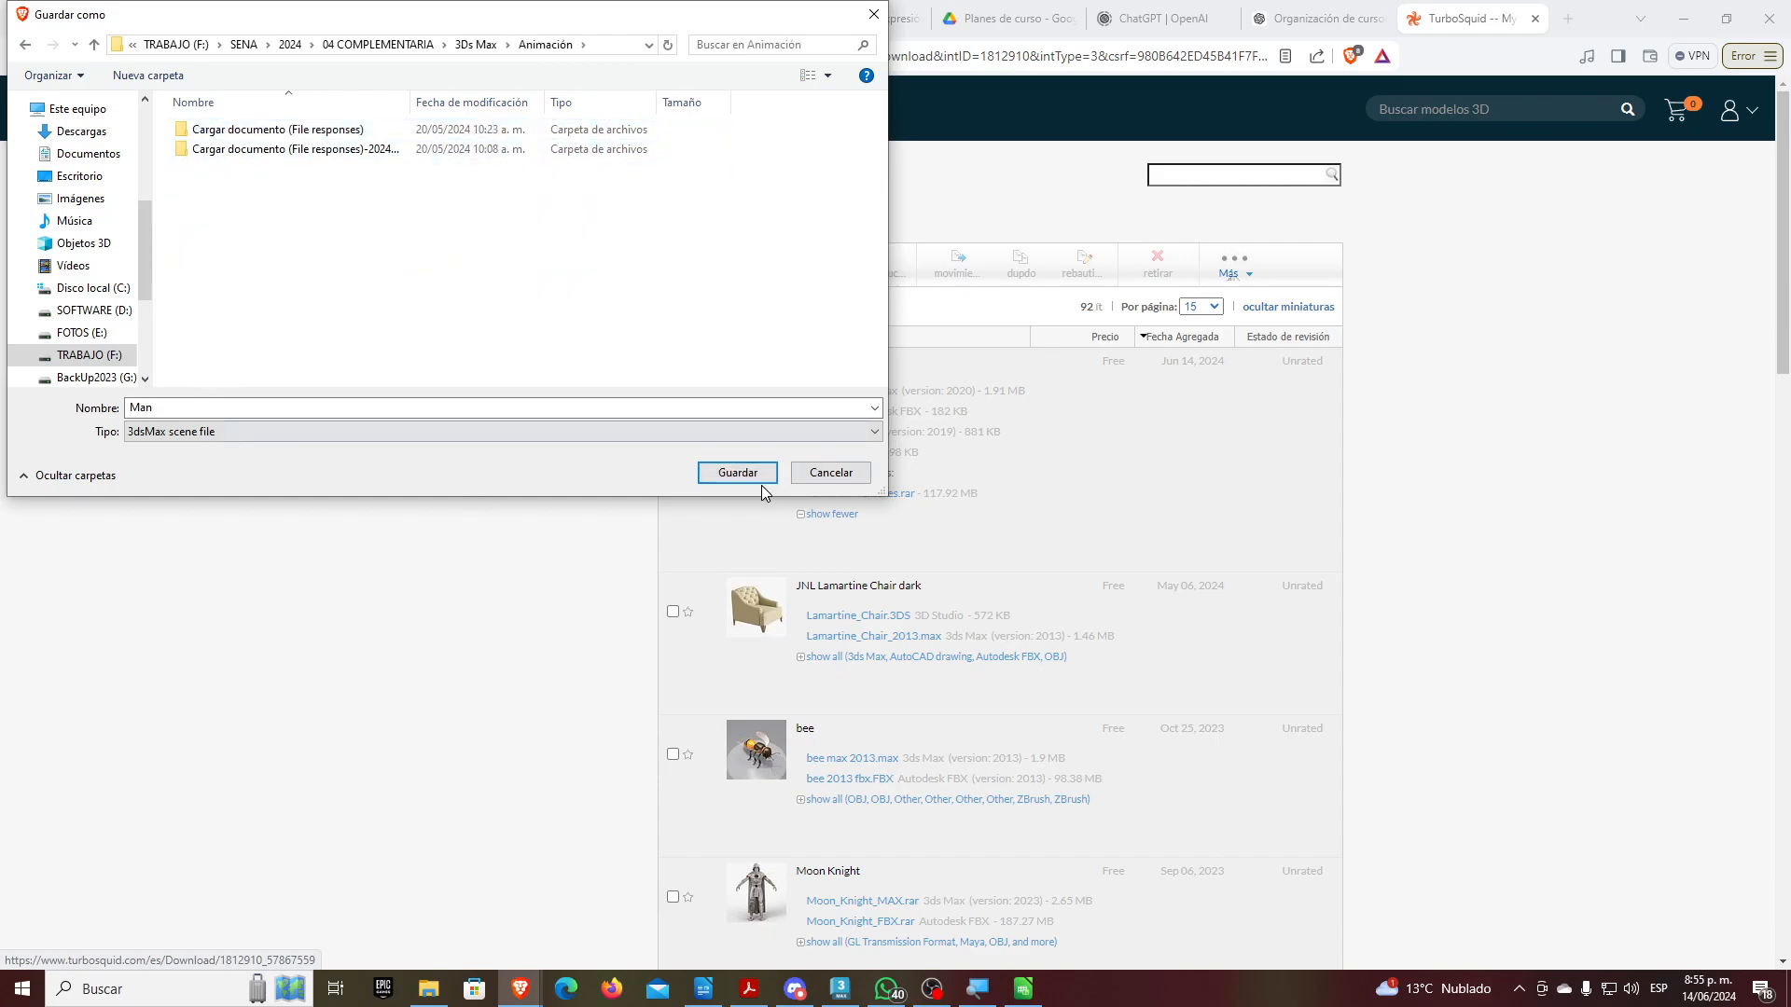
click(736, 473)
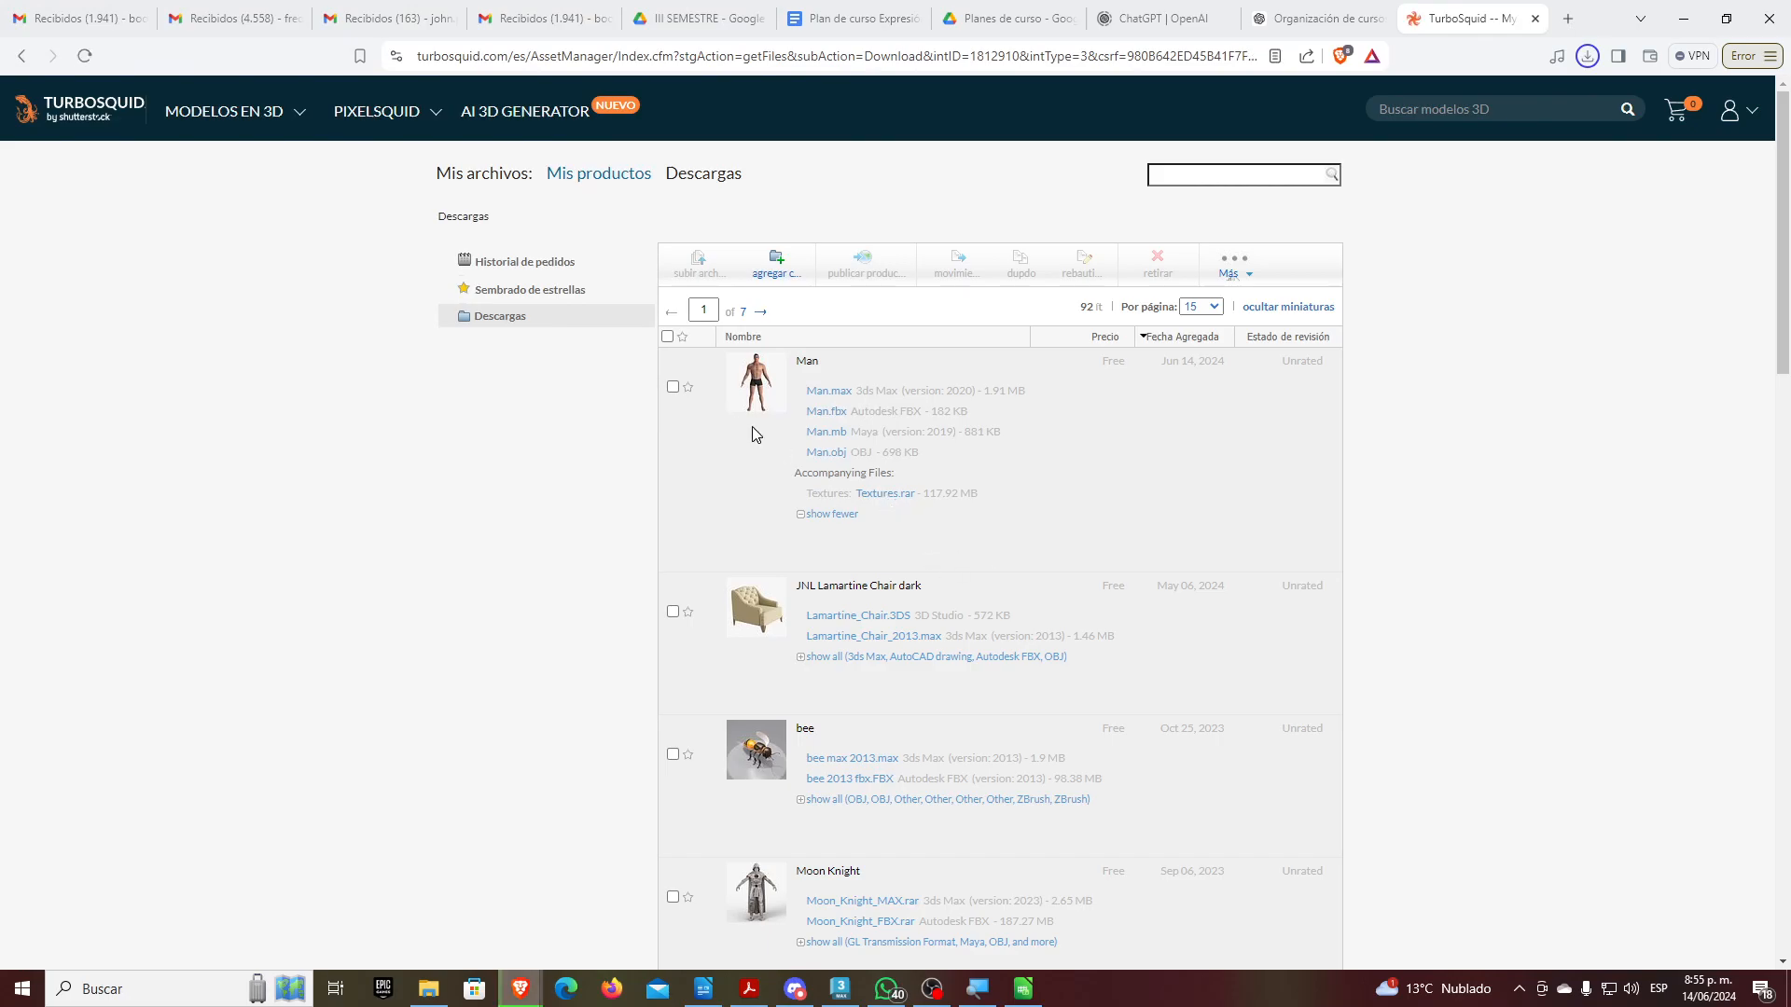
Save Textures.rar into the same folder and show the downloaded Man file in its folder
click(881, 493)
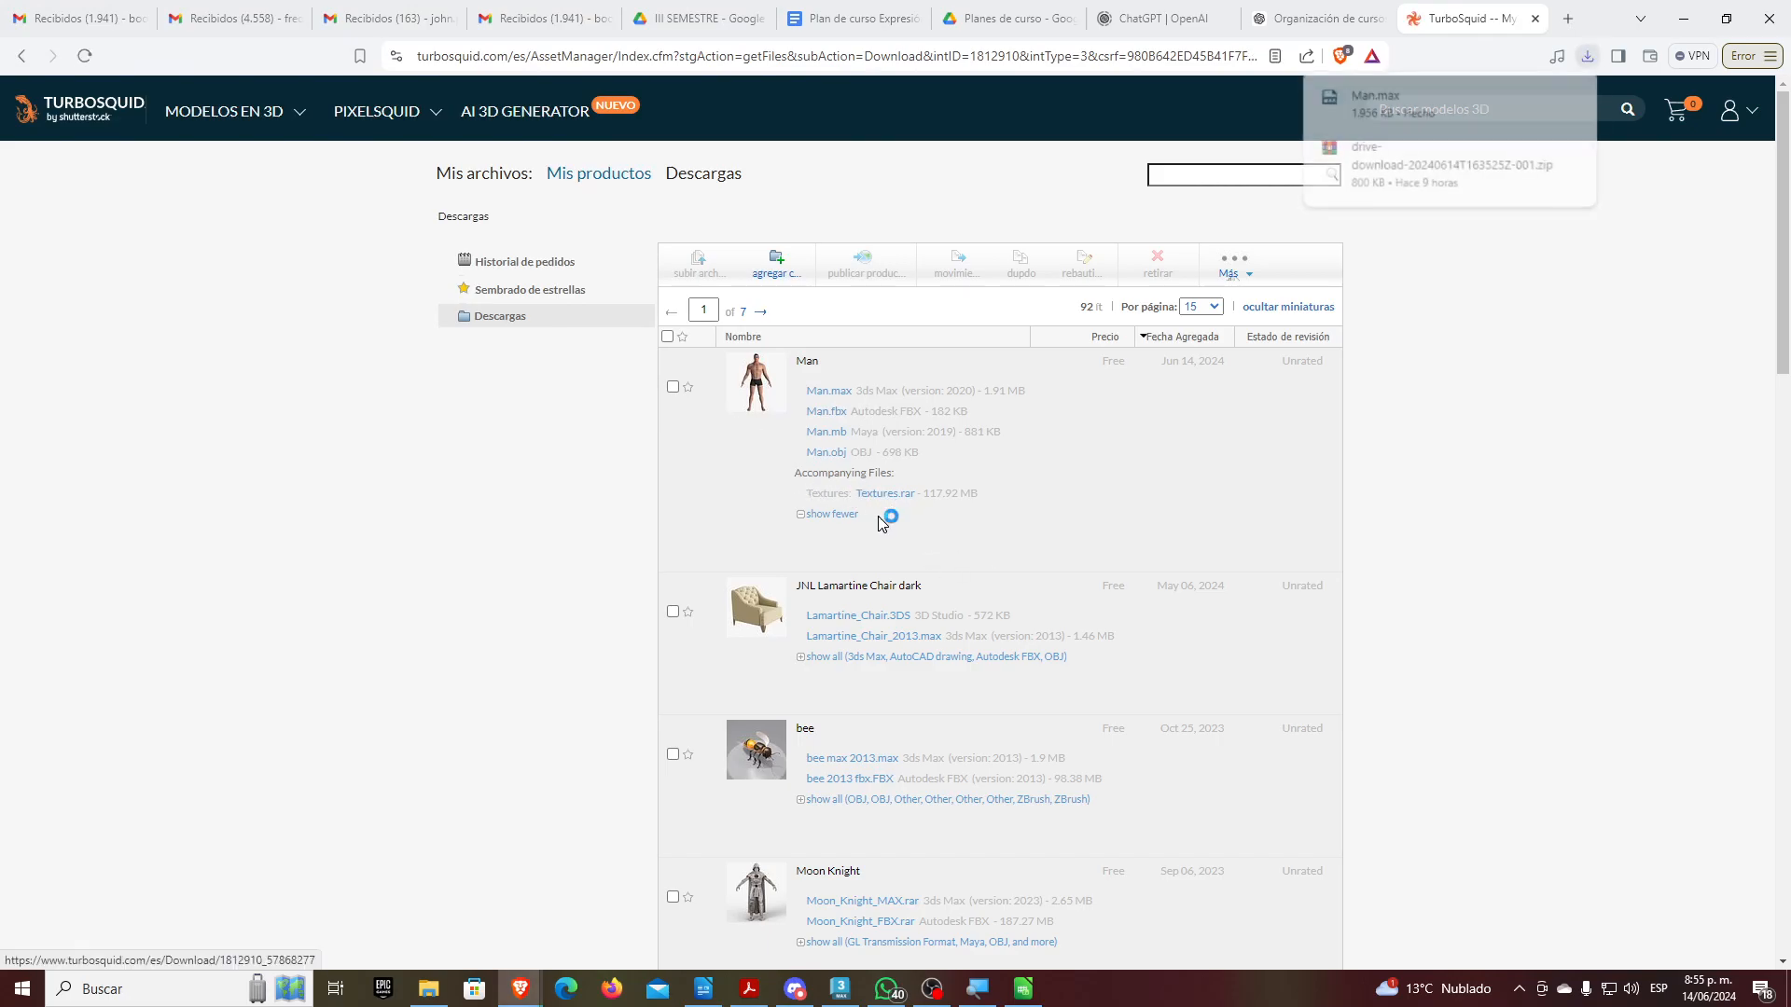
click(732, 473)
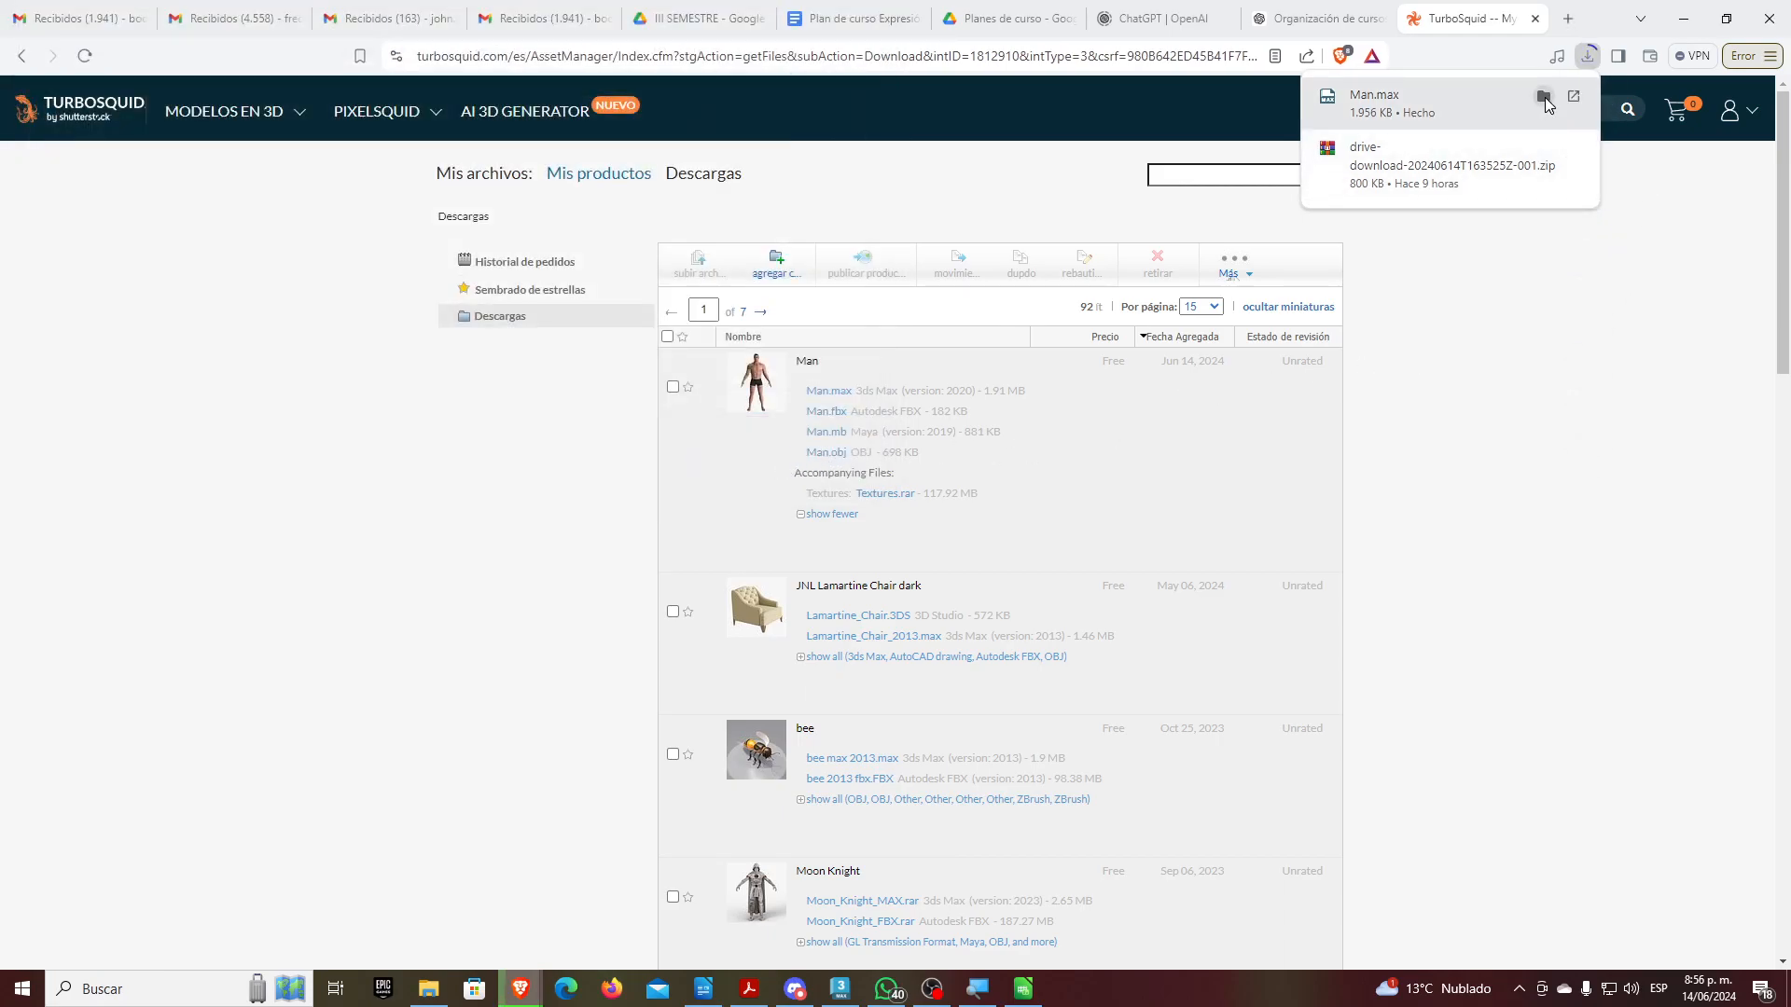
click(1544, 96)
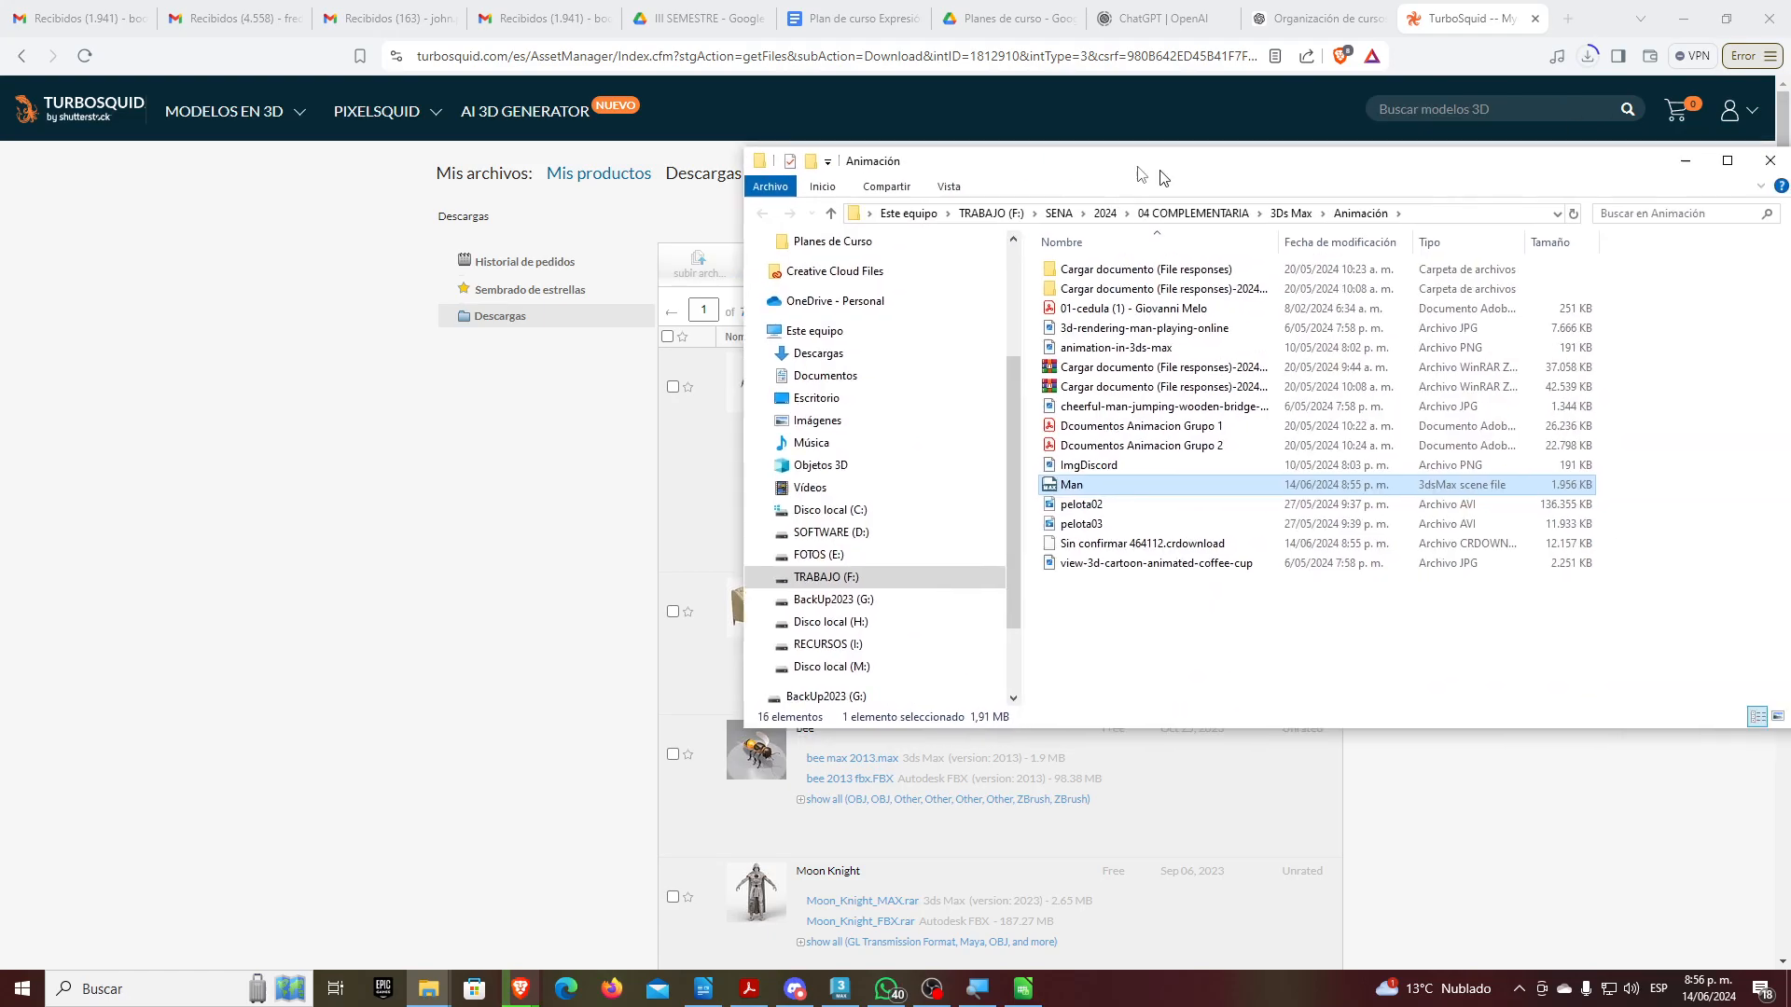
Create a 'Malla Hombre' folder in Animación and move Man and Textures.rar into it
right_click(825, 612)
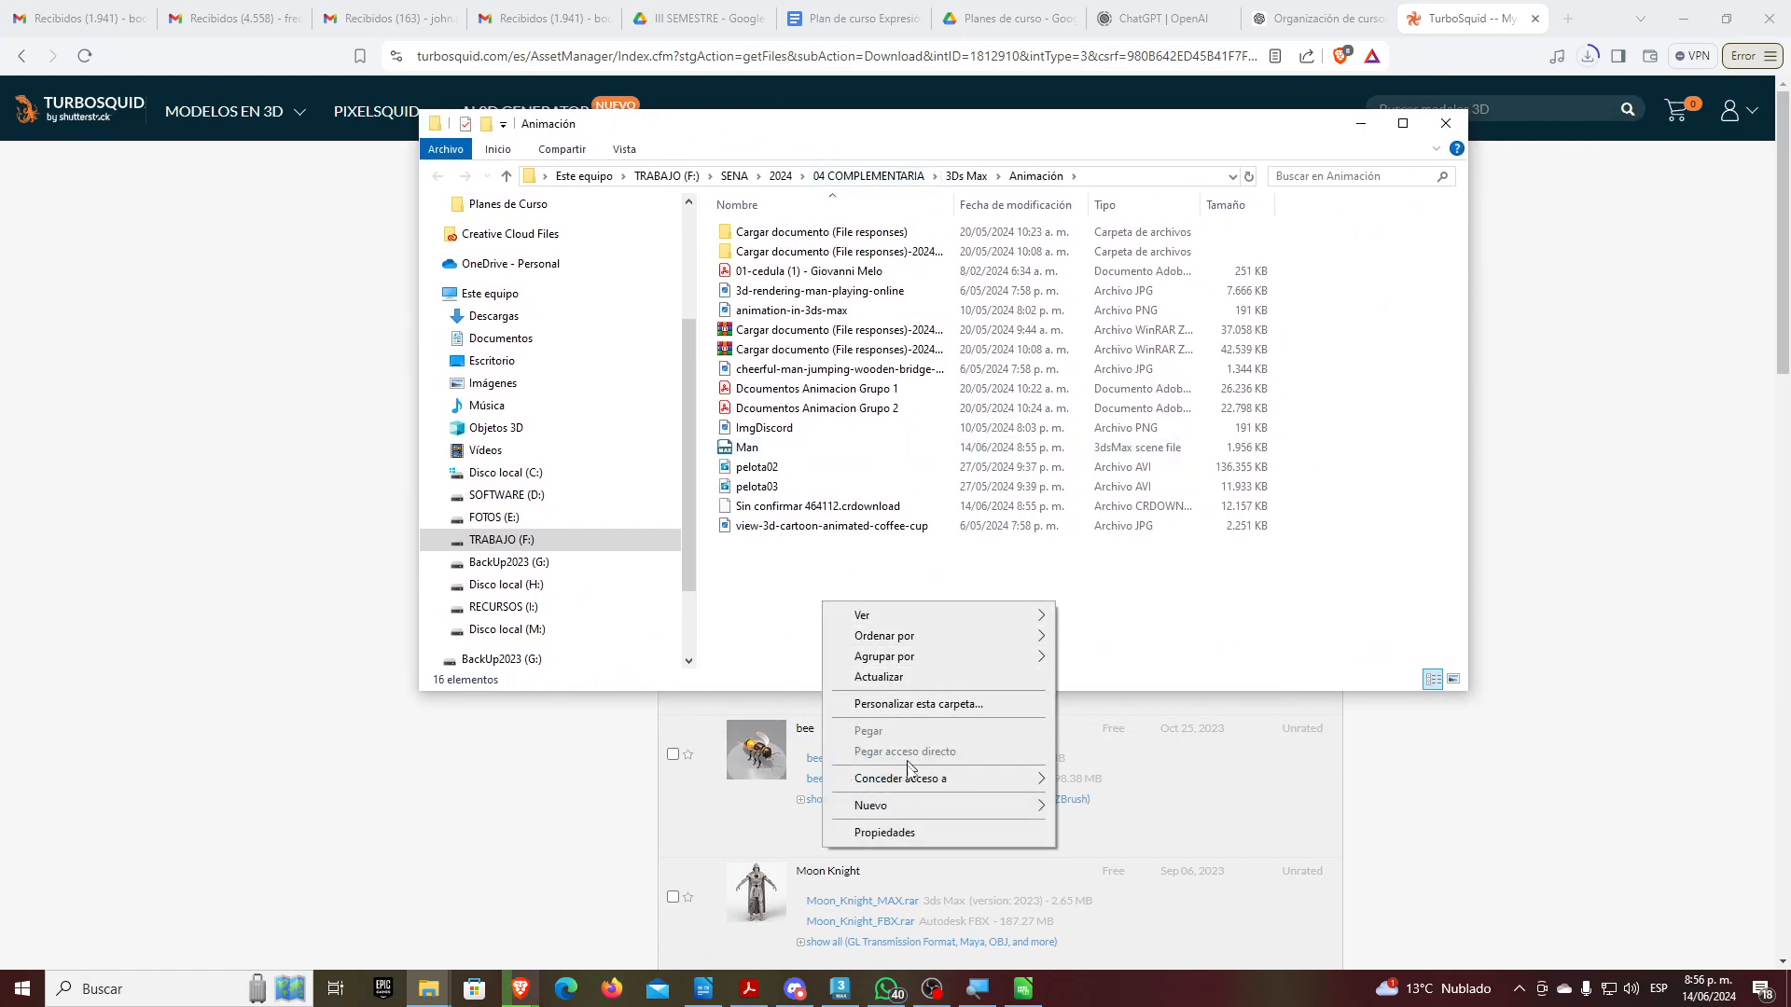
mouse_move(914, 804)
click(1143, 614)
text(Malla Hombre)
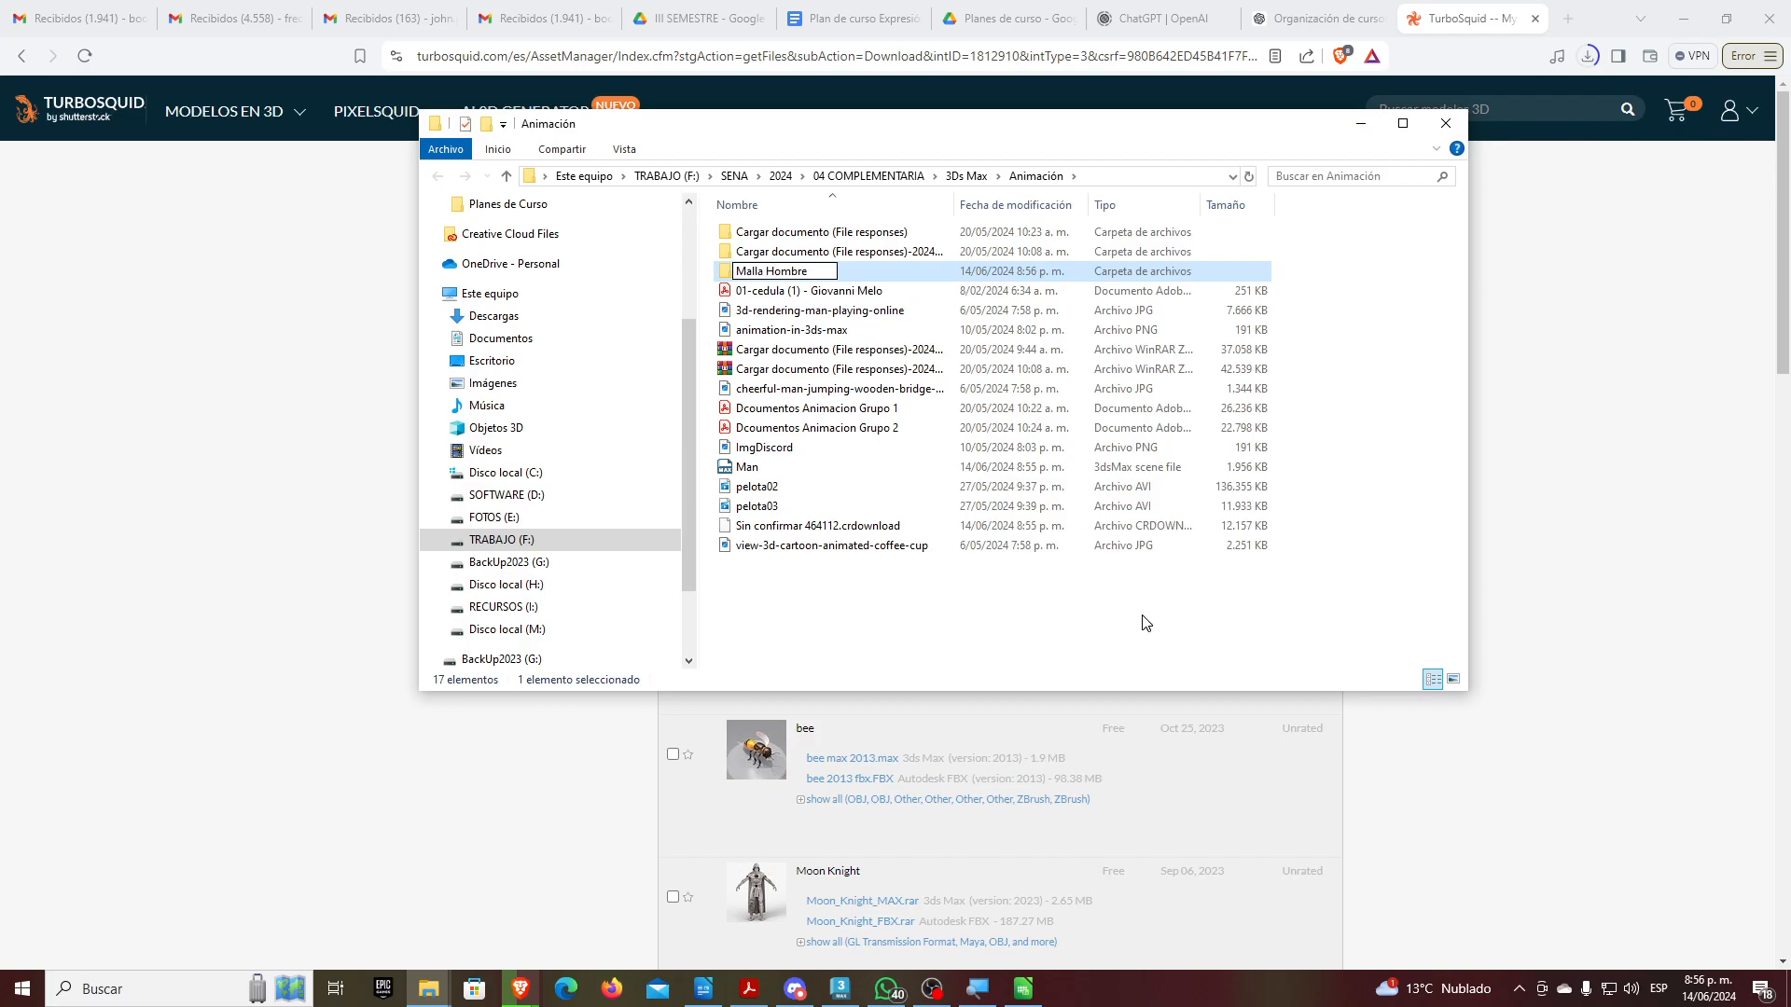
key(Return)
key(Return)
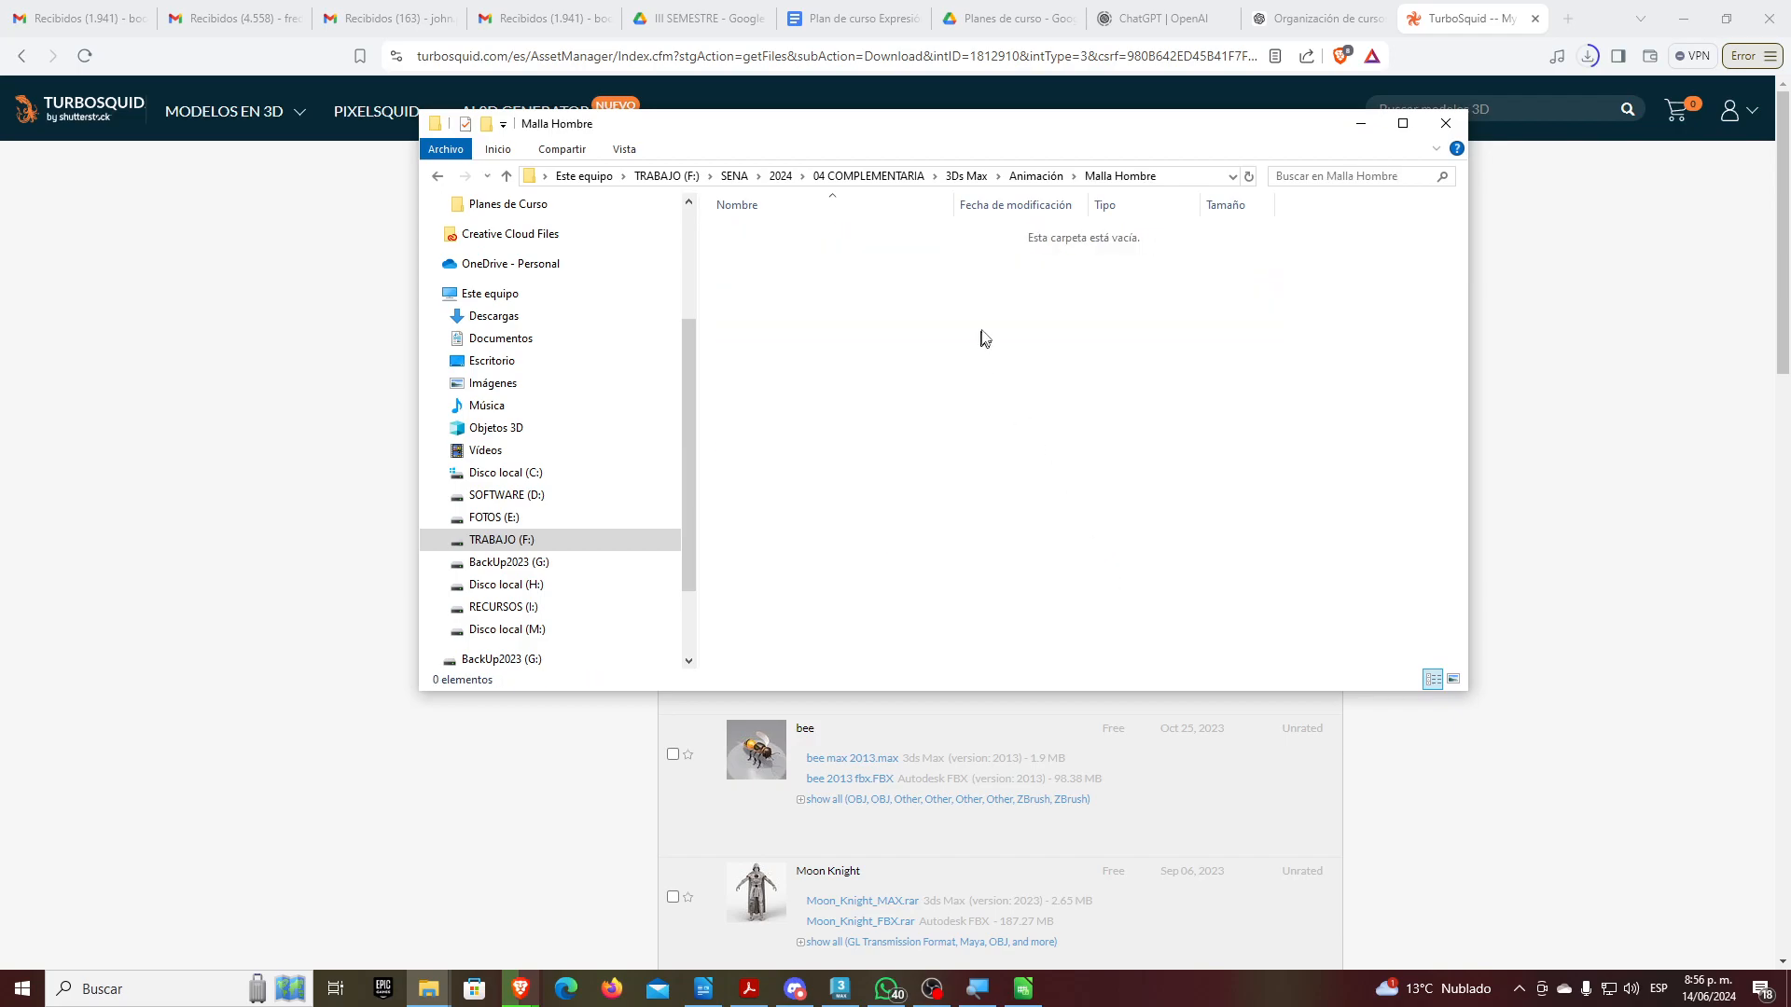
click(1035, 177)
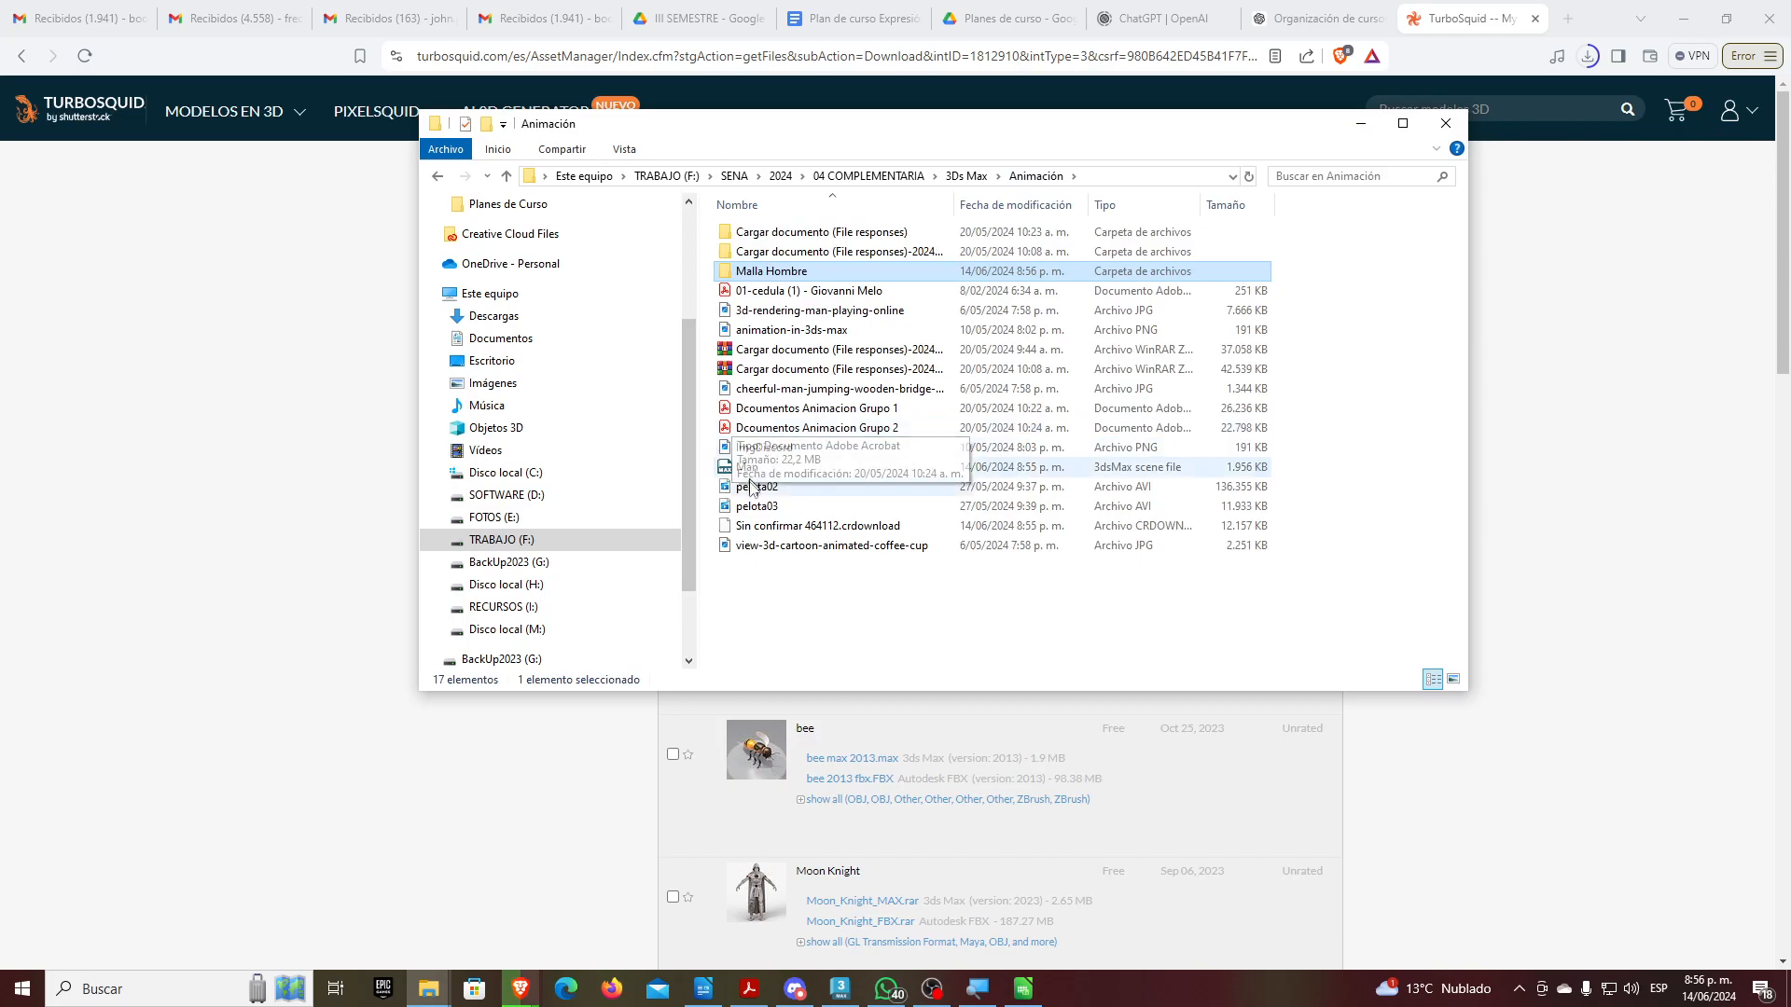
drag(741, 472, 784, 272)
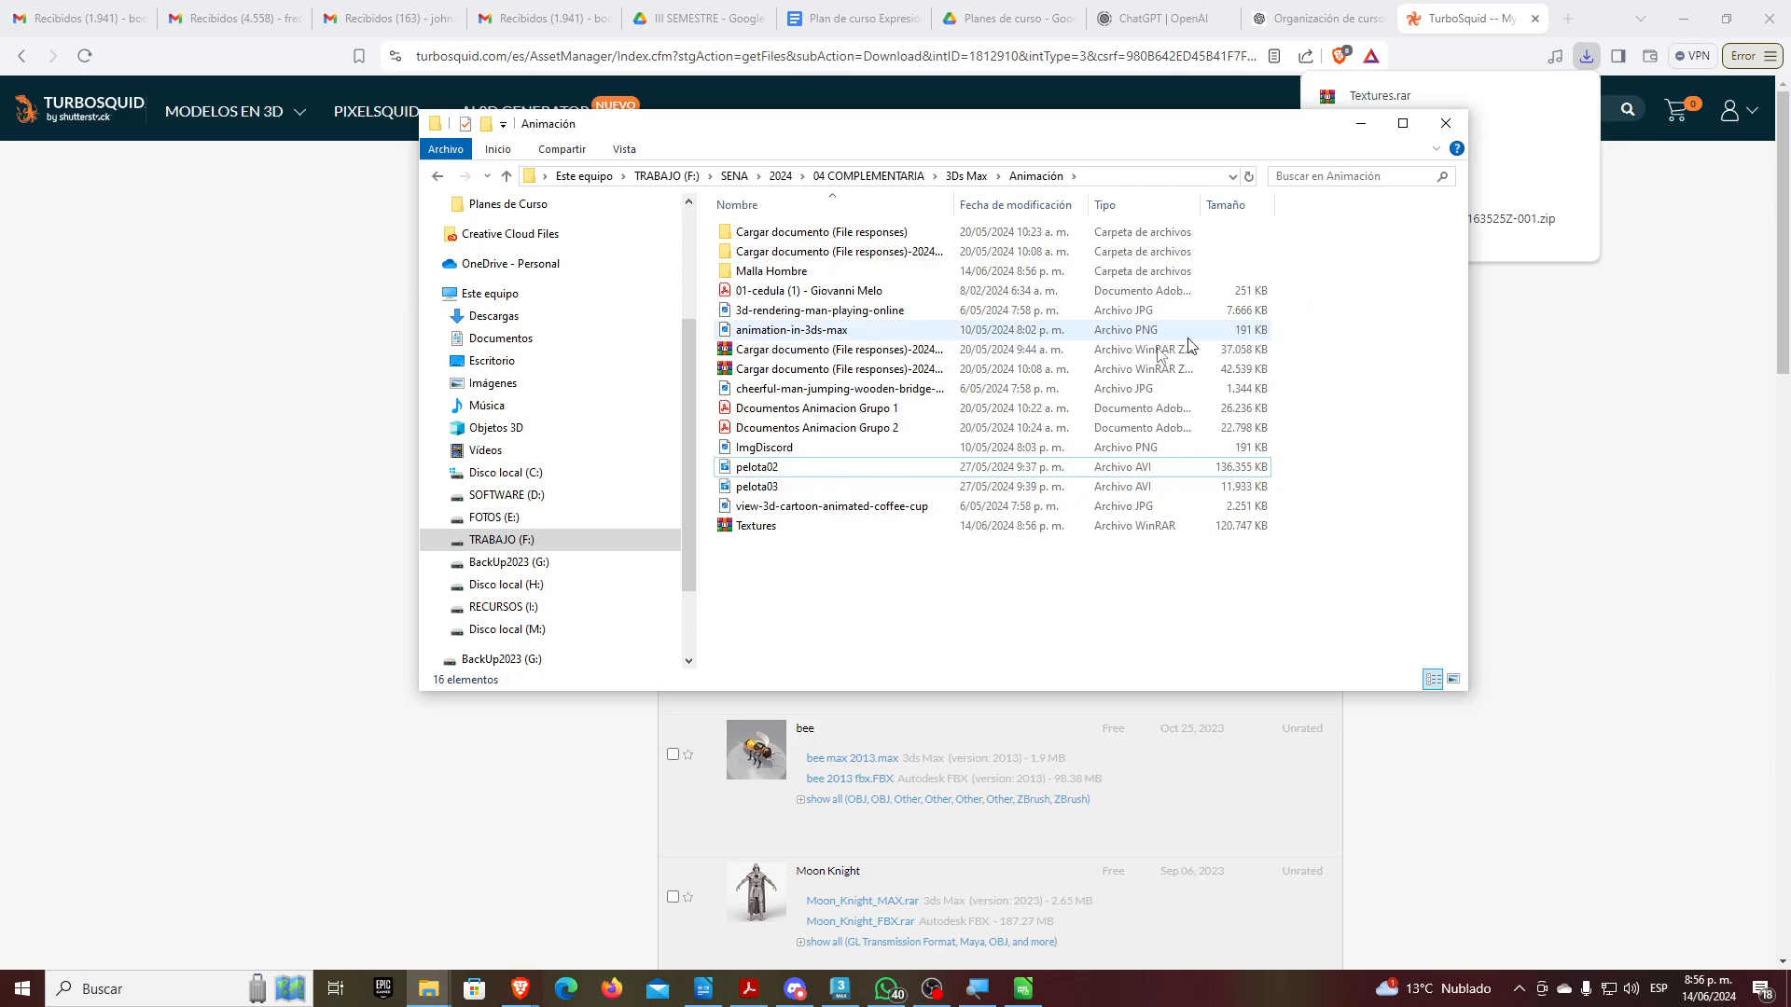
drag(754, 526, 782, 280)
Extract Textures.rar inside Malla Hombre, then drag the Man scene into the 3ds Max viewport
double_click(781, 276)
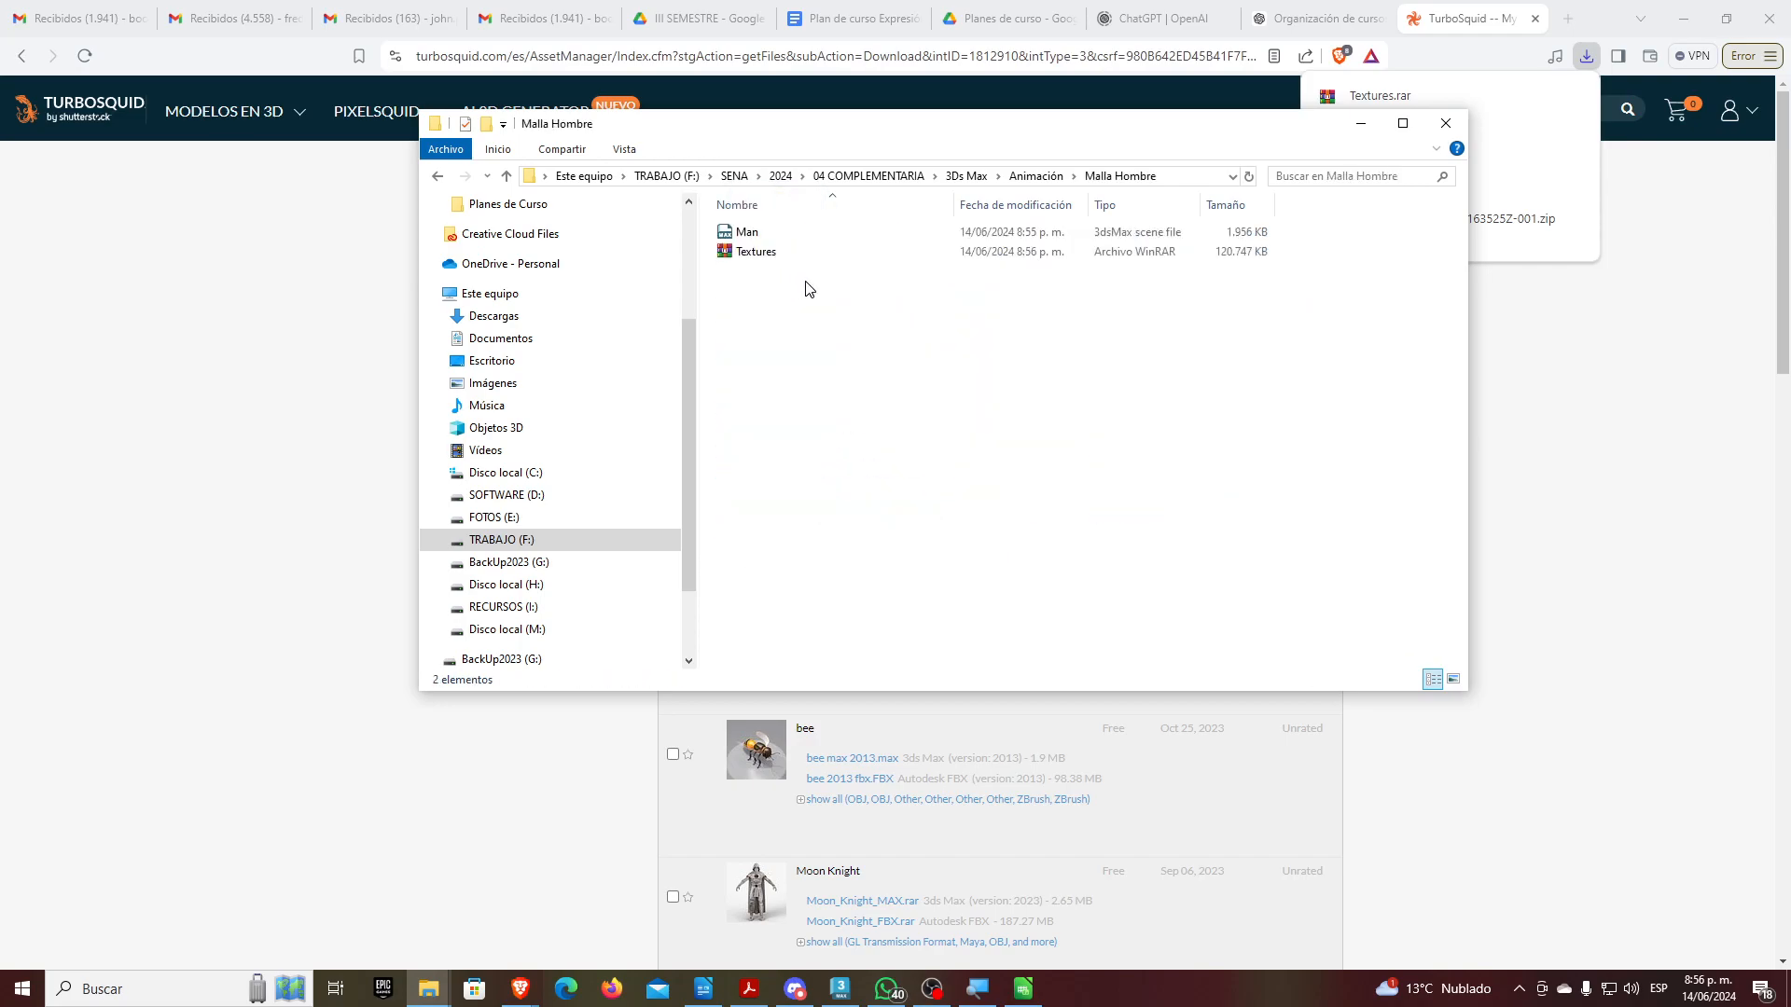
click(752, 254)
right_click(752, 256)
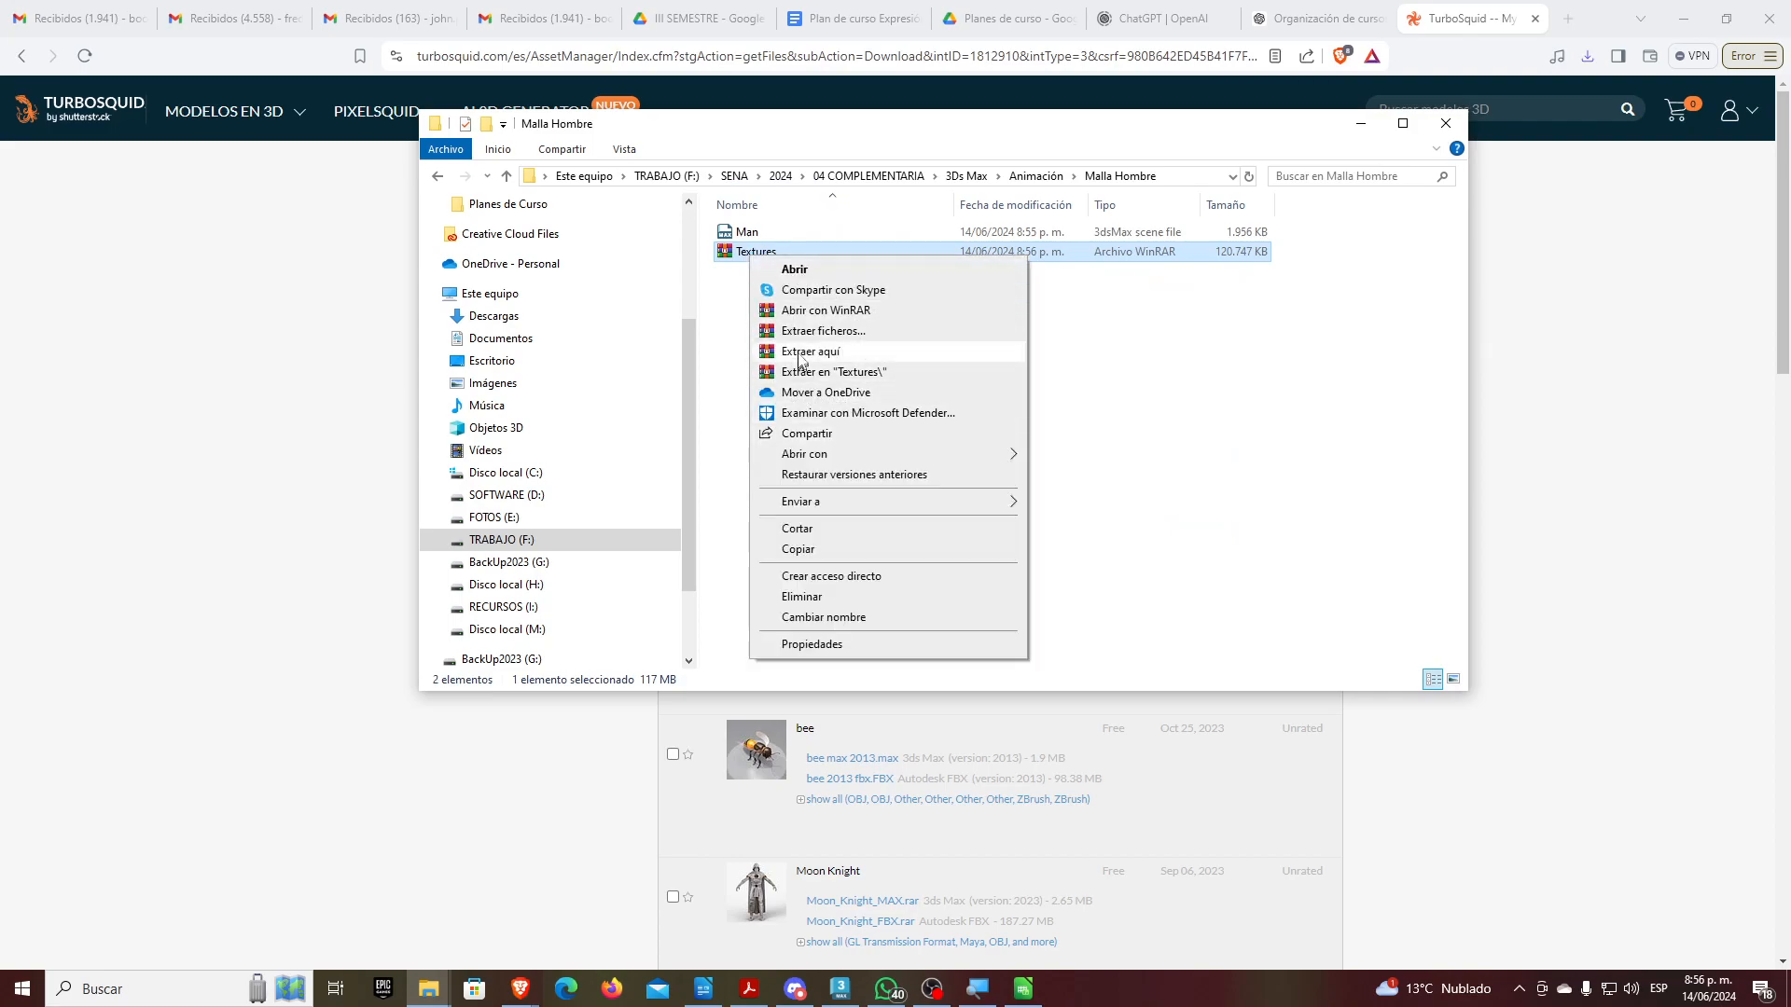
click(809, 351)
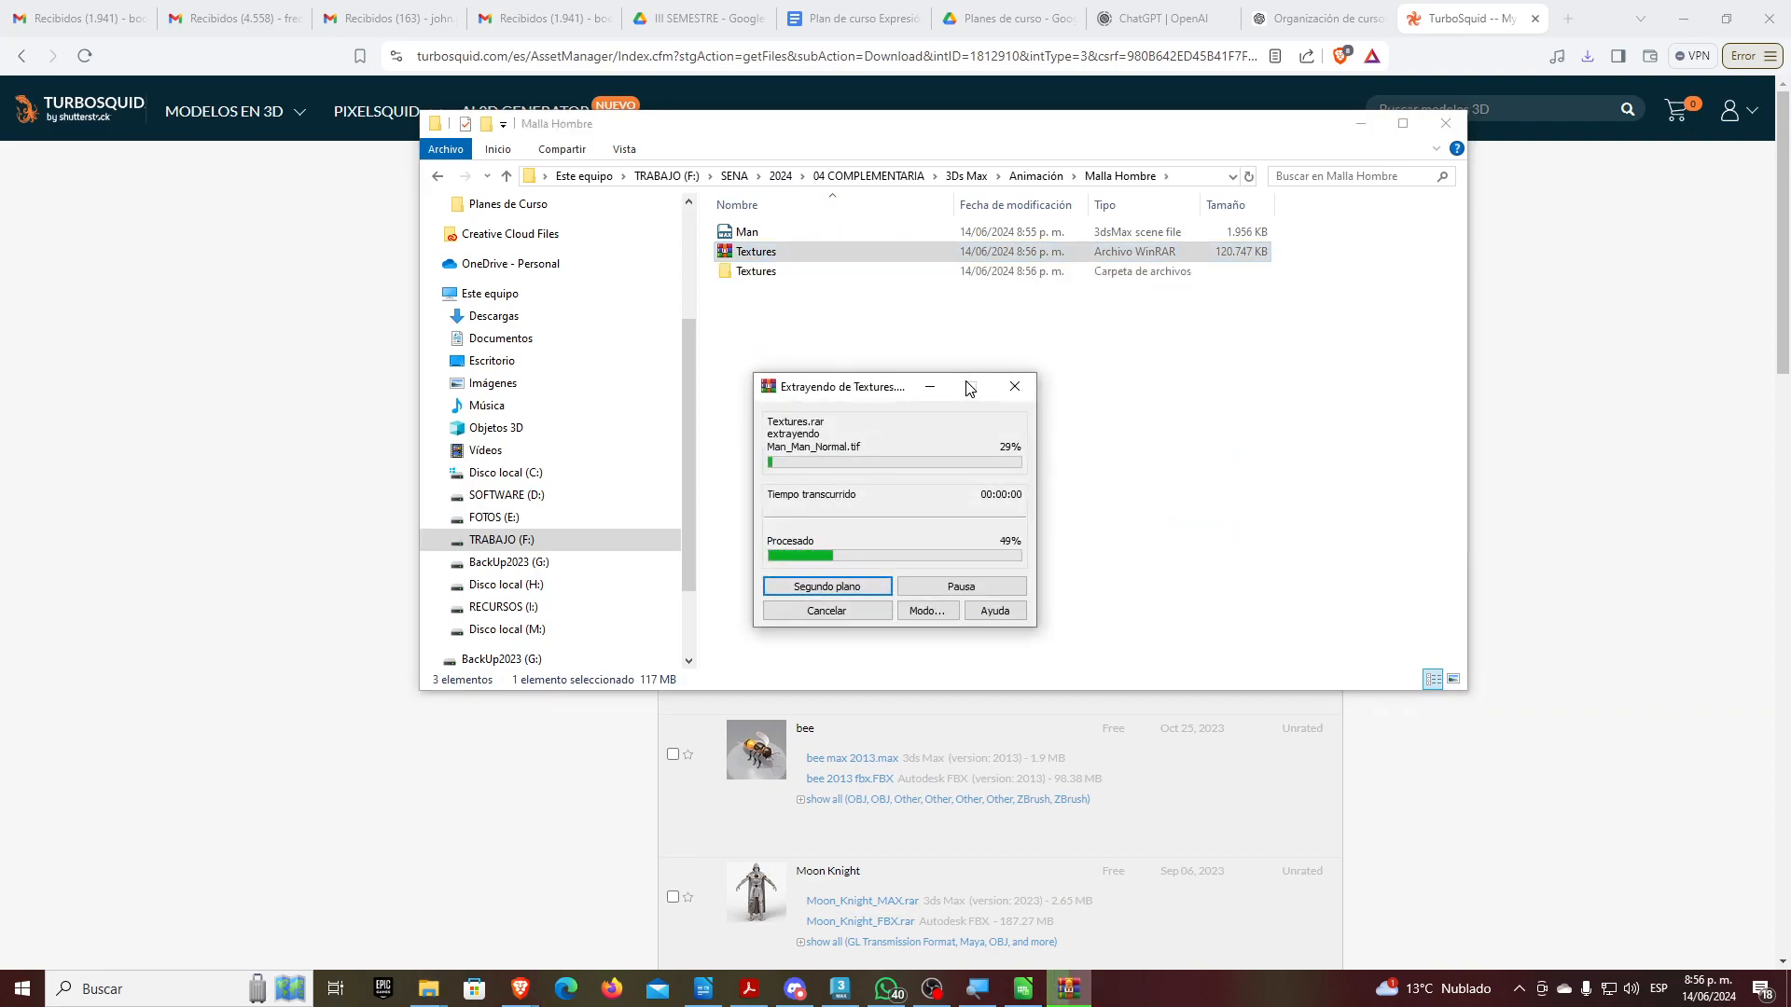
click(737, 252)
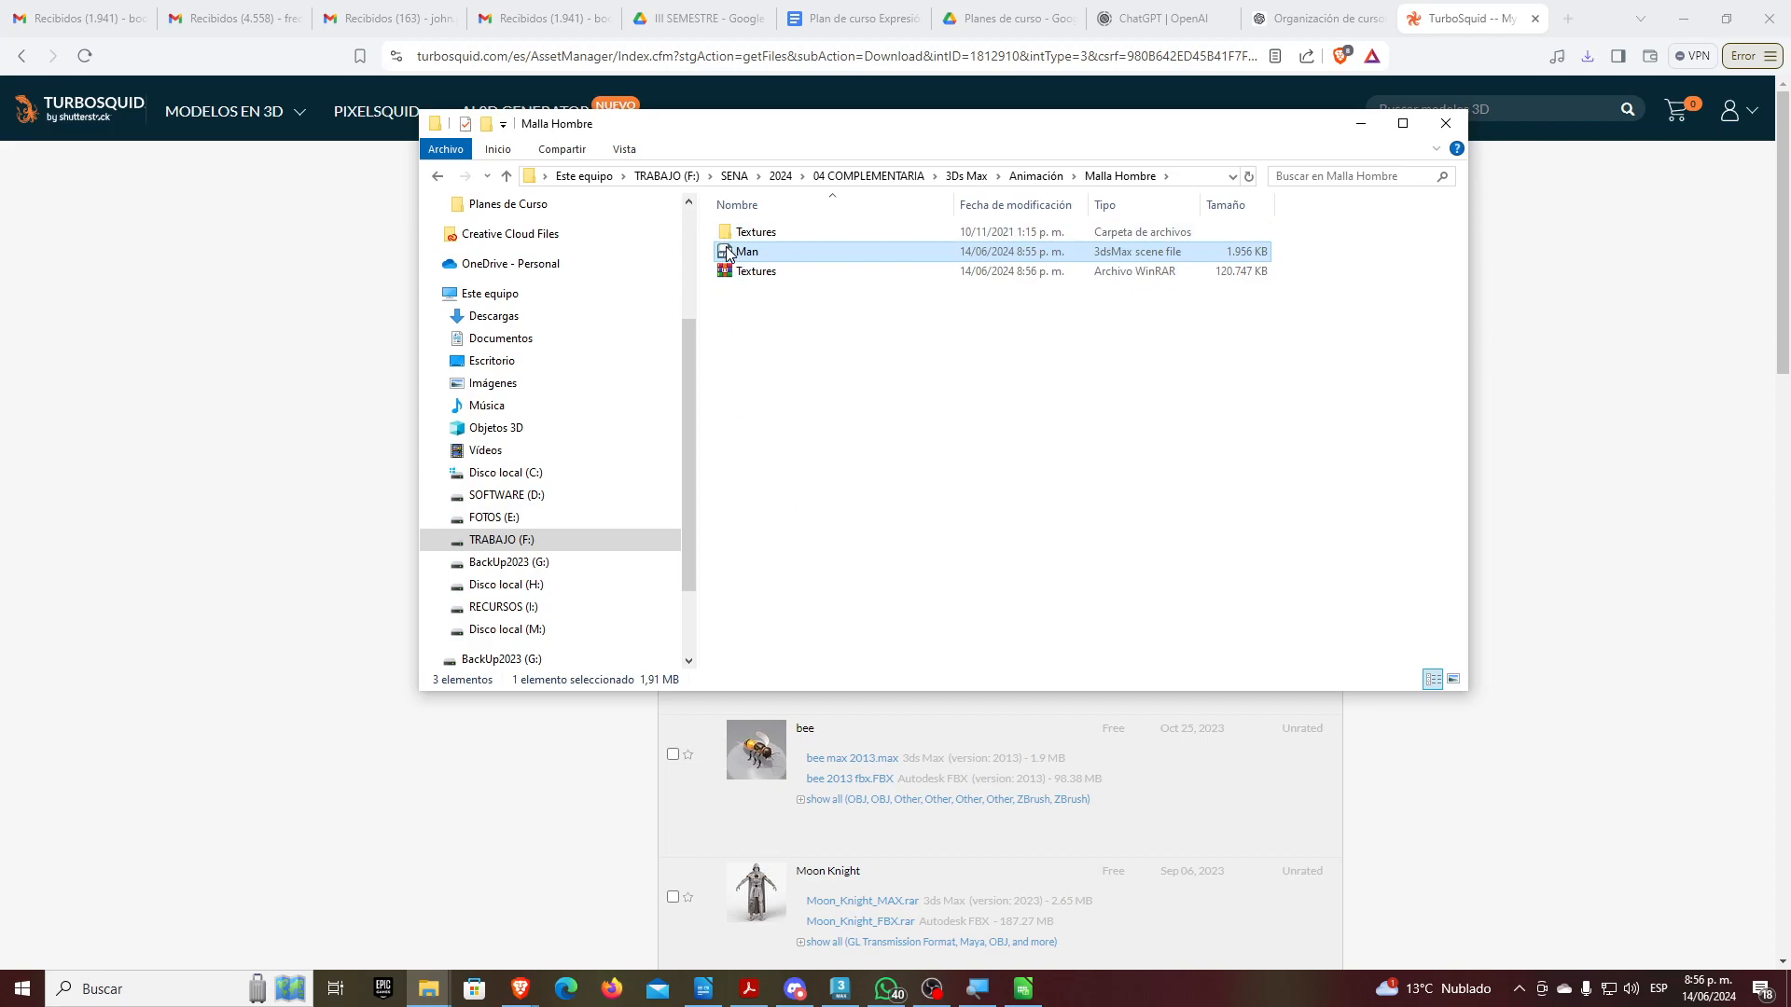
drag(732, 252, 1067, 698)
click(1142, 732)
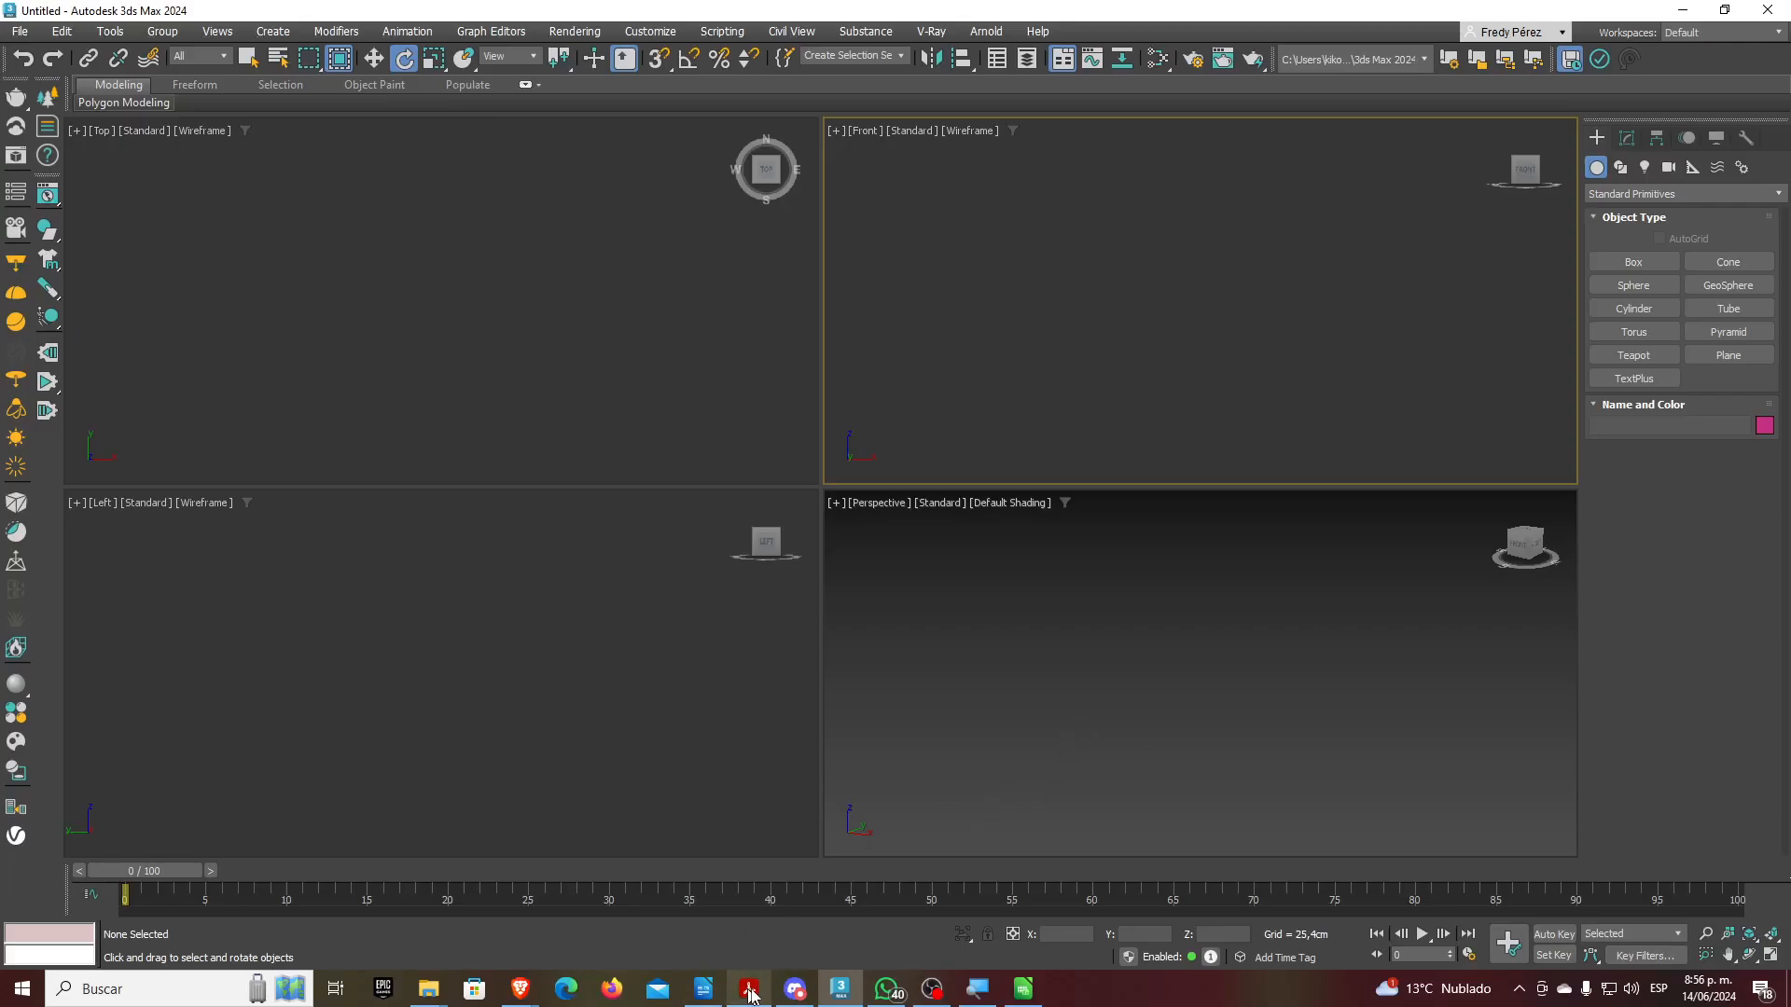
Drag Man.max from the Malla Hombre window into the Perspective viewport and choose Merge File
mouse_move(519, 989)
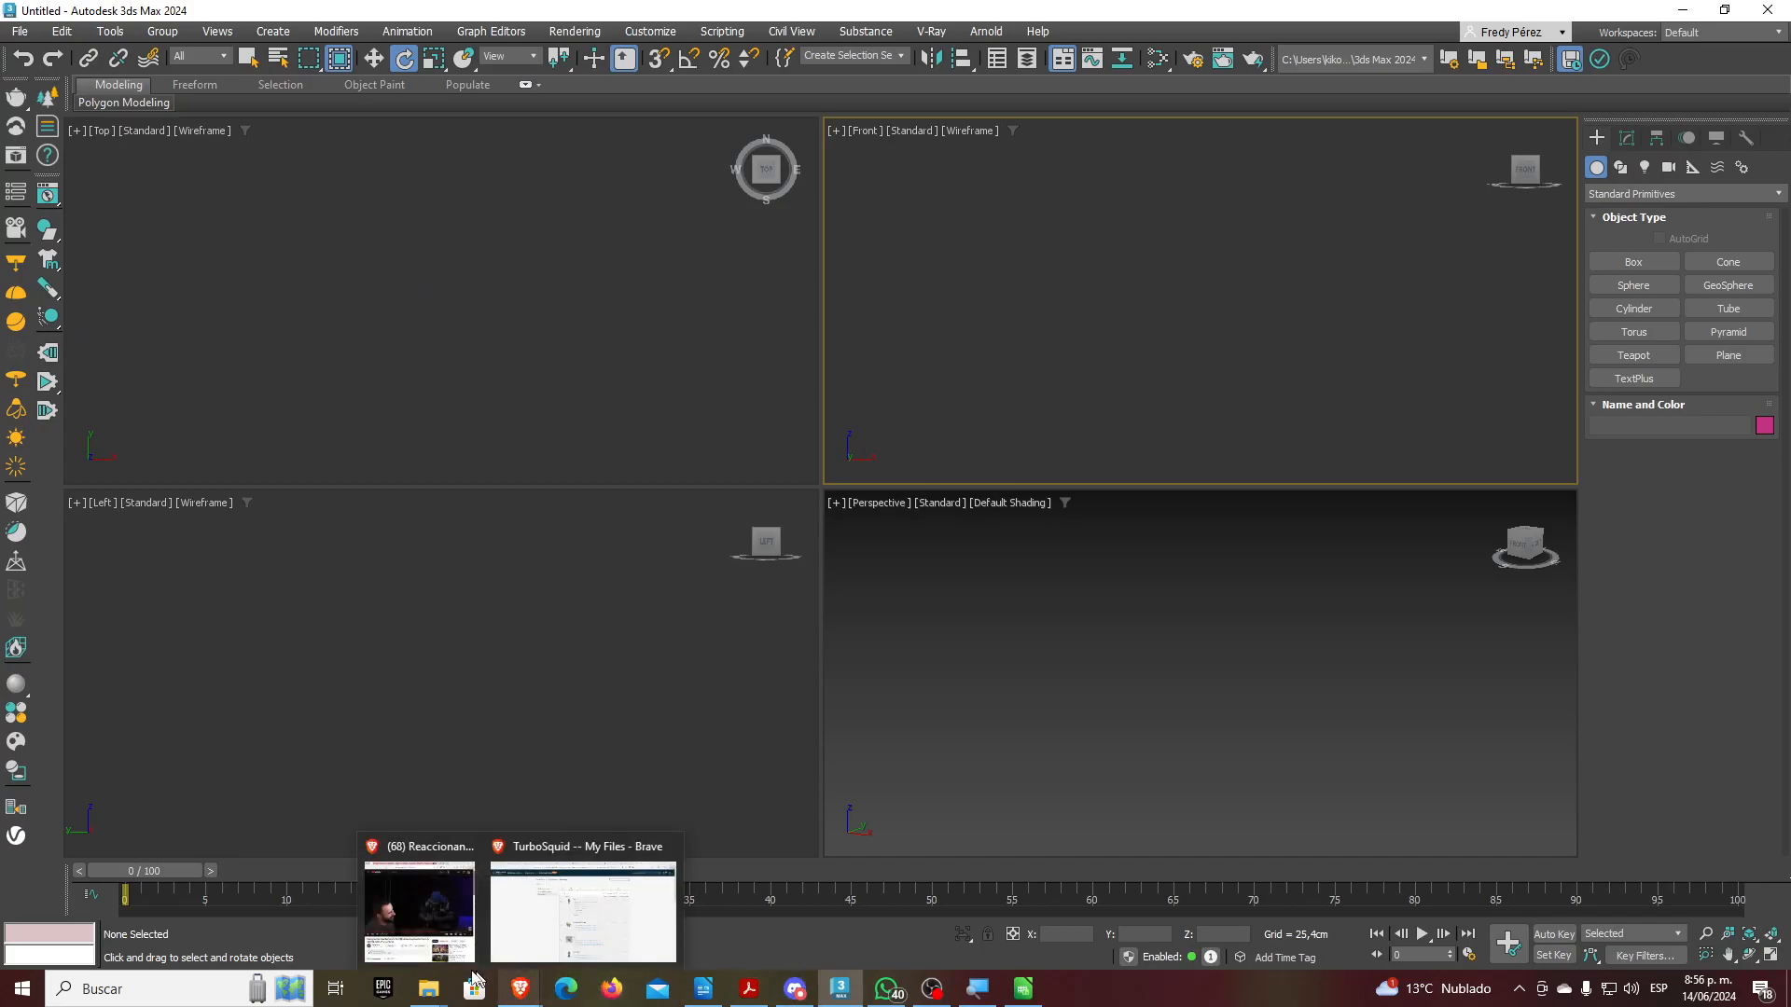
mouse_move(429, 988)
click(580, 912)
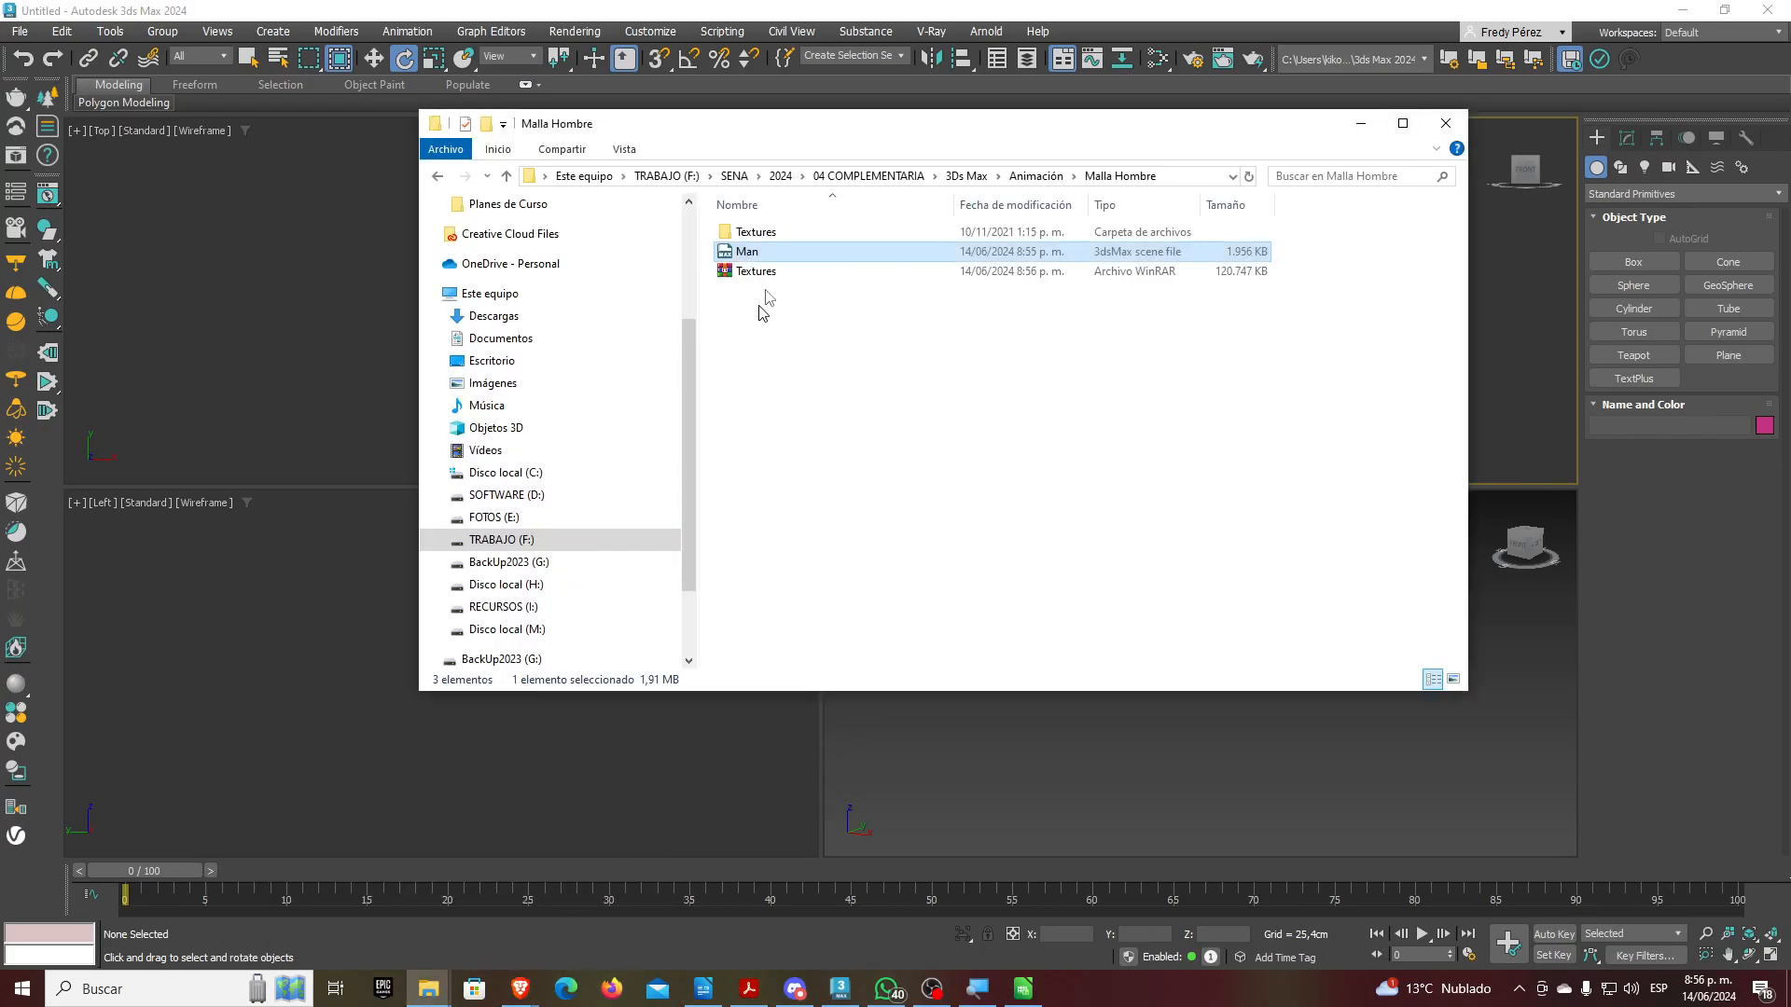
drag(746, 252, 1050, 741)
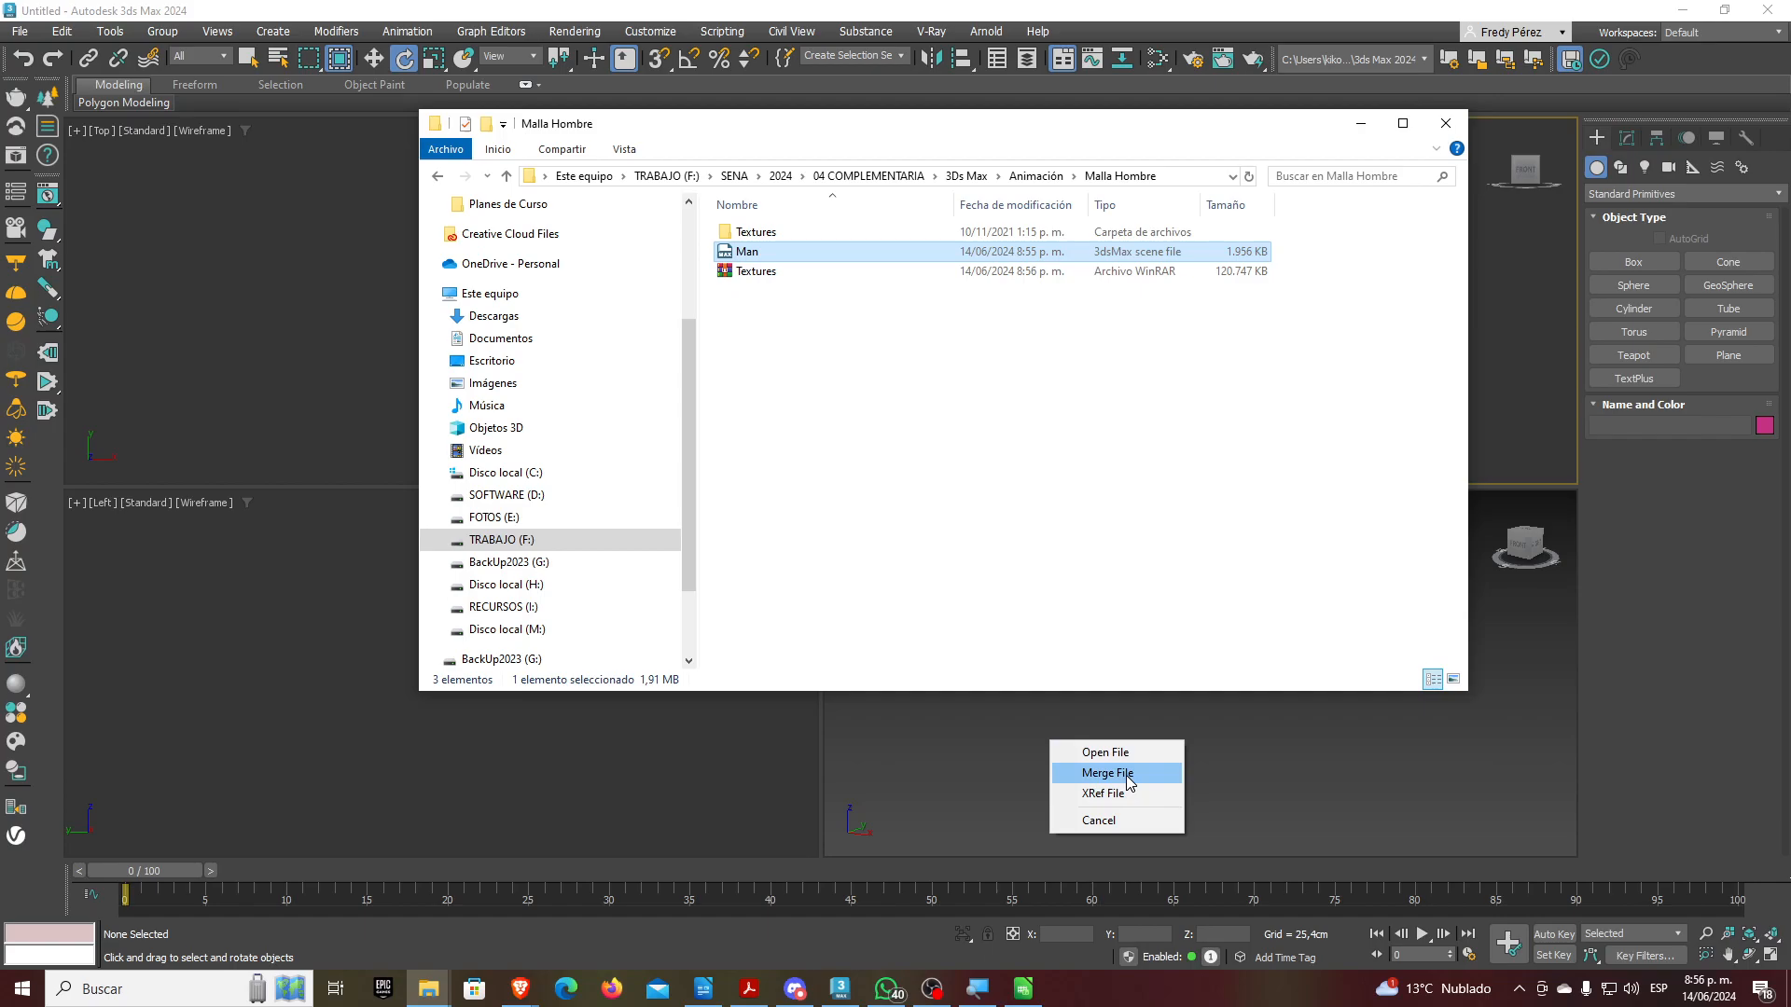
click(1126, 775)
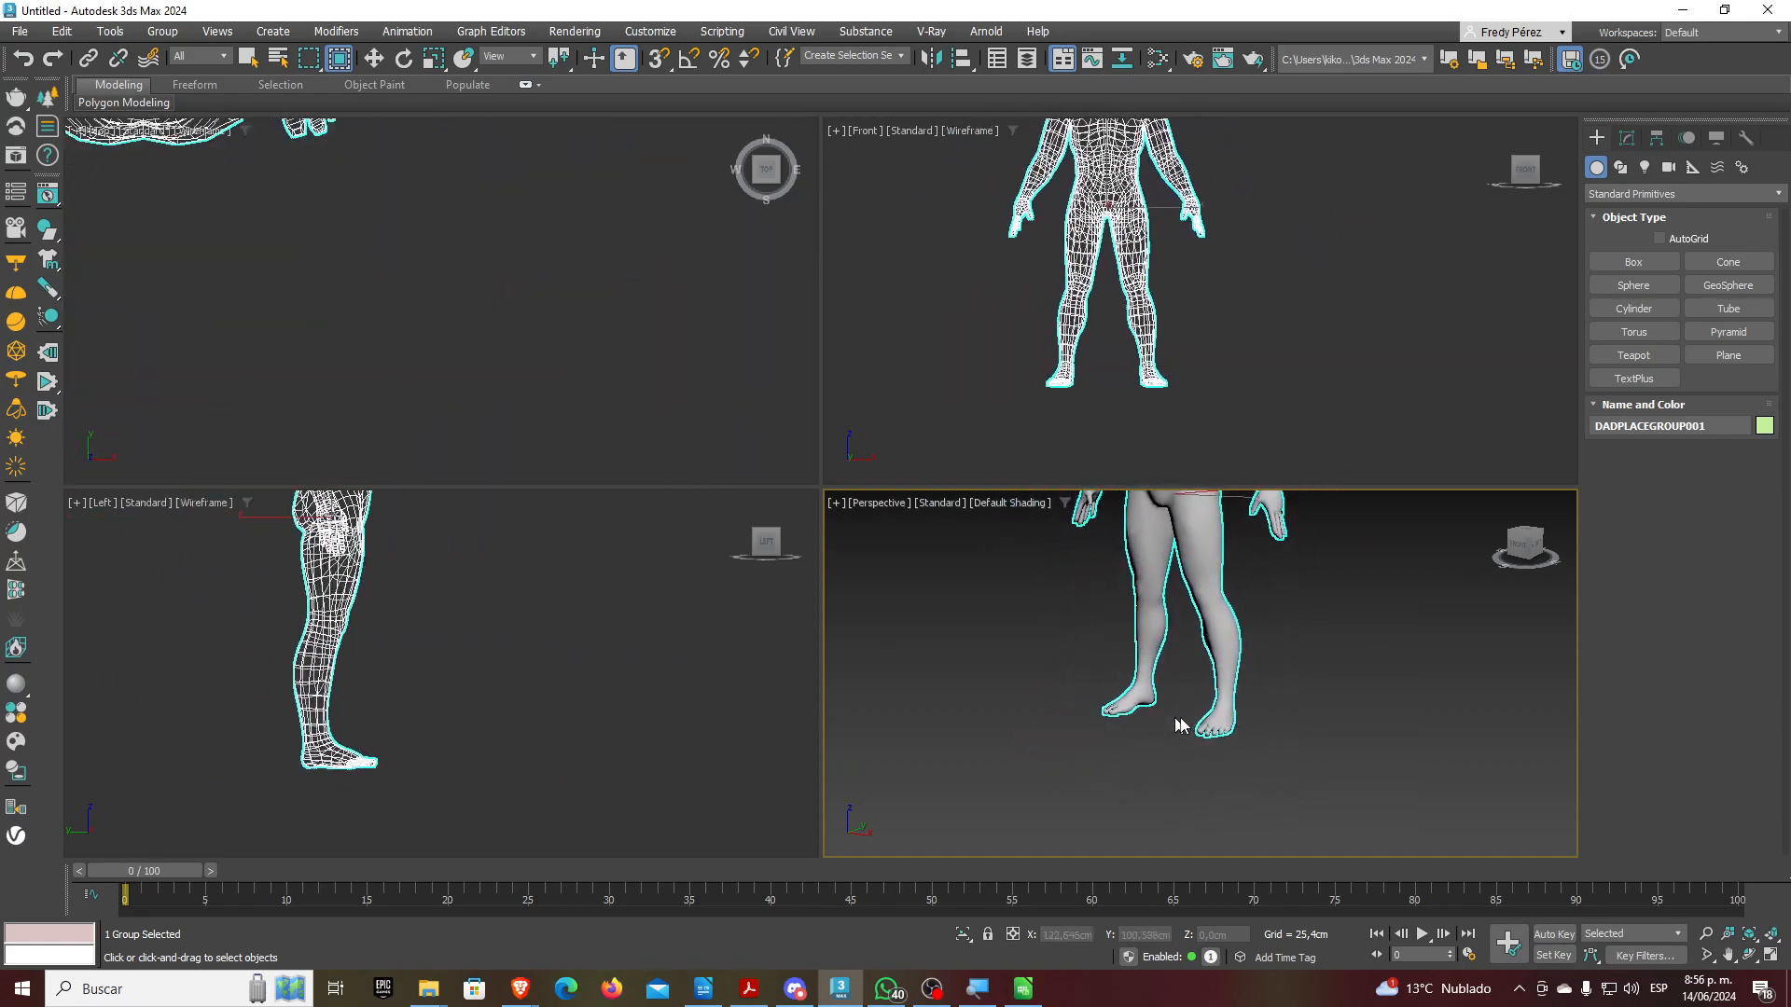
Place the merged Man in the scene and zoom to inspect him
click(1183, 746)
scroll(1185, 746, down, 5)
scroll(1235, 634, up, 3)
scroll(1228, 600, up, 4)
scroll(1129, 613, down, 5)
scroll(1125, 635, up, 2)
scroll(1125, 634, down, 4)
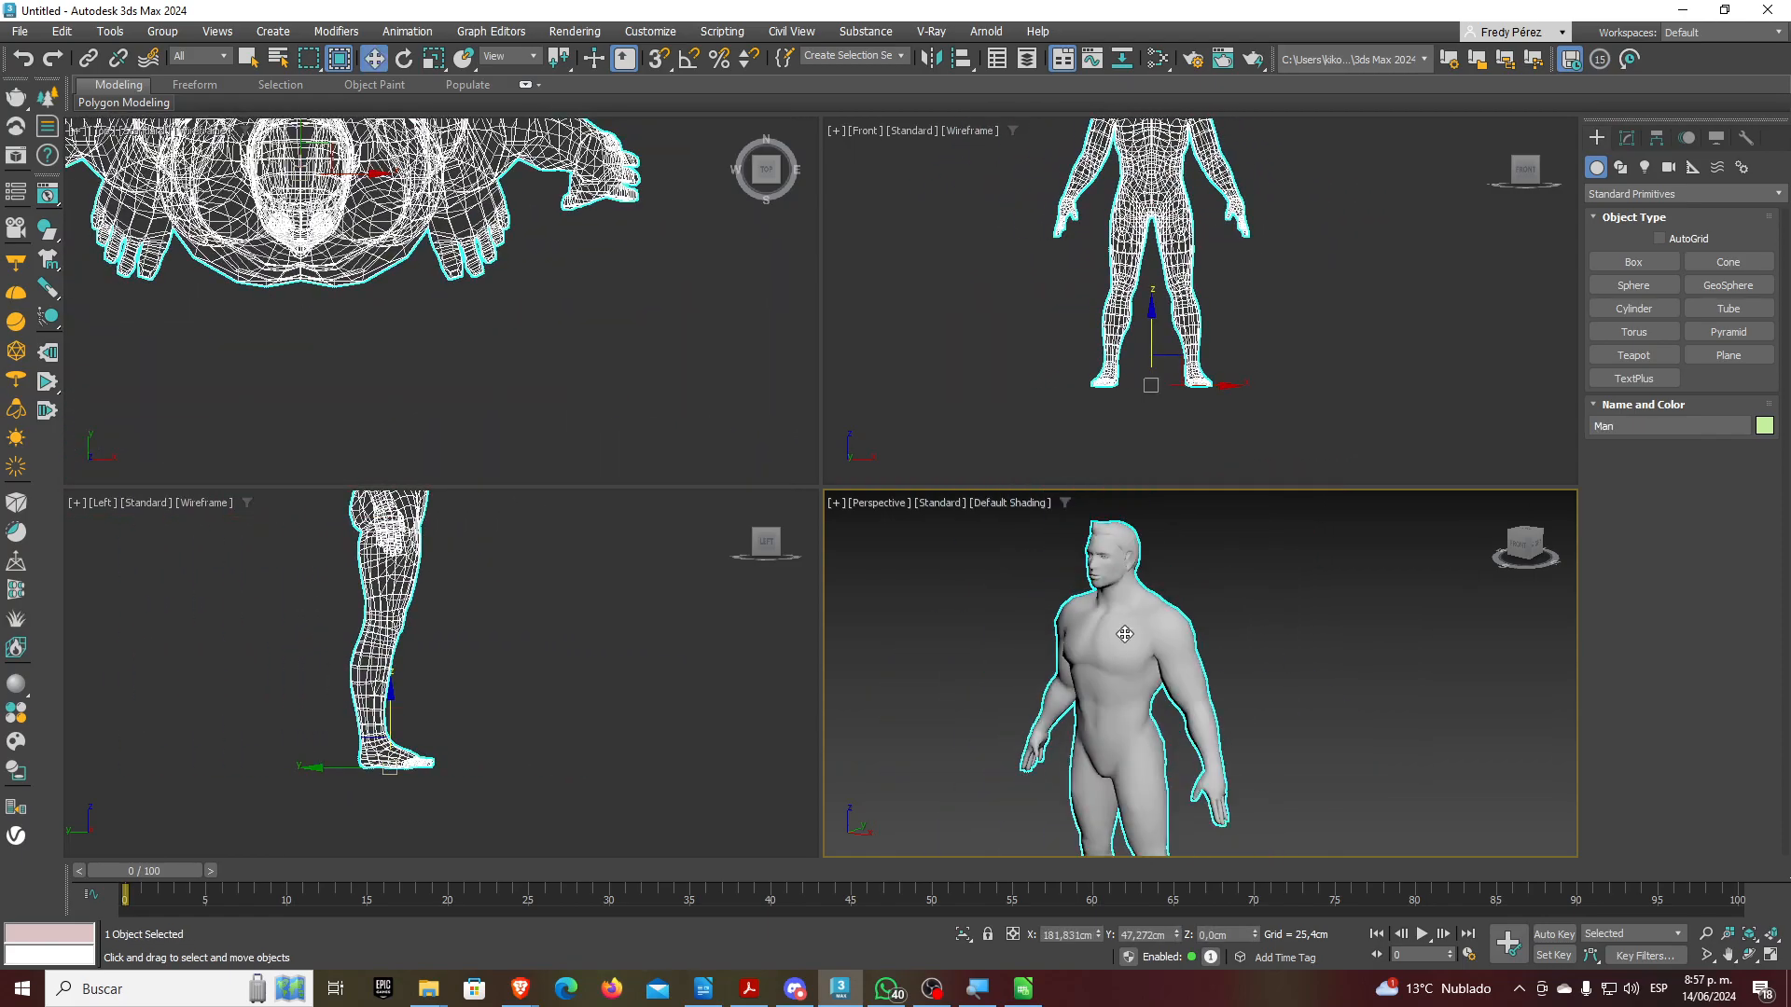
scroll(1129, 625, up, 3)
scroll(1157, 616, down, 2)
scroll(1185, 601, down, 2)
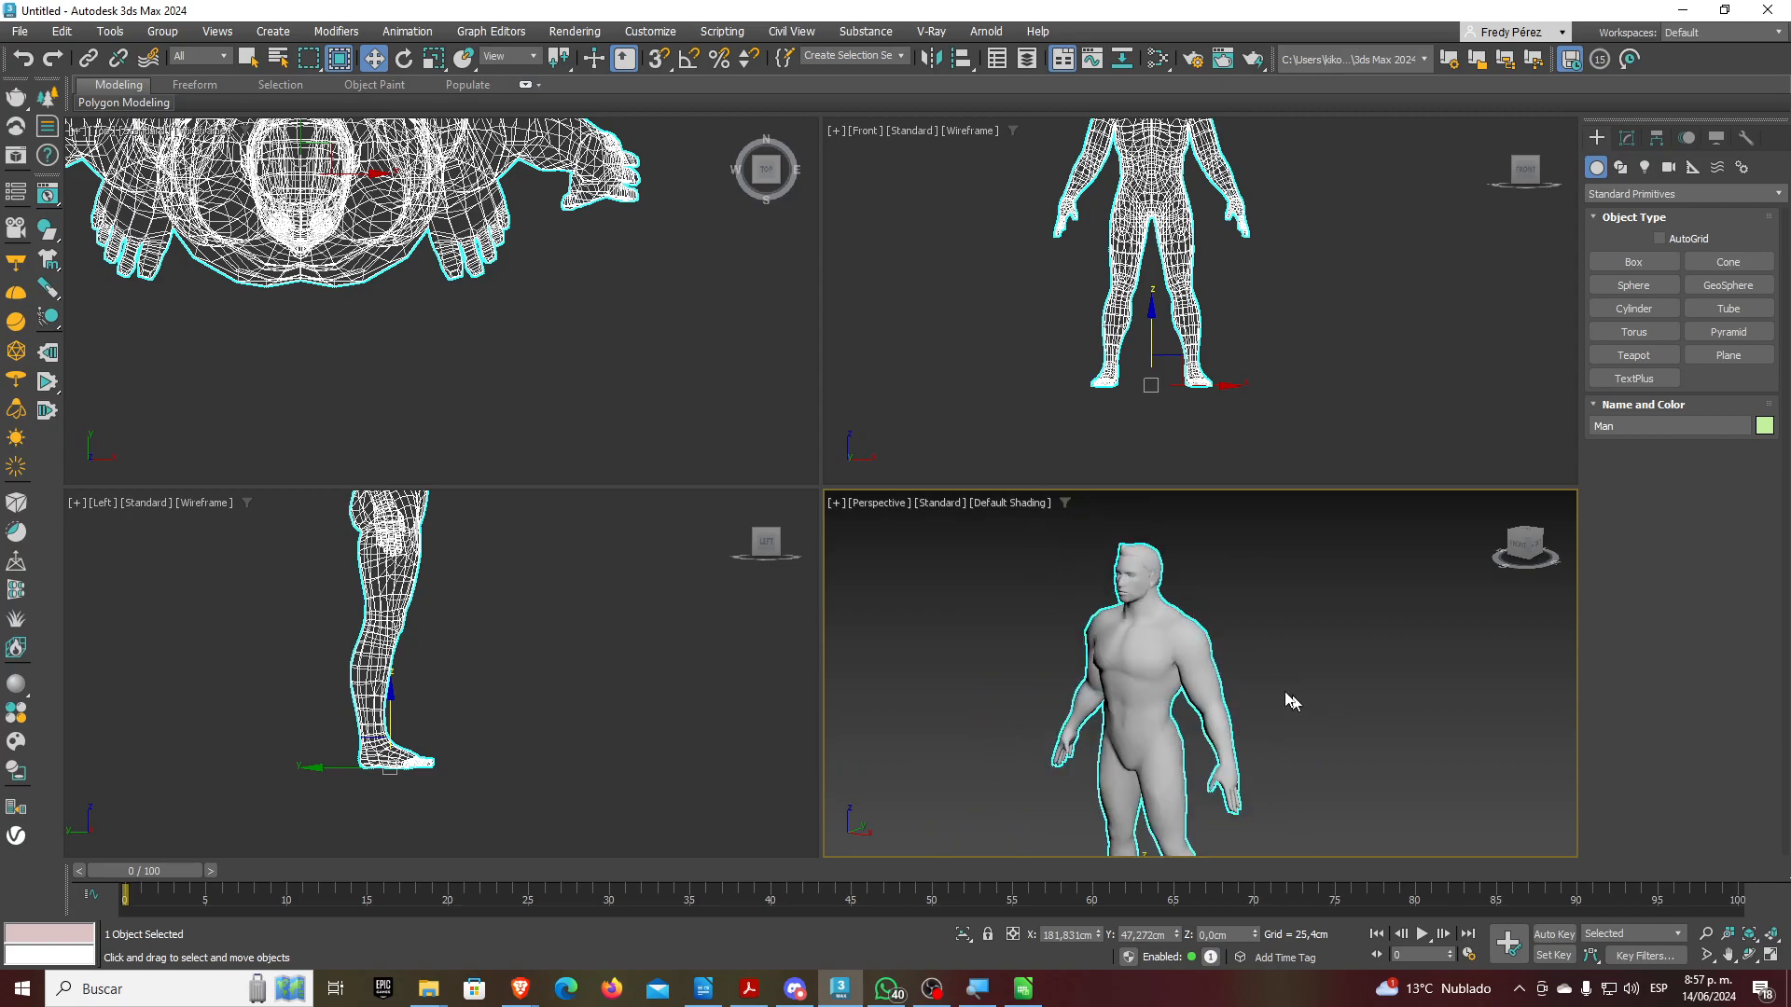
scroll(1282, 685, up, 2)
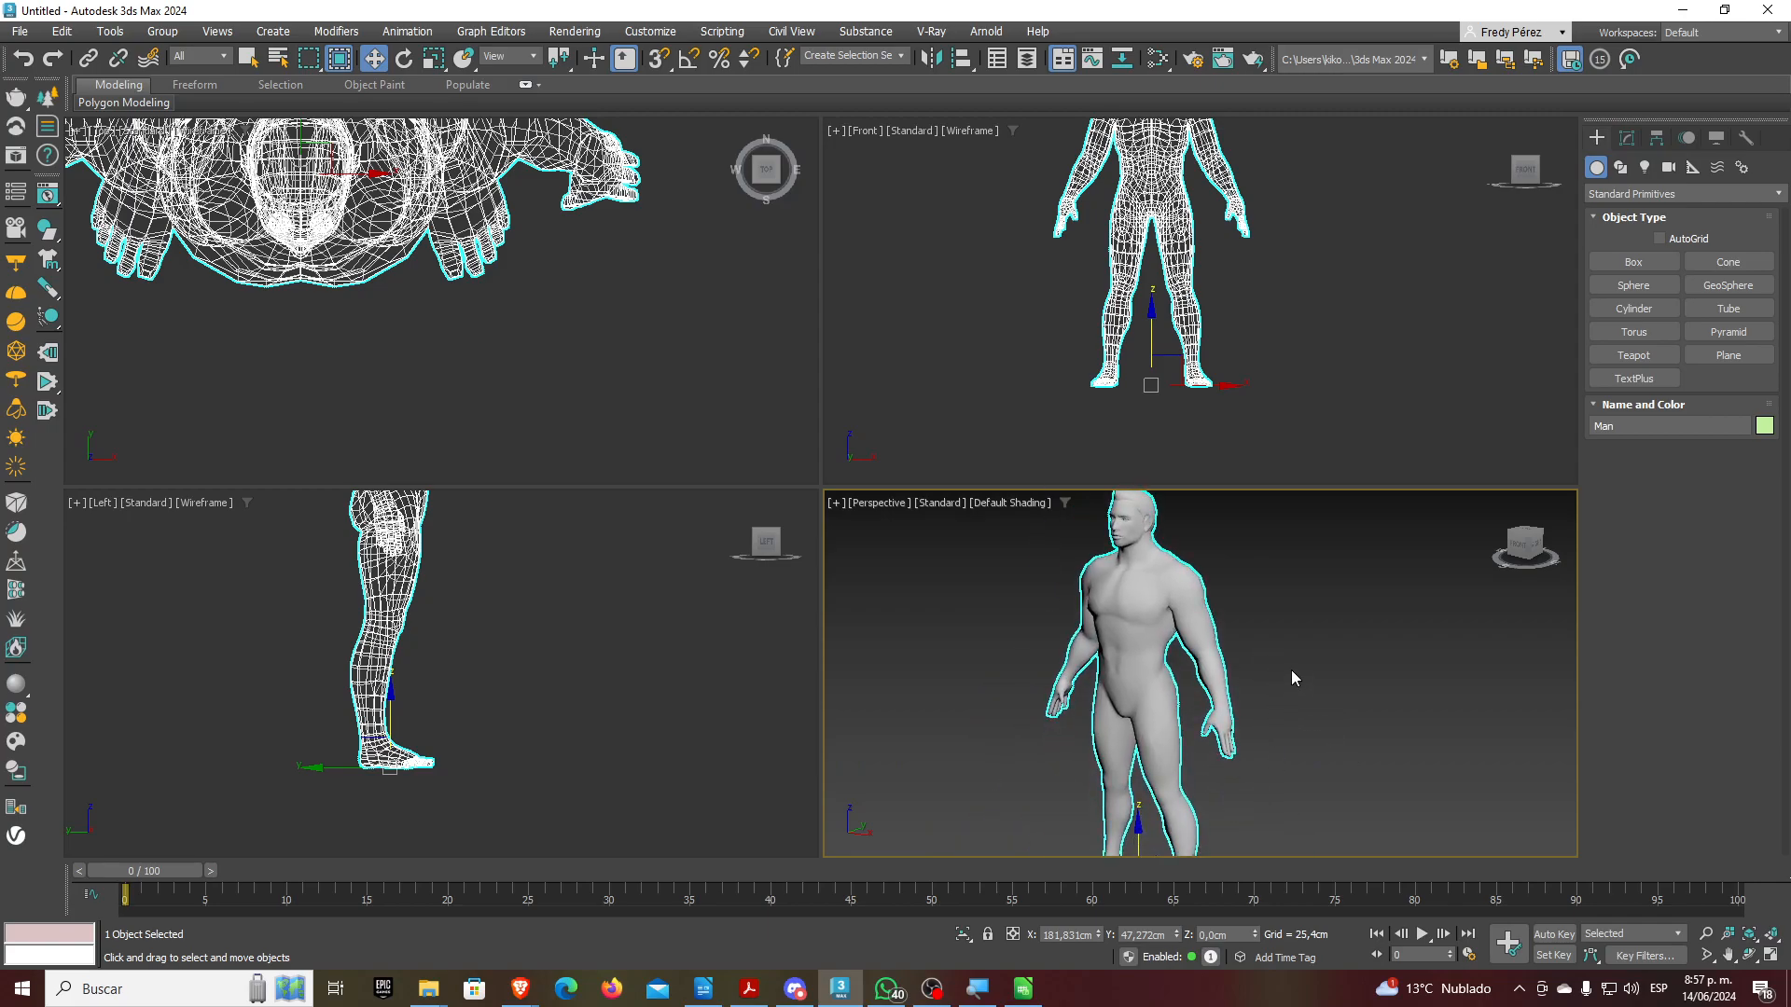
scroll(1252, 373, down, 3)
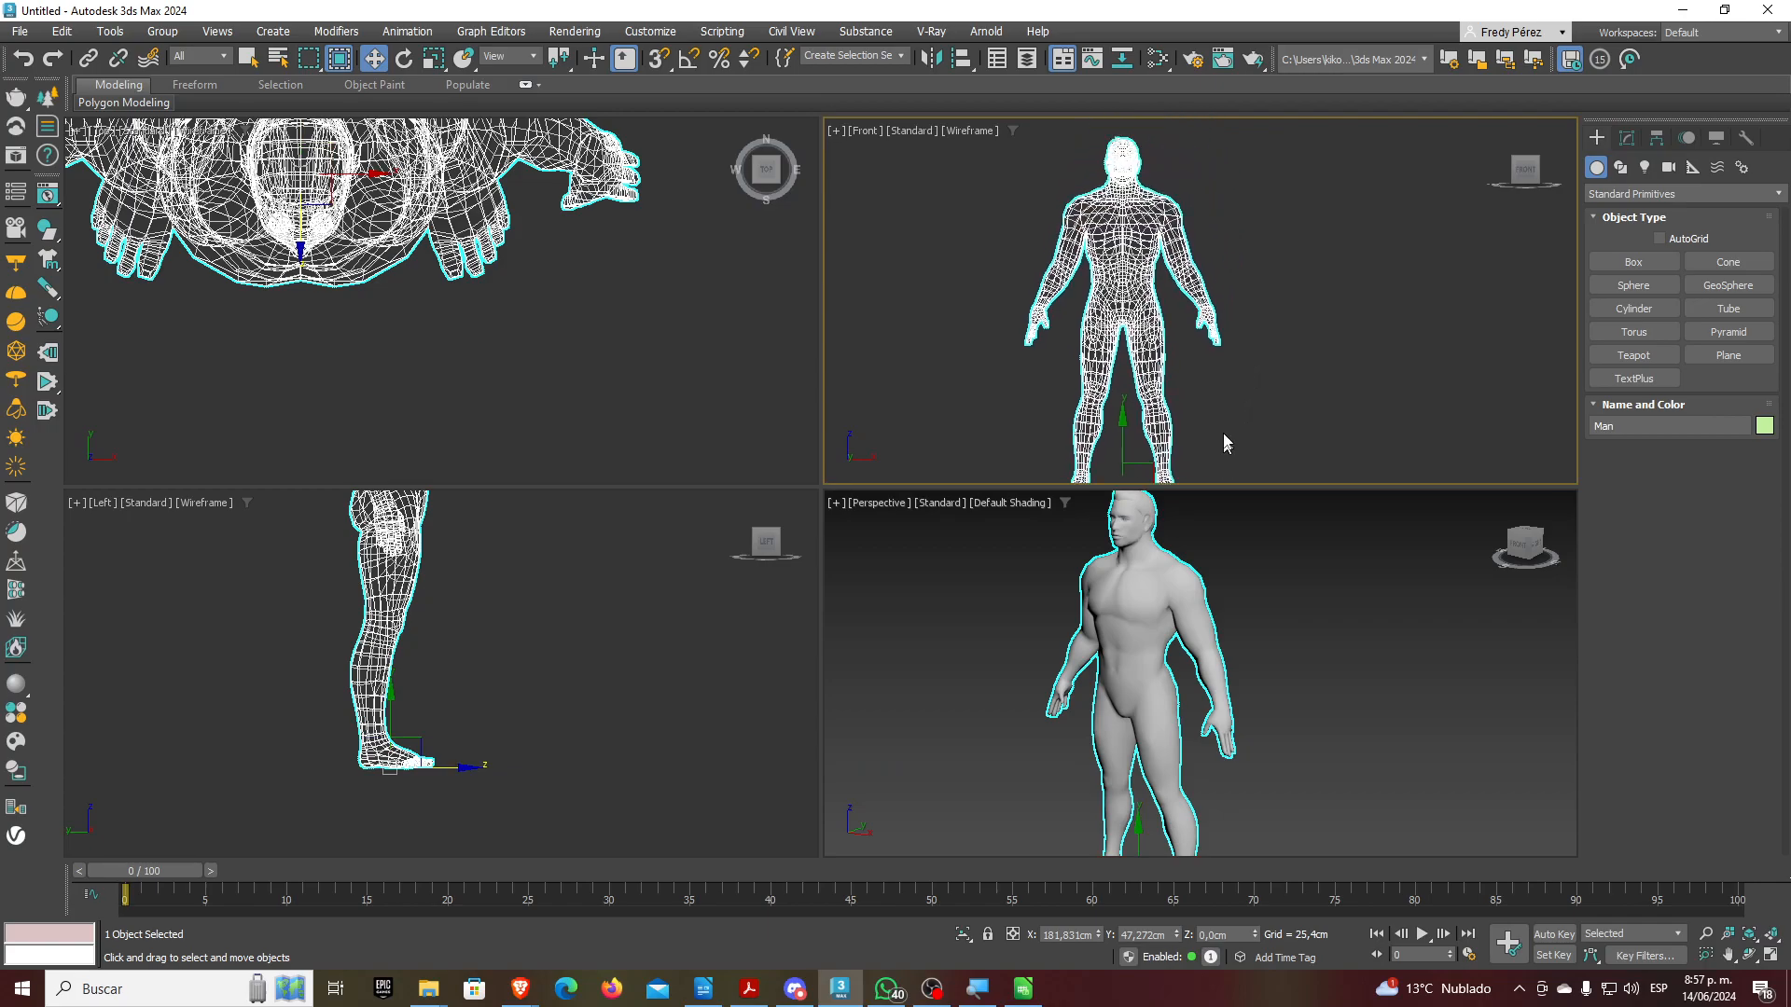
scroll(1222, 532, down, 1)
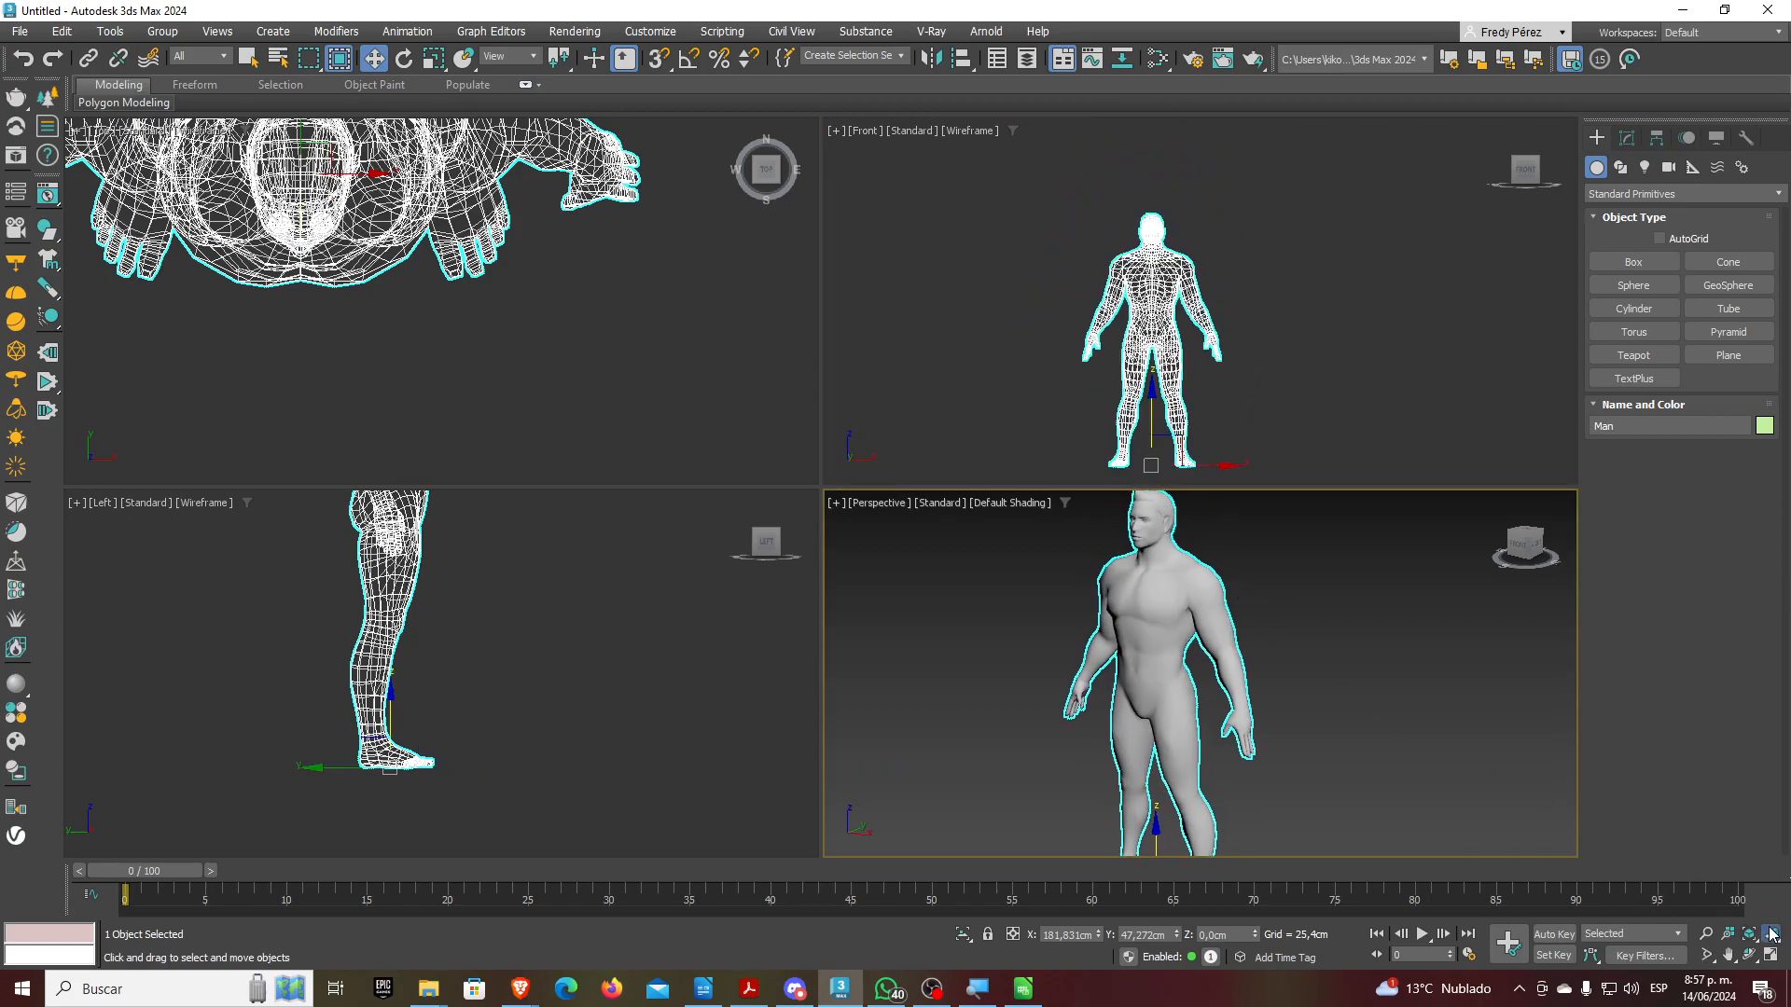
Zoom all views to fit the Man, orbit Perspective to his front, then reselect the mesh
click(1770, 934)
click(1747, 964)
drag(1185, 684, 1255, 695)
key(w)
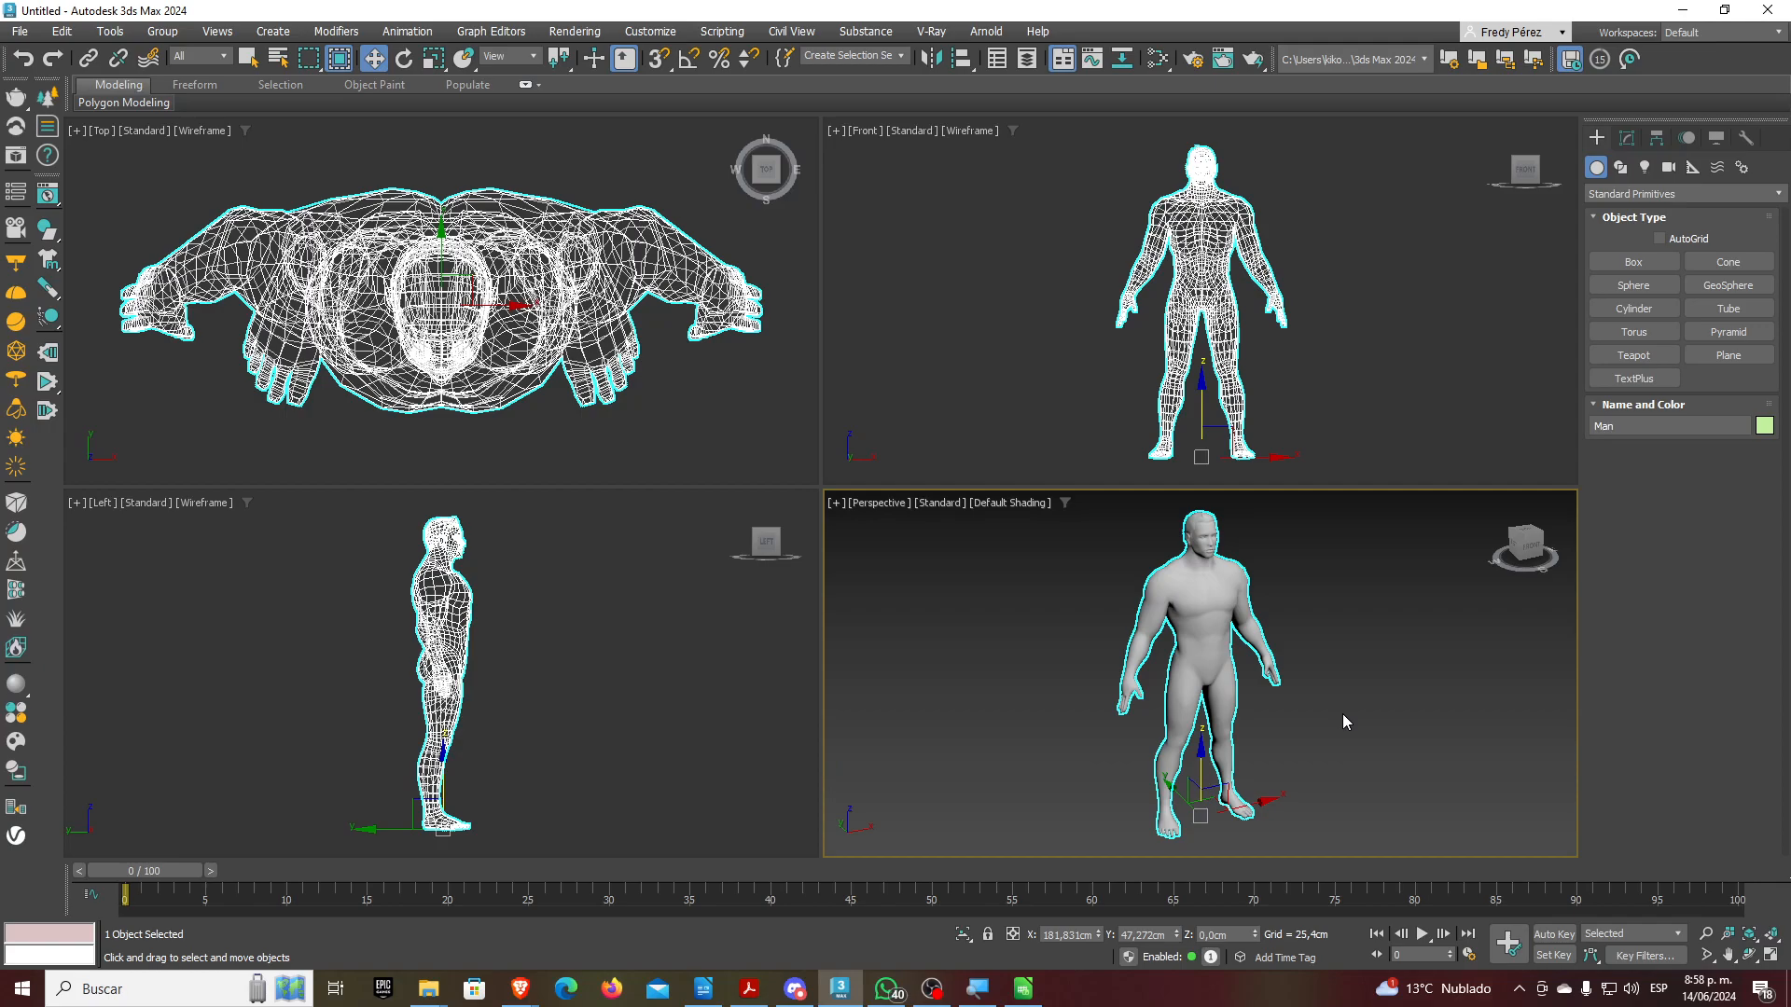
click(1474, 319)
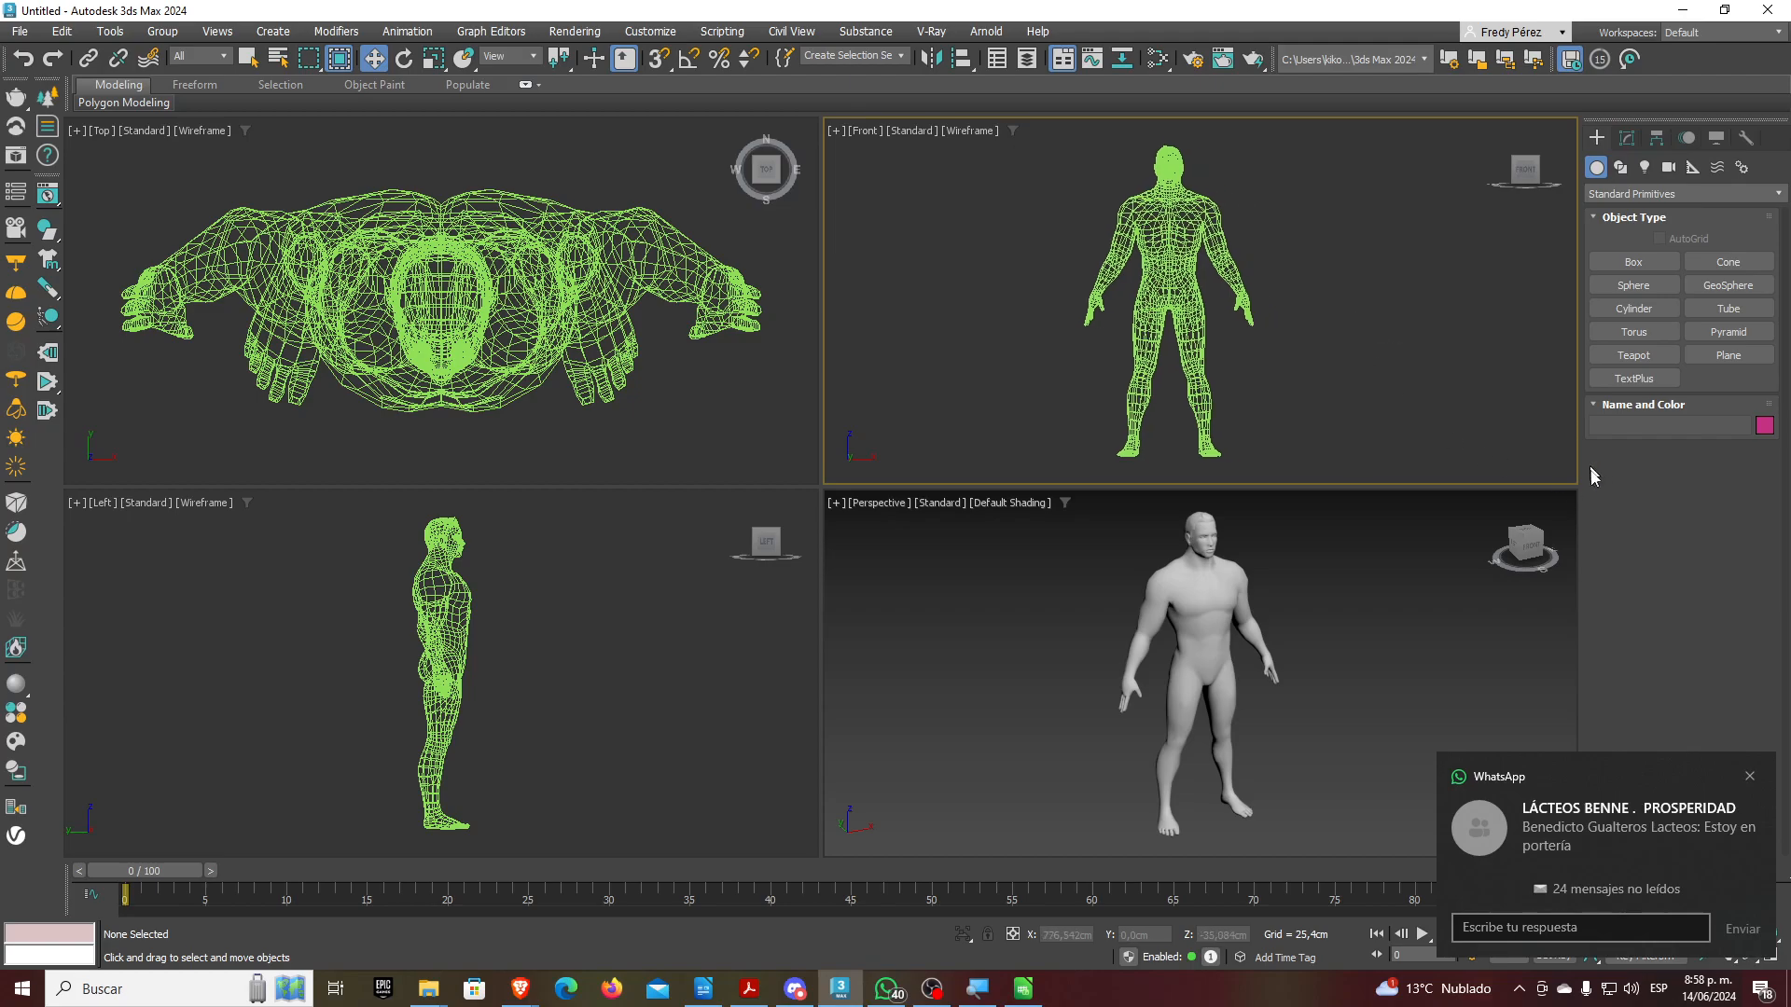
click(1751, 776)
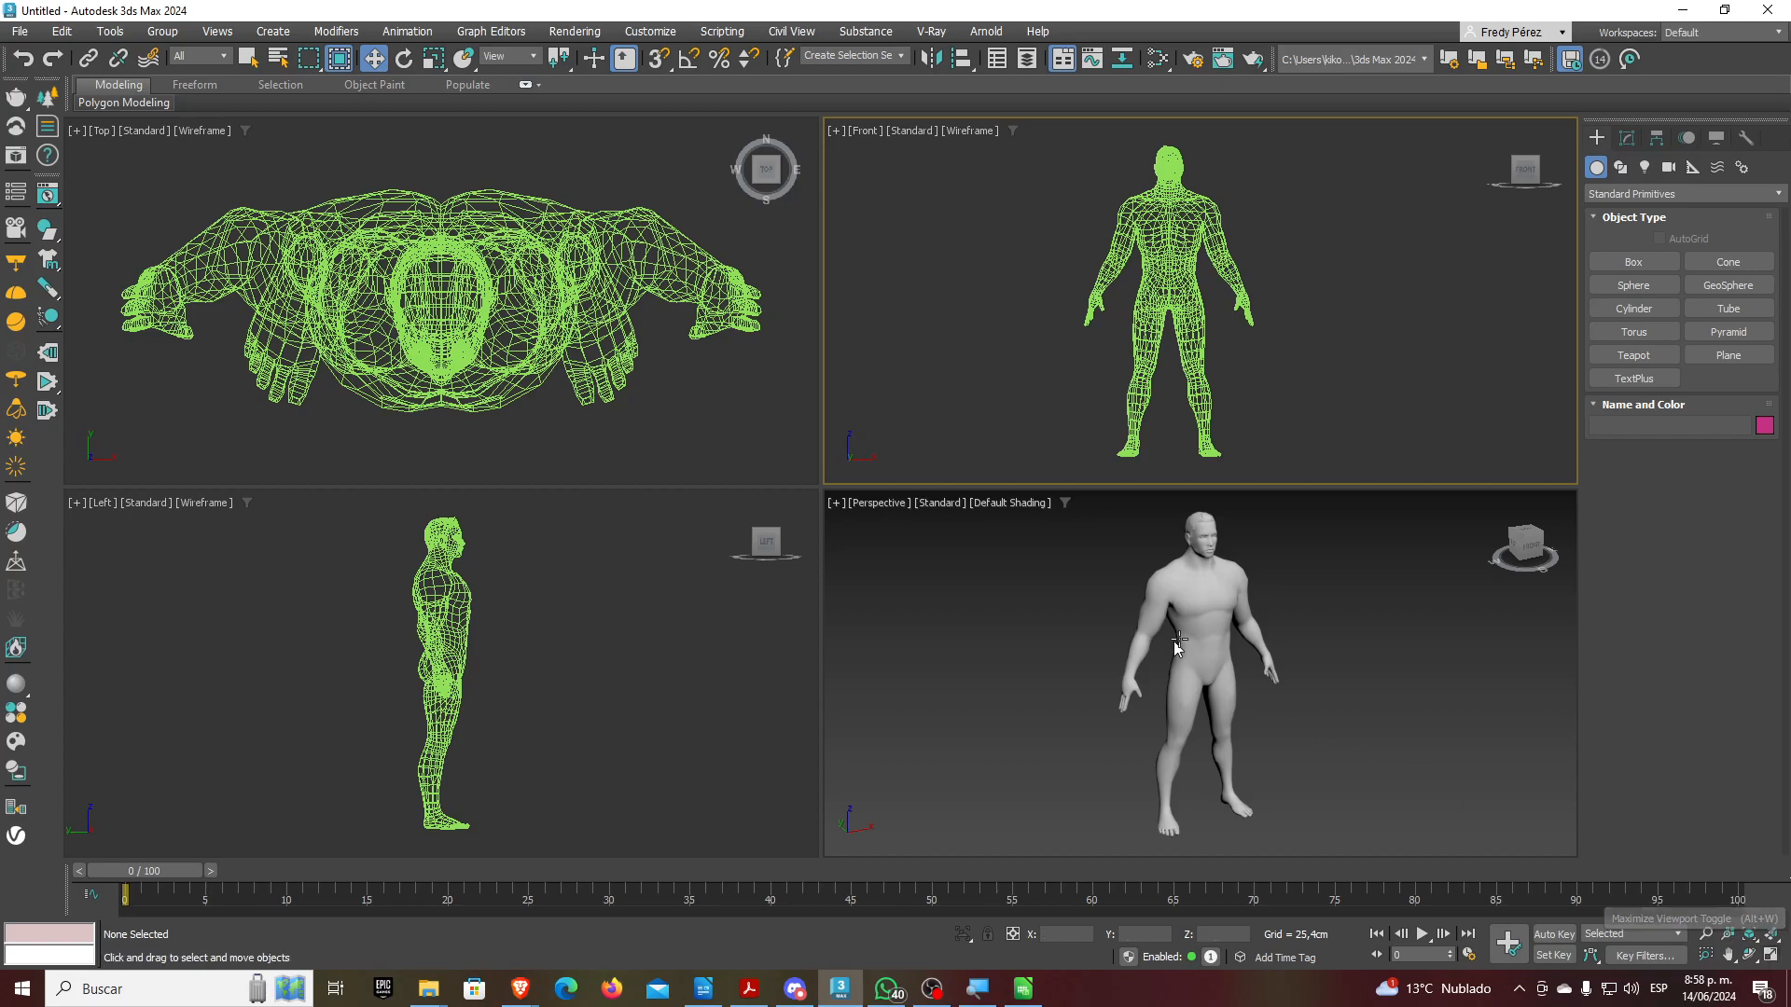
click(1205, 636)
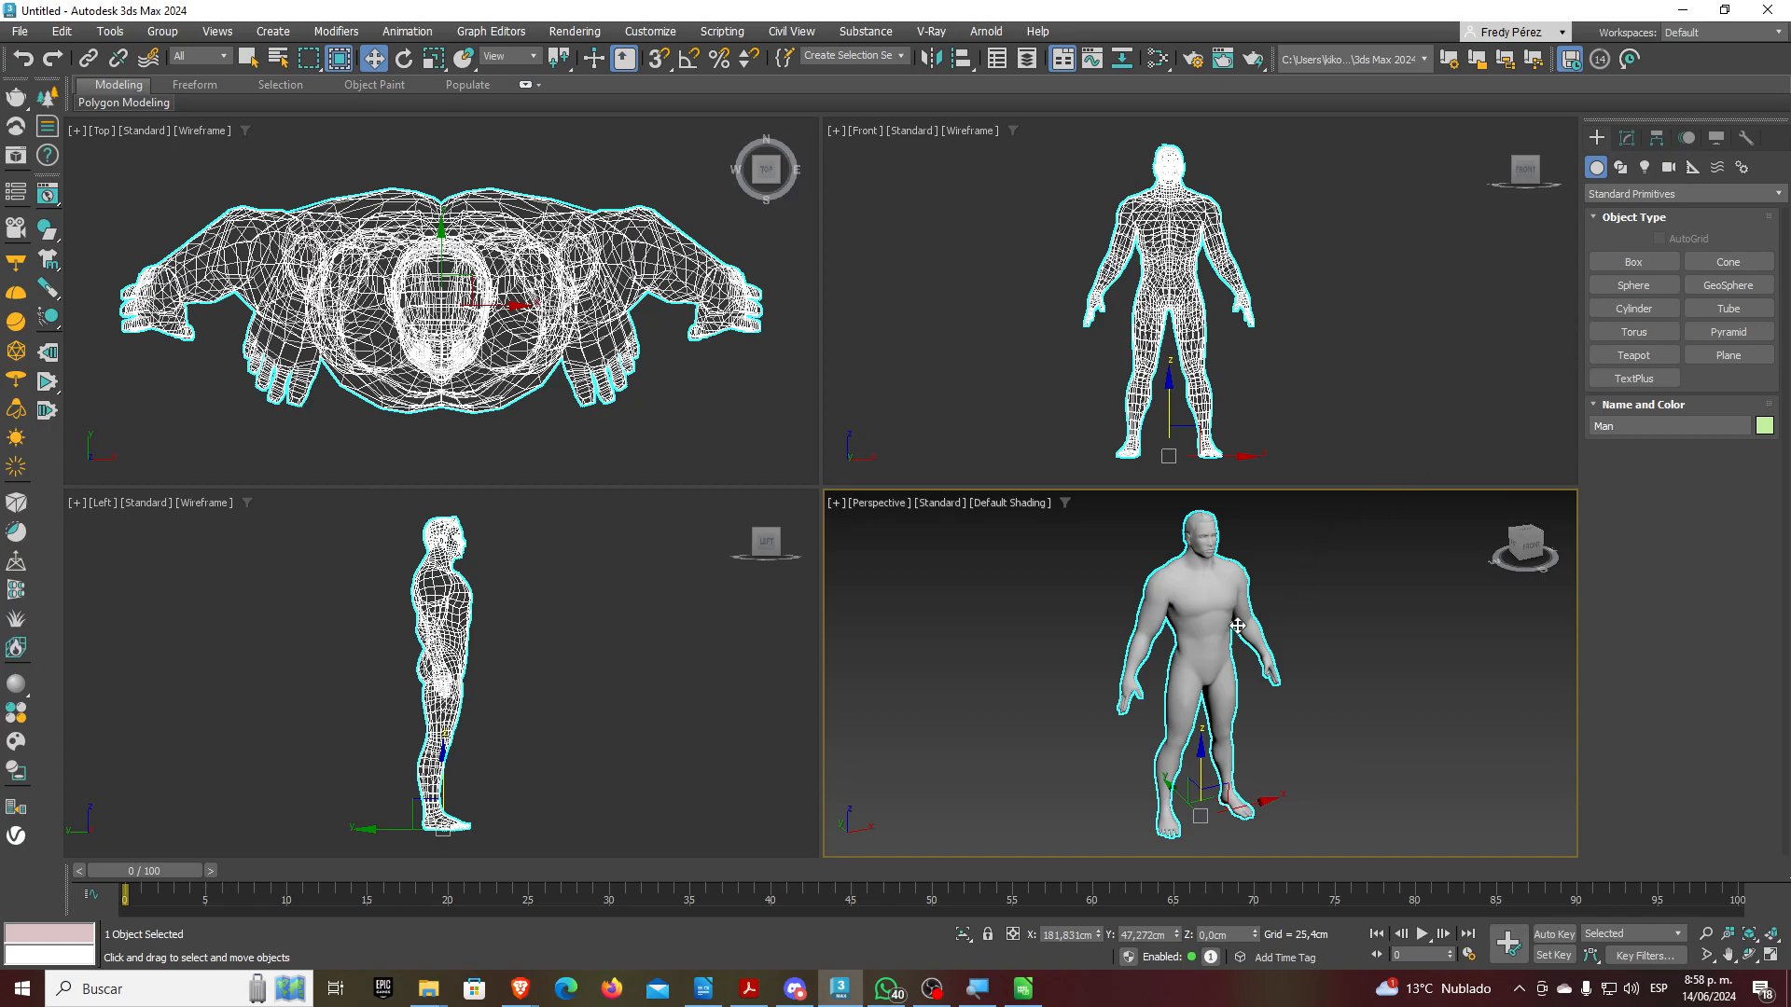
In the Man's Object Properties, enable Freeze and See-Through and disable Show Frozen in Gray
right_click(1203, 621)
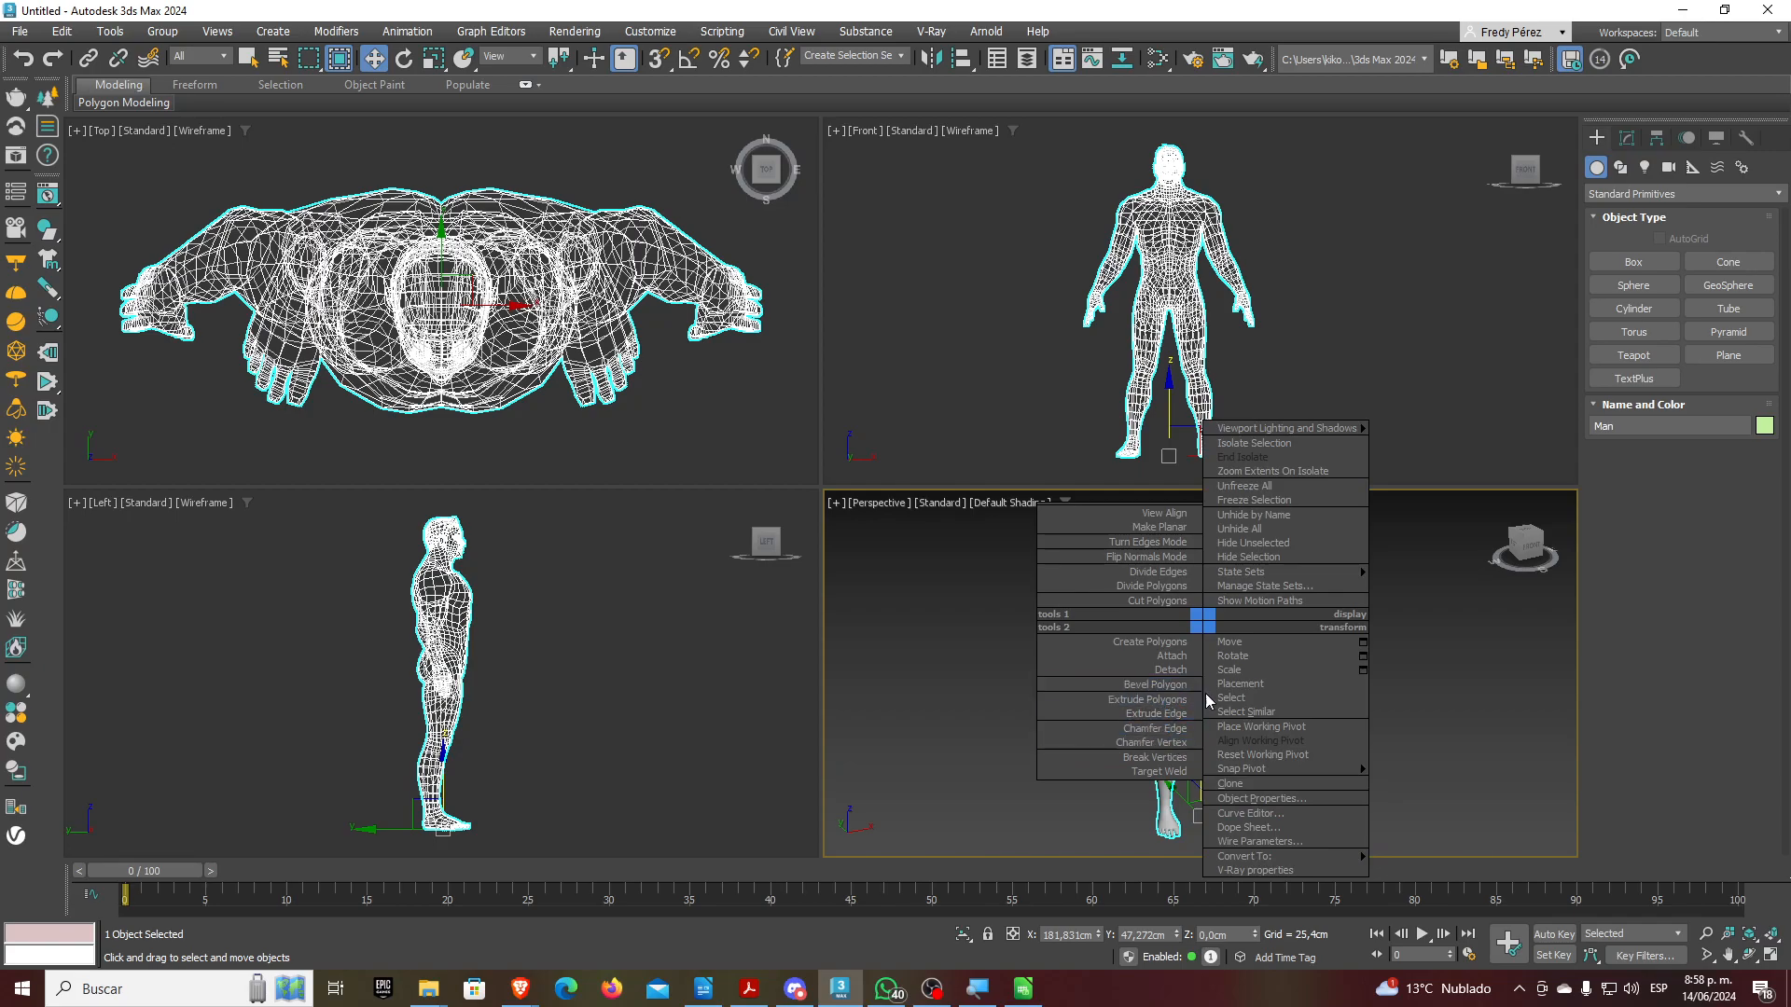
click(1246, 799)
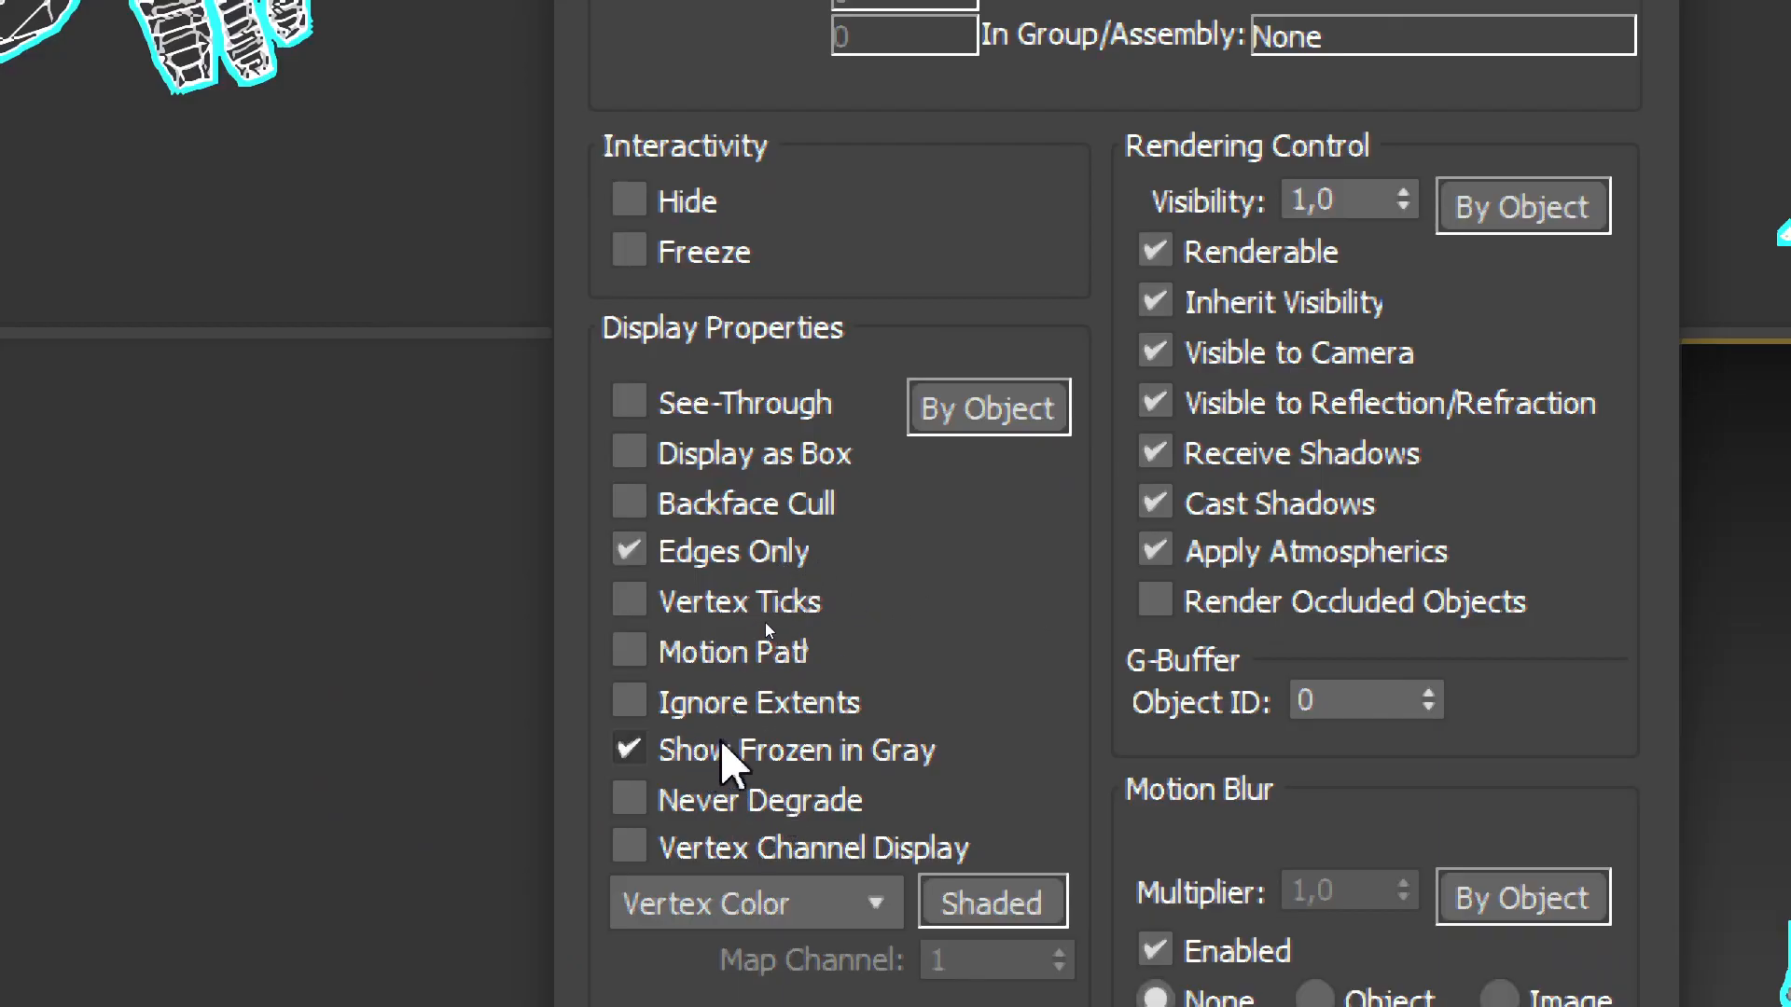
click(765, 749)
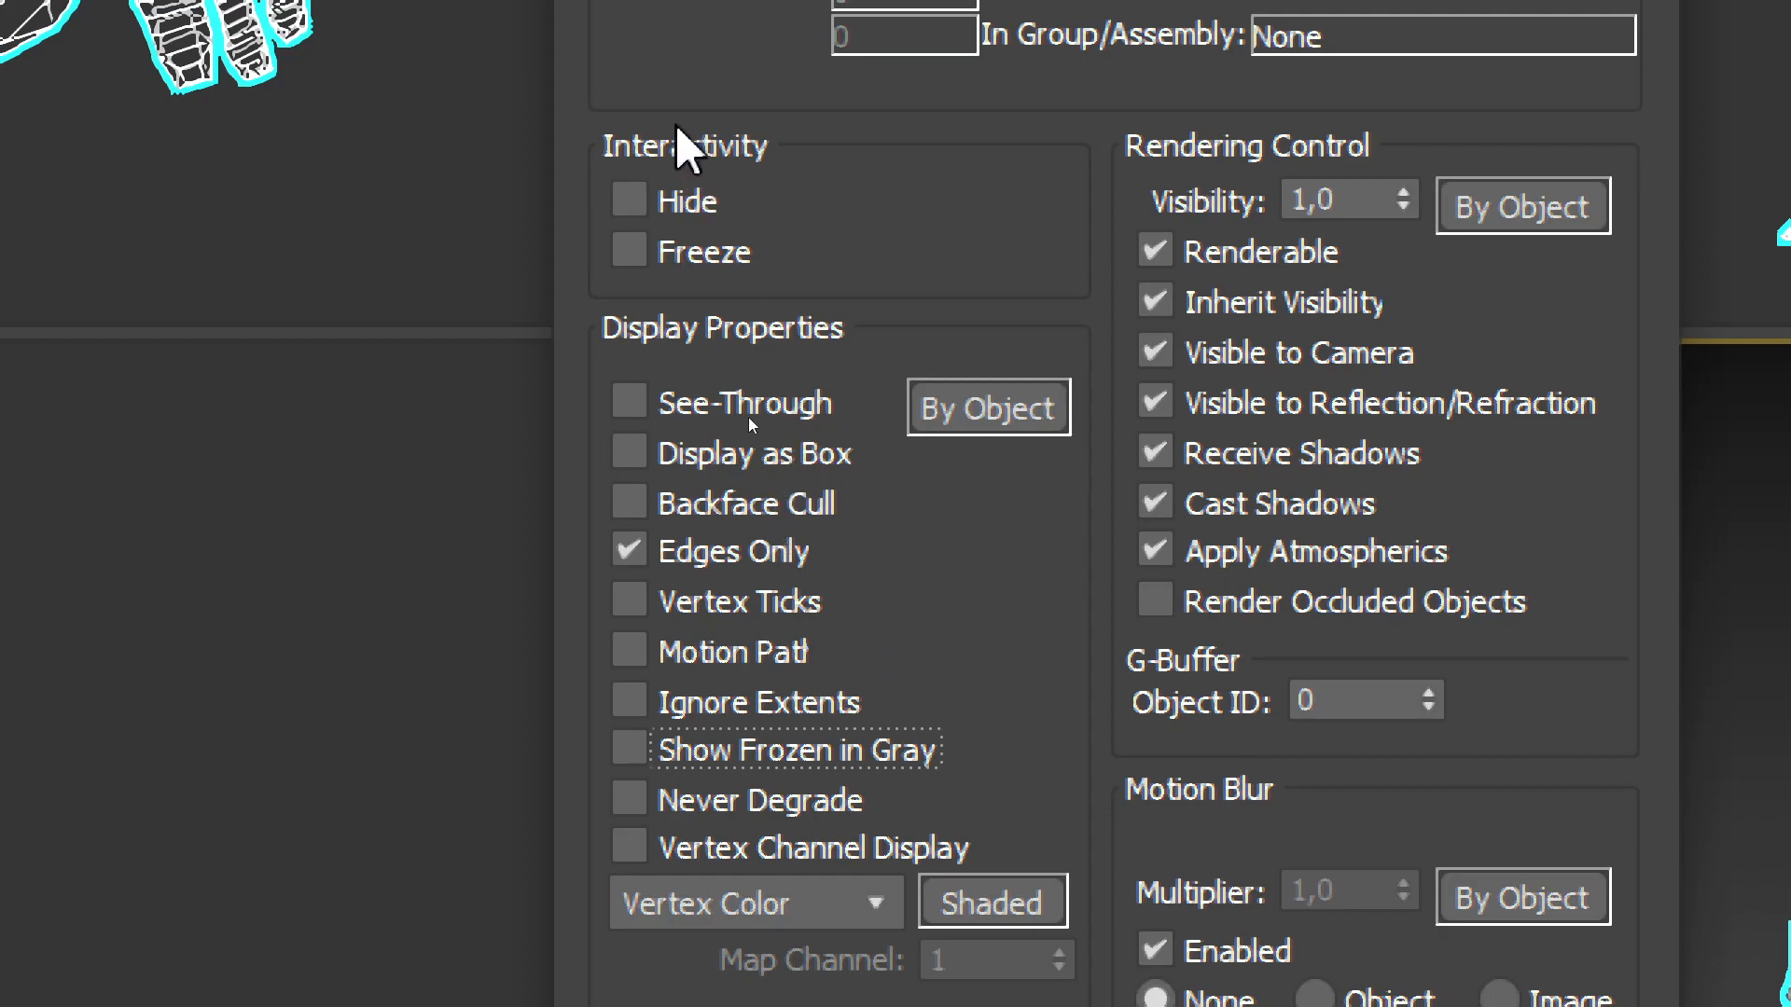
click(691, 250)
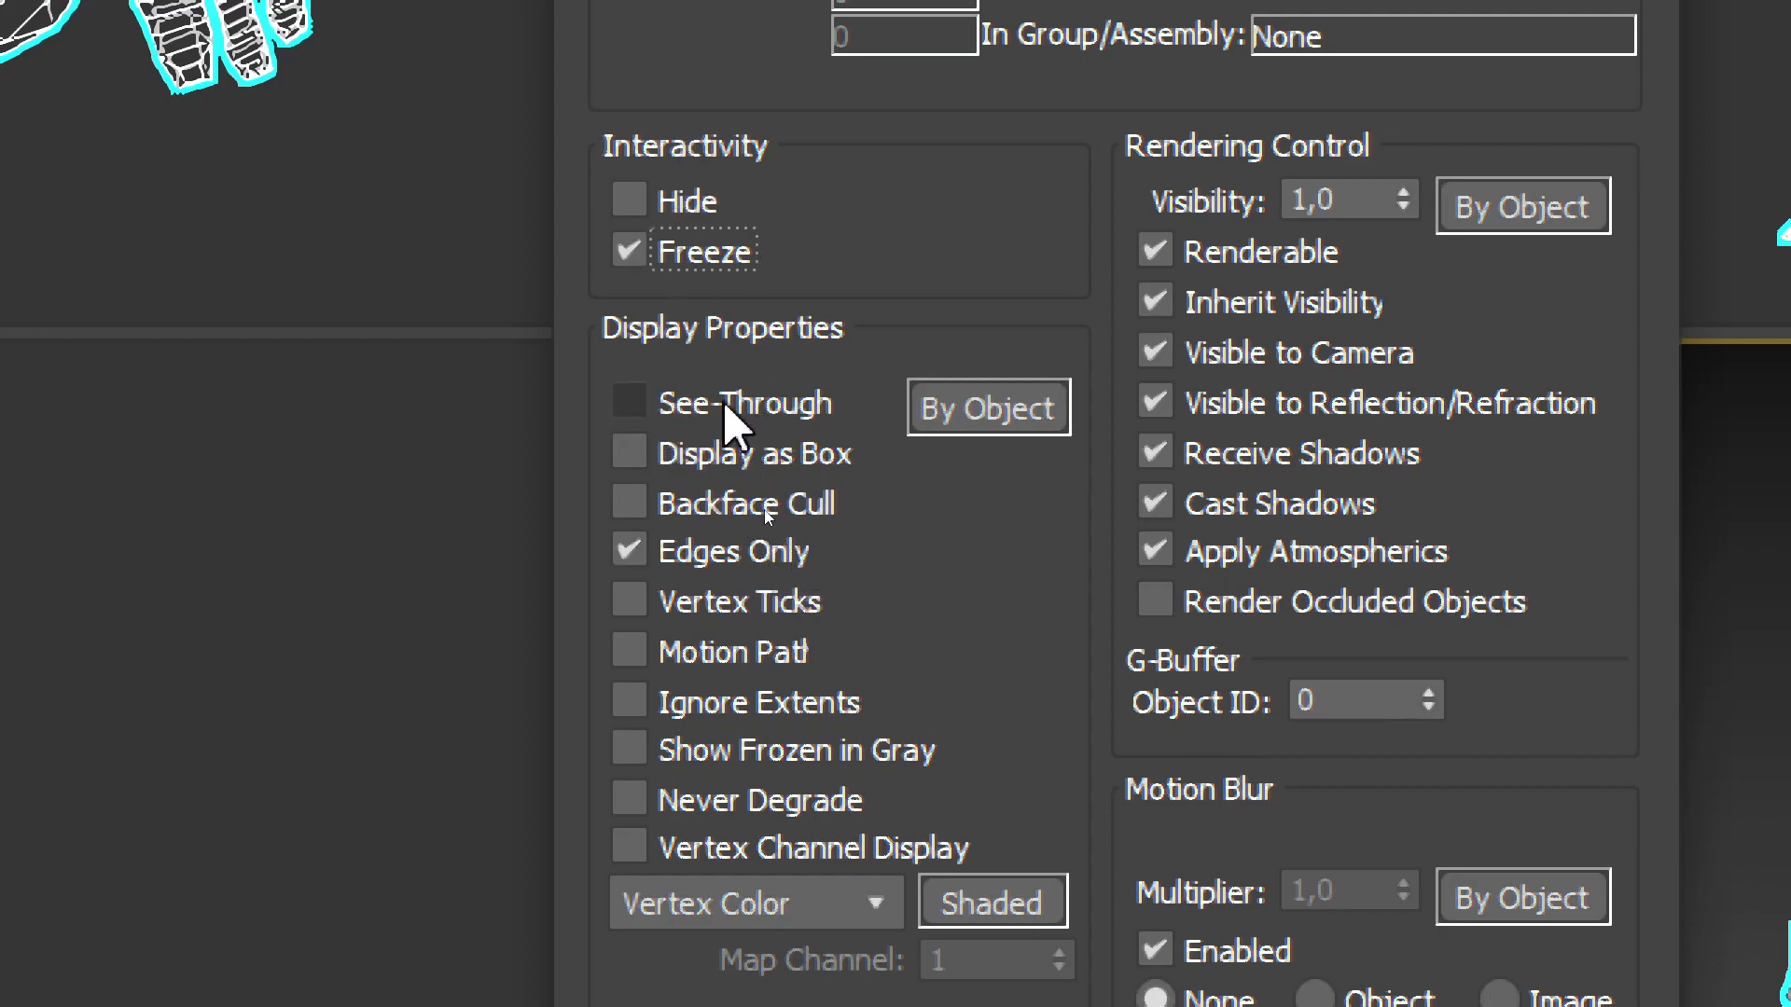
click(643, 403)
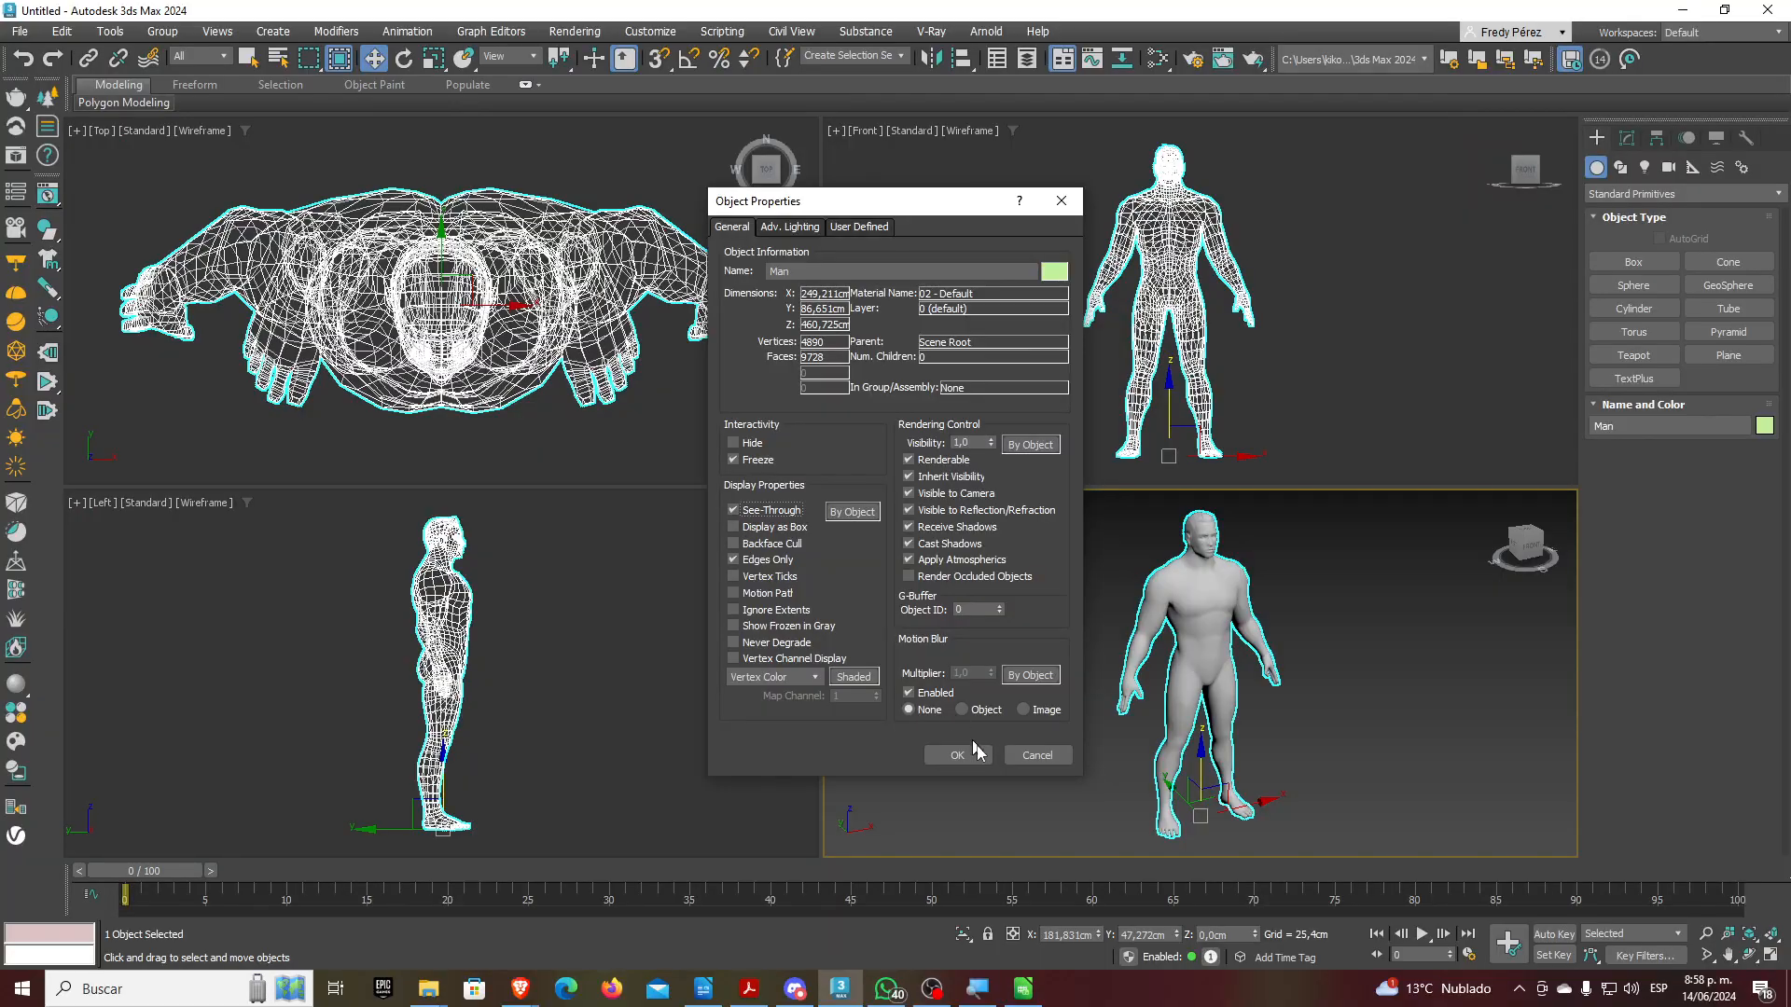
click(961, 755)
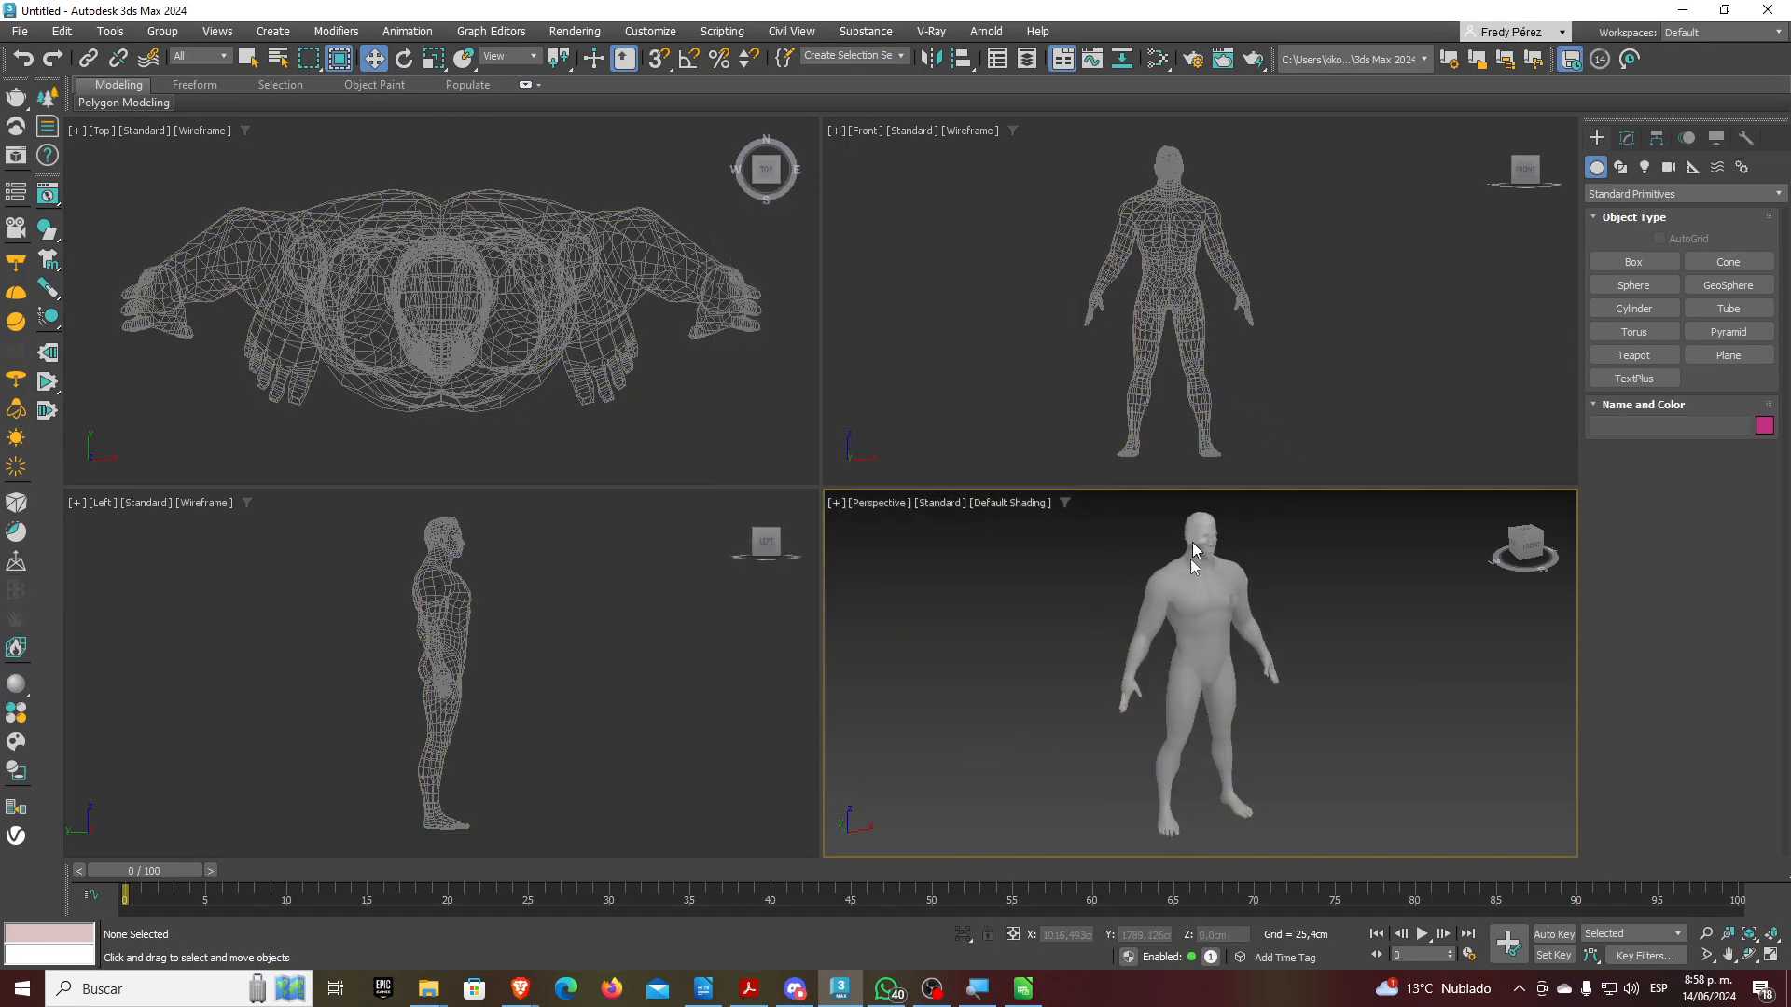
Set the Front view to Default Shading, maximize it, and show Create panel Systems
mouse_move(1274, 653)
middle_down()
mouse_move(1257, 656)
mouse_move(1260, 635)
middle_up()
click(953, 130)
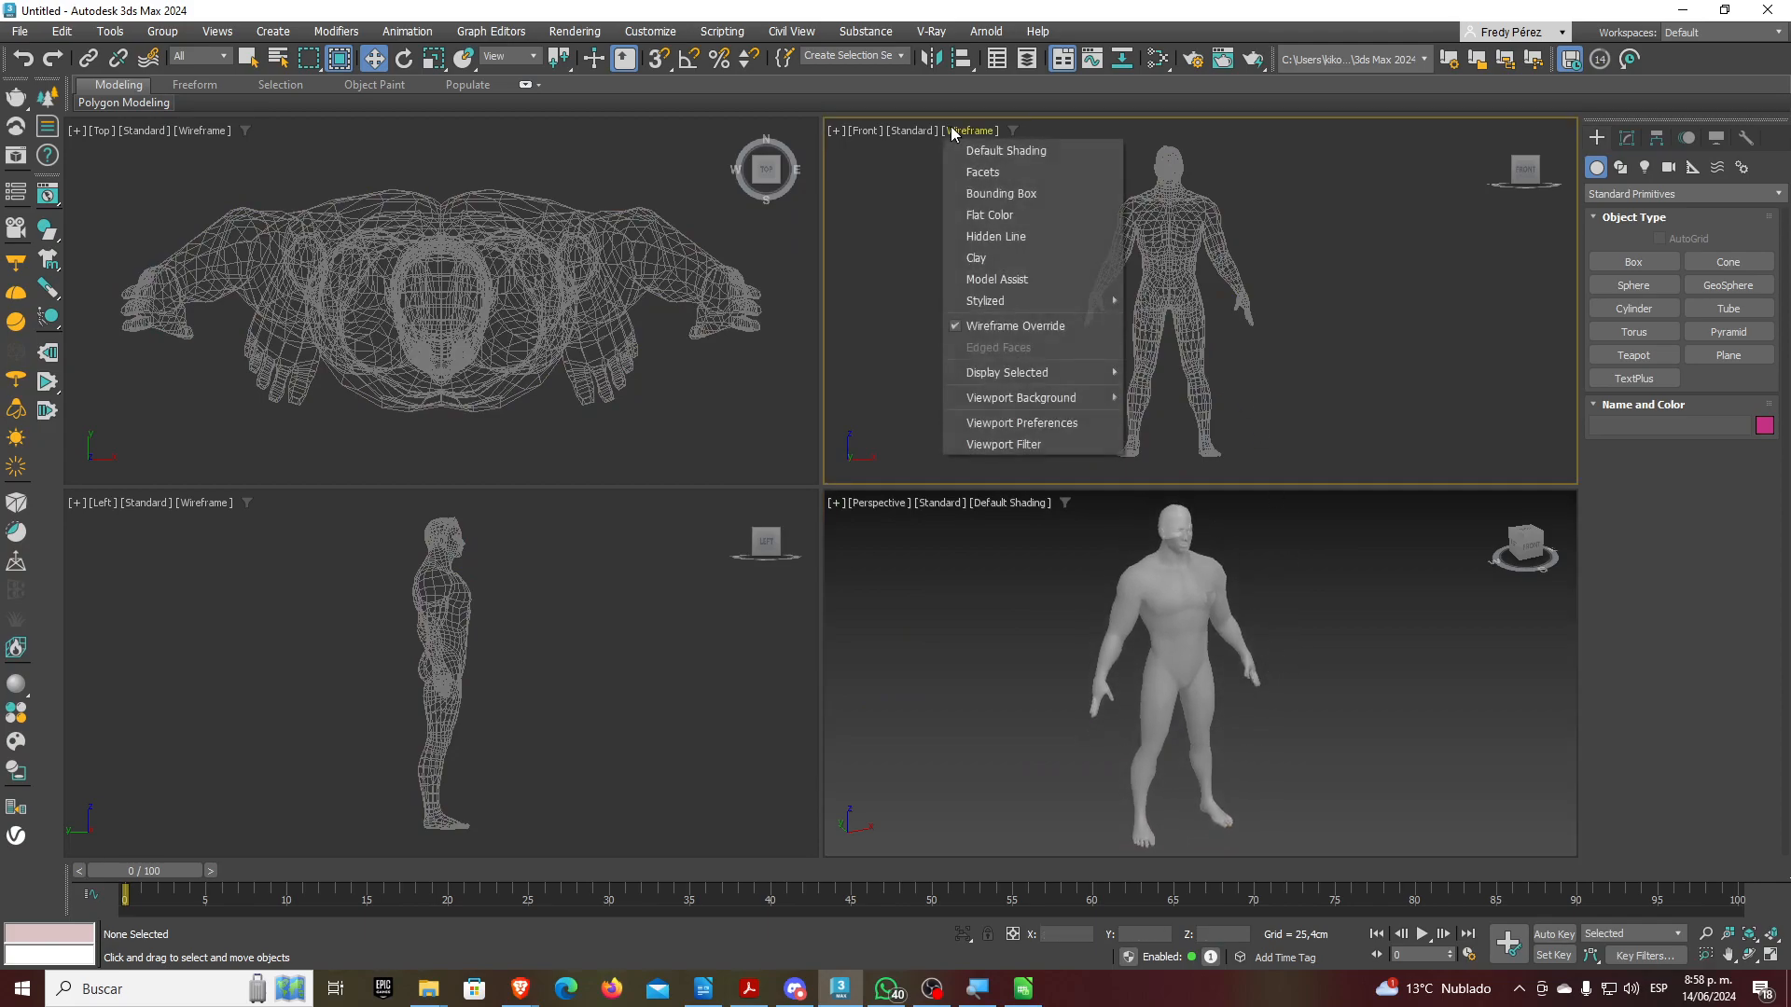
click(976, 151)
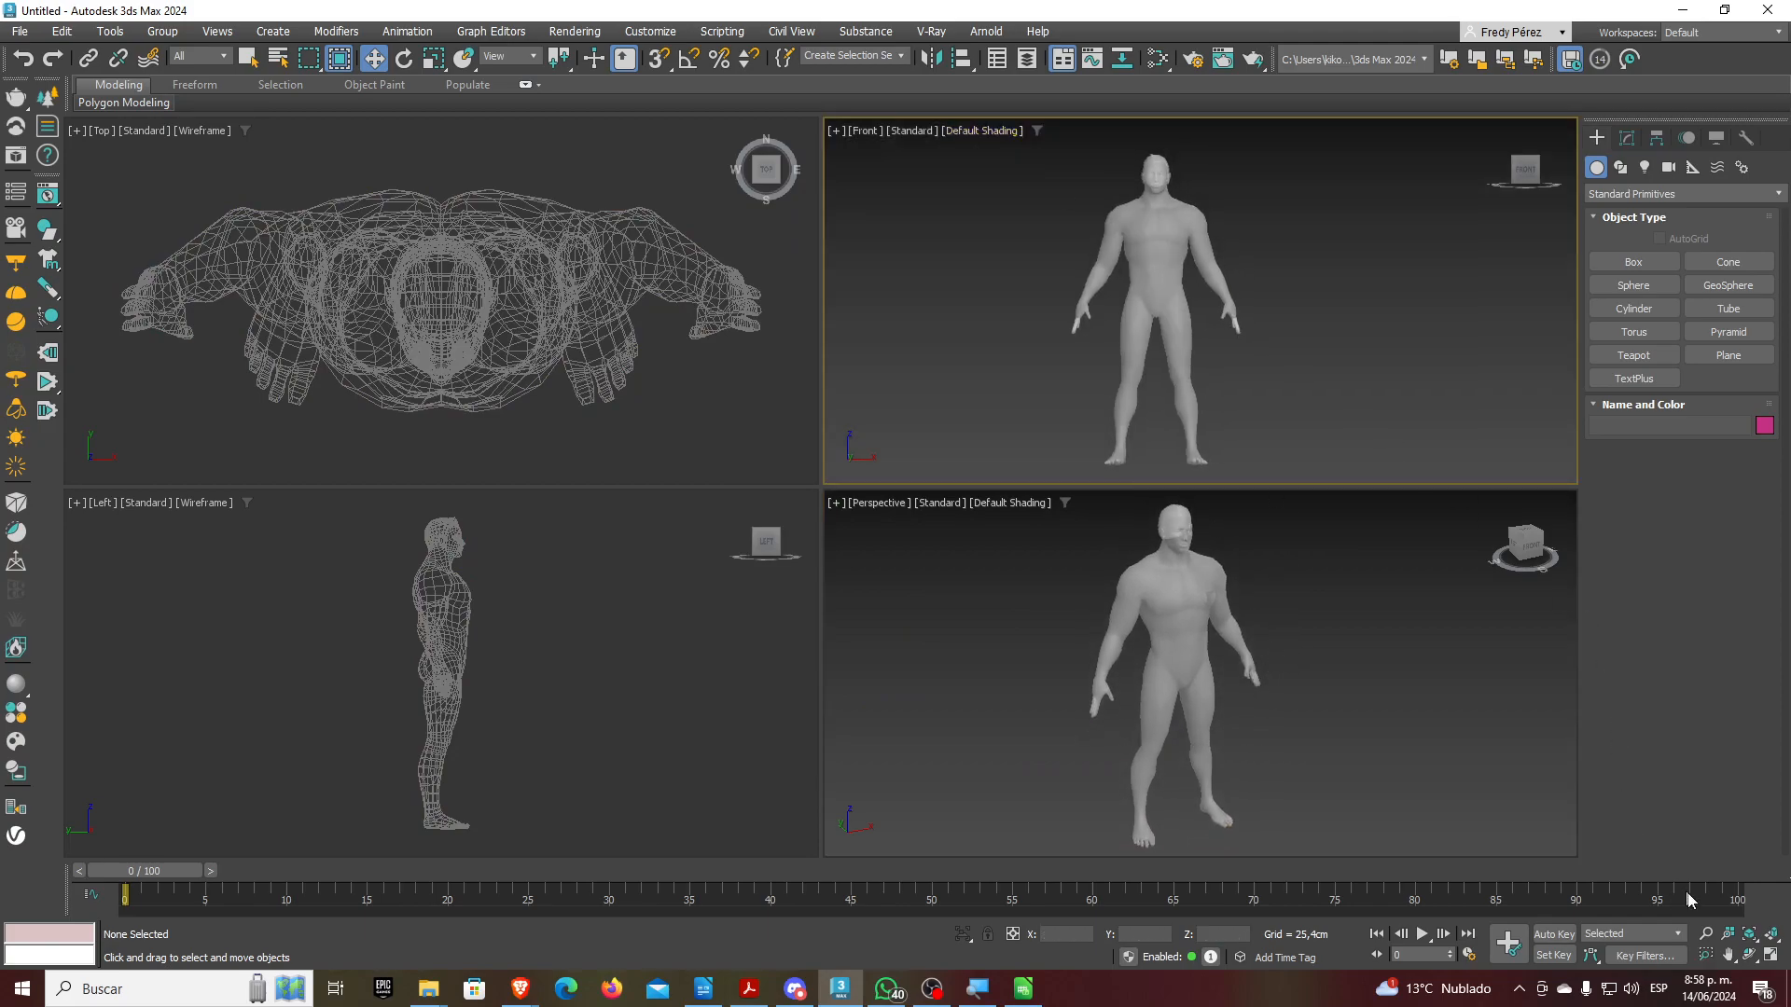
click(1773, 958)
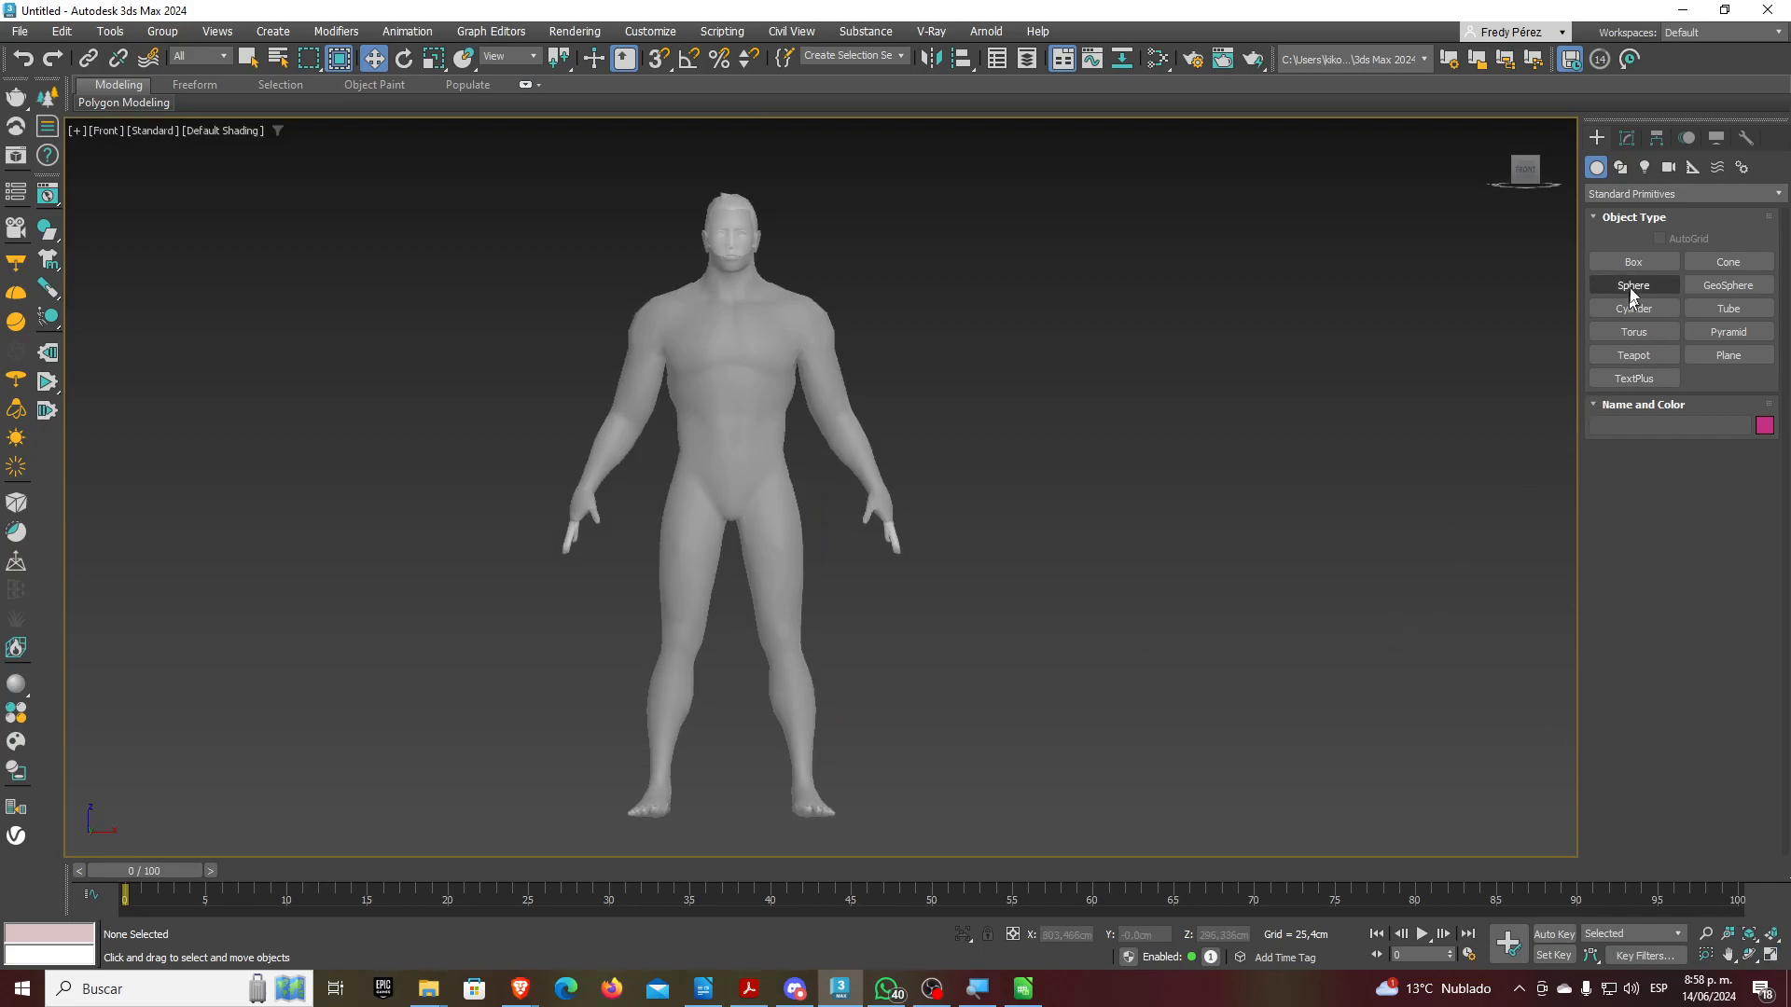
click(1741, 167)
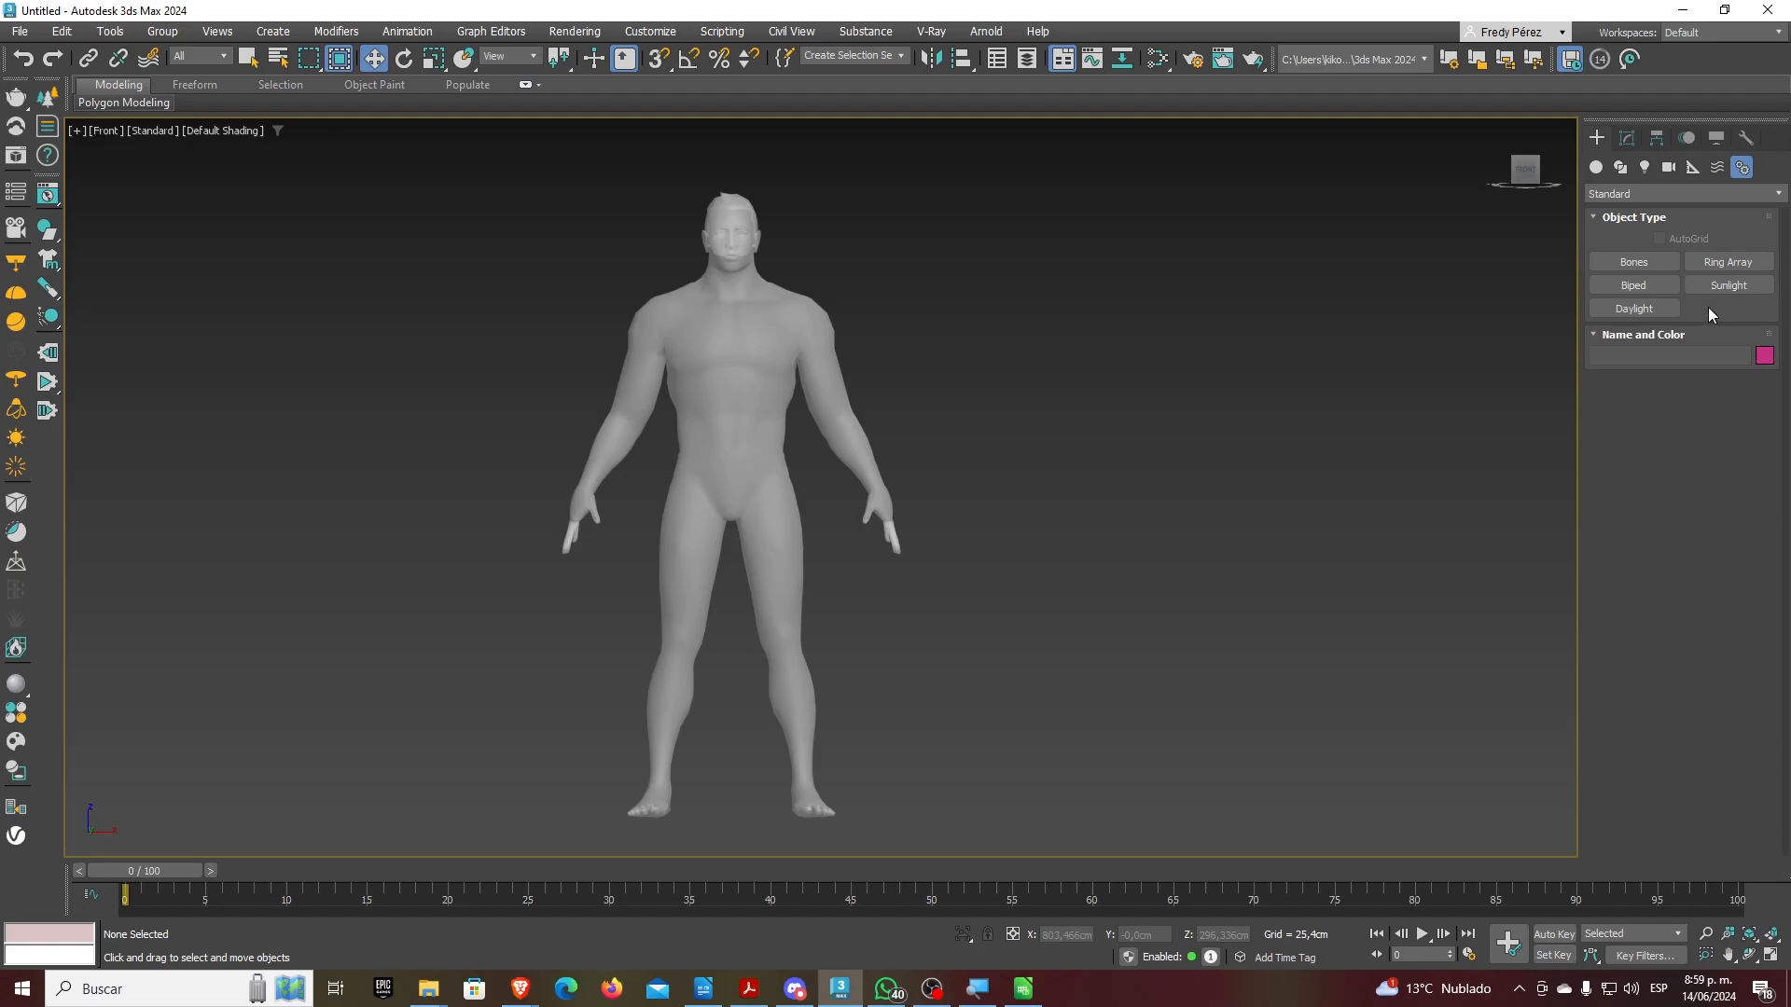
Activate the Bones tool, draw a test bone from pelvis to chest, then delete it
click(1632, 264)
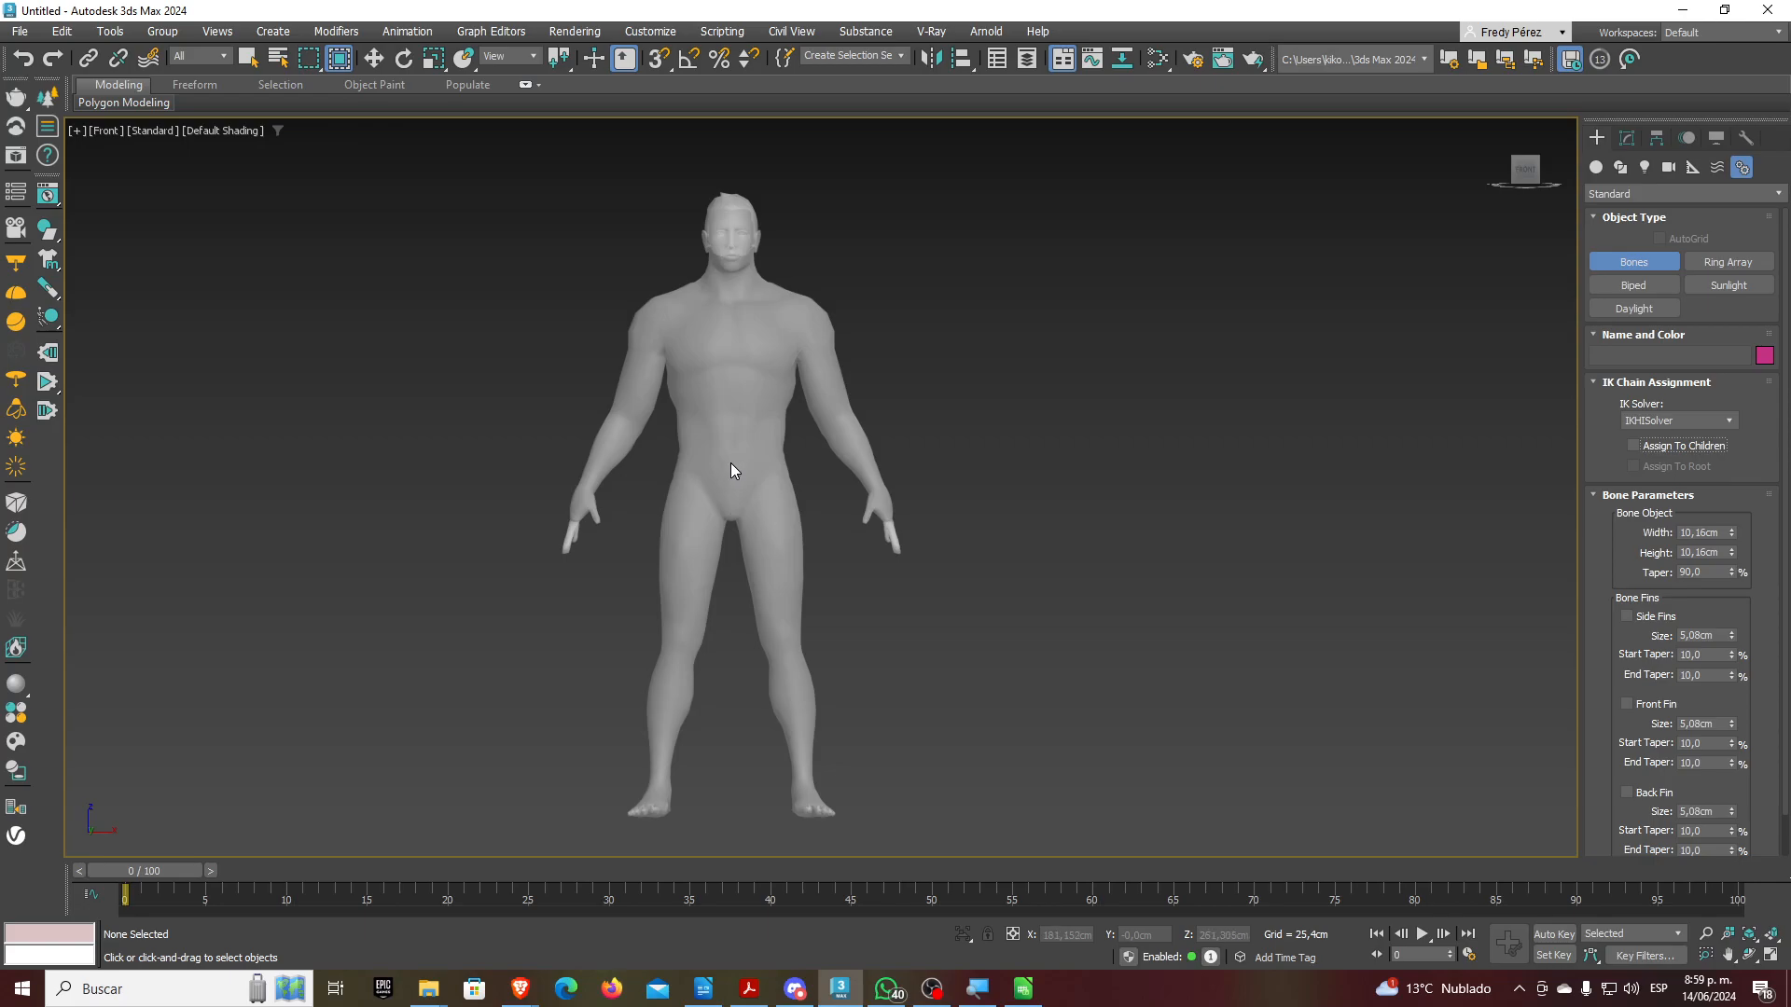
click(730, 463)
click(731, 399)
right_click(731, 399)
scroll(731, 401, up, 2)
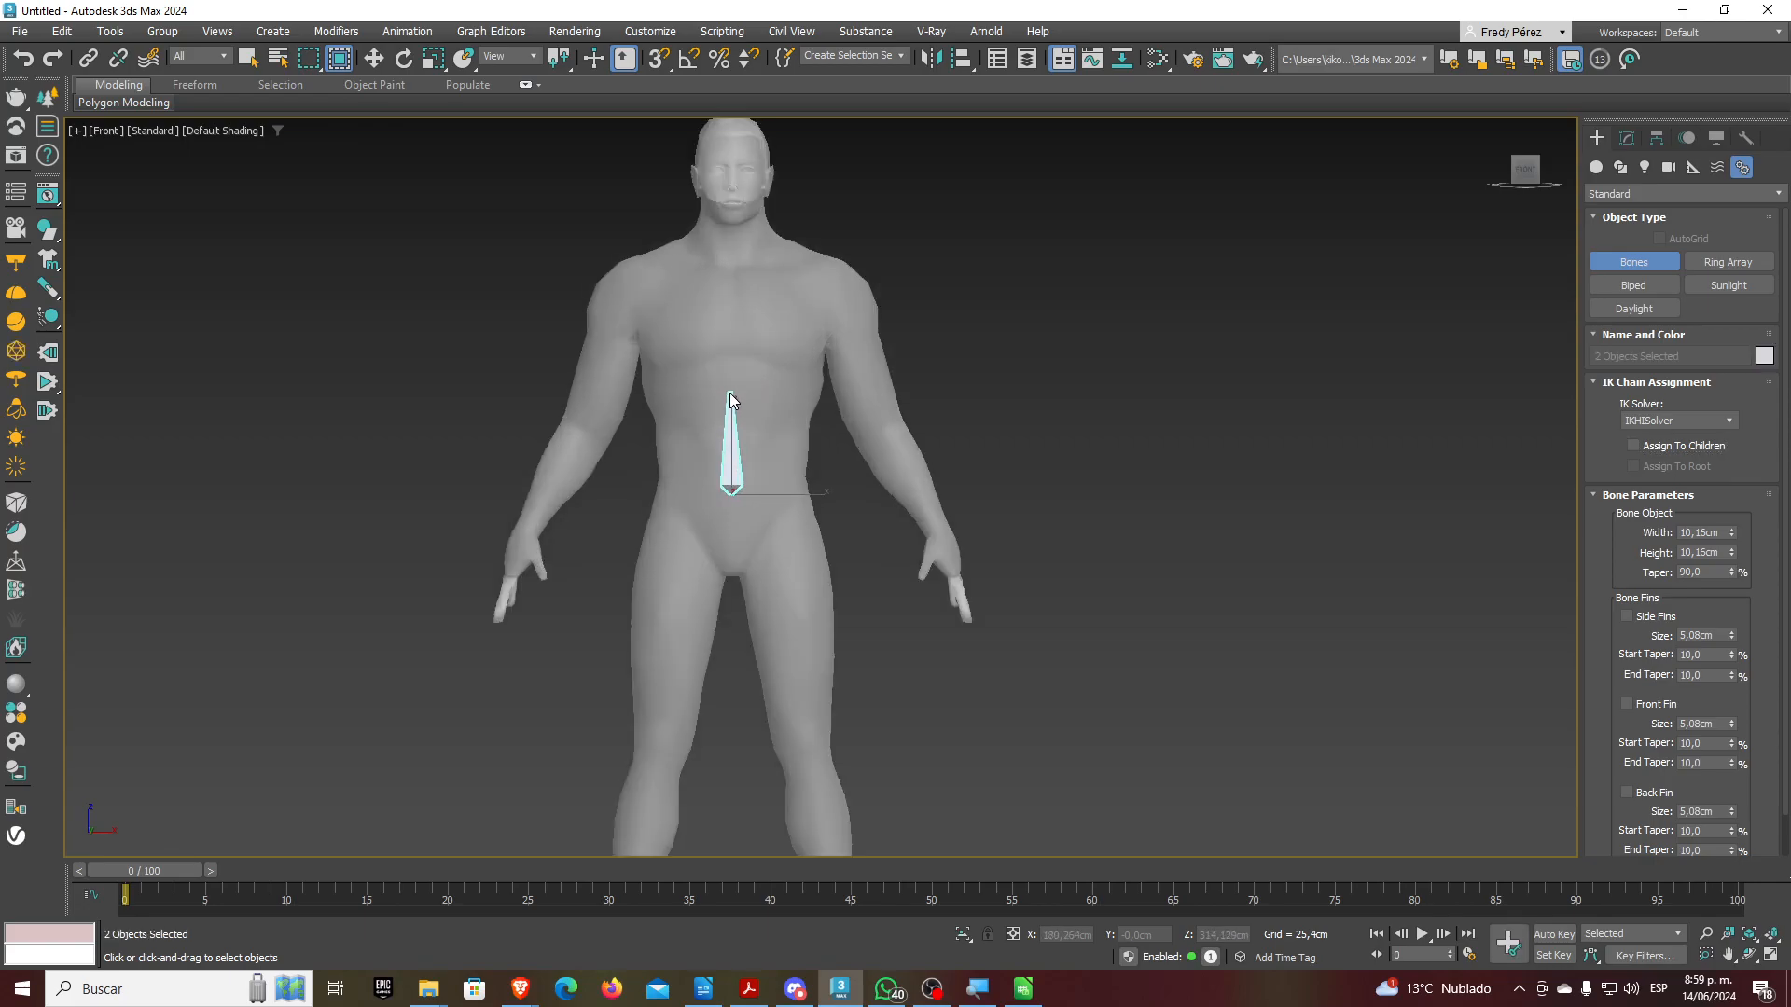
key(Delete)
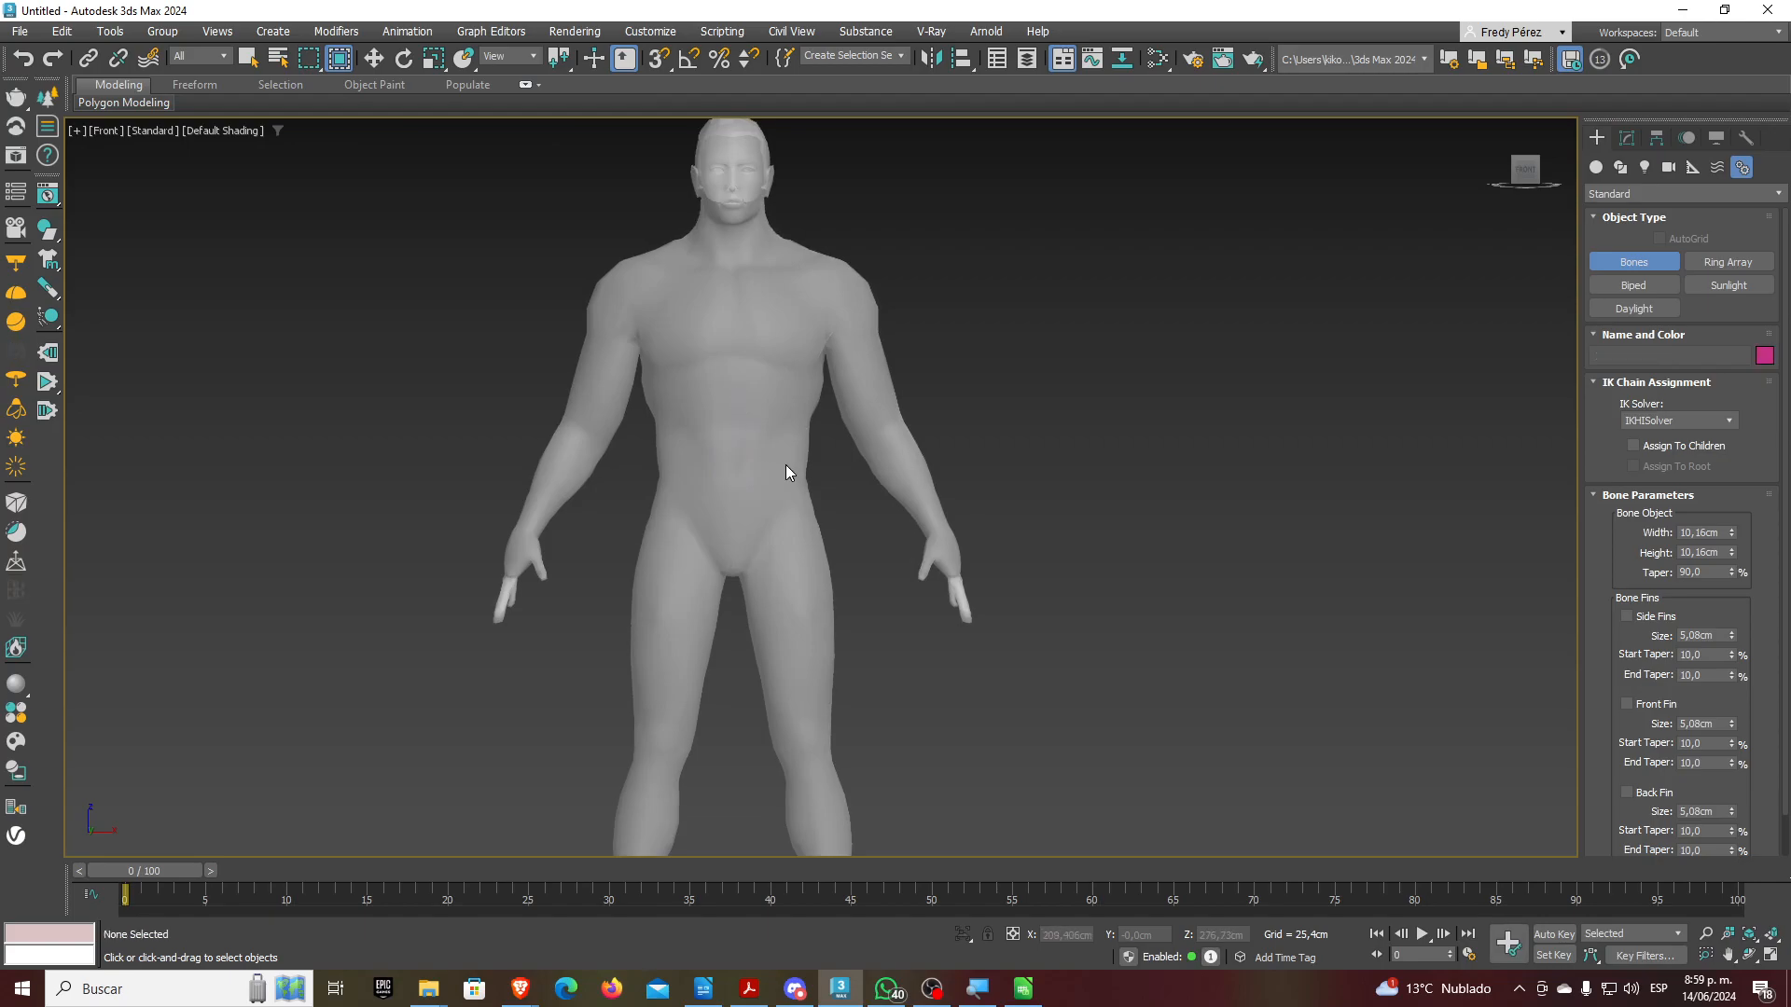
Switch the viewport to a wireframe Left view
key(l)
key(F3)
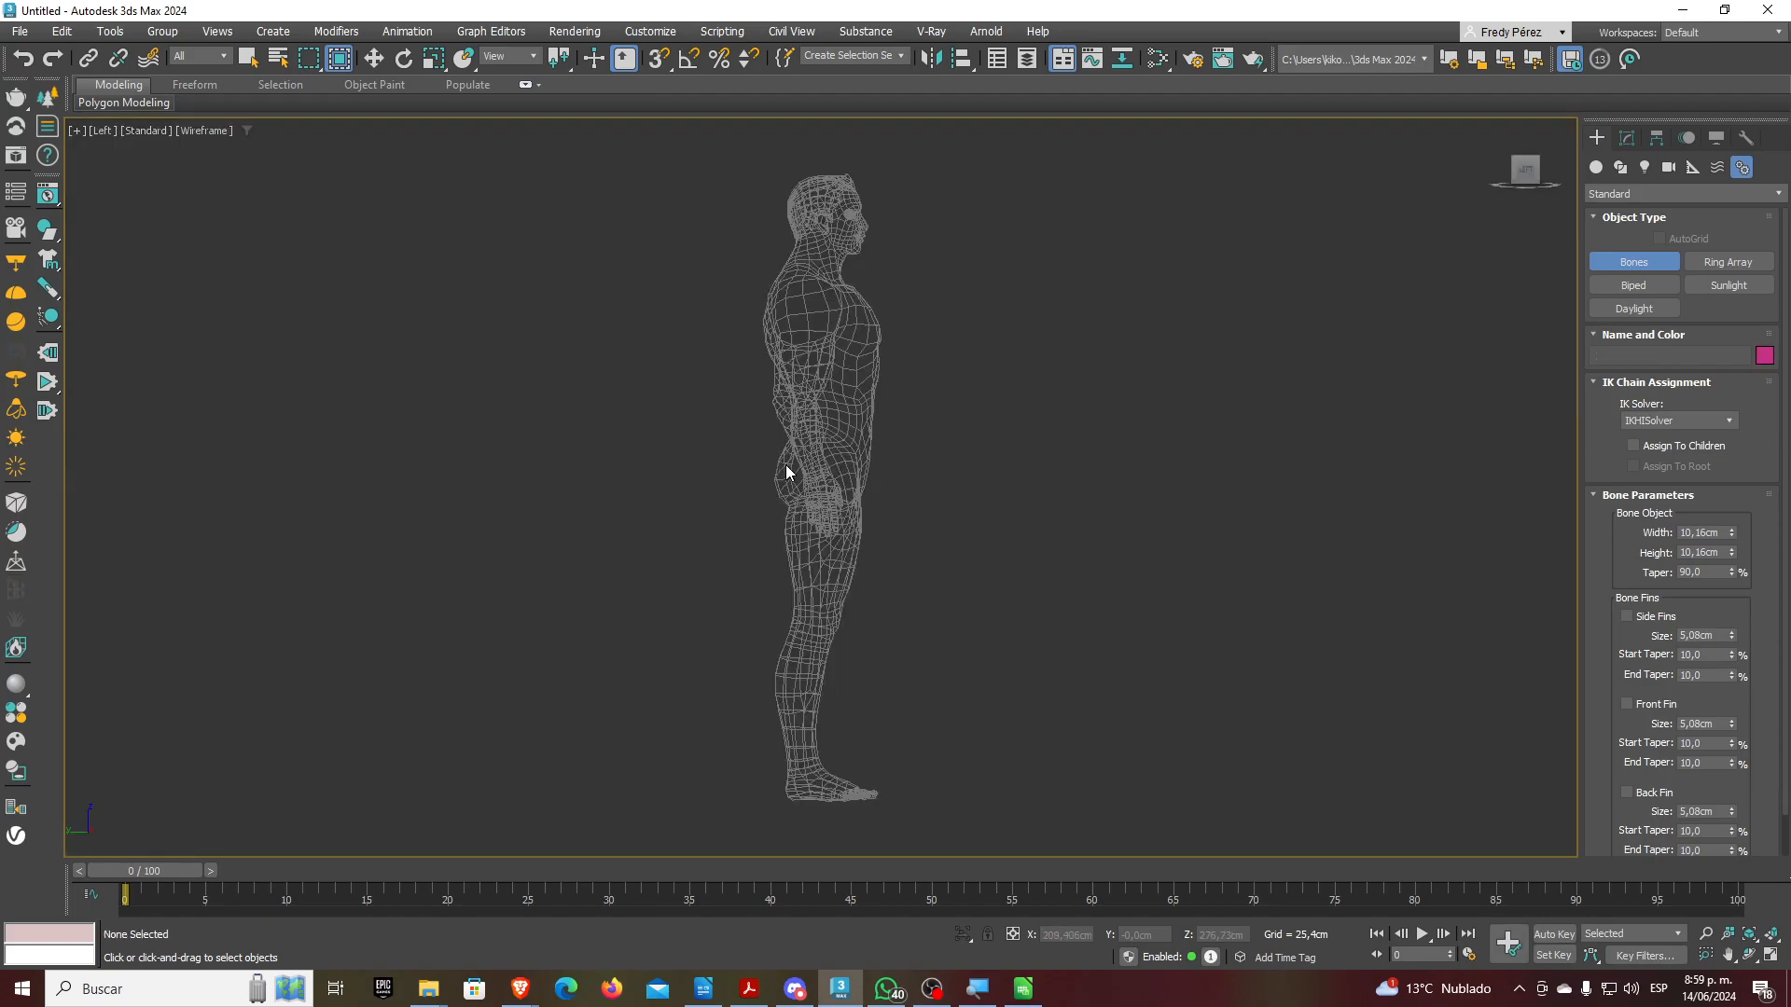
scroll(764, 468, up, 4)
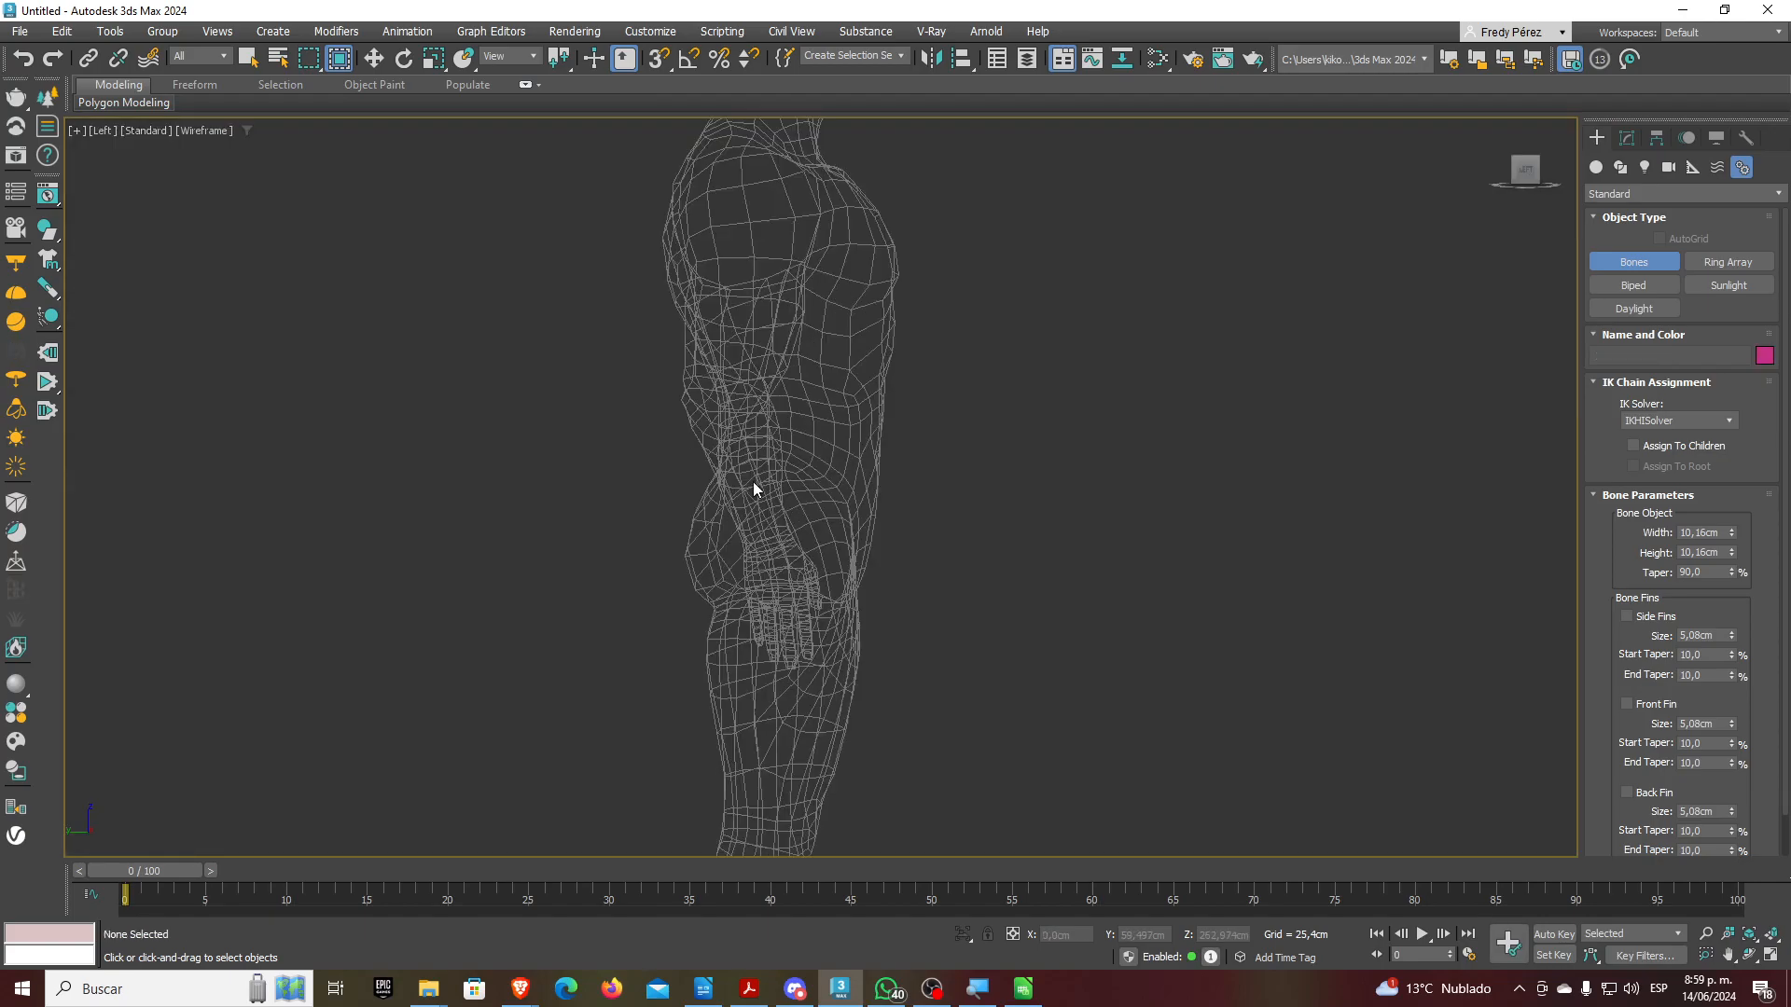
Draw a bone chain up the Man's back from lower back through shoulders and neck into the head
click(747, 492)
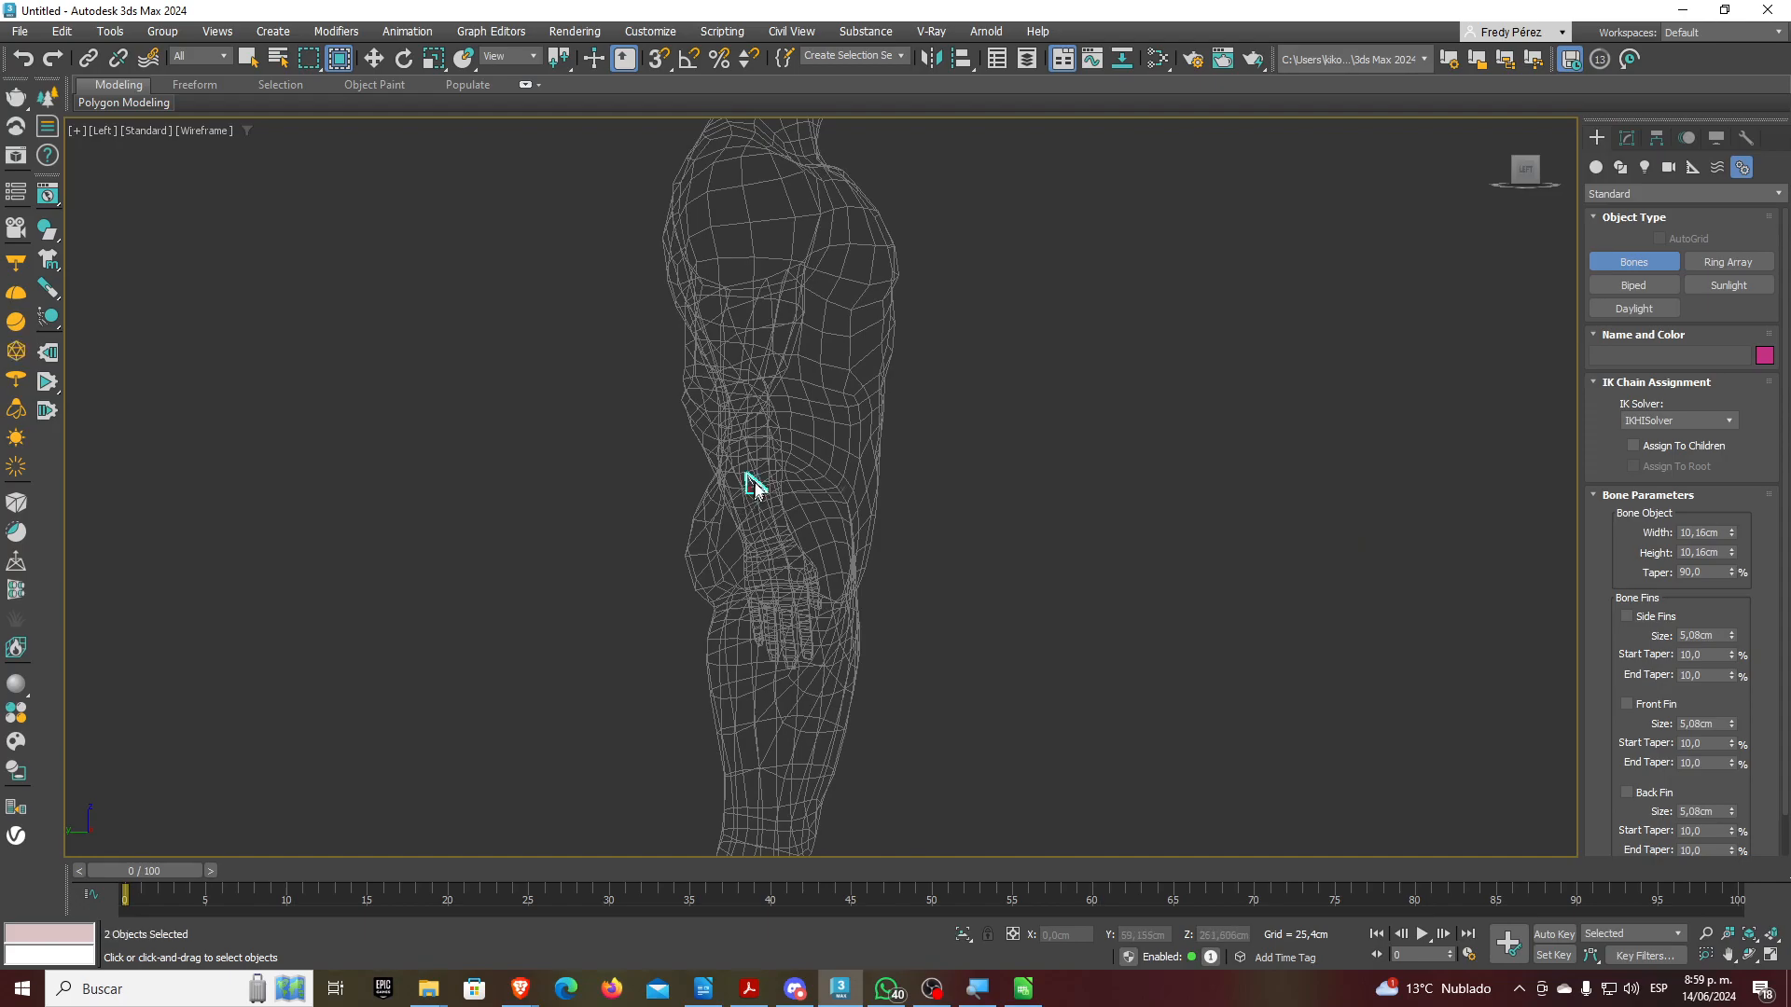
click(764, 398)
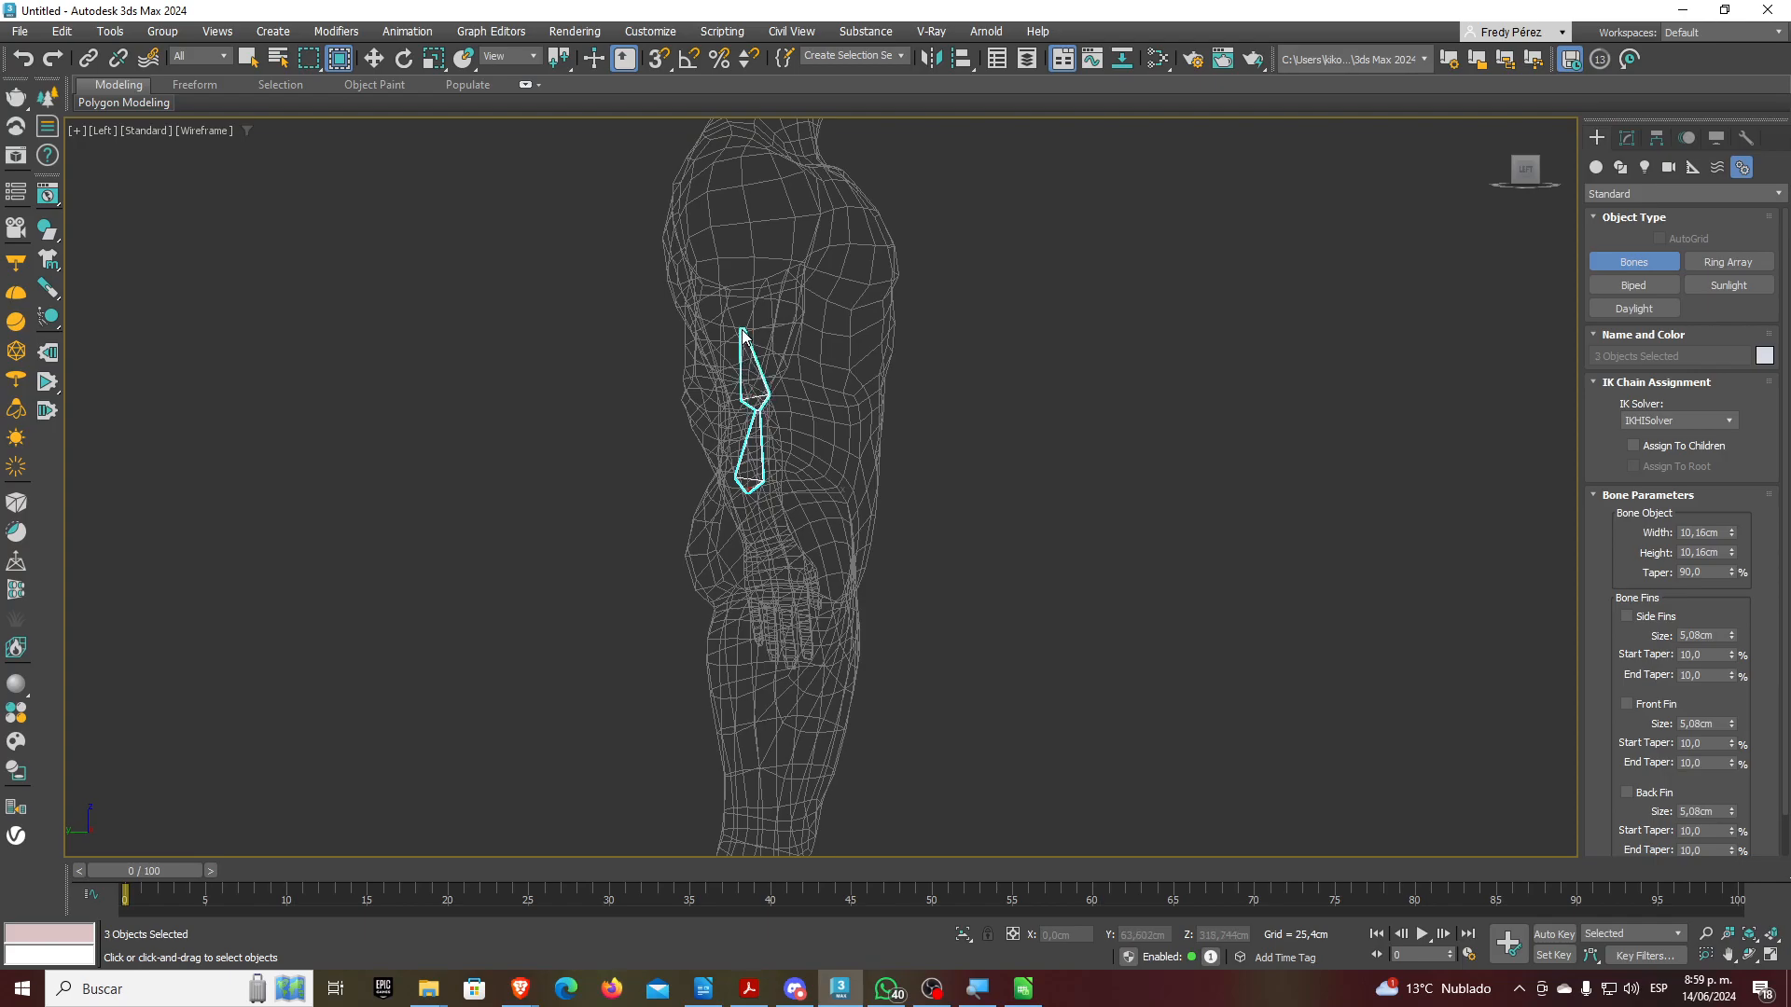
click(732, 323)
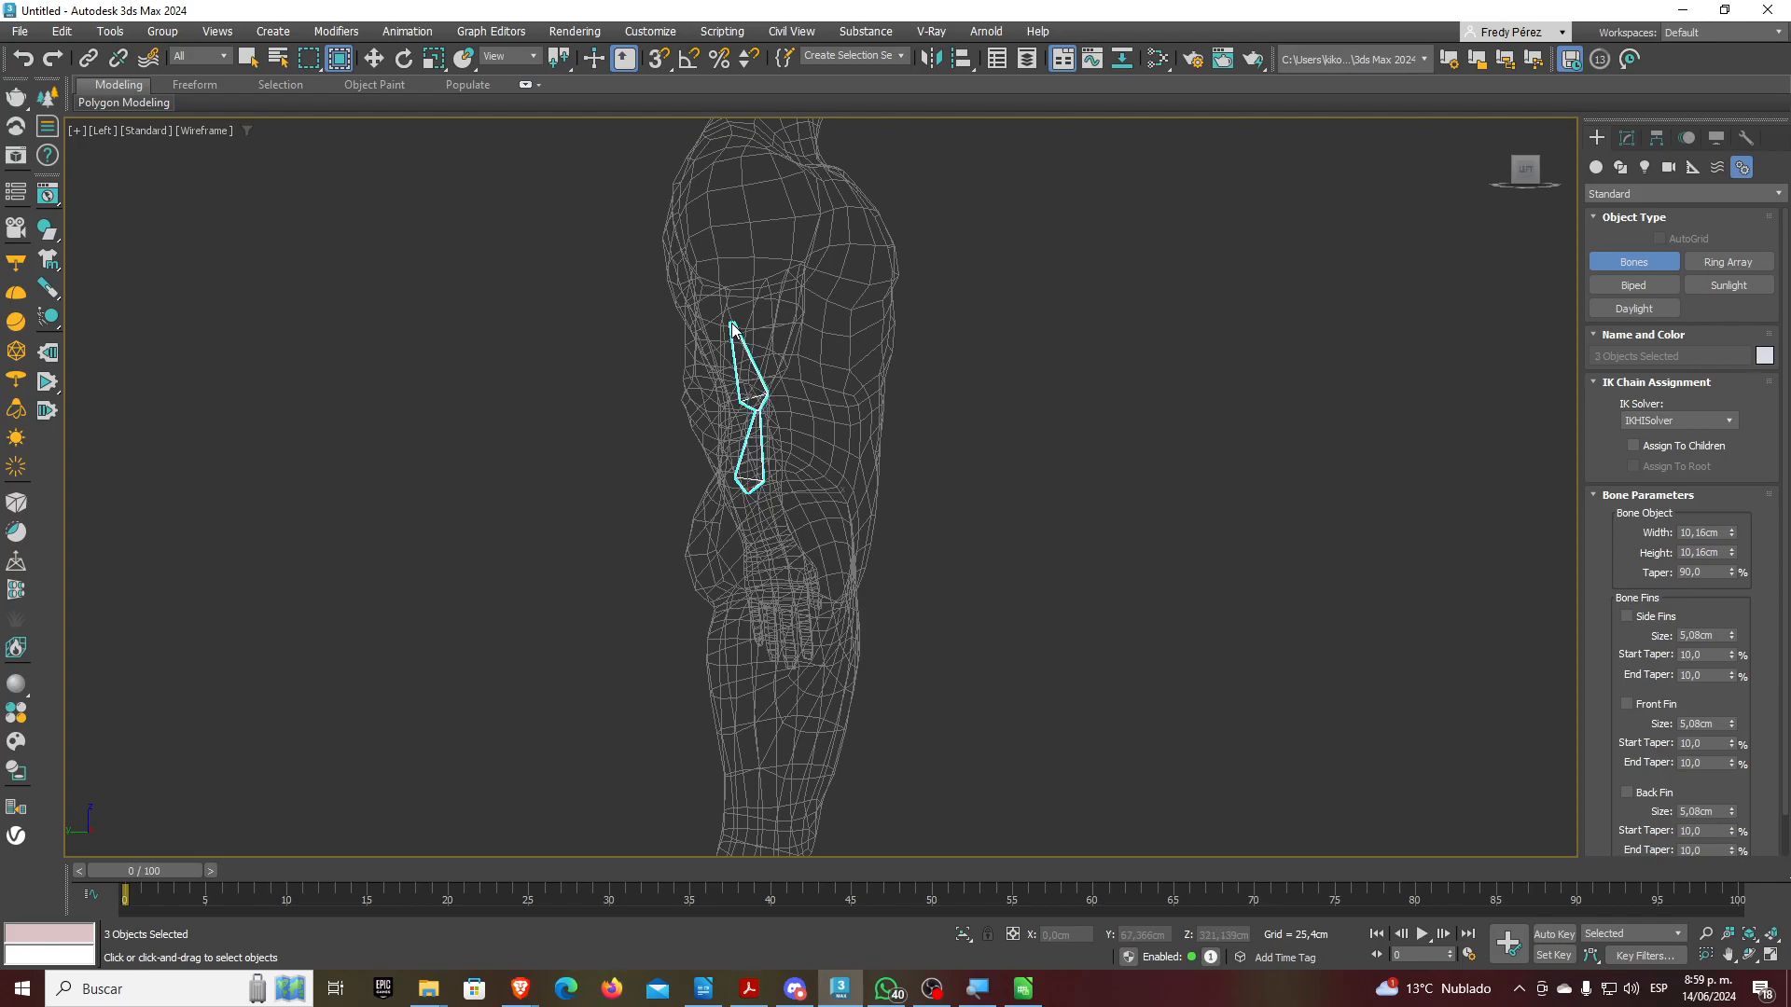
click(712, 248)
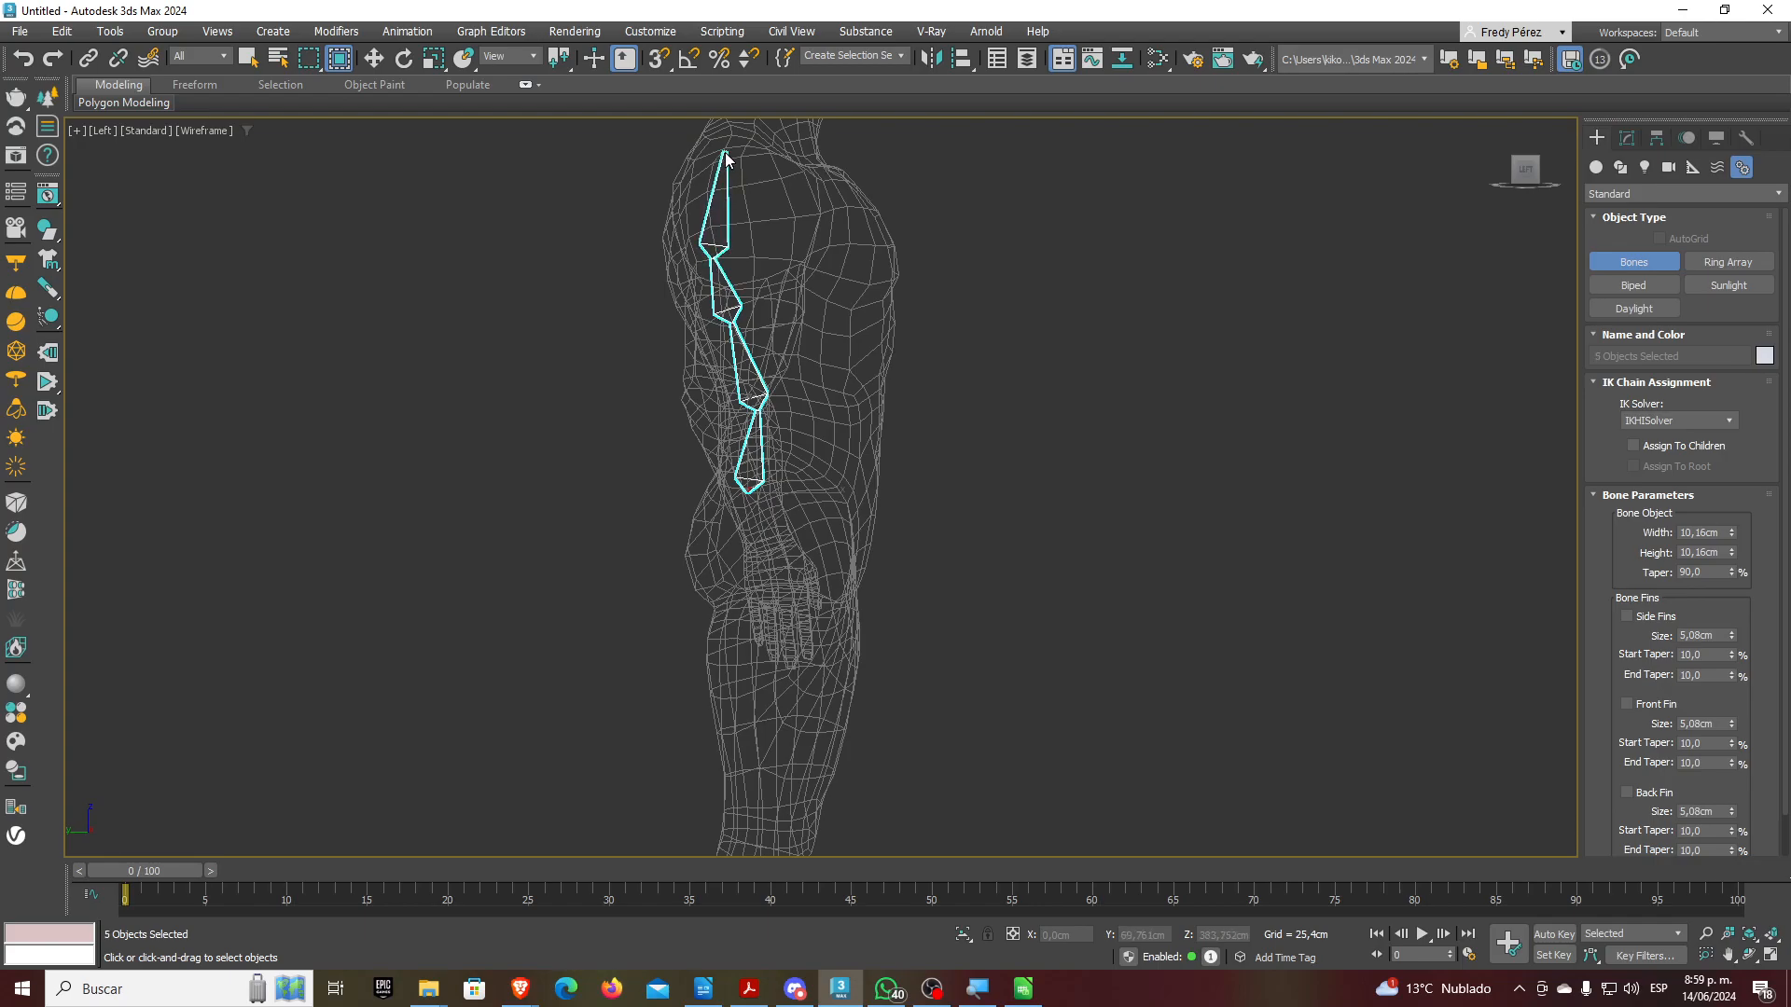
click(725, 159)
scroll(724, 339, down, 5)
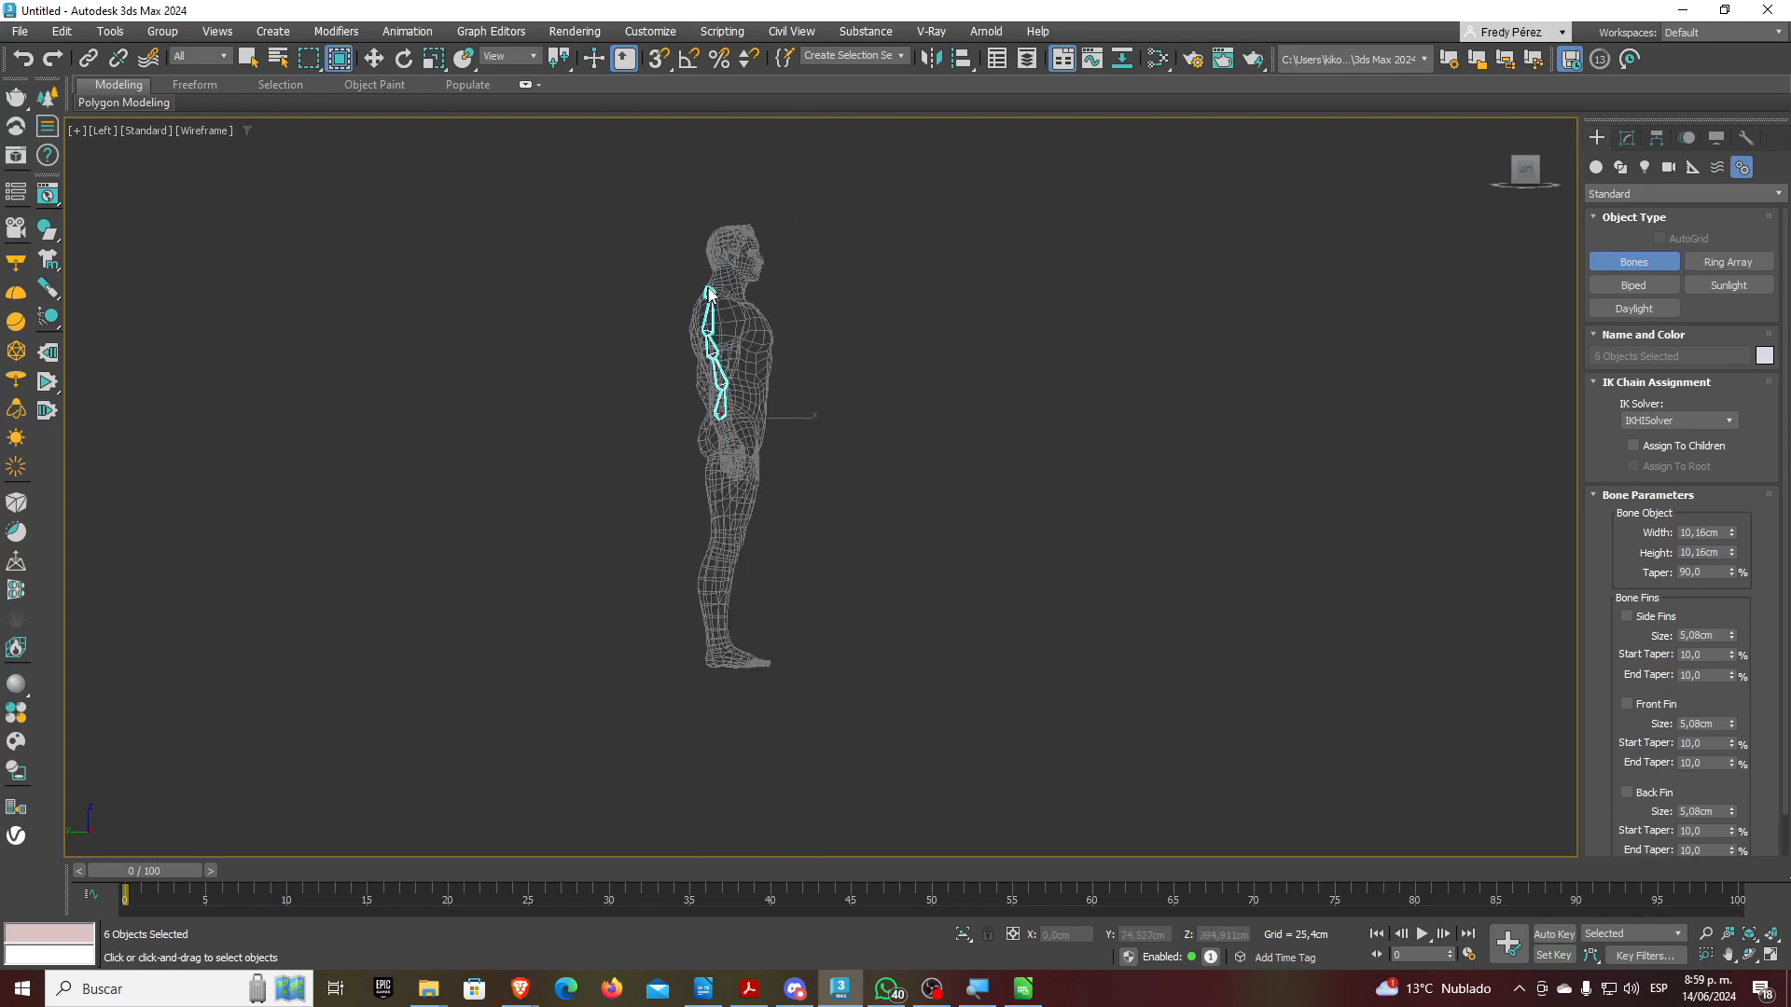
scroll(720, 317, up, 3)
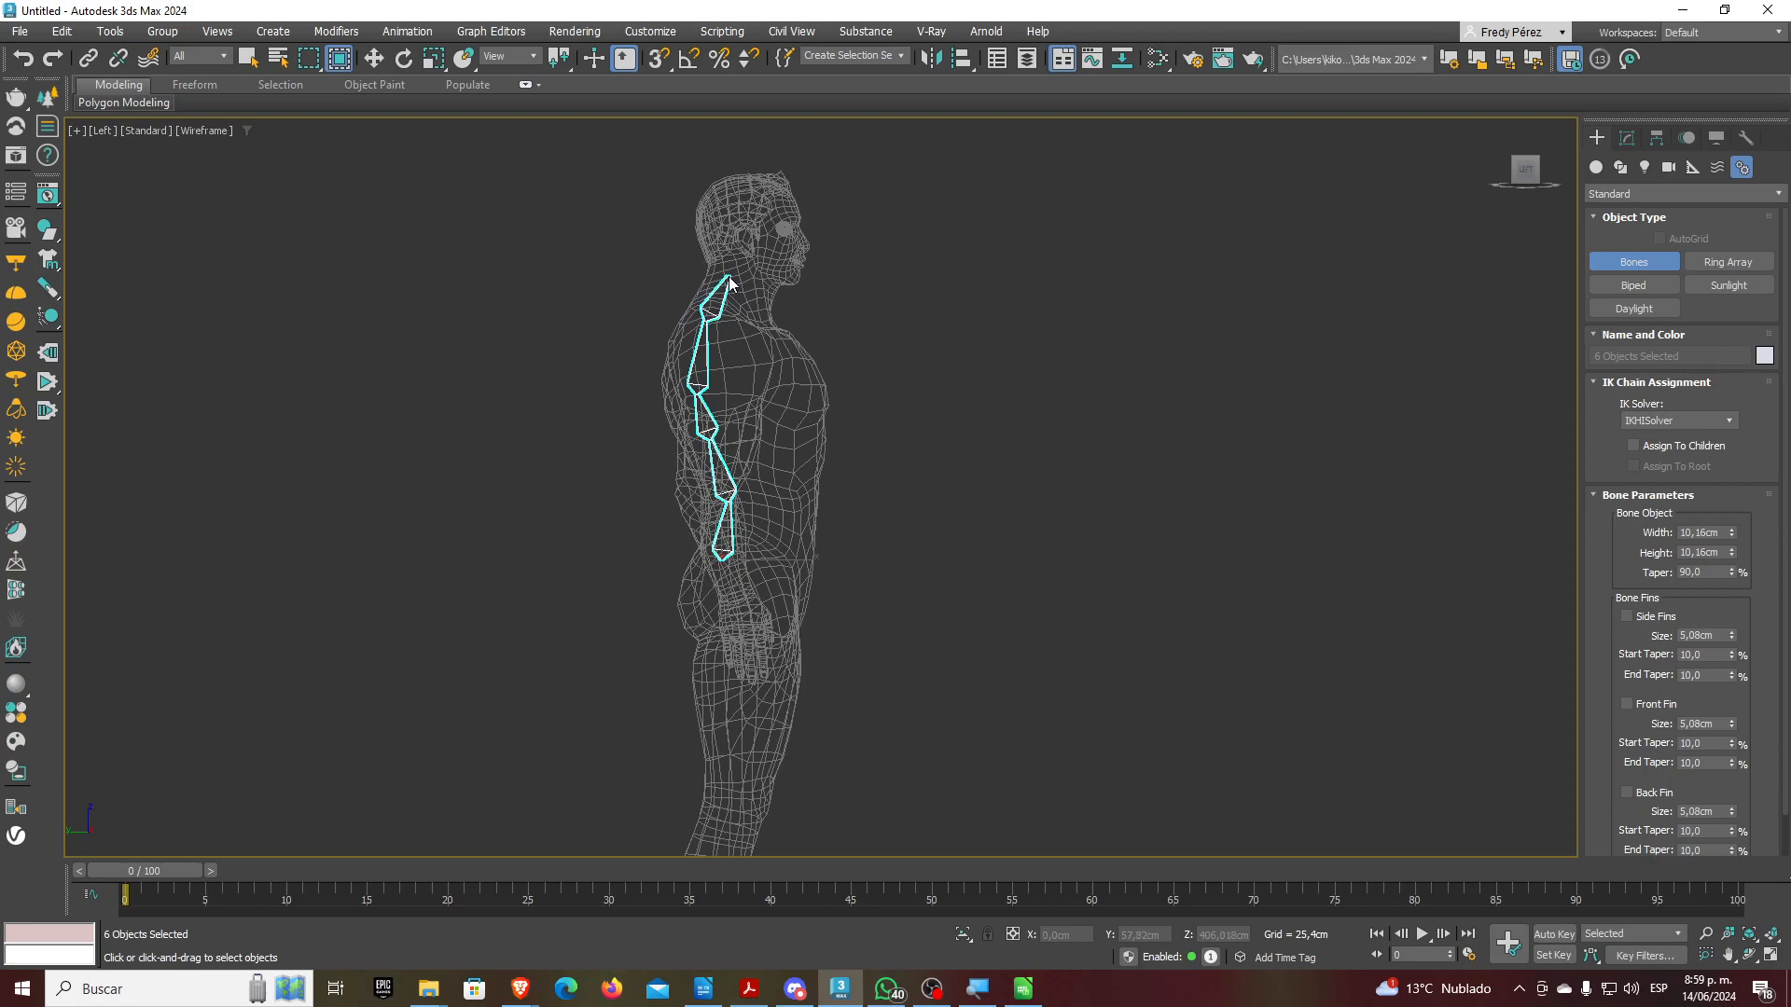
click(735, 271)
right_click(744, 167)
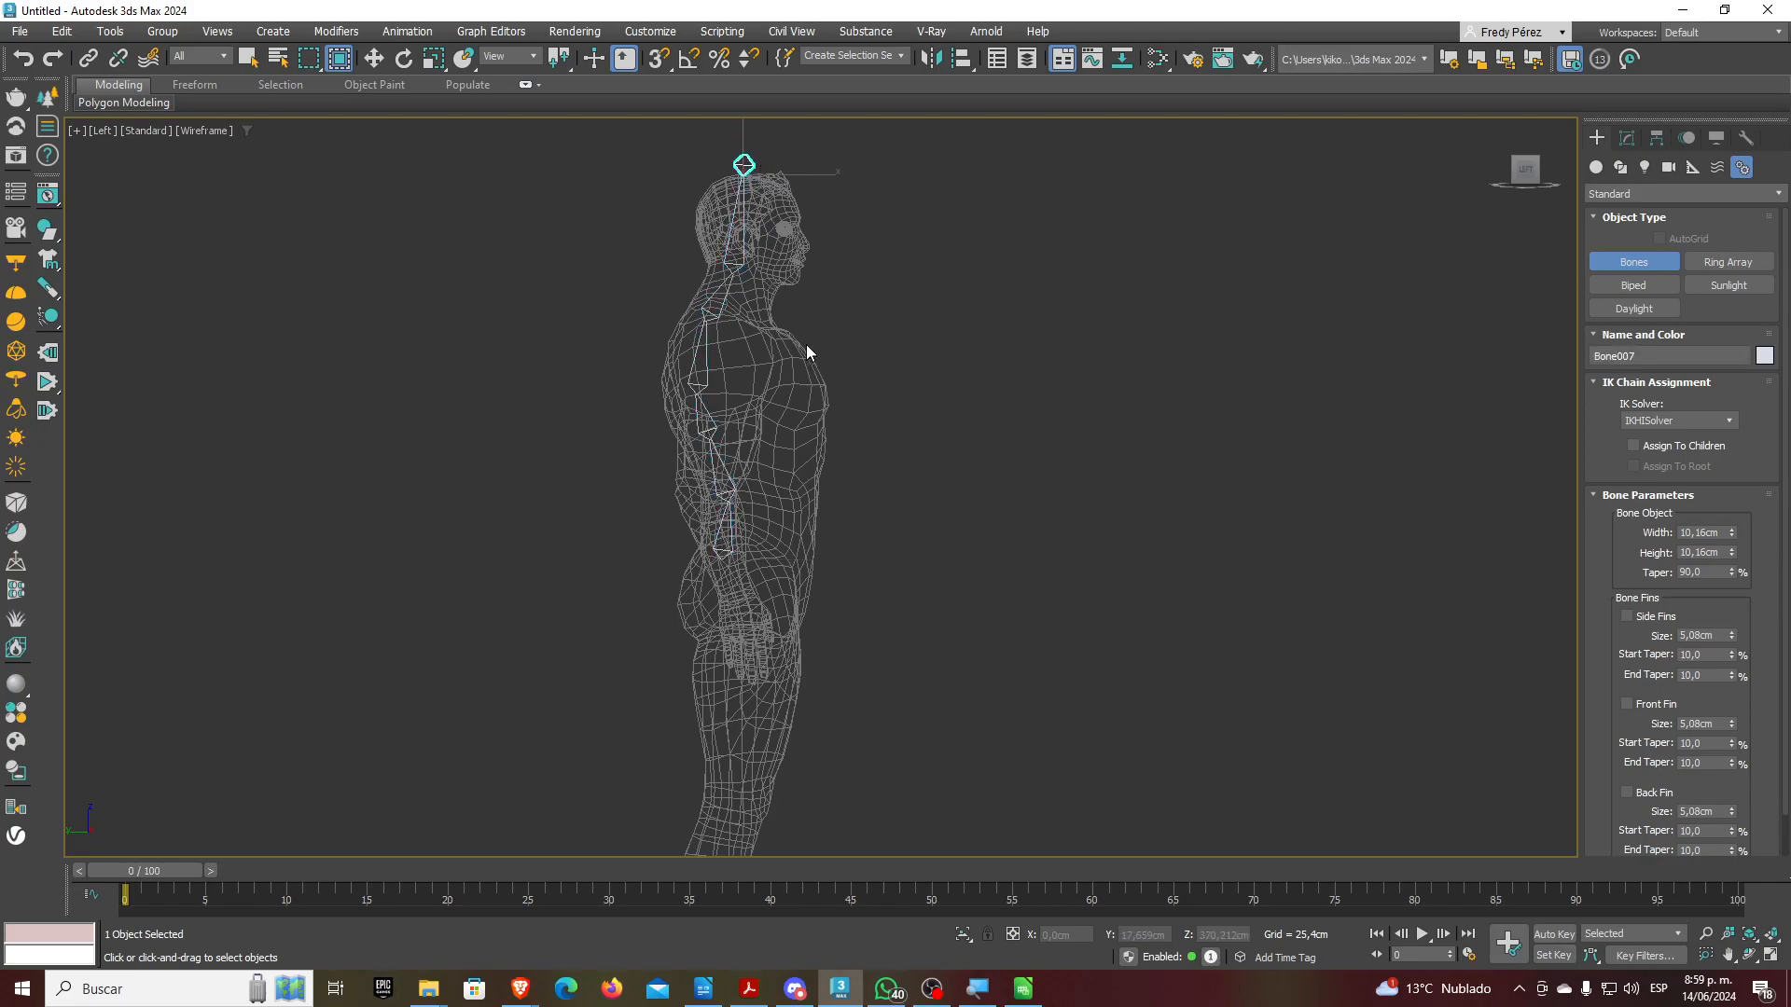
scroll(807, 350, up, 5)
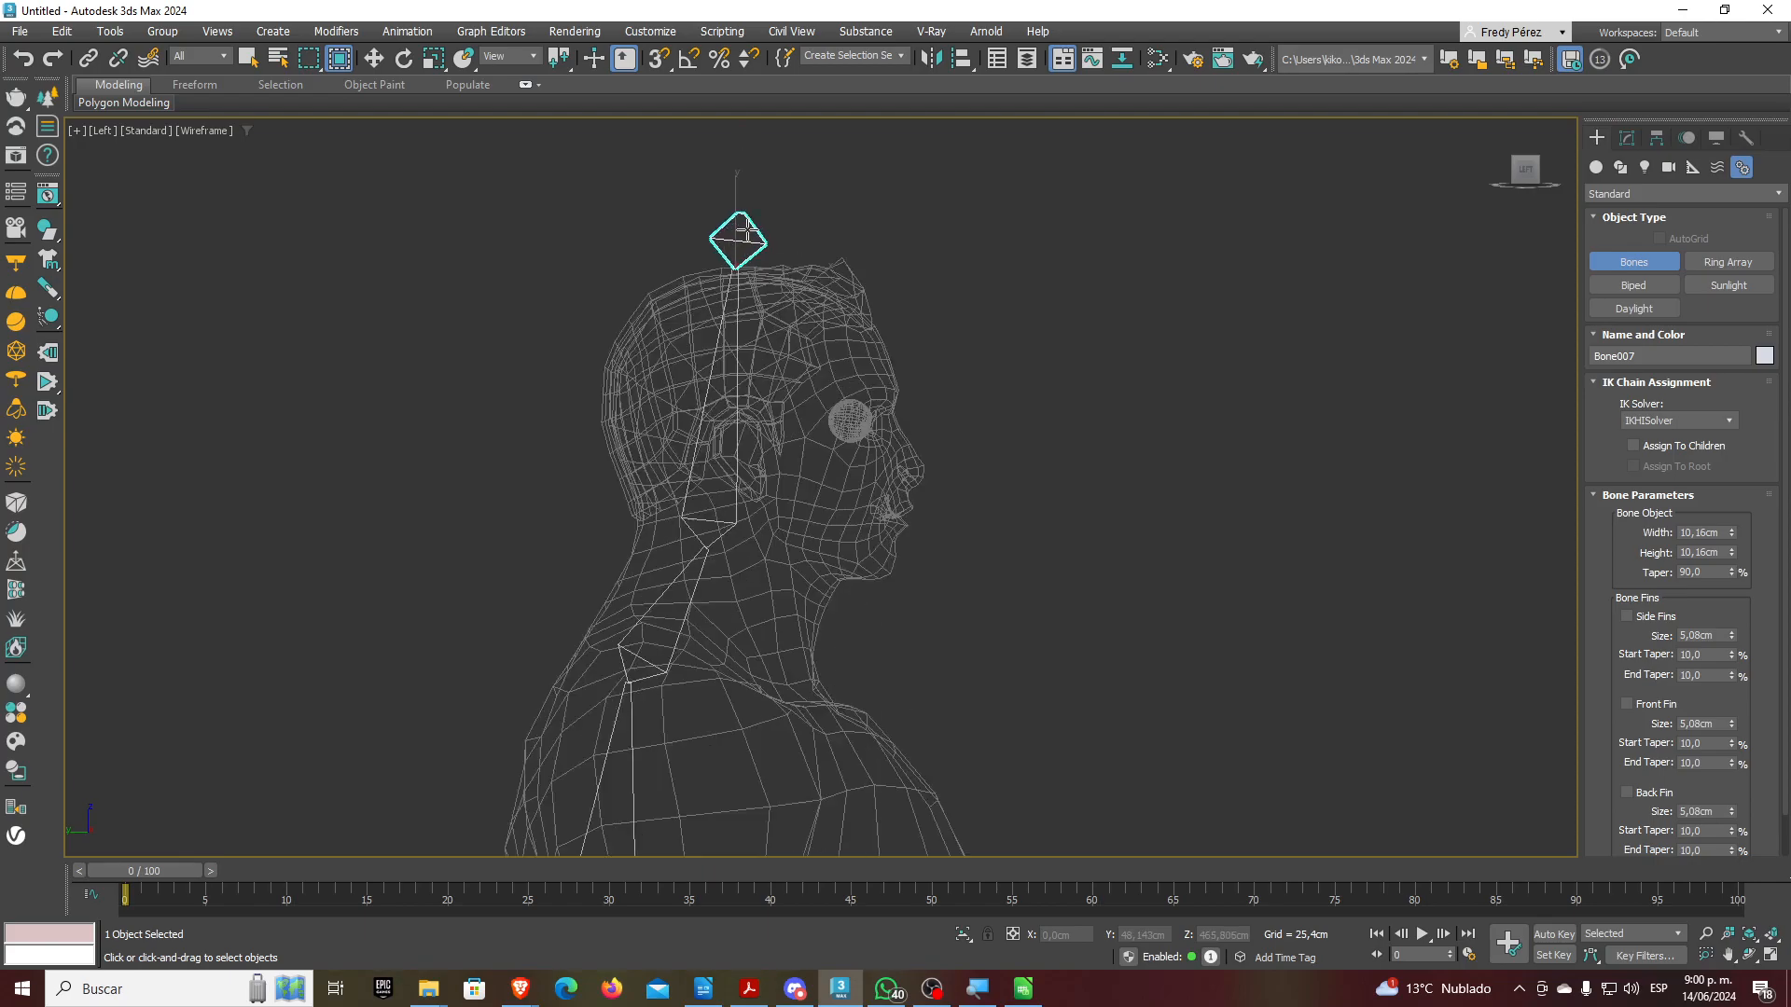
scroll(744, 233, up, 5)
scroll(714, 207, up, 2)
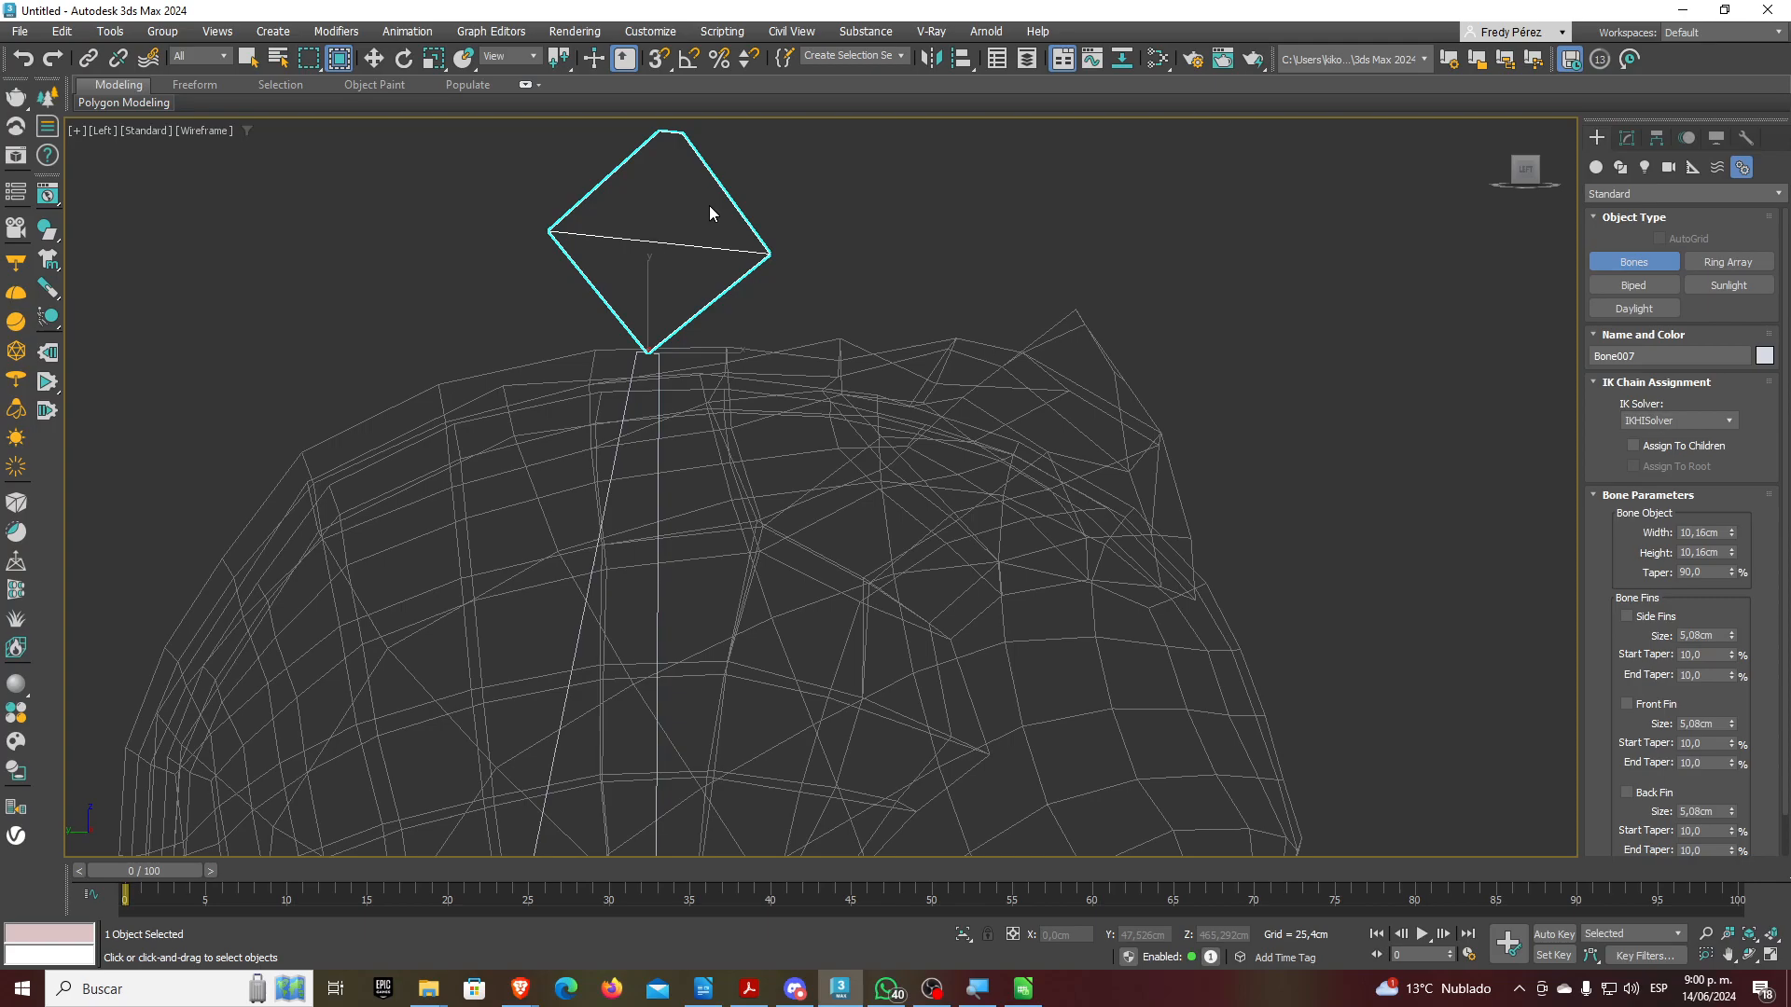
scroll(709, 209, down, 6)
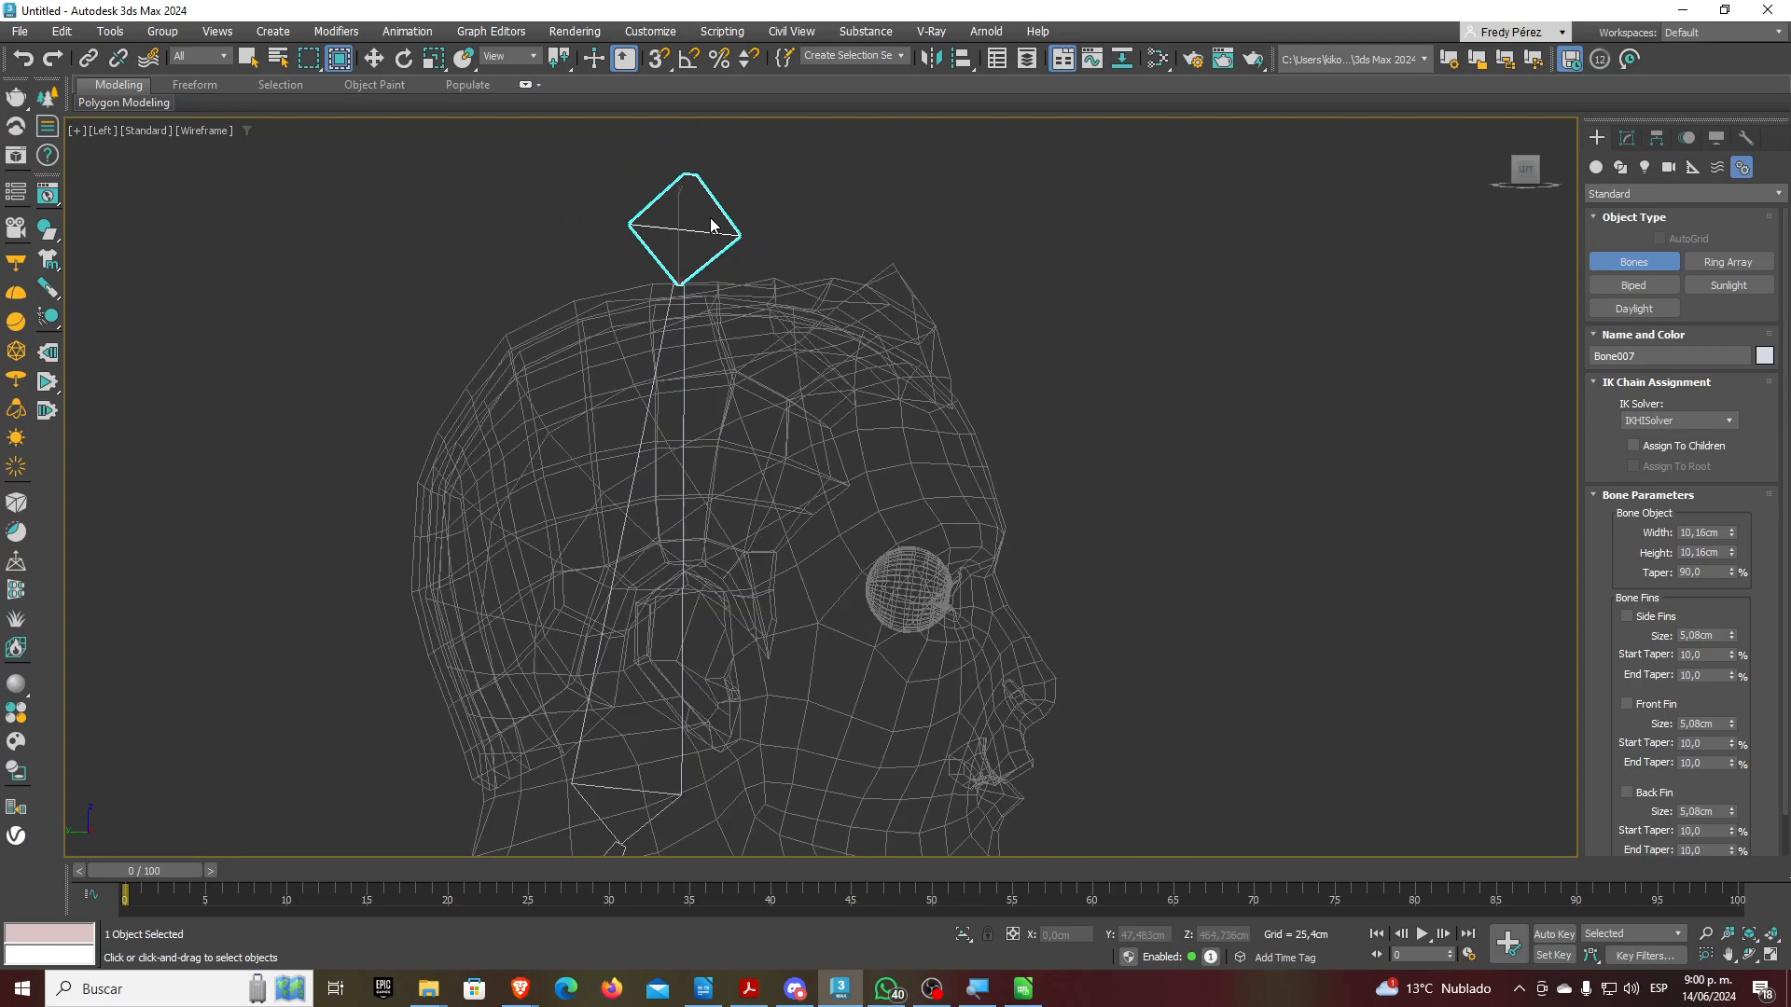
Select the whole chain from its root bone and move it left, clear of the body
click(373, 58)
scroll(691, 507, down, 4)
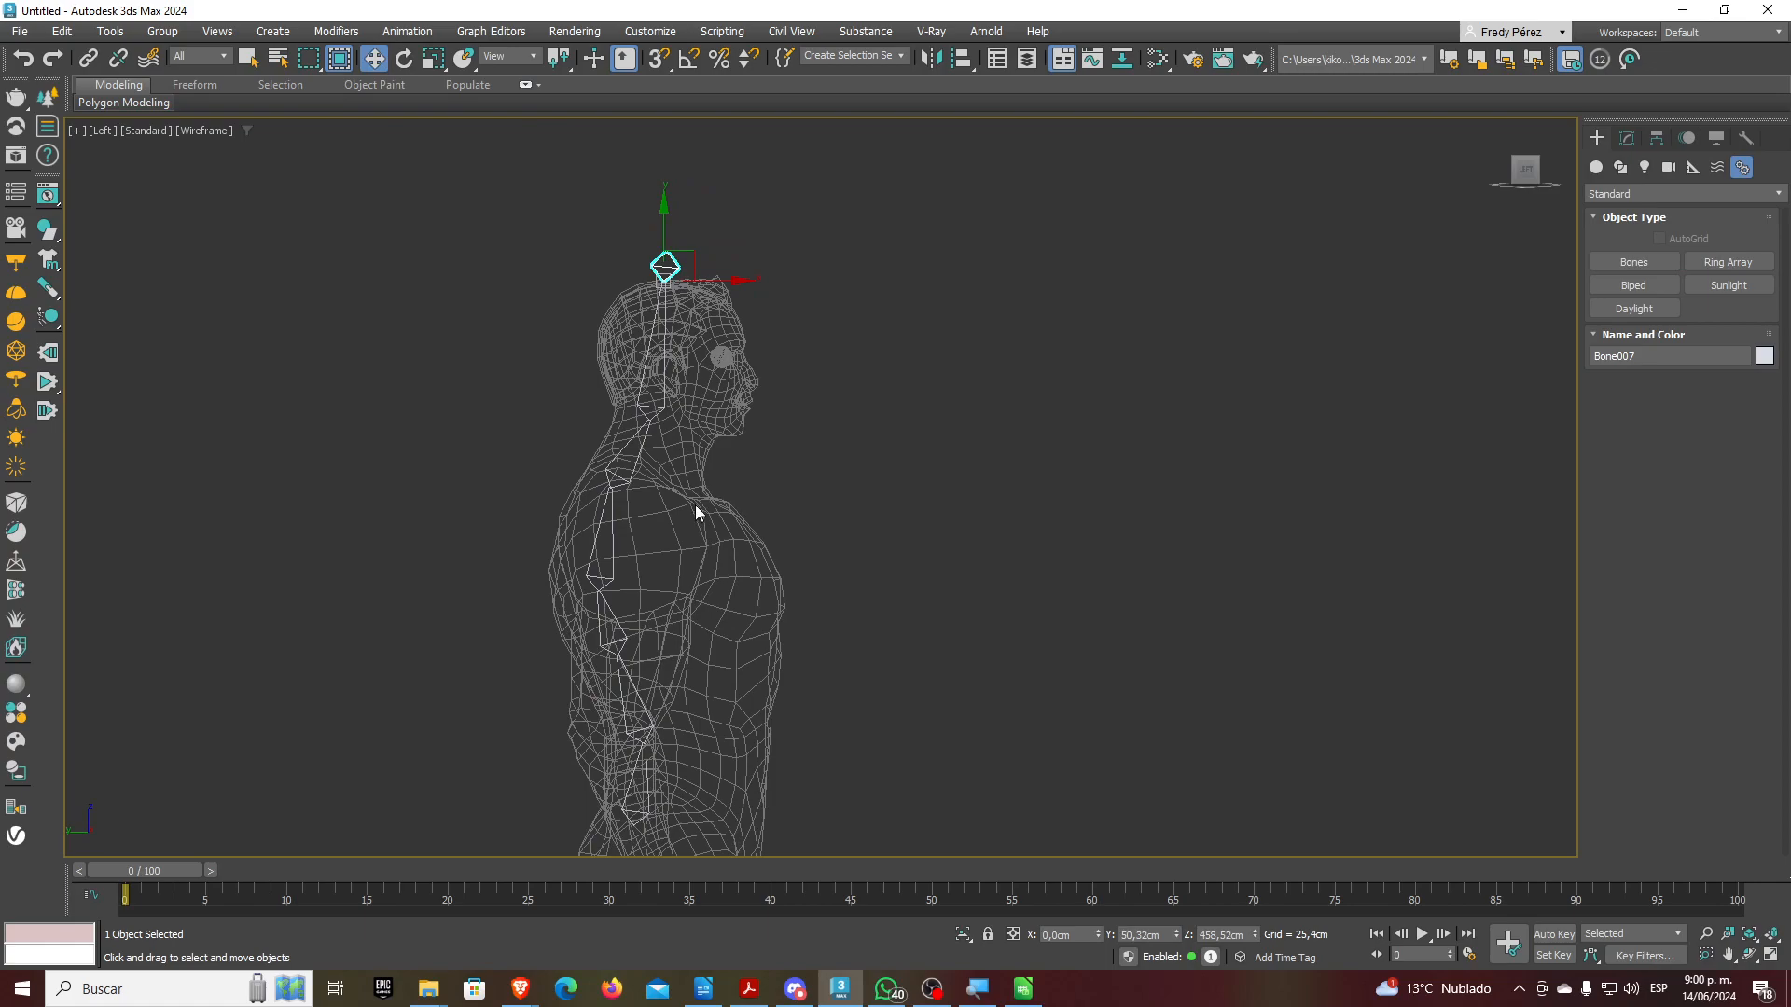
scroll(699, 619, up, 2)
double_click(672, 658)
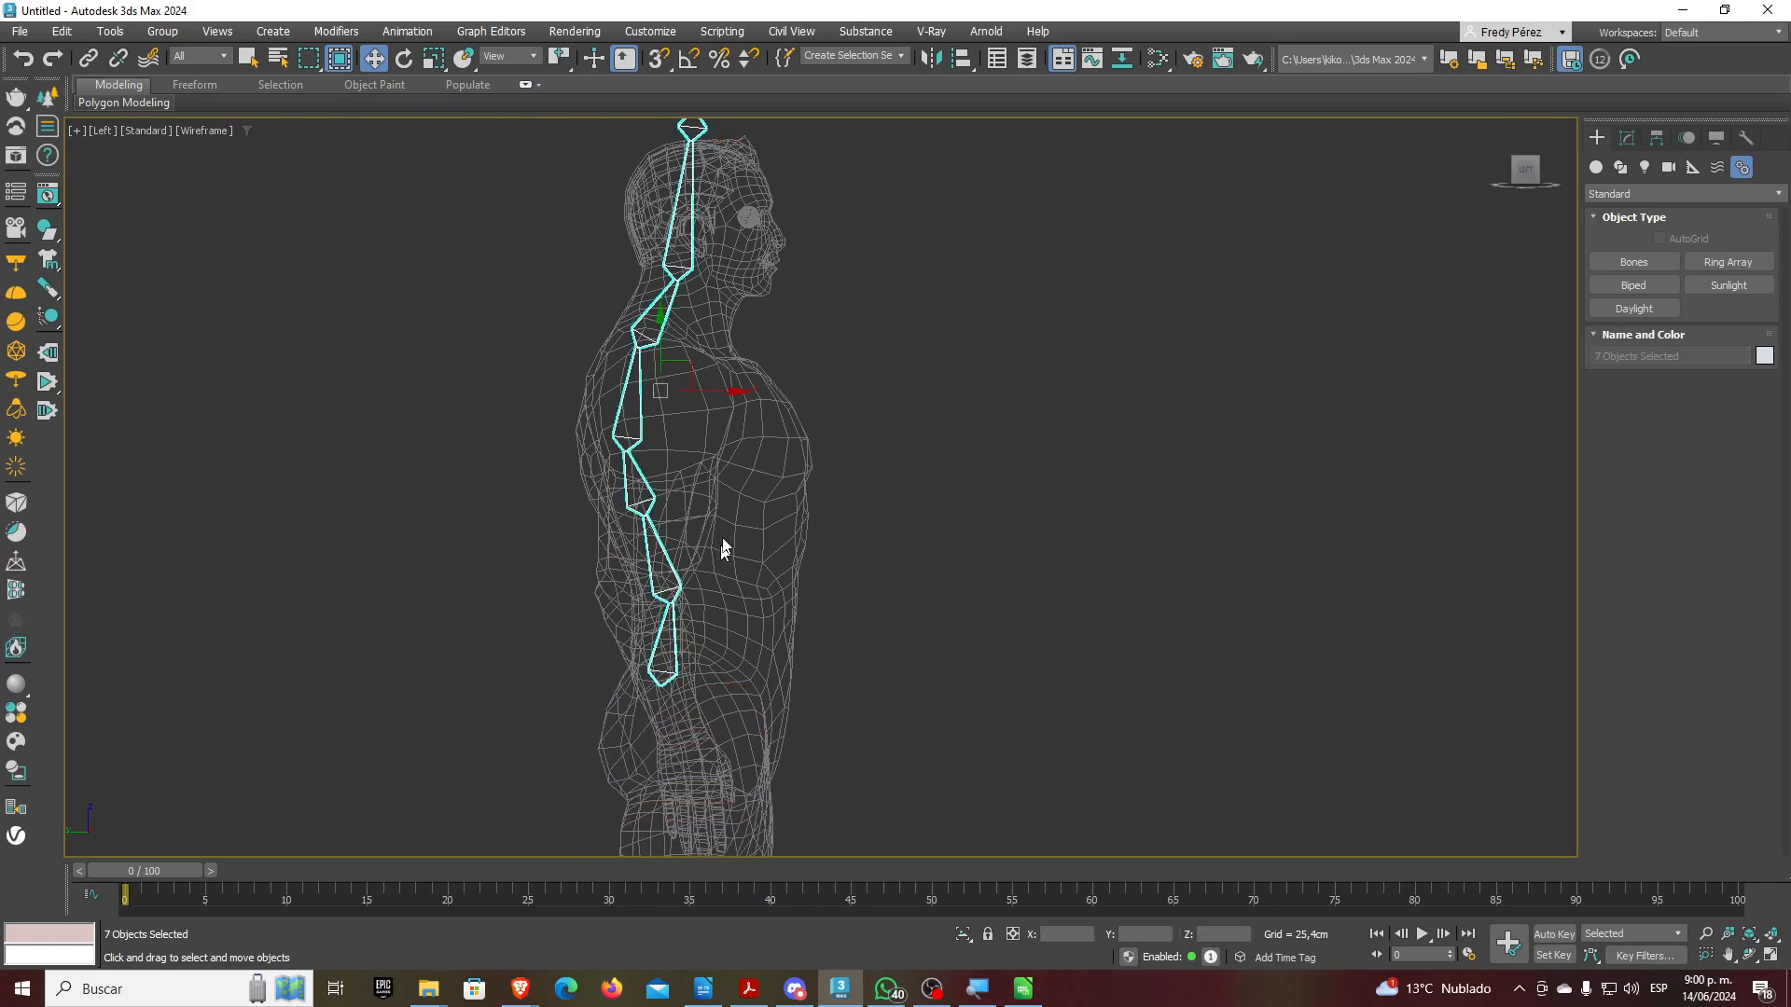
drag(731, 401, 435, 413)
click(460, 498)
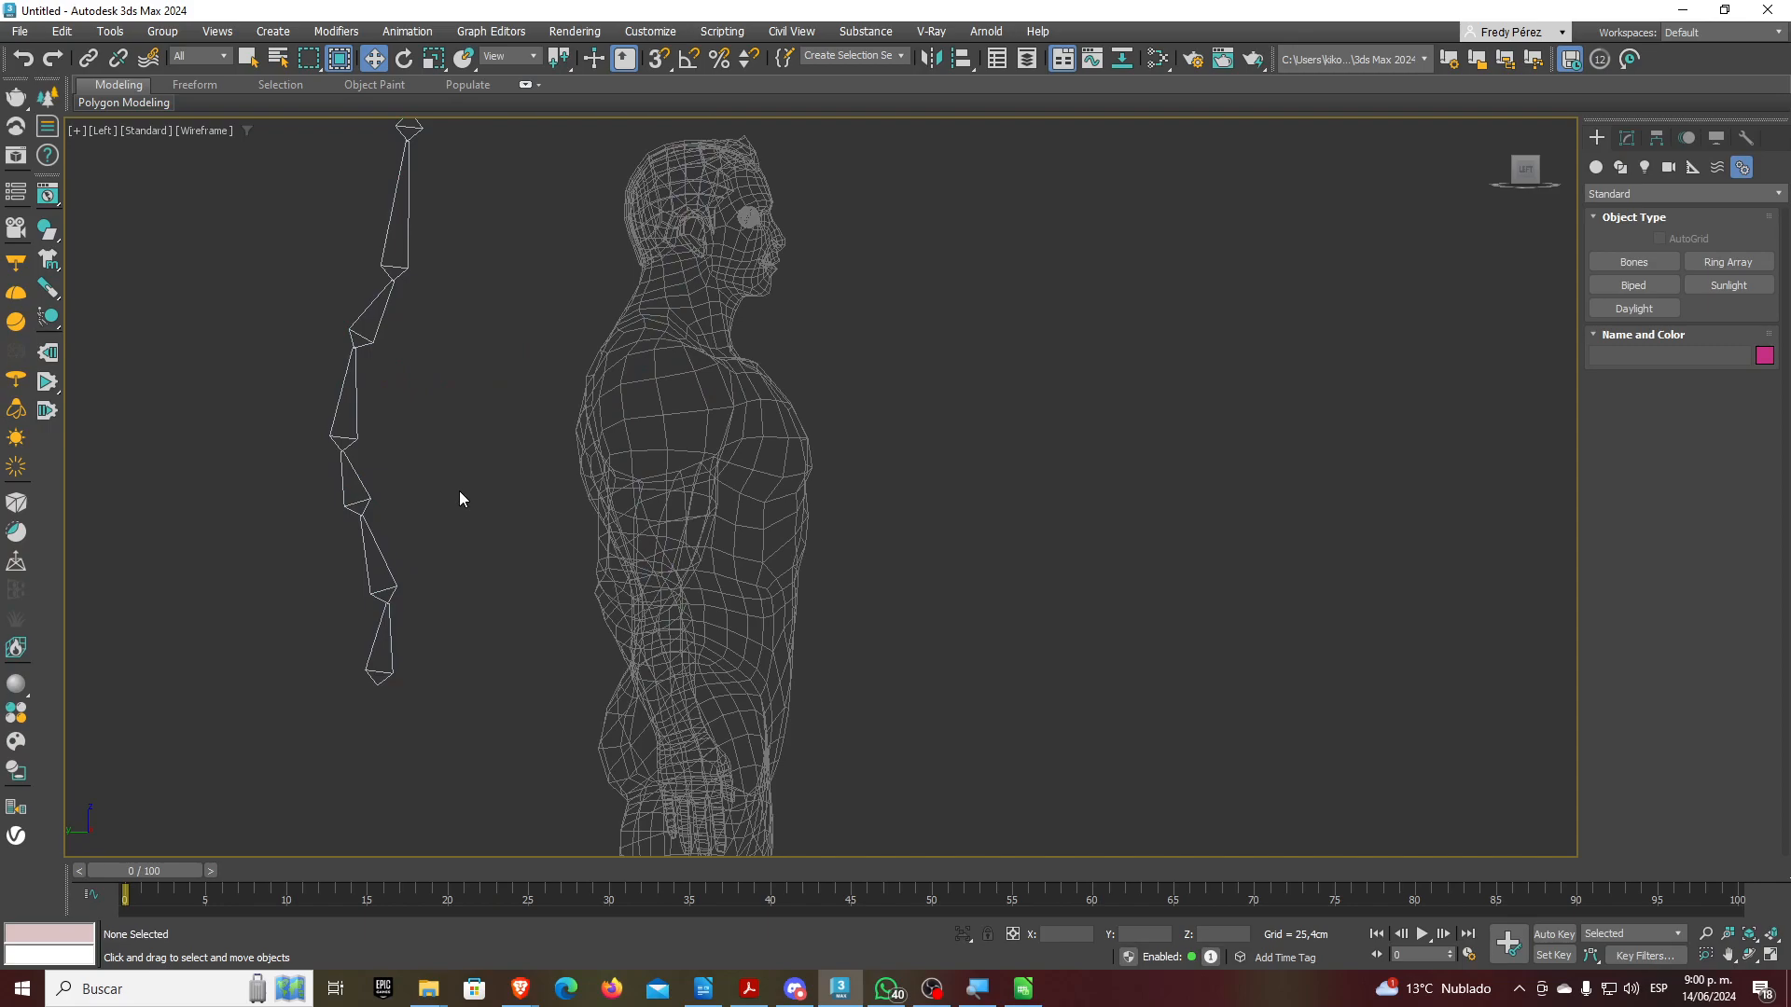
click(1596, 167)
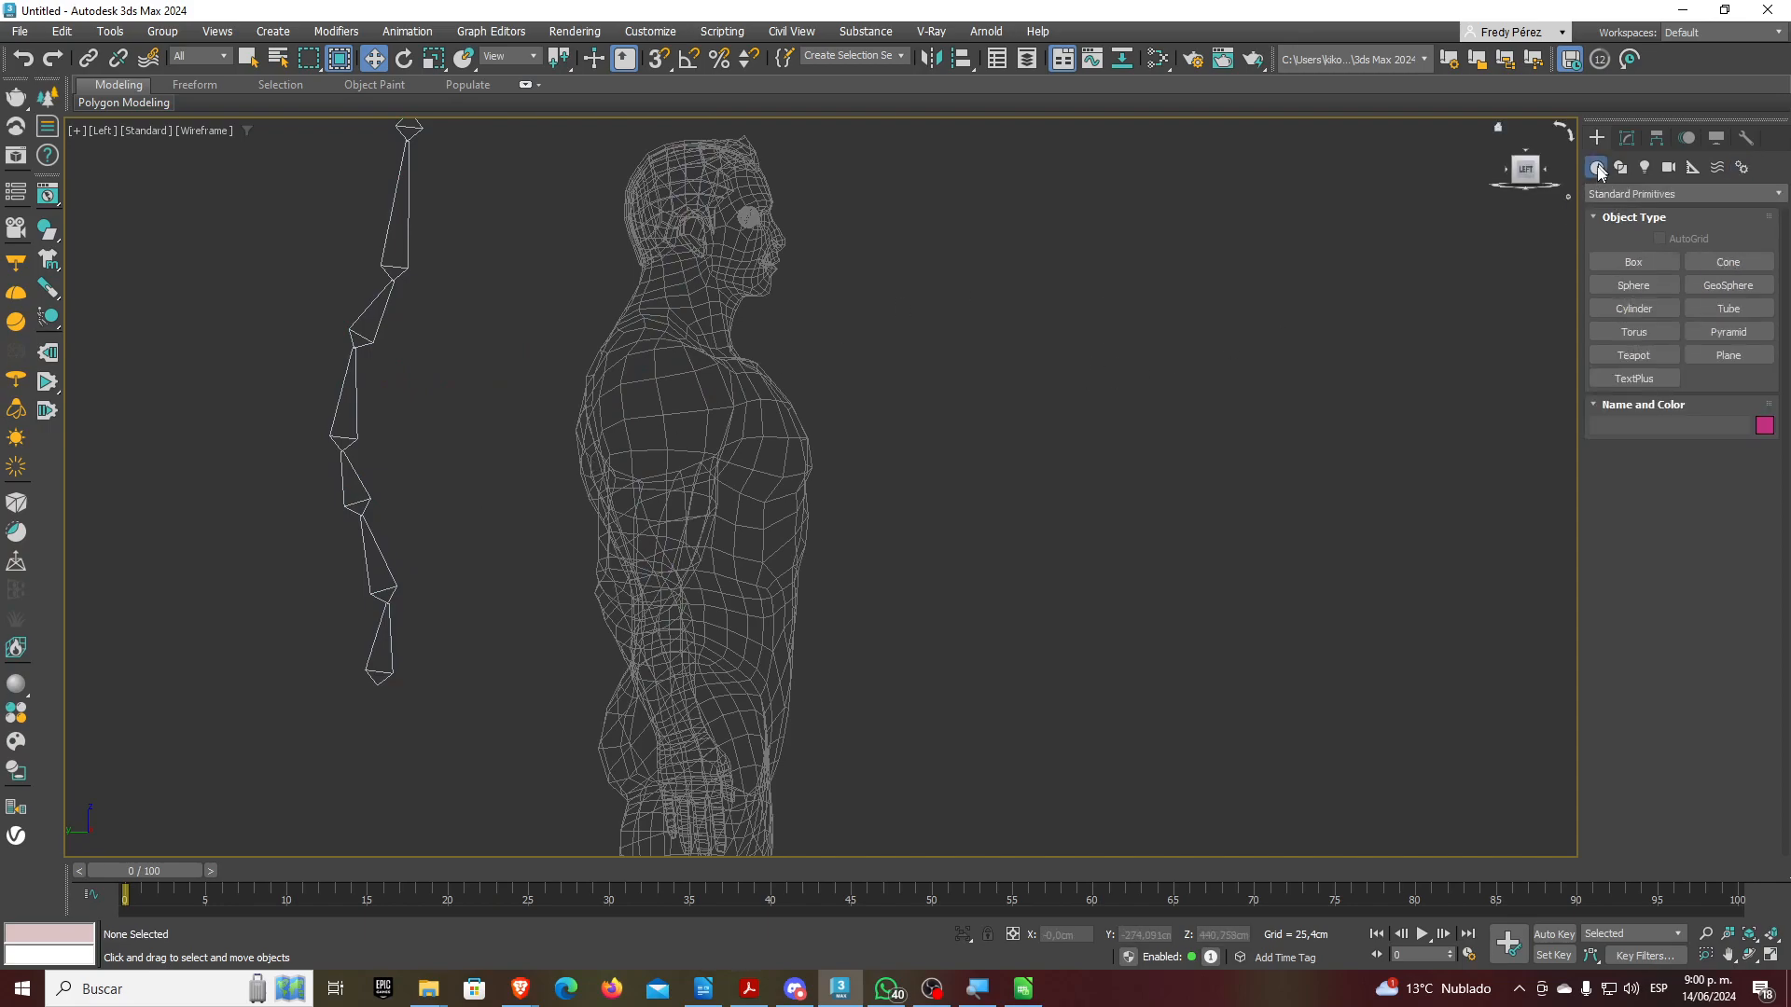
click(1624, 262)
drag(1188, 199, 1209, 700)
click(1236, 476)
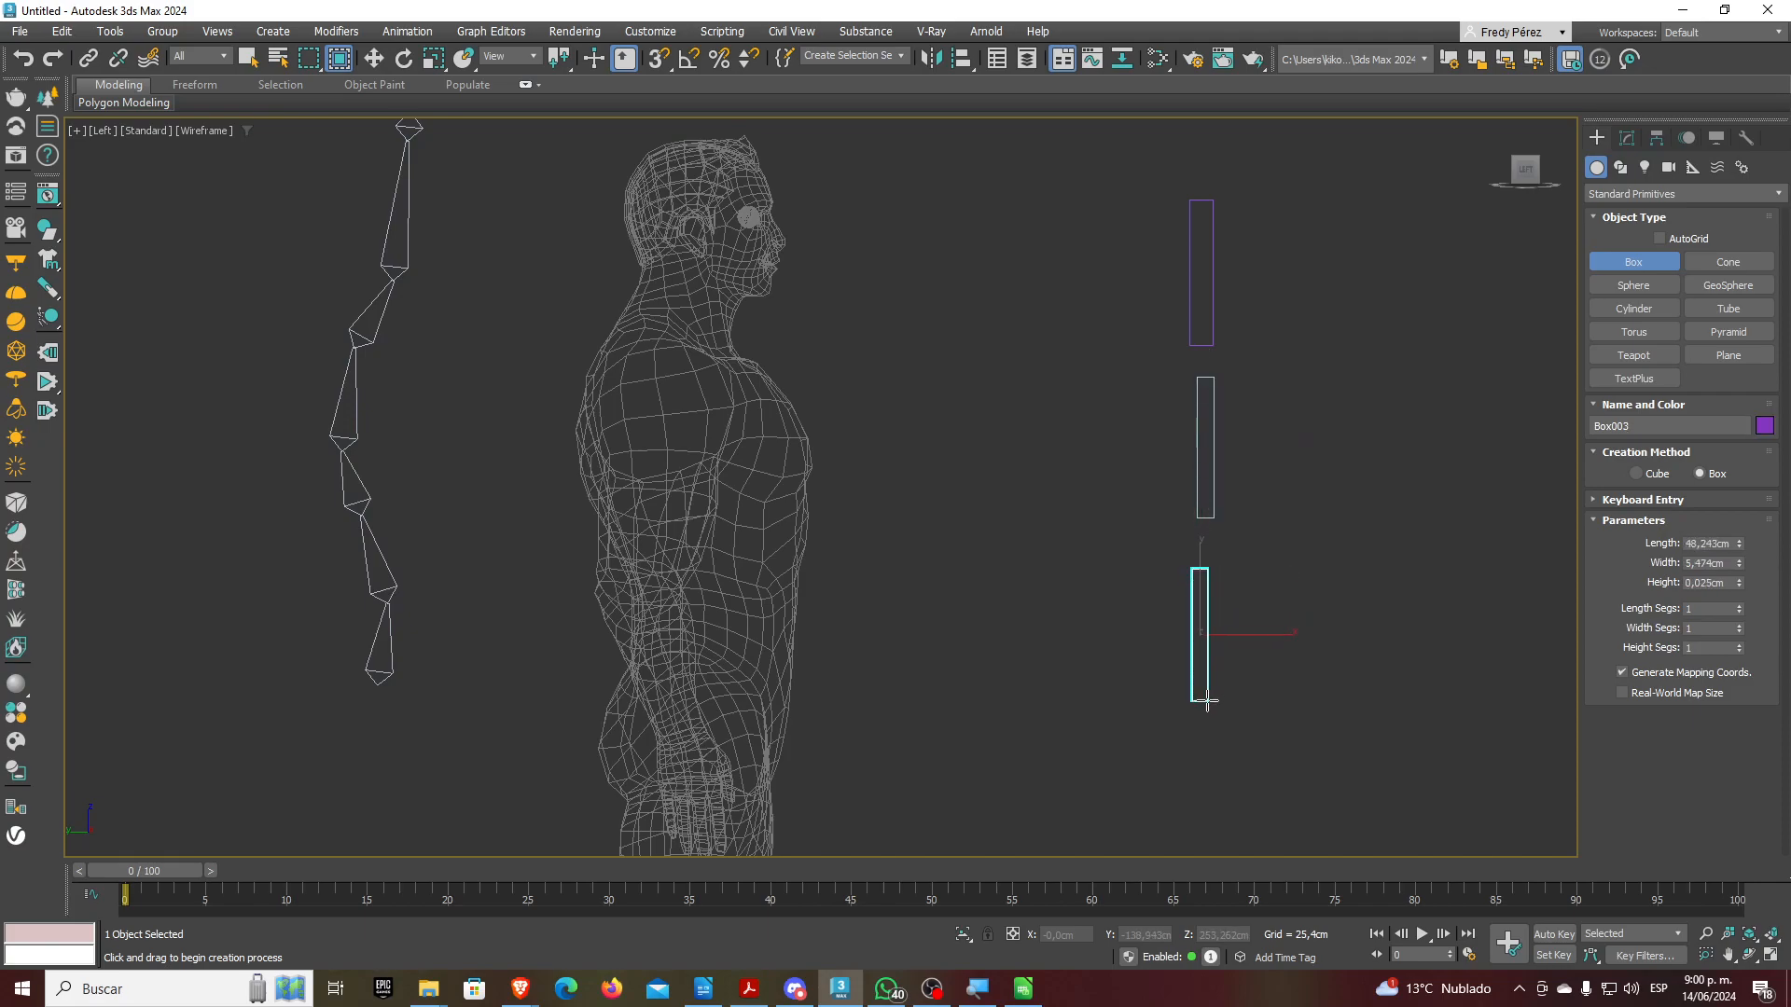
click(88, 58)
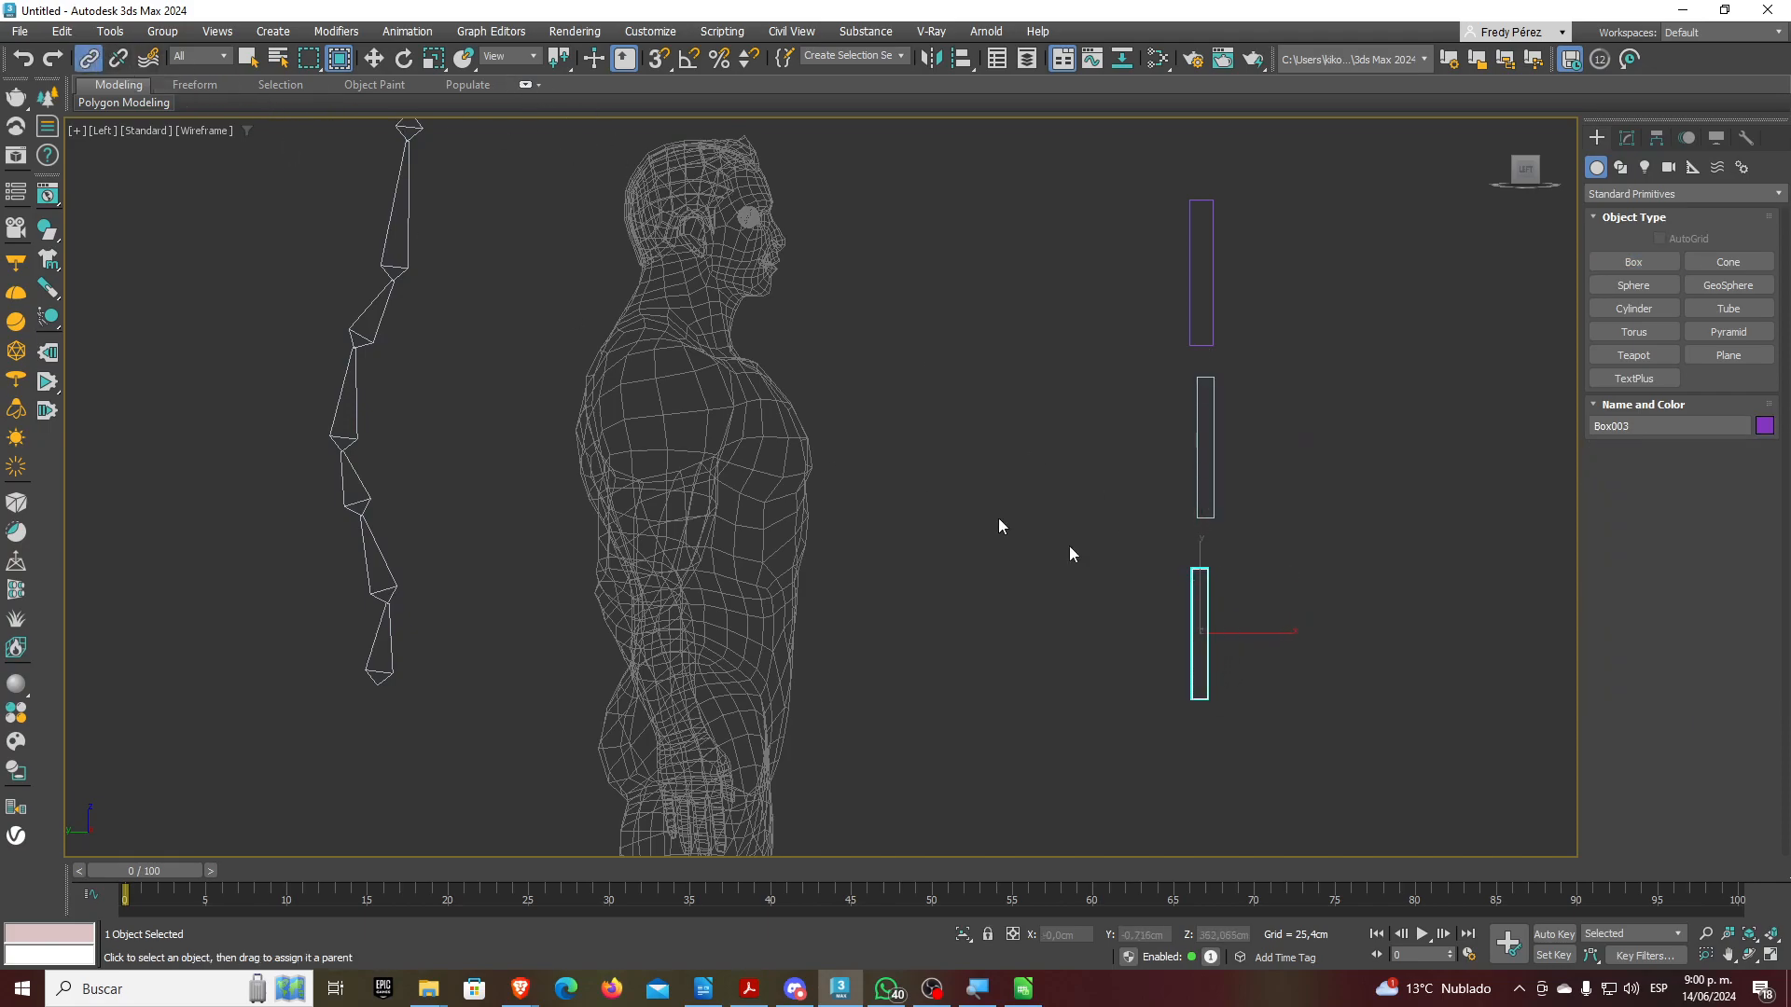
drag(1203, 607, 1218, 284)
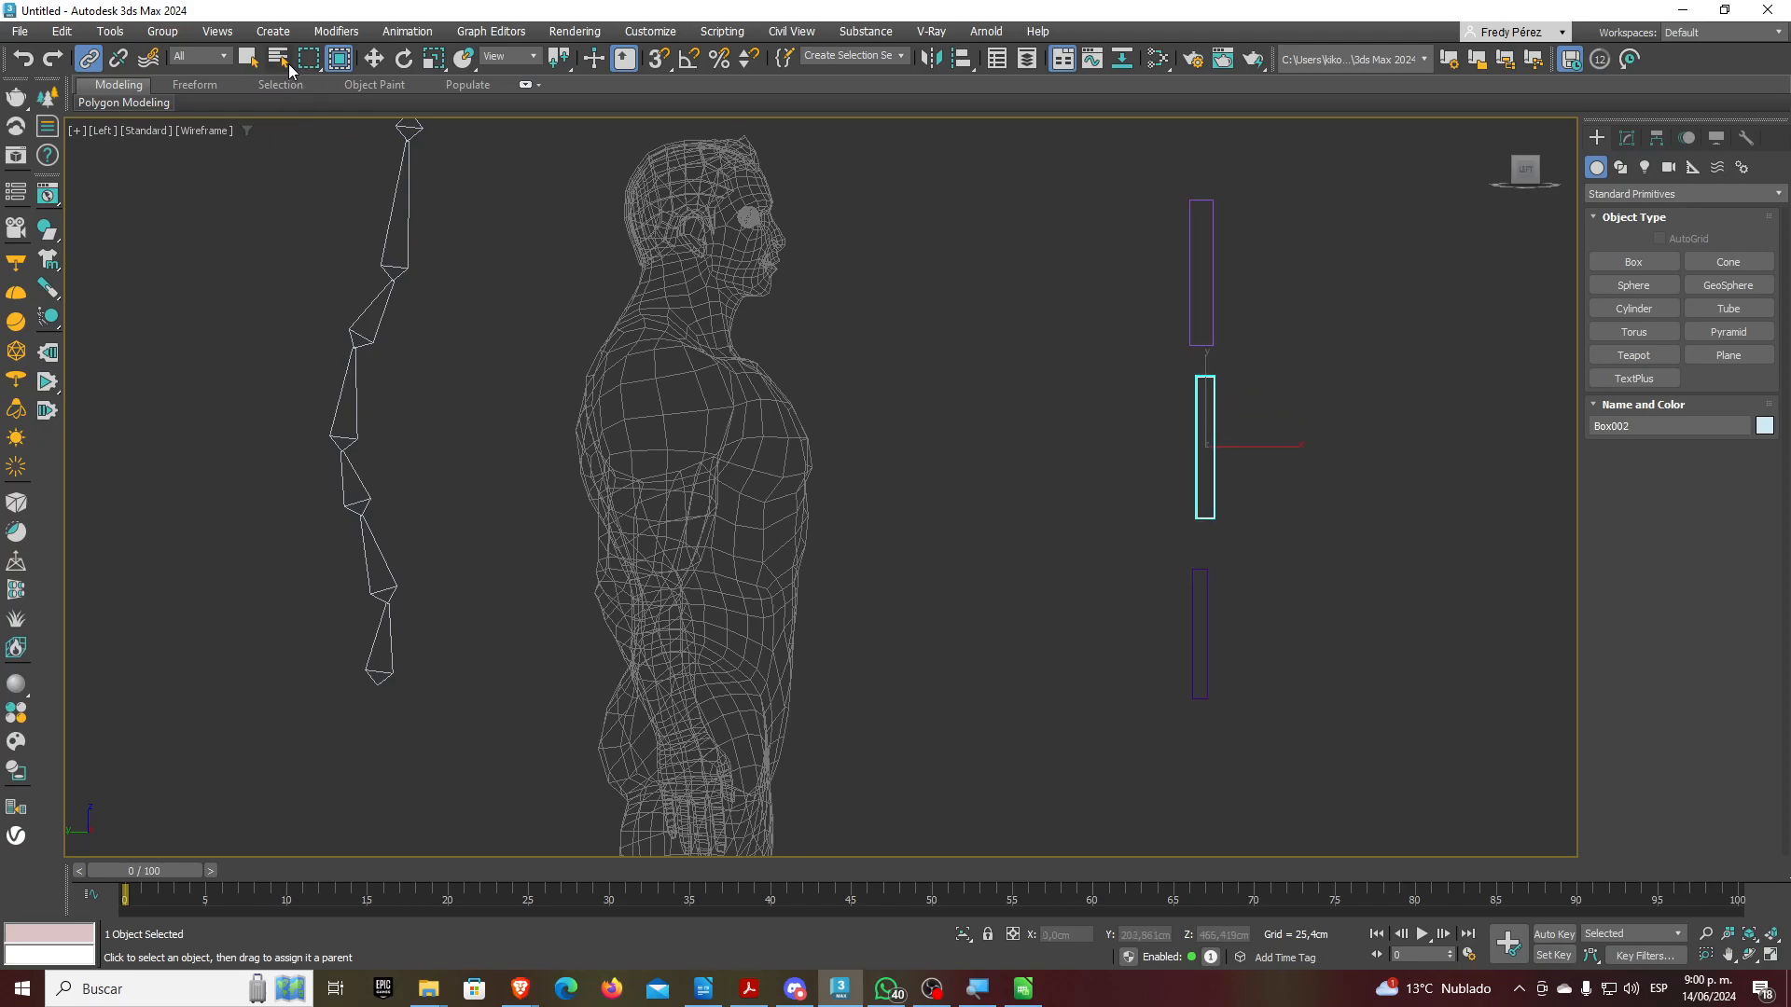
click(371, 61)
click(249, 63)
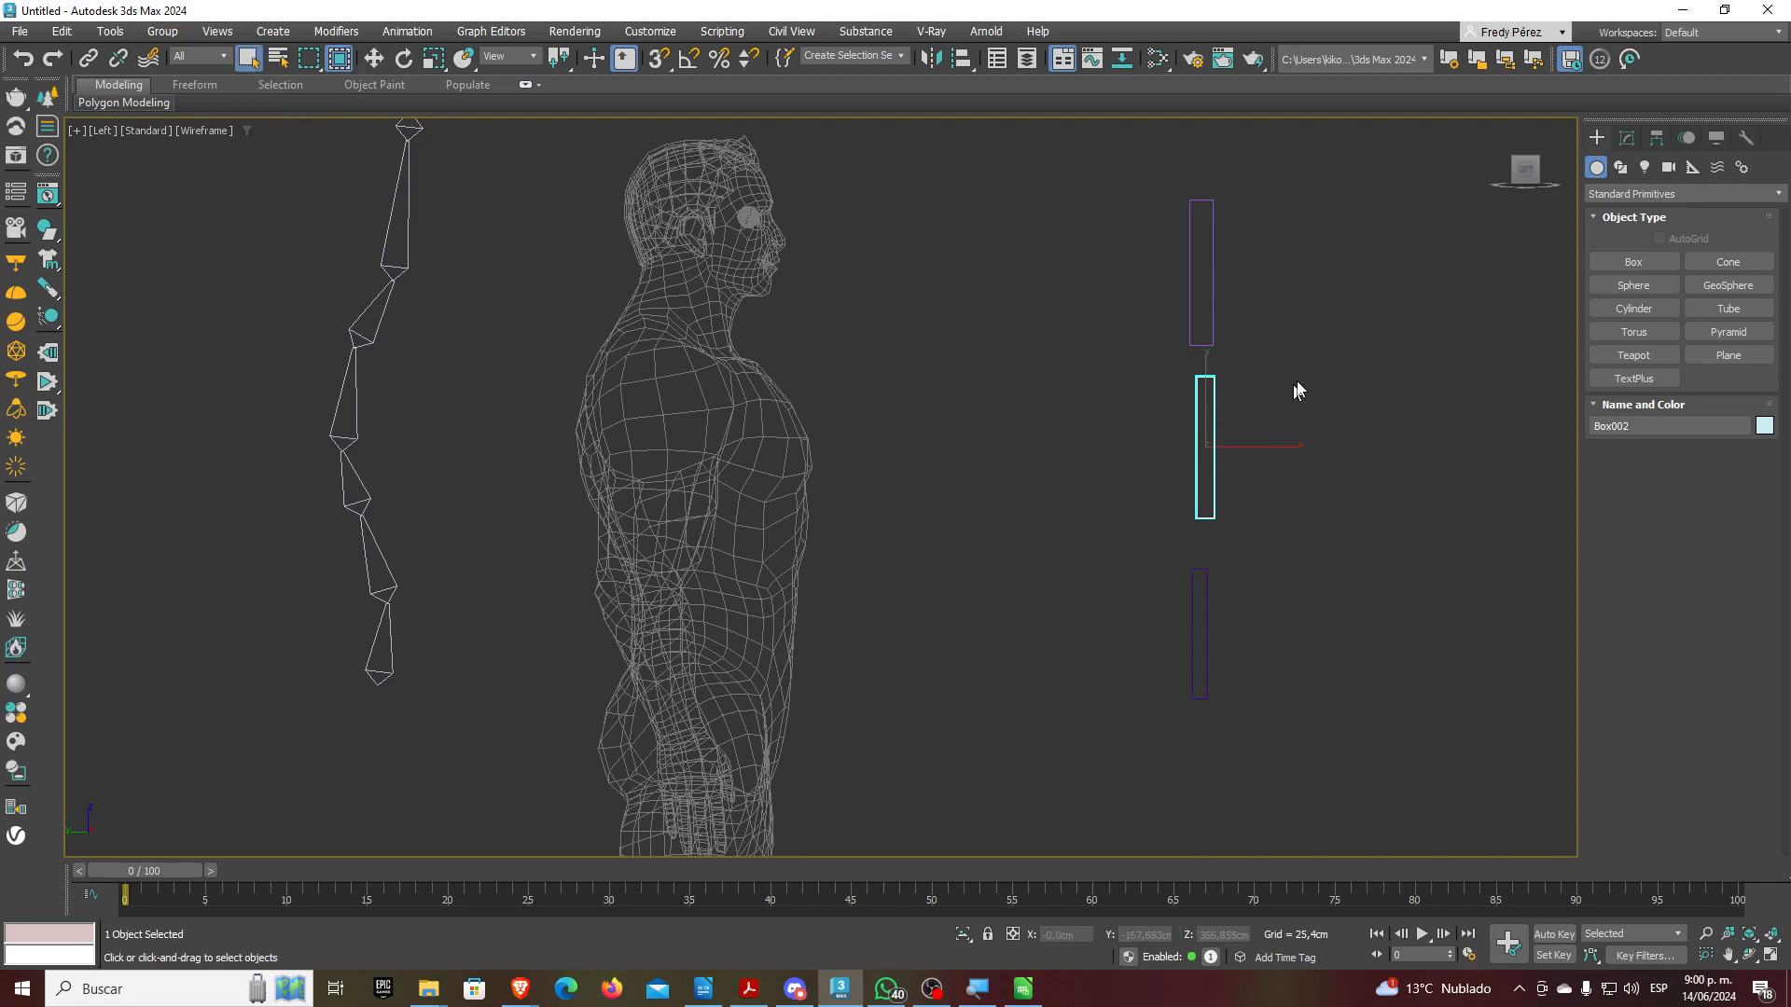
click(1291, 397)
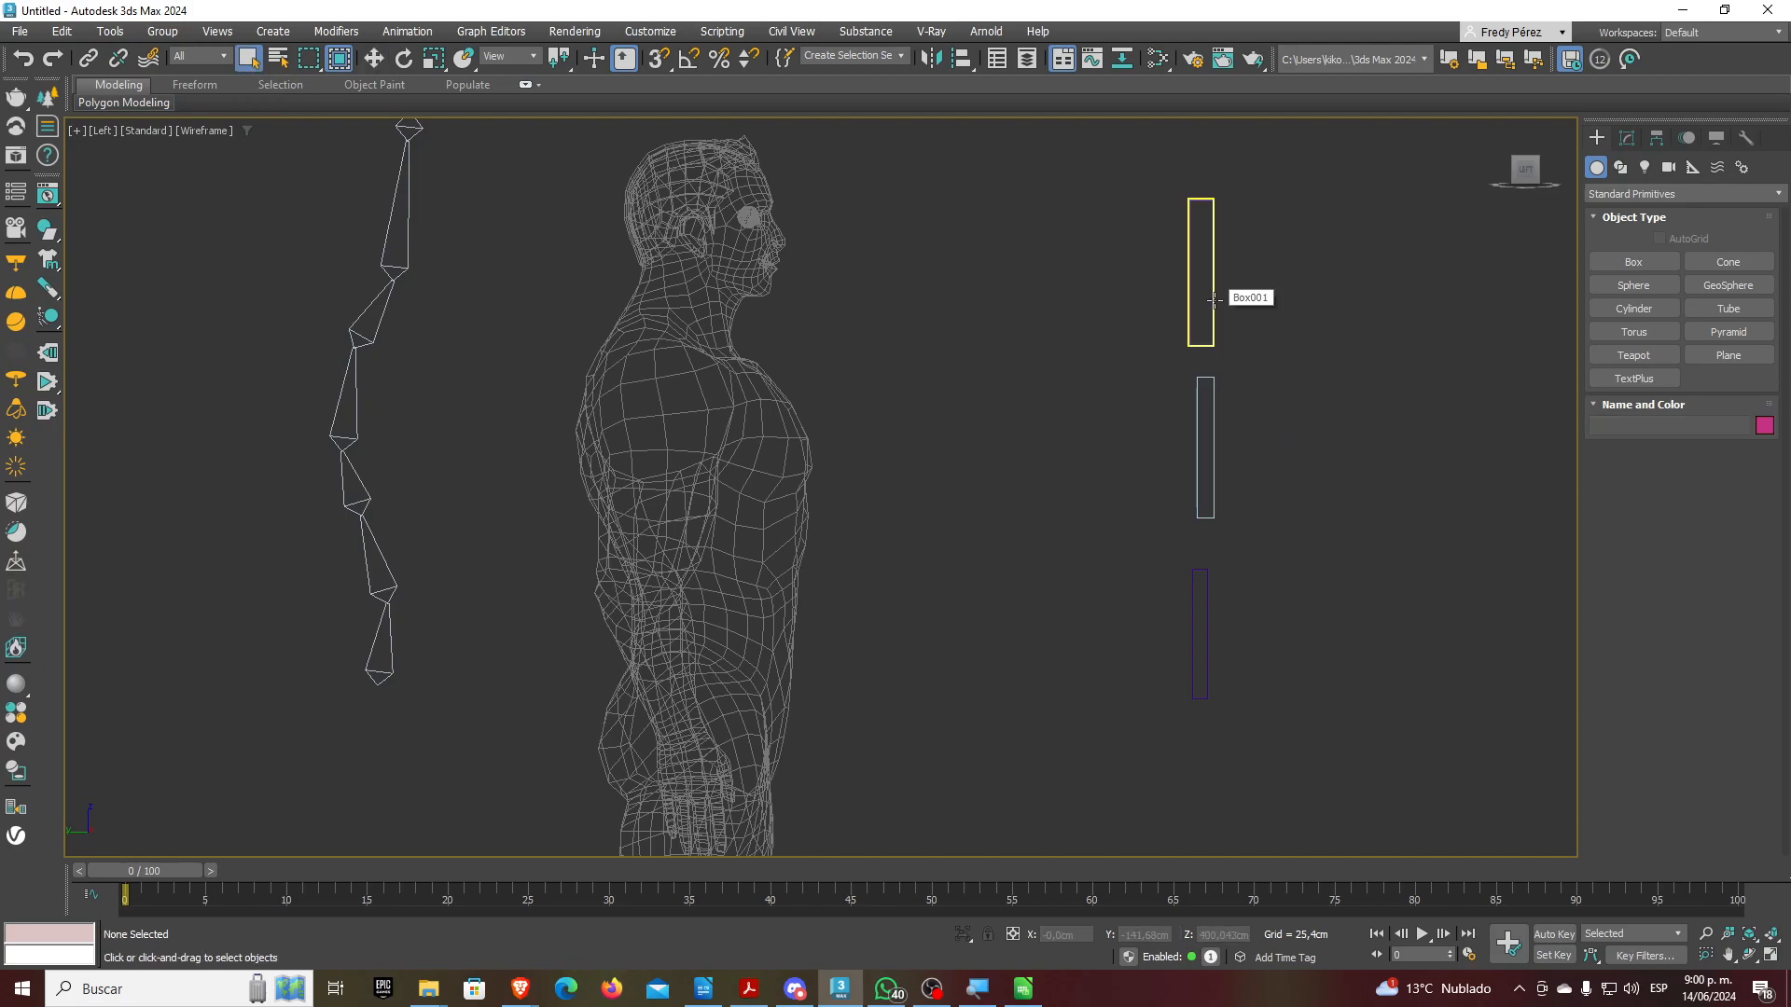
double_click(1213, 299)
click(374, 62)
click(1220, 295)
double_click(1214, 283)
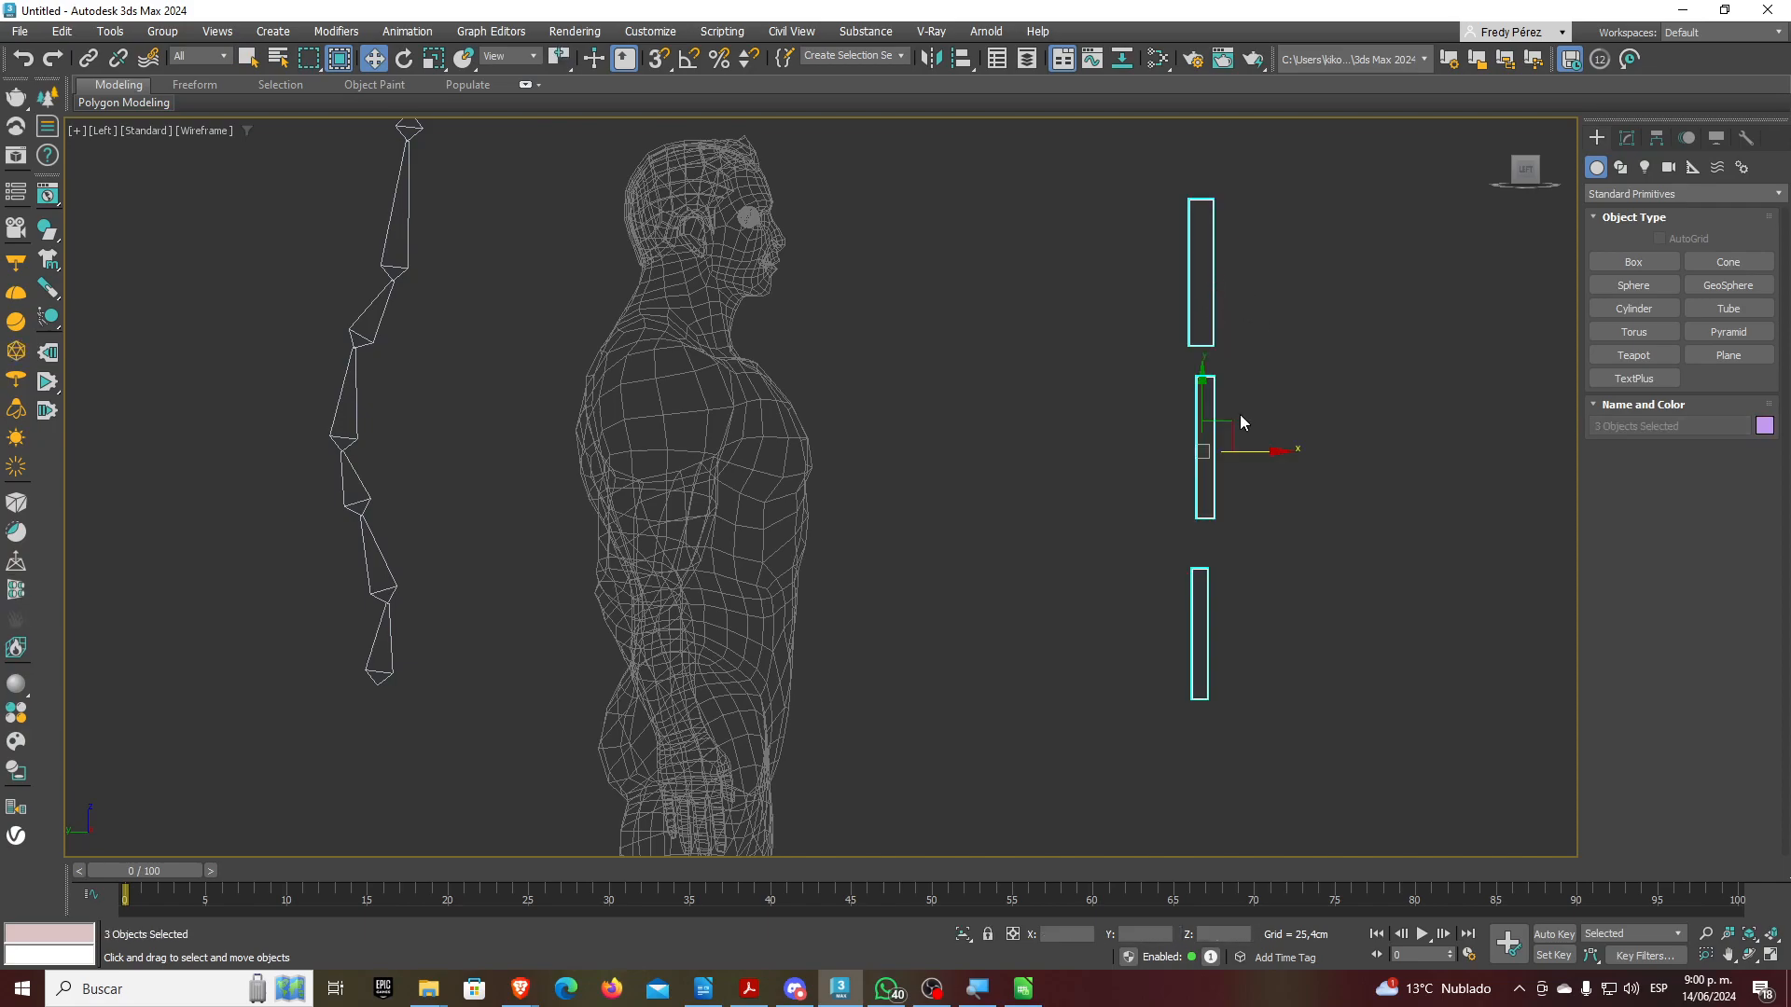
mouse_move(1229, 424)
mouse_down()
mouse_move(1327, 434)
mouse_move(1249, 412)
mouse_up()
click(1309, 363)
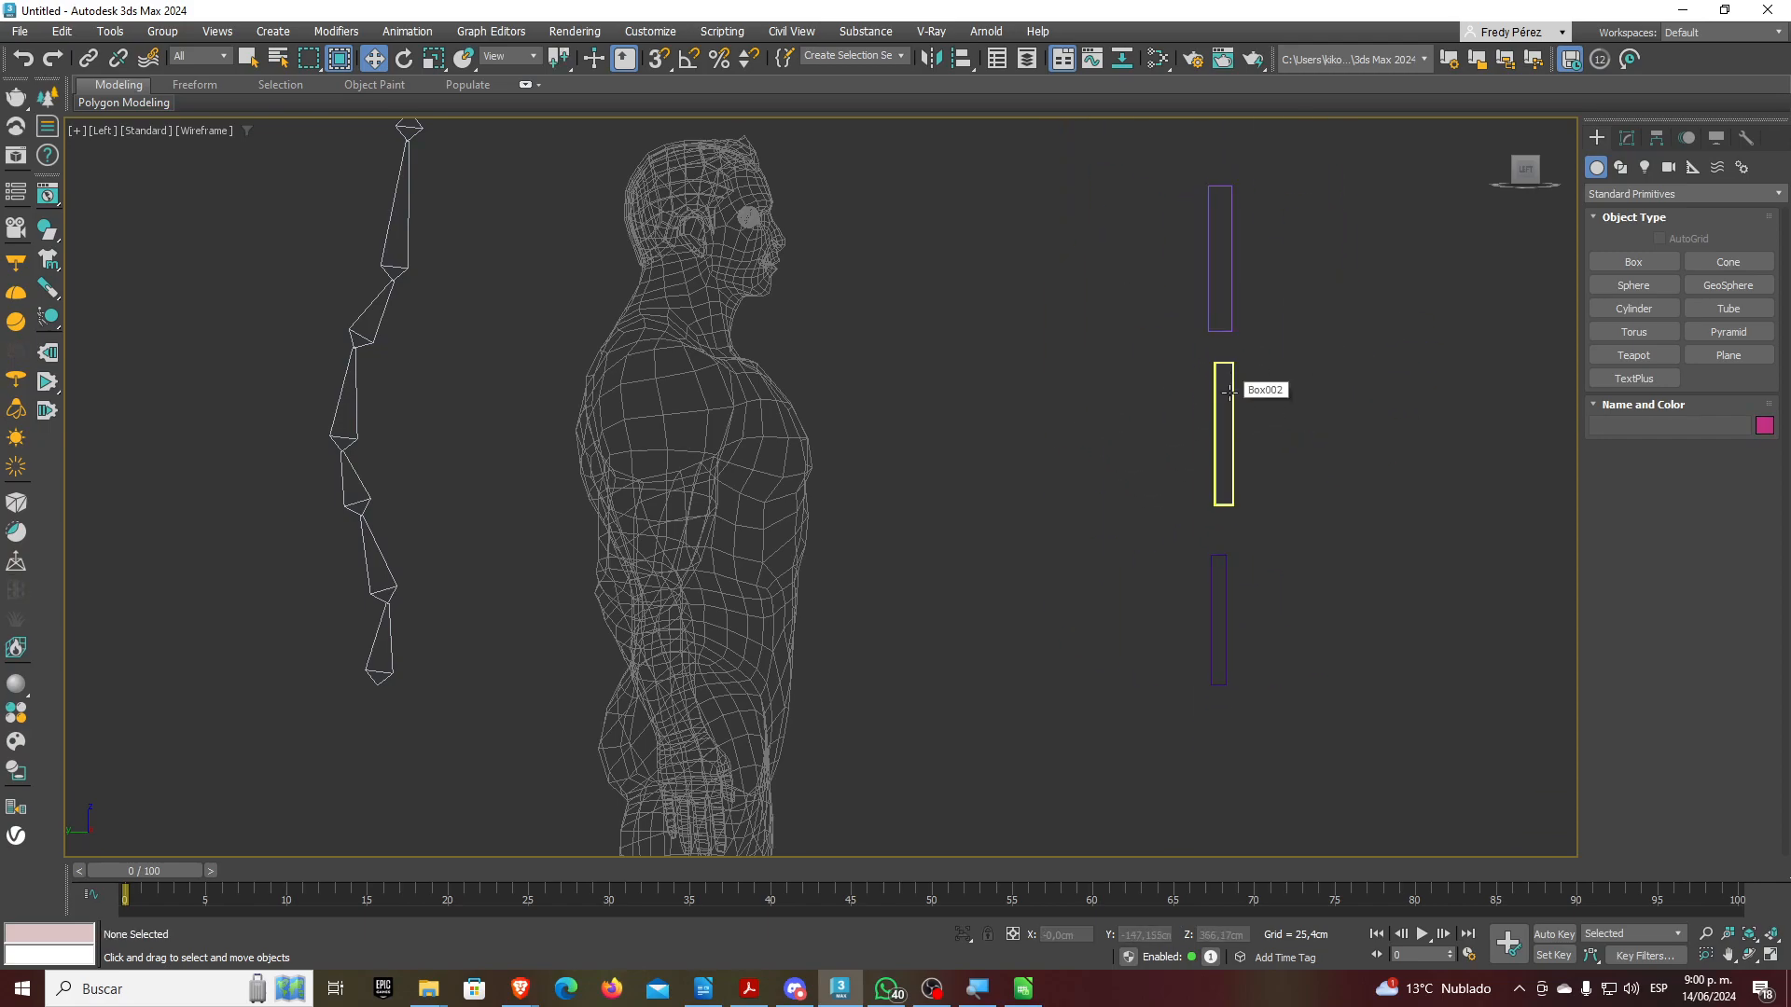
click(1229, 392)
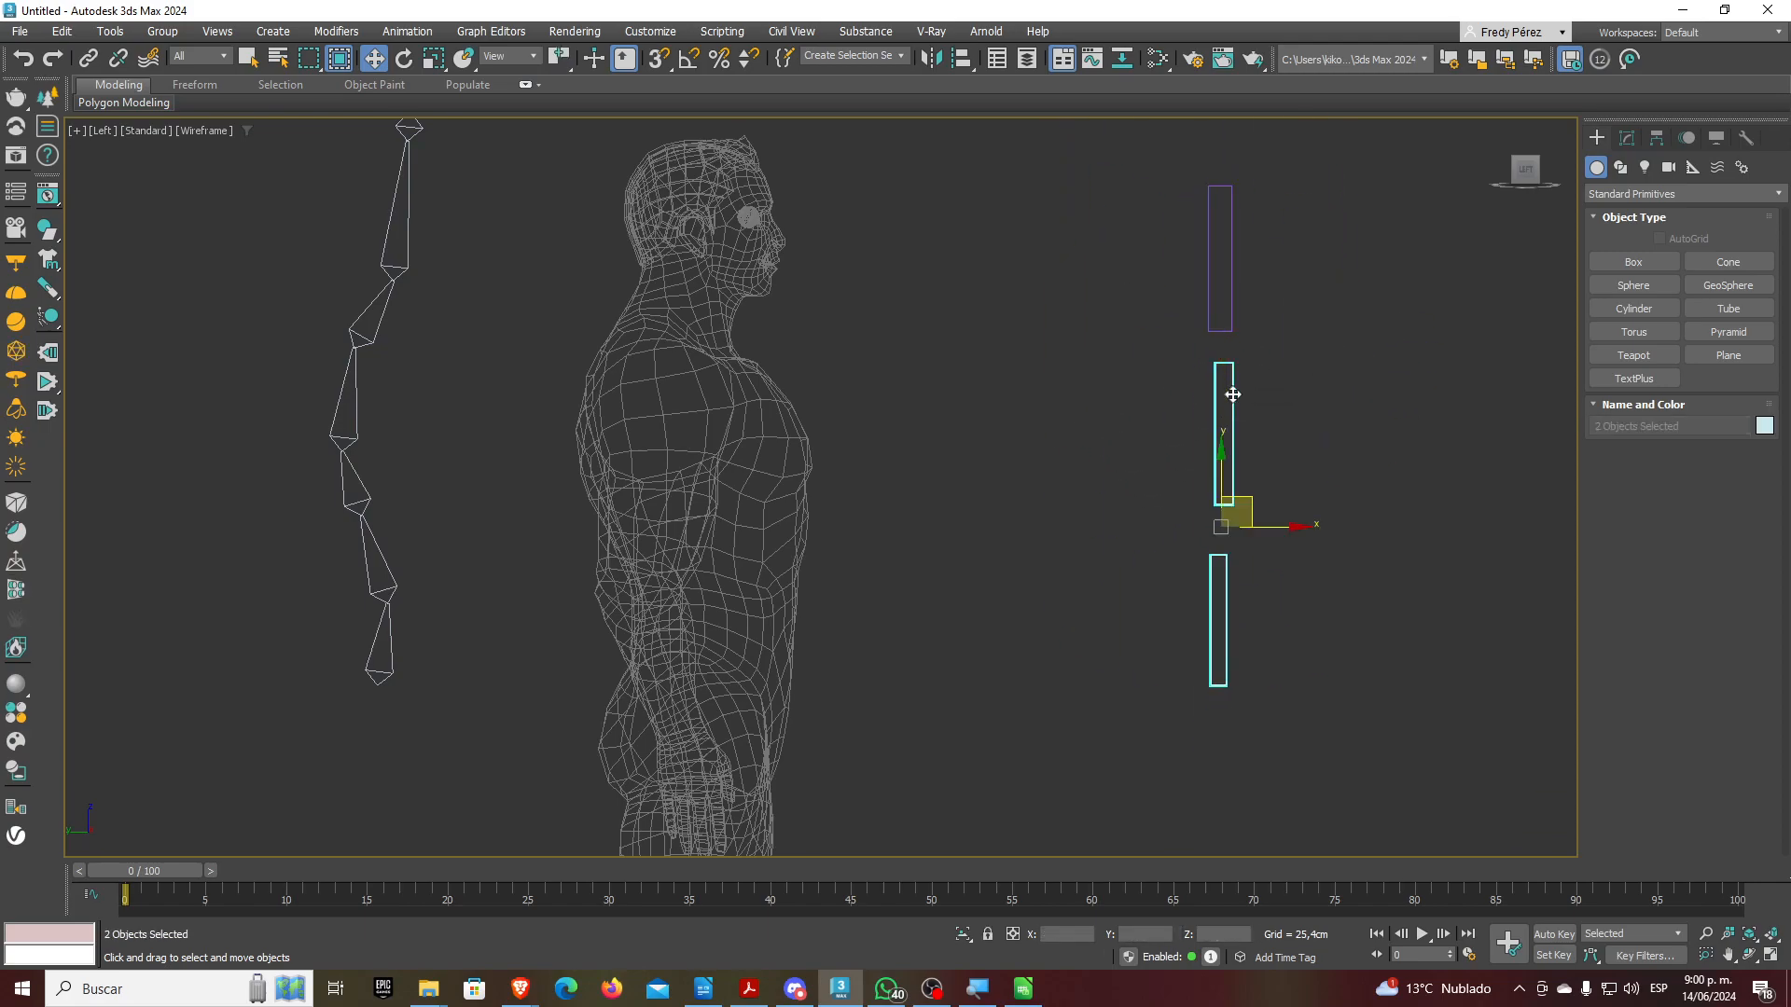
click(1252, 607)
click(1228, 607)
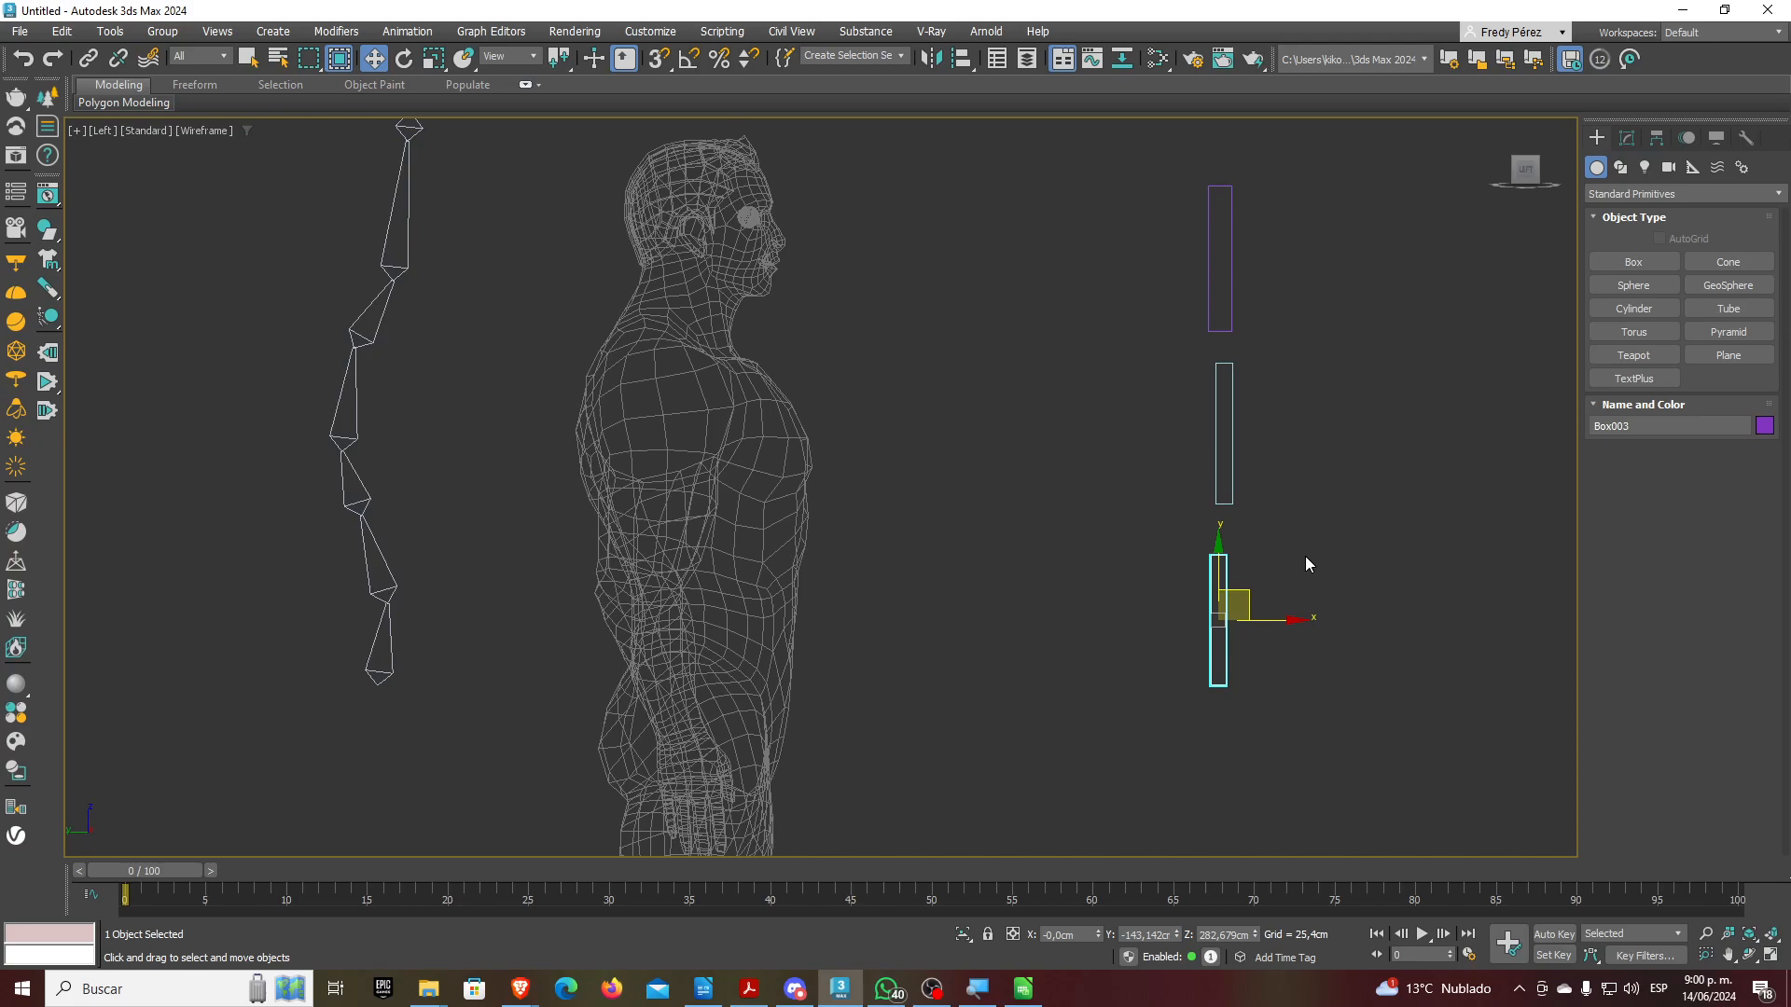
click(1231, 304)
key(ctrl+a)
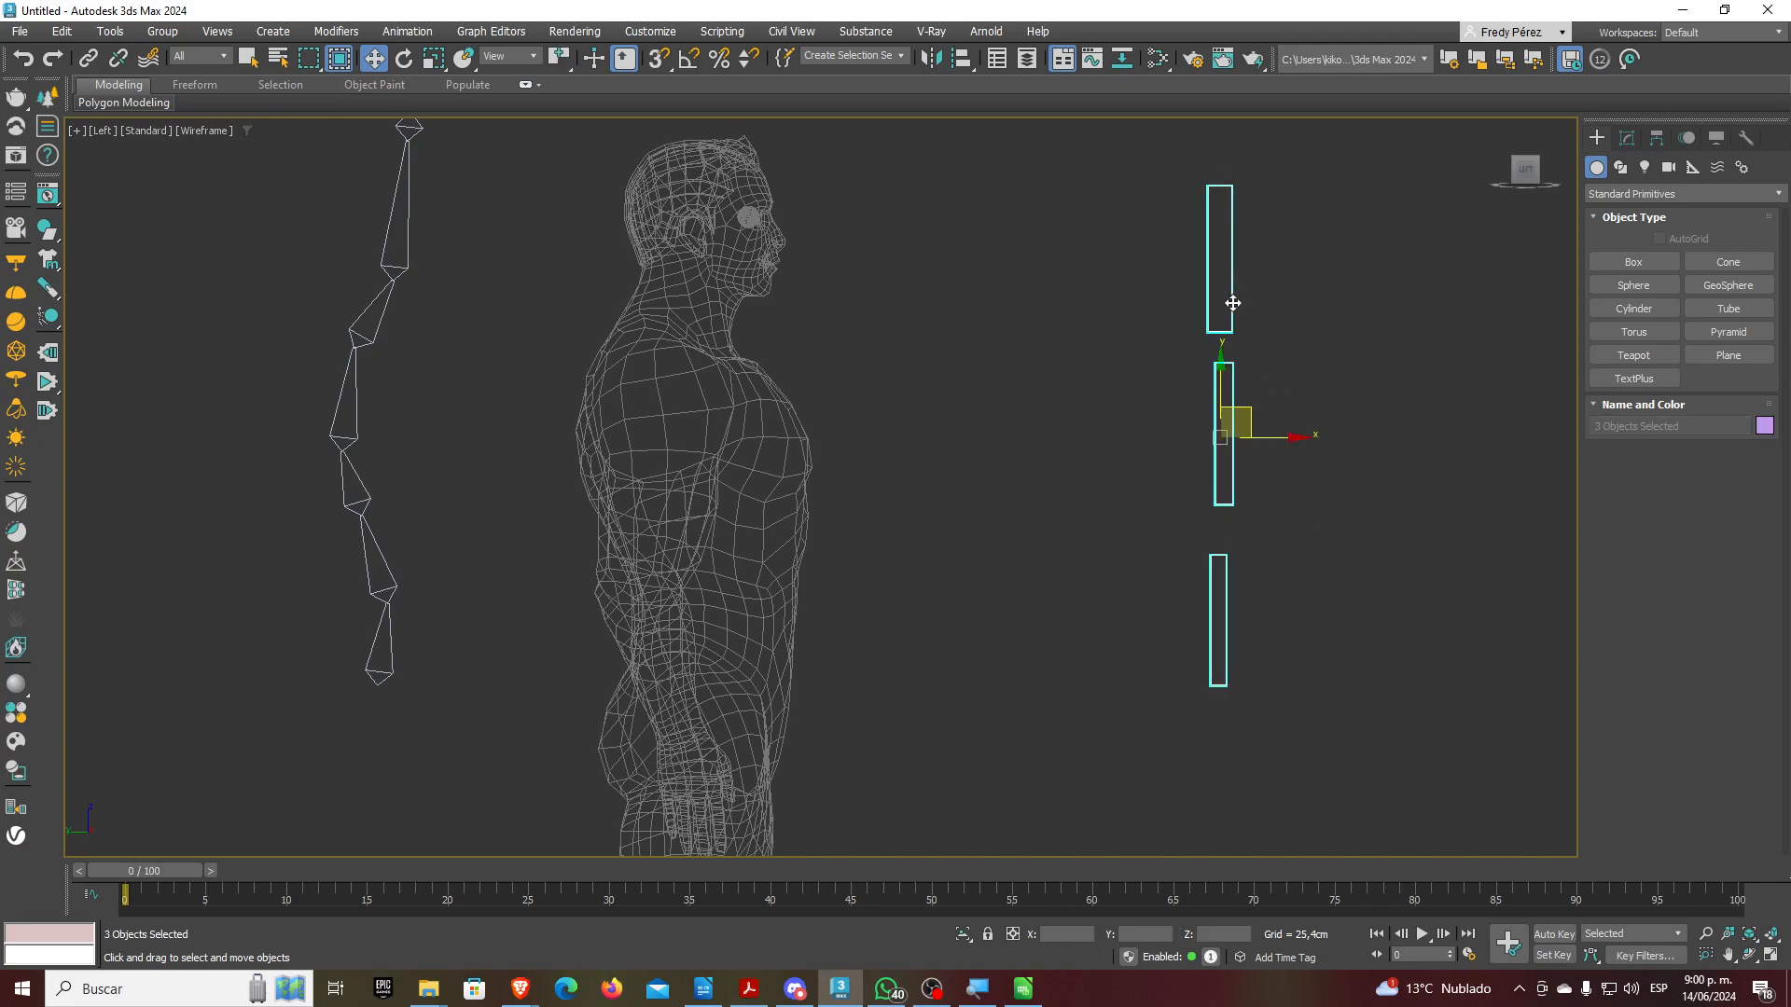
key(Delete)
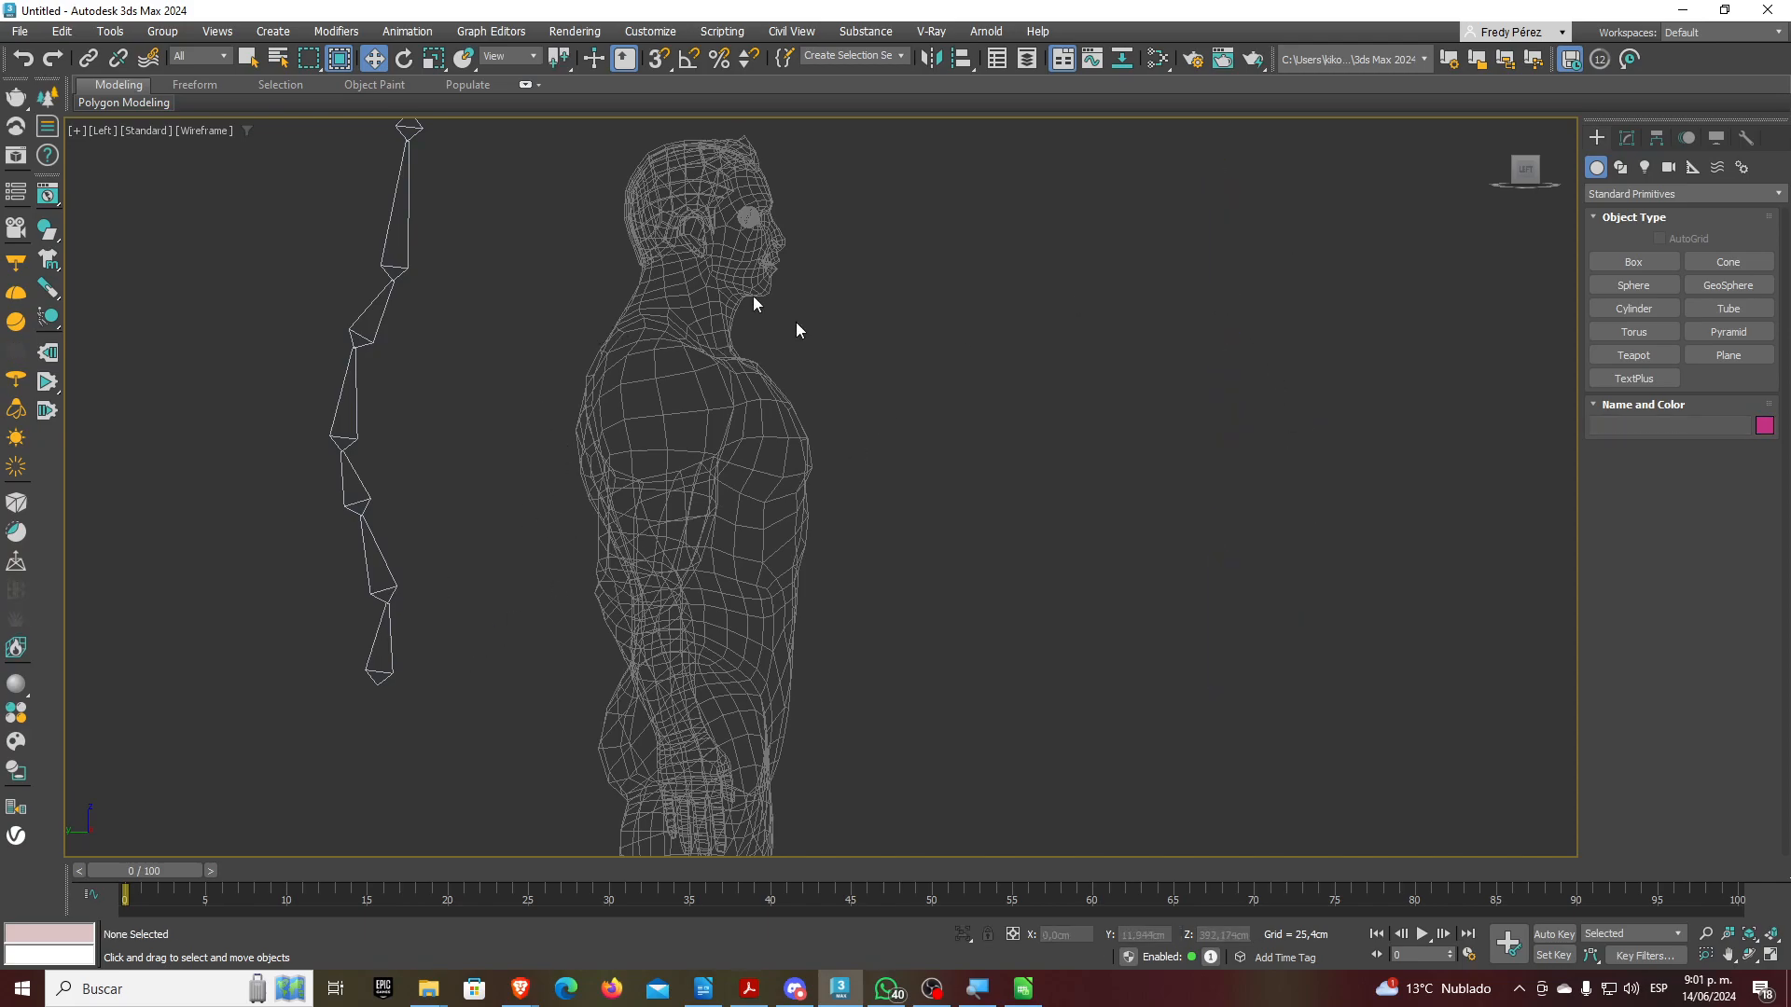
double_click(391, 661)
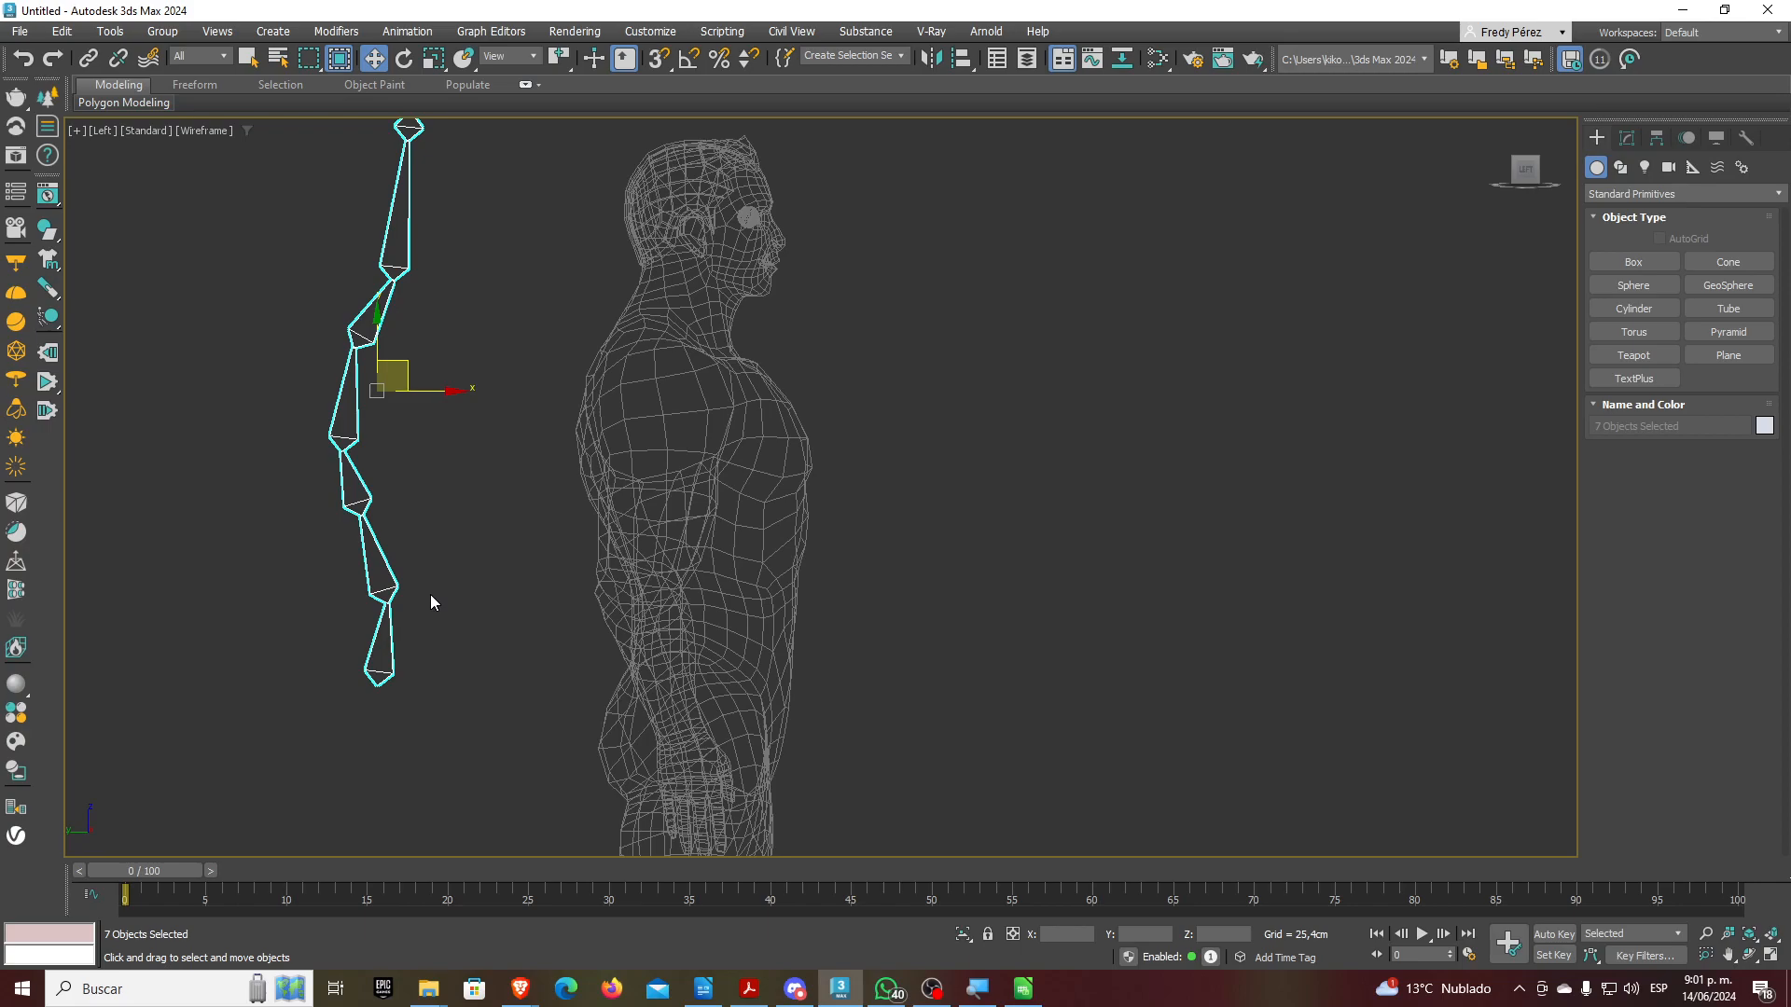
Test bending the chain at Bone004 and Bone005, then undo the moves
click(411, 584)
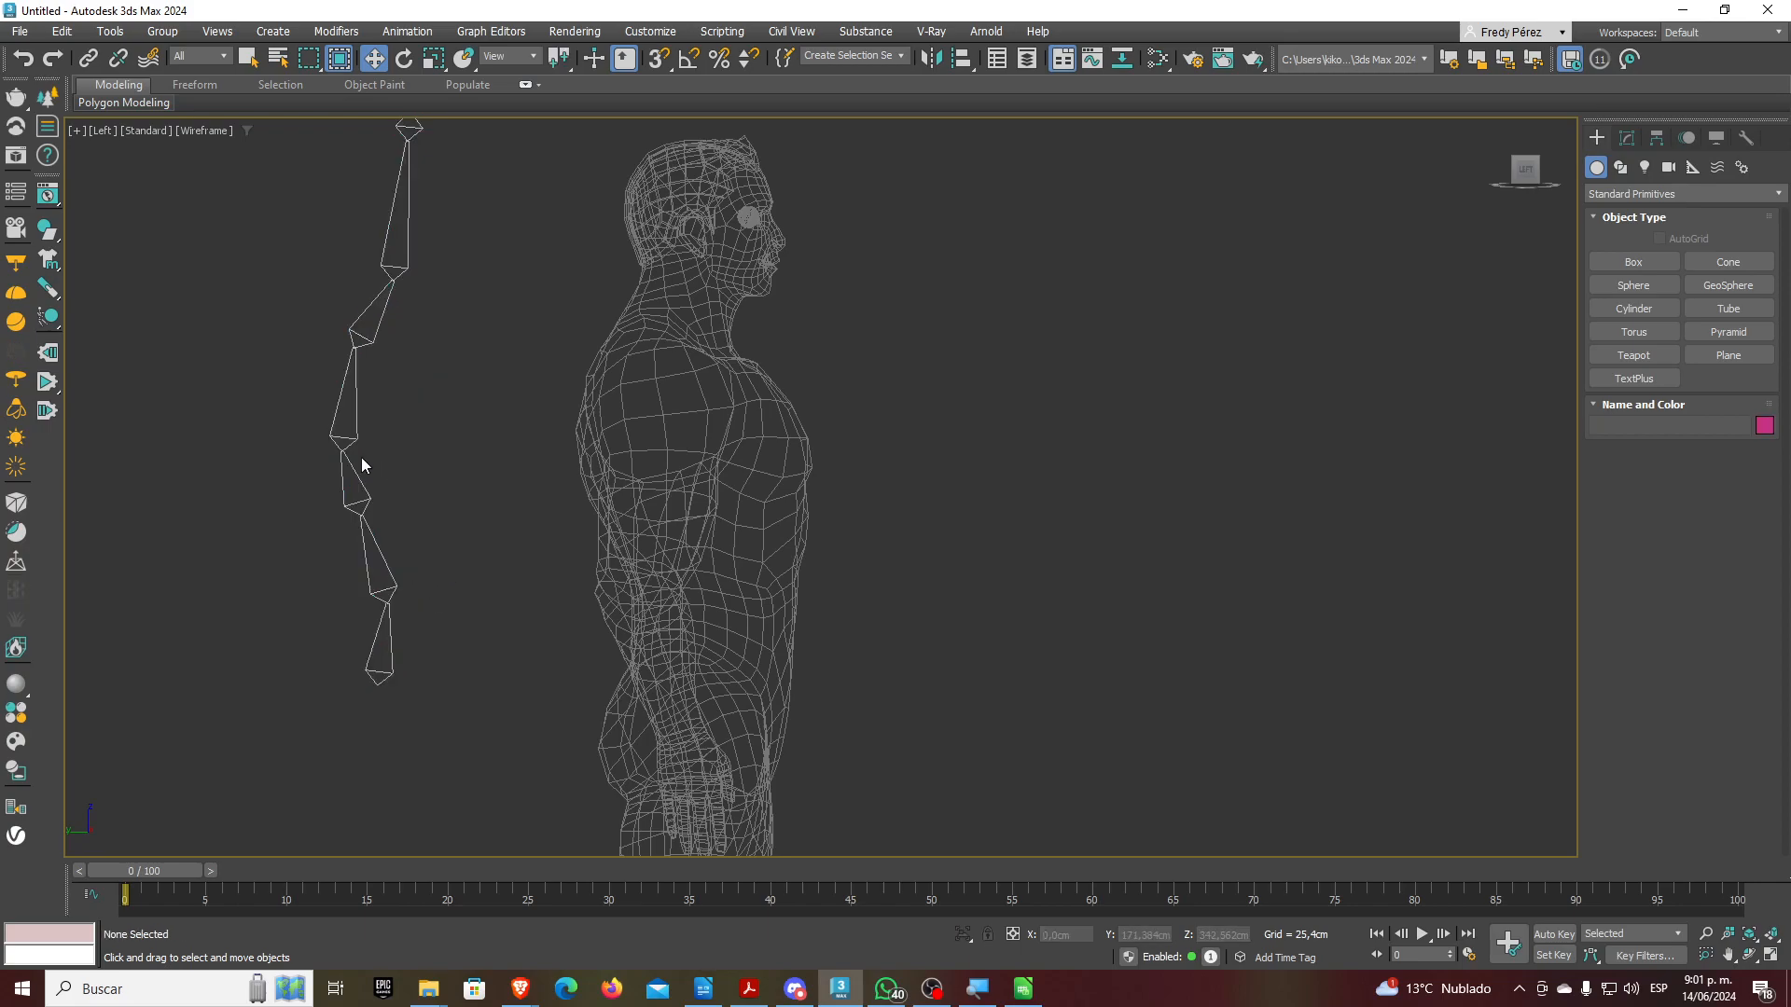
click(358, 430)
drag(364, 431, 411, 388)
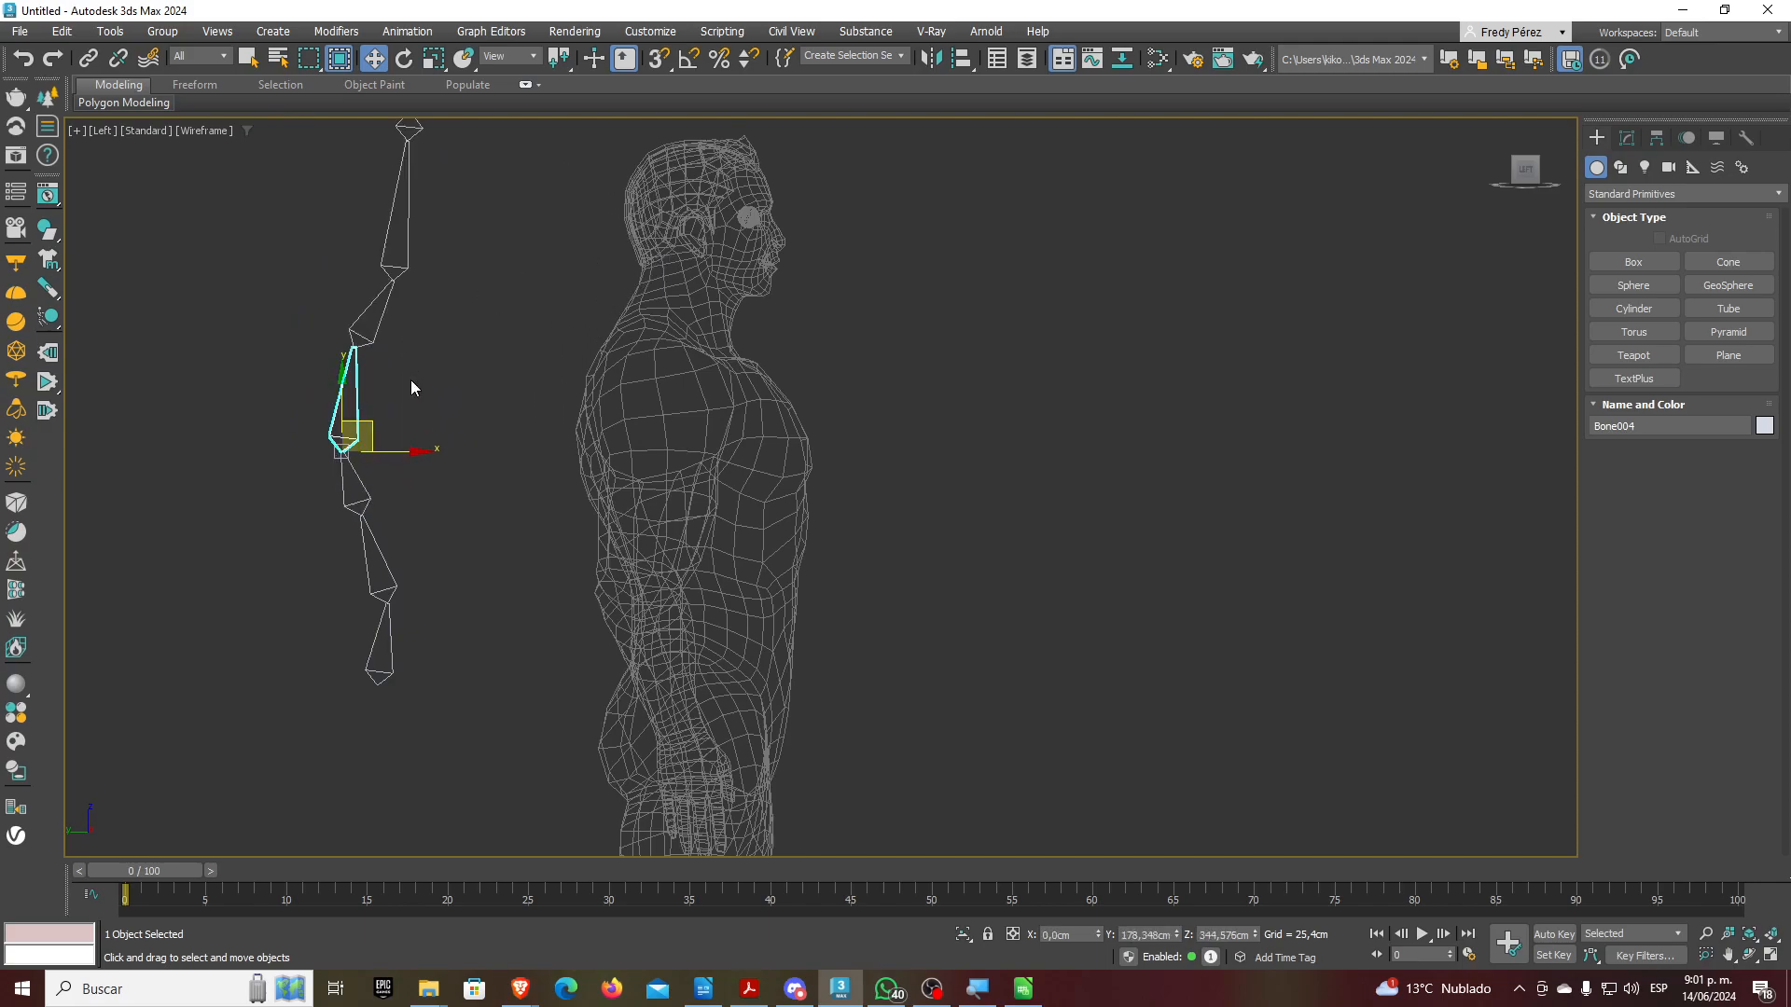
drag(383, 328, 367, 362)
key(ctrl+z)
Select the whole chain from its root bone and drag it right along X into the Man's back
click(408, 437)
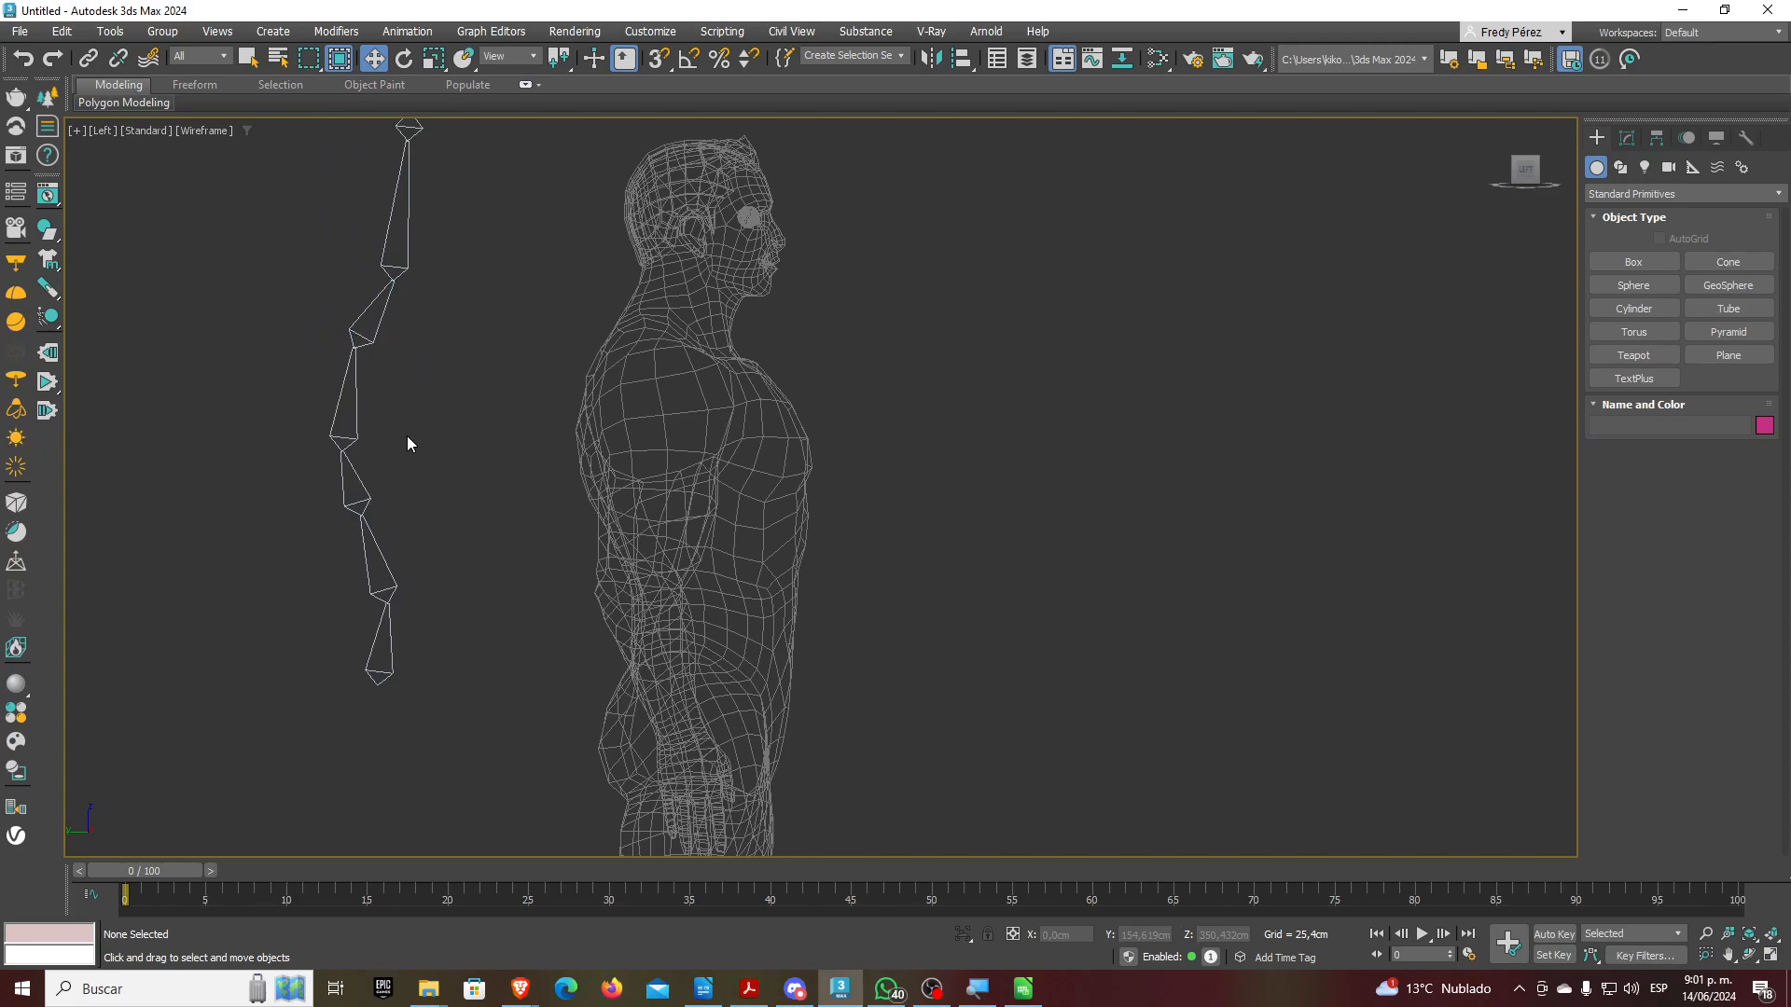
double_click(396, 651)
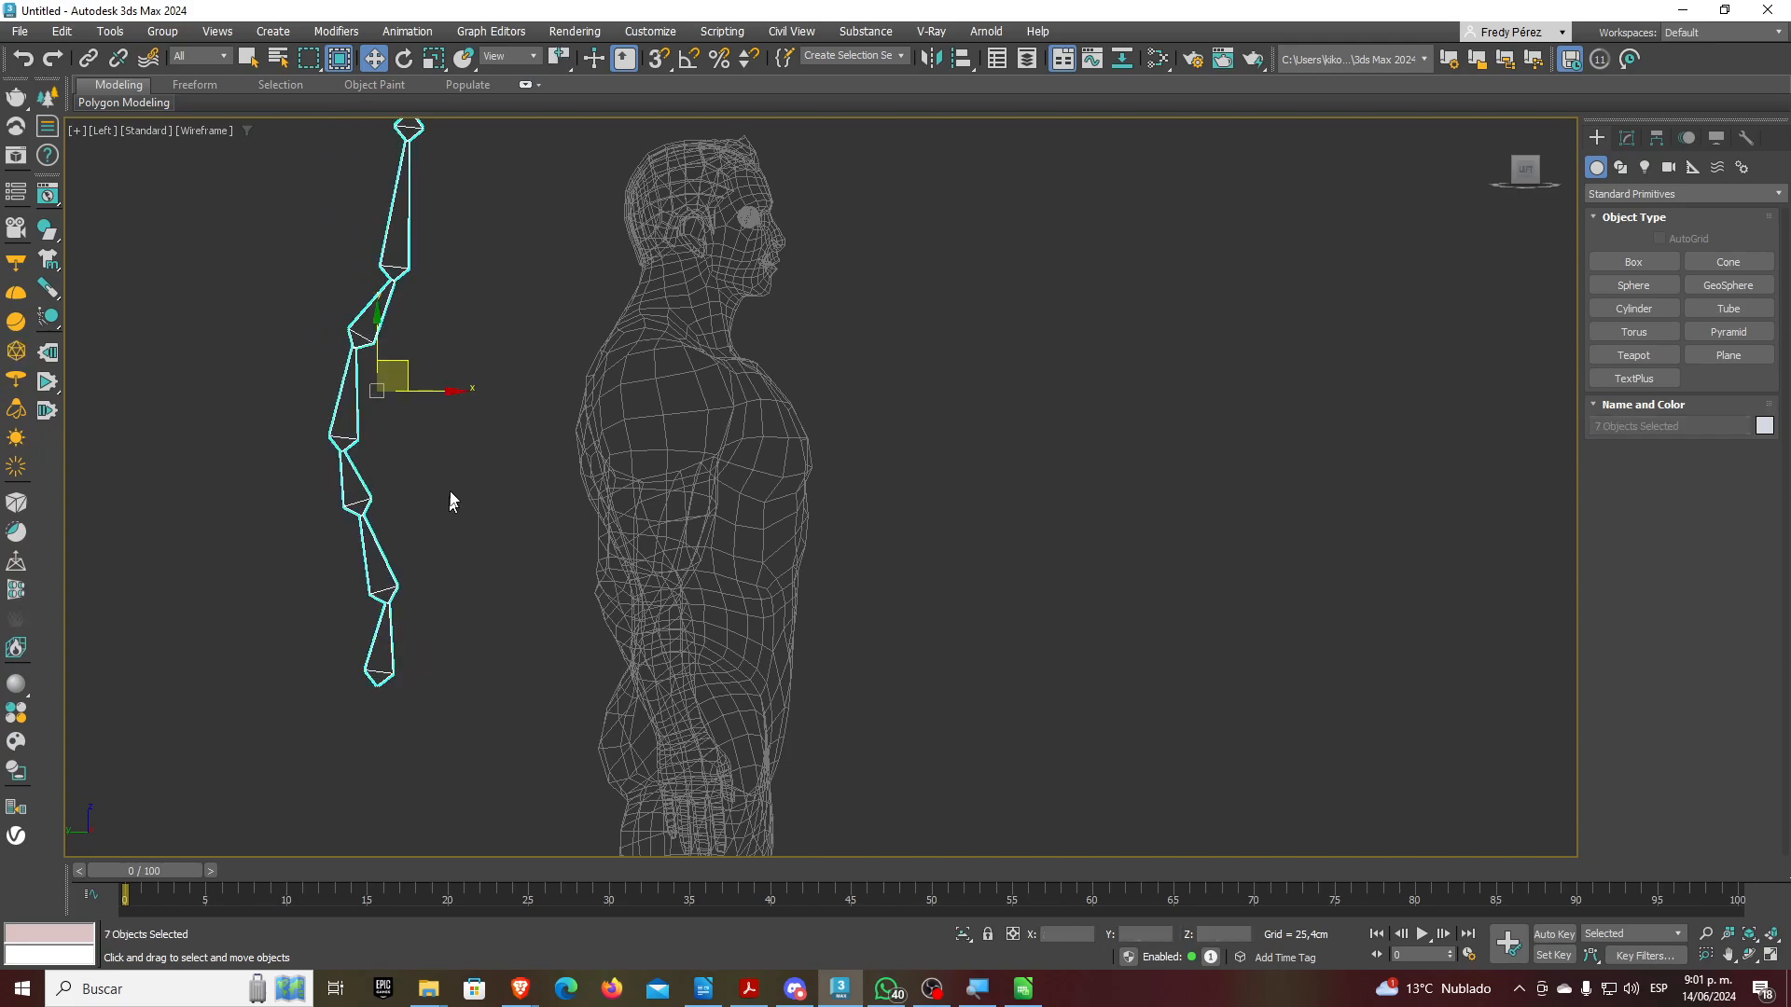
drag(434, 391, 718, 494)
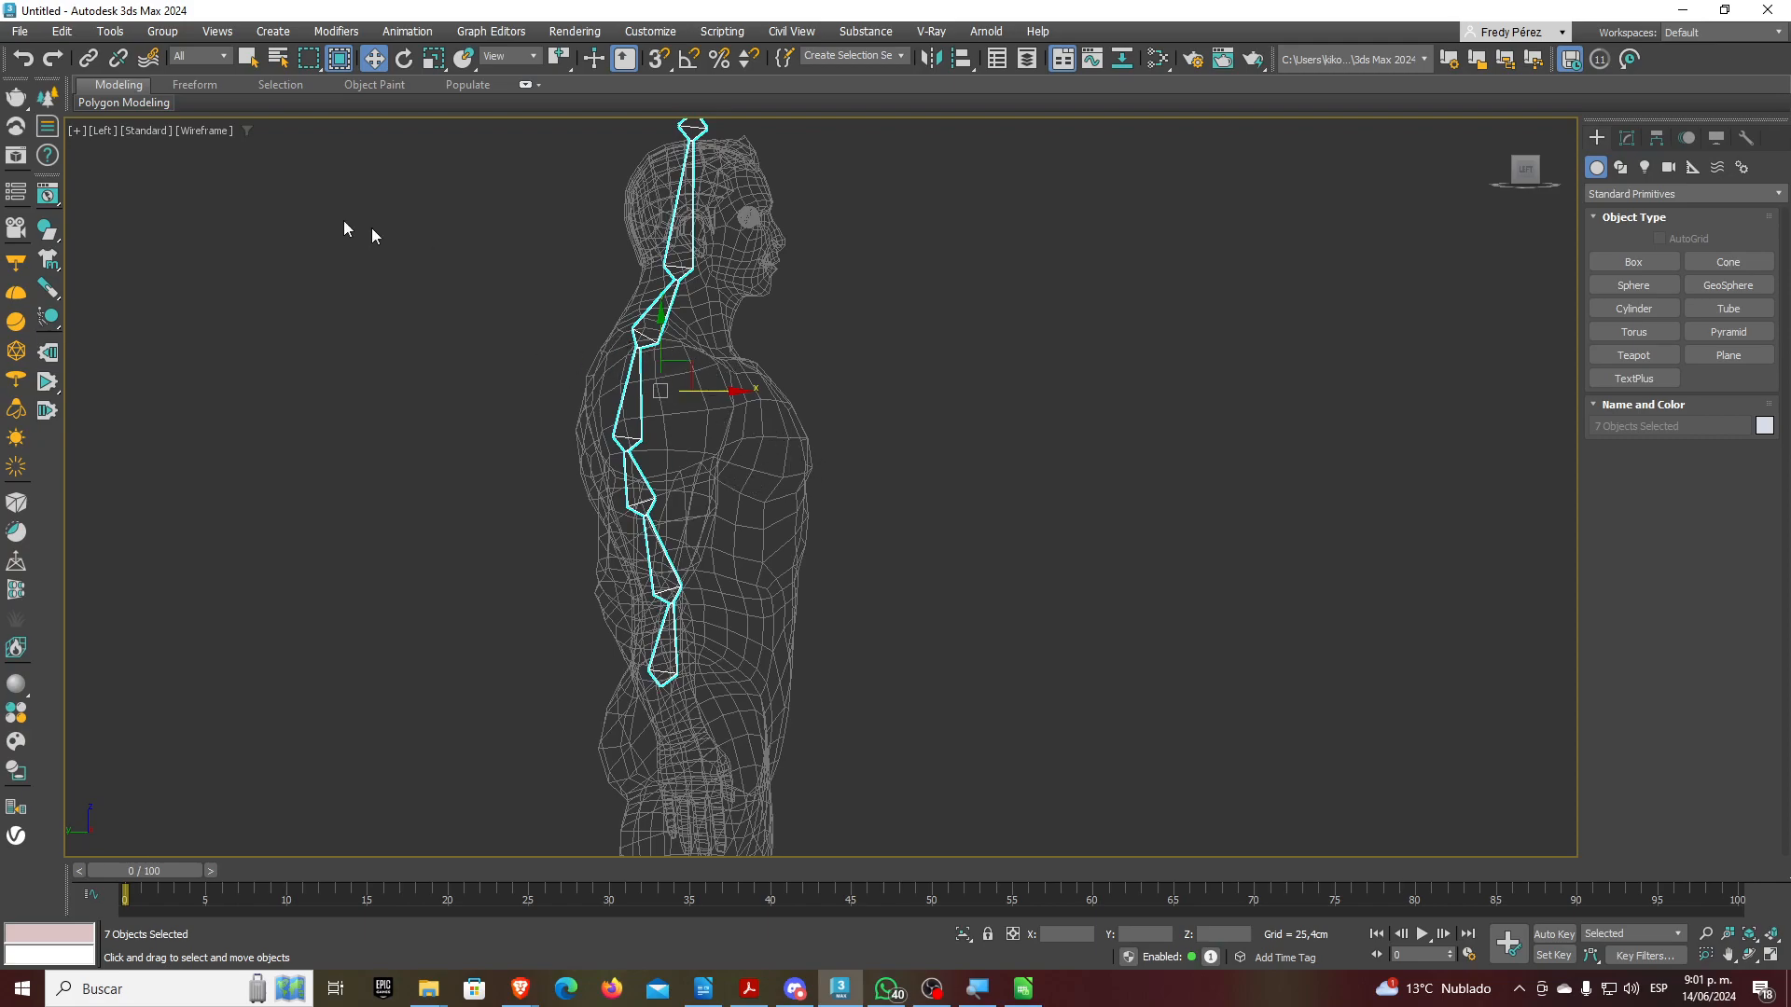
Unfreeze all objects, including the Man mesh, from the Display panel's Freeze options
click(492, 283)
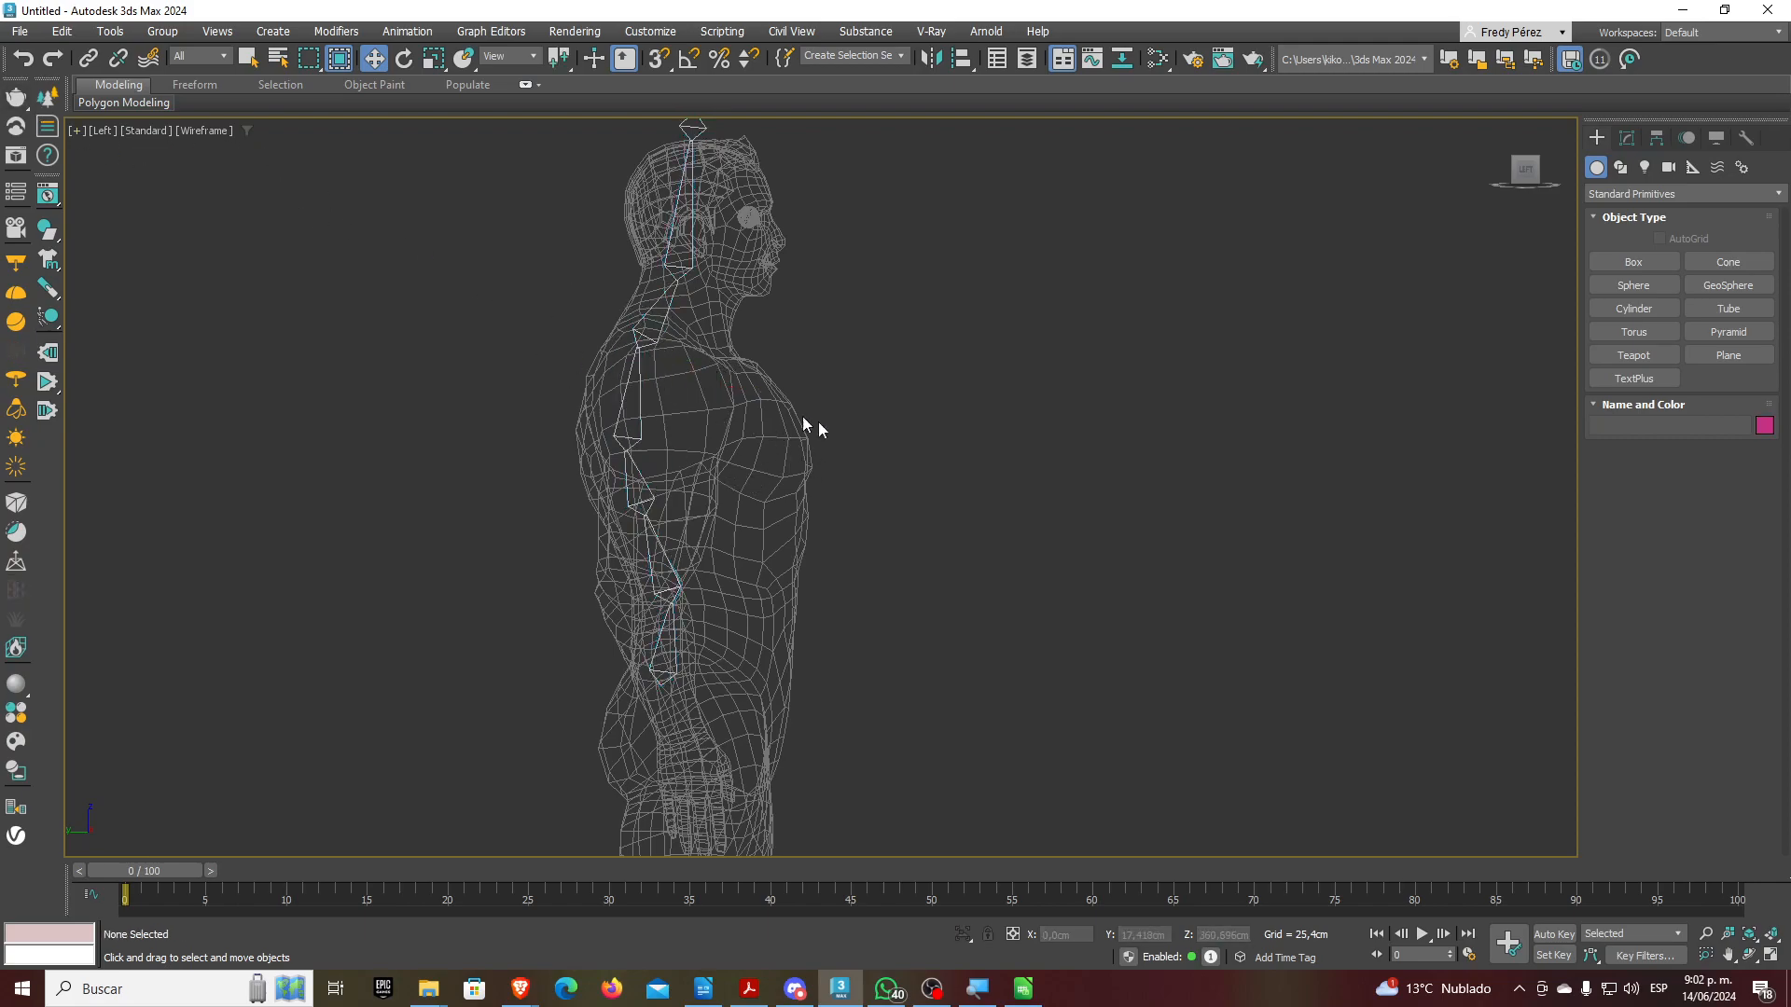
click(1718, 139)
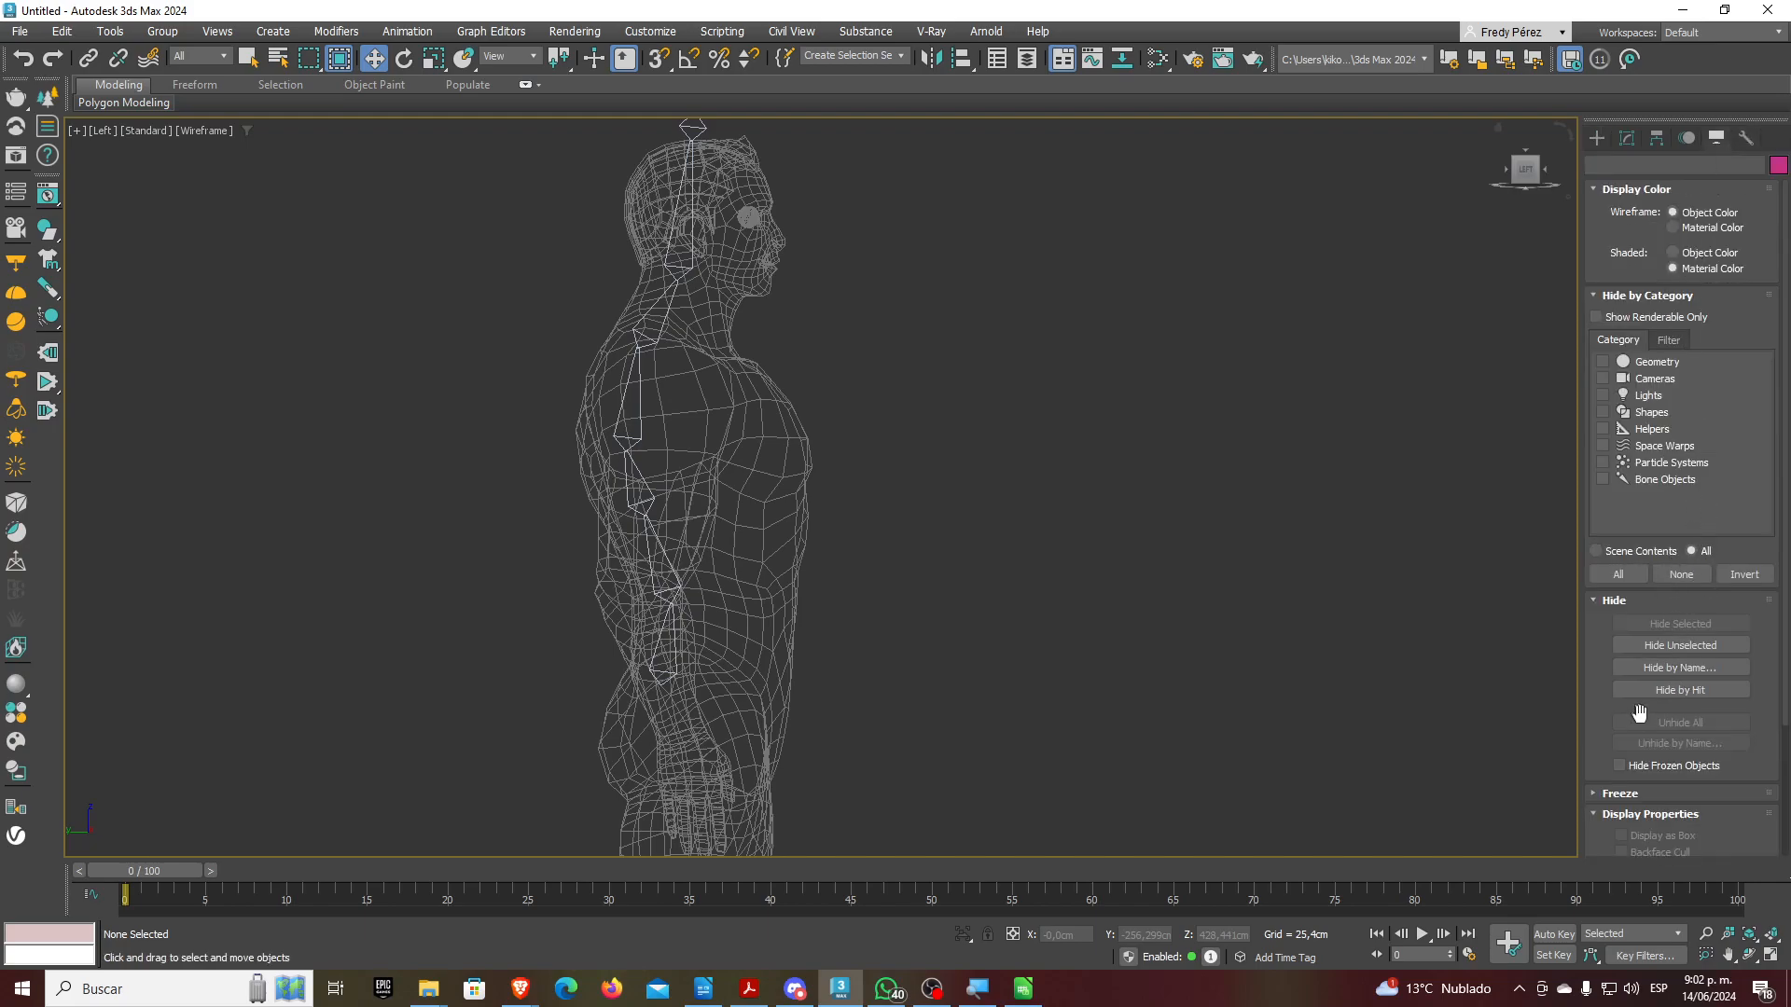
click(1640, 669)
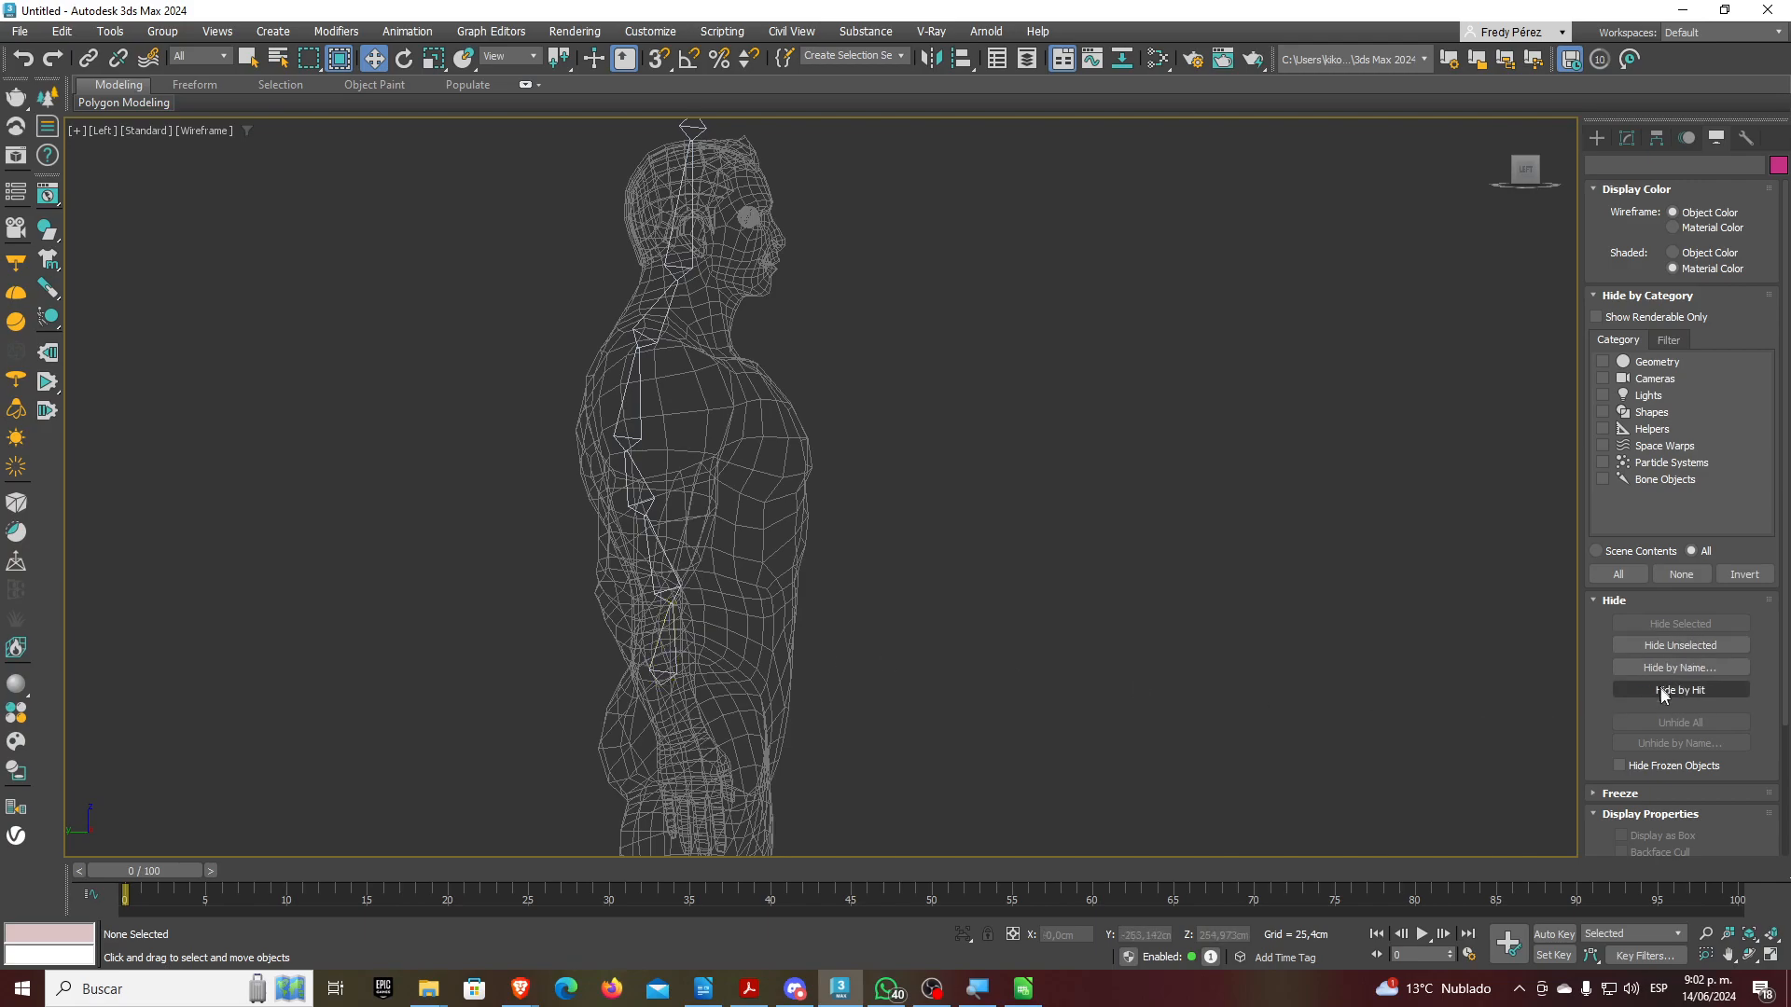
click(1599, 791)
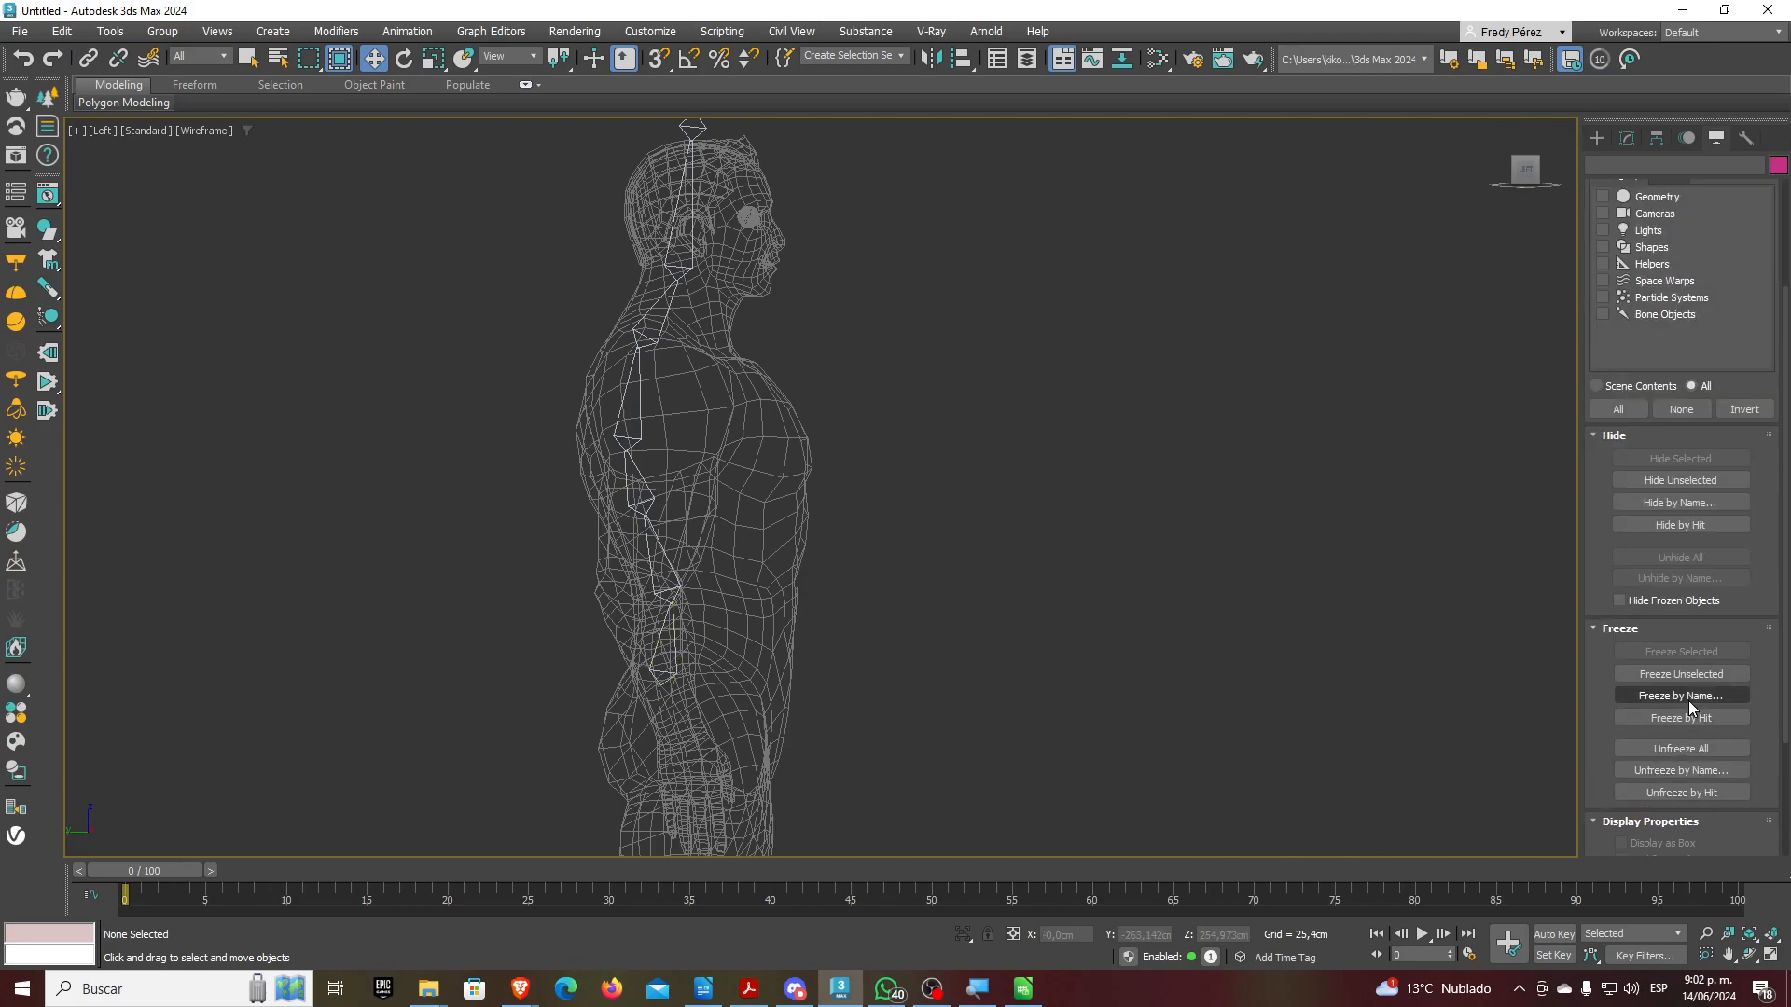
click(1677, 747)
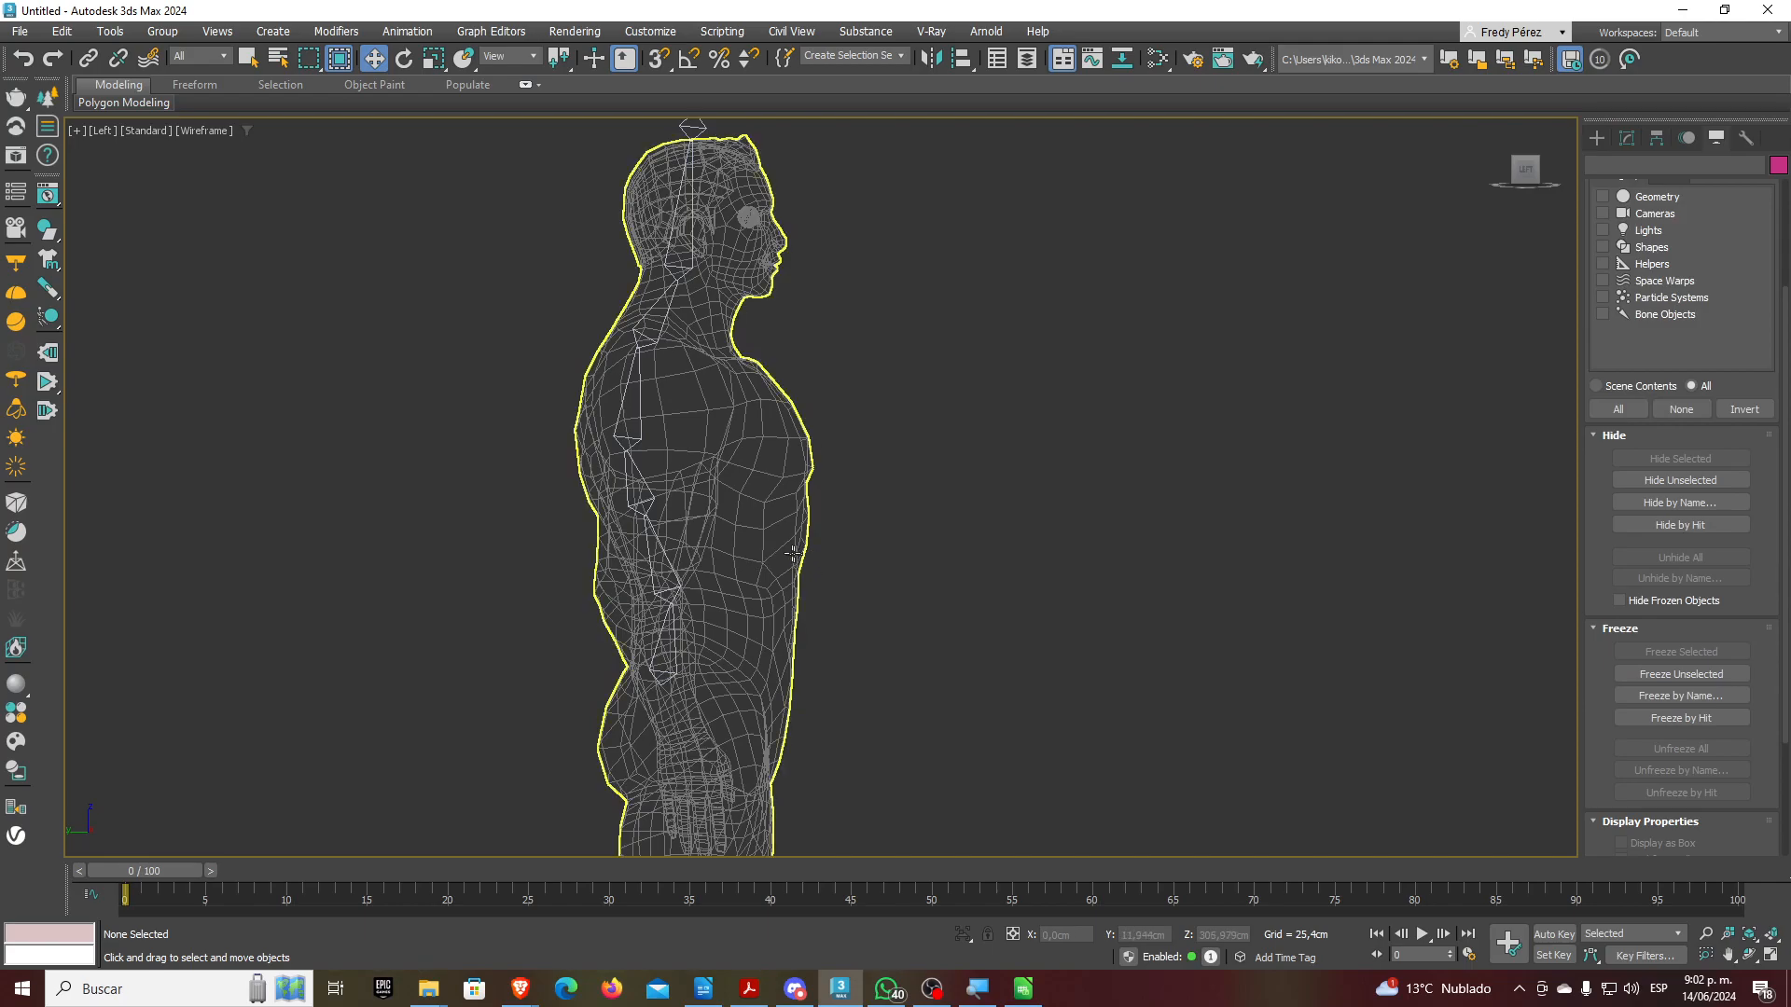
Change the Man mesh's object colour to purple
click(786, 552)
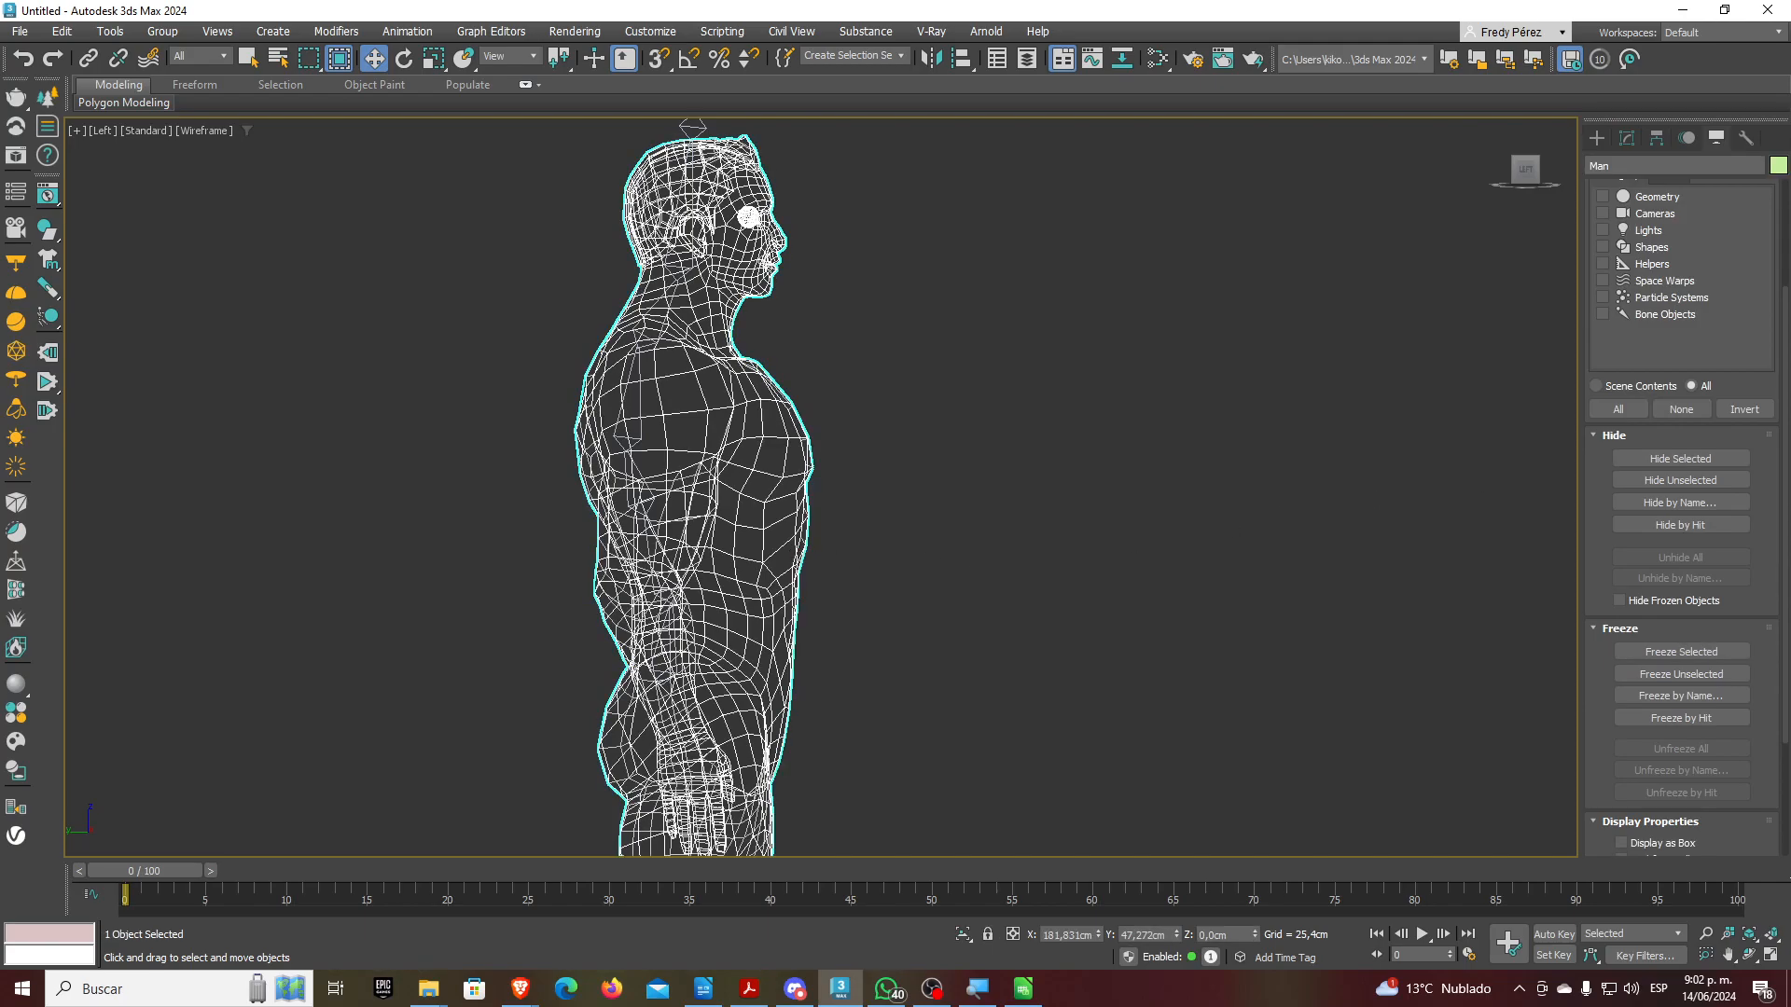
click(1778, 165)
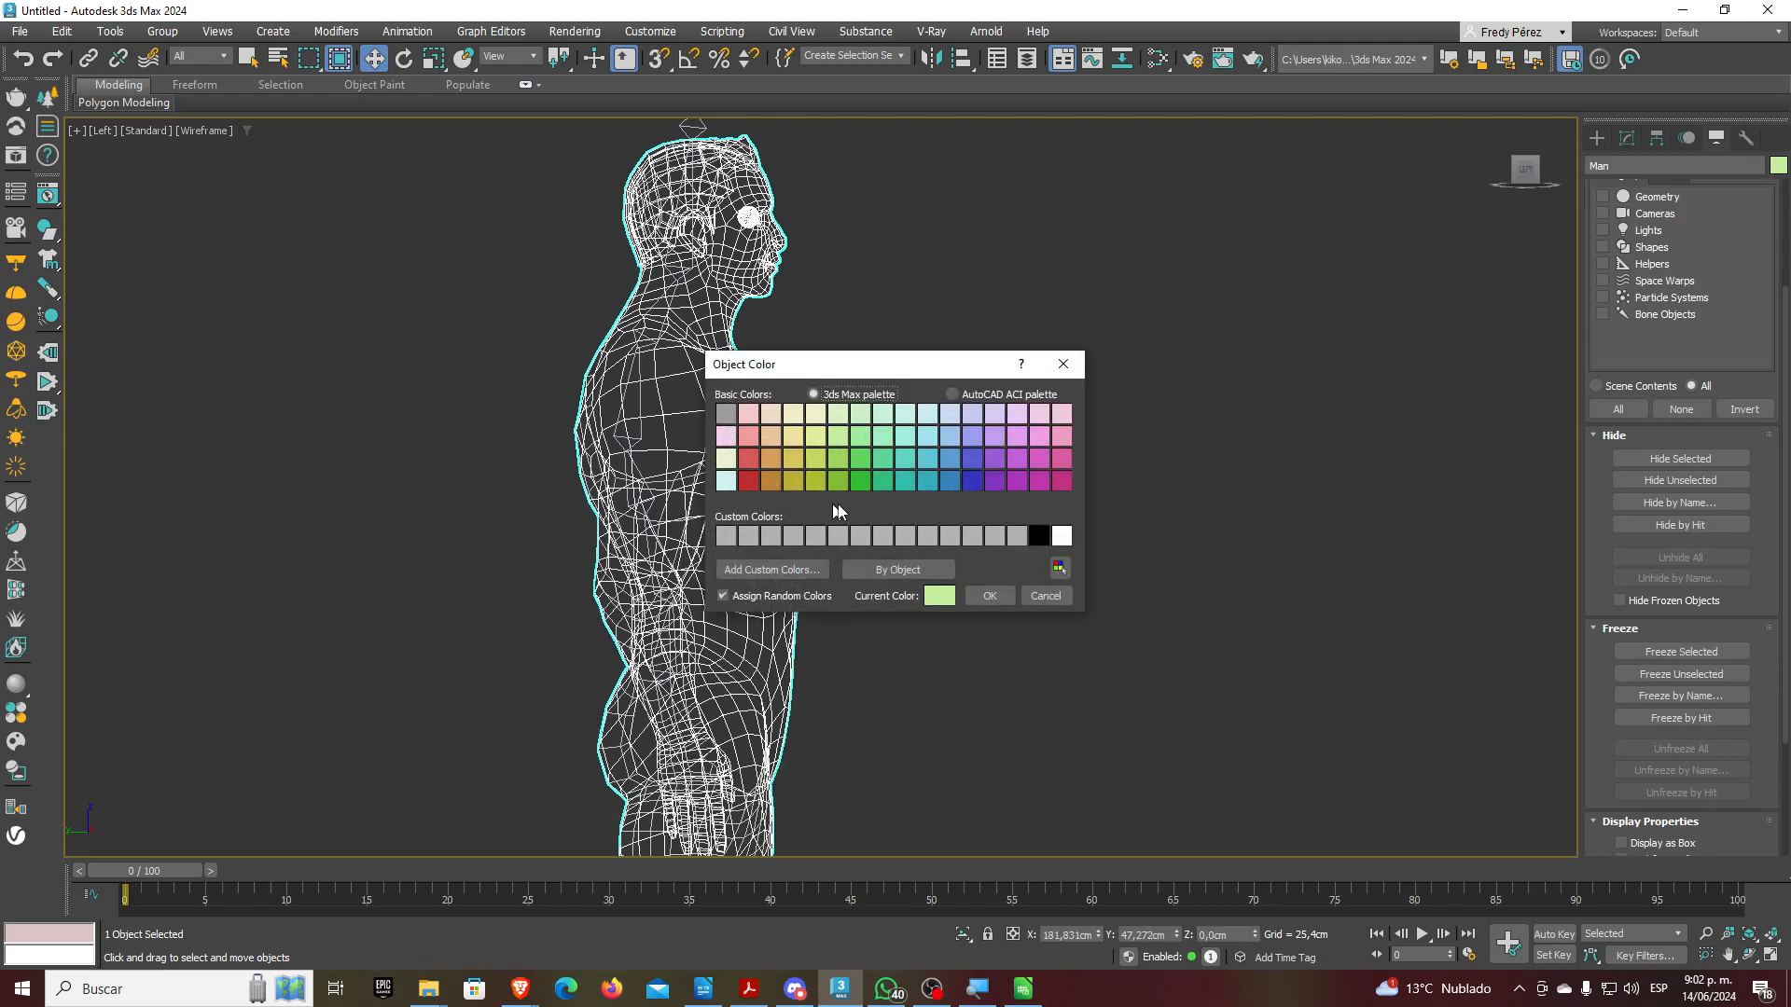
click(1039, 481)
click(990, 595)
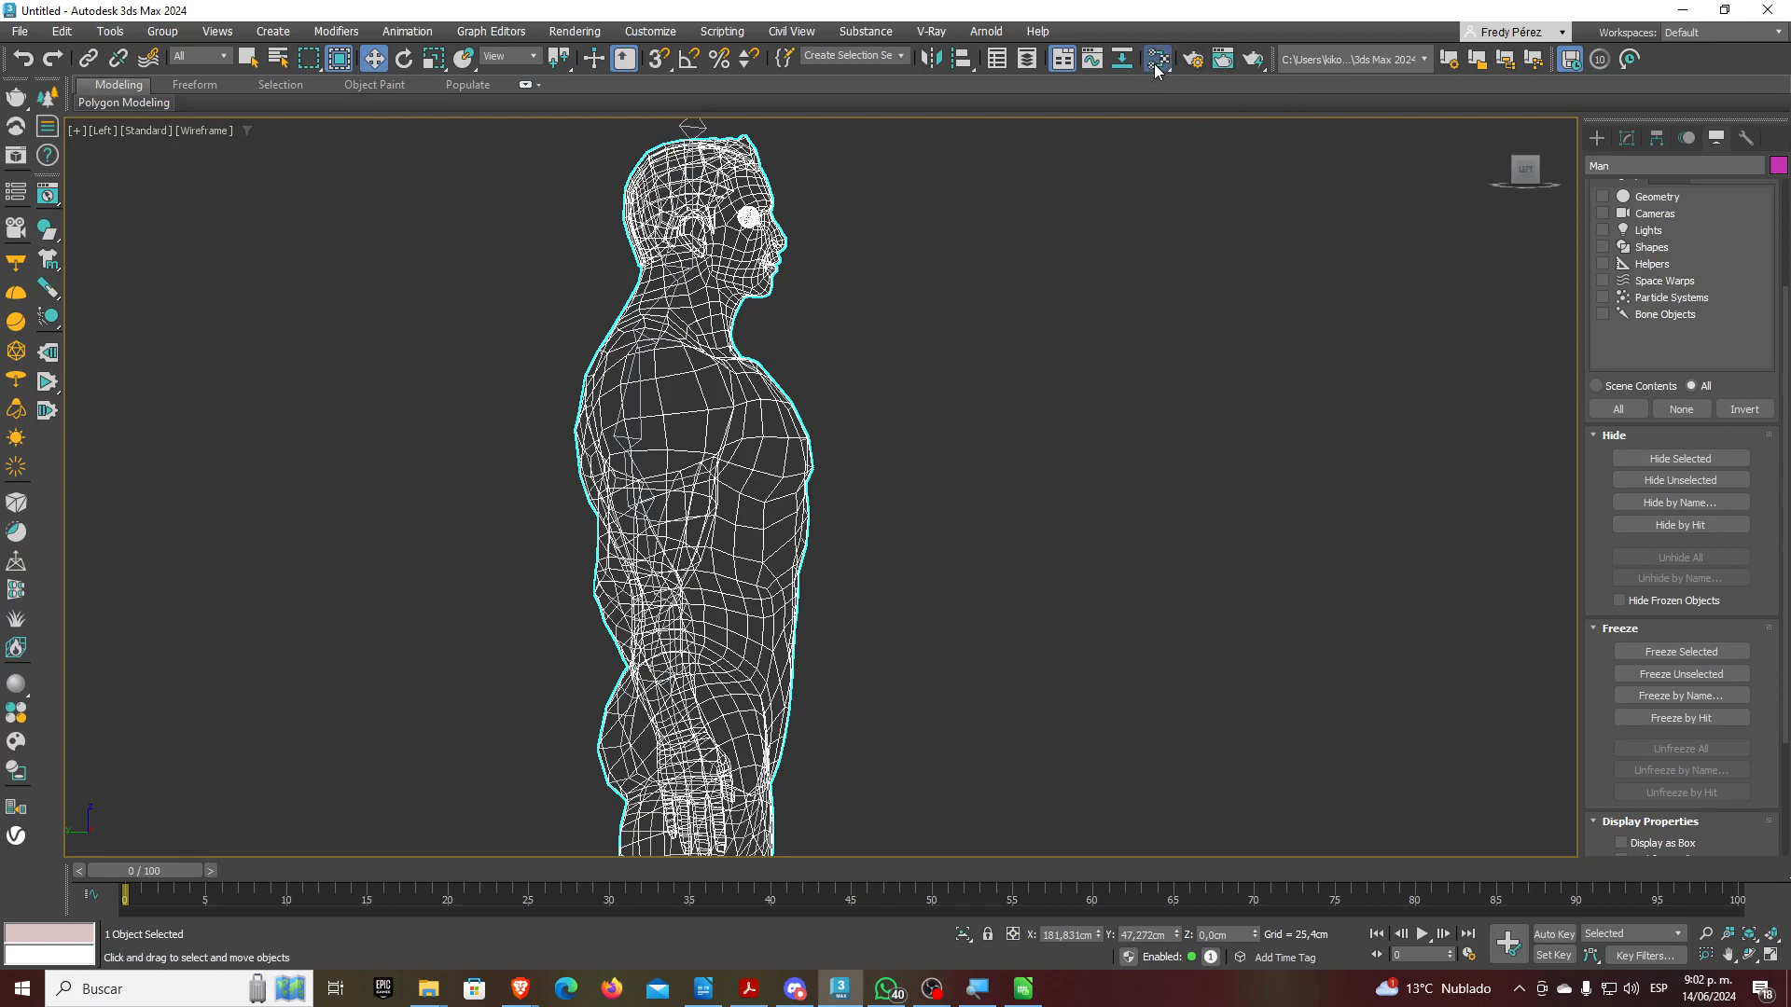
Open the Slate Material Editor and pick the Man model's 02 - Default material from the scene
key(m)
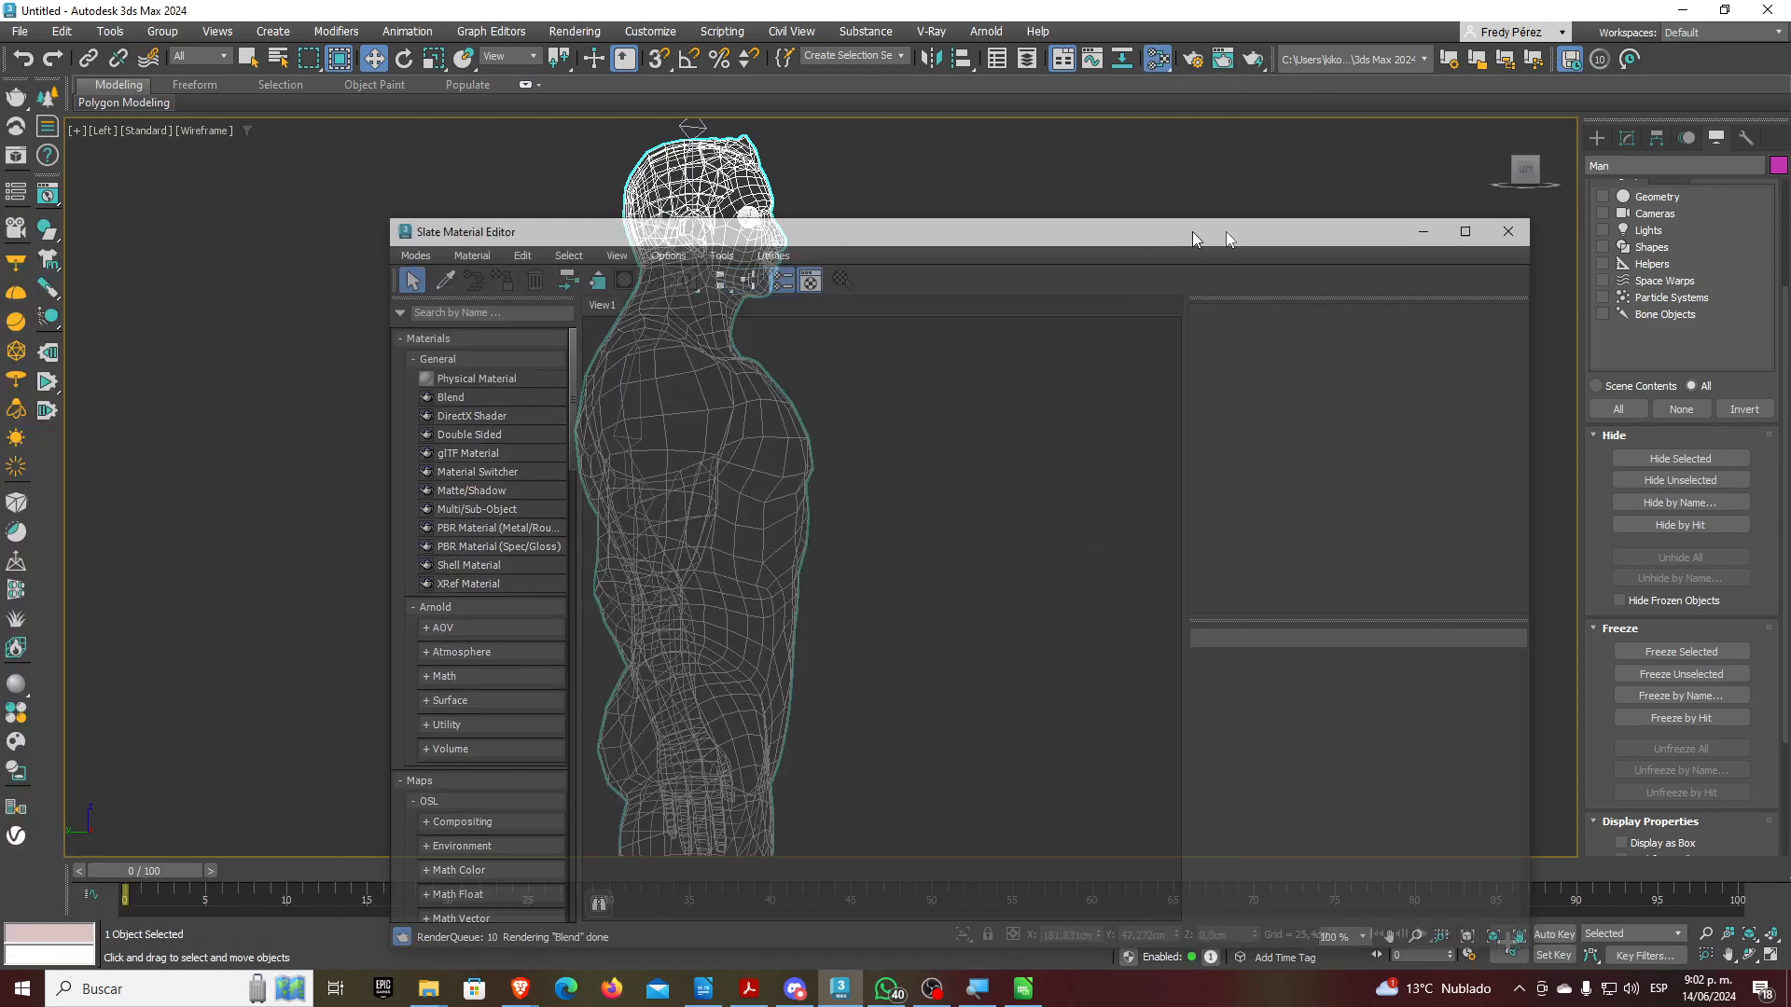
drag(1192, 231, 1511, 172)
drag(1351, 188, 1345, 190)
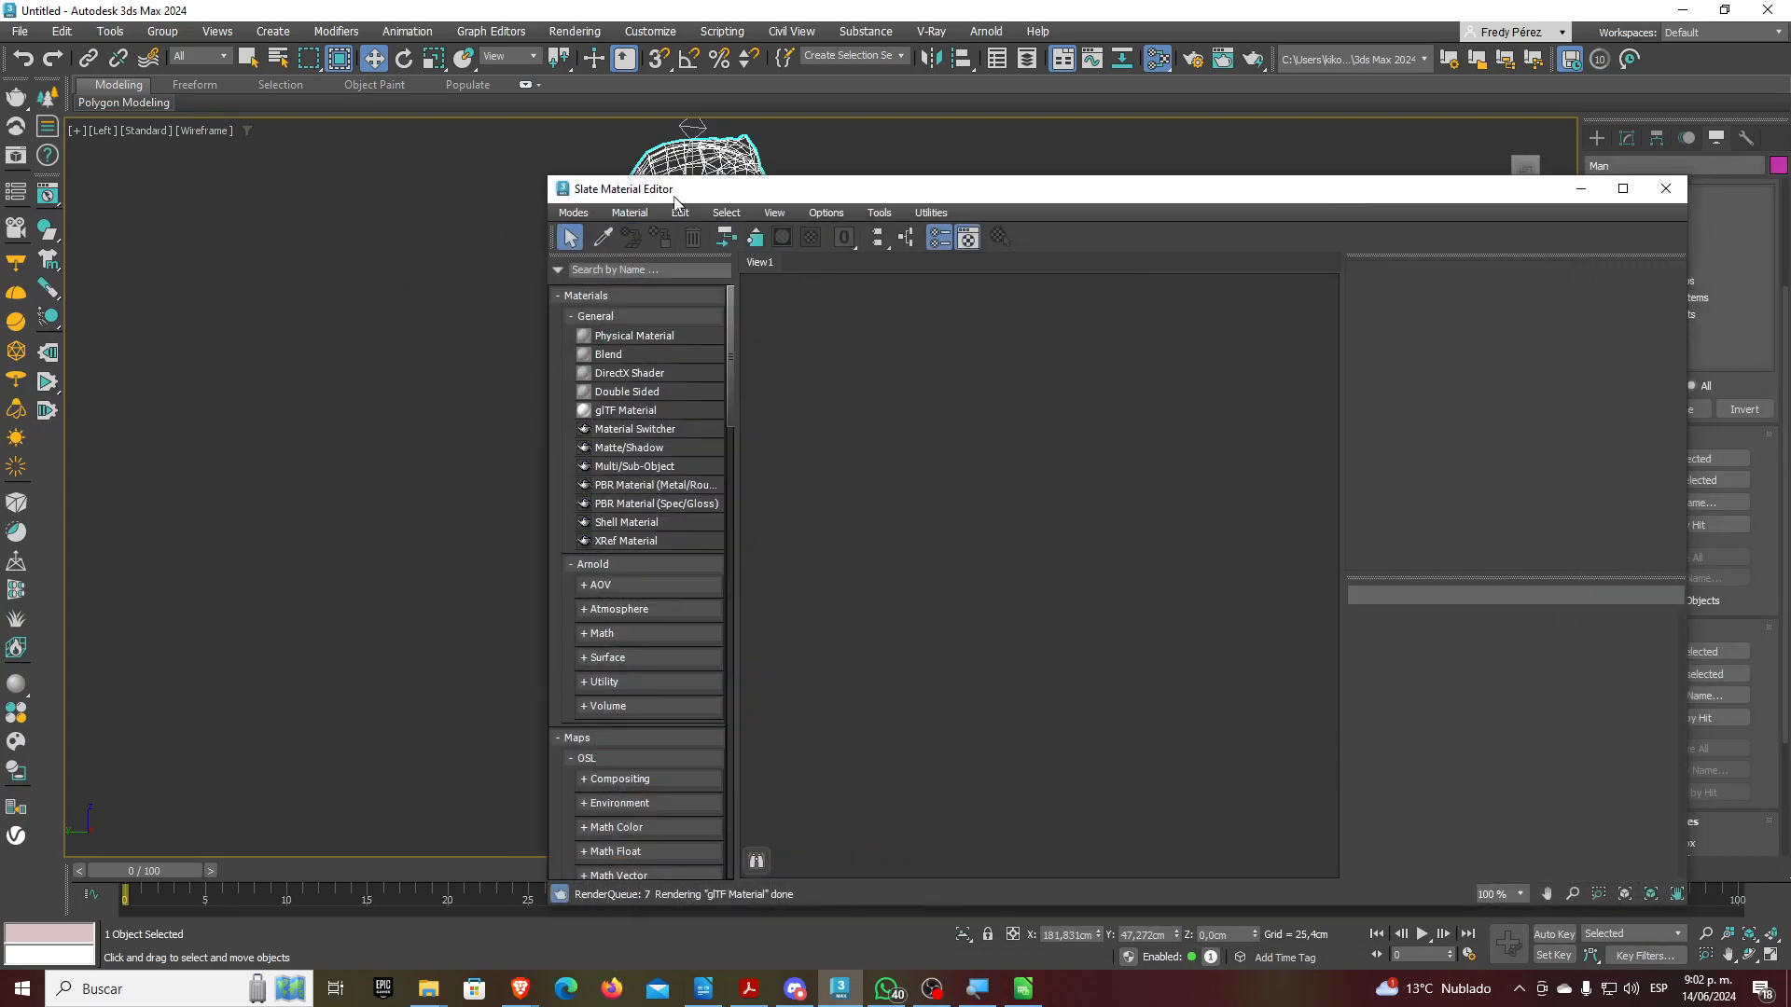
drag(548, 176, 1018, 214)
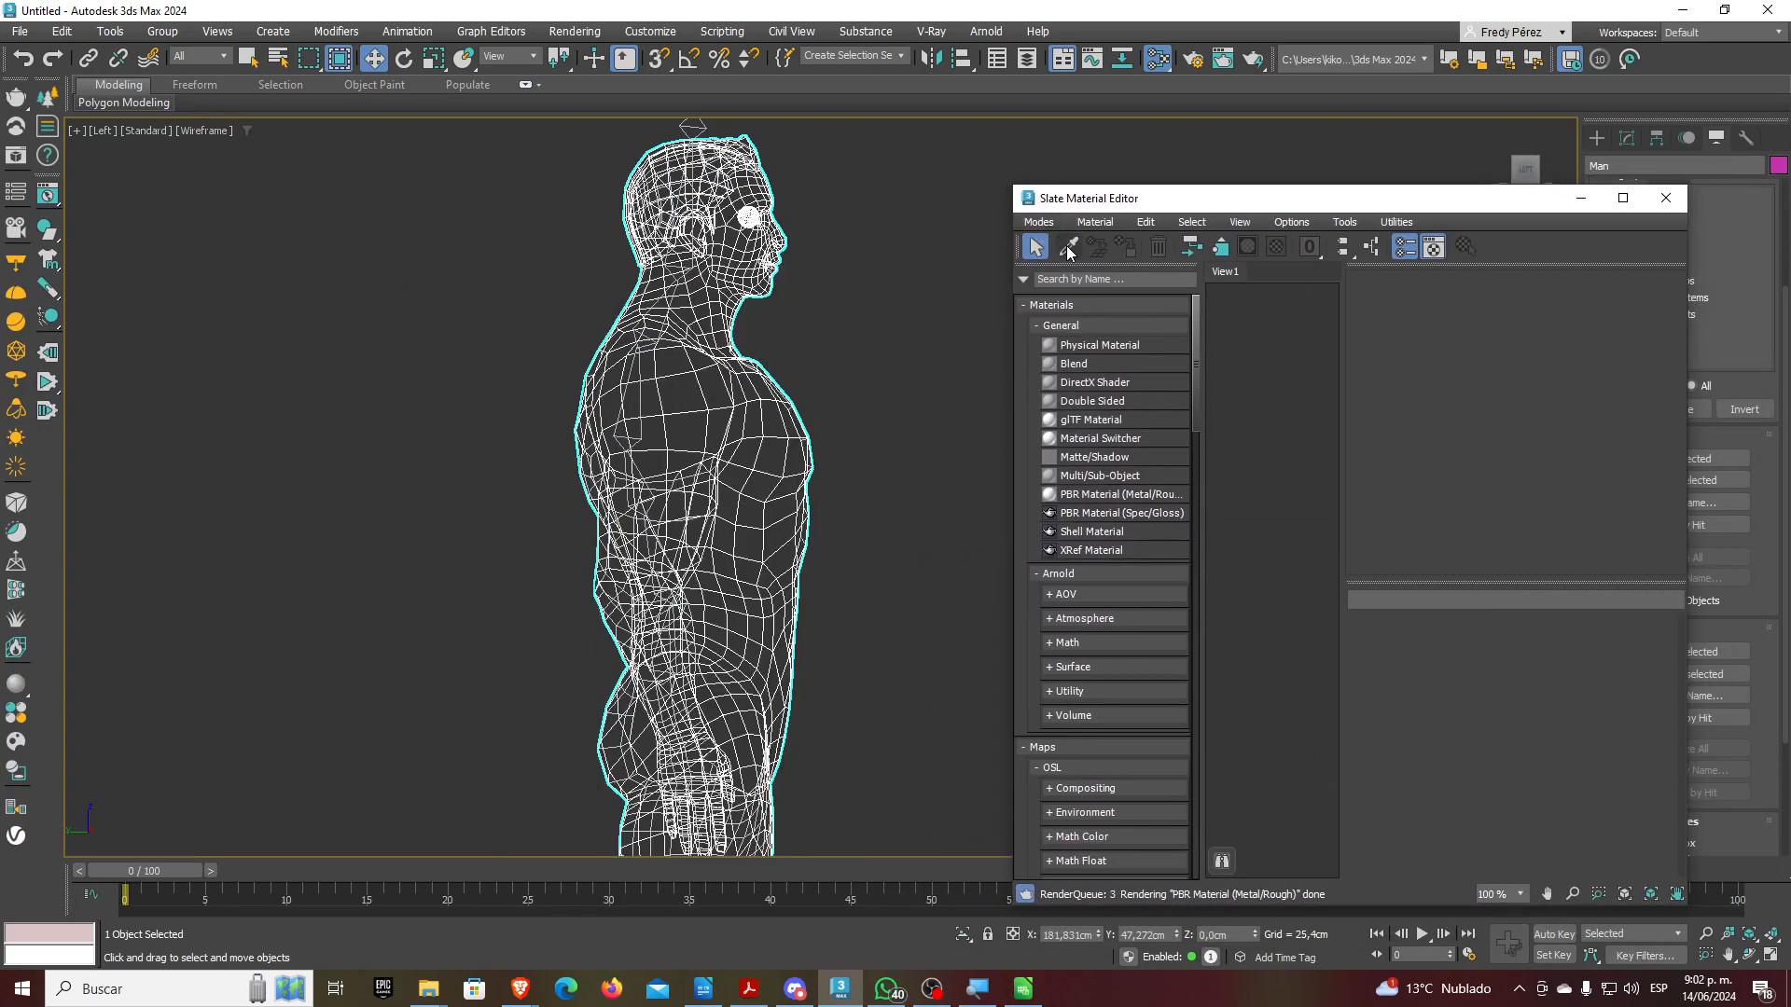
click(1068, 246)
click(1006, 355)
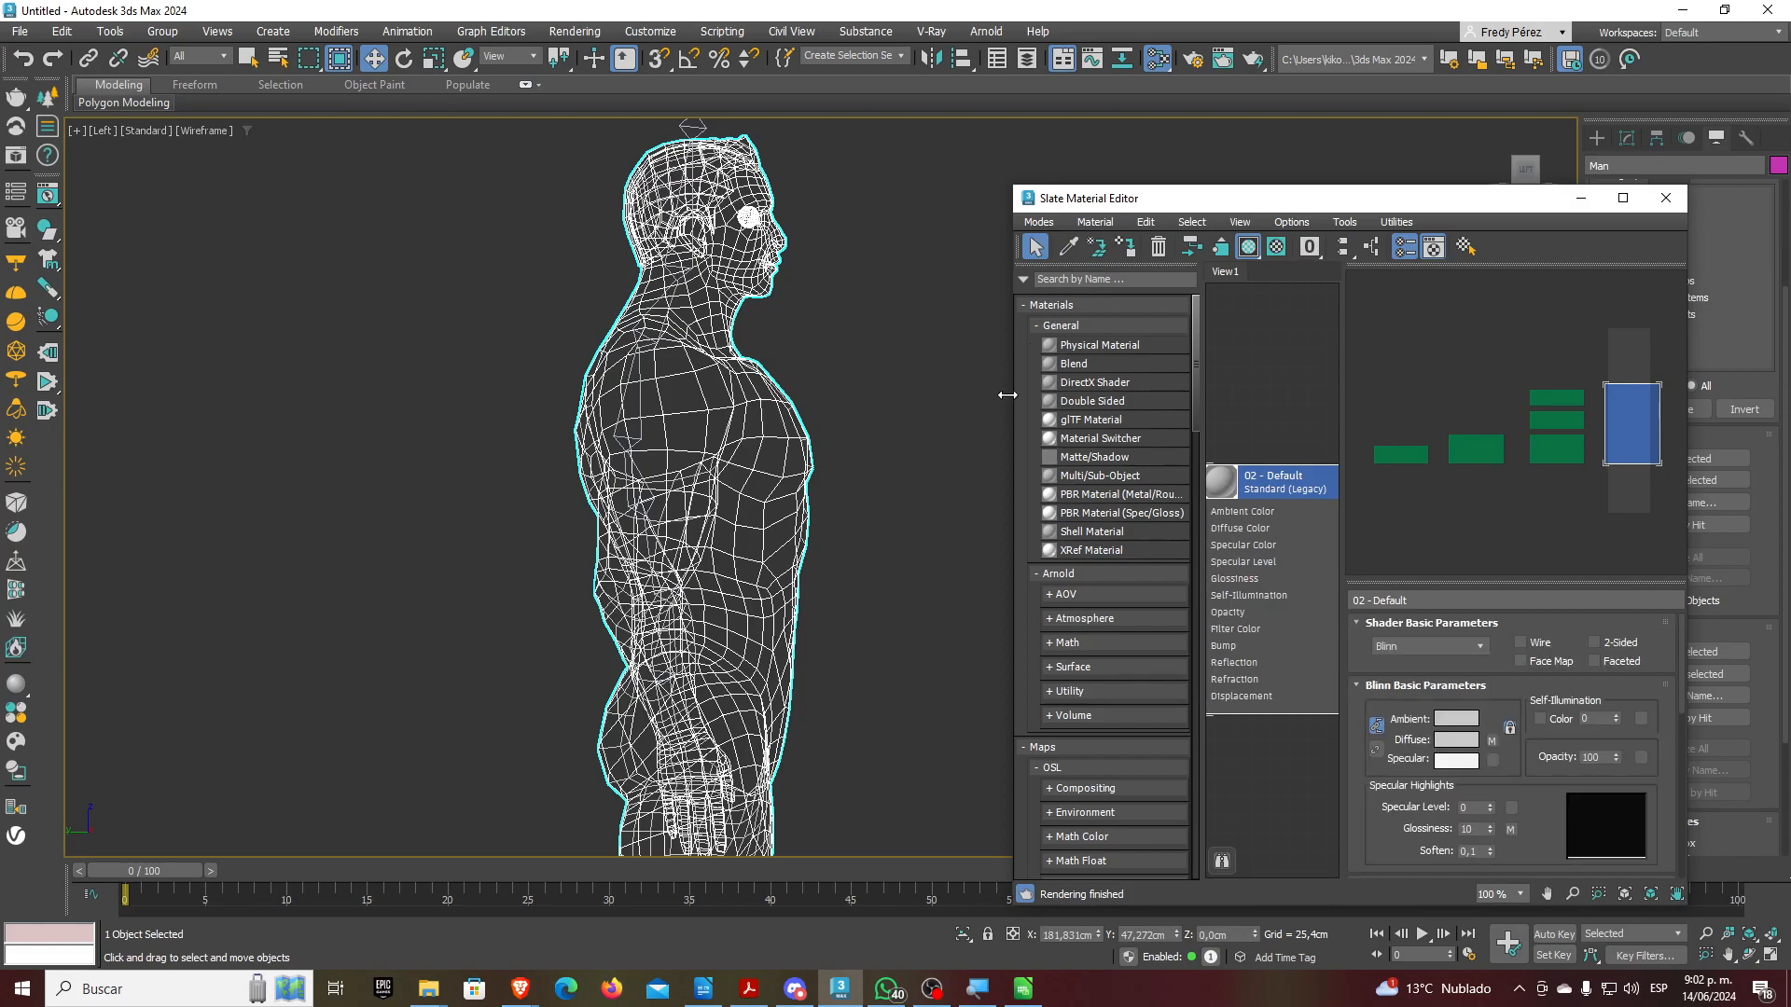
drag(1008, 413, 729, 415)
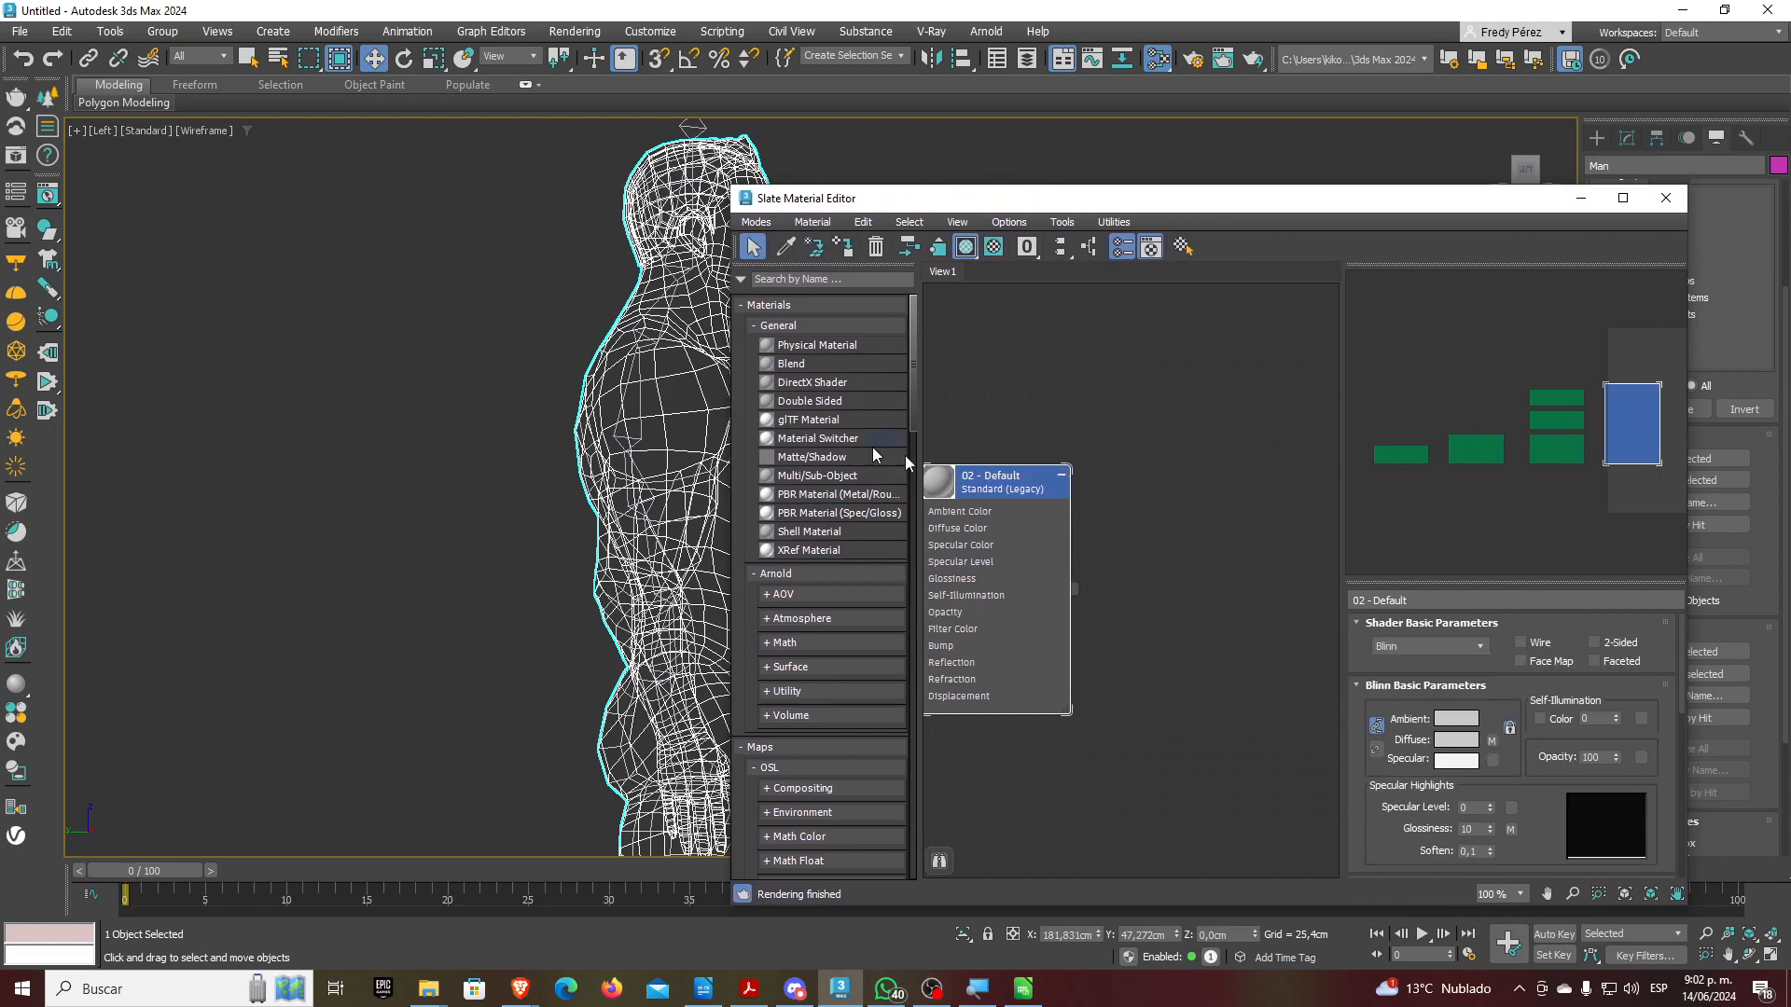
drag(1012, 489, 1140, 452)
scroll(1140, 452, down, 4)
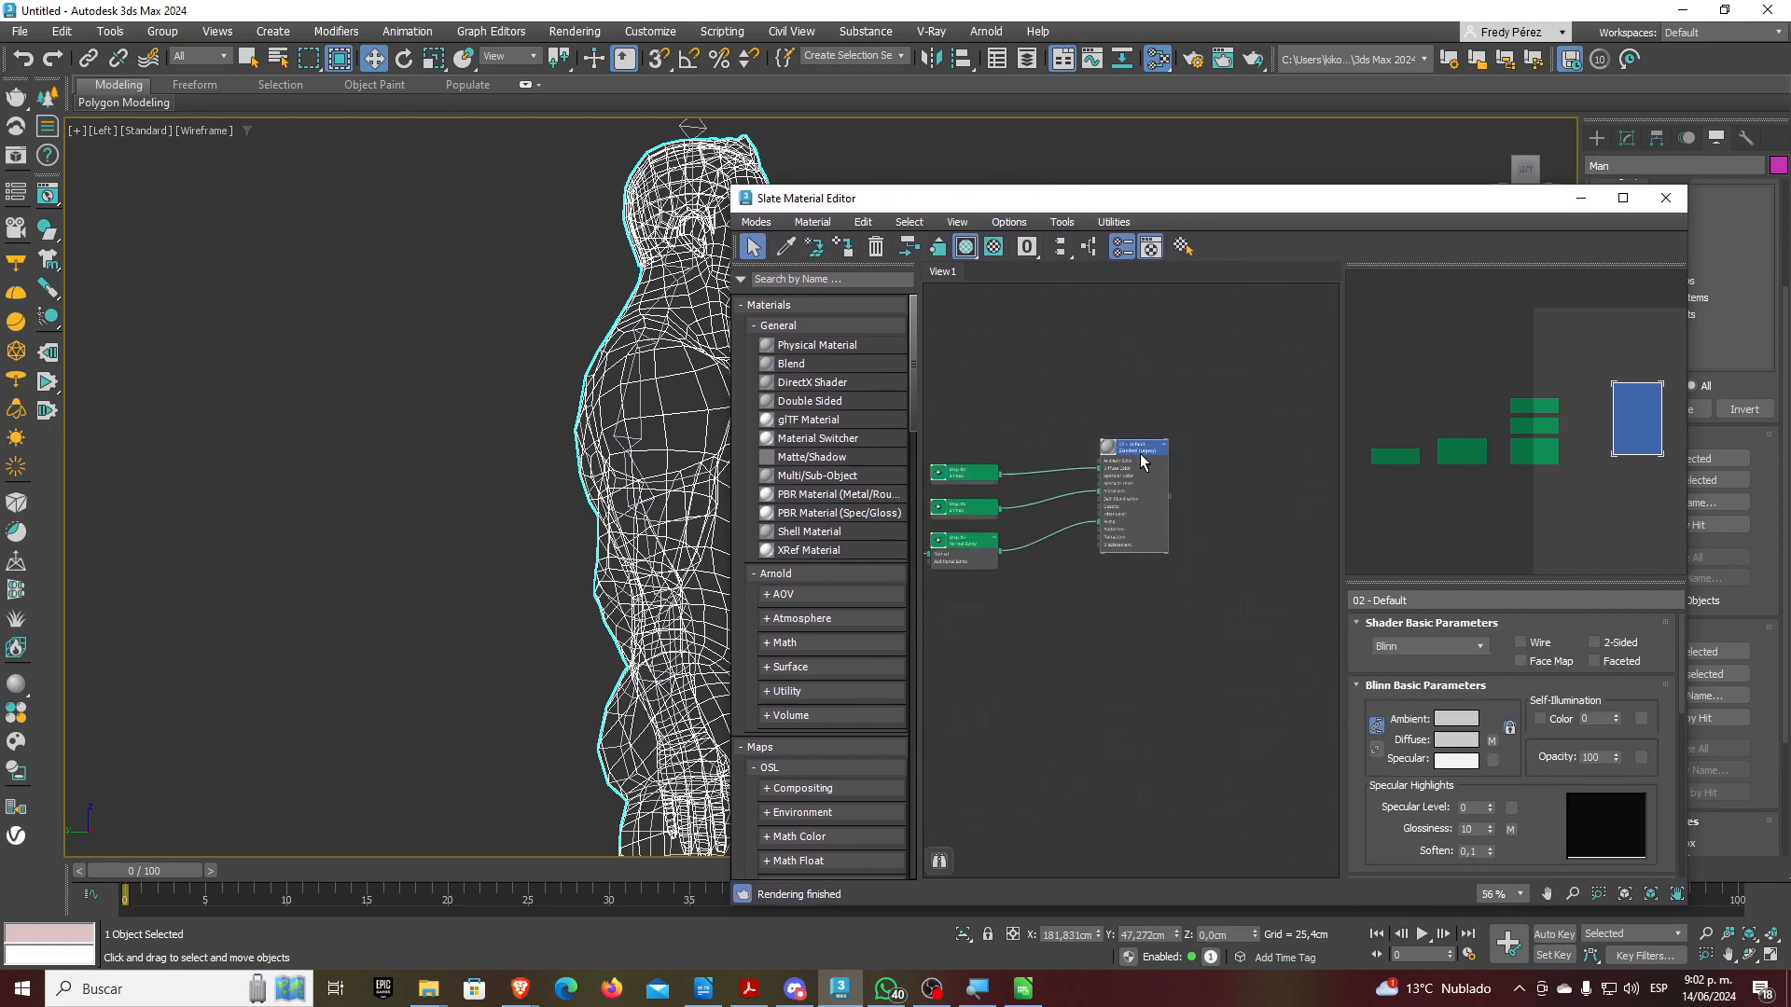
scroll(1105, 471, down, 5)
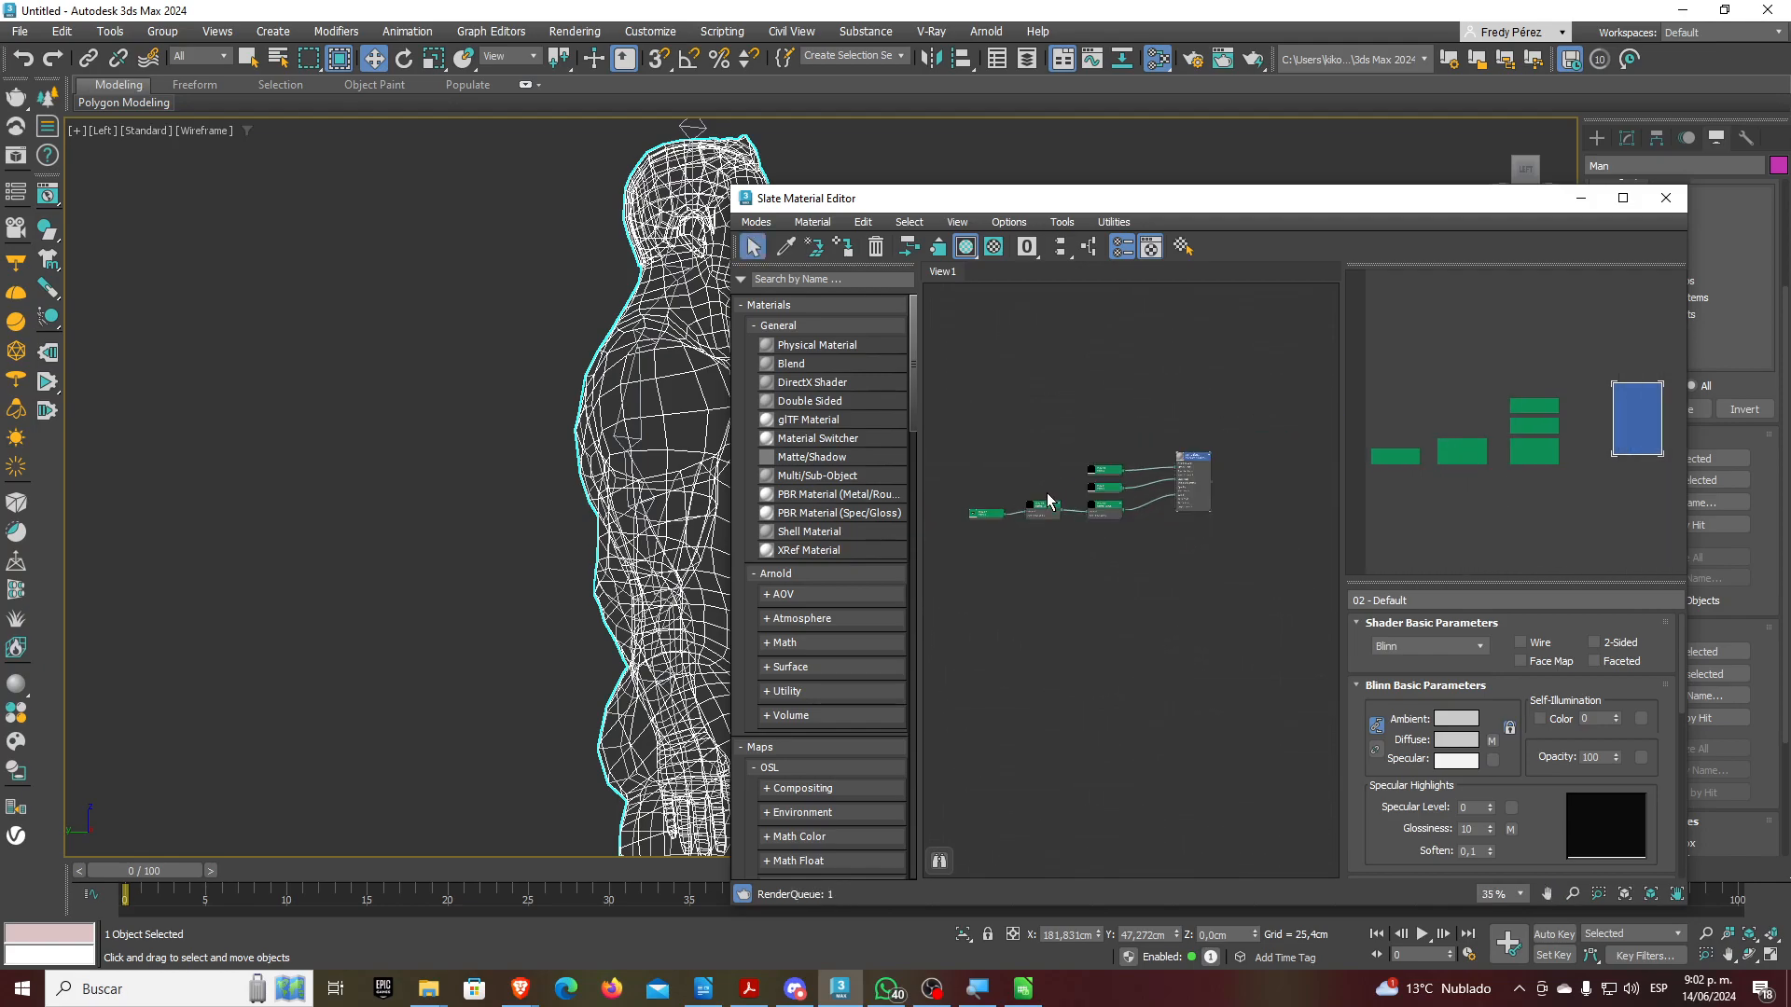
scroll(989, 515, up, 5)
Relink Map #7 to Man_Man_Normal from the Malla Hombre\Textures folder
double_click(990, 511)
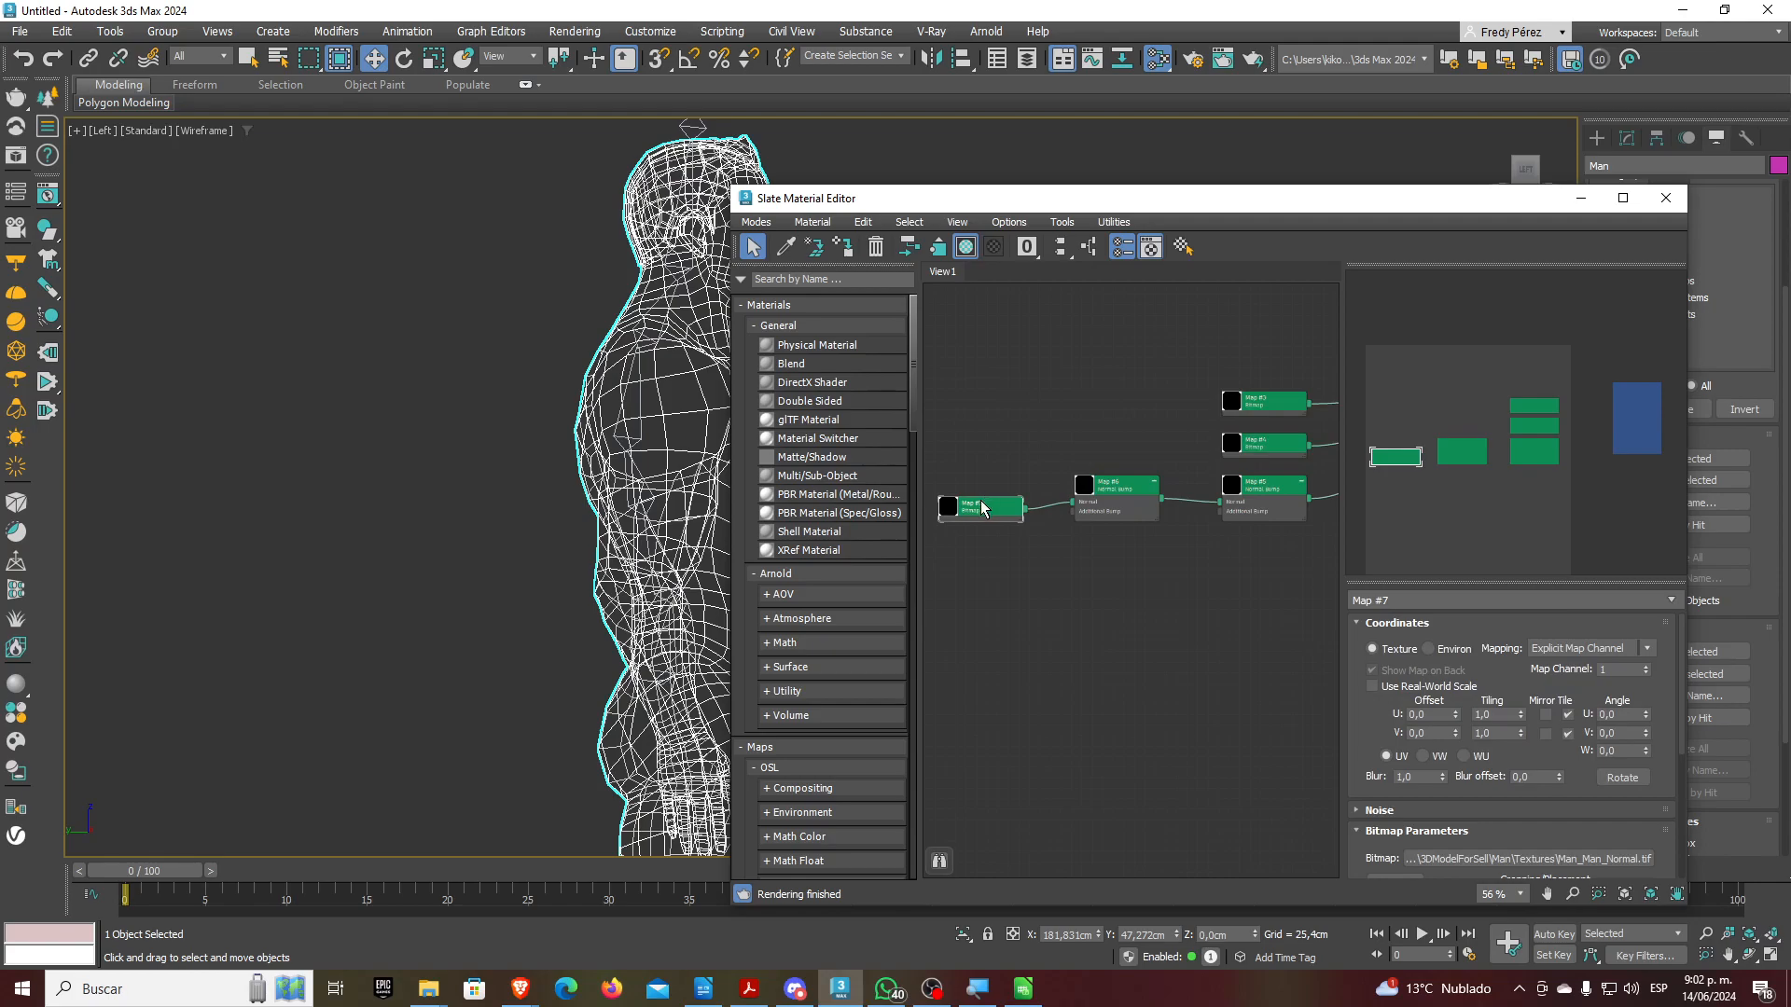
click(1520, 854)
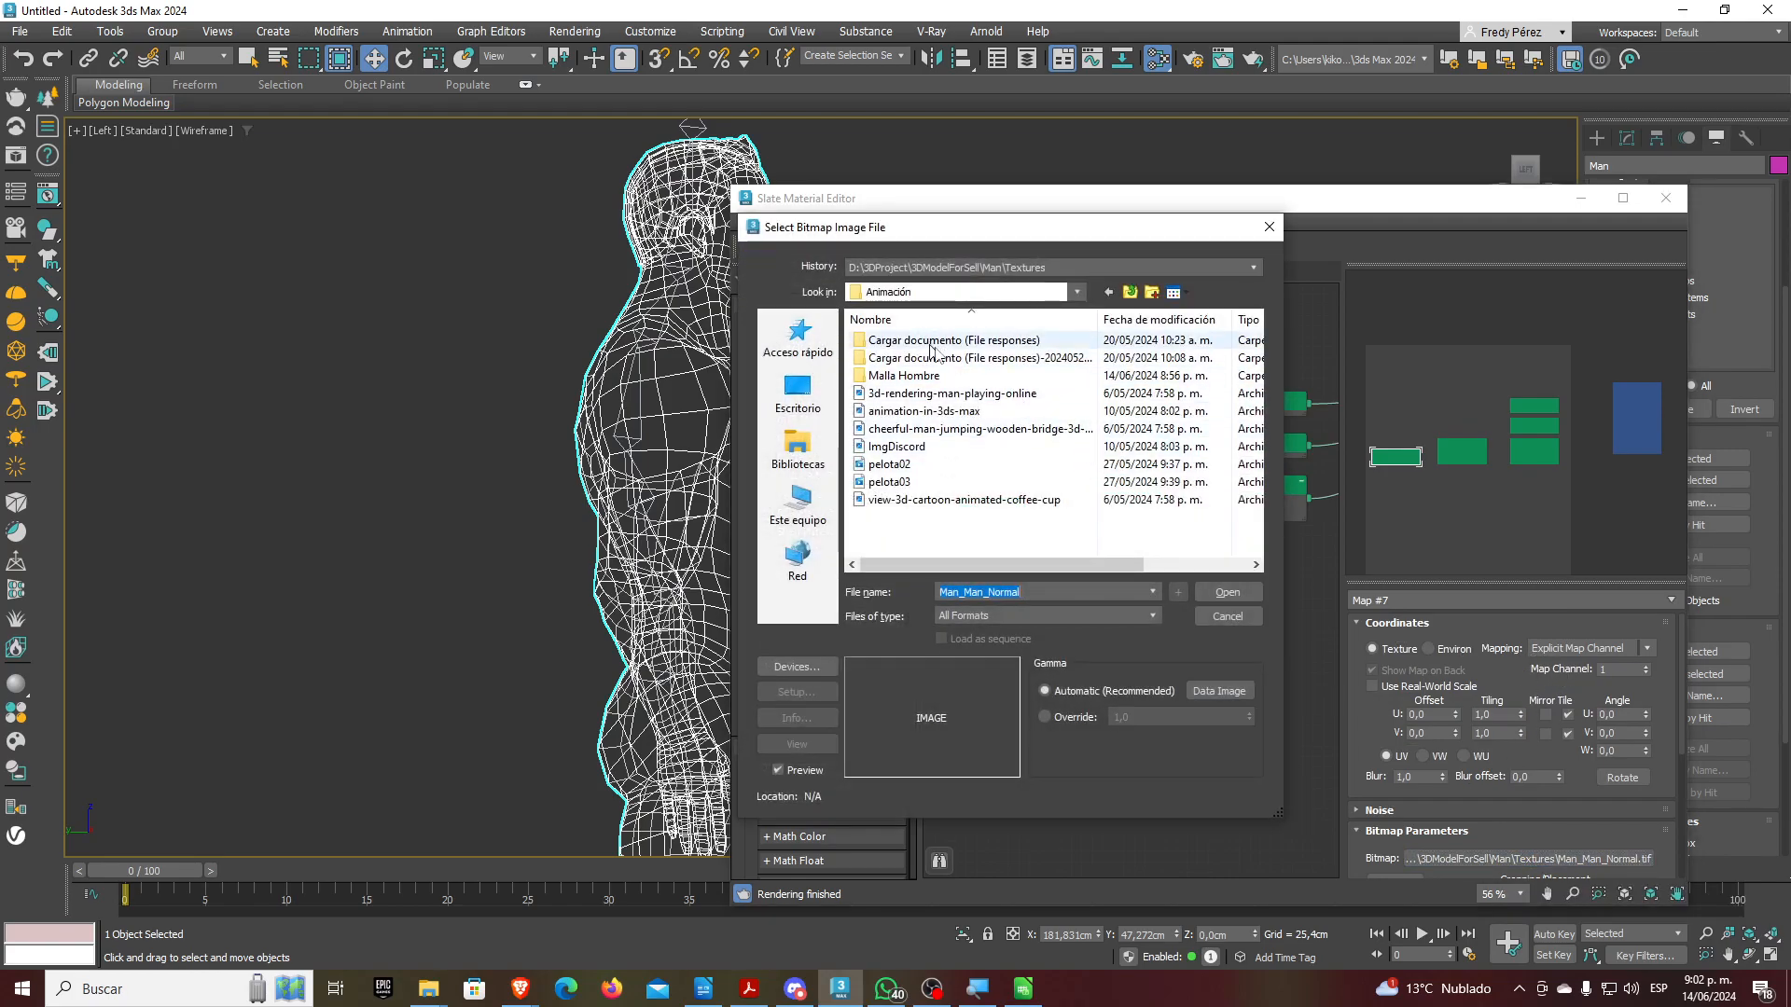
double_click(902, 375)
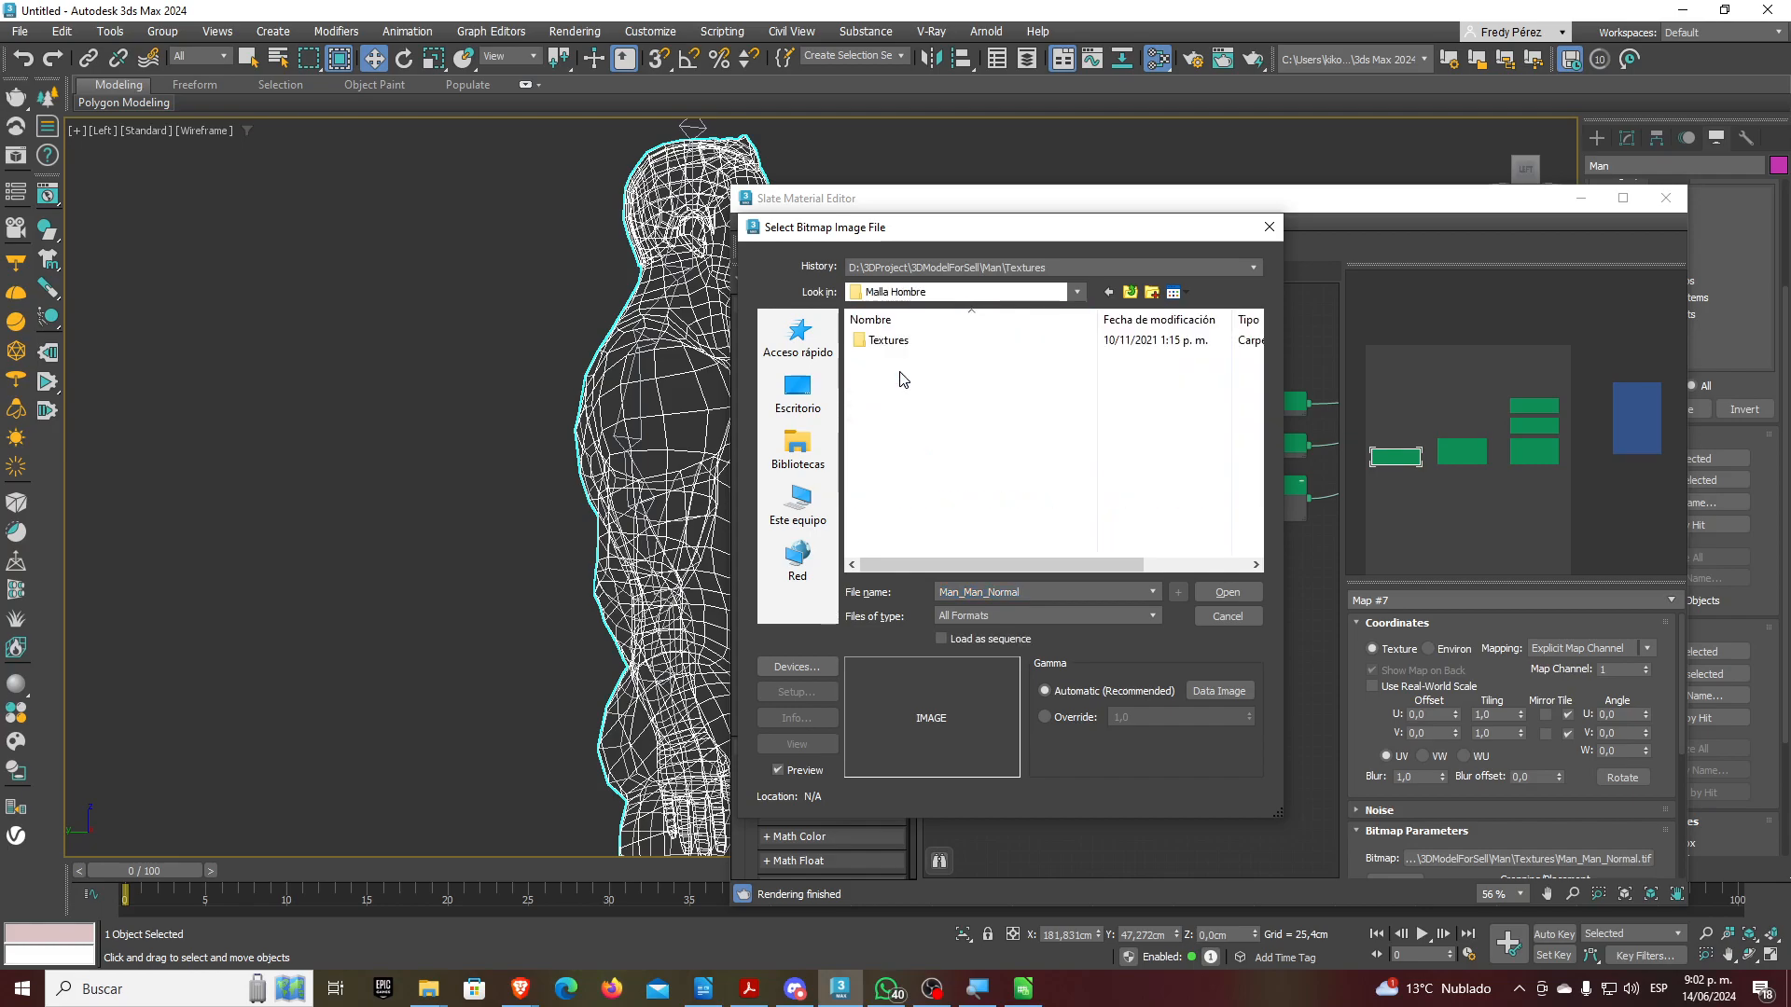
double_click(888, 341)
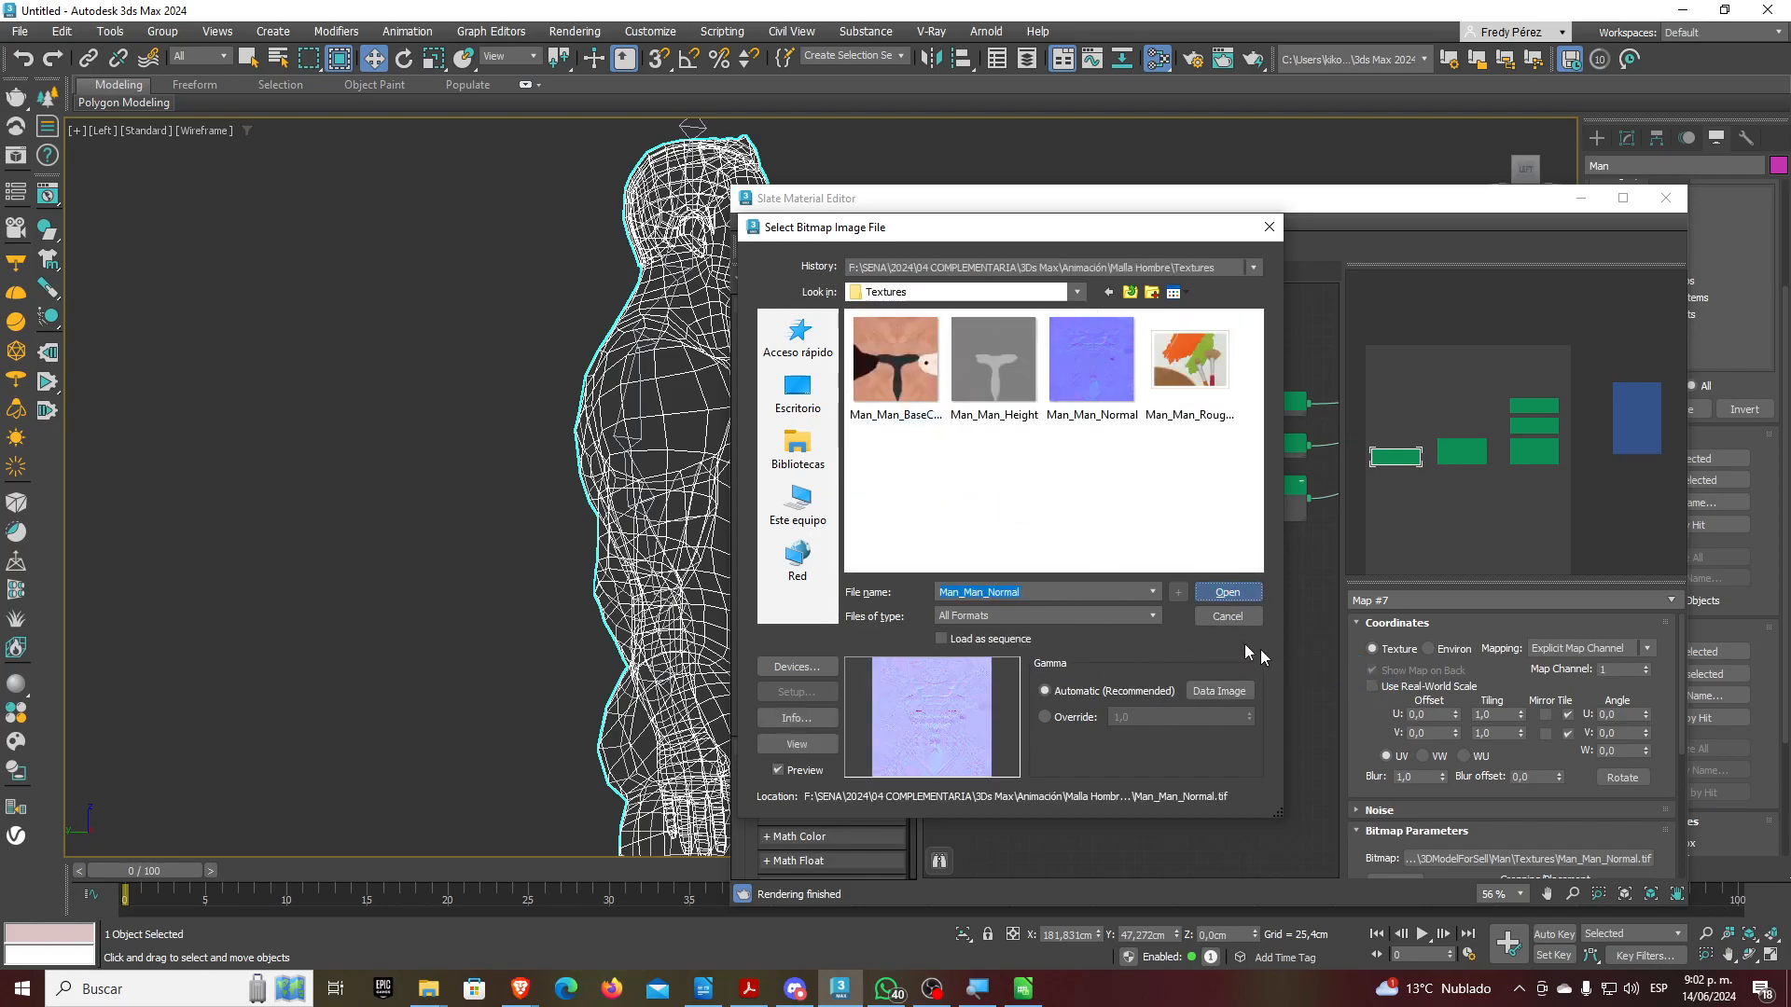
click(1225, 592)
middle_drag(1202, 571, 1076, 590)
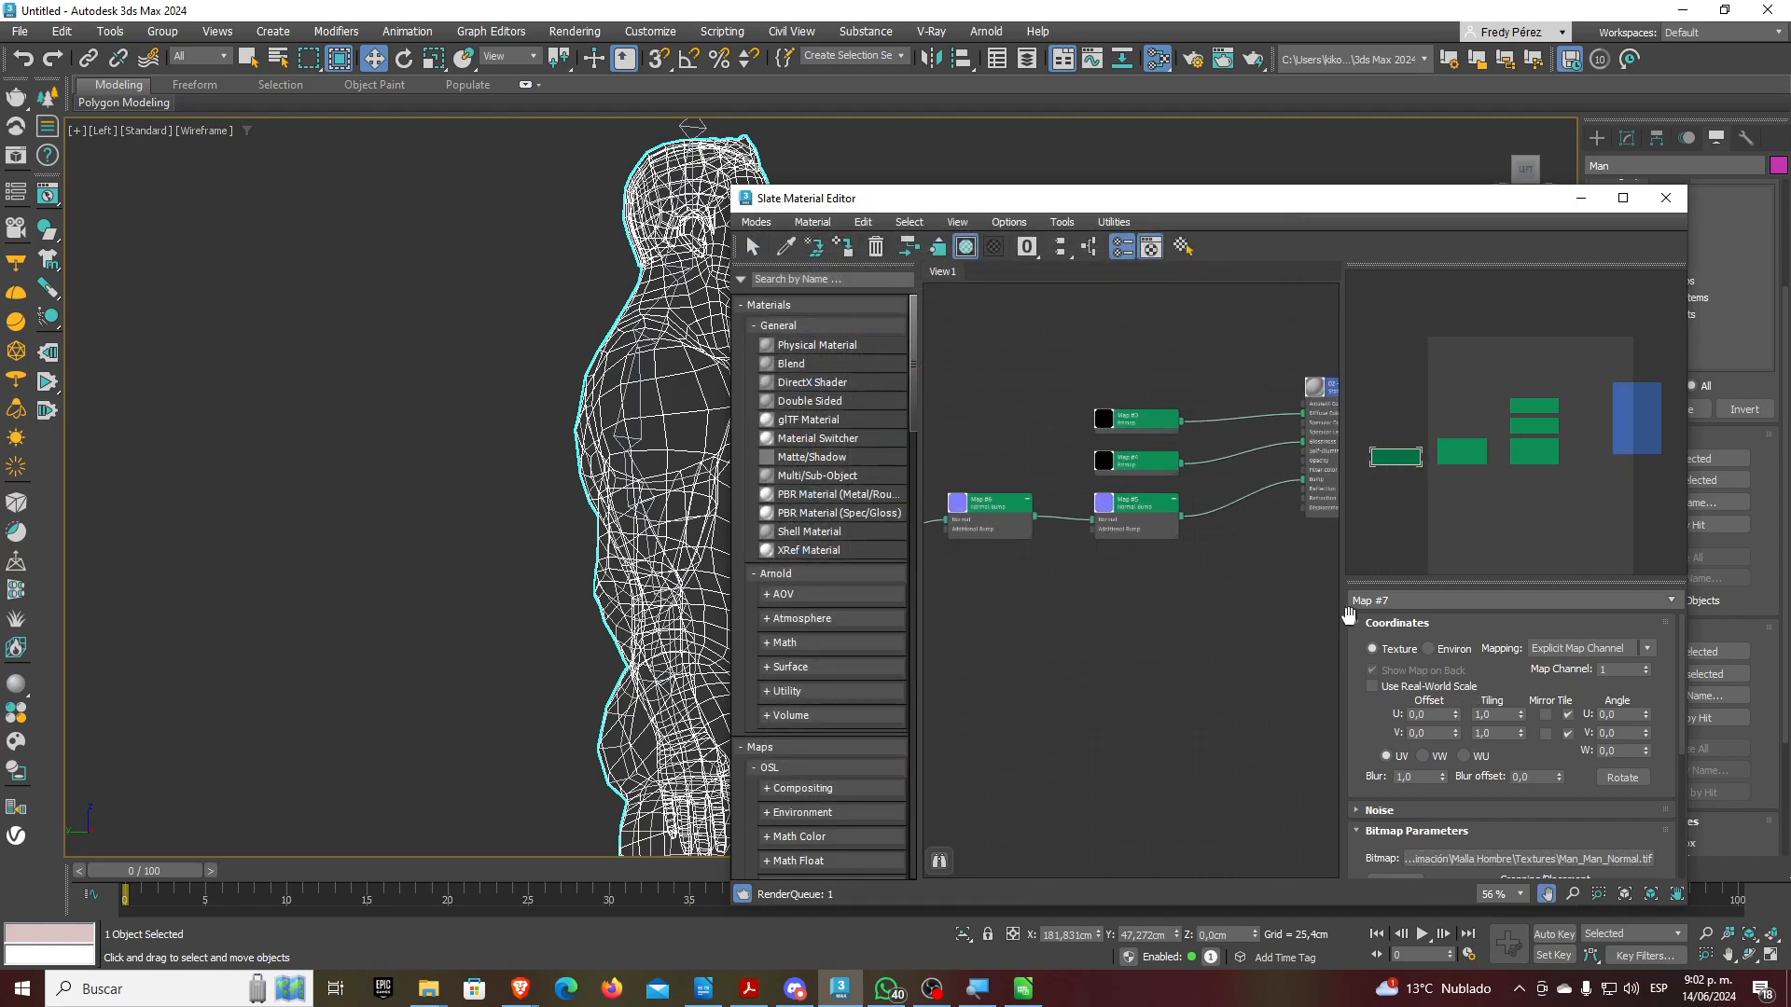
Relink Map #3 to Man_Man_BaseColor and Map #4 to Man_Man_Roughness
double_click(1142, 424)
click(1534, 859)
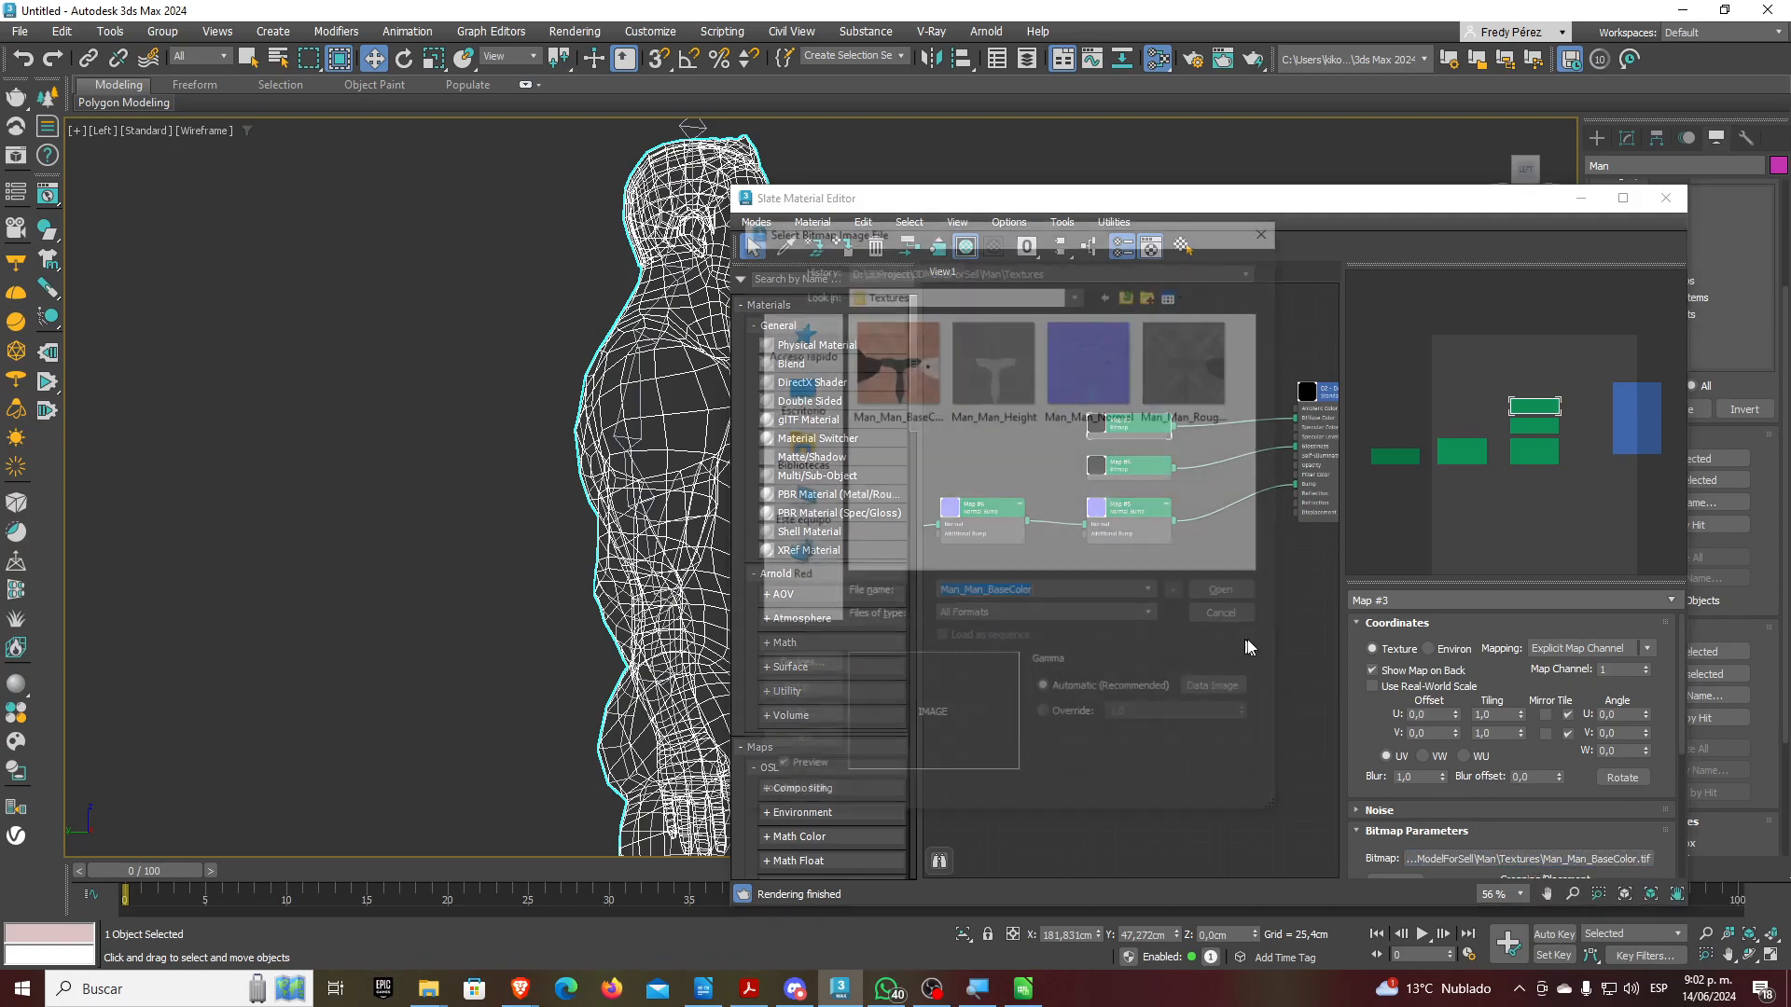
click(1224, 594)
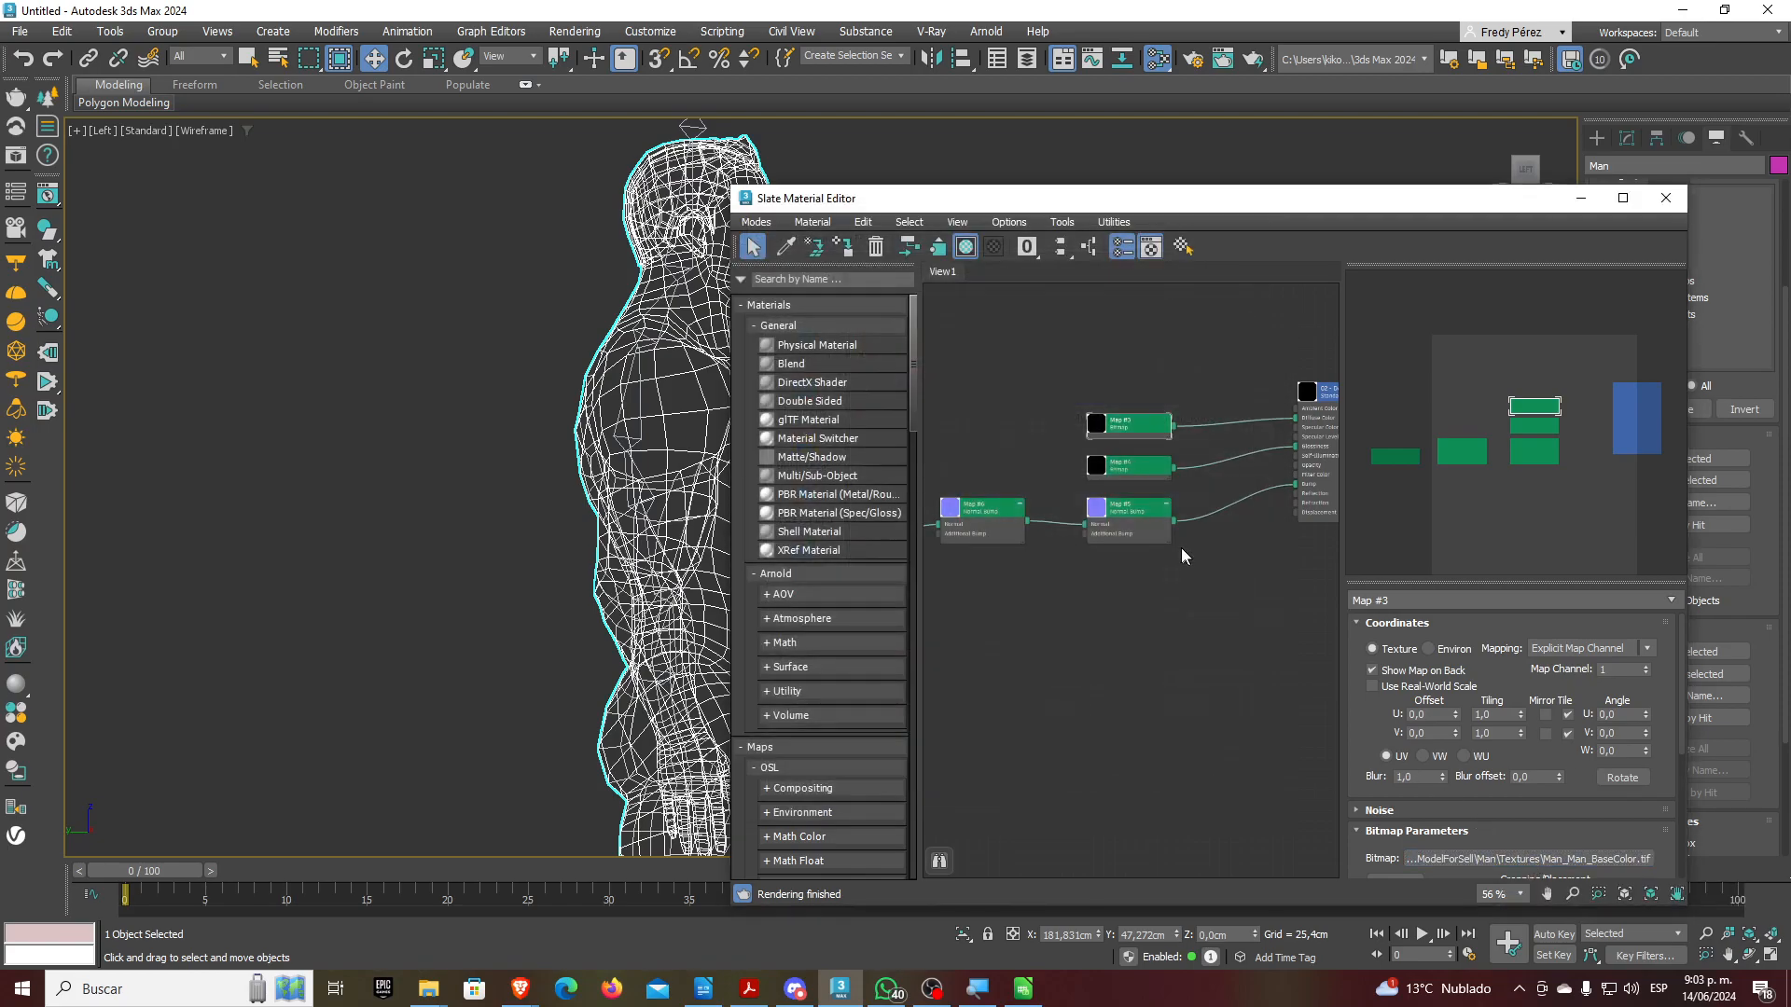
double_click(1129, 467)
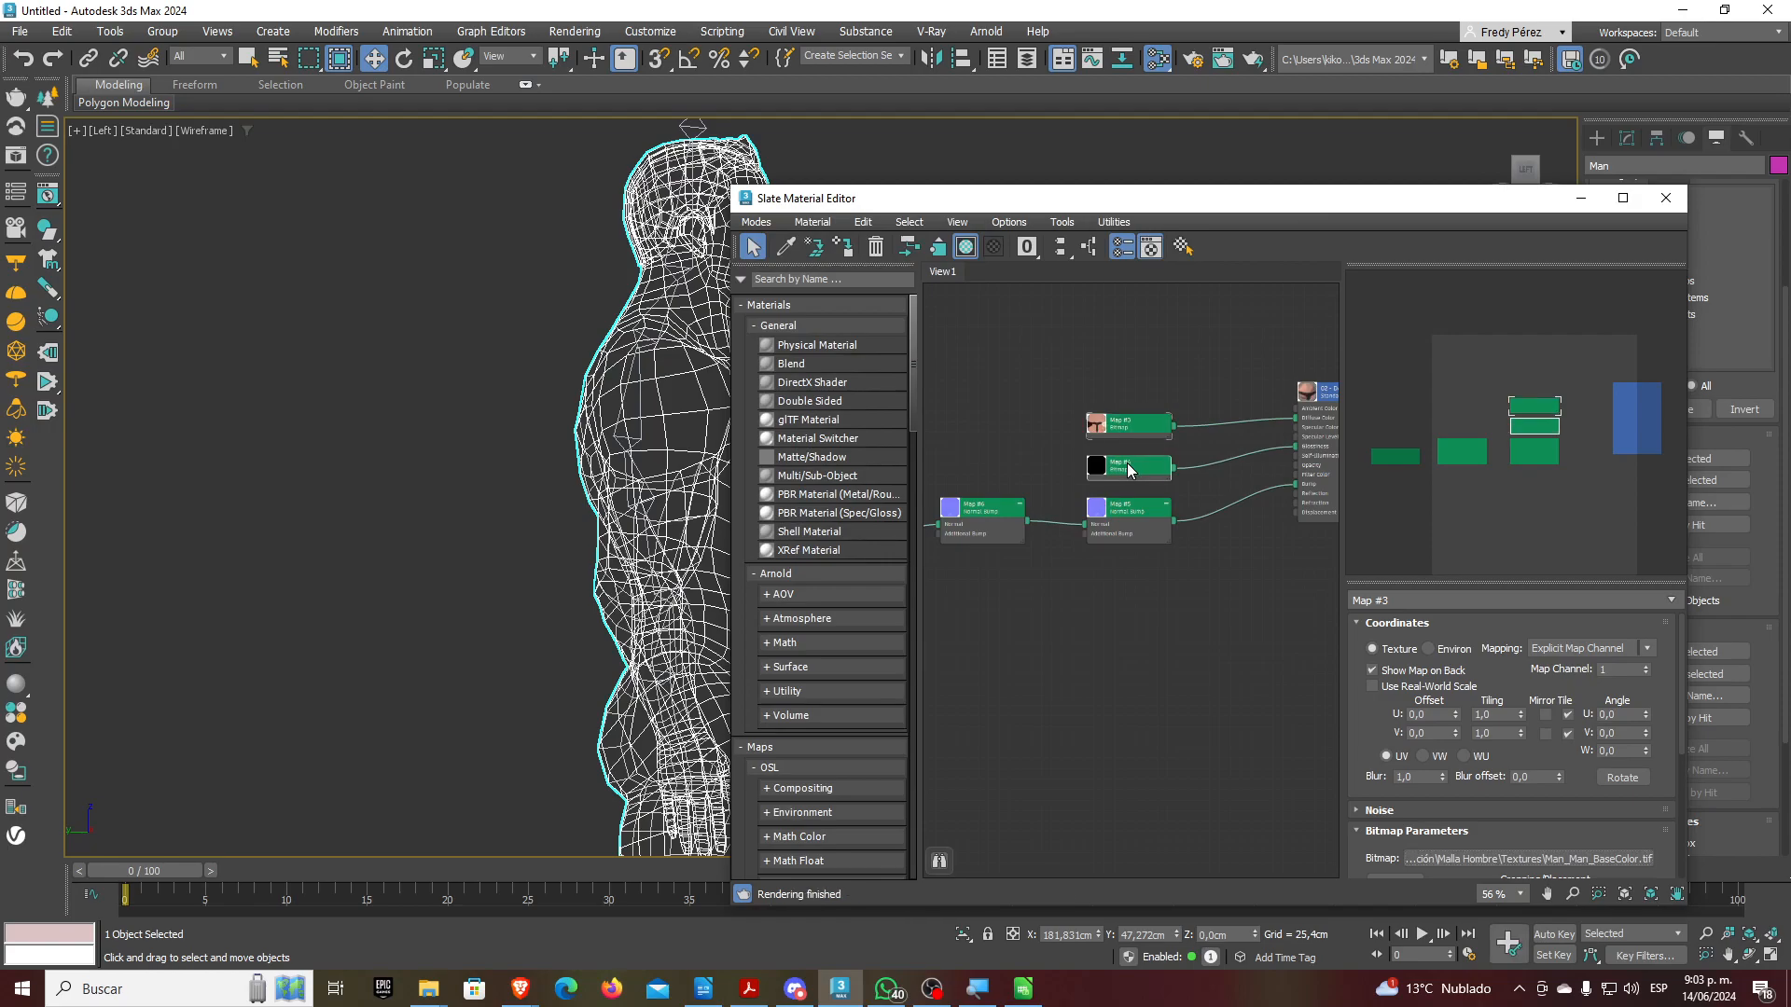
click(1591, 859)
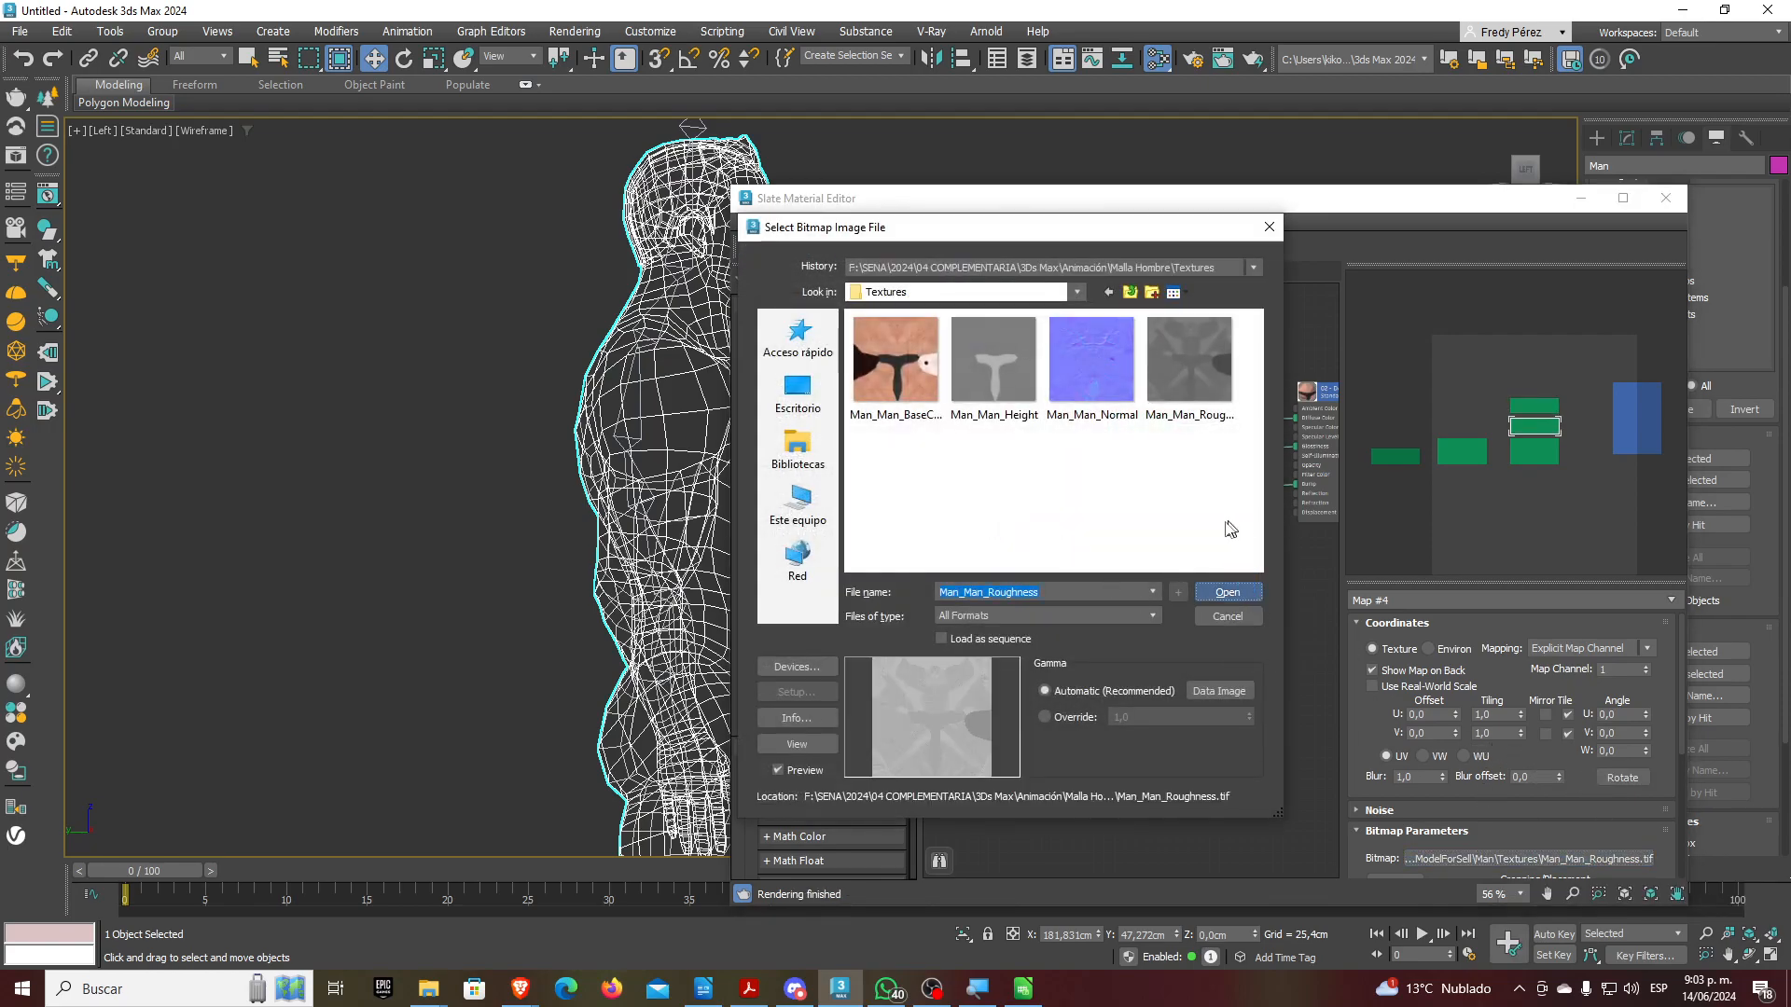
click(1227, 593)
Show the 02 - Default material node's parameters
middle_drag(1149, 493, 989, 521)
click(1180, 427)
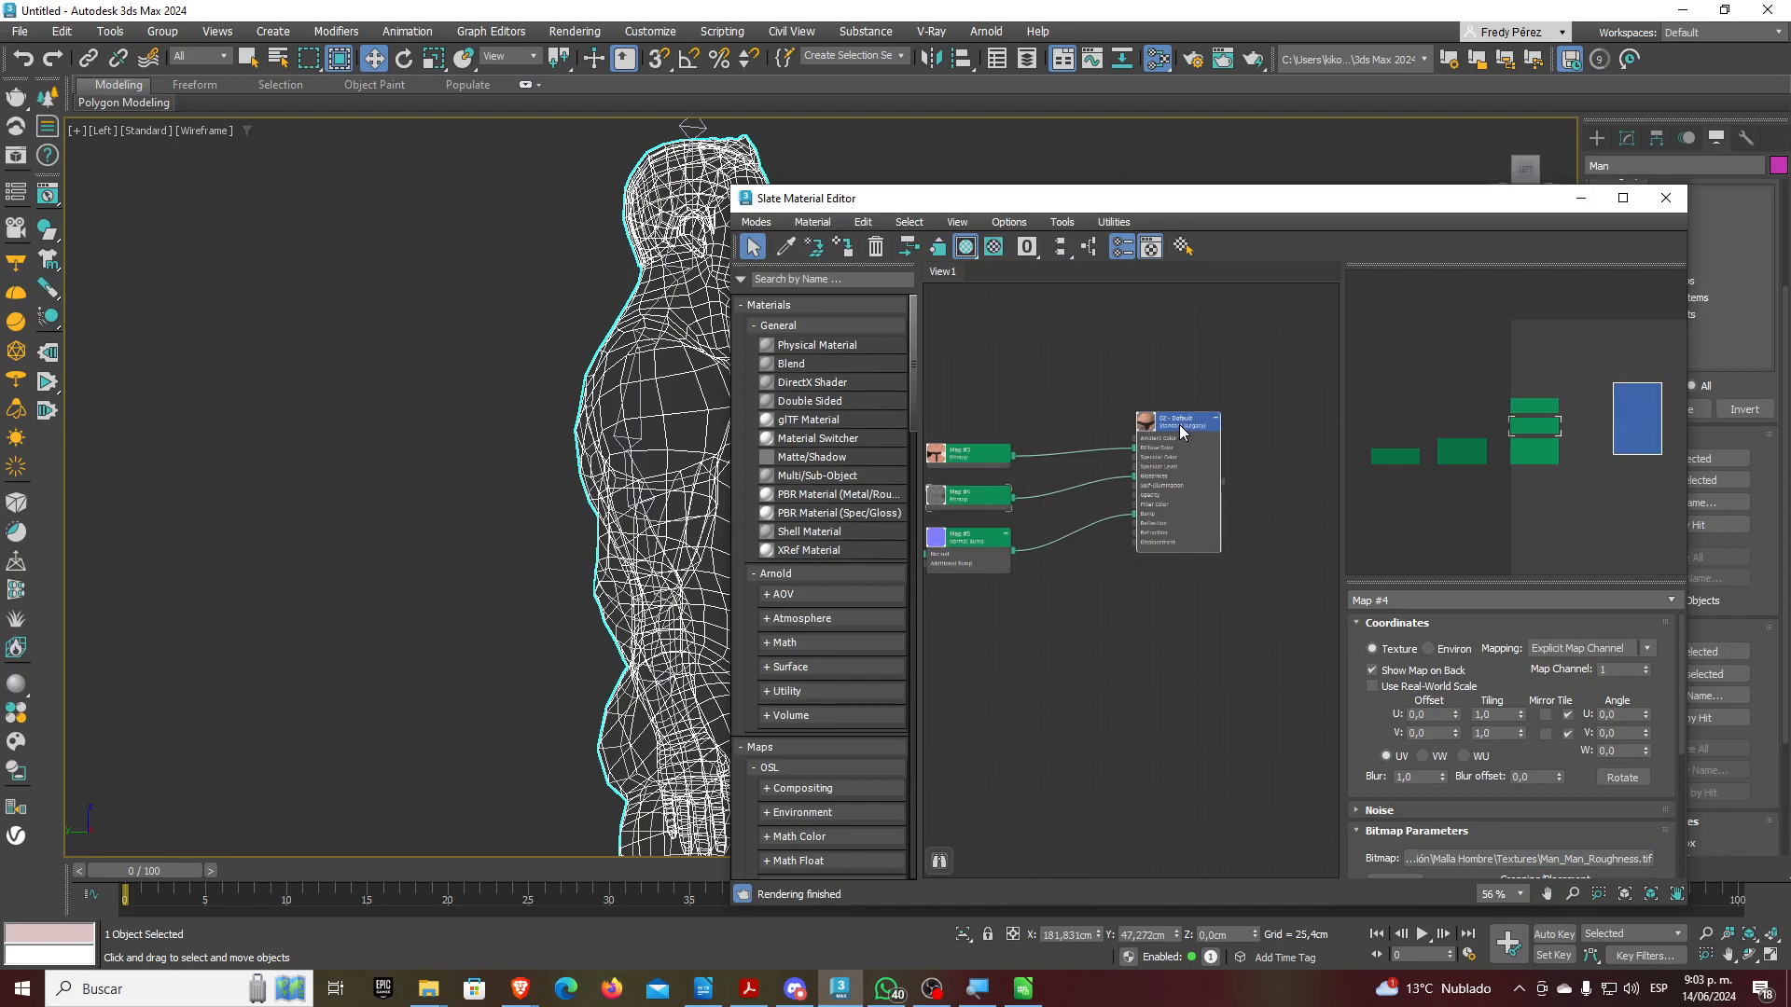
double_click(1180, 428)
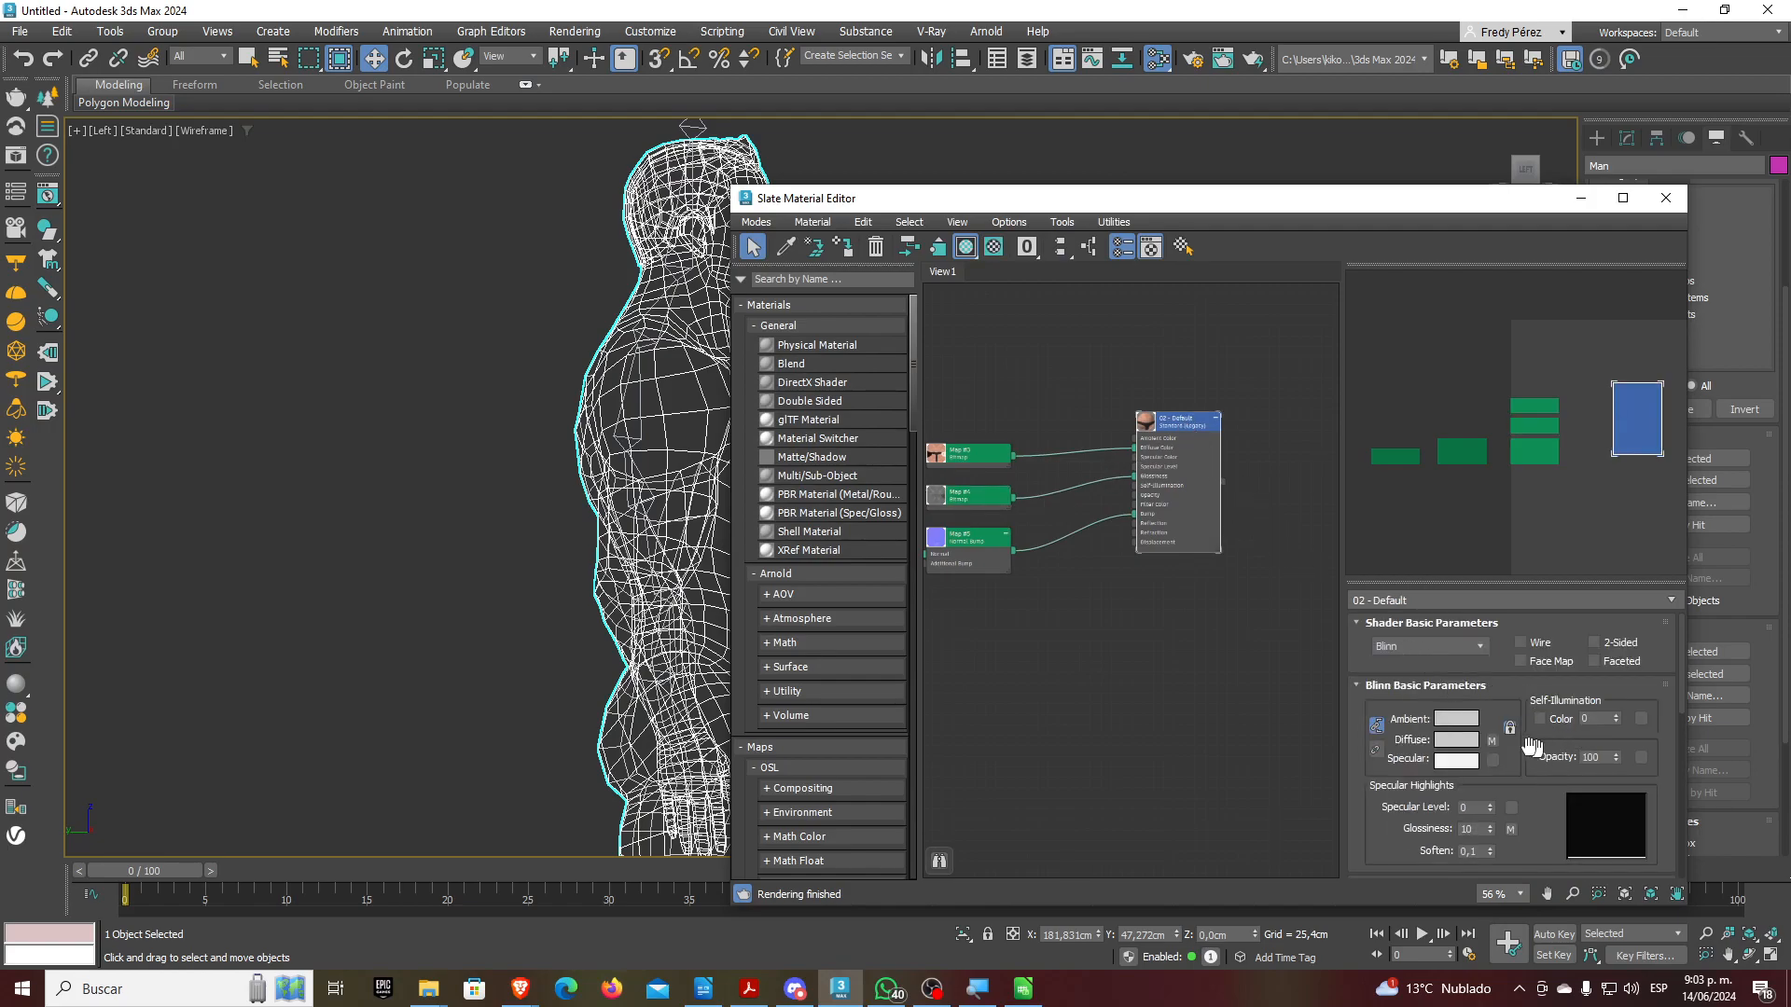
Set the material's diffuse colour to blue 364CF7 (RGB 54, 76, 247)
click(1452, 742)
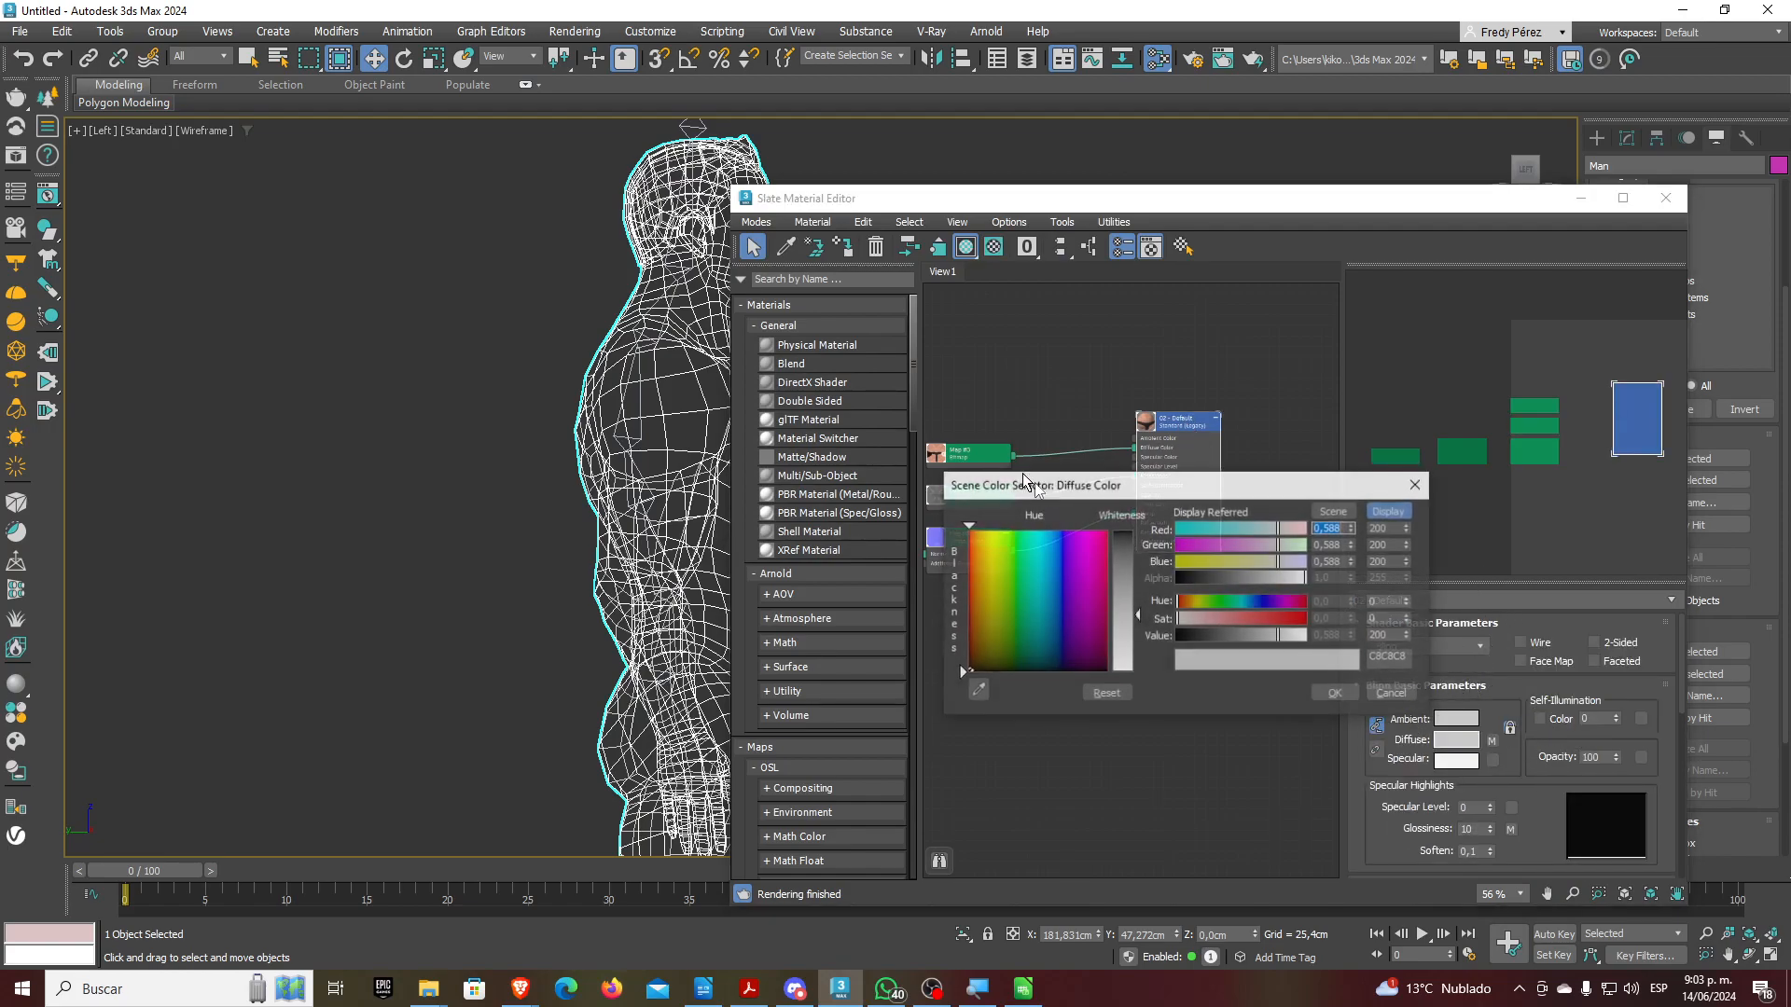
drag(992, 597, 967, 530)
drag(1138, 616, 1139, 537)
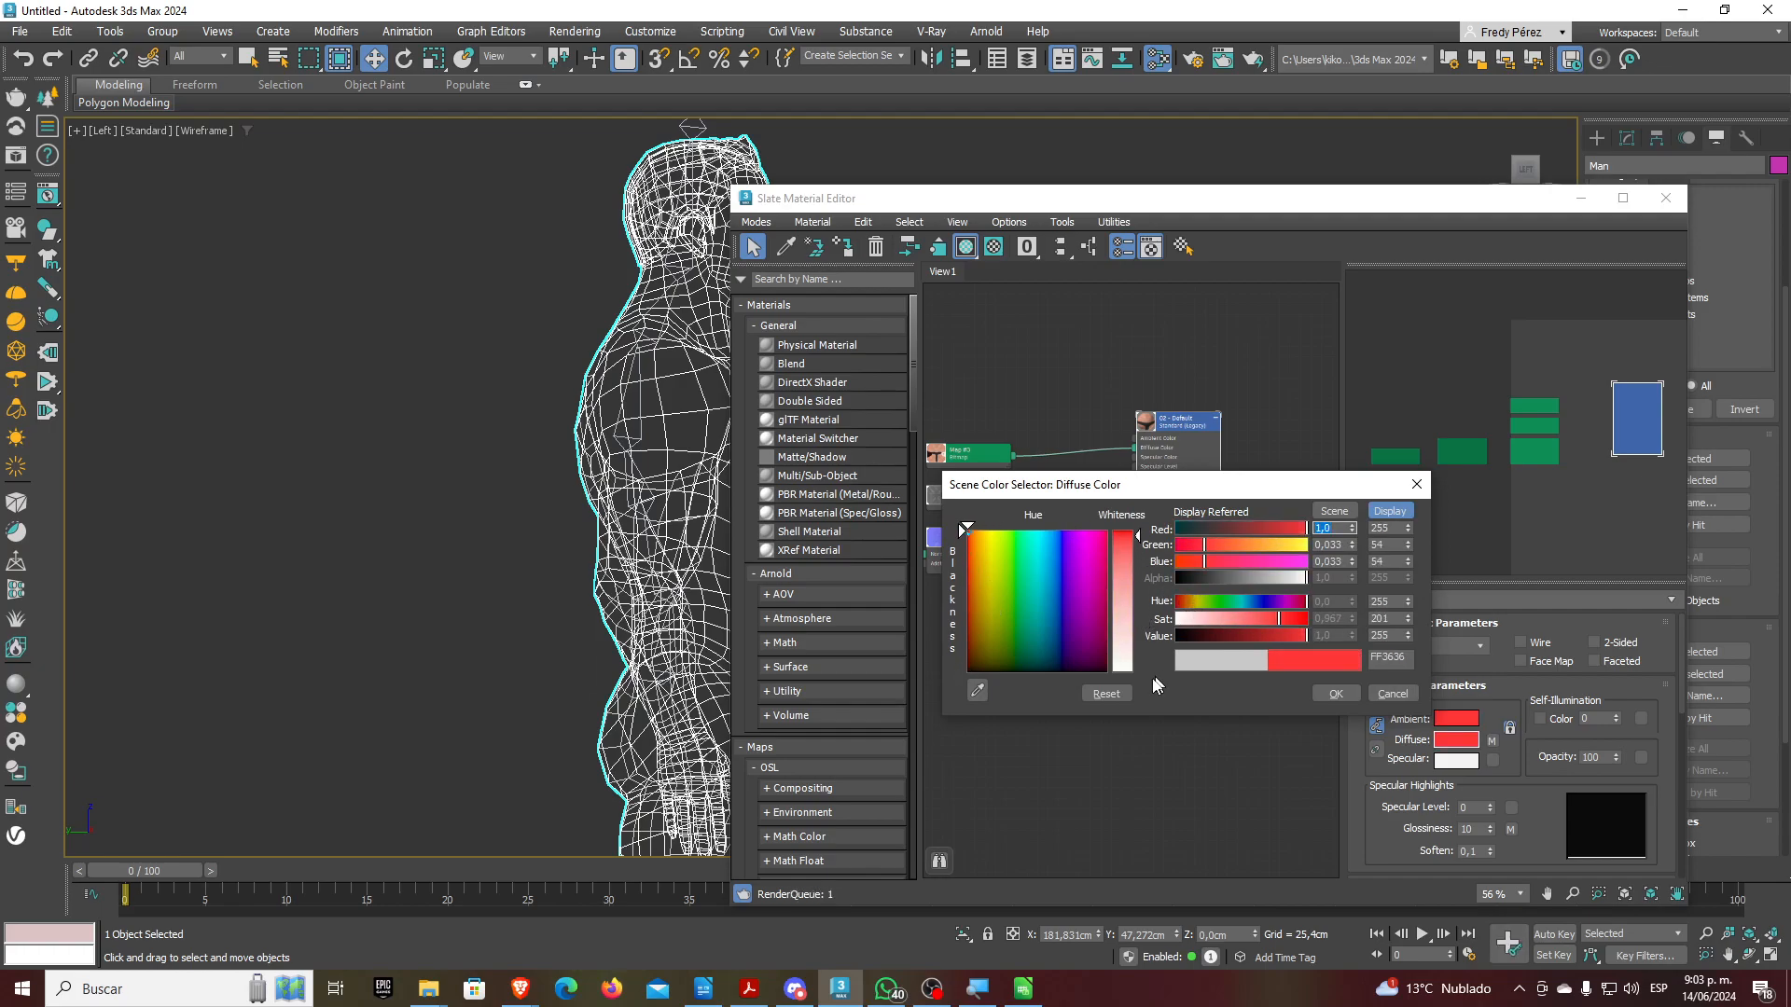
click(1053, 551)
drag(1054, 550, 1059, 541)
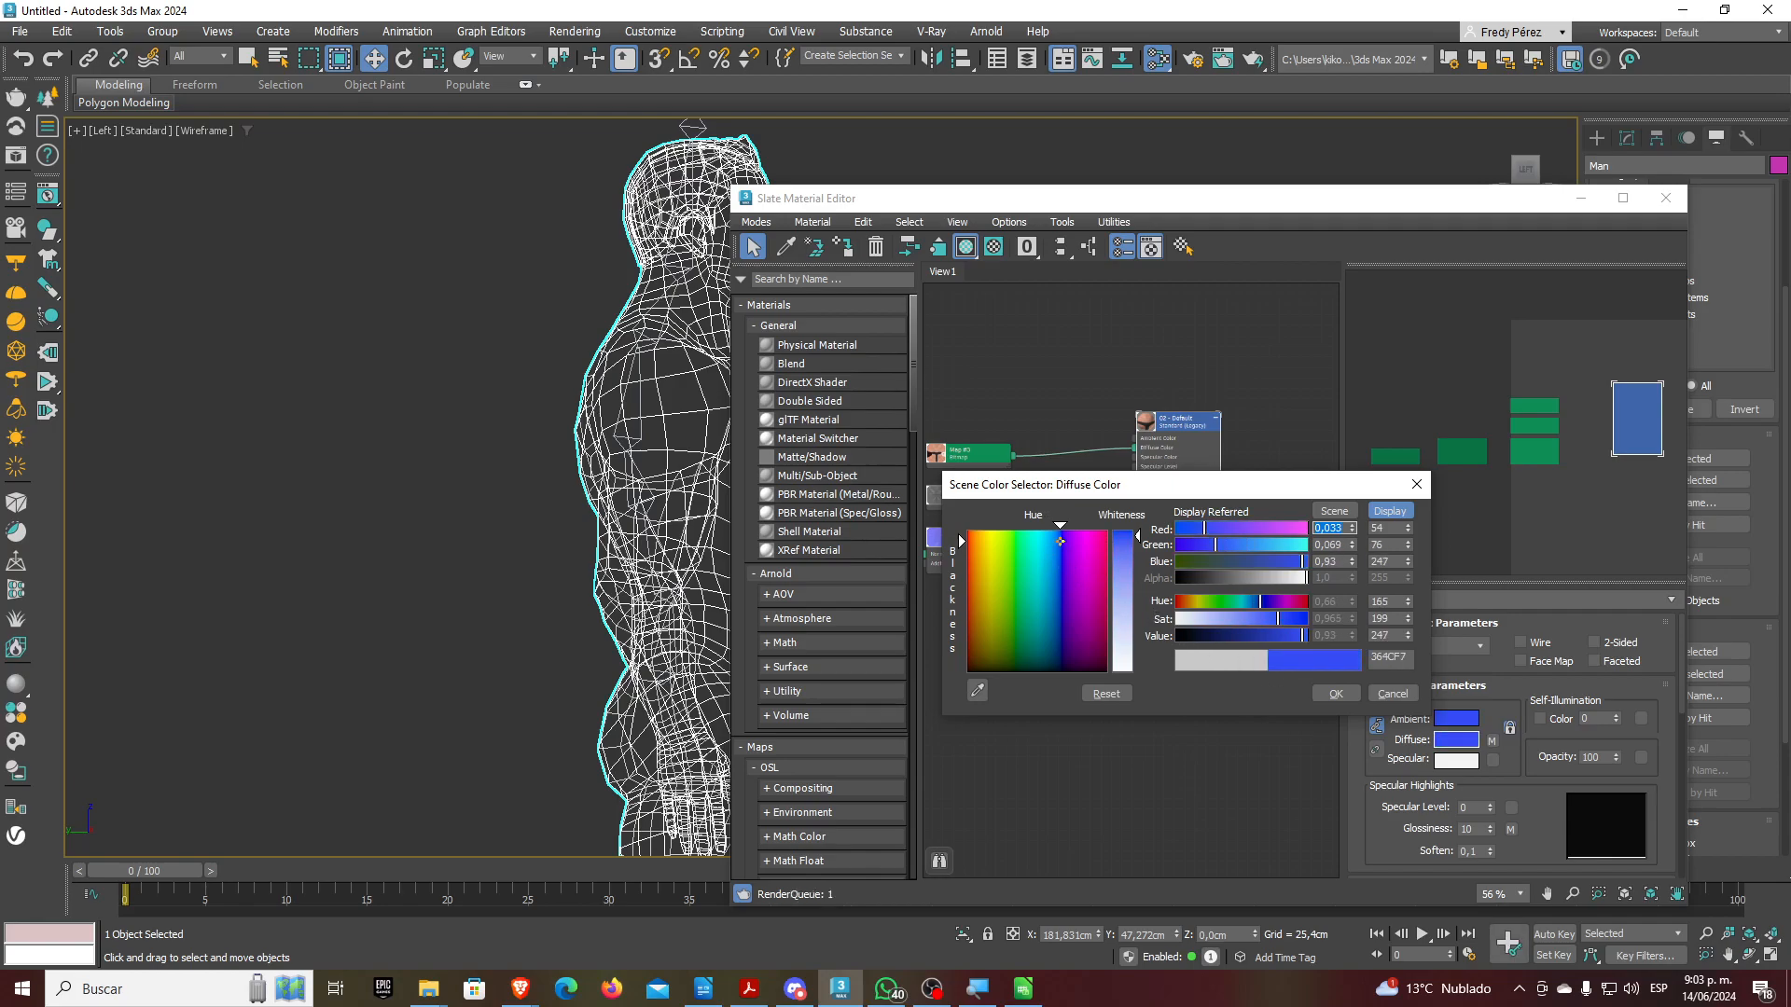
click(1332, 695)
Close the material editor and set the side viewport to Default Shading
key(m)
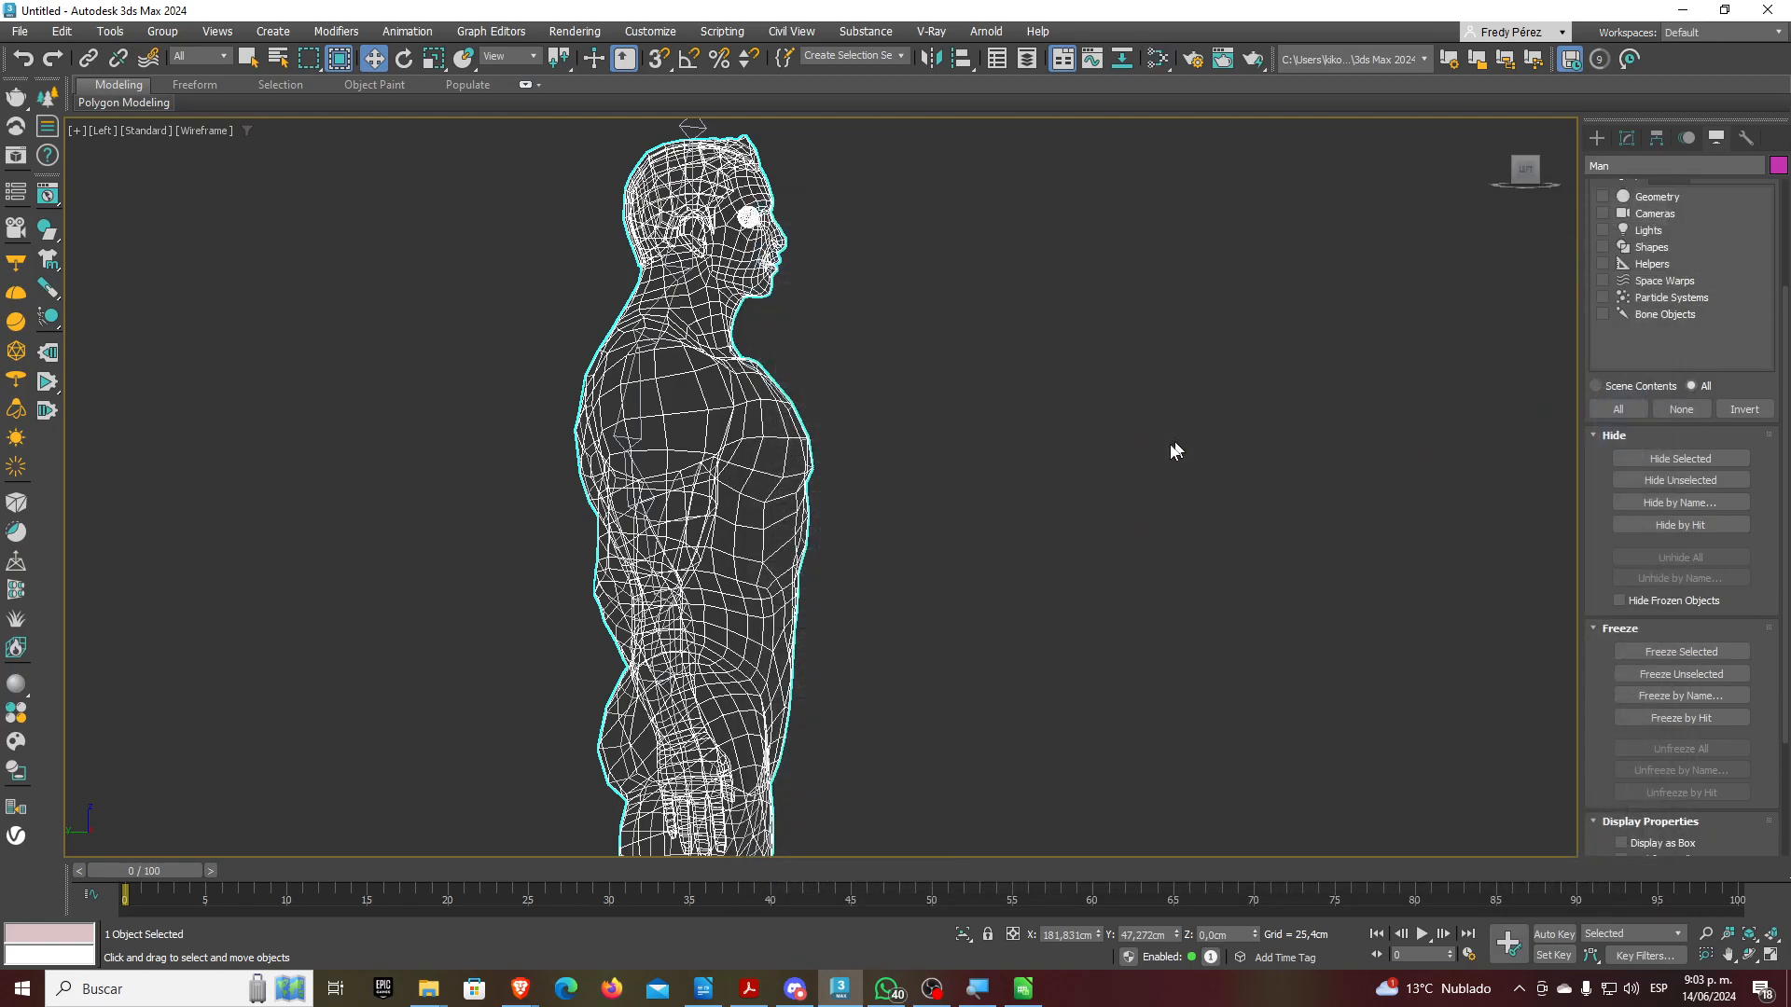
click(1116, 461)
click(772, 487)
middle_drag(990, 381, 1063, 328)
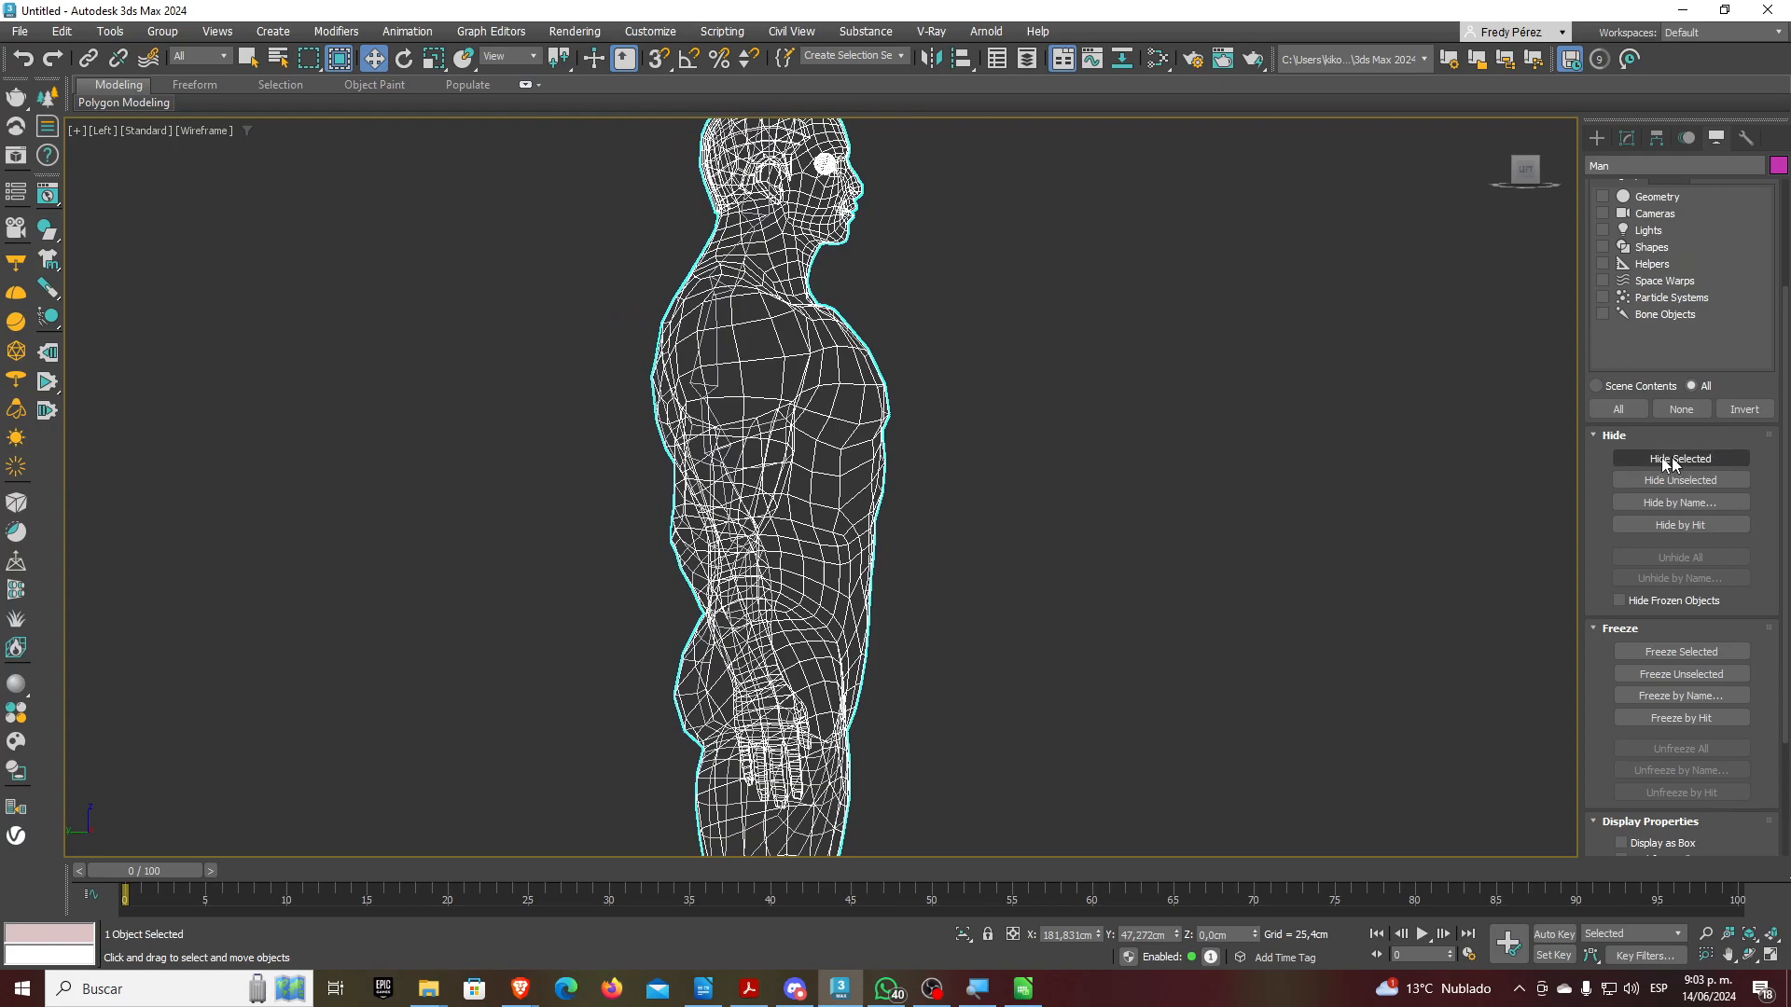
click(211, 140)
click(207, 132)
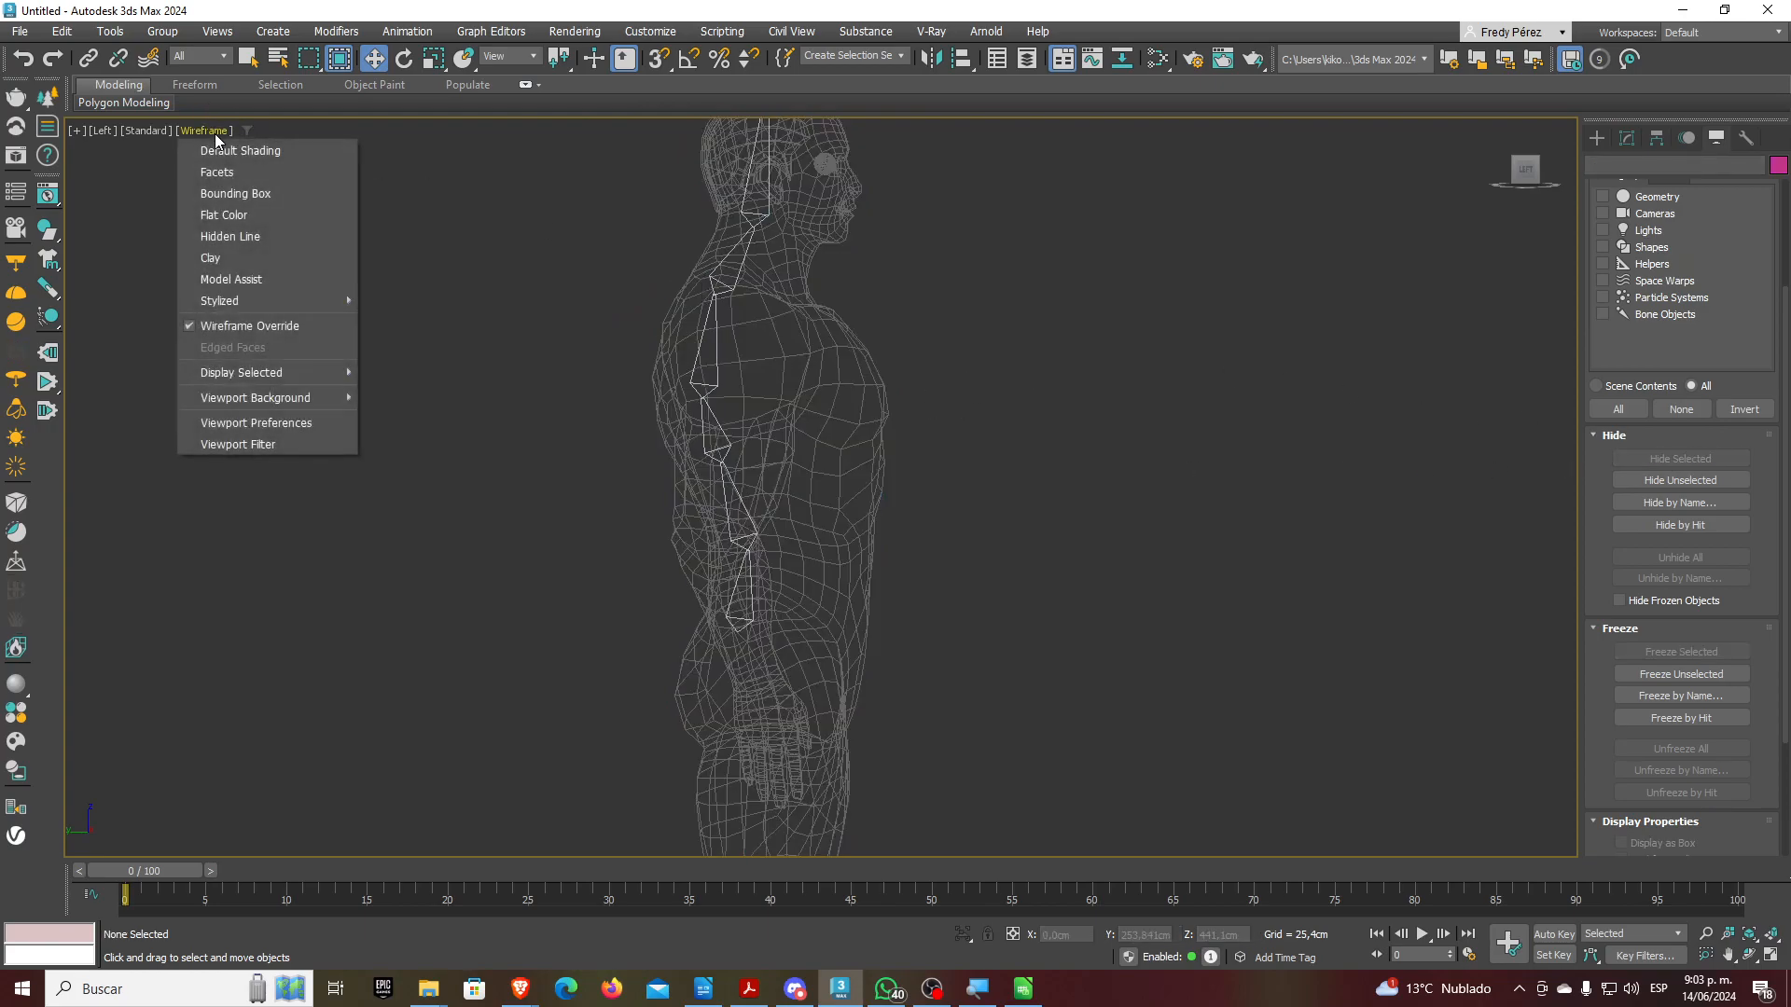
click(248, 149)
Turn on Show Shaded Material in Viewport for the Map #3 base-colour texture
click(799, 451)
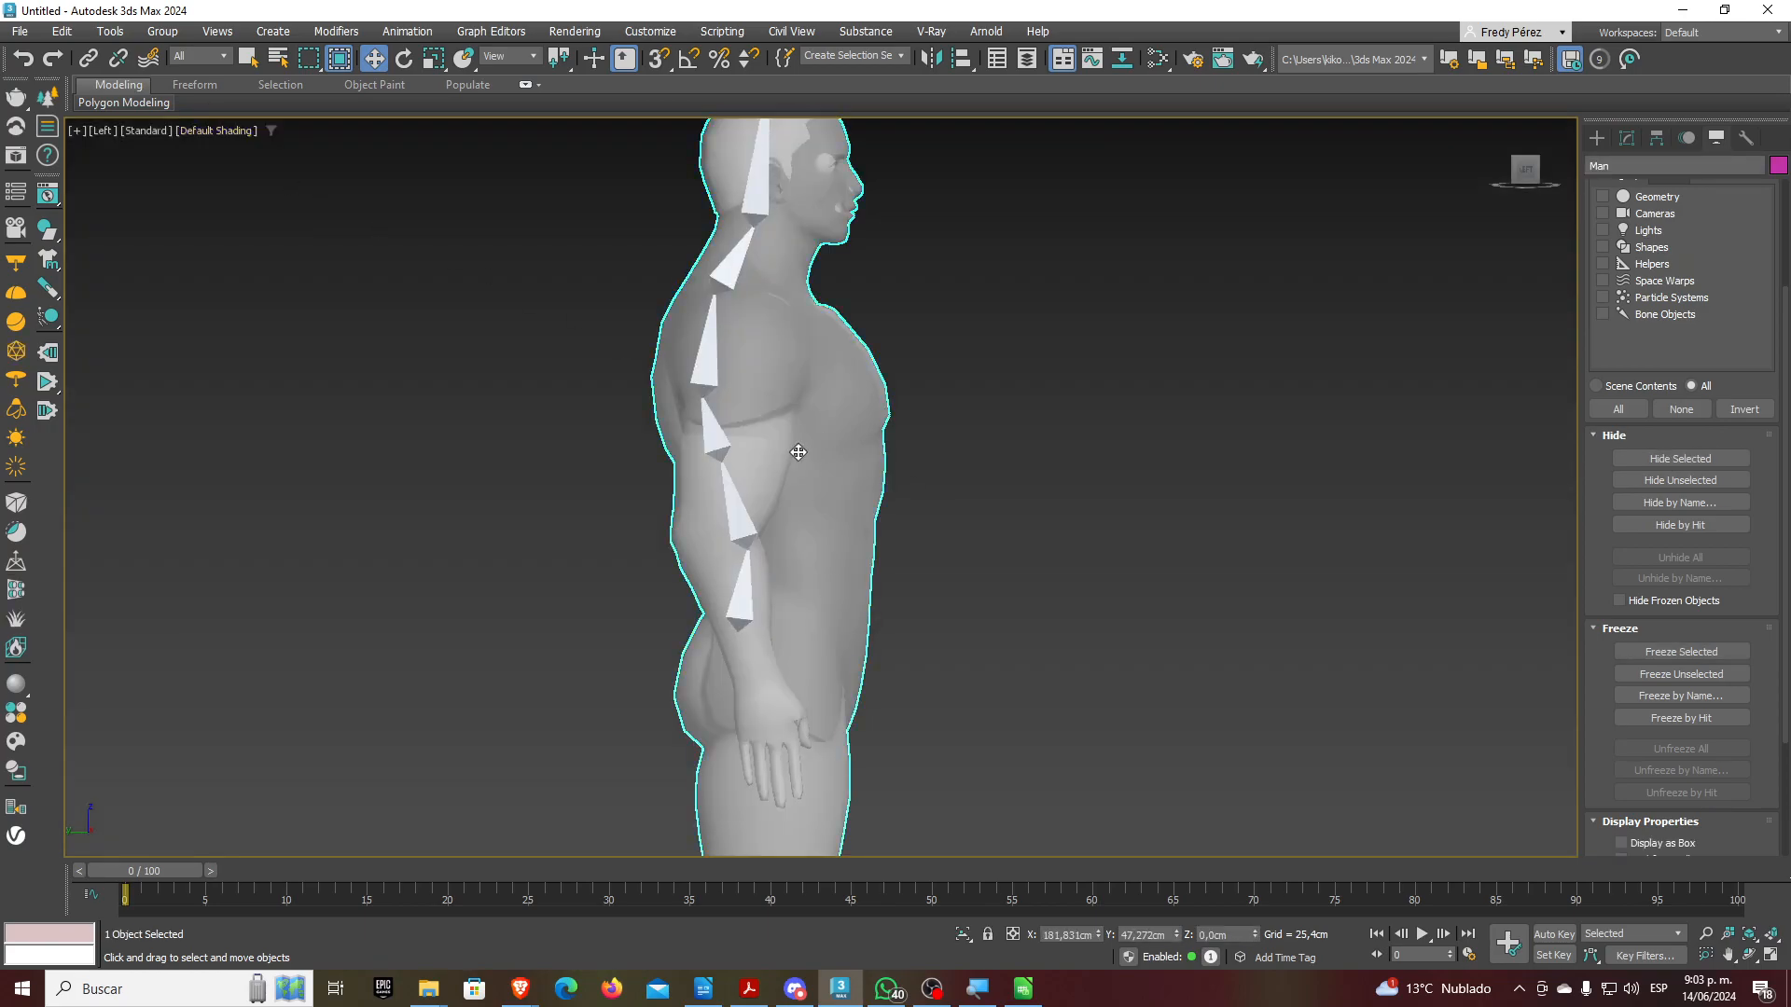
click(1155, 59)
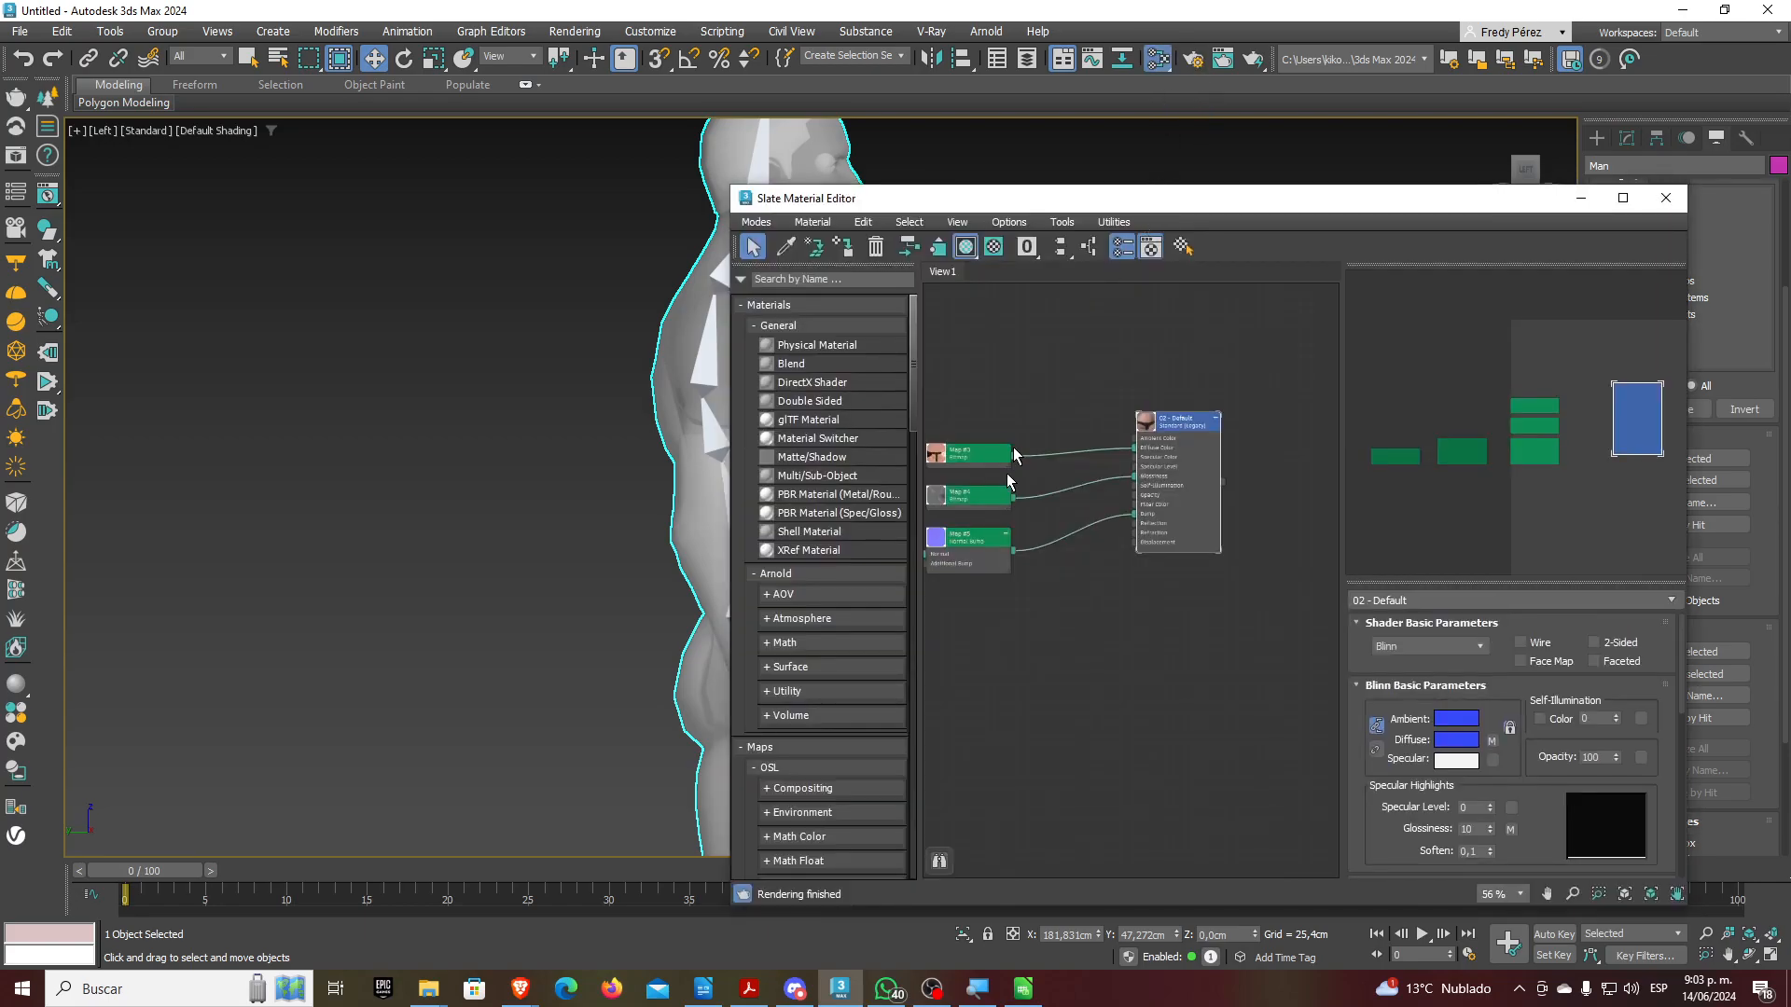
double_click(1105, 464)
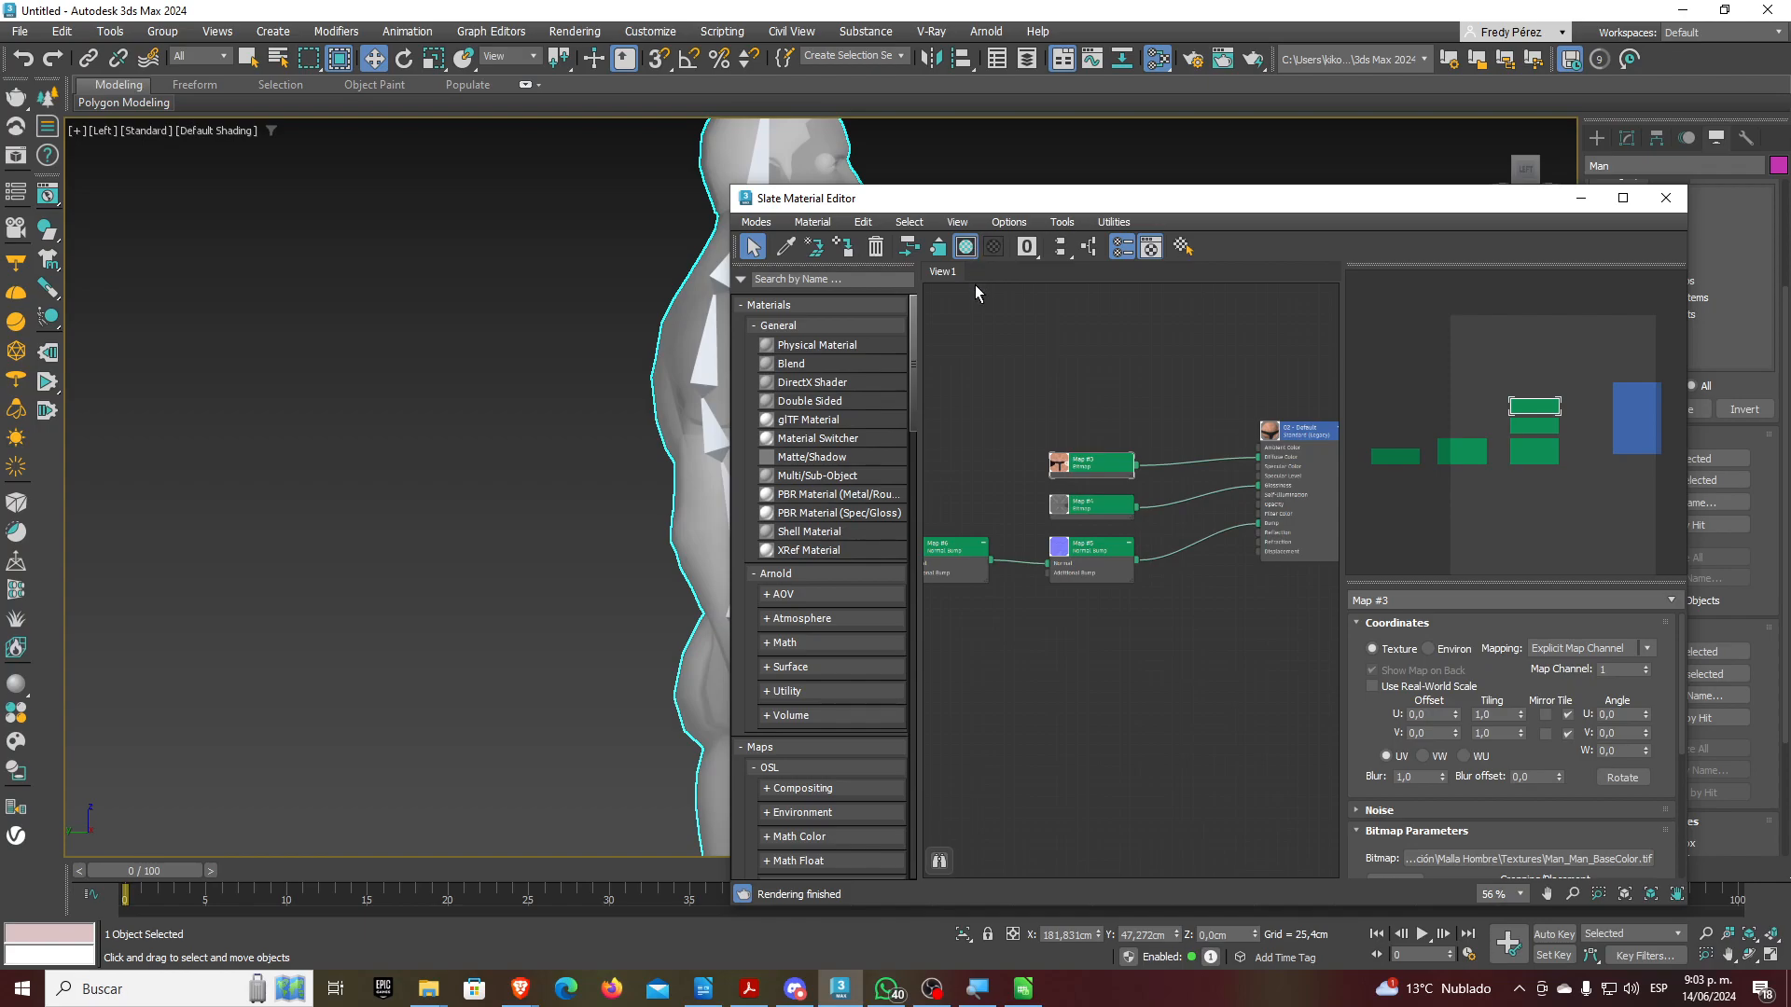
click(965, 247)
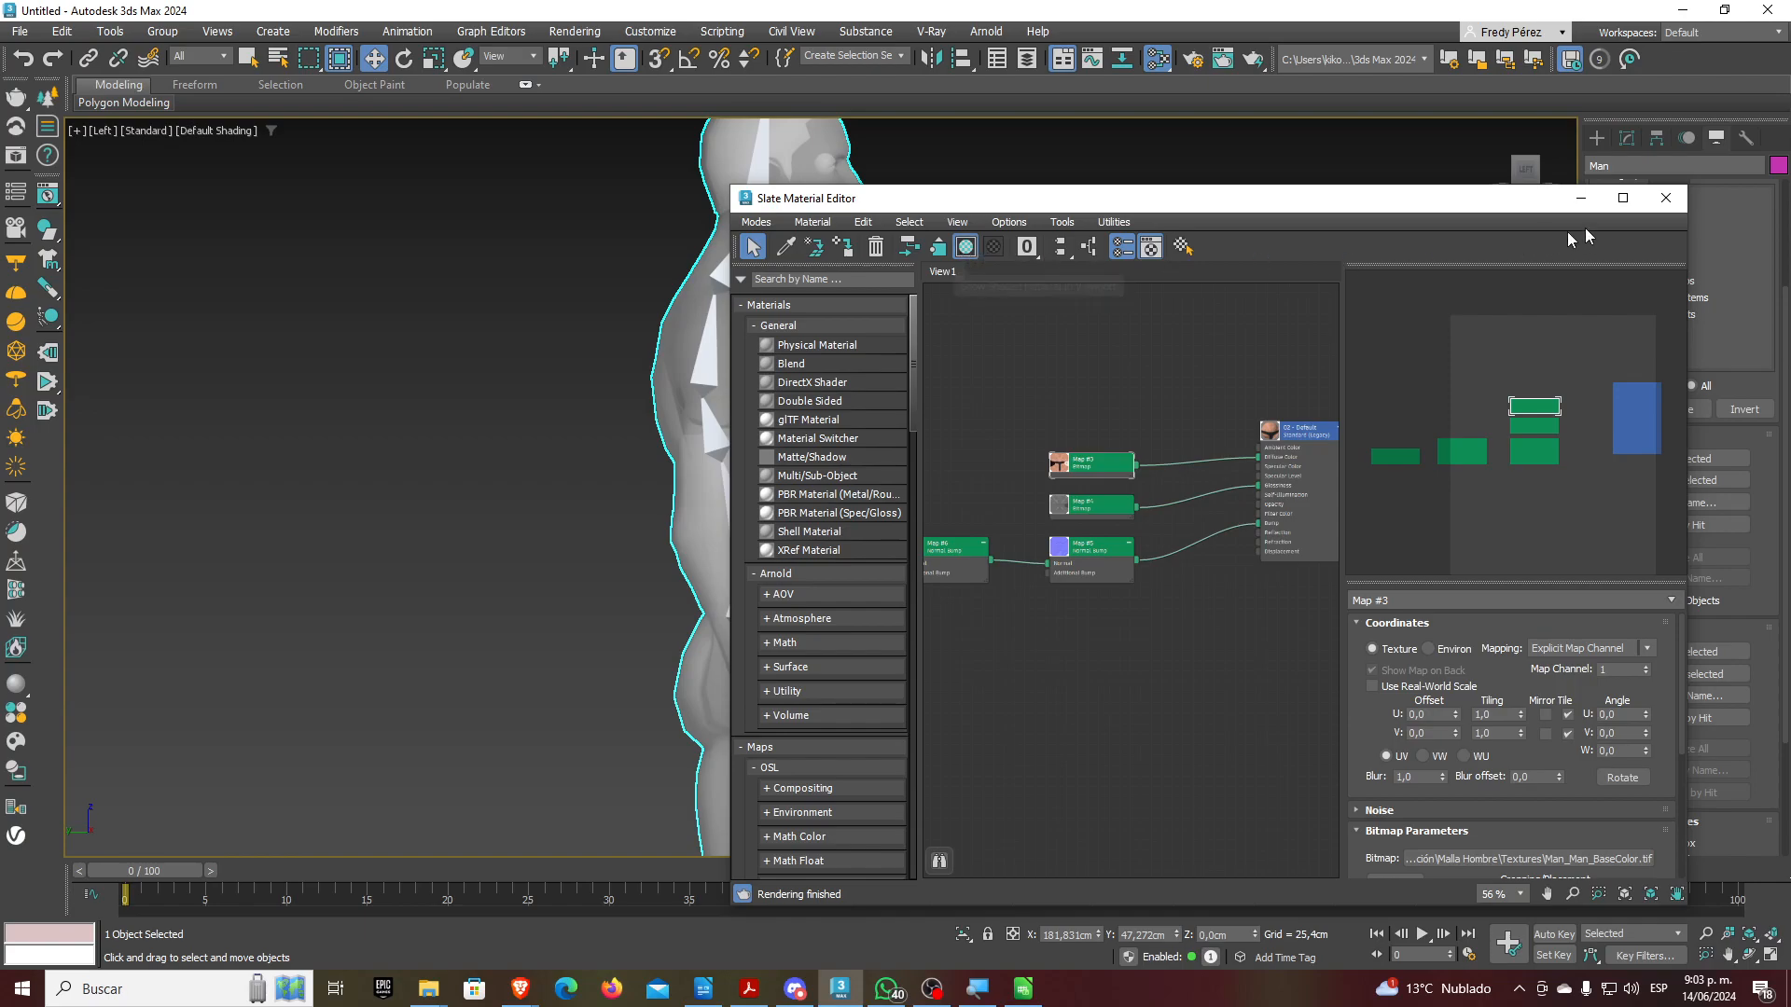
click(1665, 198)
middle_drag(1141, 342, 1058, 375)
Switch to Perspective view and turn off See-Through in the Man's Object Properties
key(p)
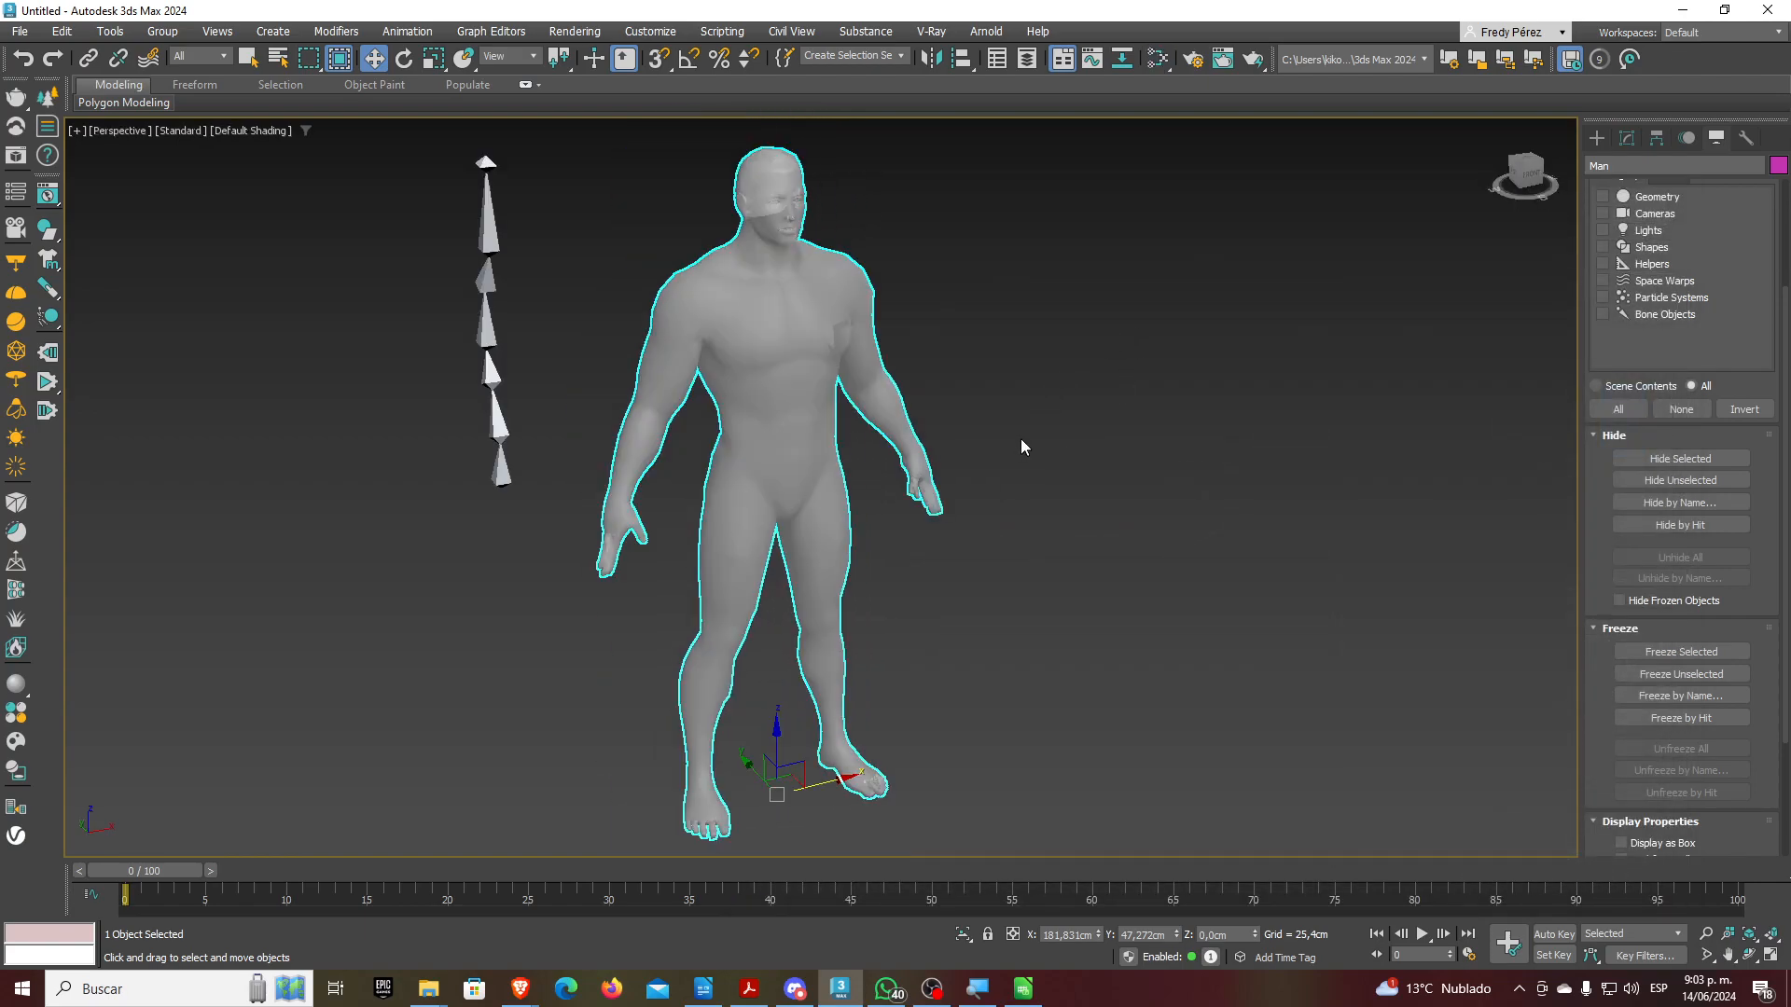
scroll(799, 306, up, 5)
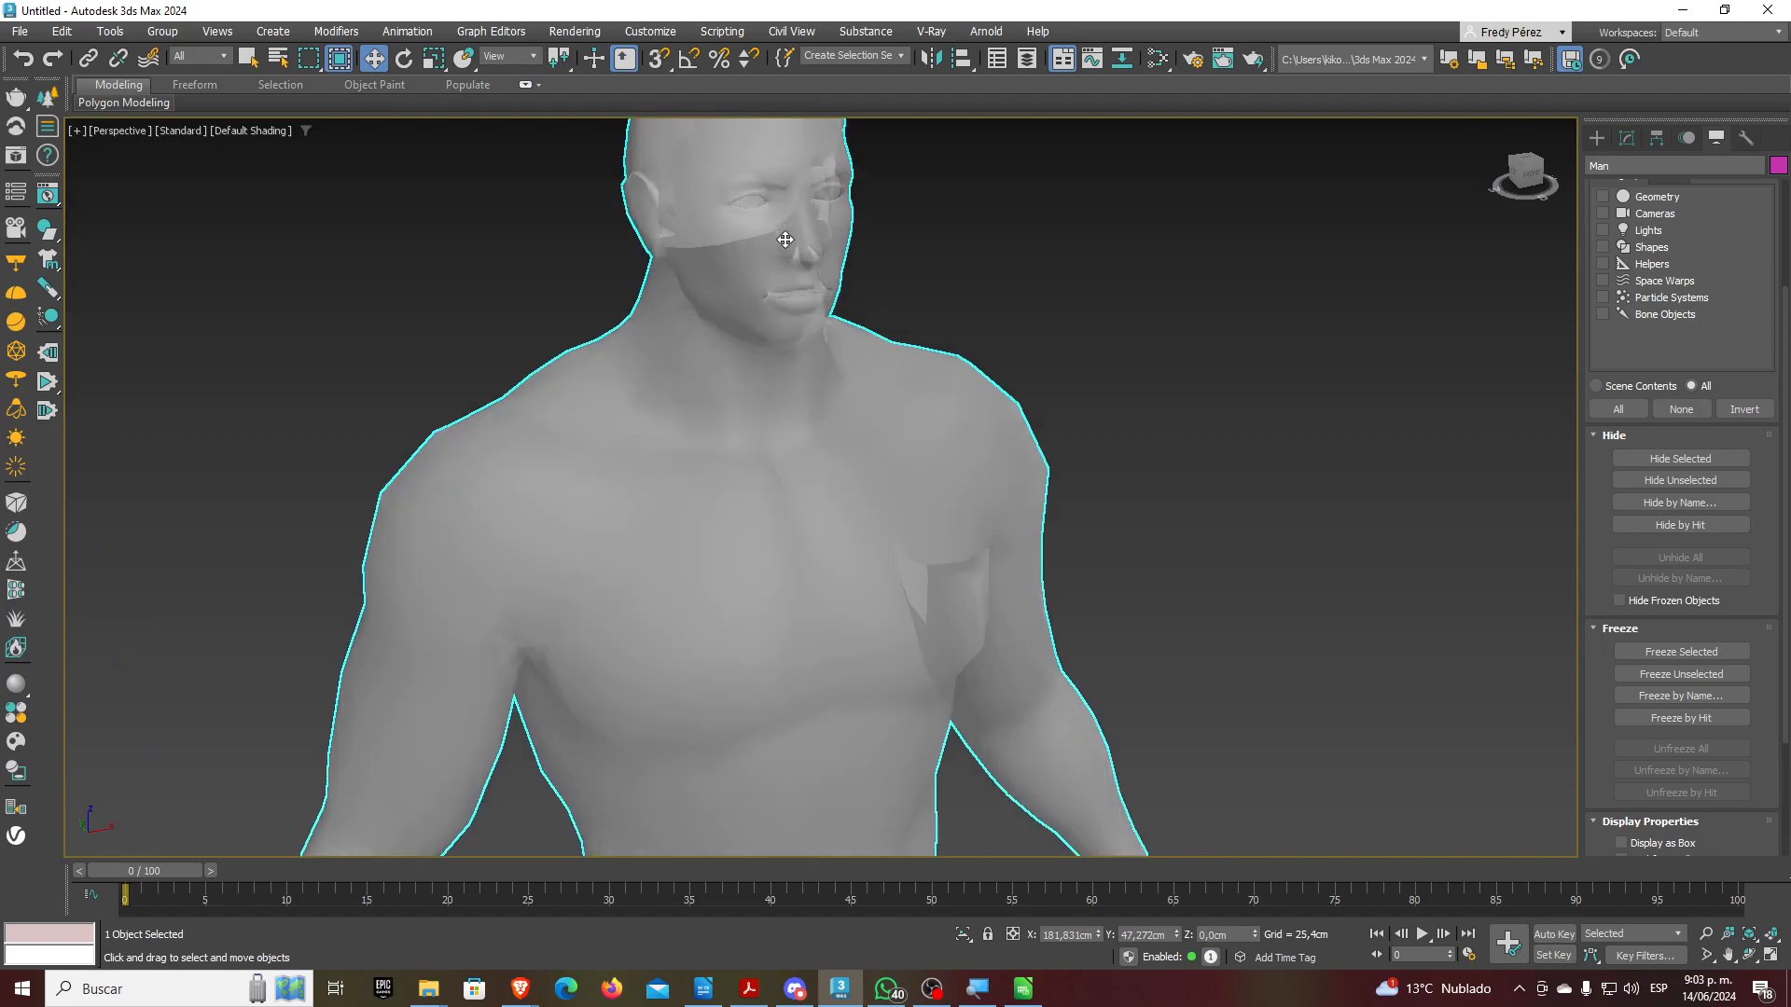
scroll(783, 383, down, 7)
right_click(782, 380)
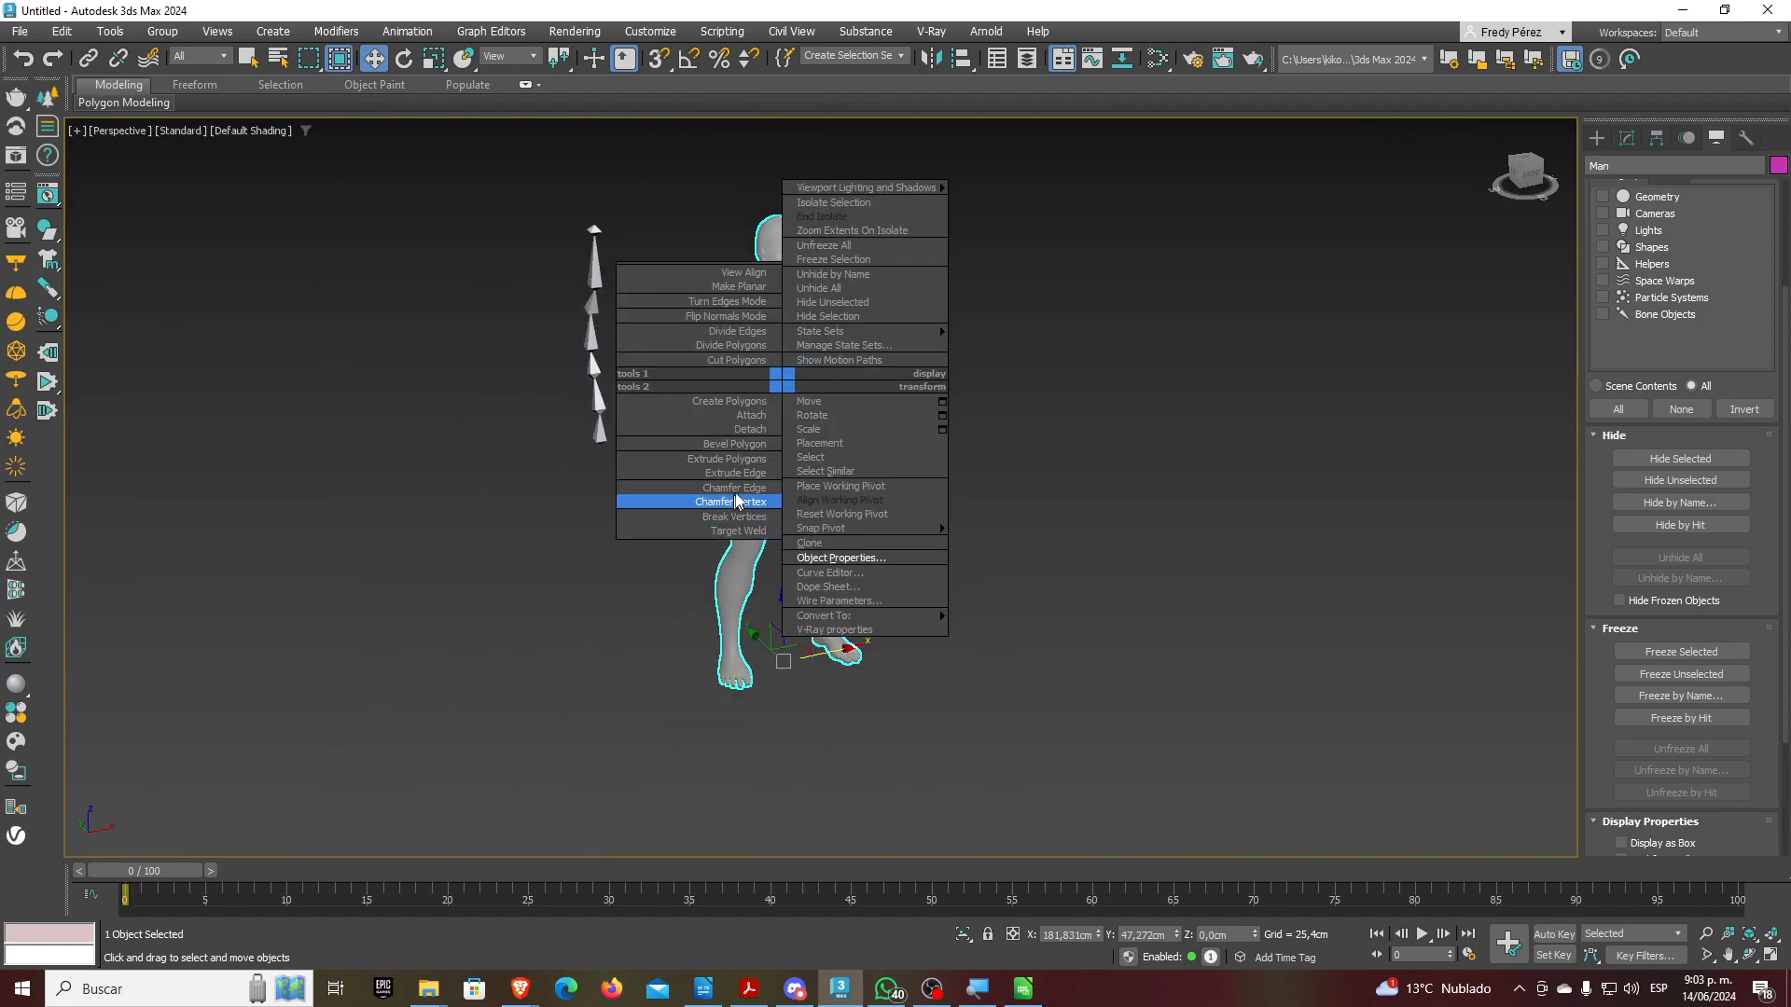
click(840, 558)
click(782, 511)
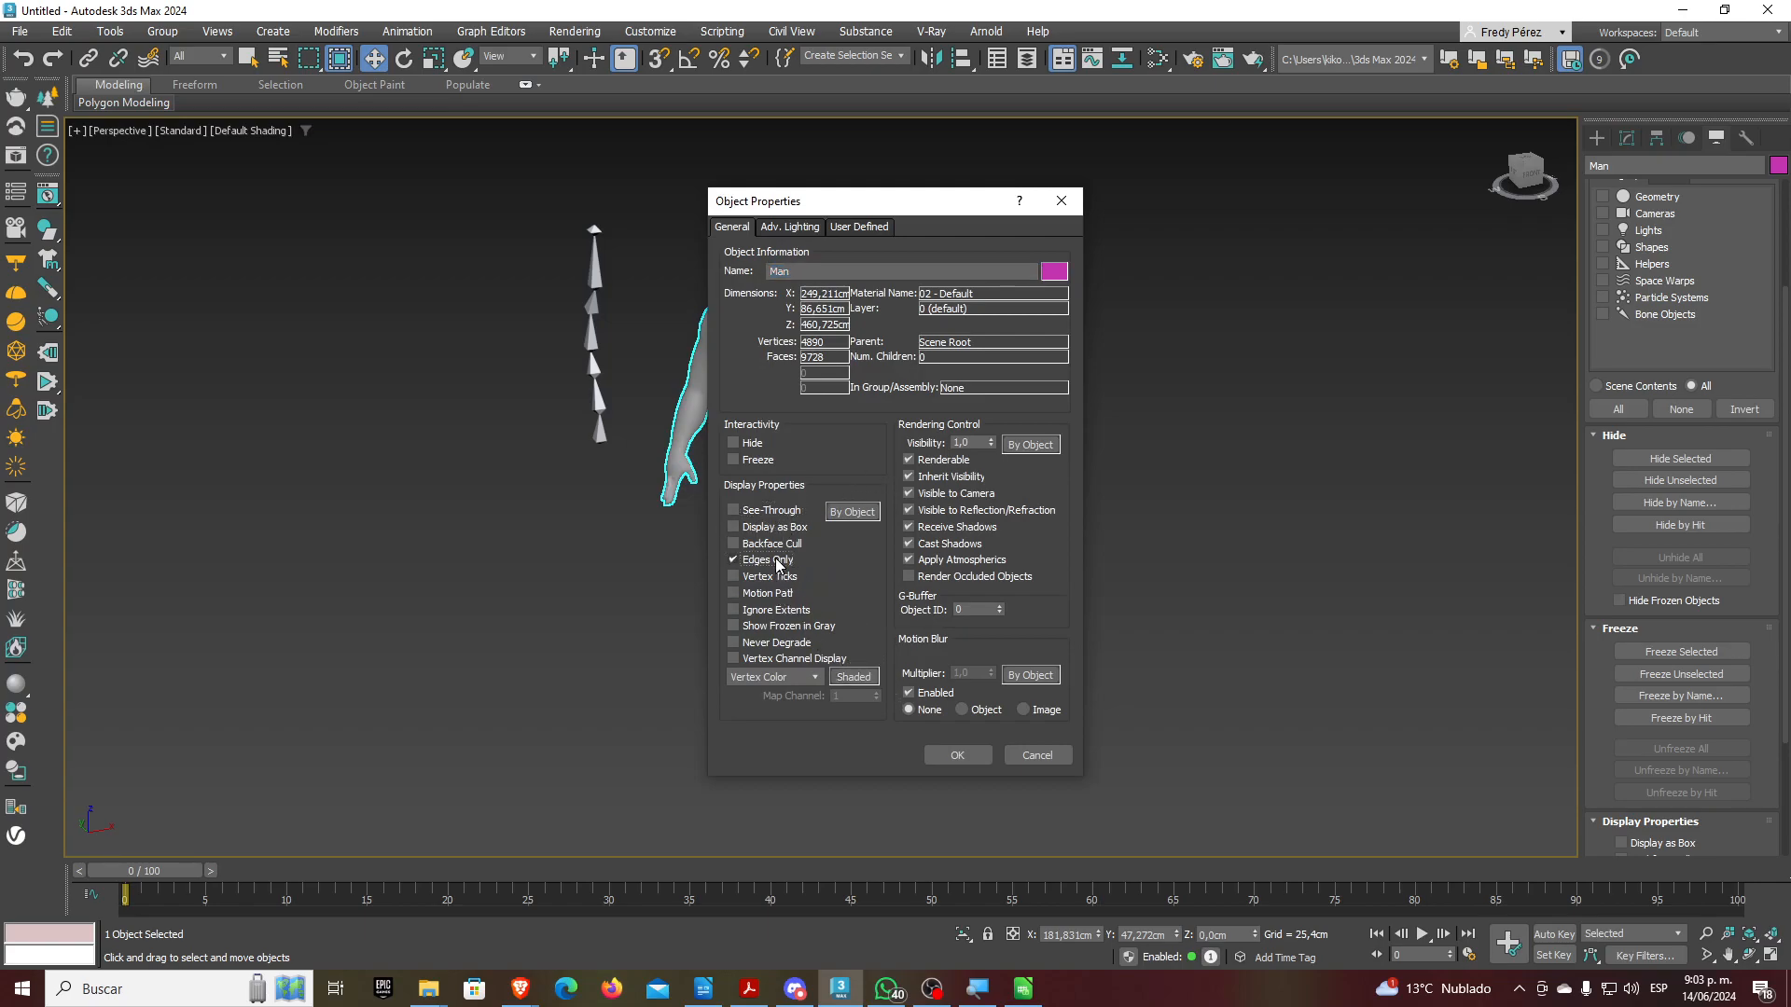
click(961, 754)
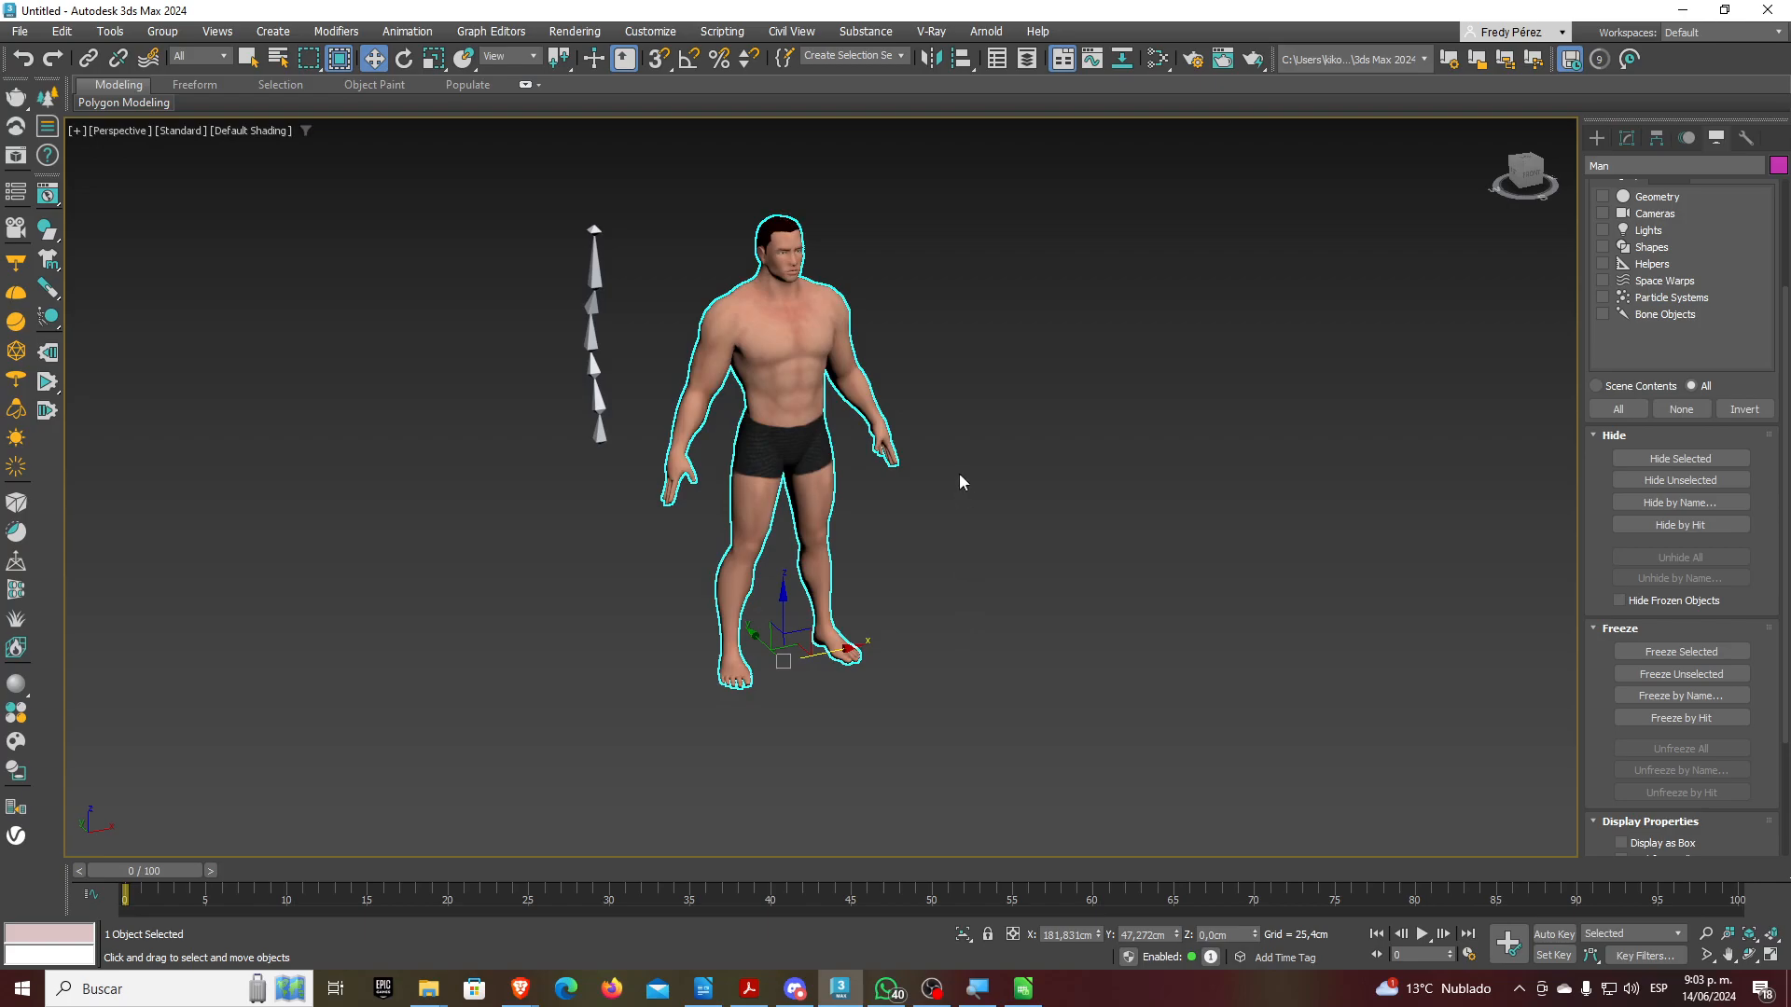
Enable See-Through with Freeze on the Man mesh, then select the bottom bone
right_click(782, 317)
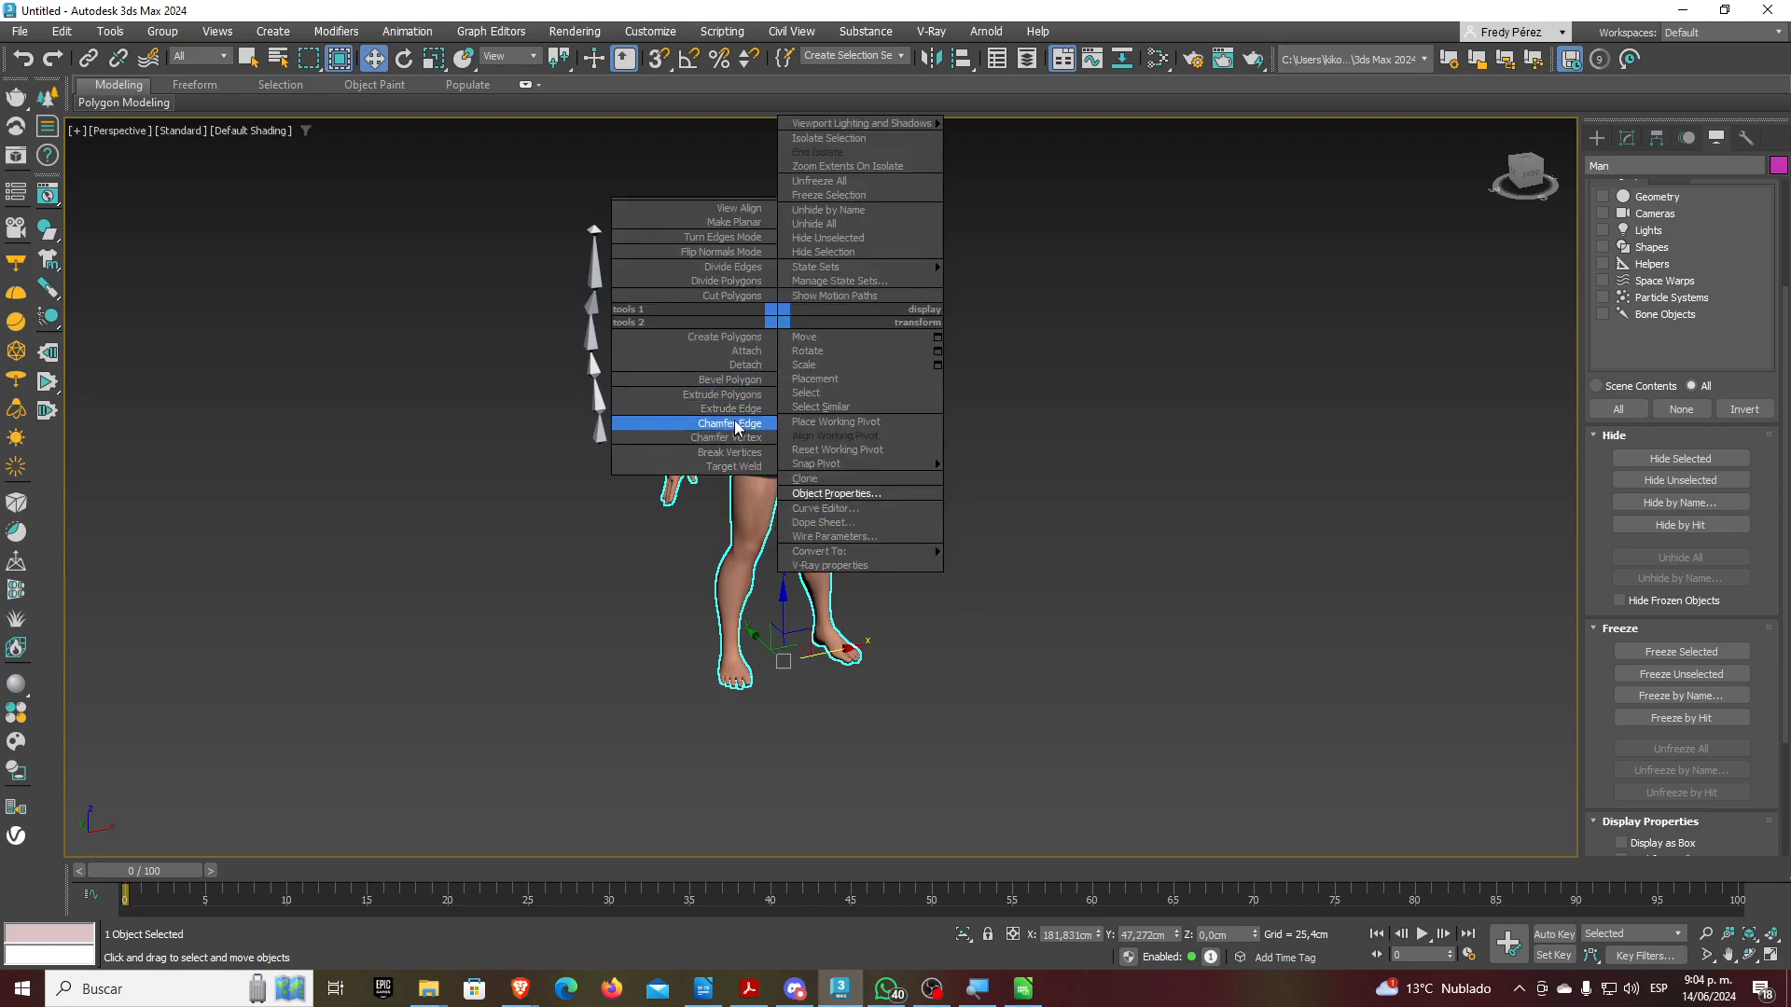
click(793, 493)
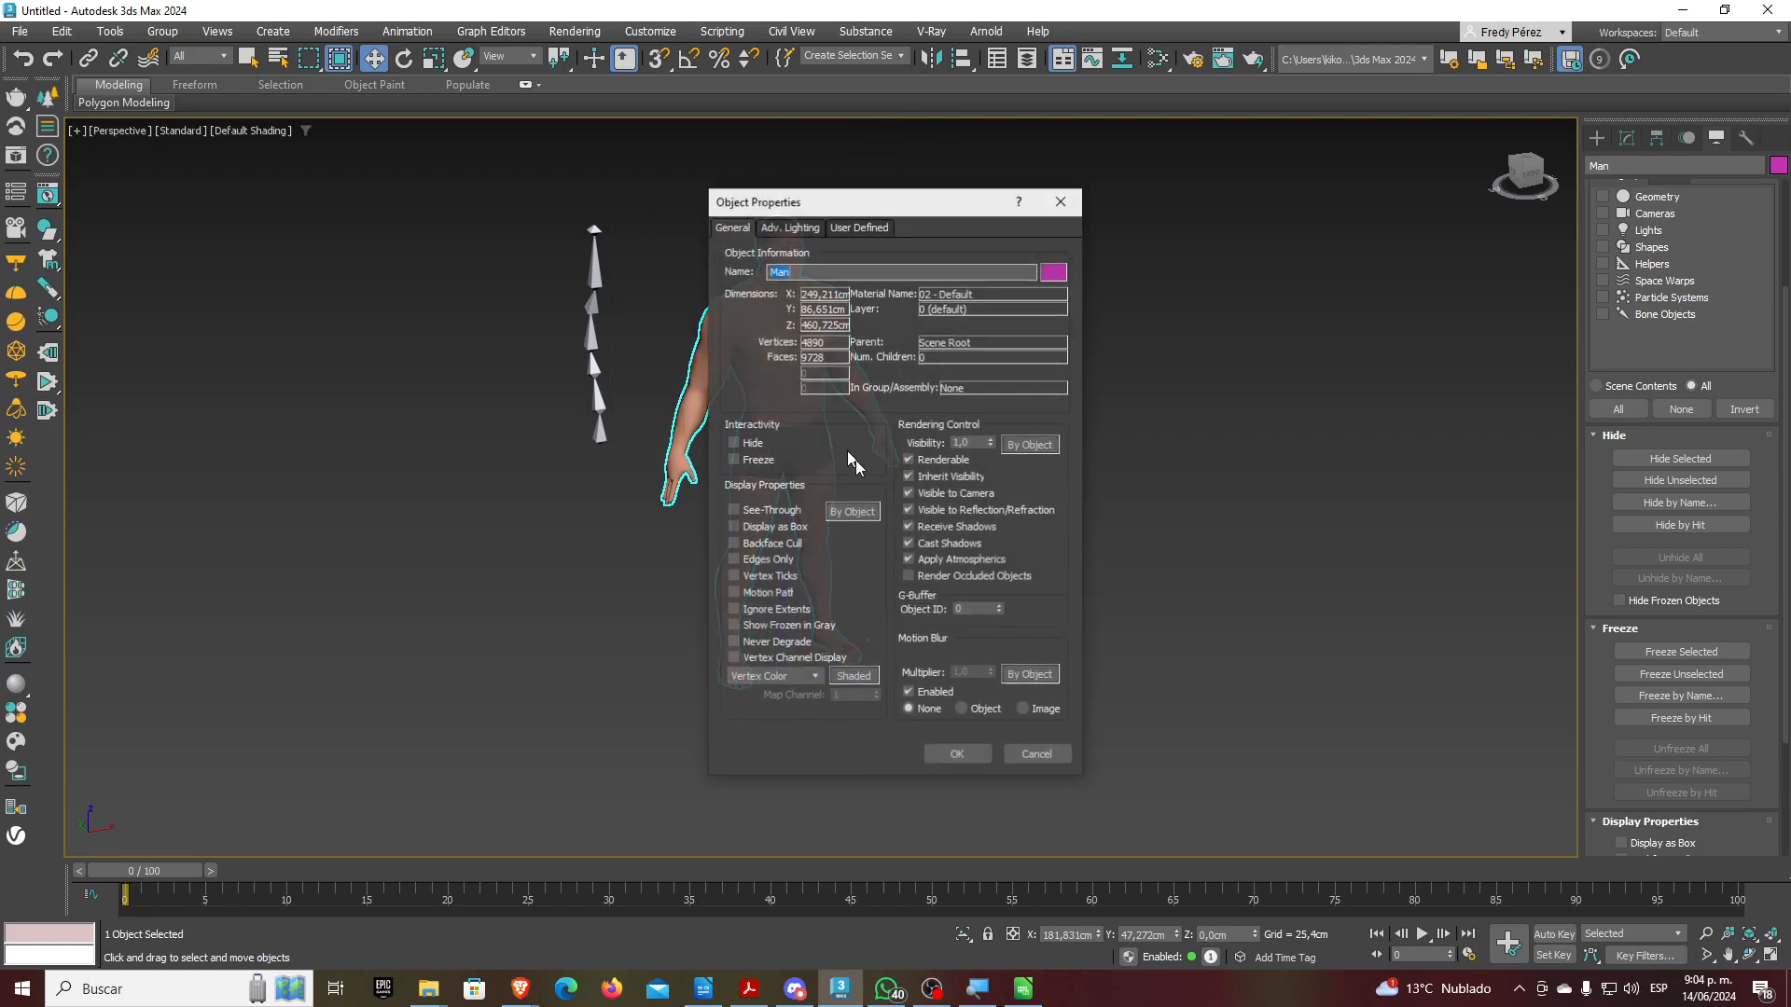
click(762, 511)
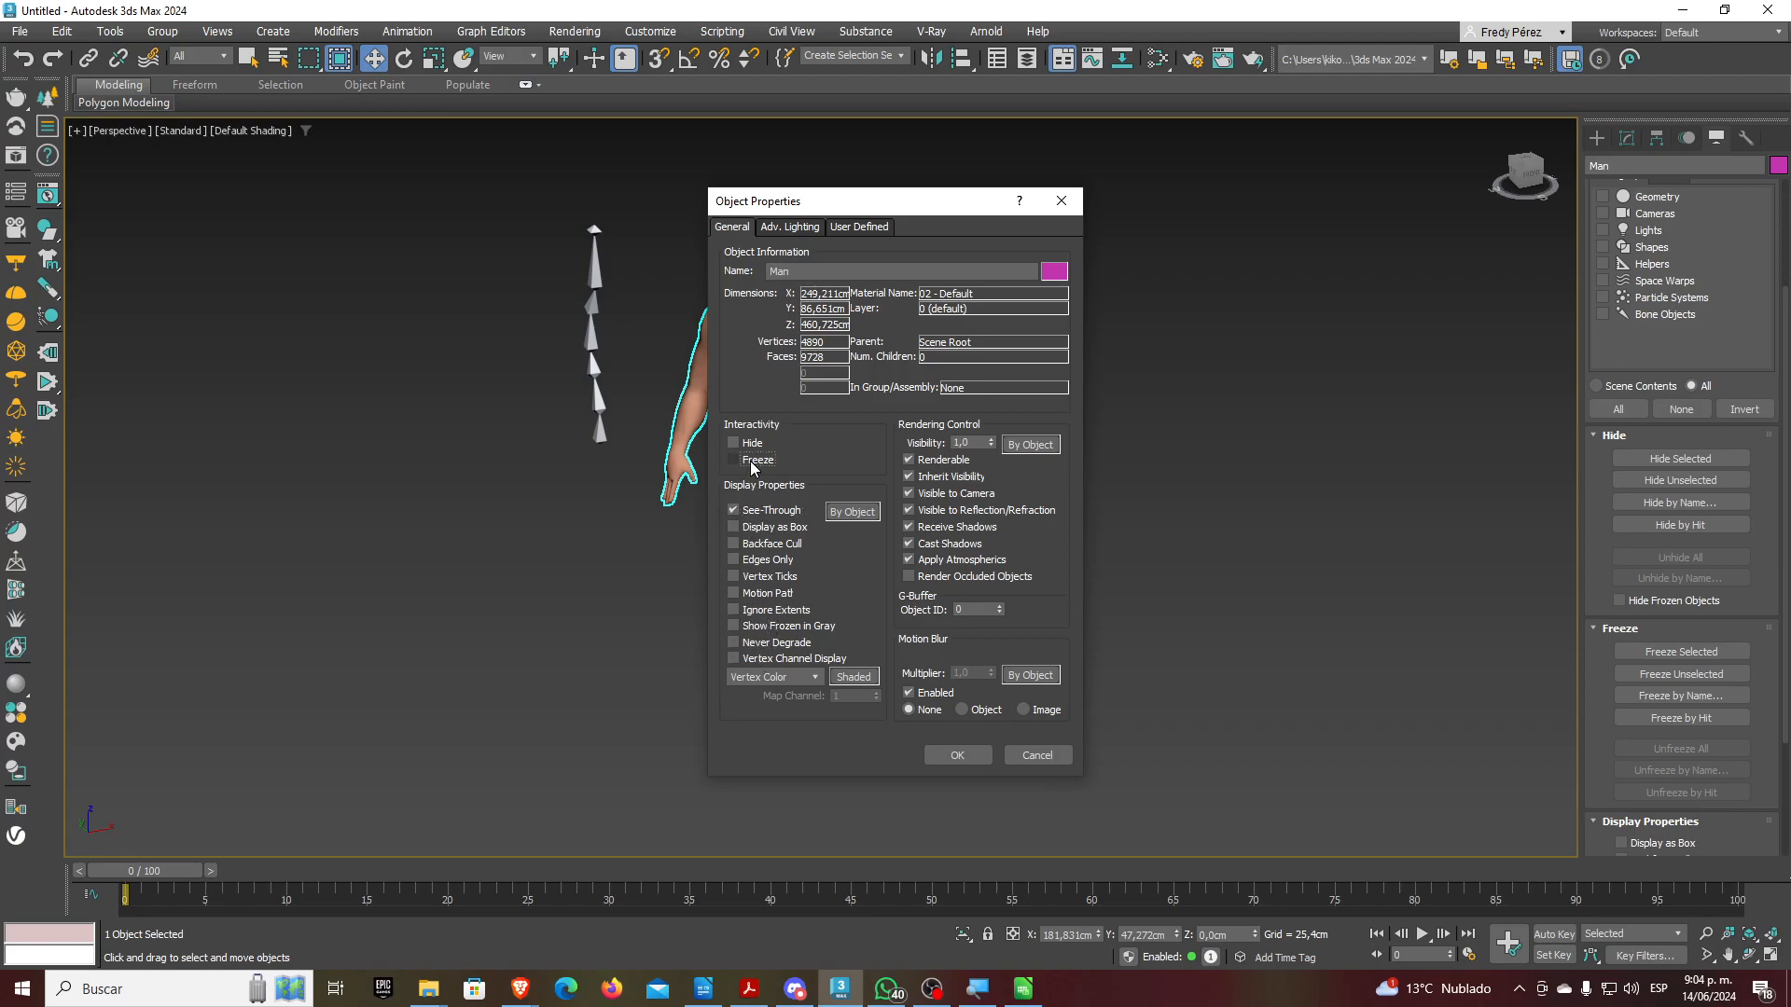
click(966, 754)
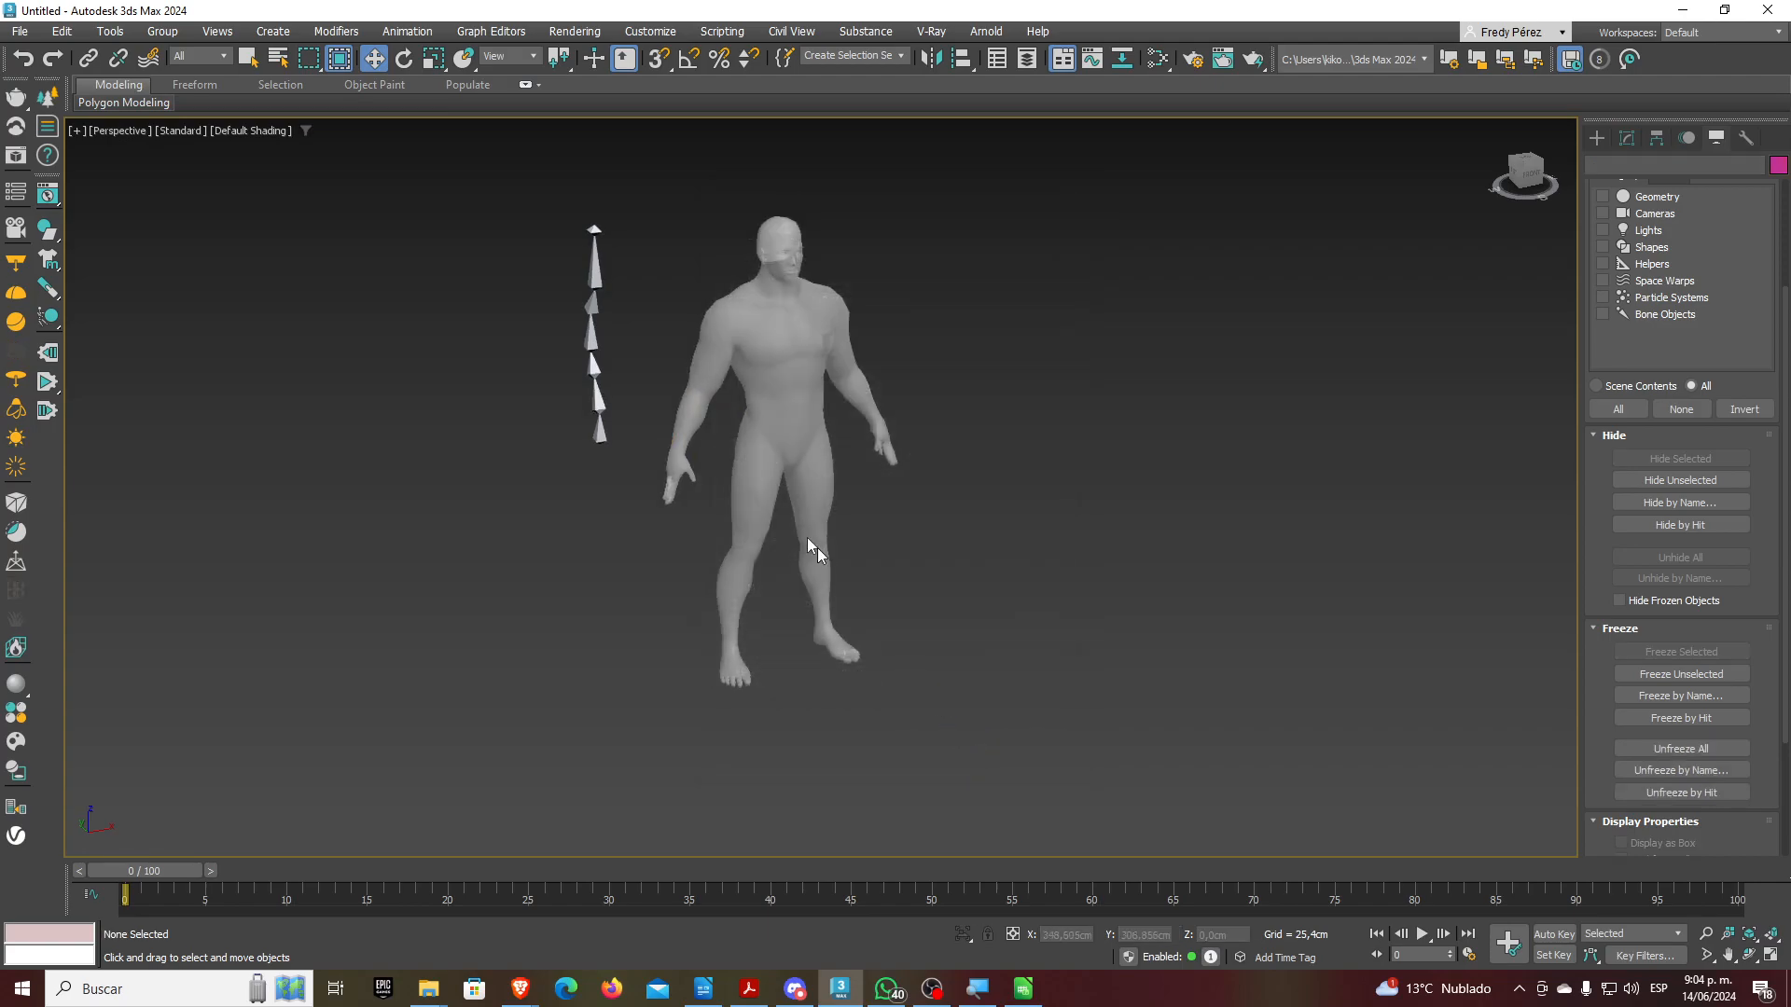
click(602, 432)
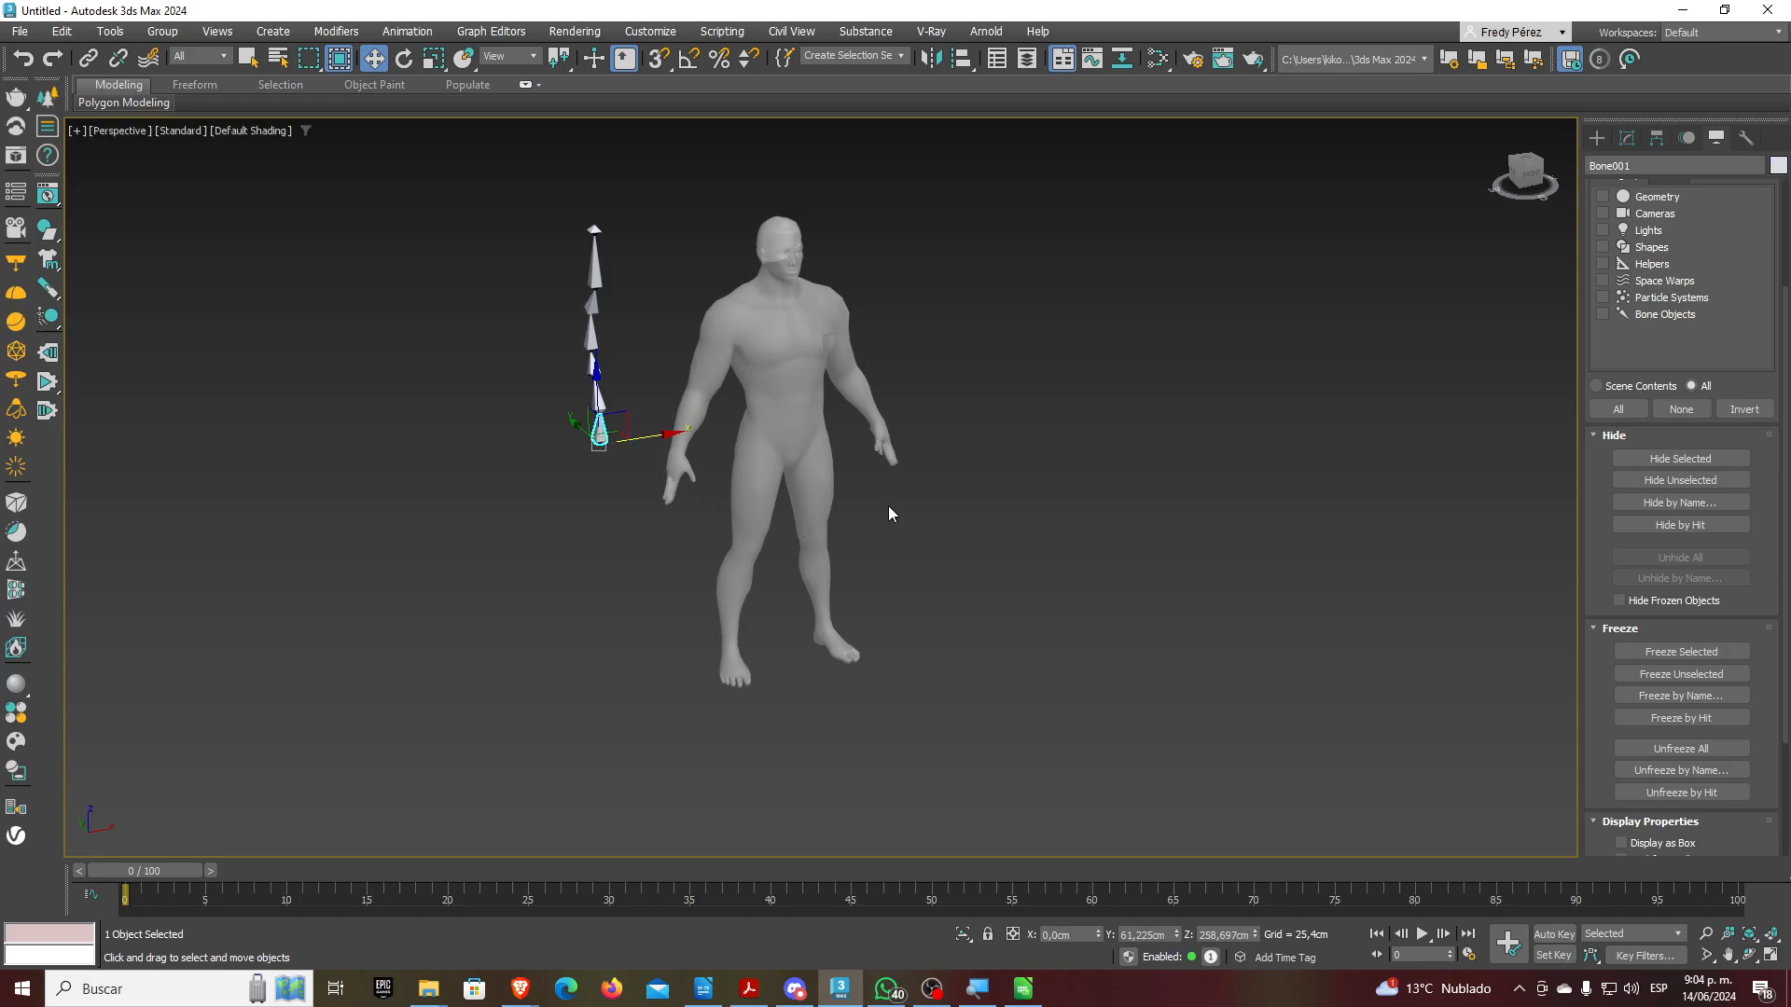
Zoom in, switch to the Left view and pan the figure to the centre
scroll(898, 539, up, 2)
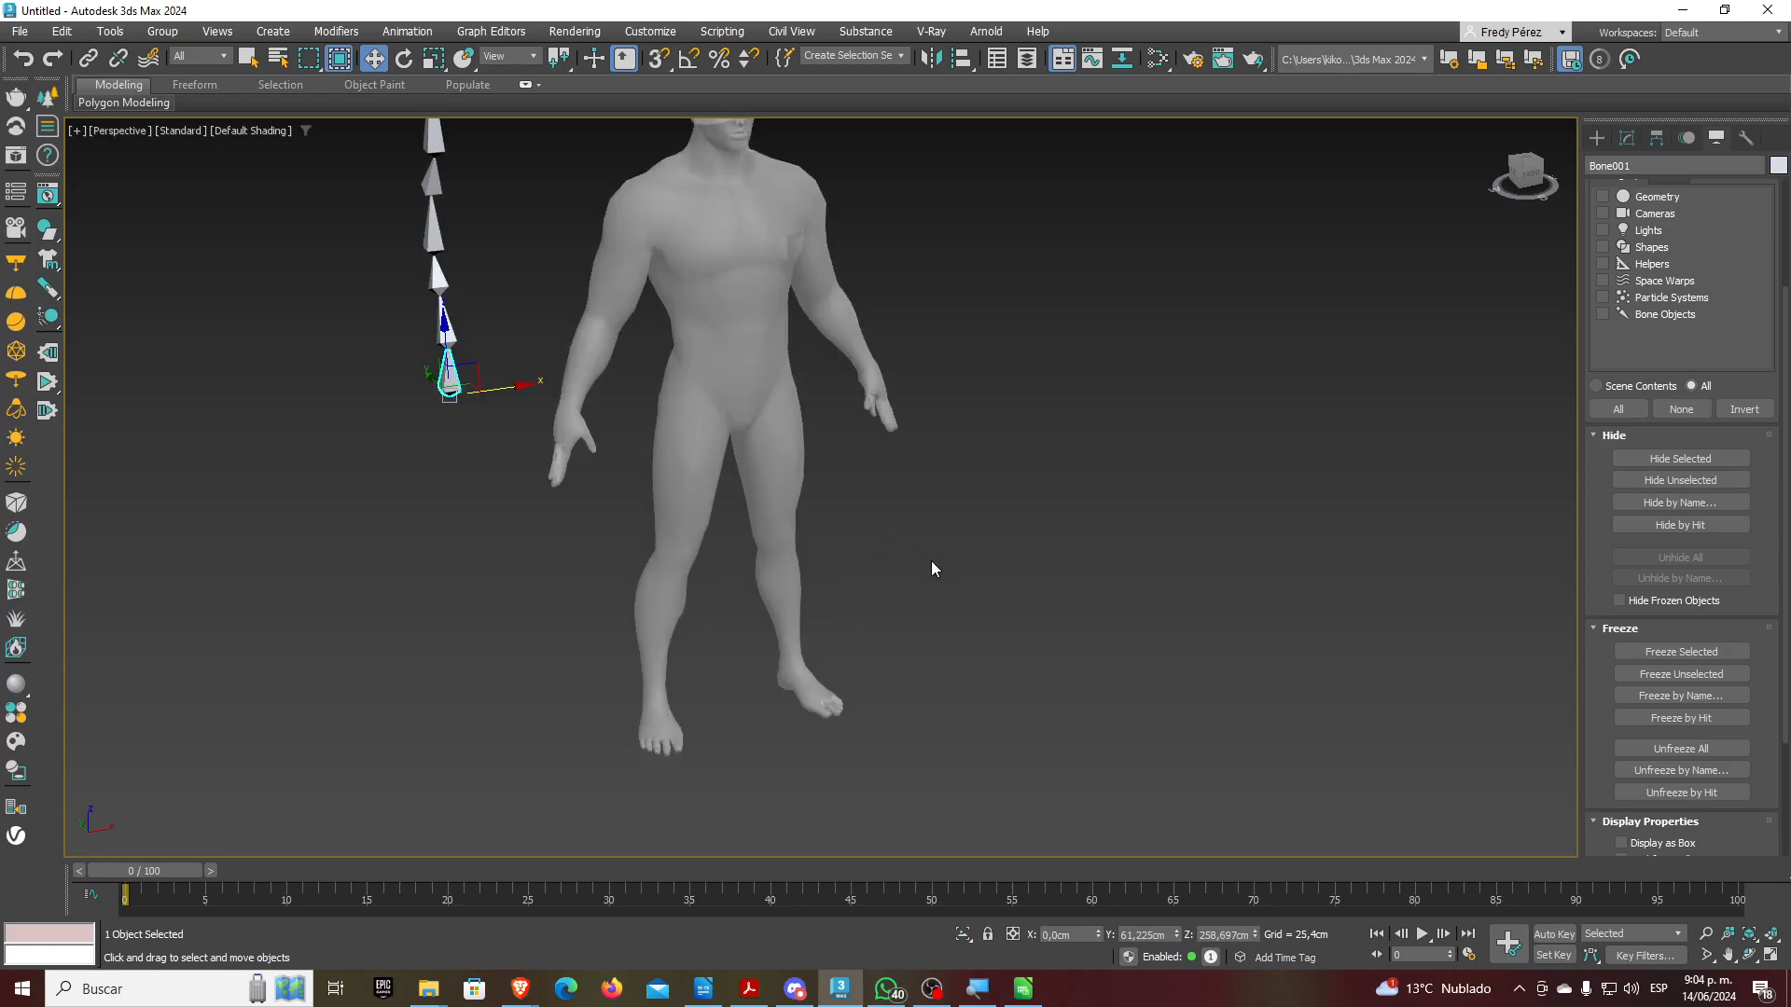
key(l)
middle_drag(888, 555, 995, 550)
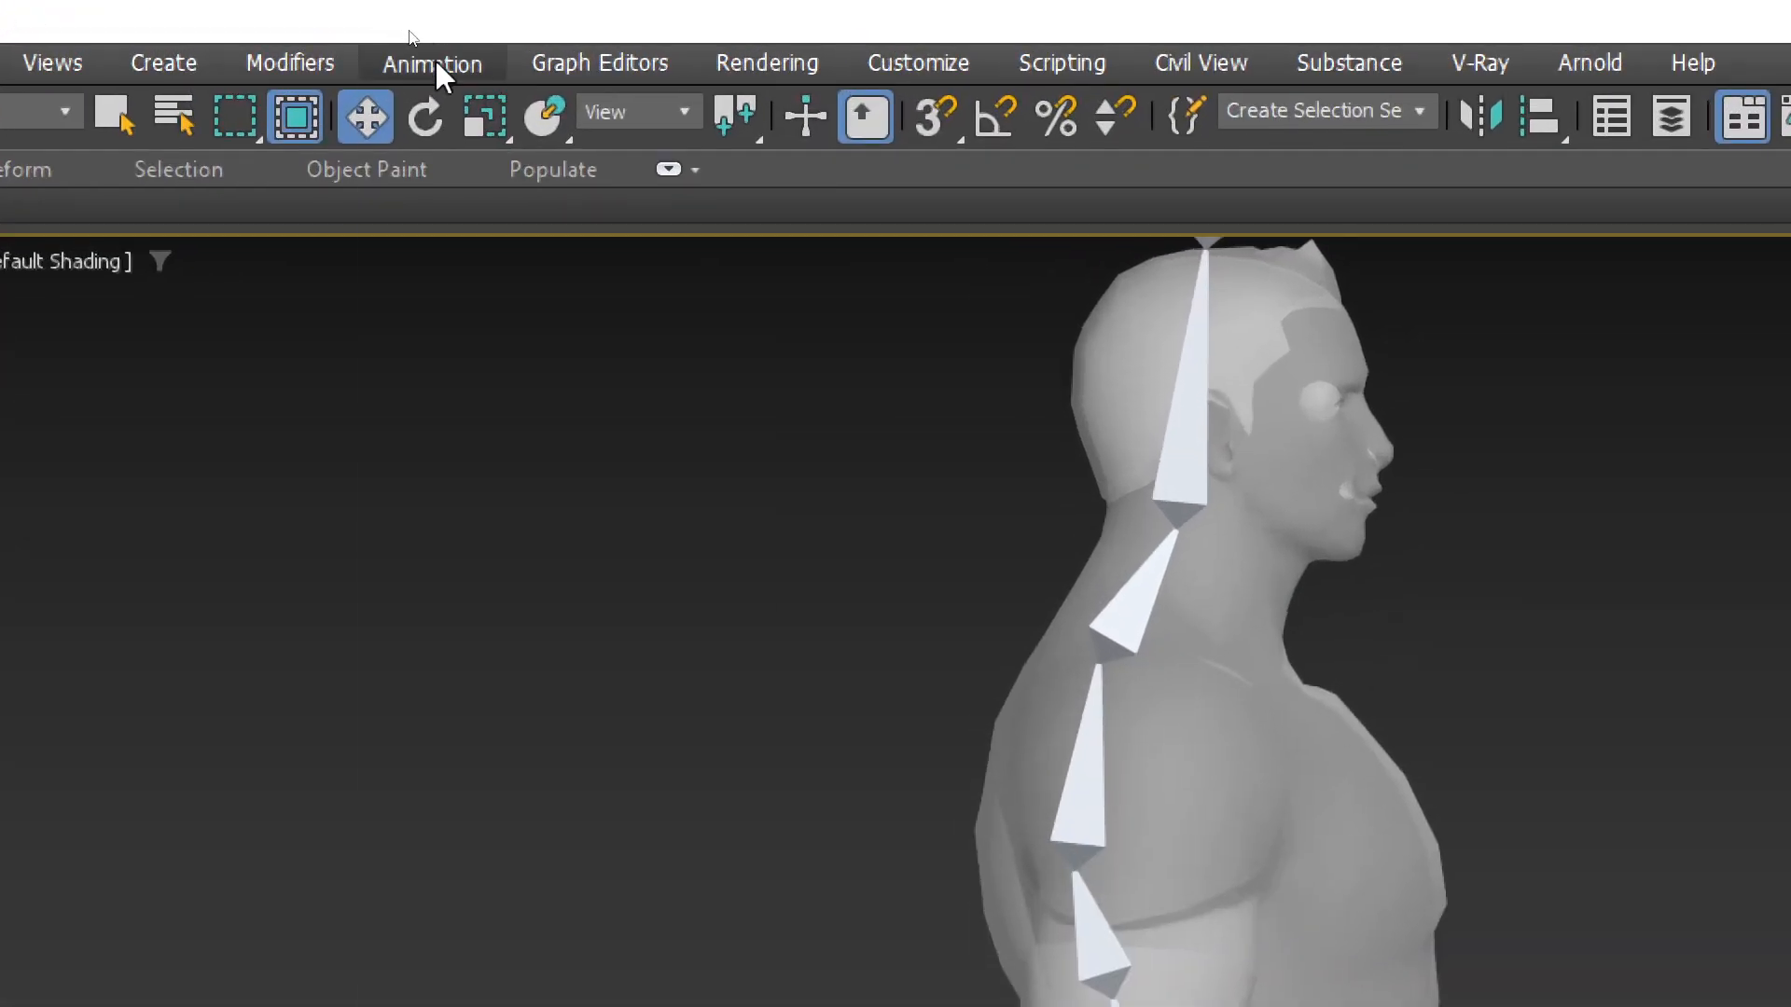
Open Animation > Bone Tools and move its window aside
click(408, 30)
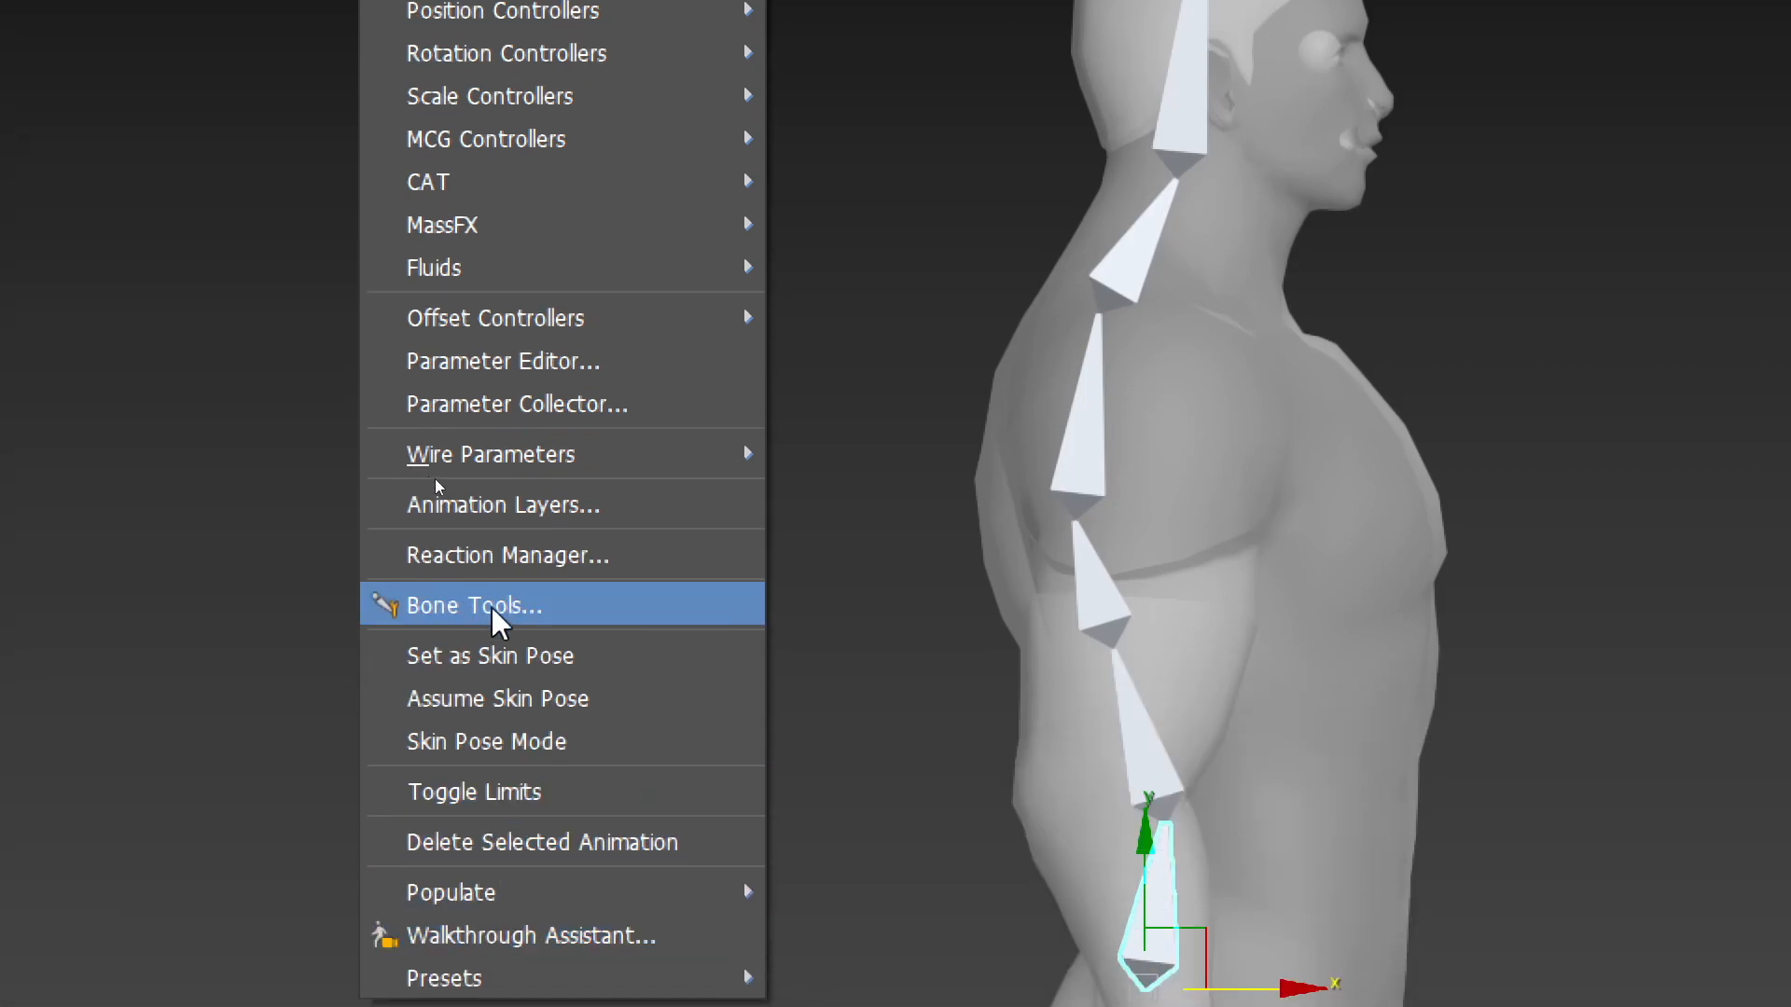
click(444, 611)
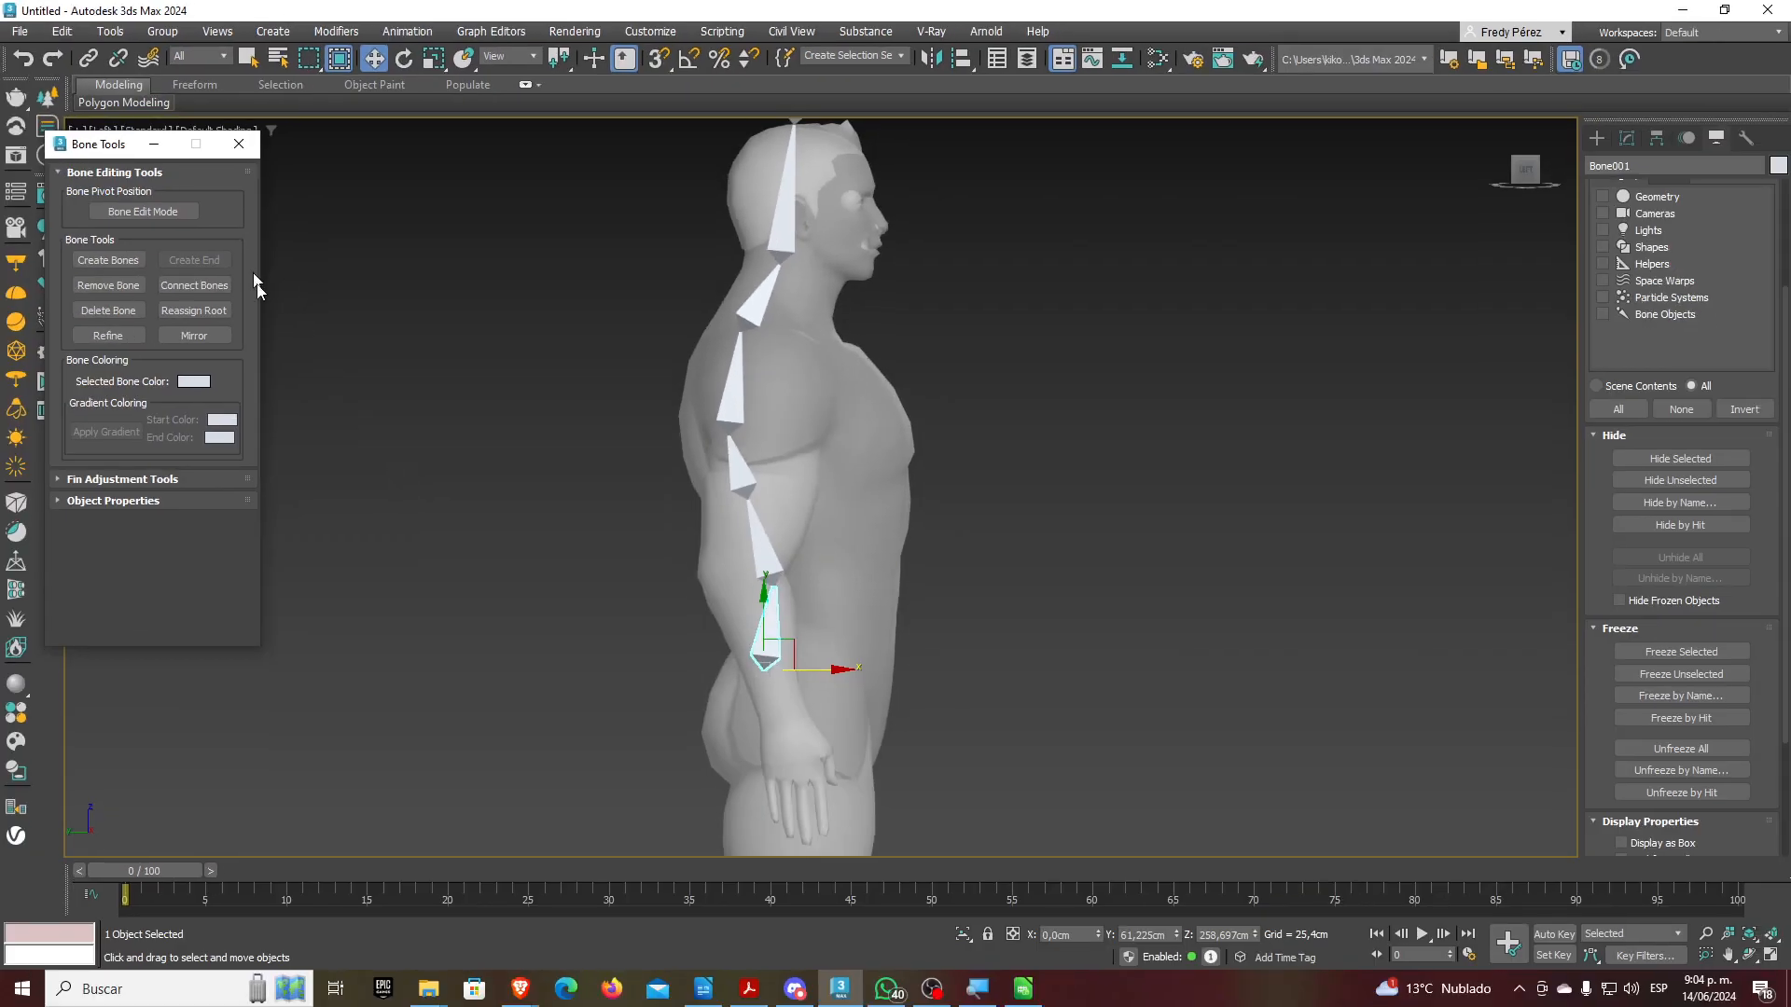
drag(126, 150, 349, 239)
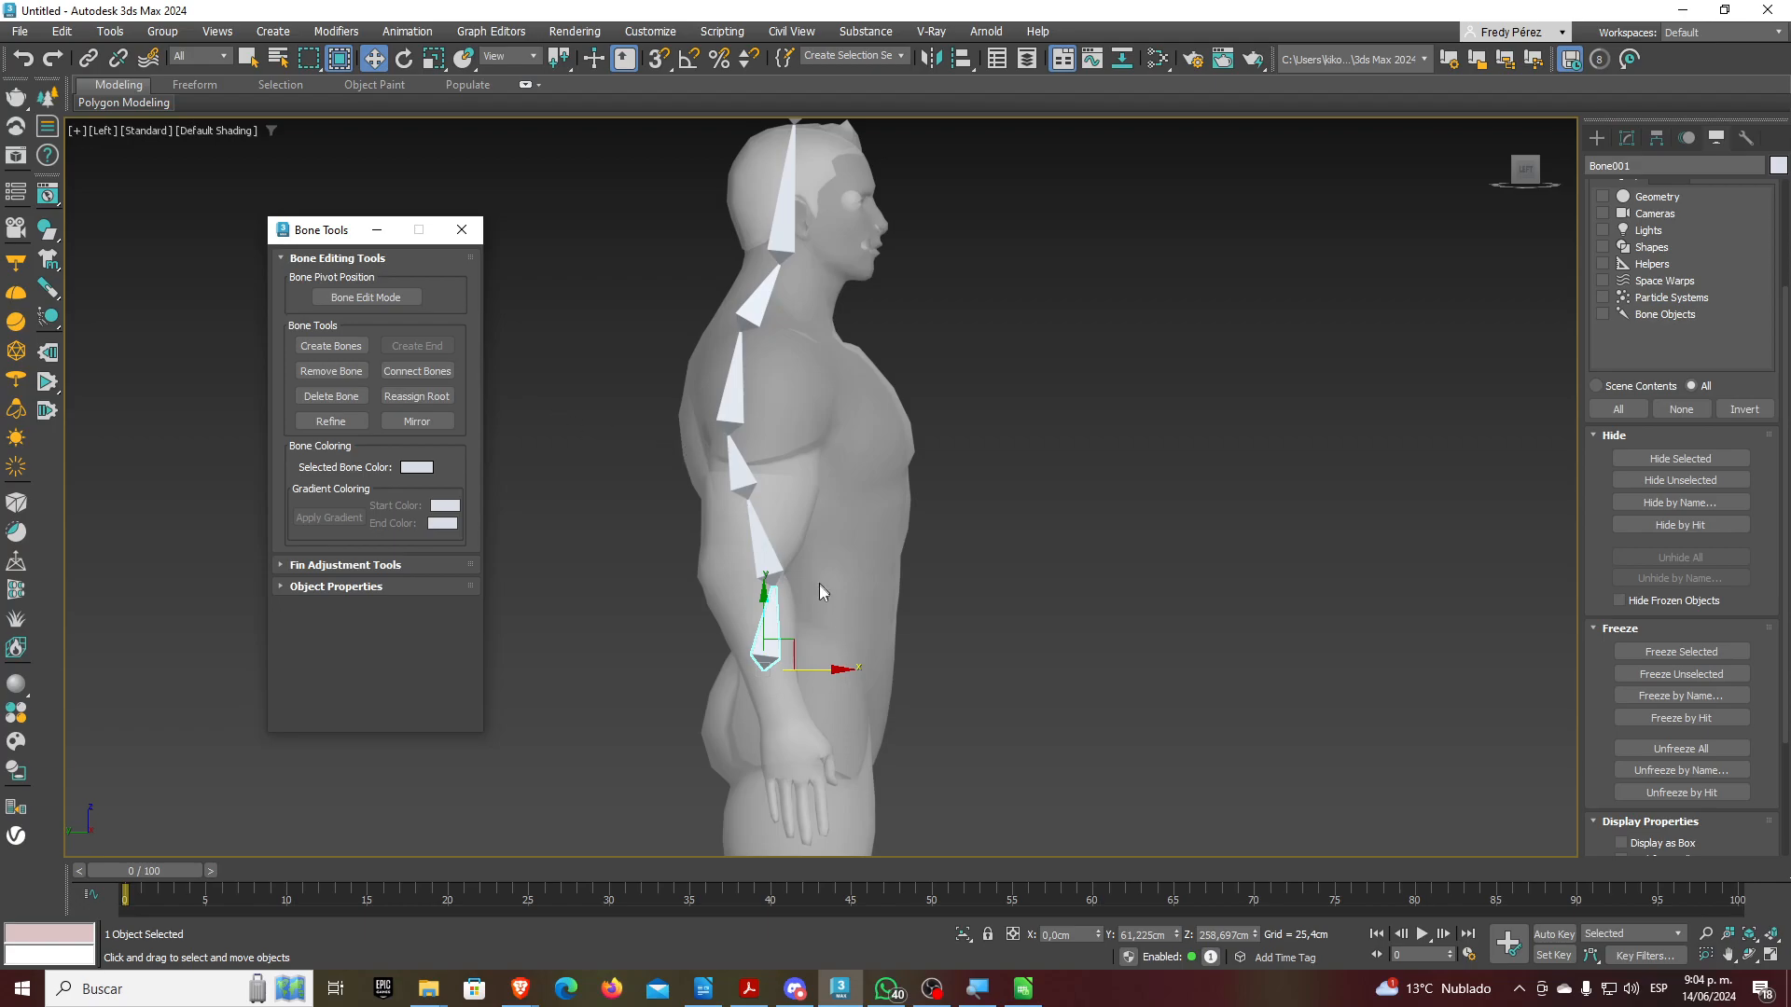
Reselect the bottom bone and shift the whole chain slightly along X
click(806, 690)
key(ctrl+z)
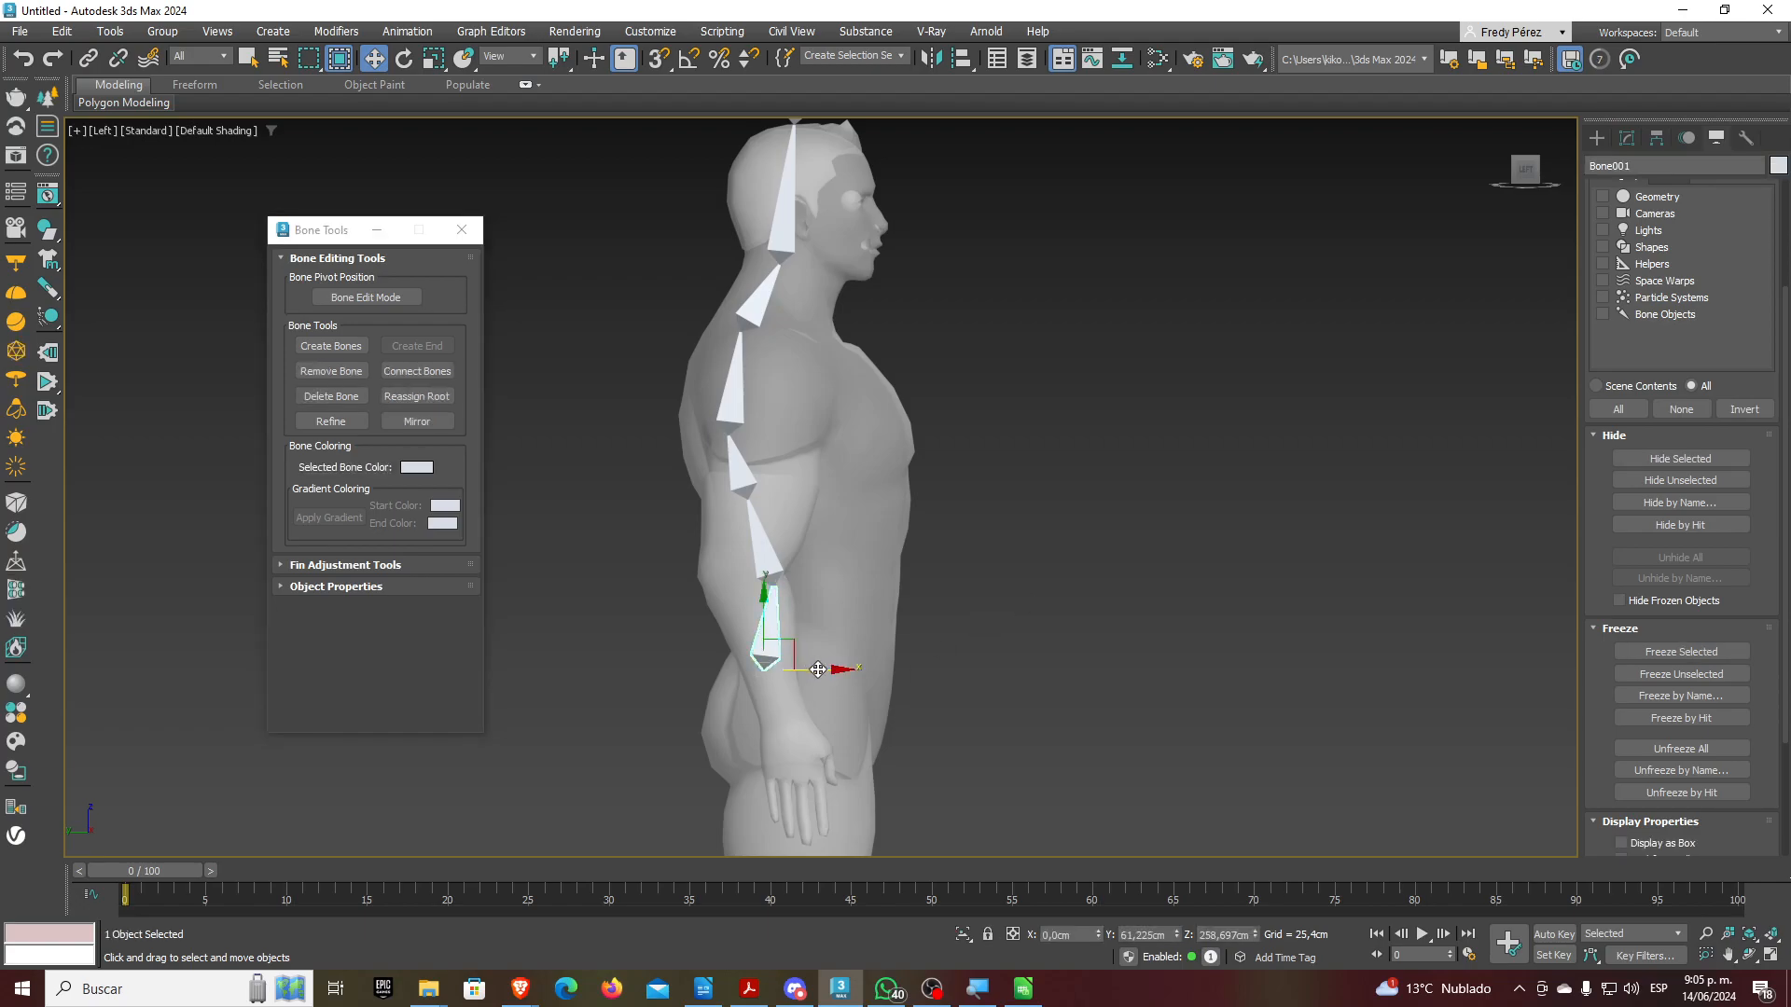
drag(816, 683, 824, 683)
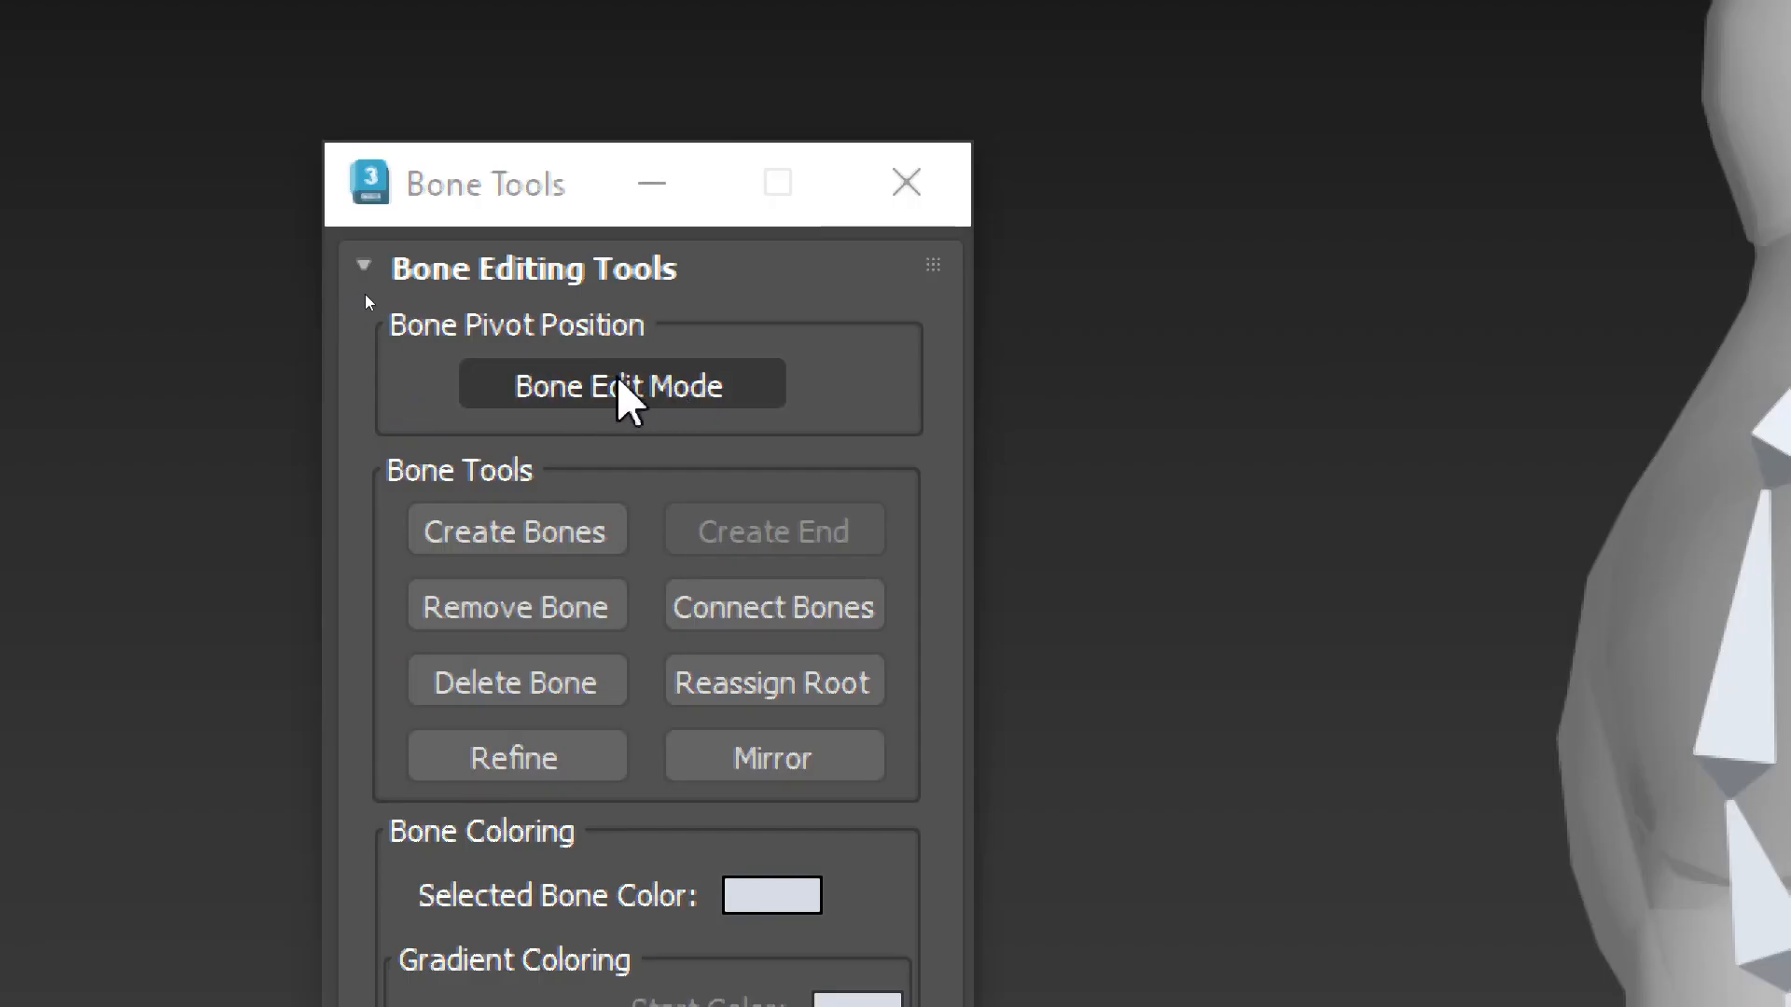
Enable Bone Edit Mode, adjust the lower back joint and remove the third bone
click(619, 382)
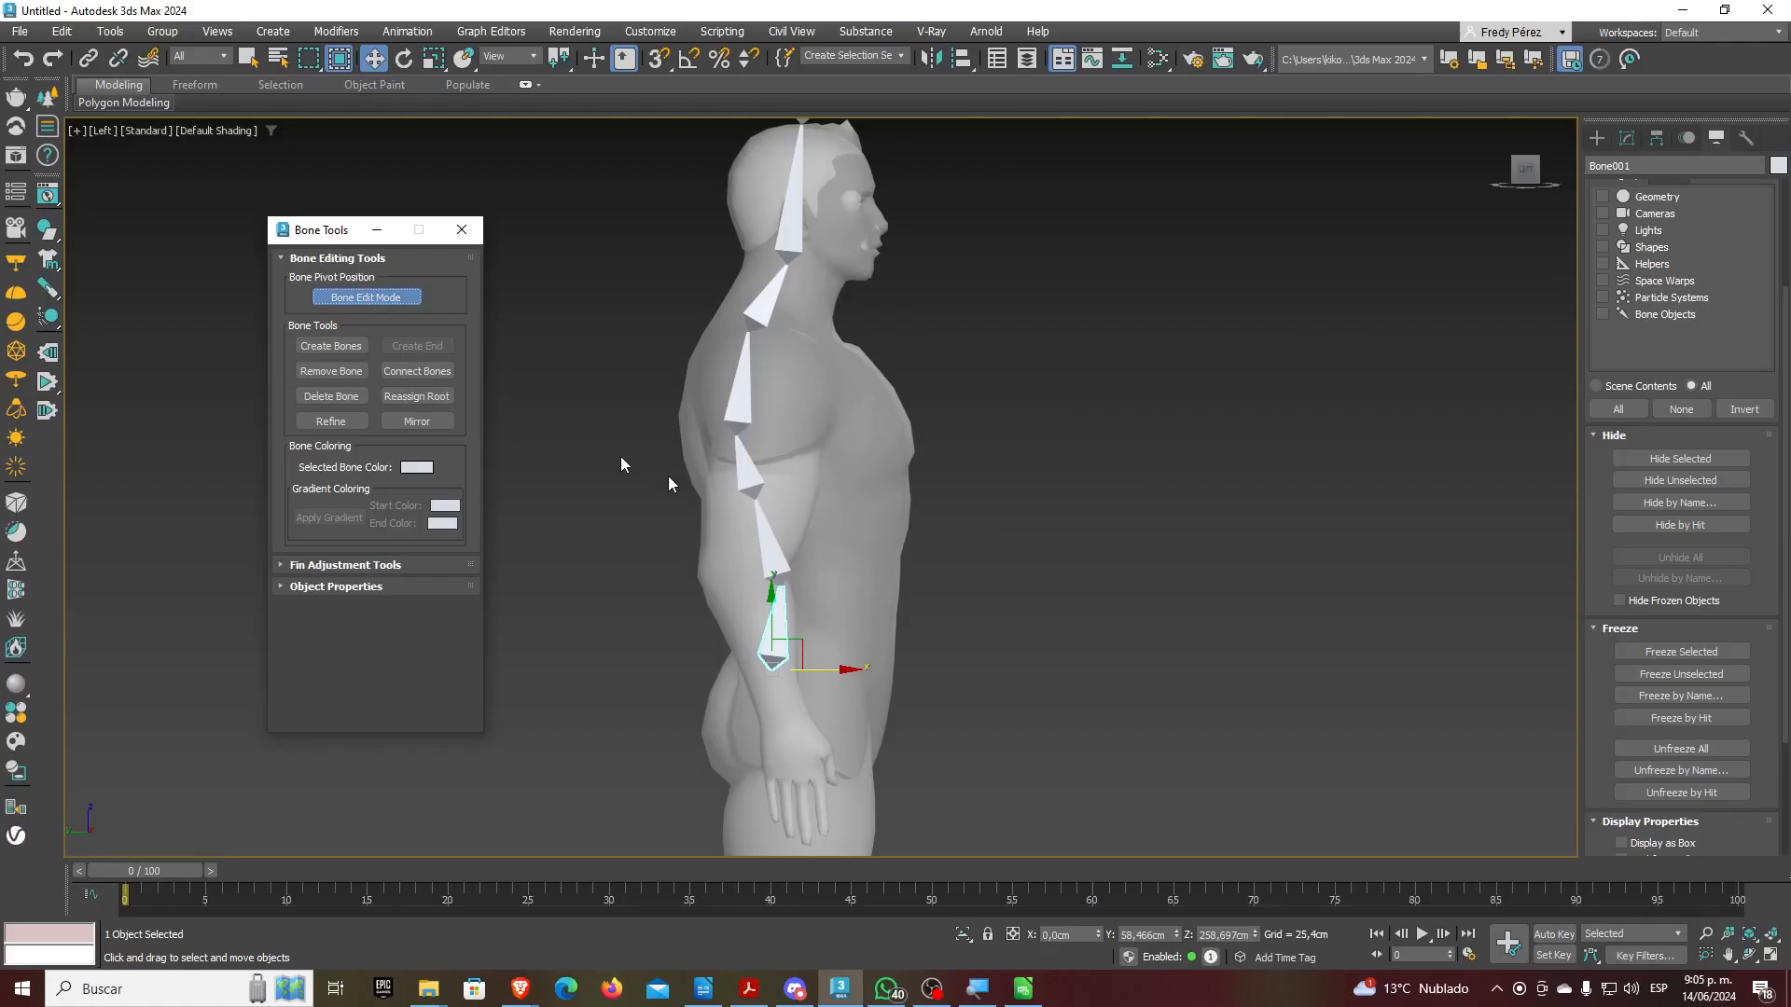
click(778, 554)
mouse_move(820, 560)
mouse_down()
mouse_move(836, 476)
mouse_move(820, 601)
mouse_move(756, 512)
mouse_move(884, 515)
mouse_move(779, 614)
mouse_move(811, 507)
mouse_move(820, 620)
mouse_move(771, 523)
mouse_move(833, 572)
mouse_move(800, 589)
mouse_move(821, 536)
mouse_move(799, 589)
mouse_move(809, 466)
mouse_move(840, 619)
mouse_move(823, 492)
mouse_move(807, 571)
mouse_move(816, 554)
mouse_up()
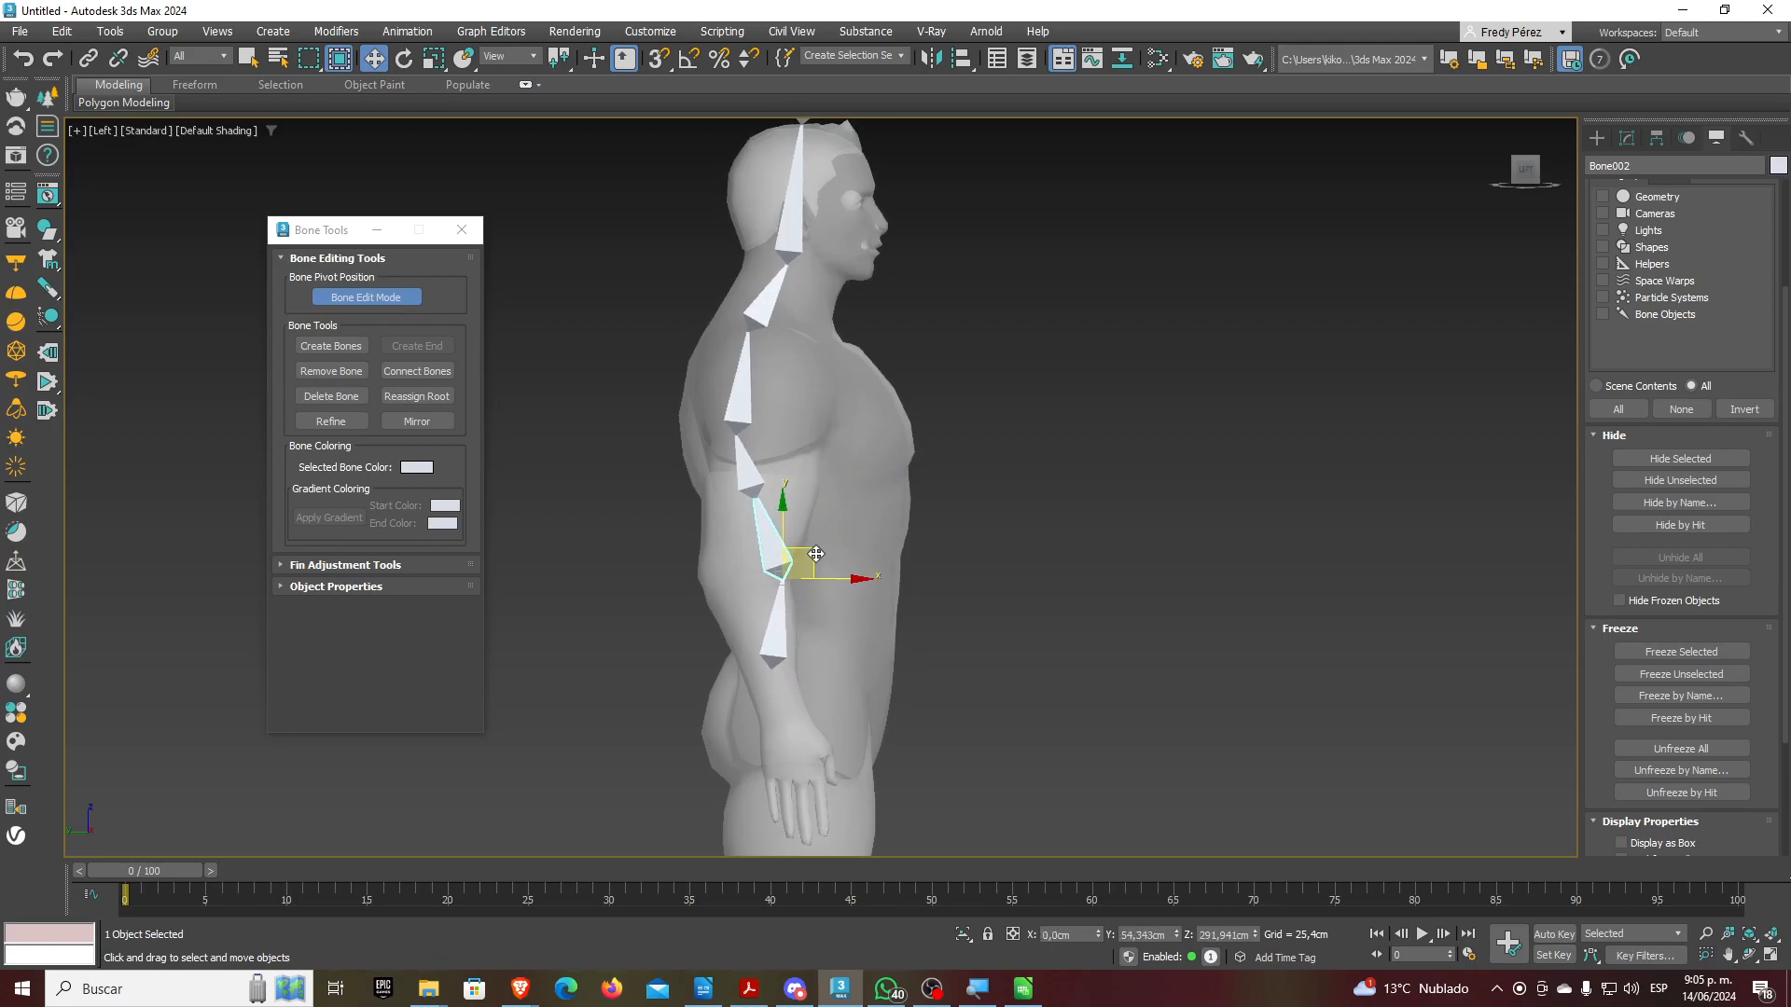
click(751, 471)
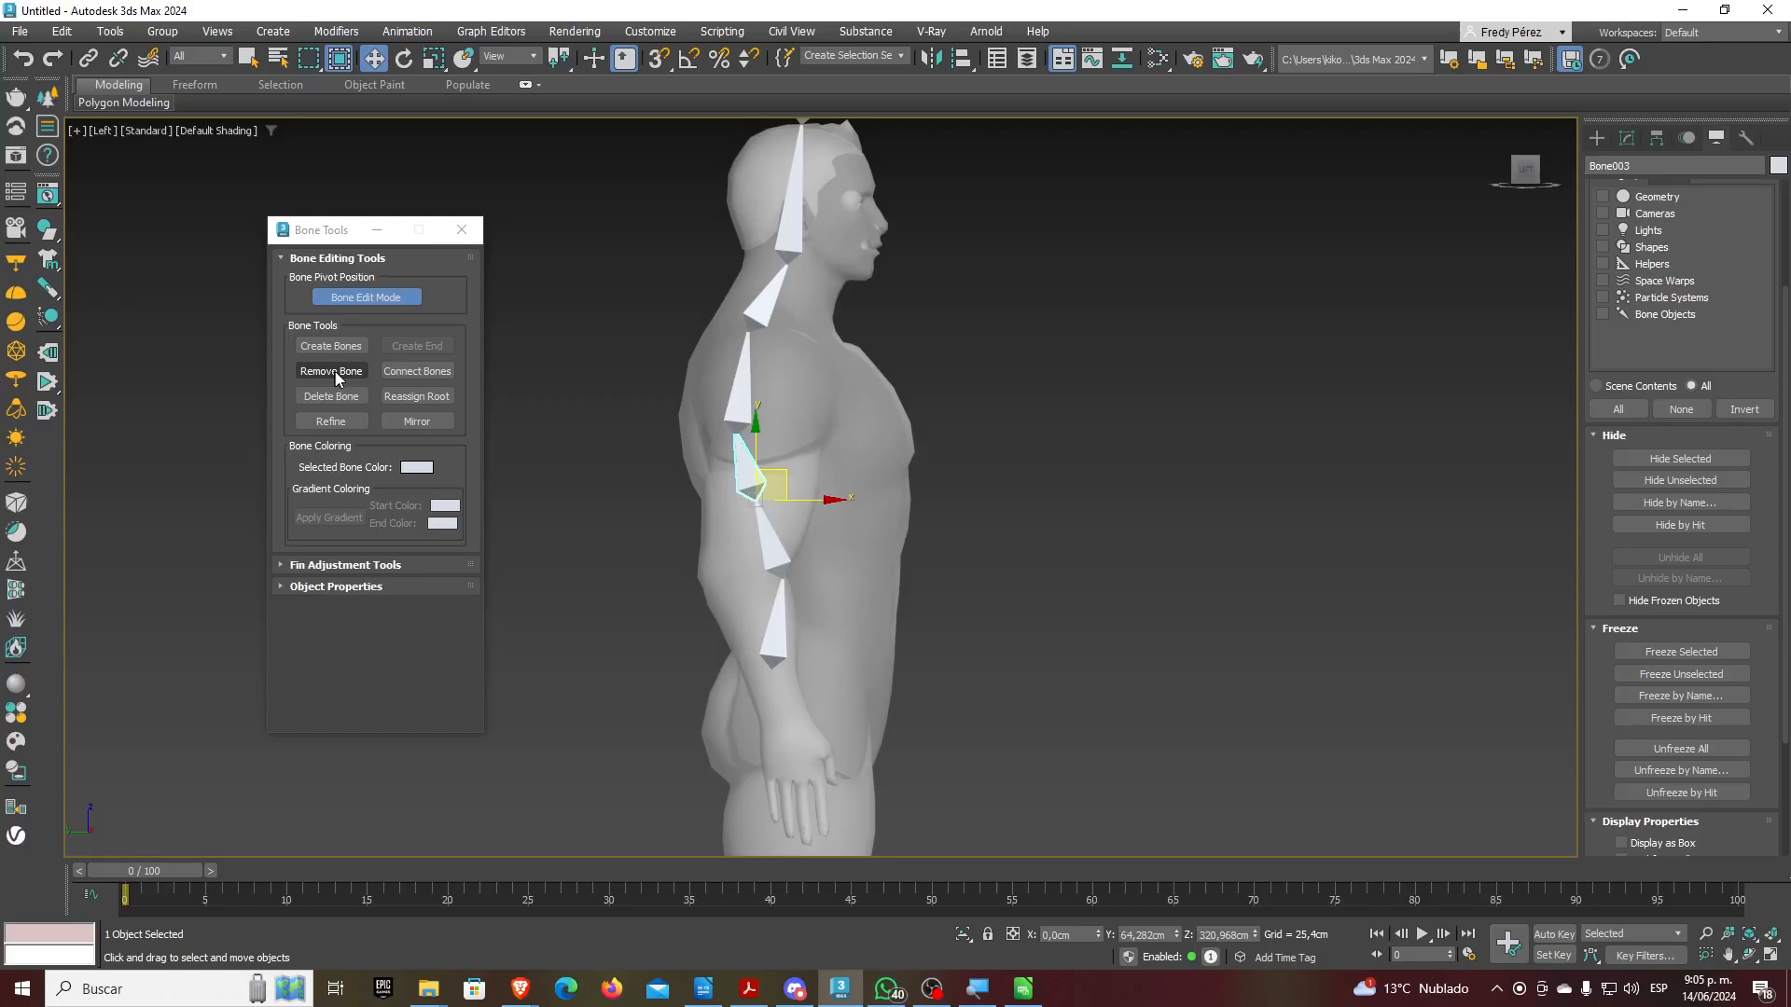
click(410, 451)
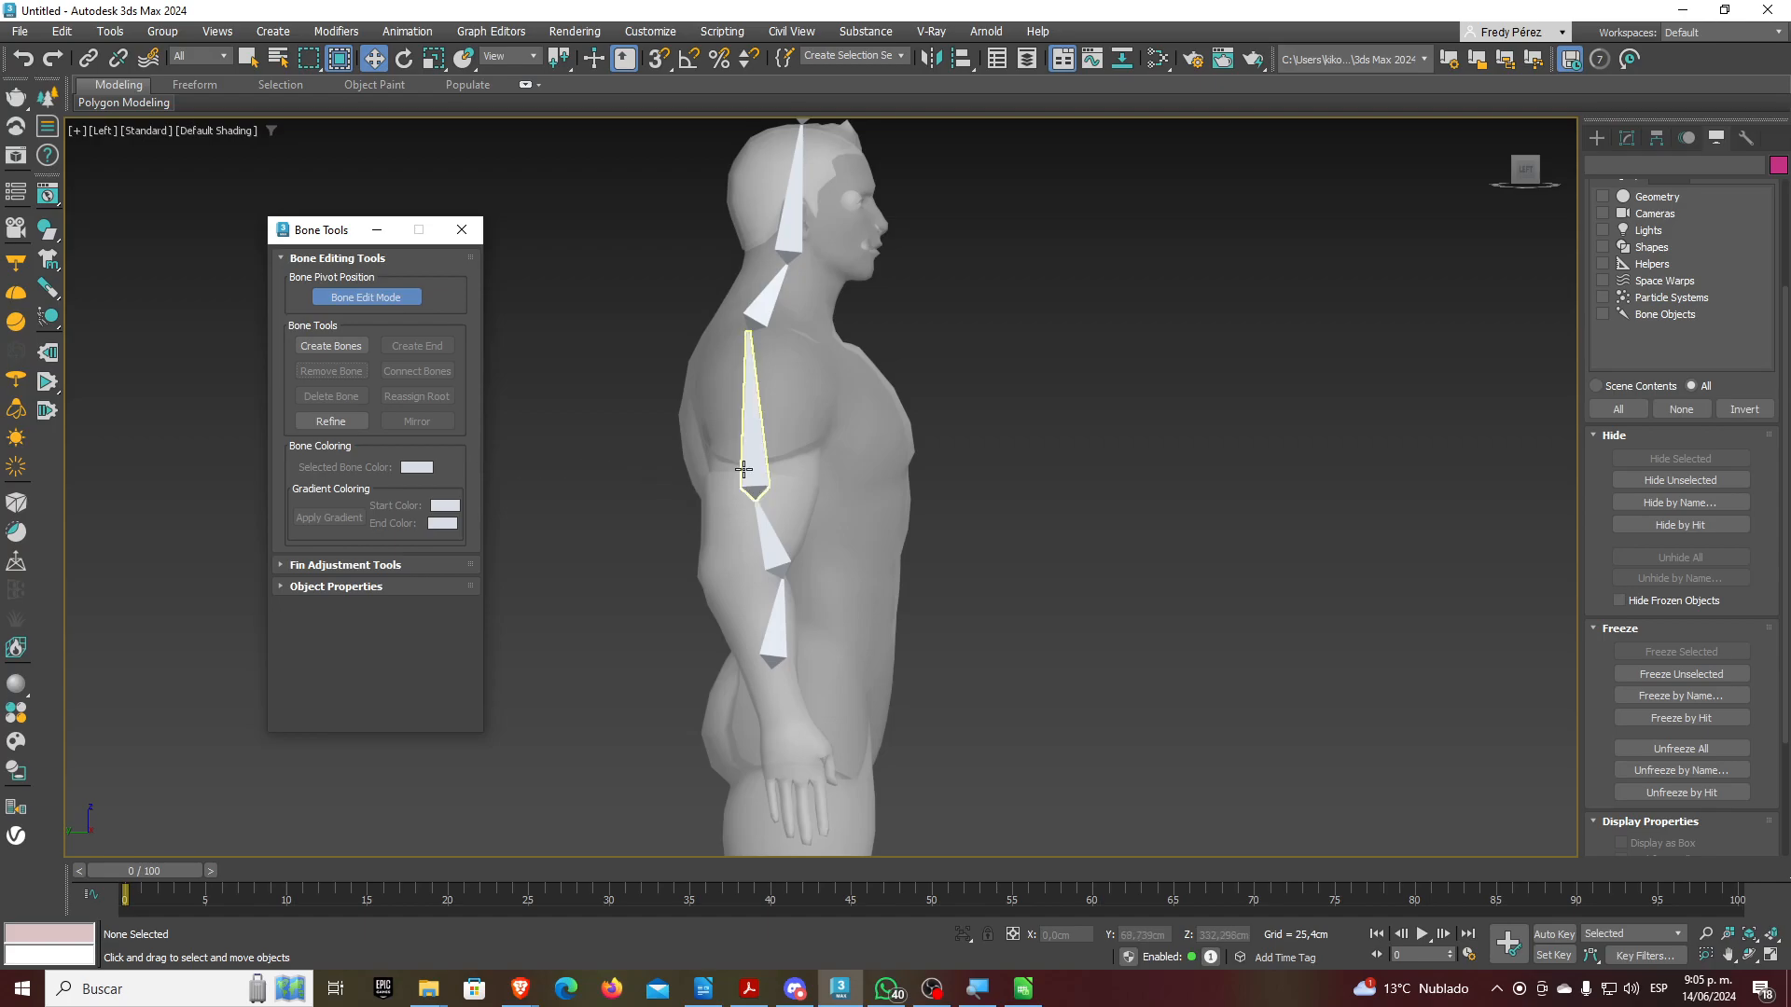
Reposition the upper back, neck and head joints to follow the body
click(770, 469)
drag(789, 480, 769, 434)
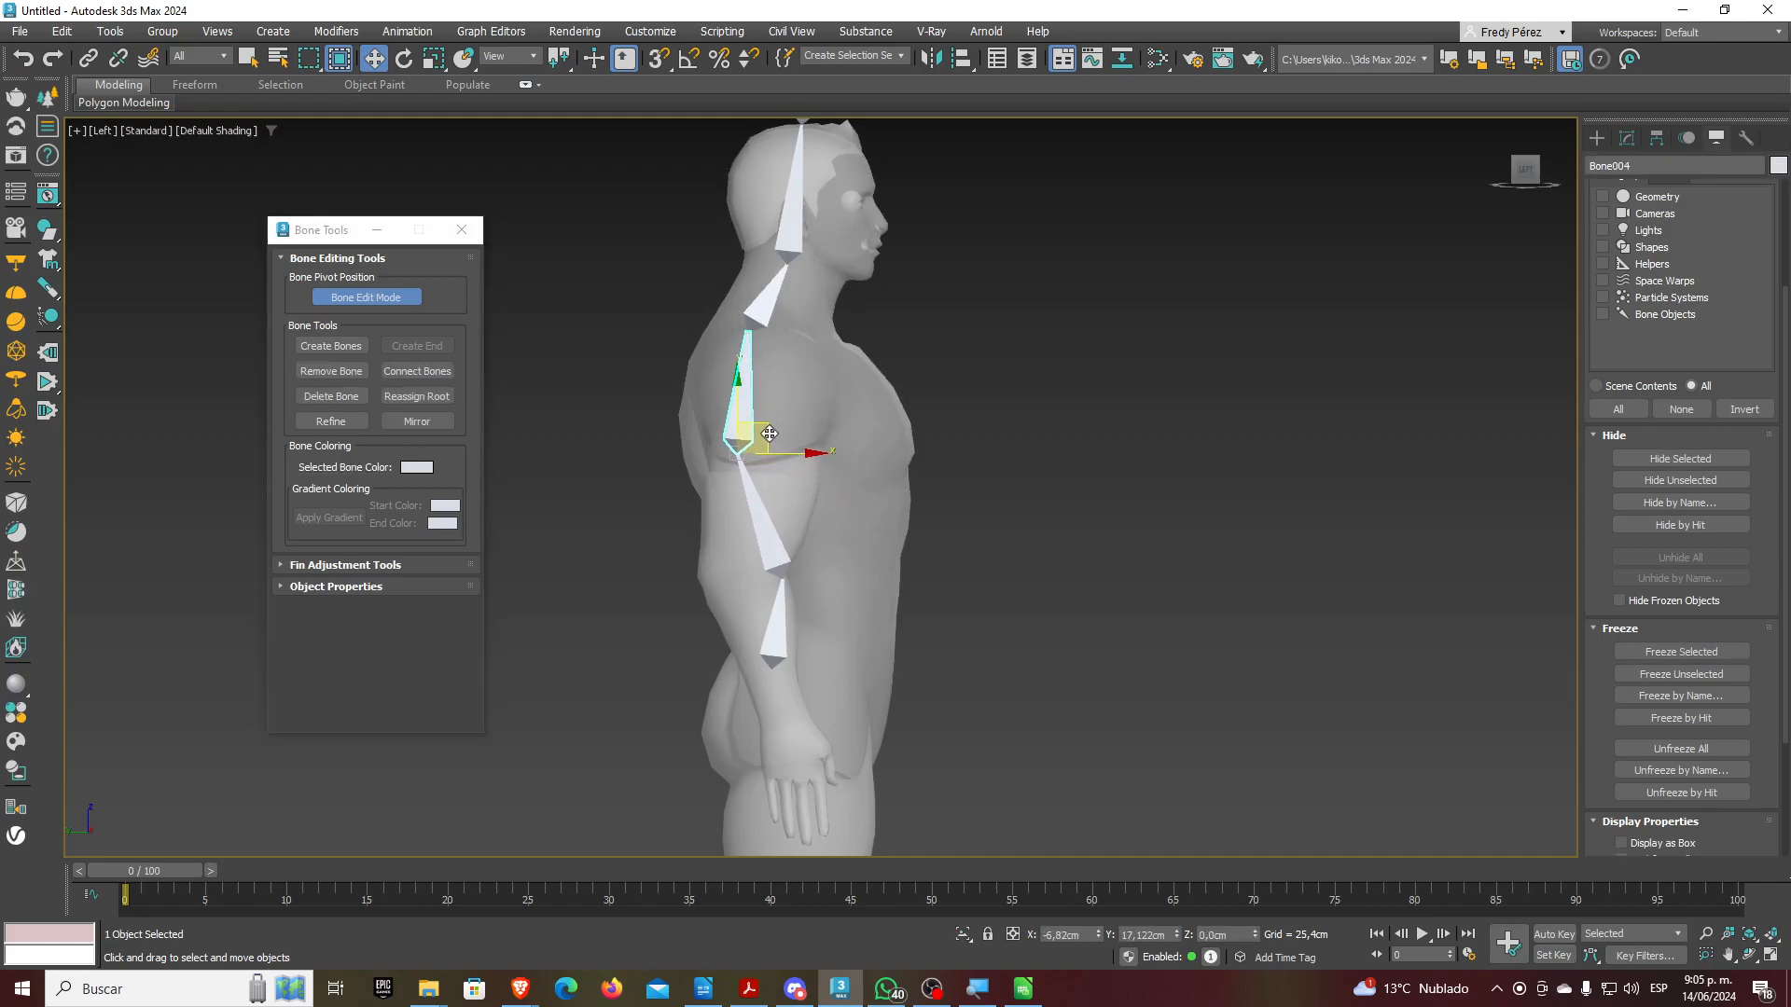
click(763, 300)
scroll(793, 312, up, 4)
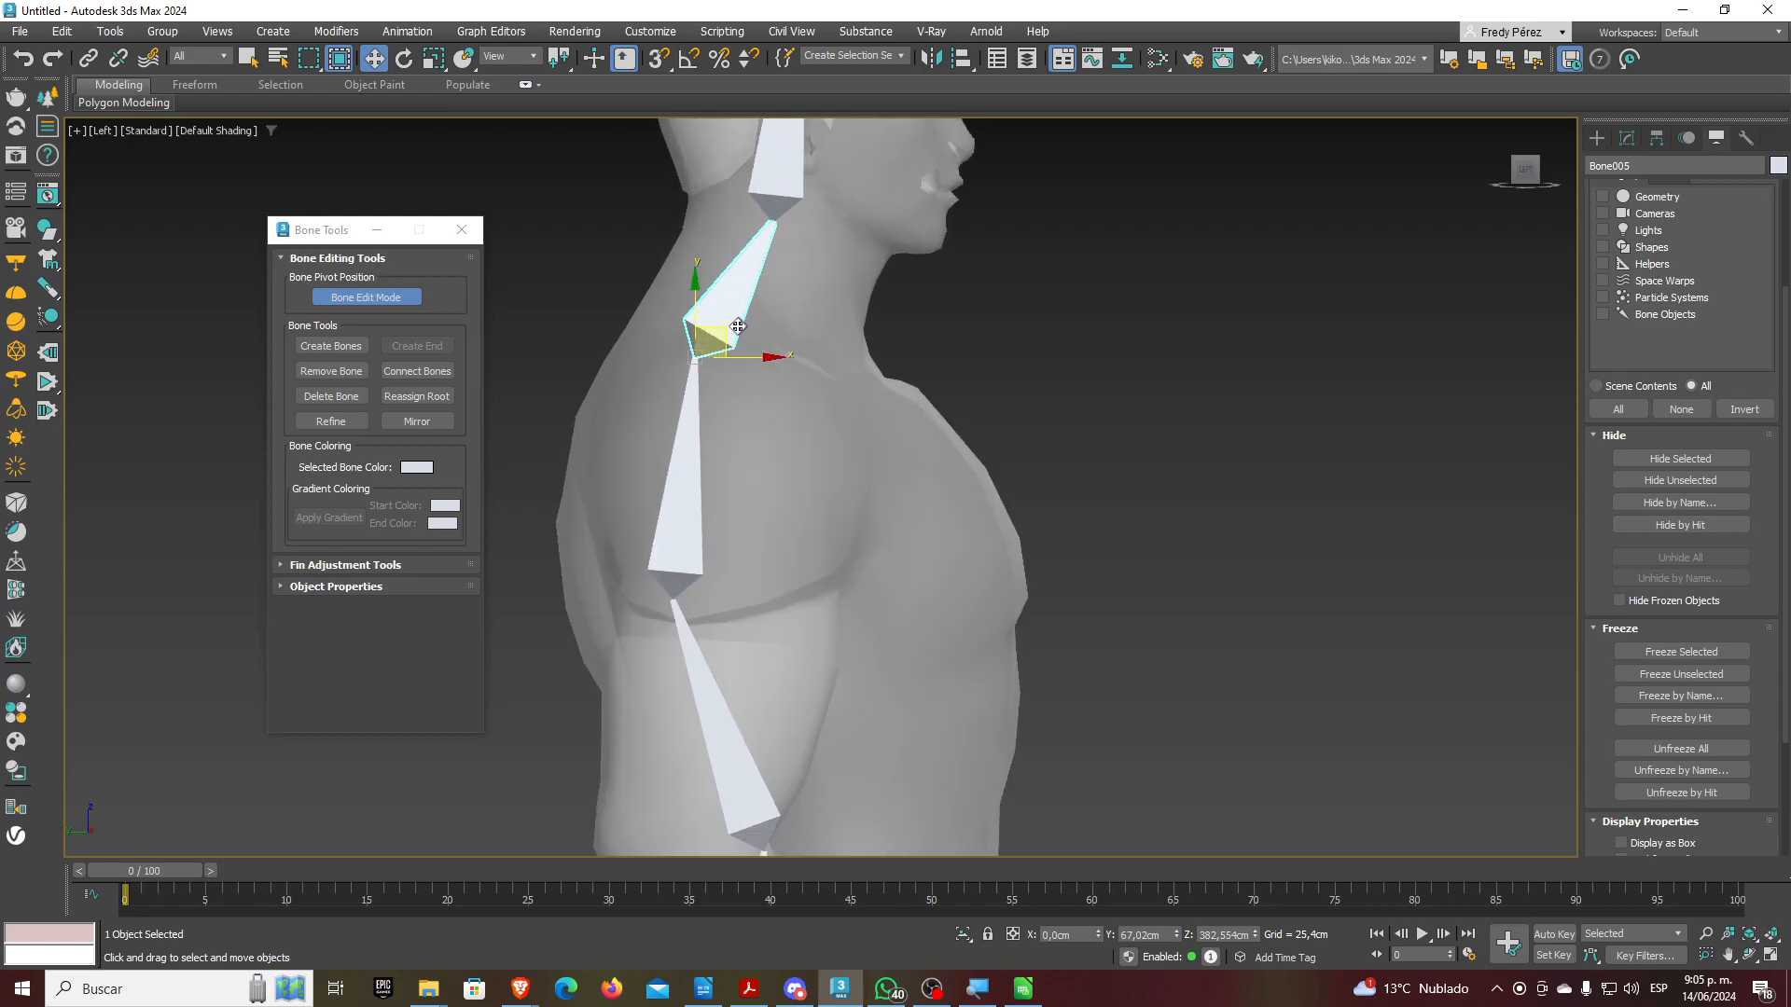
drag(727, 331, 799, 324)
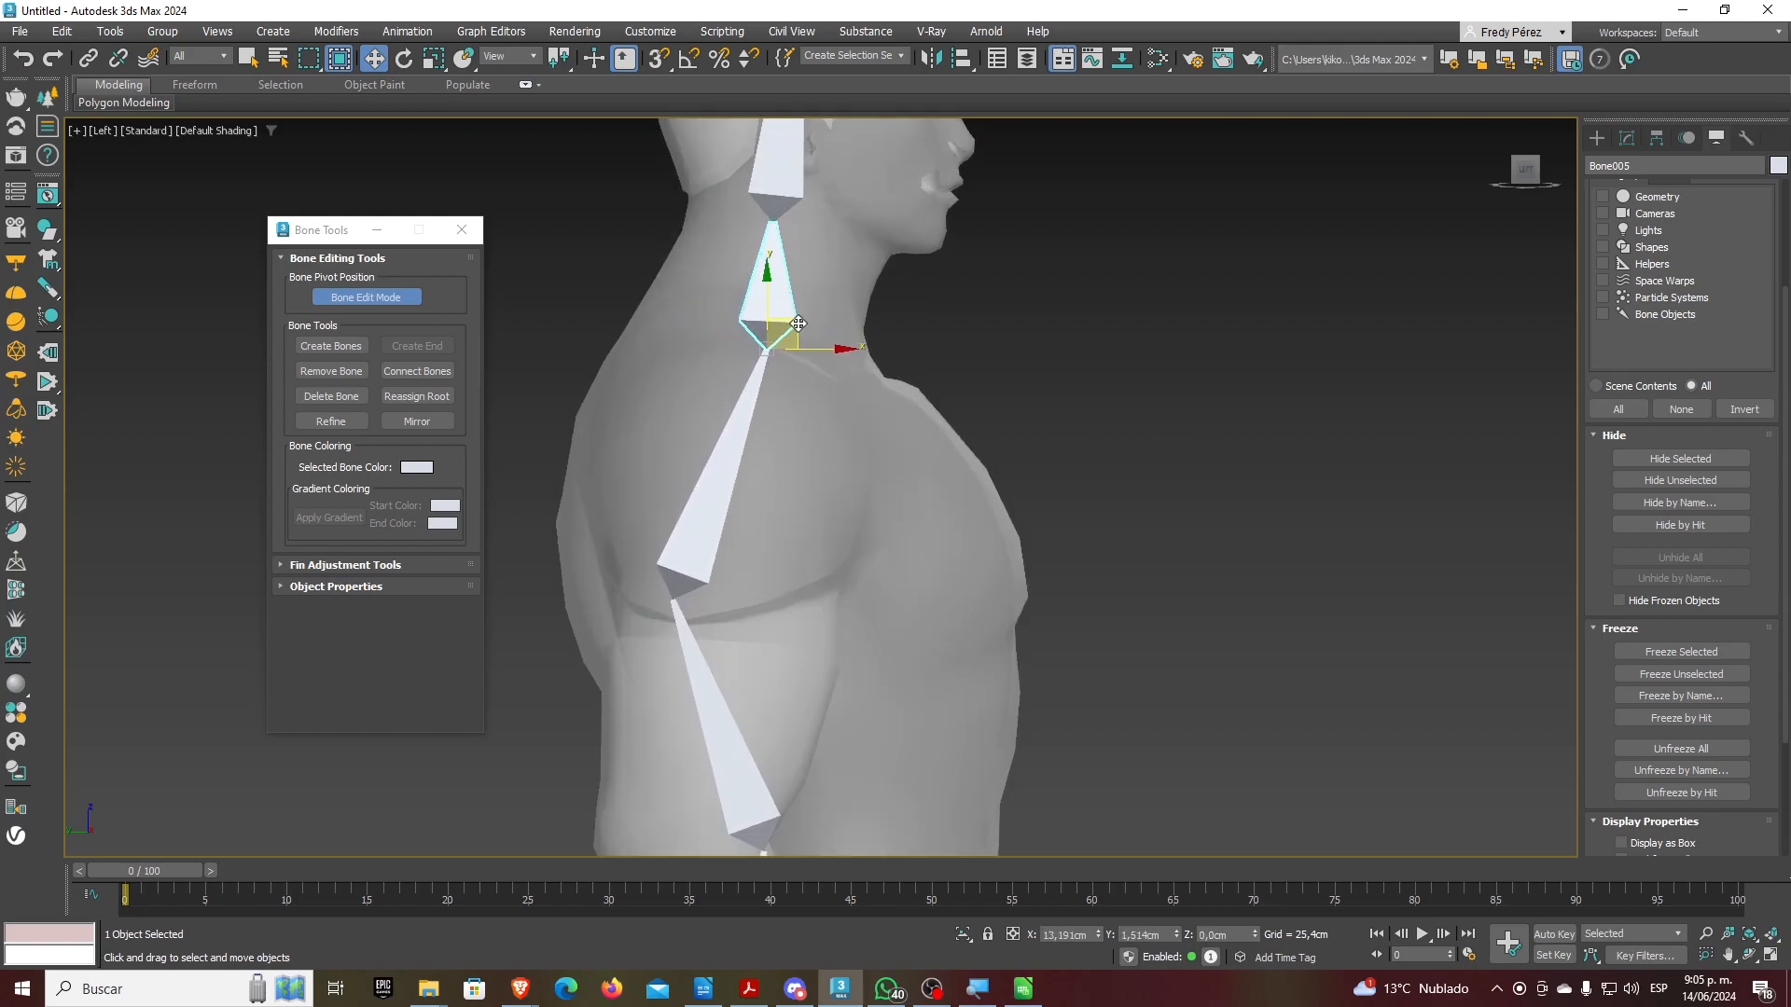
scroll(791, 423, down, 2)
scroll(808, 281, up, 2)
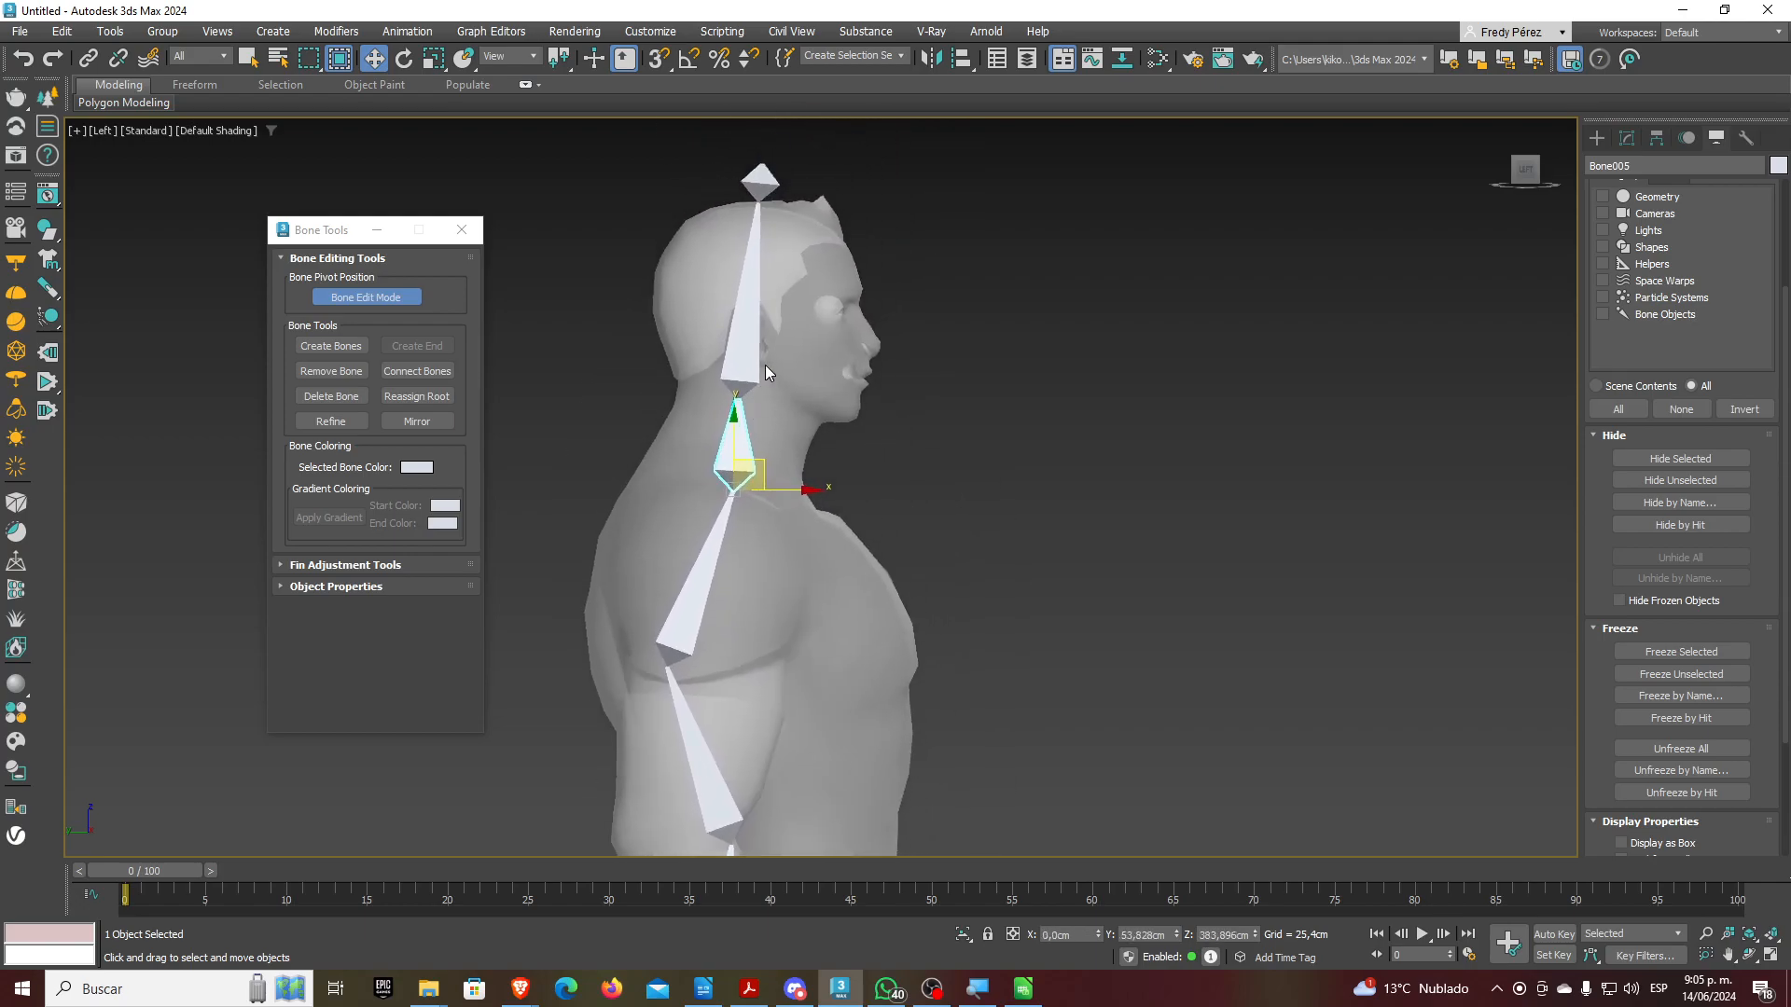
click(755, 373)
drag(762, 393, 770, 378)
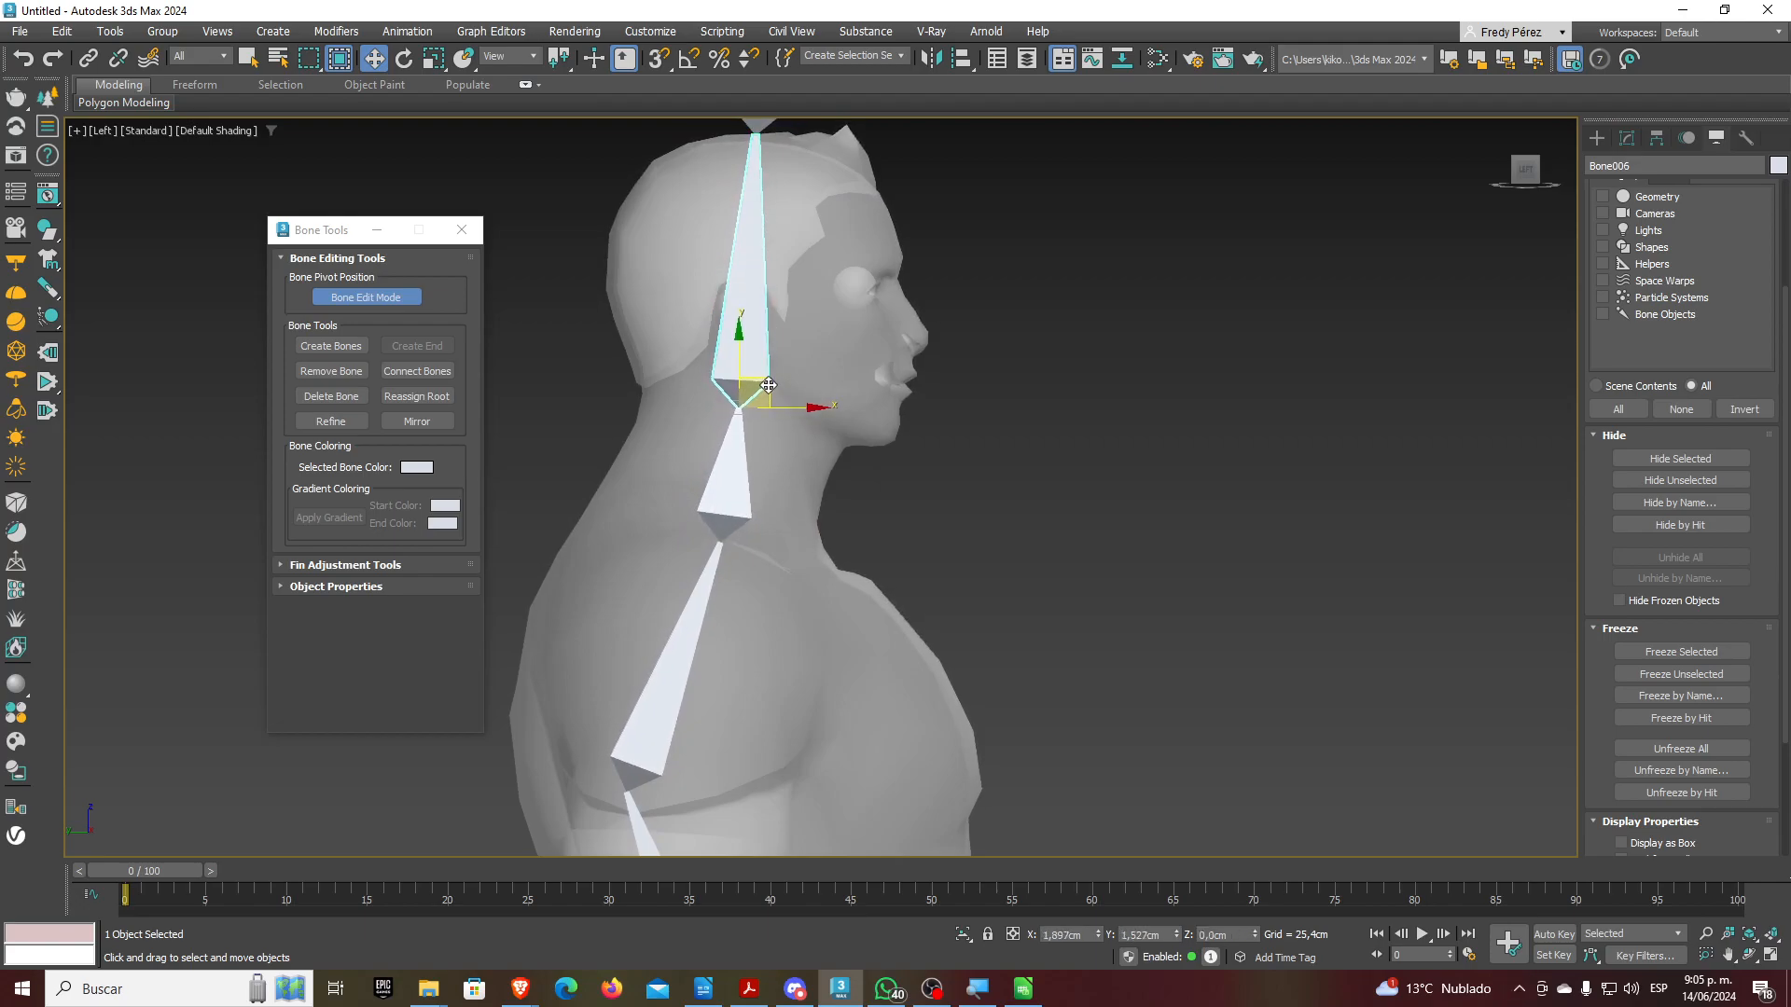
scroll(760, 392, down, 4)
scroll(673, 480, up, 1)
Fine-tune the neck, upper back and lower back joints with small moves
click(705, 359)
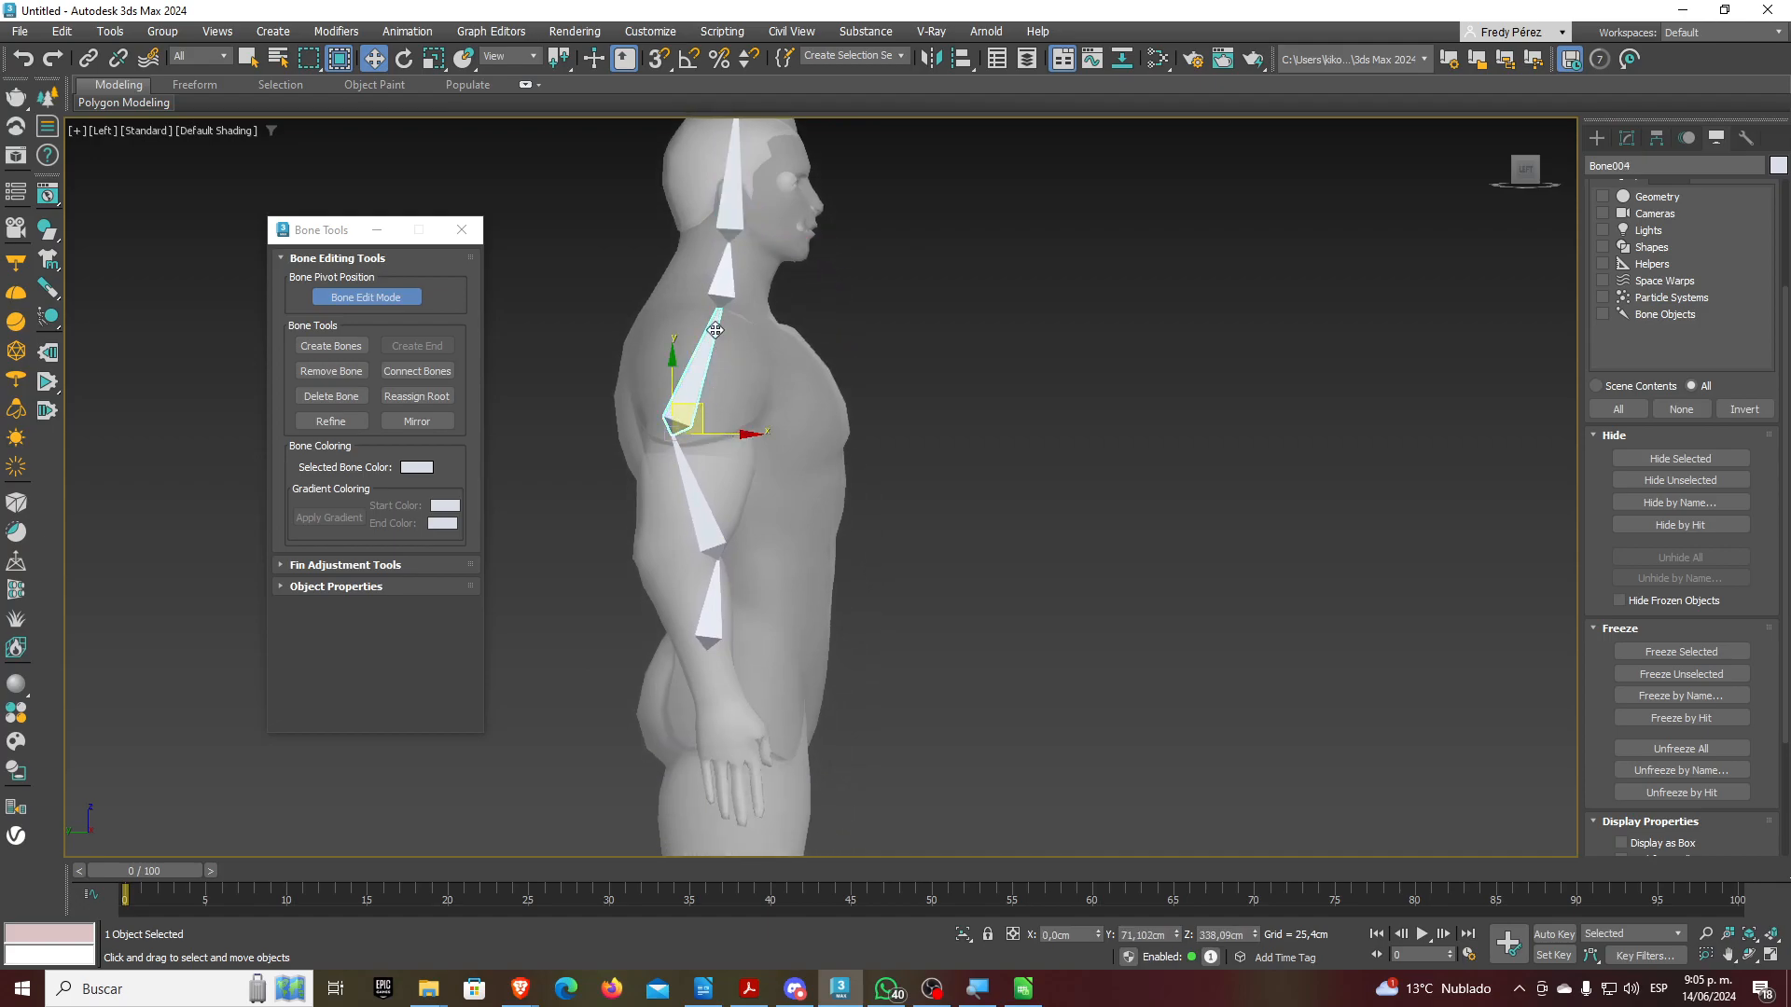
click(723, 275)
drag(765, 314, 756, 314)
click(699, 349)
drag(702, 417, 705, 409)
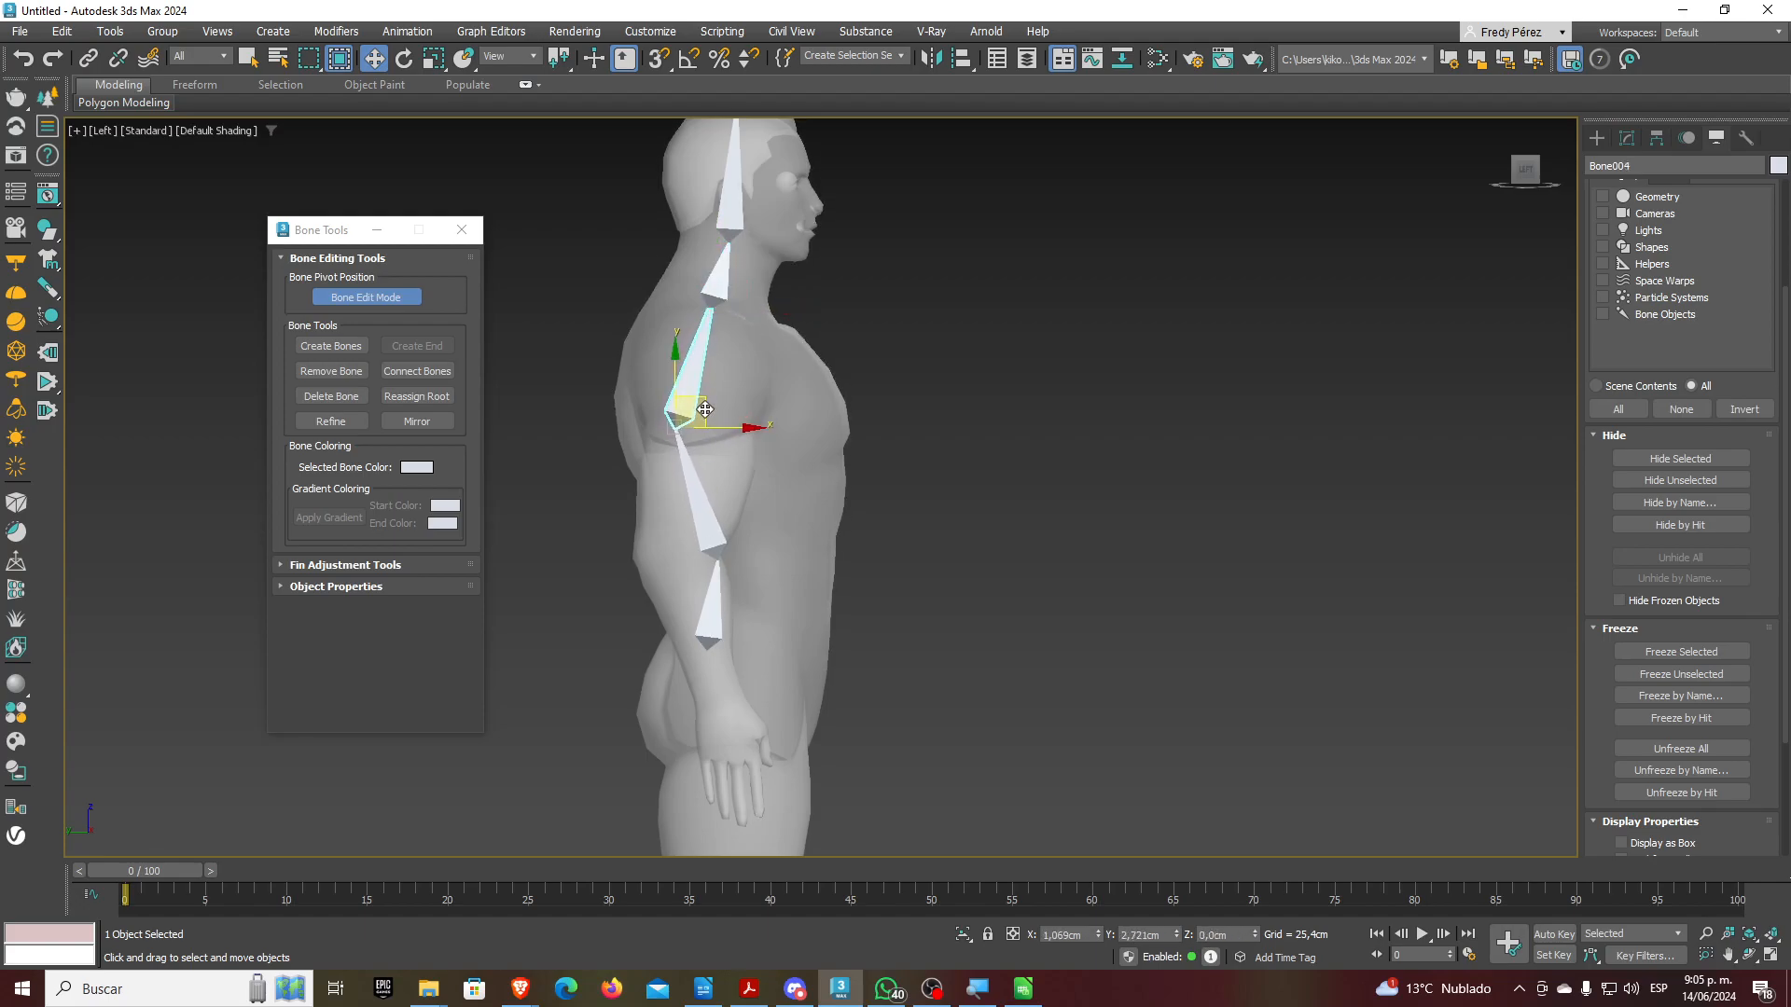
click(710, 505)
drag(743, 529, 737, 506)
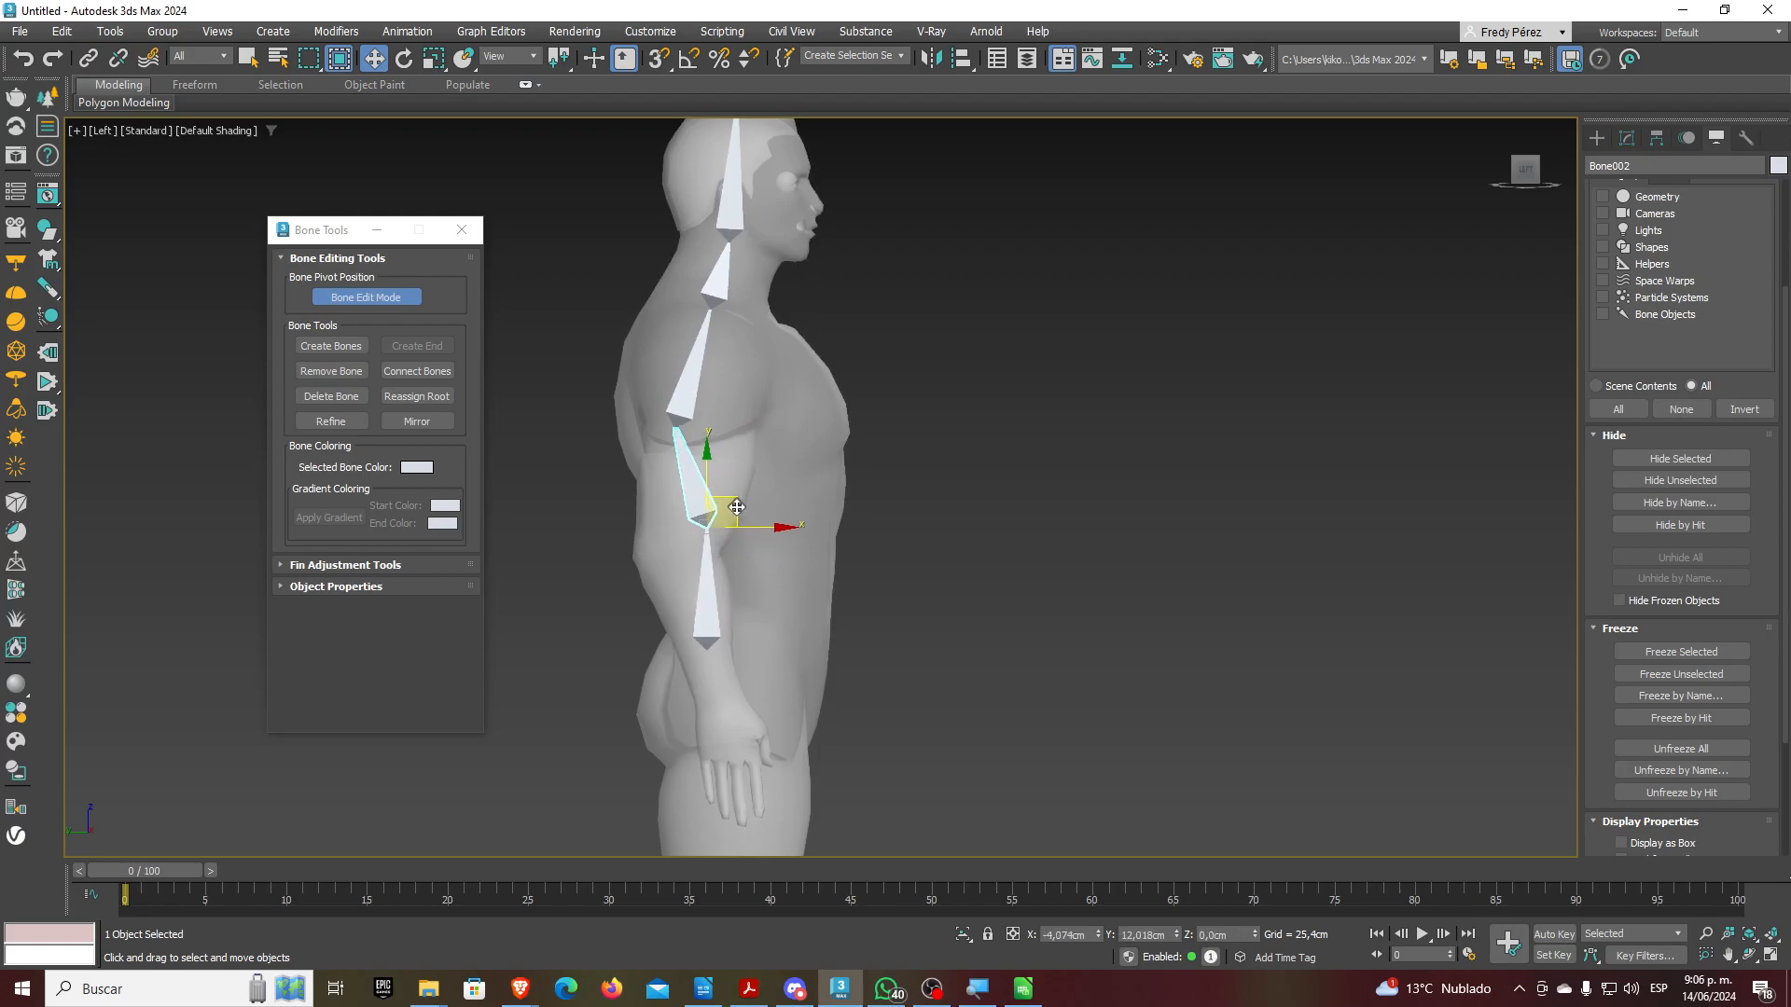
middle_drag(801, 519, 849, 509)
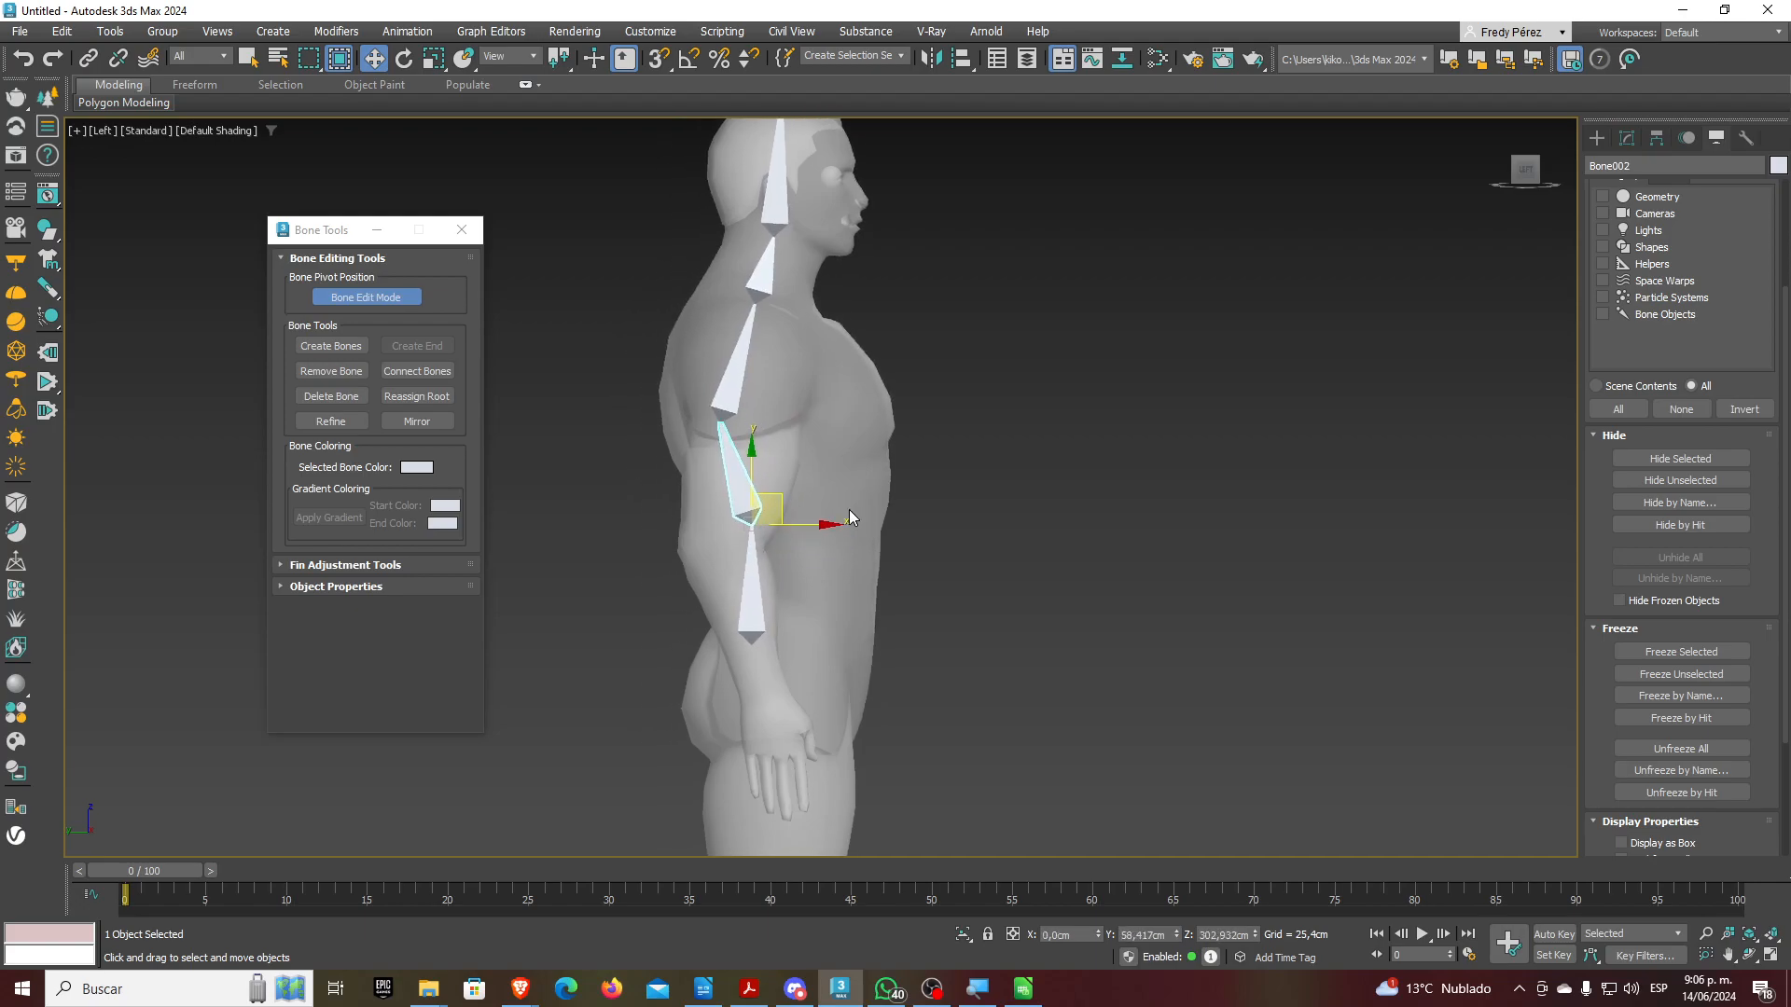
drag(791, 525, 803, 527)
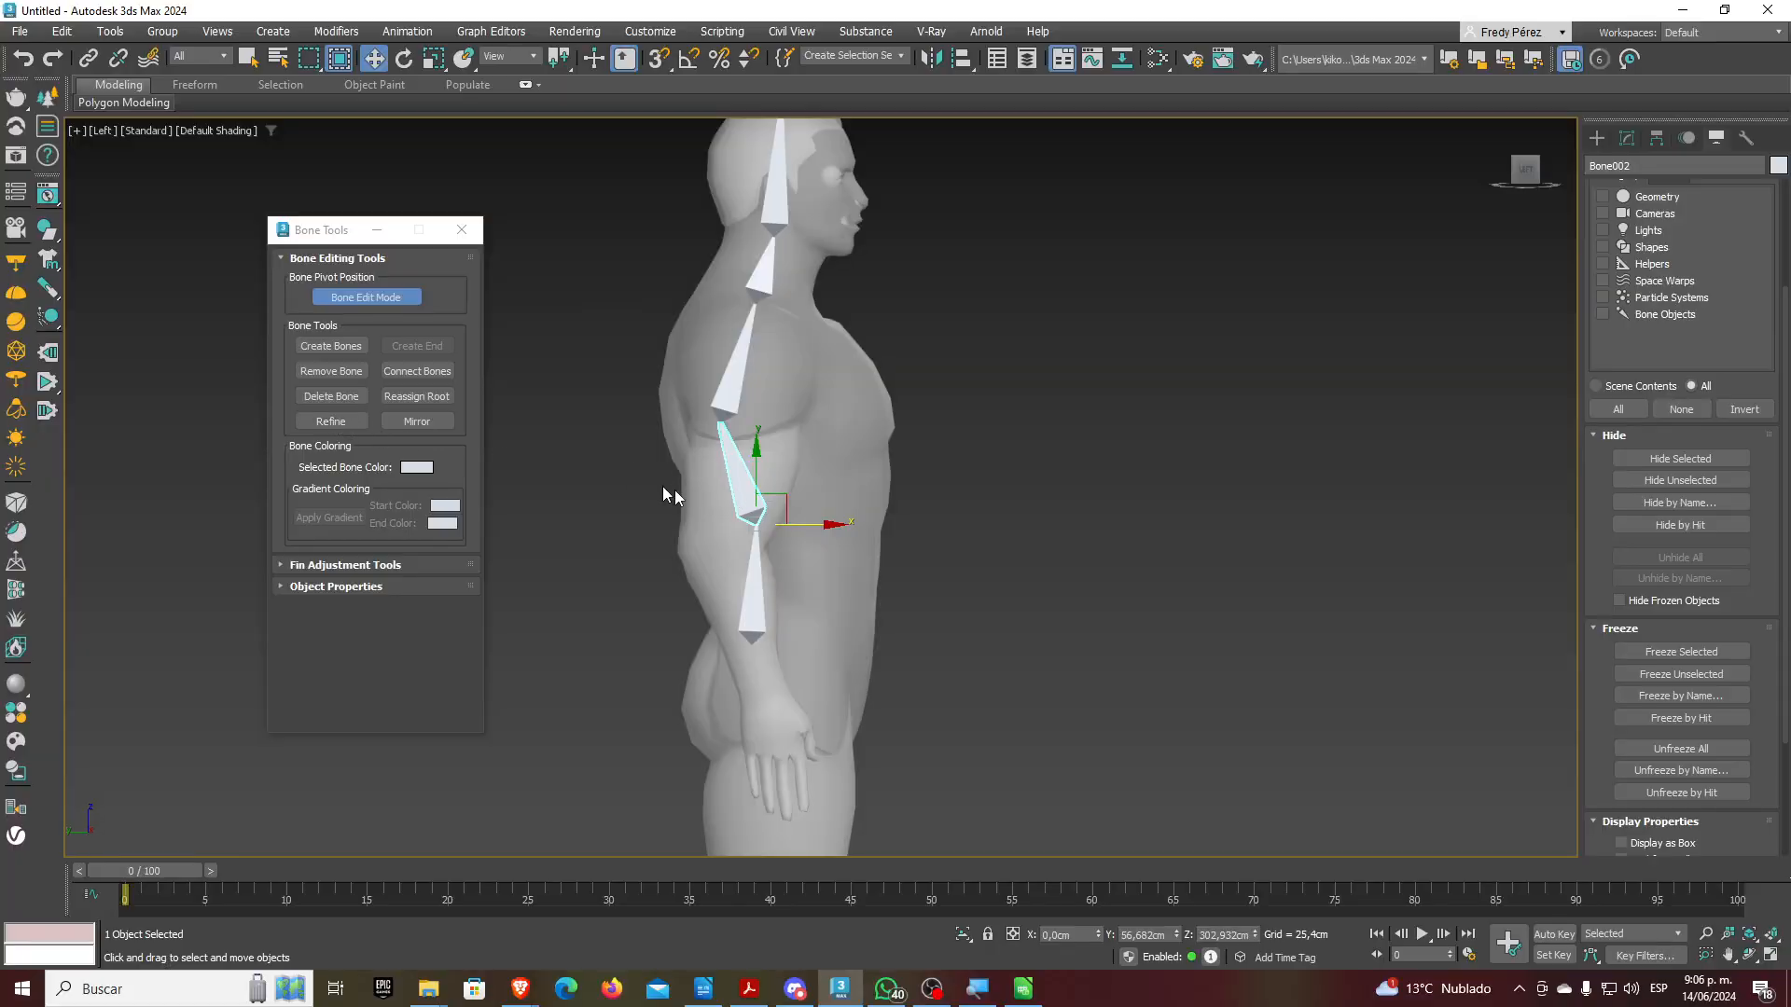
Split the lower back bone with Refine, undo the split, and return to Select Object
scroll(718, 480, up, 5)
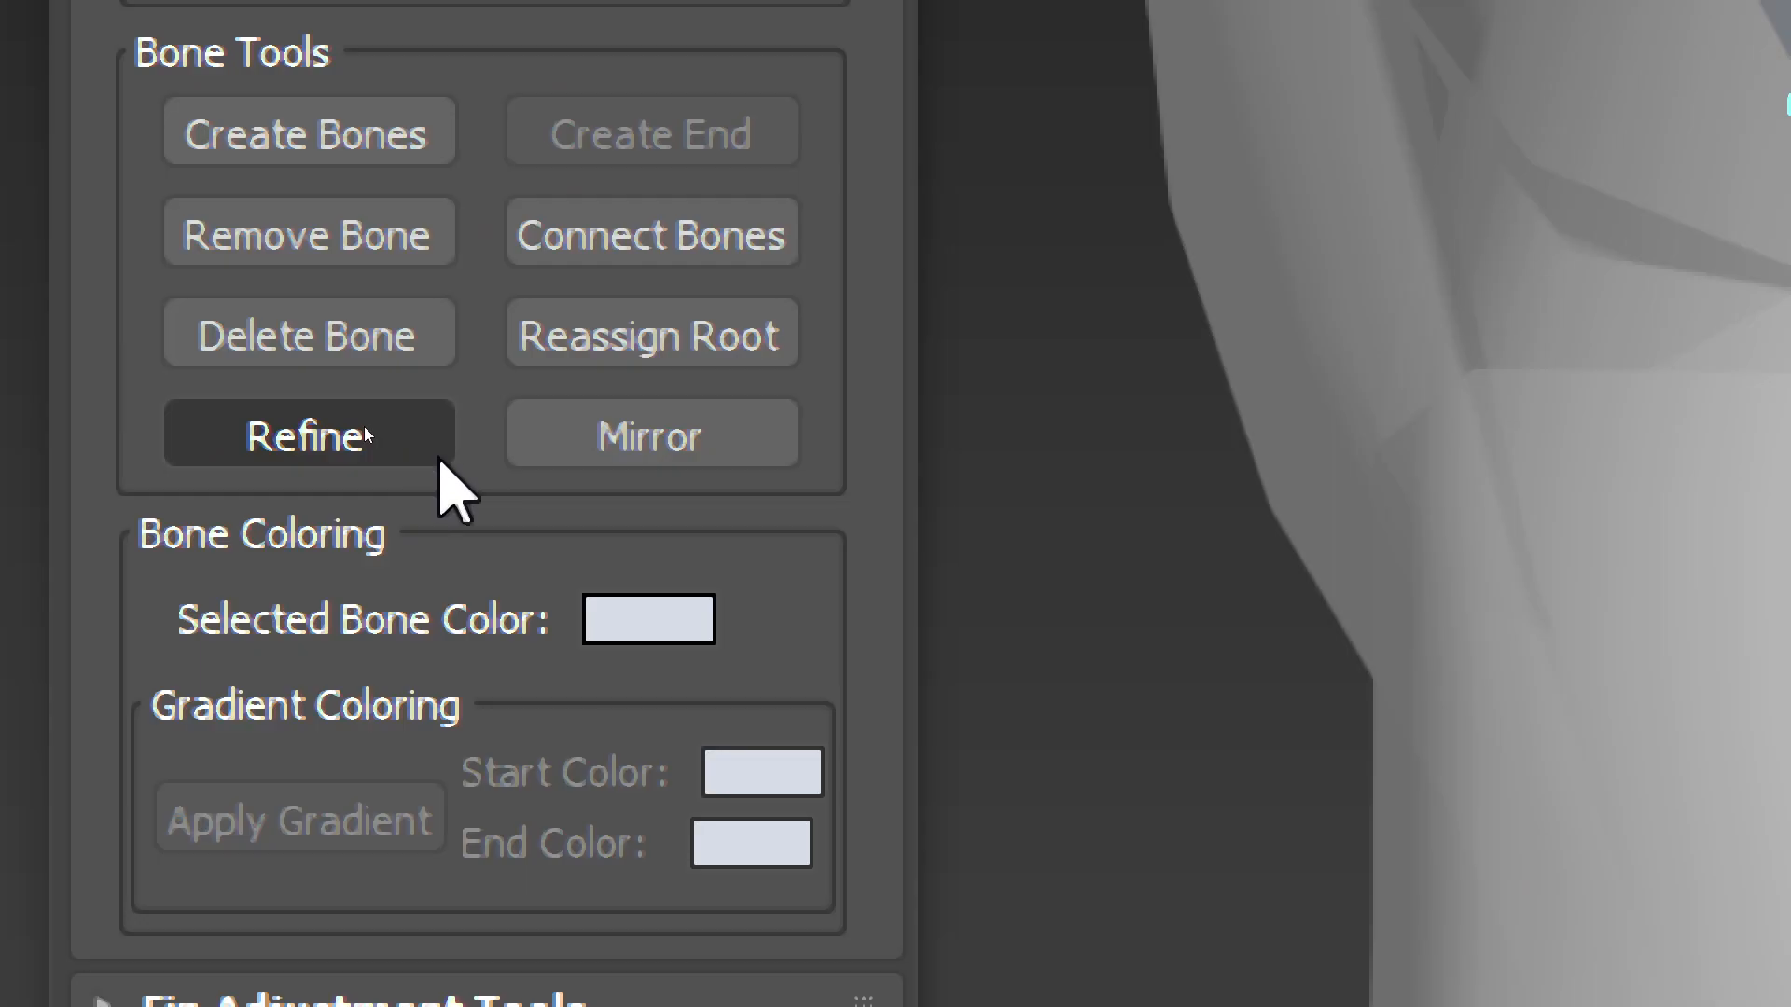
click(354, 421)
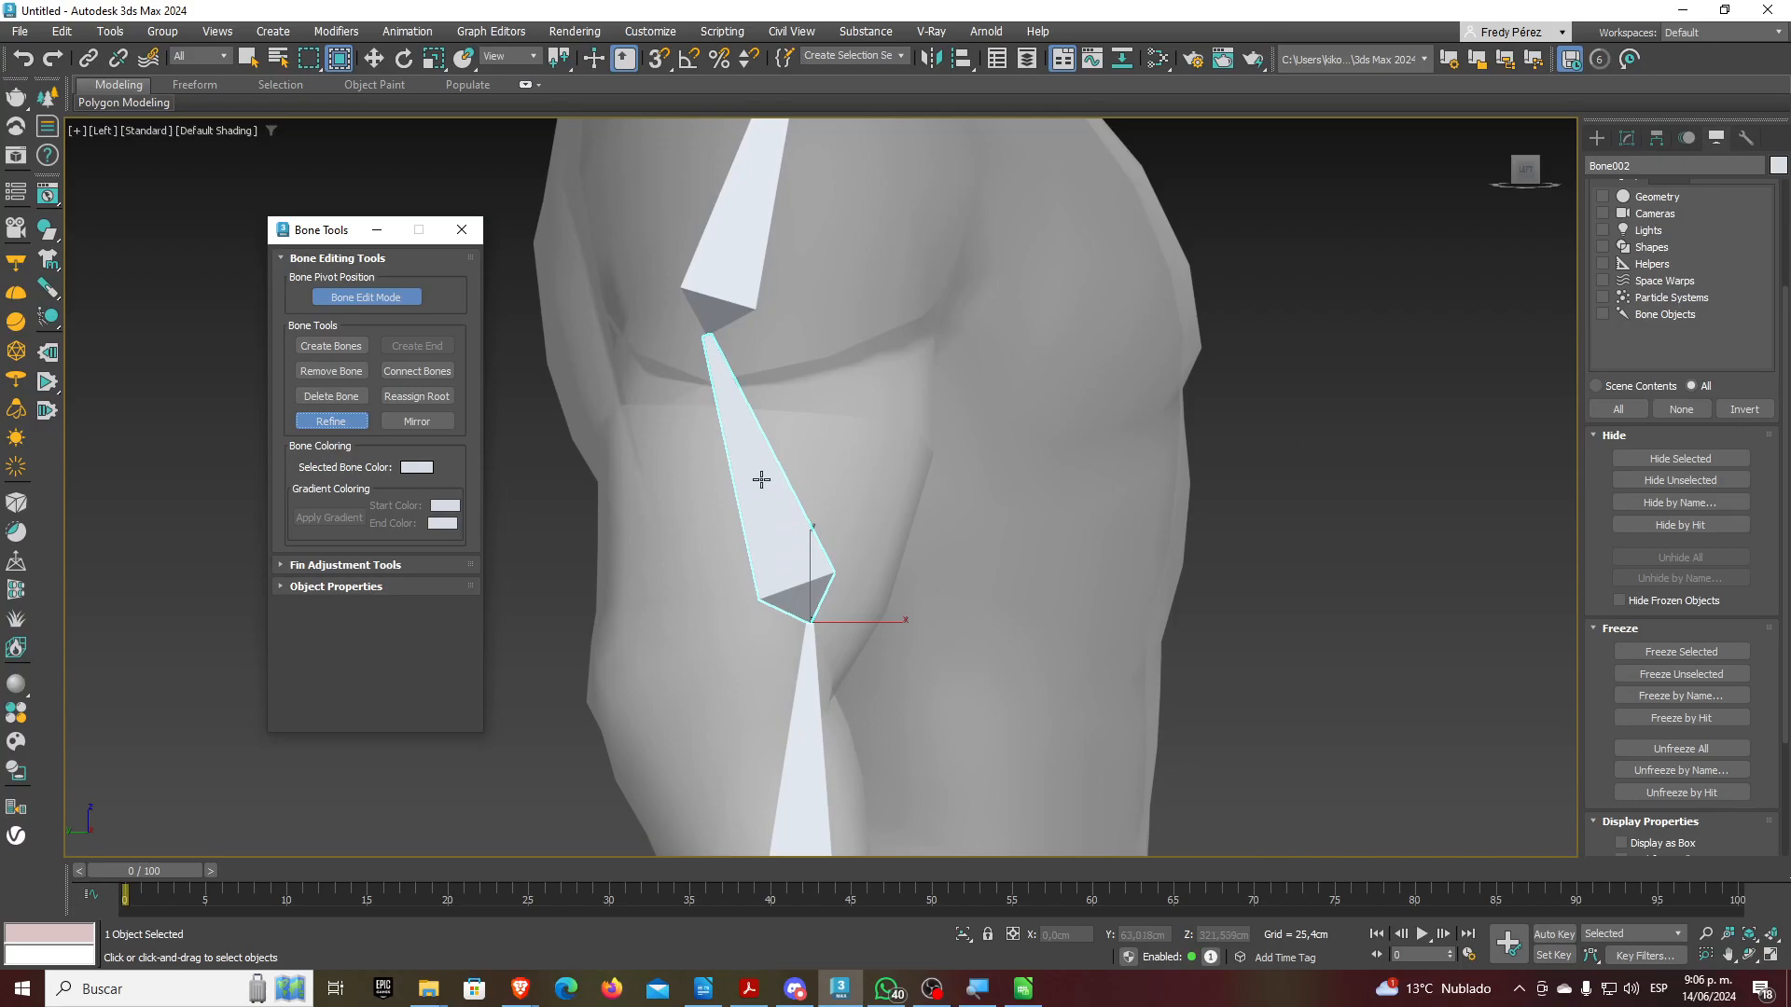
click(761, 479)
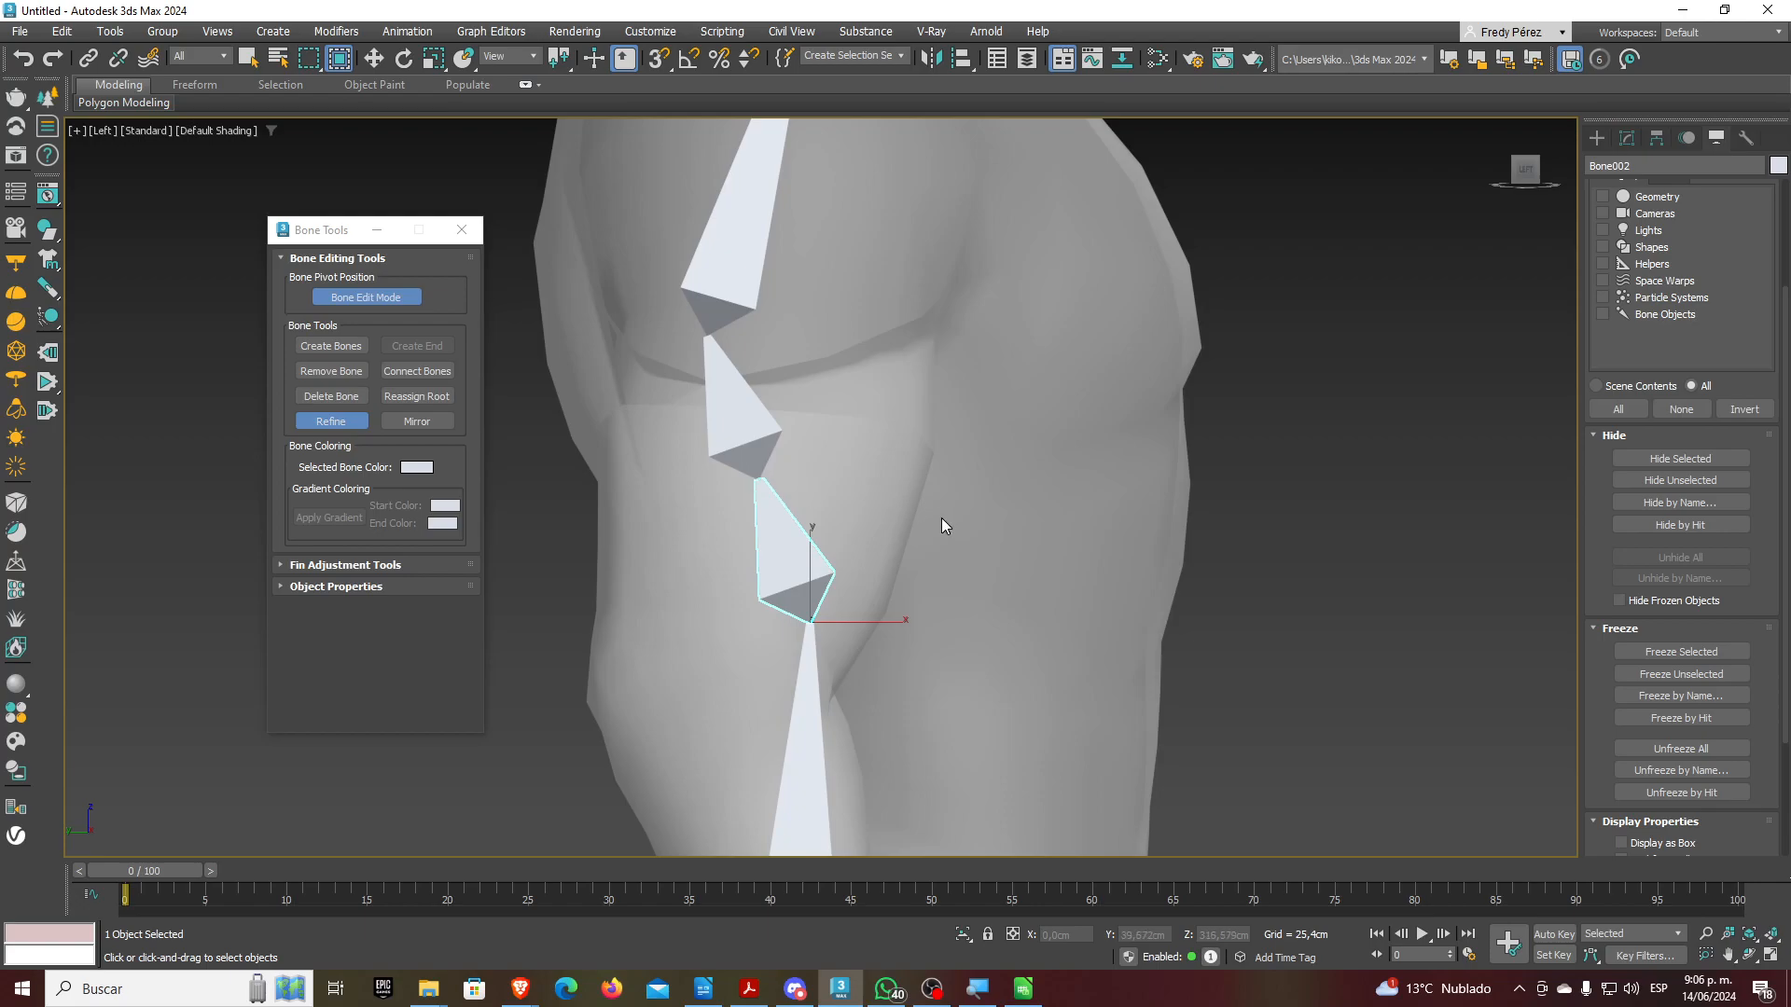
key(ctrl+z)
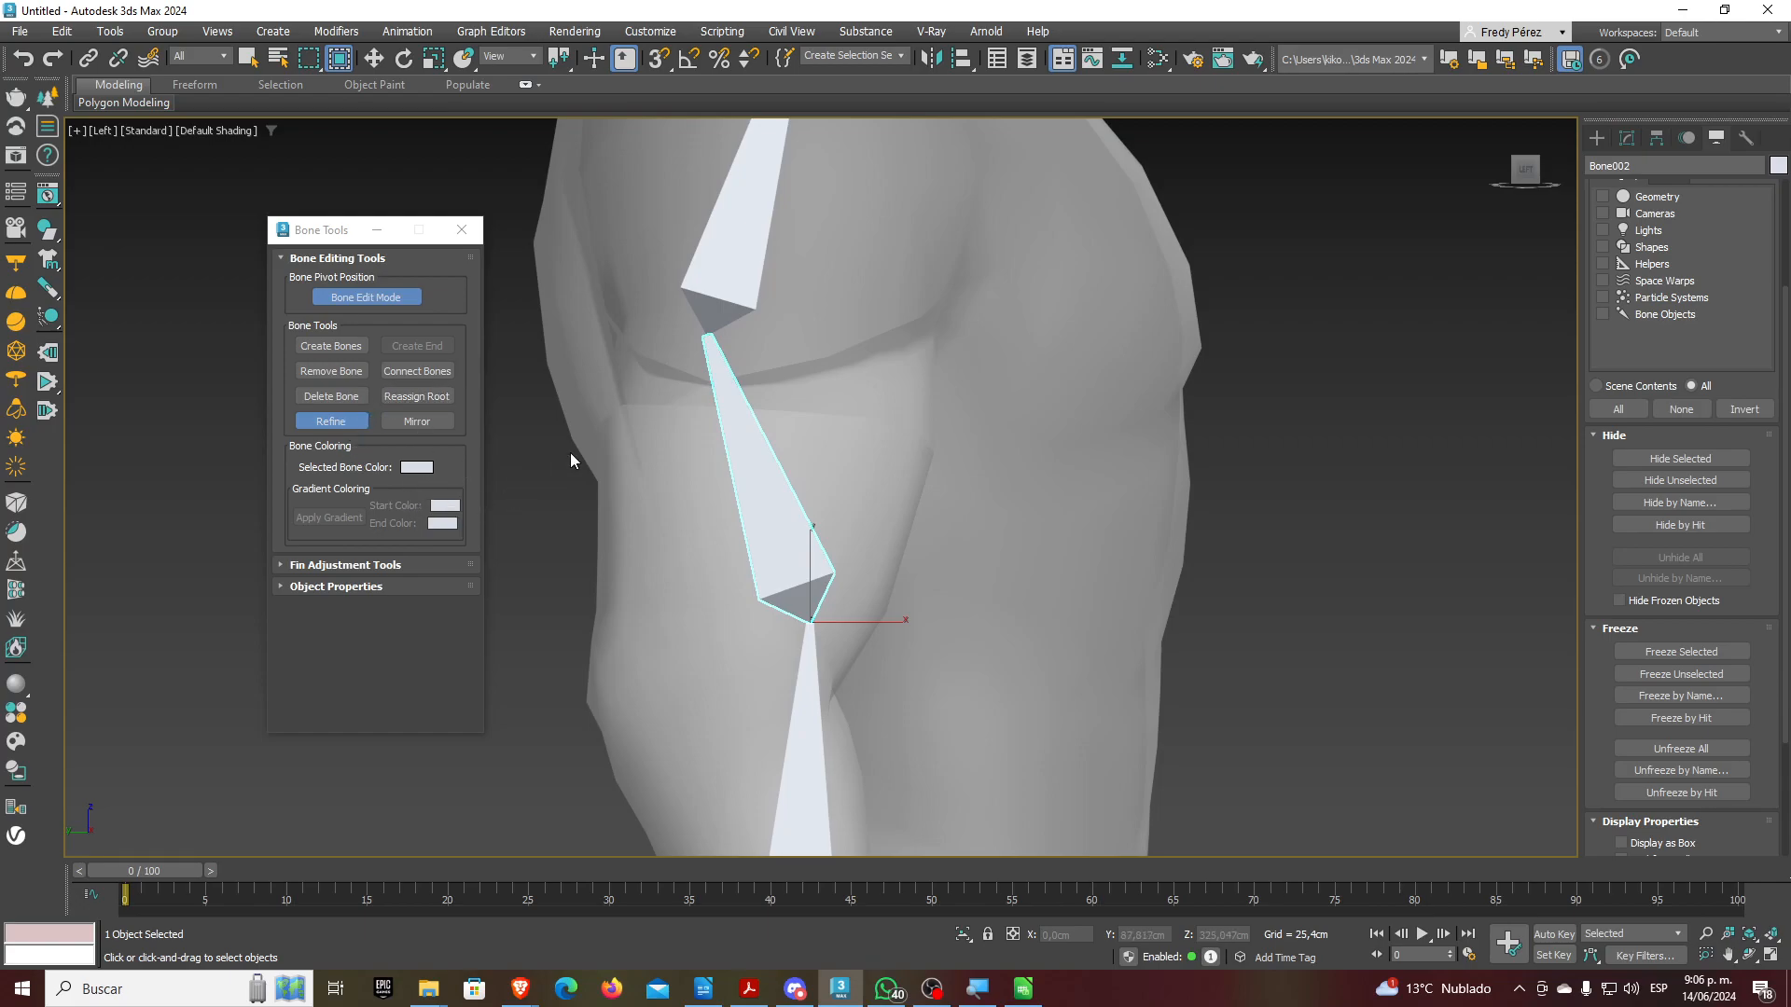
scroll(571, 460, down, 5)
scroll(612, 546, up, 3)
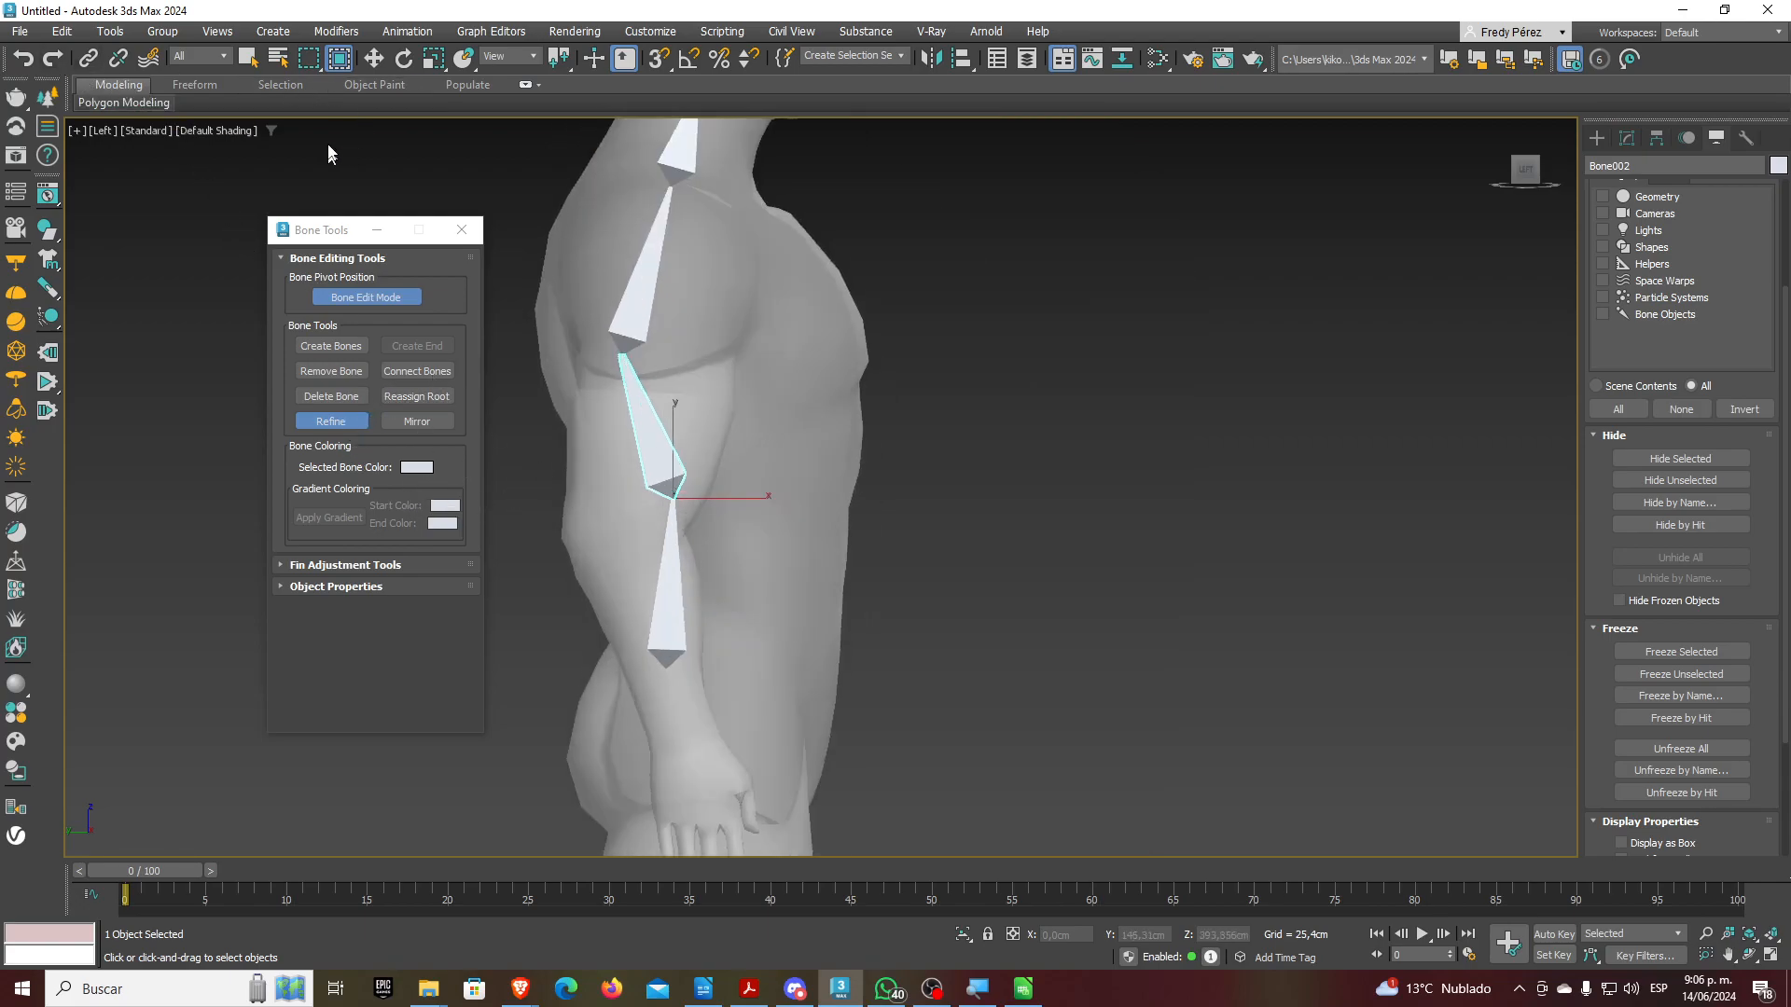
click(247, 57)
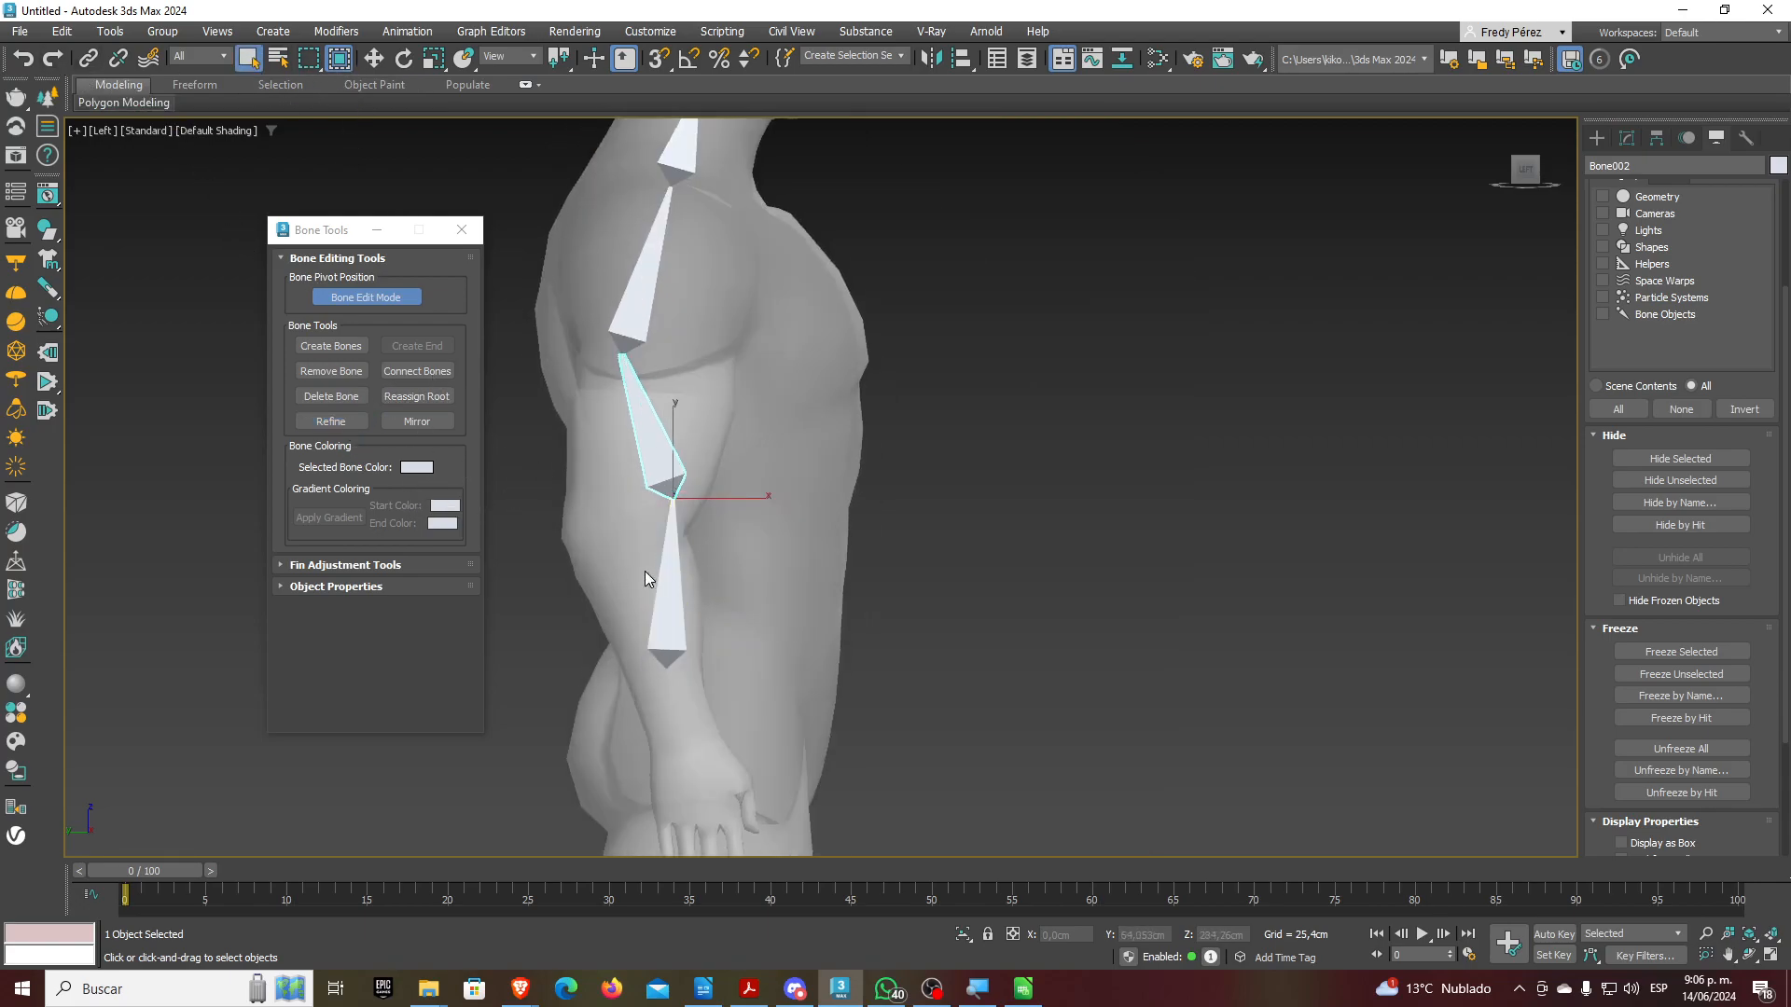
scroll(608, 446, up, 2)
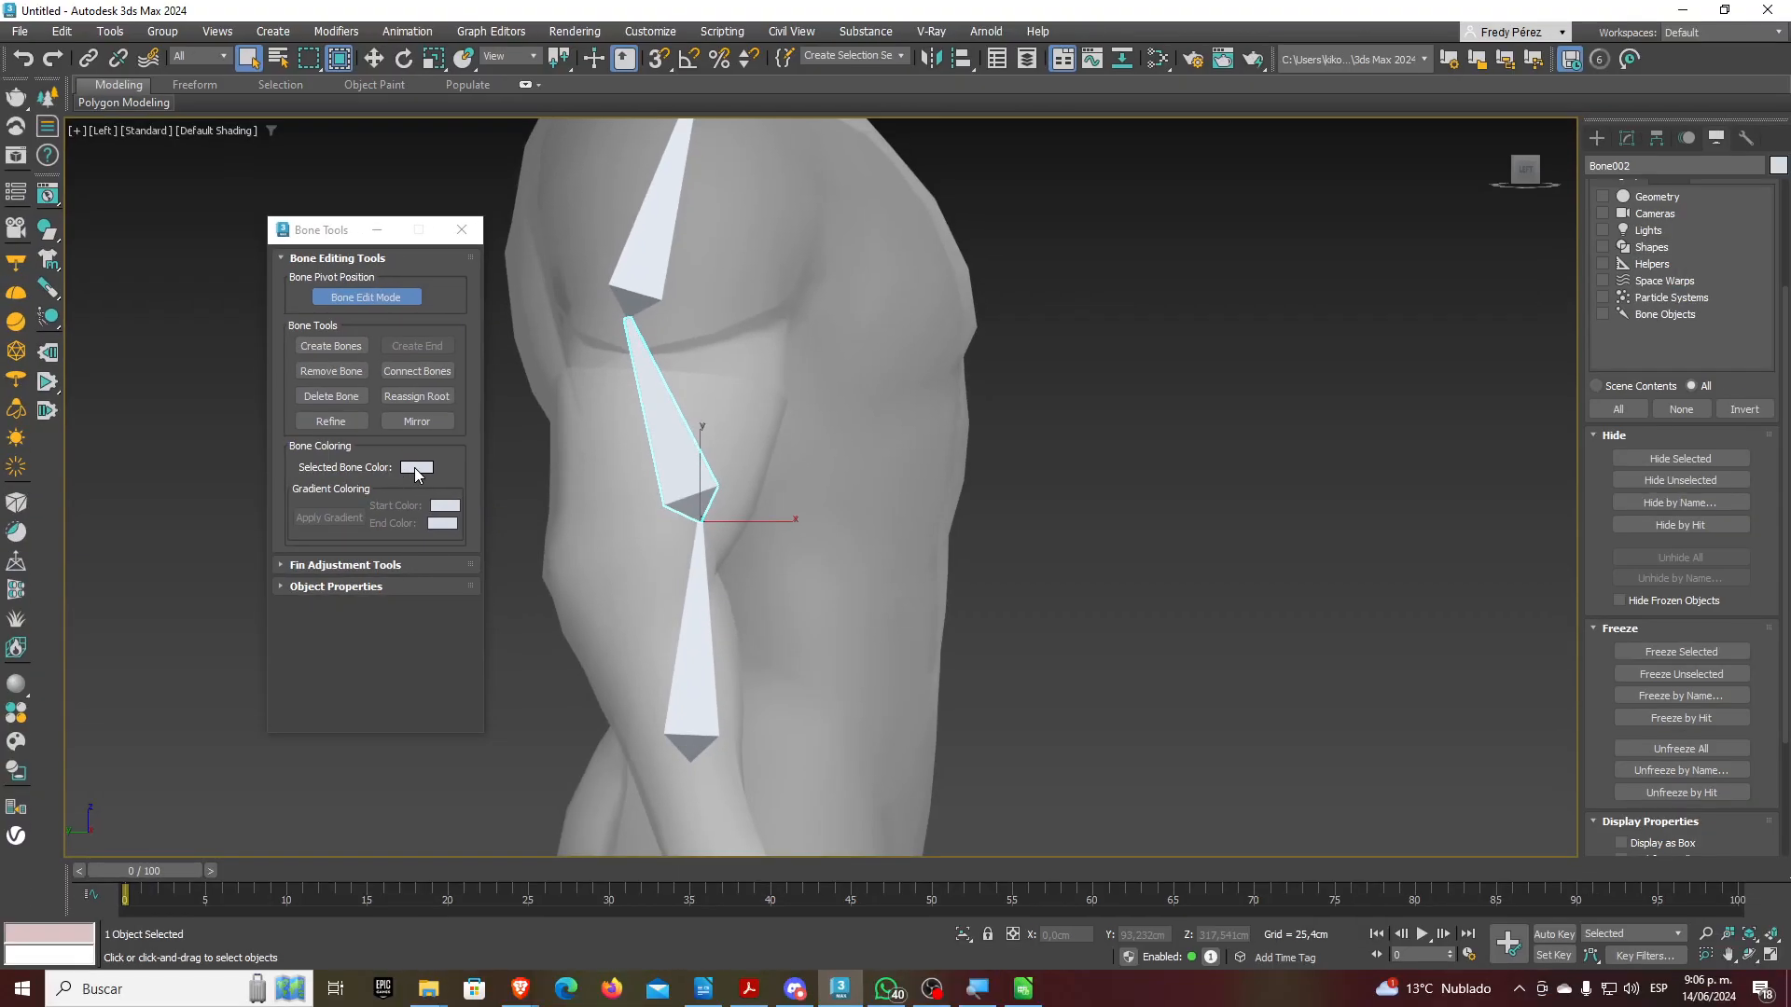
Set the selected lower spine bone's colour to pure red and check it in the view
click(491, 468)
drag(164, 367, 204, 265)
click(408, 429)
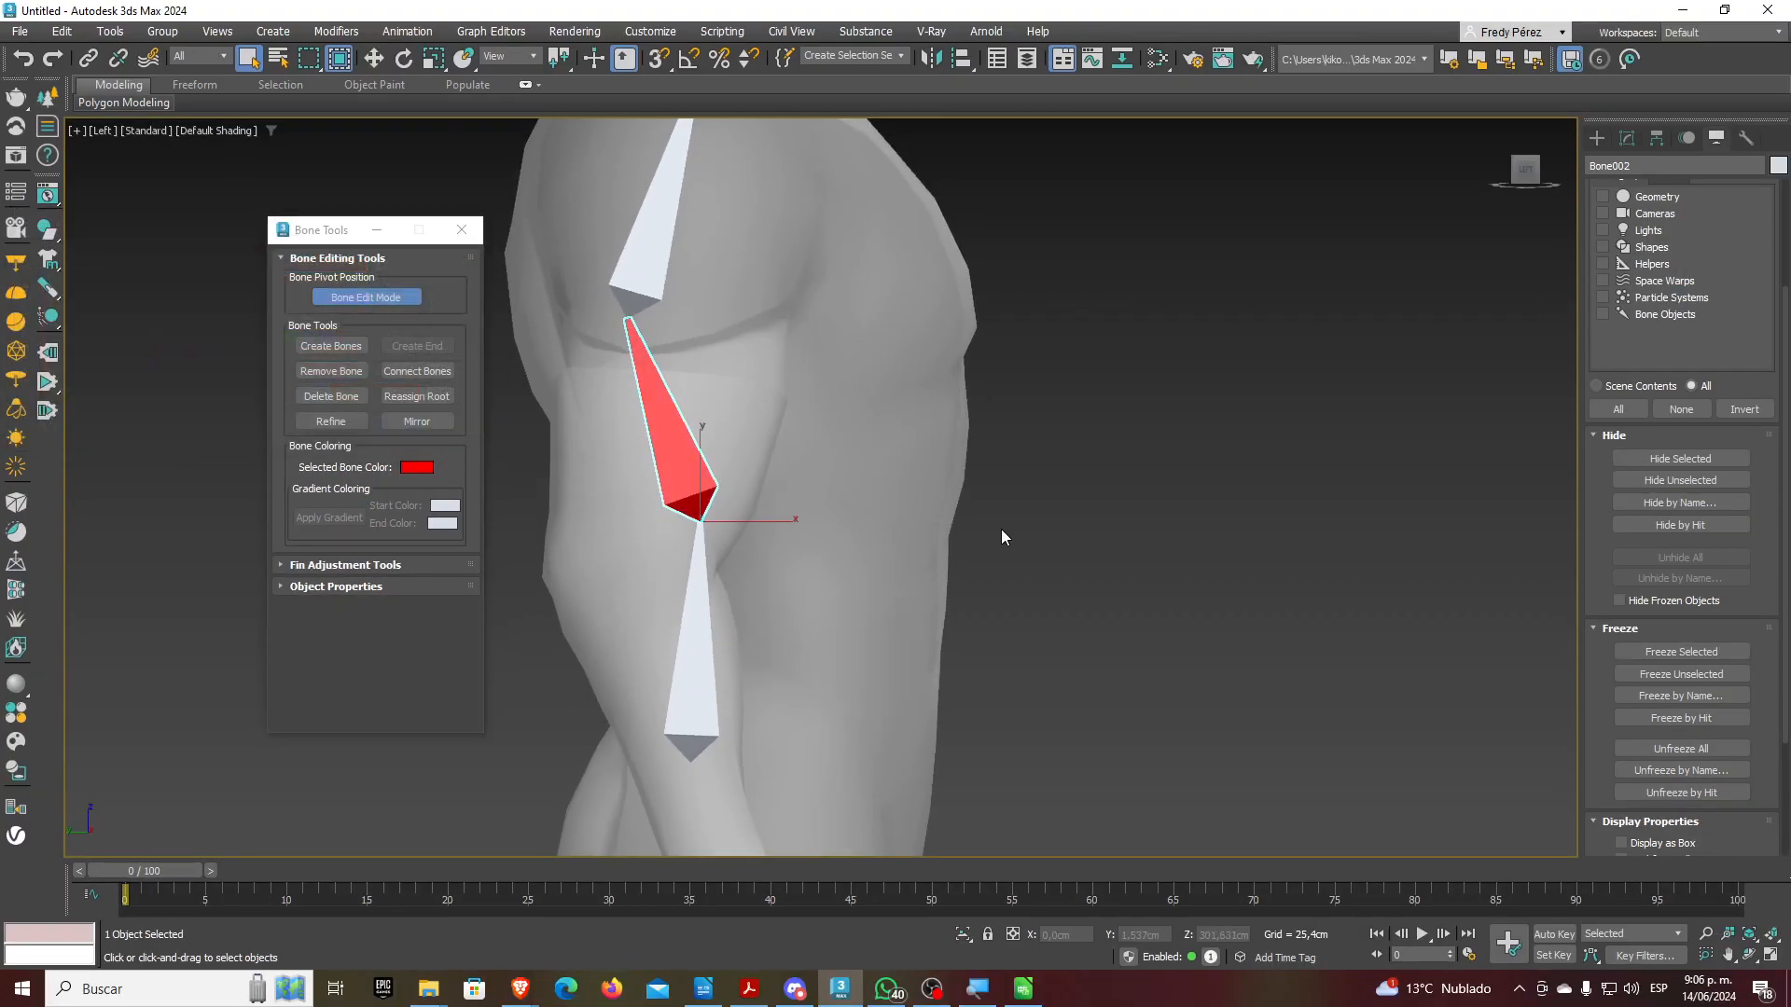
click(1000, 529)
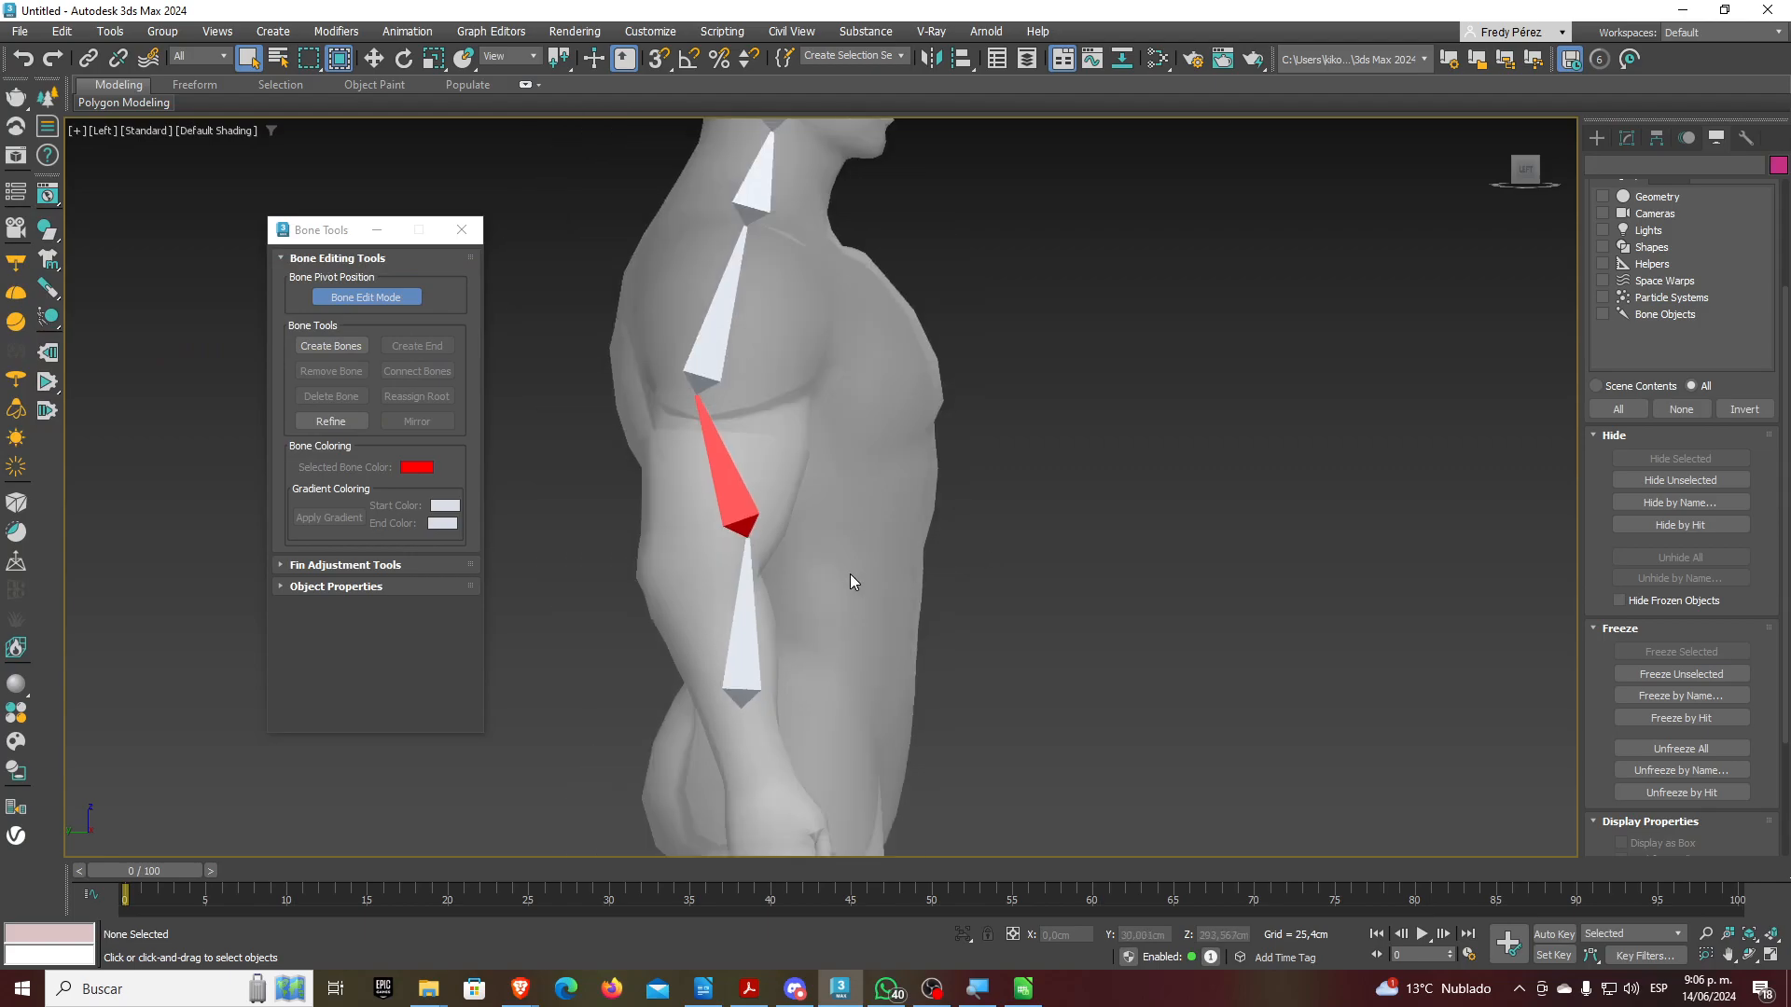
middle_drag(850, 576, 848, 626)
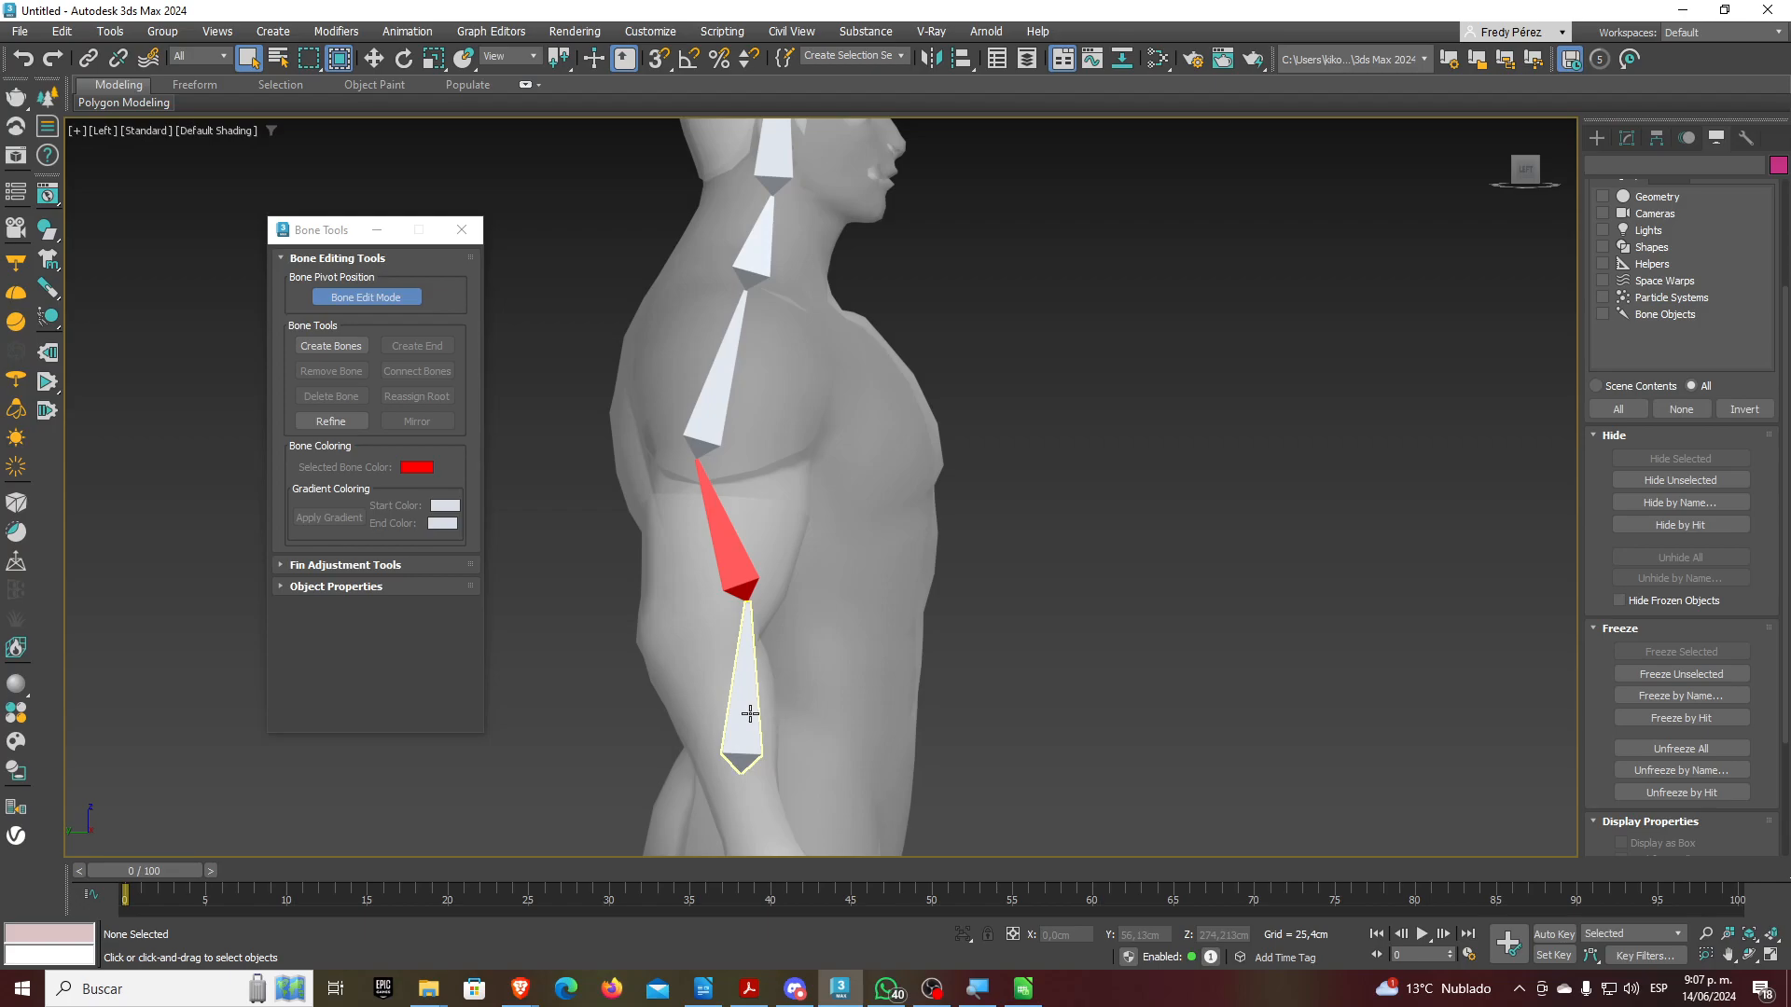
Select the bone chain but exclude the head and end nub bones, leaving four spine bones
double_click(750, 714)
middle_drag(836, 572, 846, 642)
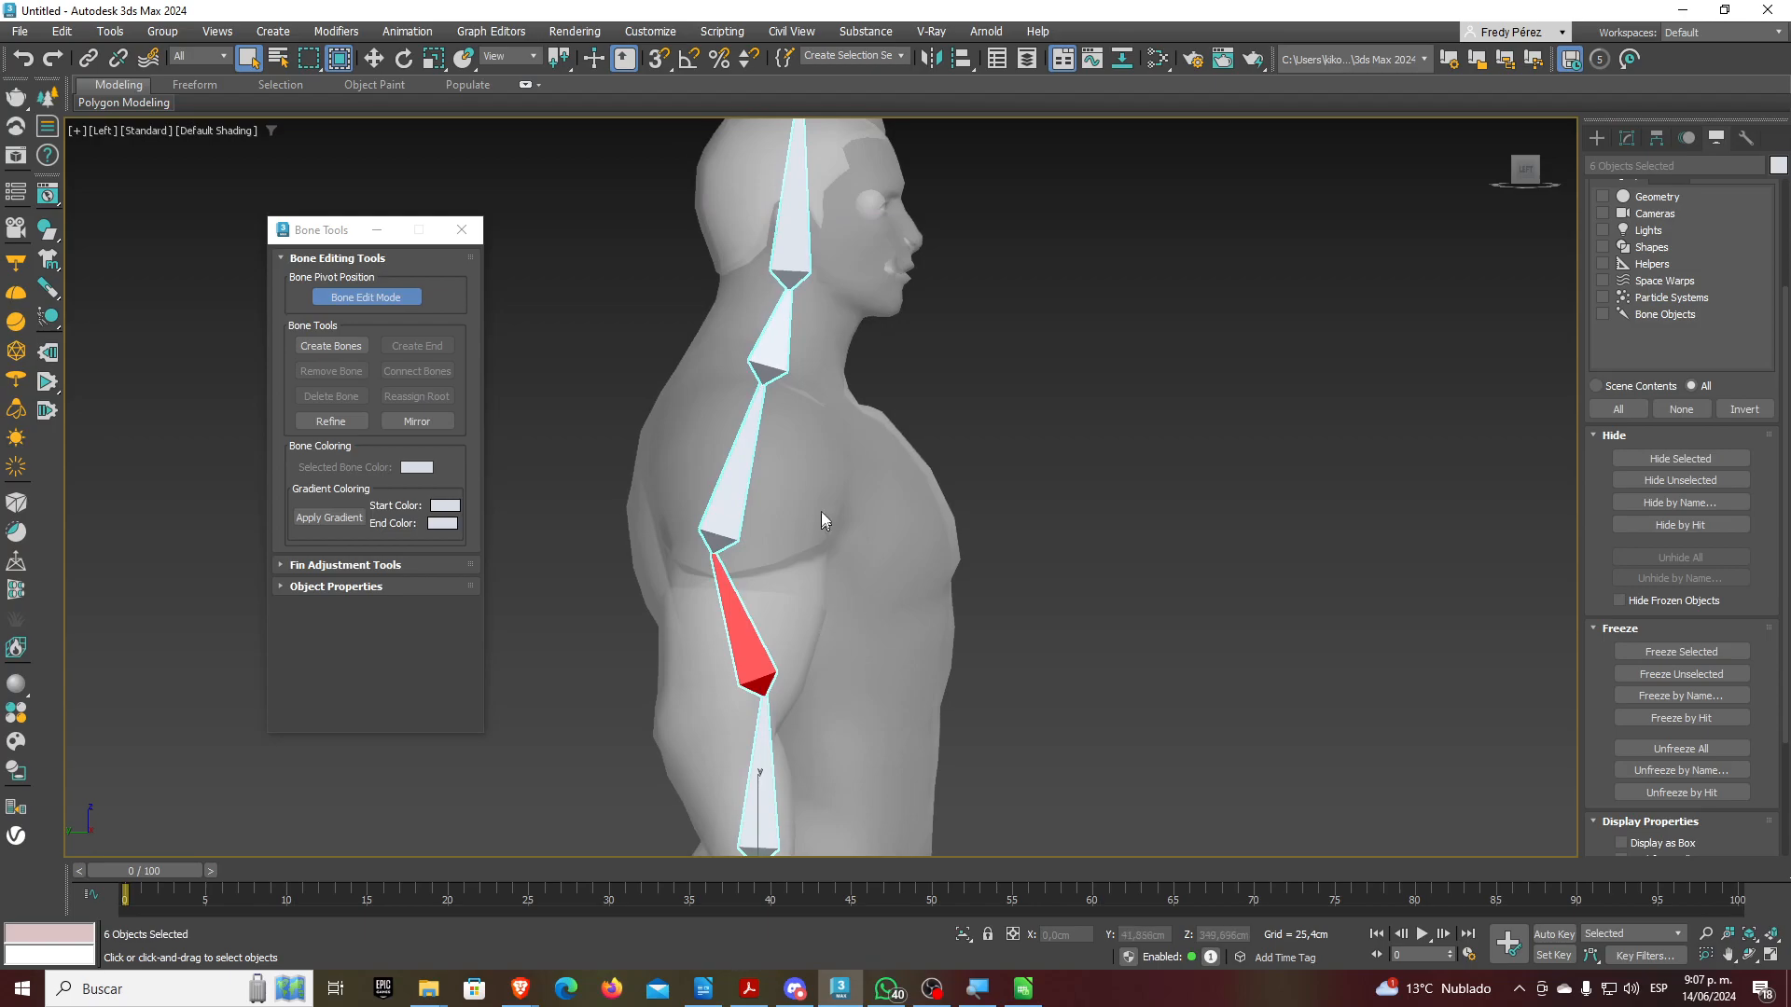
alt+click(792, 254)
middle_drag(820, 316, 844, 495)
alt+click(795, 224)
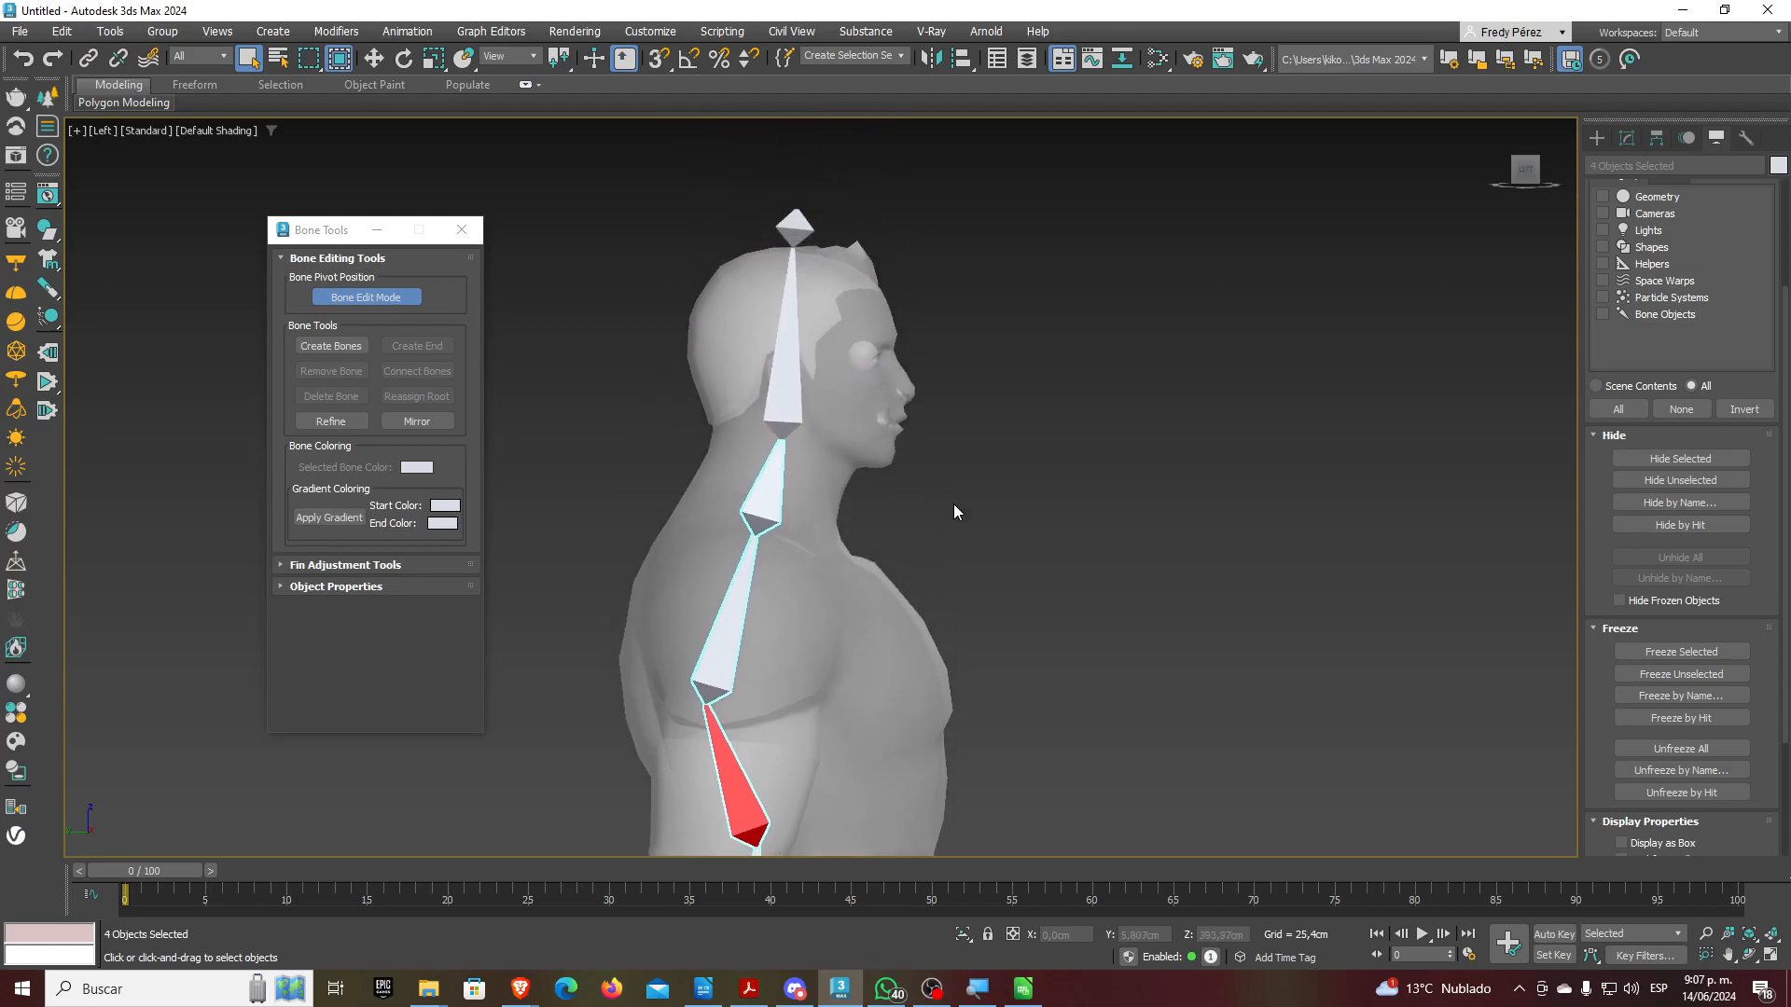
middle_drag(954, 489, 955, 383)
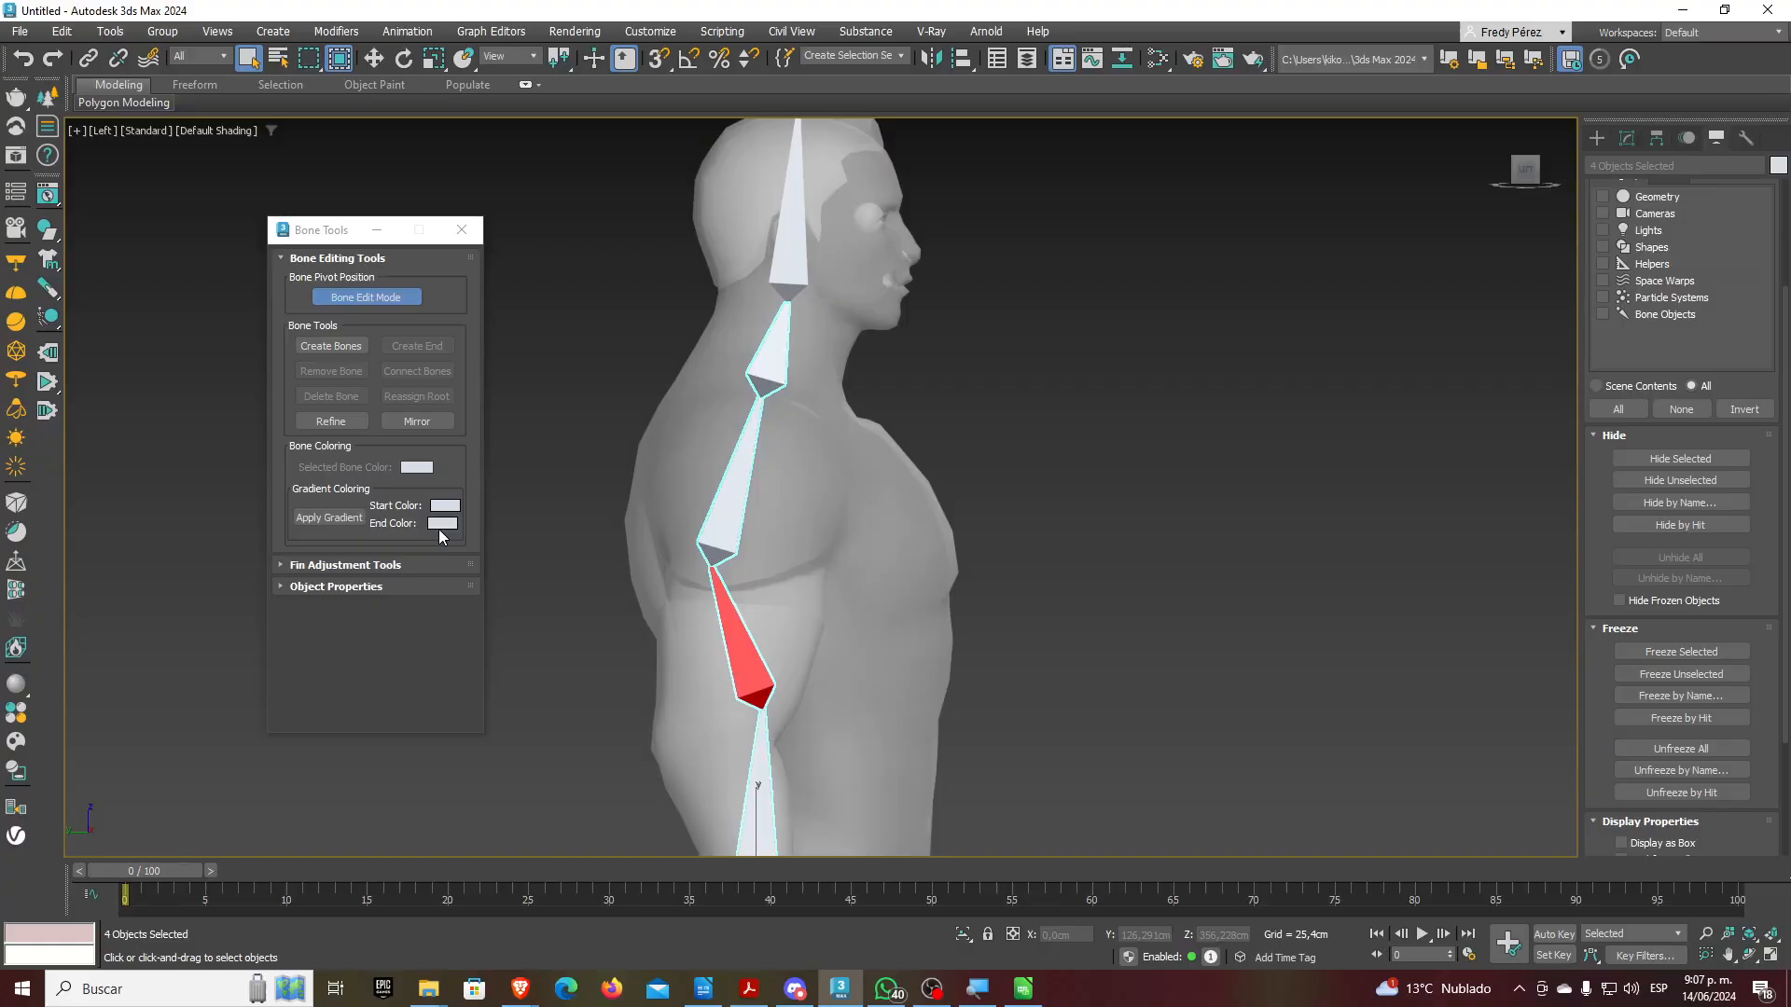
Apply a gradient from full red to salmon FF7A7A across the four spine bones
click(443, 506)
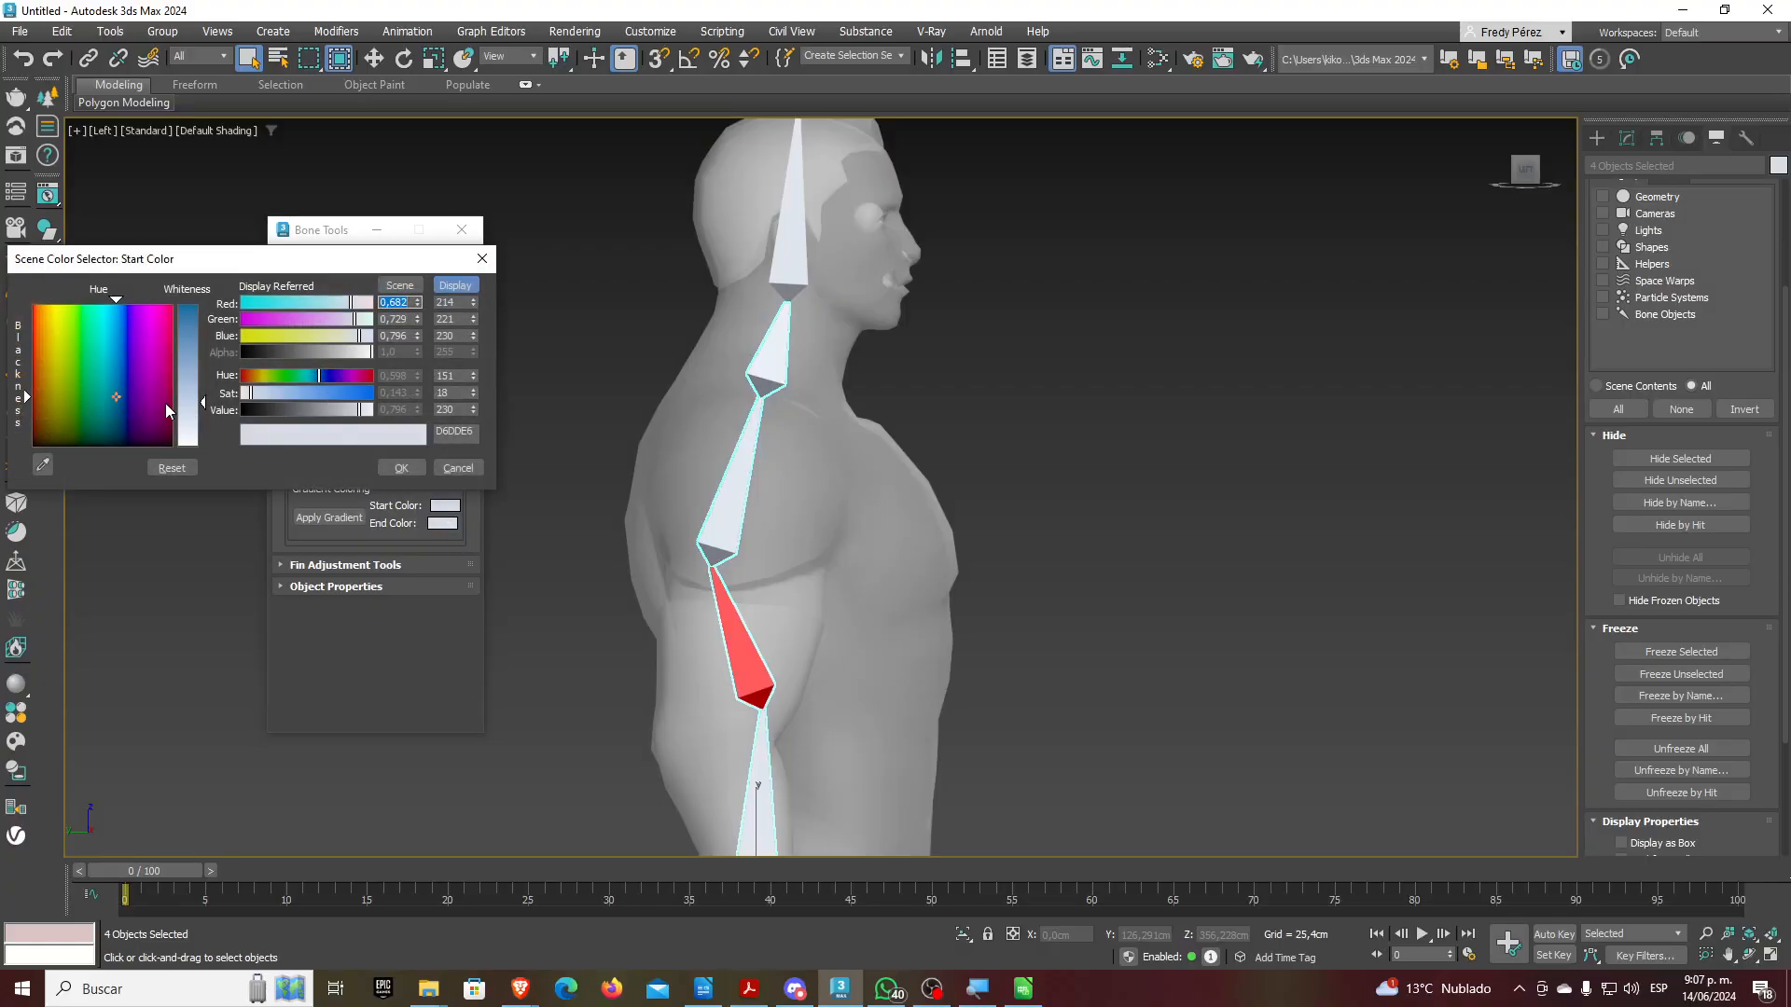
drag(165, 403, 173, 302)
drag(210, 407, 207, 306)
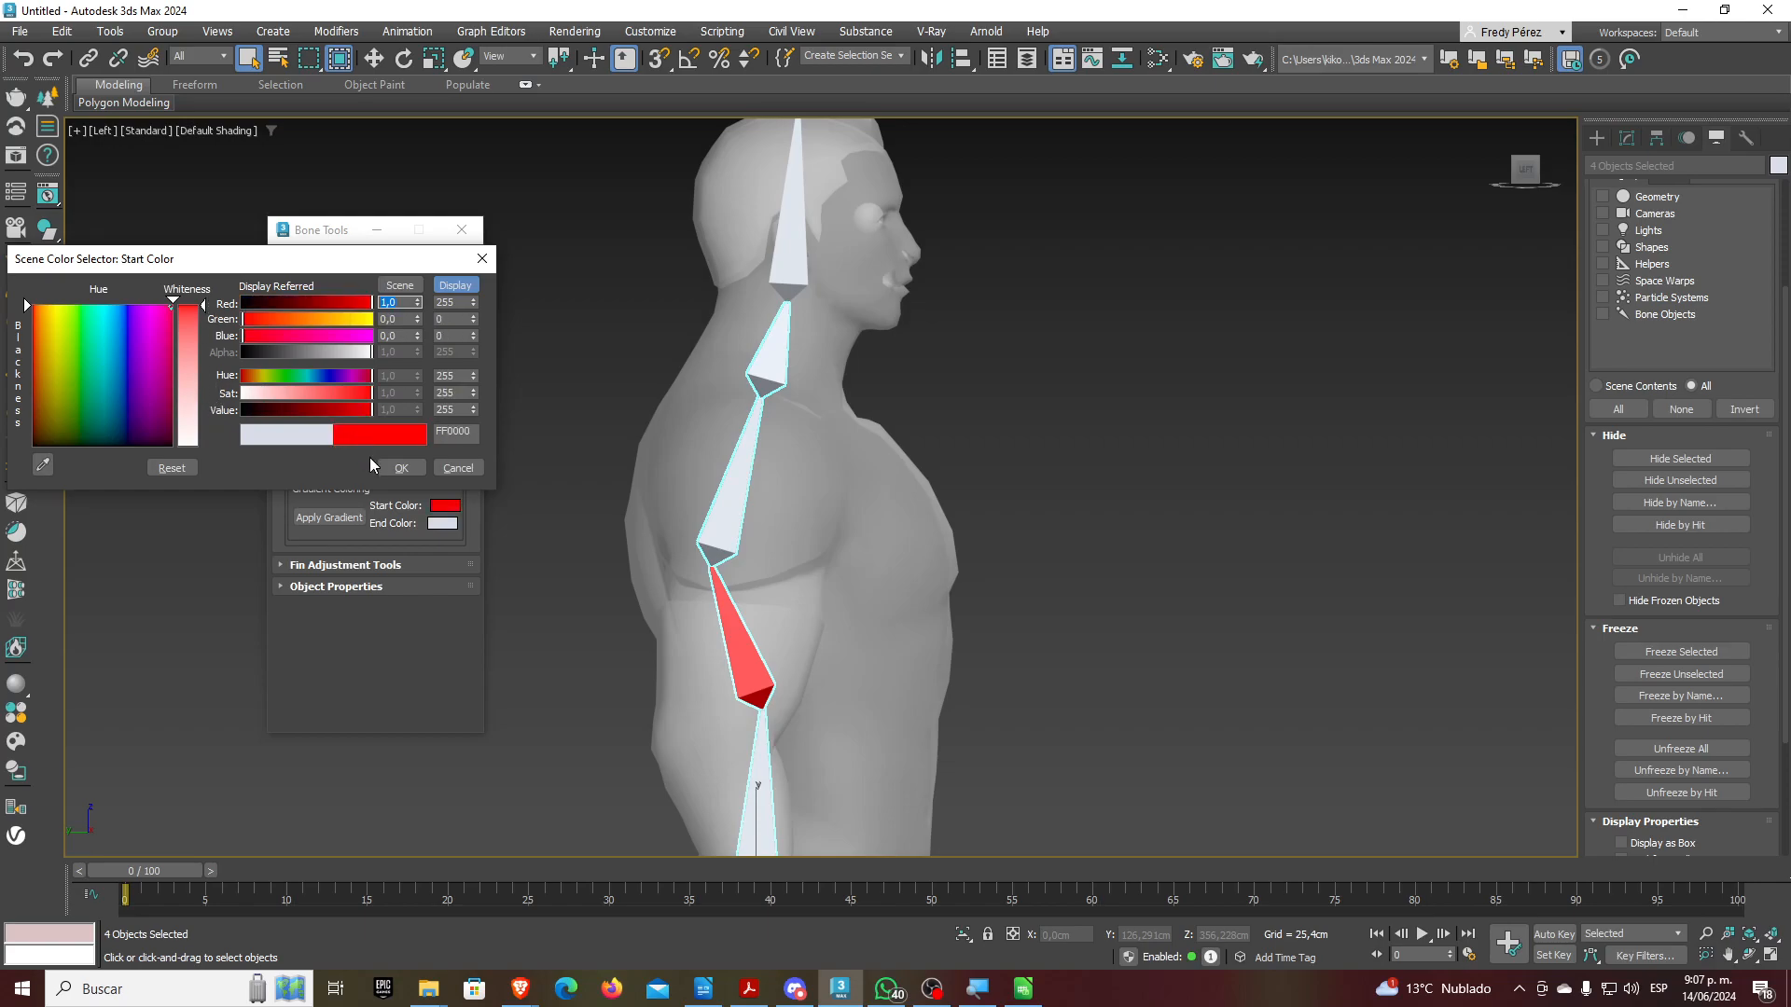
click(399, 469)
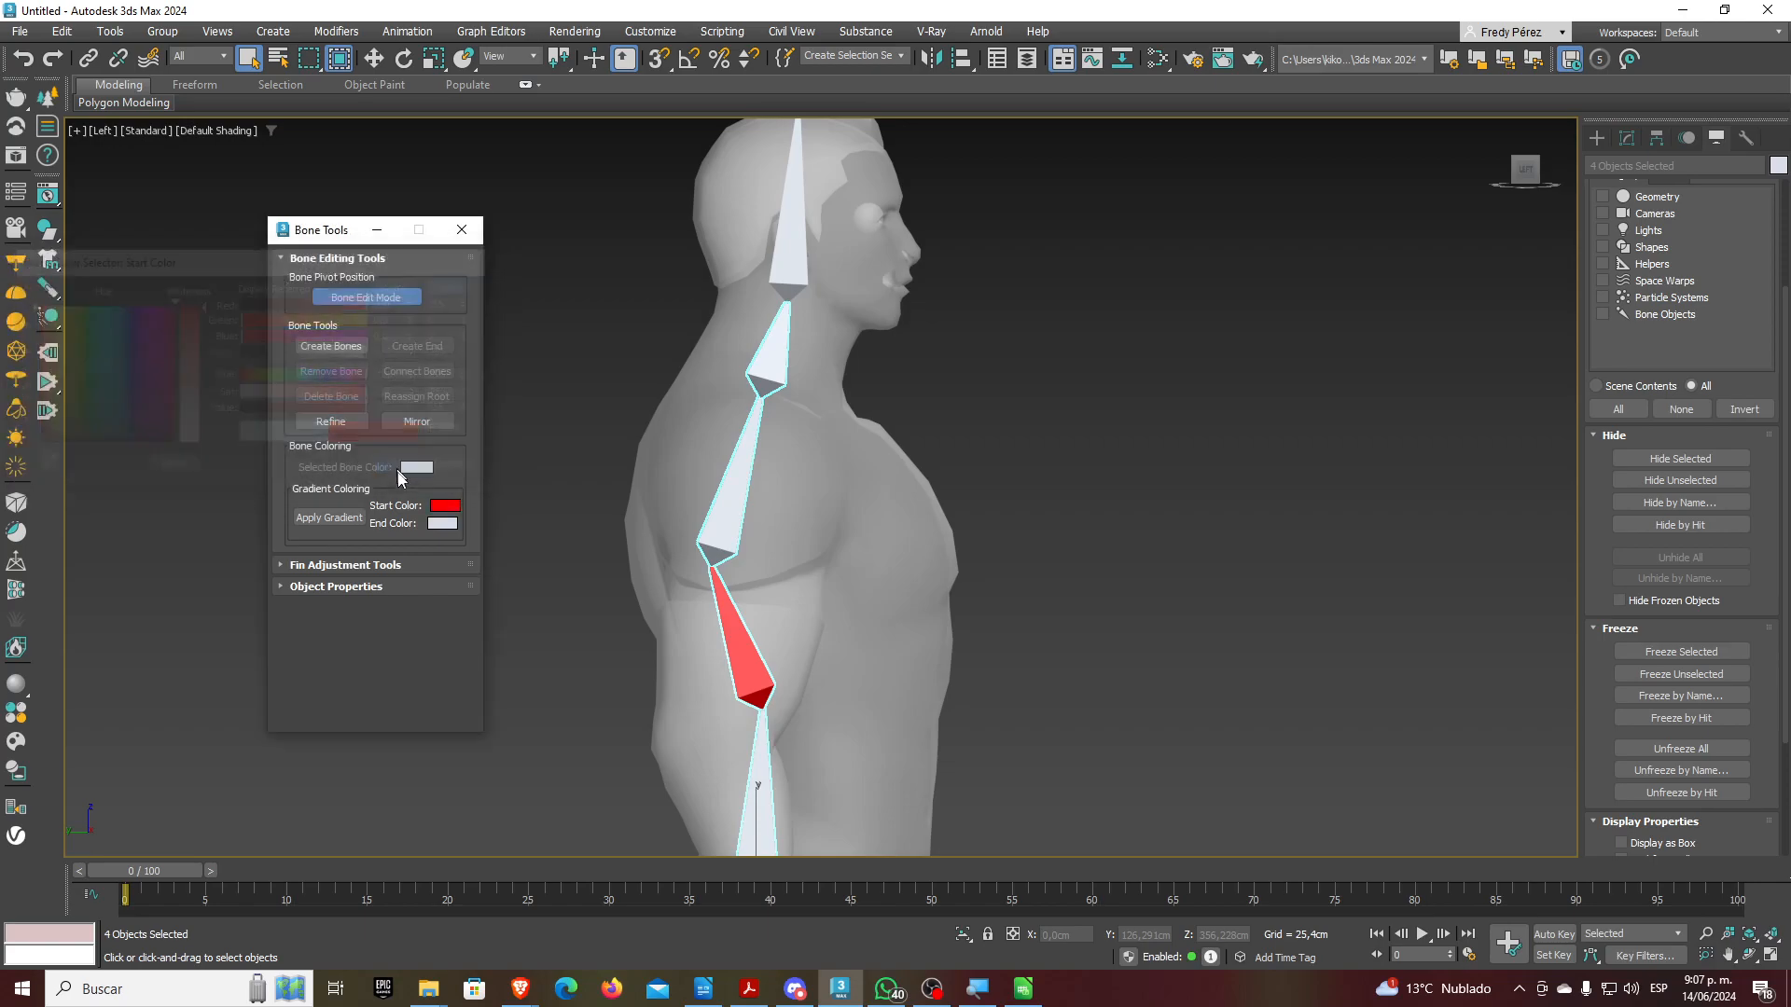
click(444, 523)
mouse_move(165, 422)
mouse_down()
mouse_move(173, 312)
mouse_move(204, 370)
mouse_move(204, 350)
mouse_up()
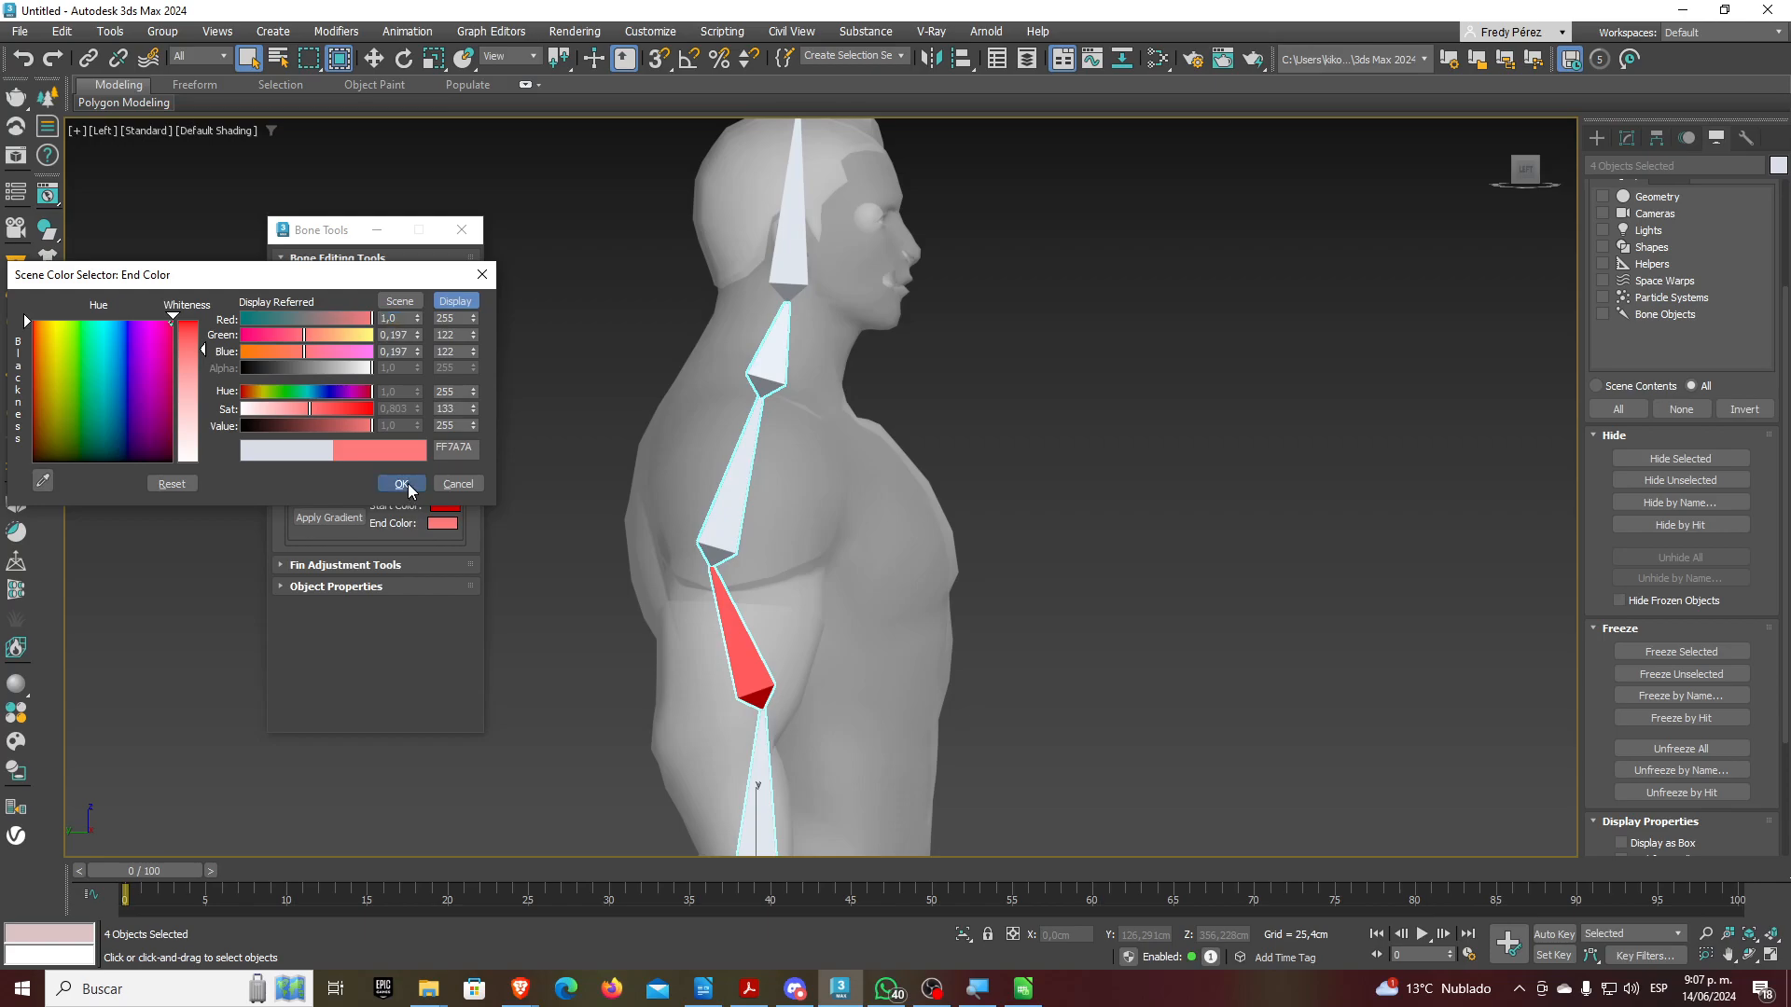
click(401, 484)
click(348, 517)
alt+middle_drag(788, 560, 845, 506)
scroll(864, 666, up, 2)
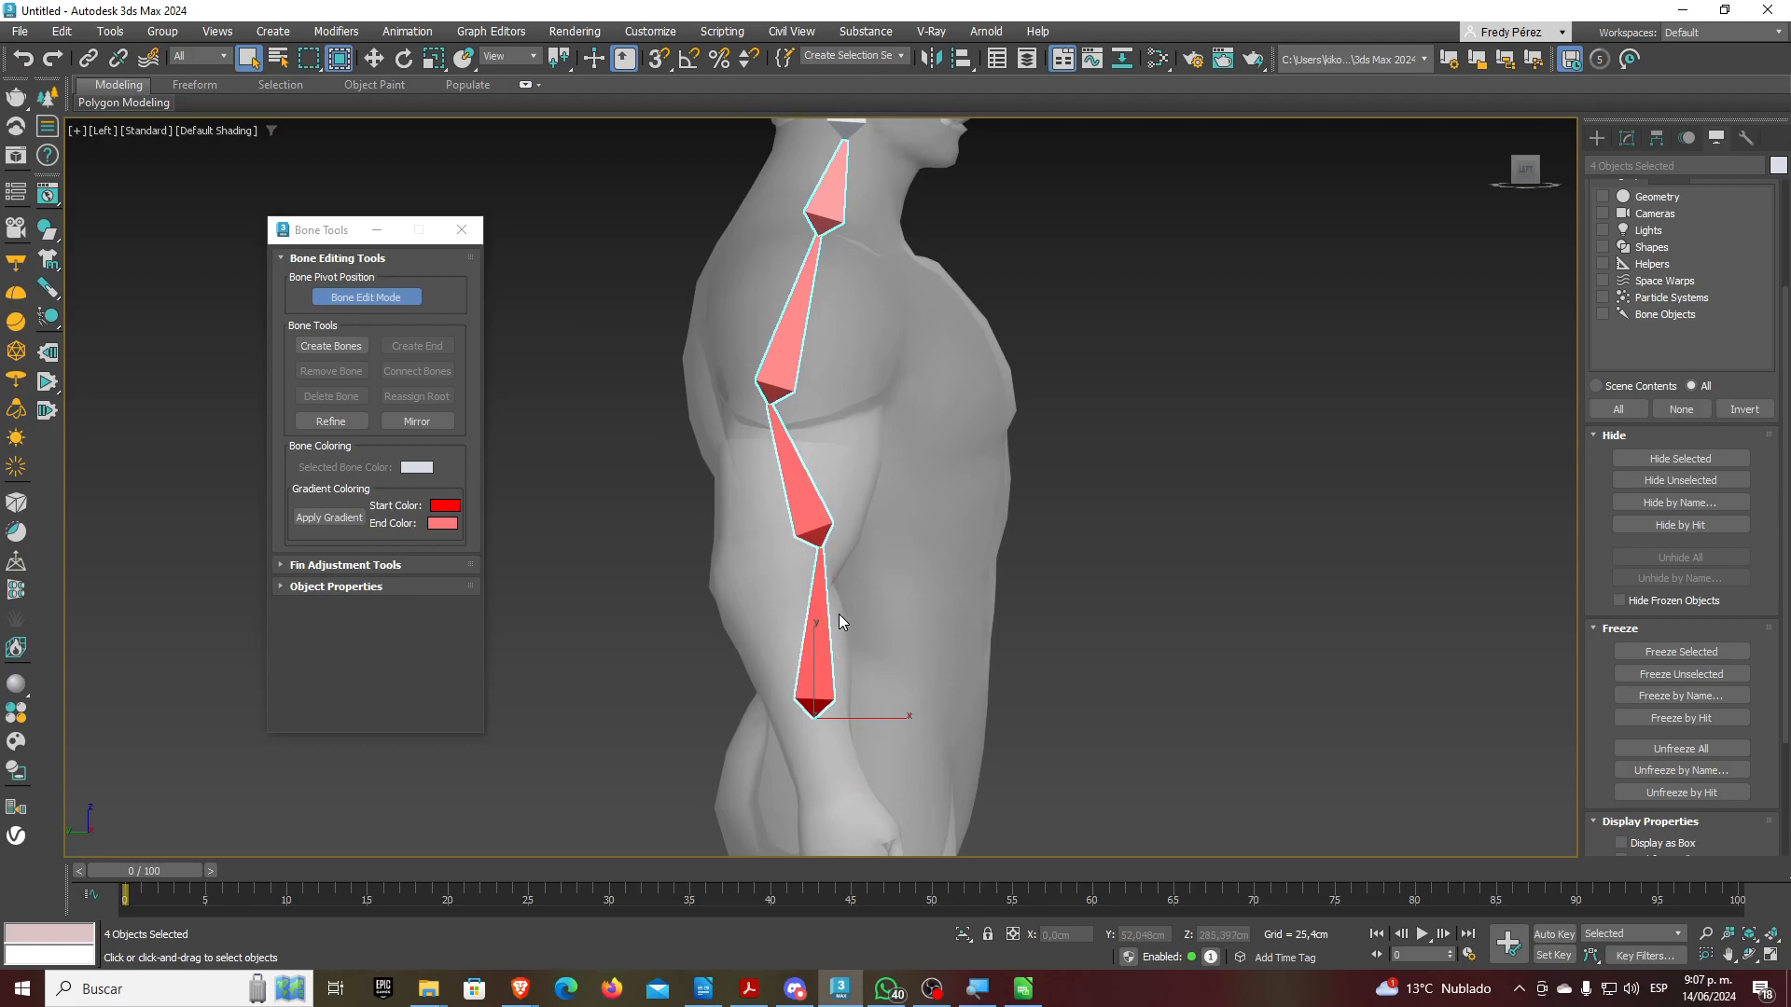
In Front view, select the whole bone chain and move it onto the body's centre line
scroll(783, 352, up, 4)
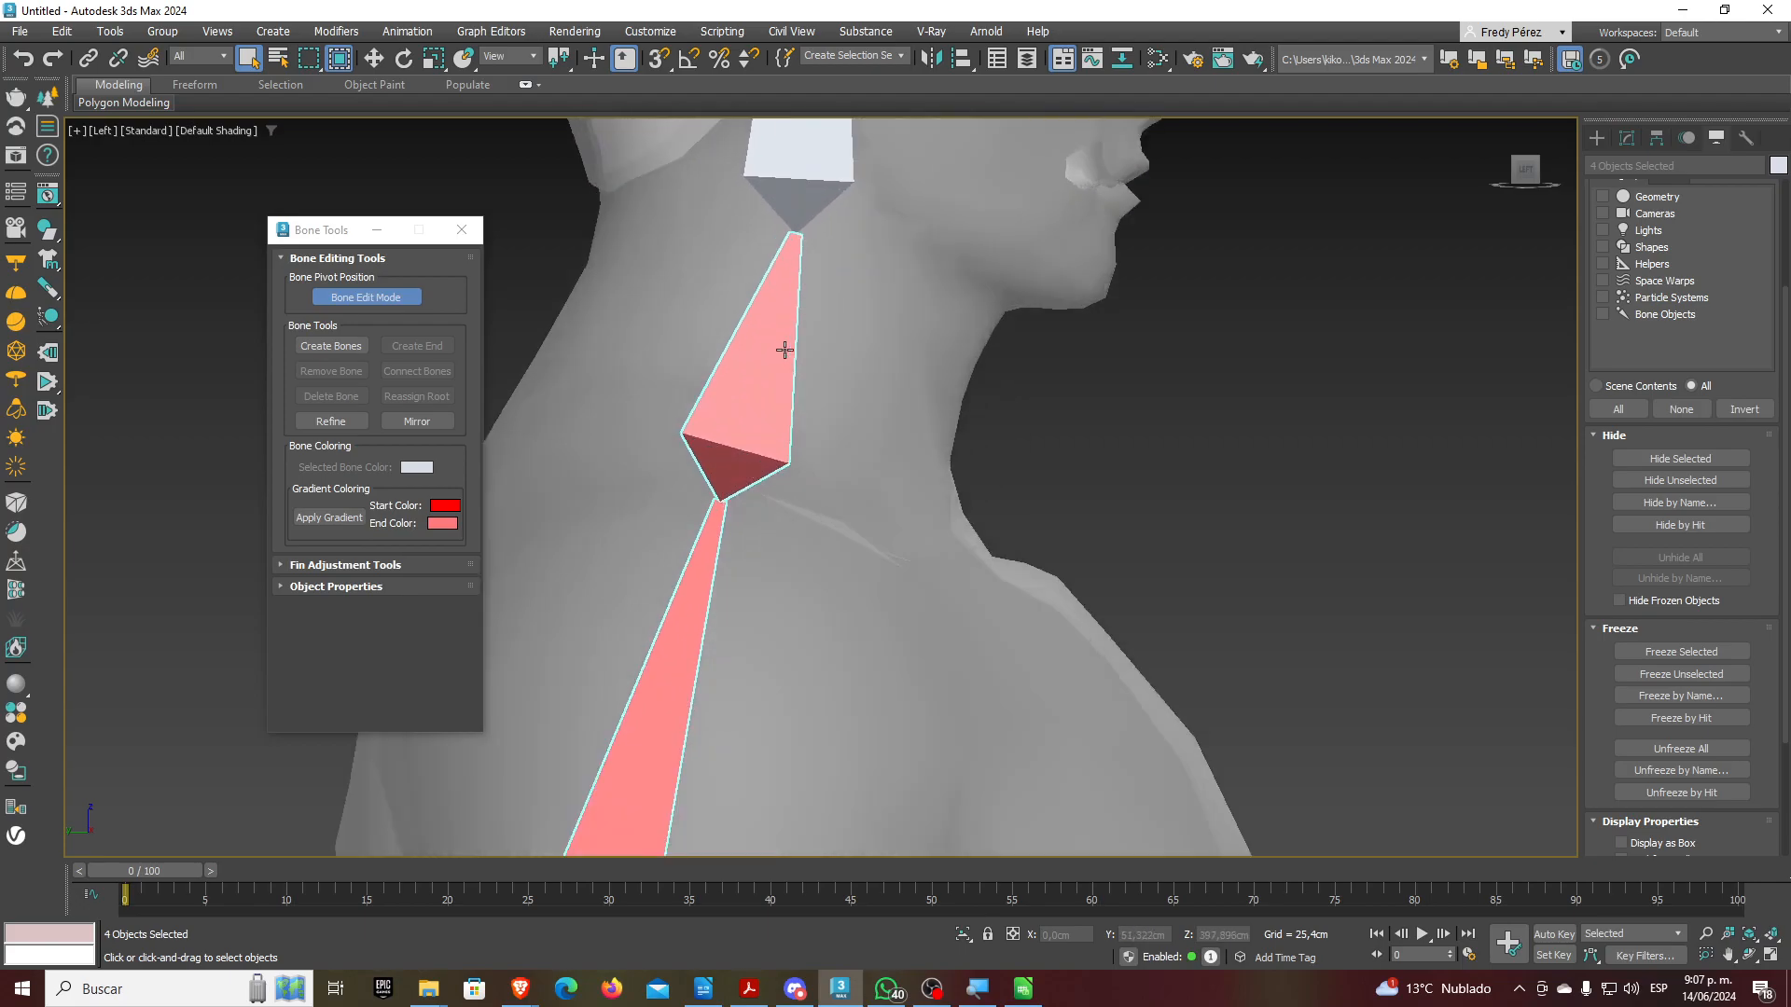
scroll(787, 367, down, 3)
scroll(802, 558, down, 4)
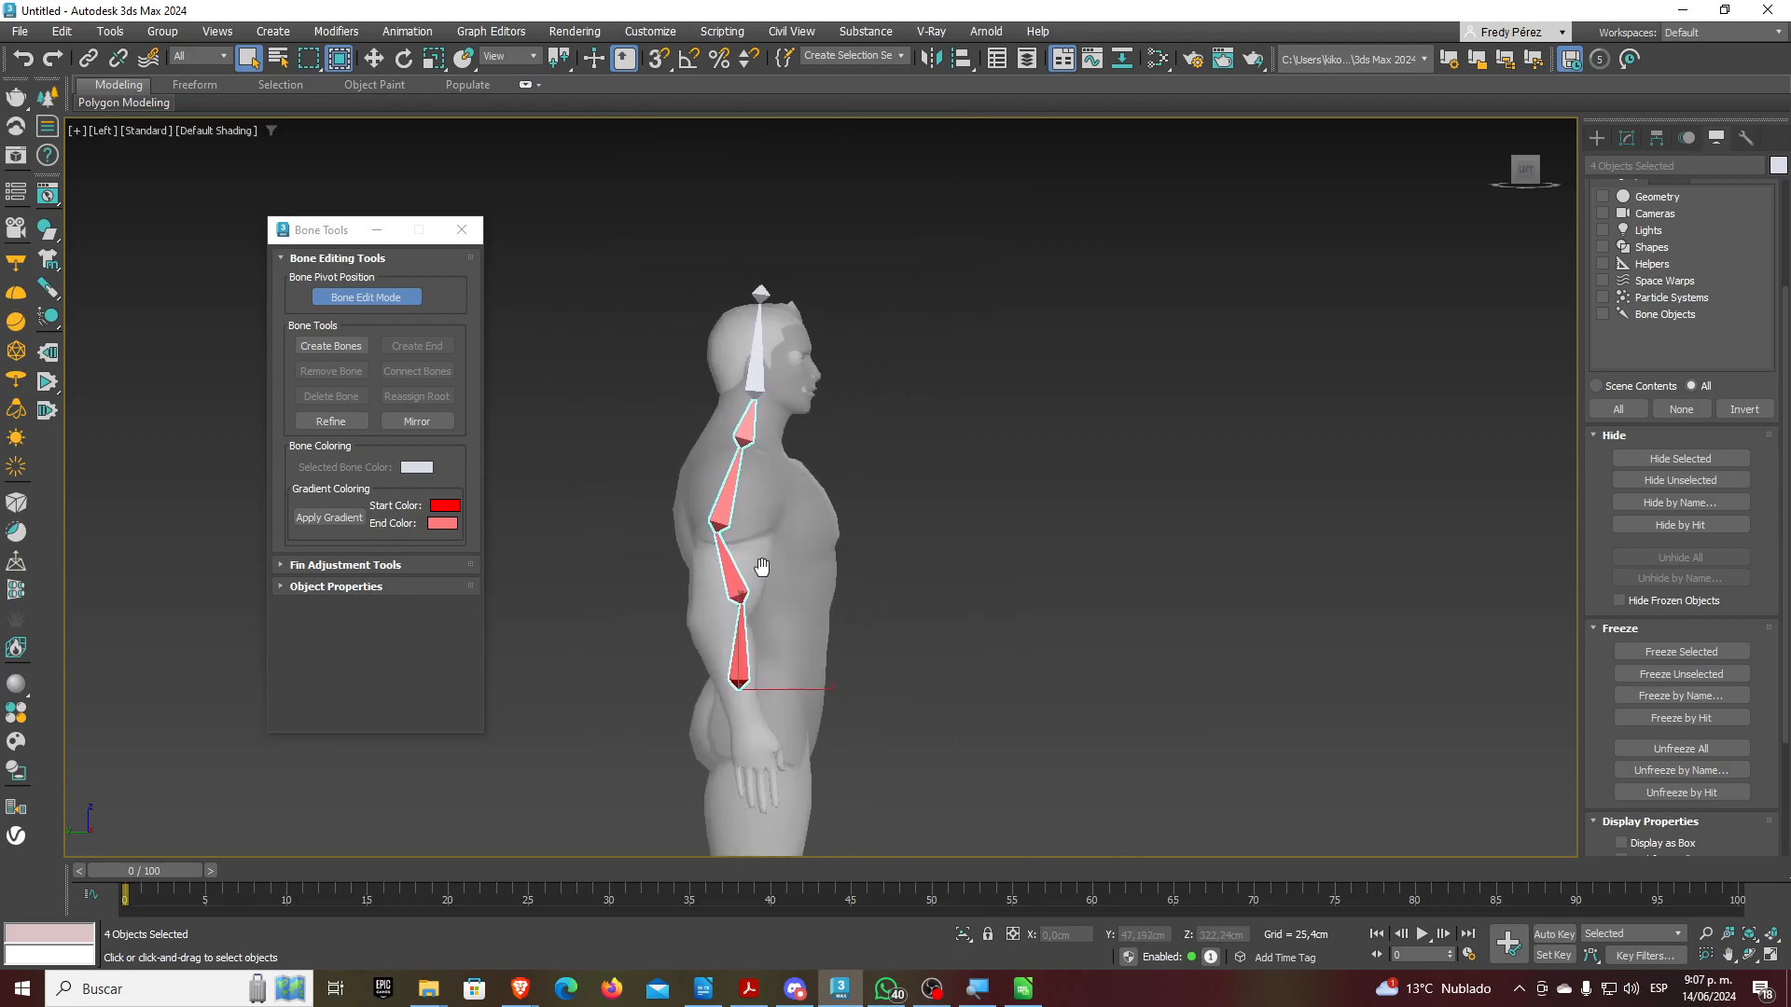
key(f)
scroll(863, 584, down, 3)
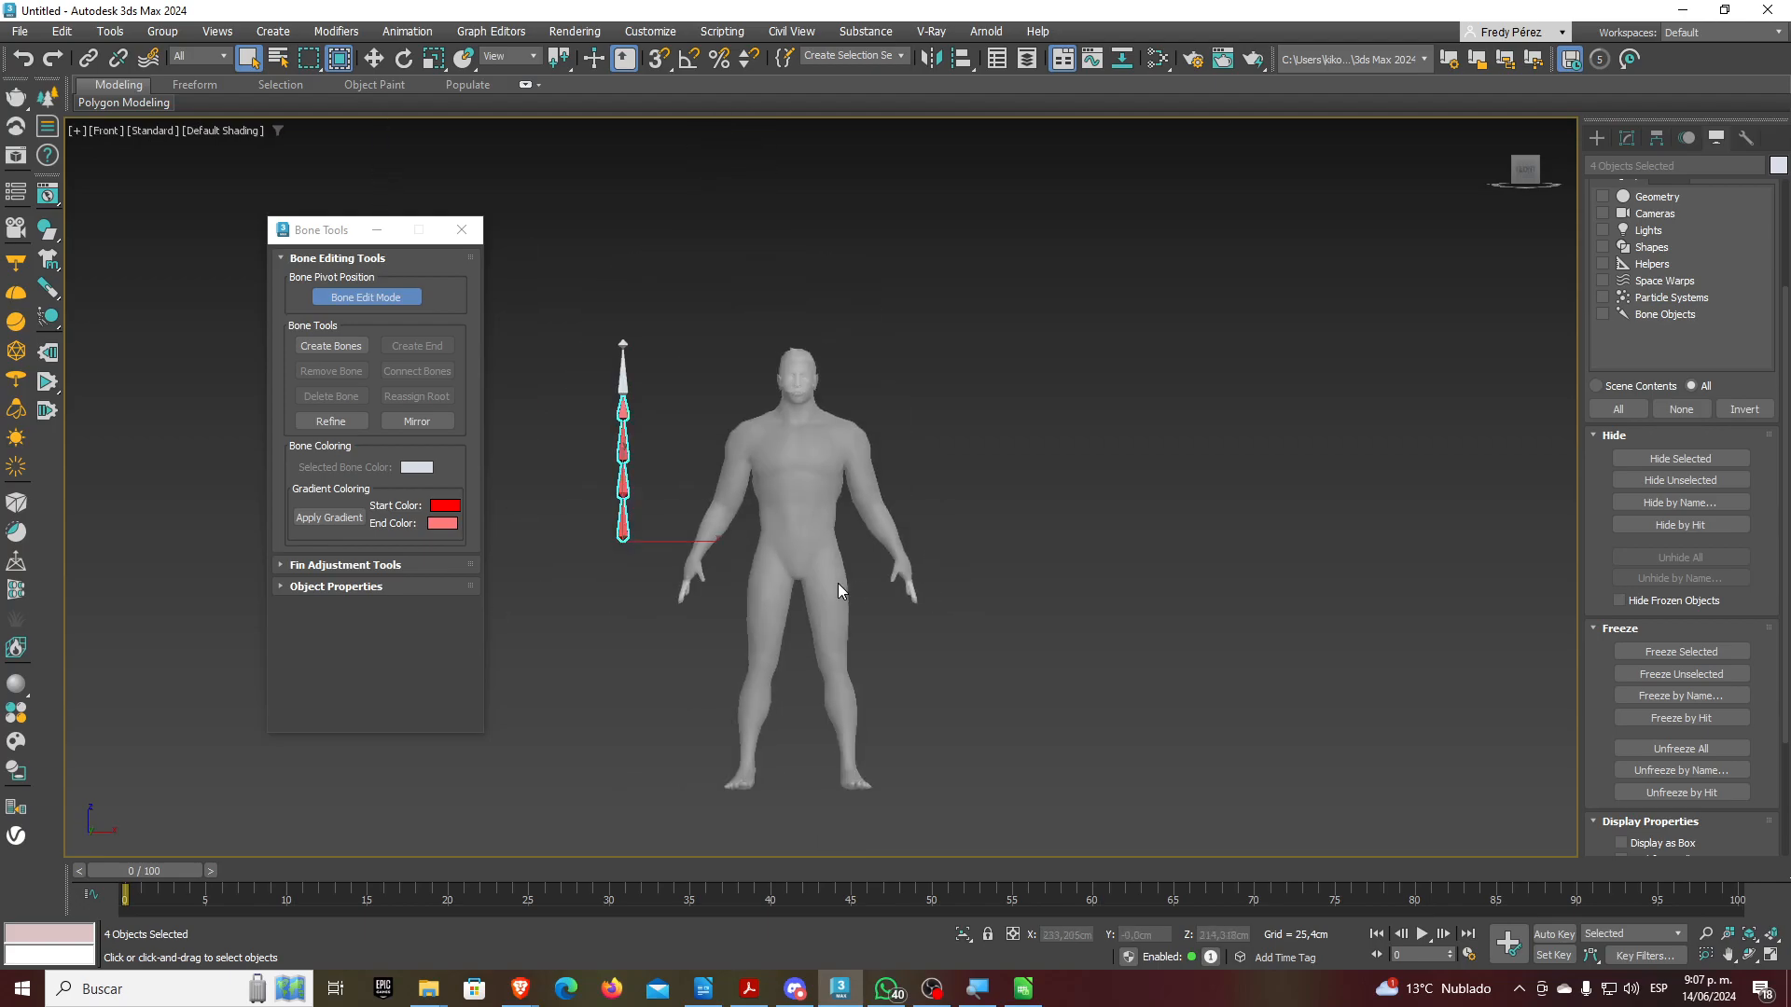
click(607, 537)
double_click(623, 528)
scroll(694, 544, up, 2)
click(376, 62)
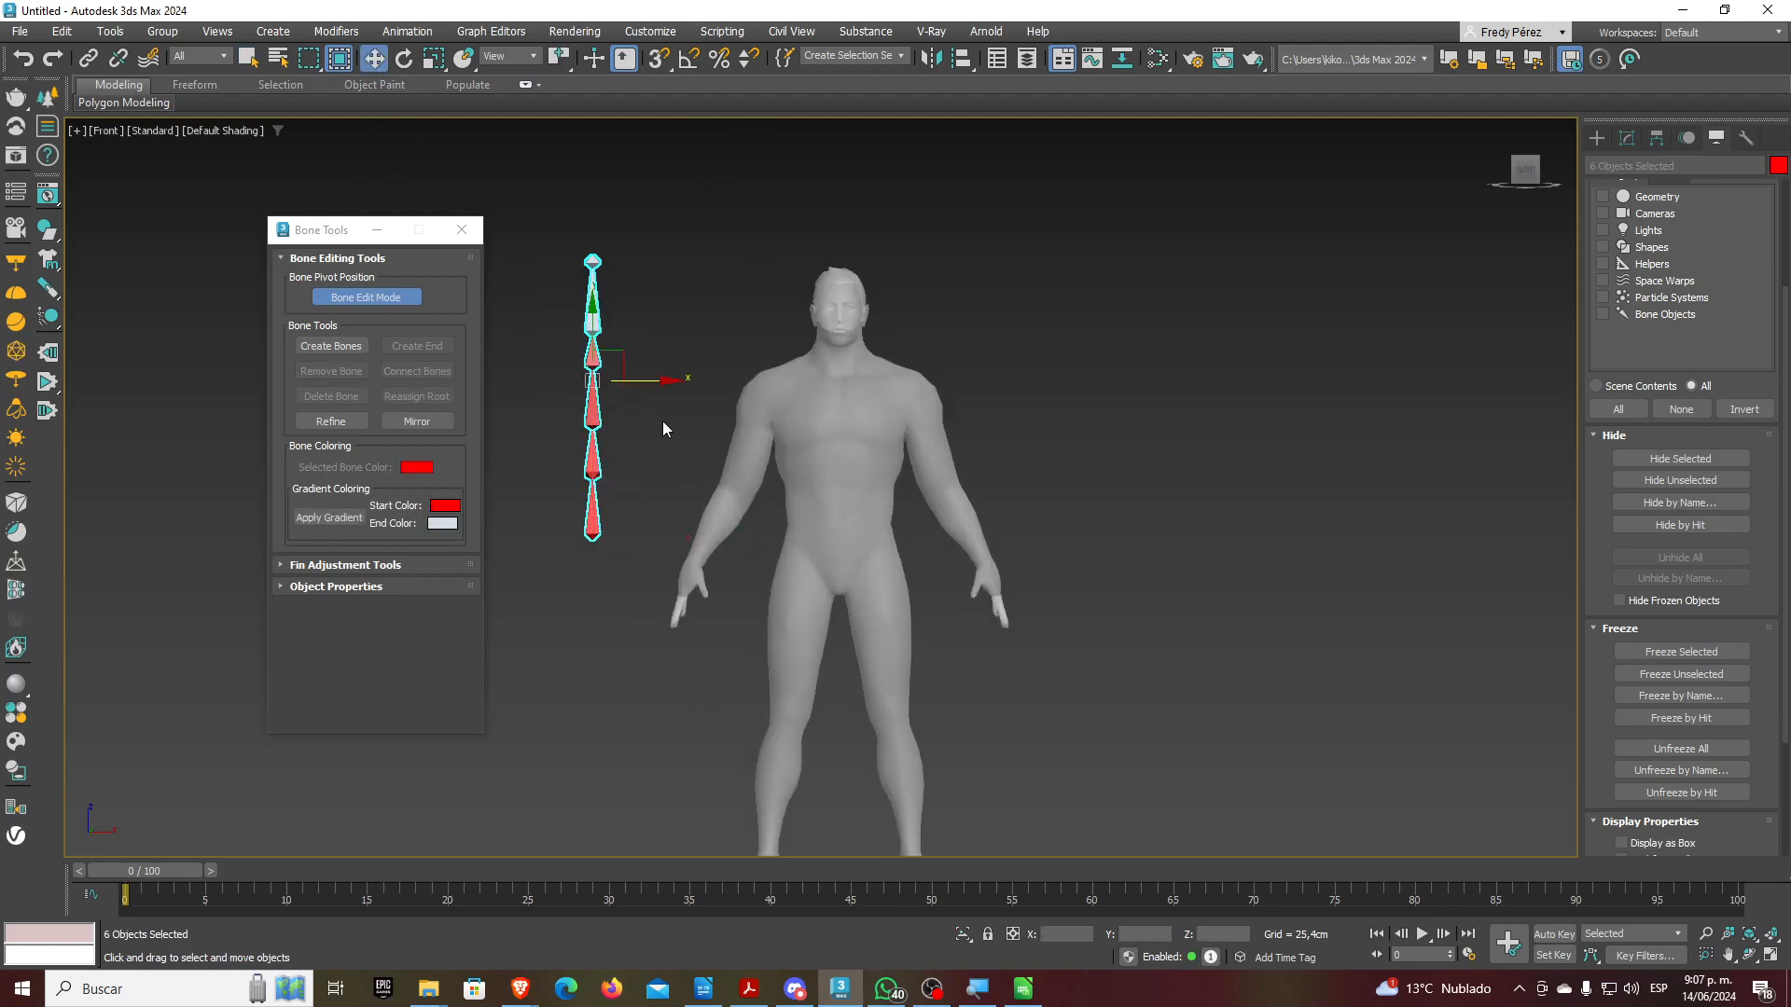
drag(637, 380, 875, 379)
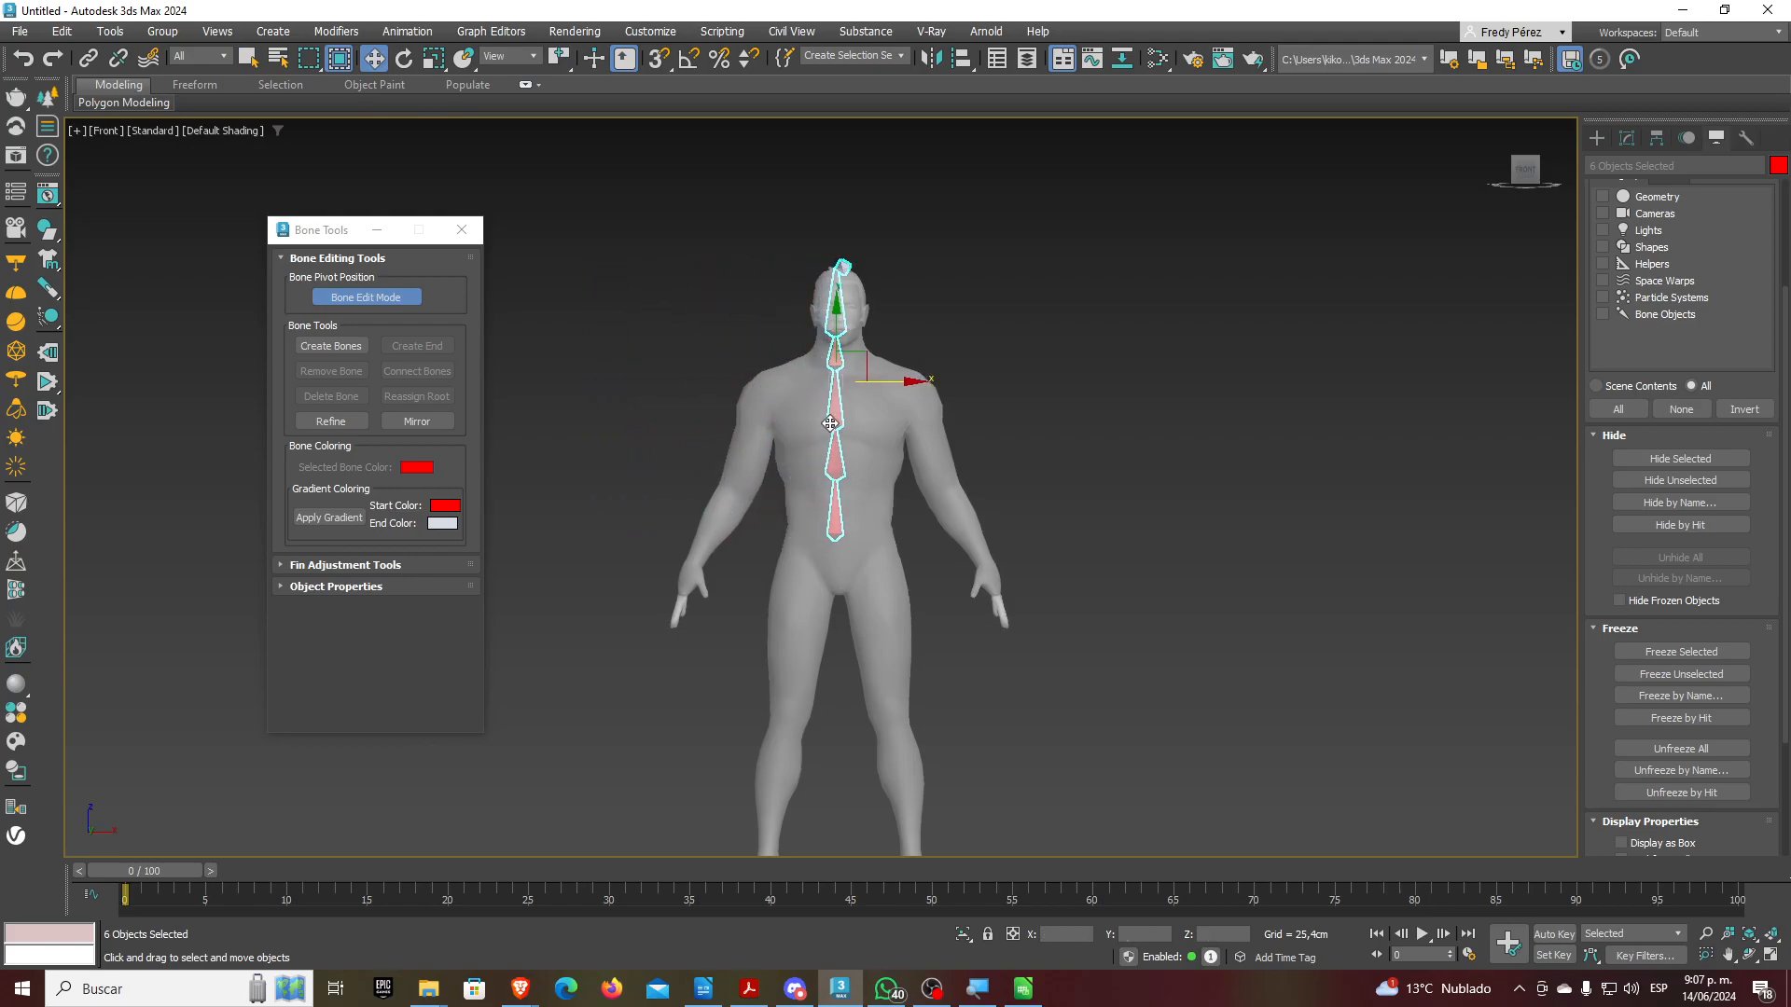
Set the Front viewport shading to Edged Faces
scroll(859, 509, up, 3)
click(245, 131)
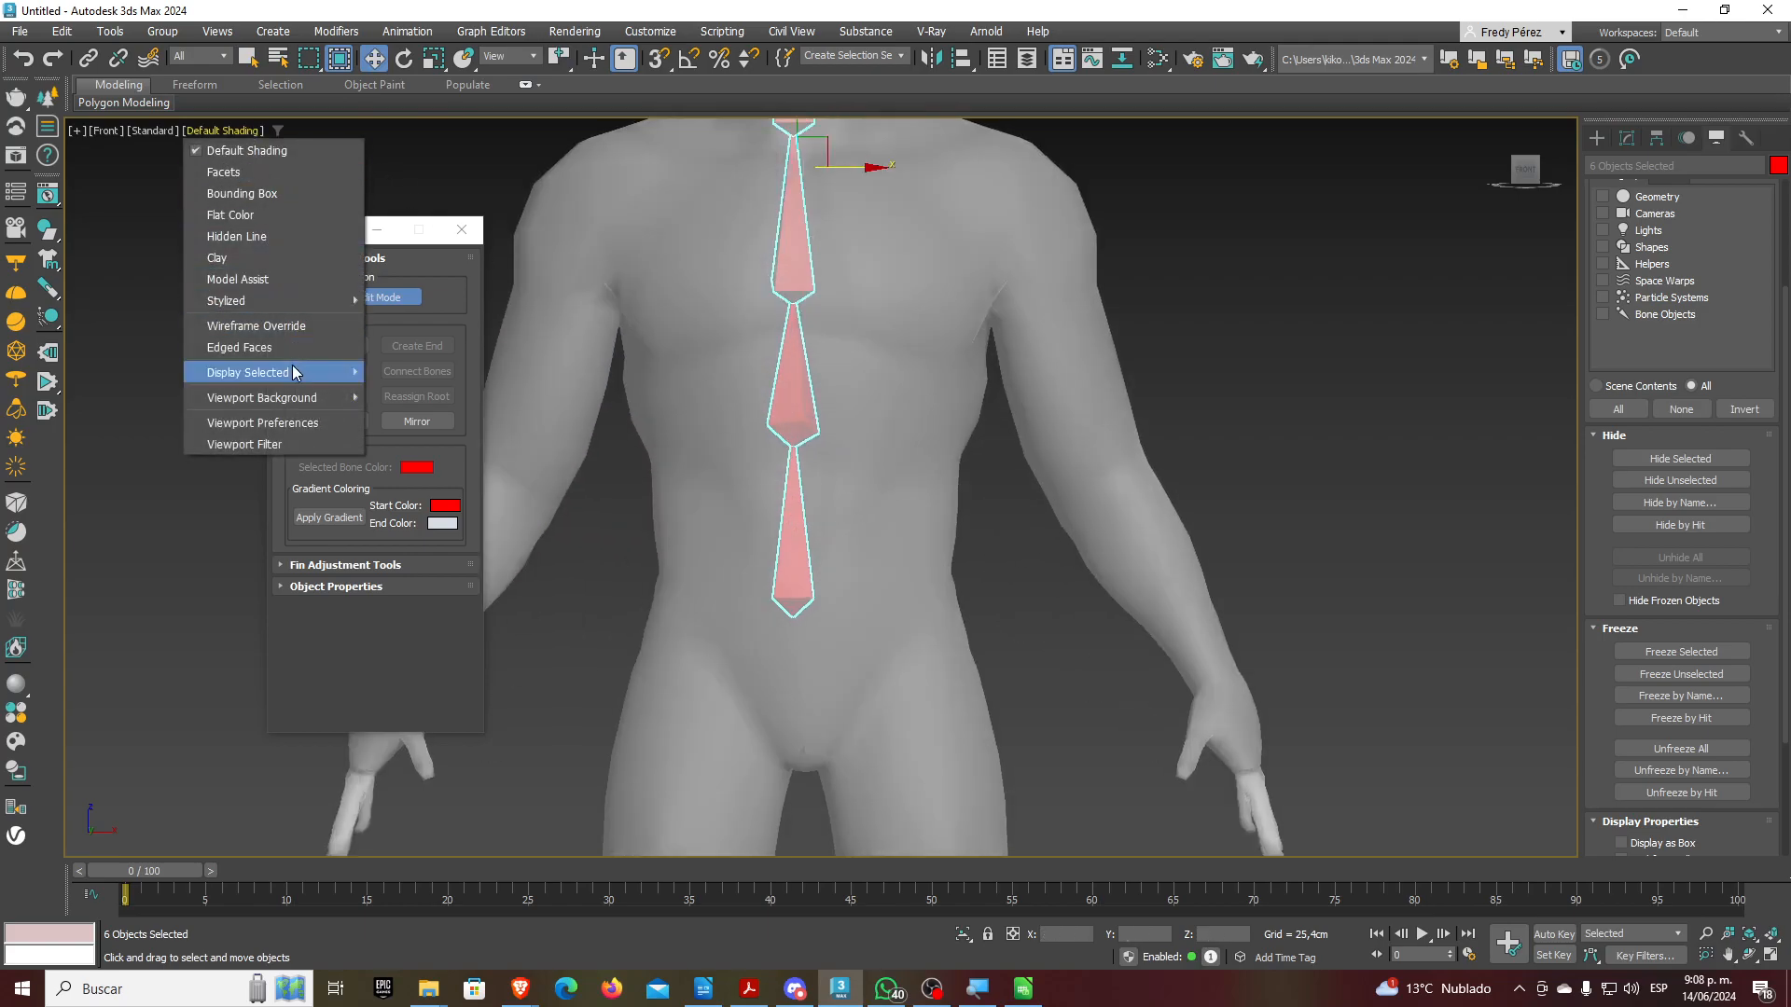
click(252, 347)
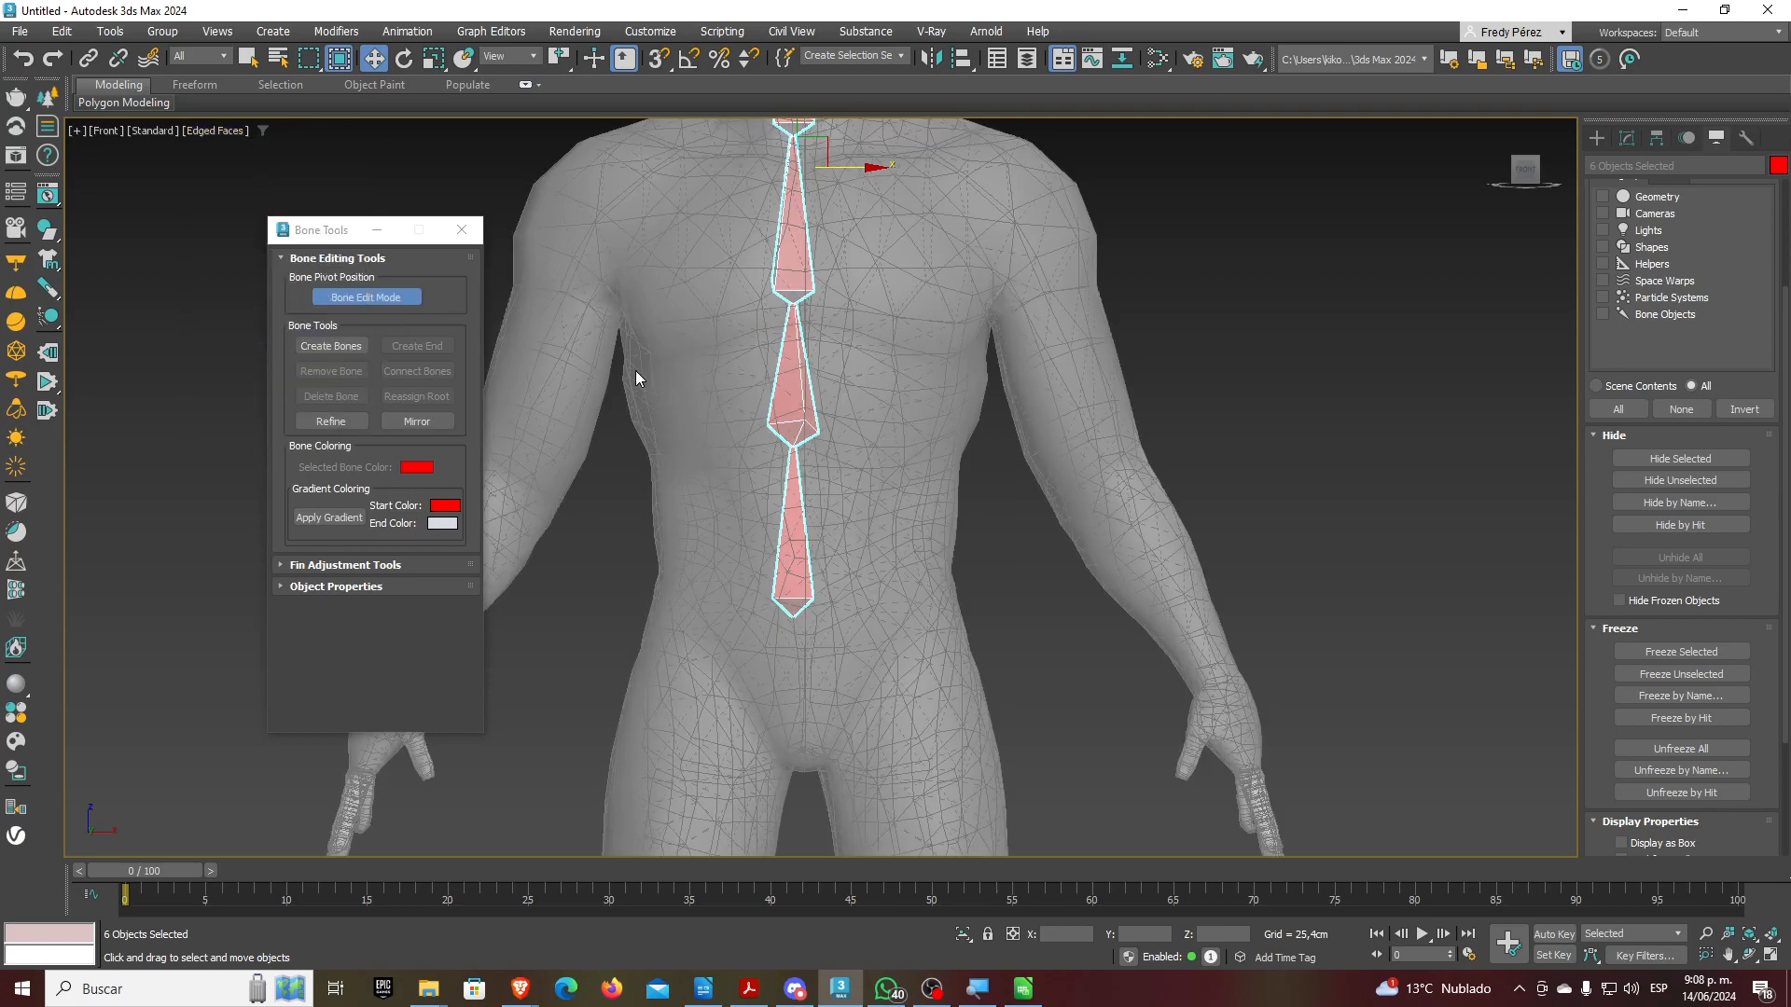
scroll(740, 700, up, 10)
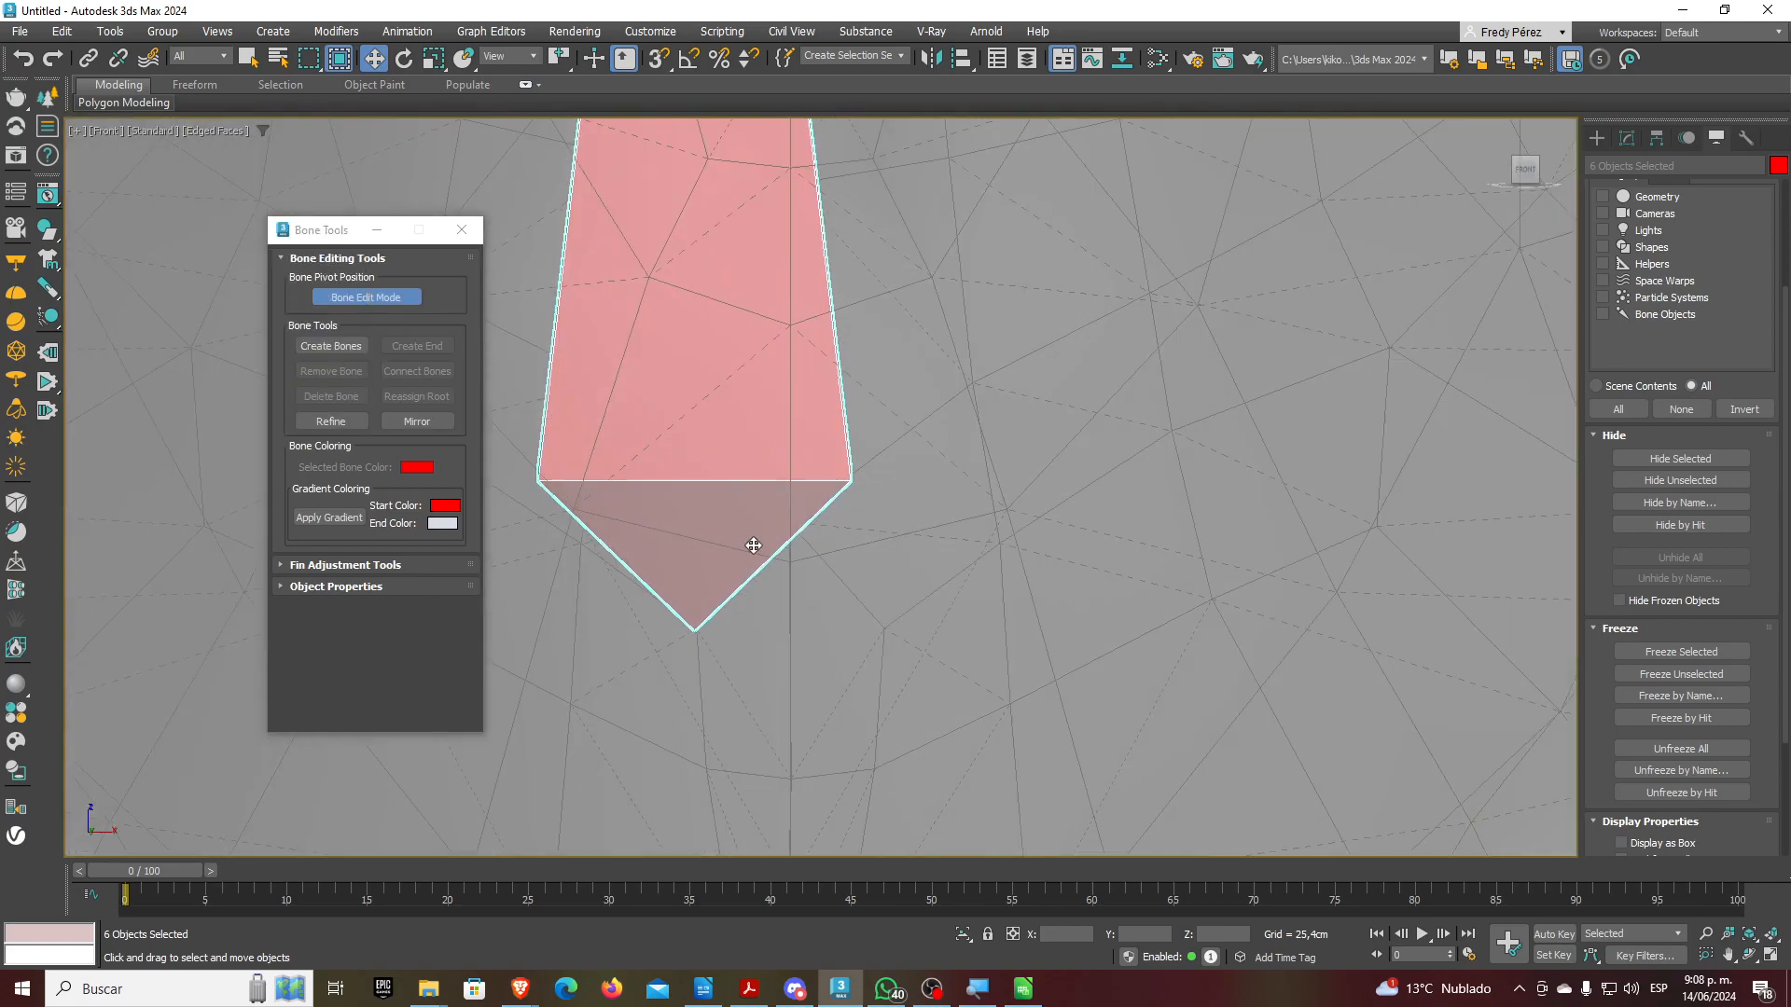
Nudge the bone chain right to centre it, then clear the selection
drag(755, 491, 850, 615)
scroll(807, 644, up, 3)
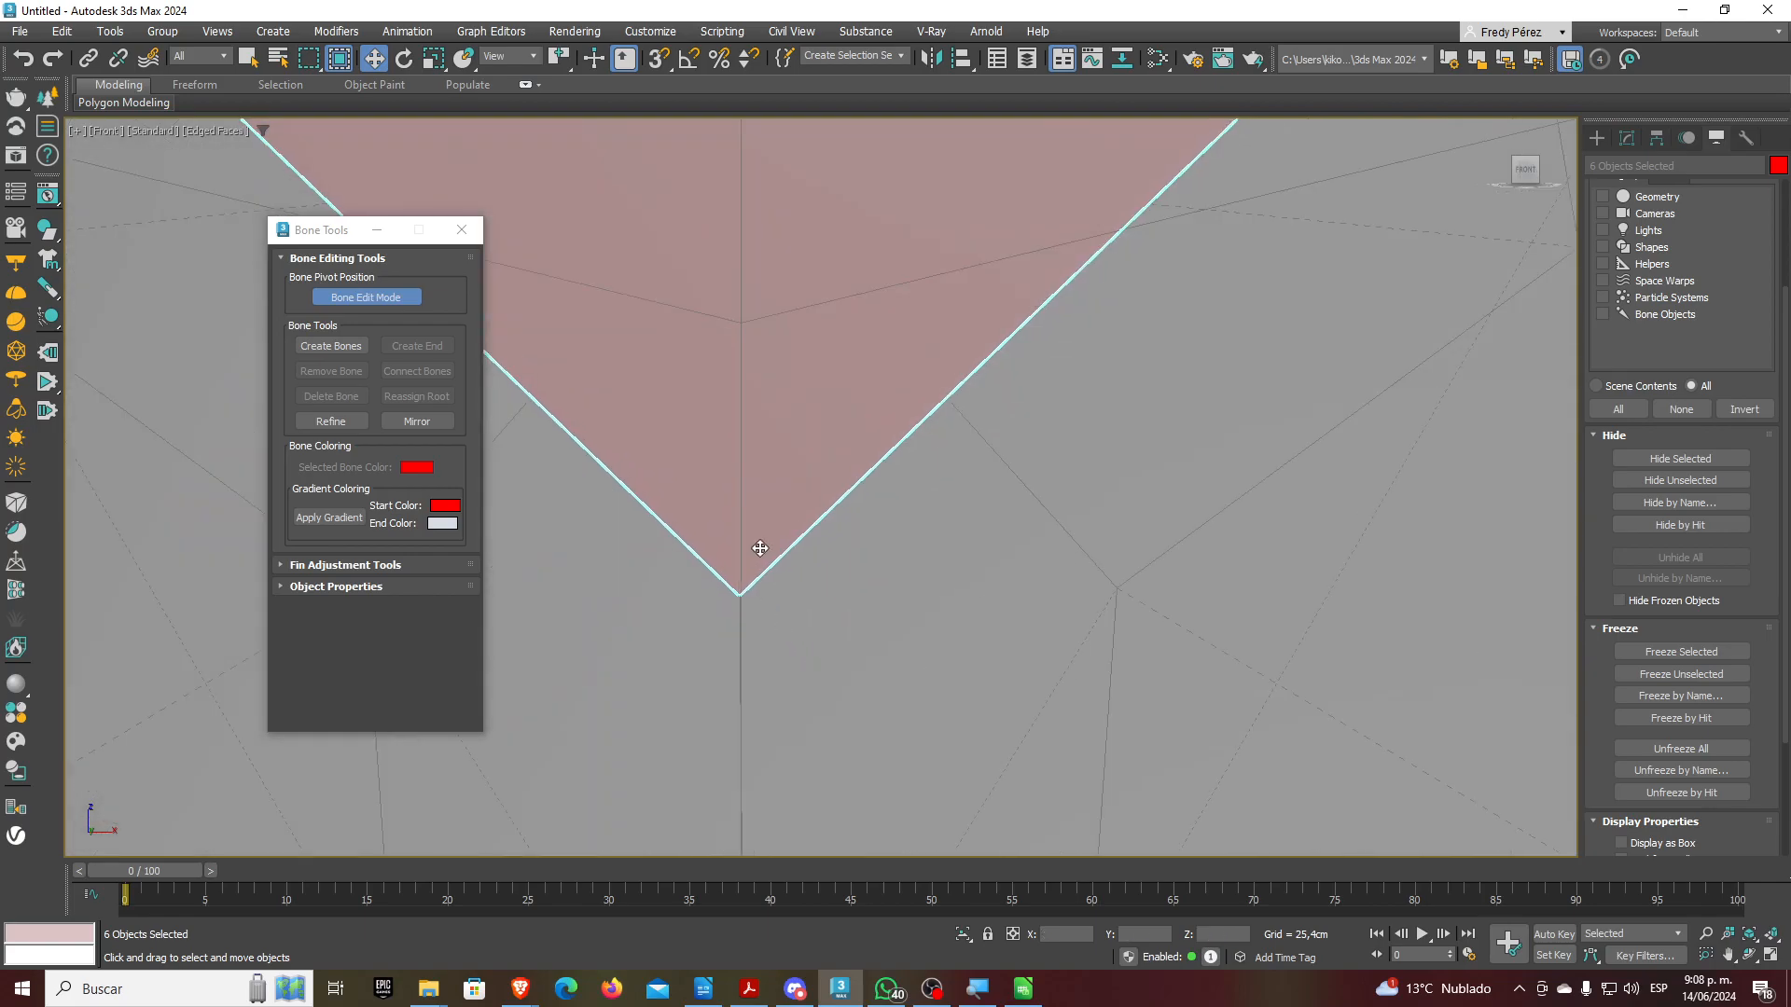
scroll(789, 660, down, 3)
scroll(789, 653, down, 5)
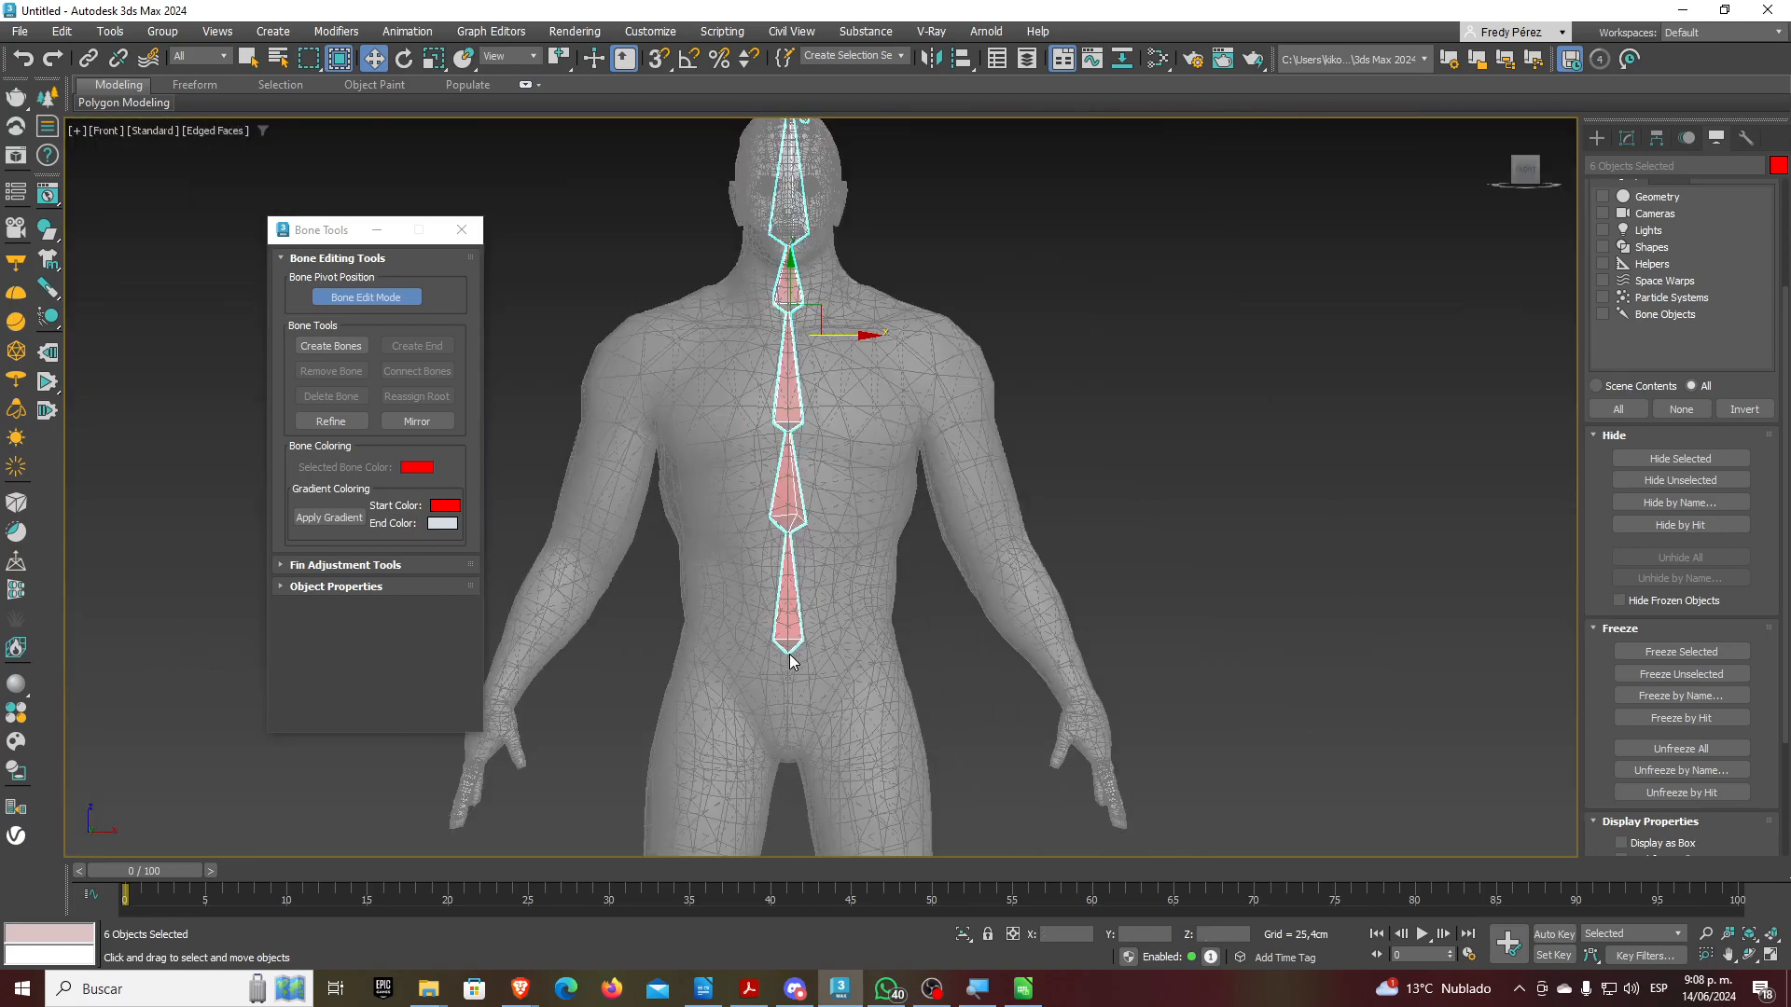
scroll(760, 326, up, 3)
middle_drag(939, 203, 933, 356)
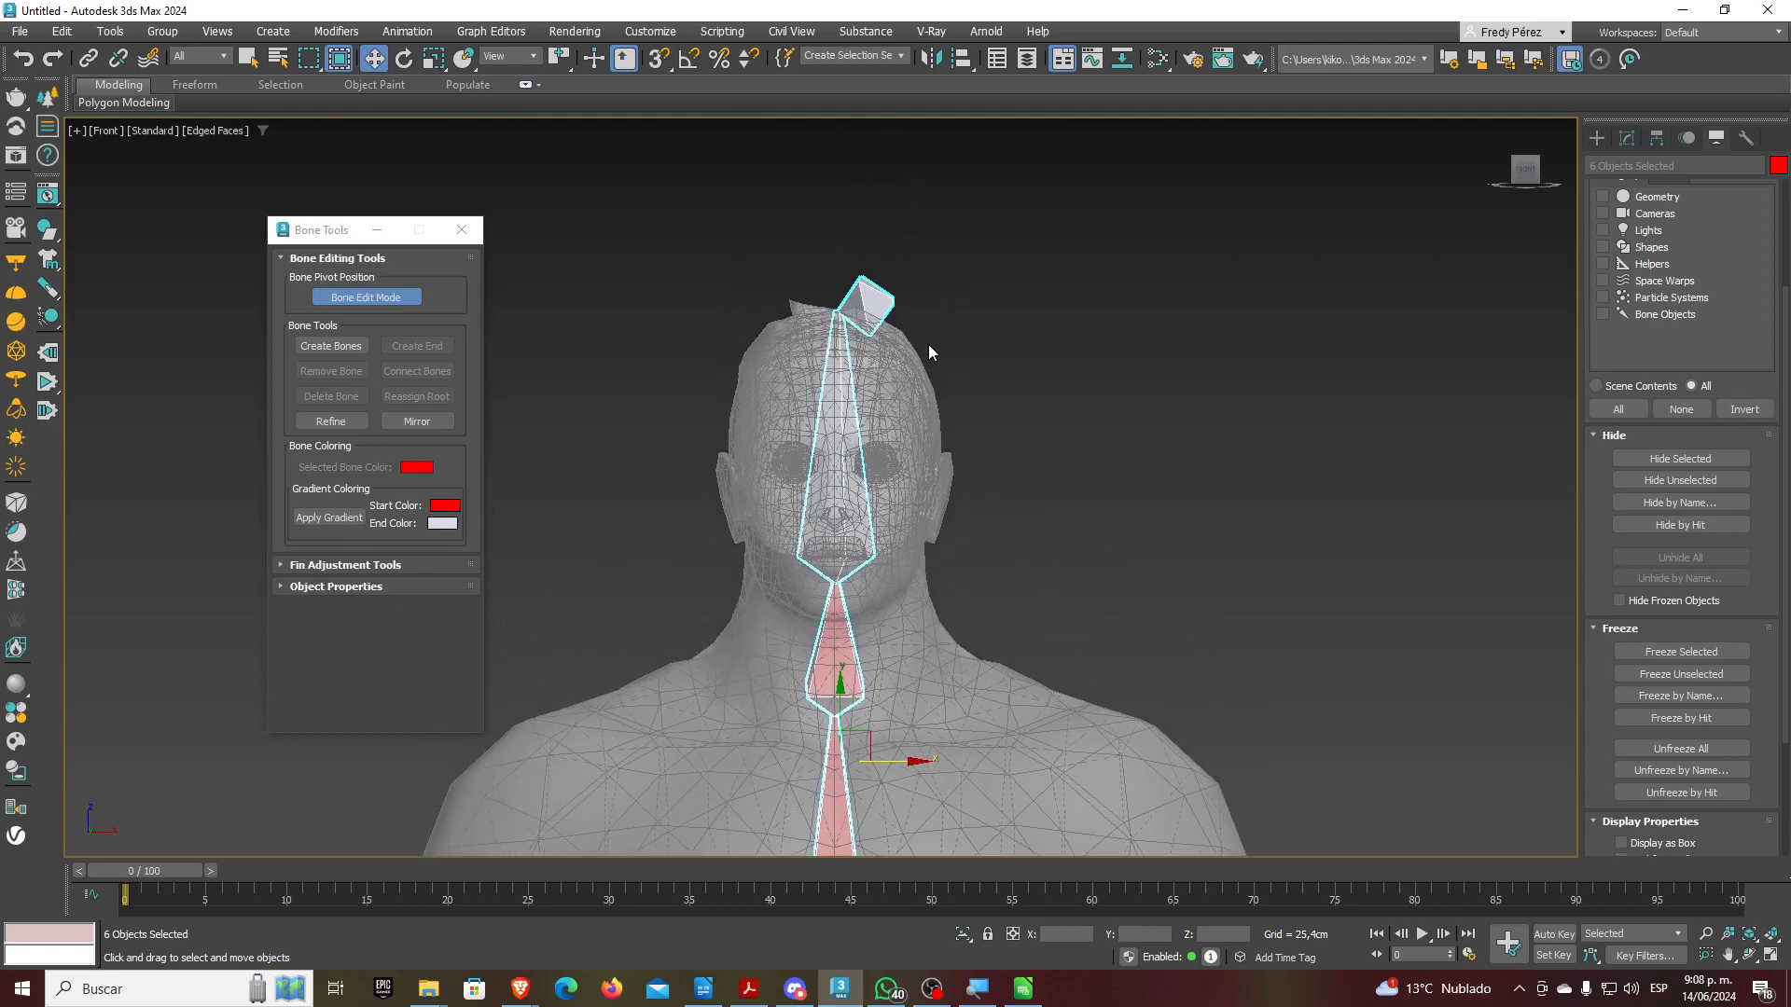
click(948, 278)
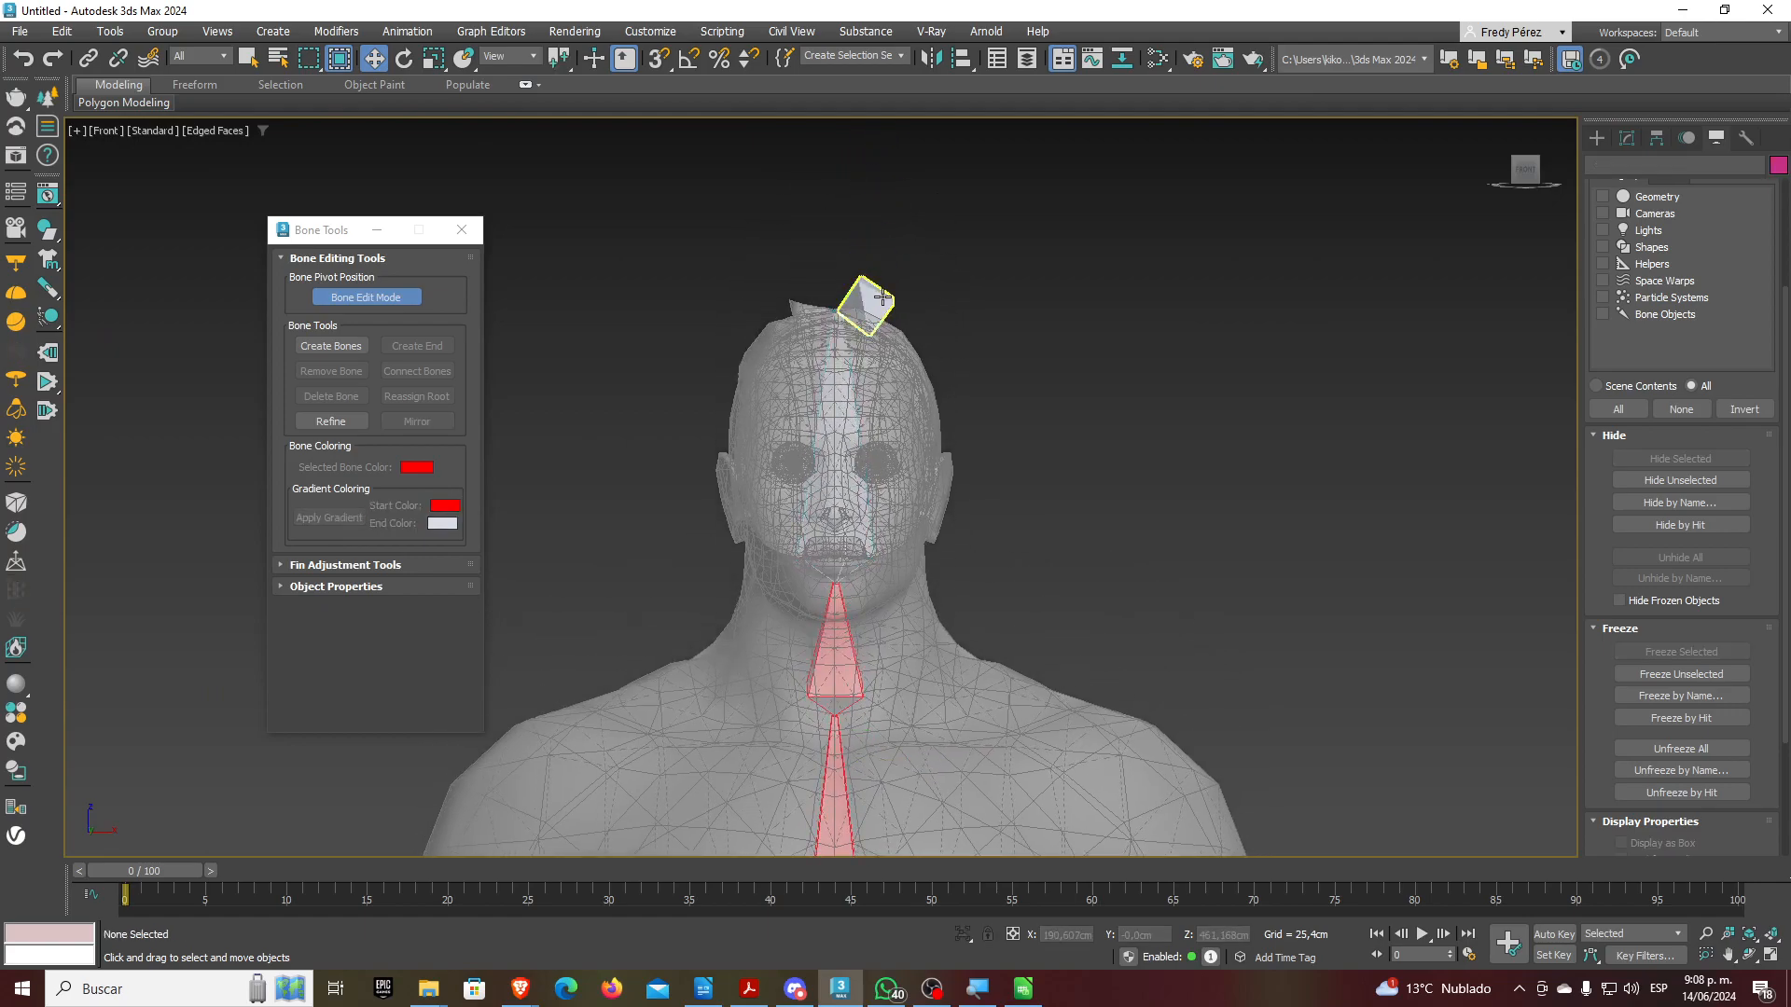
Shift the small head end bone slightly and tilt it a little clockwise
click(878, 299)
drag(914, 312, 911, 295)
scroll(863, 301, up, 5)
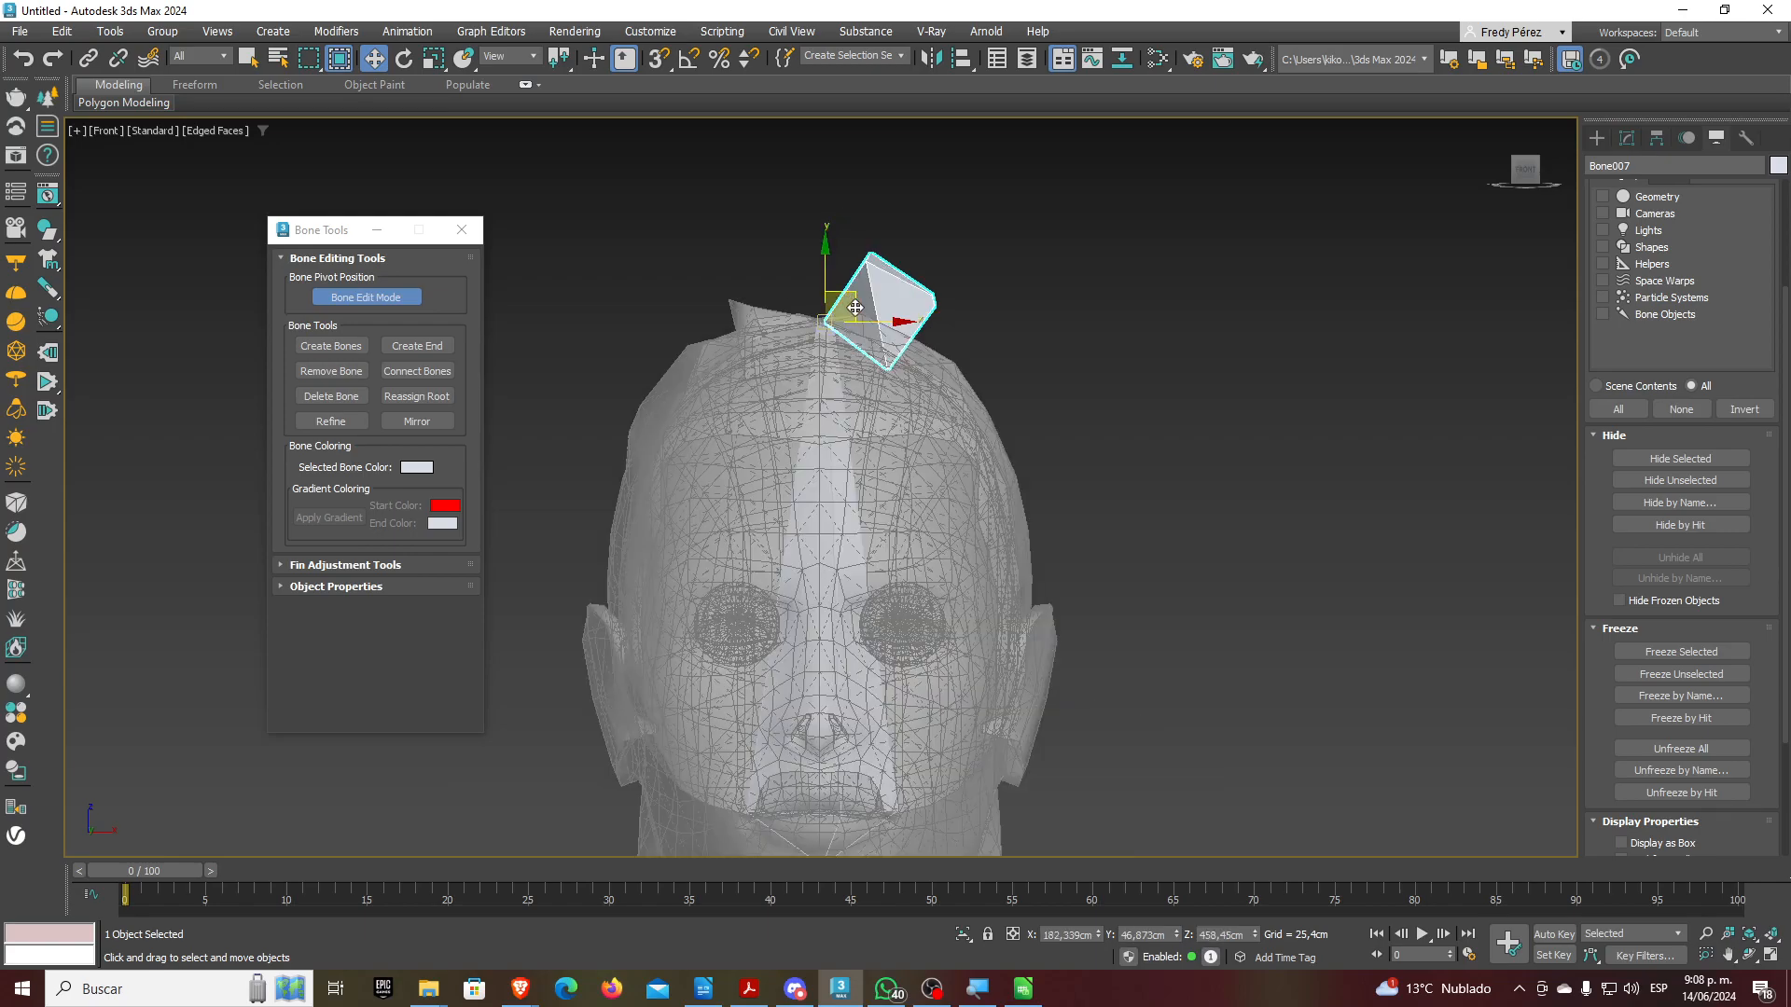
click(403, 58)
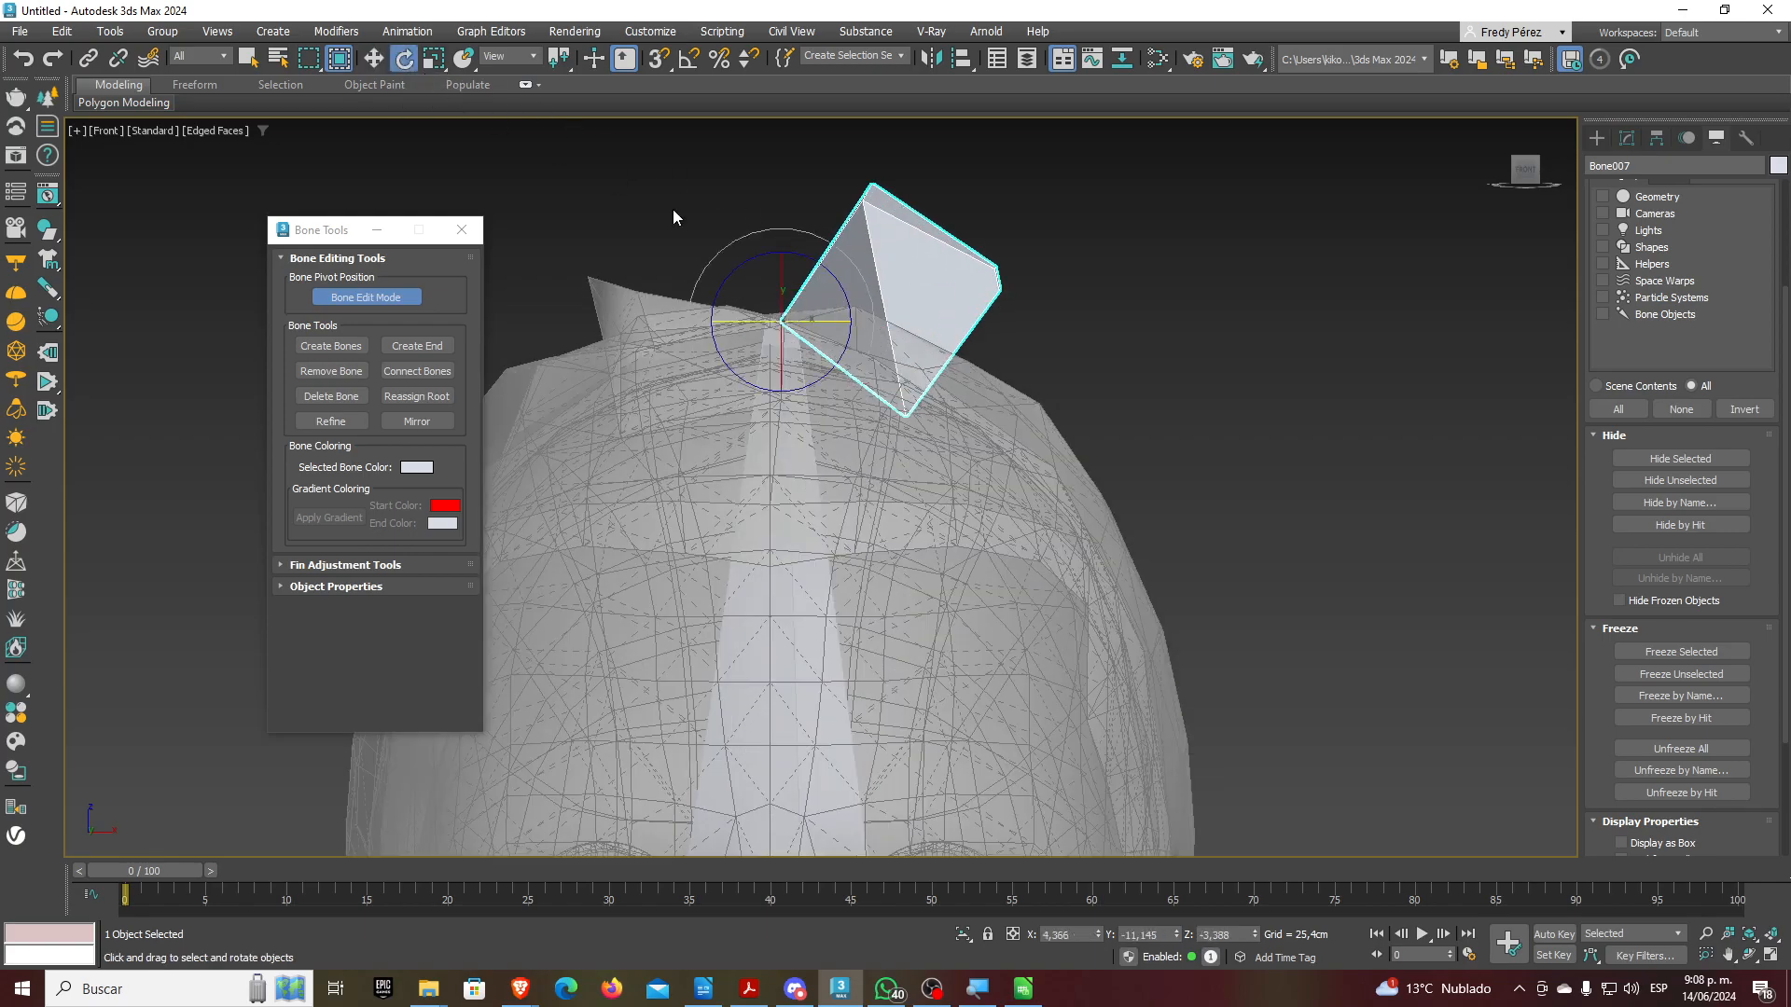
drag(876, 332, 754, 169)
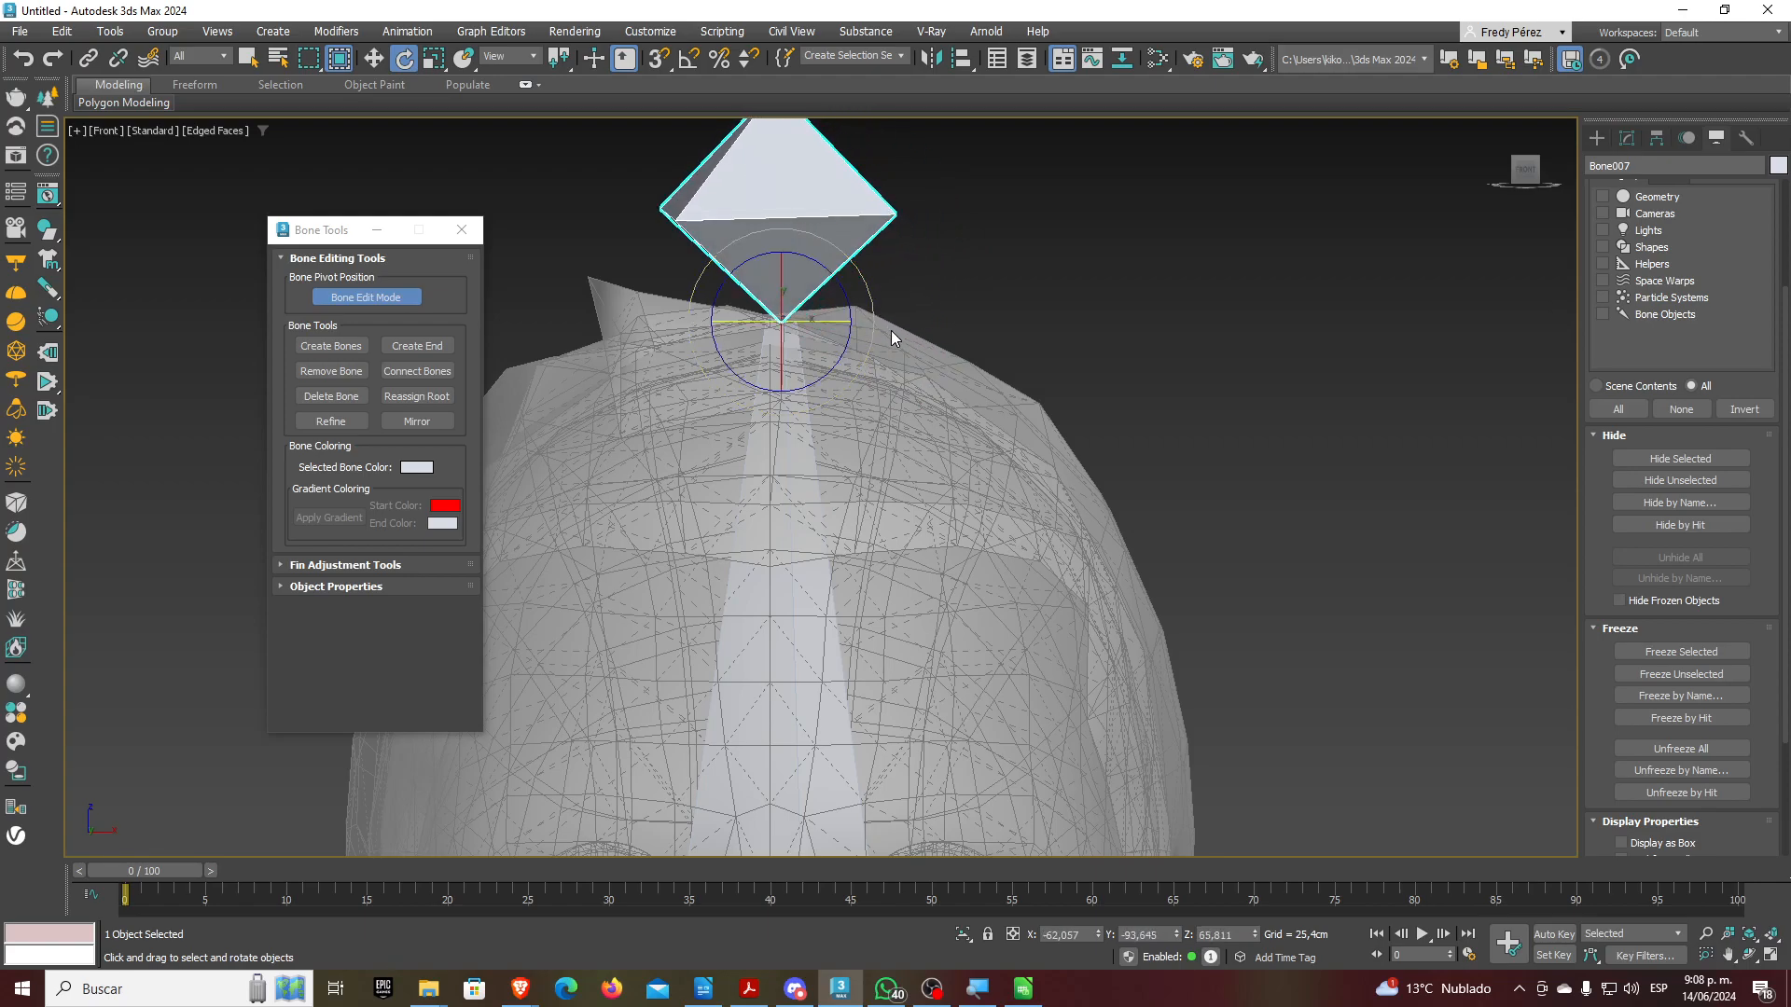
scroll(891, 334, down, 4)
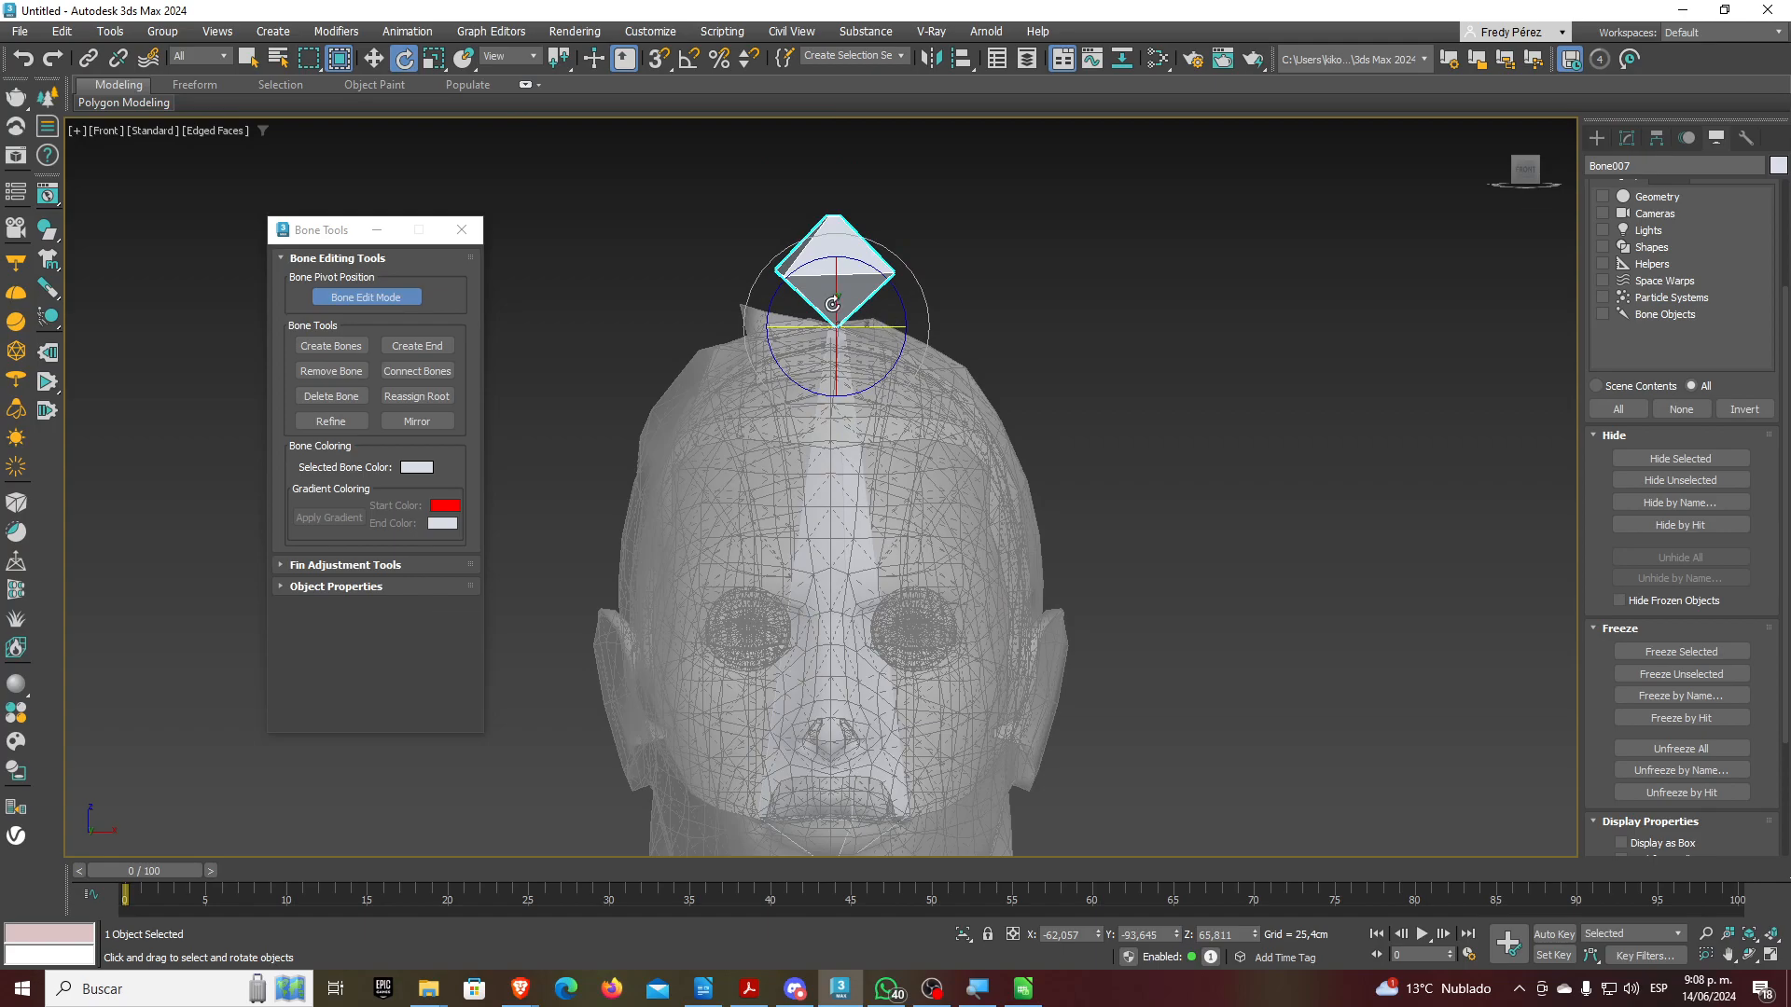
scroll(754, 349, down, 4)
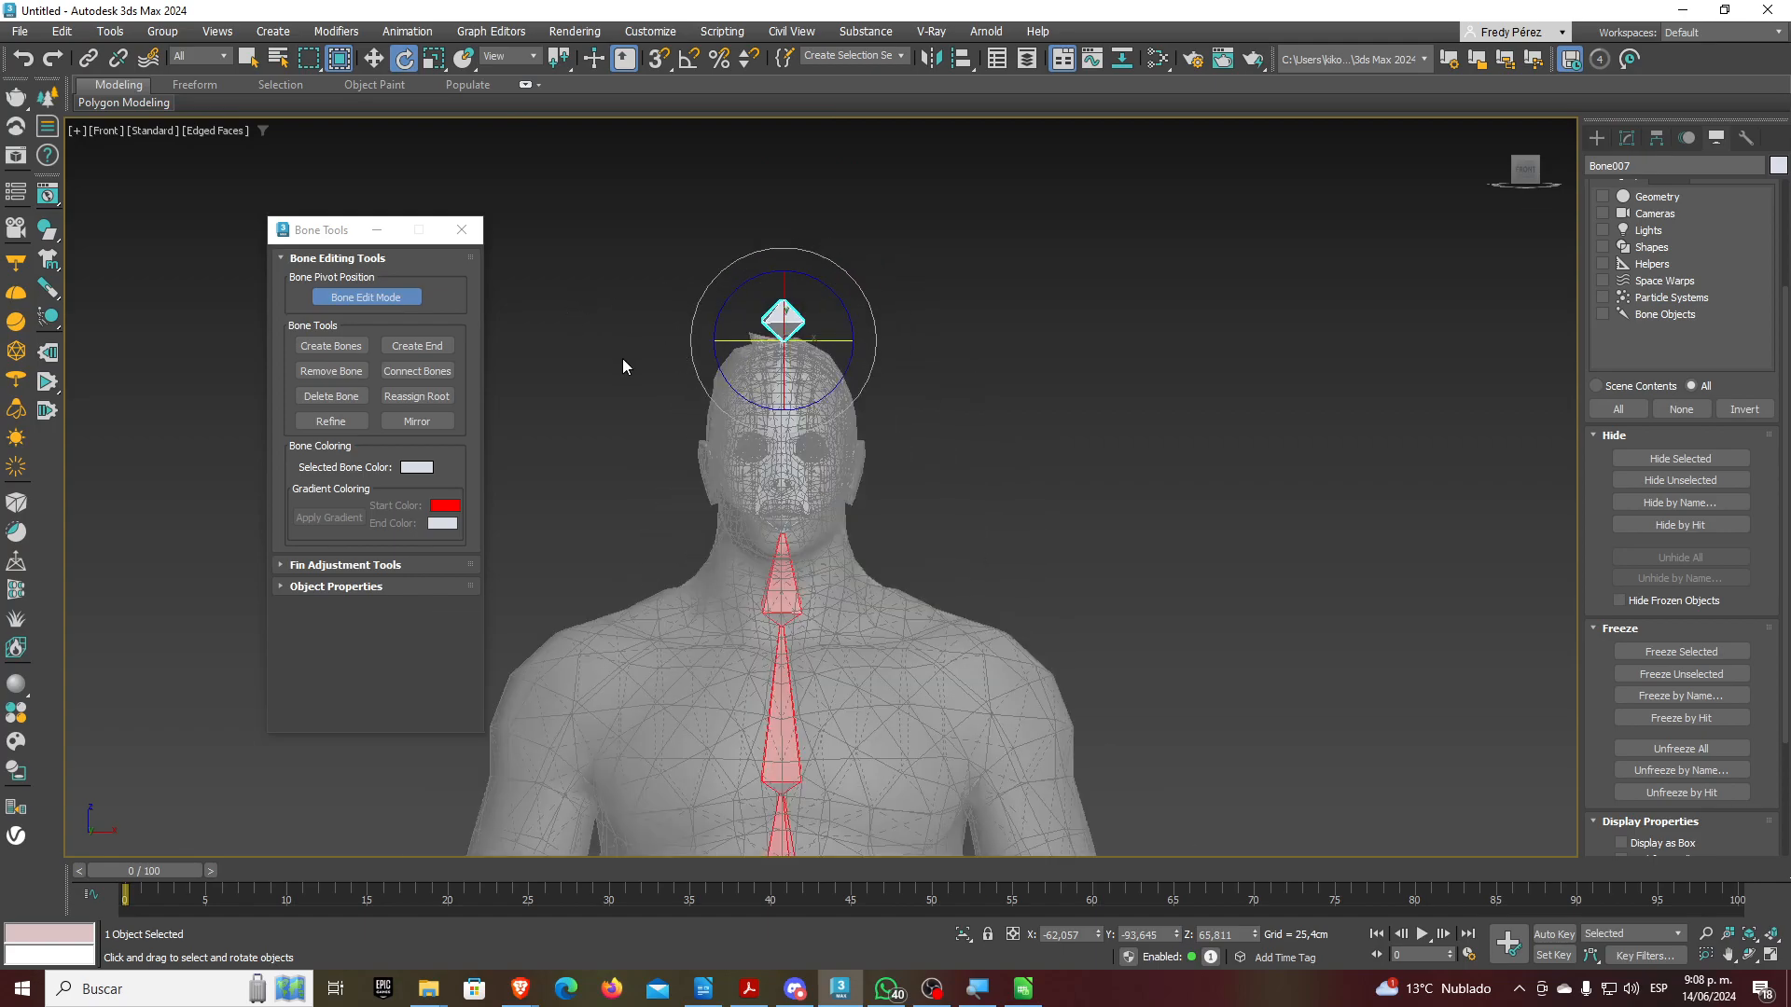
Close Bone Tools, switch to Perspective, and orbit to frame the head from the side
click(479, 239)
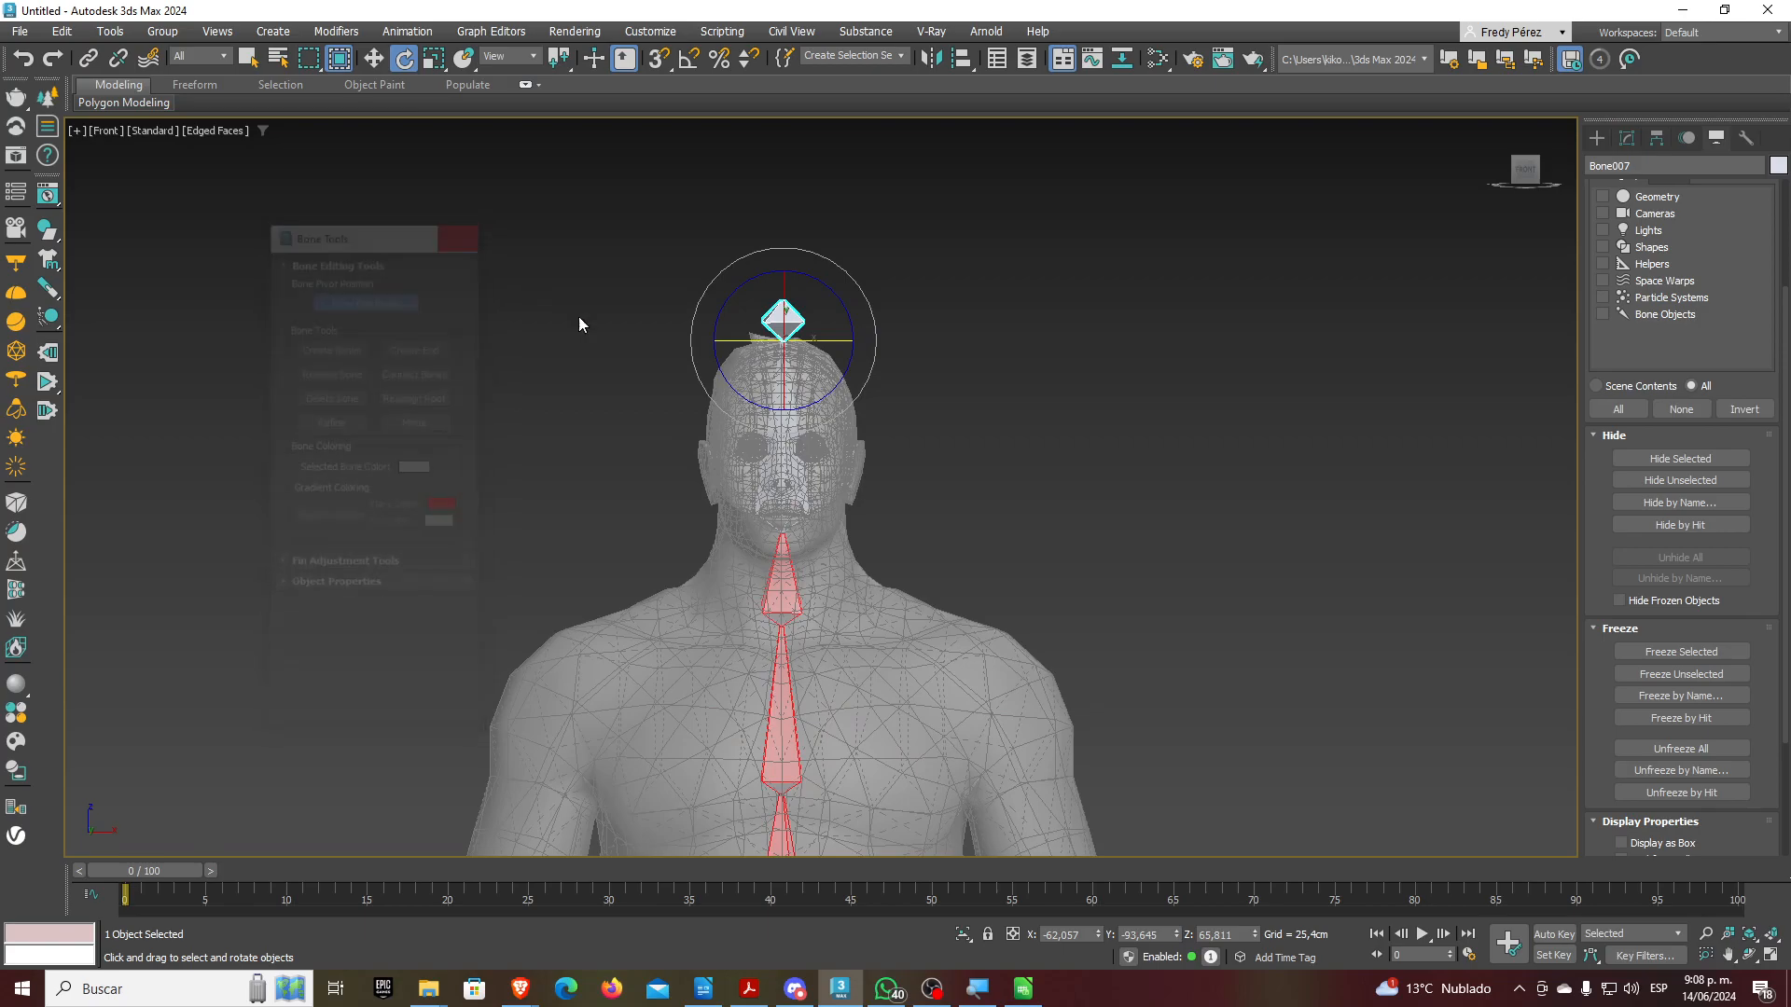
scroll(875, 484, down, 2)
key(p)
alt+middle_drag(824, 500, 860, 568)
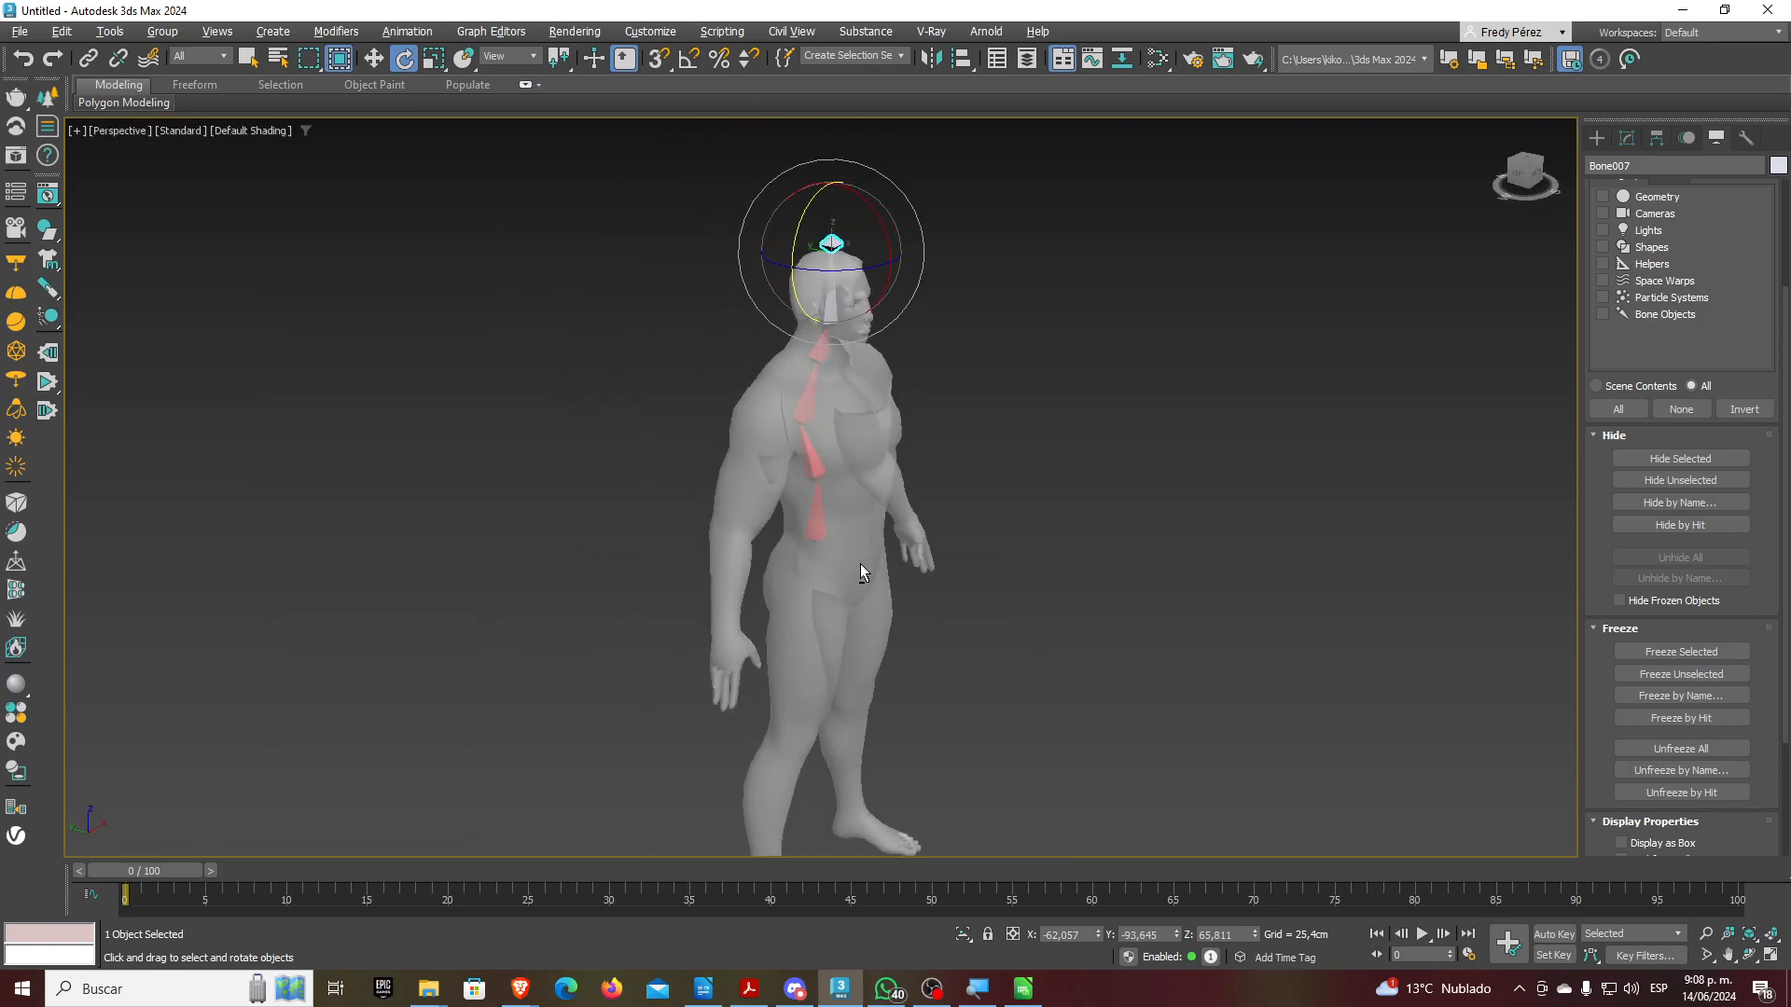
scroll(817, 315, up, 5)
middle_drag(916, 334, 853, 465)
Add the second head bone to the selection and open Animation > Bone Tools
ctrl+click(854, 434)
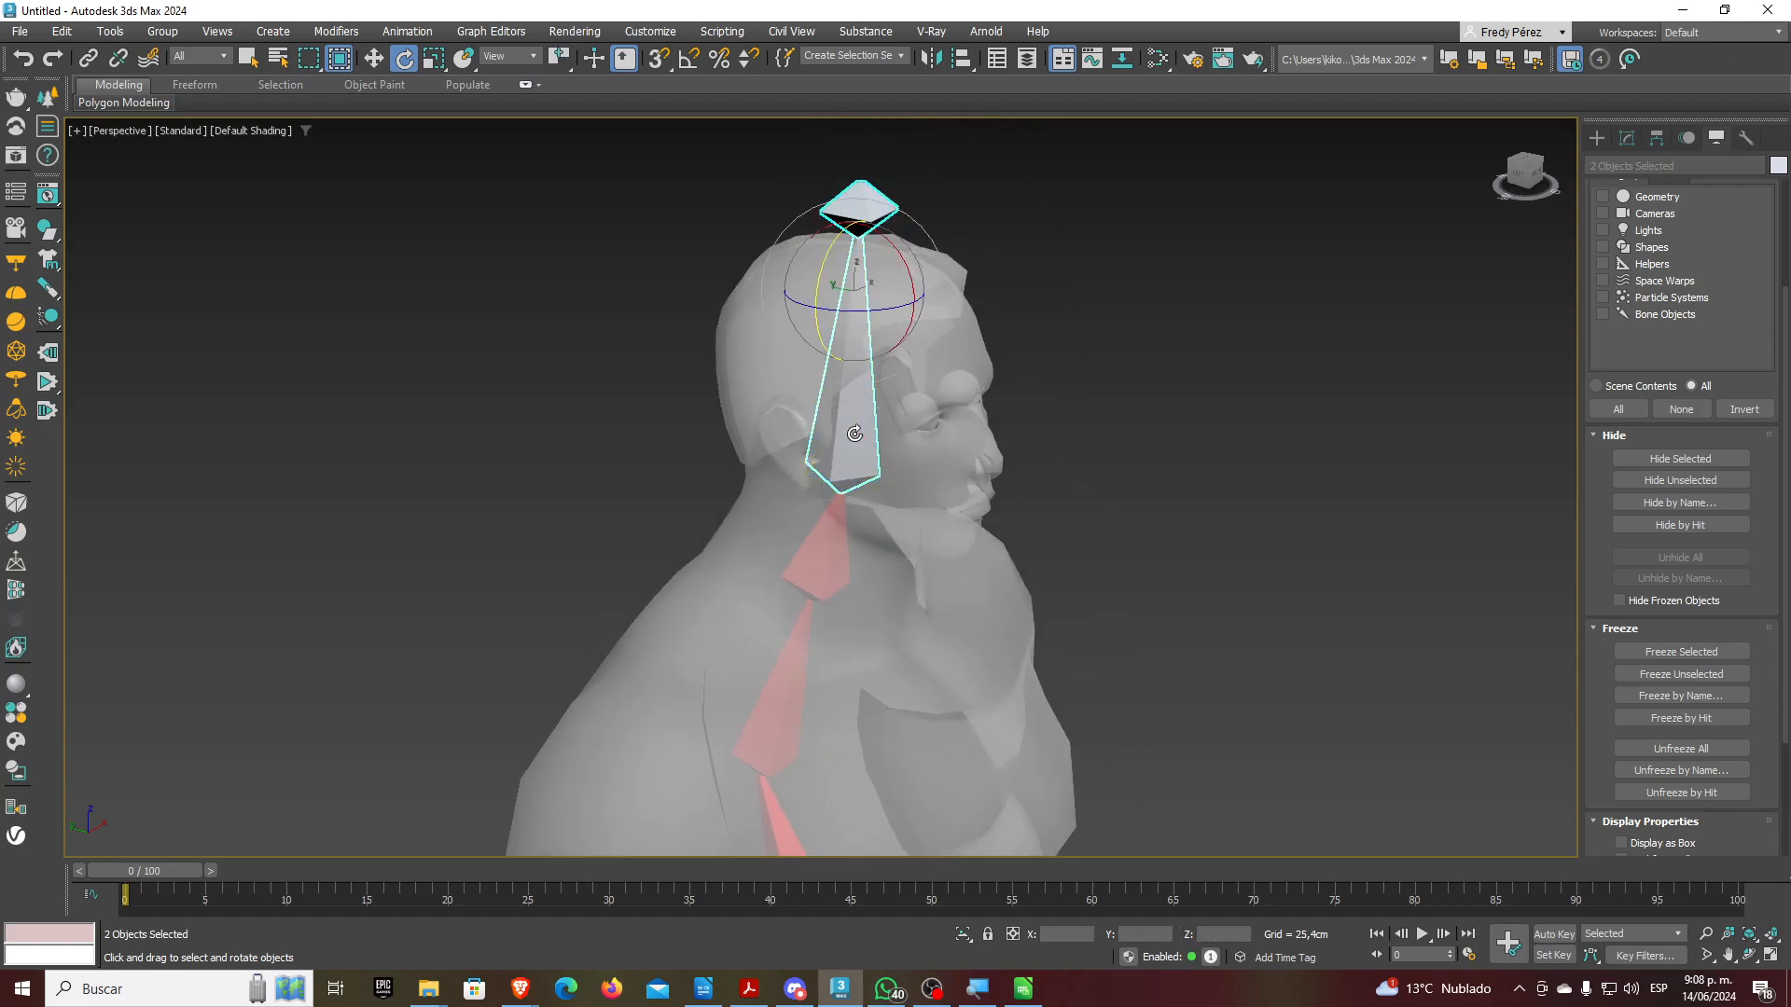
click(290, 33)
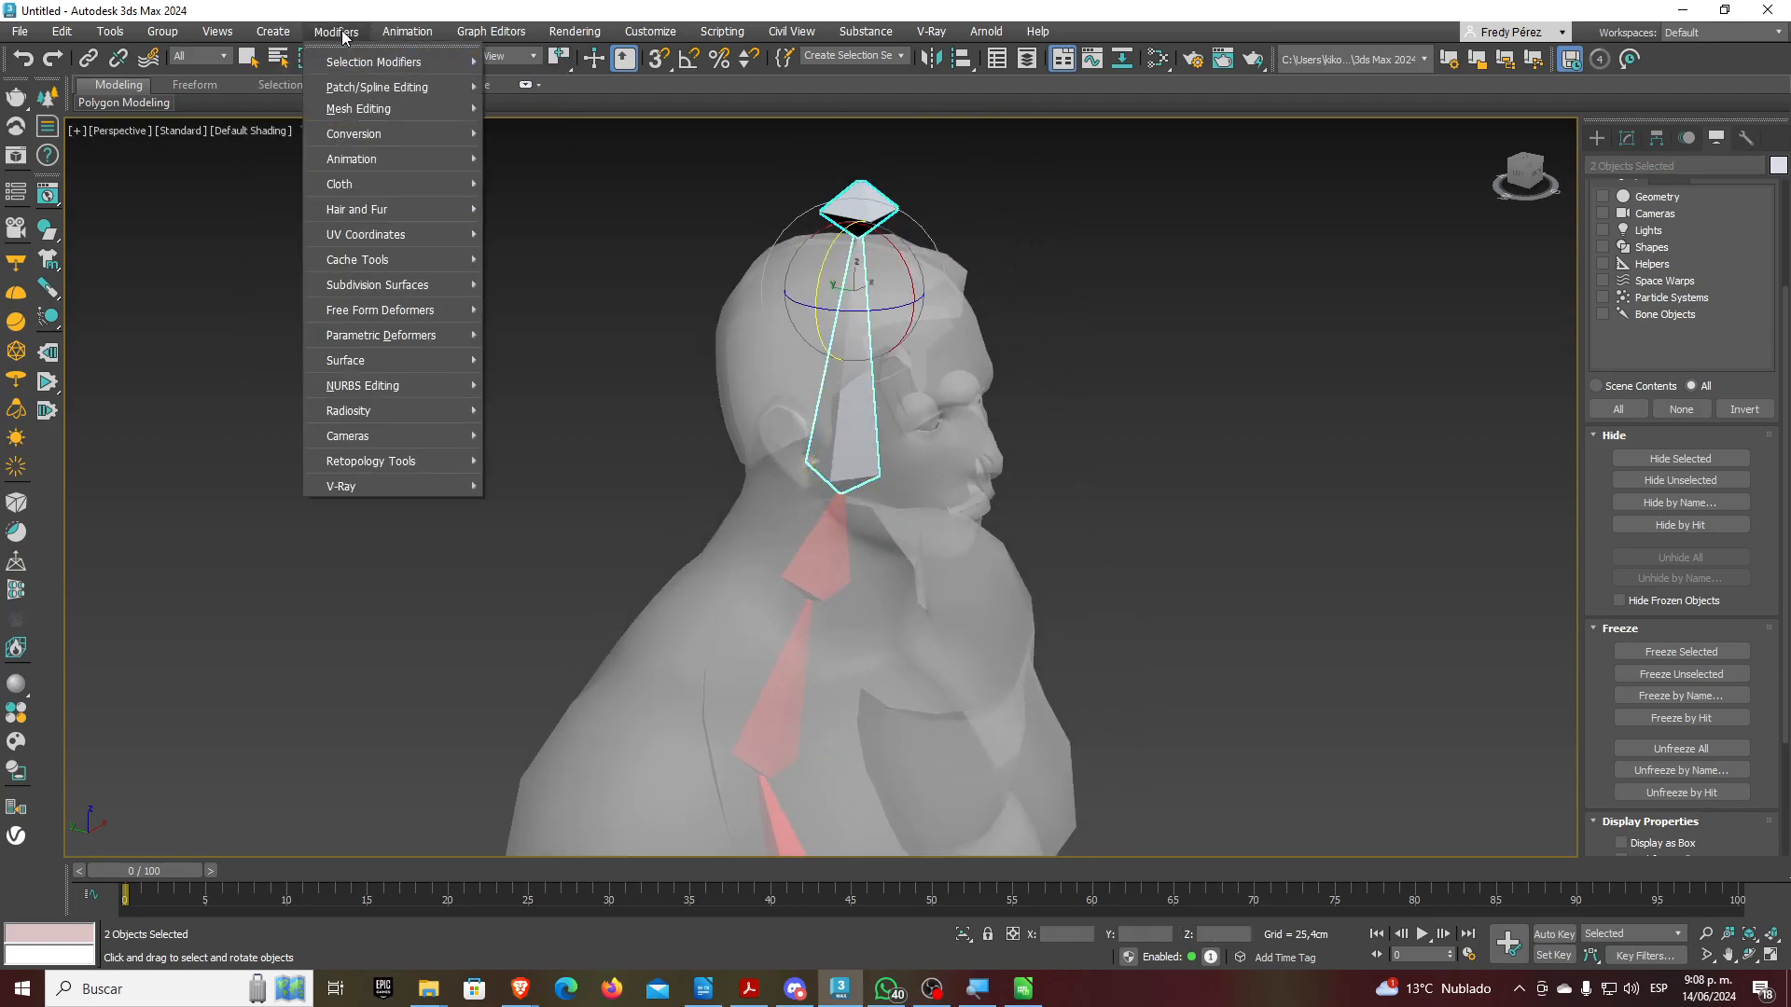
mouse_move(424, 32)
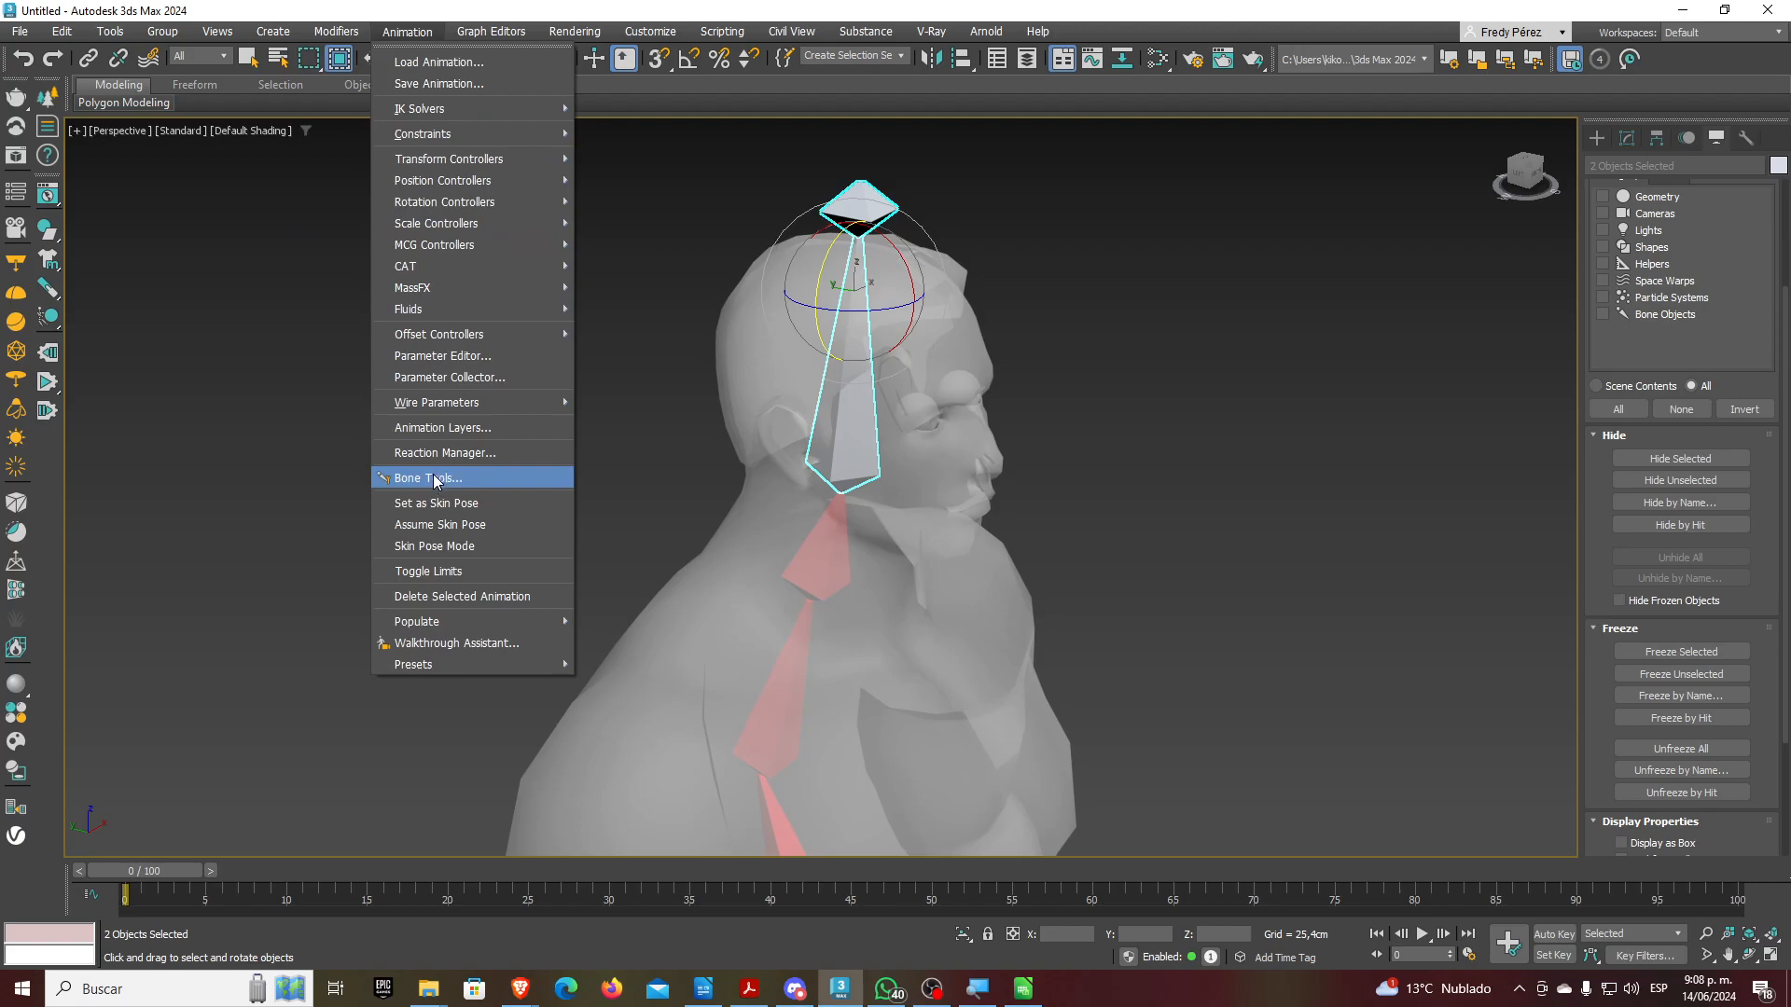
click(428, 477)
drag(350, 233, 268, 211)
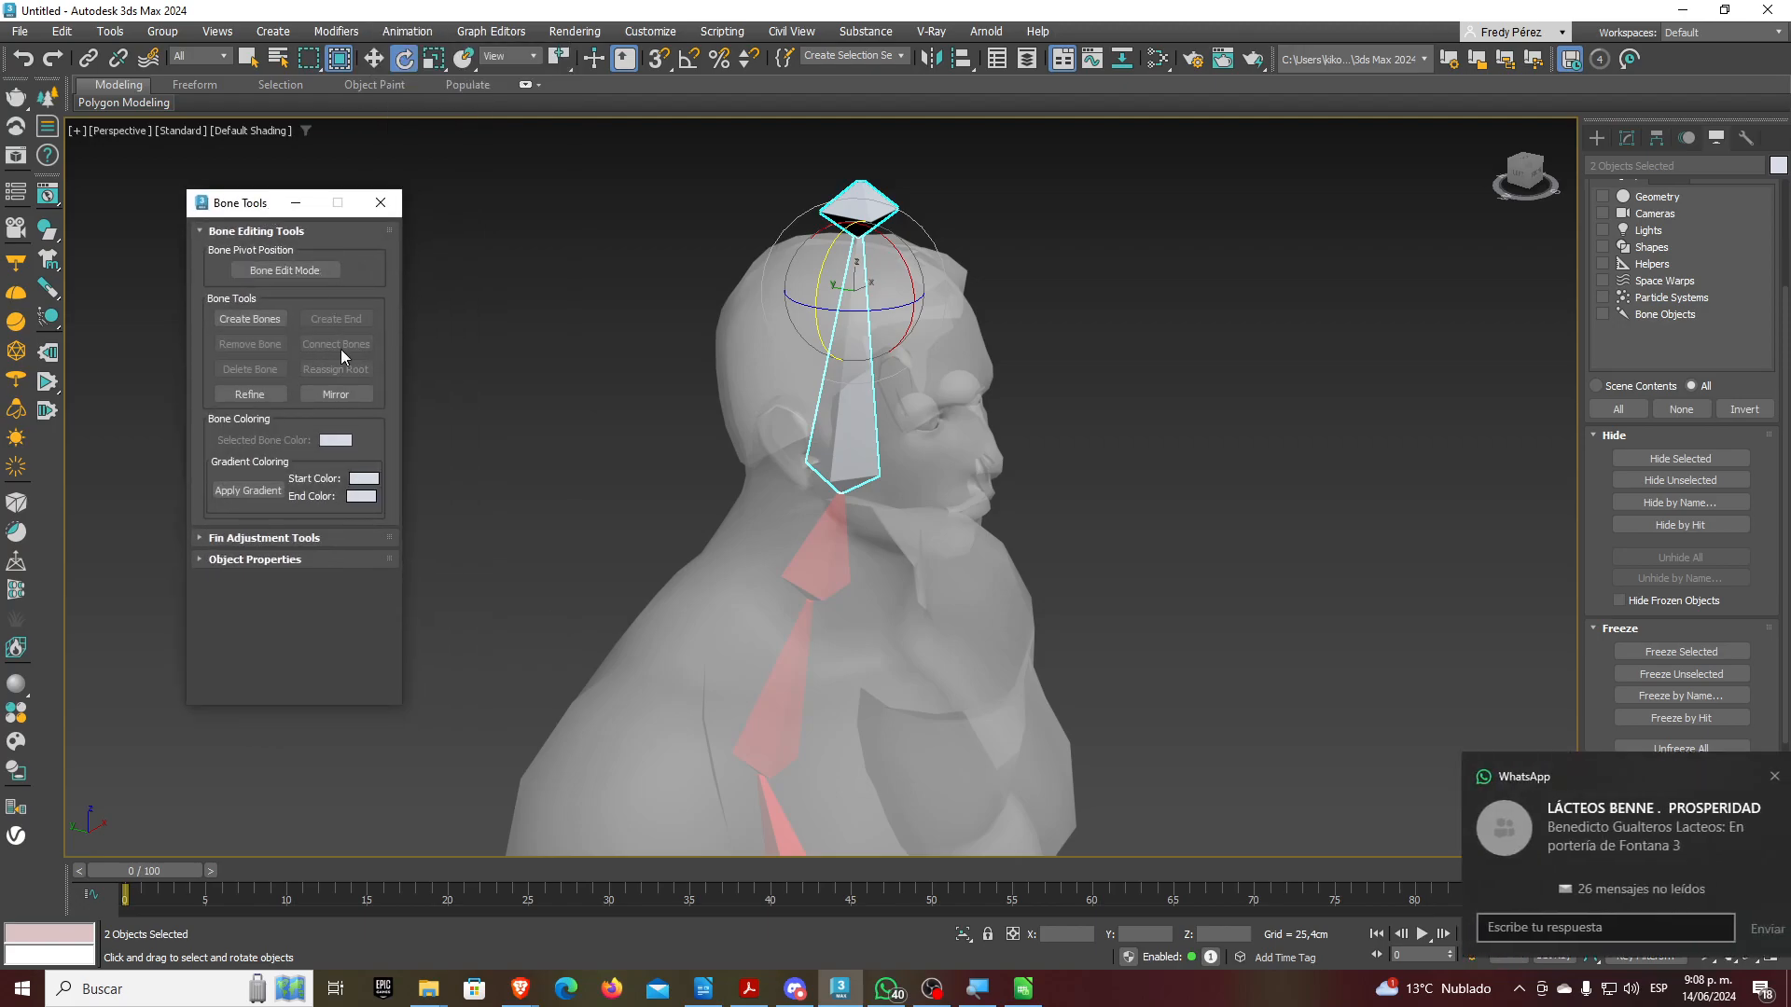
Apply a gradient from red-orange FF4300 to orange FFAA00 on the head bones, then close Bone Tools
click(363, 479)
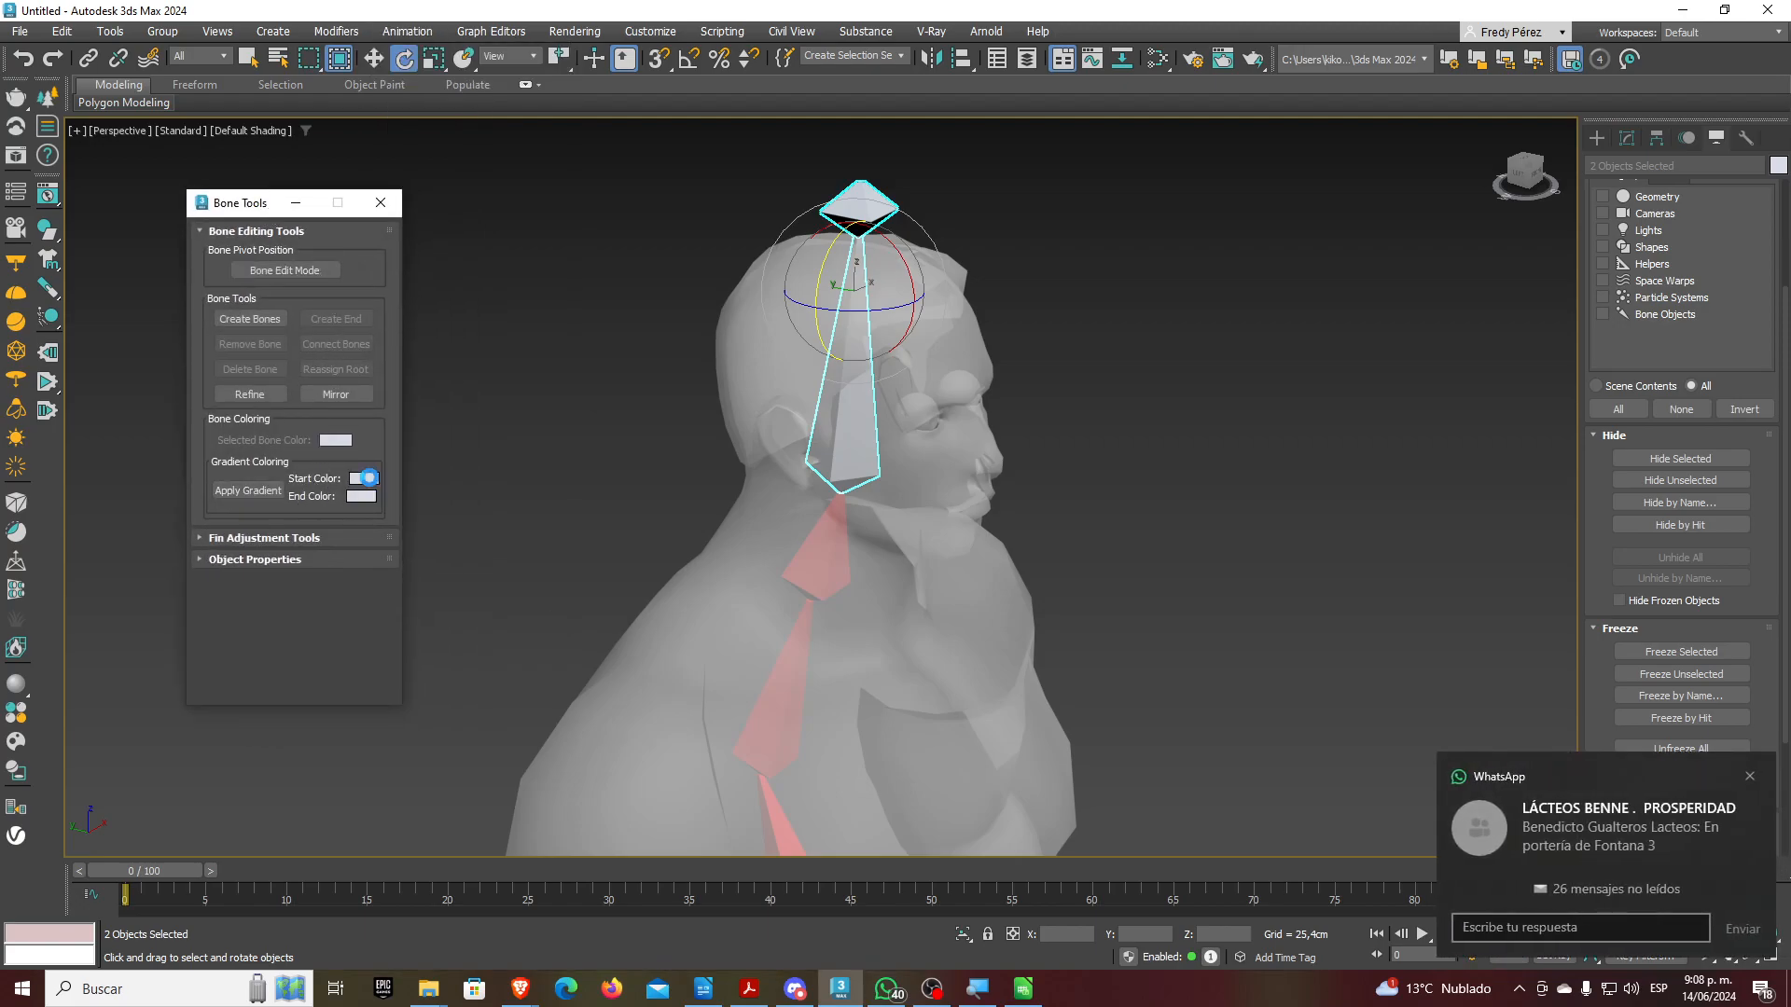
drag(93, 348, 33, 292)
drag(193, 364, 276, 292)
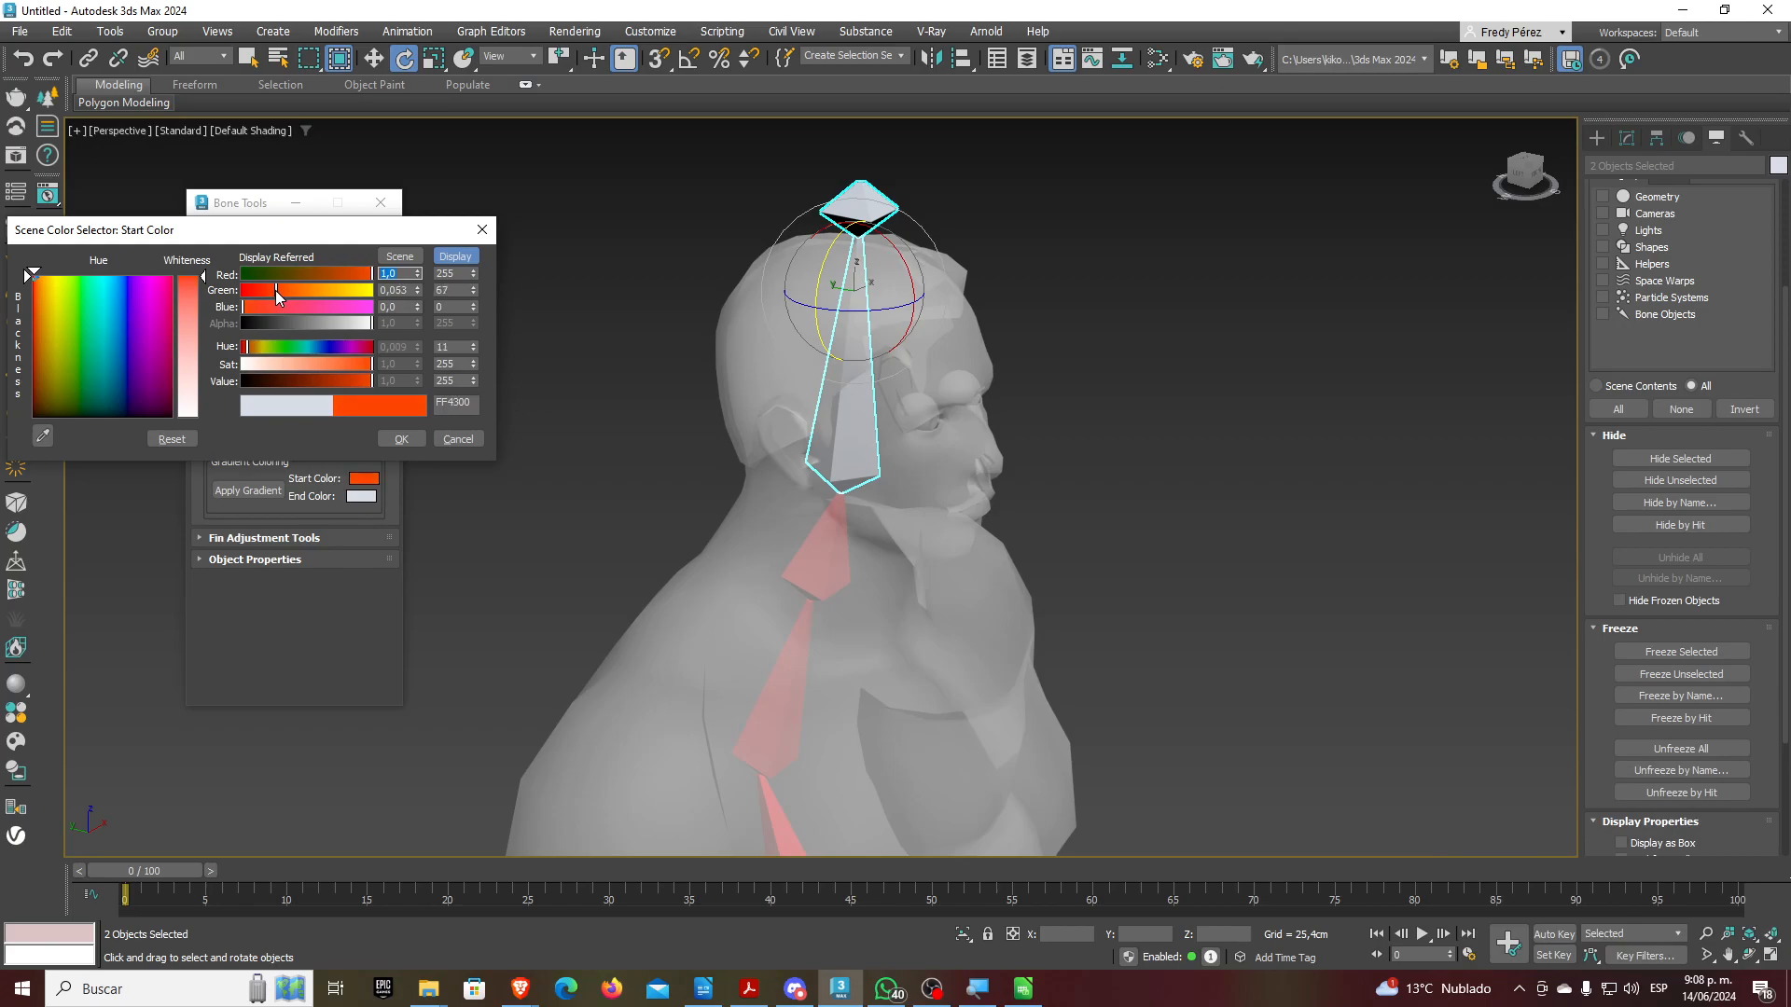
click(402, 439)
click(363, 499)
click(54, 313)
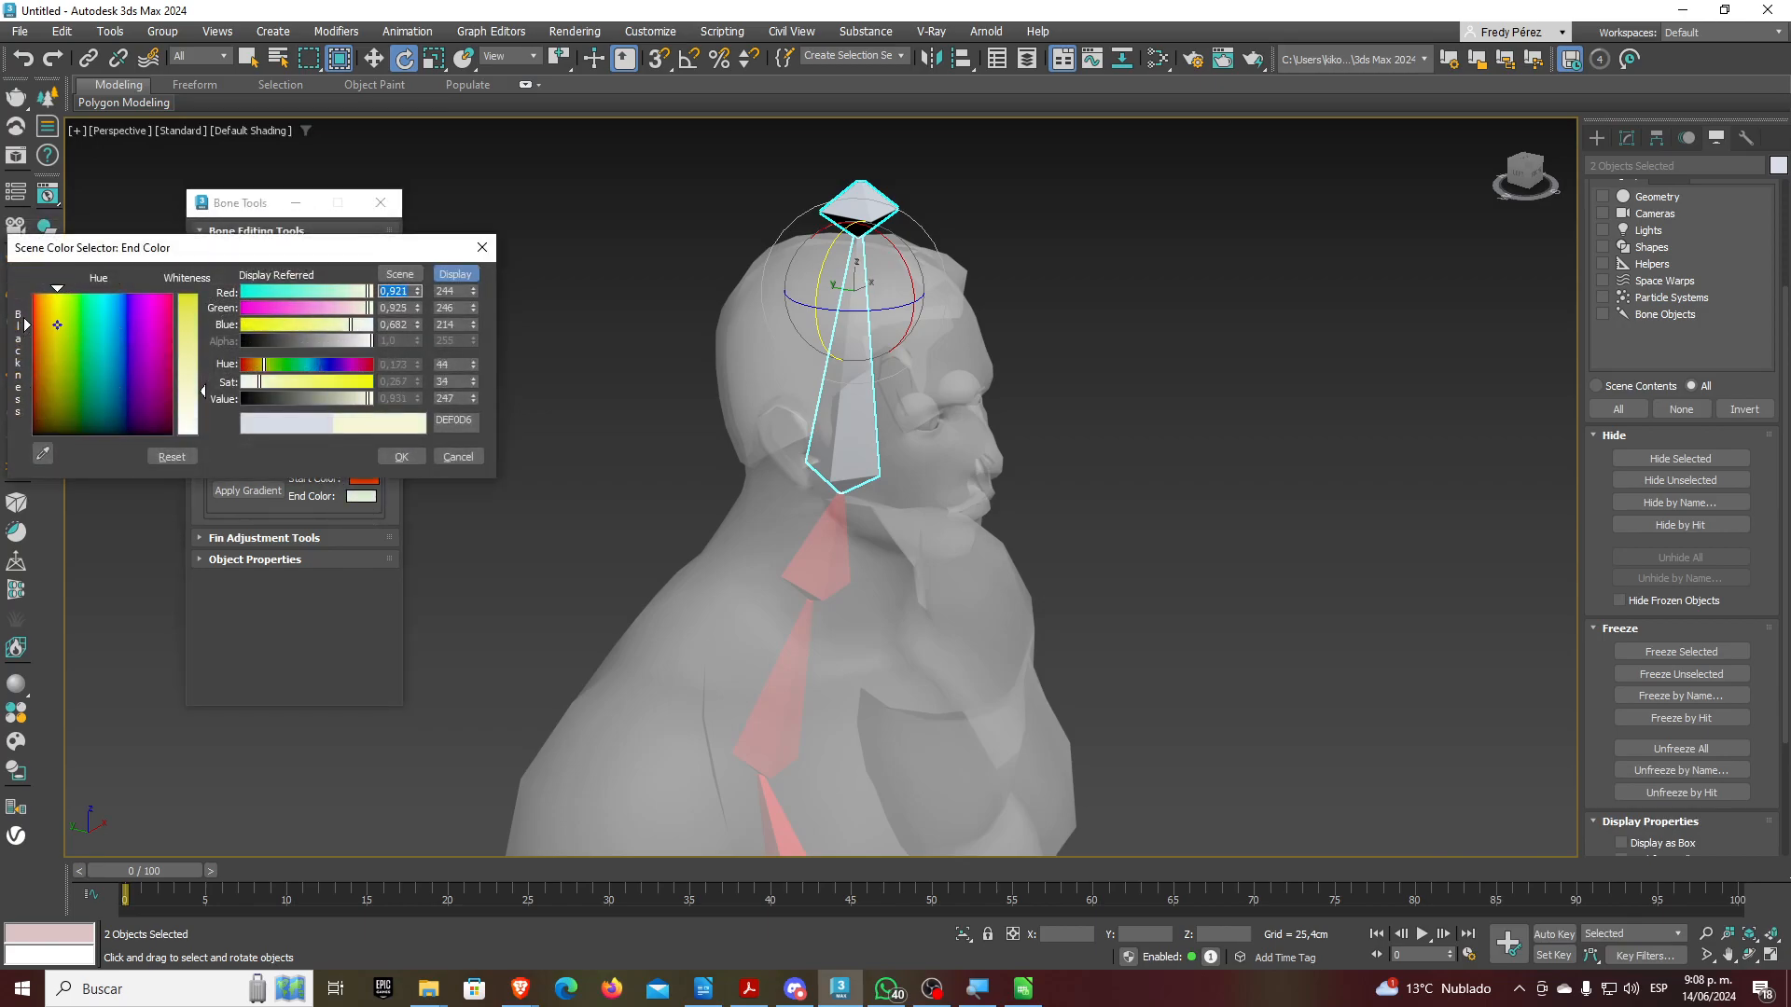
drag(188, 362, 189, 295)
drag(362, 293, 326, 306)
click(401, 457)
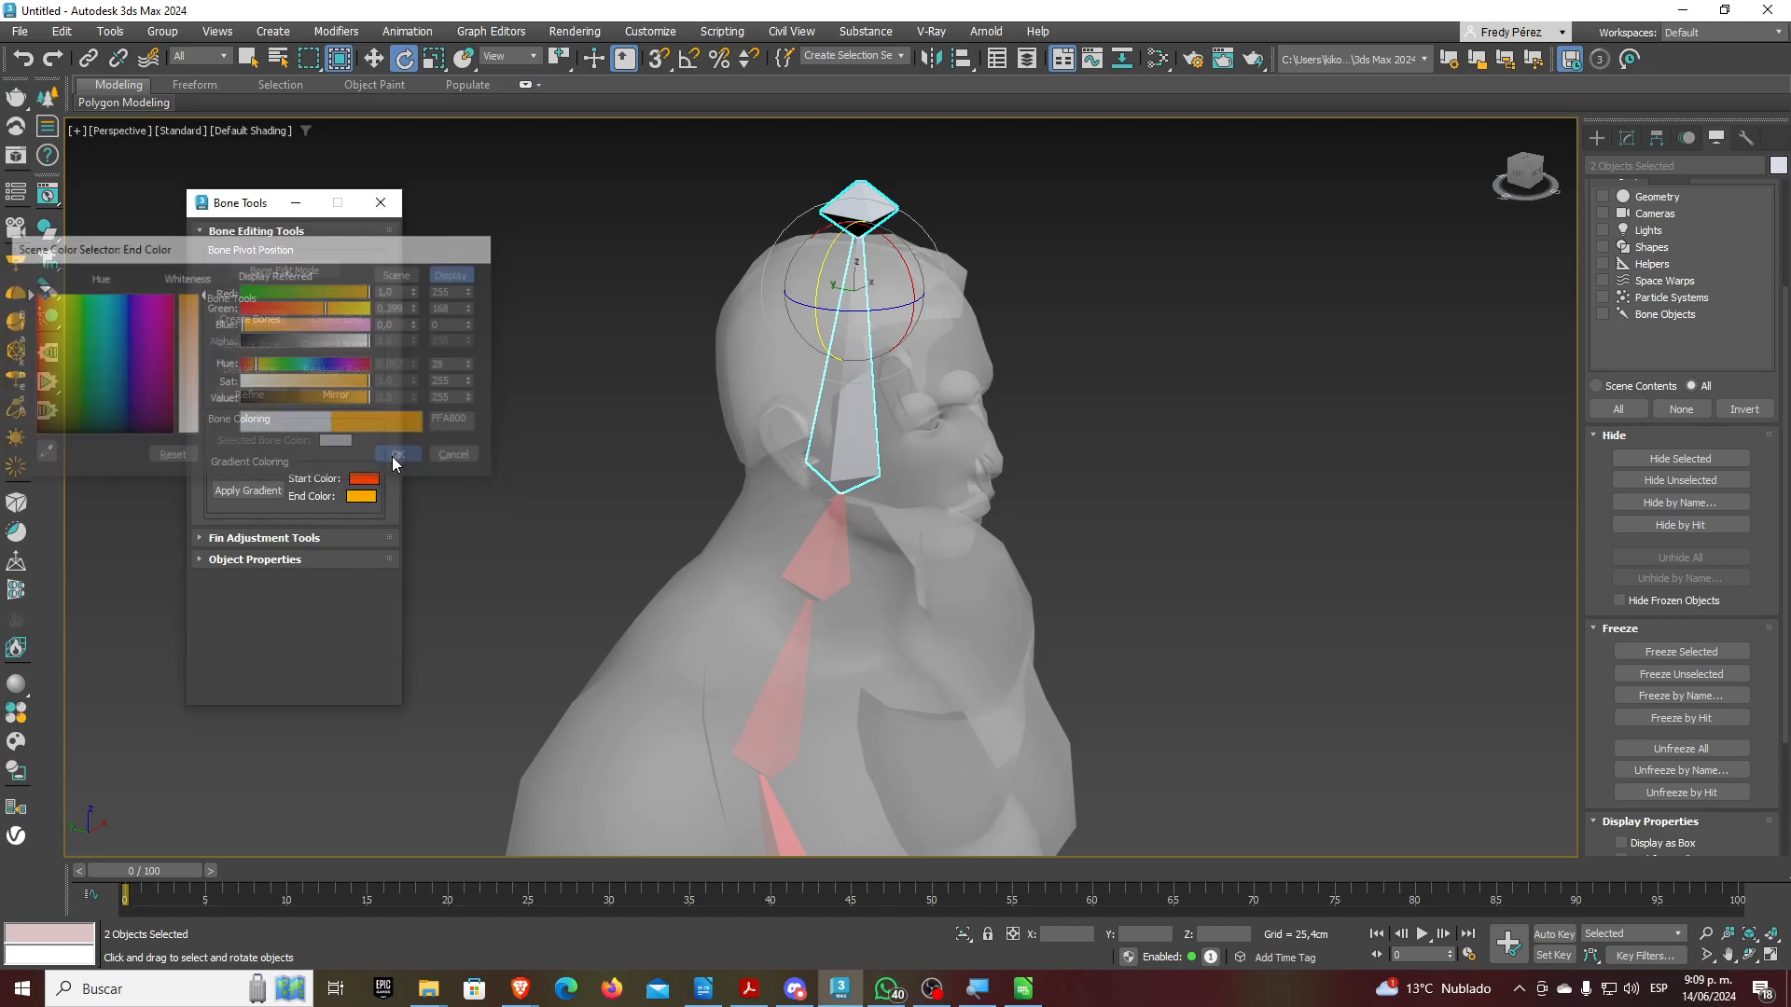
click(244, 493)
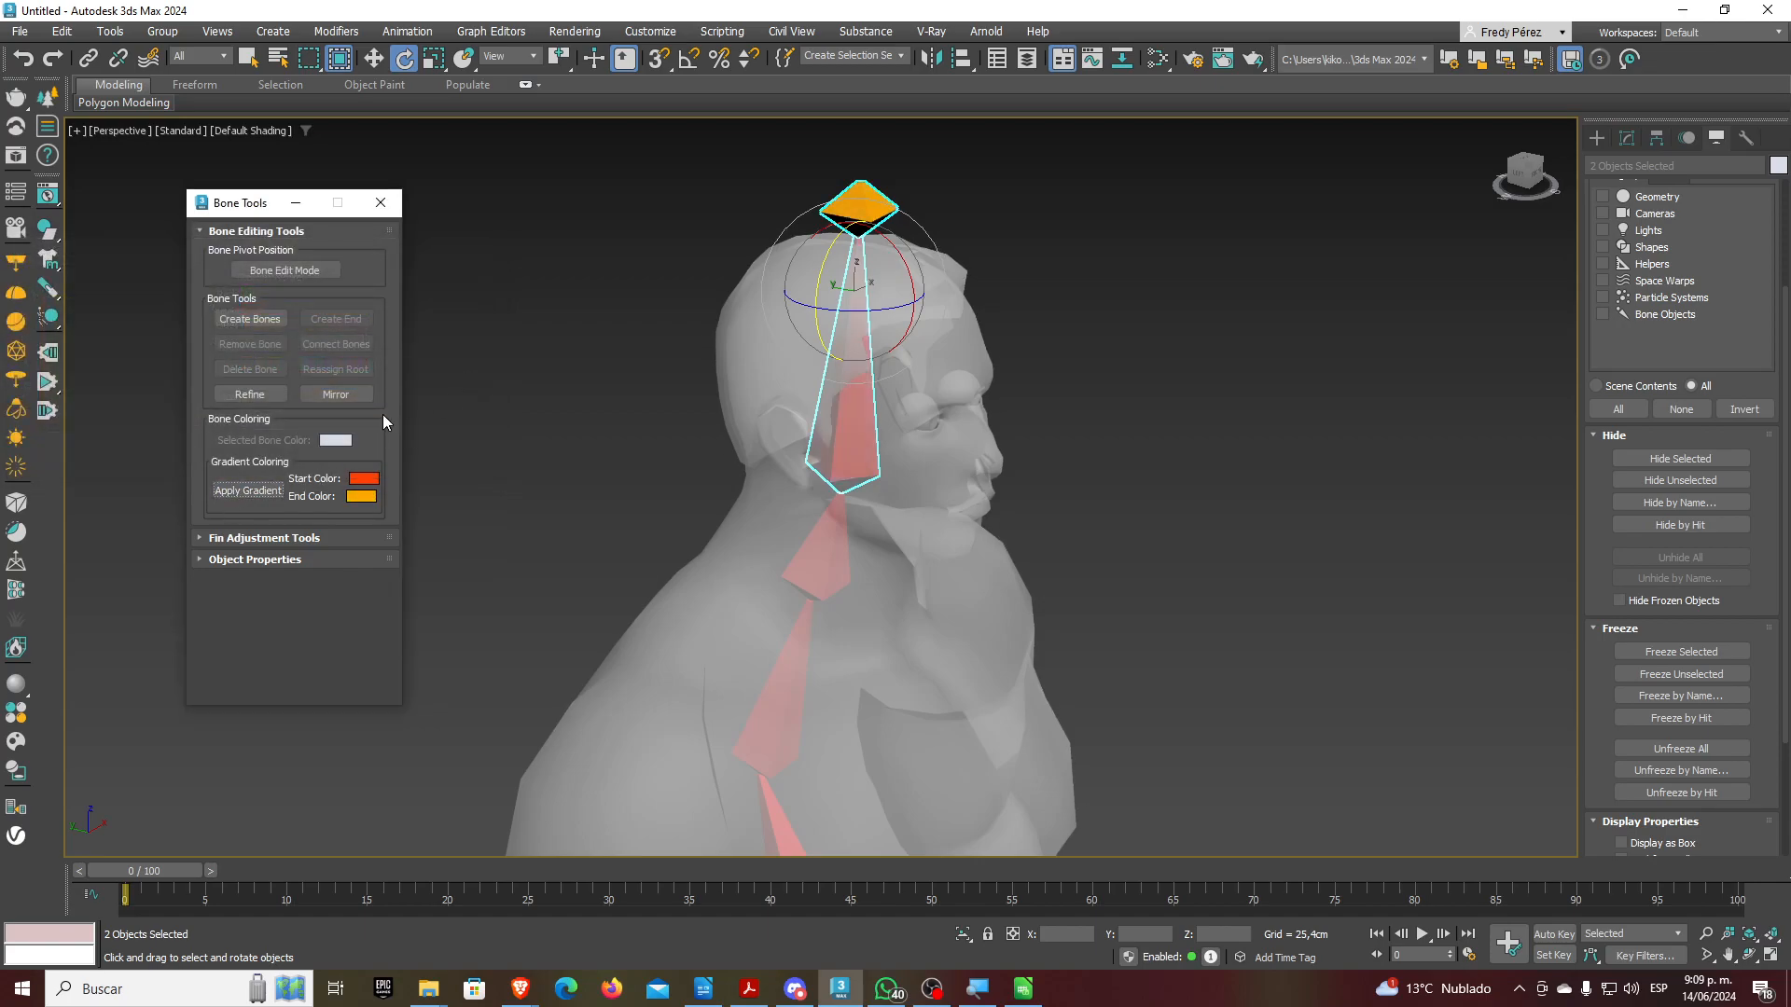
click(381, 202)
alt+middle_drag(999, 408, 827, 468)
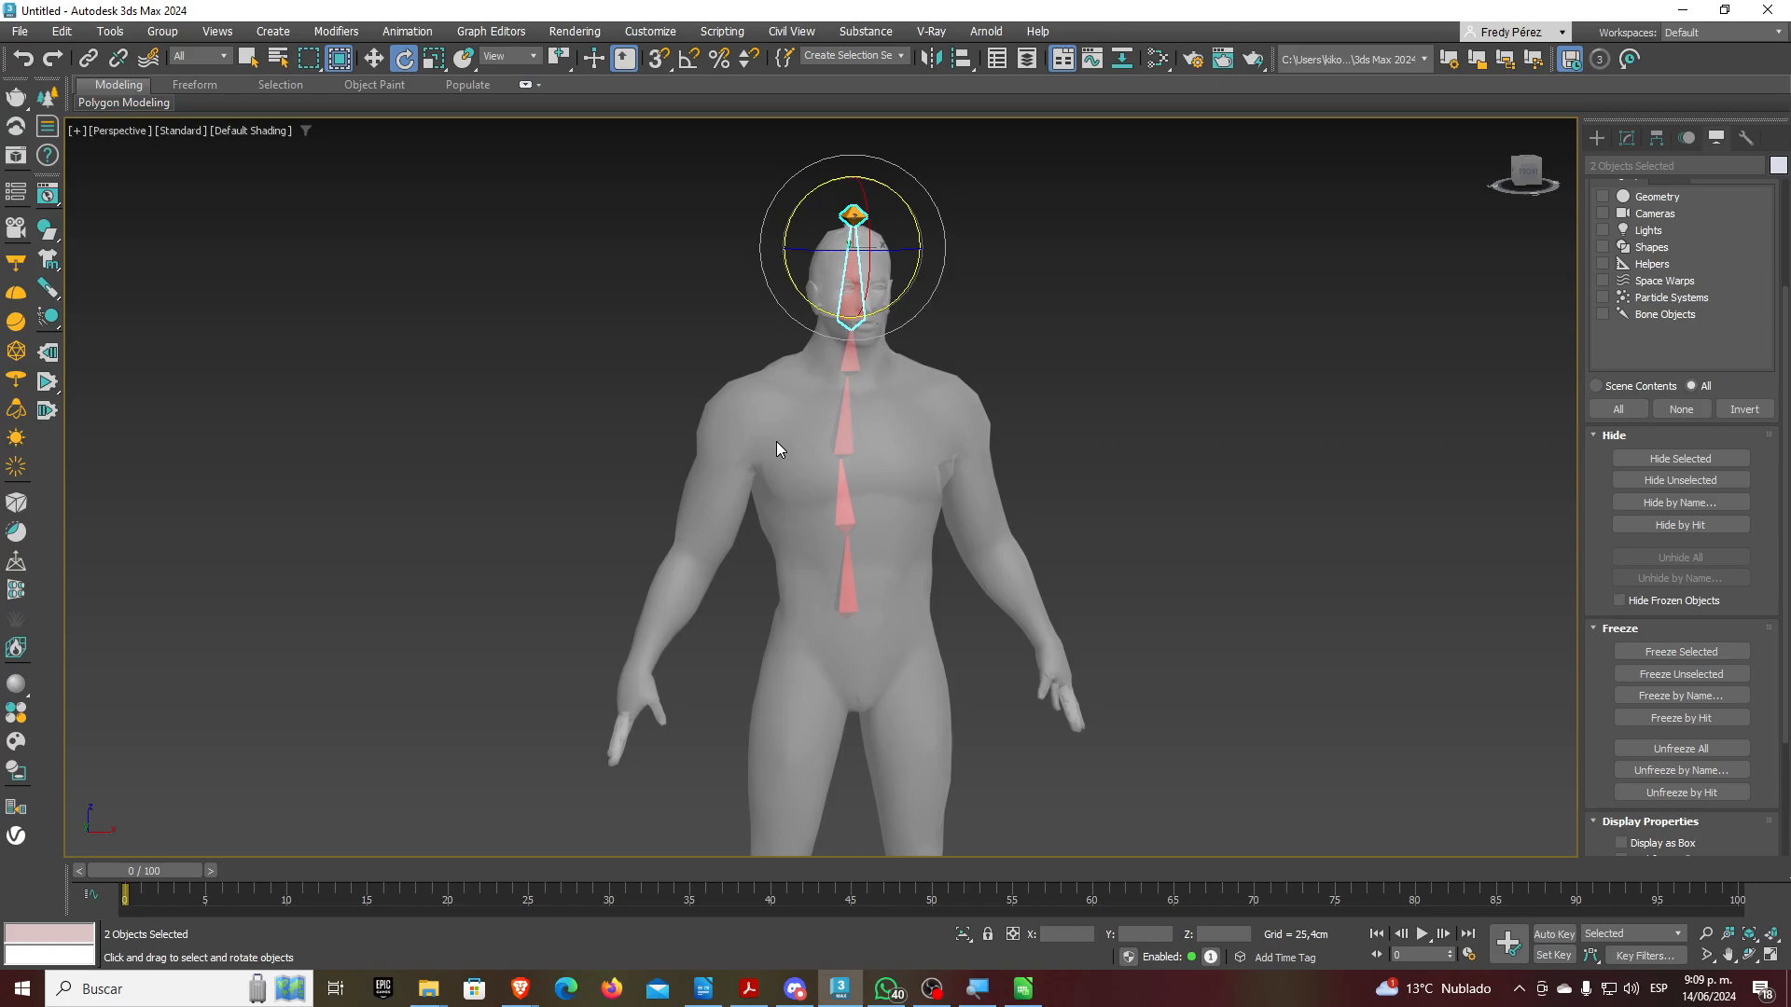
In Front view, test-rotate chest bone Bone002, undo to keep it upright, and open the Animation menu
key(t)
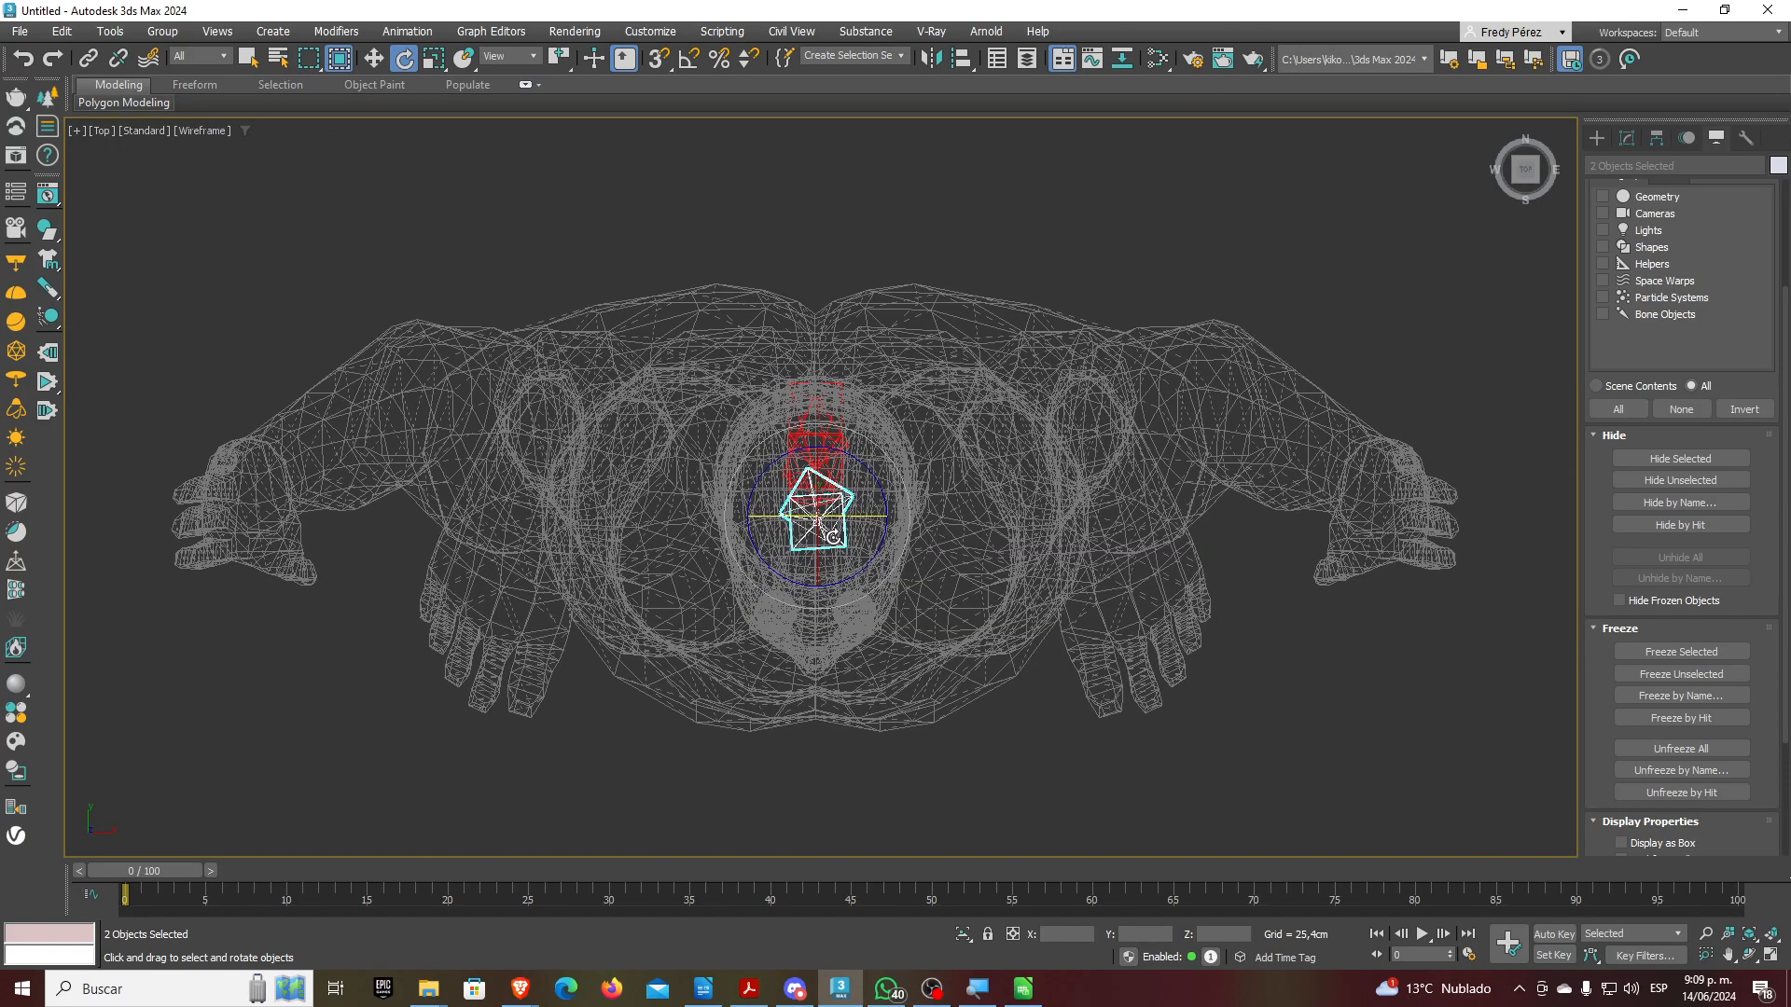
key(f)
scroll(888, 431, up, 5)
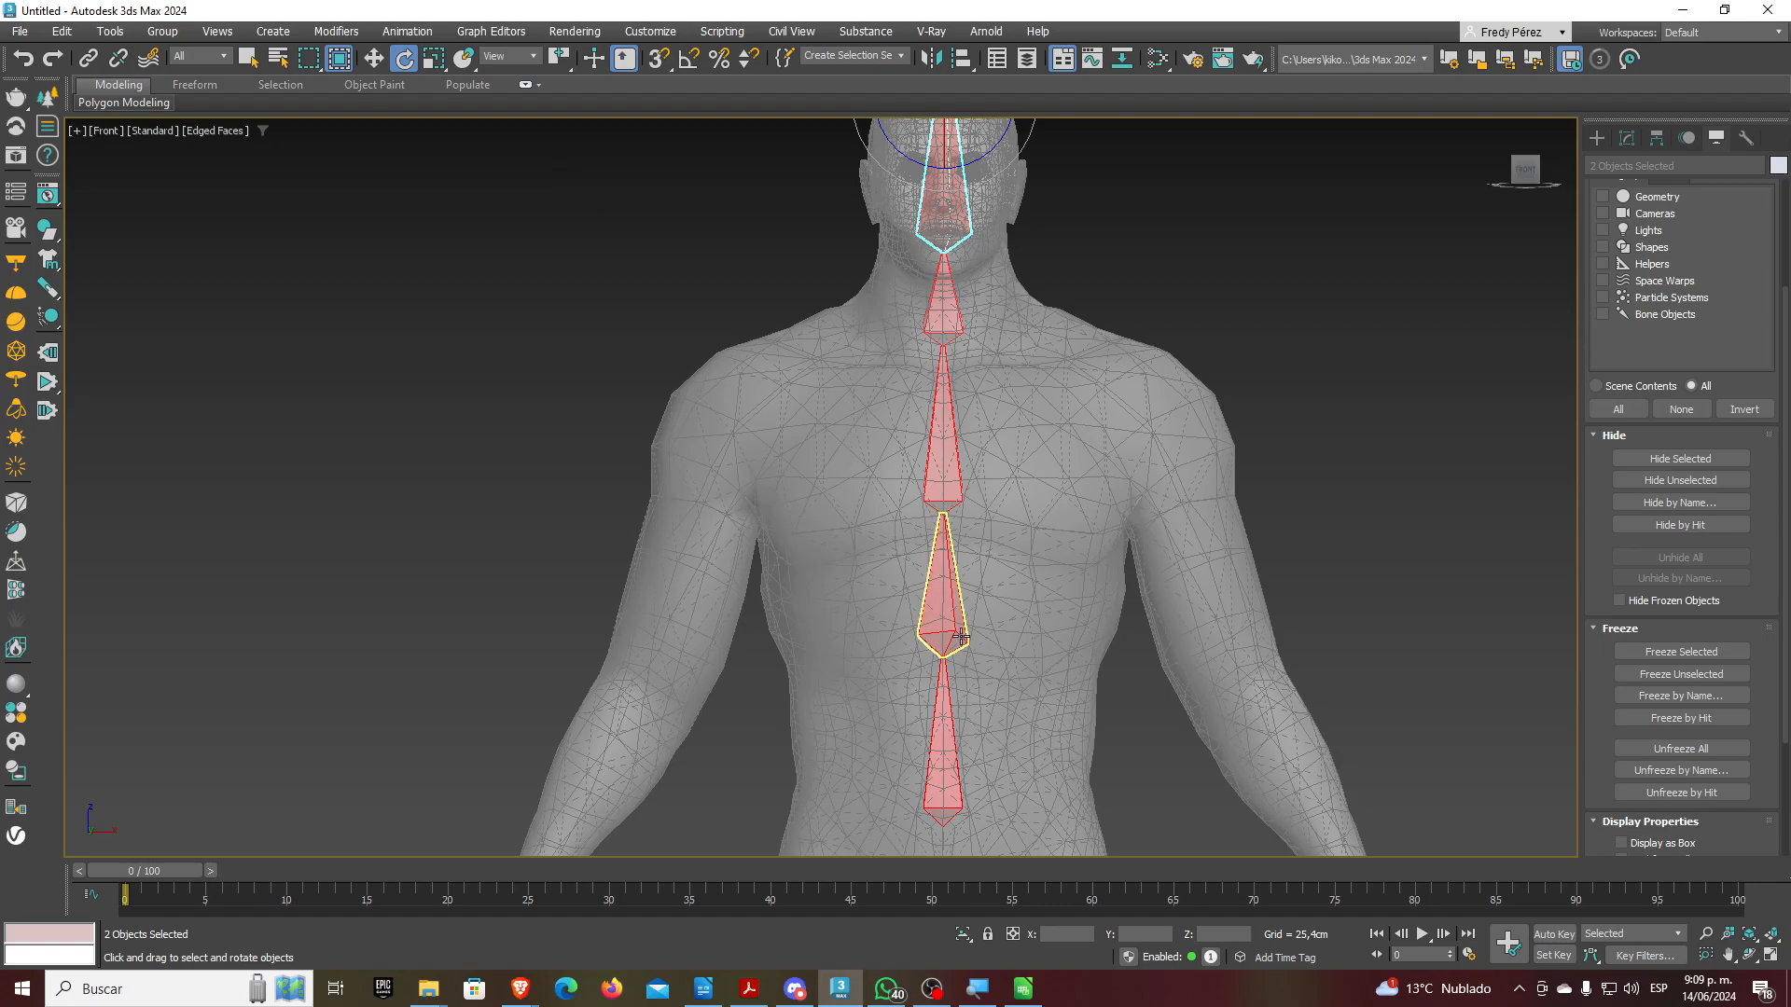
click(943, 569)
scroll(1000, 710, up, 5)
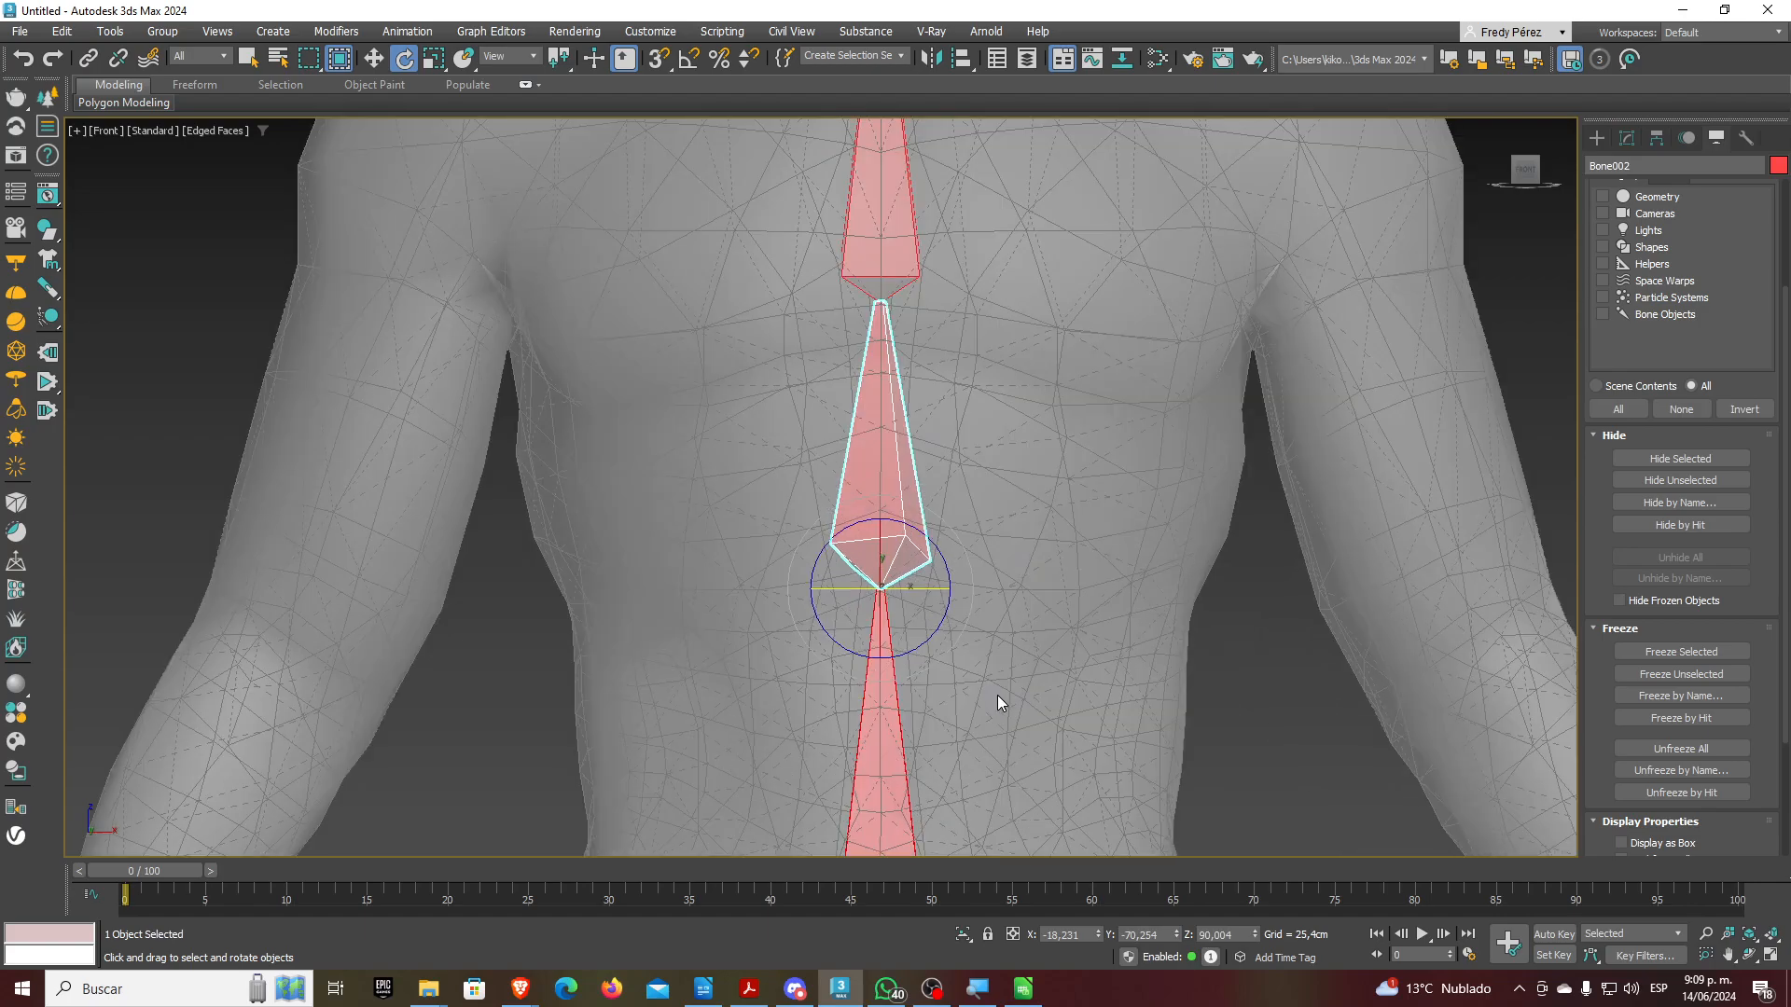
drag(910, 587, 864, 596)
key(ctrl+z)
click(337, 32)
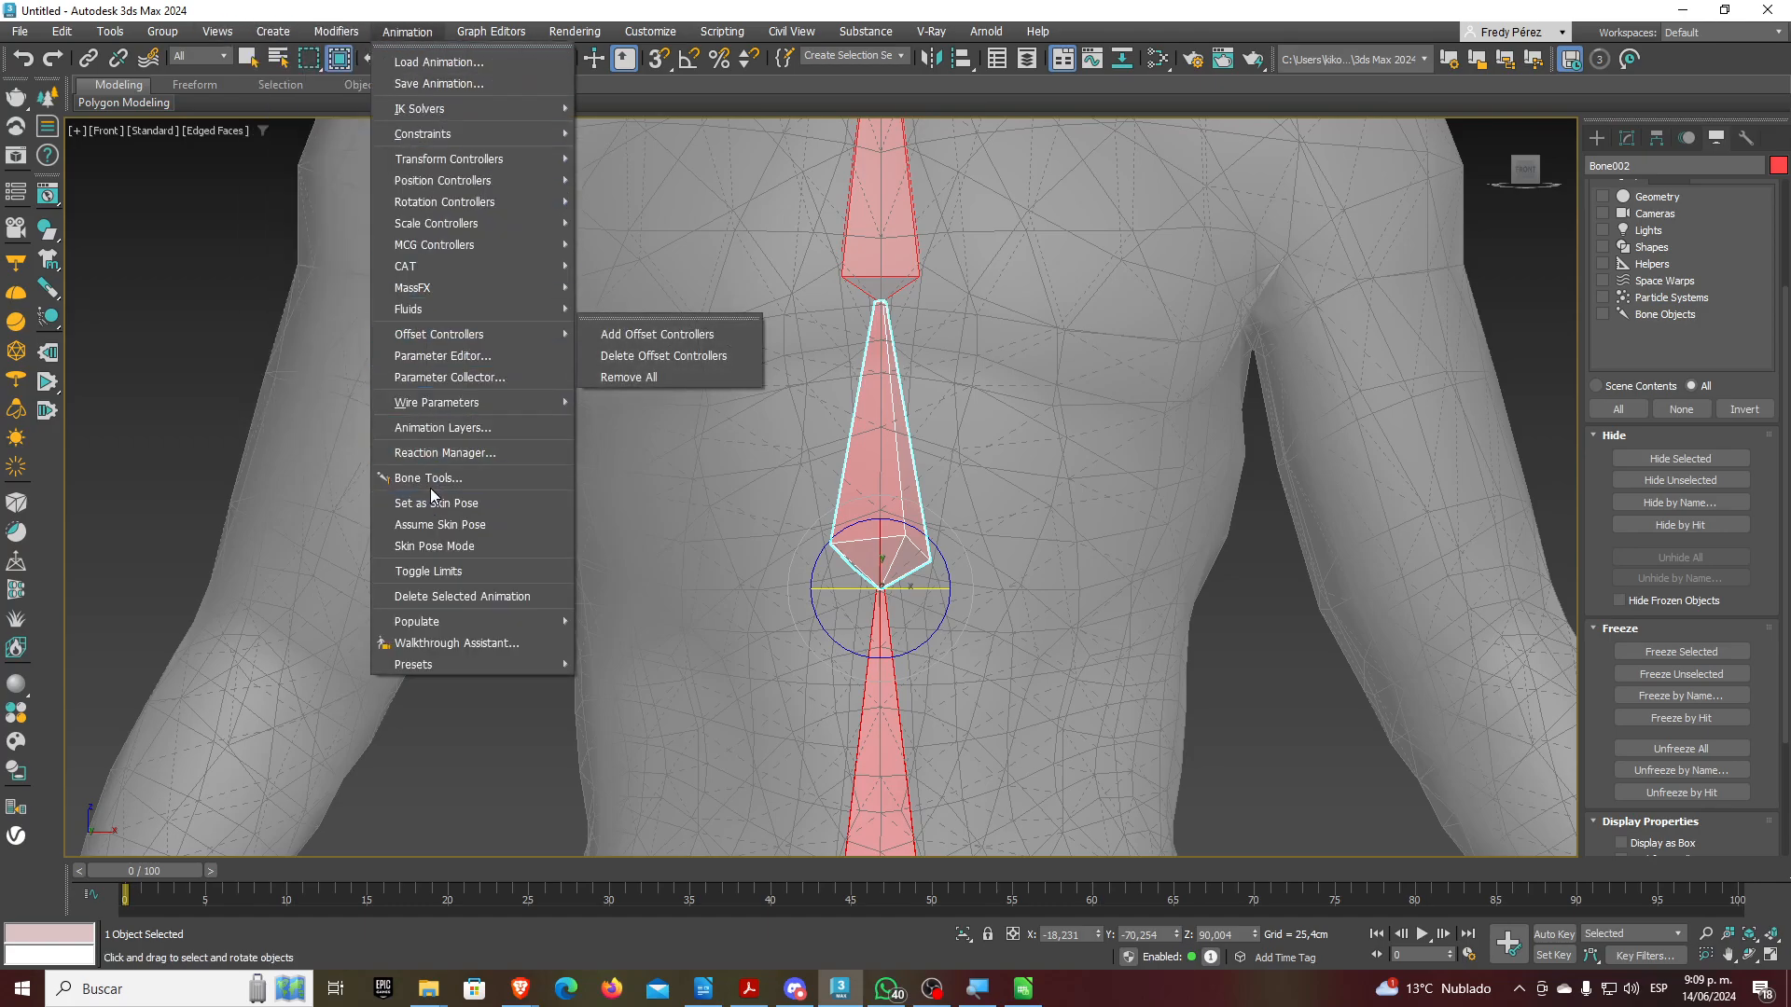
Reopen Bone Tools, enable Bone Edit Mode, and undo two trial tilts of Bone002
click(433, 478)
drag(907, 585, 914, 588)
key(ctrl+z)
click(284, 269)
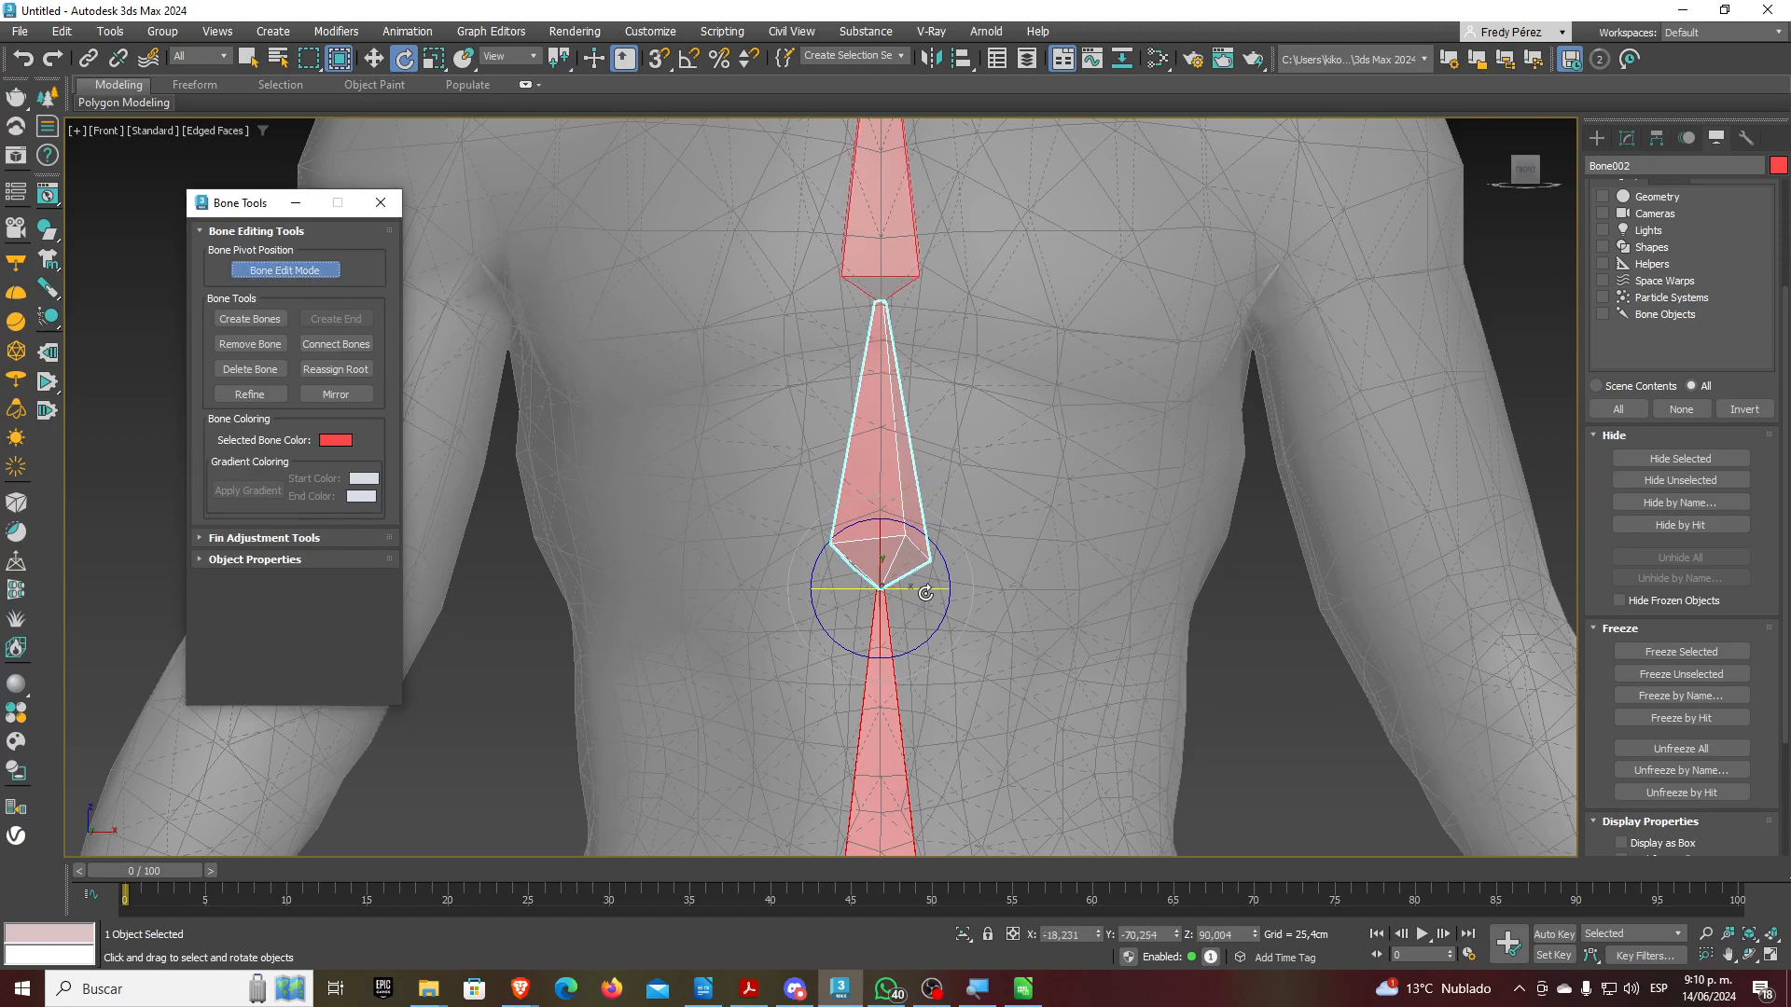
drag(909, 586, 938, 591)
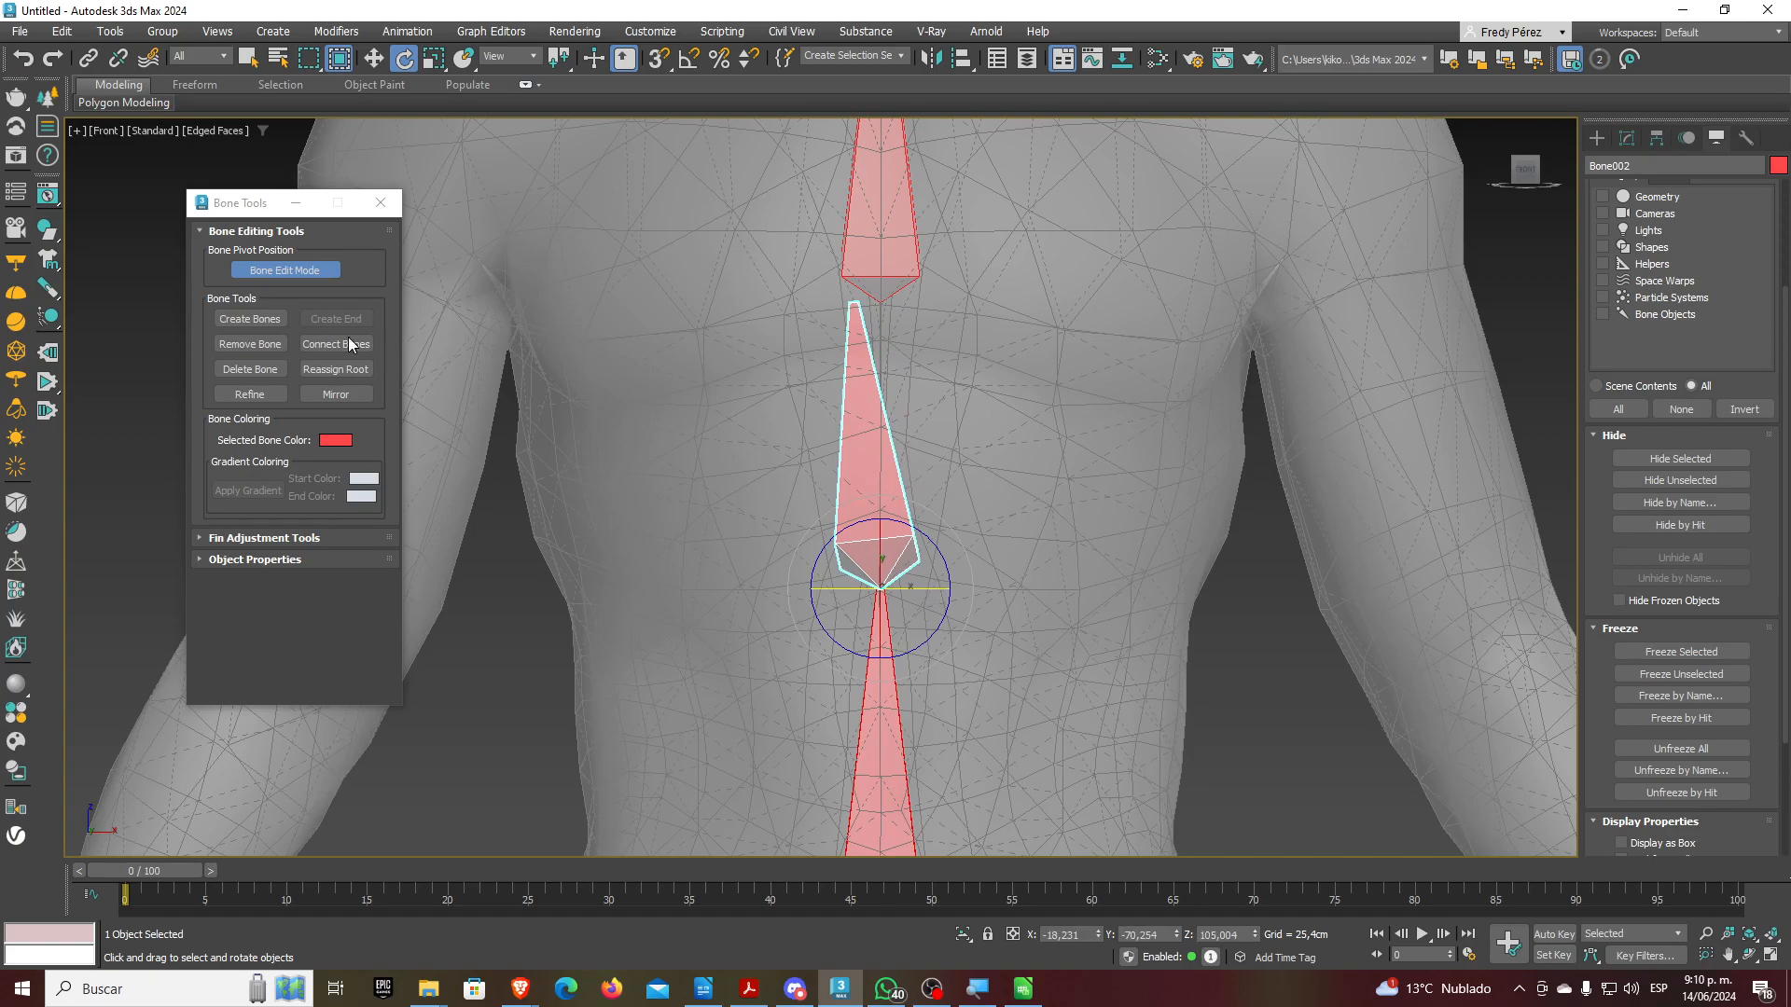
key(ctrl+z)
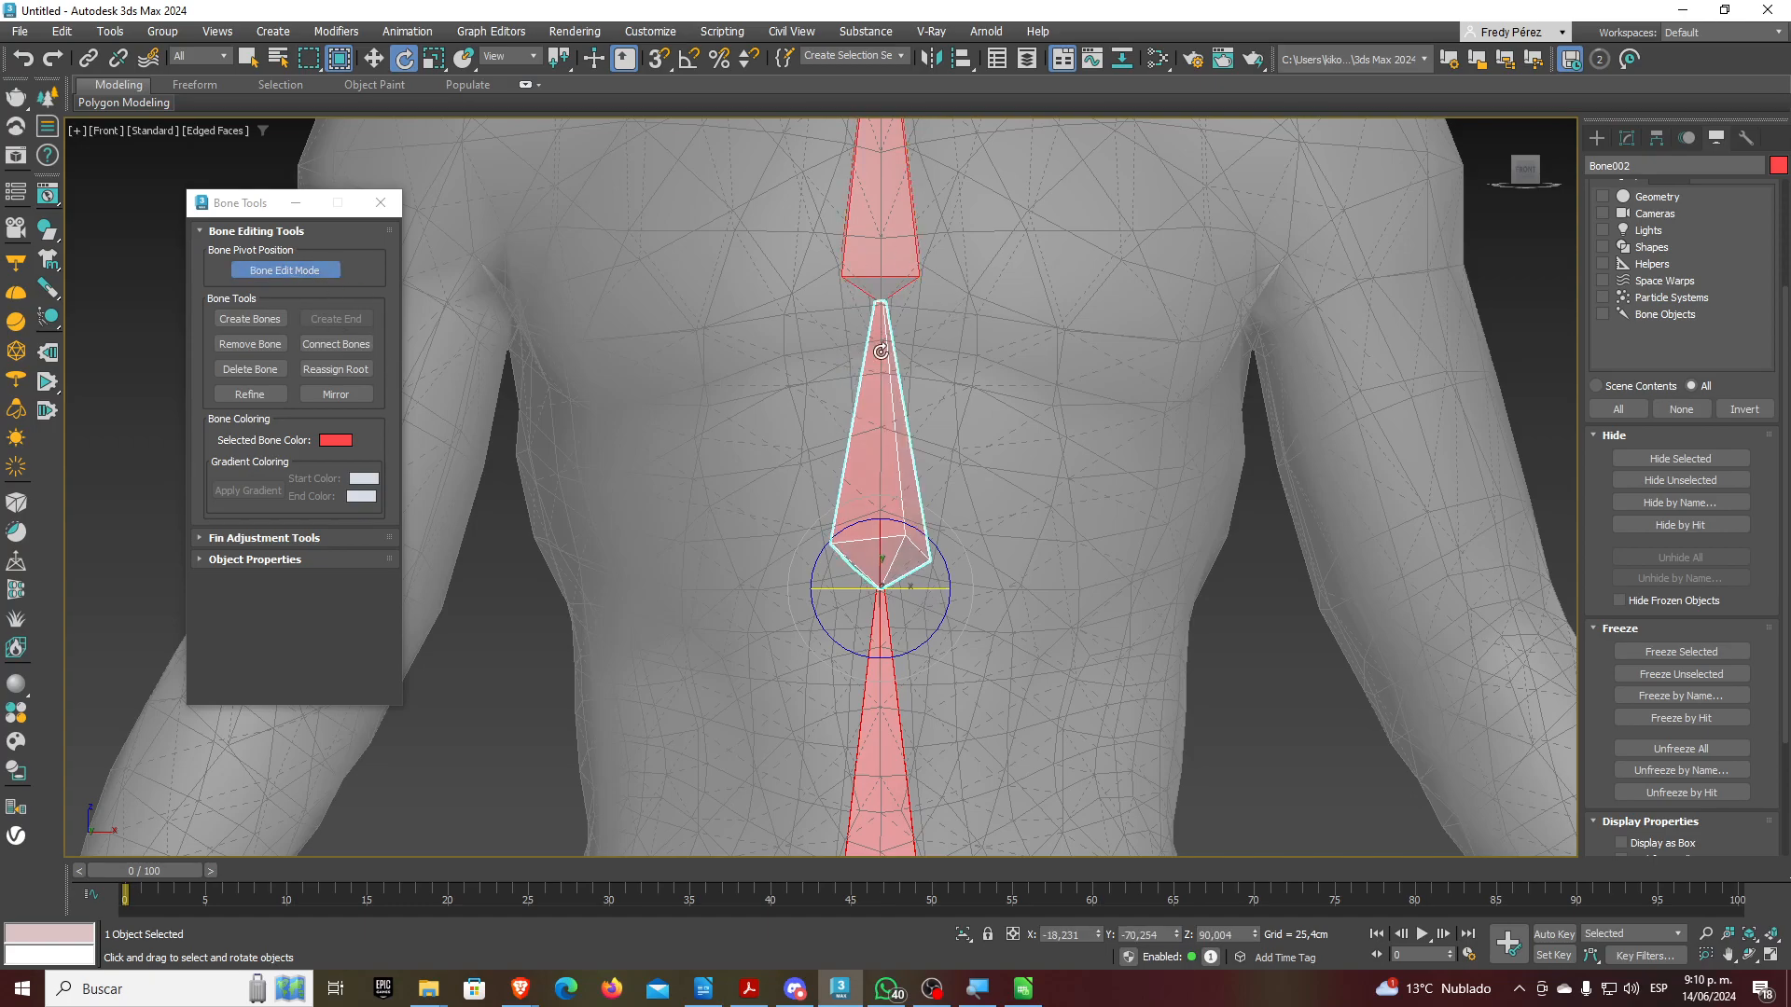
Orbit around the spine chain from several angles, deselect, then return to a centred Front view
scroll(911, 512, down, 2)
alt+middle_drag(911, 512, 918, 568)
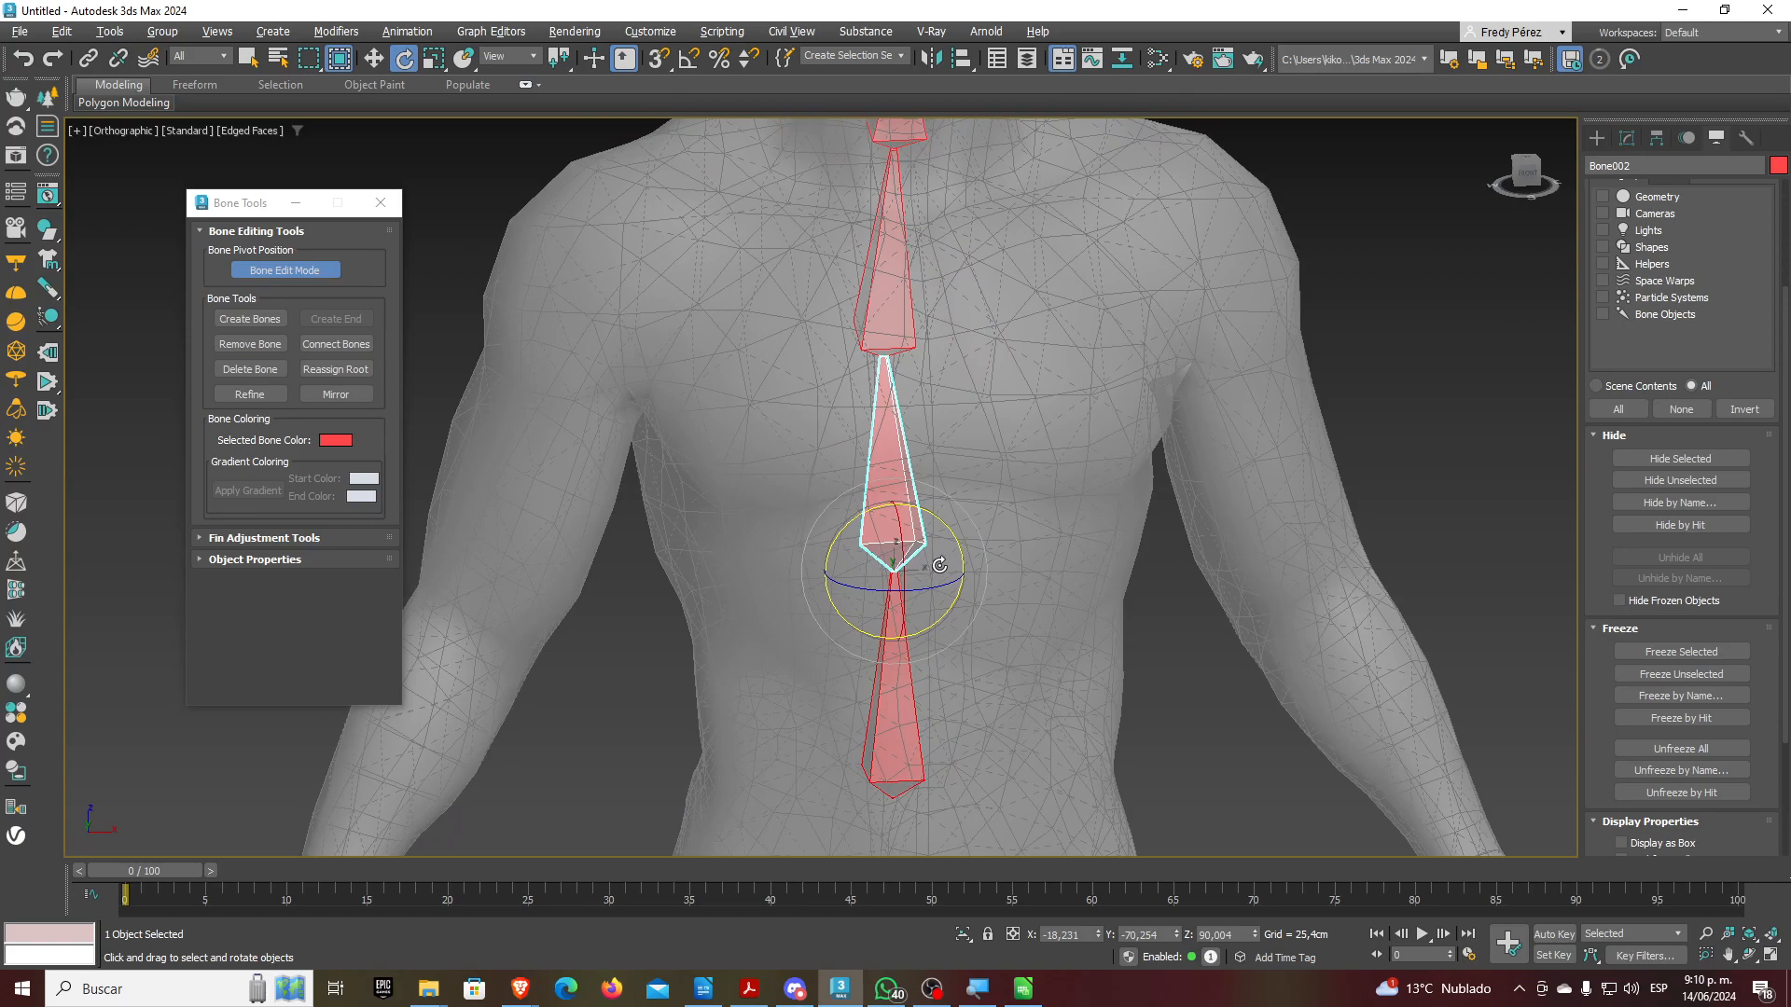
scroll(917, 568, up, 5)
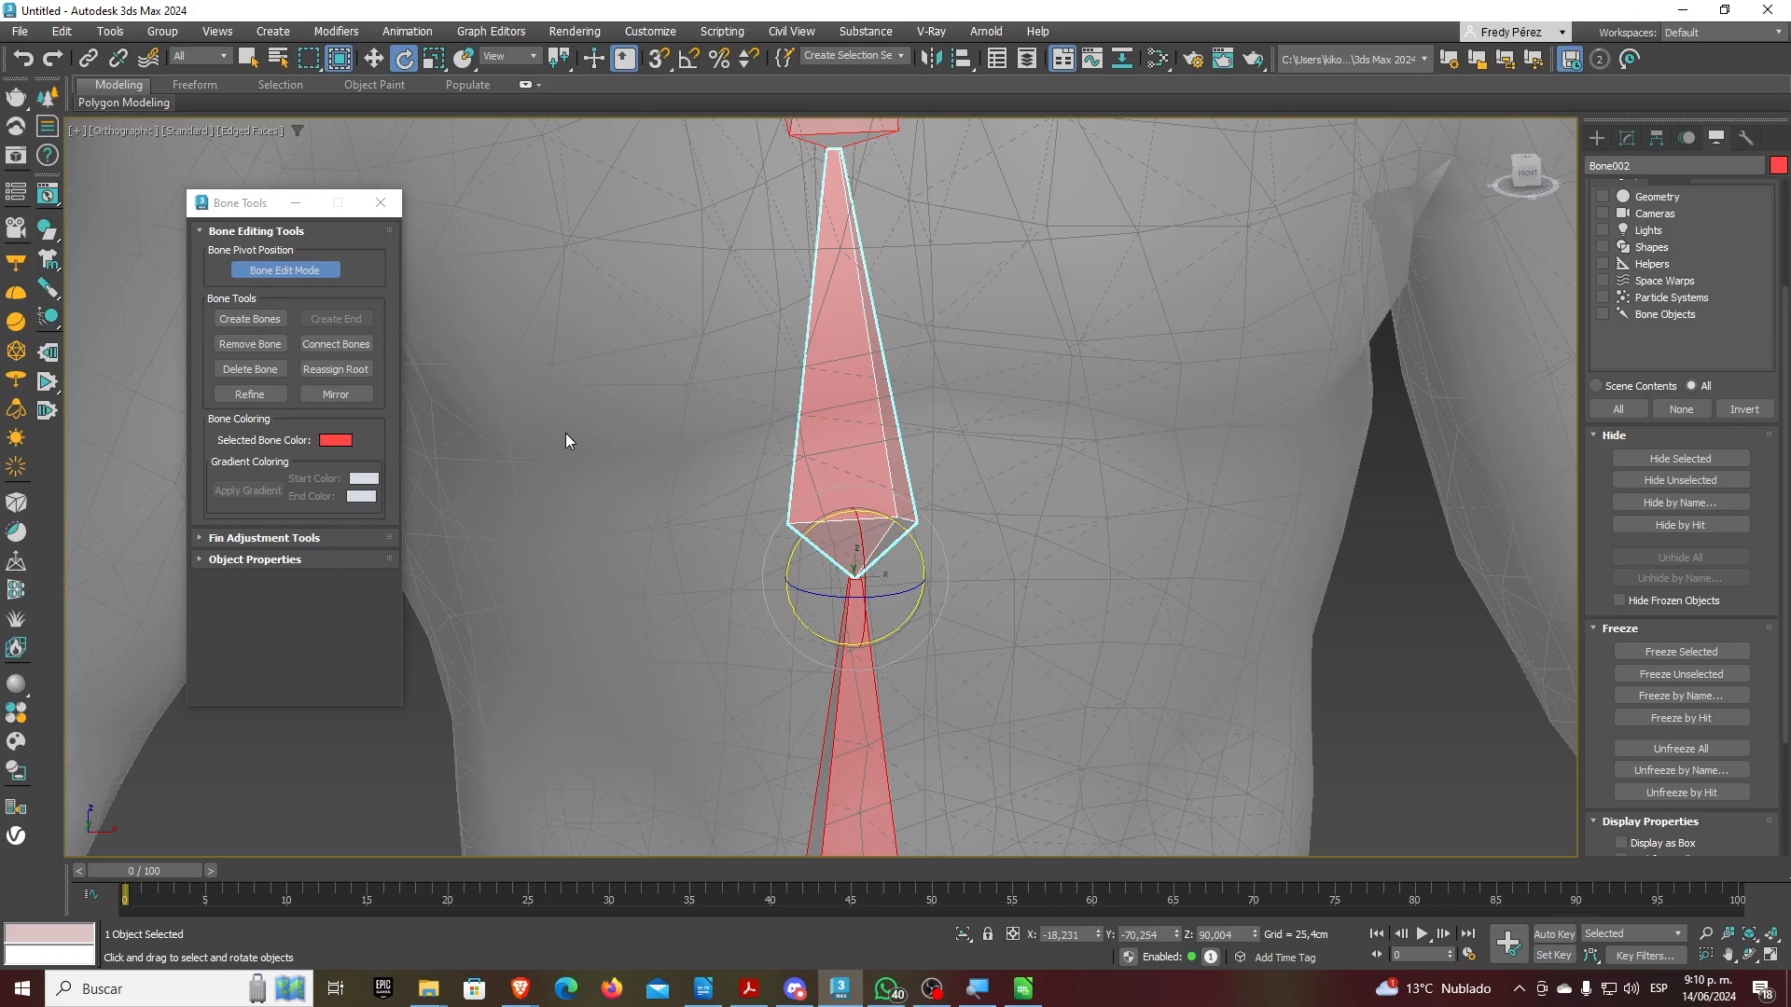
alt+middle_drag(891, 587, 835, 480)
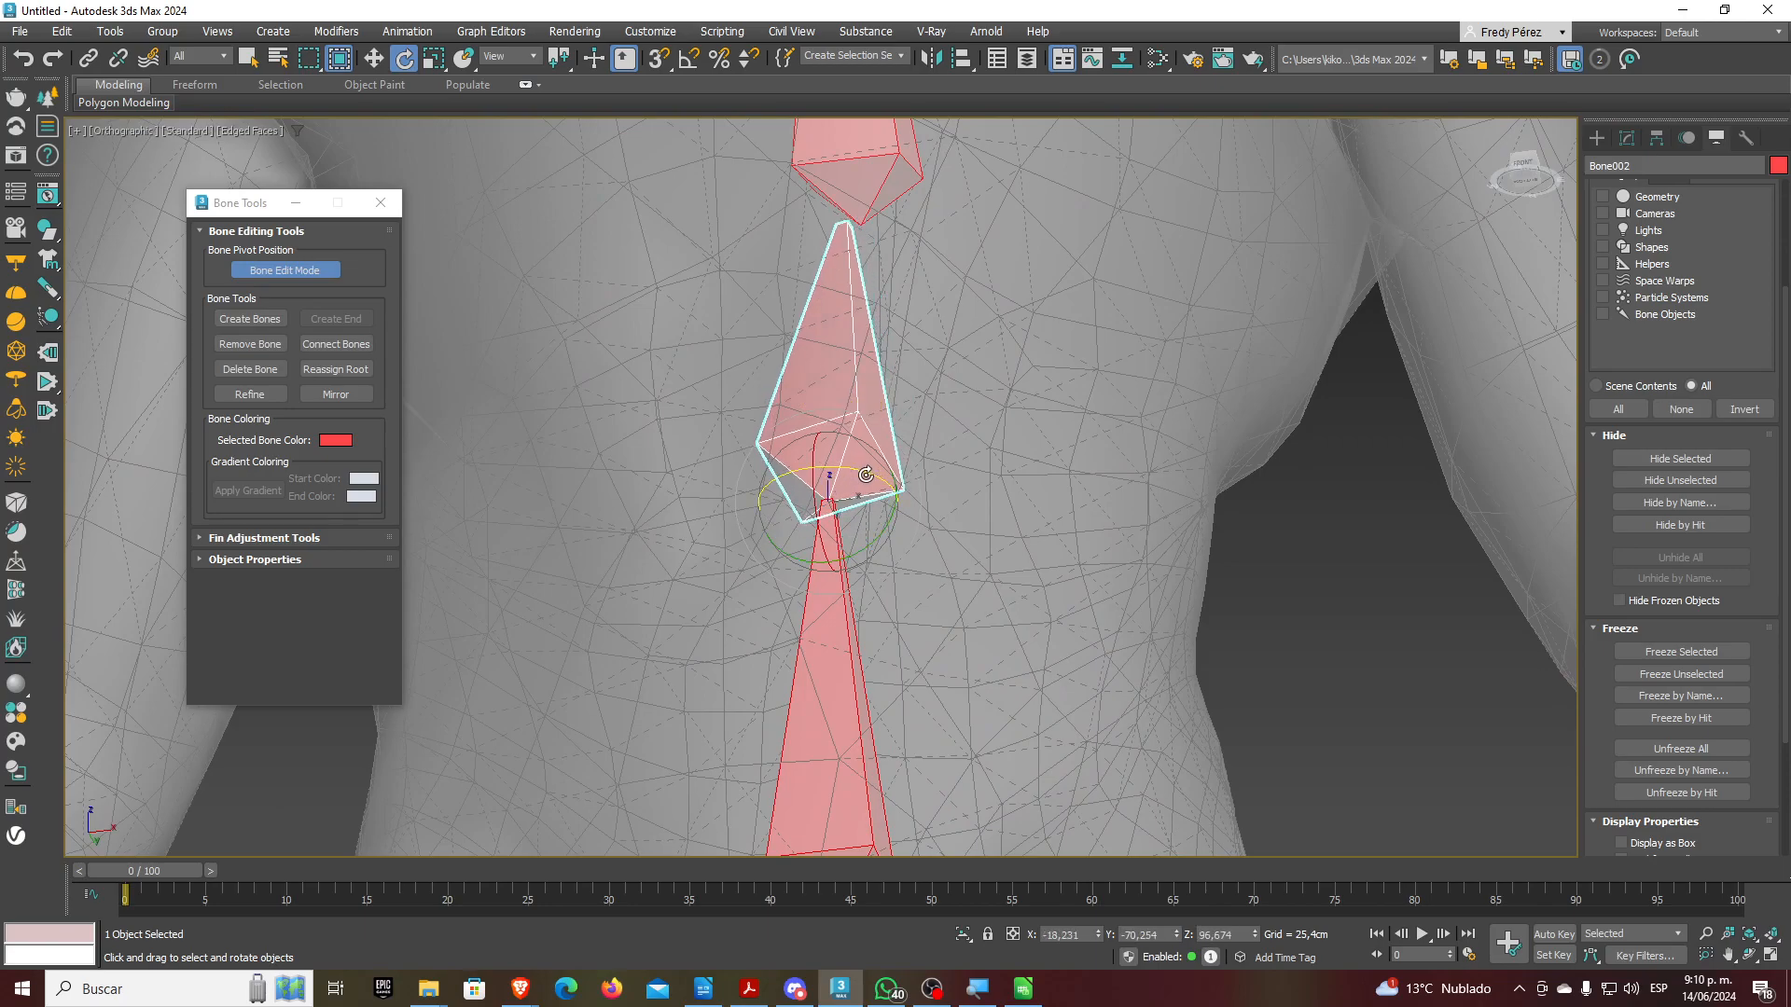
scroll(882, 514, down, 5)
alt+middle_drag(888, 548, 972, 648)
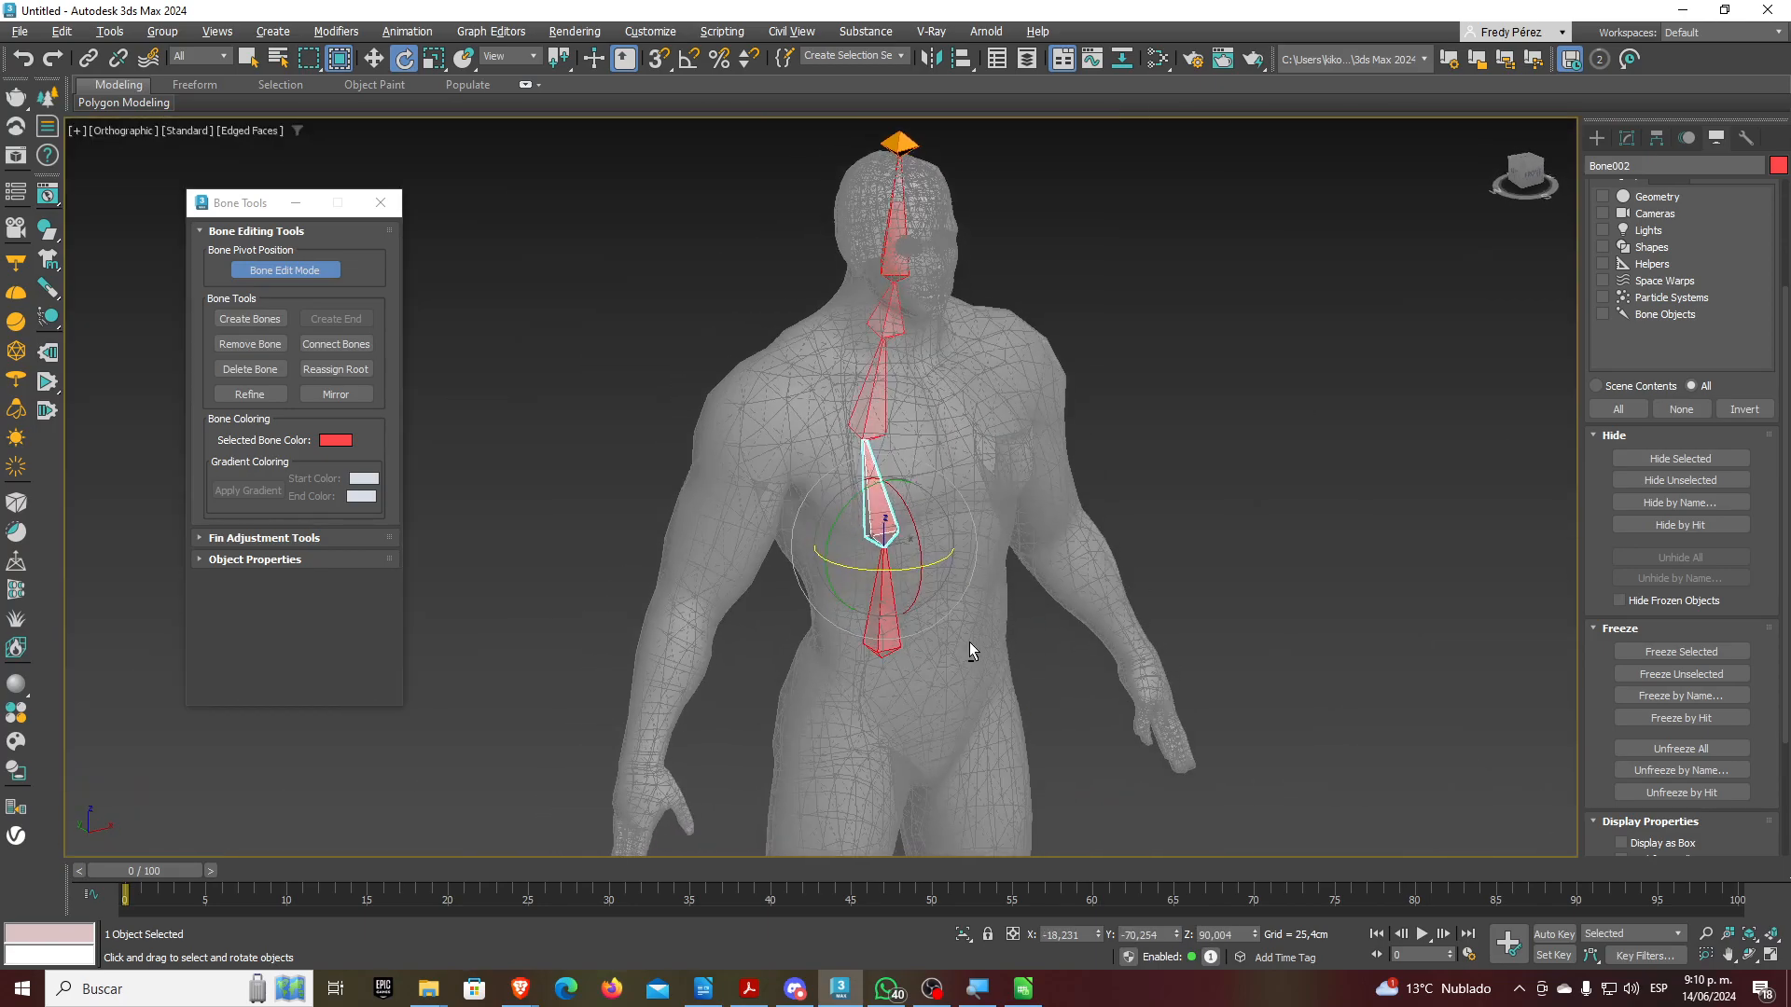
click(547, 280)
key(f)
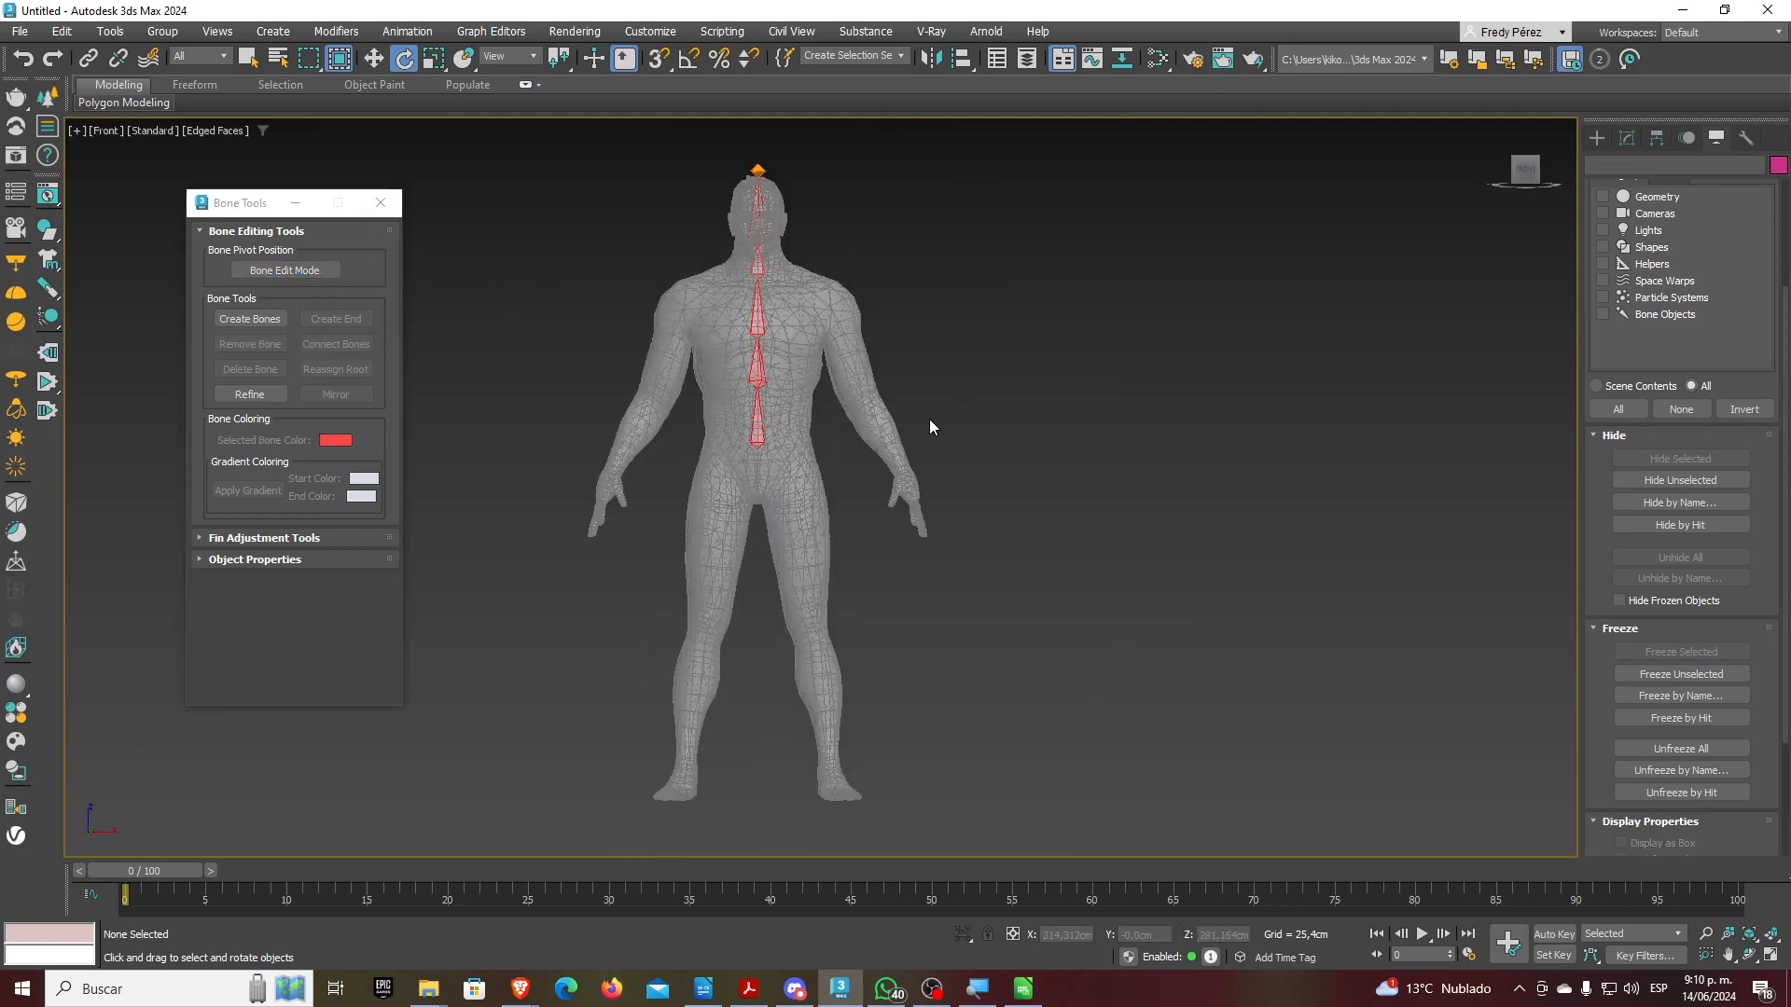
middle_drag(819, 388, 913, 411)
scroll(831, 310, up, 8)
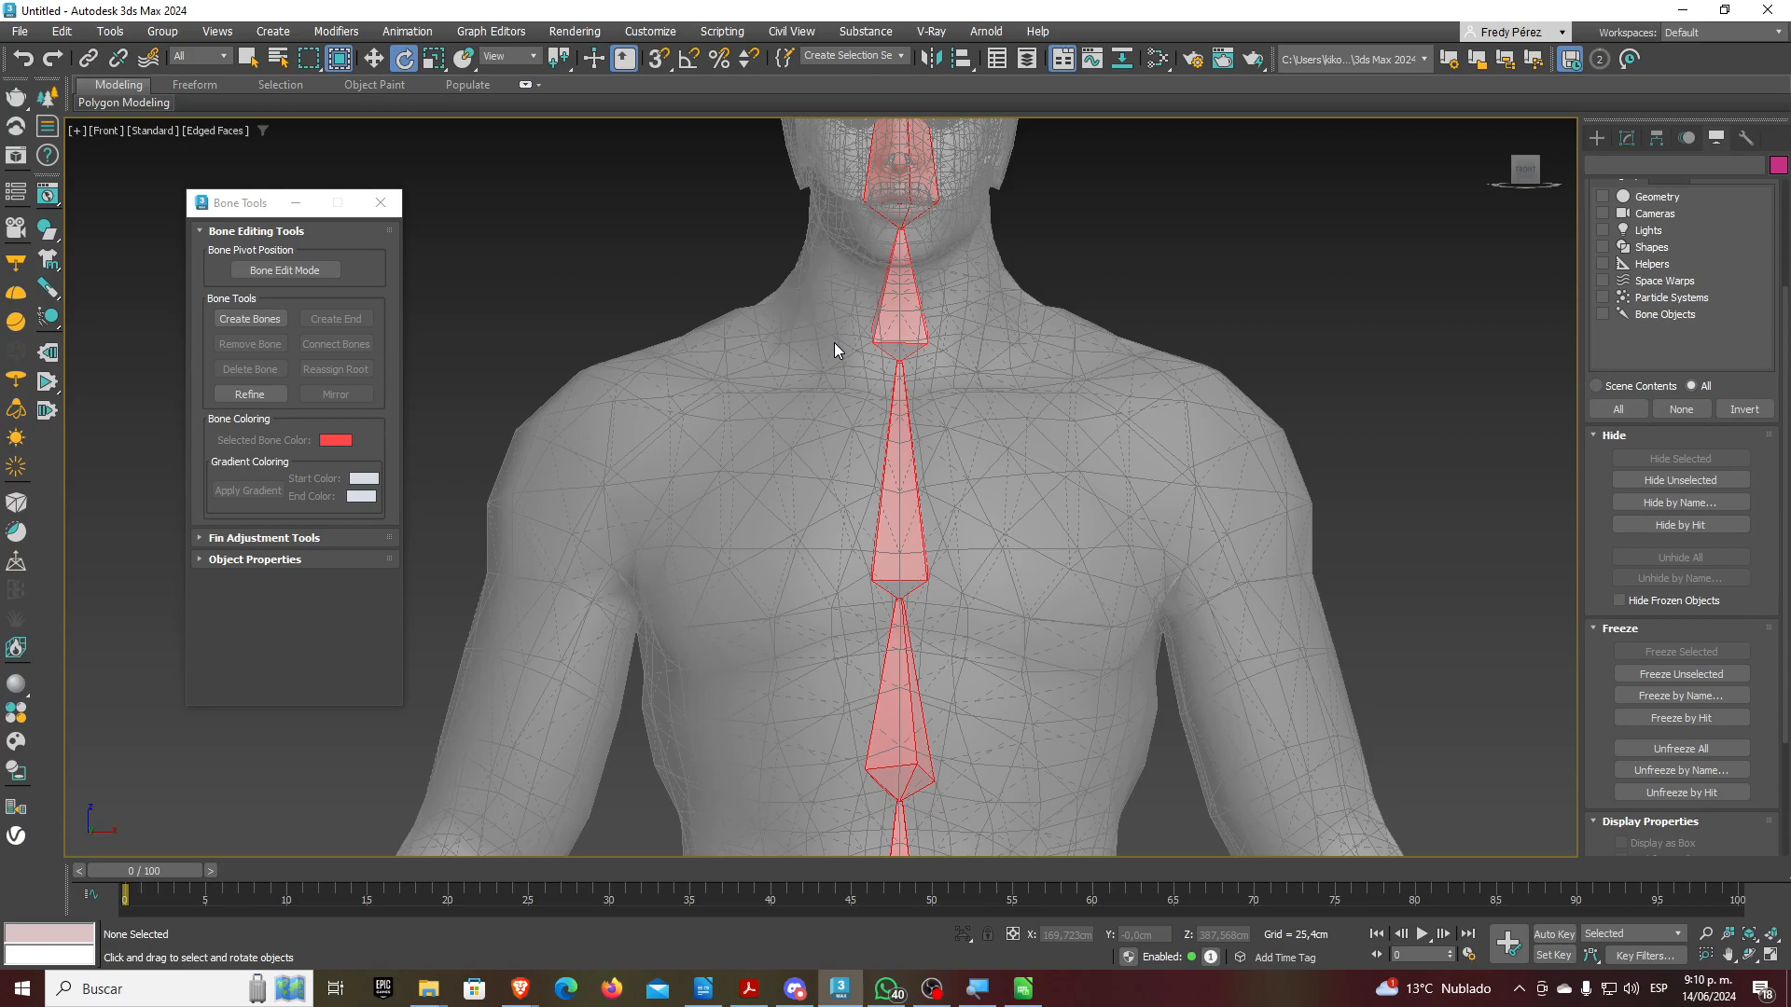
Draw a collarbone bone from the upper chest to the shoulder, finished with an end bone
click(1594, 140)
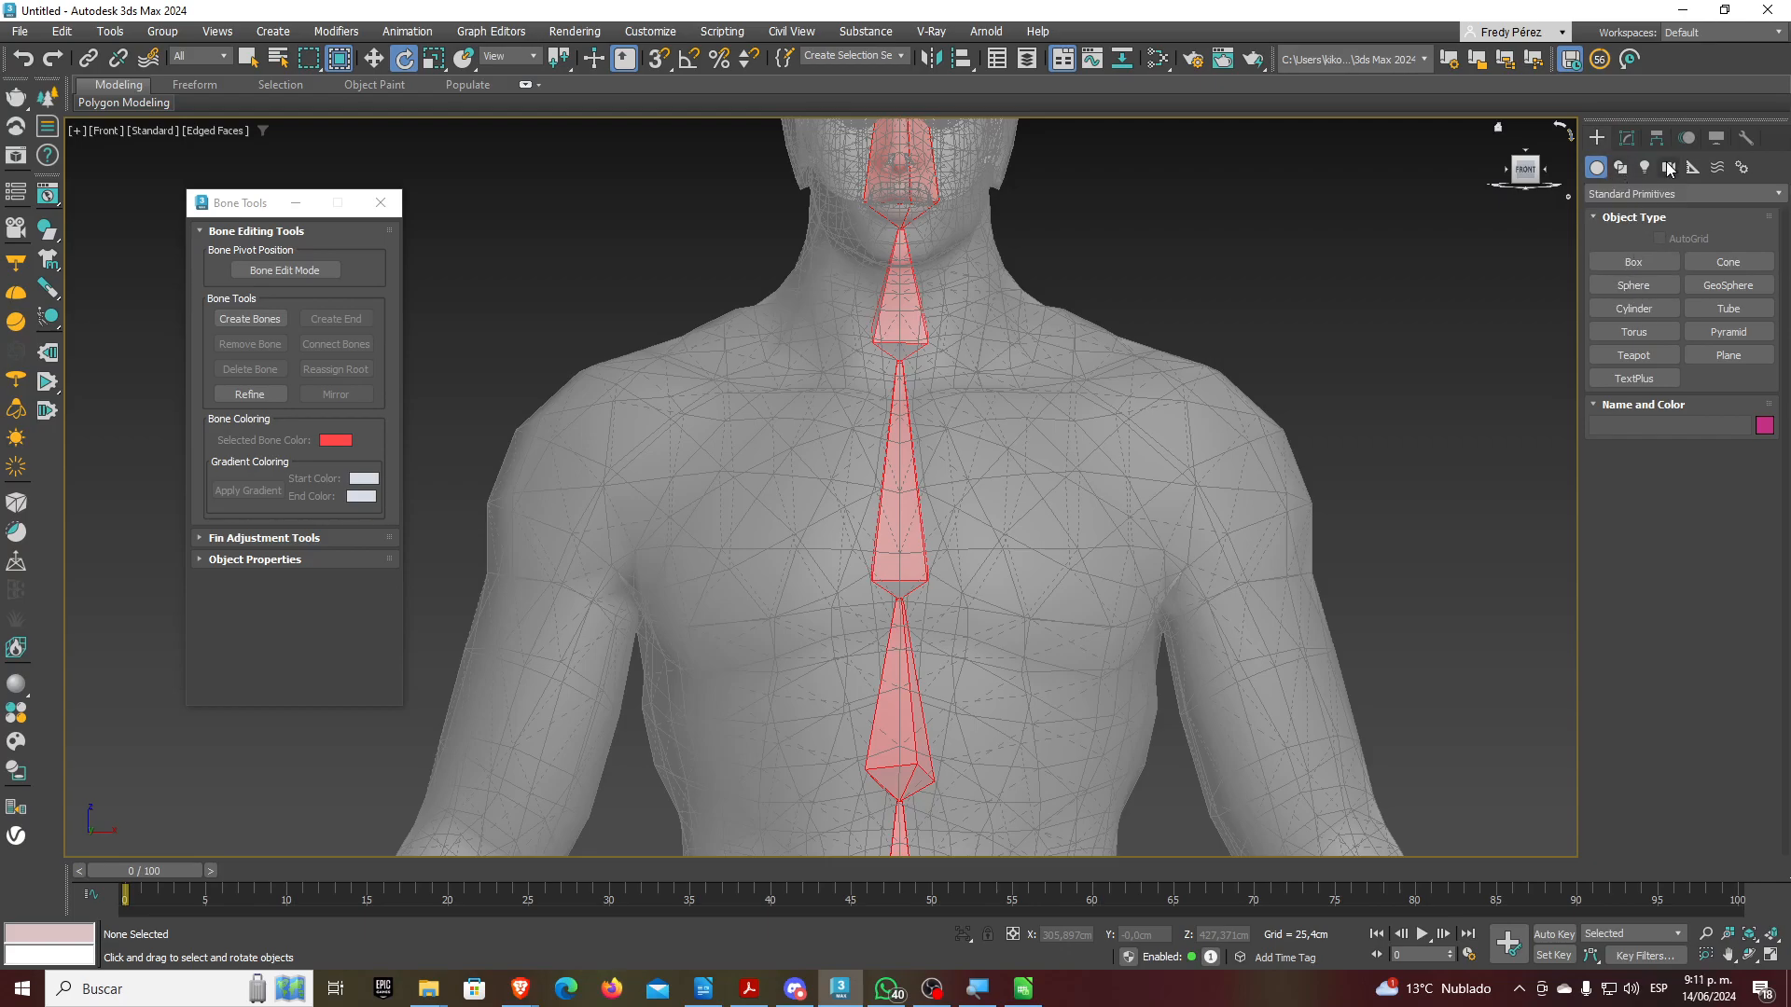
click(1741, 167)
click(1642, 264)
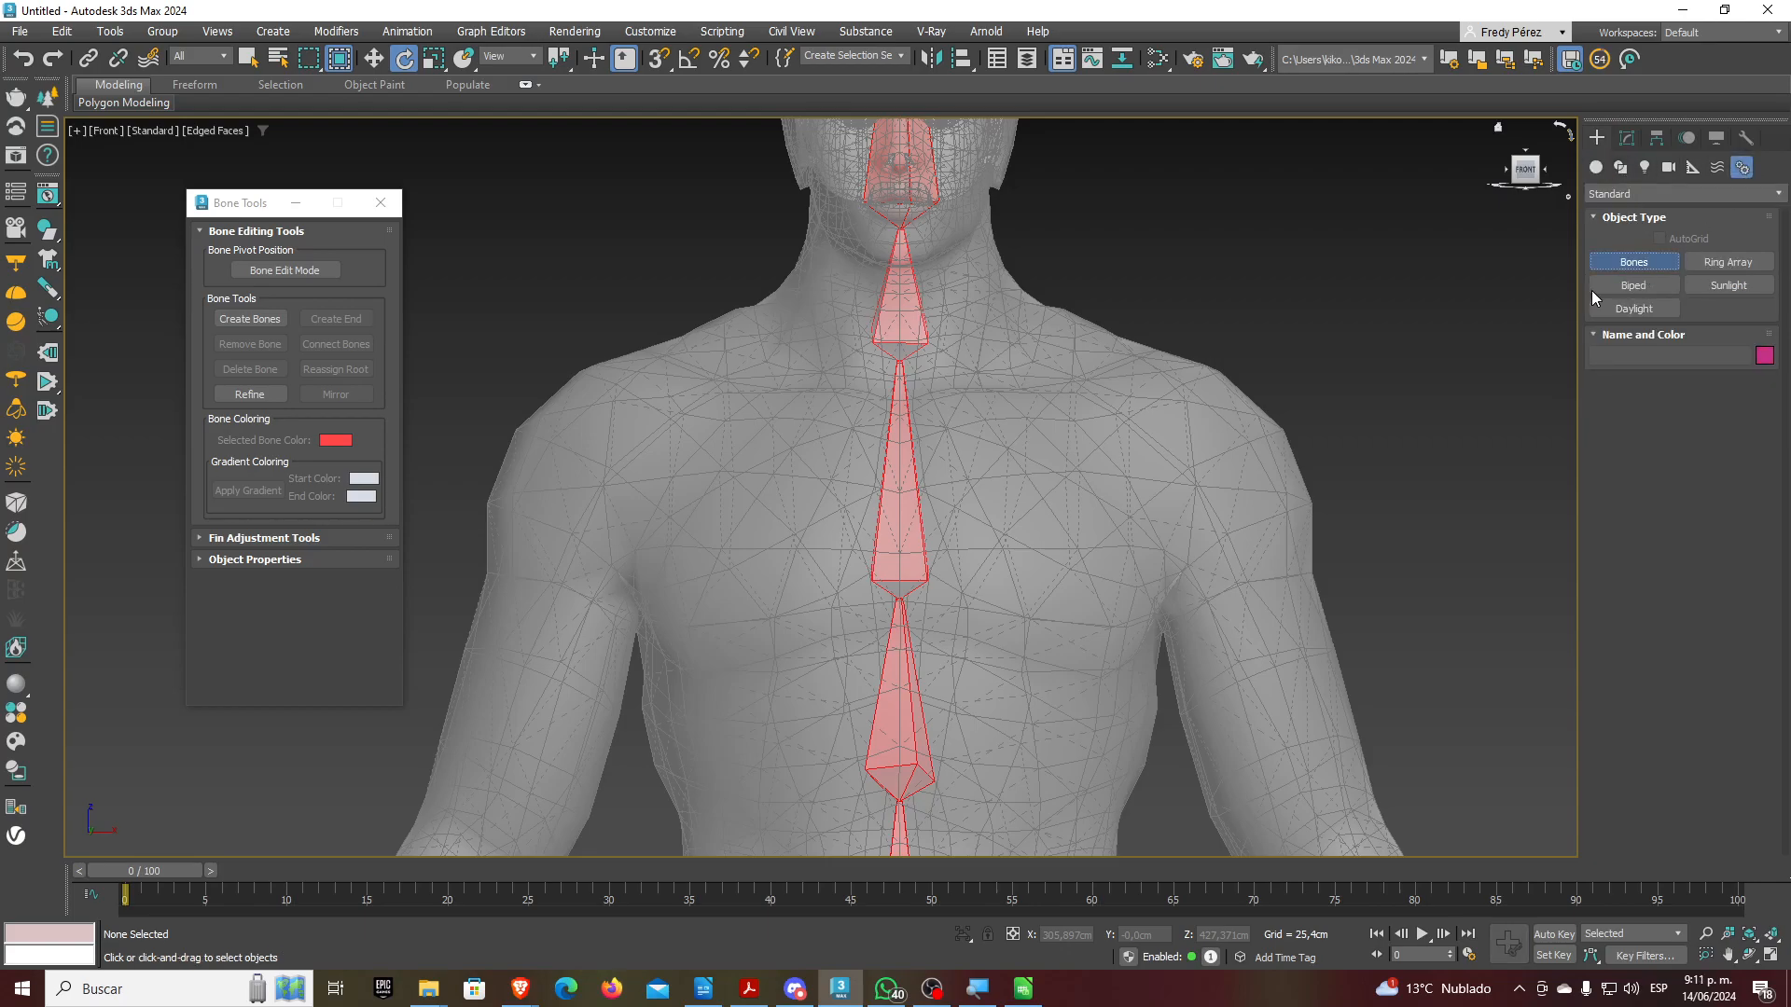
click(864, 375)
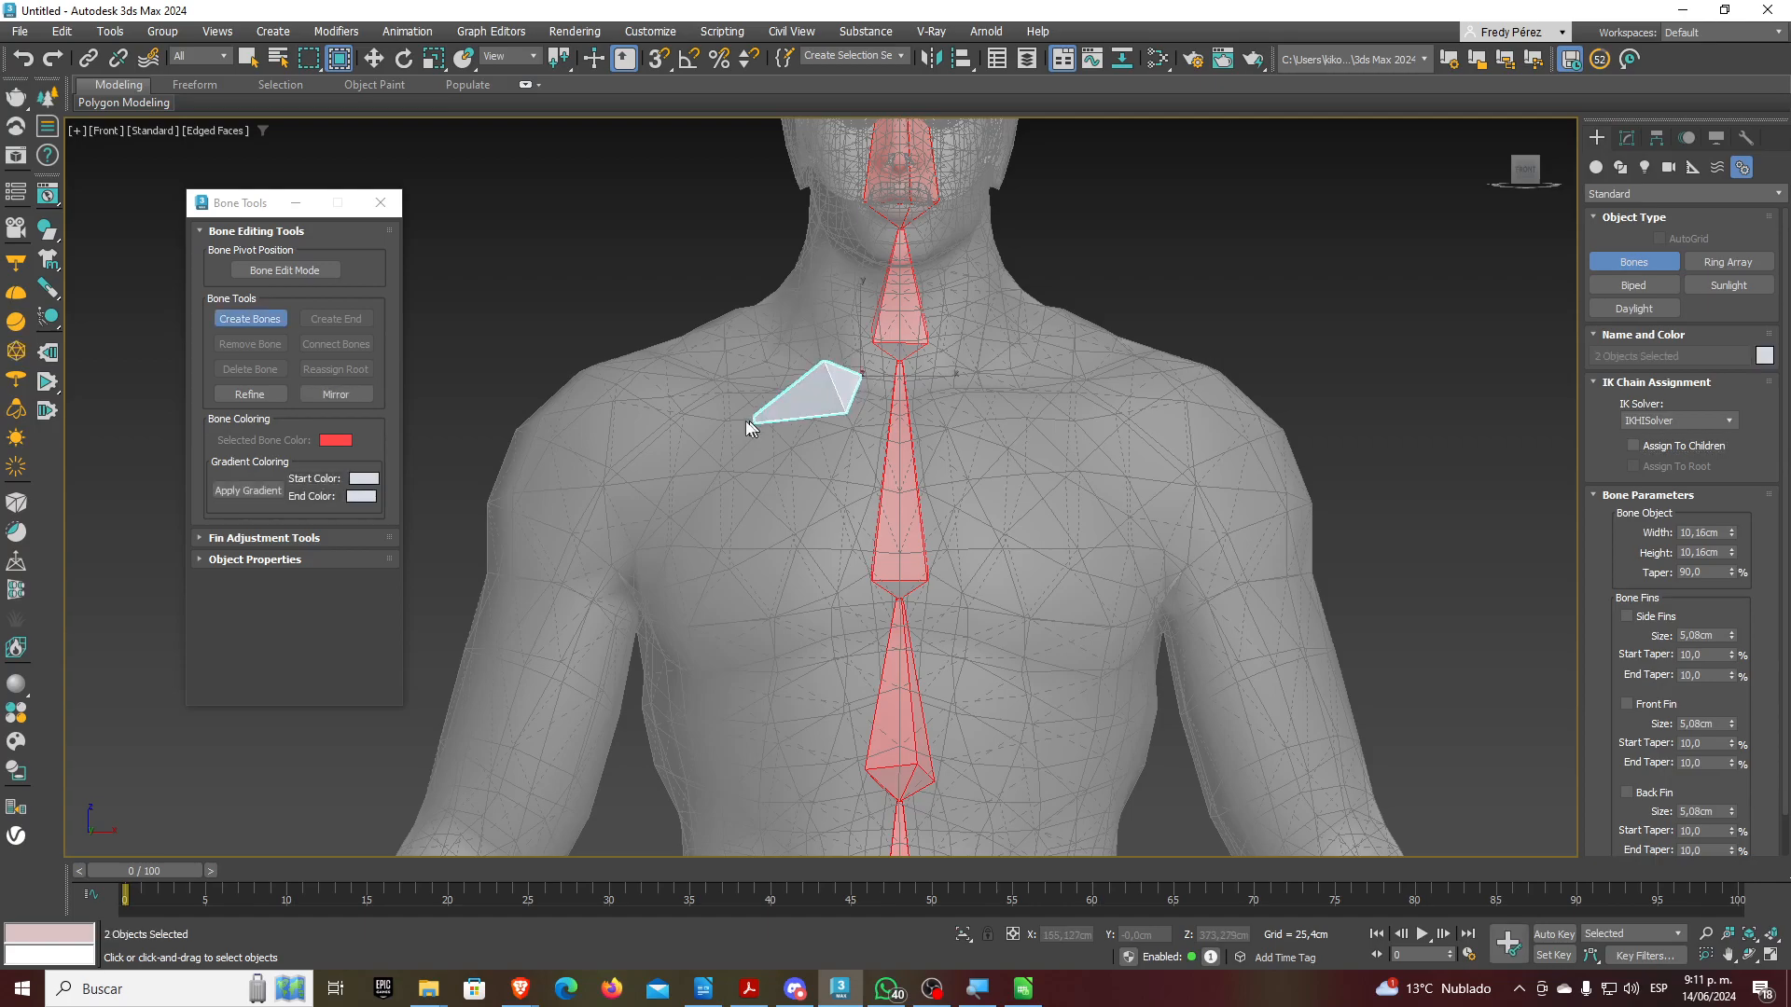
click(625, 446)
right_click(608, 461)
Recentre the body in view and switch to the Left view with edged faces
middle_drag(695, 507, 788, 377)
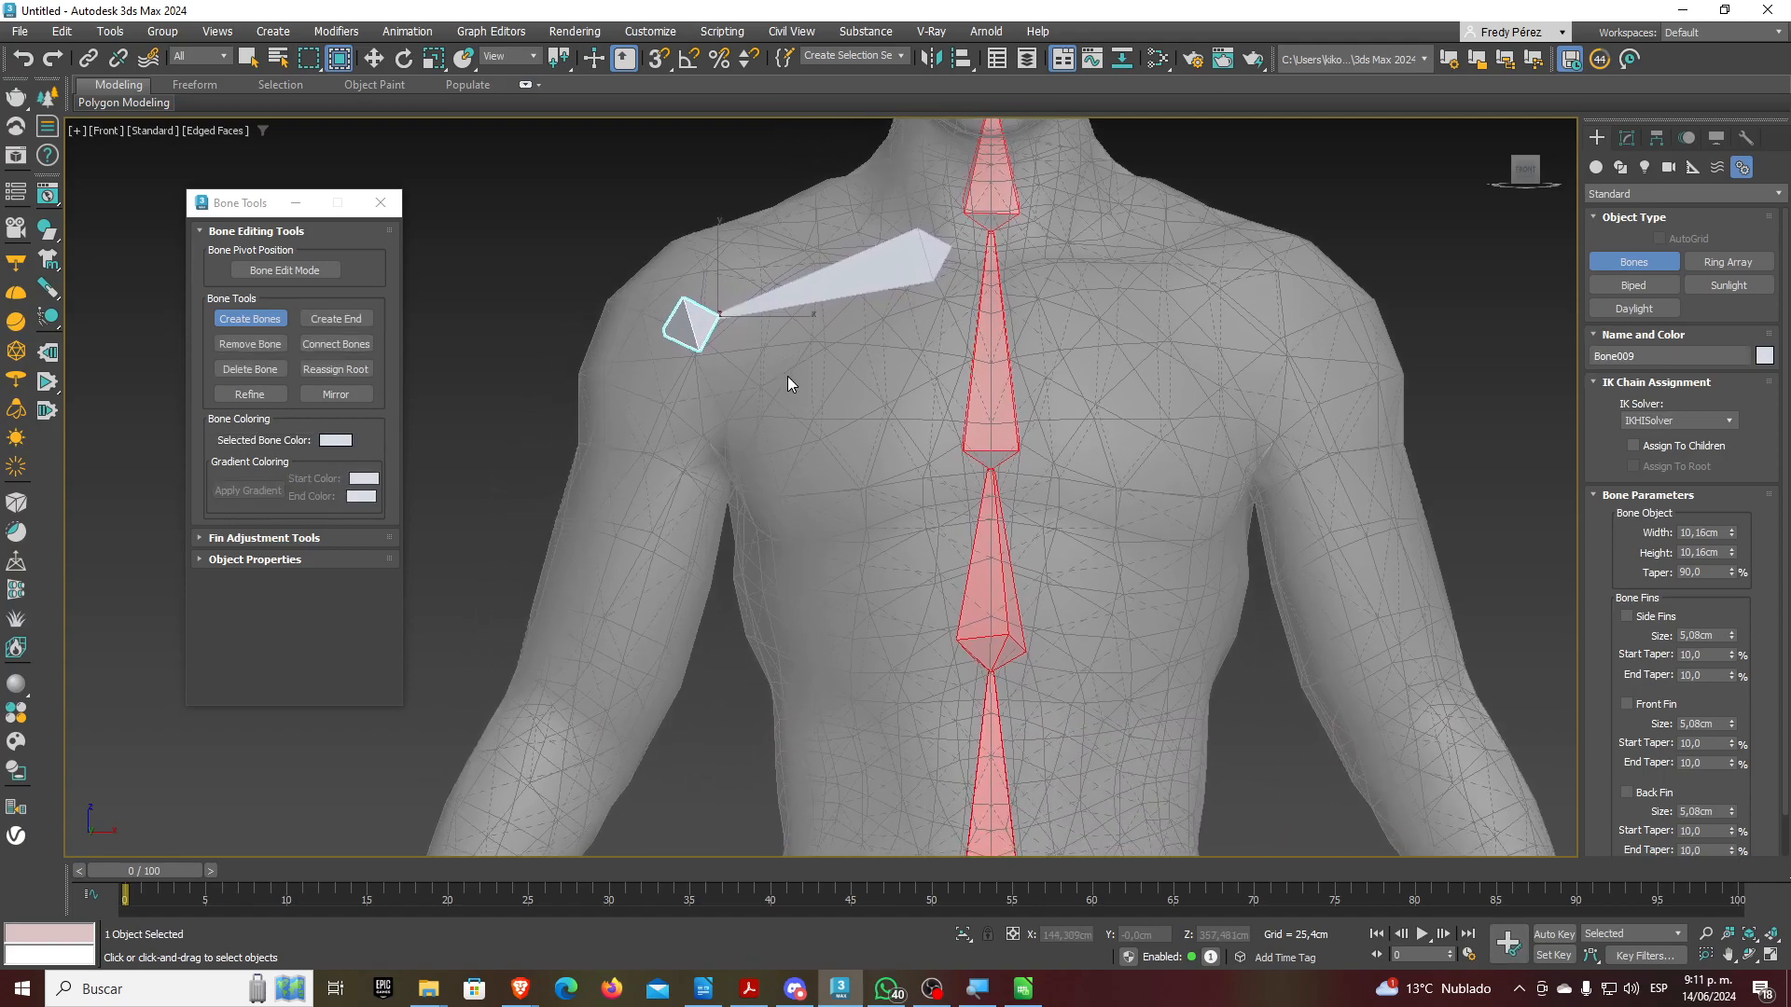
scroll(787, 382, down, 4)
scroll(808, 365, up, 2)
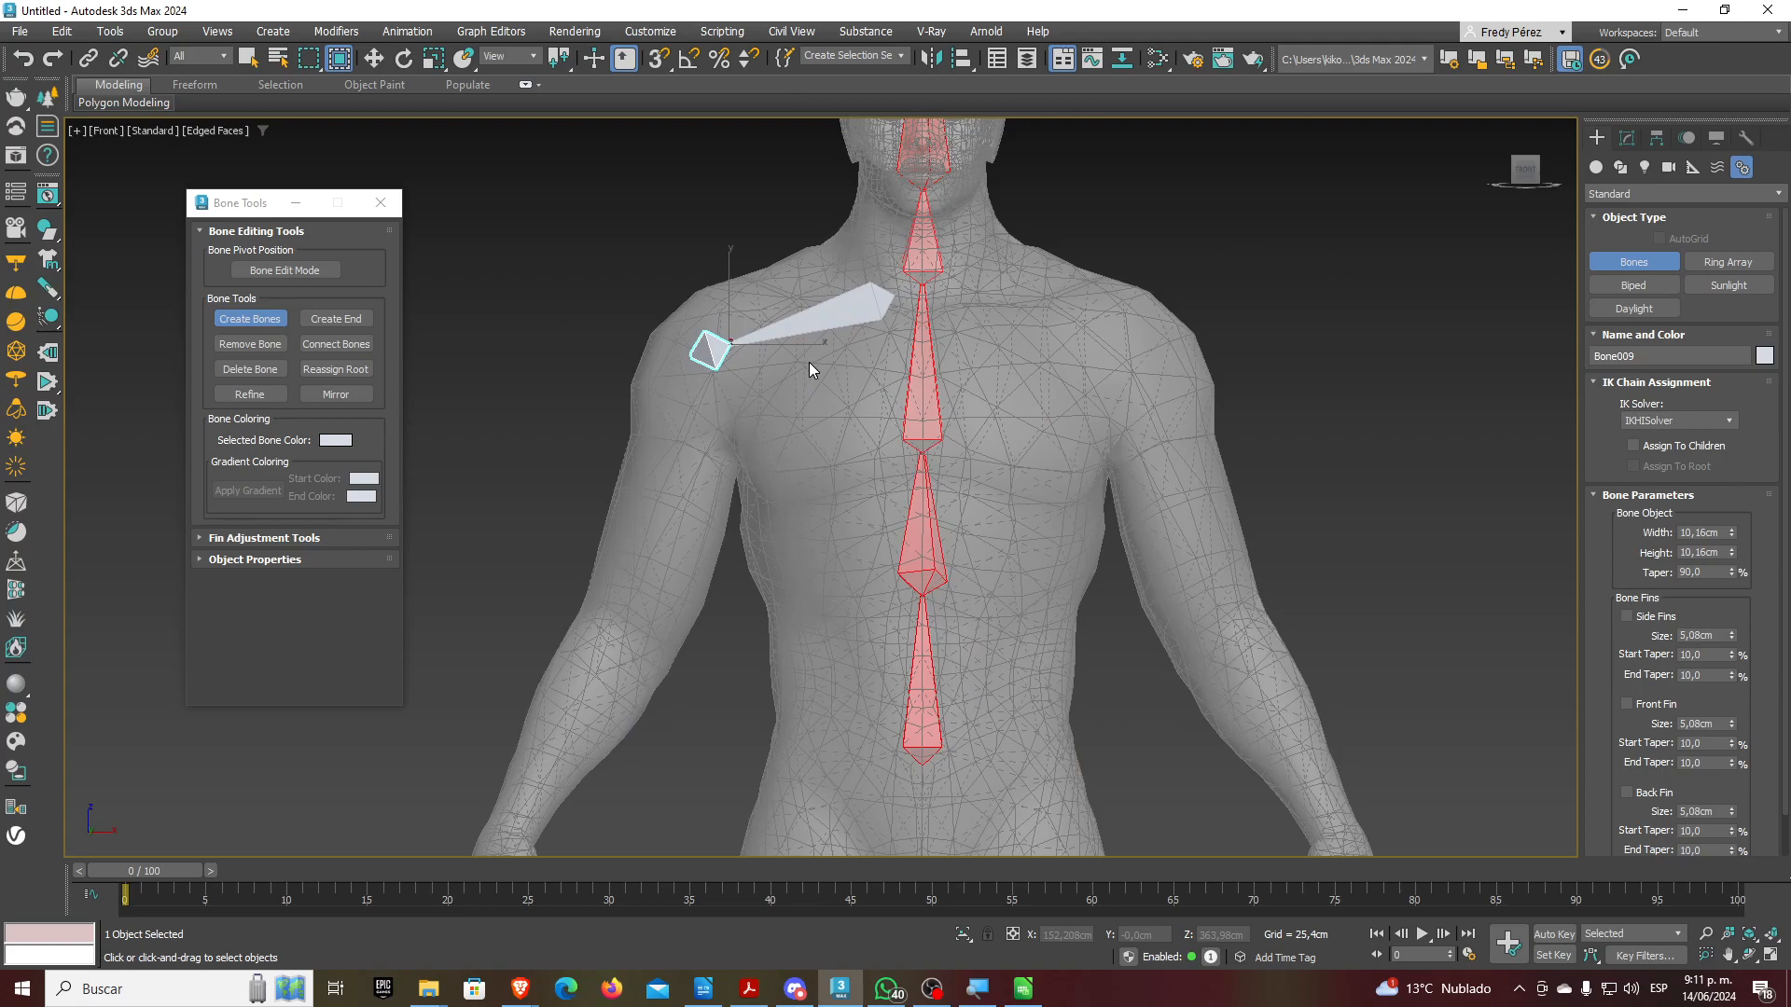
scroll(809, 364, down, 2)
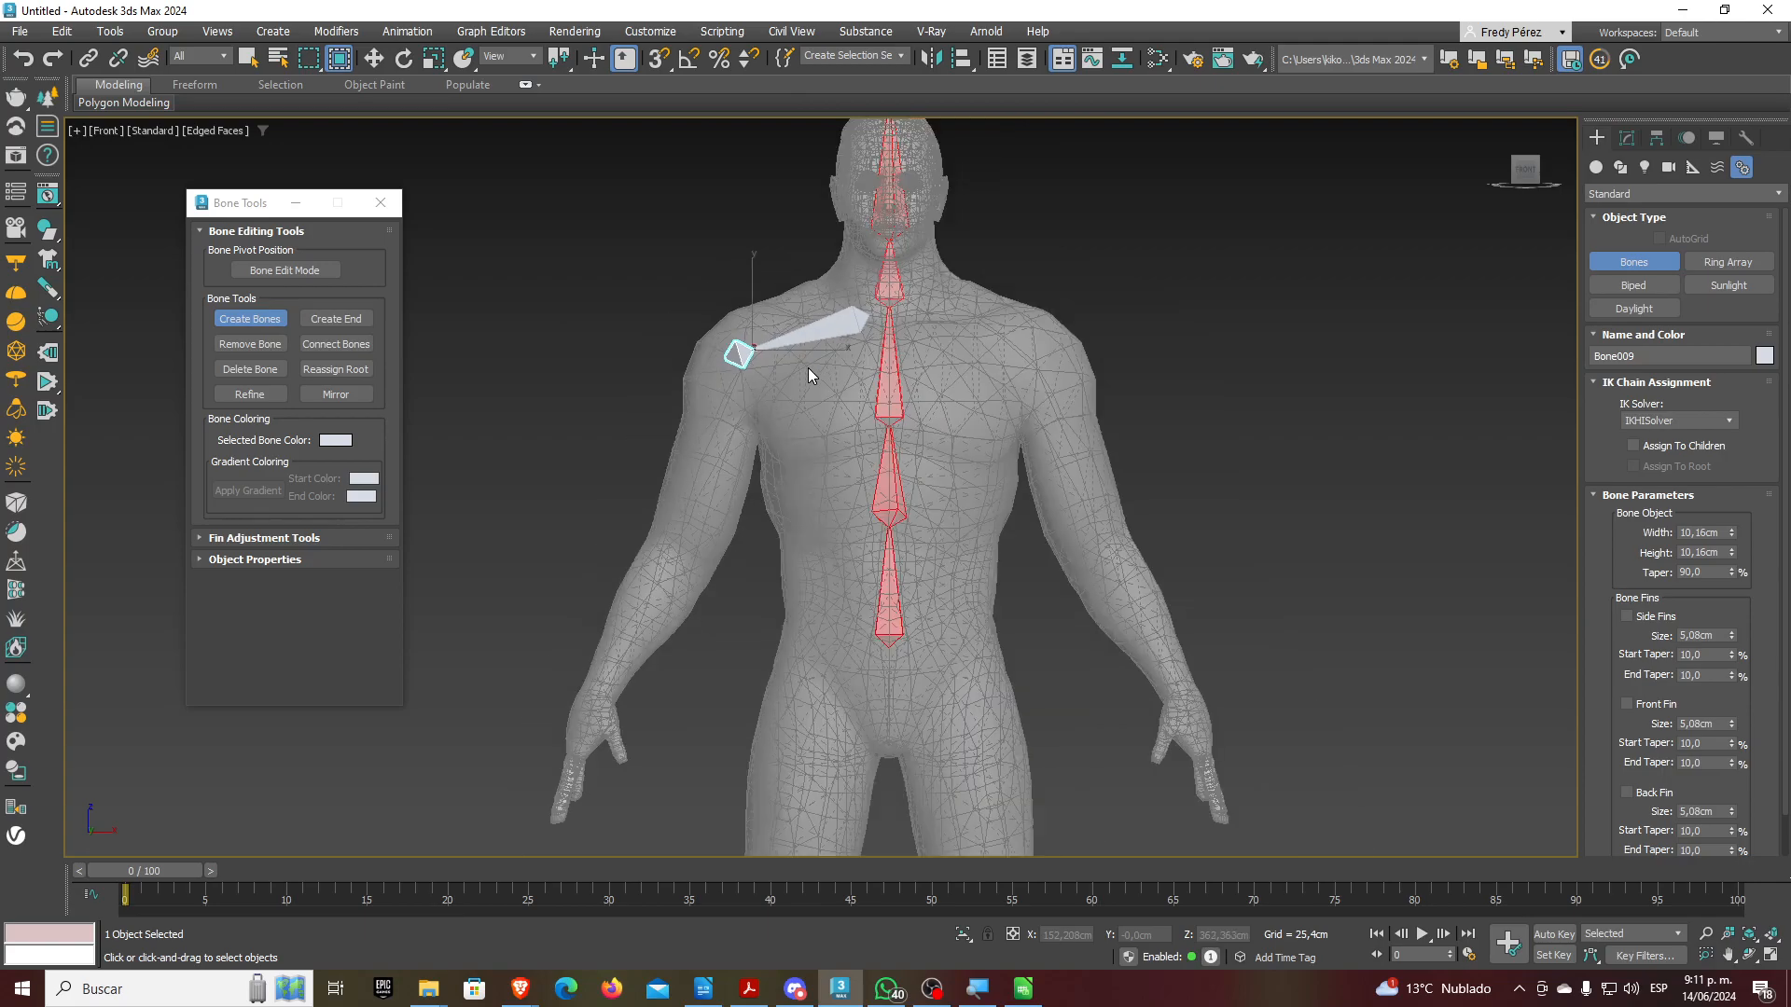
middle_drag(713, 439, 759, 350)
scroll(760, 350, up, 2)
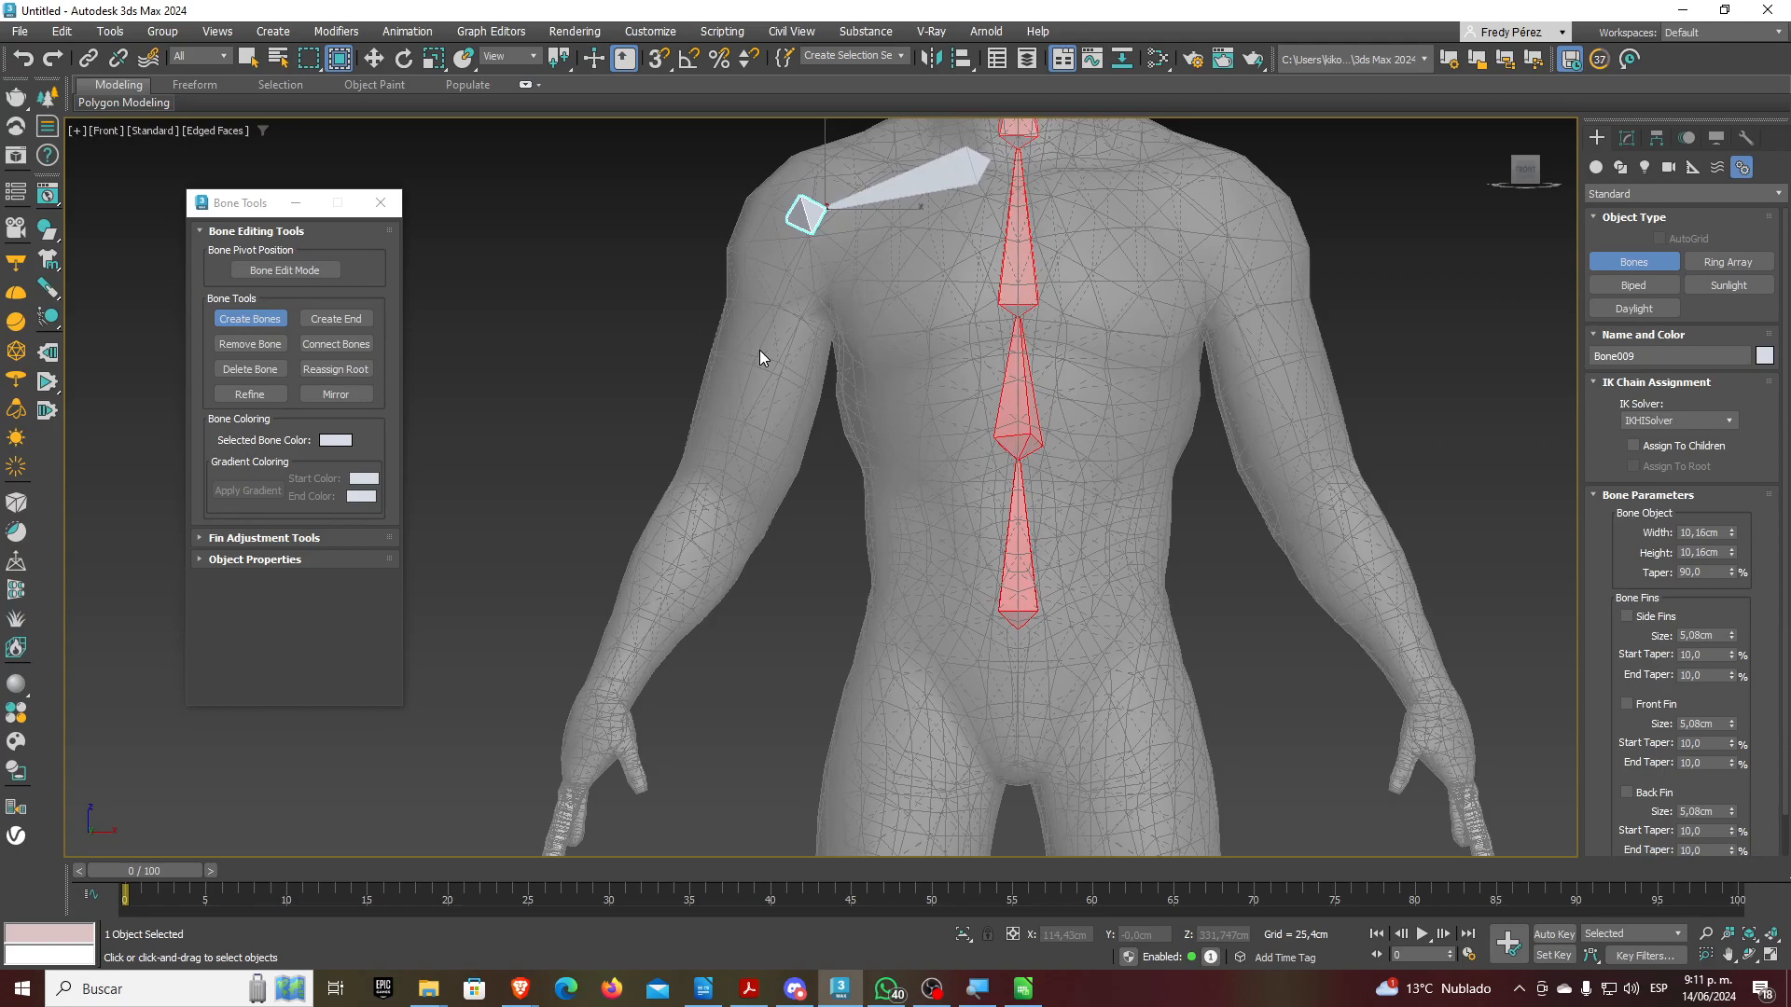
key(l)
key(F4)
Pan the Left view toward the shoulder and deselect the collarbone end bone
scroll(825, 365, up, 3)
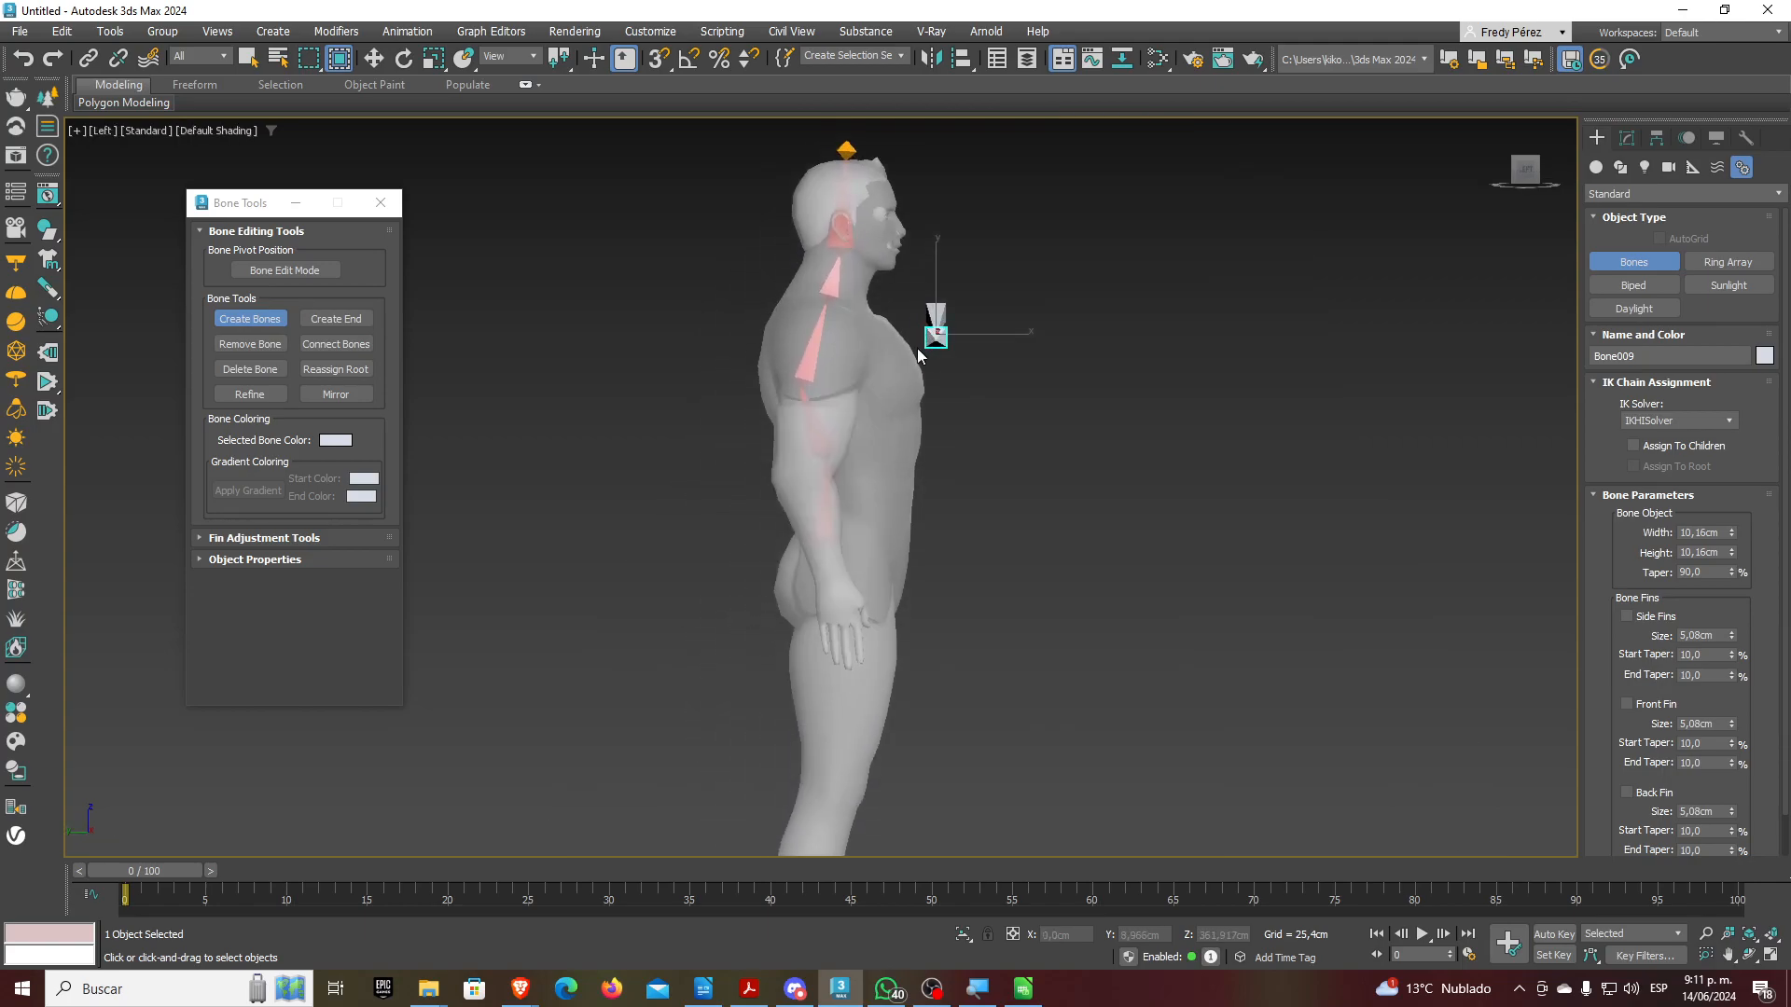
middle_drag(825, 366, 862, 264)
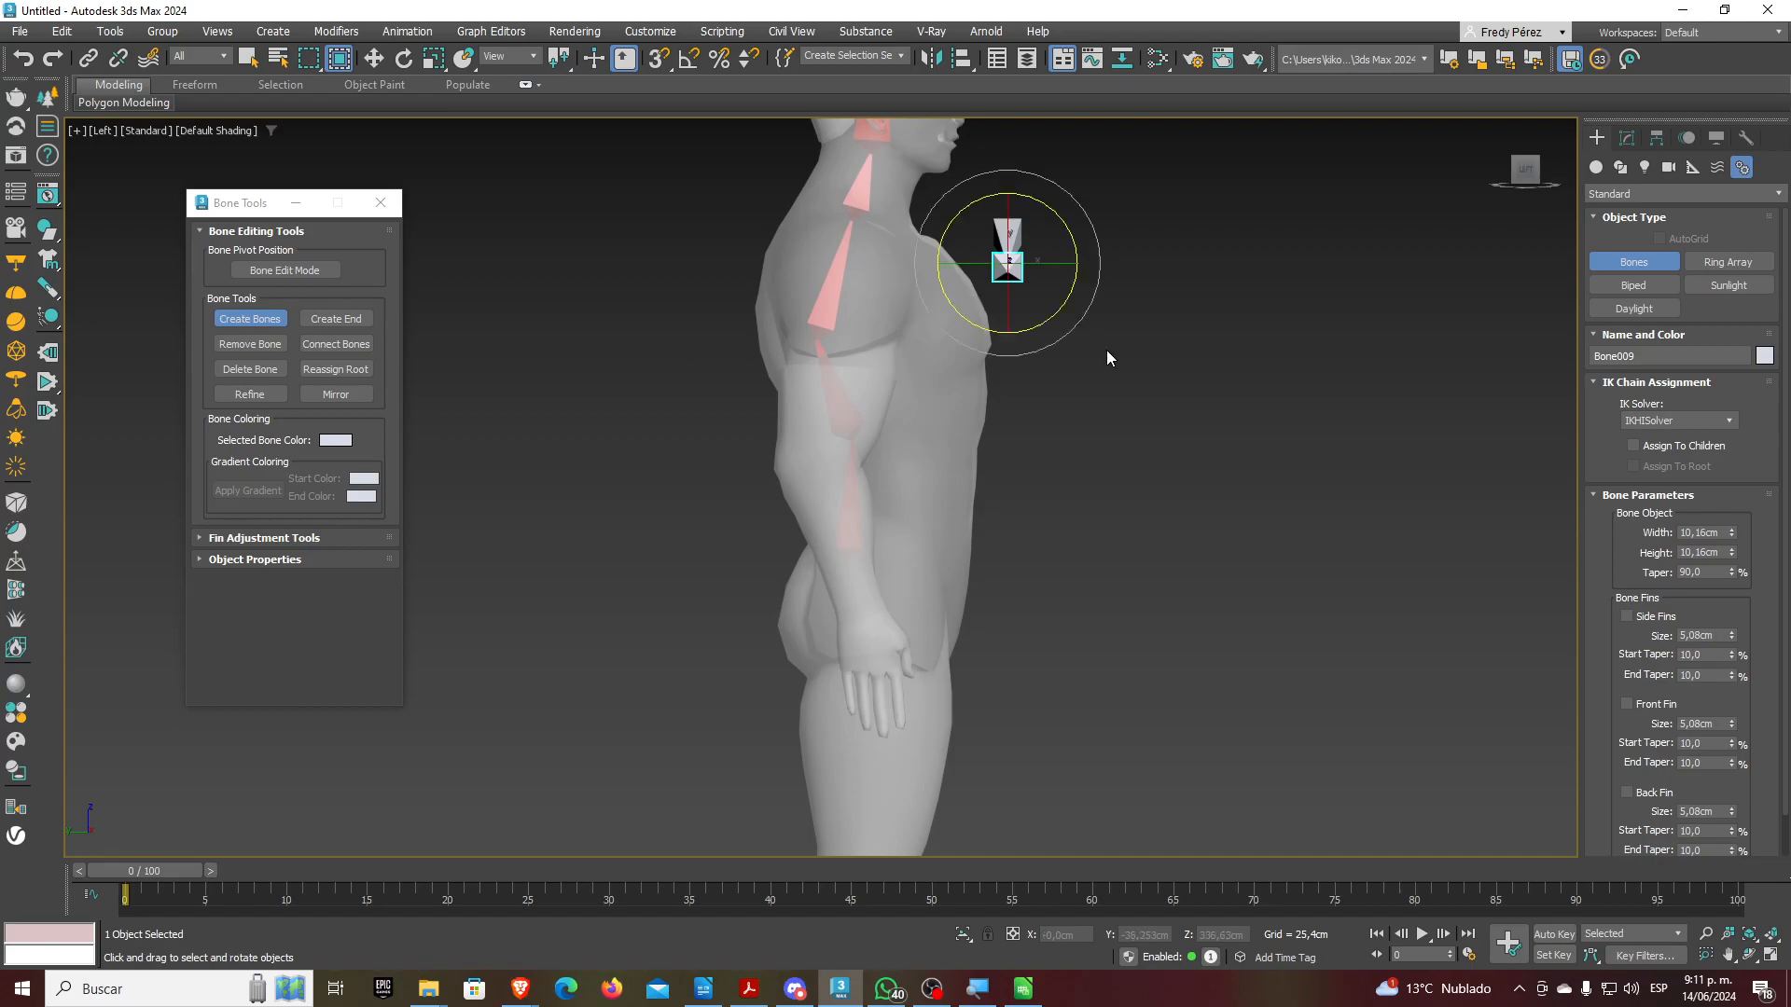
key(e)
click(1118, 409)
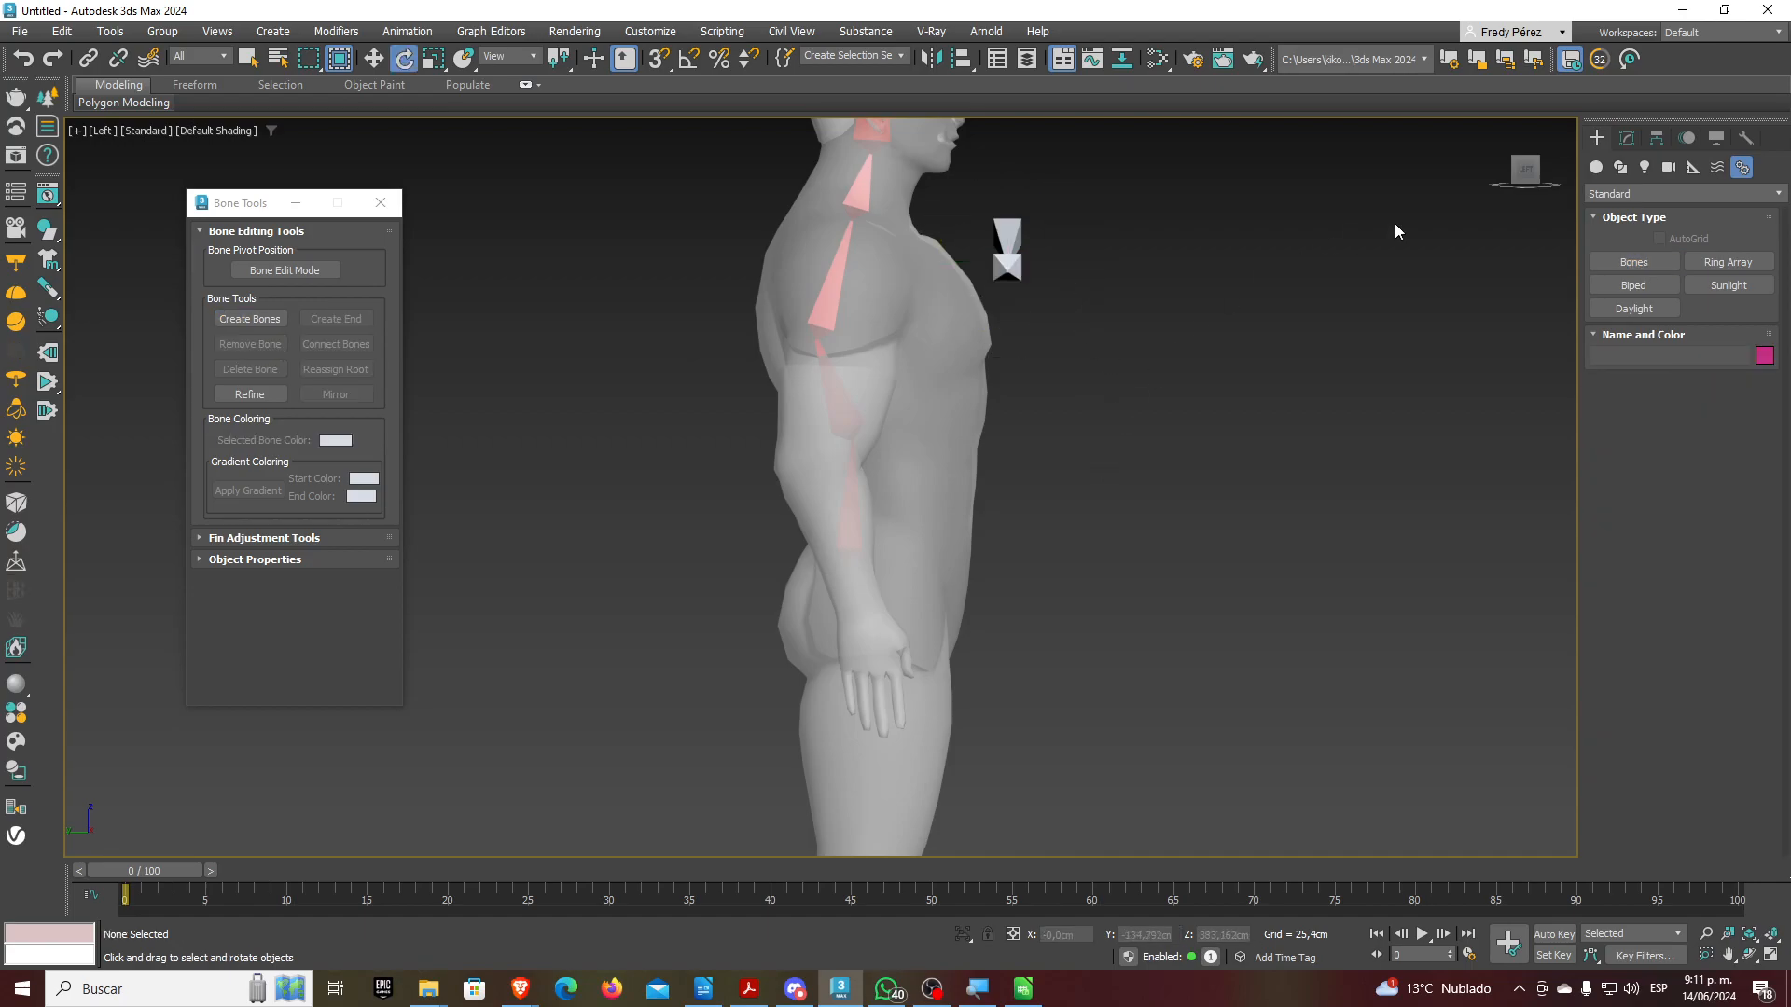
Draw an arm bone chain from shoulder through elbow and wrist into the hand
click(1617, 262)
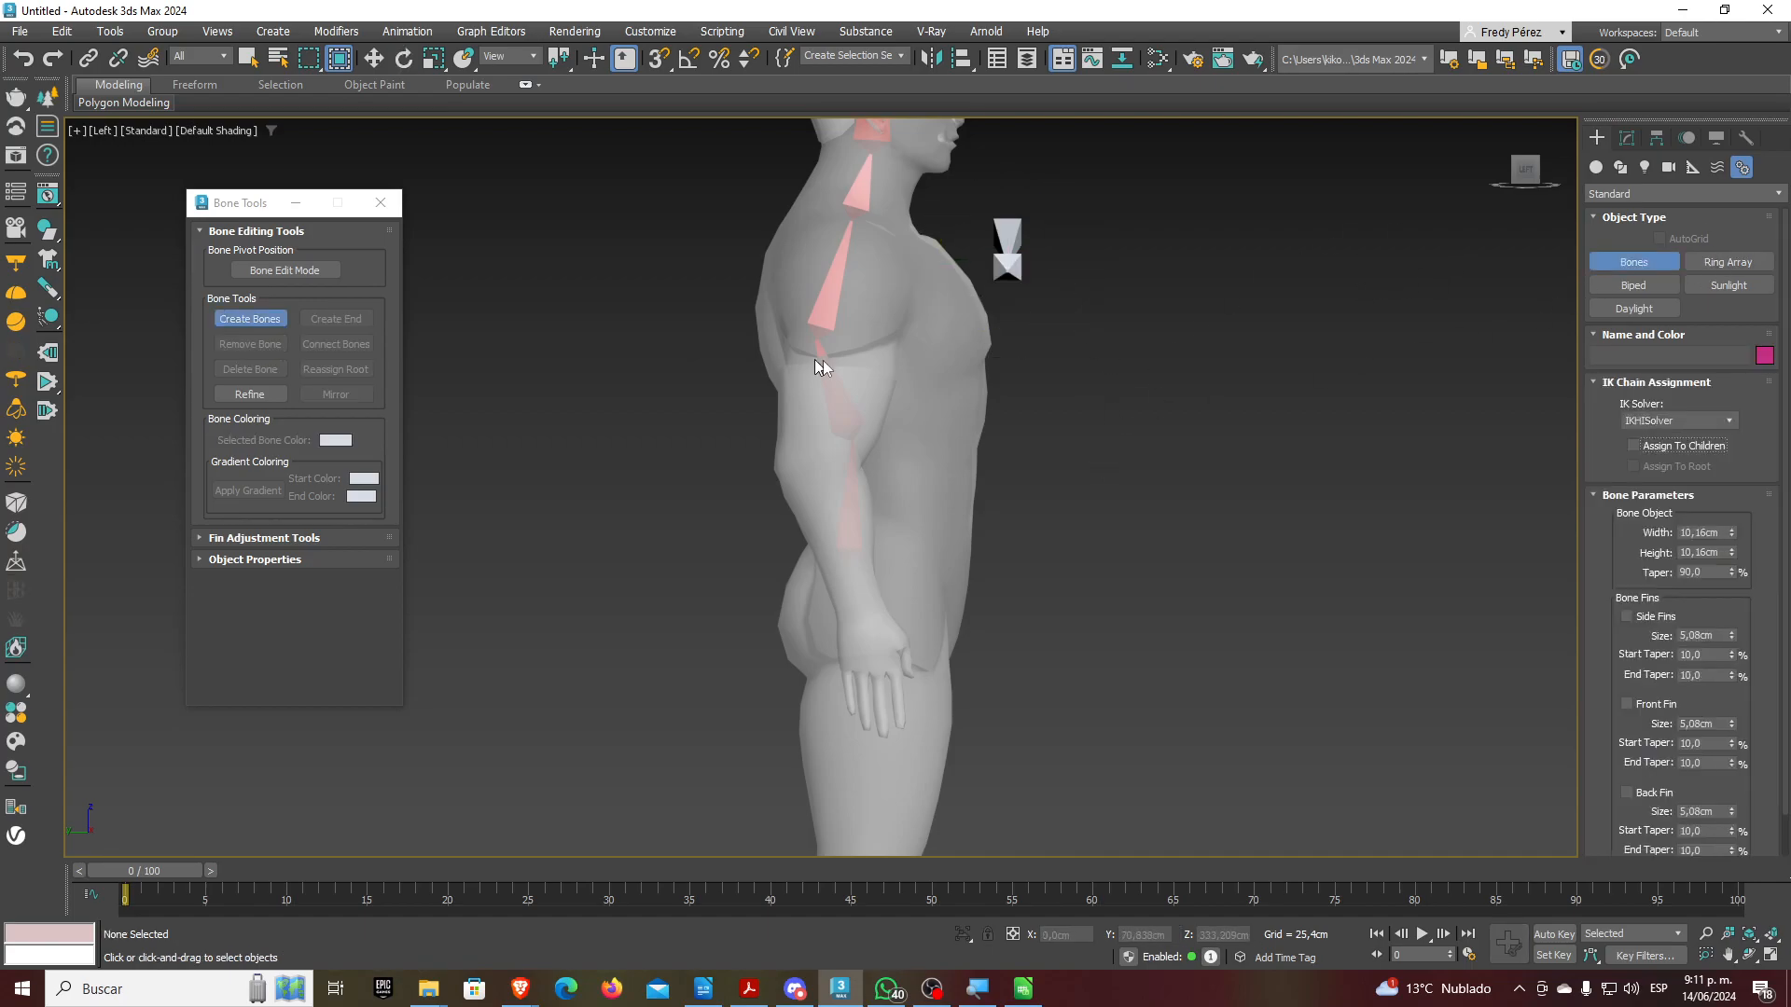
click(858, 250)
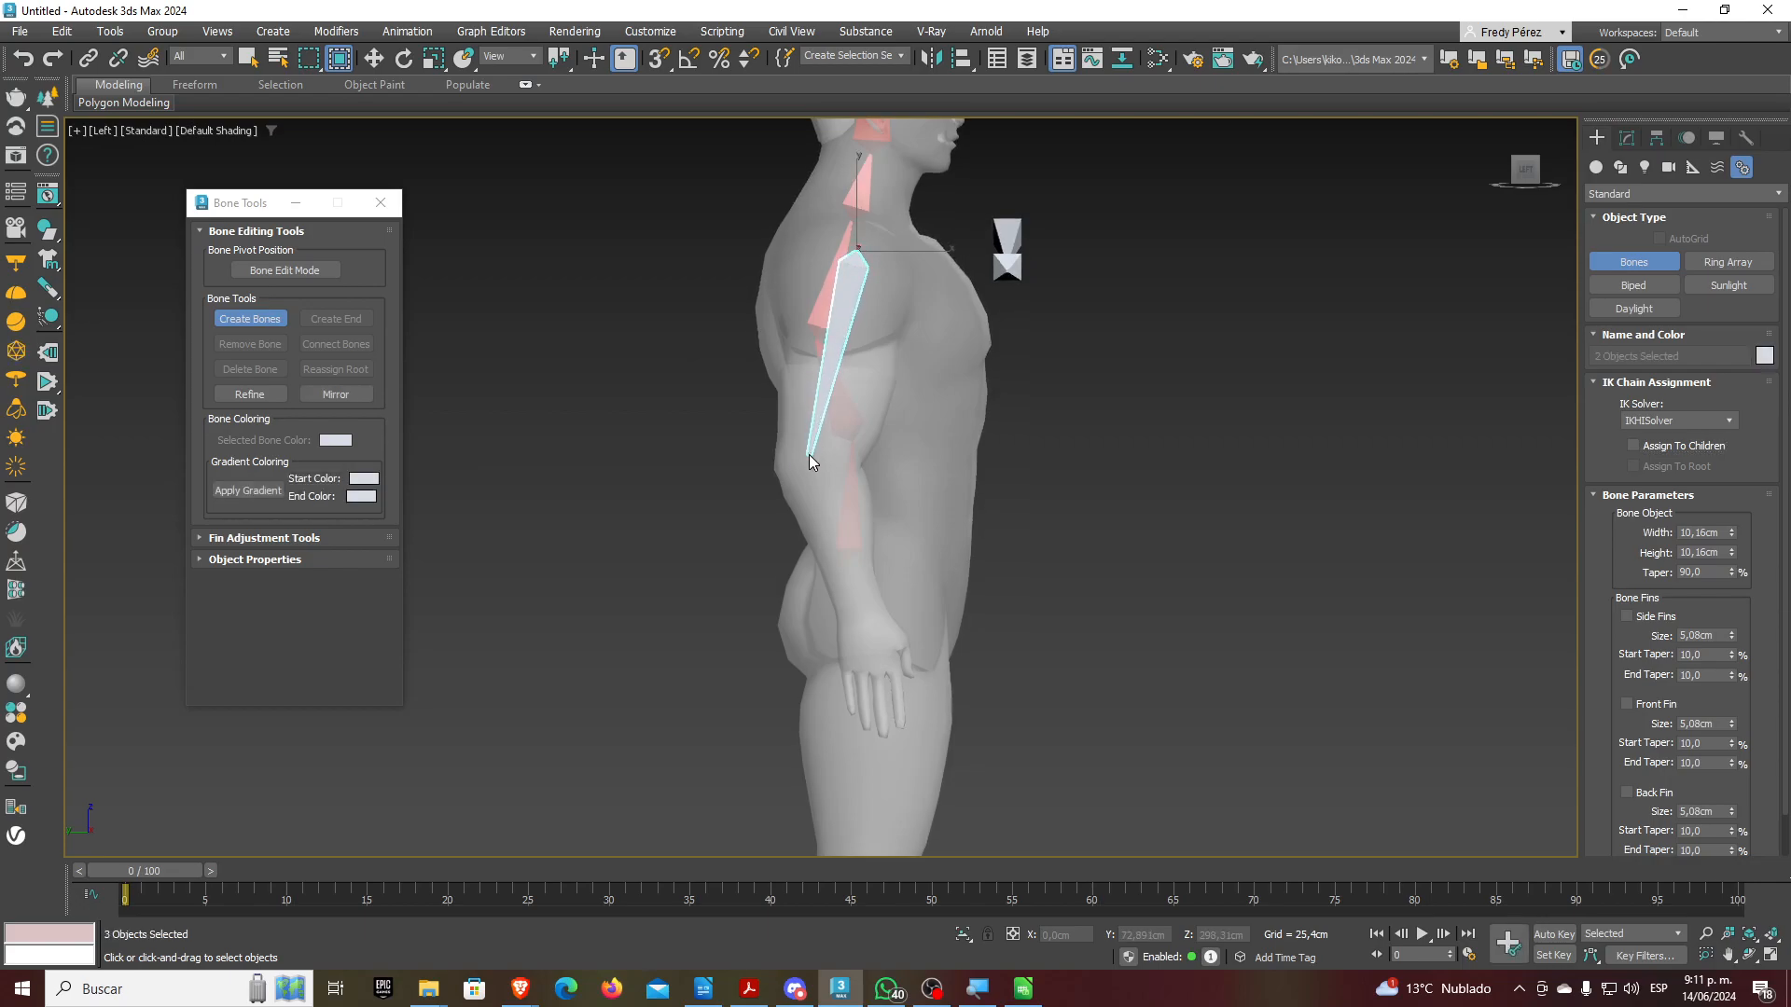
click(809, 455)
click(860, 620)
click(870, 668)
right_click(873, 675)
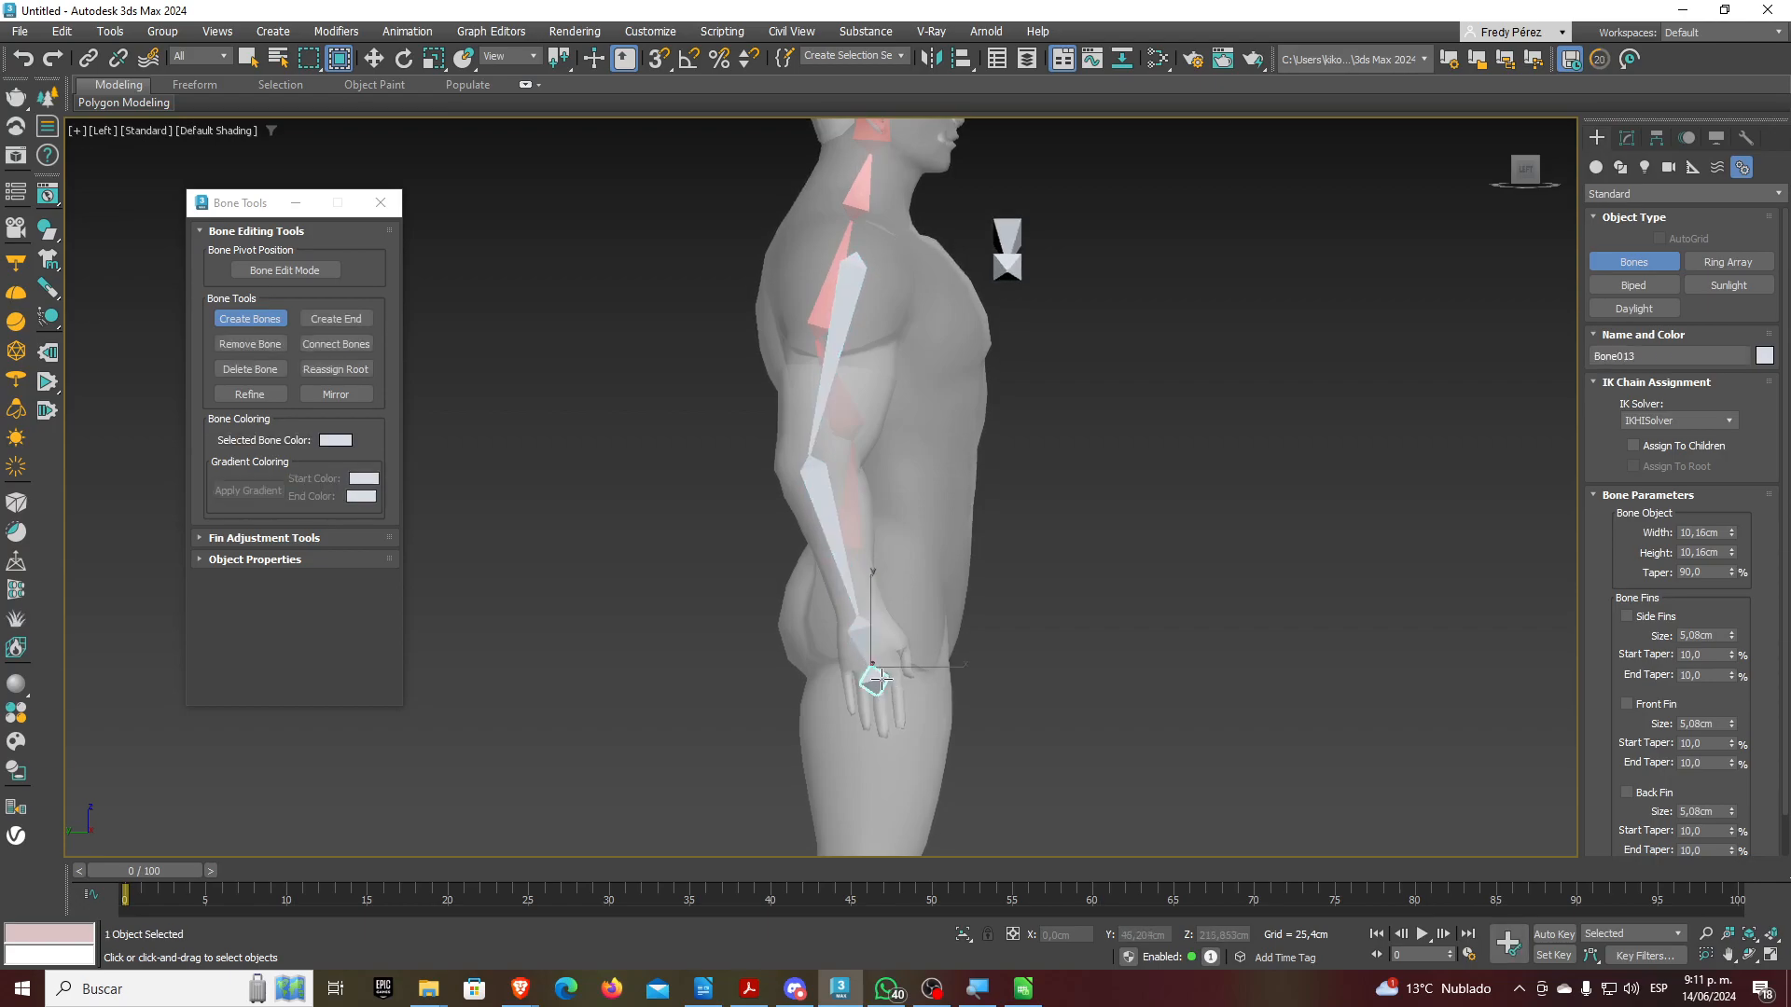
scroll(877, 679, up, 5)
scroll(794, 479, down, 3)
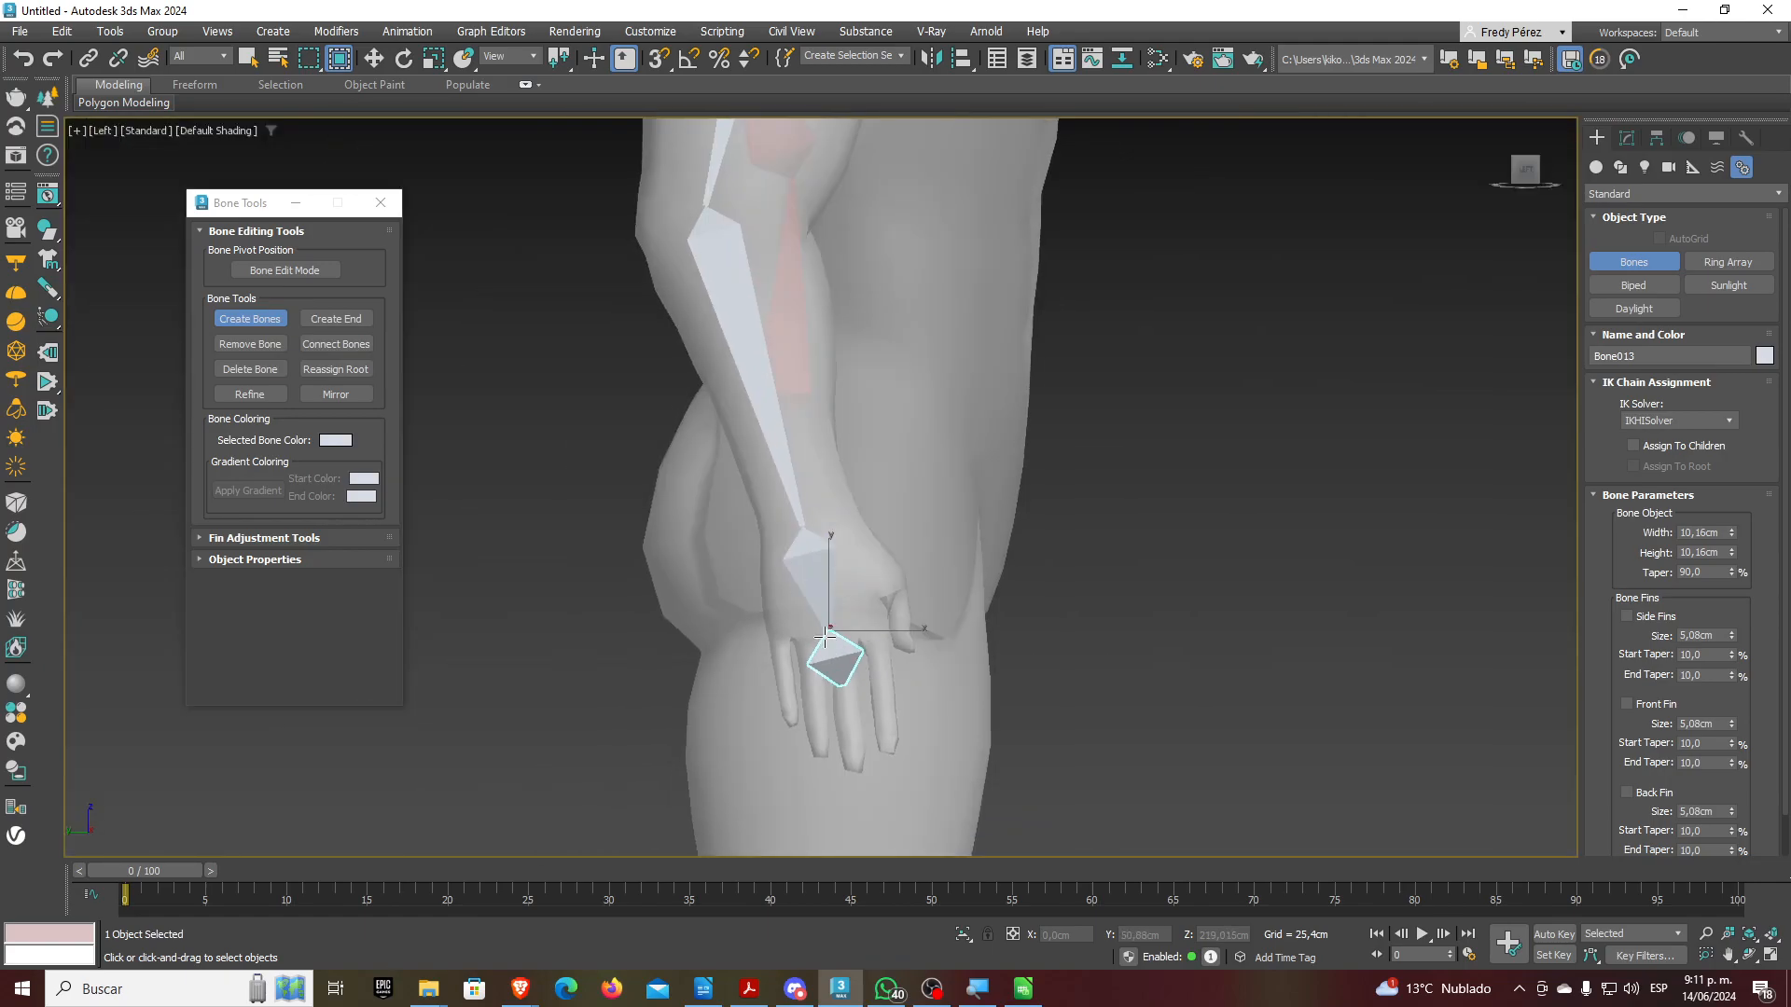
scroll(825, 638, down, 5)
scroll(821, 584, up, 3)
scroll(821, 583, down, 1)
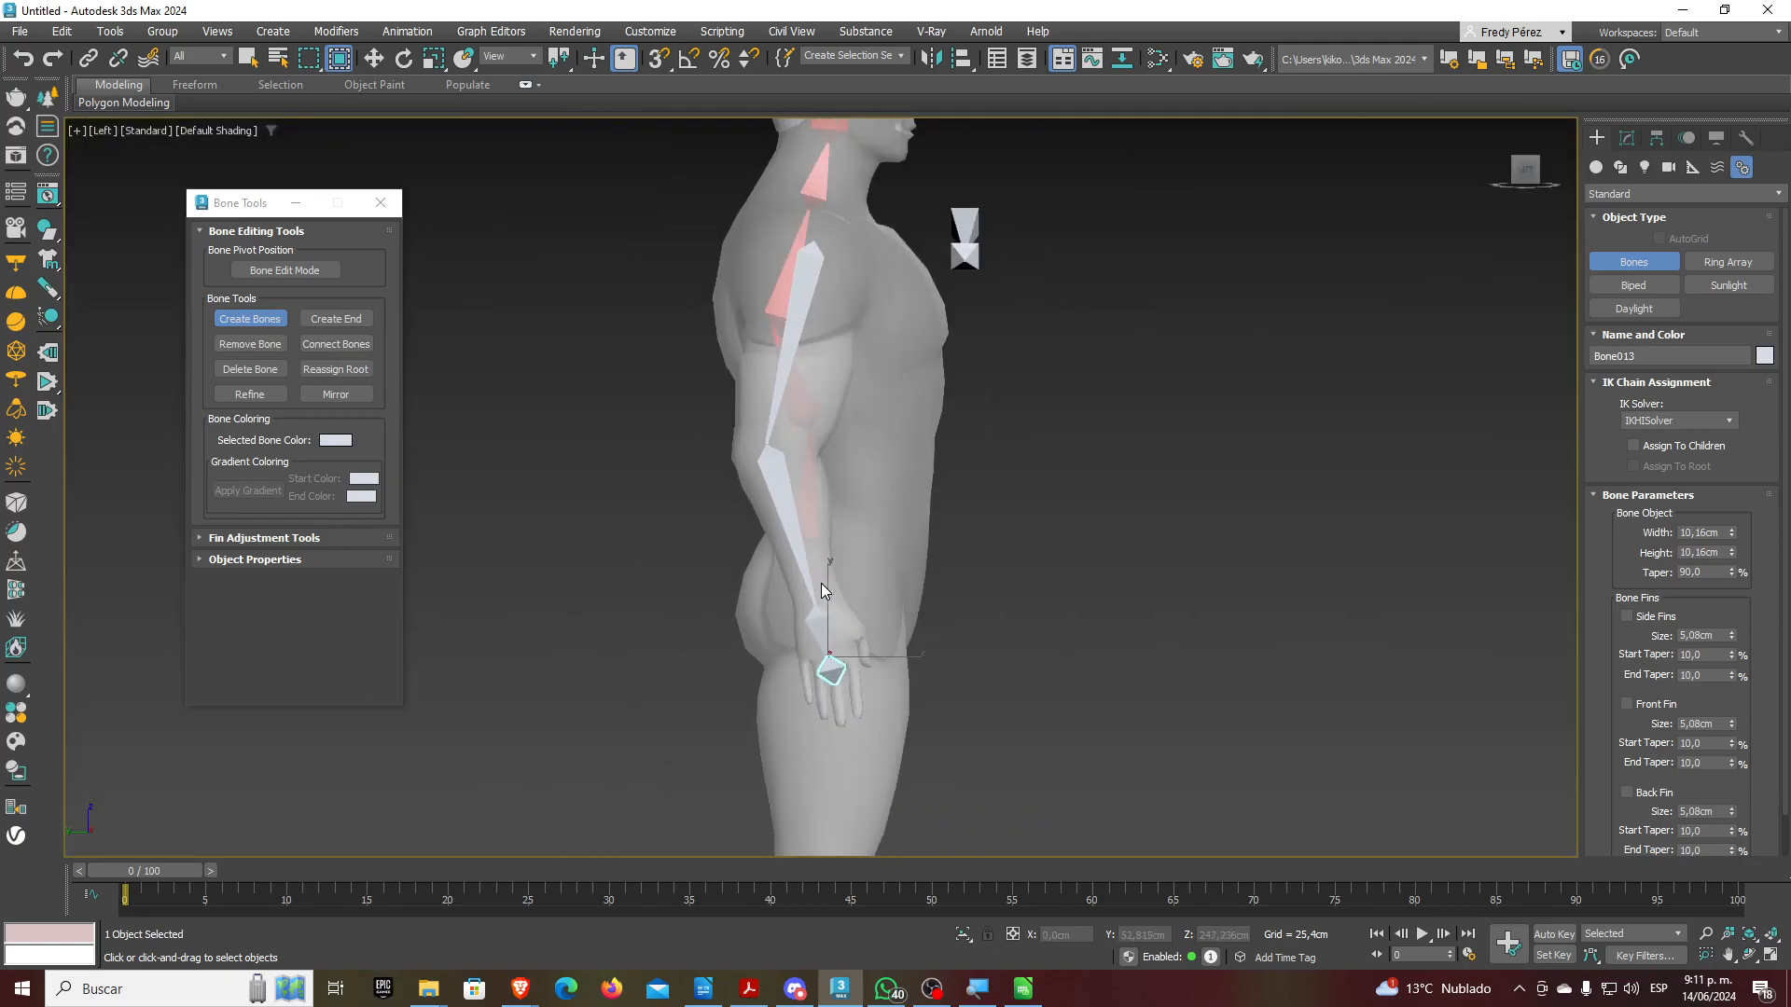
alt+middle_drag(927, 572, 864, 596)
Select the upper-arm bone and adjust its width, then set its taper to 59
key(e)
click(794, 382)
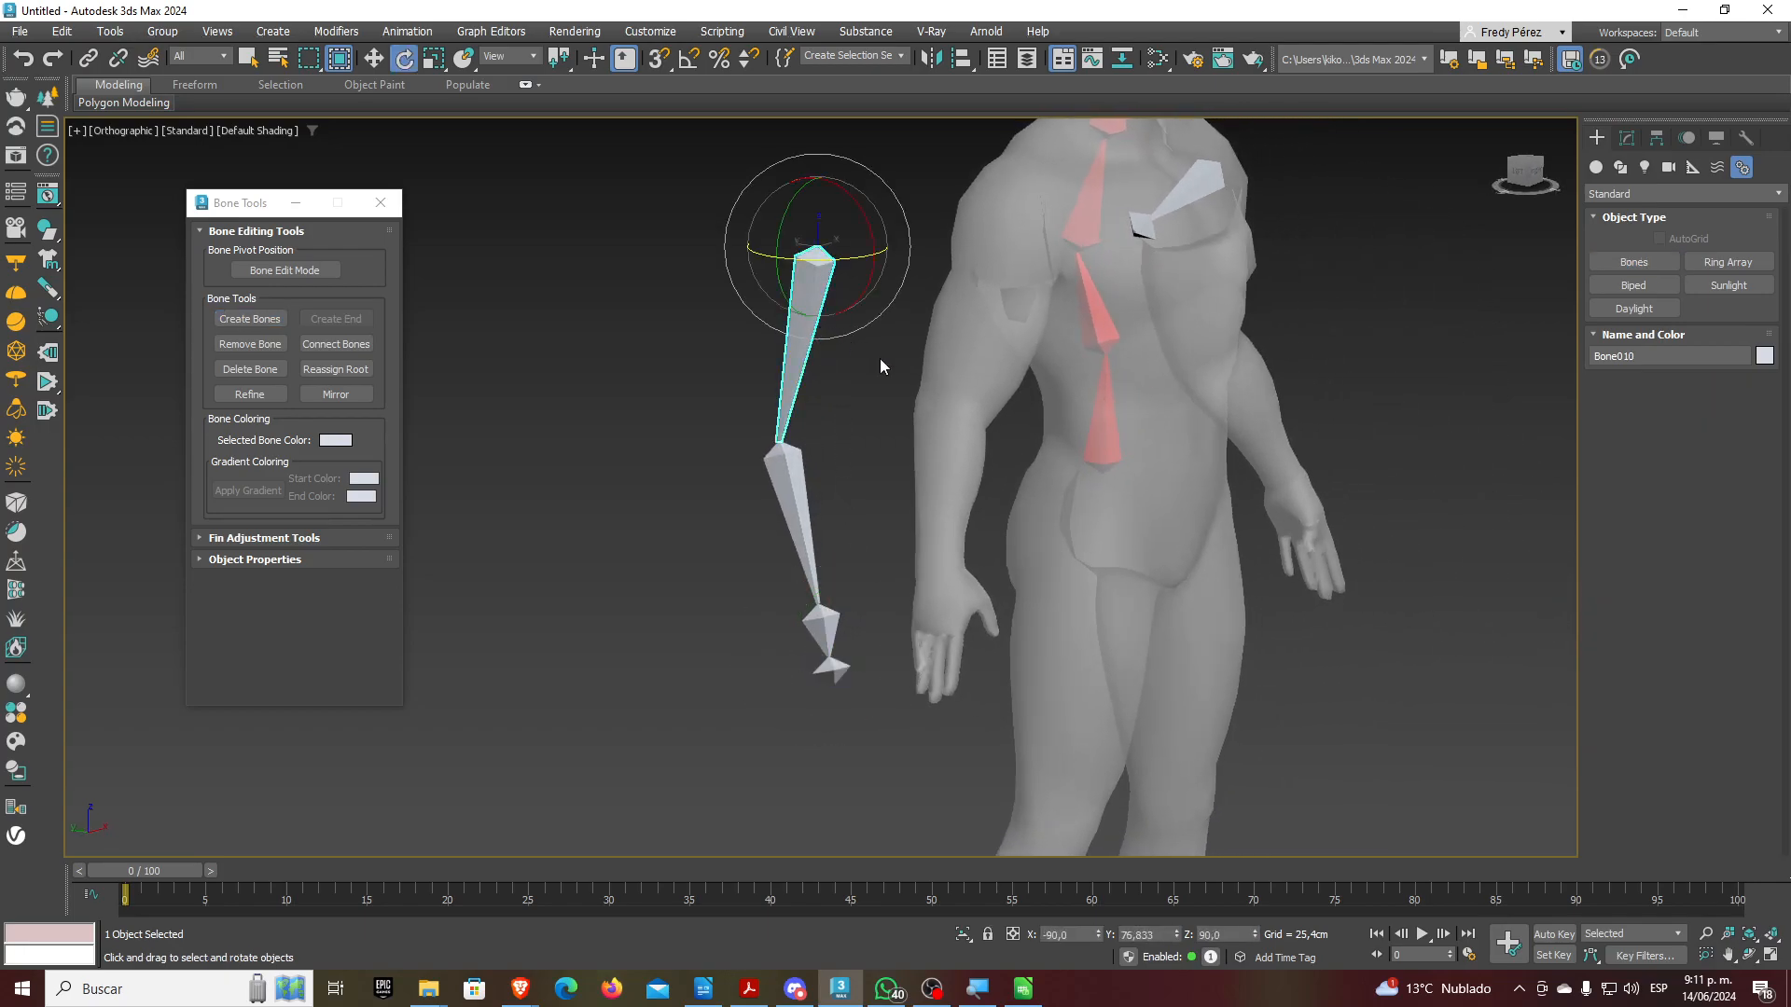
click(1626, 140)
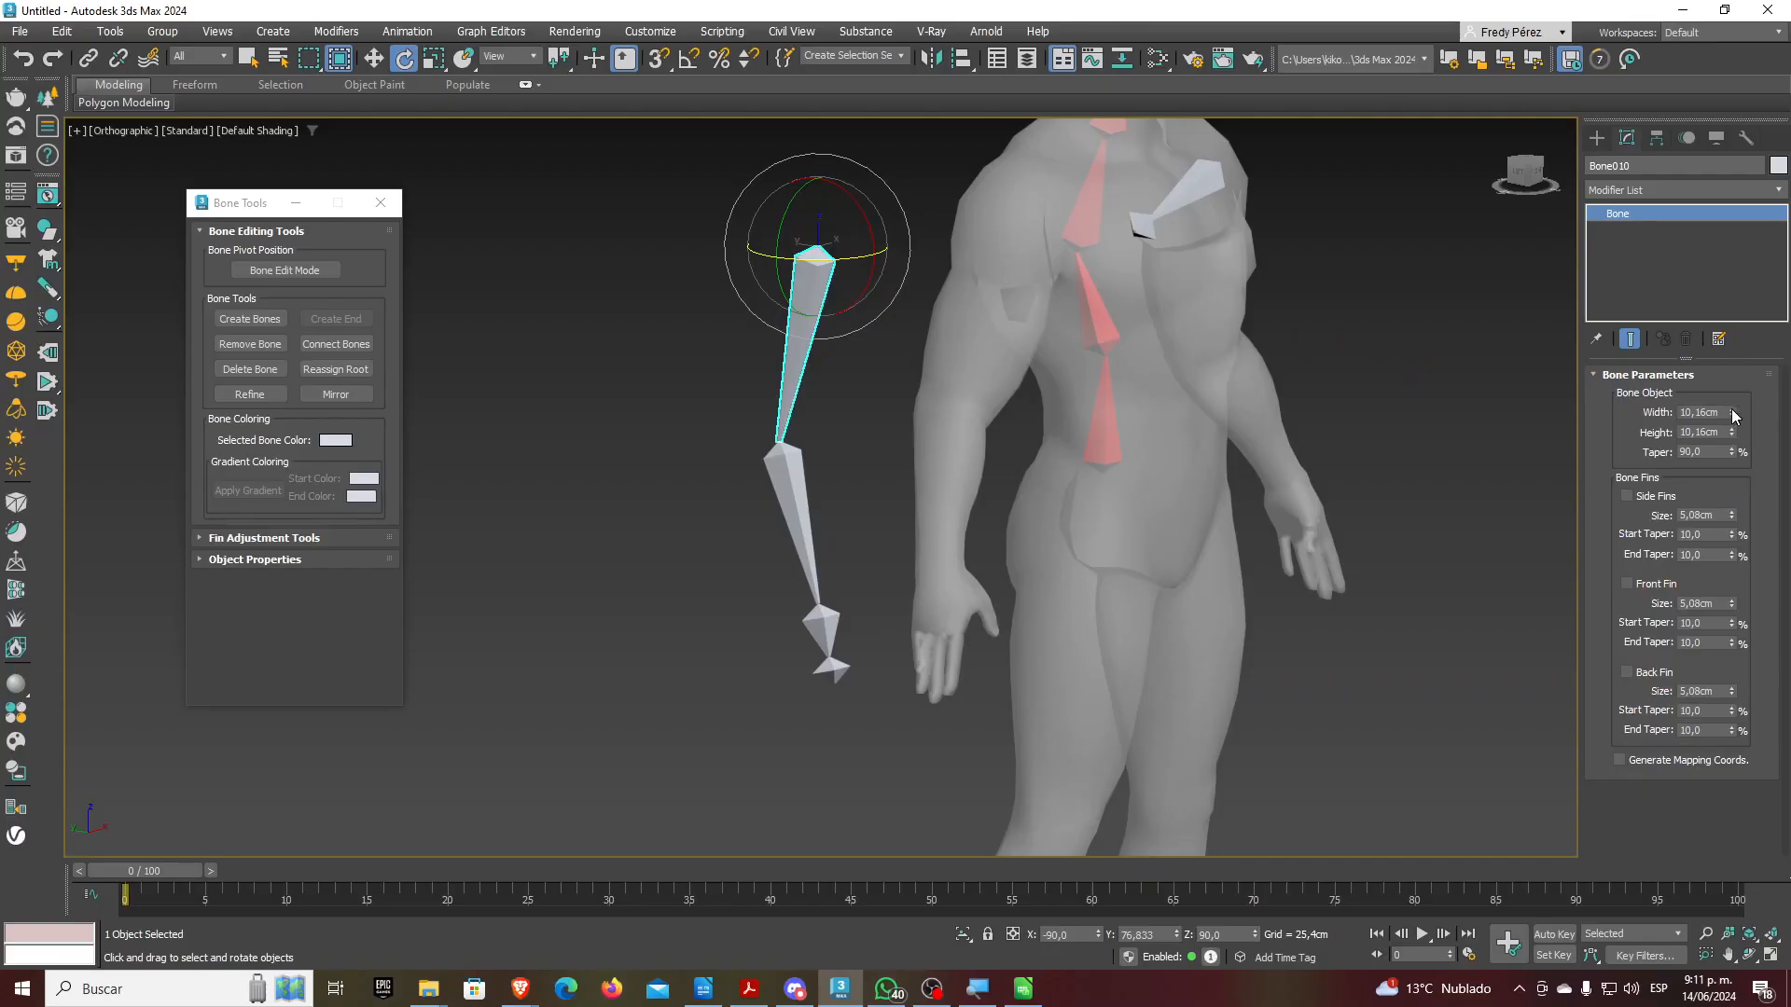
drag(1672, 373, 1695, 222)
drag(1735, 373, 1707, 277)
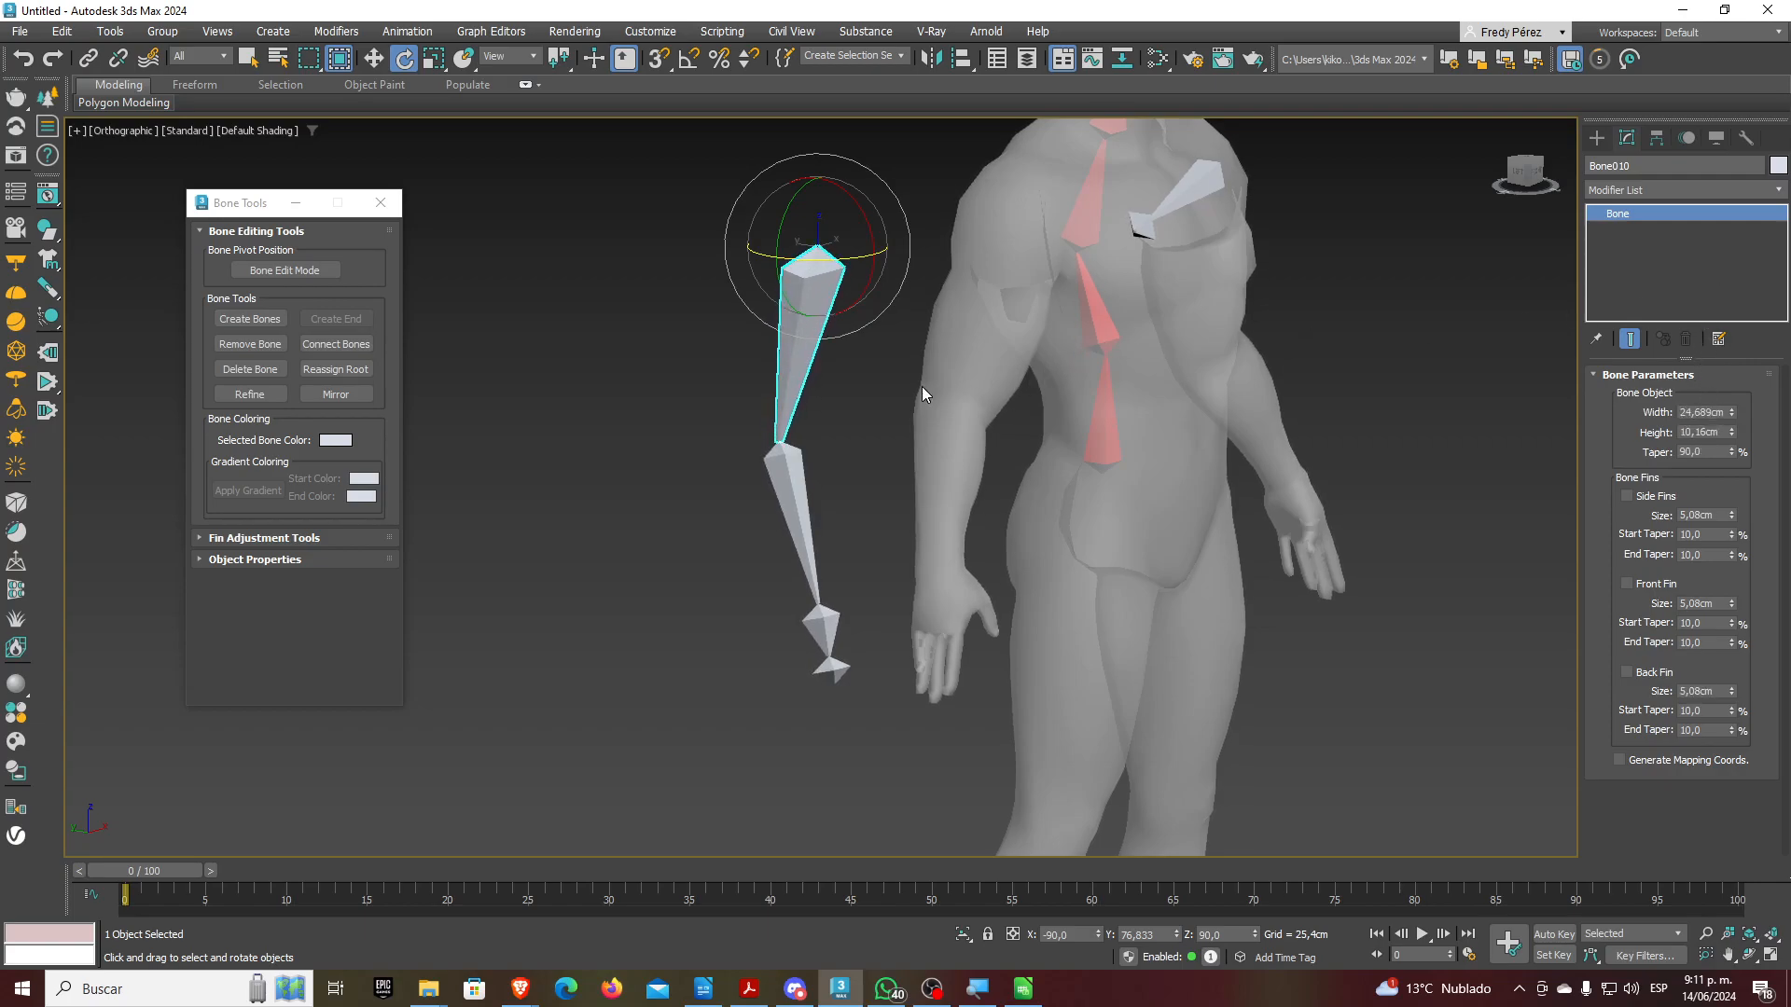
alt+middle_drag(905, 382, 841, 381)
scroll(850, 330, up, 2)
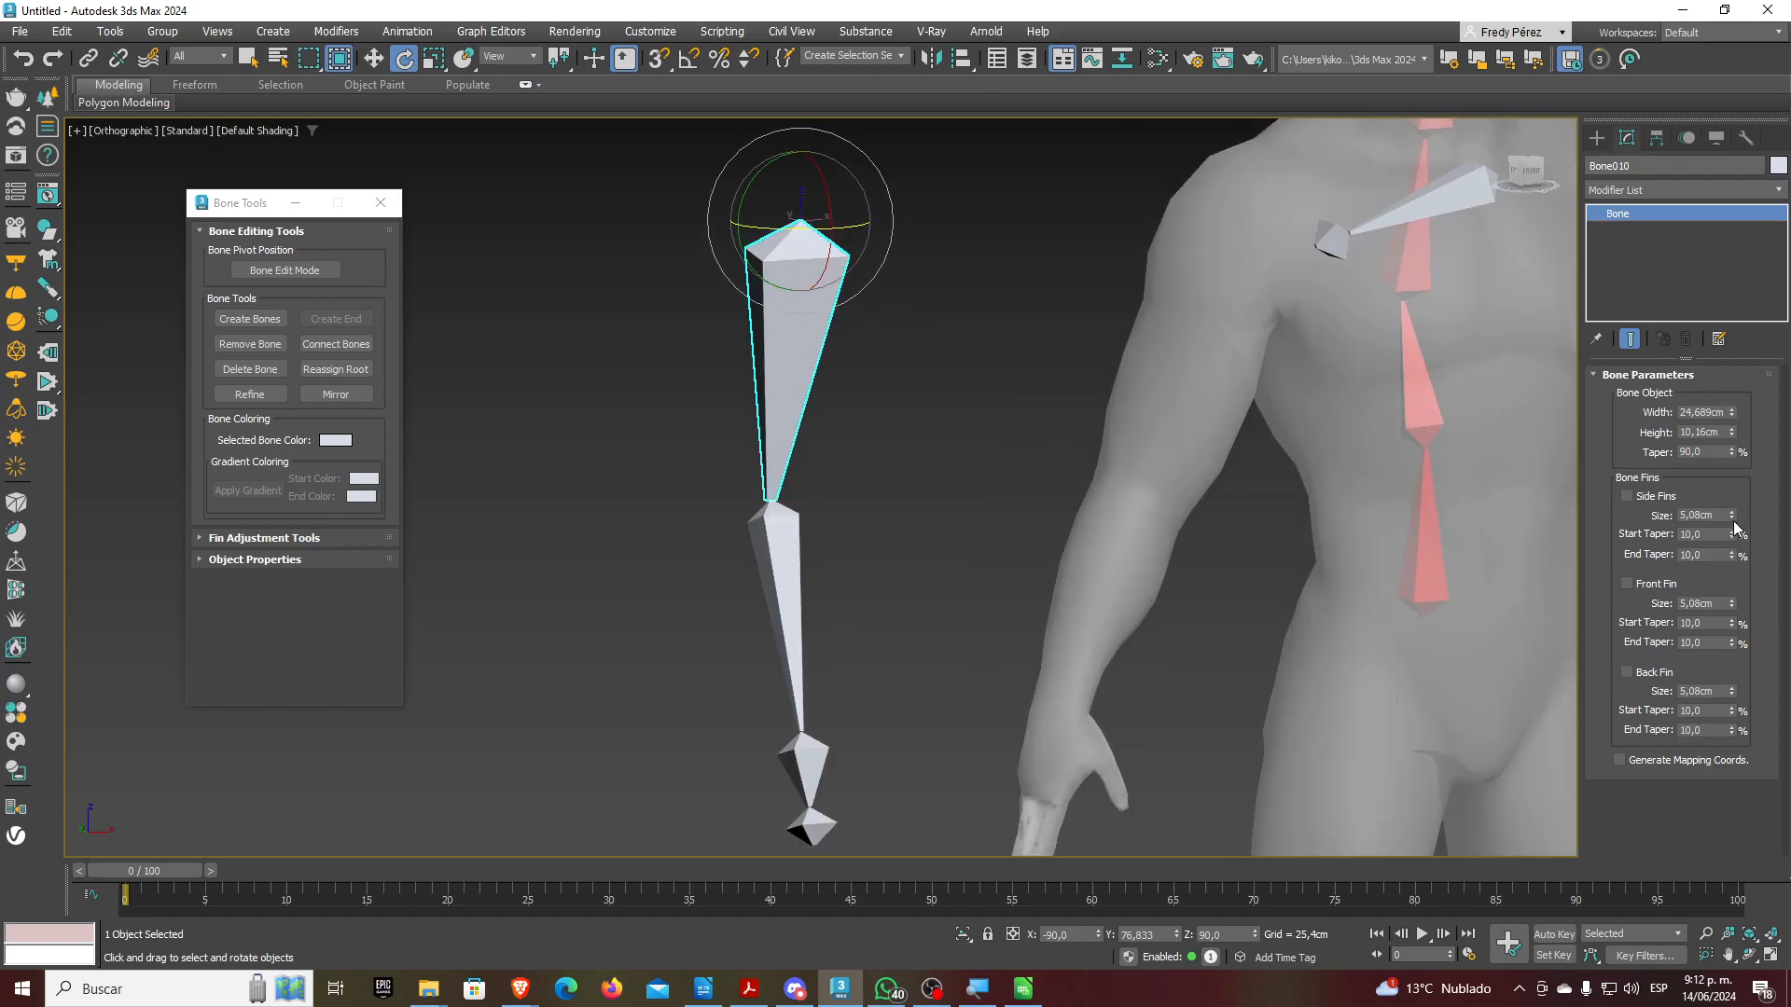
drag(1731, 452, 1728, 743)
Set the upper-arm bone's width and height to 25 cm
double_click(1706, 412)
text(25)
key(Tab)
text(25)
key(Tab)
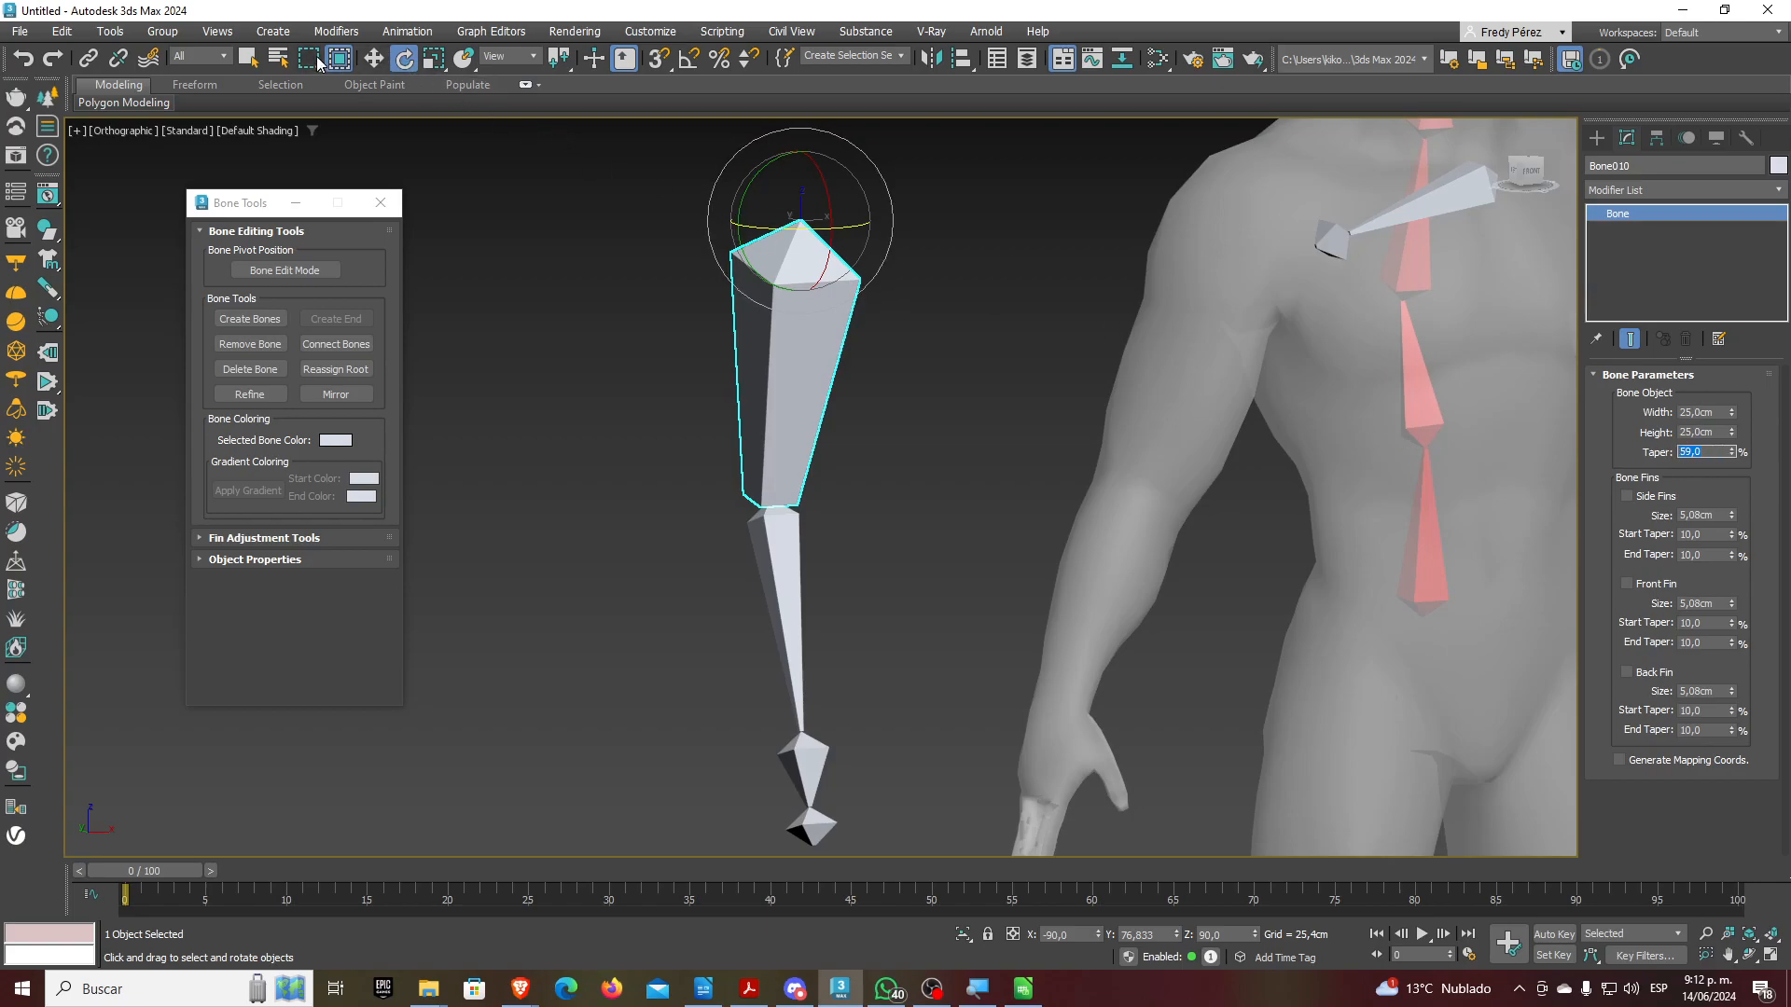
click(374, 59)
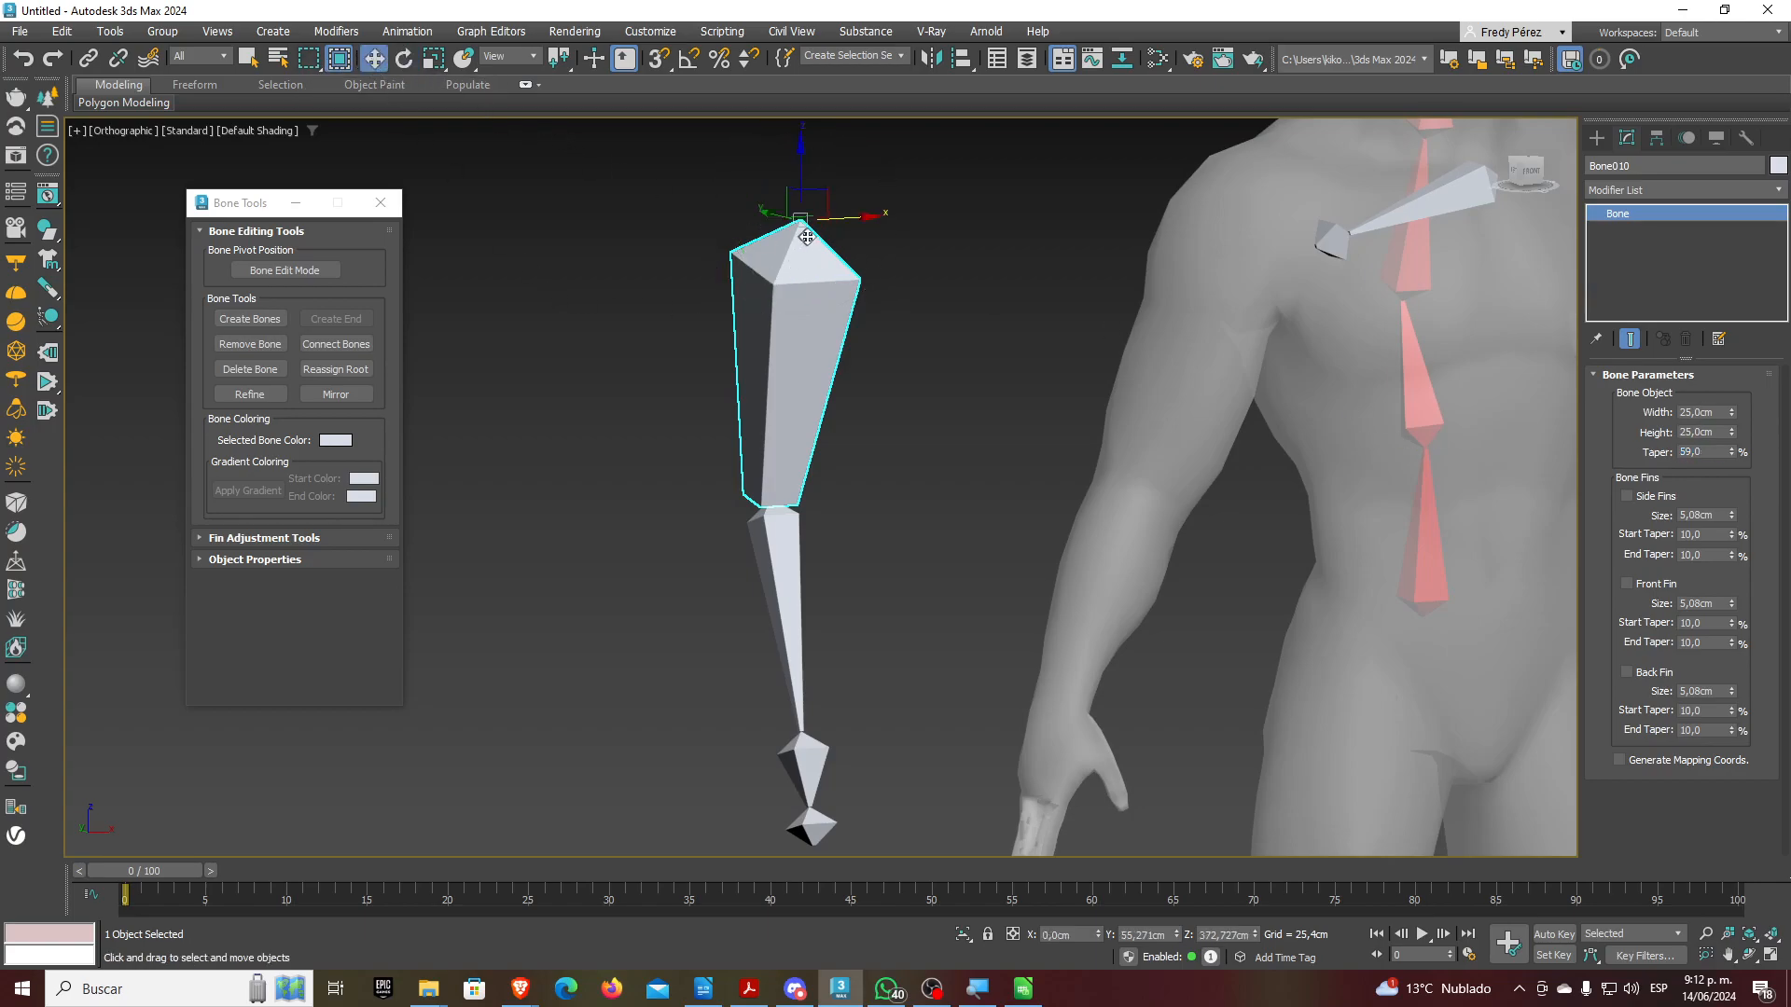
Move the arm chain onto the character's arm and enable independent joint editing in Front view
alt+middle_drag(903, 348, 870, 351)
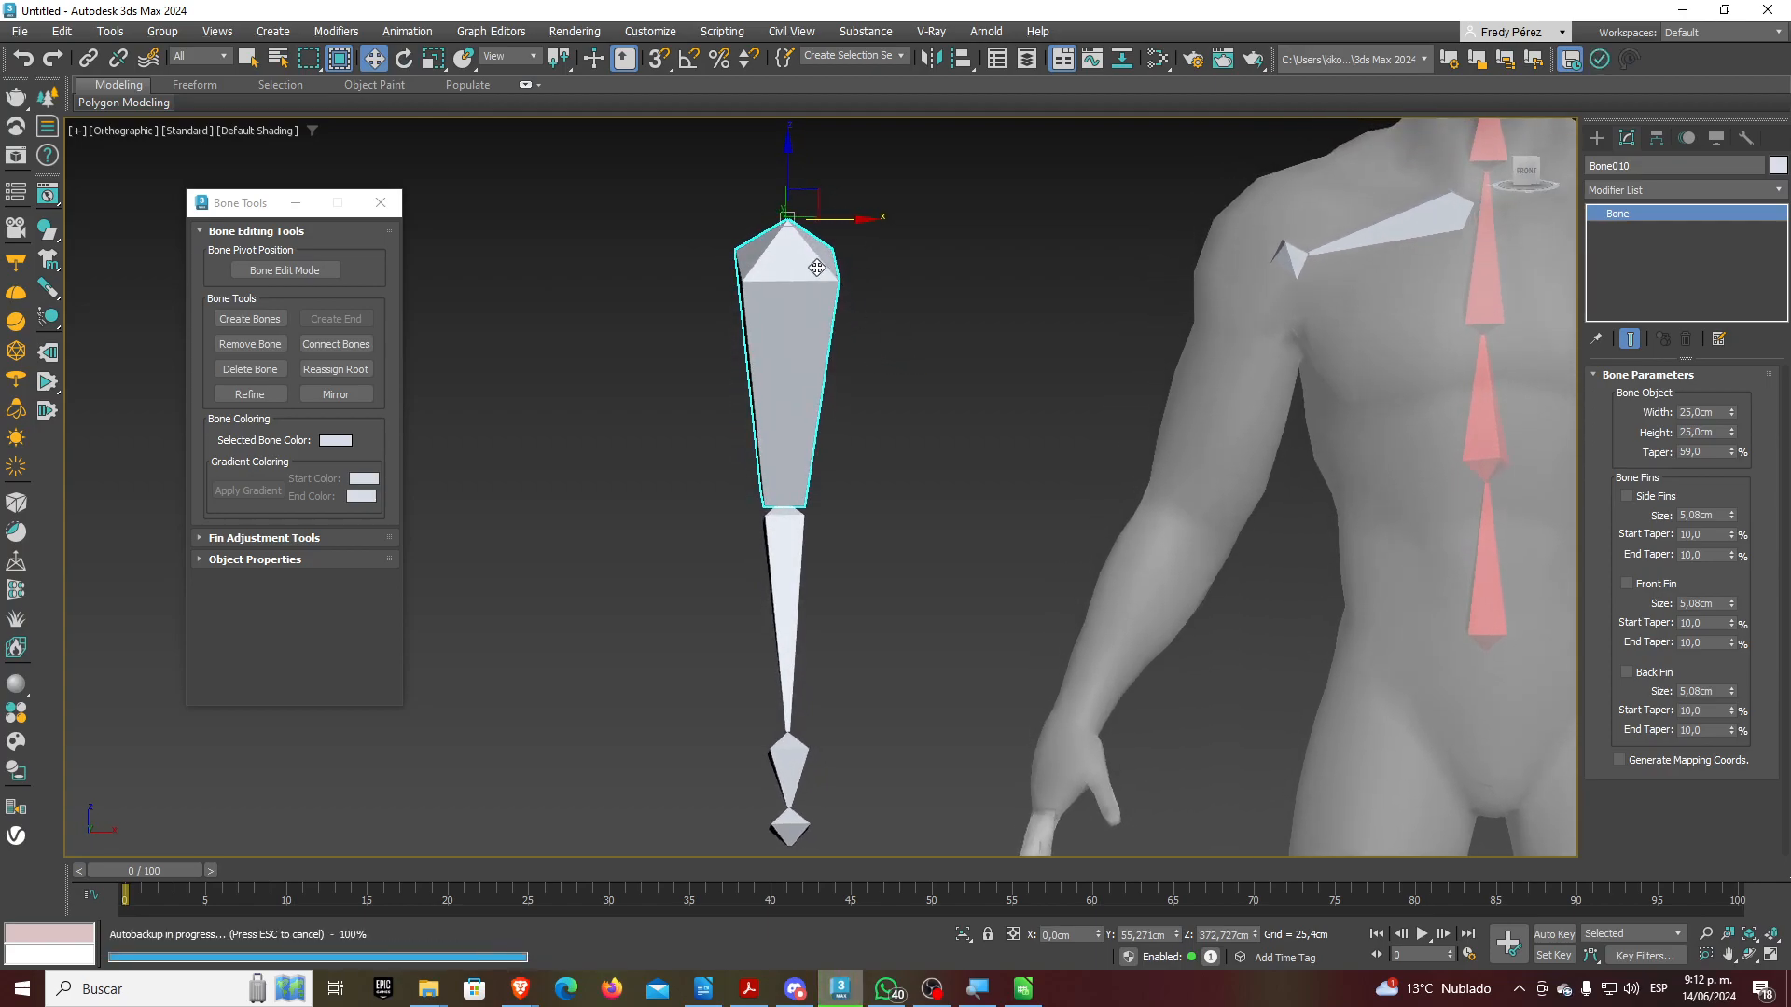
drag(826, 225, 1300, 414)
scroll(1290, 457, up, 2)
mouse_move(1289, 461)
alt+middle_down()
mouse_move(1345, 429)
mouse_move(1300, 440)
alt+middle_up()
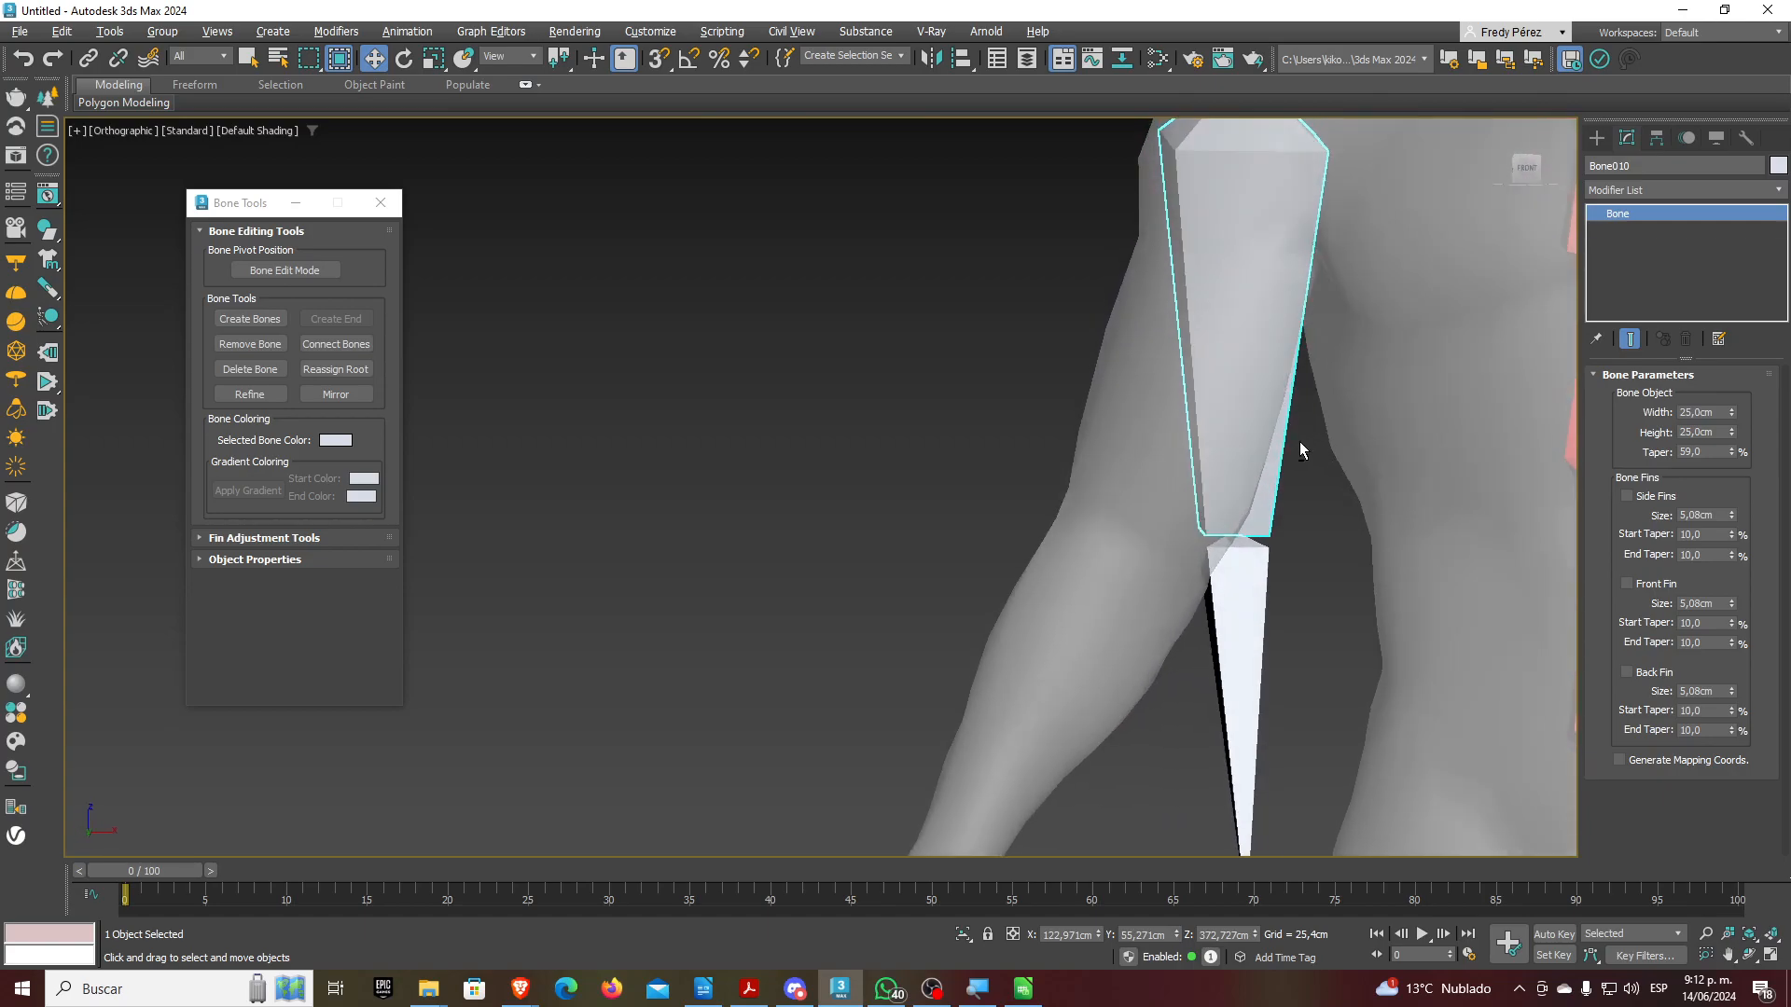
scroll(1301, 440, down, 2)
click(271, 270)
middle_drag(801, 385, 773, 388)
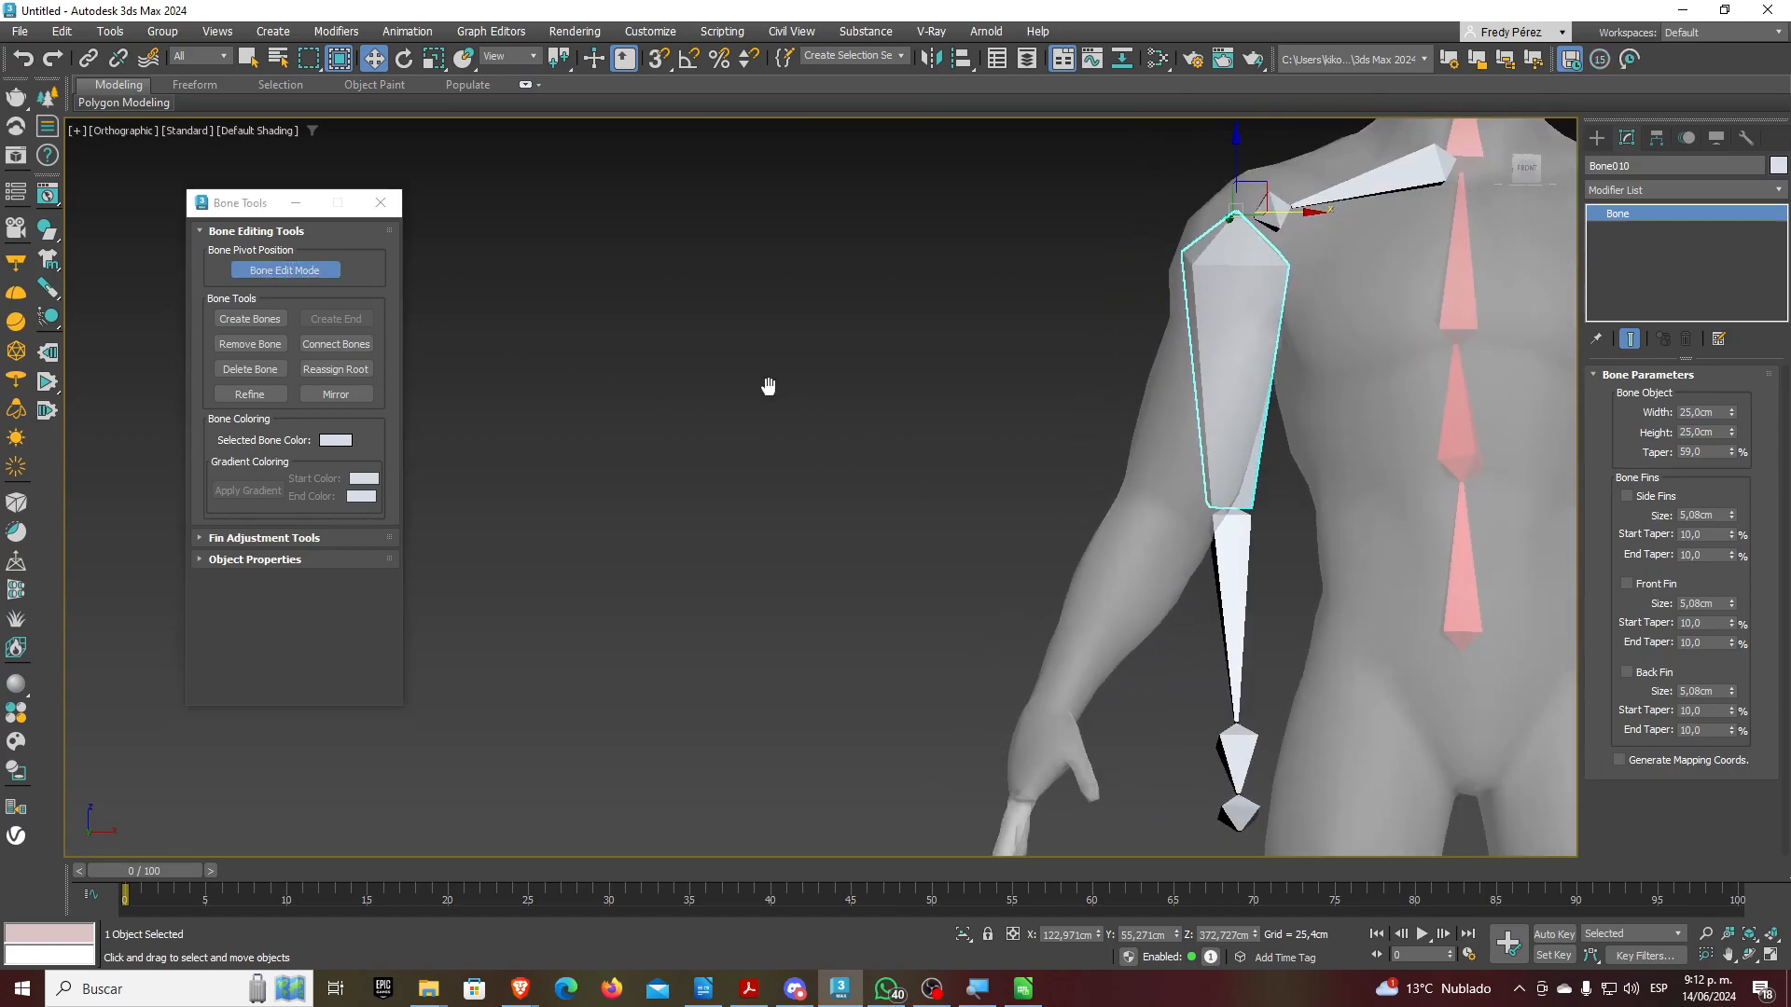
key(f)
key(F4)
scroll(933, 466, up, 3)
Slide the wrist end bone, hand and forearm joints left to fit the arm
click(977, 720)
drag(1040, 696, 938, 689)
drag(863, 656, 832, 654)
click(965, 635)
drag(966, 635, 845, 597)
click(975, 418)
drag(1035, 400, 963, 401)
Shift the upper-arm bone right so it sits inside the upper arm
middle_drag(979, 488, 931, 553)
click(968, 258)
drag(988, 186, 1022, 197)
middle_drag(829, 578, 880, 475)
scroll(759, 709, up, 5)
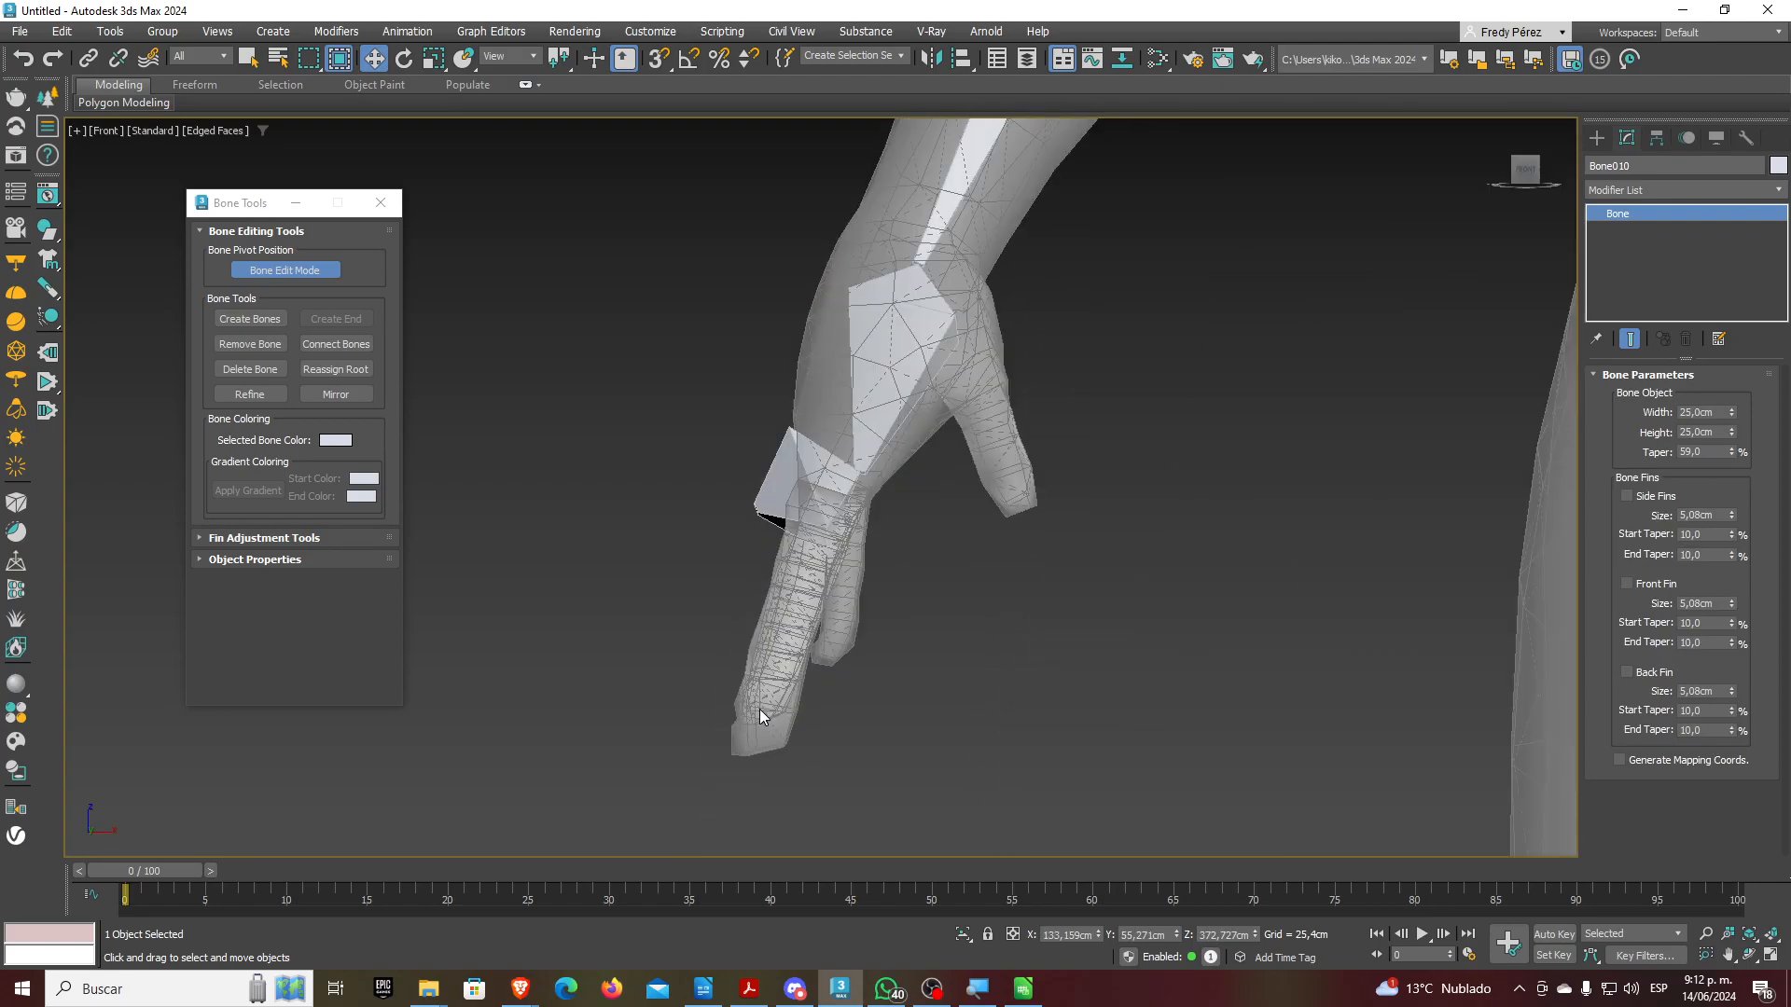
Rotate the finger end bone to follow the fingers and nudge the hand bone
click(804, 487)
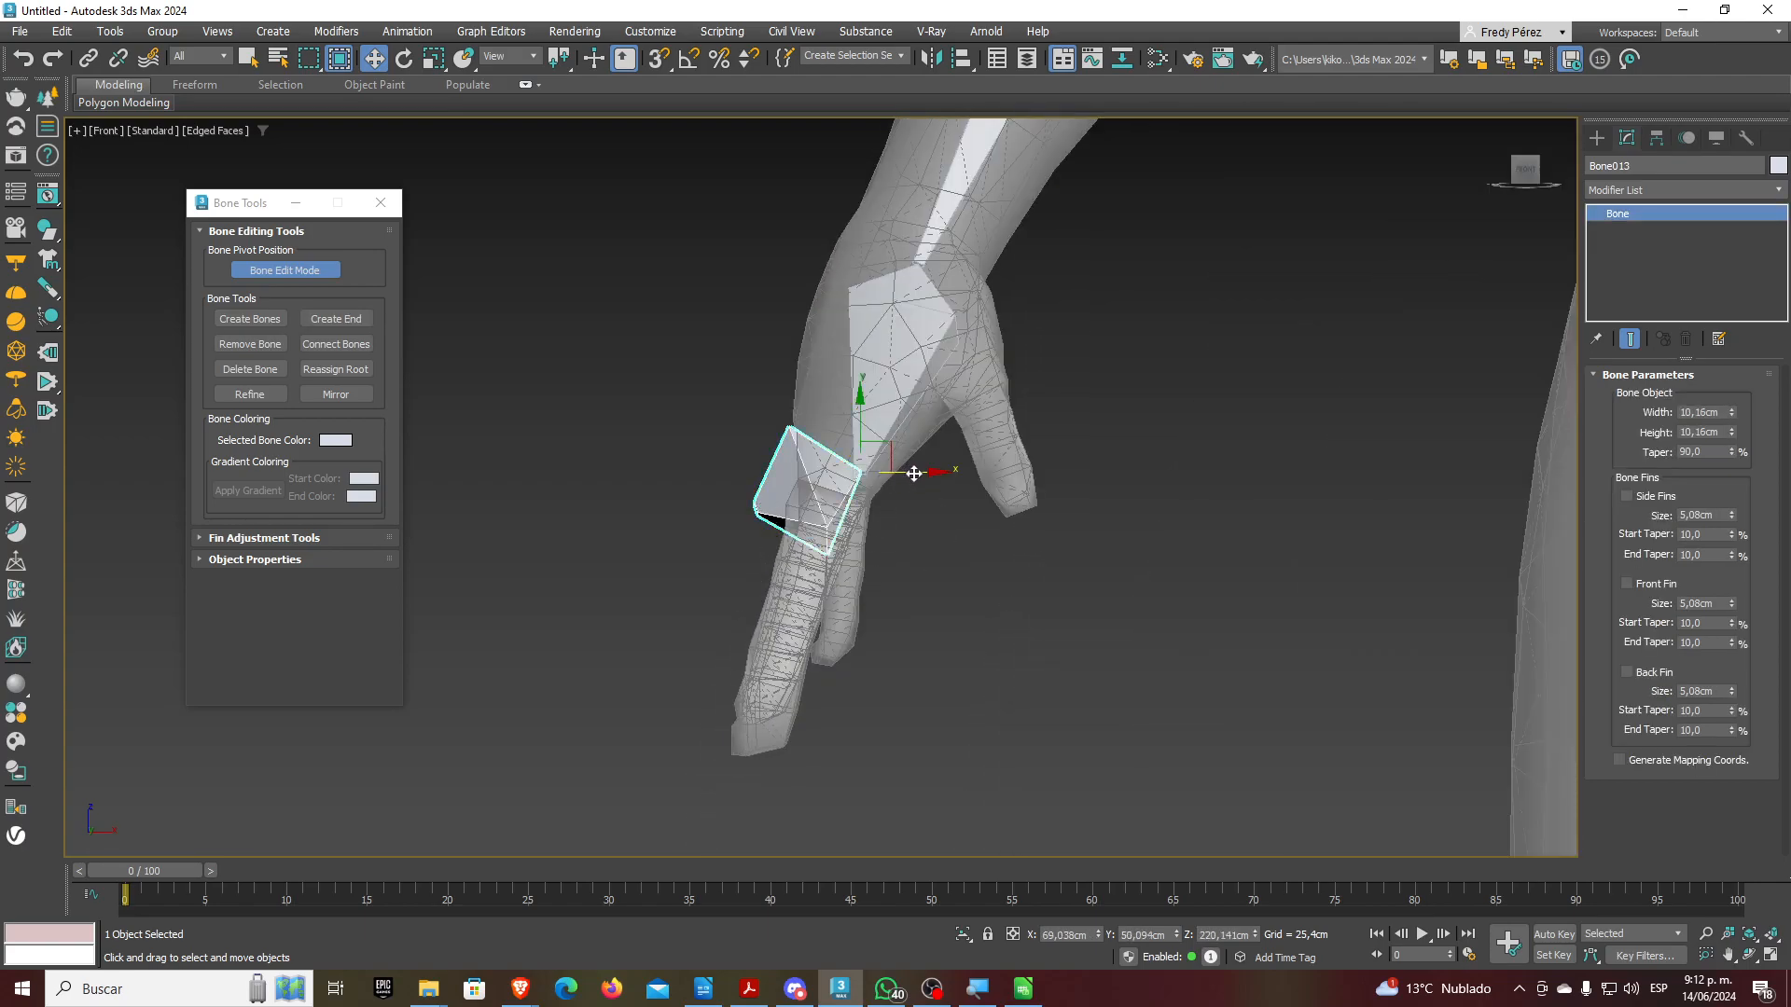
key(e)
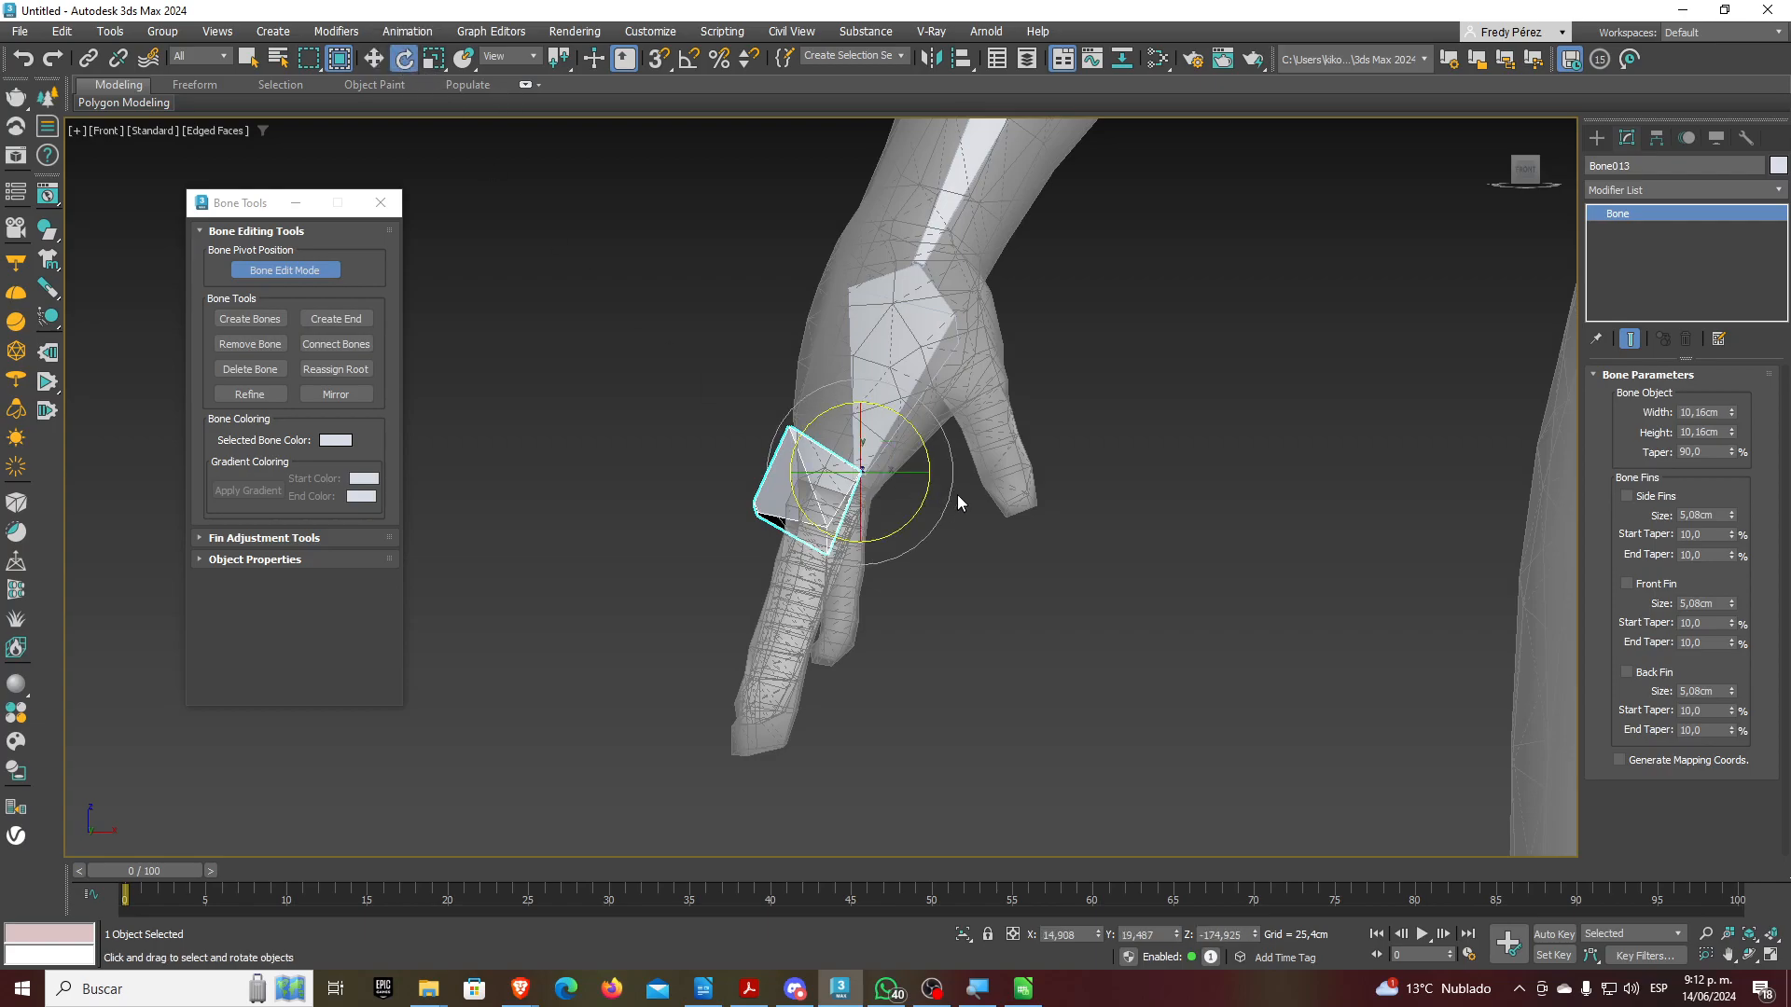
drag(950, 509, 959, 419)
click(960, 411)
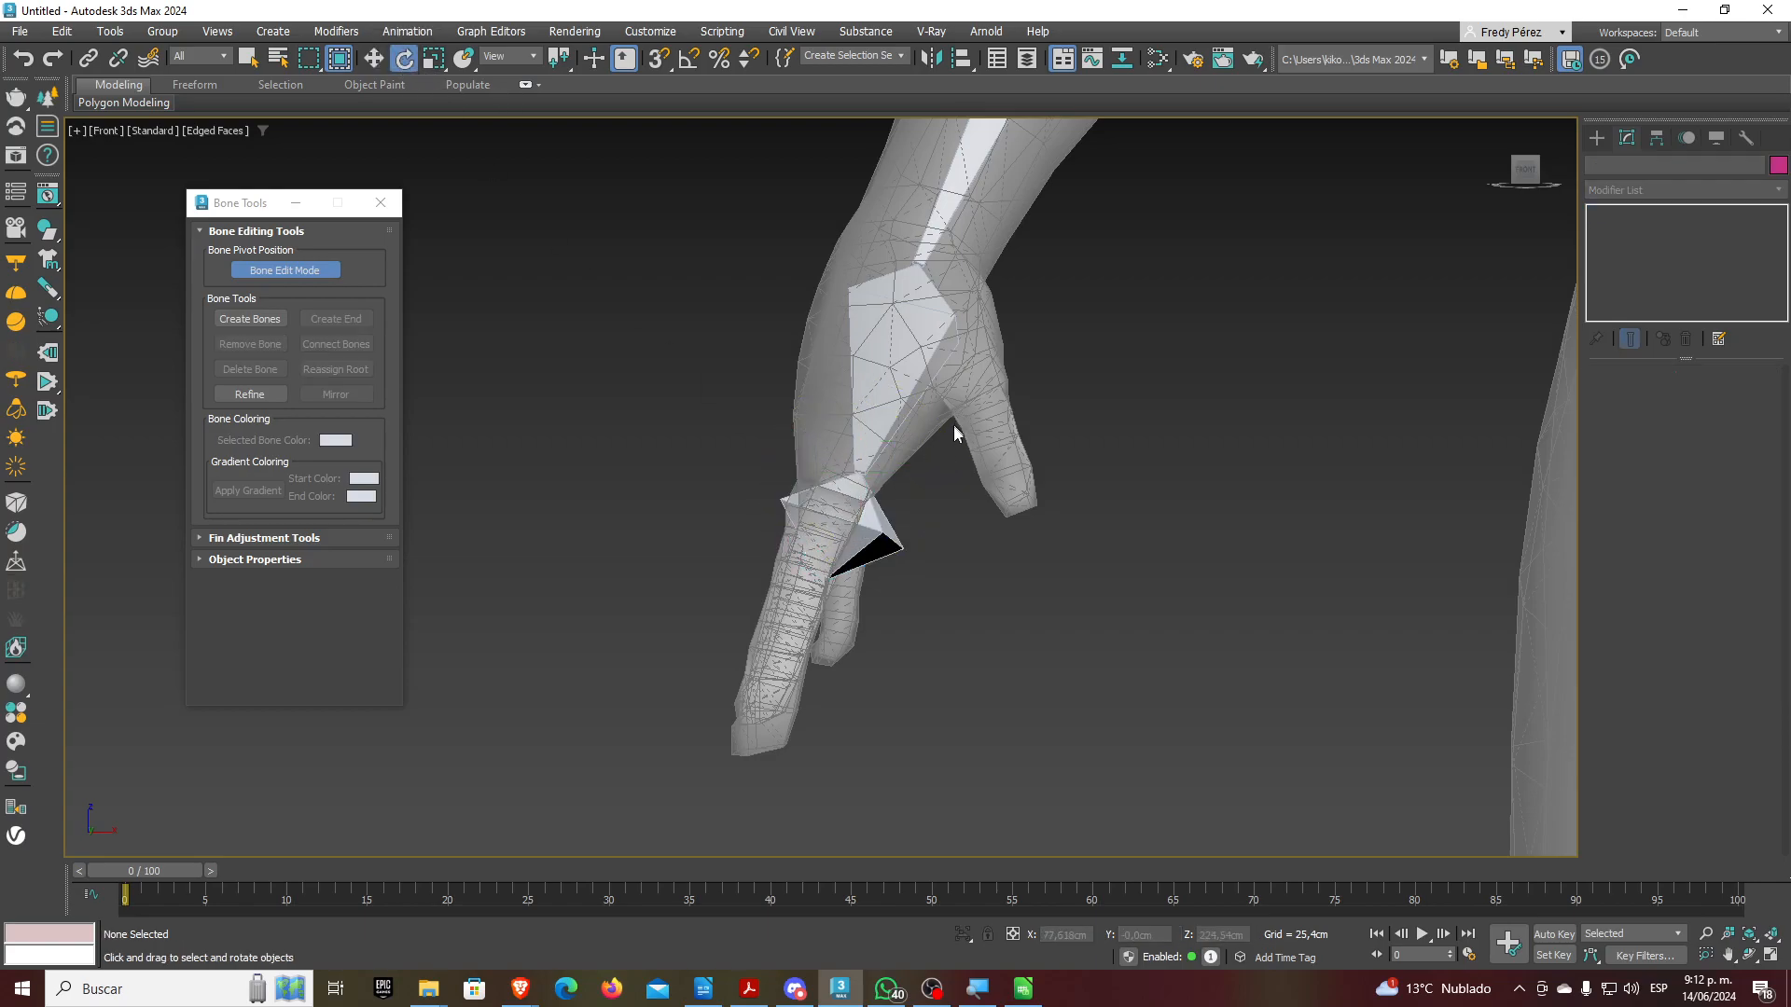
click(891, 385)
click(373, 57)
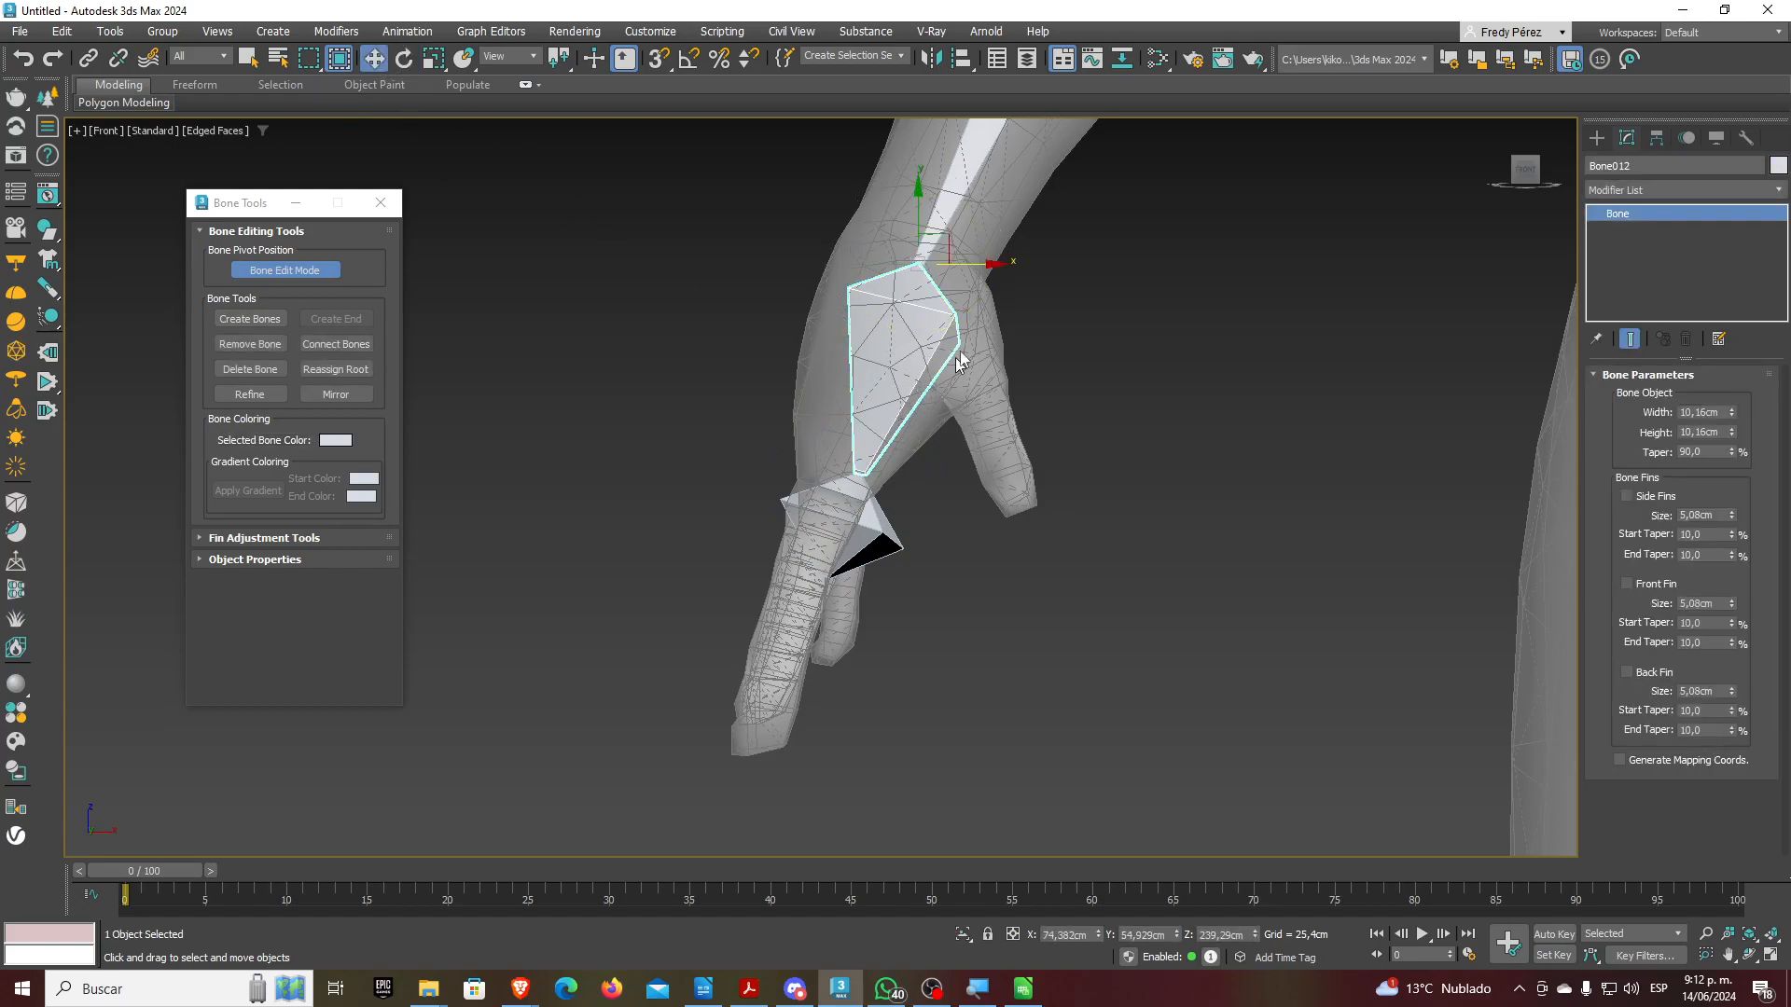
drag(982, 266, 984, 273)
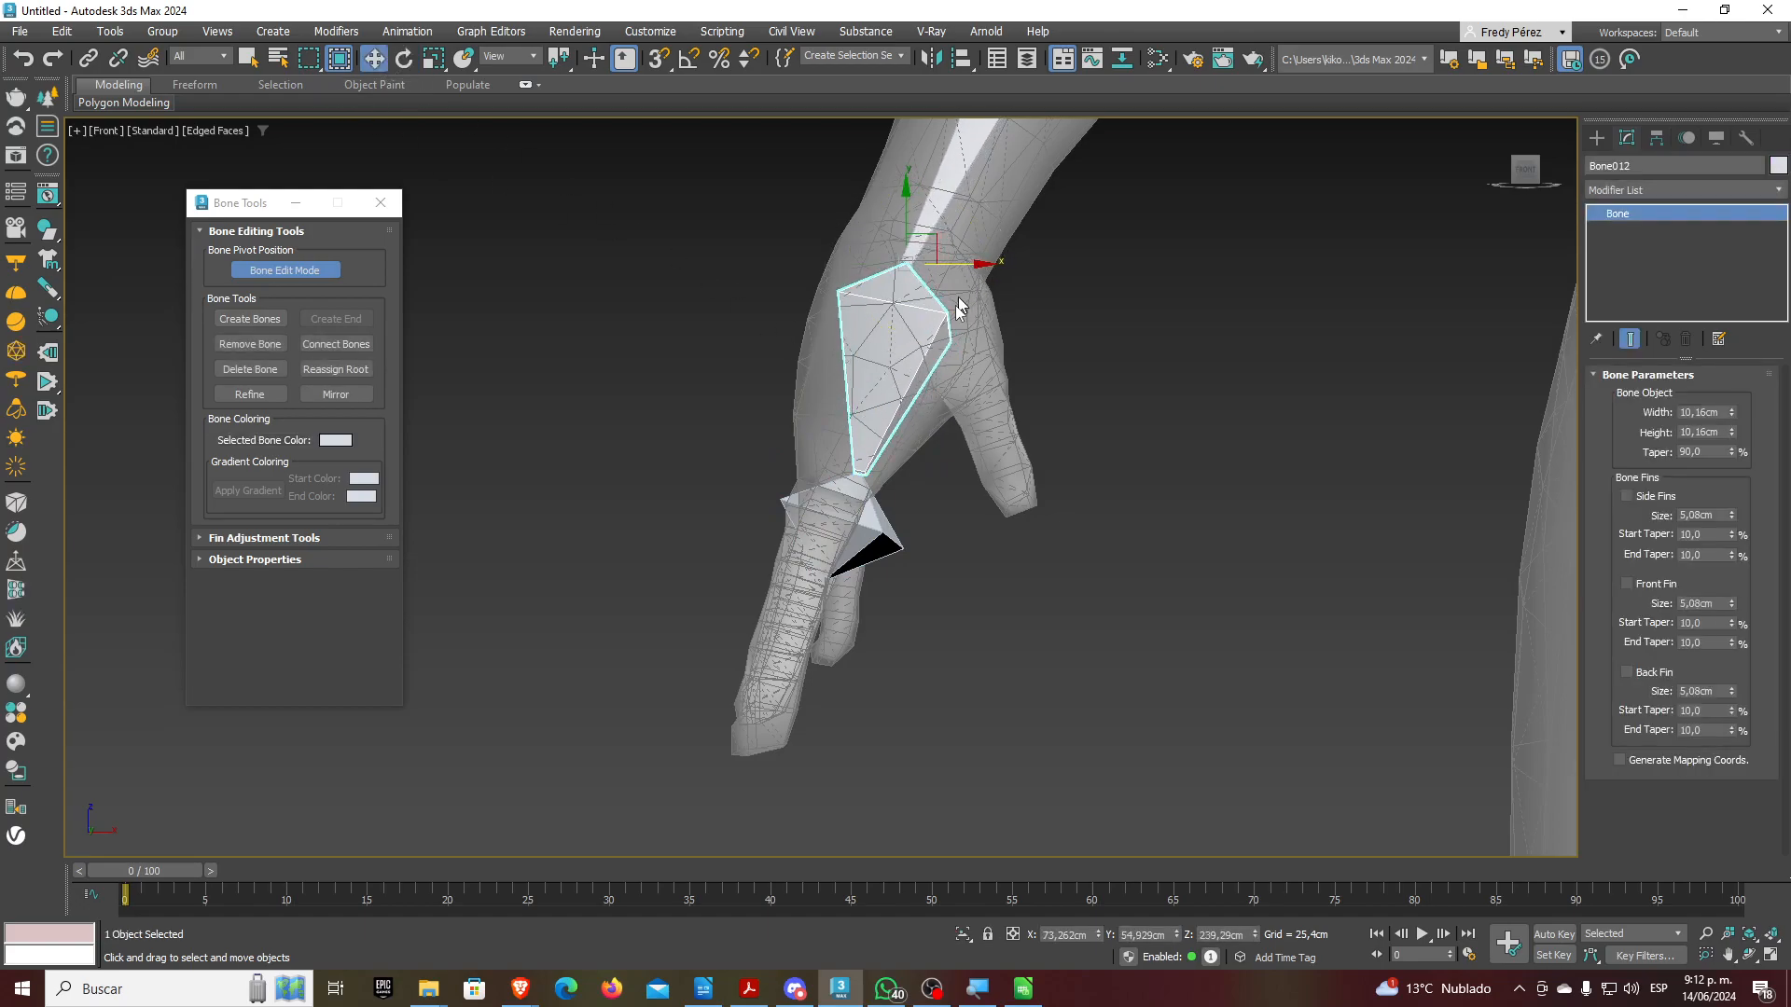
Orbit to a side angle of the arm and torso and select the upper-arm bone
click(882, 536)
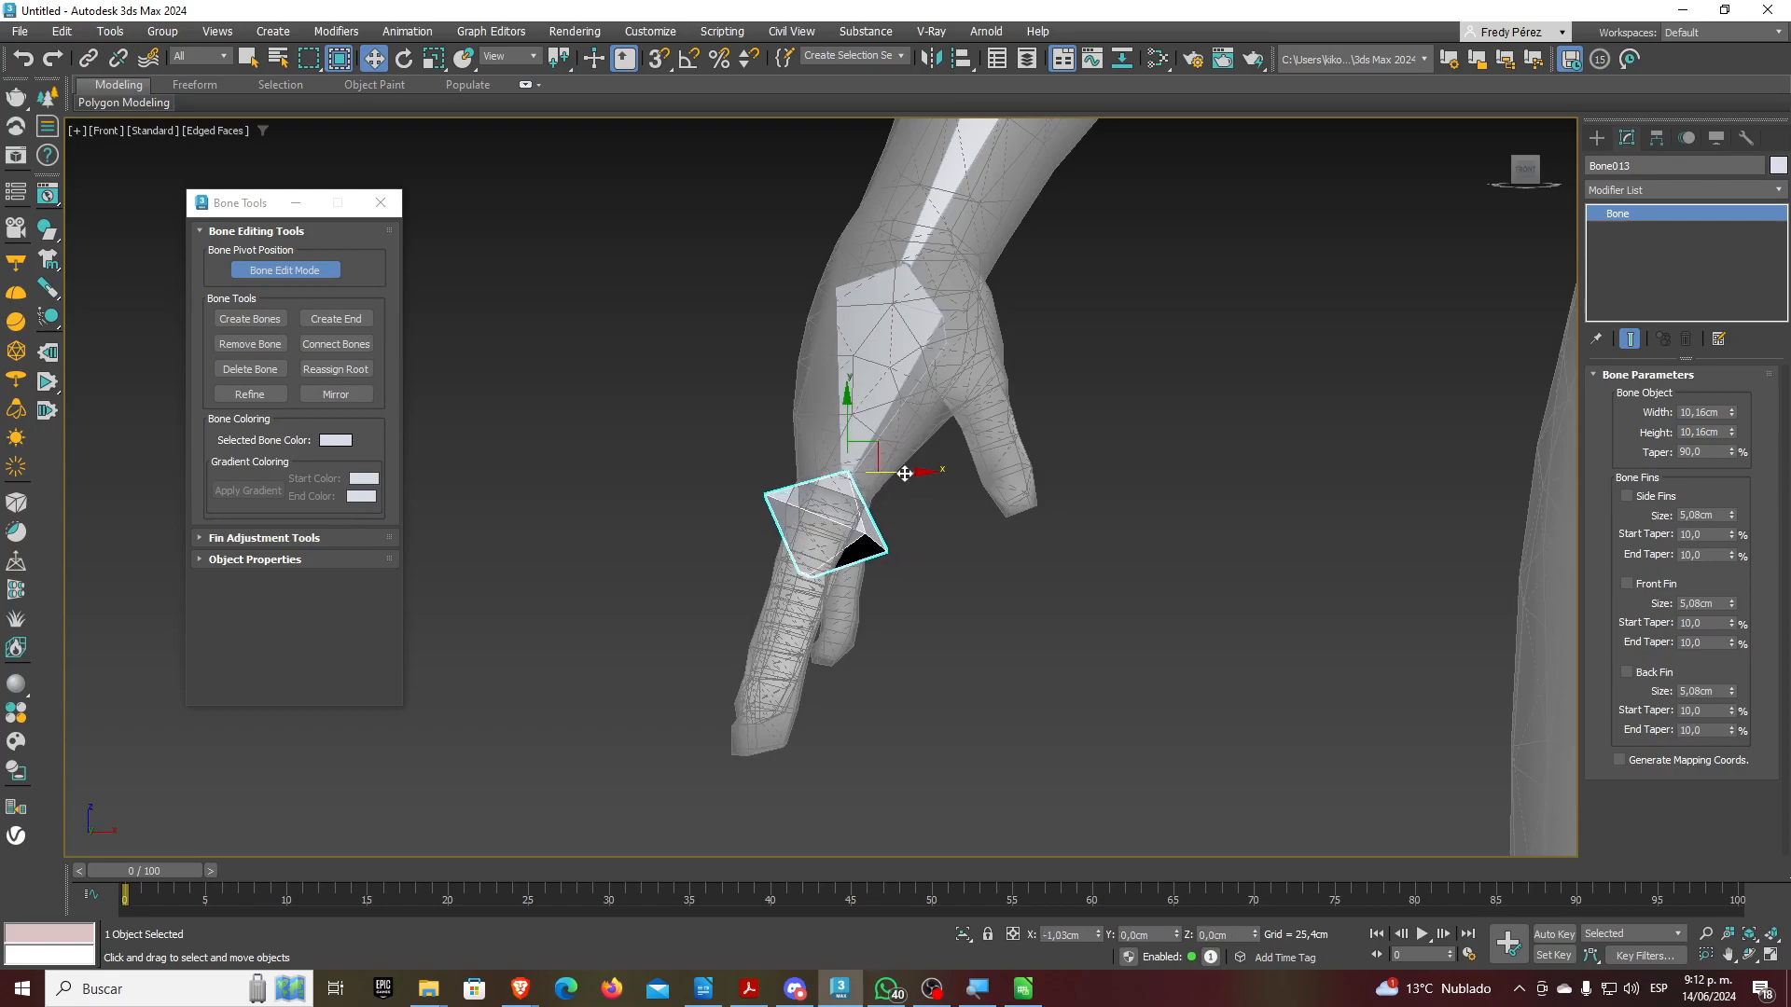
scroll(933, 559, down, 4)
scroll(1020, 474, down, 2)
middle_drag(1021, 474, 1005, 702)
alt+middle_drag(1001, 632, 937, 578)
click(942, 378)
Set the upper-arm bone's width and height to 18 cm
double_click(1700, 413)
text(18)
key(Tab)
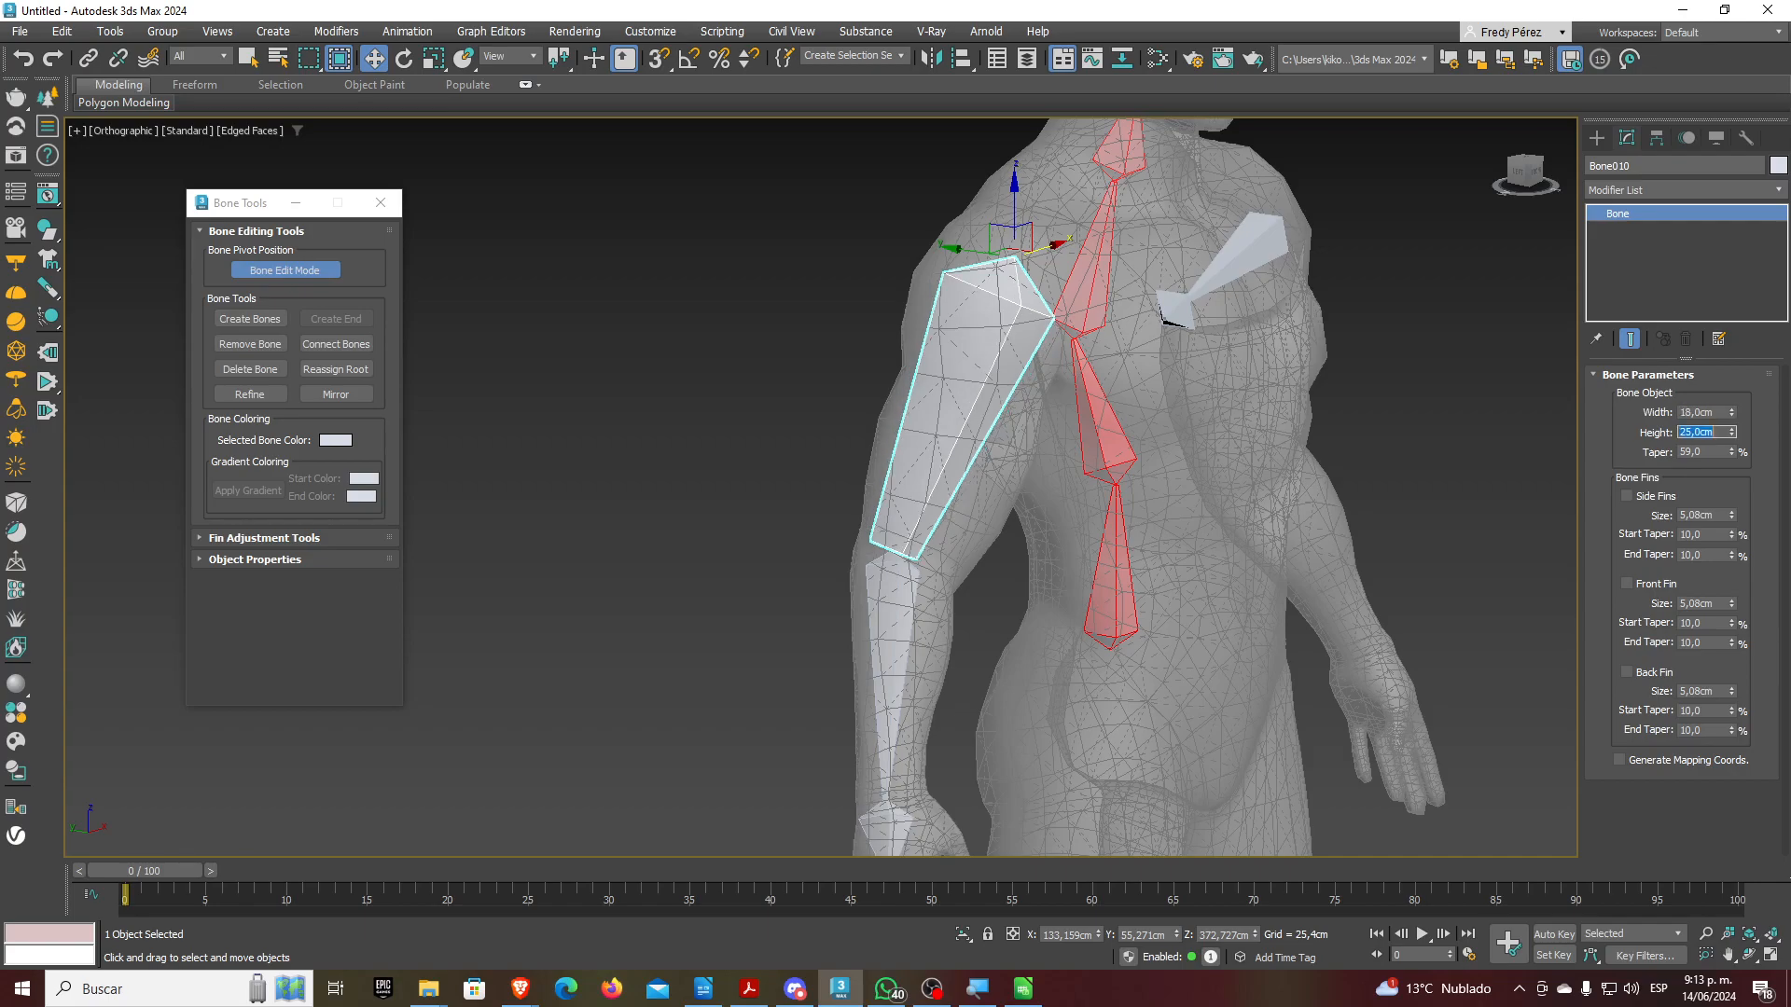
text(18)
key(Tab)
Give the head bone 20 cm width and height with a 60 taper
middle_drag(960, 476, 934, 280)
scroll(841, 406, down, 2)
middle_drag(1135, 365, 959, 604)
scroll(961, 604, up, 2)
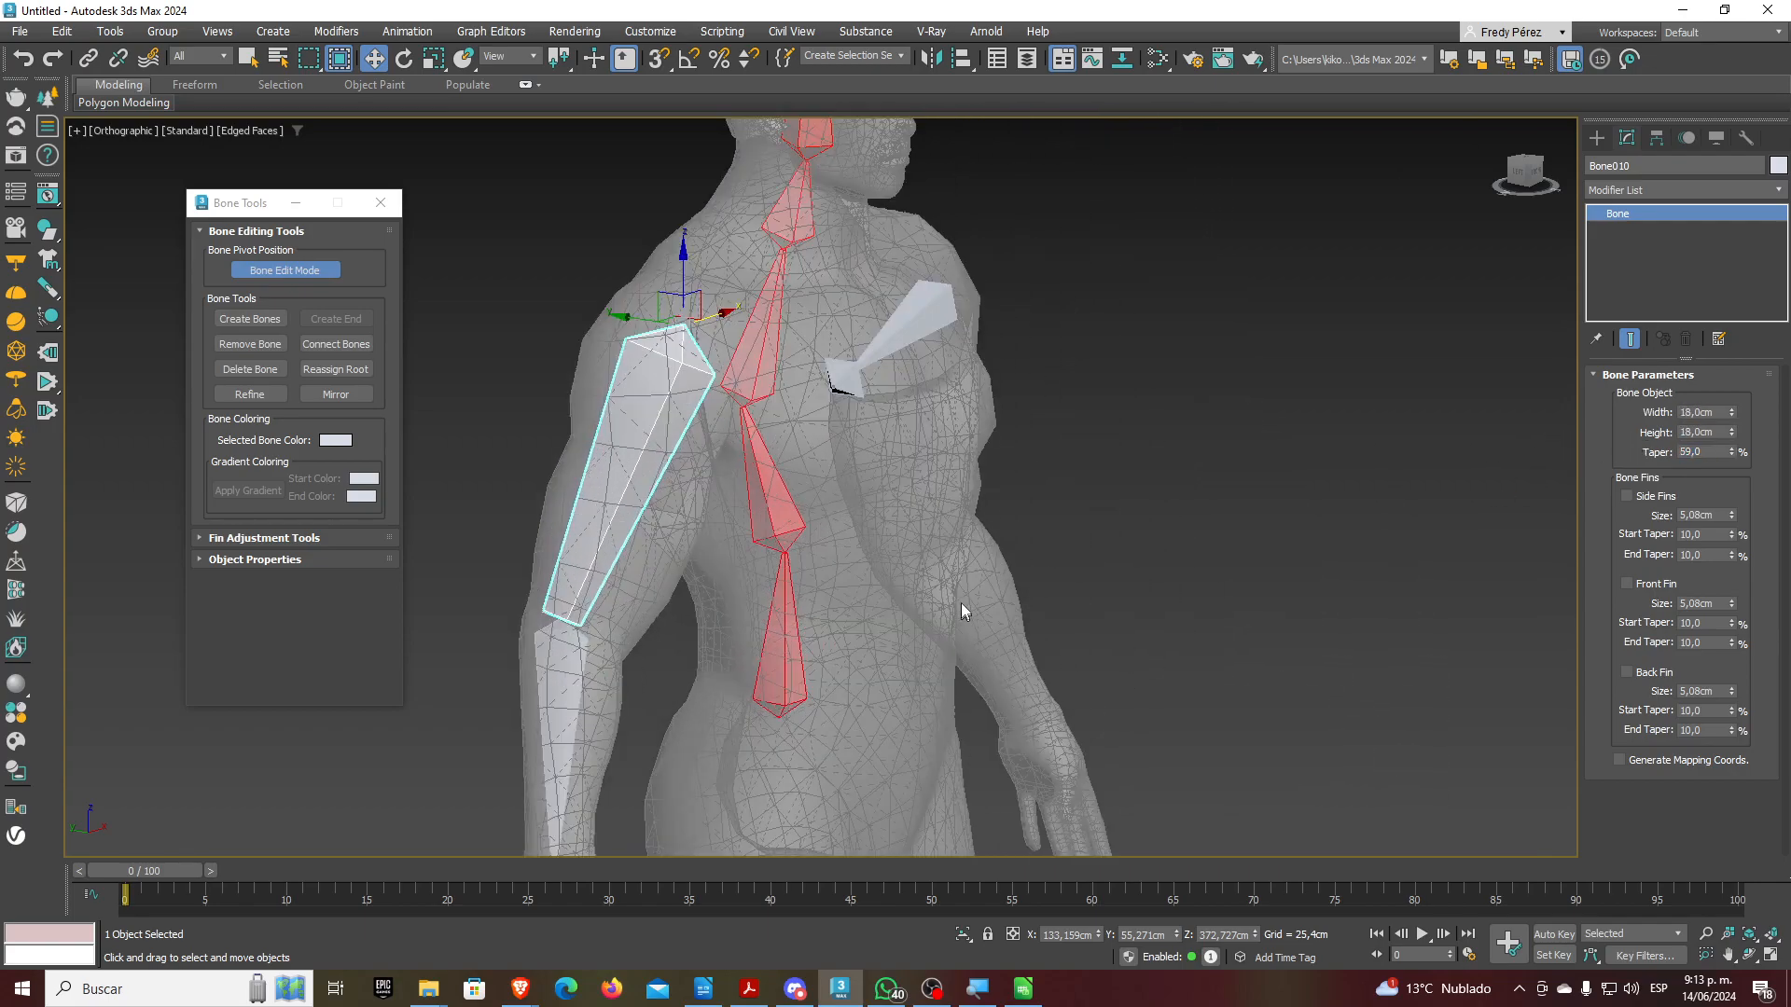
middle_drag(919, 360, 938, 602)
click(825, 326)
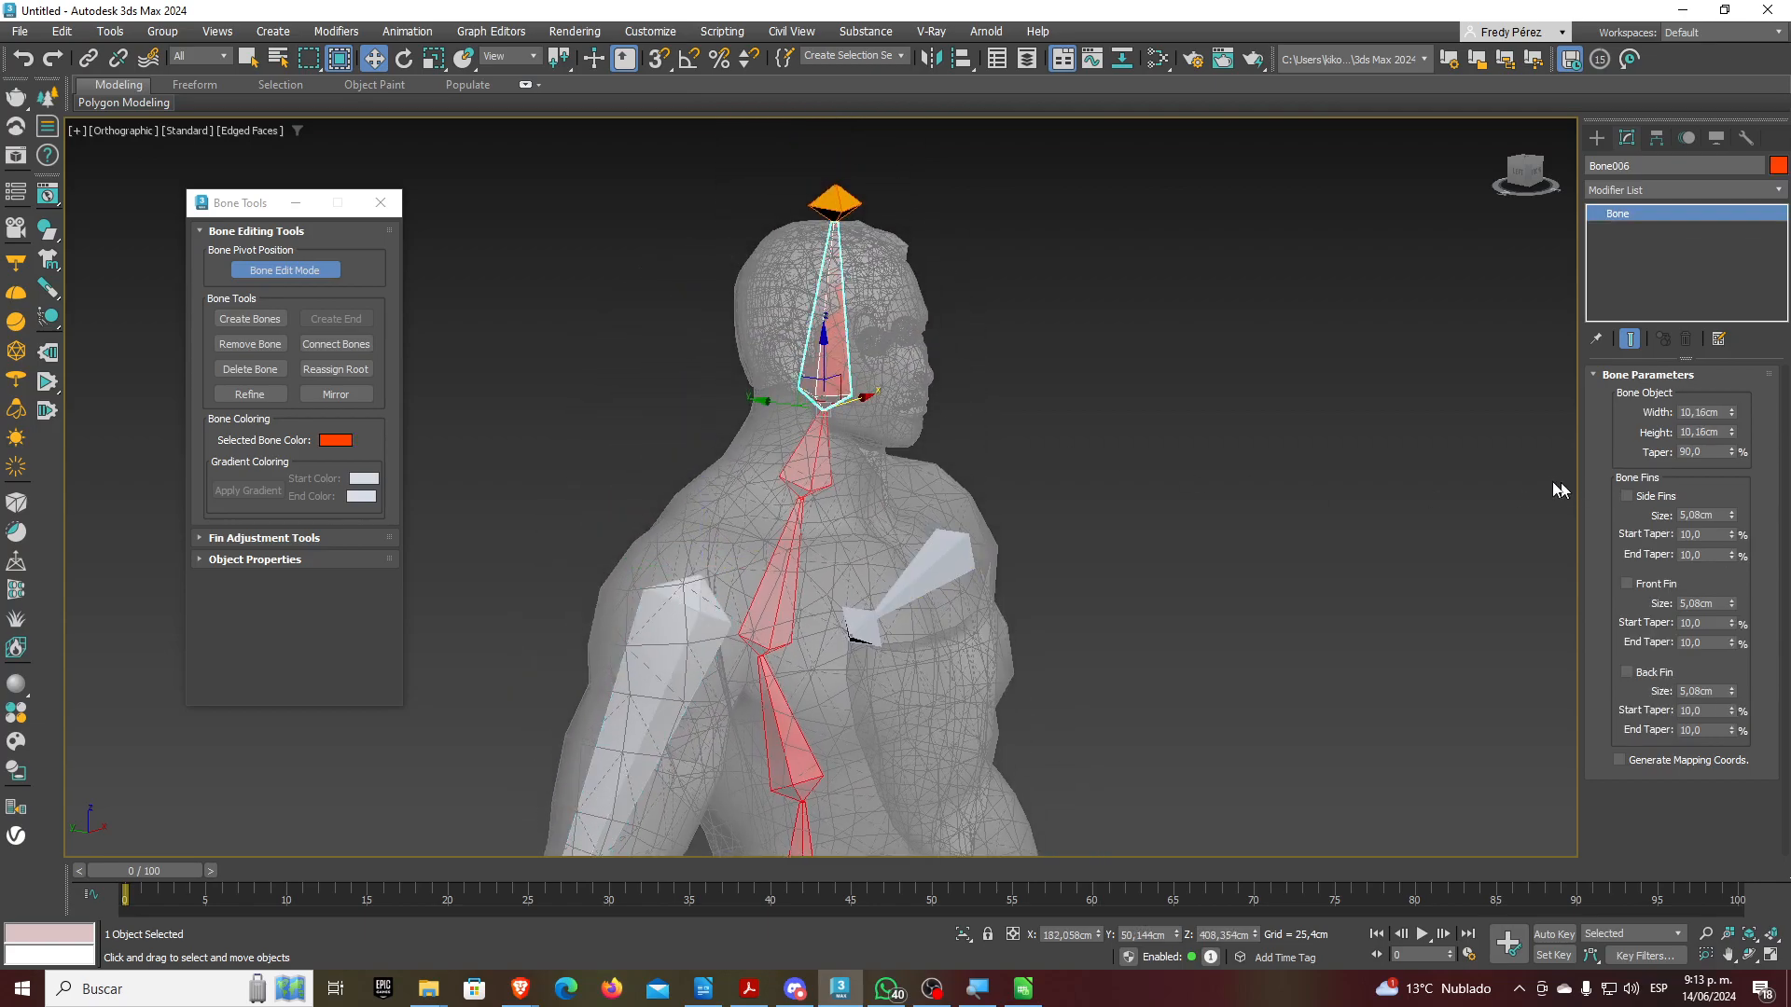
double_click(1699, 412)
text(20)
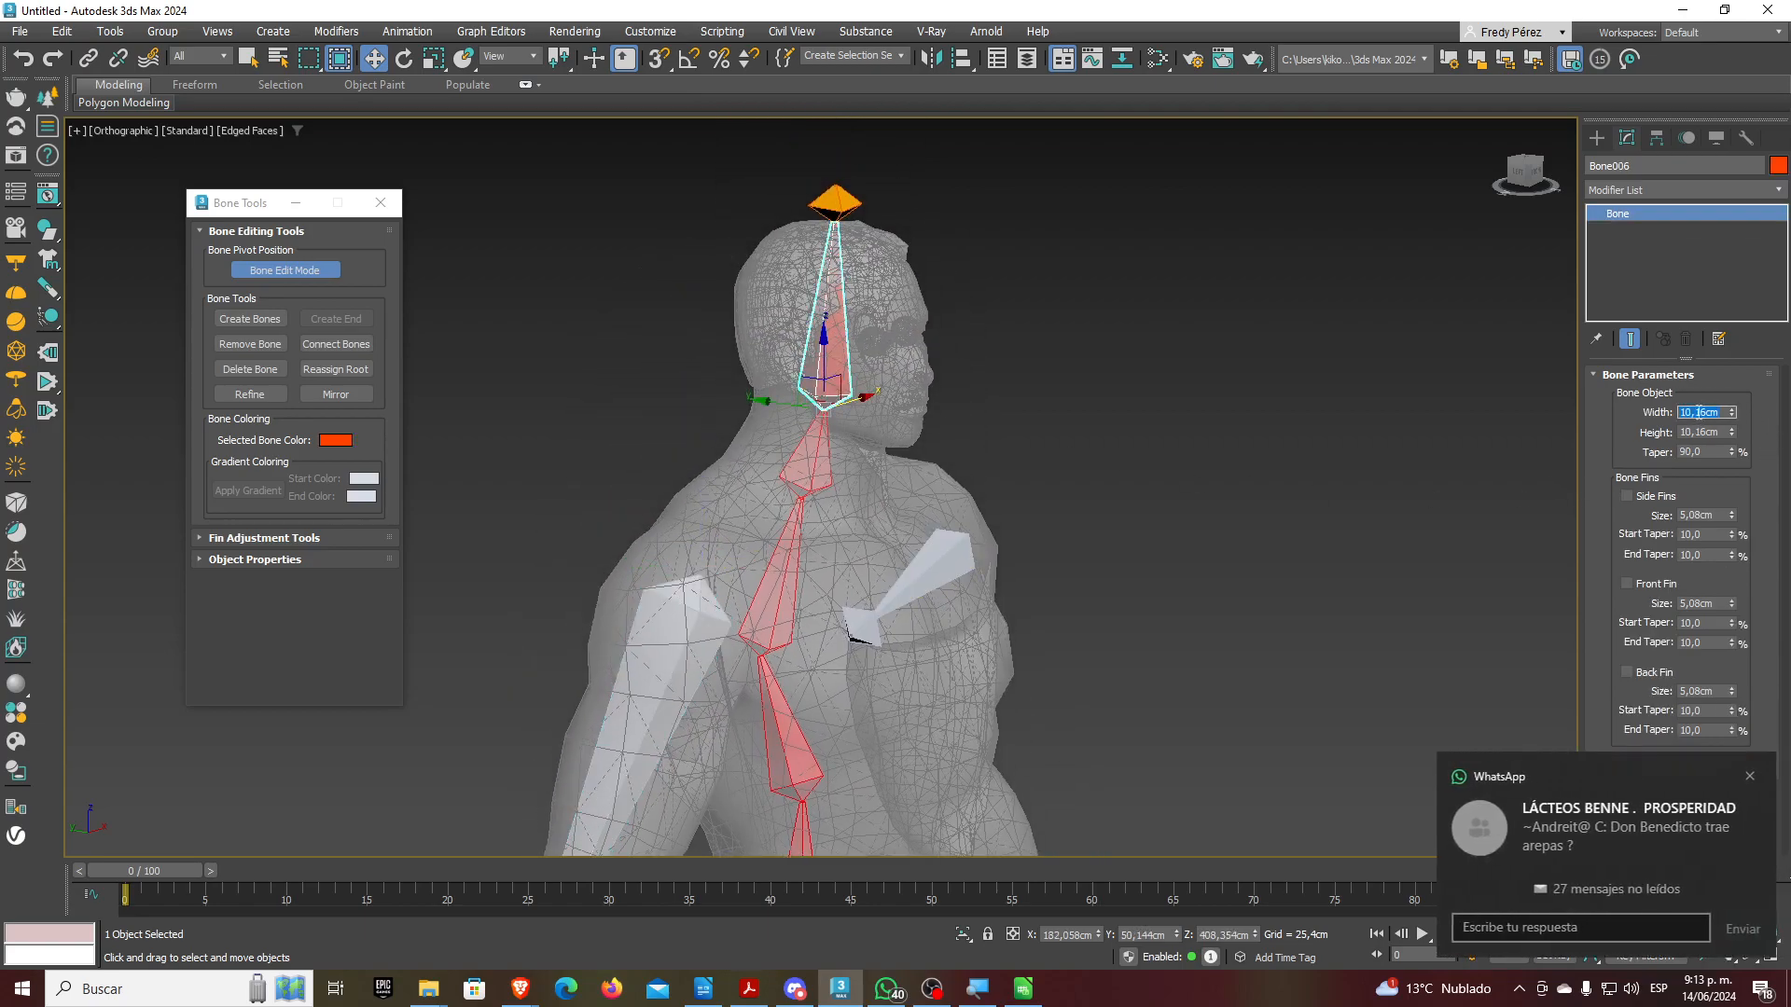
key(Tab)
text(20)
key(Tab)
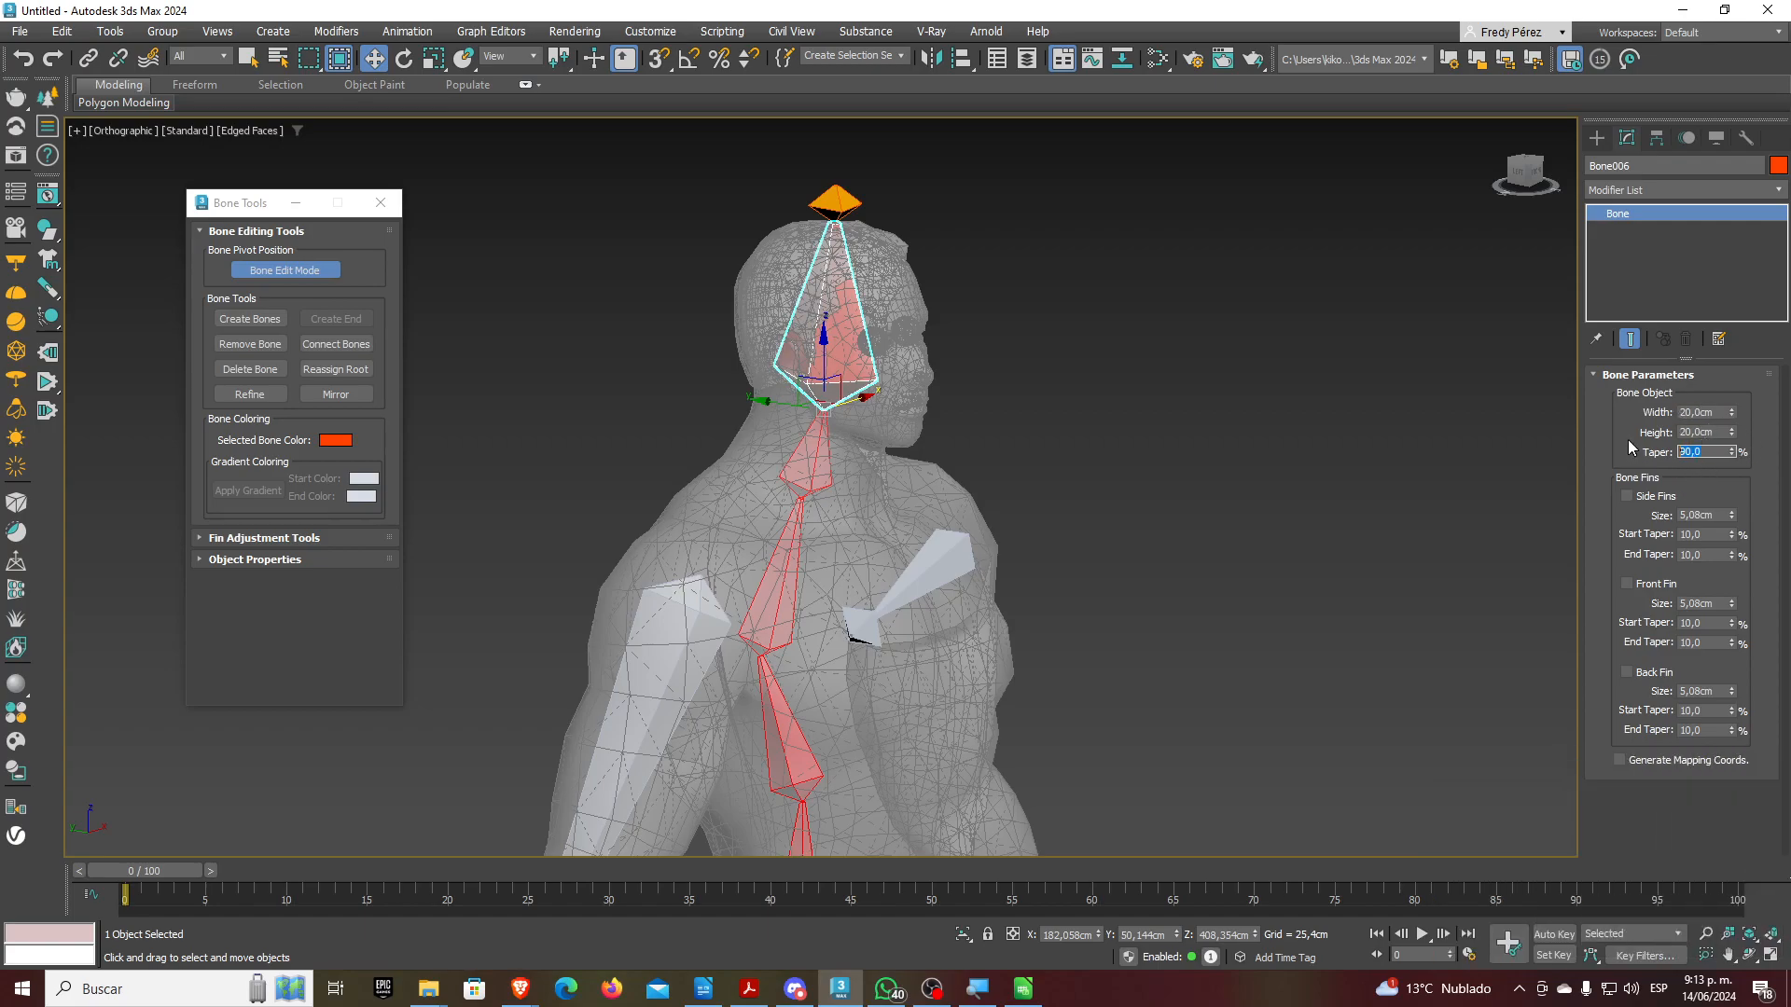
text(60)
key(Return)
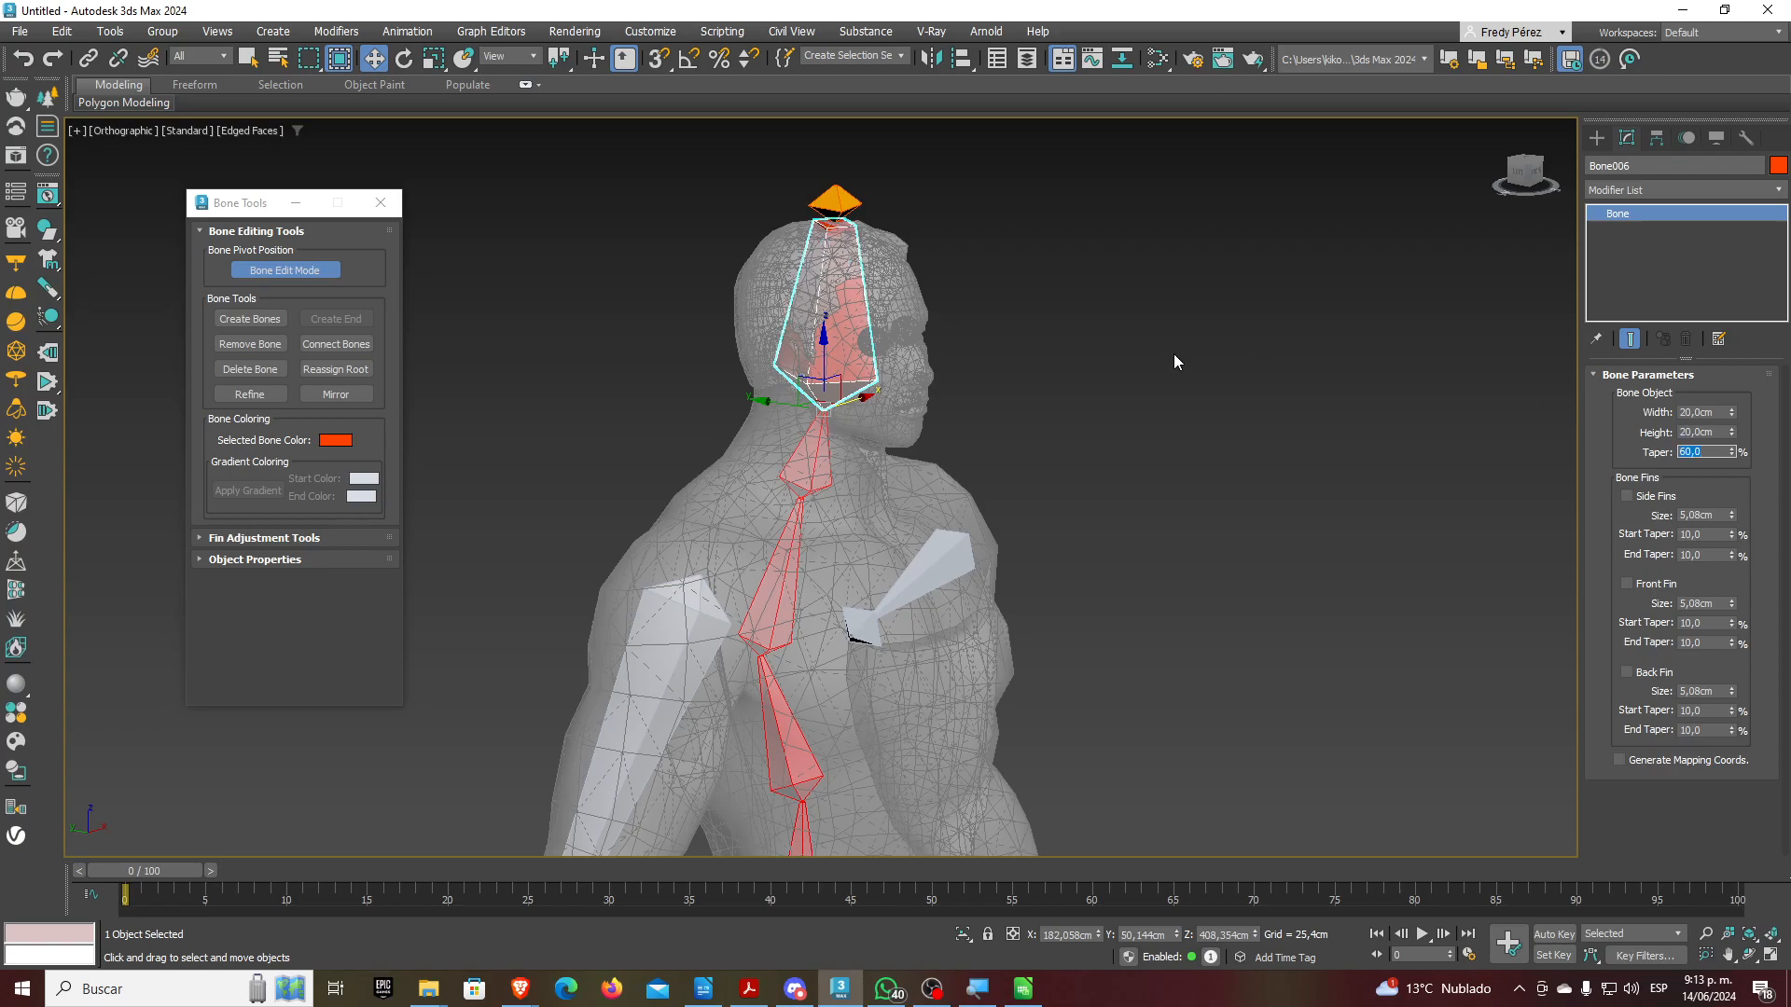
Deselect the head bone and frame the whole figure in the view
click(1134, 395)
scroll(1136, 404, down, 2)
mouse_move(1166, 453)
alt+middle_down()
mouse_move(1061, 447)
mouse_move(1169, 466)
alt+middle_up()
click(1768, 935)
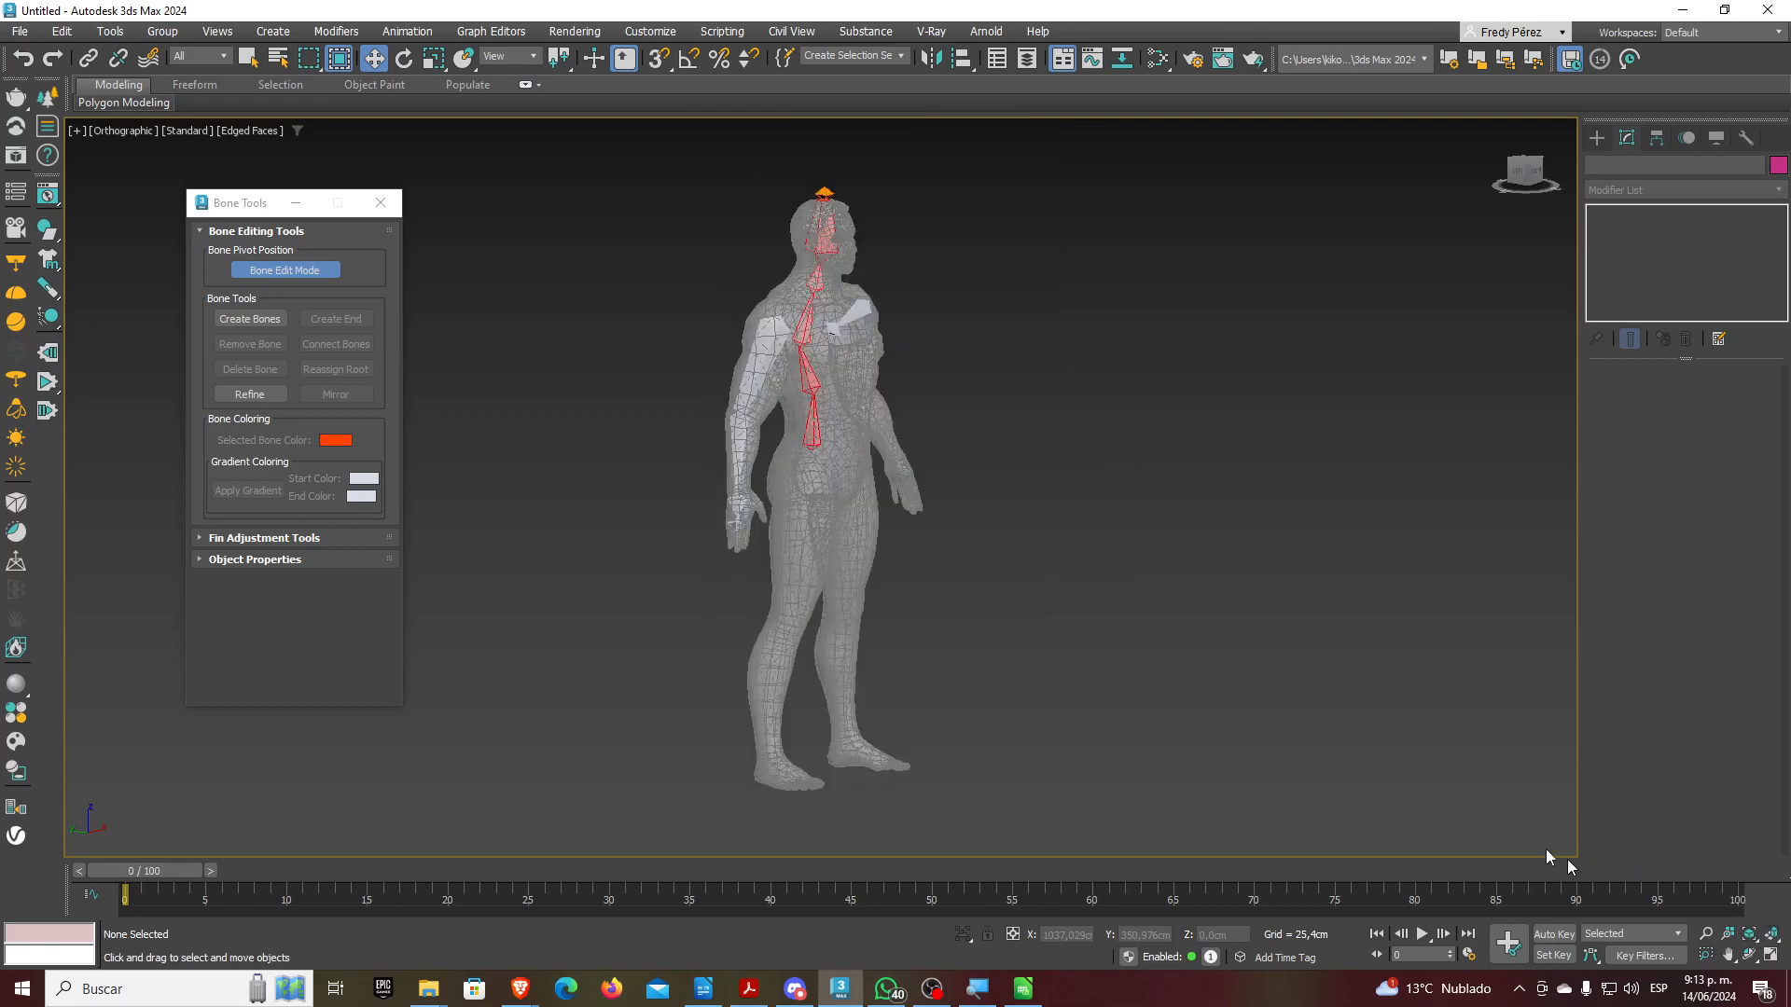
Orbit the figure to a frontal view and restore the four-viewport layout
mouse_move(961, 502)
alt+middle_down()
mouse_move(960, 524)
mouse_move(962, 502)
alt+middle_up()
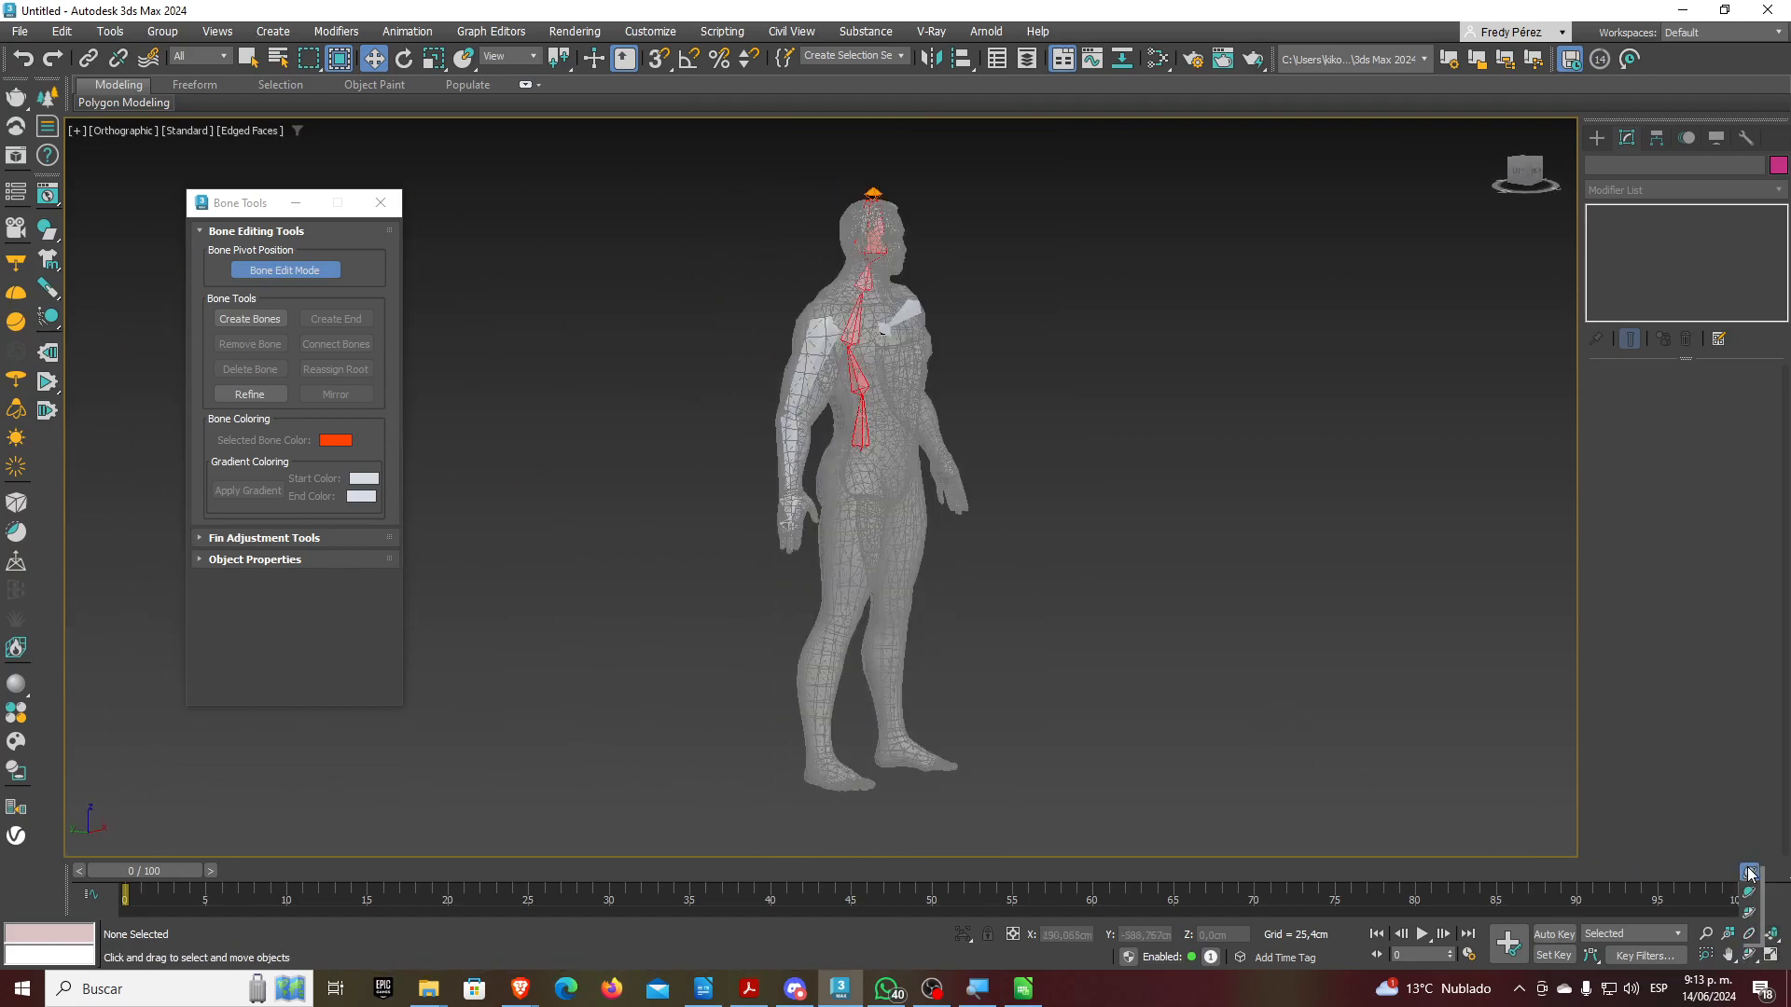
click(1749, 954)
drag(848, 534, 792, 572)
key(w)
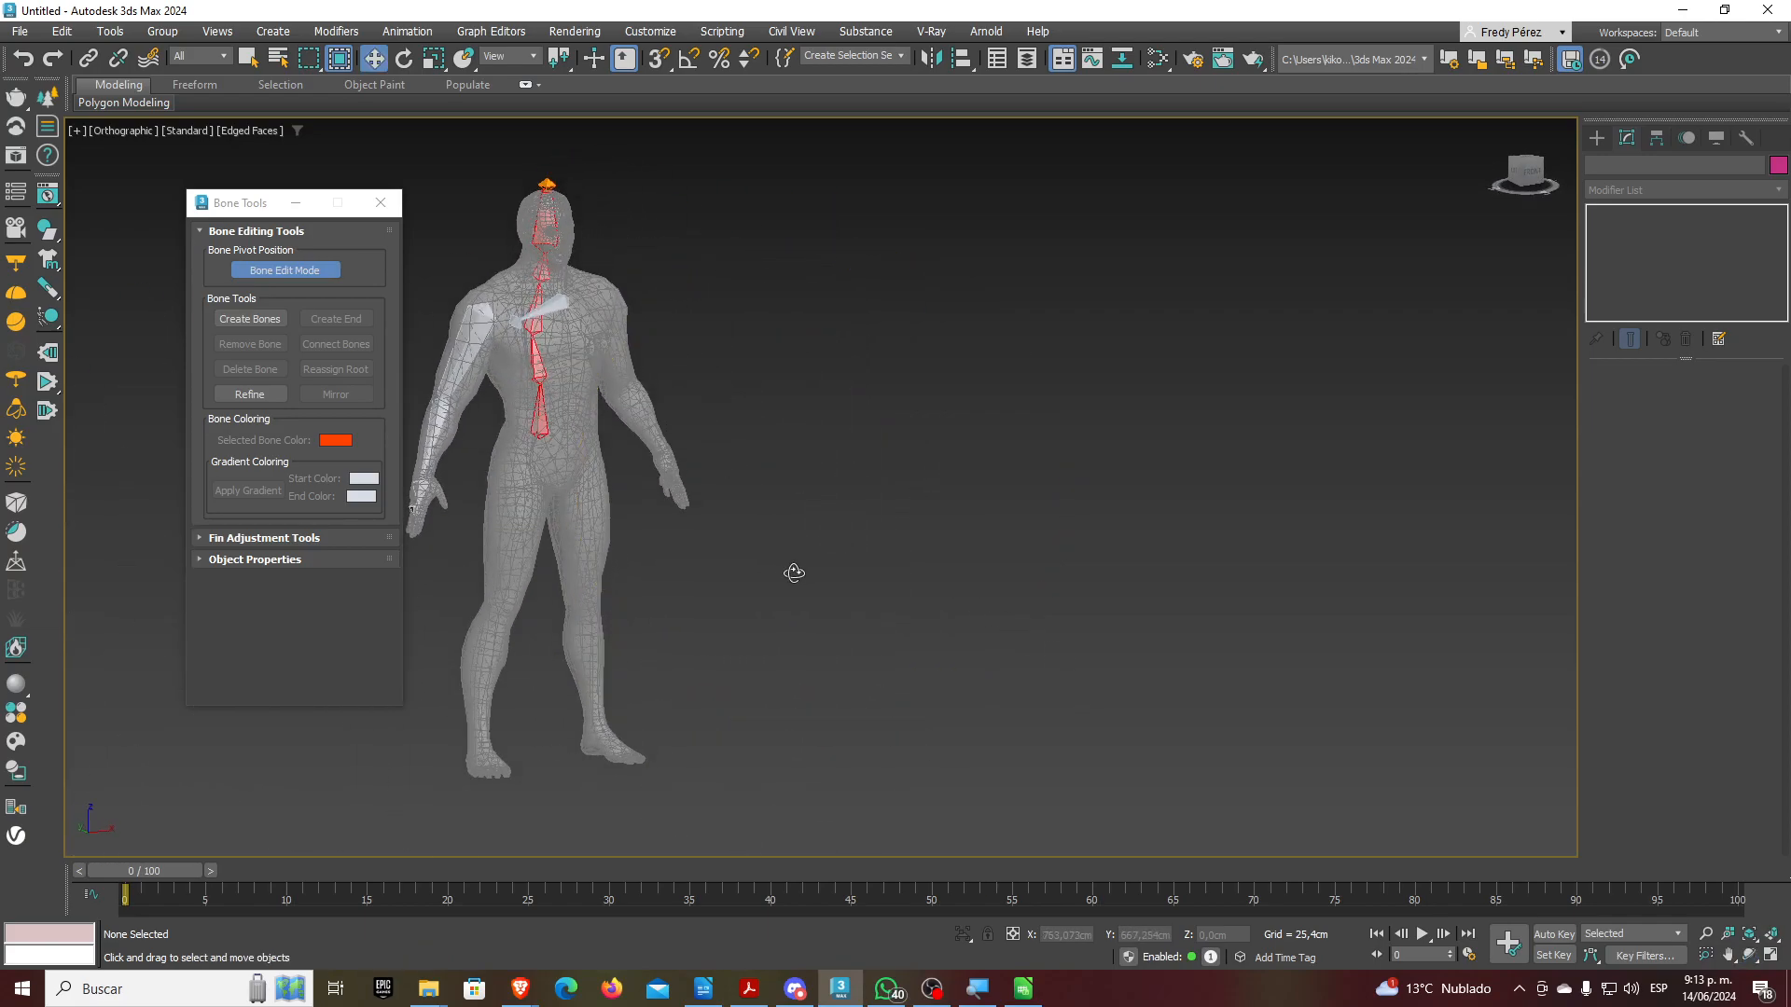
scroll(886, 601, down, 2)
click(1769, 956)
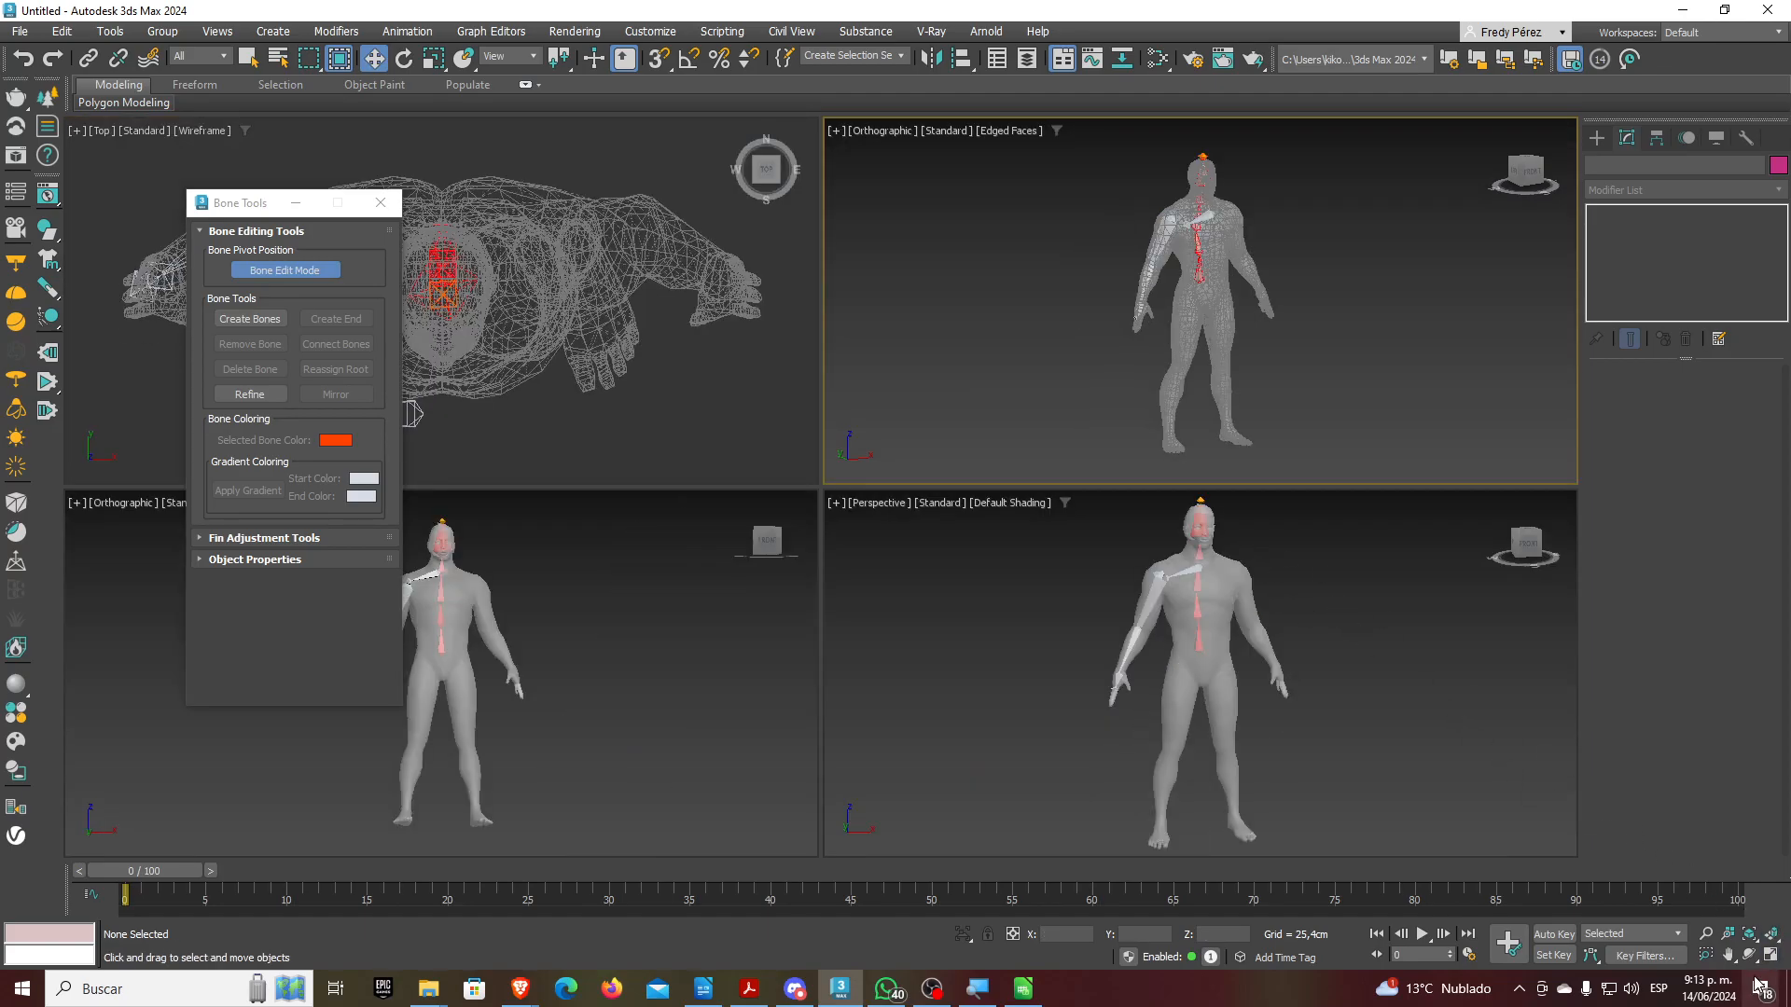
Maximize the Perspective view at a three-quarter angle and select the collarbone bones close up
click(1749, 955)
mouse_move(1223, 690)
mouse_down()
mouse_move(1128, 692)
mouse_move(1250, 705)
mouse_up()
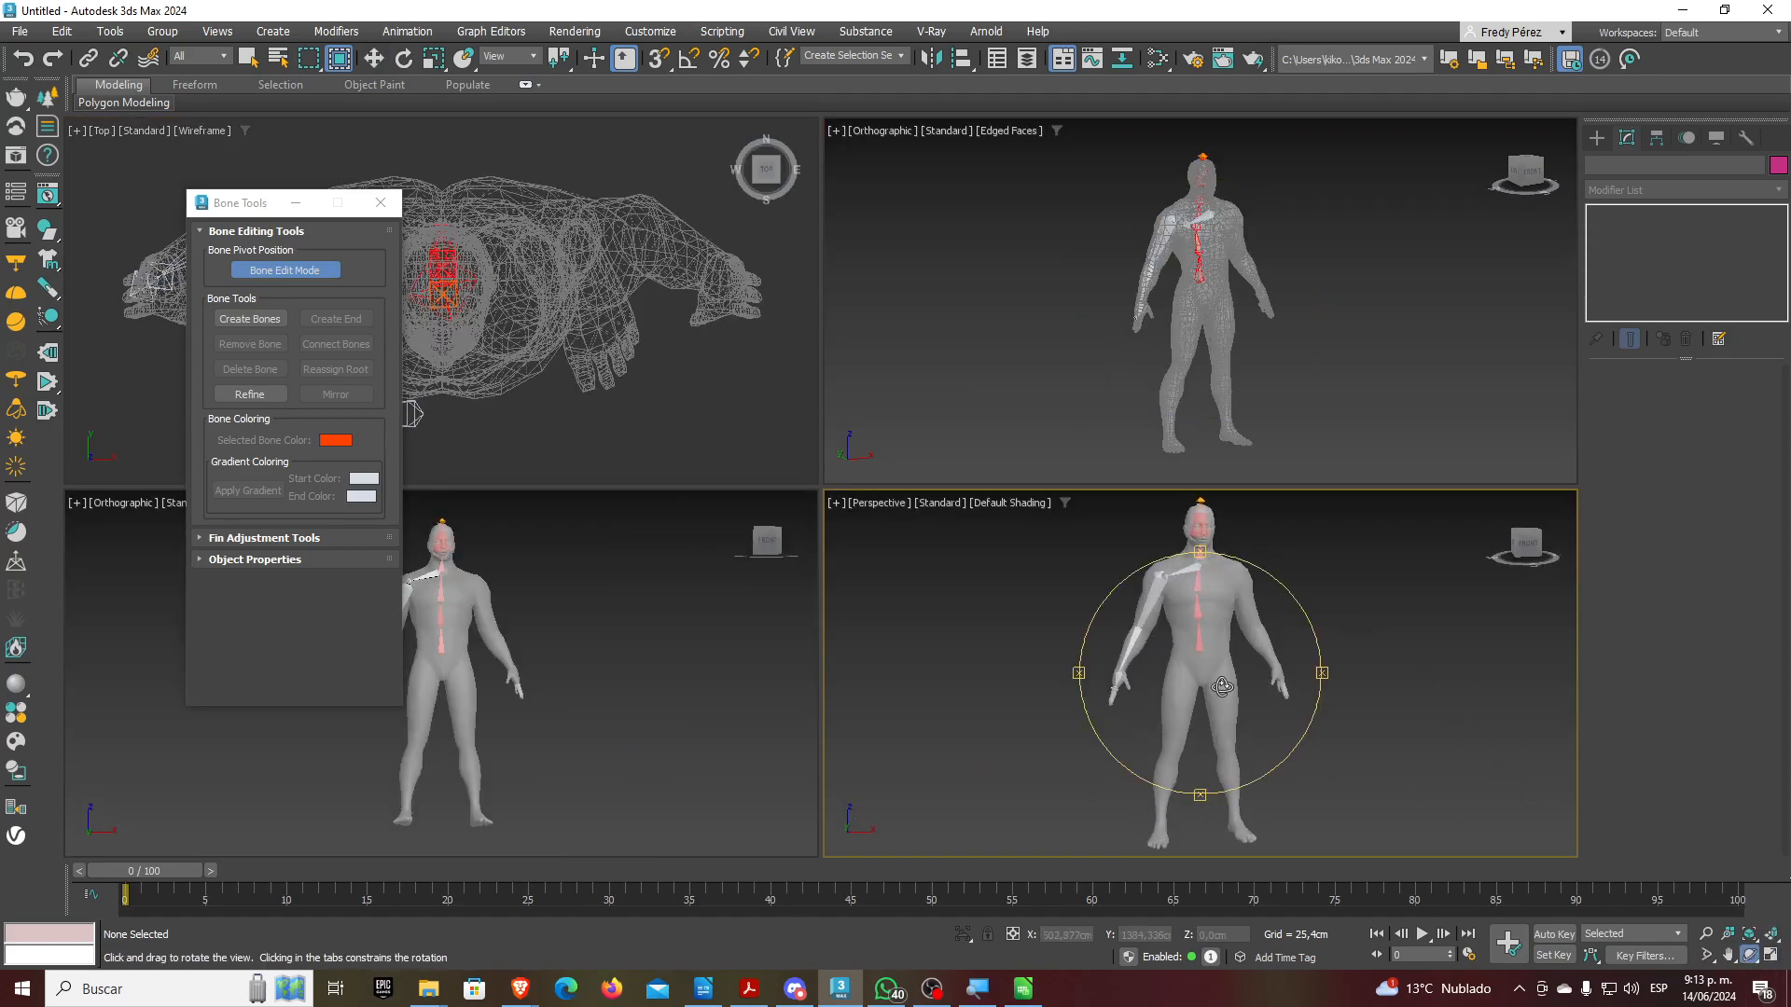
click(1769, 956)
drag(748, 476, 785, 483)
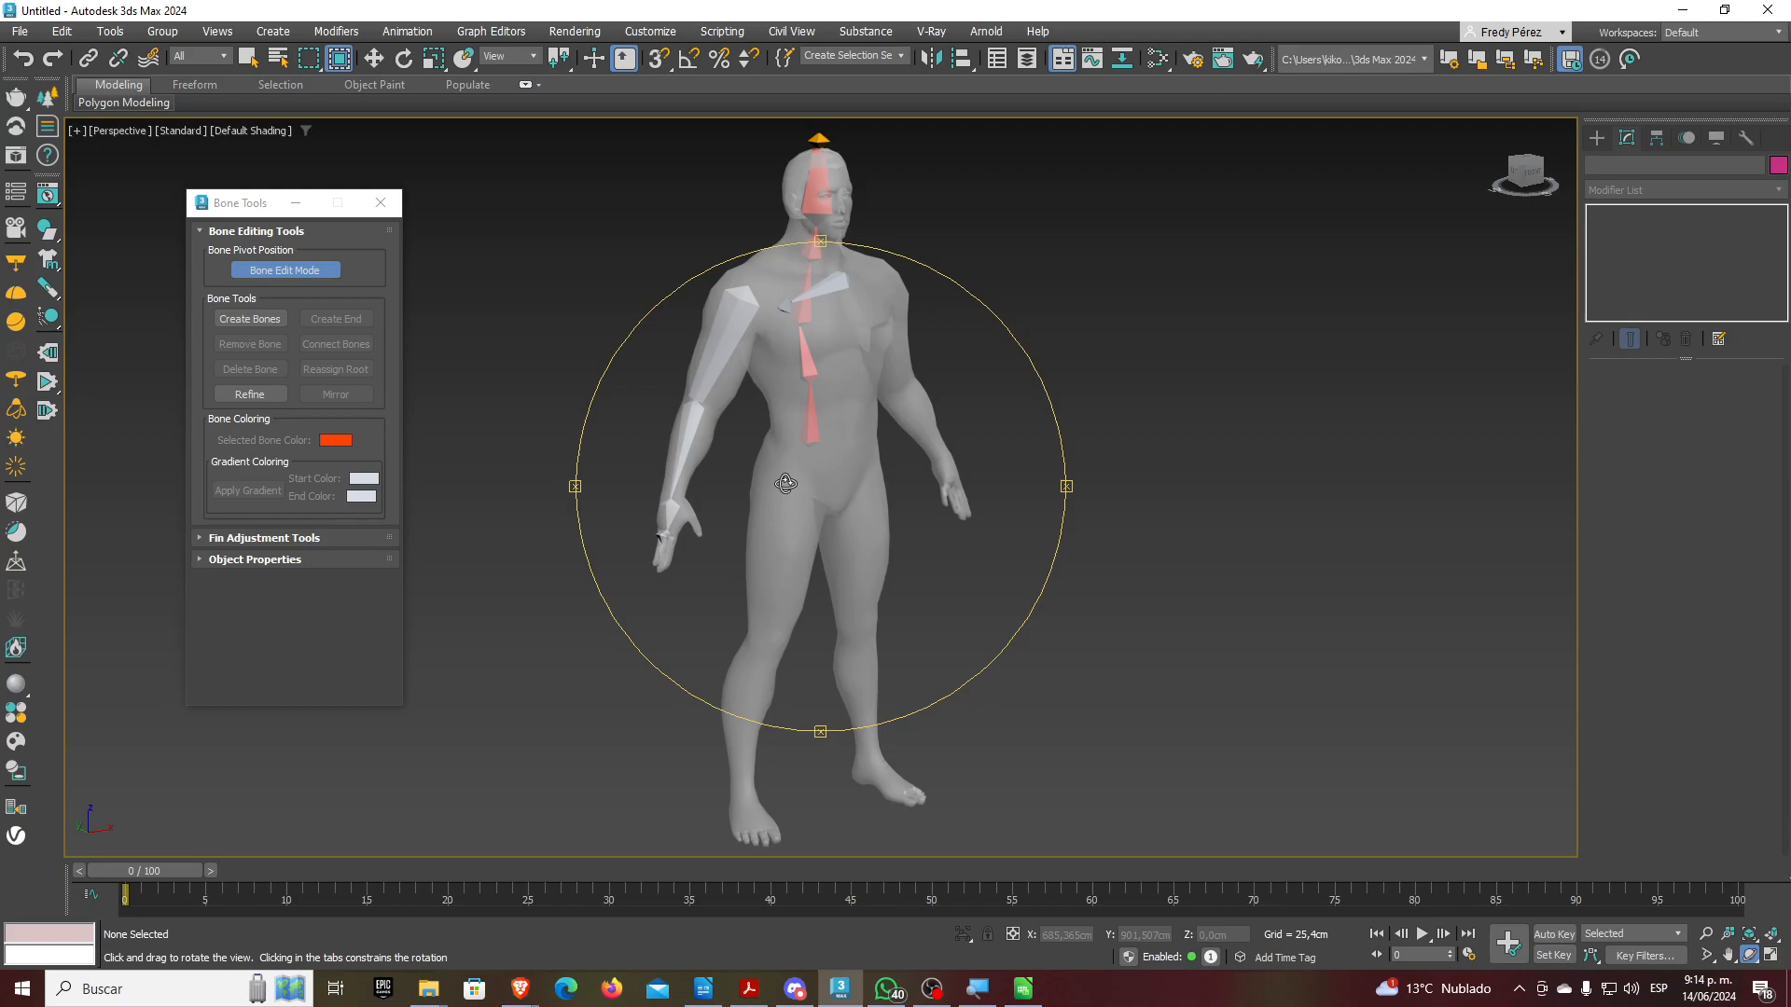
key(w)
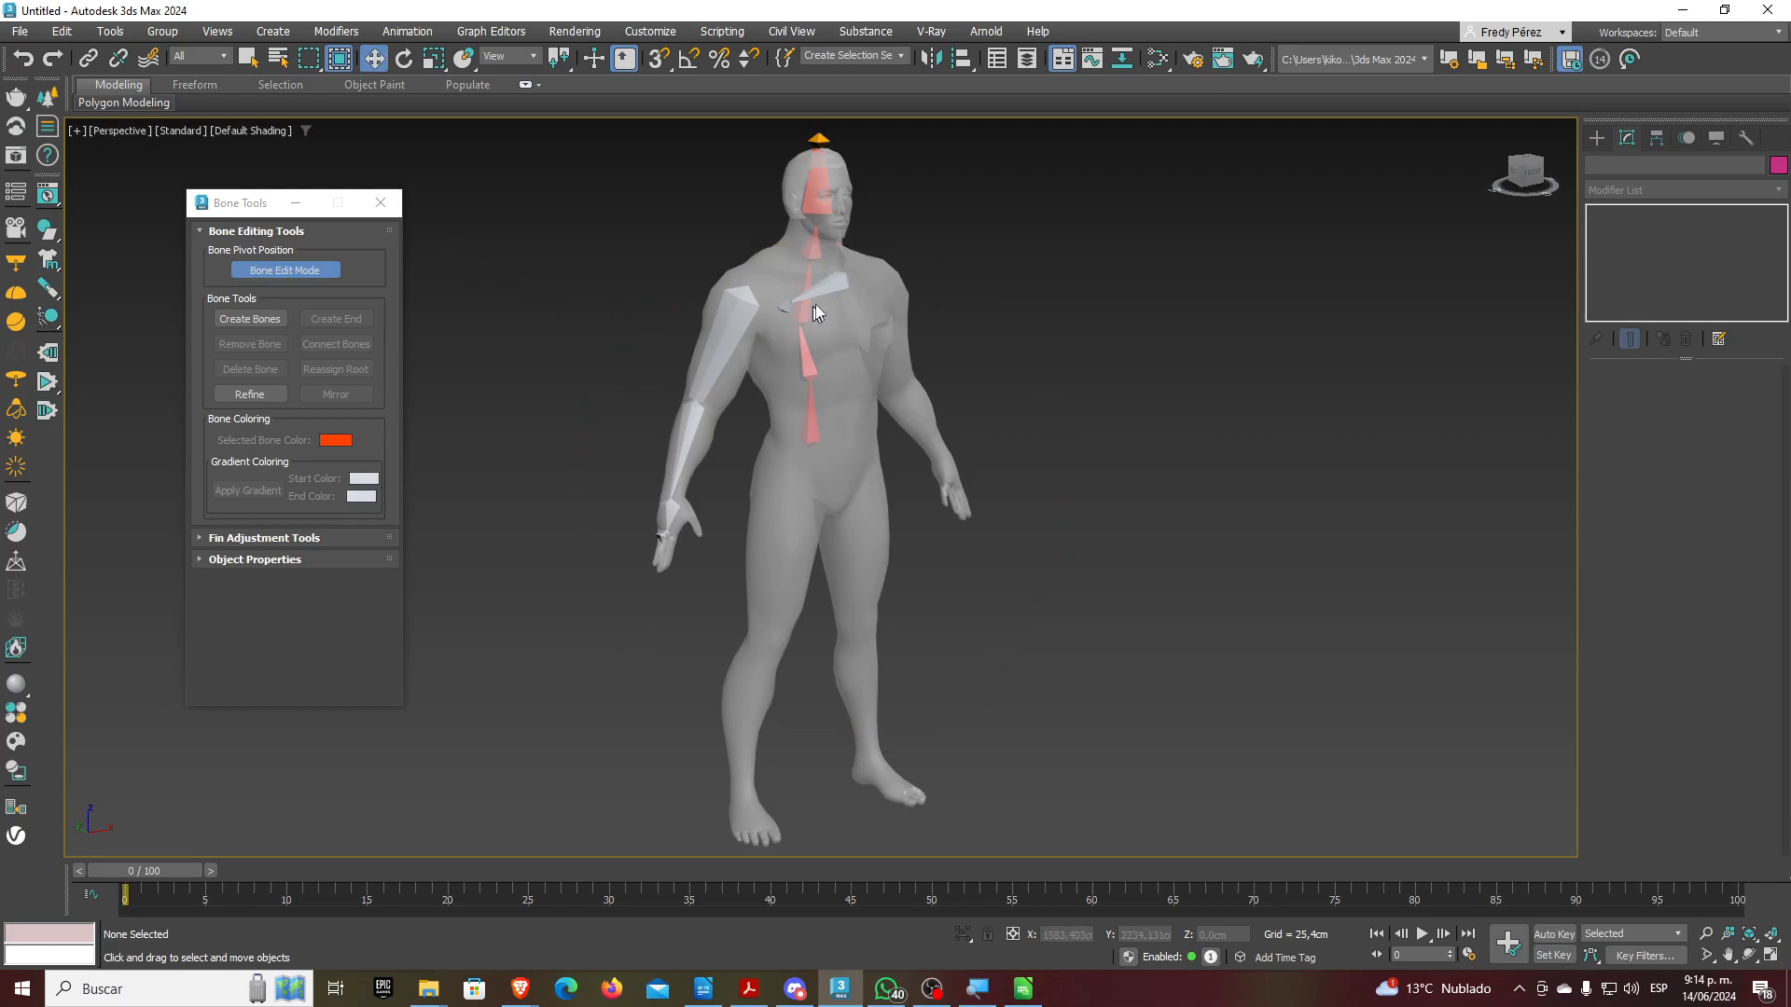
scroll(836, 288, up, 4)
double_click(836, 288)
scroll(844, 378, up, 4)
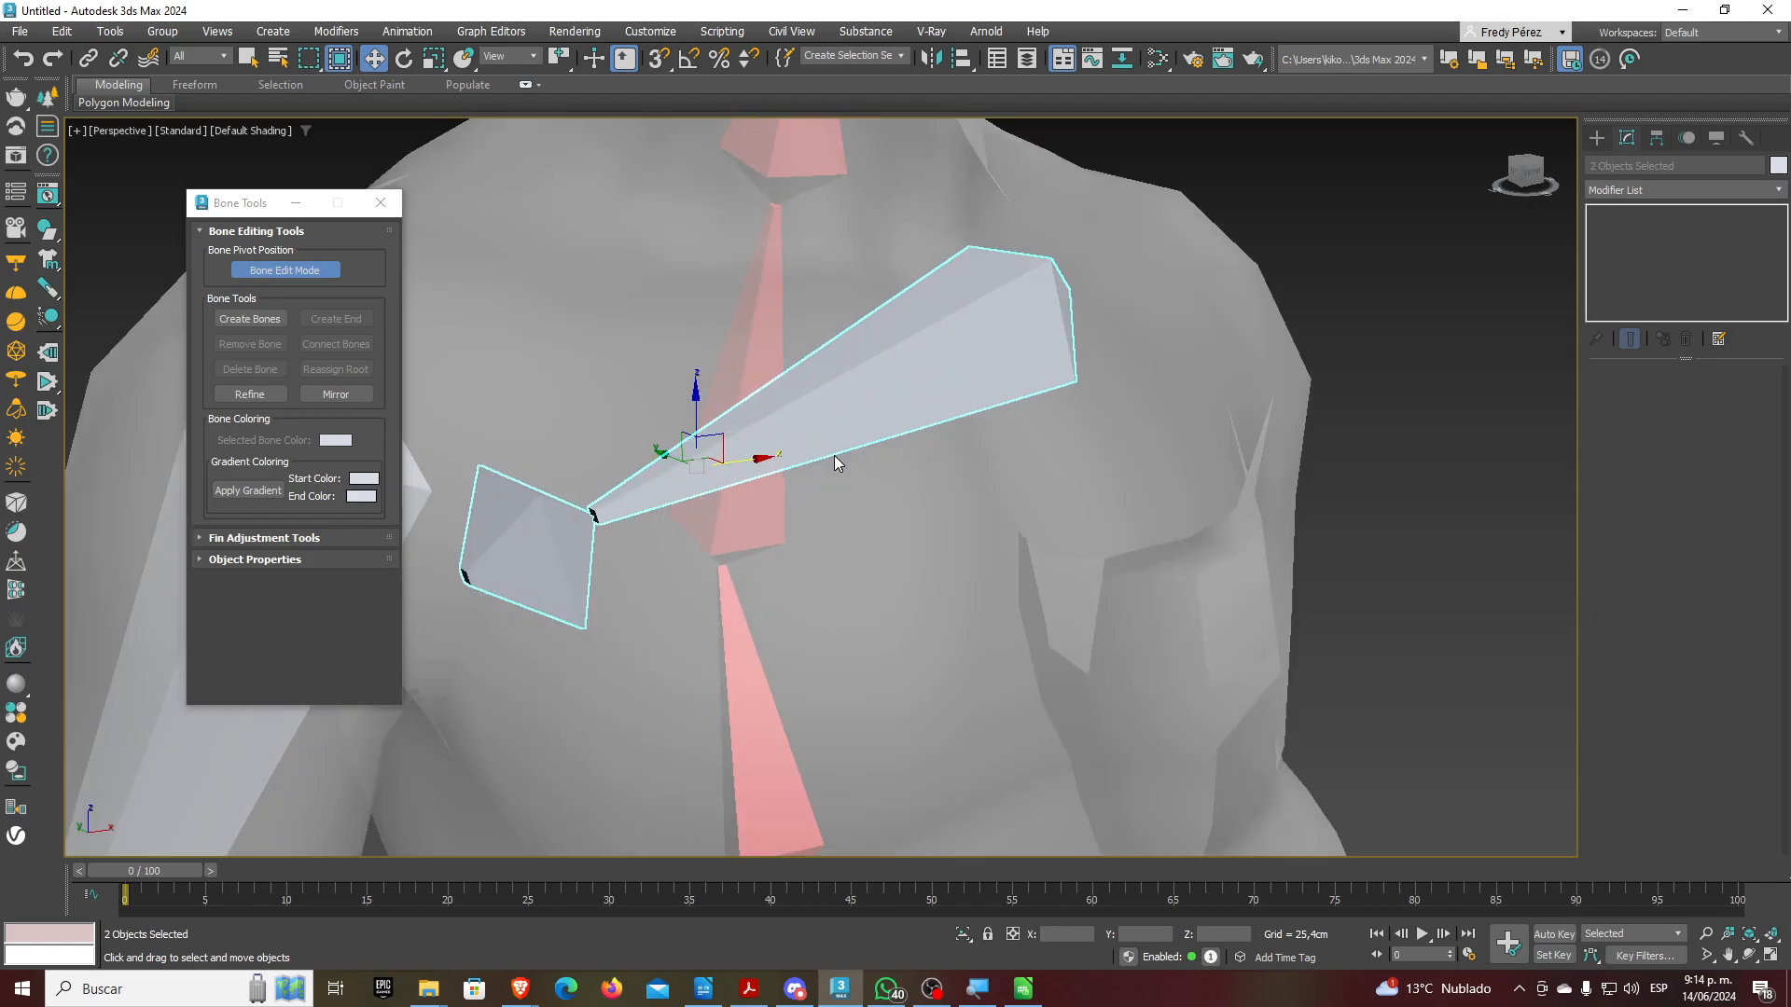
Move the two collarbone bones along Y out toward the shoulder
drag(665, 452, 314, 247)
middle_drag(690, 418, 1119, 647)
scroll(1128, 582, down, 5)
scroll(1119, 647, up, 5)
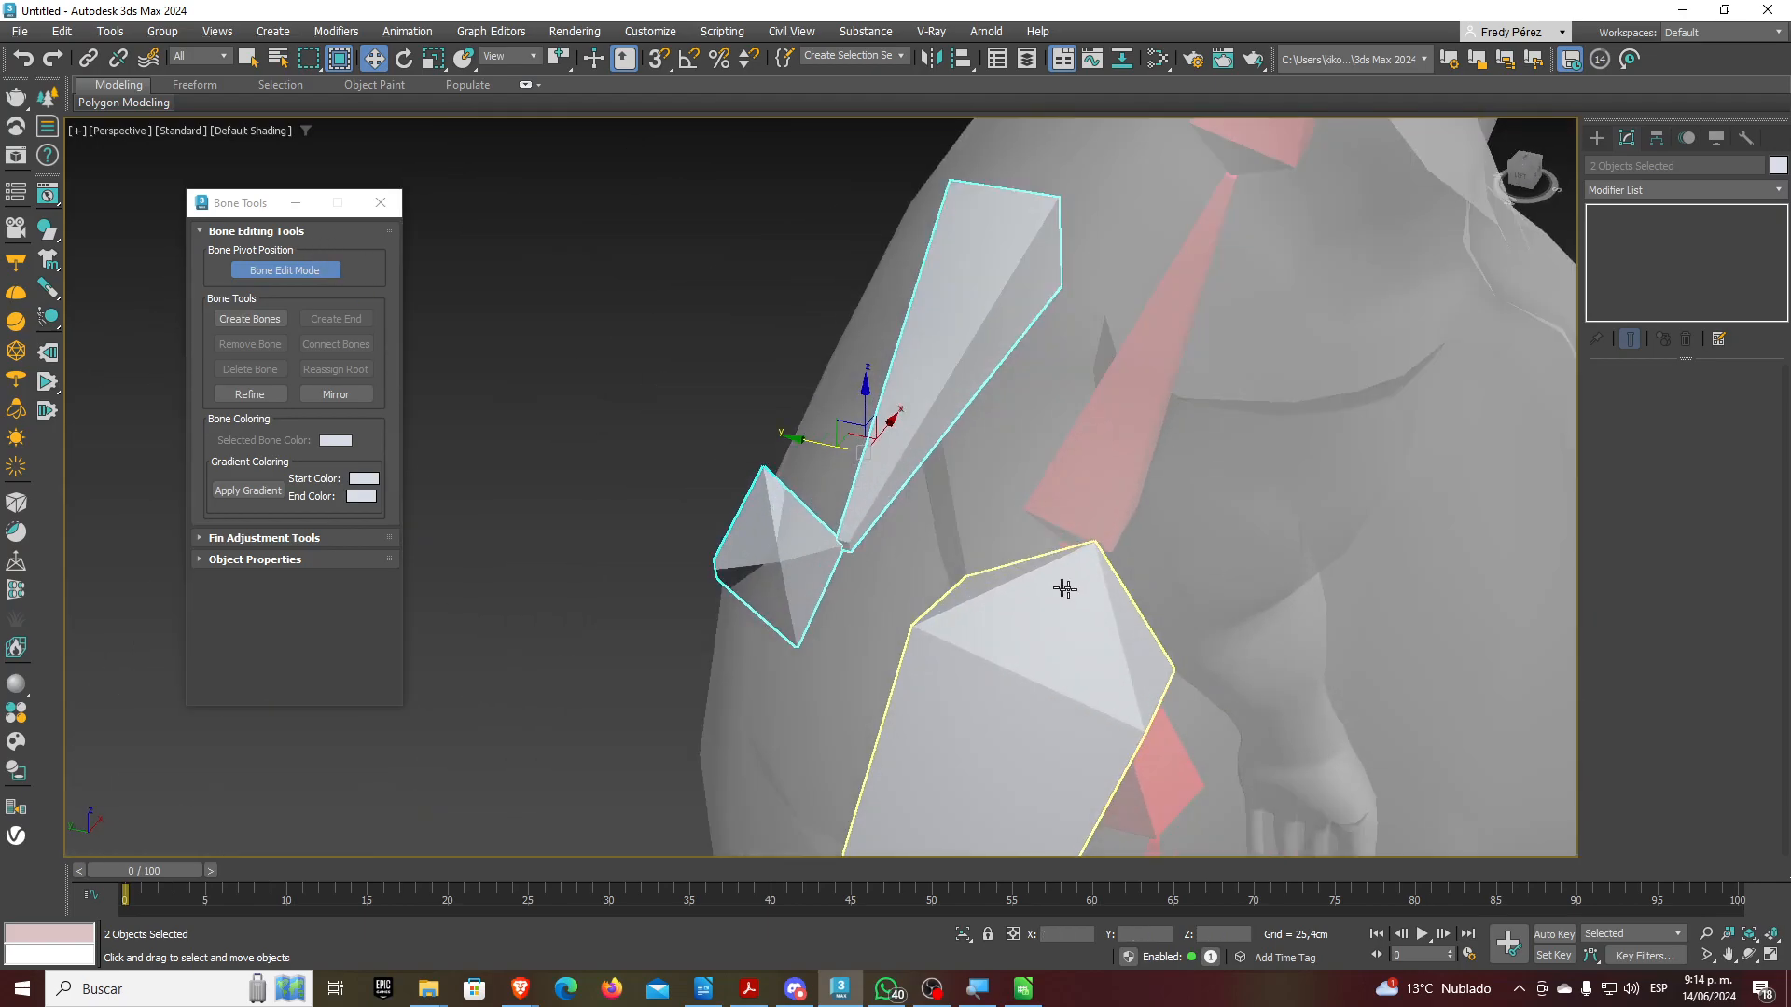
drag(820, 444, 938, 483)
alt+middle_drag(937, 483, 988, 494)
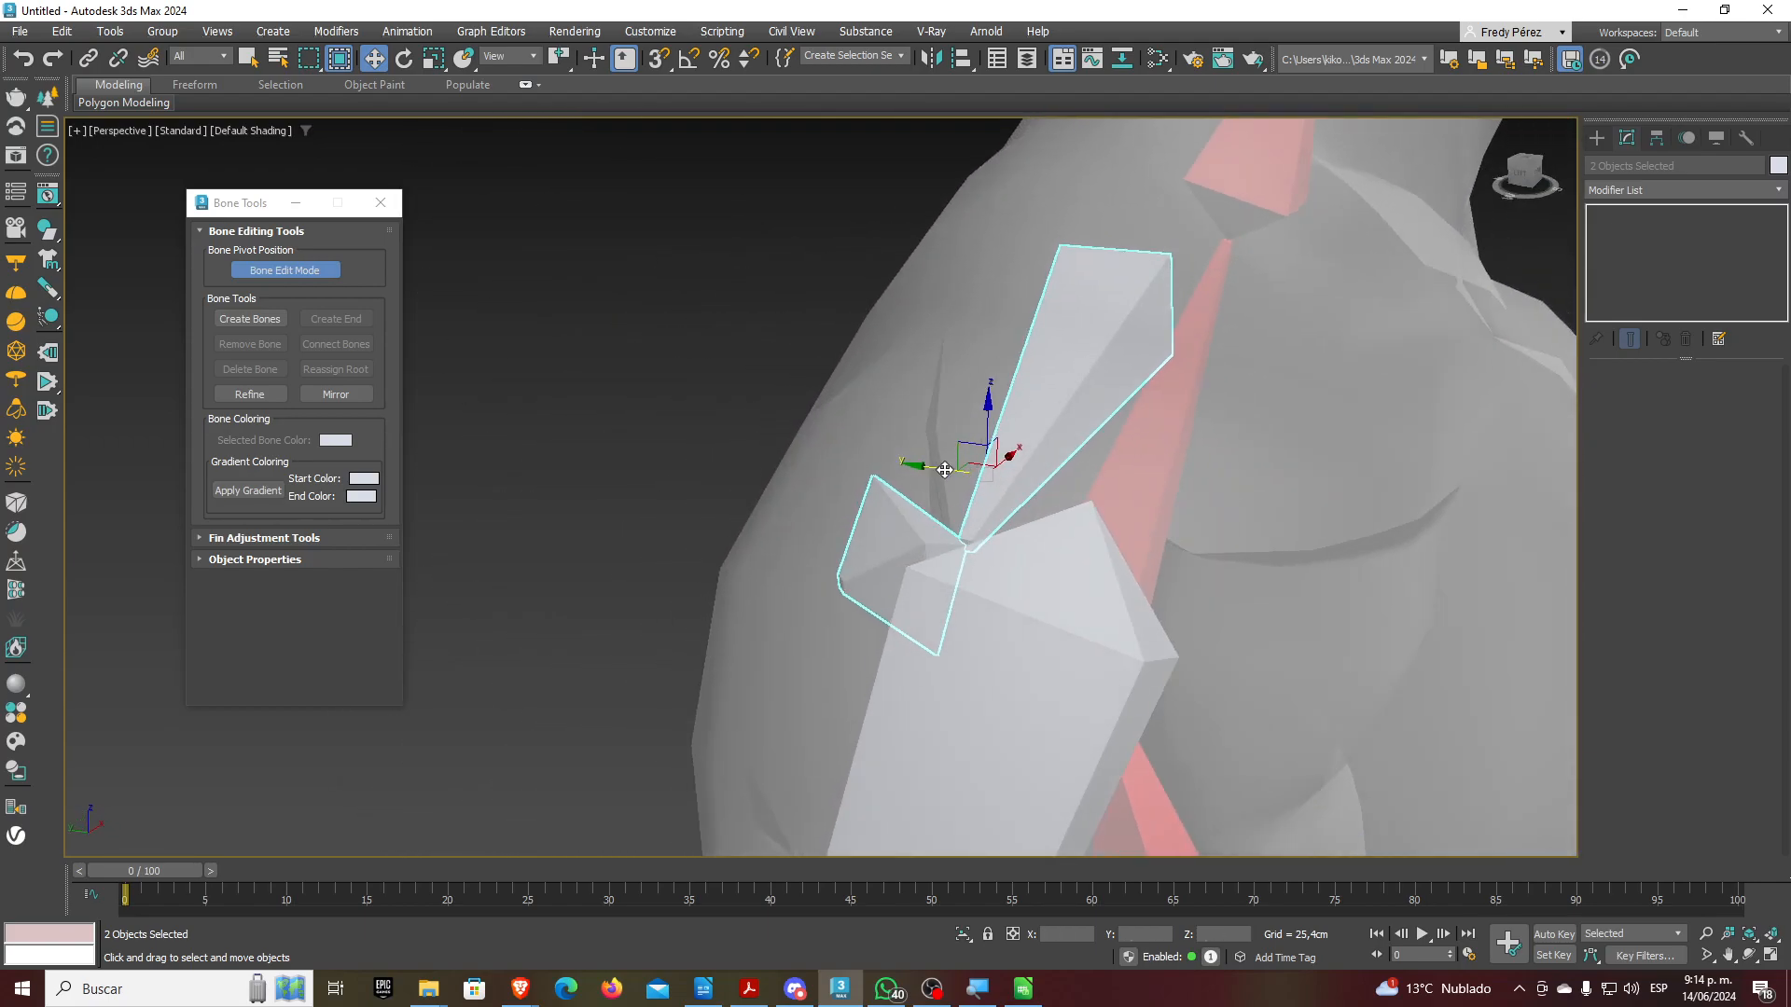
drag(945, 470, 959, 472)
alt+middle_drag(1185, 607, 1133, 628)
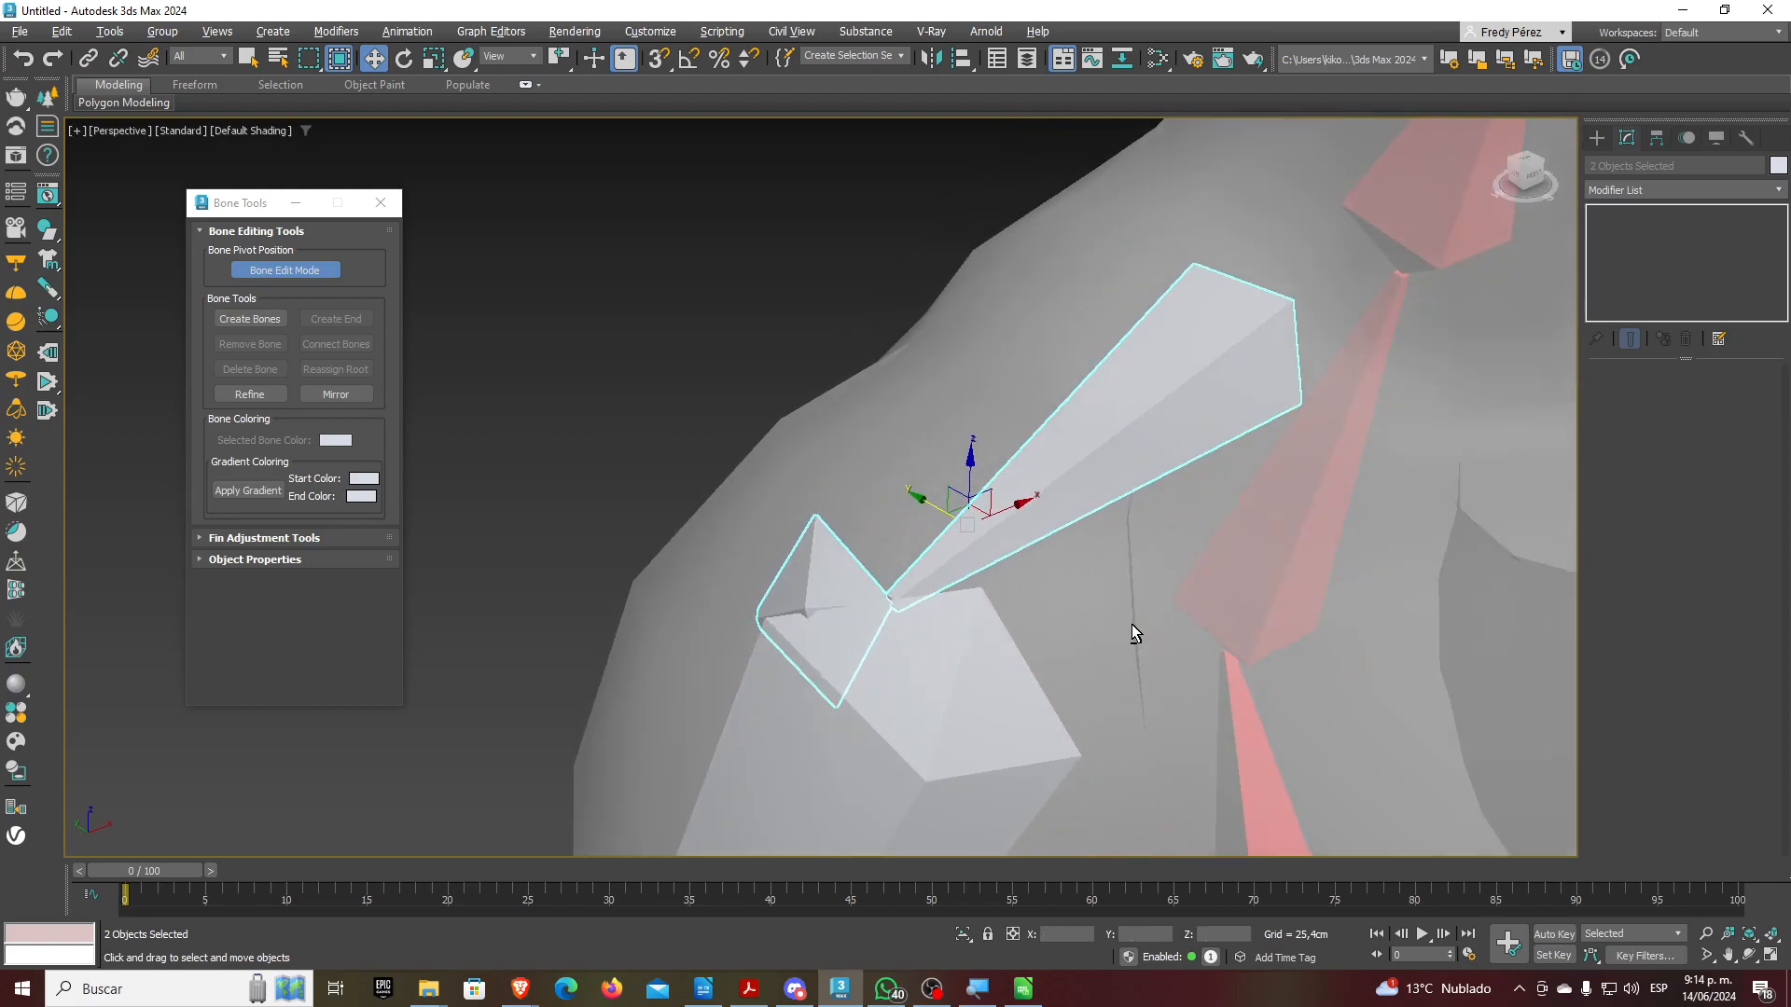
Rotate the collarbone end bone about 56° on Z to meet the upper arm
click(837, 575)
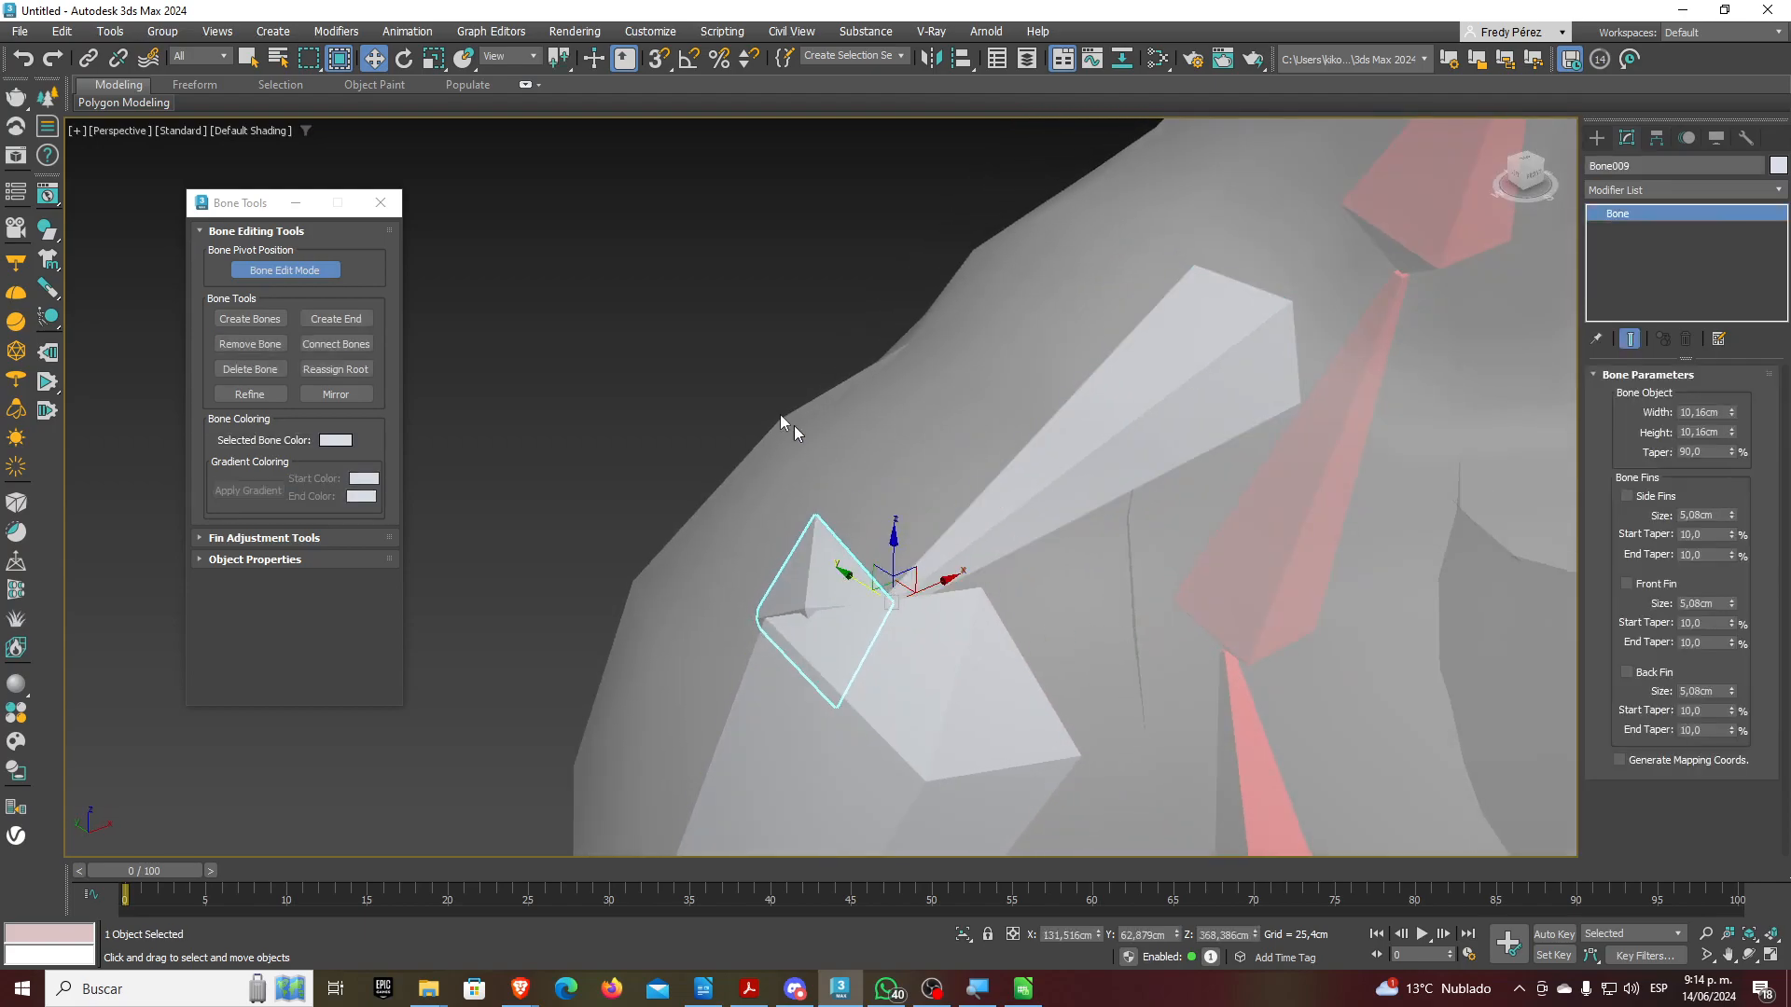
click(408, 65)
drag(867, 634, 975, 657)
middle_drag(974, 523, 1007, 355)
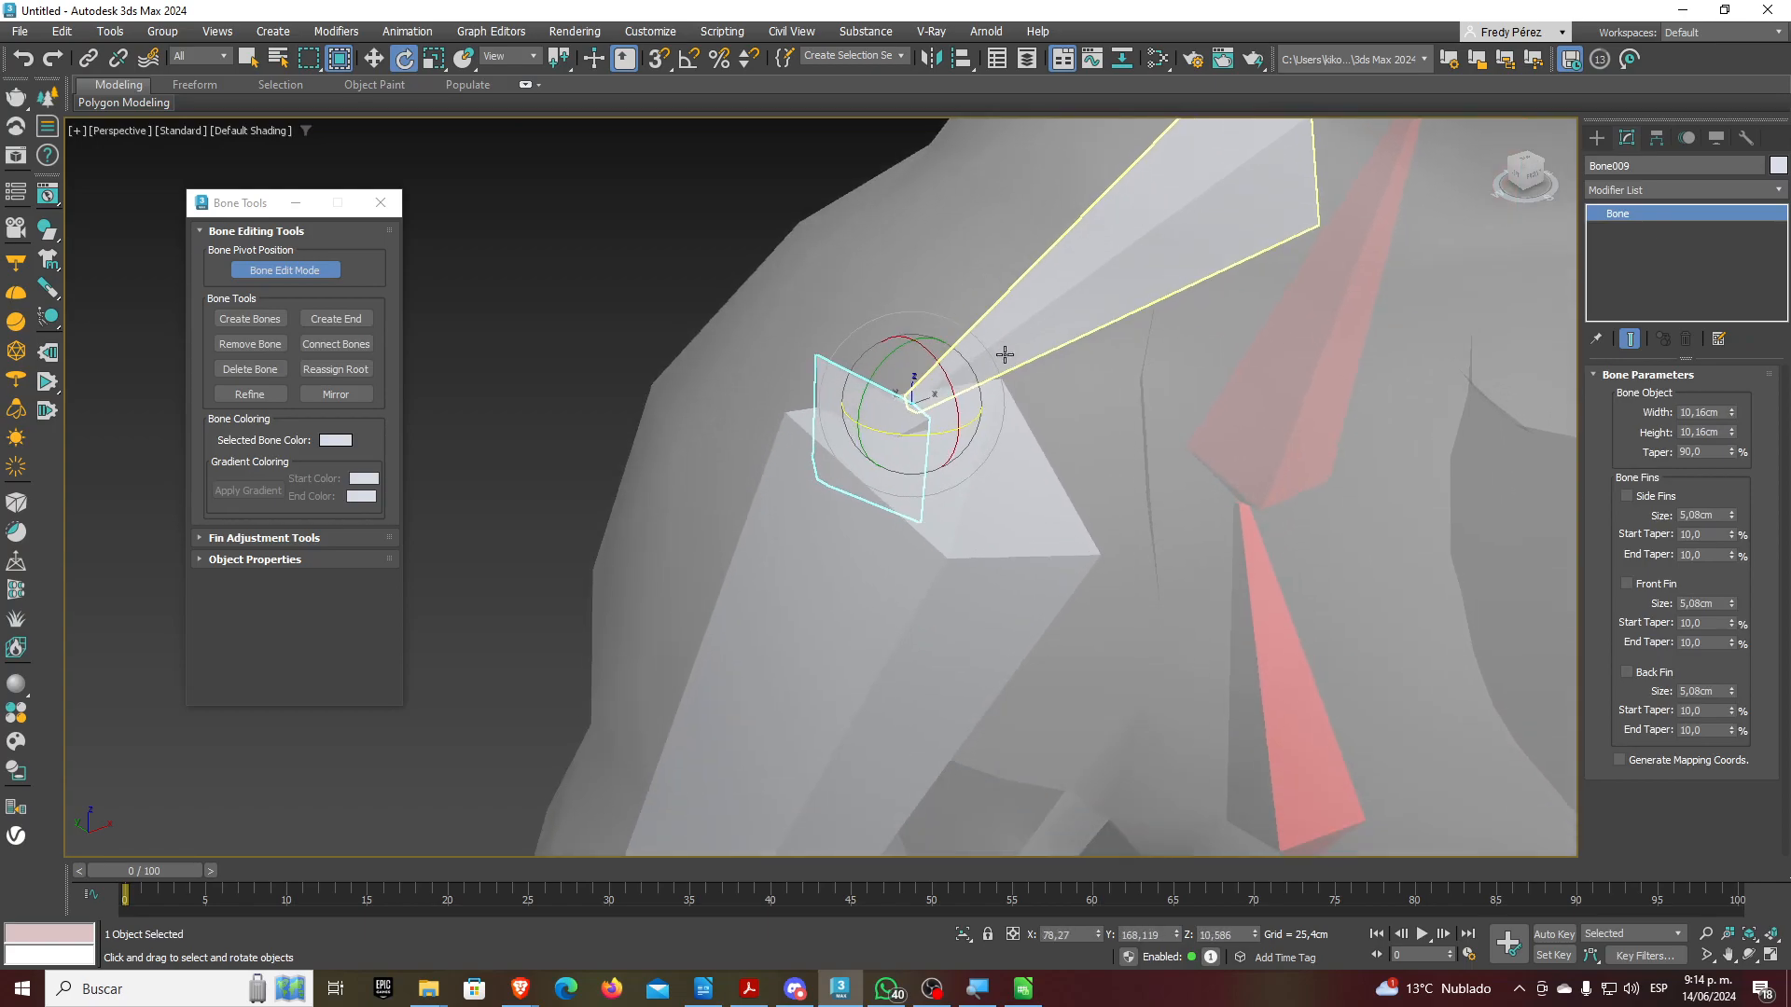
scroll(1005, 373, down, 2)
click(985, 560)
scroll(984, 437, down, 4)
mouse_move(984, 437)
alt+middle_down()
mouse_move(903, 421)
mouse_move(954, 440)
alt+middle_up()
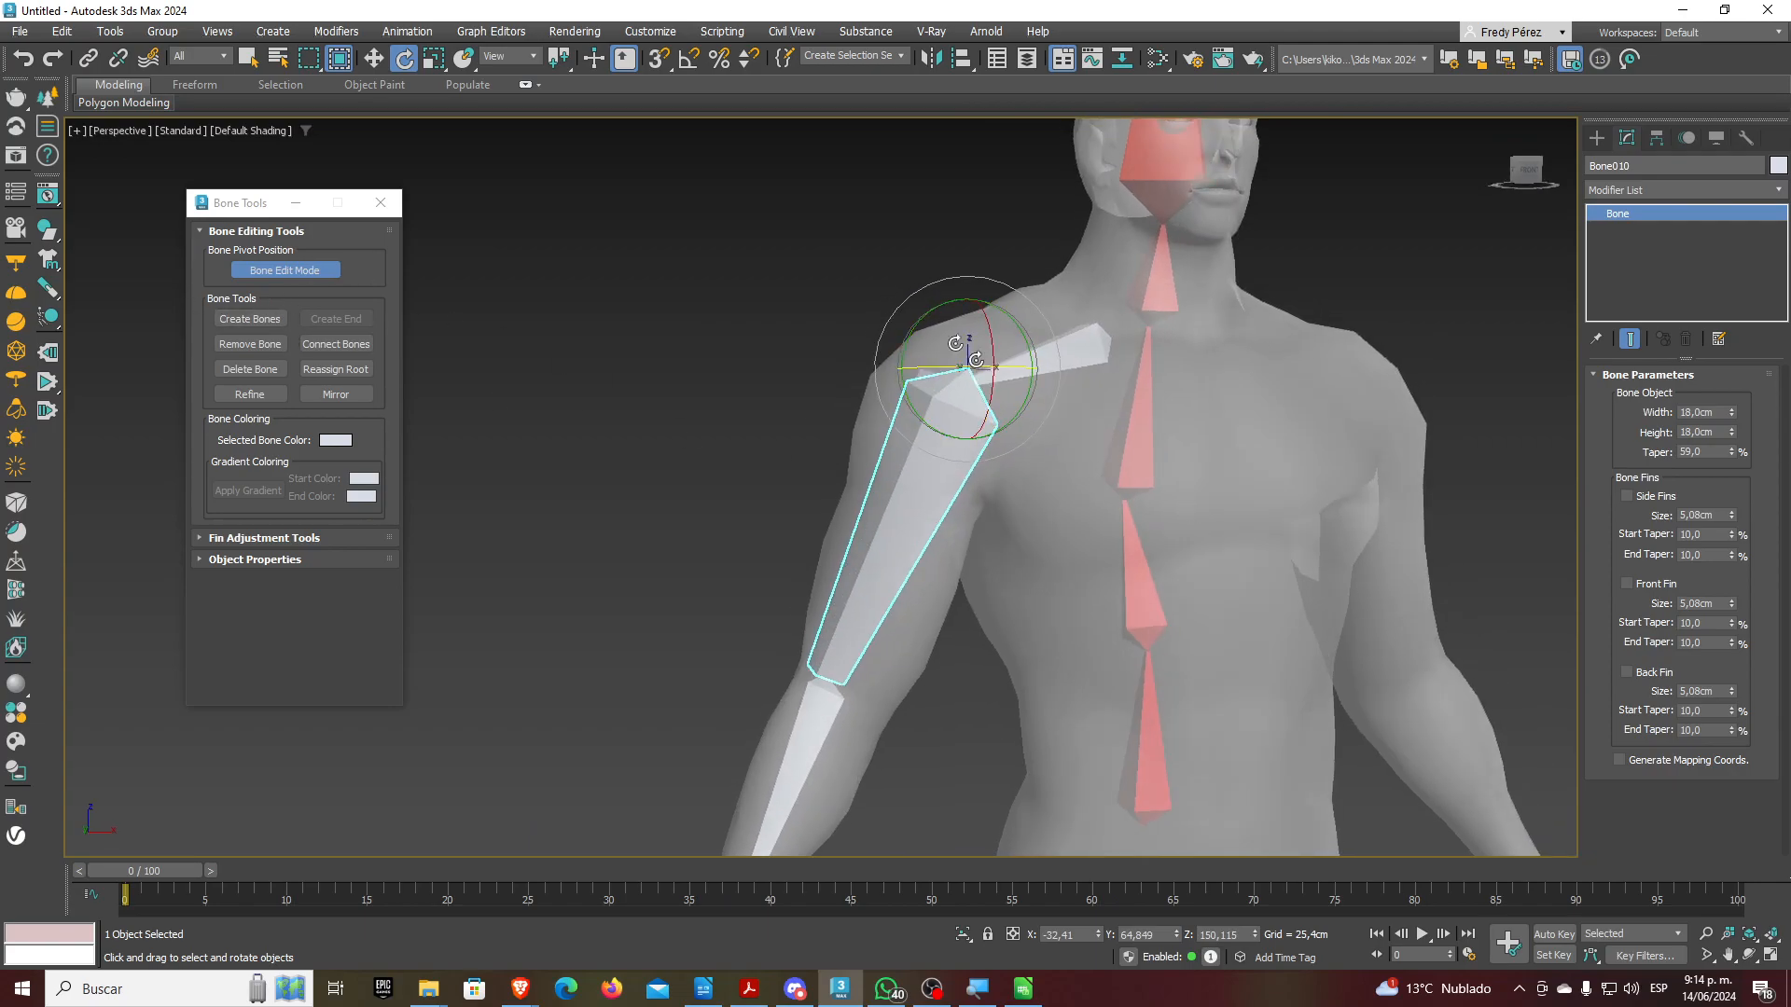
Switch to the Local coordinate system and slide the upper-arm bone down along its length
click(379, 61)
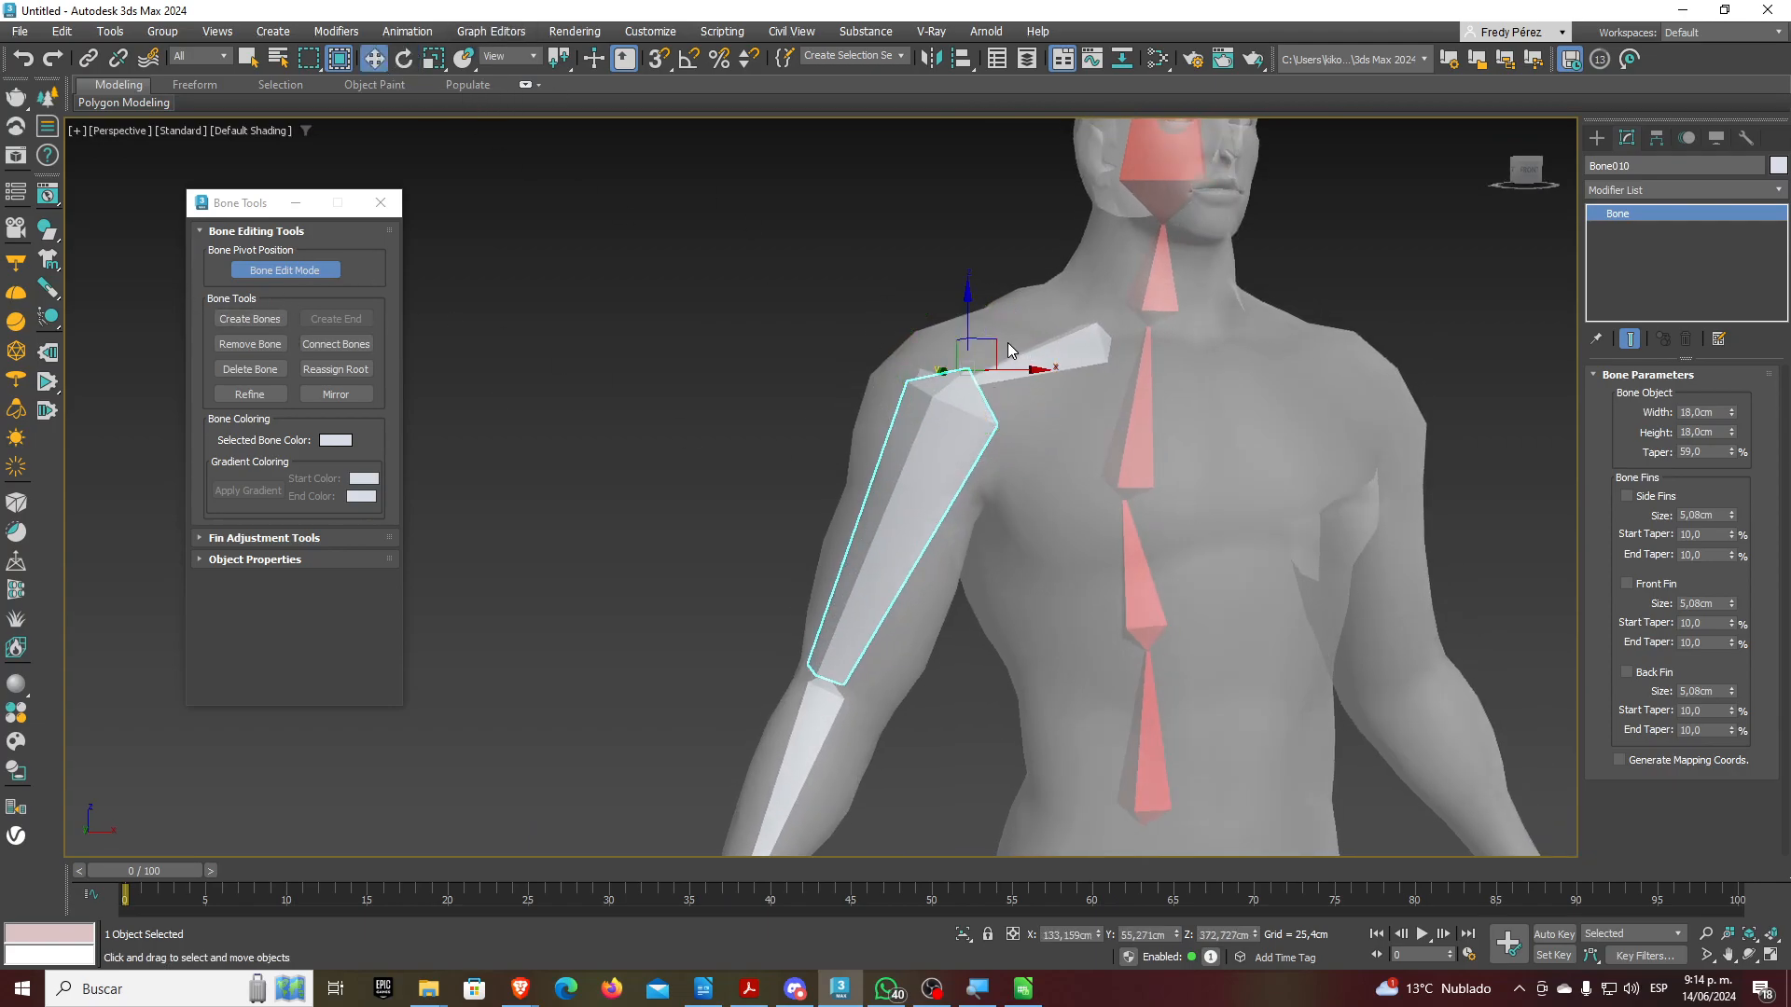
middle_drag(1011, 401, 982, 451)
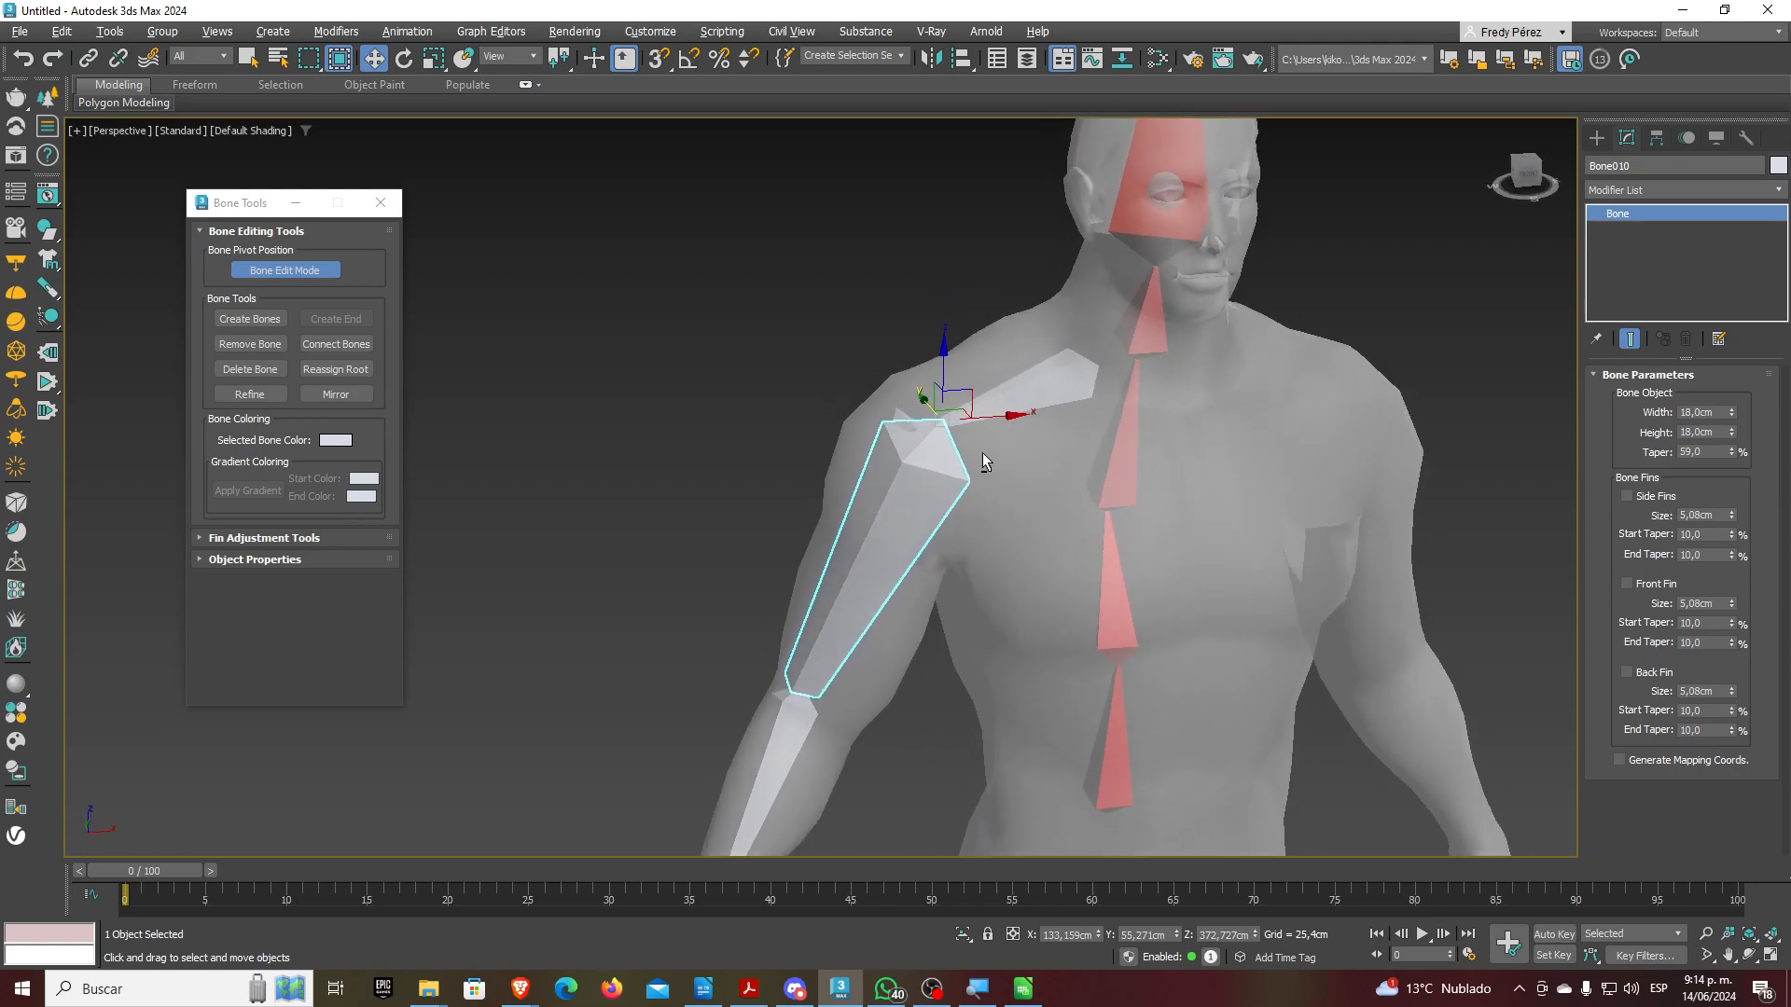
click(500, 56)
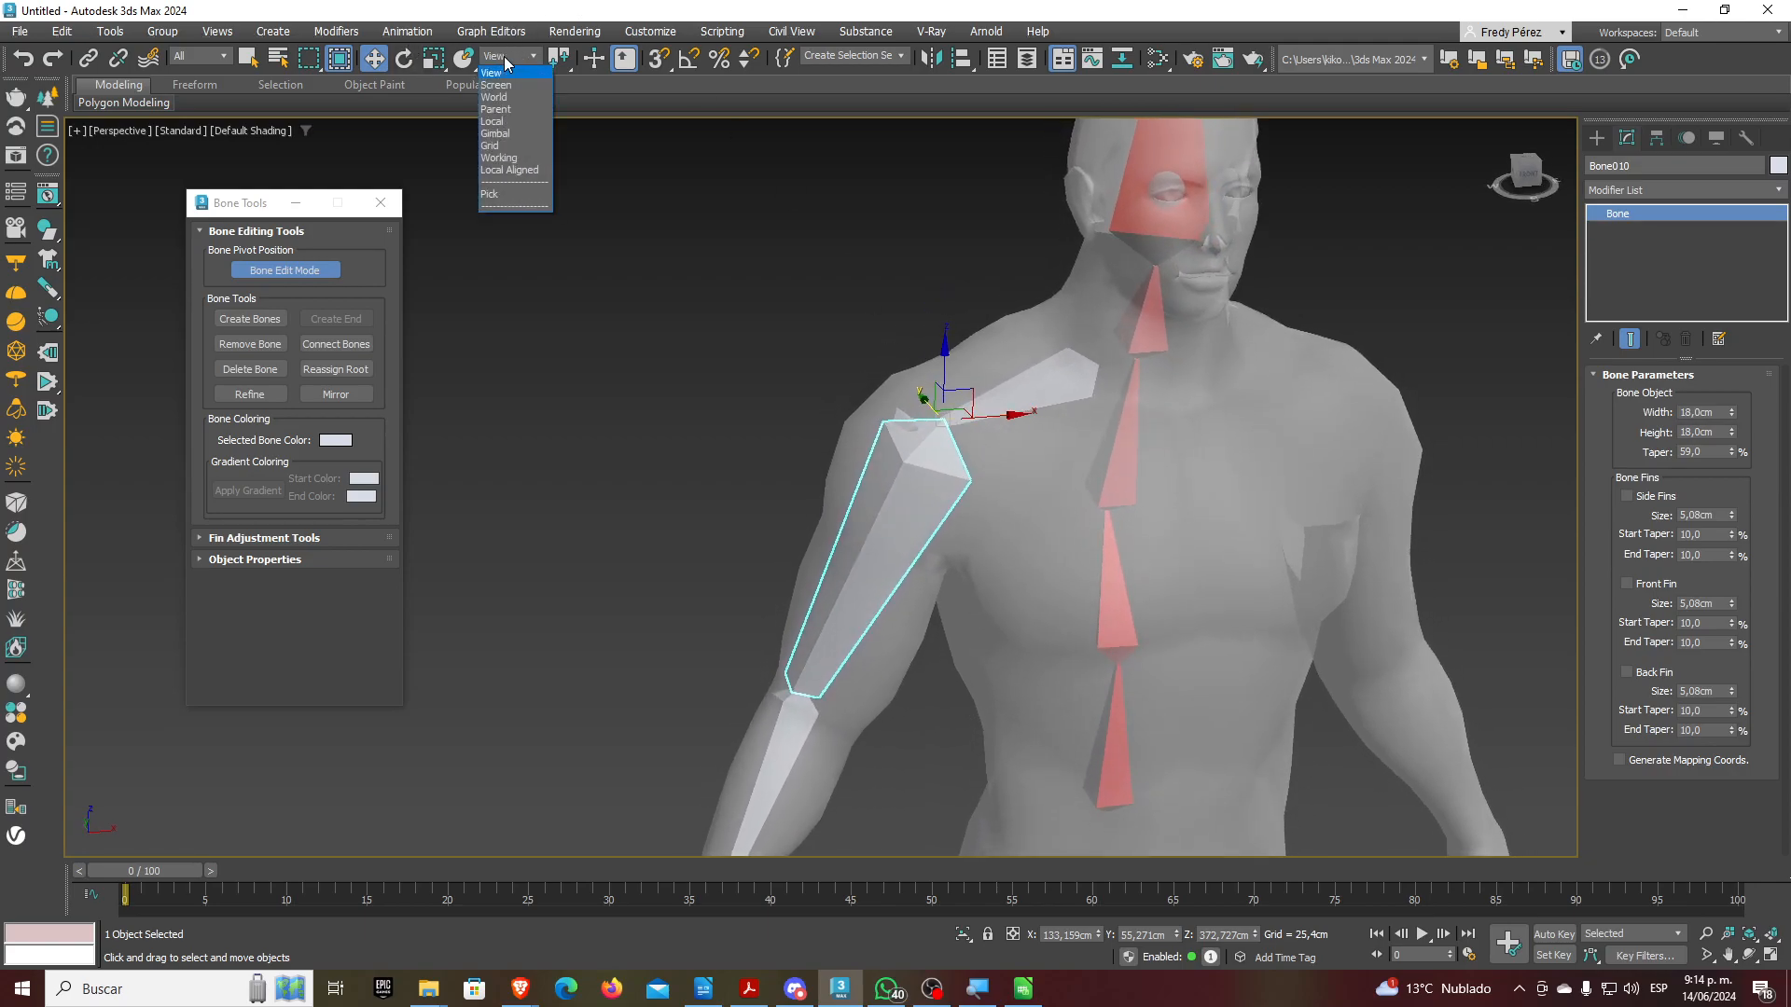
click(496, 128)
alt+middle_drag(989, 405, 1002, 410)
drag(923, 455, 895, 490)
Orbit and zoom the Perspective view to inspect the shoulder and arm from the front
alt+middle_drag(1054, 446, 920, 314)
scroll(1020, 381, down, 5)
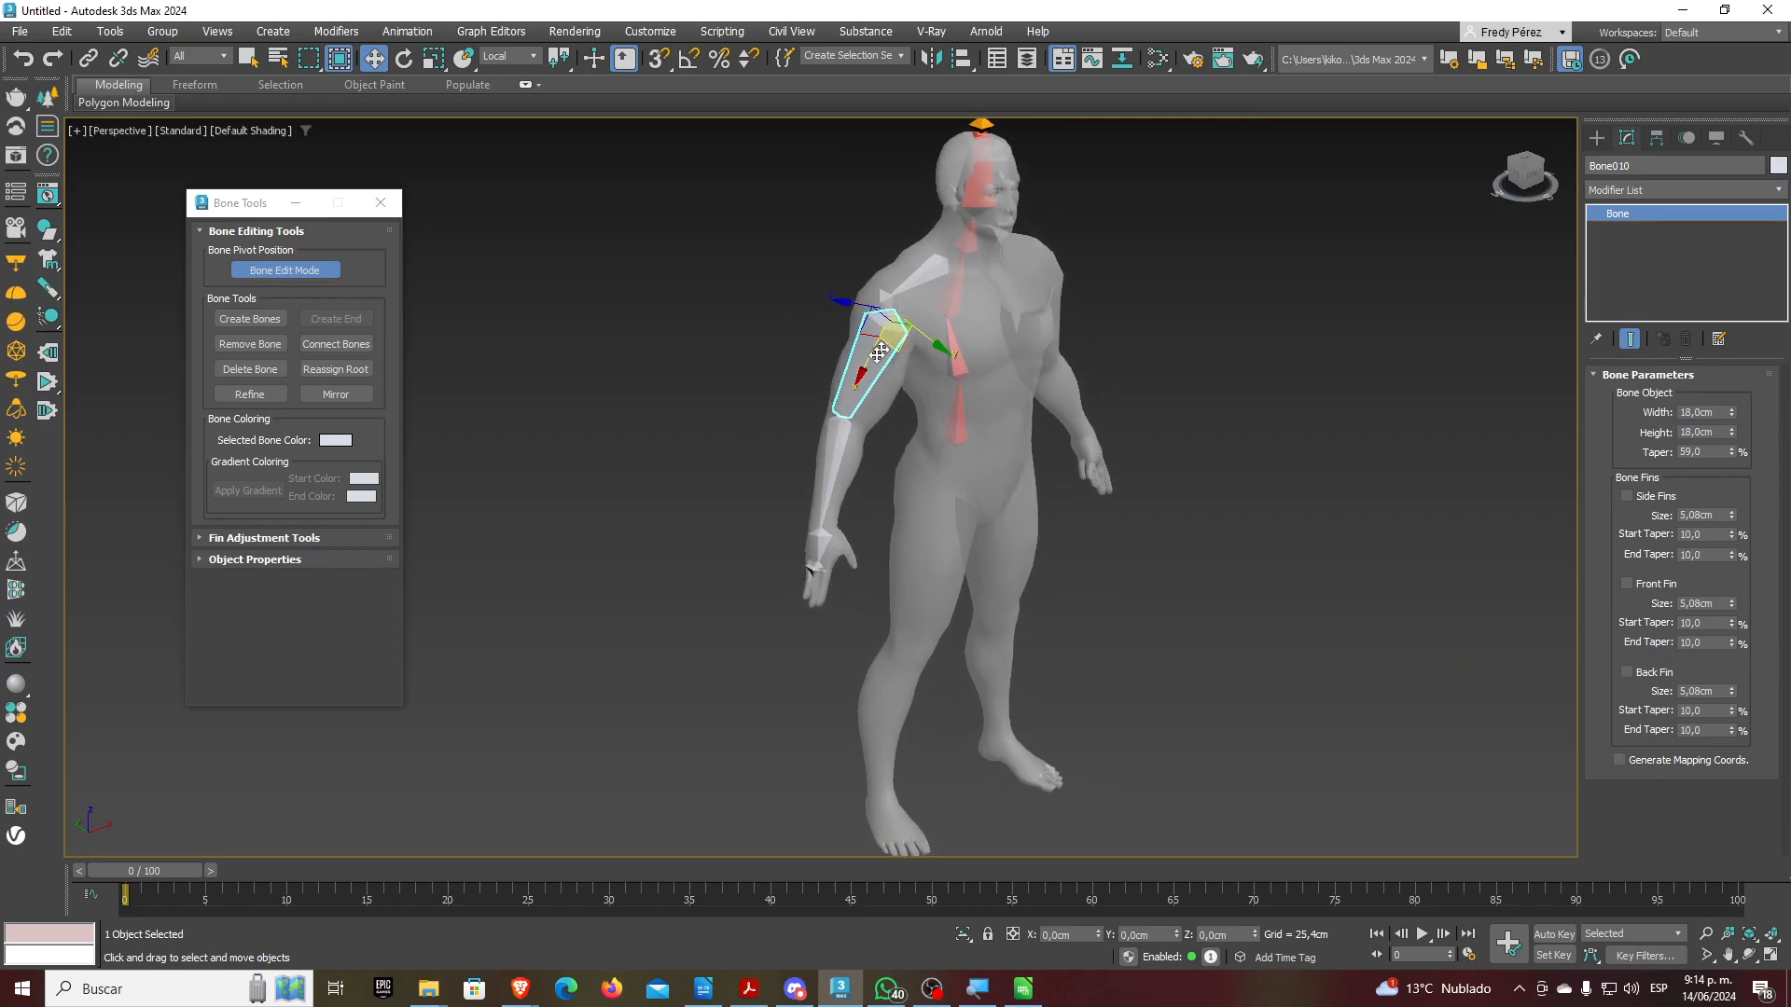
middle_drag(911, 411, 909, 425)
scroll(903, 322, up, 4)
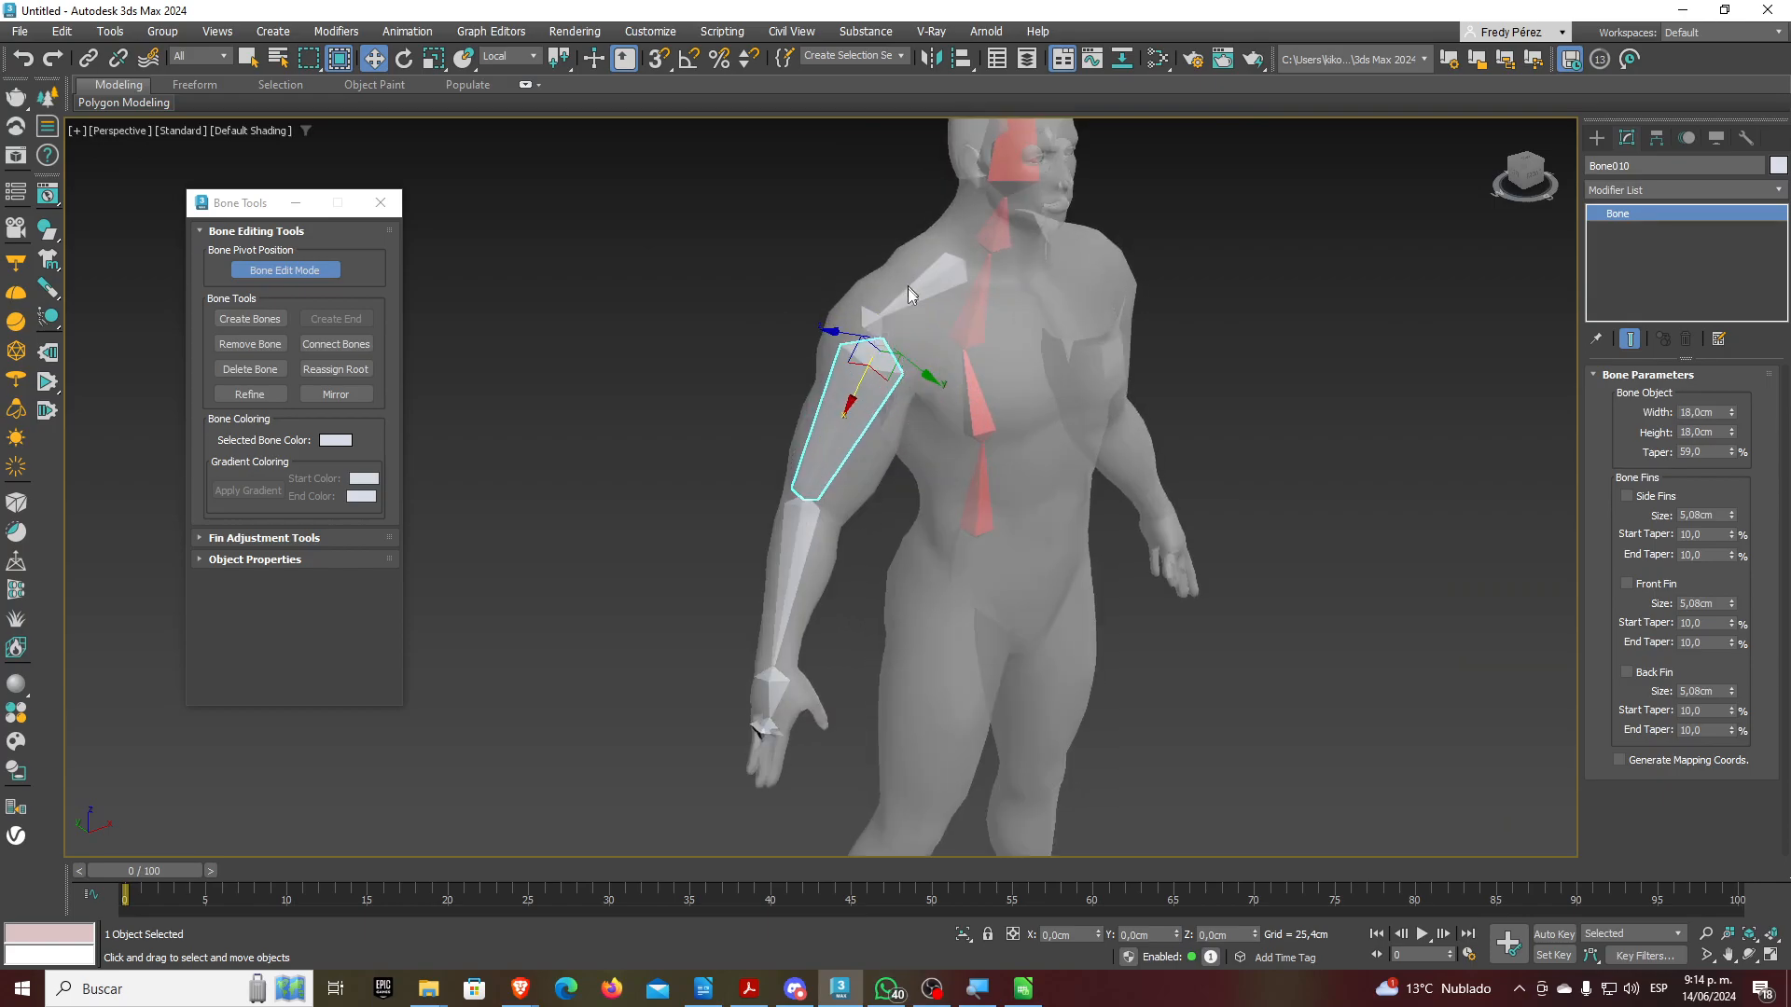
alt+middle_drag(928, 363, 888, 345)
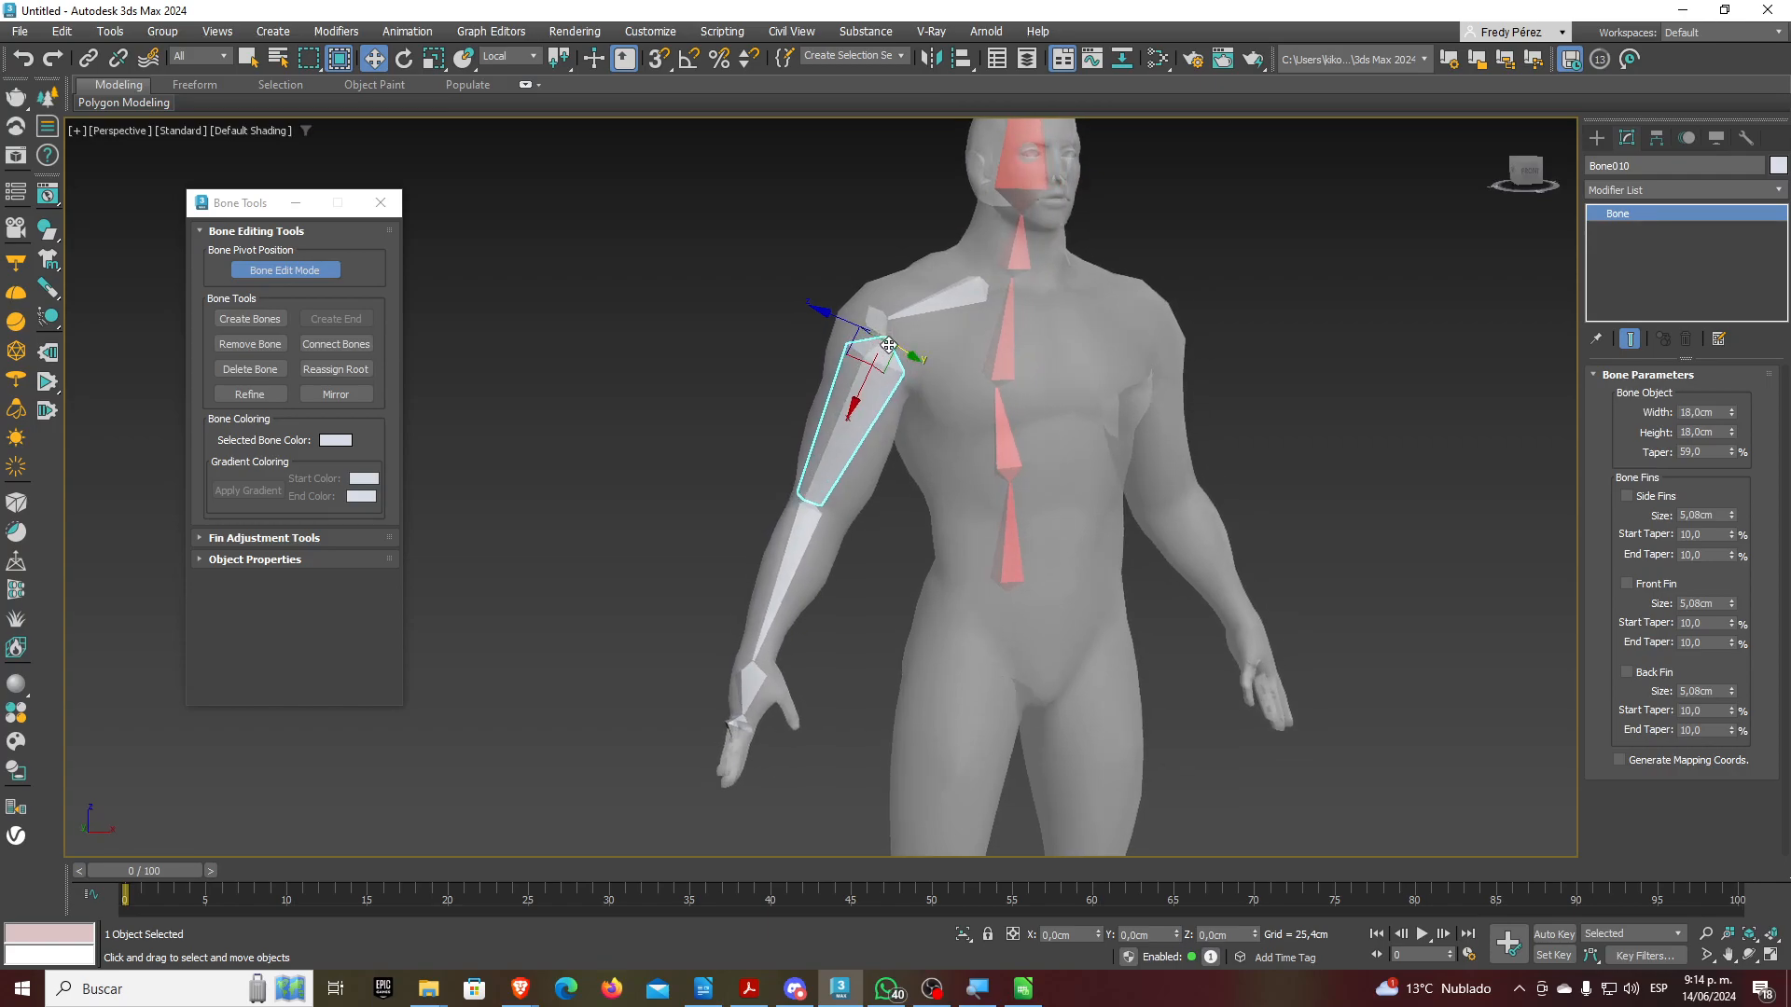
scroll(770, 681, up, 5)
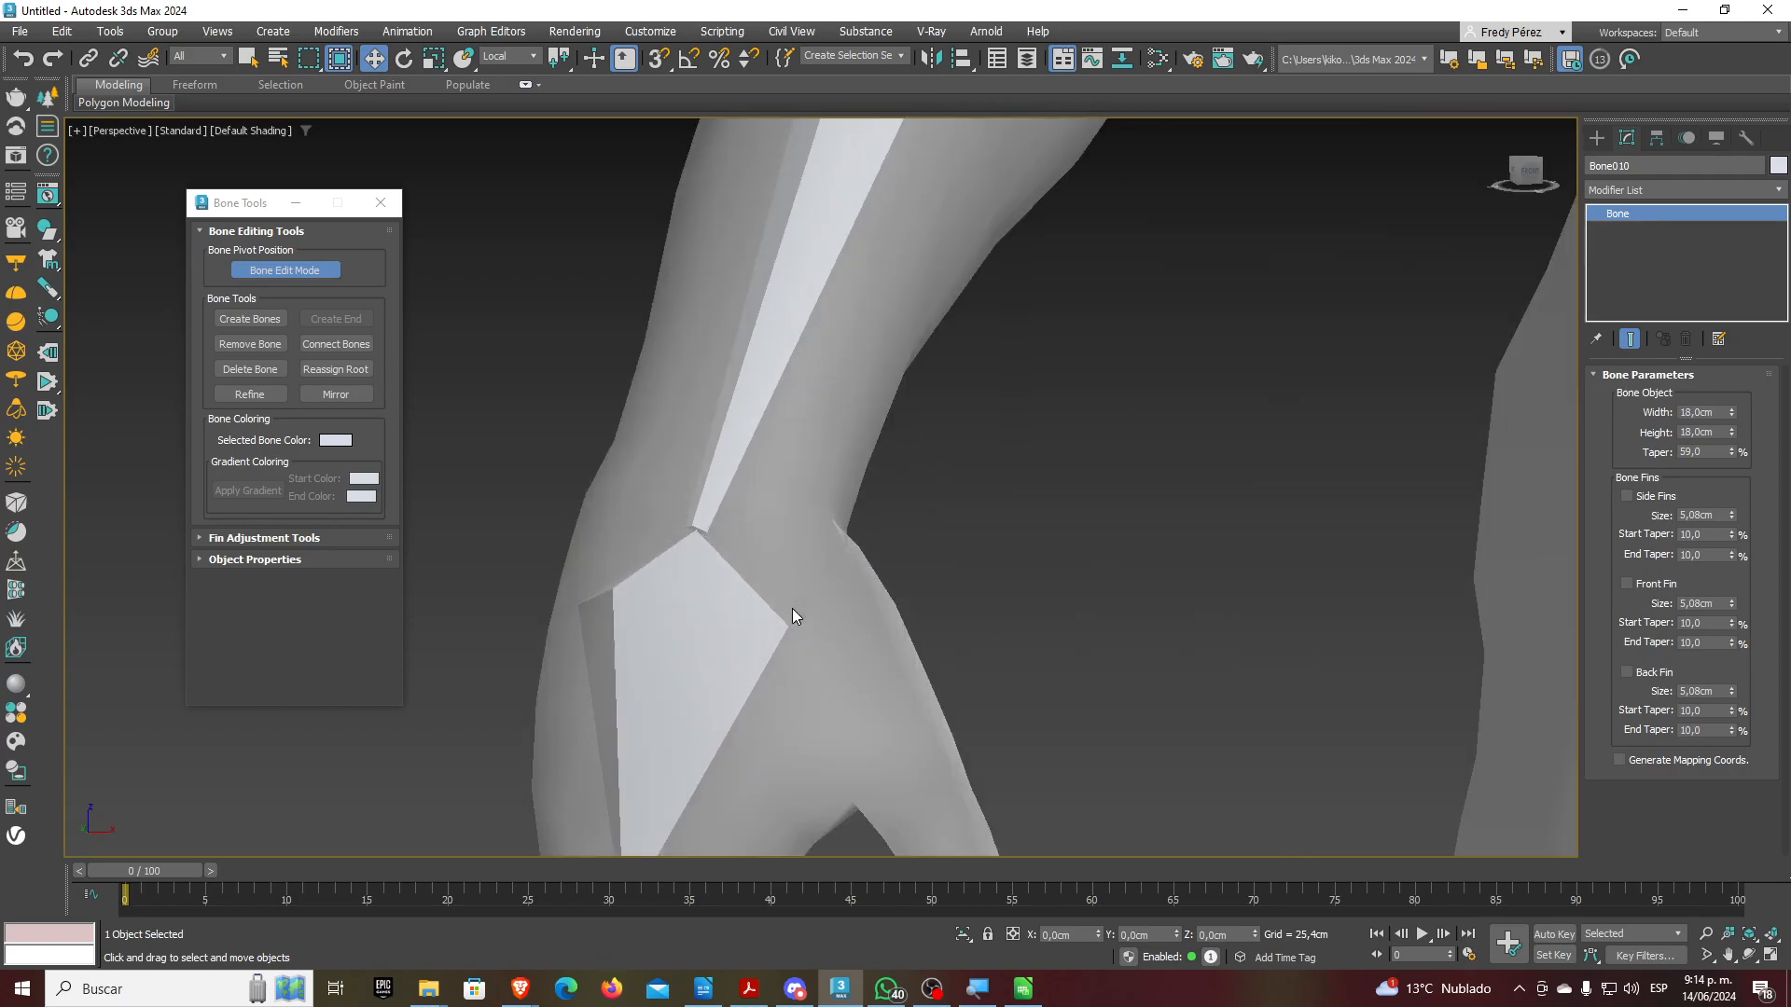
scroll(867, 320, down, 2)
scroll(819, 472, down, 2)
Orbit around the hand bones in the palm, then reframe the whole arm and torso
alt+middle_drag(820, 472, 919, 599)
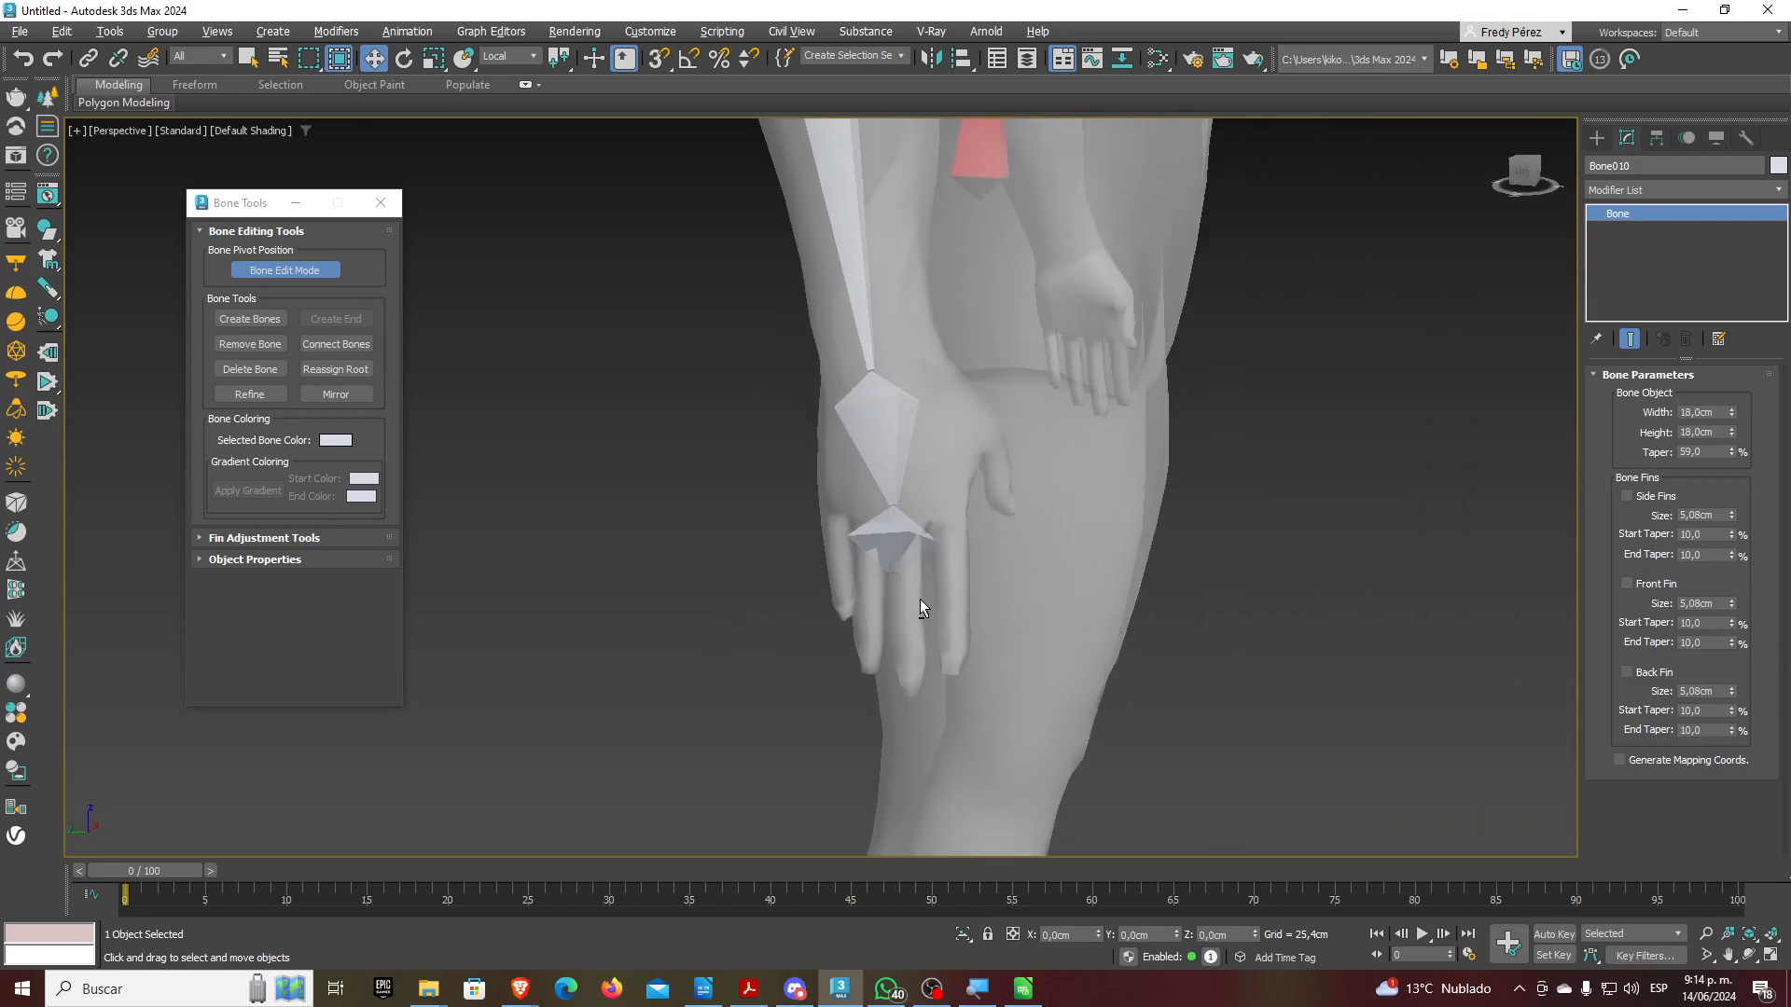
scroll(950, 433, up, 5)
scroll(1054, 611, down, 3)
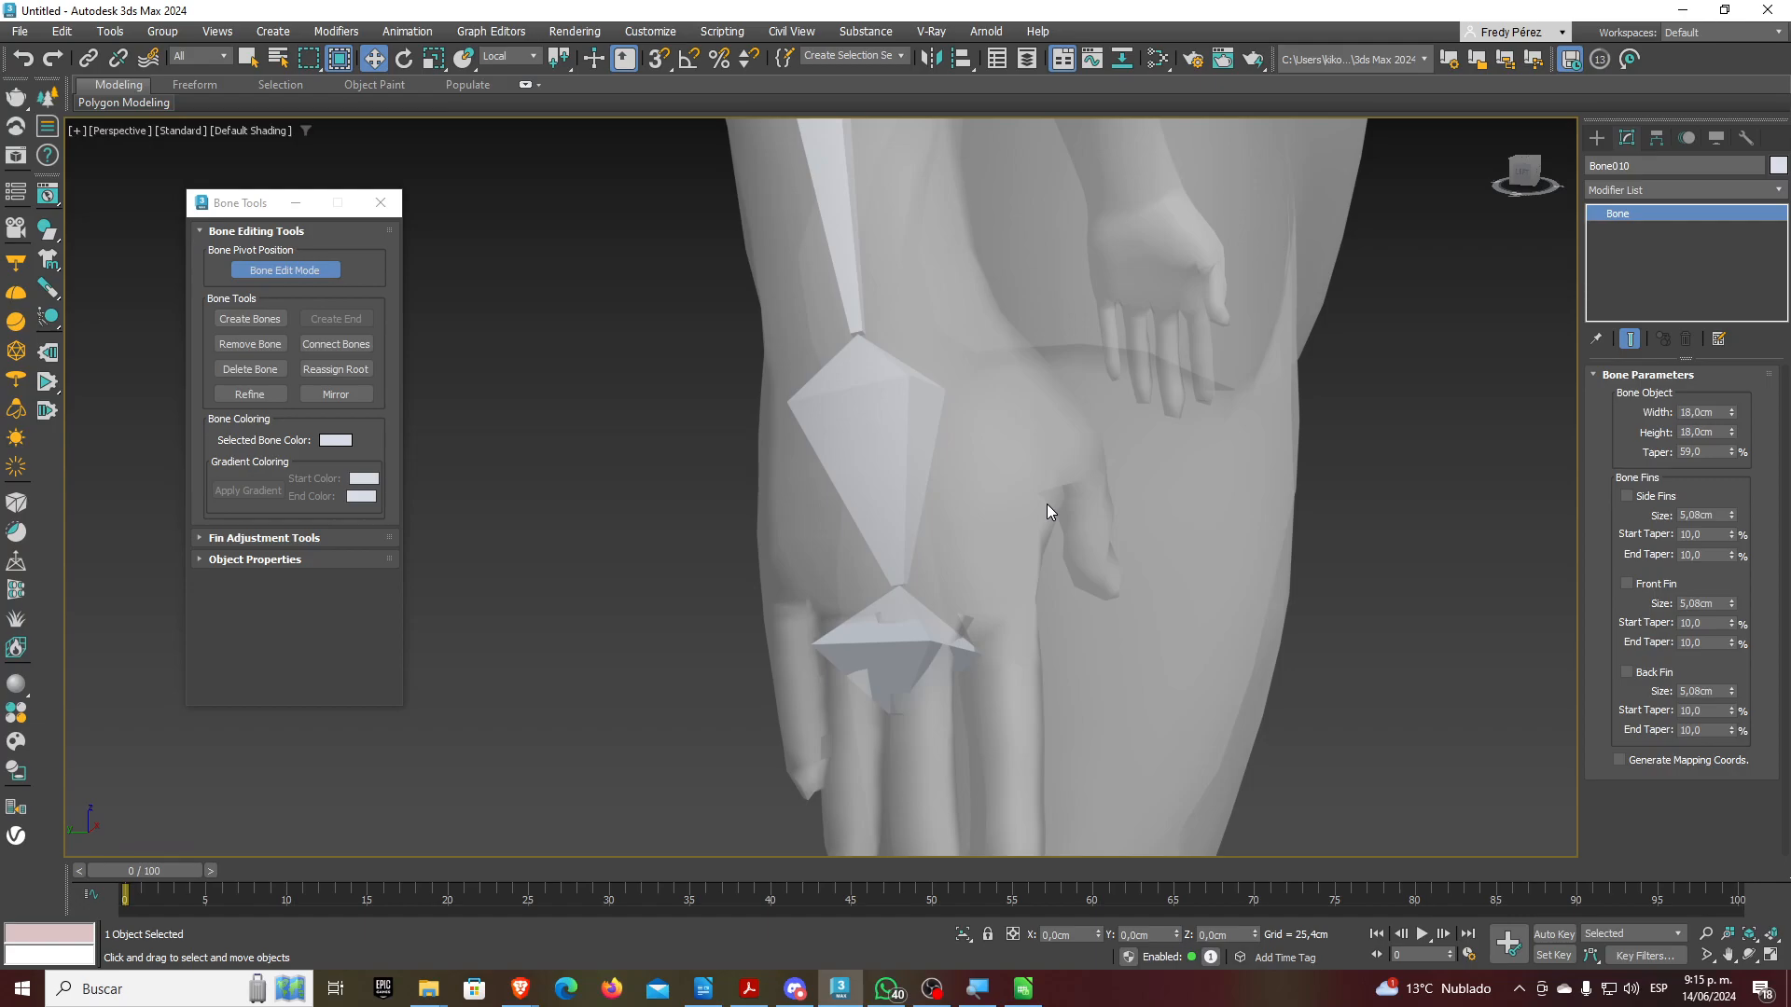
alt+middle_drag(1047, 503, 908, 696)
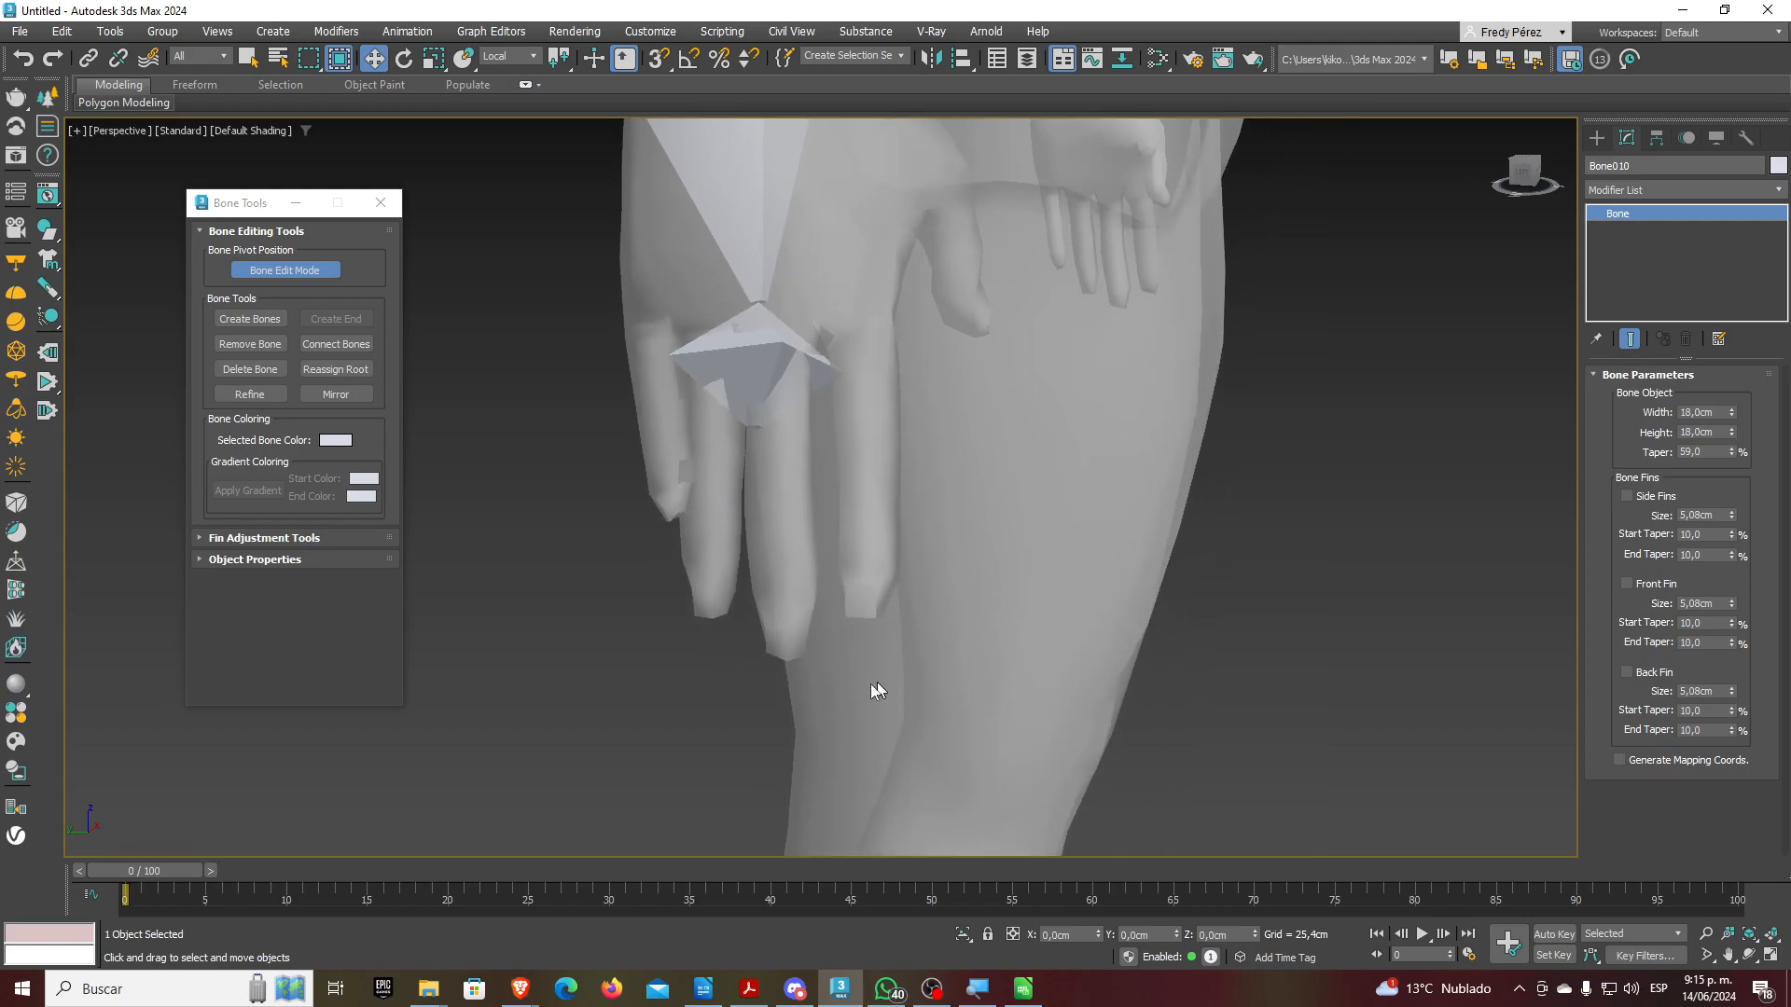
scroll(868, 674, down, 6)
middle_drag(889, 589, 737, 650)
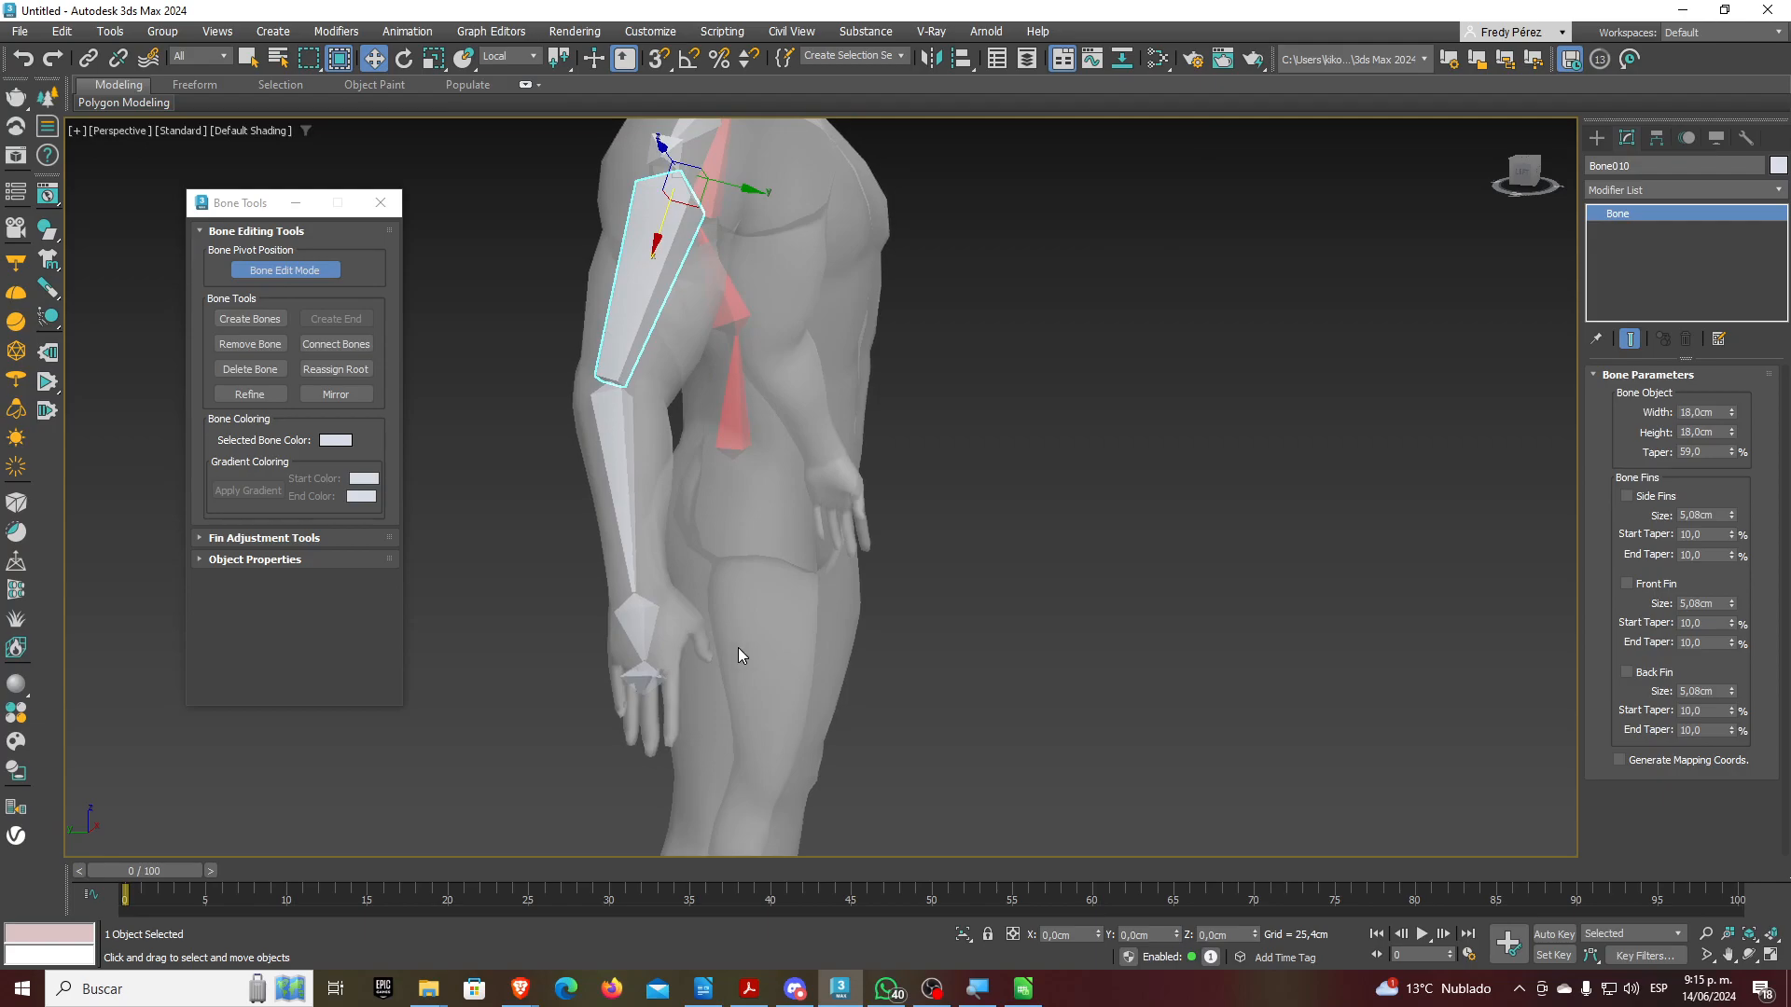
middle_drag(830, 631, 796, 656)
Switch to the Front view, turn off Bone Edit Mode and select the clavicle bones
key(f)
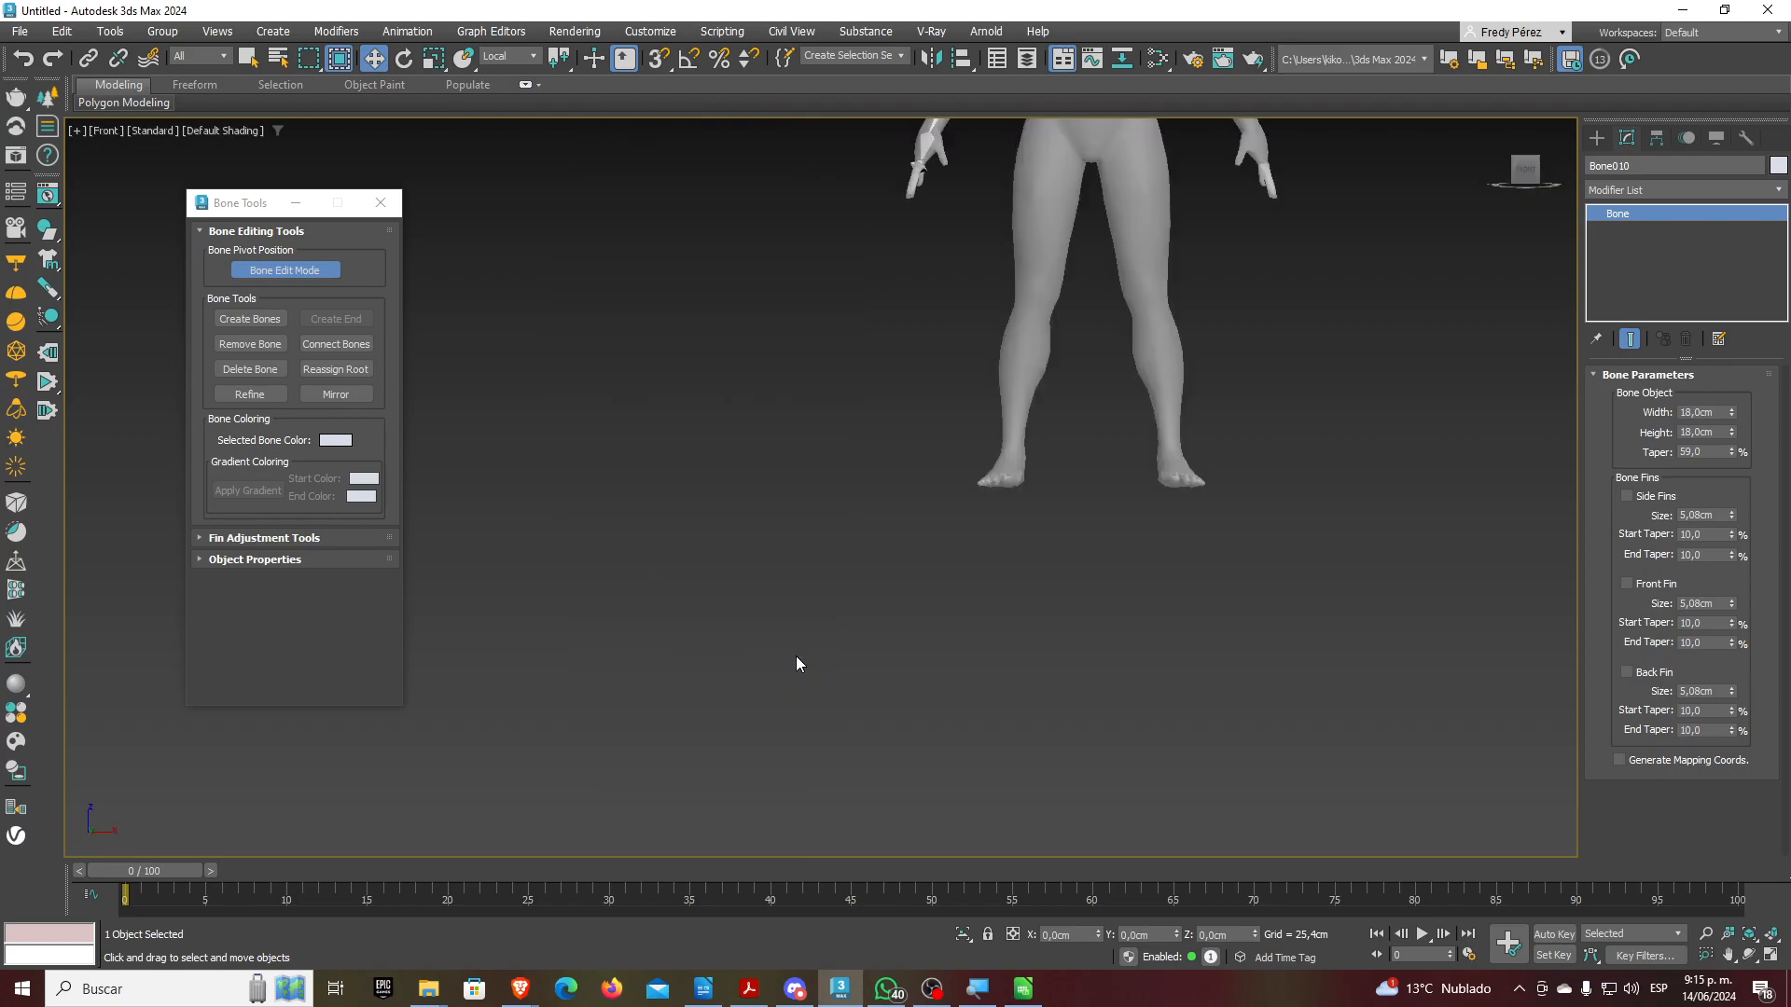
middle_drag(958, 312, 779, 711)
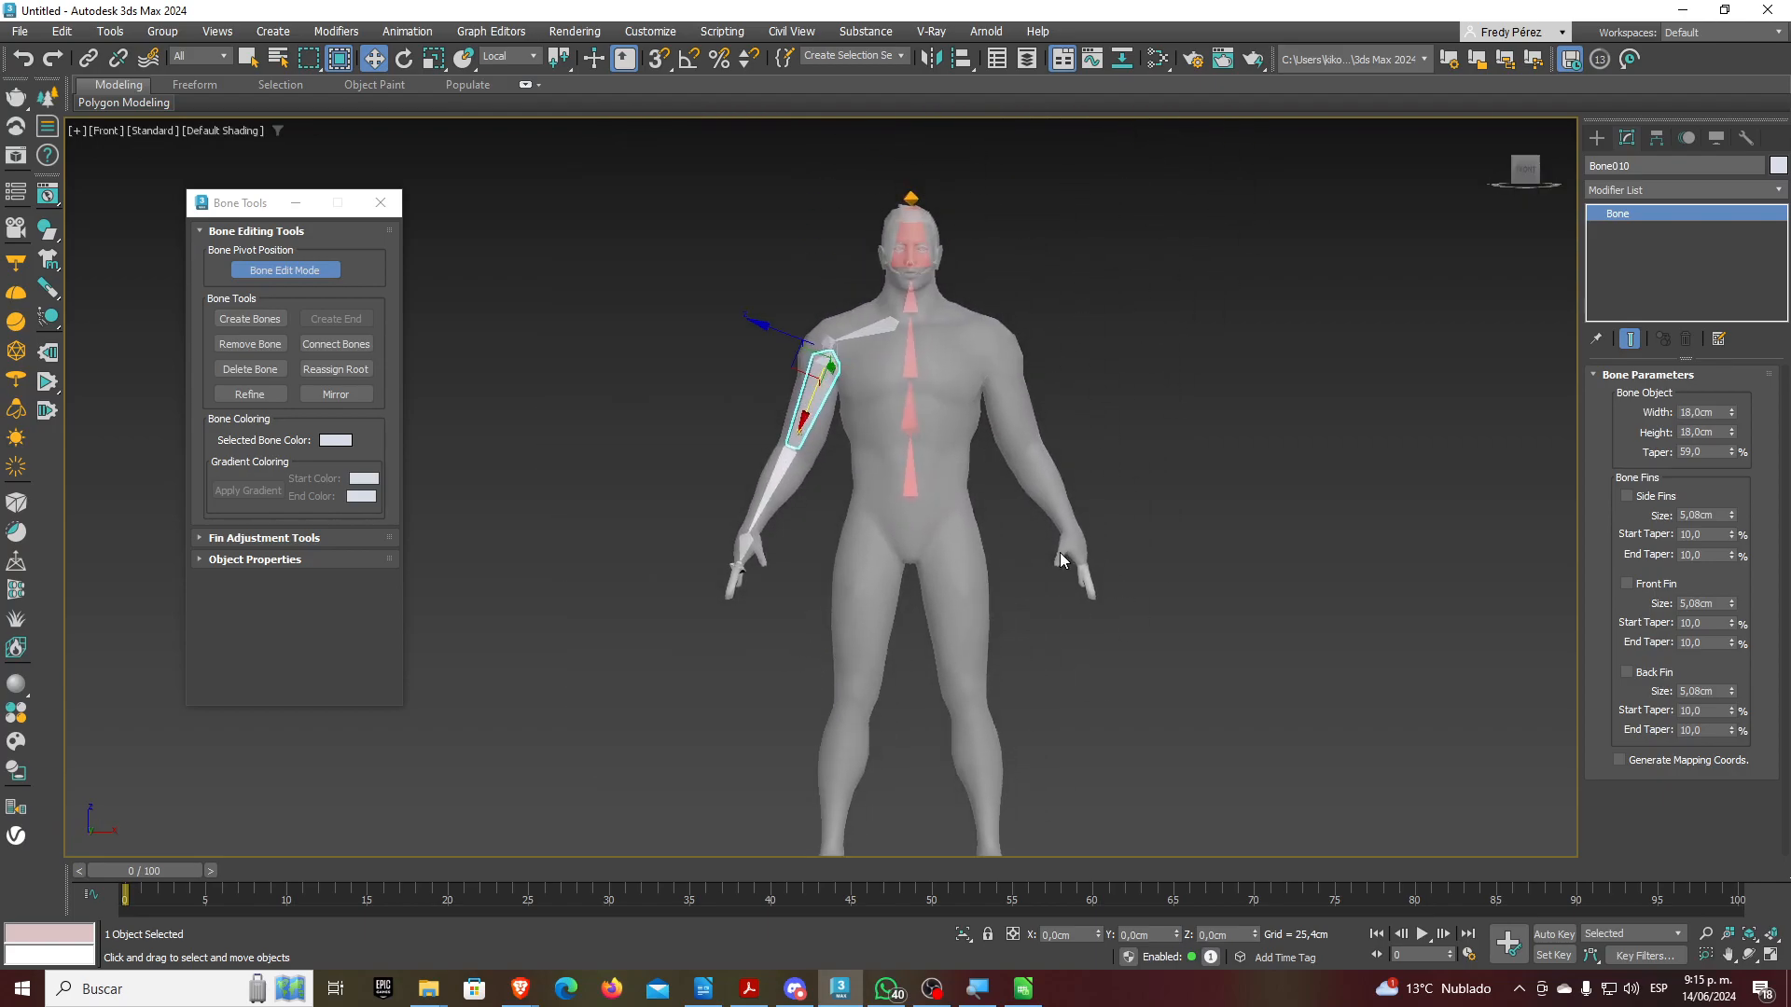
click(286, 270)
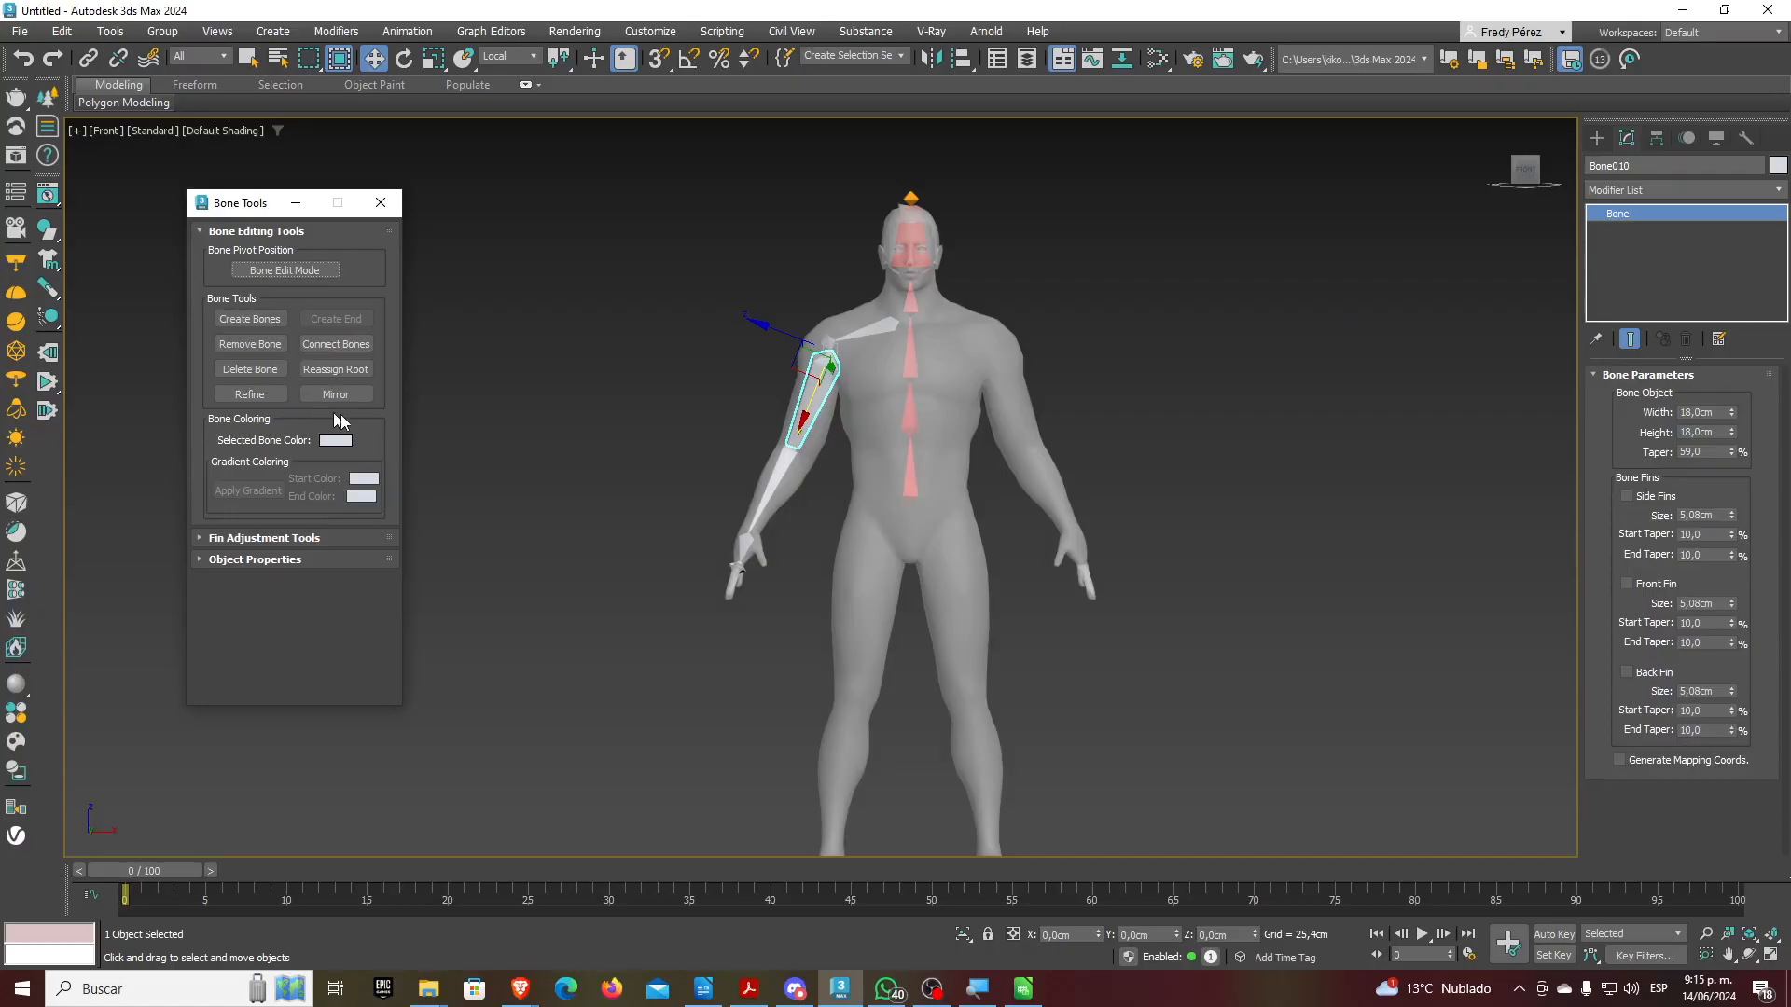
ctrl+click(869, 330)
scroll(919, 329, up, 3)
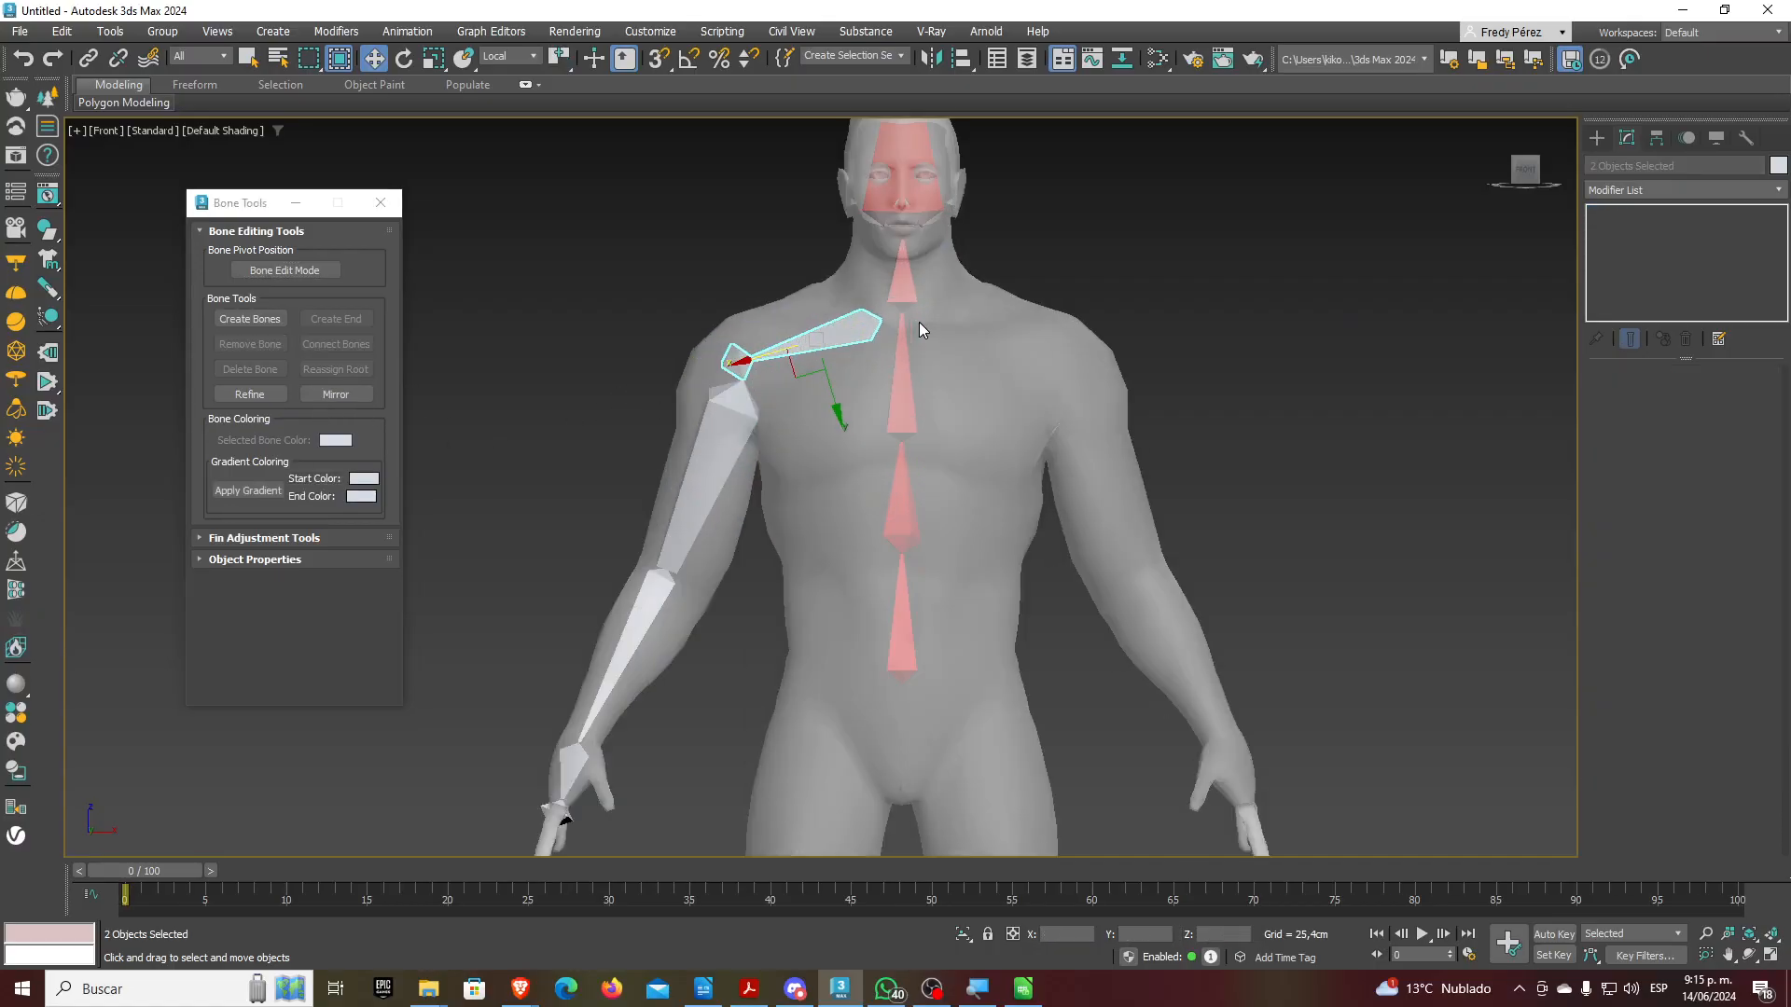
click(333, 438)
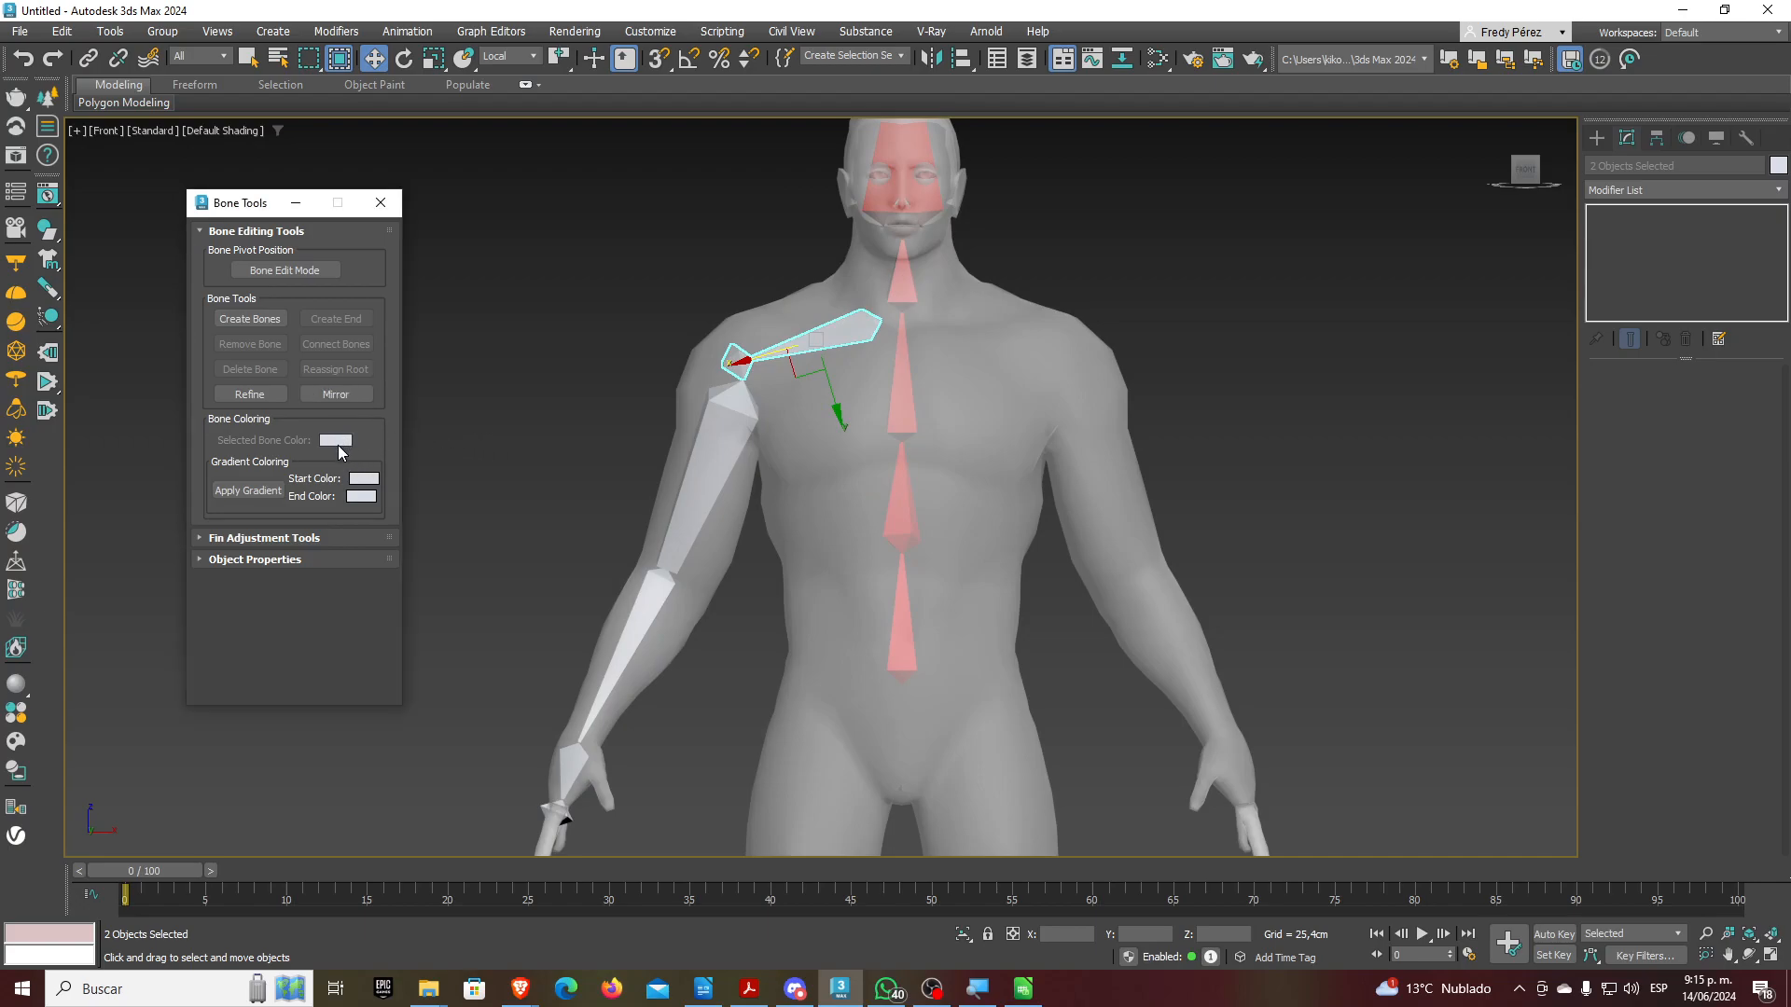
click(524, 344)
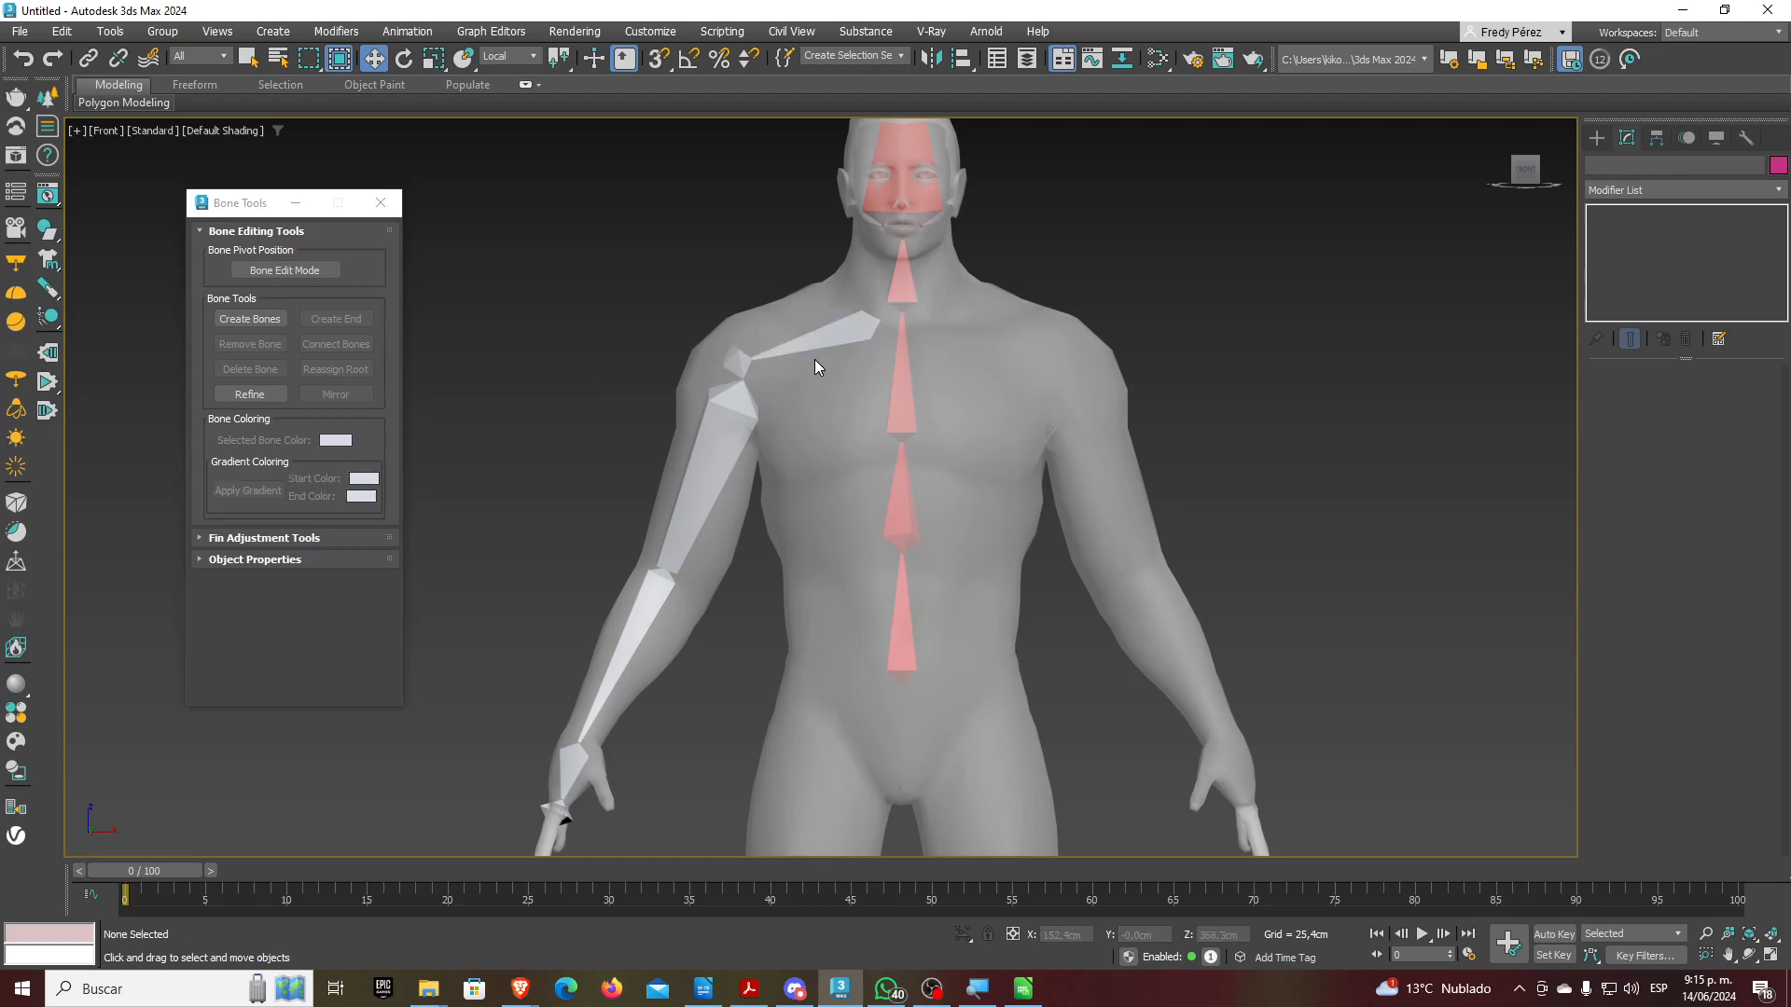
click(816, 364)
Apply a blue-to-dark-blue gradient to the clavicle bones
click(363, 479)
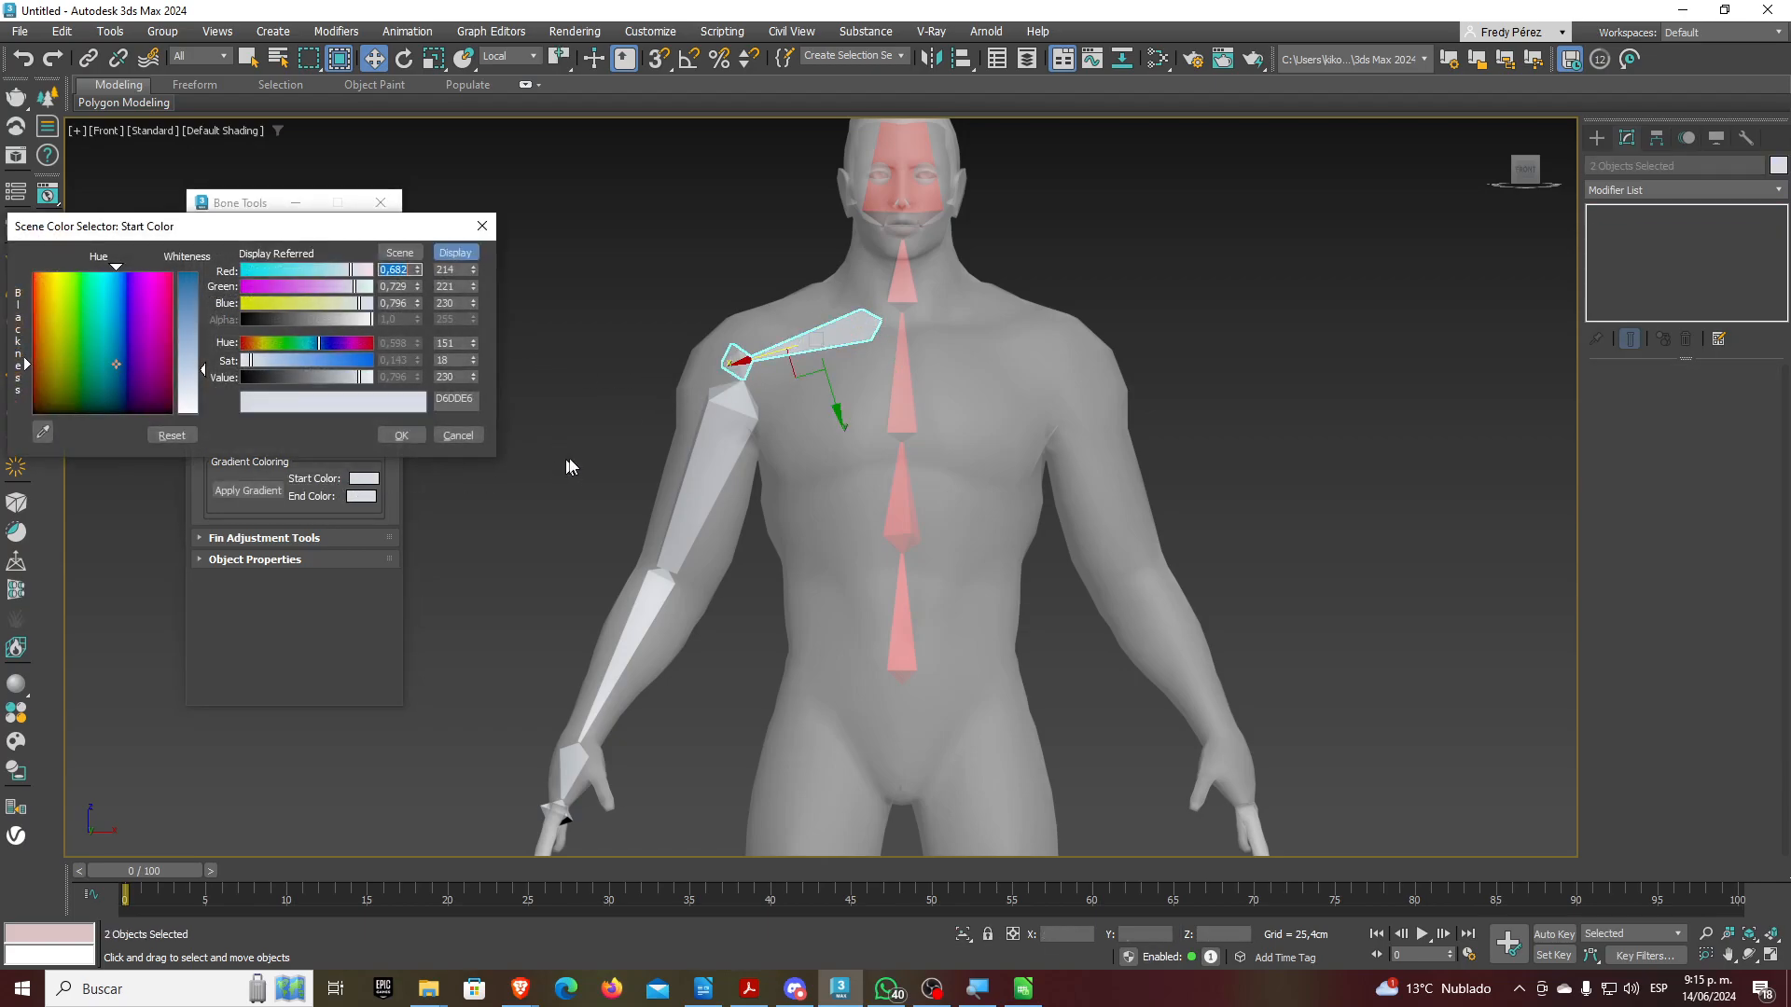
drag(188, 371, 276, 288)
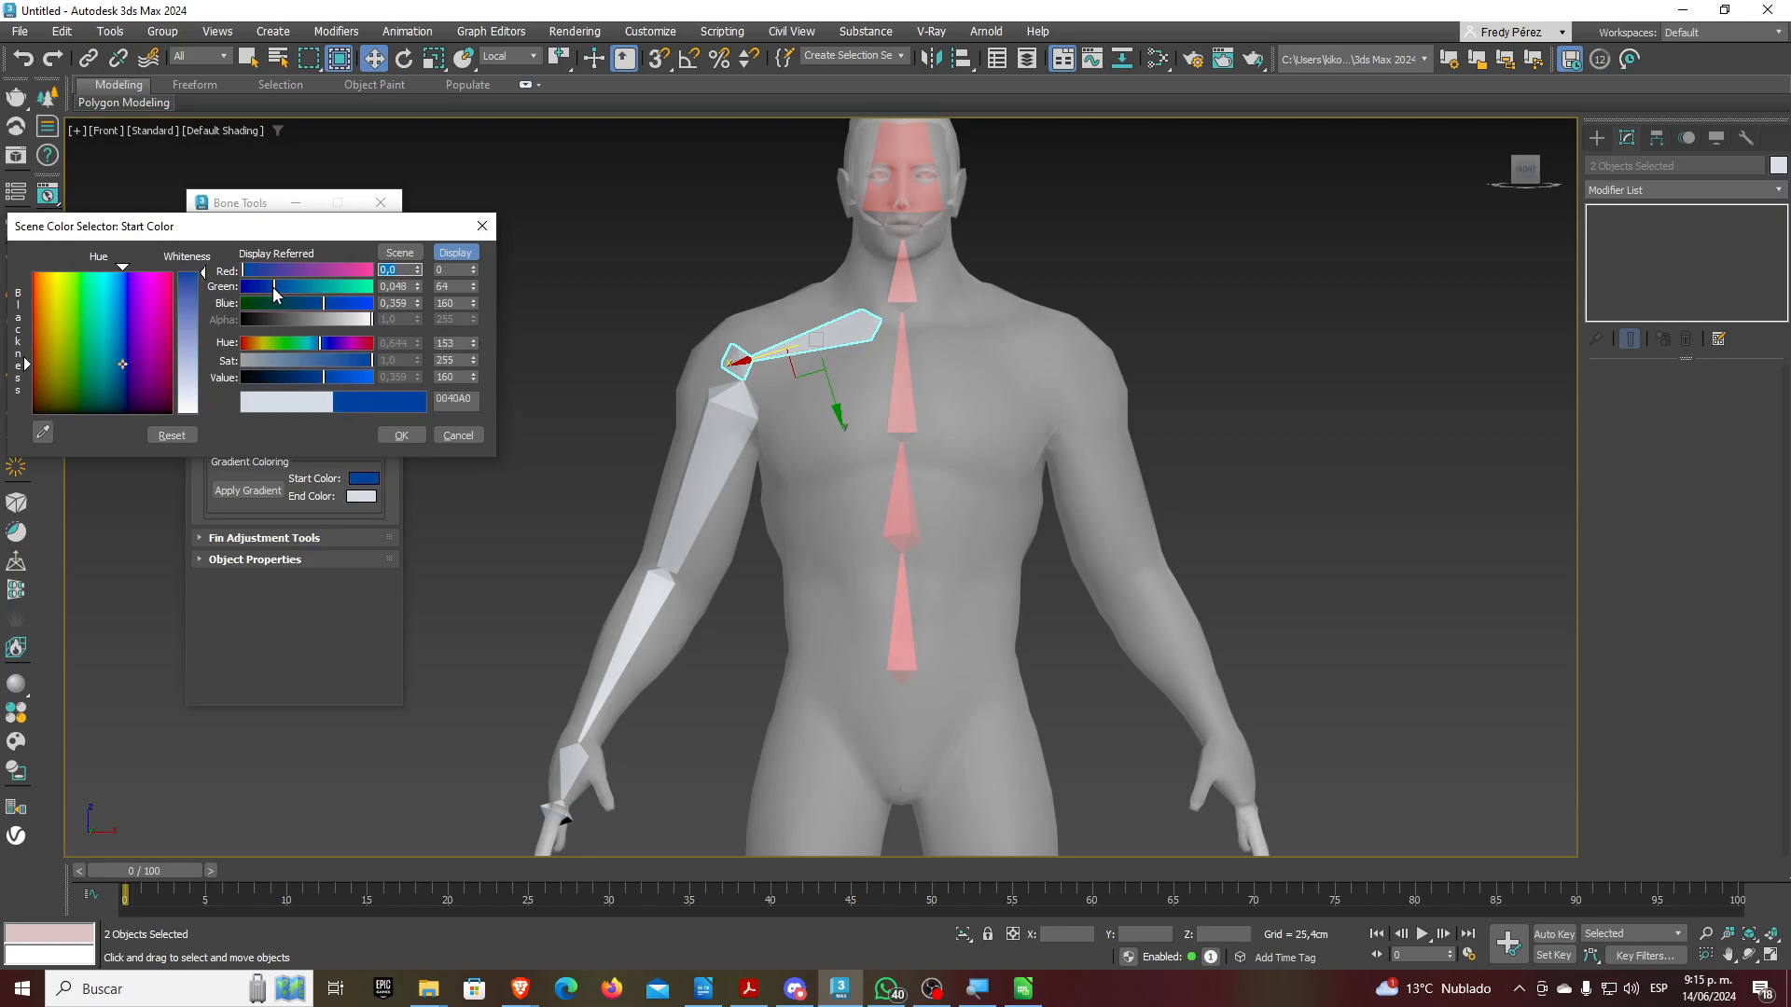
click(401, 436)
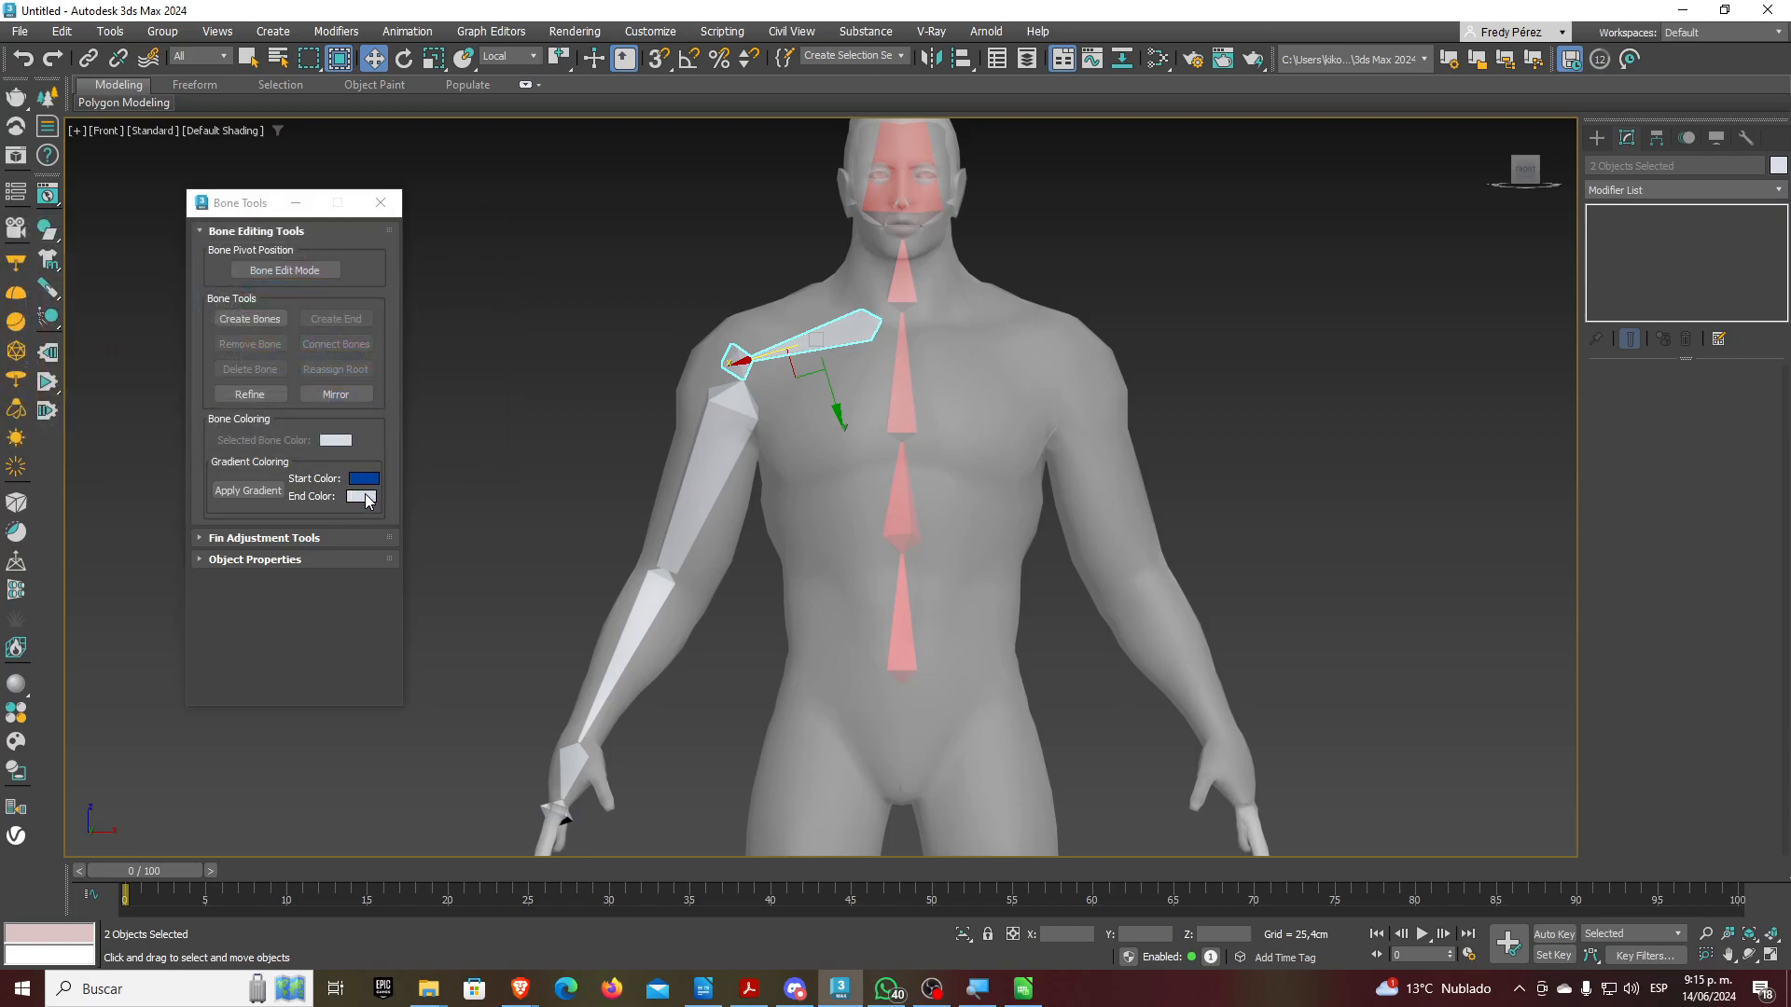
click(362, 496)
click(128, 345)
mouse_move(189, 323)
mouse_down()
mouse_move(193, 285)
mouse_move(233, 290)
mouse_up()
drag(347, 323, 262, 307)
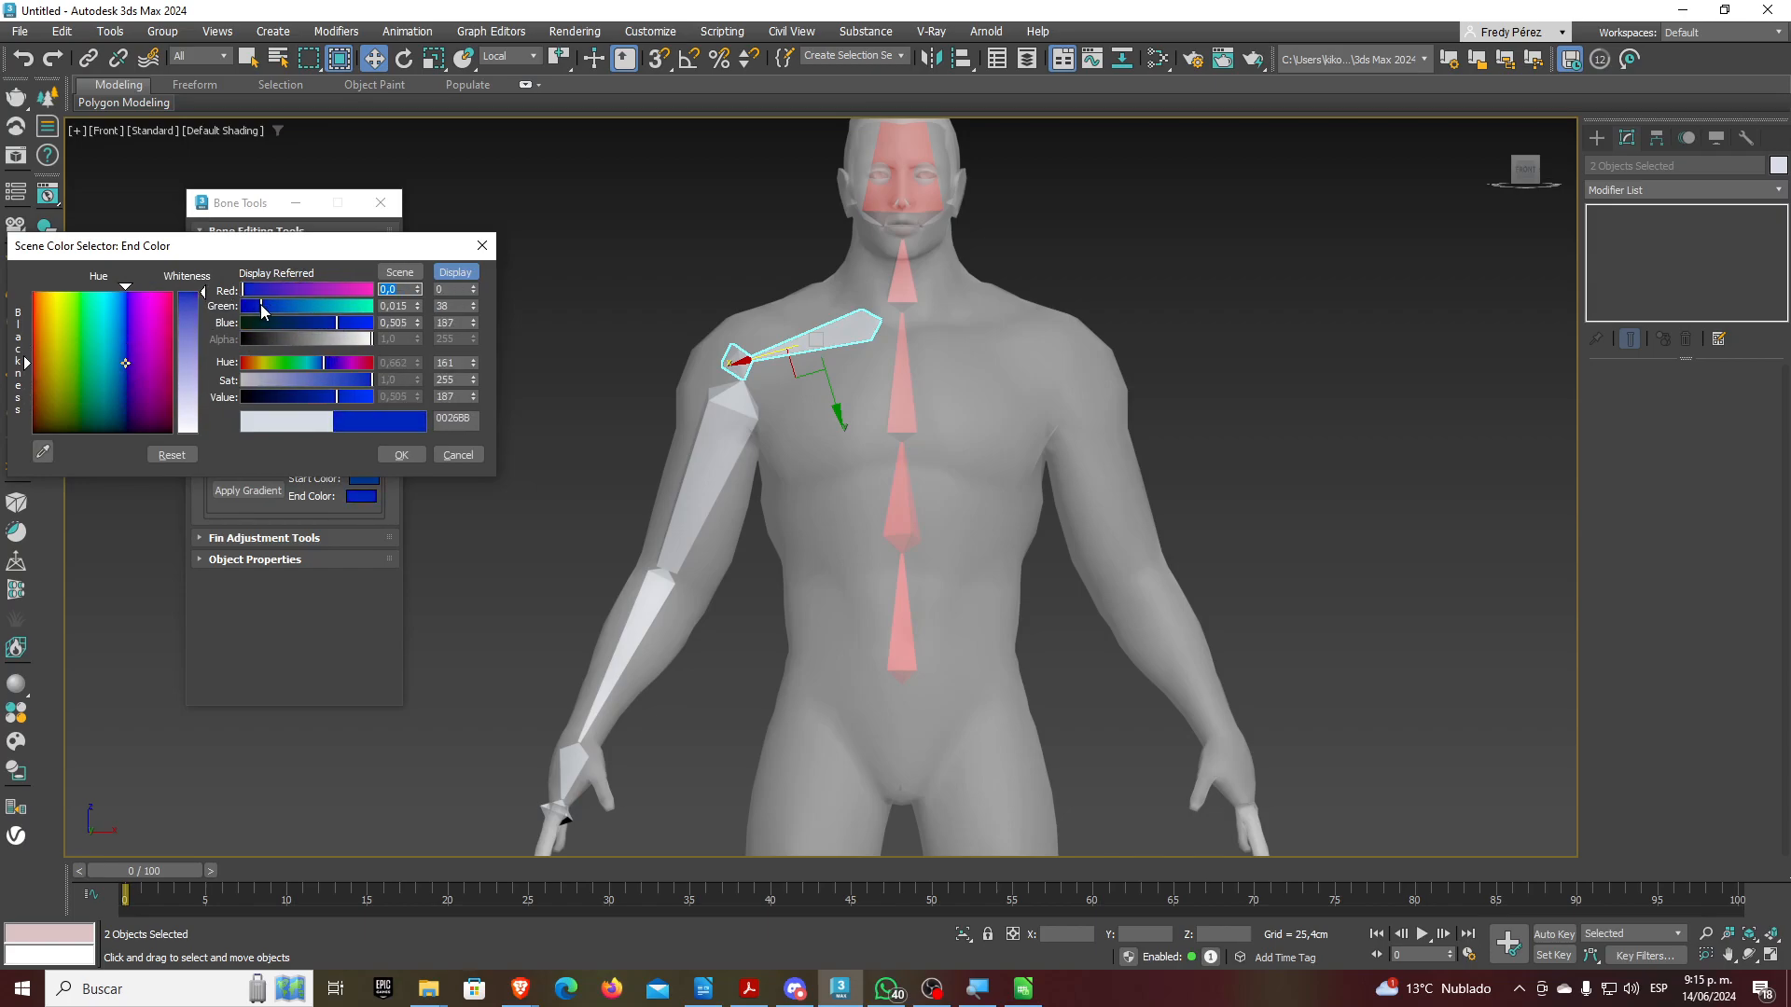
click(401, 454)
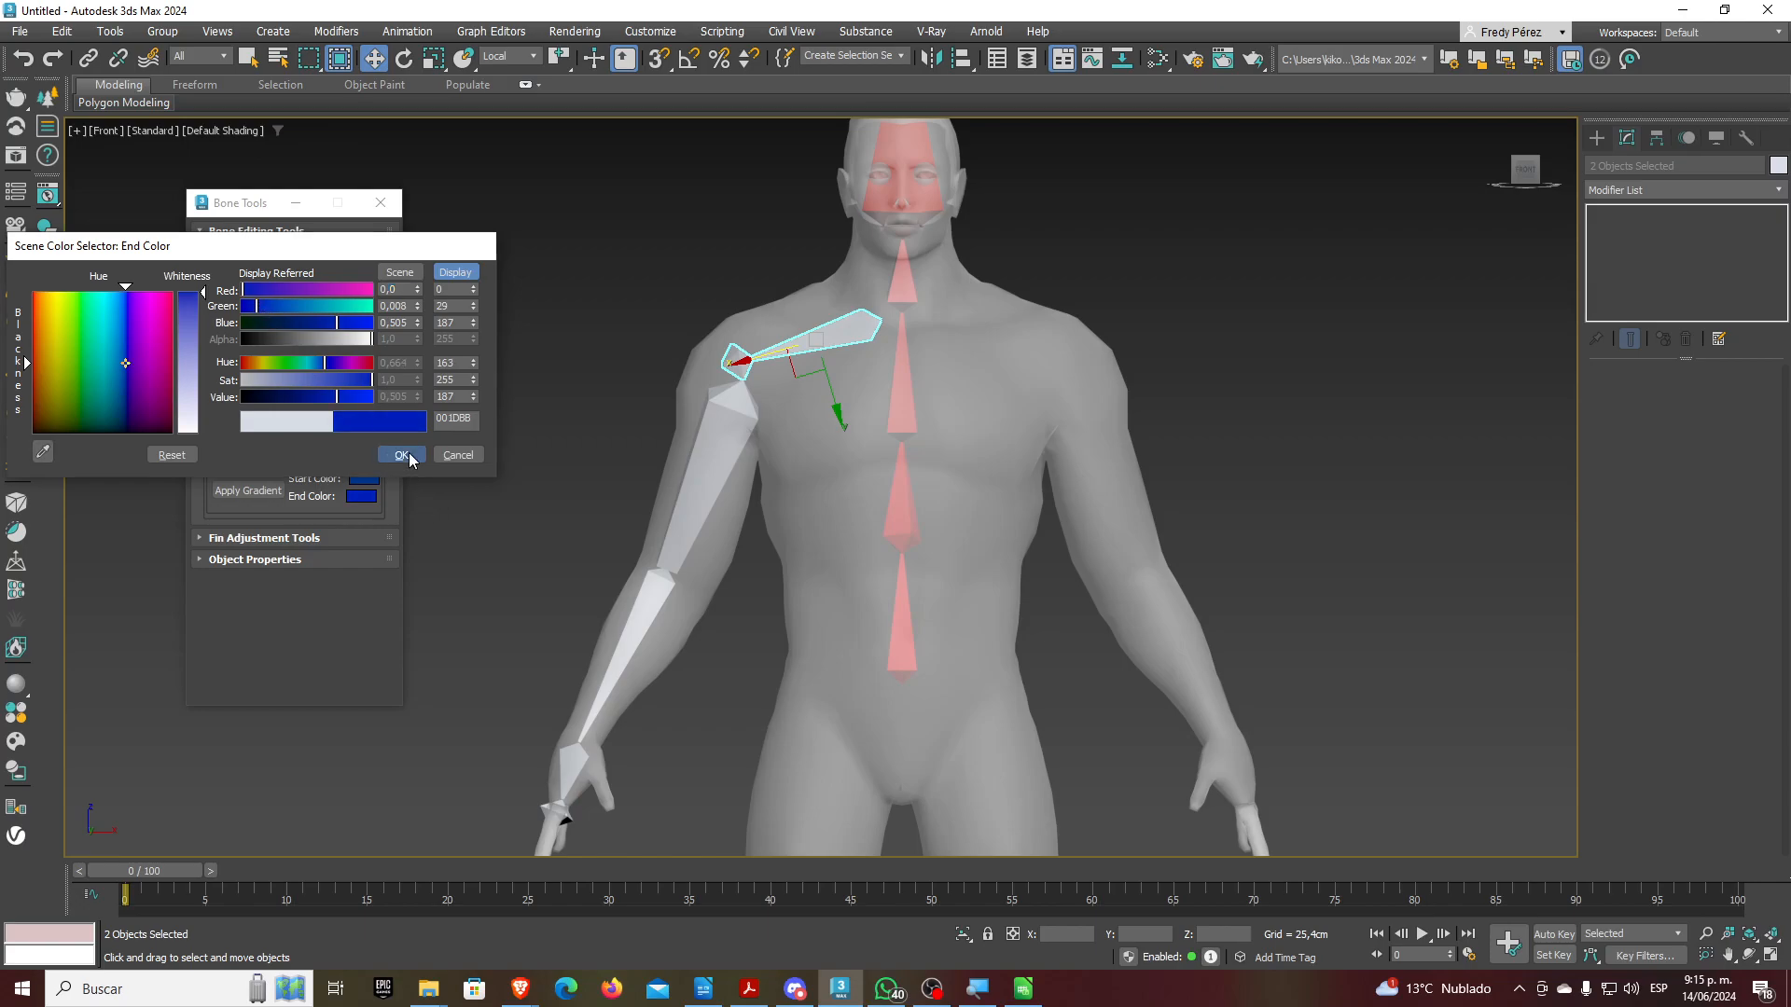
click(252, 493)
Select the upper-arm chain and apply a pure blue to light 4D4DFF blue gradient
click(539, 427)
double_click(709, 415)
click(364, 479)
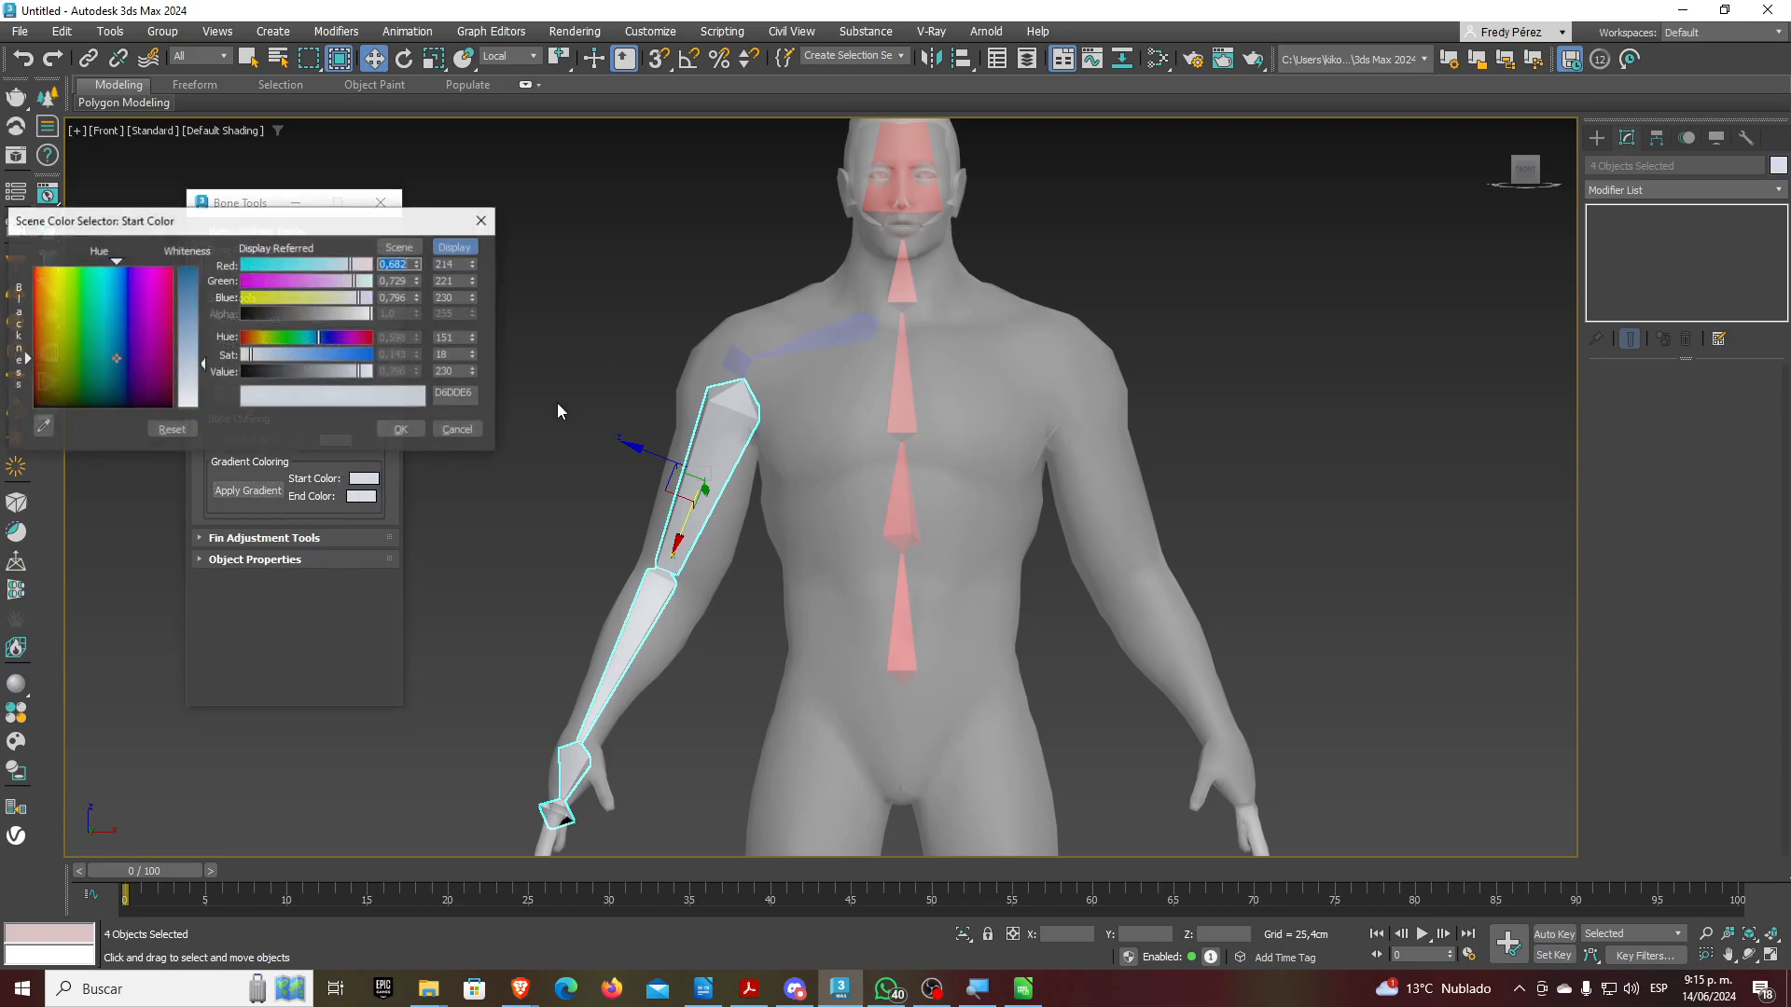
drag(286, 295, 224, 279)
drag(338, 266, 141, 261)
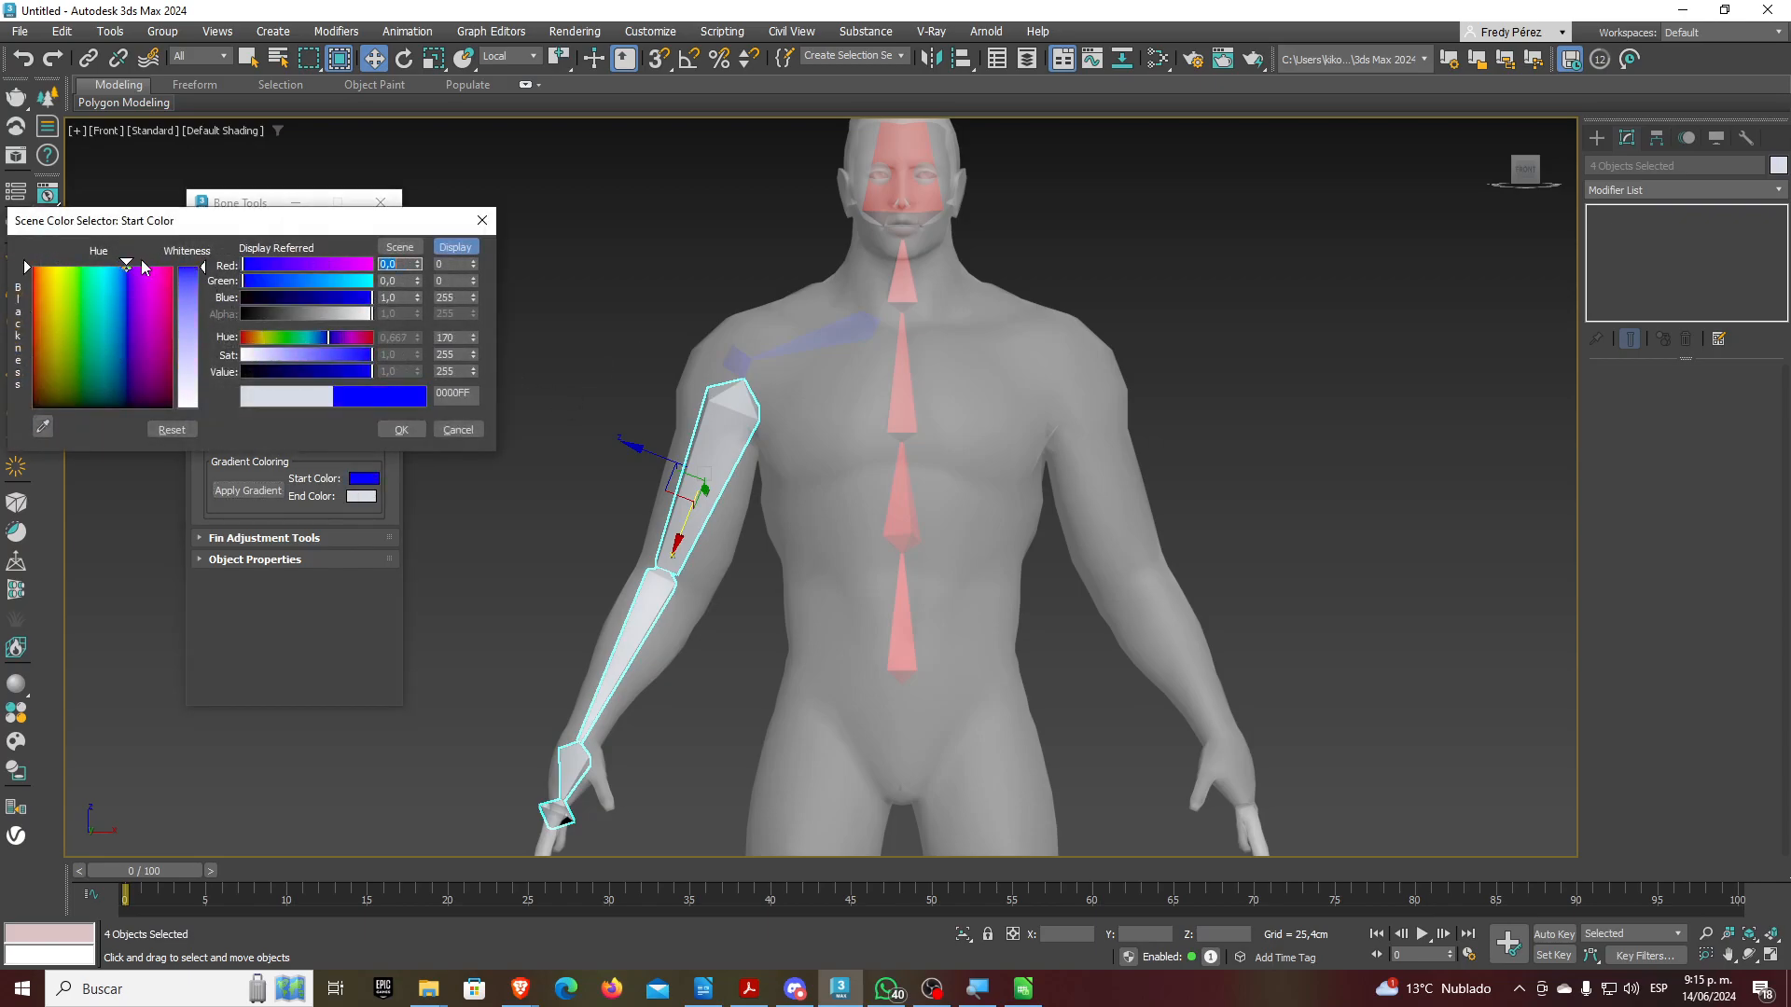
click(401, 429)
click(362, 496)
drag(351, 305, 412, 323)
click(194, 304)
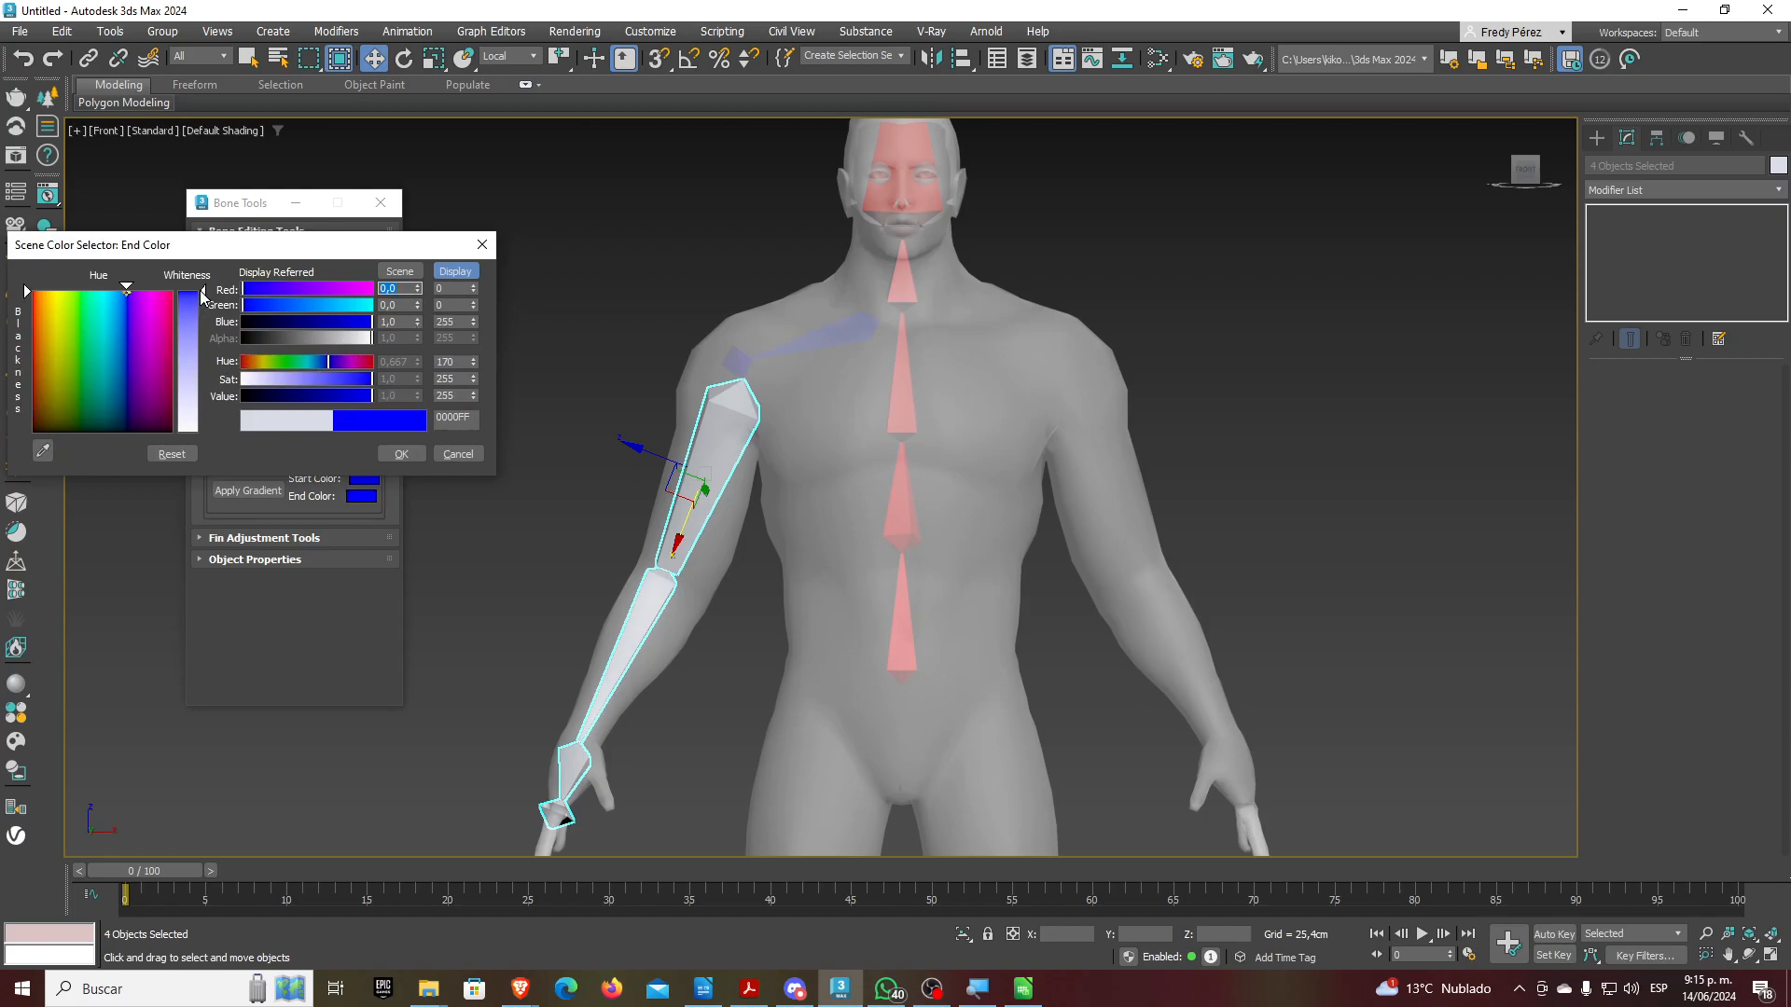
click(444, 456)
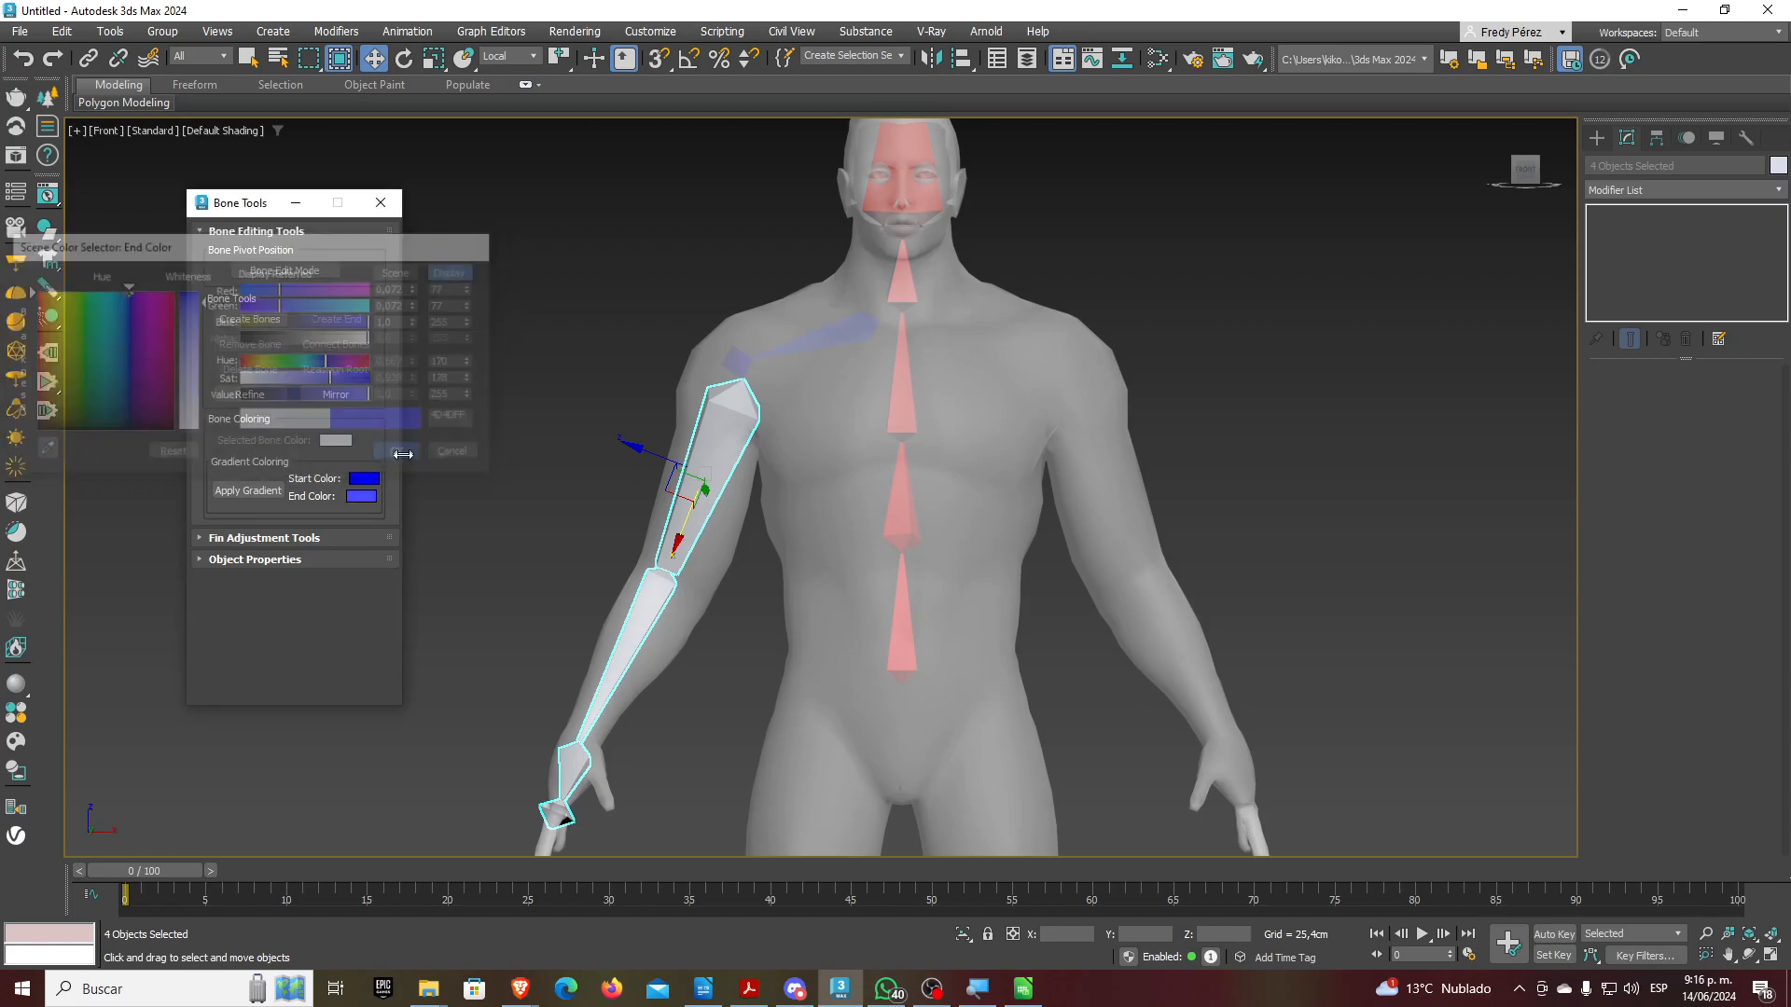
click(259, 490)
middle_drag(628, 524, 780, 495)
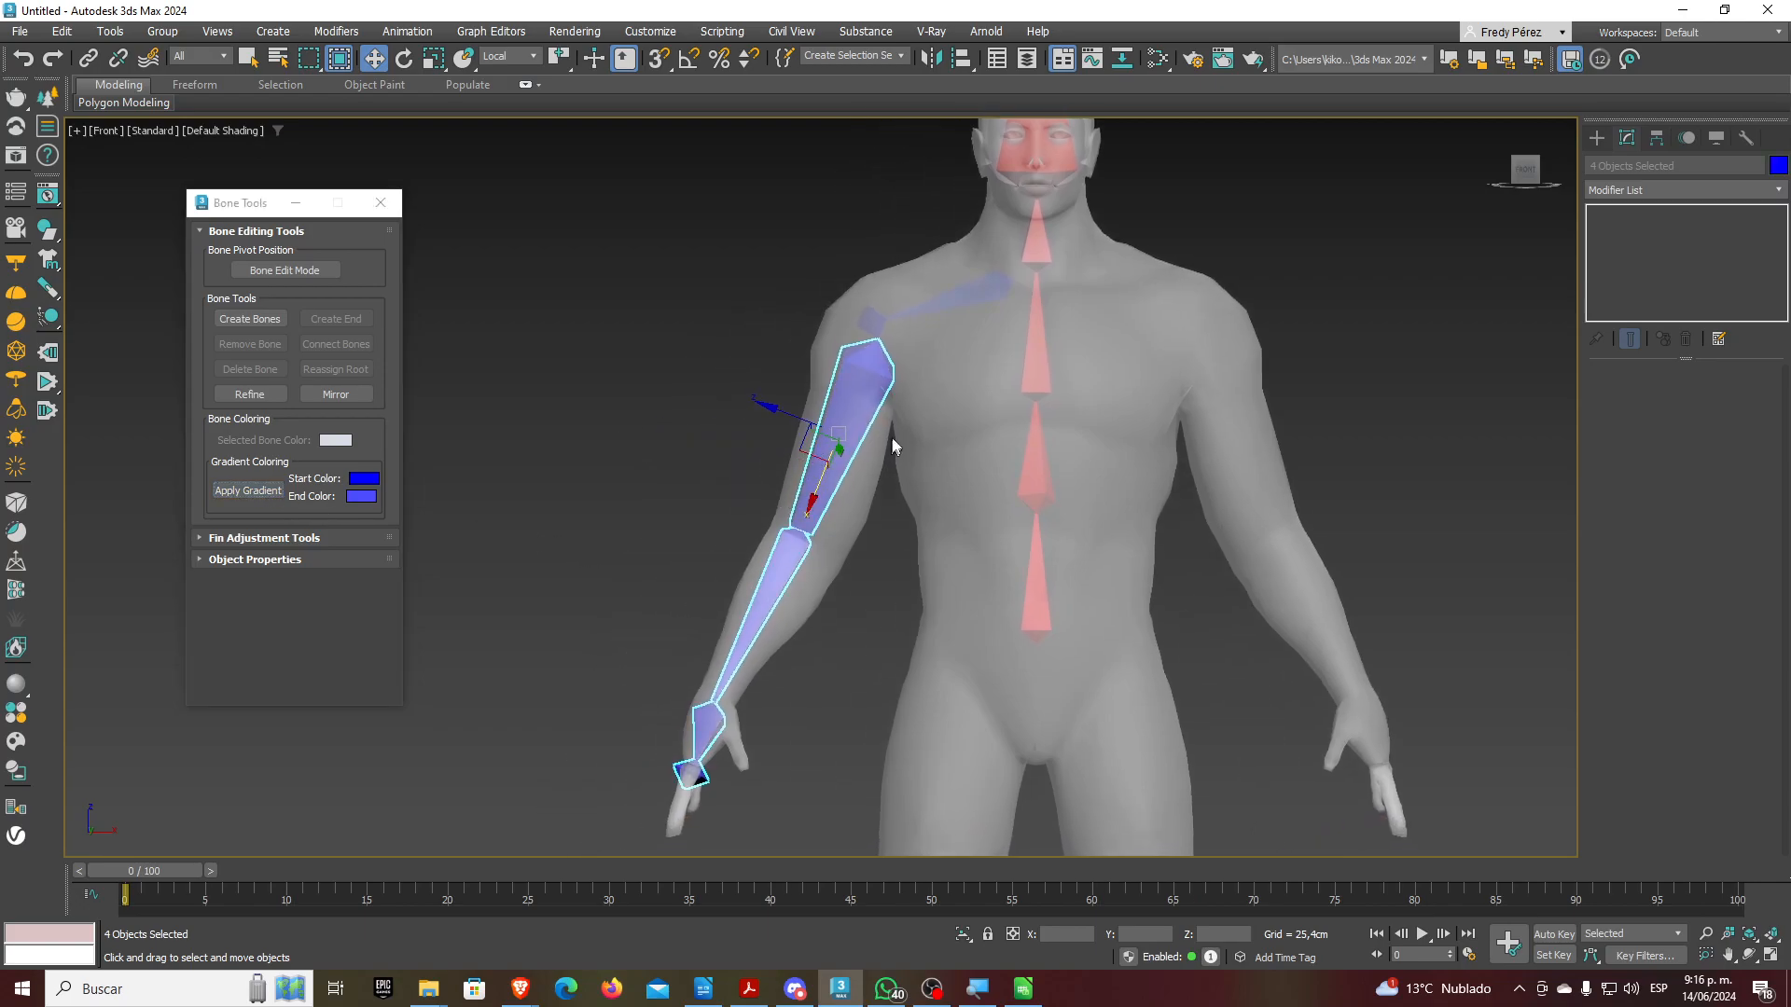
Add the clavicle and shoulder bones to the arm selection and open Bone Mirror
ctrl+click(956, 299)
ctrl+click(869, 319)
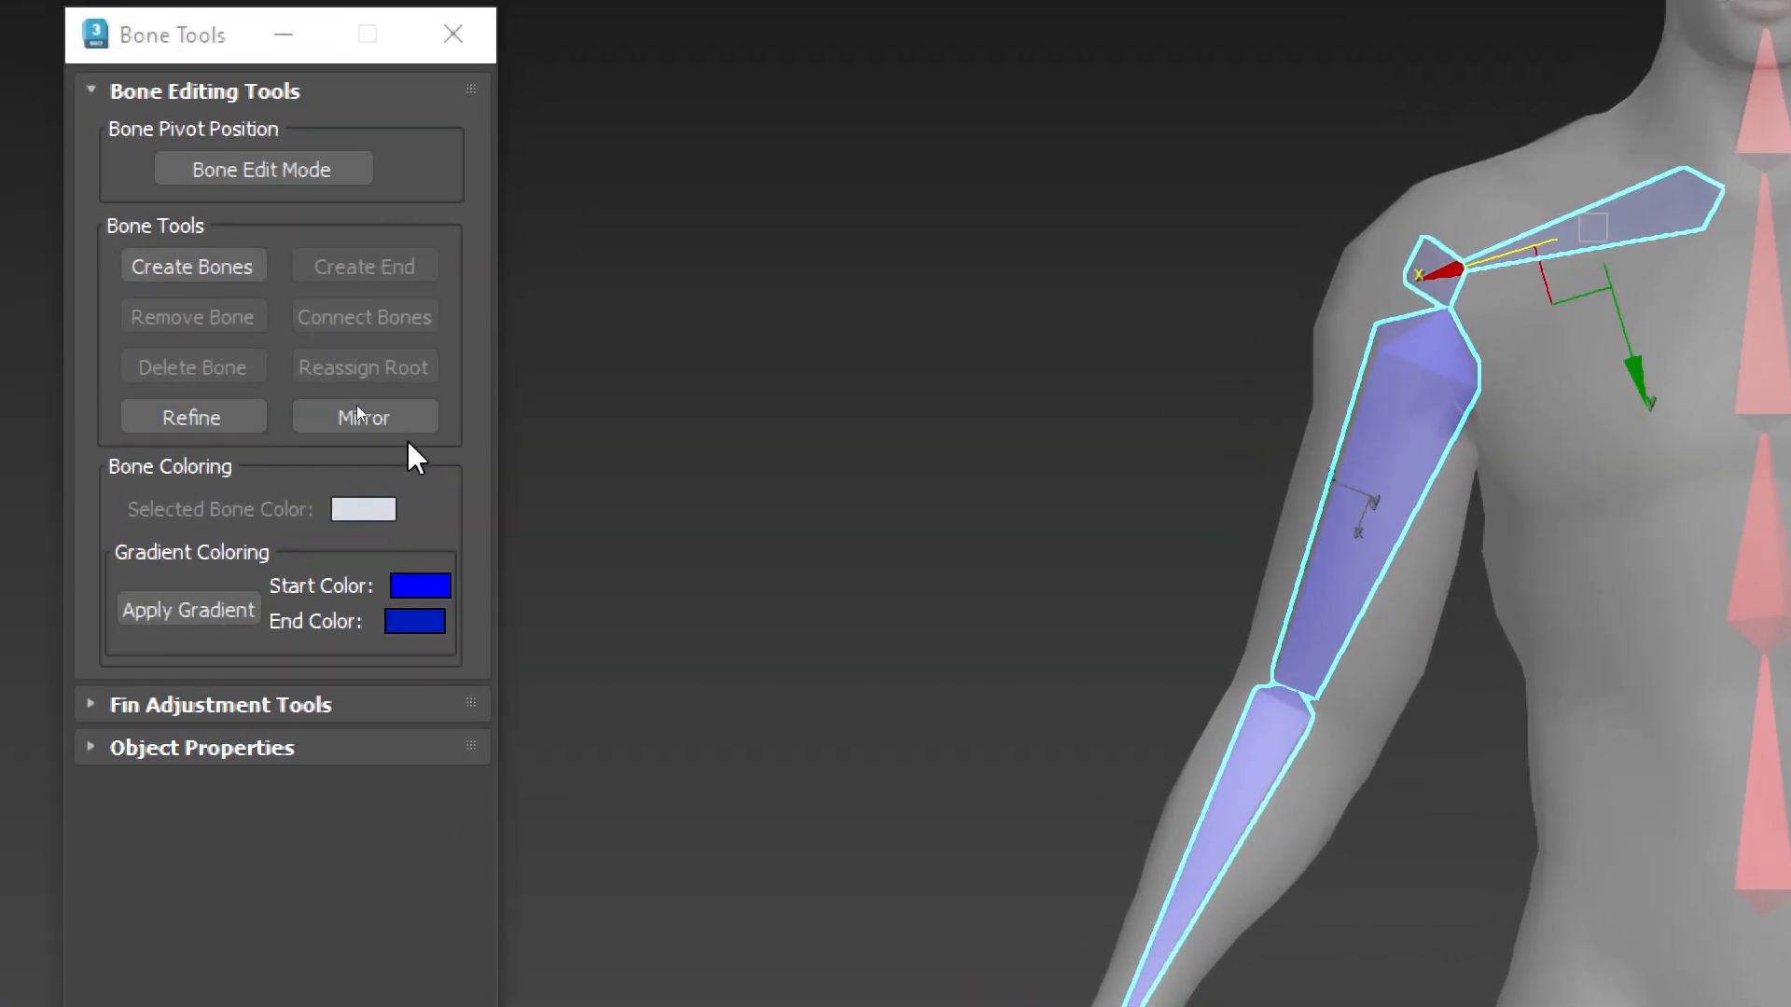
click(402, 416)
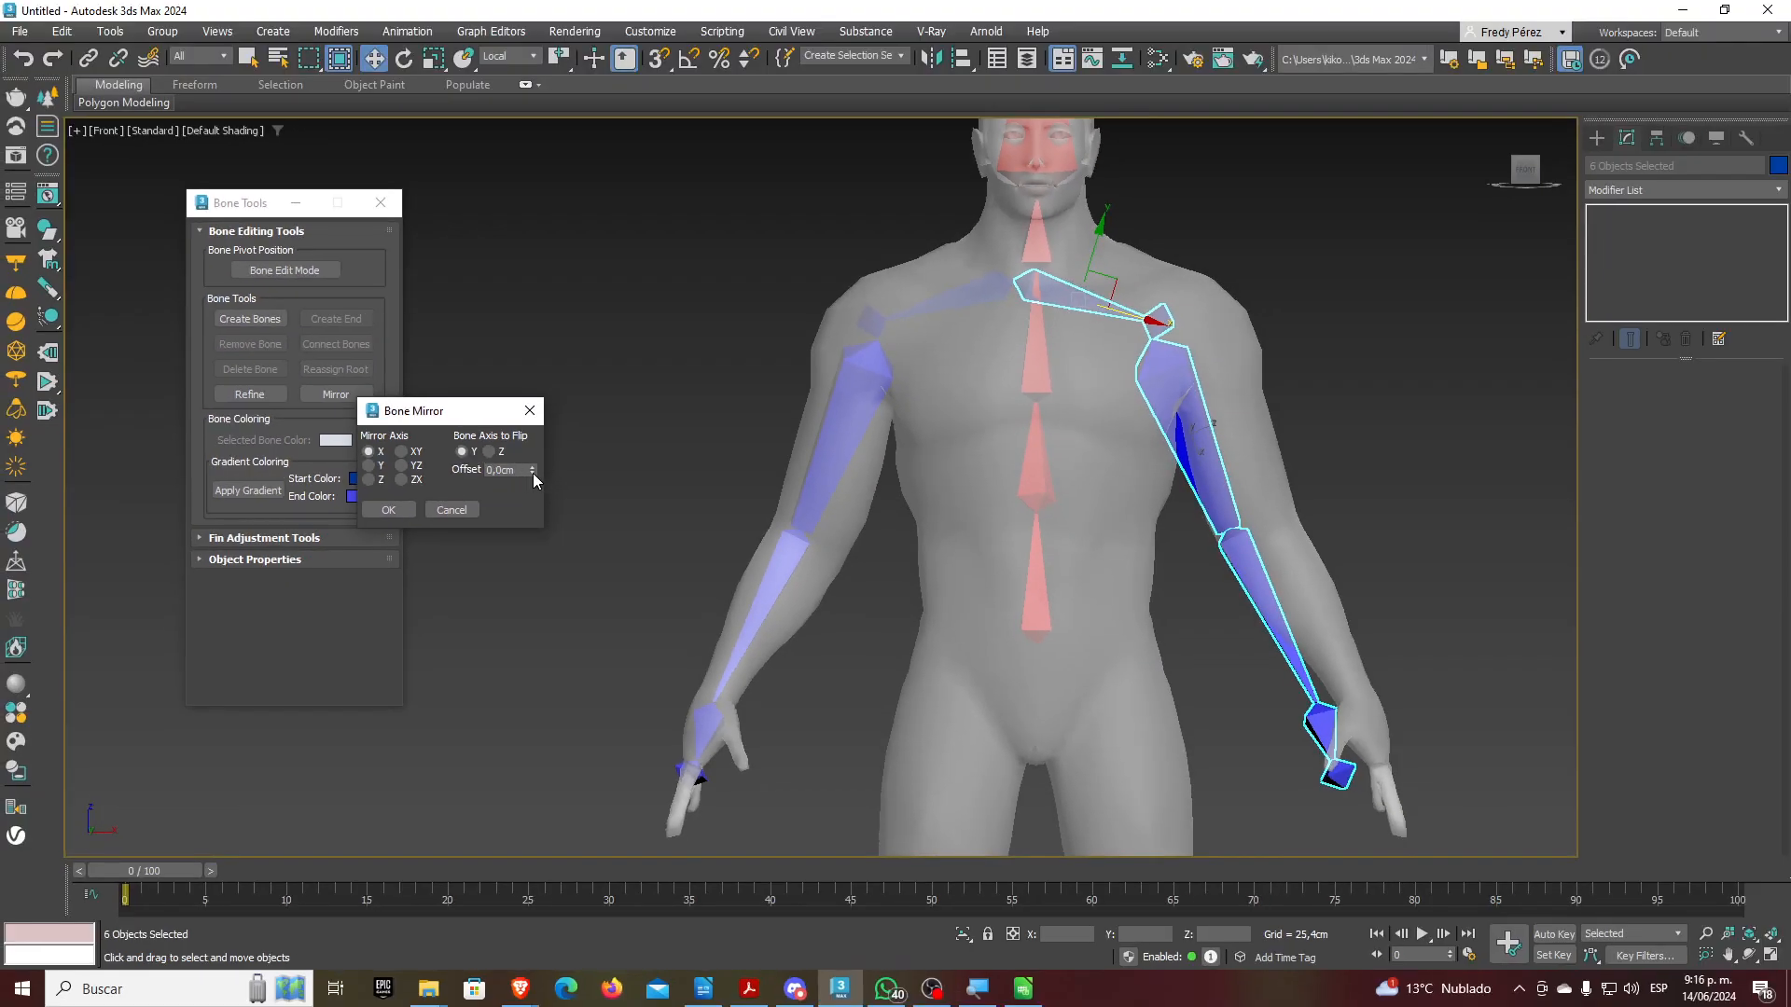
Mirror the blue arm bones across the X axis with a 15,24cm offset
drag(532, 472, 531, 467)
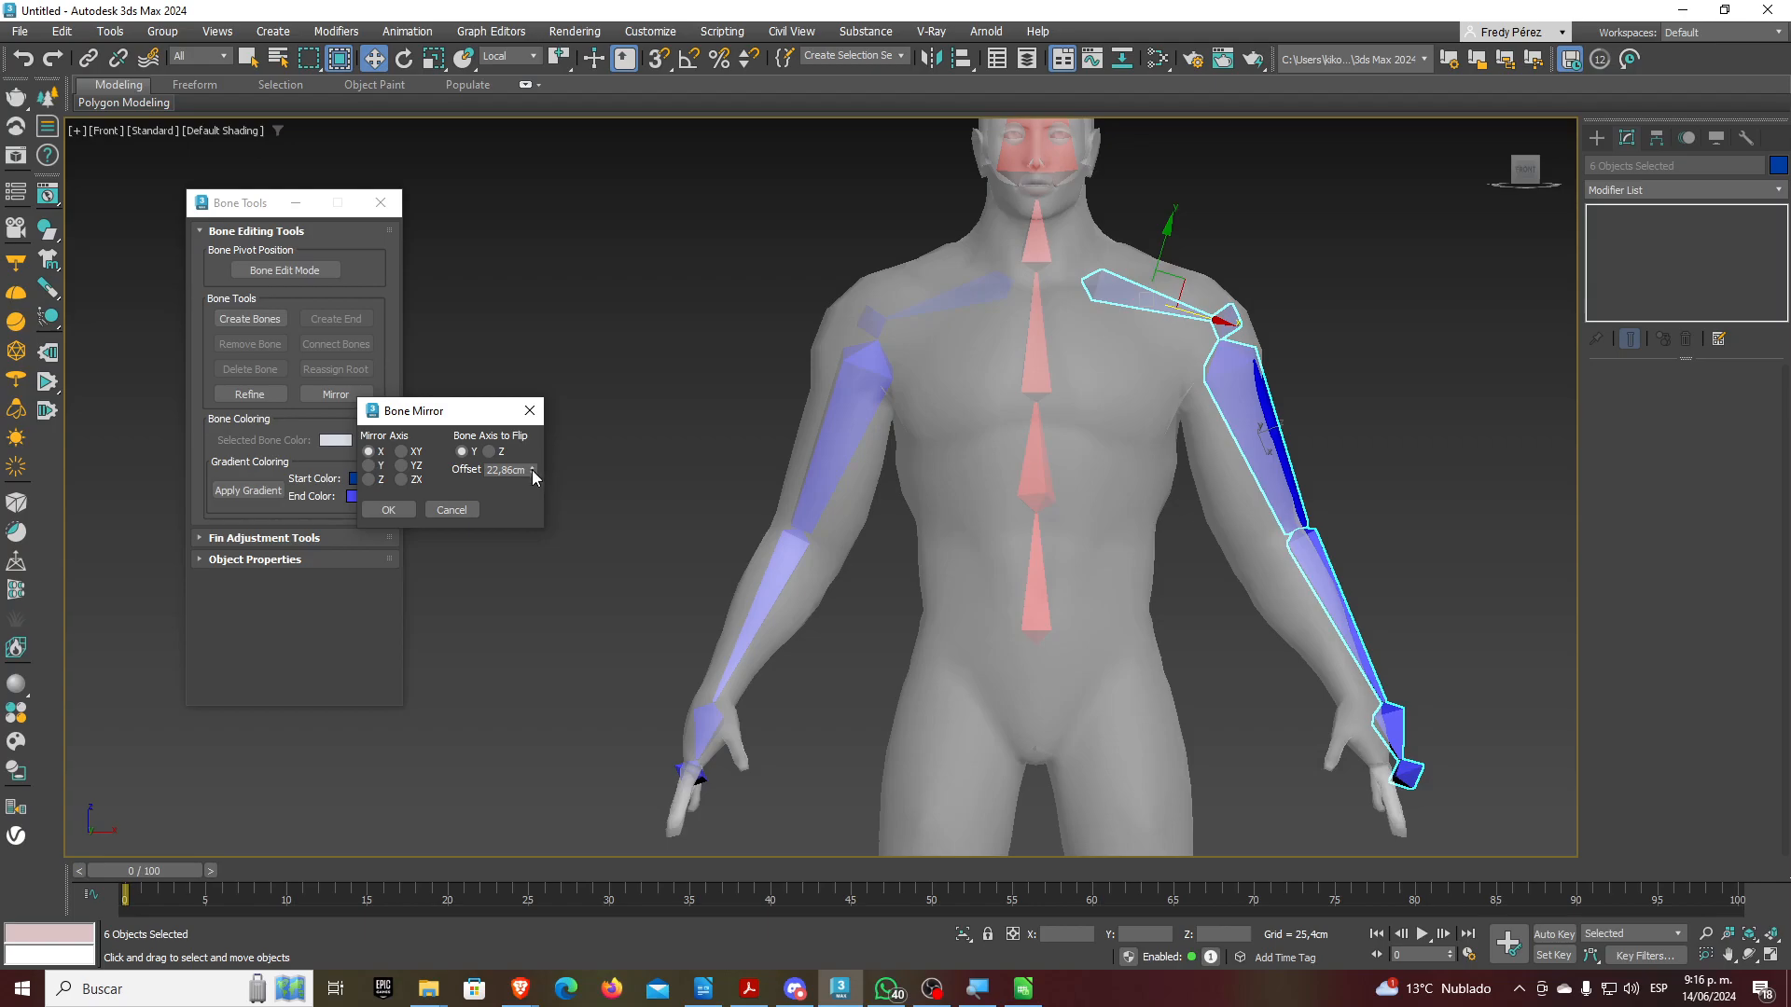
click(532, 473)
click(532, 473)
click(531, 473)
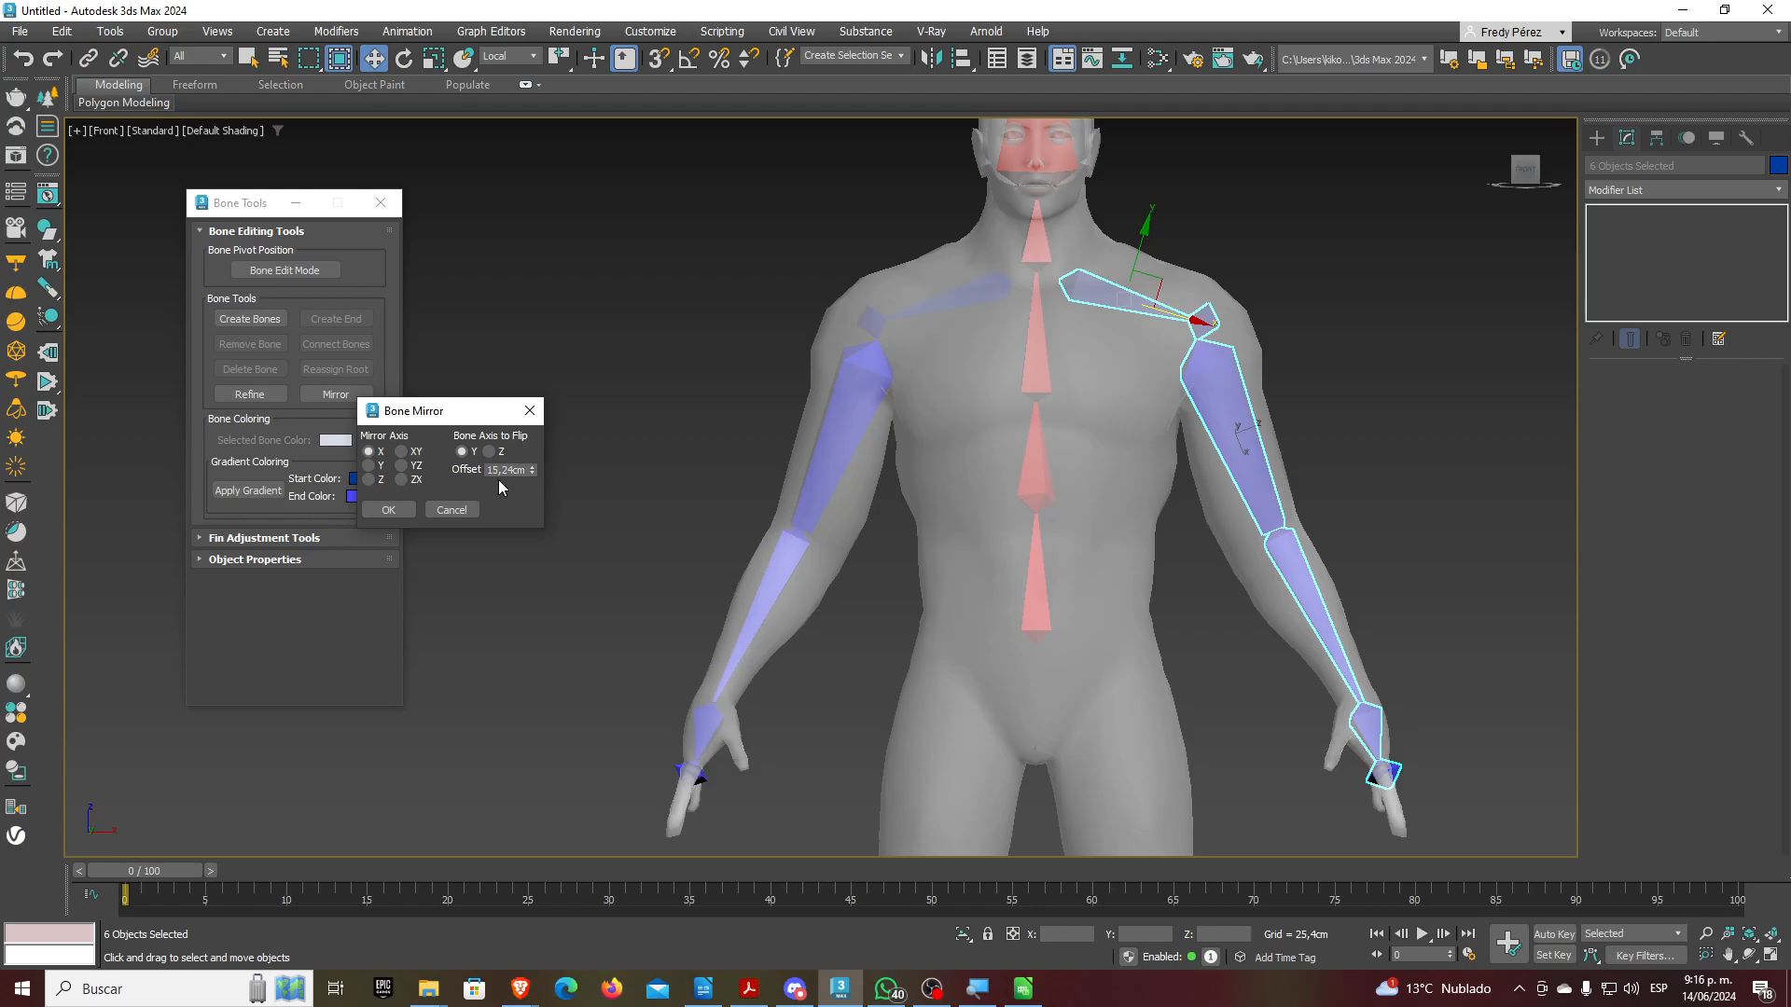
click(388, 509)
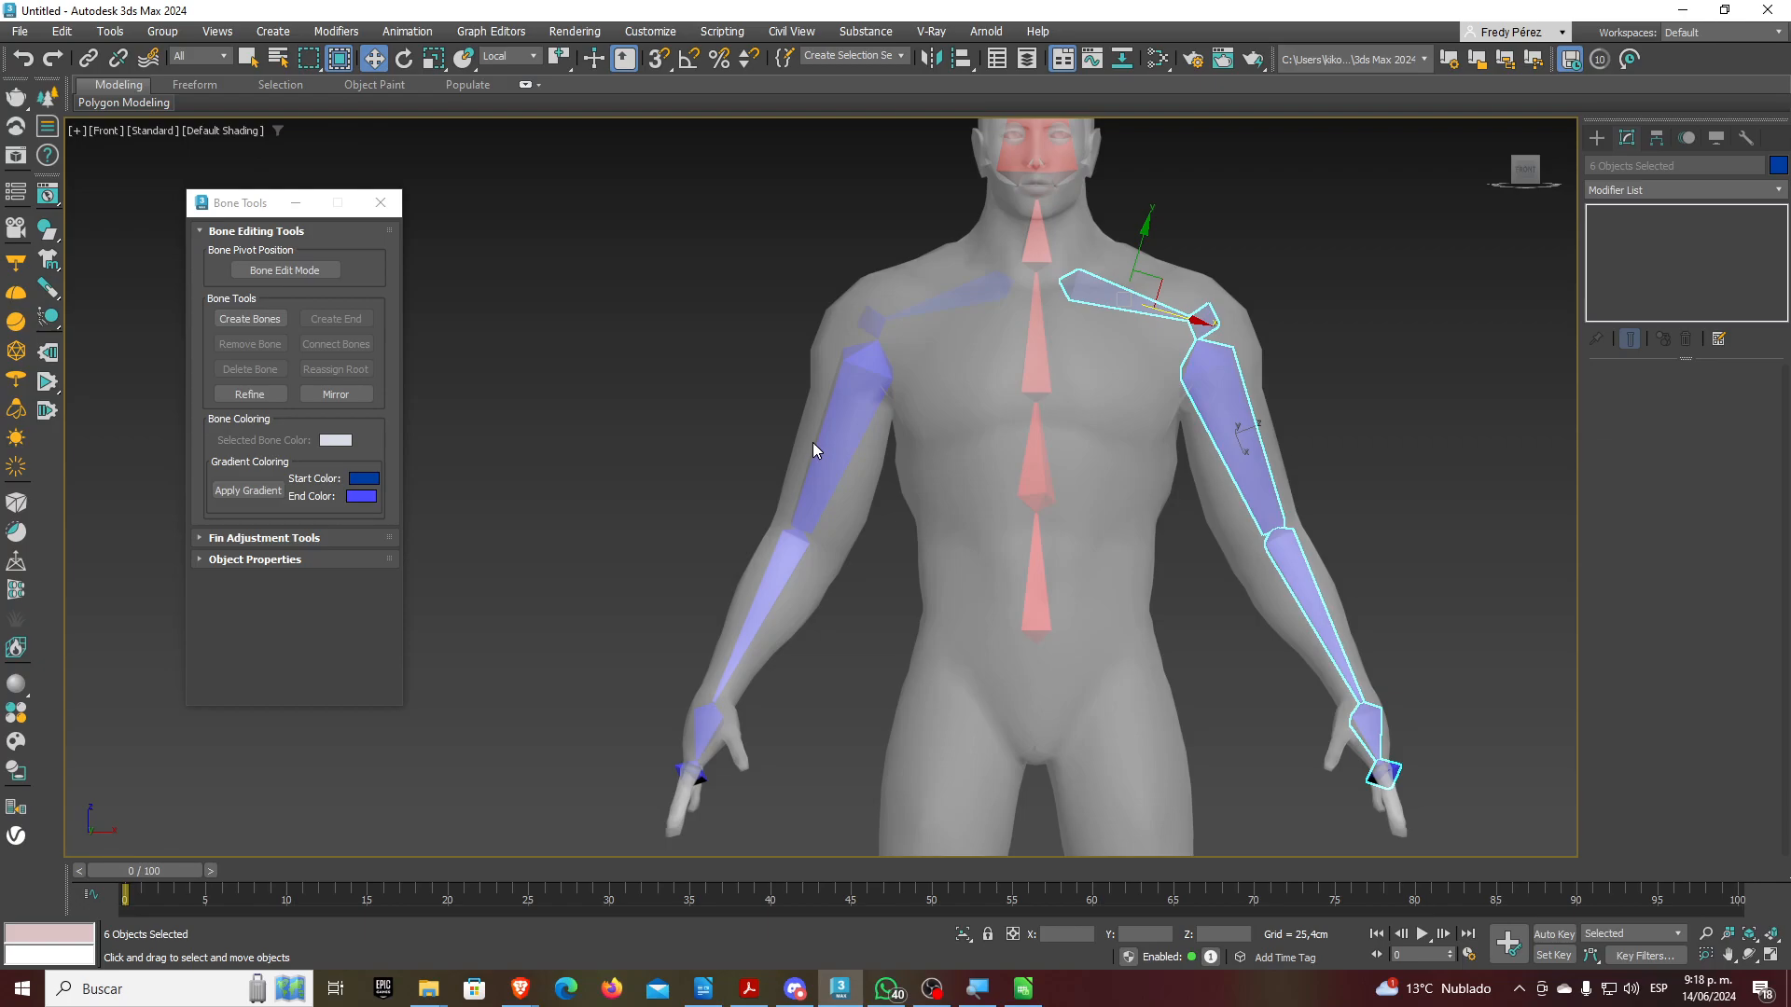
Zoom and pan the Front view to check the mirrored arm bones, then switch to the browser
scroll(814, 442, down, 4)
scroll(905, 500, up, 2)
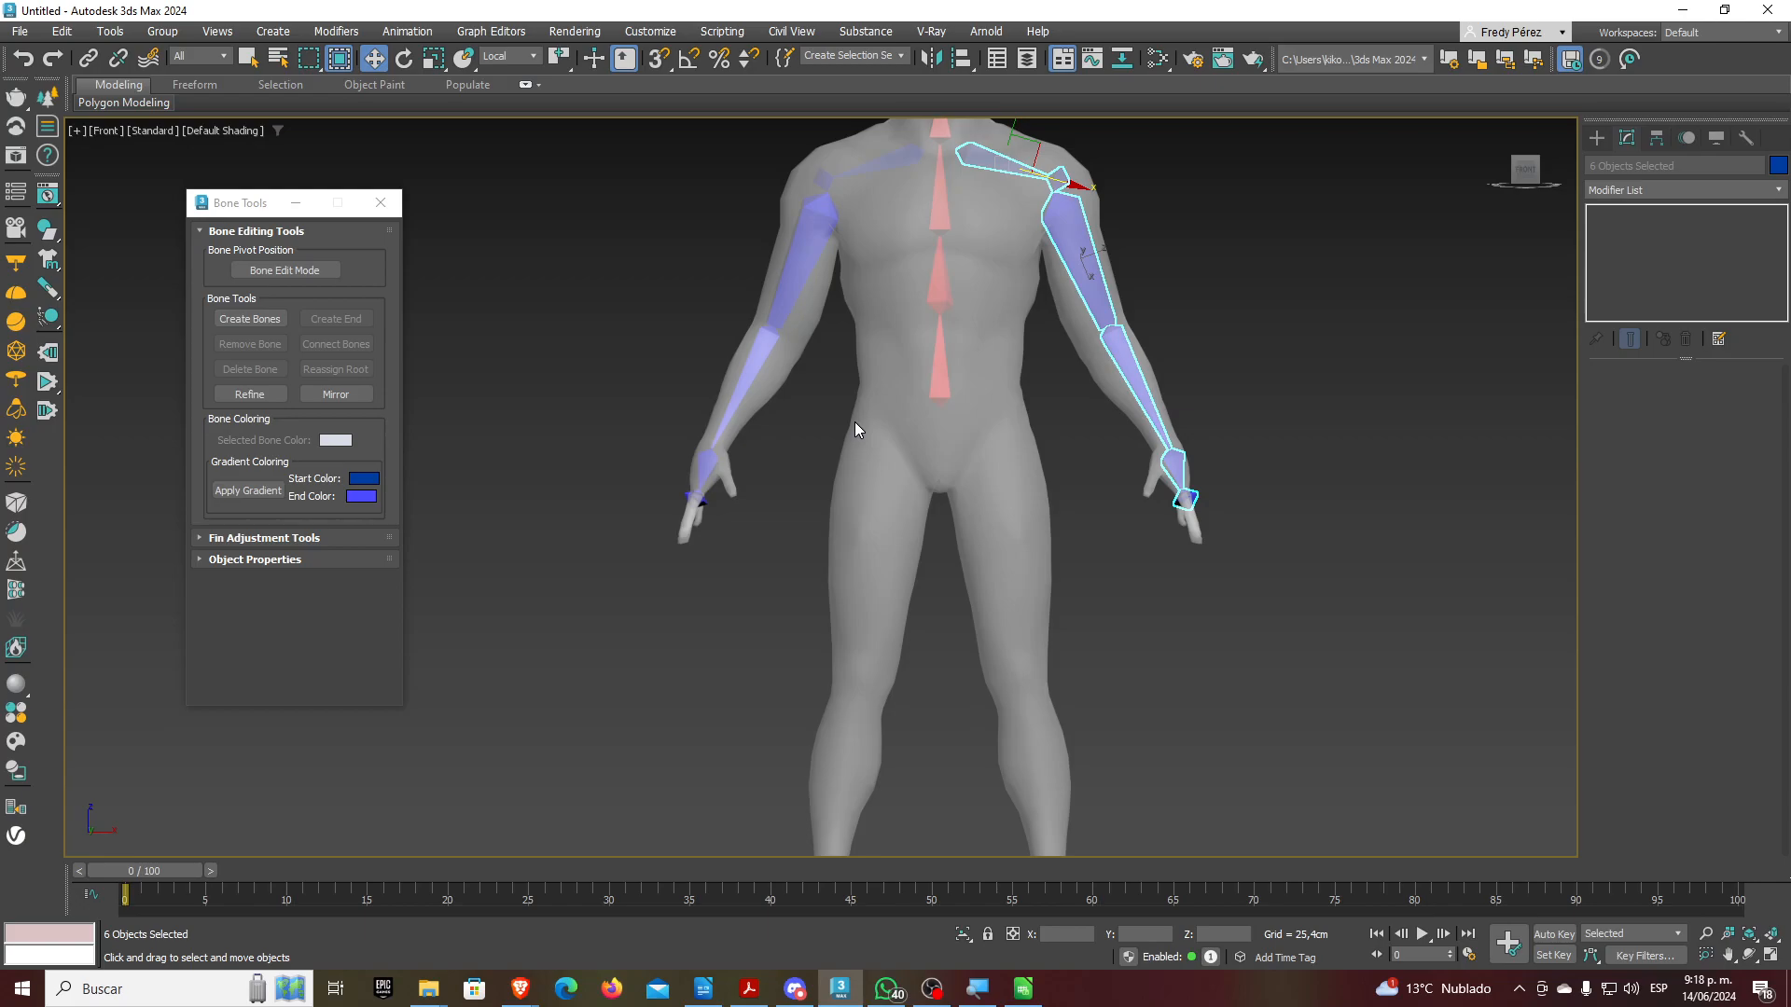
middle_drag(1025, 317, 1029, 394)
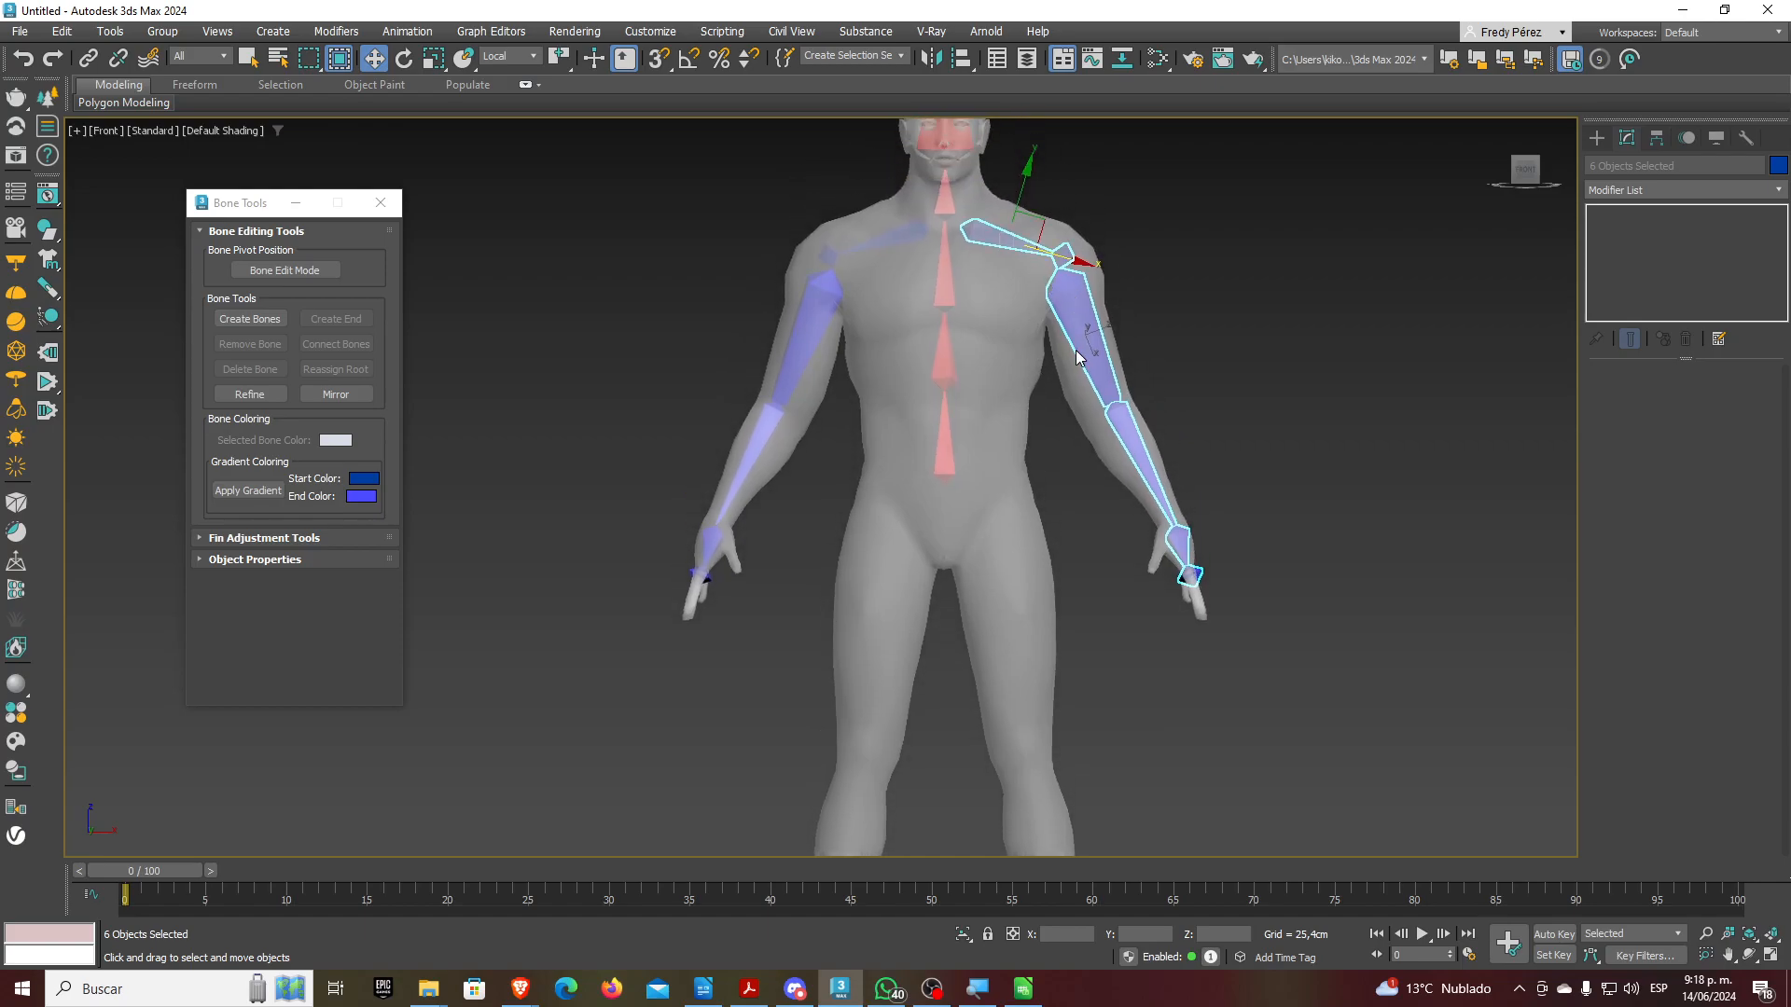
scroll(1078, 358, up, 5)
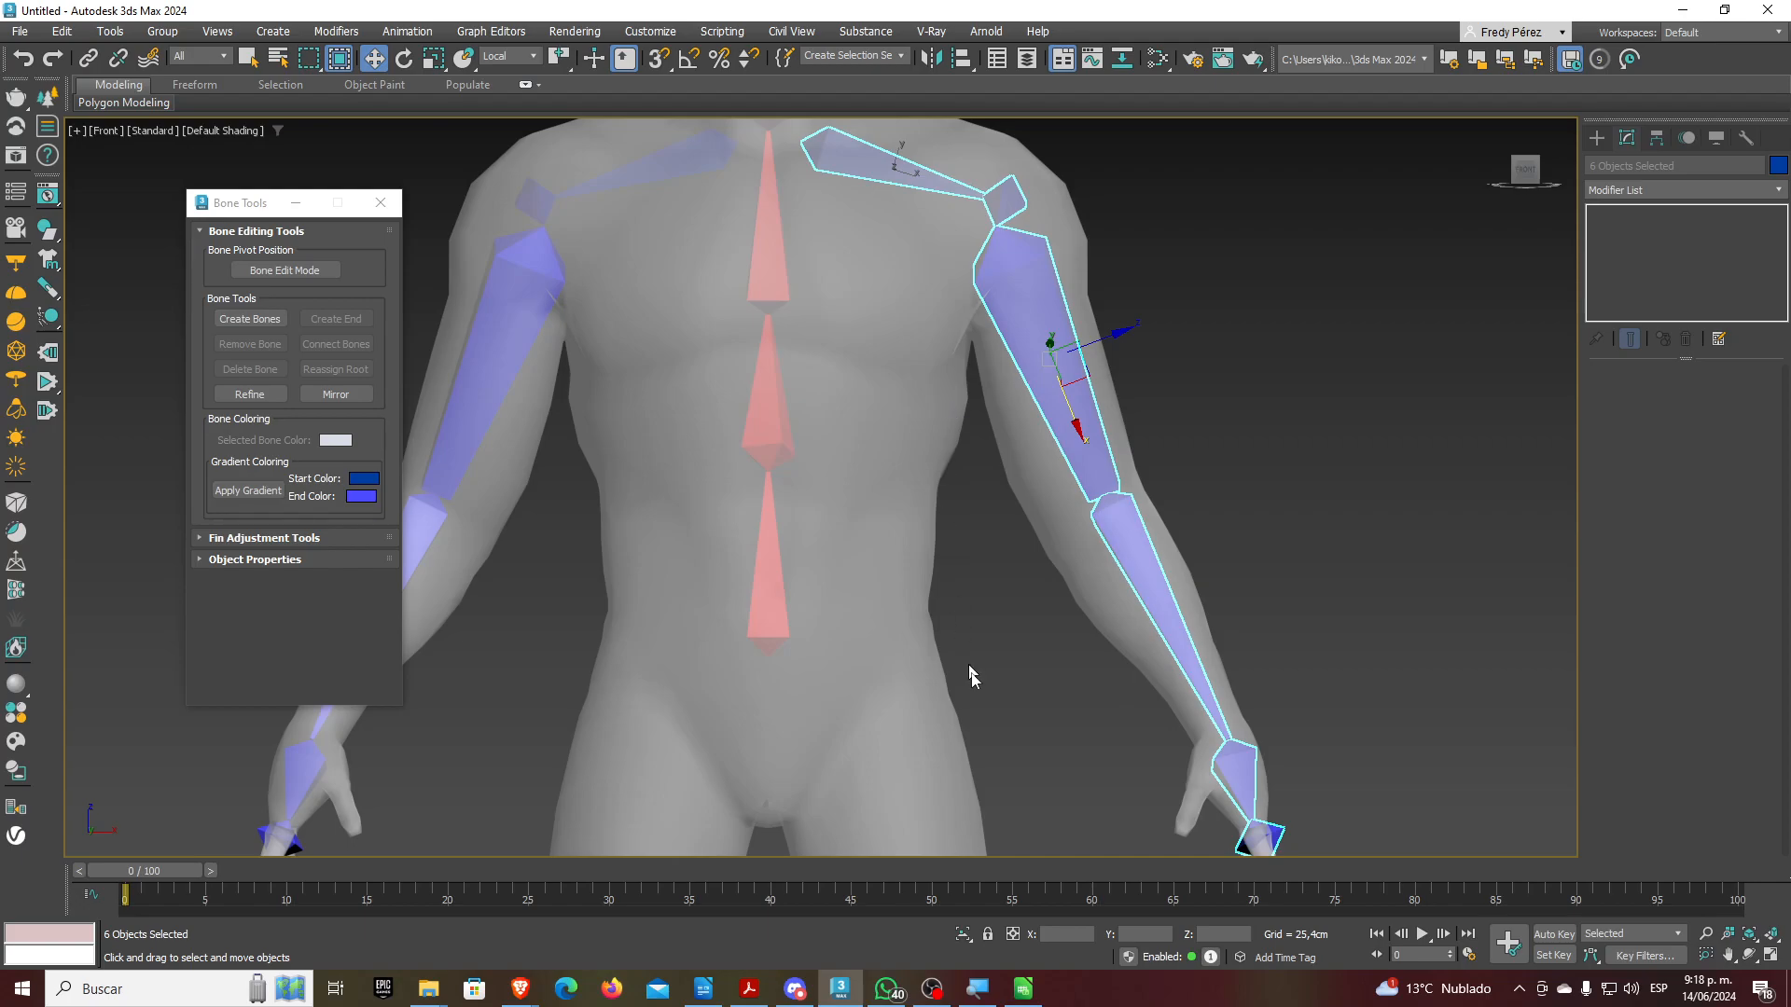
click(529, 994)
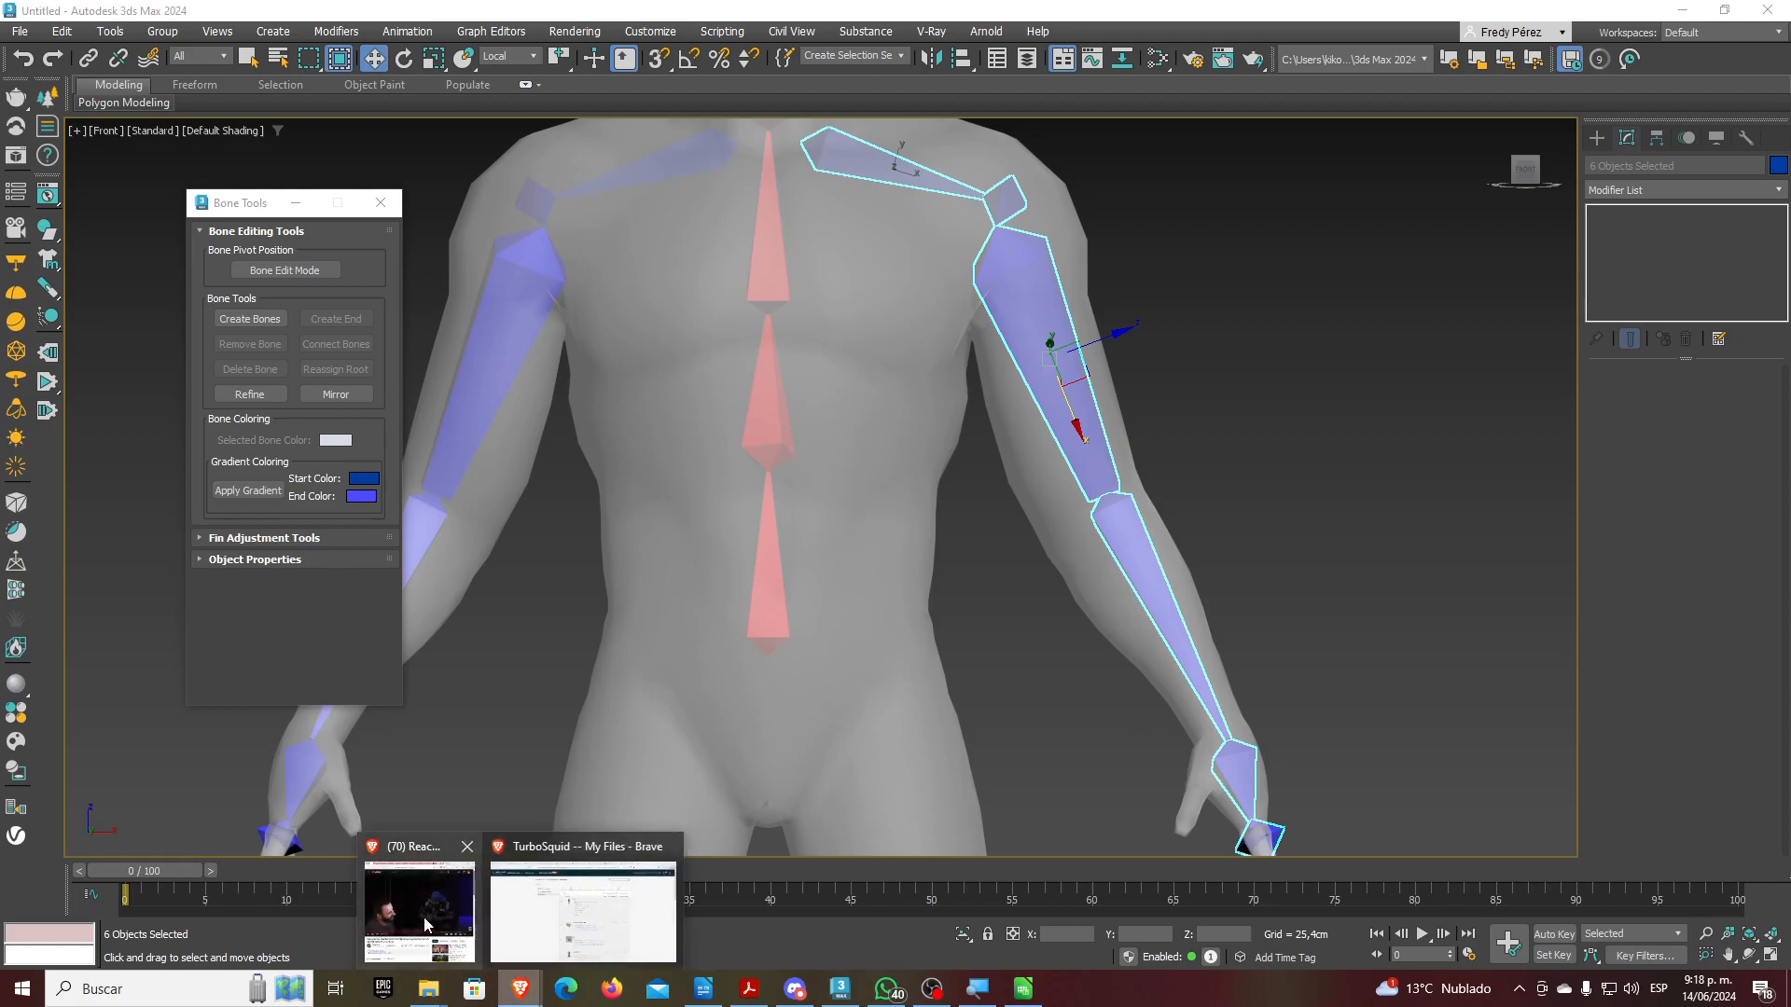
Look over the TurboSquid downloads page and go to the full 3D model catalogue
click(557, 918)
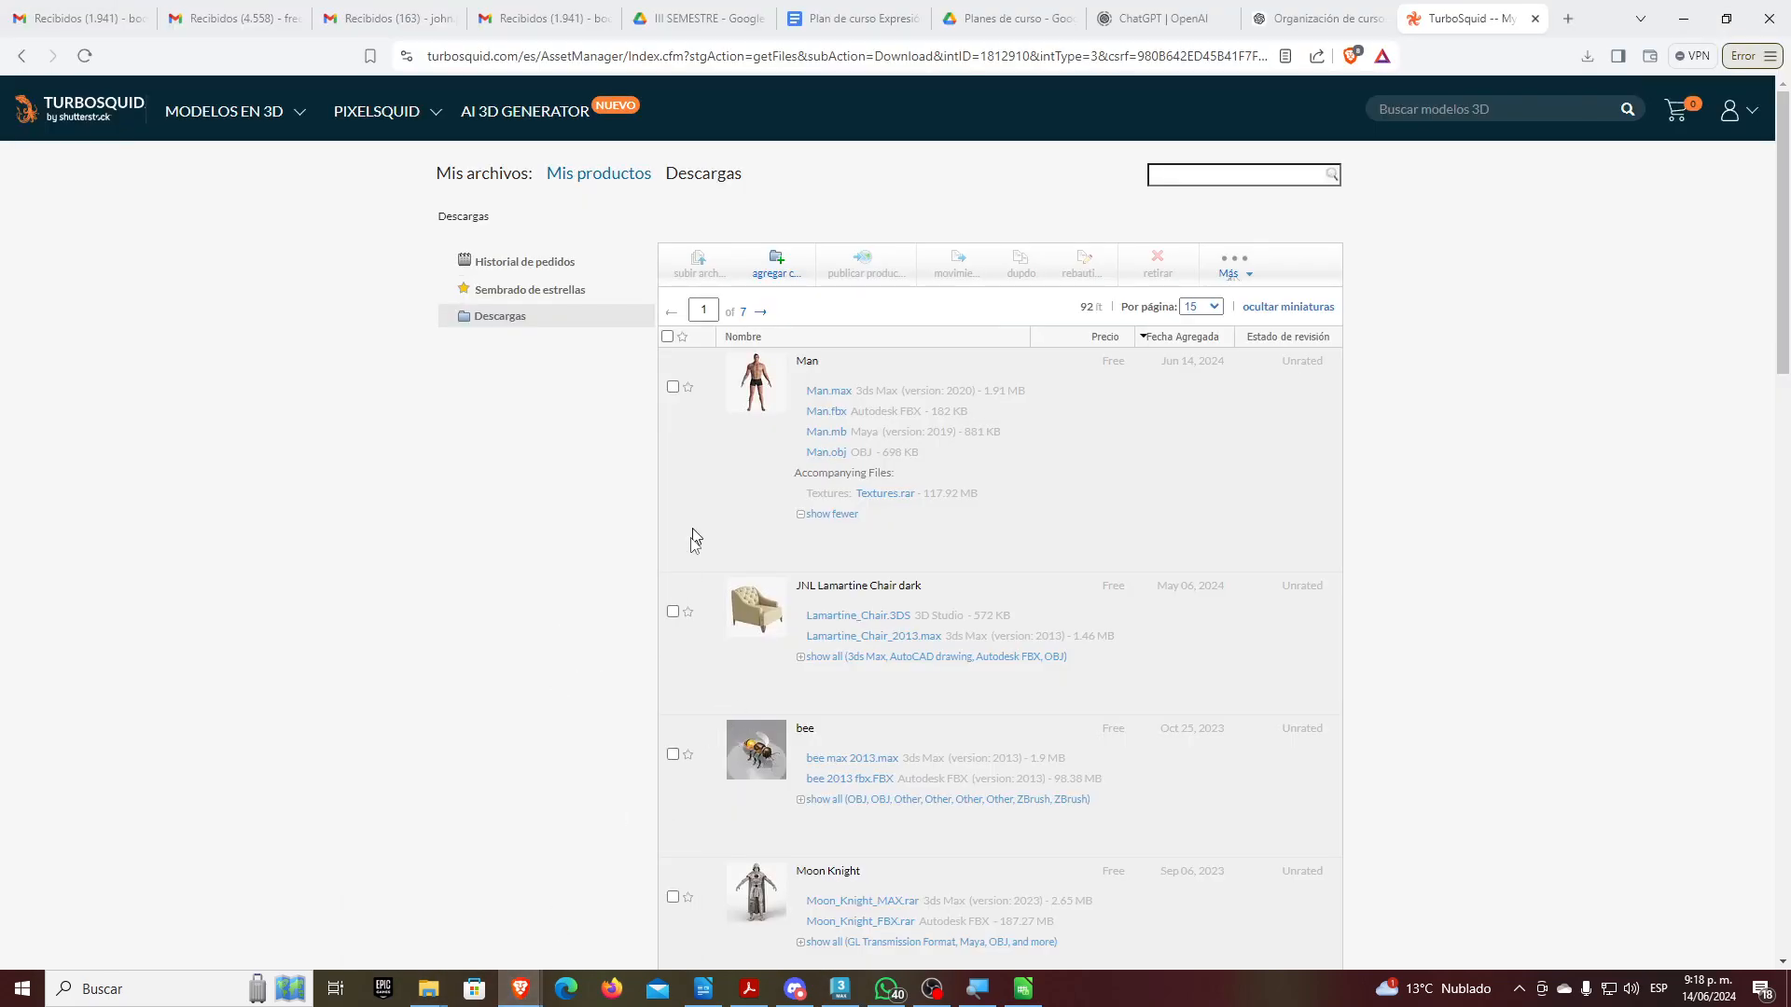
scroll(709, 574, down, 5)
scroll(692, 600, down, 4)
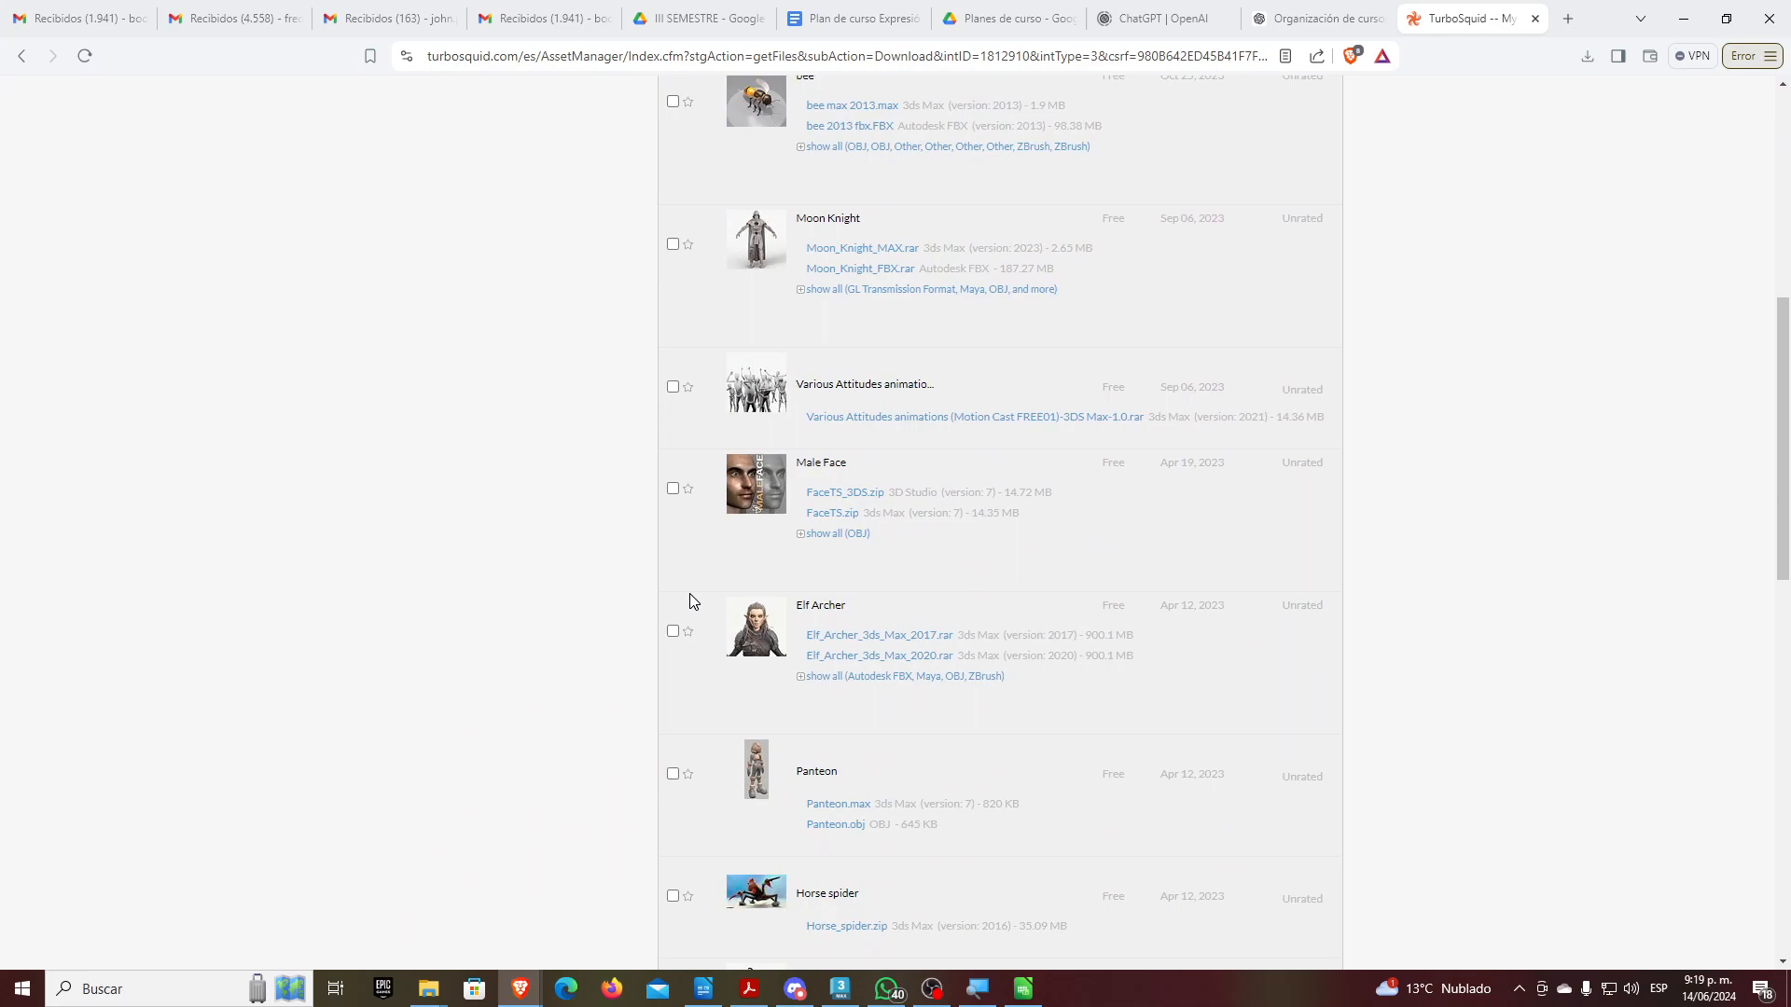
scroll(690, 599, up, 10)
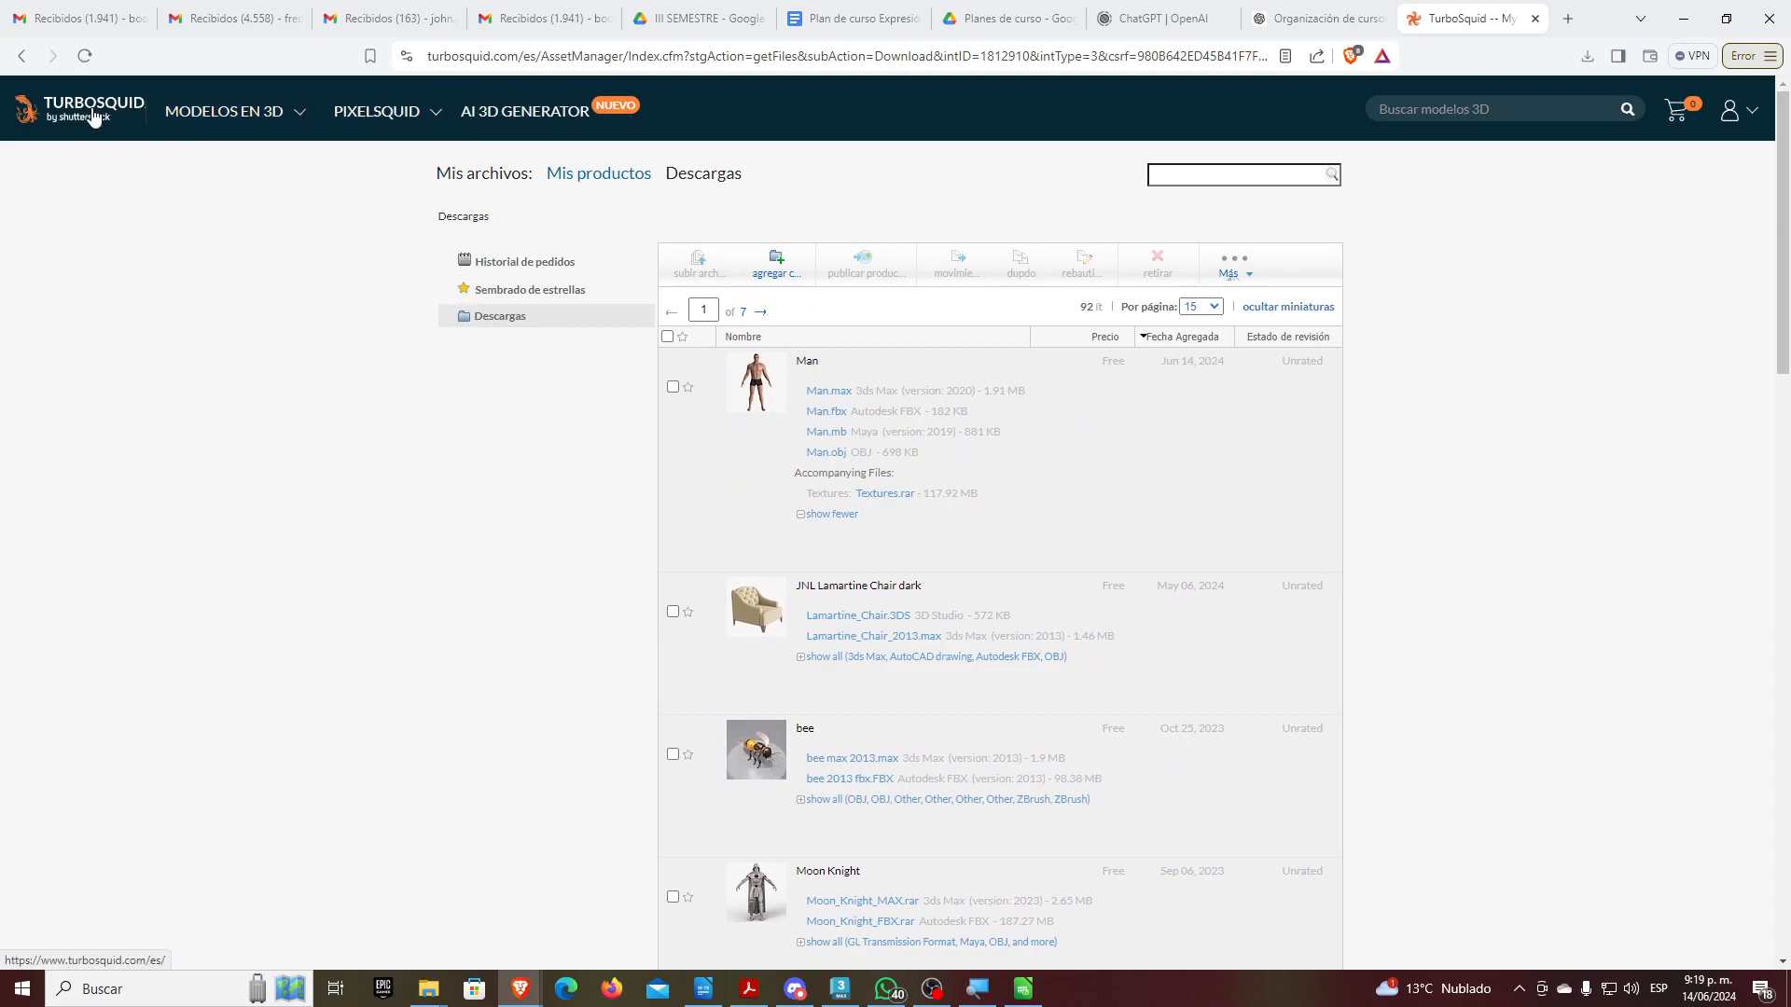
click(201, 113)
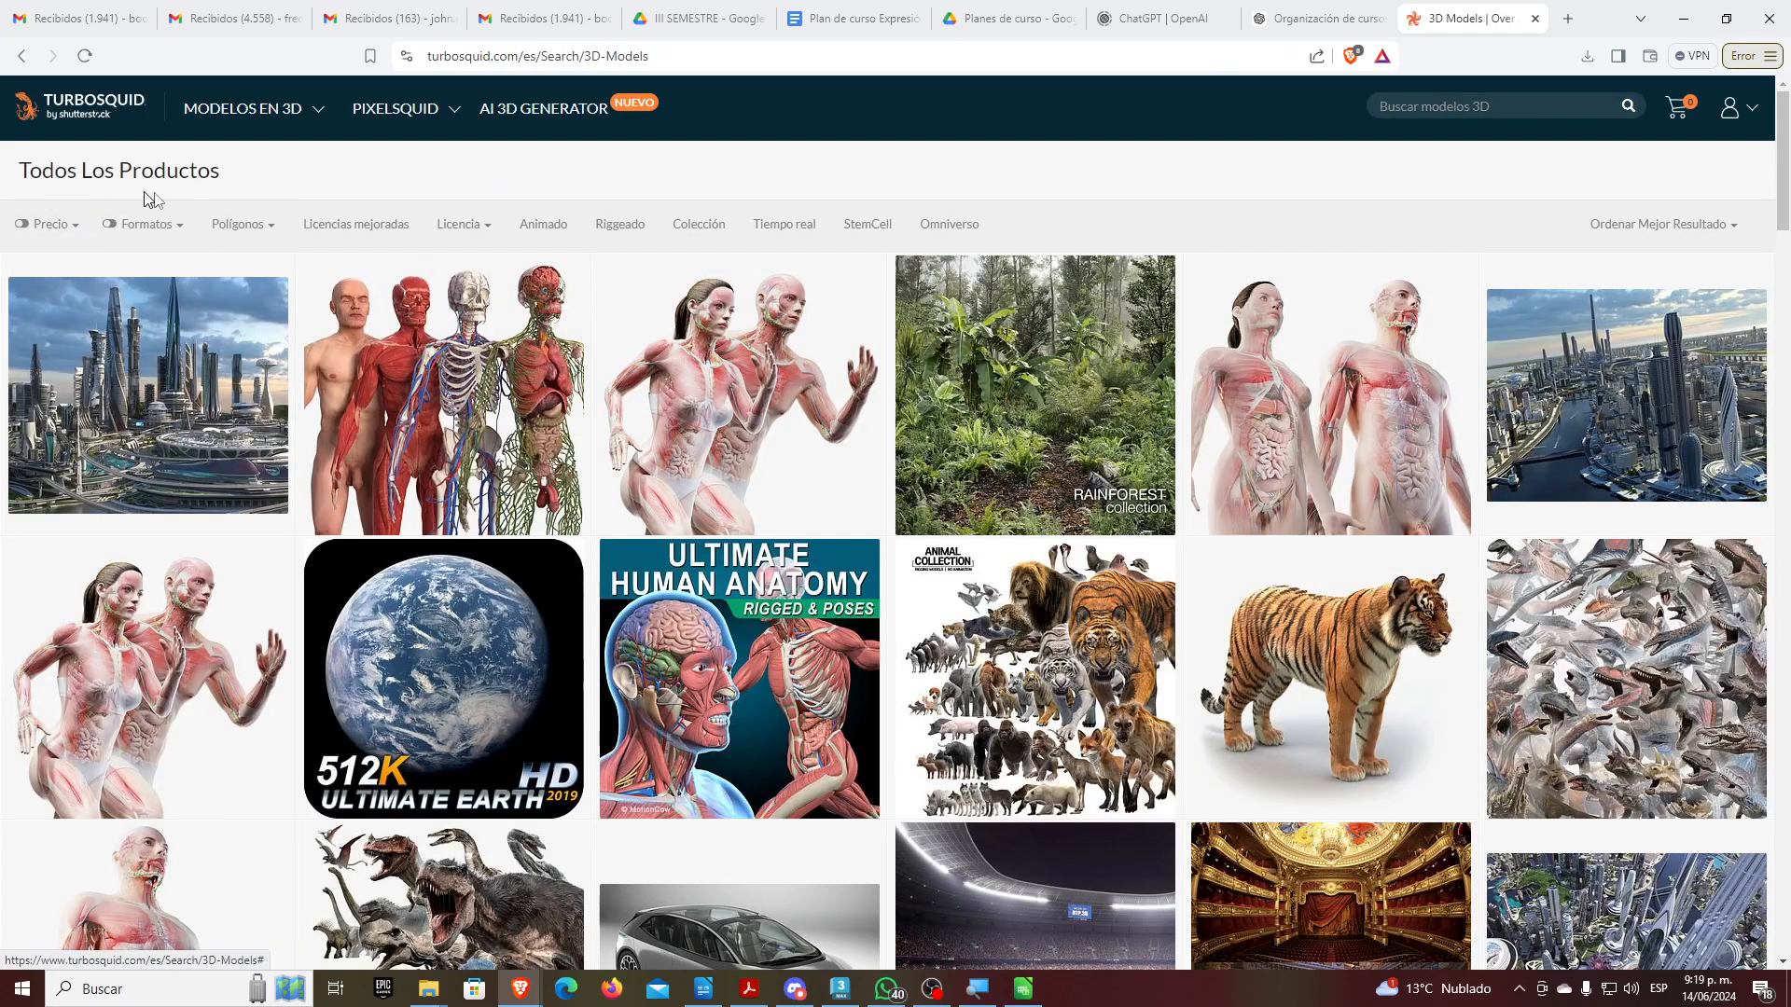
Search TurboSquid for 'character' models and scroll through the first page of results
click(1492, 105)
text(character)
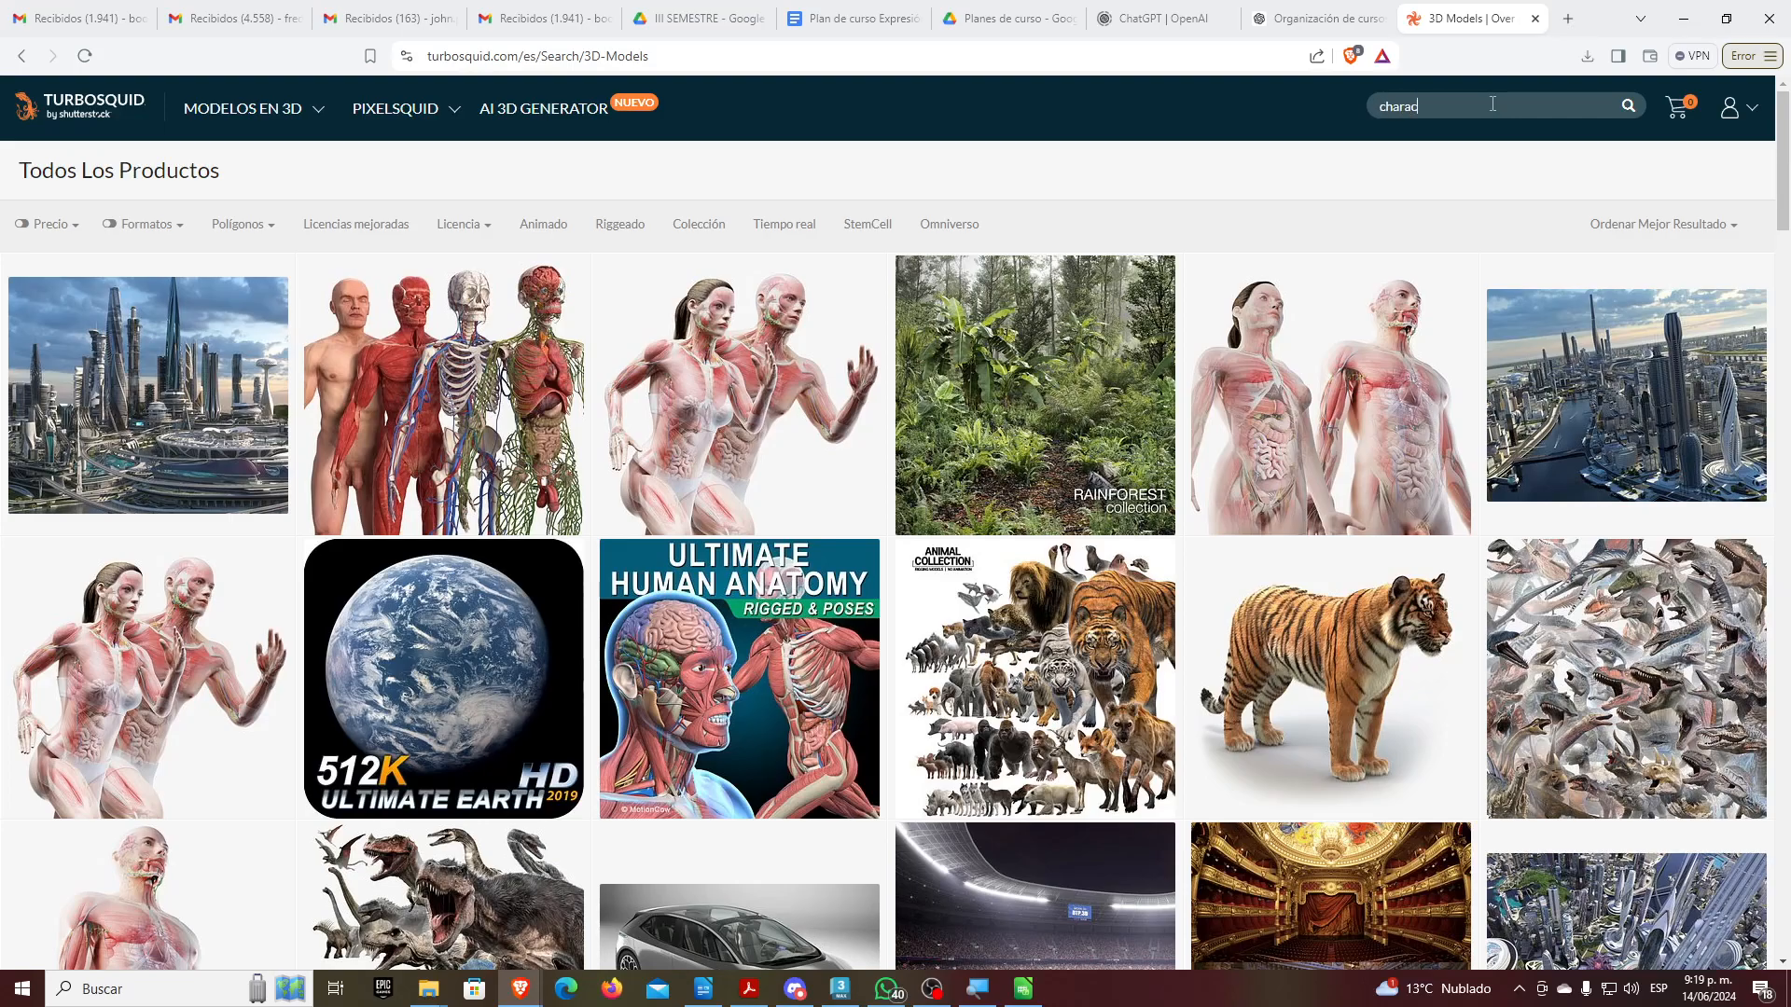
key(Return)
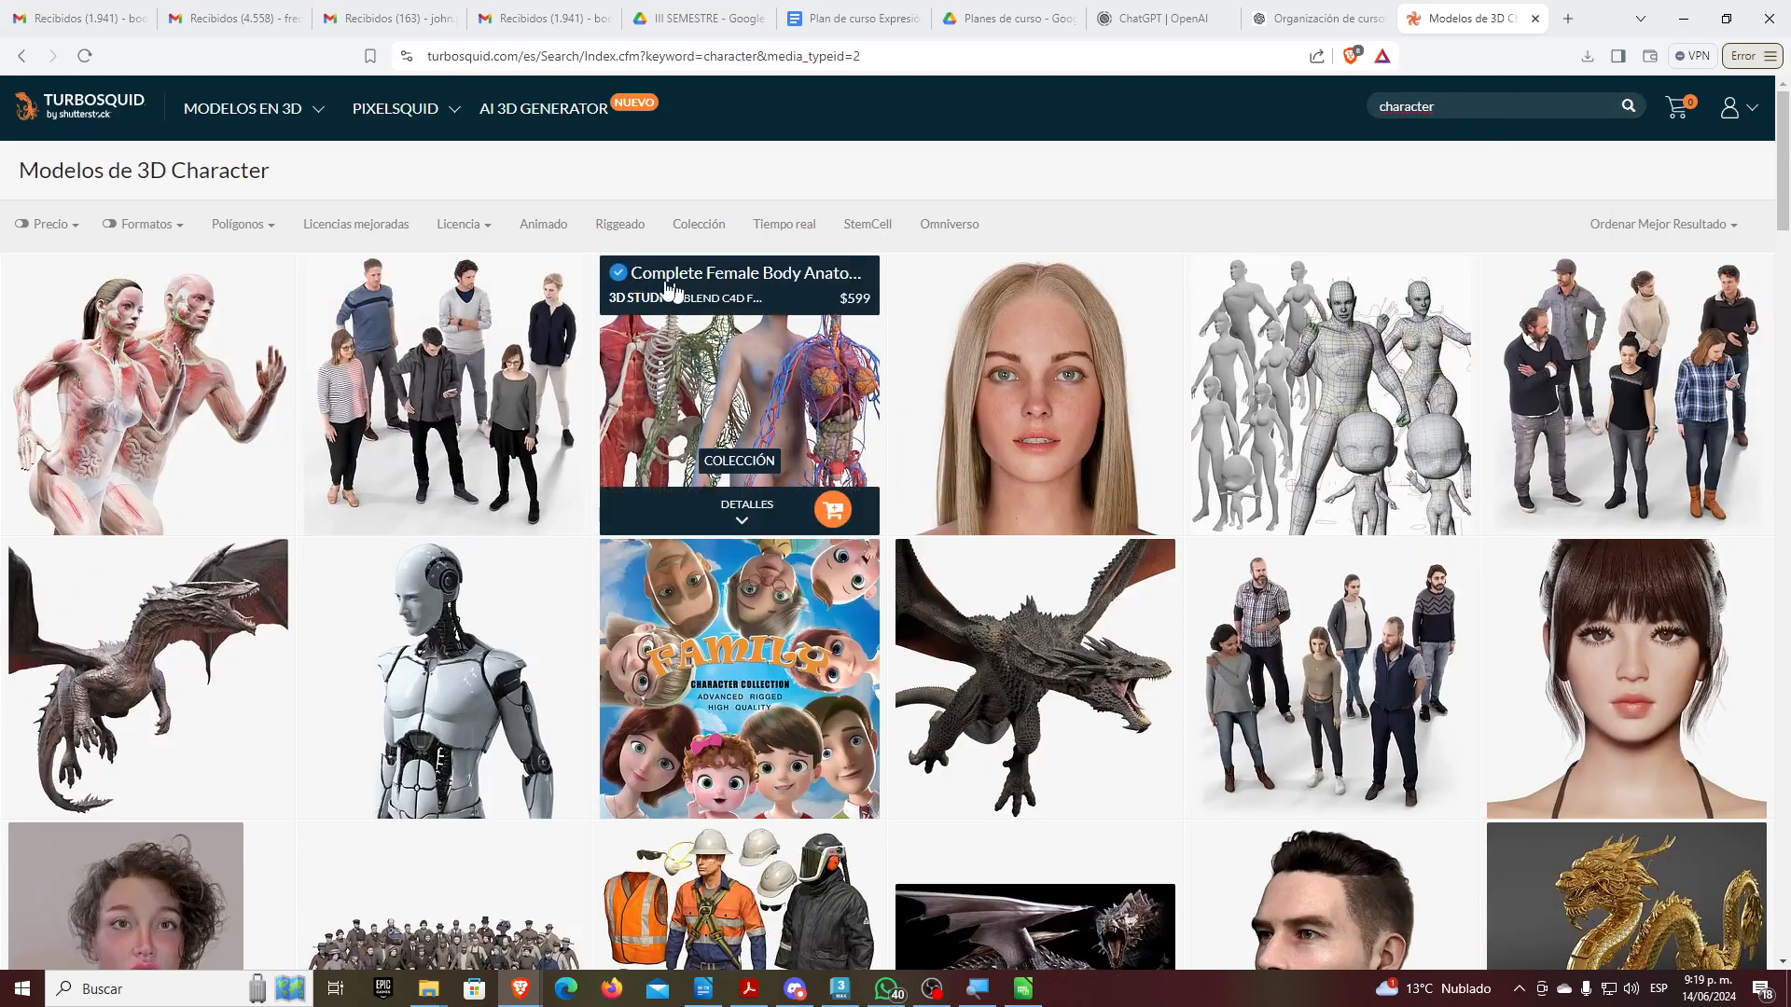
scroll(578, 336, down, 15)
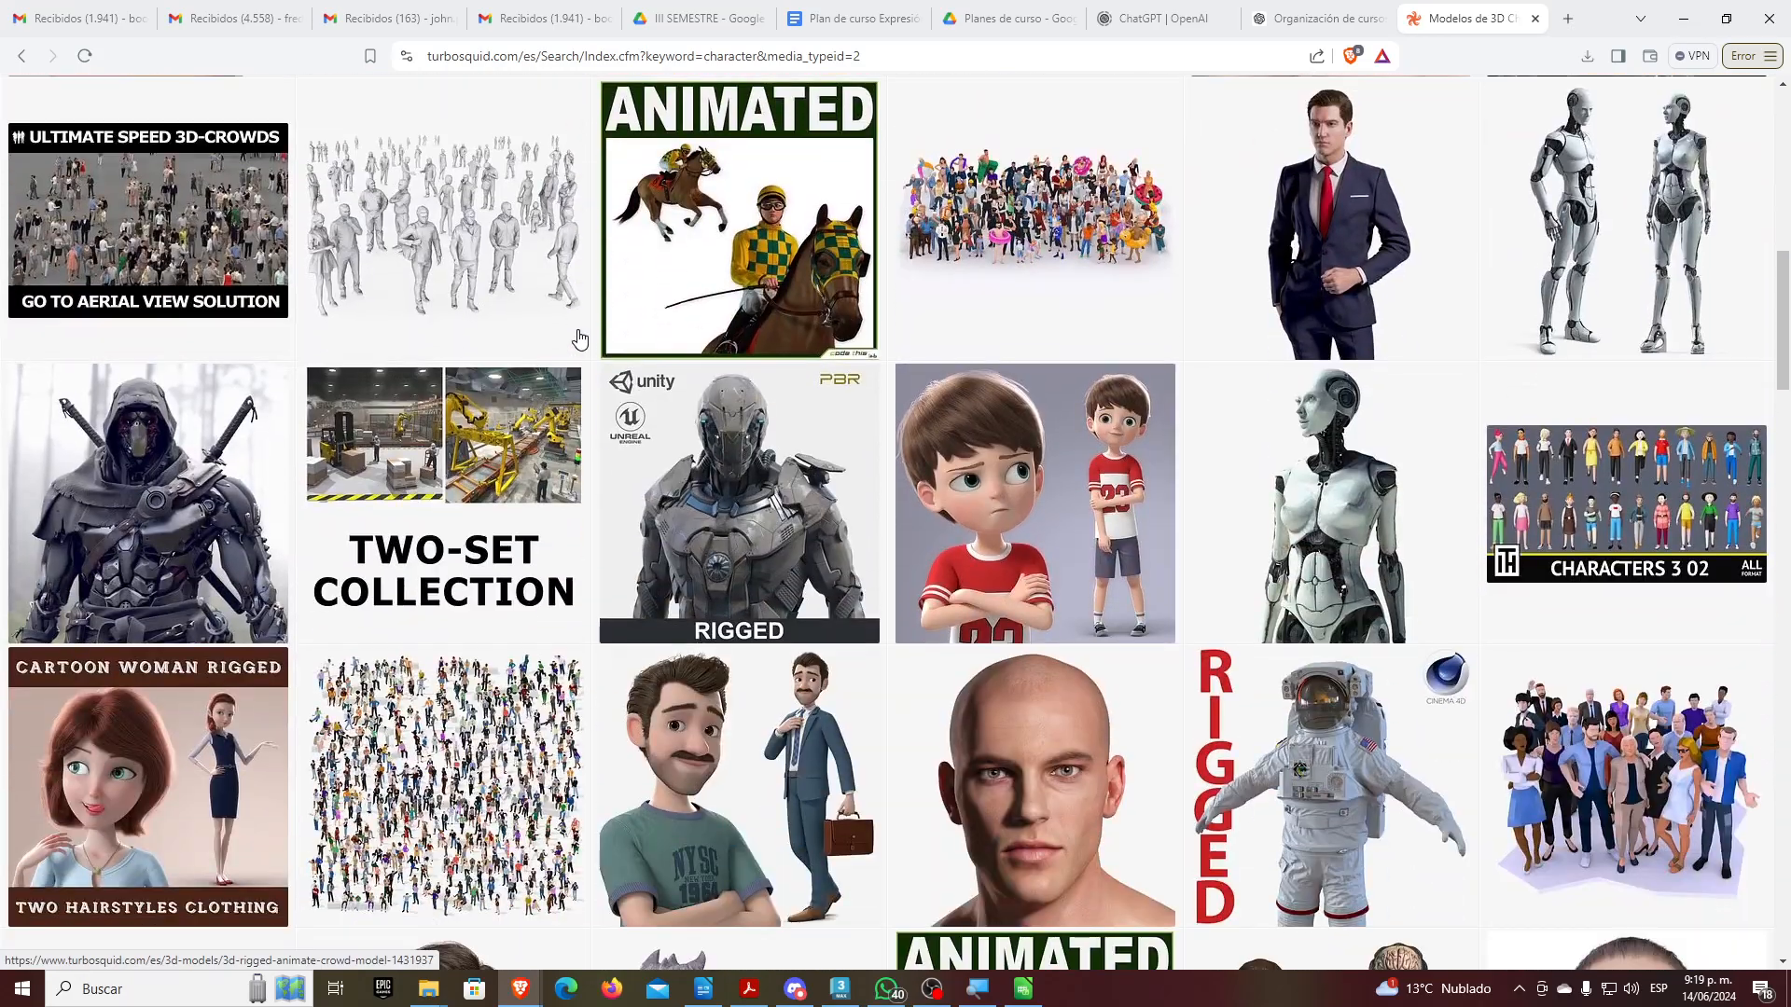
scroll(578, 336, down, 1)
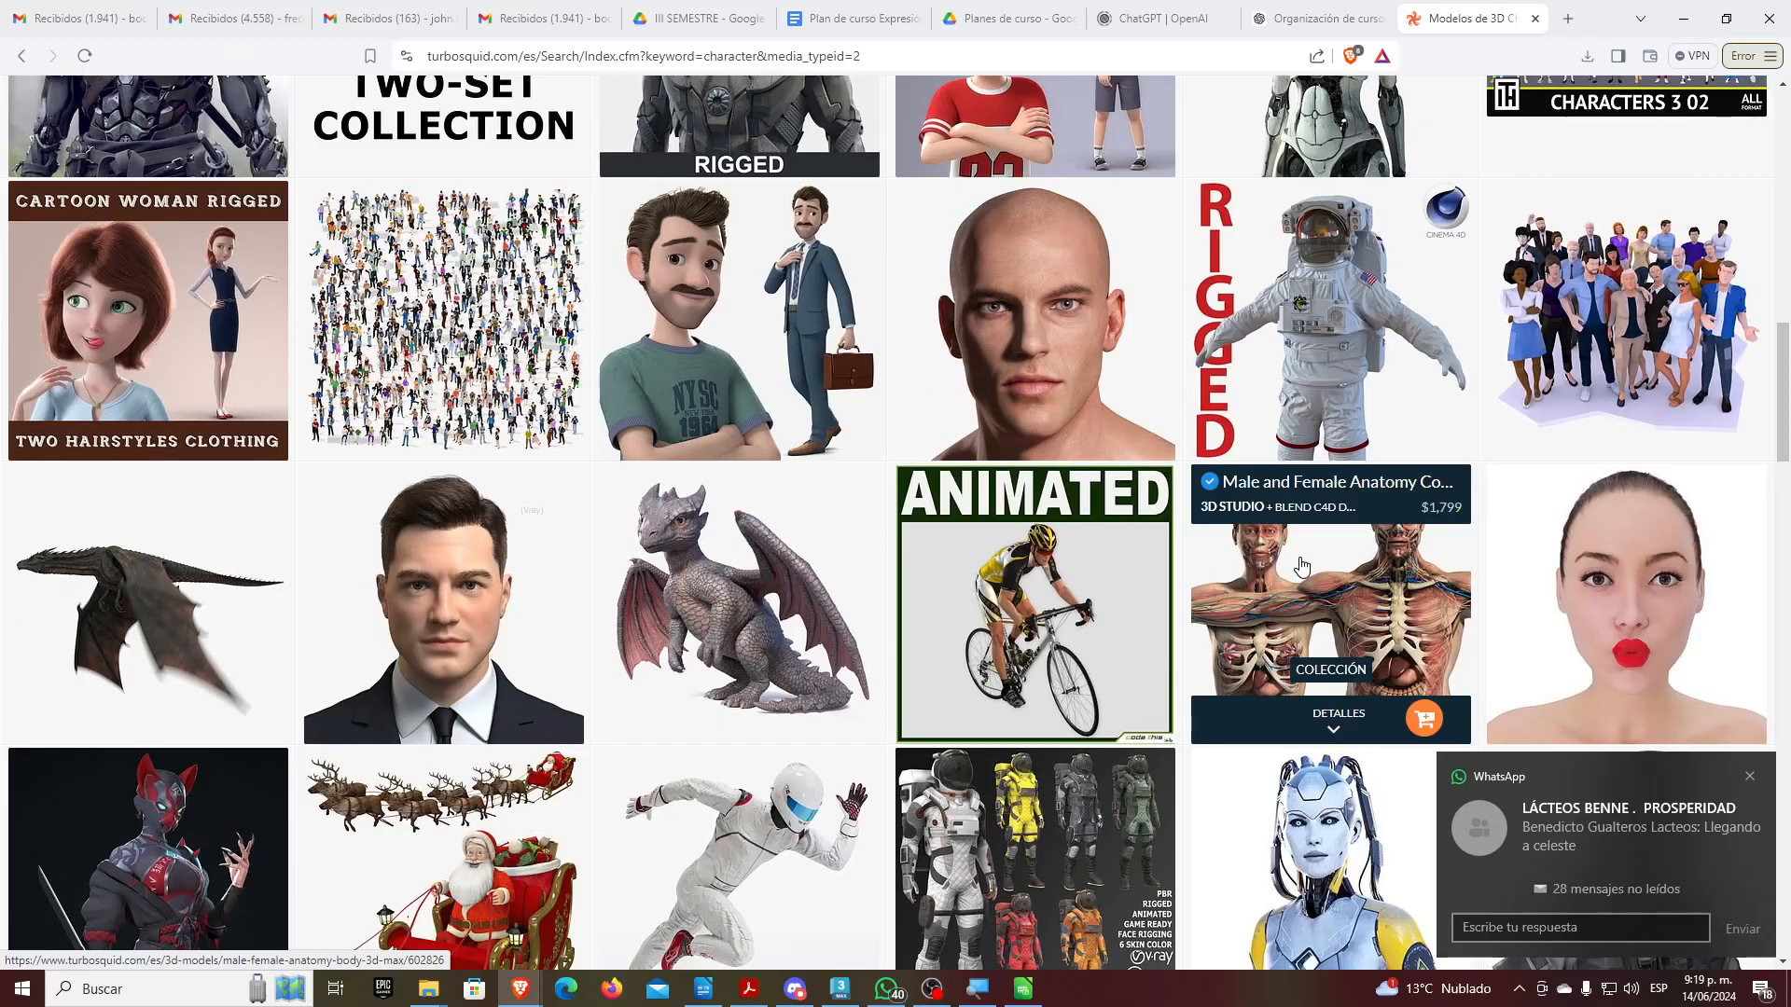
scroll(1154, 510, down, 4)
scroll(1166, 509, down, 6)
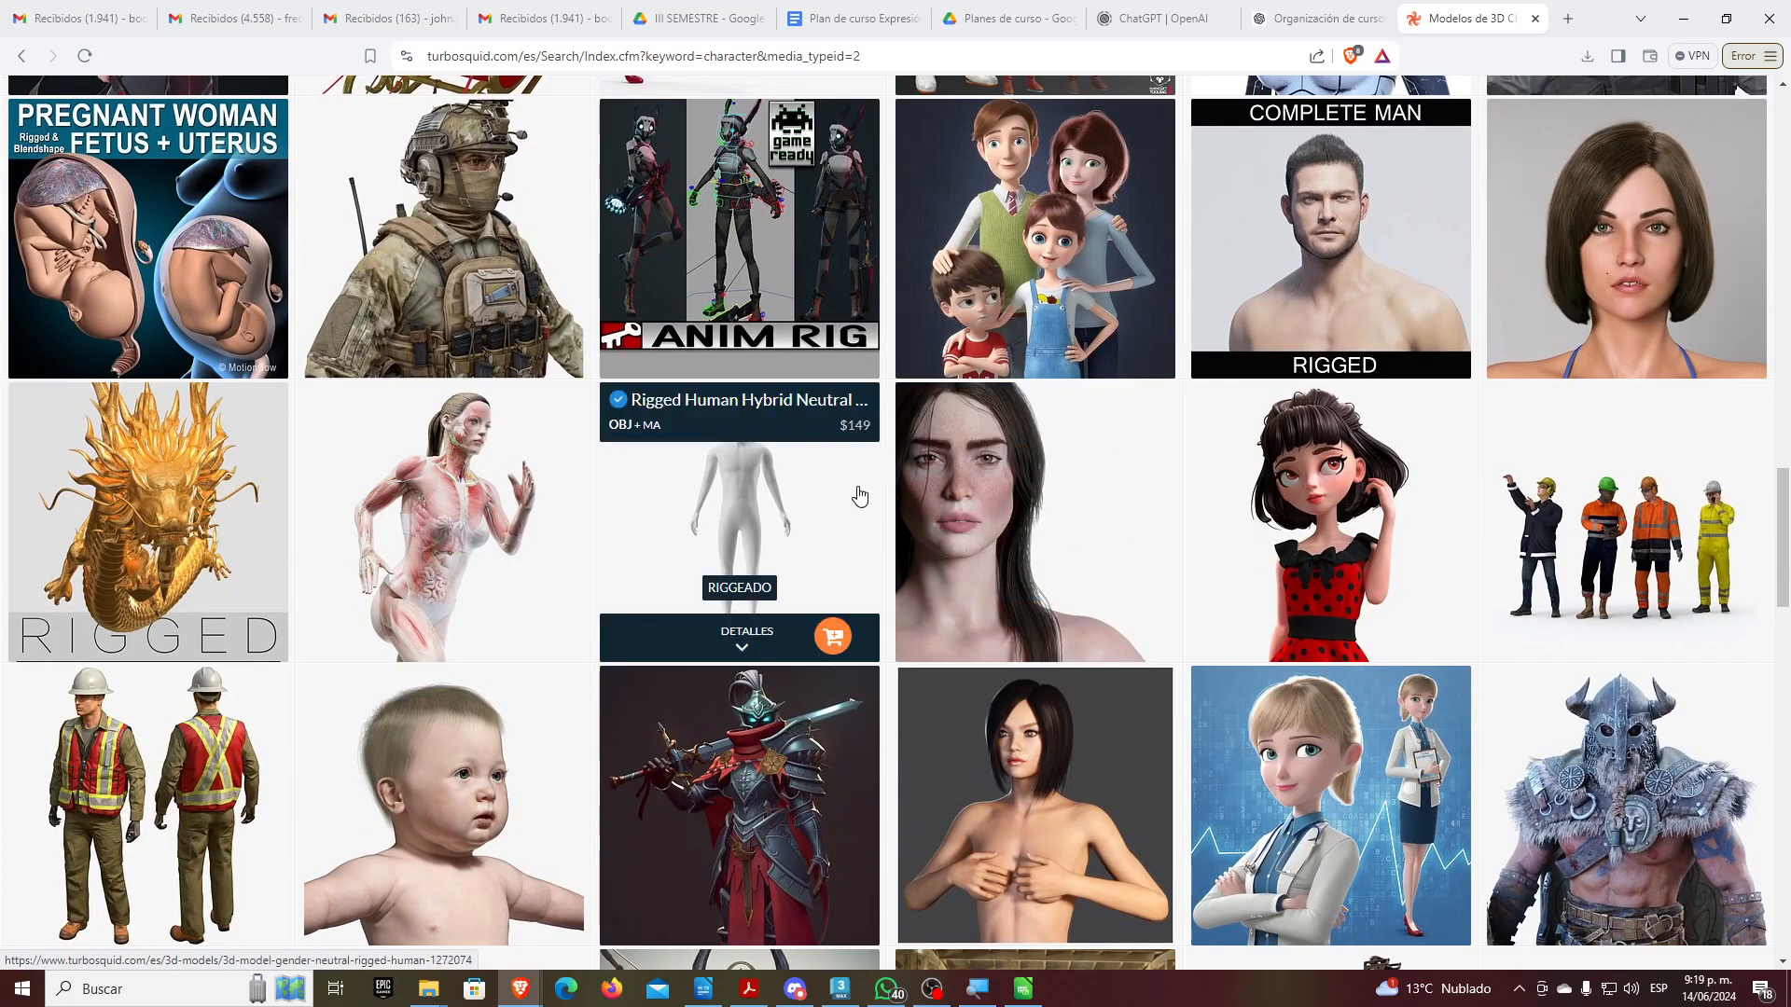
scroll(809, 502, down, 6)
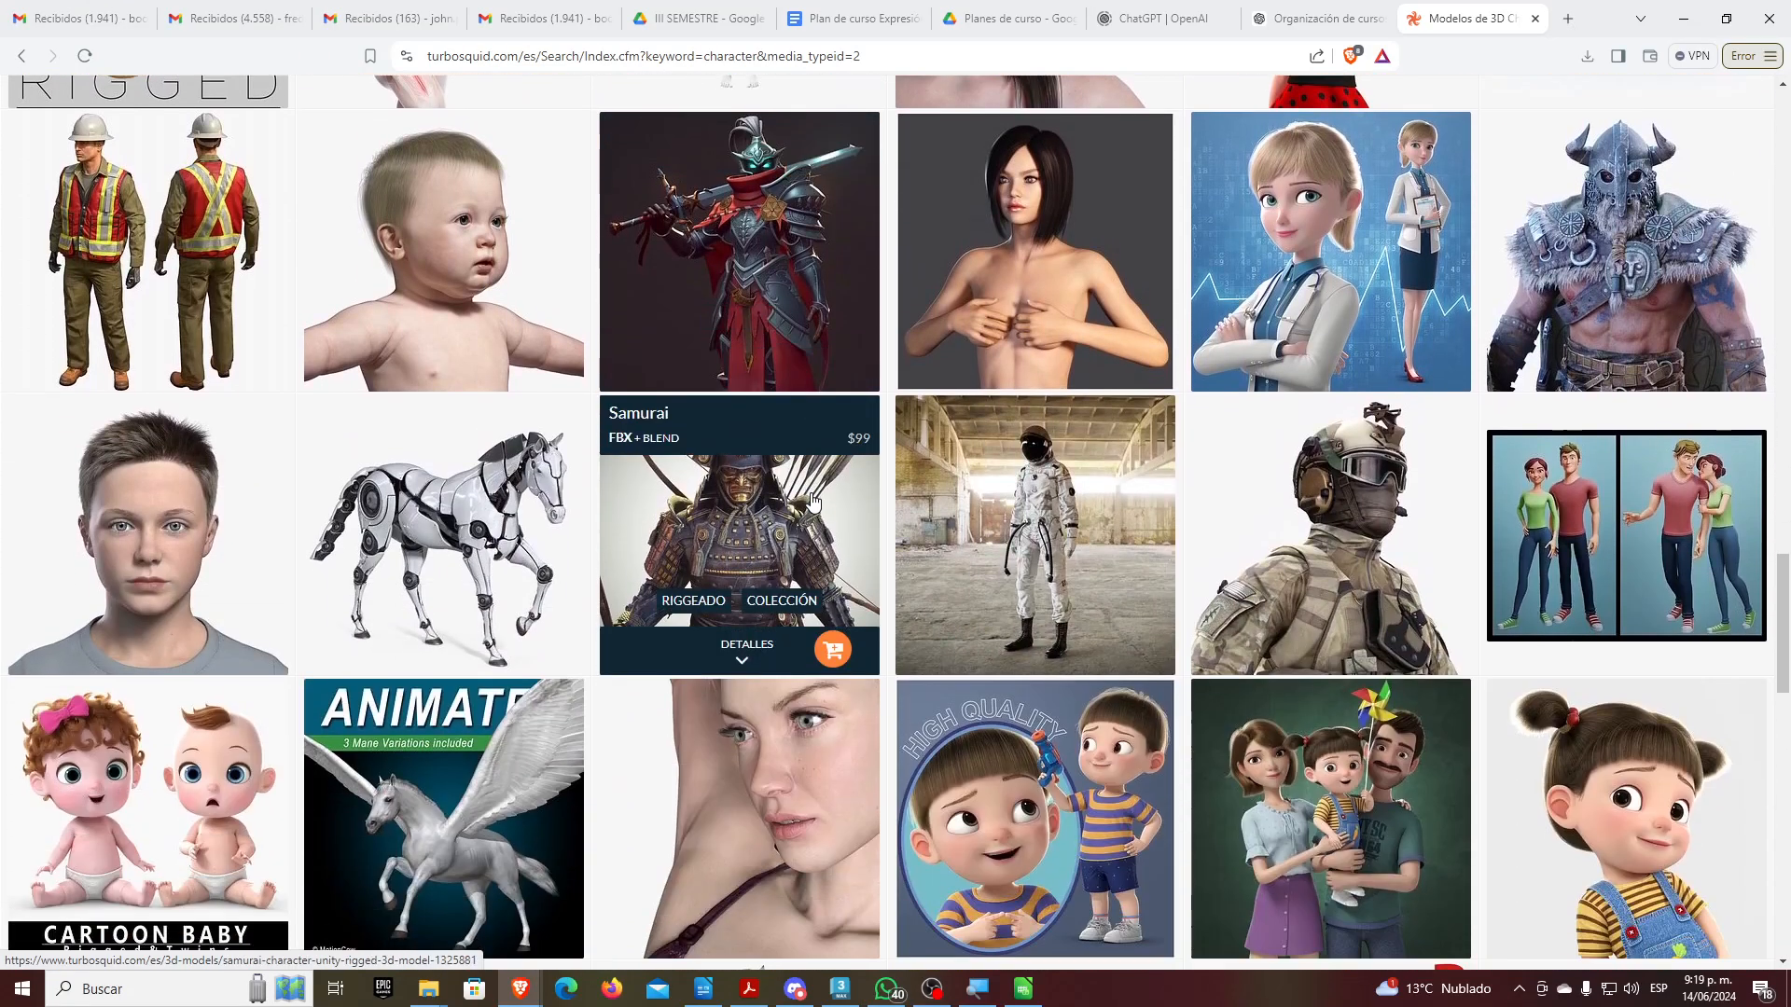
scroll(817, 501, down, 3)
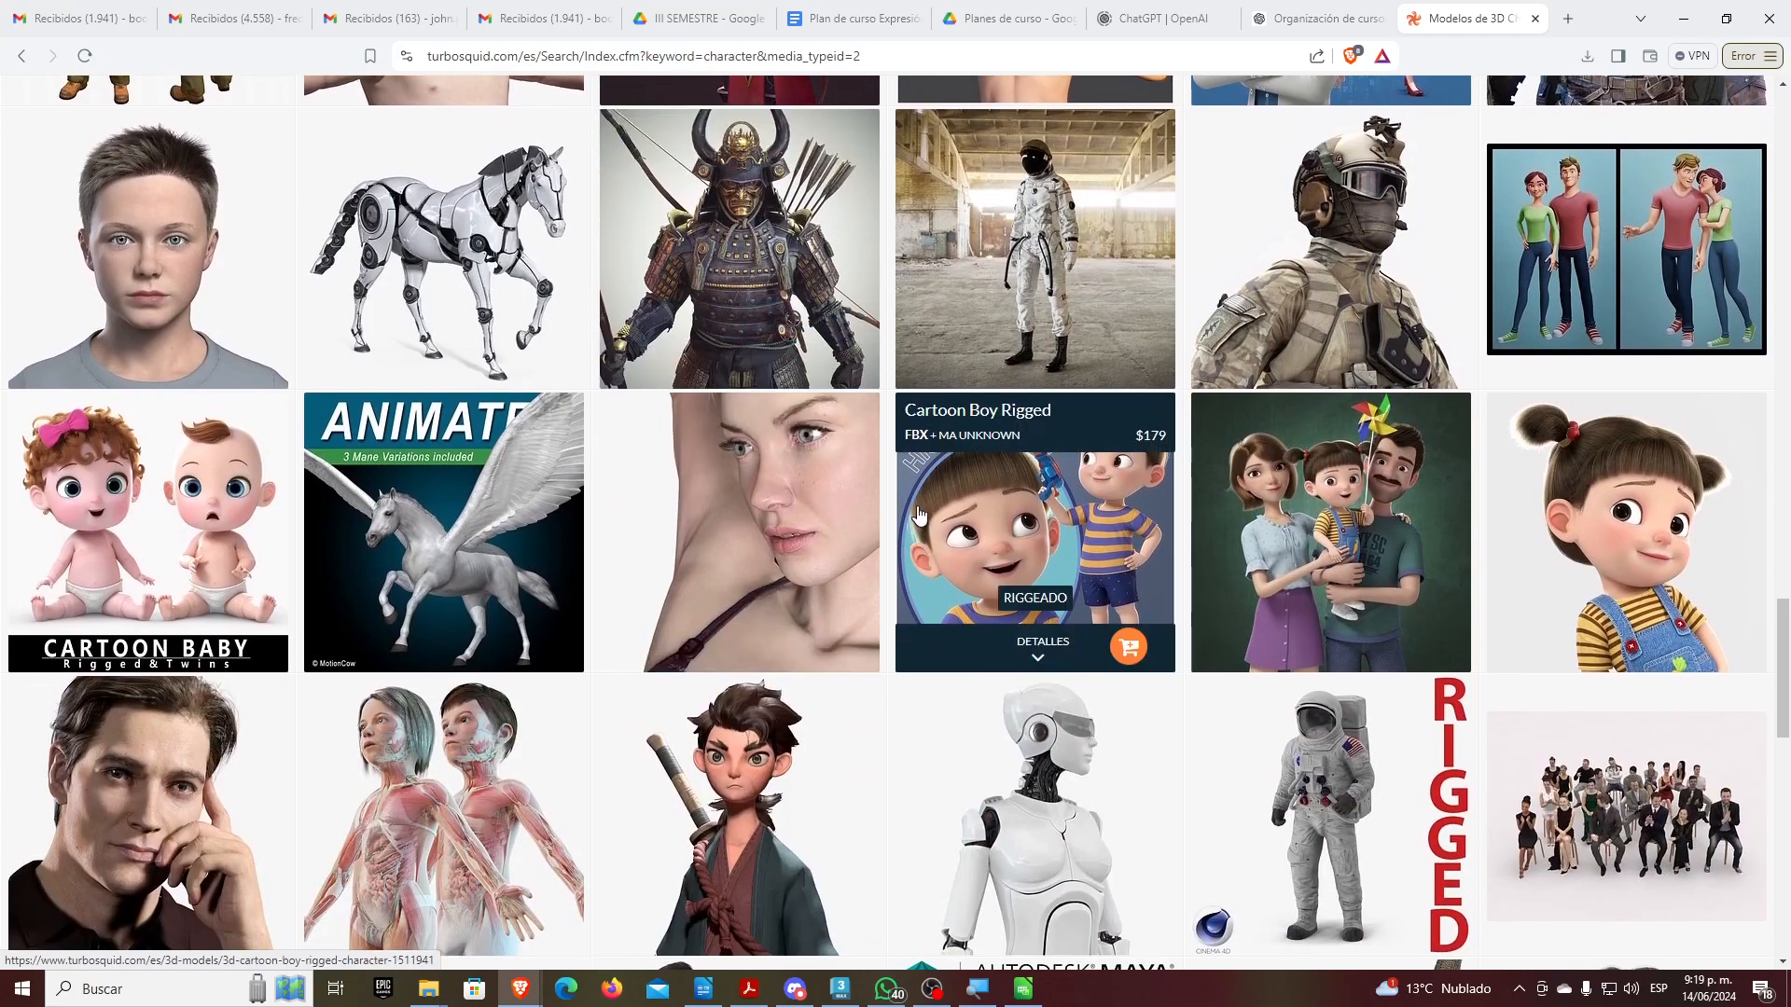
scroll(919, 513, down, 3)
scroll(918, 513, down, 2)
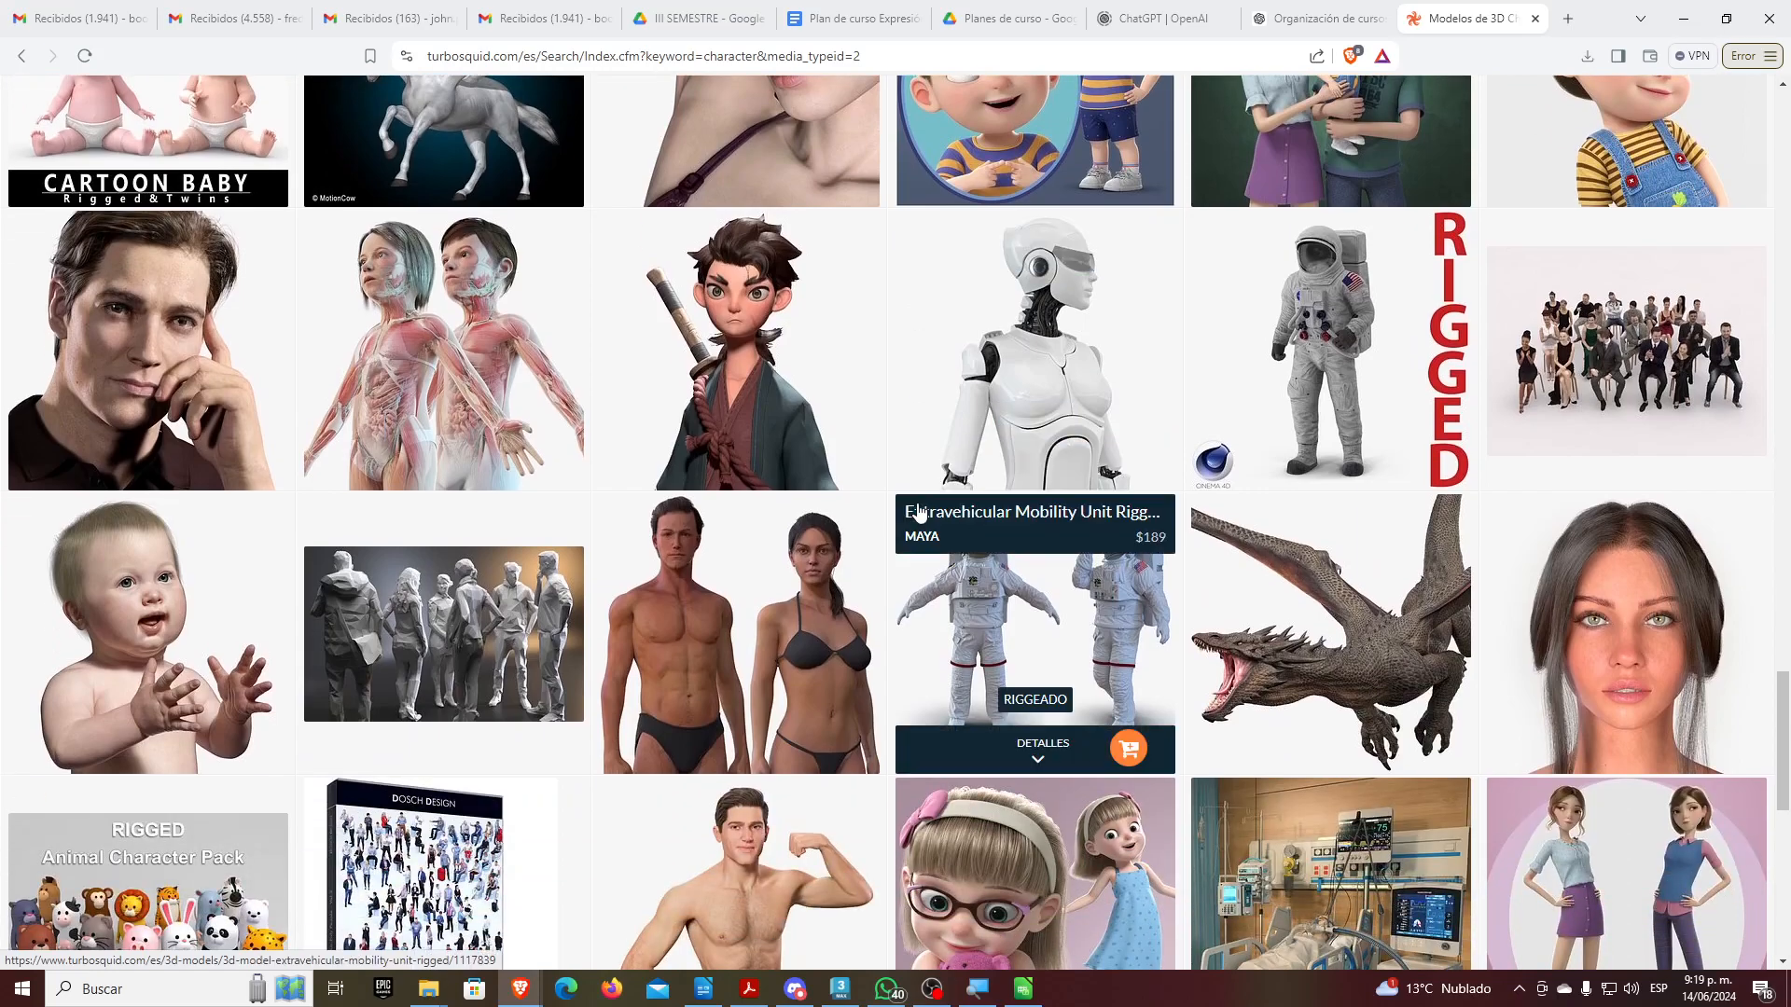
scroll(917, 516, down, 2)
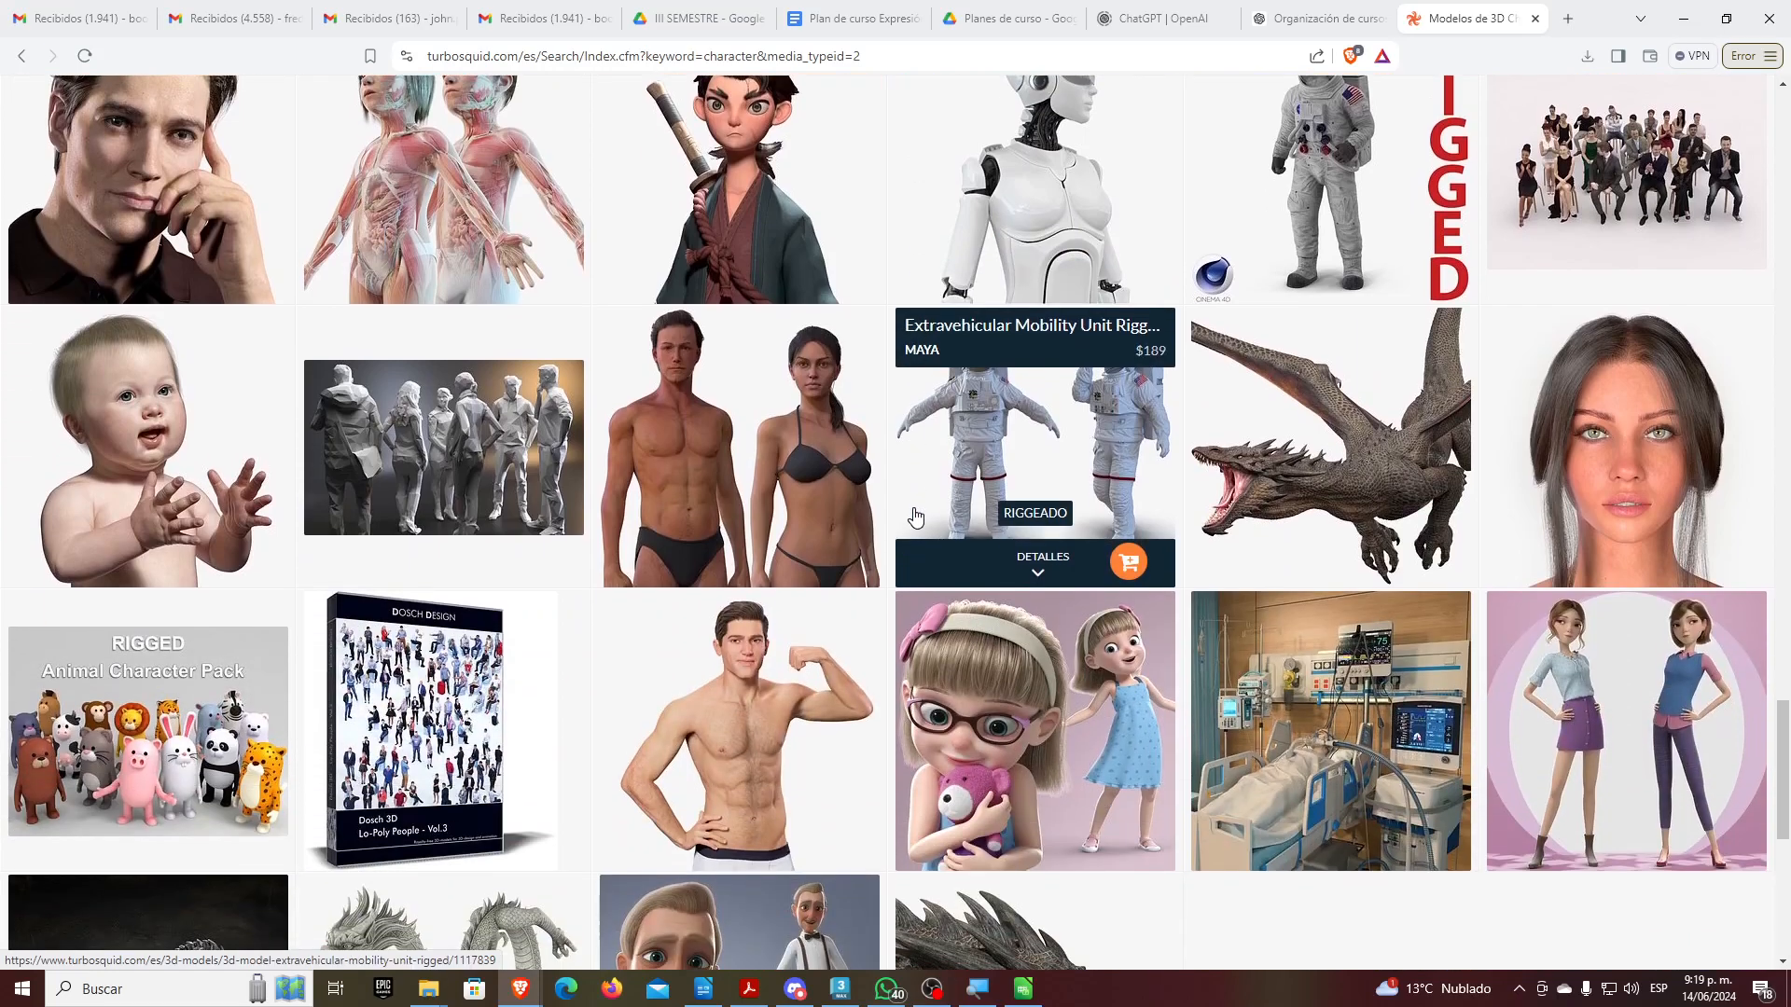
Go to the second results page and scroll through its witches, dragons and robots
scroll(919, 516, down, 3)
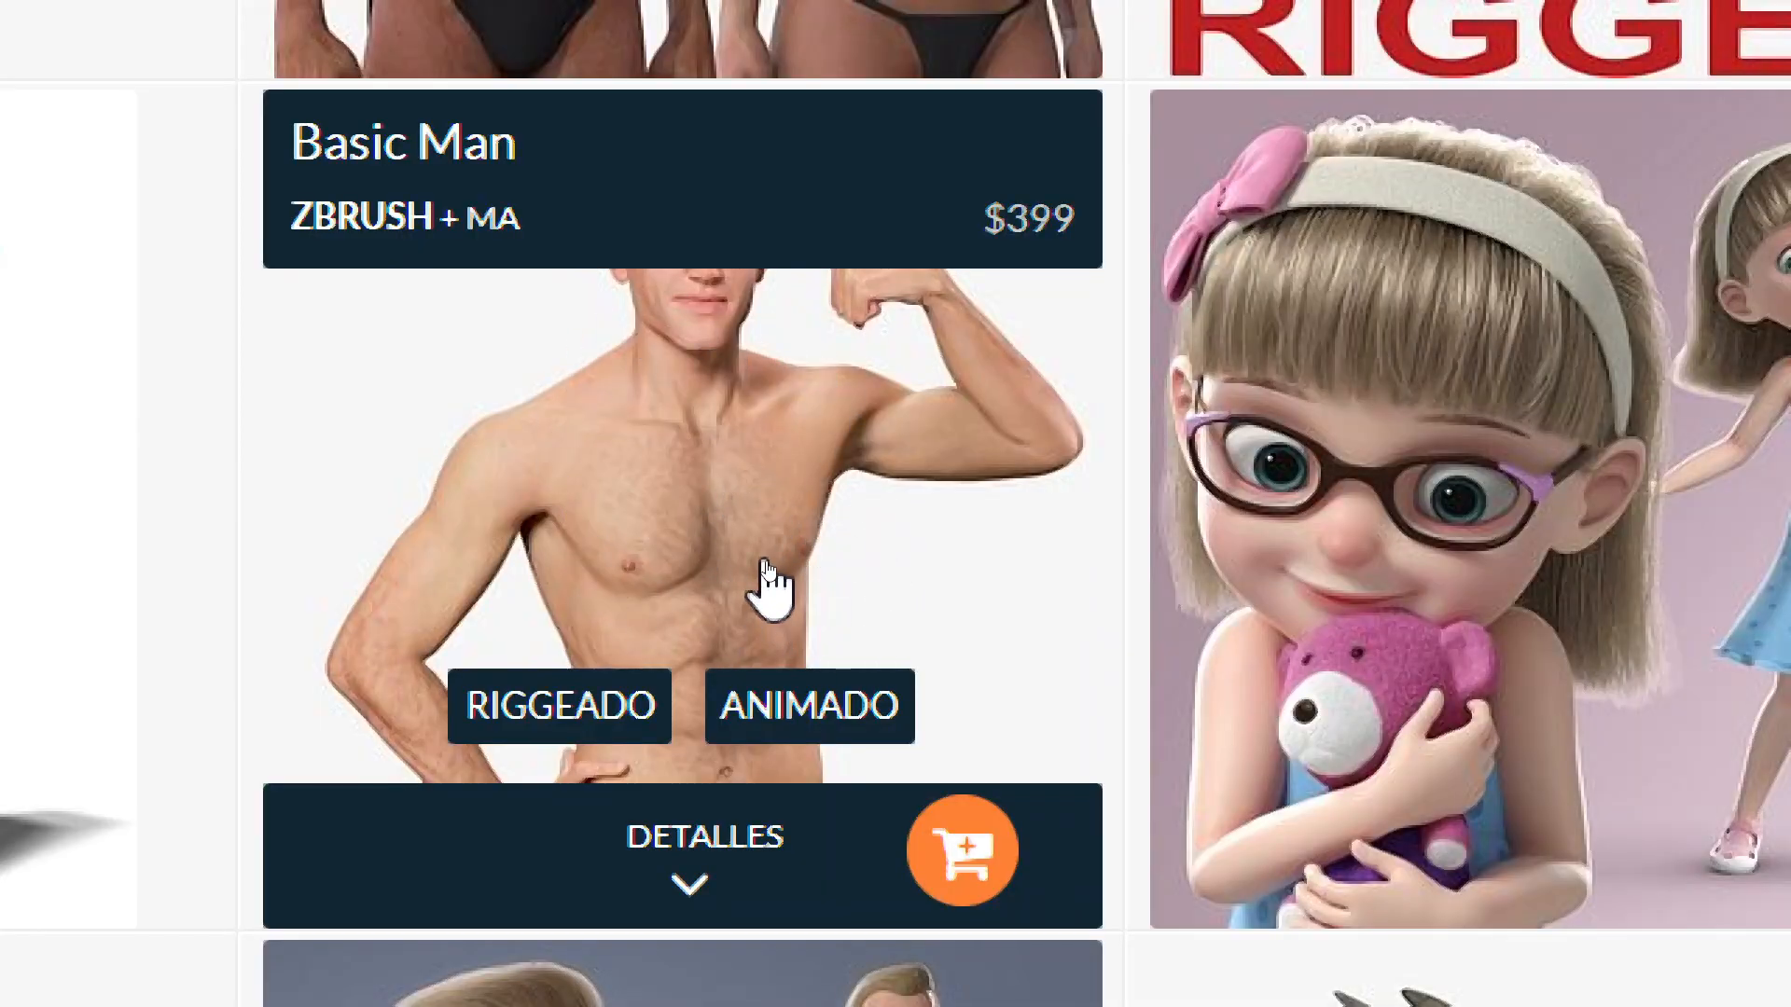
scroll(767, 562, down, 2)
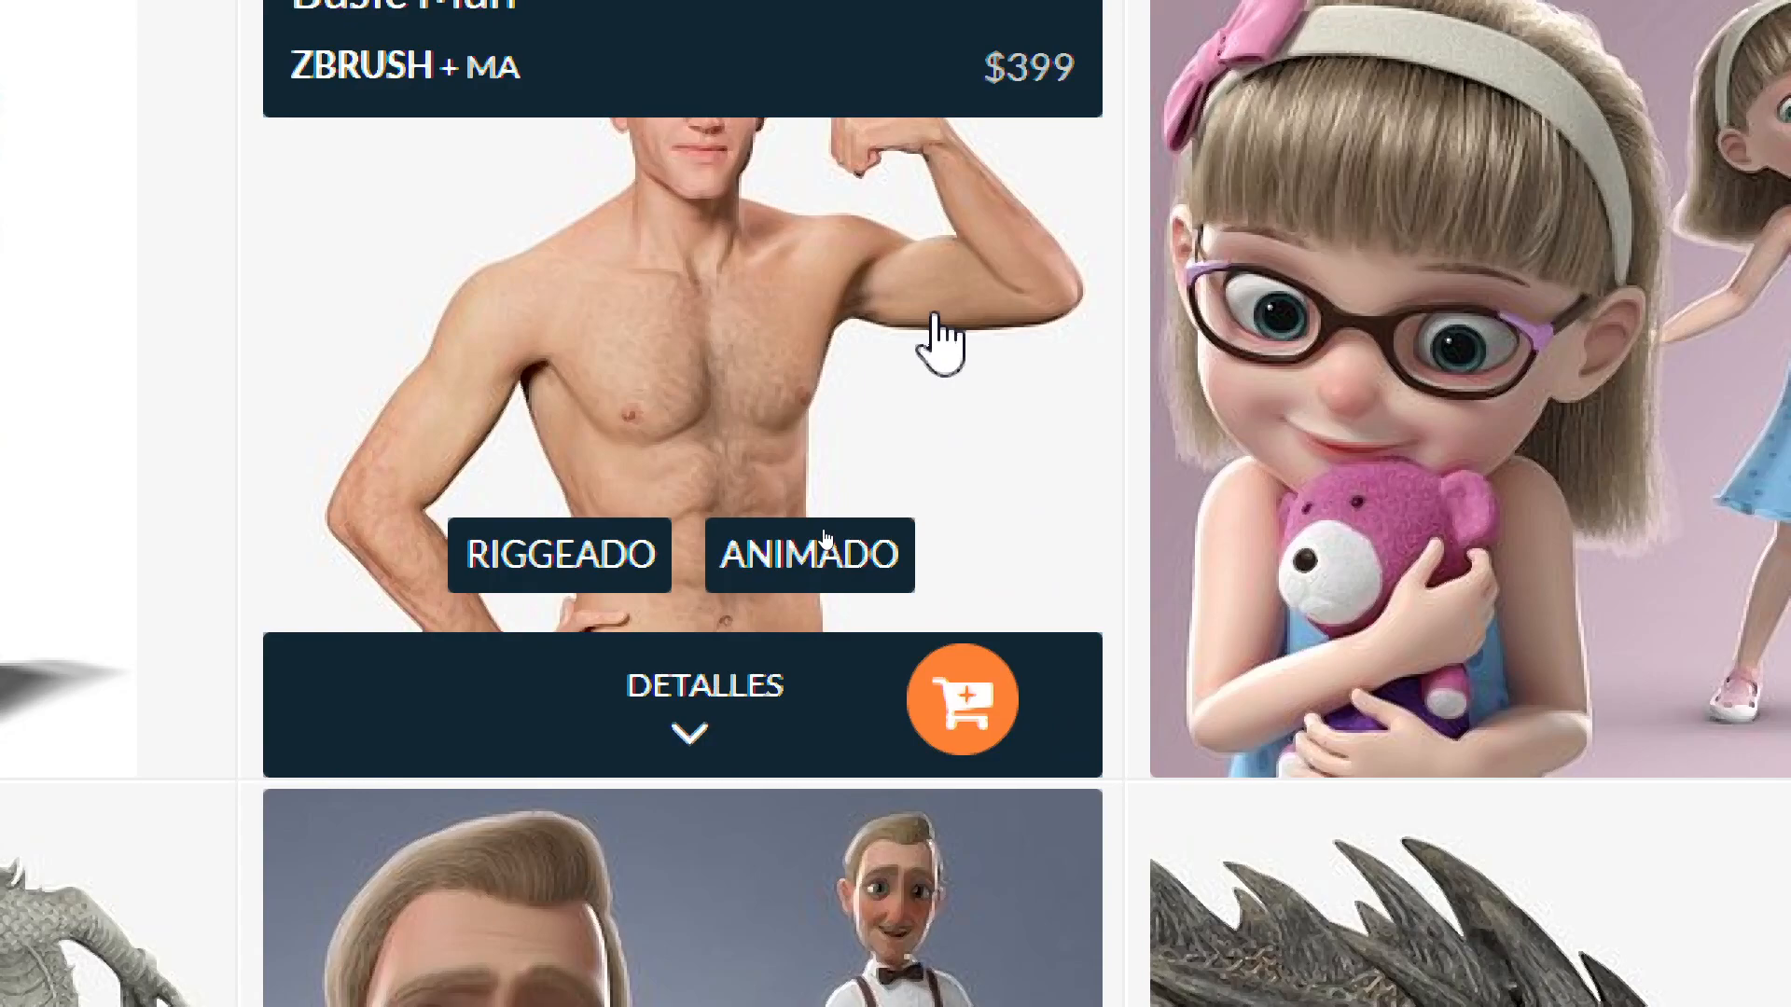
scroll(851, 452, down, 2)
mouse_move(480, 540)
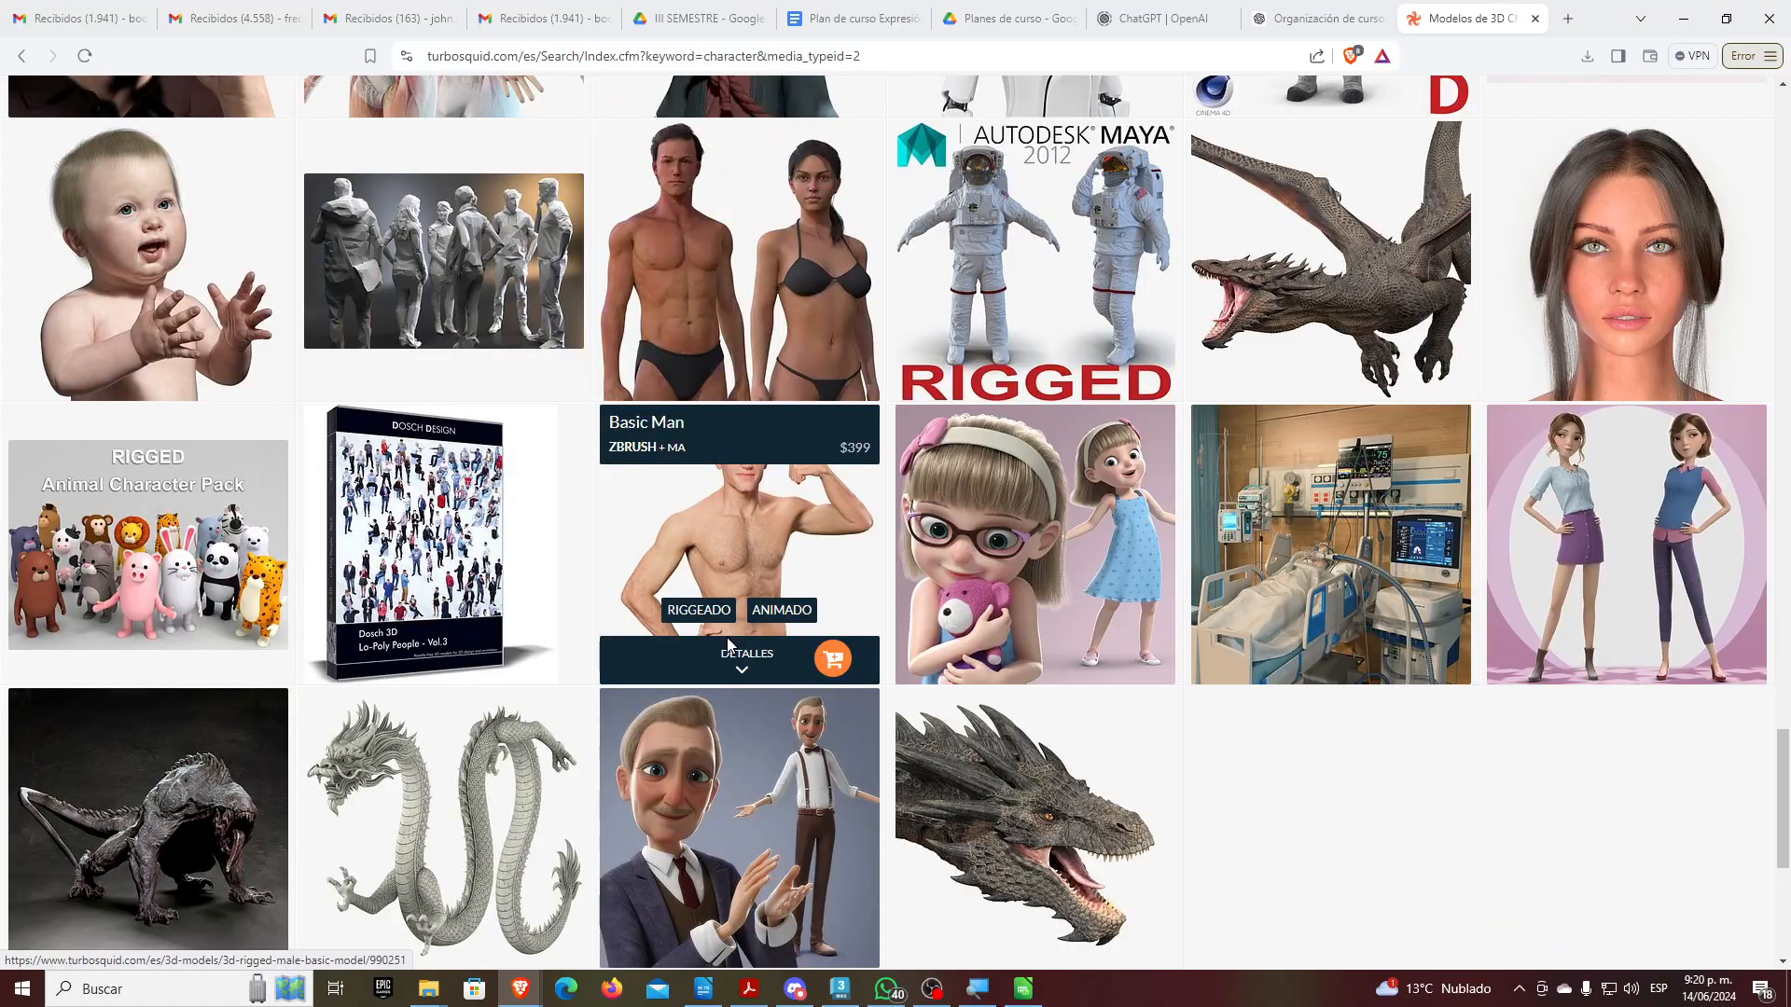
scroll(653, 522, down, 1)
scroll(728, 645, down, 3)
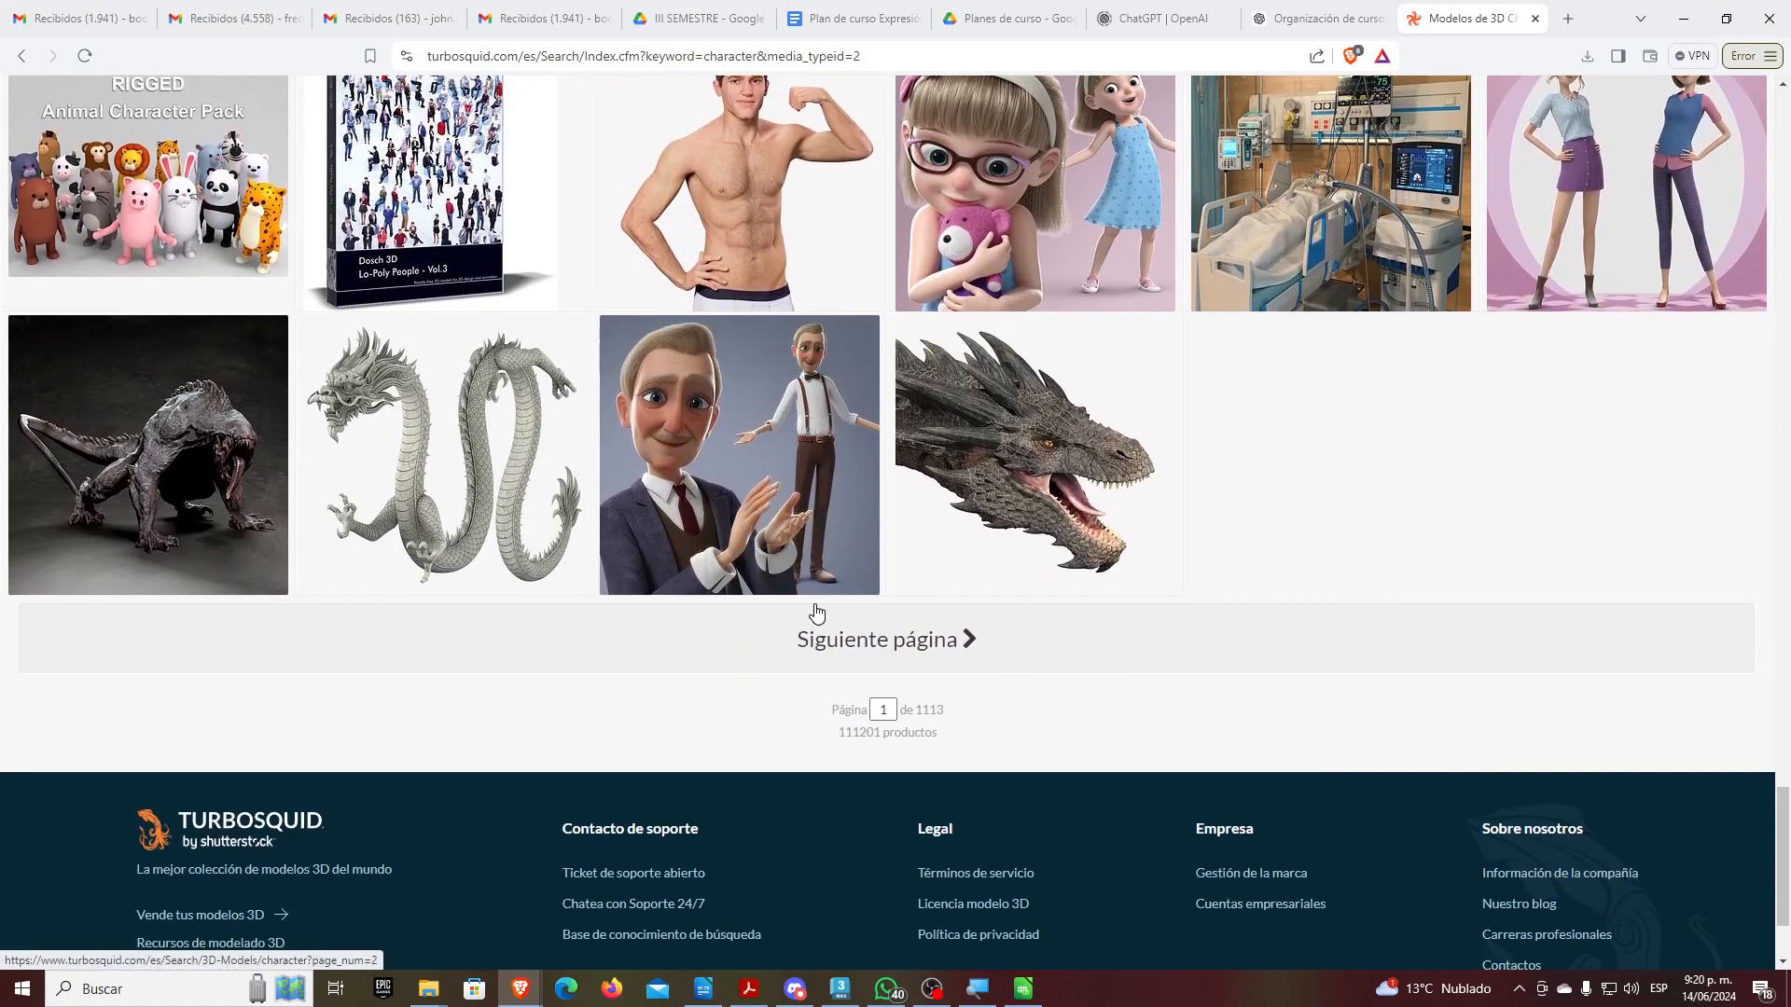
click(919, 643)
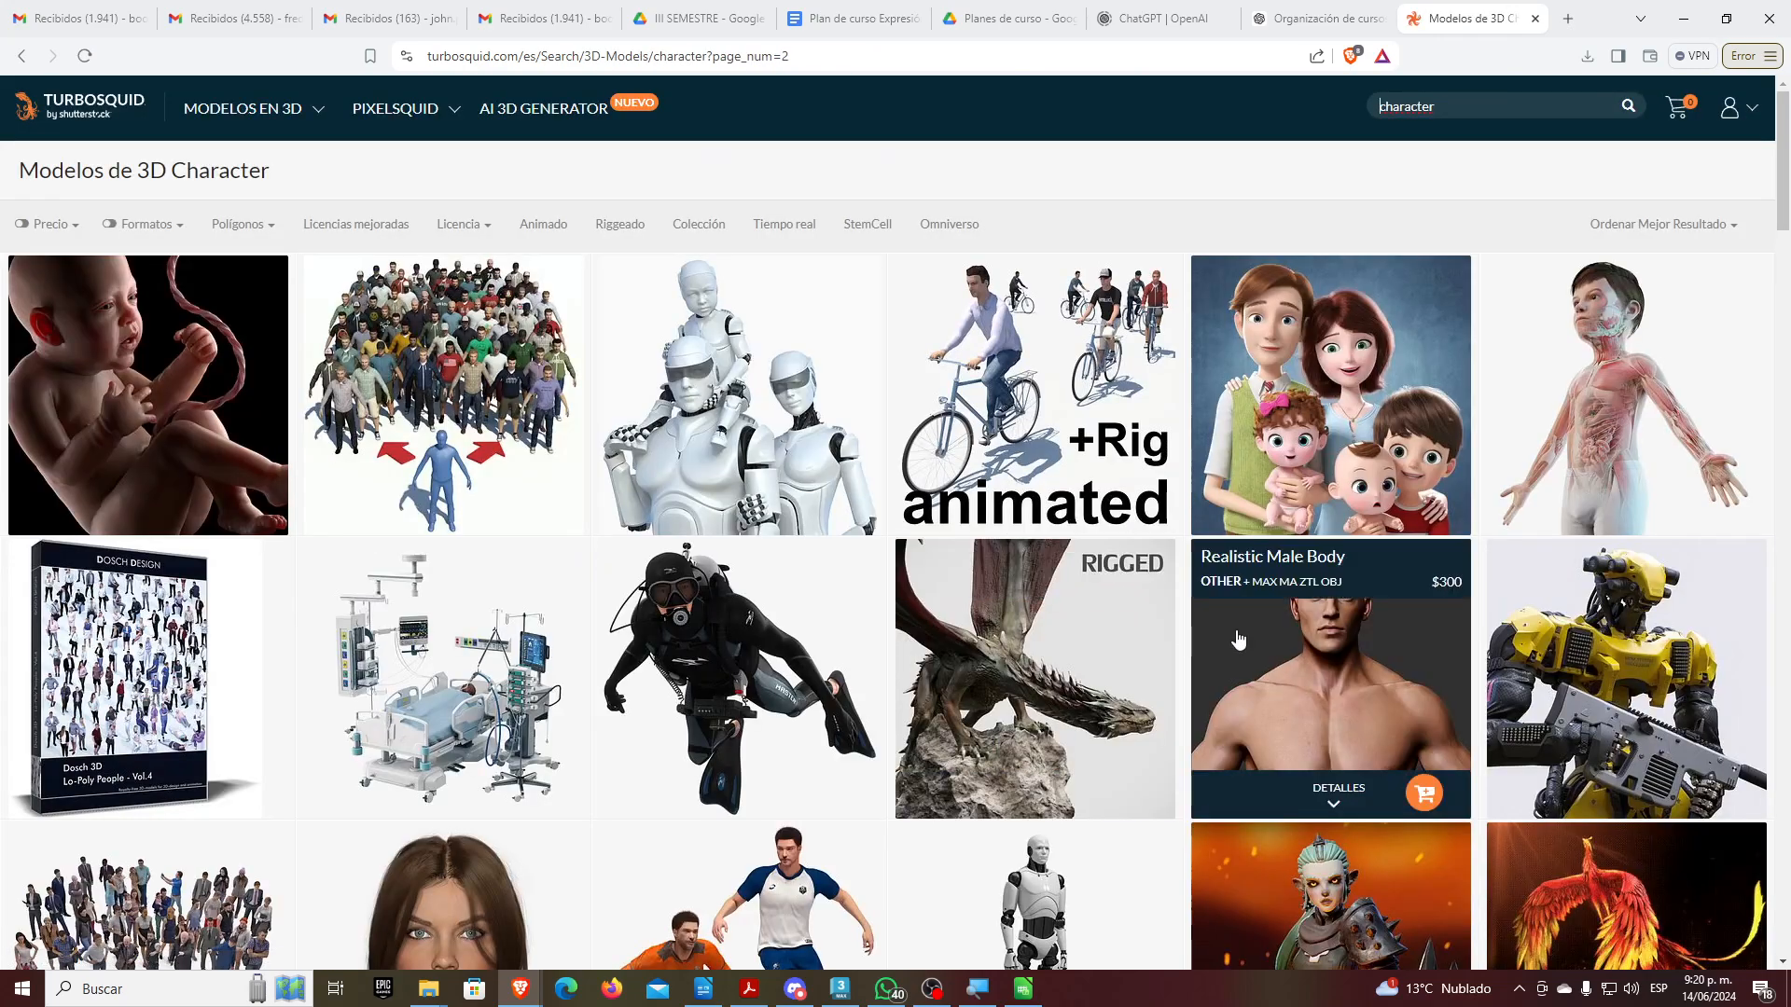
scroll(1240, 630, down, 7)
scroll(1237, 635, down, 1)
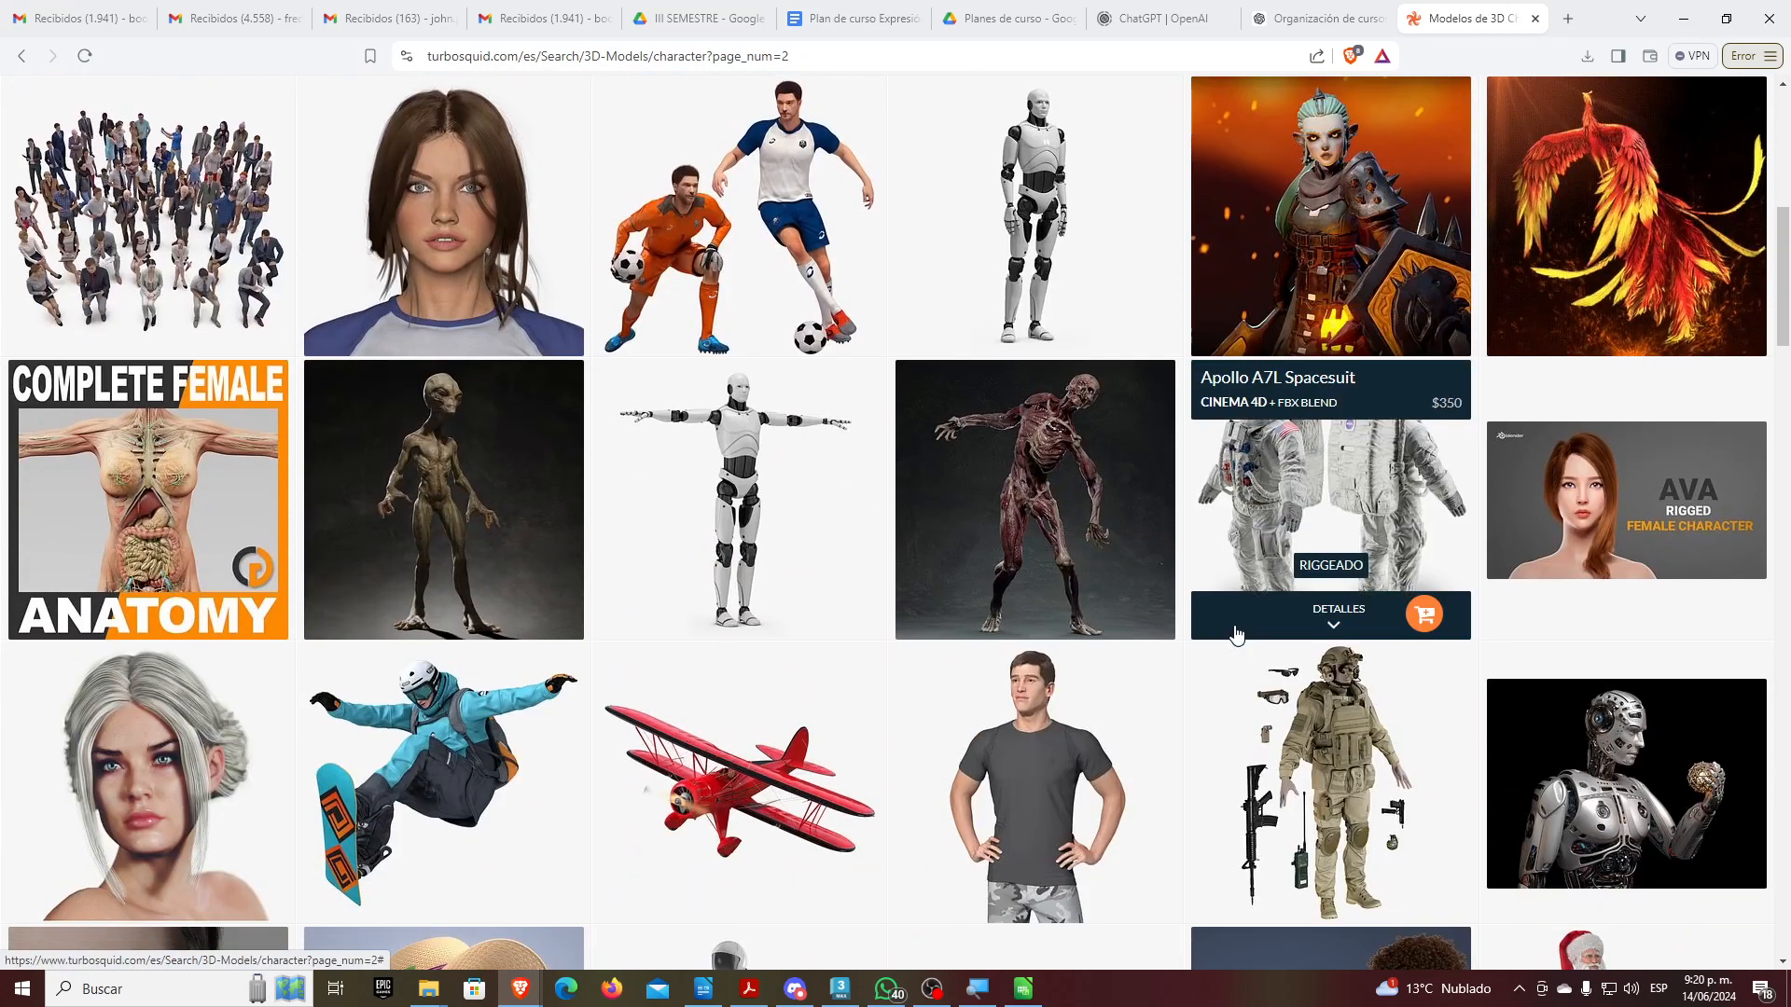
scroll(1231, 634, down, 11)
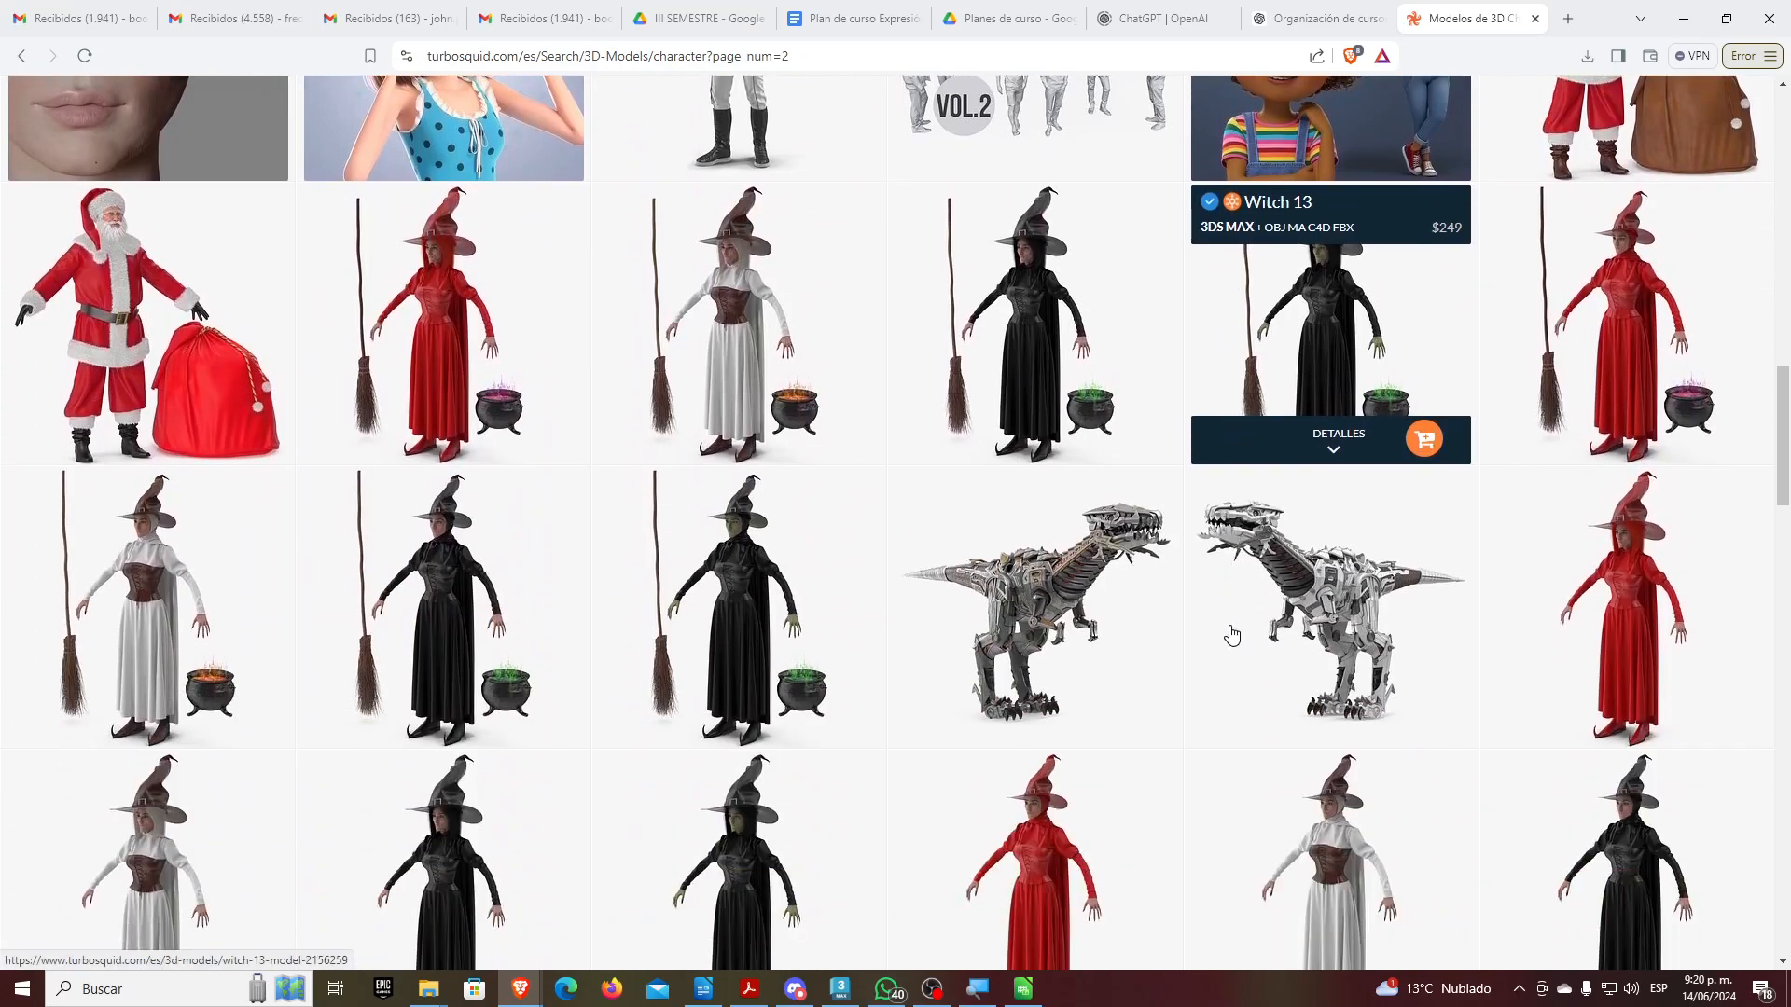
scroll(1231, 635, down, 7)
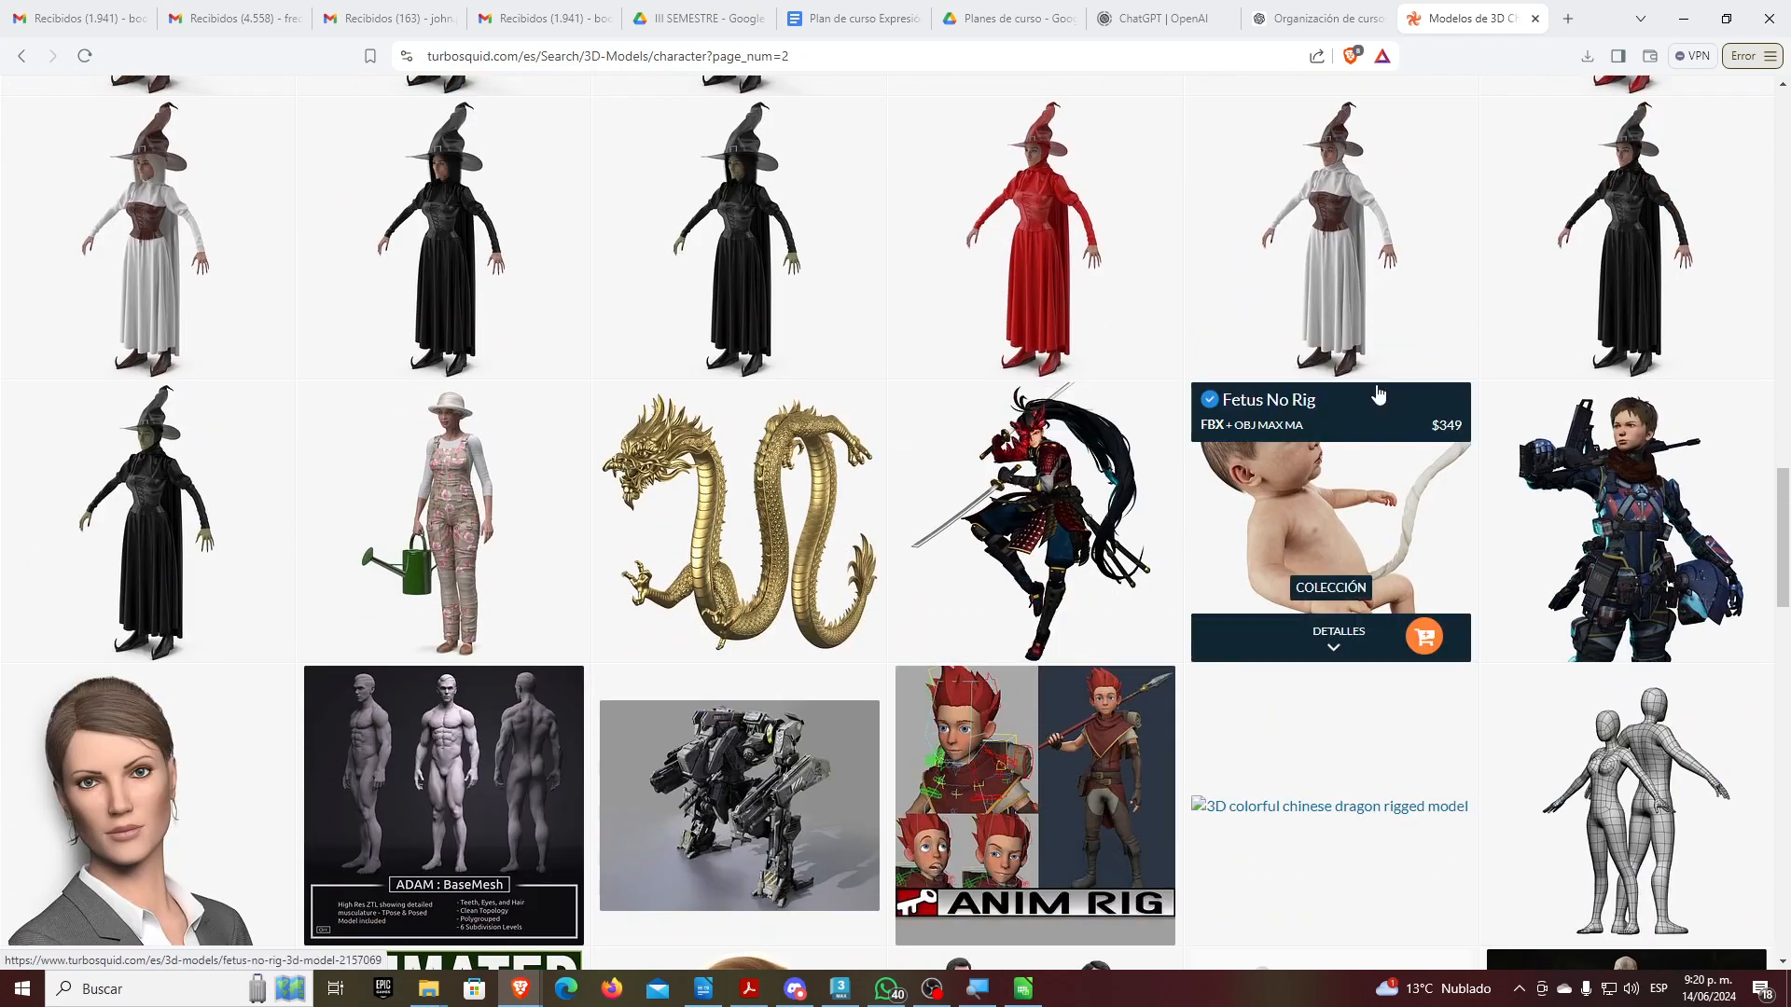
Return to 3ds Max and select the clavicle bone together with its end bone
click(1683, 18)
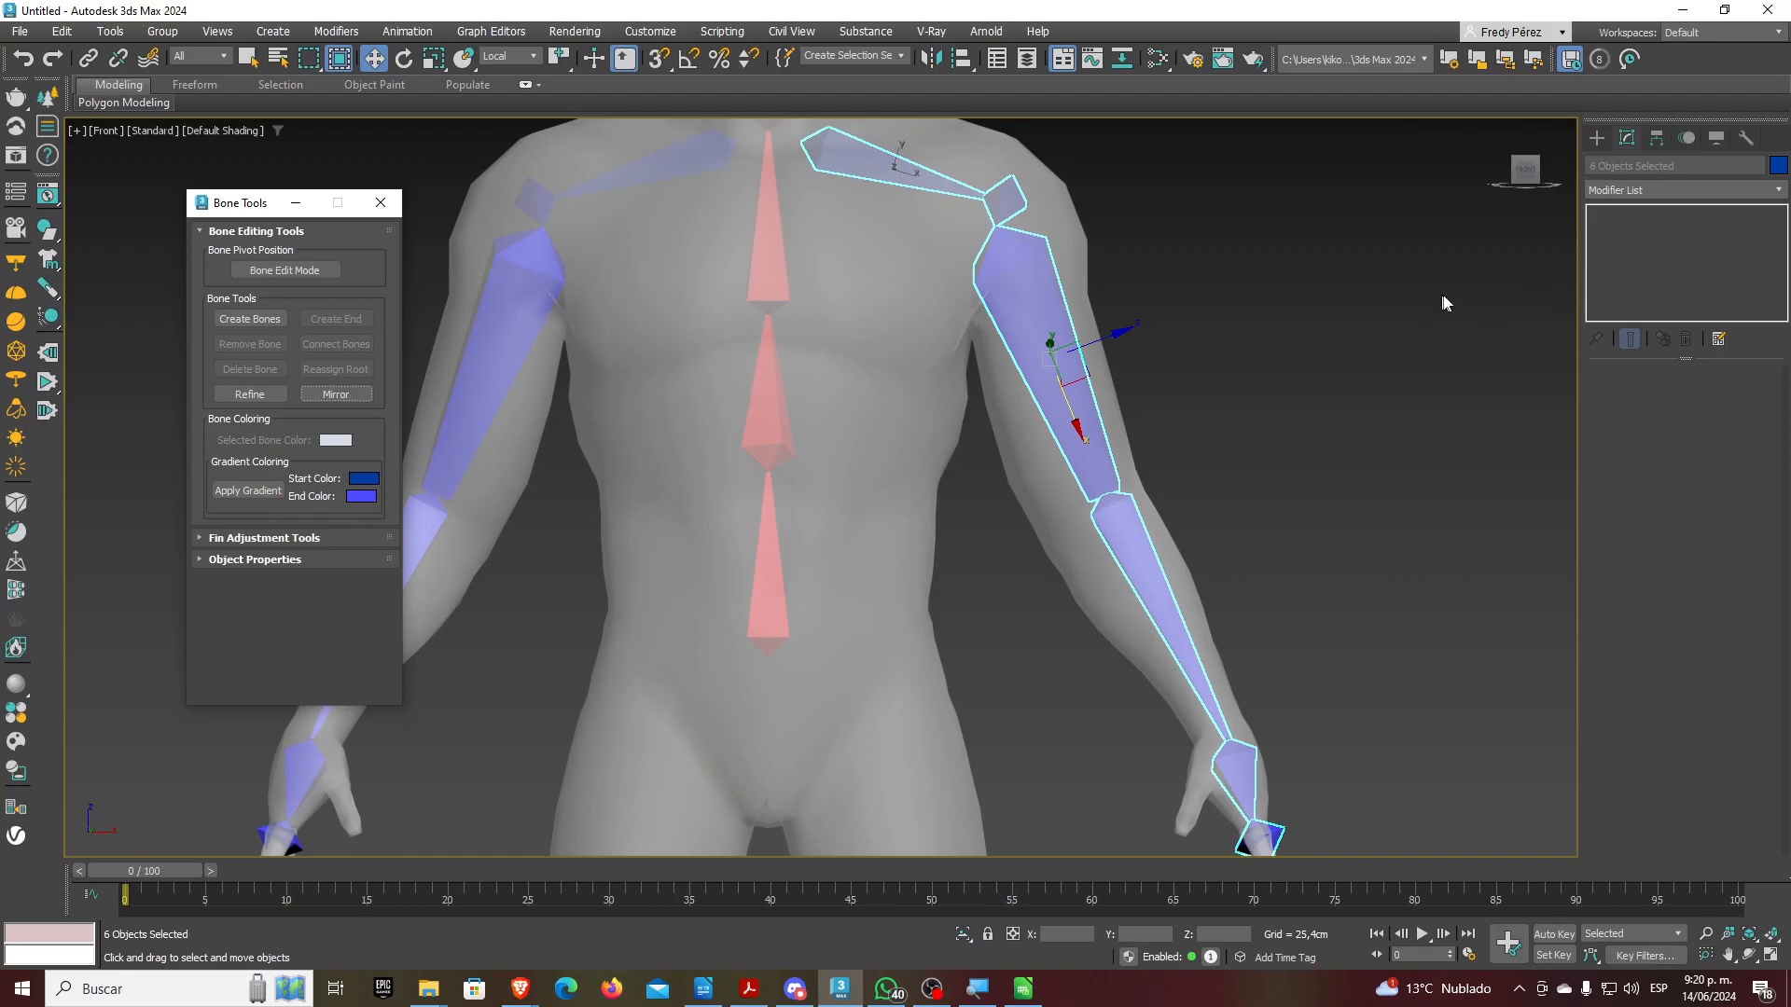
middle_drag(1195, 526, 1263, 542)
click(997, 204)
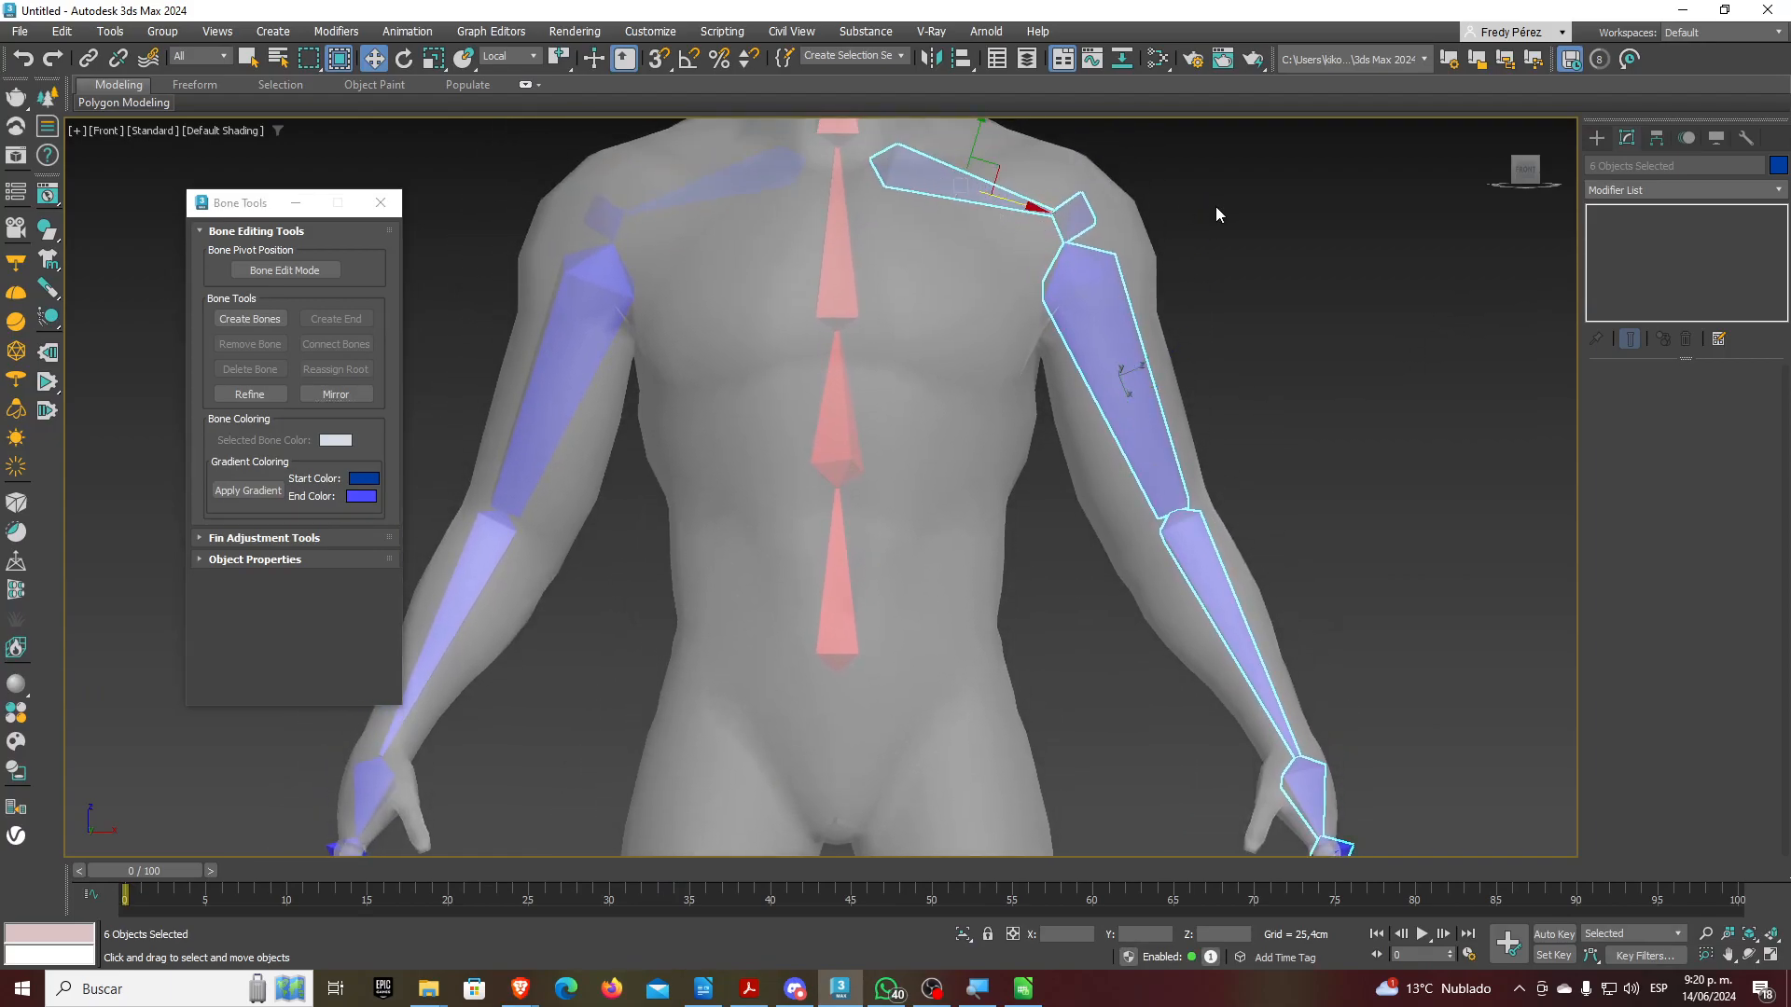
click(1212, 210)
double_click(960, 192)
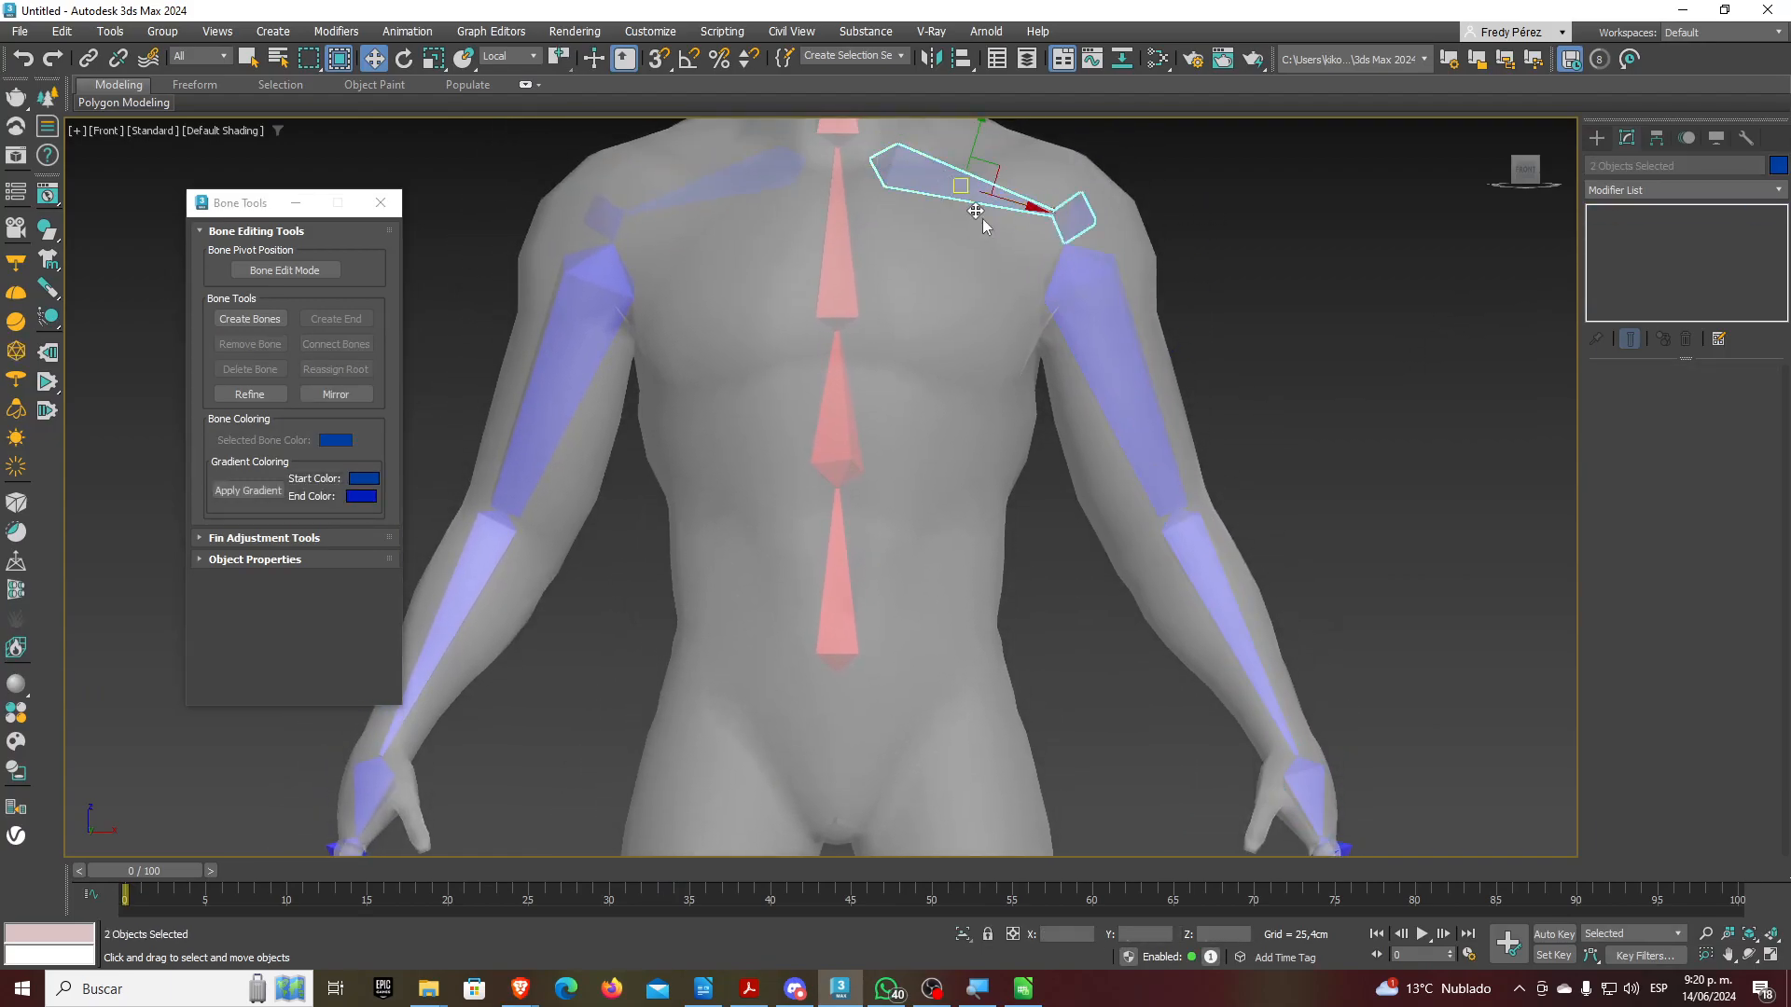
Set the bone gradient end colour to bright green 00FF00
click(360, 498)
drag(276, 254, 1192, 310)
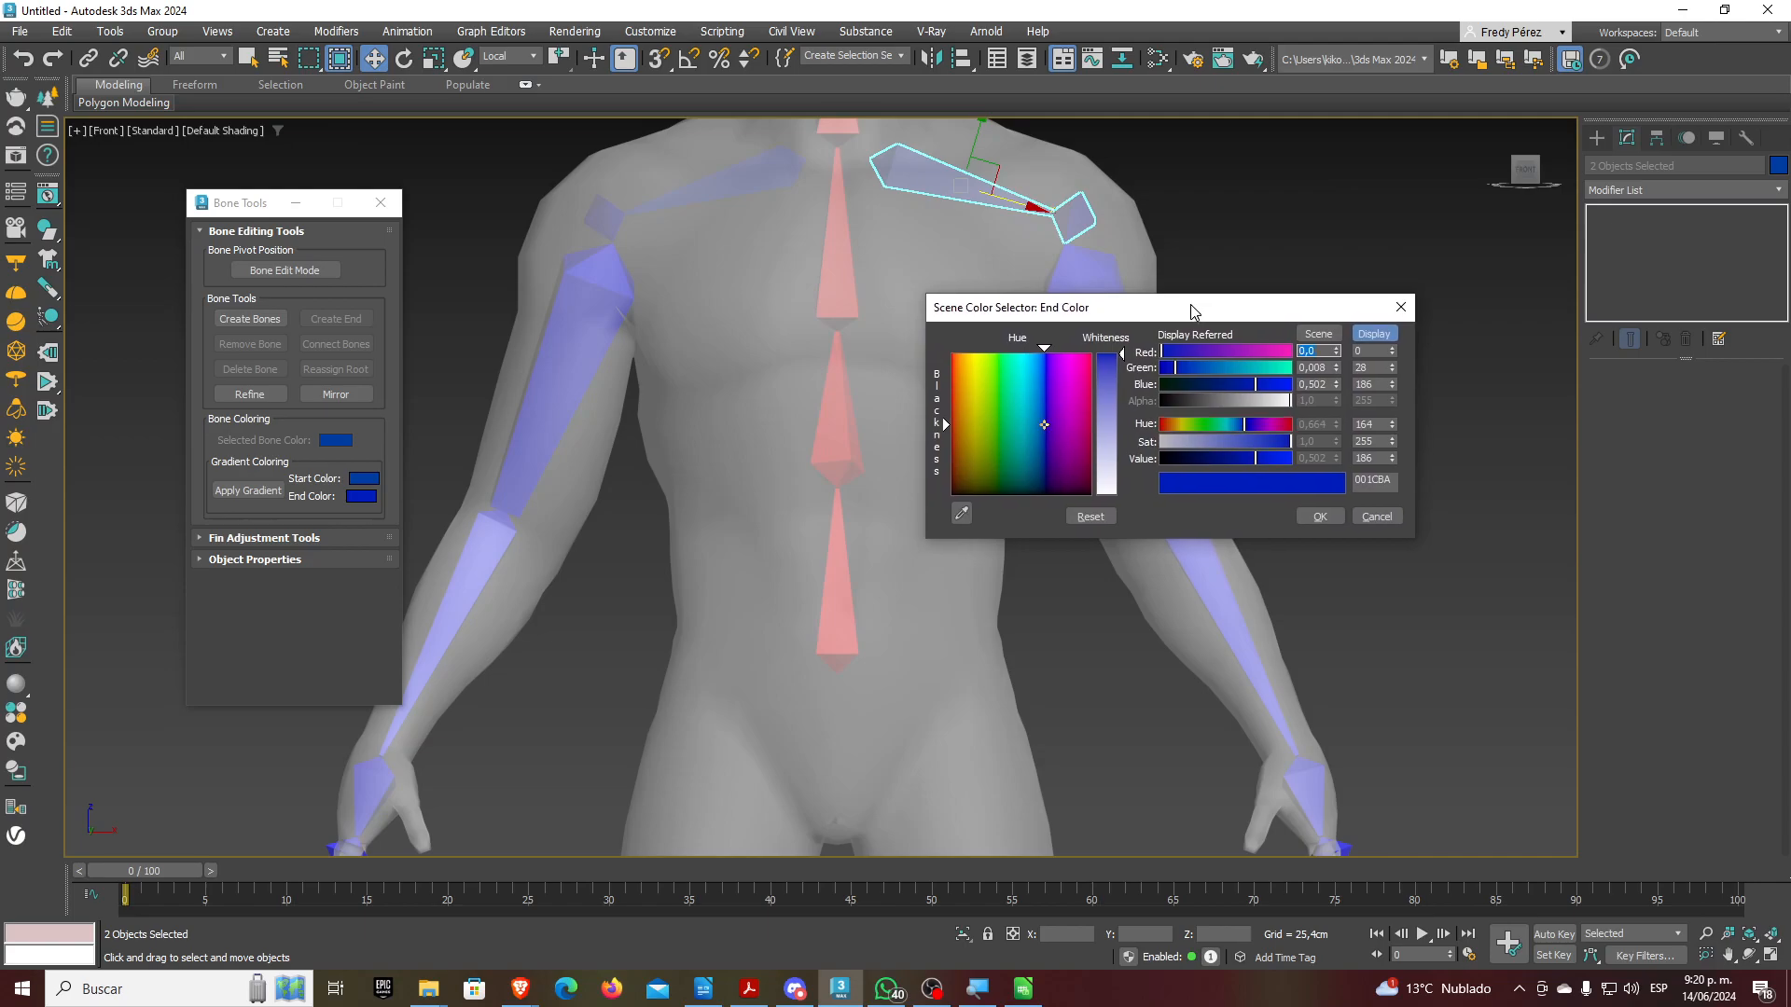
click(1005, 403)
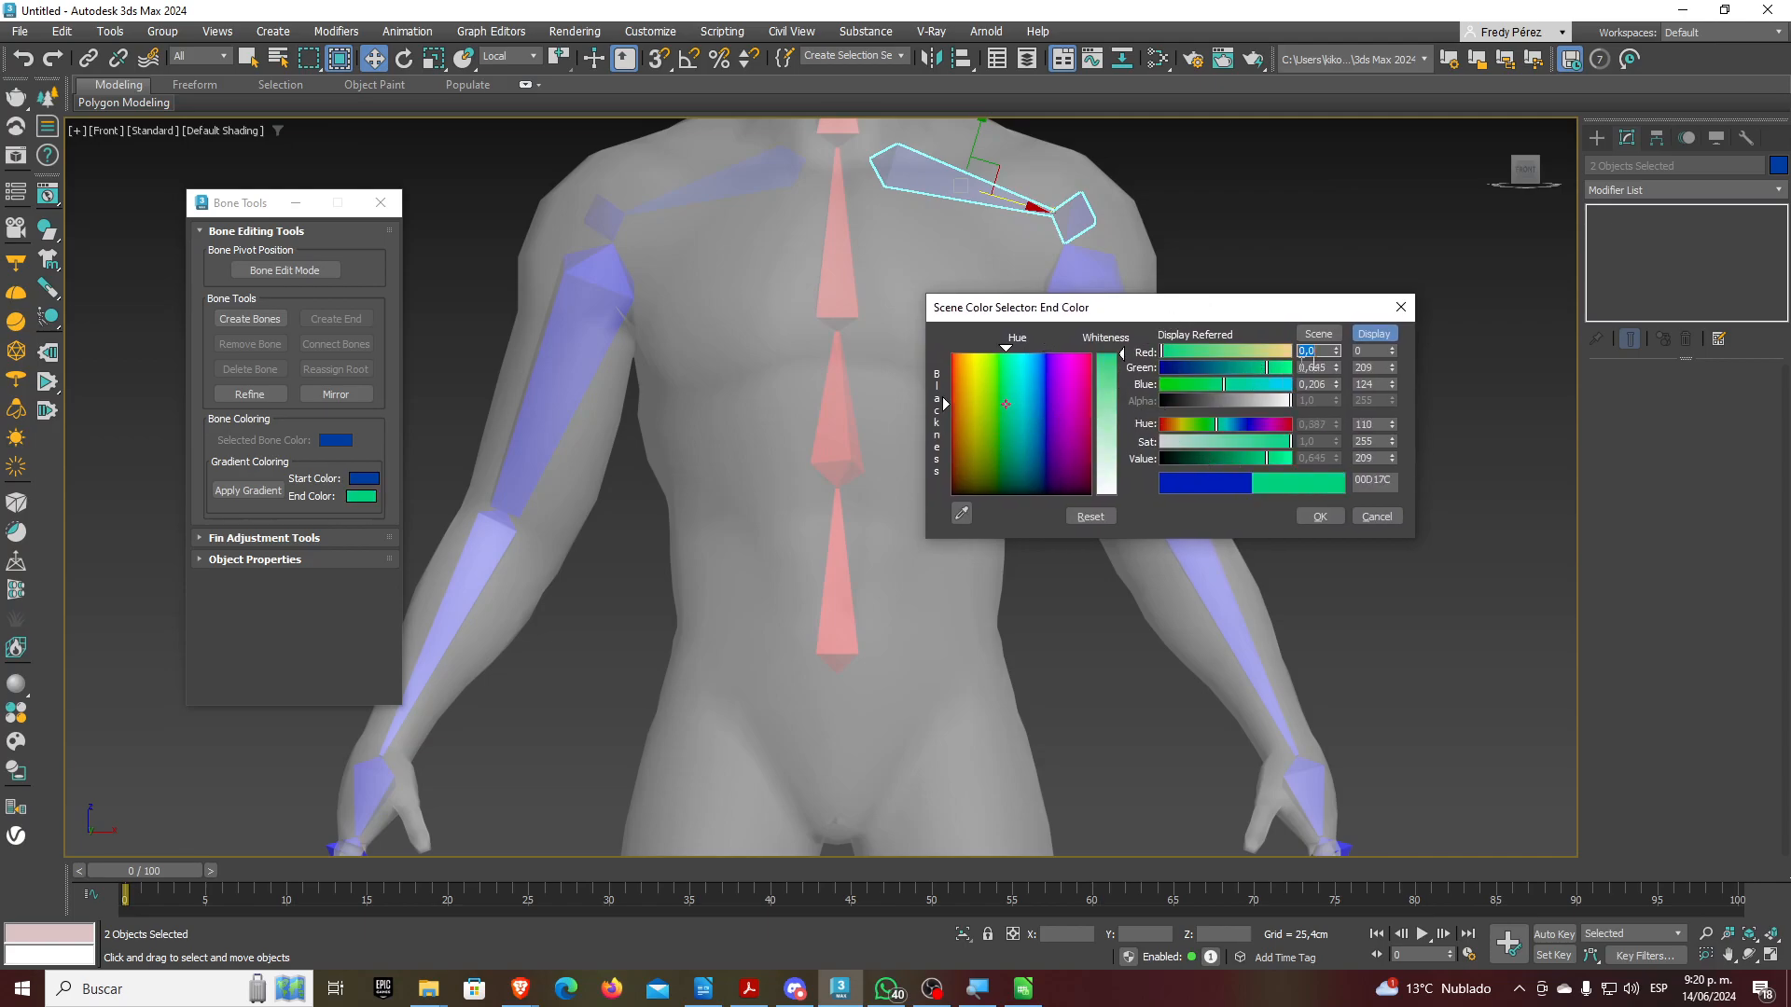
drag(1275, 367, 1158, 392)
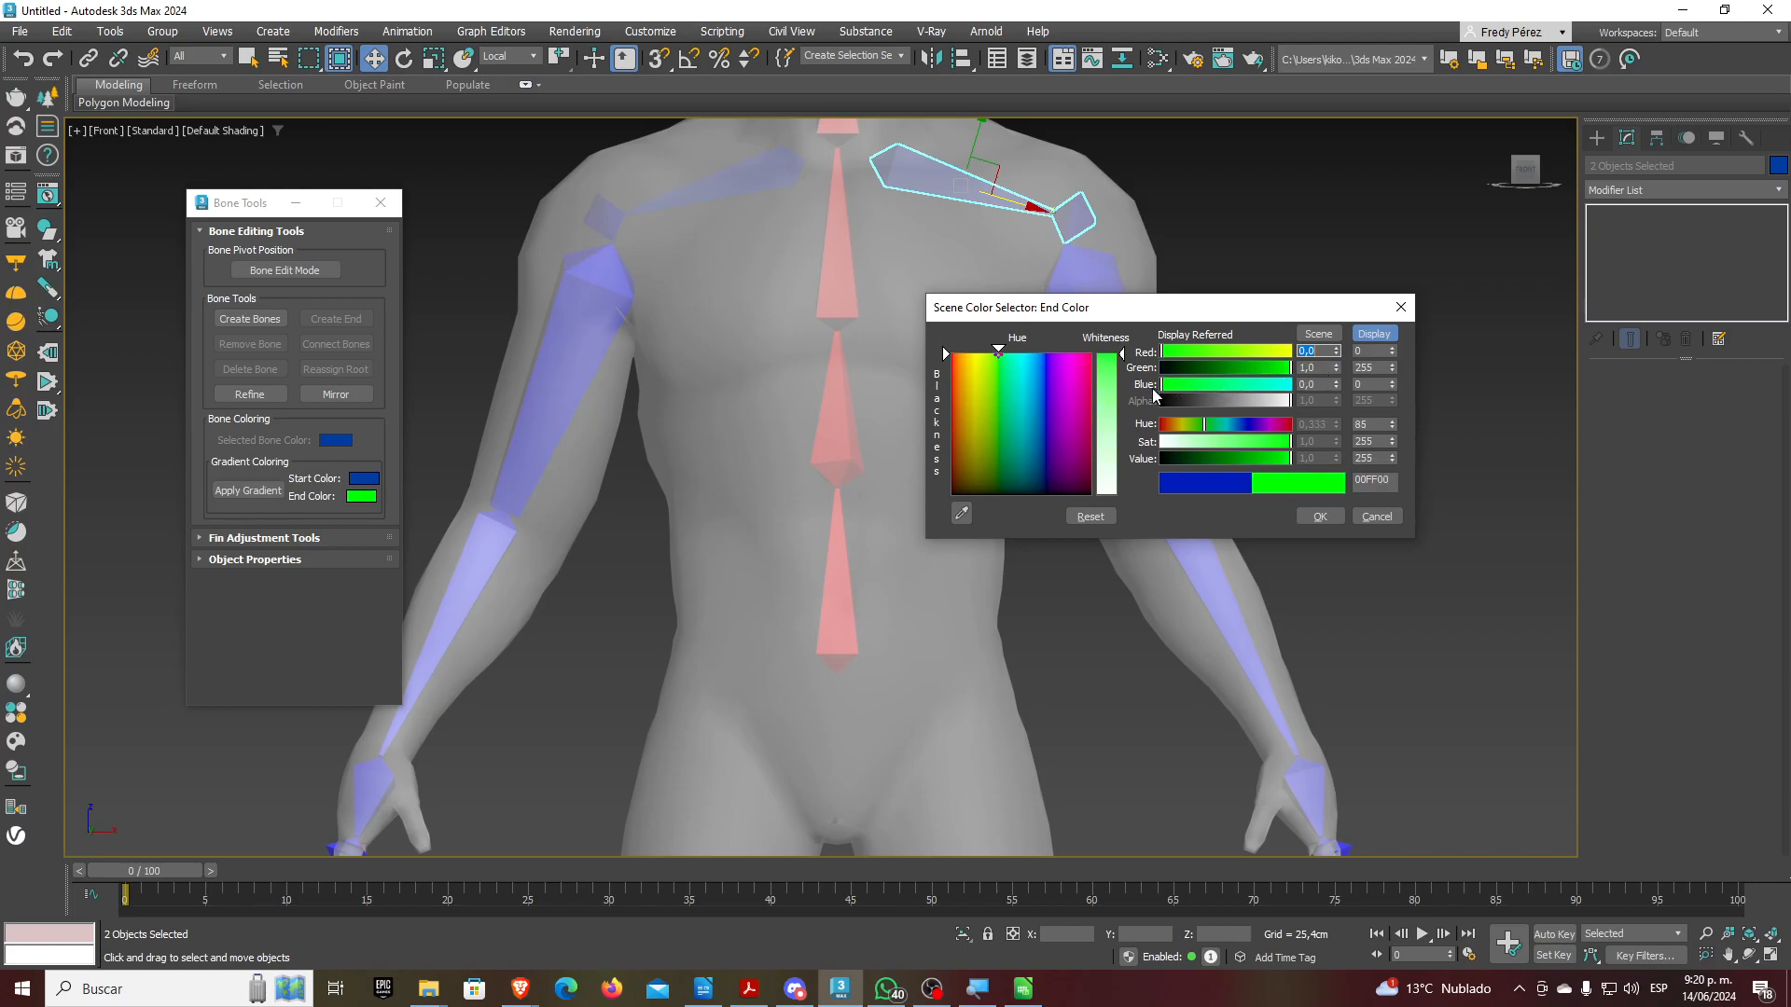
mouse_move(1228, 460)
mouse_down()
mouse_move(1269, 456)
mouse_move(1241, 457)
mouse_up()
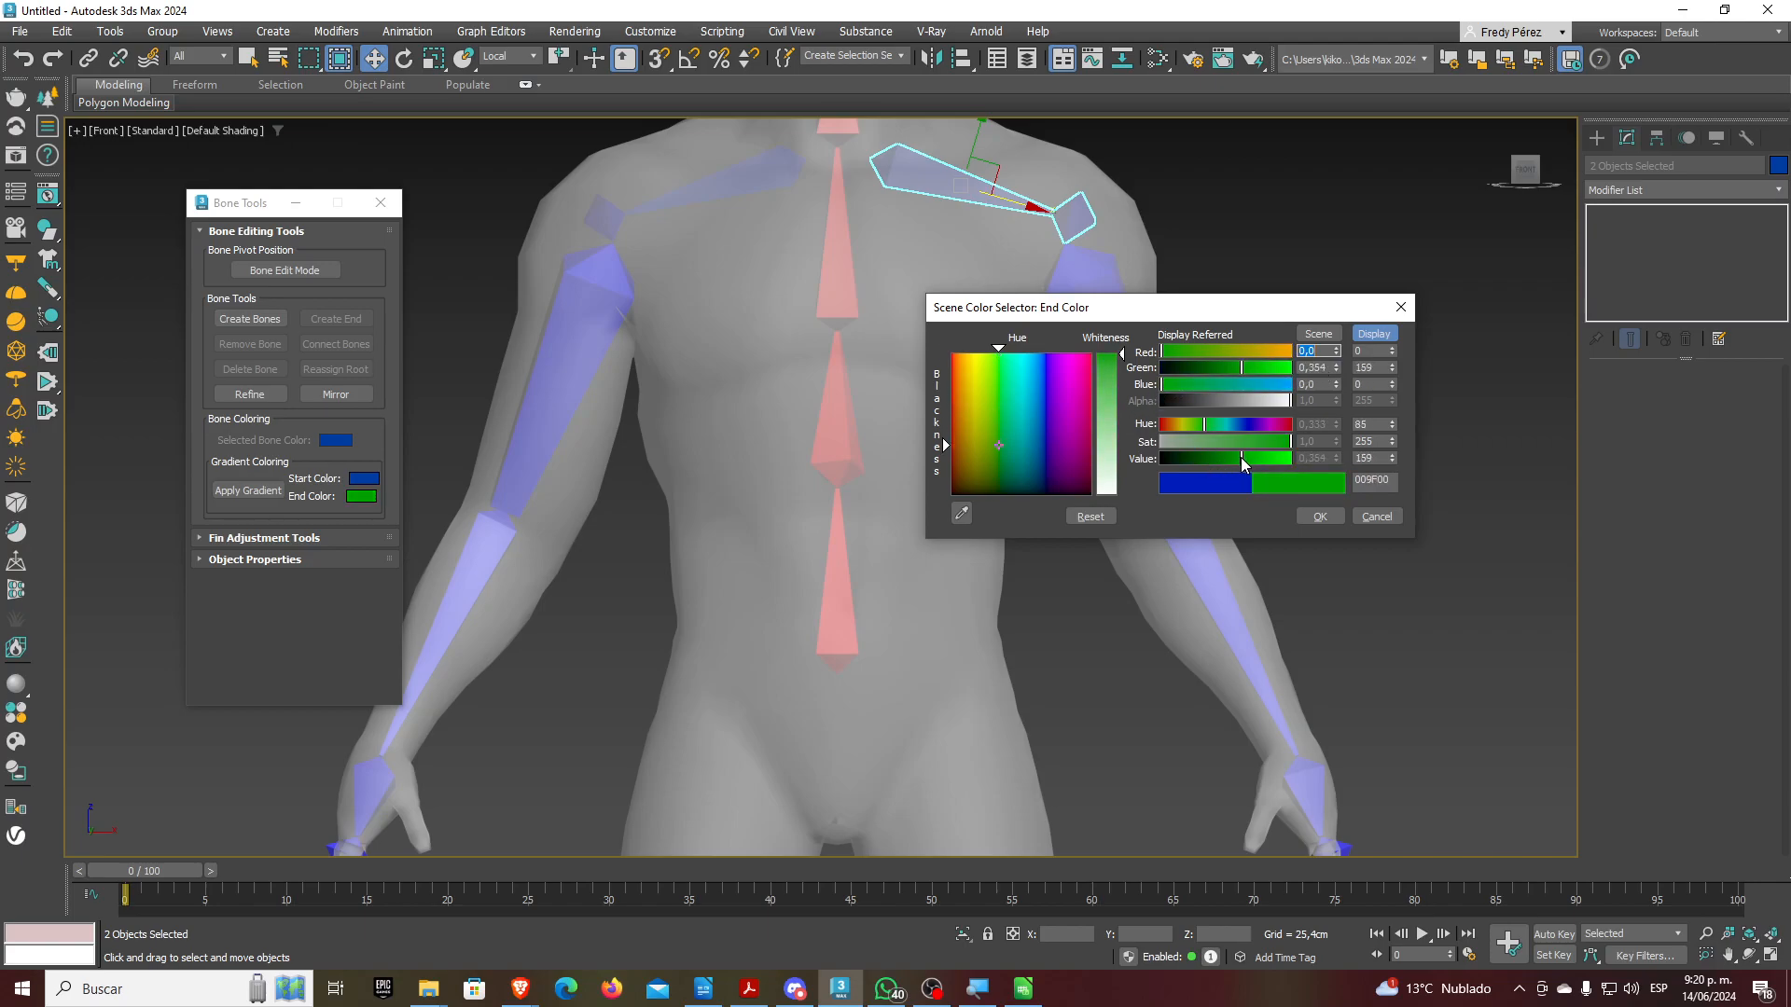
click(1320, 516)
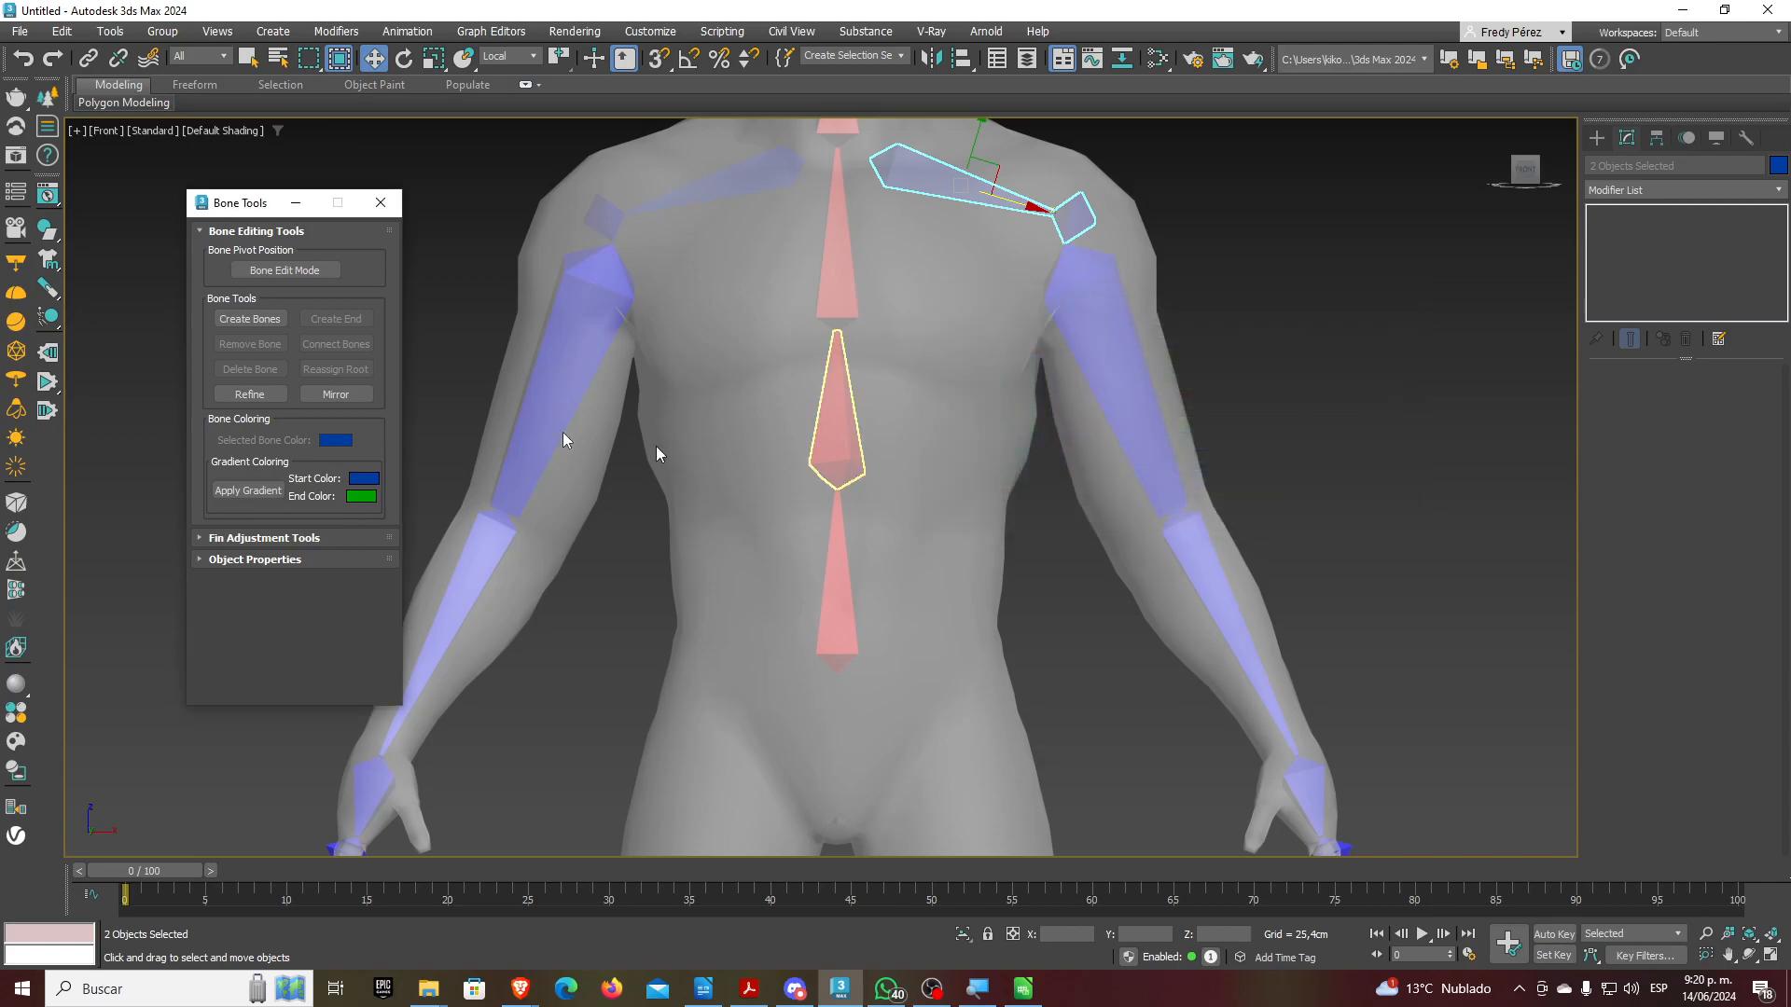
click(364, 499)
drag(309, 395, 459, 403)
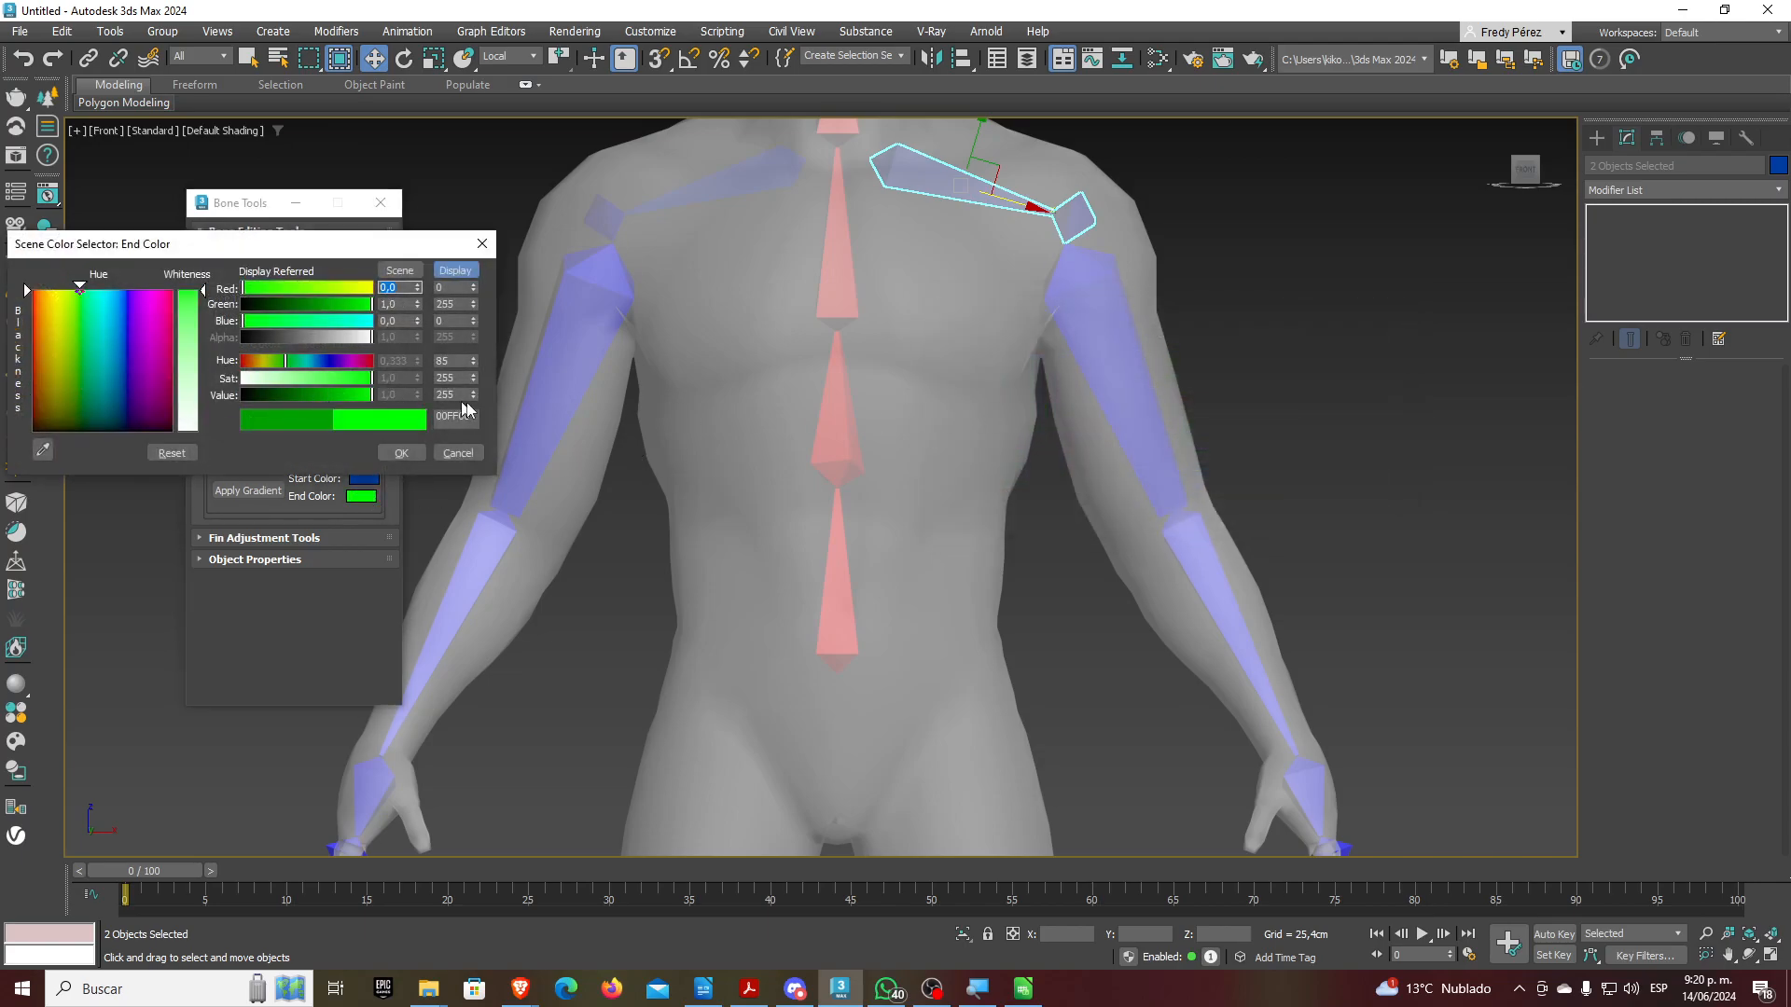
click(401, 453)
Set the bone gradient start colour to dark green 226100
click(363, 478)
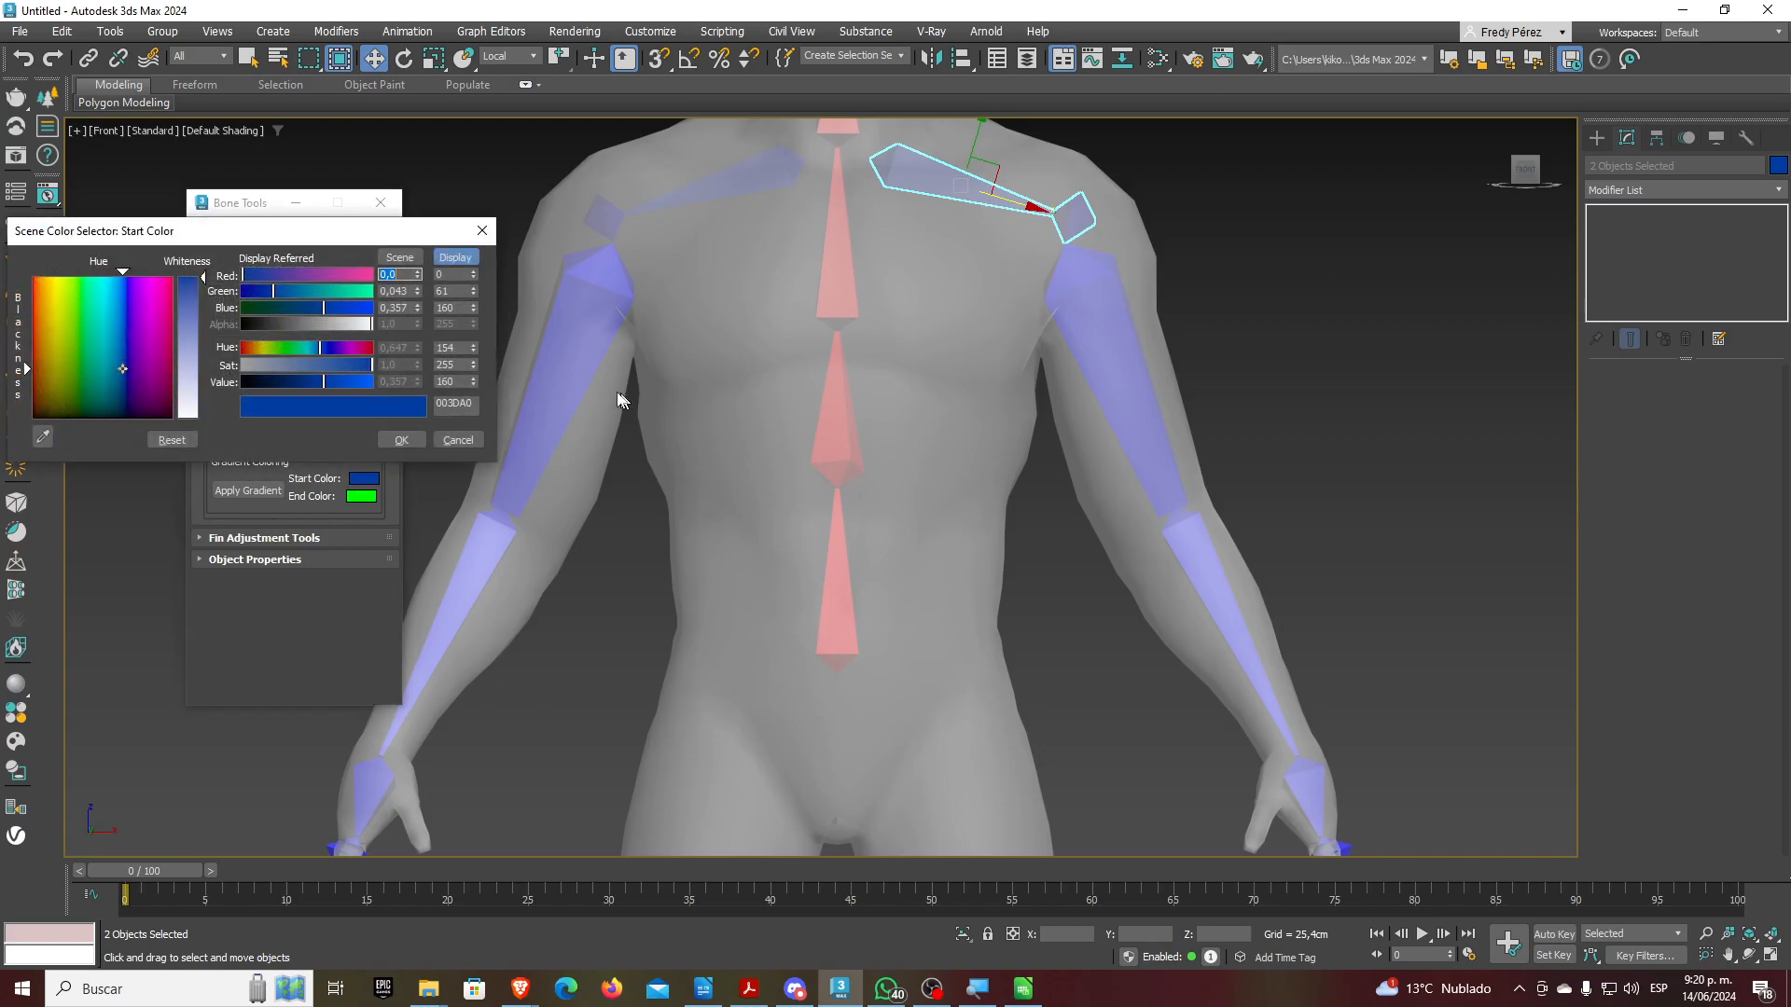
drag(289, 230, 908, 281)
drag(944, 359, 1013, 359)
mouse_move(892, 341)
mouse_down()
mouse_move(854, 343)
mouse_move(1004, 342)
mouse_move(863, 359)
mouse_up()
drag(991, 433, 909, 433)
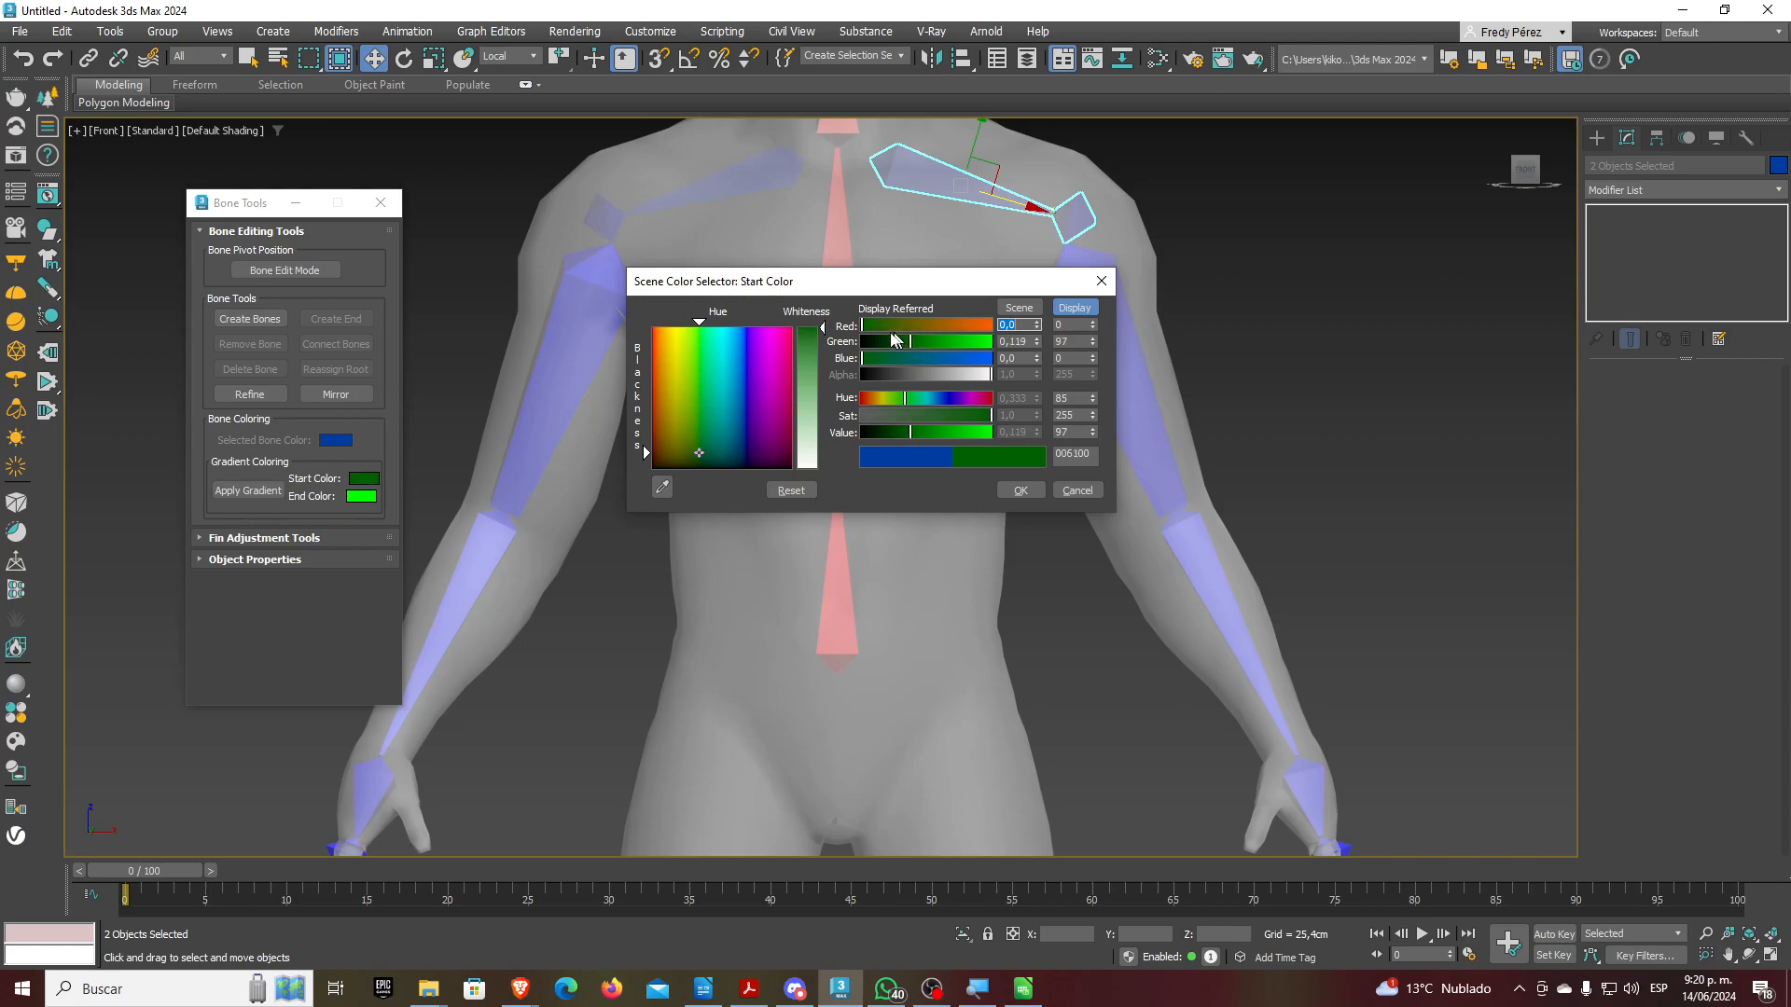
drag(870, 327, 871, 358)
click(1021, 492)
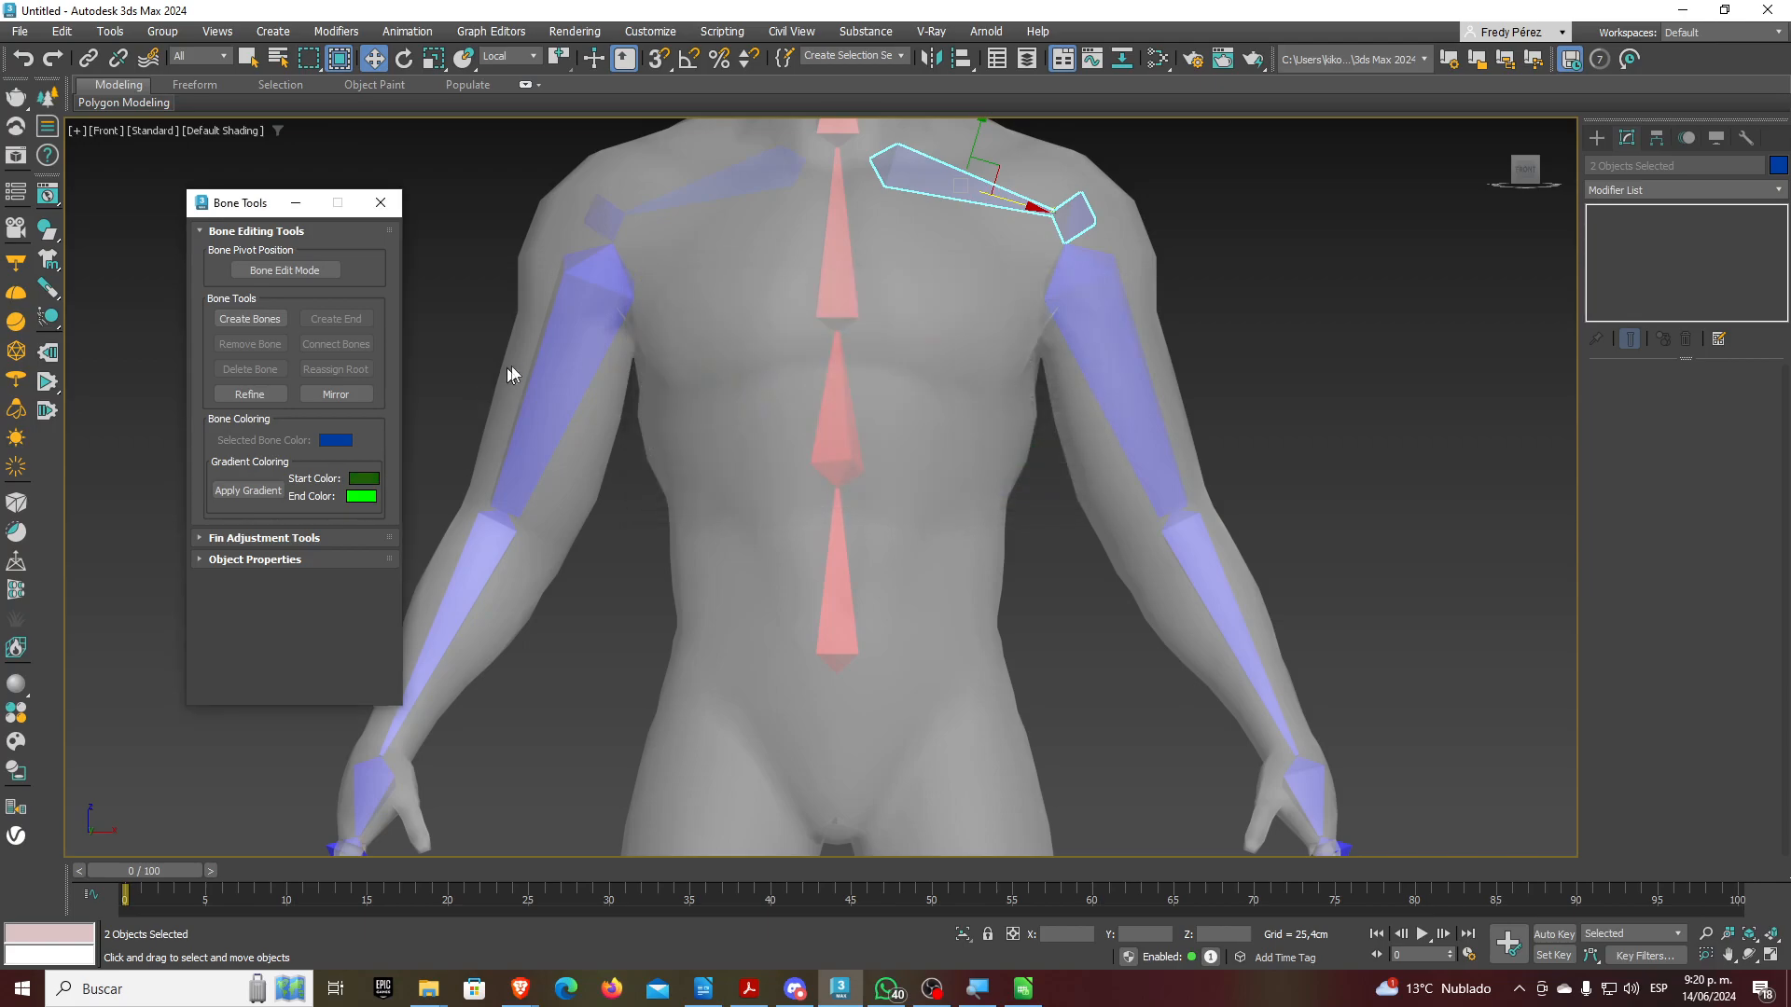
Apply a dark green to pure 00FF00 green gradient to the screen-right arm bone chain
double_click(1081, 283)
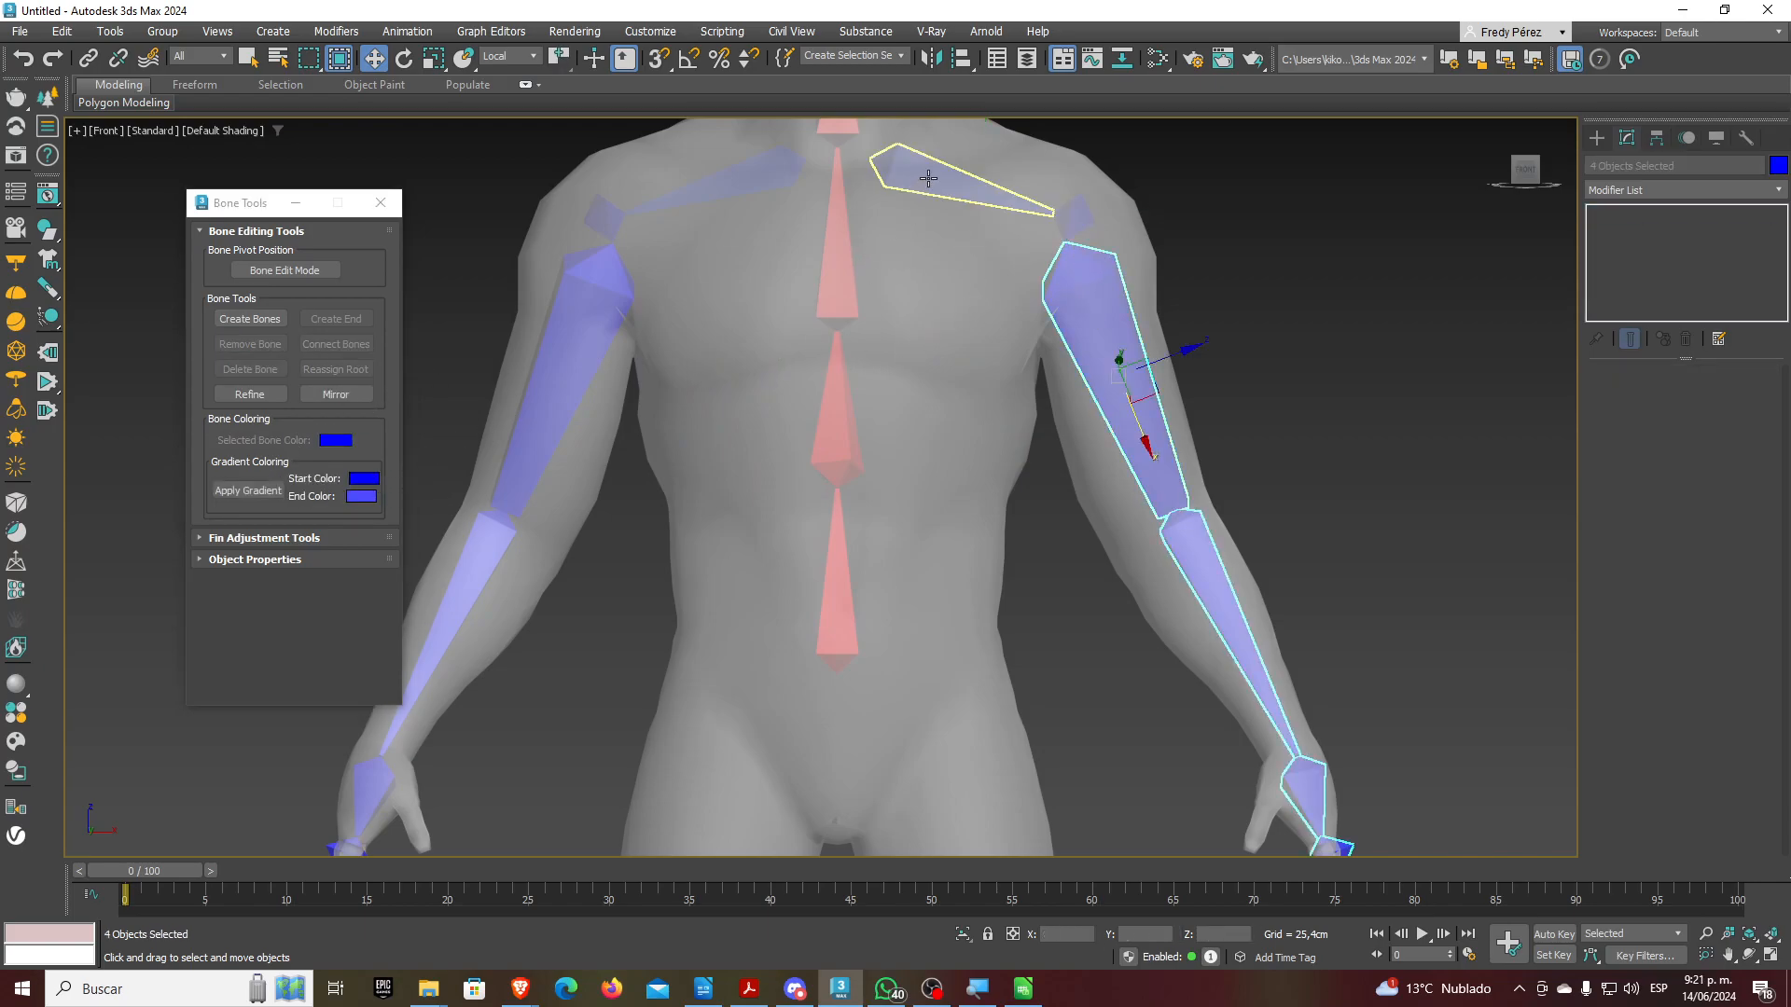
click(371, 480)
mouse_move(244, 284)
mouse_down()
mouse_move(422, 287)
mouse_move(216, 303)
mouse_up()
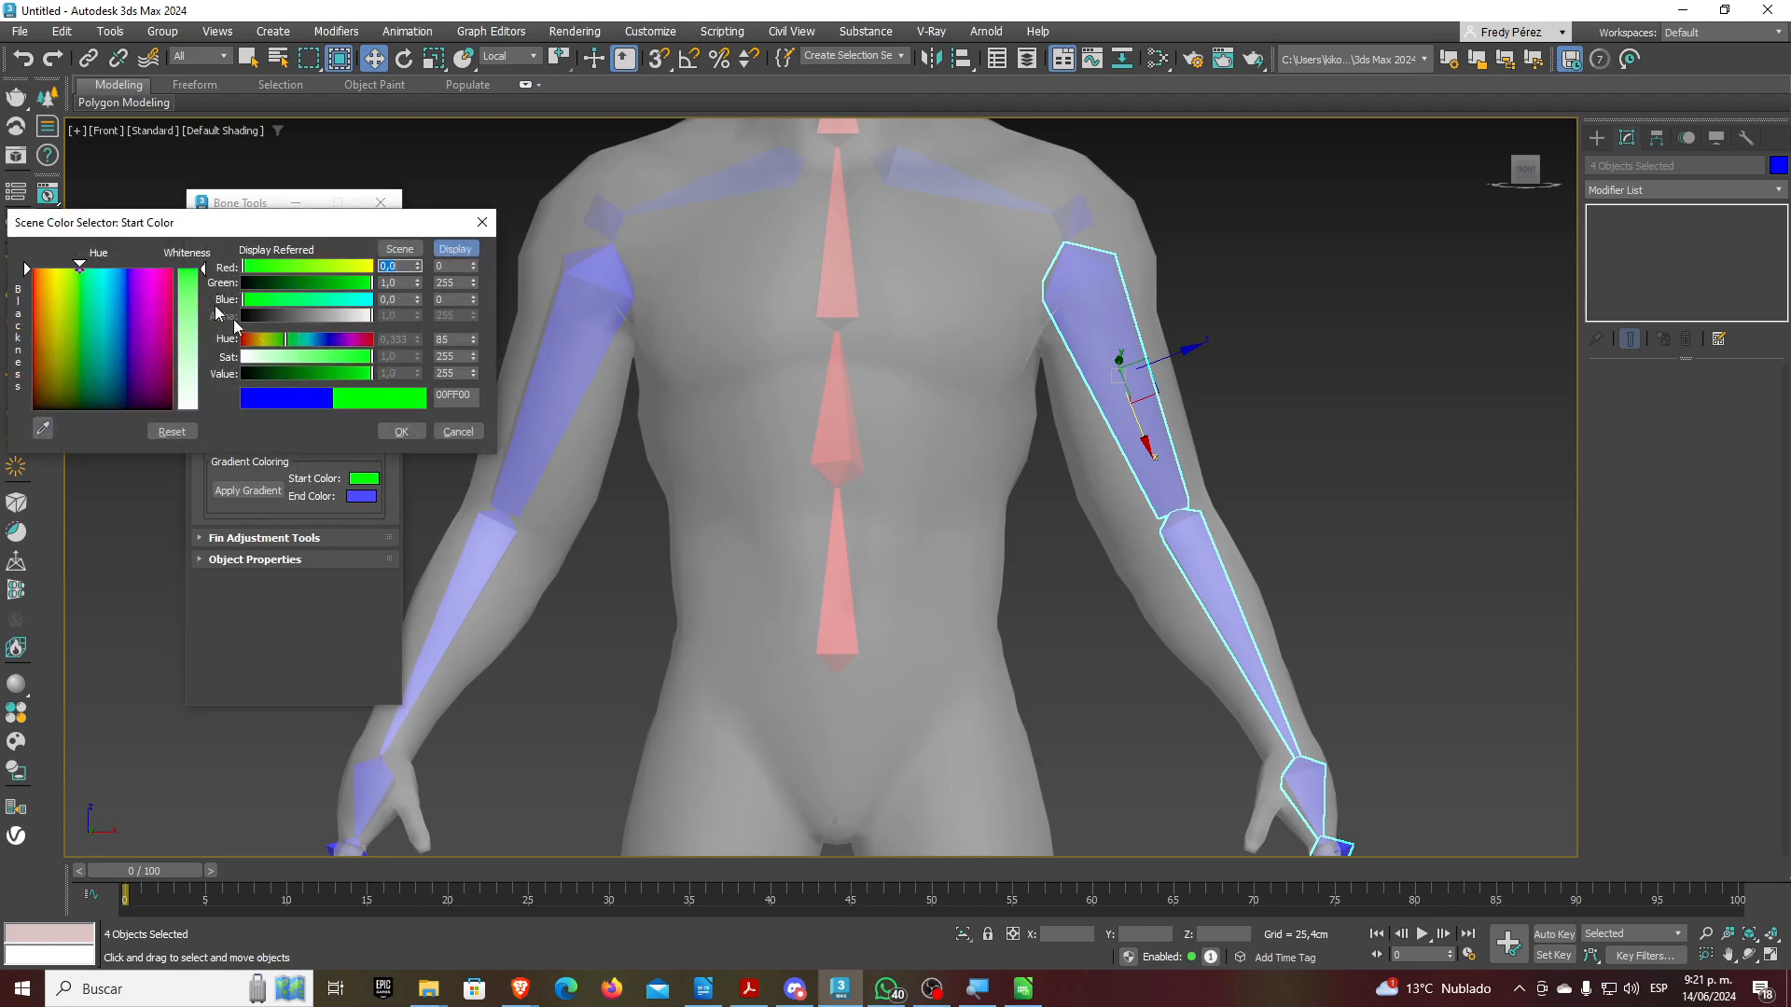
drag(345, 374, 299, 373)
drag(257, 299, 269, 299)
click(391, 432)
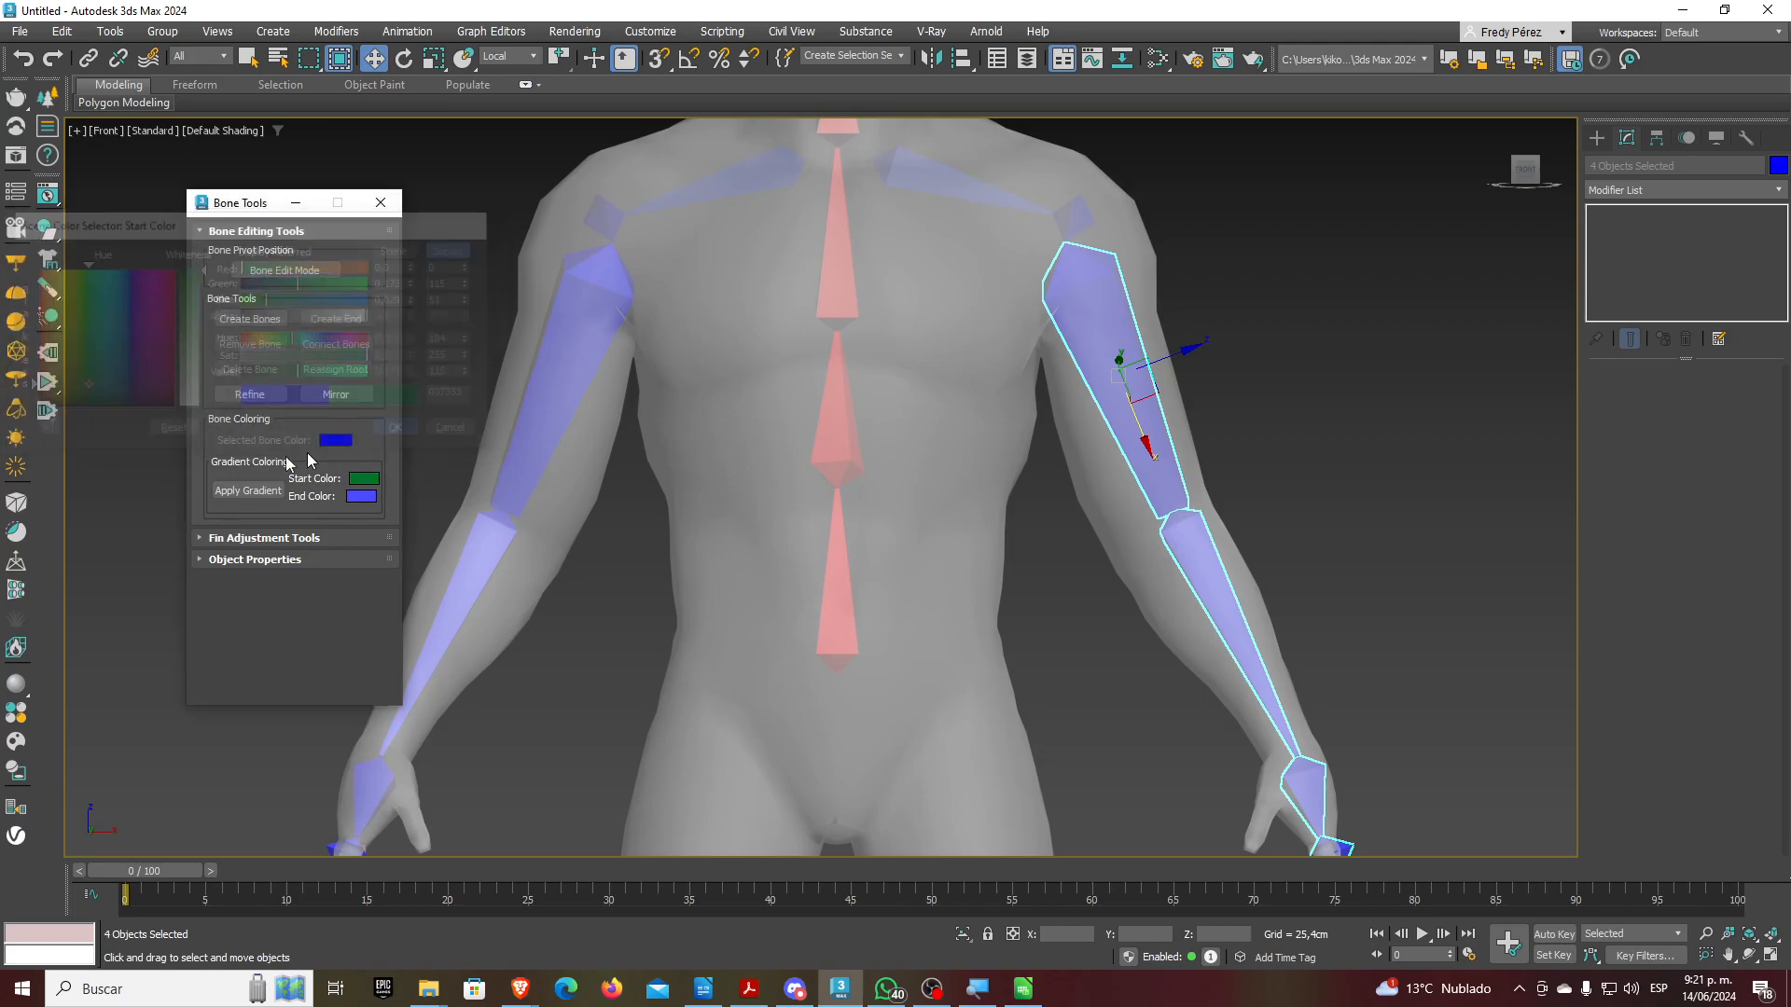
click(363, 497)
drag(309, 301, 146, 280)
drag(314, 328, 166, 324)
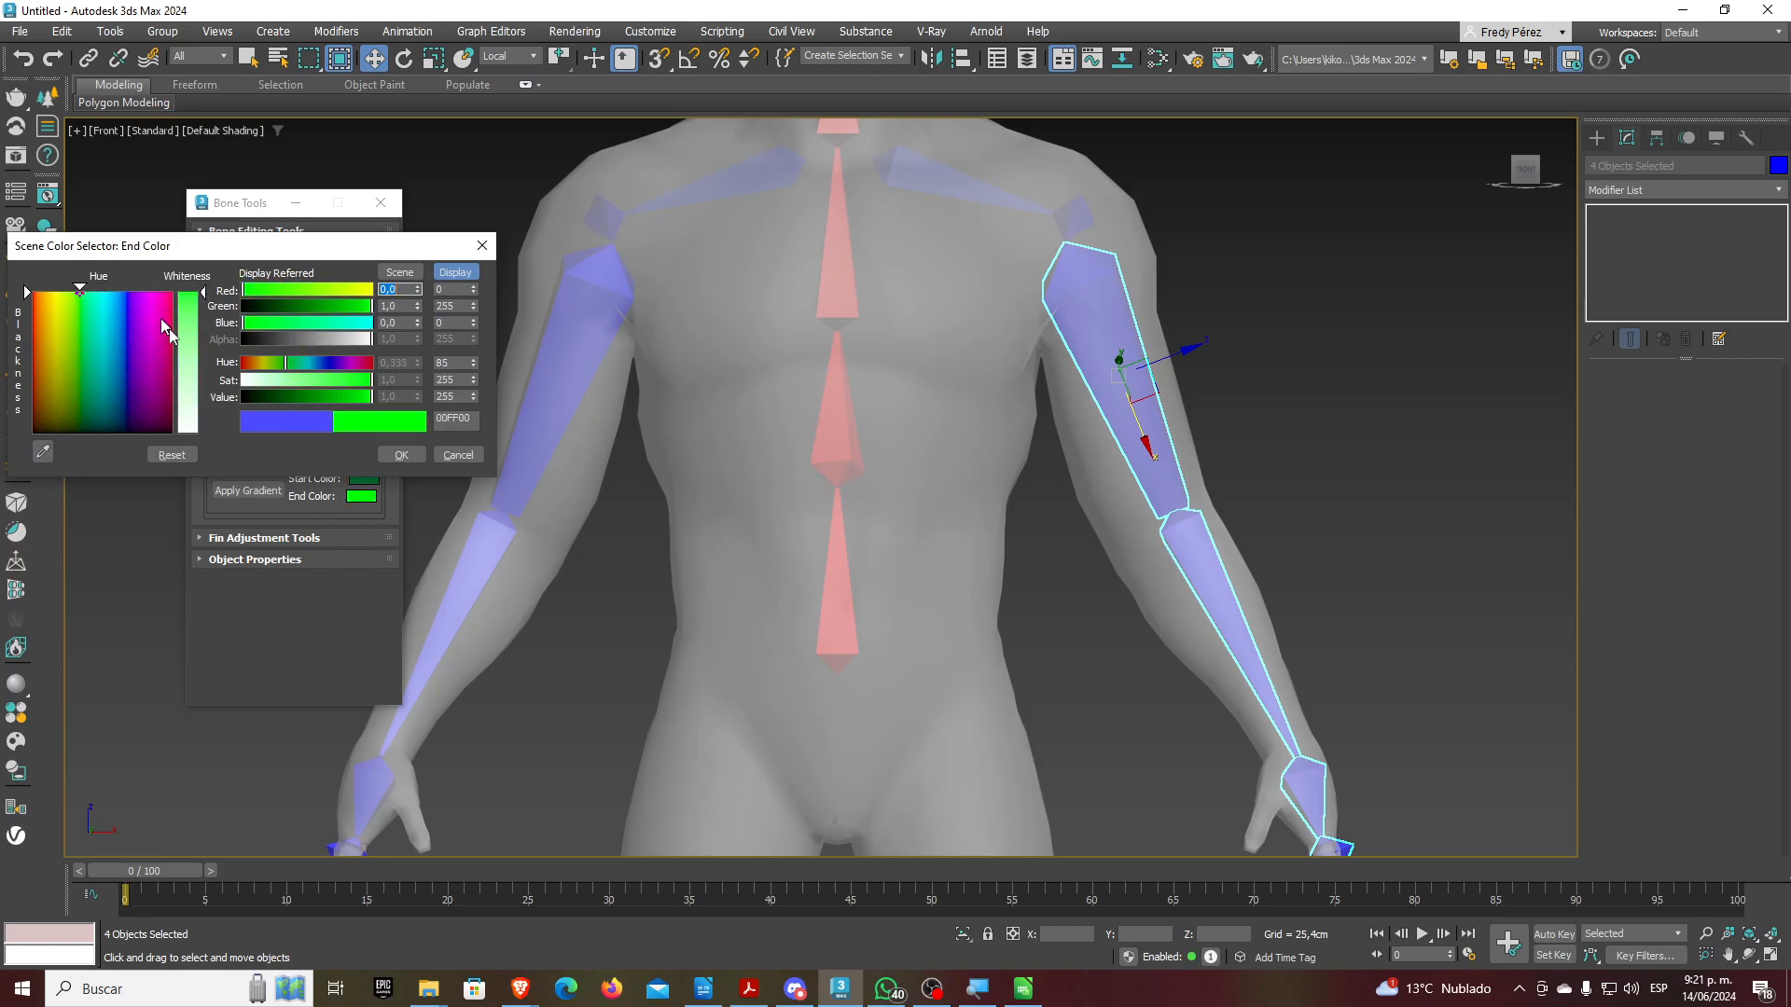
click(401, 454)
click(248, 490)
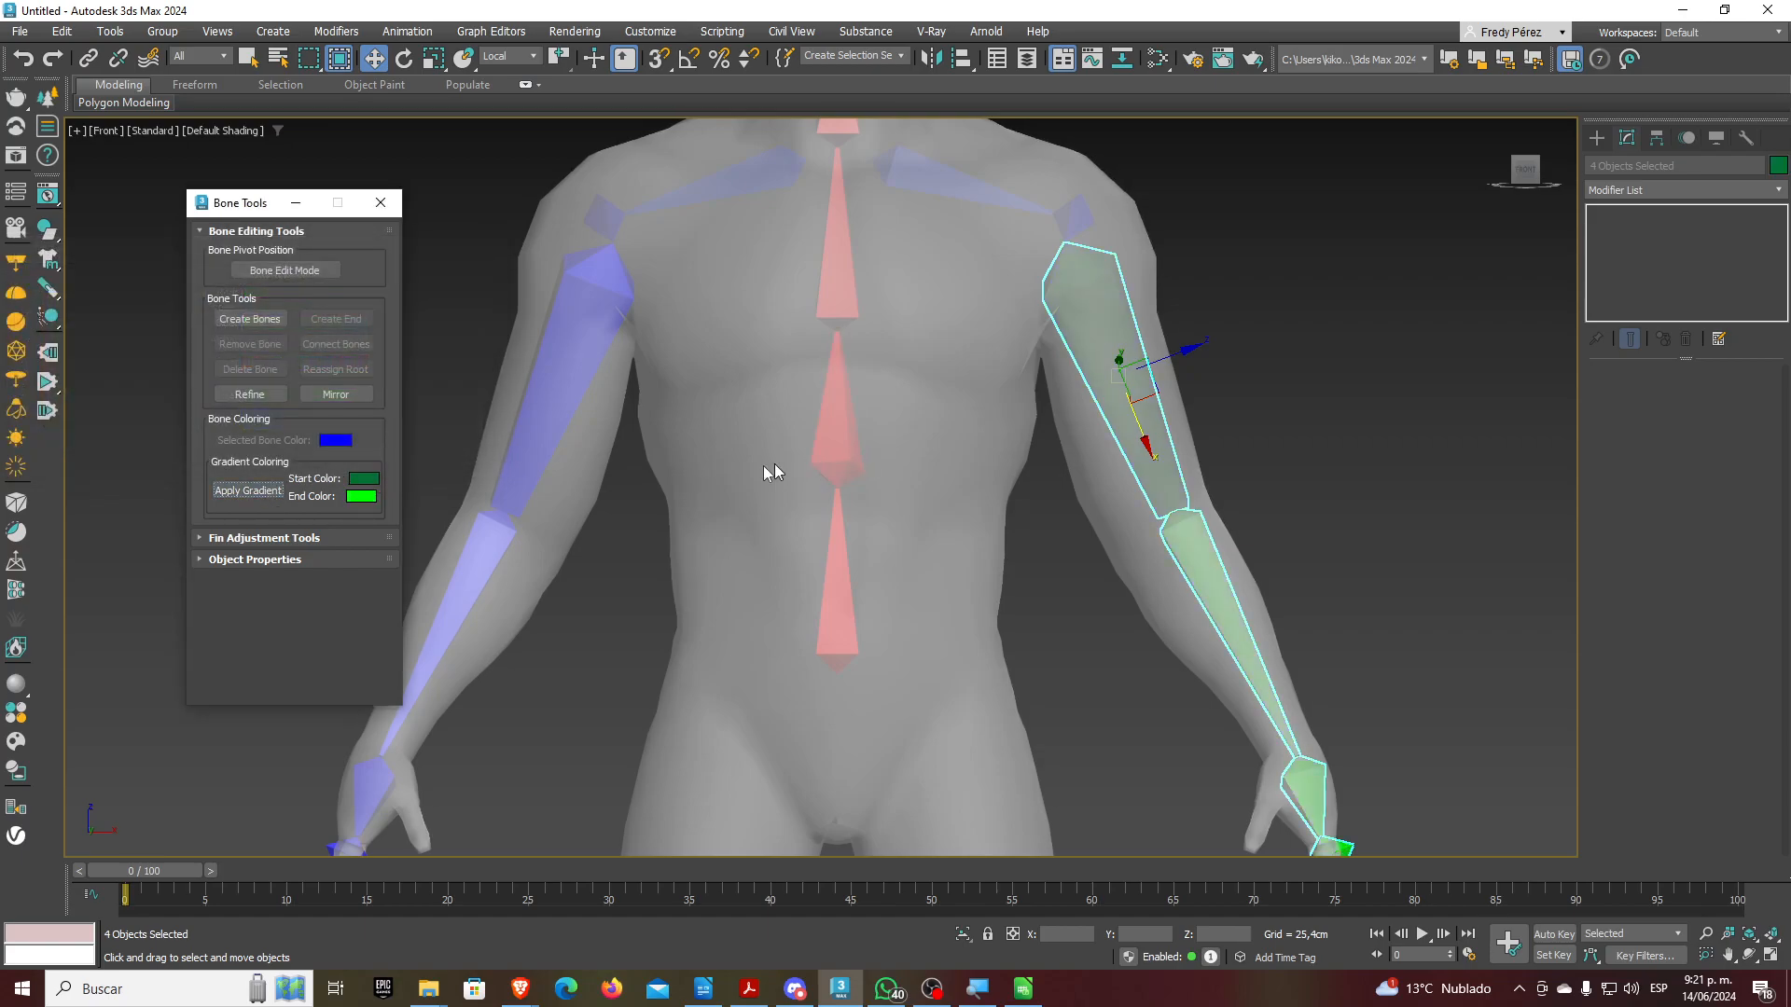
Apply a 00DA00 to 00FF00 green gradient to the screen-right clavicle bone
scroll(1094, 491, down, 2)
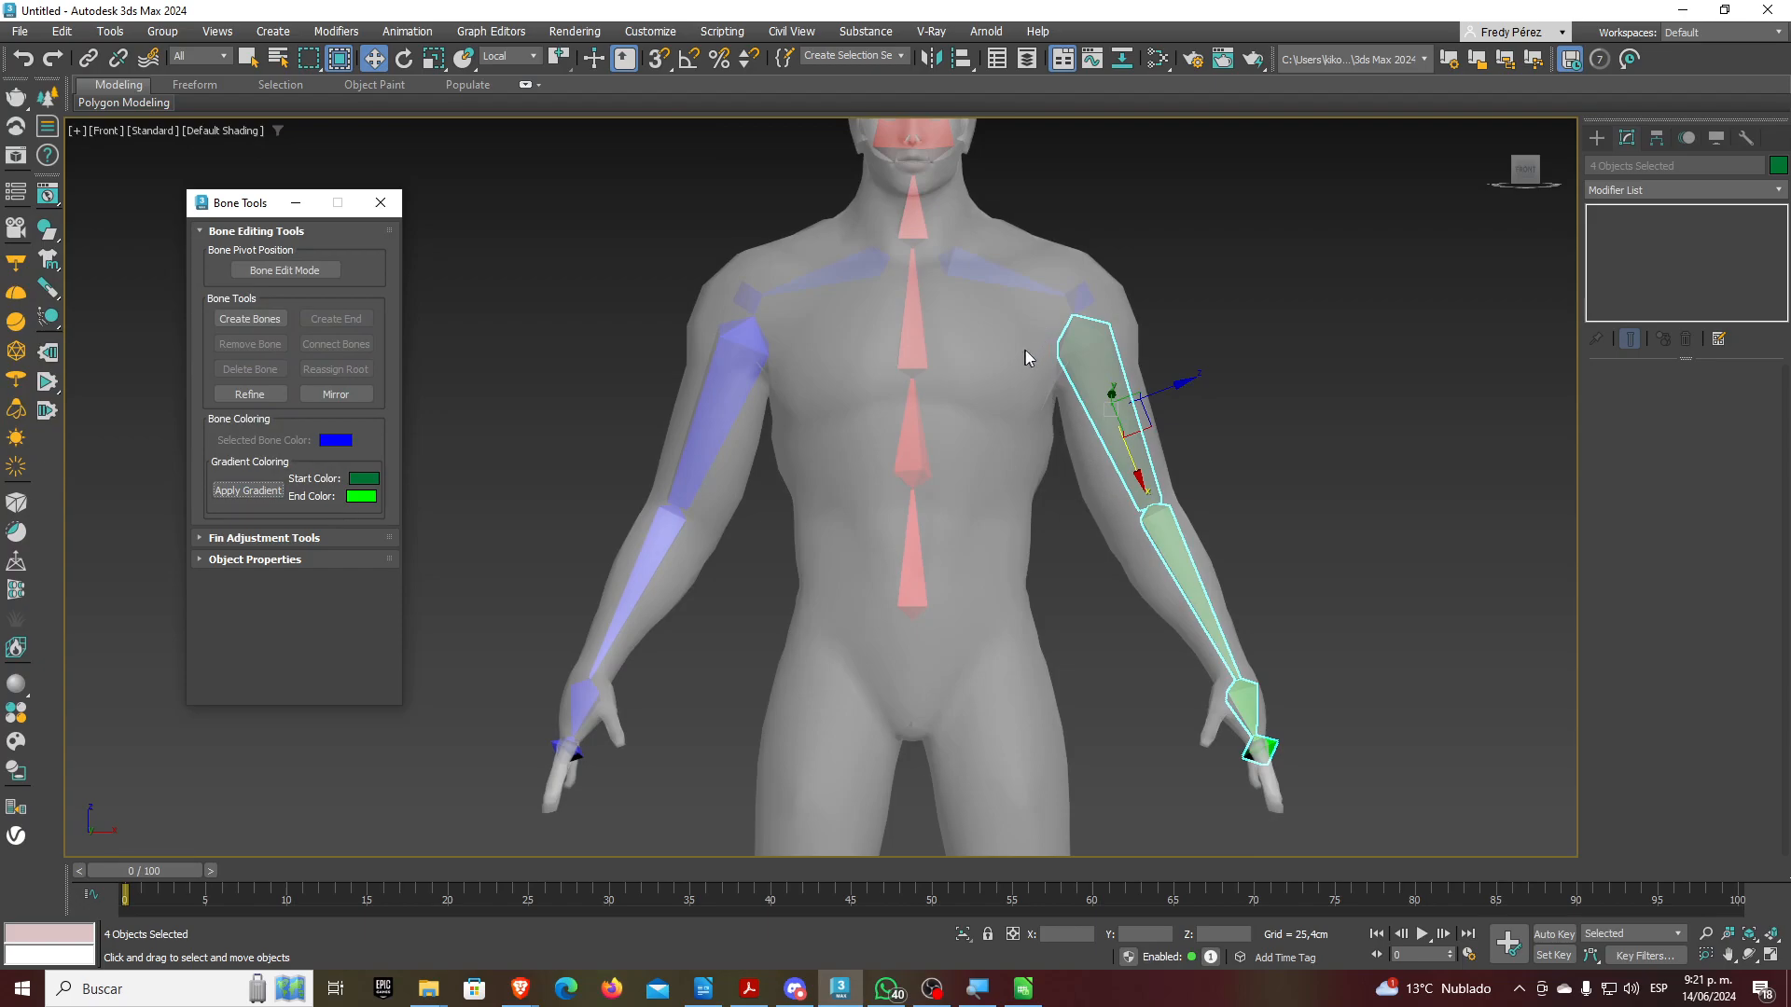
click(993, 276)
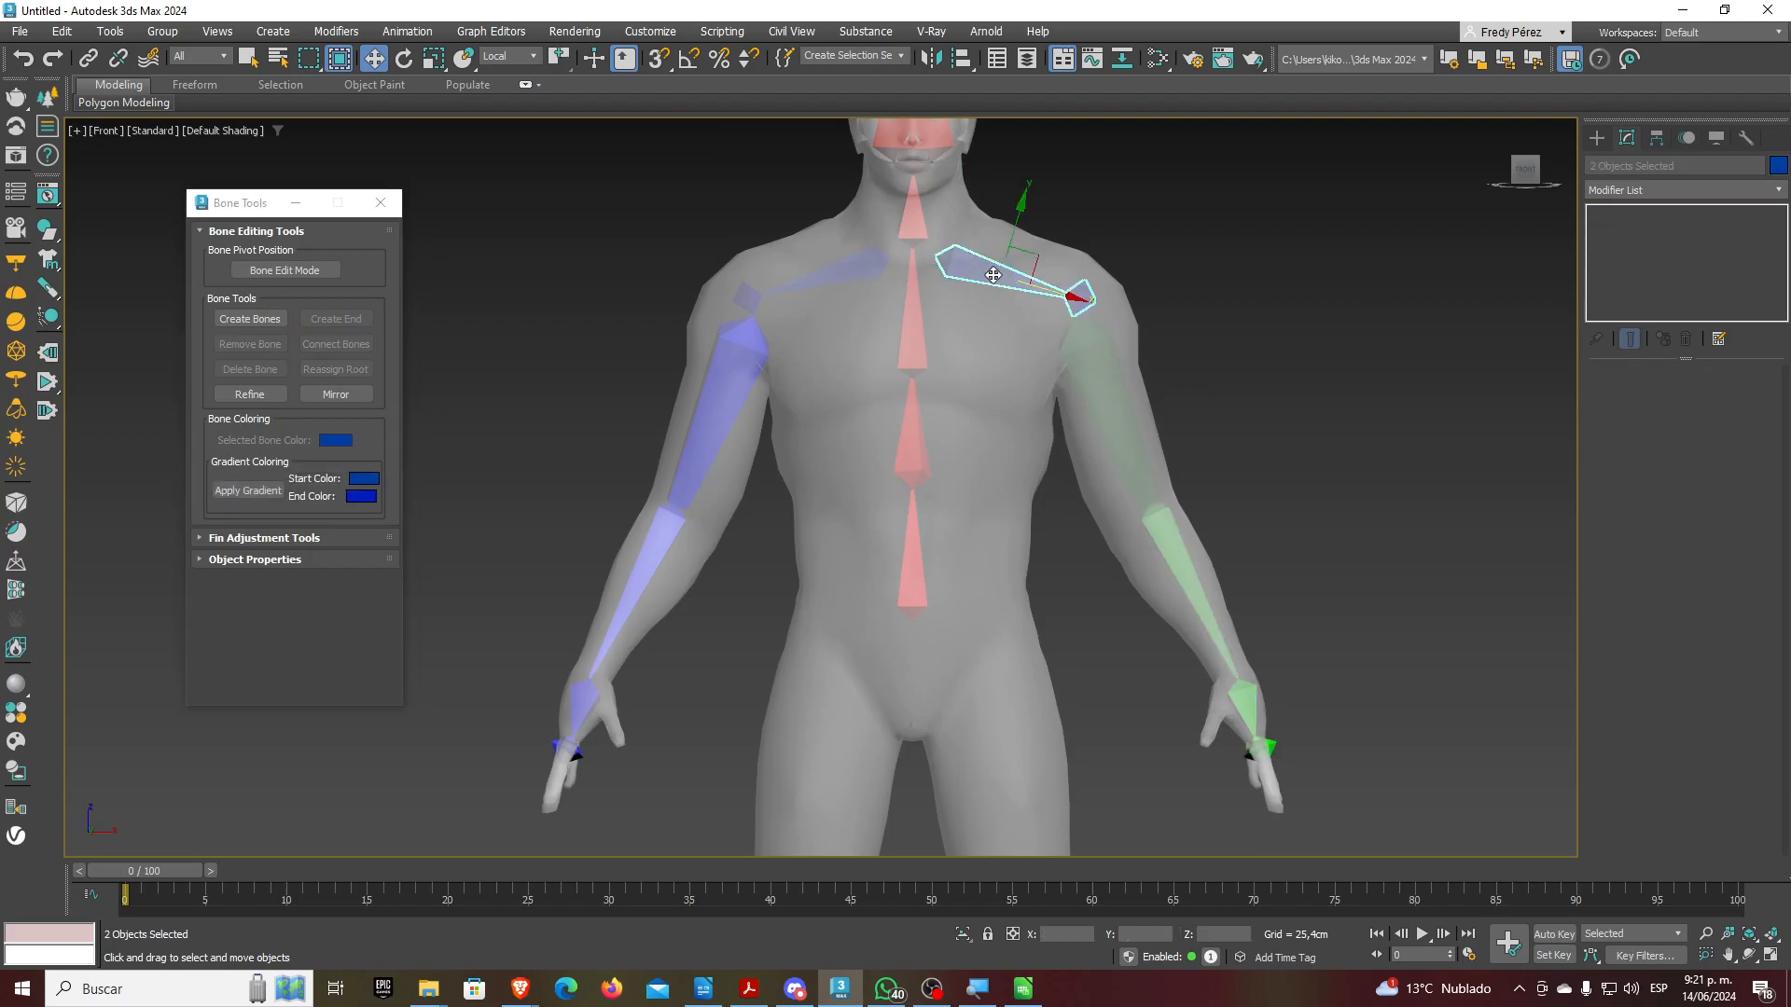
click(364, 479)
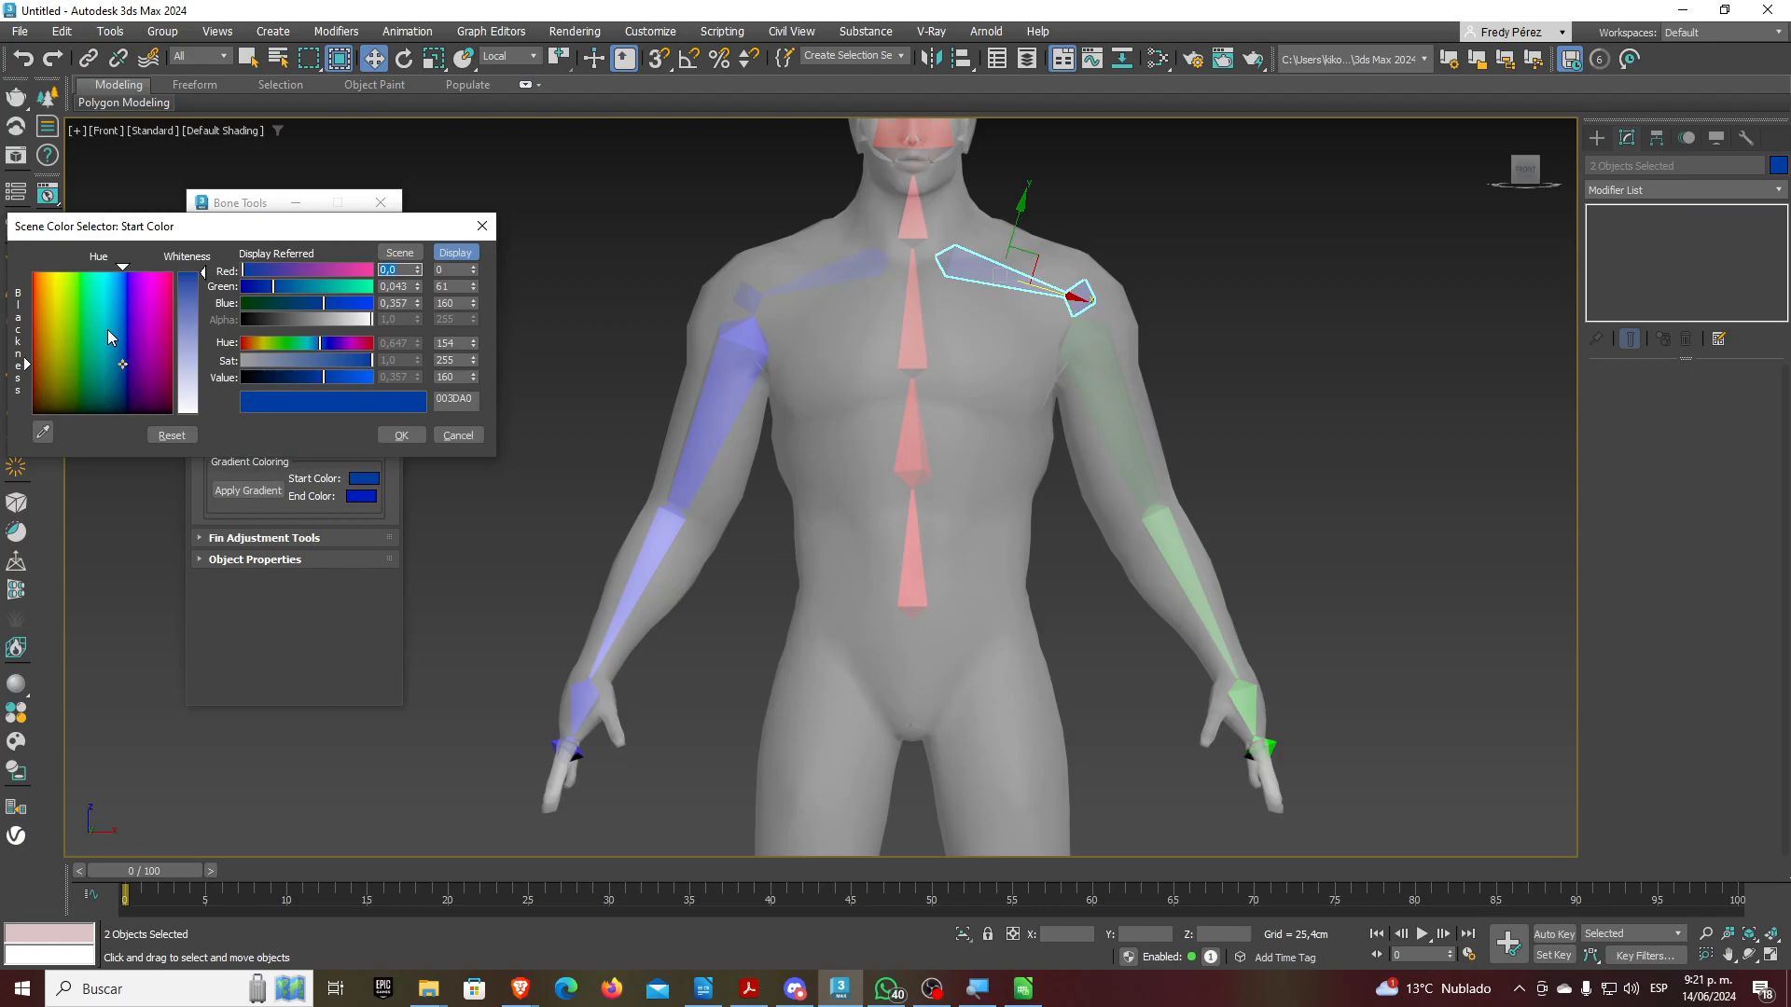
click(92, 276)
drag(318, 303, 244, 303)
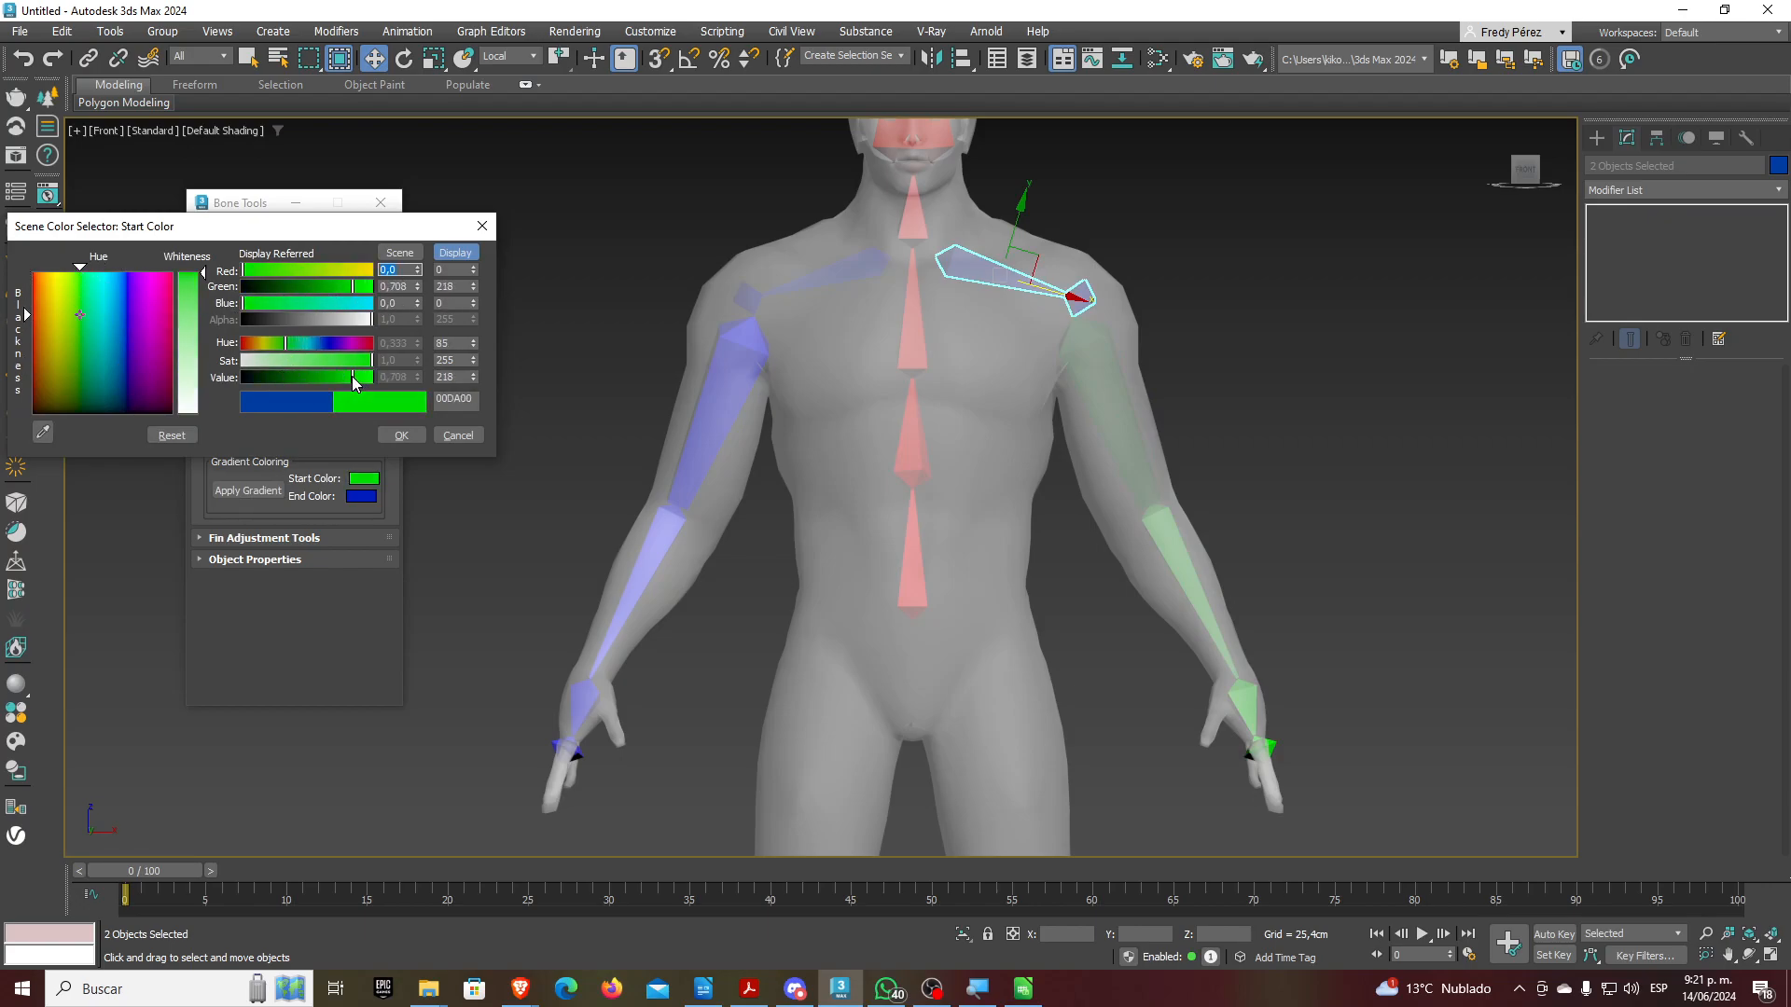
click(401, 434)
click(360, 496)
click(98, 315)
mouse_move(362, 325)
mouse_down()
mouse_move(170, 319)
mouse_move(391, 309)
mouse_up()
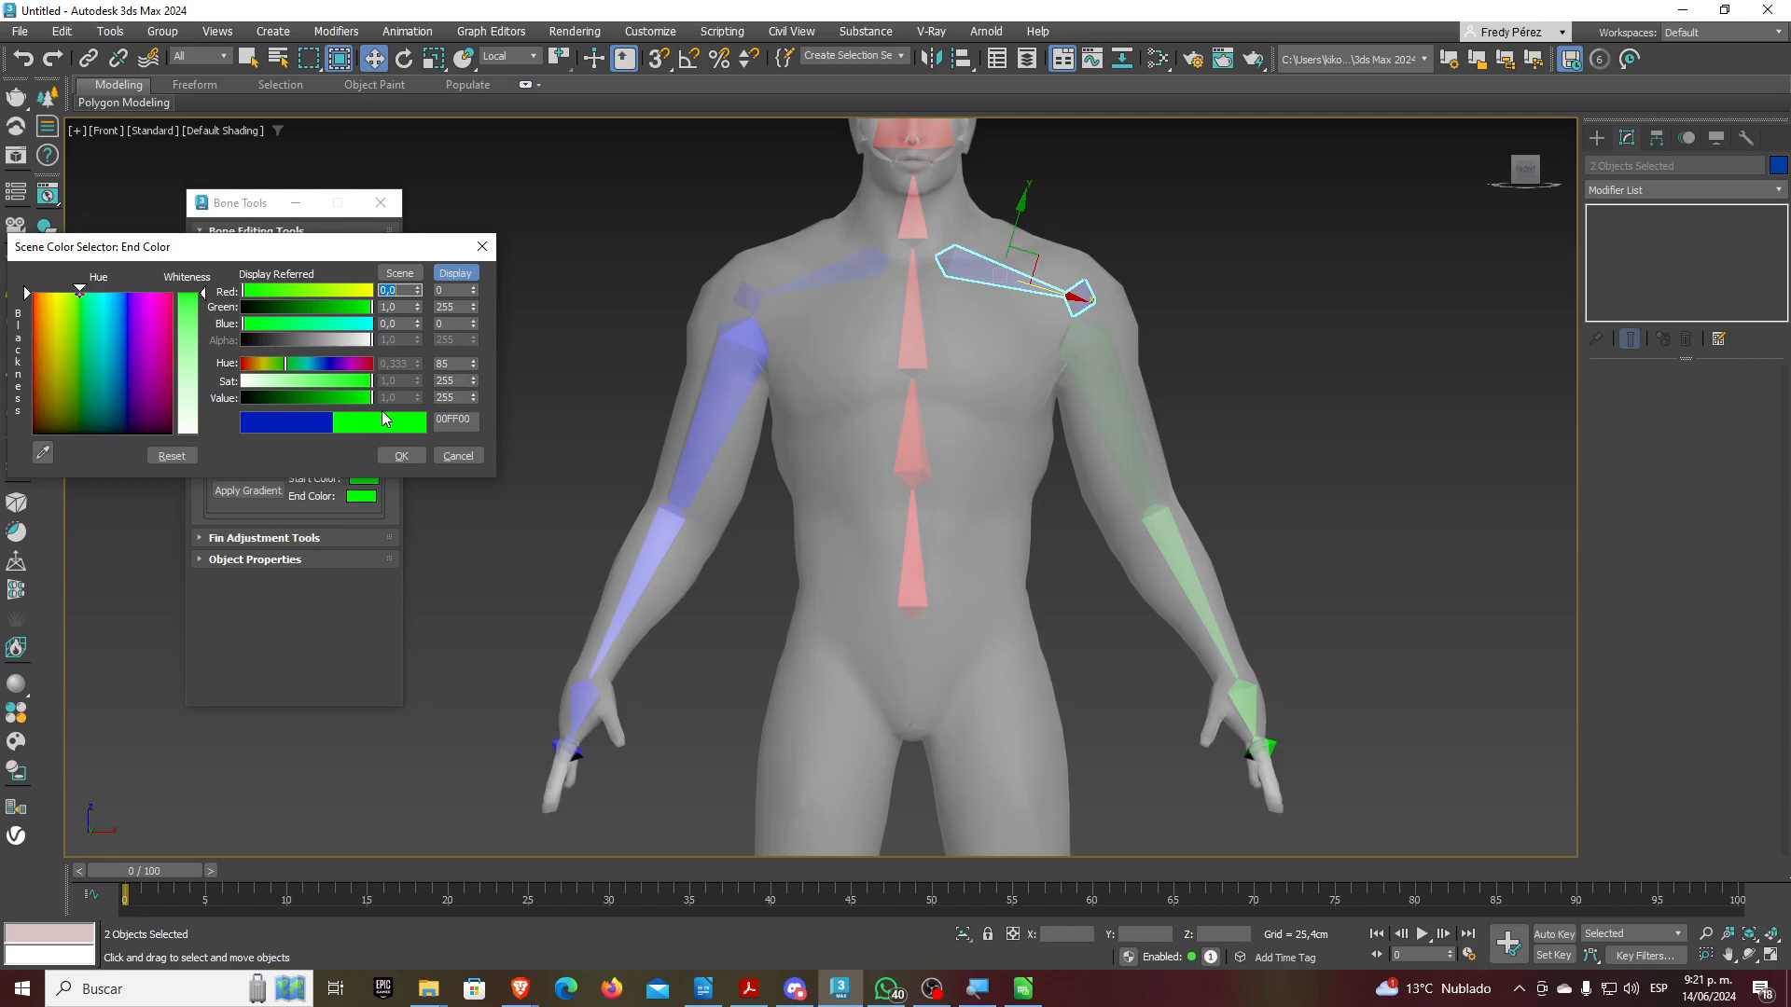
click(401, 455)
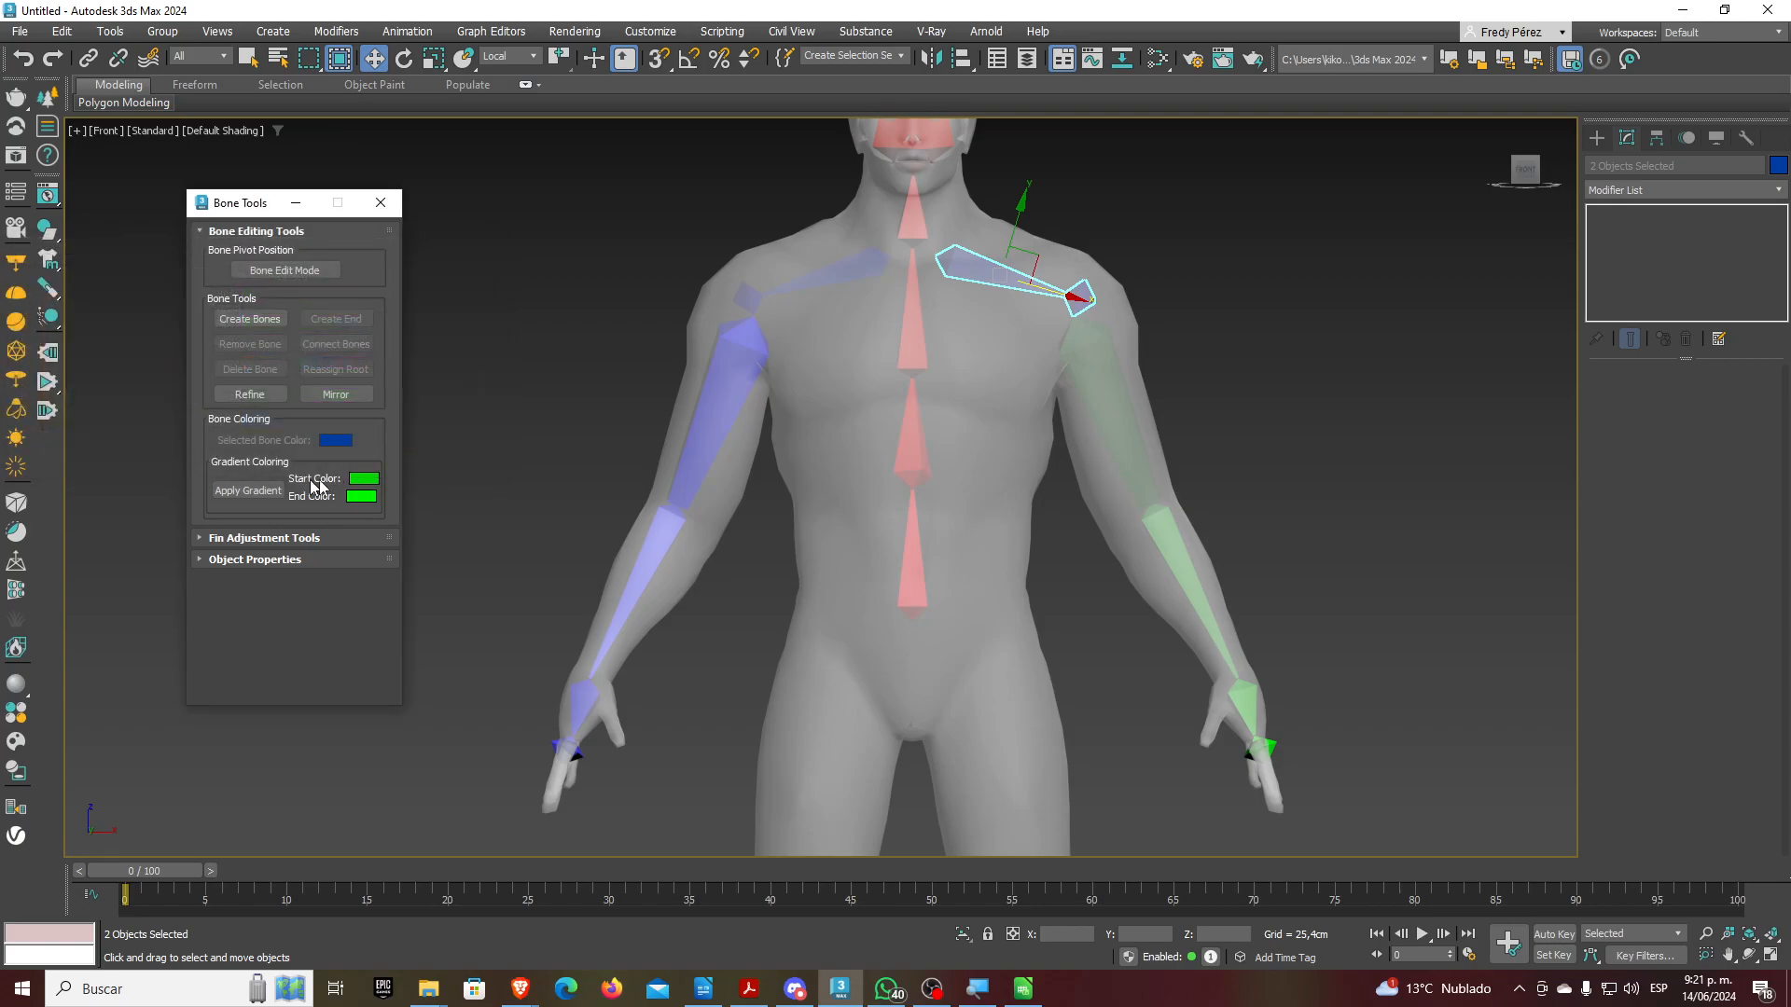
click(247, 491)
click(1254, 388)
Close the Bone Tools window and pan the figure aside in the viewport
scroll(1253, 388, down, 3)
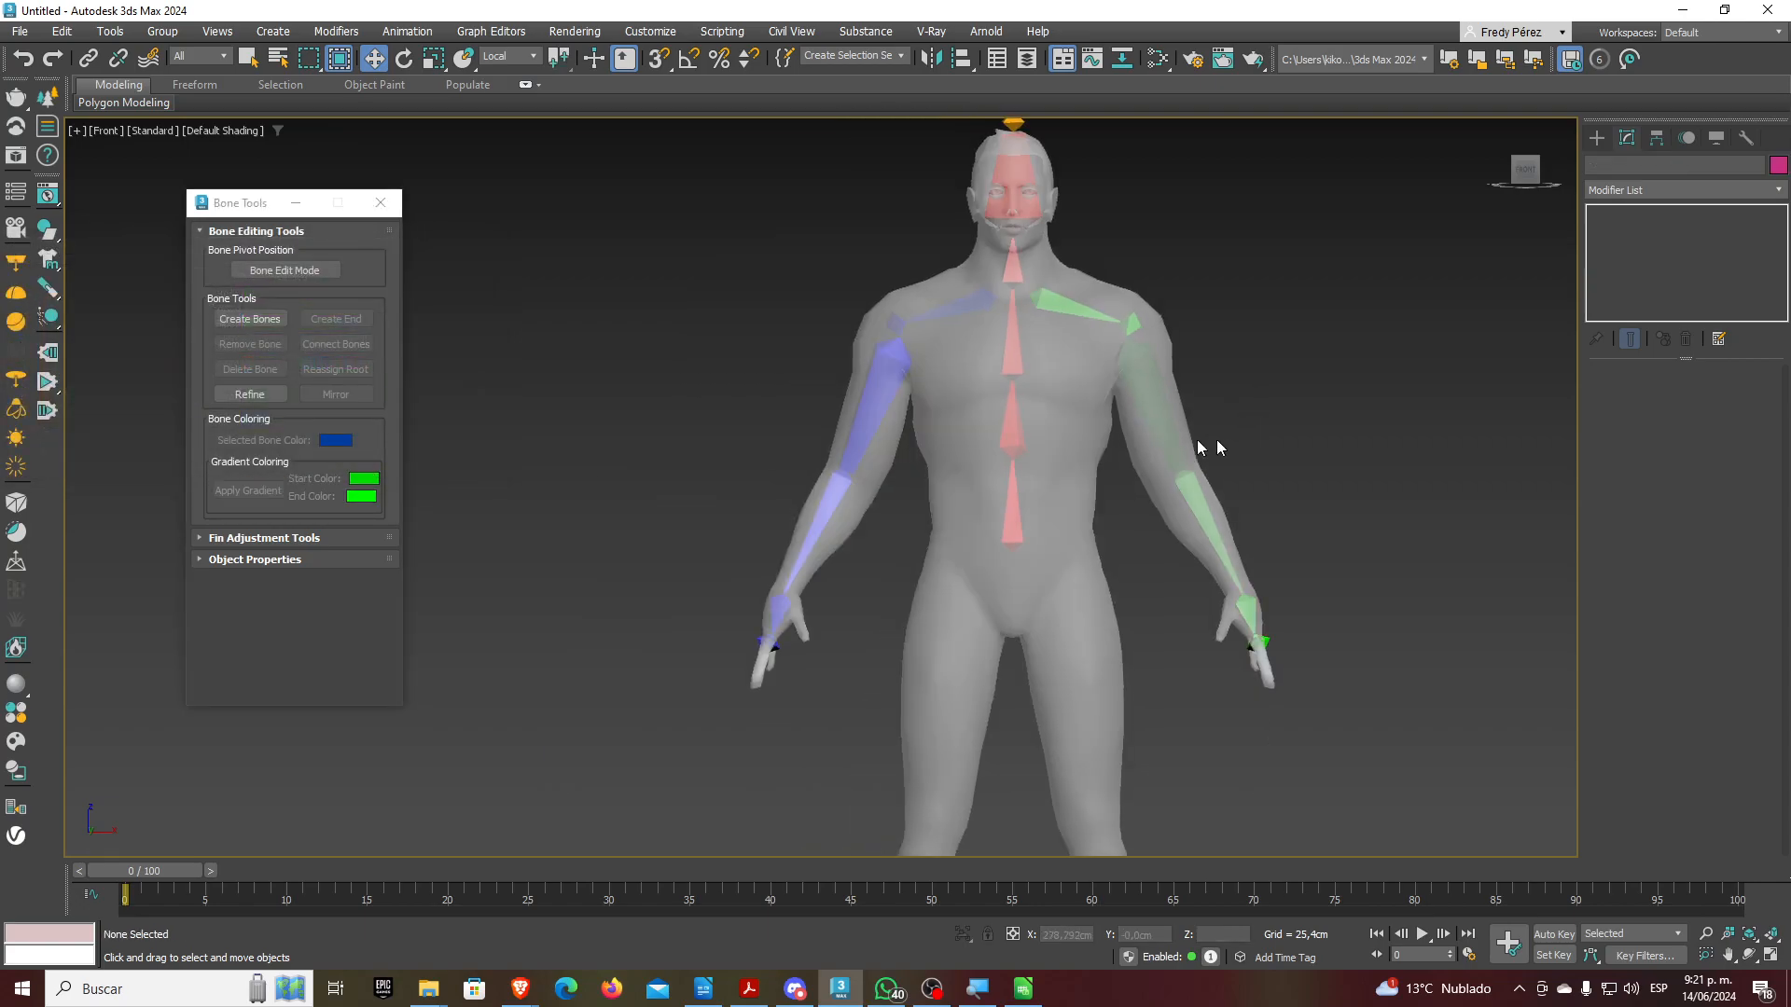
click(381, 202)
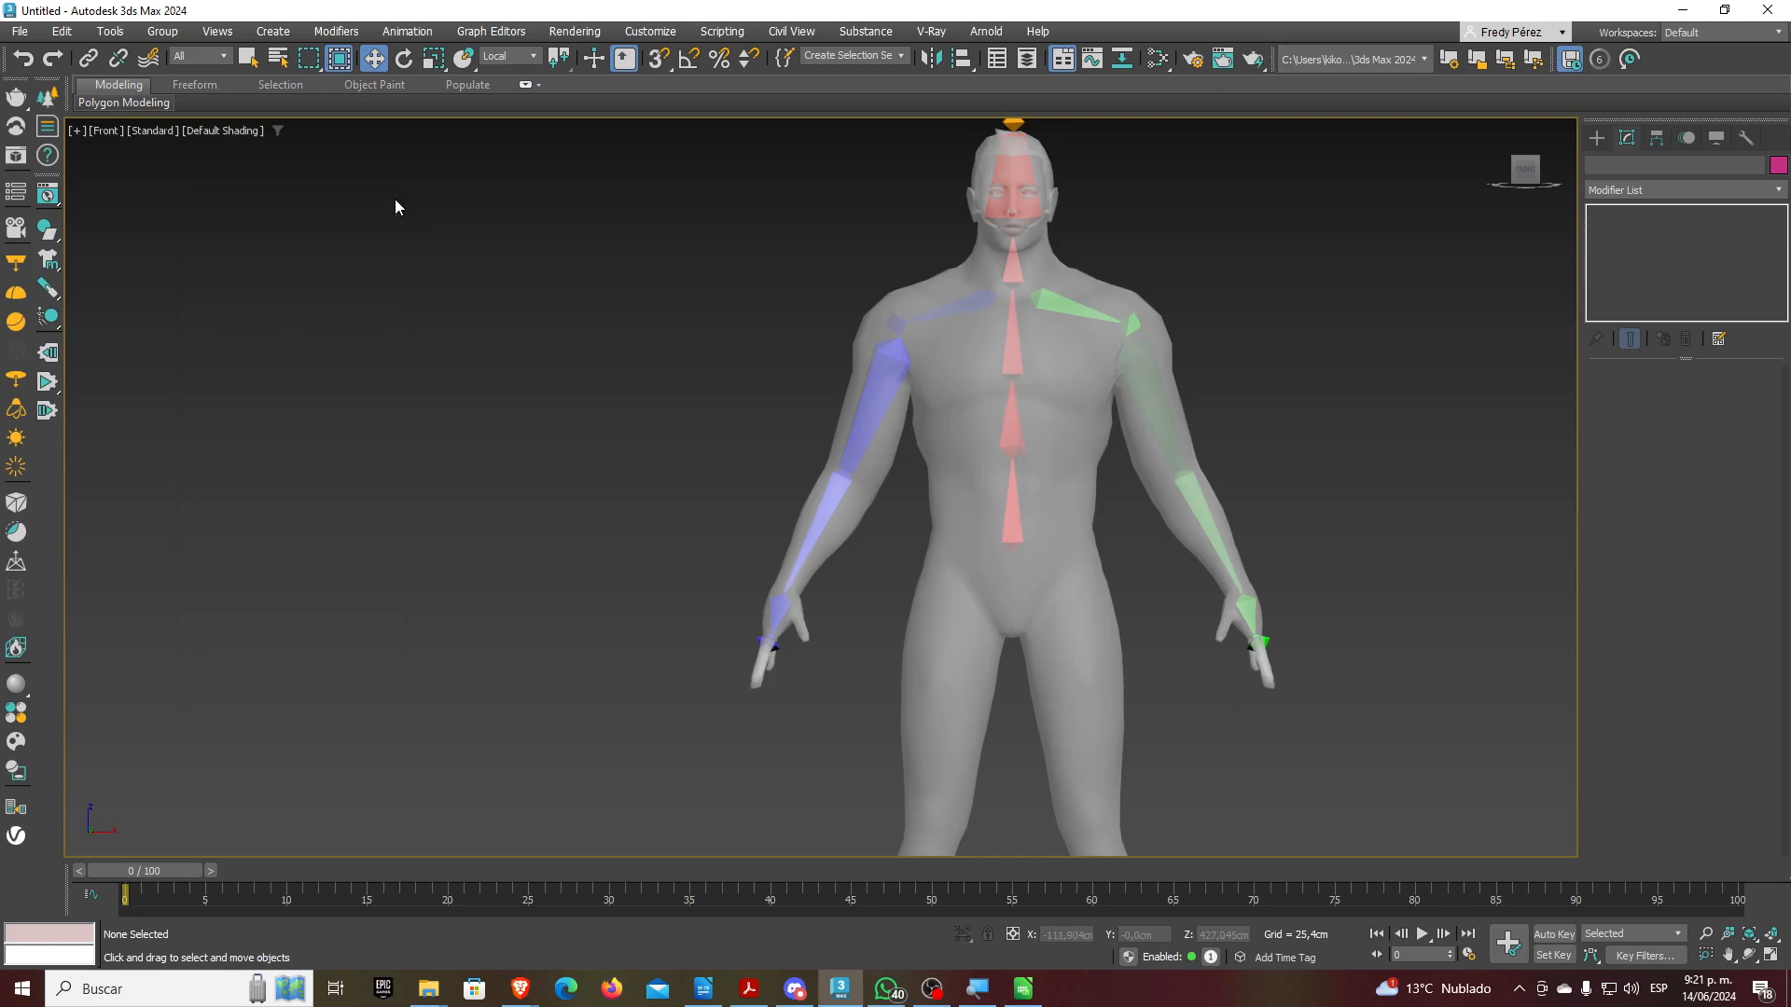
middle_drag(951, 432, 812, 468)
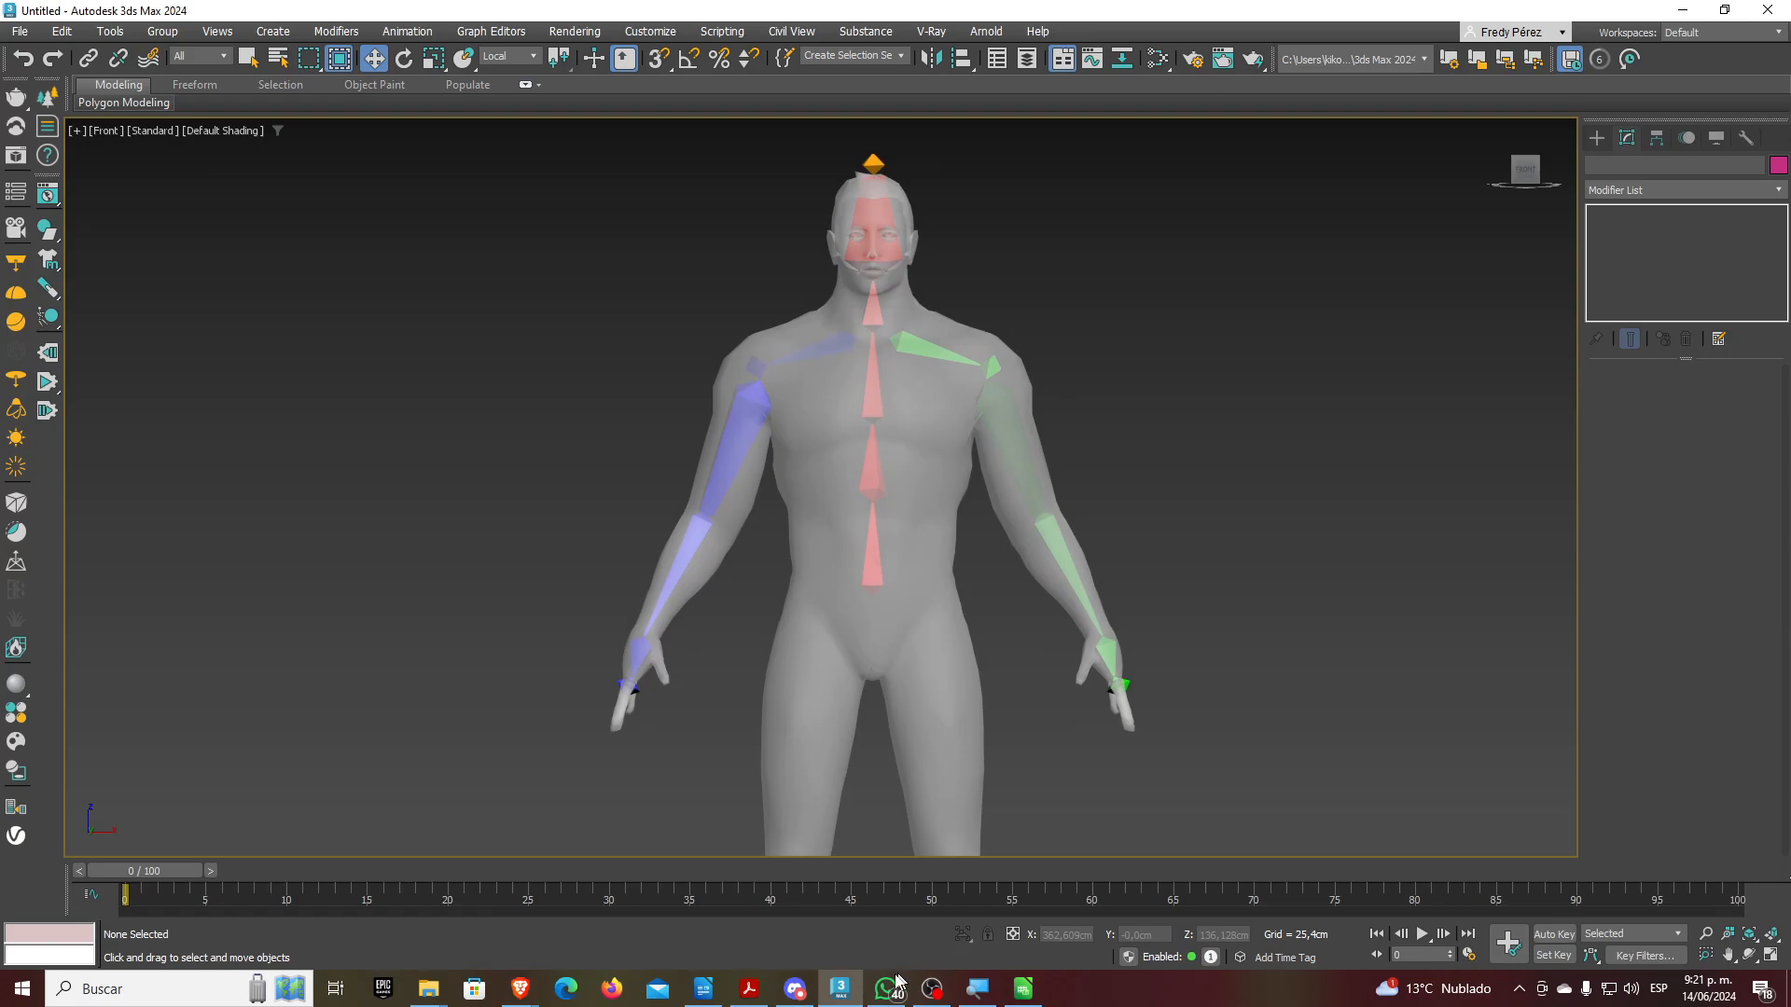
Move the WhatsApp window off screen, recentre the rigged figure and show the Display panel
click(896, 979)
drag(928, 54, 928, 0)
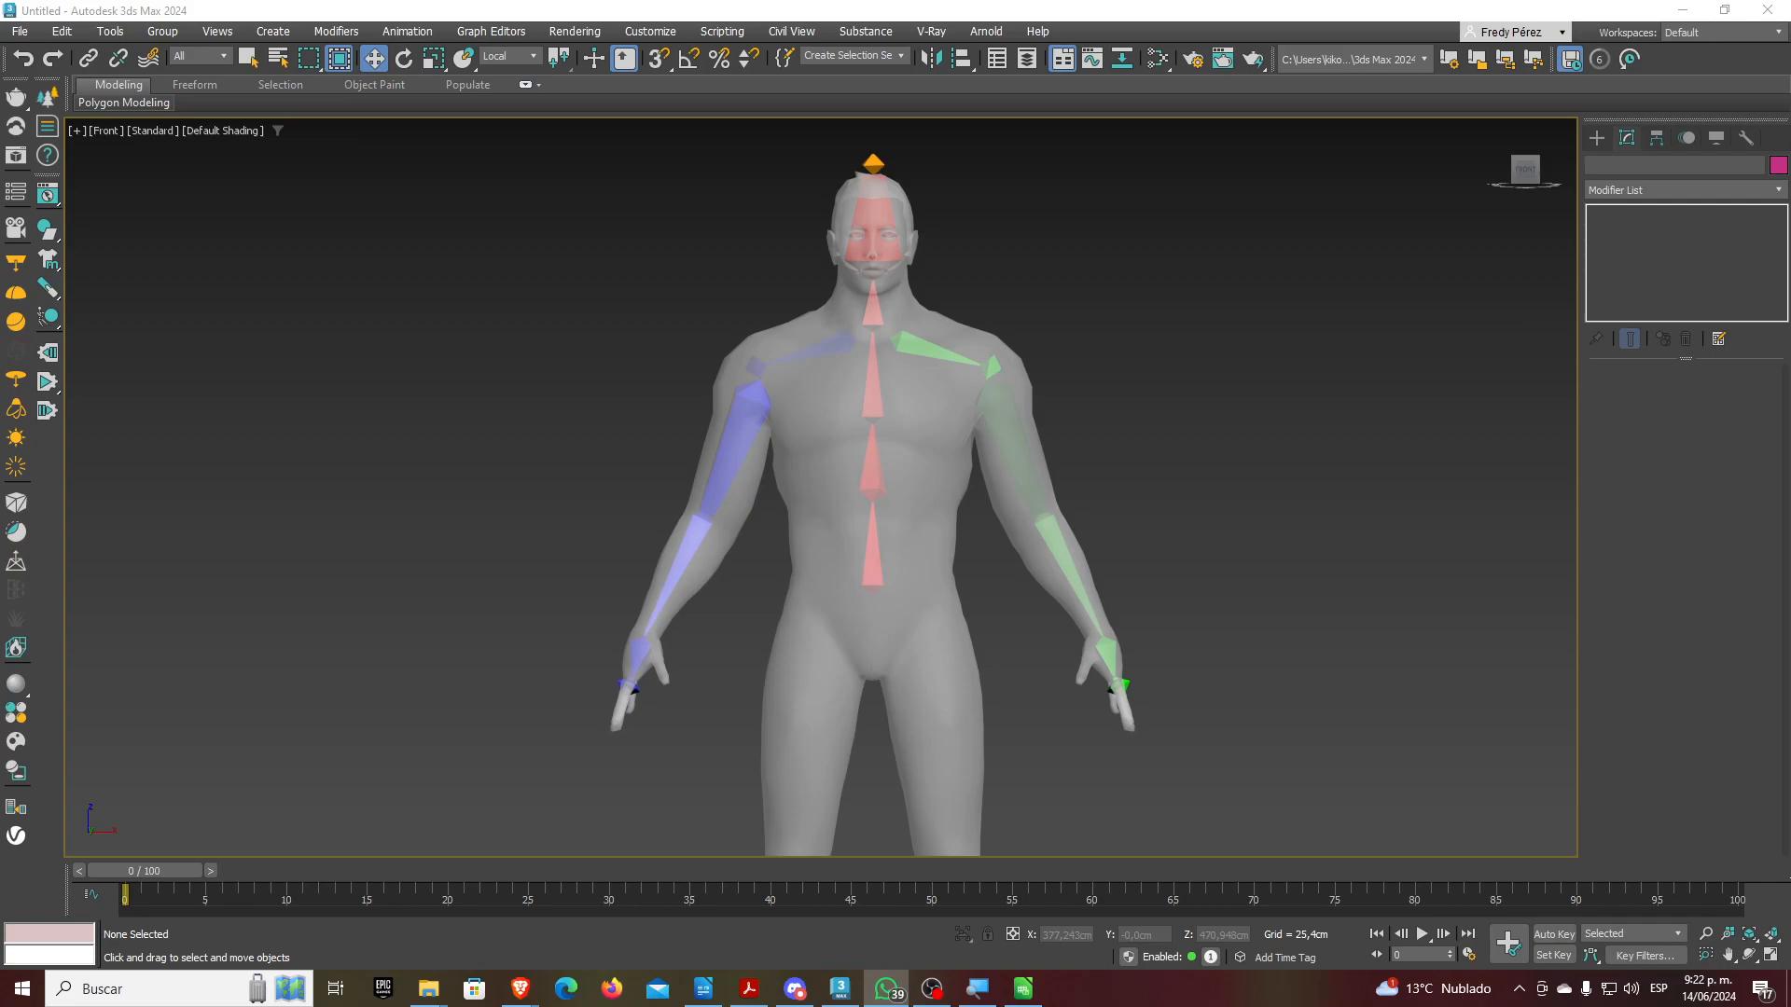
click(1755, 432)
middle_drag(1119, 507, 1031, 492)
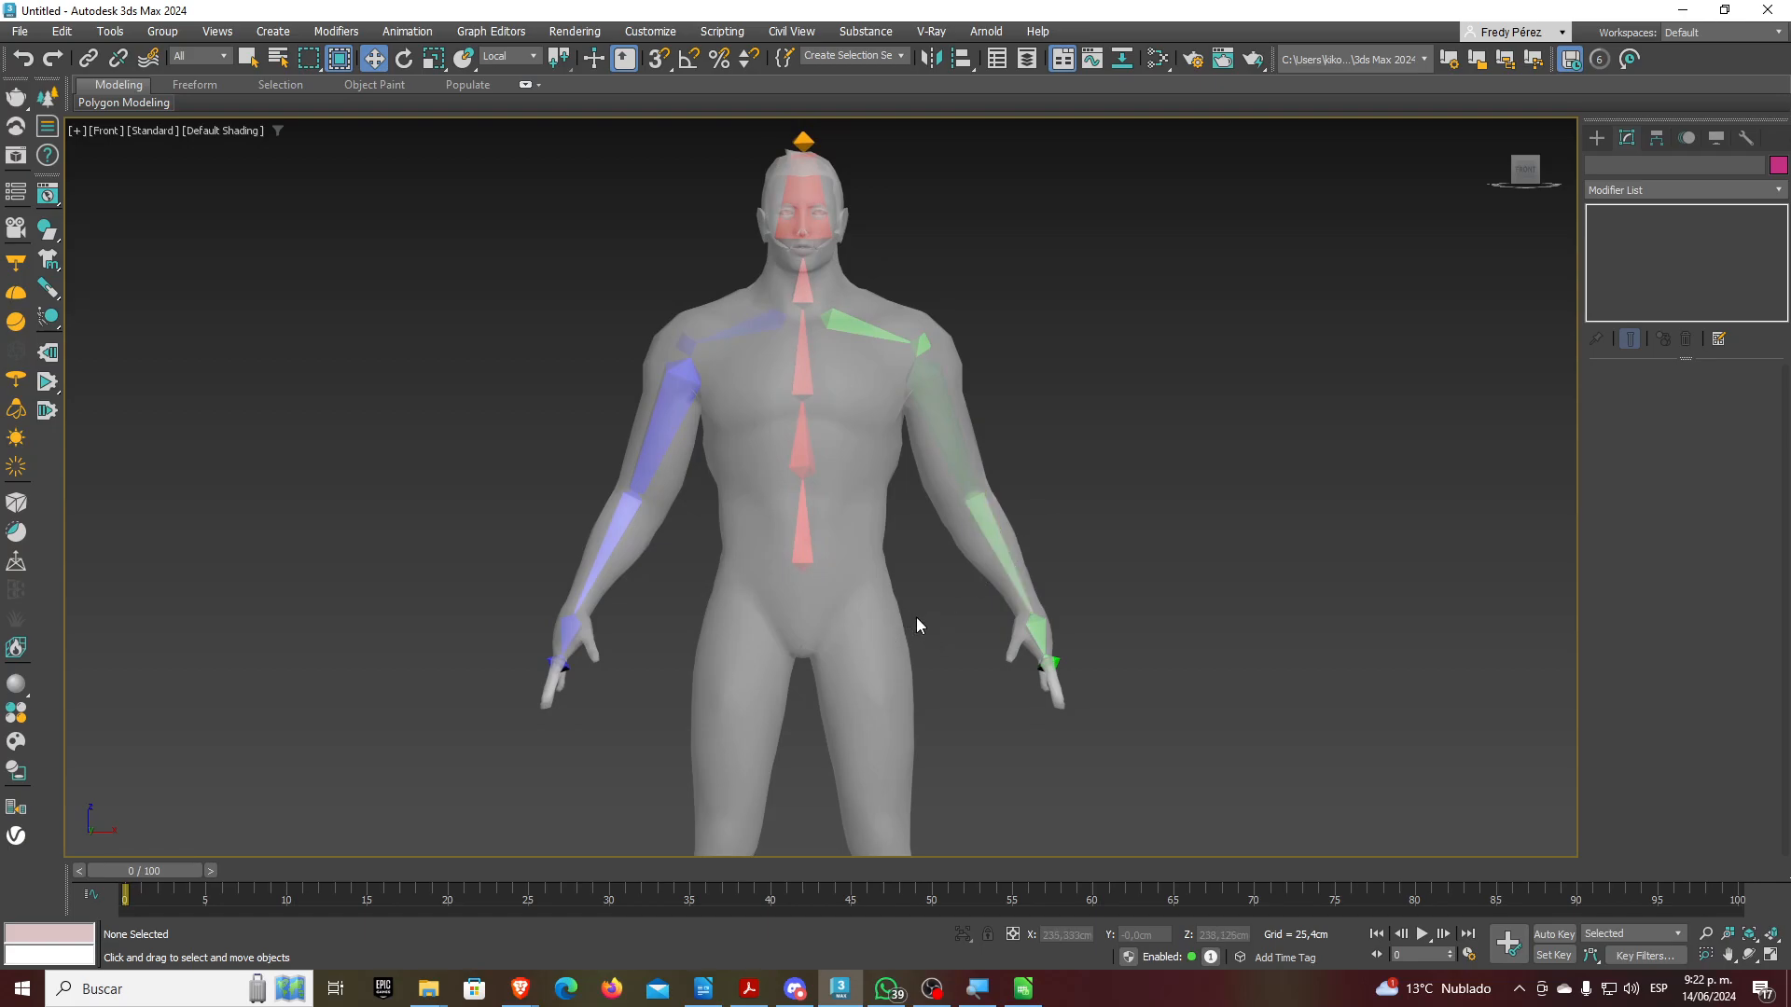
click(1716, 138)
Unfreeze all objects and select the Man body mesh
click(1661, 749)
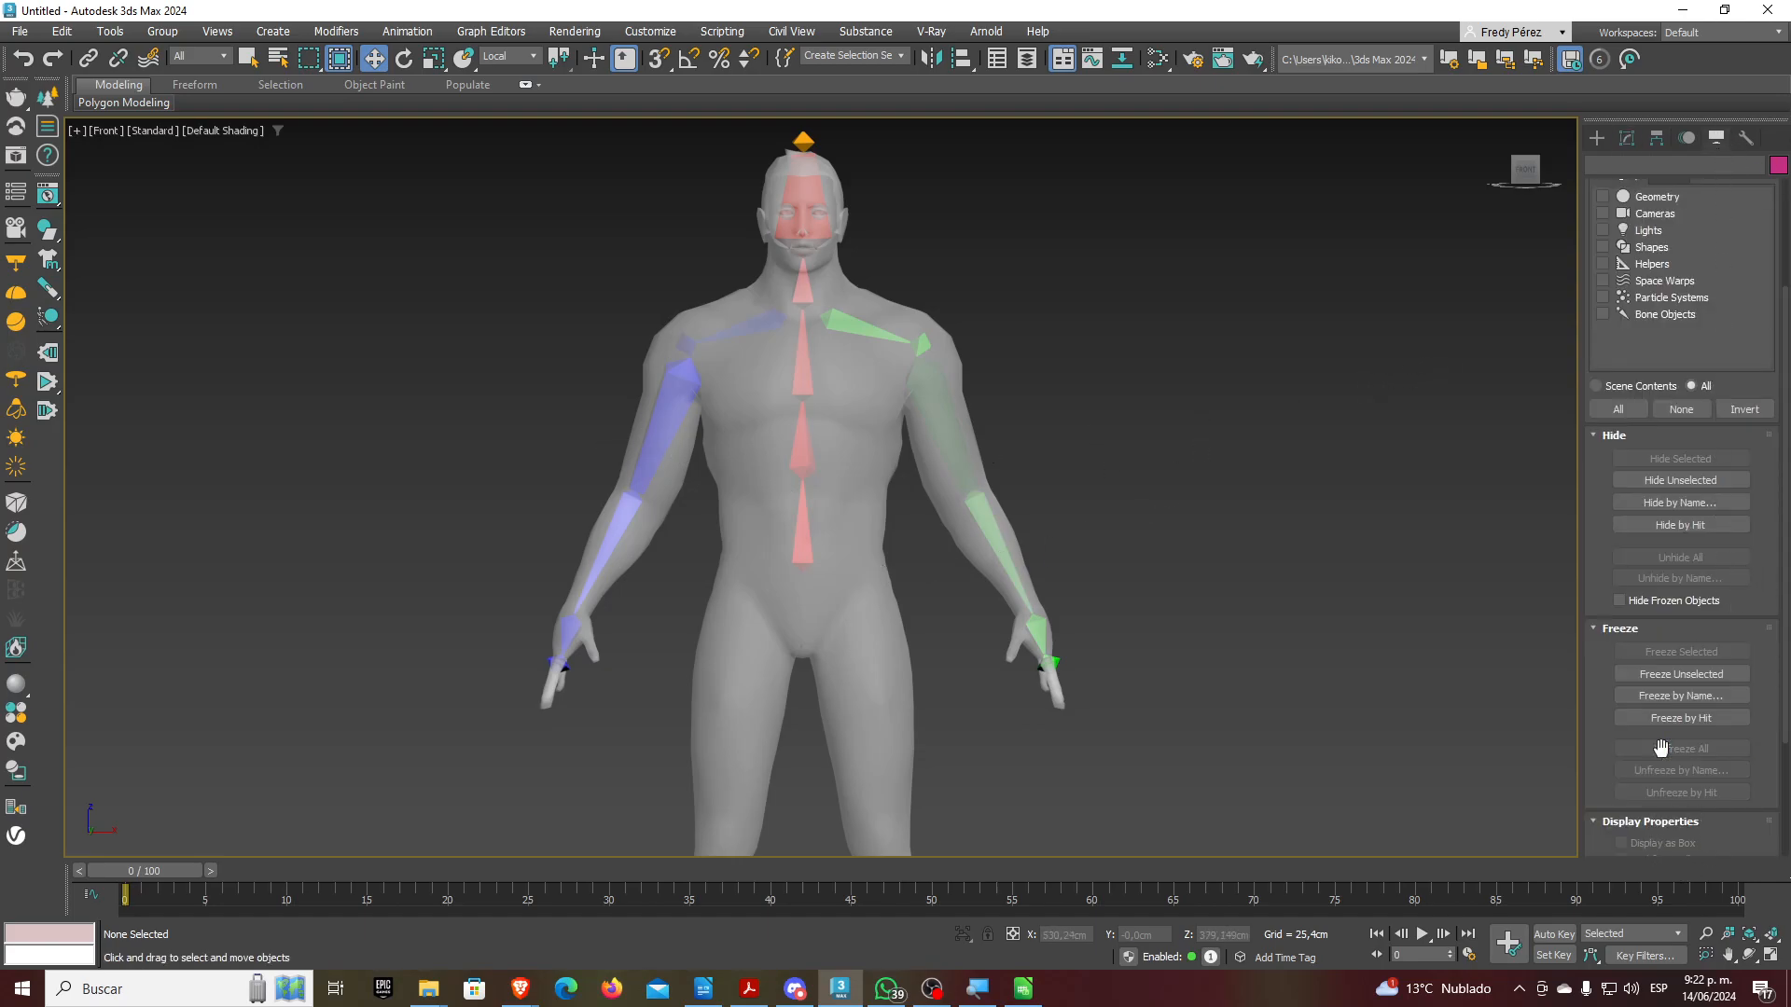
click(828, 586)
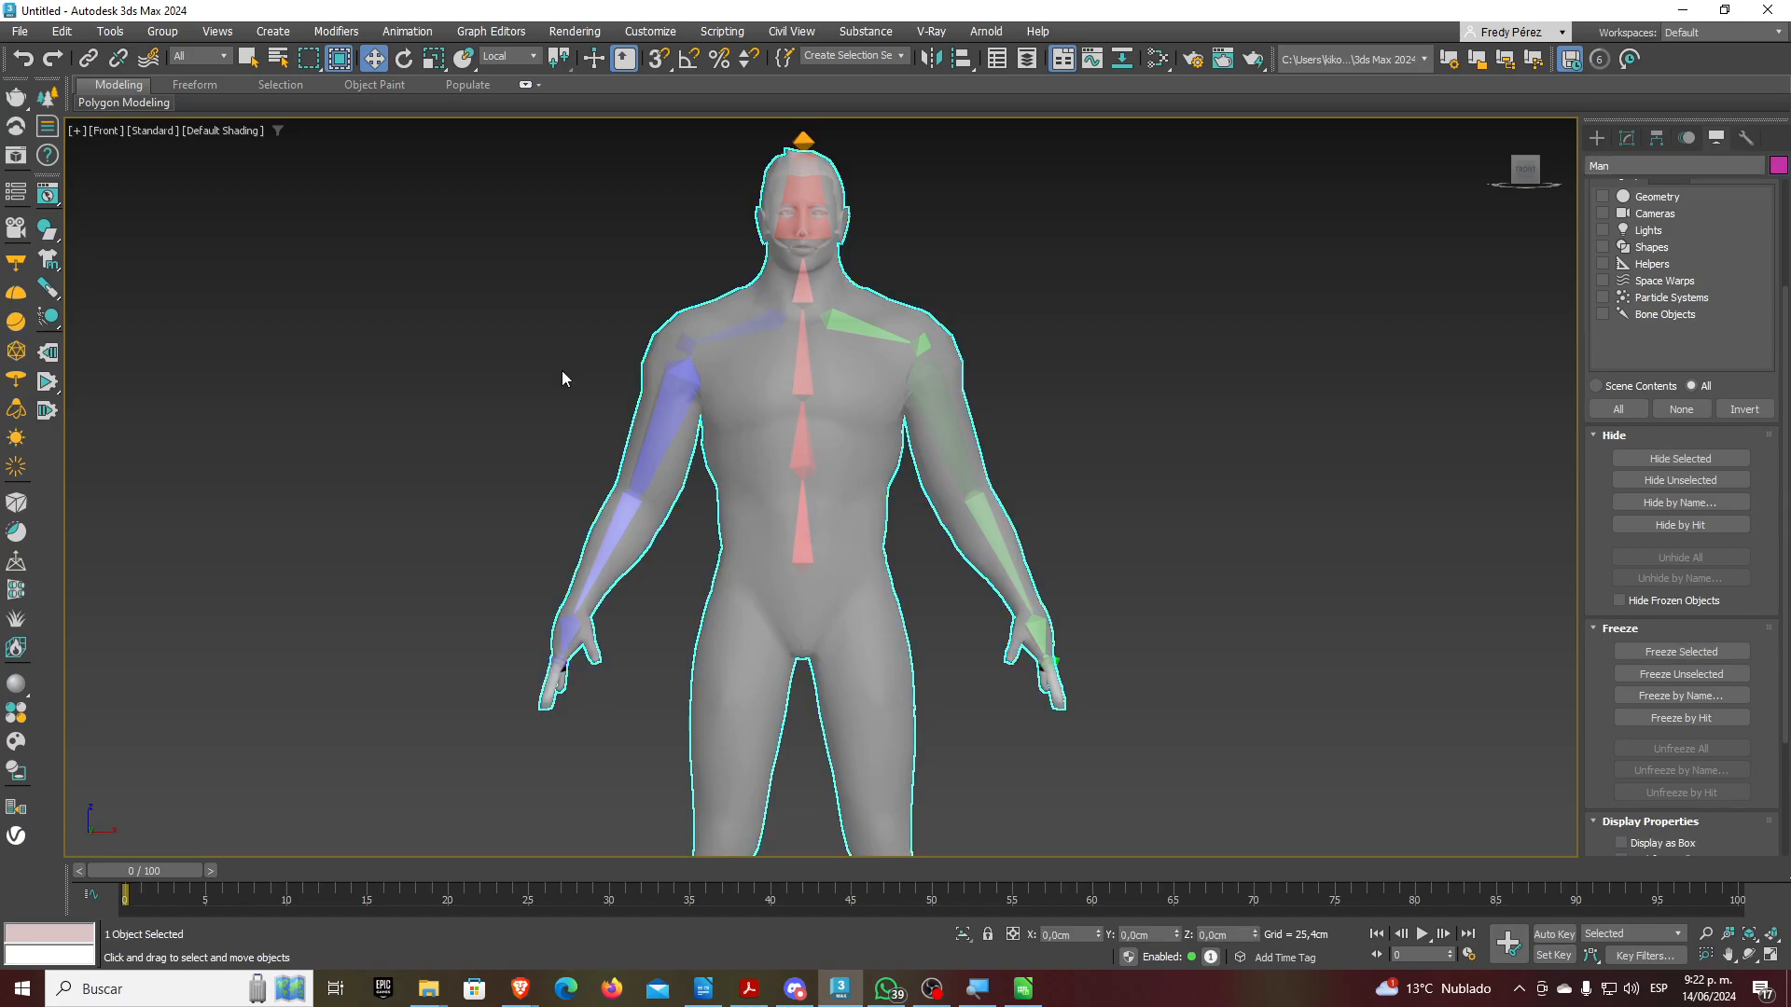
alt+middle_drag(866, 502, 803, 490)
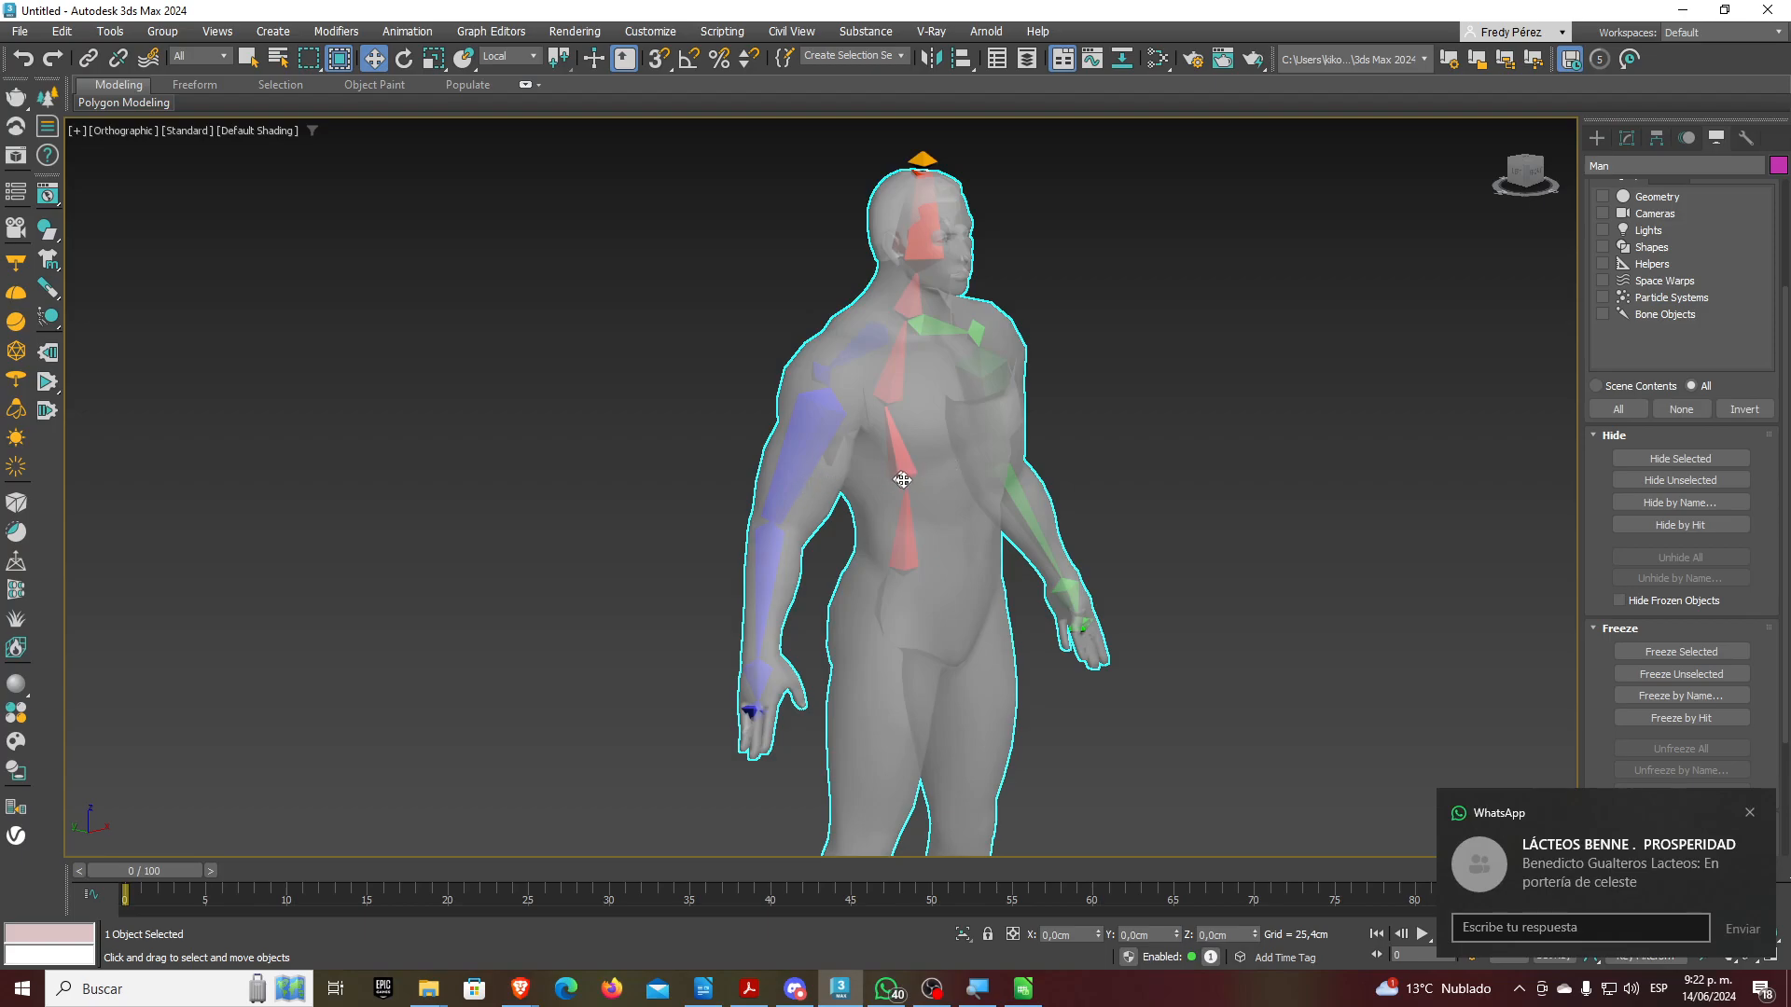
scroll(895, 478, up, 4)
scroll(816, 521, down, 4)
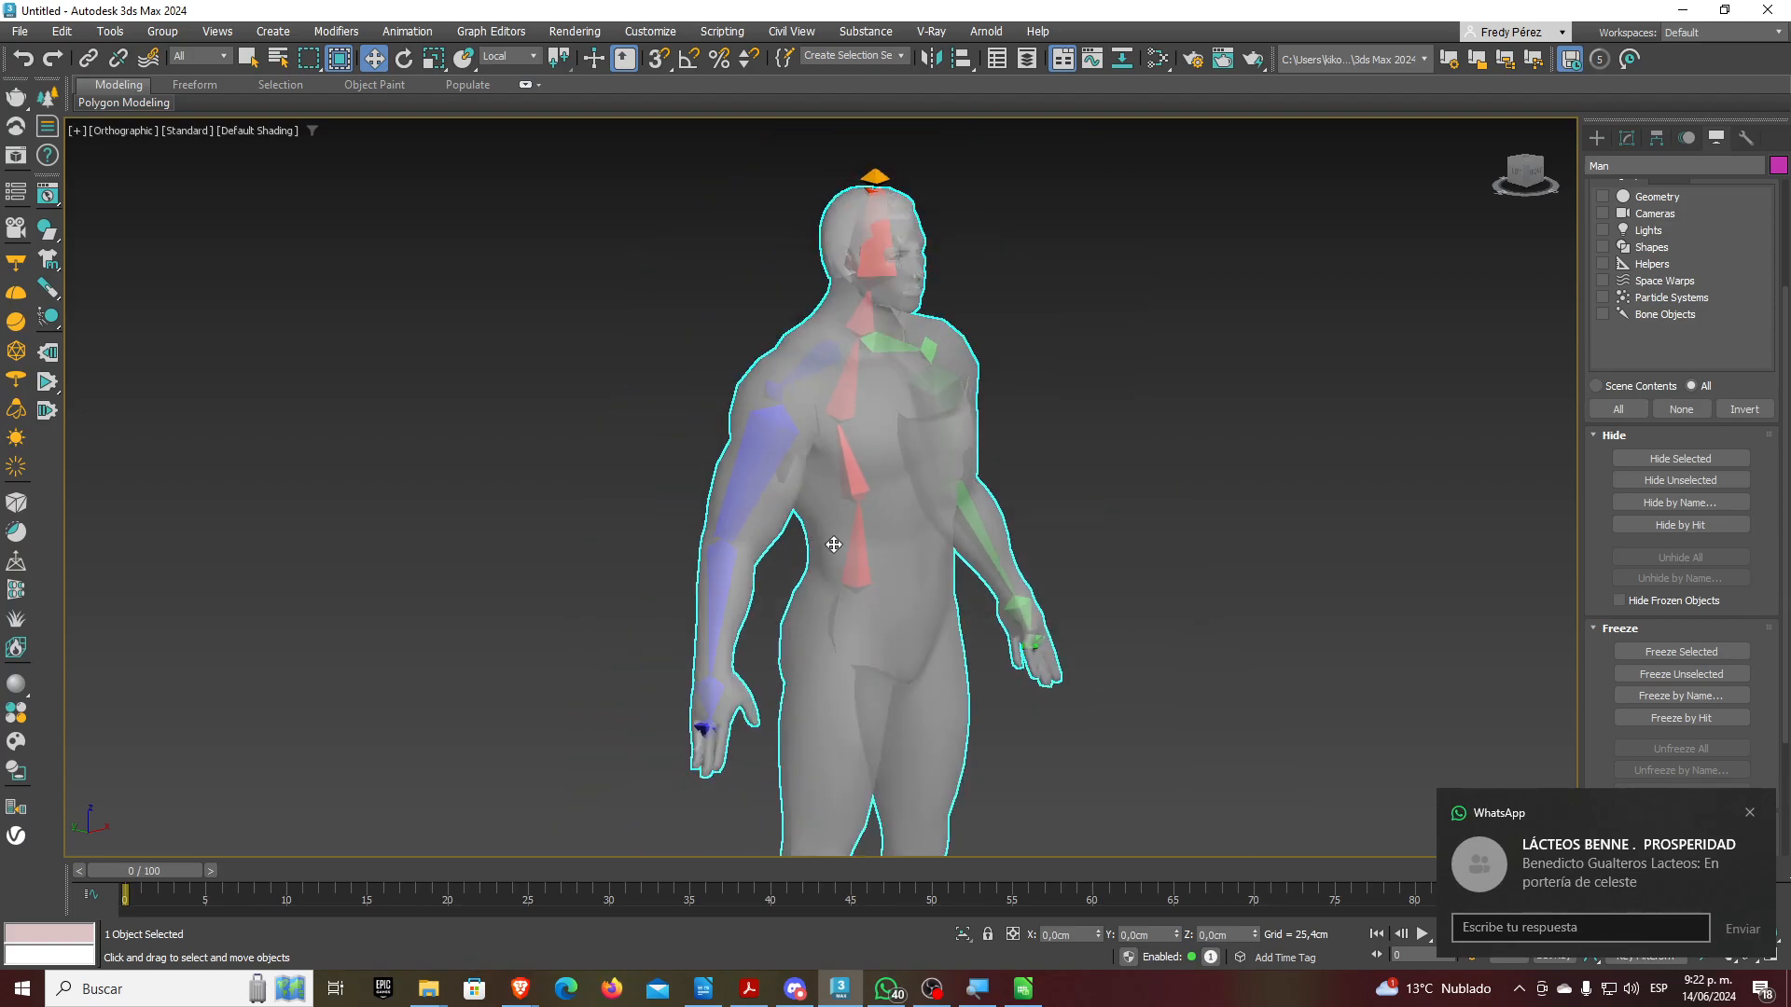
Convert the Man mesh from Editable Mesh to Editable Poly
click(1626, 138)
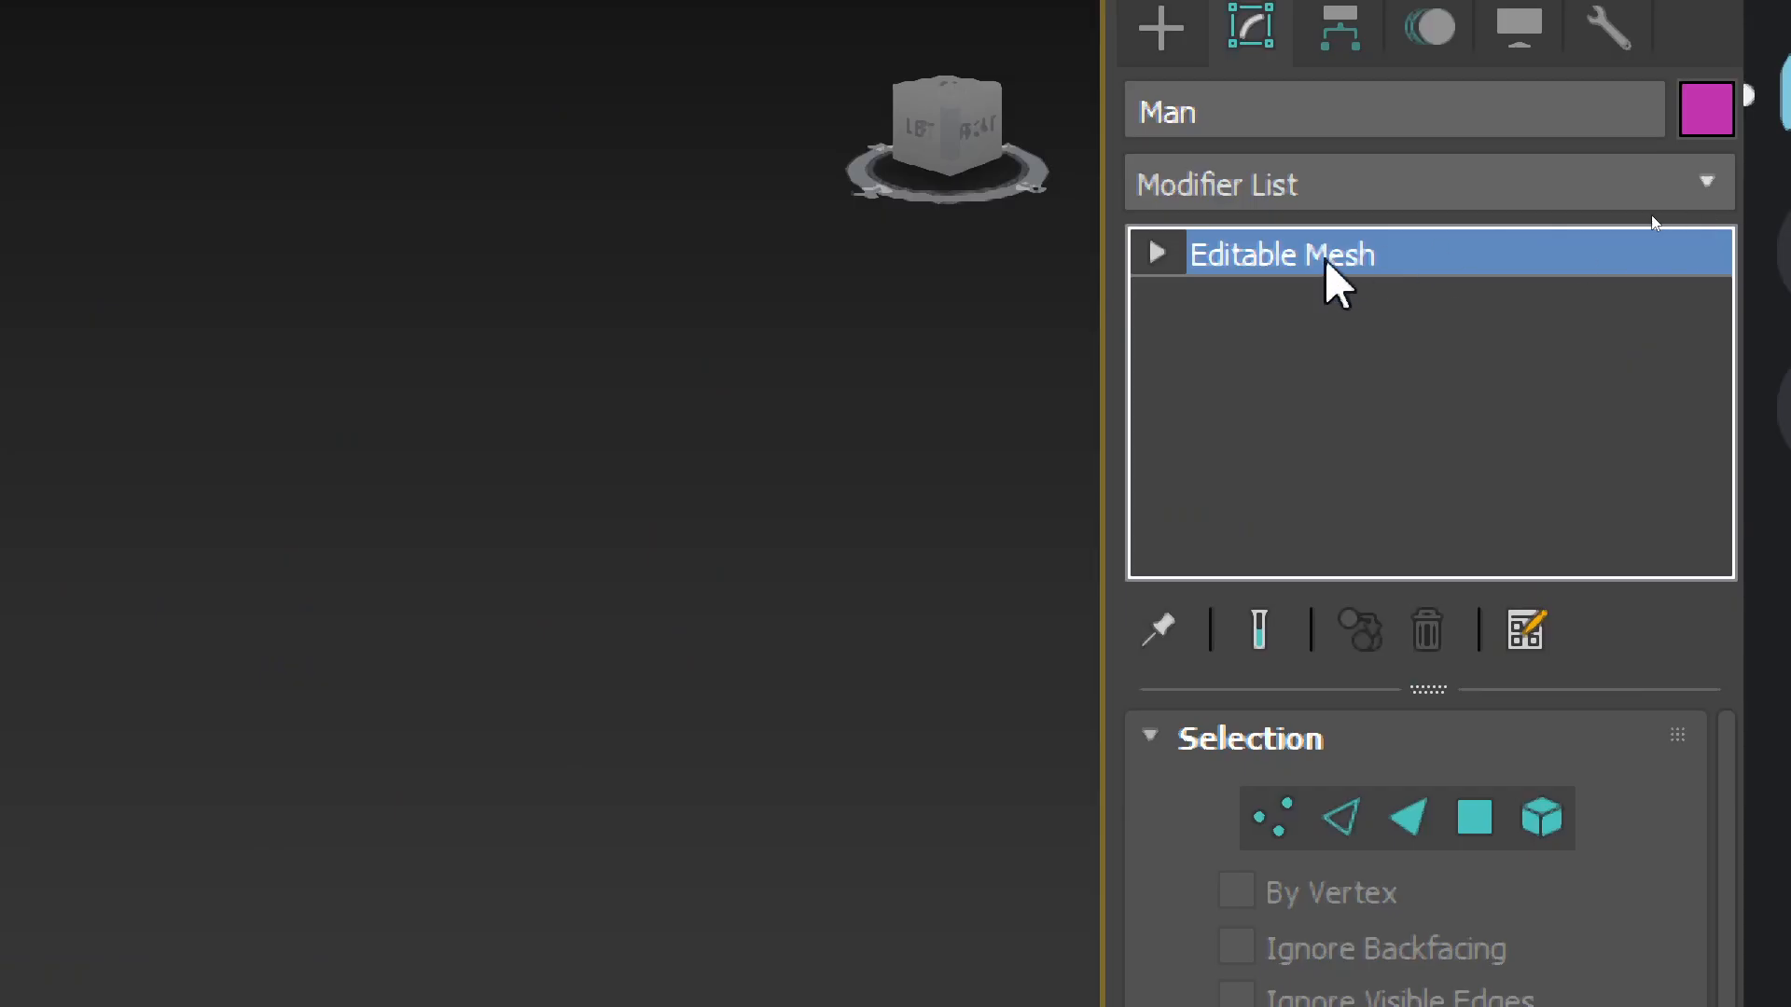
right_click(1327, 265)
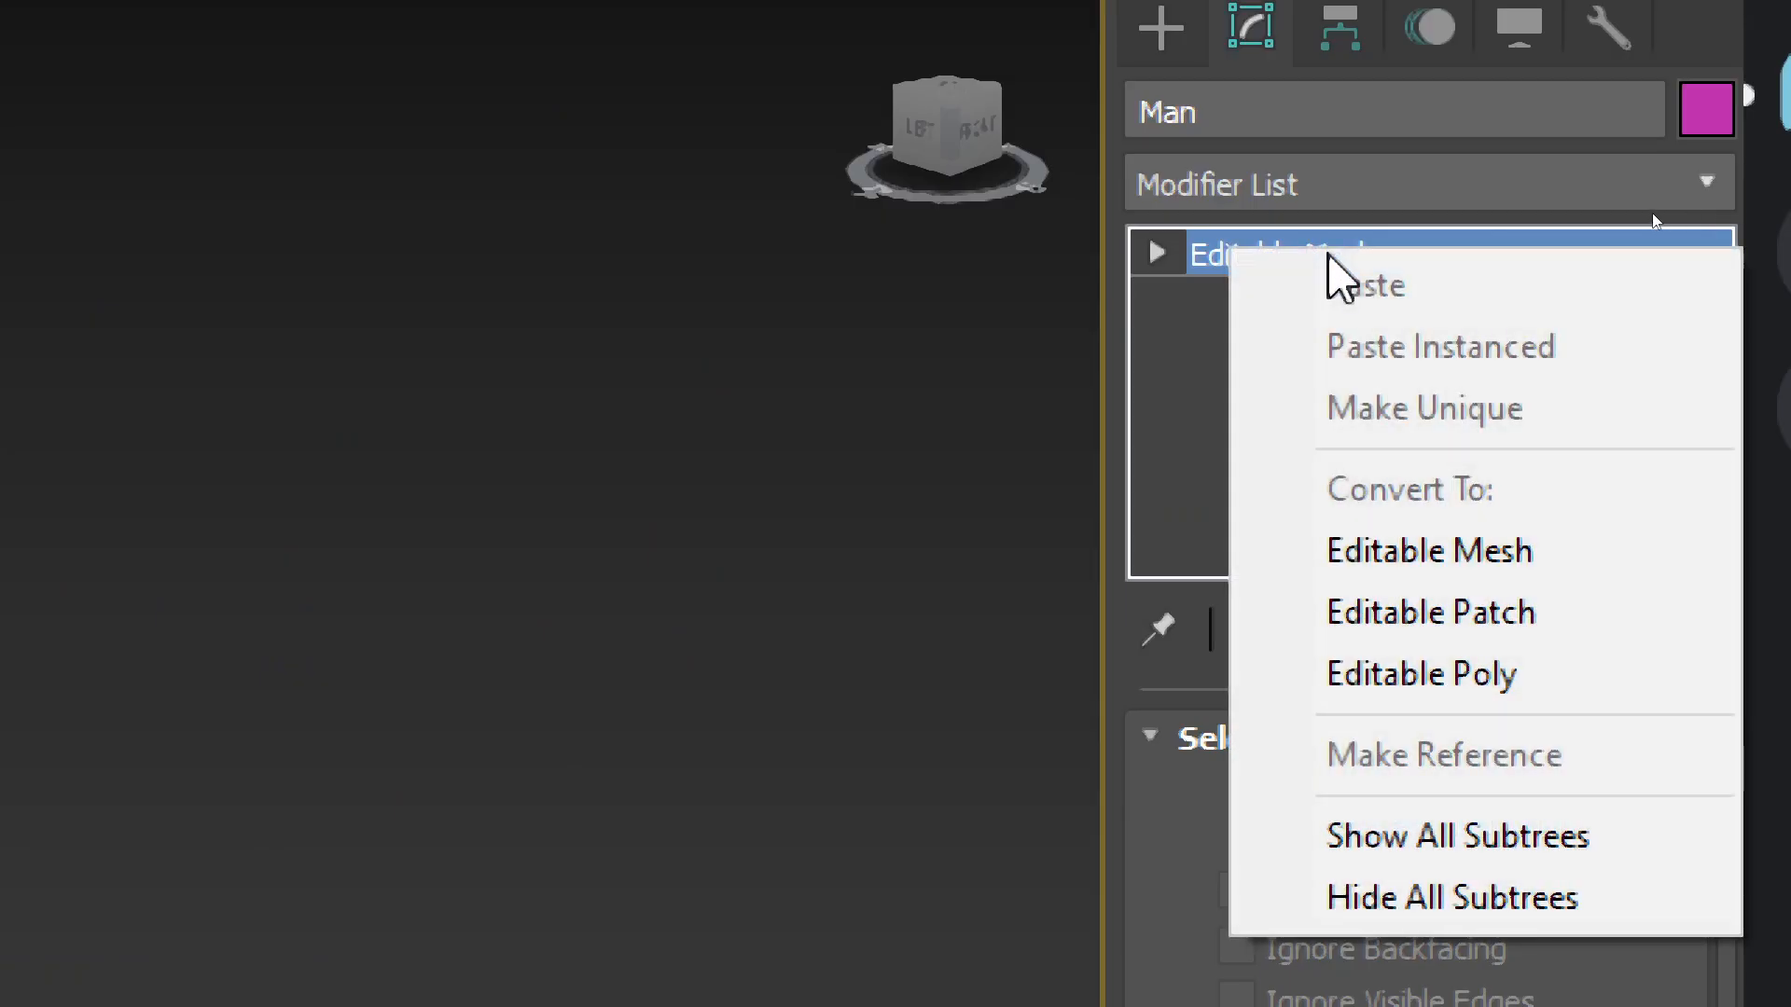
click(1371, 679)
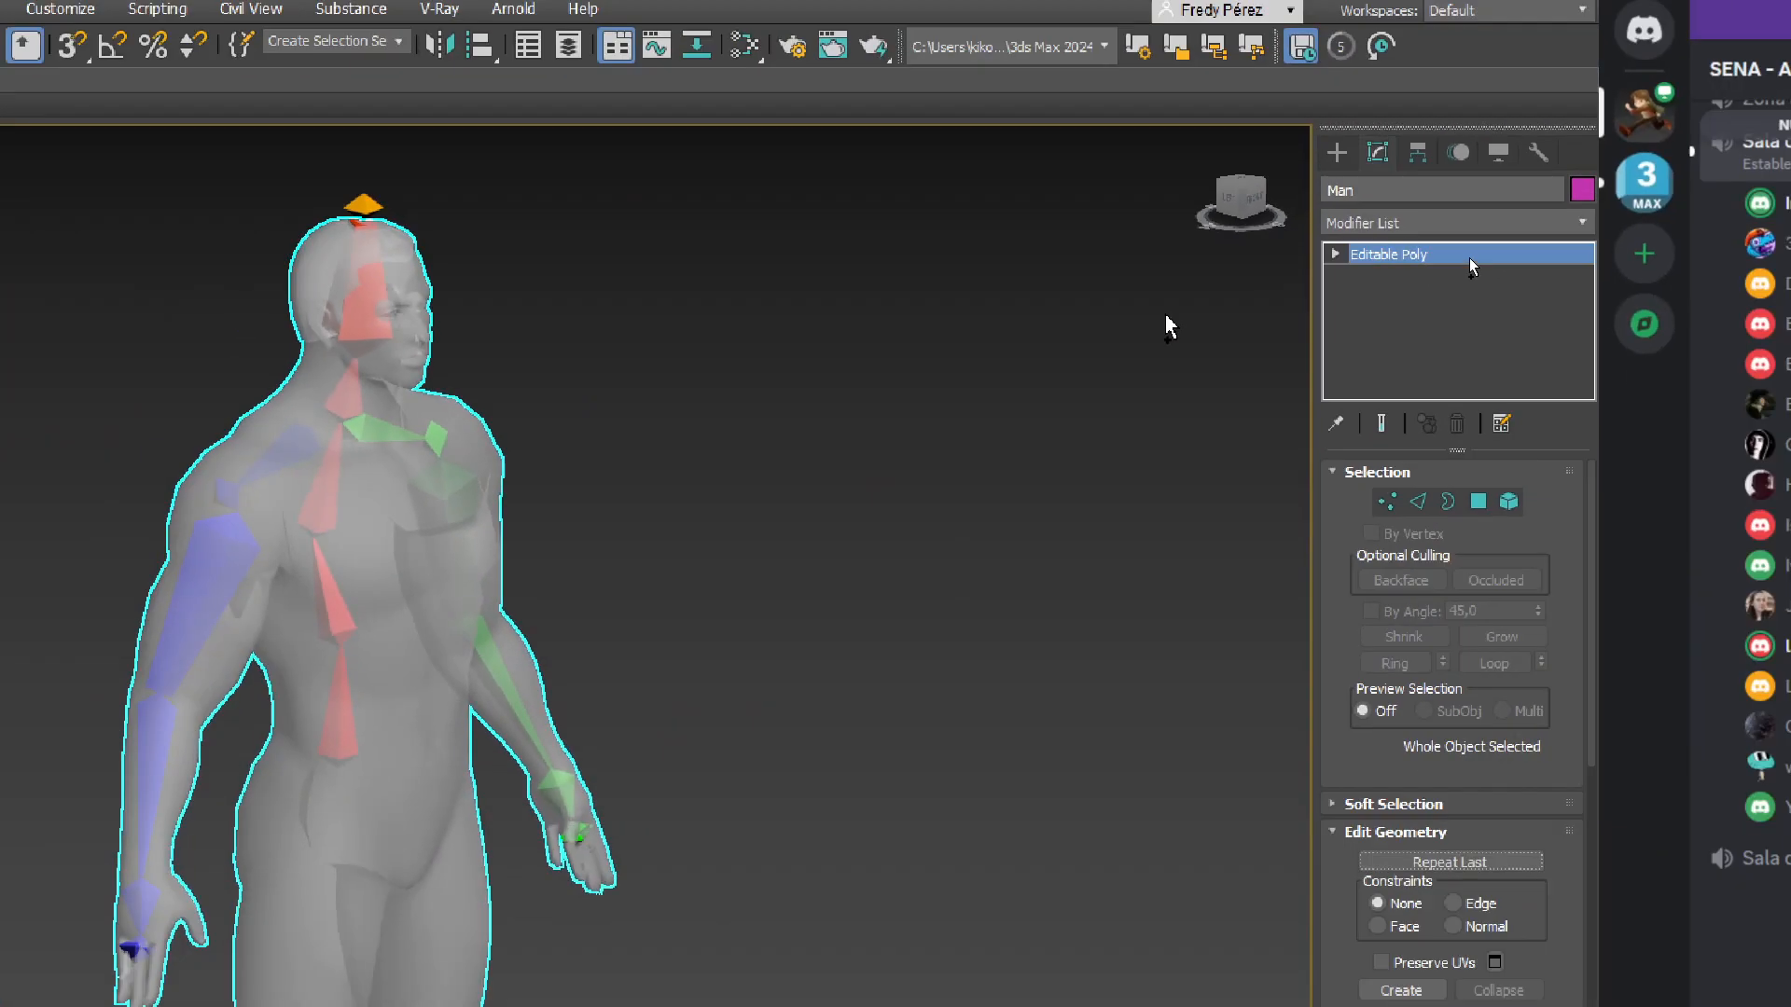
Add a Skin modifier to the Man mesh from the Modifier List
click(1602, 220)
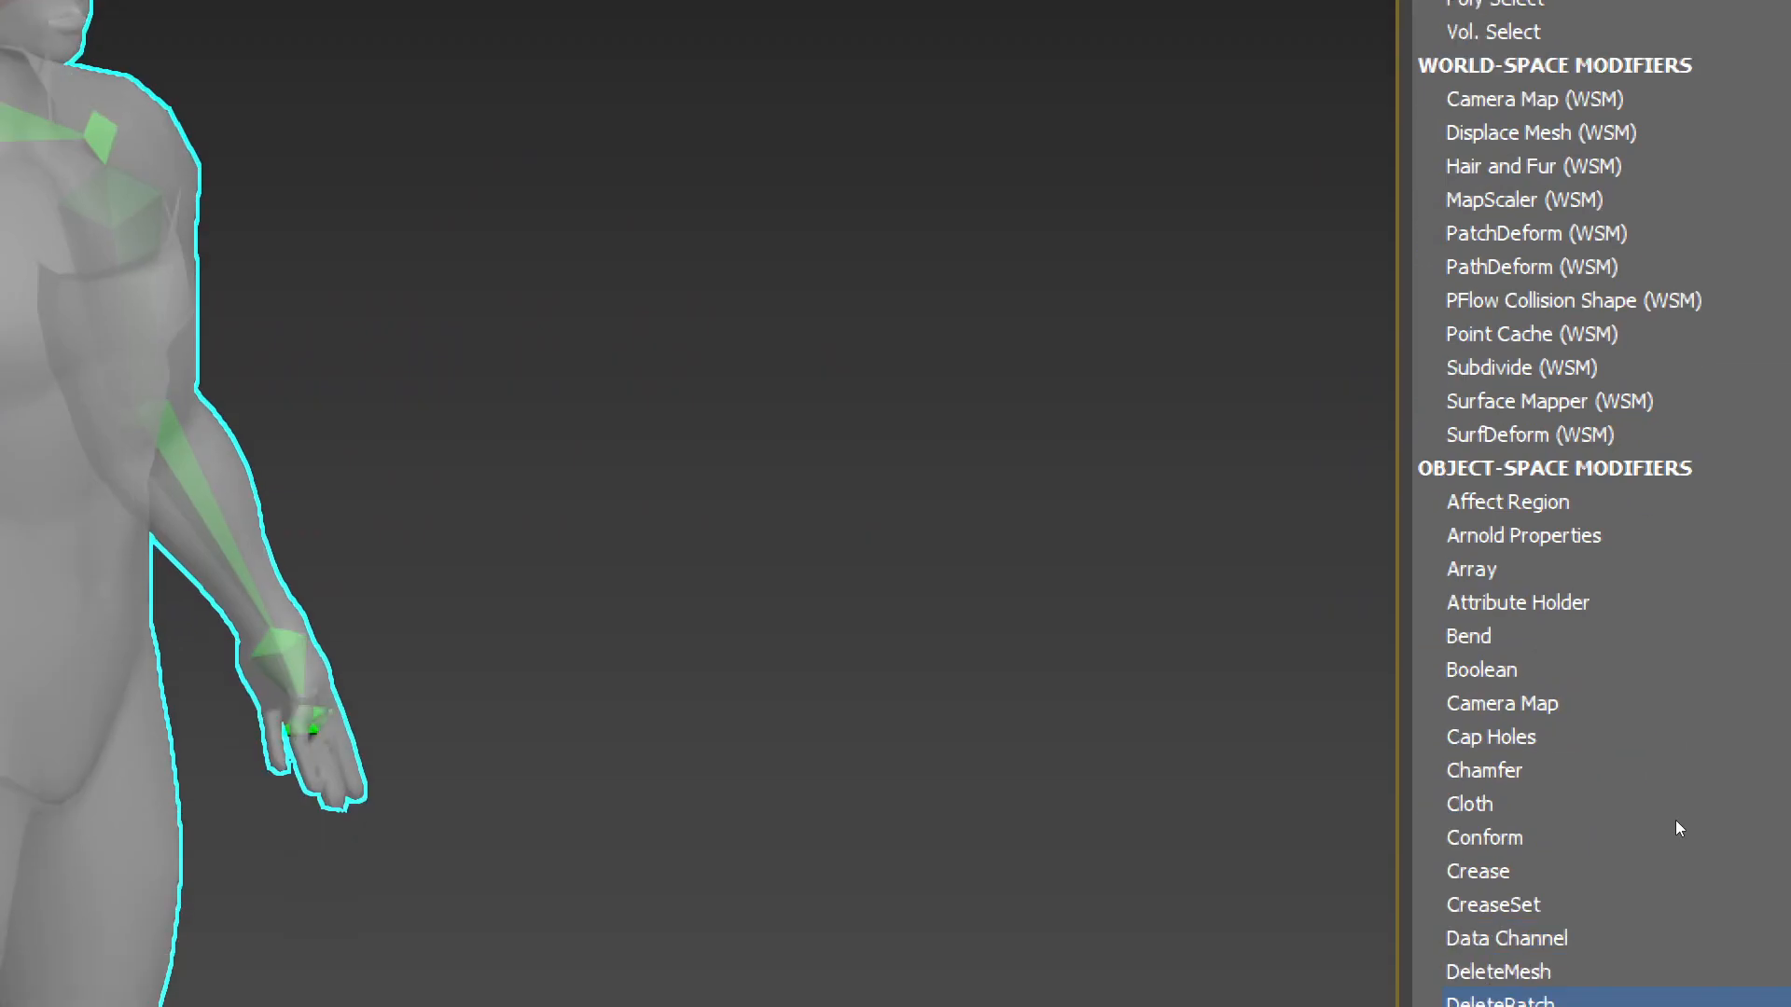
scroll(1557, 989, down, 13)
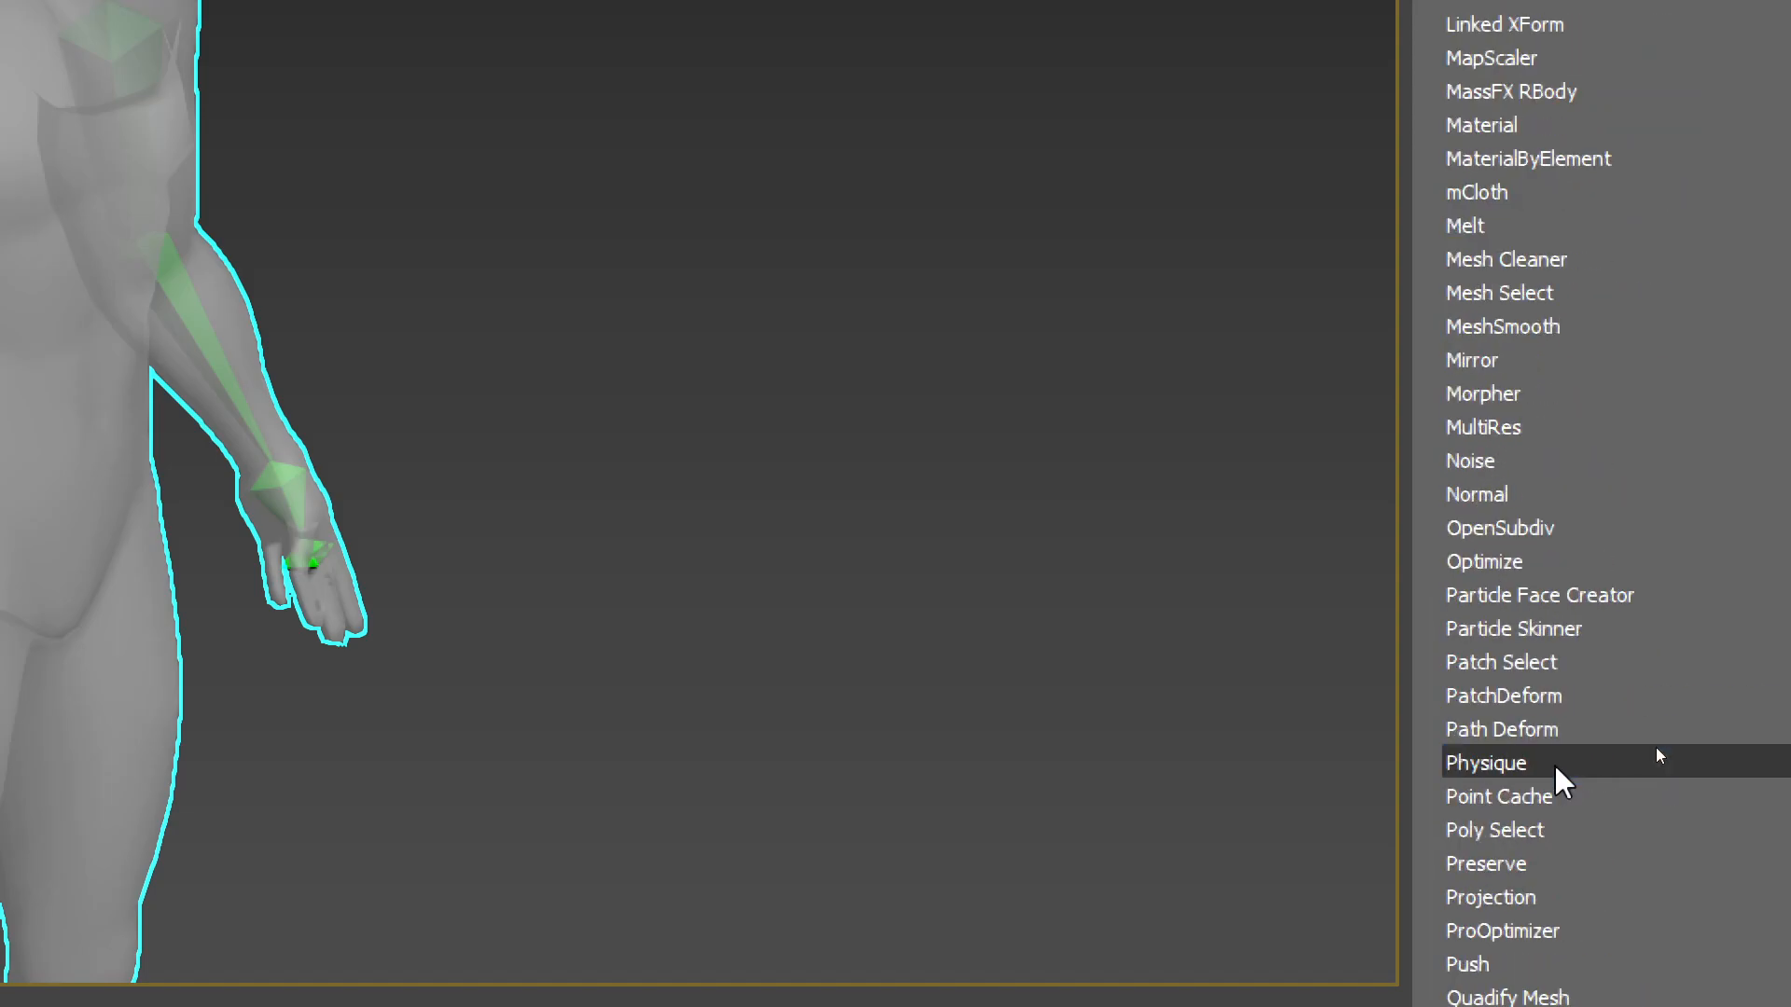
scroll(1556, 774, down, 4)
scroll(1556, 774, down, 3)
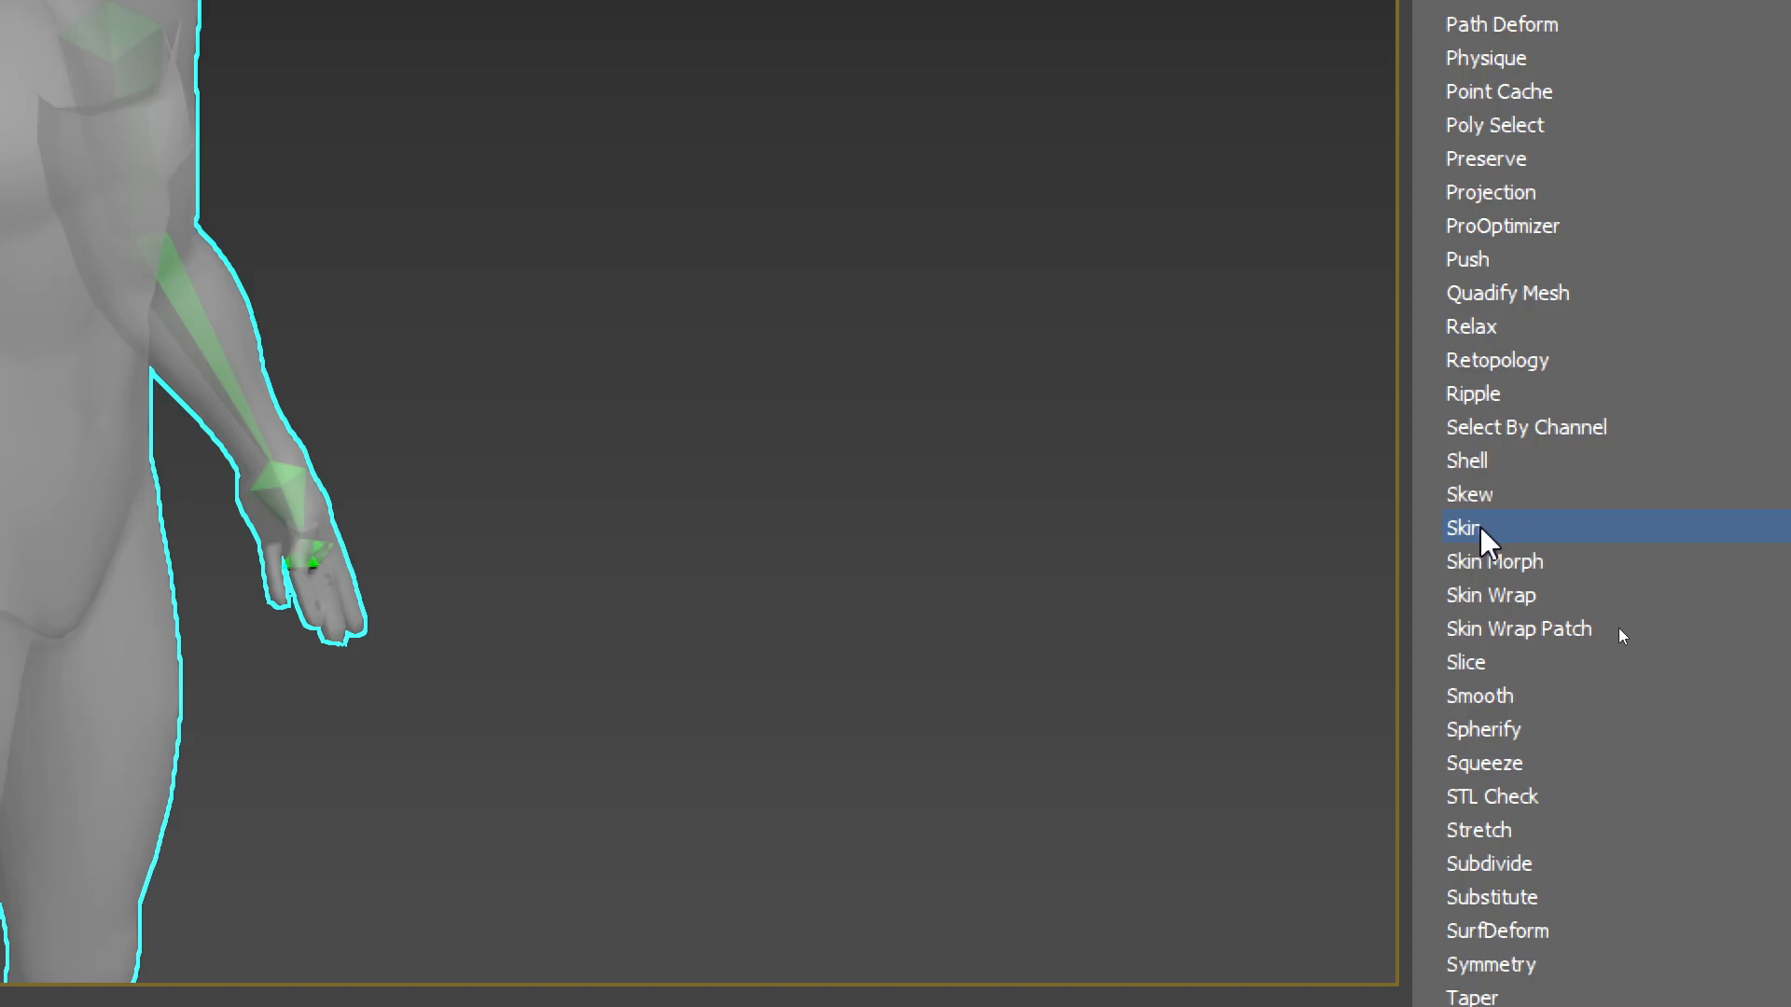
click(1484, 530)
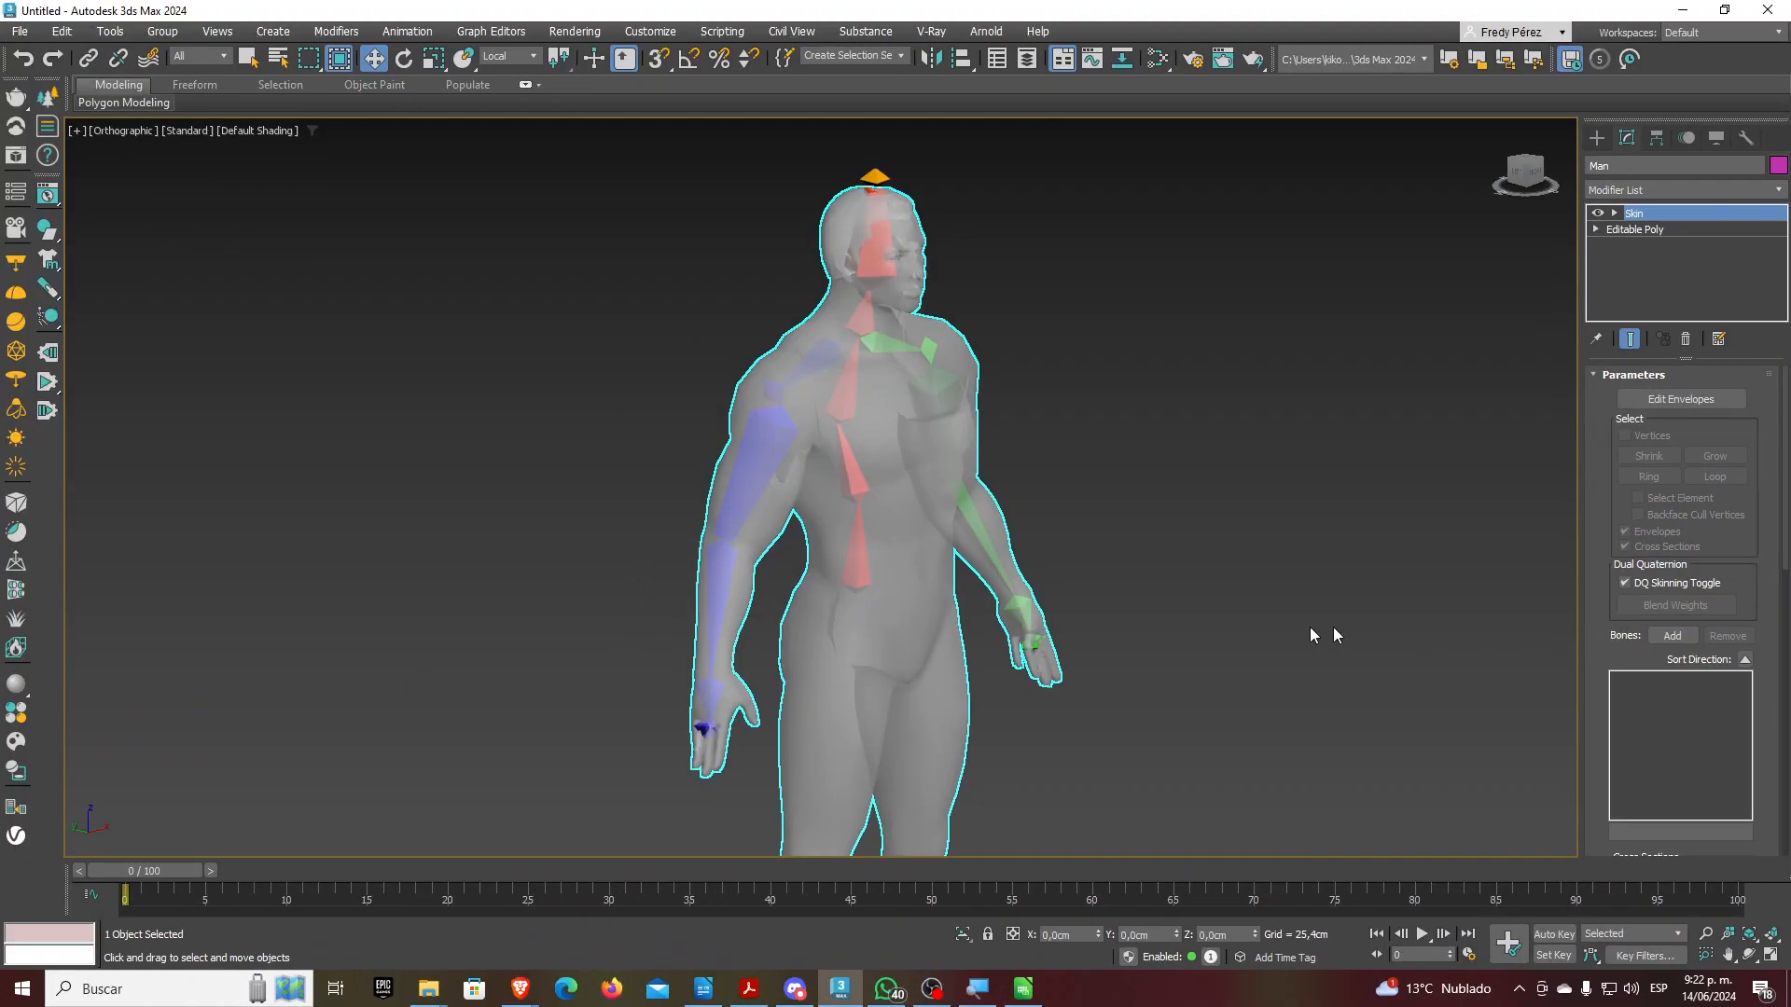
middle_drag(1225, 633, 1183, 591)
scroll(1184, 590, down, 2)
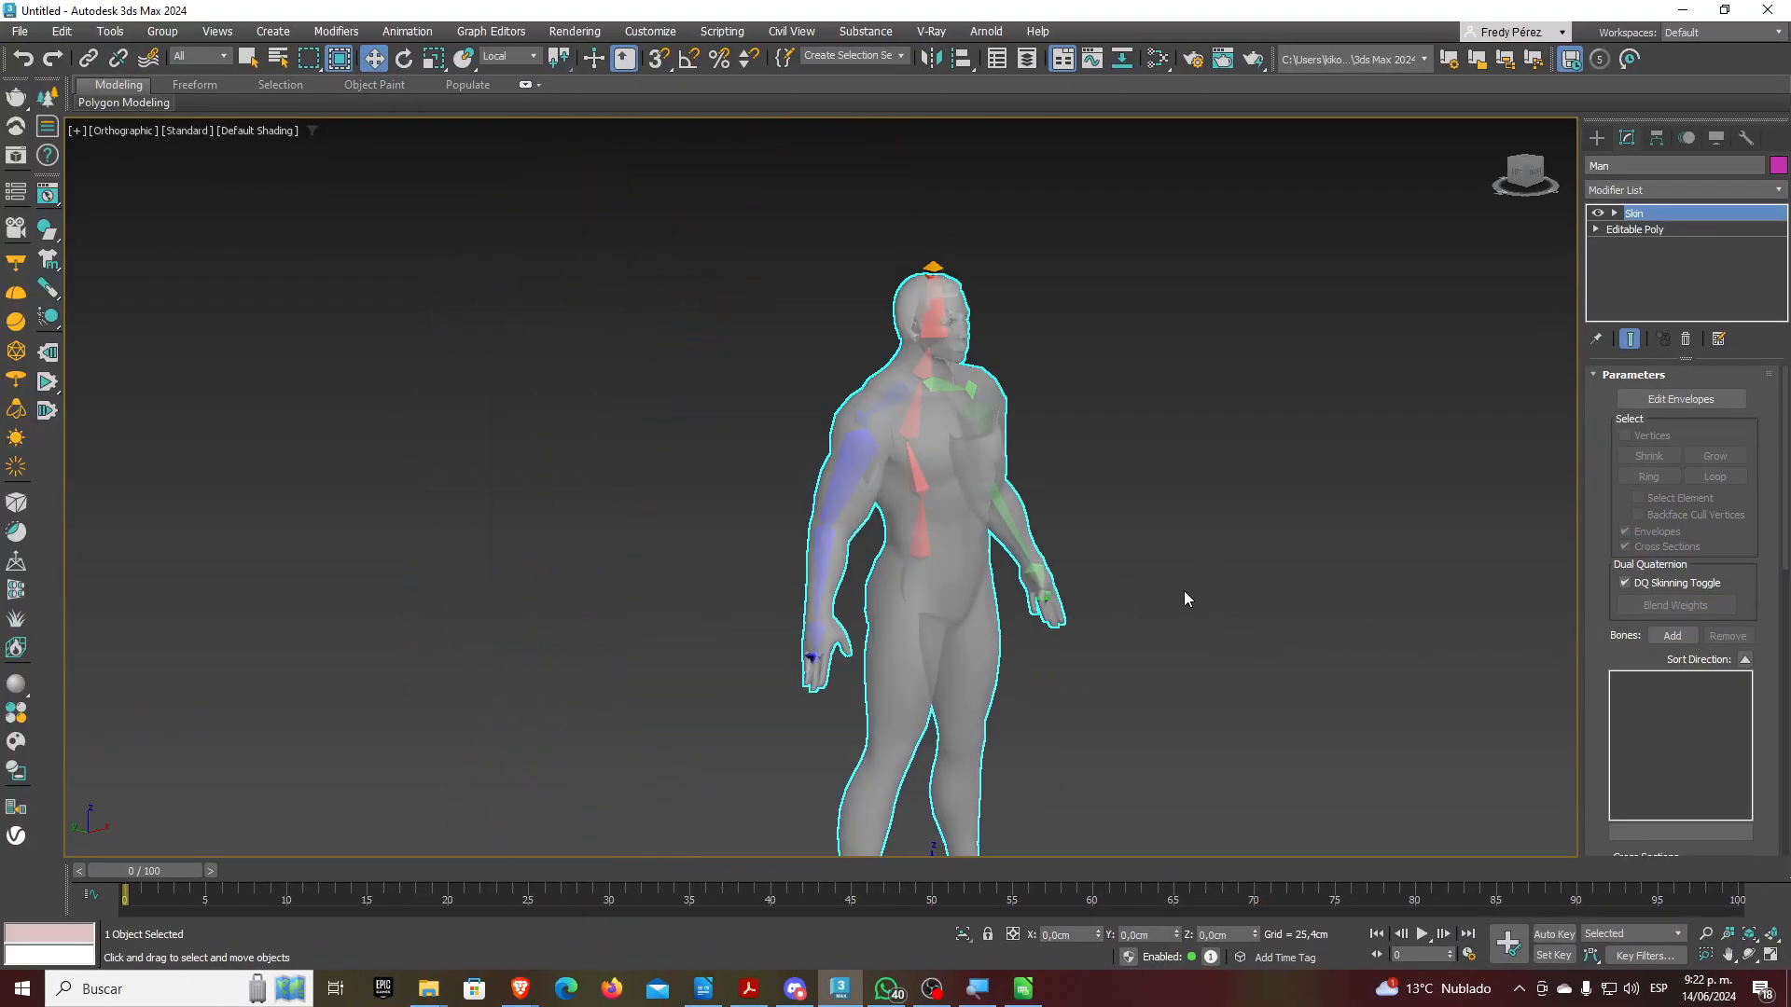
drag(1607, 658, 1632, 512)
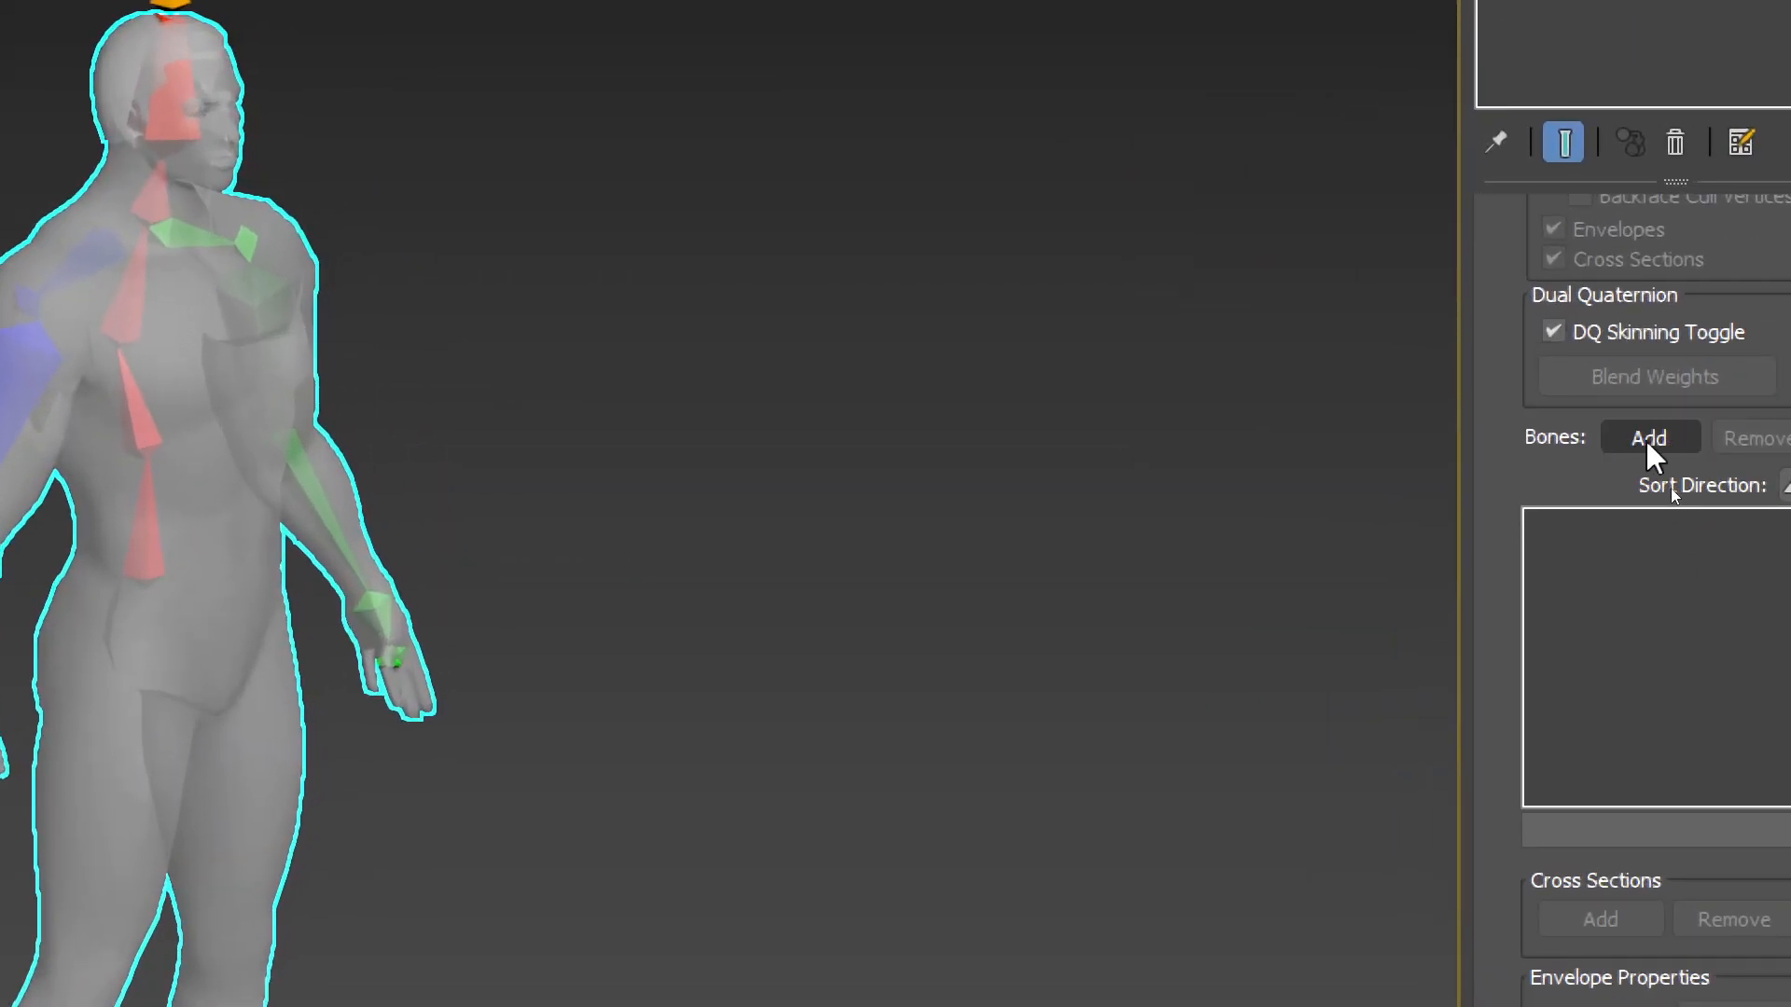
Open the Add Bones list and inspect the bone hierarchy by expanding each branch
click(1636, 444)
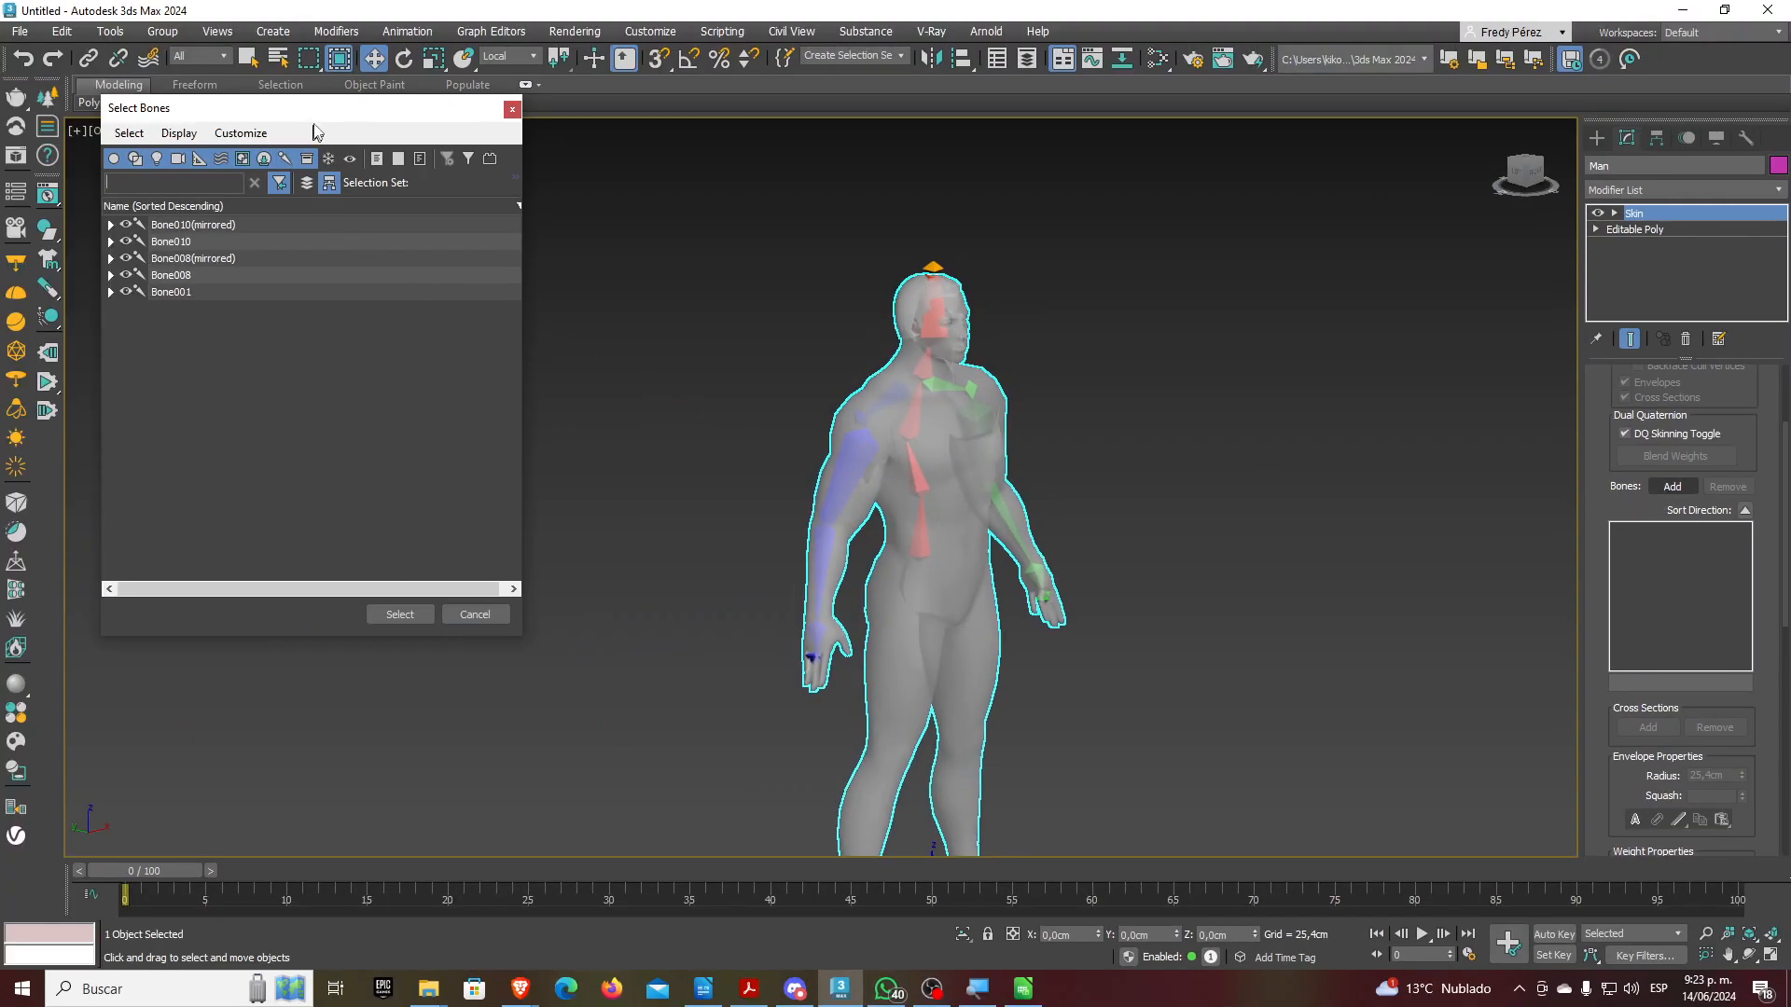
drag(353, 110, 1304, 236)
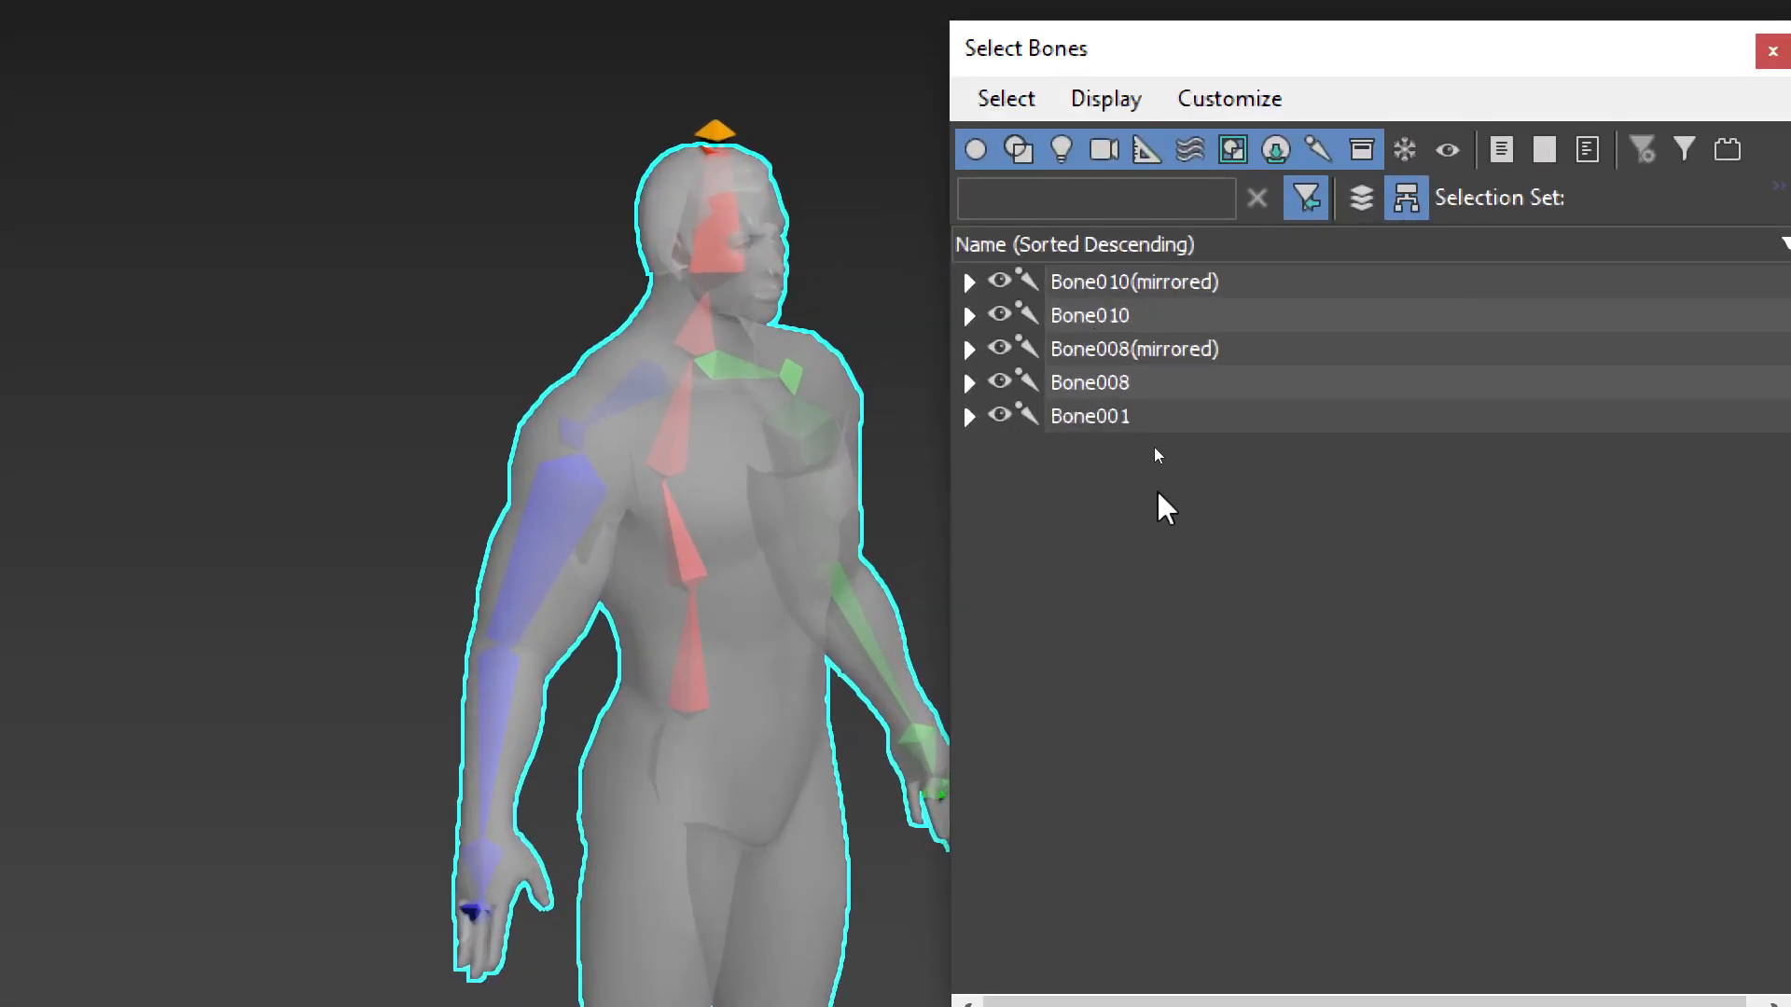
click(972, 283)
click(969, 282)
click(969, 315)
click(969, 315)
click(969, 349)
click(969, 349)
click(969, 382)
click(970, 383)
click(970, 416)
click(970, 417)
click(969, 382)
click(969, 382)
click(968, 349)
click(969, 348)
click(969, 315)
click(970, 315)
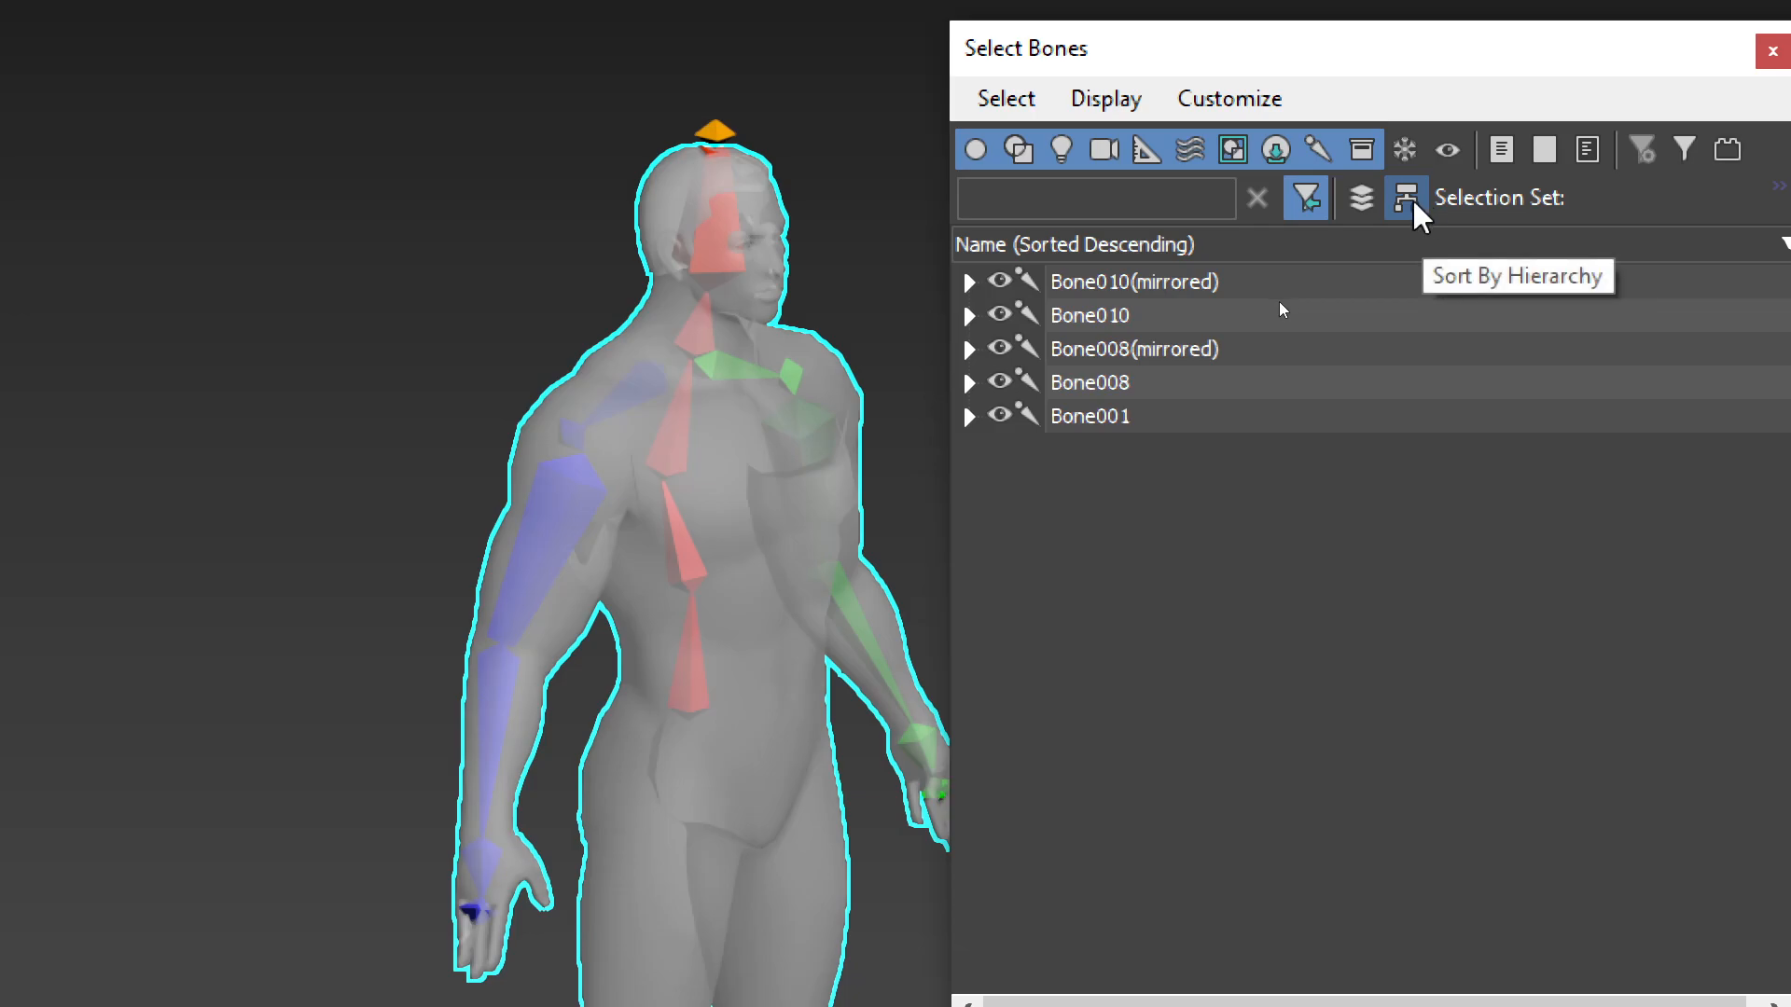
Sort by layer, select Bone013(mirrored) through Bone001 and add them all to Skin
click(1362, 198)
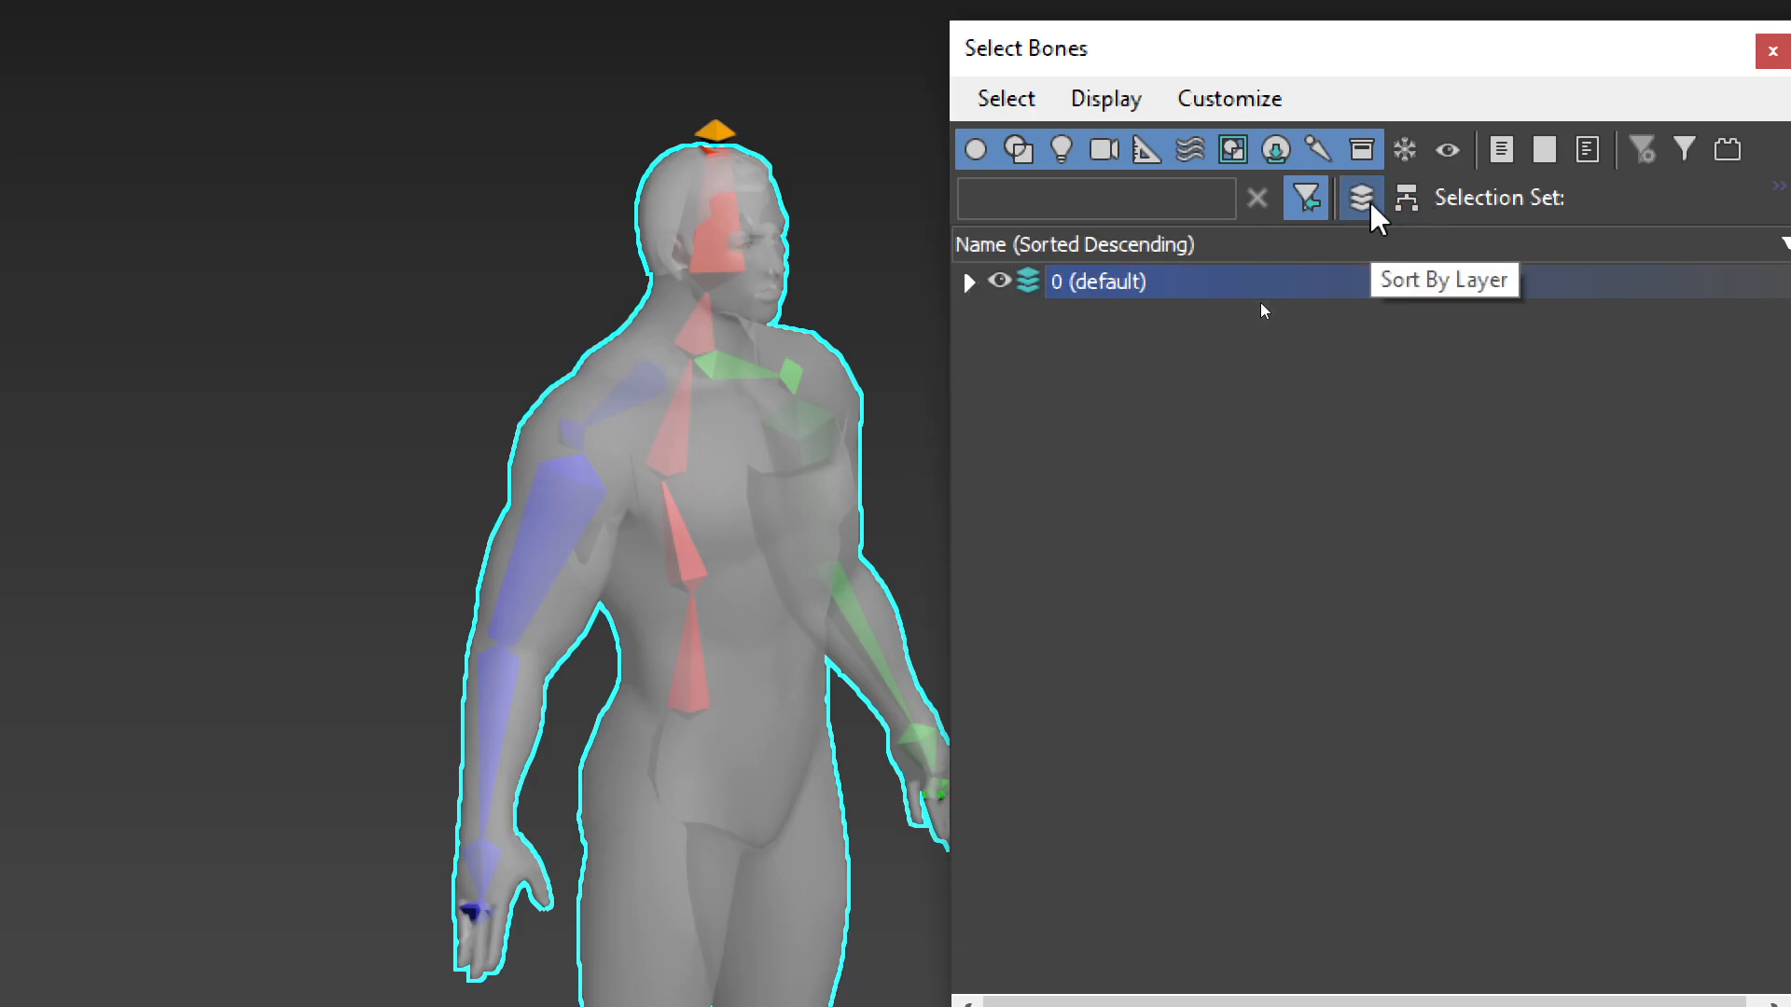
click(969, 282)
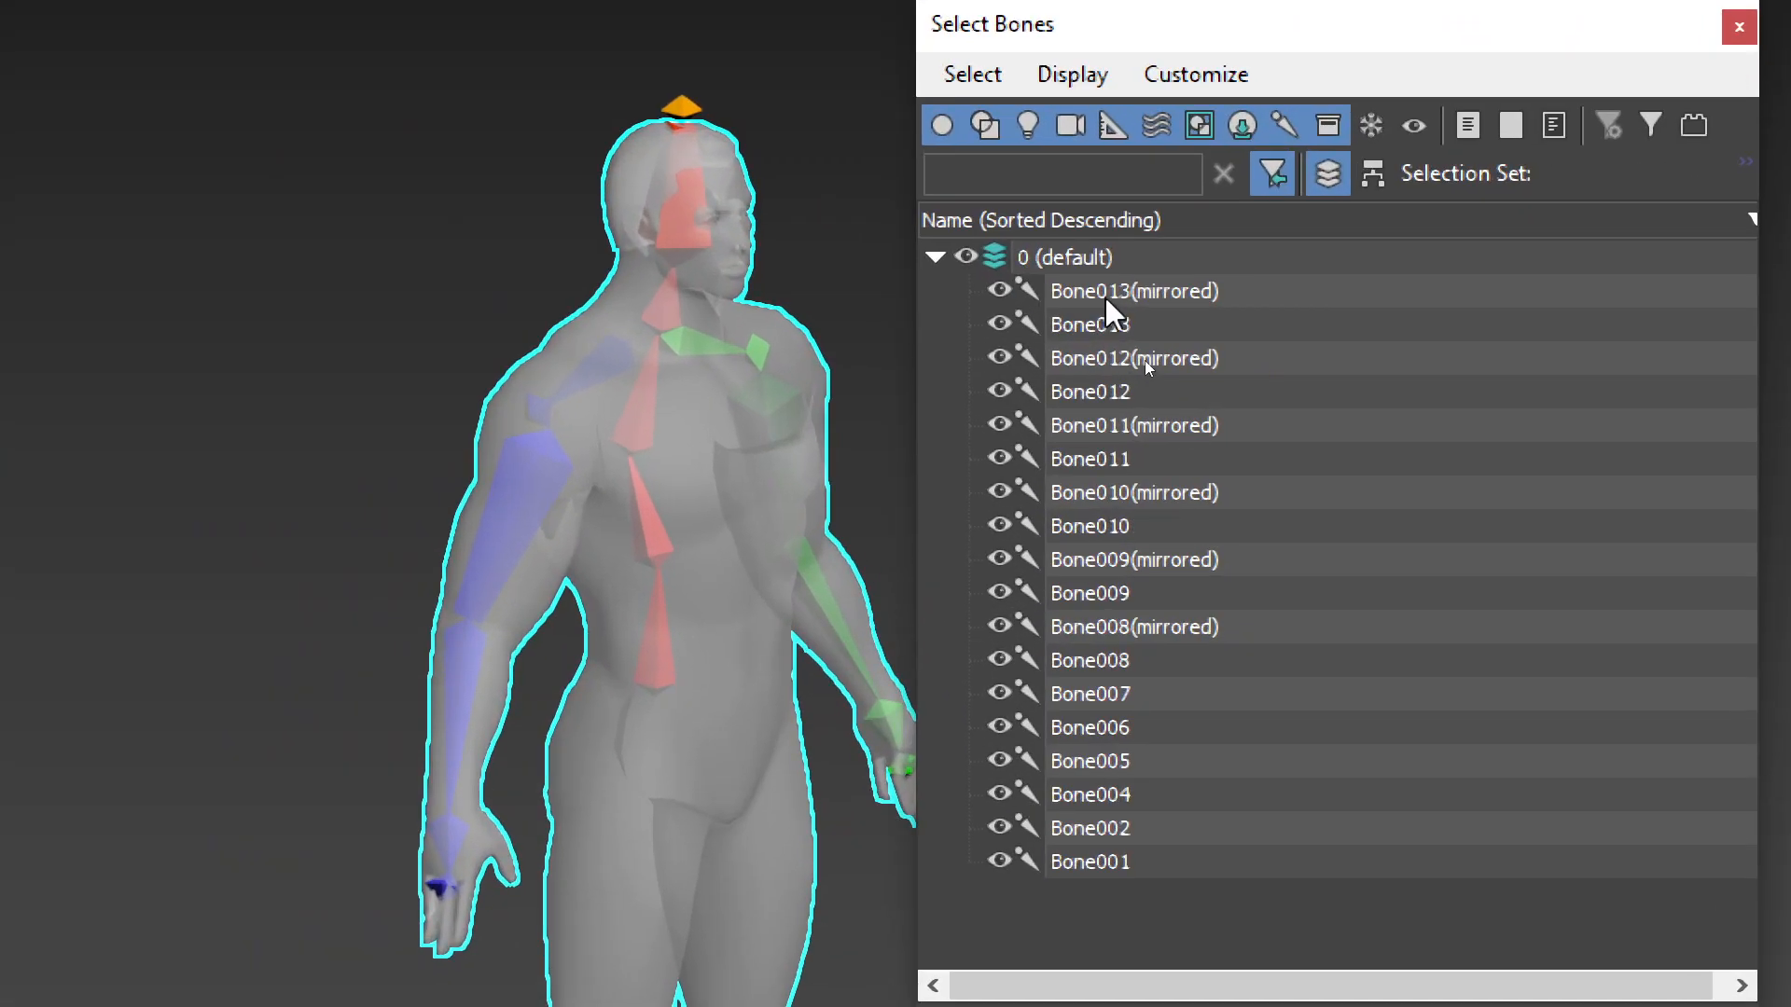
click(1146, 360)
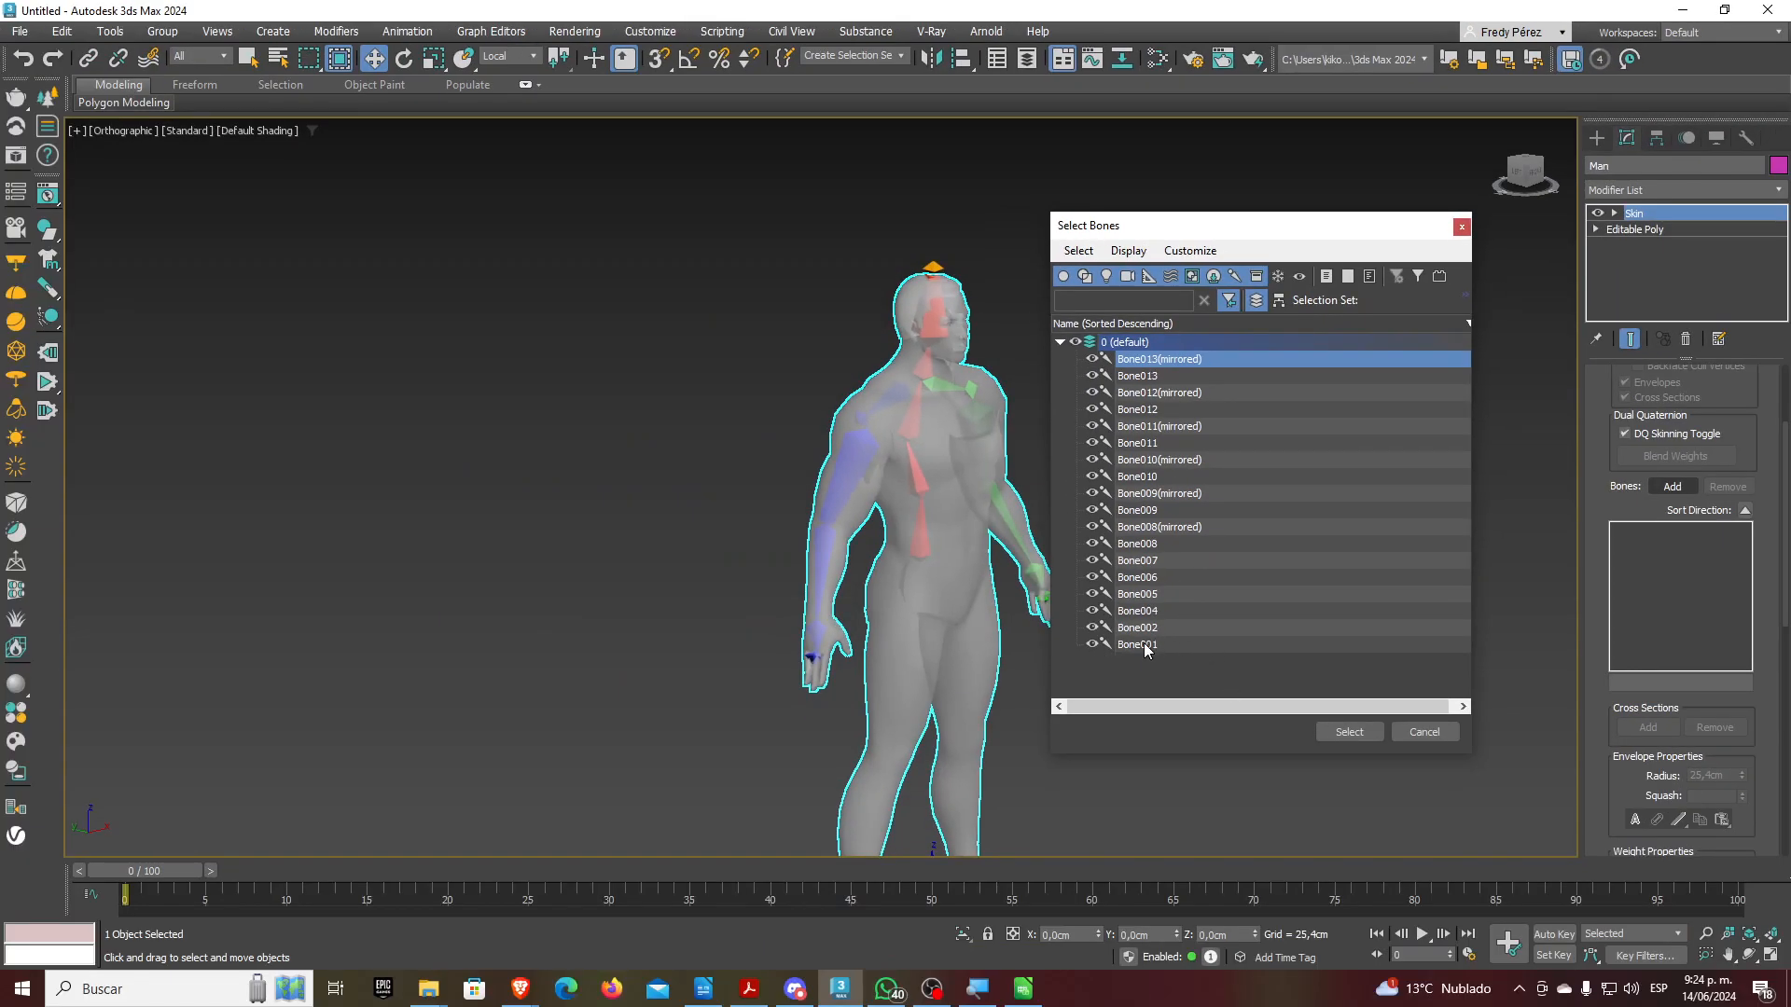
shift+click(1146, 644)
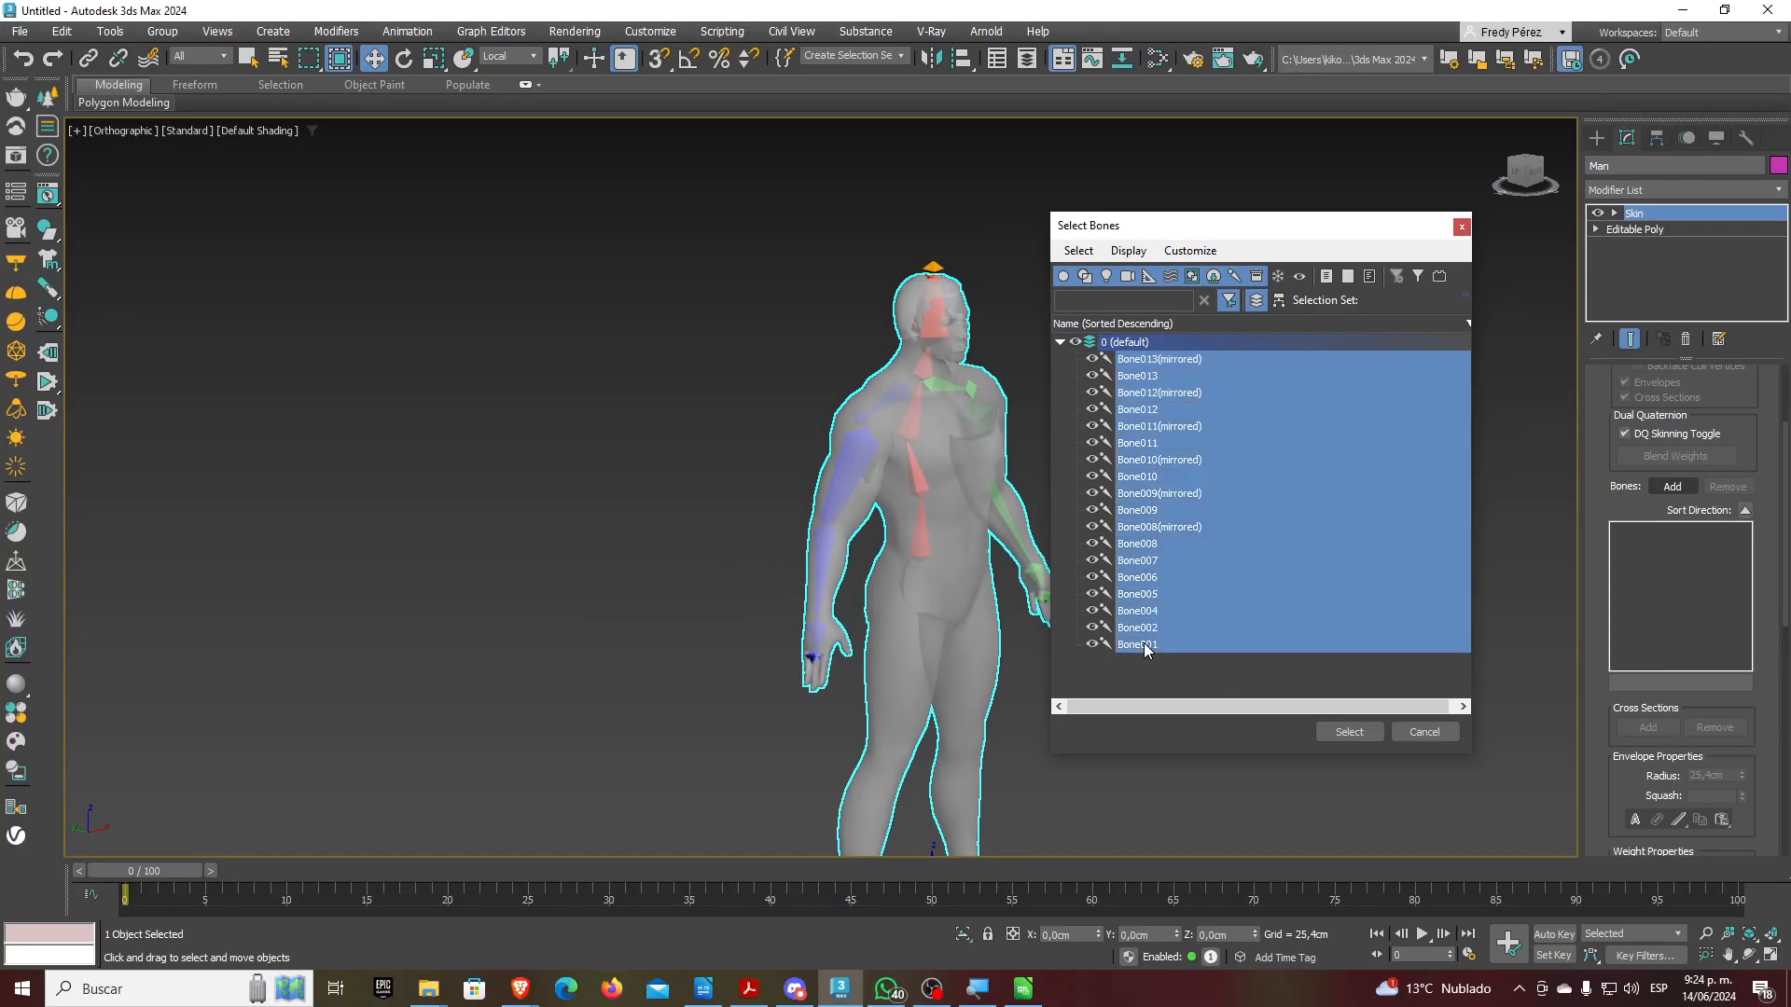
click(1339, 735)
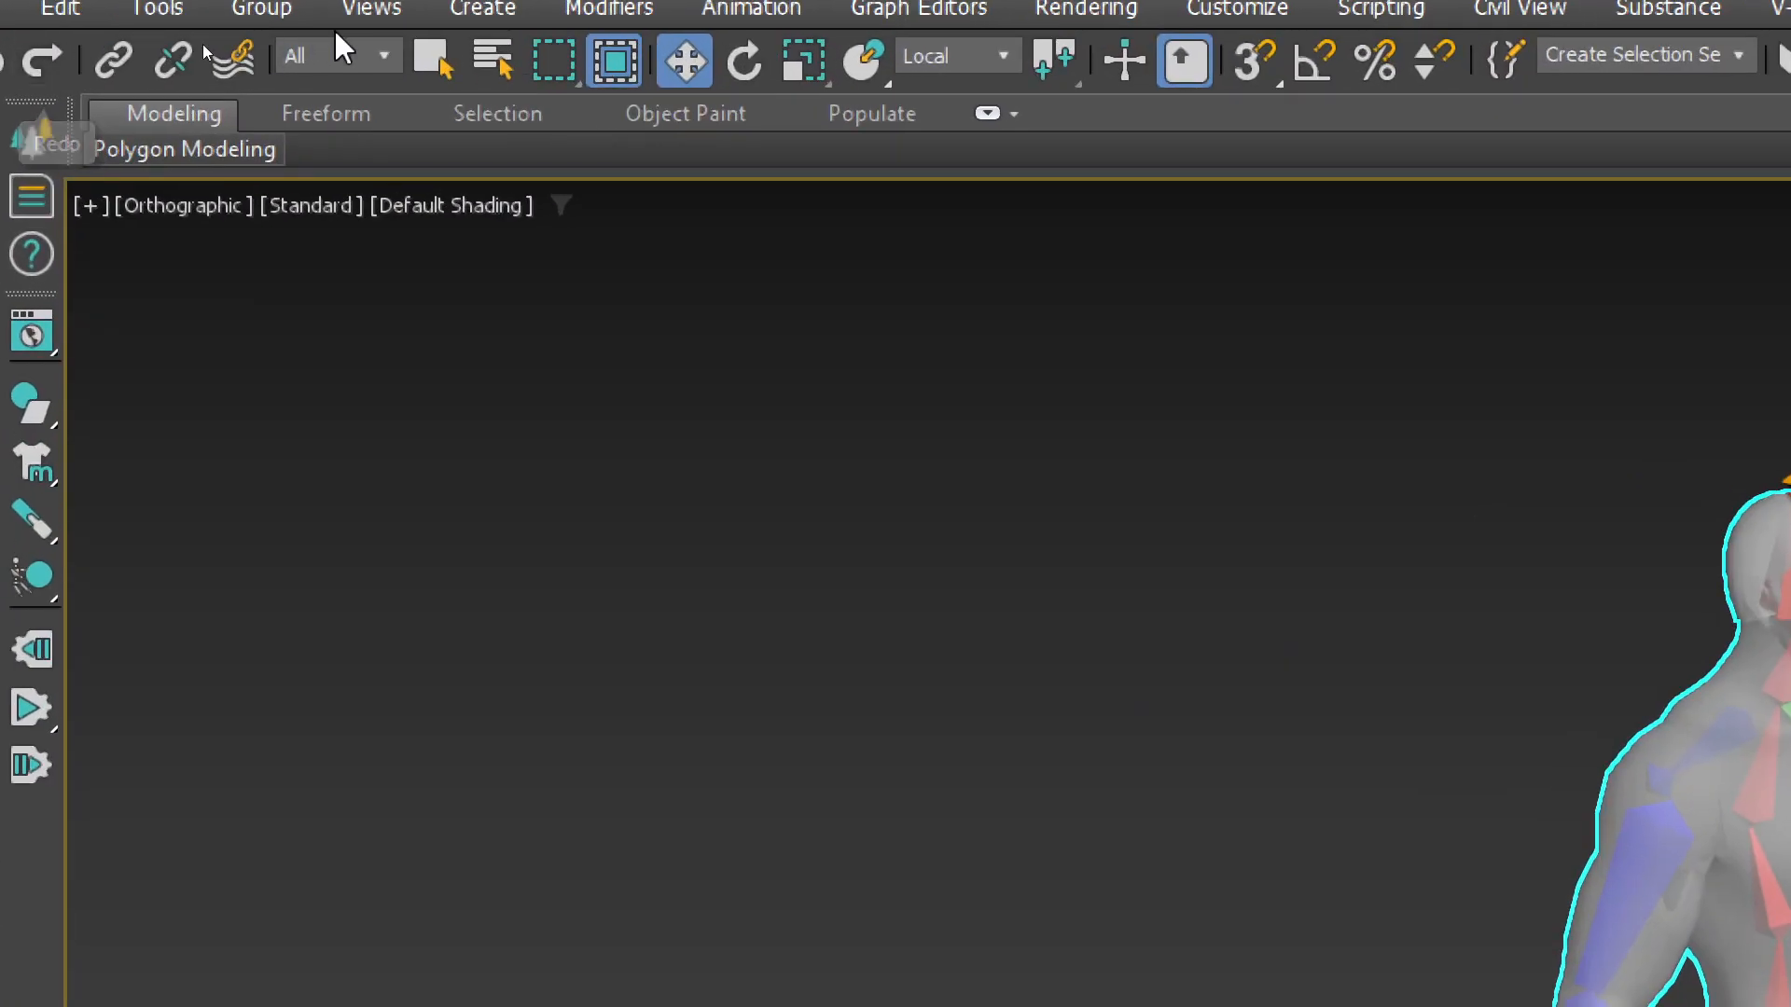
Set the Selection Filter to Bone
click(353, 53)
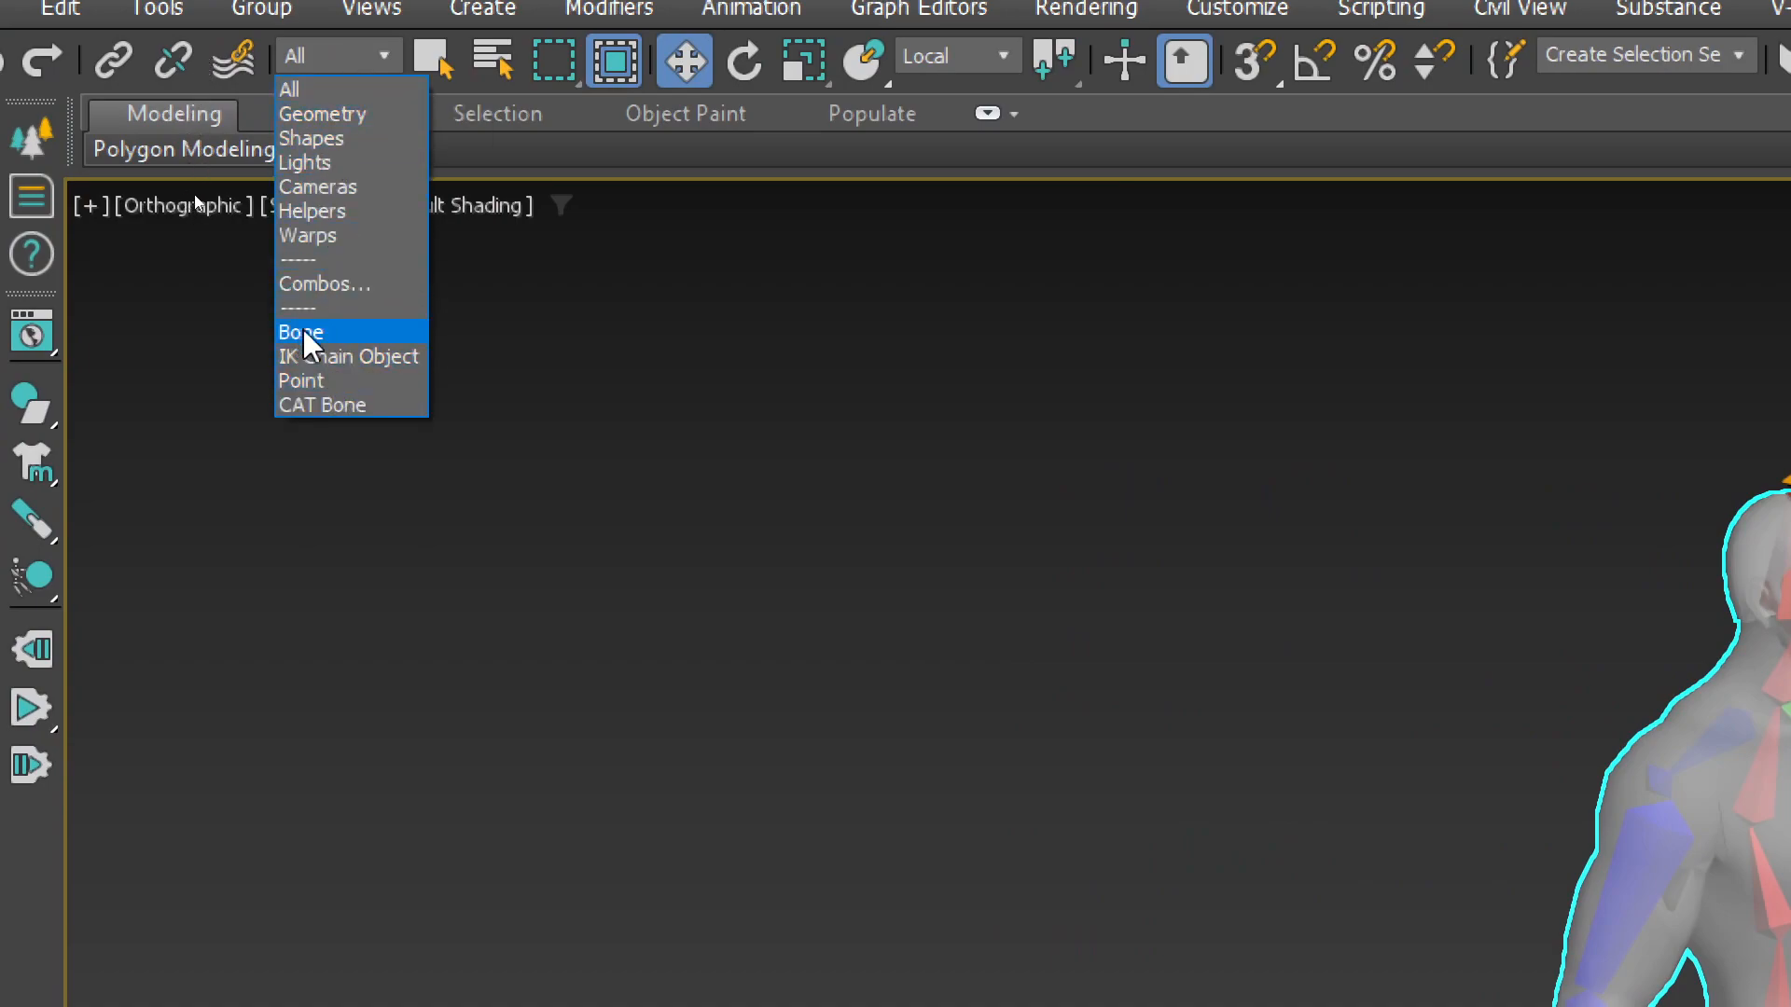
click(348, 51)
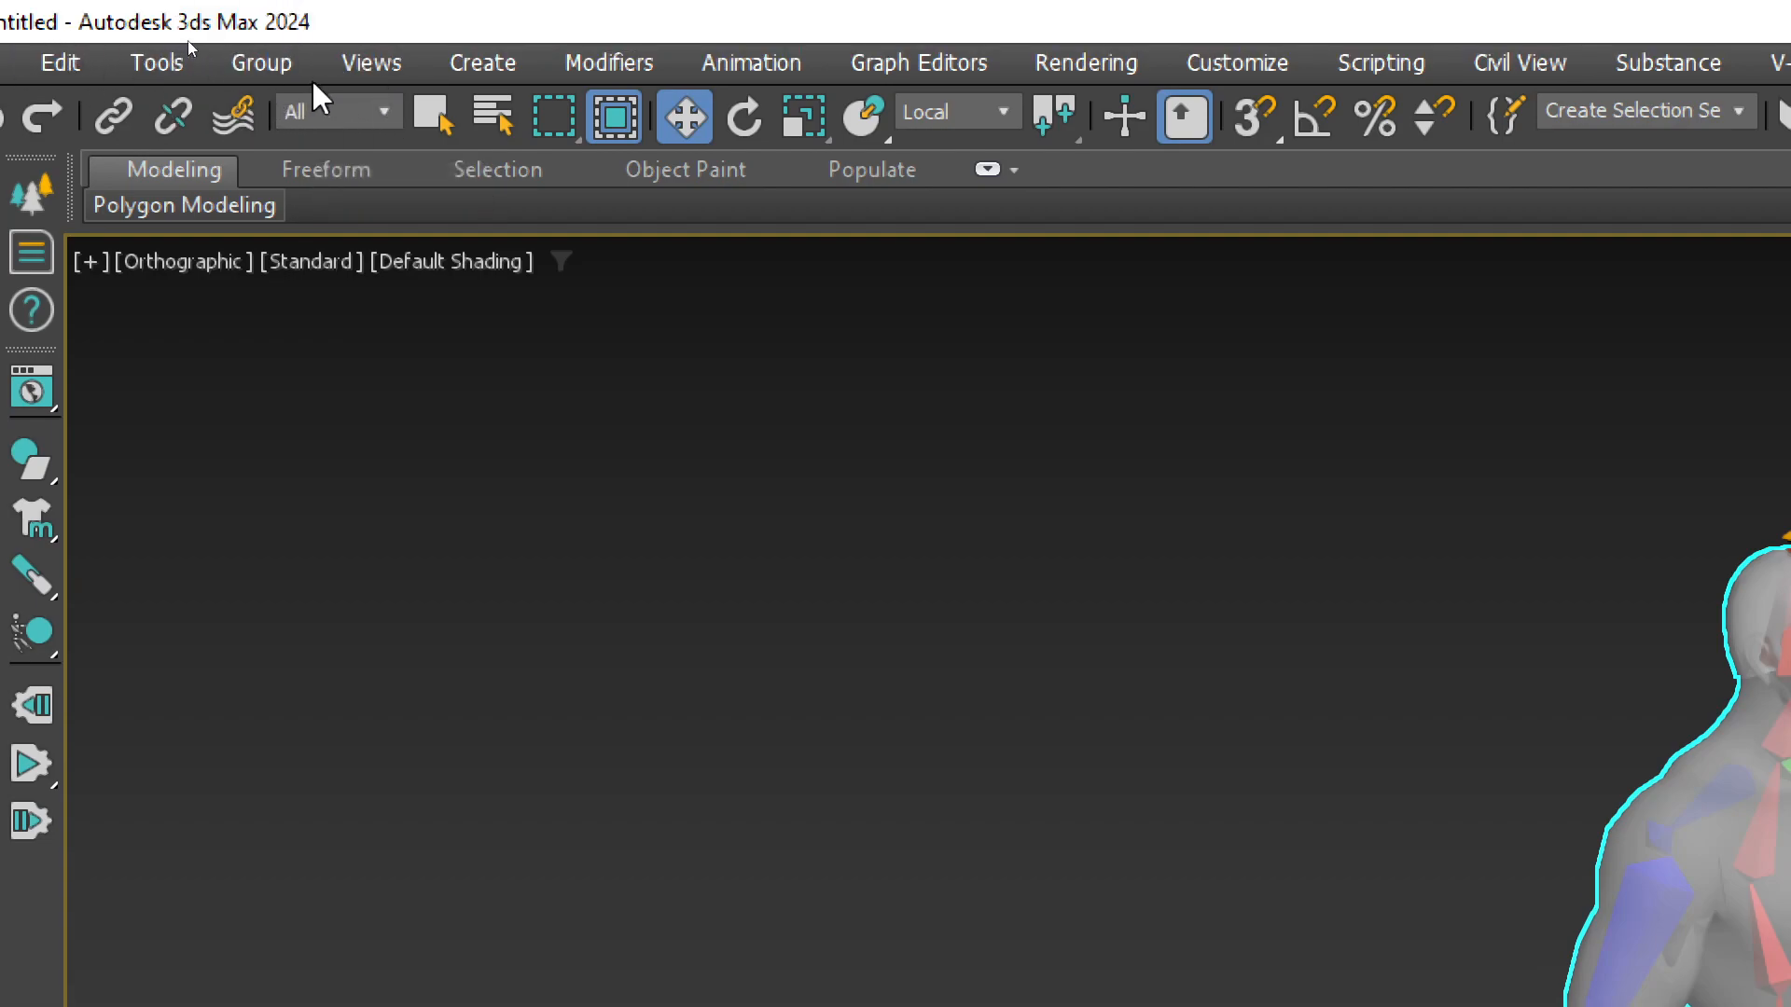
click(382, 113)
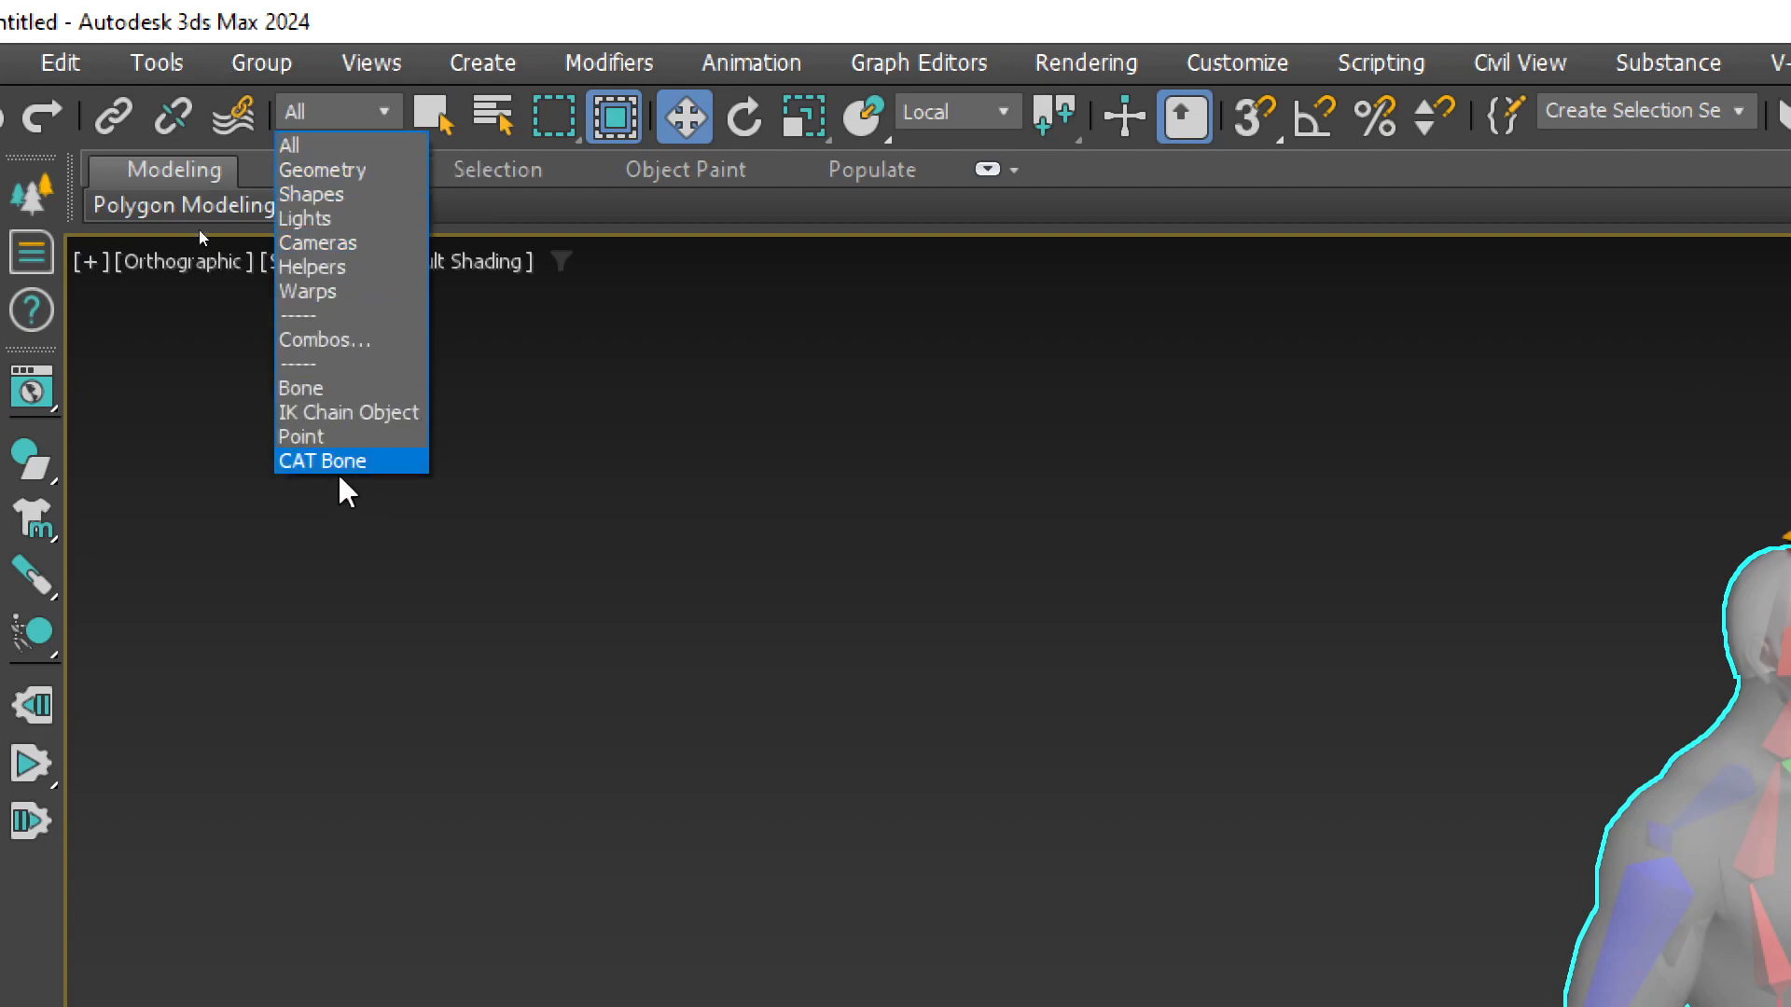
click(328, 388)
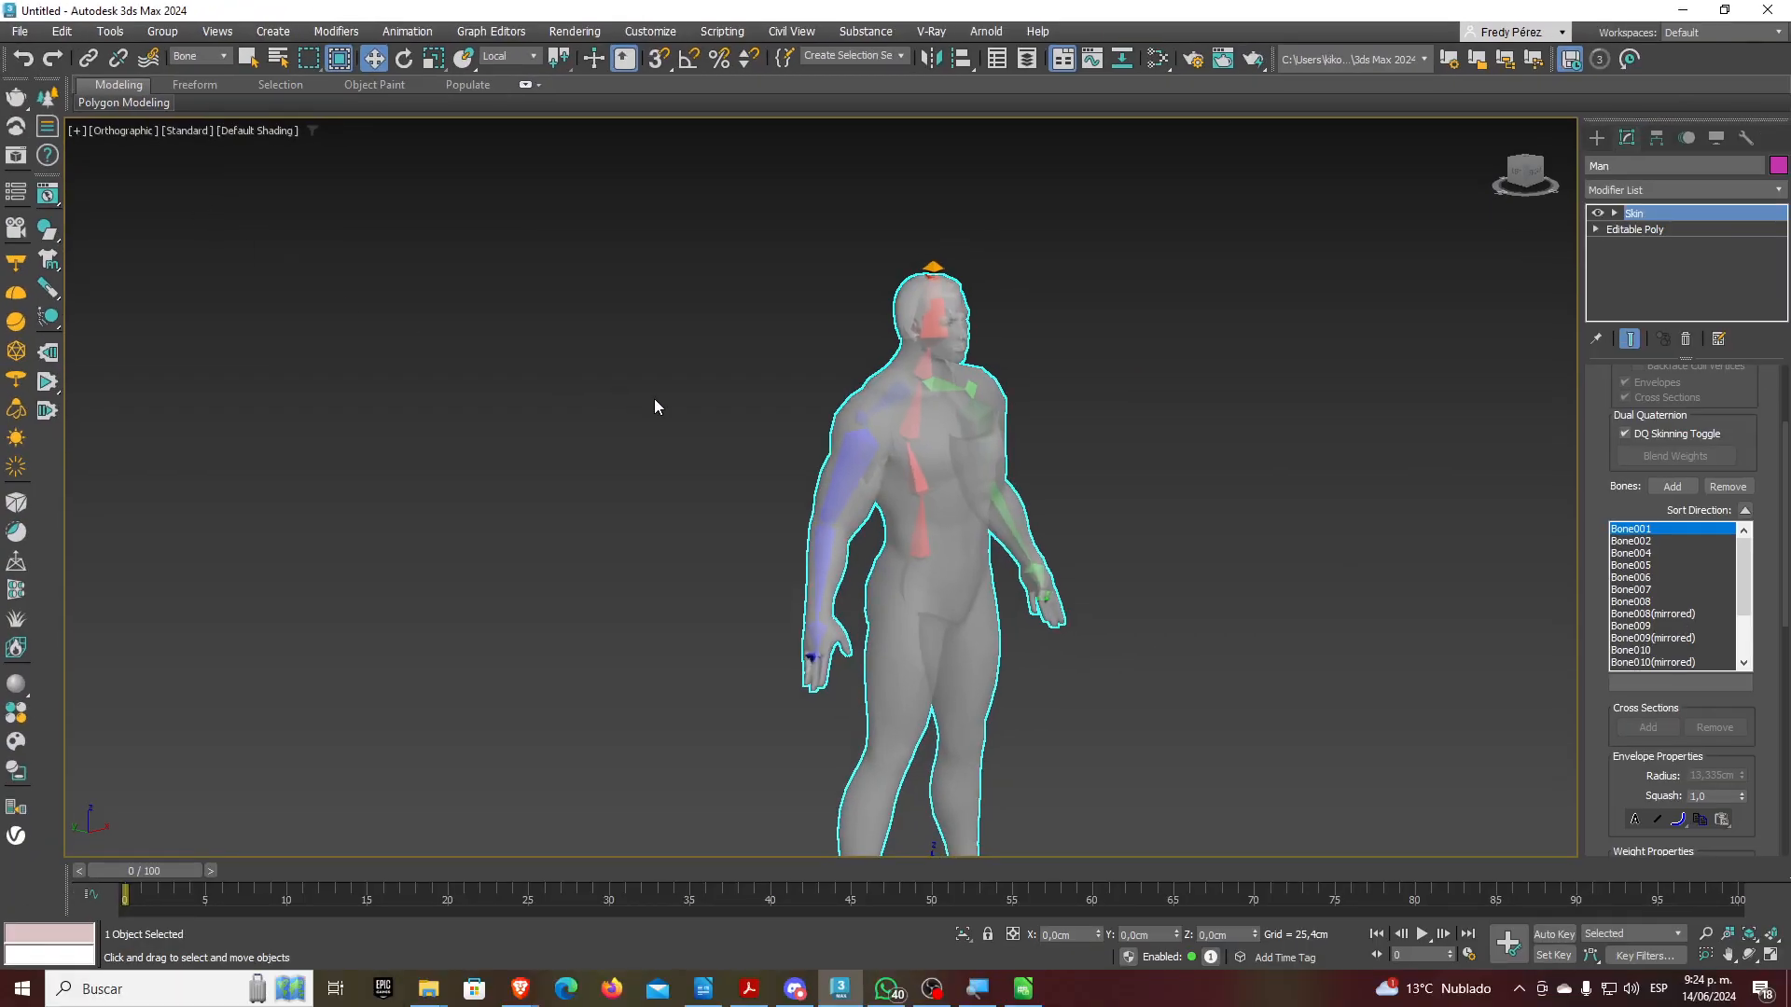
Rotate the chest bone Bone002 to tilt the spine and test the skinning
click(920, 473)
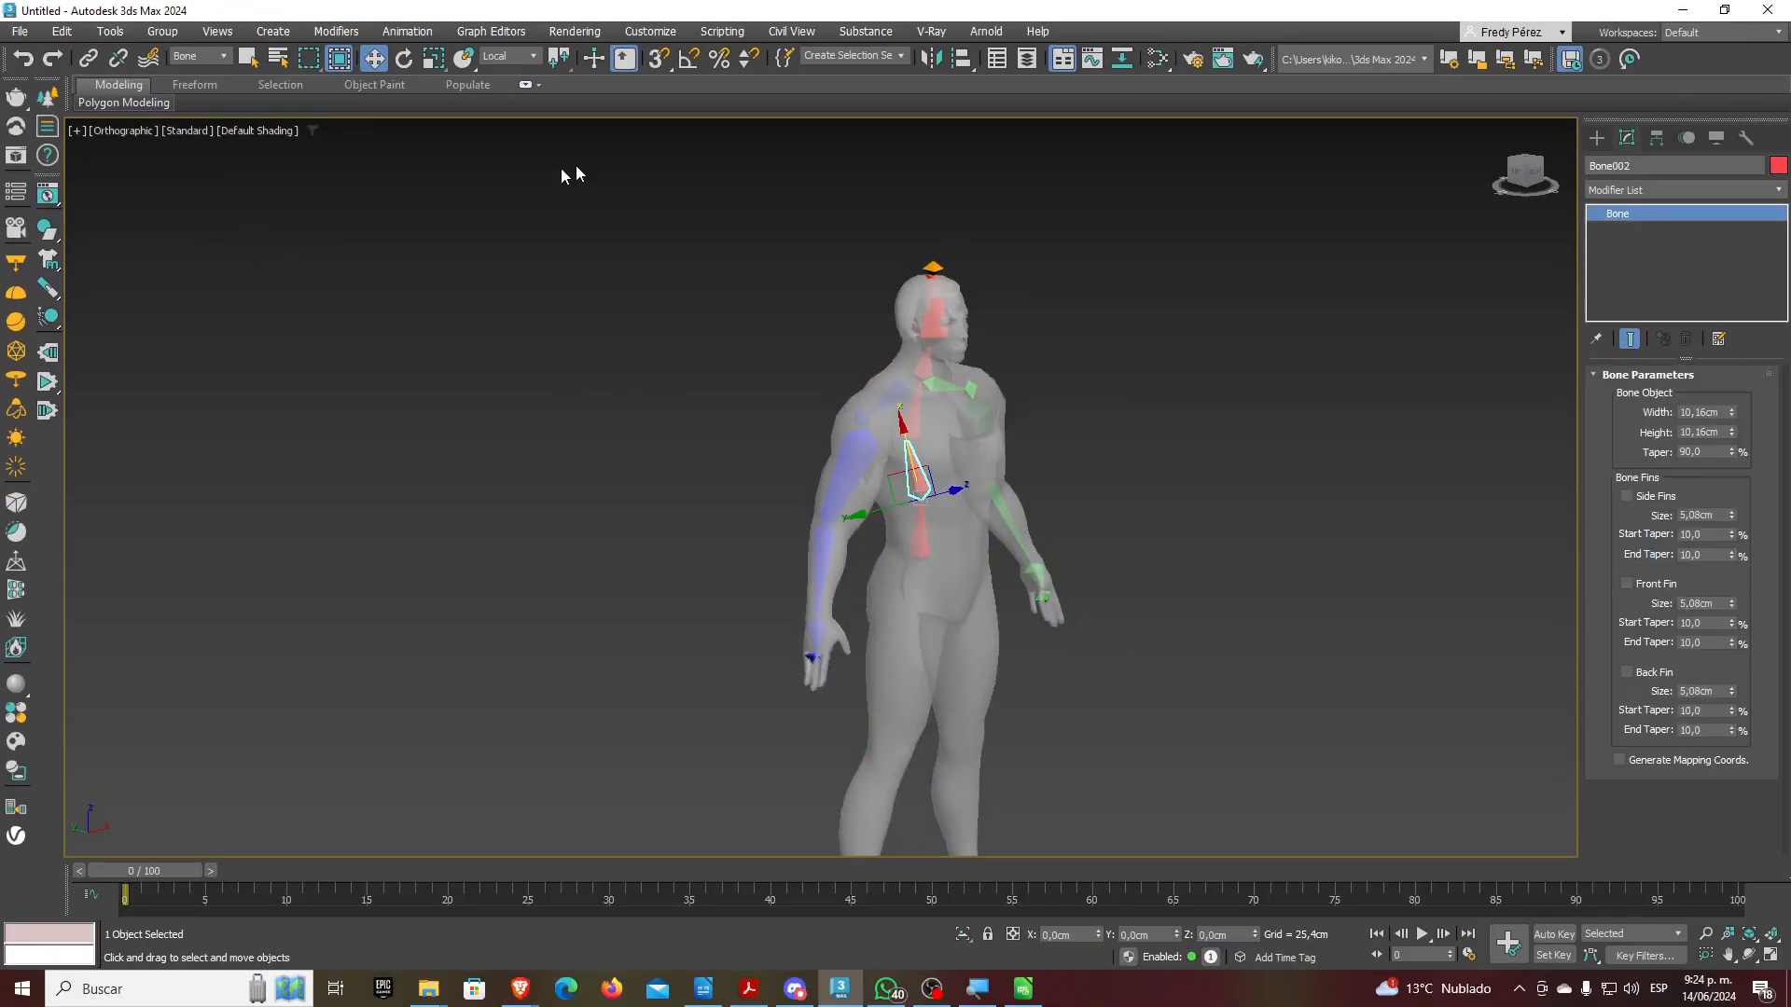
click(404, 59)
drag(942, 481, 915, 405)
Undo Bone002's test rotation so the figure stands upright again
scroll(914, 405, up, 3)
alt+middle_drag(979, 535, 942, 537)
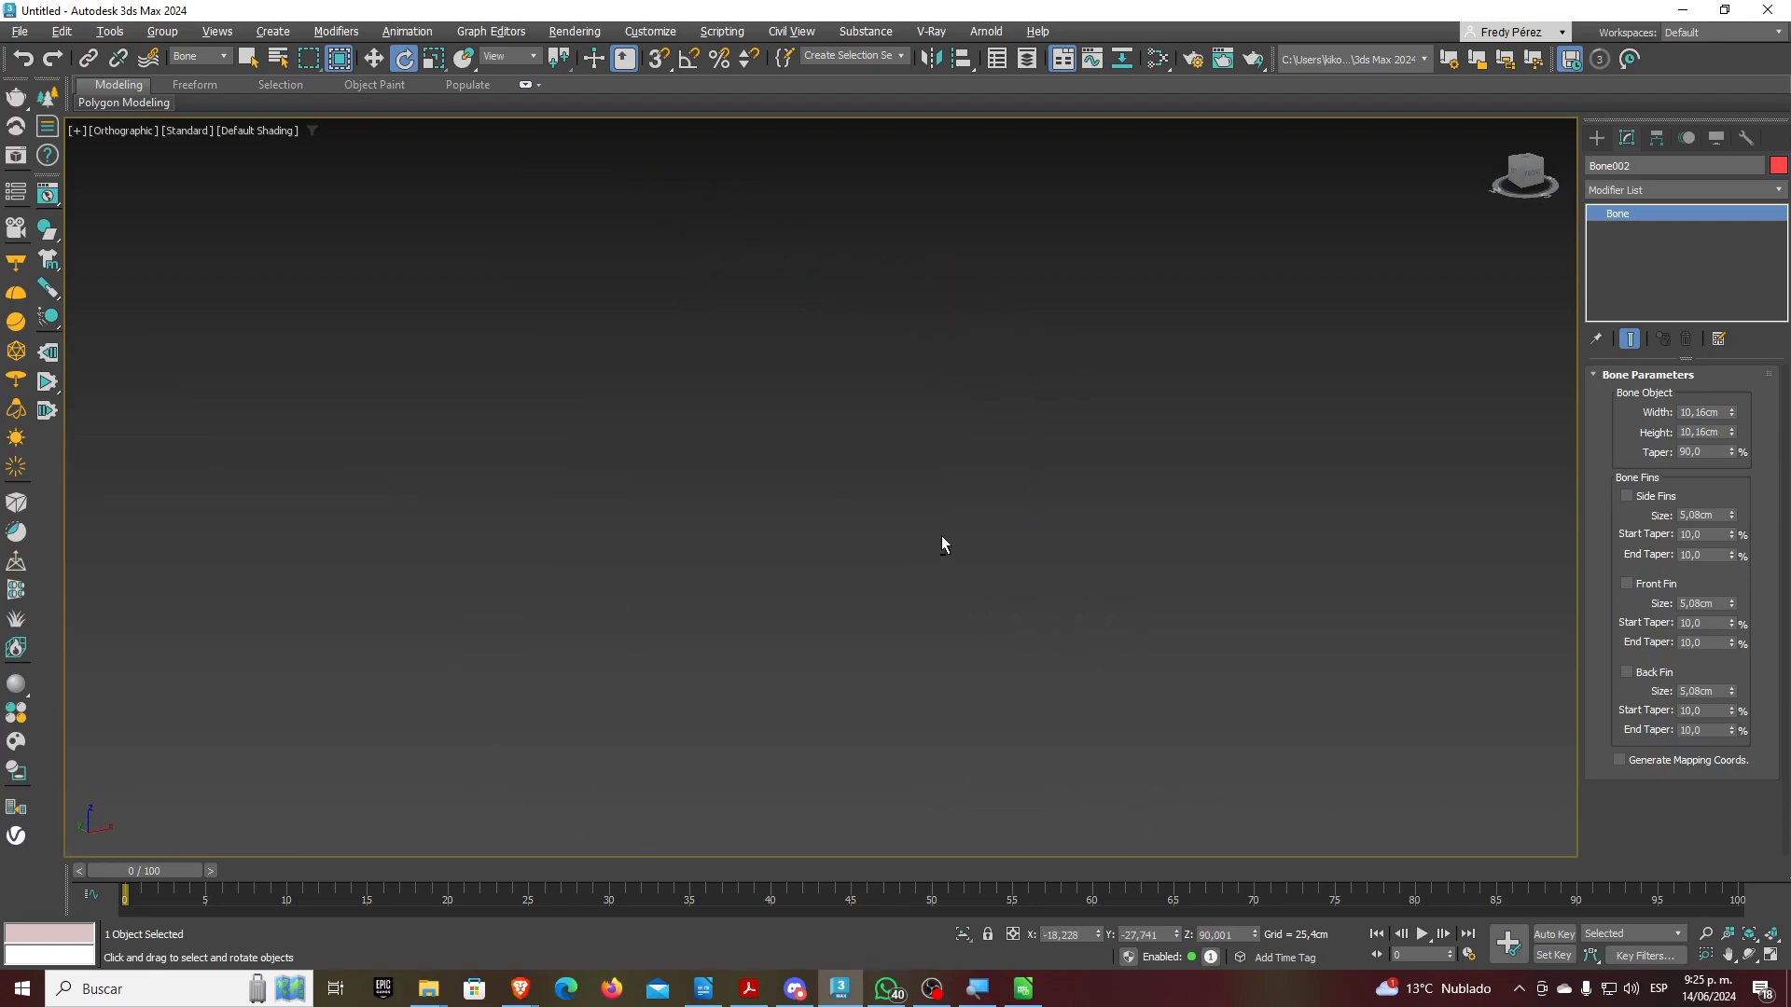
click(1769, 938)
scroll(944, 623, down, 5)
alt+middle_drag(1008, 560, 987, 558)
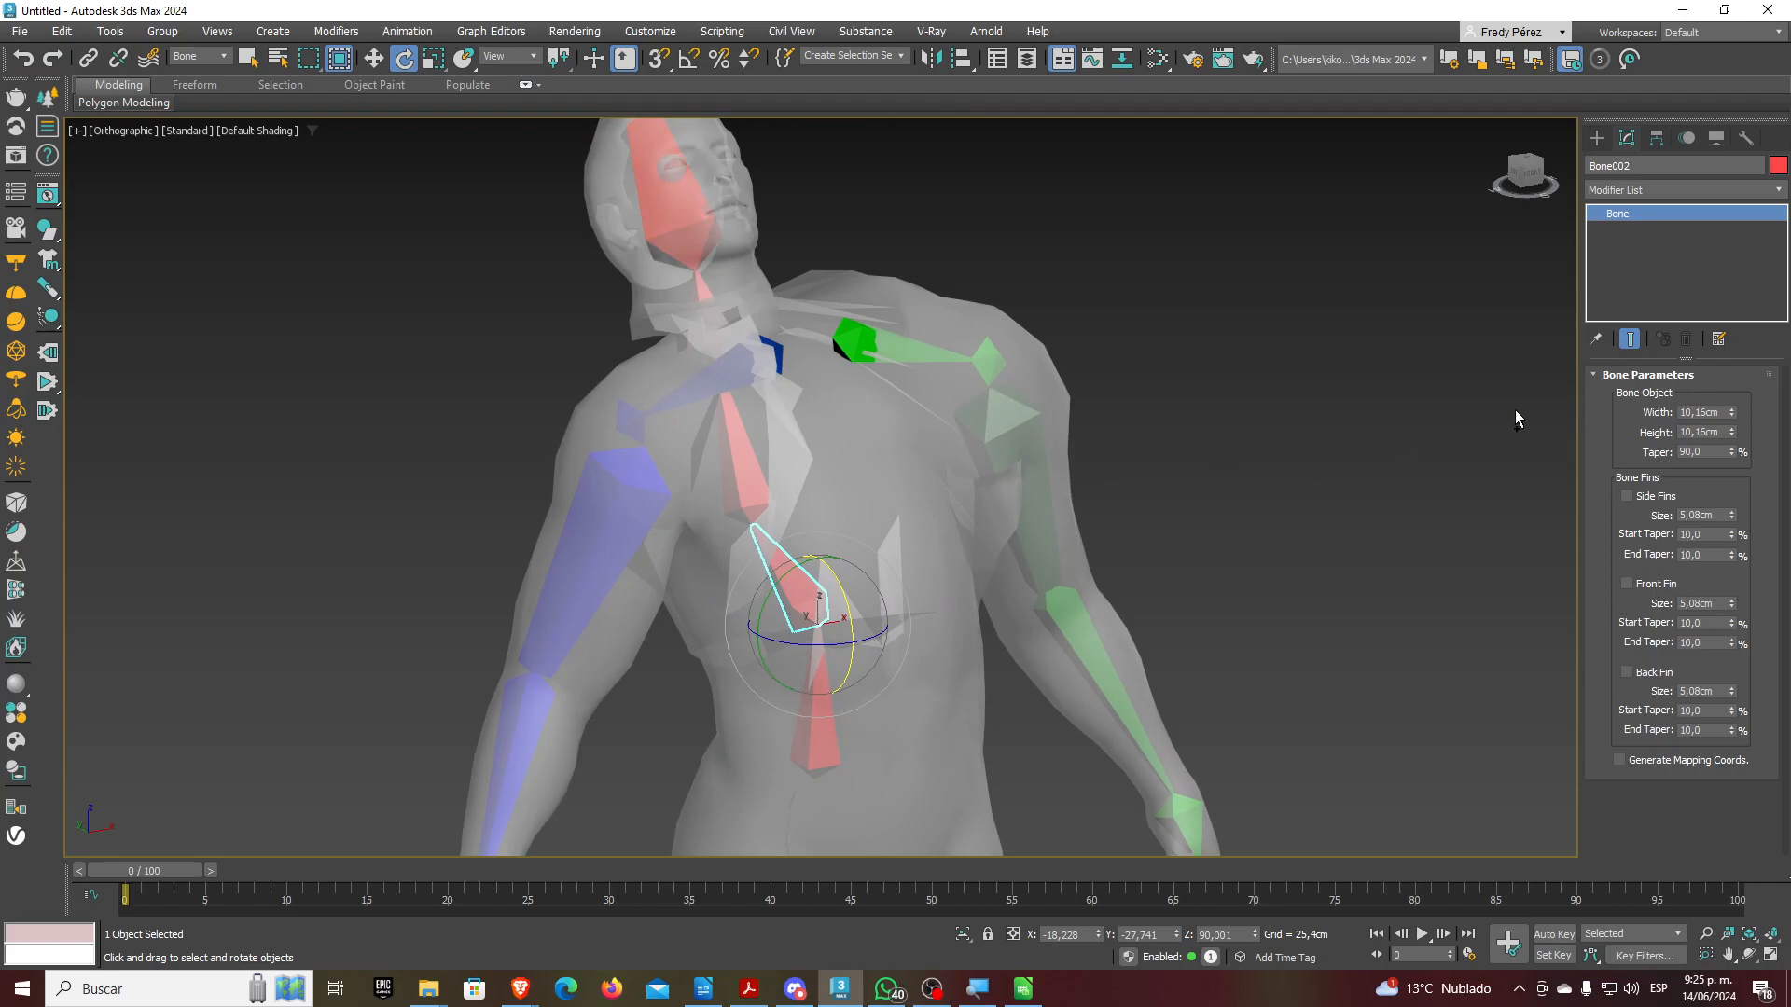
key(ctrl+z)
Show the hide and freeze options in the Display panel
click(255, 131)
click(256, 131)
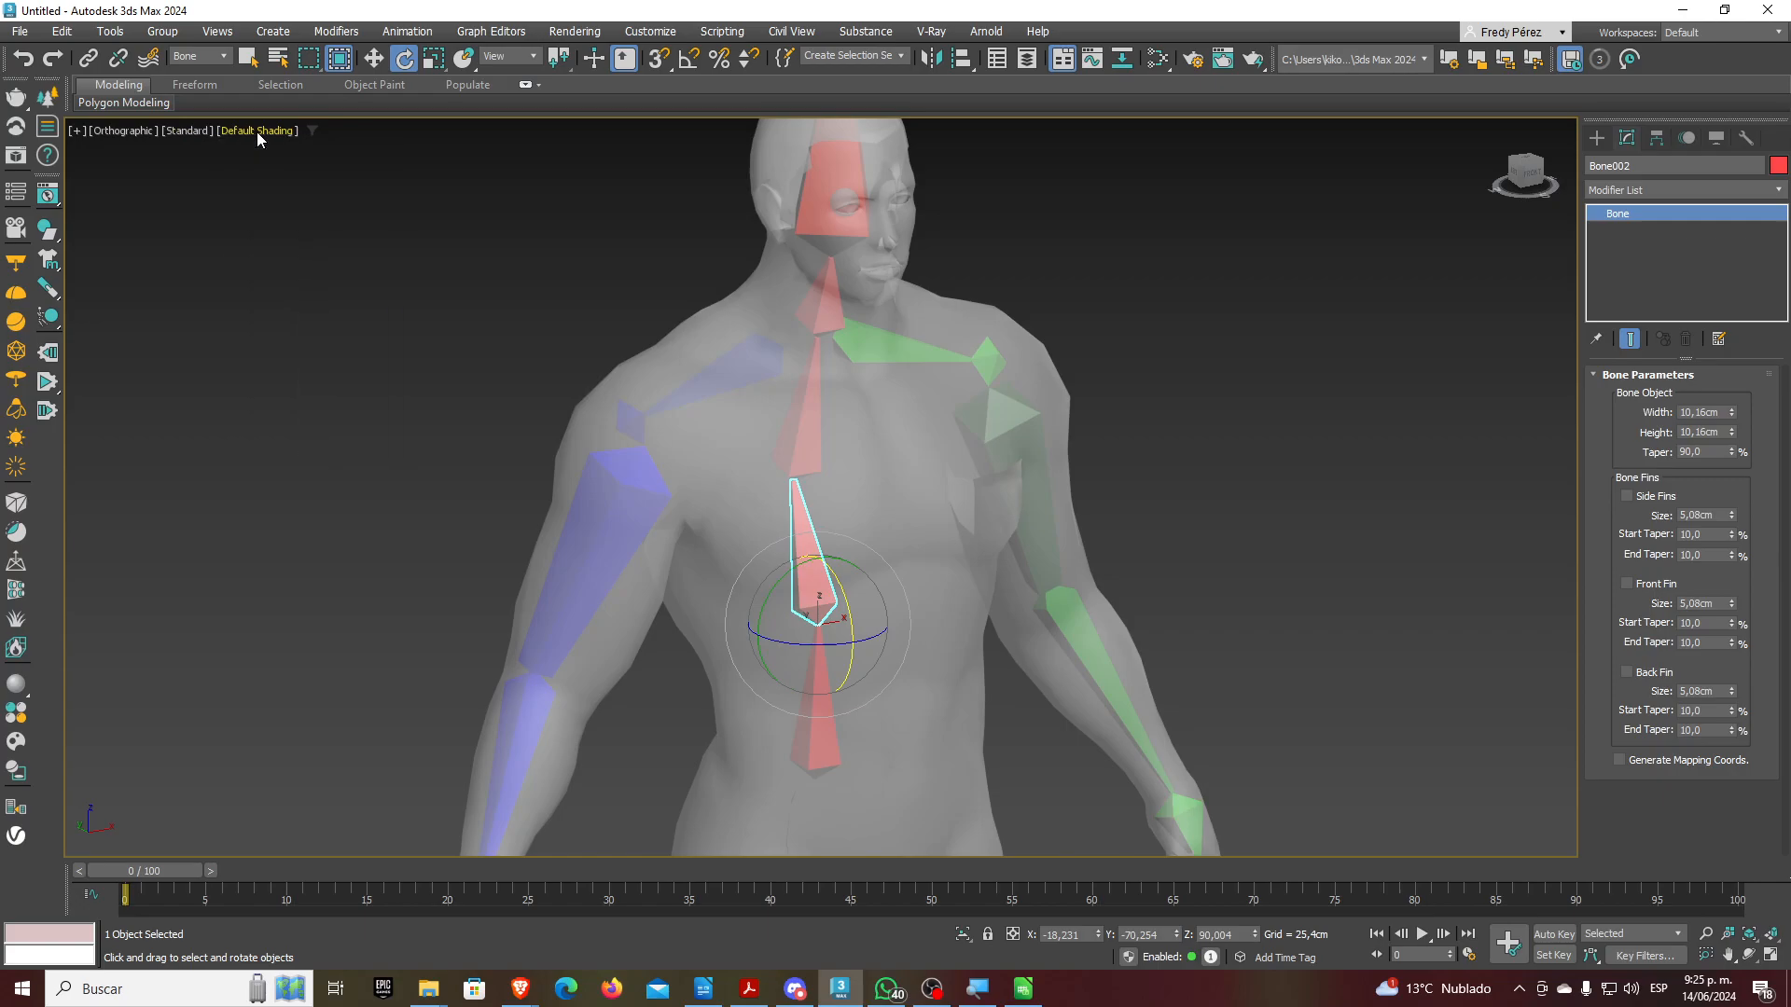
right_click(726, 434)
click(1716, 140)
click(1716, 140)
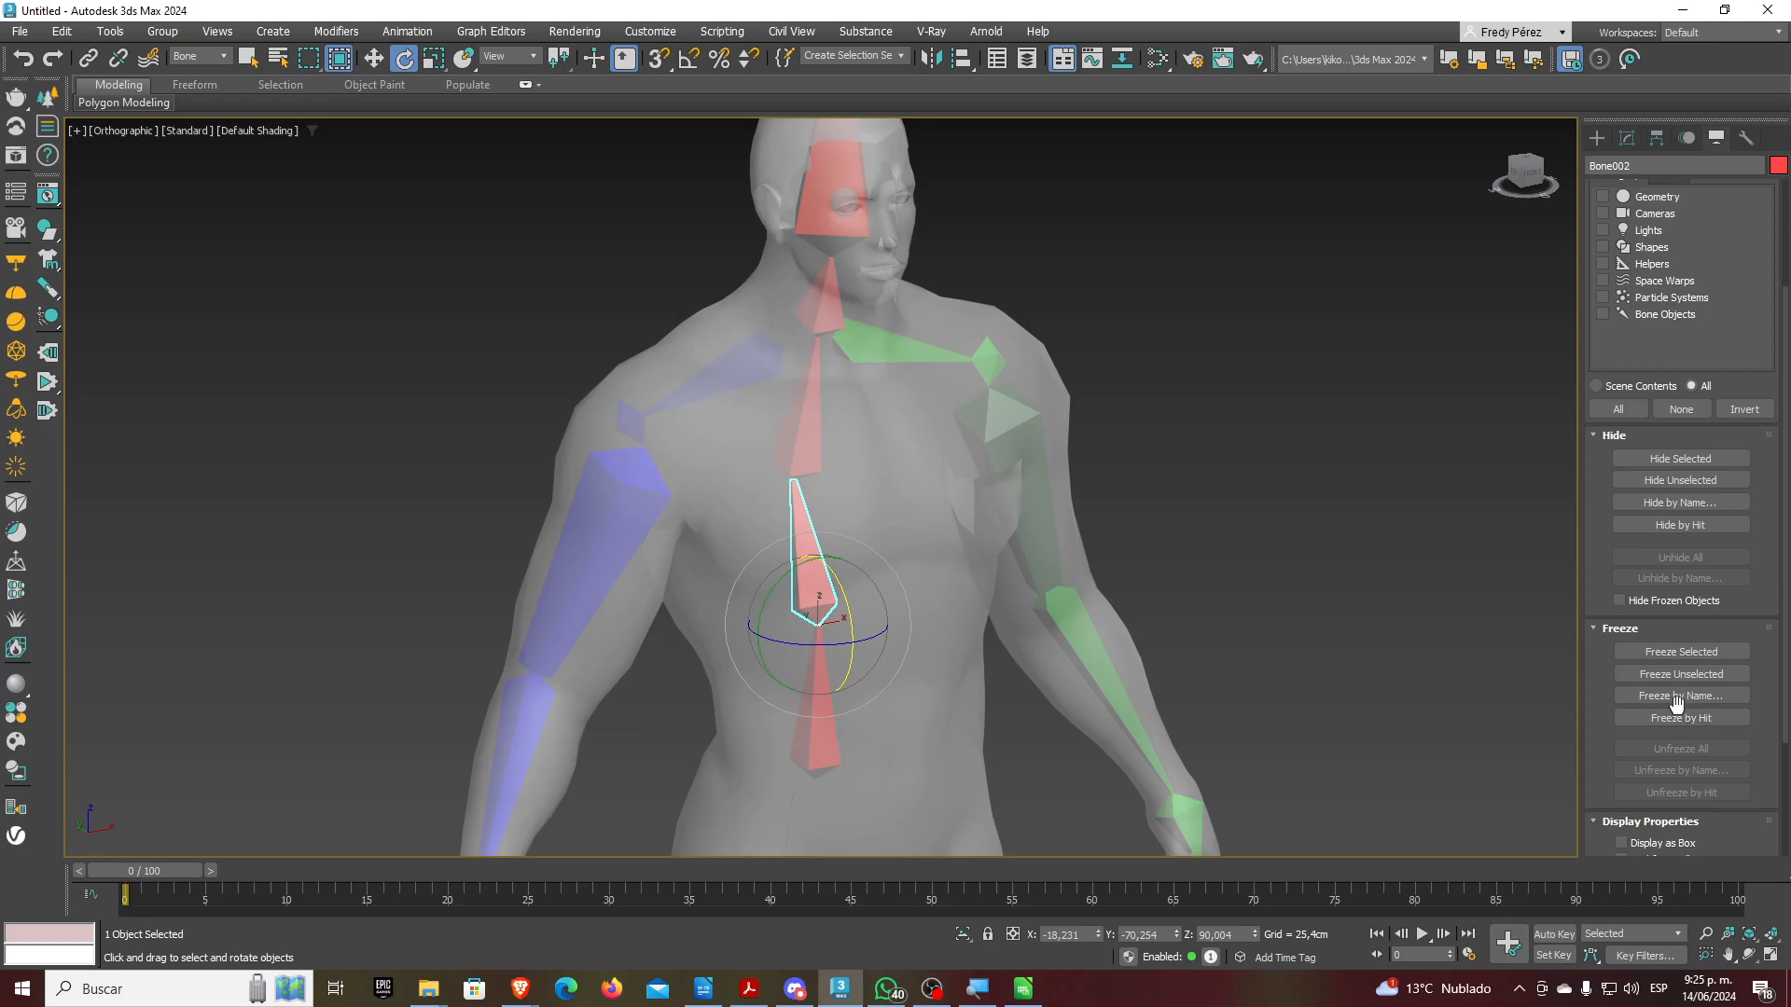
Set the Selection Filter back to All and select the Man mesh
click(1187, 452)
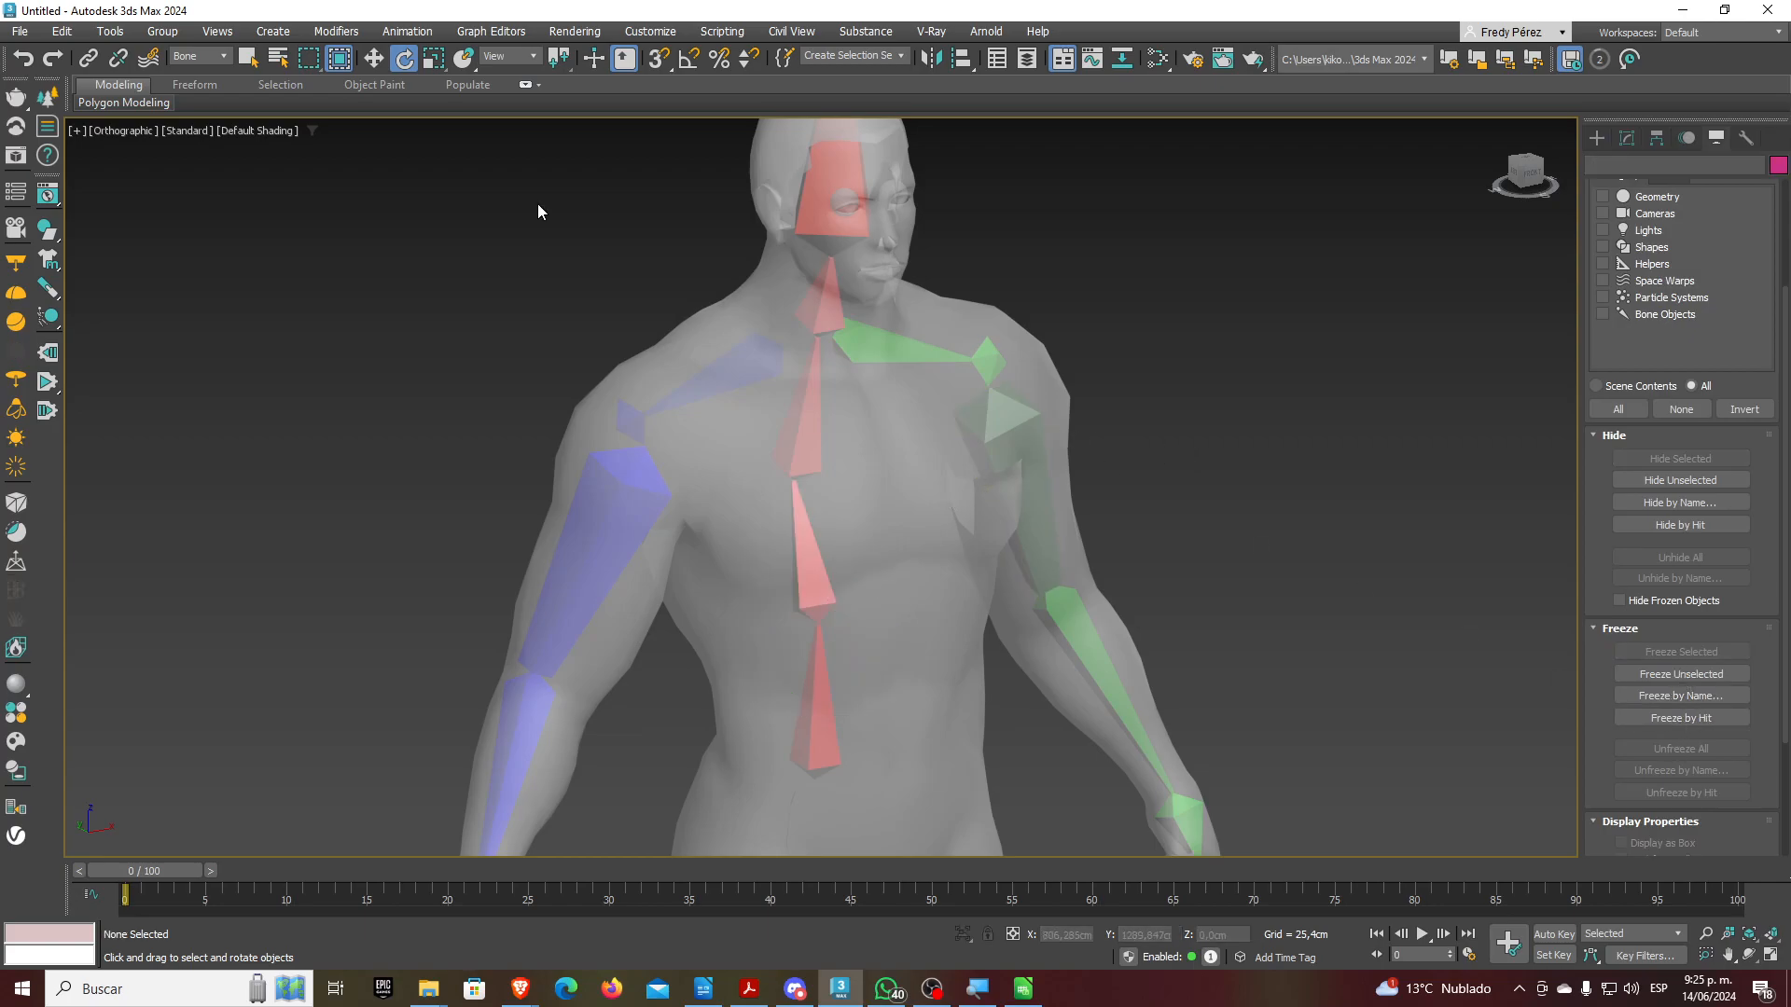
click(198, 56)
click(191, 68)
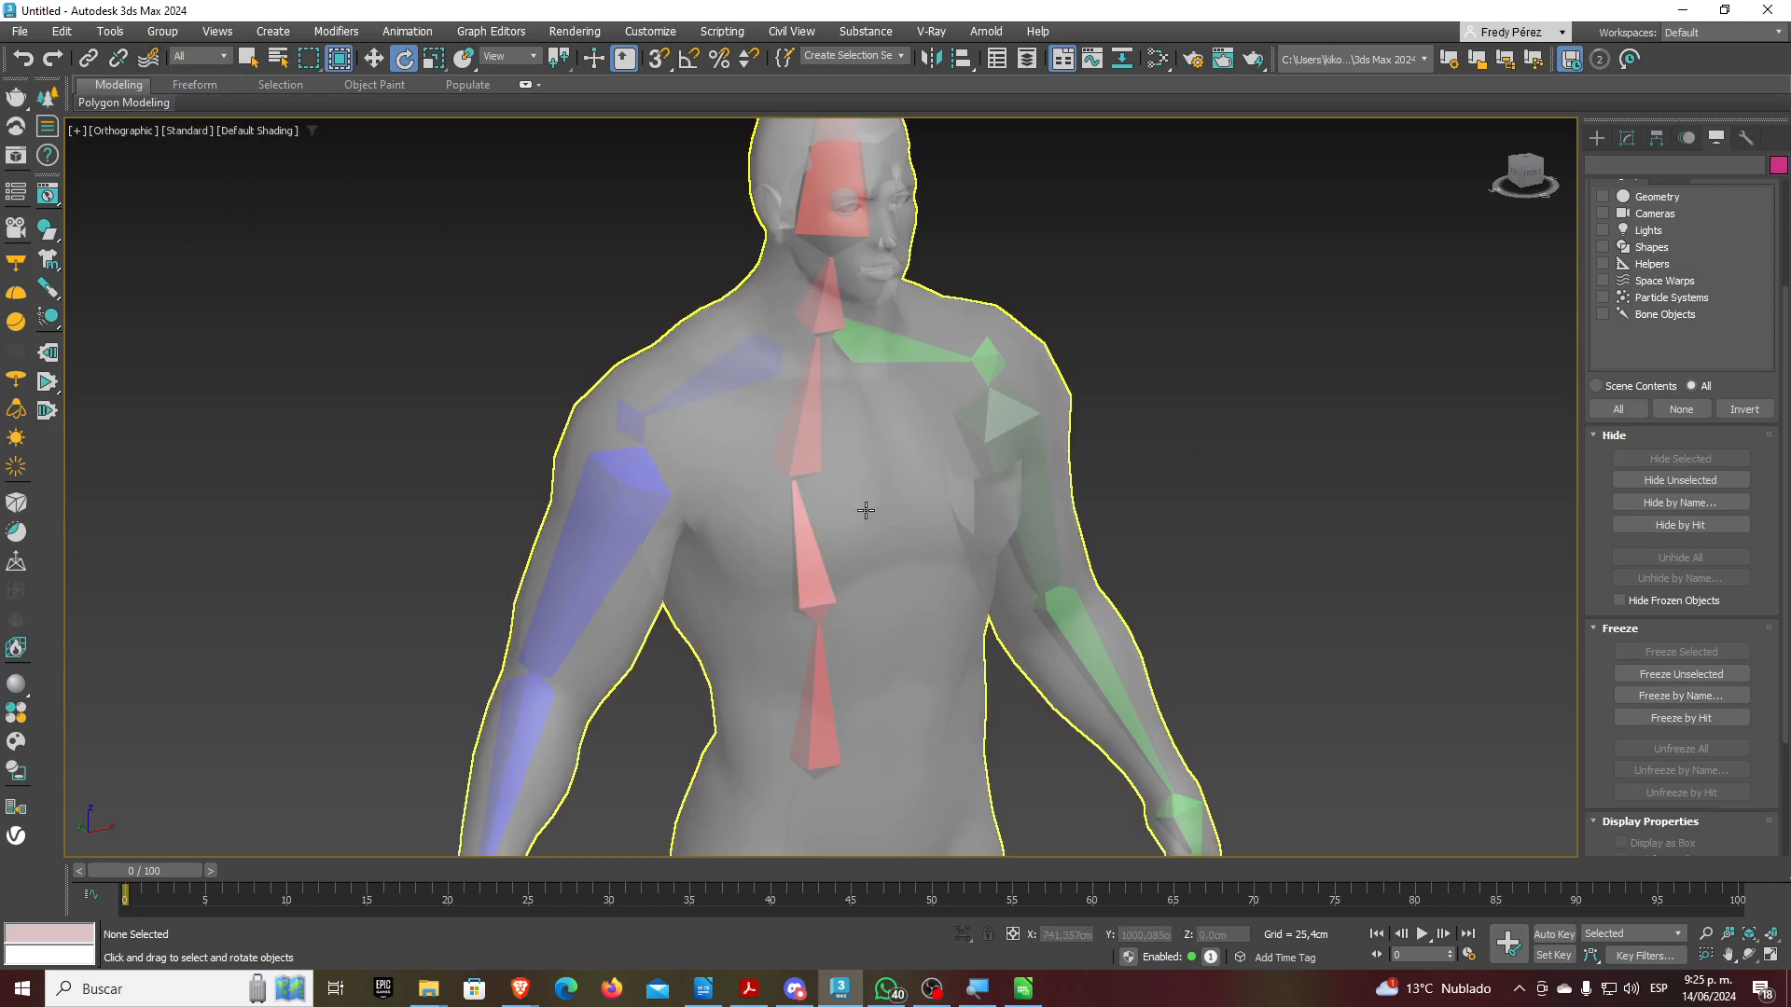
click(876, 525)
Turn off See-Through in the Man mesh's Object Properties so it displays solid
right_click(876, 525)
click(933, 701)
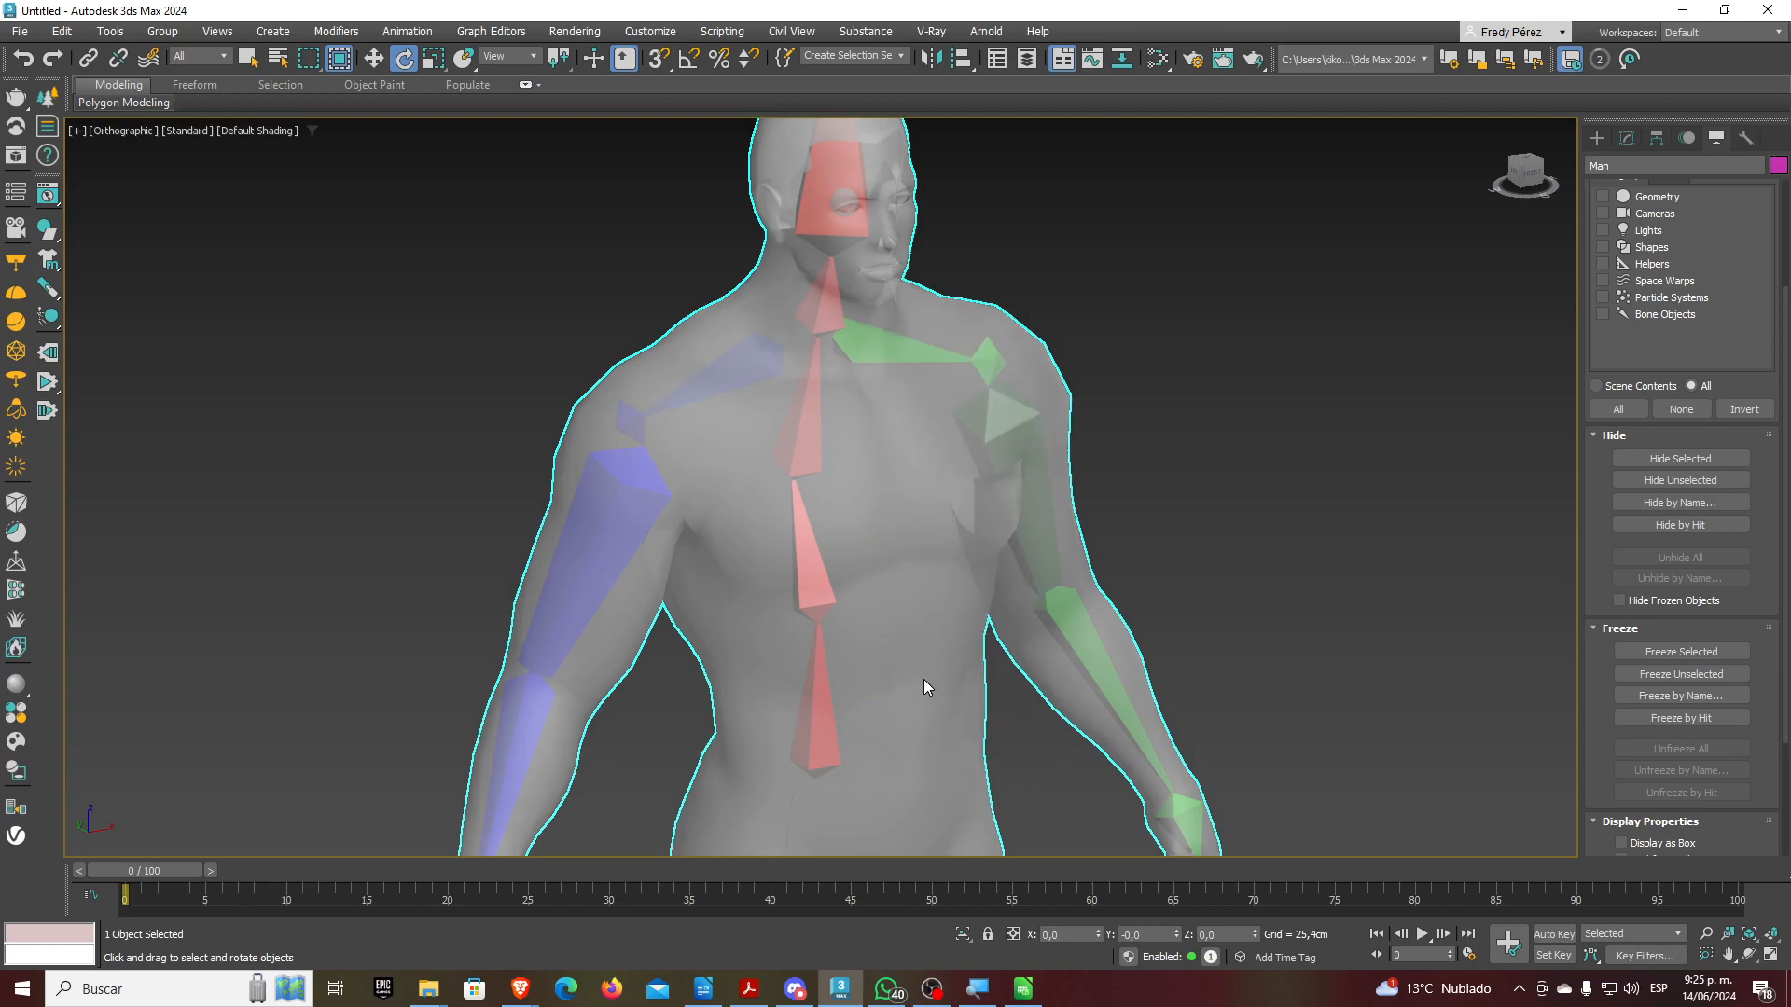
click(791, 512)
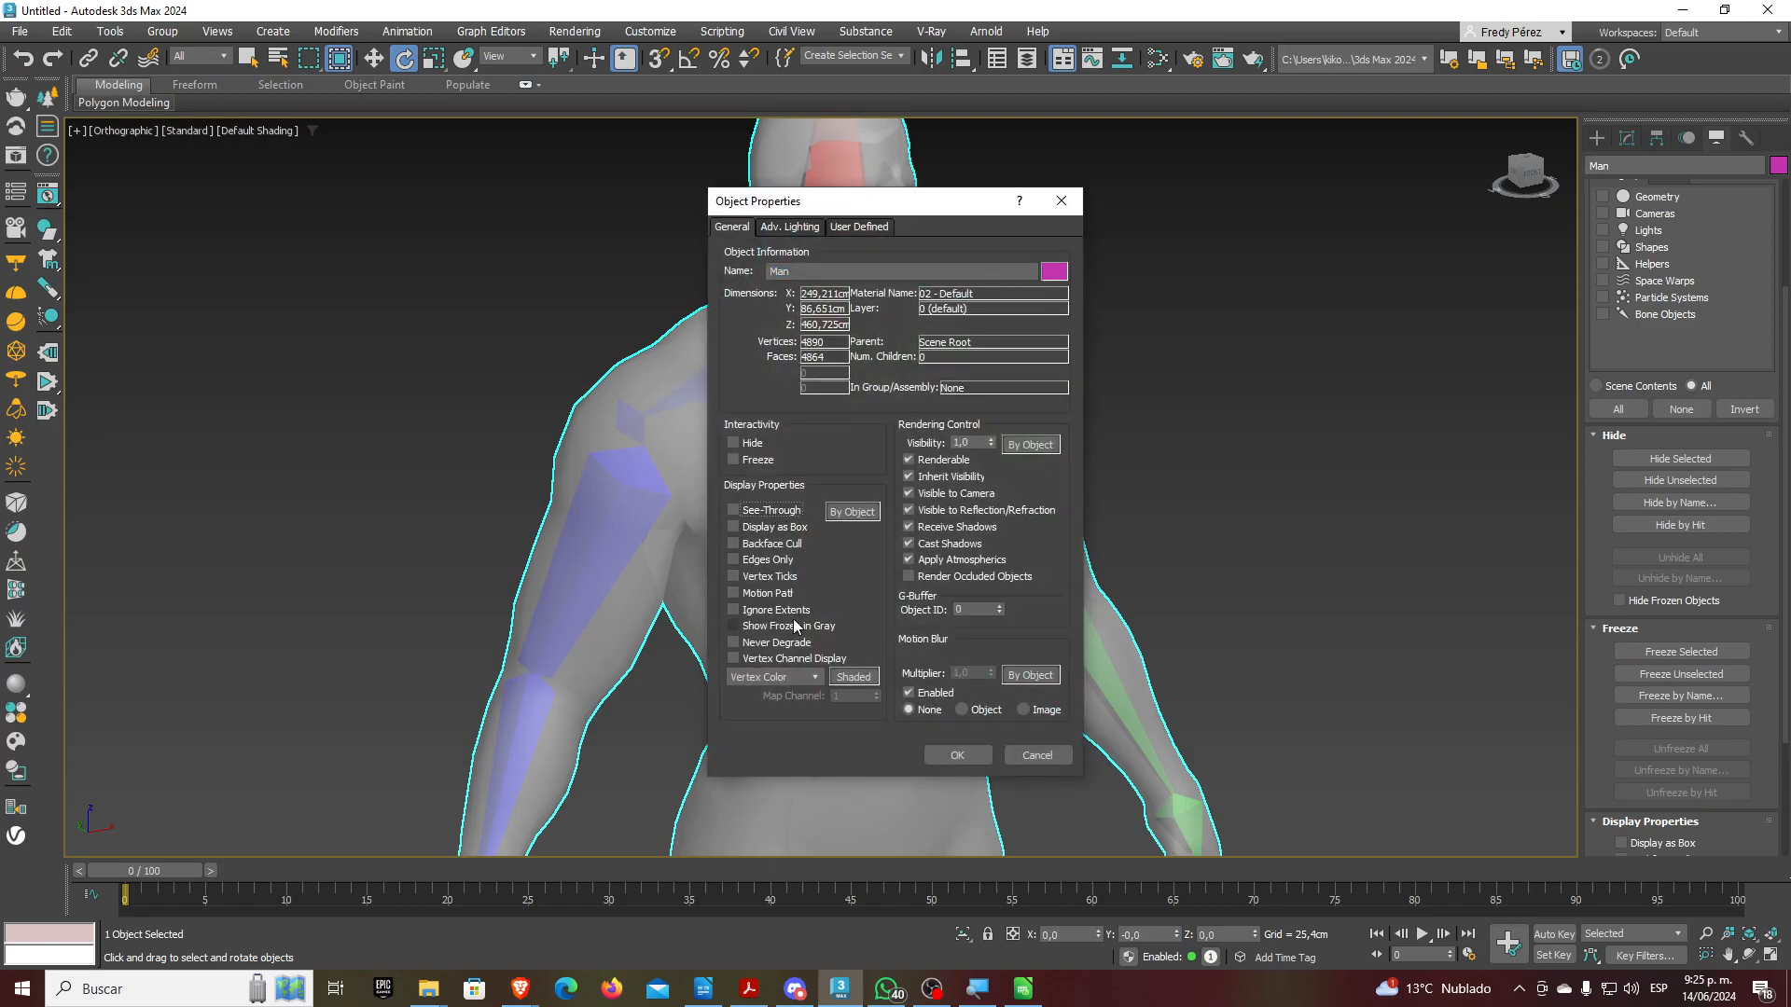
click(957, 755)
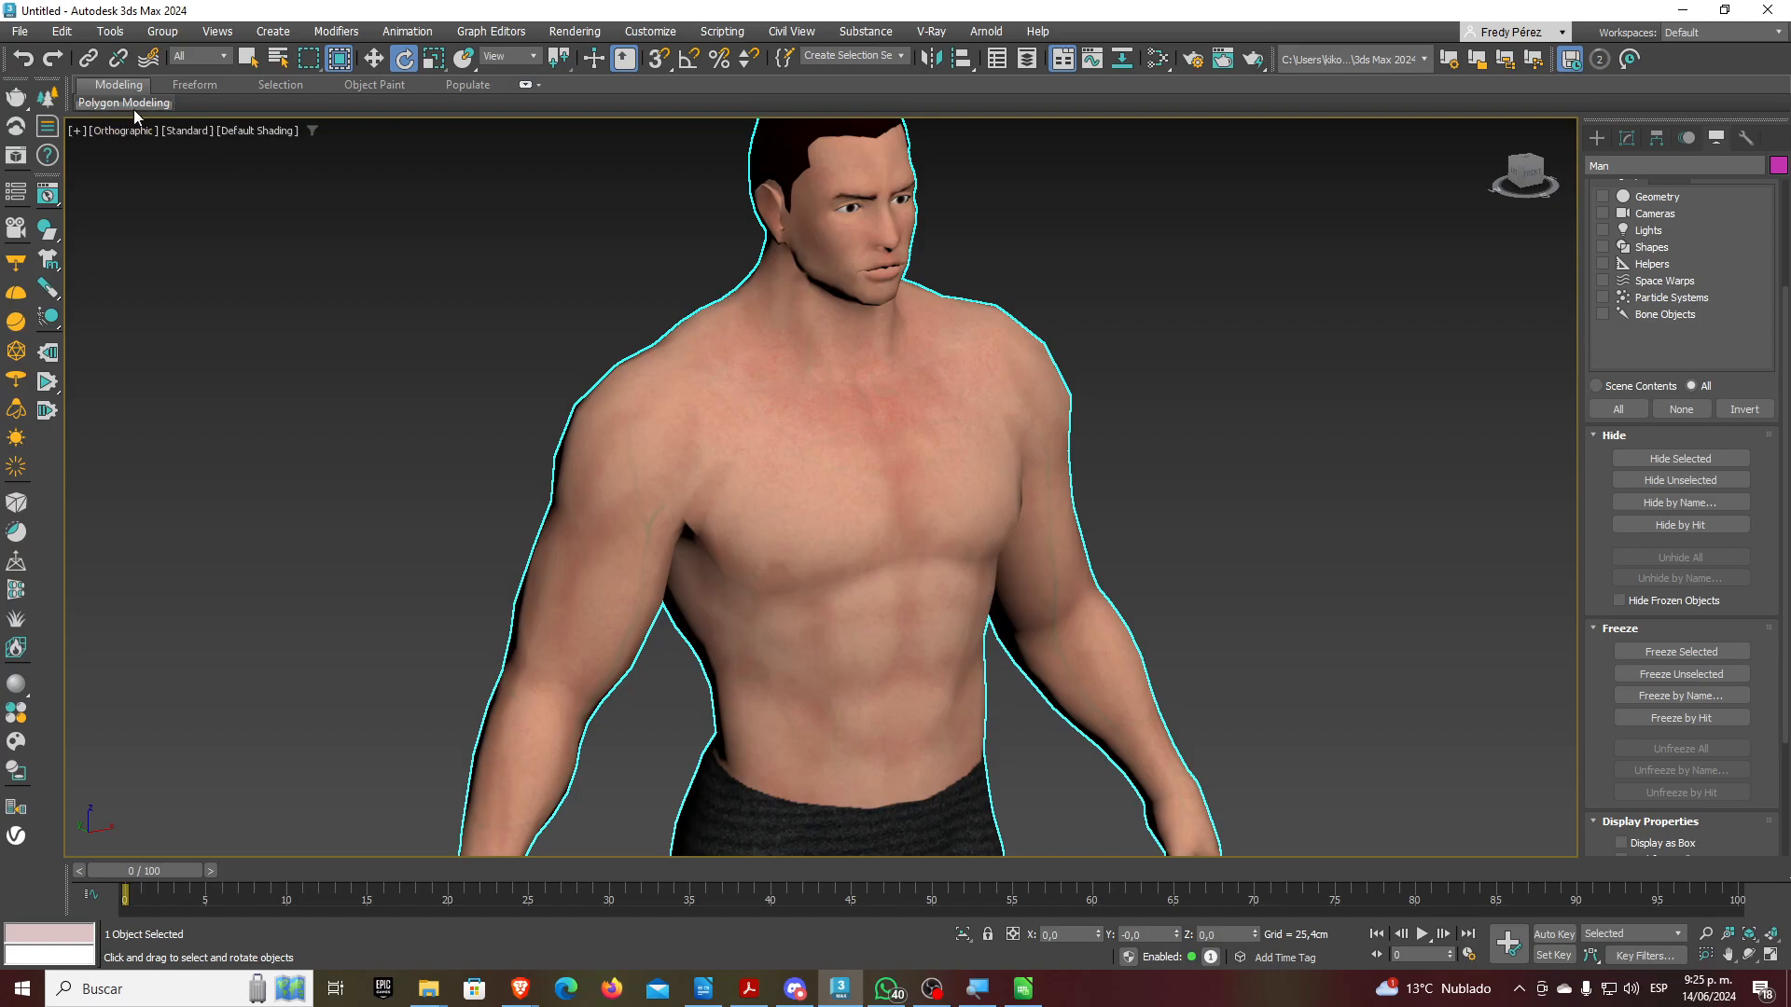
Restrict selection to bones and rotate Bone002 to test the chest deformation
click(210, 58)
click(204, 193)
click(832, 527)
drag(847, 519, 745, 480)
click(741, 388)
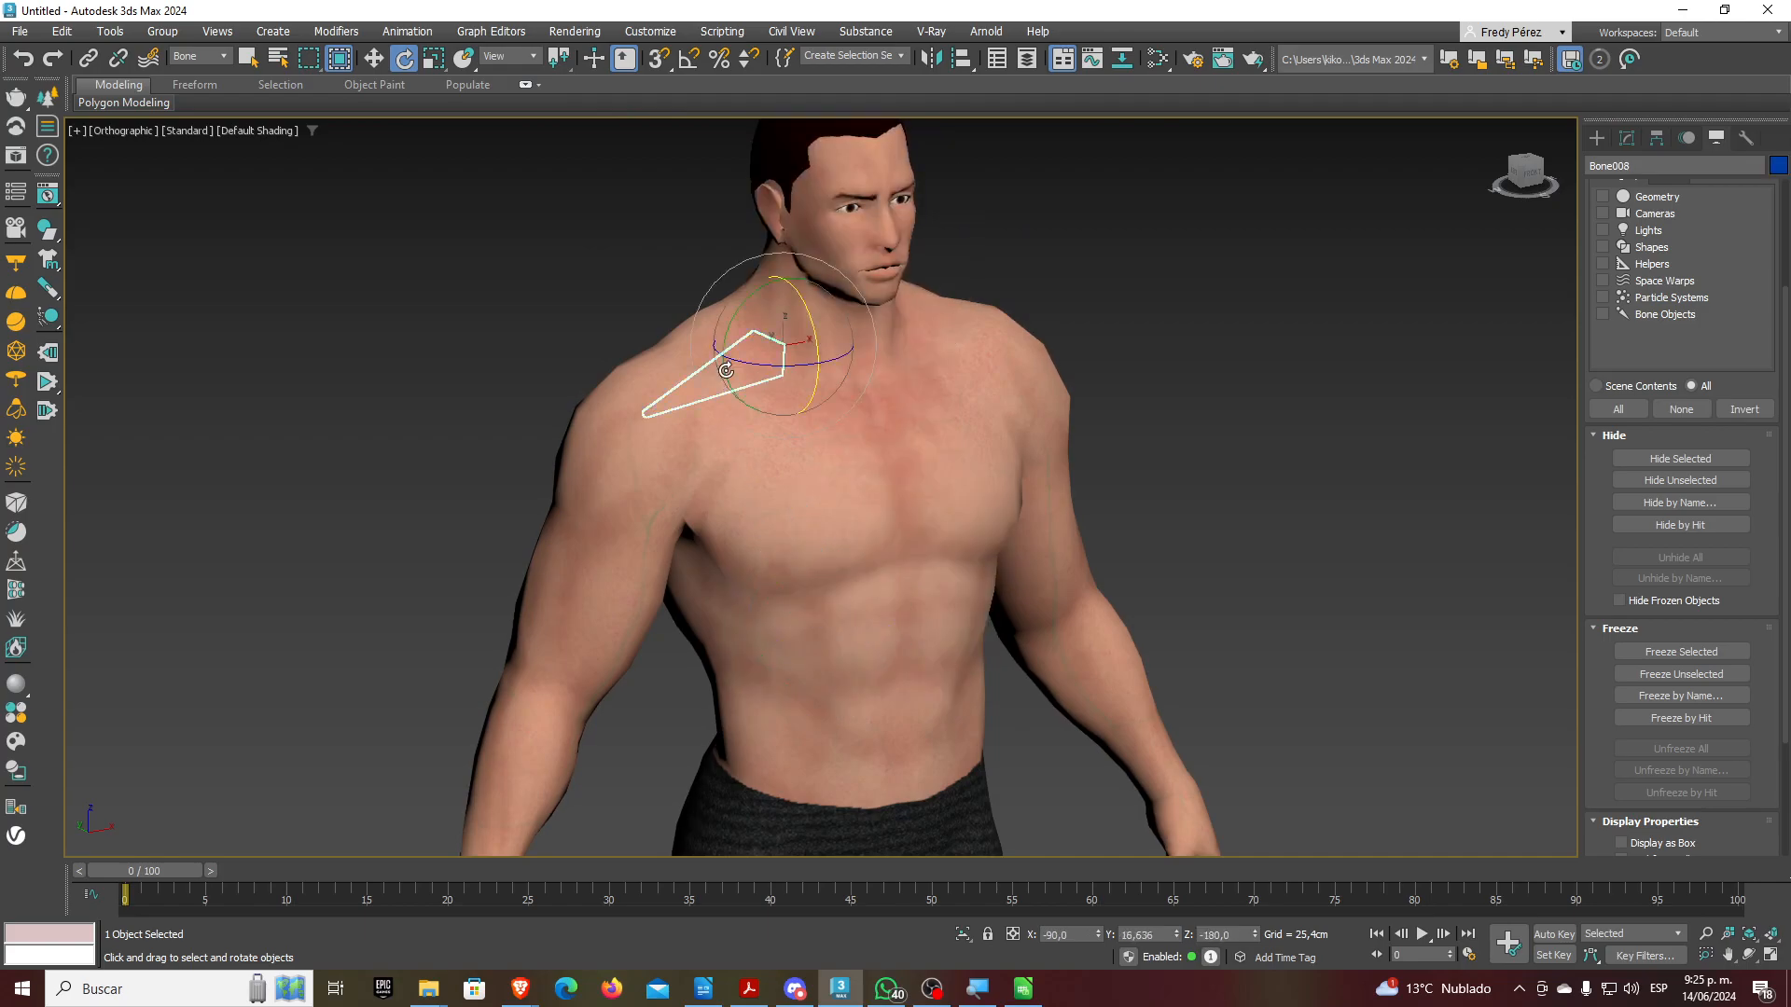
click(933, 347)
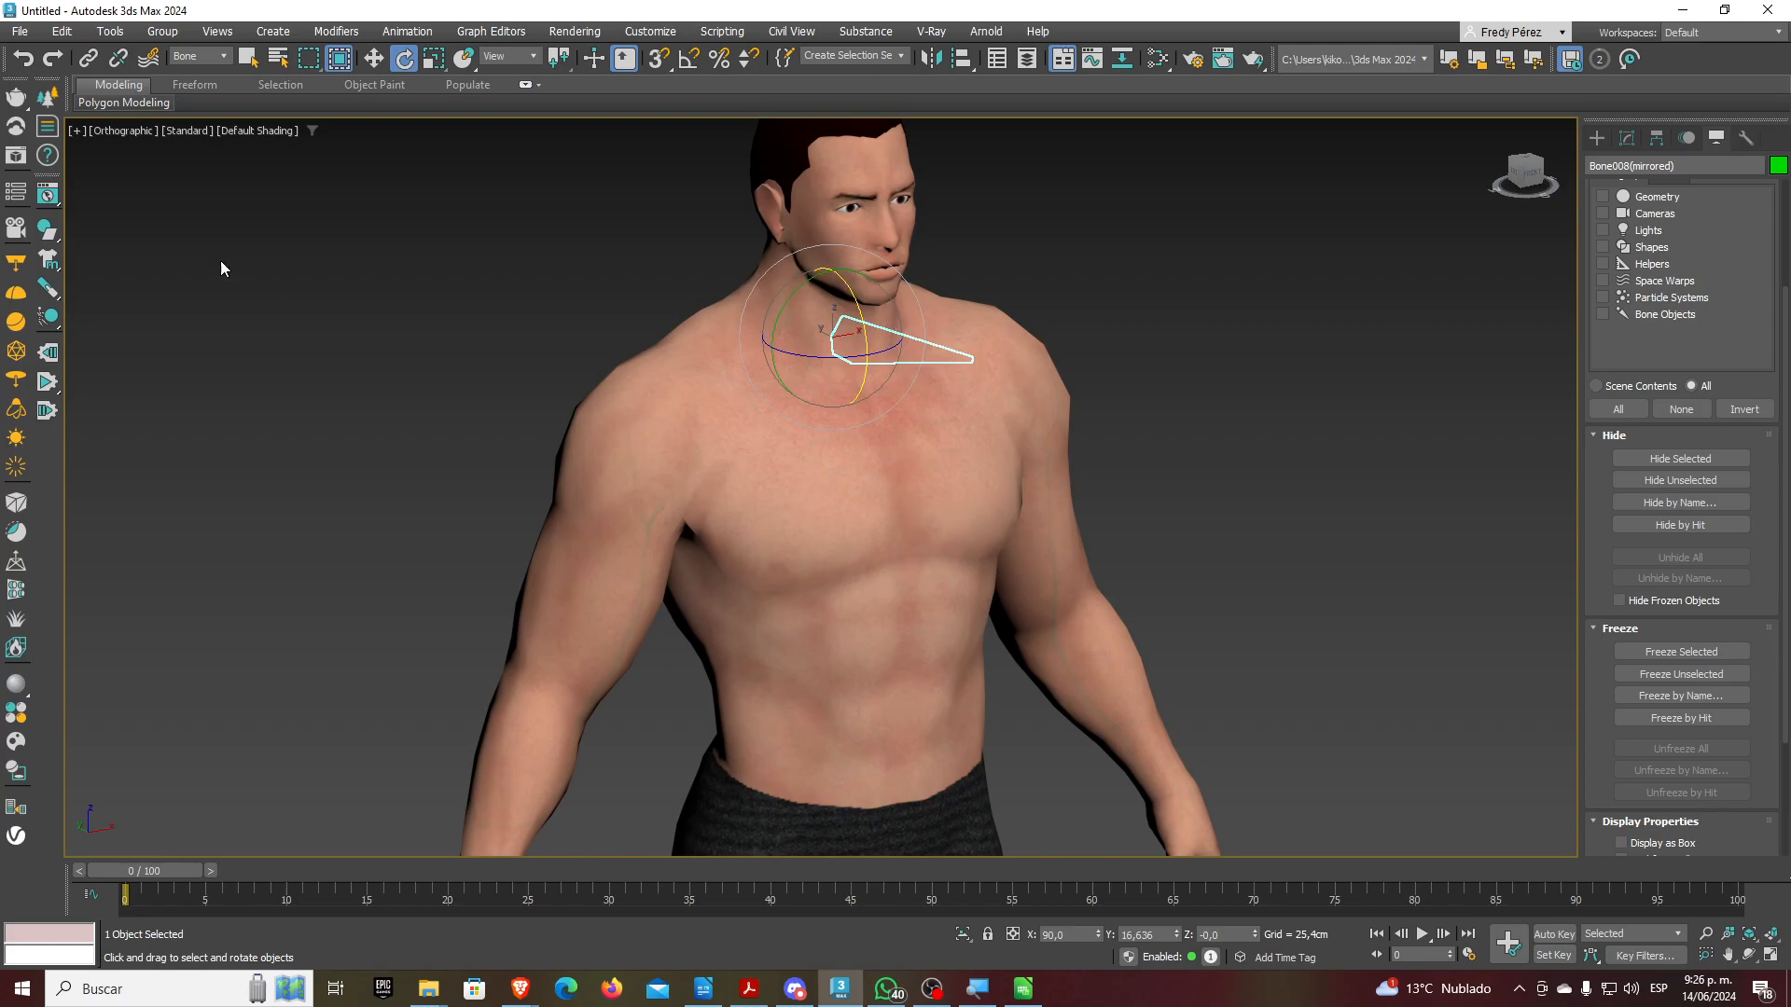
click(225, 227)
key(ctrl+z)
key(ctrl+z)
key(ctrl+z)
key(ctrl+z)
key(ctrl+z)
key(ctrl+z)
key(ctrl+z)
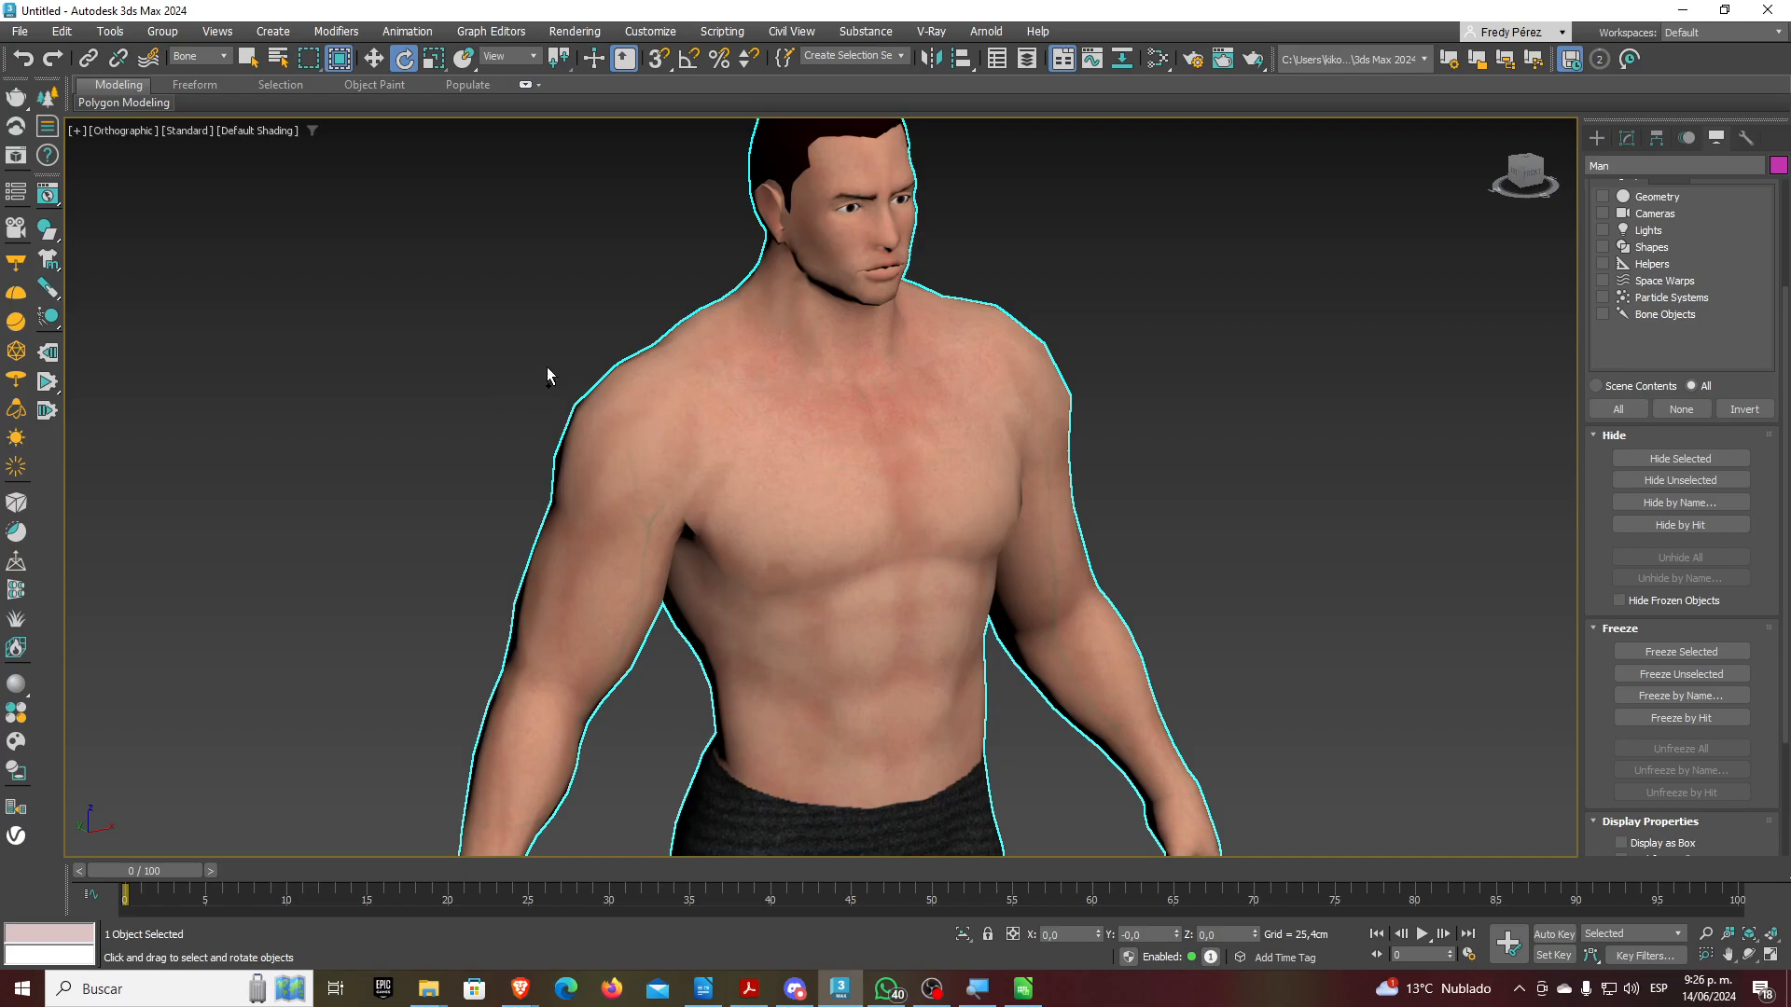
Undo two selection changes, set the Selection Filter to All and unfreeze all objects
key(ctrl+z)
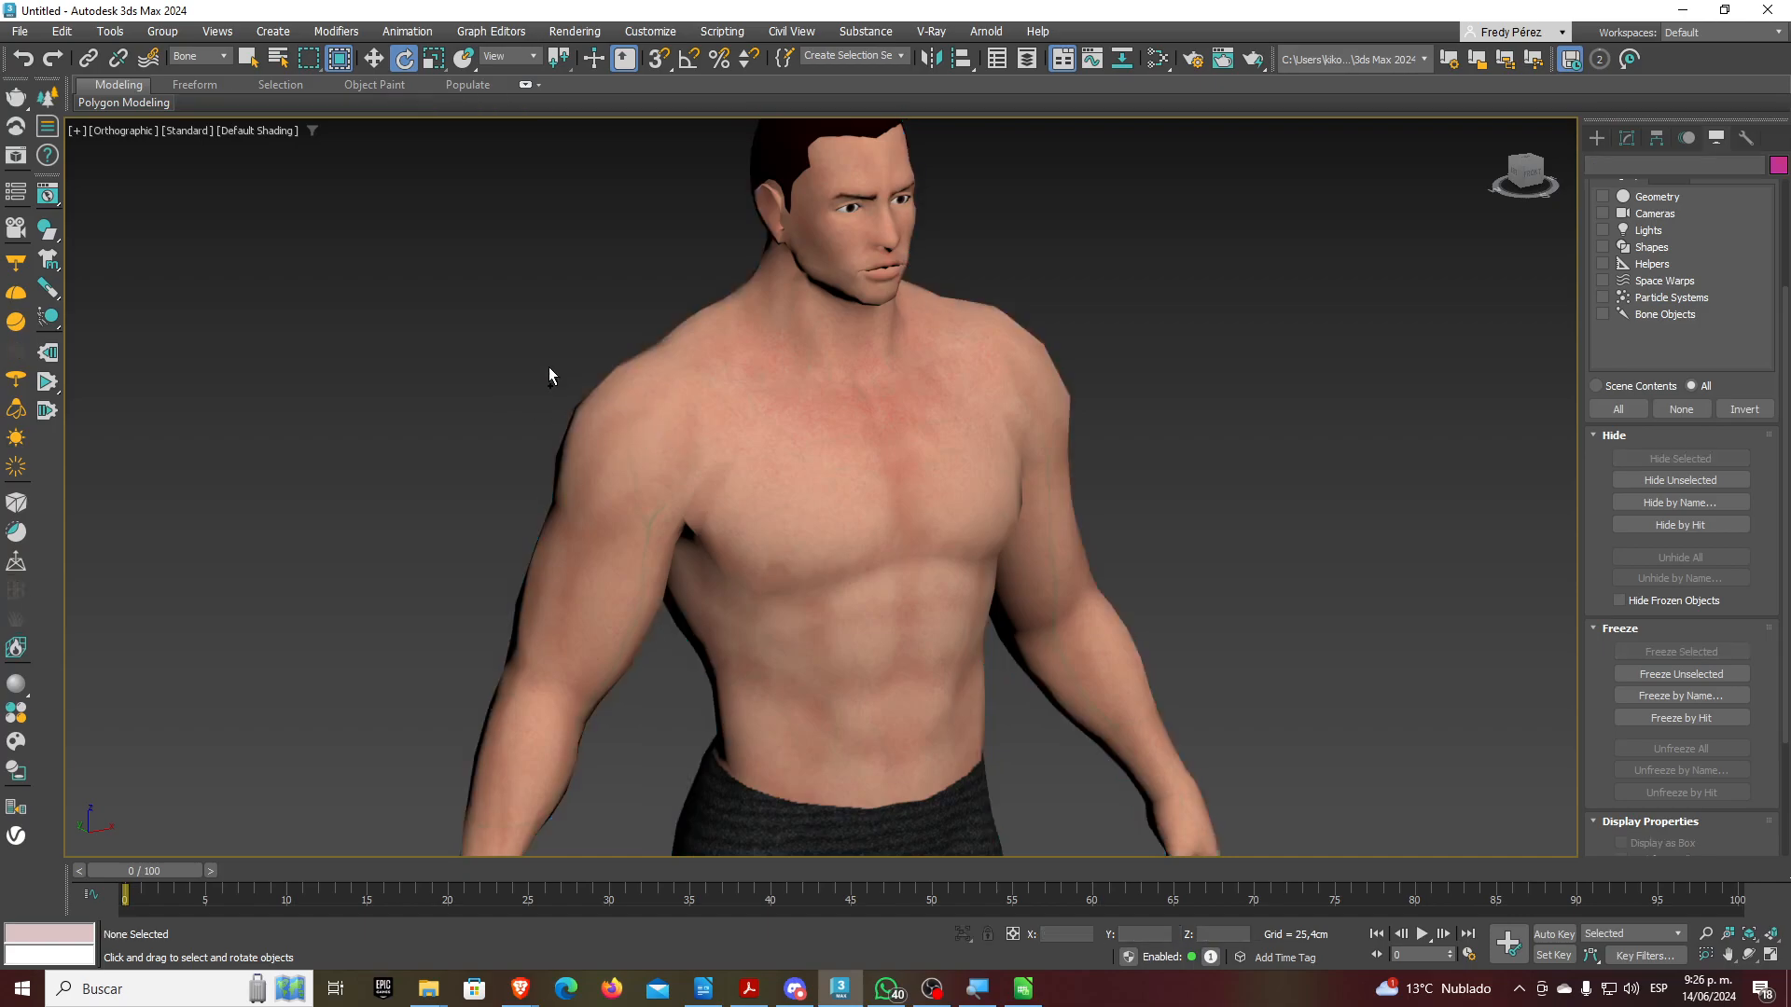
key(ctrl+z)
key(ctrl+z)
key(ctrl+z)
key(ctrl+z)
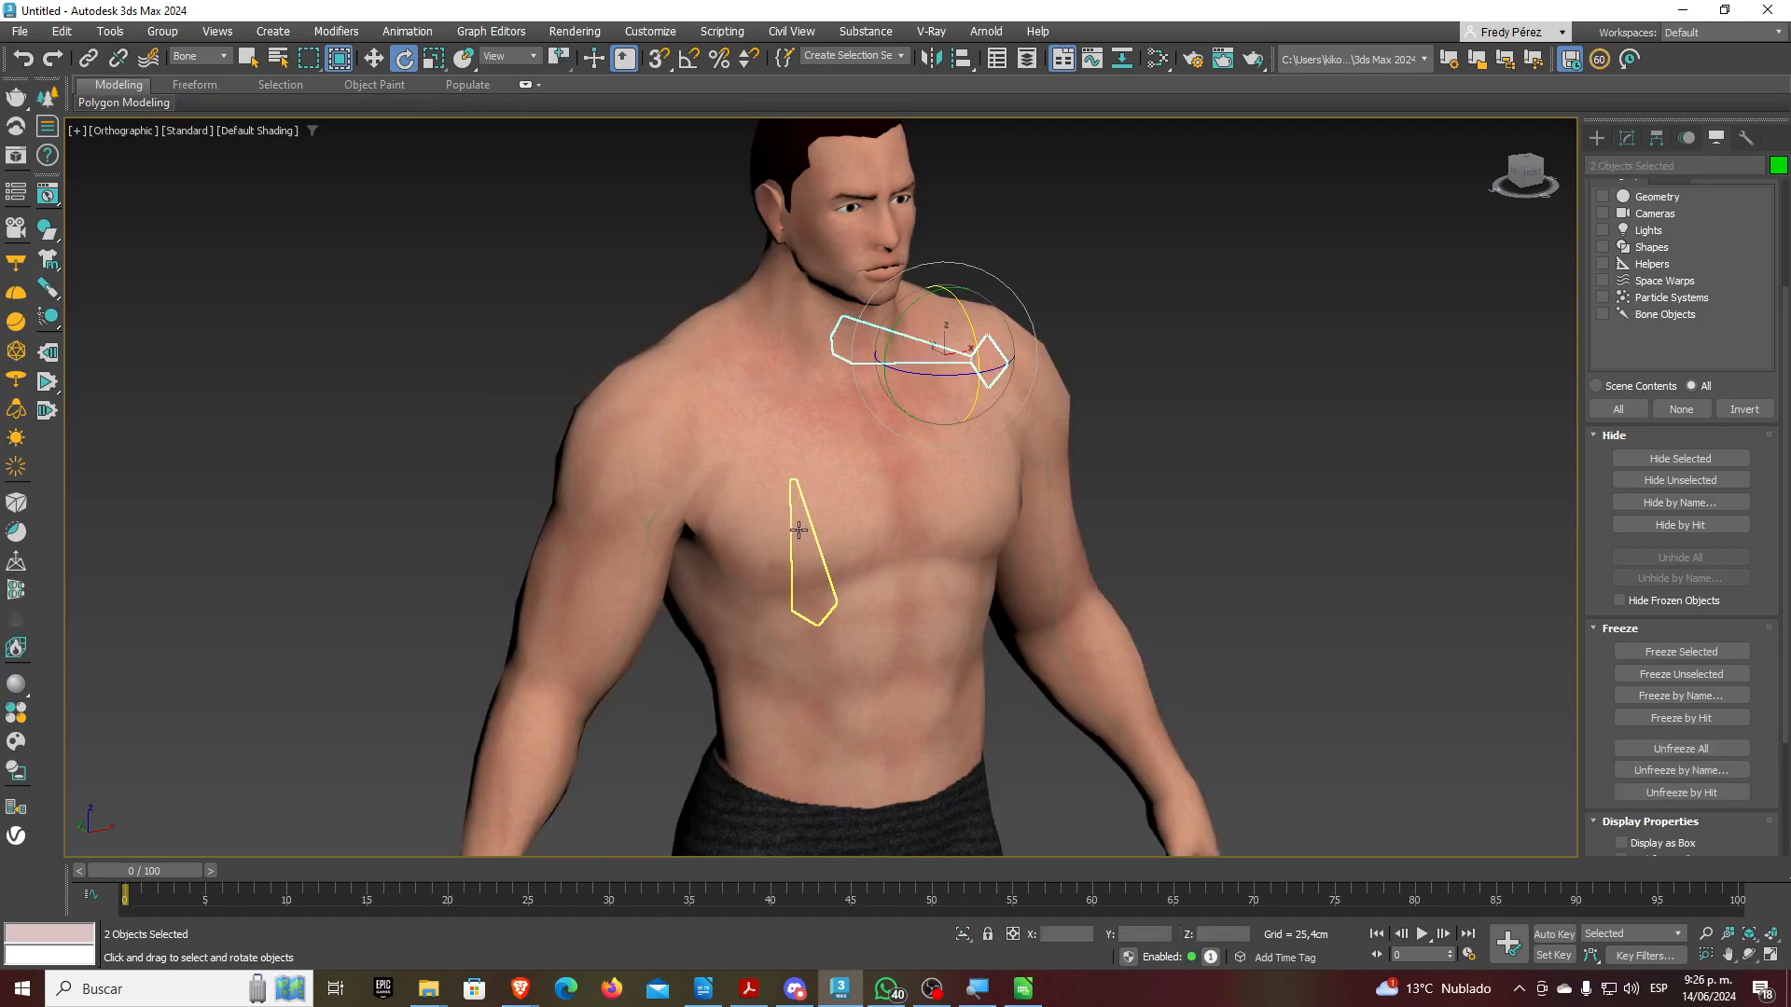
click(211, 59)
click(194, 71)
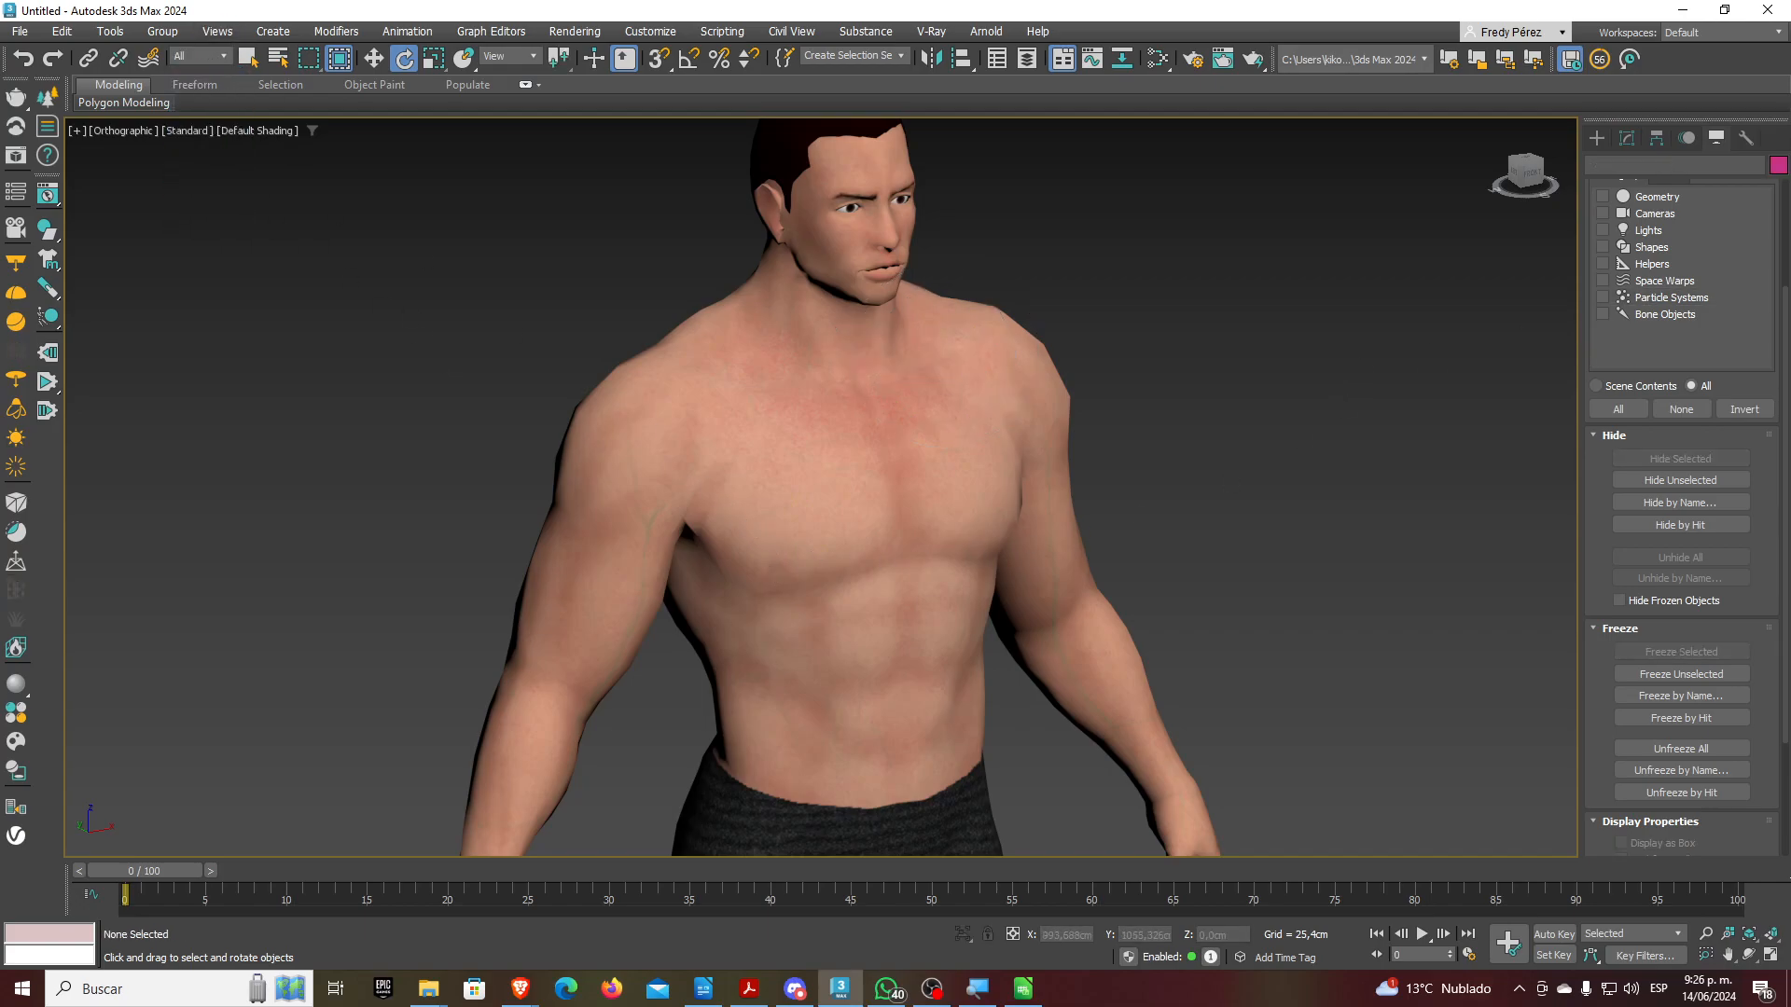
click(1696, 748)
click(221, 58)
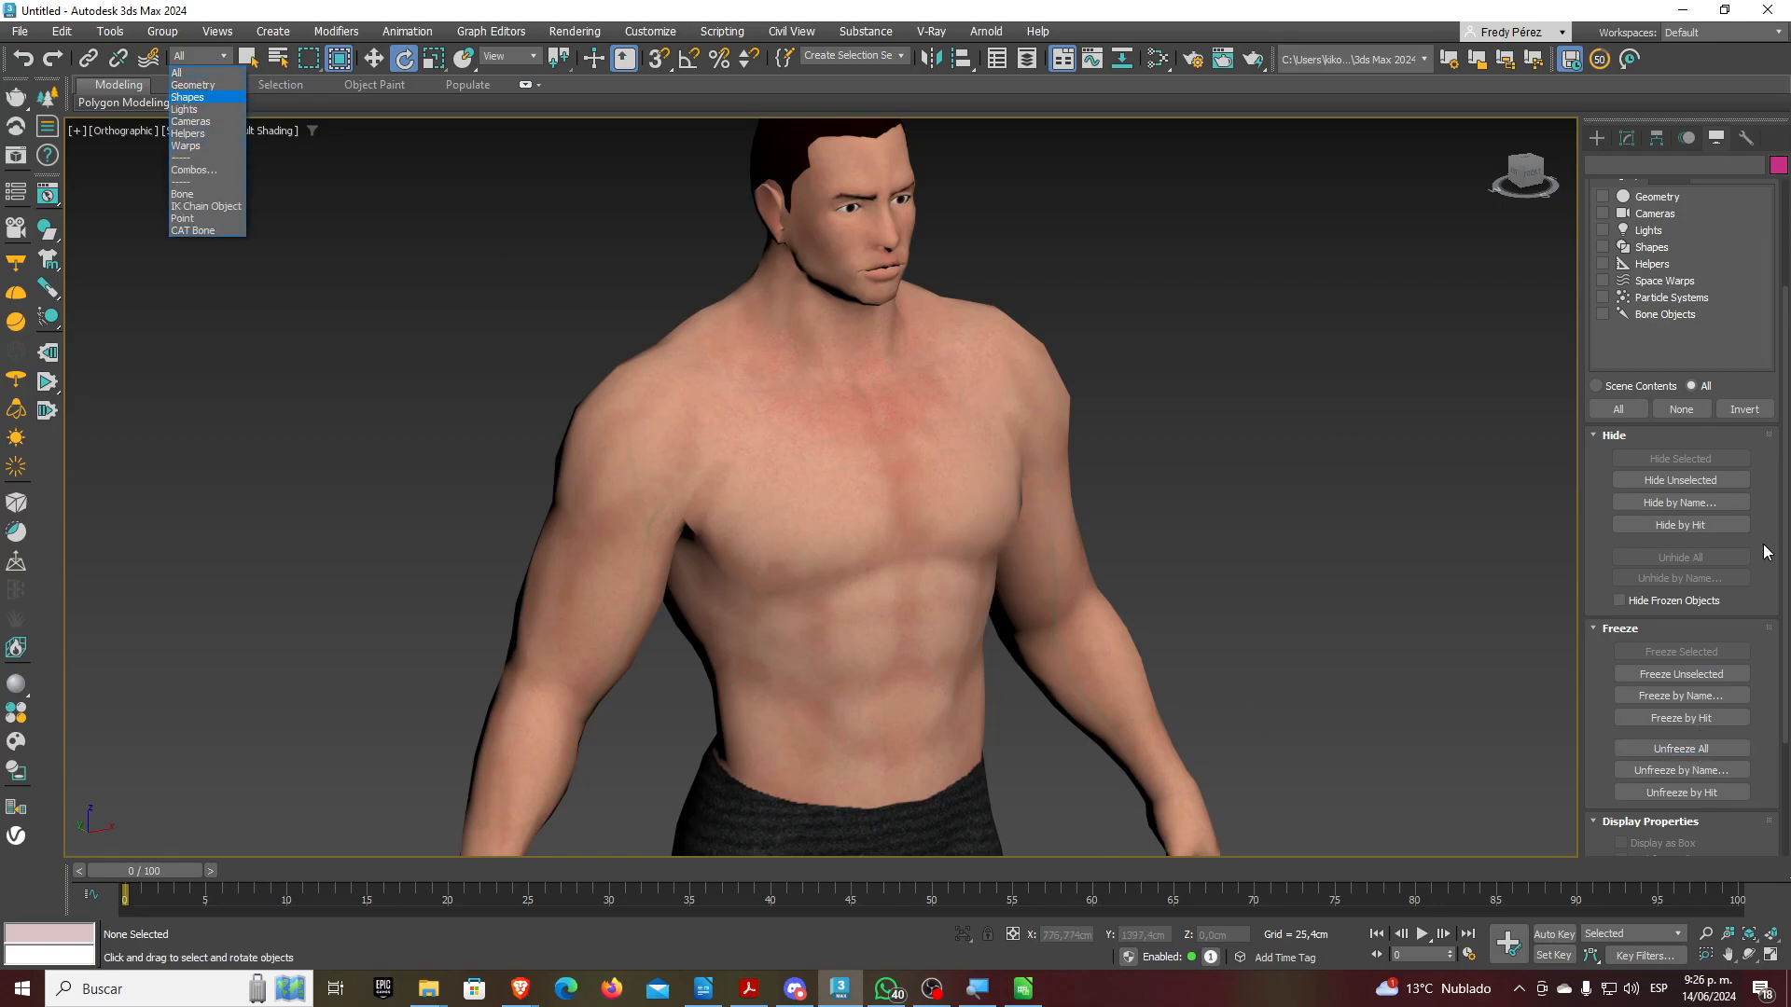
click(1674, 757)
click(1679, 748)
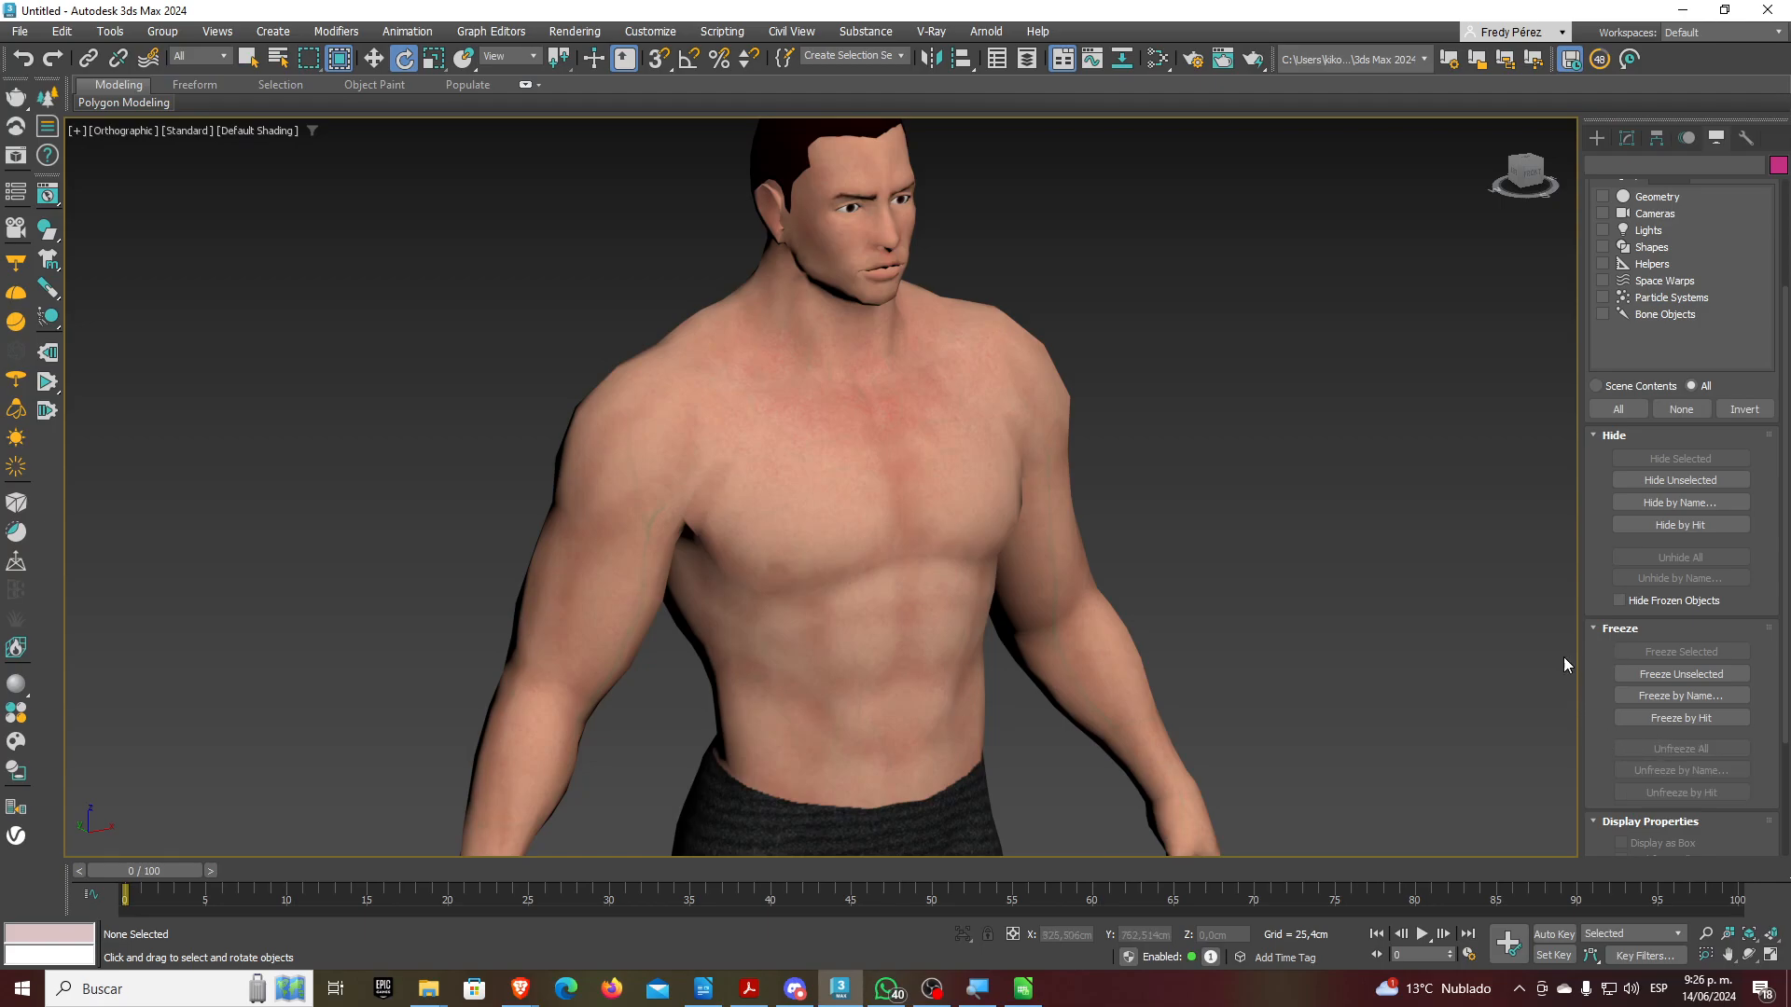
Enable See-Through and Freeze in the Man mesh's Object Properties, then select Bone002
click(955, 608)
right_click(955, 609)
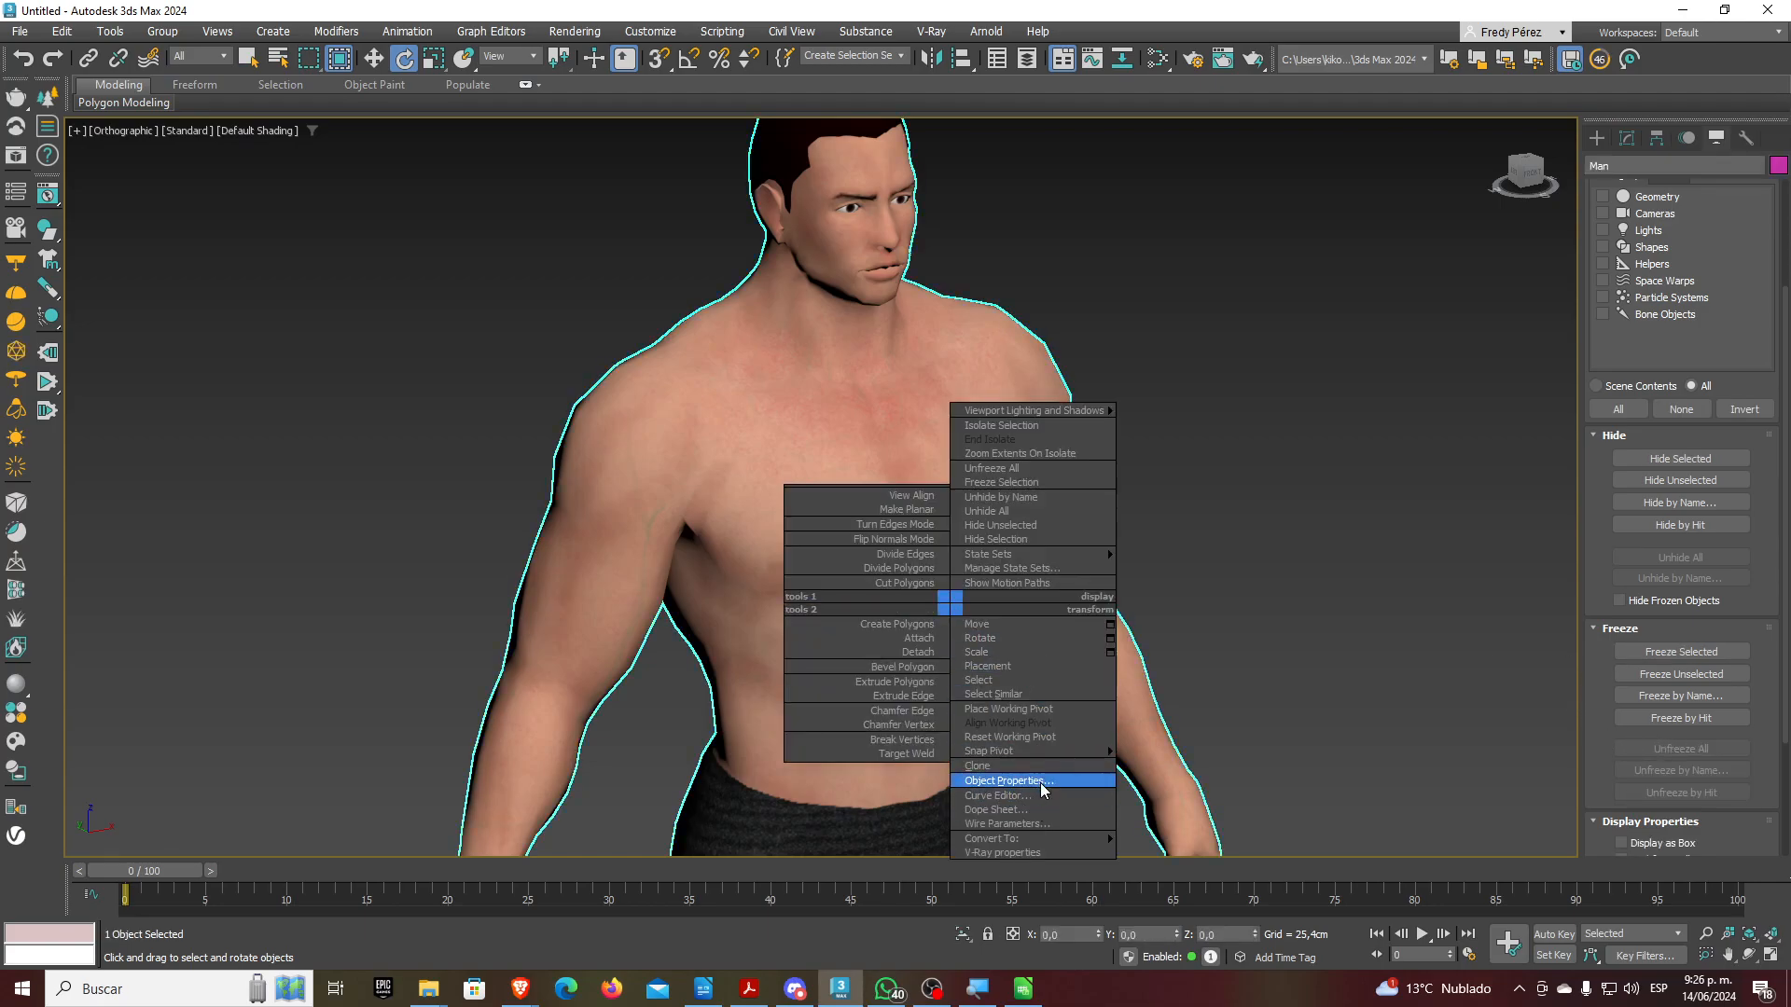
click(1047, 787)
click(748, 511)
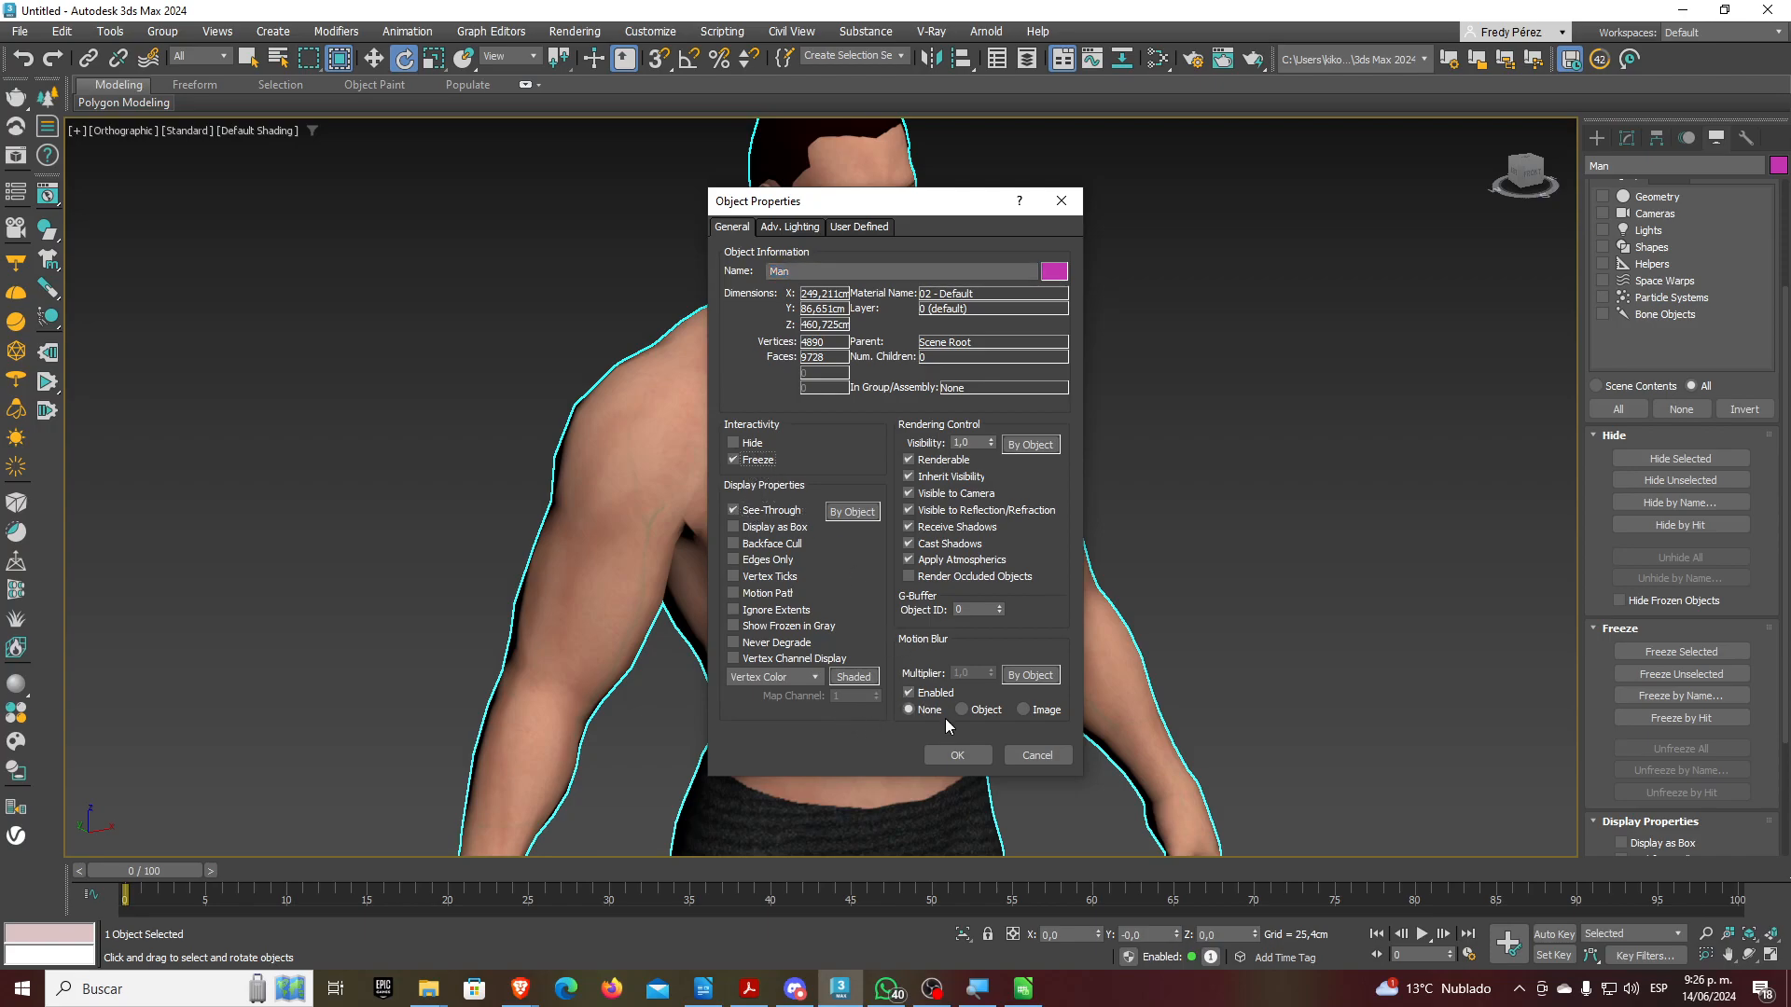
click(957, 755)
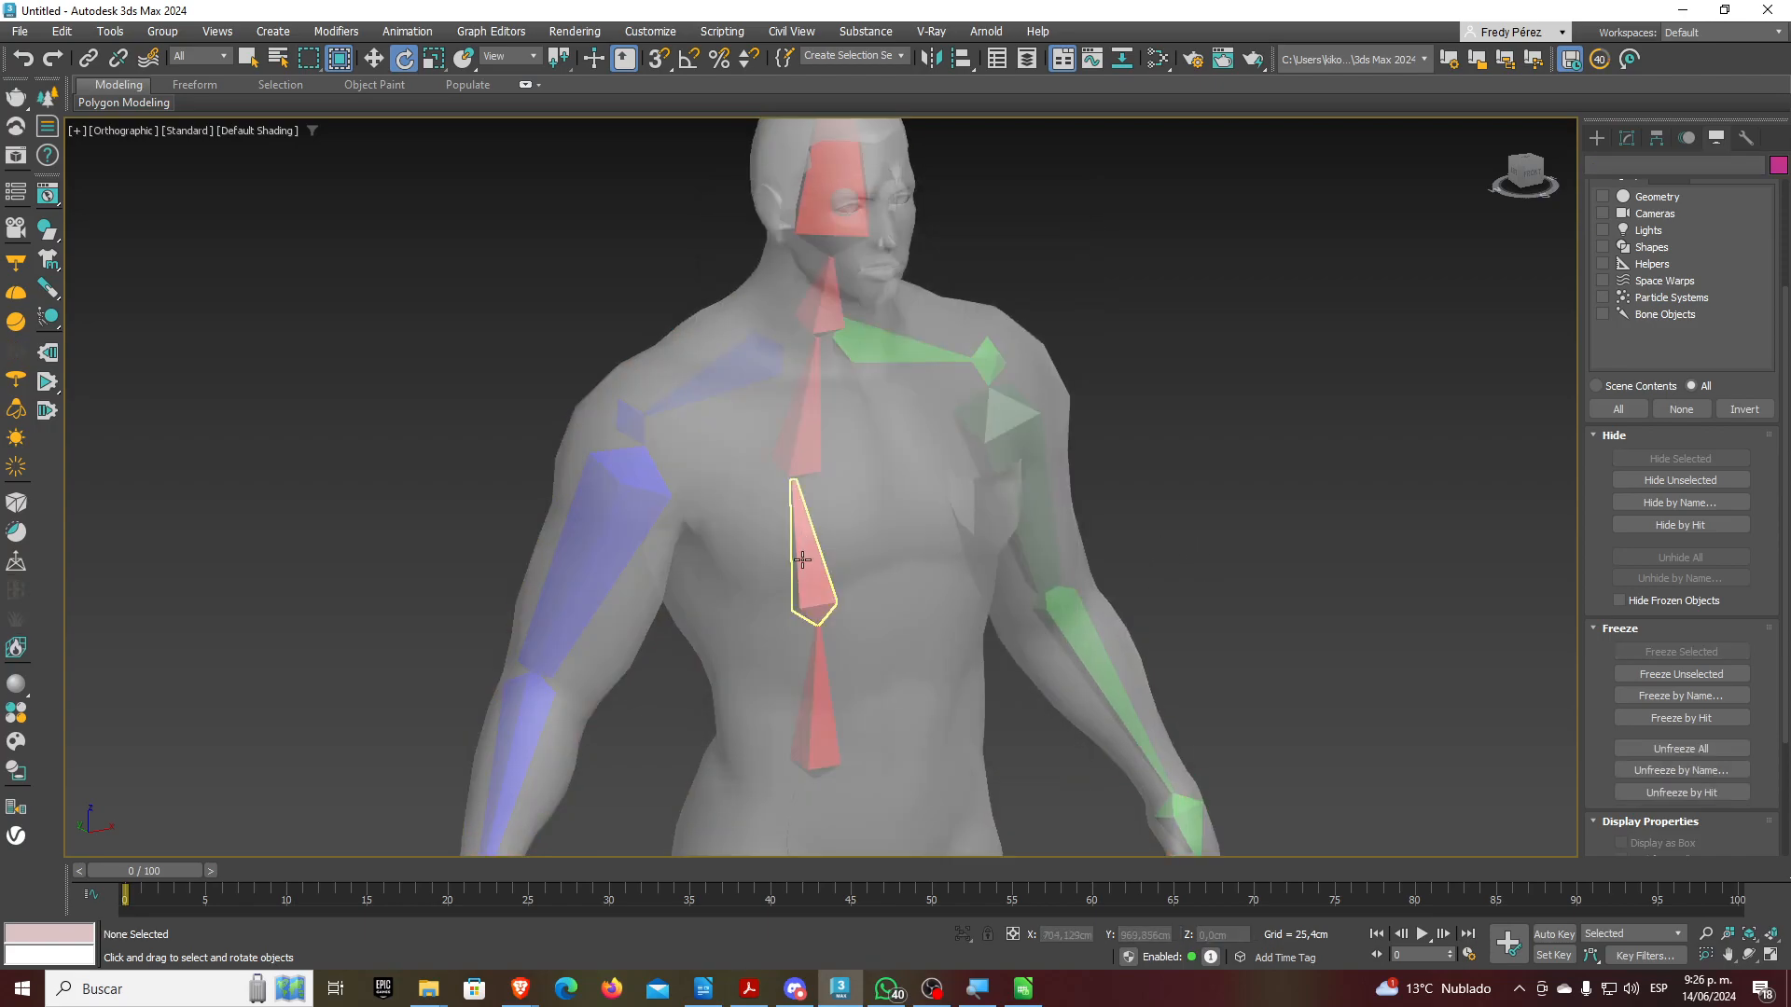
click(819, 570)
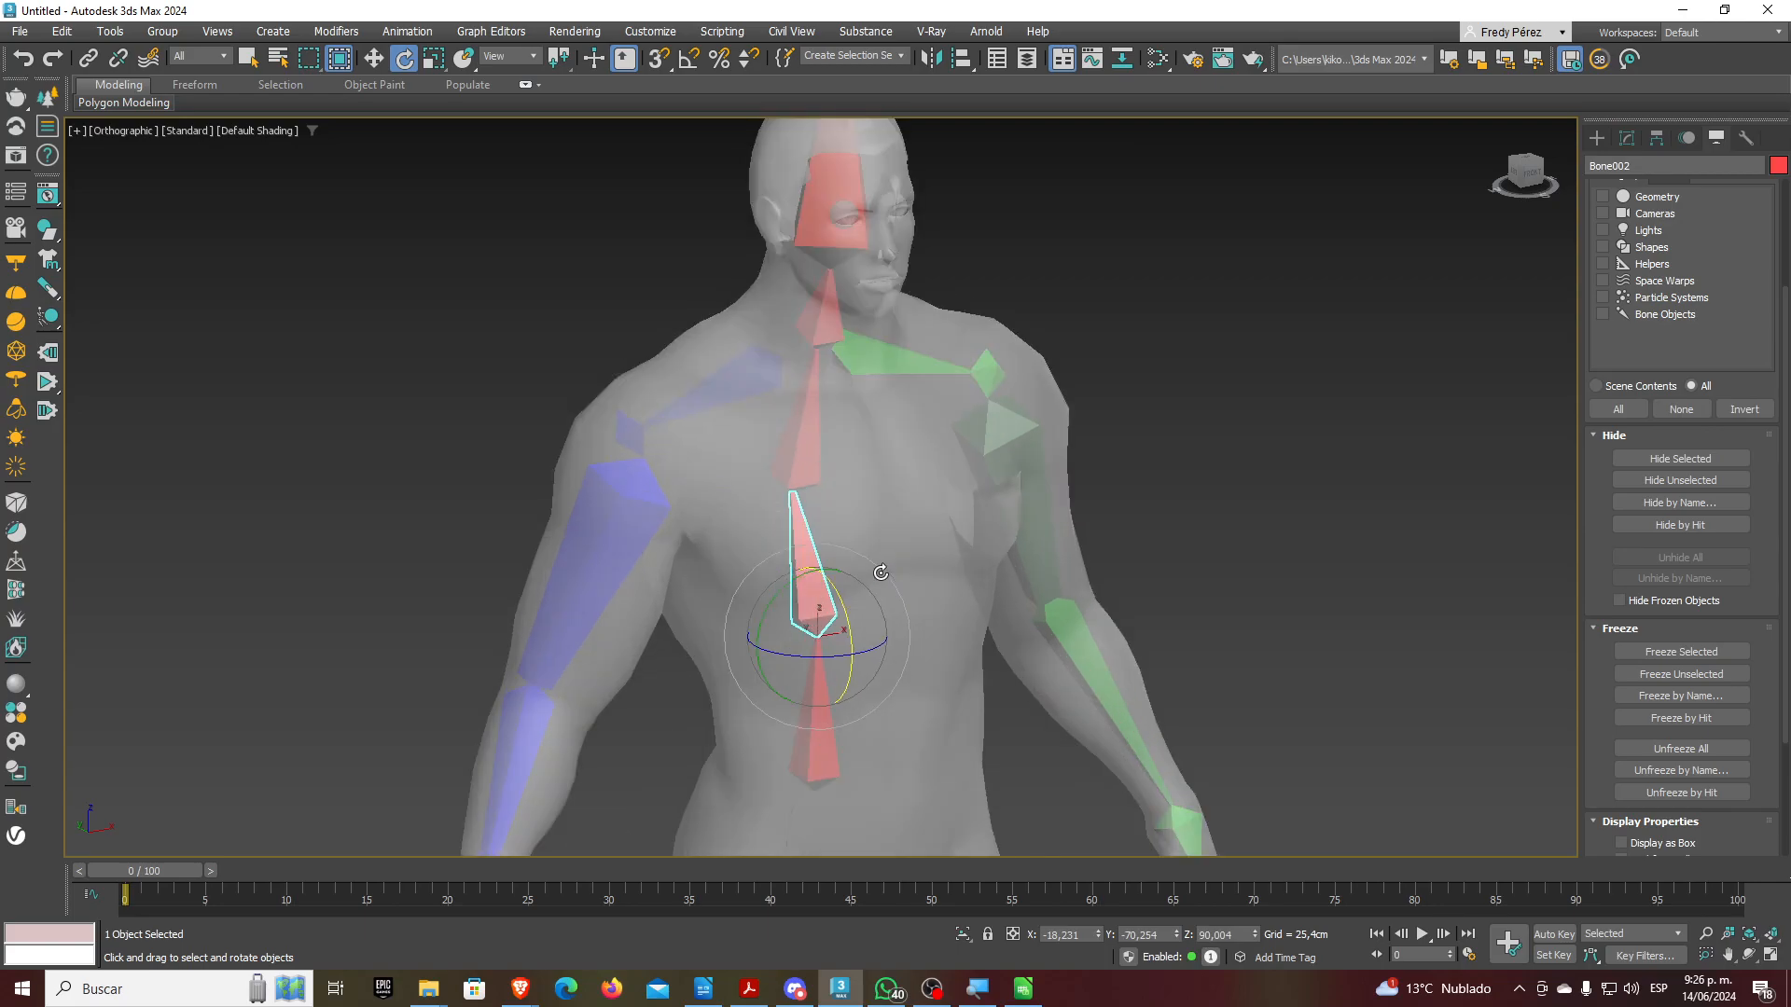
Test-rotate Bone002, undo it and clear the bone selection
scroll(881, 582, up, 2)
scroll(881, 583, down, 4)
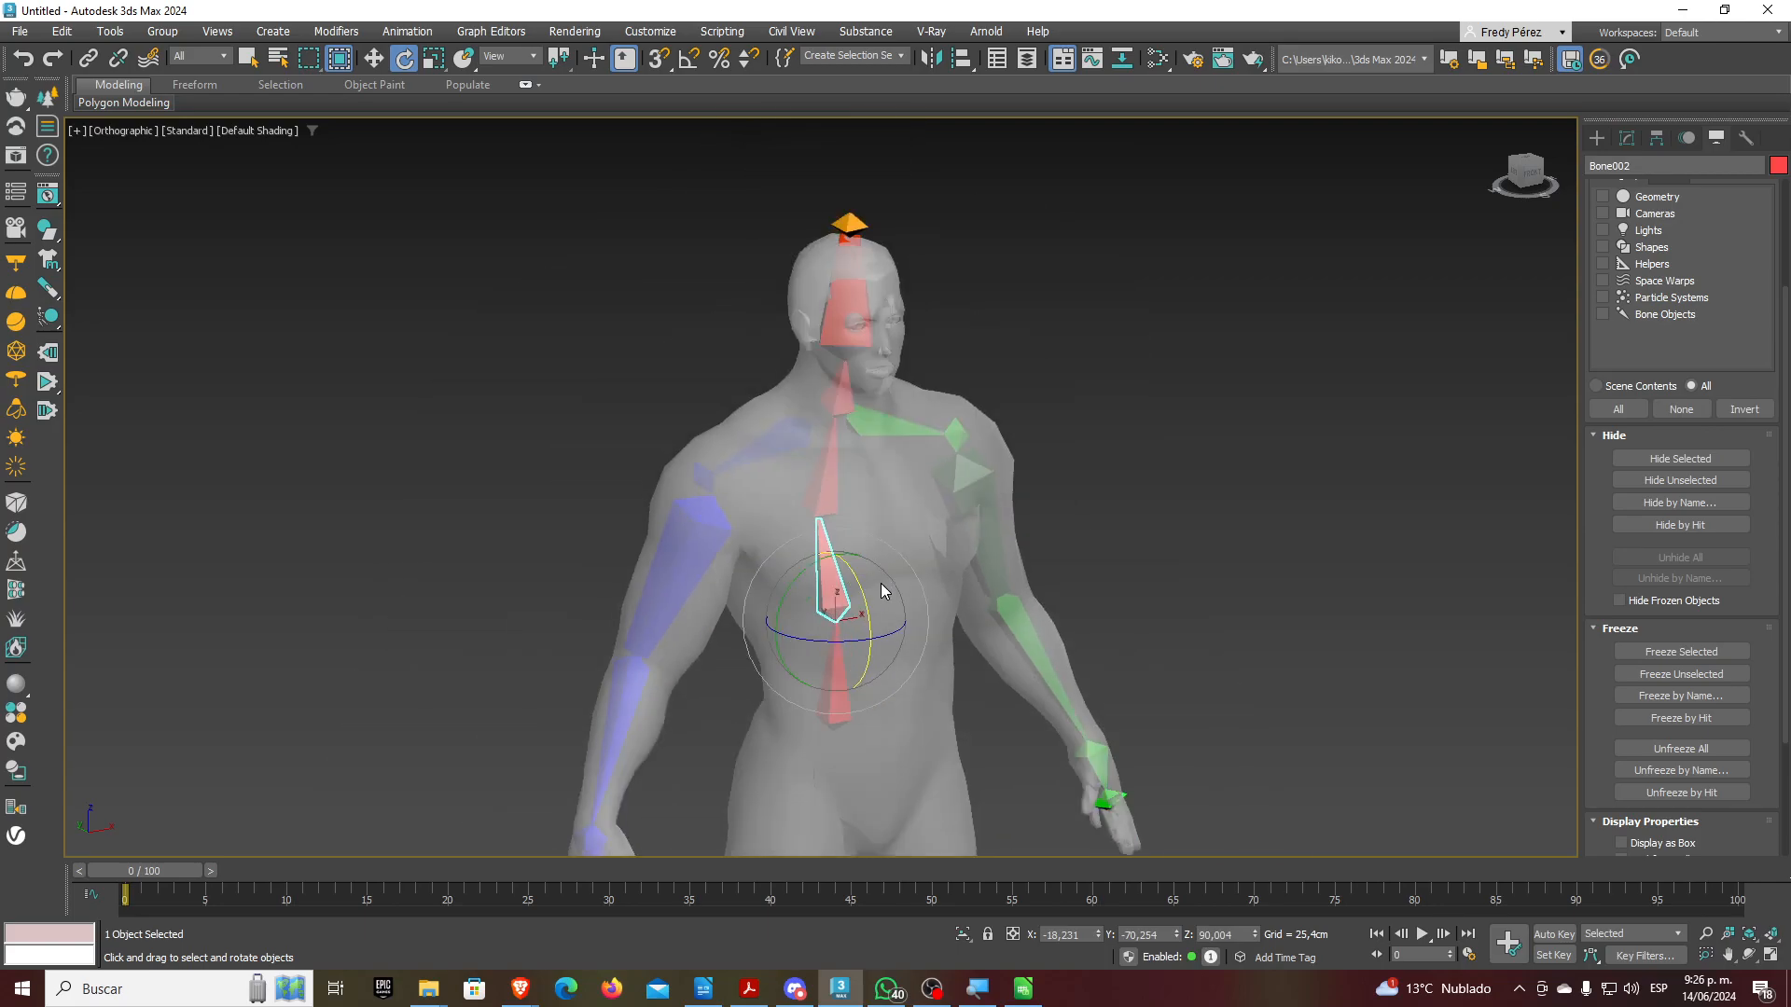
mouse_move(857, 578)
mouse_down()
mouse_move(849, 561)
mouse_move(864, 573)
mouse_up()
key(ctrl+z)
click(1074, 562)
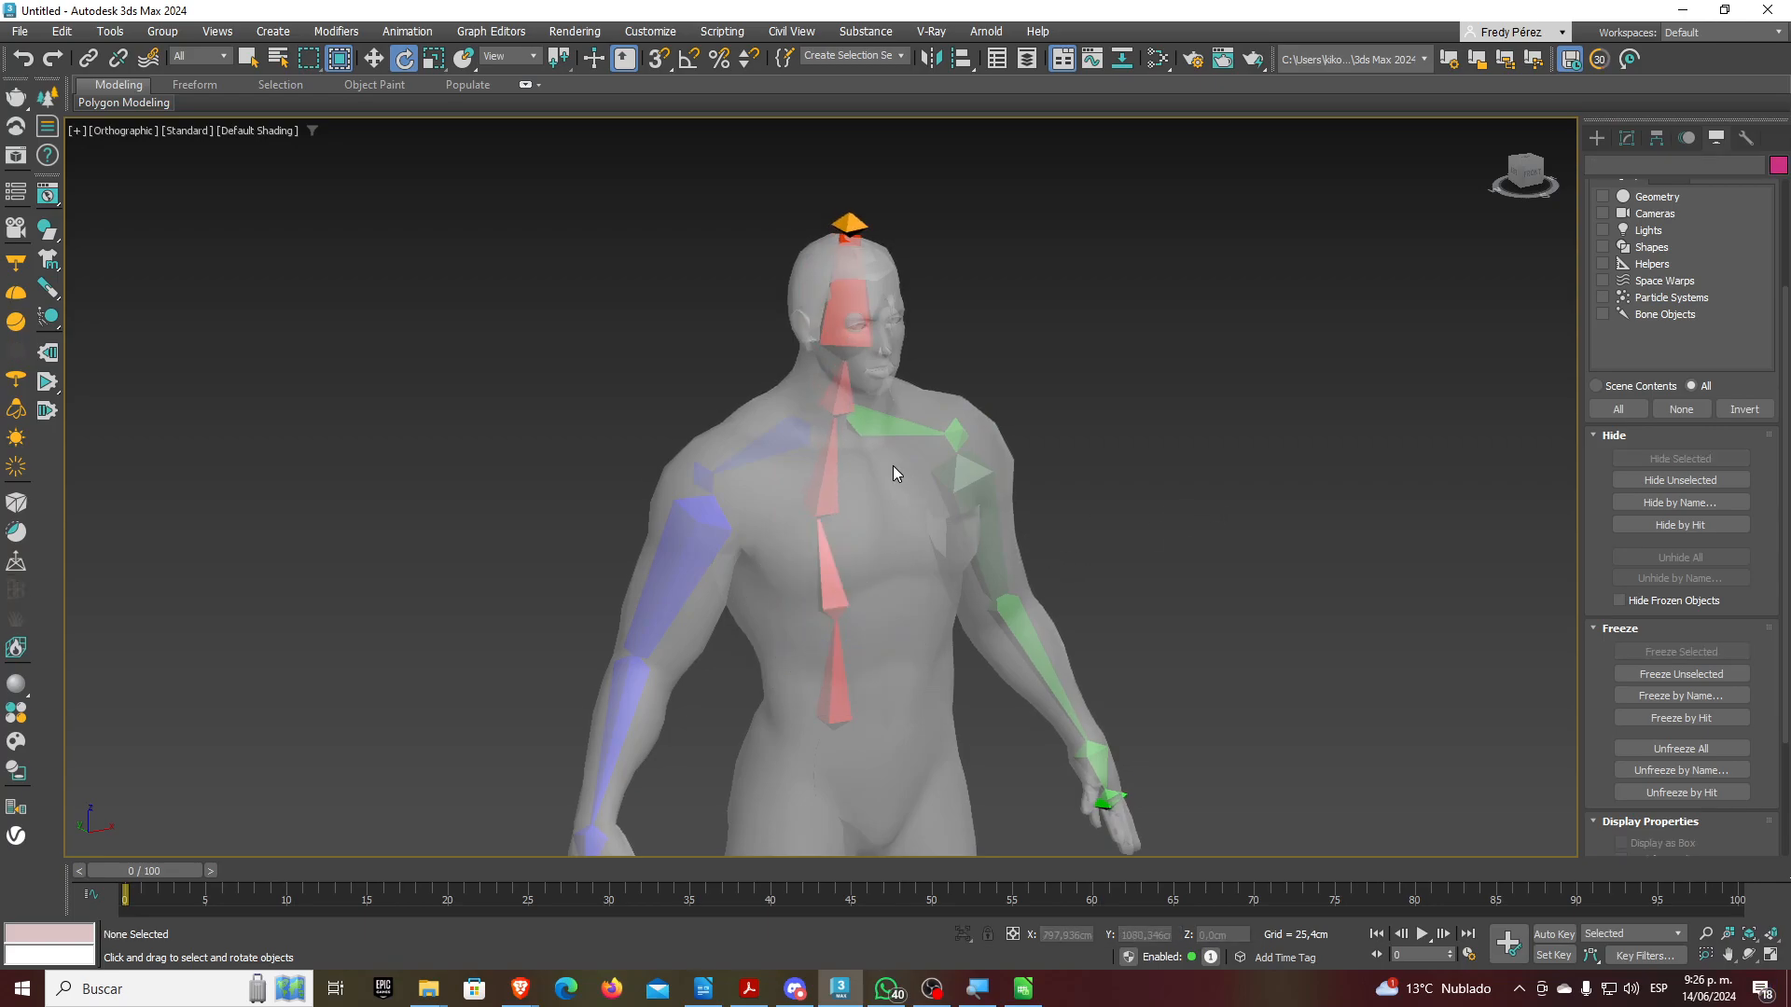
Create a trial HI Solver chain from Bone001 to the chest bone and test its goal
click(834, 681)
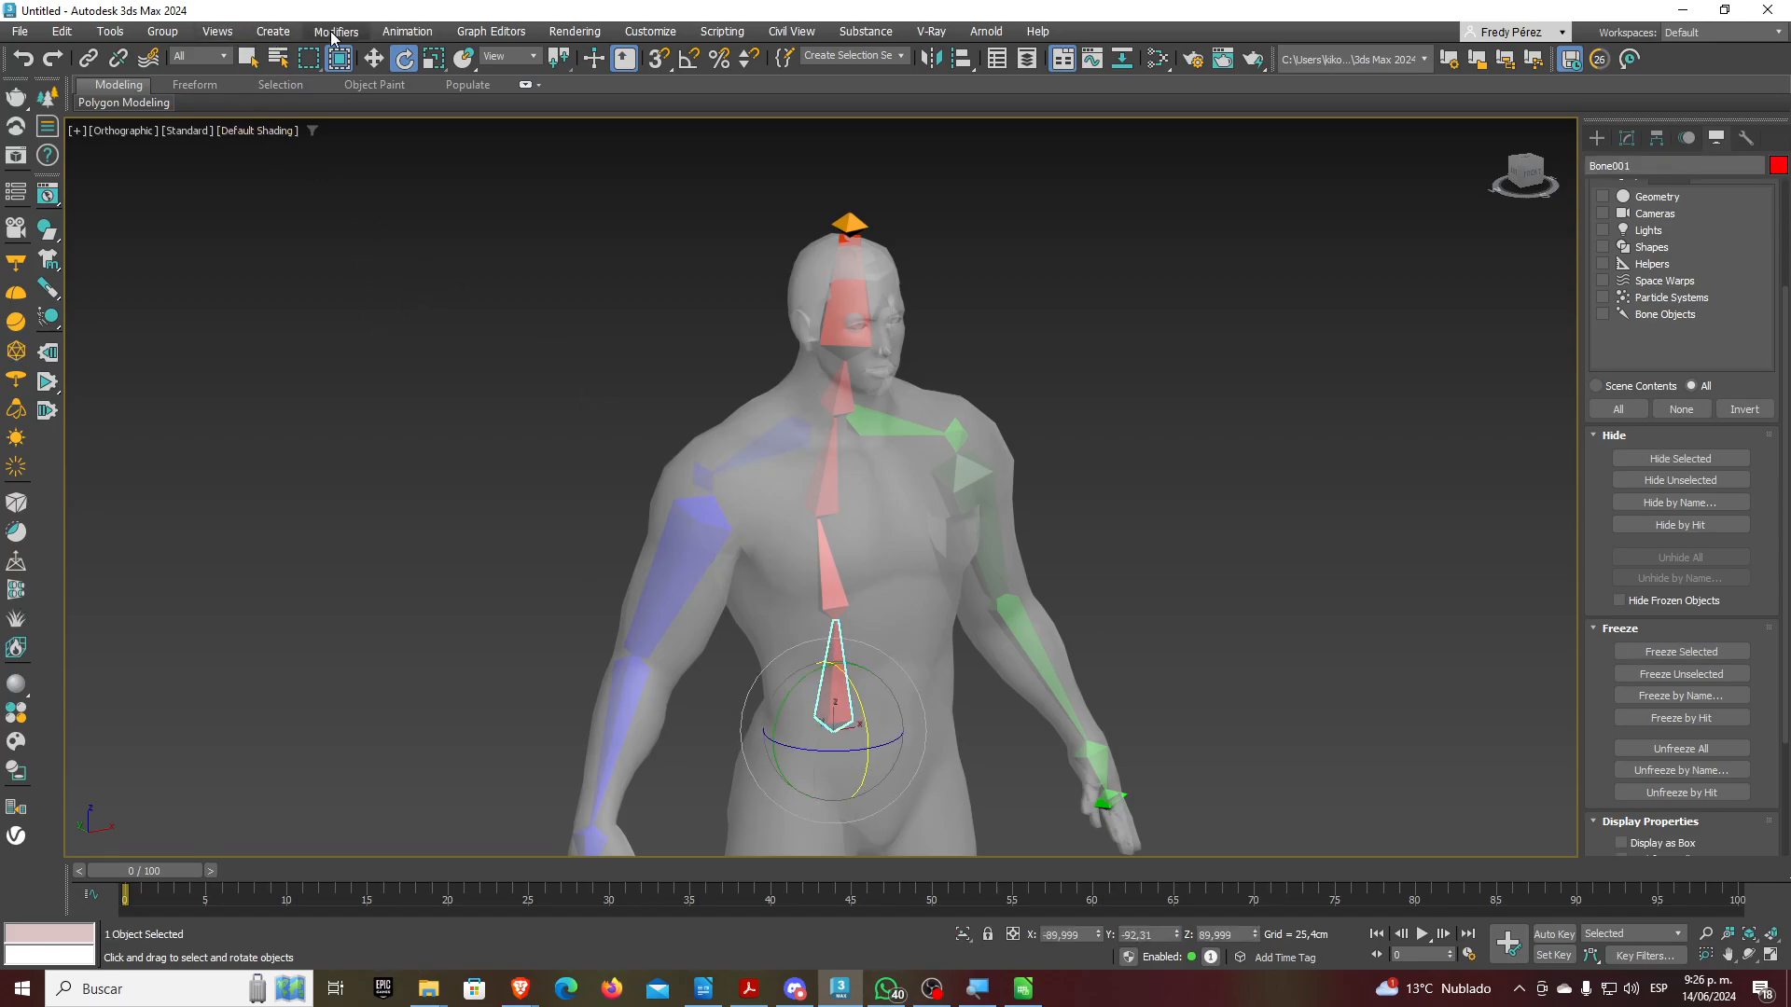
click(407, 33)
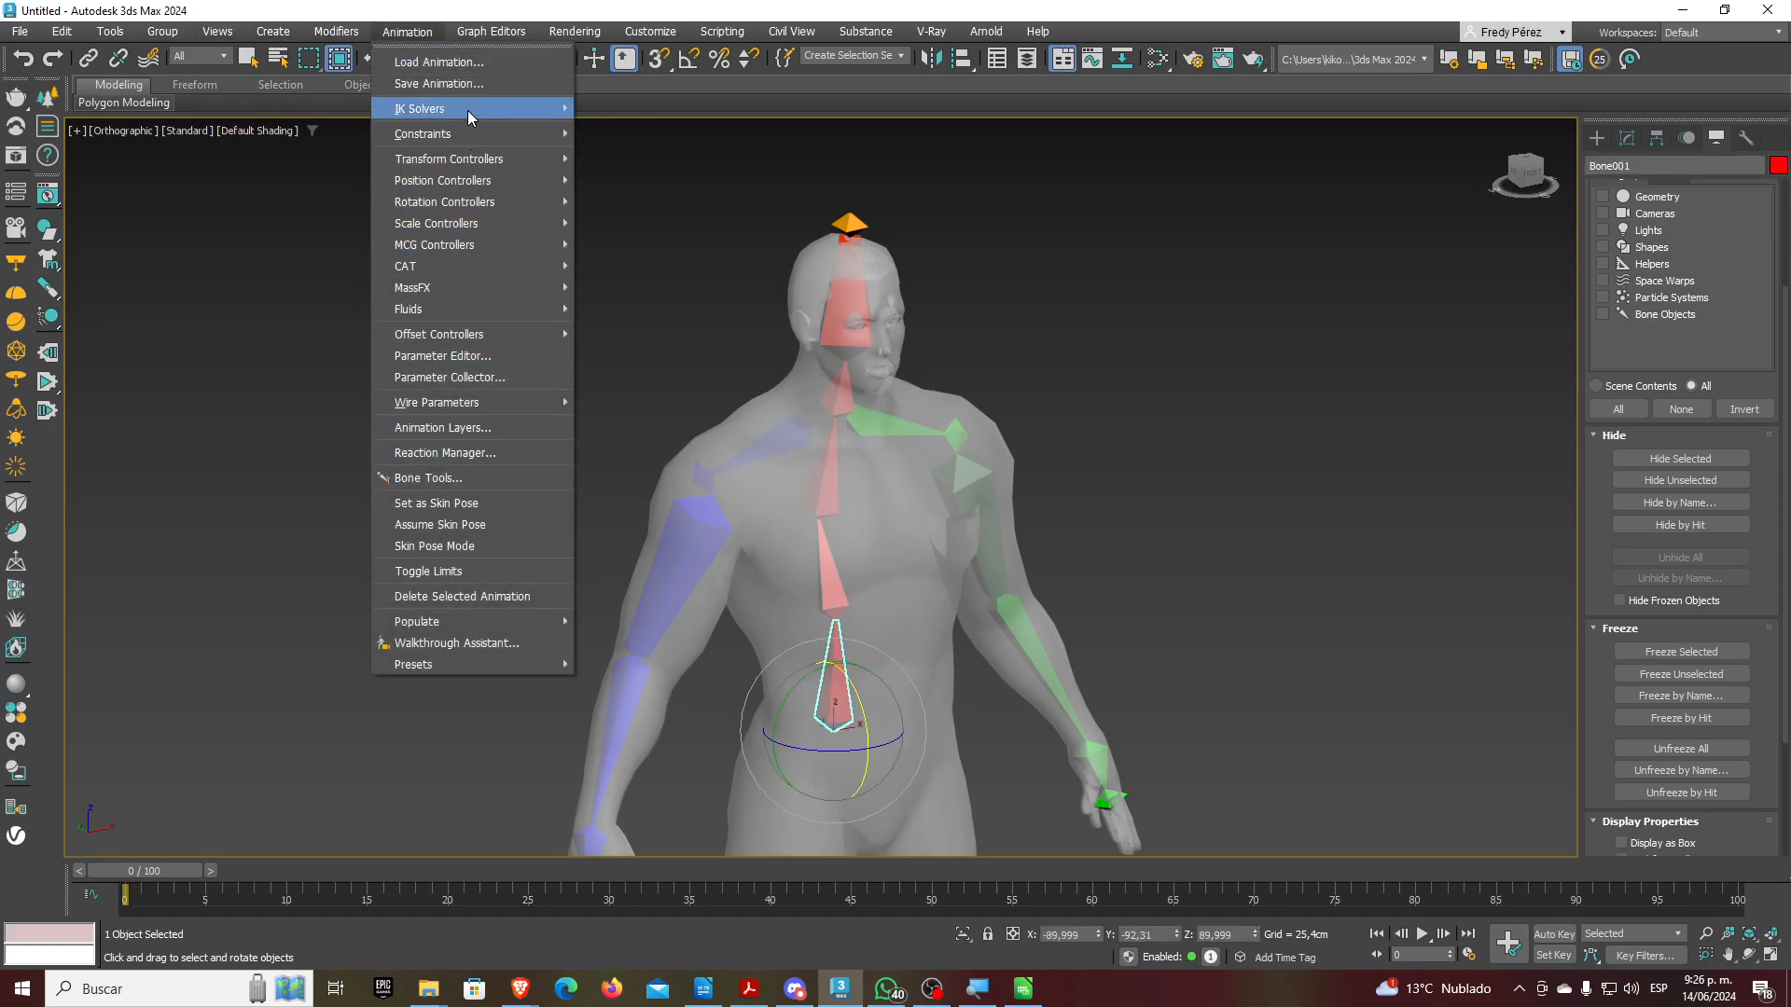
mouse_move(468, 110)
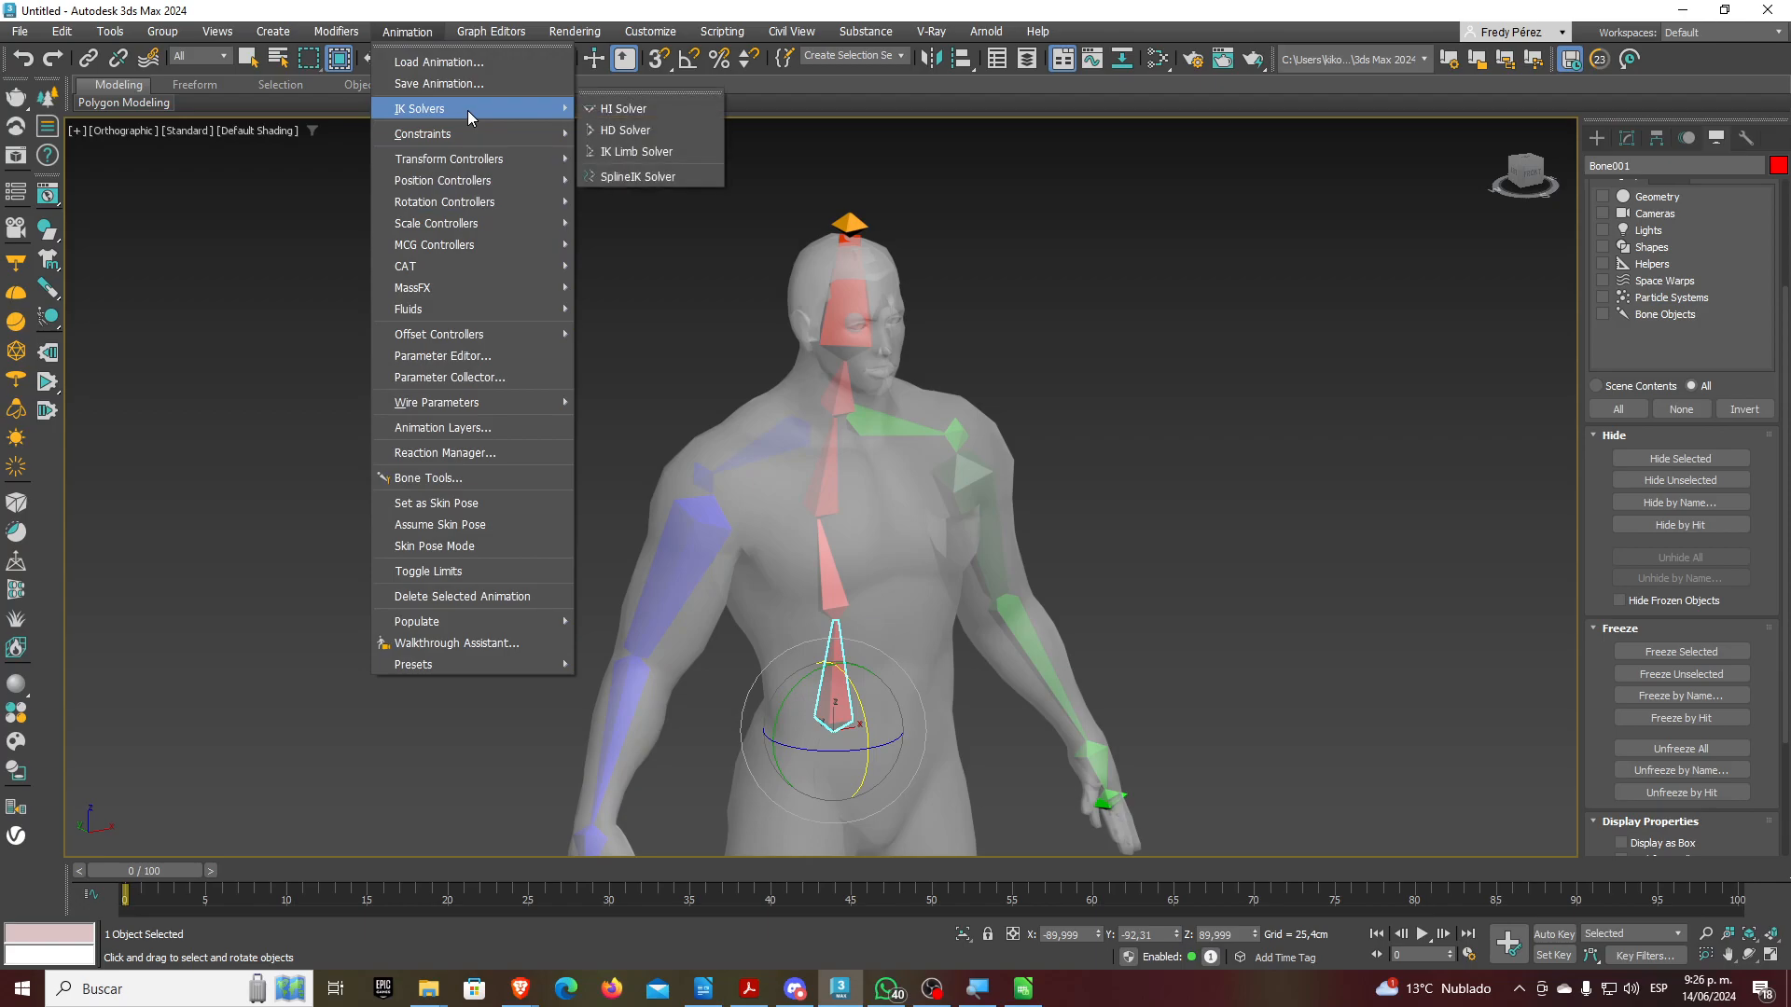
click(615, 110)
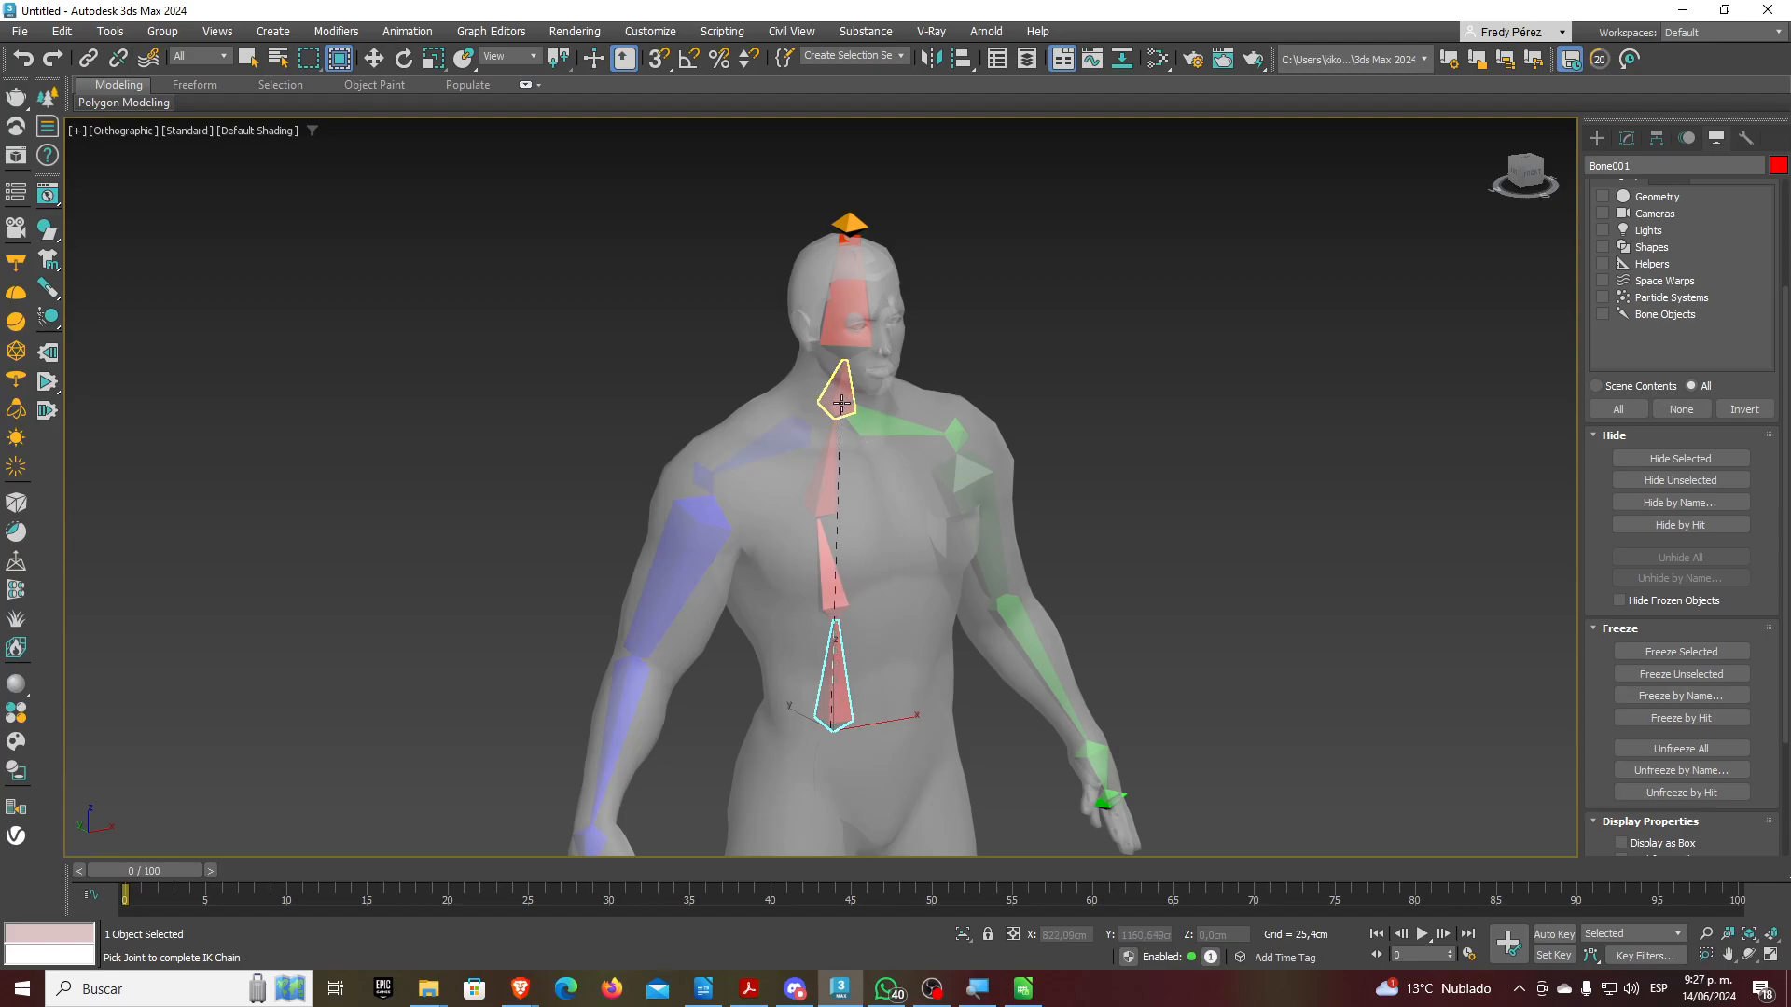
click(833, 436)
mouse_move(838, 495)
mouse_down()
mouse_move(851, 541)
mouse_move(856, 498)
mouse_up()
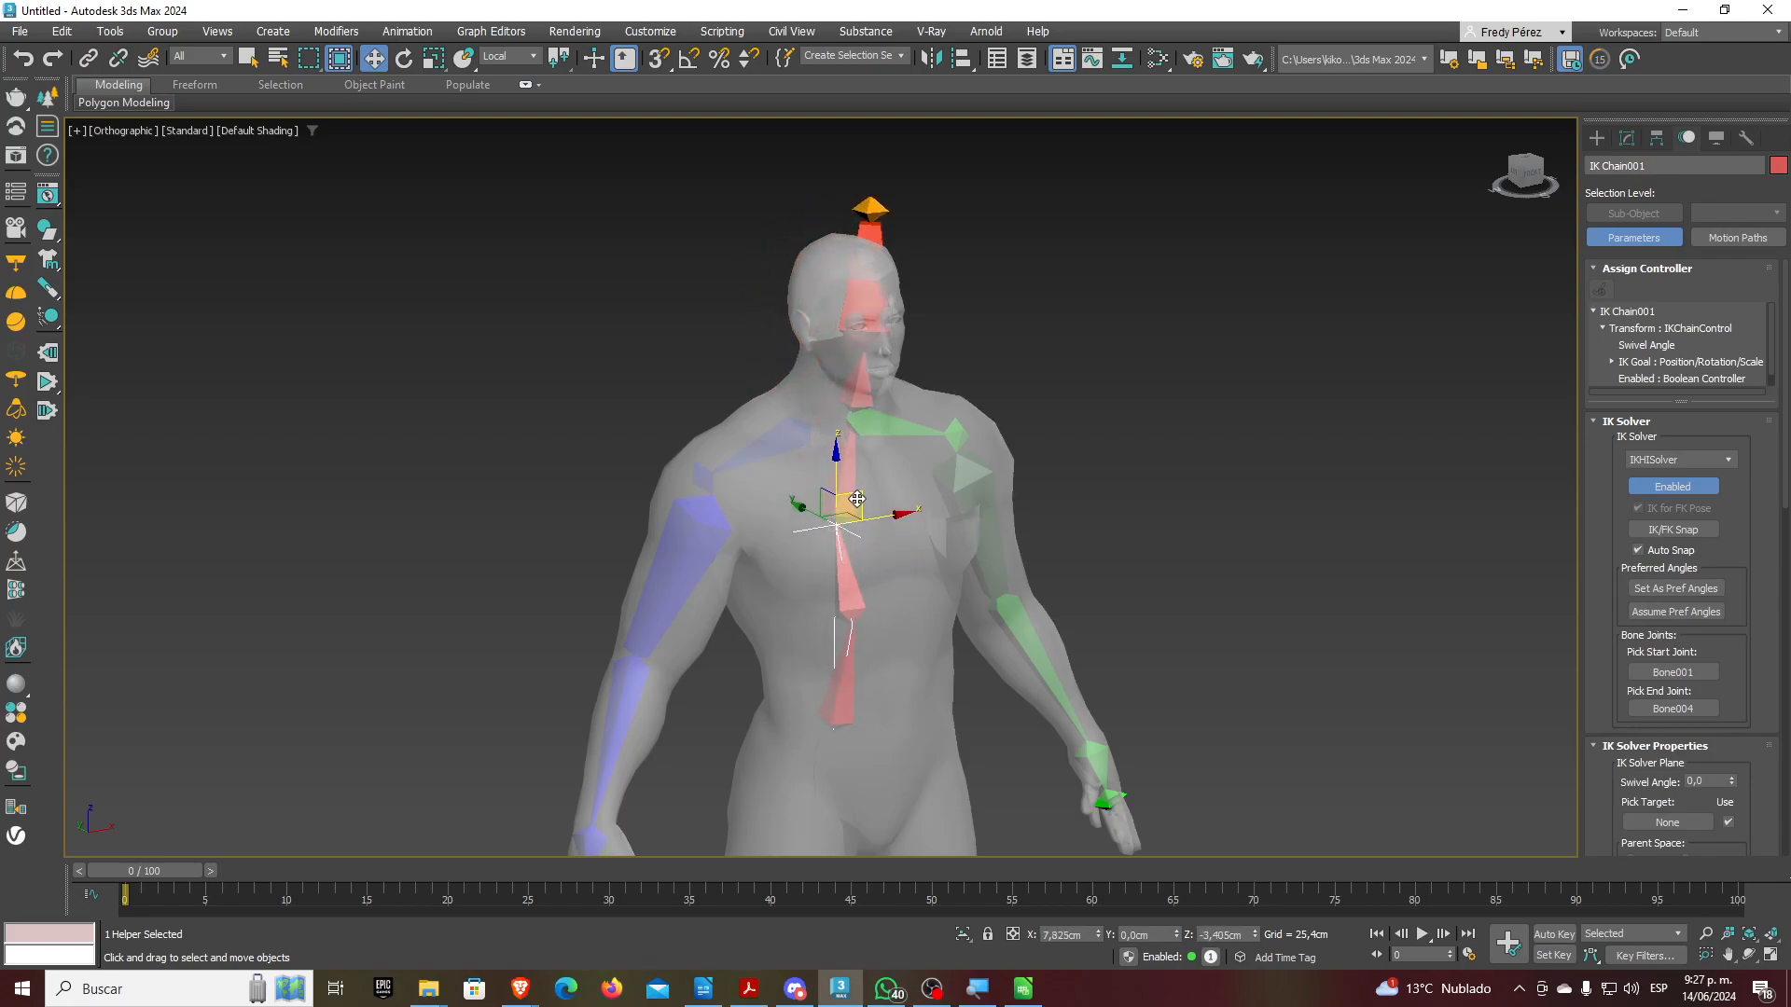
key(ctrl+z)
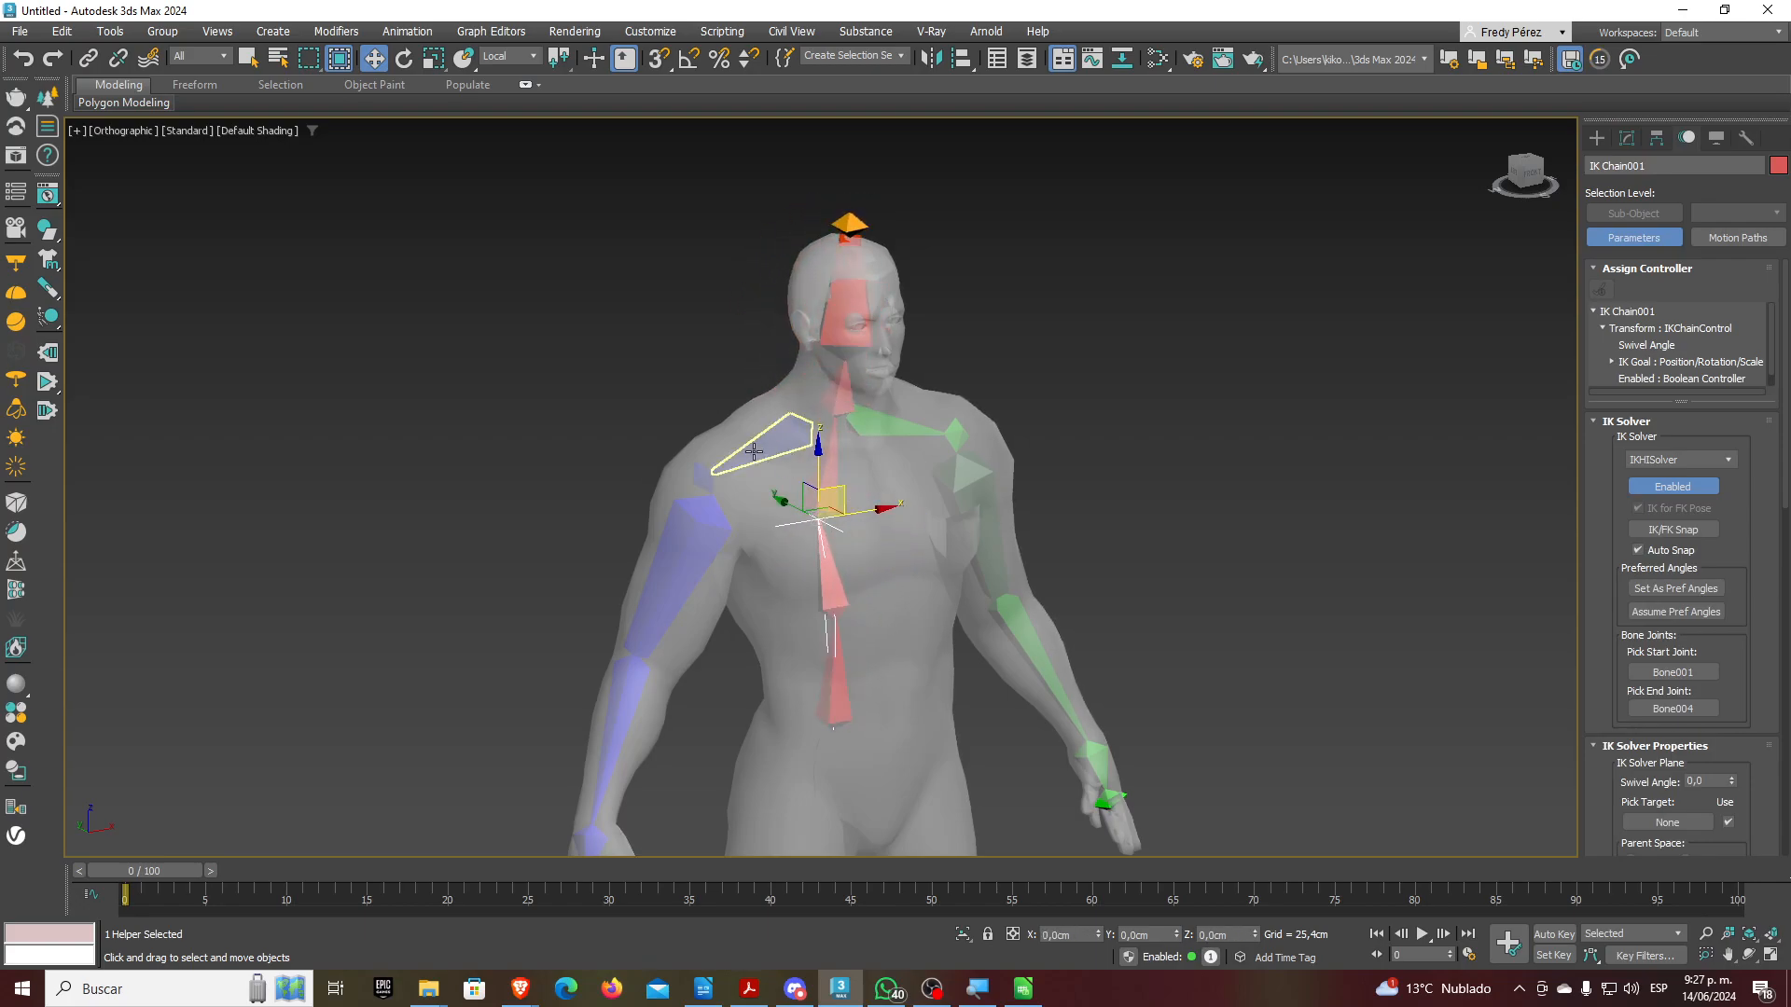
Add an IK chain from Bone001 up to the neck bone Bone005, test-bend the spine, undo
click(837, 686)
click(390, 35)
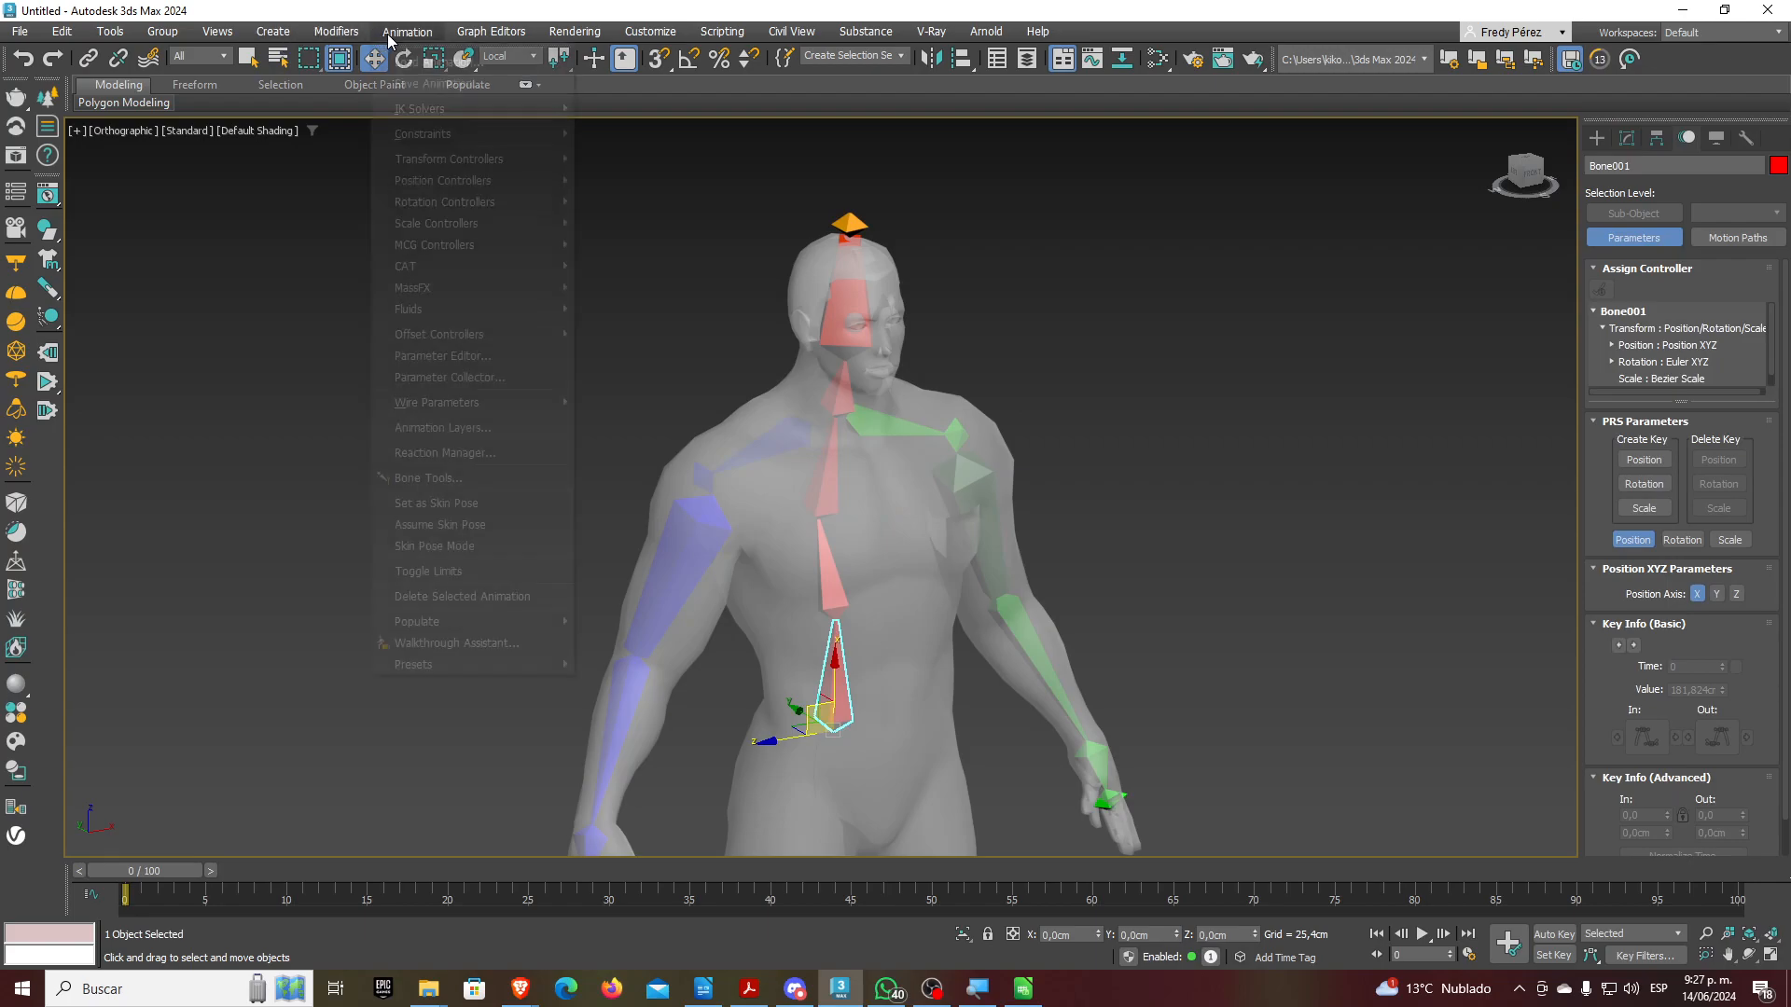
mouse_move(466, 112)
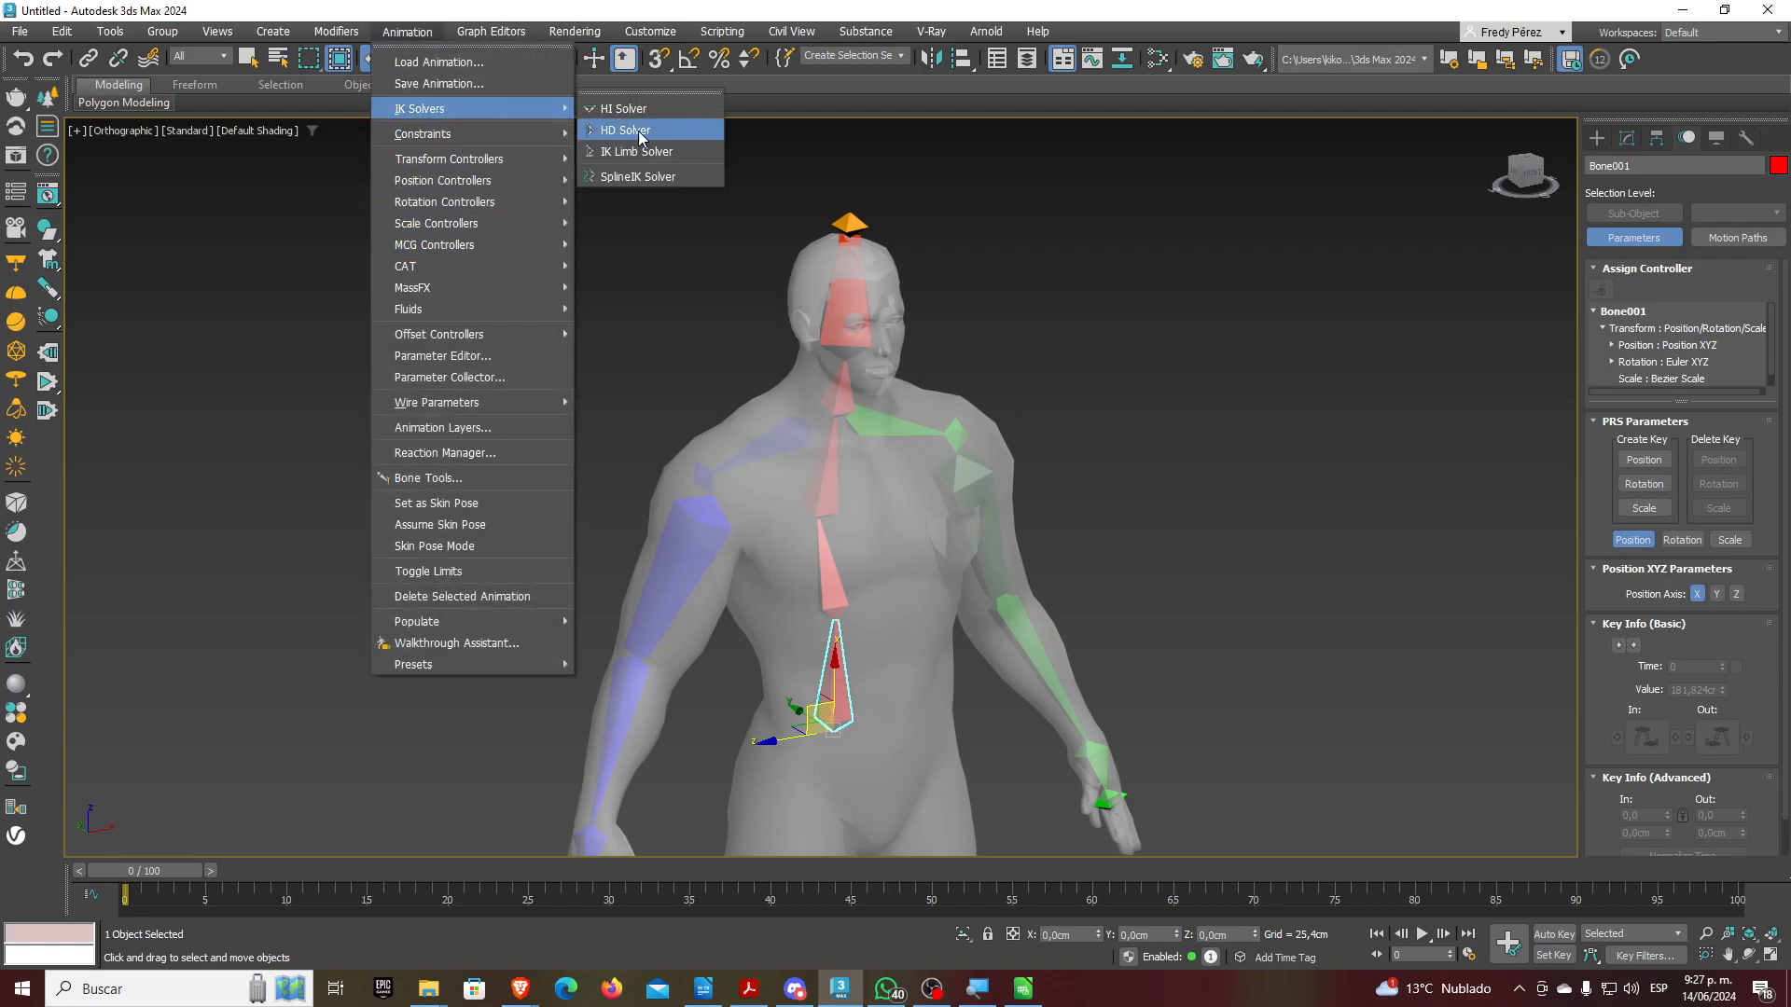
click(640, 130)
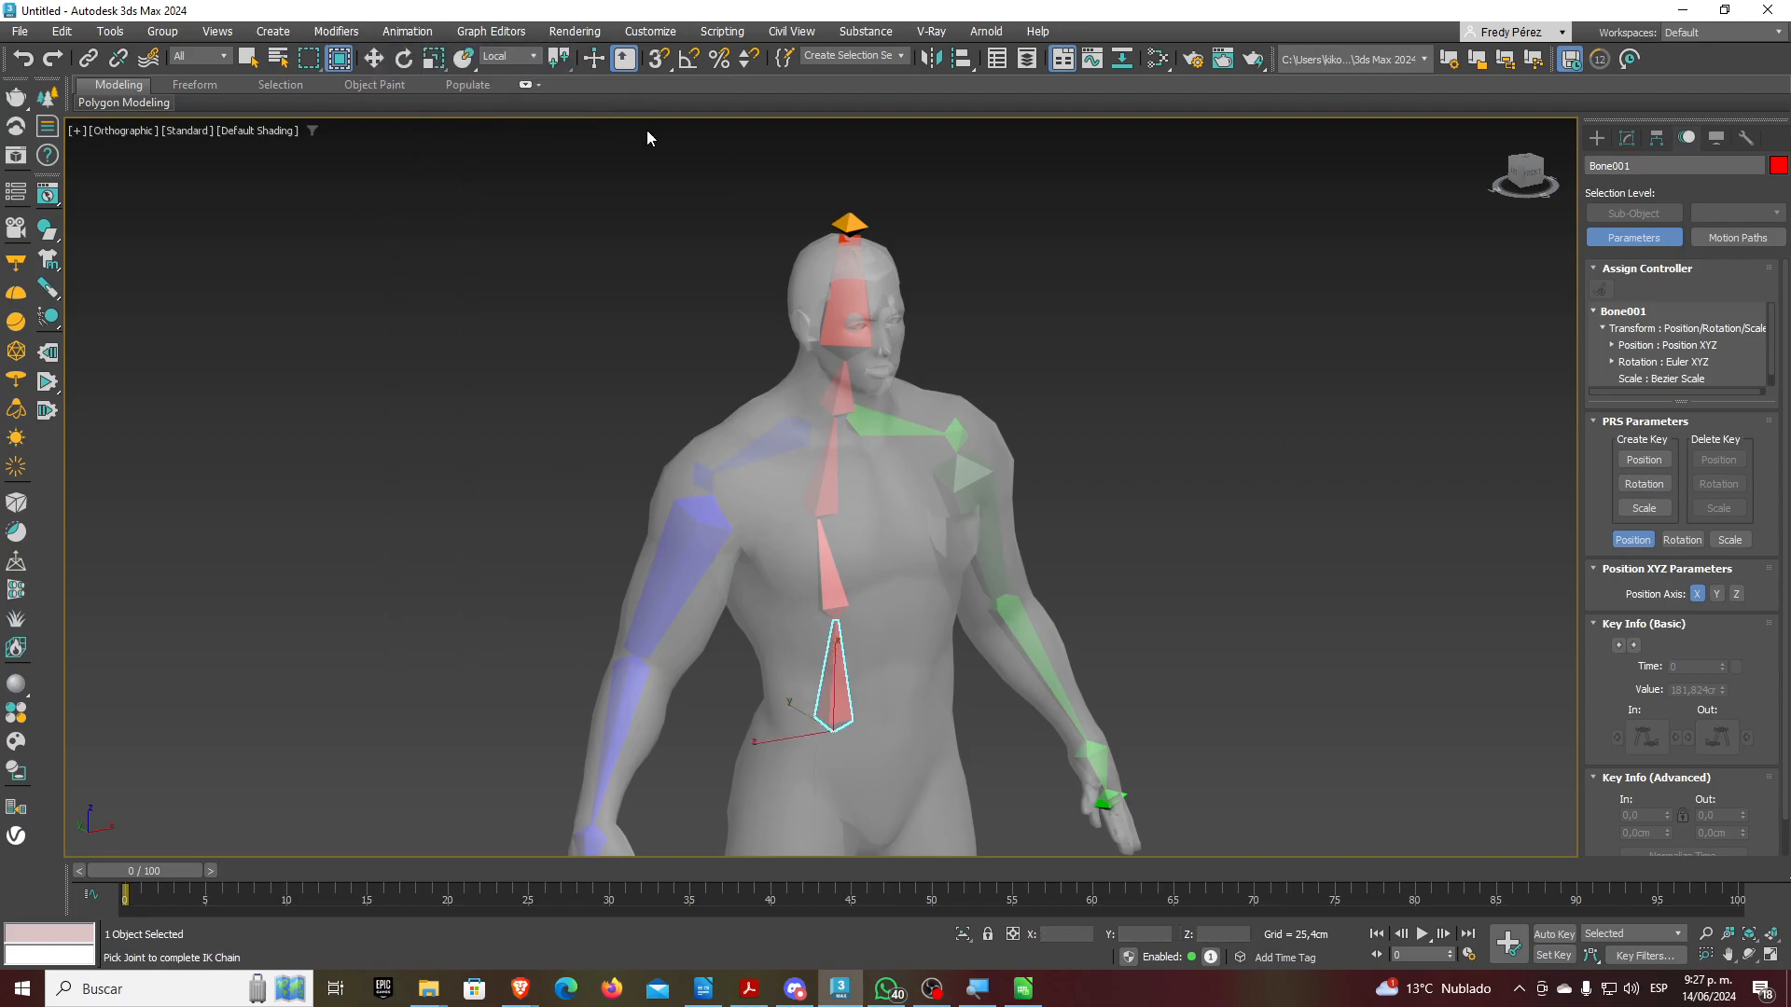
click(836, 387)
mouse_move(860, 386)
mouse_down()
mouse_move(815, 473)
mouse_move(870, 381)
mouse_up()
key(ctrl+z)
scroll(946, 347, up, 3)
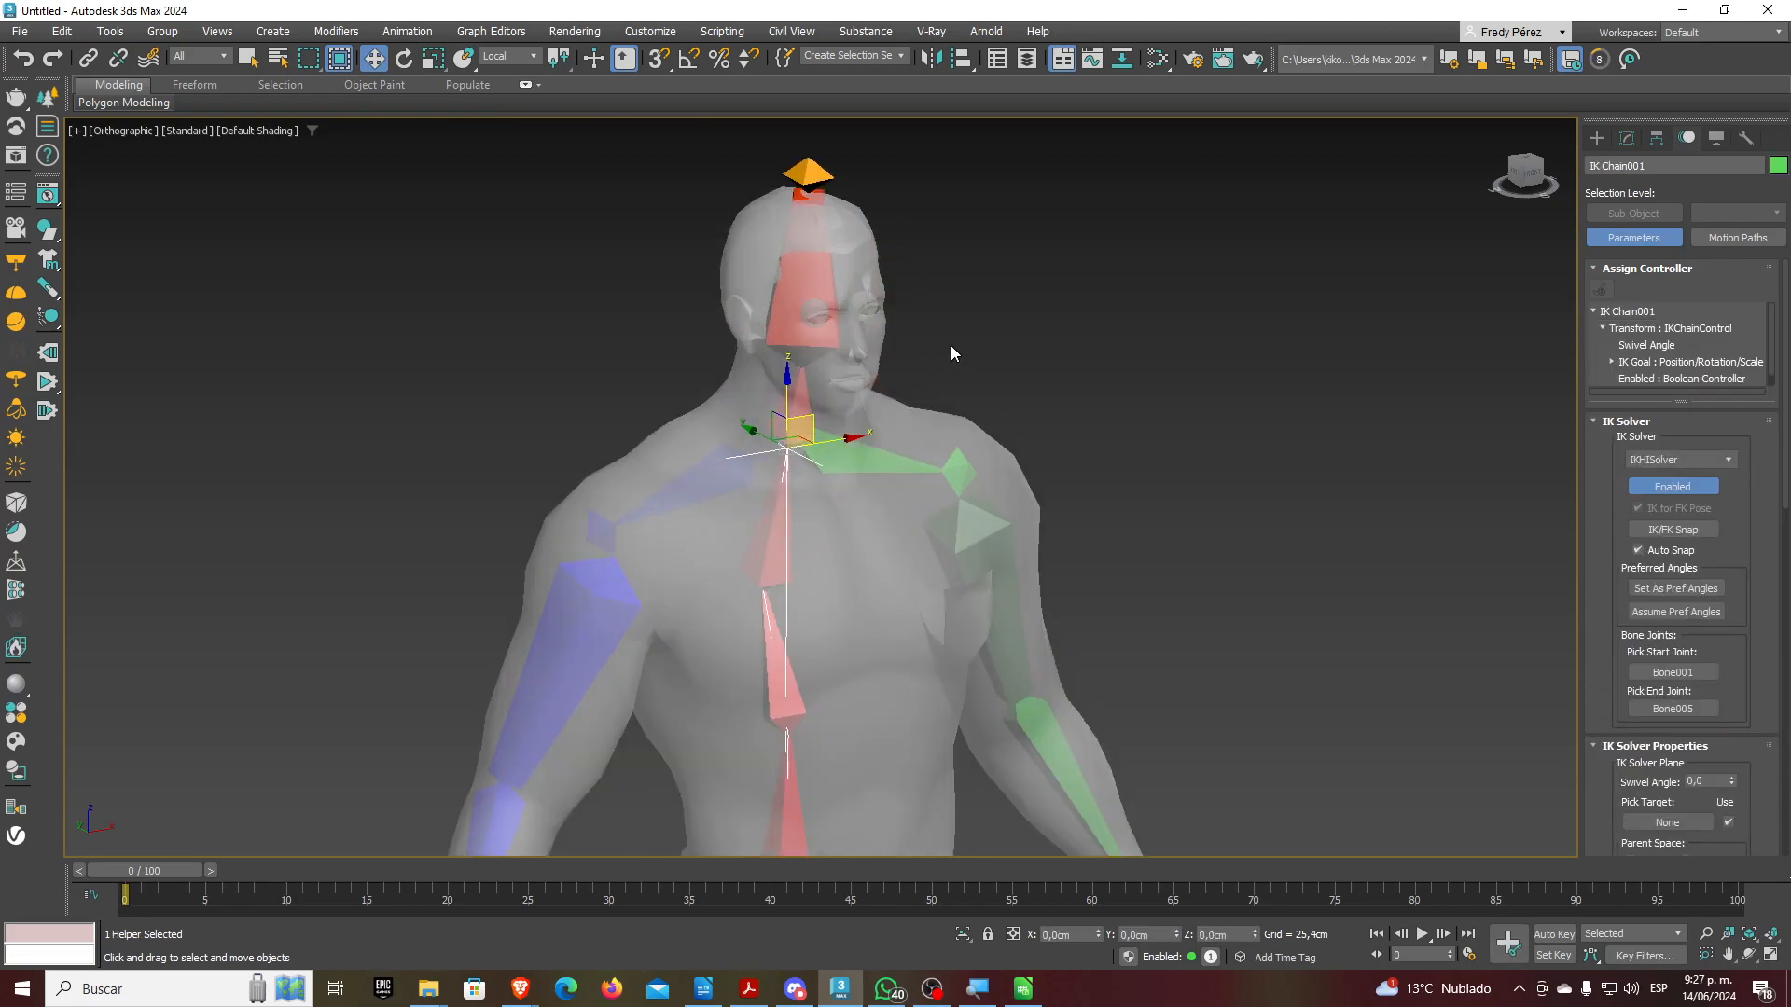
middle_drag(931, 339, 894, 411)
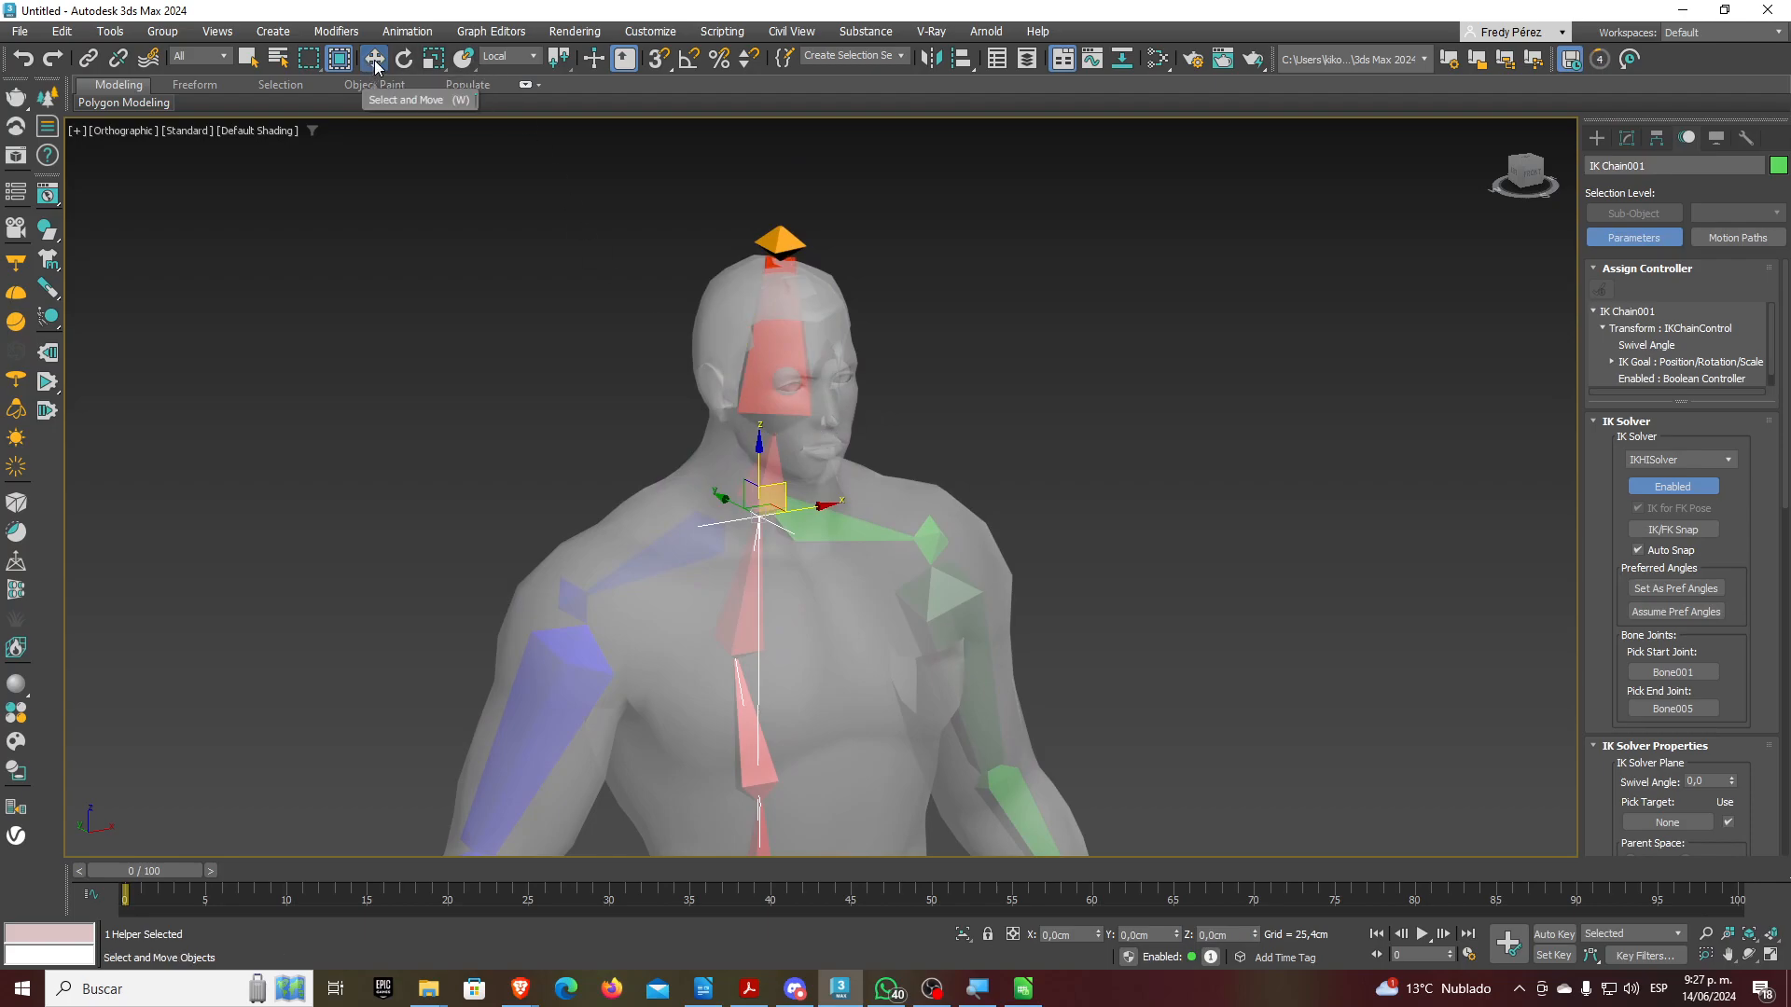
Link Bone005 to head bone Bone007 with an HI Solver chain, test a head tilt, undo
click(763, 476)
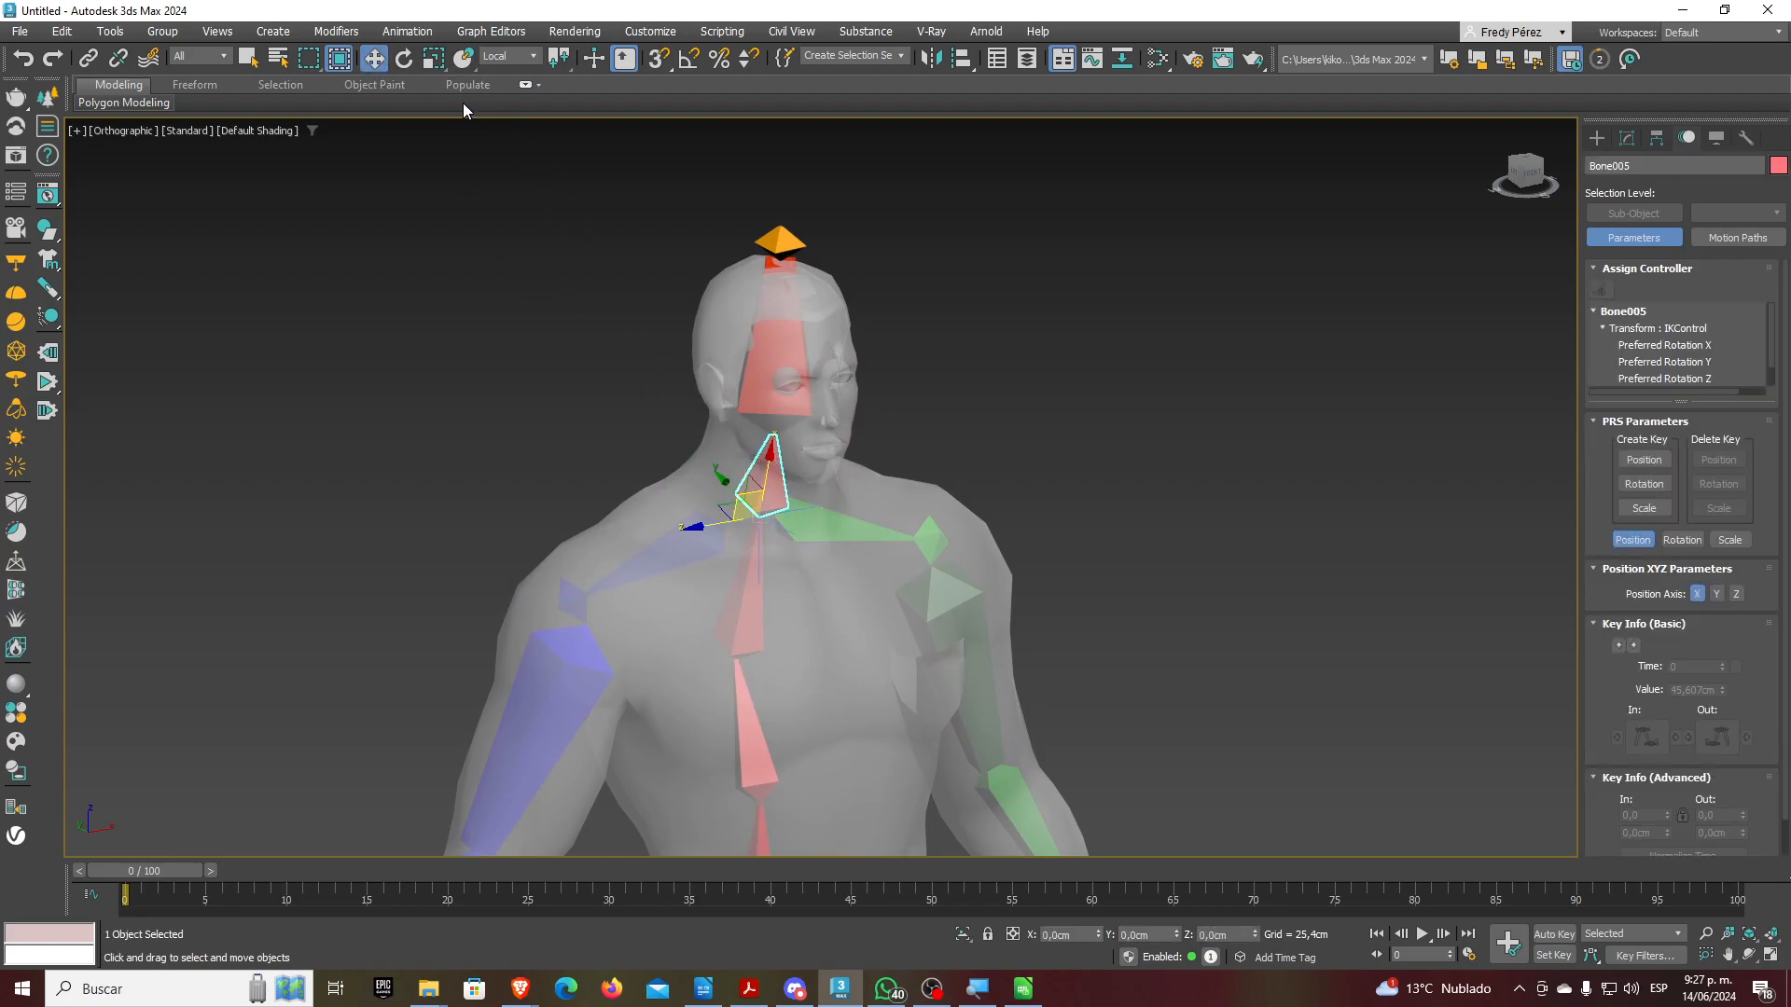
click(379, 34)
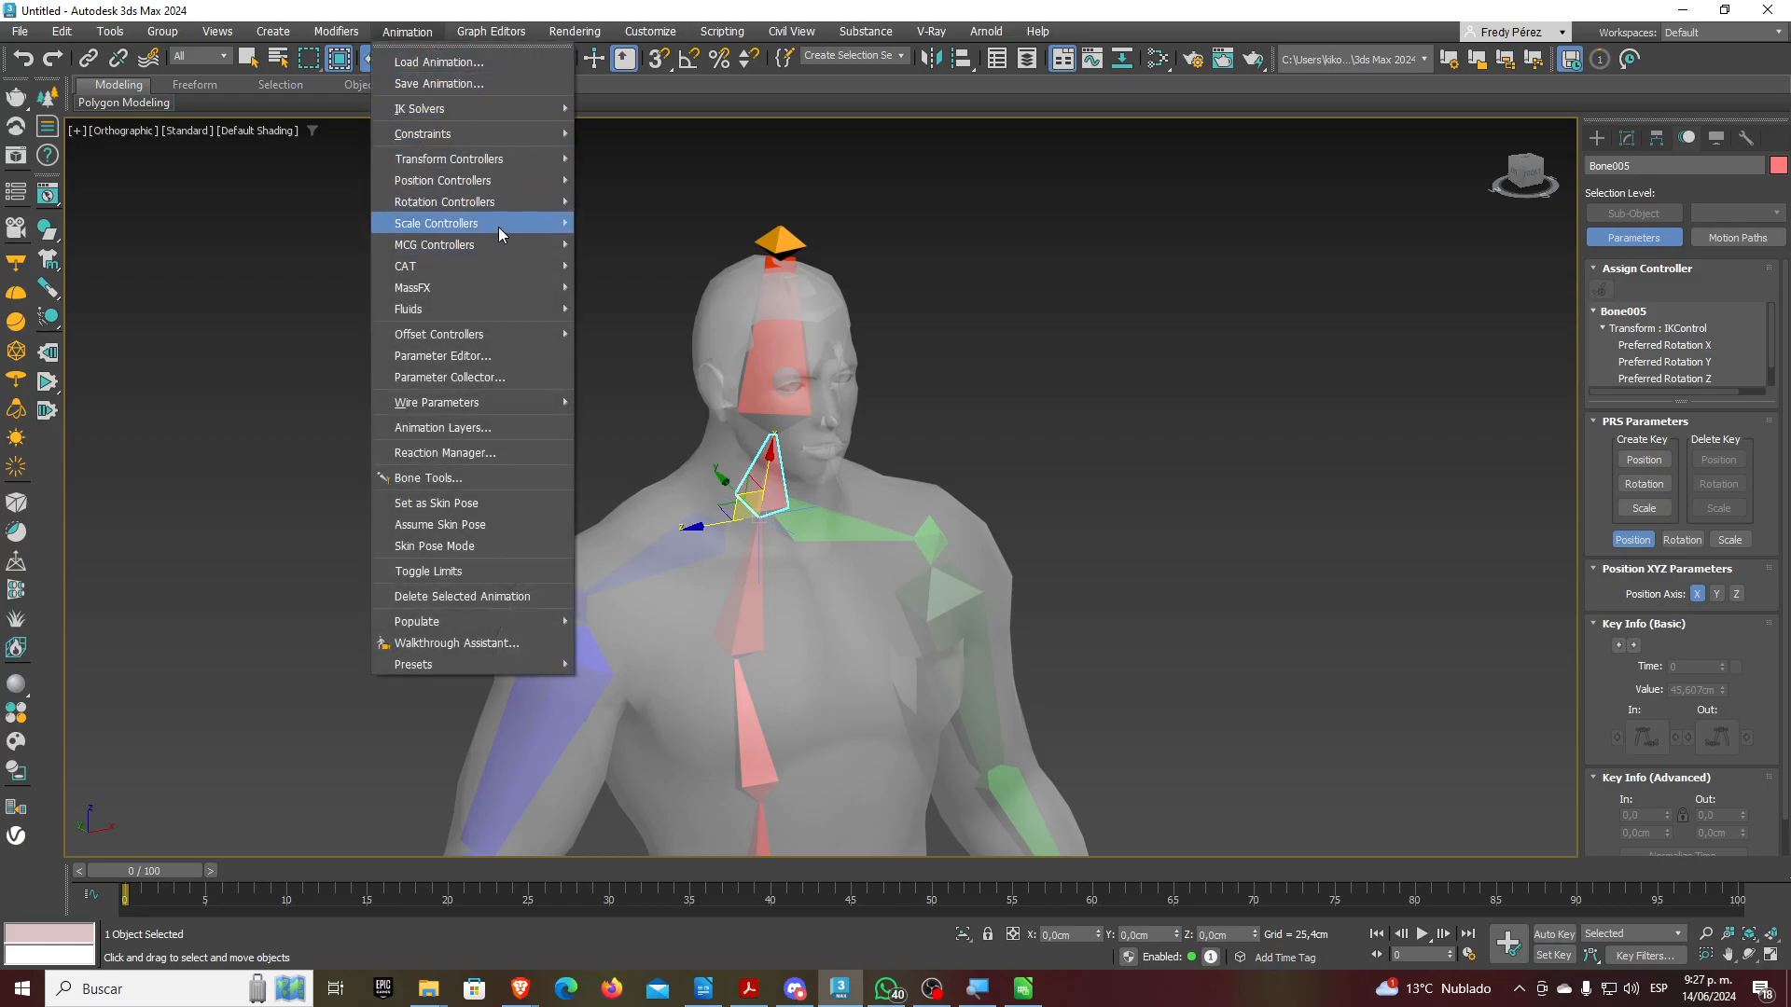
mouse_move(474, 108)
click(642, 114)
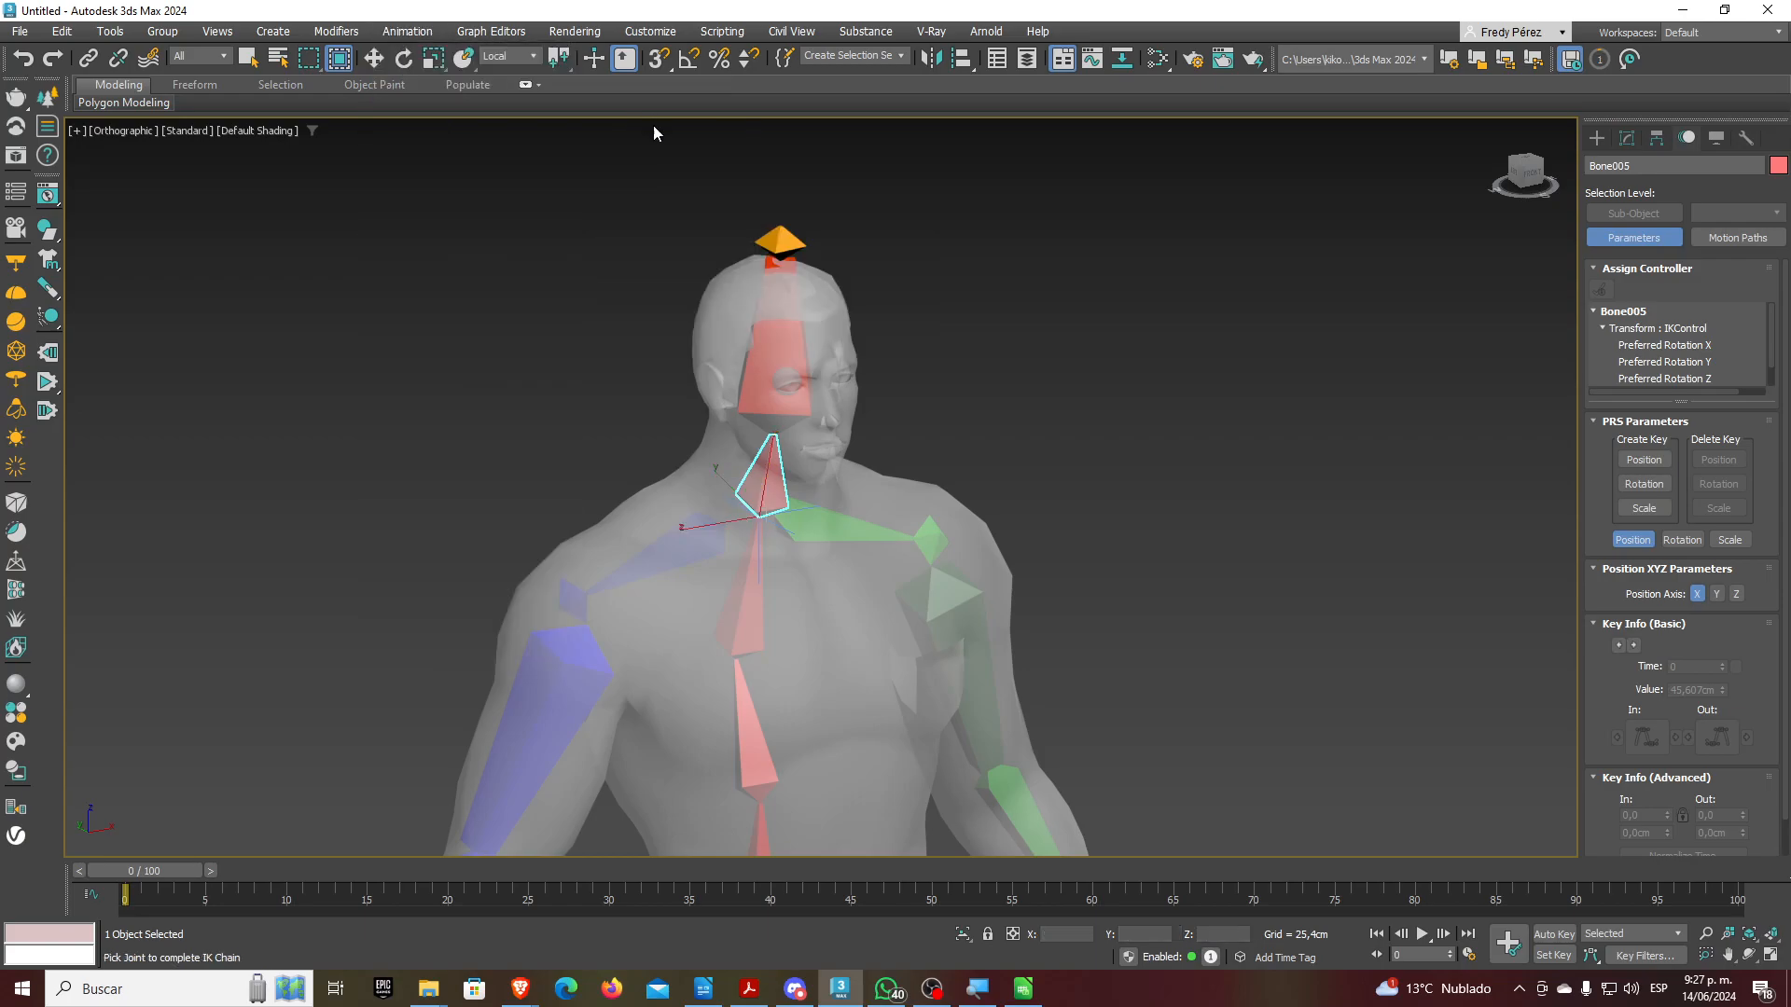
click(792, 245)
mouse_move(804, 232)
mouse_down()
mouse_move(833, 277)
mouse_move(712, 264)
mouse_move(842, 313)
mouse_move(705, 264)
mouse_move(811, 287)
mouse_move(770, 289)
mouse_move(720, 221)
mouse_move(772, 299)
mouse_move(840, 304)
mouse_move(712, 288)
mouse_move(823, 297)
mouse_move(779, 239)
mouse_up()
key(ctrl+z)
scroll(658, 327, down, 2)
middle_drag(658, 326, 729, 240)
middle_drag(672, 396, 752, 243)
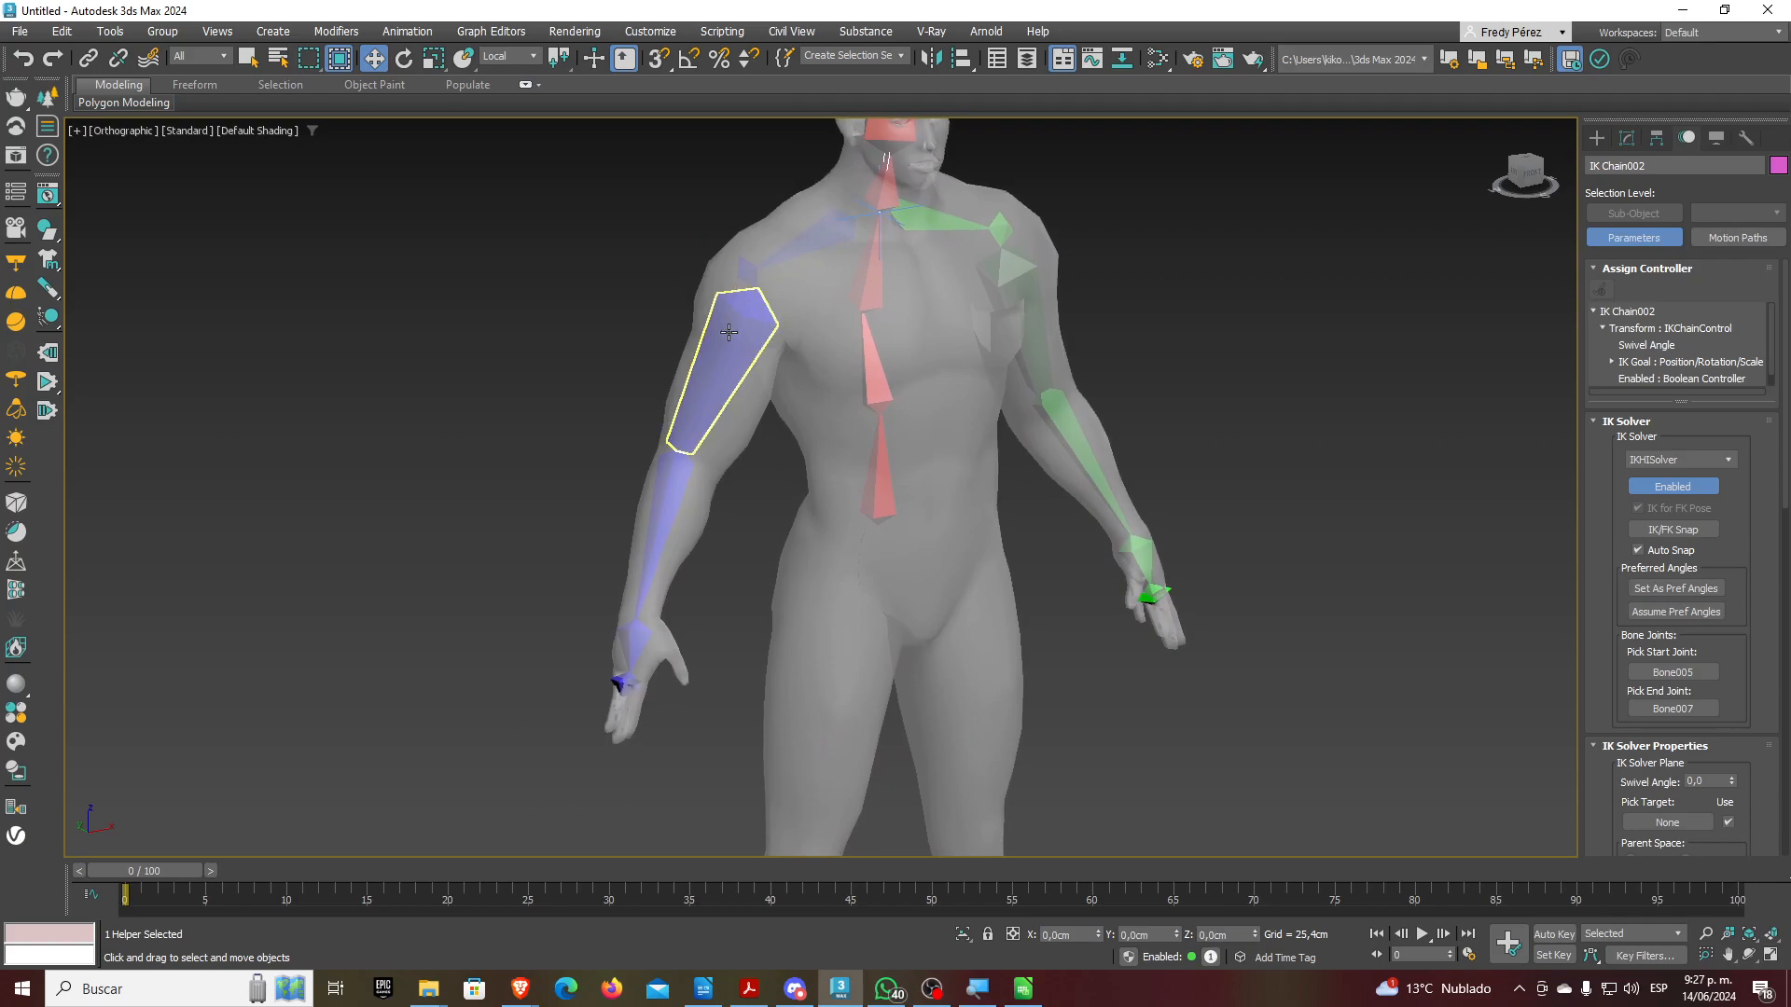
Add an HI Solver chain from blue Bone010 to its wrist, test the bend and undo
click(730, 327)
click(407, 31)
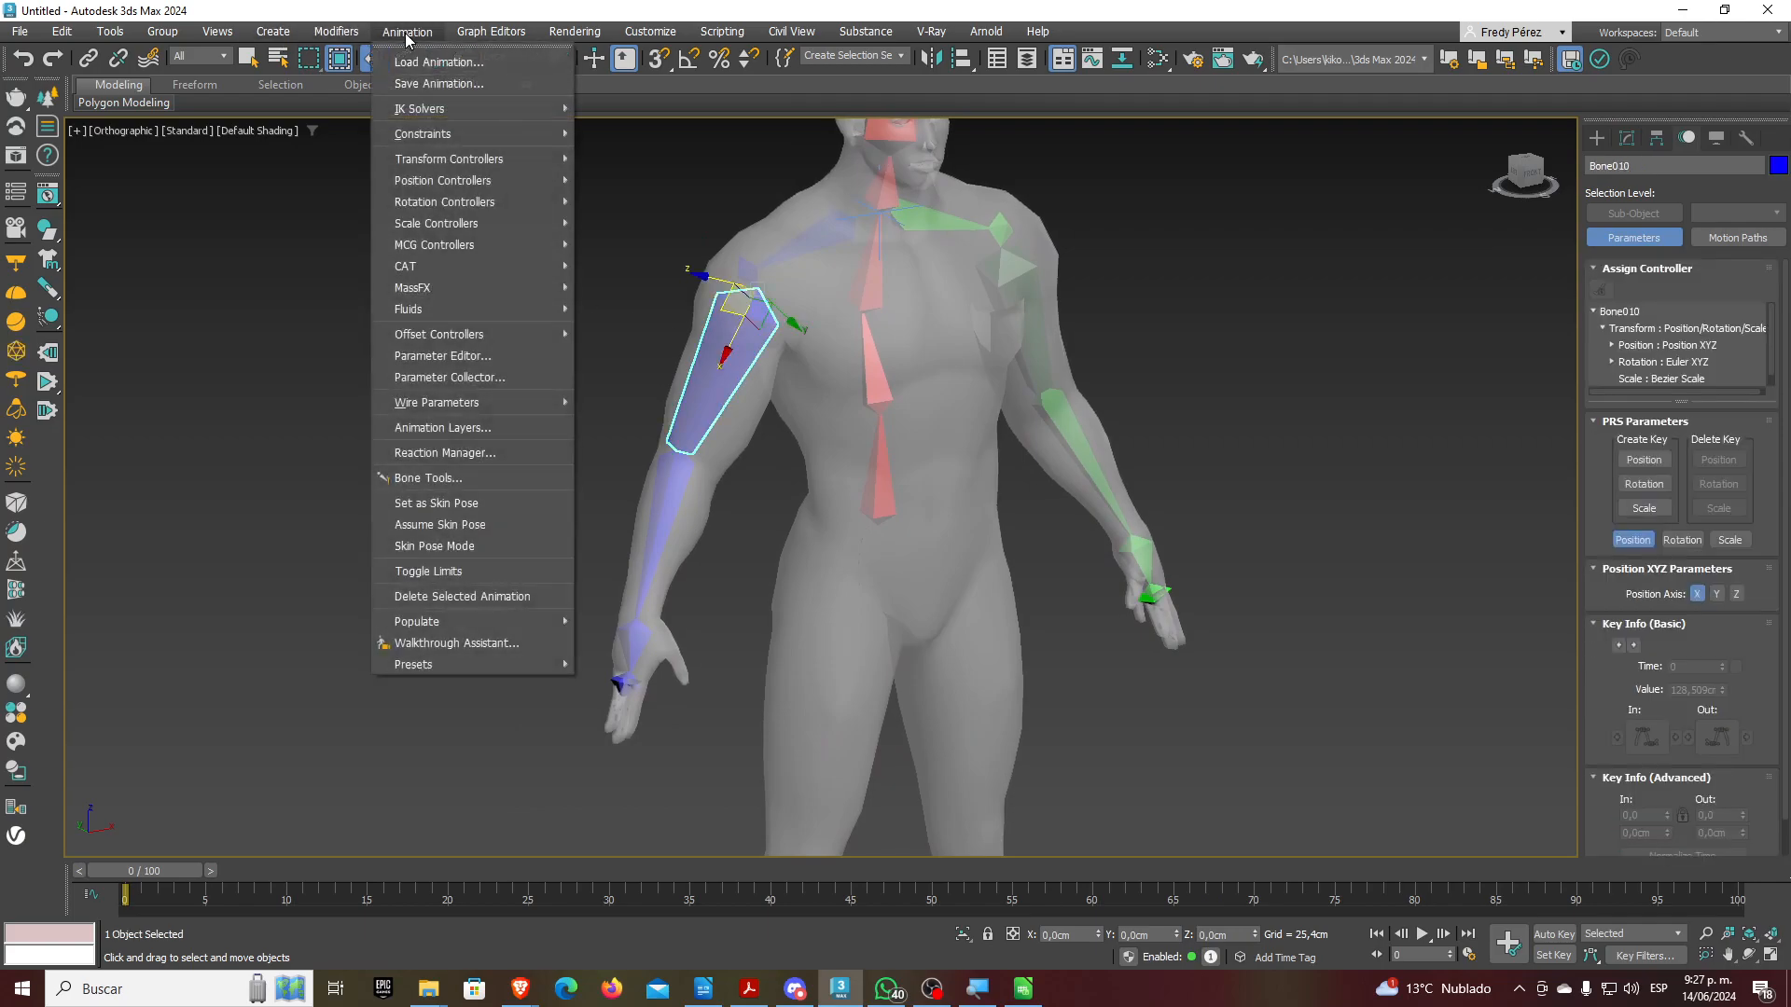
click(616, 109)
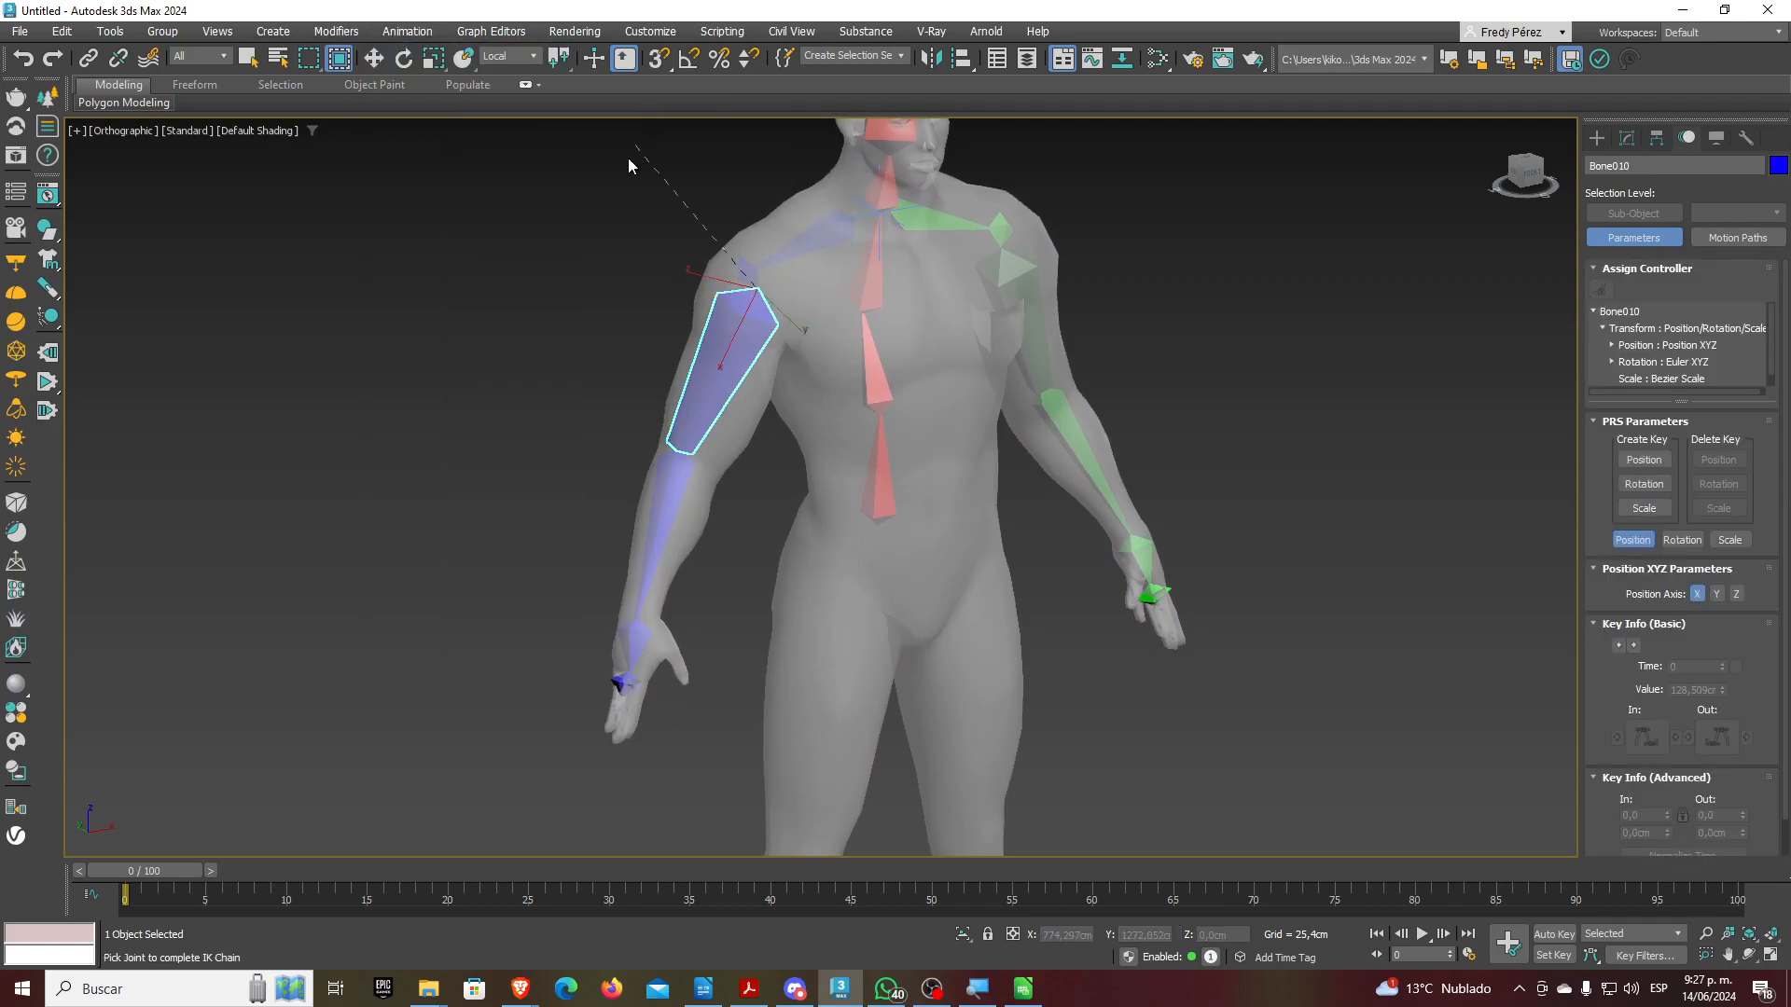
click(623, 683)
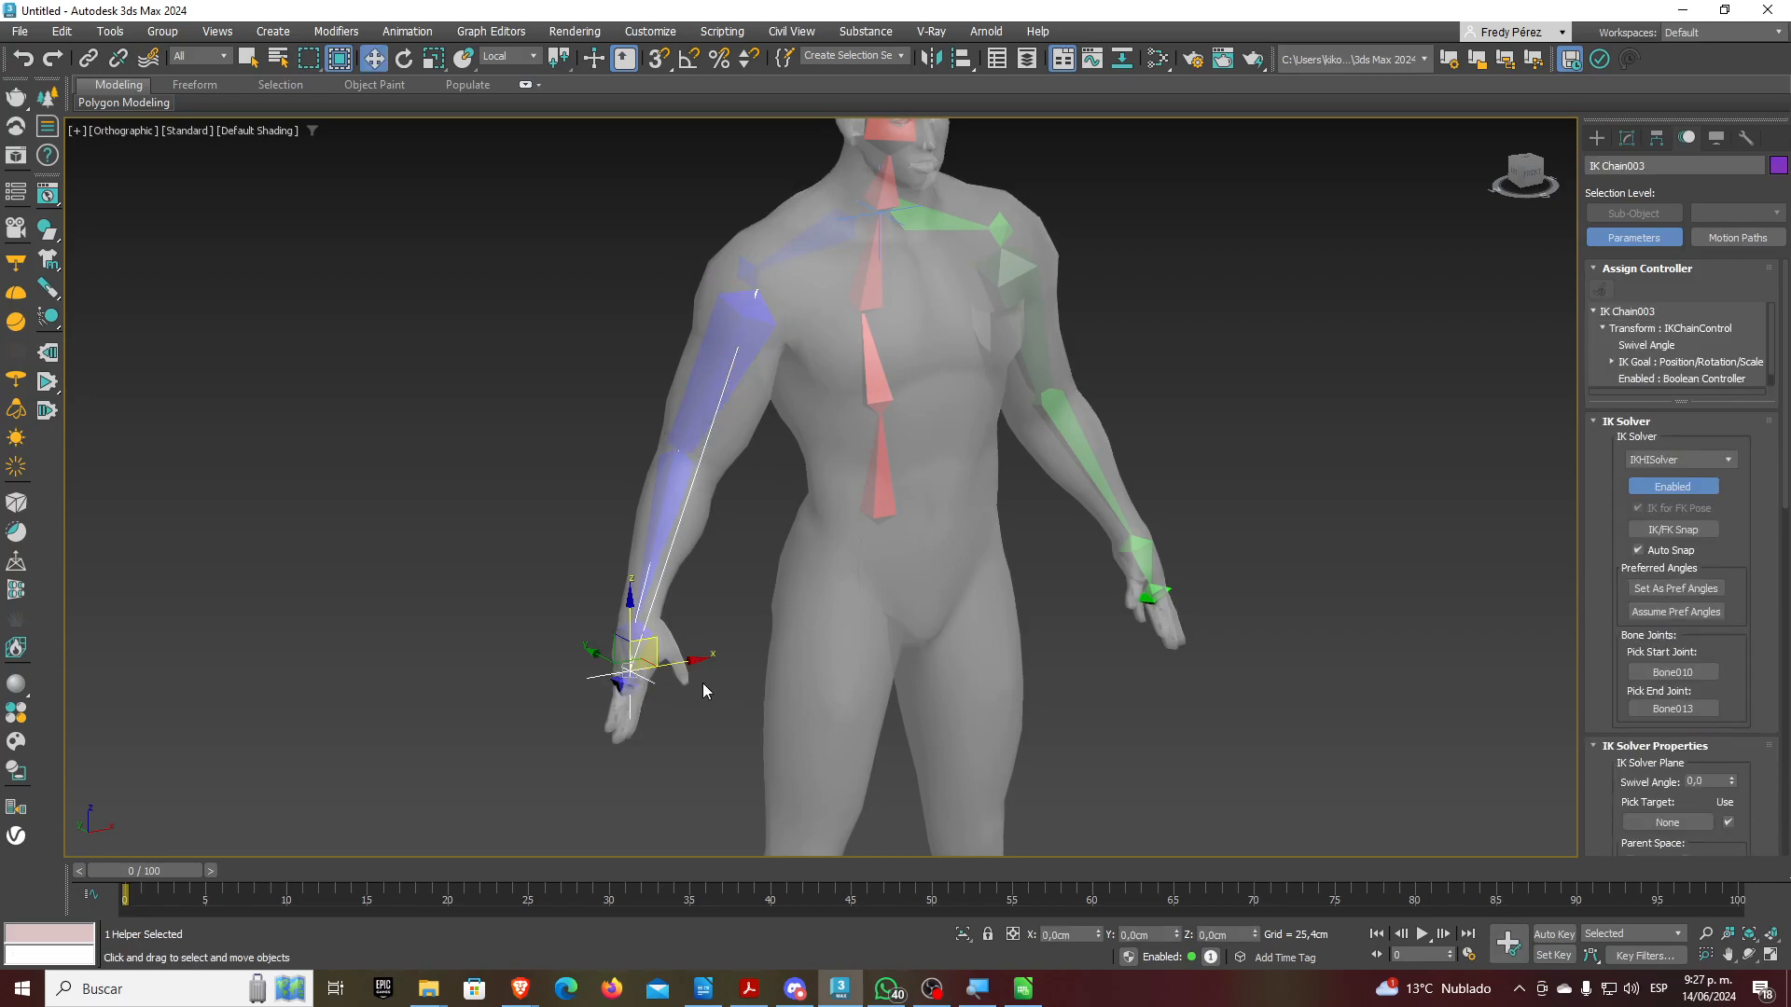
drag(656, 581, 672, 539)
key(ctrl+z)
Add an HI Solver chain from green Bone010(mirrored) to its wrist, test the bend and undo
click(1033, 328)
middle_drag(1138, 365, 816, 385)
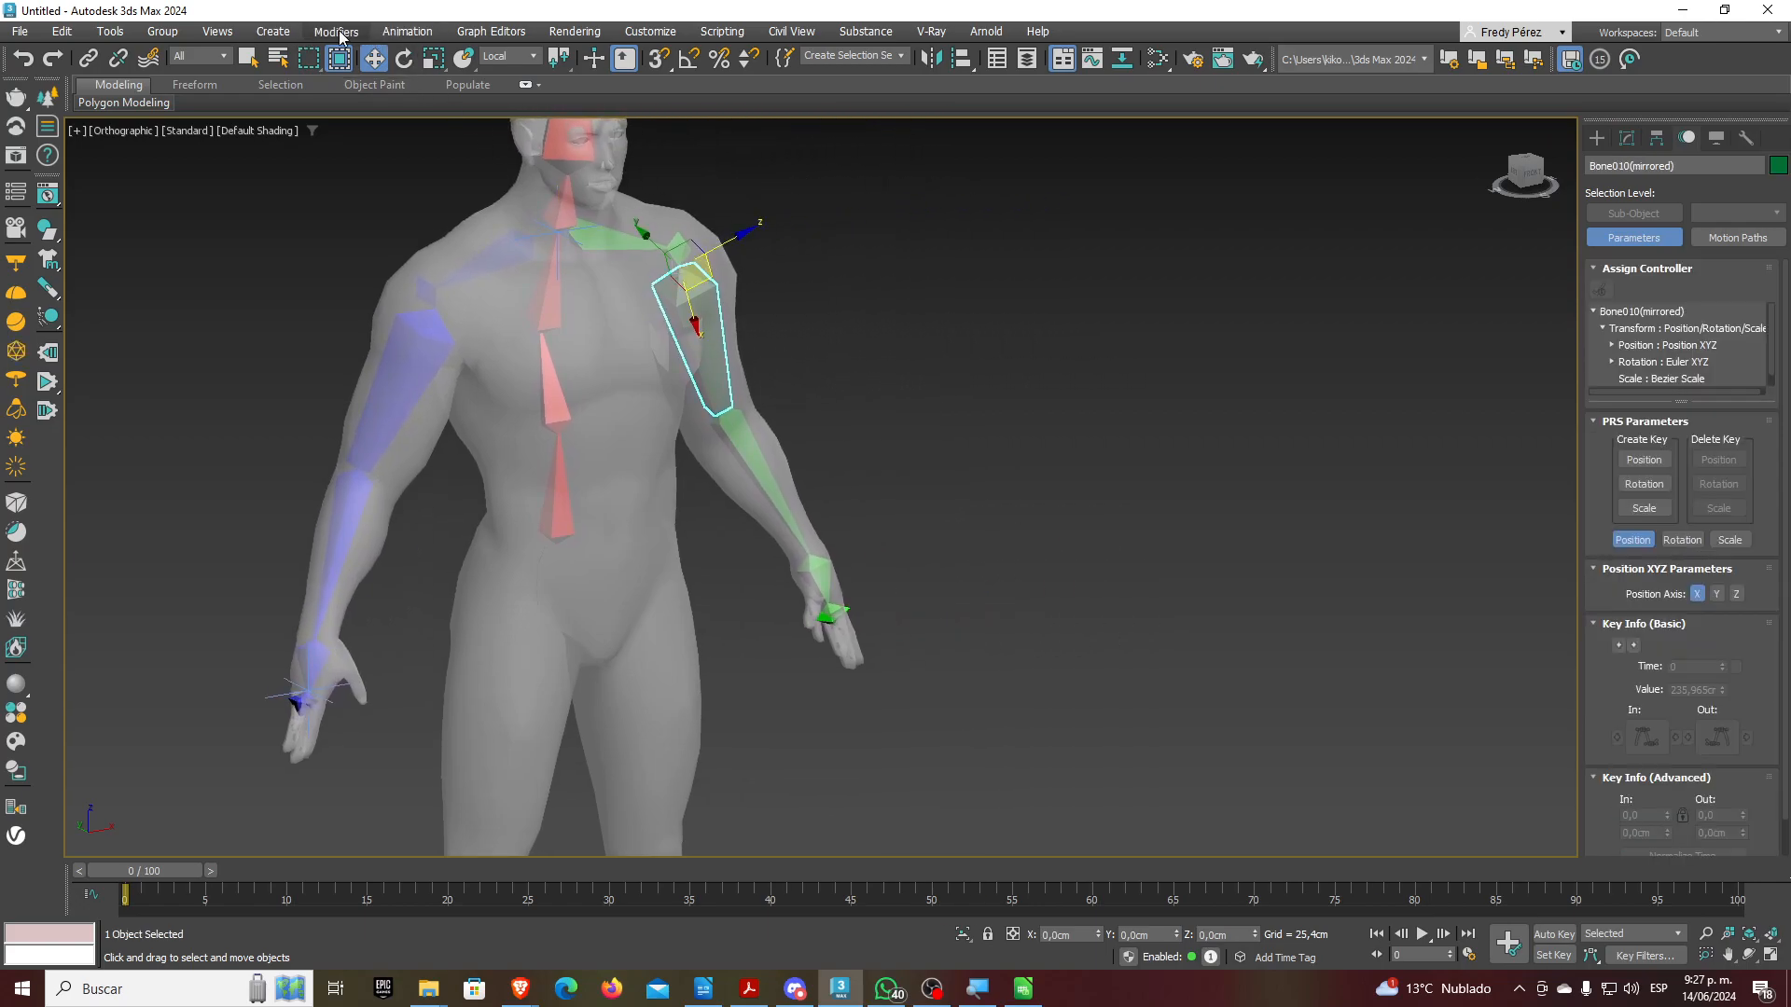
click(406, 31)
mouse_move(457, 110)
click(623, 111)
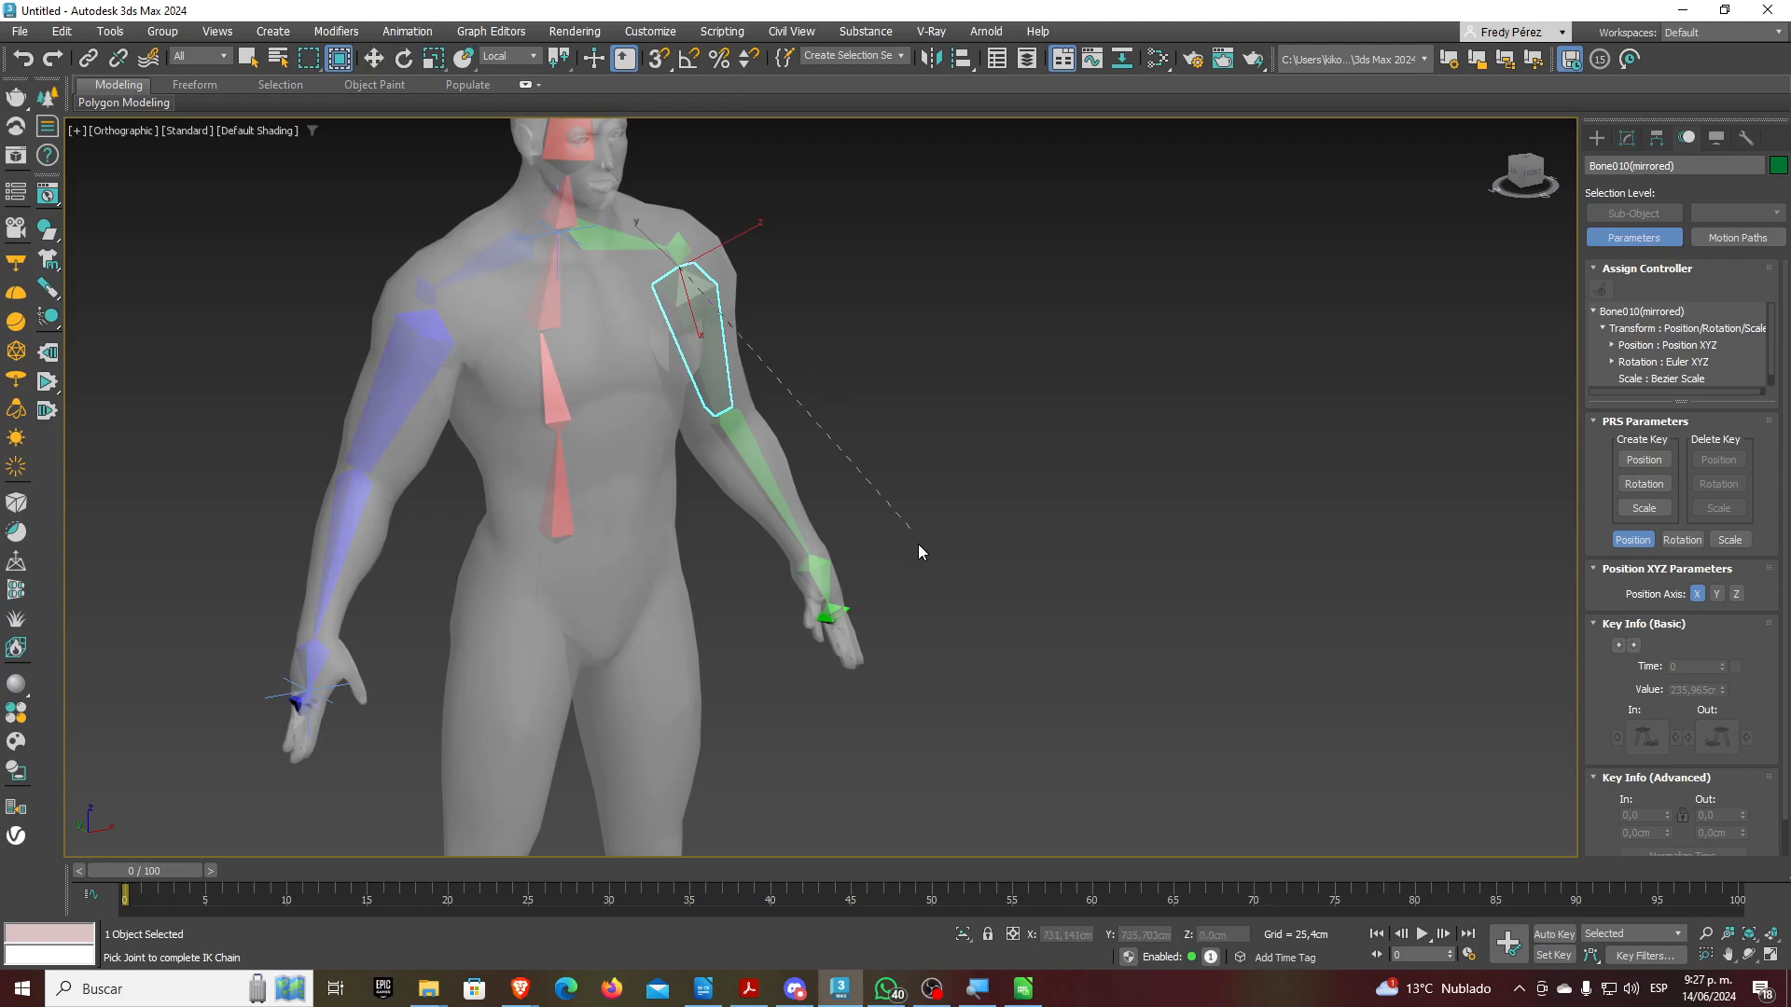
click(830, 616)
drag(854, 575, 825, 457)
key(ctrl+z)
Select the head's IK Chain002 goal and pull it down onto the forehead
middle_drag(750, 377, 905, 546)
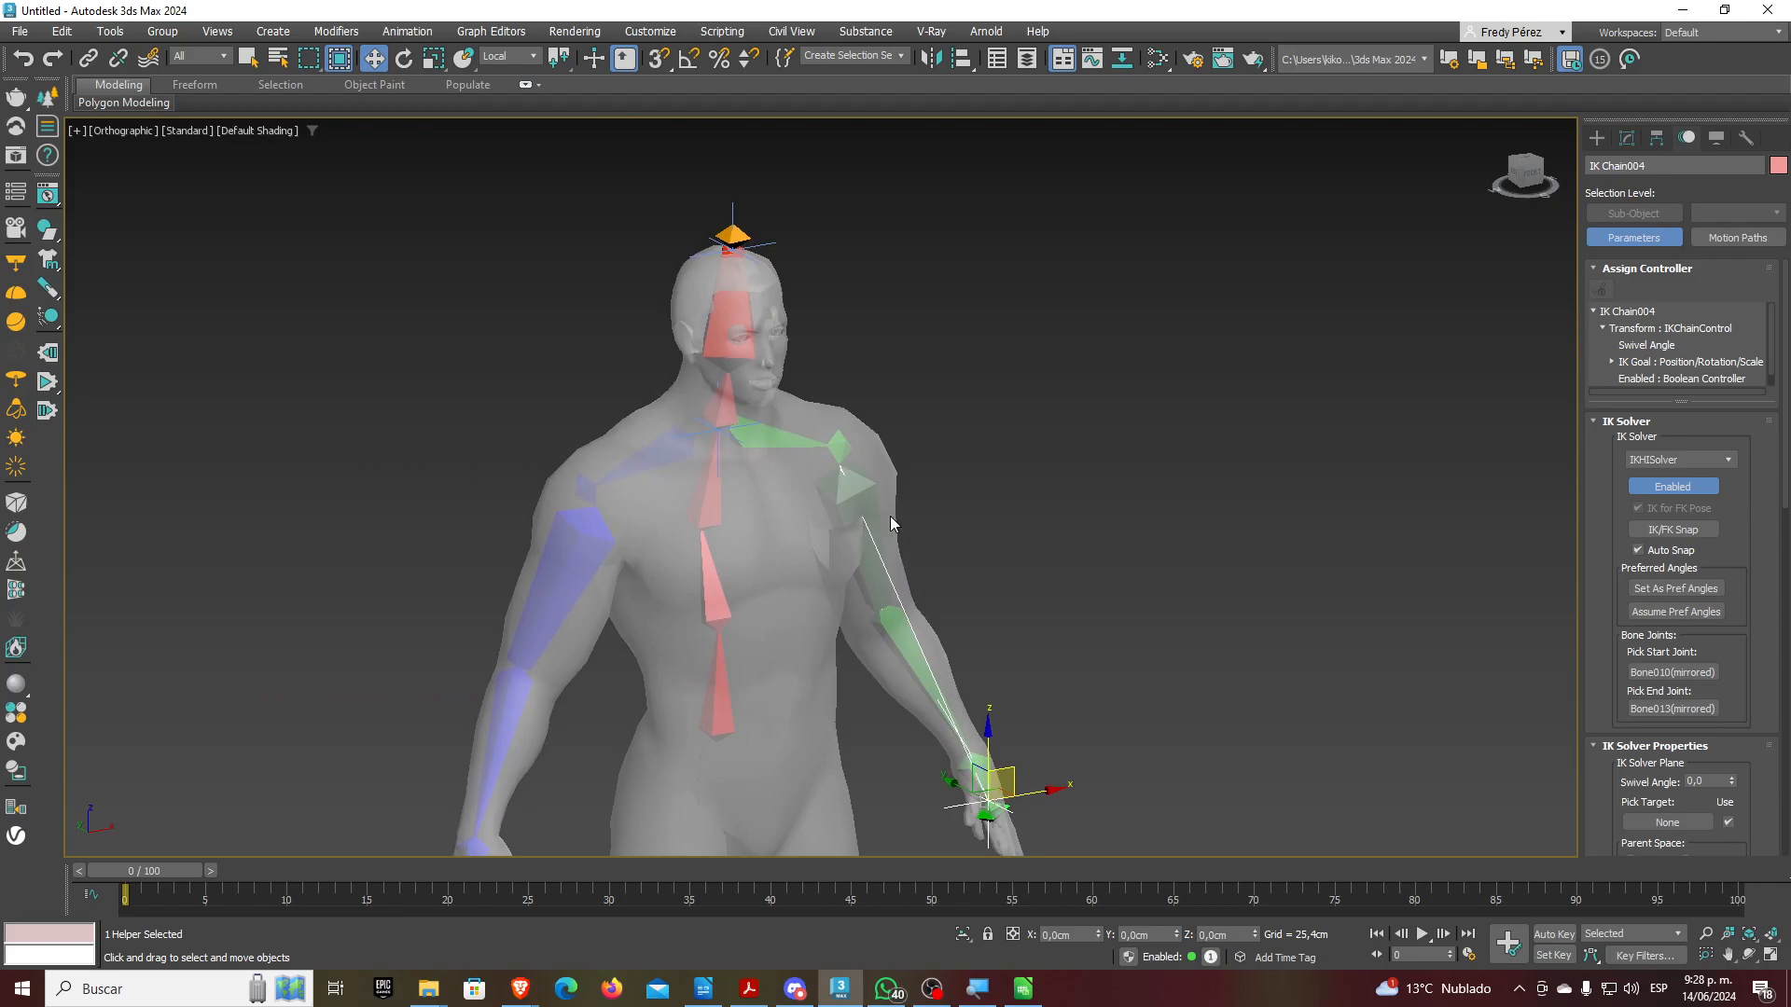
click(730, 317)
scroll(795, 352, down, 2)
middle_drag(795, 352, 890, 348)
scroll(817, 334, up, 3)
click(756, 365)
drag(802, 275, 853, 369)
Test the head bend by dragging the head IK goal from several angles, undoing each attempt
key(ctrl+z)
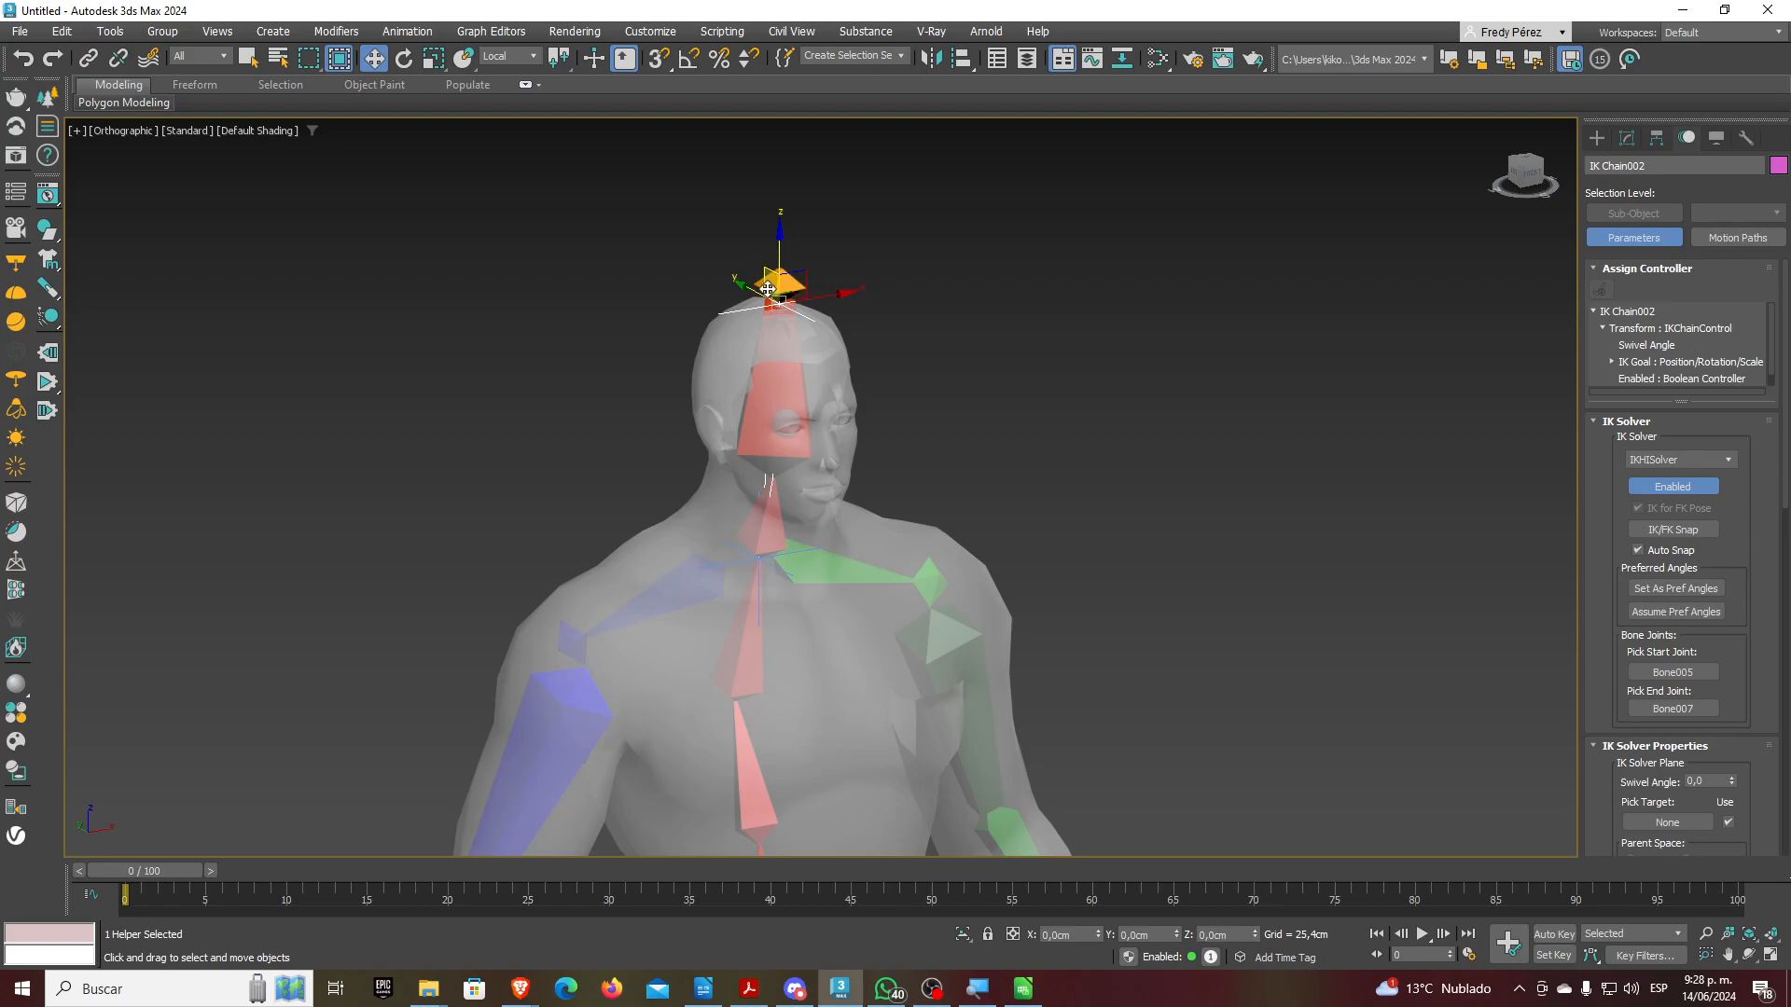
mouse_move(767, 282)
mouse_down()
mouse_move(749, 354)
mouse_move(750, 286)
mouse_up()
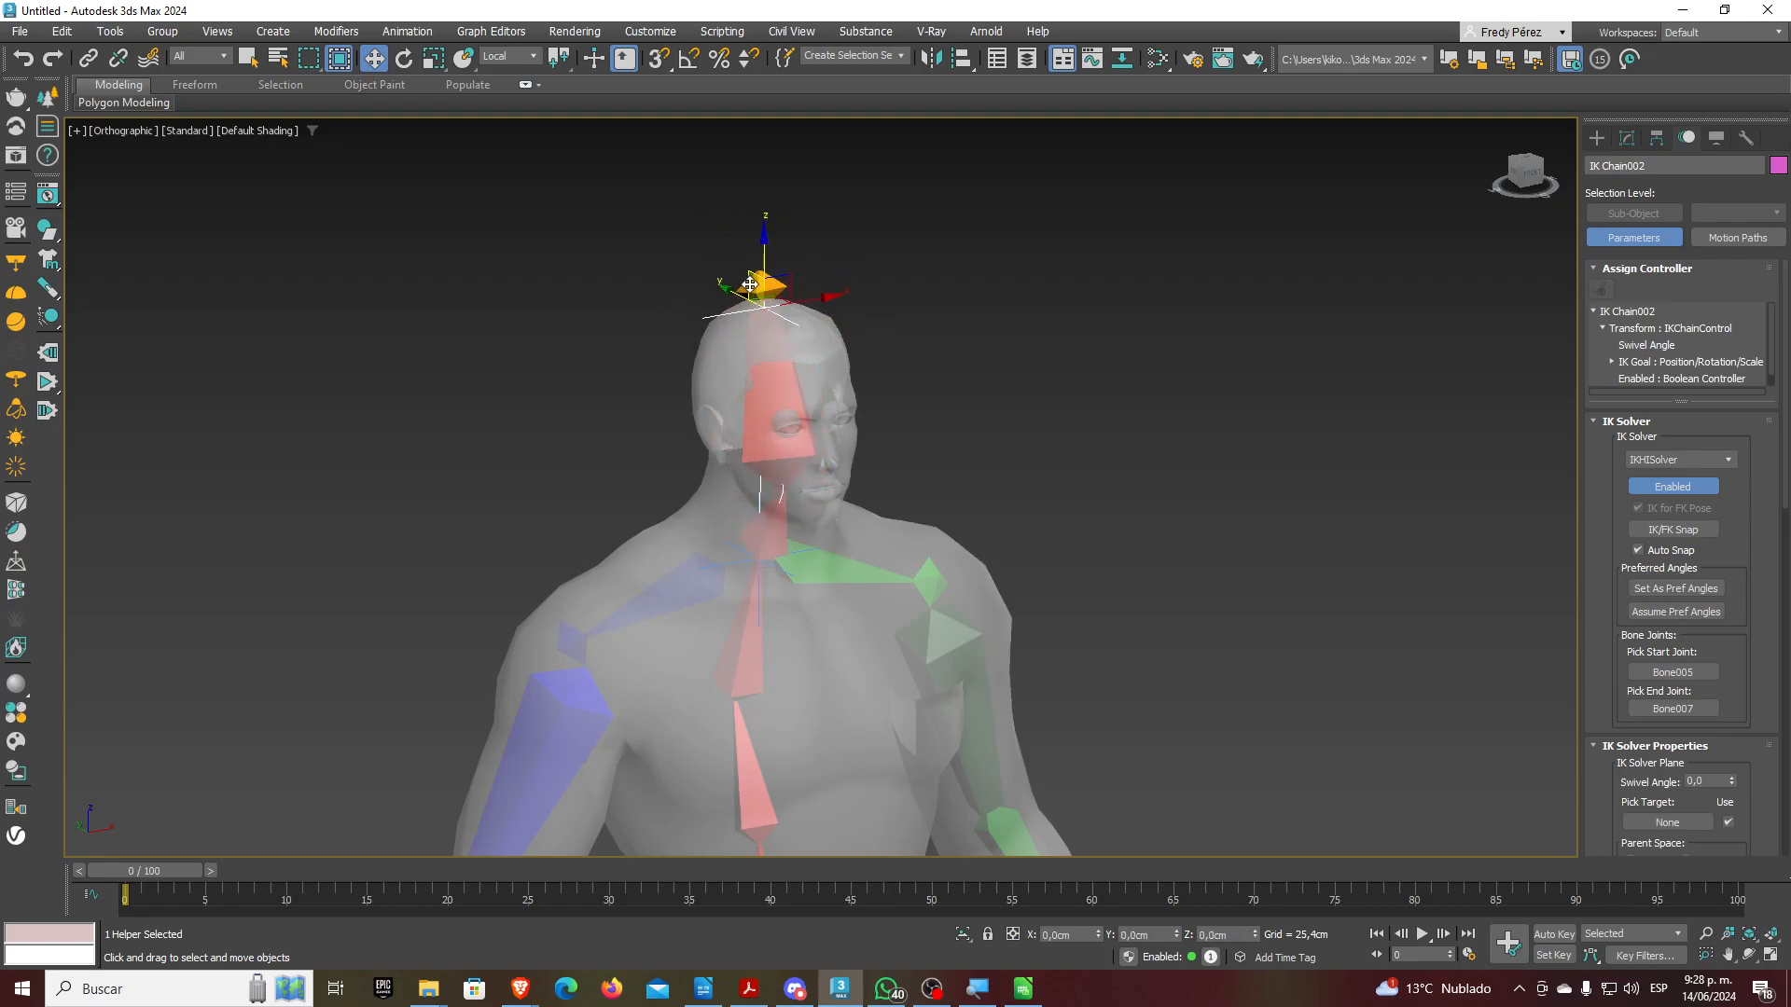
key(ctrl+z)
mouse_move(812, 396)
alt+middle_down()
mouse_move(880, 429)
mouse_move(831, 421)
alt+middle_up()
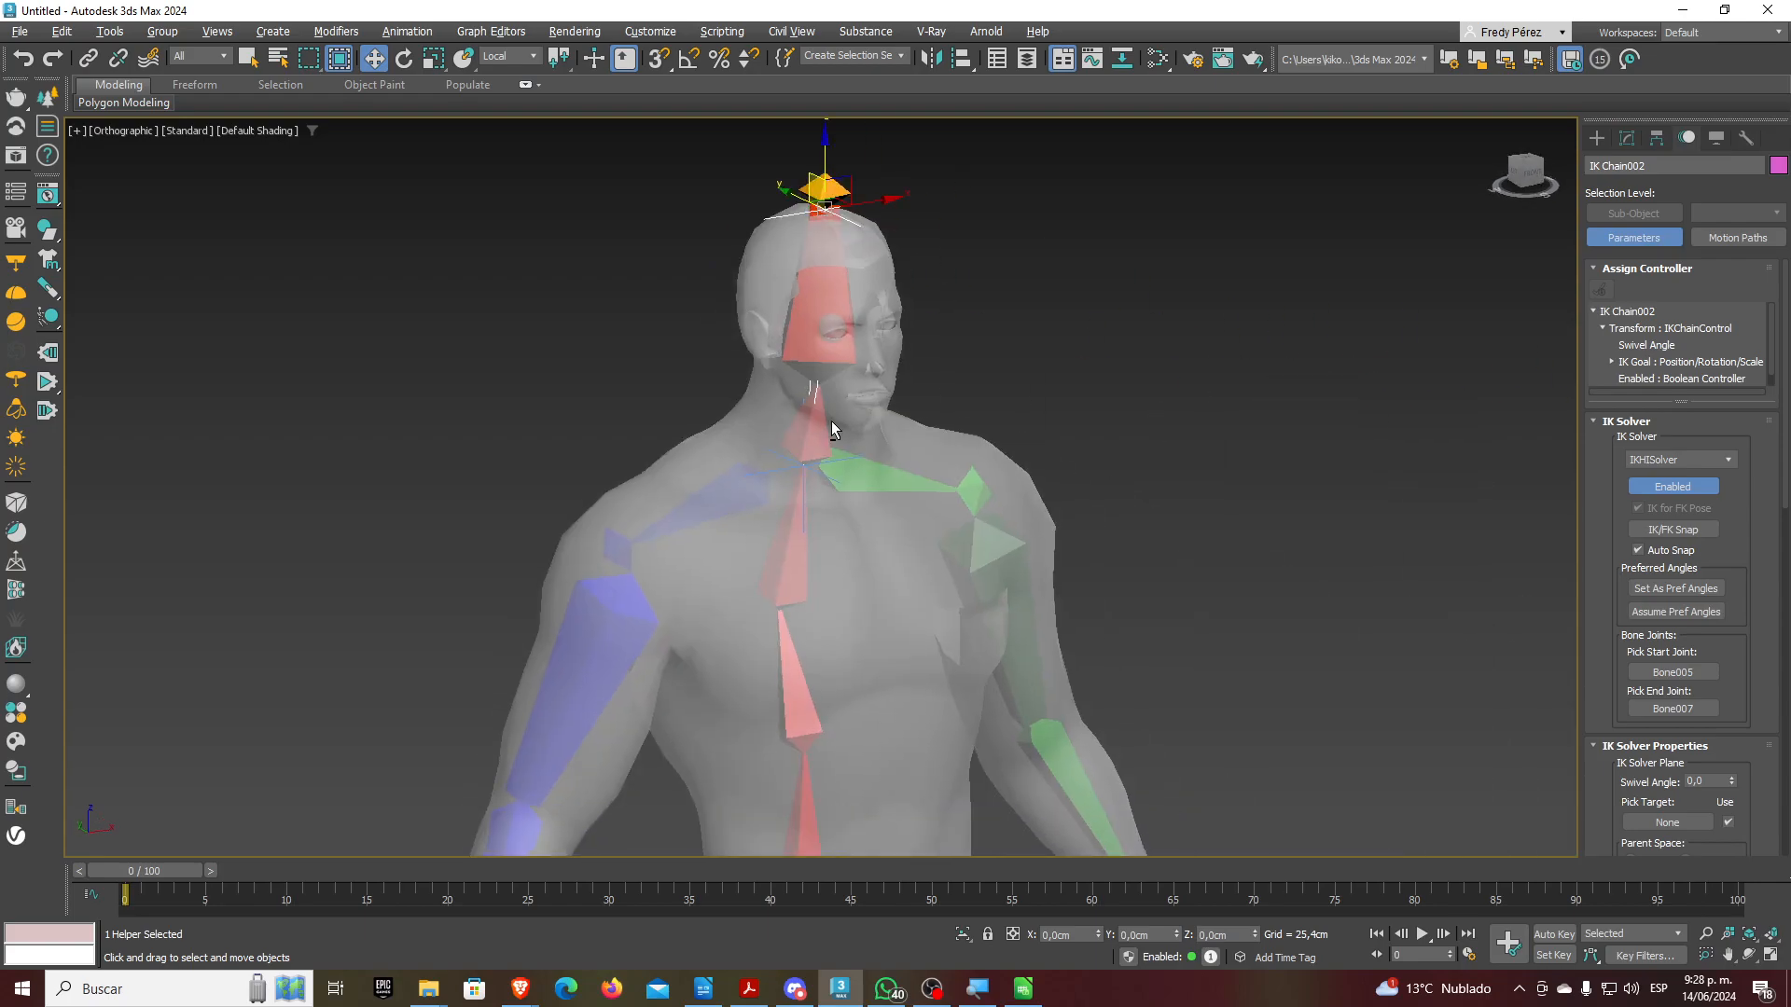
scroll(883, 406, up, 2)
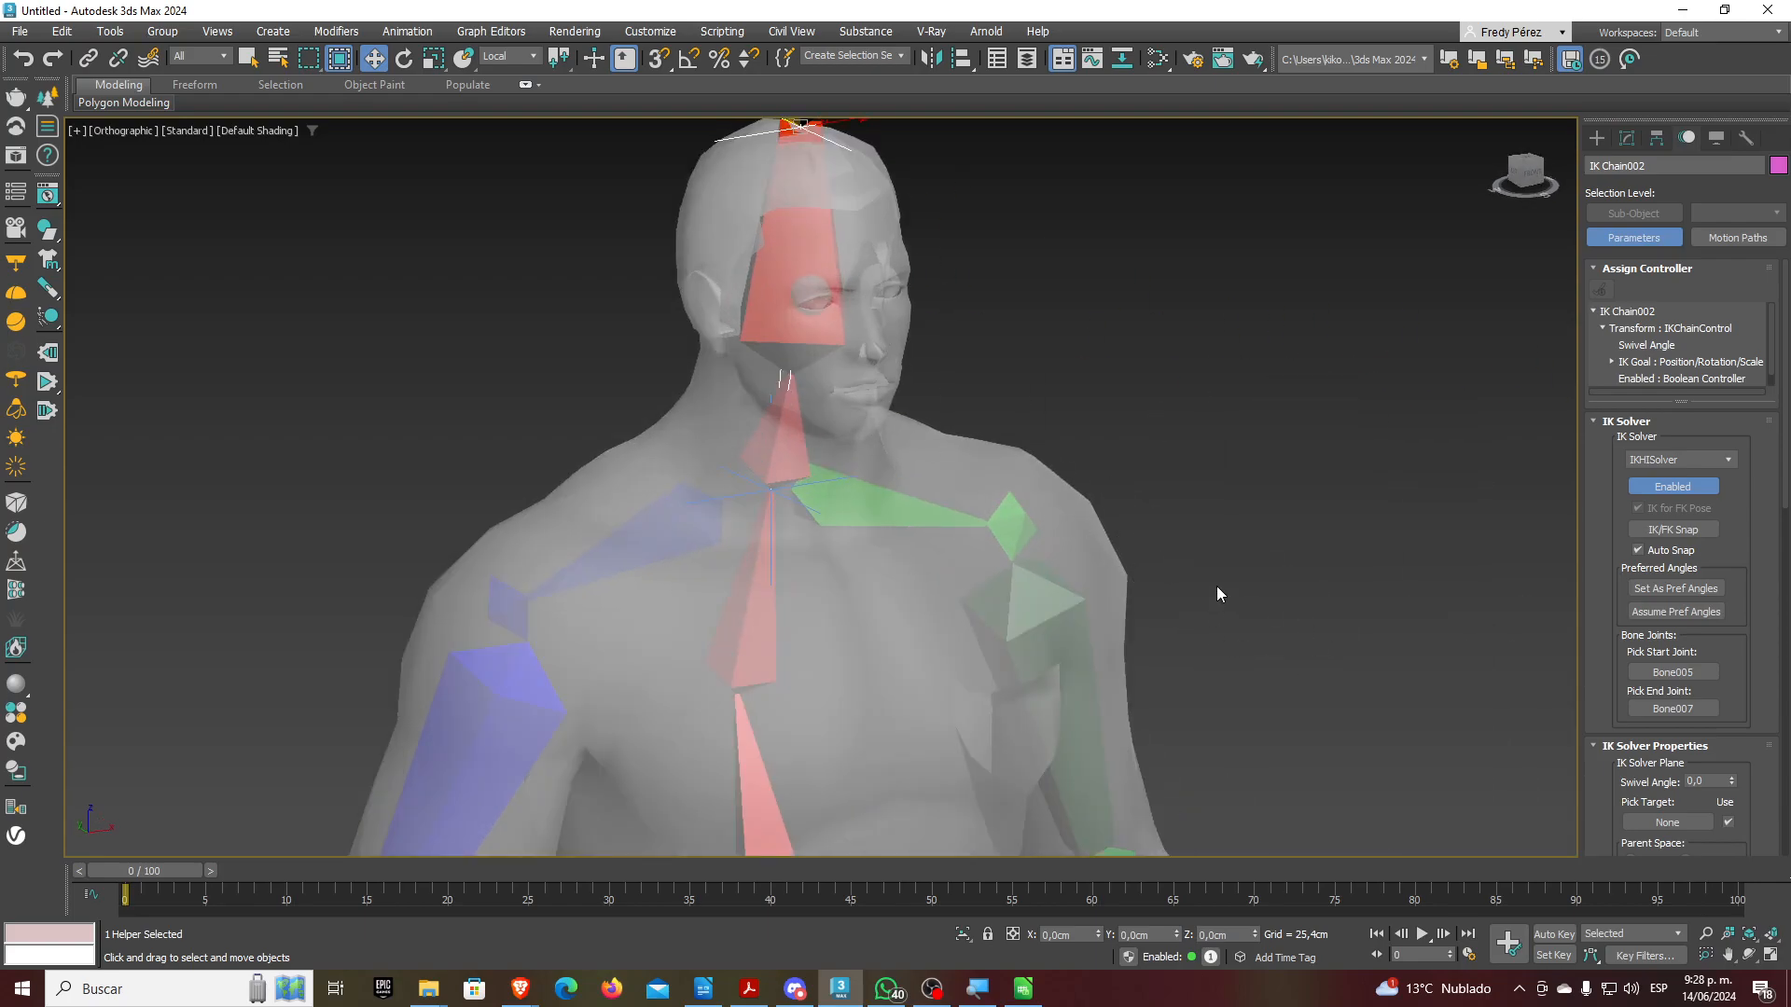
alt+middle_drag(1033, 478, 851, 653)
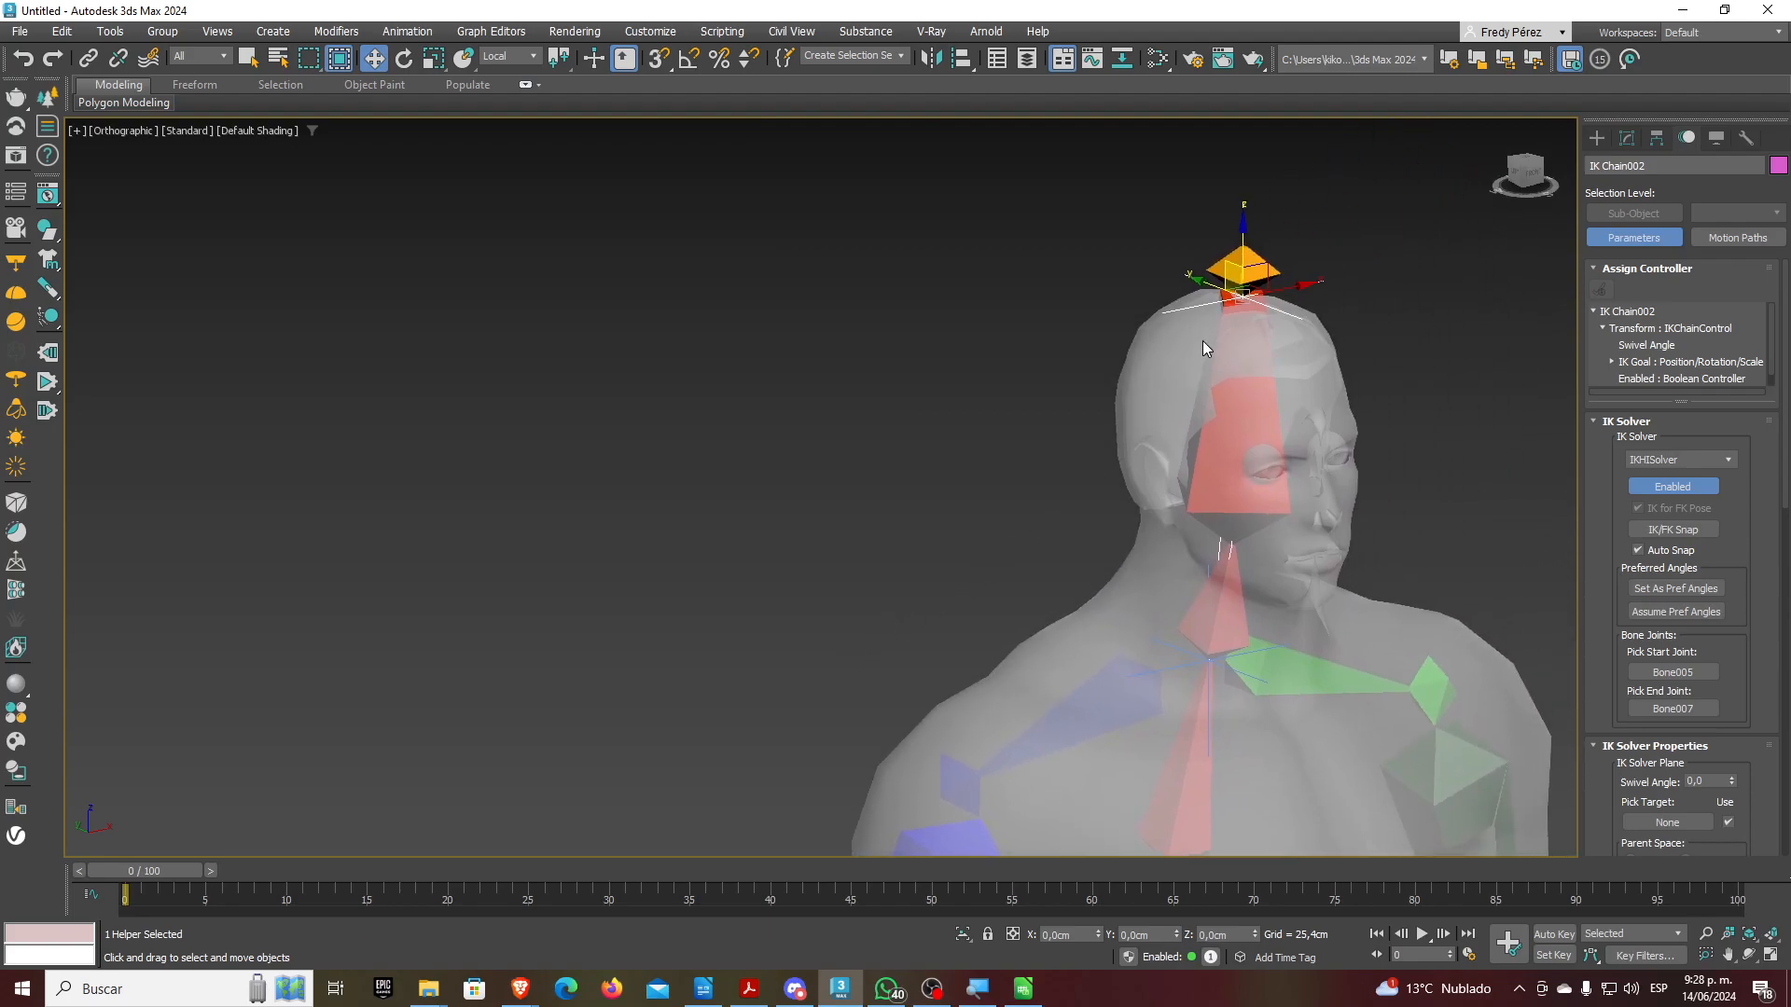
mouse_move(1223, 272)
mouse_down()
mouse_move(1258, 322)
mouse_move(1218, 285)
mouse_up()
key(ctrl+z)
scroll(1212, 280, up, 2)
scroll(1071, 279, up, 1)
scroll(1073, 282, down, 3)
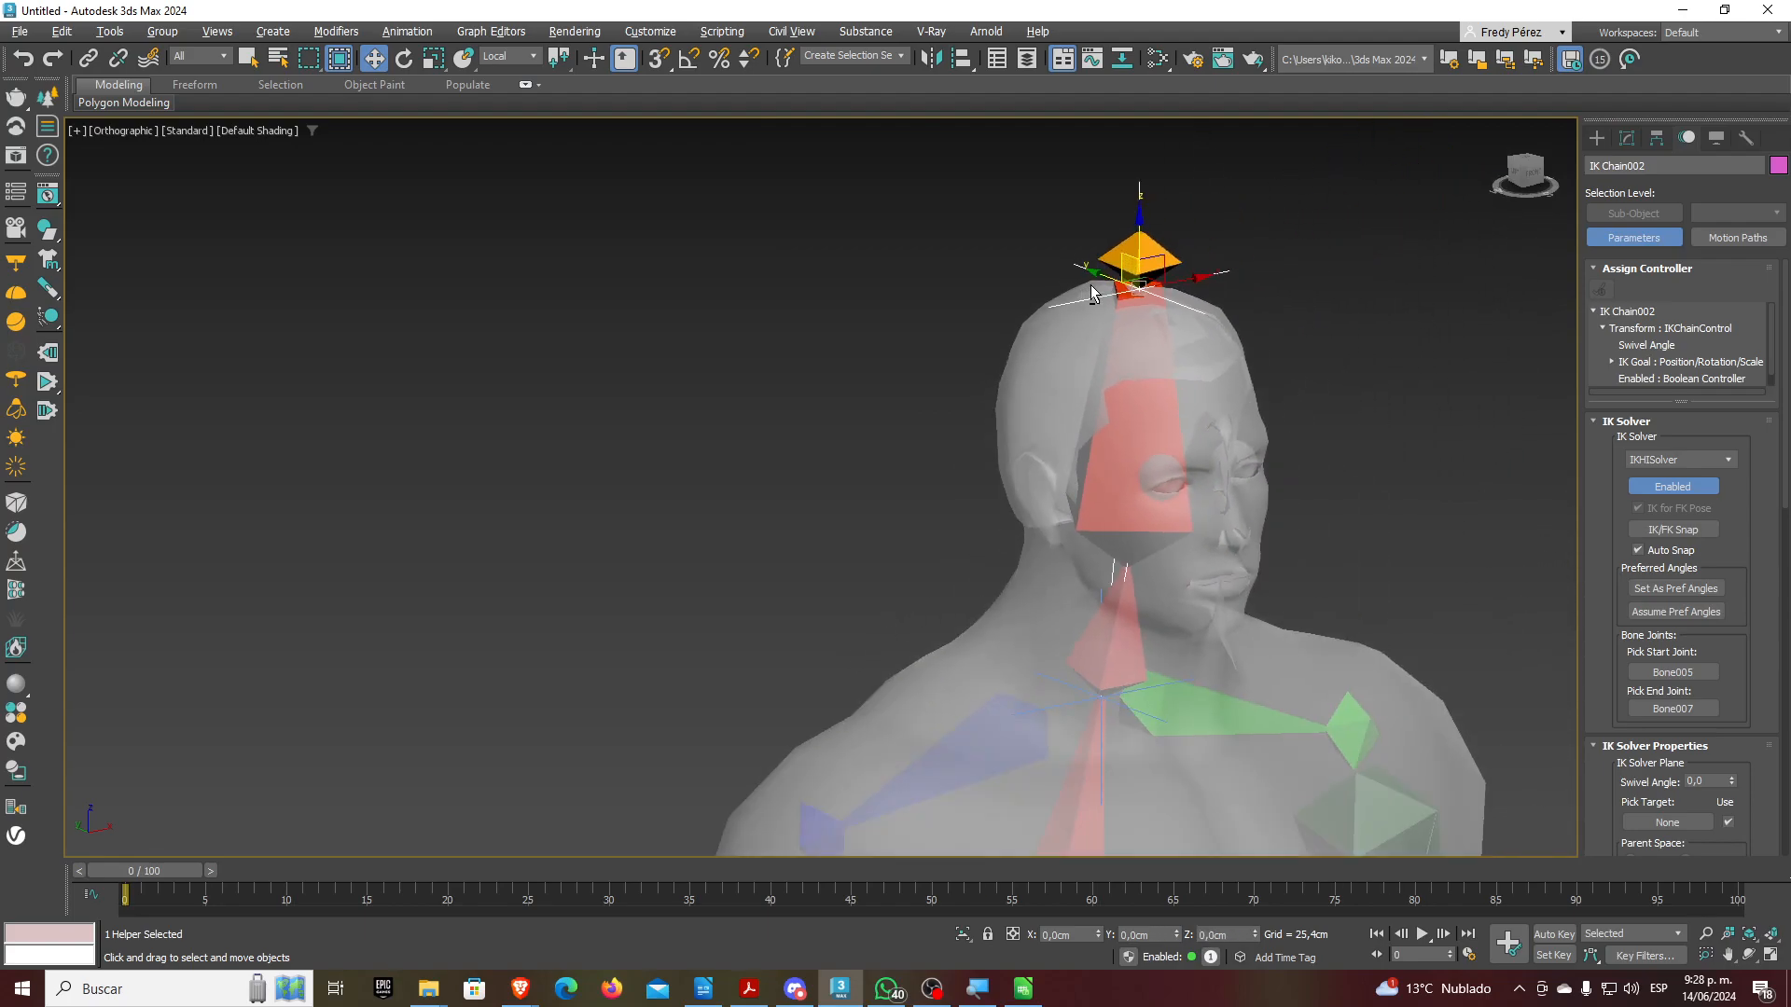
drag(1121, 262, 1154, 339)
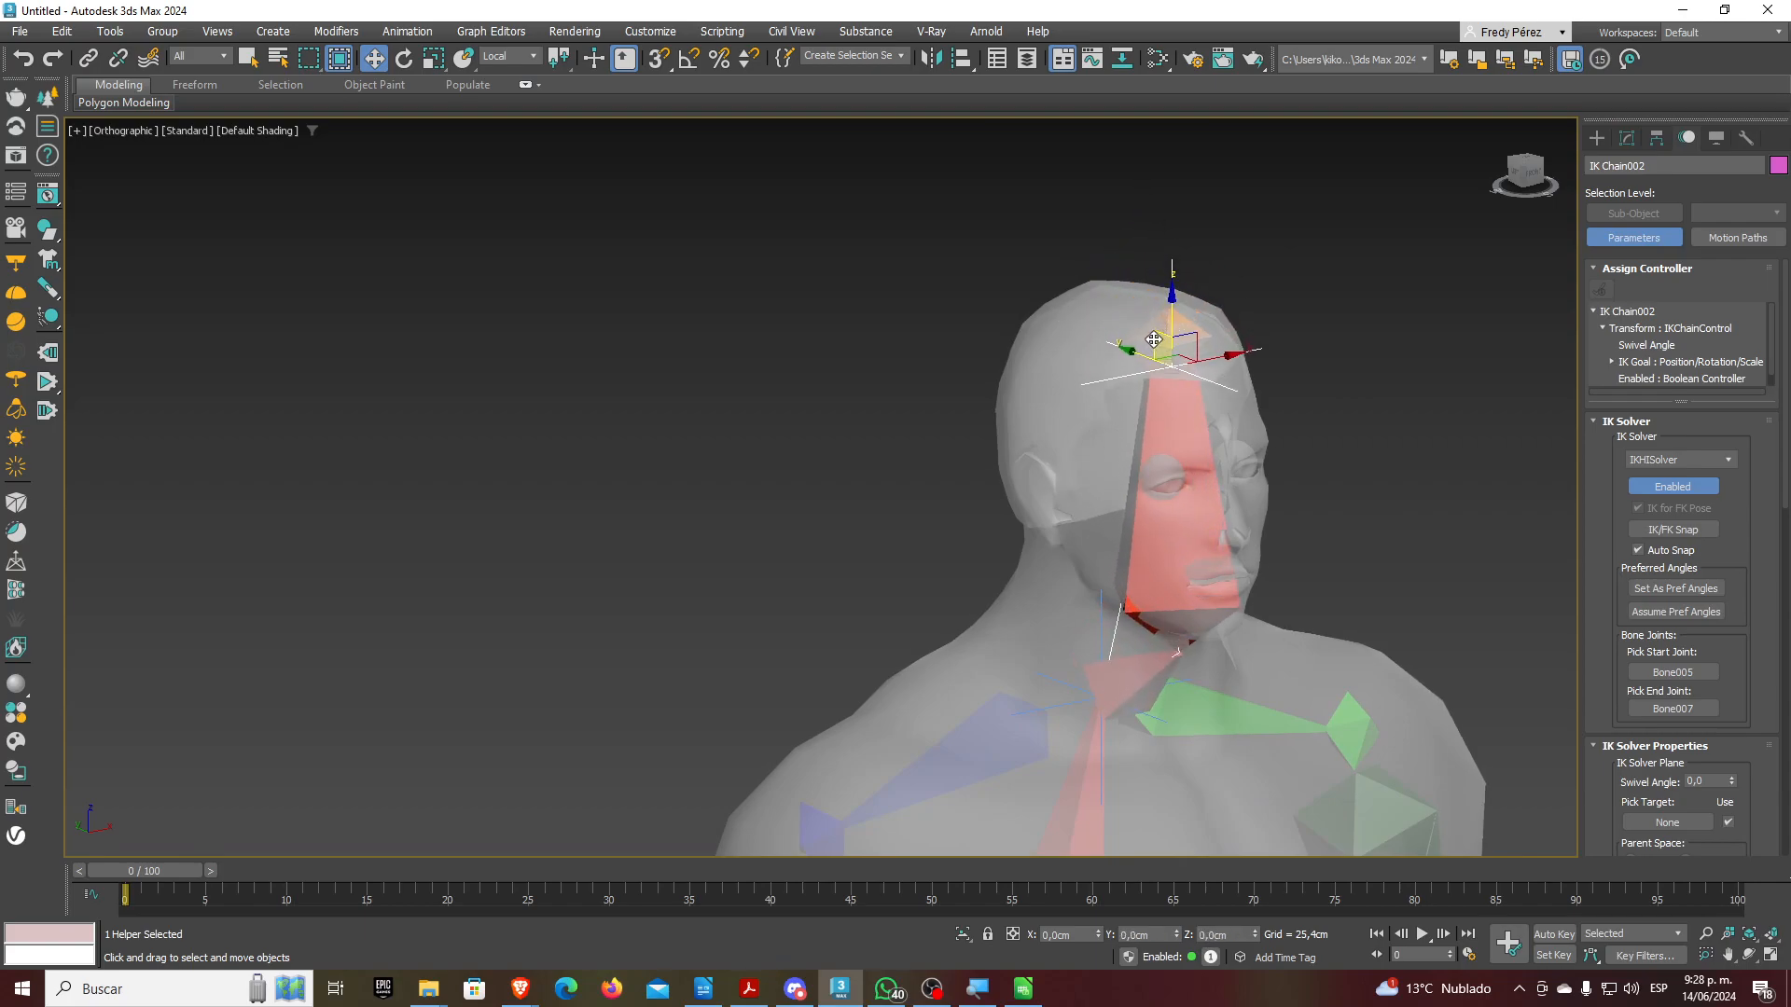
Switch to the Left view, zoom on the head, and pull IK Chain002's goal forward to bend the neck
key(l)
scroll(995, 607, up, 5)
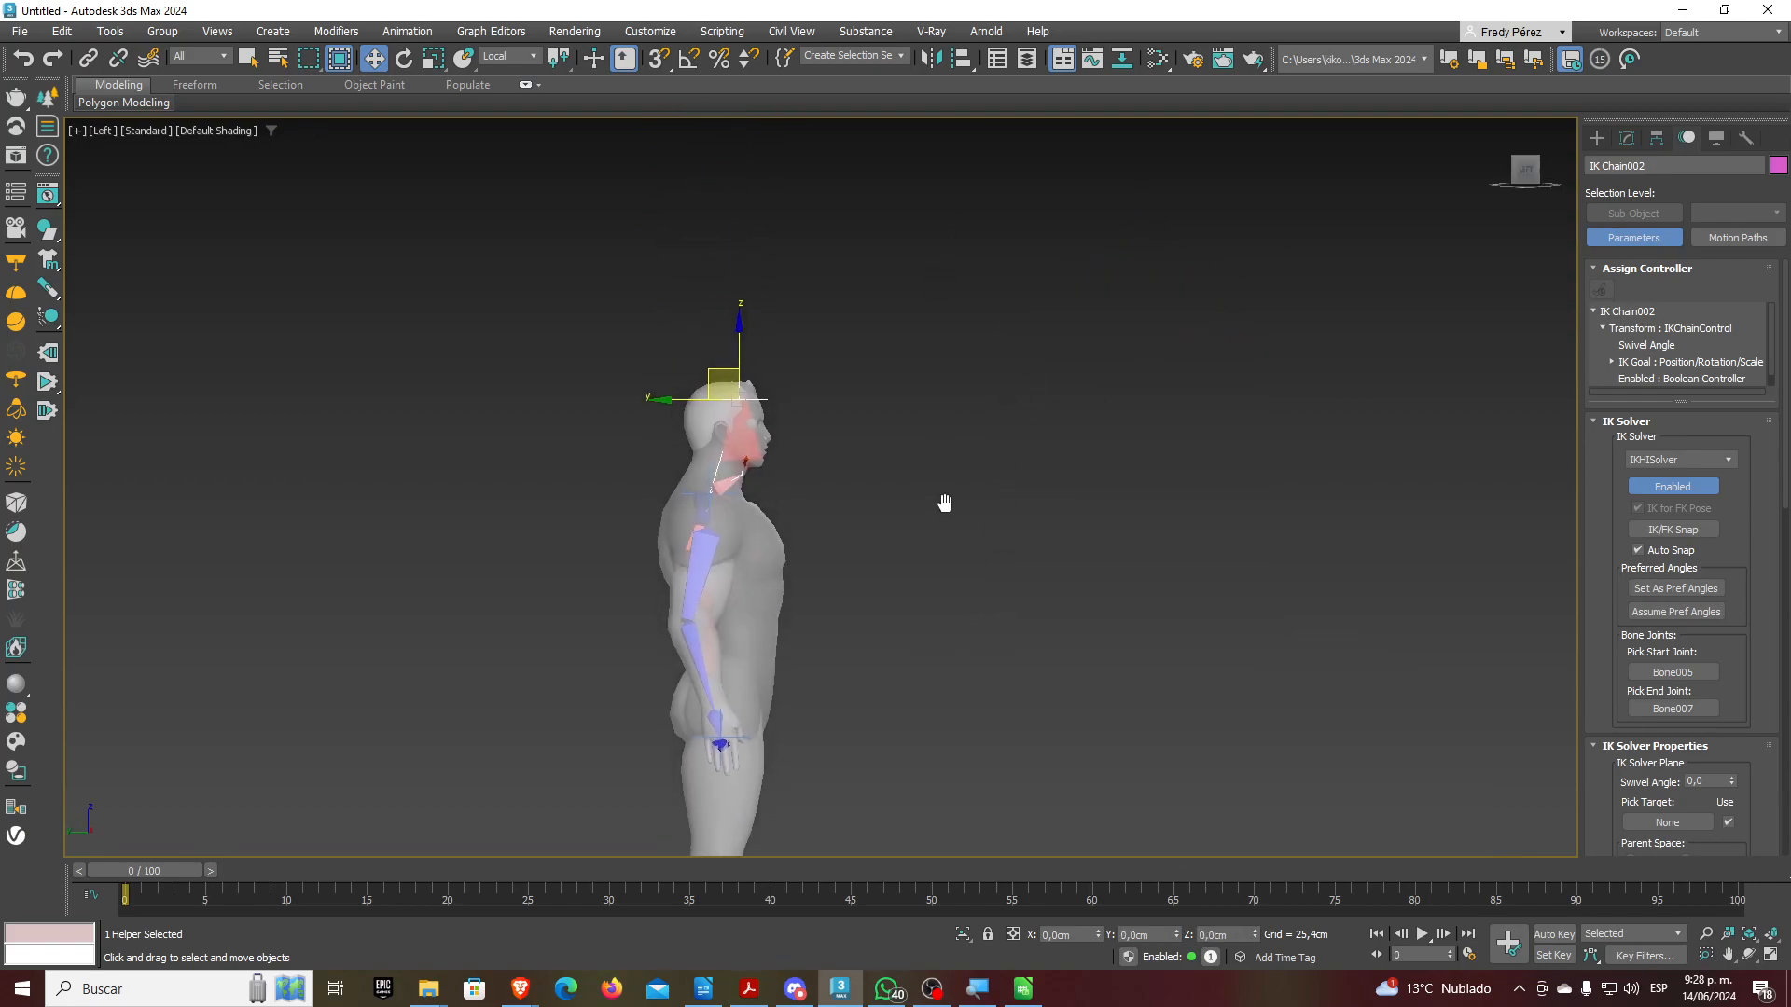
scroll(716, 446, up, 2)
mouse_move(747, 239)
mouse_down()
mouse_move(817, 312)
mouse_move(759, 233)
mouse_up()
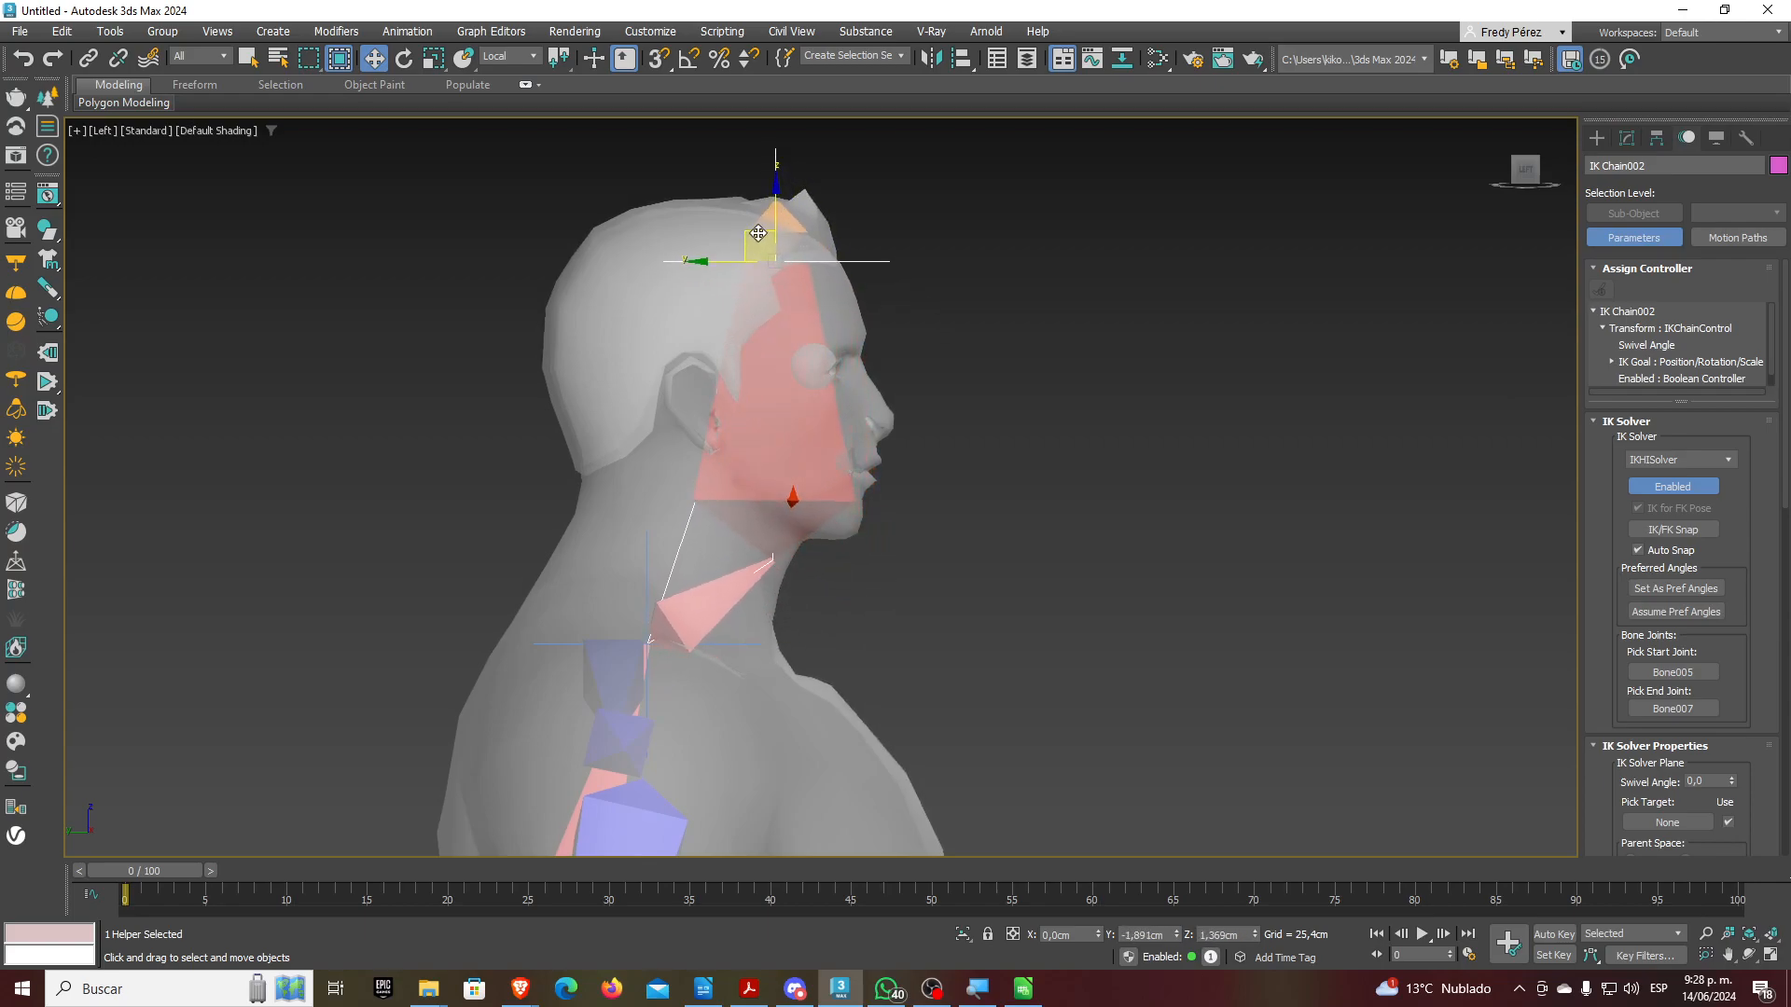
drag(1627, 572, 1591, 314)
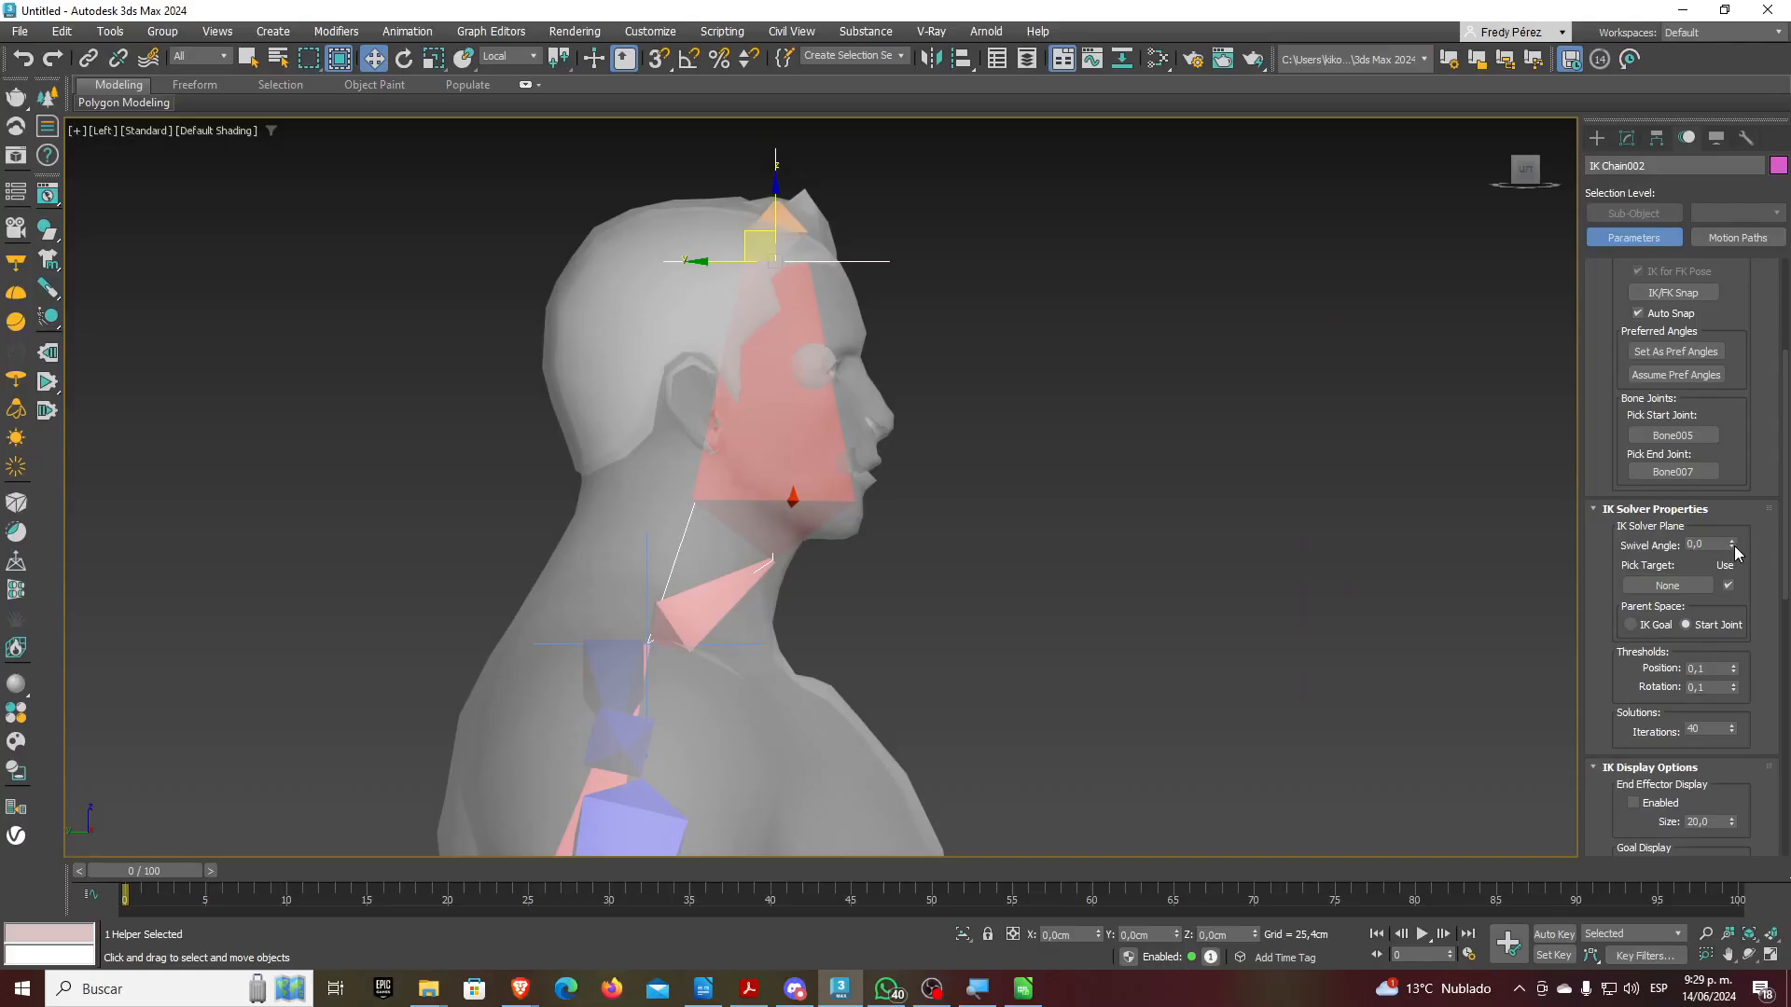
Set the head IK chain's Swivel Angle to 180
mouse_move(1733, 548)
mouse_down()
mouse_move(1710, 617)
mouse_move(1703, 456)
mouse_move(1707, 560)
mouse_up()
double_click(1708, 542)
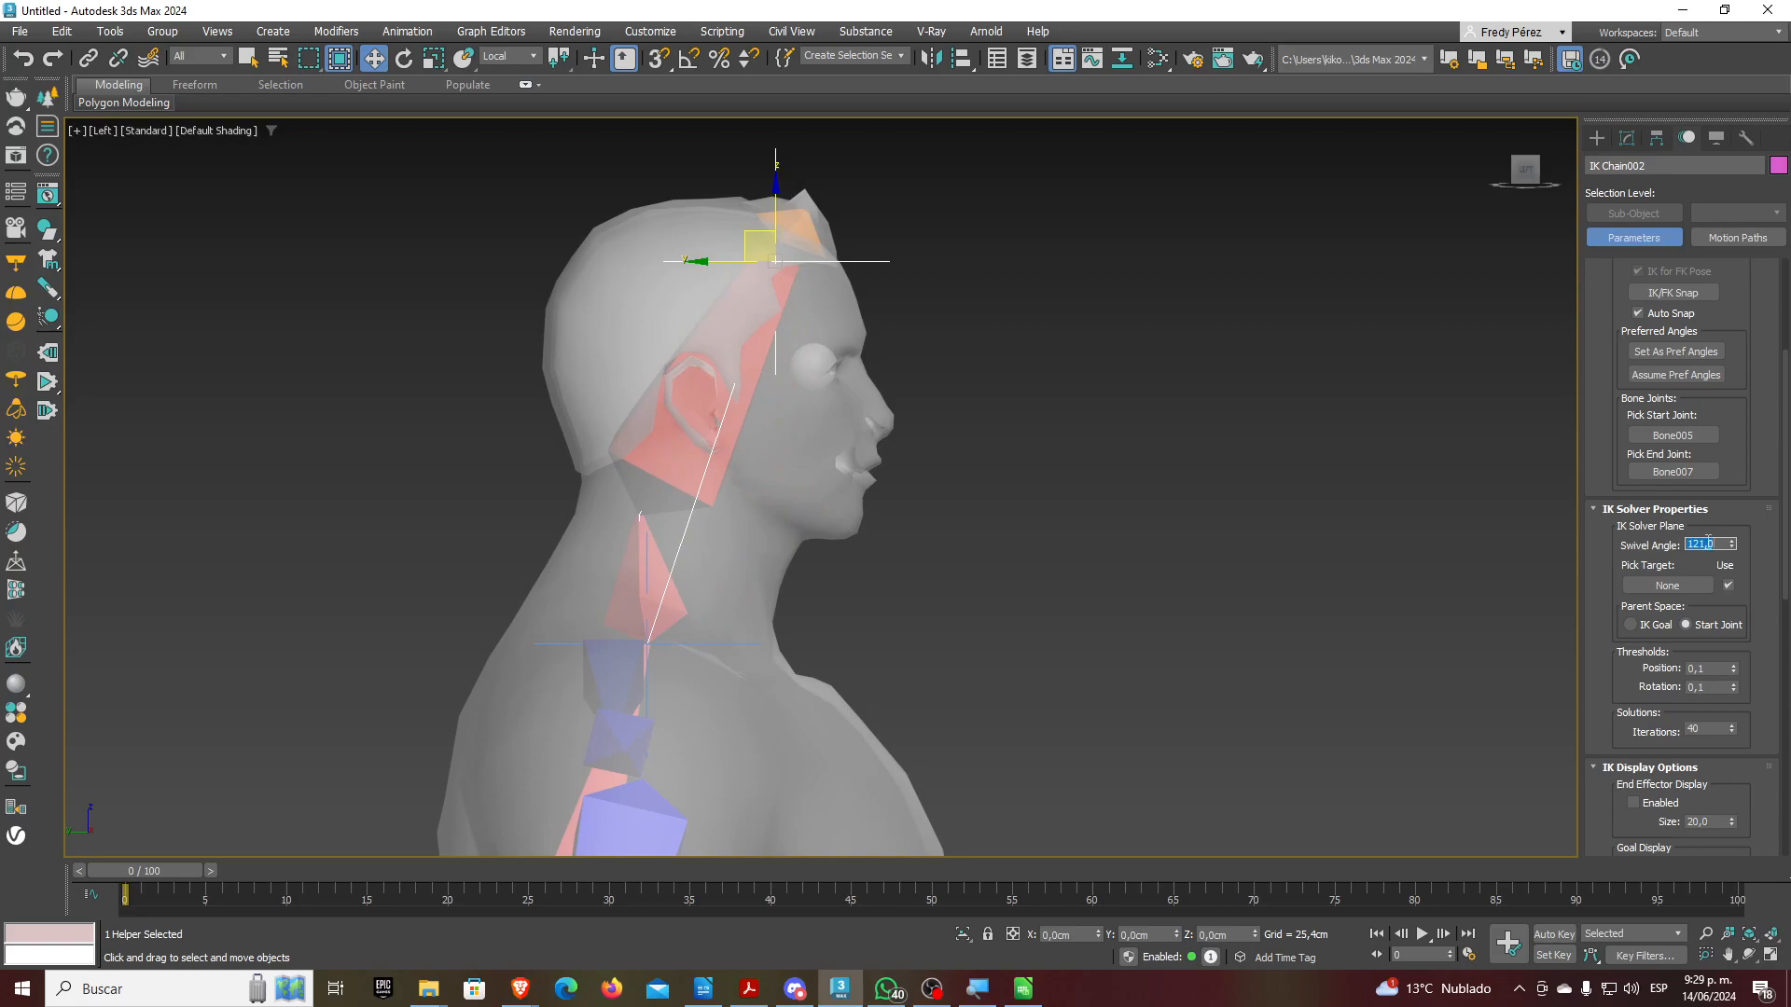
text(180)
key(Return)
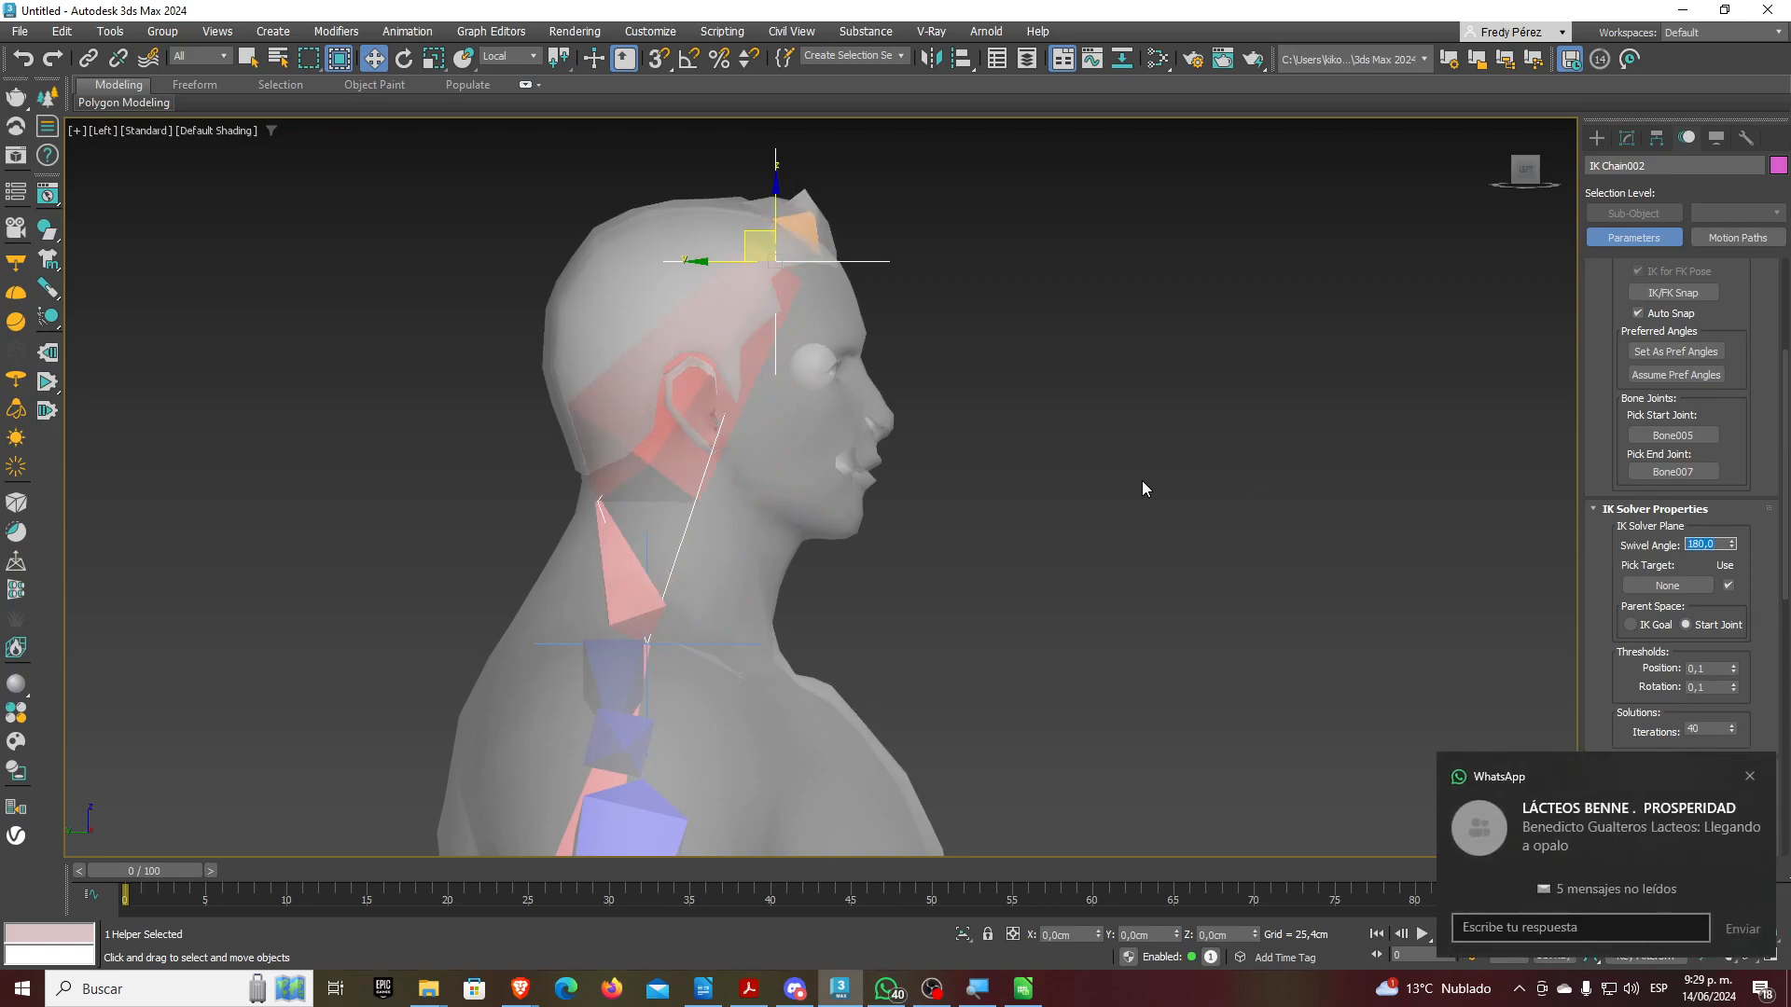
Reposition the head IK goal just above the head, then pull the view back
middle_drag(927, 334, 924, 401)
drag(762, 301, 711, 224)
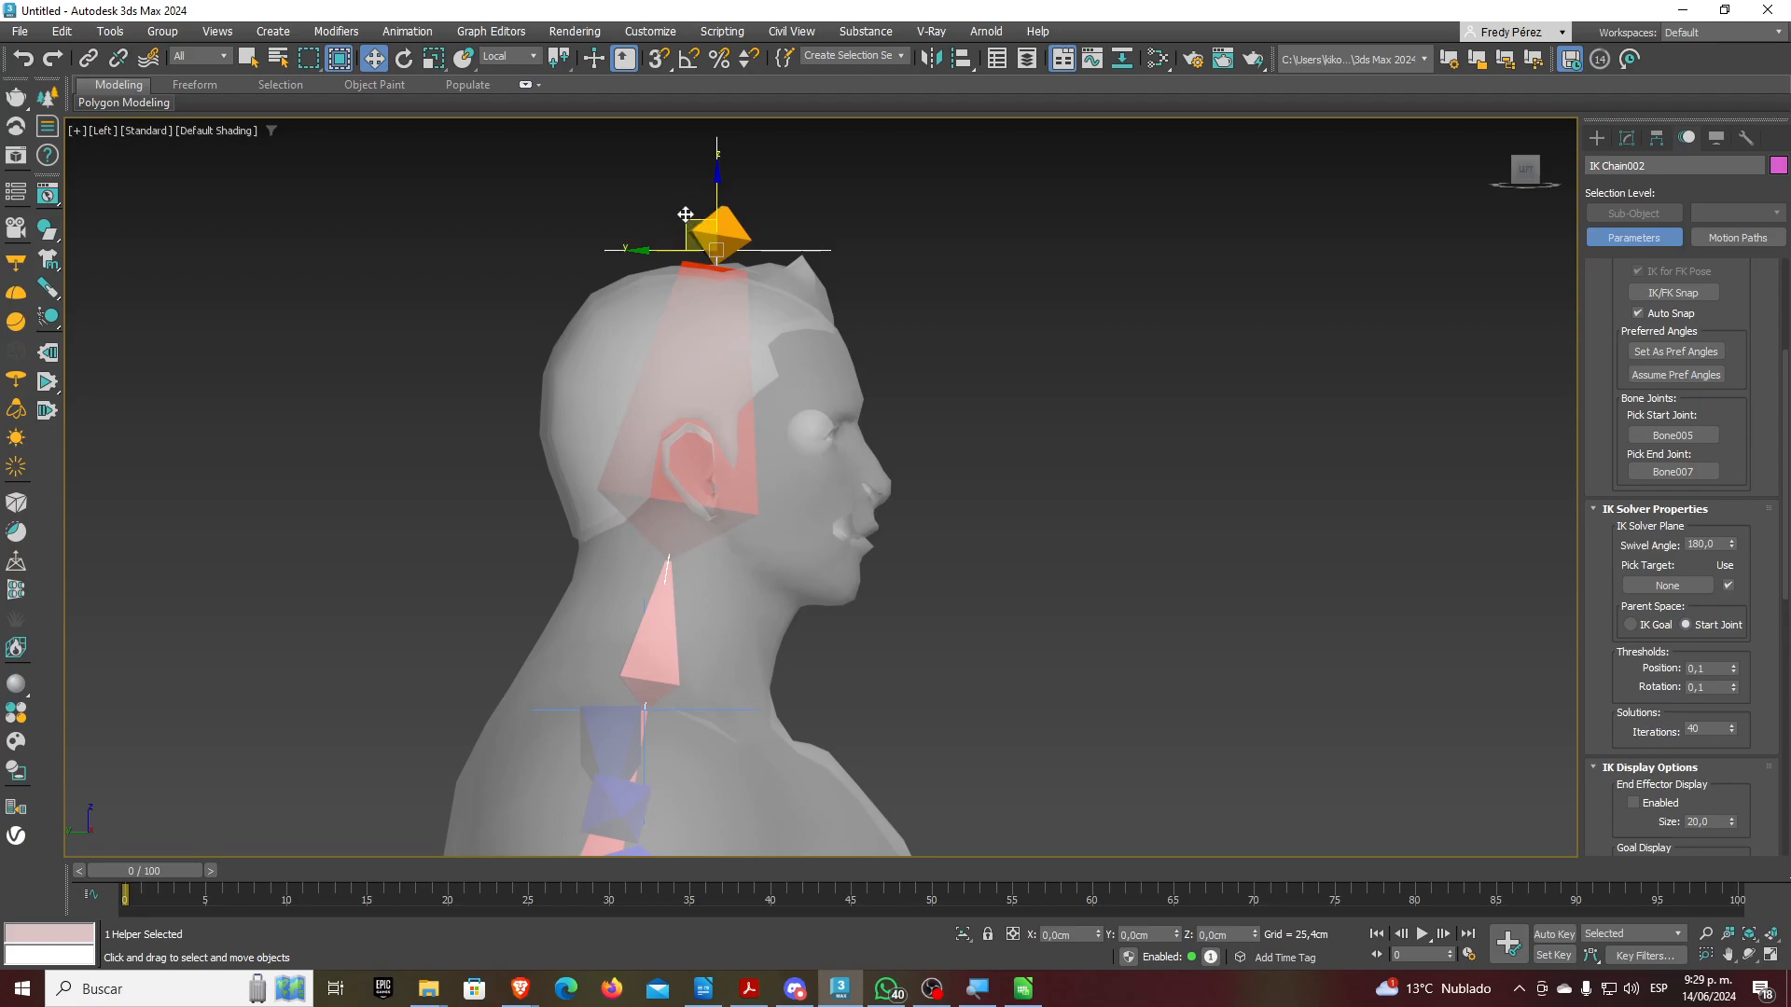
mouse_move(687, 222)
mouse_down()
mouse_move(897, 370)
mouse_move(828, 360)
mouse_move(897, 445)
mouse_move(690, 238)
mouse_move(867, 323)
mouse_move(772, 340)
mouse_move(928, 429)
mouse_move(747, 252)
mouse_move(744, 289)
mouse_move(808, 306)
mouse_move(674, 236)
mouse_move(793, 382)
mouse_move(678, 236)
mouse_up()
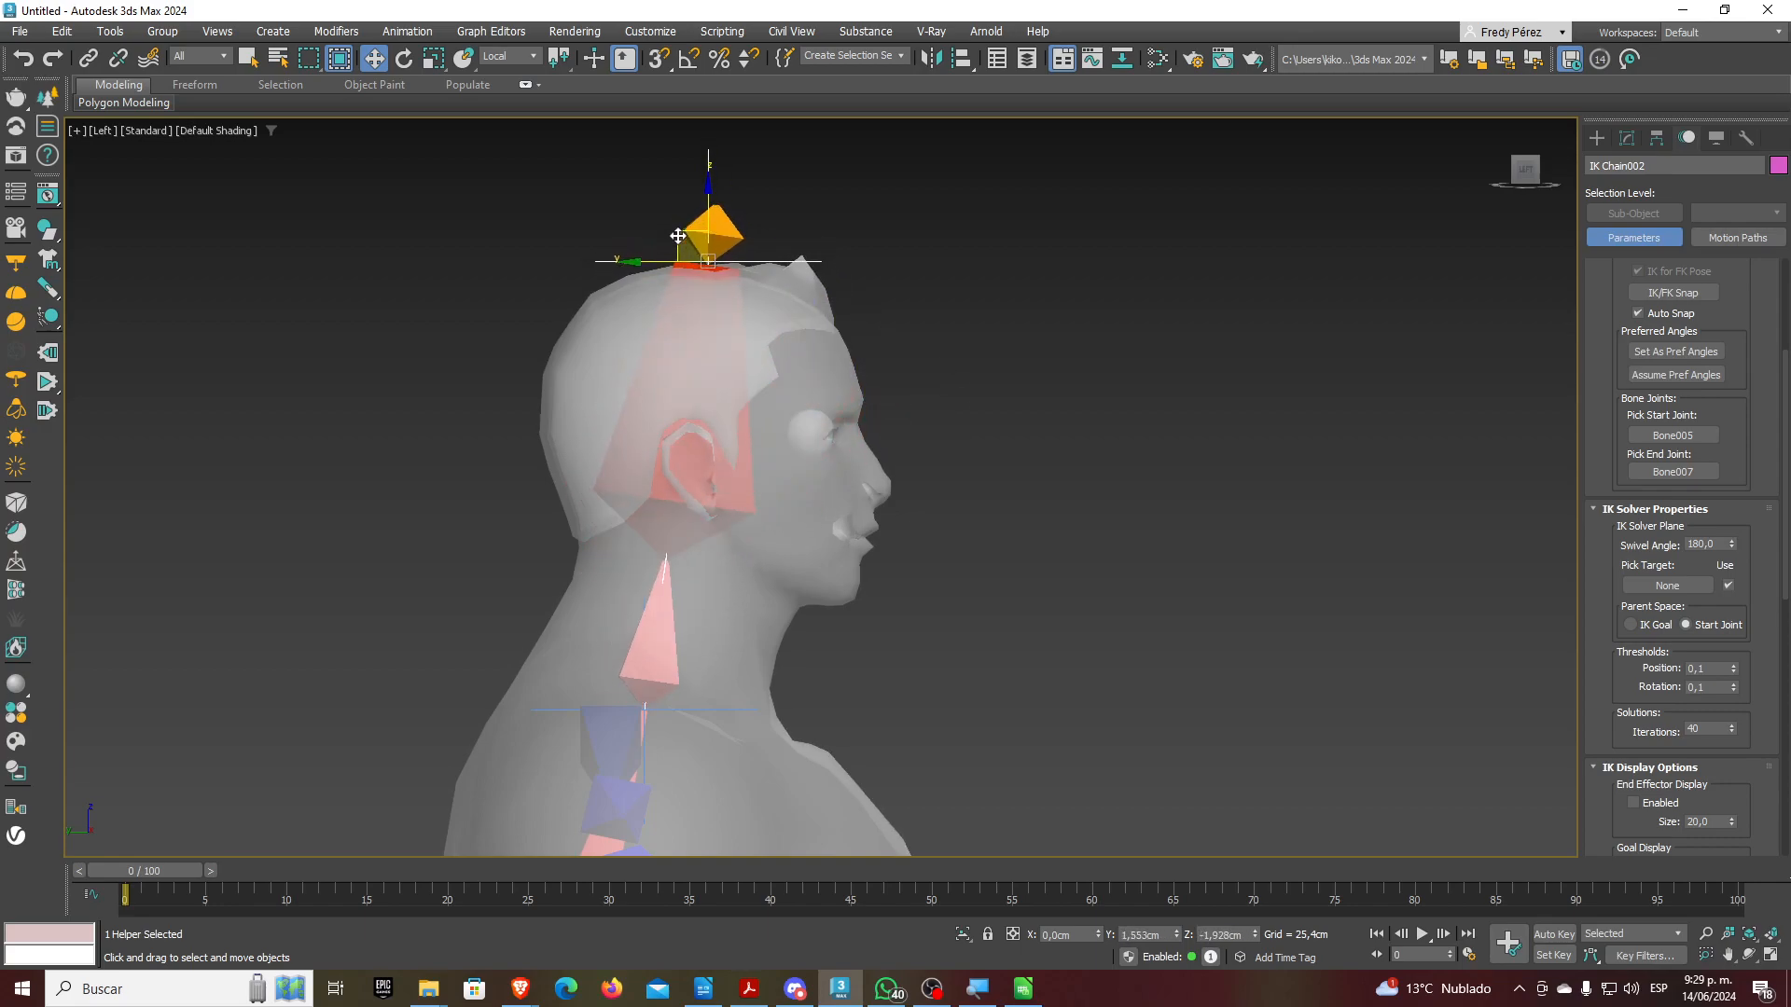
scroll(915, 361, down, 7)
alt+middle_drag(967, 492, 954, 559)
Maximize the Perspective viewport and frame the torso and arms from the side
key(alt+z)
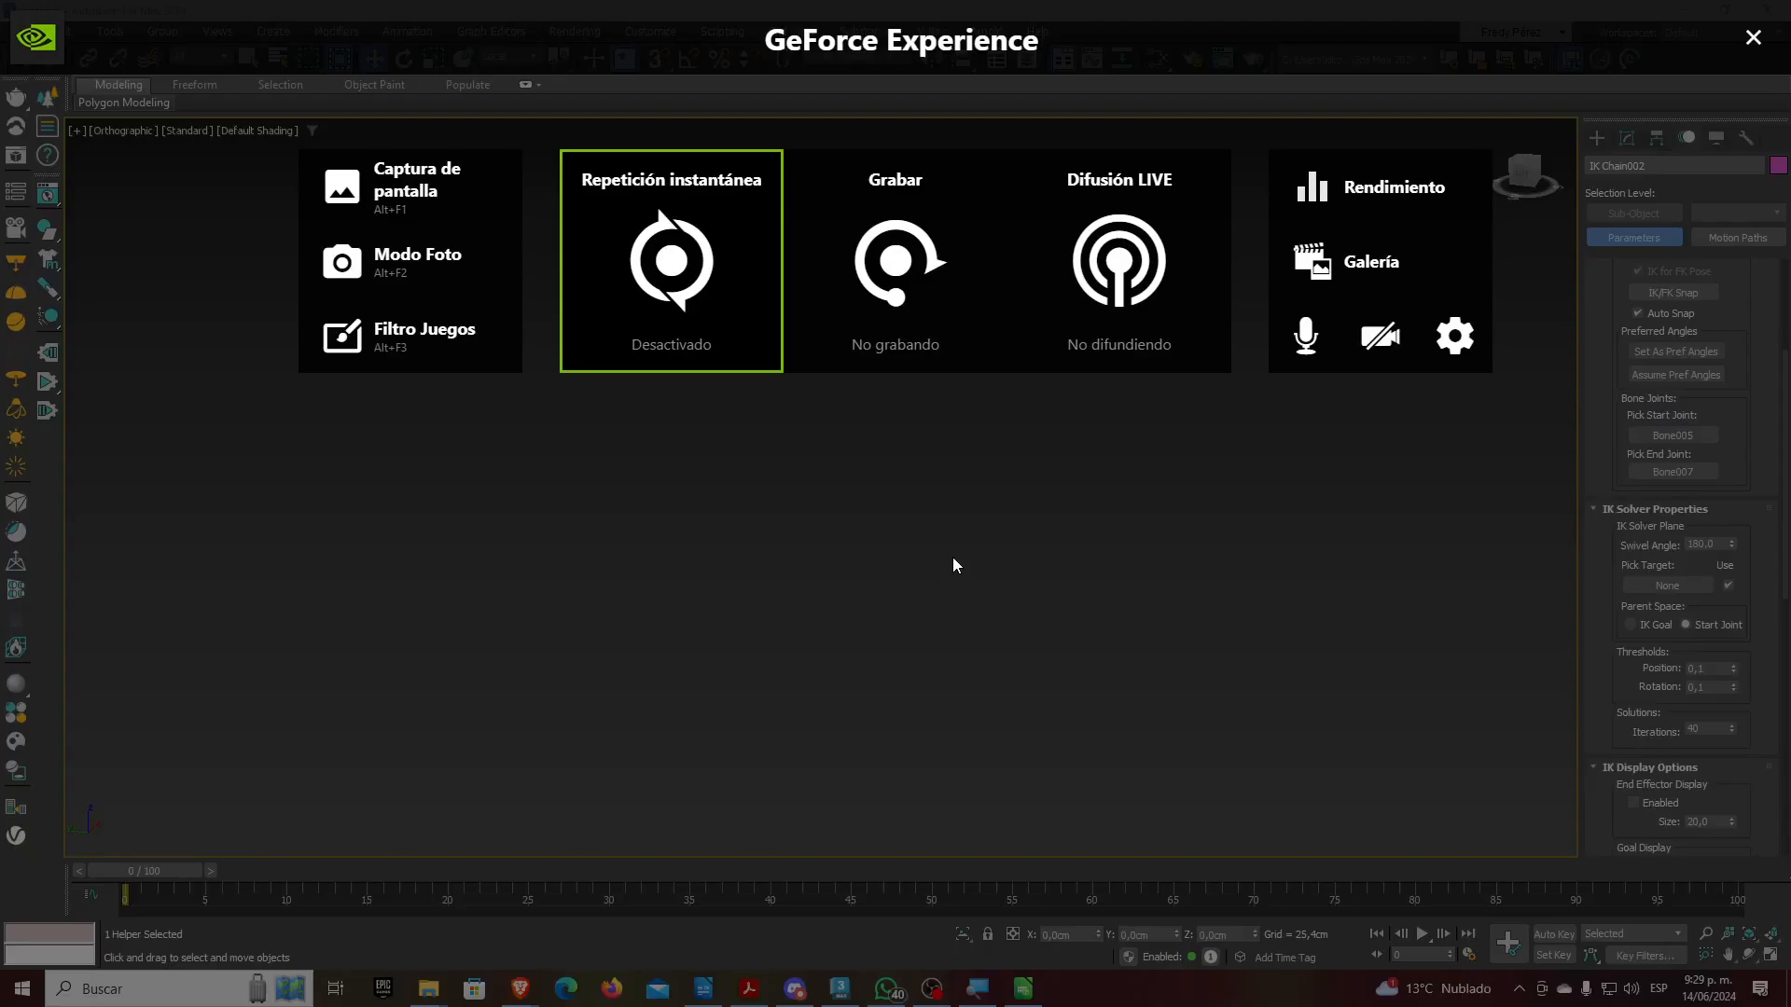
key(alt+z)
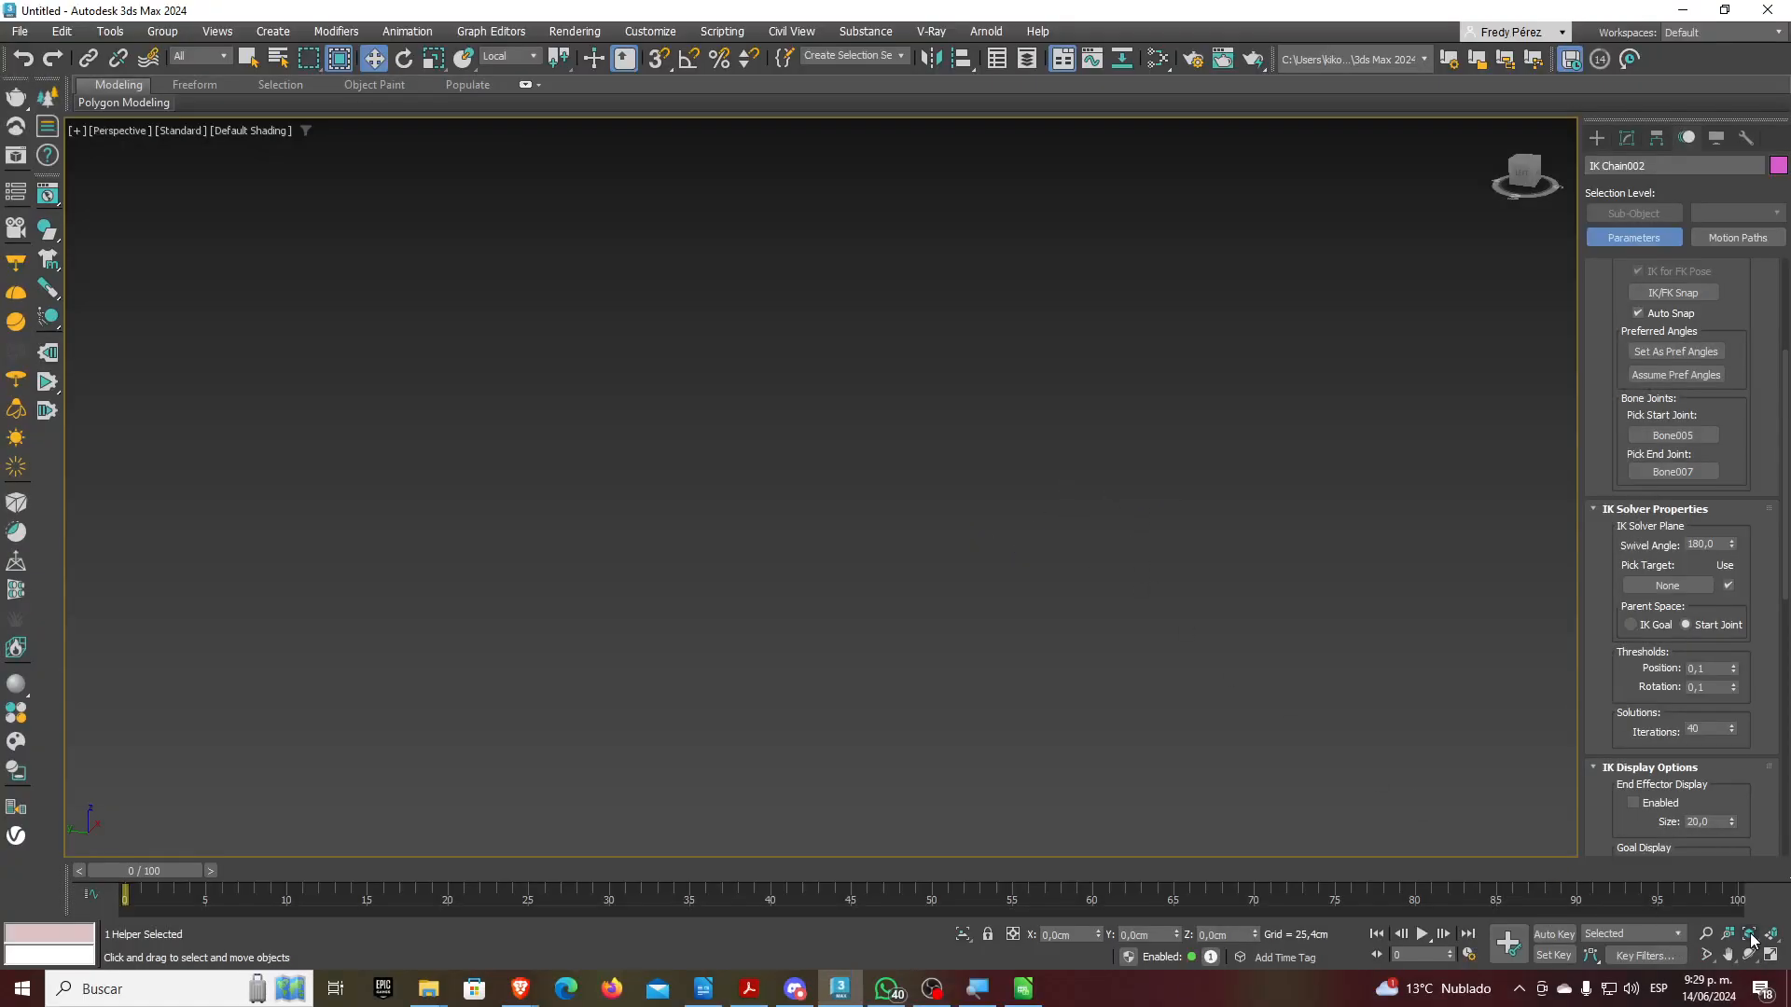
click(1771, 955)
scroll(1274, 728, up, 3)
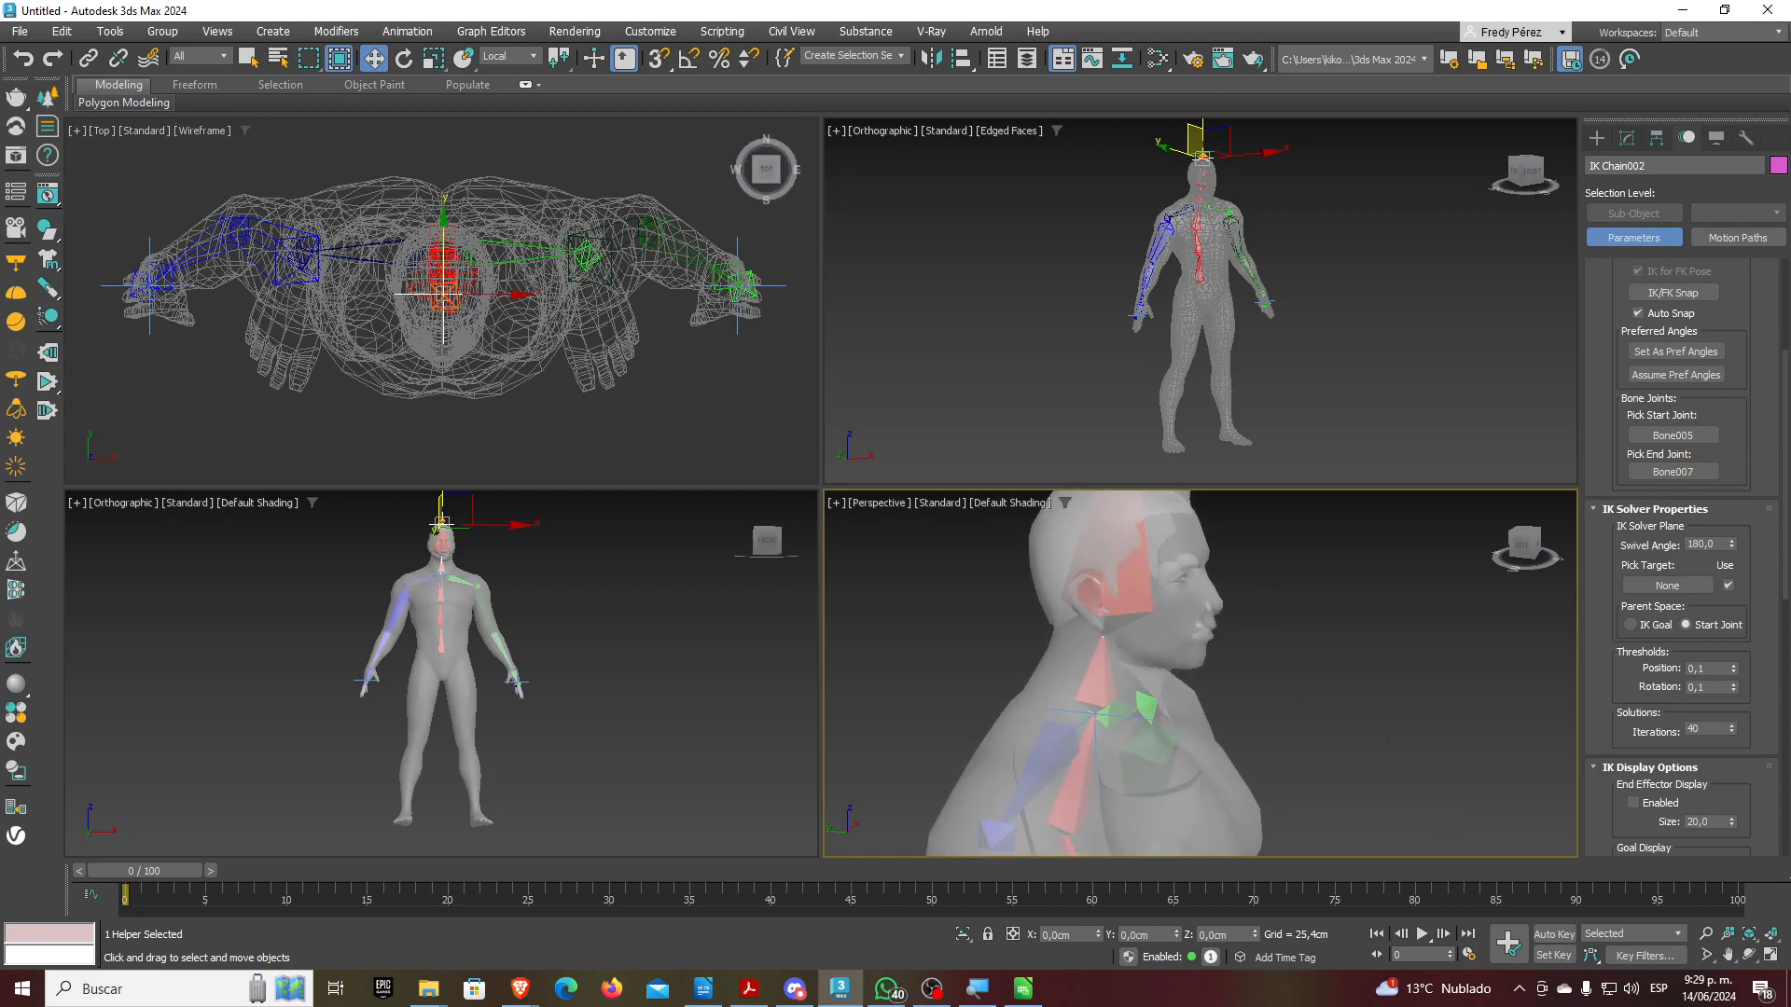
click(1772, 954)
scroll(1339, 732, down, 5)
scroll(1163, 587, up, 5)
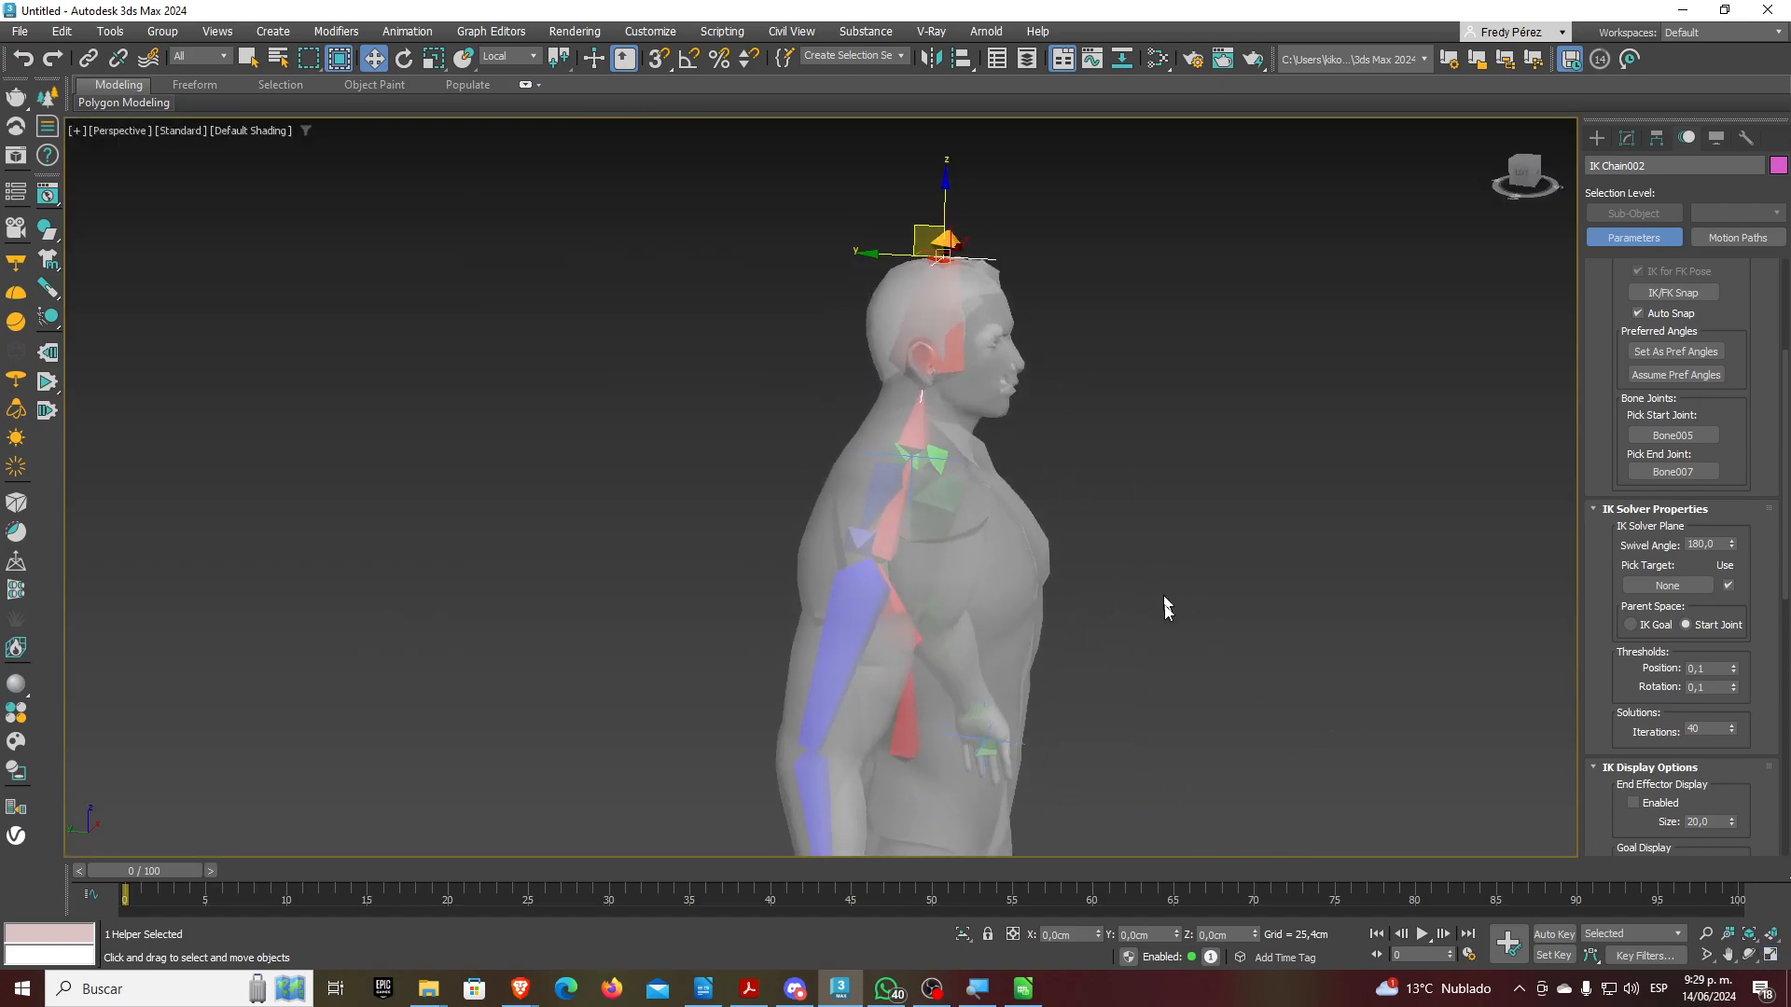
middle_drag(1121, 711, 1195, 608)
alt+middle_drag(888, 729, 901, 780)
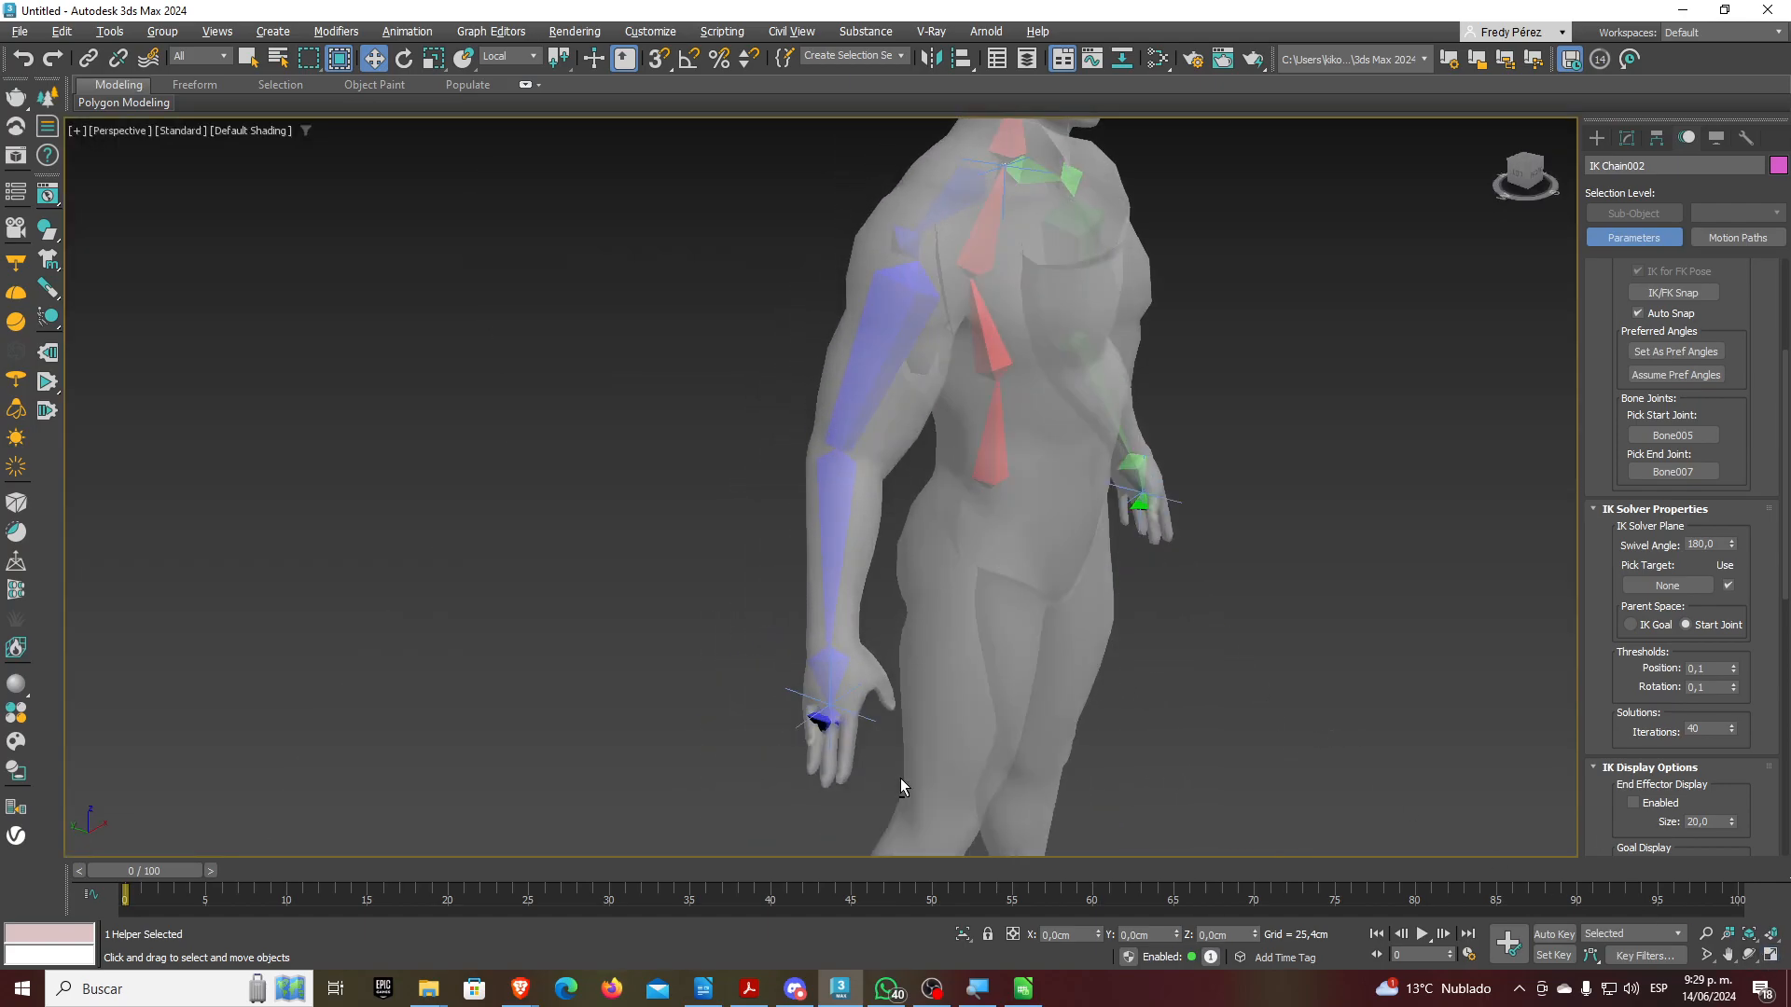
Raise the blue arm's IK Chain003 goal and swivel it, then undo both changes
click(808, 717)
drag(812, 714, 837, 575)
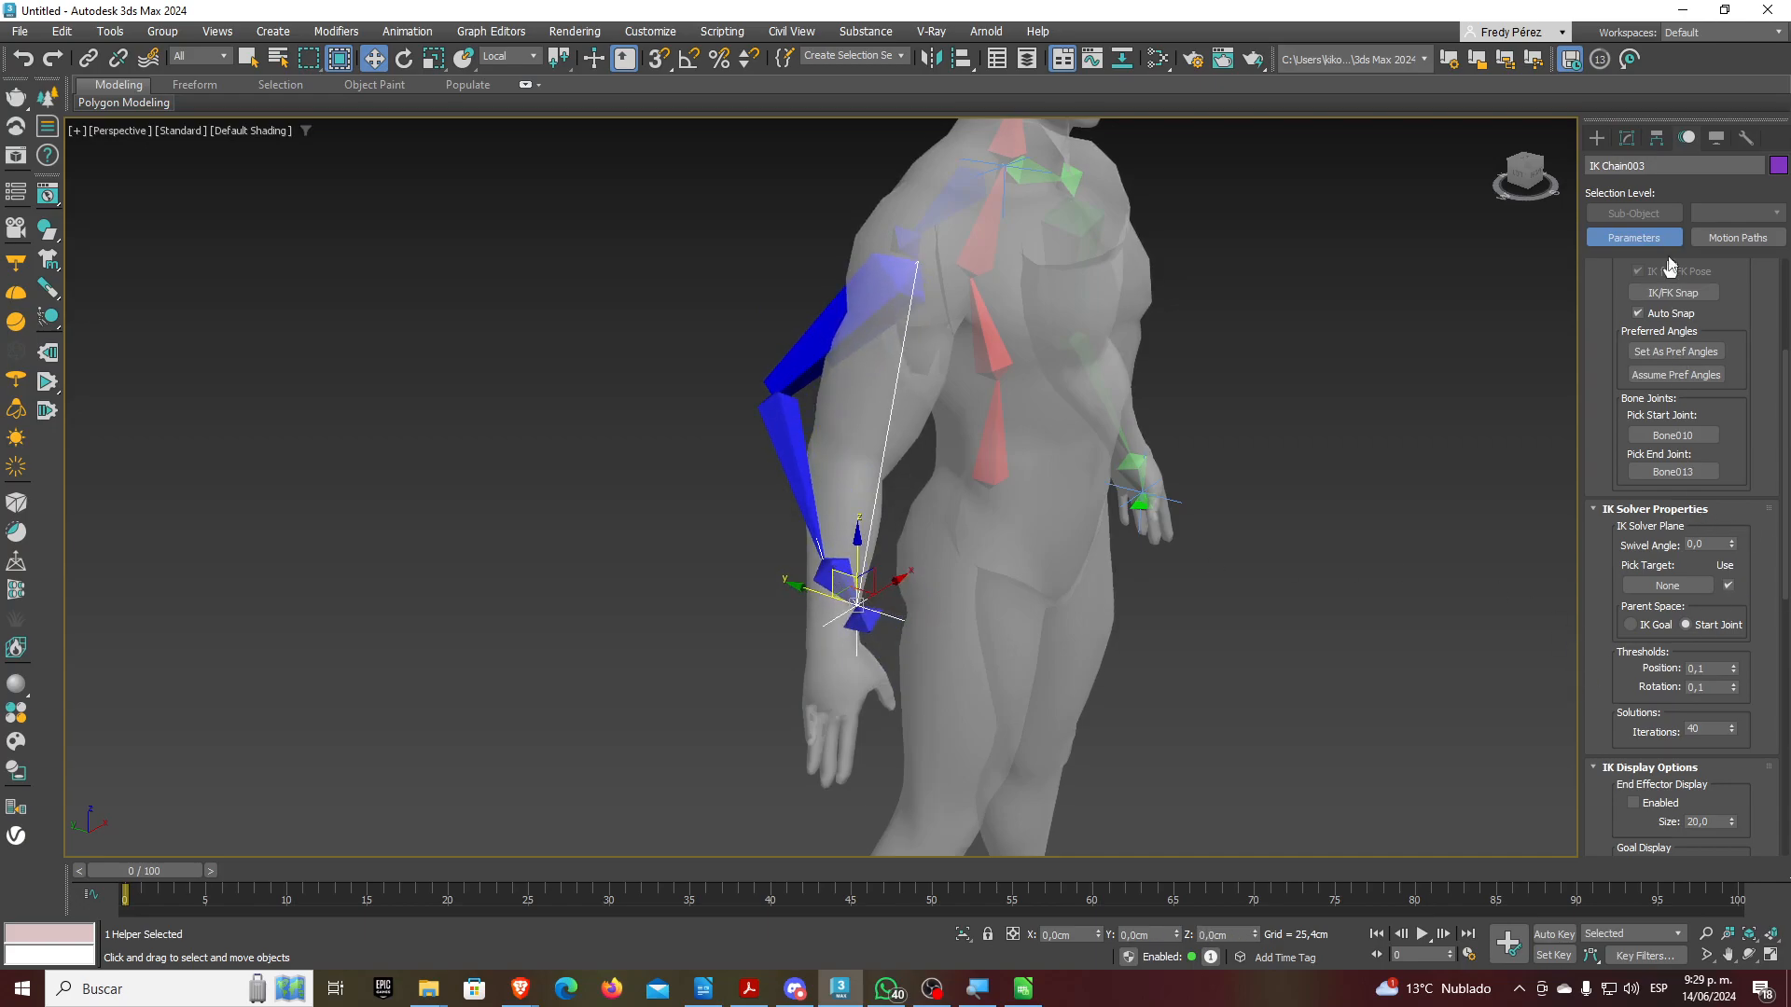
drag(1731, 546, 1728, 593)
key(ctrl+z)
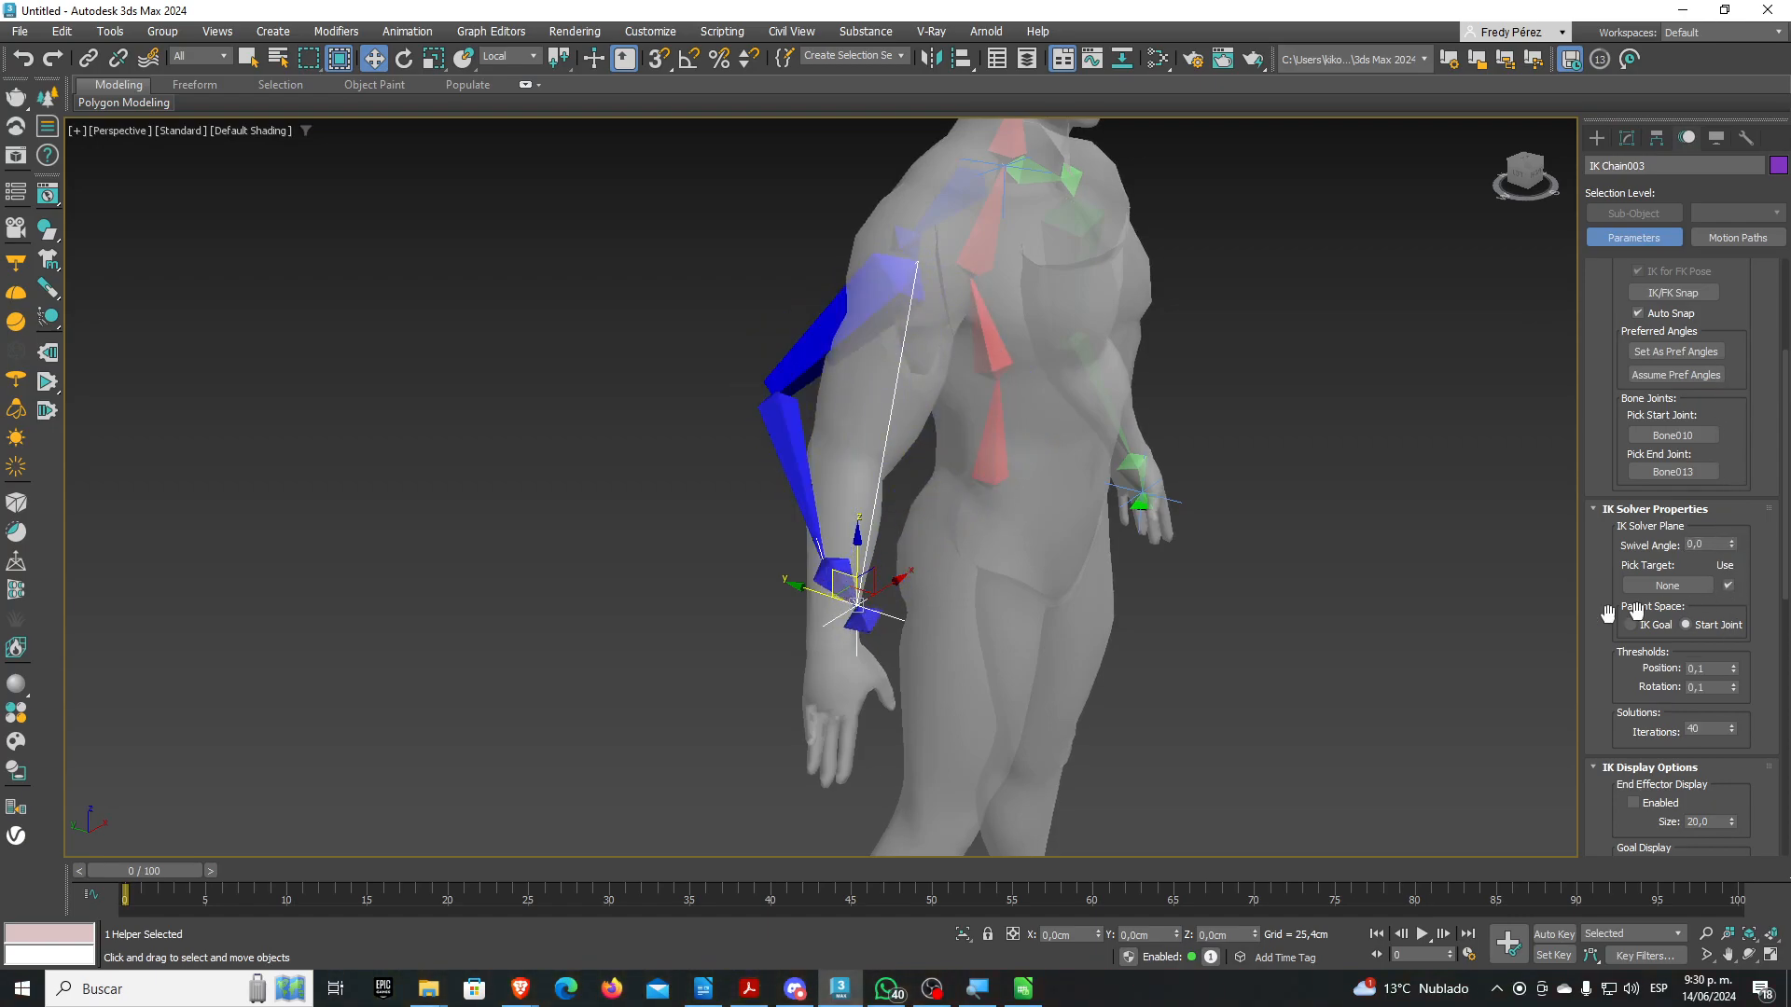
key(ctrl+z)
key(ctrl+z)
Orbit to a front view of the body and check the selection filter options
alt+middle_drag(1285, 636, 1121, 630)
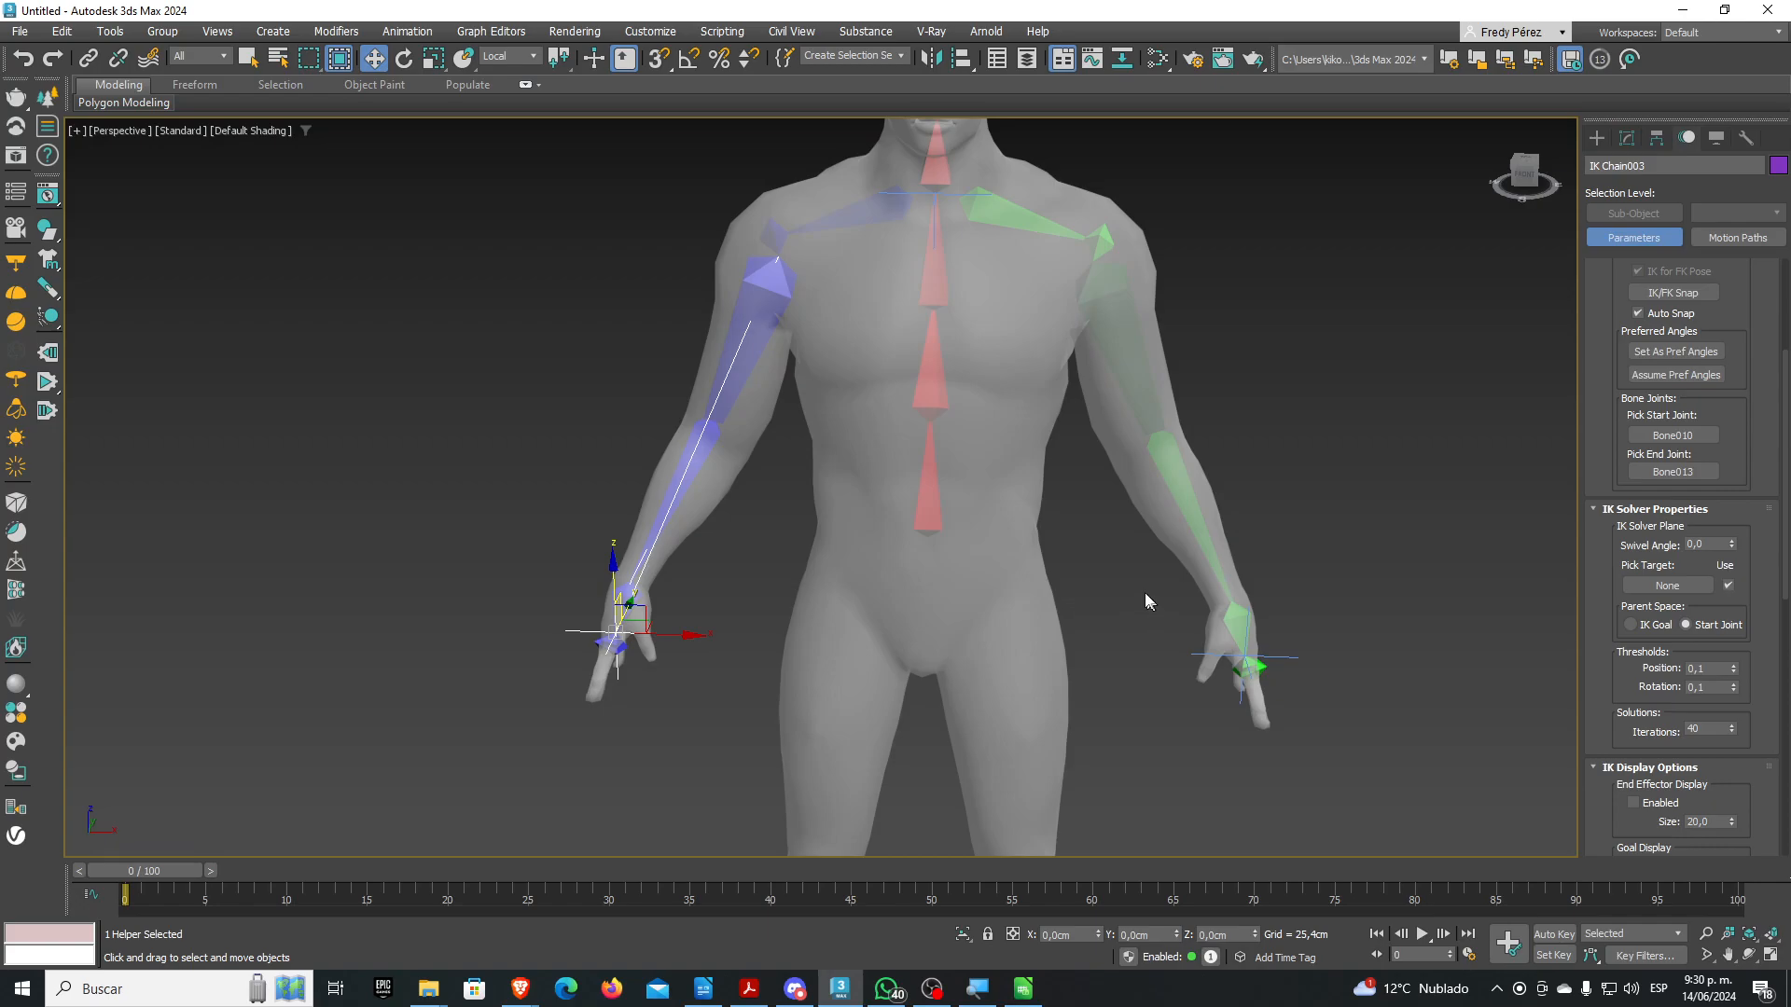
middle_drag(1104, 587, 1105, 675)
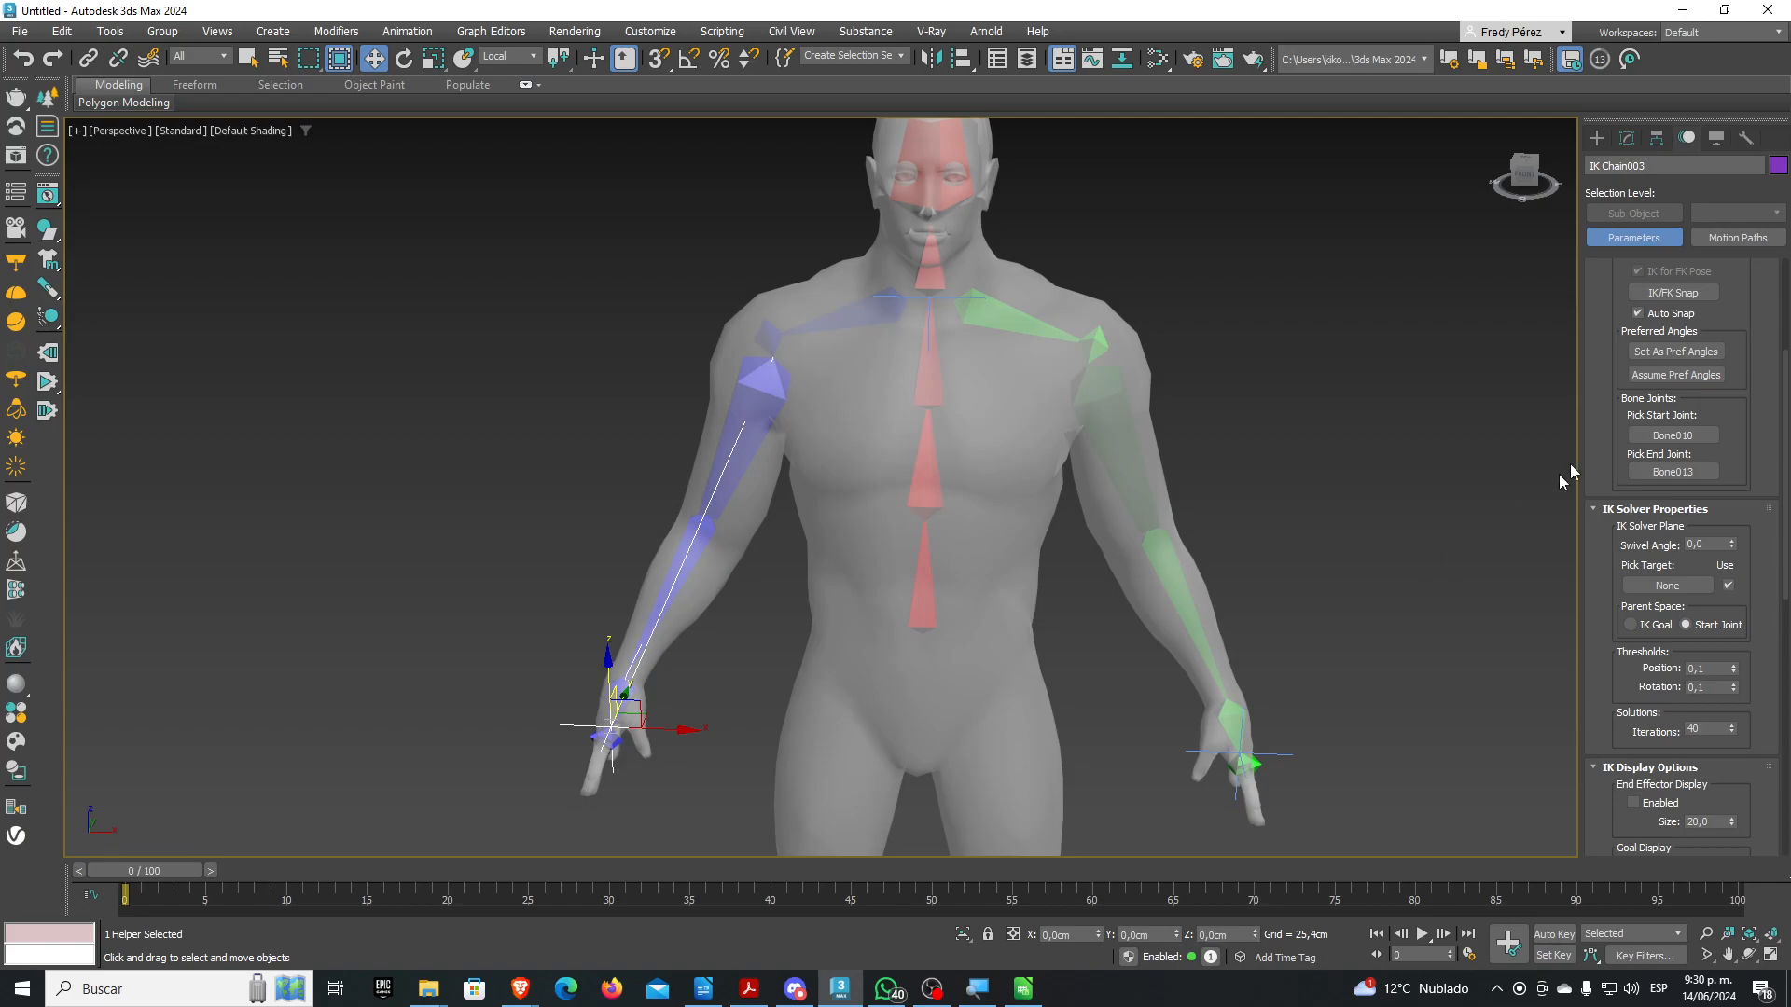
click(191, 56)
Select the Man mesh and convert it to Editable Poly
click(202, 71)
click(1720, 138)
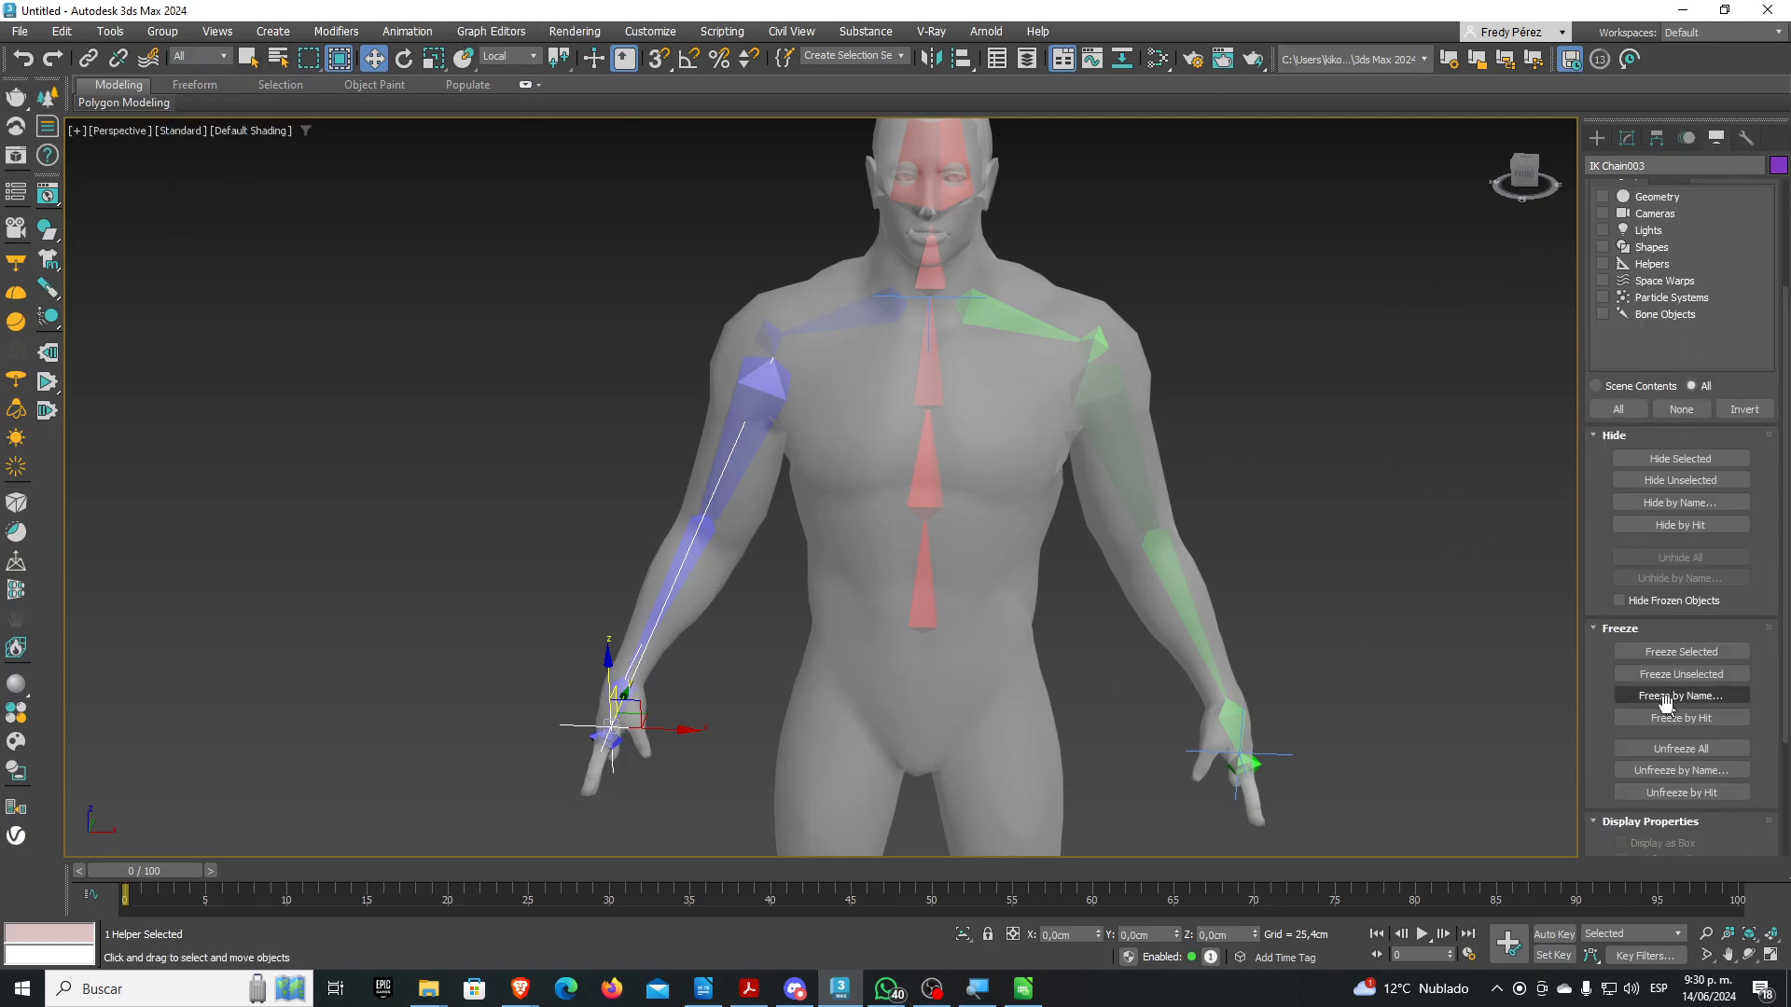
click(1019, 564)
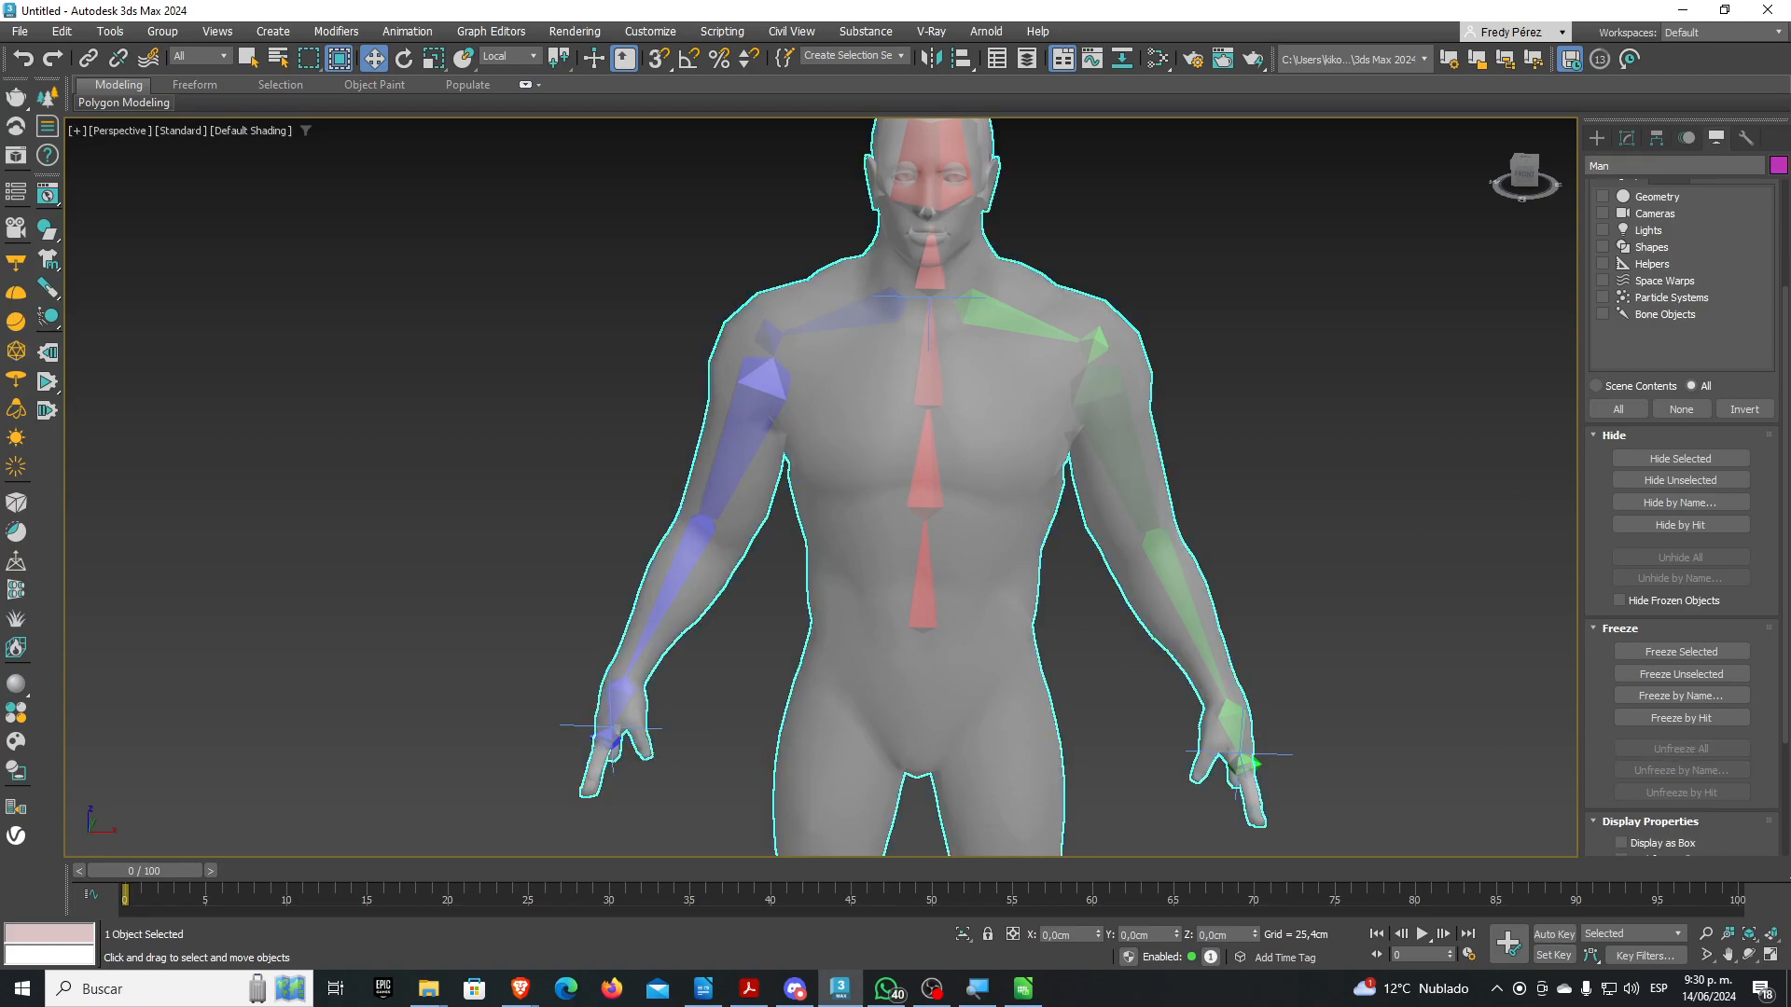
click(1627, 138)
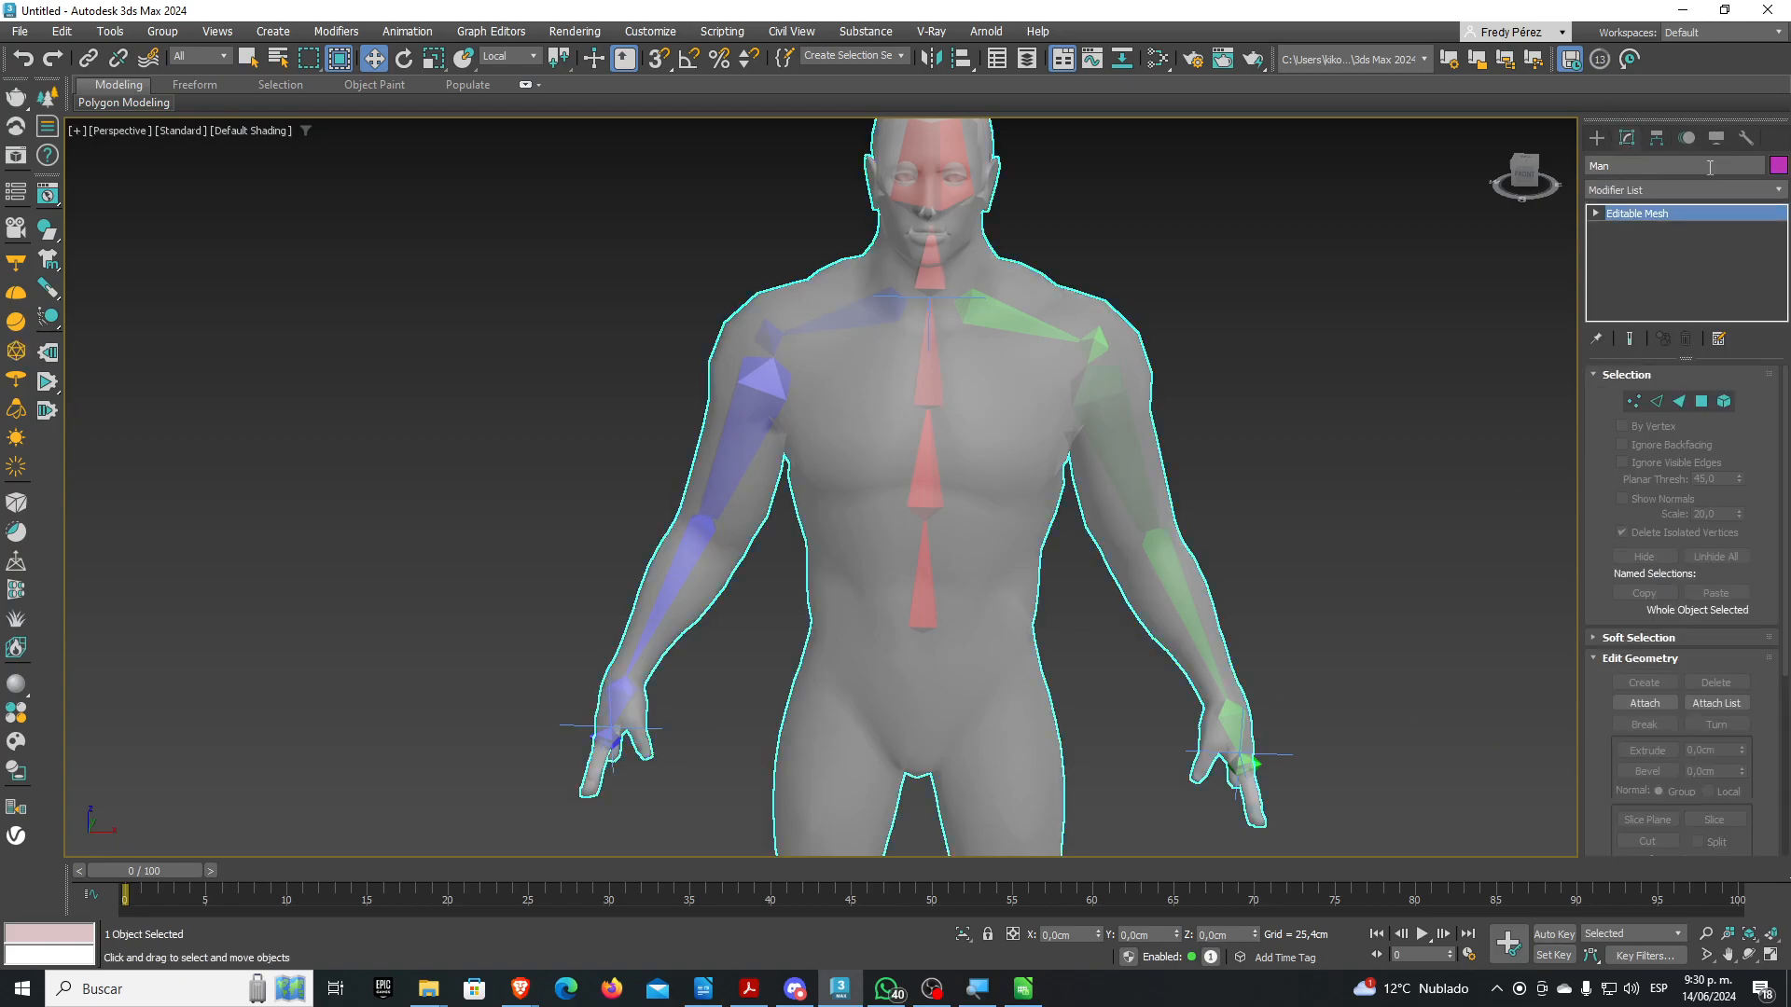
right_click(1686, 213)
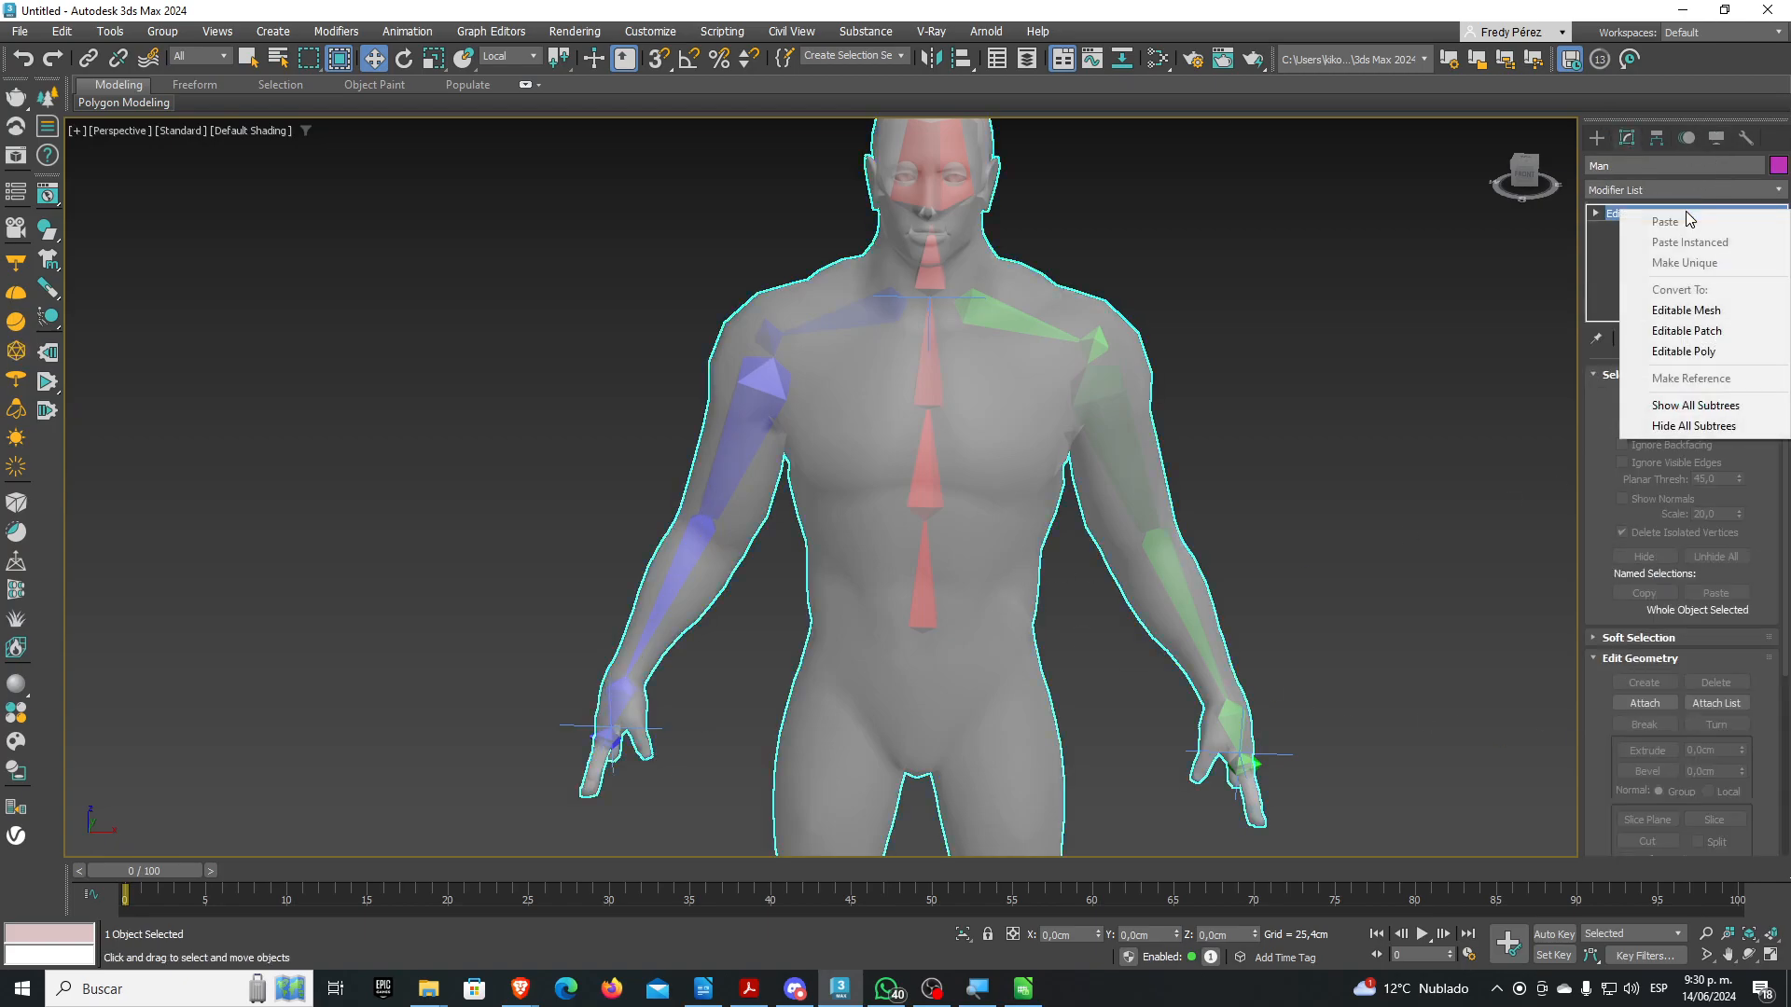
click(1684, 351)
Add a Skin modifier and bind every bone from Bone013(mirrored) through Bone001
click(1778, 190)
scroll(1659, 608, down, 20)
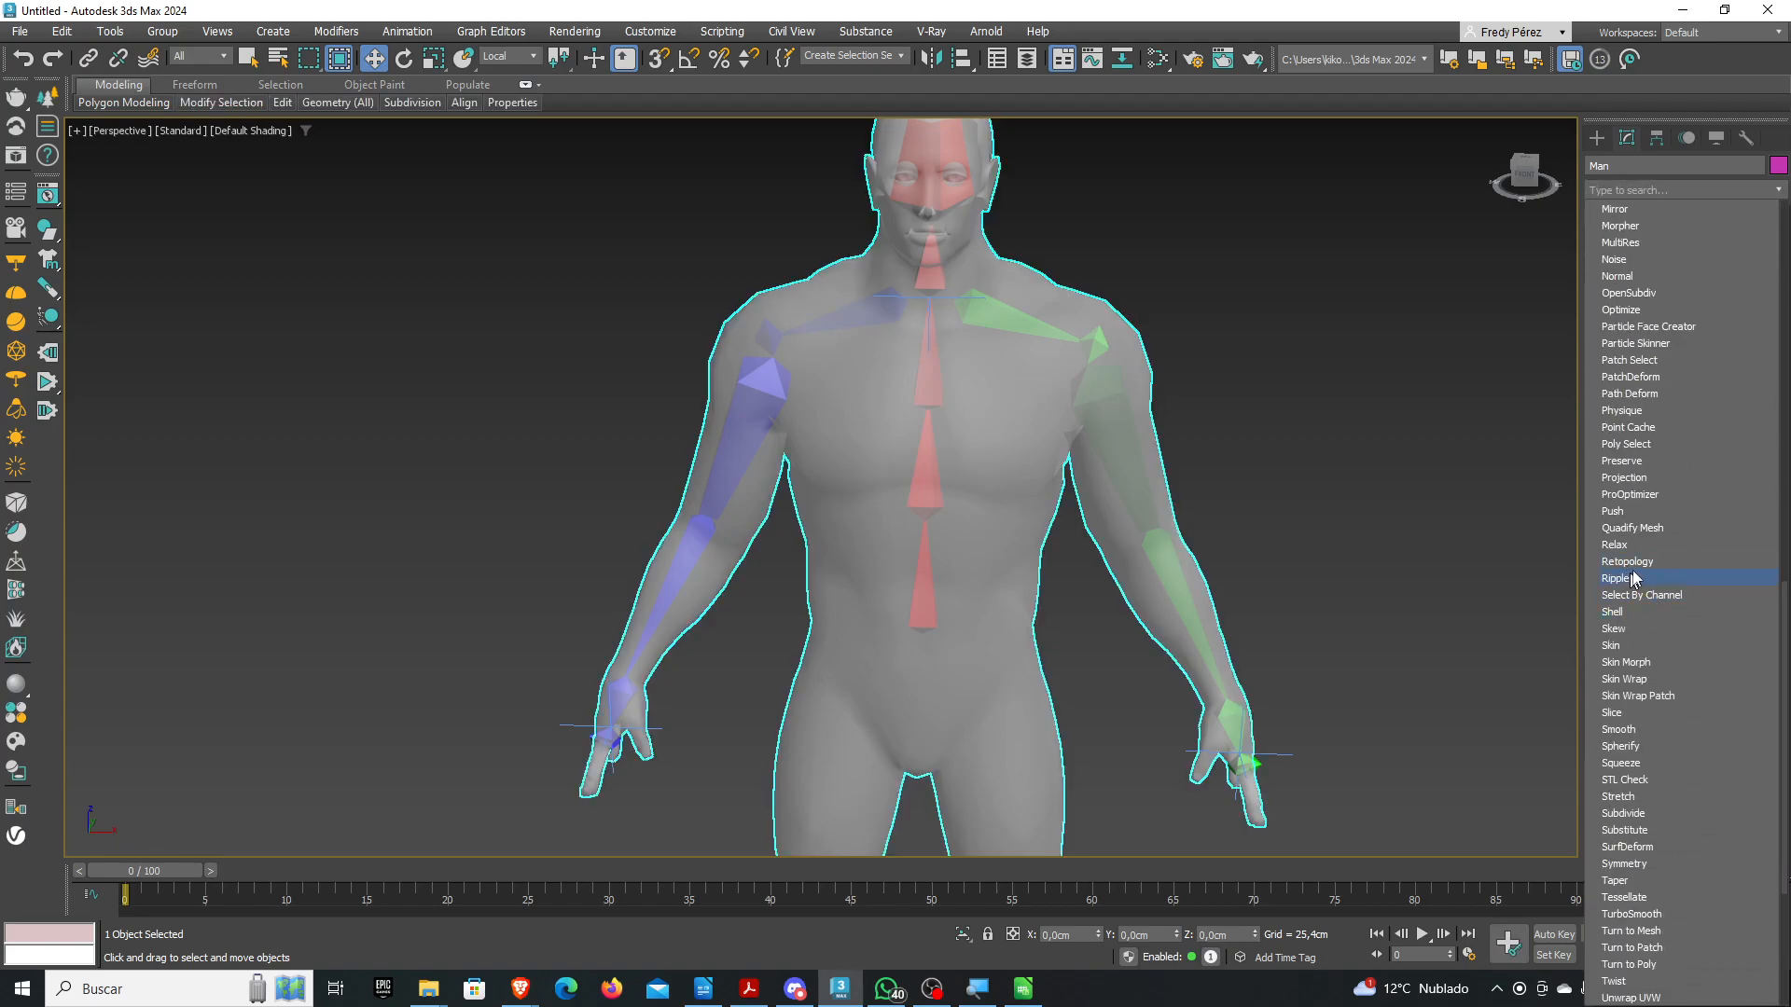
click(1619, 647)
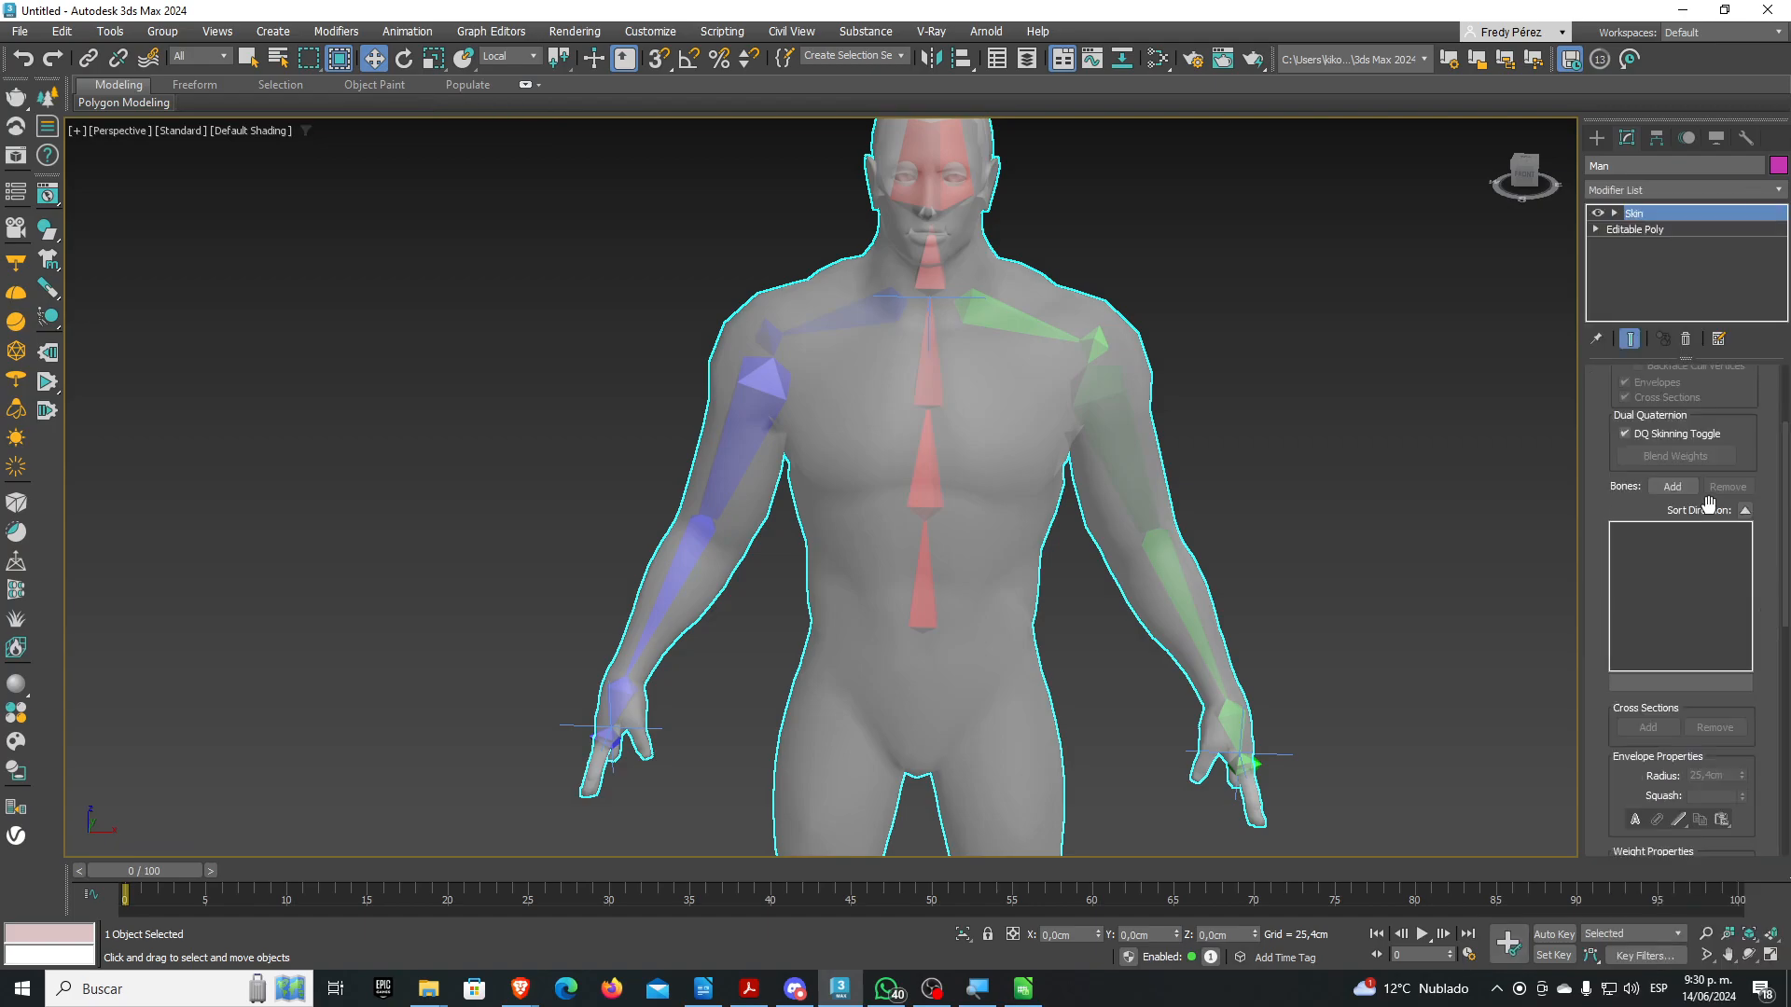
click(1673, 485)
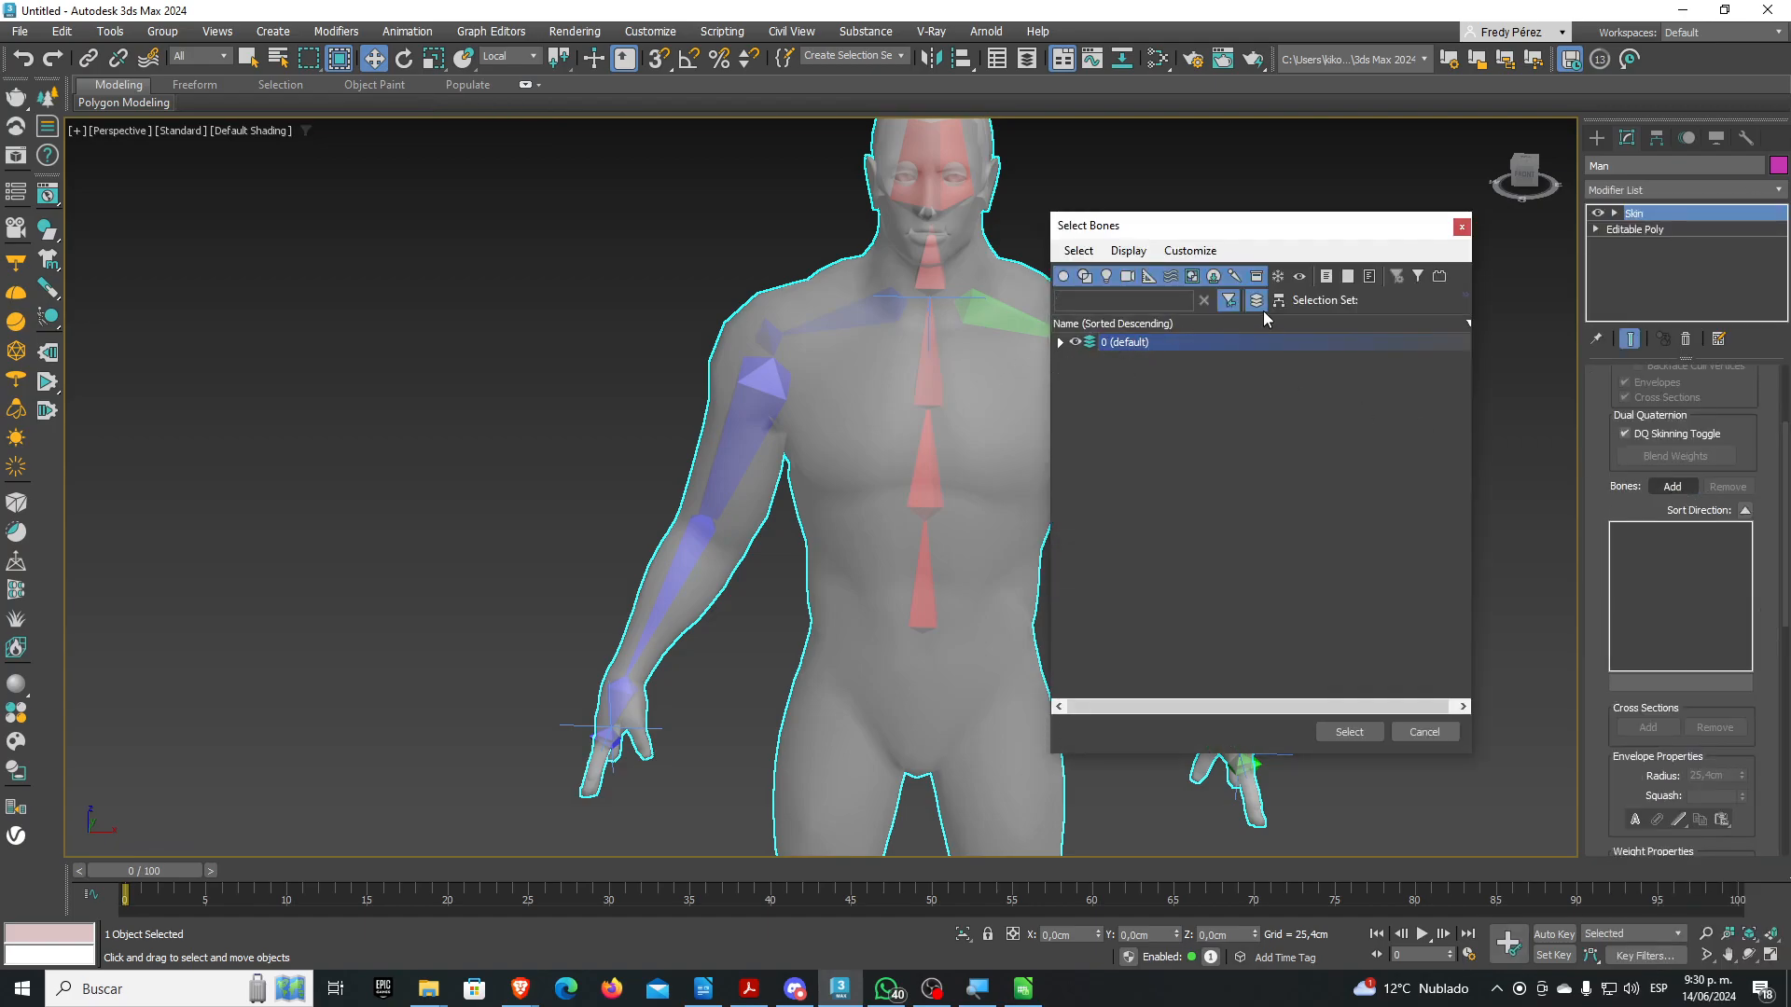
click(1060, 342)
click(1165, 362)
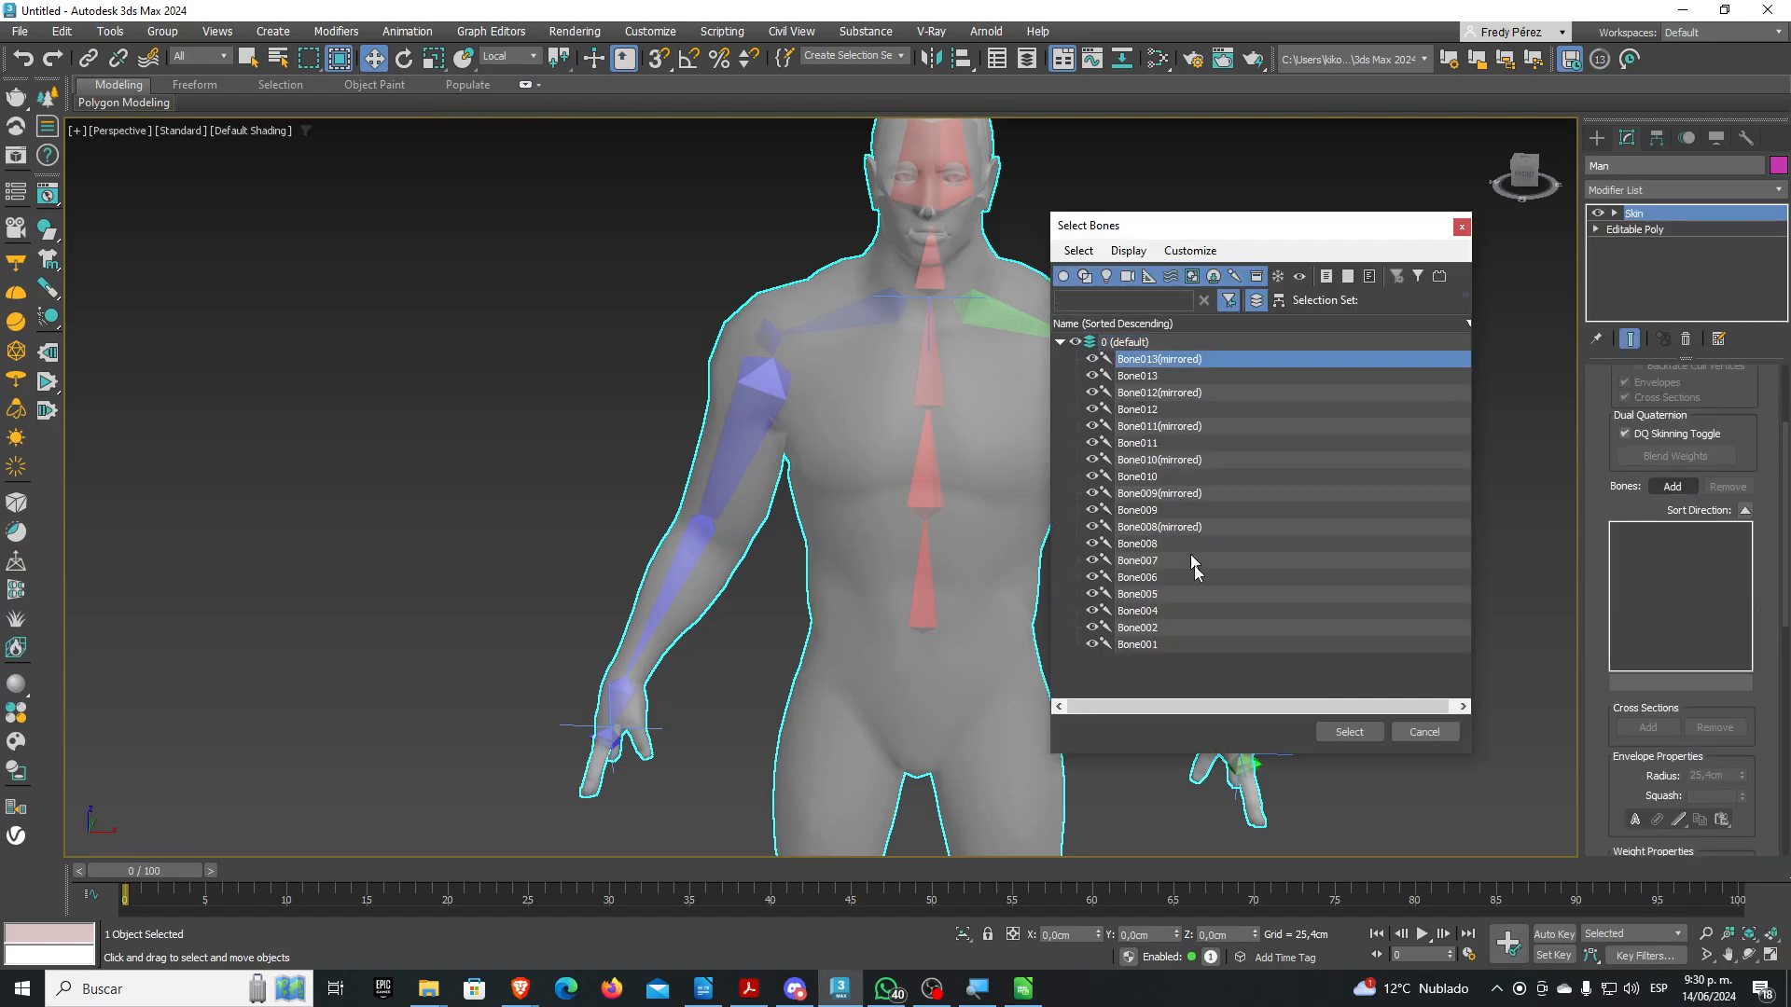
click(1166, 643)
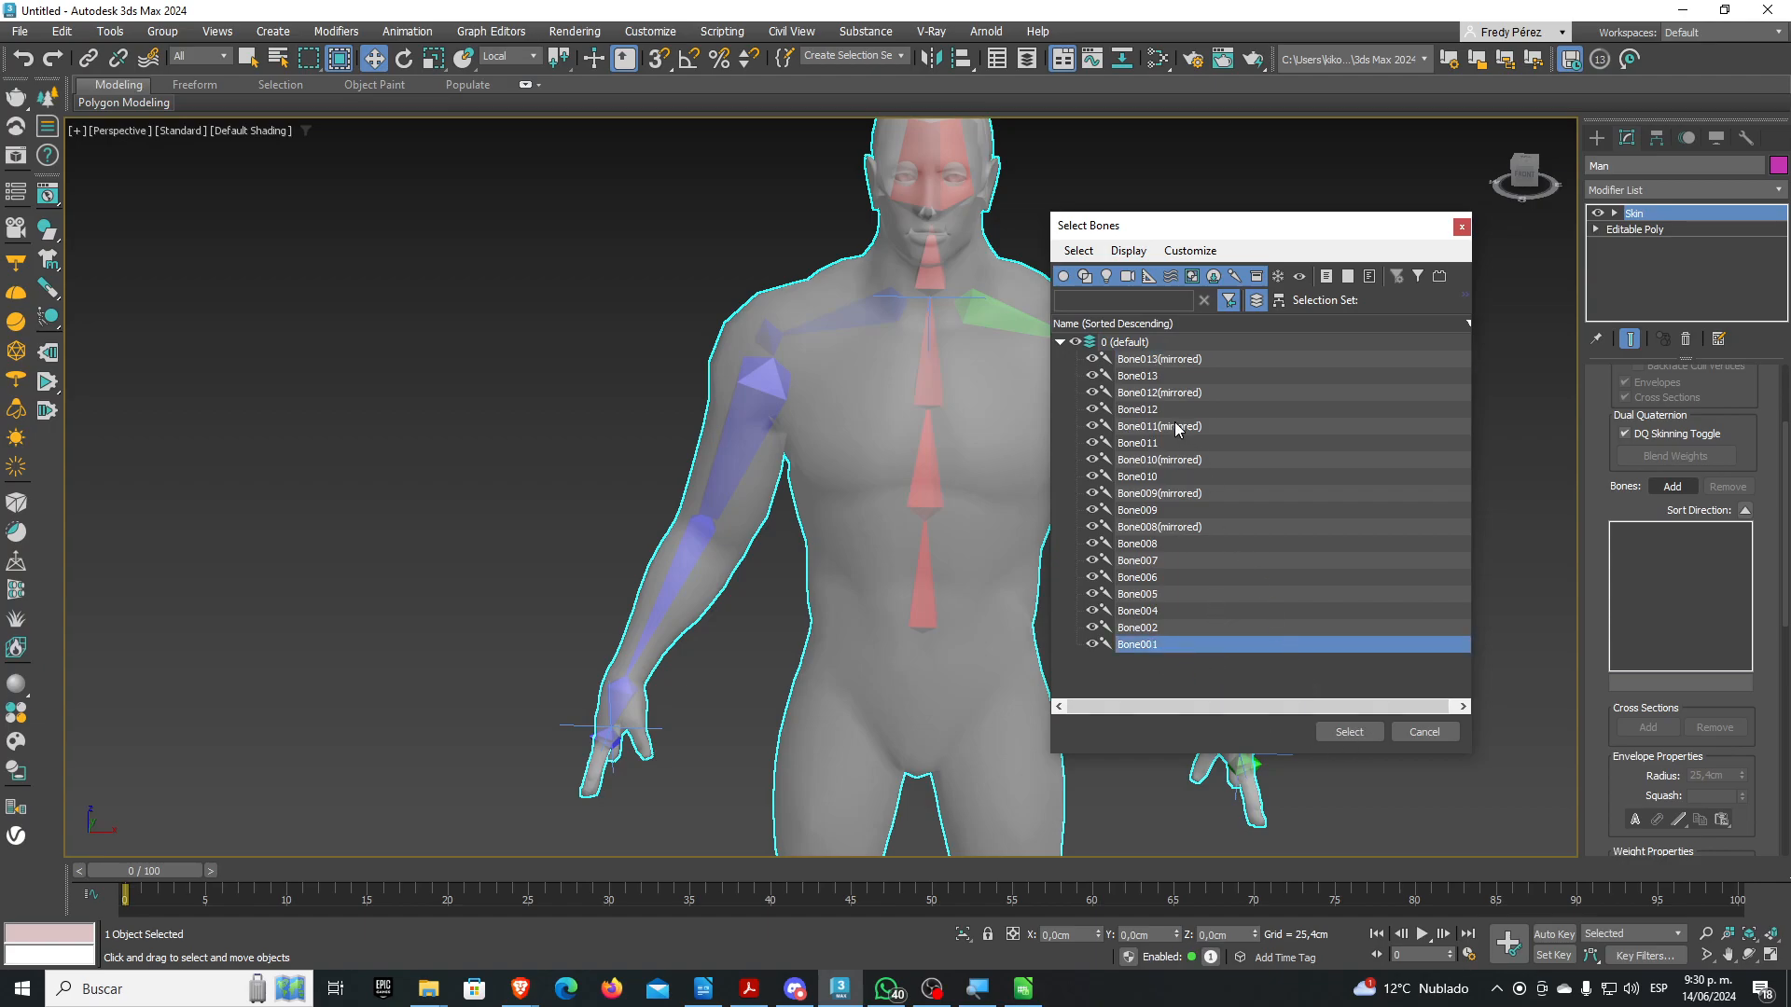
click(1171, 358)
shift+click(1174, 645)
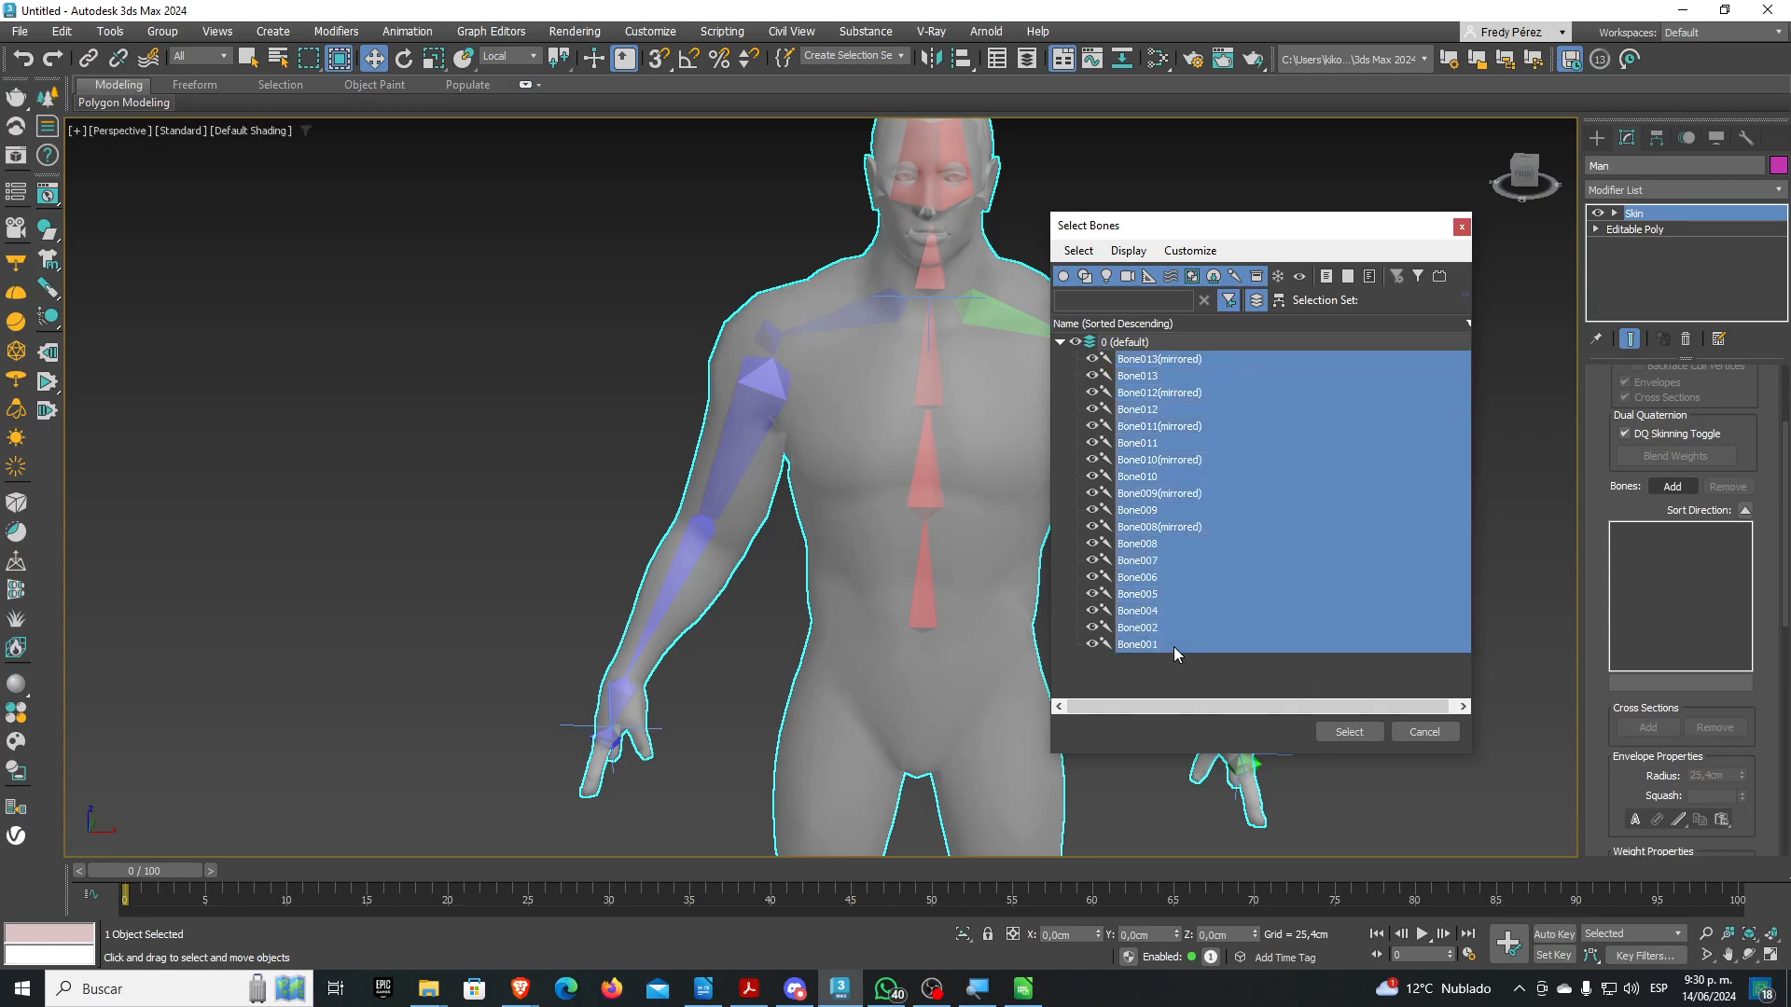
click(1350, 731)
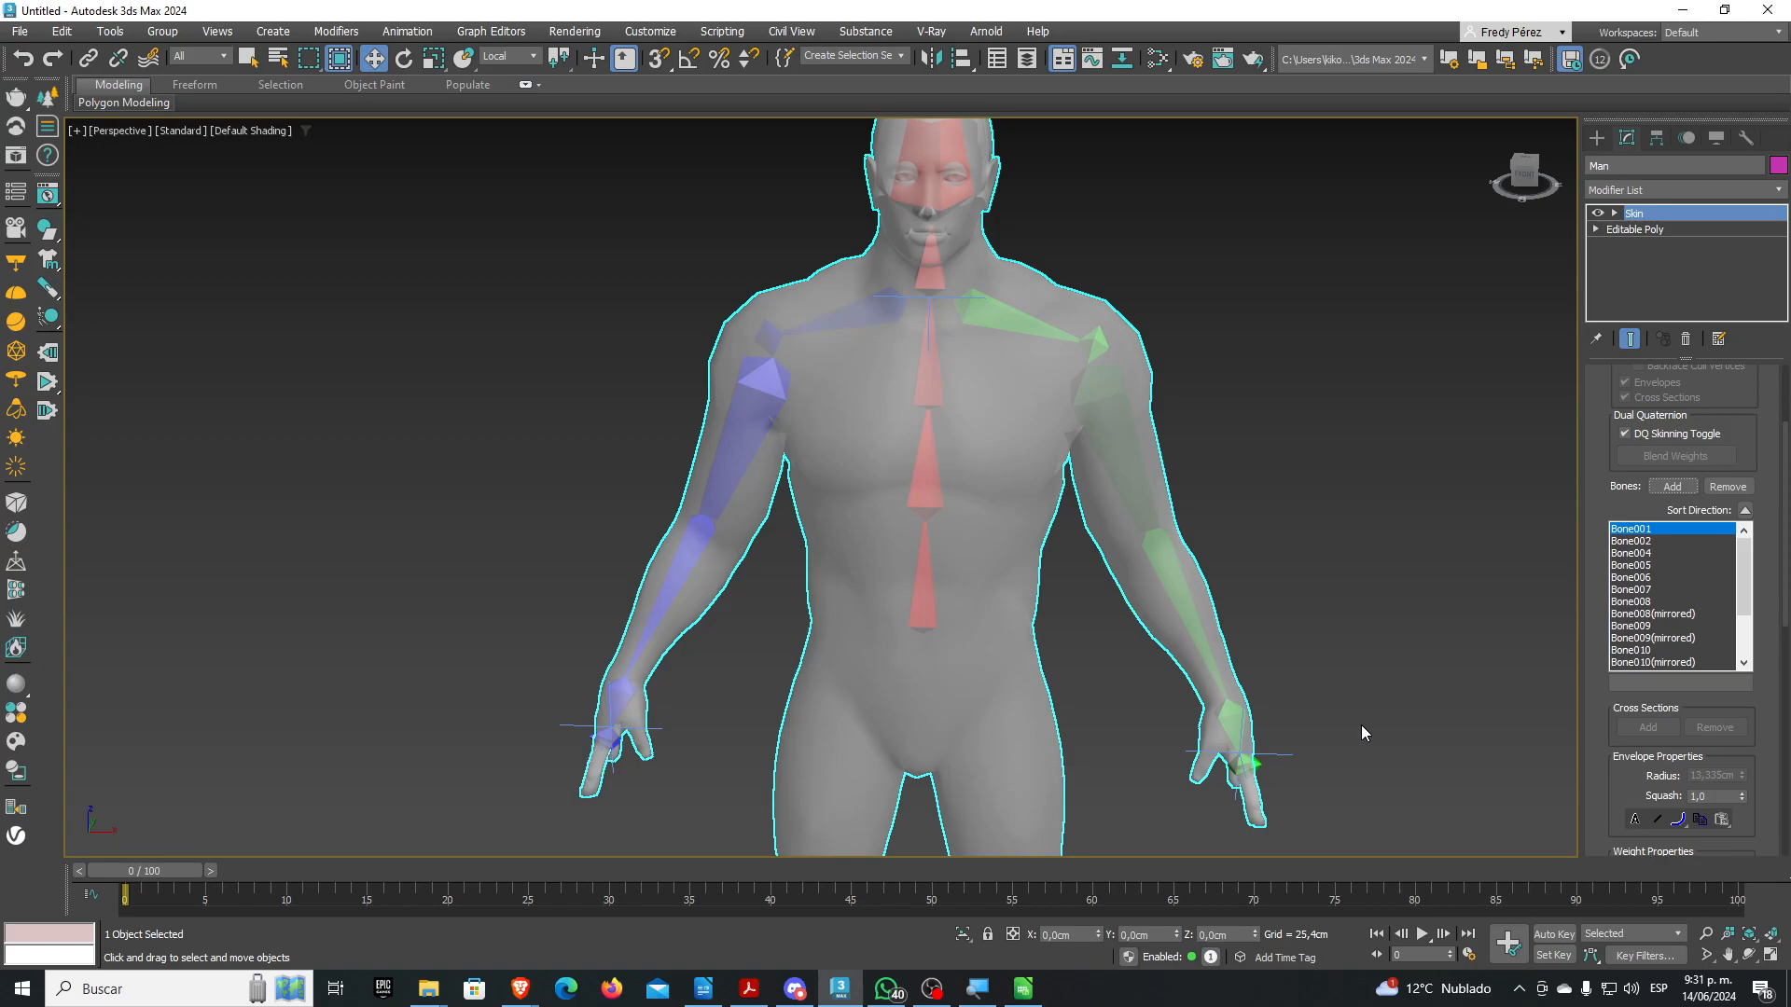
Expand the Skin modifier's Envelope sub-level, pan over the body, then collapse it again
click(1615, 213)
middle_drag(1210, 480, 1059, 400)
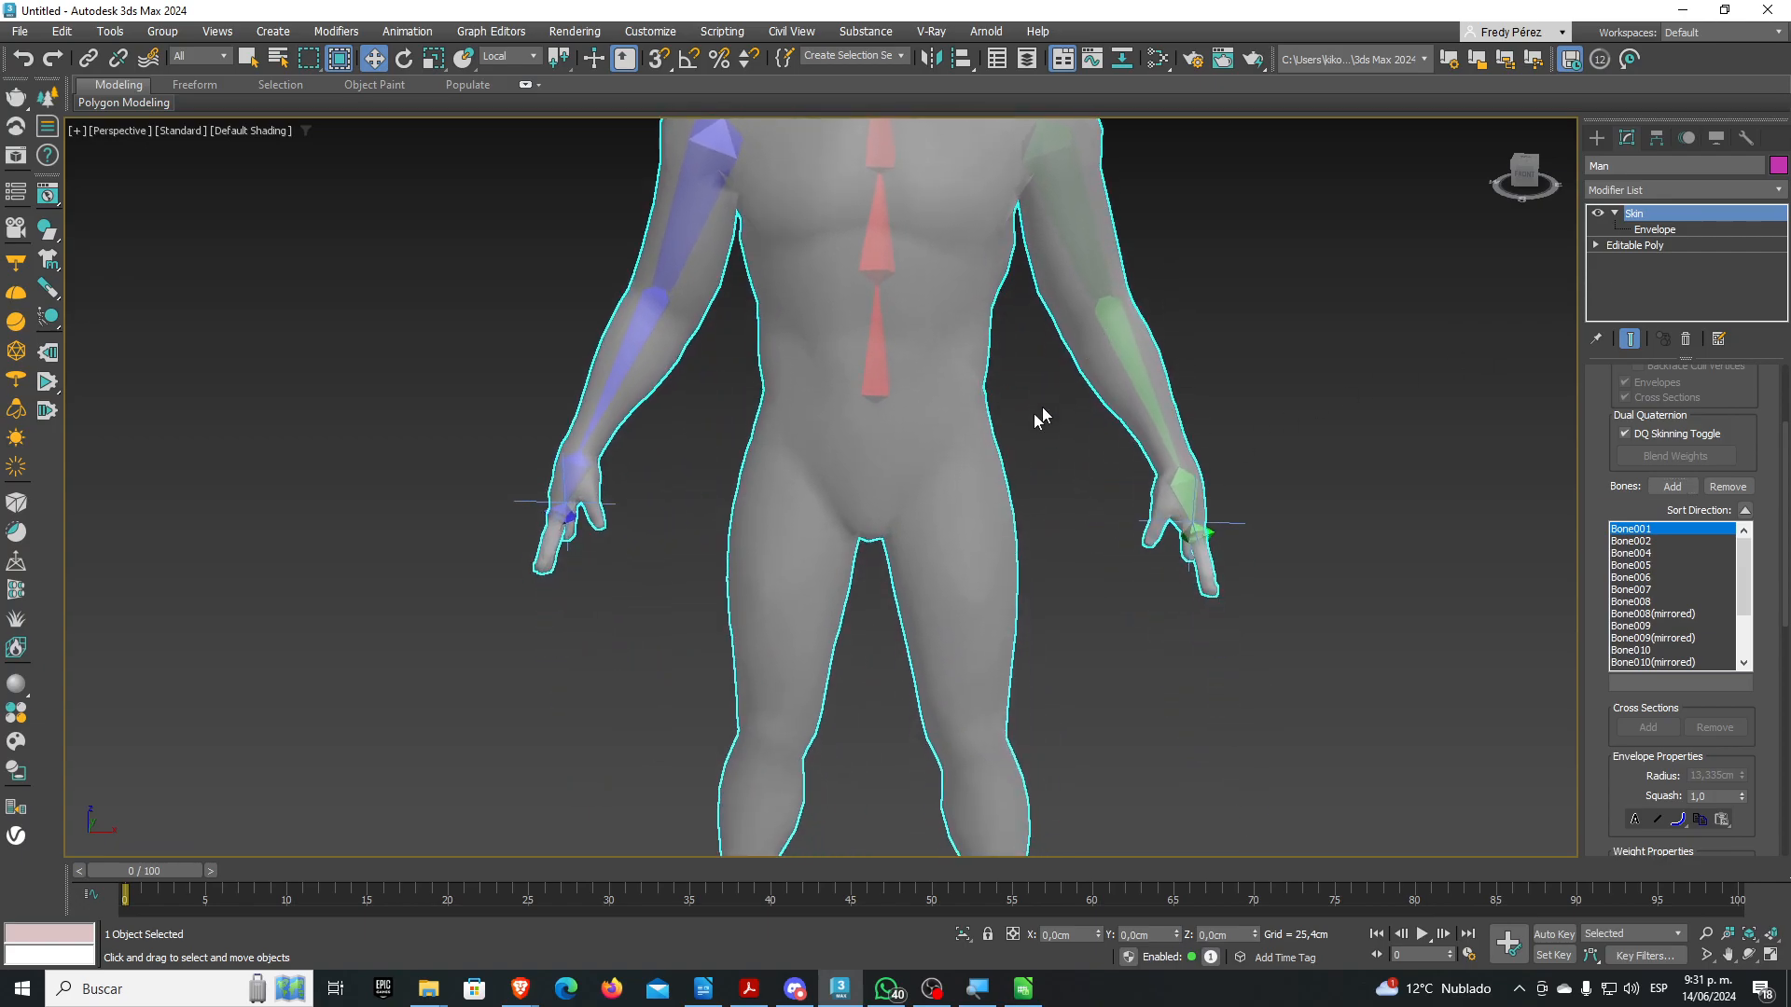
middle_drag(951, 403, 964, 563)
scroll(969, 558, up, 2)
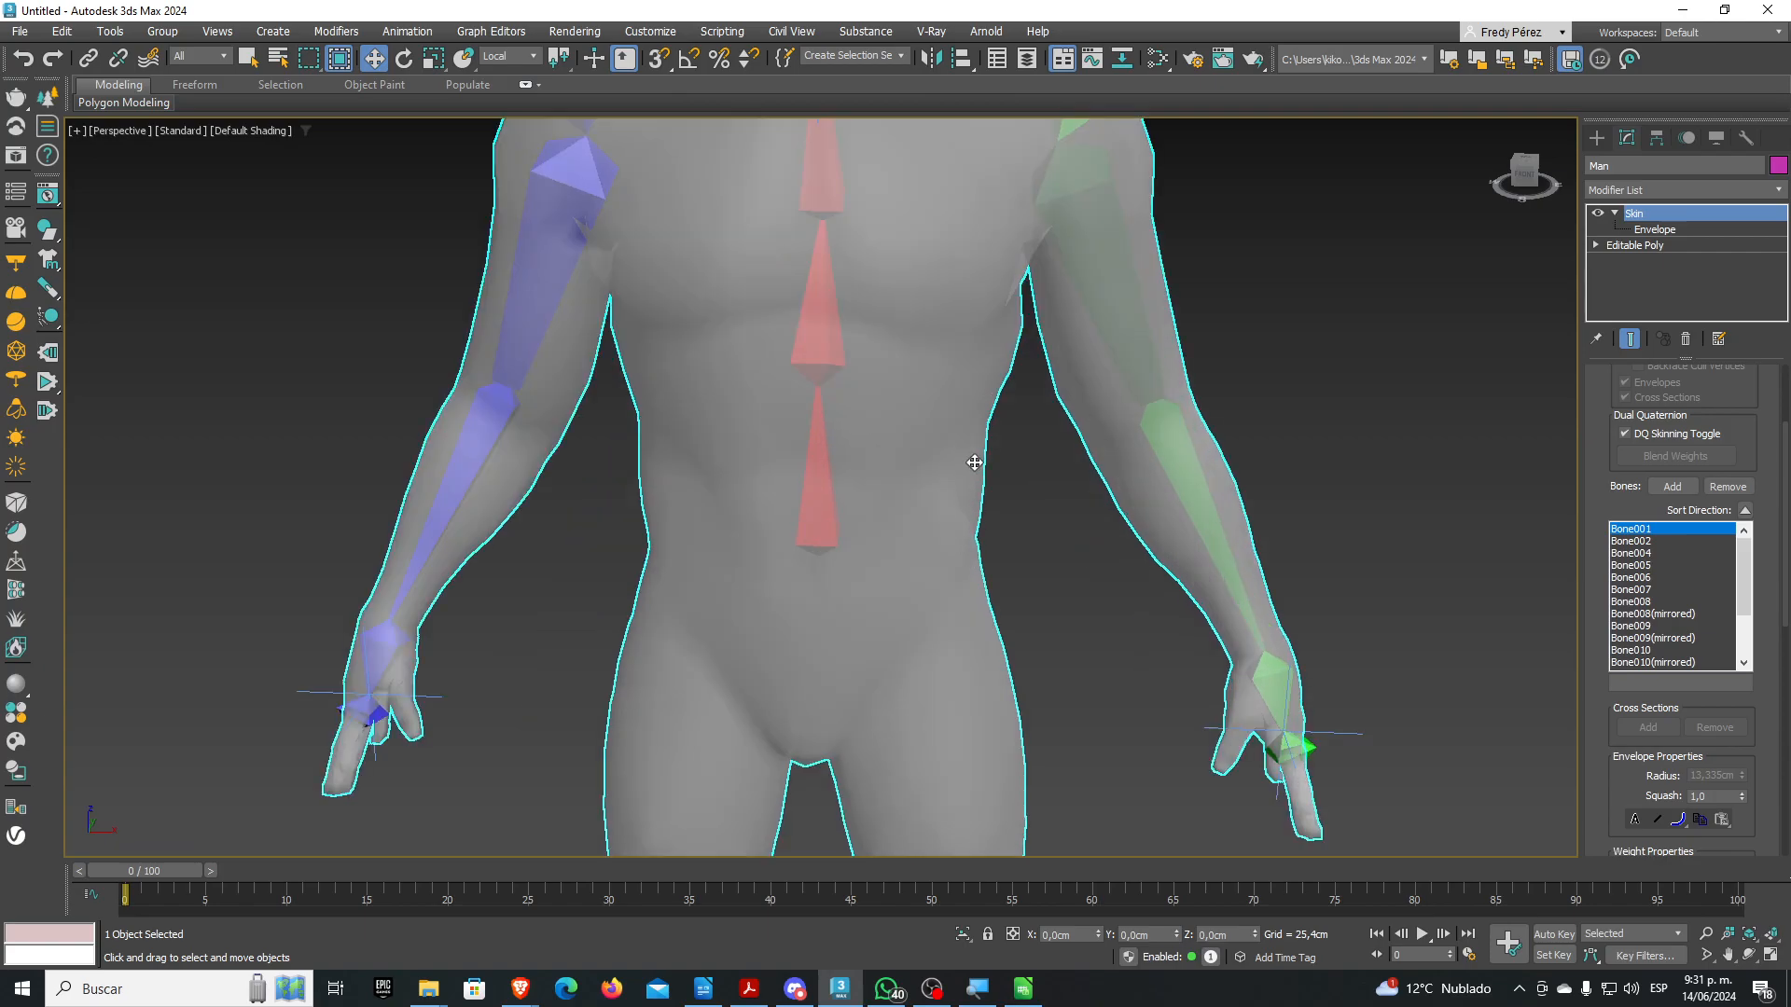
scroll(976, 464, down, 2)
middle_drag(977, 328, 974, 449)
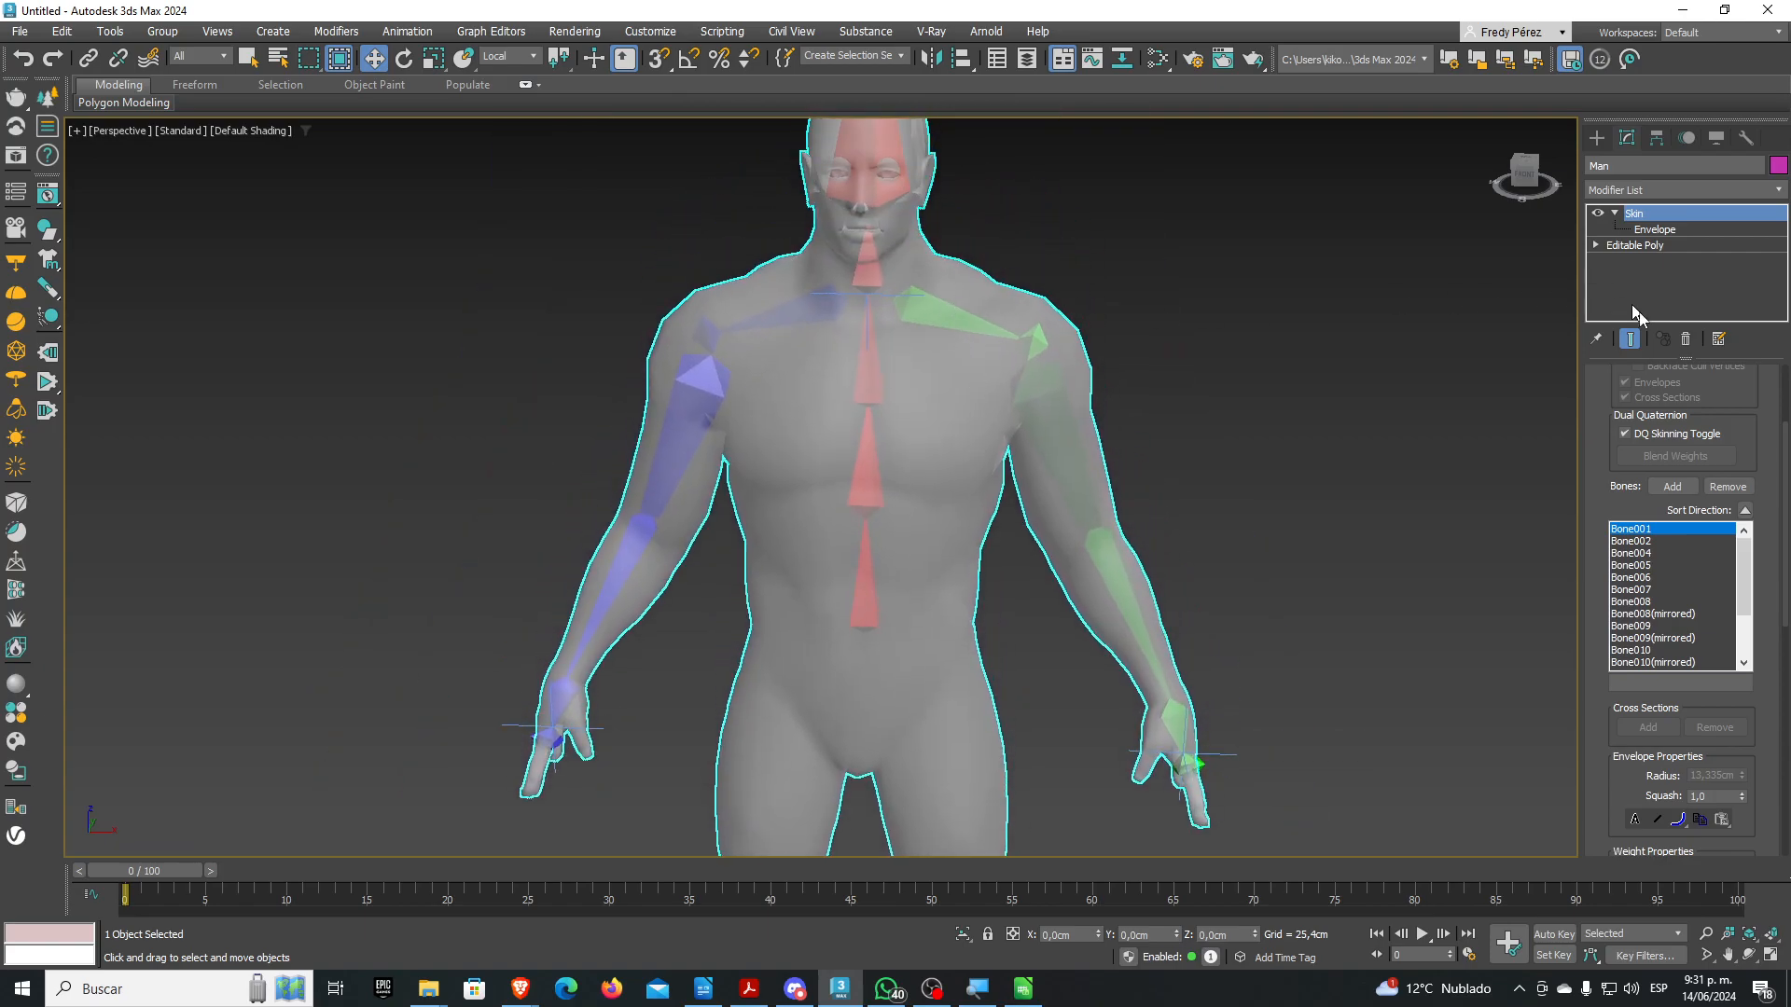
scroll(1609, 382, up, 3)
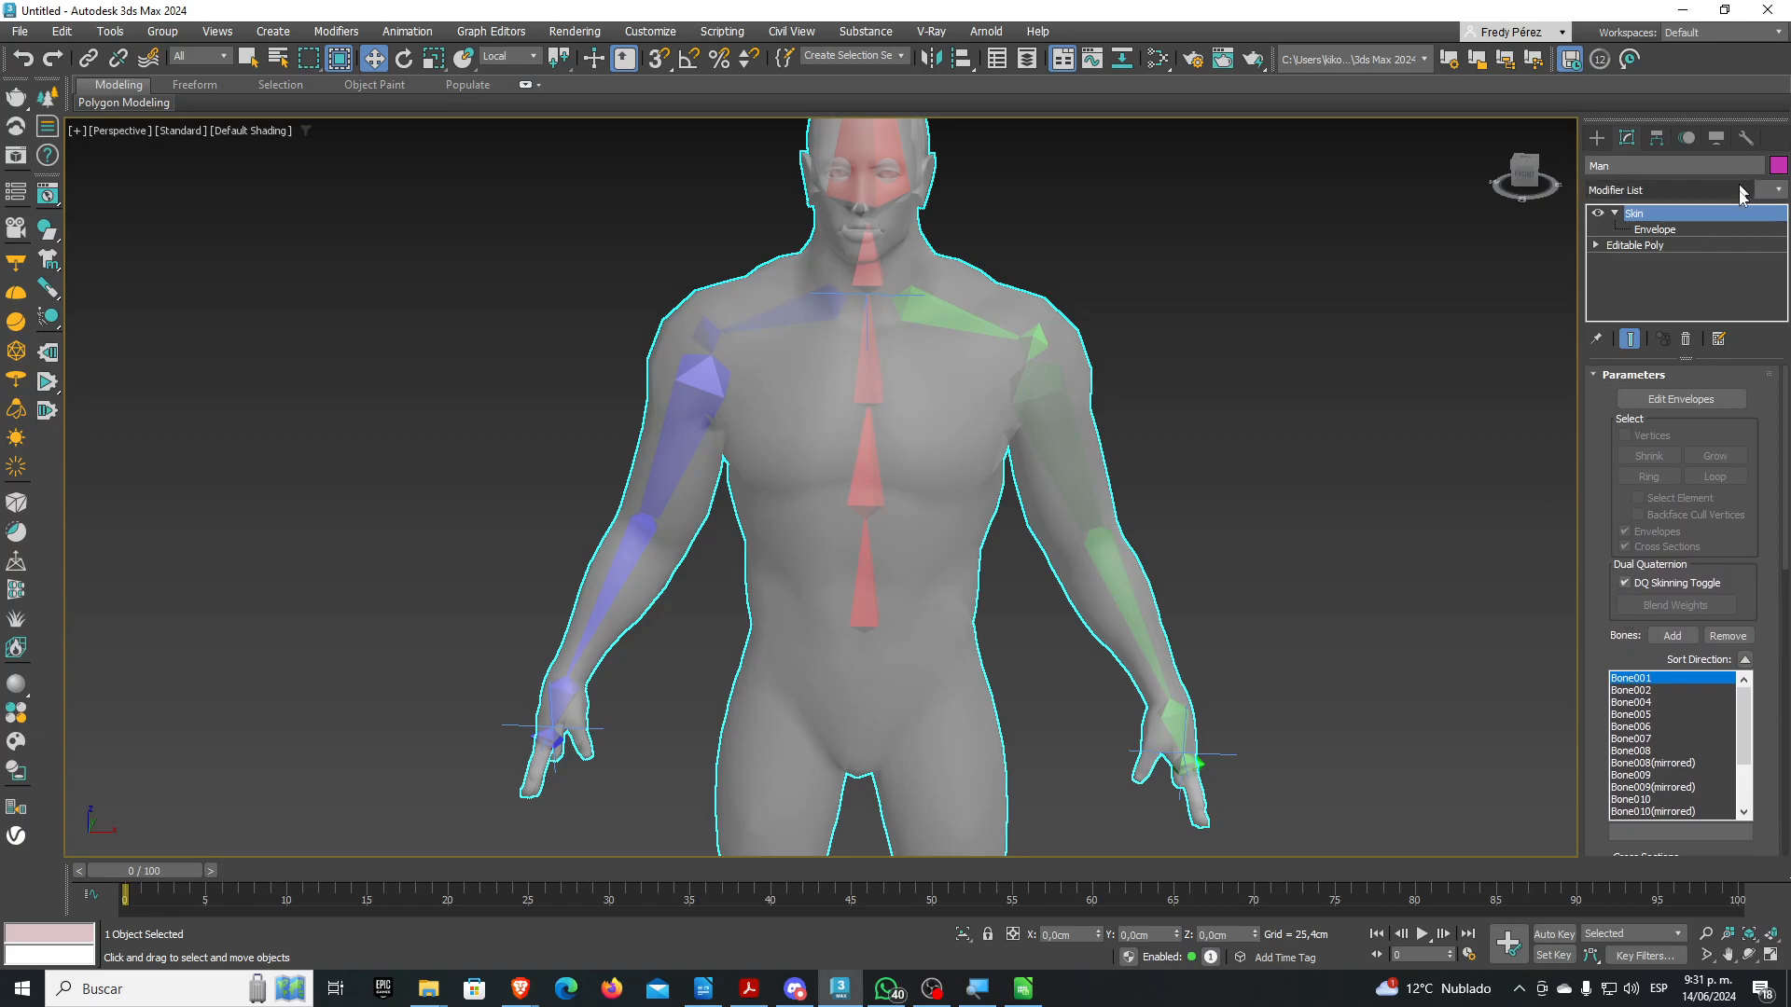
click(1614, 214)
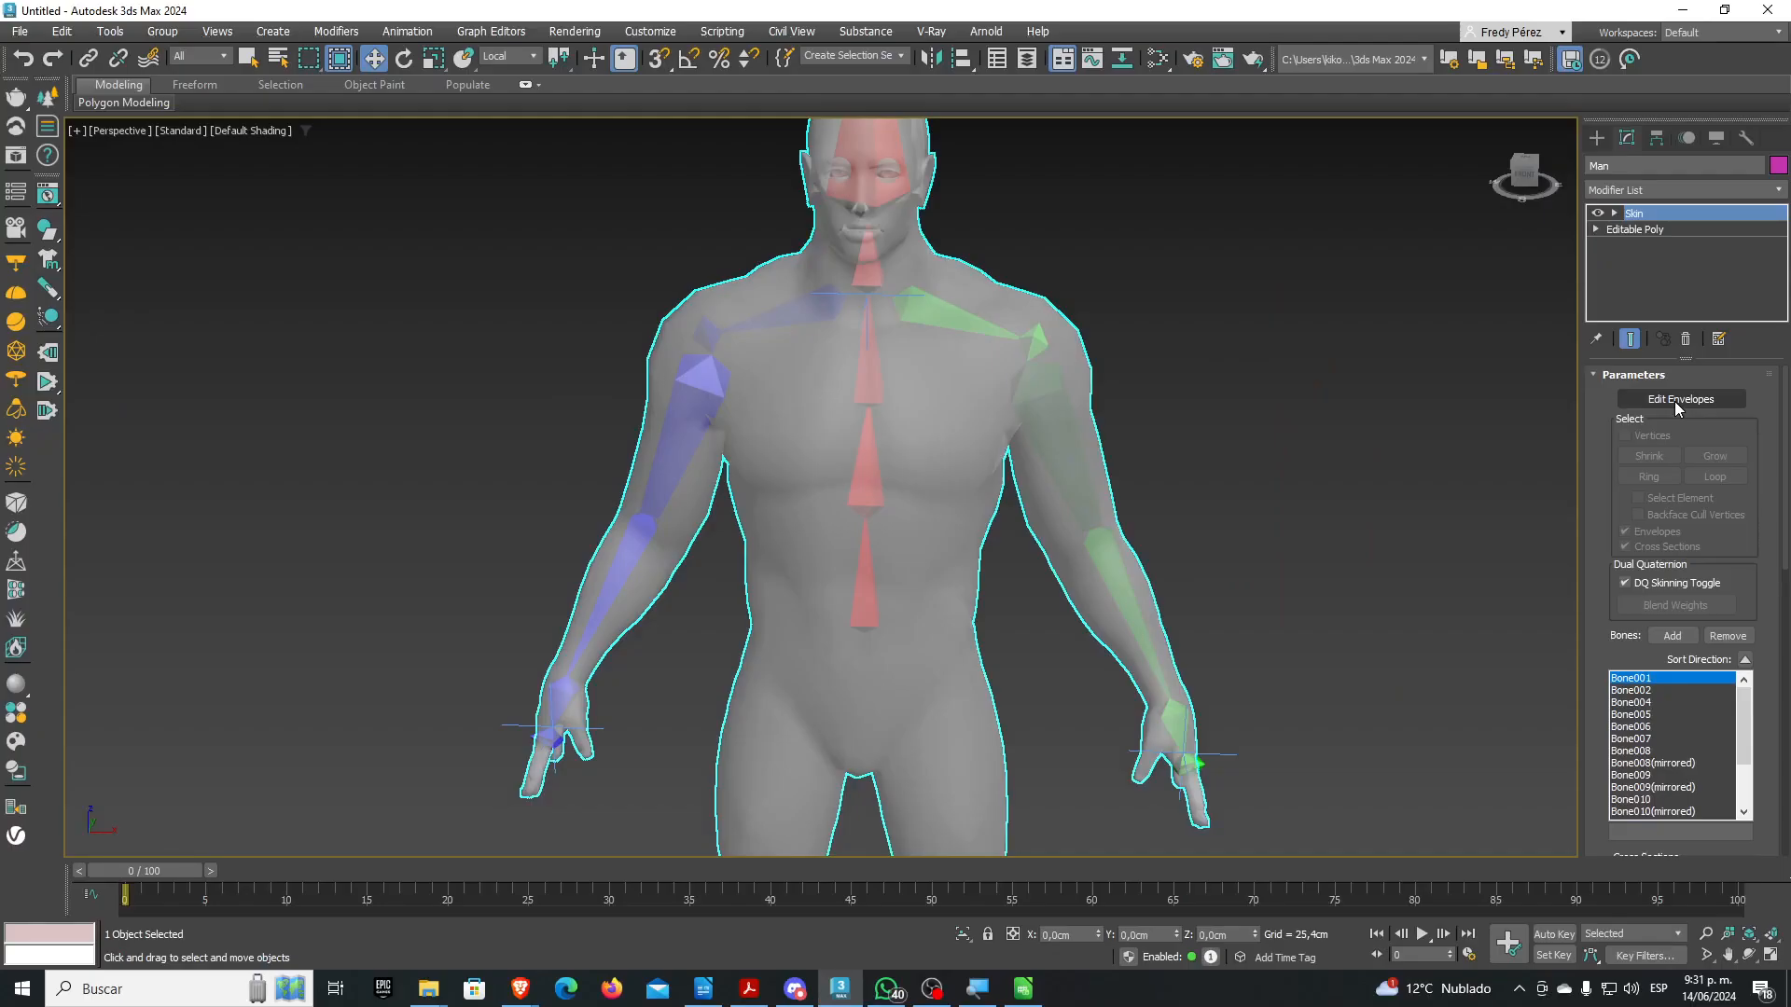
Turn on Edit Envelopes and inspect both clavicle, upper-arm and forearm envelopes, ending on Bone011
click(1676, 403)
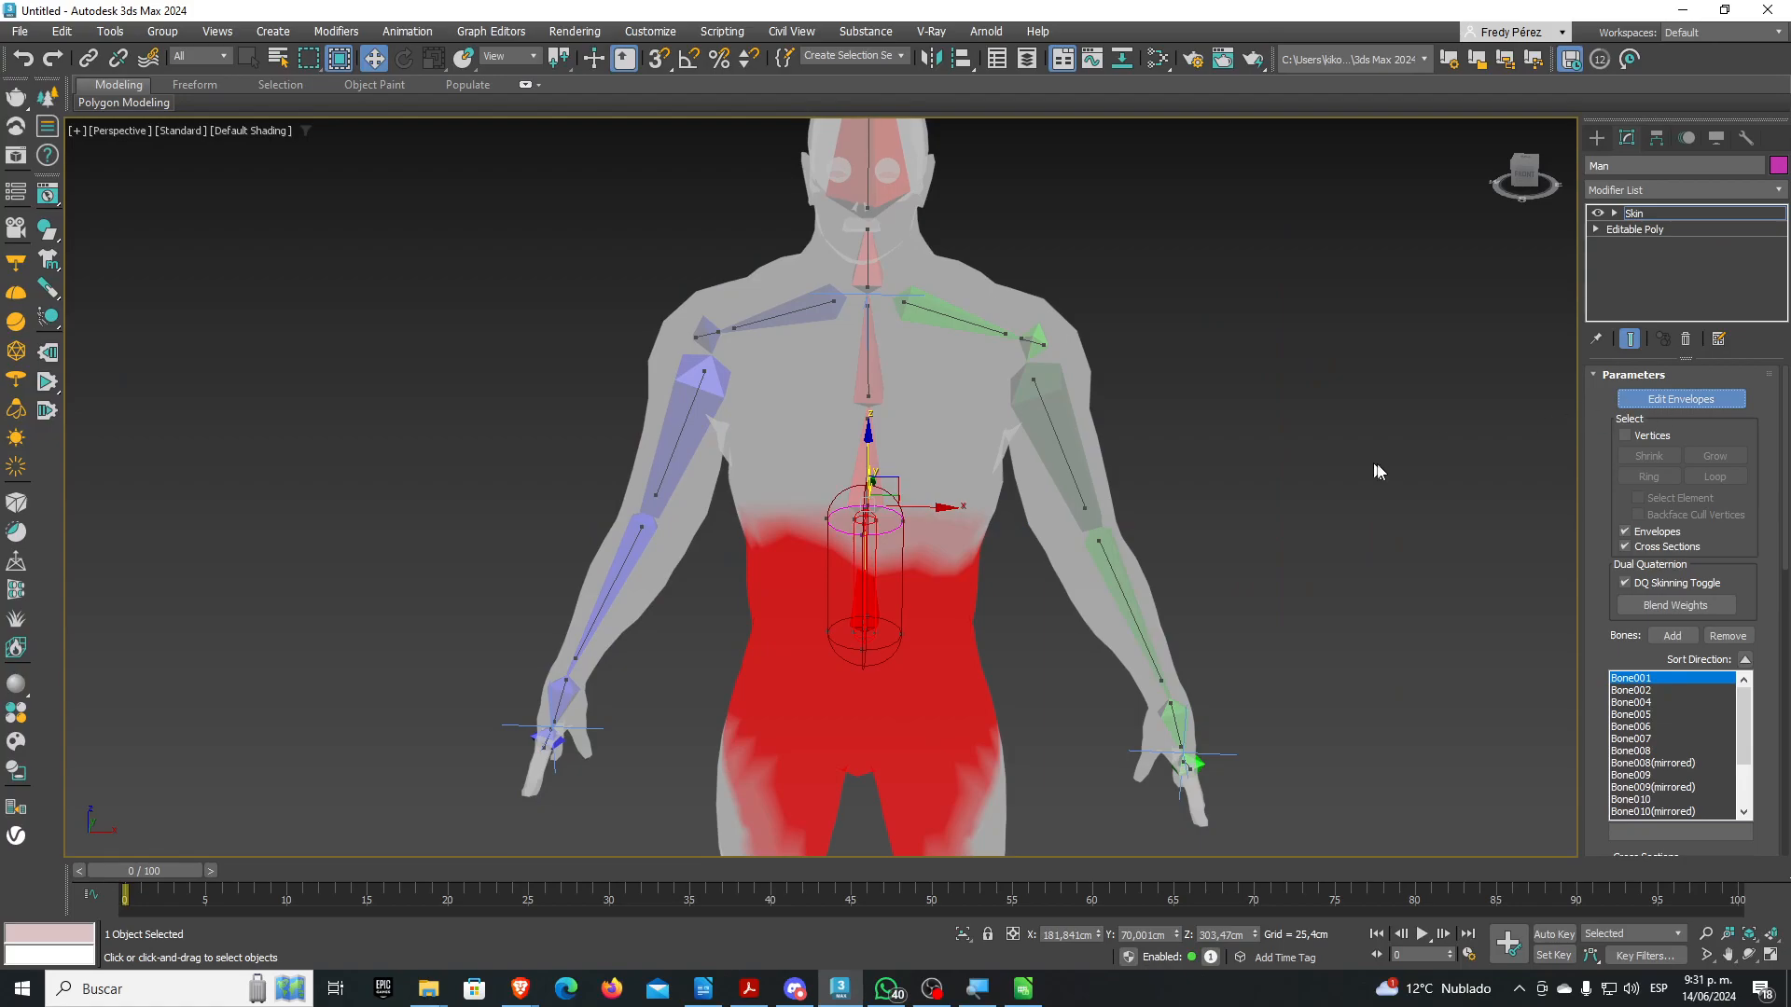
middle_drag(1307, 482, 1401, 418)
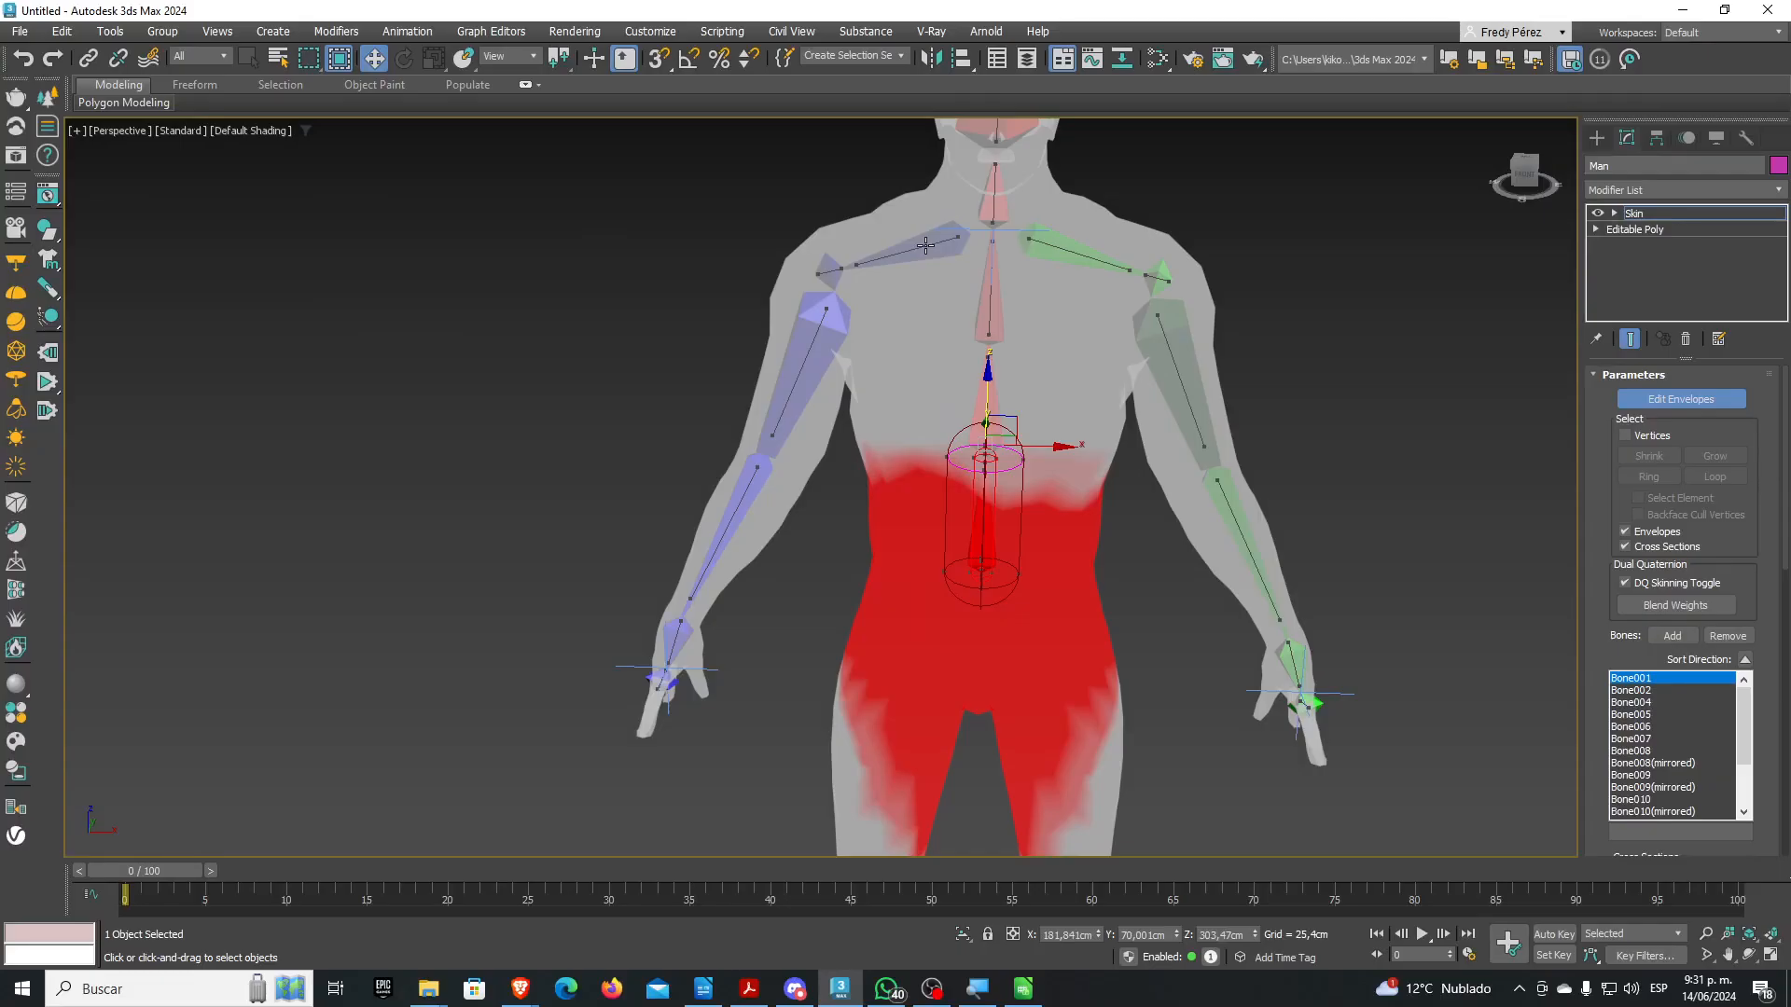
click(925, 245)
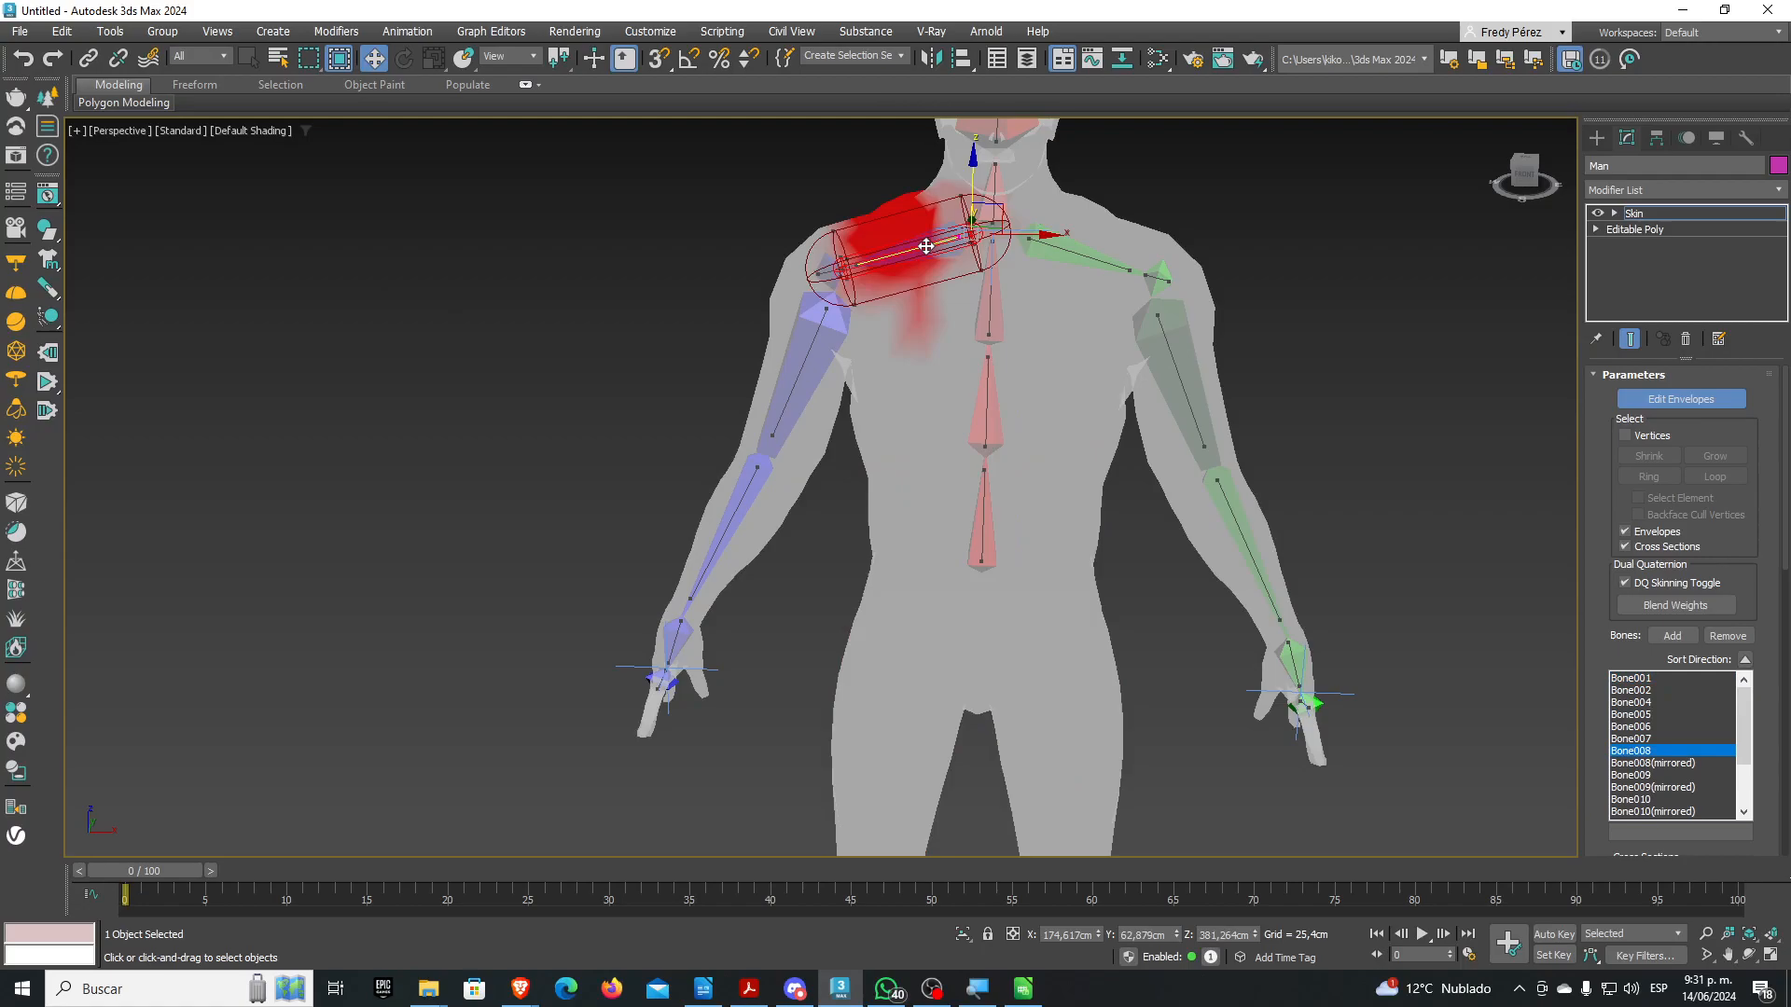
click(1077, 255)
click(1174, 361)
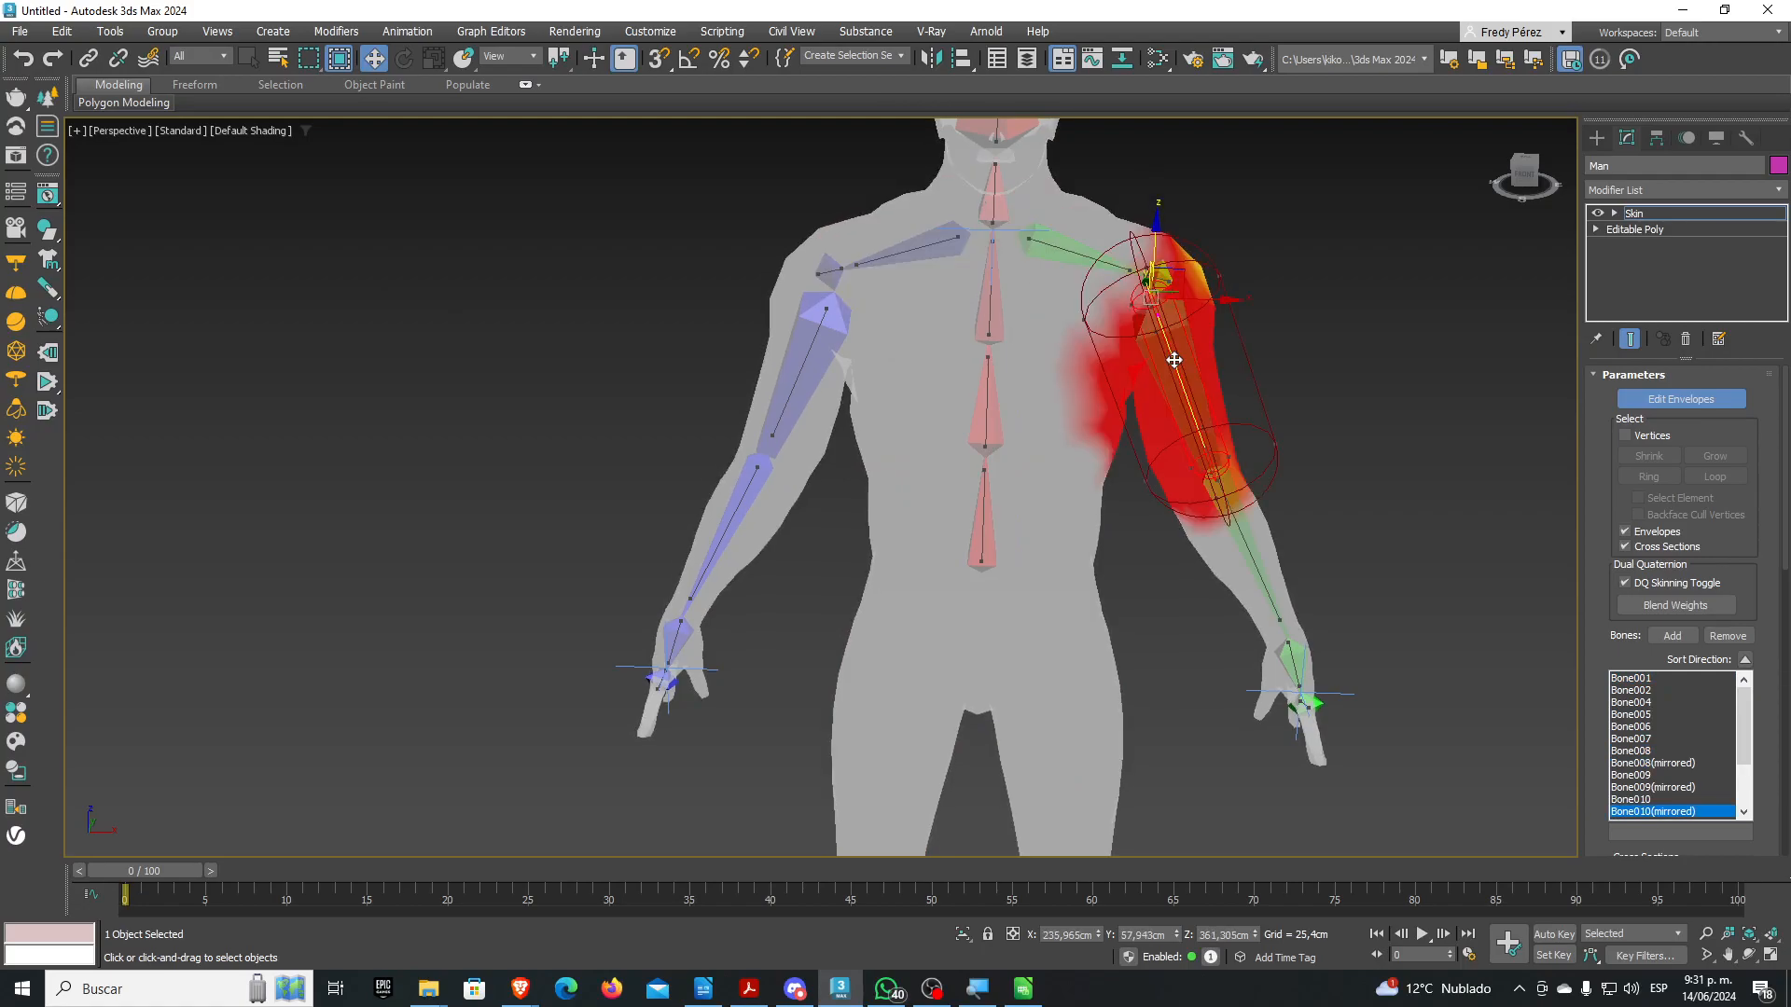
click(1239, 528)
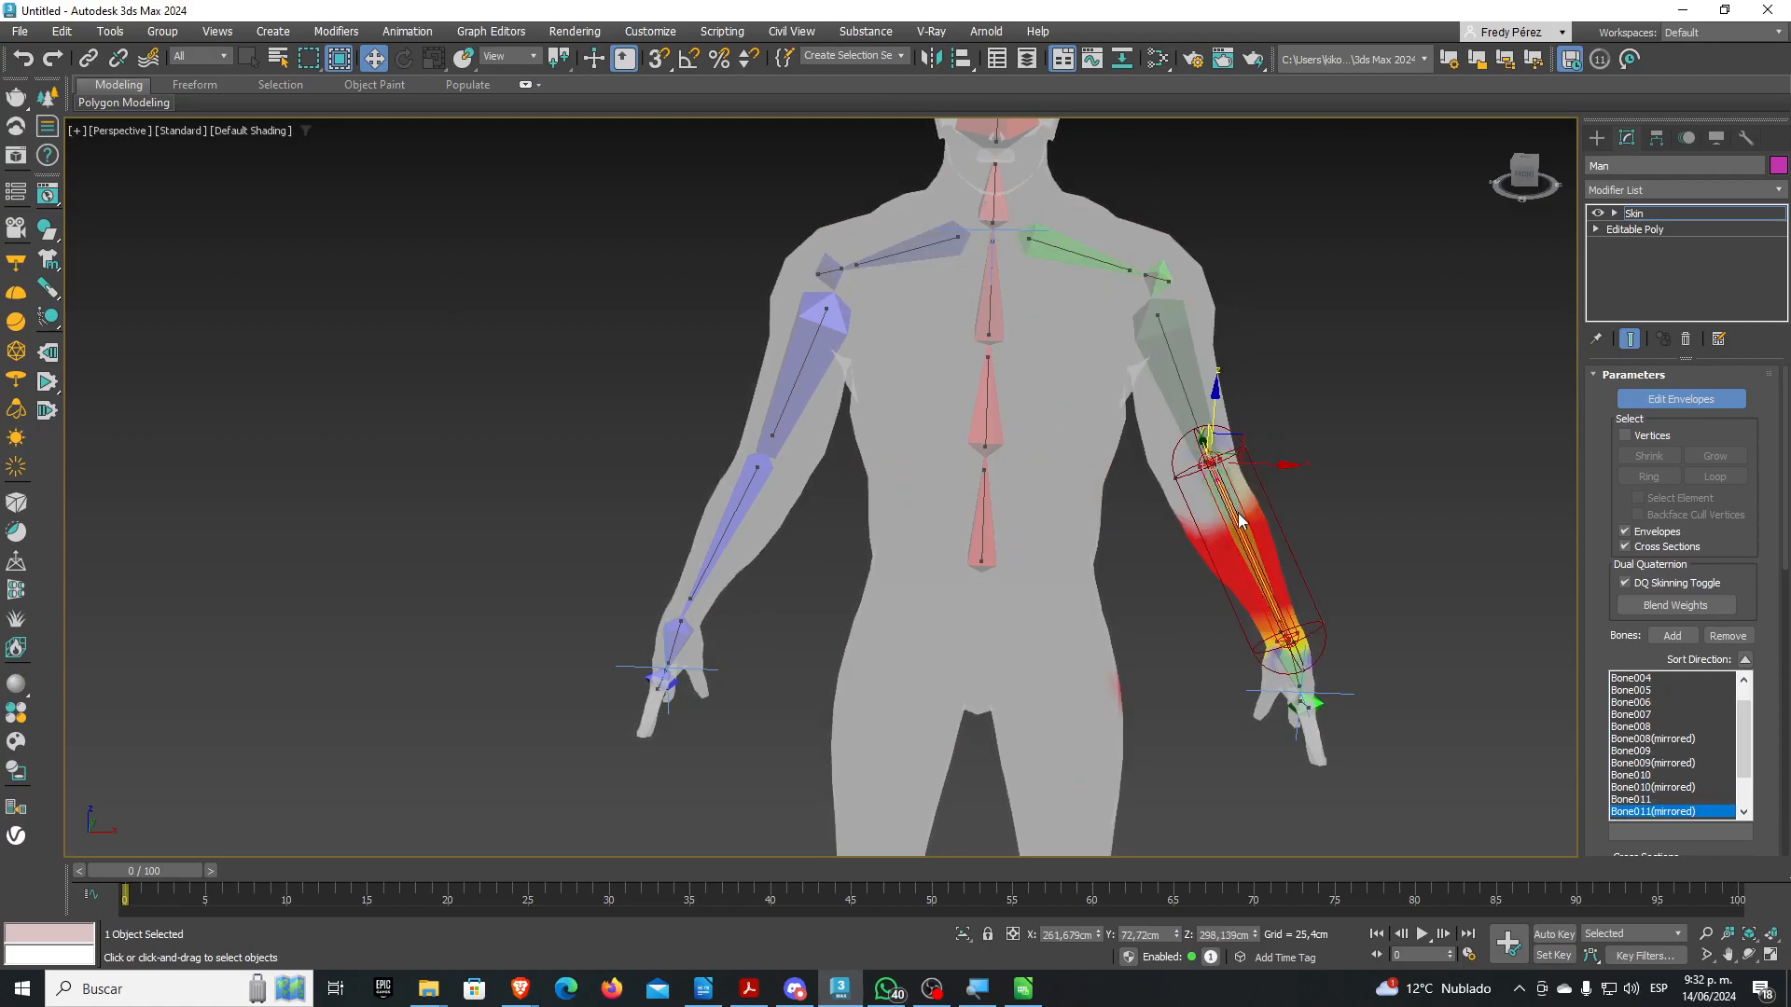
click(801, 370)
click(729, 527)
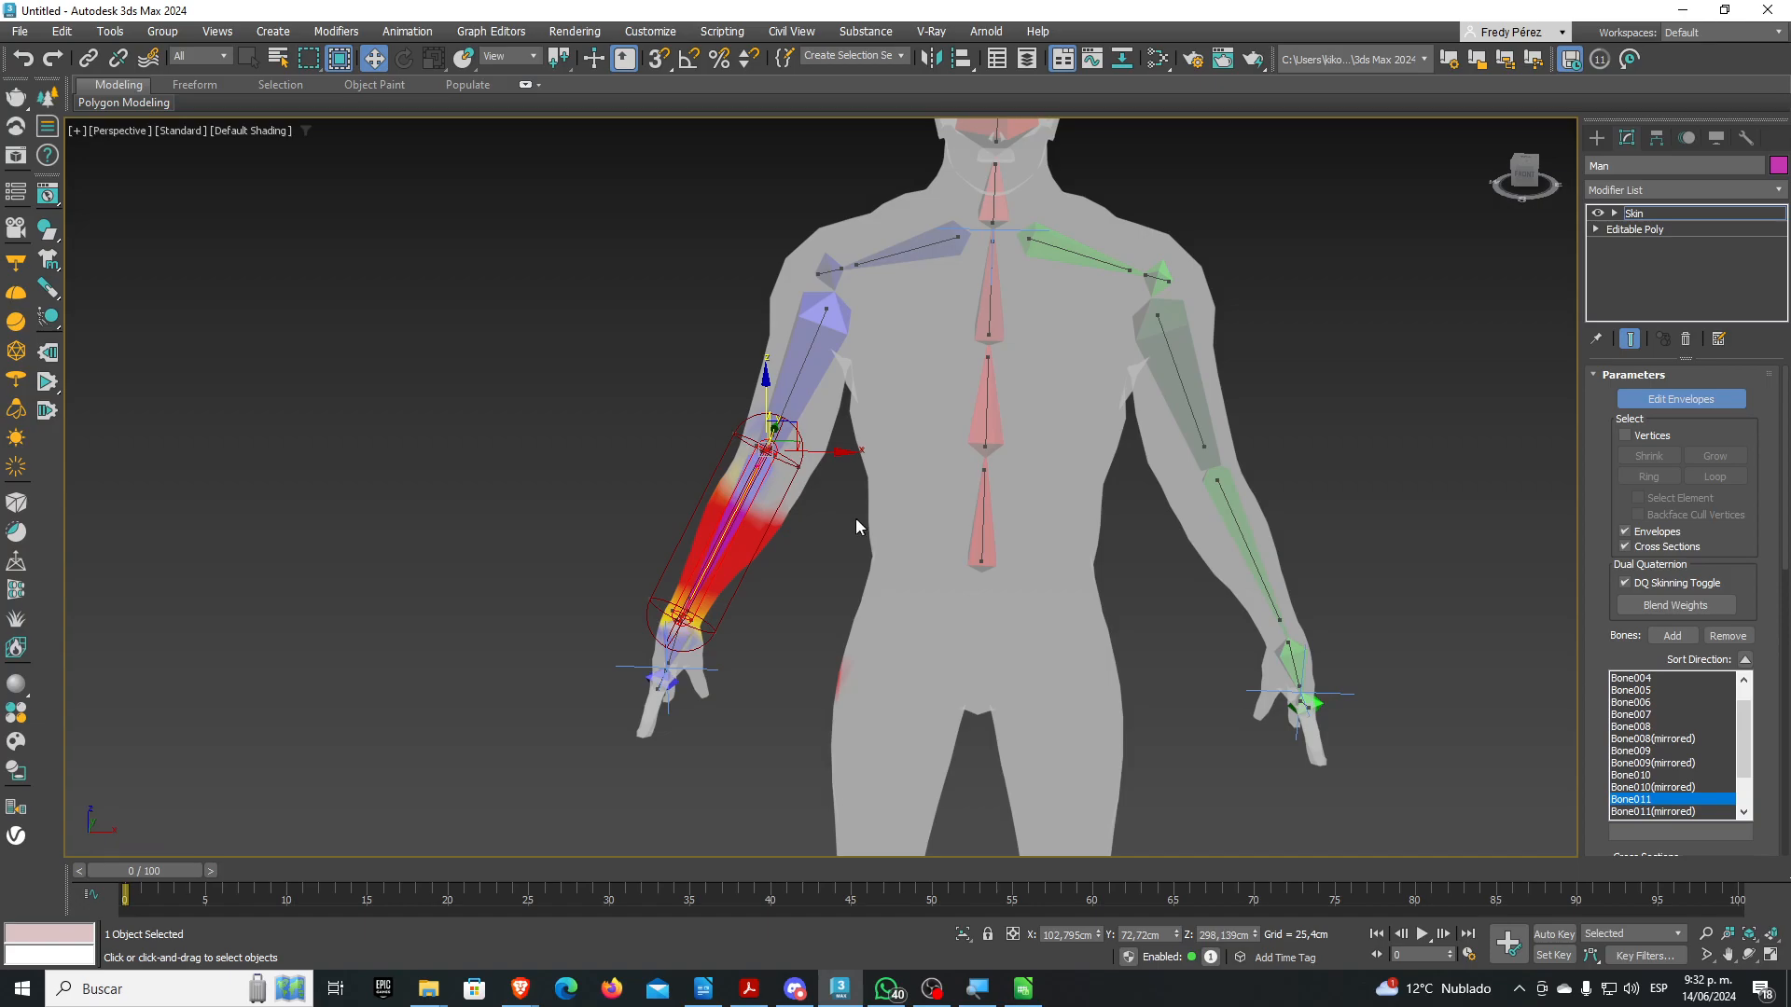
Zoom and pan to frame the Bone011 forearm and hand beside the torso
scroll(737, 559, up, 5)
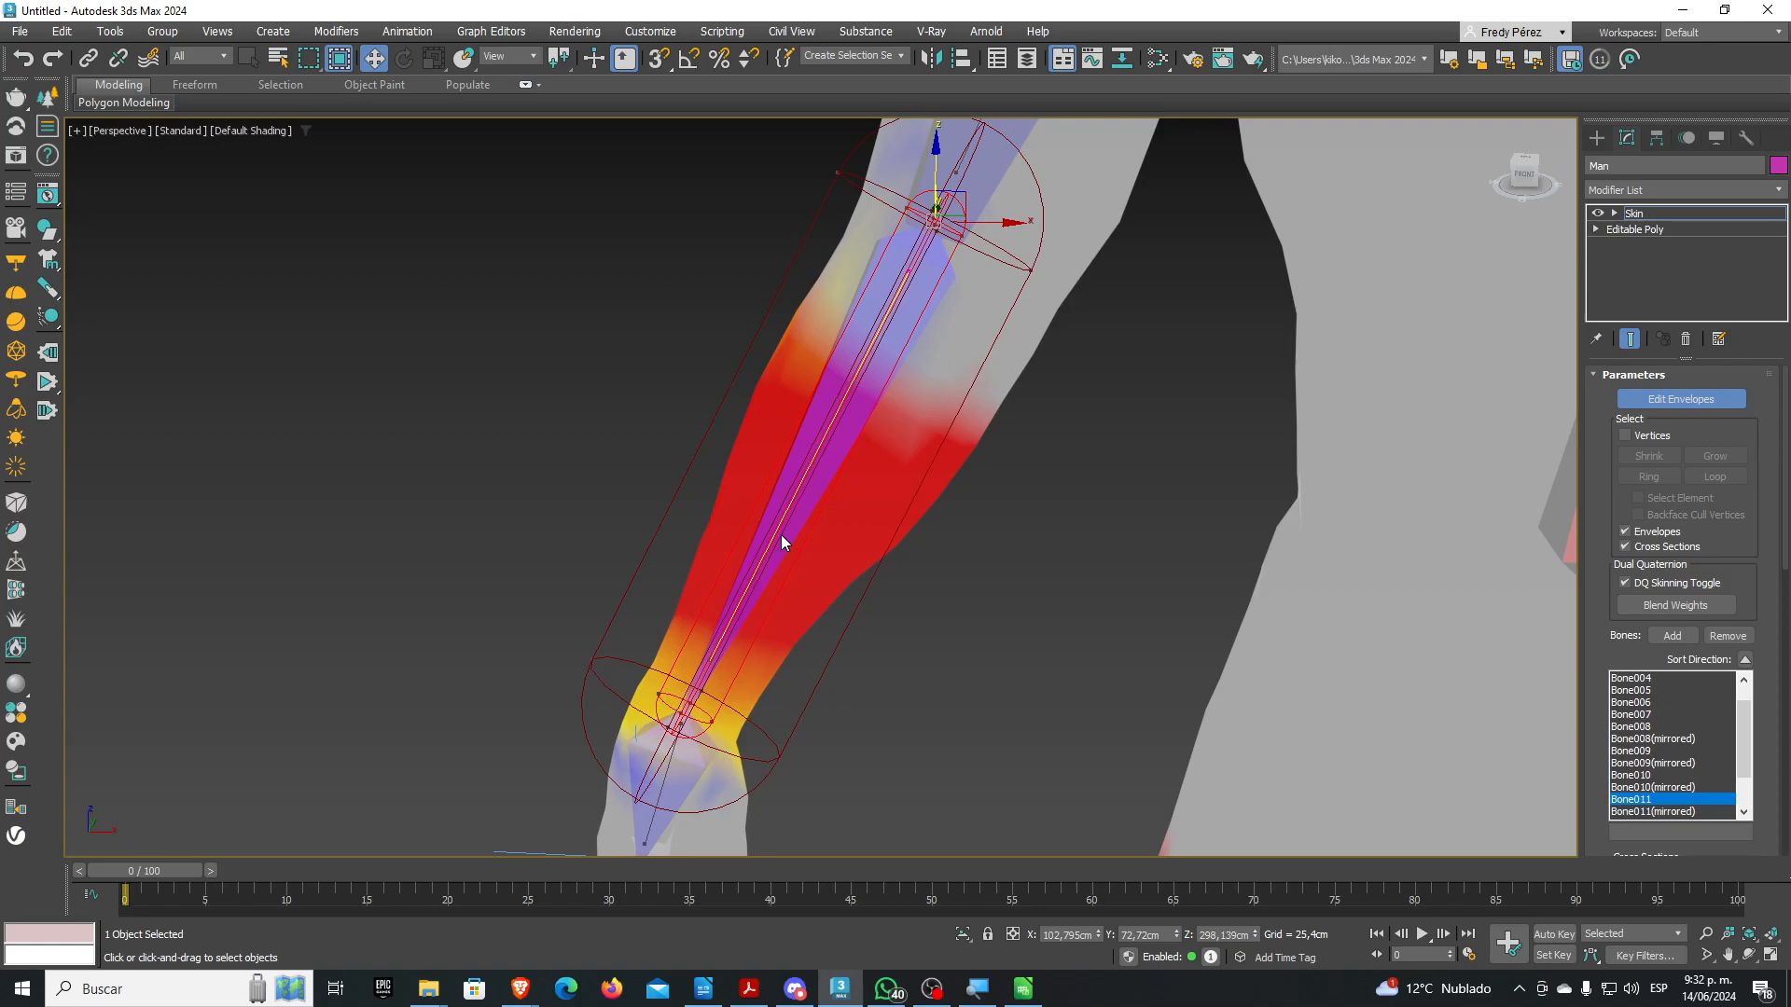
middle_drag(781, 534, 911, 378)
scroll(818, 604, up, 3)
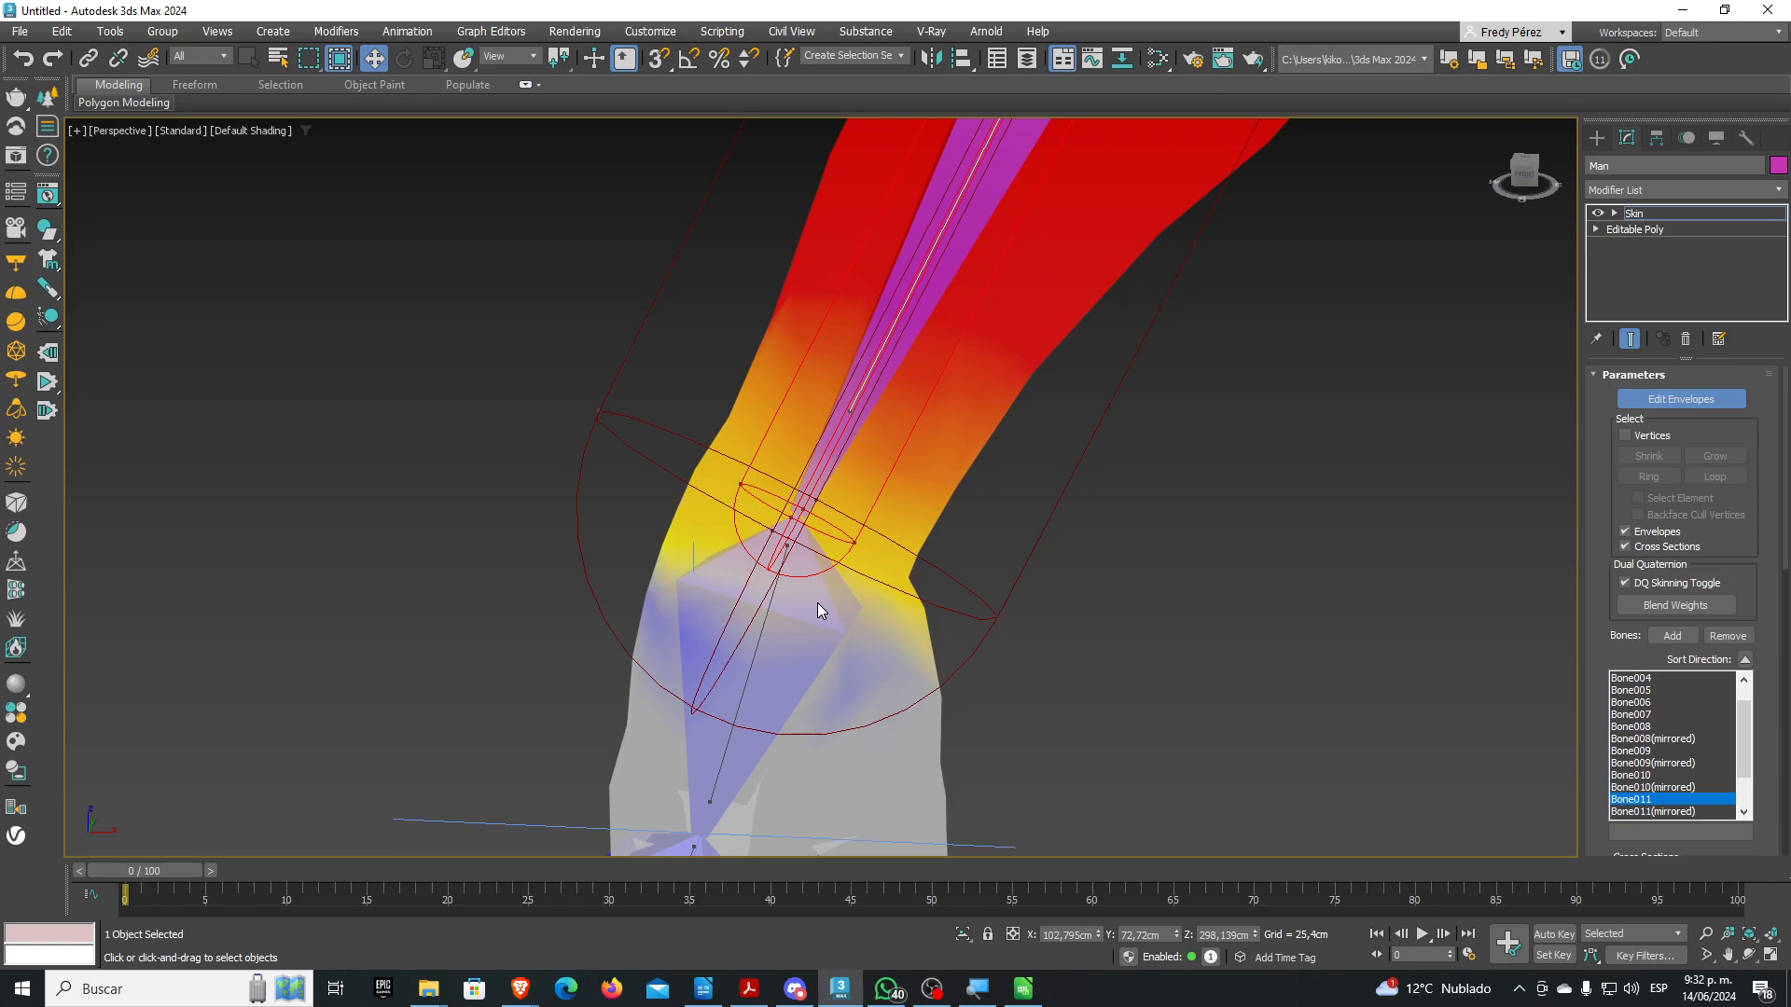
scroll(813, 587, down, 5)
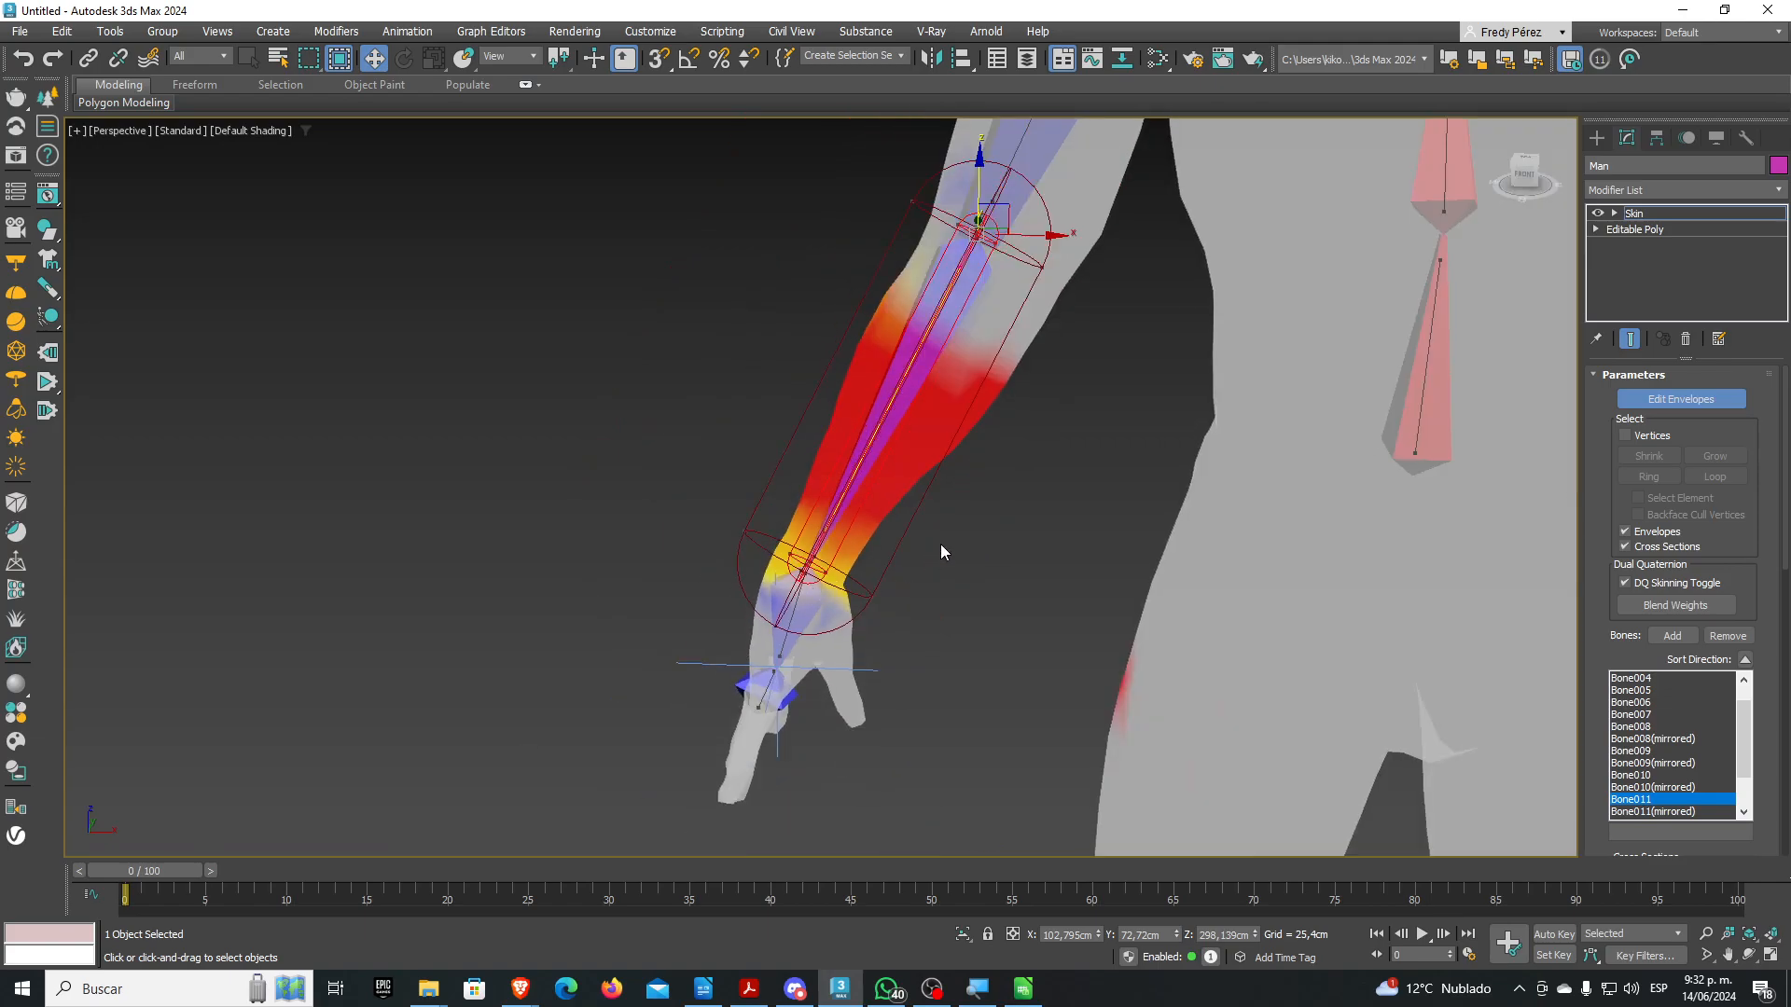
middle_drag(939, 550, 653, 624)
Inspect the lower spine and Bone004 chest envelopes
click(1013, 488)
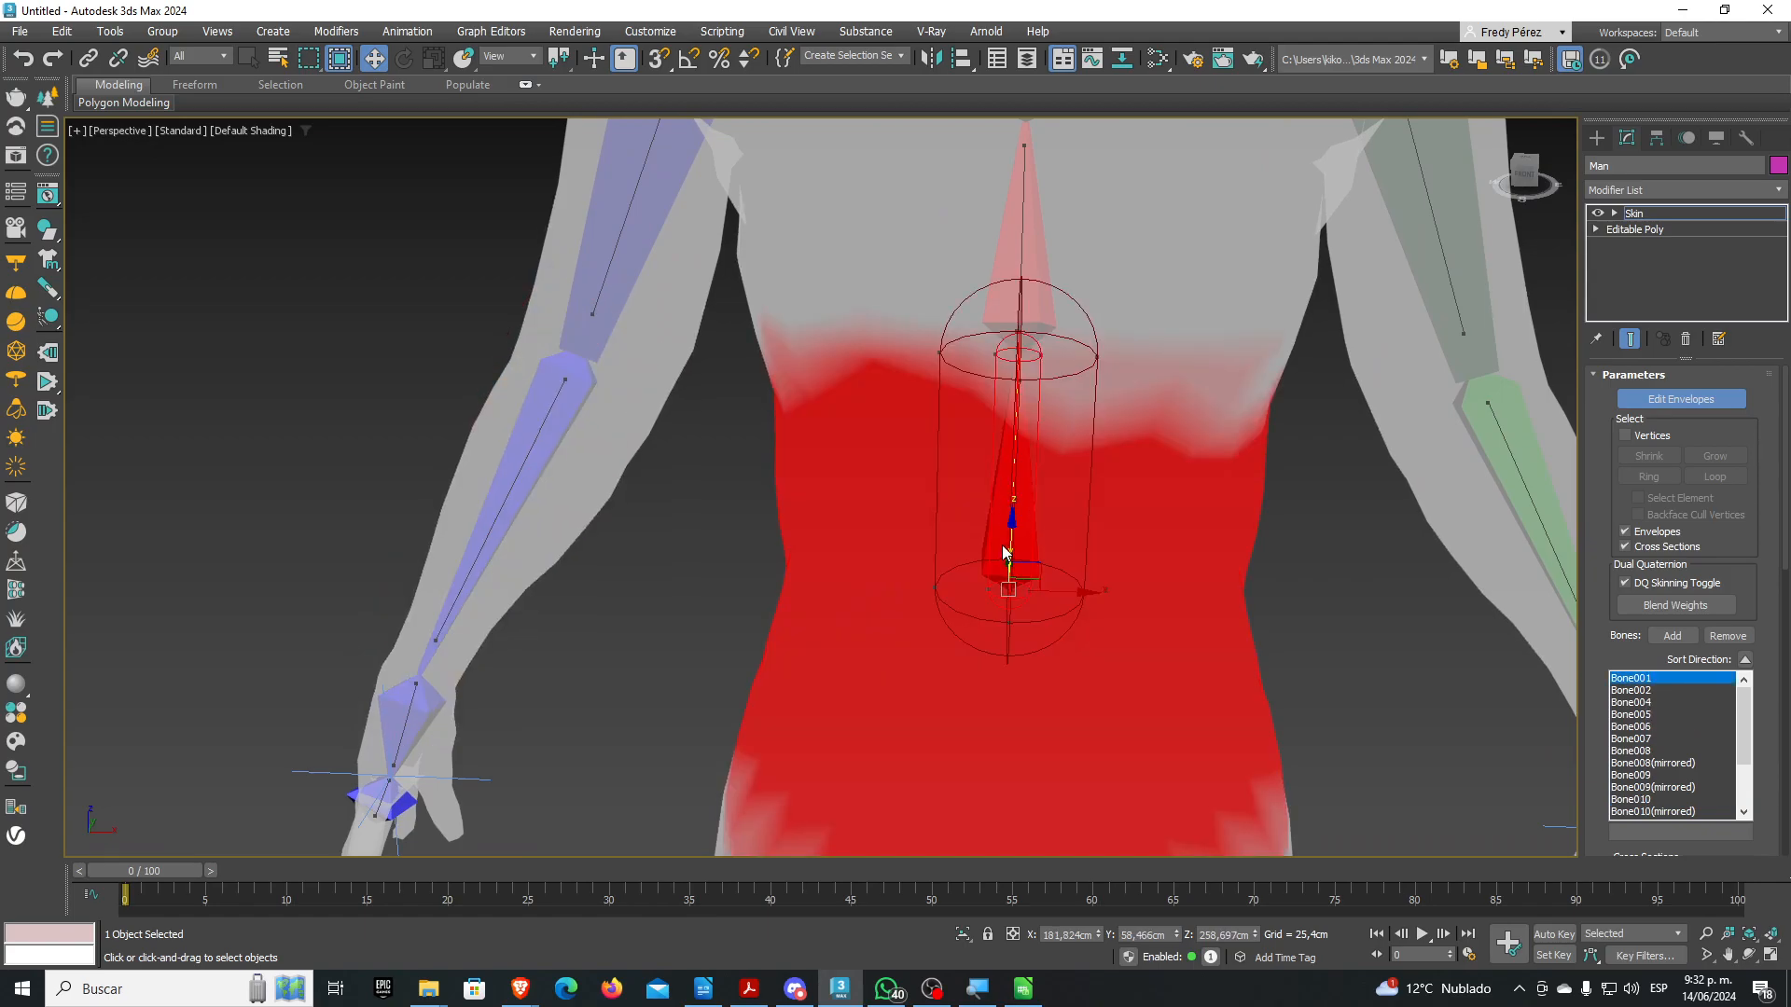
scroll(1020, 403, up, 1)
scroll(987, 537, down, 4)
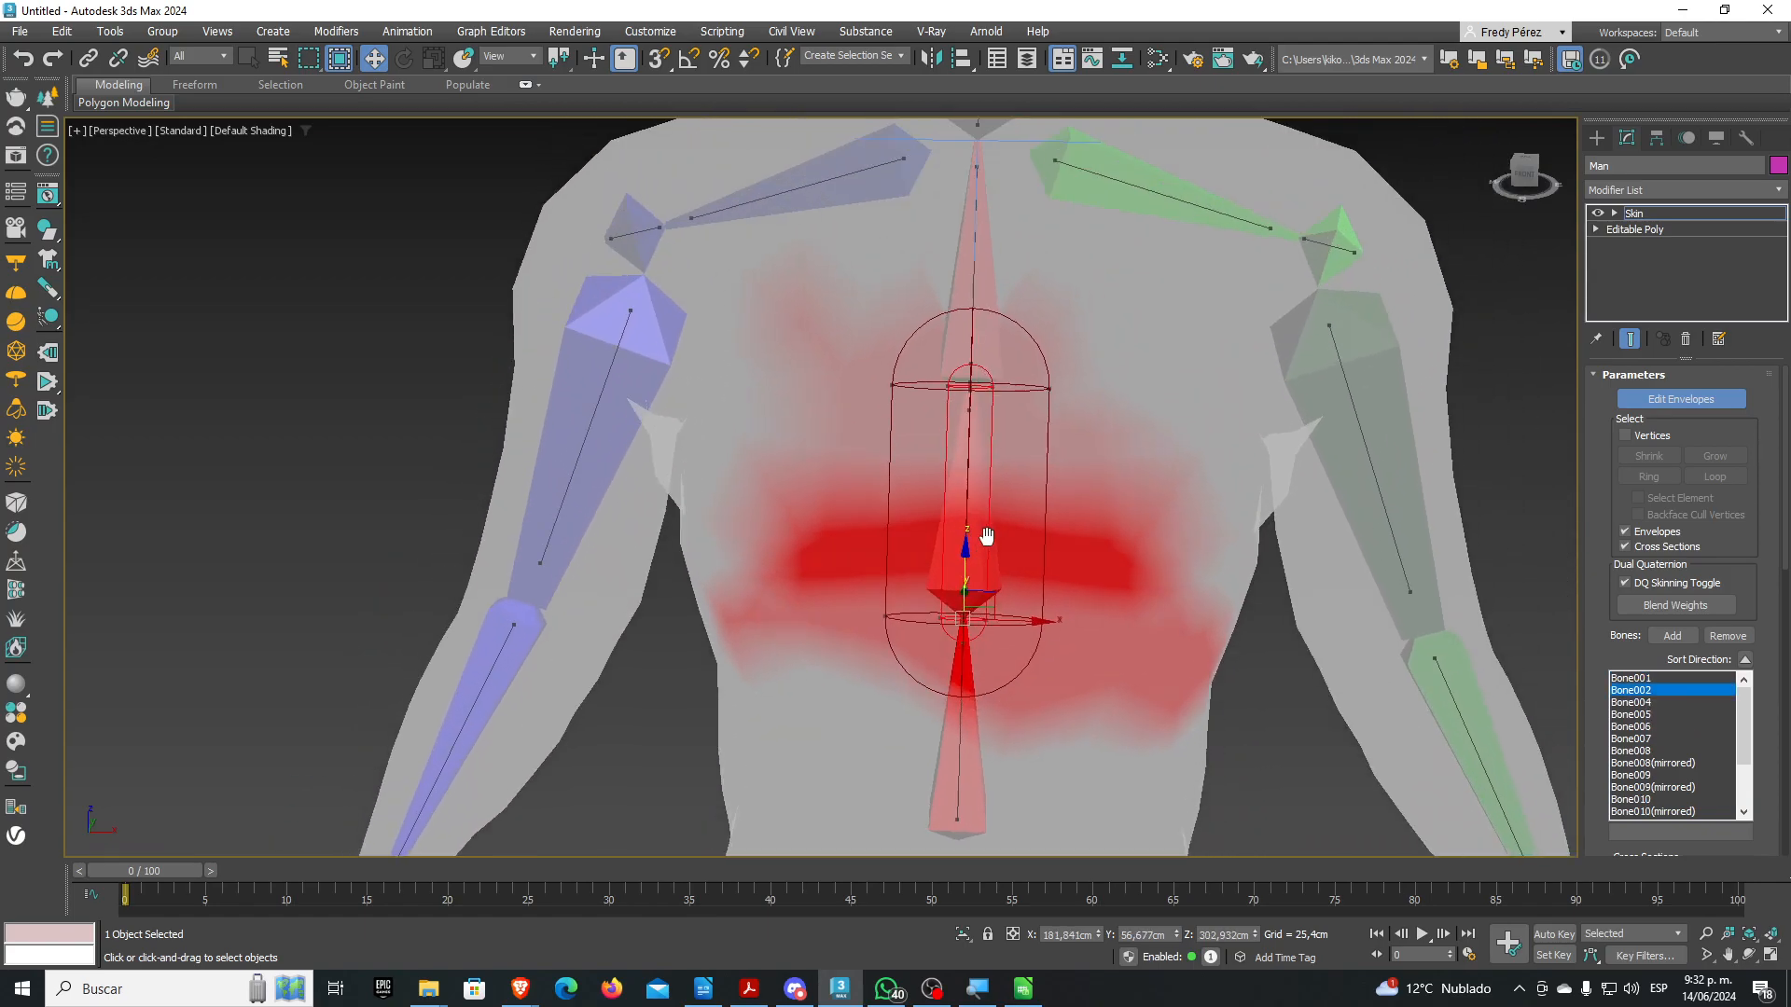
click(972, 285)
middle_drag(984, 427, 980, 550)
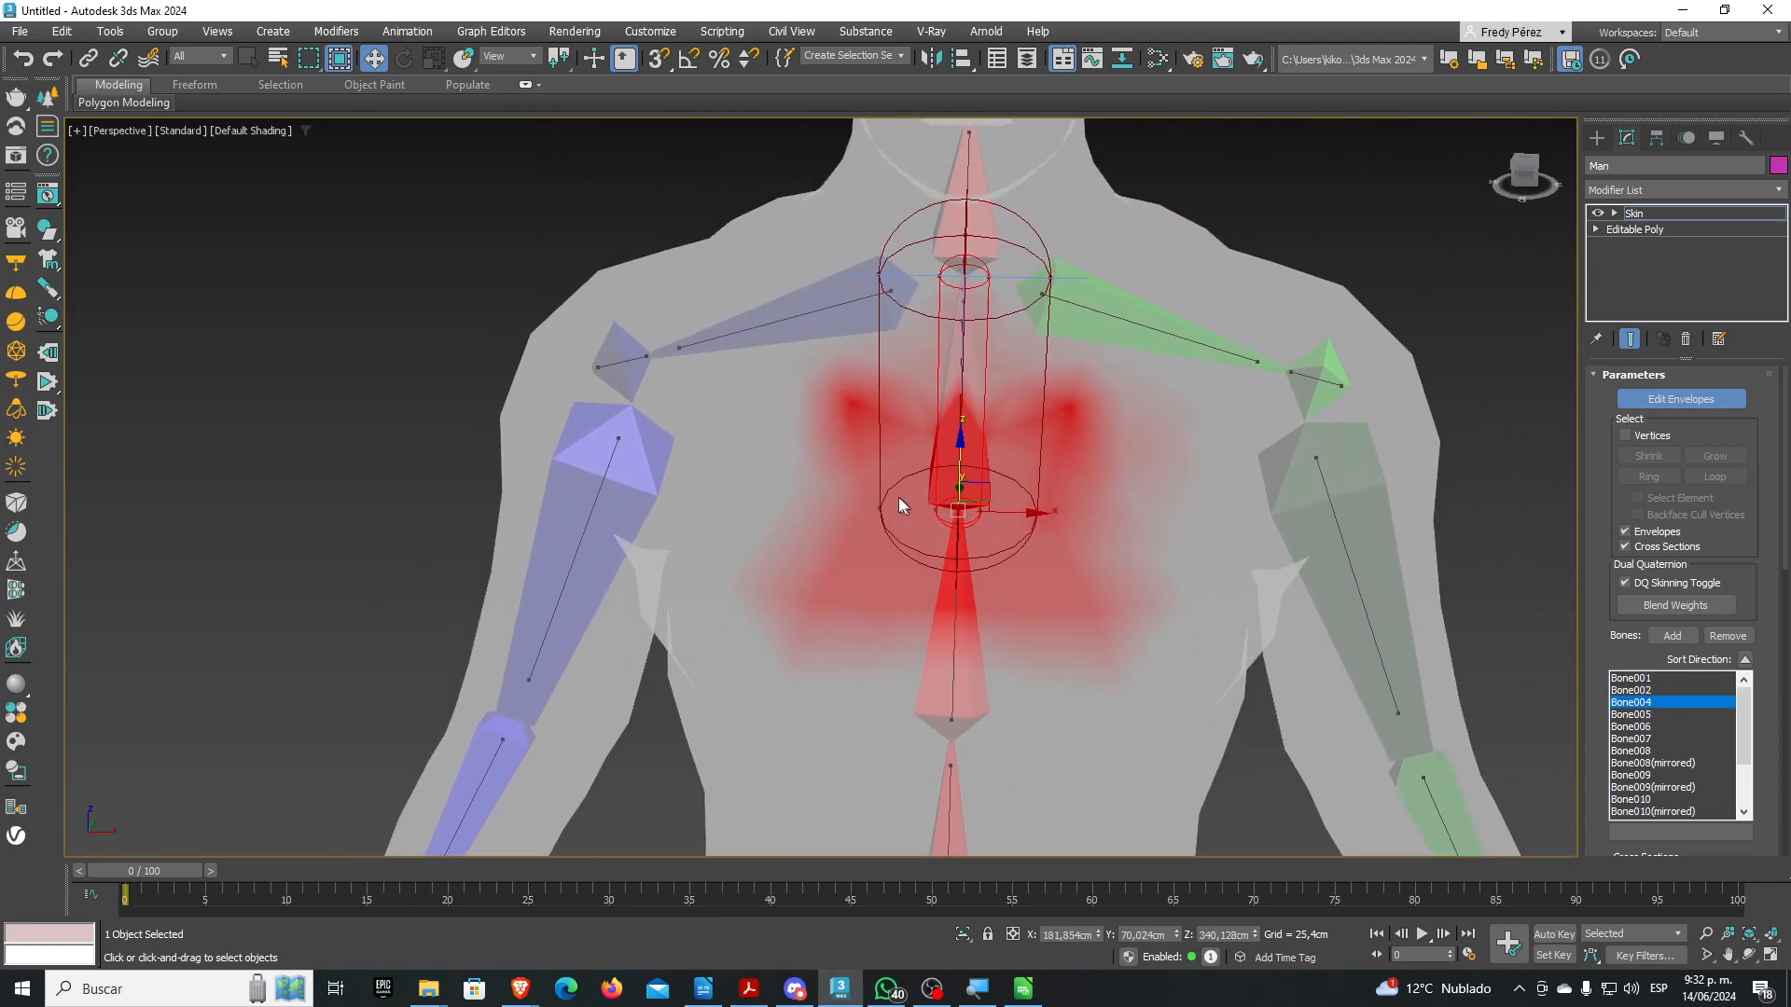
scroll(897, 500, down, 2)
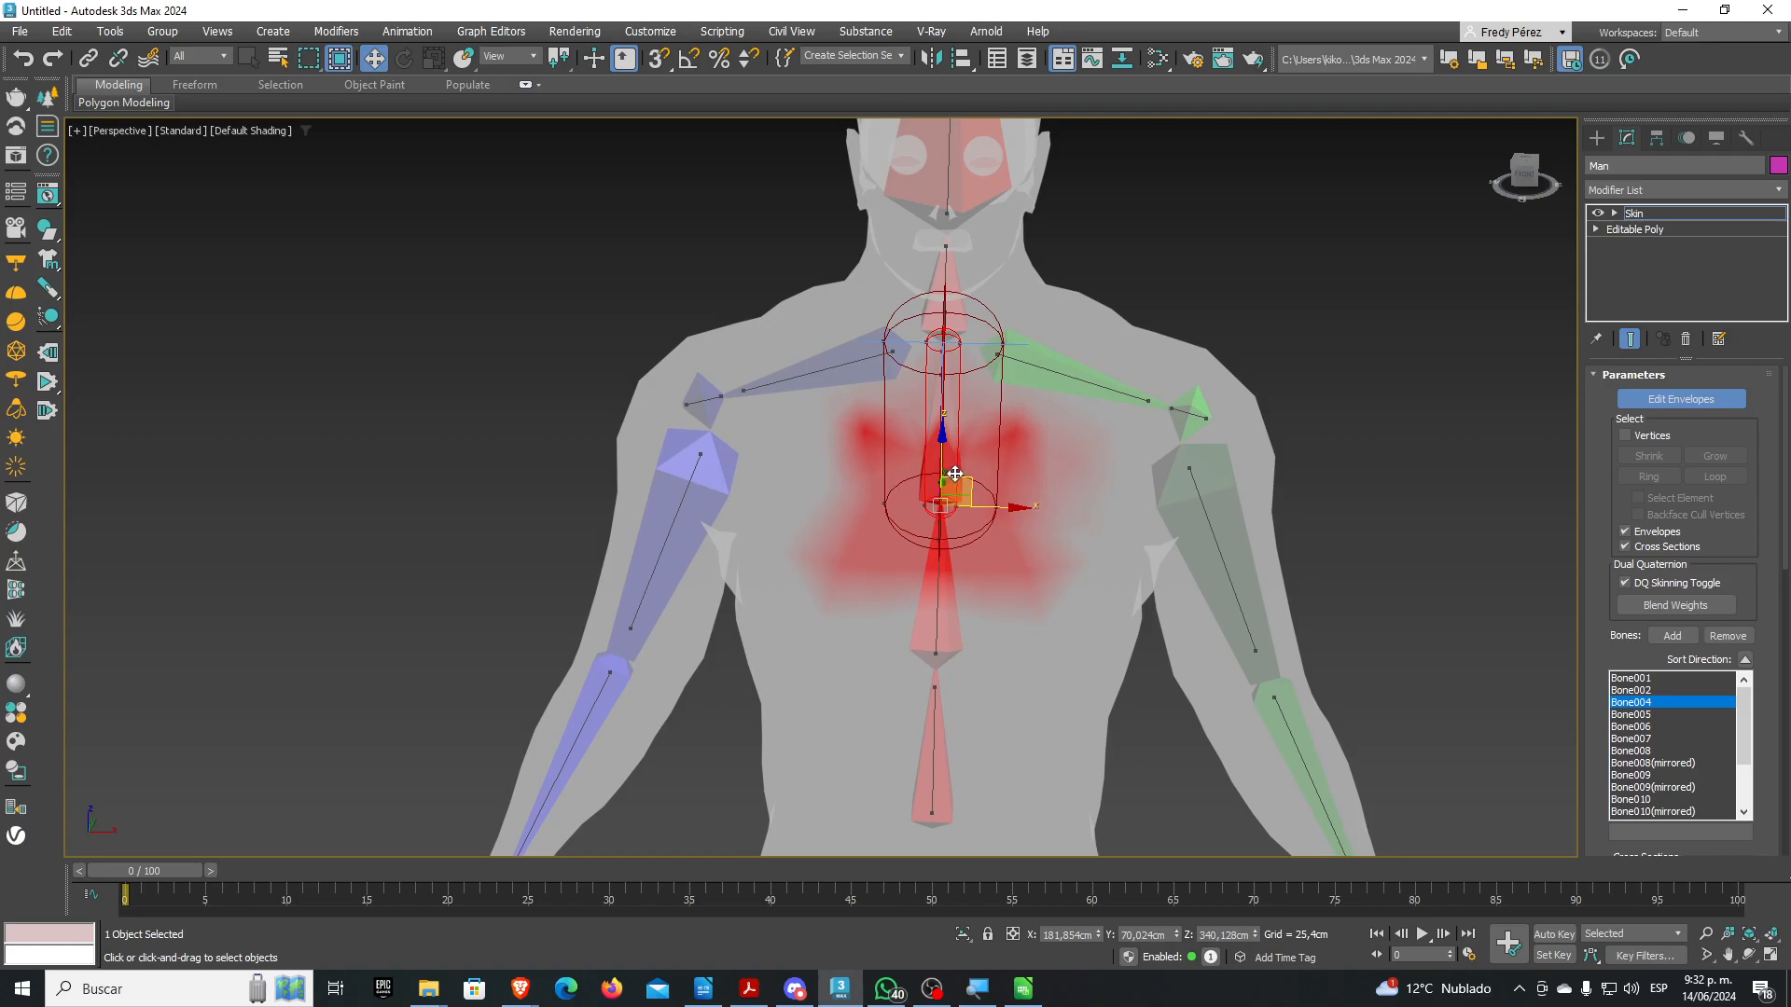
Inspect the mirrored clavicle, upper-arm and forearm envelopes, then scroll to Weight Properties
click(1071, 379)
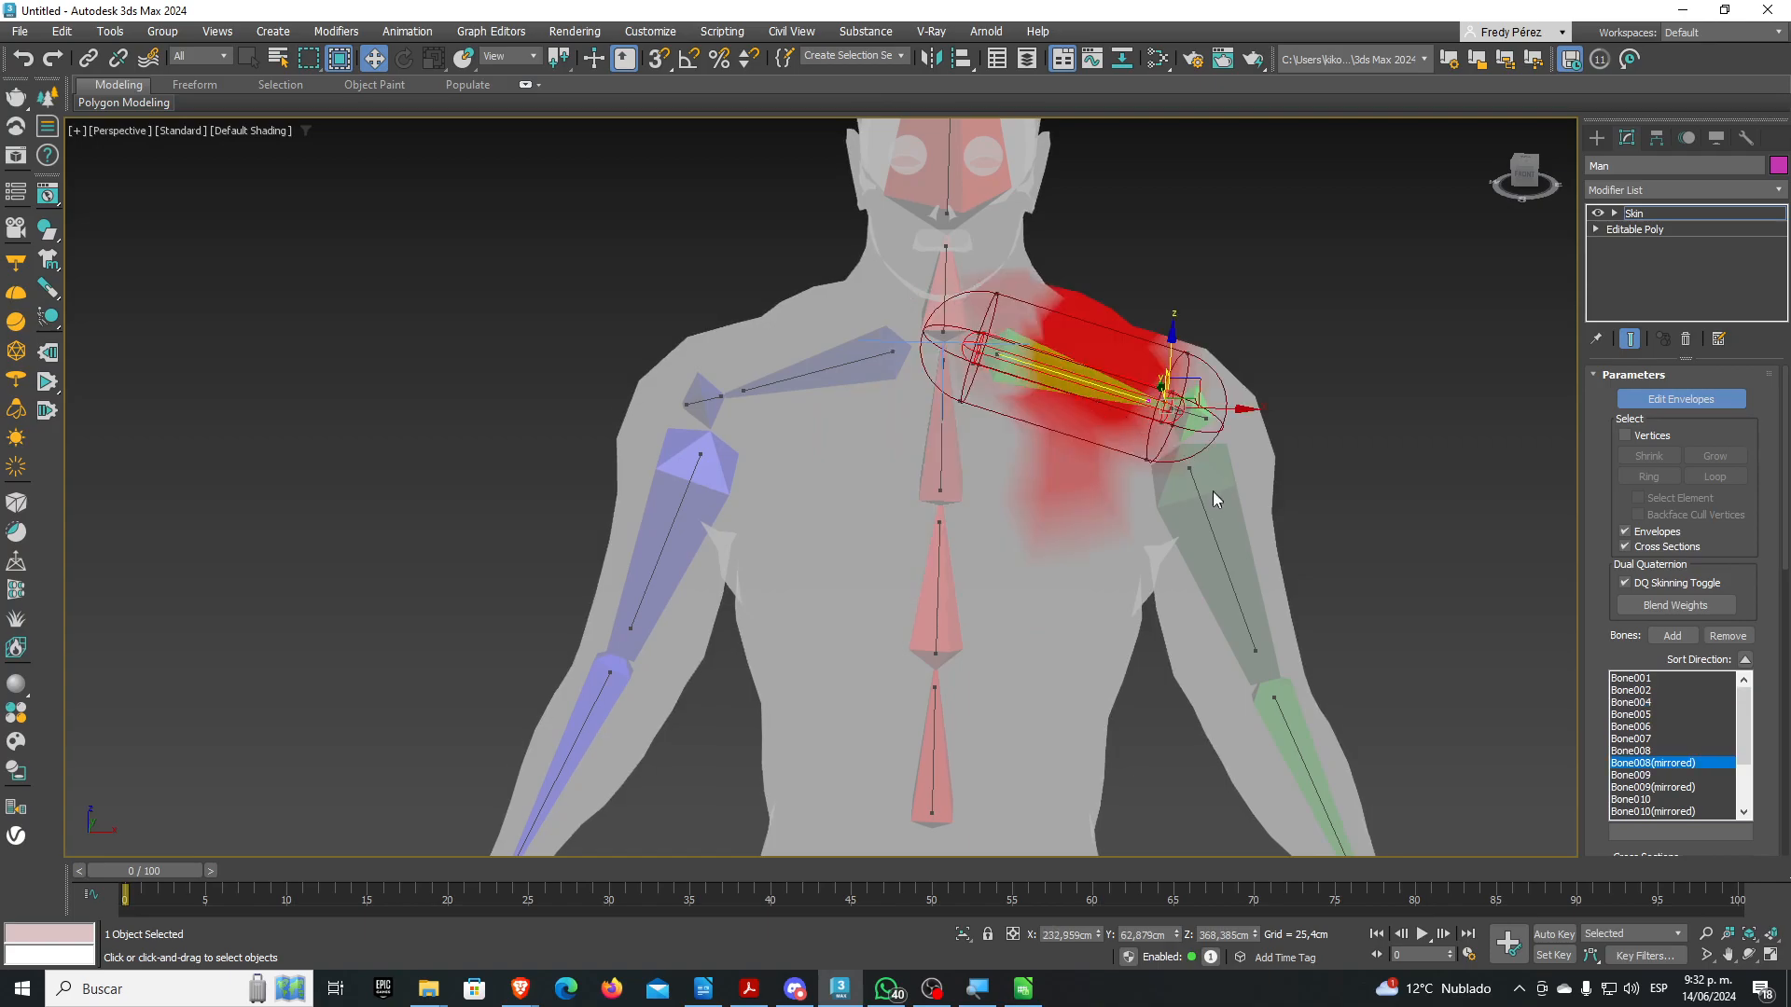
click(1213, 523)
middle_drag(1212, 522, 1207, 349)
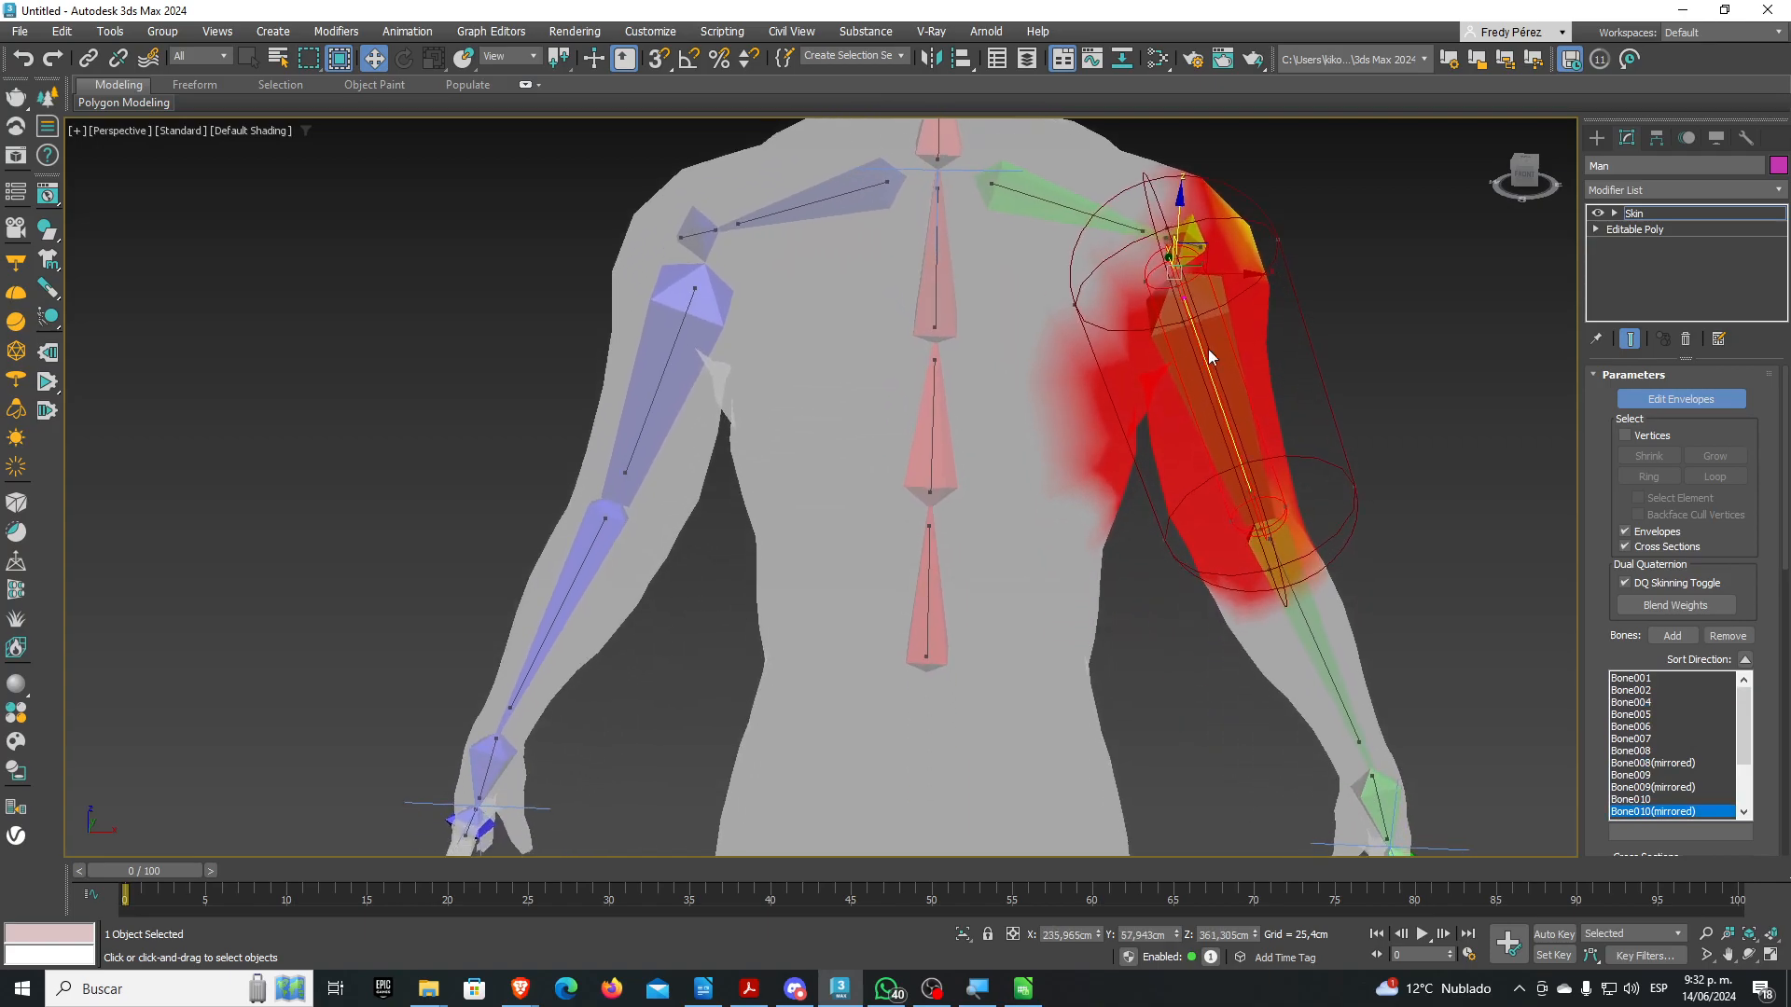
click(1303, 608)
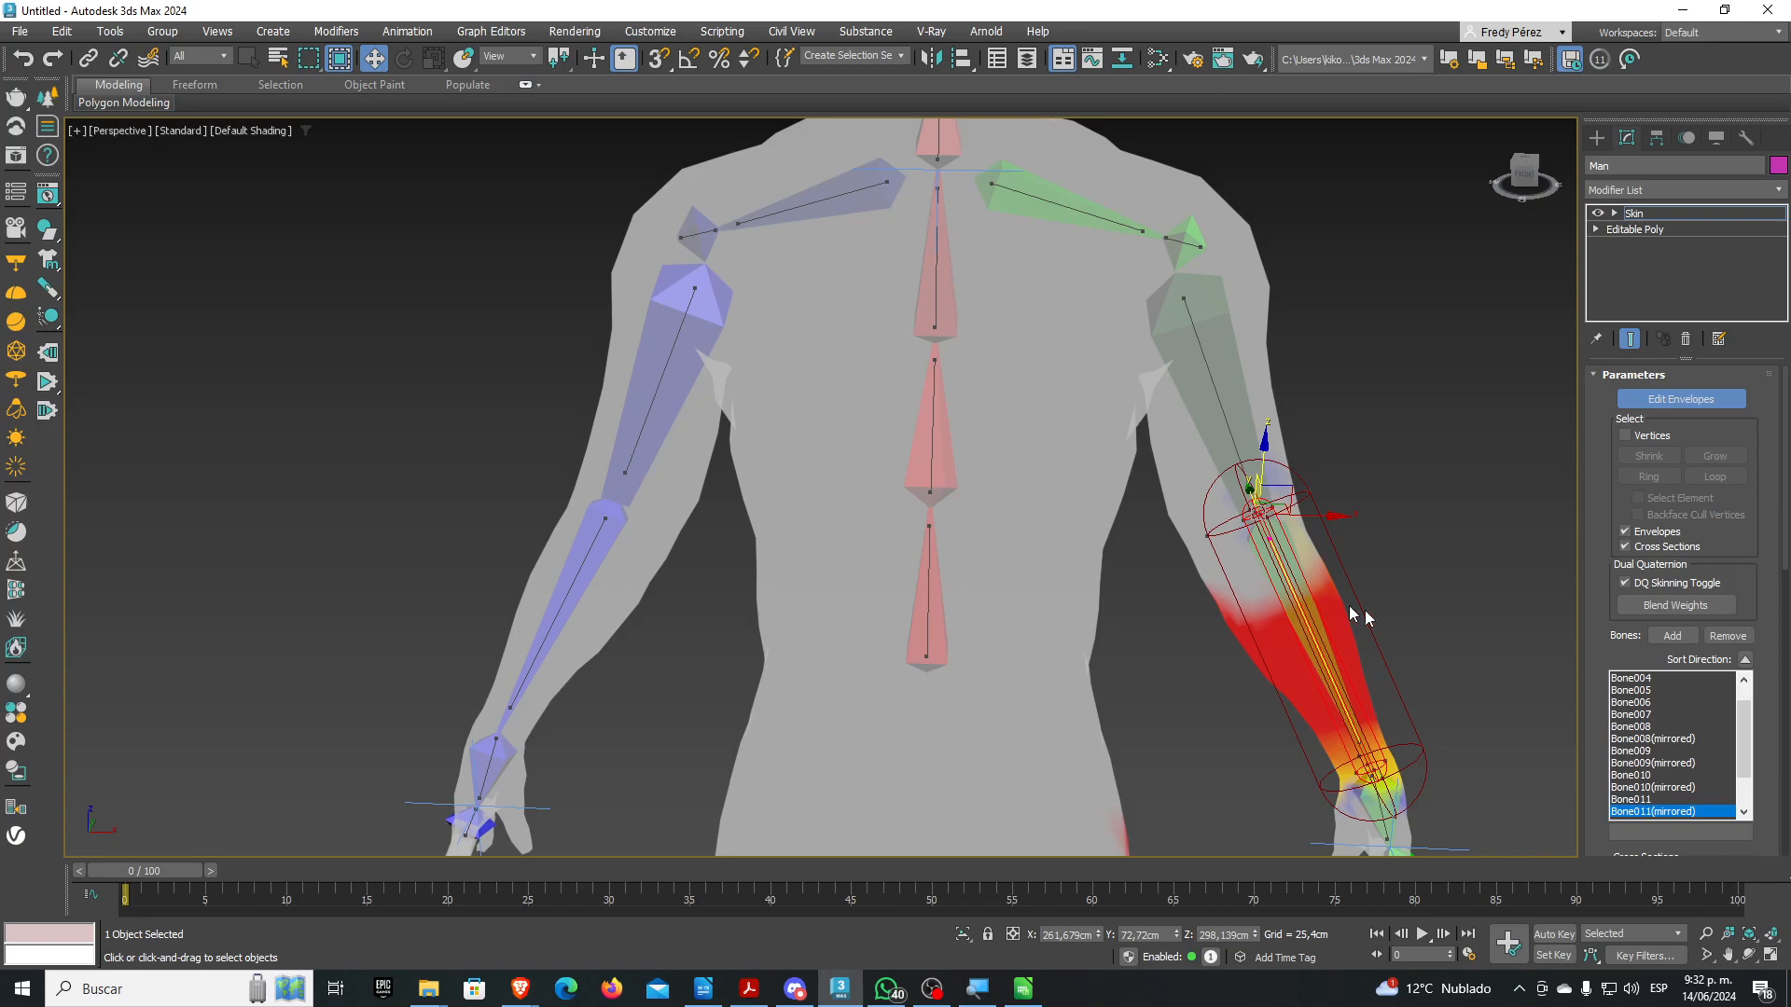
drag(1586, 590, 1565, 179)
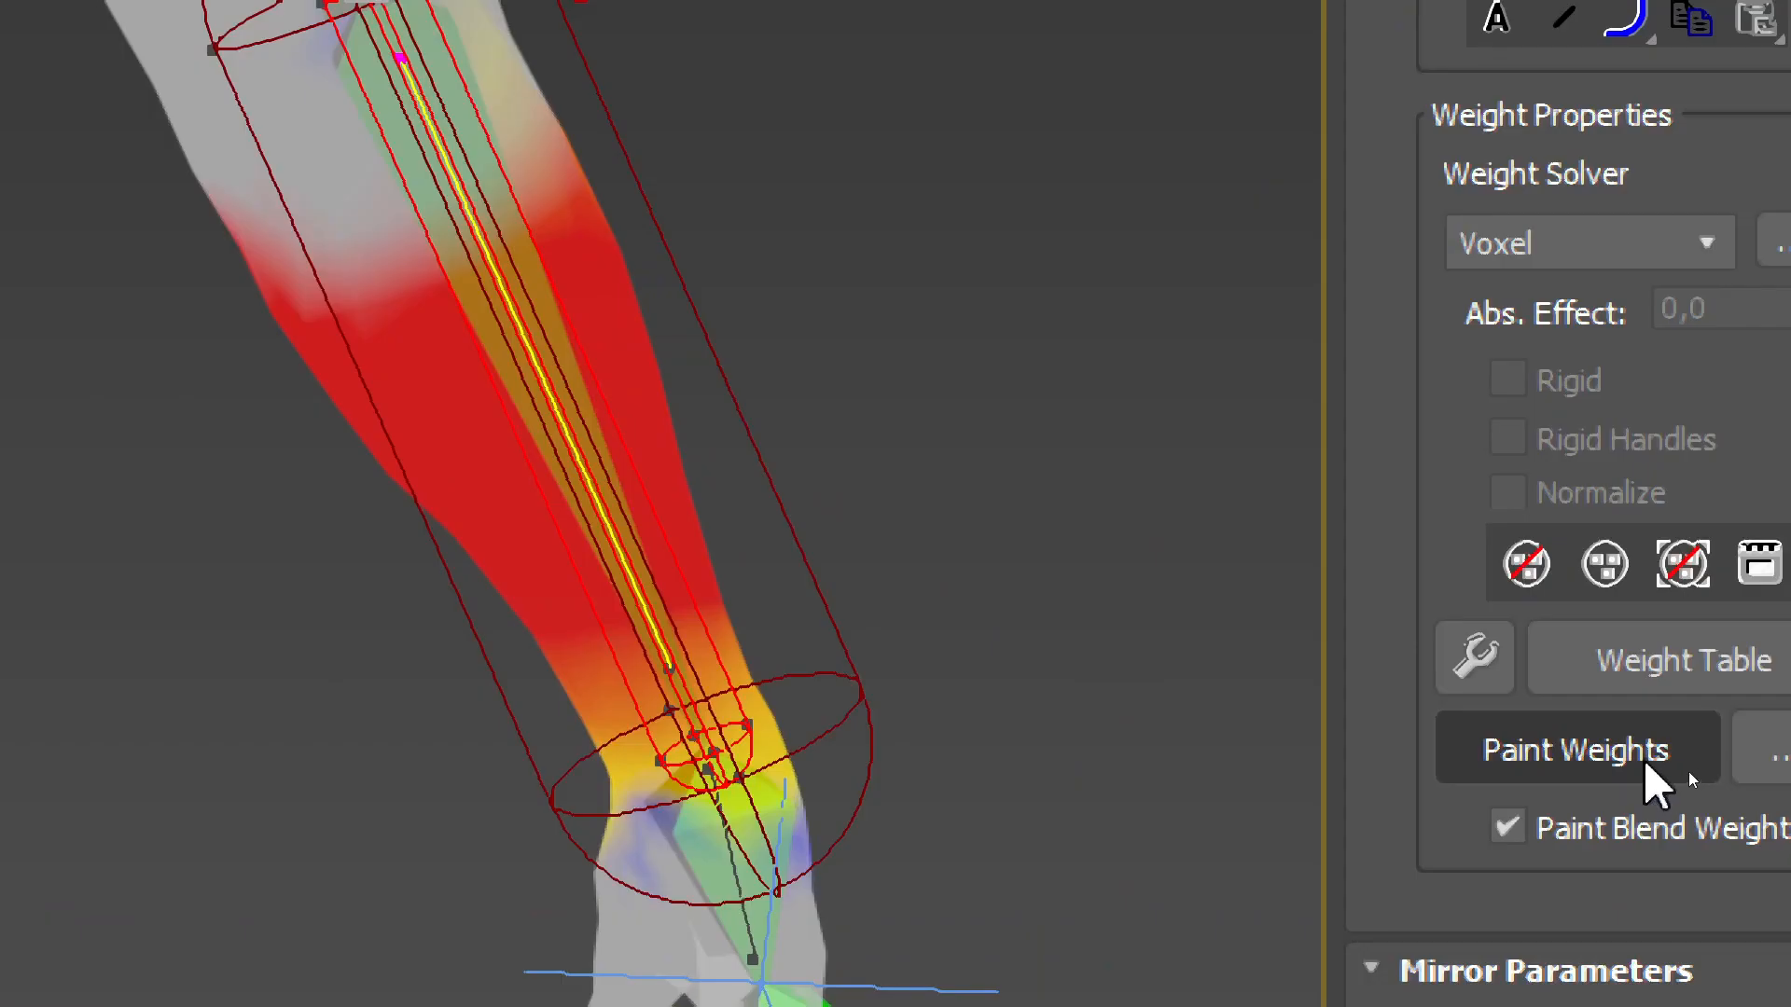
Open the Skin Weight Table, move and enlarge it, and select vertex #4878 (0.766/0.234)
drag(1455, 500, 1346, 392)
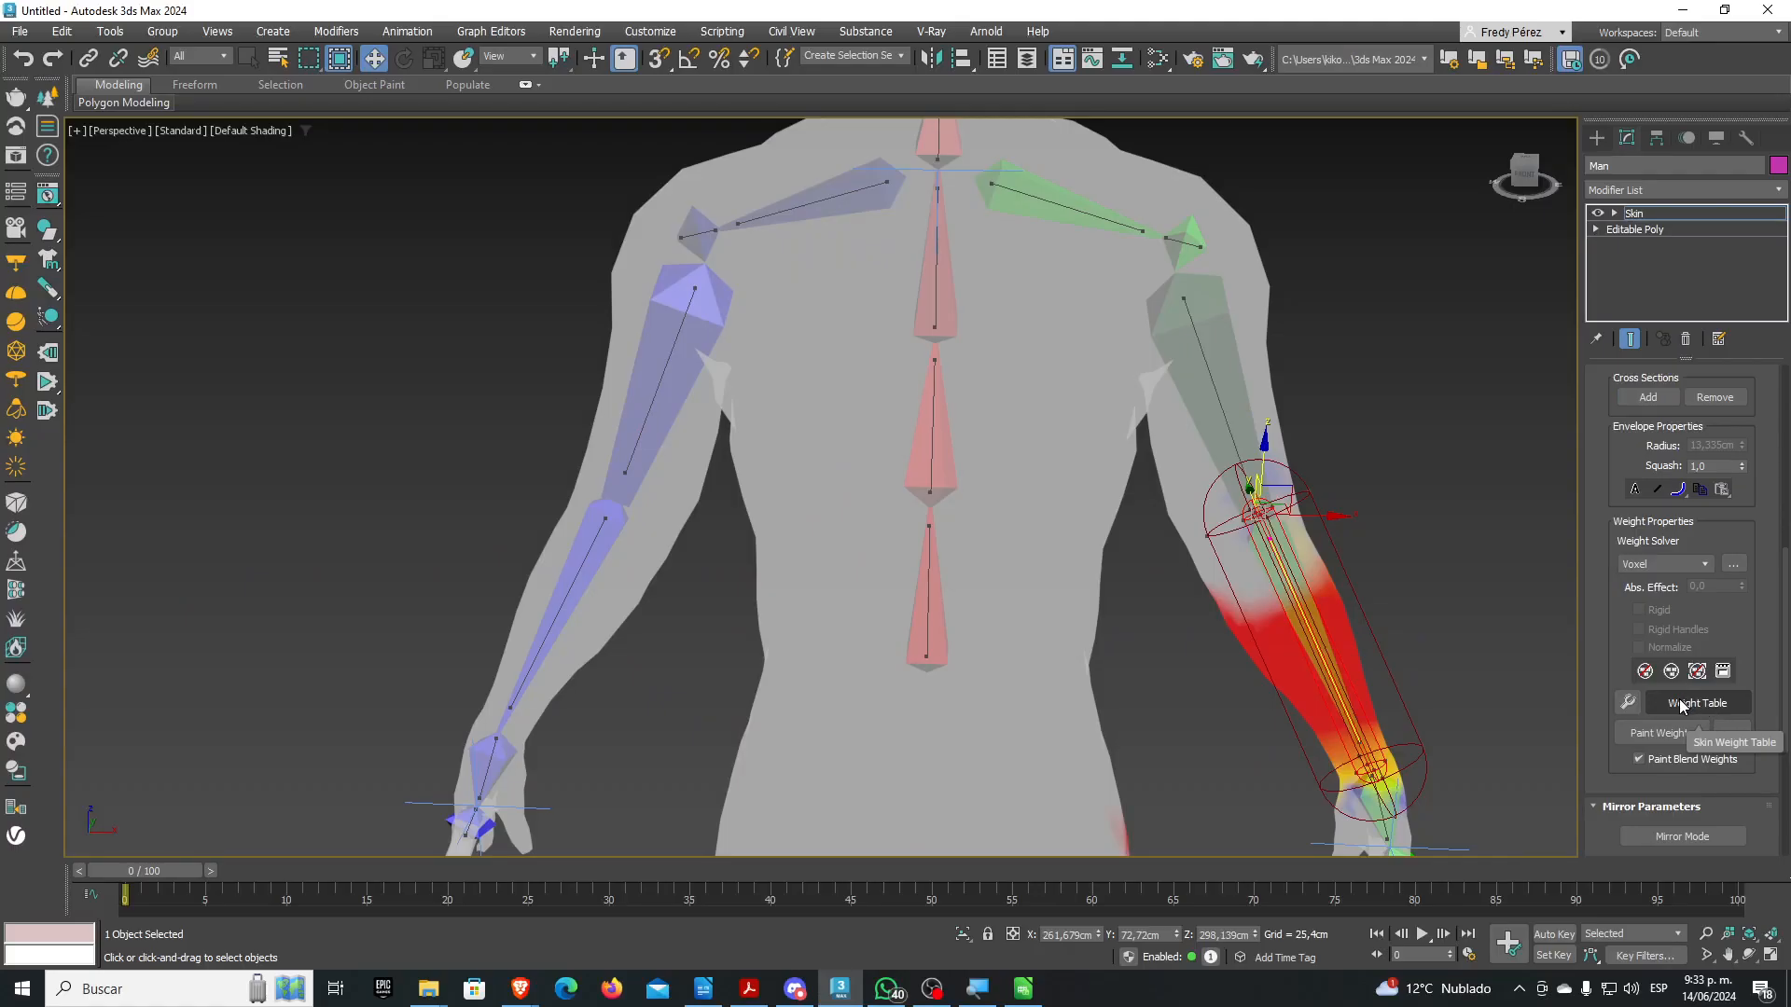
click(1553, 678)
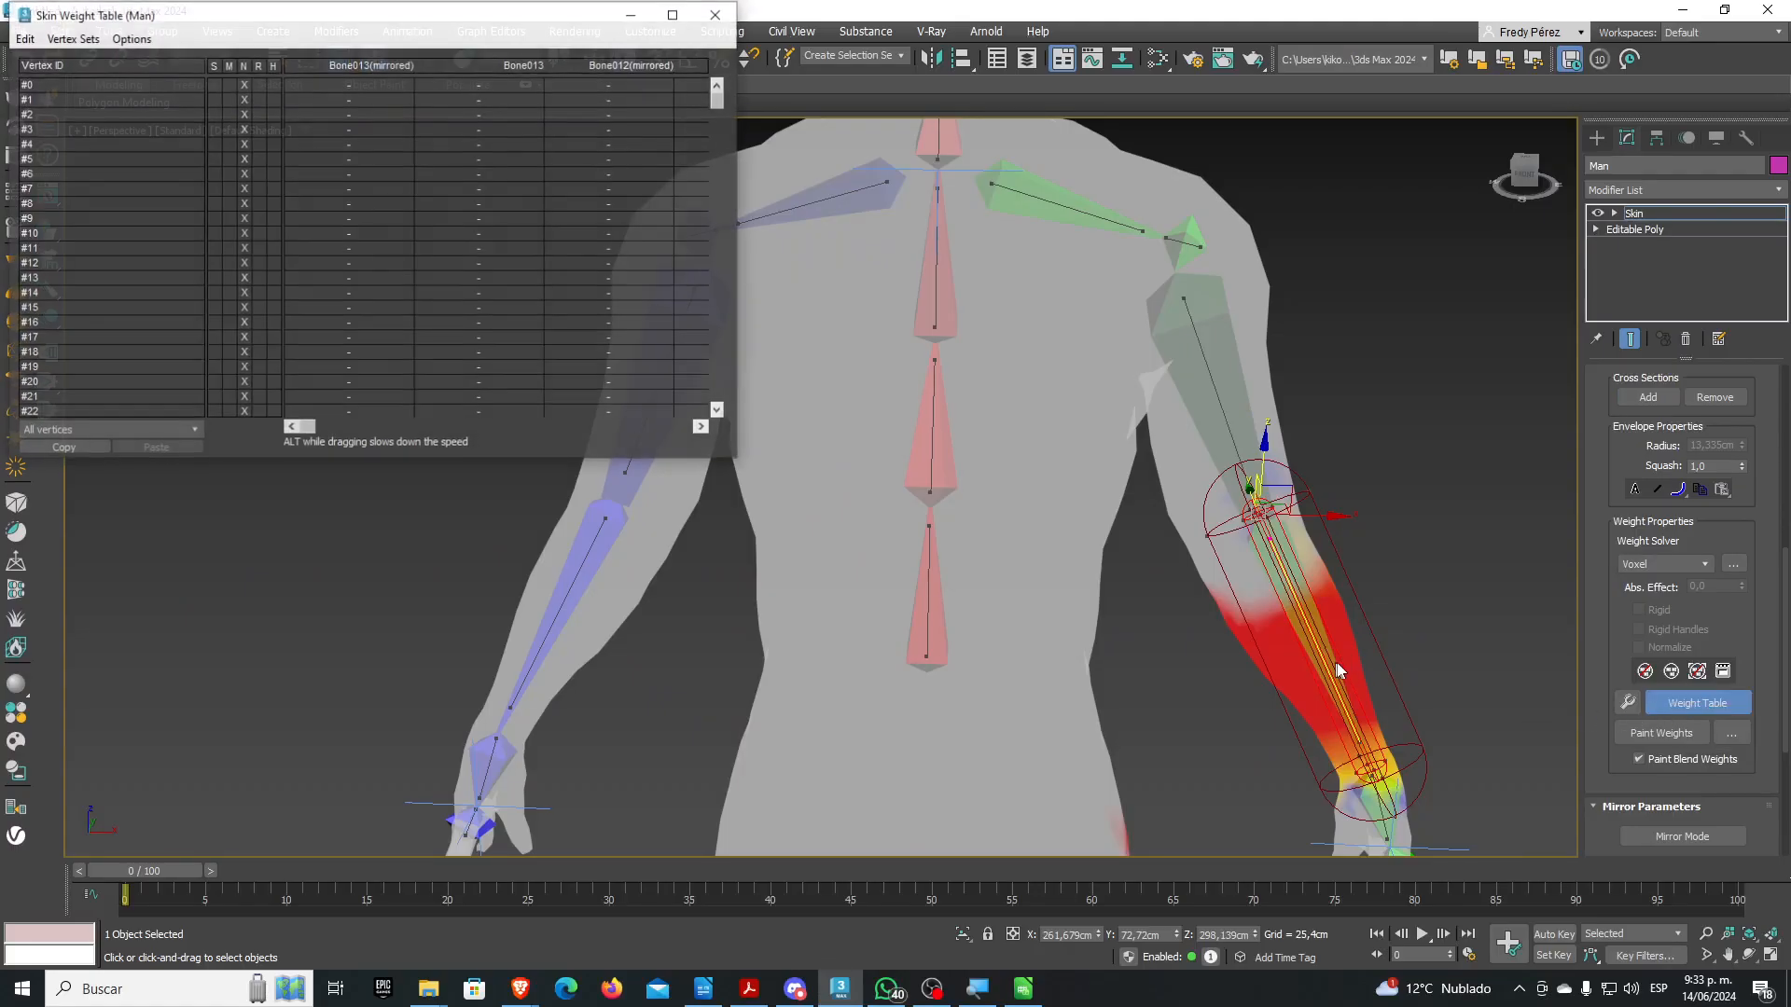
drag(351, 18, 449, 88)
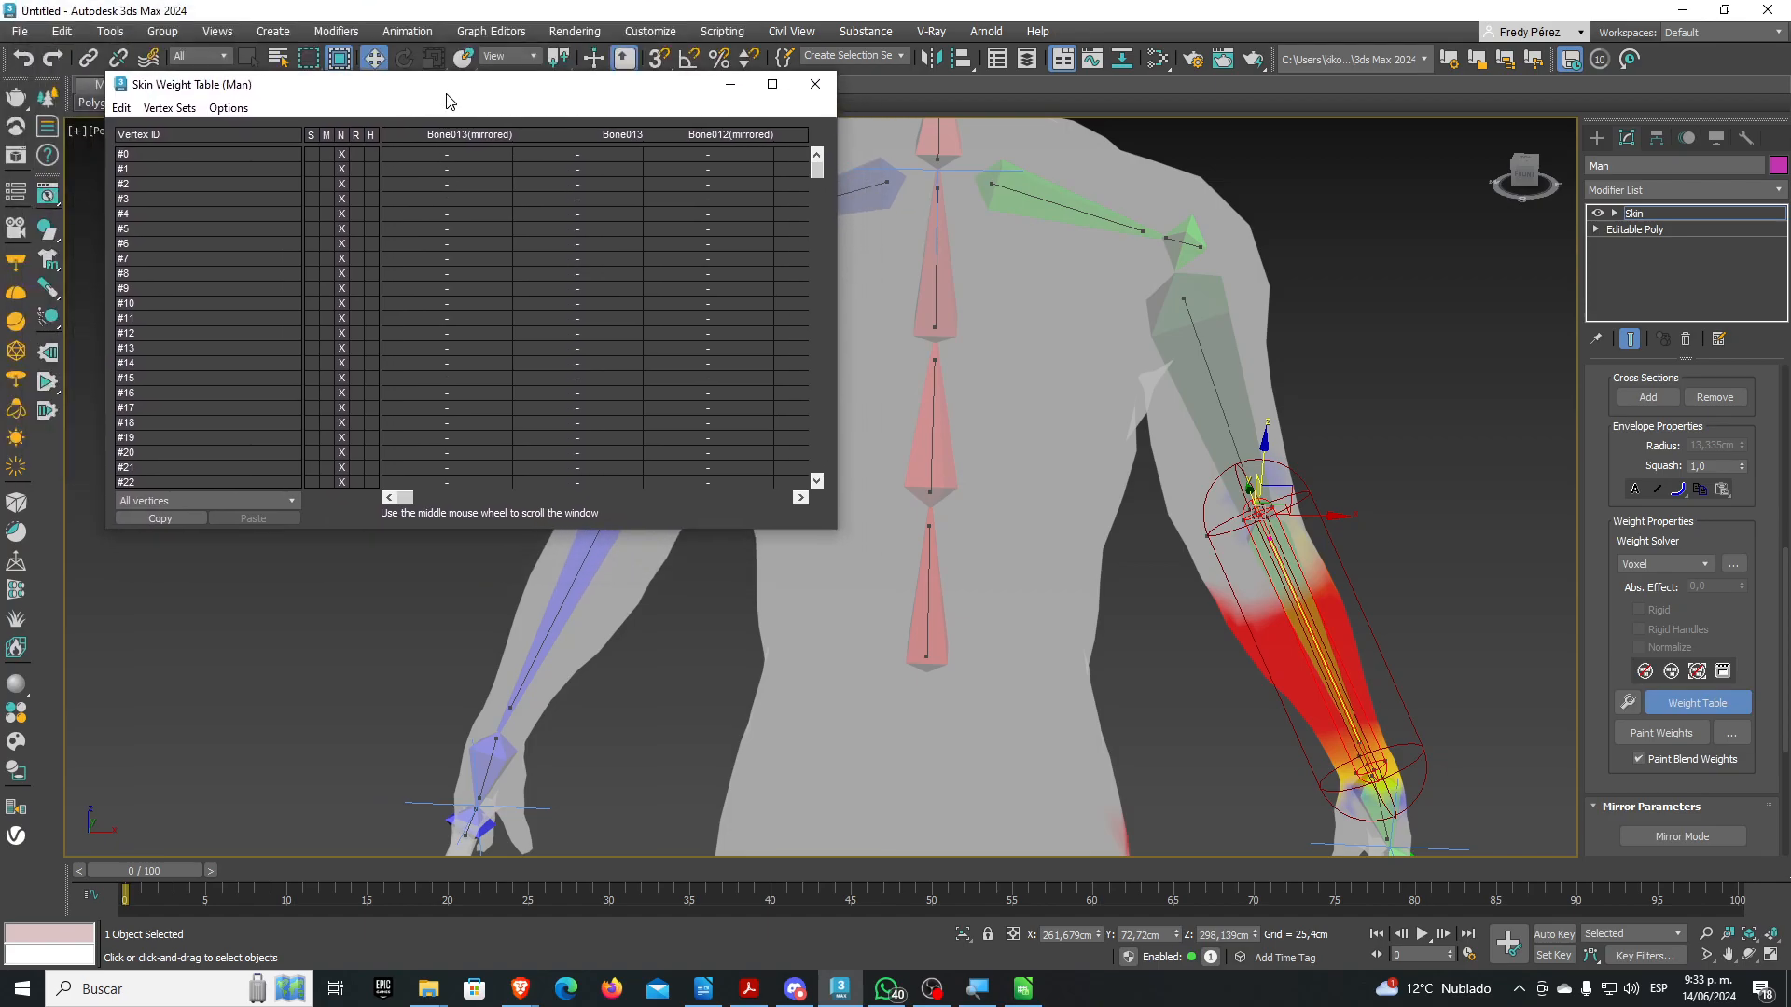
drag(835, 528, 1274, 827)
drag(1278, 570, 1548, 569)
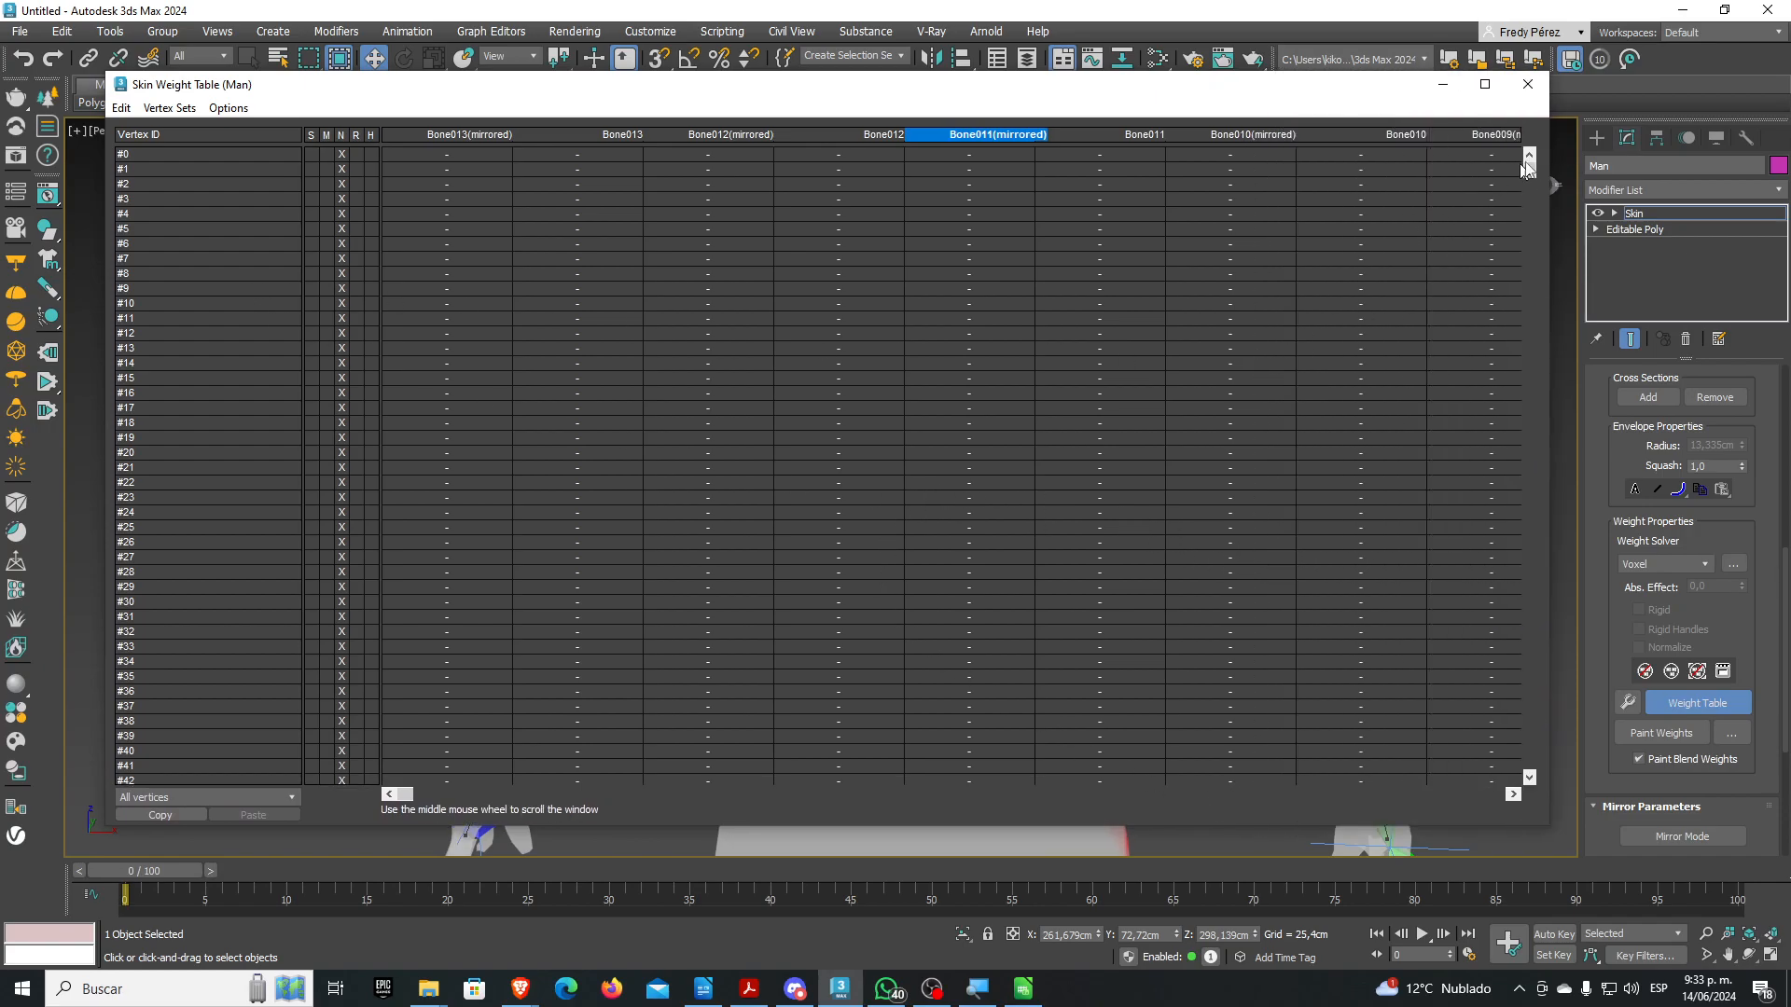
drag(1535, 169, 1533, 769)
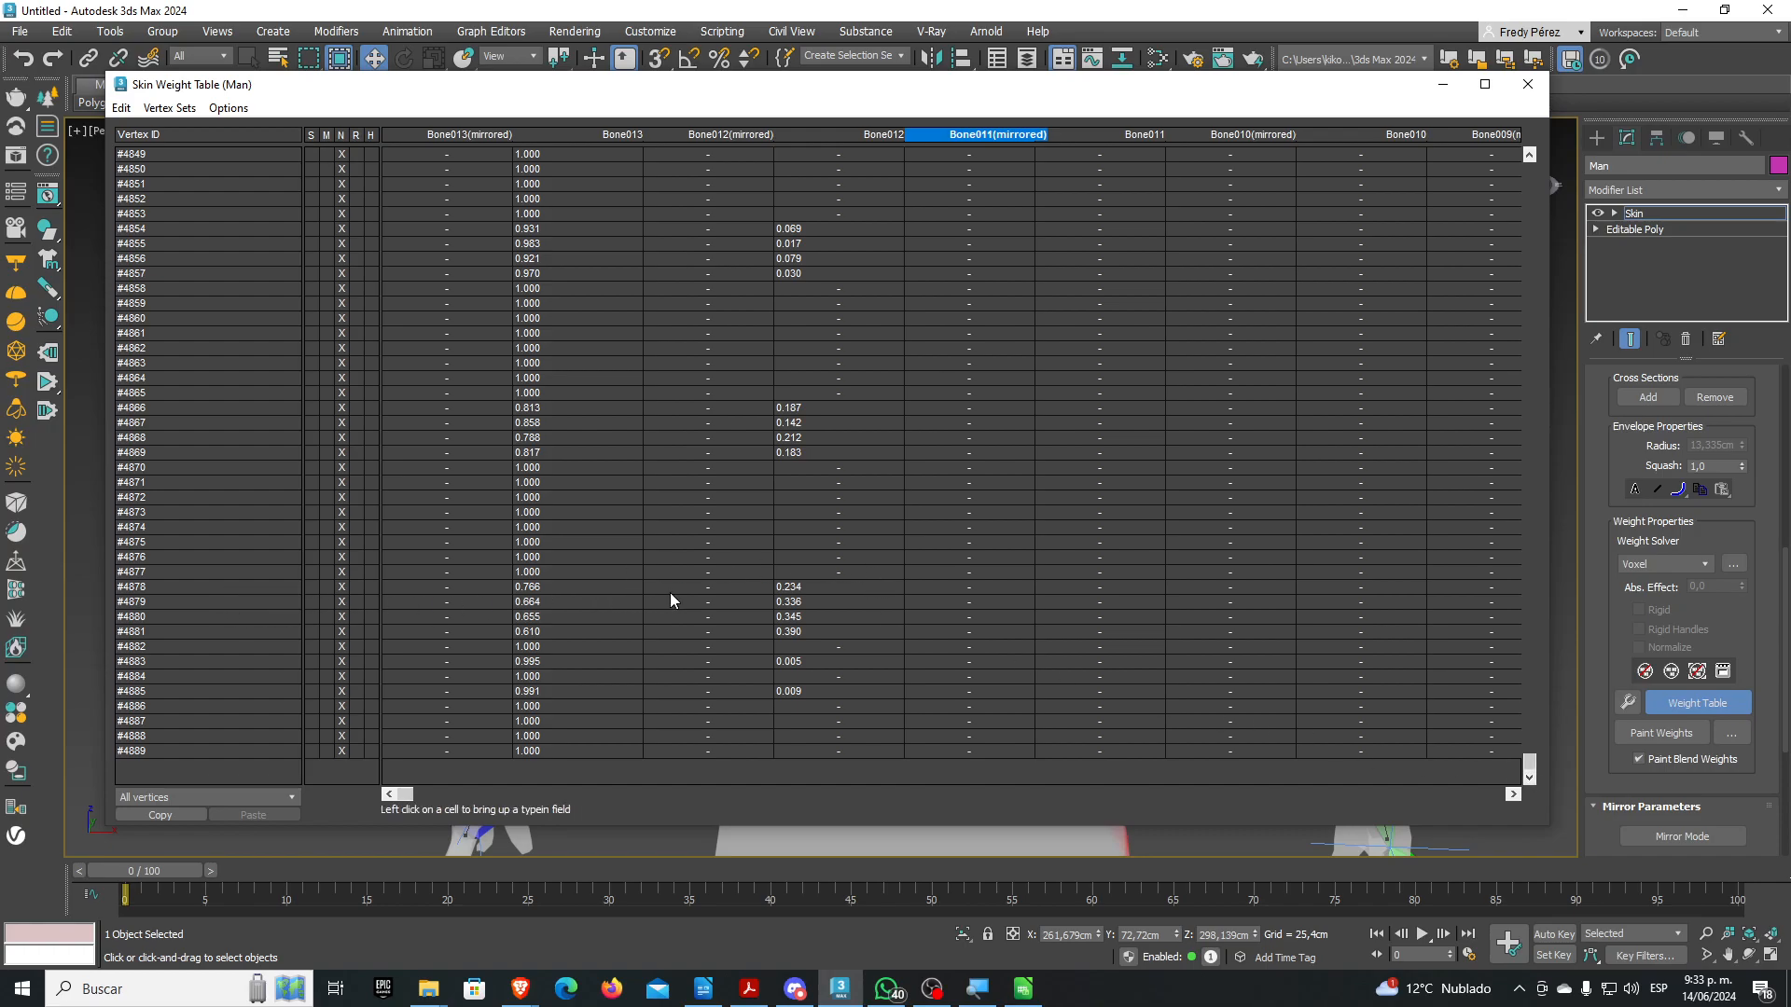
click(151, 589)
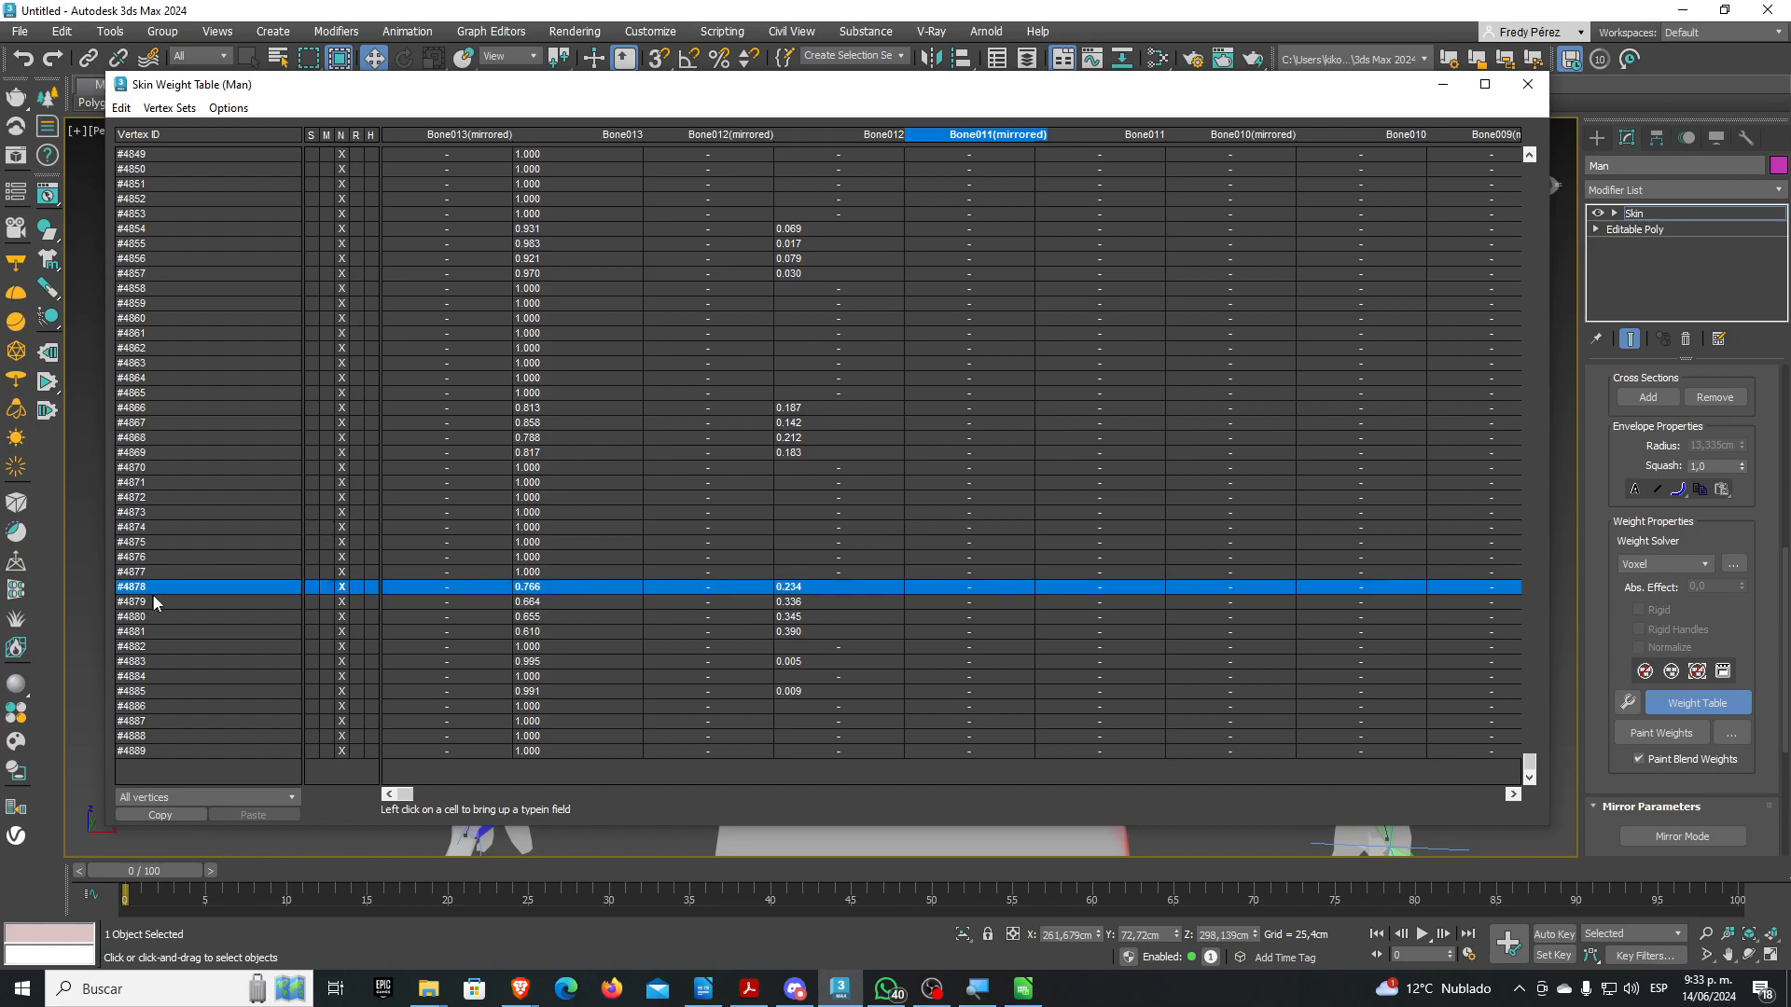
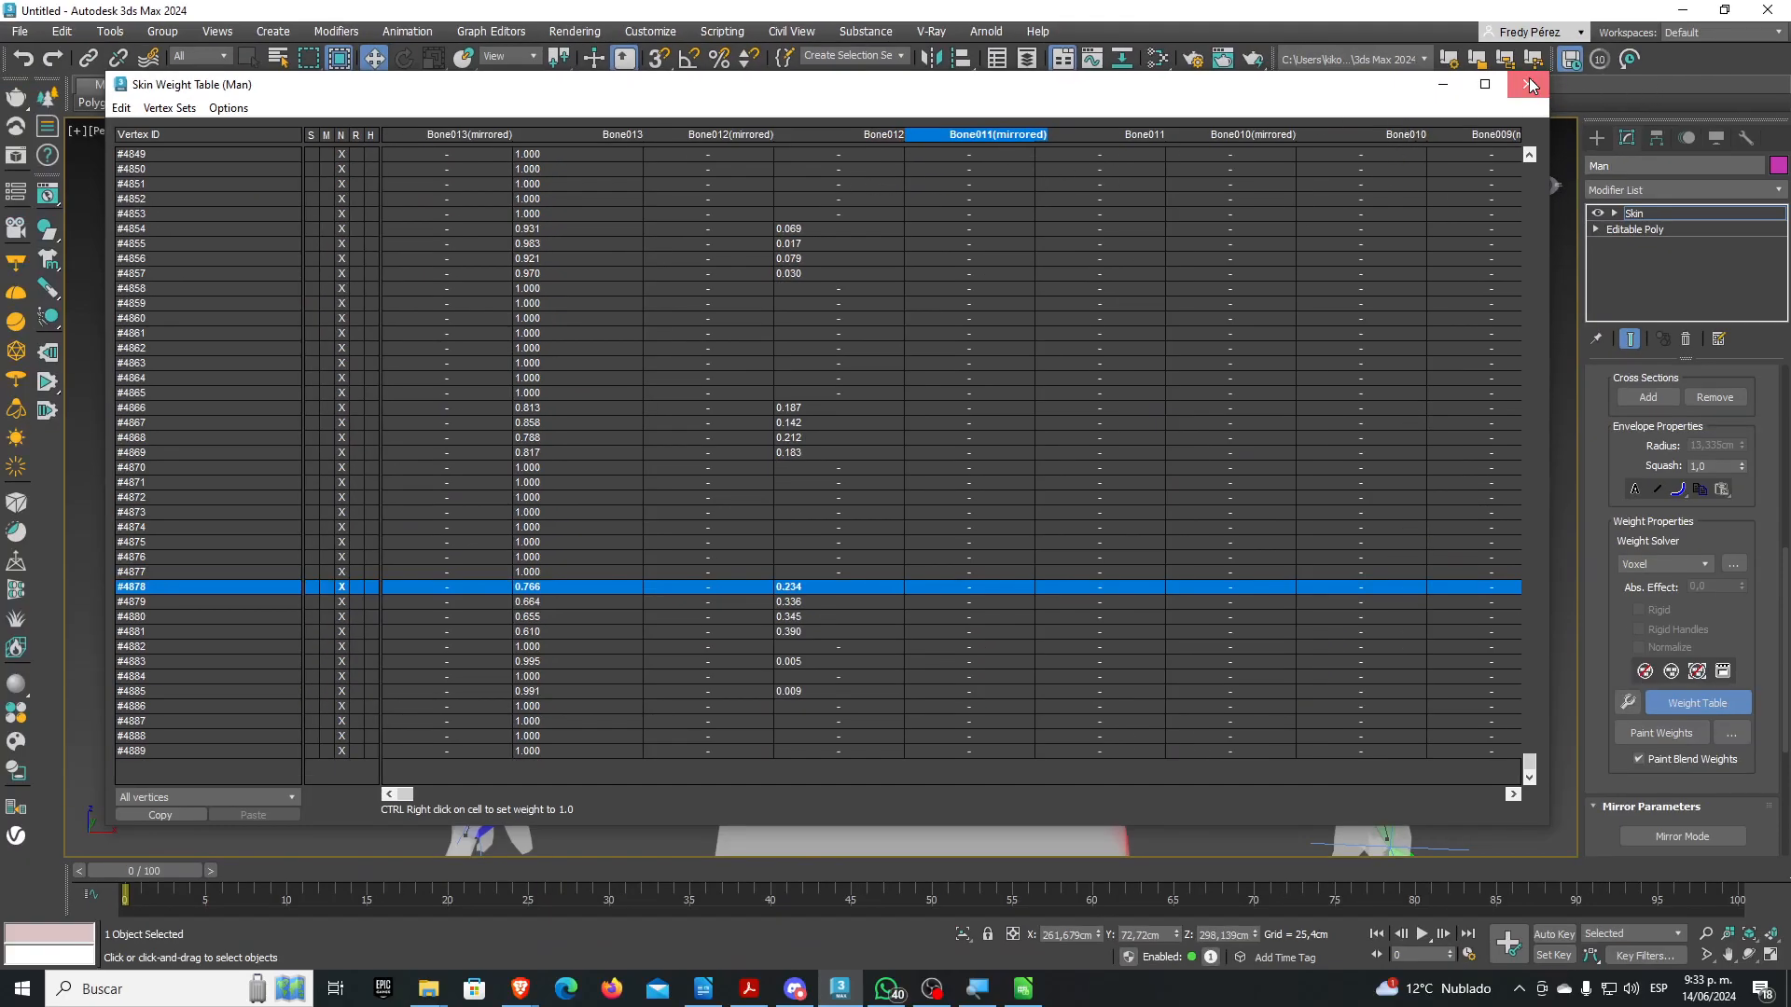
Close the Skin Weight Table and scroll the Skin panel back to the top
click(1528, 82)
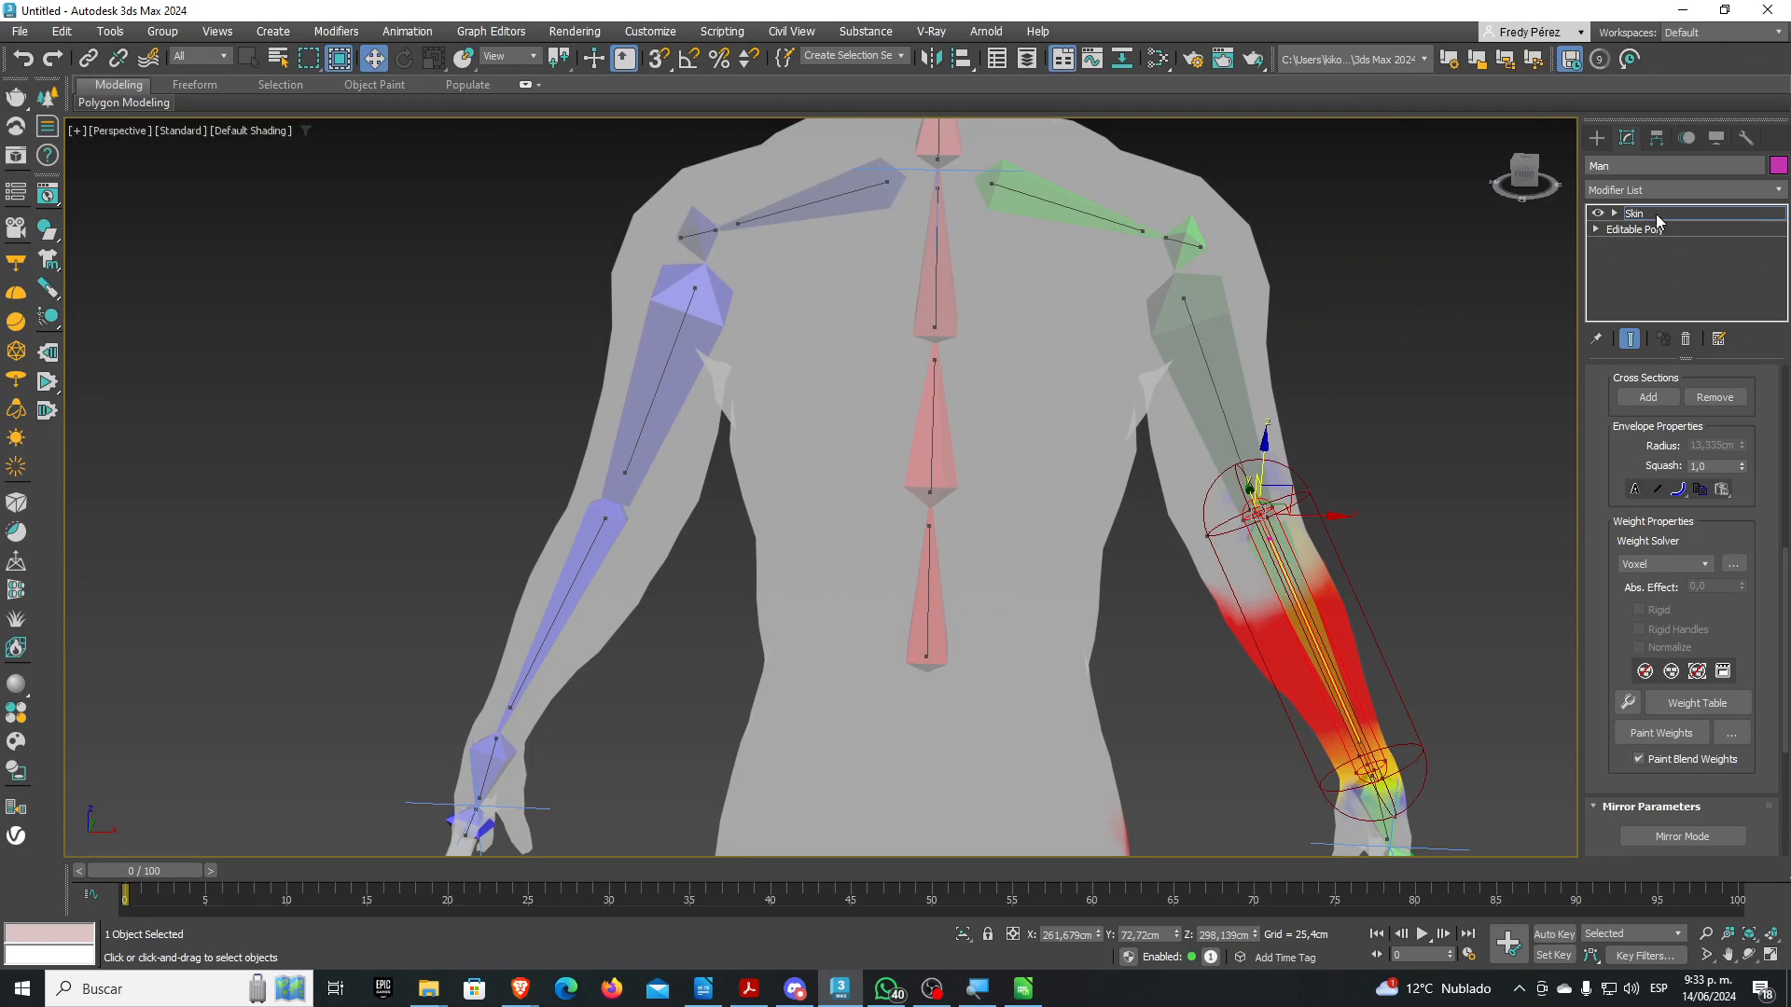
scroll(1607, 406, up, 5)
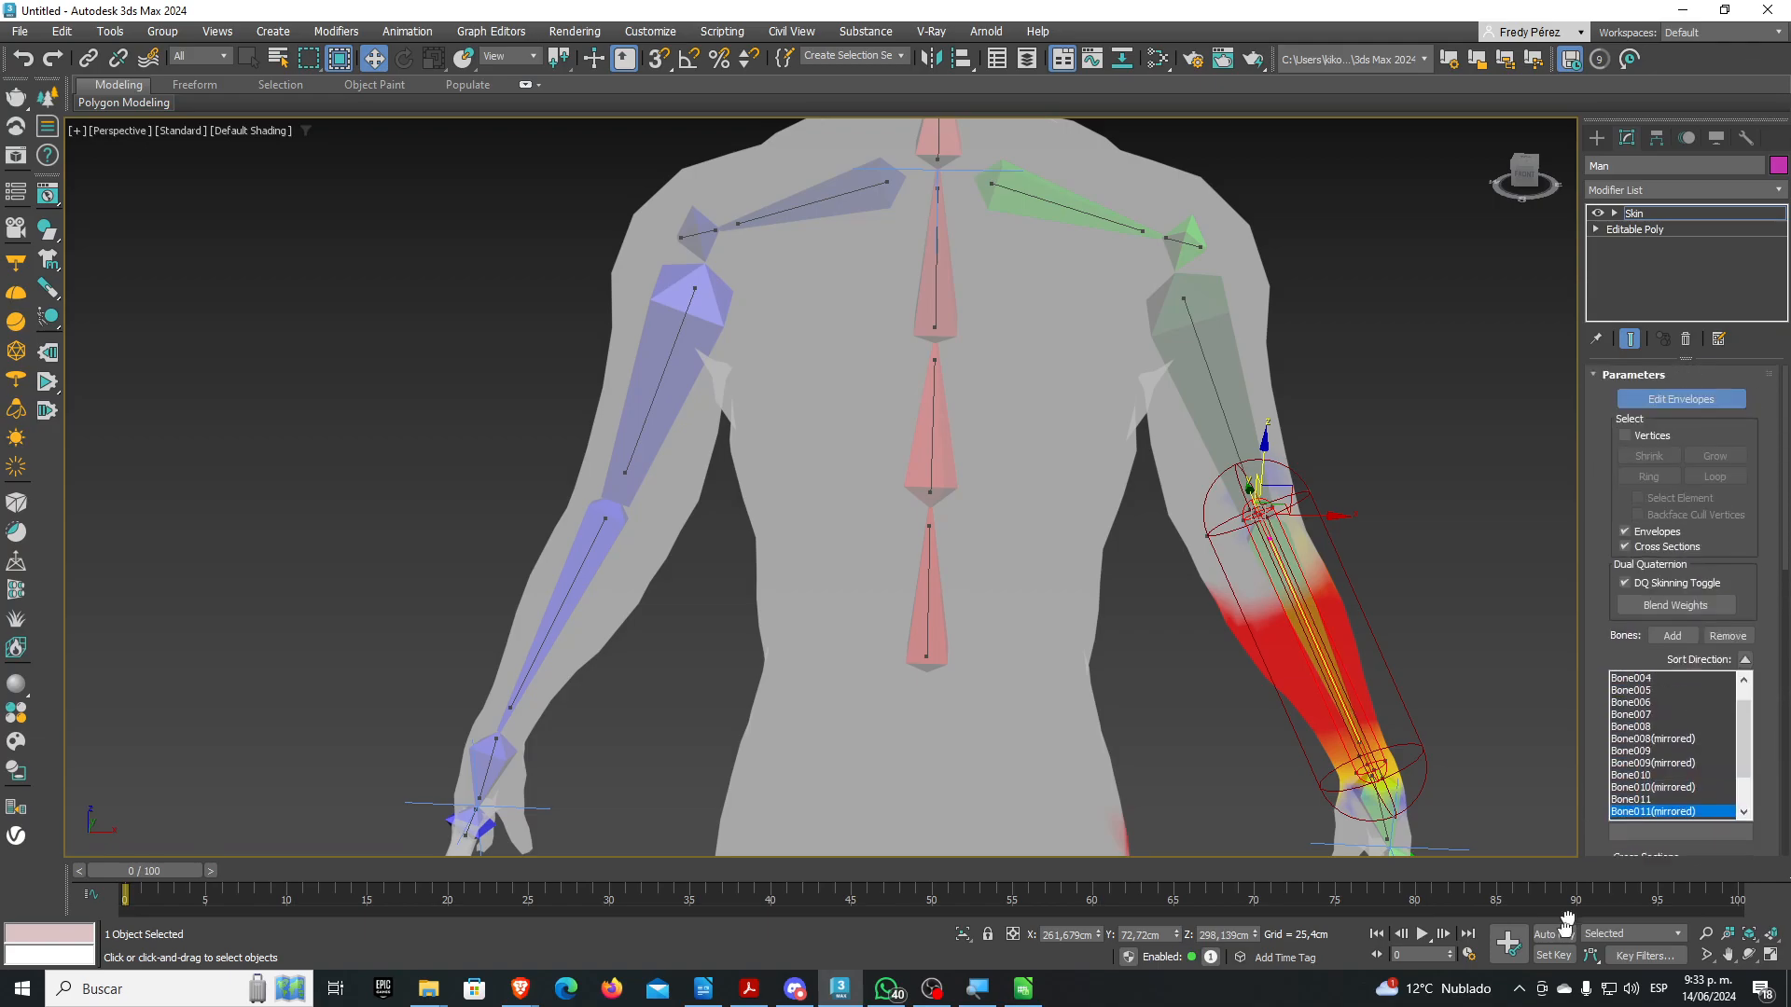
Turn off Edit Envelopes, set the selection filter to Bone, and select the three spine bones
click(1681, 394)
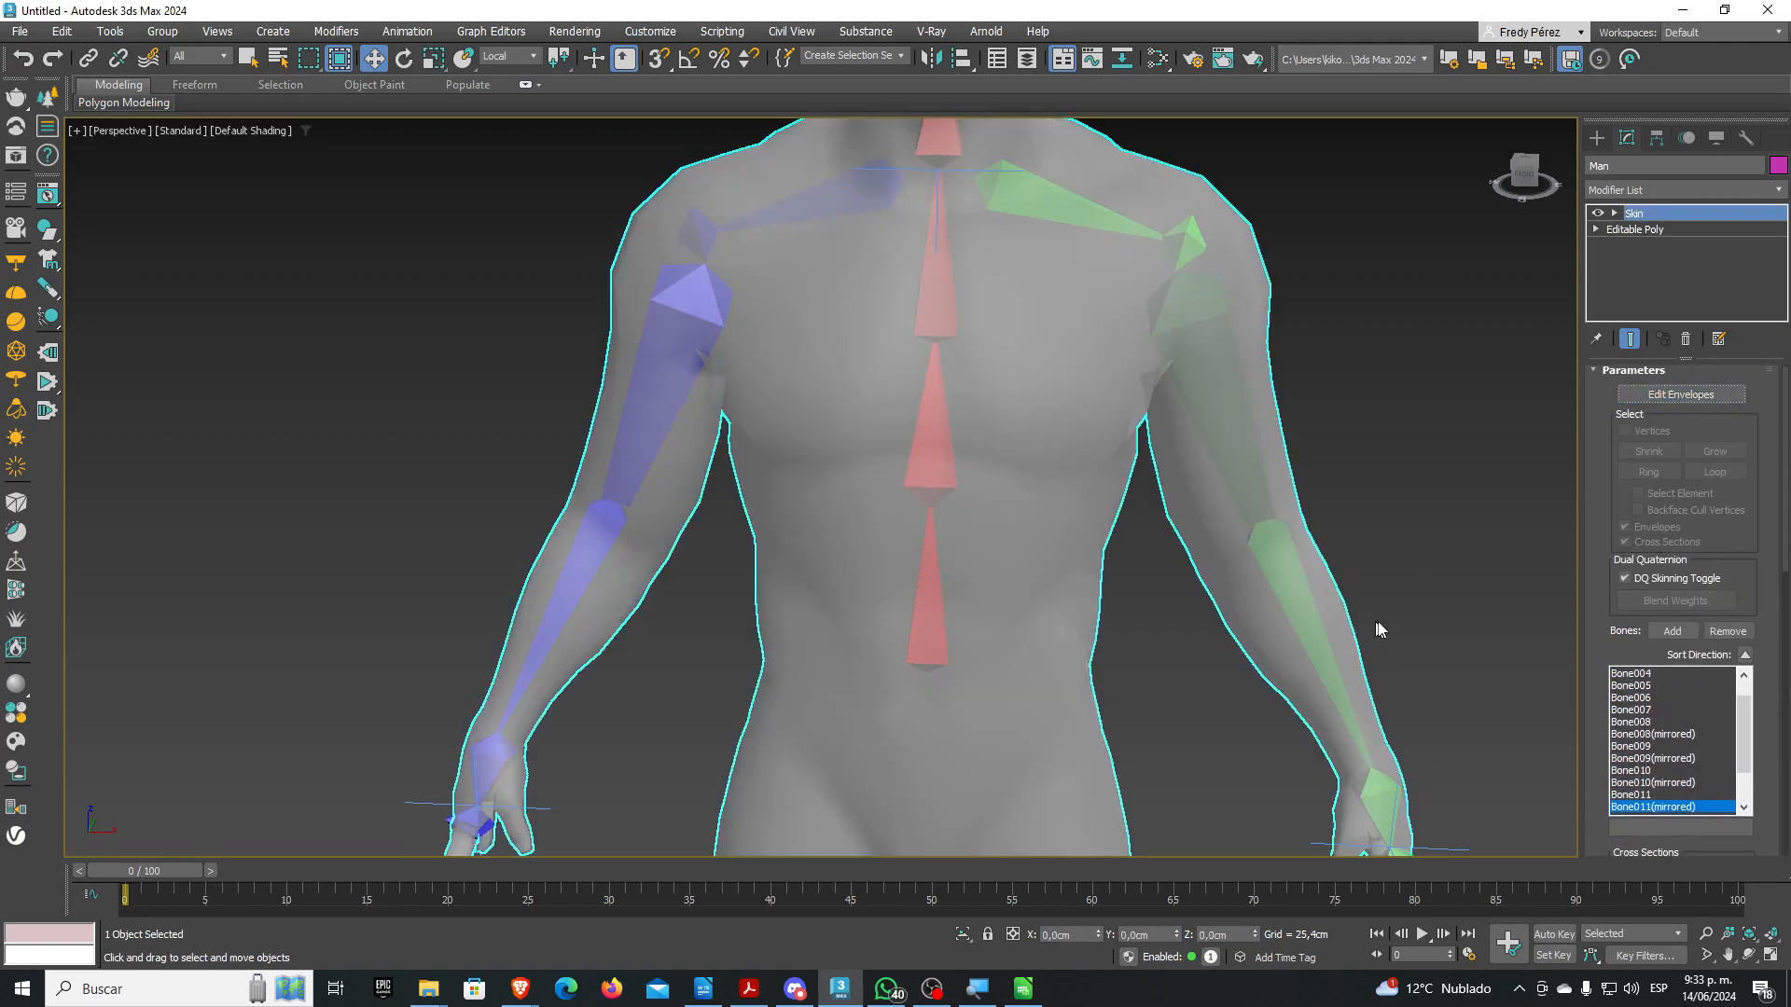
click(209, 53)
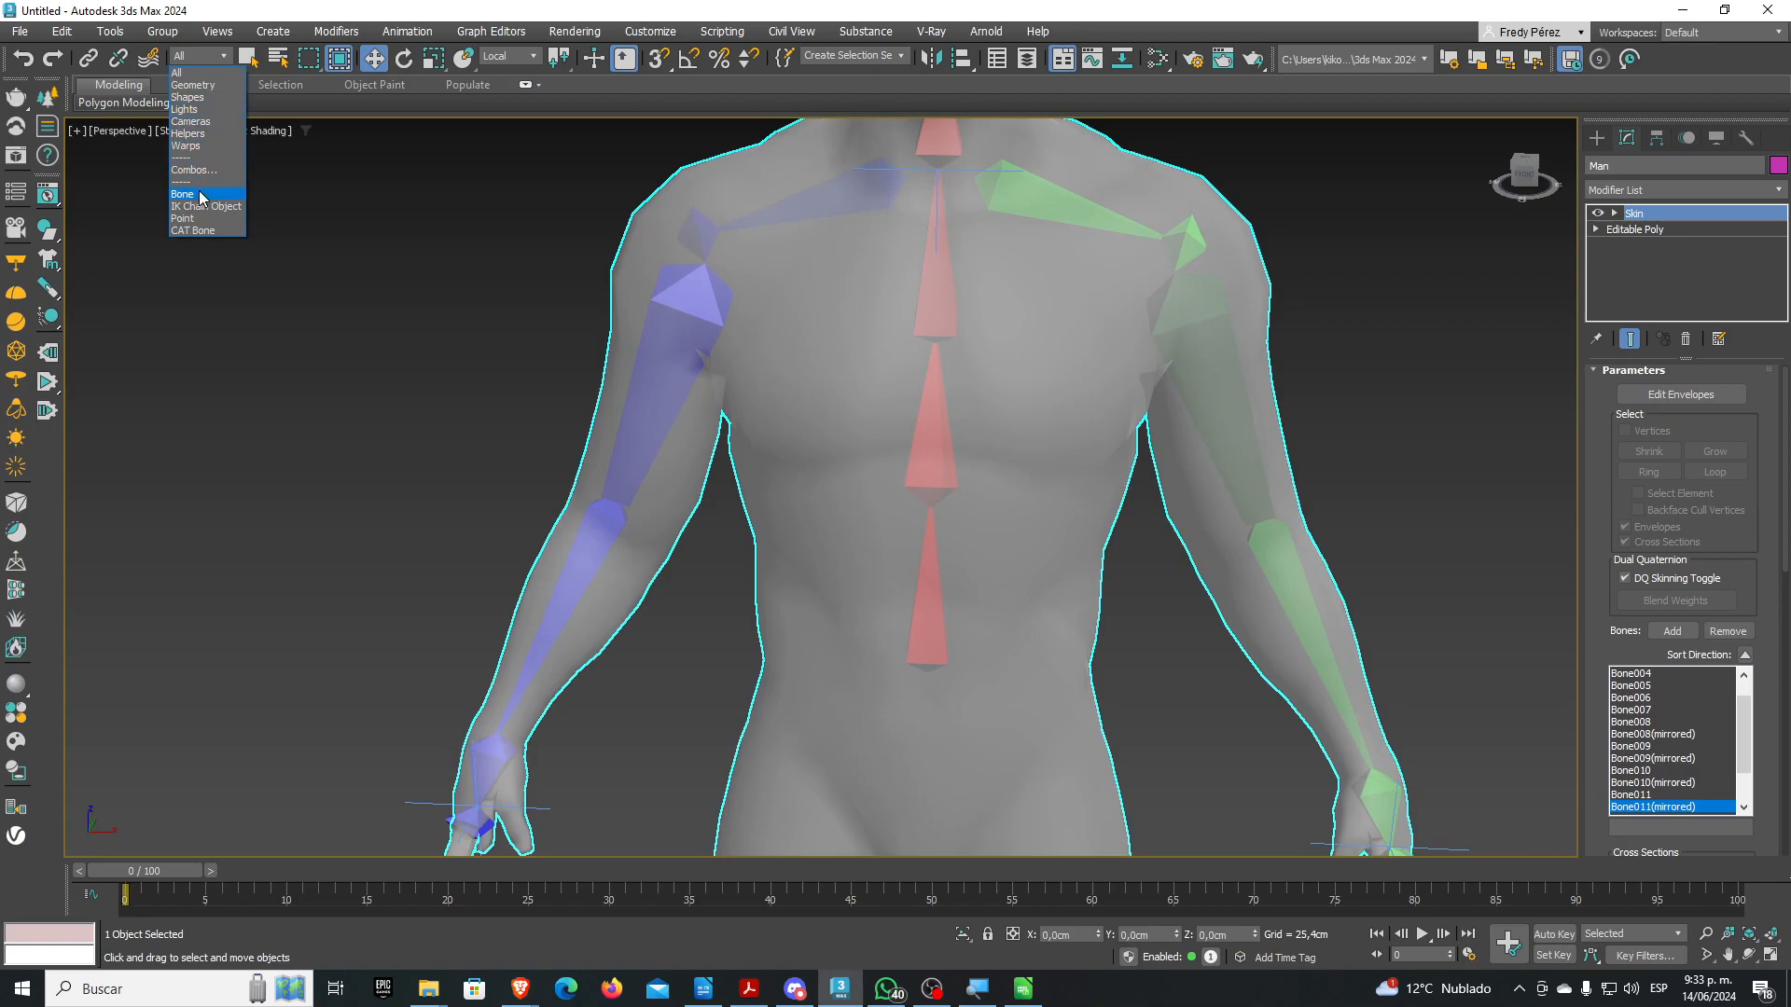
click(200, 193)
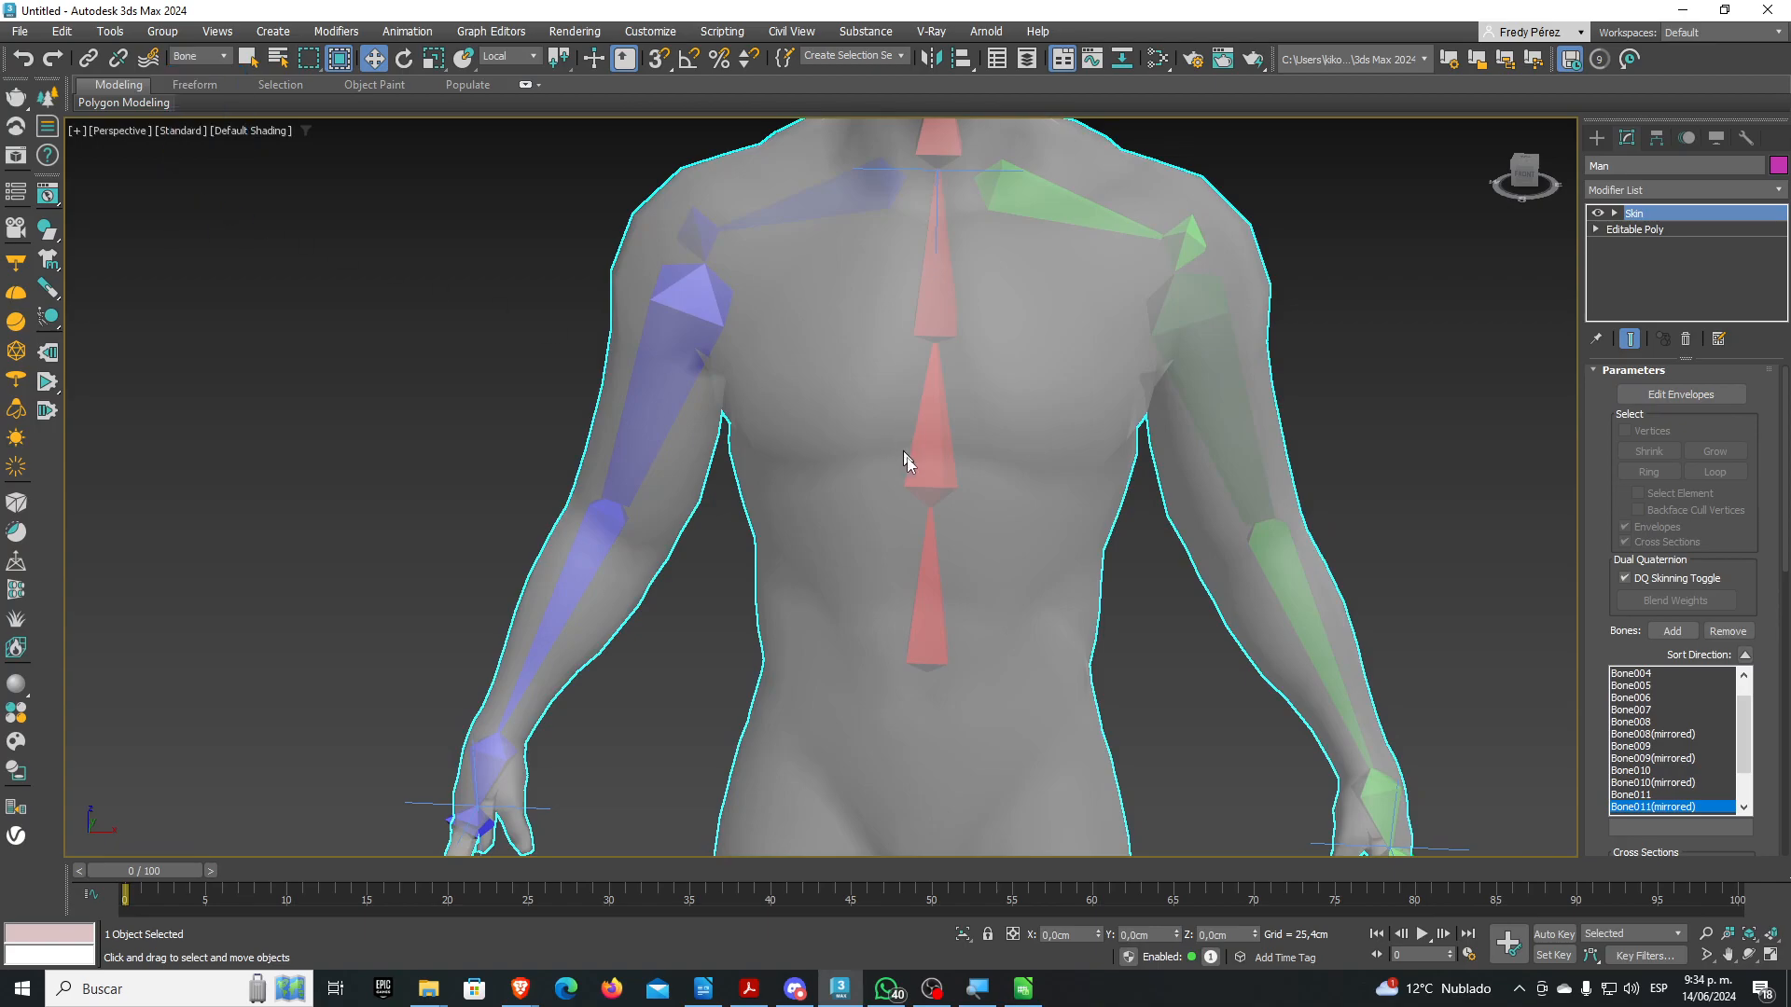
click(929, 593)
ctrl+click(942, 424)
ctrl+click(936, 285)
middle_drag(948, 368, 948, 585)
Batch-rename the spine bones to numbered H-Columna names, starting at H-Columna000
click(110, 31)
mouse_move(162, 31)
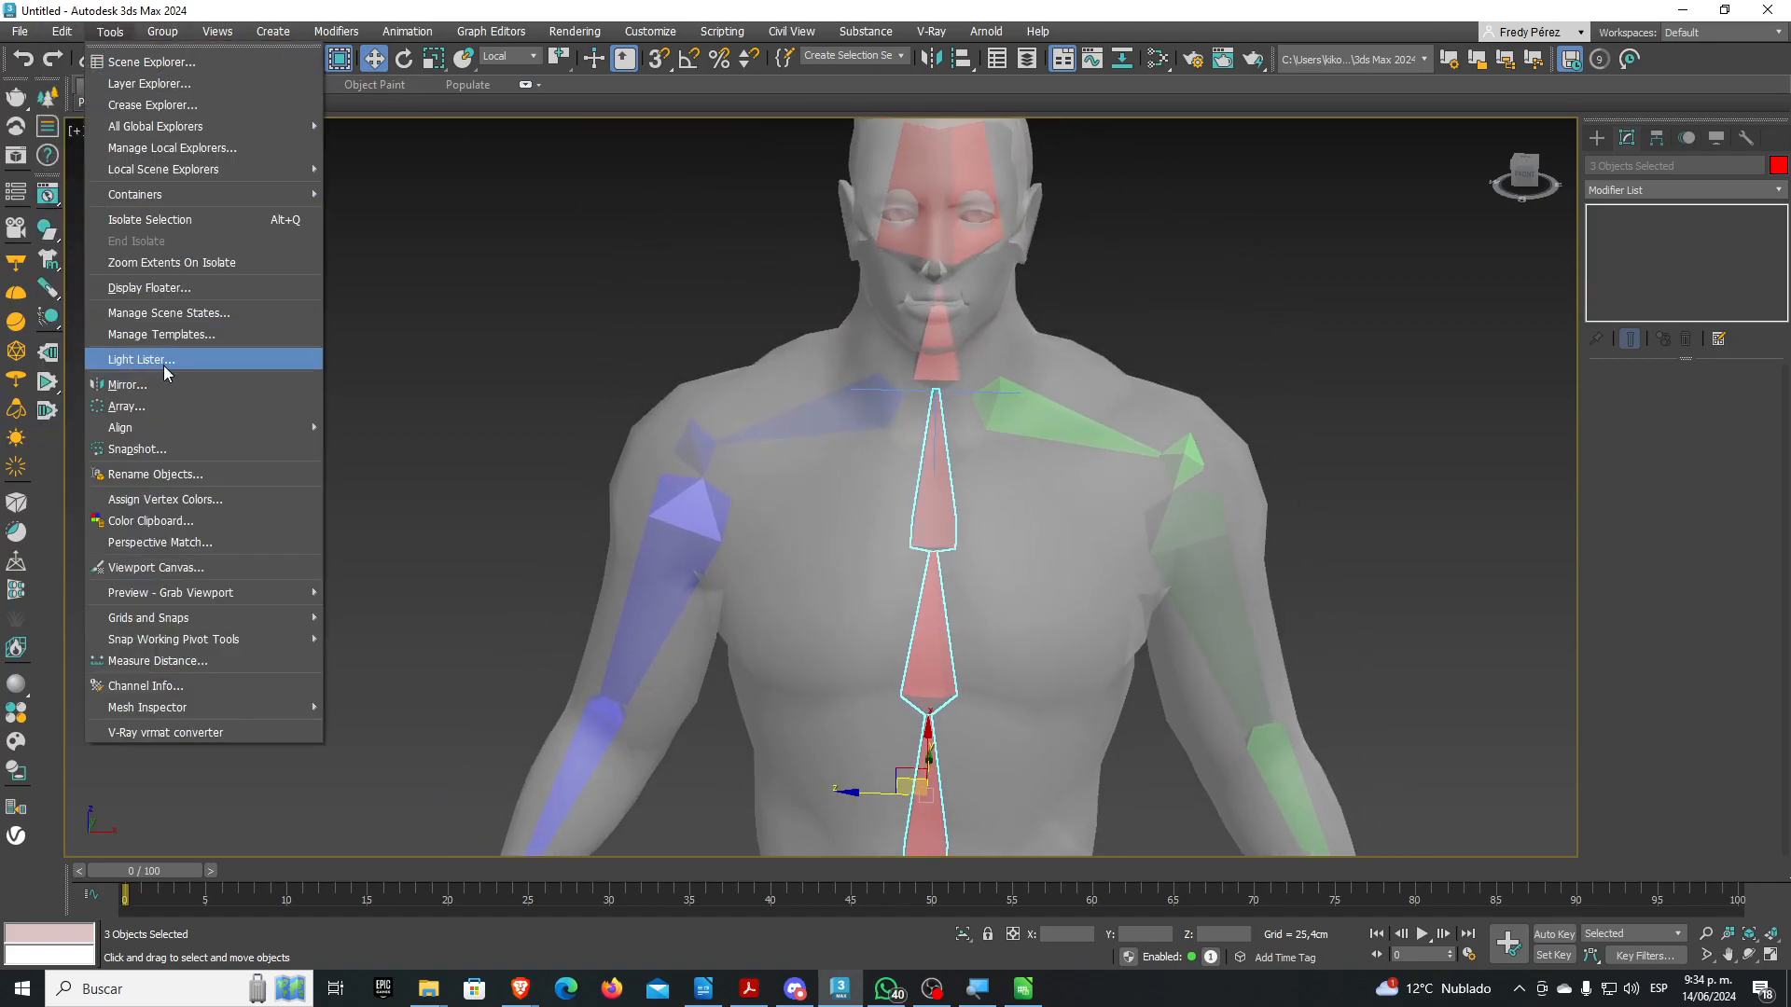
click(161, 474)
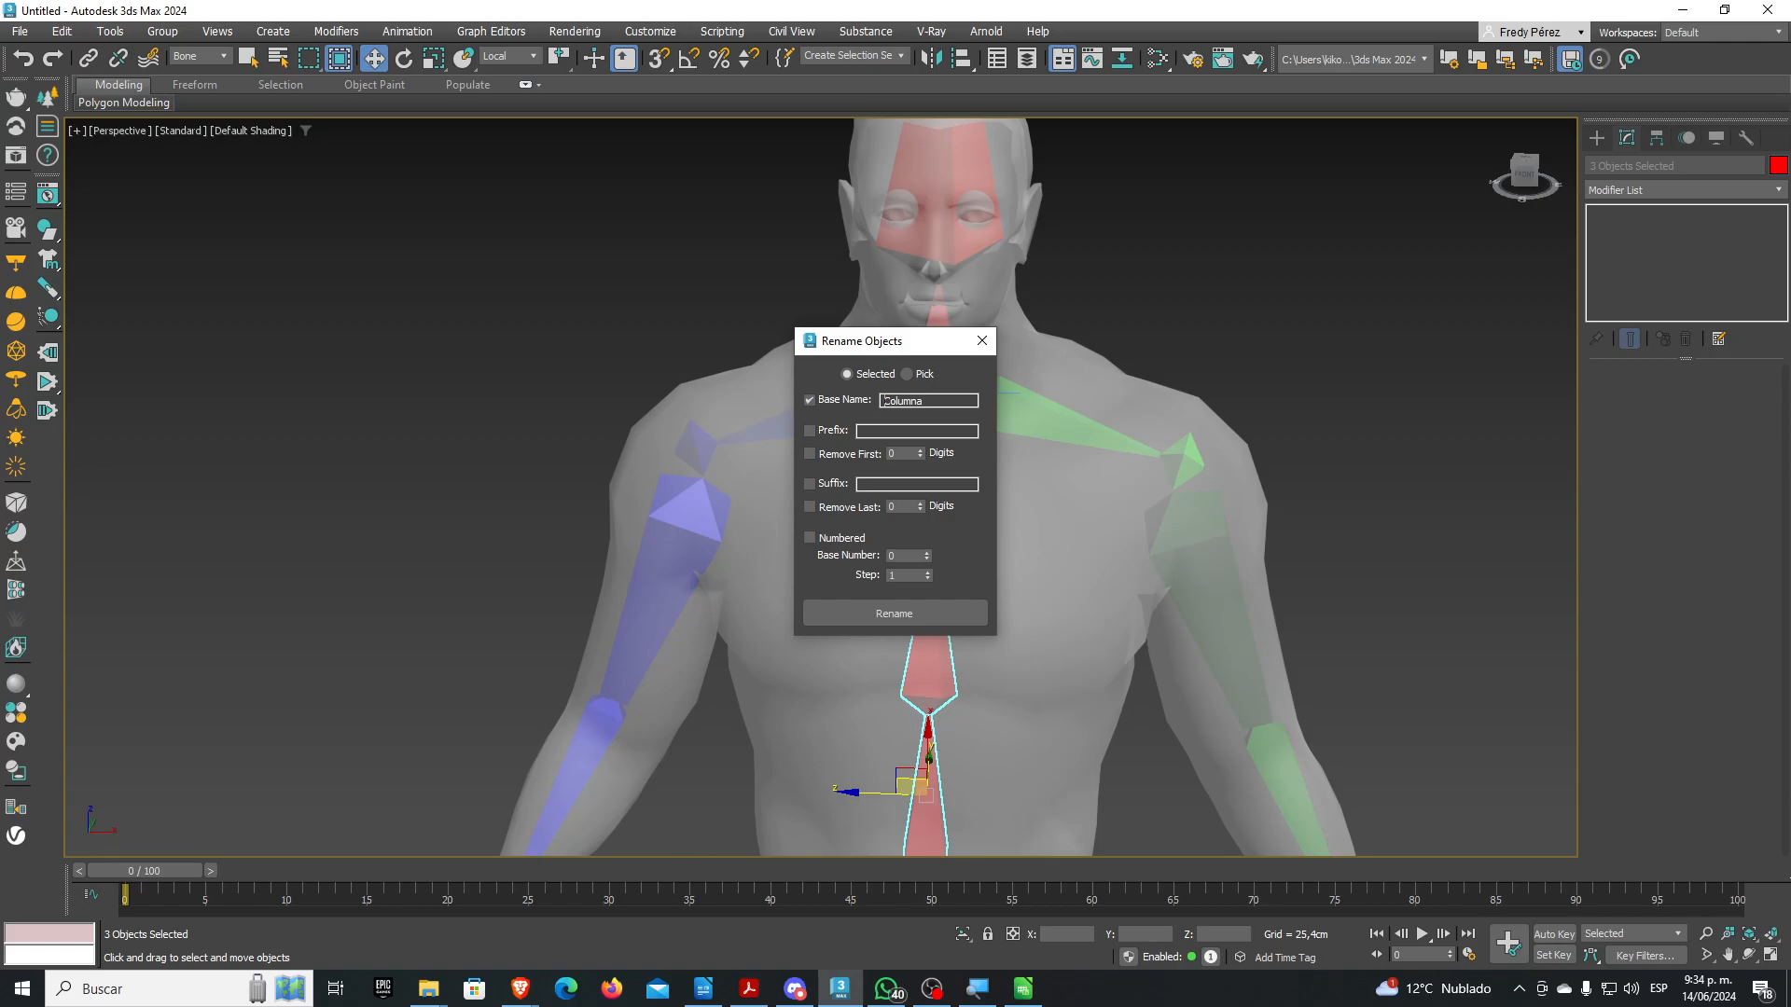
text(H-)
click(810, 538)
click(893, 616)
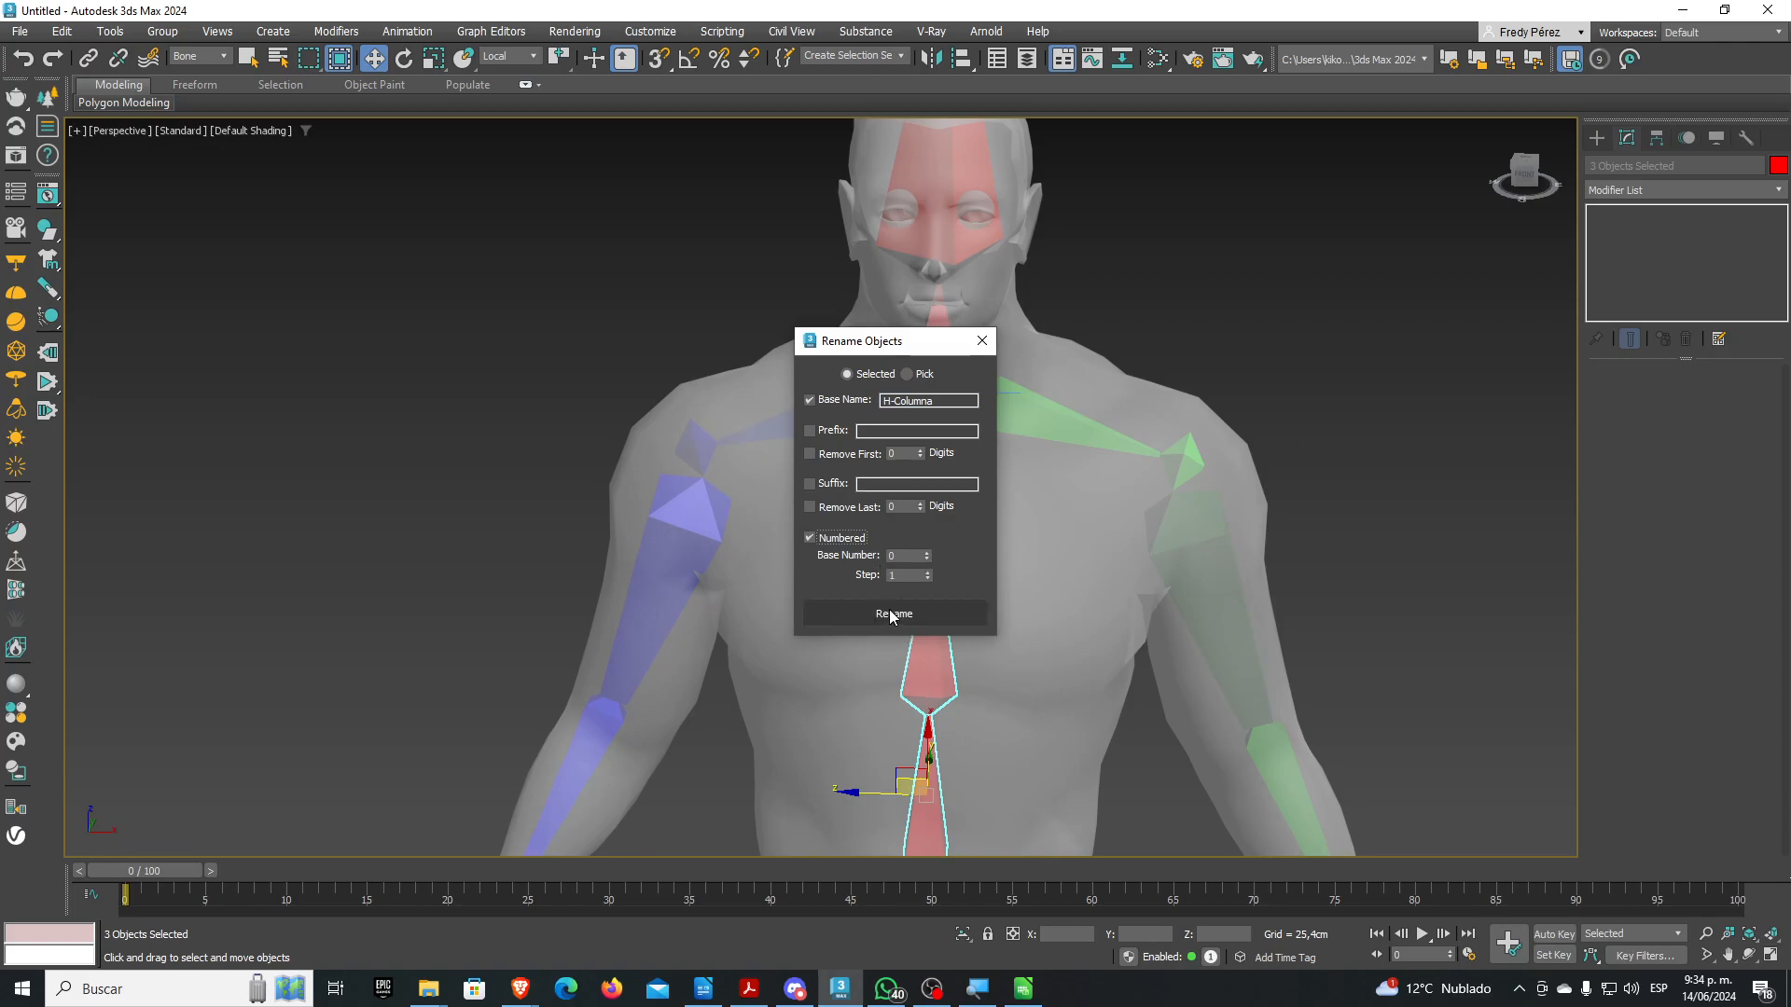
click(927, 553)
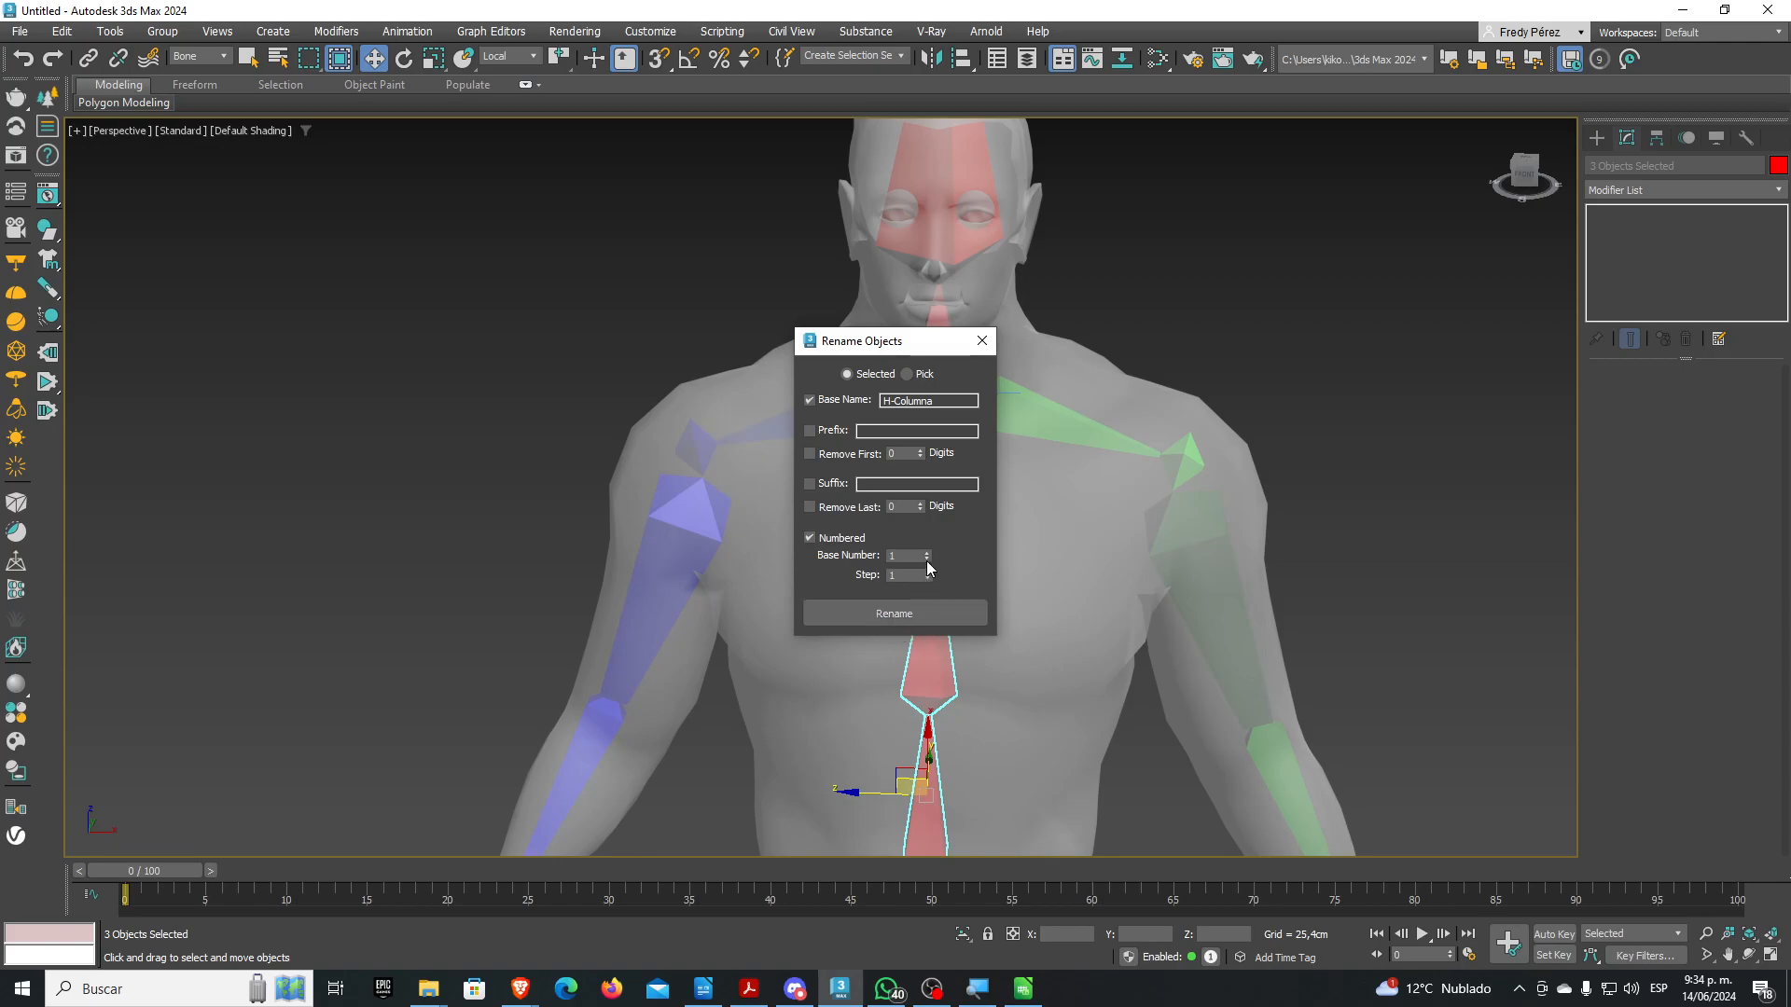
click(881, 613)
click(981, 341)
scroll(981, 364, down, 6)
click(959, 524)
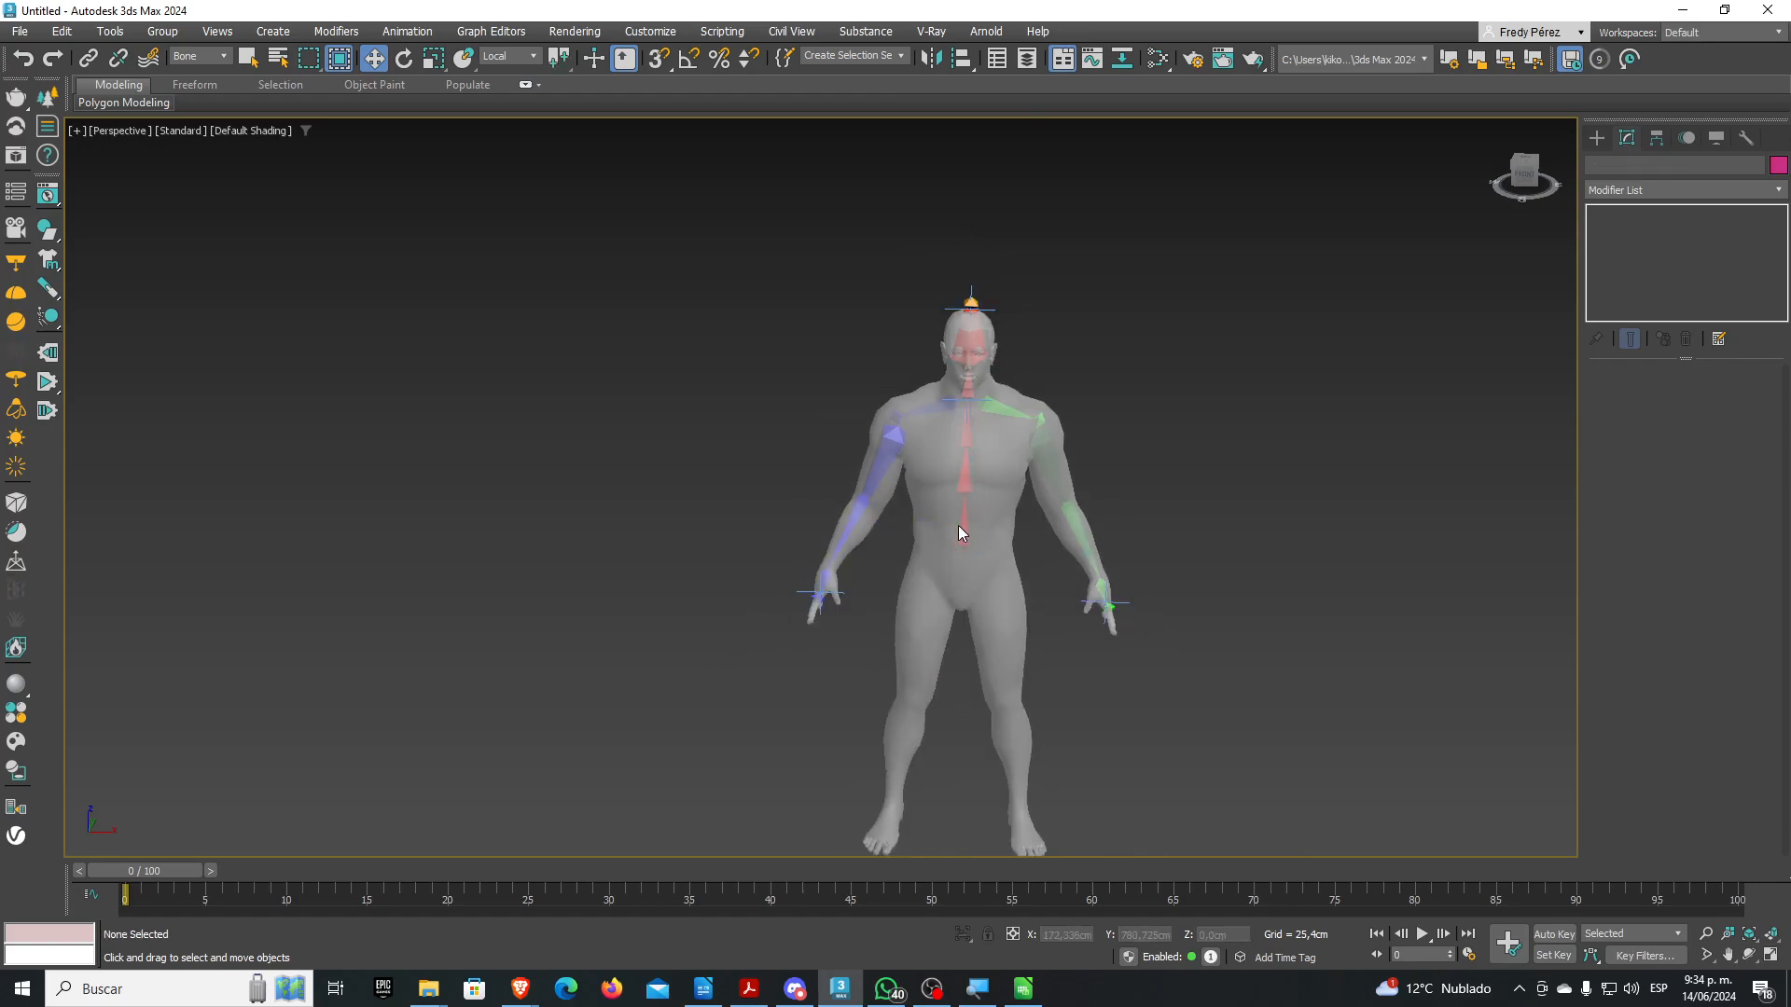
click(959, 528)
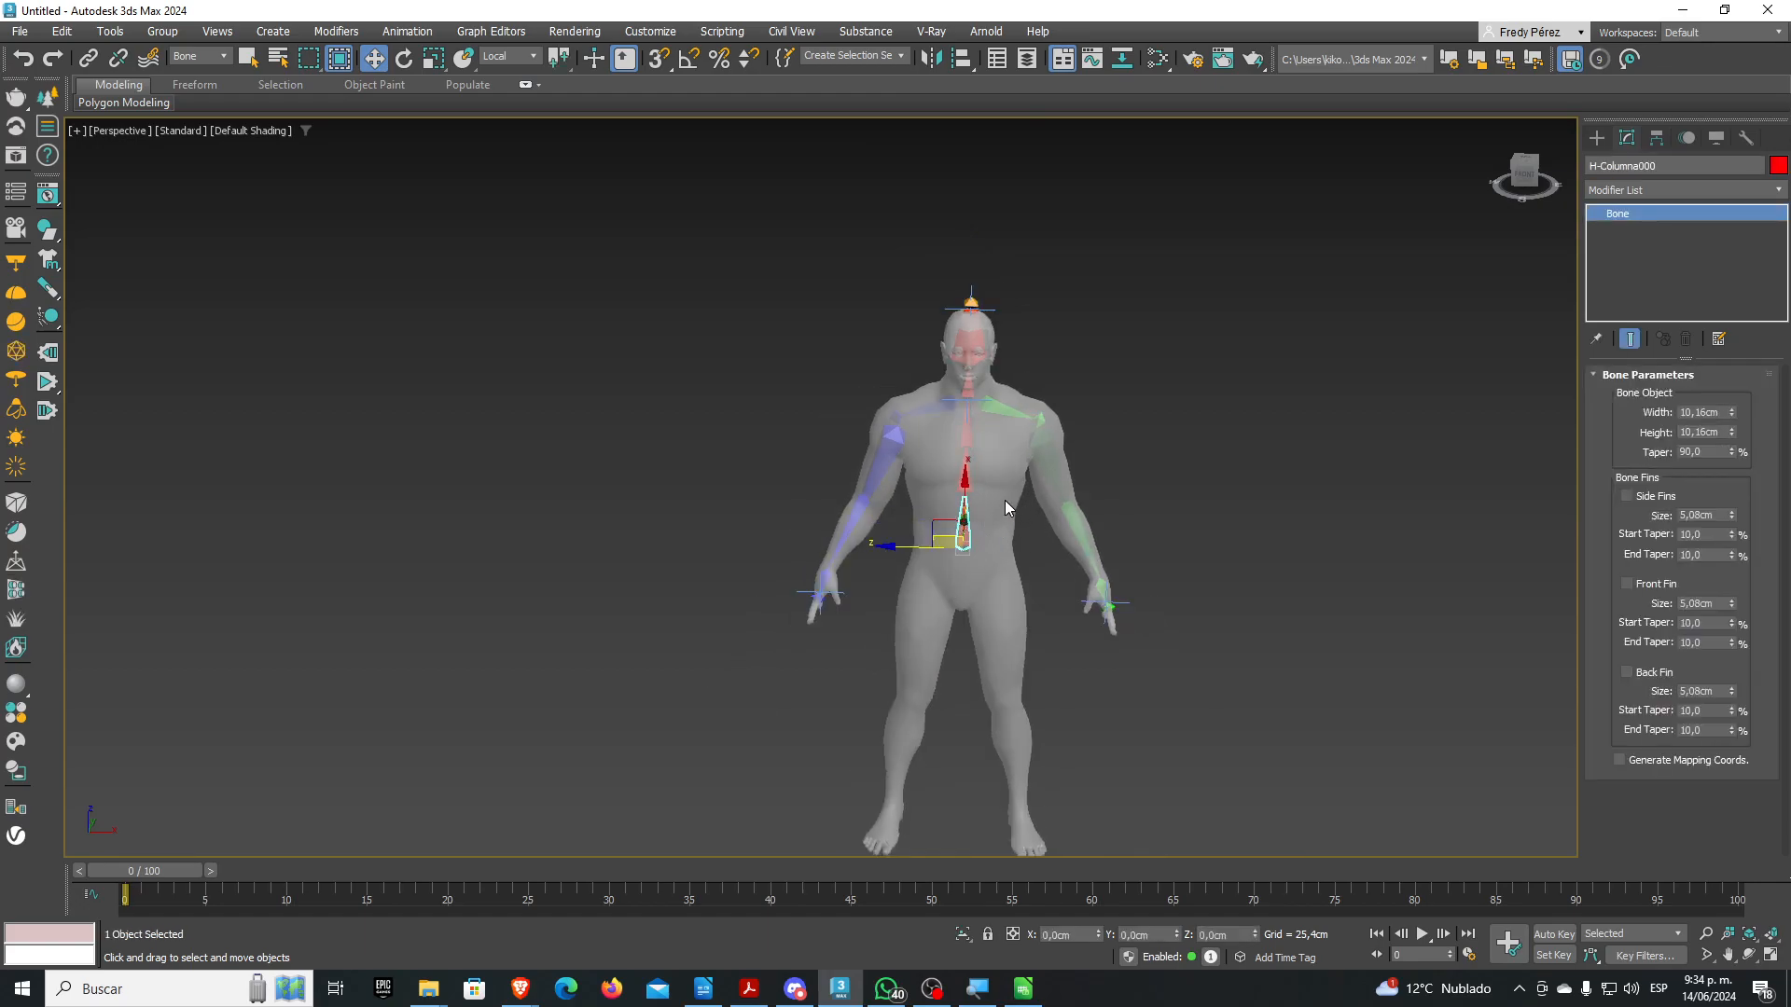
Rename the neck bone to H-Cuello
scroll(1003, 500, up, 4)
click(922, 411)
click(922, 354)
middle_drag(995, 341, 957, 479)
click(878, 377)
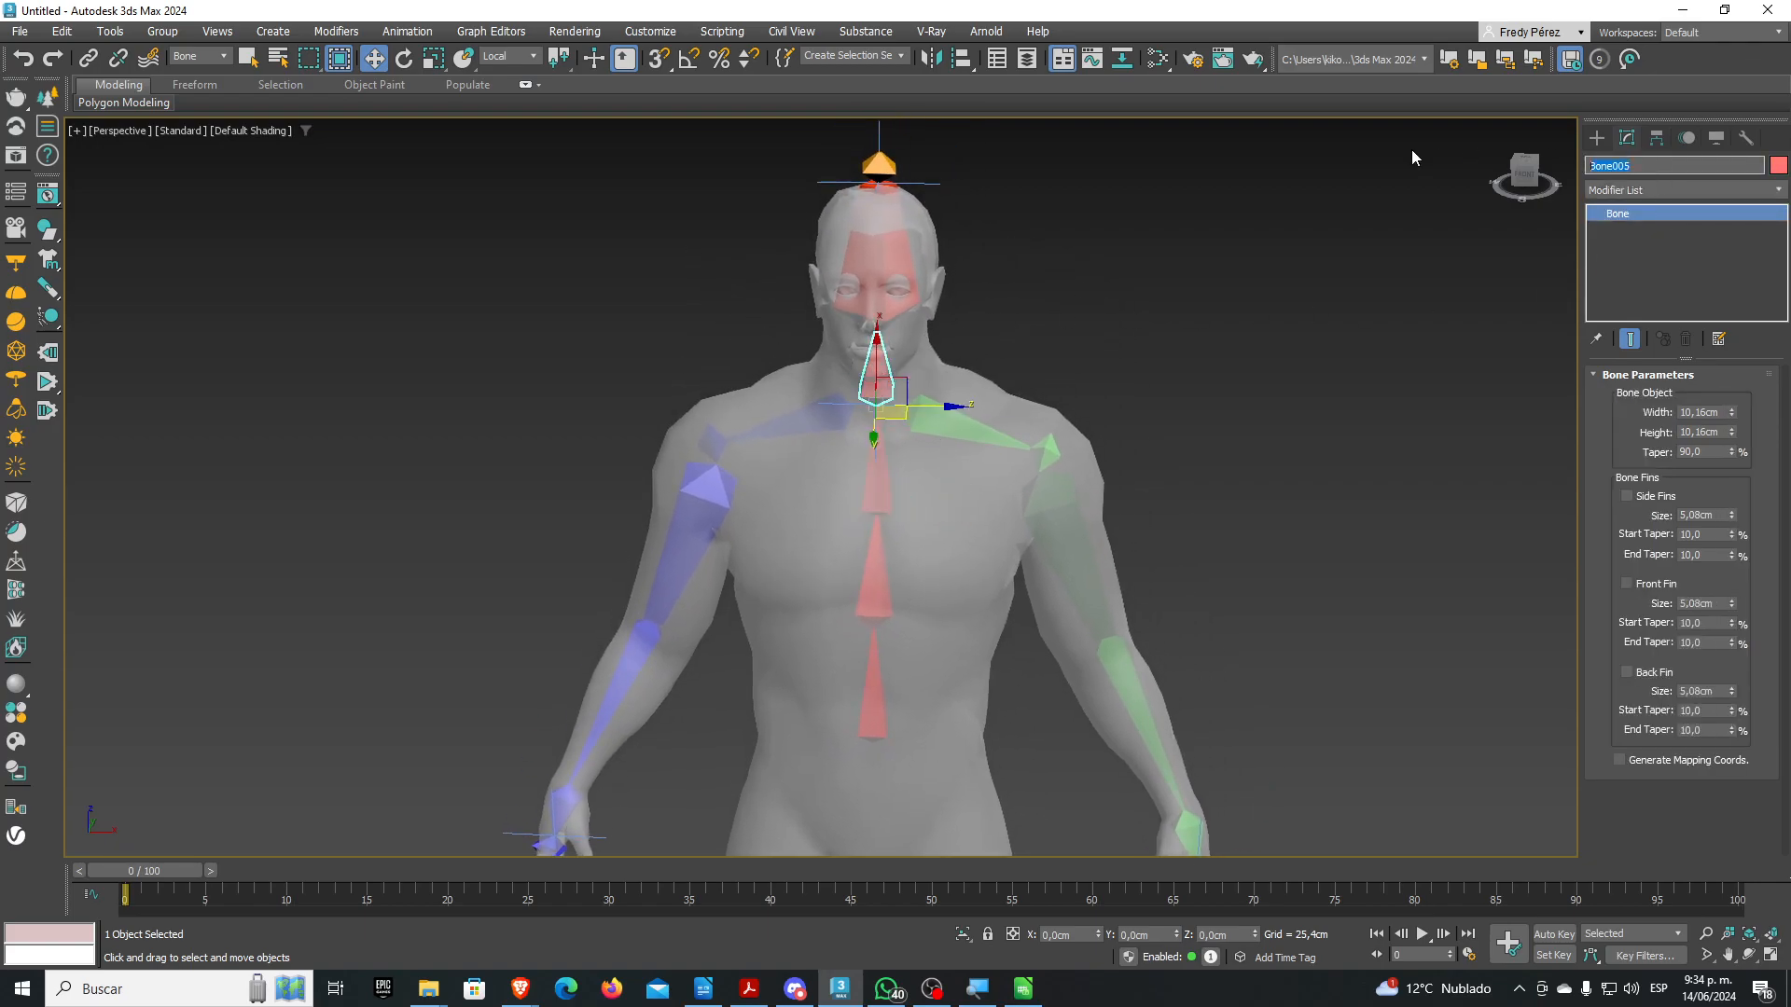
text(H-Cuello)
Rename the head bone to H-Cabeza
click(953, 224)
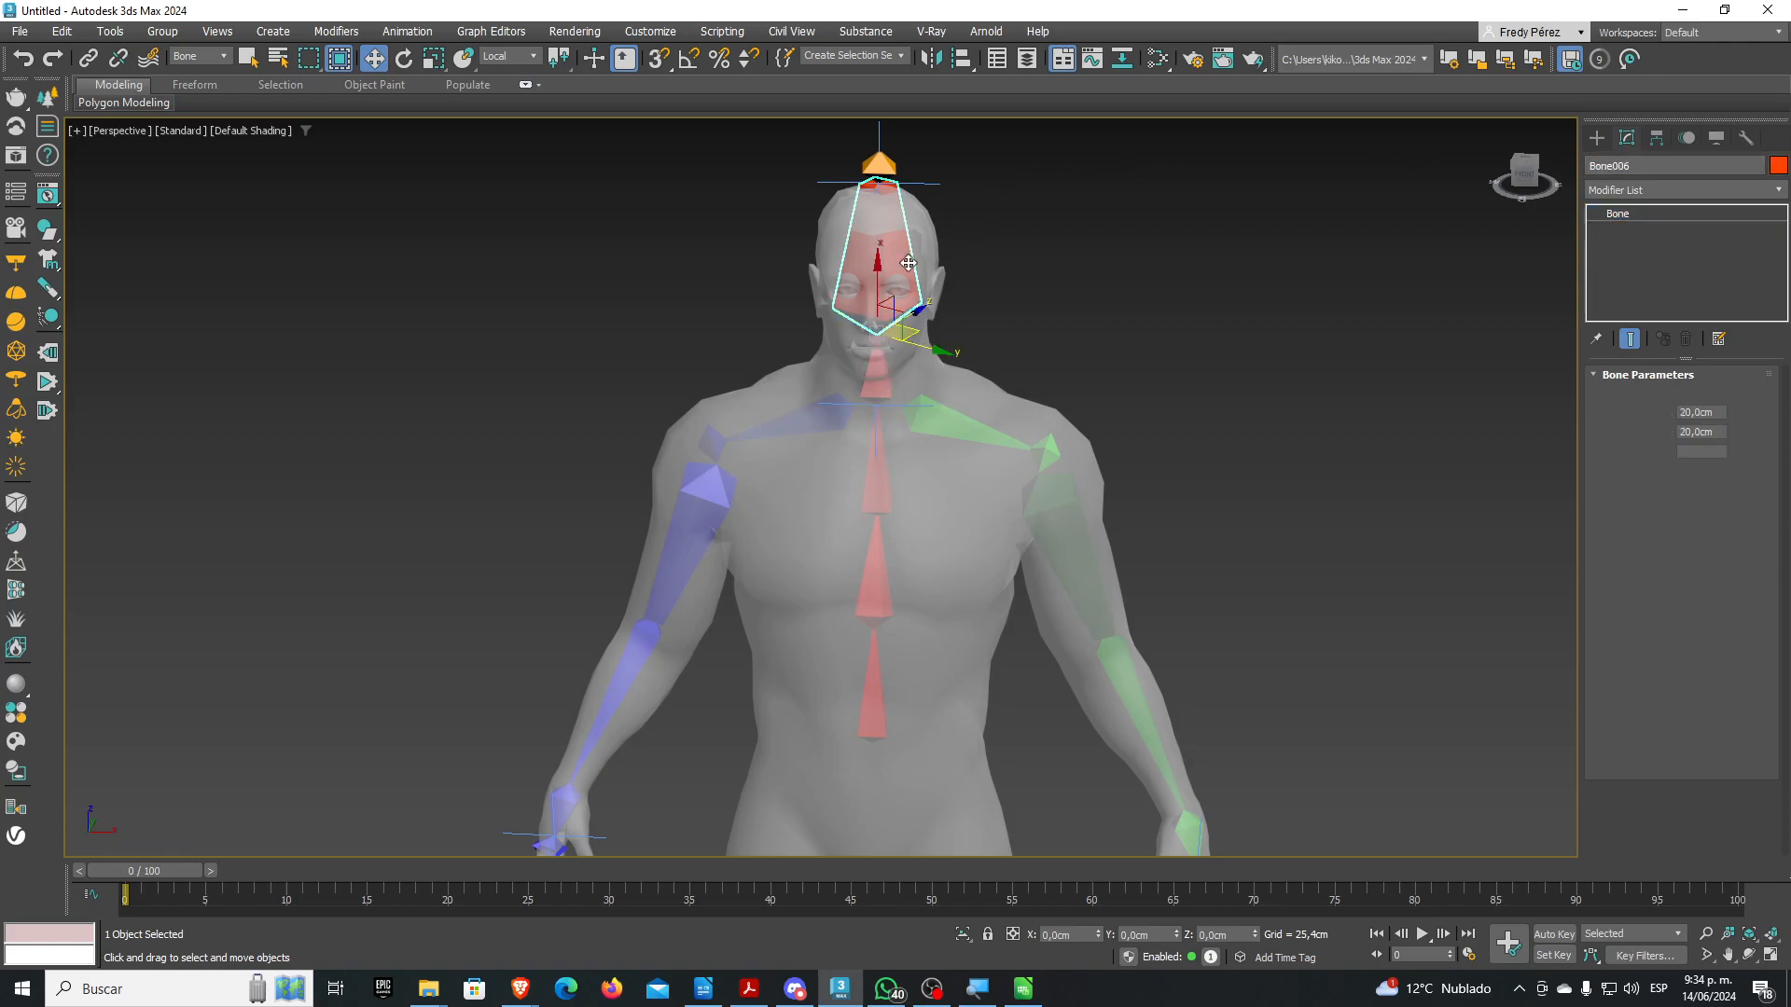
click(1642, 165)
text(H)
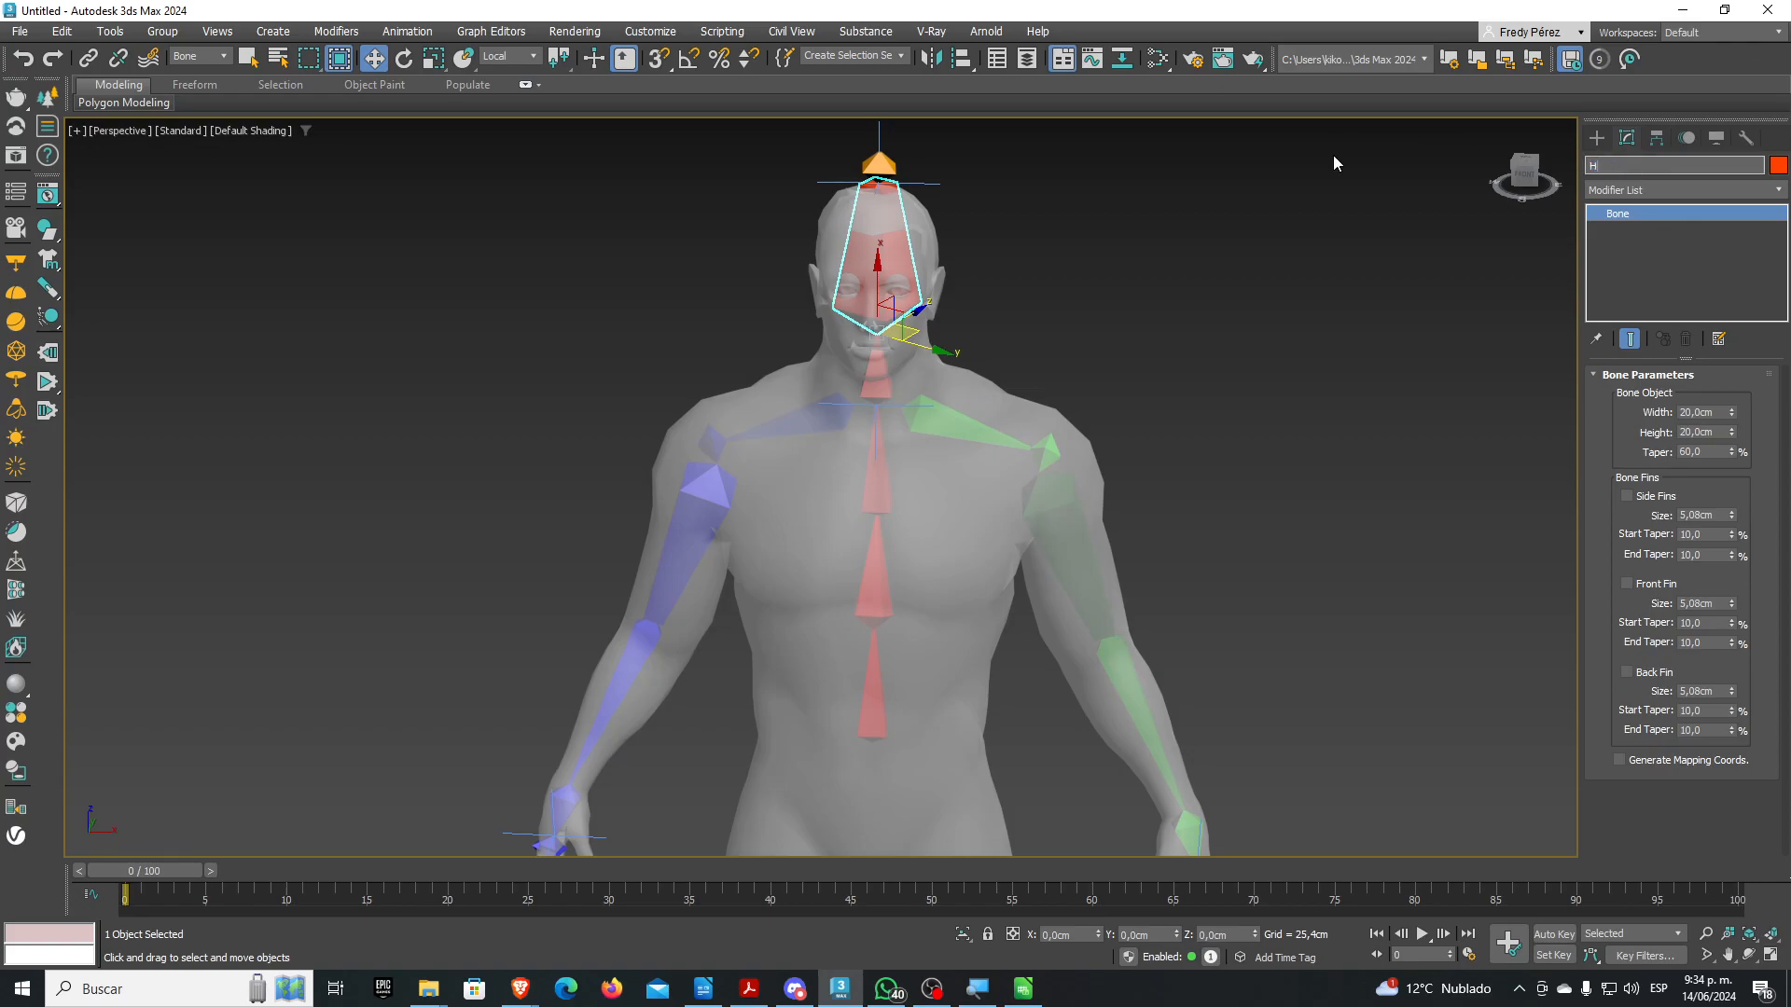
text(-CAbe)
key(BackSpace)
text(abeza)
Rename the small end bone atop the head to H-Cabeza-Fin
click(879, 167)
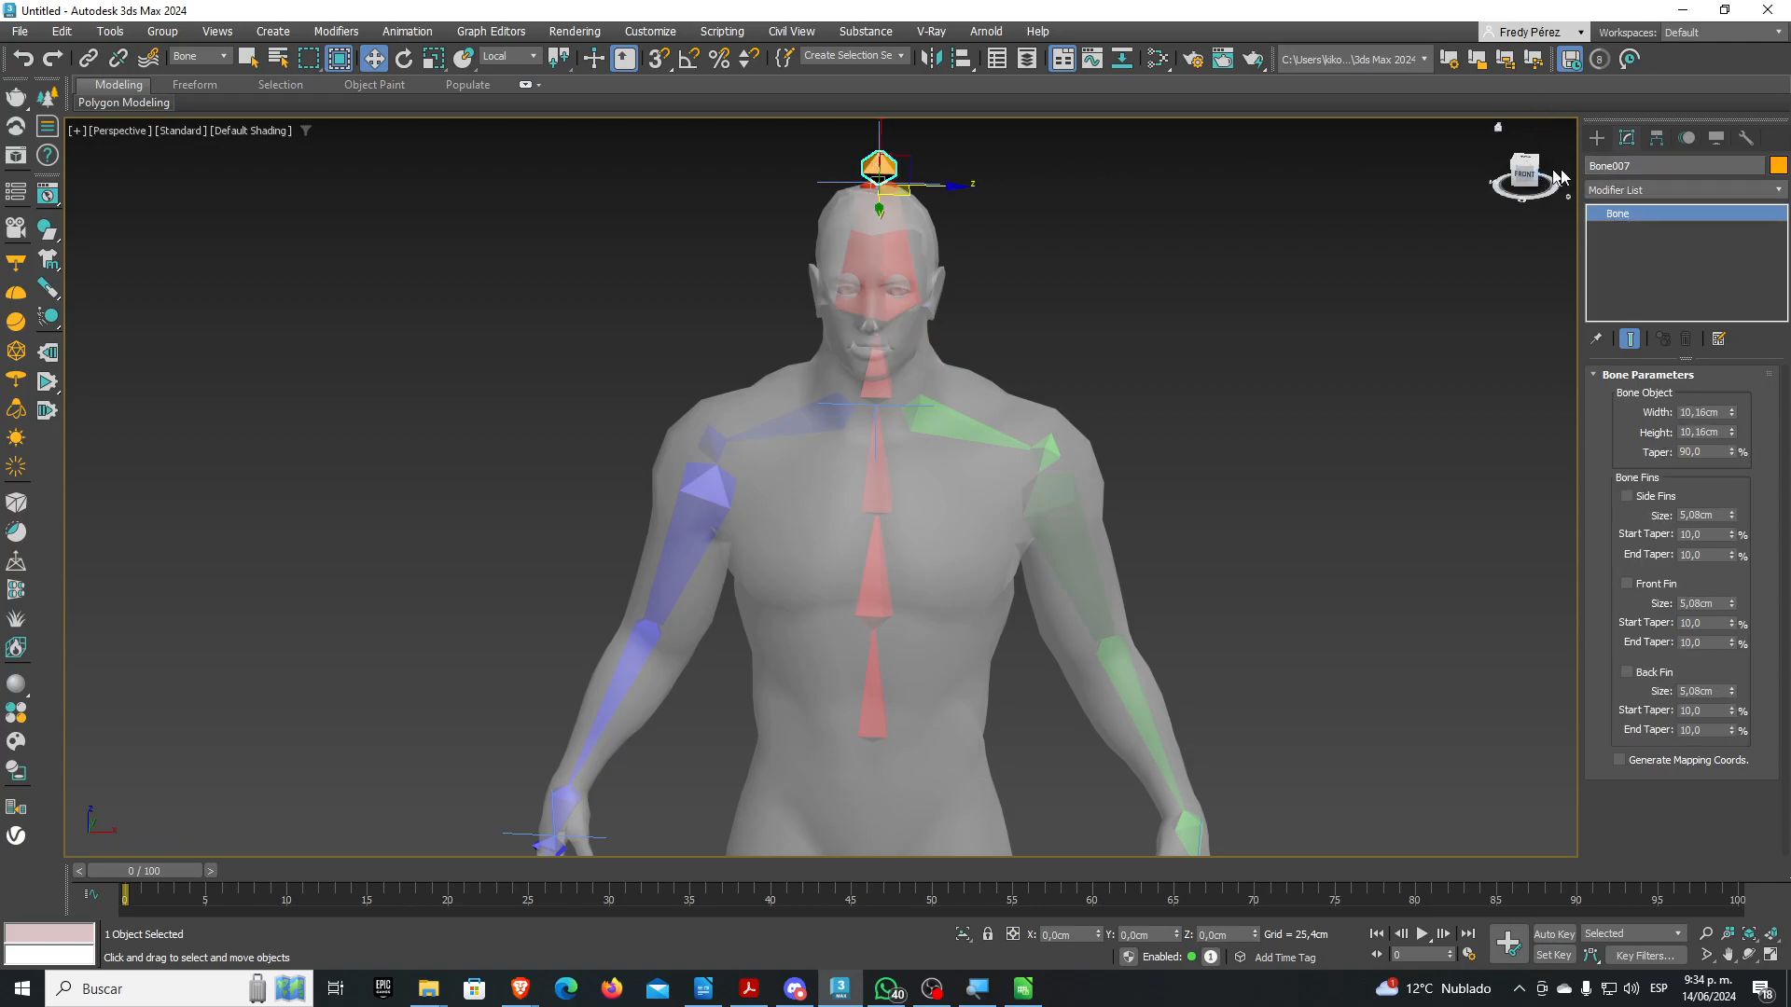
drag(1644, 169, 1487, 167)
text(H-Cabeza-Fi)
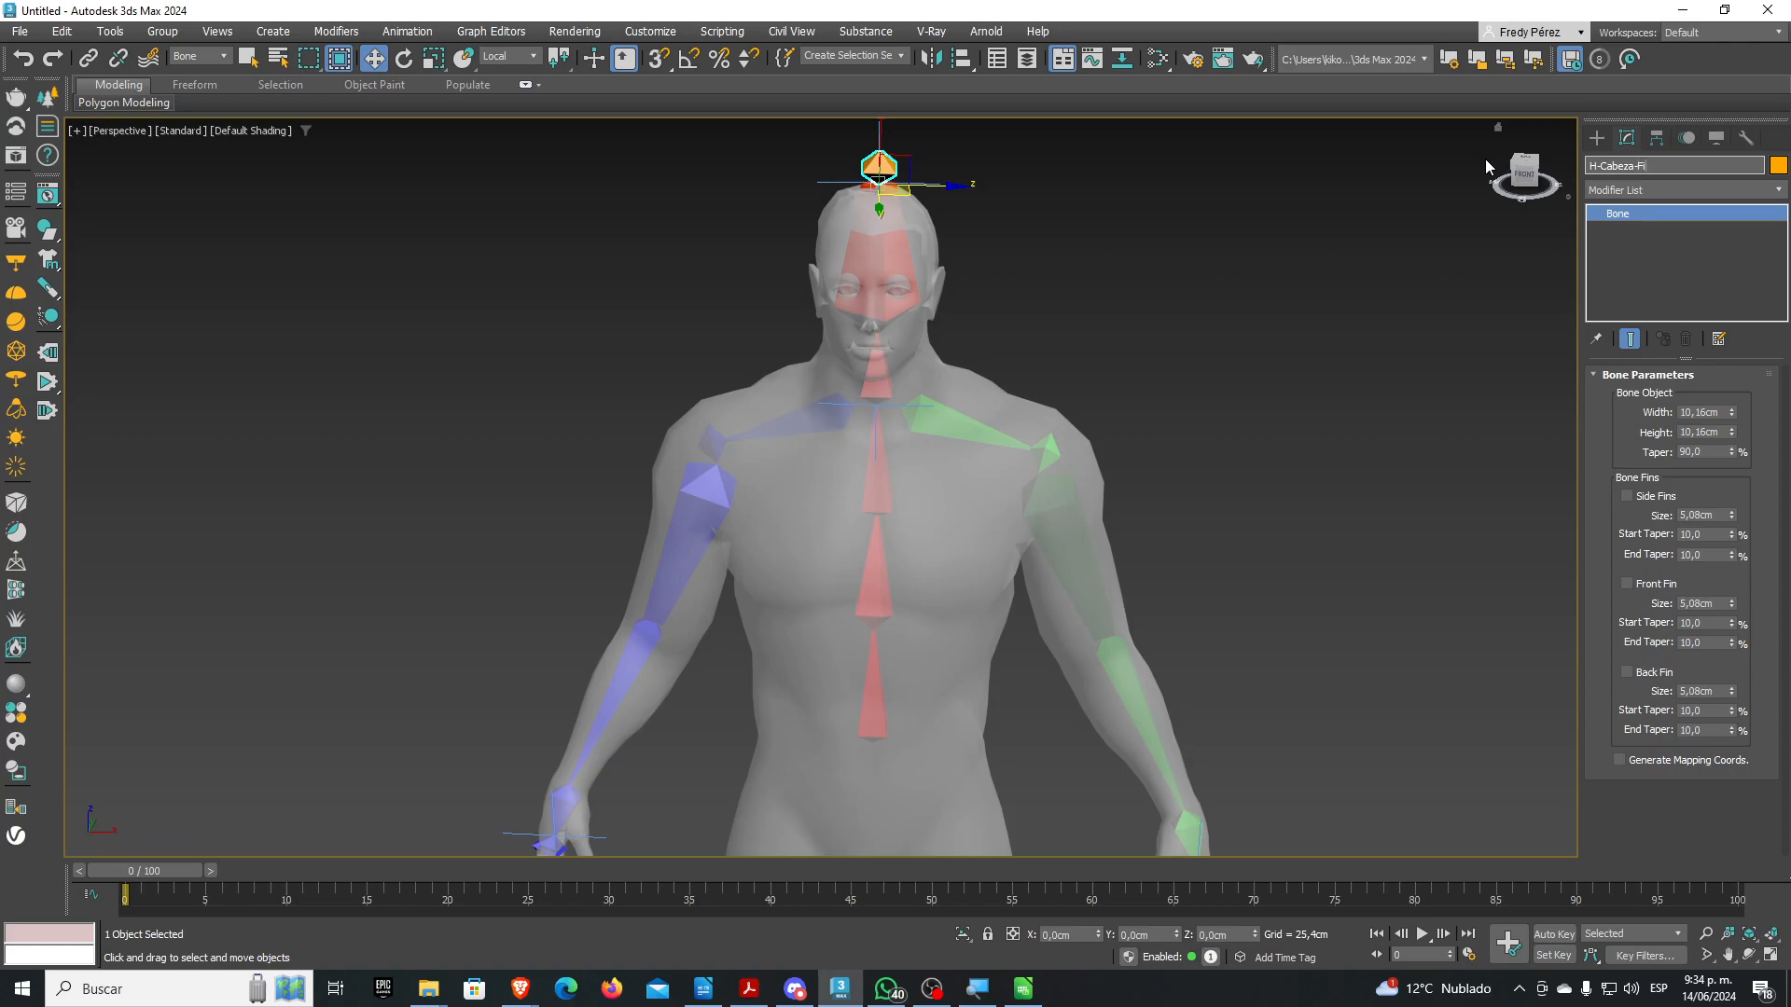
key(Return)
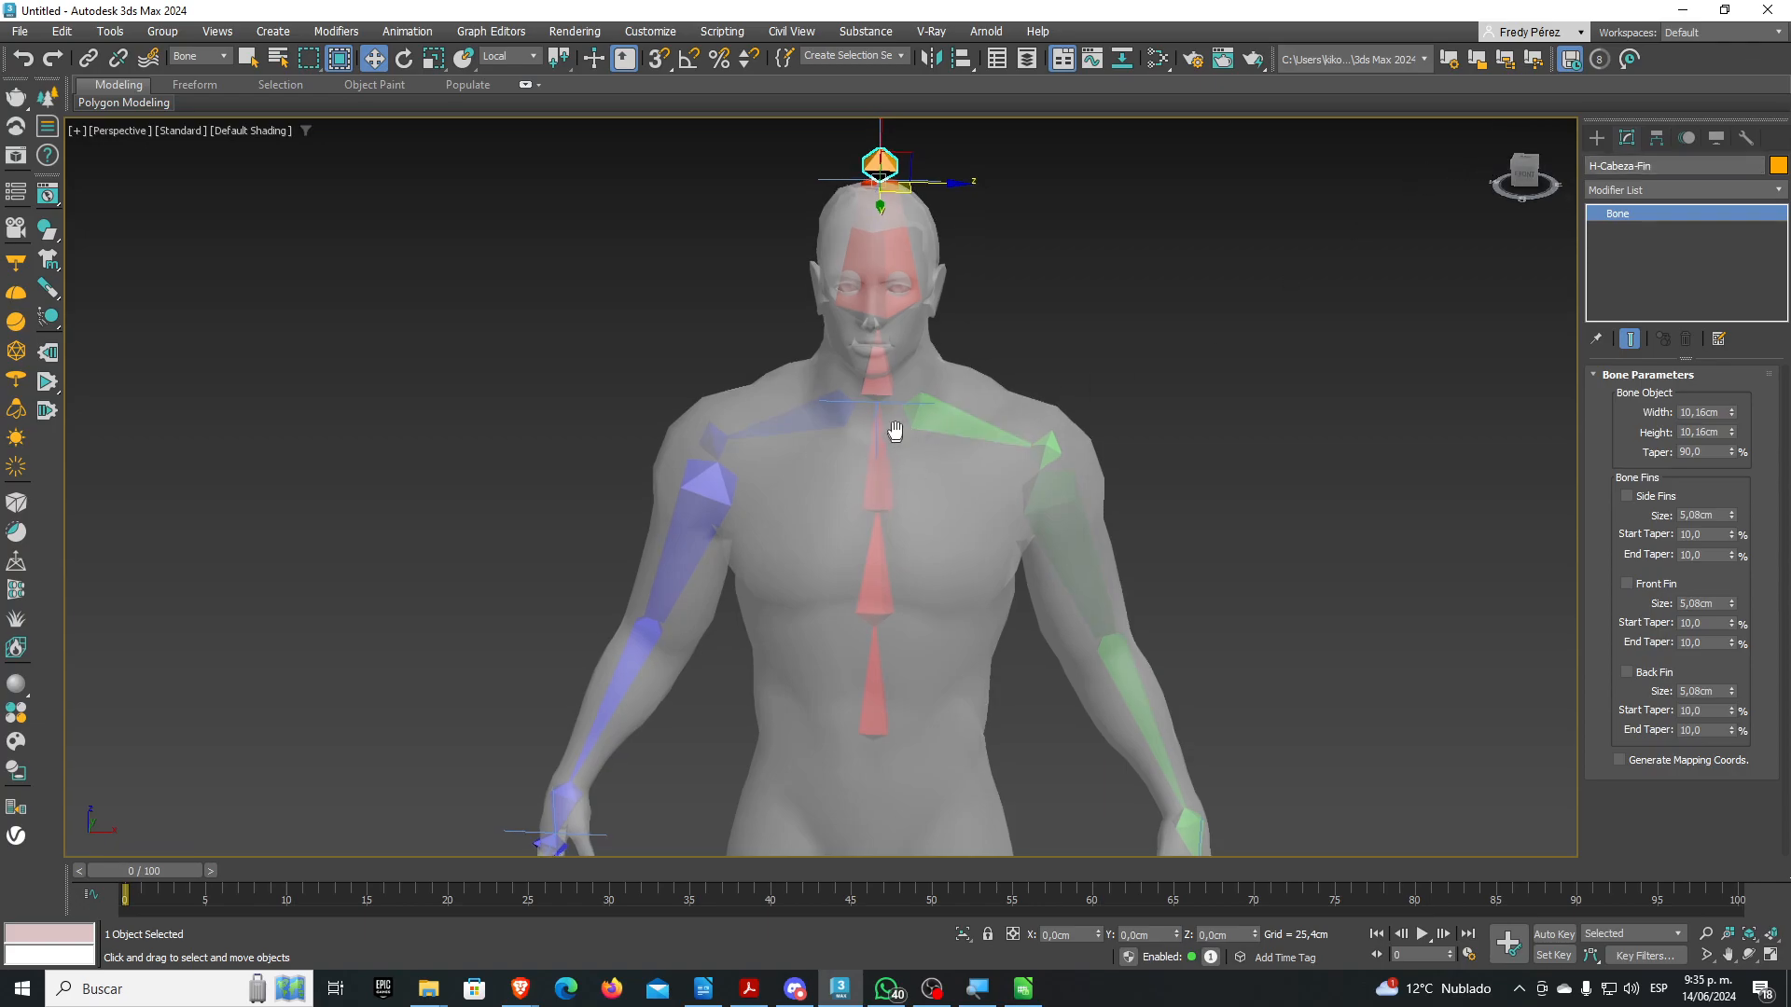
middle_drag(889, 428, 1002, 319)
double_click(837, 414)
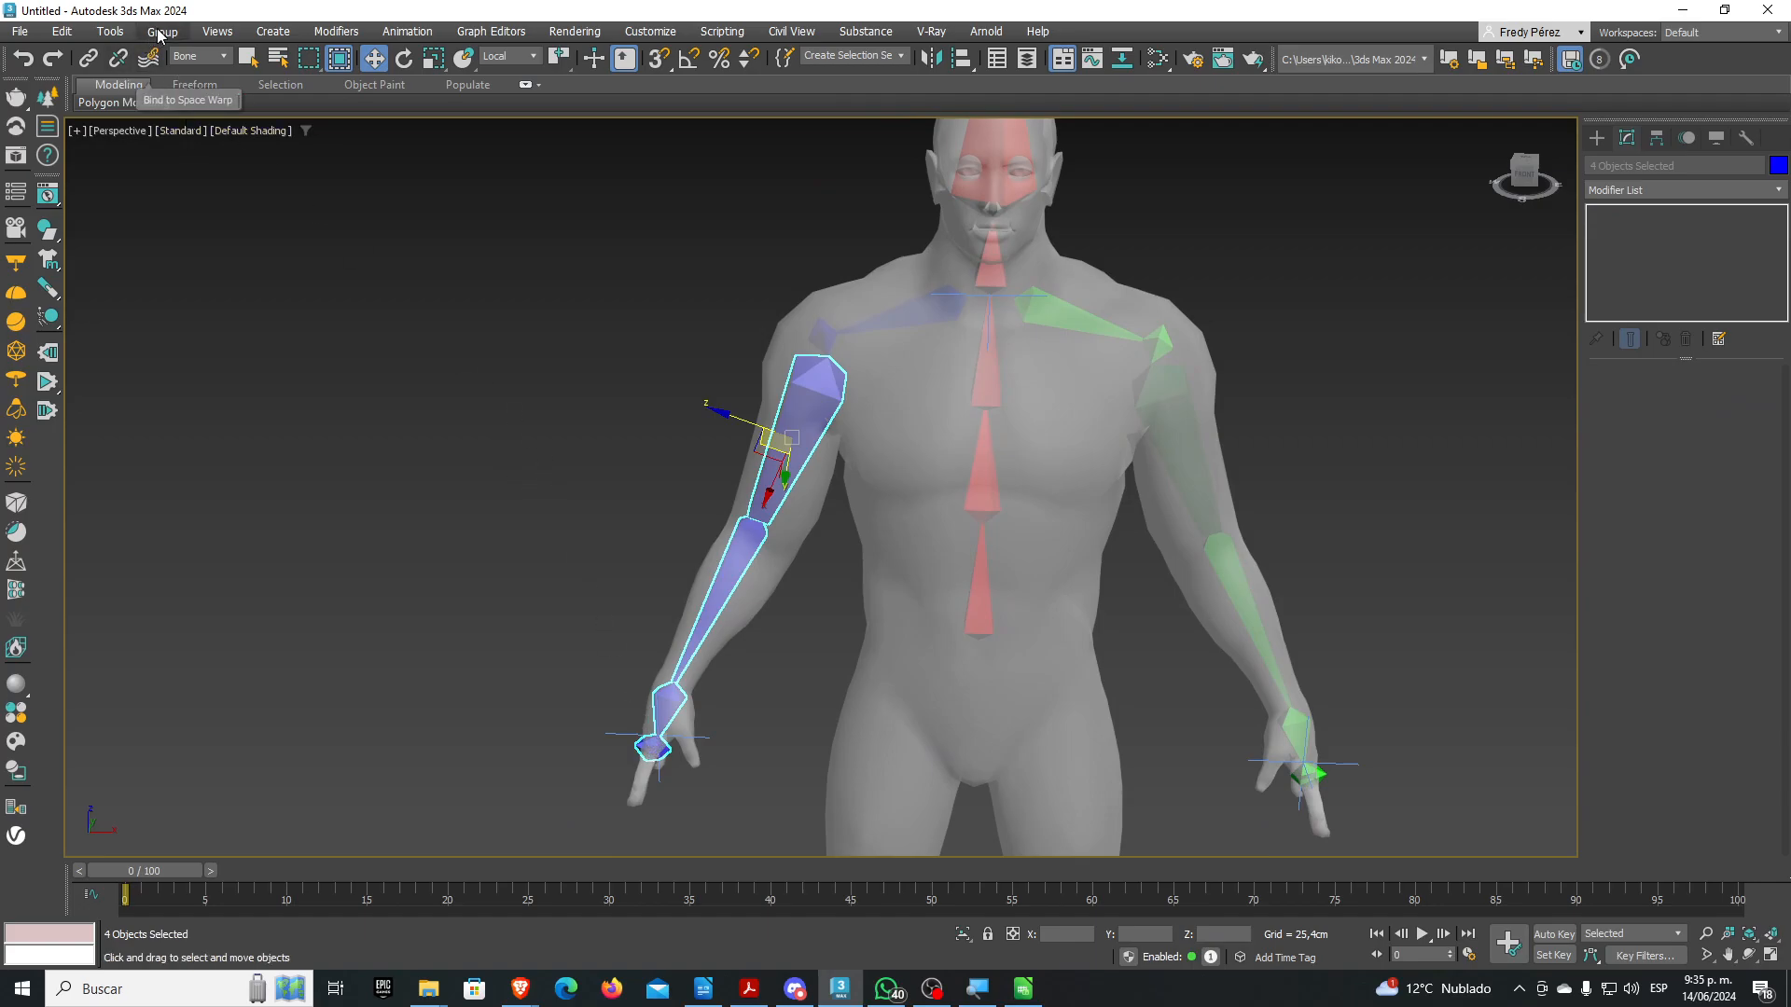
Rename the blue and green arm chains to numbered H-BrazoDer and H-BrazoIzq names
click(109, 32)
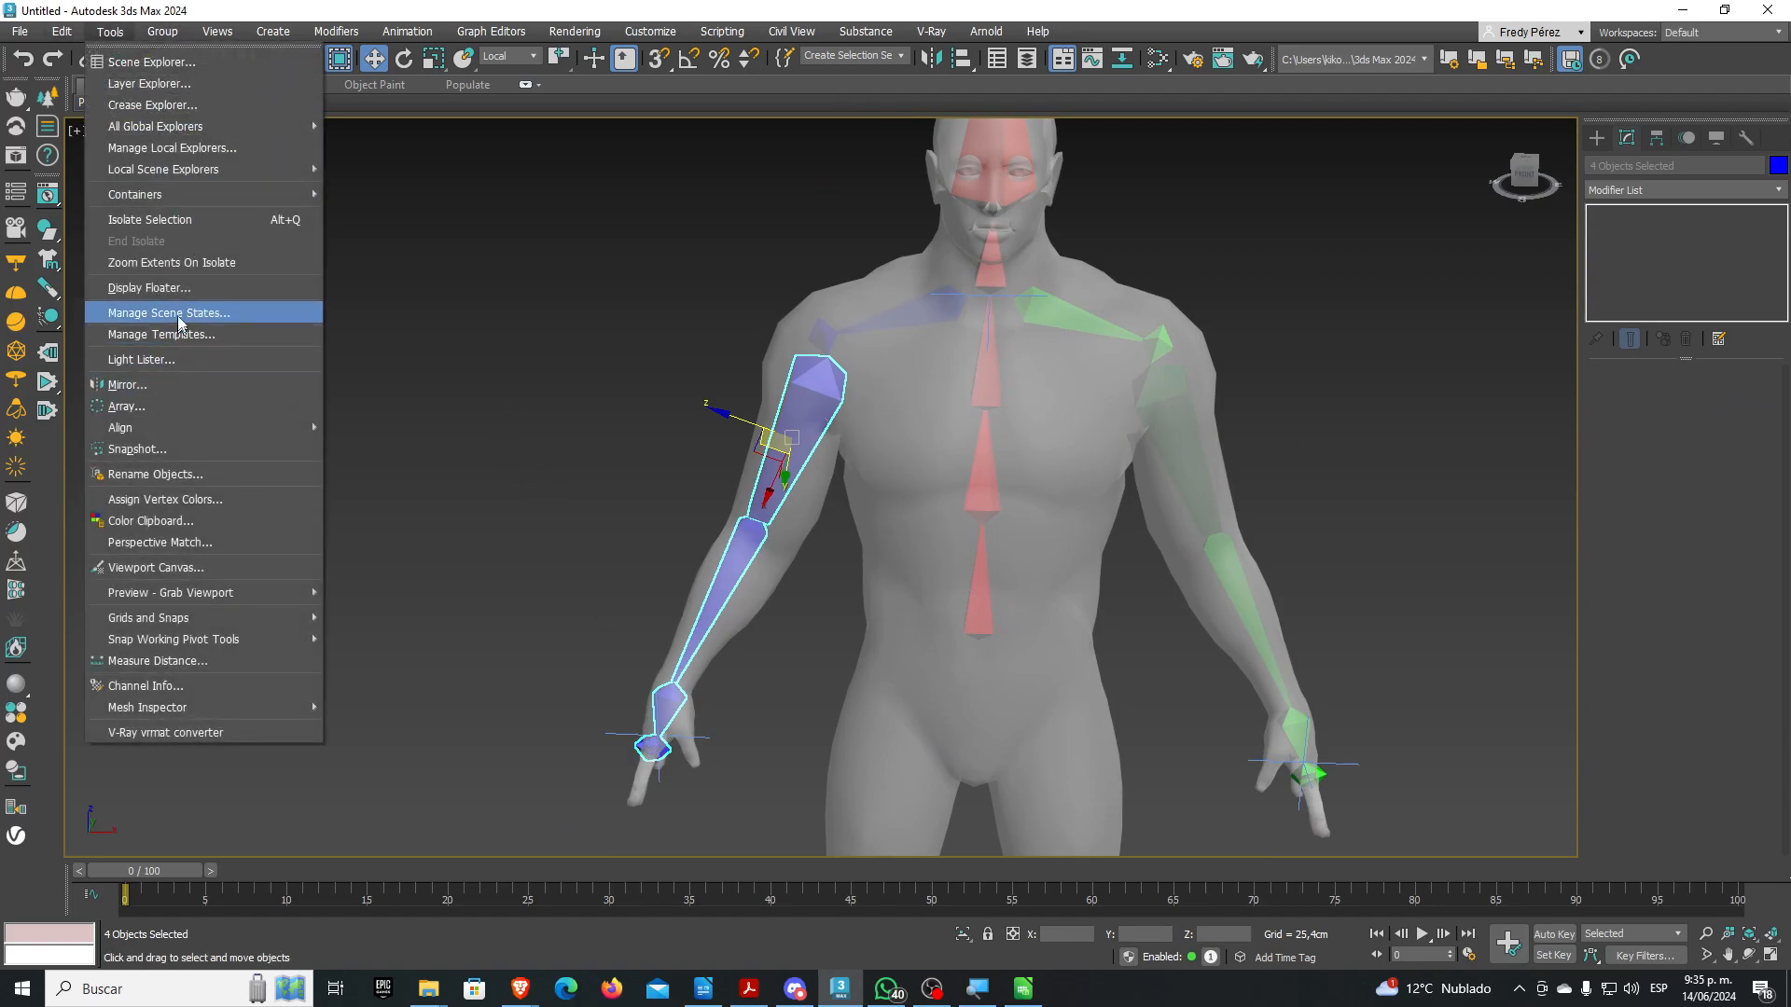
click(155, 474)
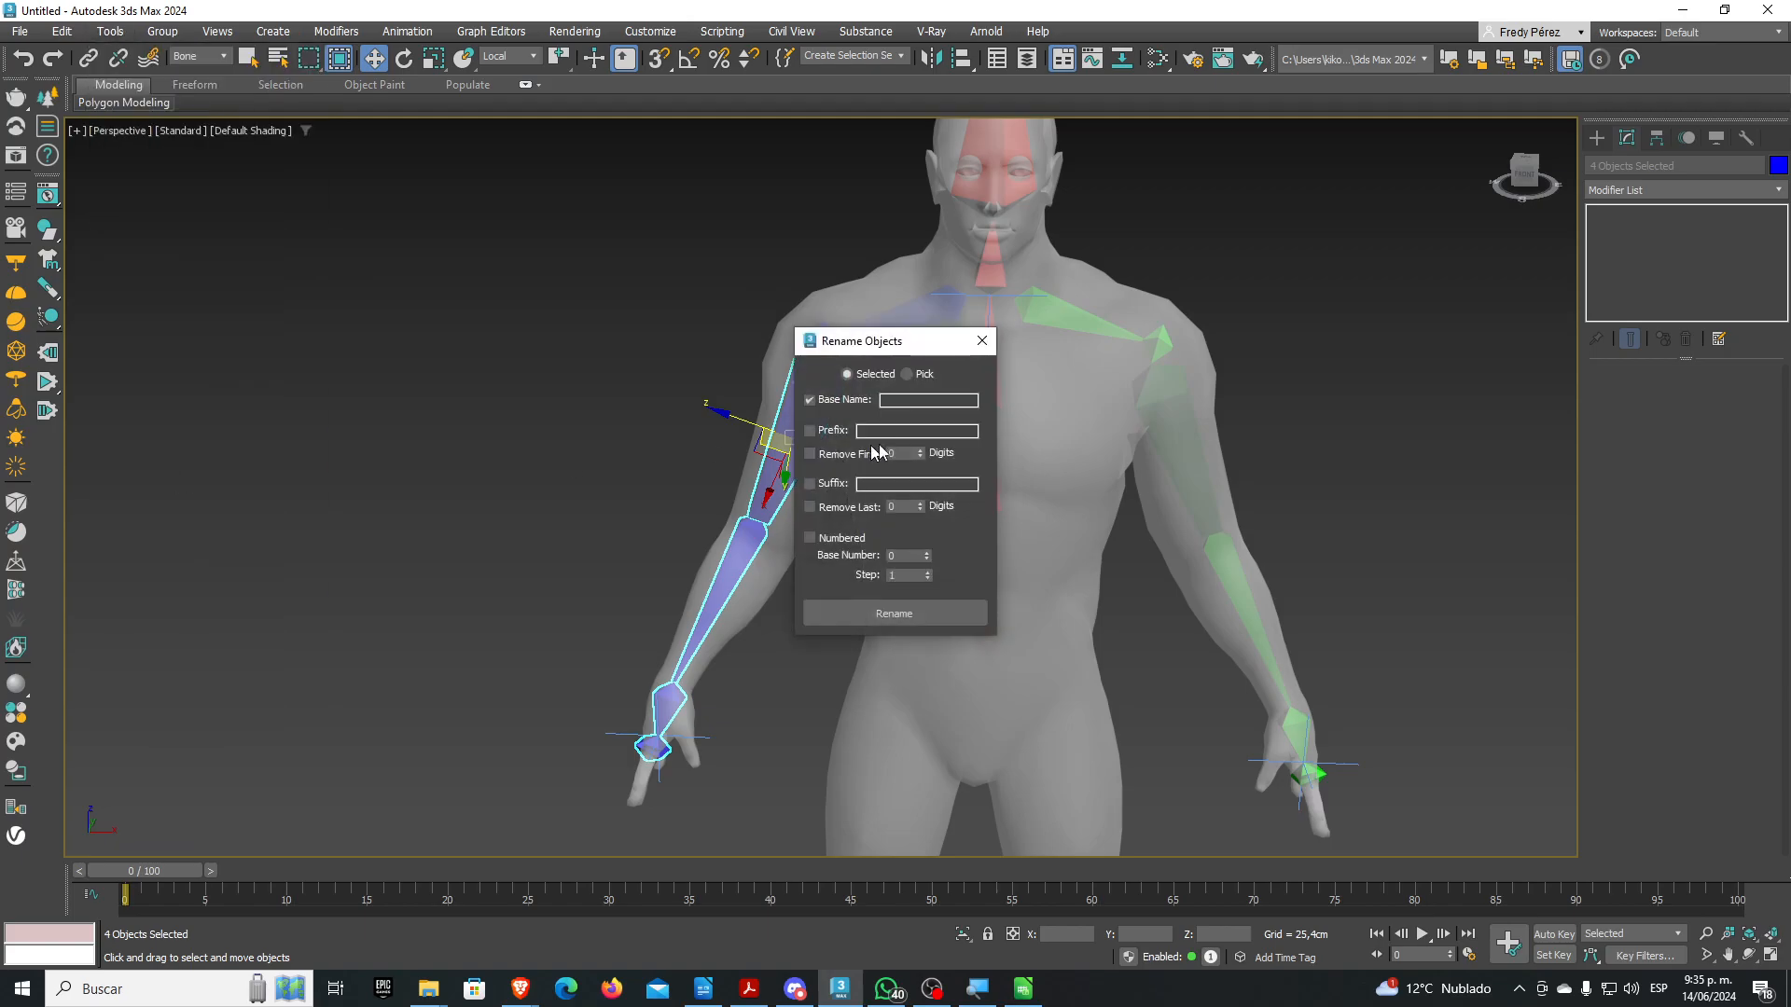
click(903, 402)
click(810, 537)
click(899, 614)
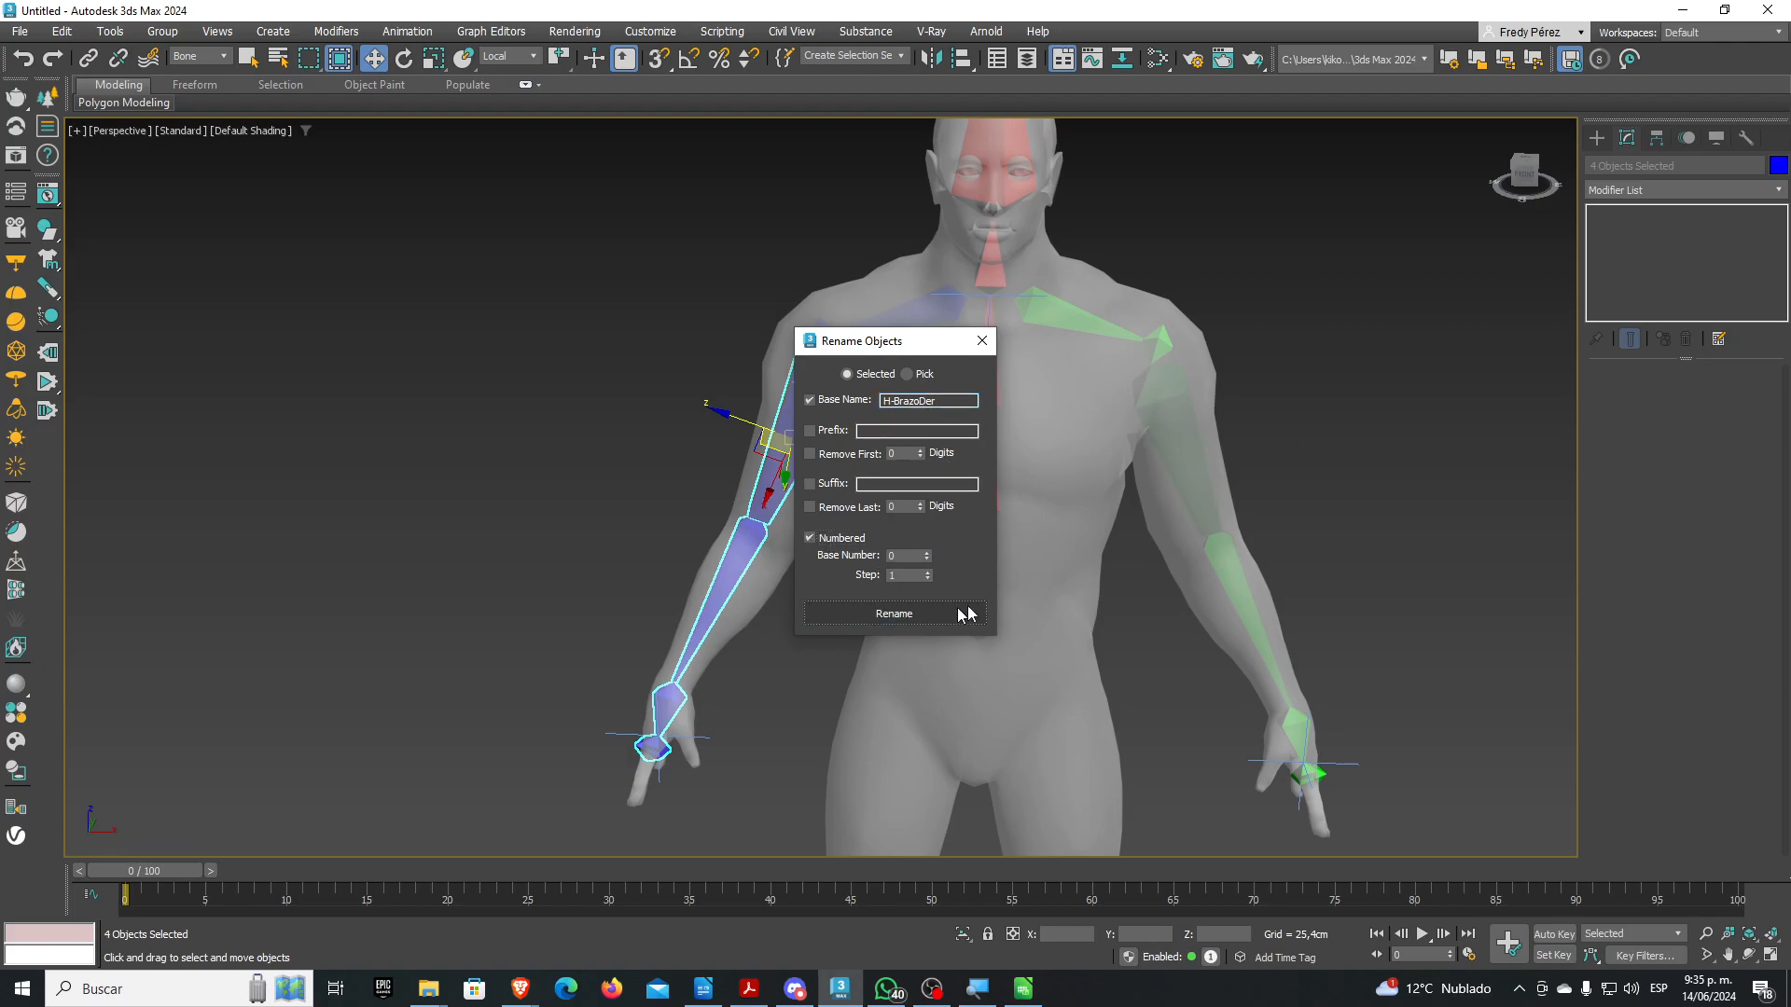
double_click(1171, 398)
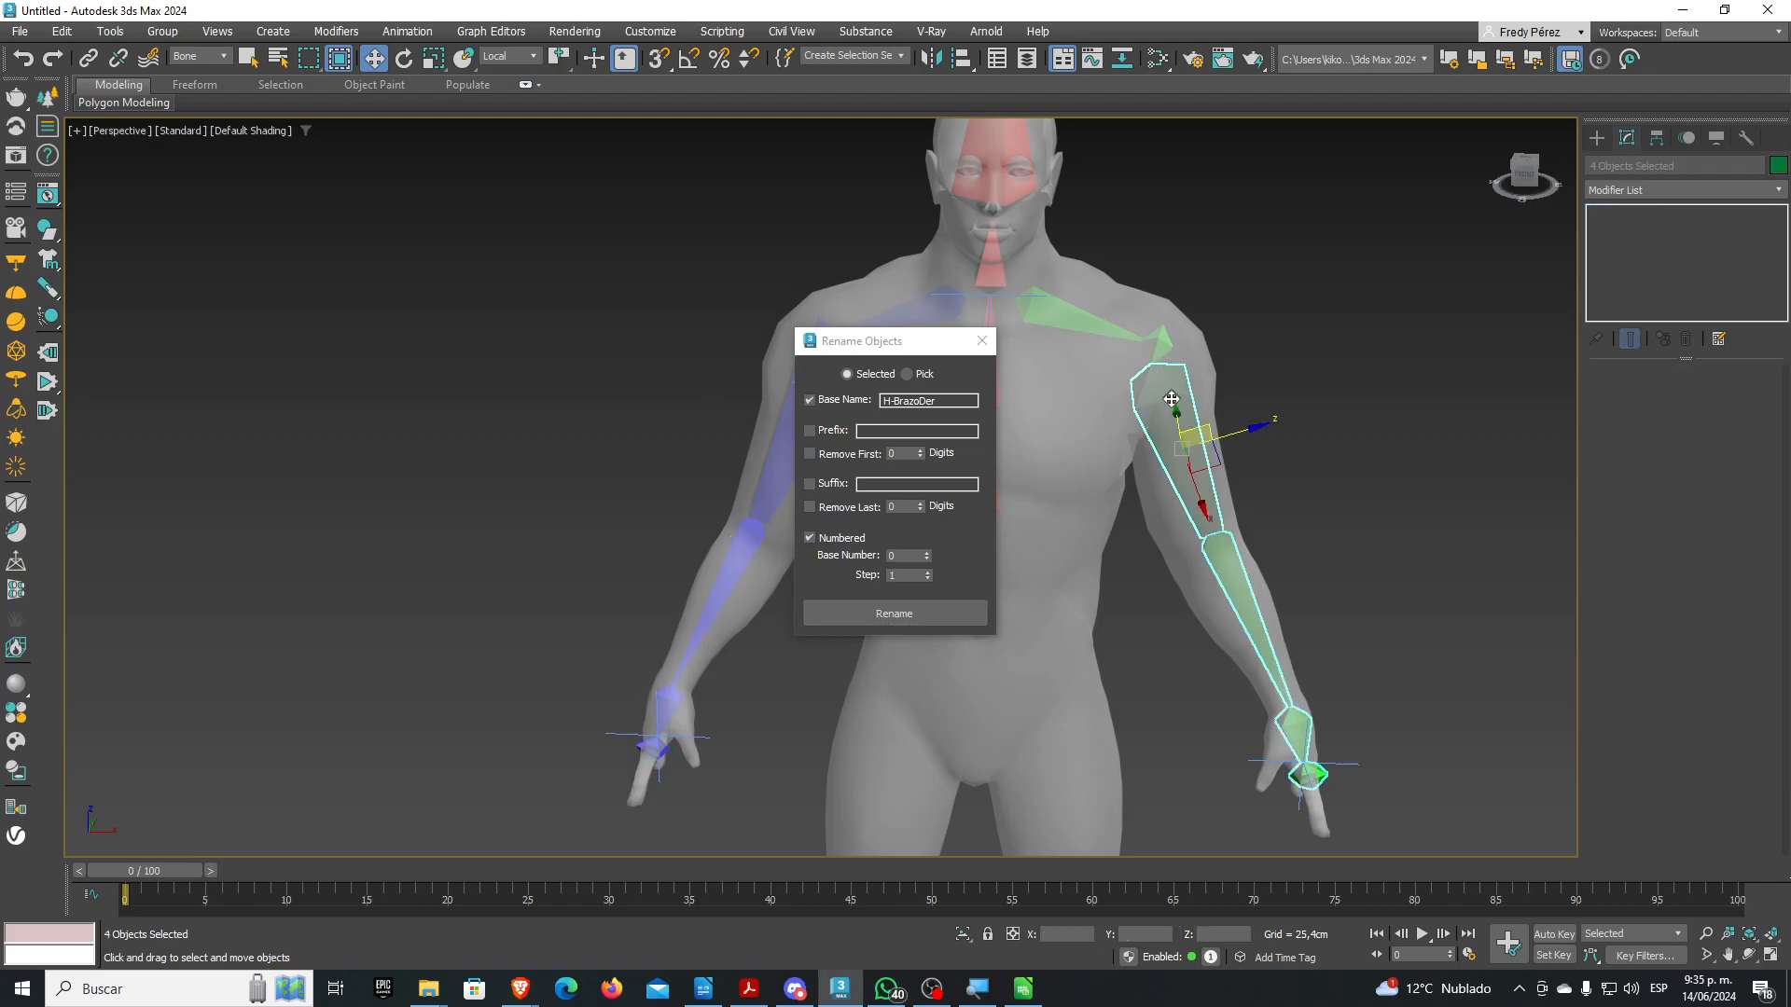
drag(936, 401, 921, 402)
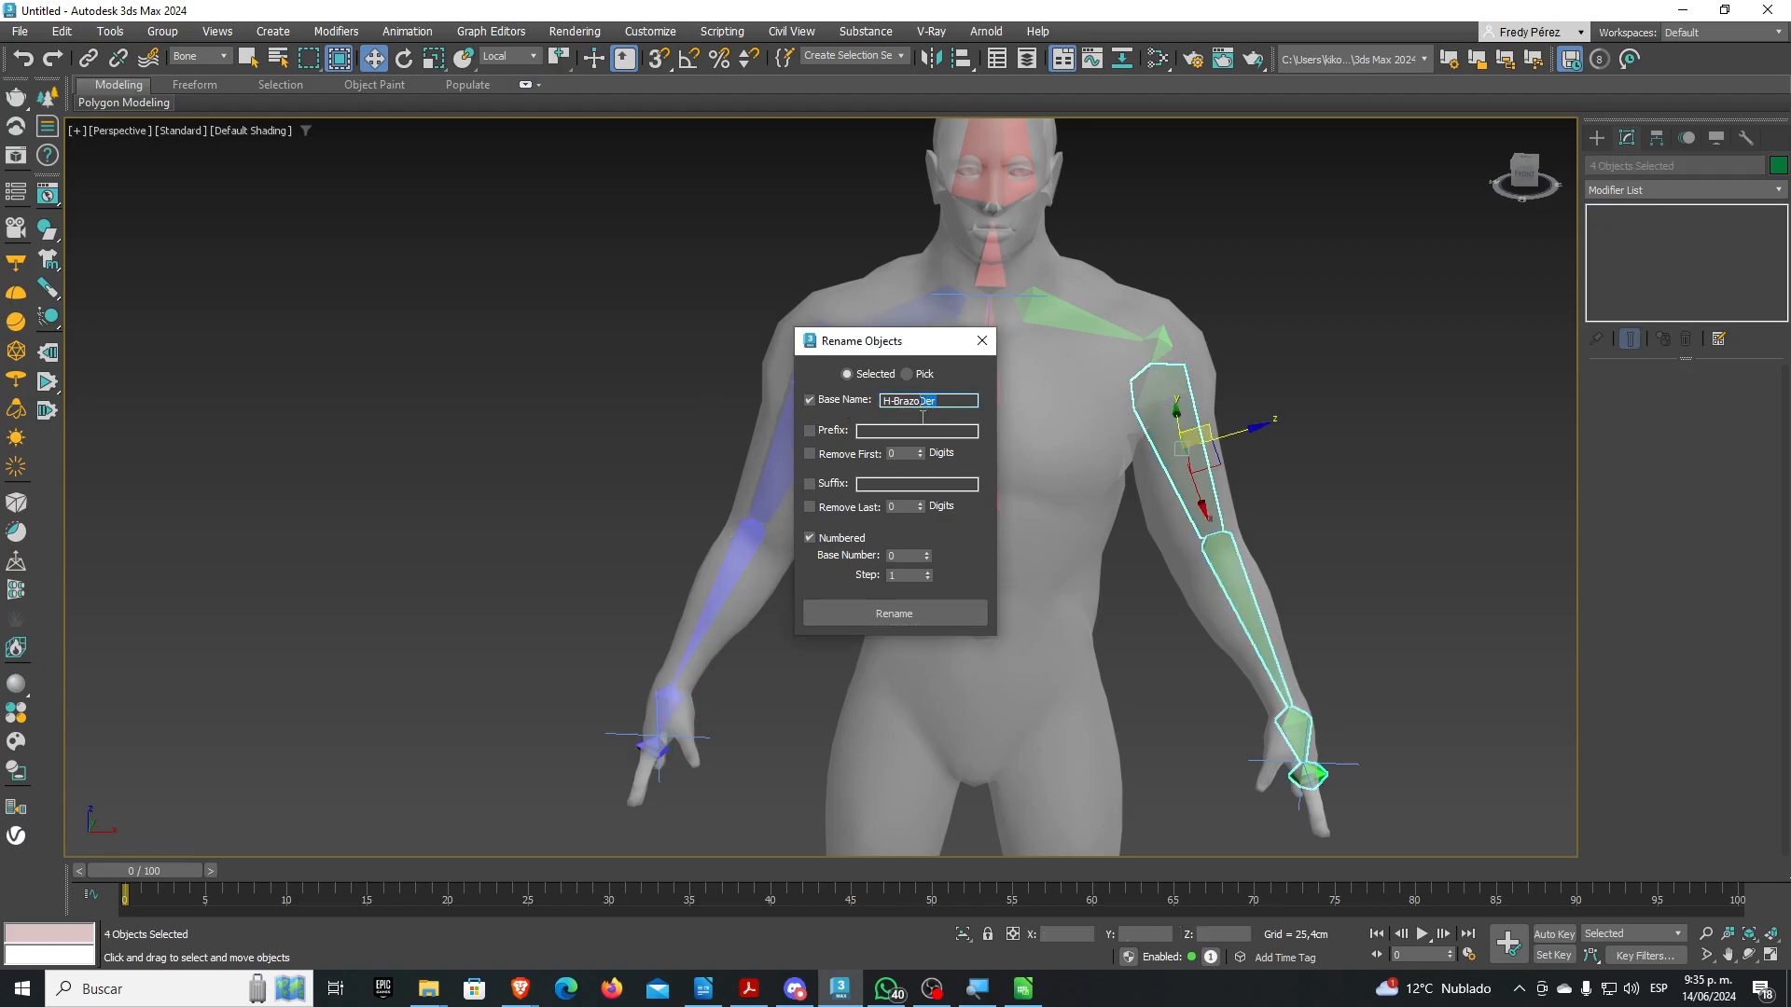
text(Izq)
click(886, 616)
Rename the green and blue clavicle bones to numbered H-ClaviculaIzq and H-ClaviculaDer names
click(1050, 305)
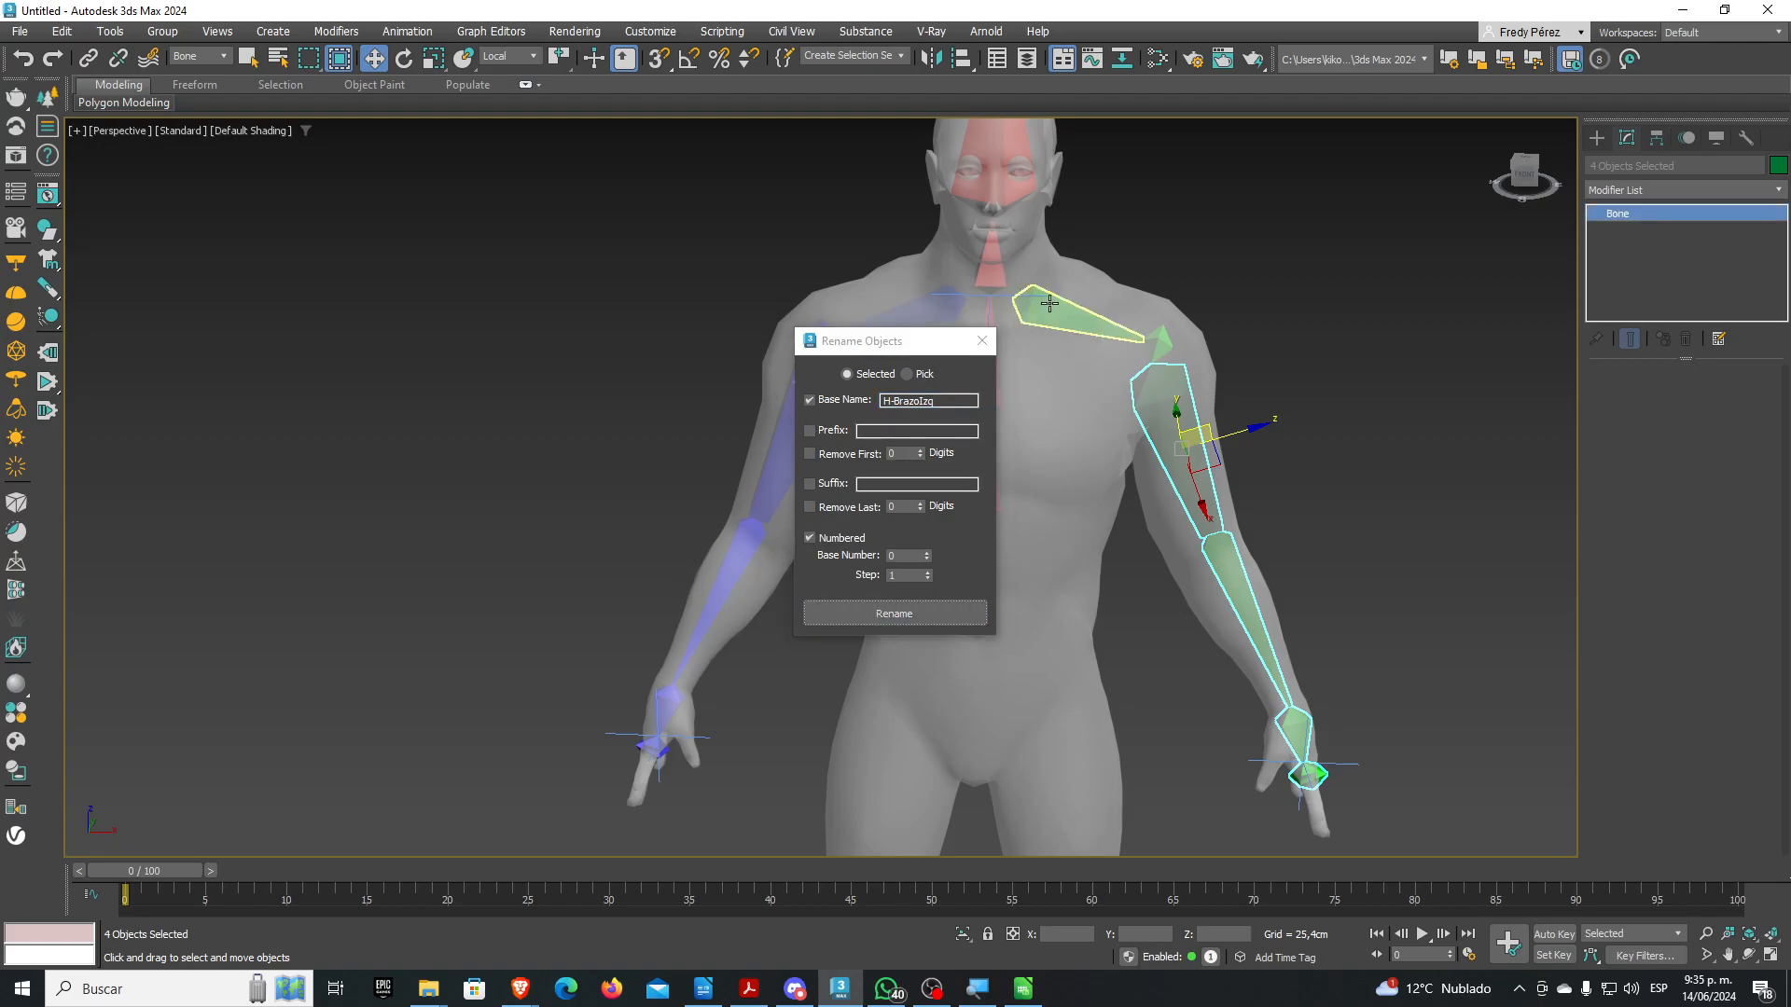
ctrl+click(1063, 329)
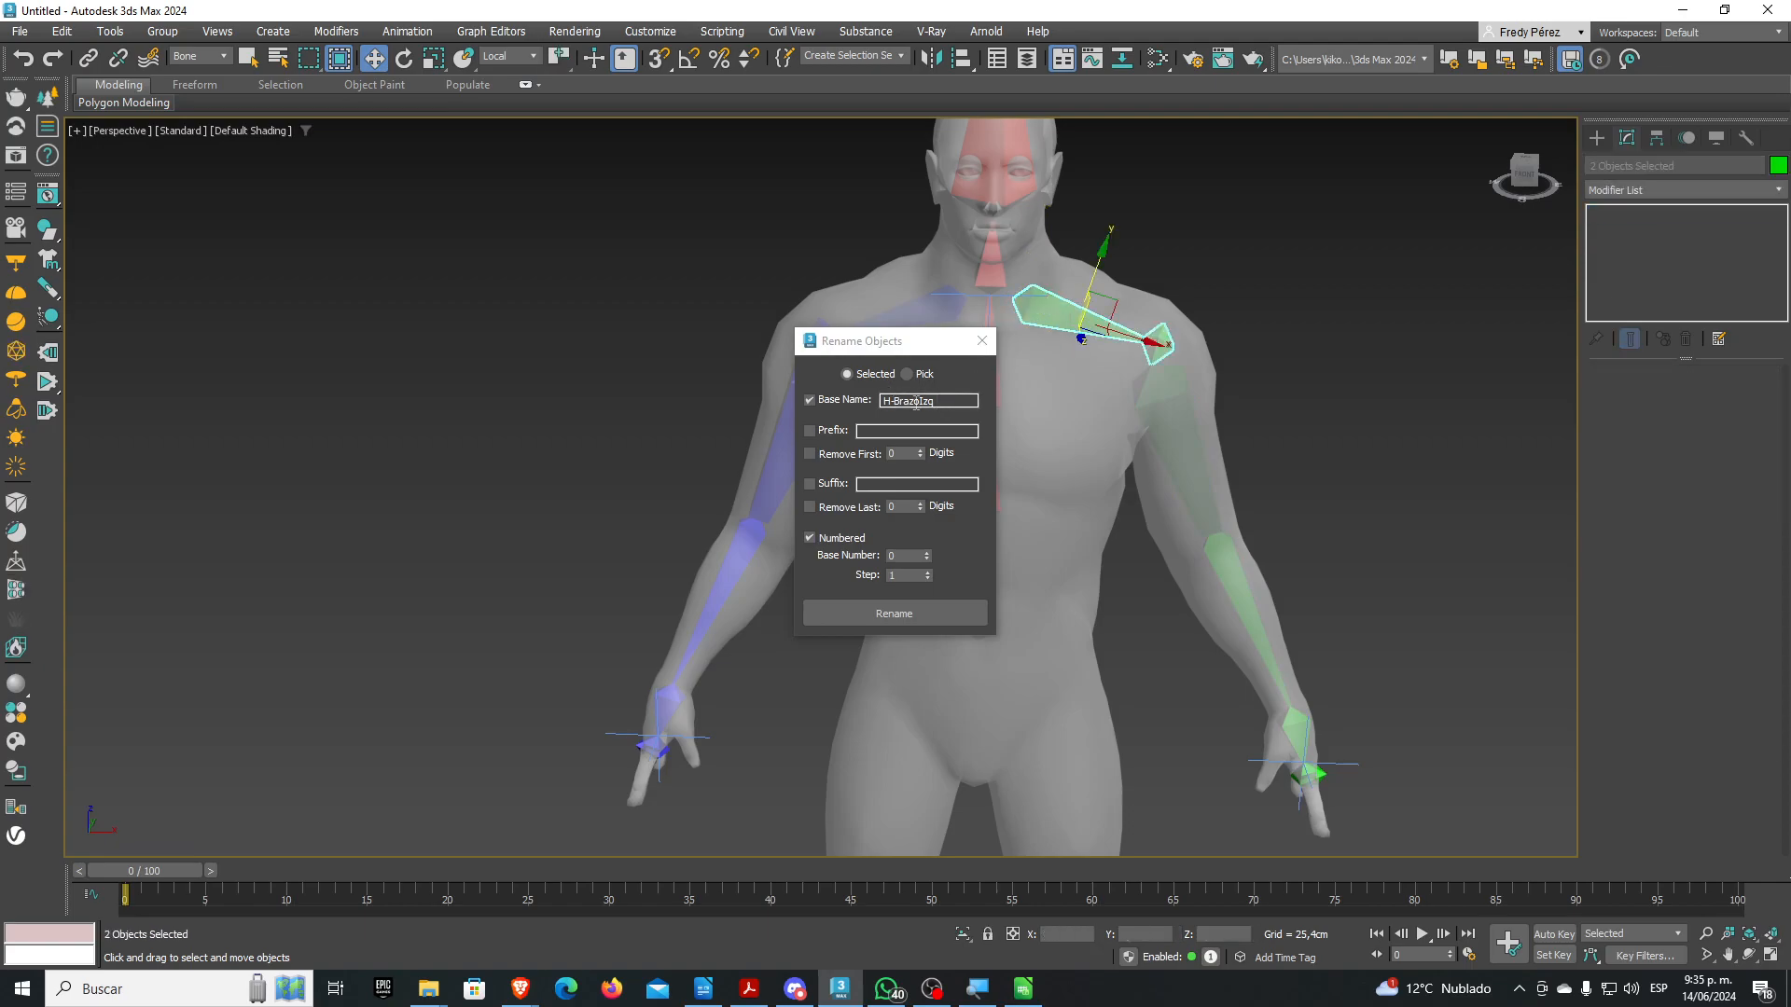
double_click(918, 401)
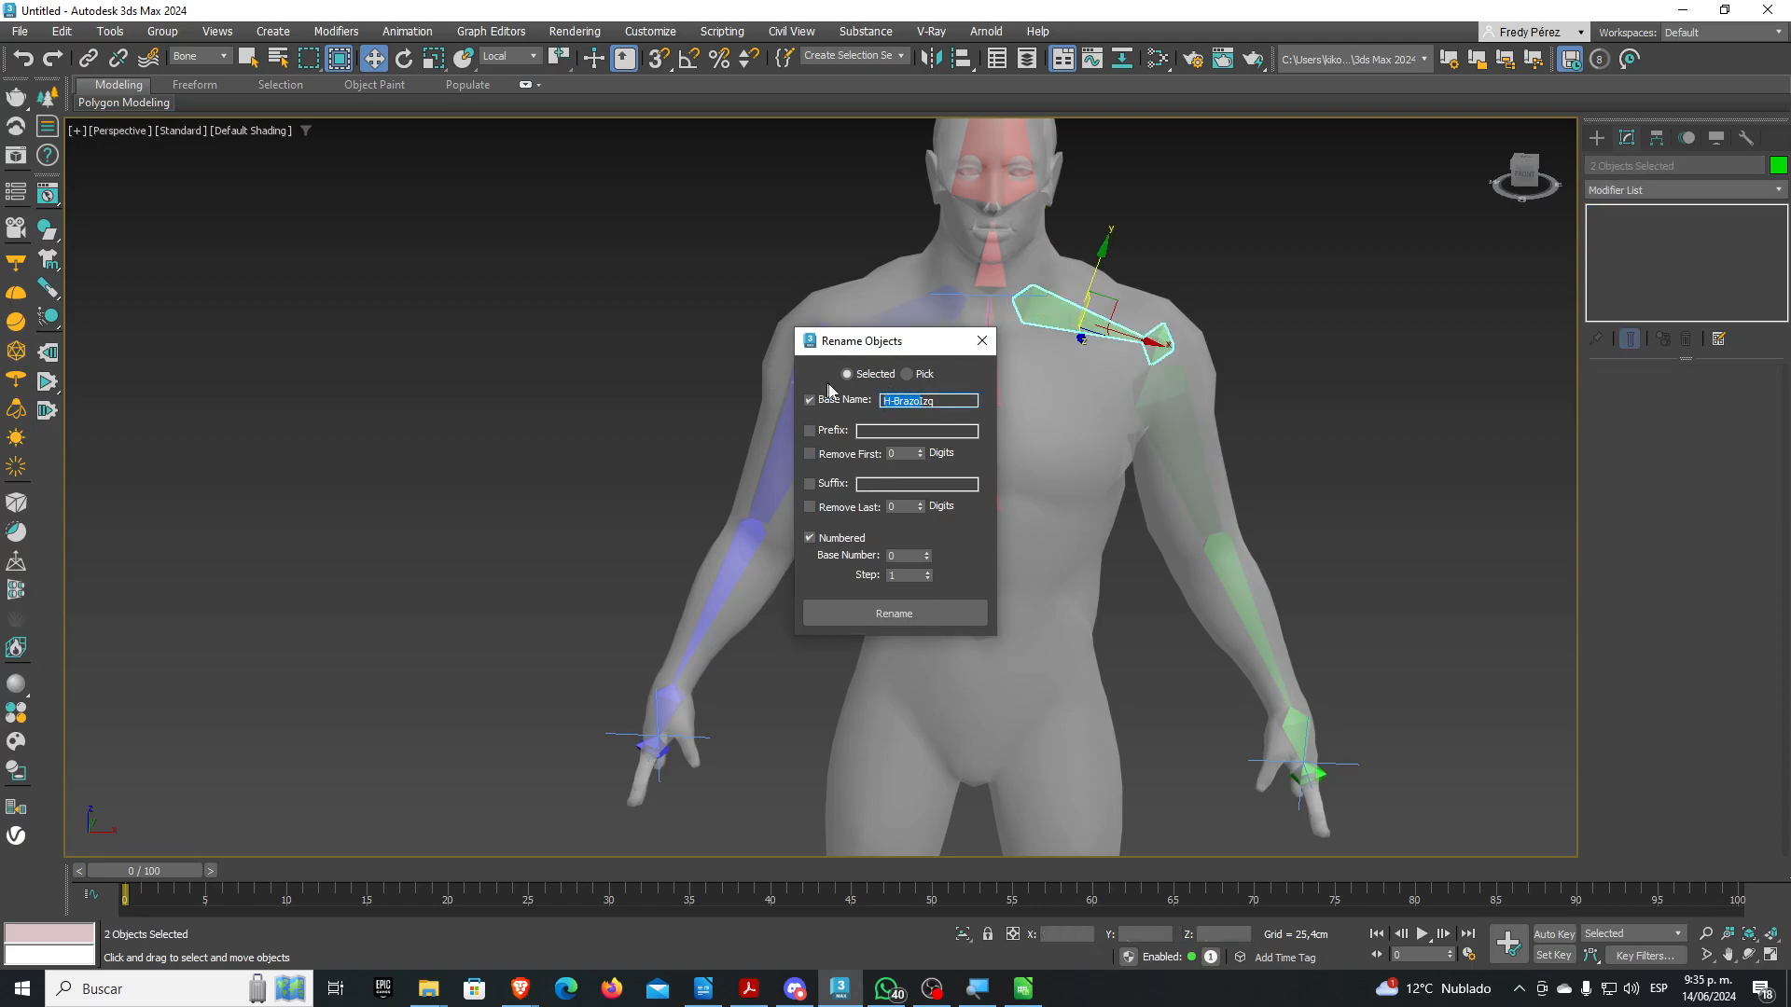
drag(893, 401, 909, 401)
text(Clavicula)
click(911, 613)
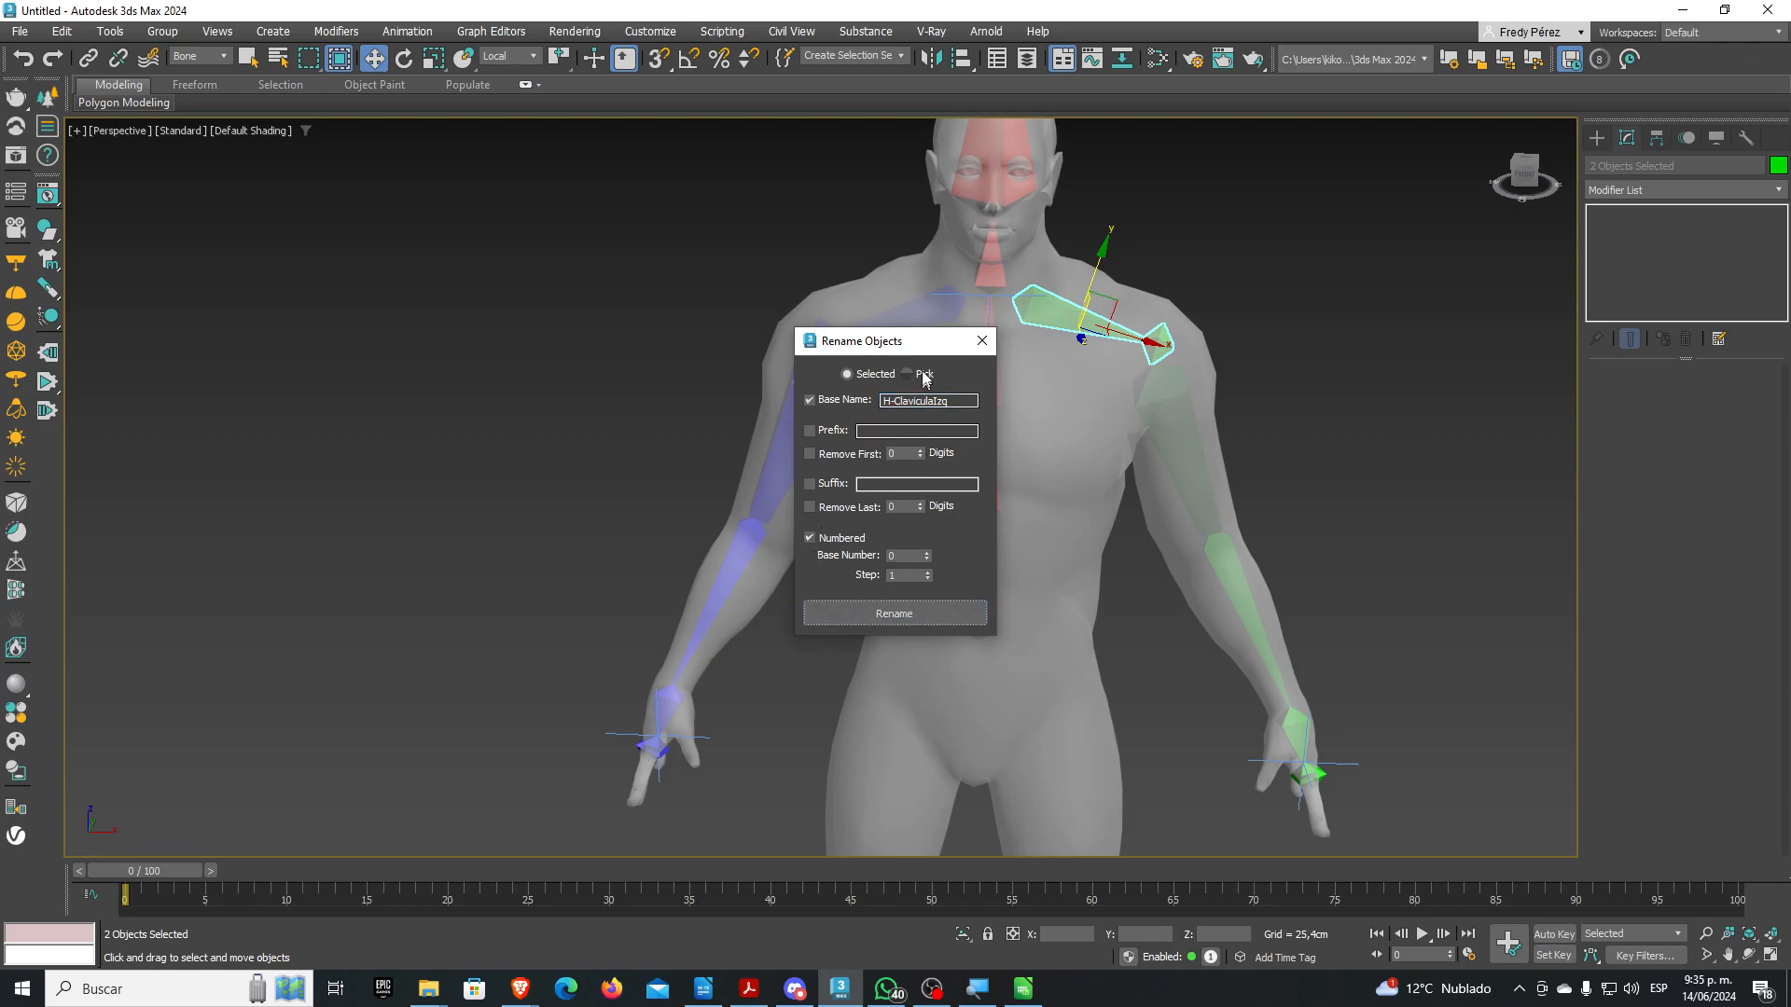
click(937, 311)
drag(934, 401, 937, 423)
text(Der)
click(922, 607)
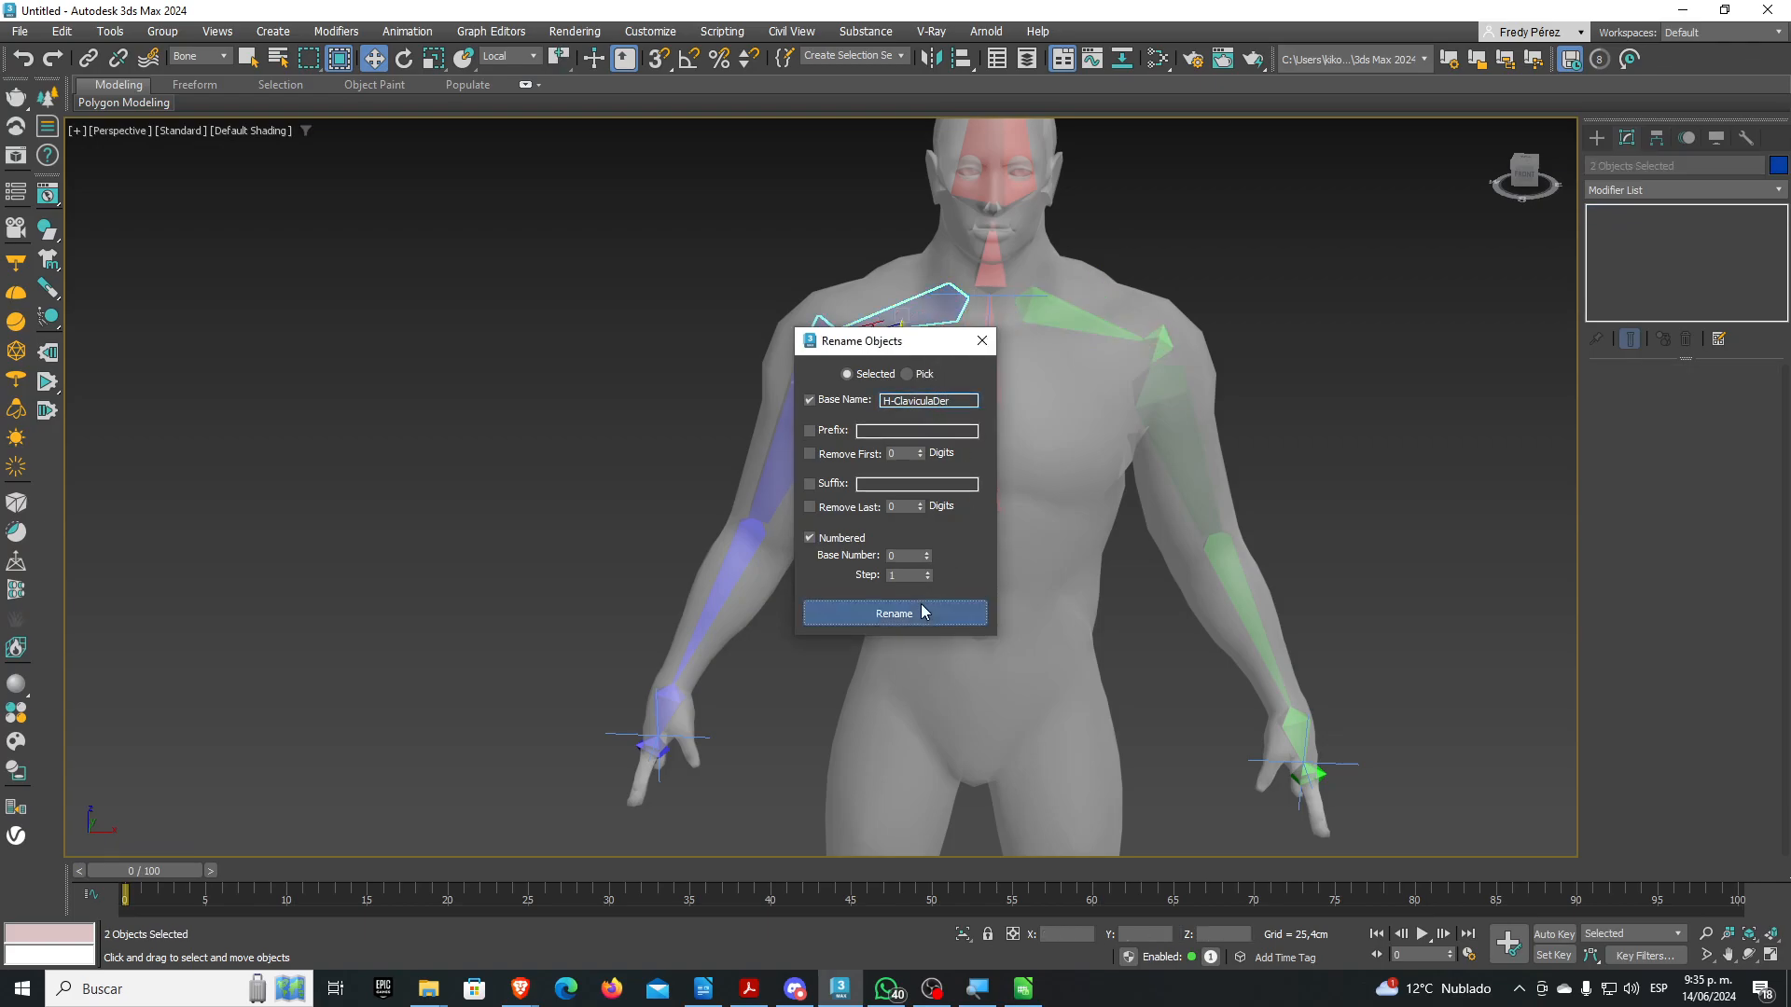
click(982, 341)
middle_drag(1081, 497, 937, 486)
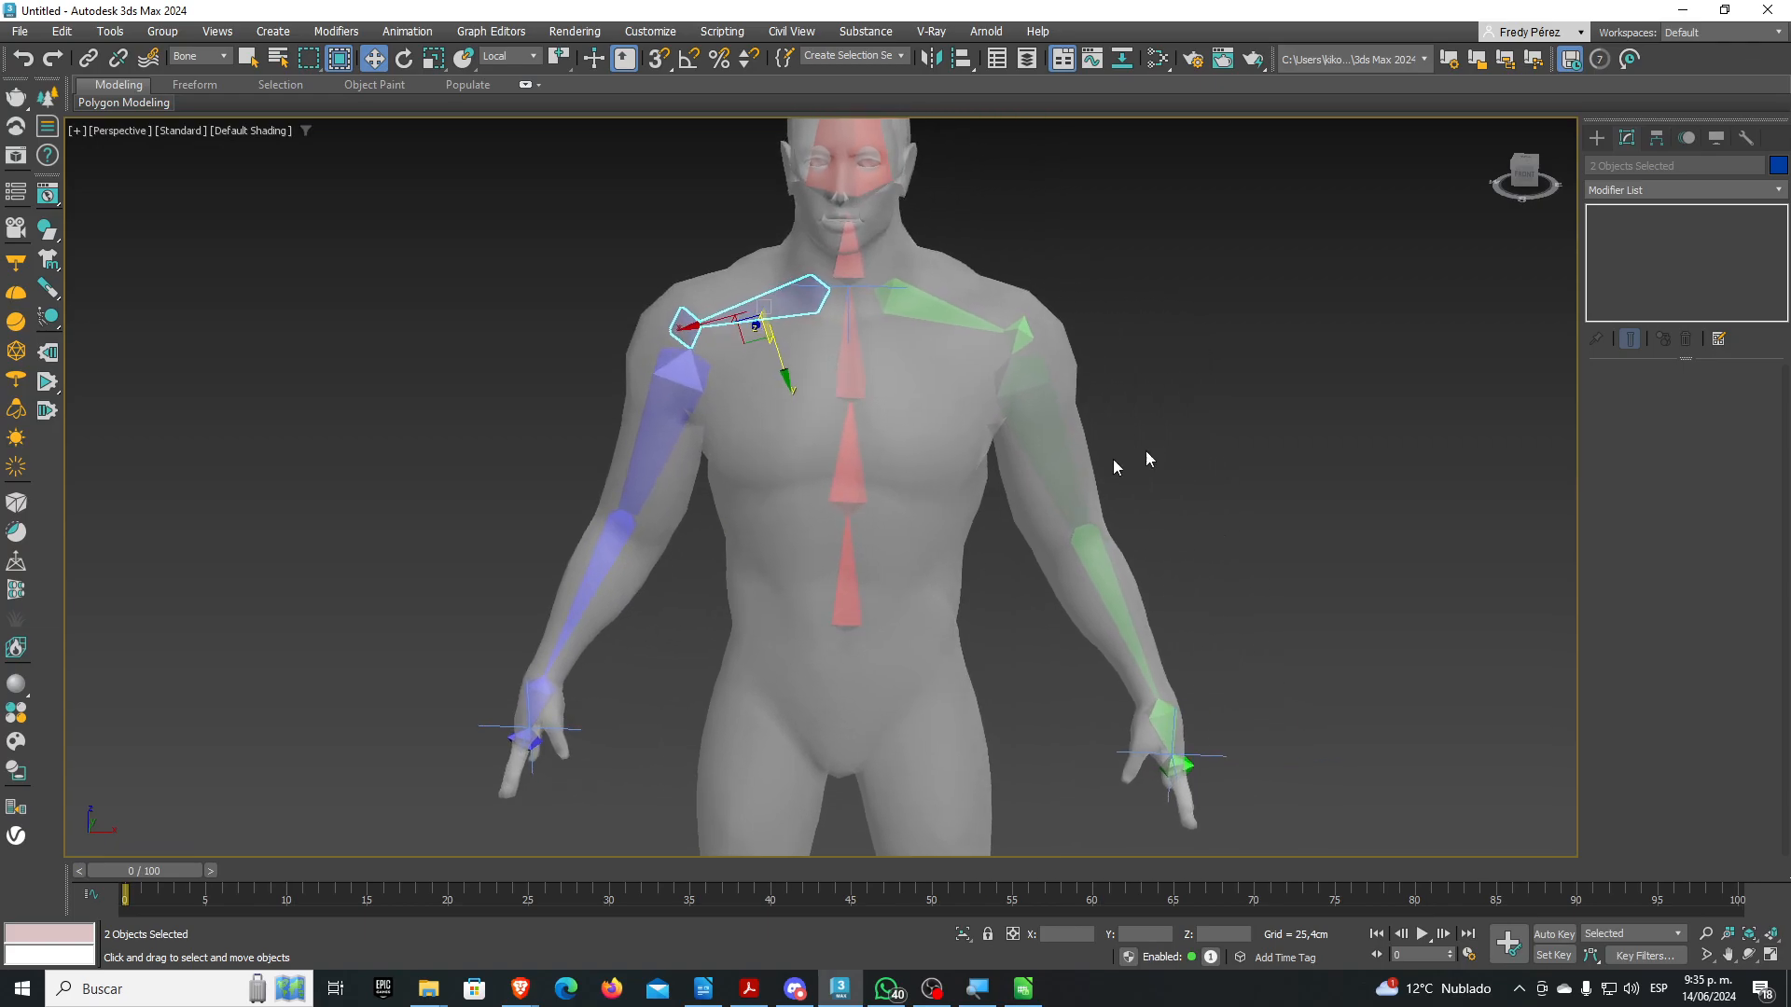
click(207, 57)
click(179, 73)
click(932, 495)
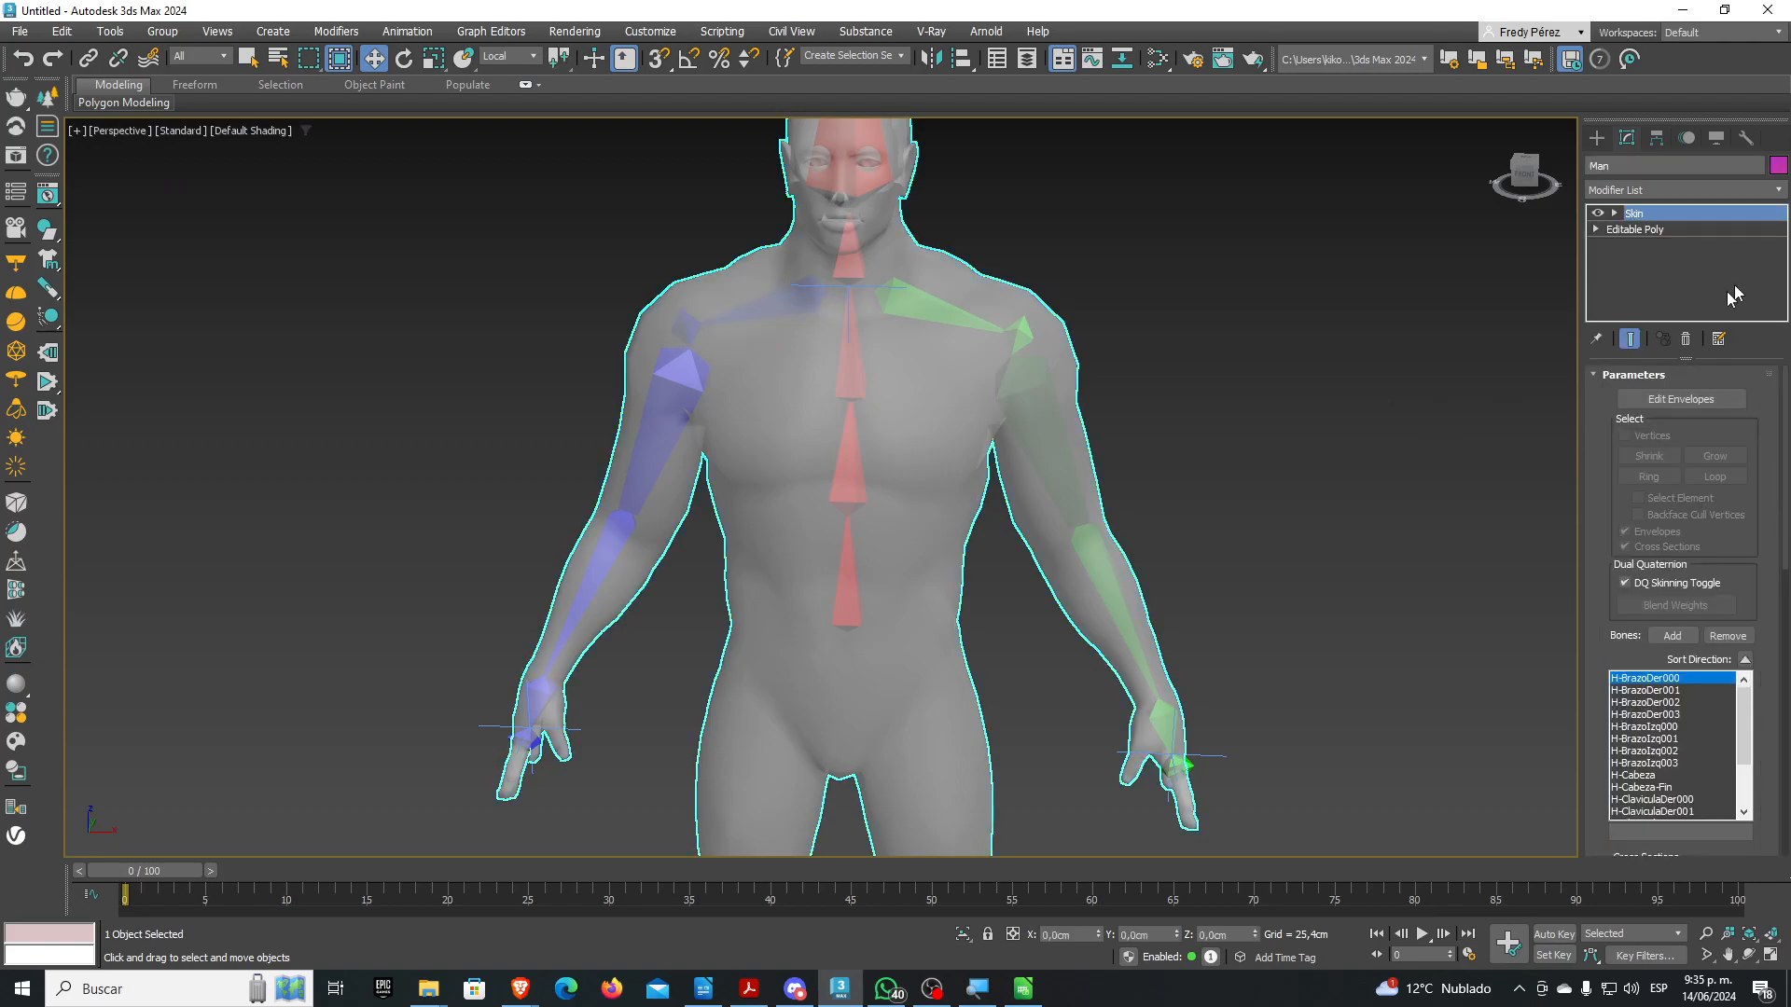
click(1651, 400)
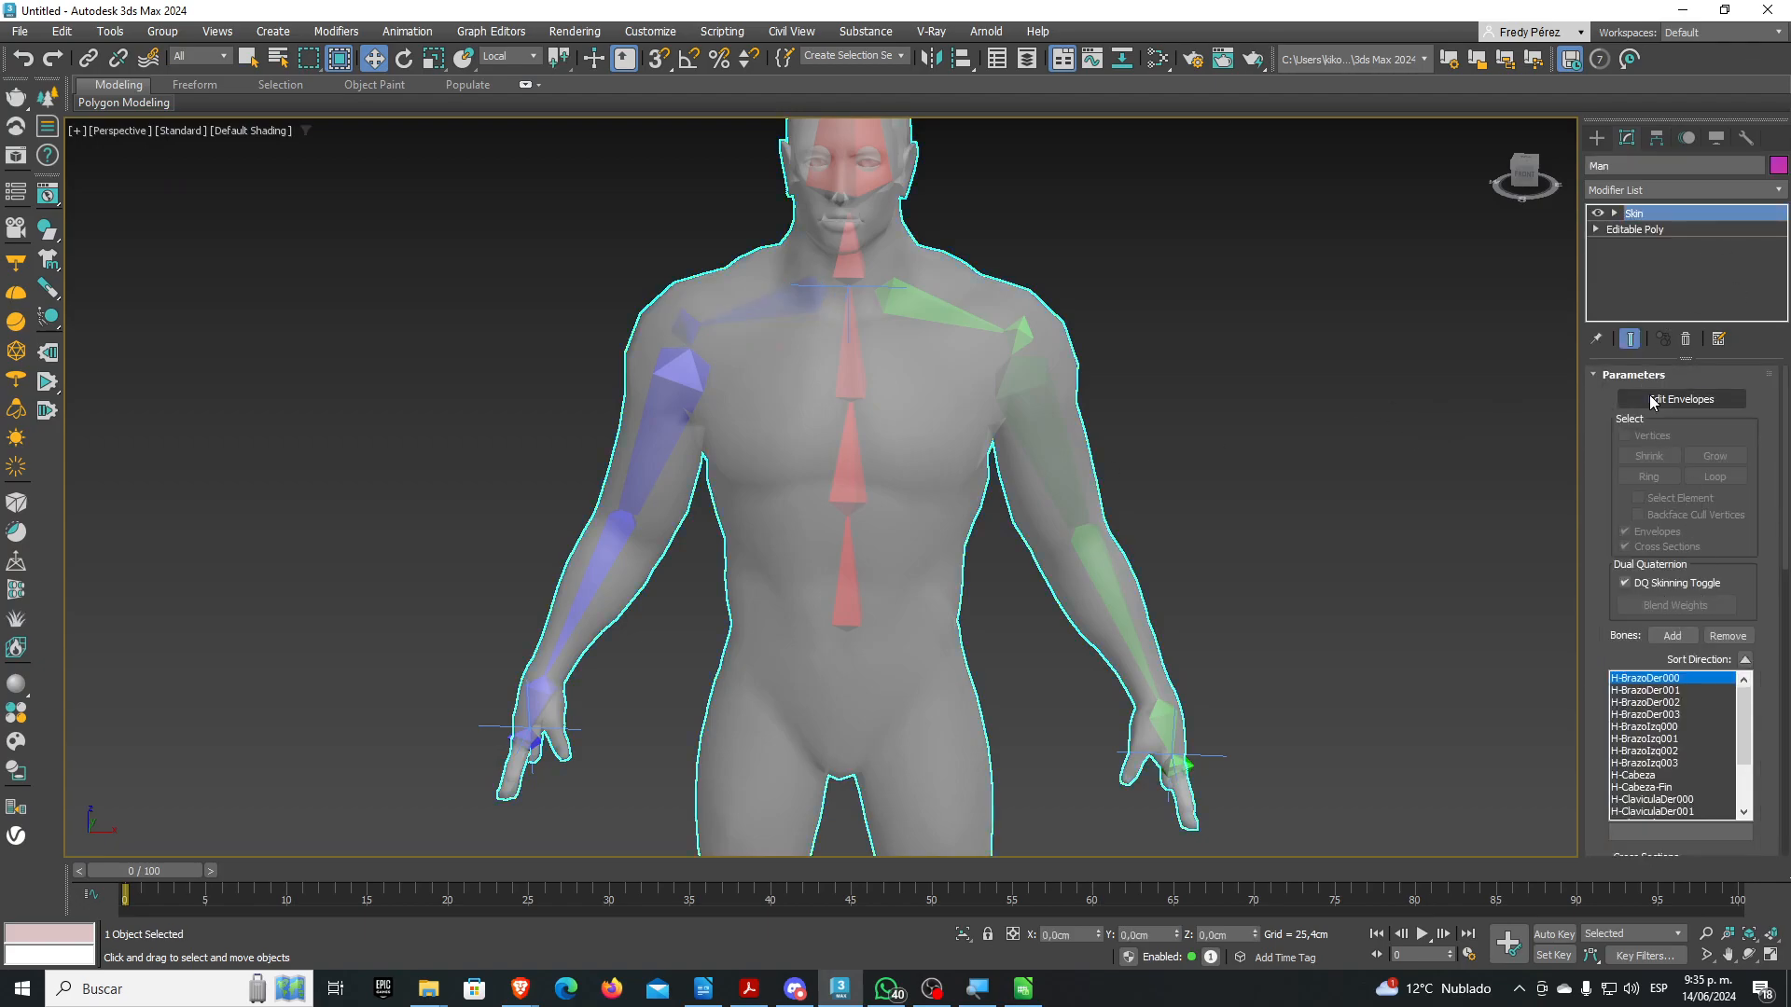
scroll(1165, 540, up, 3)
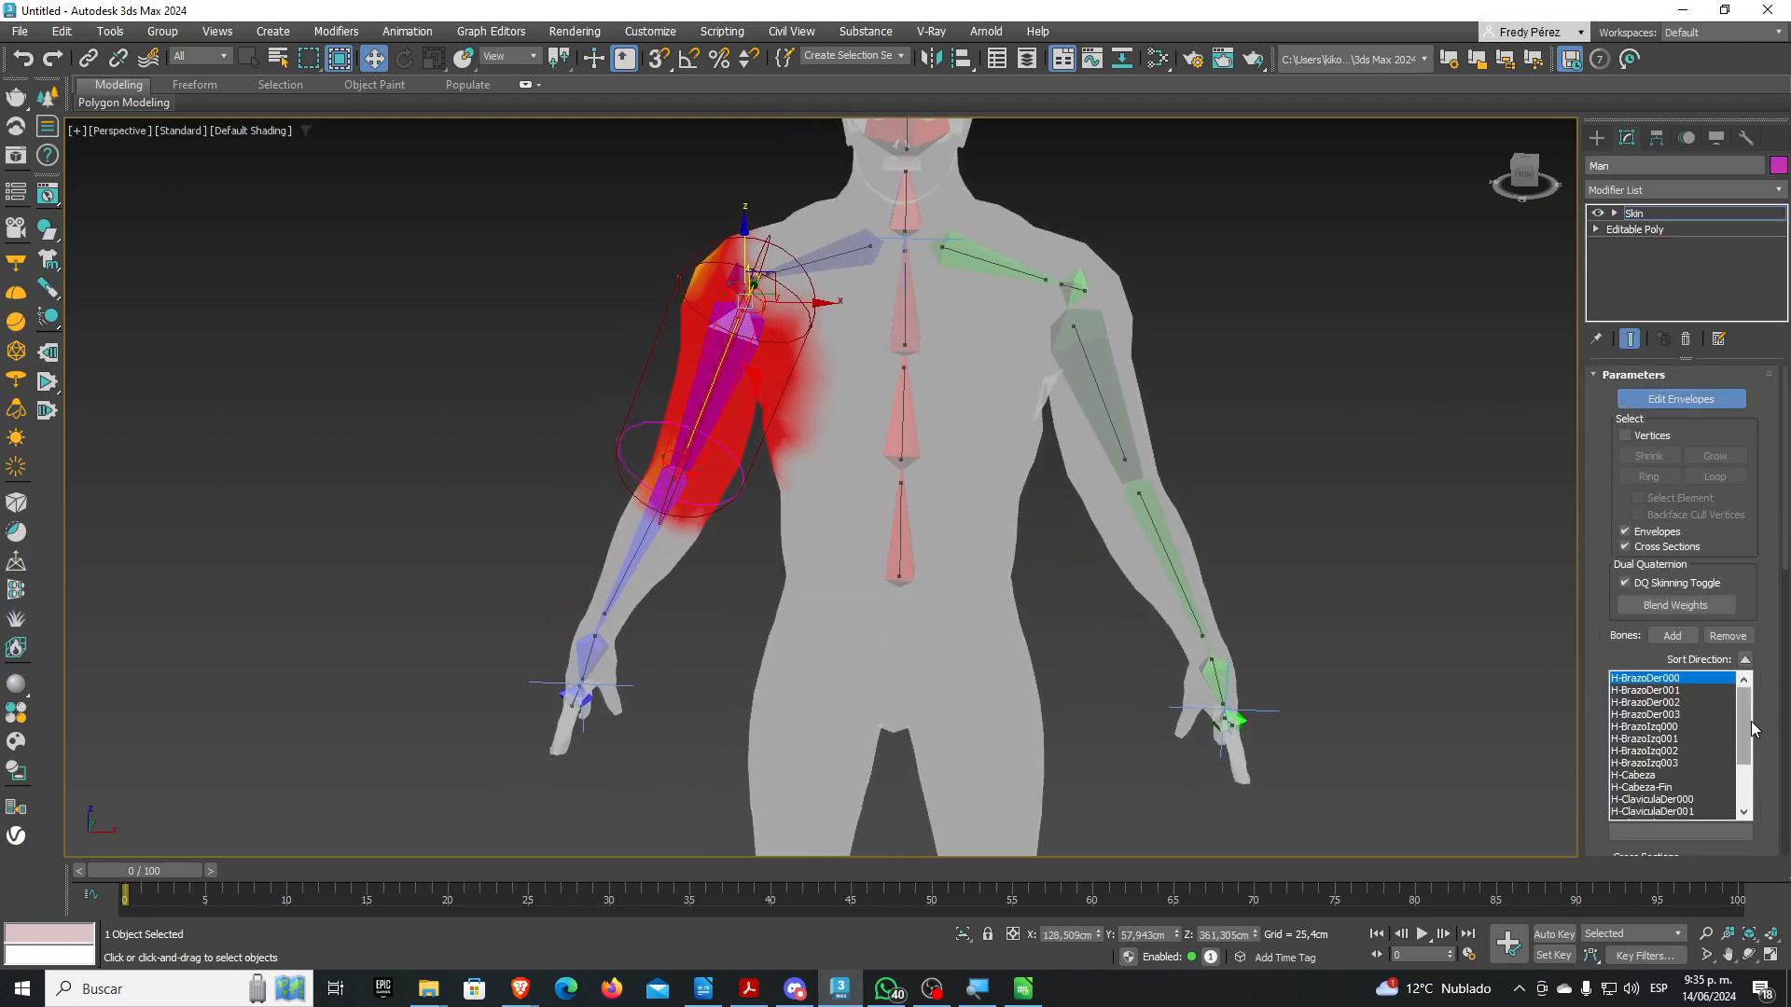
scroll(1669, 653, down, 5)
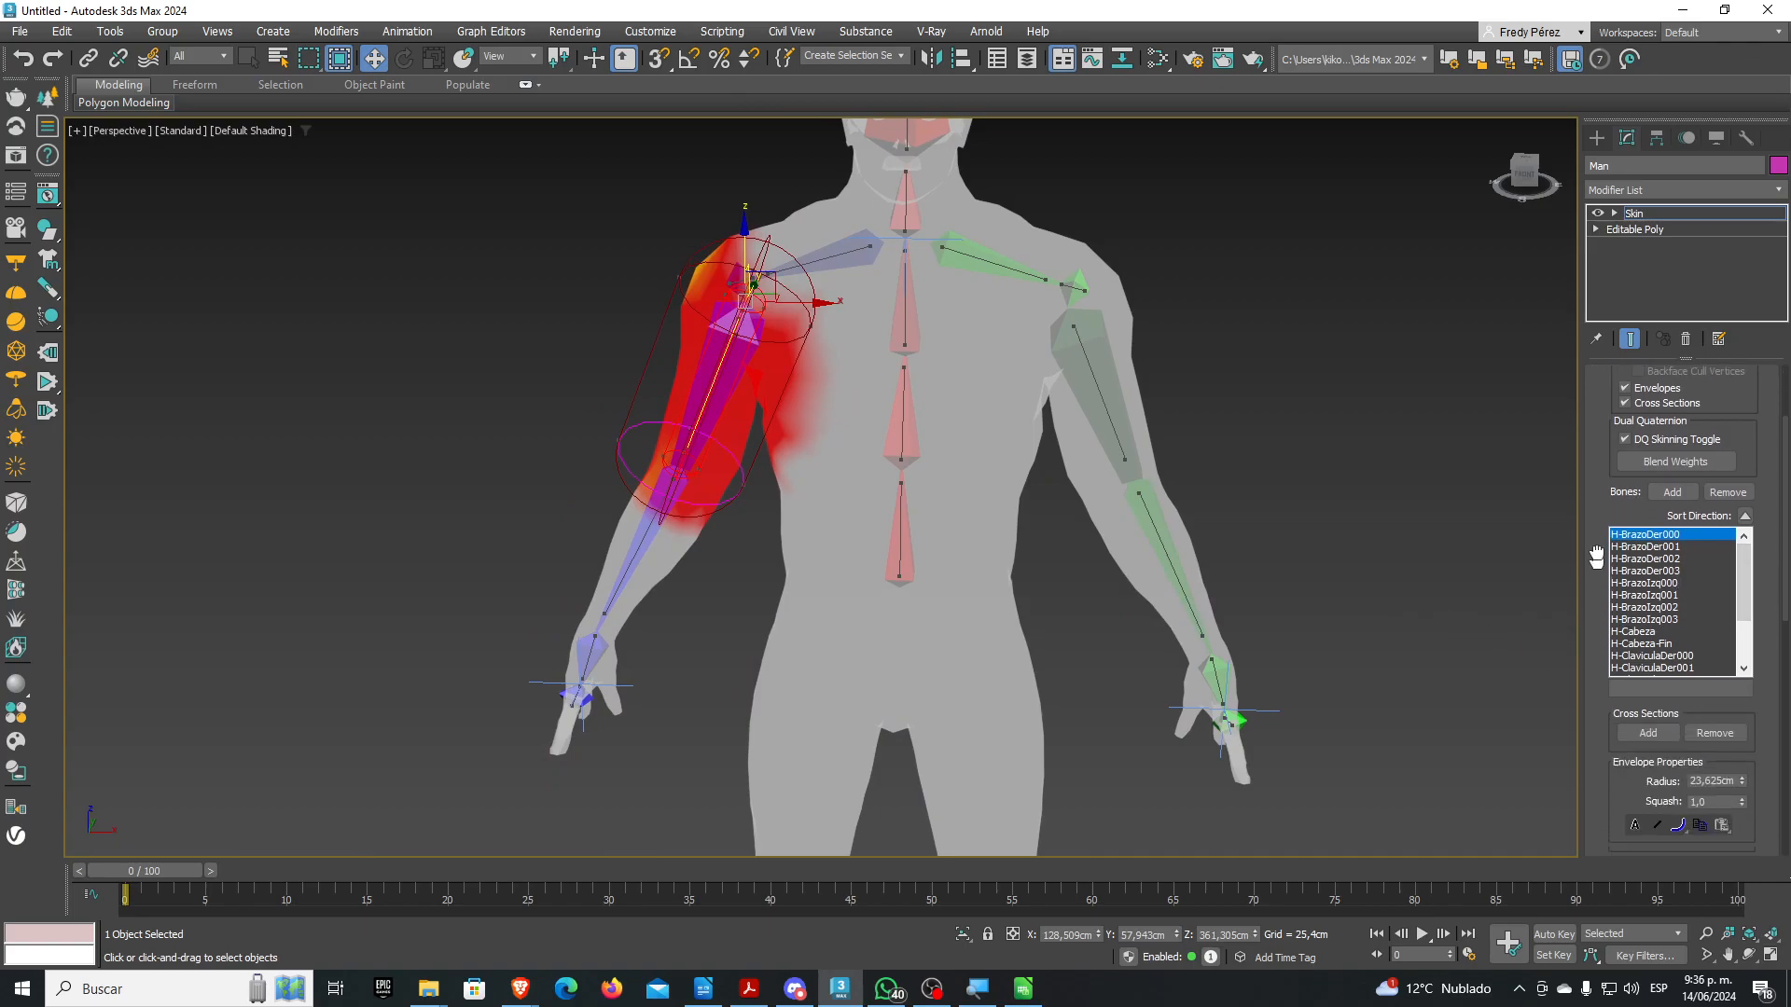
click(1697, 690)
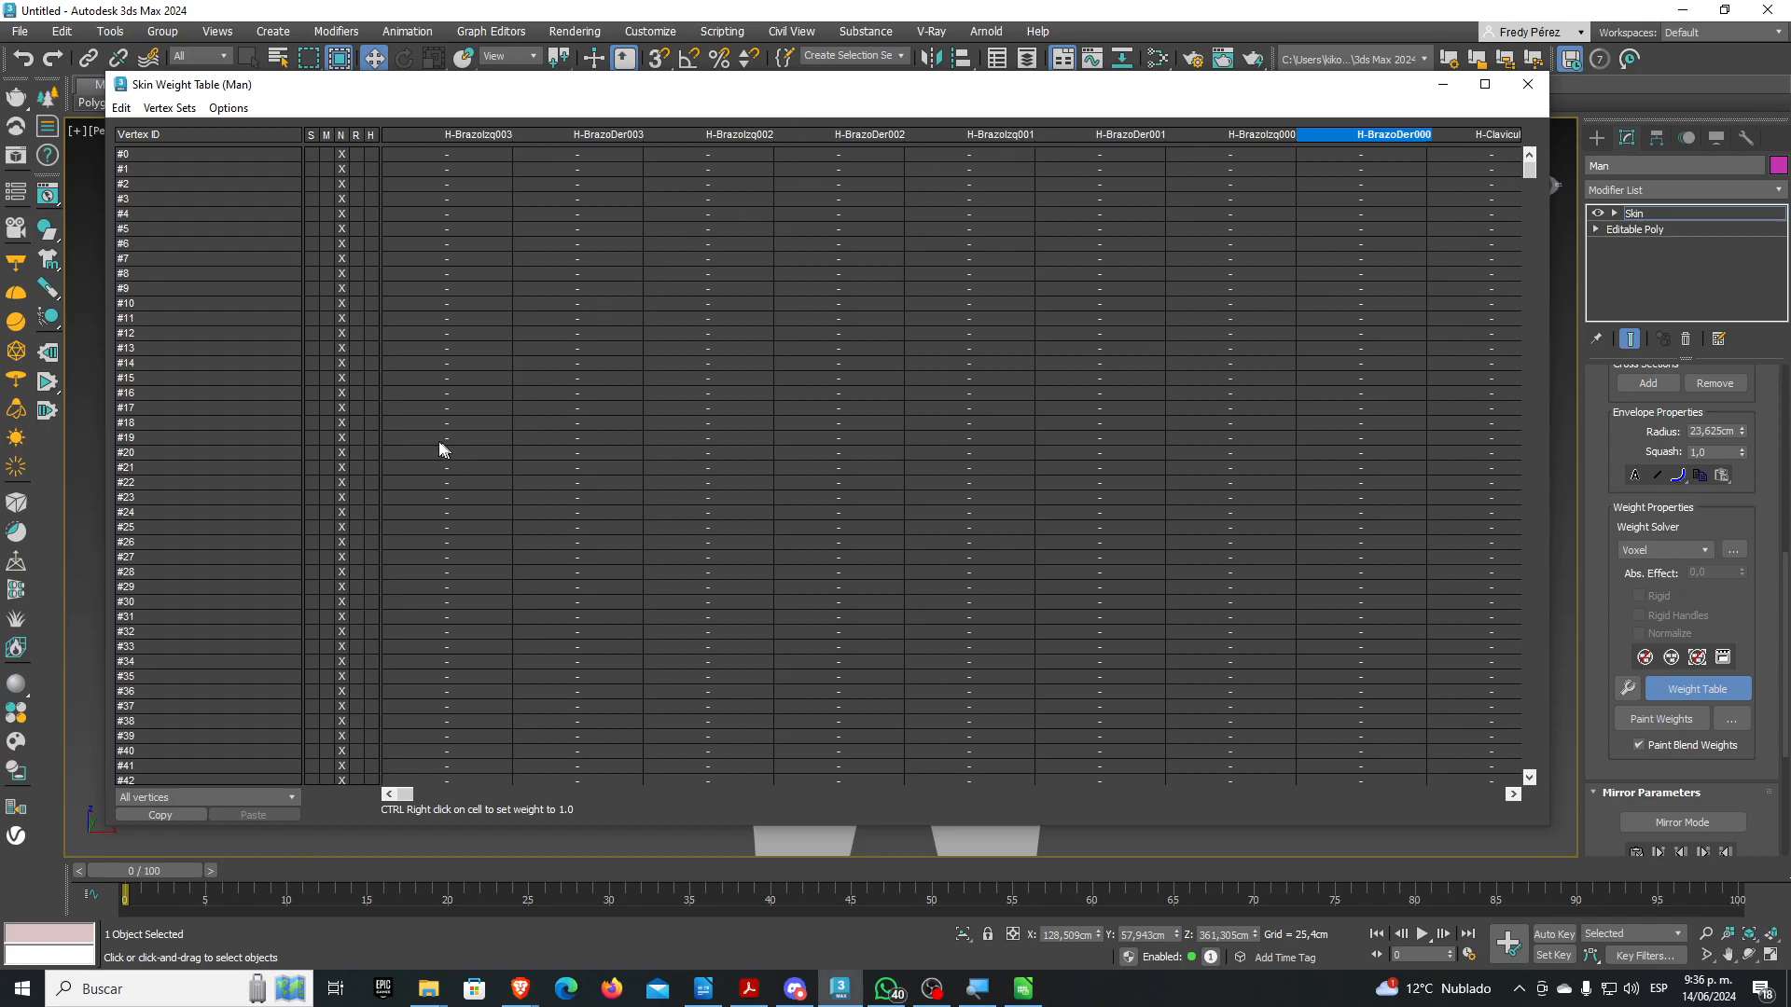
drag(1530, 164, 1526, 495)
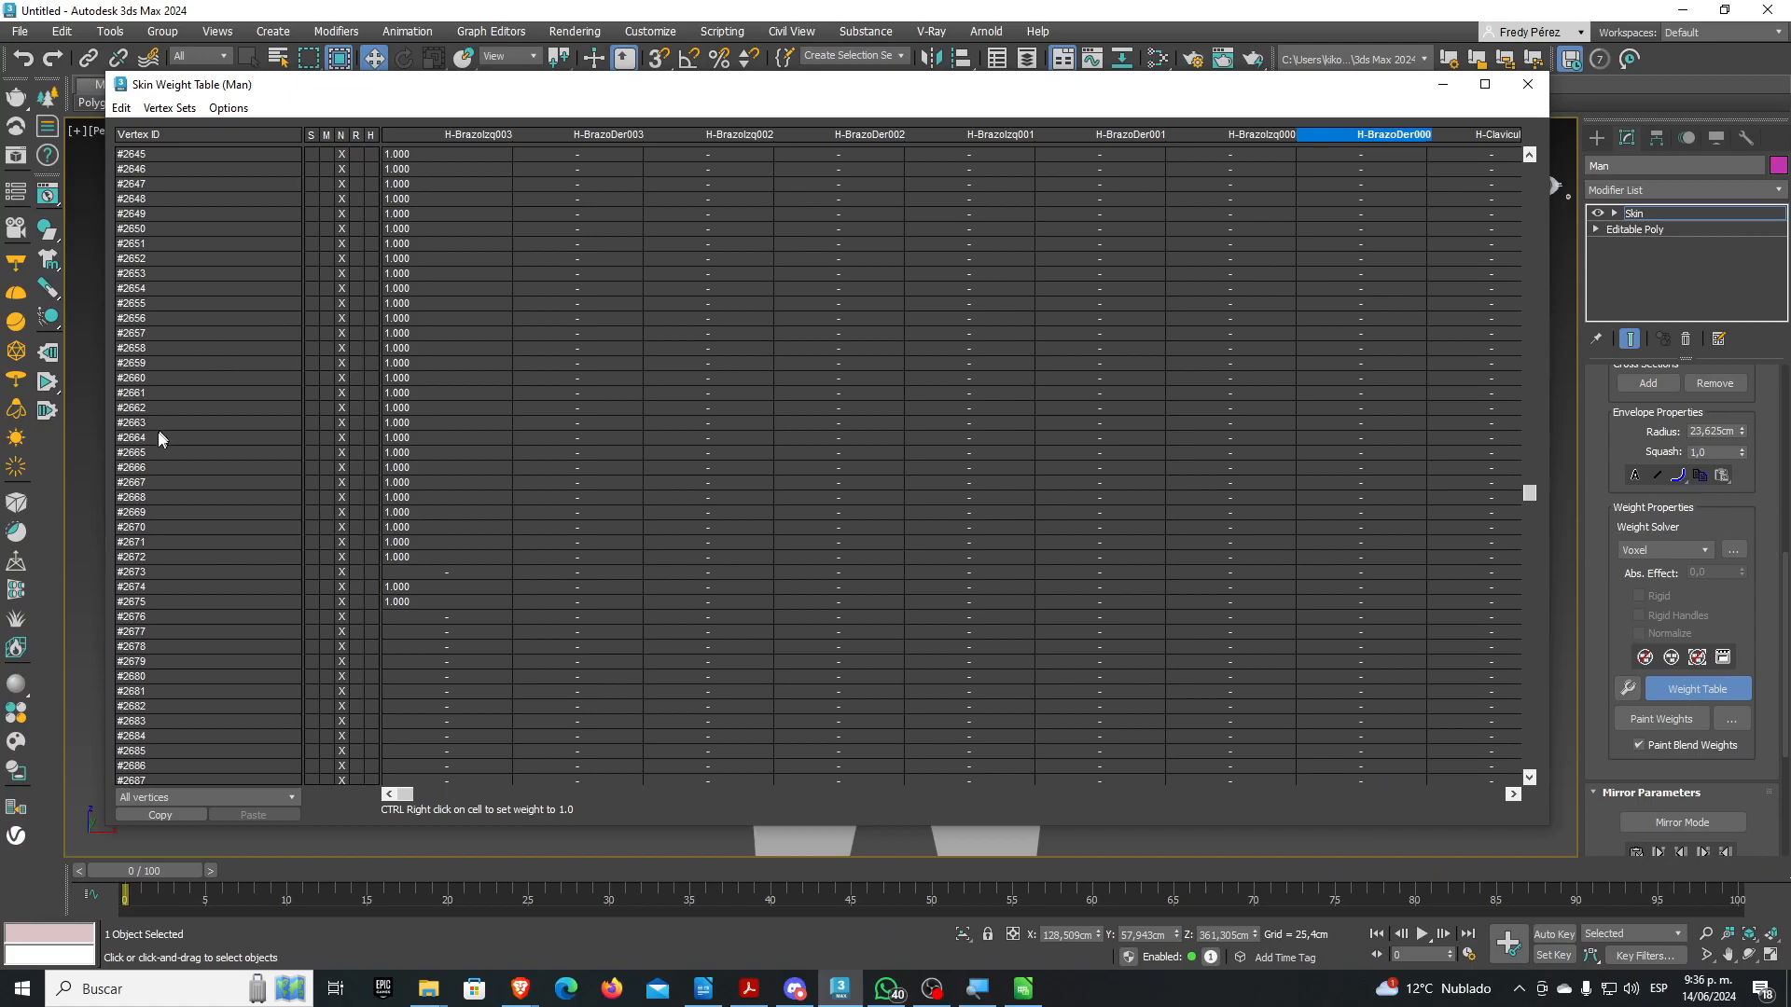
drag(160, 439, 171, 244)
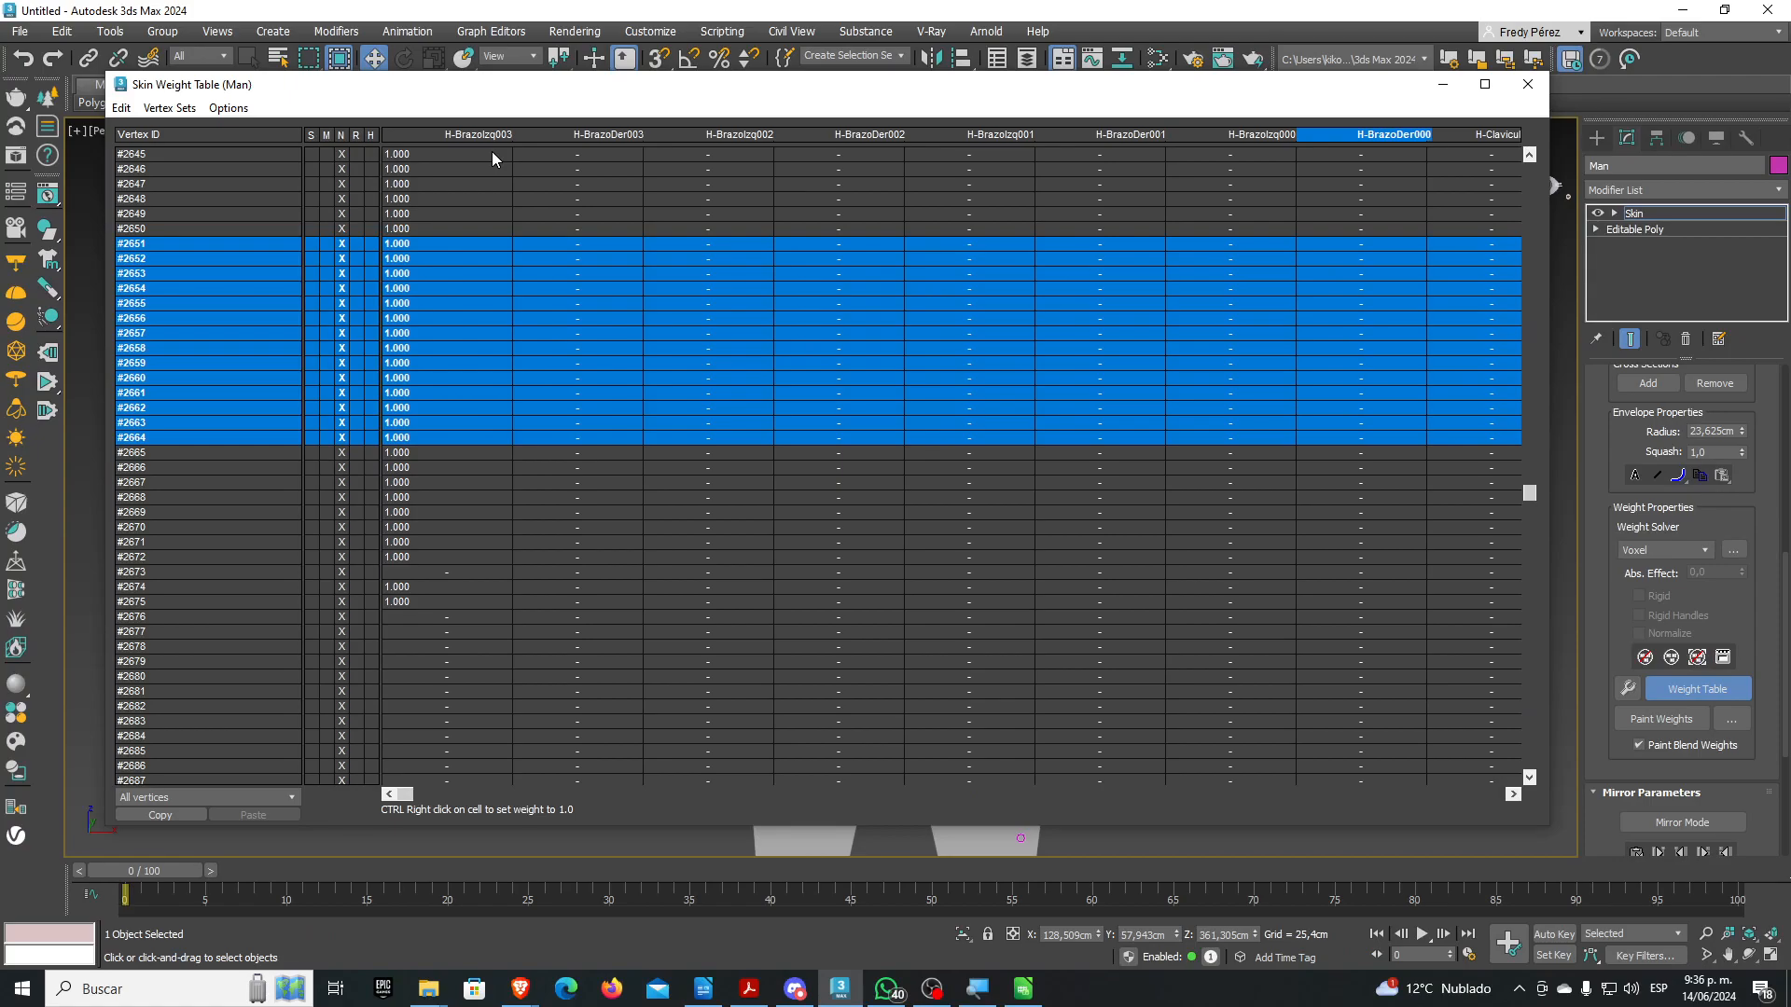
click(1527, 84)
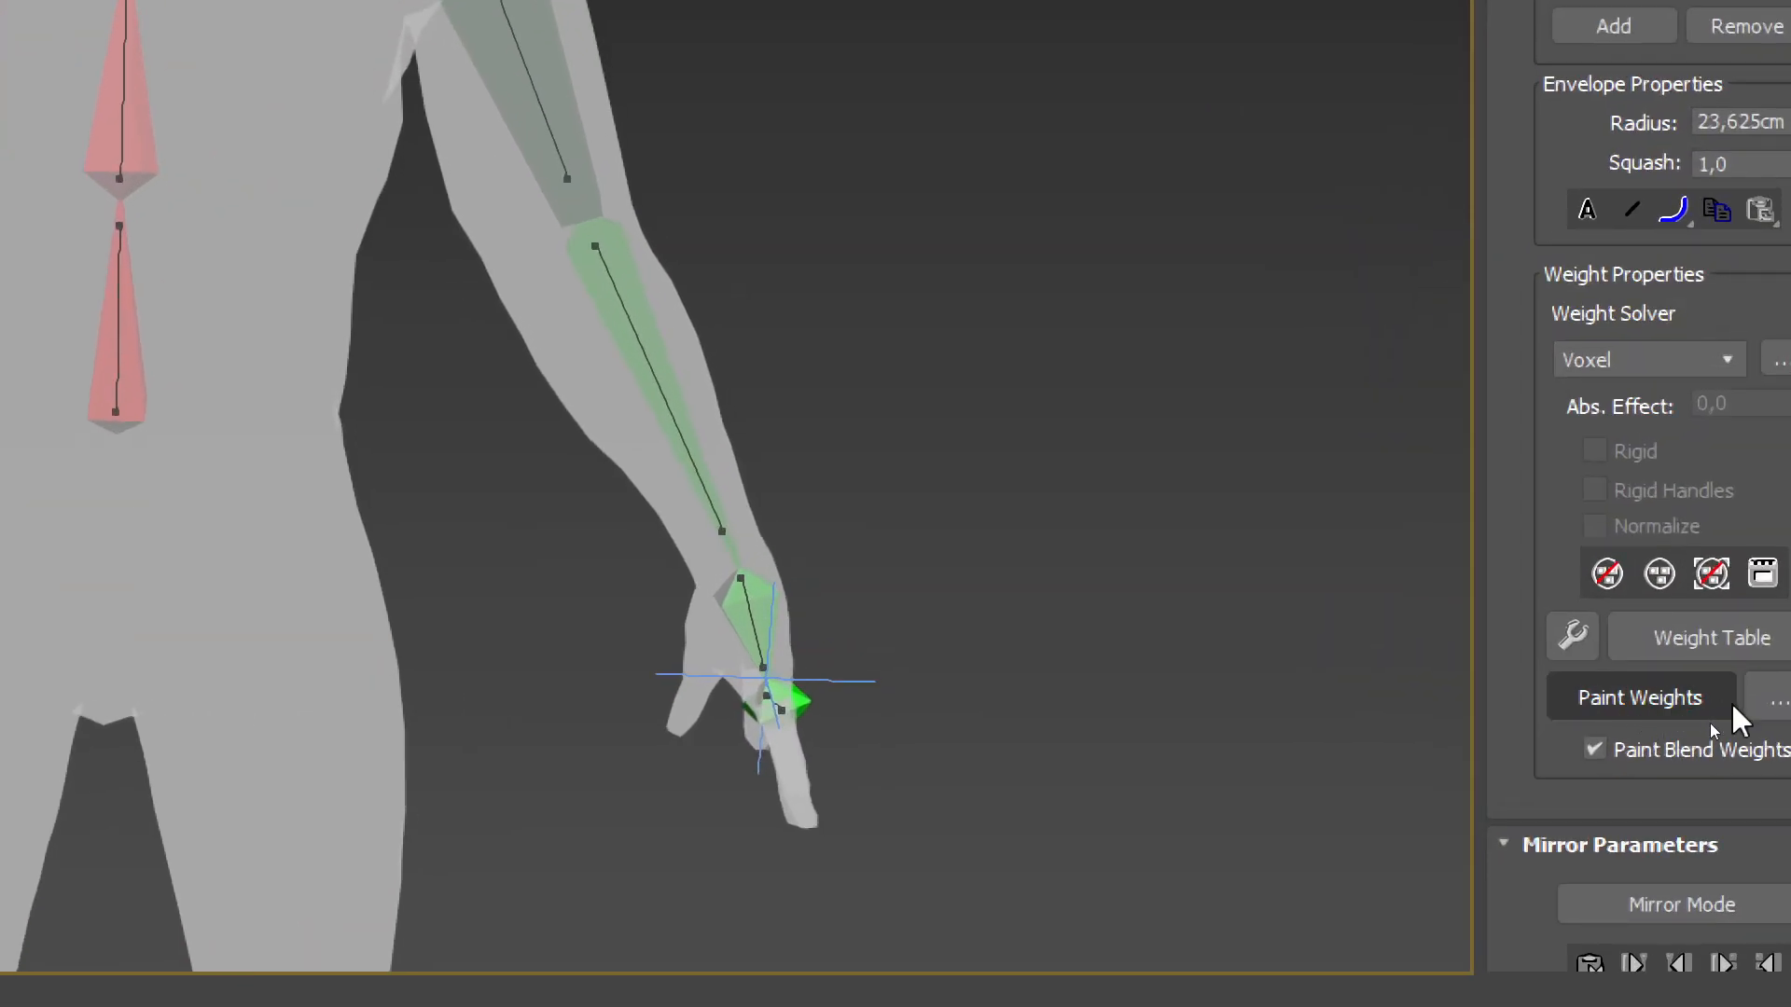
Turn on Paint Weights and set the brush Max. Size to 20 cm
click(1687, 714)
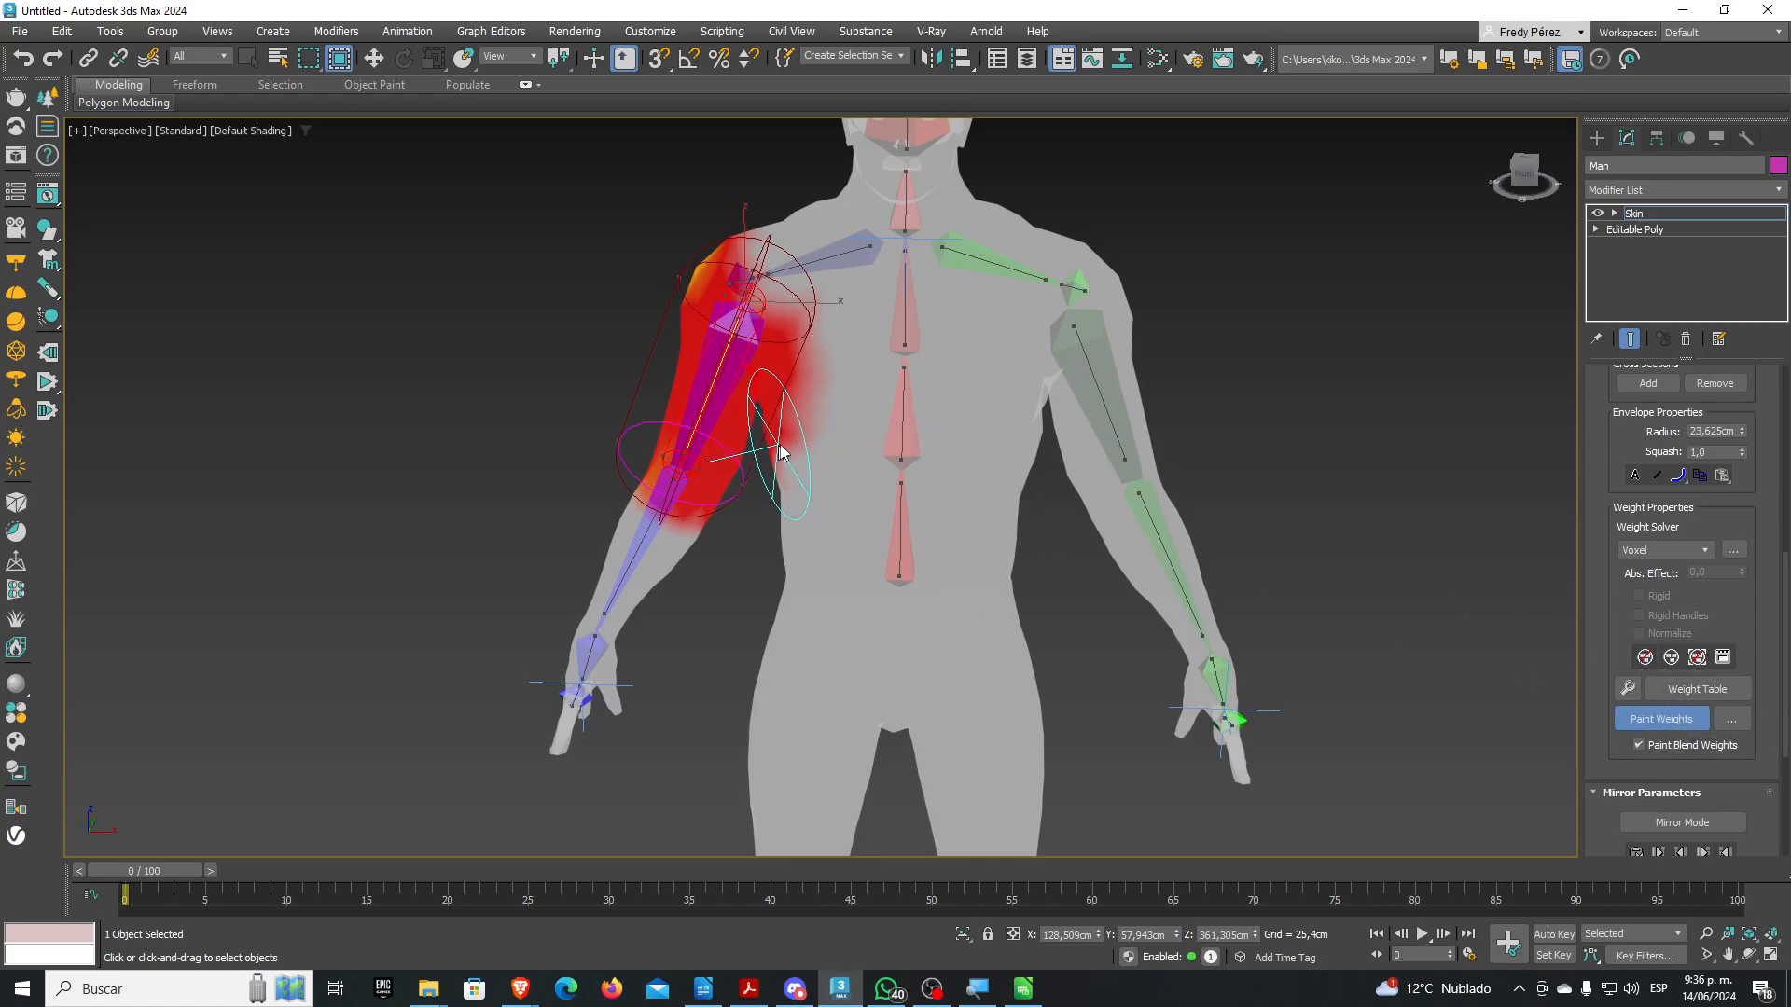
click(1727, 726)
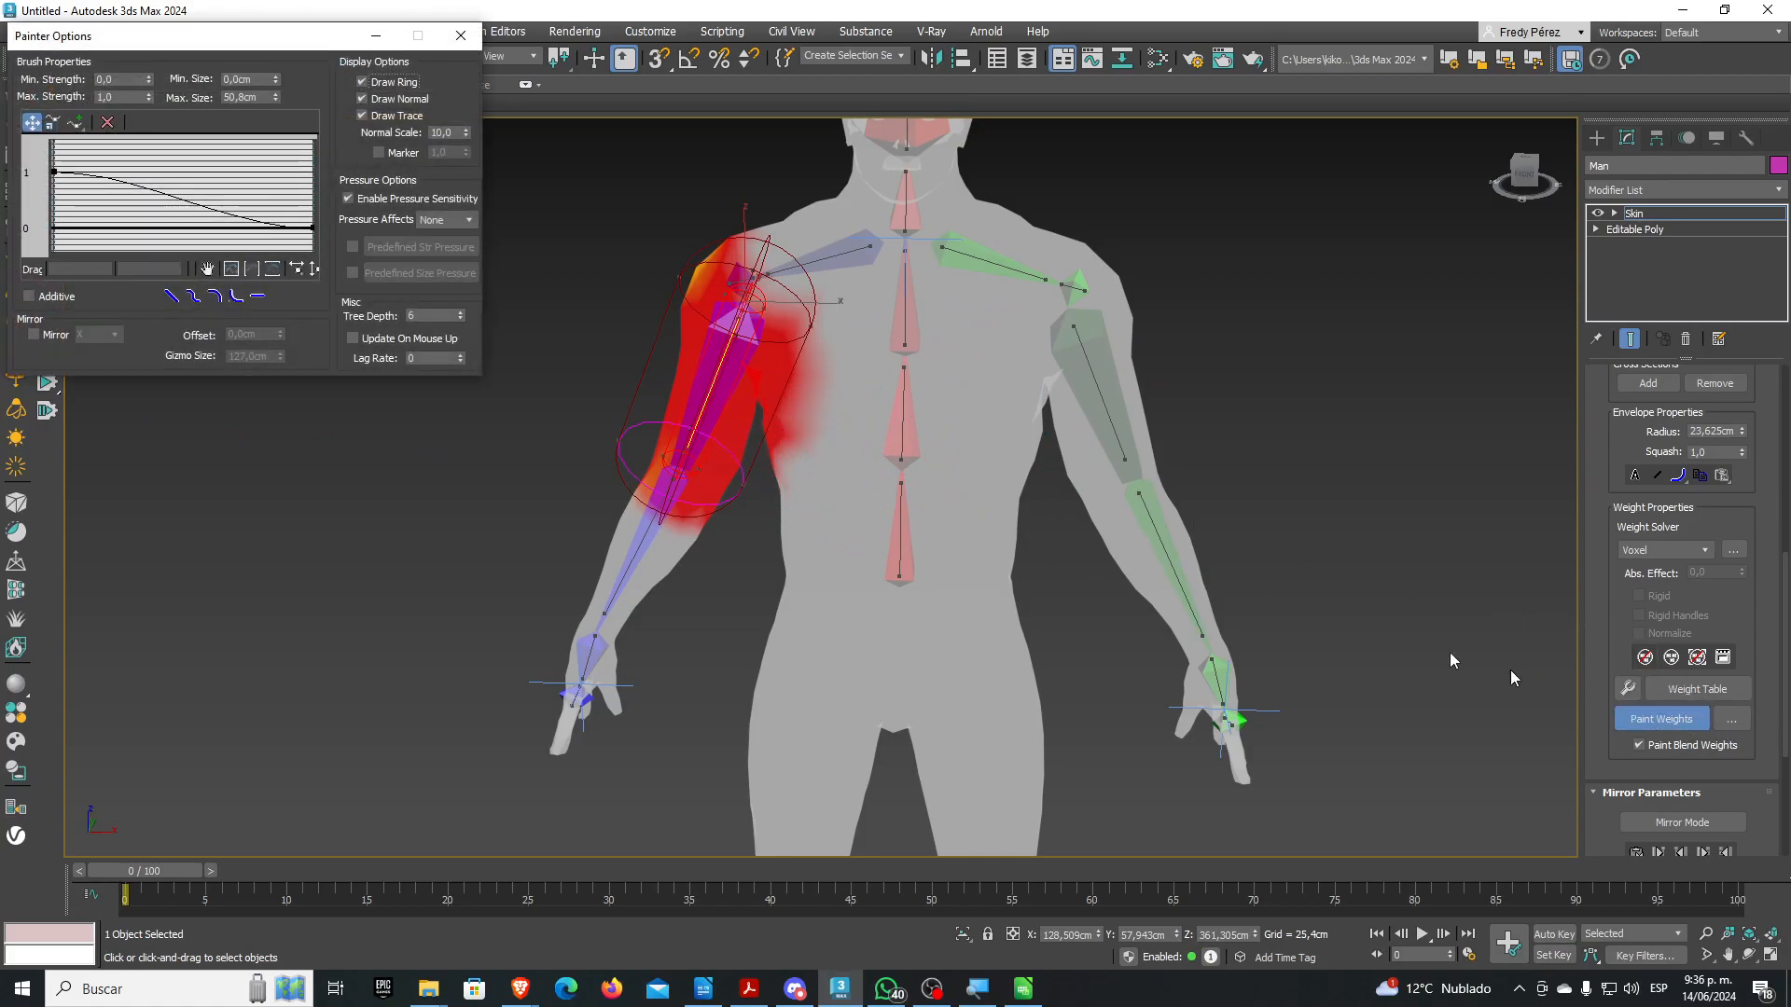
drag(177, 44, 490, 259)
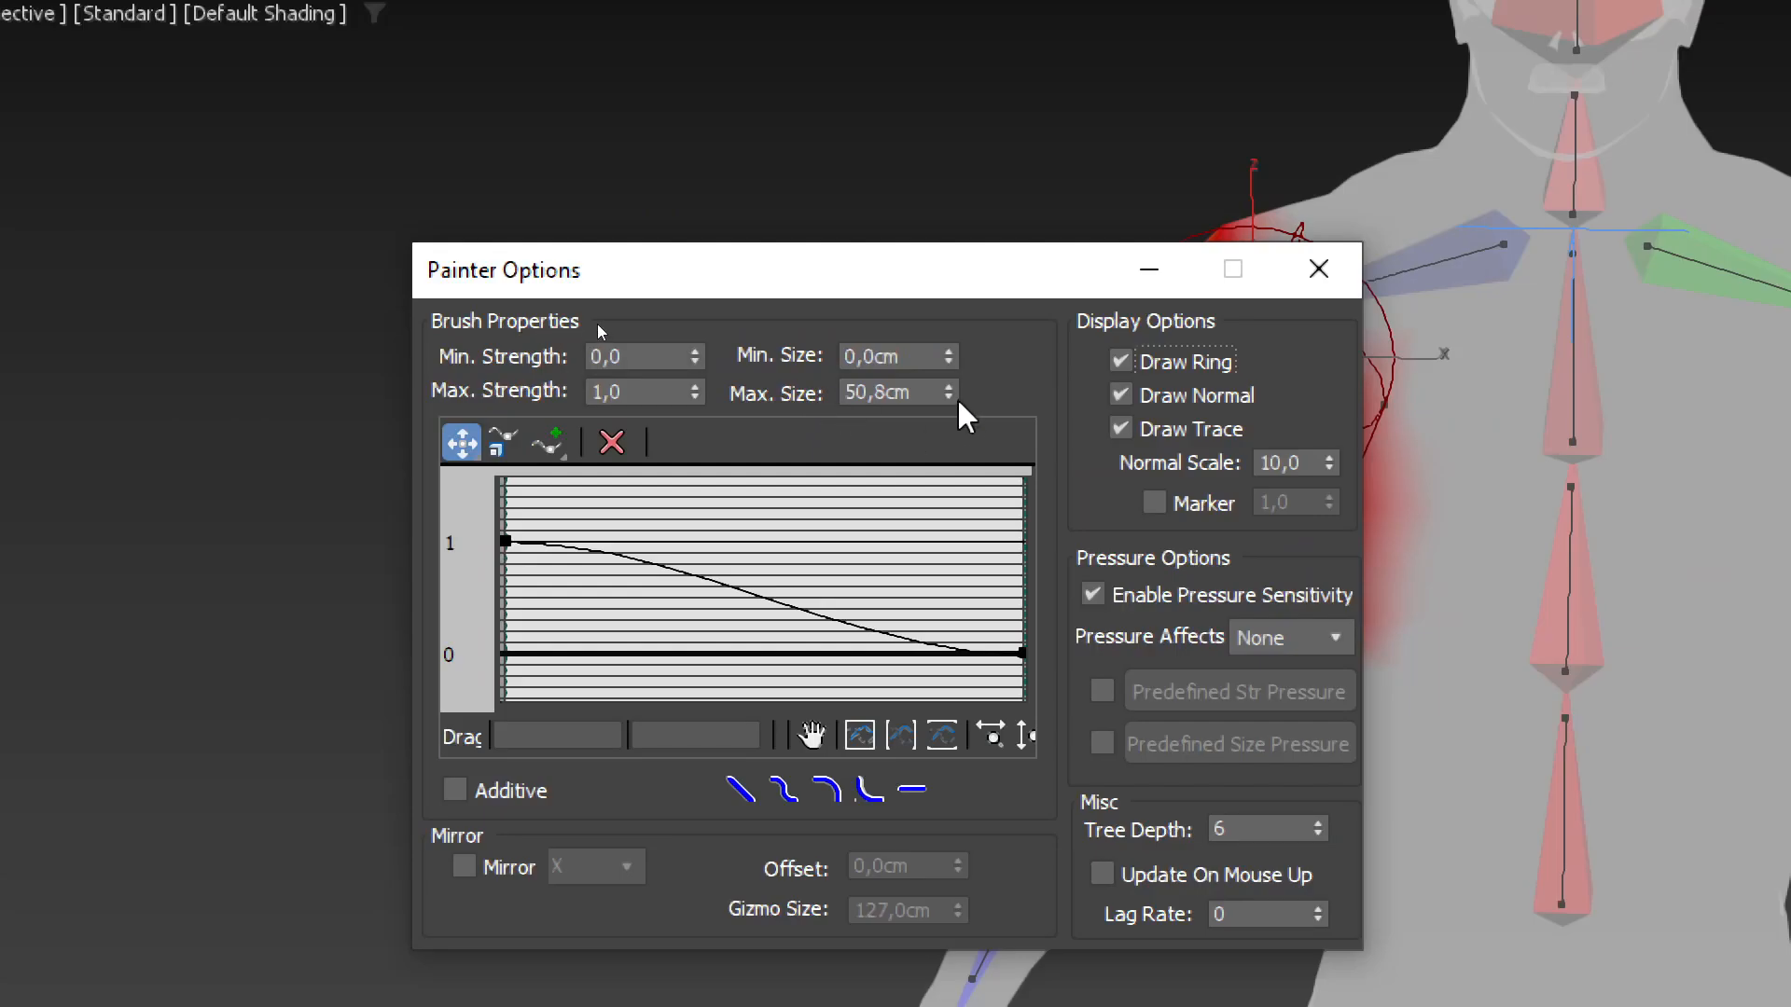
double_click(896, 391)
text(20)
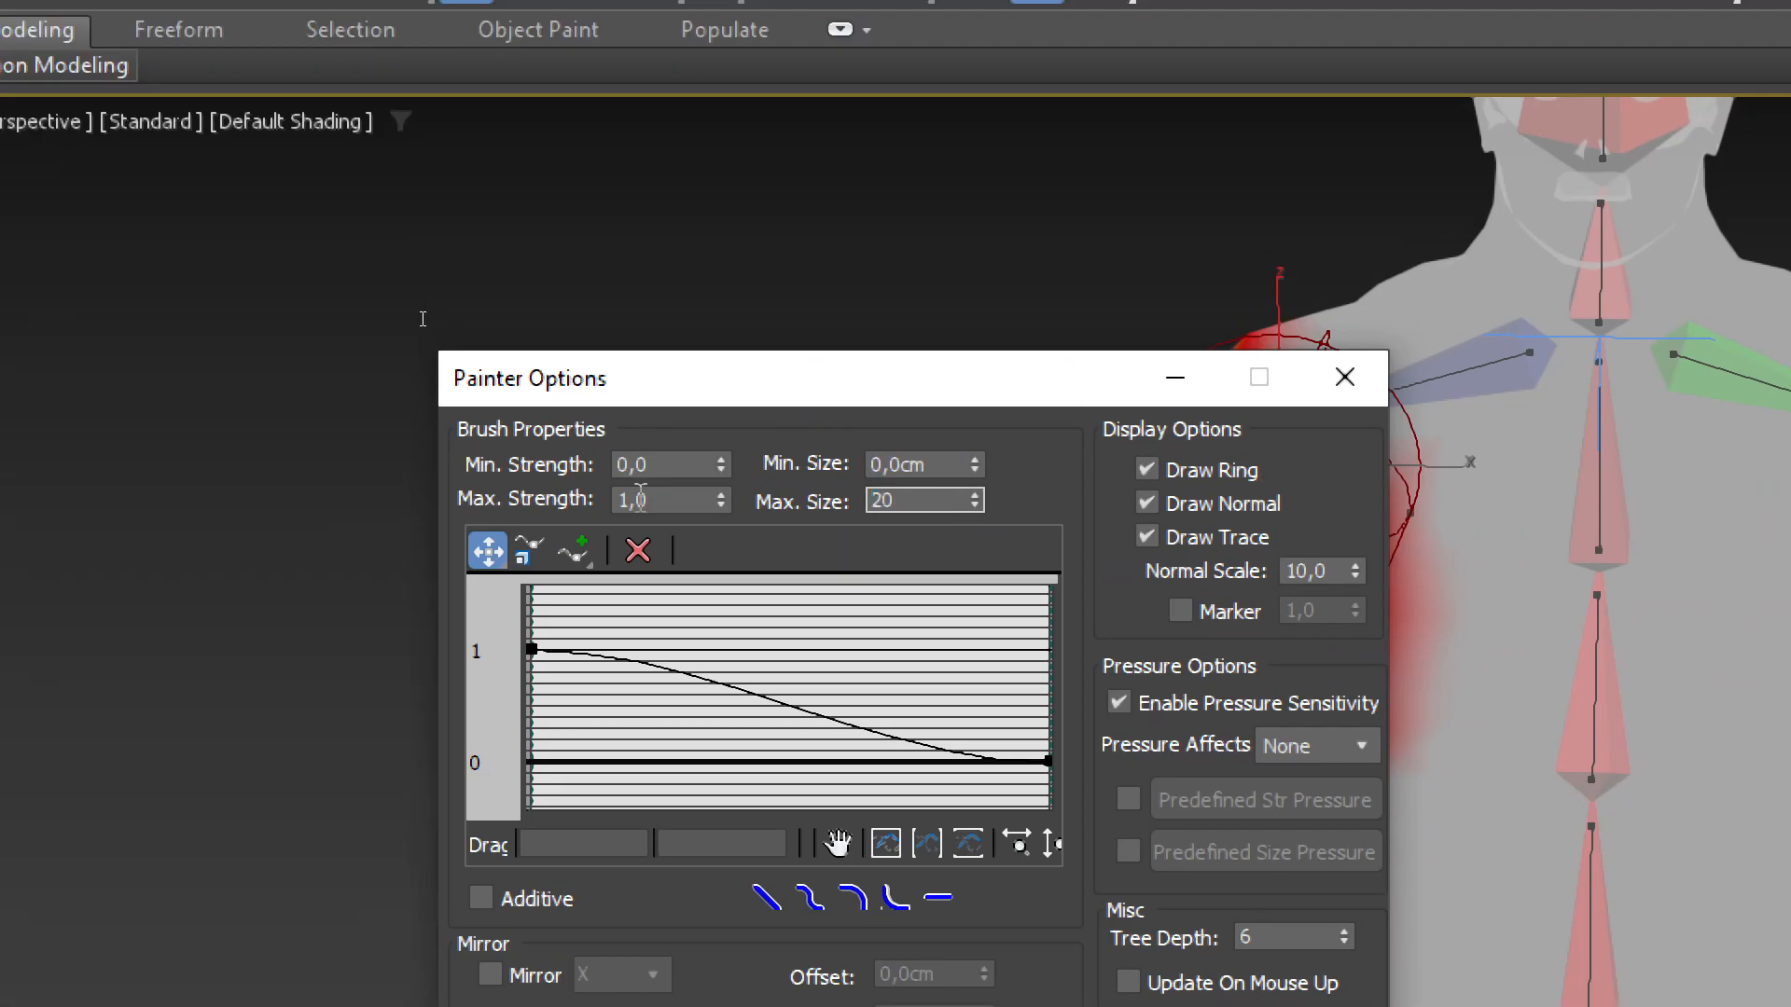
drag(672, 500, 483, 478)
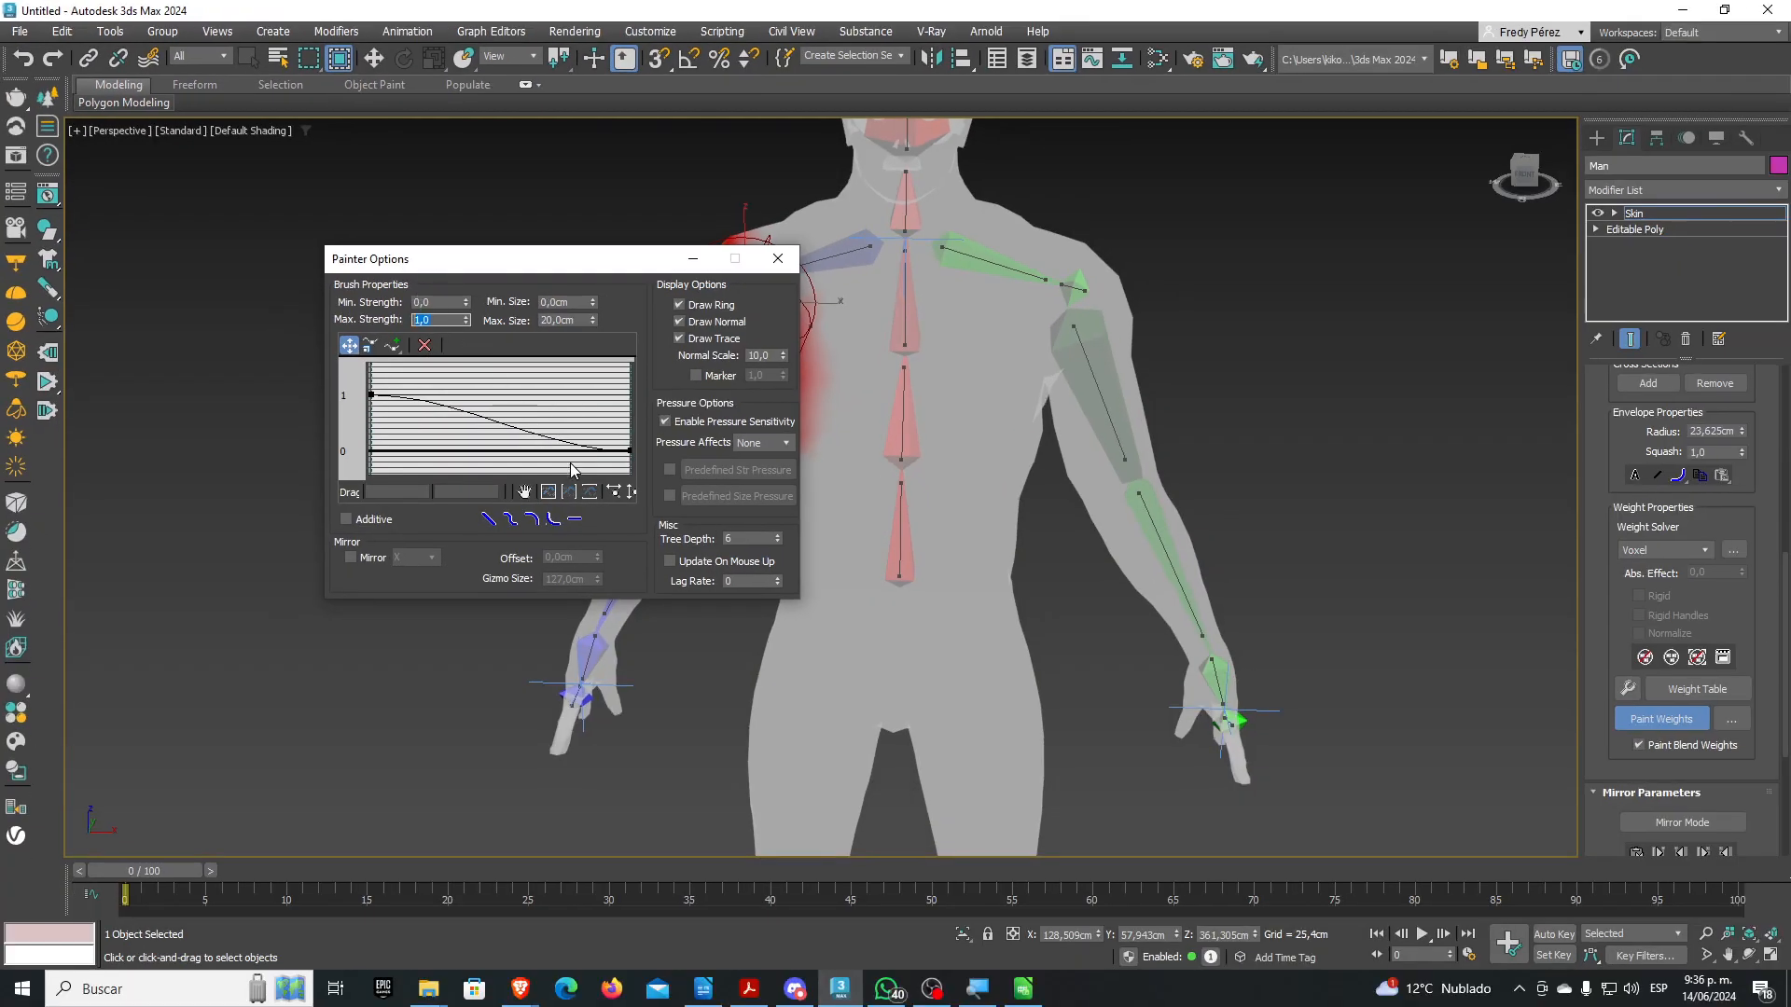
click(778, 259)
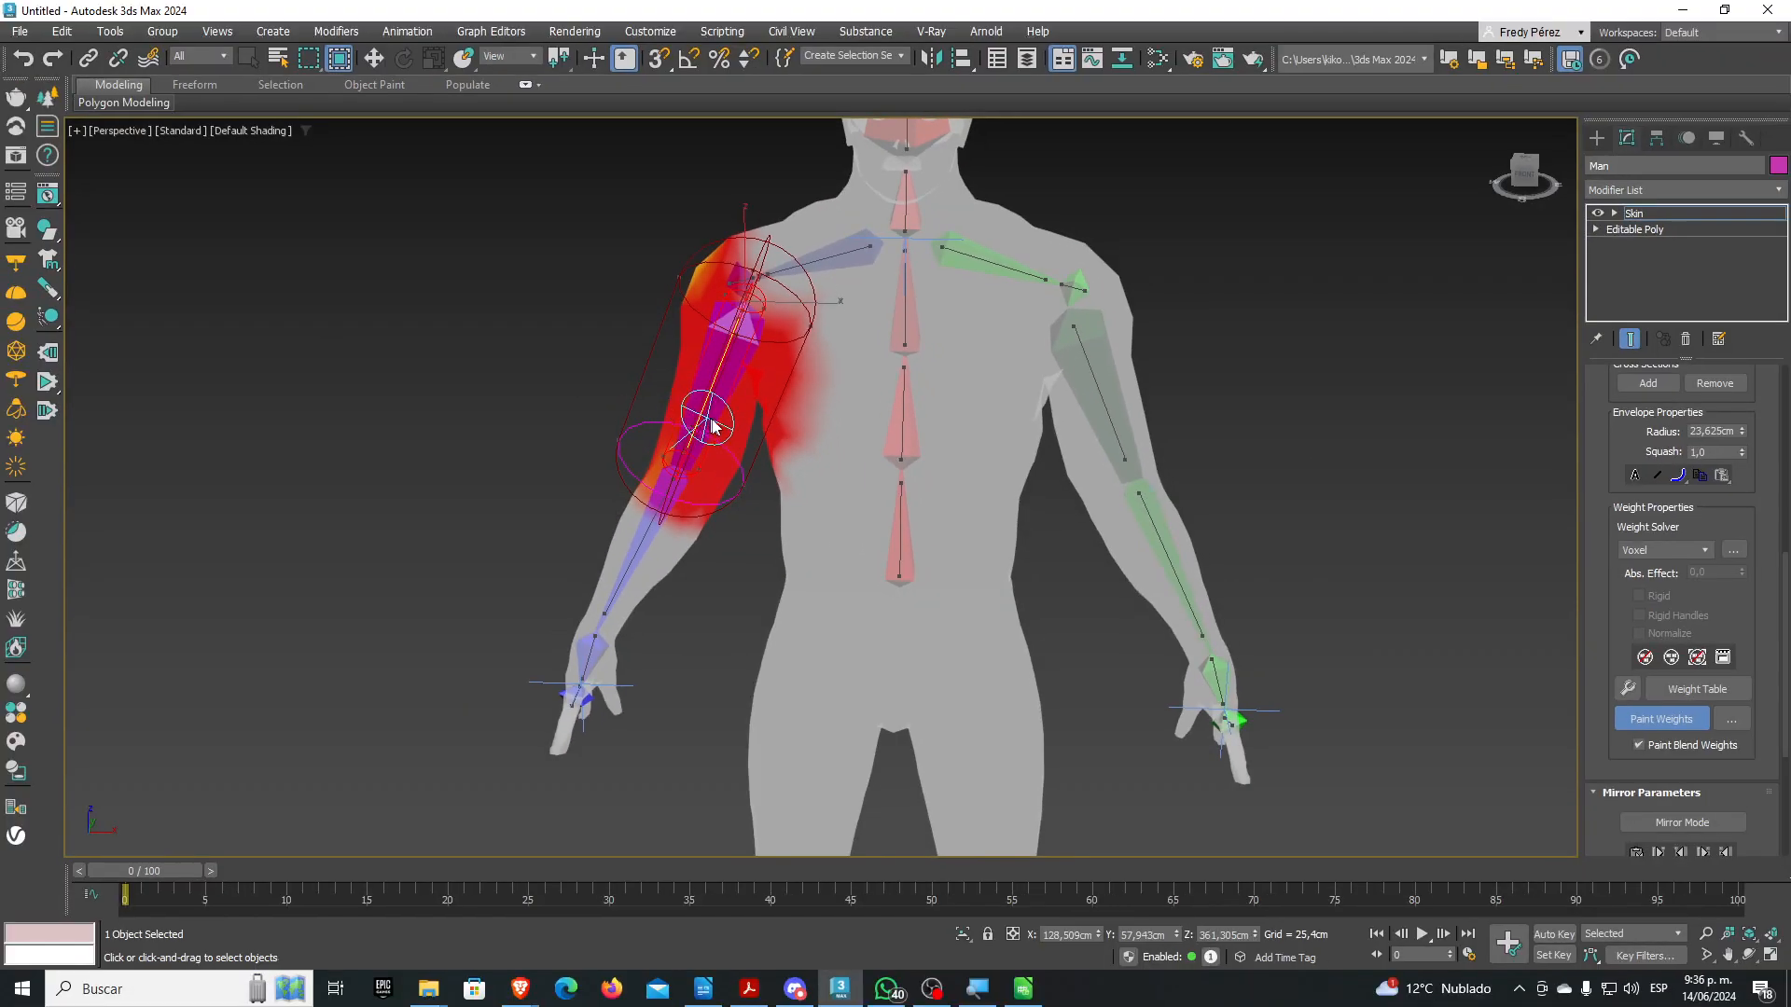
Paint full upper-arm weight over the orange shoulder patch and orbit around to check it
scroll(737, 438, up, 2)
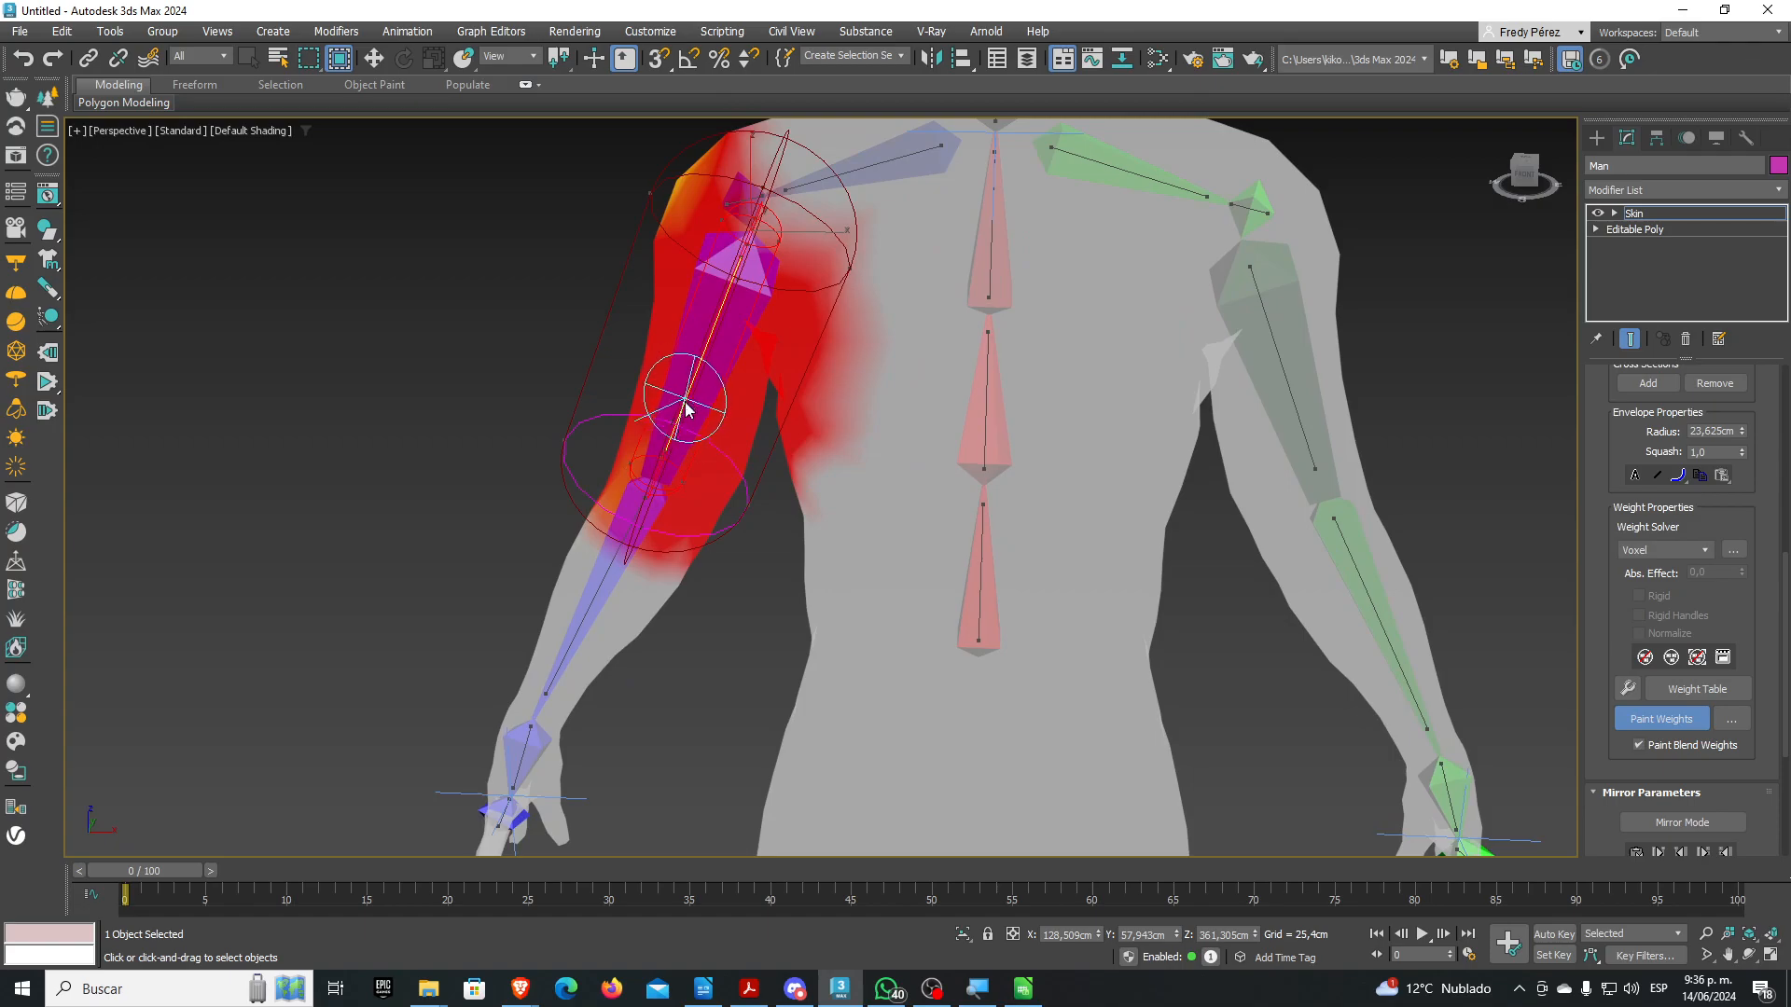
mouse_move(691, 256)
mouse_down()
mouse_move(687, 182)
mouse_move(712, 176)
mouse_move(788, 245)
mouse_move(779, 191)
mouse_move(800, 186)
mouse_move(857, 237)
mouse_move(788, 170)
mouse_move(859, 195)
mouse_move(784, 187)
mouse_move(855, 248)
mouse_move(909, 212)
mouse_move(976, 279)
mouse_move(887, 264)
mouse_move(787, 180)
mouse_move(806, 184)
mouse_move(657, 142)
mouse_move(823, 198)
mouse_move(786, 196)
mouse_move(824, 221)
mouse_up()
alt+middle_drag(759, 380, 988, 399)
alt+middle_drag(1122, 354, 1203, 289)
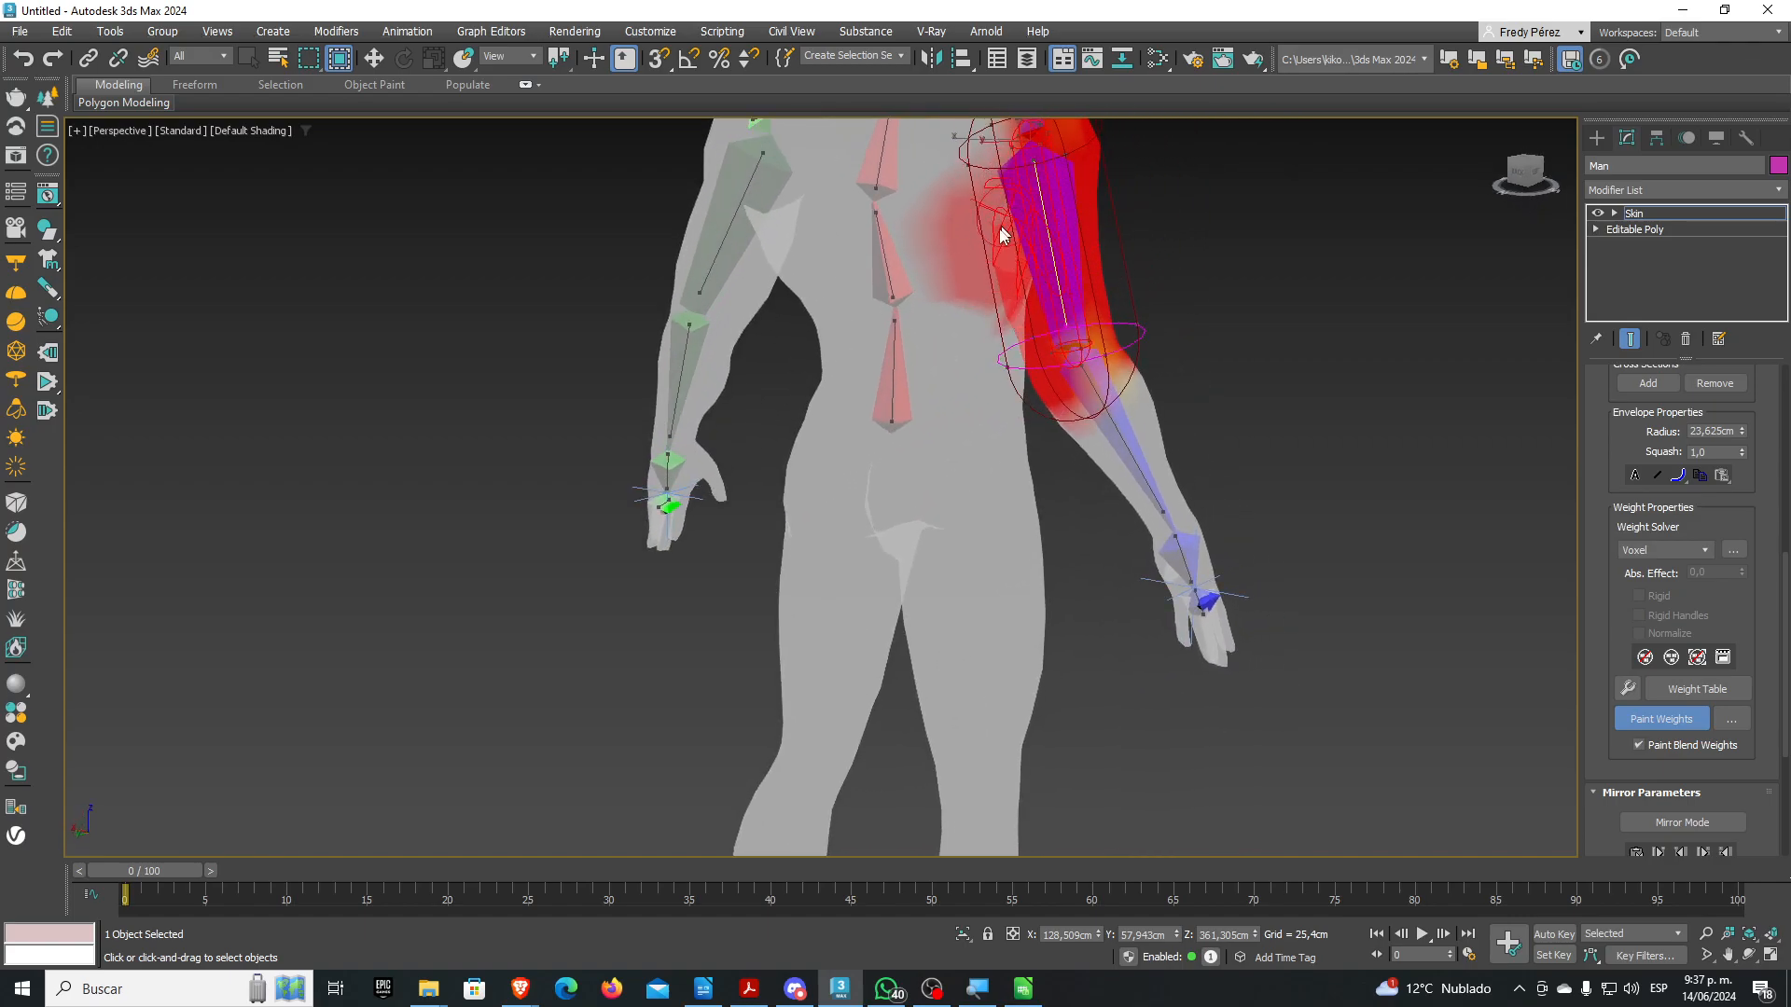
middle_drag(996, 240, 987, 414)
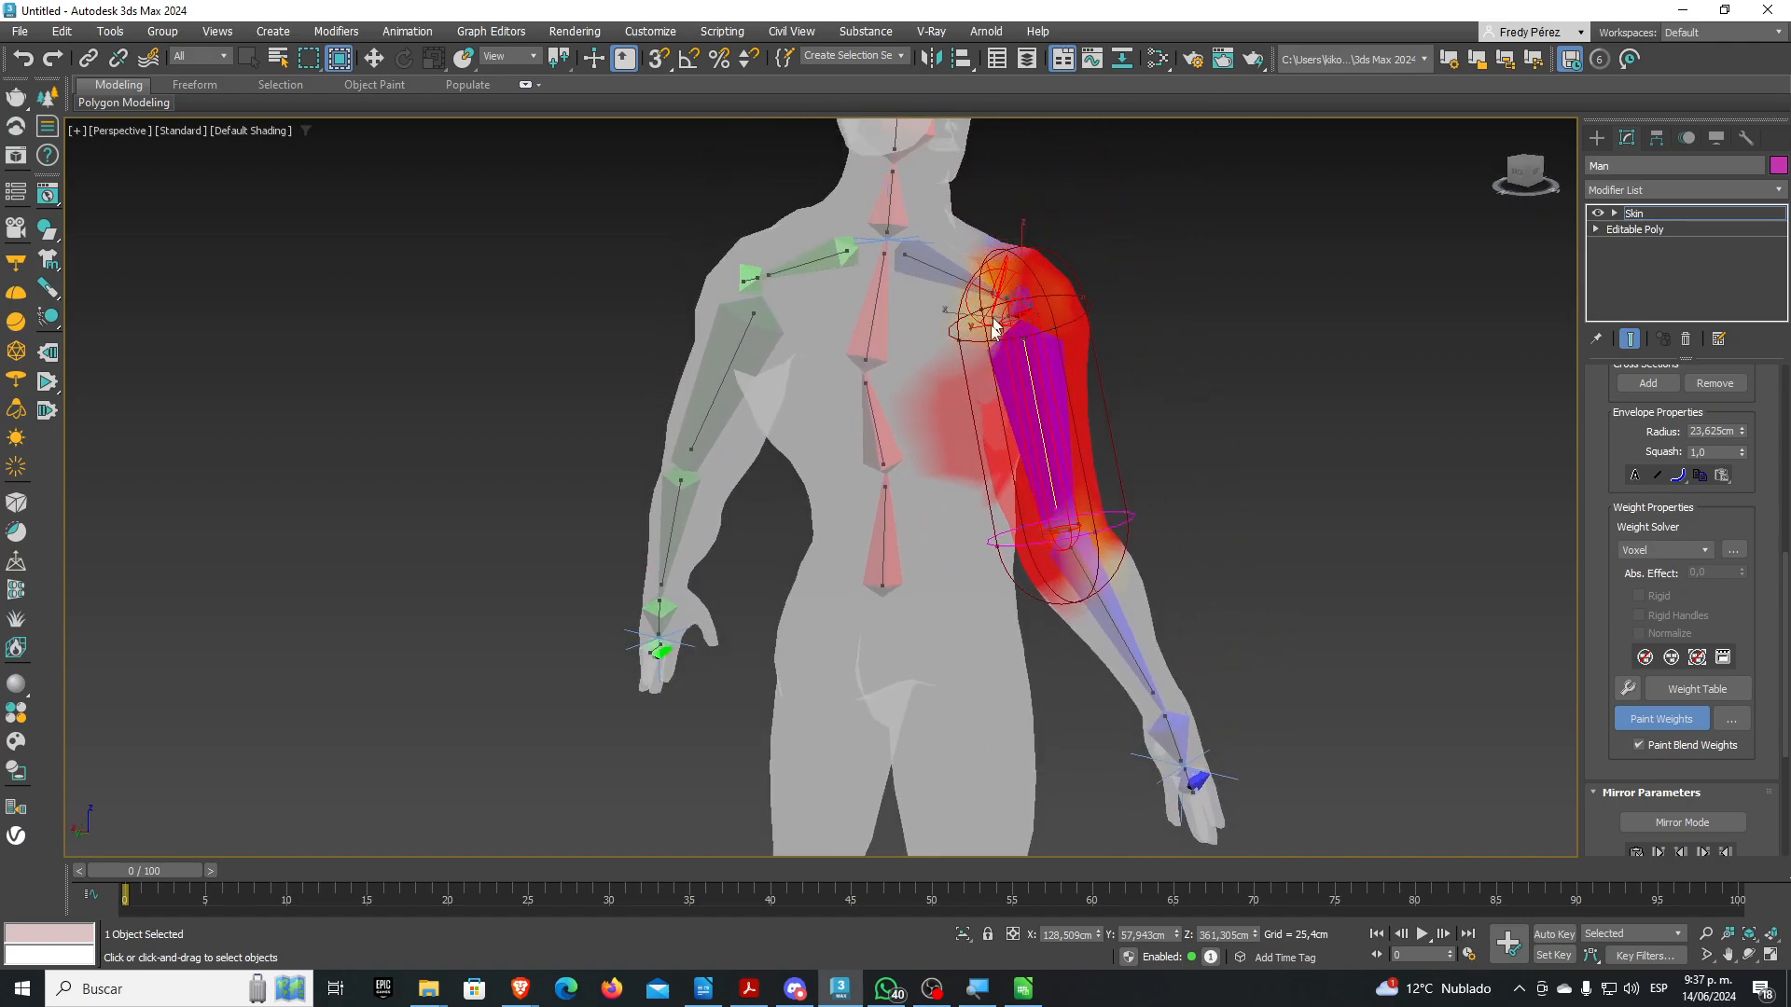
mouse_move(1001, 294)
alt+middle_down()
mouse_move(829, 411)
mouse_move(709, 303)
mouse_move(717, 334)
alt+middle_up()
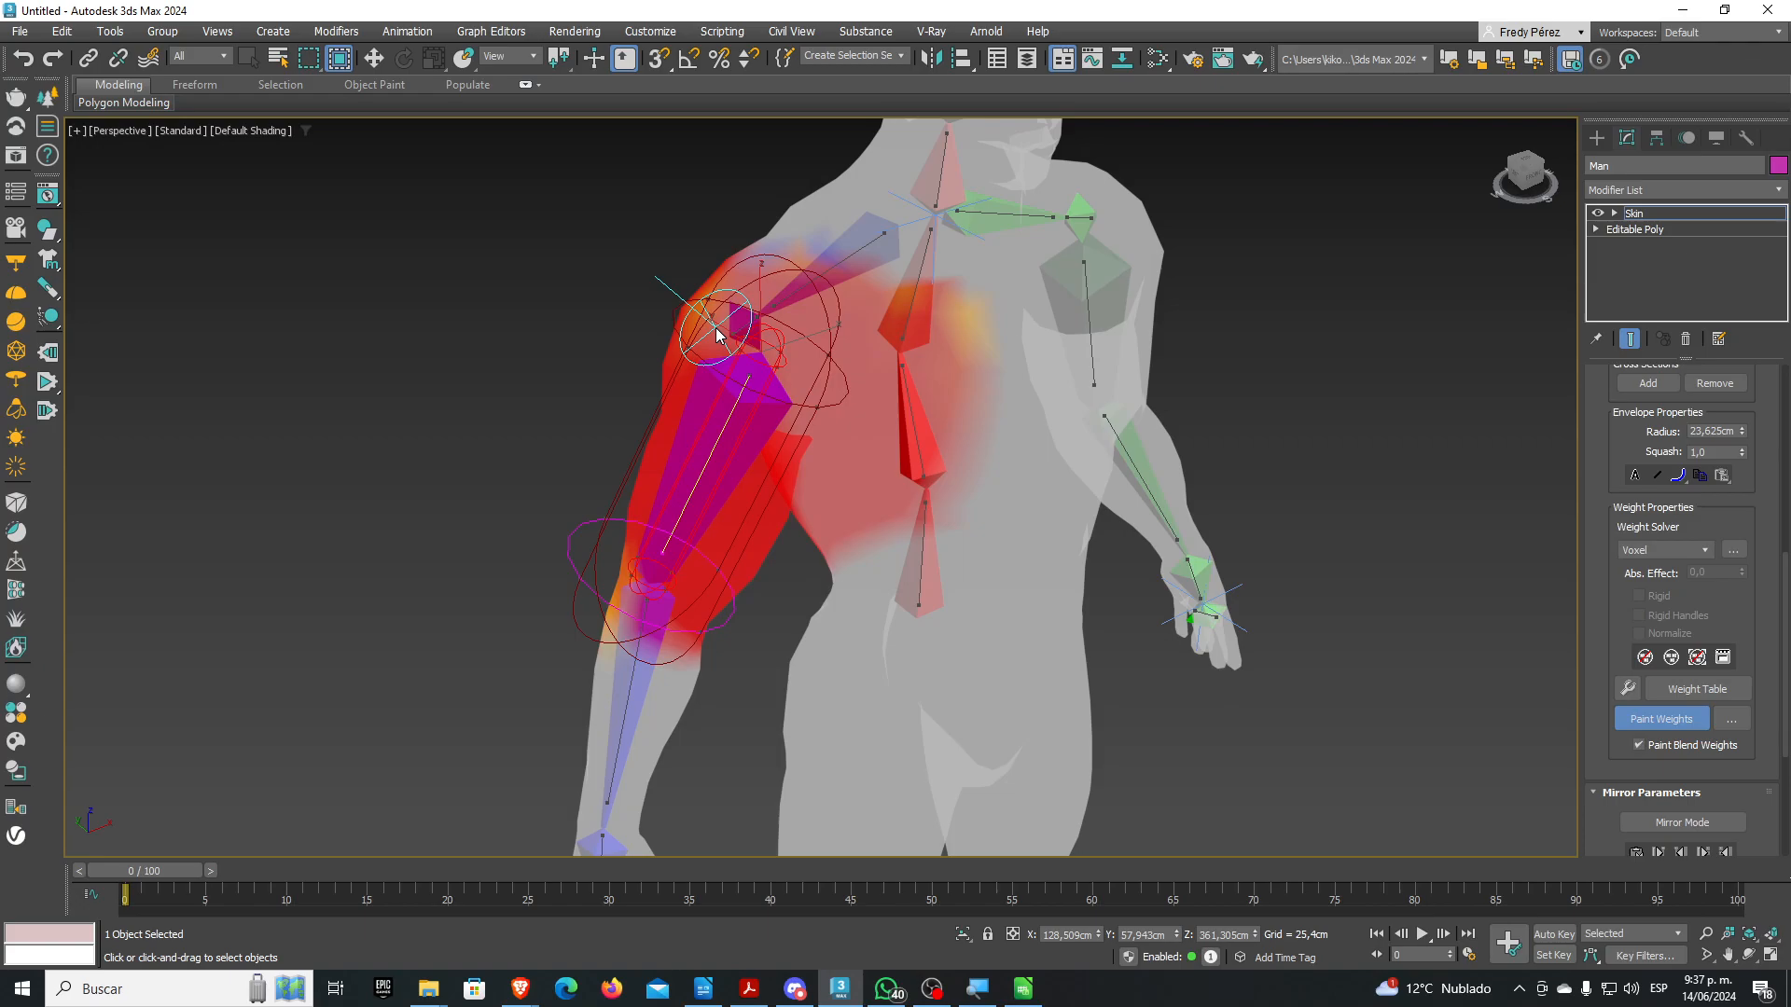
Drag the upper-arm envelope end to reshape it, then turn Paint Weights off
drag(716, 329, 786, 355)
click(1643, 727)
scroll(1621, 728, down, 2)
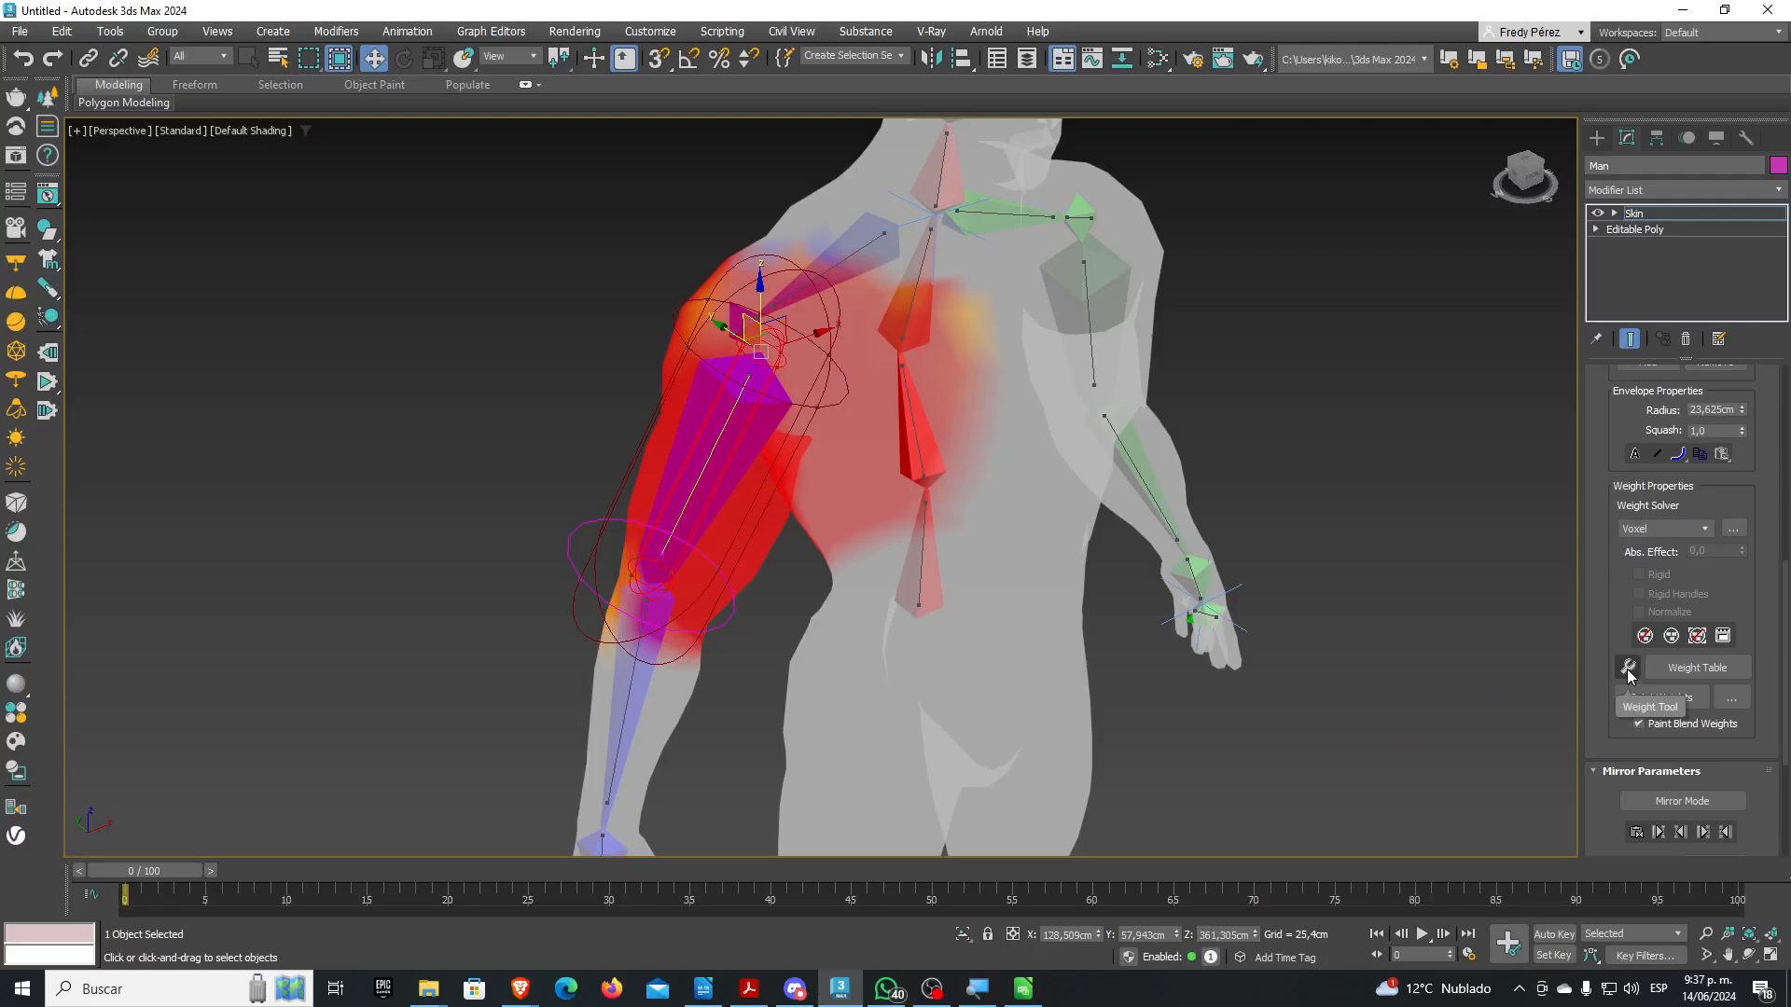
Open the Weight Tool and place its window in the viewport beside the character
click(1627, 668)
drag(101, 47, 458, 233)
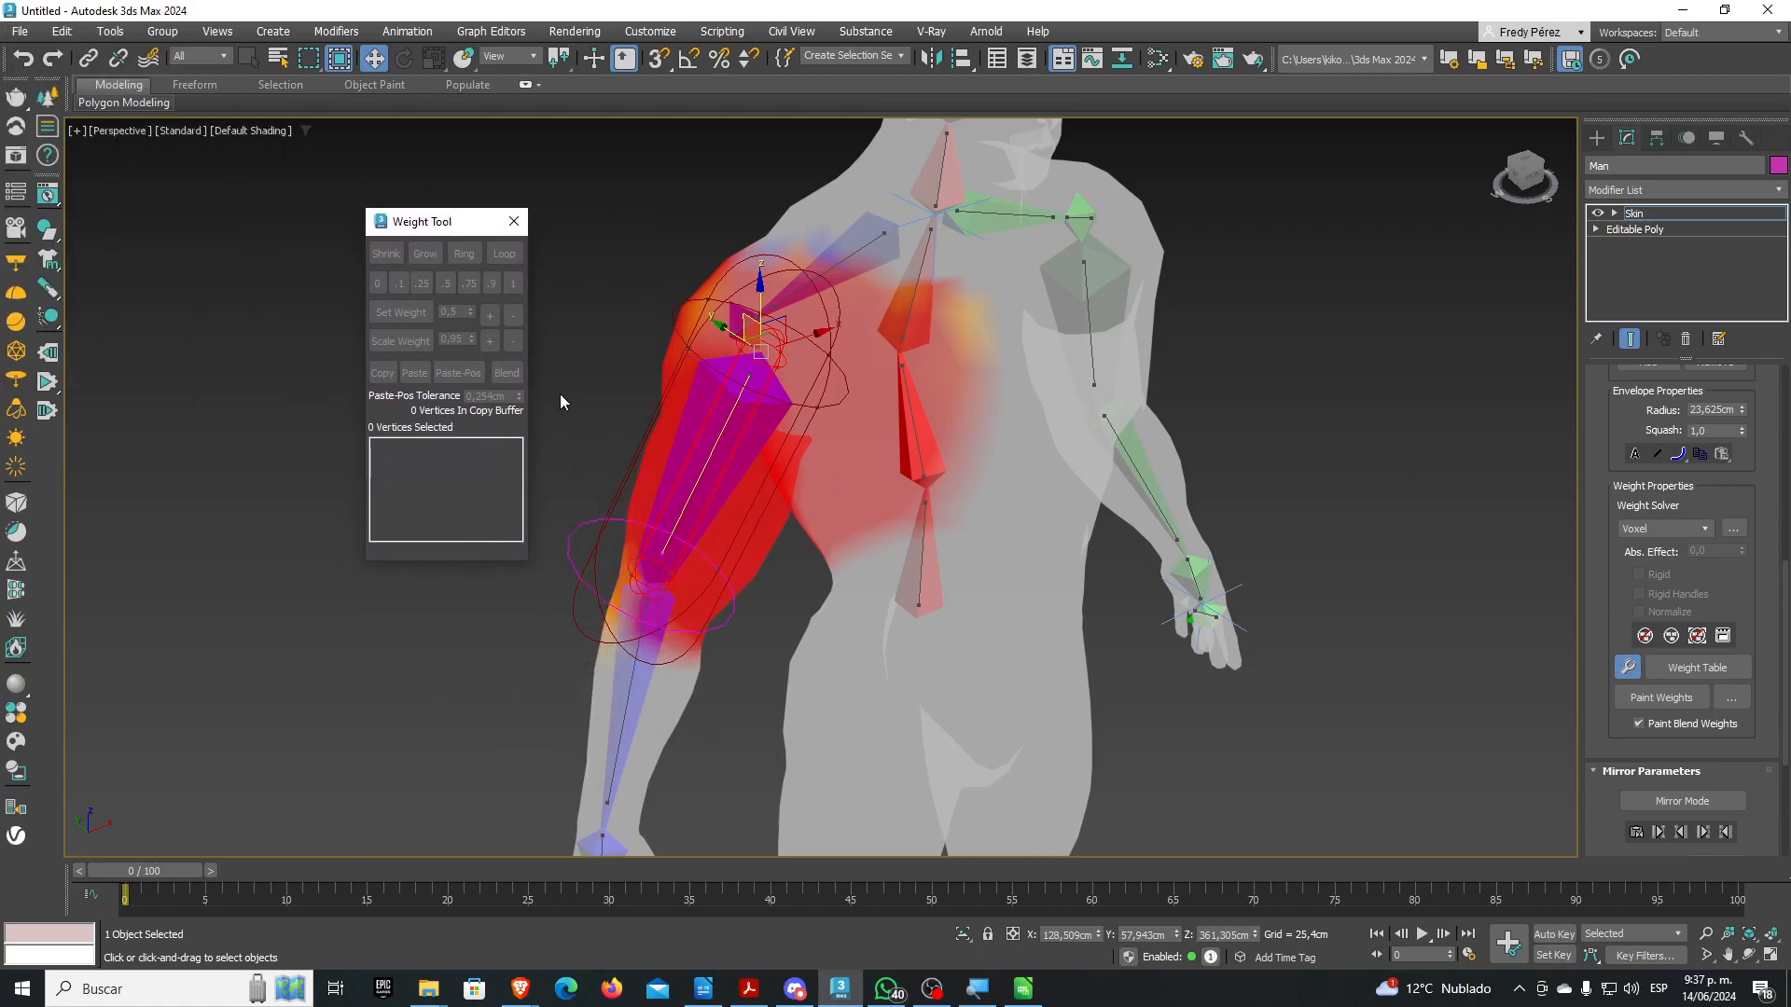
middle_drag(761, 538, 821, 574)
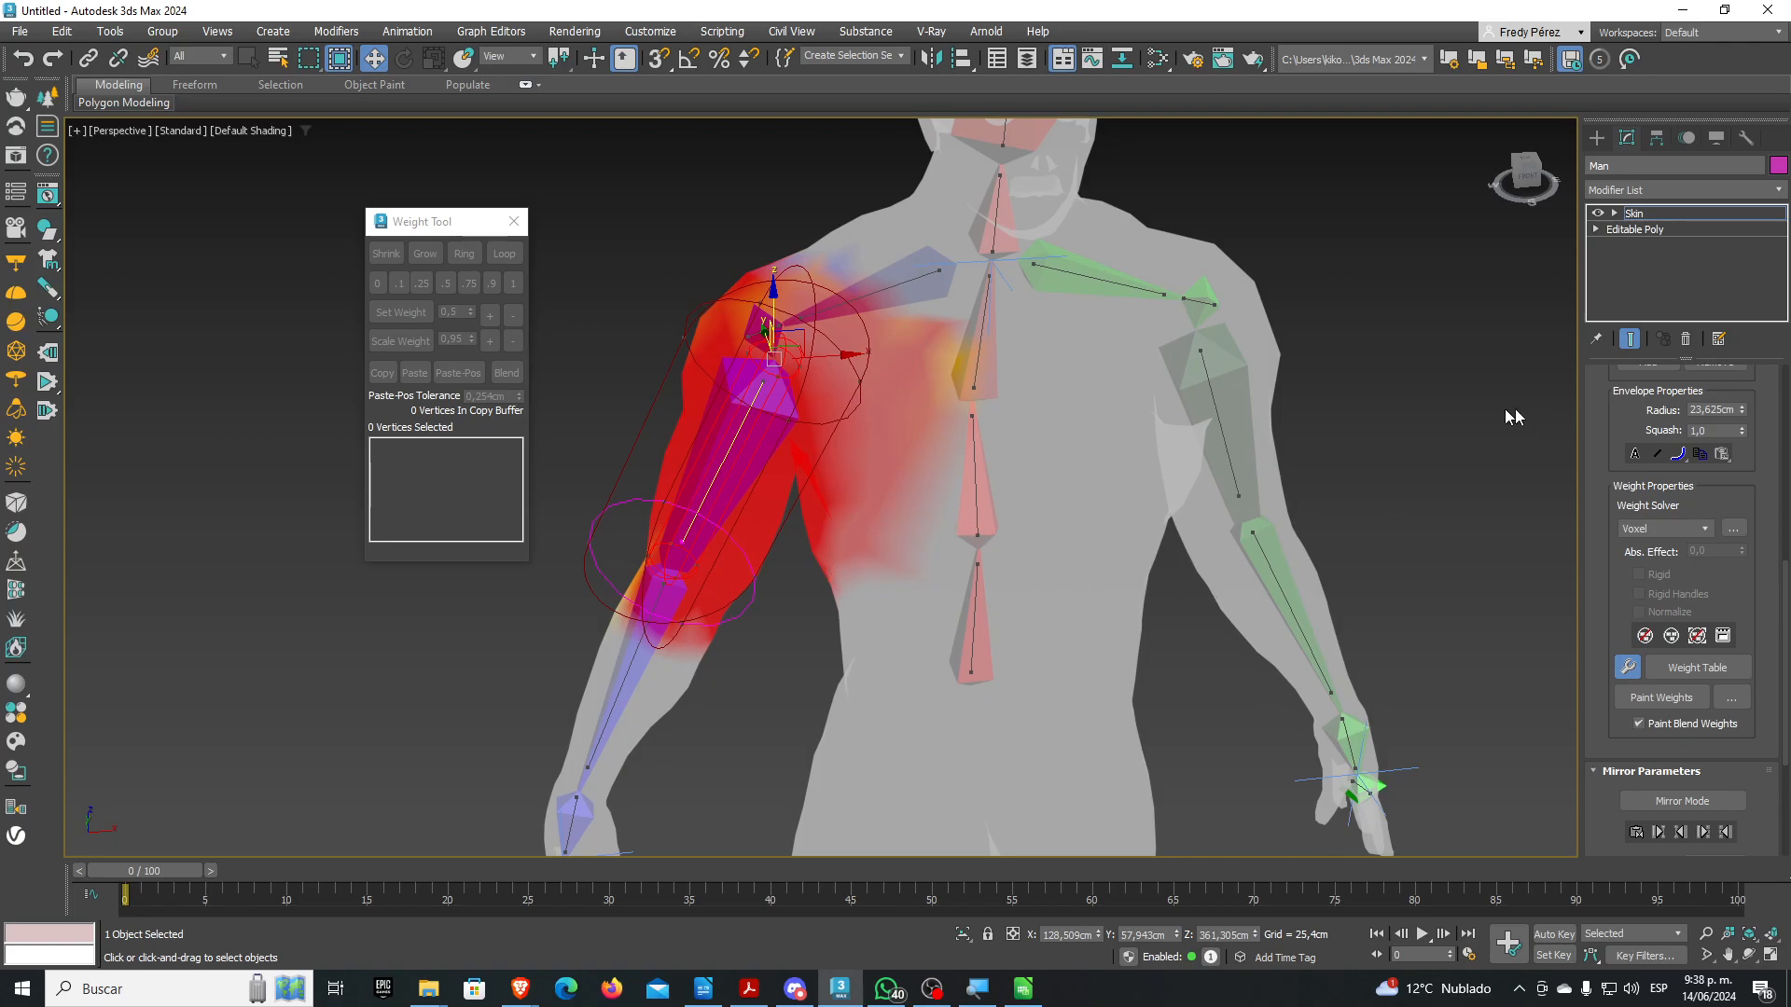
drag(1612, 423, 1612, 748)
scroll(1612, 748, up, 5)
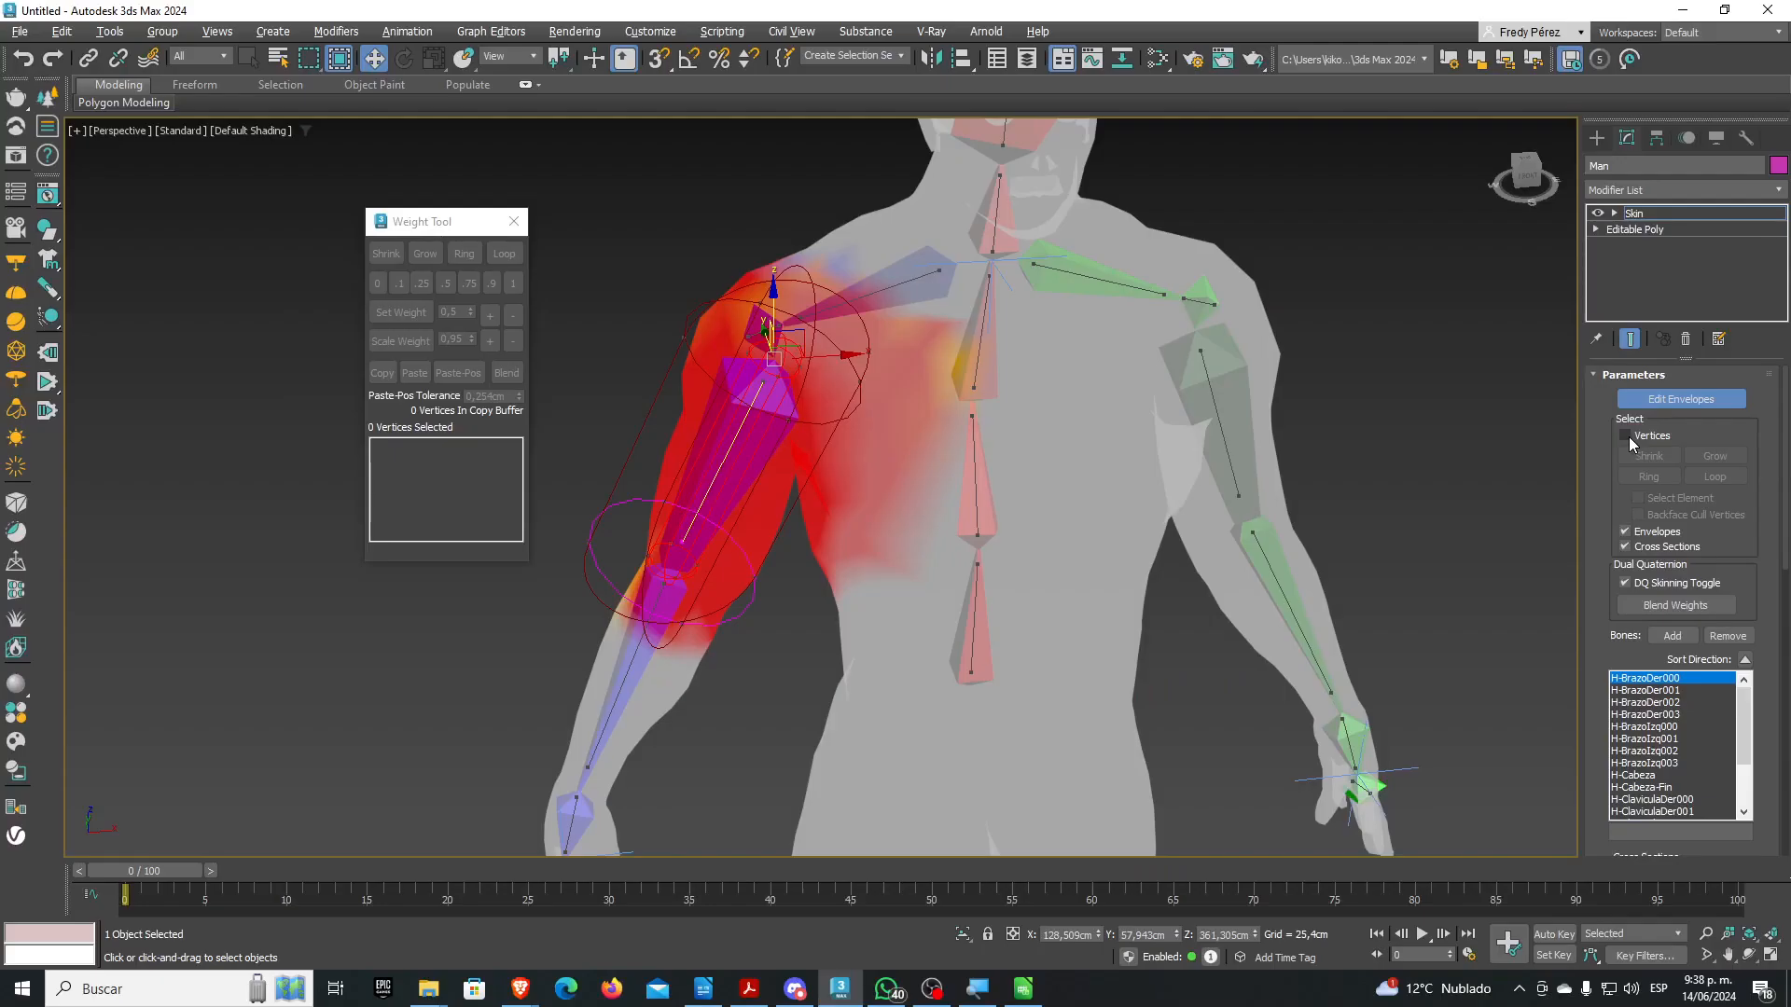
Check Vertices in Skin selection and switch the viewport to Edged Faces, testing an arm selection
click(1324, 504)
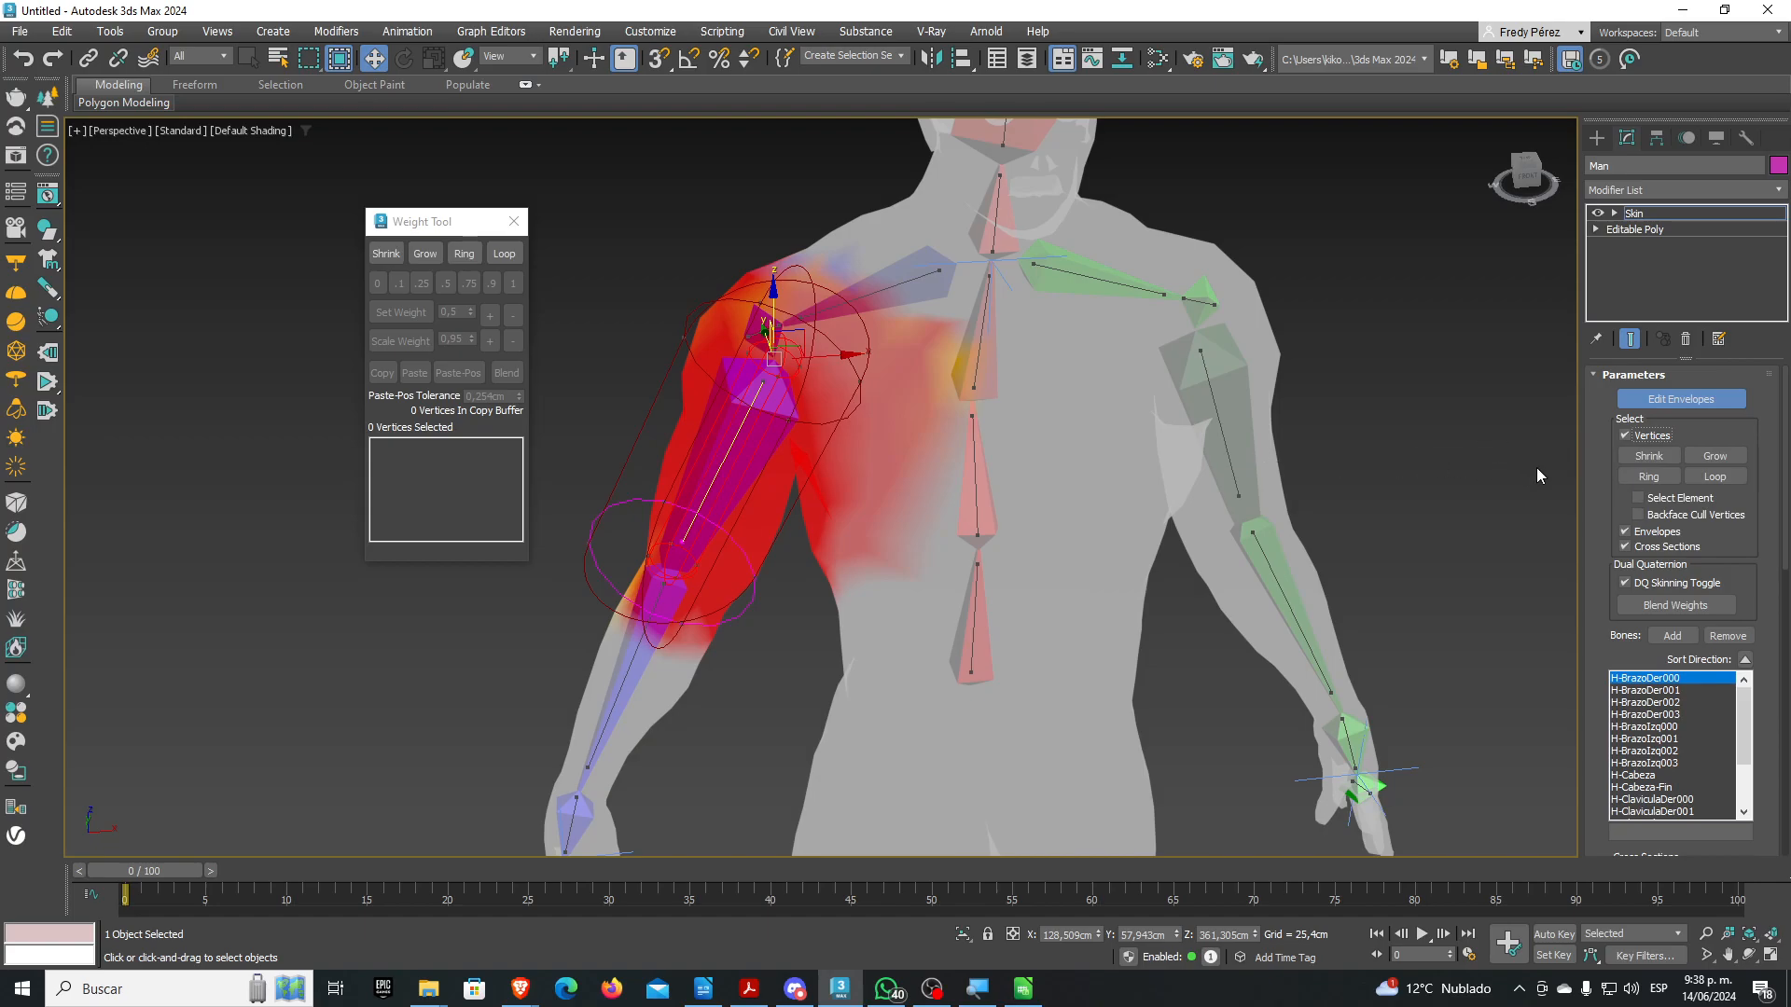
alt+middle_drag(880, 462, 874, 470)
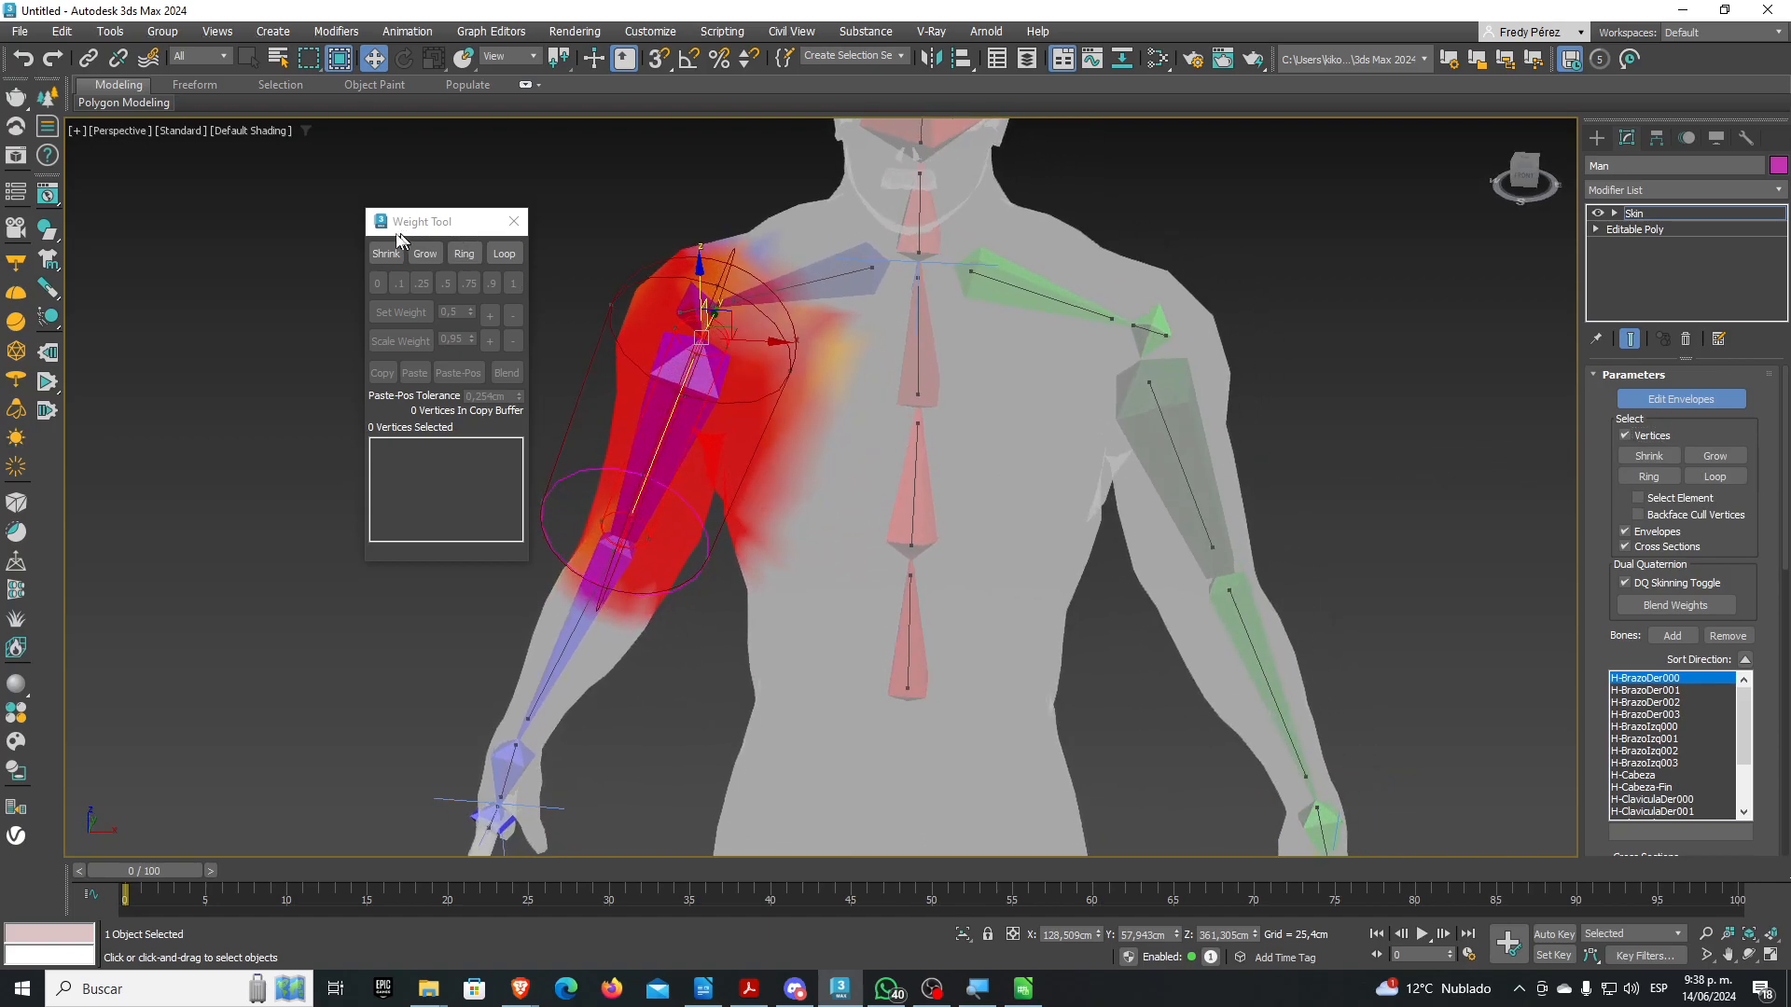
click(260, 132)
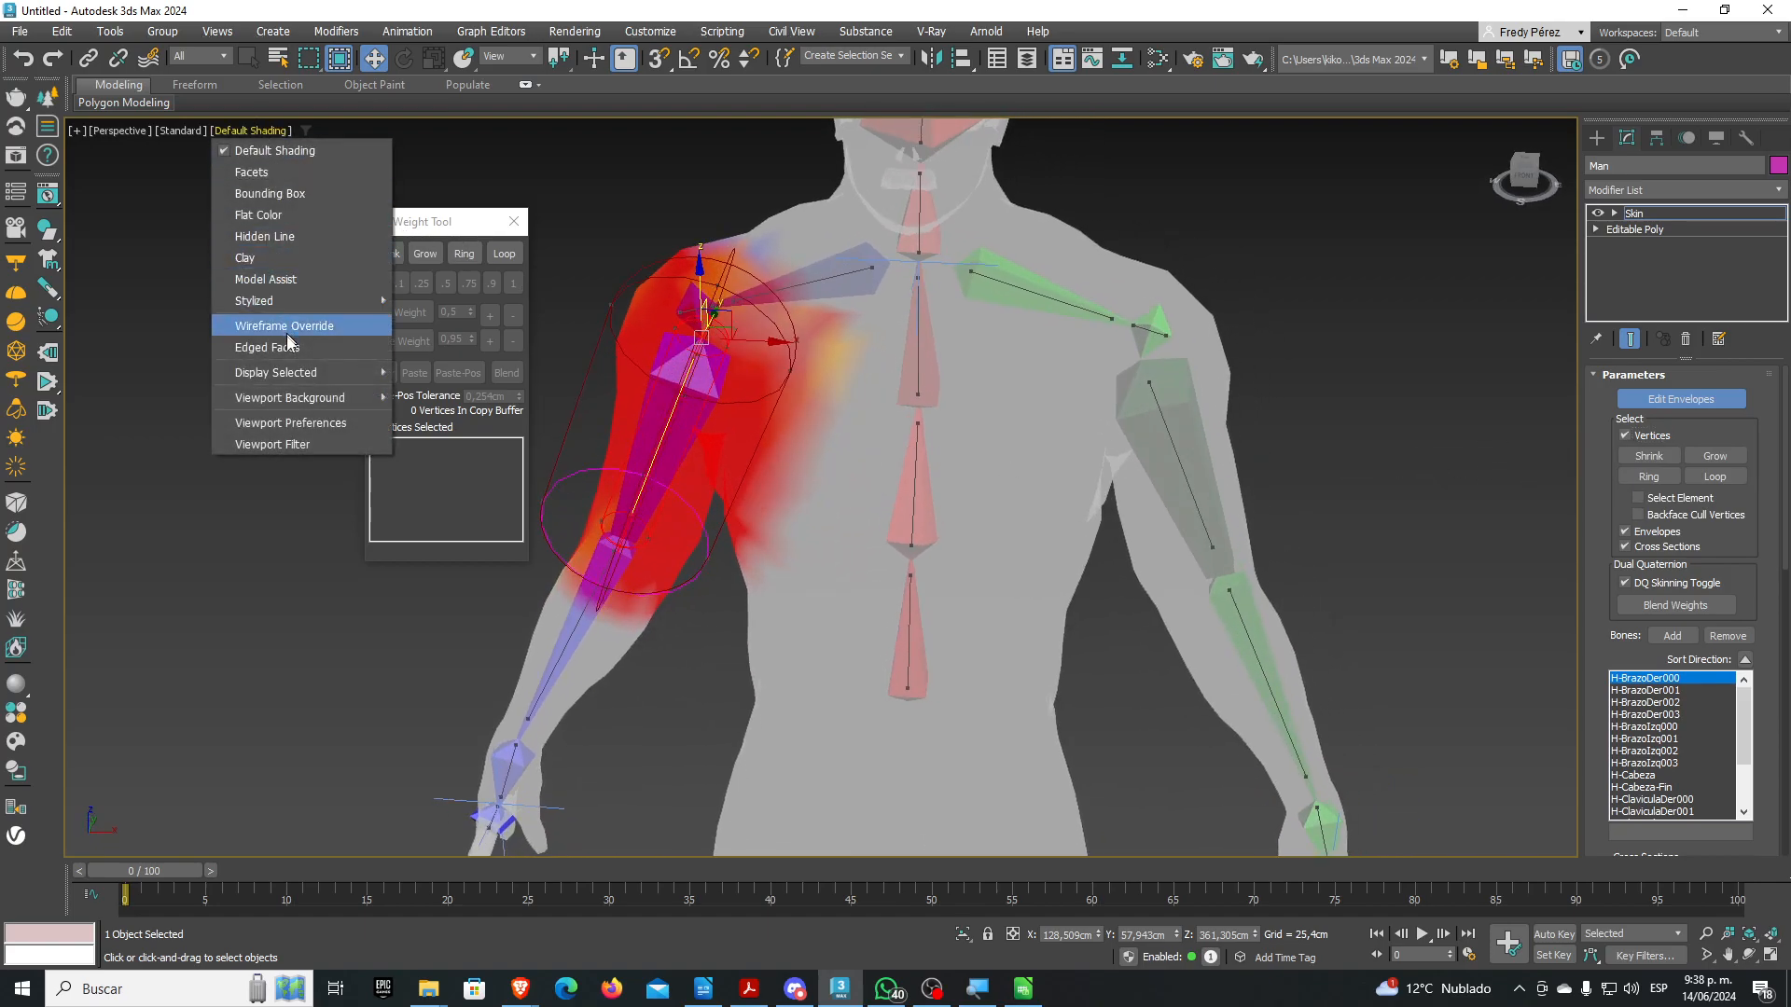
click(347, 356)
middle_drag(347, 356, 485, 342)
drag(681, 344, 903, 614)
alt+middle_drag(819, 555, 1011, 617)
scroll(850, 505, up, 8)
scroll(849, 500, down, 5)
click(1011, 617)
Pick H-Columna000, frame the whole figure, and box-select the 1331 lower-body vertices
scroll(1061, 600, down, 8)
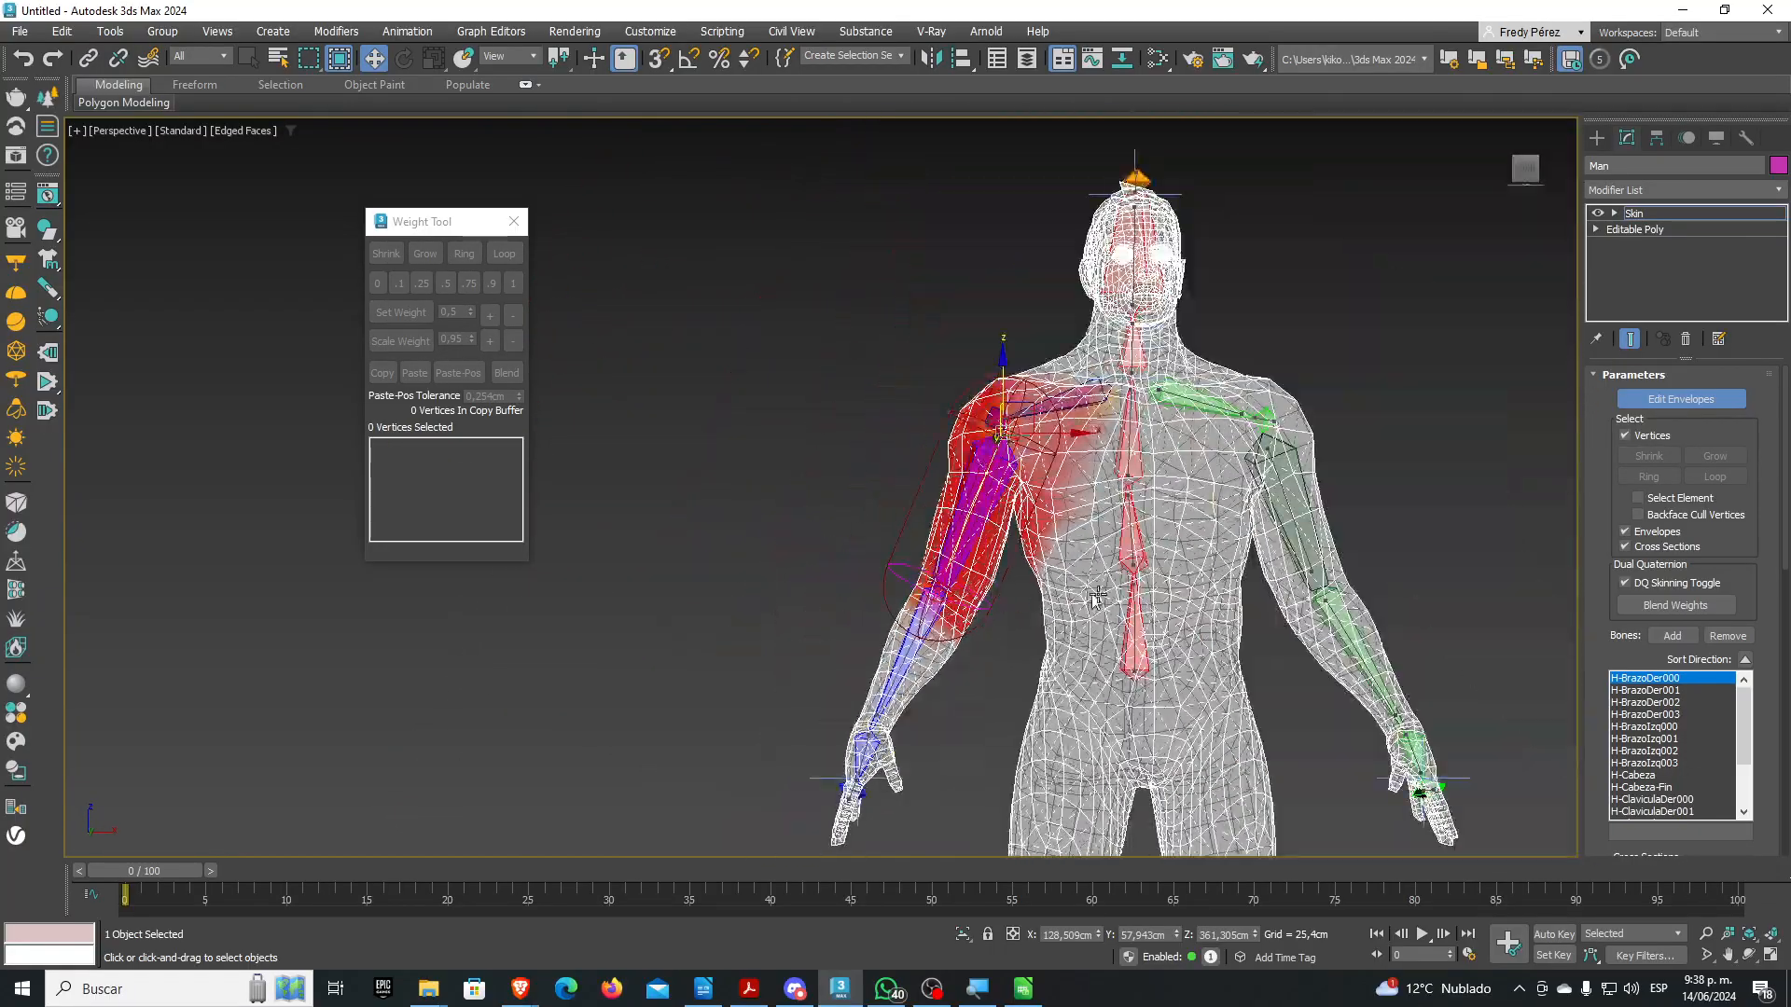
scroll(1129, 597, up, 5)
click(1074, 573)
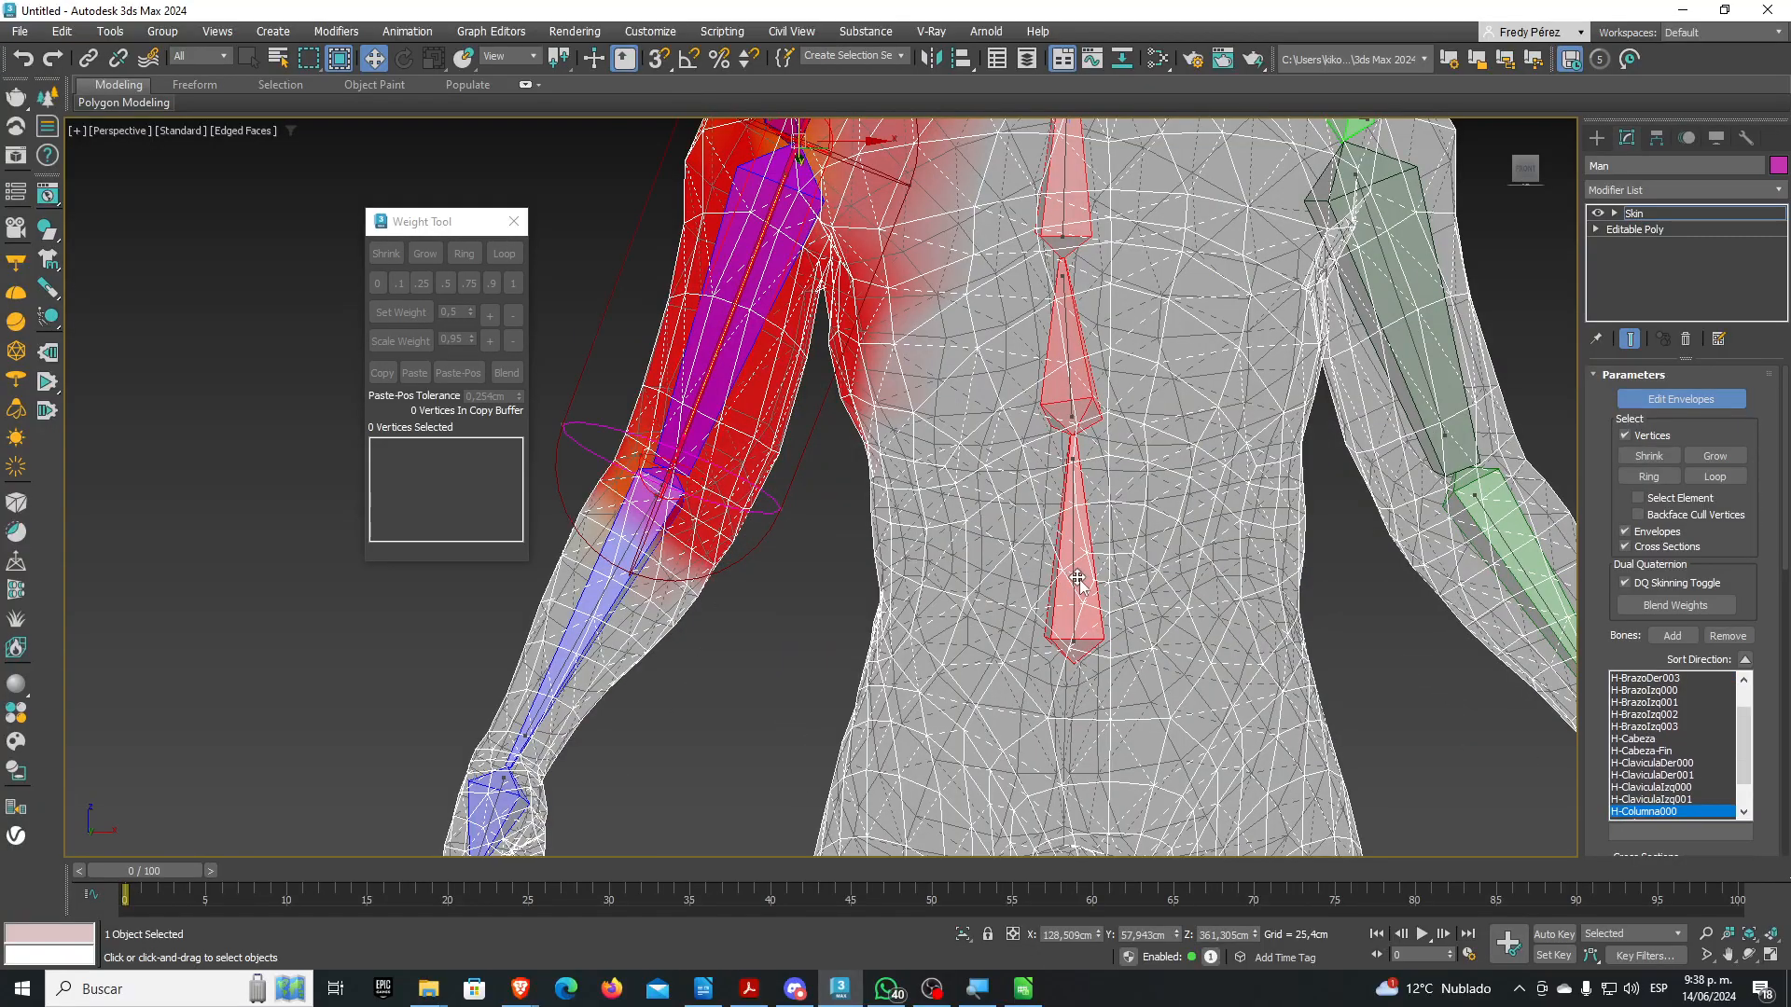
scroll(1100, 596, up, 4)
scroll(1099, 596, down, 4)
mouse_move(1108, 604)
middle_down()
mouse_move(1115, 528)
mouse_move(1127, 556)
mouse_move(1096, 588)
middle_up()
scroll(1091, 592, up, 3)
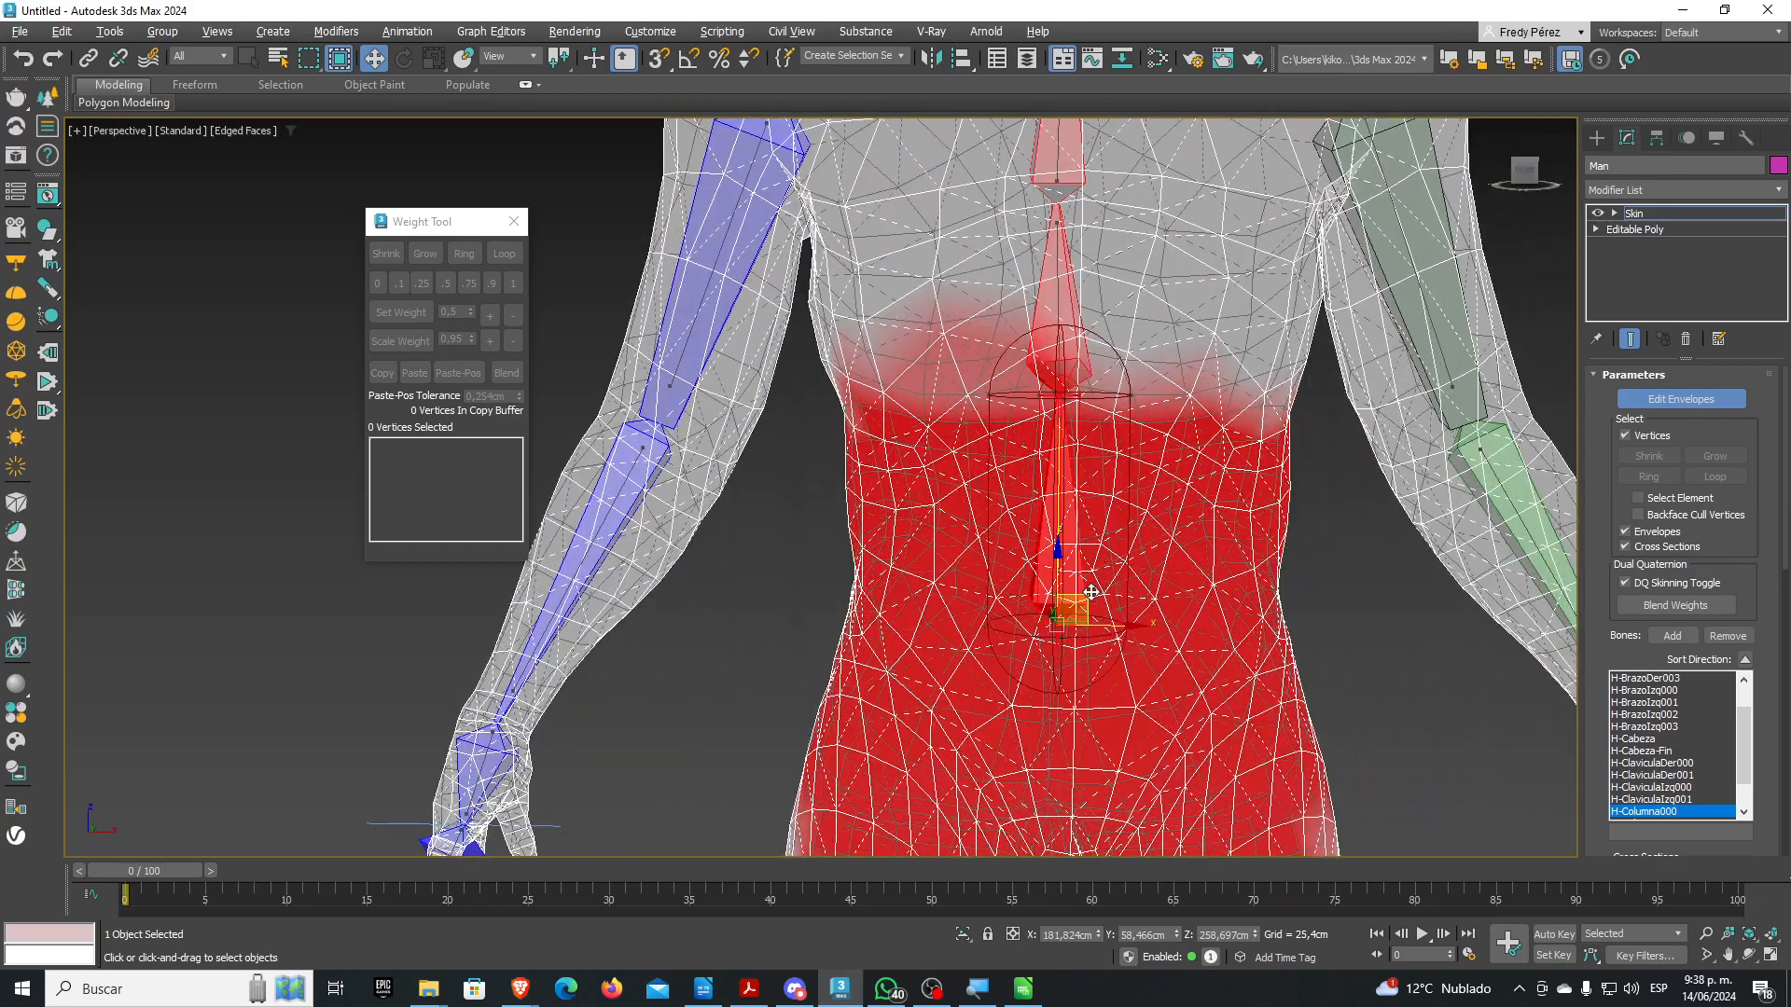
middle_drag(1082, 551, 1056, 453)
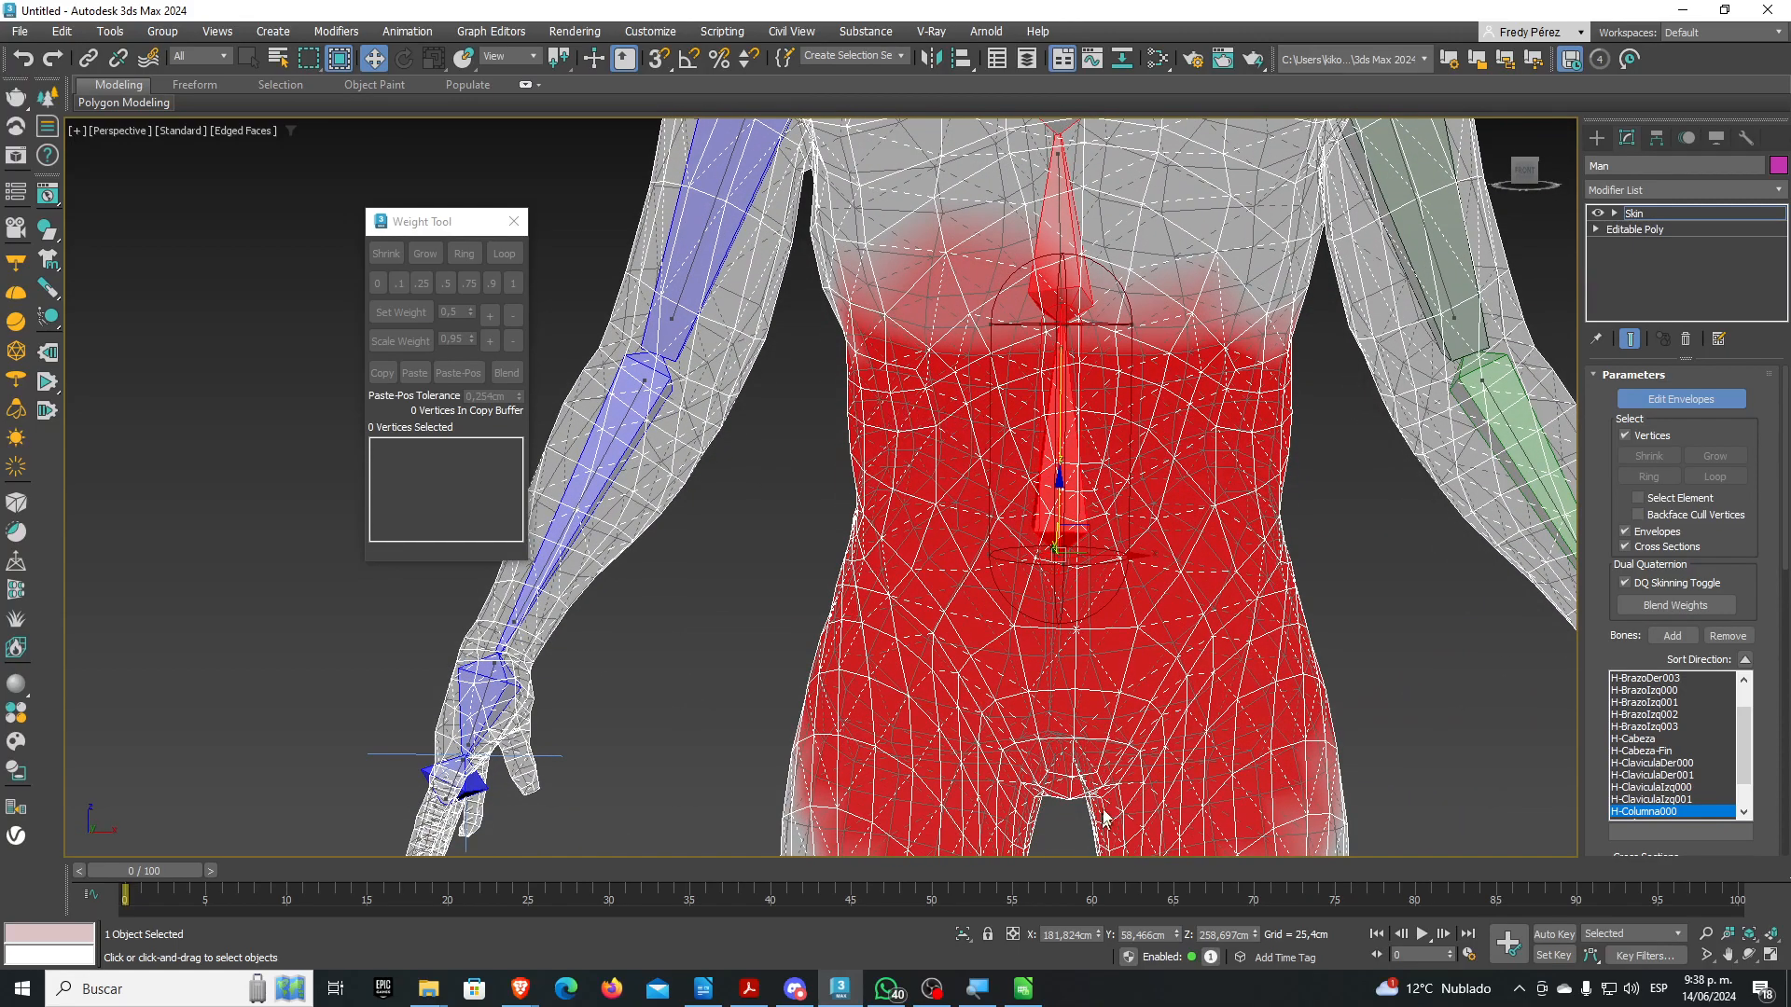
scroll(1145, 688, down, 5)
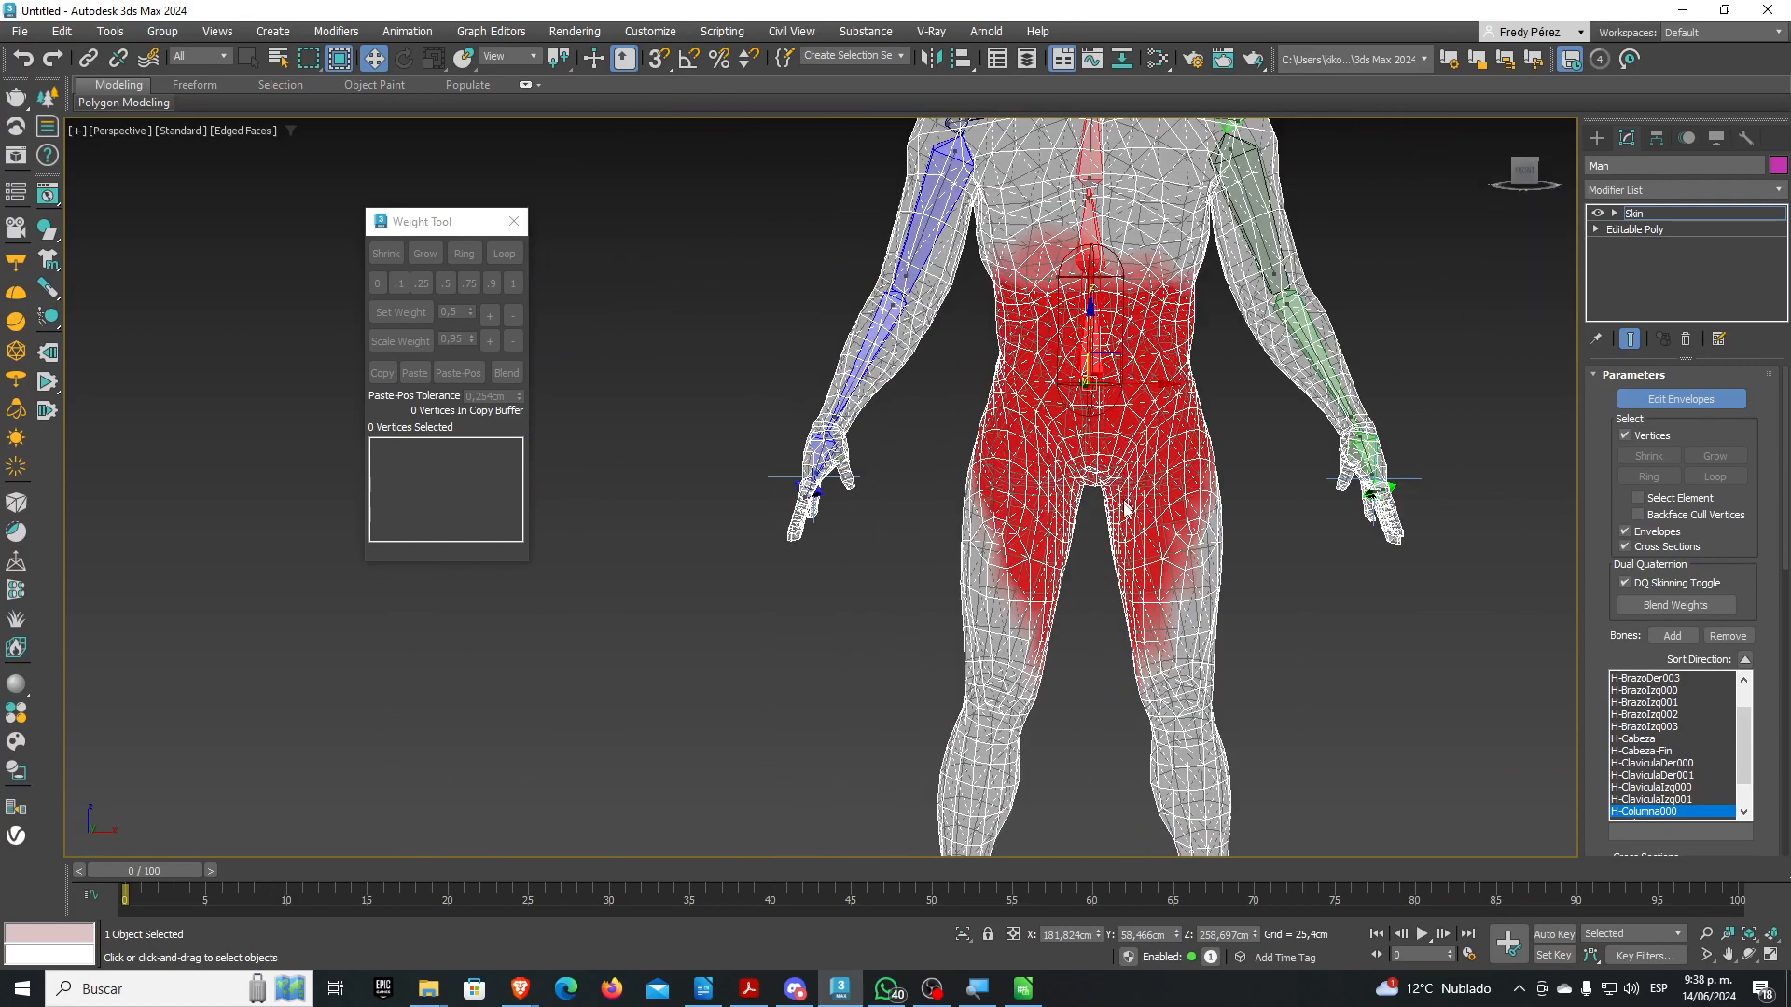
middle_drag(1121, 528, 1117, 465)
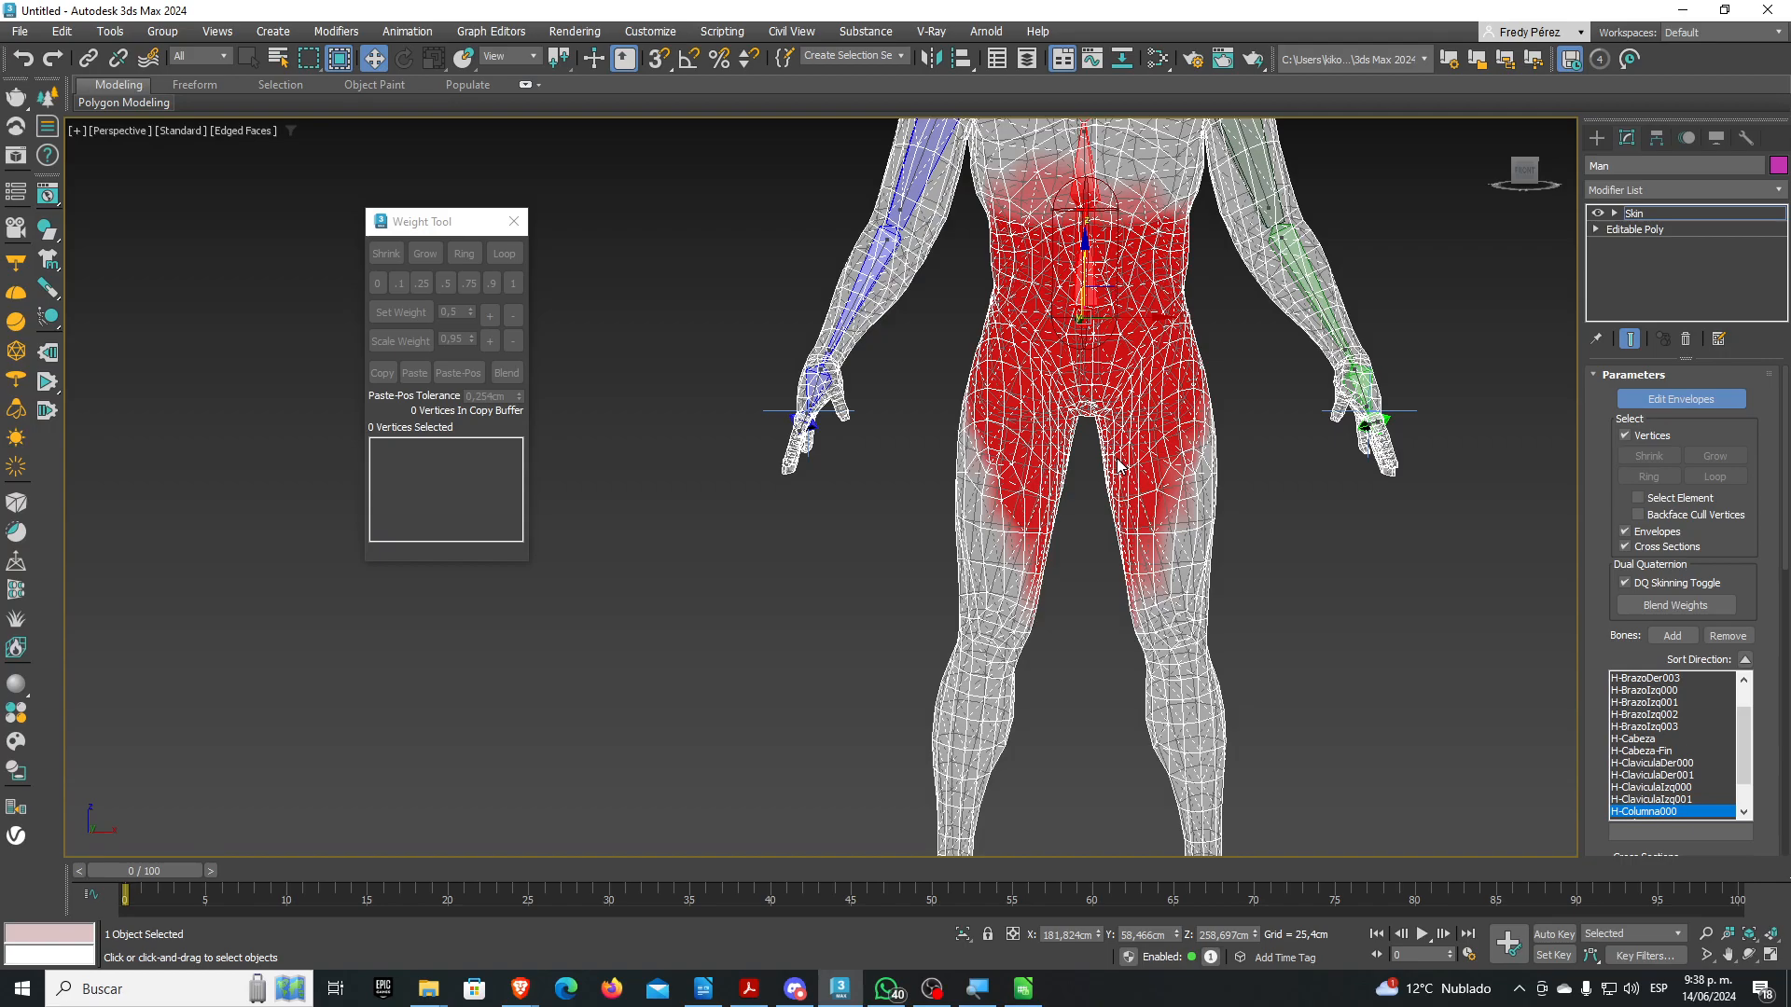
scroll(1118, 466, down, 3)
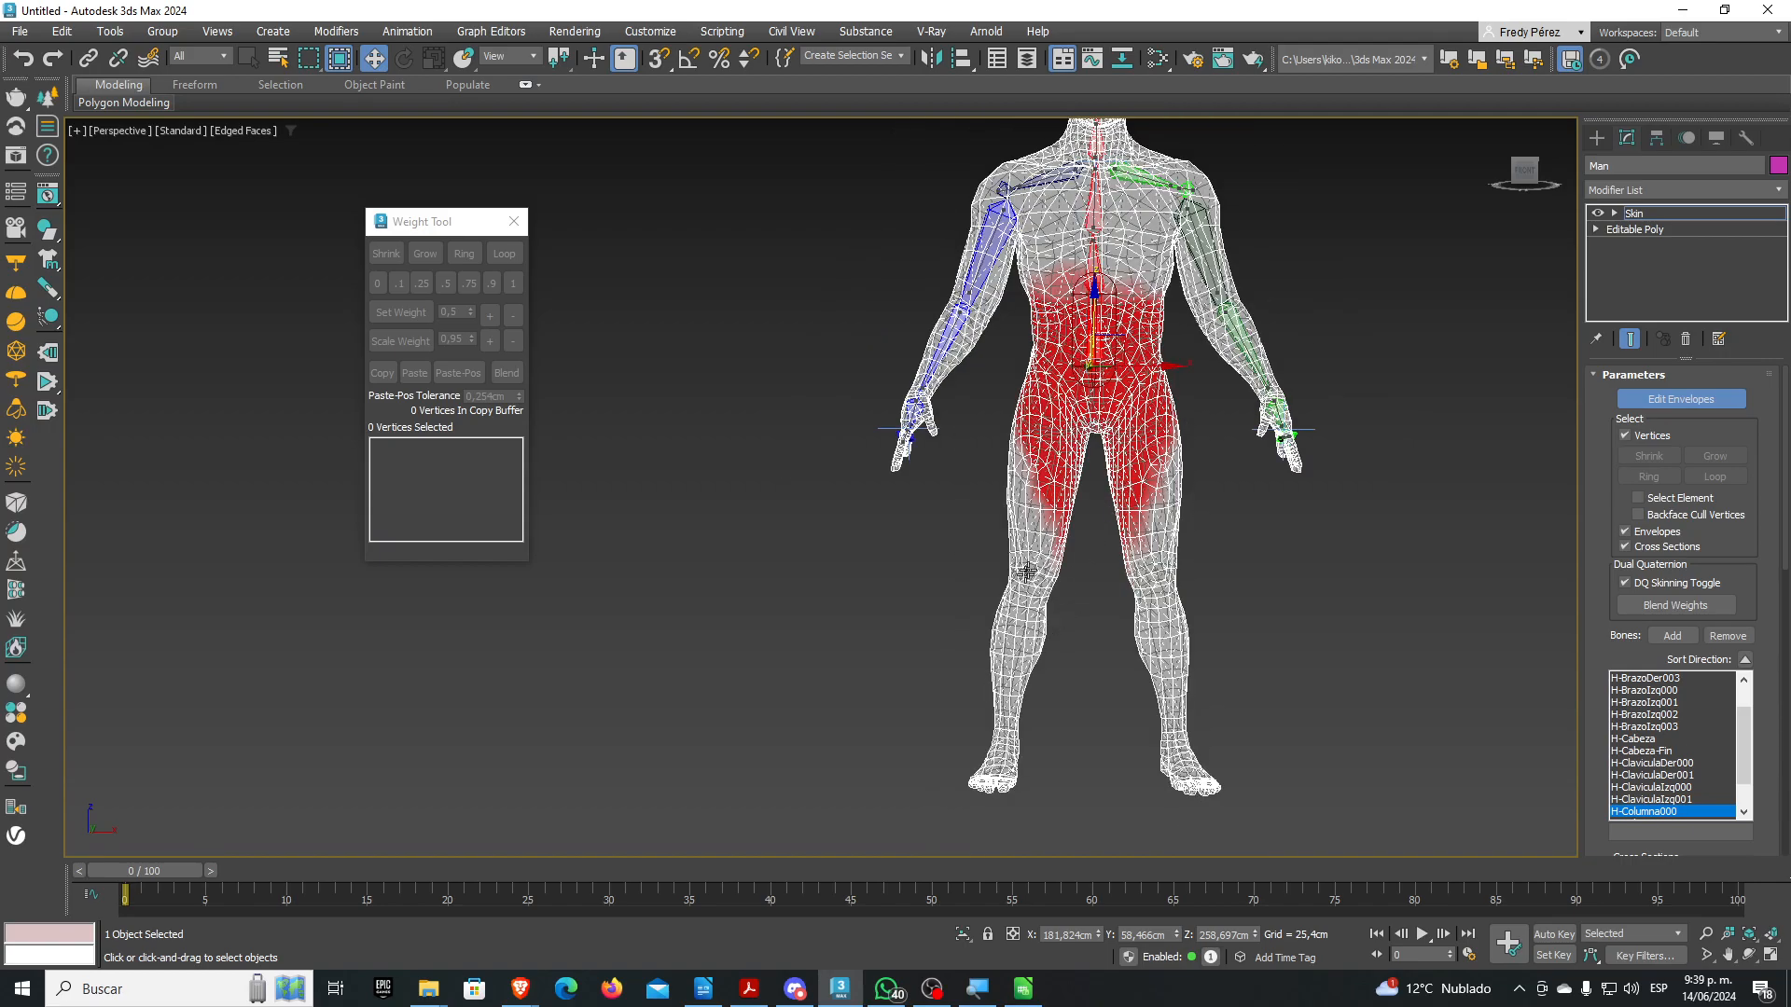
drag(997, 810, 1237, 355)
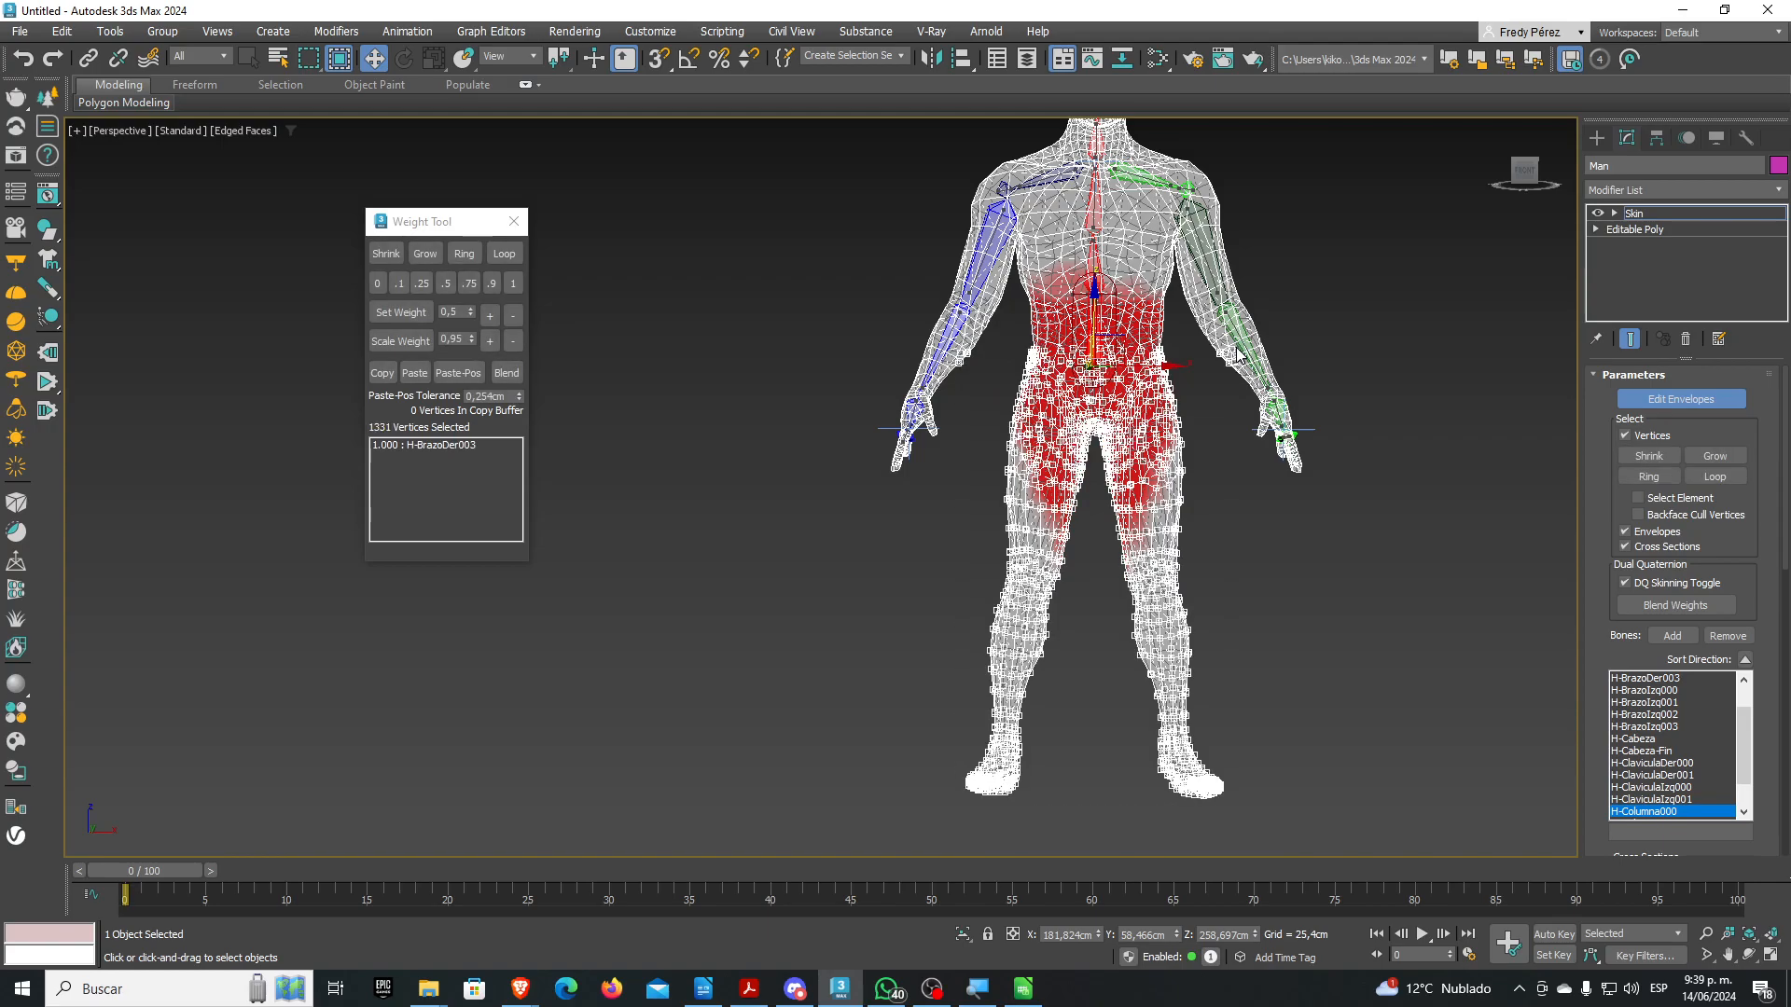
Deselect the forearm vertices, then give the 1318 hip and leg vertices weight 1 to H-Columna000
drag(1036, 342, 653, 767)
key(z)
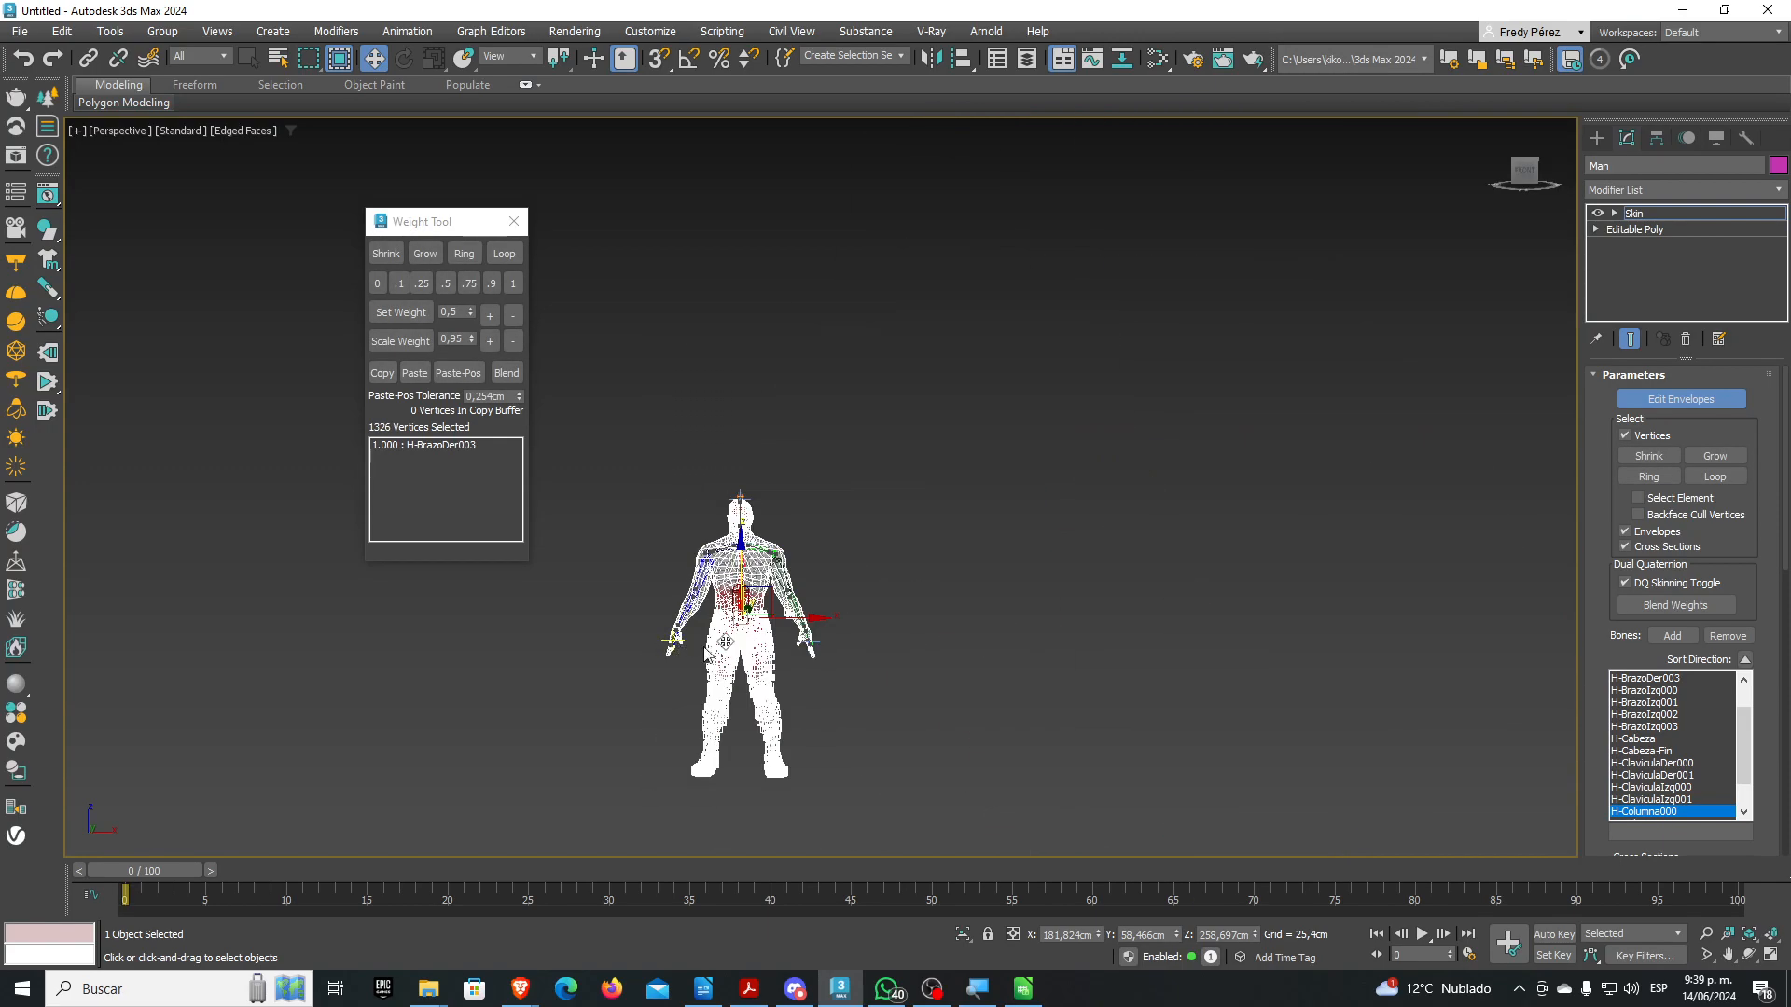
scroll(1038, 477, up, 2)
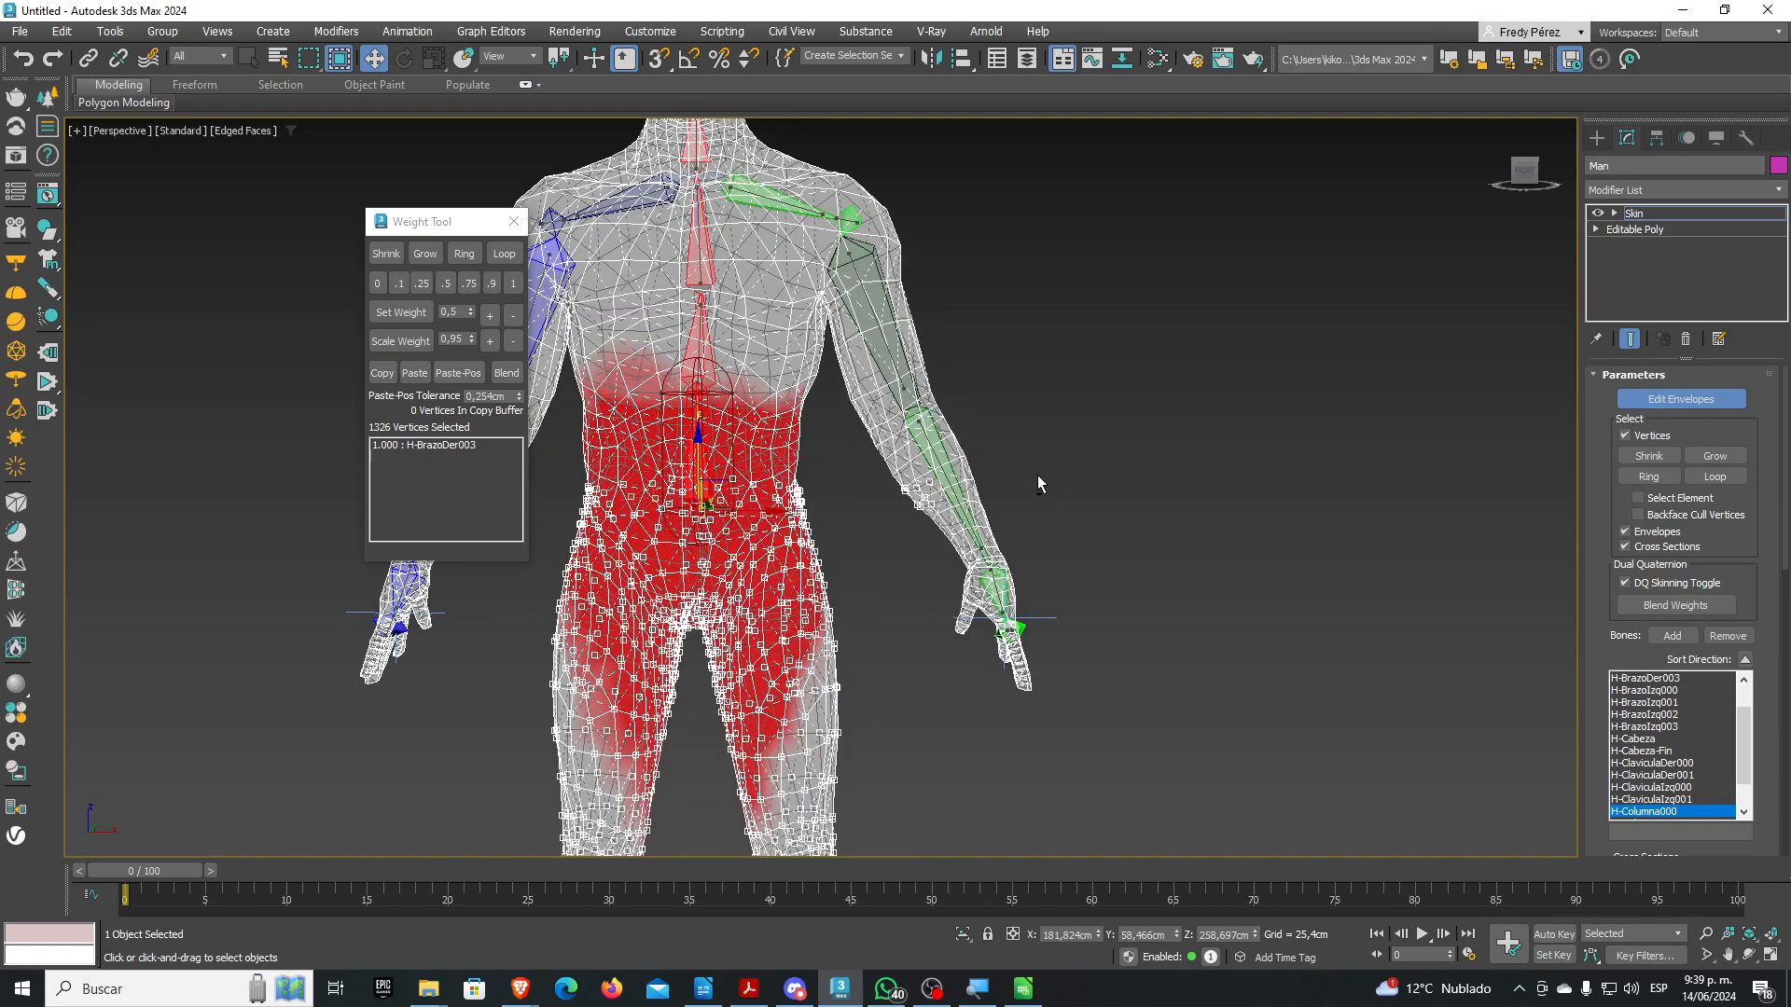
alt+drag(991, 459, 885, 539)
middle_drag(920, 562, 1107, 524)
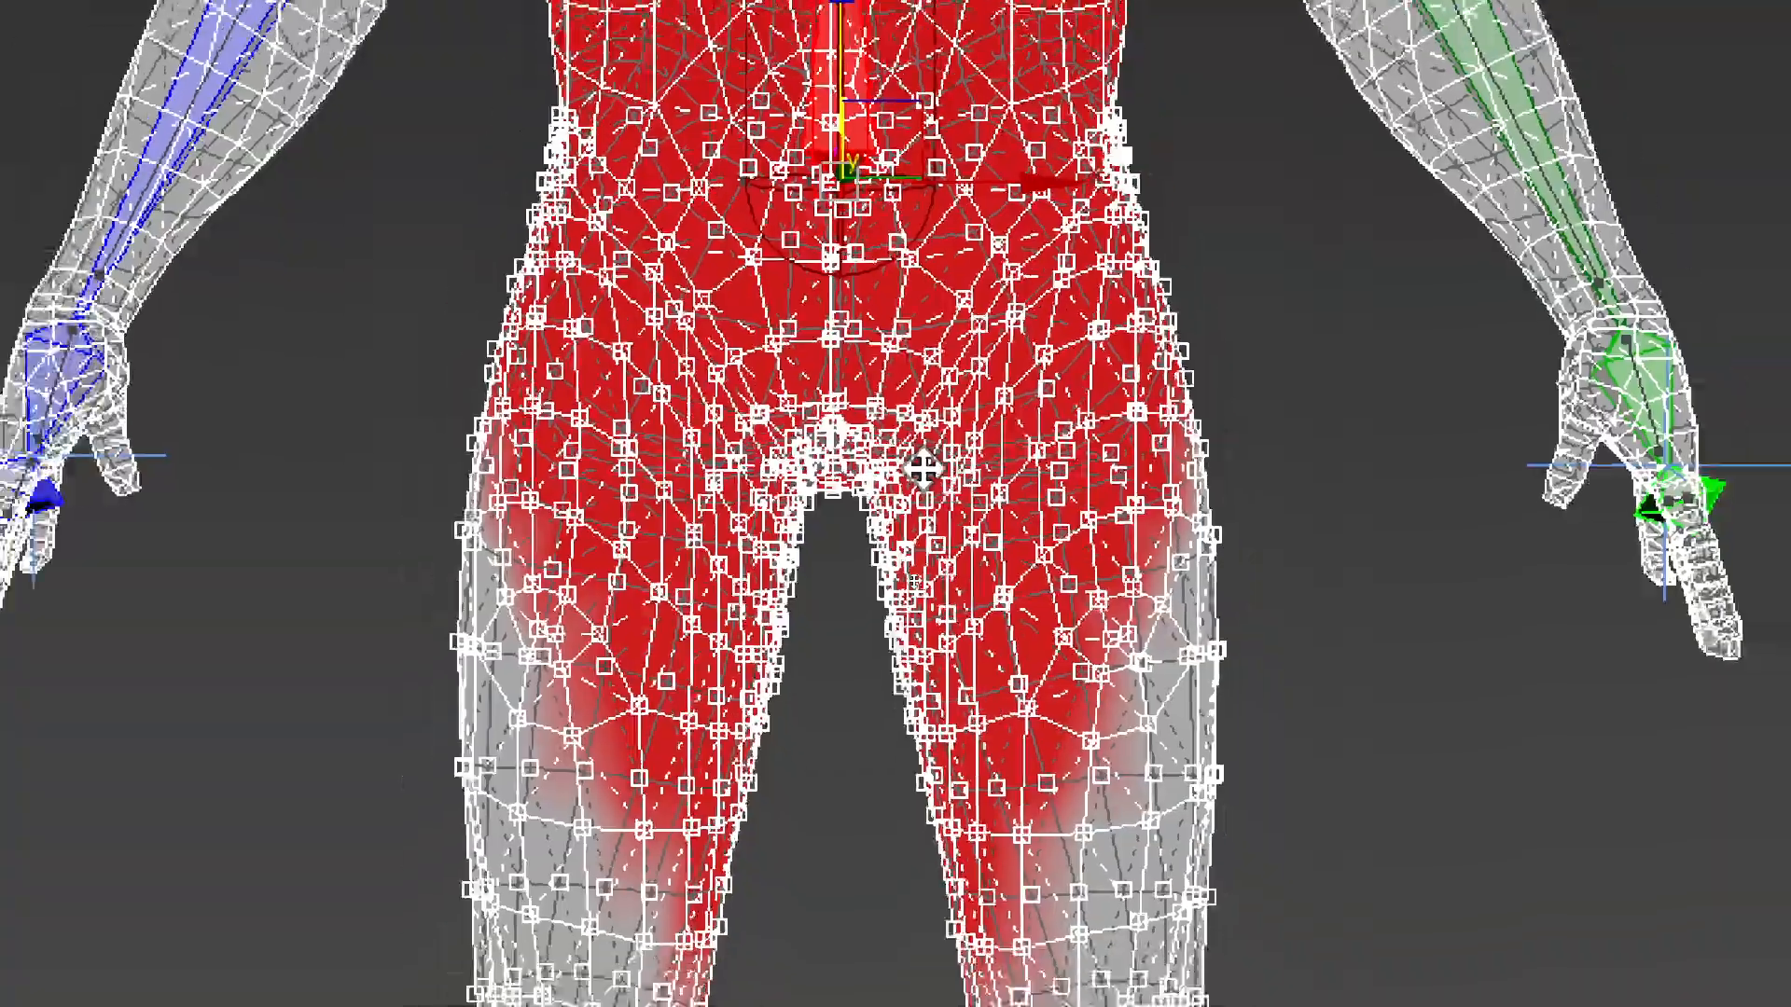
middle_drag(898, 656, 913, 439)
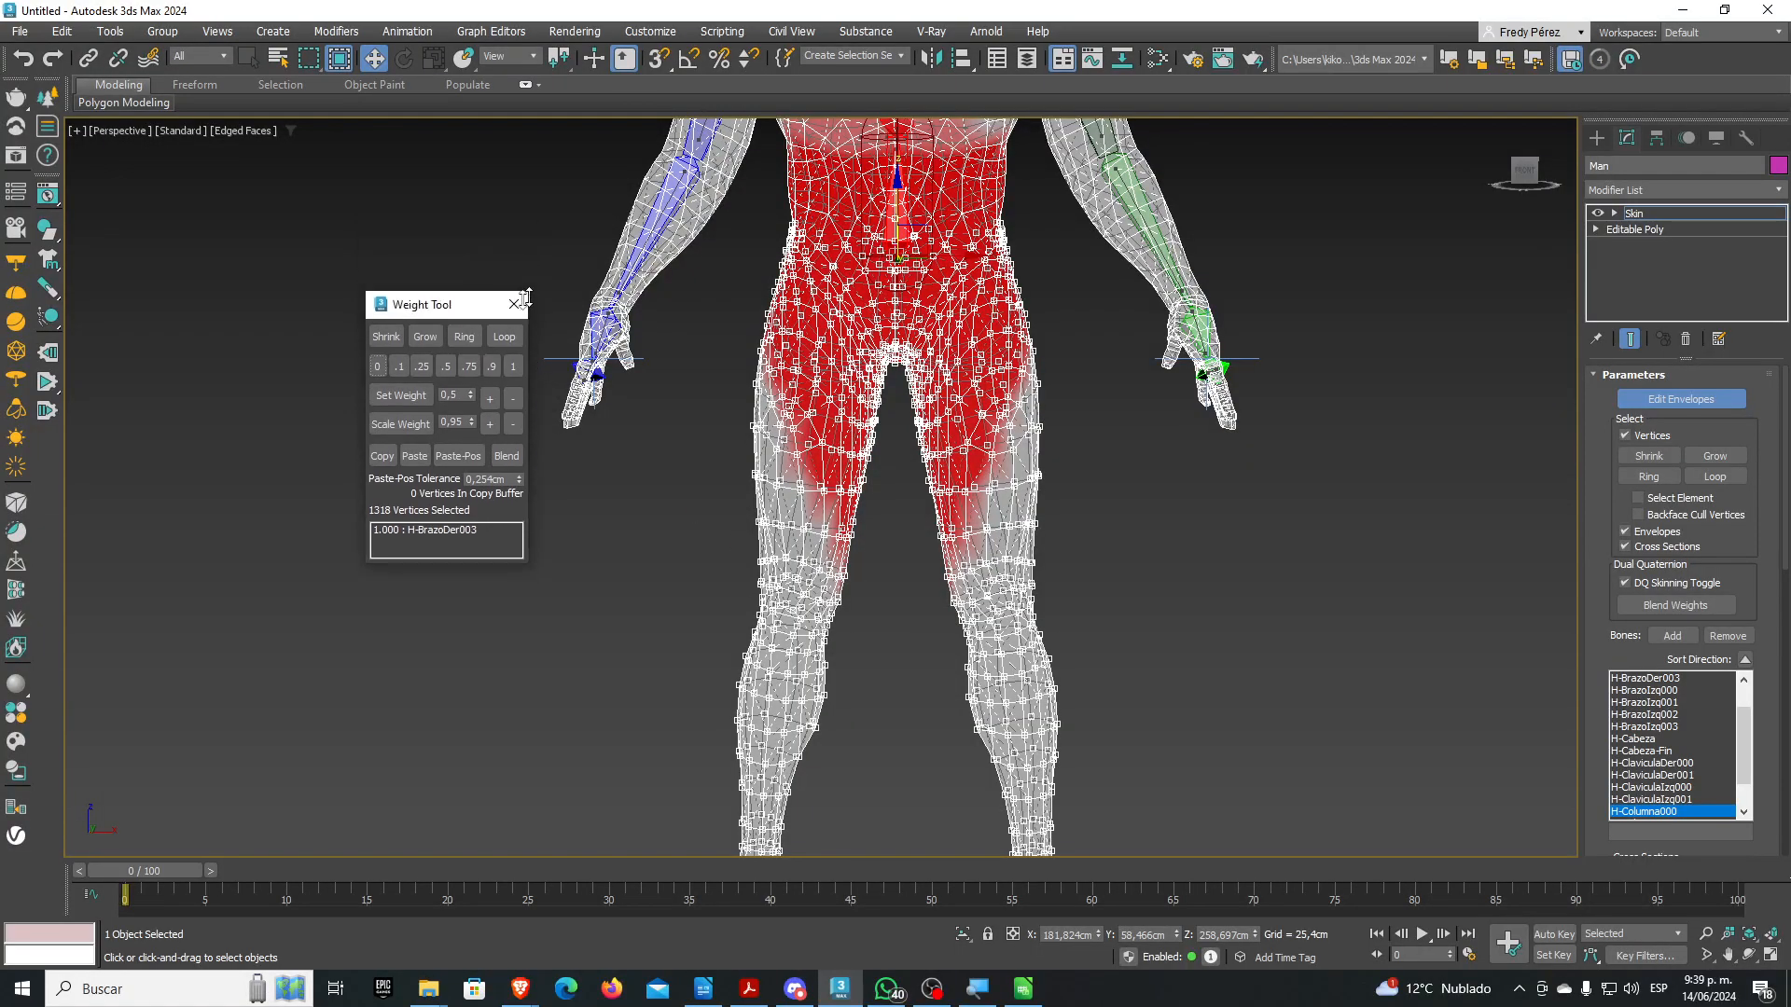
drag(480, 225, 509, 267)
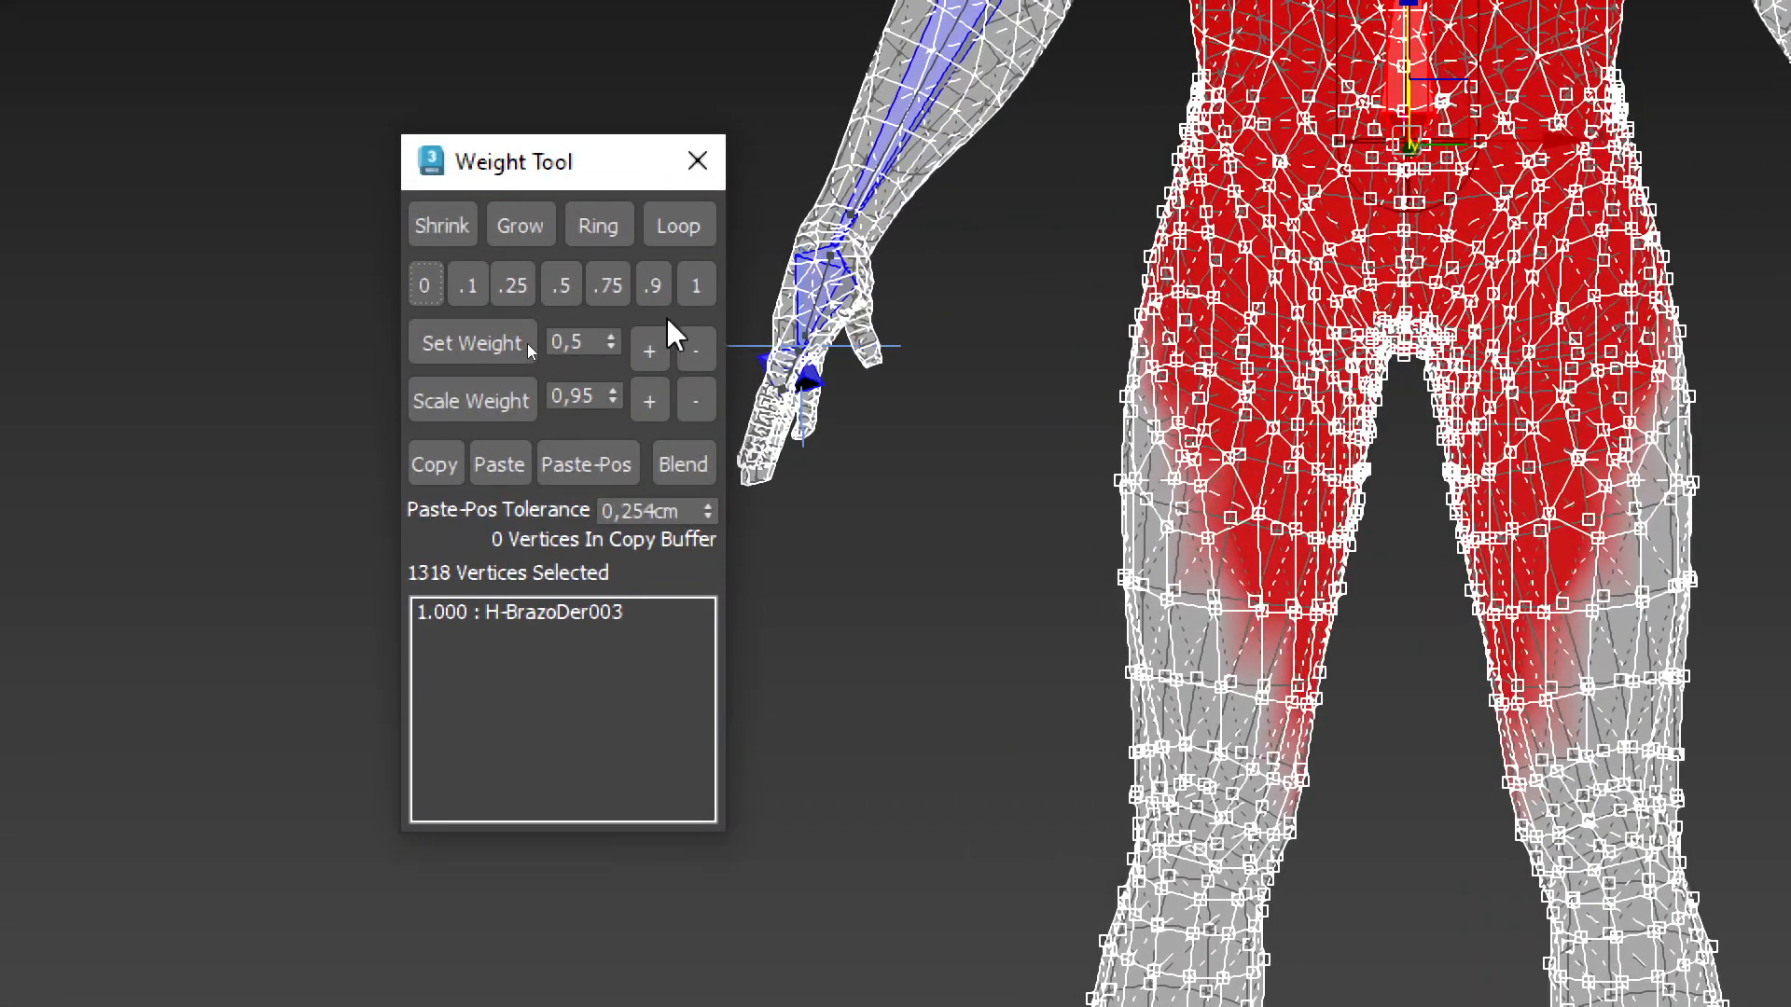
click(705, 284)
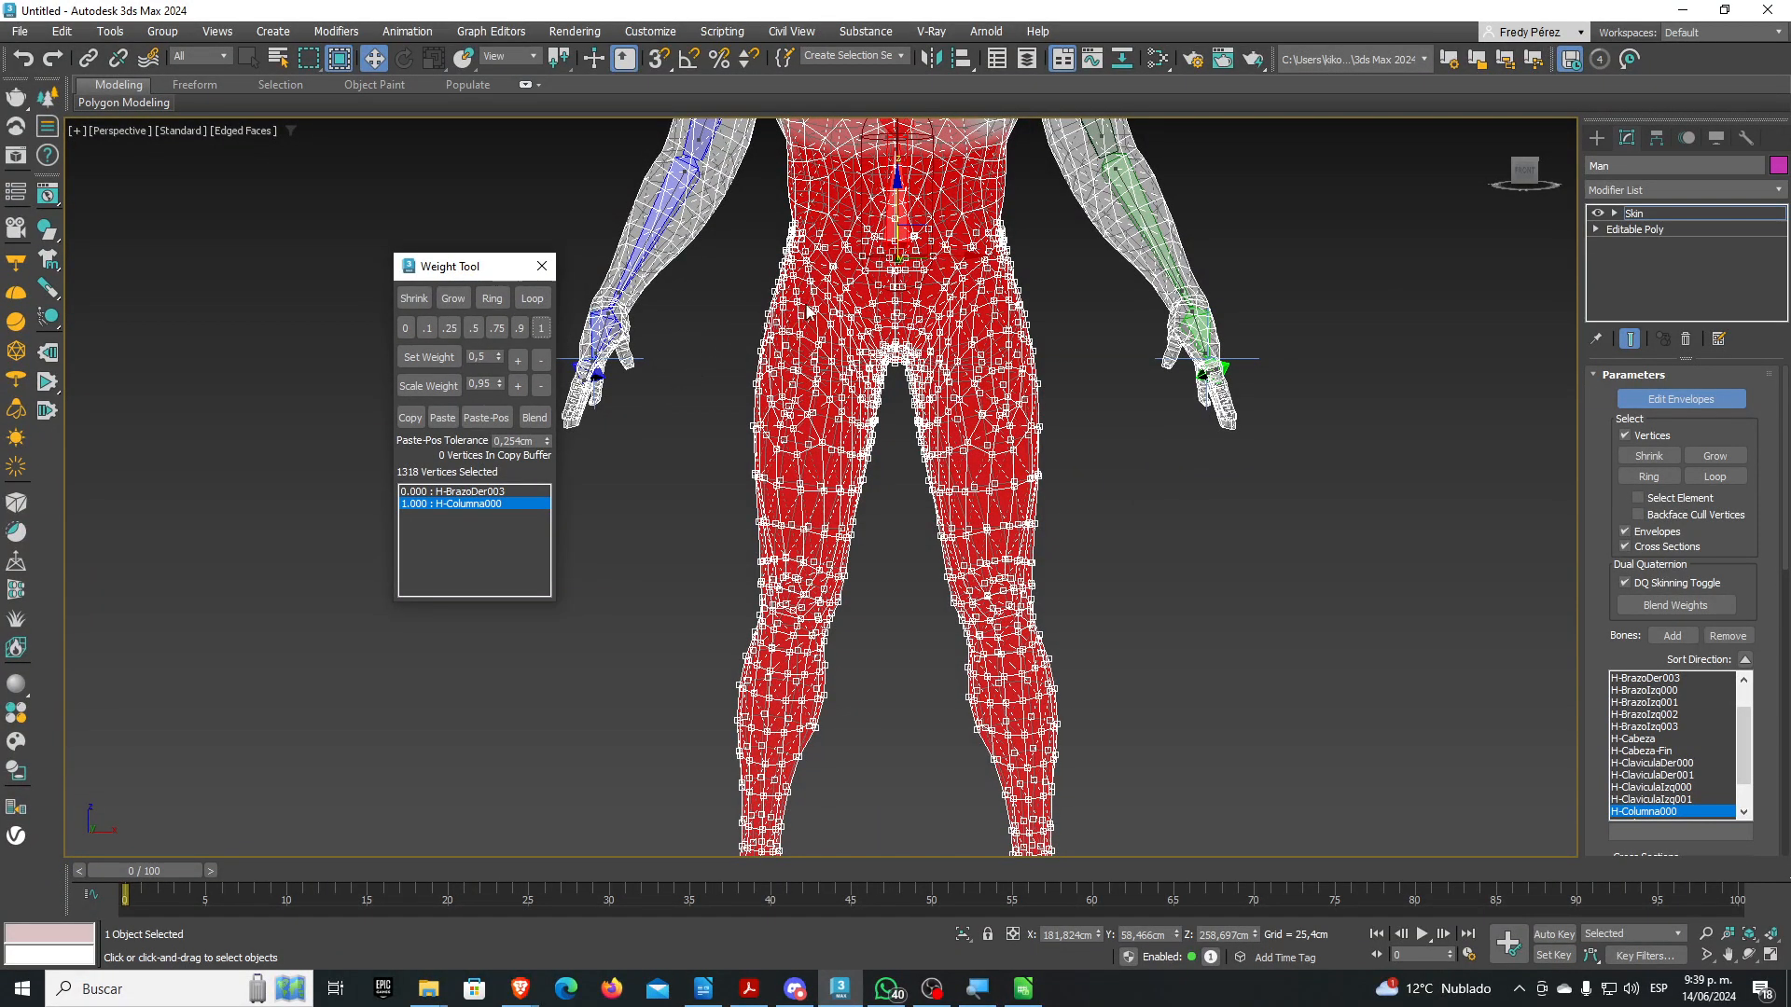
In Front view, switch to Lasso selection and lasso 40 vertices across the waist
scroll(880, 373, up, 5)
scroll(880, 367, up, 3)
middle_drag(882, 367, 947, 398)
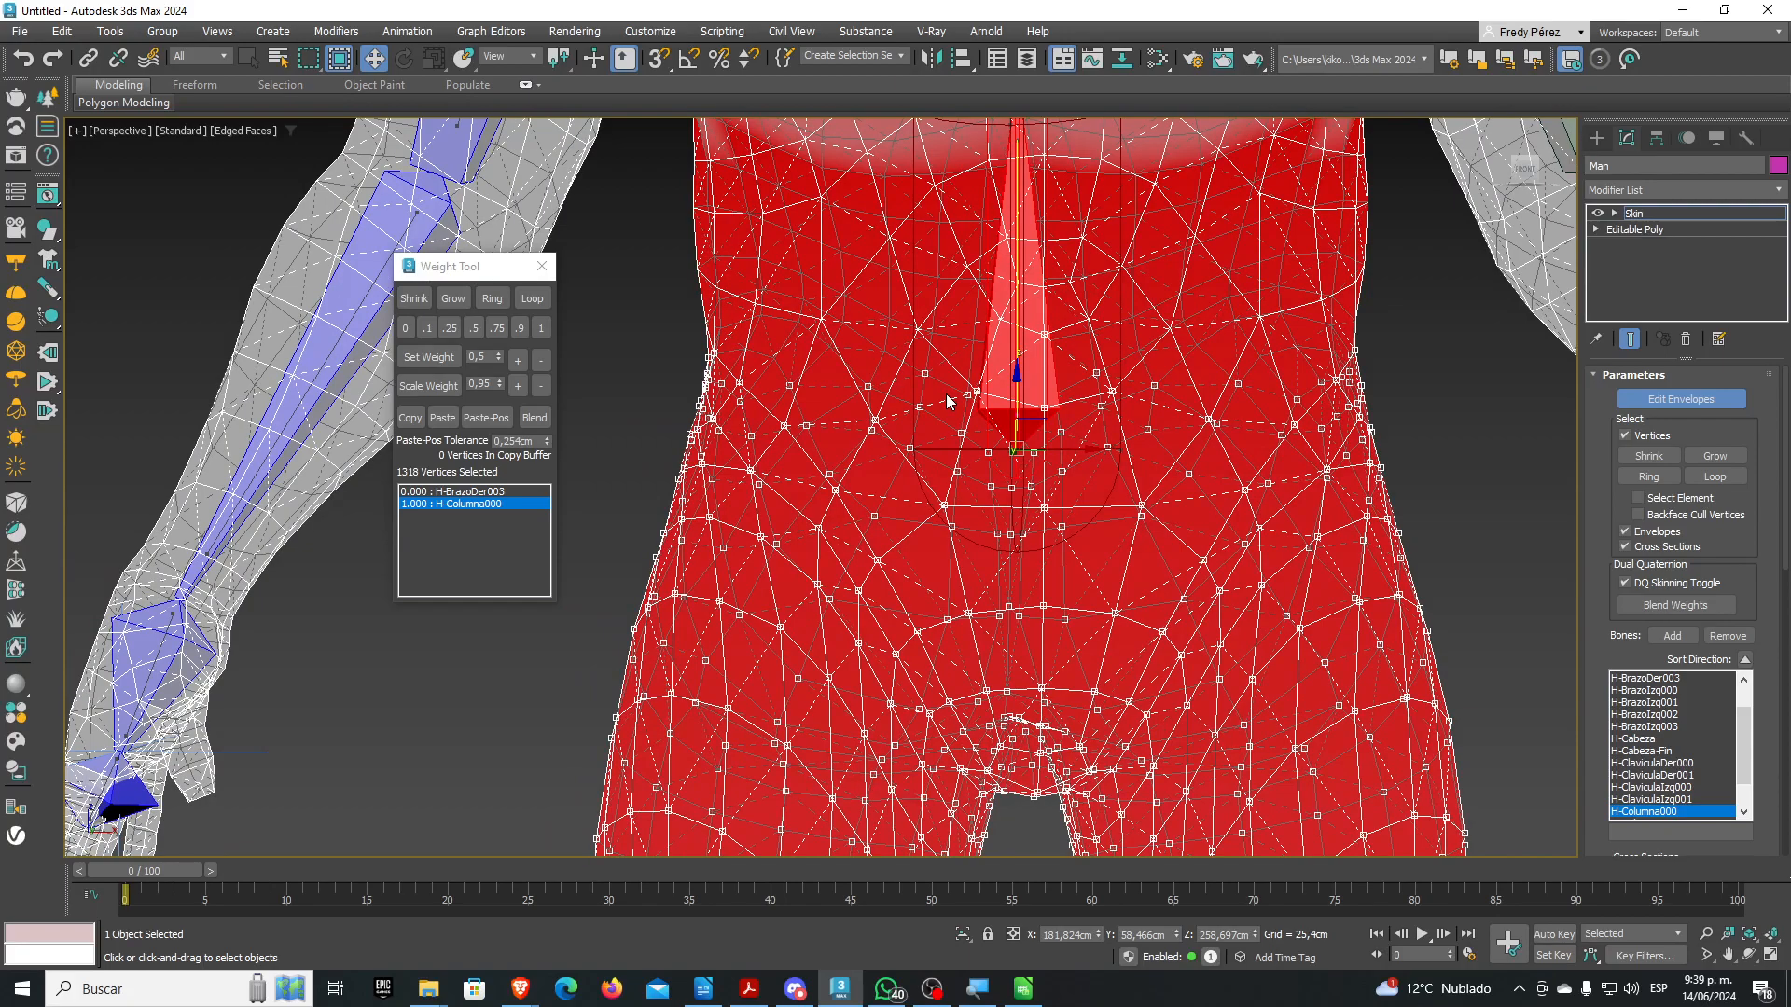
alt+middle_drag(1104, 390, 1102, 490)
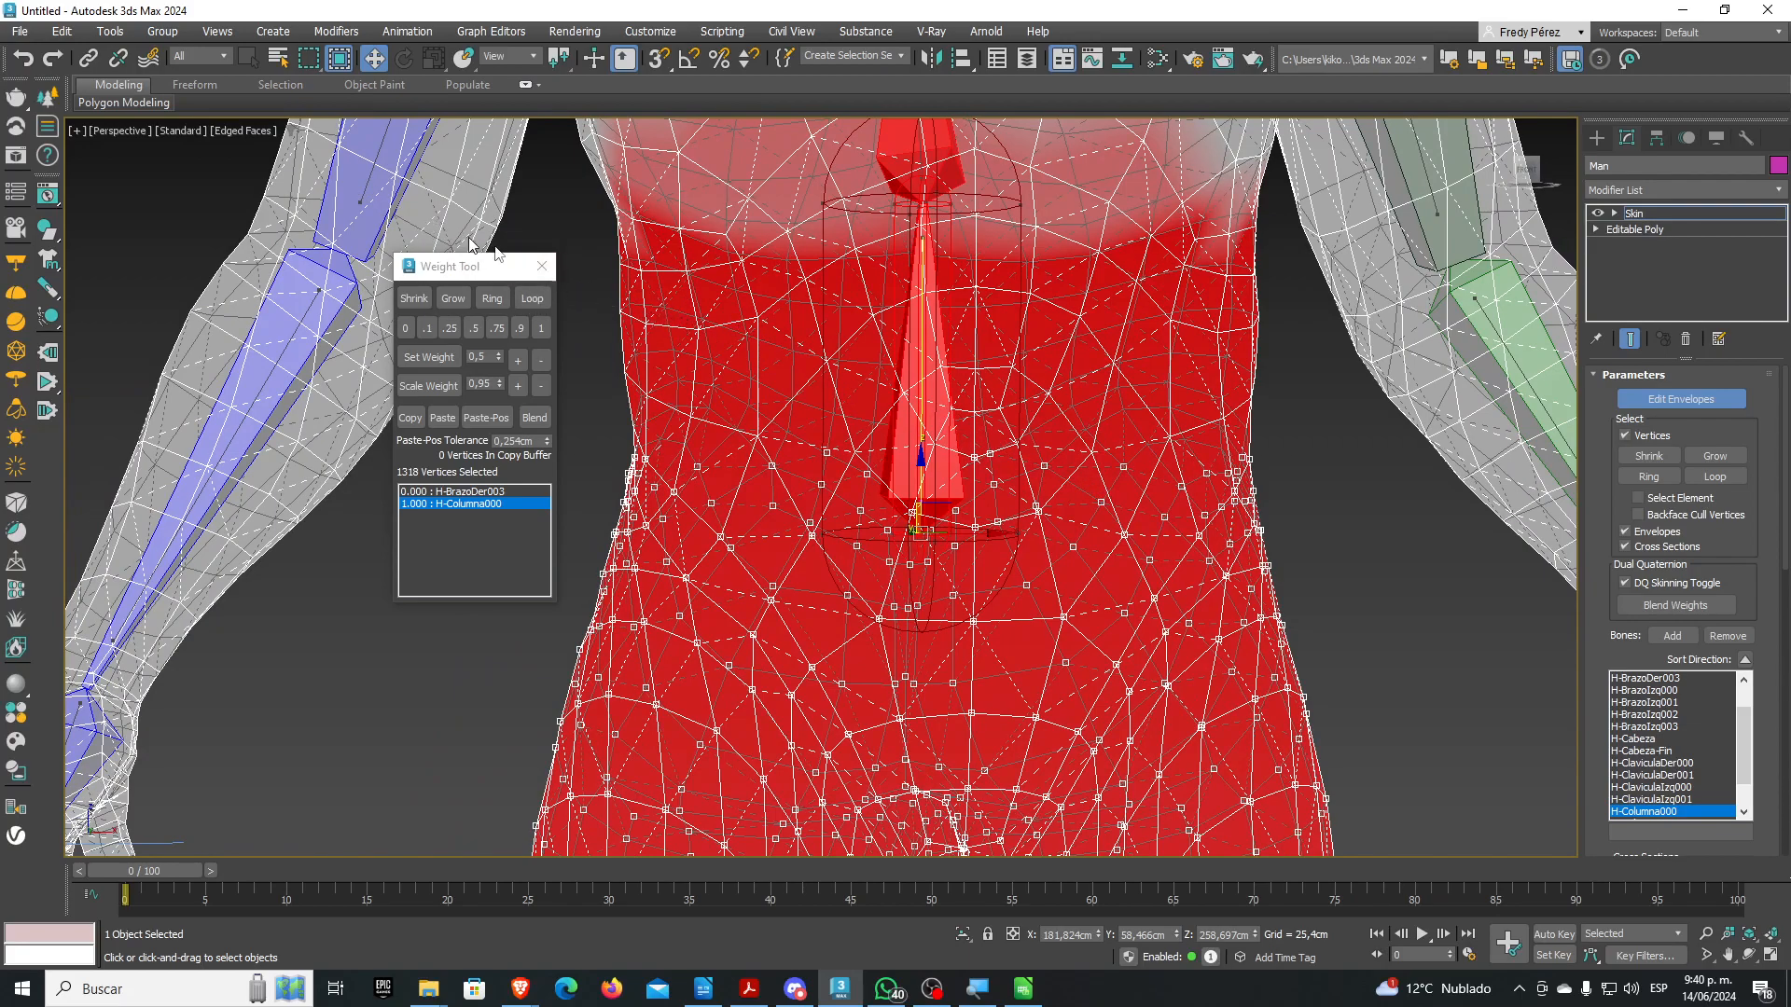
alt+middle_drag(788, 467, 775, 457)
scroll(775, 457, down, 5)
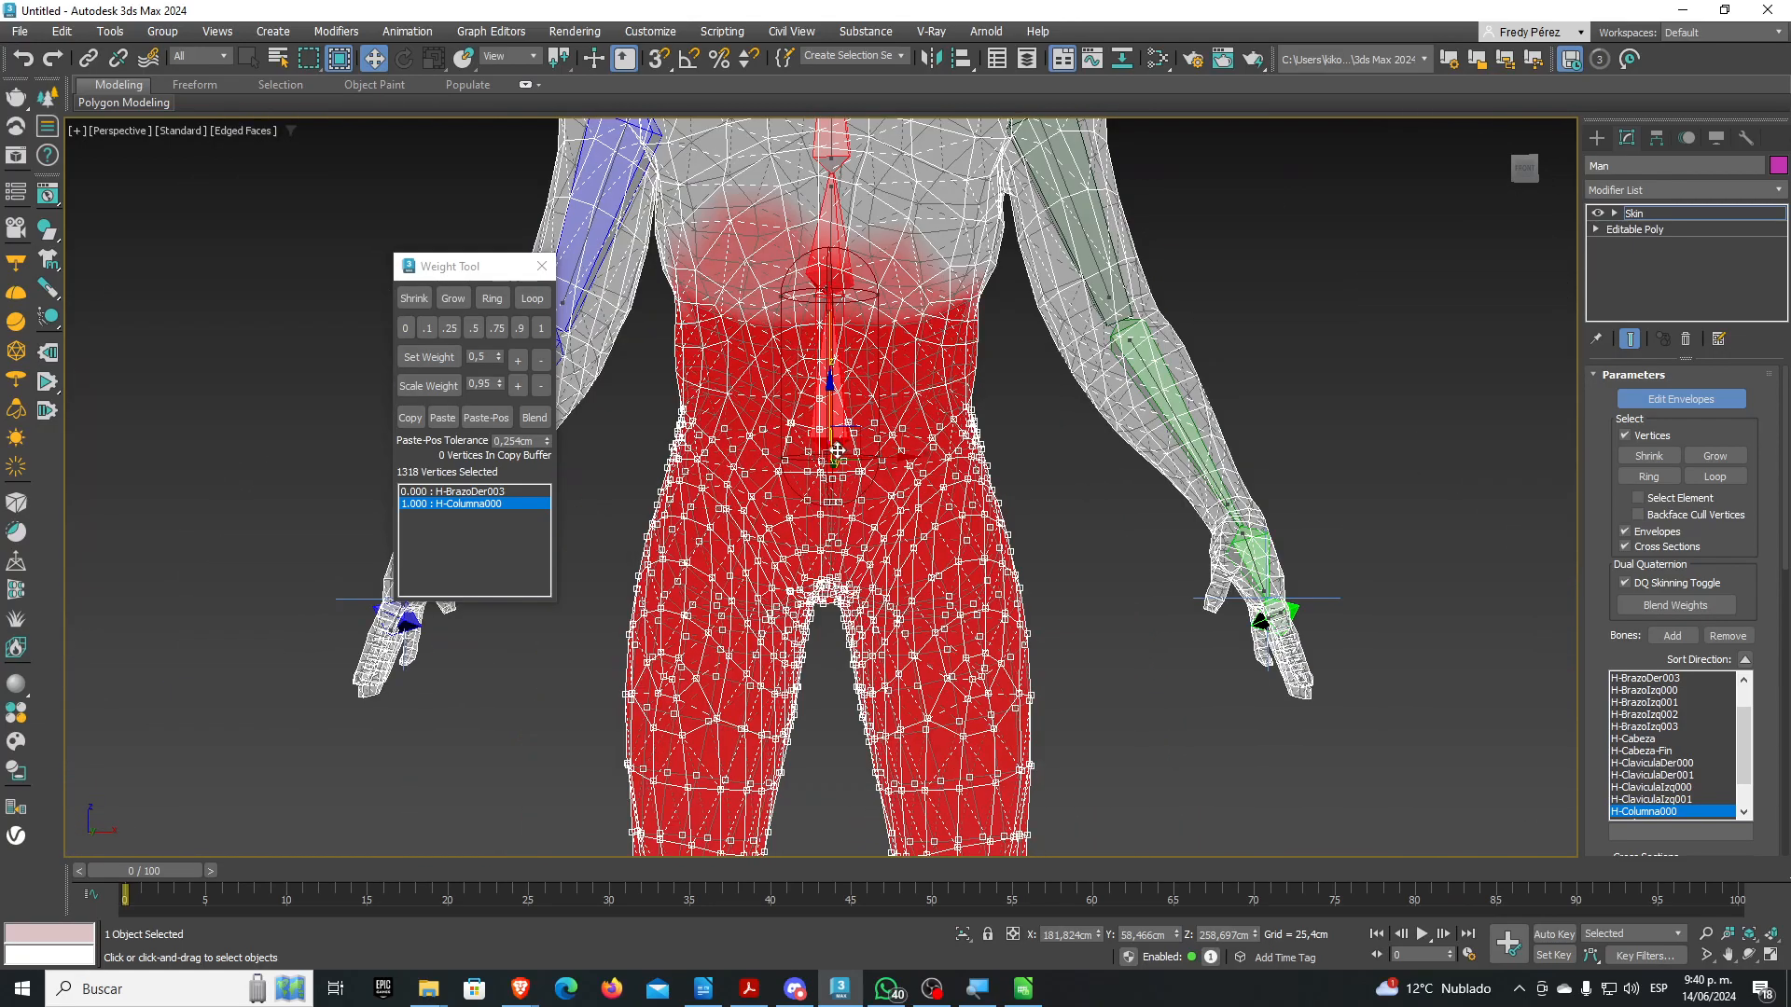
scroll(838, 451, down, 4)
key(f)
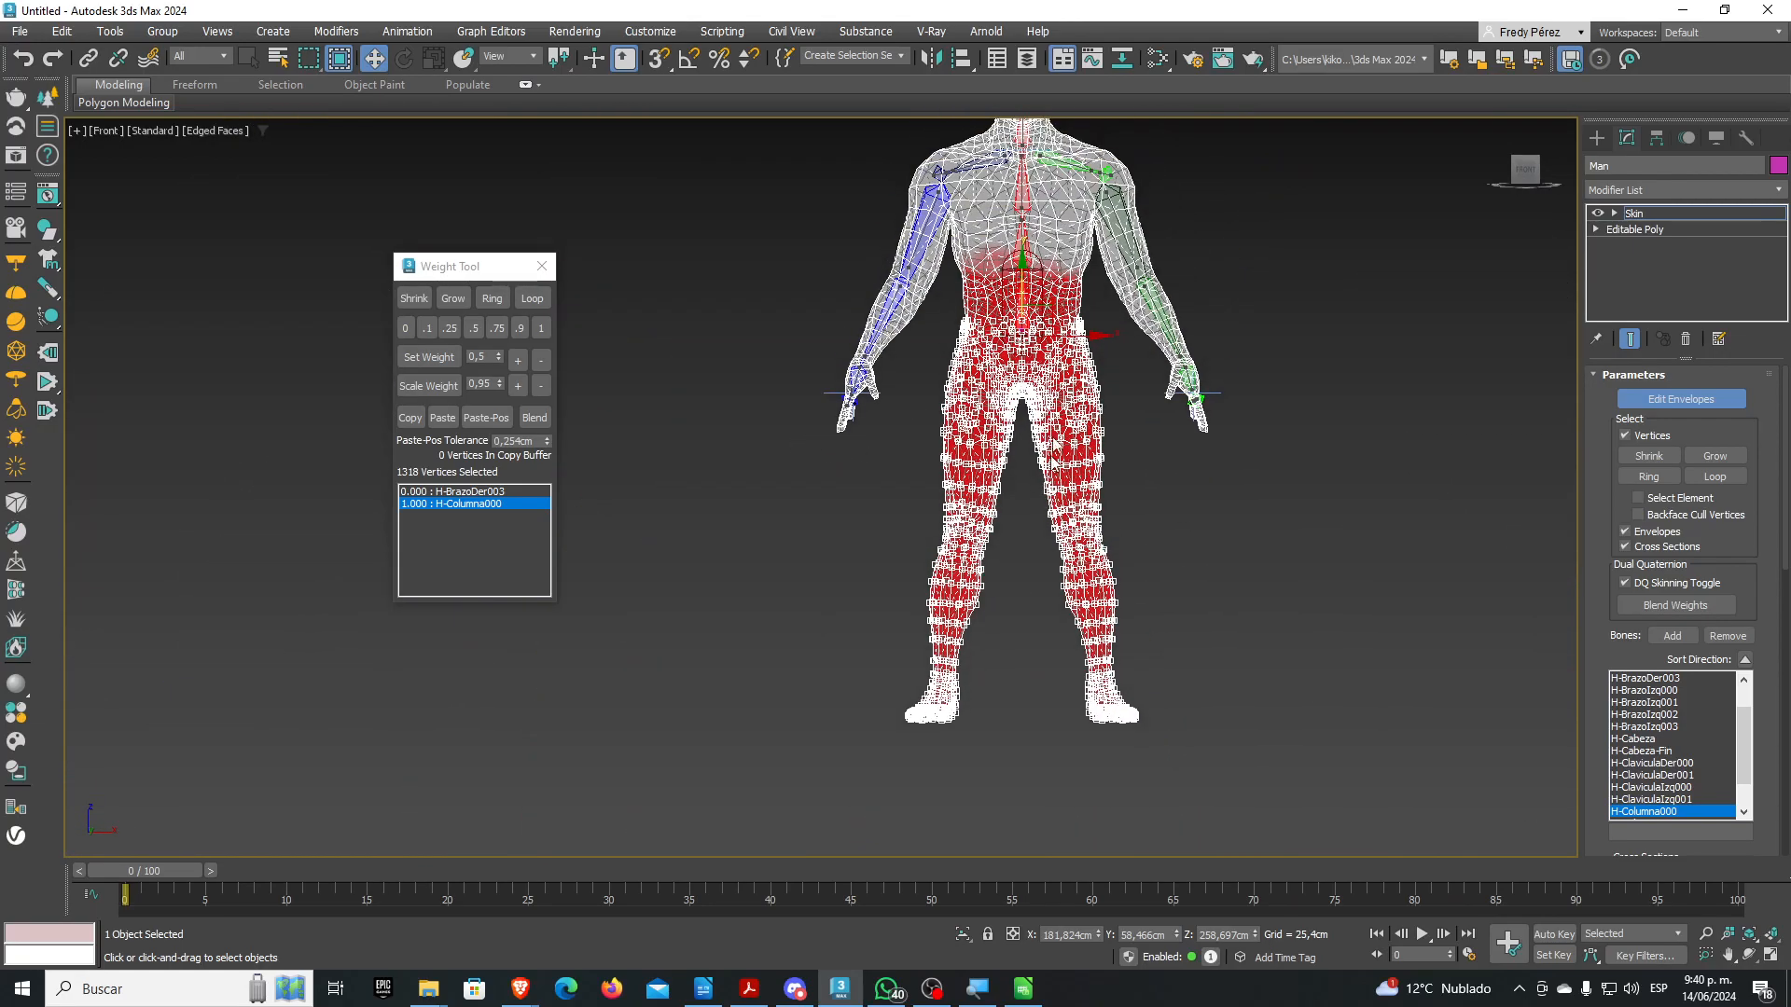
scroll(1063, 273, up, 4)
scroll(1061, 278, up, 4)
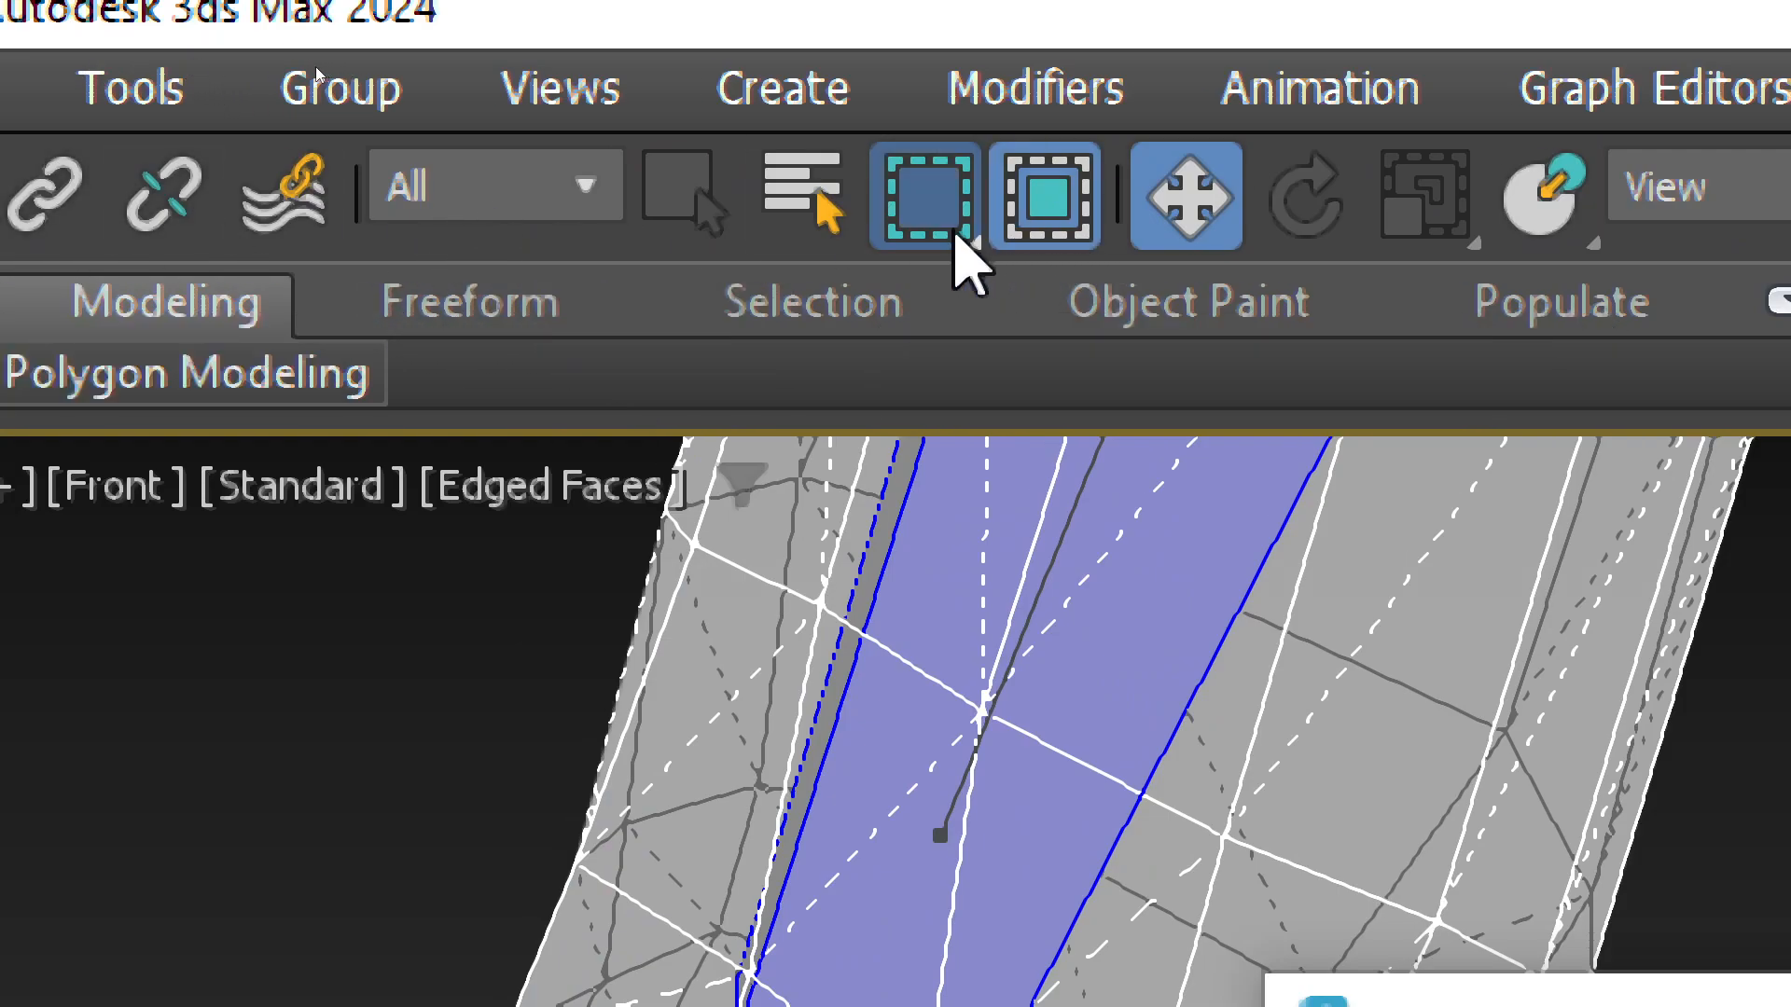
drag(955, 235, 924, 664)
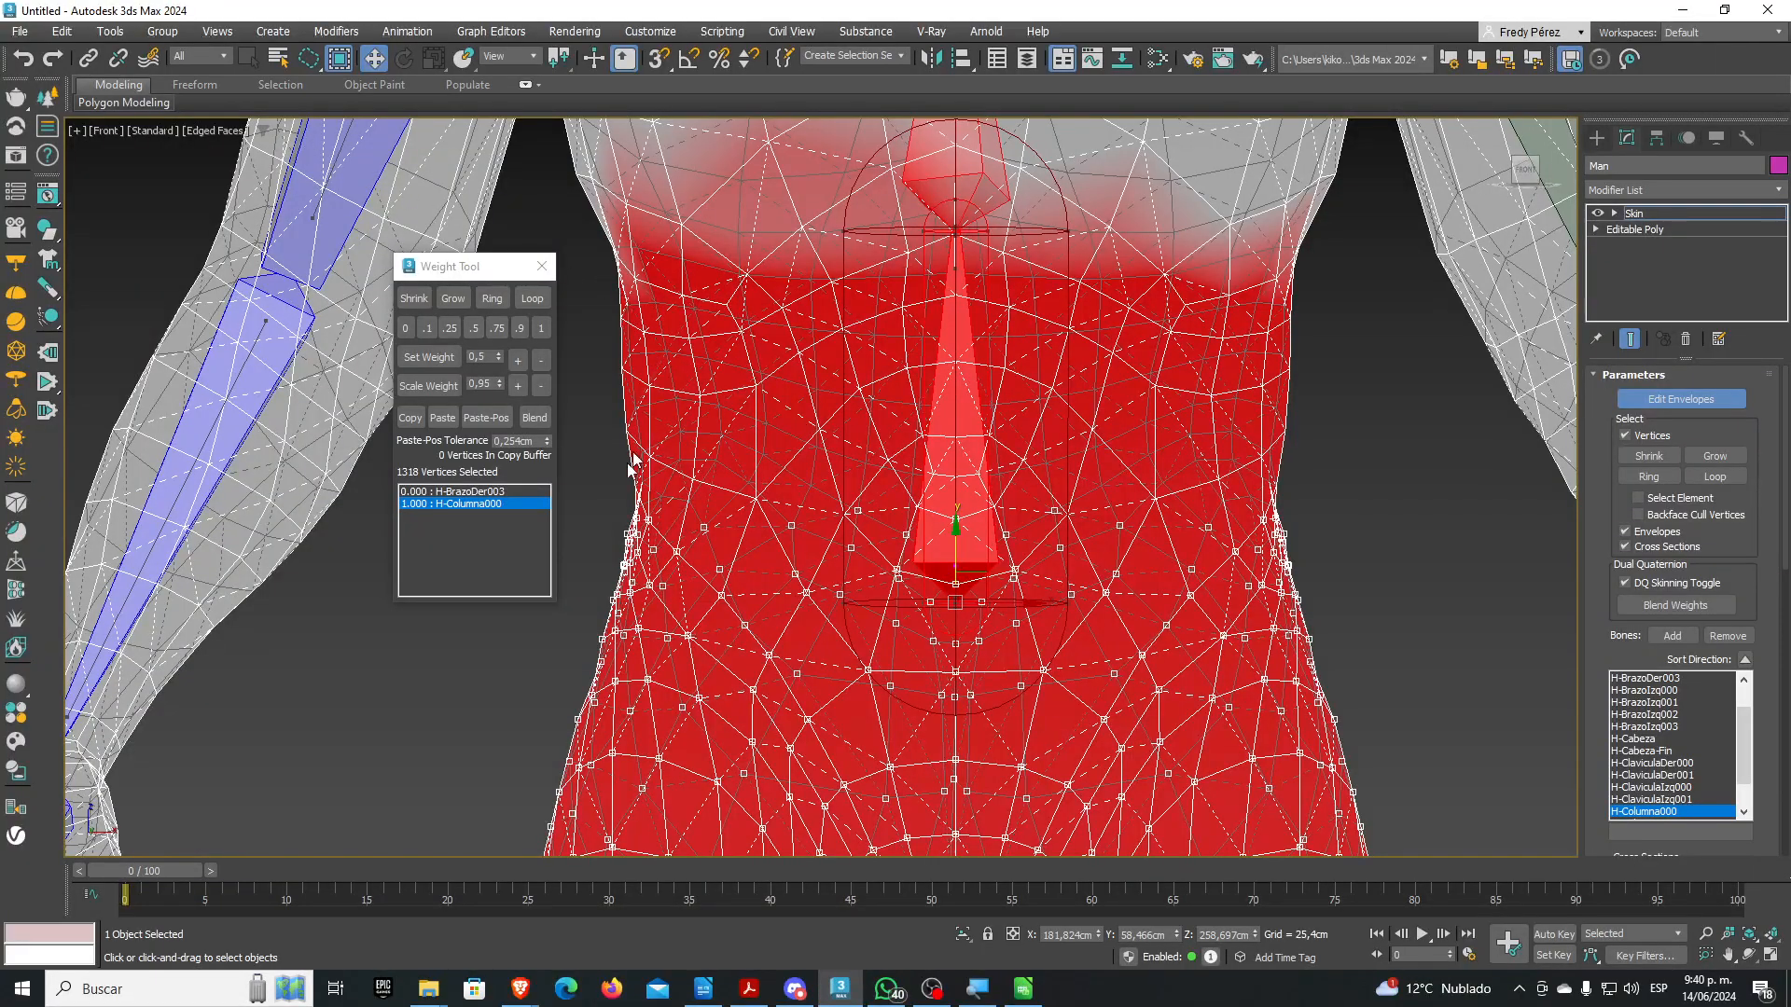
mouse_move(613, 469)
mouse_down()
mouse_move(869, 527)
mouse_move(1155, 543)
mouse_move(1271, 499)
mouse_move(1264, 429)
mouse_move(1328, 409)
mouse_move(905, 499)
mouse_up()
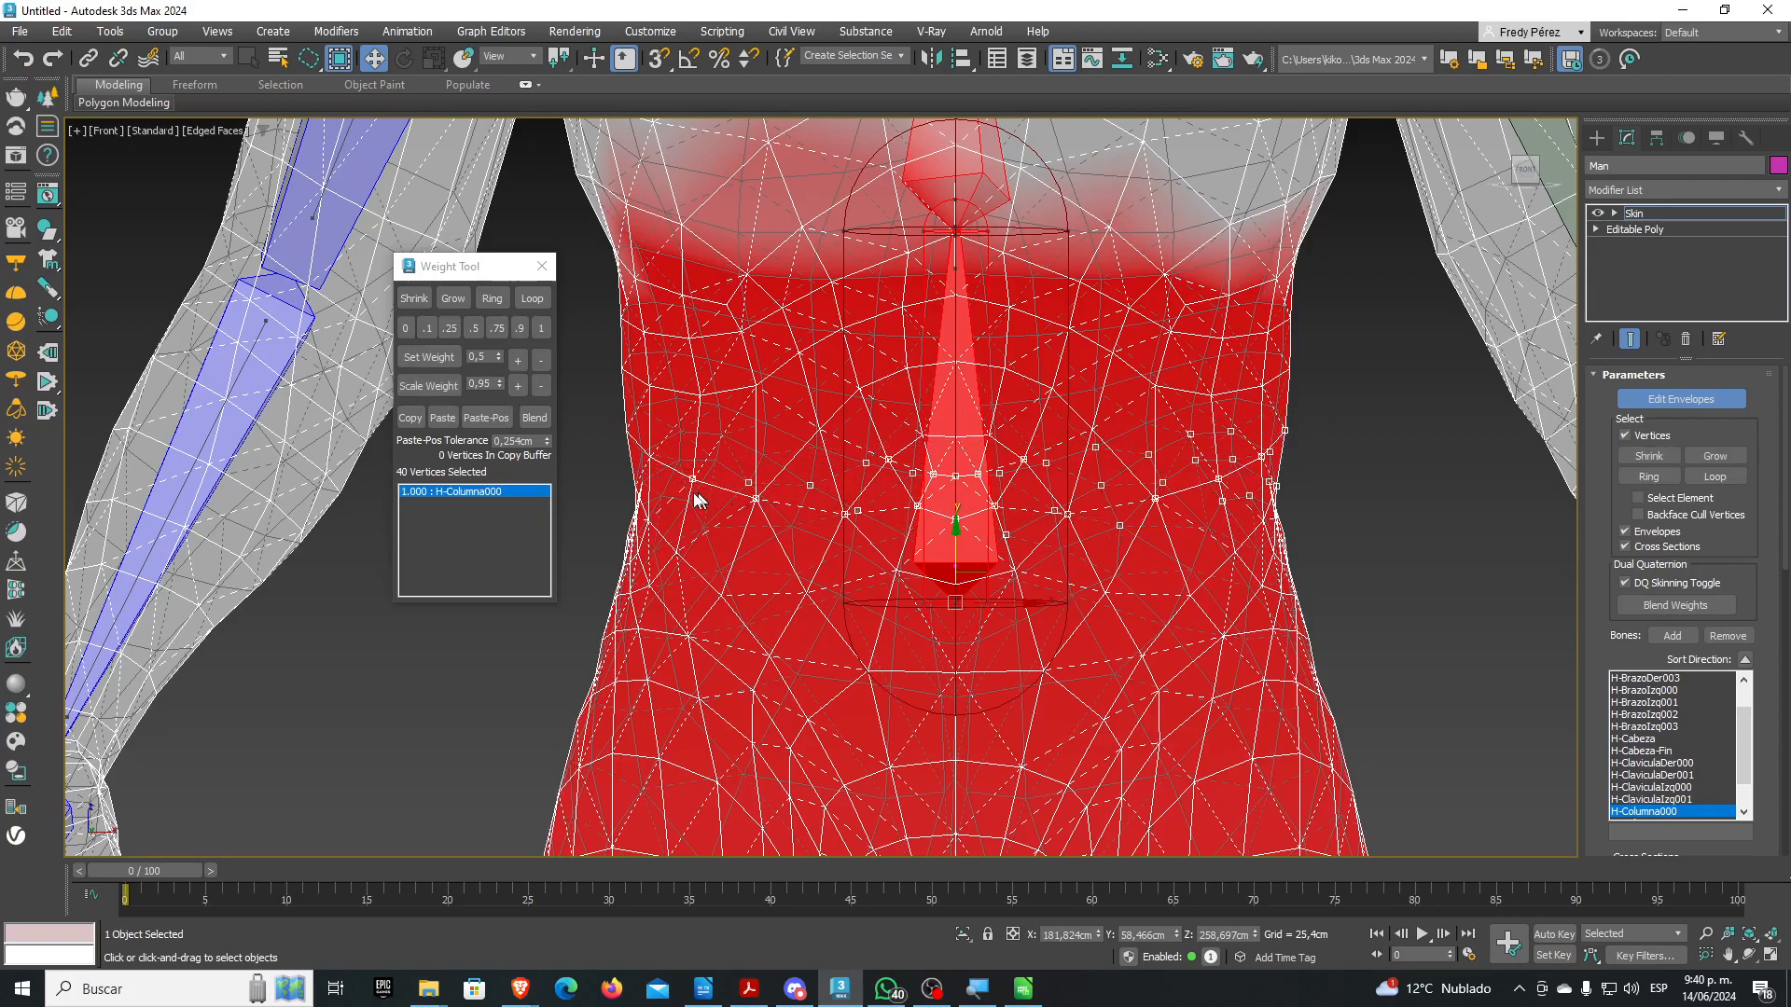
Lasso the upper abdomen band to select the 97 waist vertices
drag(643, 457, 980, 552)
drag(592, 459, 1145, 553)
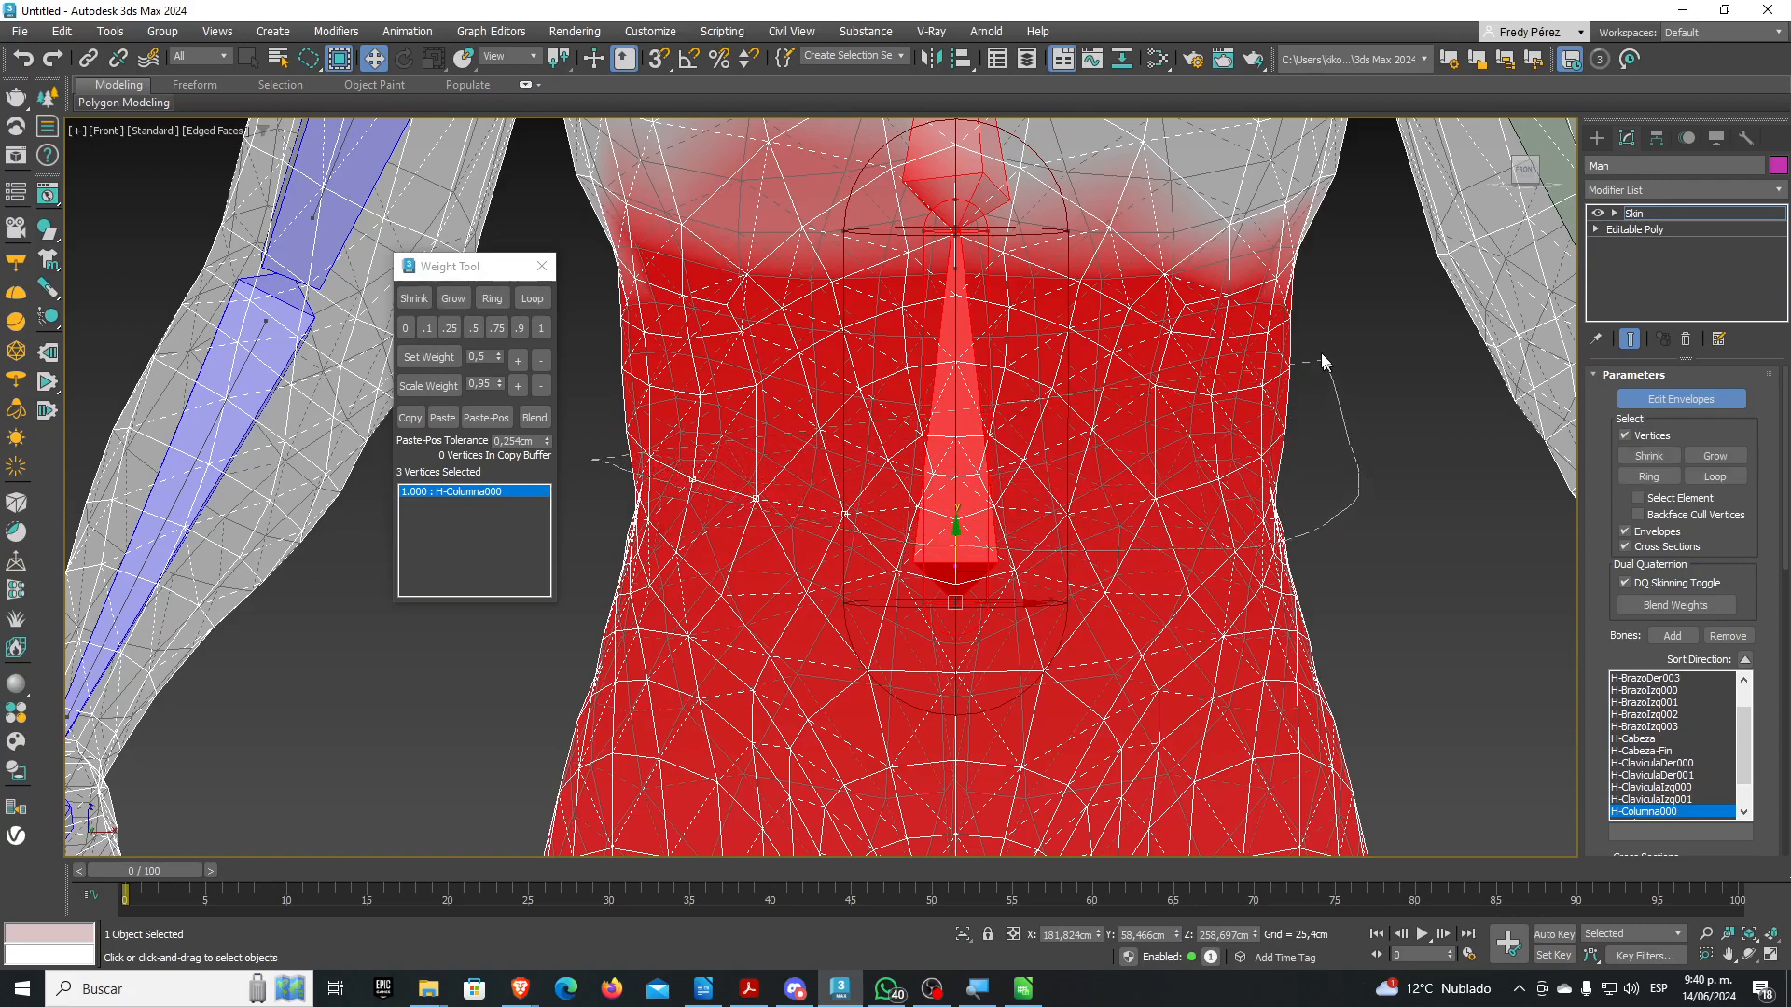
mouse_move(1308, 349)
mouse_down()
mouse_move(1007, 342)
mouse_move(590, 384)
mouse_up()
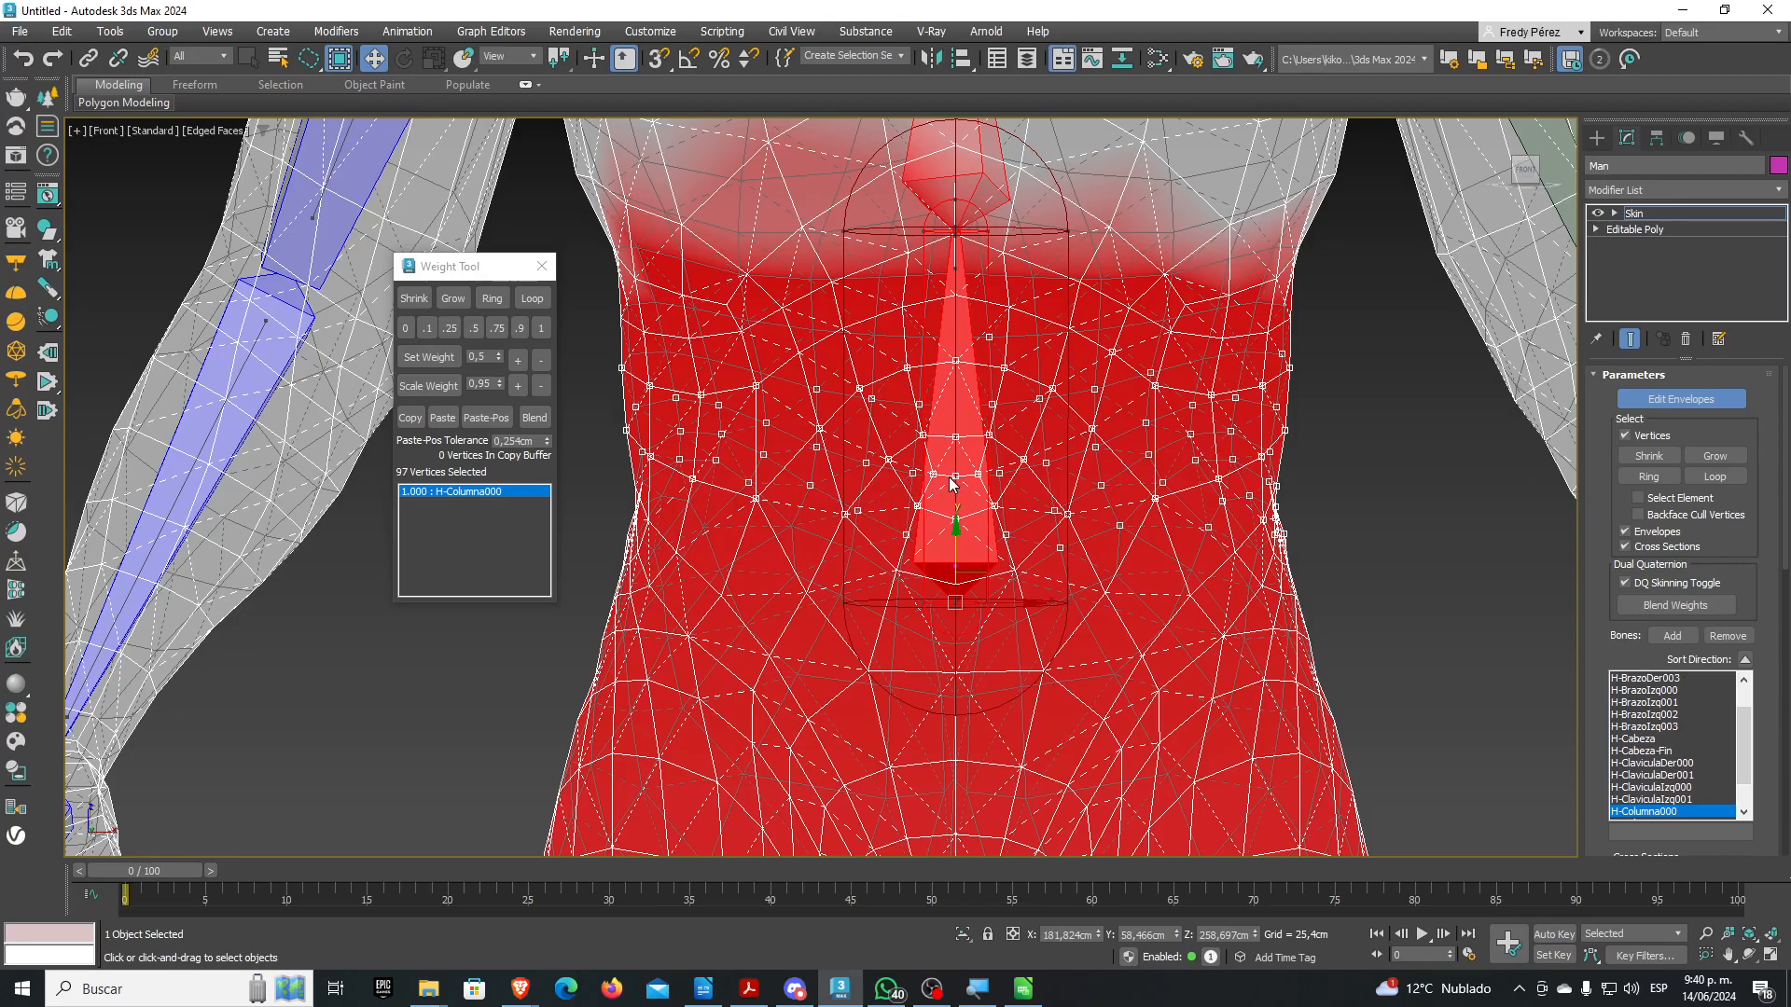
Orbit, zoom-extents and pan the view to inspect the weighted torso from behind
scroll(951, 482, down, 2)
alt+middle_drag(915, 479, 1021, 481)
scroll(898, 445, down, 5)
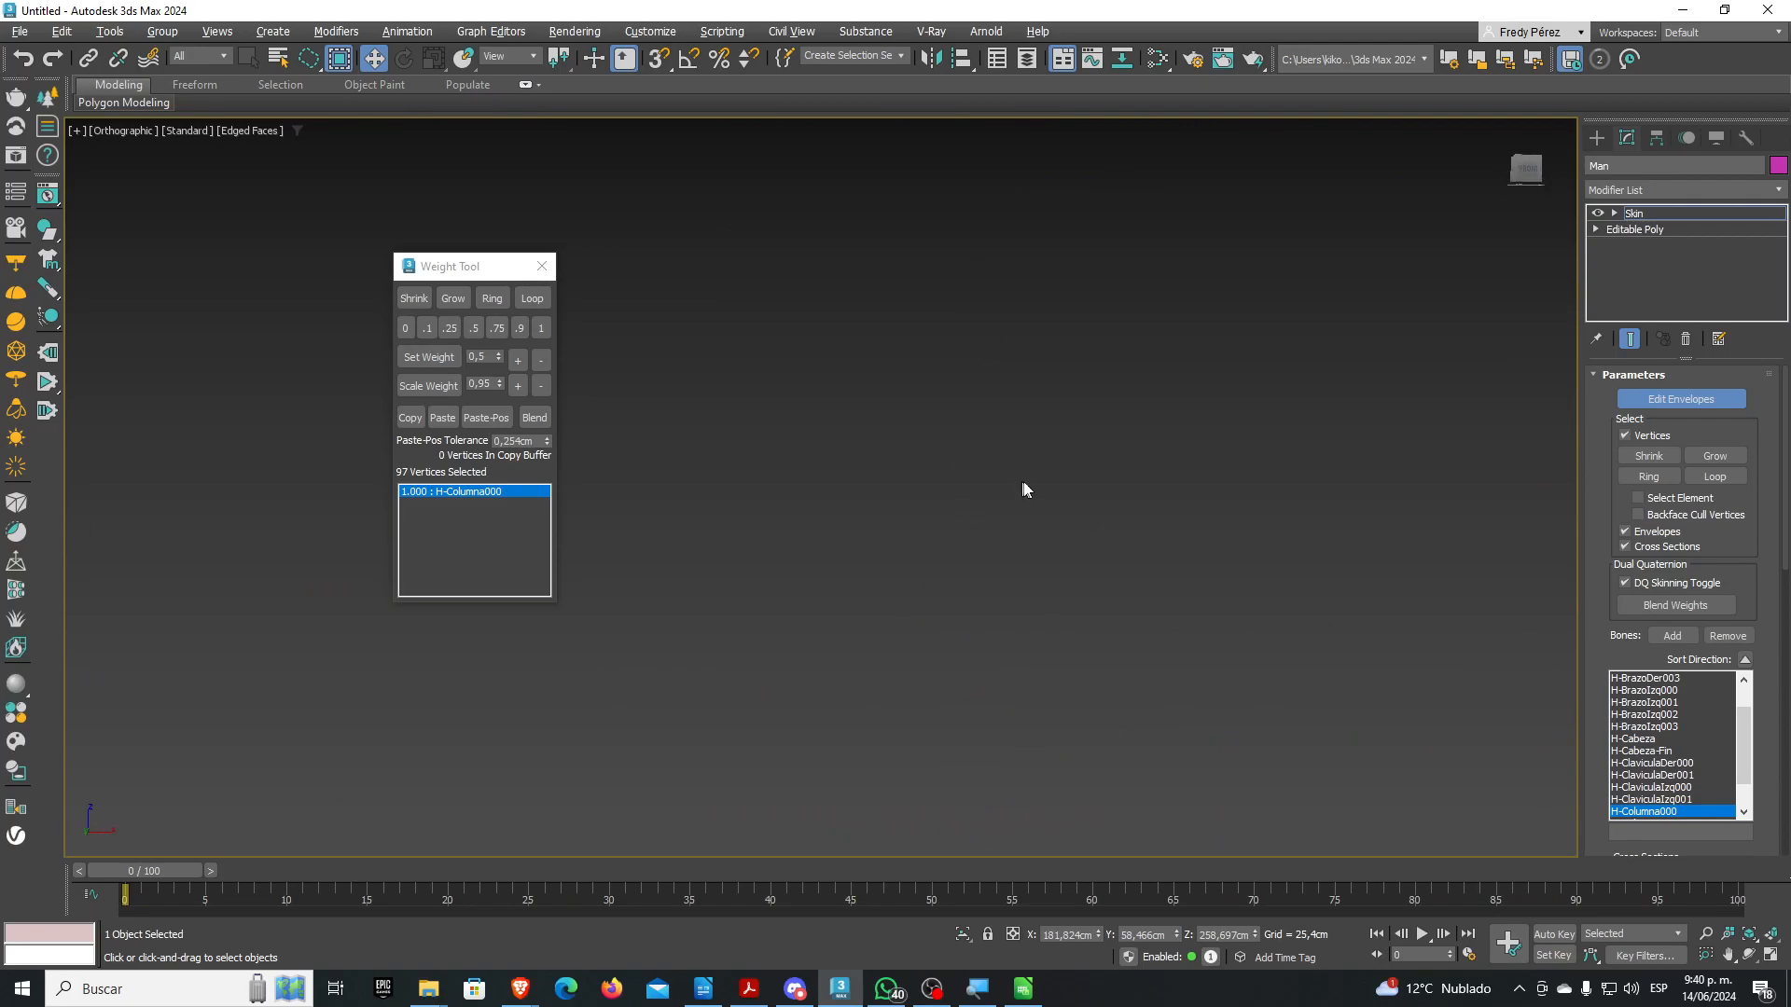
click(1747, 935)
scroll(1198, 668, down, 4)
alt+middle_drag(1105, 642, 1185, 651)
scroll(1185, 653, down, 5)
alt+middle_drag(1060, 676, 1107, 674)
scroll(1106, 674, down, 4)
alt+middle_drag(982, 676, 901, 757)
middle_drag(734, 686, 885, 691)
scroll(732, 621, up, 14)
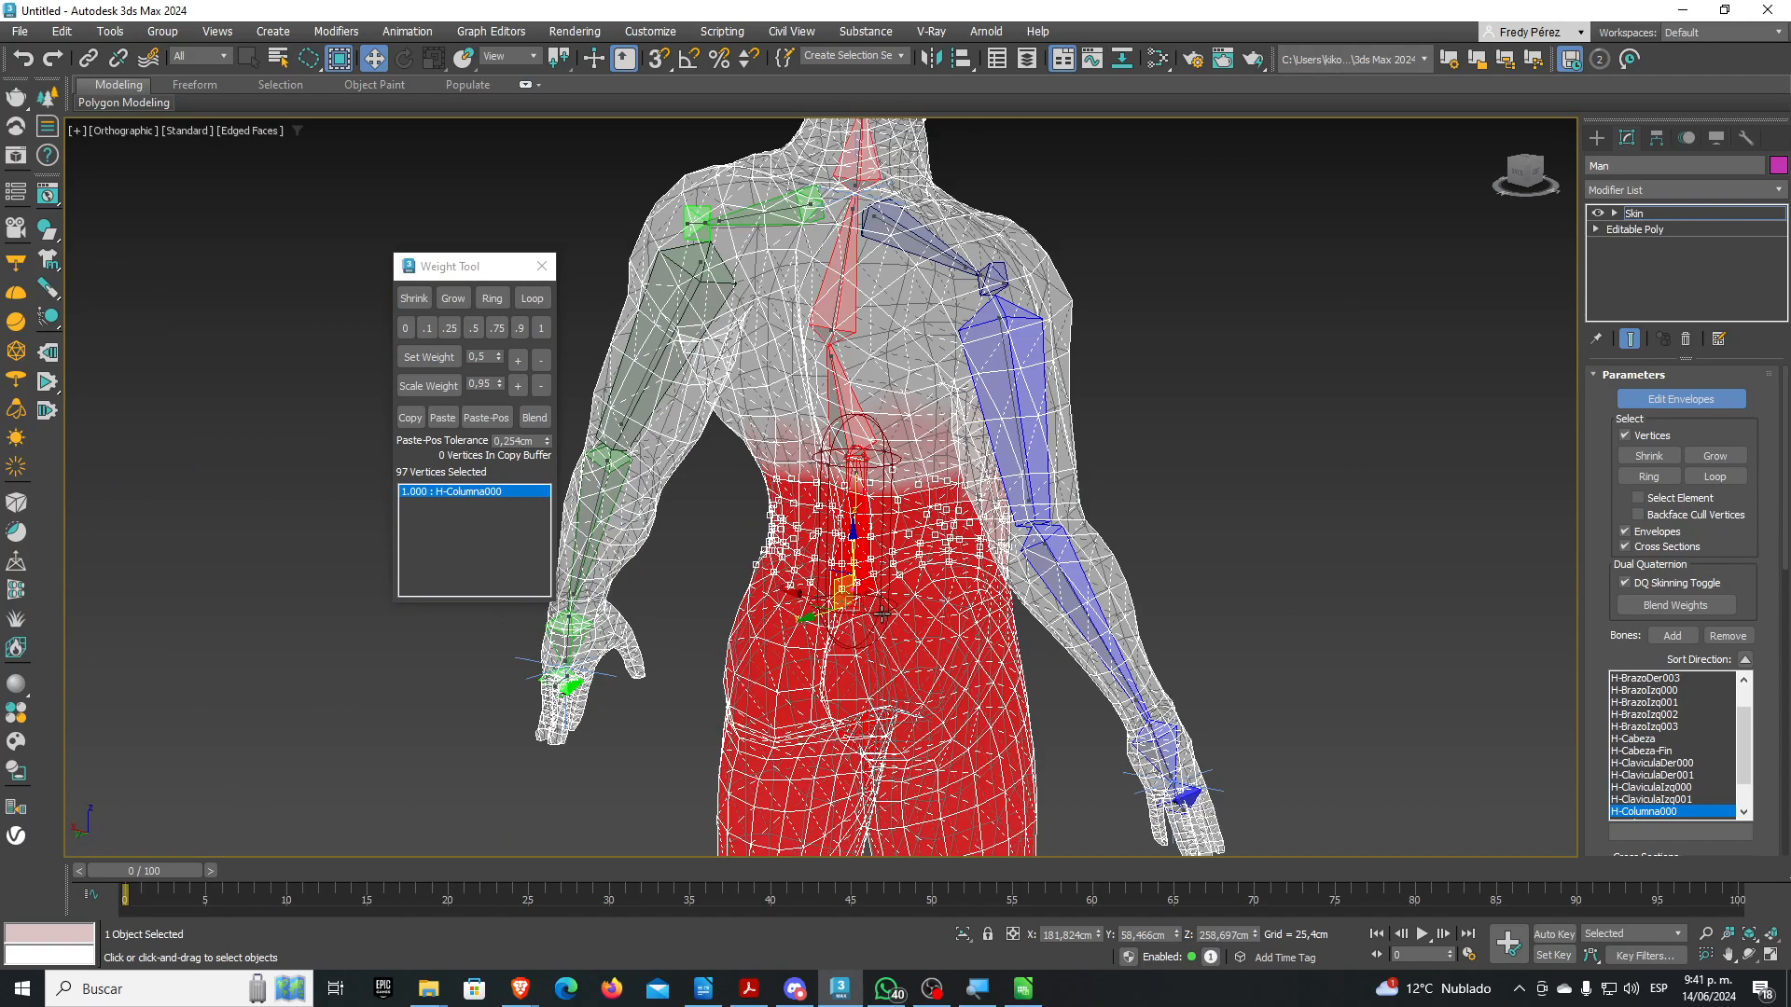
scroll(842, 494, down, 8)
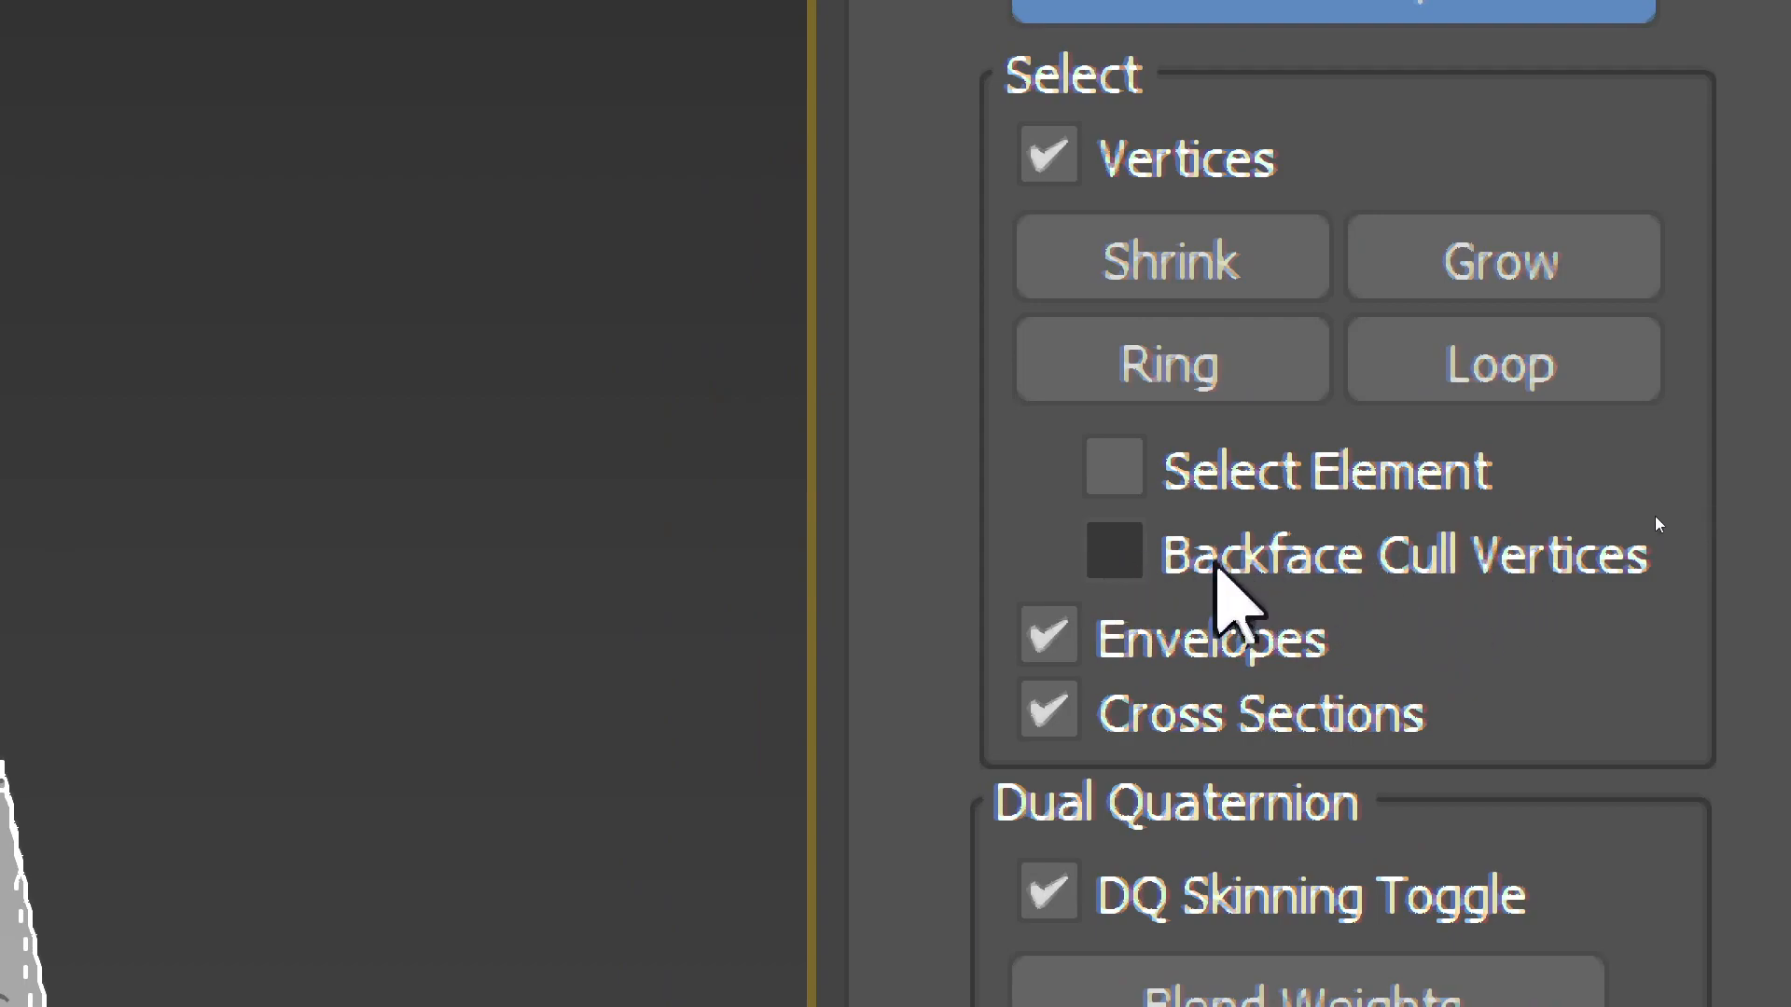
With Backface Cull Vertices on, lasso 60 vertices around the right-hand knee in Front view
click(1287, 568)
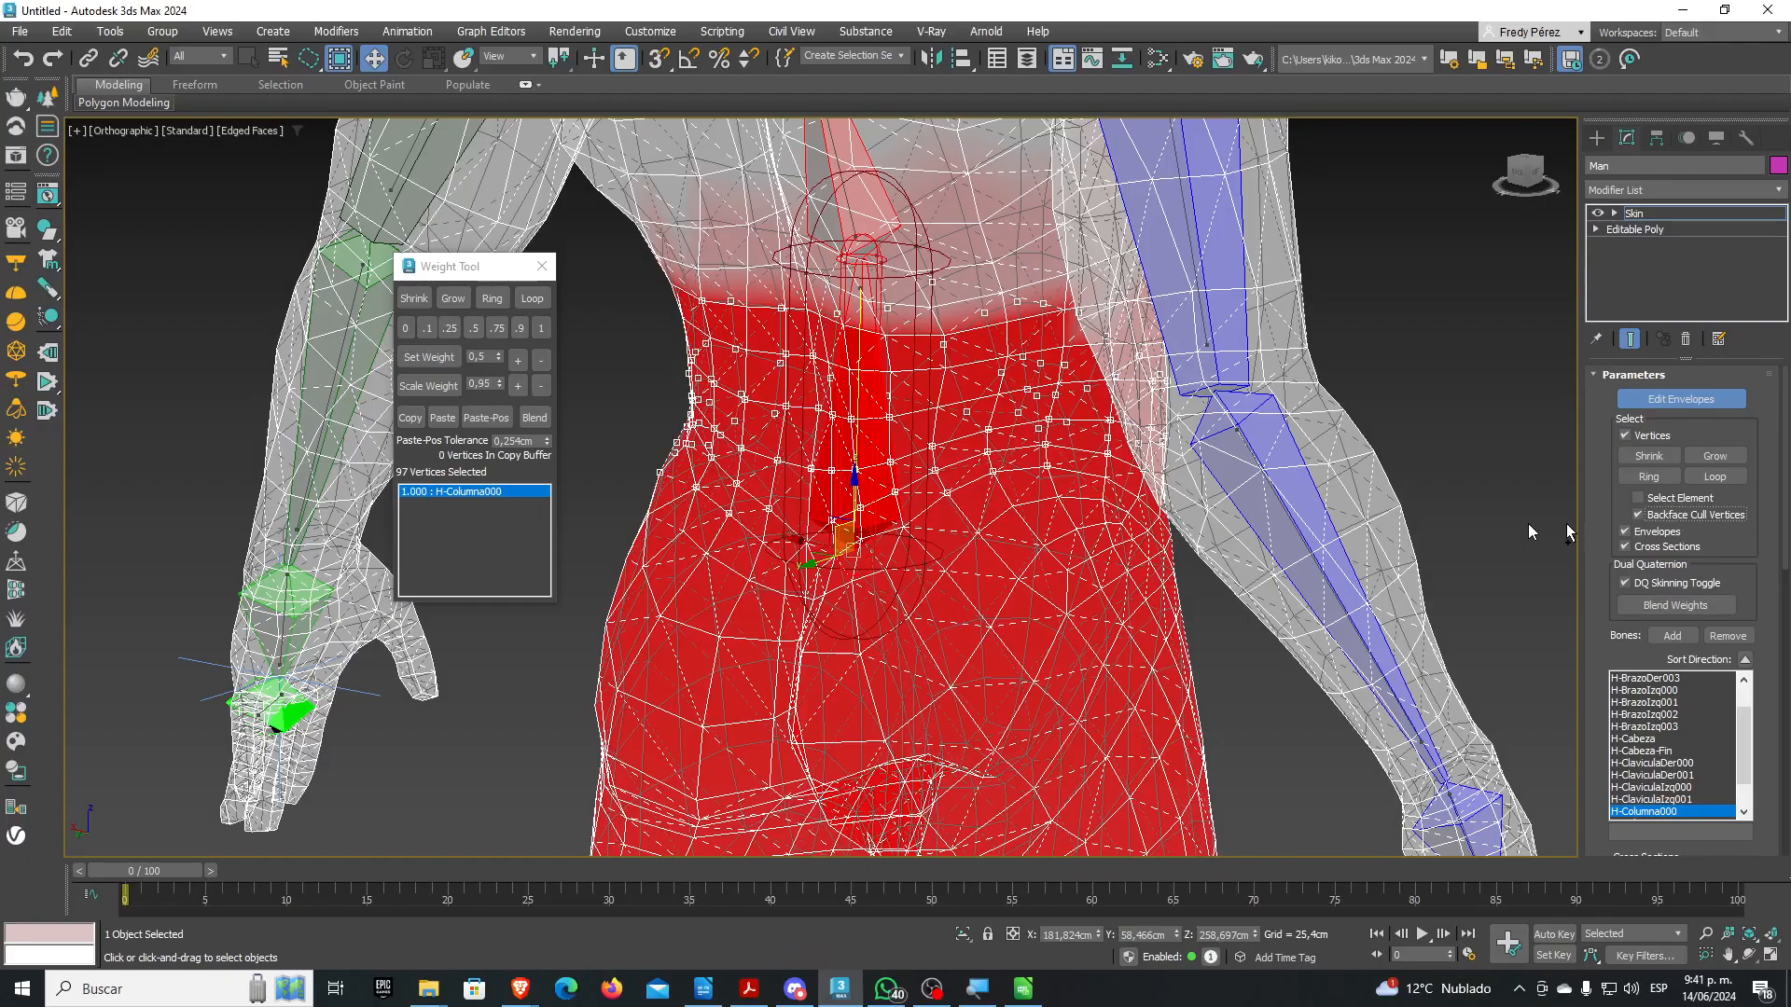
key(f)
scroll(1140, 320, up, 5)
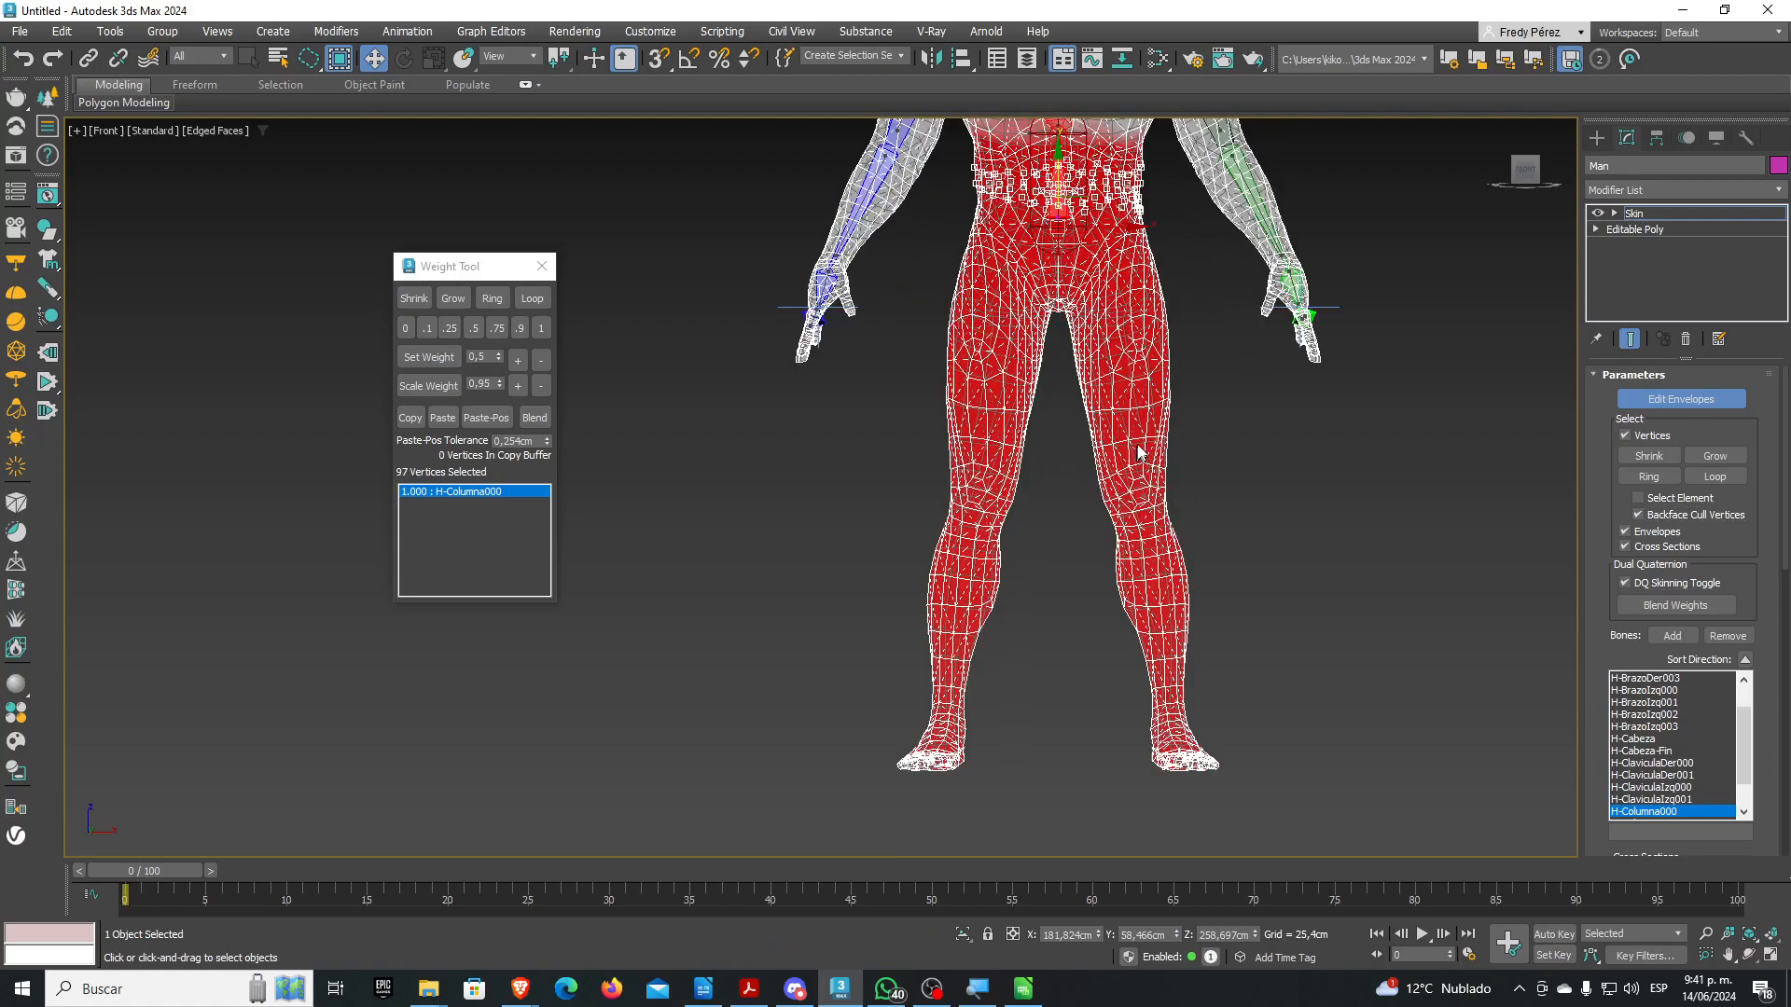
mouse_move(1038, 524)
mouse_down()
mouse_move(1318, 526)
mouse_move(1285, 471)
mouse_up()
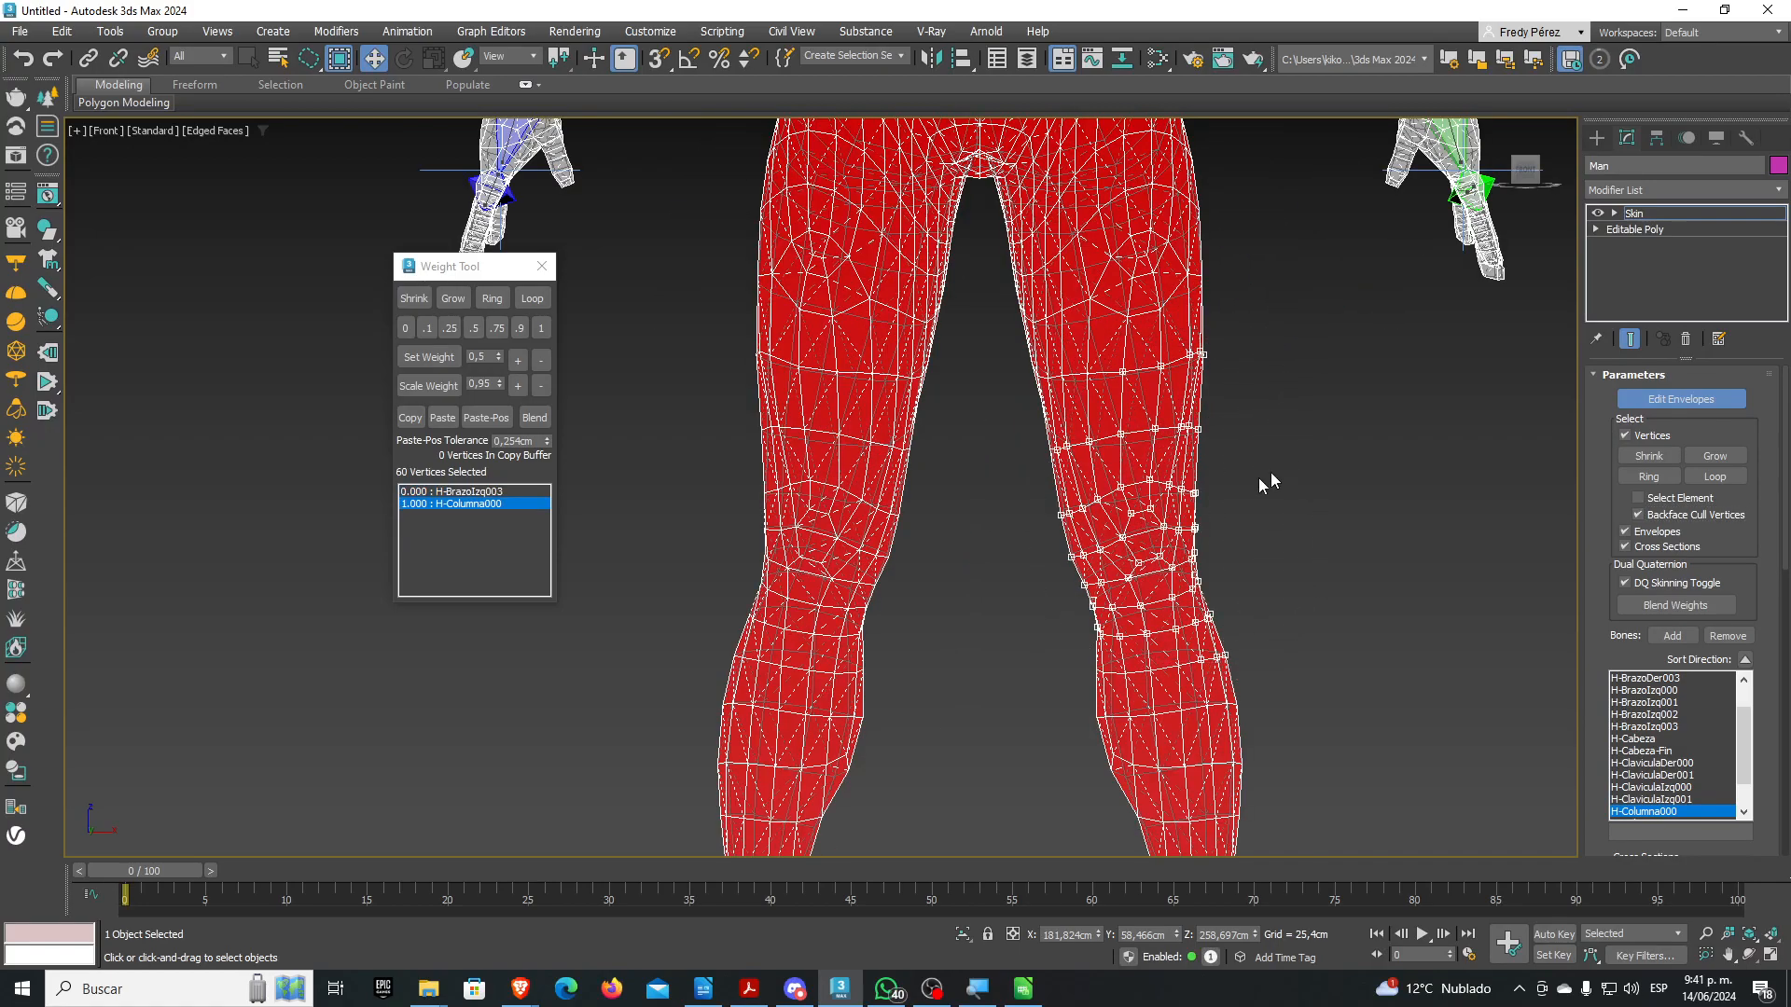
scroll(1194, 521, up, 2)
scroll(1207, 532, down, 1)
alt+middle_drag(1207, 530, 1208, 533)
scroll(1209, 539, down, 3)
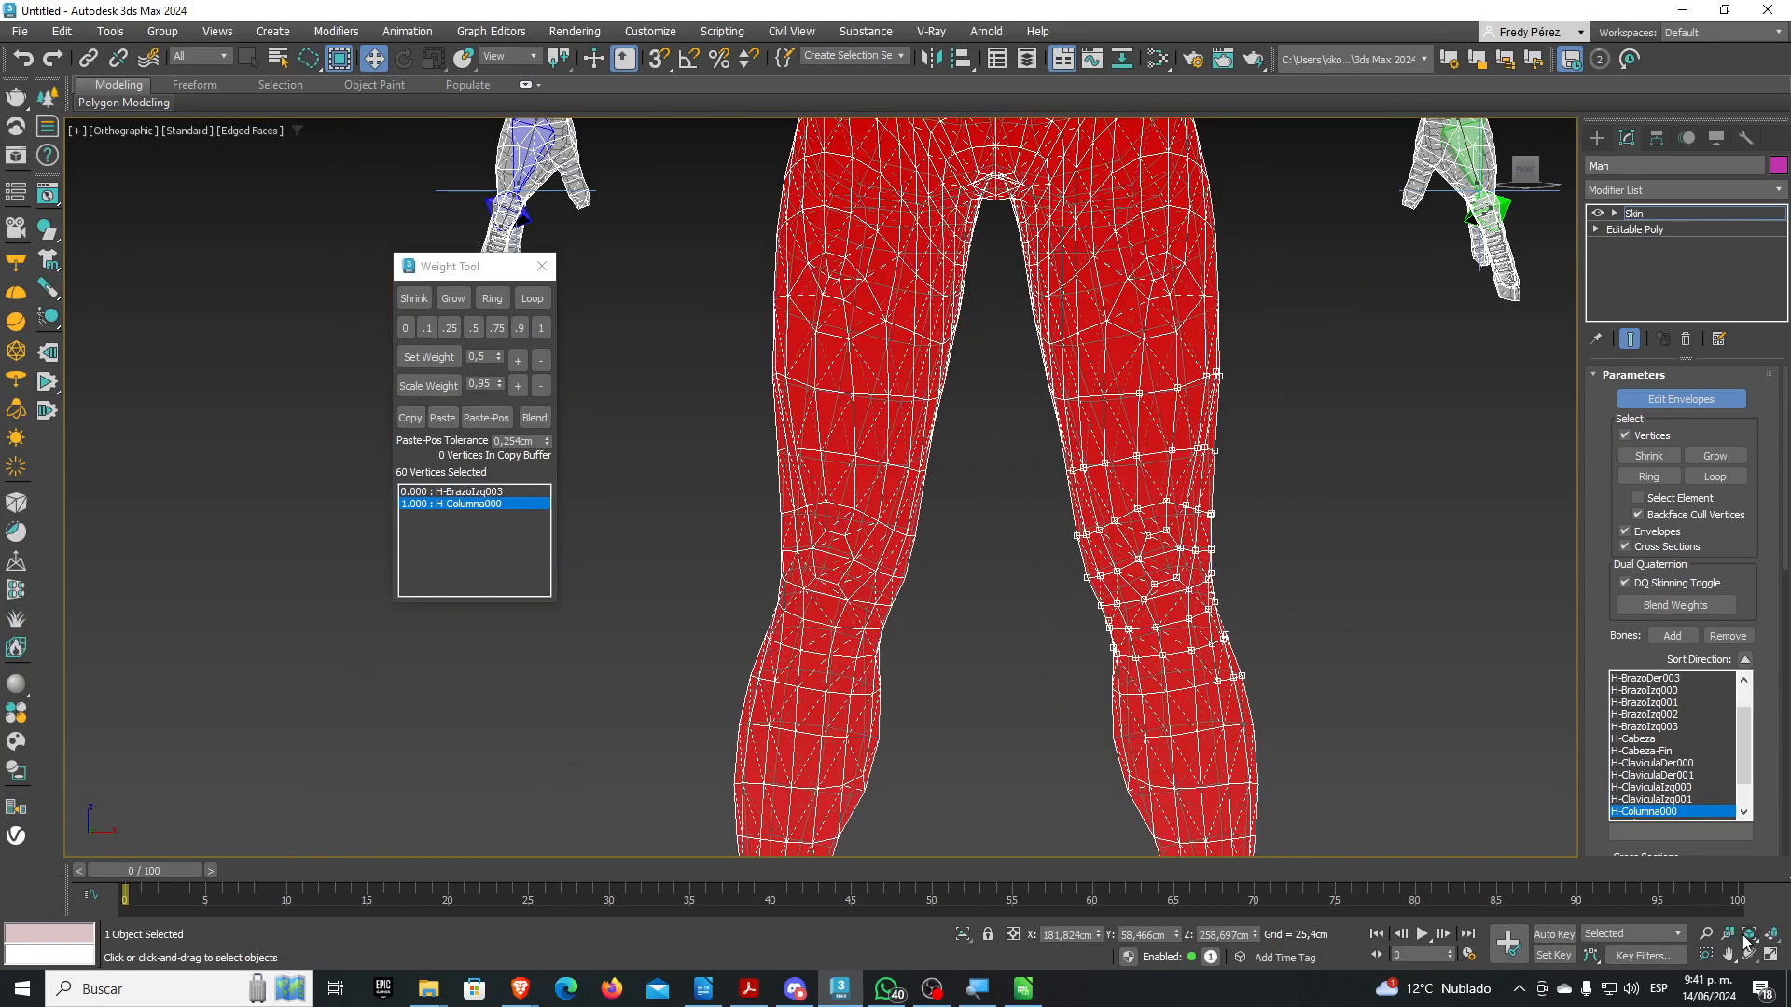
scroll(1191, 772, up, 2)
scroll(1156, 692, down, 2)
Orbit and pan to a side view centred on the selected knee vertices
alt+middle_drag(1155, 683, 1192, 480)
scroll(1261, 691, down, 3)
scroll(1201, 690, down, 3)
alt+middle_drag(1074, 581, 1023, 595)
scroll(1292, 527, up, 3)
scroll(1365, 462, up, 3)
alt+middle_drag(1429, 440, 1287, 546)
middle_drag(1157, 546, 1199, 539)
scroll(1199, 539, up, 7)
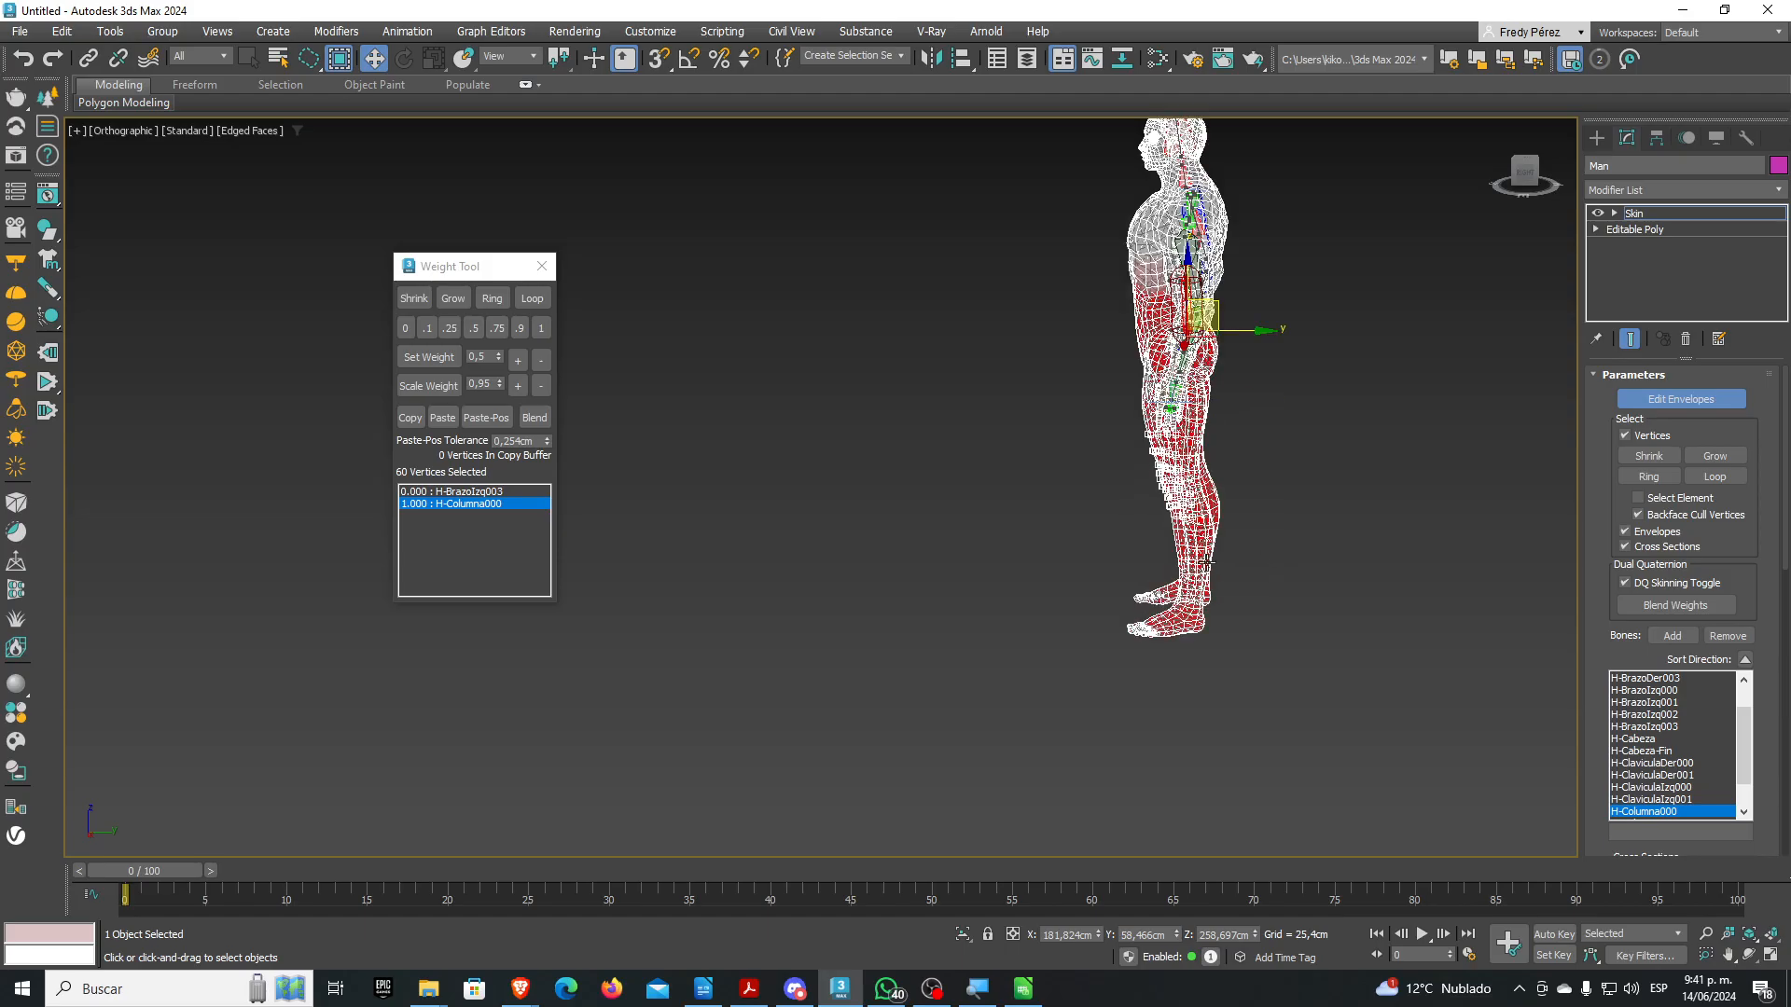
middle_drag(1220, 396, 1454, 380)
scroll(1105, 502, up, 5)
scroll(1257, 510, down, 5)
scroll(1110, 552, up, 4)
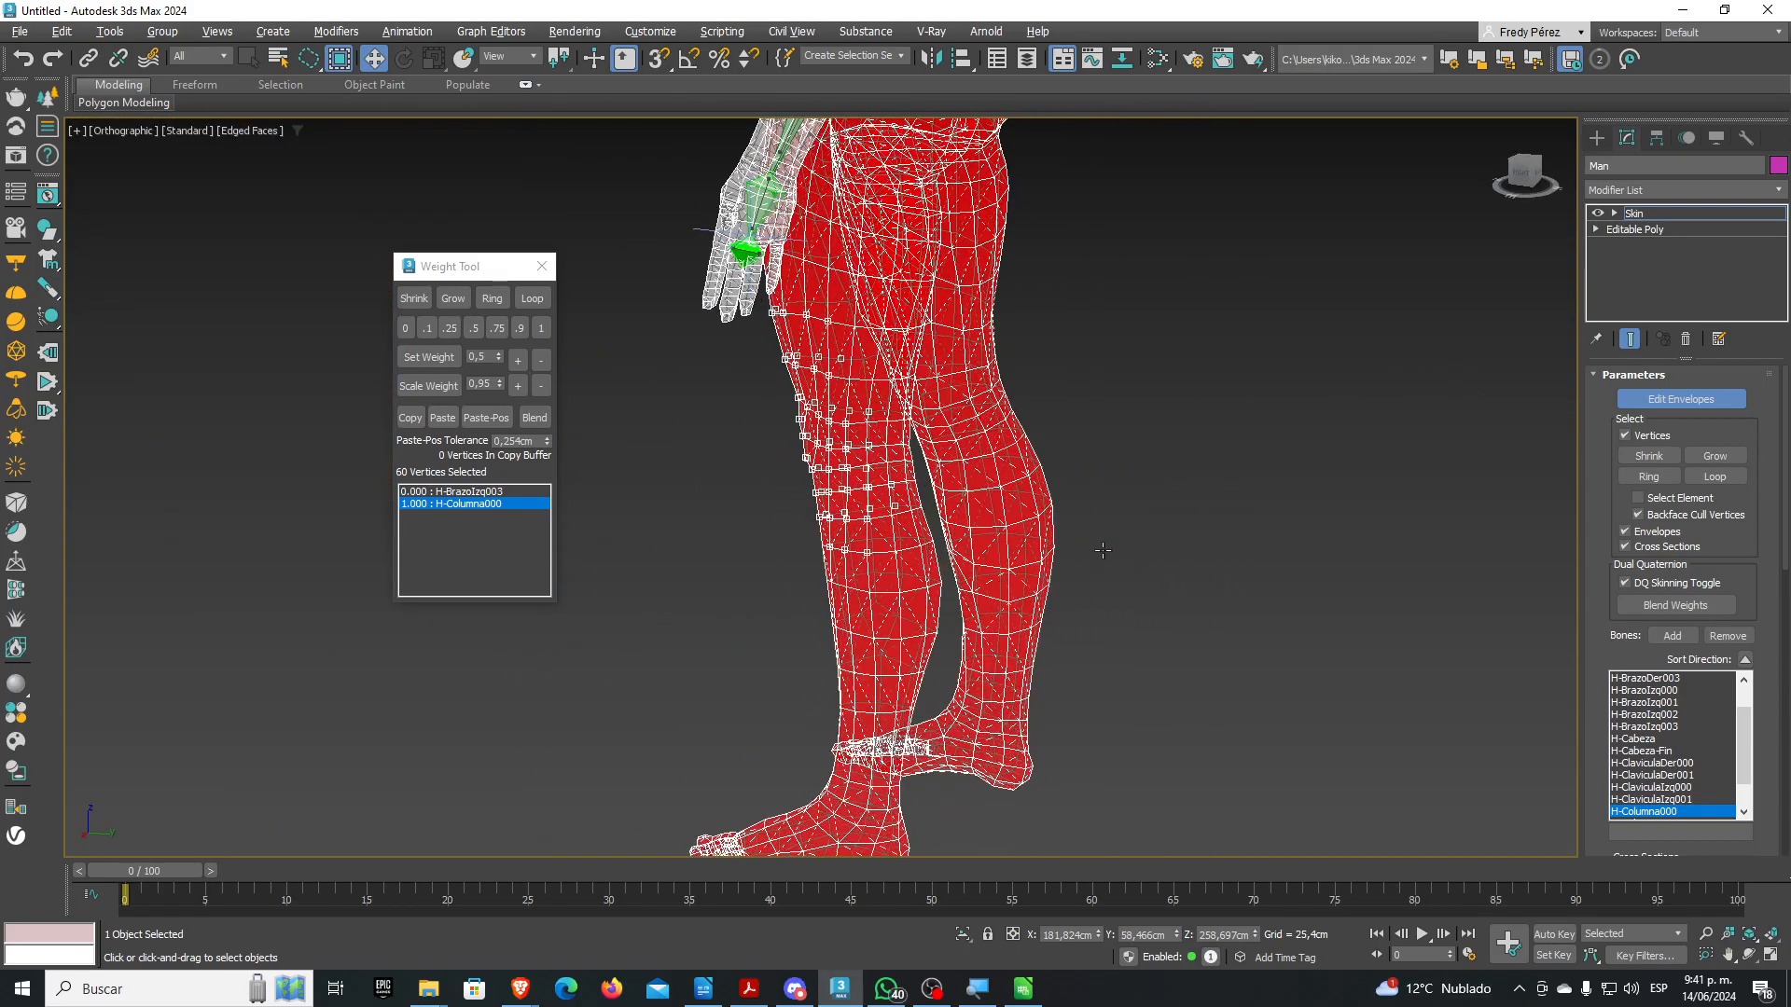
middle_drag(1044, 520, 1315, 464)
scroll(966, 454, up, 6)
scroll(972, 459, down, 2)
middle_drag(877, 452, 998, 504)
scroll(1004, 509, down, 4)
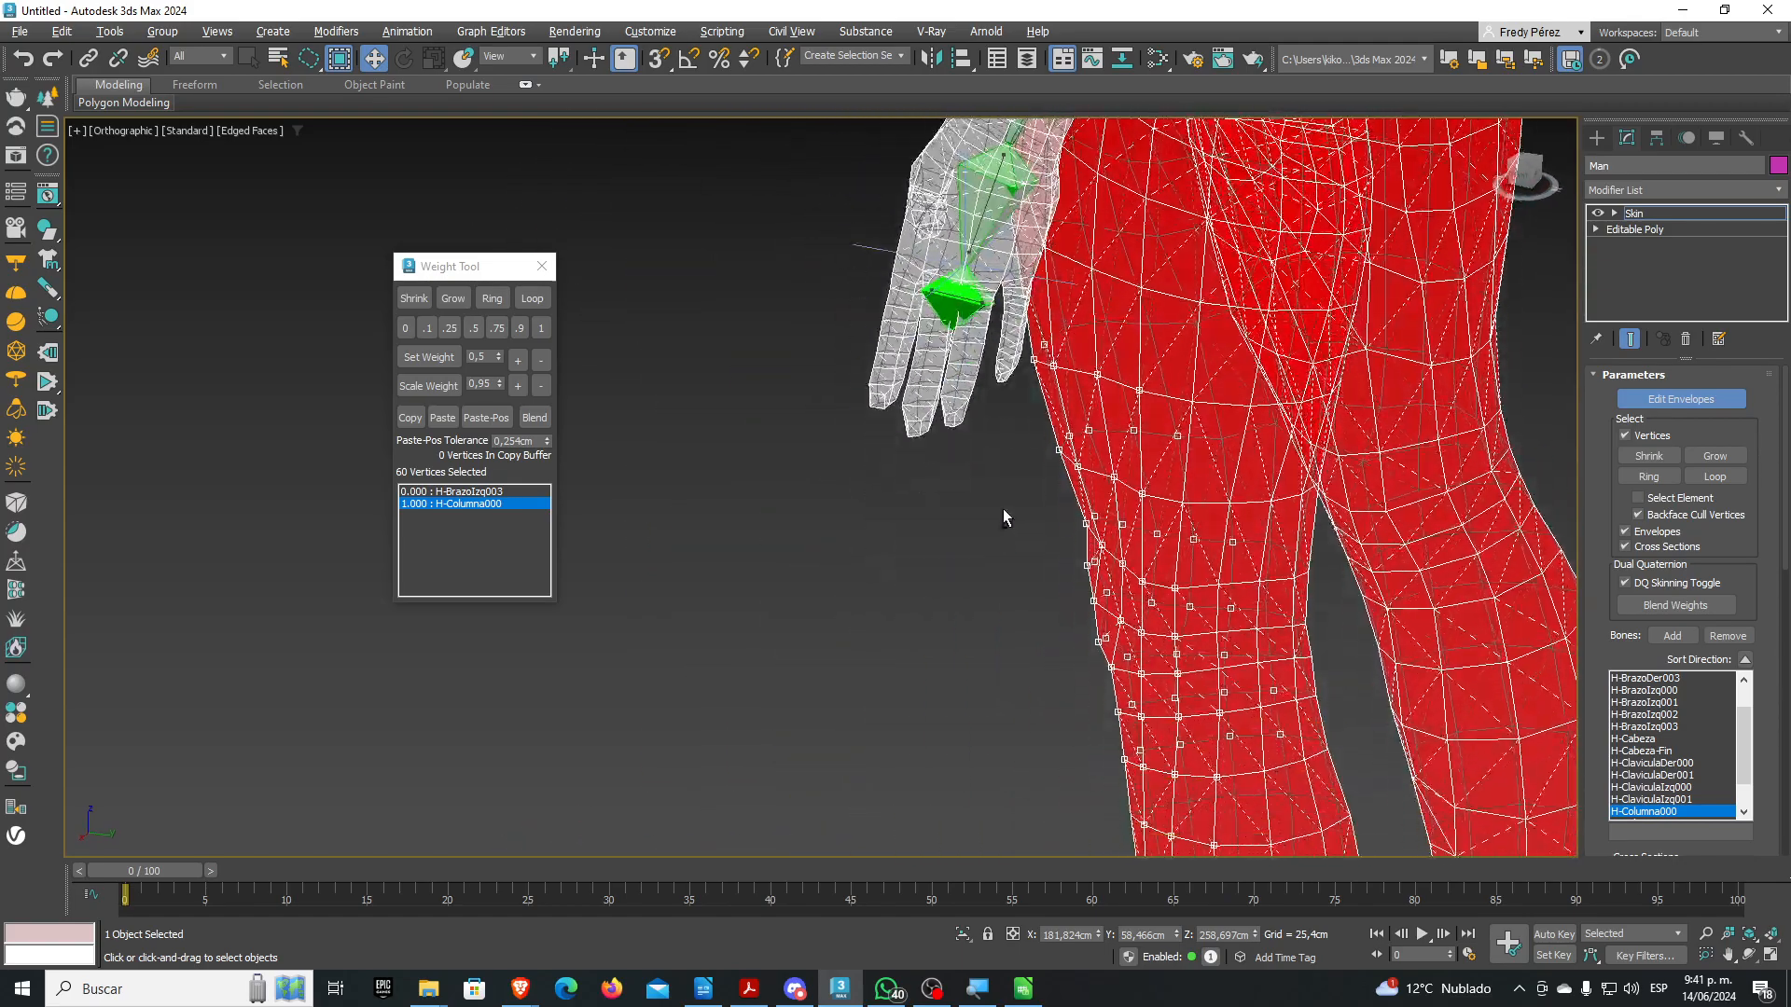
scroll(1004, 508, up, 5)
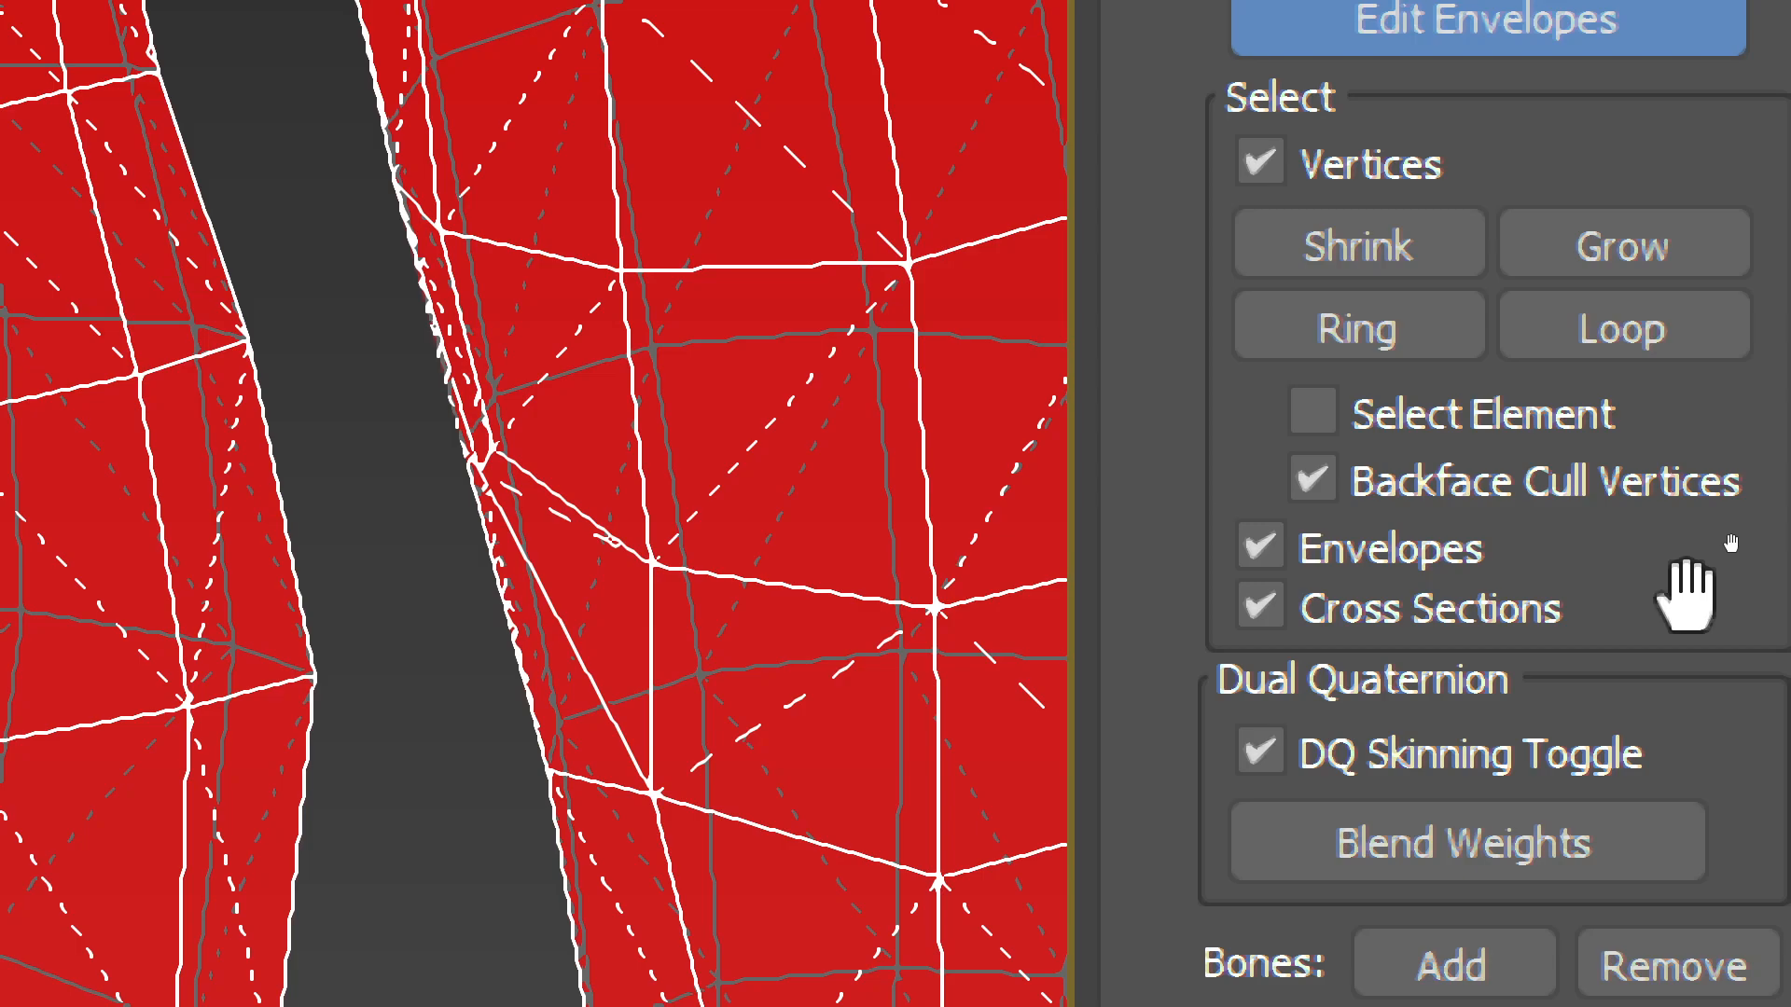
Turn Backface Cull Vertices off and return to the Front view
click(1430, 485)
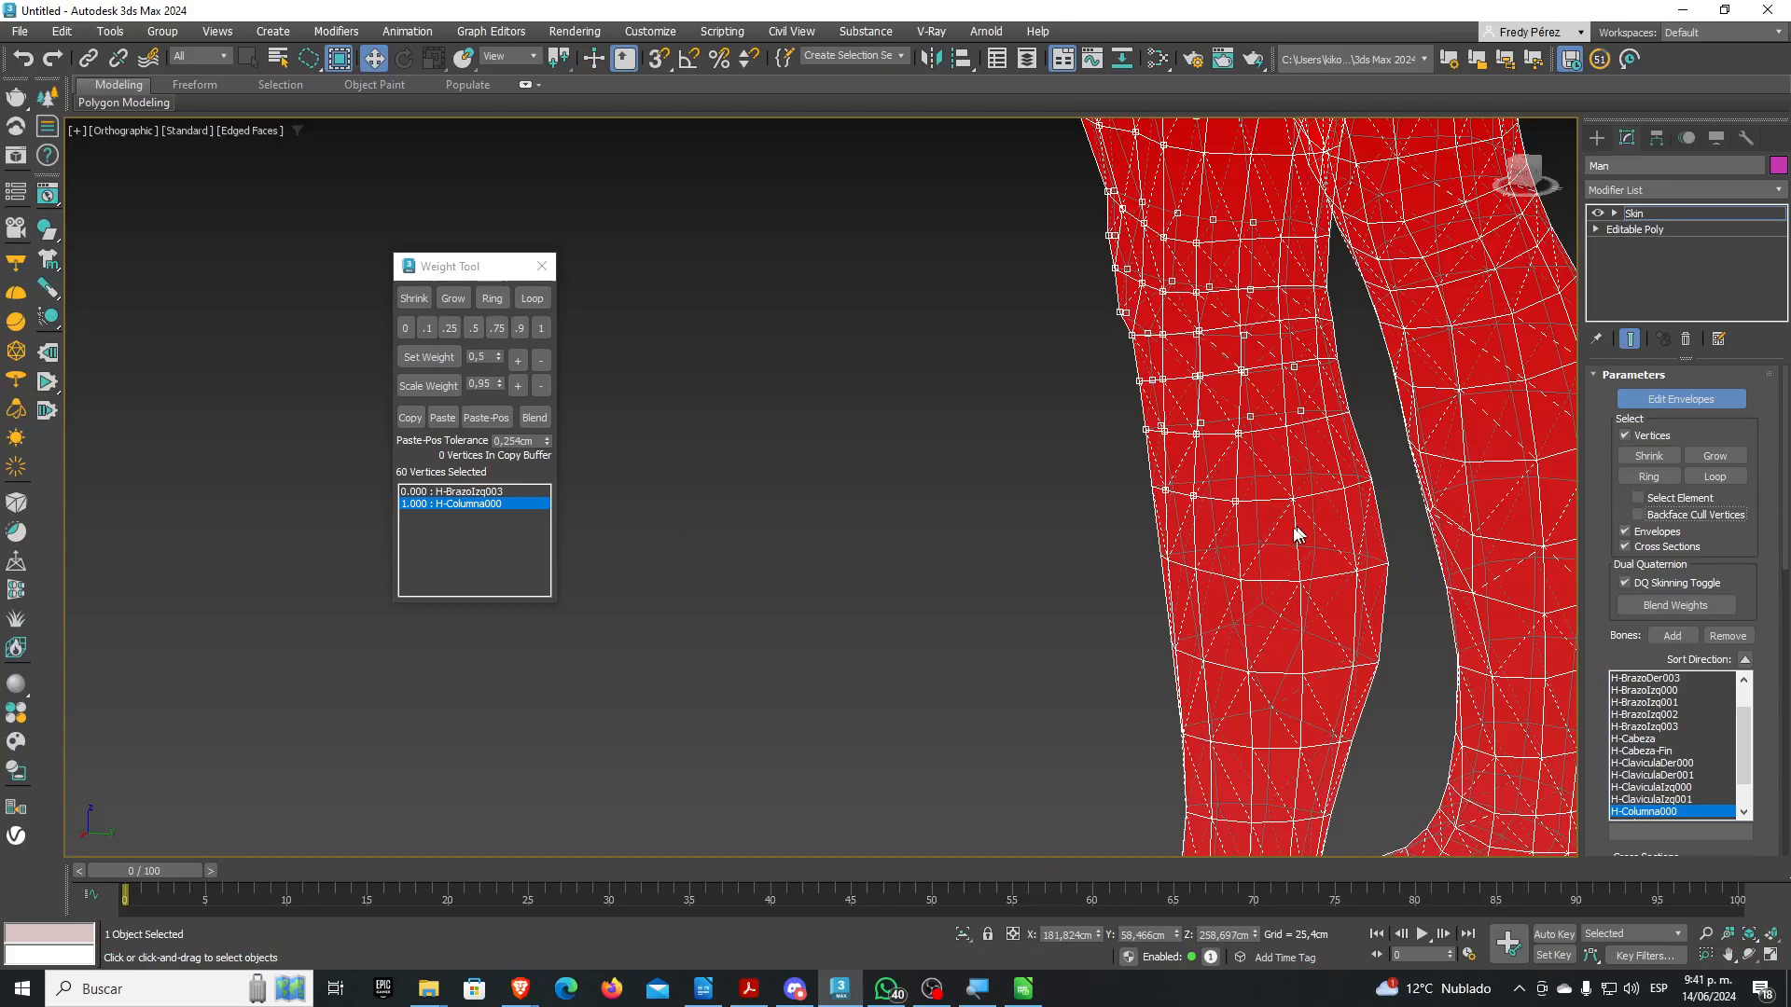
key(f)
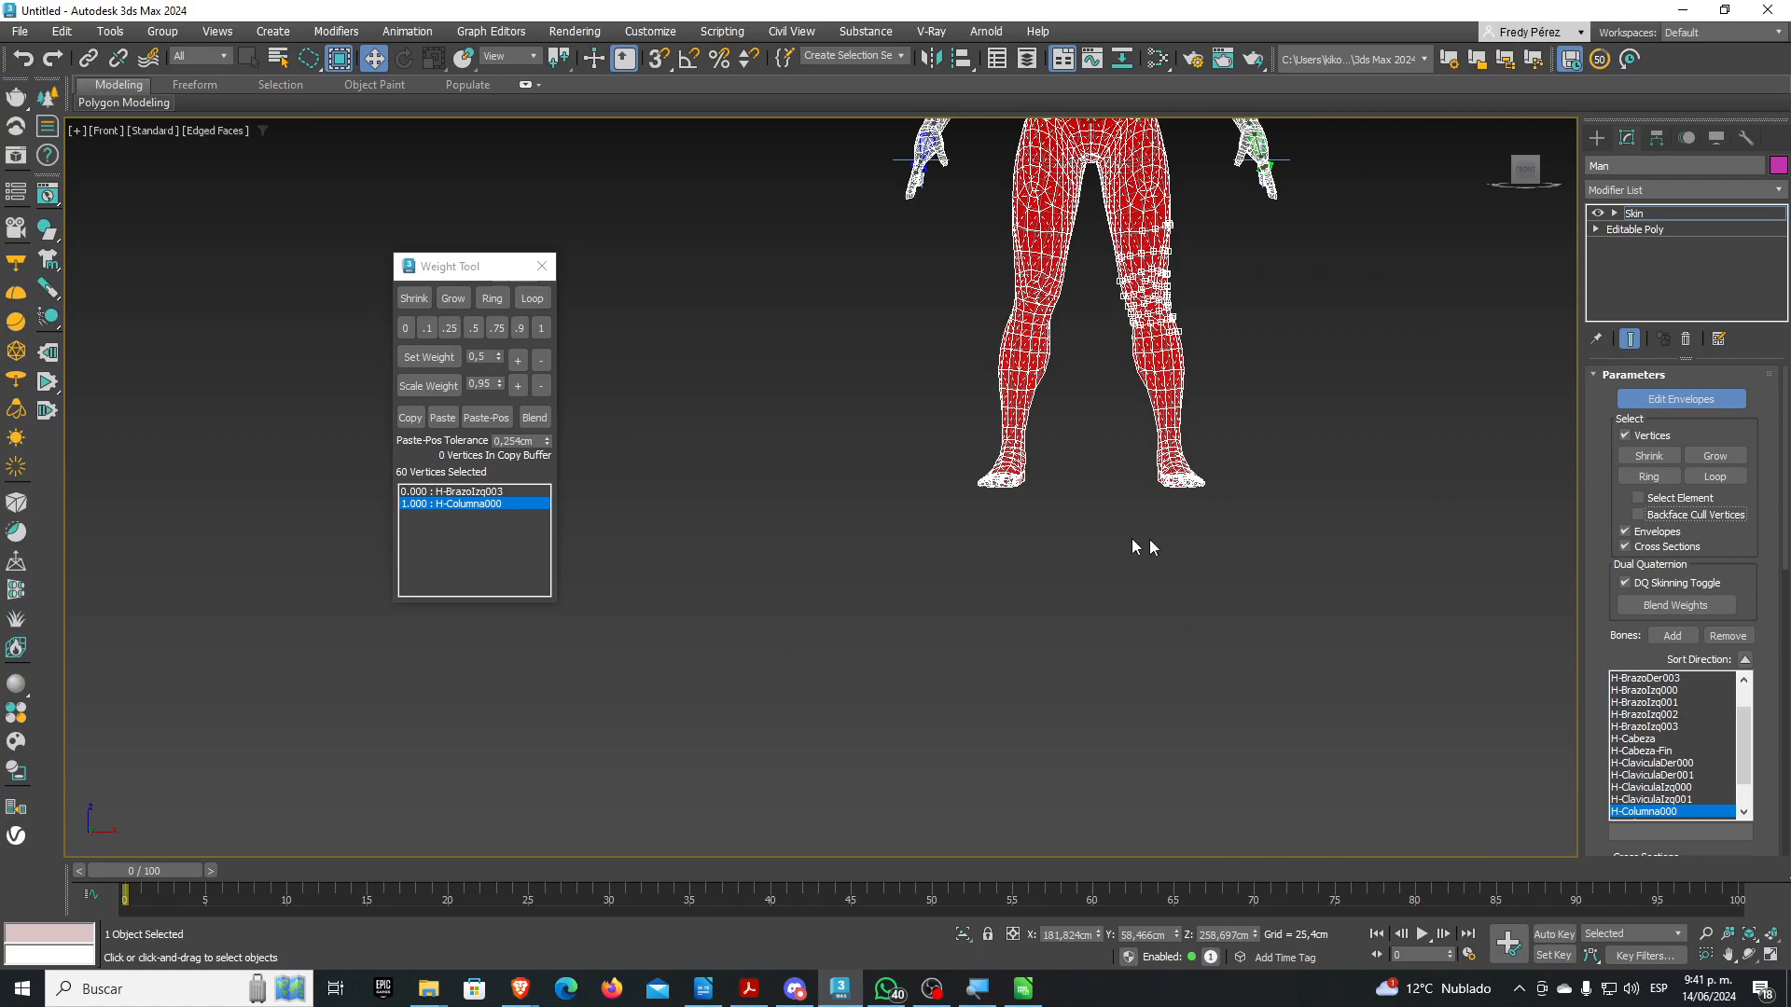
scroll(1088, 703, up, 6)
Lasso vertices around the waist and across the upper chest
scroll(991, 441, up, 3)
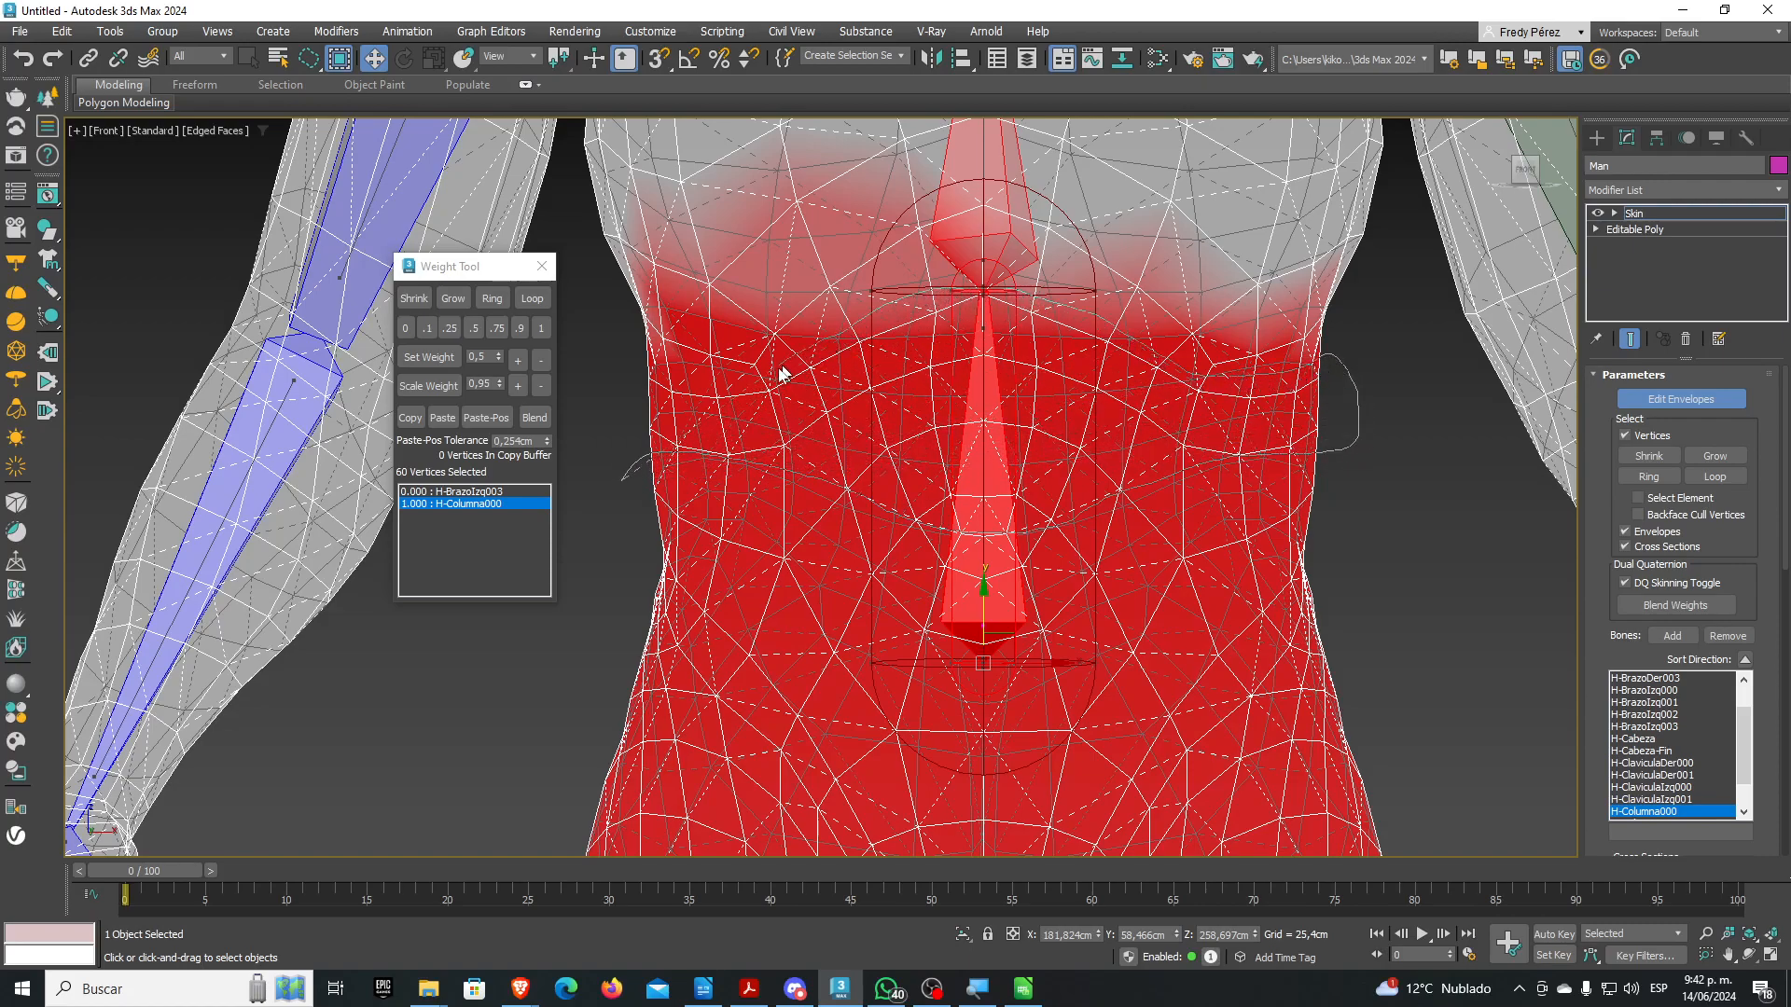
mouse_move(766, 366)
mouse_down()
mouse_move(651, 374)
mouse_move(616, 401)
mouse_up()
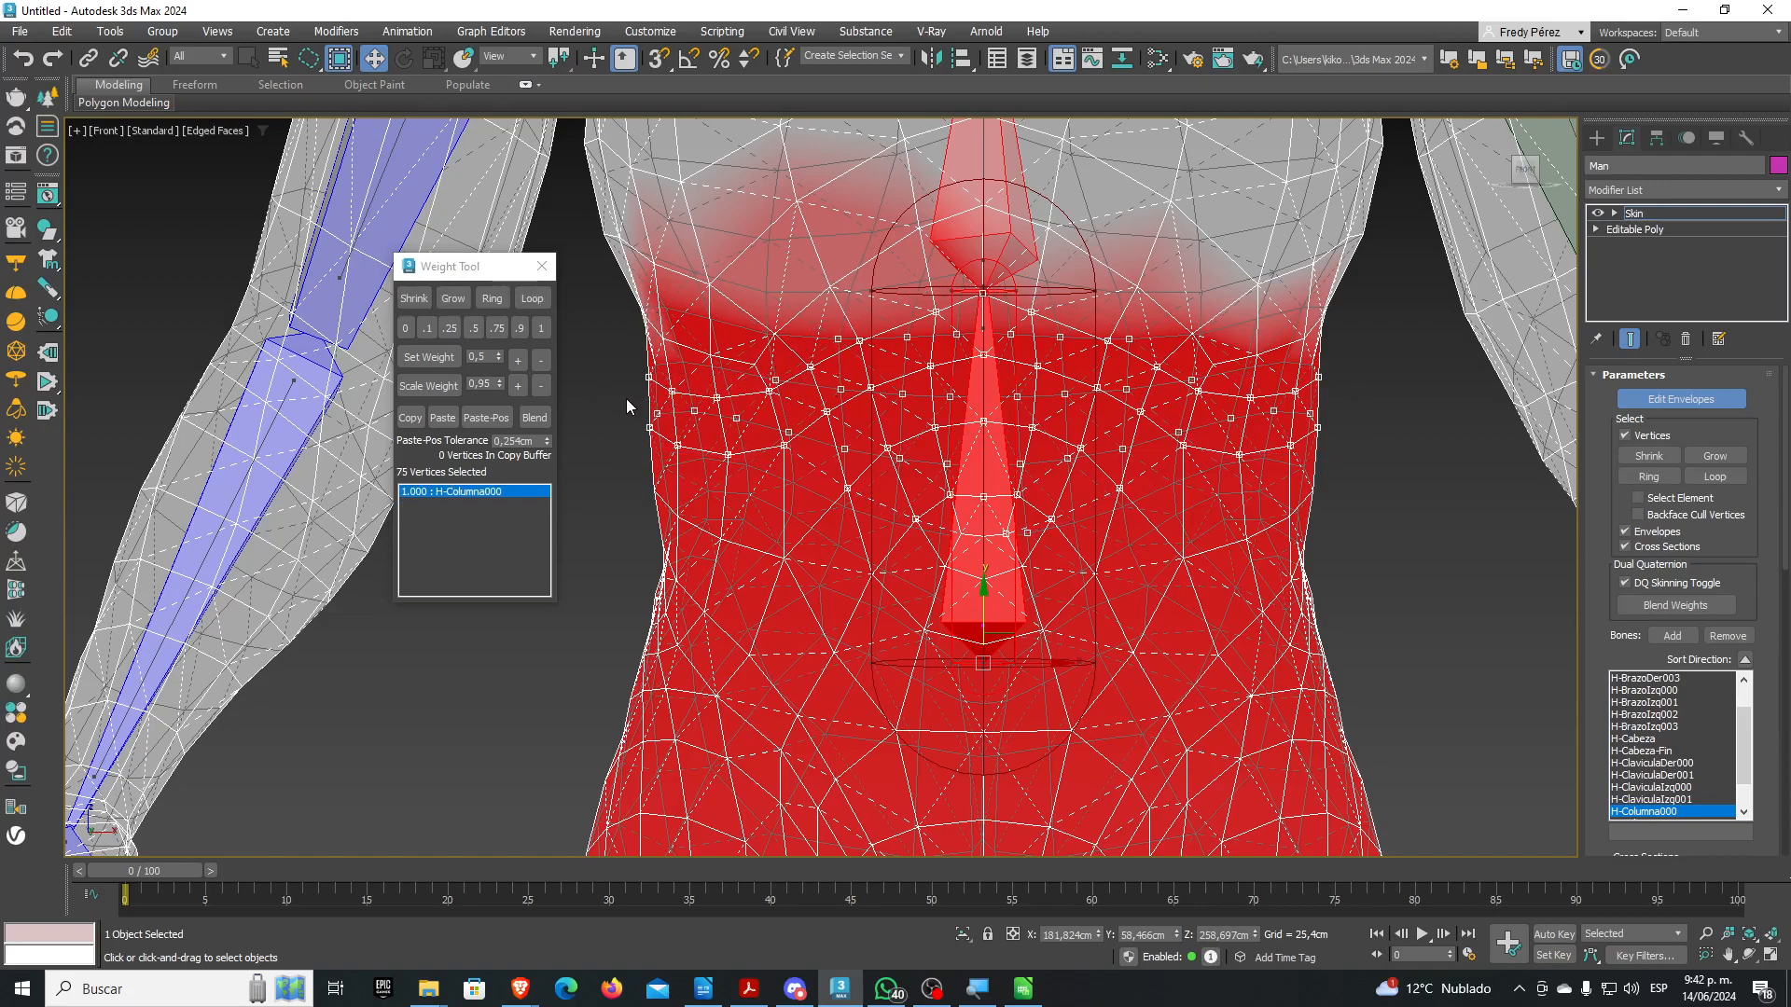
drag(626, 398, 745, 410)
mouse_move(847, 376)
mouse_down()
mouse_move(931, 354)
mouse_move(1222, 401)
mouse_move(1369, 383)
mouse_up()
drag(580, 322, 679, 407)
Clear the selection, pick the 100 waist vertices on H-Columna000, and pan the view down
click(644, 485)
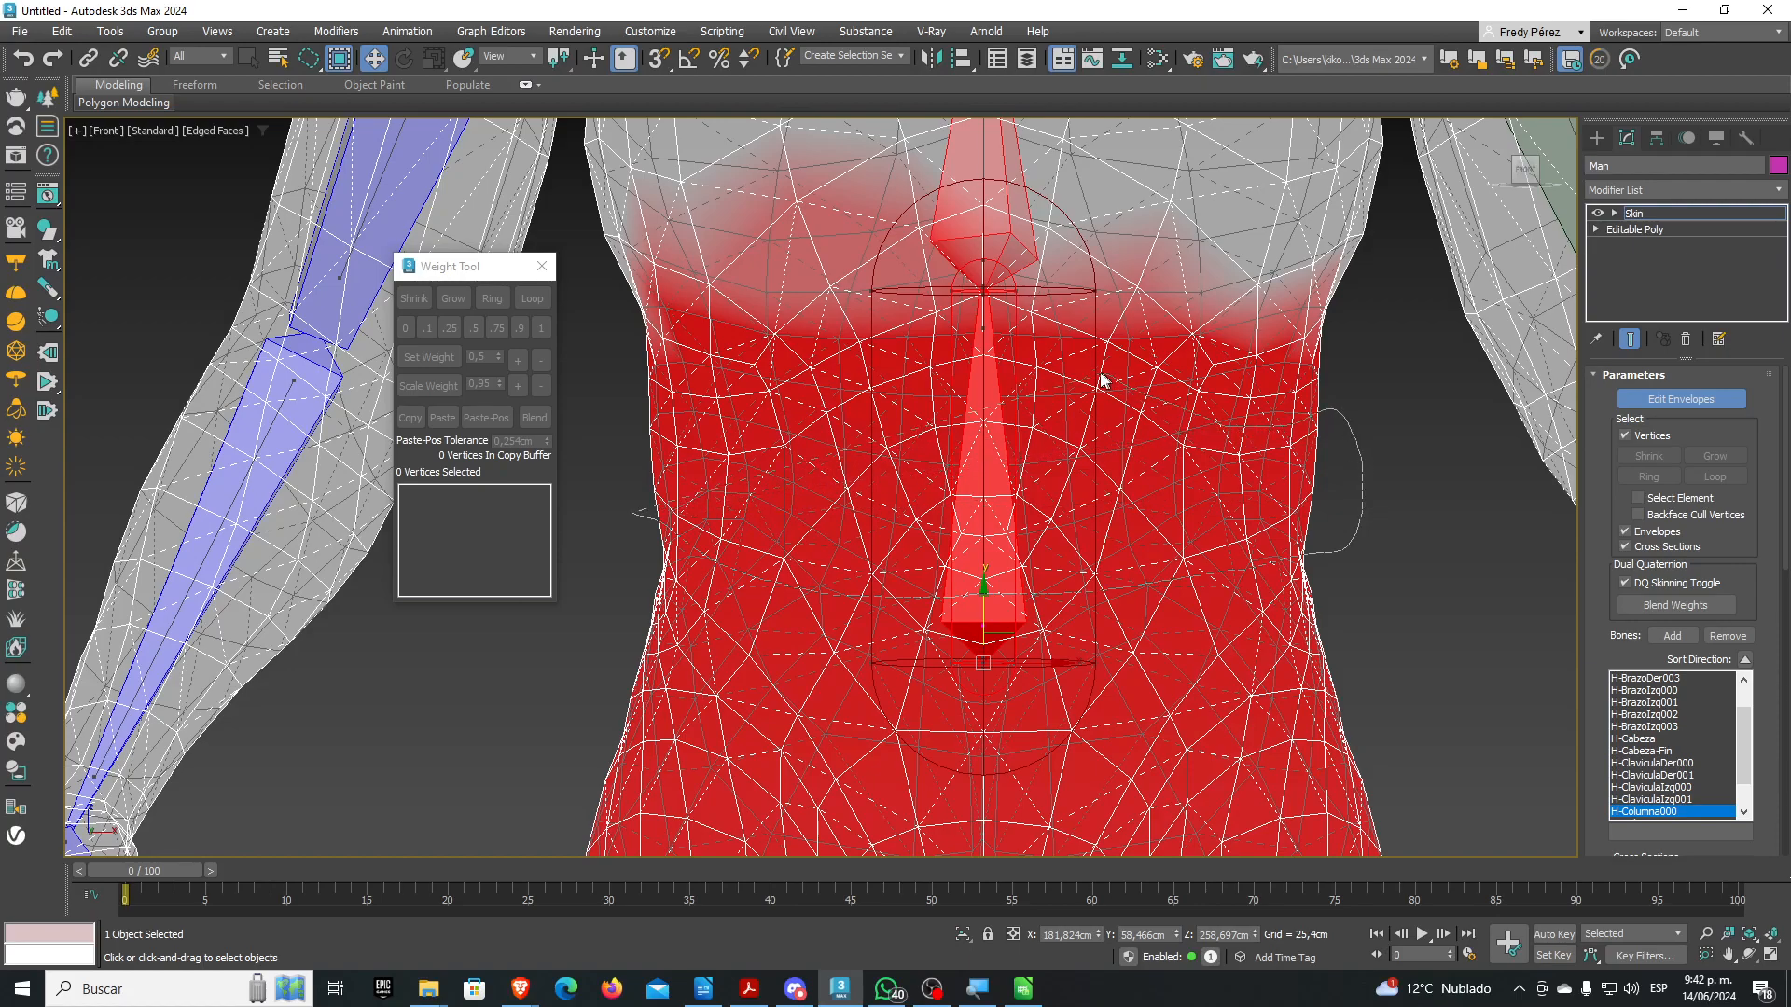
click(629, 421)
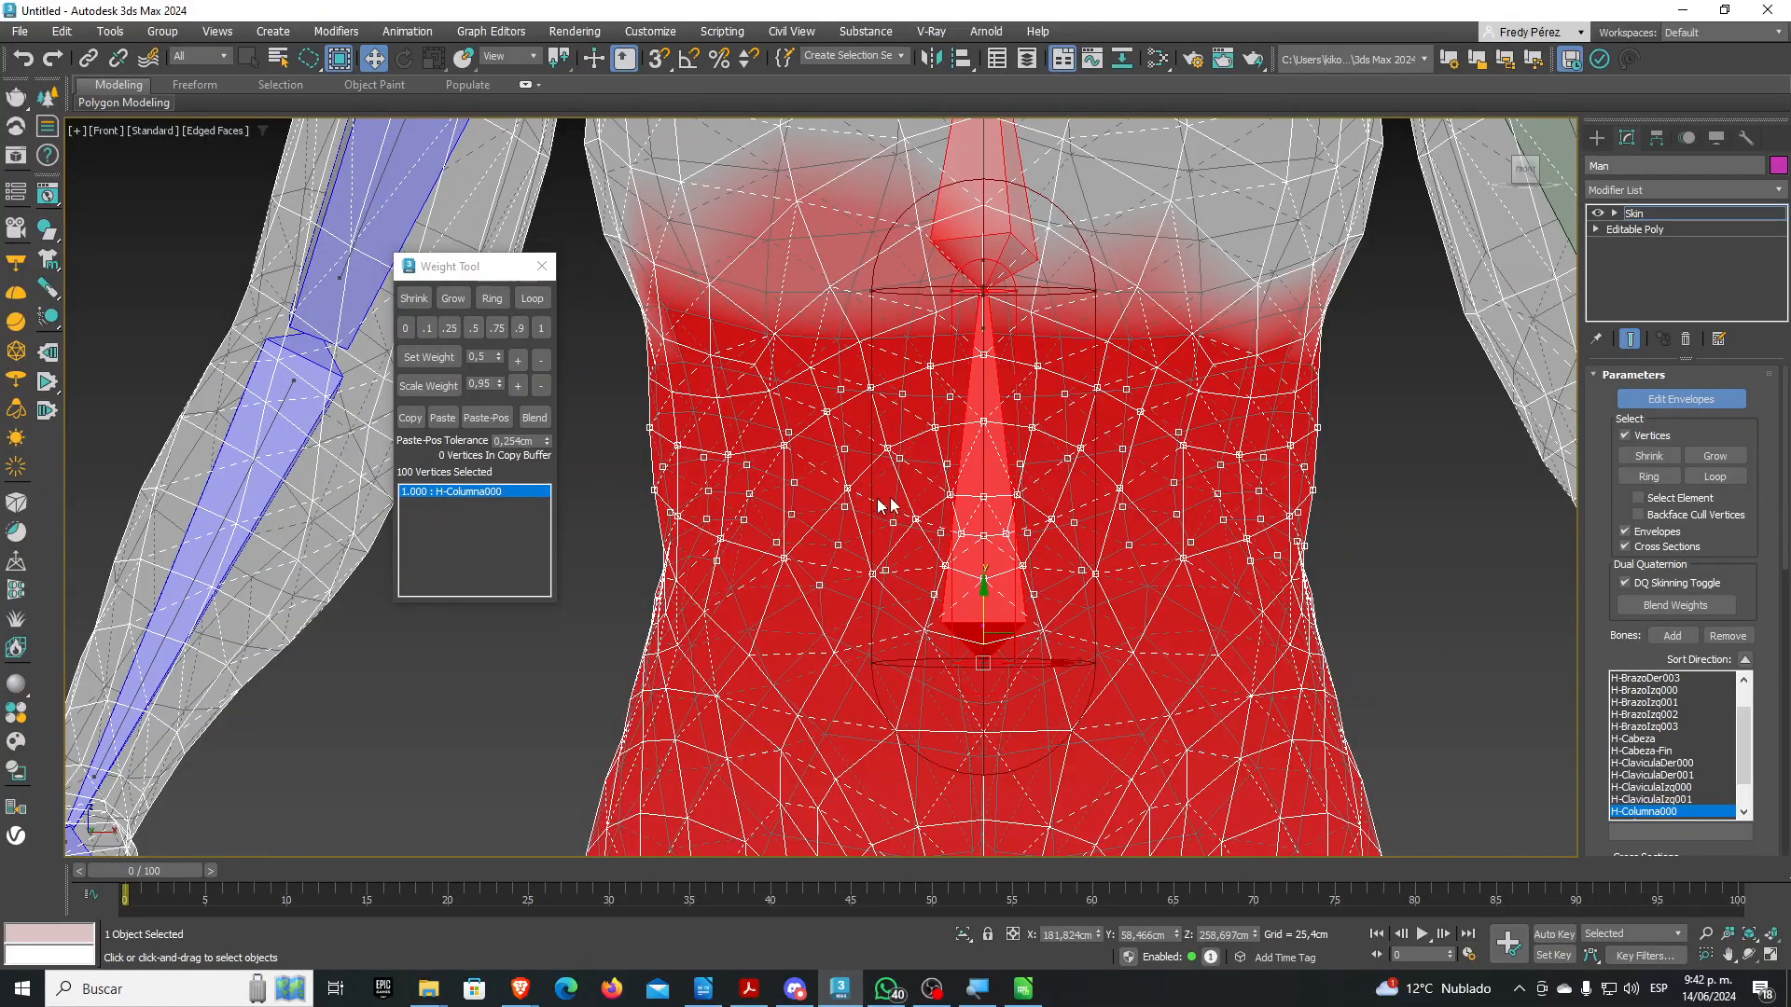
middle_drag(905, 495, 882, 586)
middle_drag(984, 344, 966, 457)
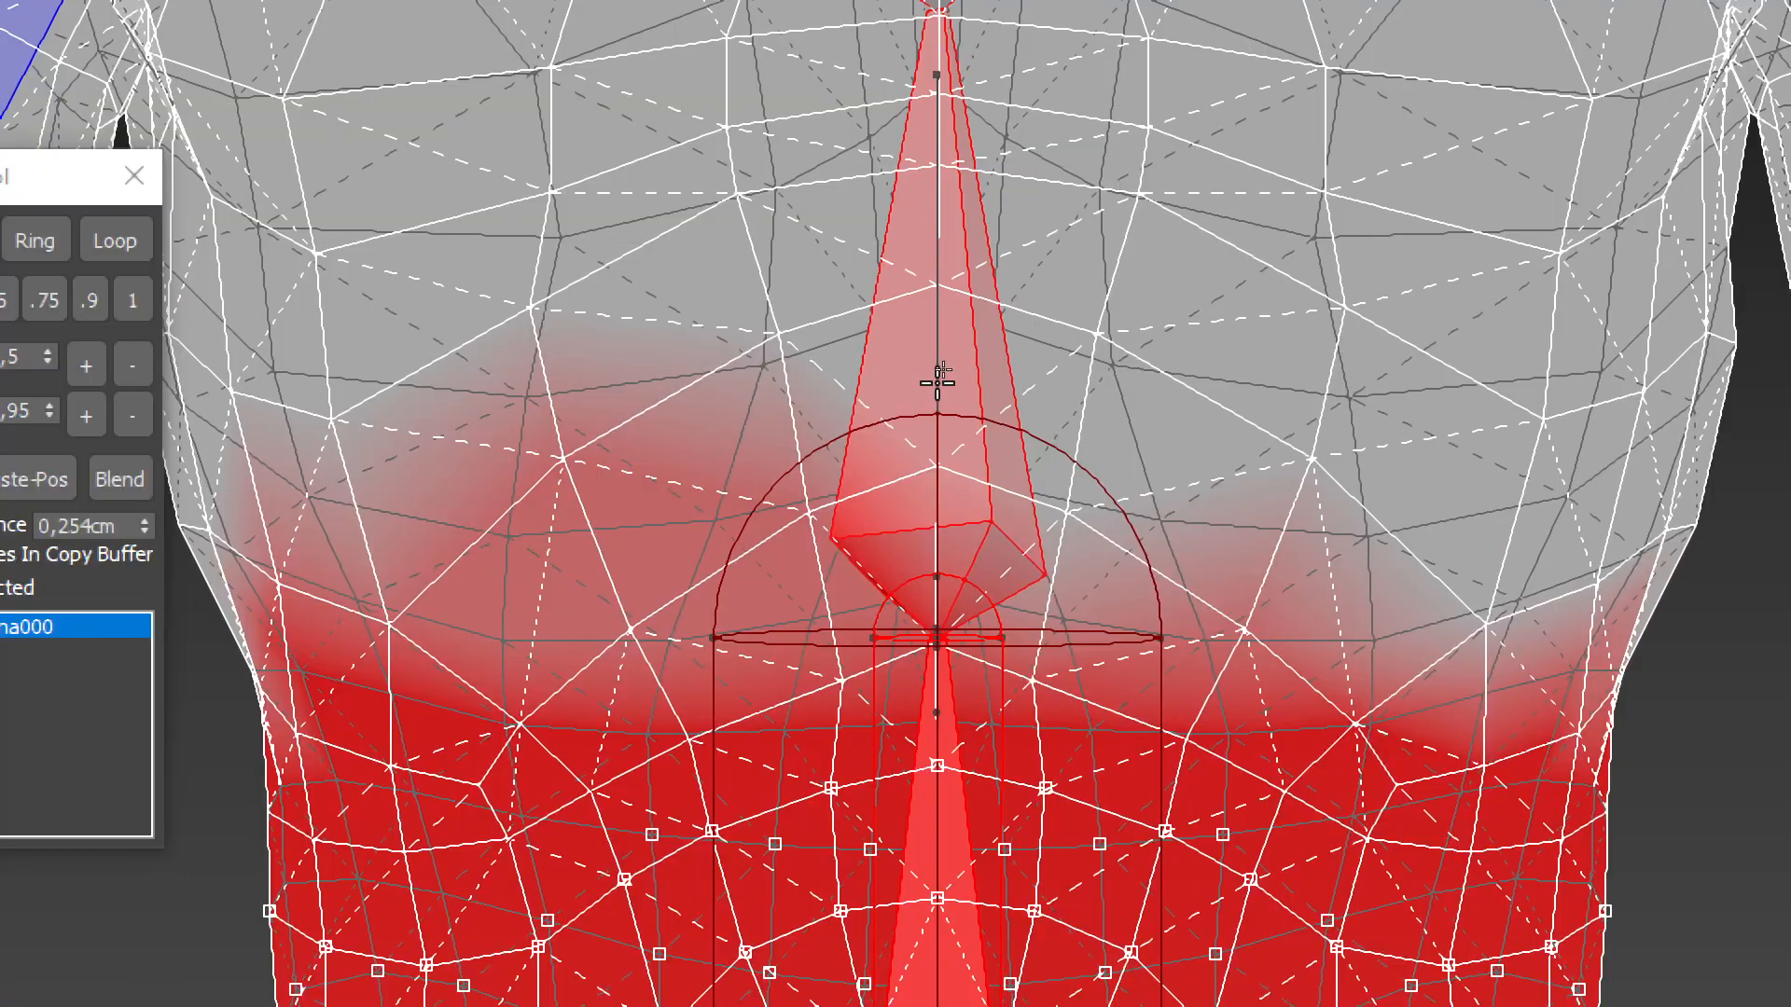
Give the selected vertices 0.25 weight on H-Columna001, then show H-Columna000 weights
click(937, 382)
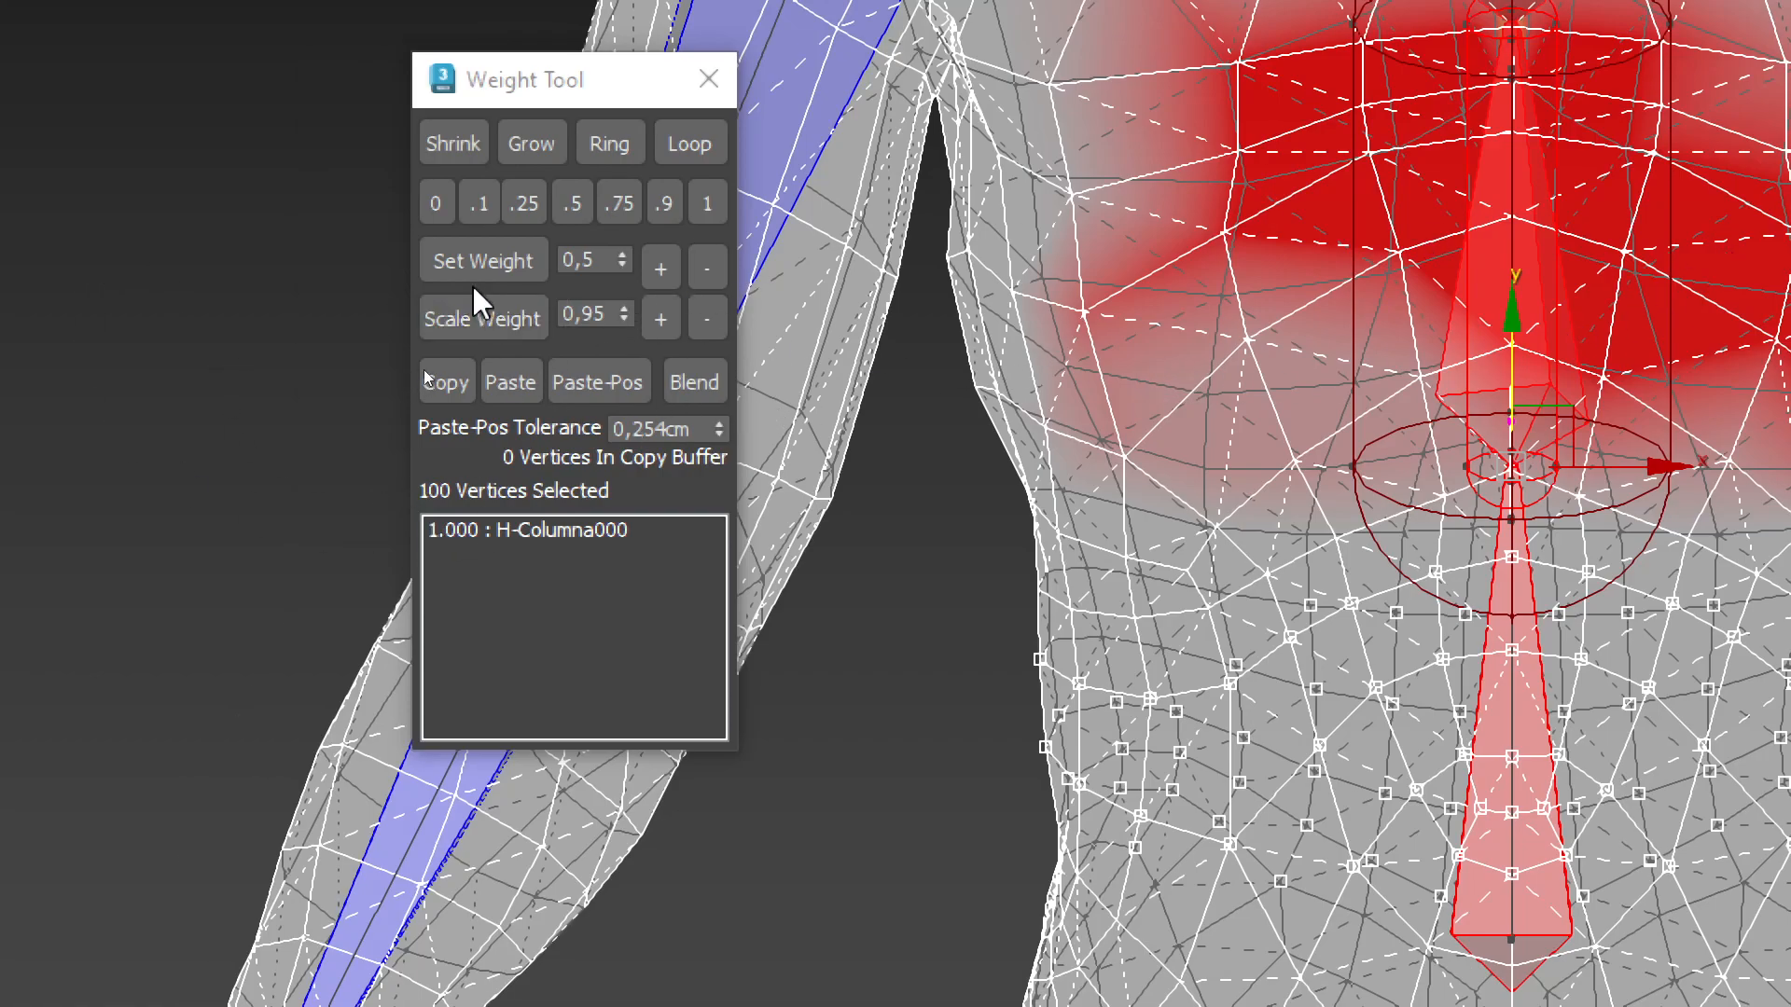
click(522, 204)
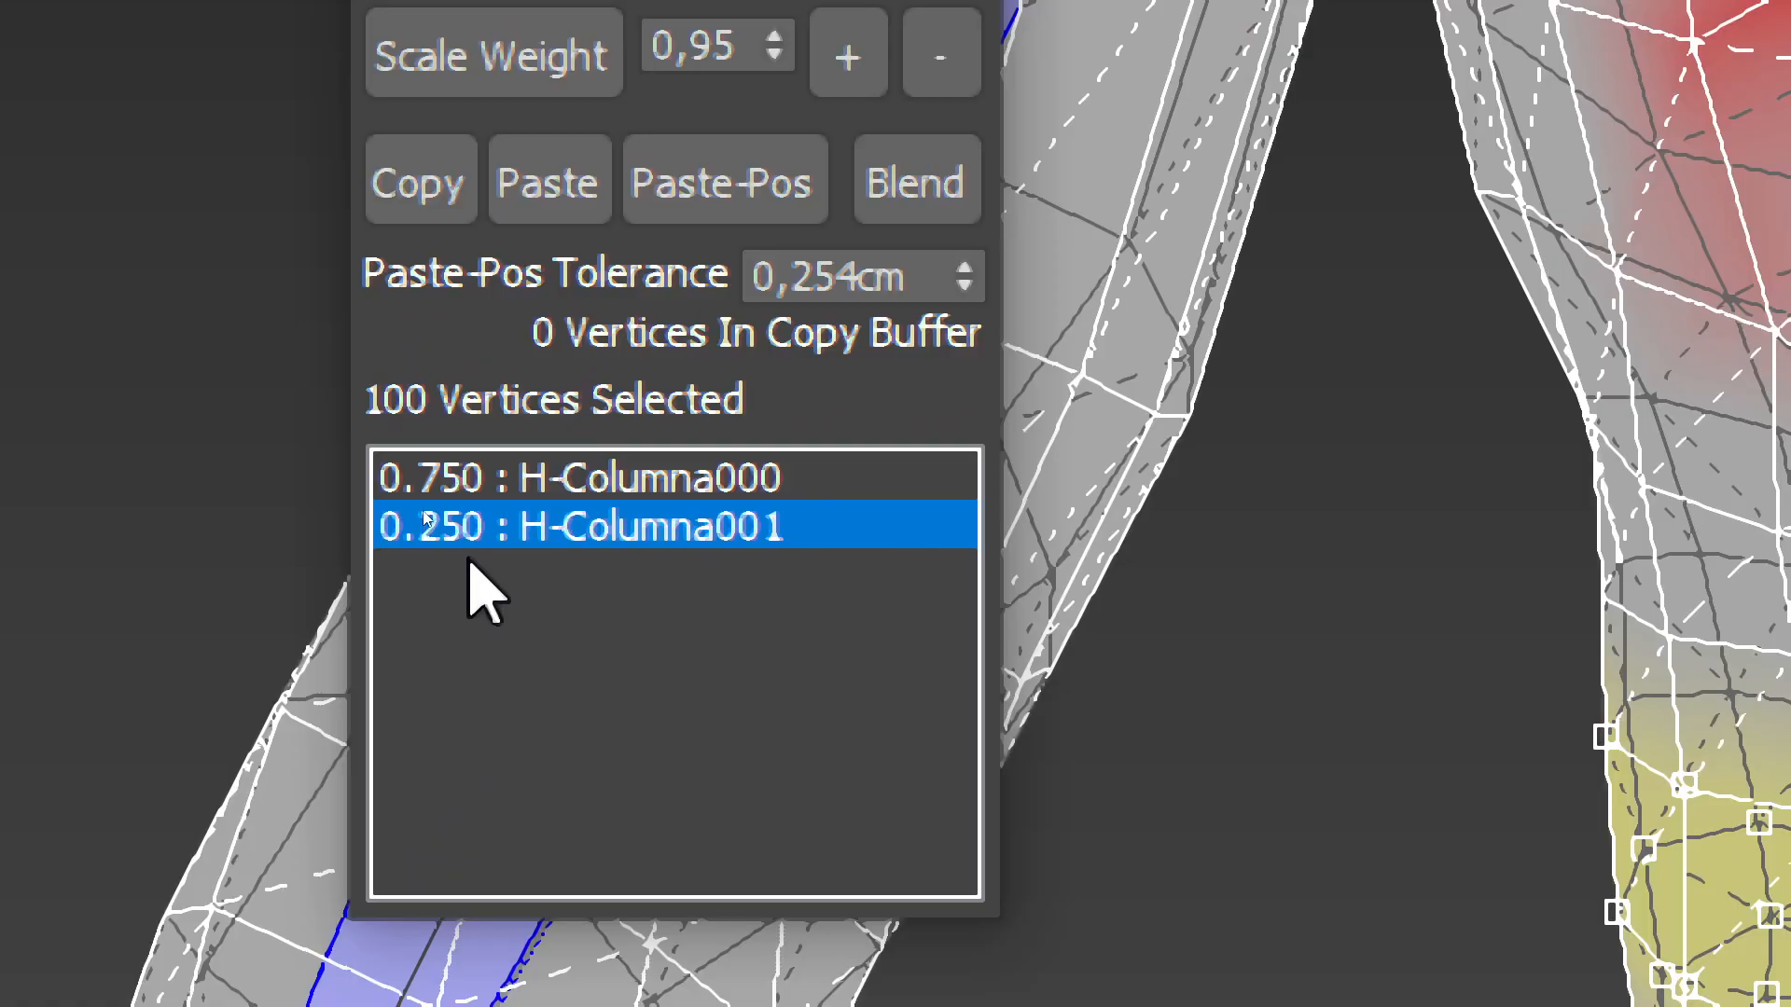
click(454, 487)
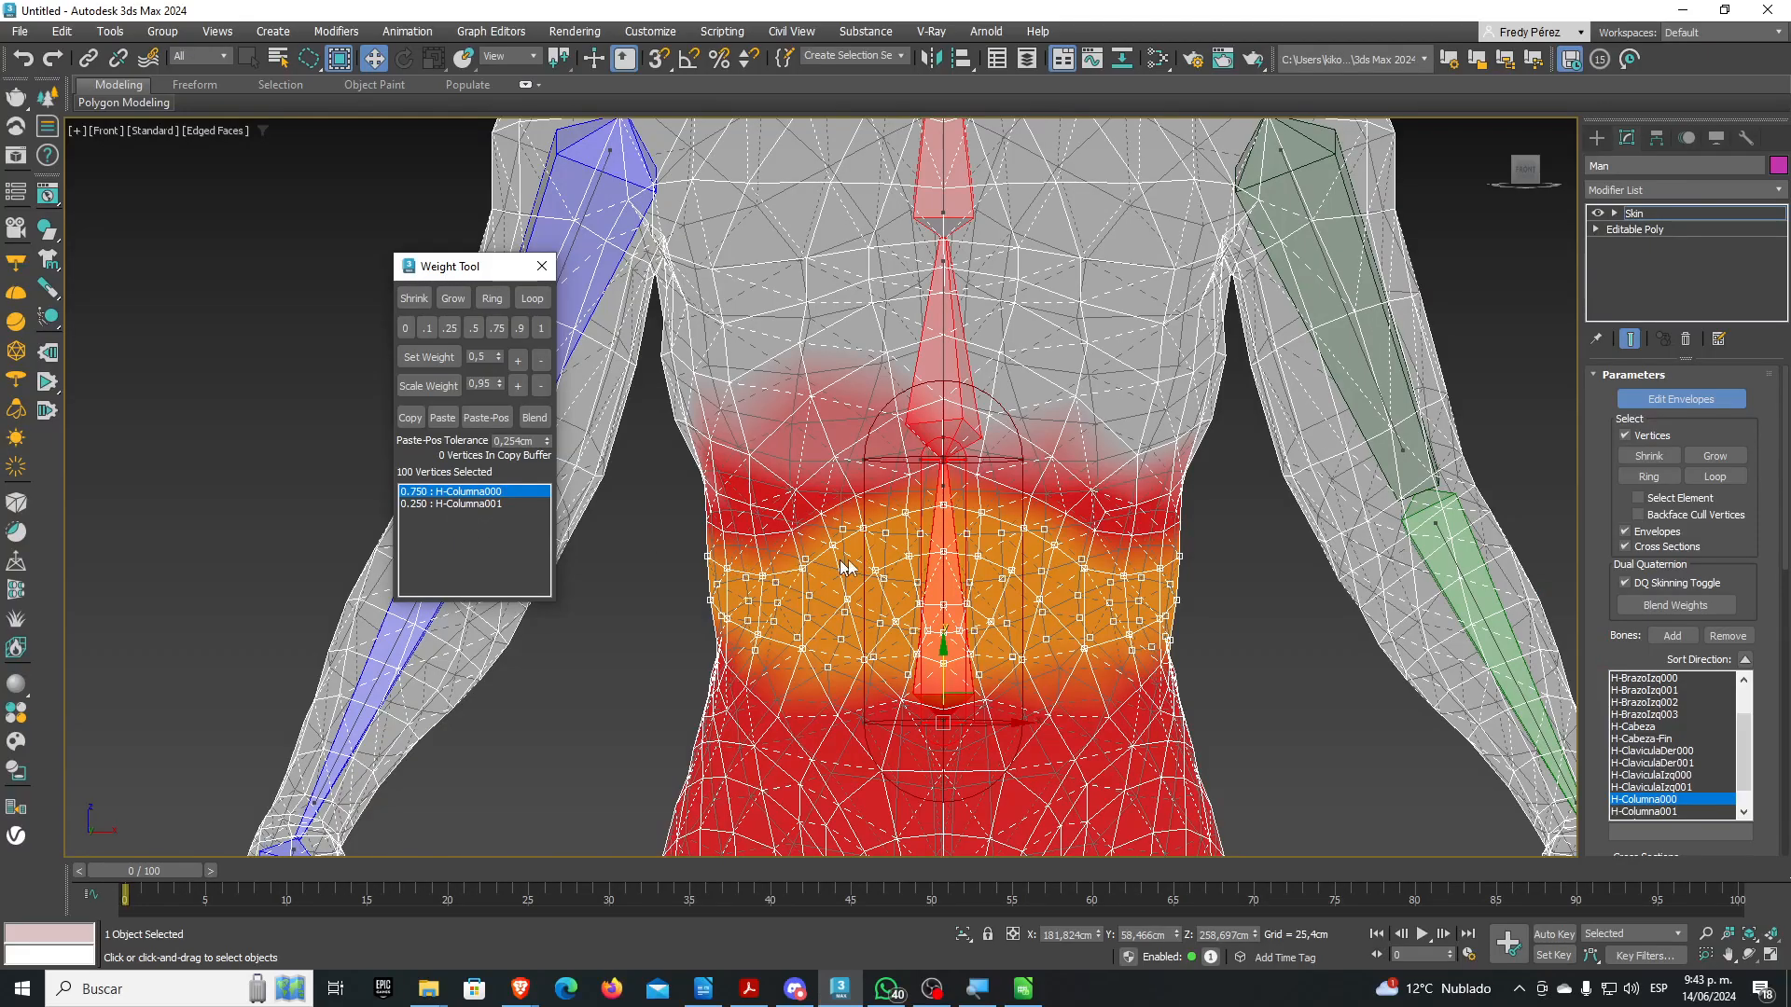
Clear the selection and lasso the 72-vertex lower chest band weighted 1.000 to H-Columna000
scroll(848, 559, down, 2)
middle_drag(910, 606, 912, 512)
scroll(911, 499, up, 4)
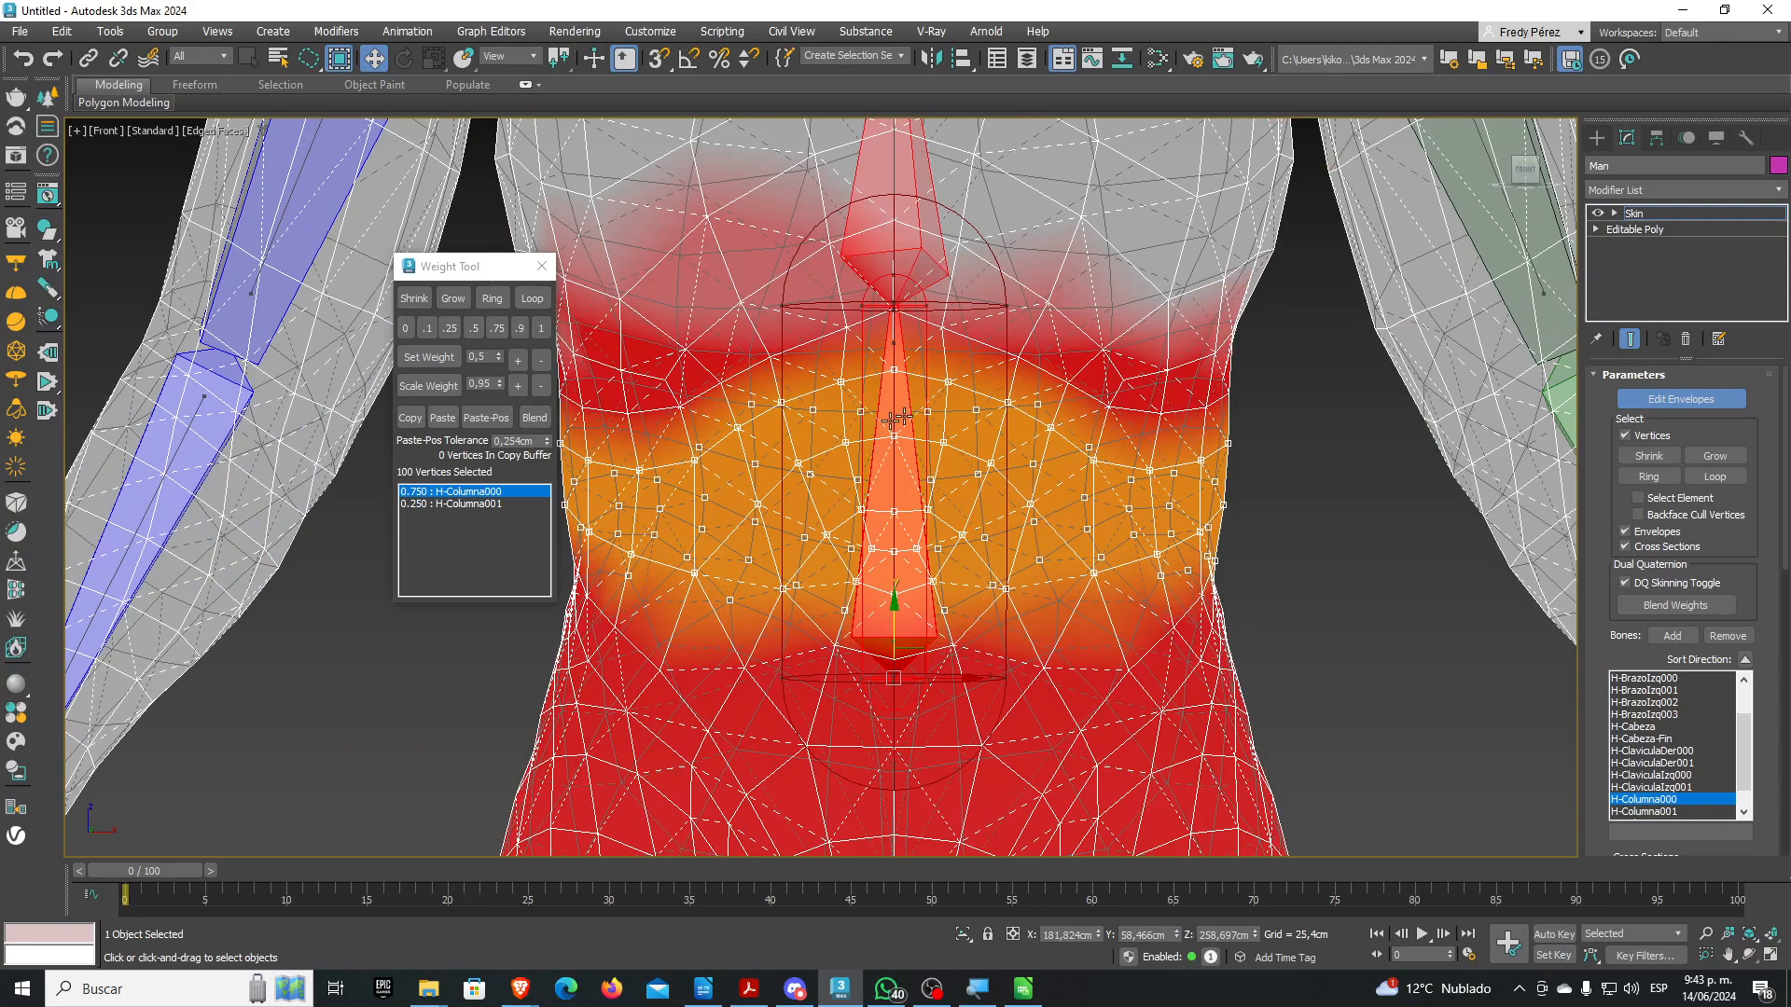
scroll(943, 466, down, 3)
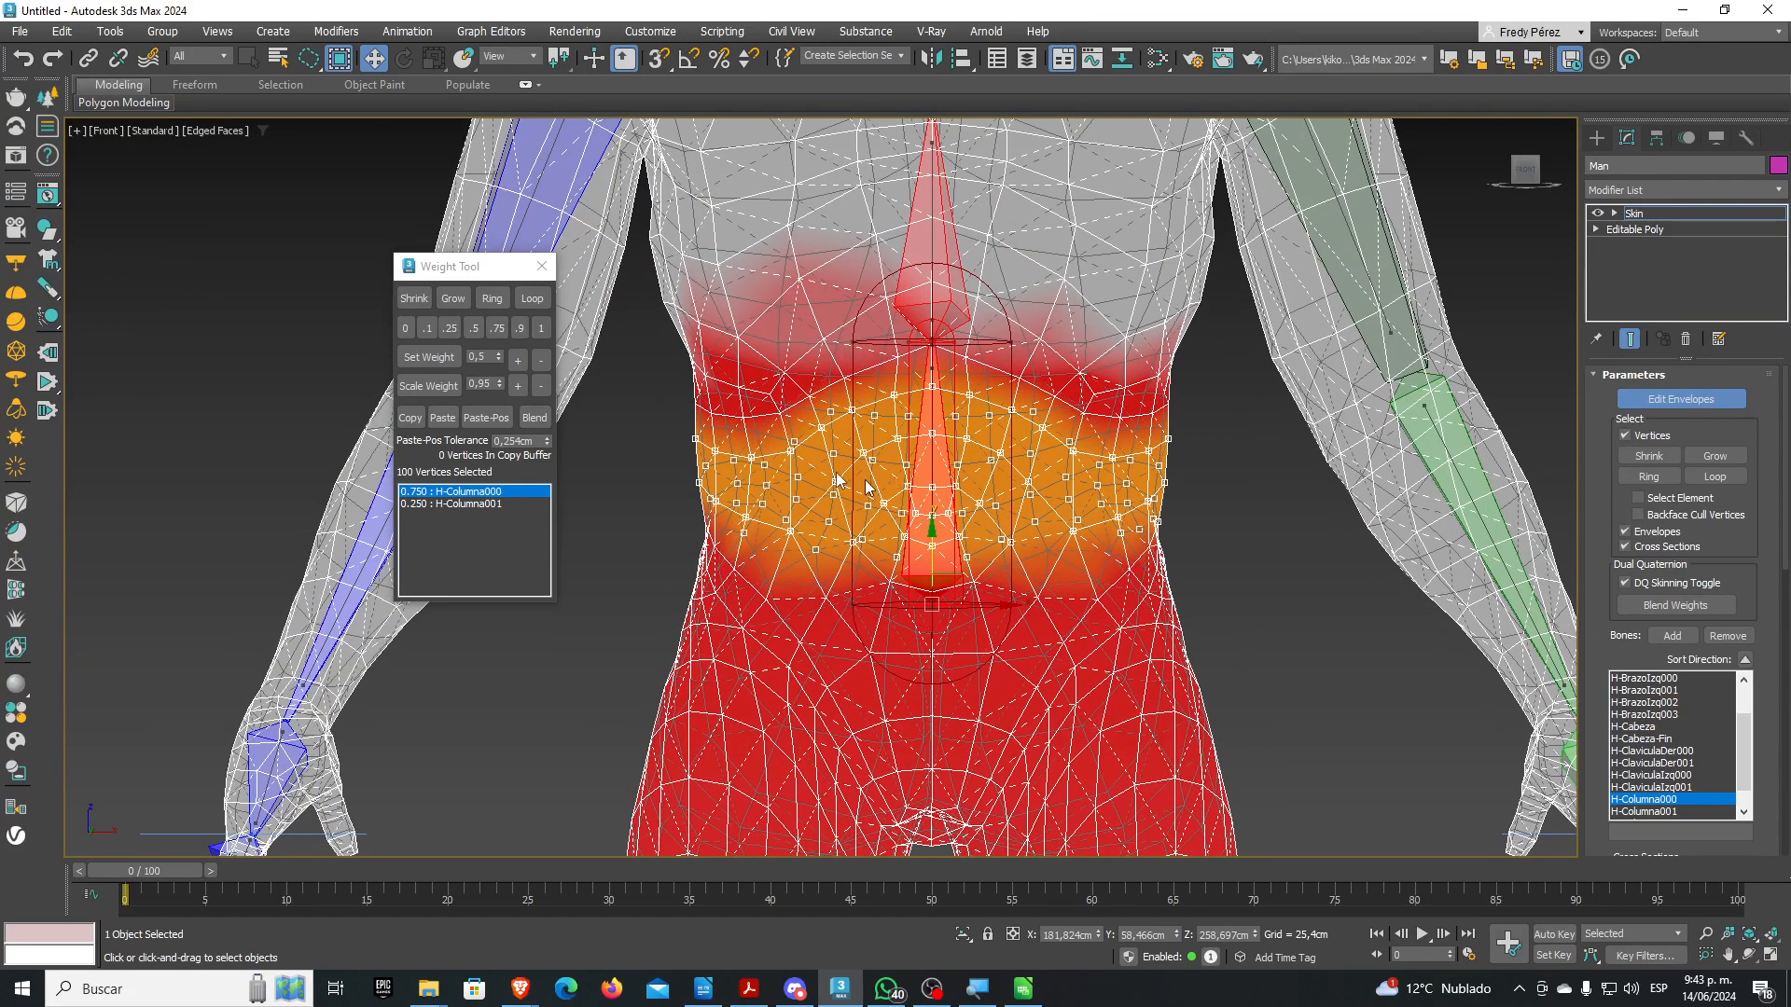
click(652, 420)
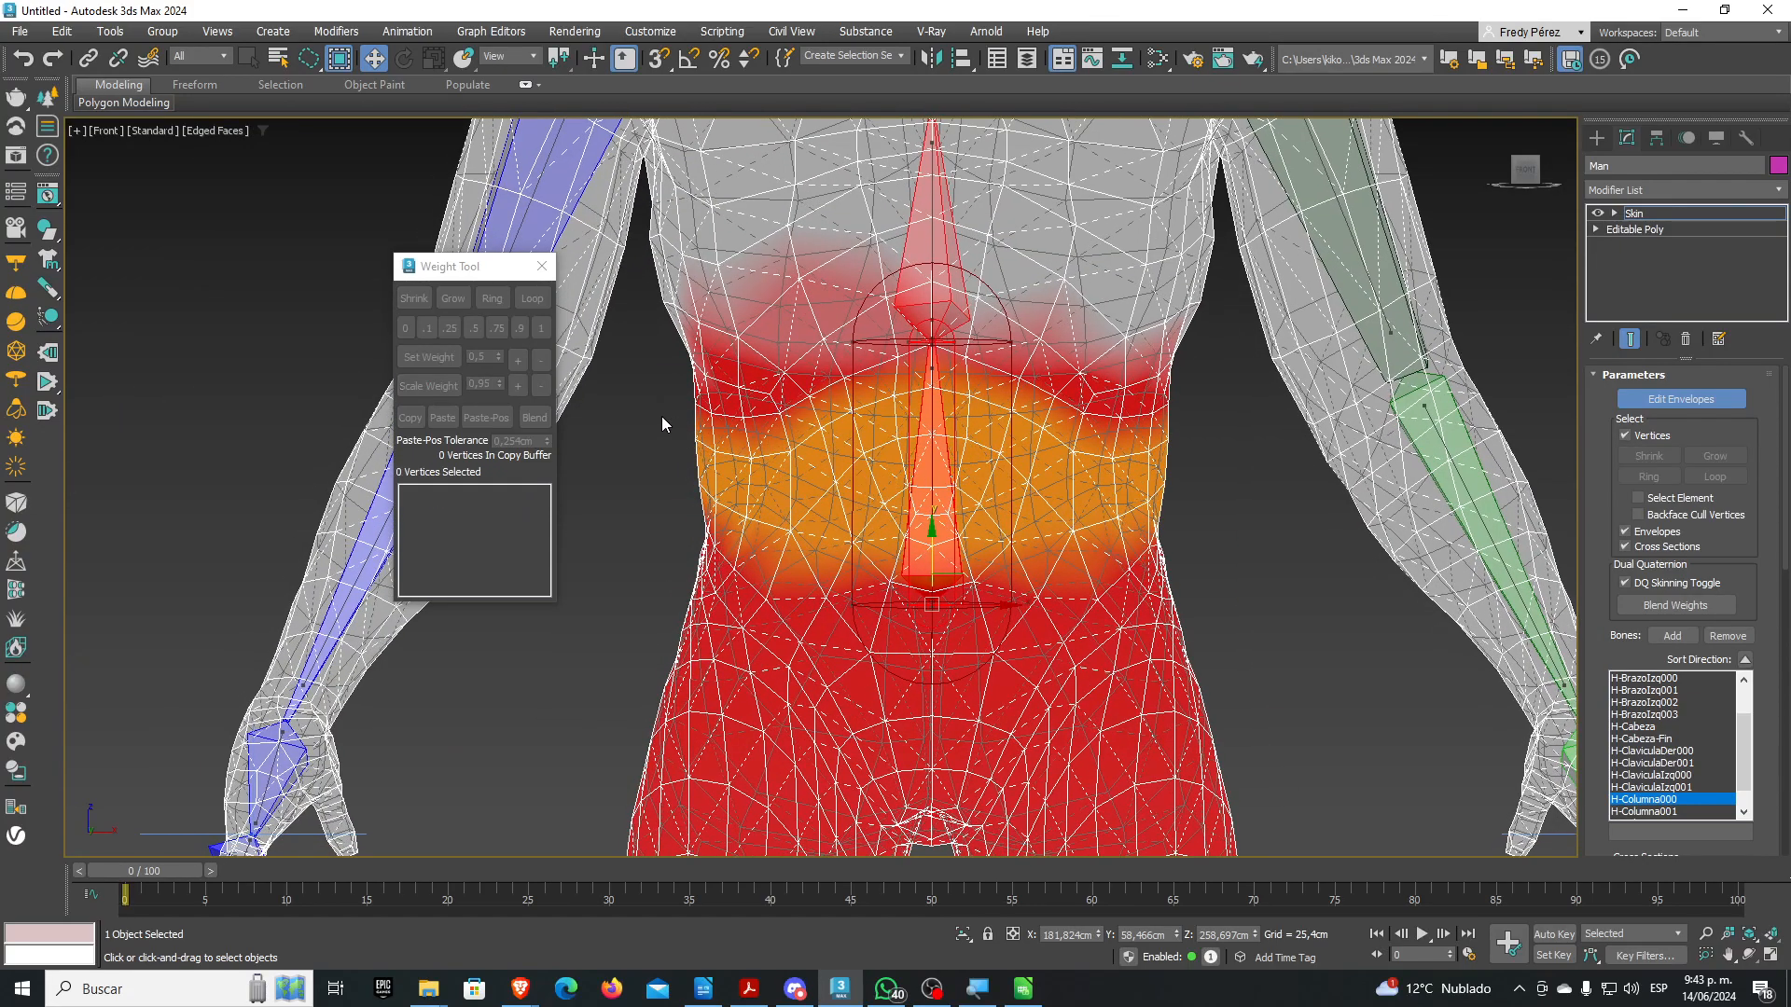
drag(671, 417, 698, 431)
mouse_move(883, 385)
mouse_down()
mouse_move(961, 374)
mouse_move(1066, 418)
mouse_move(1194, 437)
mouse_up()
mouse_move(1204, 300)
mouse_down()
mouse_move(1078, 338)
mouse_move(1019, 302)
mouse_move(904, 280)
mouse_move(660, 391)
mouse_up()
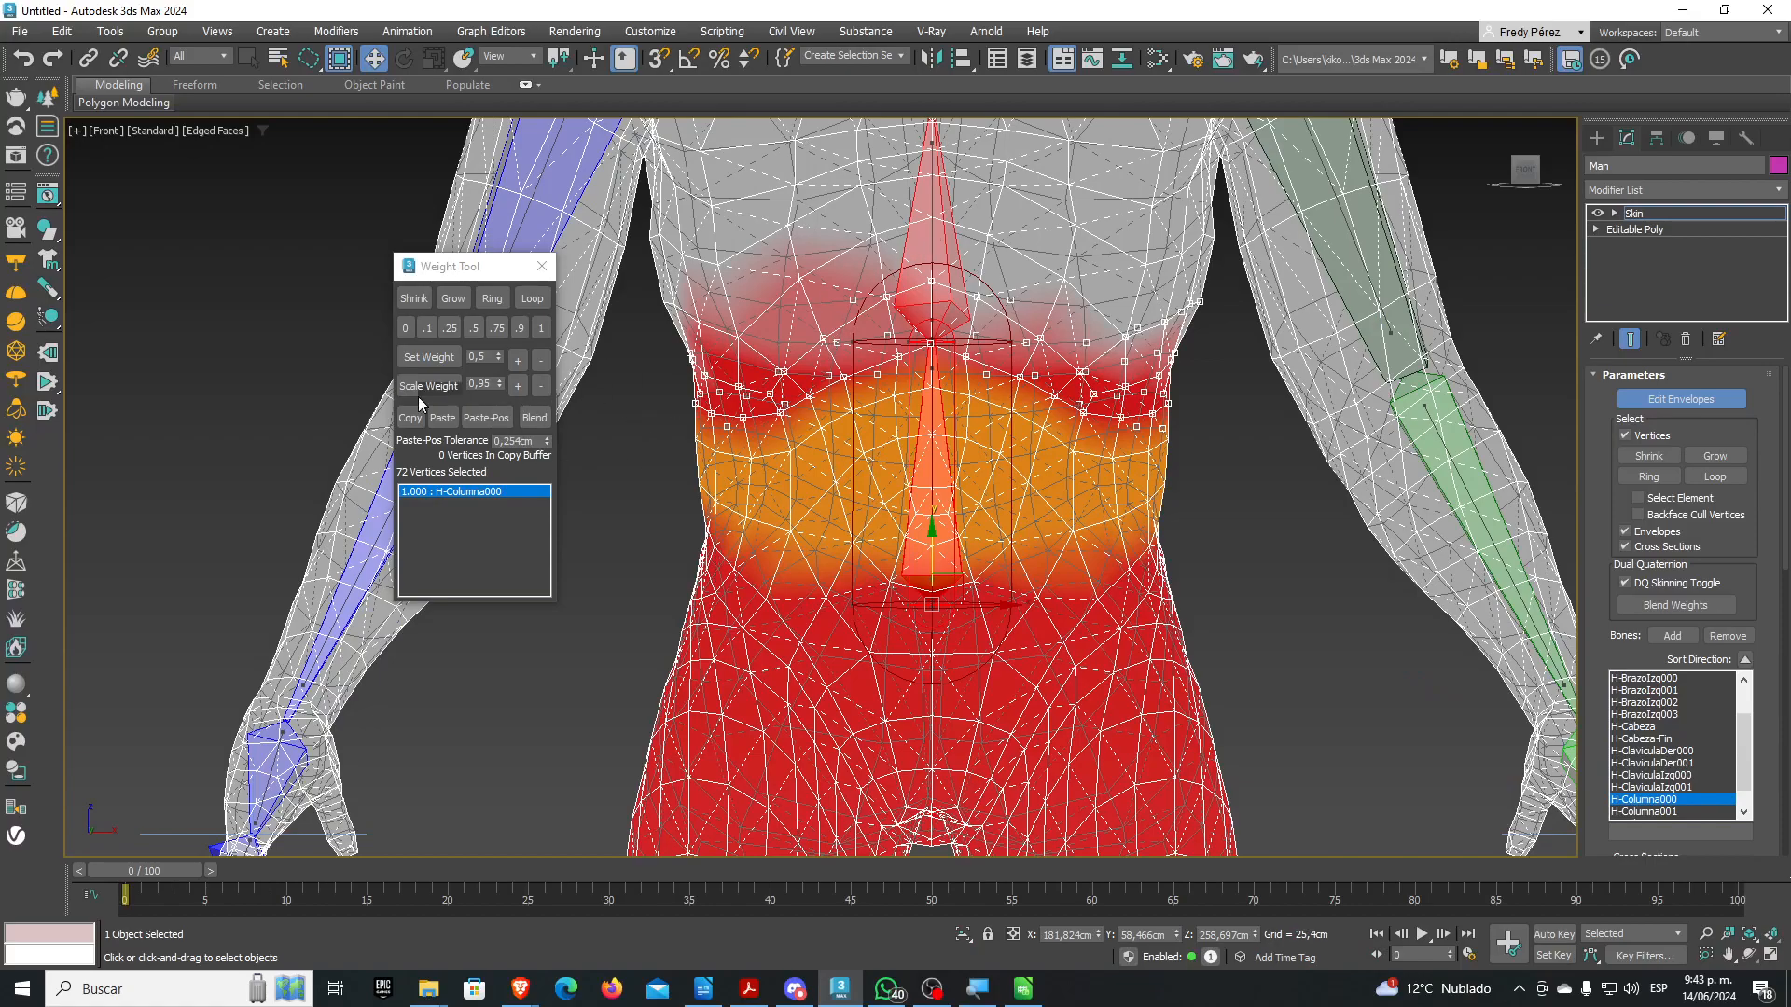
Split the chest vertices' weights 0.5 / 0.5 between H-Columna000 and H-Columna001
click(473, 328)
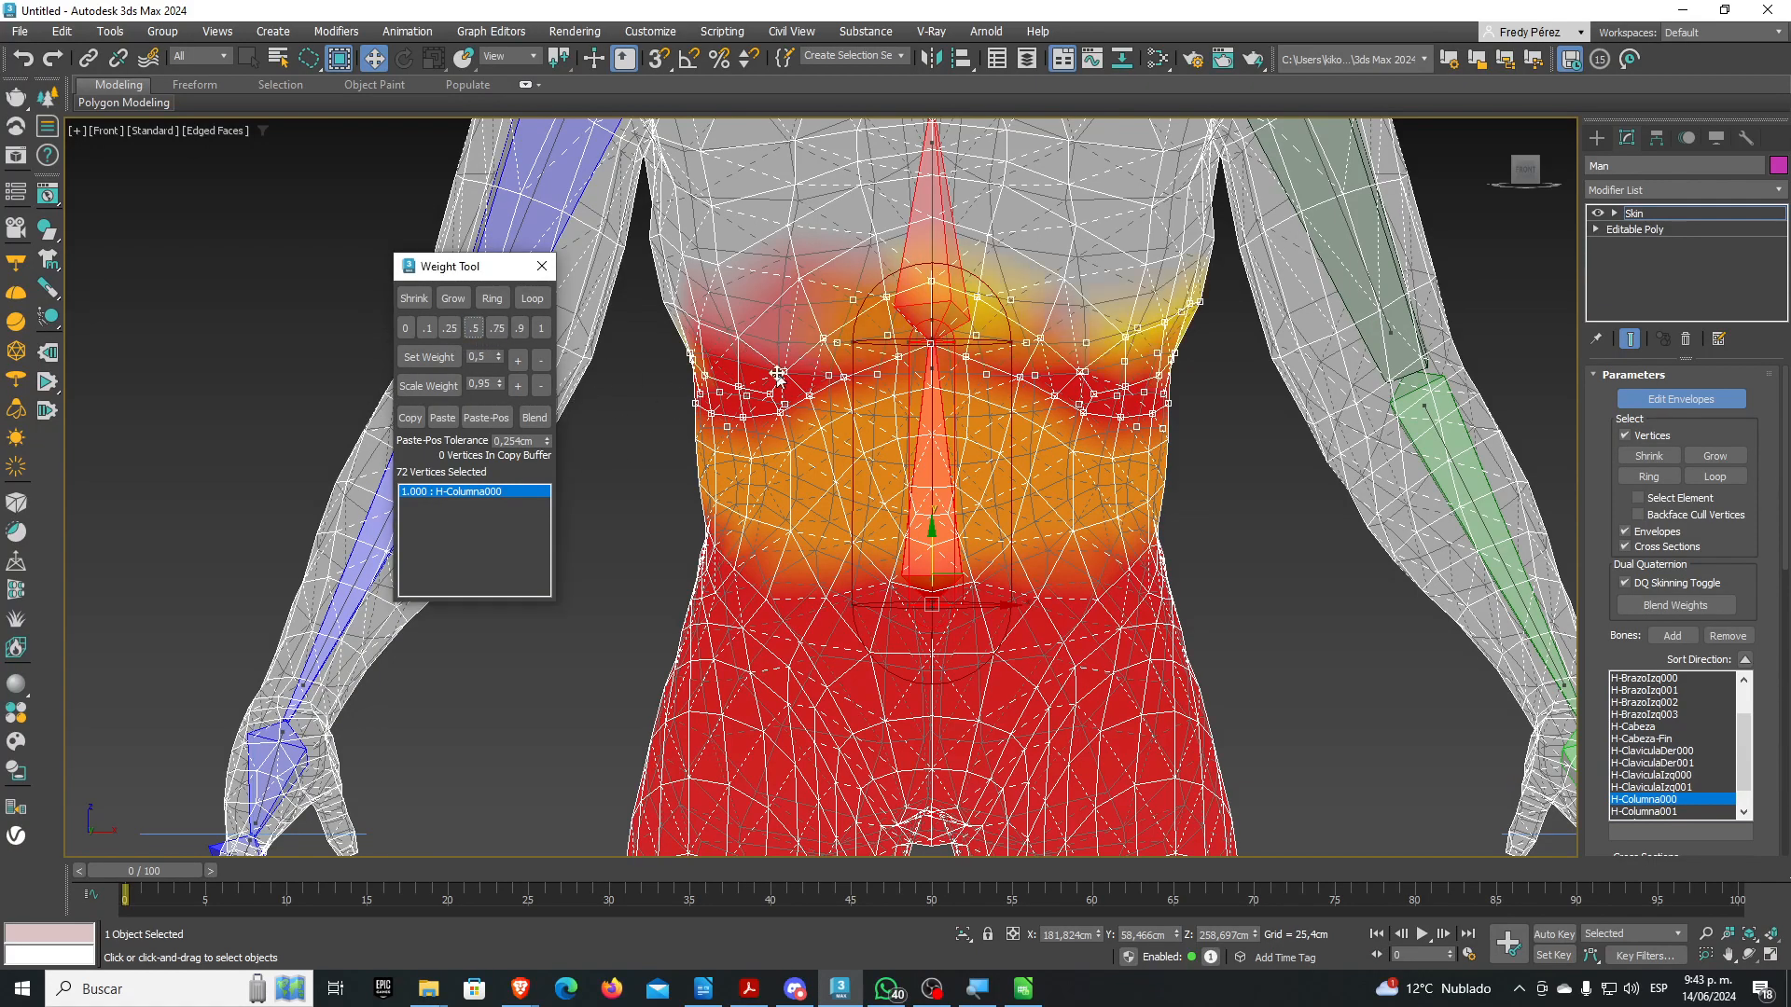
click(932, 240)
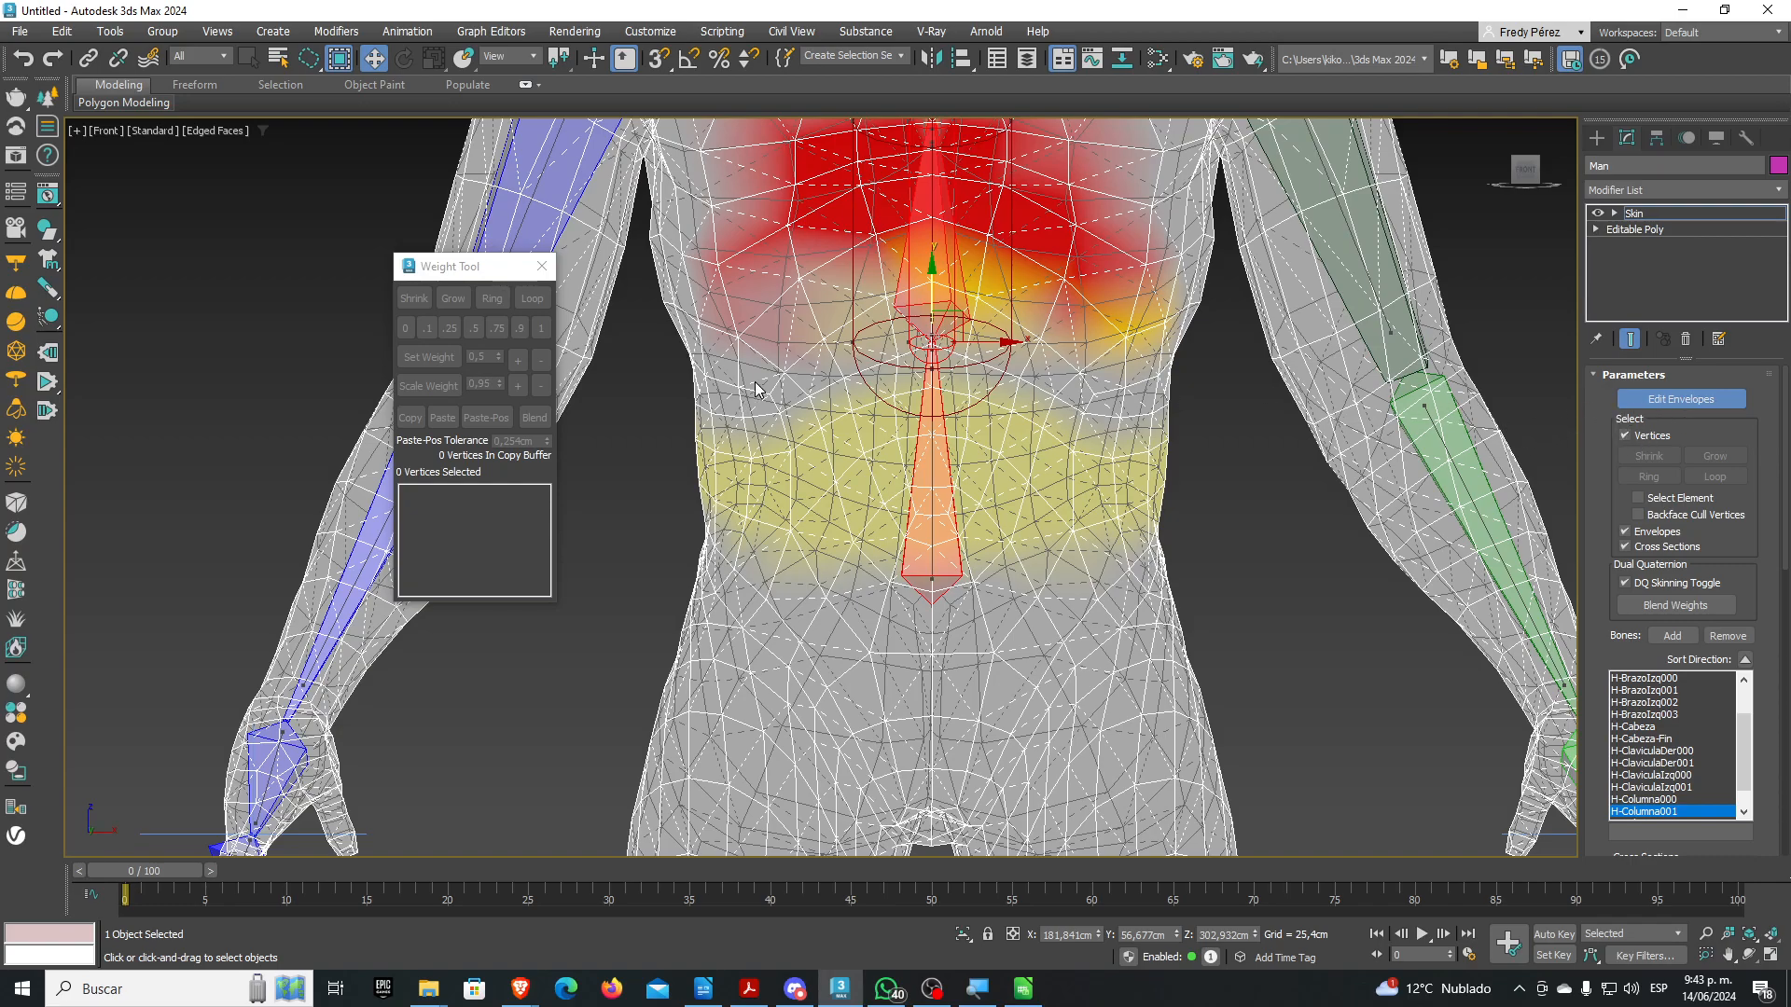
mouse_move(675, 419)
mouse_down()
mouse_move(859, 434)
mouse_move(664, 418)
mouse_move(788, 417)
mouse_move(891, 379)
mouse_move(1124, 437)
mouse_up()
click(666, 423)
mouse_move(1223, 294)
mouse_down()
mouse_move(989, 280)
mouse_move(863, 284)
mouse_move(810, 311)
mouse_move(642, 297)
mouse_move(660, 317)
mouse_up()
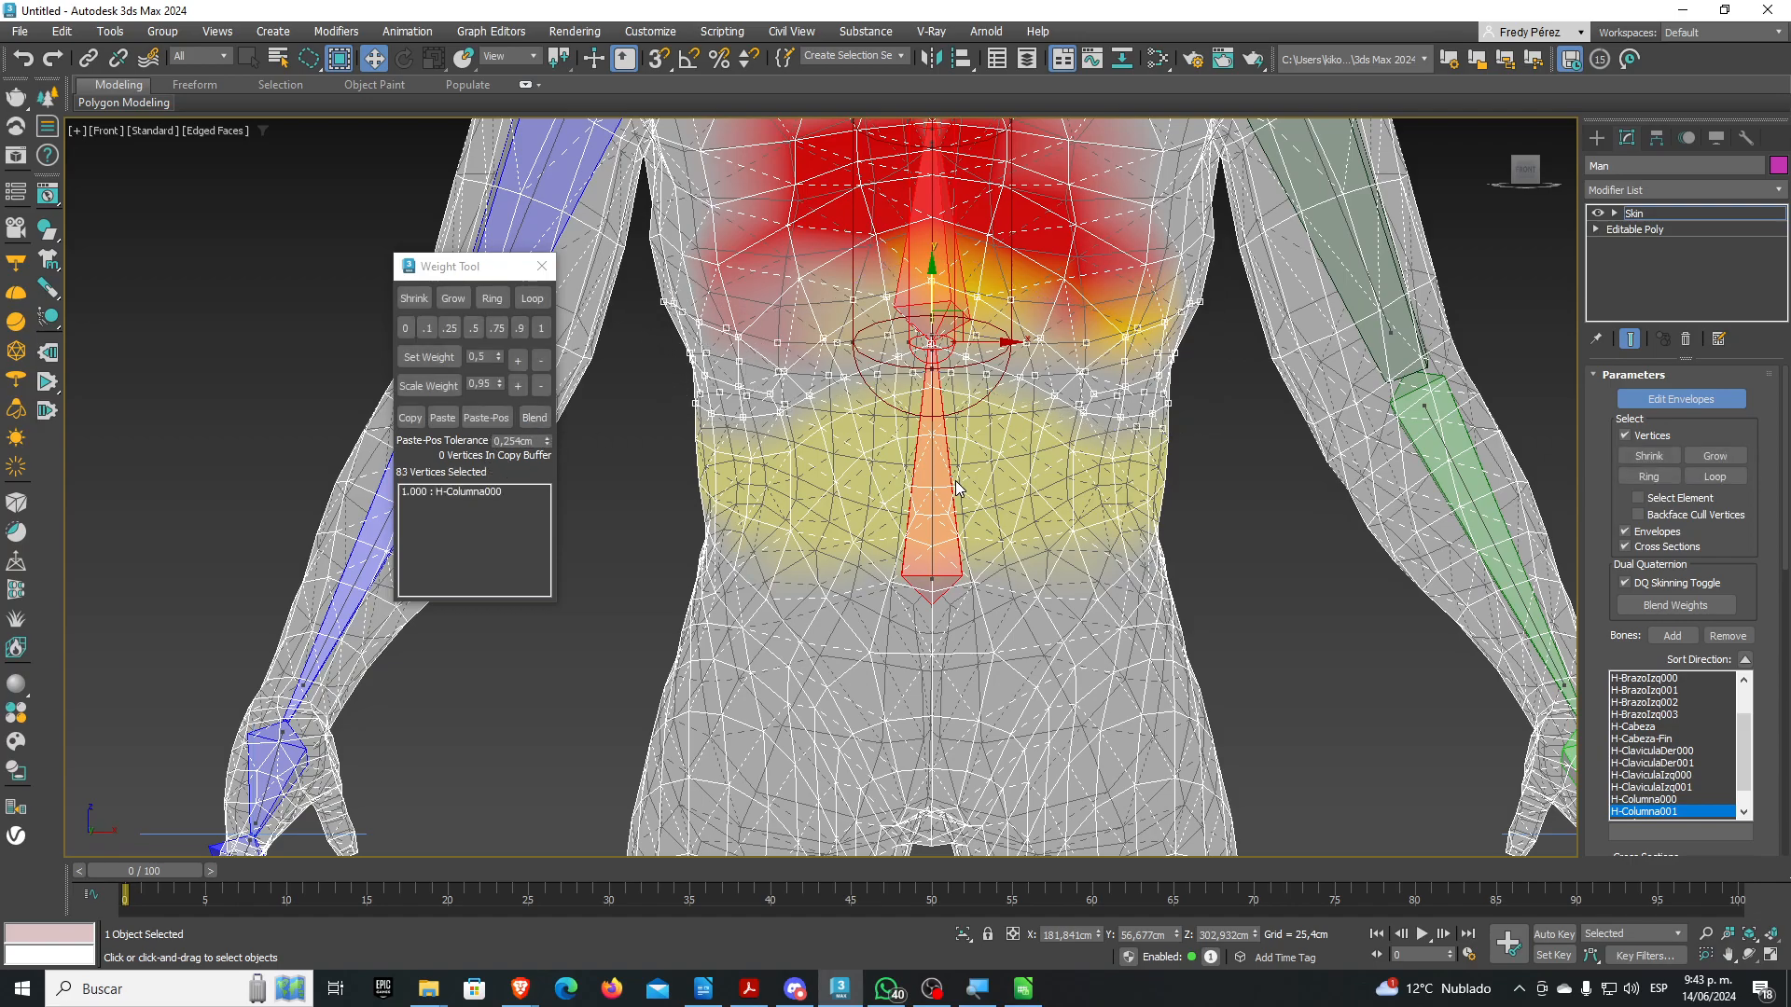
click(528, 490)
click(474, 327)
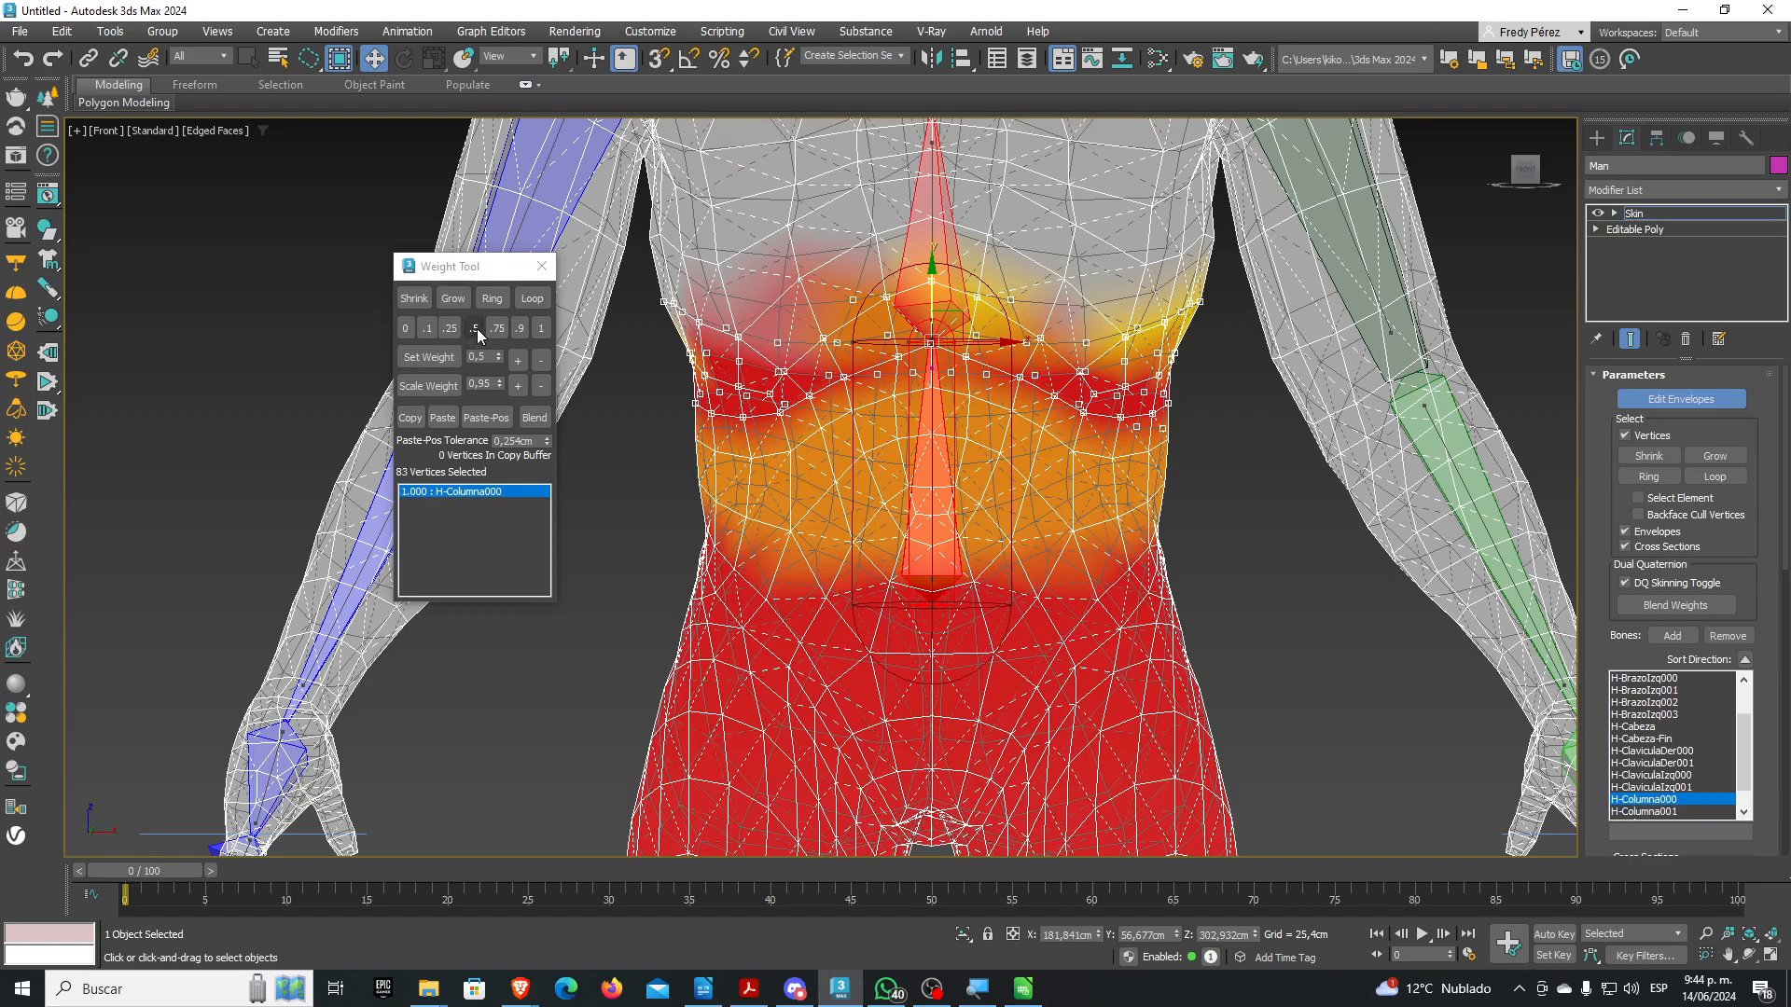
click(931, 229)
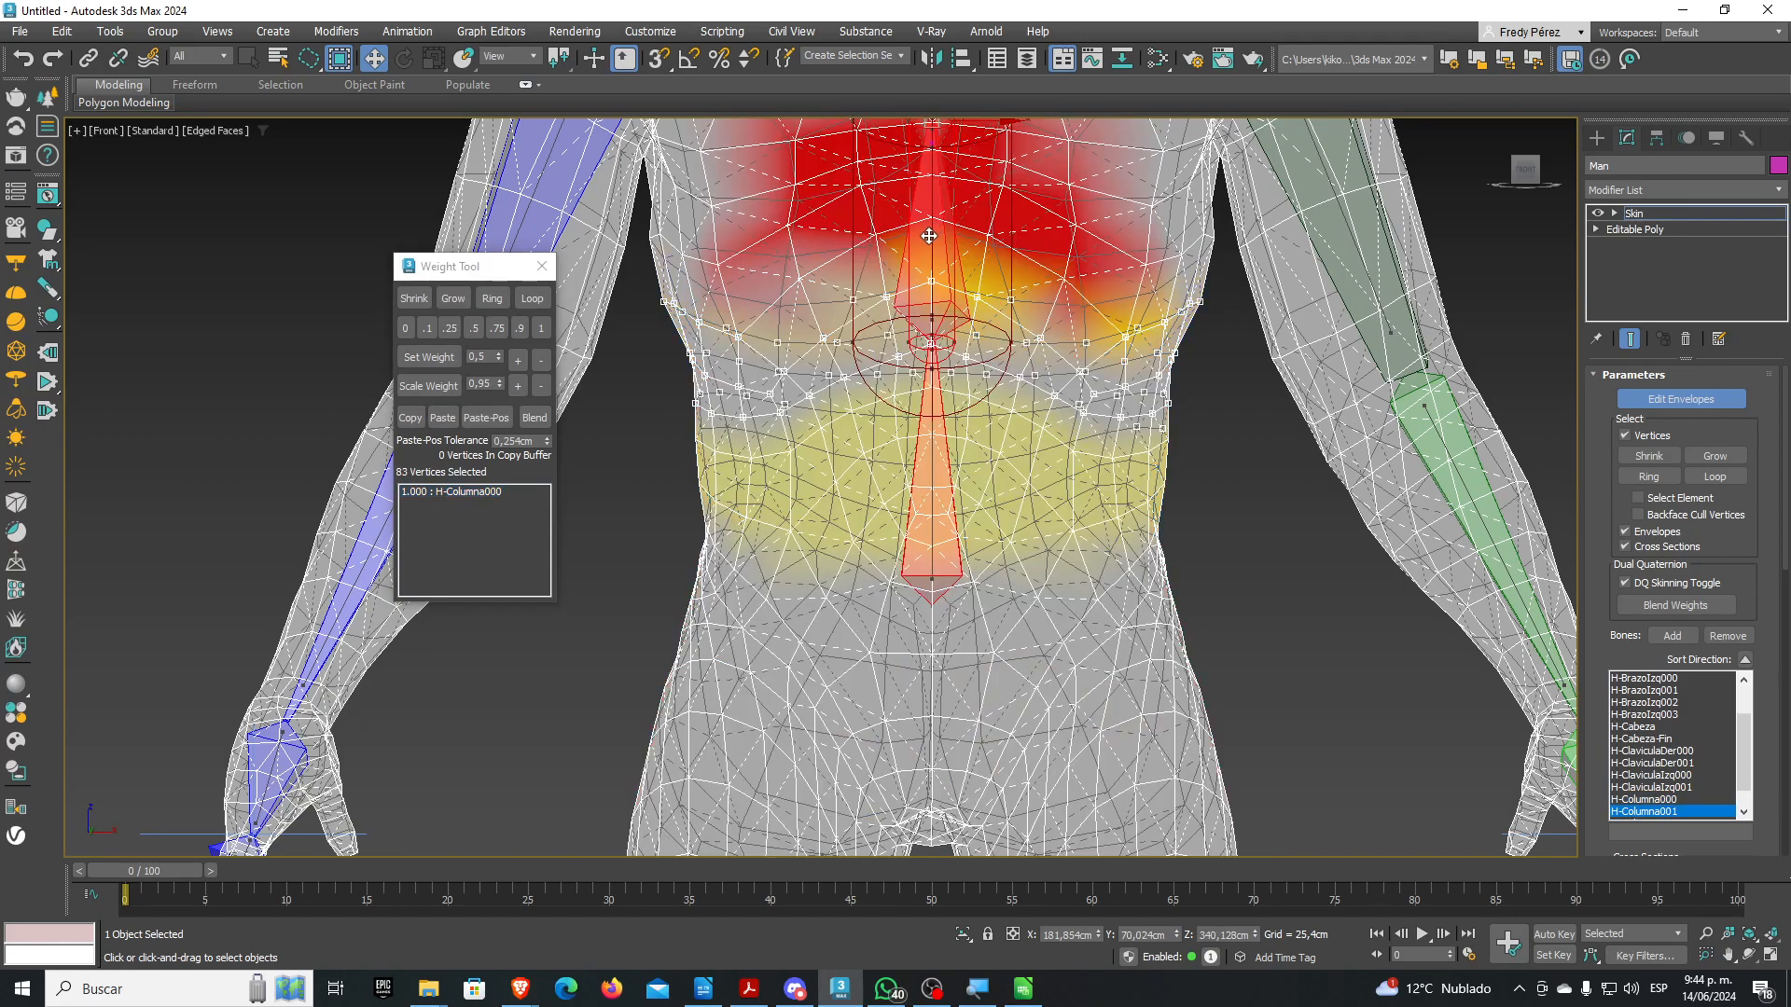
click(474, 328)
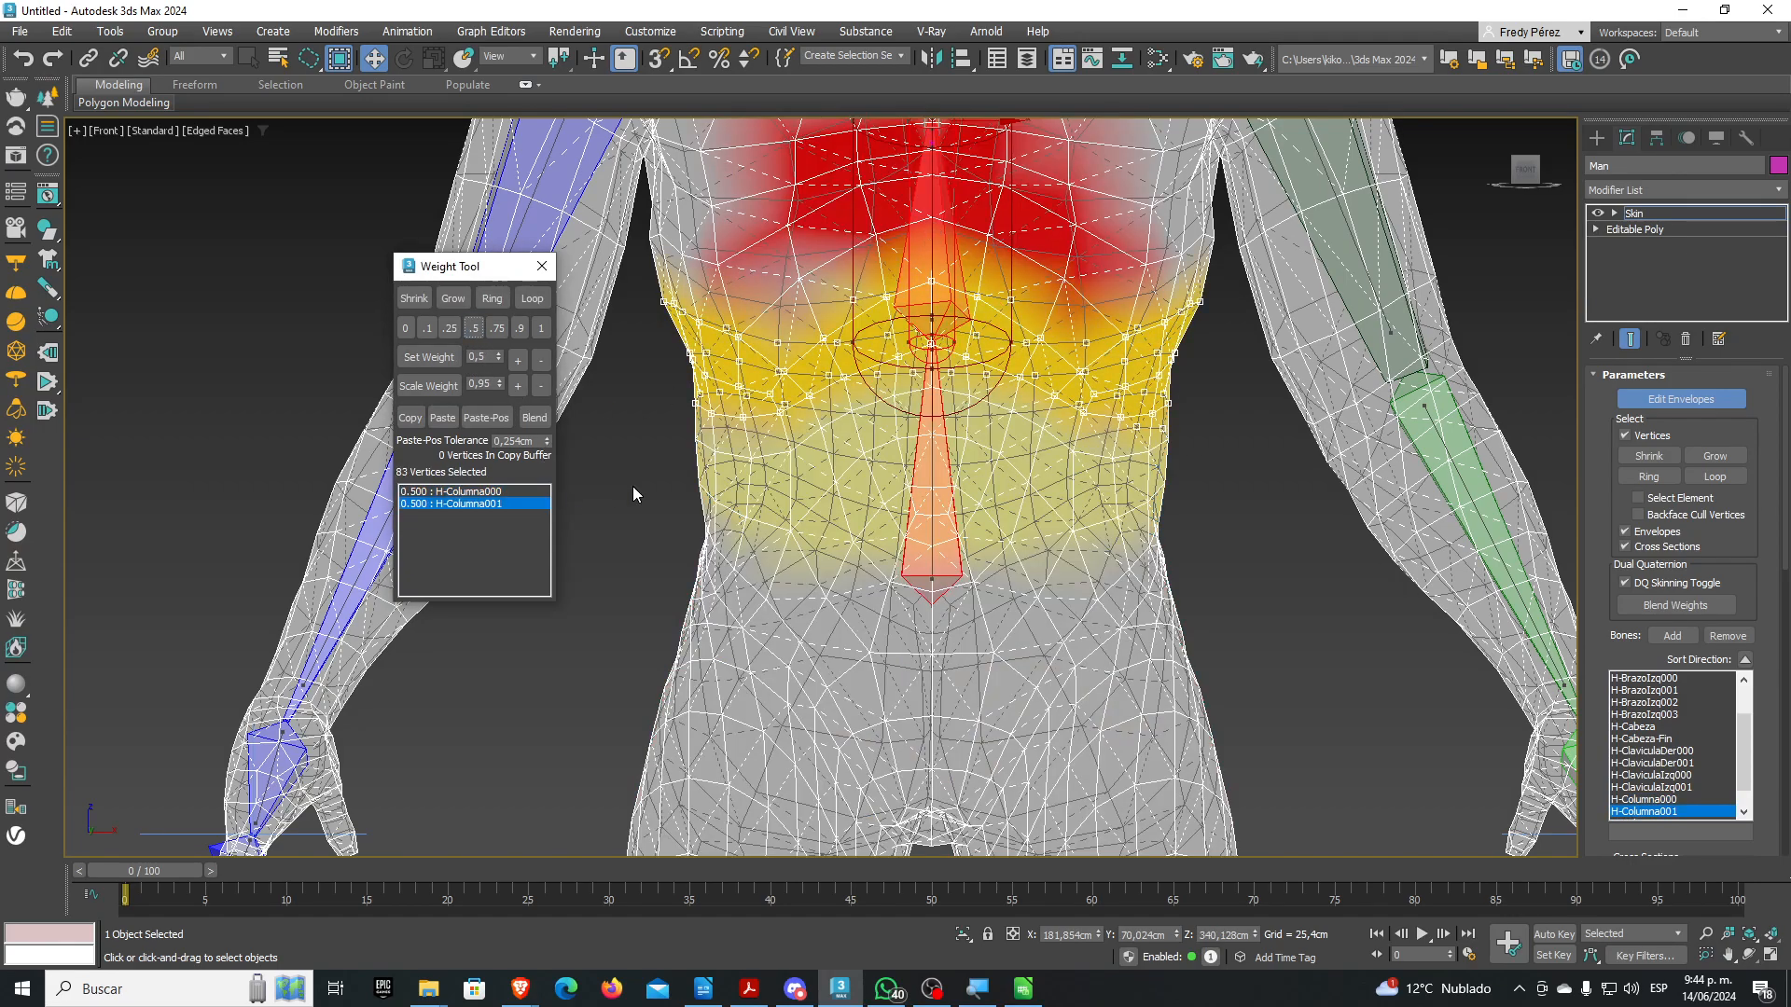
Lasso the side chest vertices and weight them 1.0 to H-Columna001
middle_drag(840, 454, 932, 552)
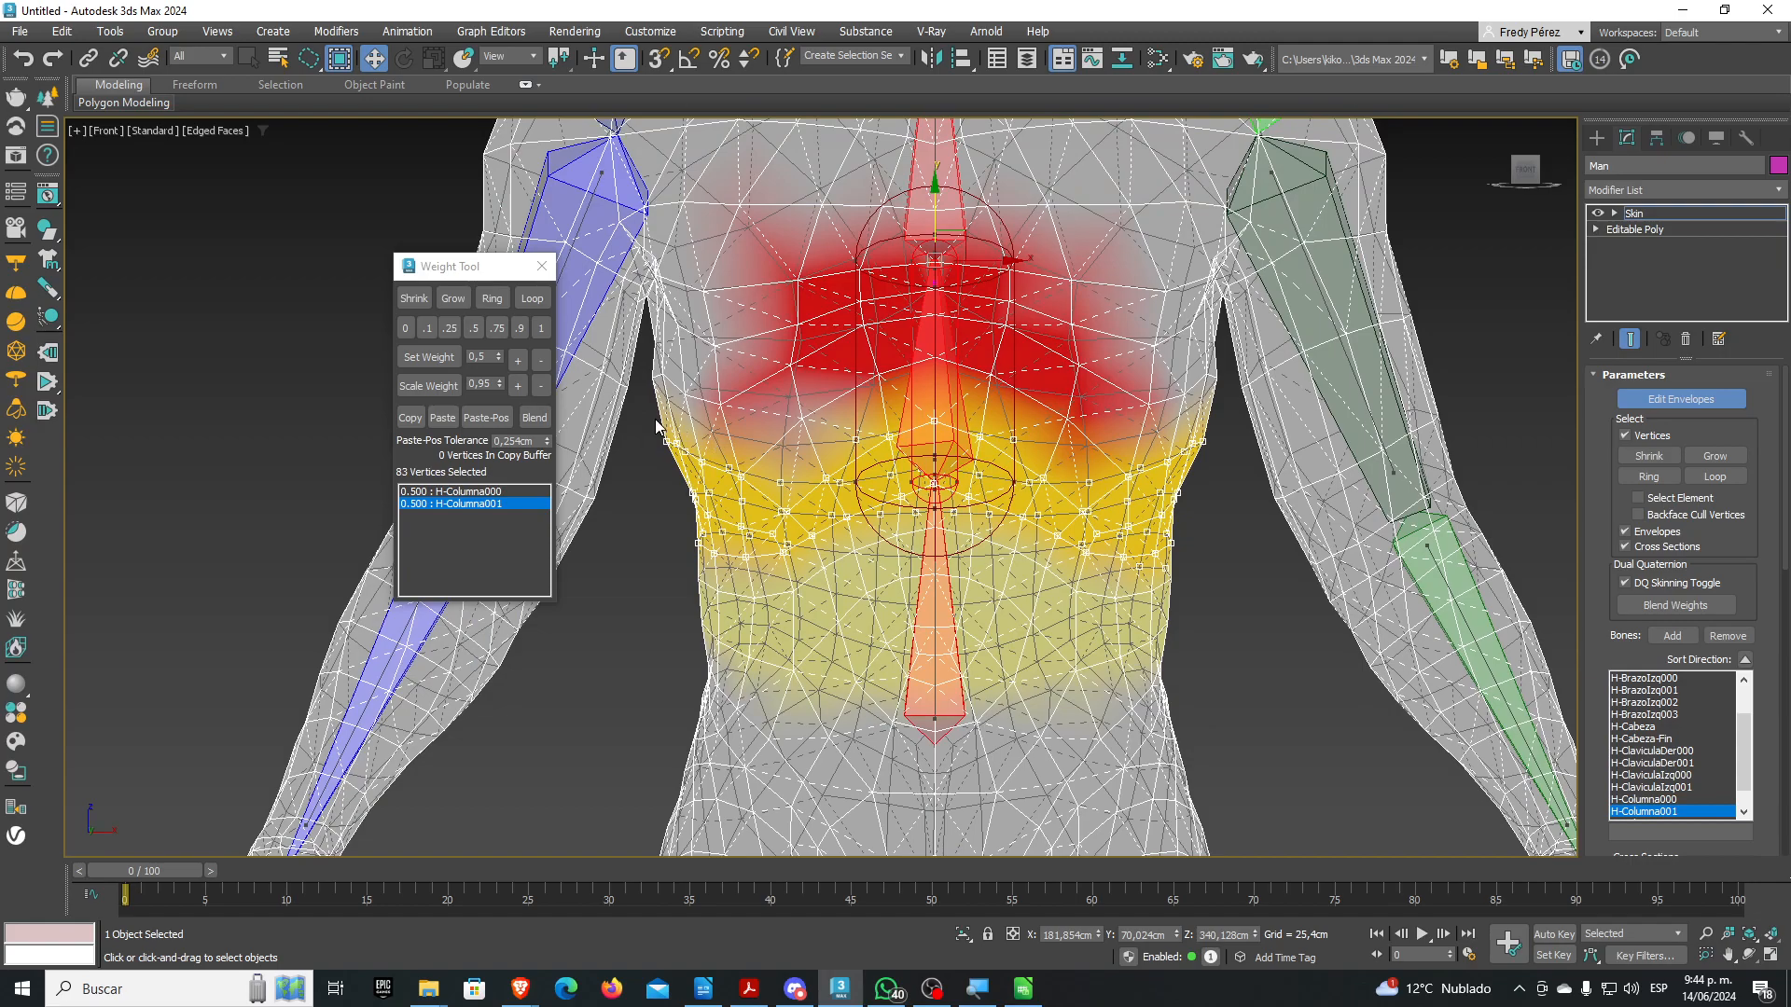
mouse_move(647, 428)
mouse_down()
mouse_move(793, 430)
mouse_move(965, 397)
mouse_move(1145, 478)
mouse_move(1227, 435)
mouse_up()
mouse_move(1224, 334)
mouse_down()
mouse_move(933, 285)
mouse_move(686, 318)
mouse_move(645, 399)
mouse_up()
middle_drag(909, 410, 912, 466)
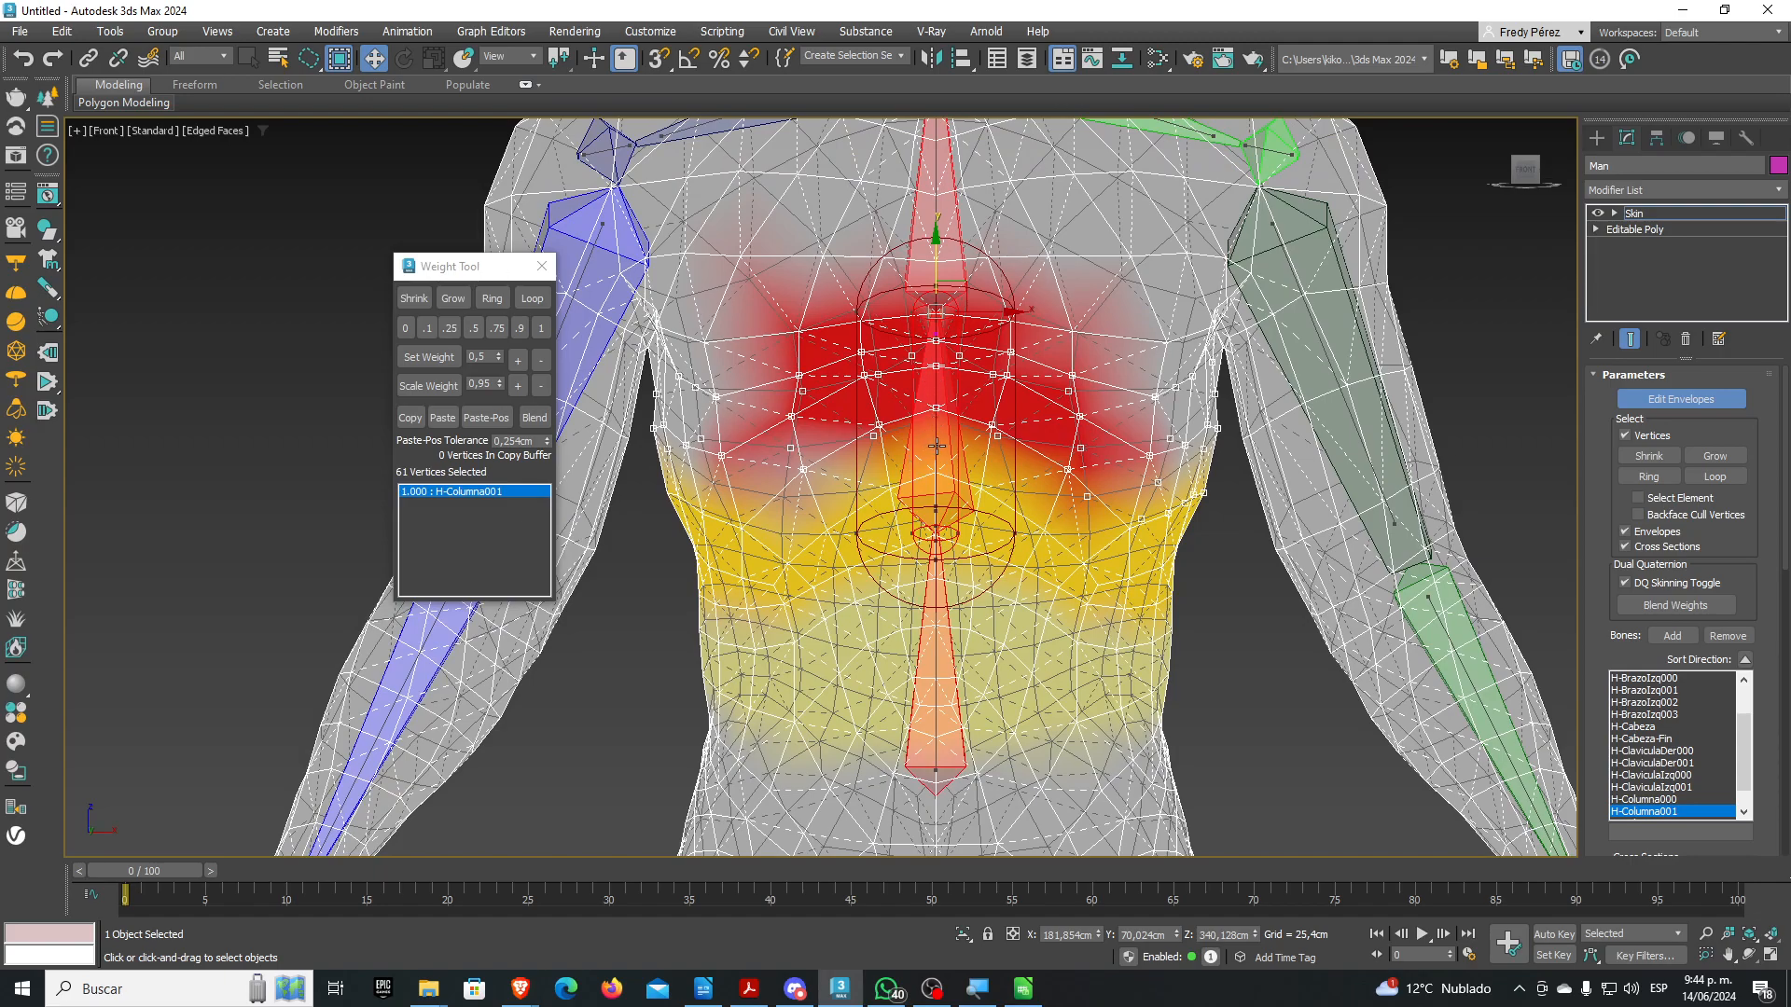
click(543, 331)
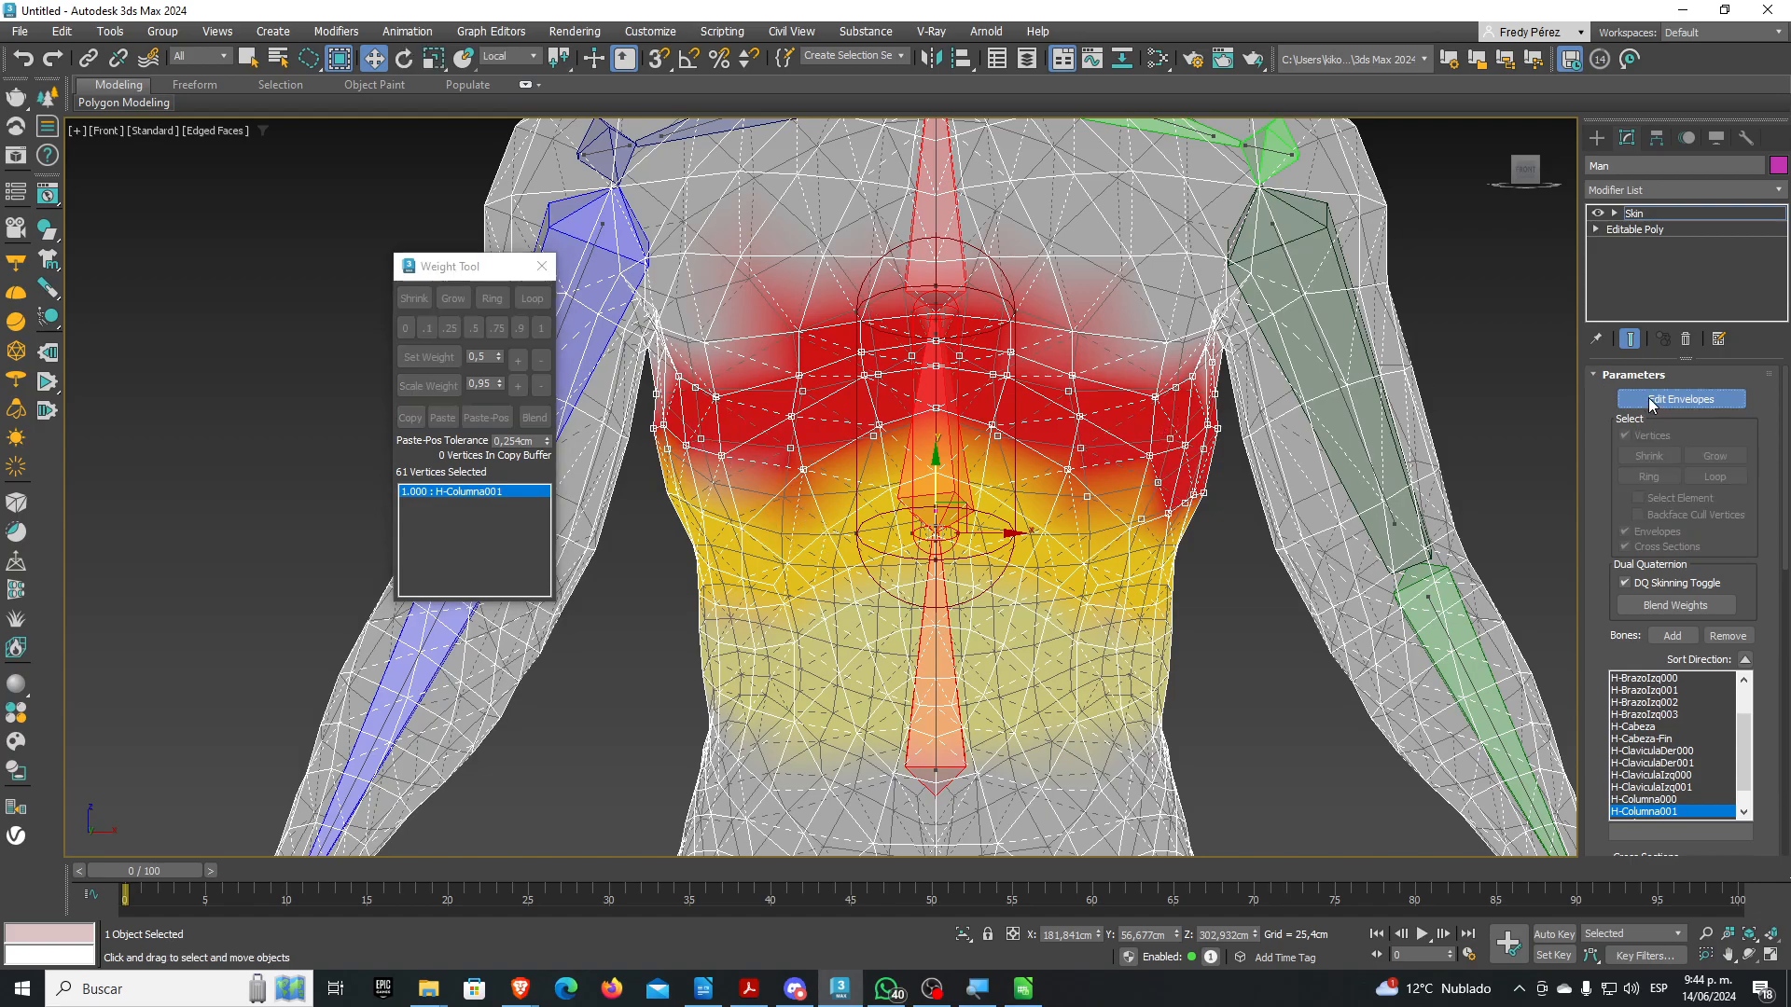
Turn off Edit Envelopes and close the Weight Tool
click(1680, 400)
click(545, 271)
scroll(812, 317, down, 3)
alt+middle_drag(917, 413, 959, 430)
middle_drag(1097, 416, 895, 388)
scroll(916, 373, down, 2)
scroll(723, 332, down, 3)
middle_drag(365, 191, 575, 289)
scroll(570, 343, up, 3)
scroll(507, 313, up, 5)
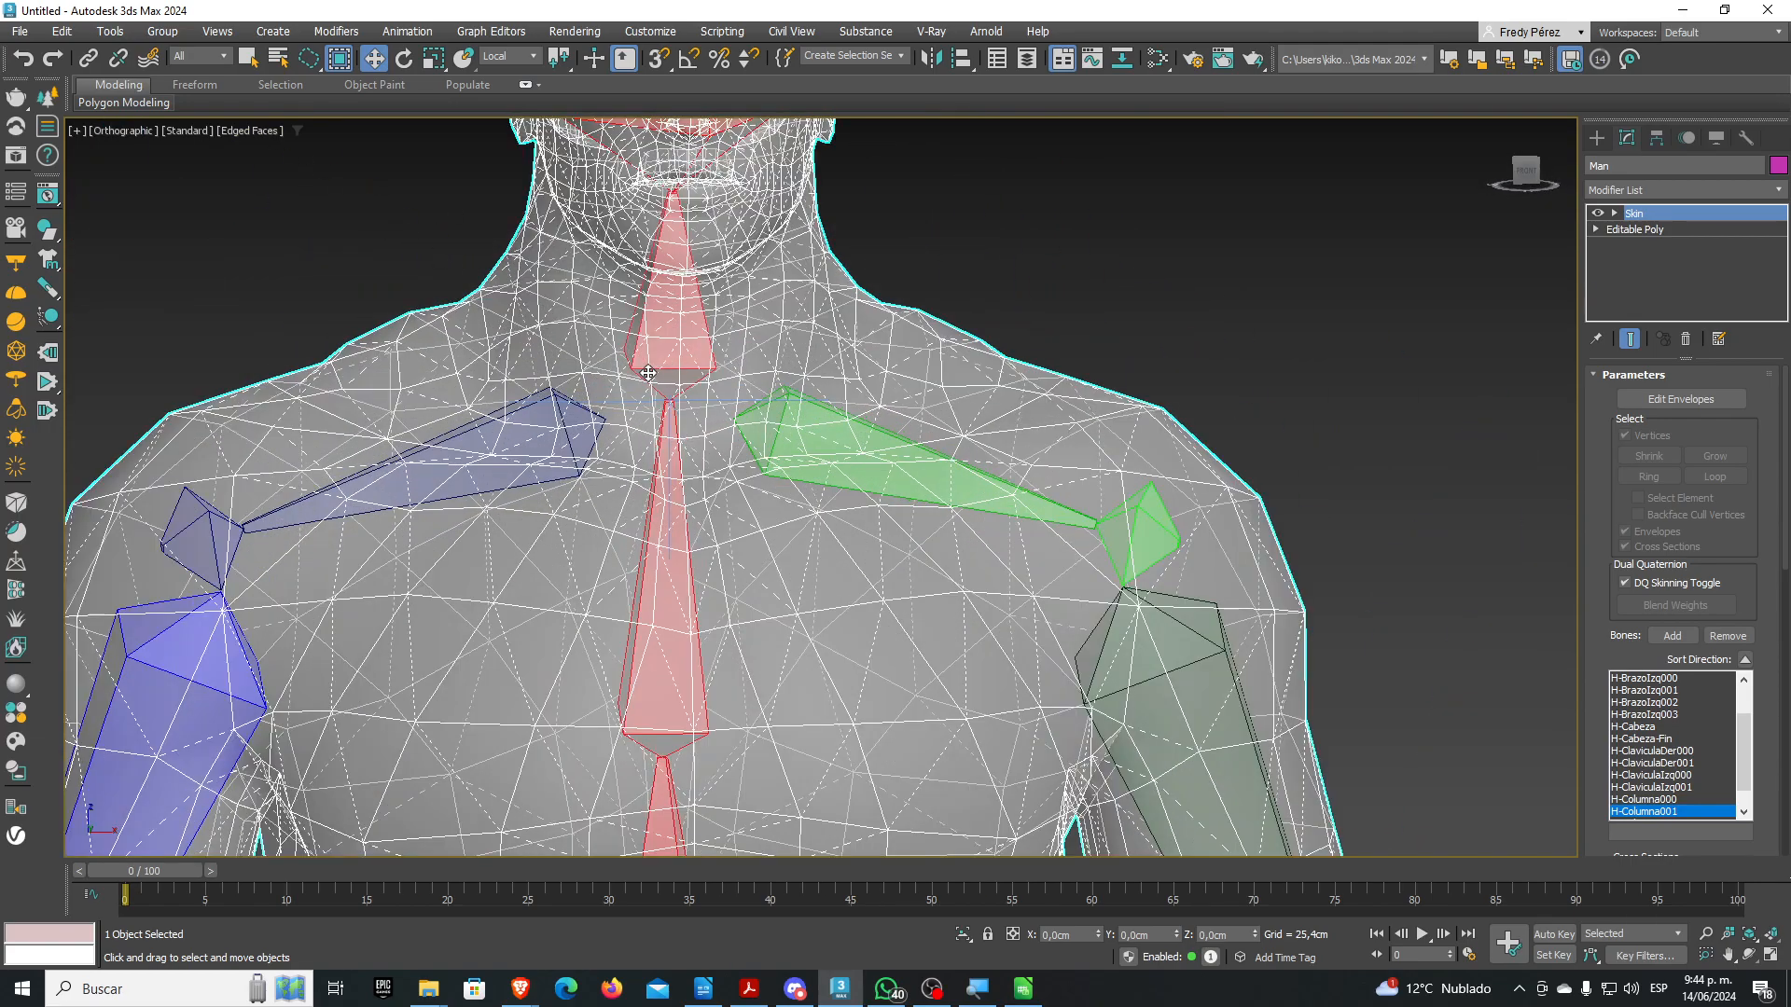
scroll(708, 424, up, 3)
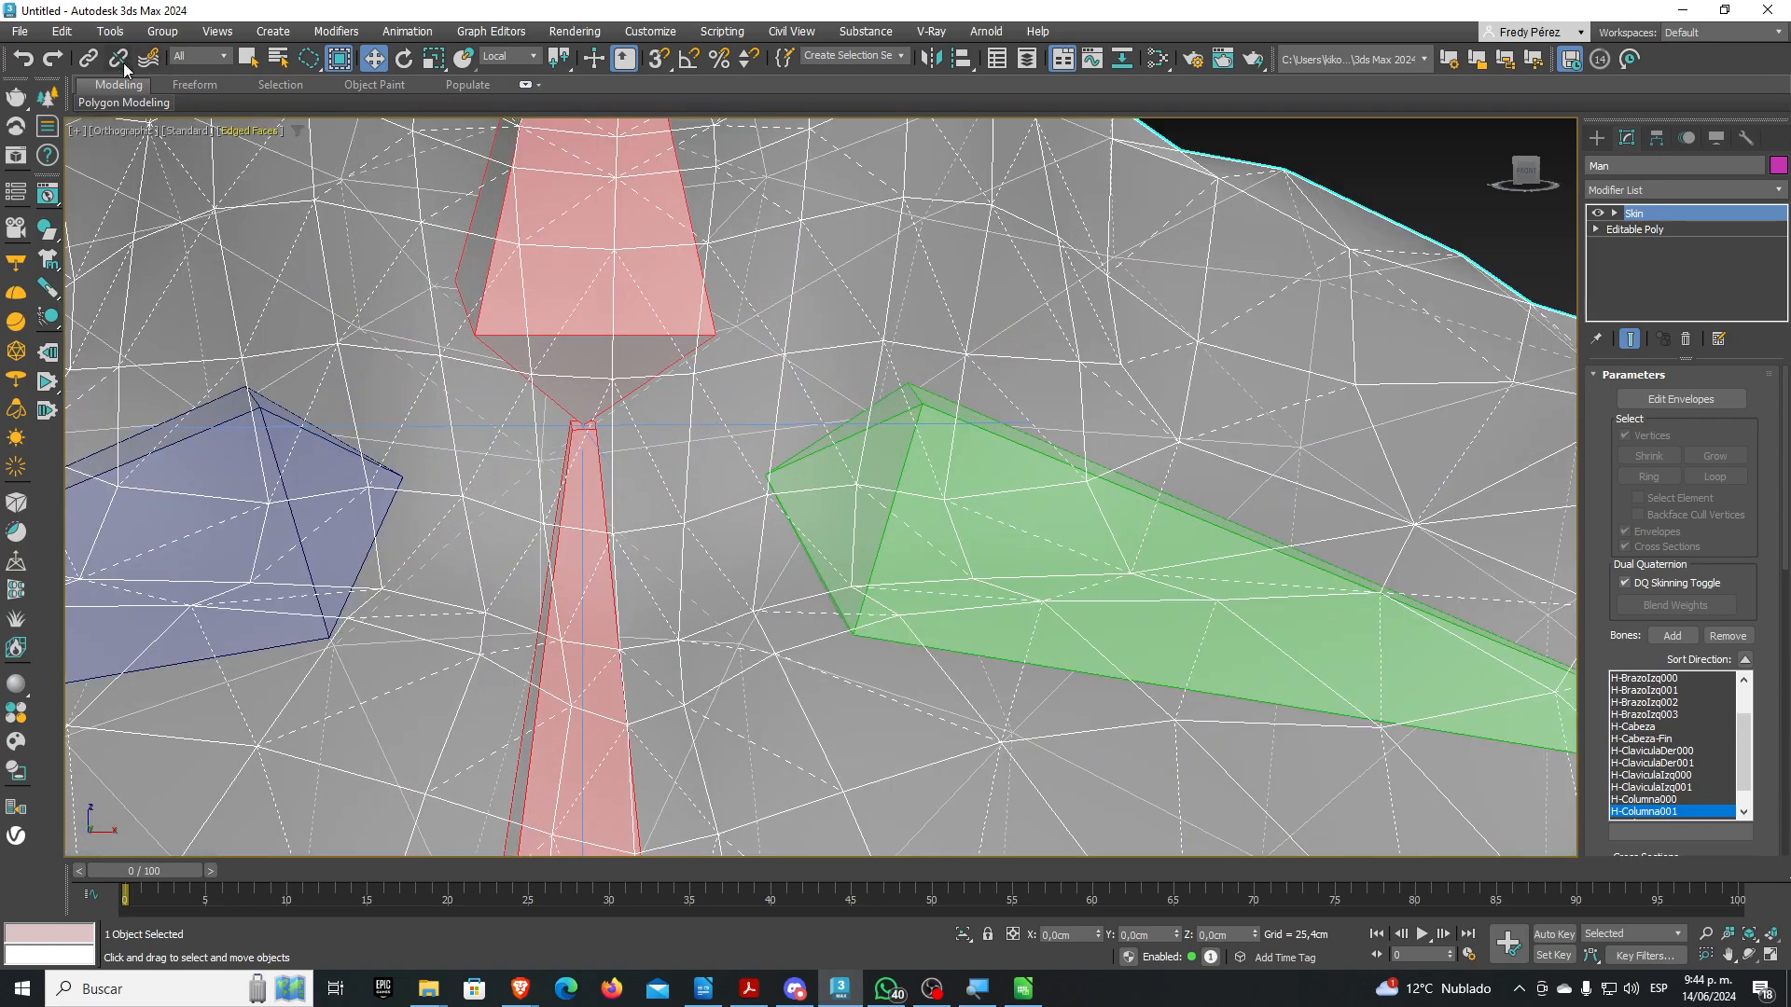
Freeze the selected Man body mesh from the Display panel
click(1361, 160)
click(1296, 248)
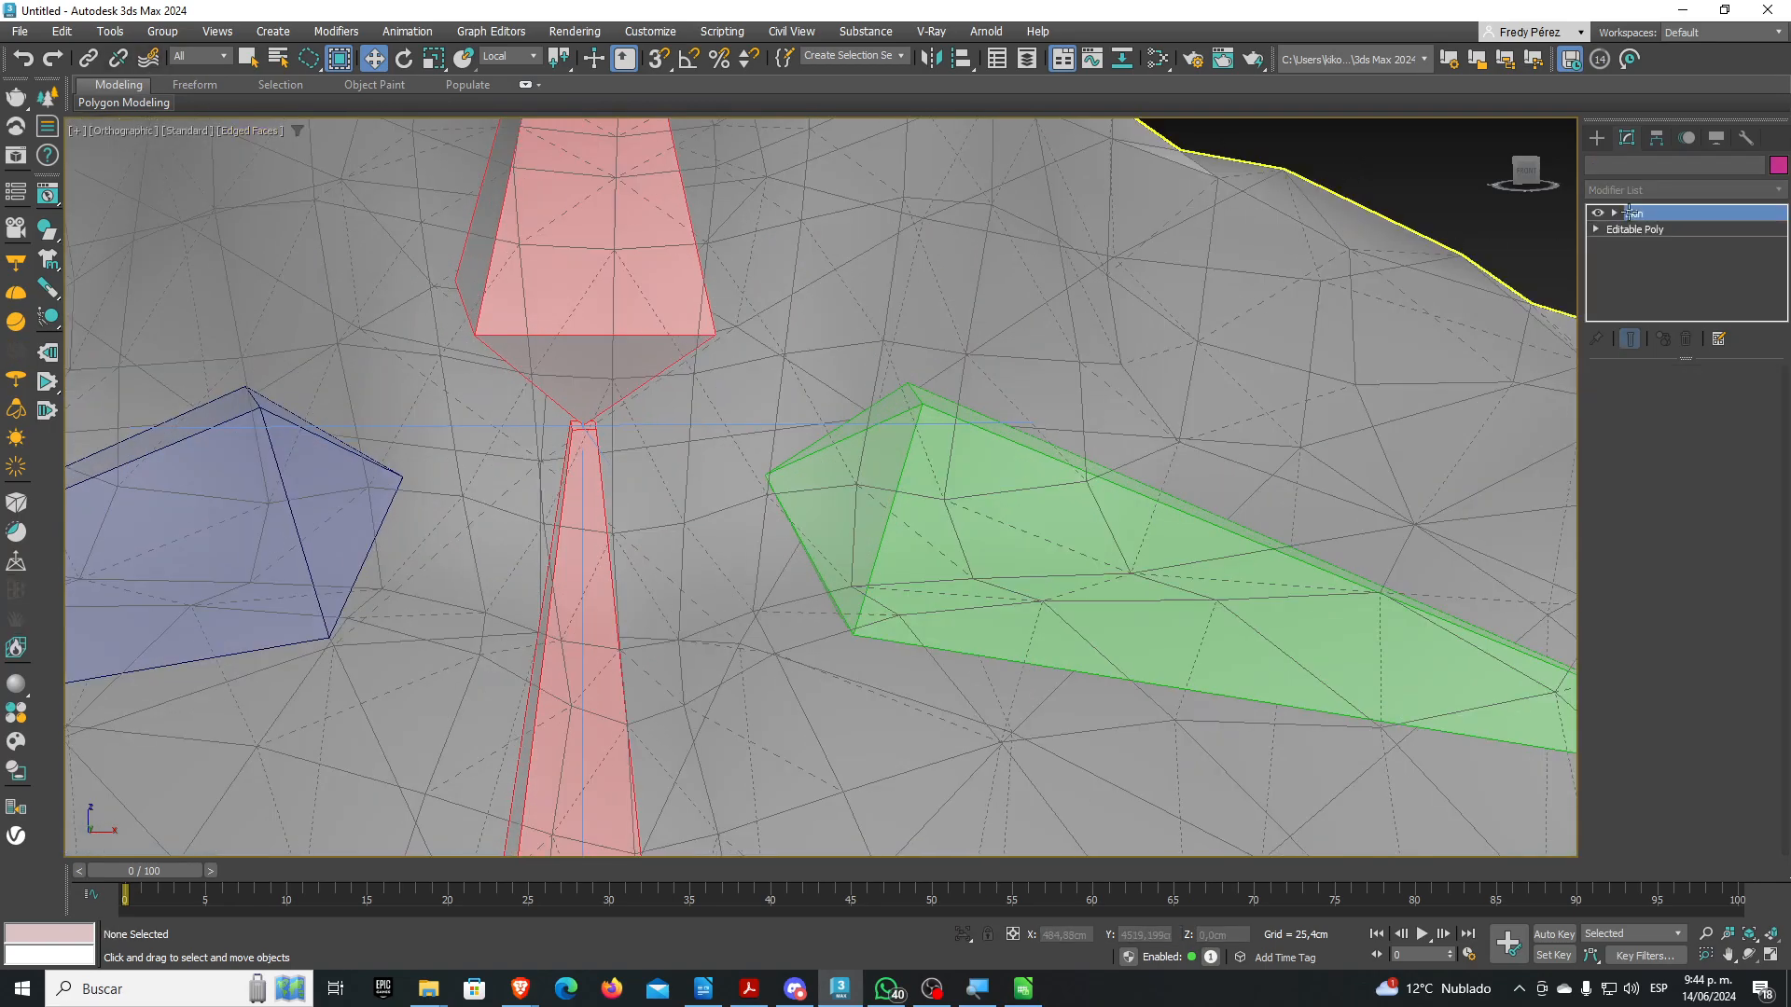
click(1716, 139)
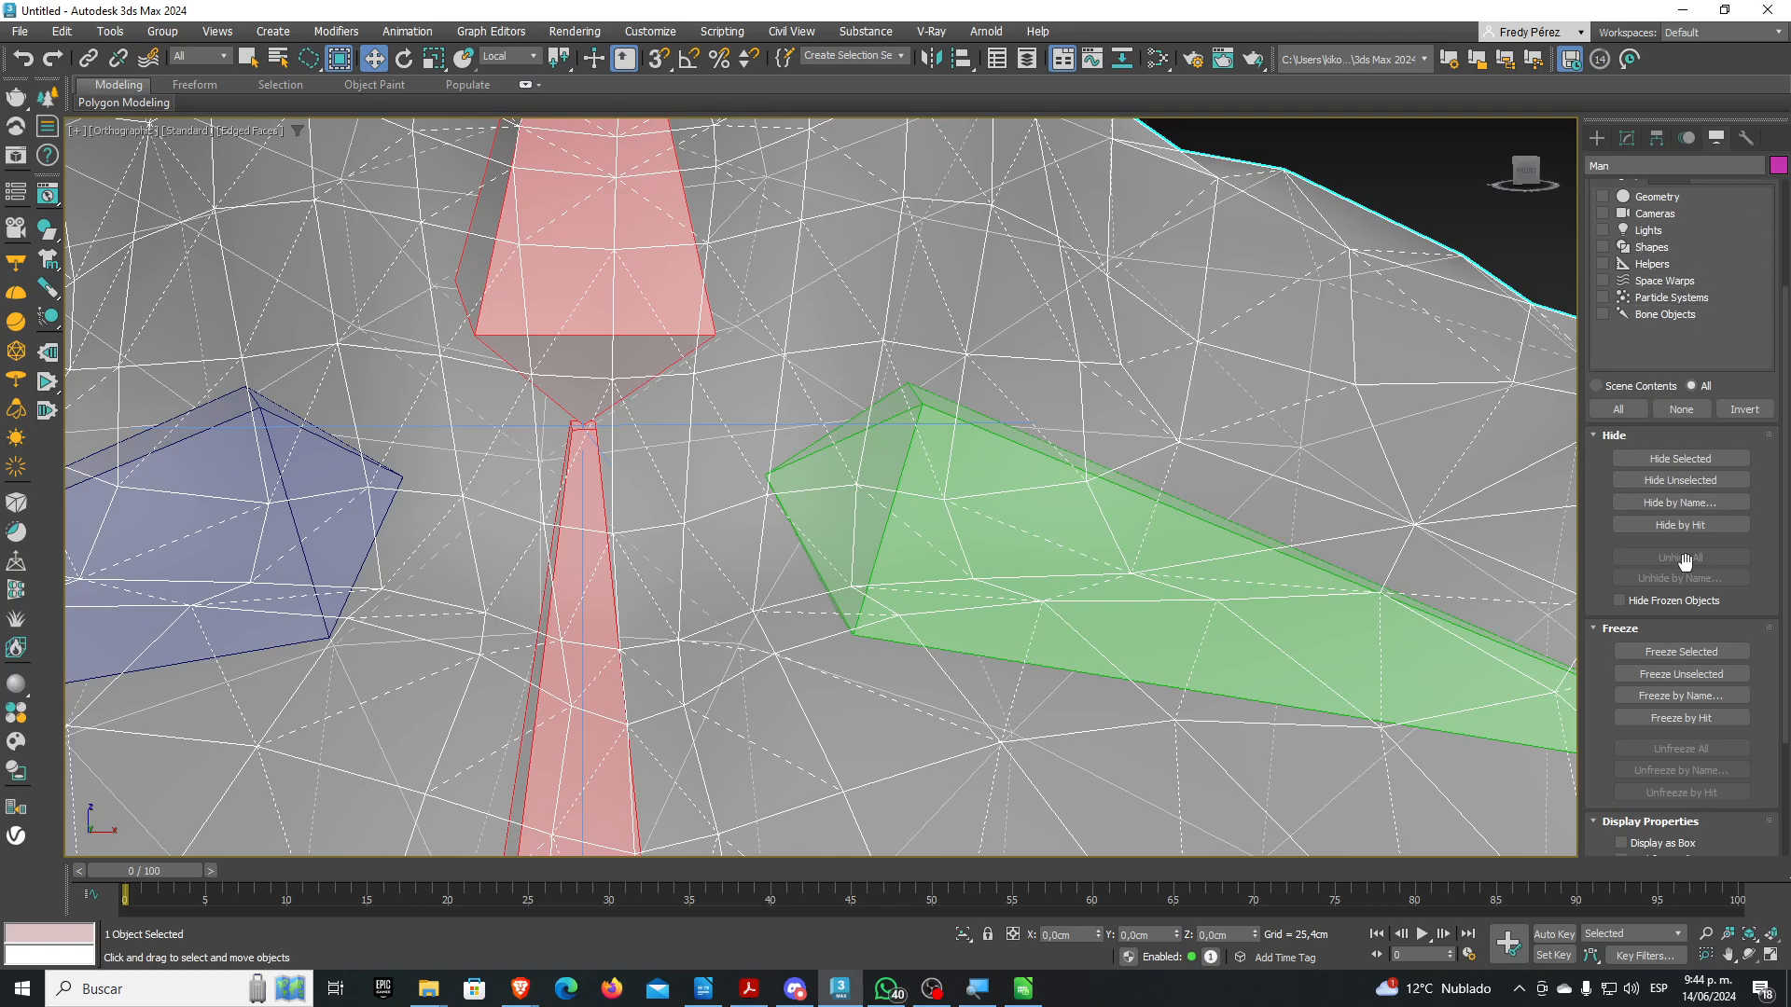
click(1677, 653)
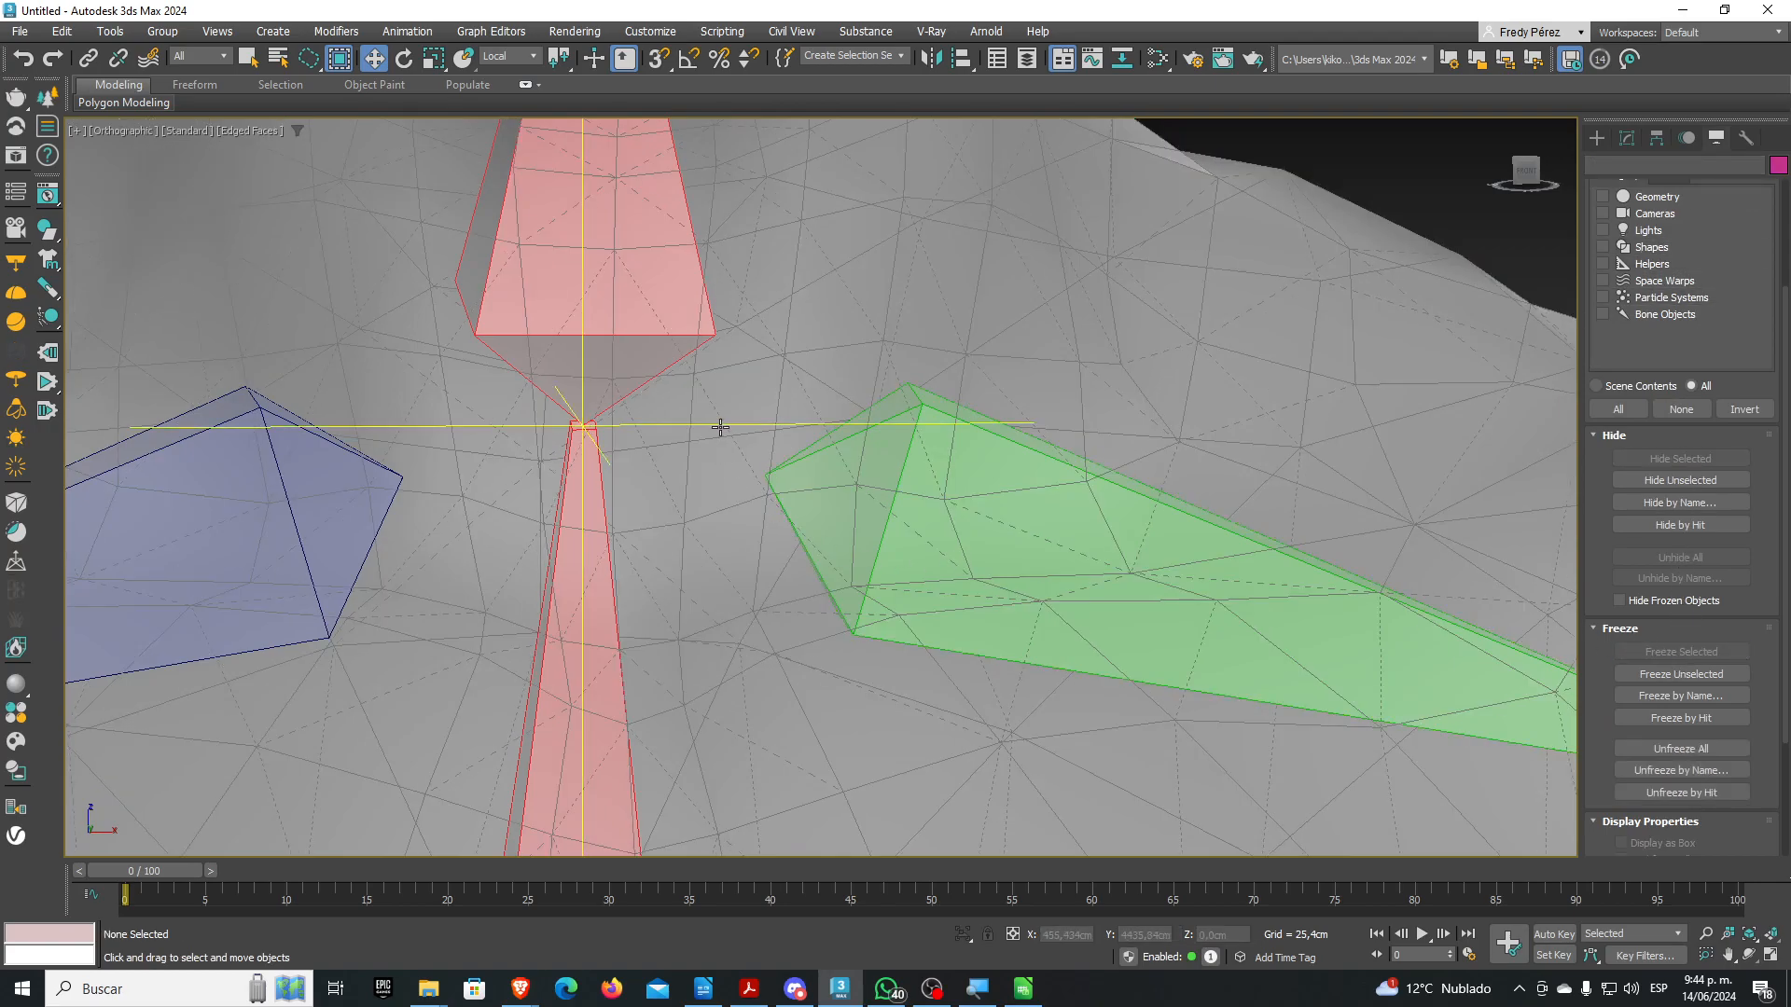
Move IK Chain001 to test the spine bend, undo it, and Unfreeze All
click(713, 425)
scroll(743, 443, down, 9)
alt+middle_drag(743, 443, 853, 541)
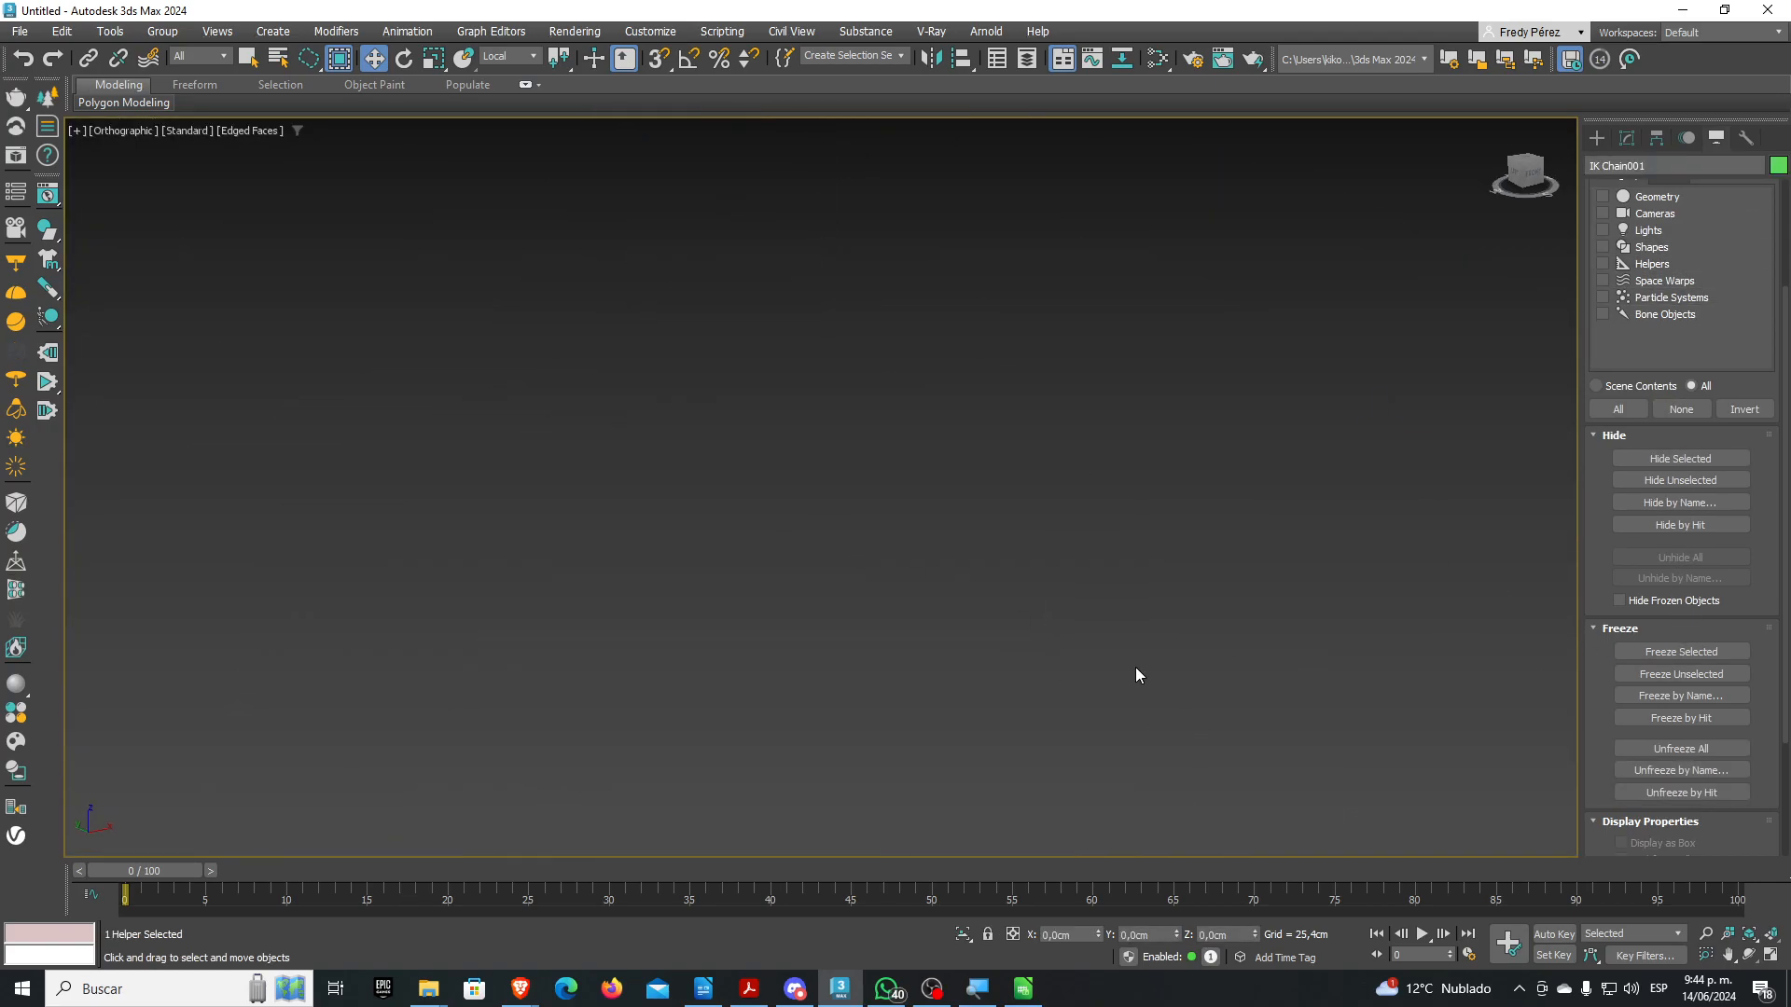
click(1757, 933)
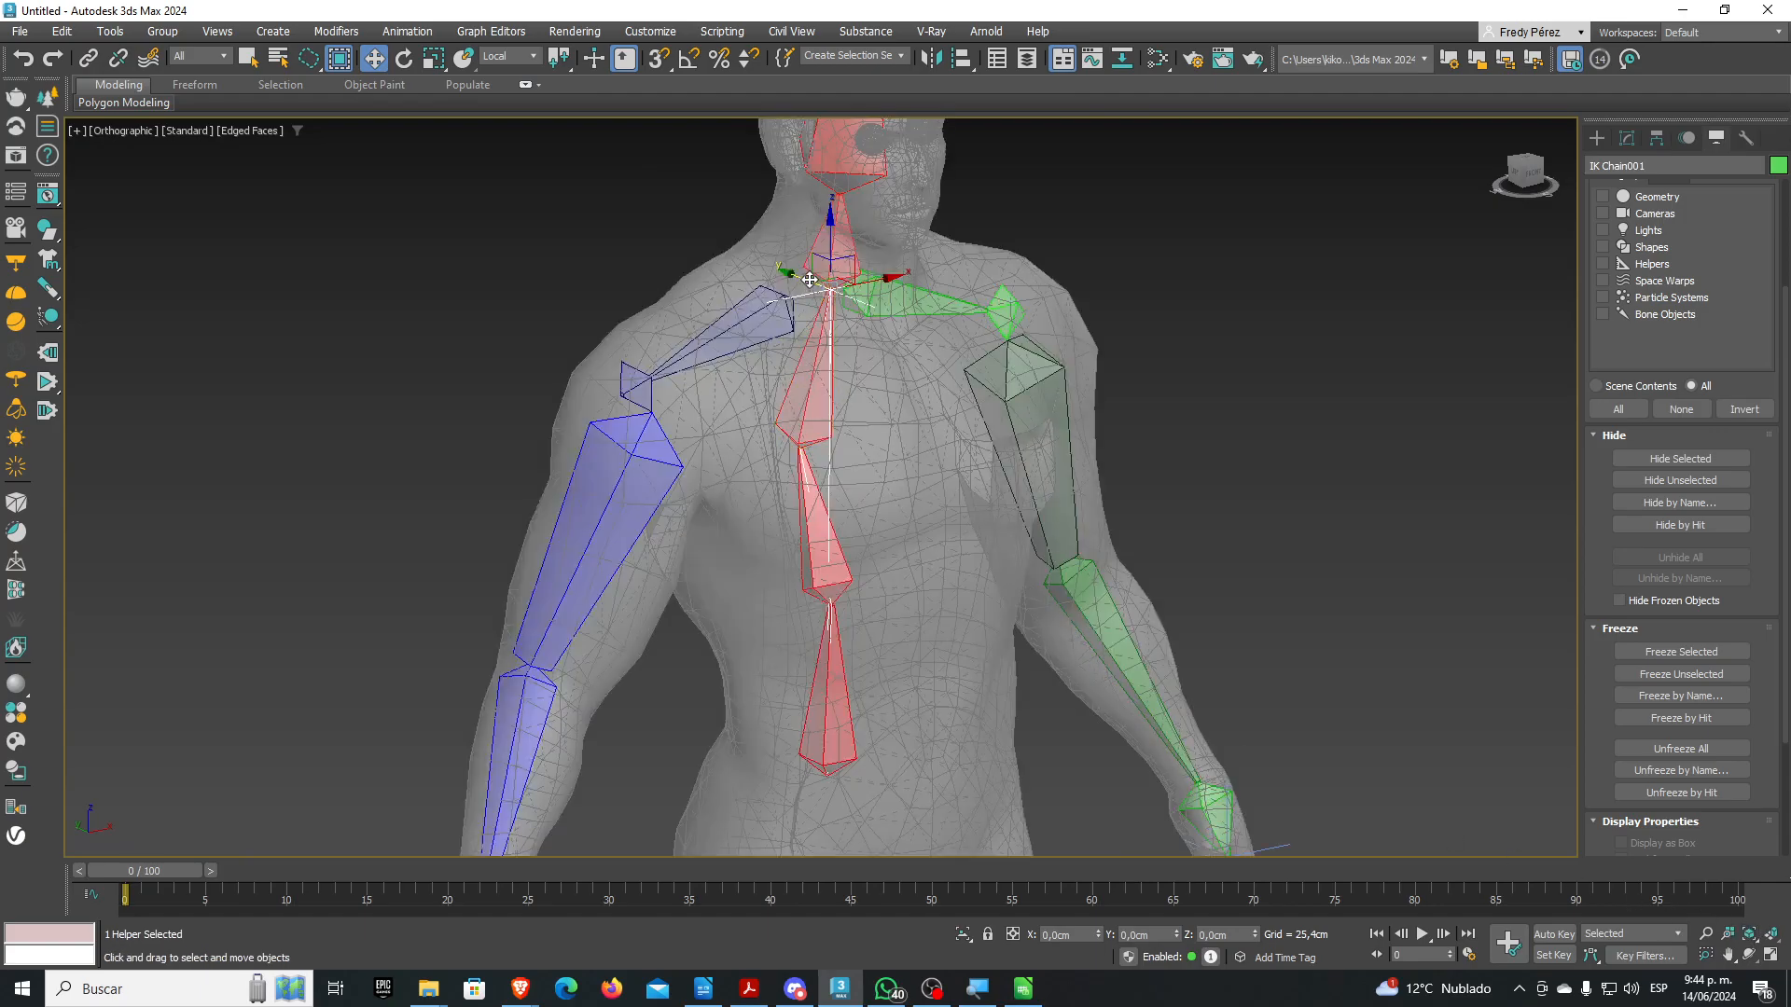
drag(817, 259, 901, 322)
key(ctrl+z)
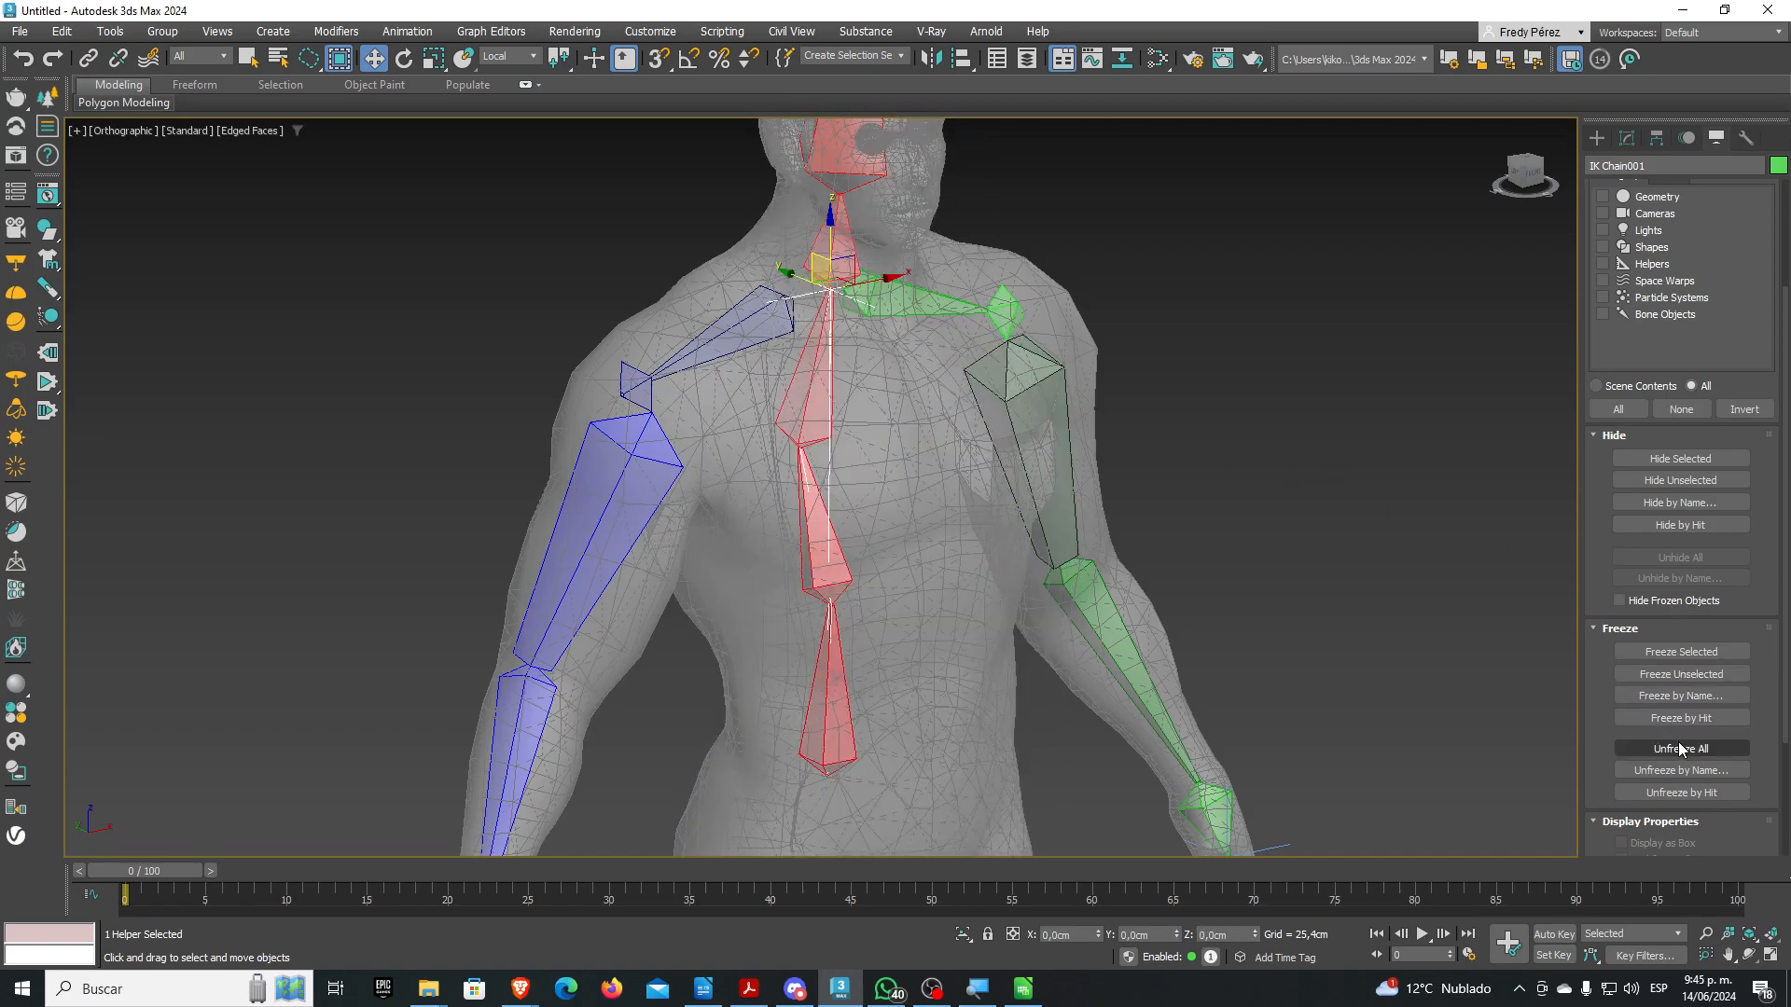
click(1682, 749)
Turn off See-Through in the Man mesh's Object Properties and remove Edged Faces shading
right_click(942, 575)
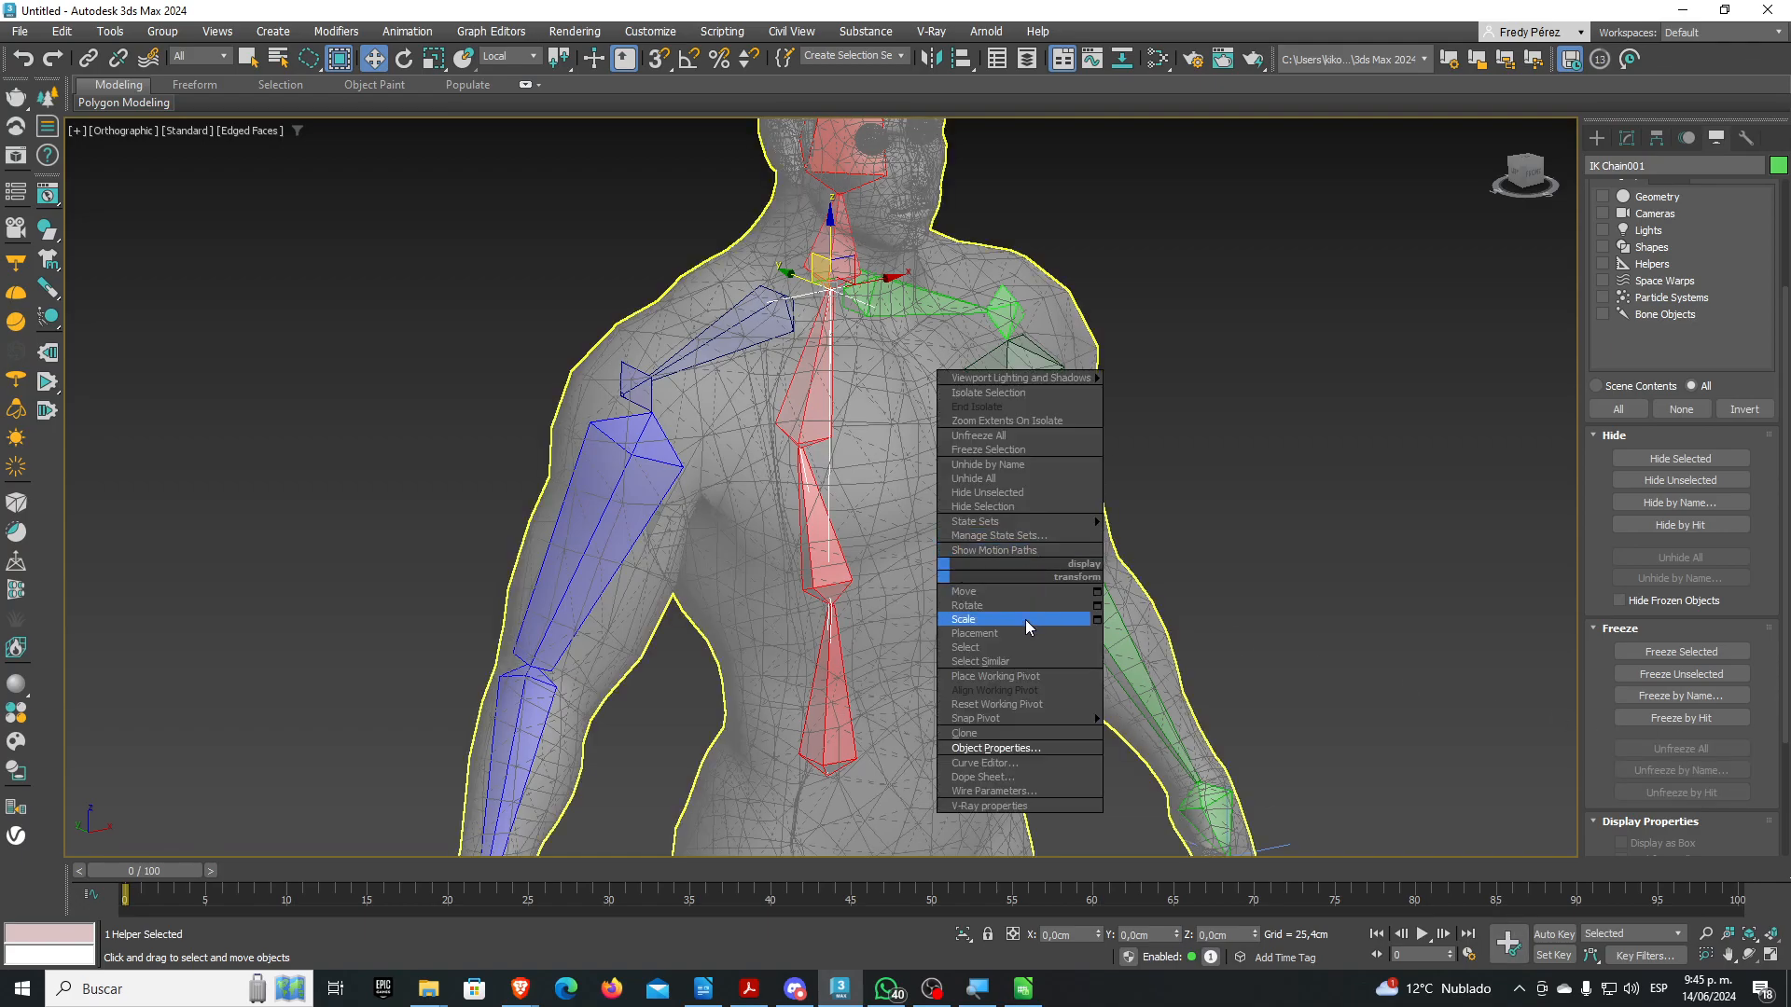
click(1026, 748)
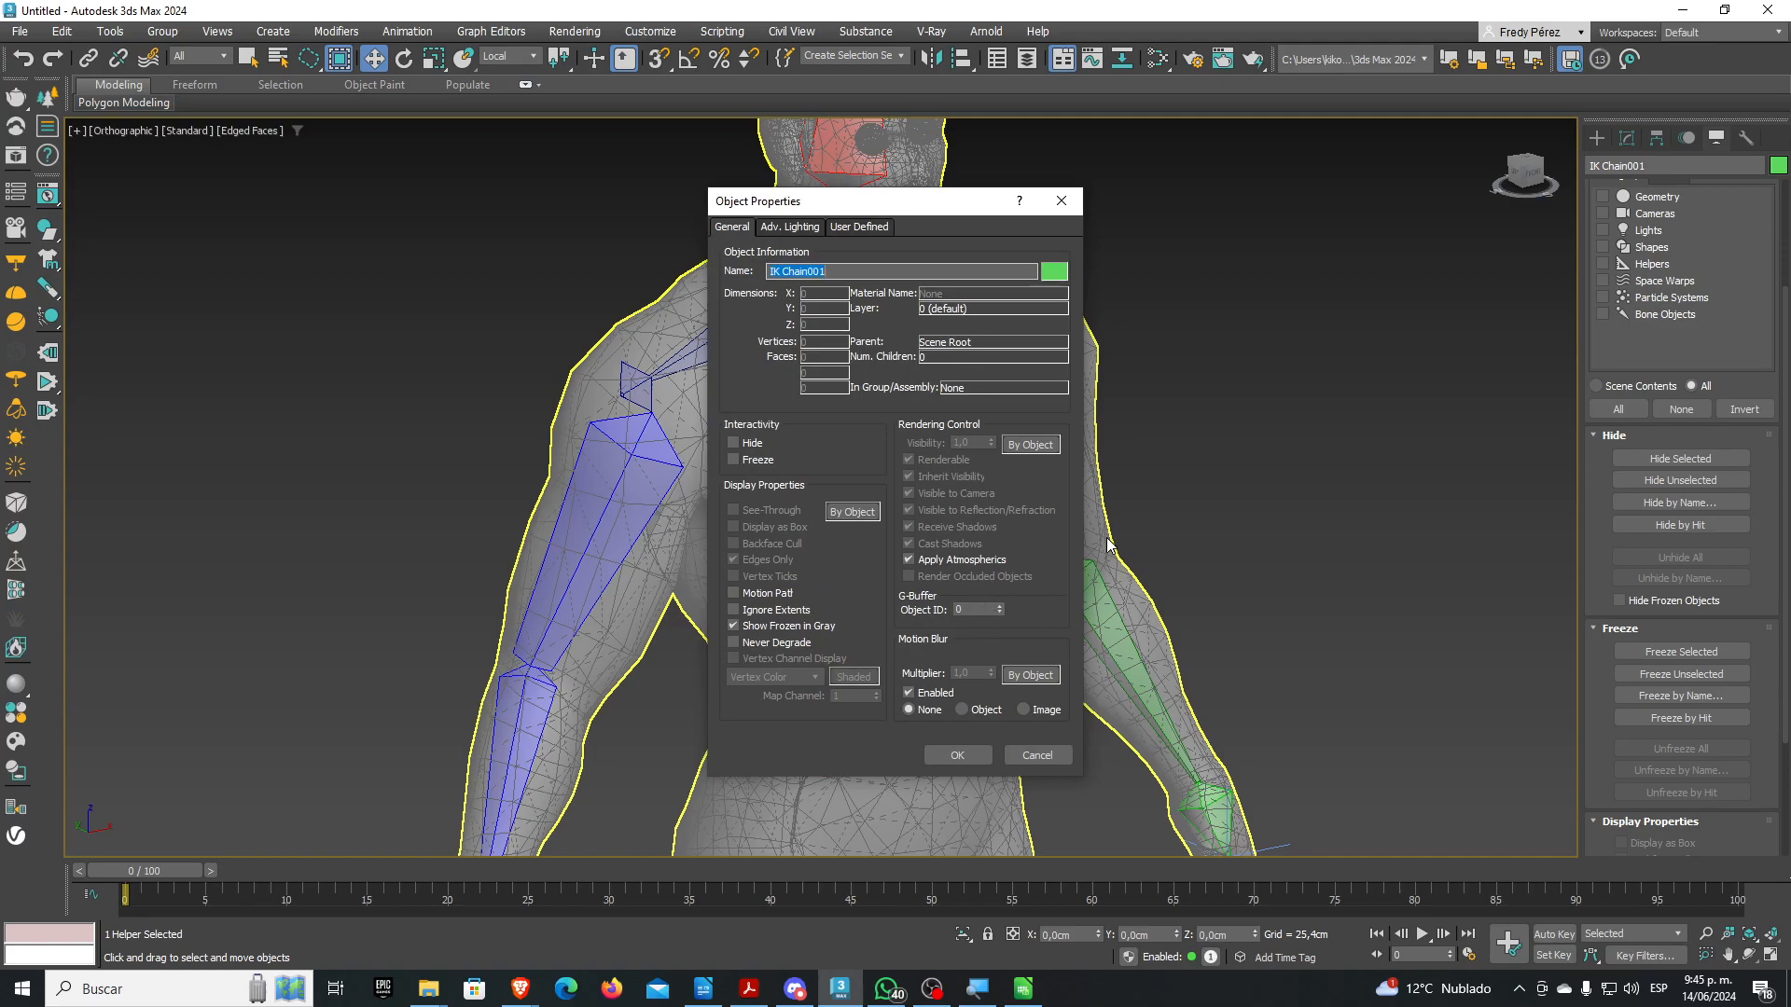
click(1037, 755)
click(951, 680)
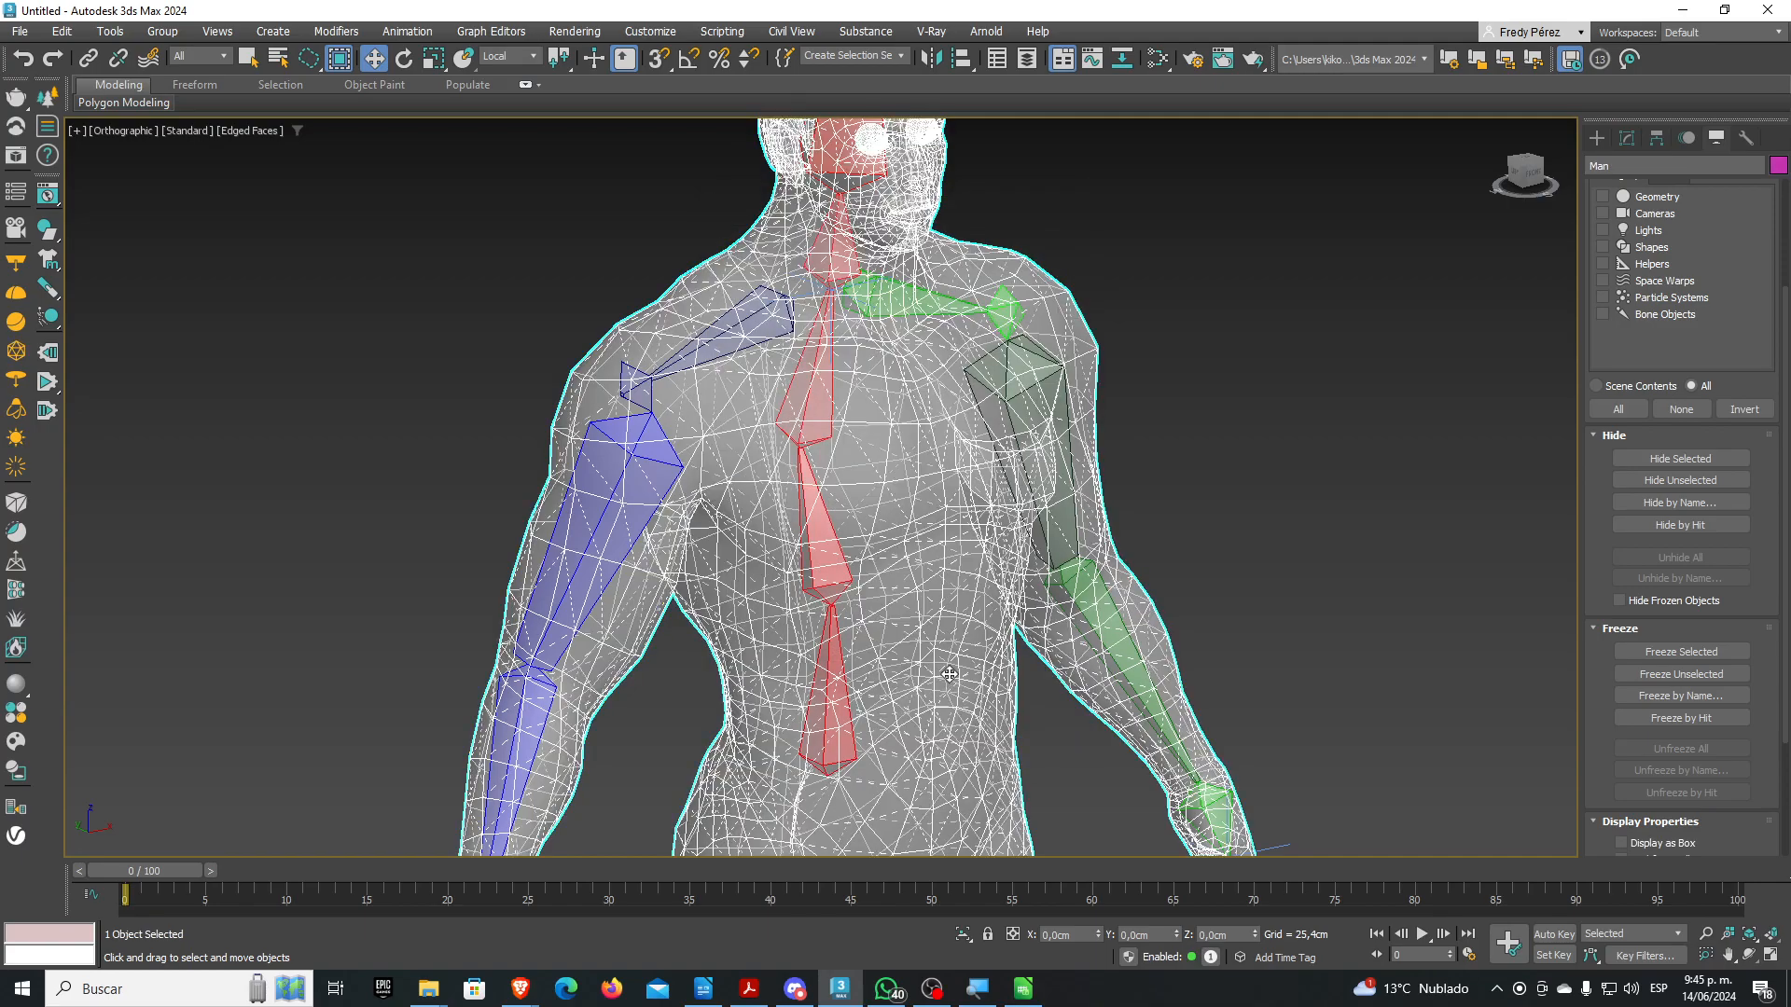
right_click(940, 654)
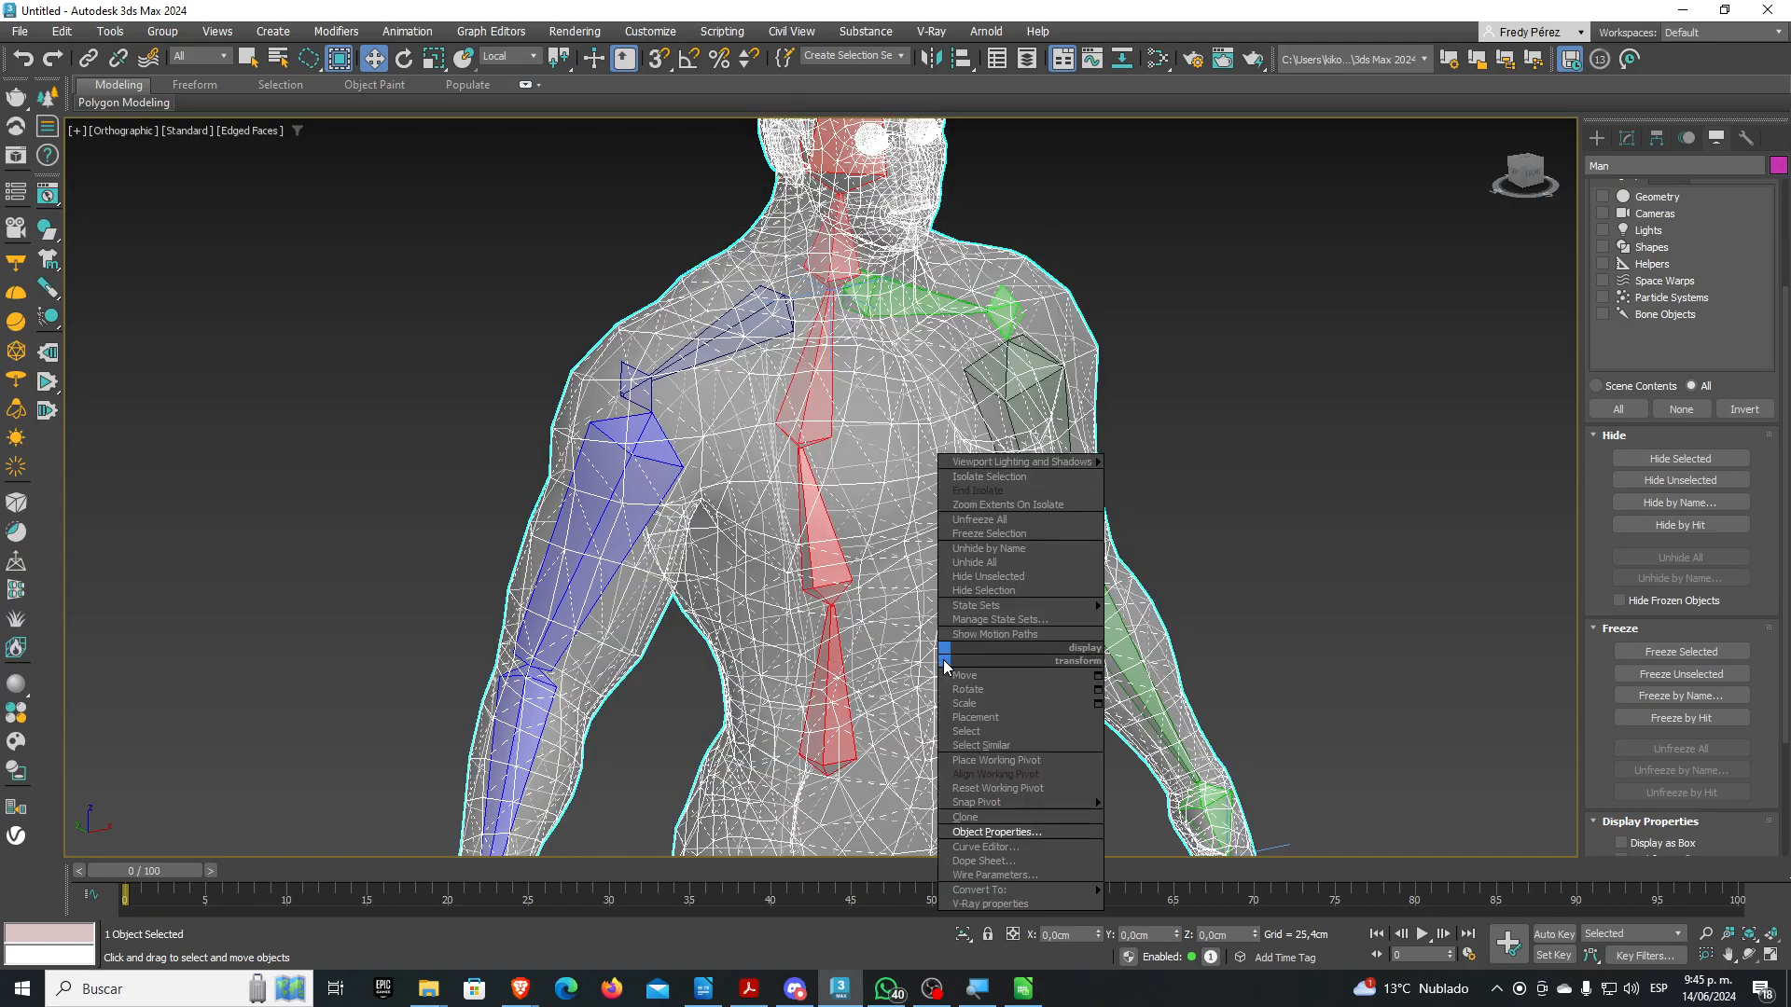
click(997, 820)
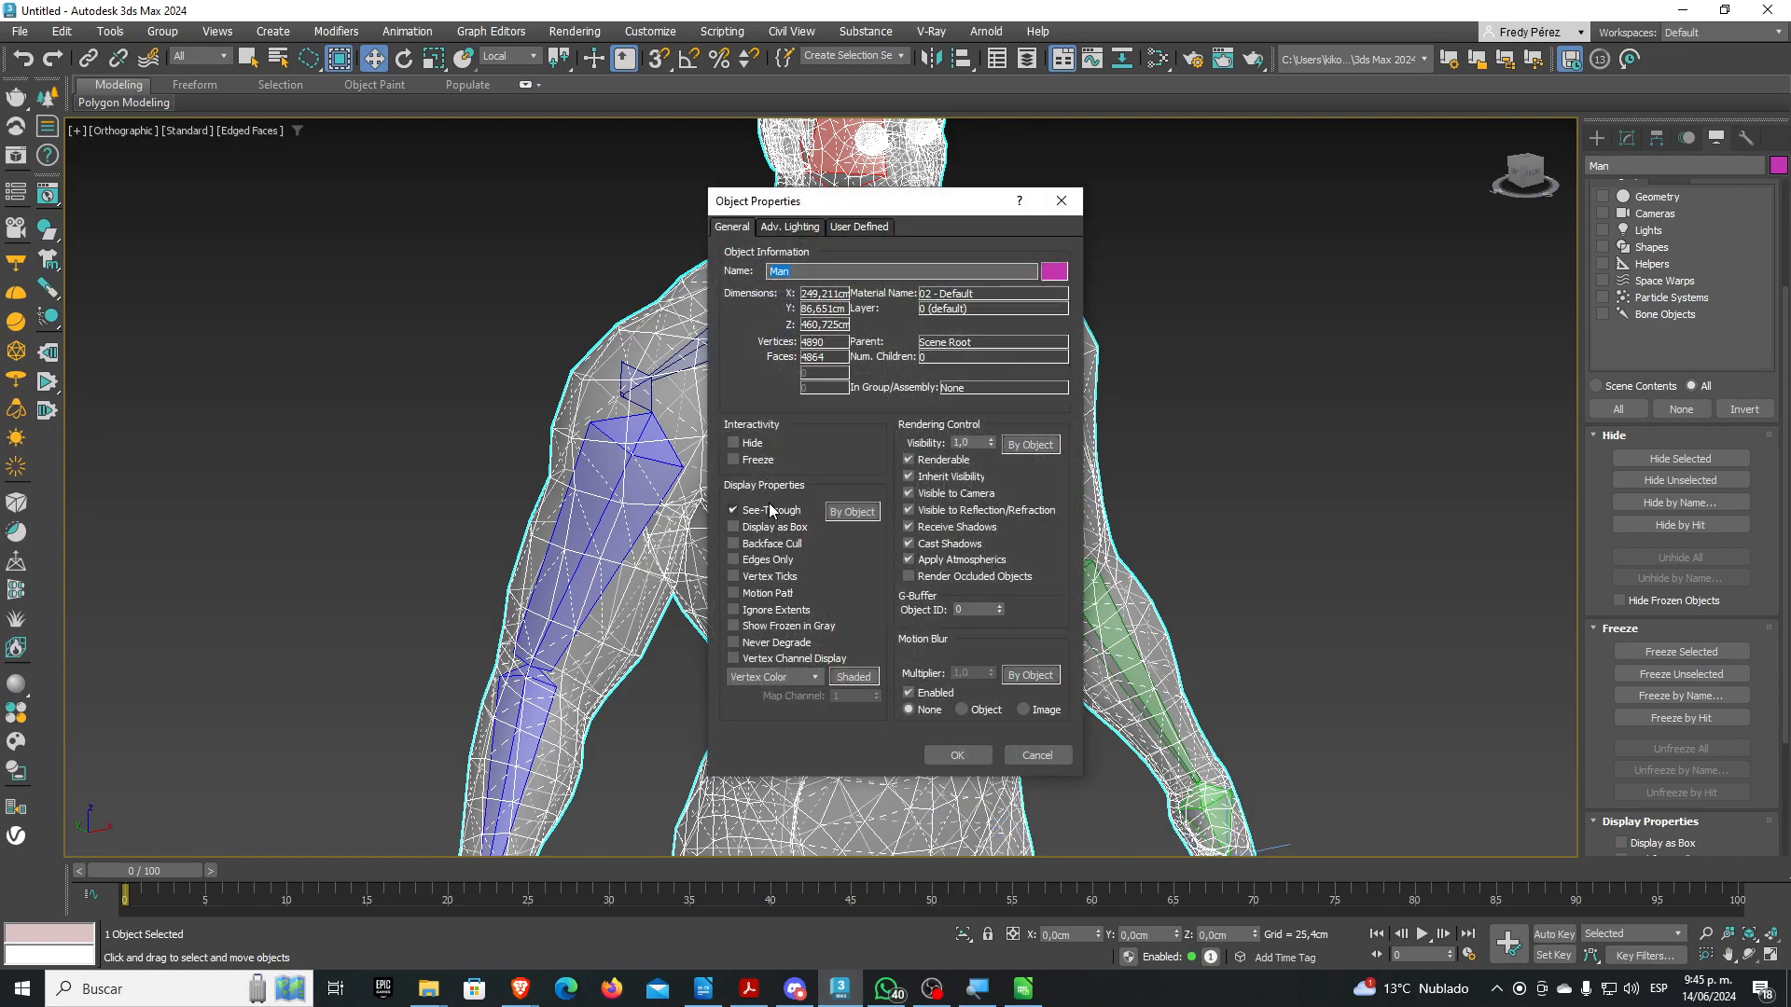
click(961, 752)
click(250, 131)
Hide the wireframe edges on the shaded model and select the IK Chain002 helper from the scene list
click(306, 353)
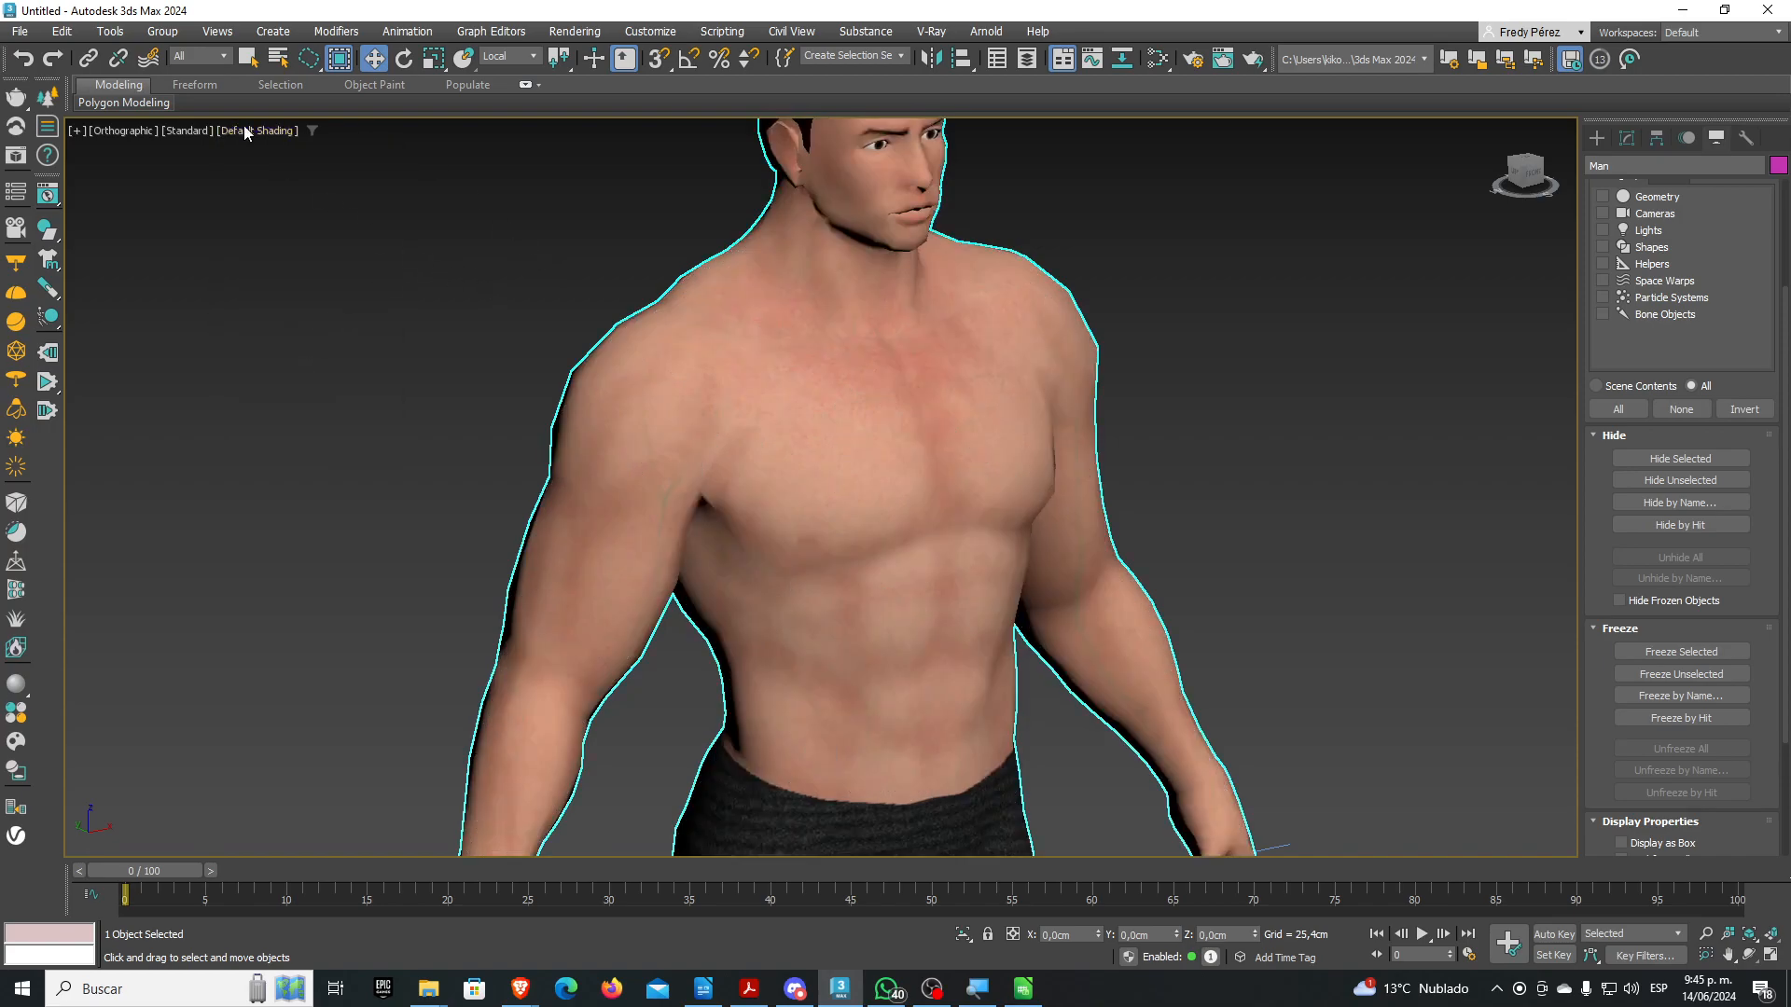
click(278, 58)
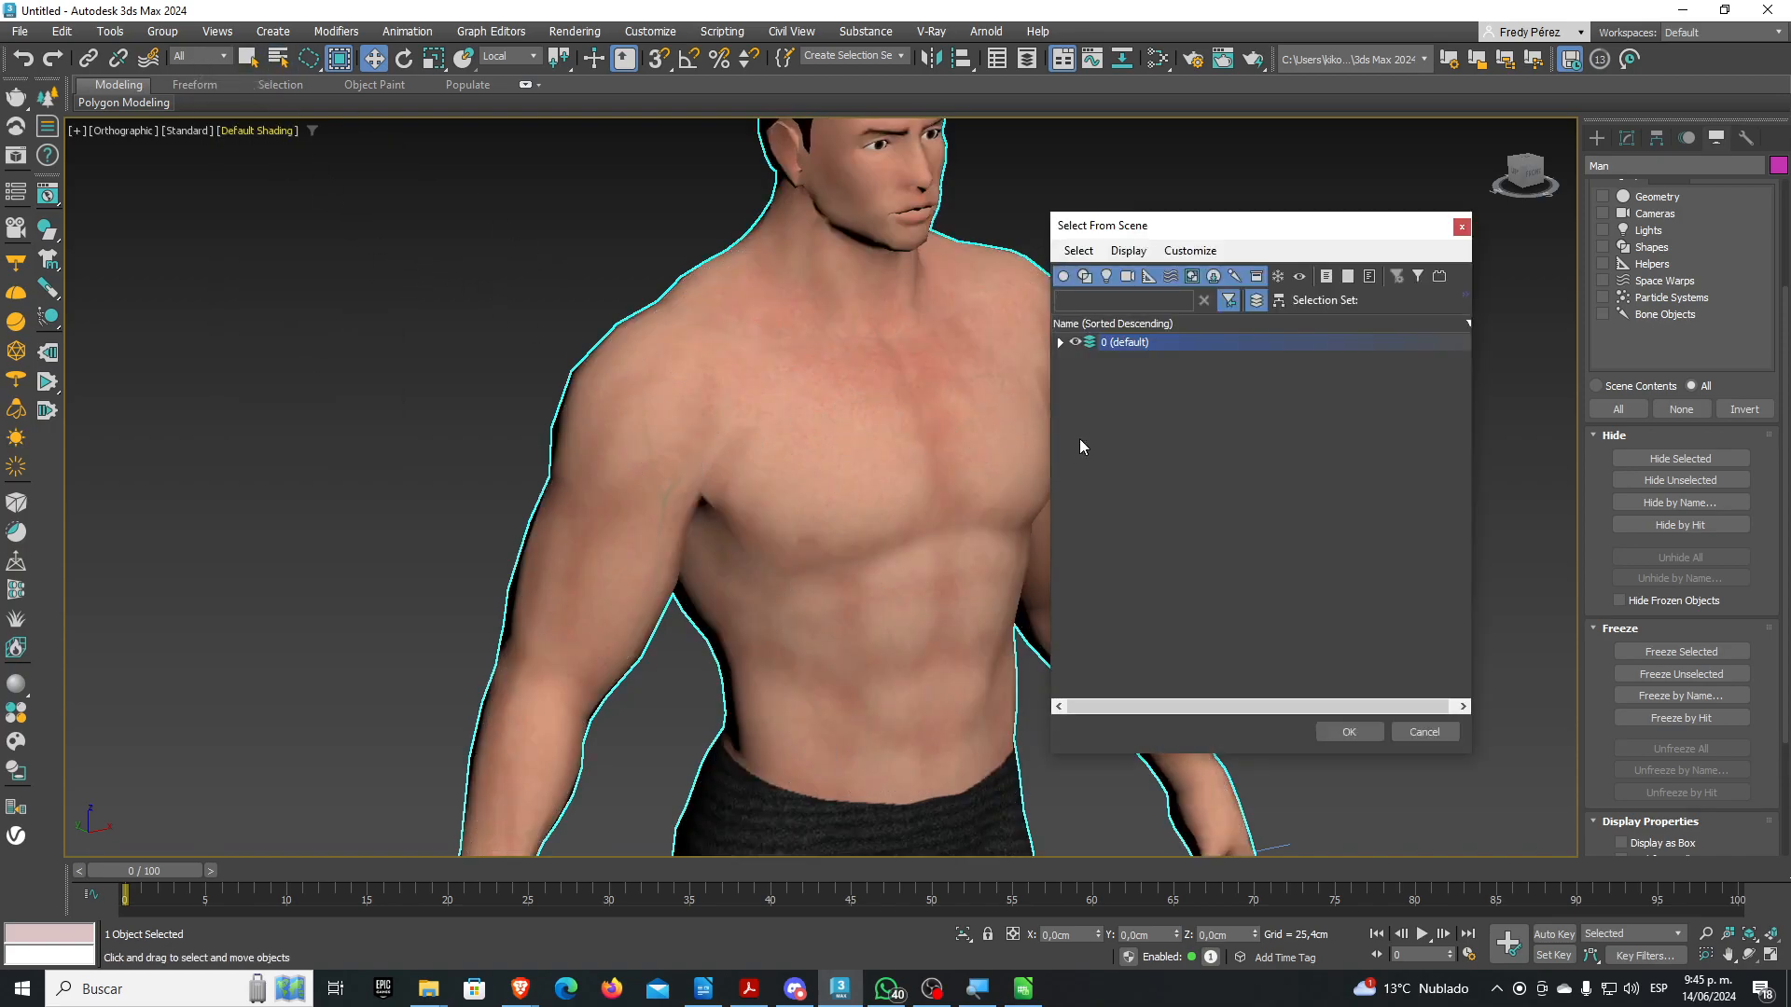
click(1060, 342)
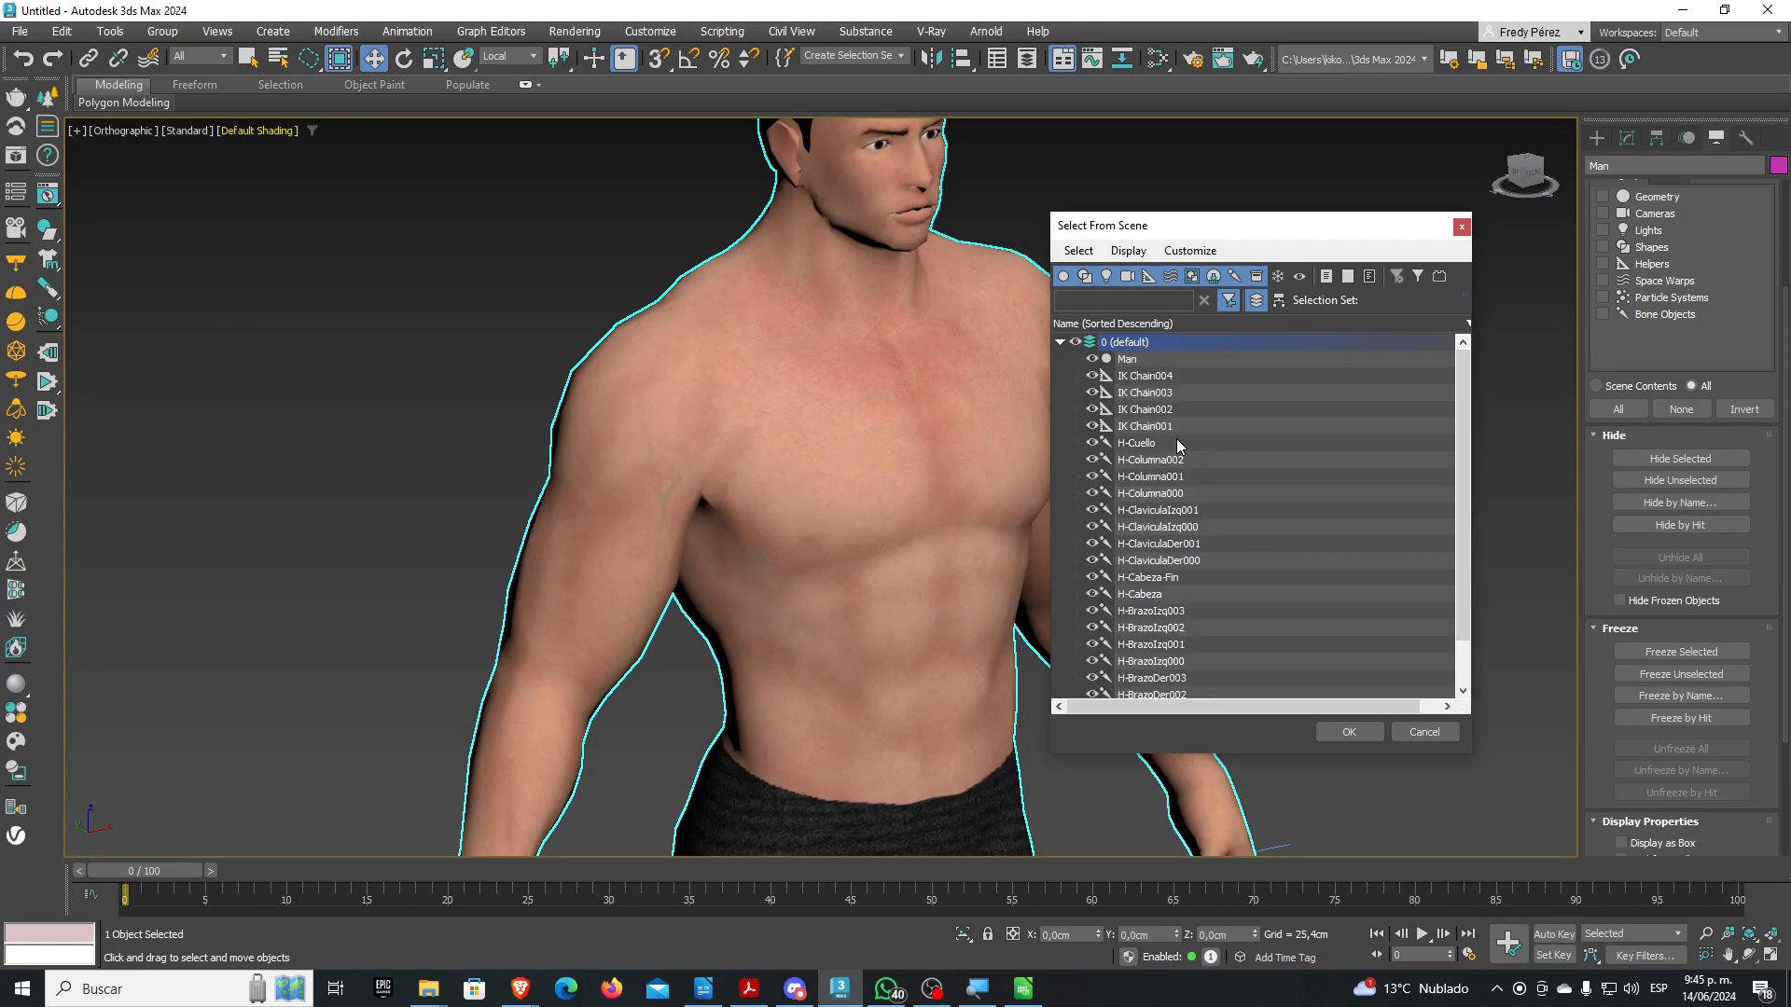
scroll(1171, 433, down, 1)
scroll(1175, 442, up, 1)
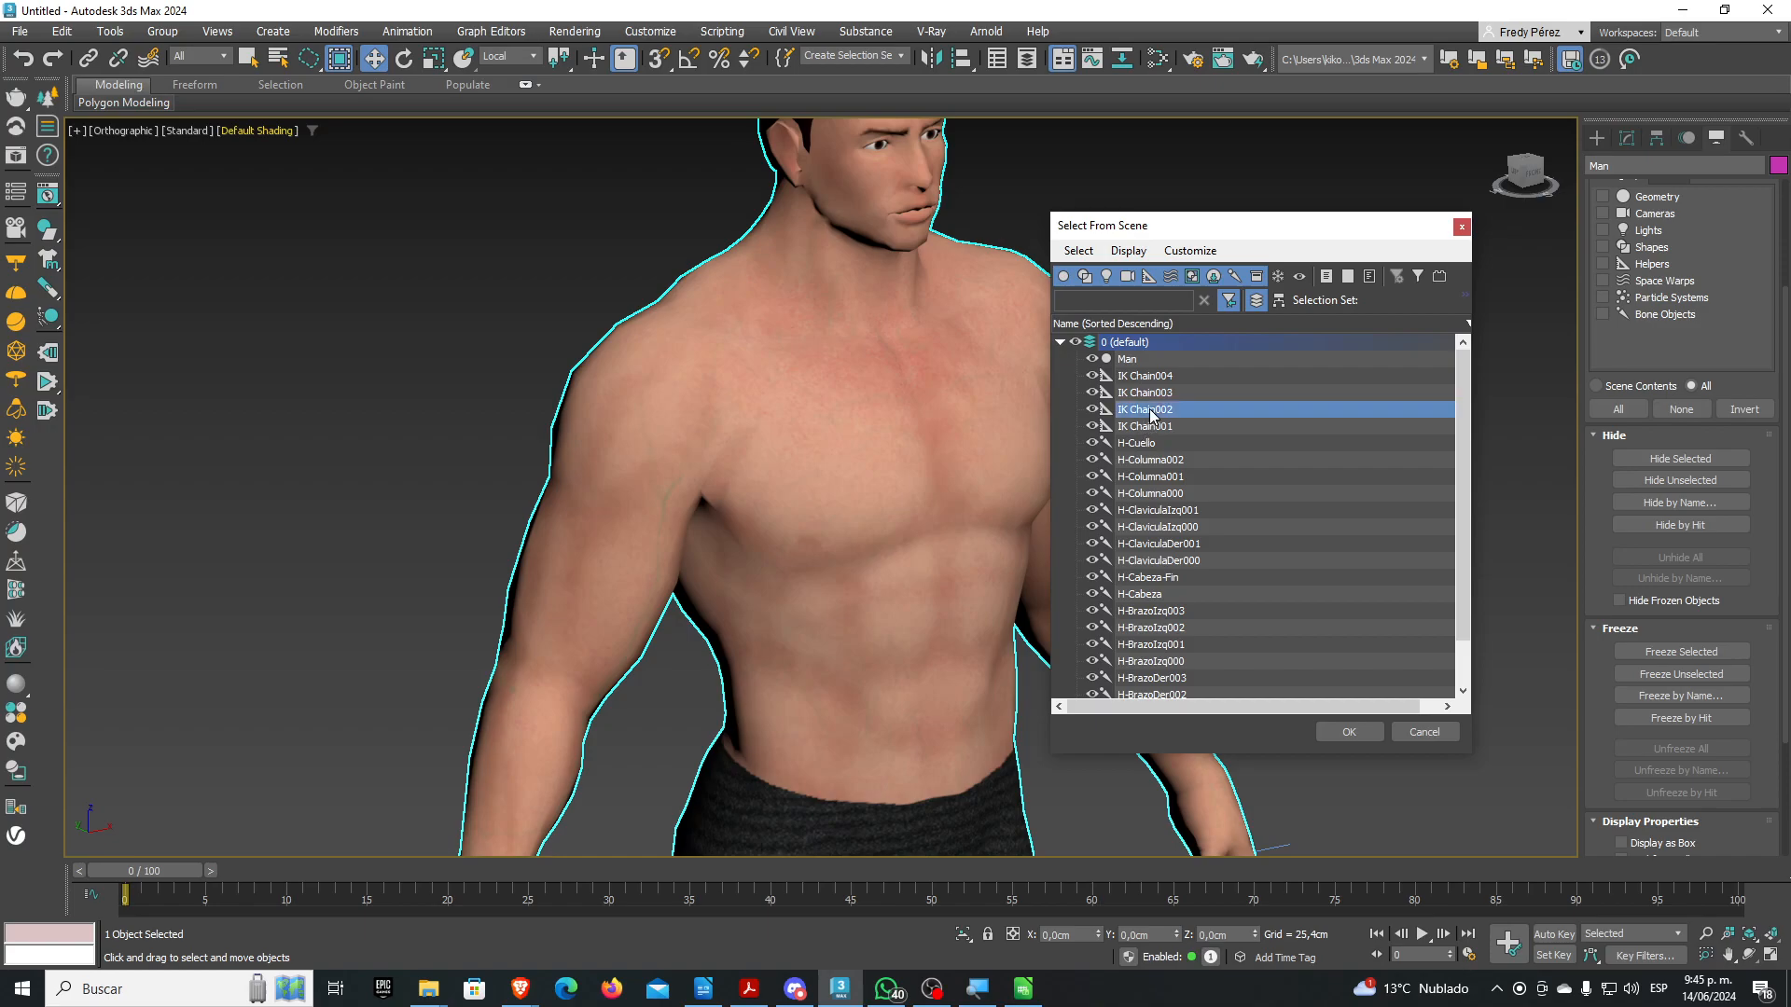
double_click(1149, 409)
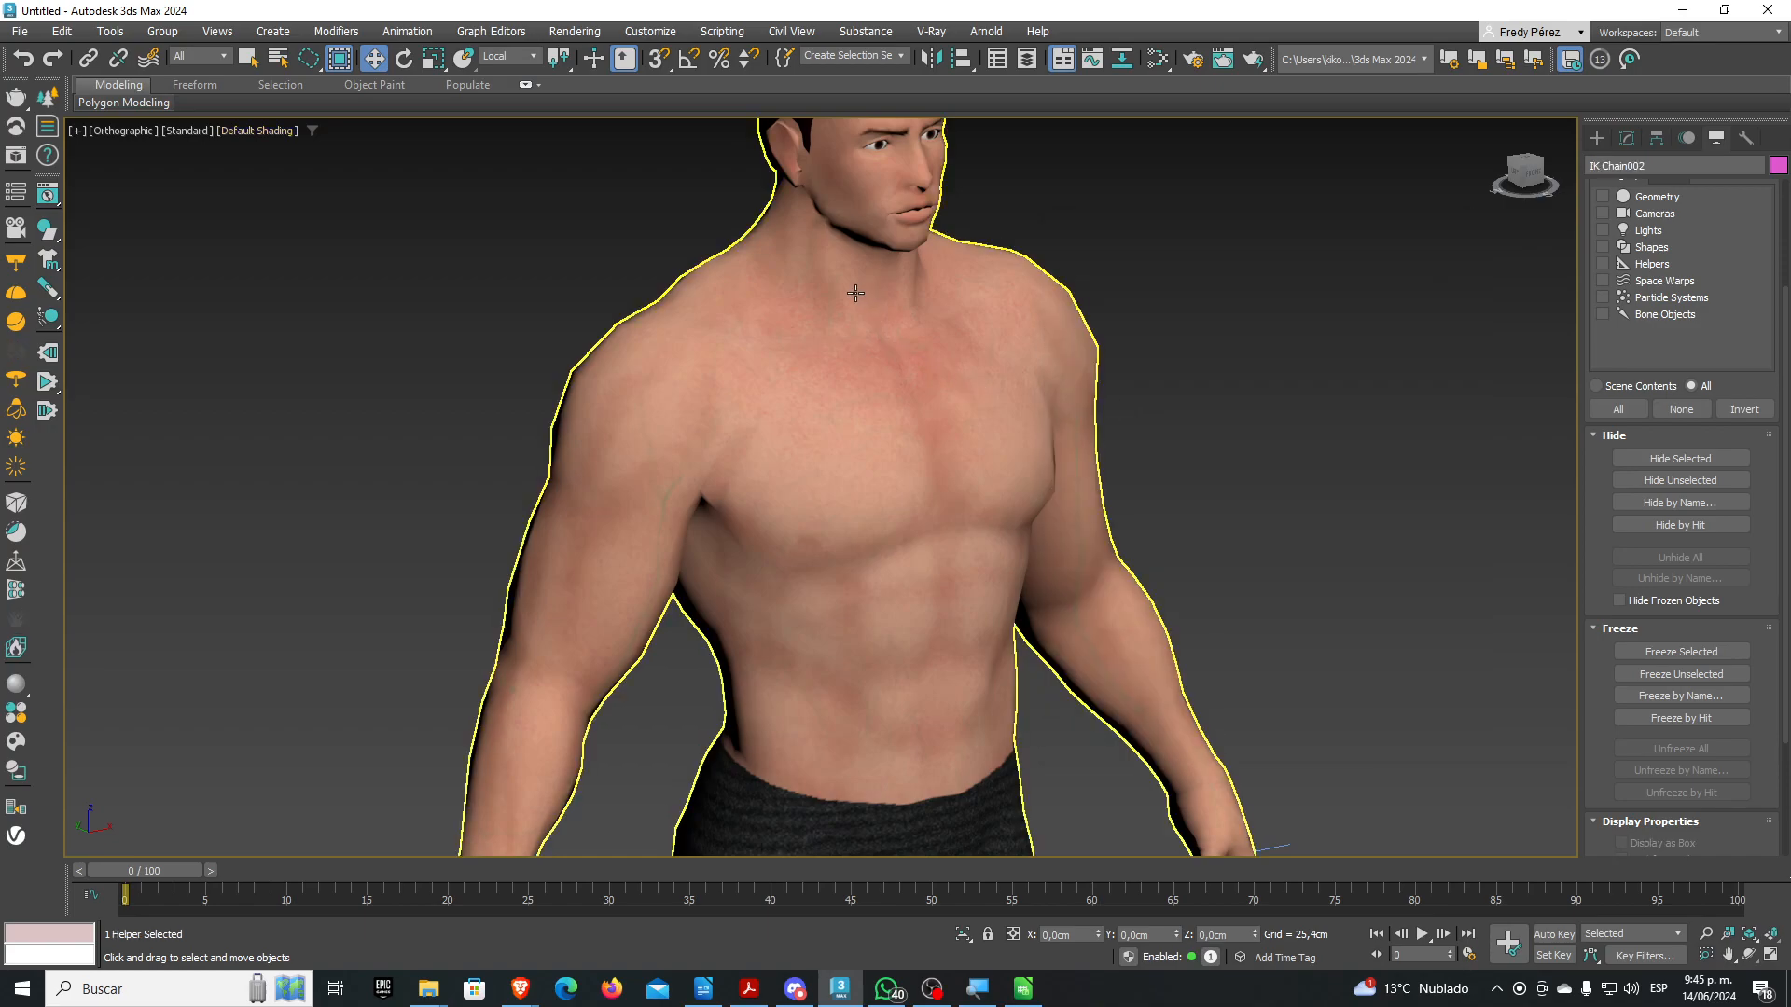
scroll(930, 418, down, 6)
alt+middle_drag(930, 418, 951, 443)
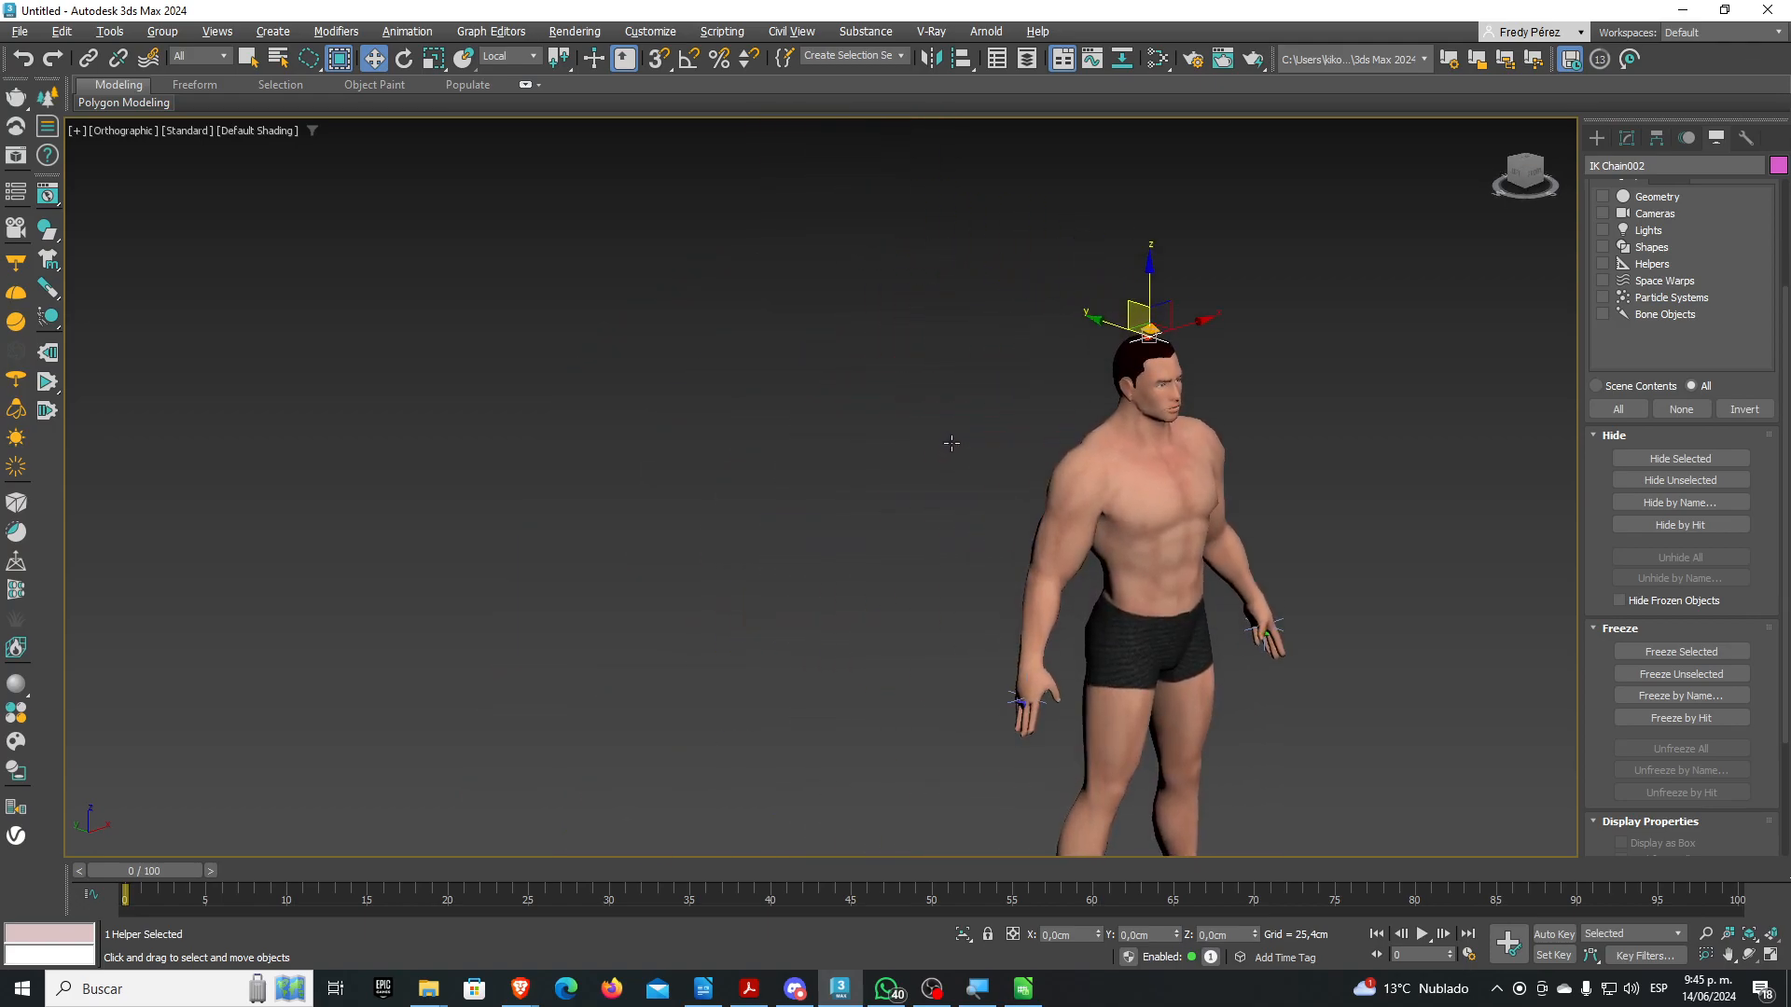
scroll(1188, 410, up, 5)
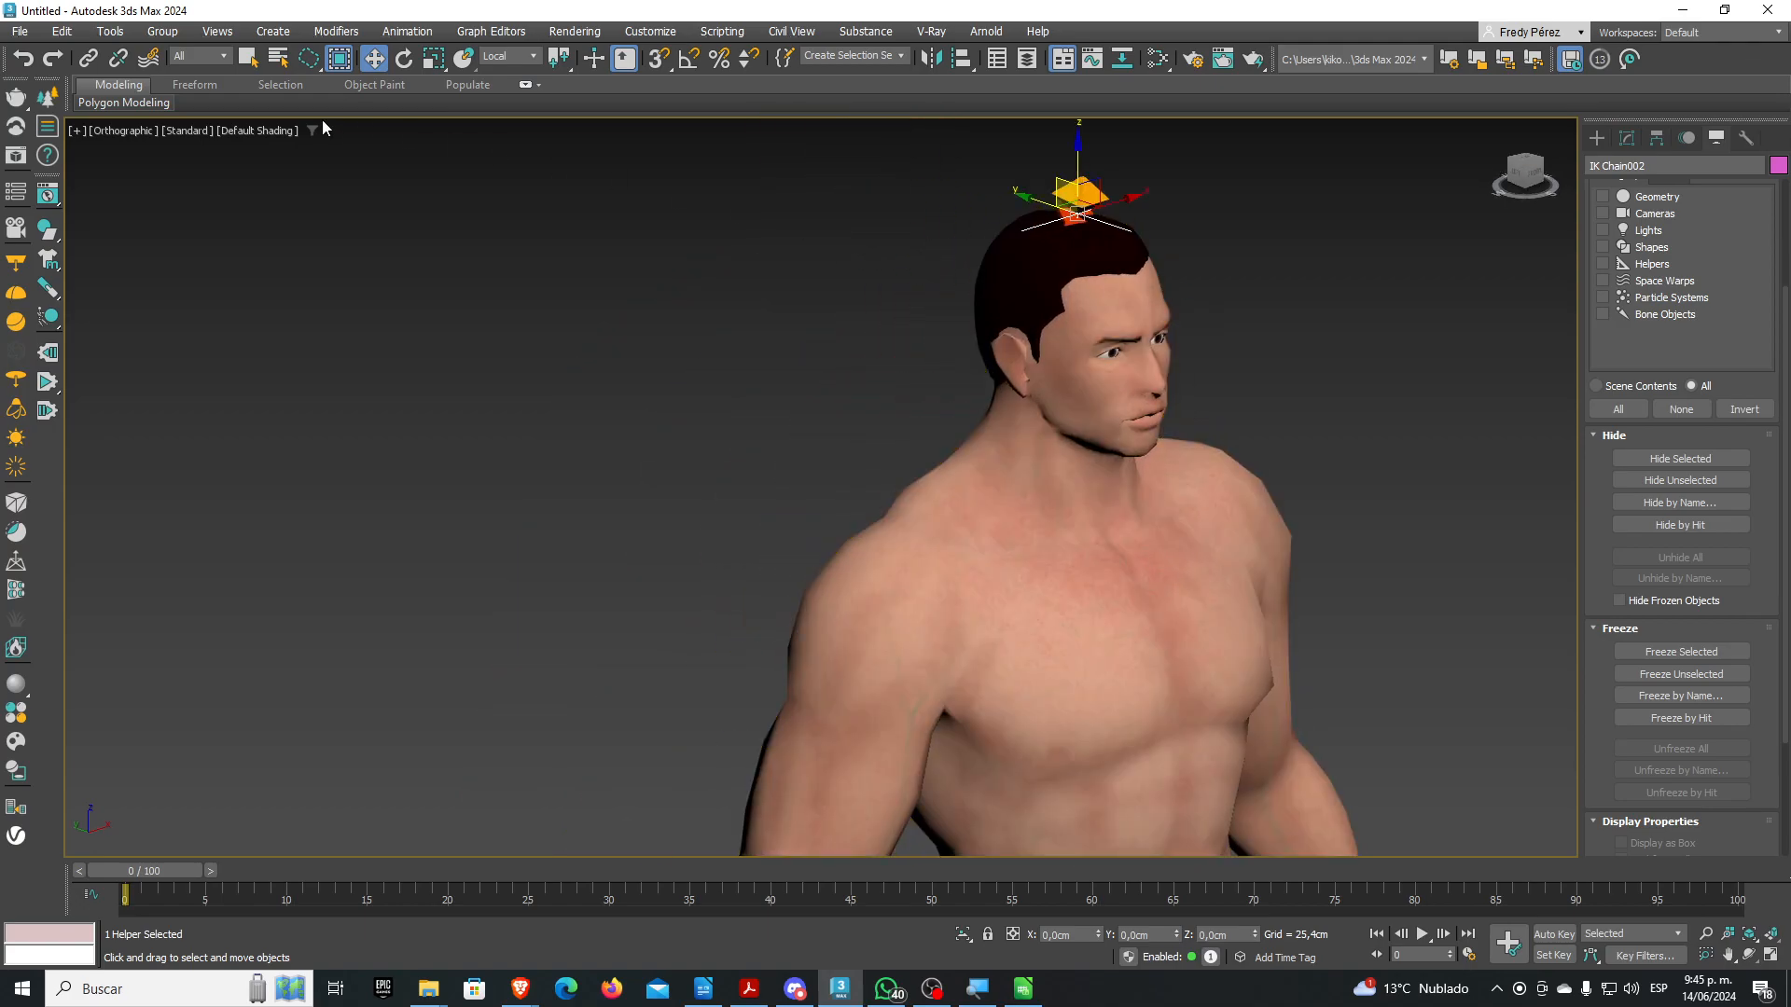
Select IK Chain001, drag it to test the neck and chest deformation, then undo
click(278, 58)
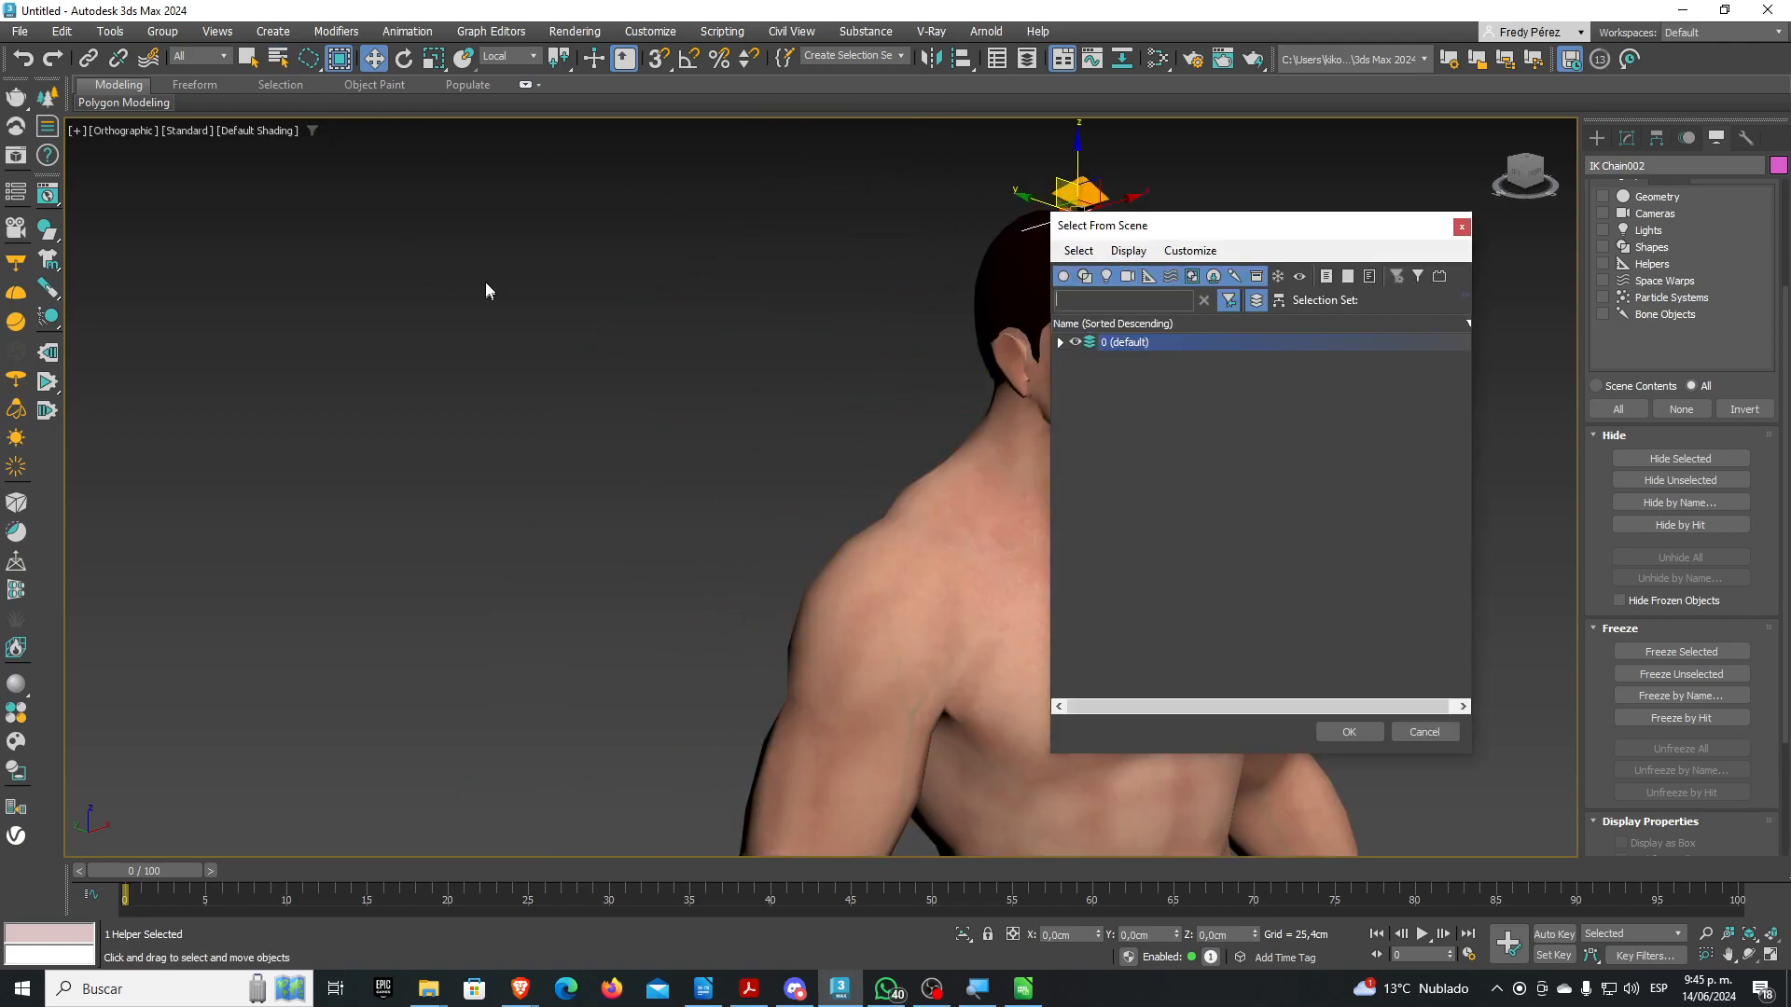
click(1060, 343)
double_click(1166, 427)
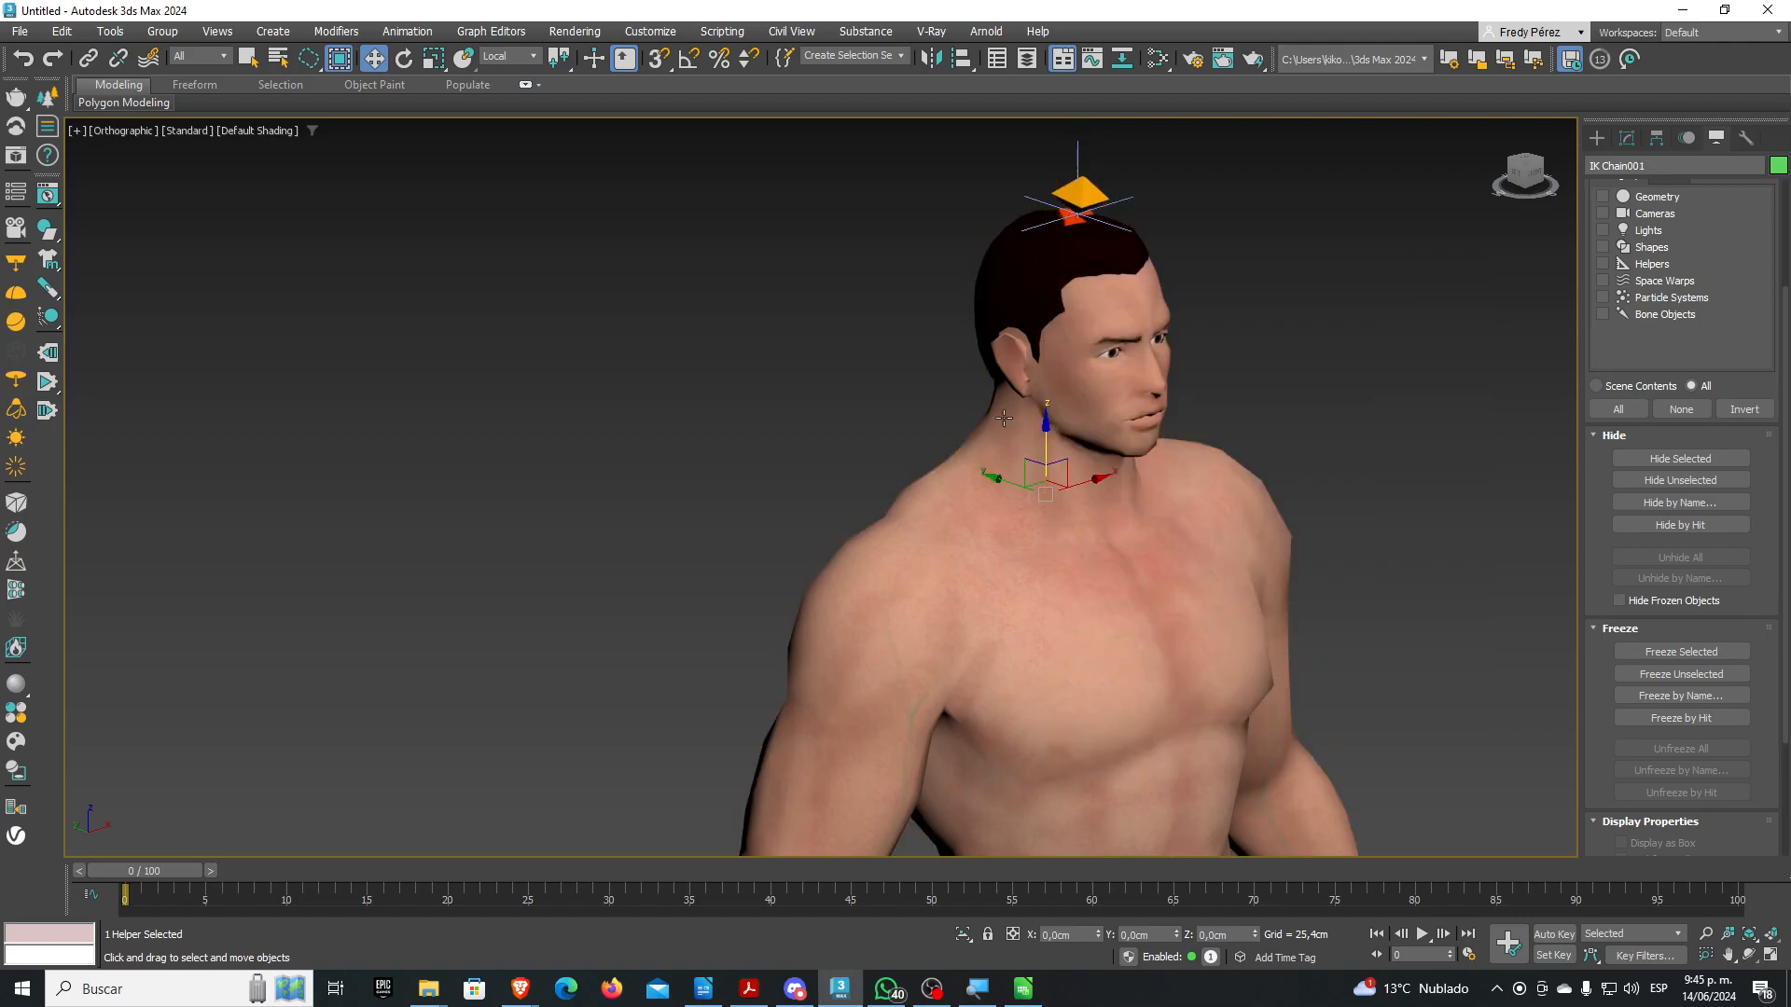
scroll(998, 416, down, 3)
mouse_move(987, 413)
mouse_down()
mouse_move(1012, 436)
mouse_move(961, 427)
mouse_move(985, 414)
mouse_up()
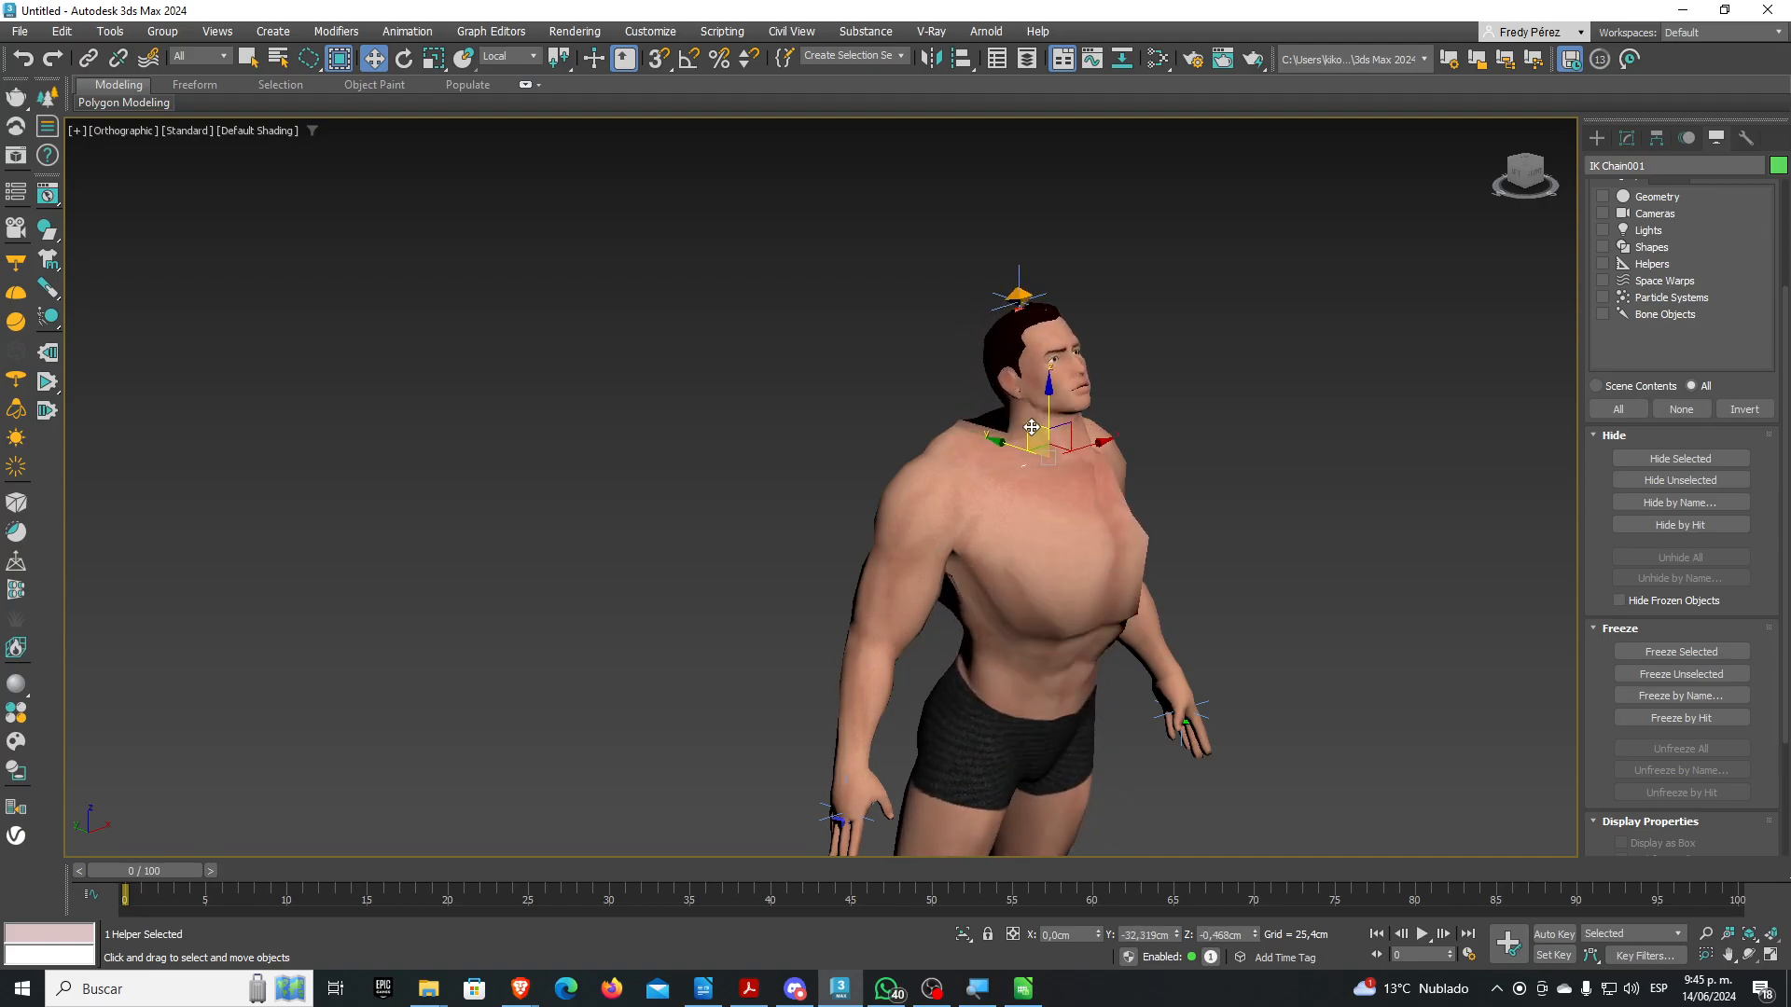
mouse_move(1019, 424)
mouse_down()
mouse_move(1004, 476)
mouse_move(970, 462)
mouse_move(992, 411)
mouse_up()
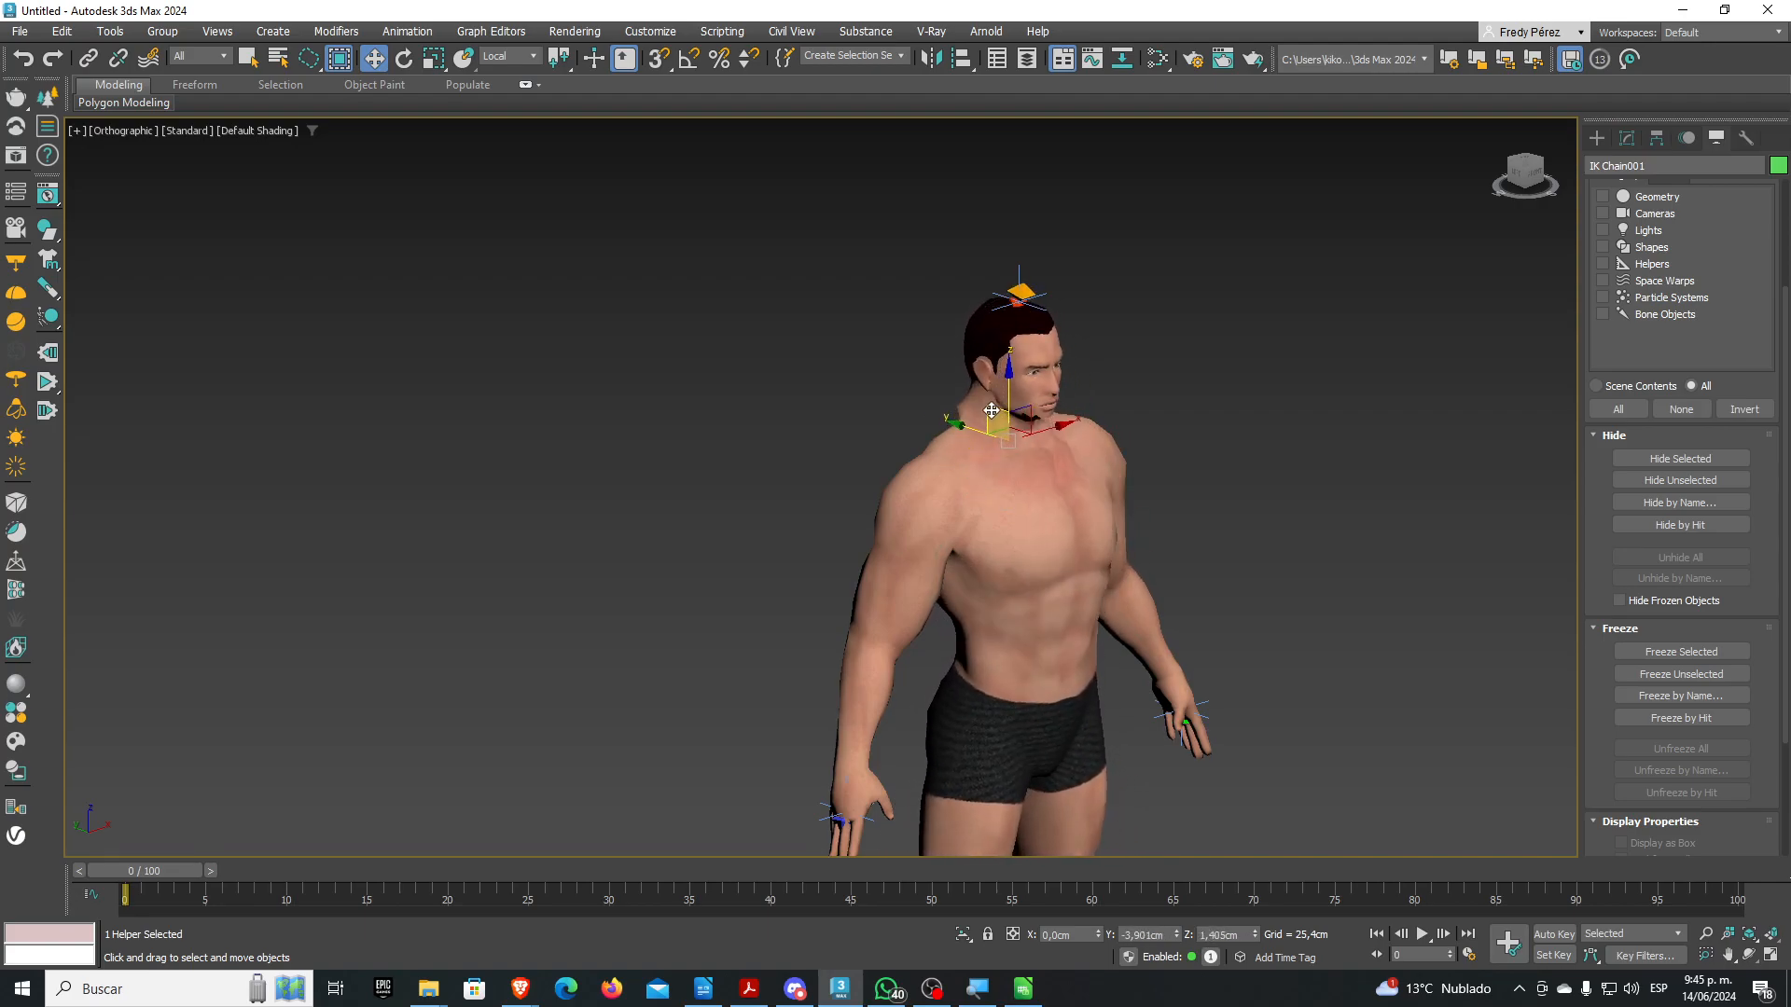
scroll(1069, 483, up, 5)
scroll(924, 380, down, 5)
middle_drag(915, 371, 868, 324)
scroll(866, 321, up, 3)
mouse_move(853, 296)
mouse_down()
mouse_move(848, 343)
mouse_move(825, 281)
mouse_up()
key(ctrl+z)
key(ctrl+z)
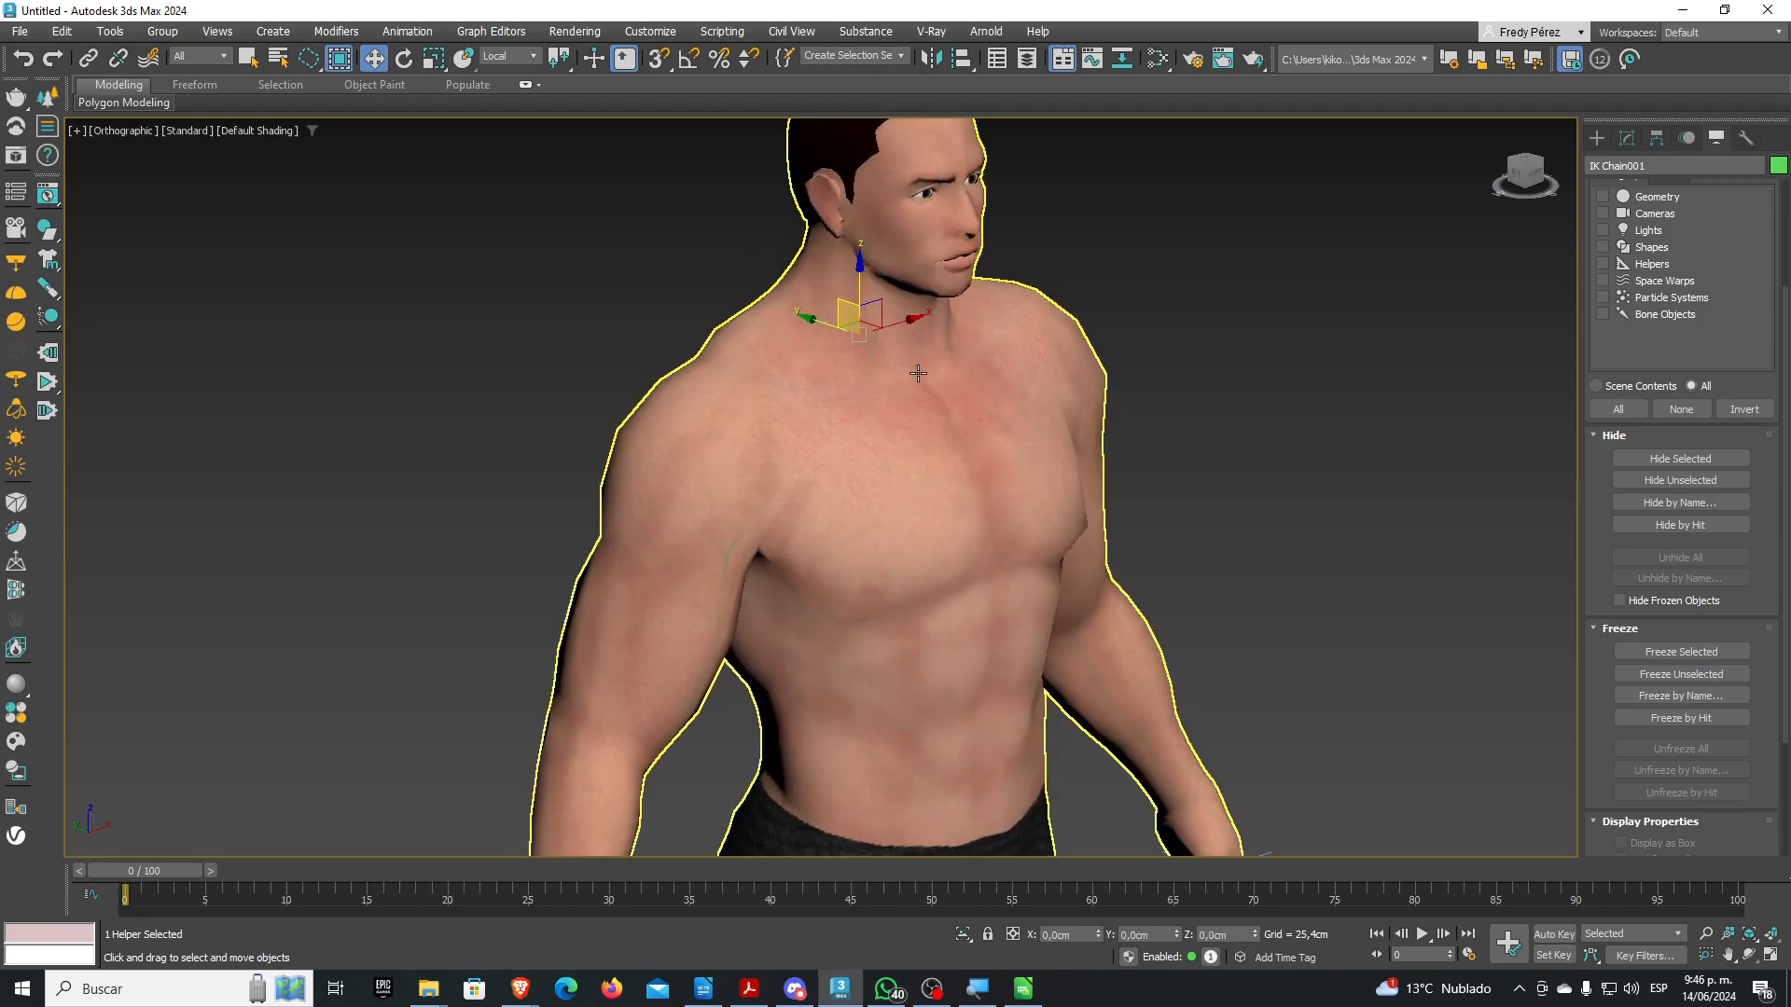
Select the hand's IK Chain003, move it up and down to test the arm, then undo to rest
scroll(922, 372, down, 2)
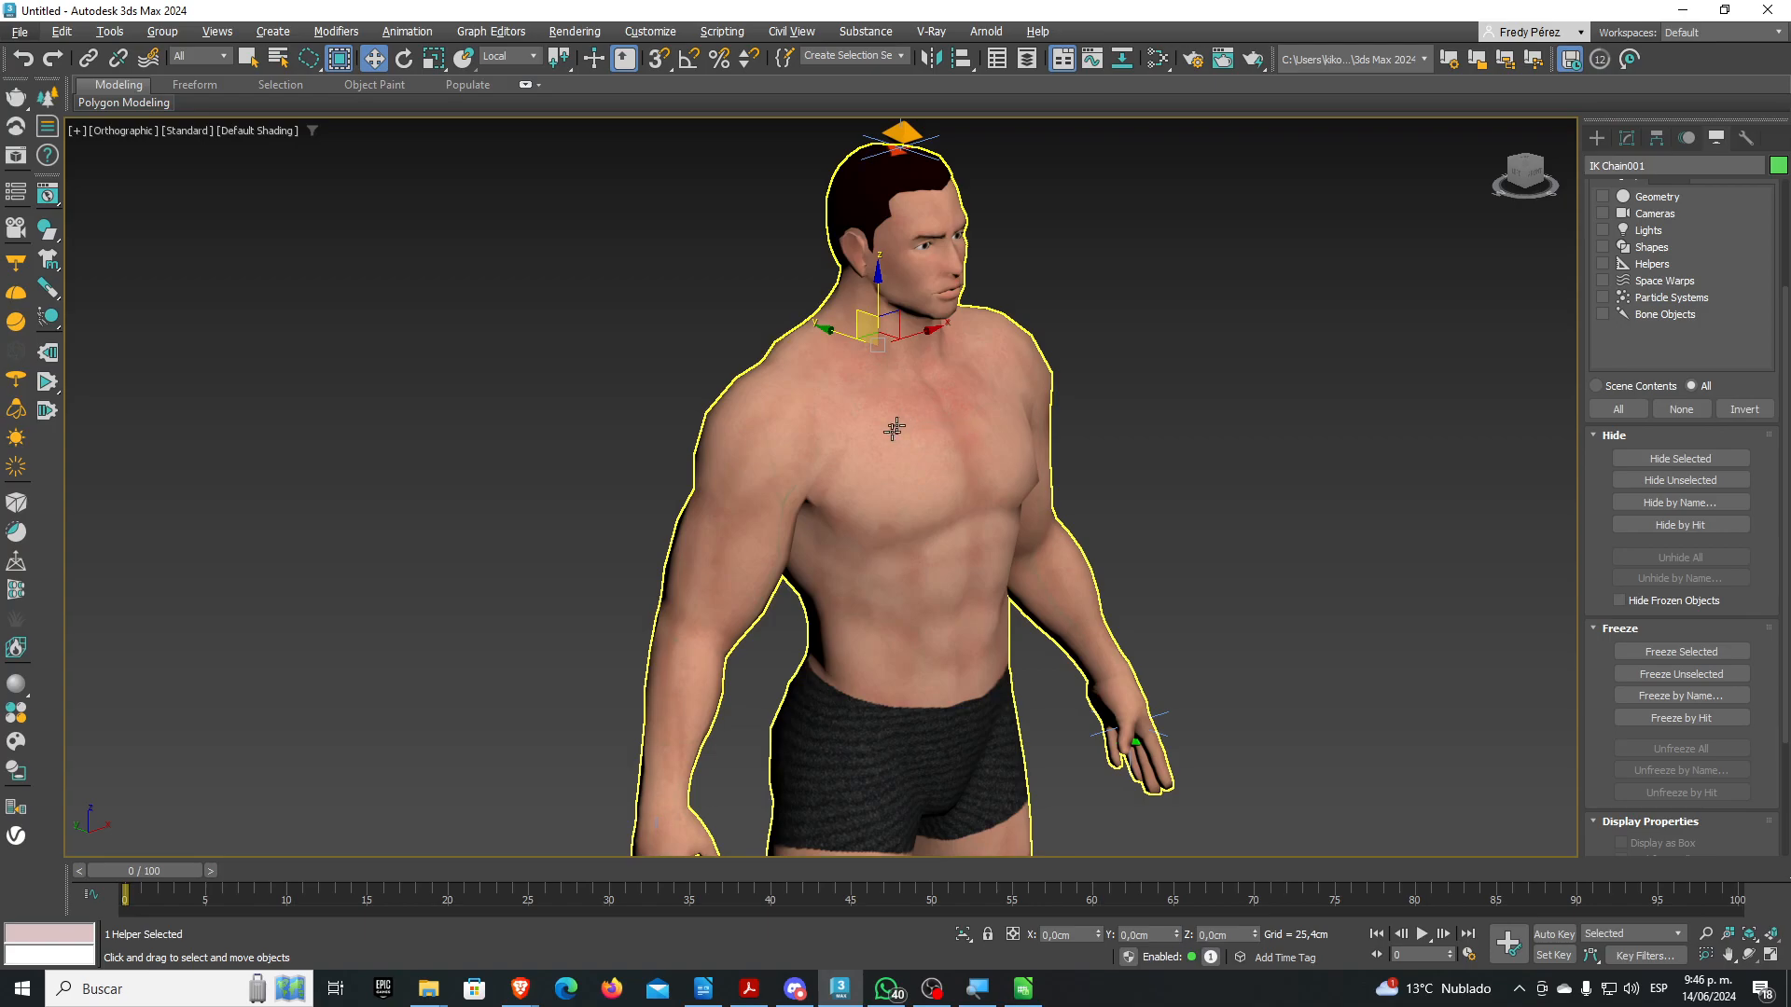
middle_drag(671, 816, 625, 526)
click(597, 582)
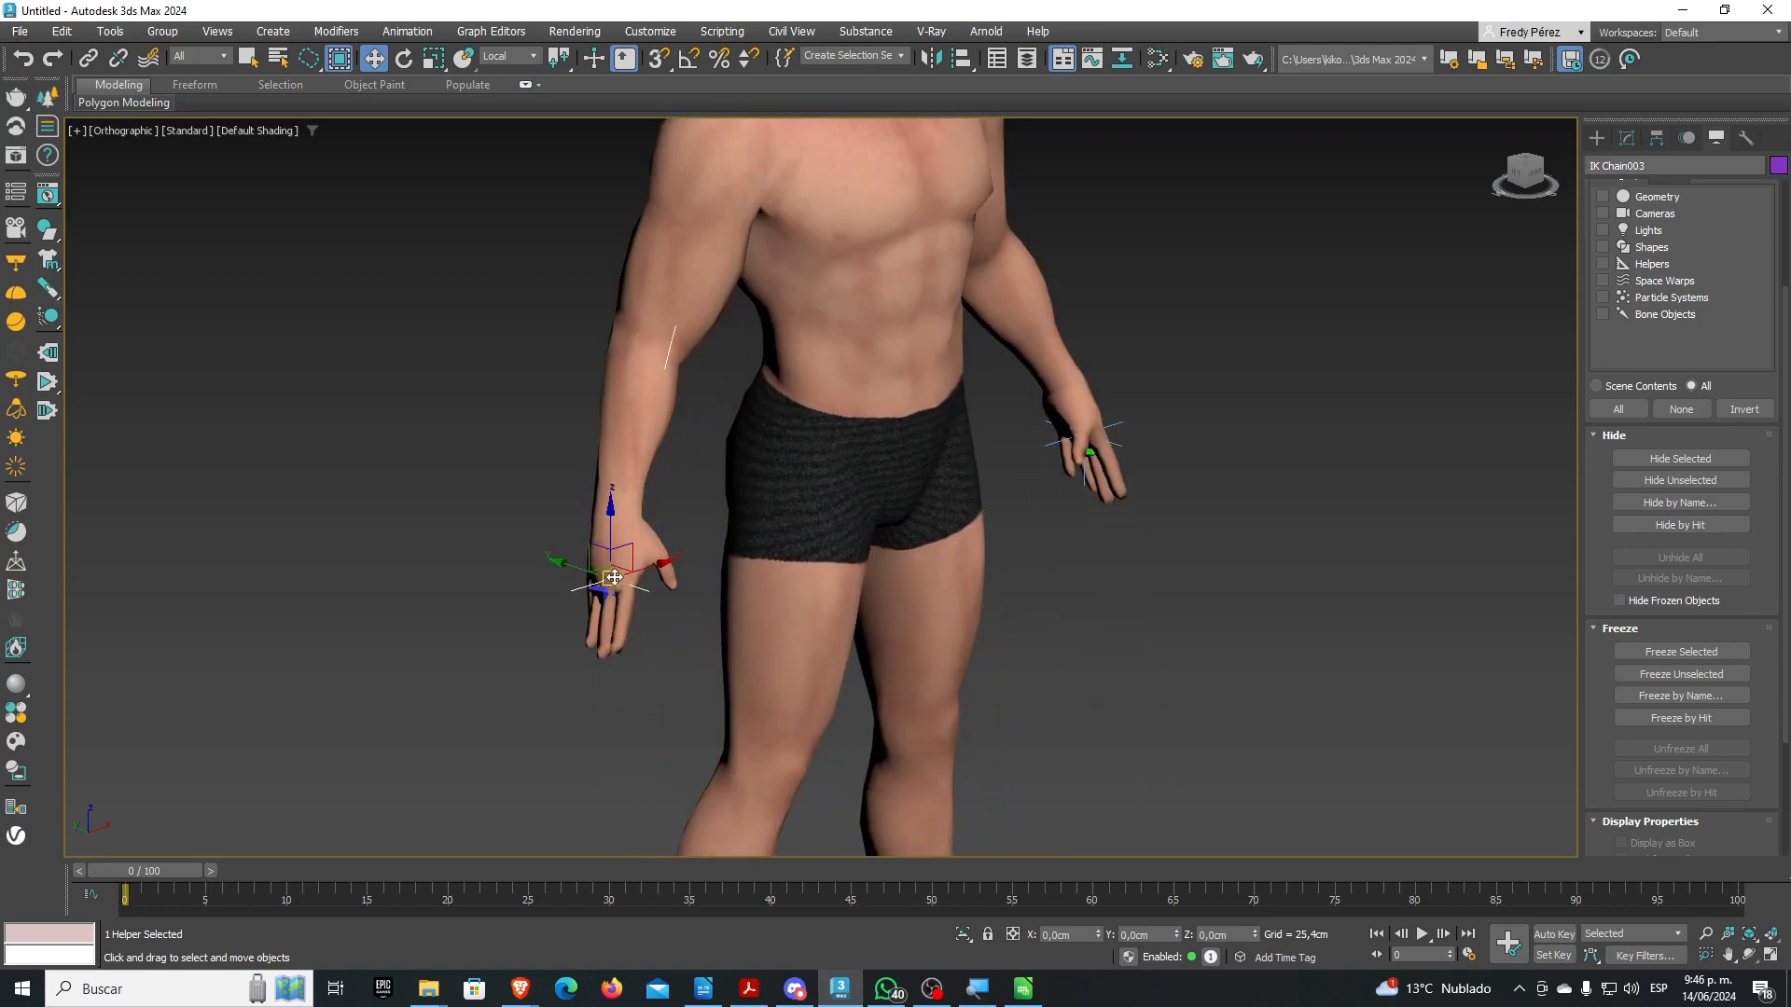
drag(600, 555, 651, 485)
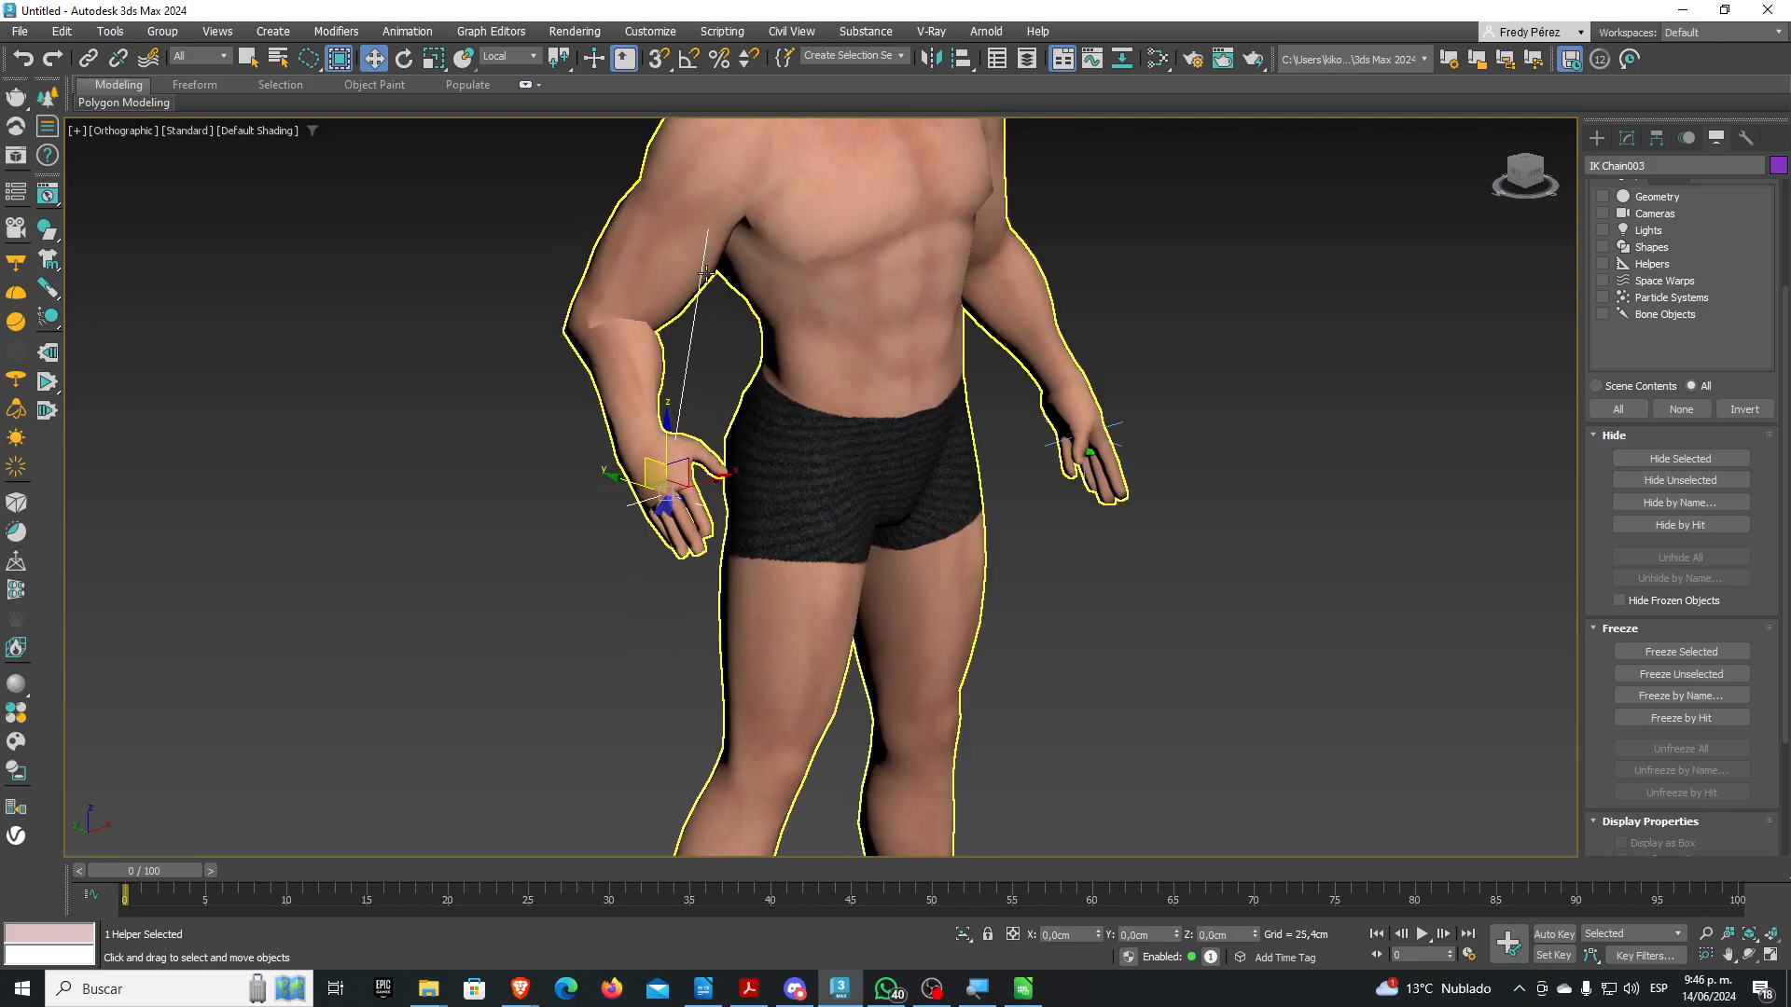
scroll(644, 540, up, 4)
drag(695, 729, 687, 647)
key(ctrl+z)
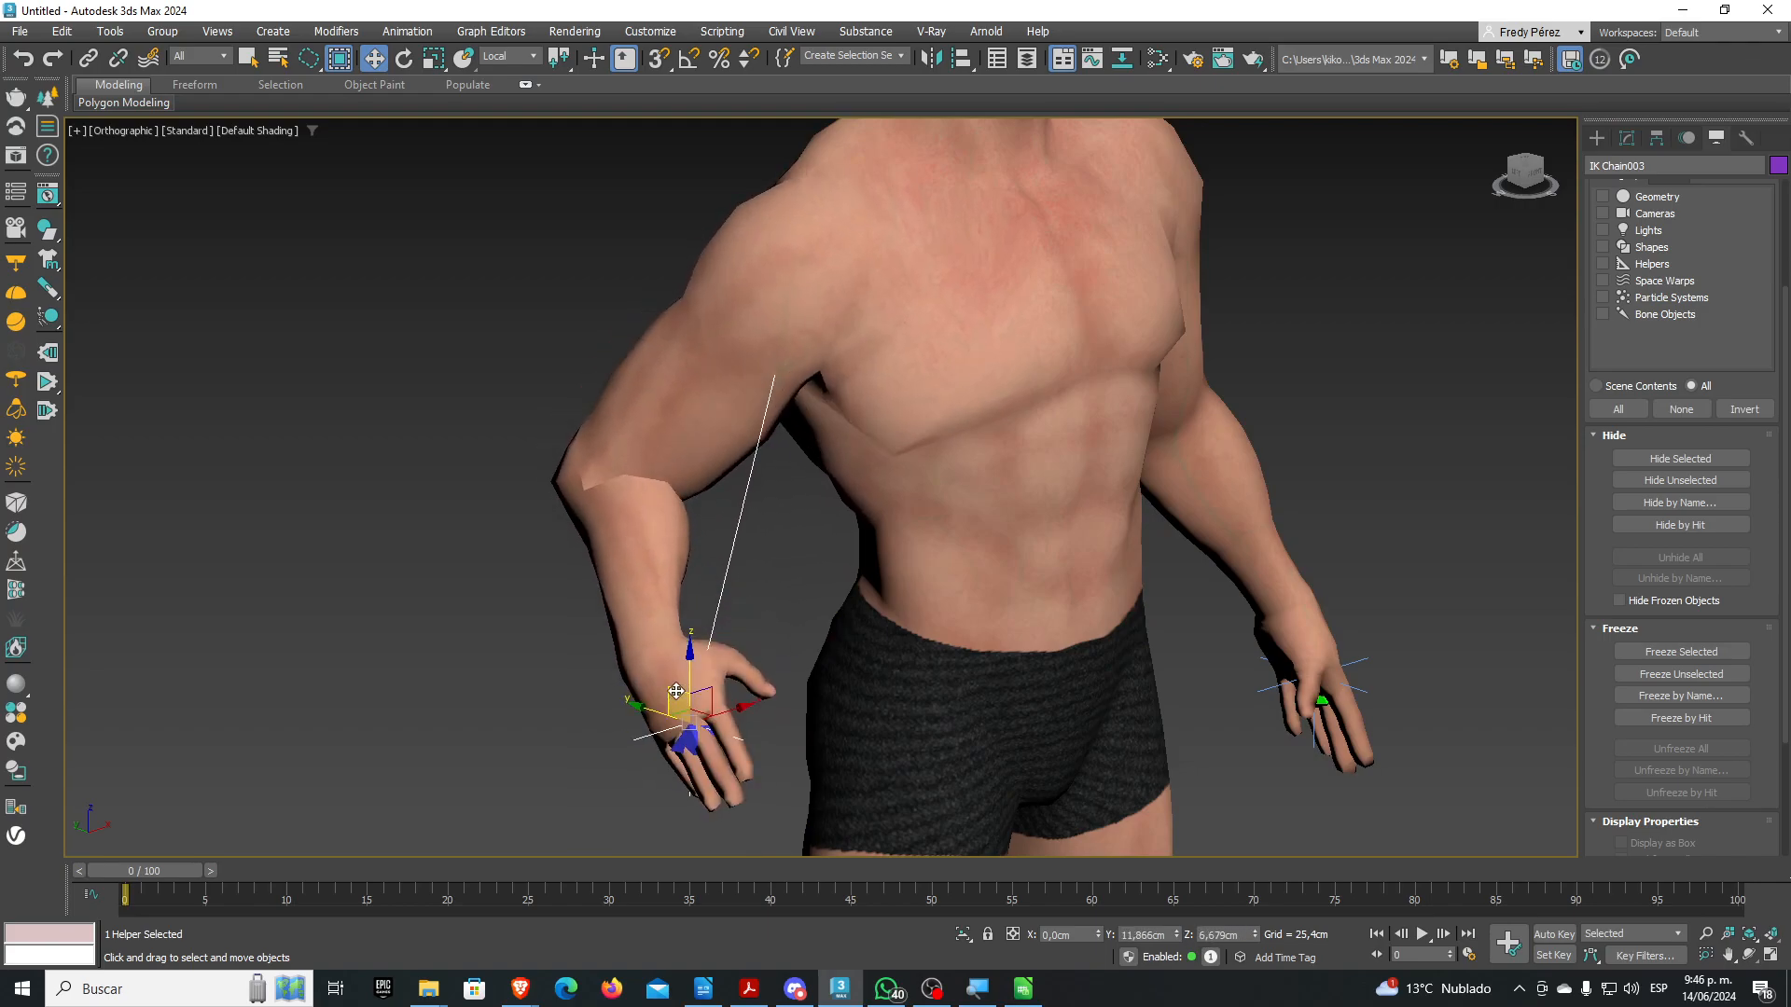
key(ctrl+z)
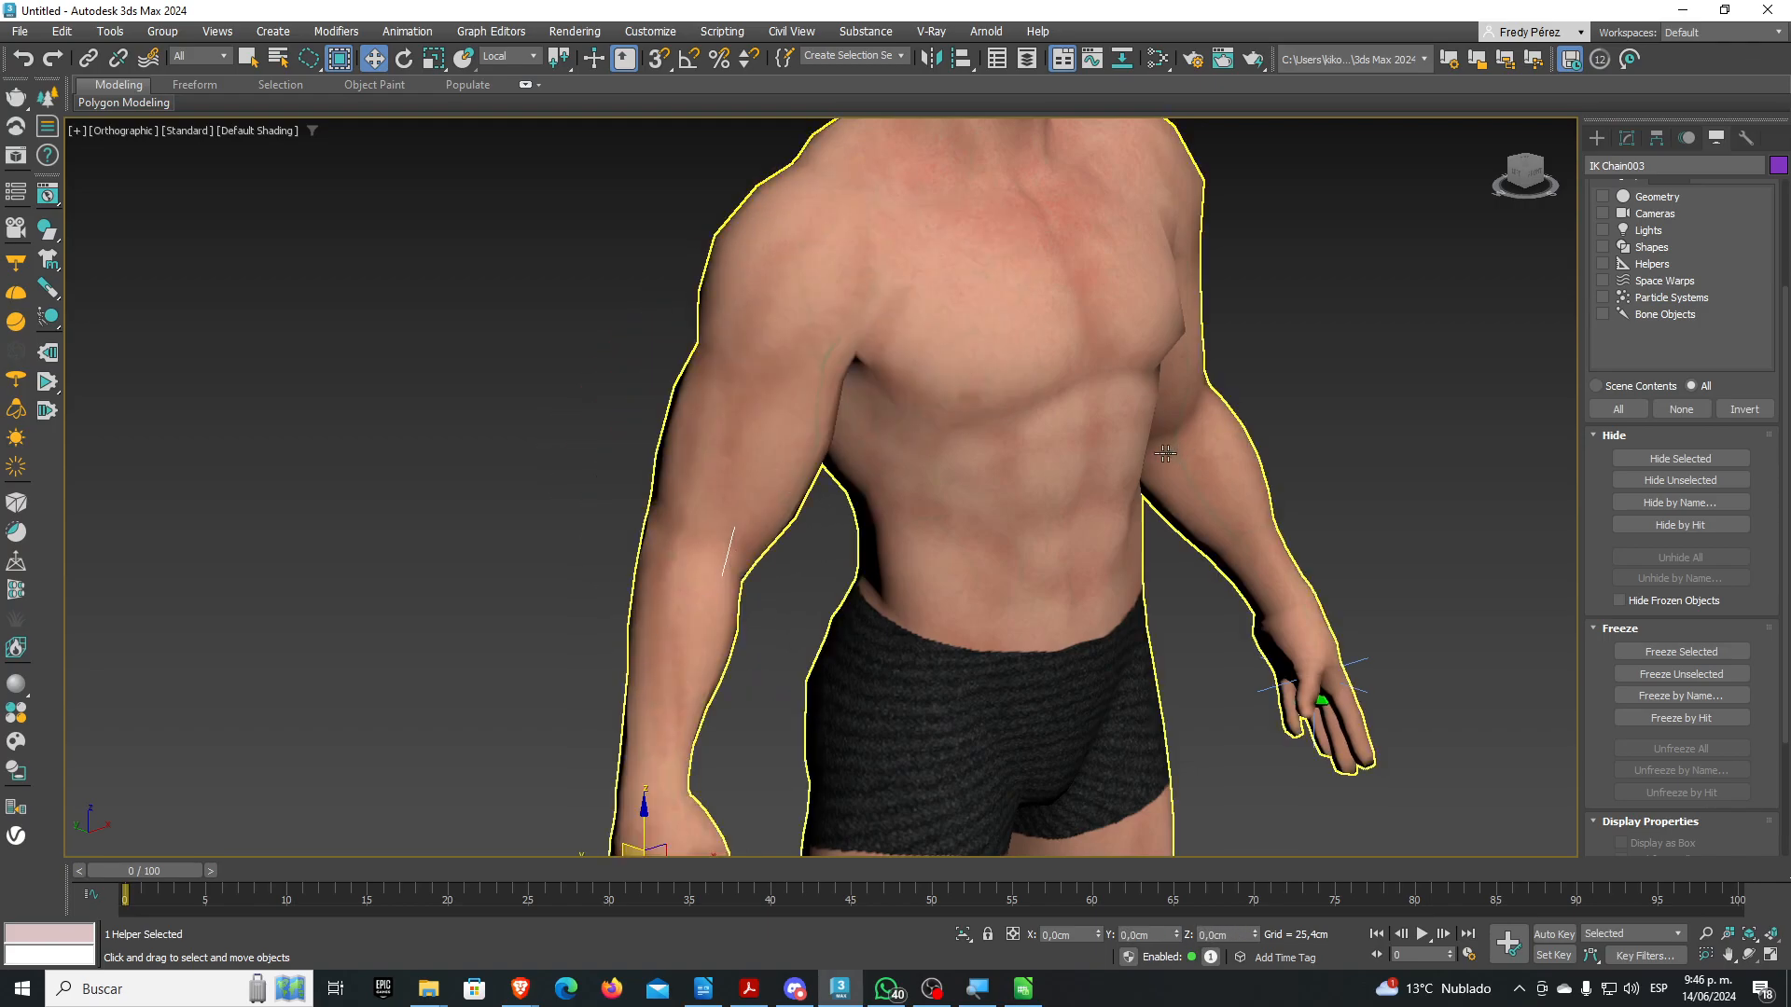
Select the Man mesh and make it see-through with Alt+X, framing the torso and arms
click(1043, 438)
right_click(1043, 437)
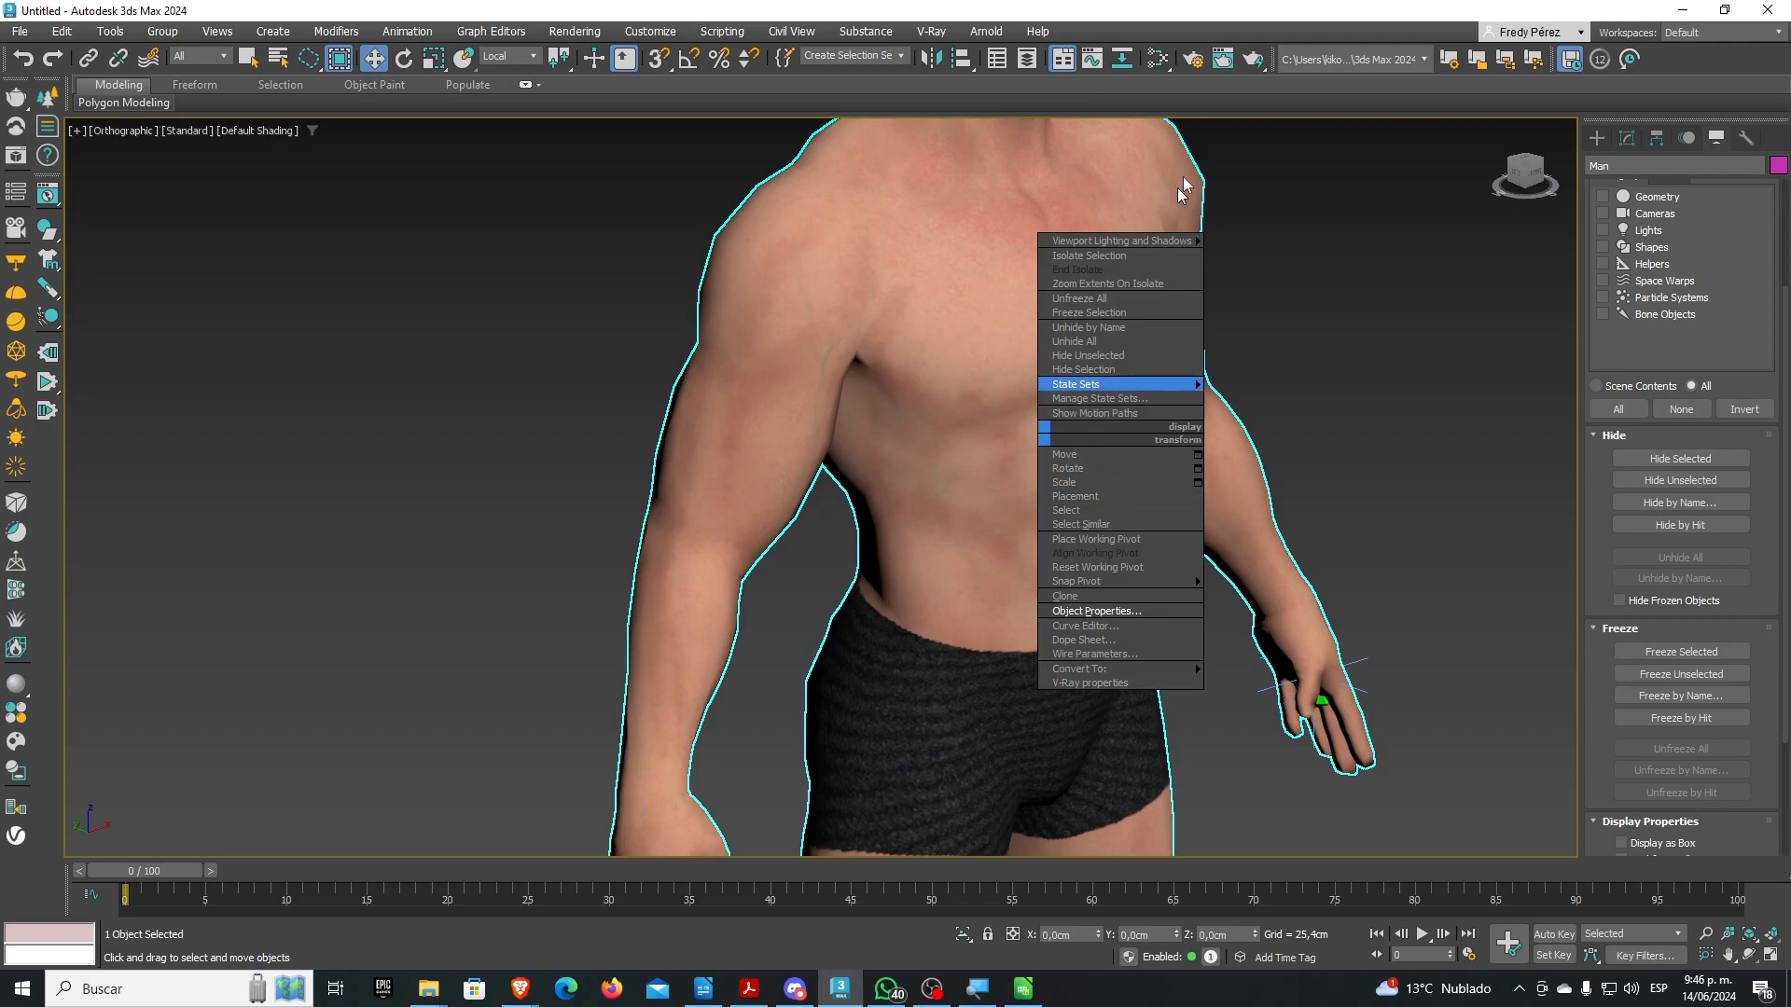
click(1227, 15)
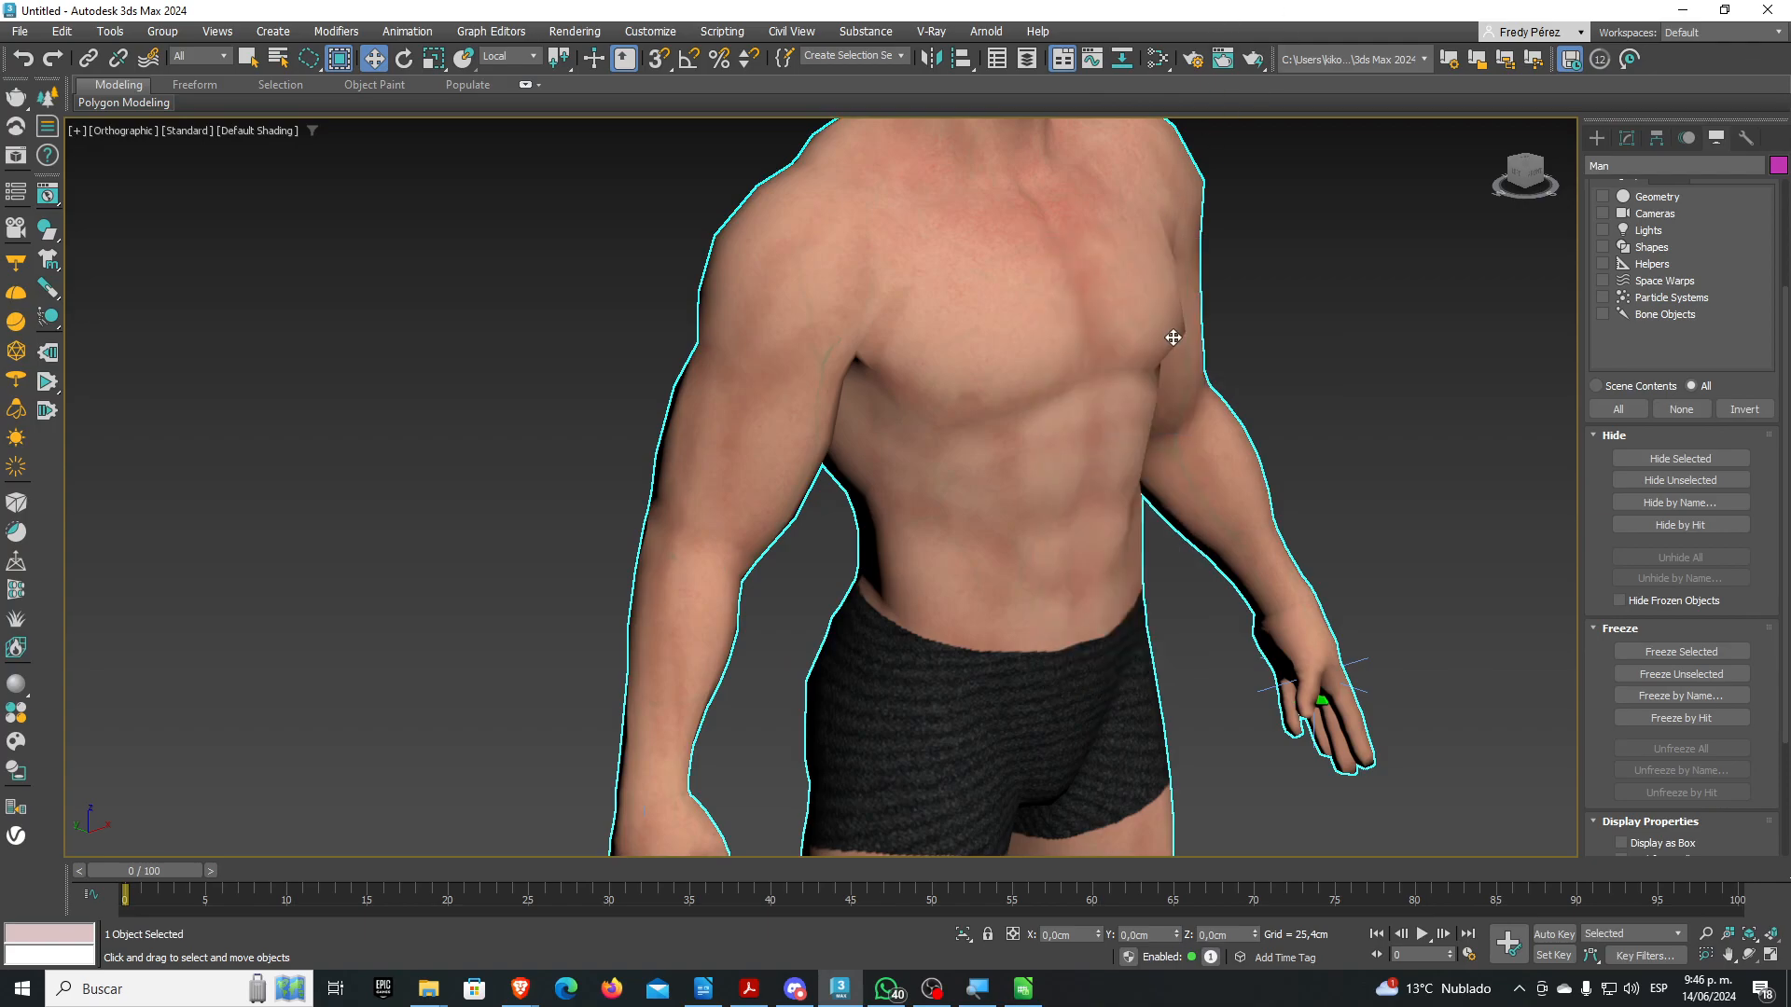
key(alt+x)
scroll(1174, 338, up, 2)
scroll(1099, 484, down, 4)
middle_drag(1076, 495, 1051, 436)
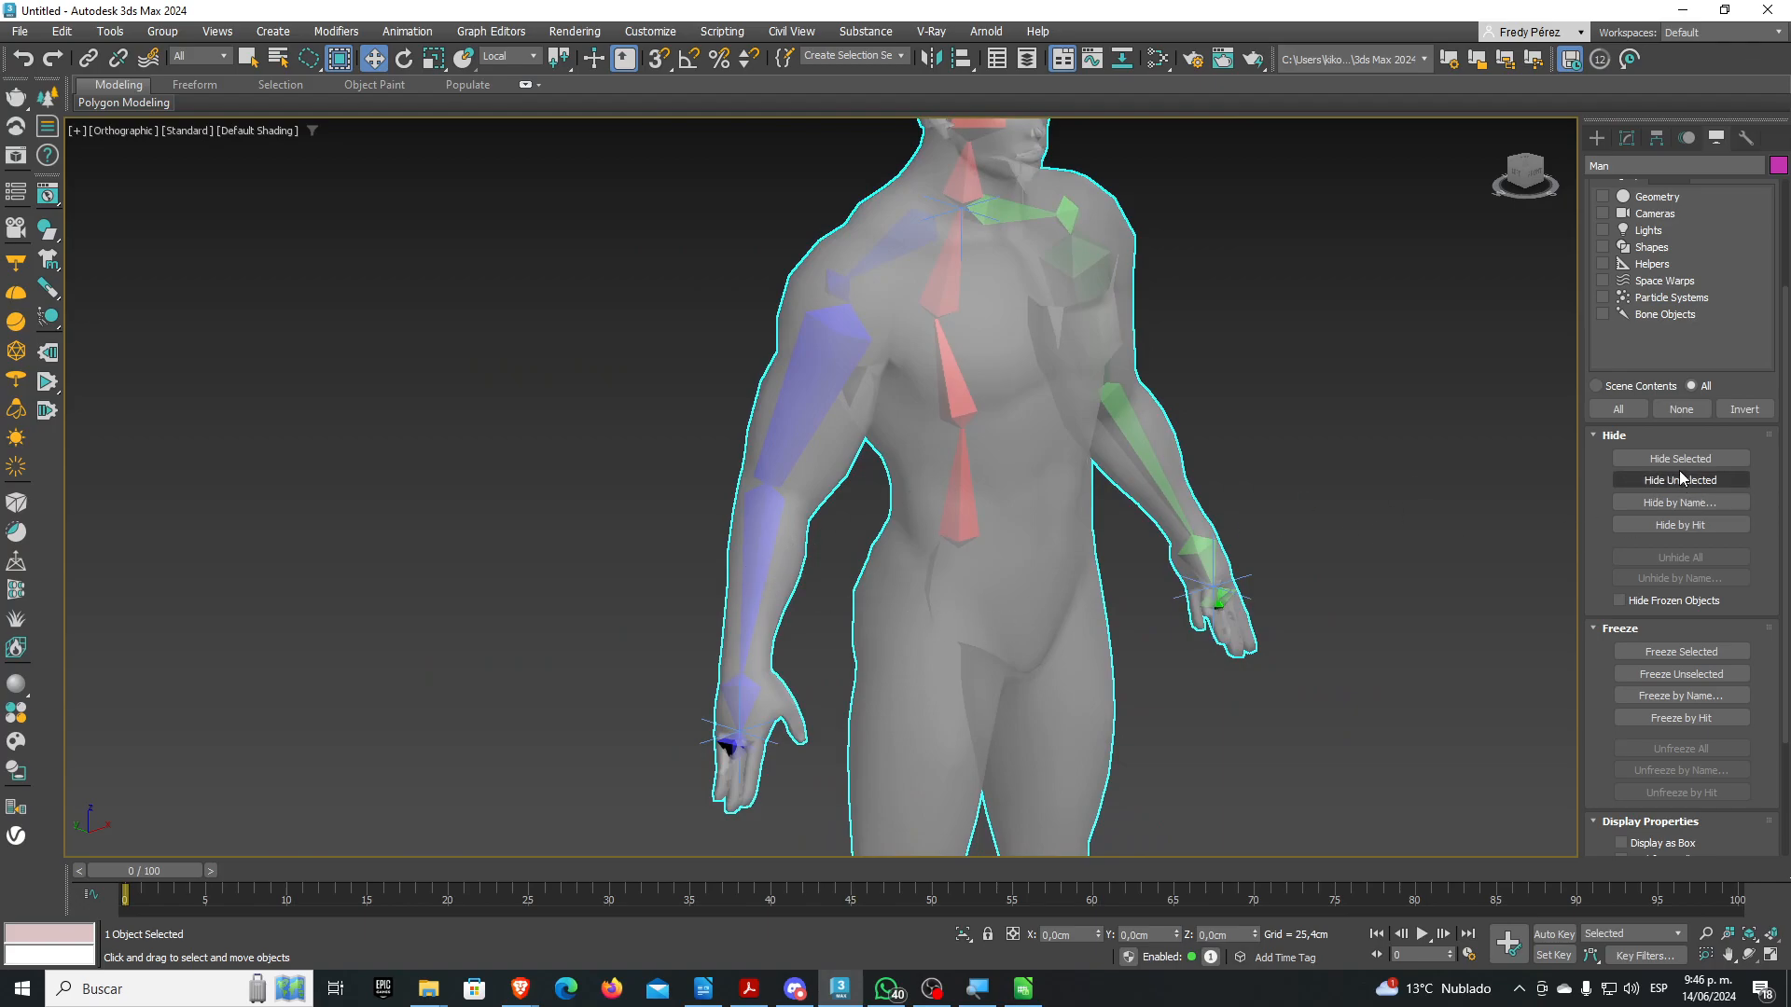
Freeze Man to pick bone H-BrazoDer000, unfreeze it, and enter Skin envelope editing
click(1655, 652)
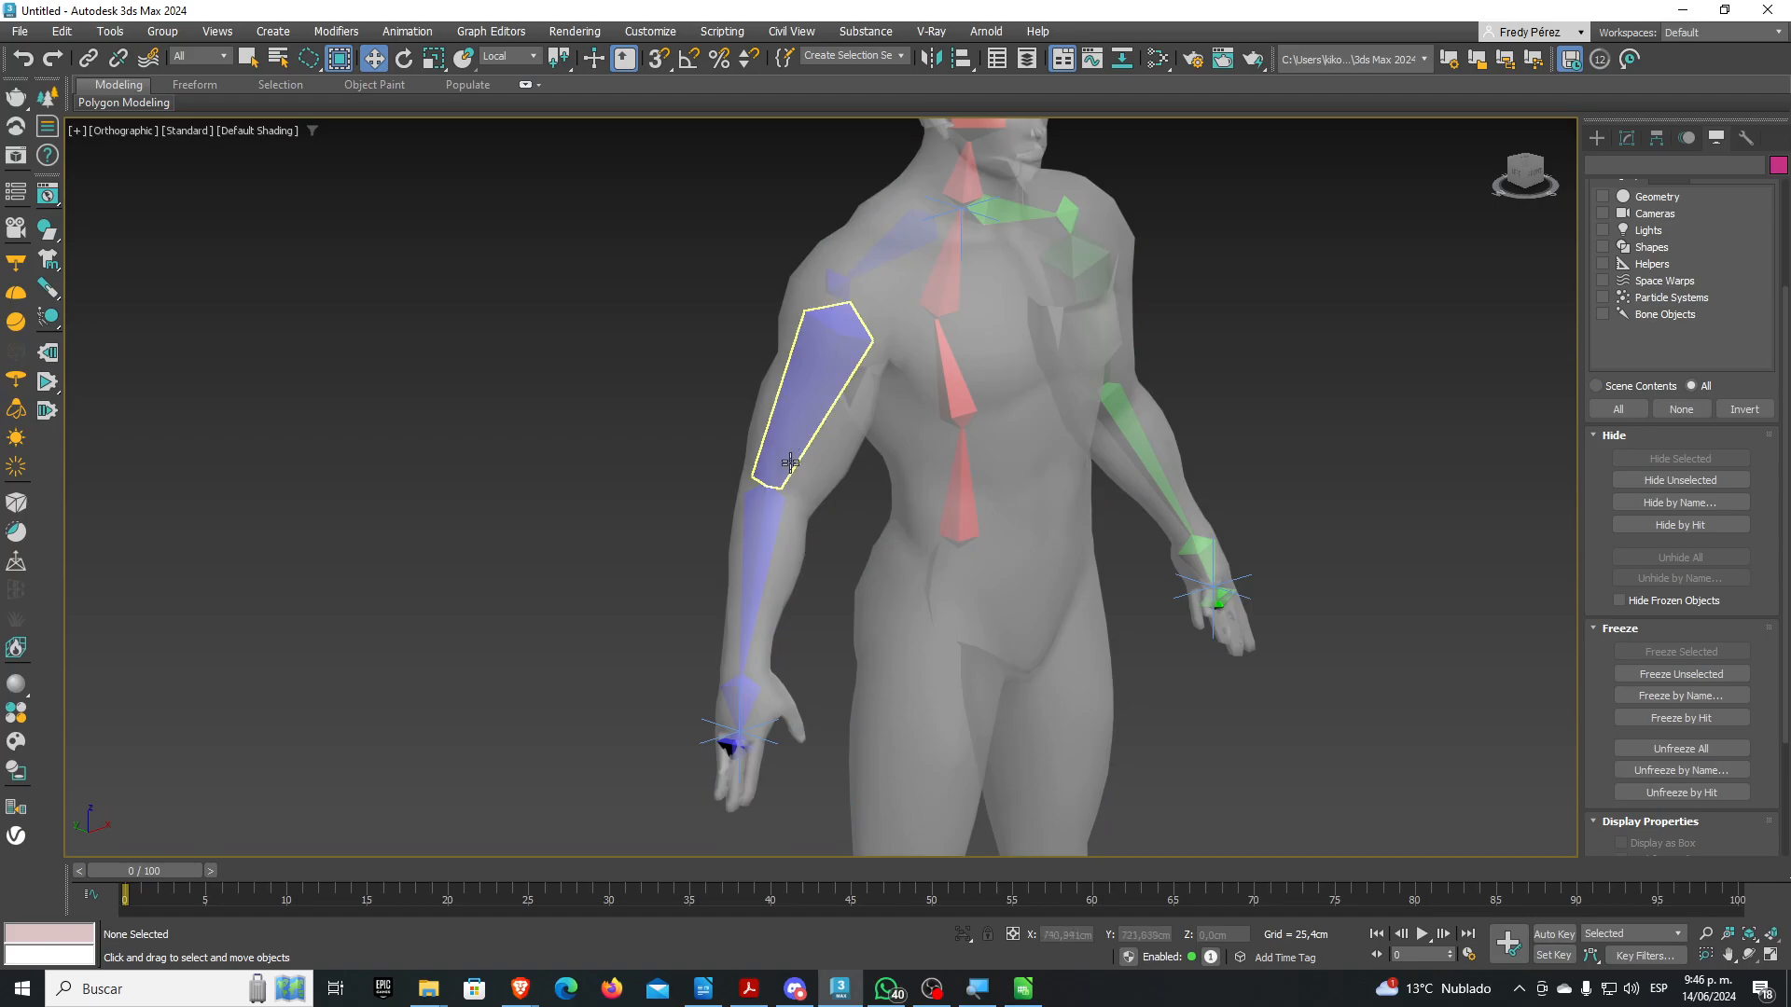
click(784, 453)
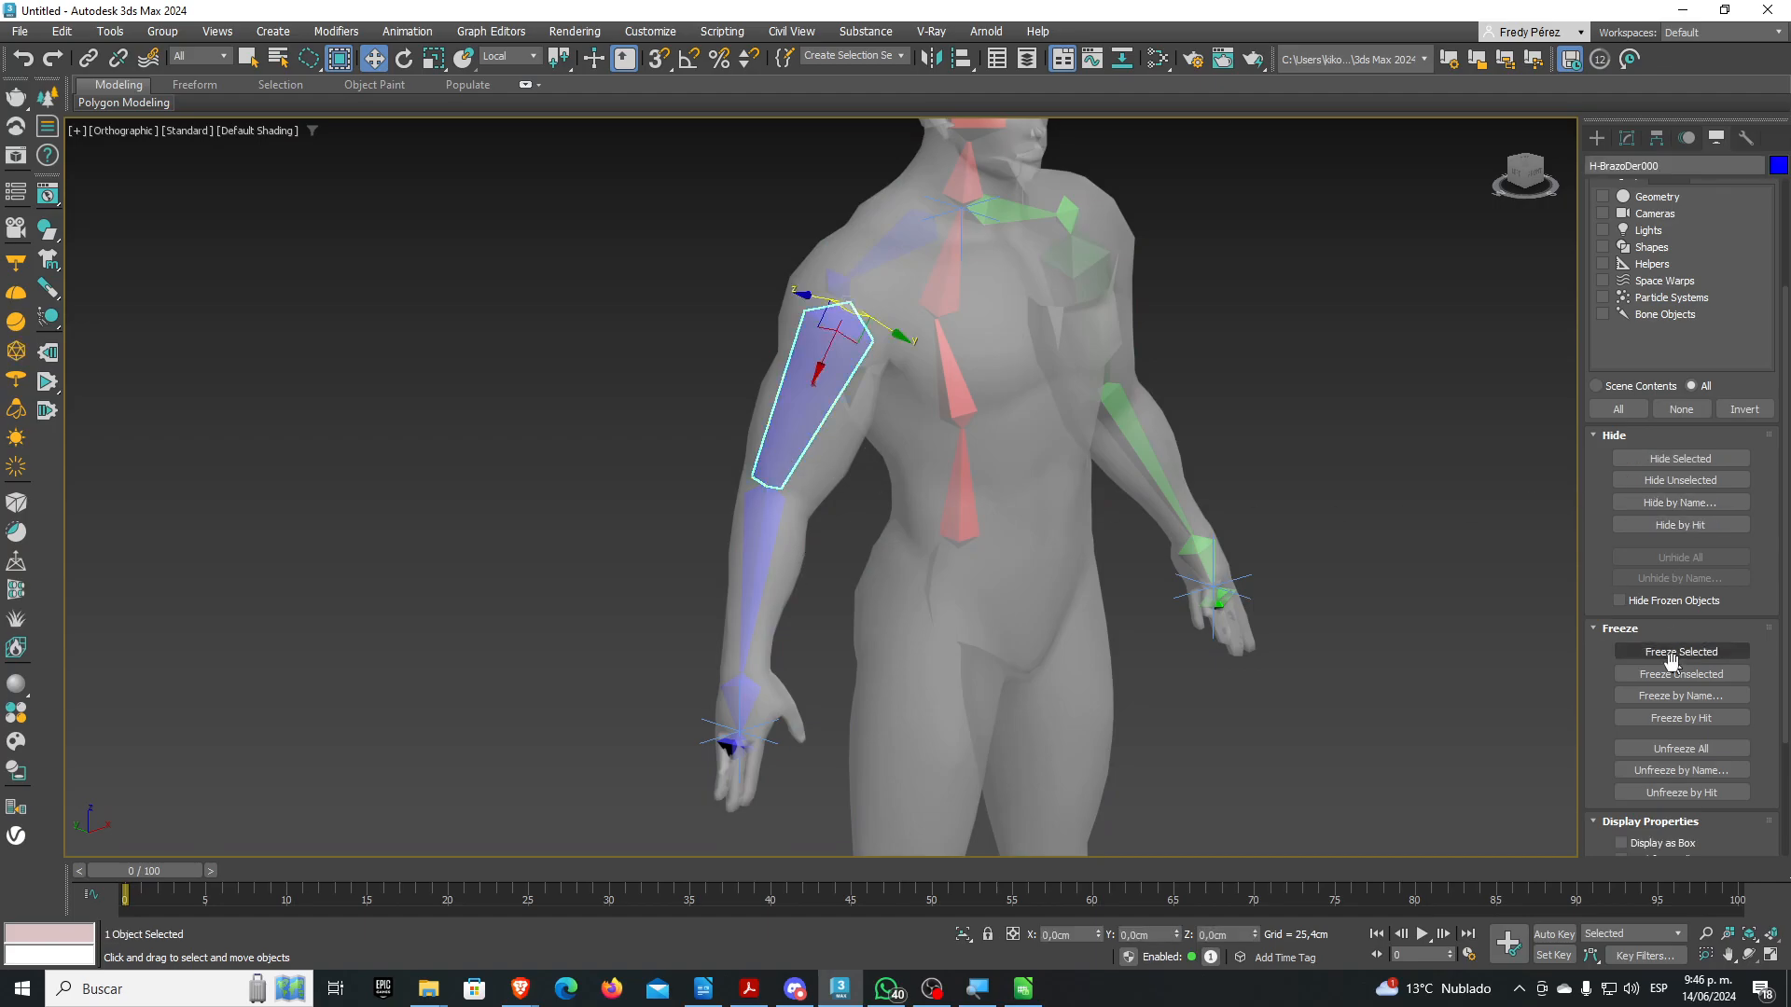
click(1681, 748)
click(1076, 476)
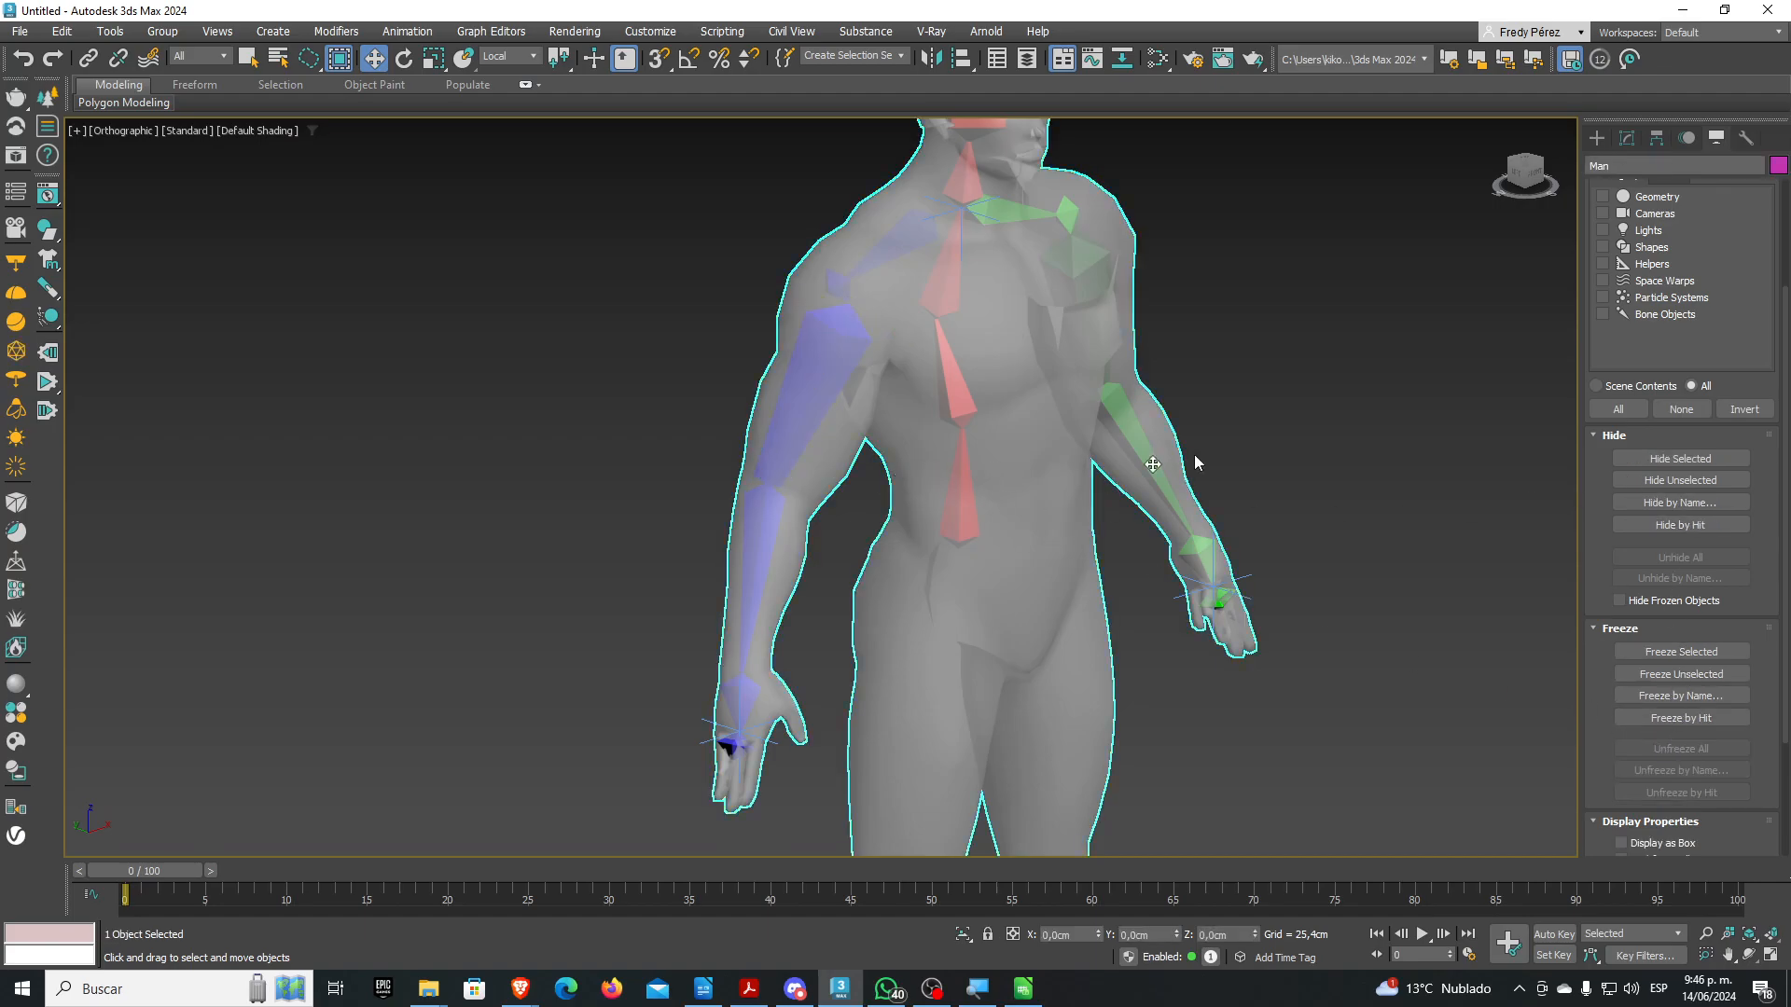
click(1626, 137)
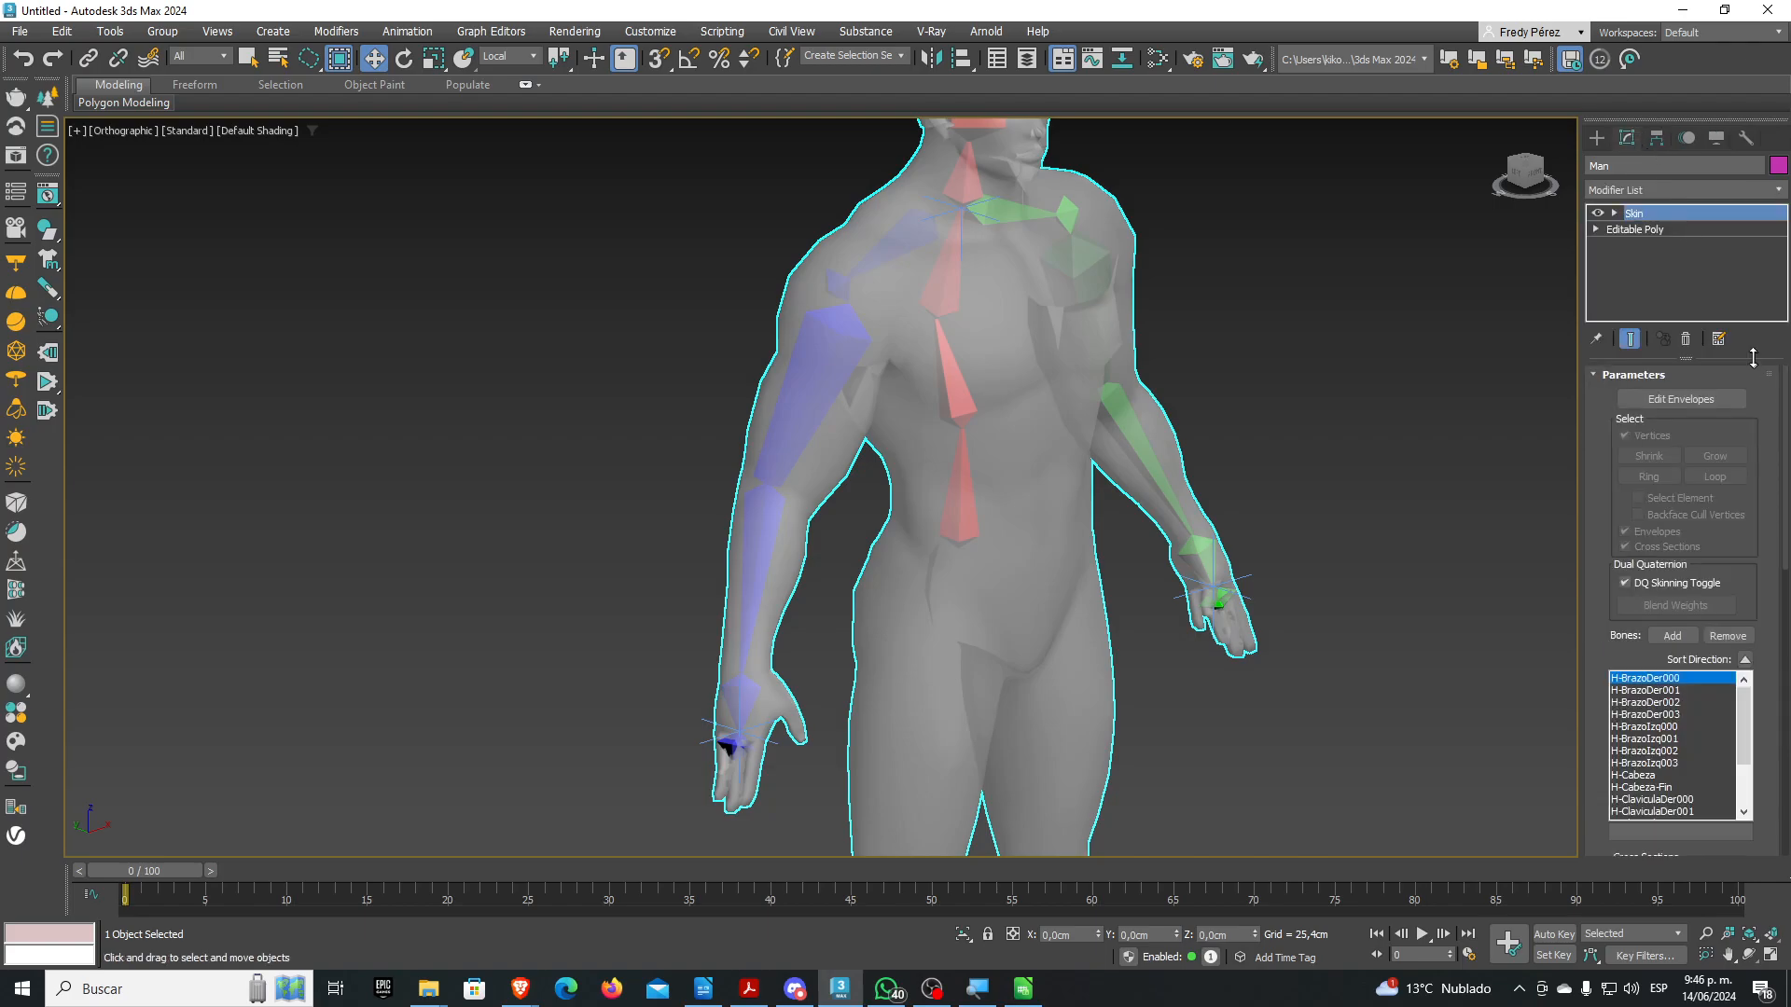
click(1678, 401)
Switch to Front view on the red-weighted arm and turn on Edged Faces shading
alt+middle_drag(1216, 475, 966, 508)
scroll(968, 509, down, 2)
key(f)
scroll(836, 418, down, 2)
middle_drag(991, 291, 1030, 714)
scroll(1017, 415, up, 5)
middle_drag(991, 471, 837, 431)
scroll(837, 431, up, 2)
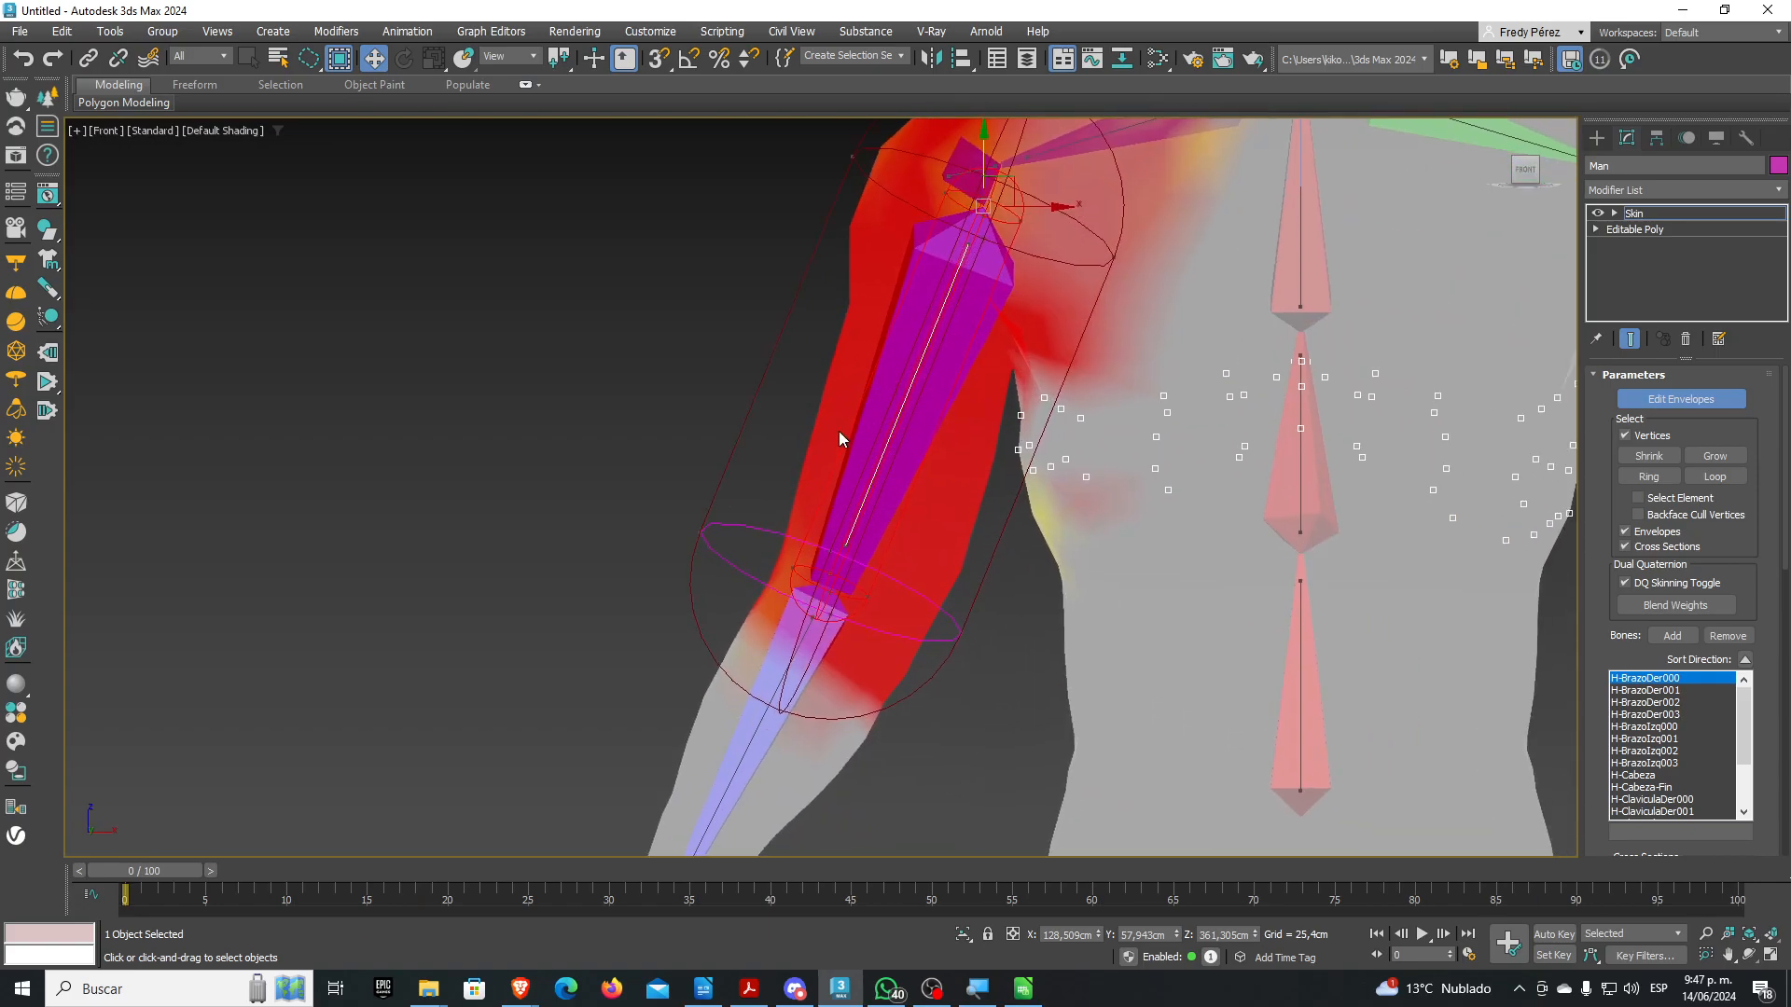
scroll(841, 425, down, 2)
scroll(767, 356, up, 4)
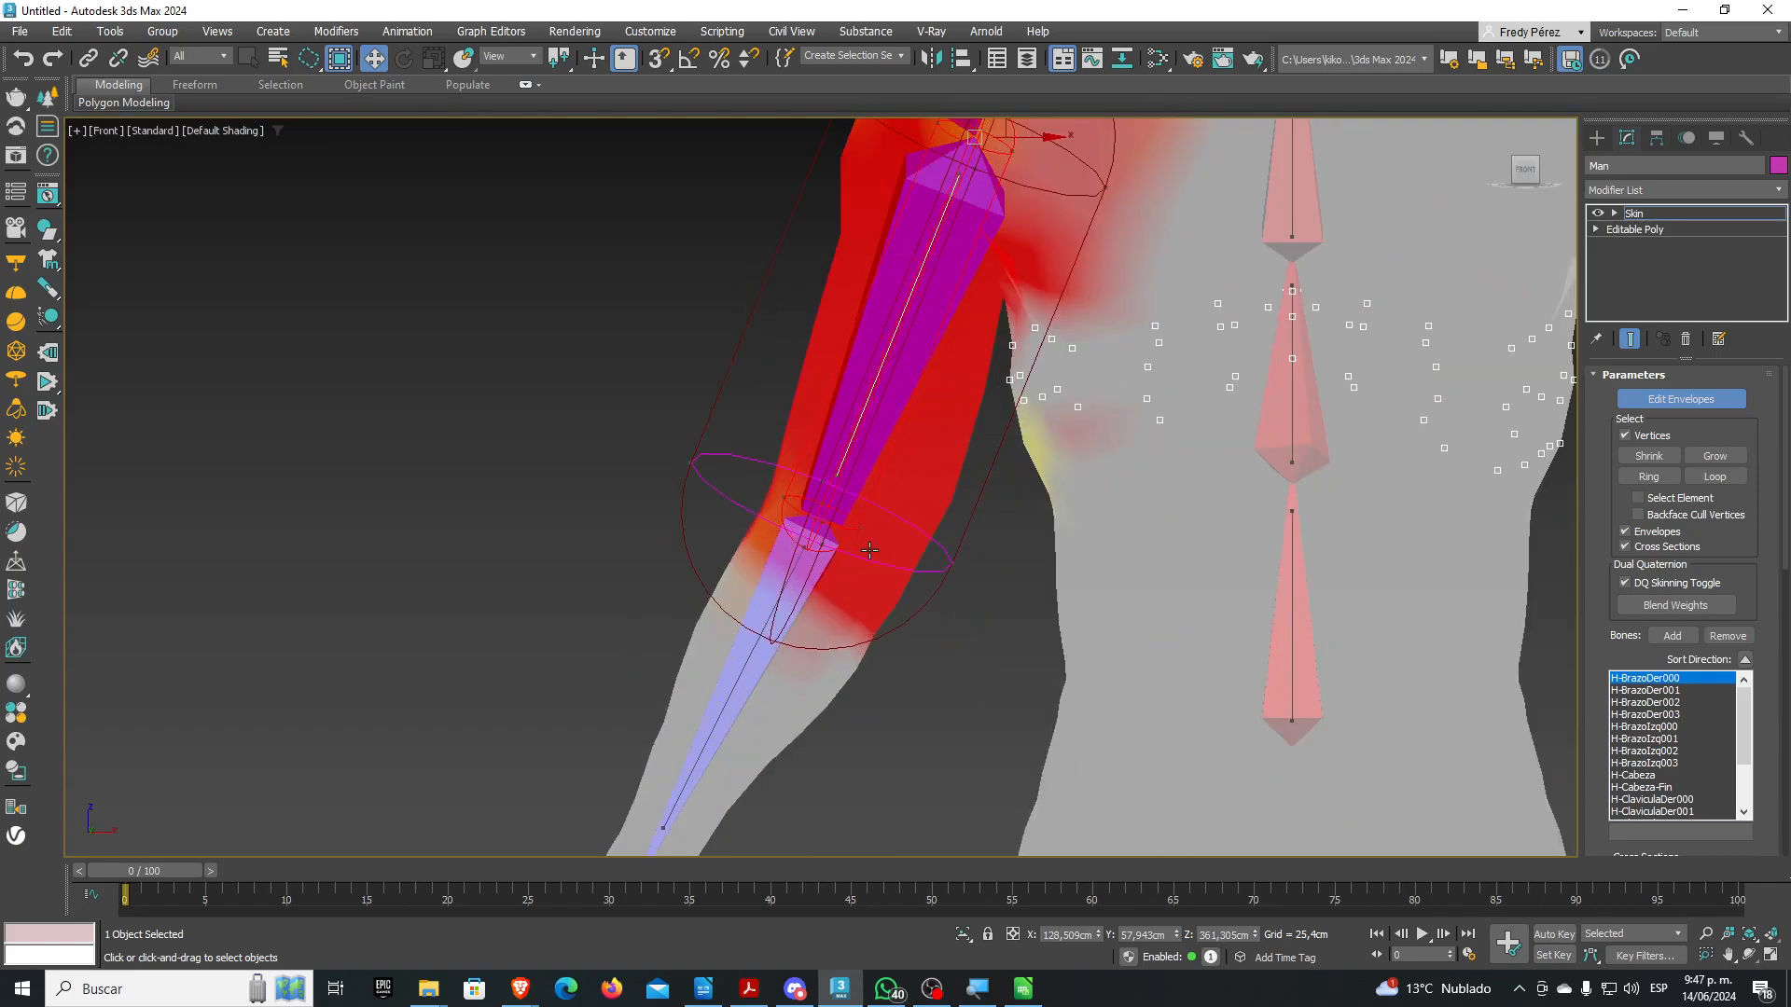
scroll(701, 406, up, 3)
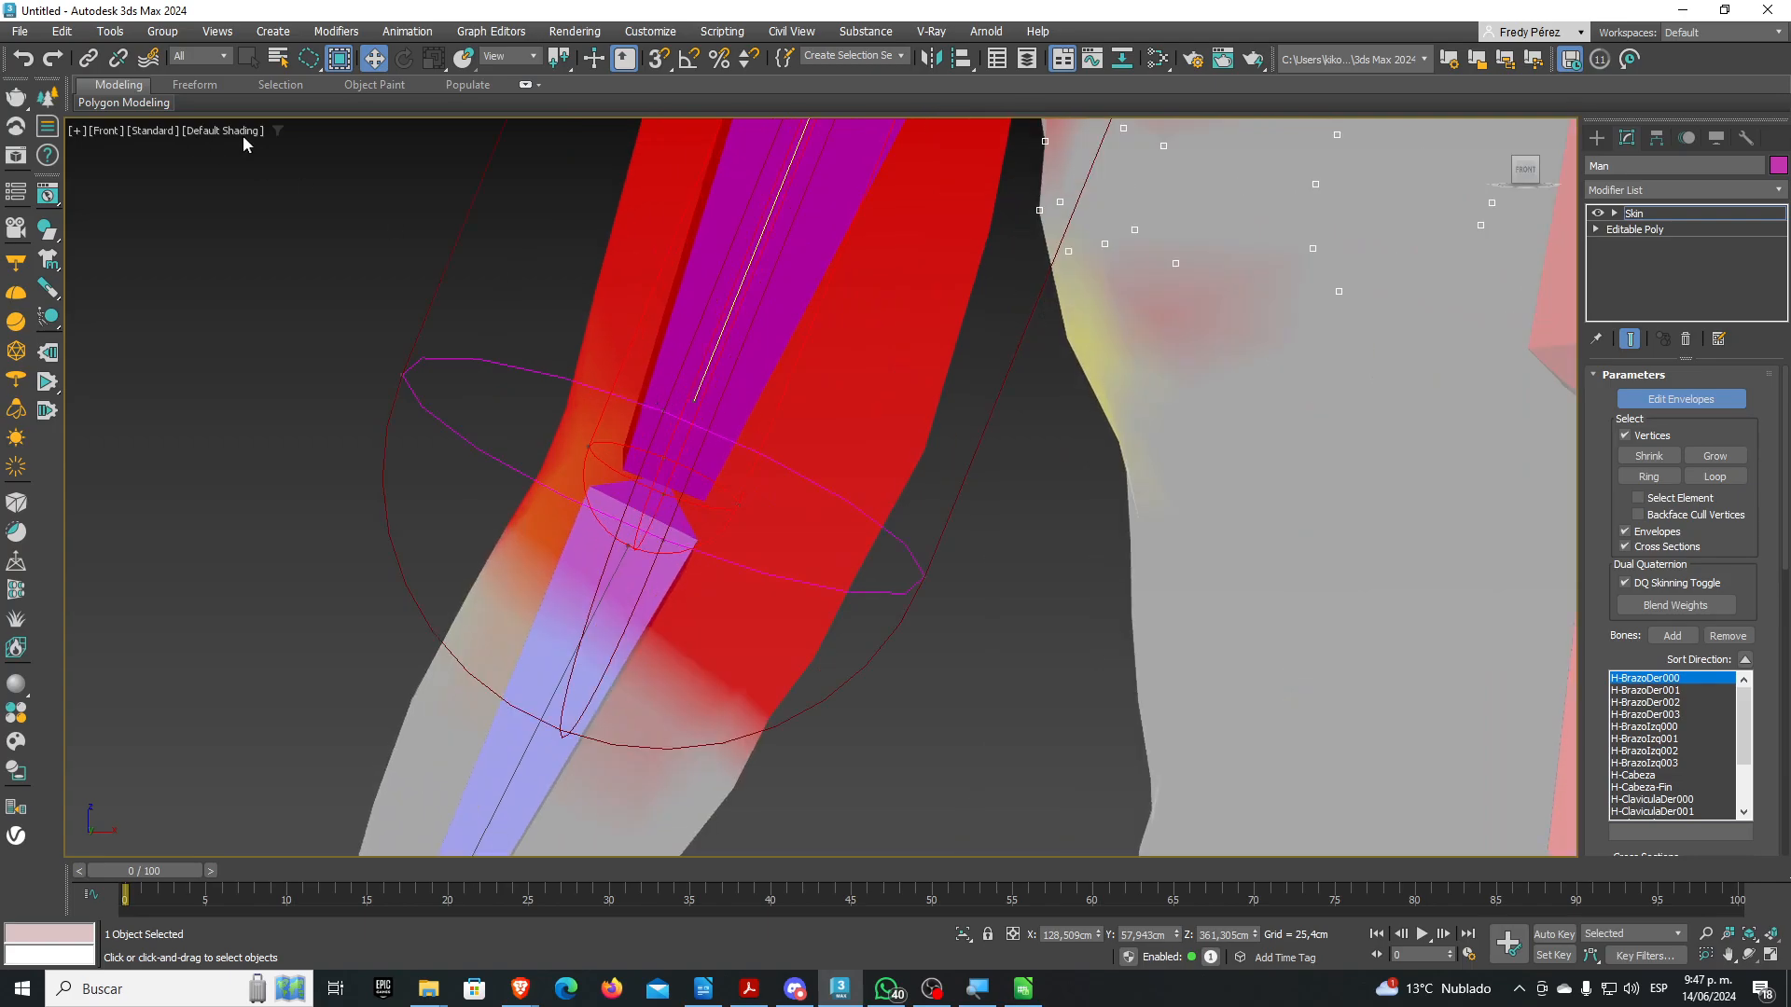
click(226, 130)
click(263, 350)
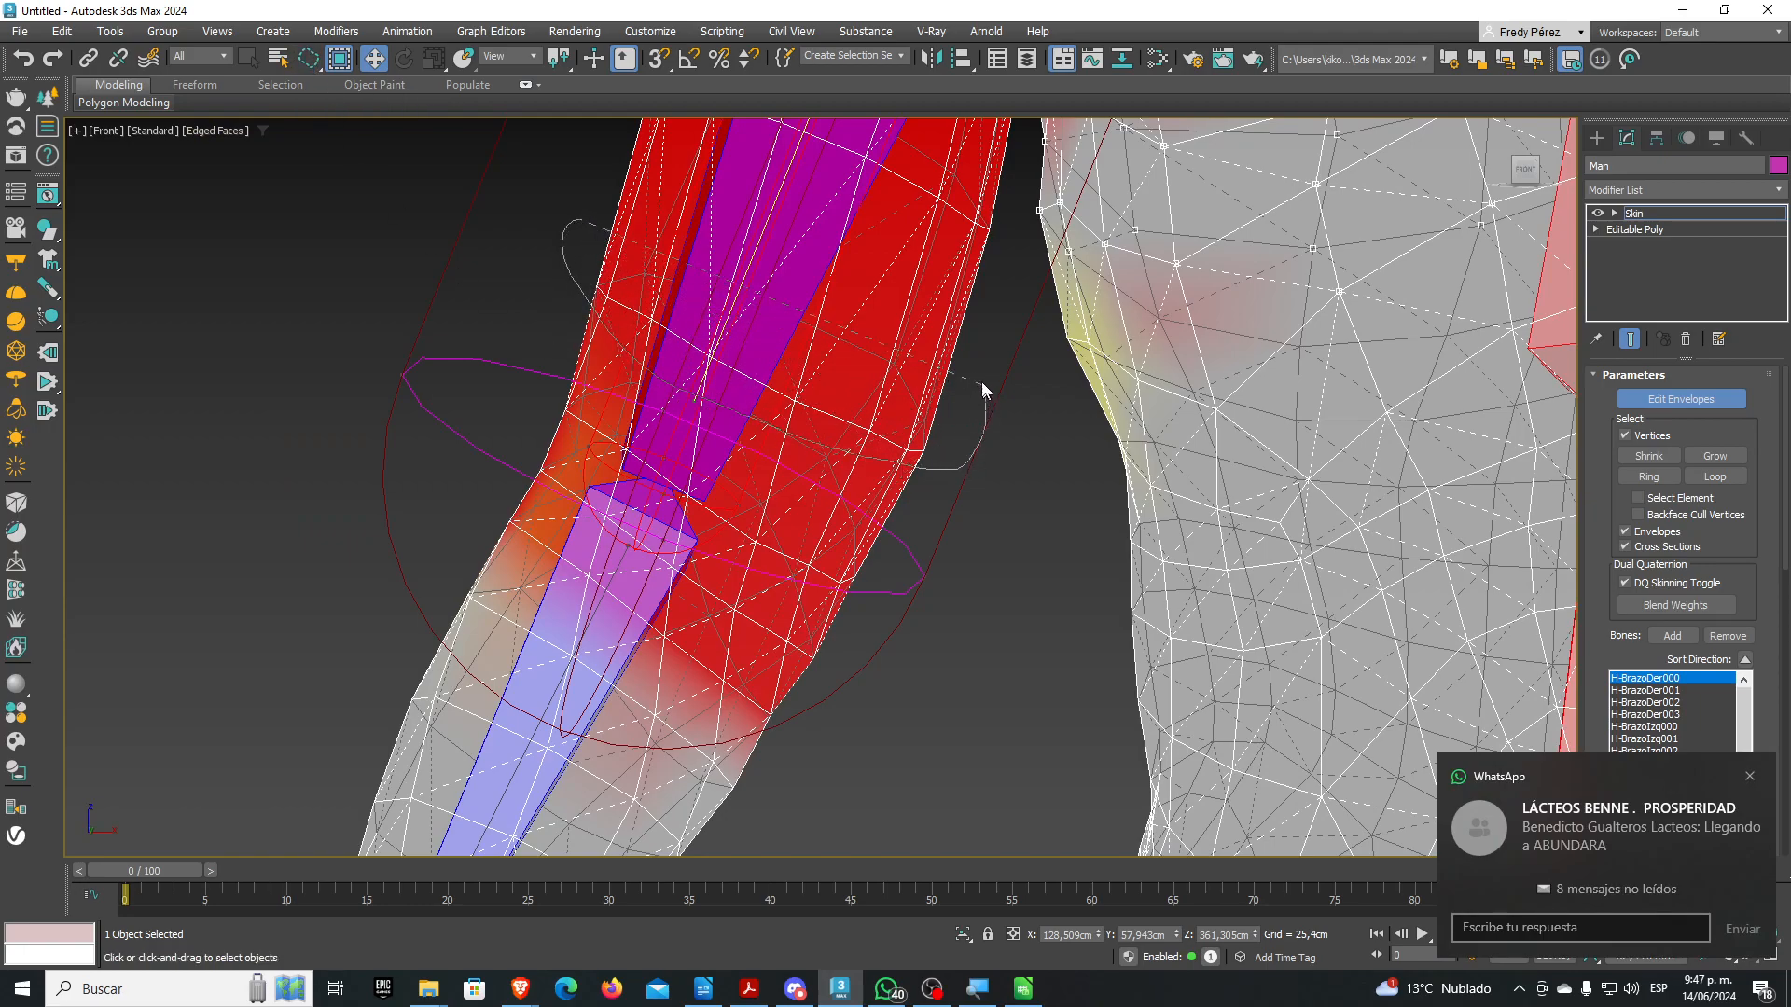
Lasso-select the vertex ring around the upper arm above the elbow
drag(754, 260, 599, 233)
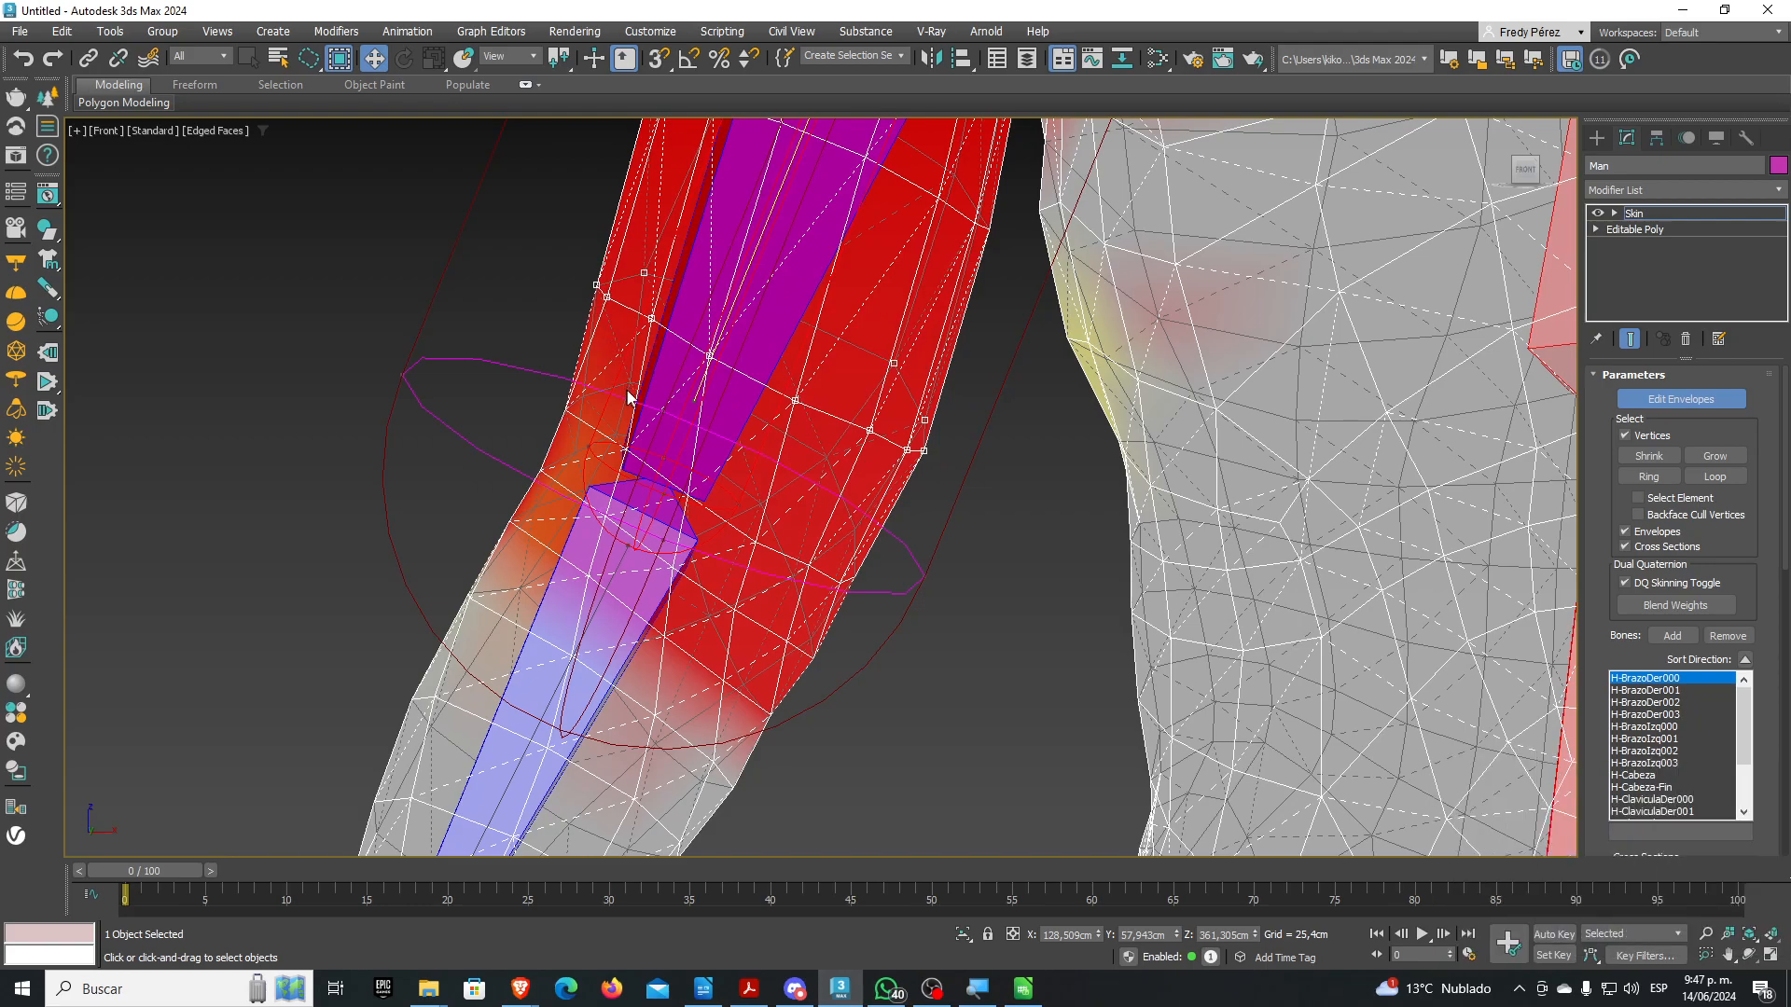
middle_drag(862, 352, 1017, 374)
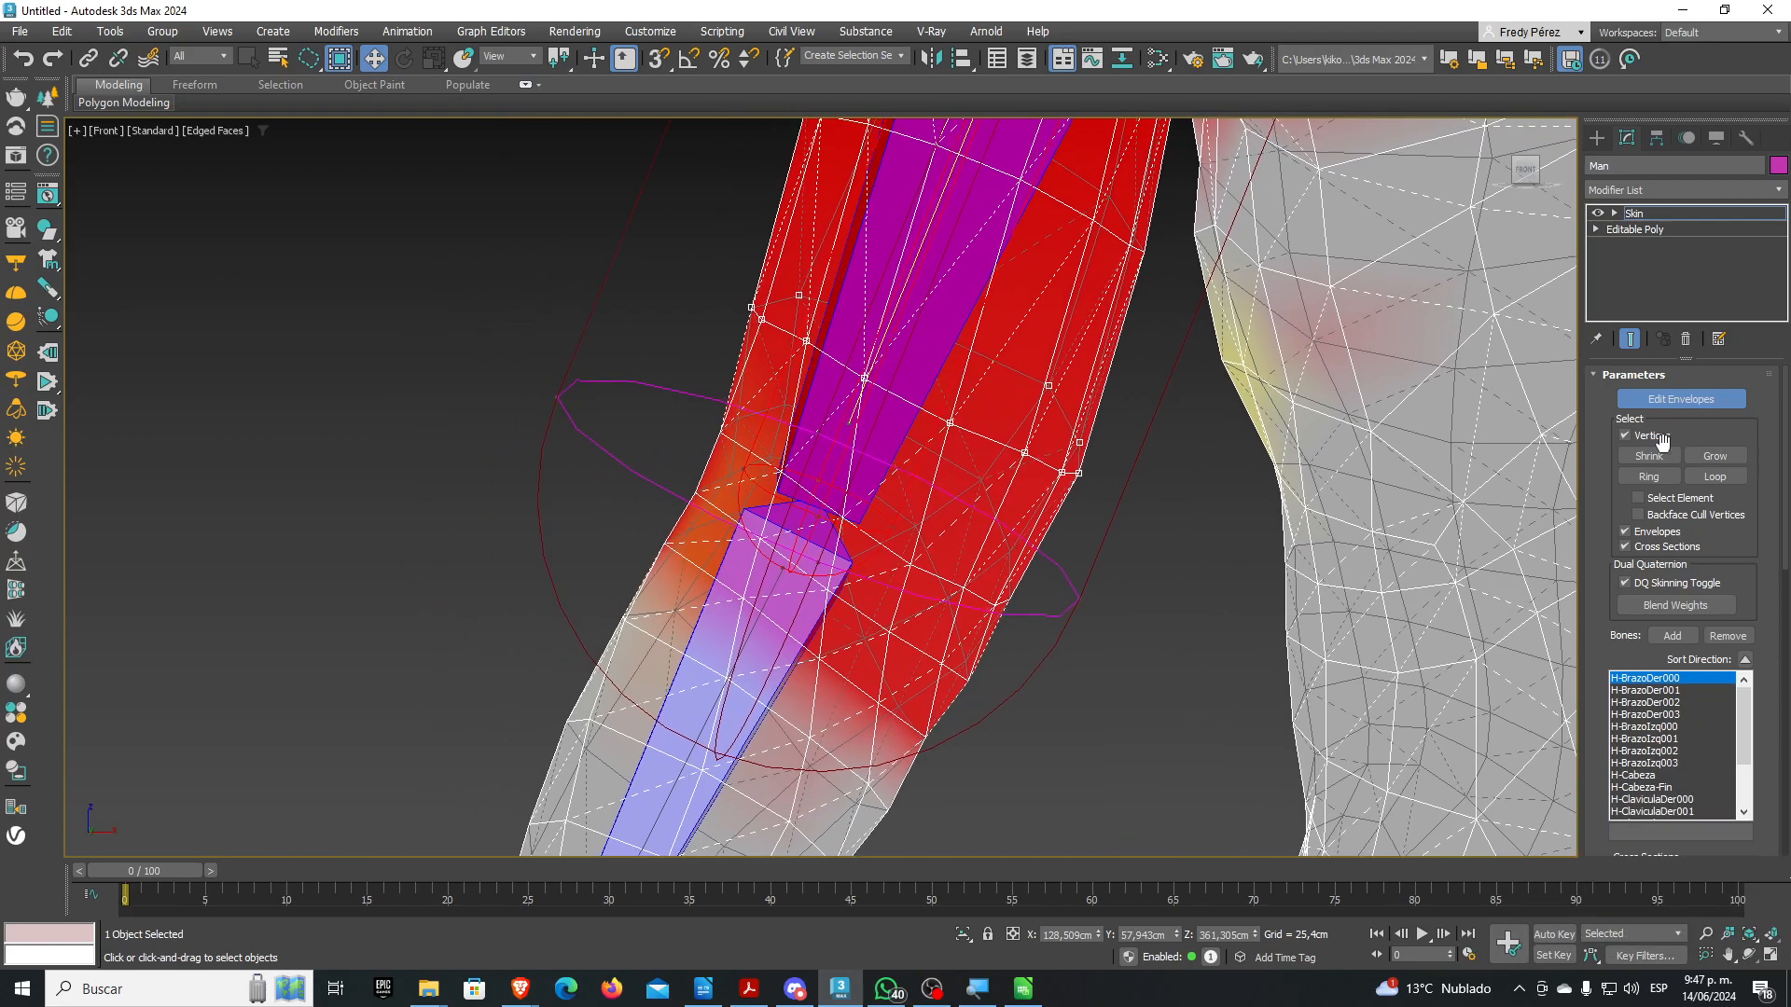
scroll(1603, 556, down, 10)
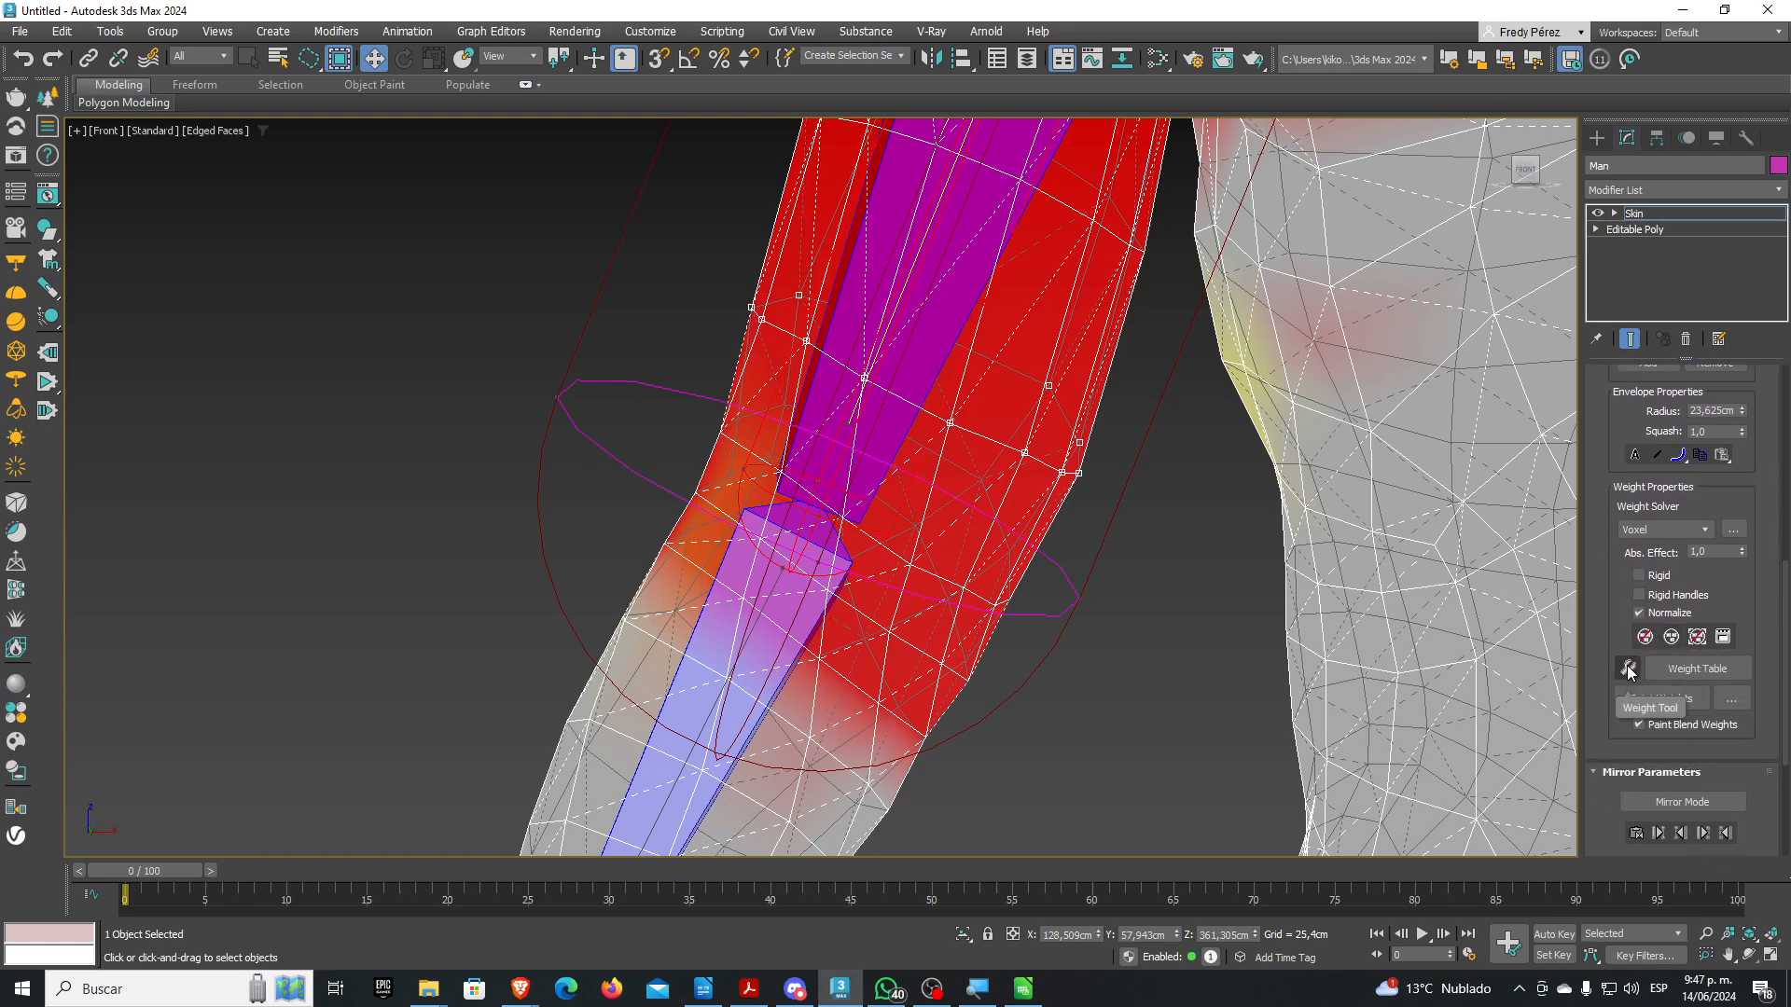
Open the Weight Tool and give the selected vertices 0.25 weight on the forearm bone
click(1628, 669)
drag(454, 269, 395, 235)
mouse_move(886, 266)
middle_down()
mouse_move(881, 344)
mouse_move(886, 271)
middle_up()
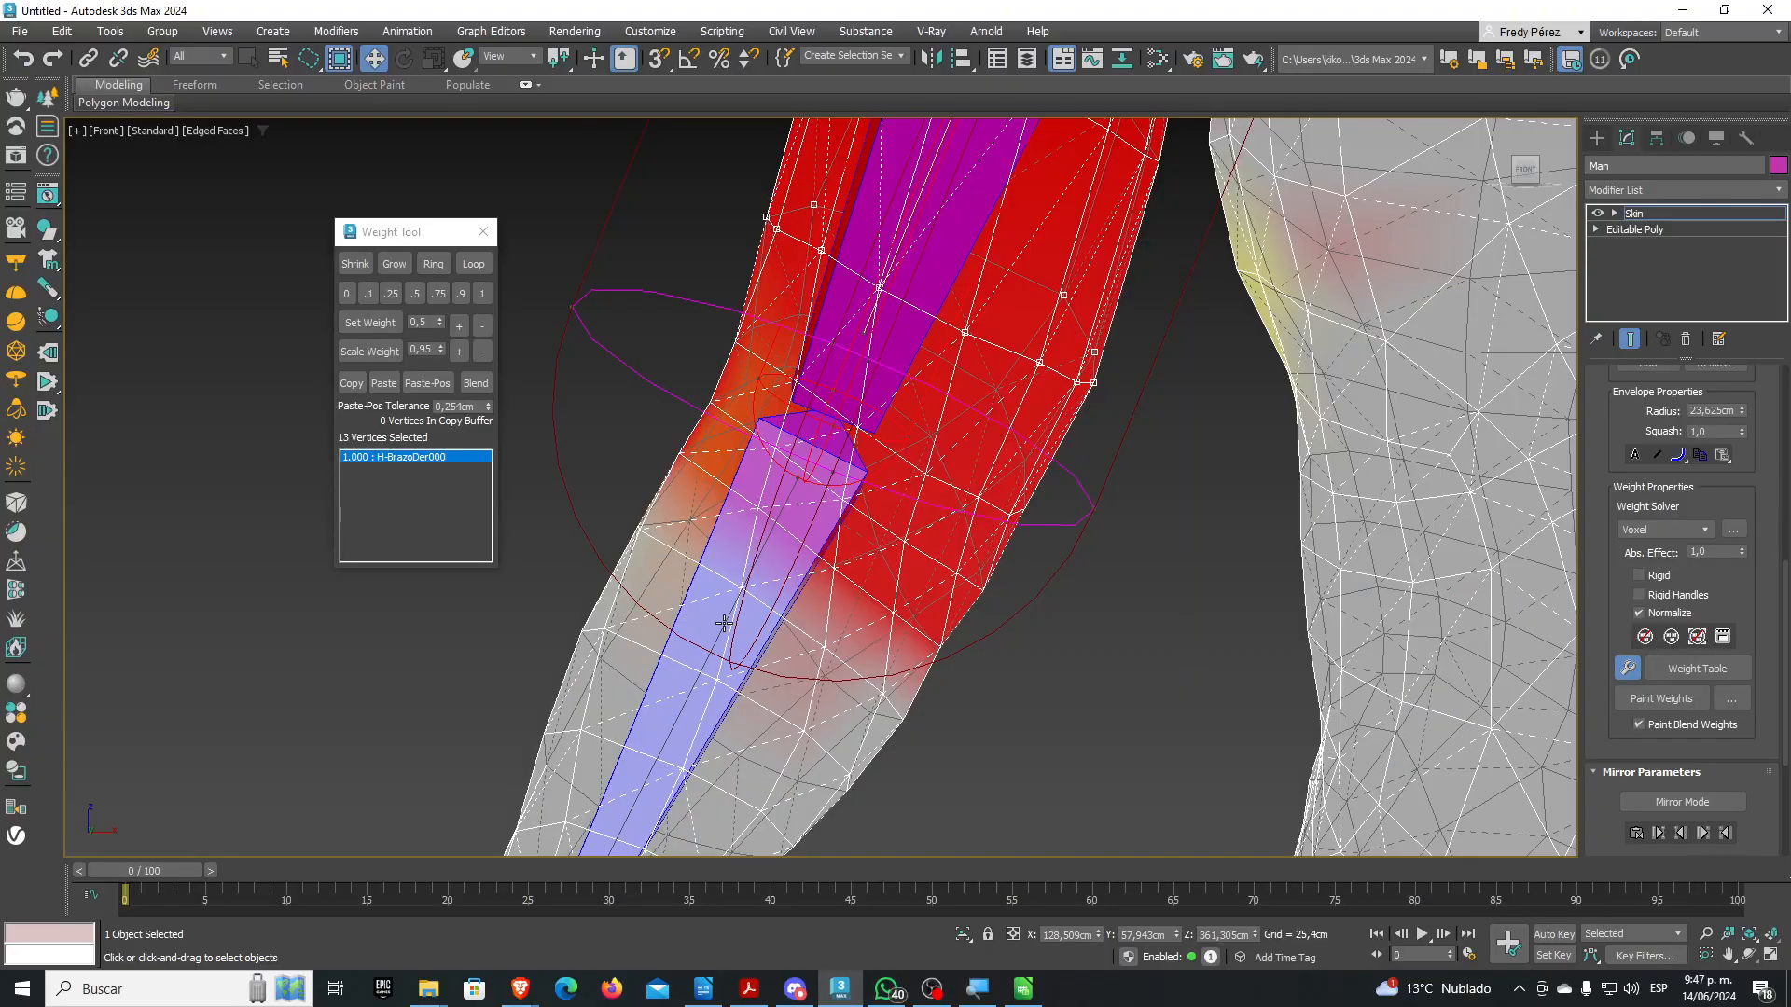
click(725, 623)
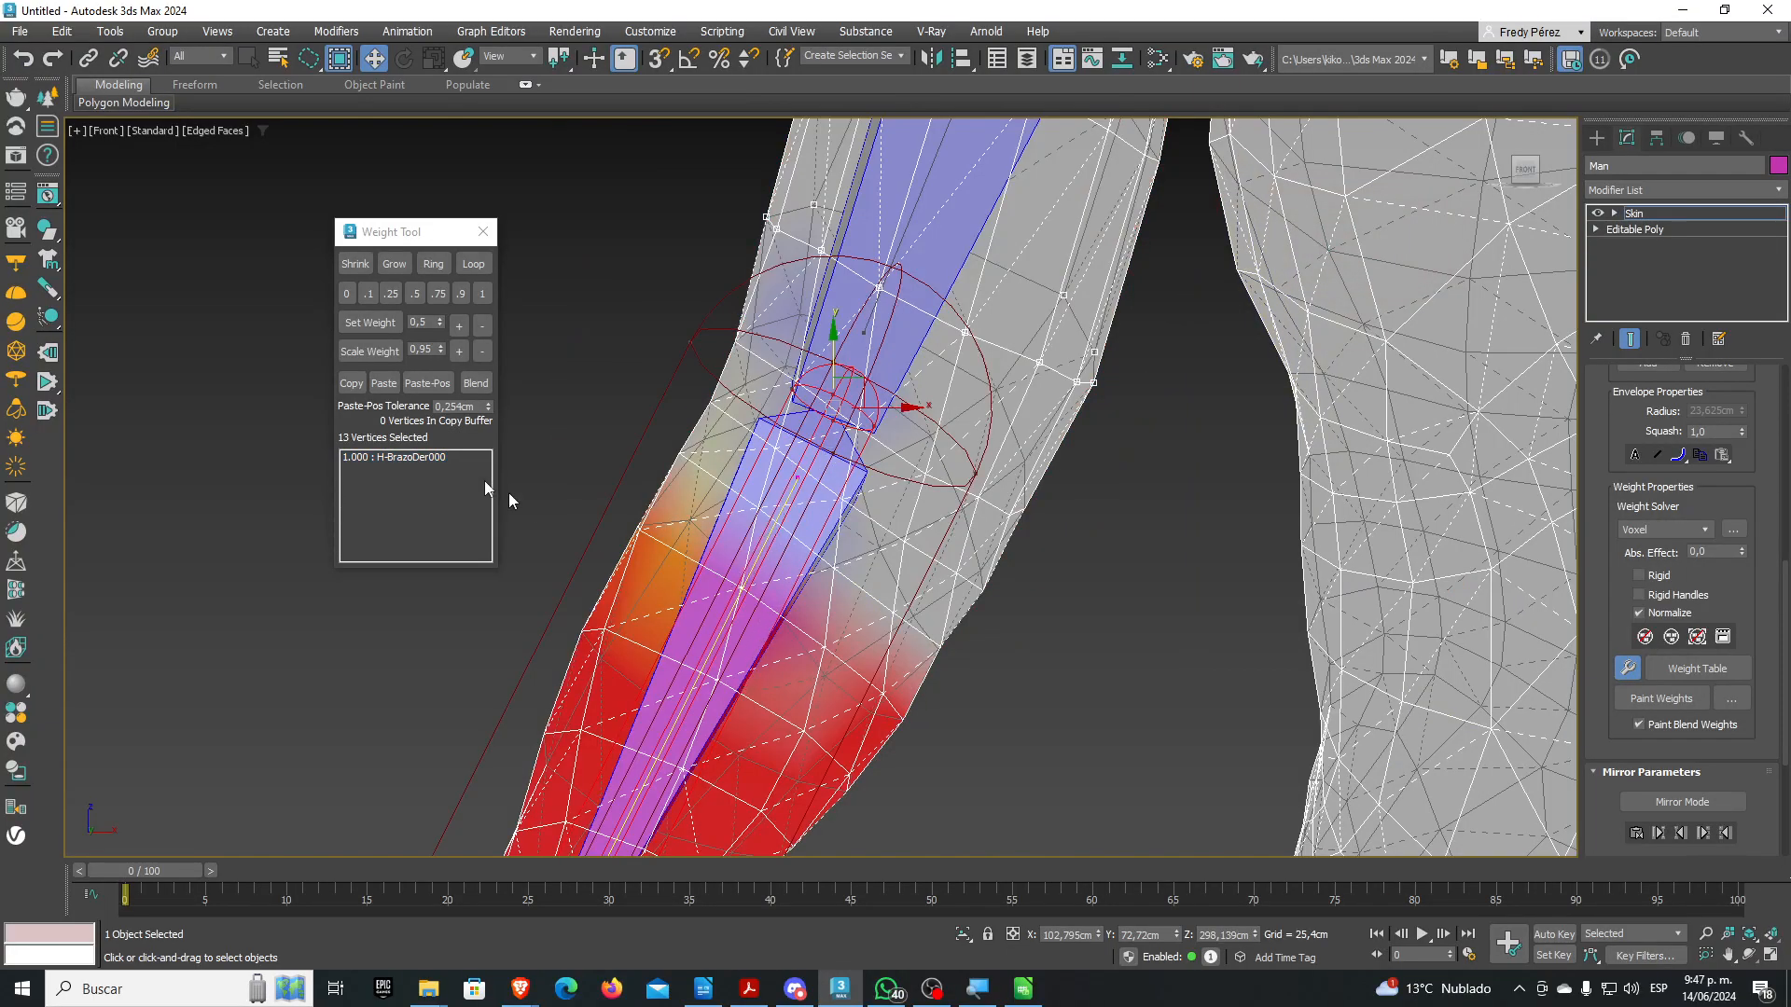
click(396, 295)
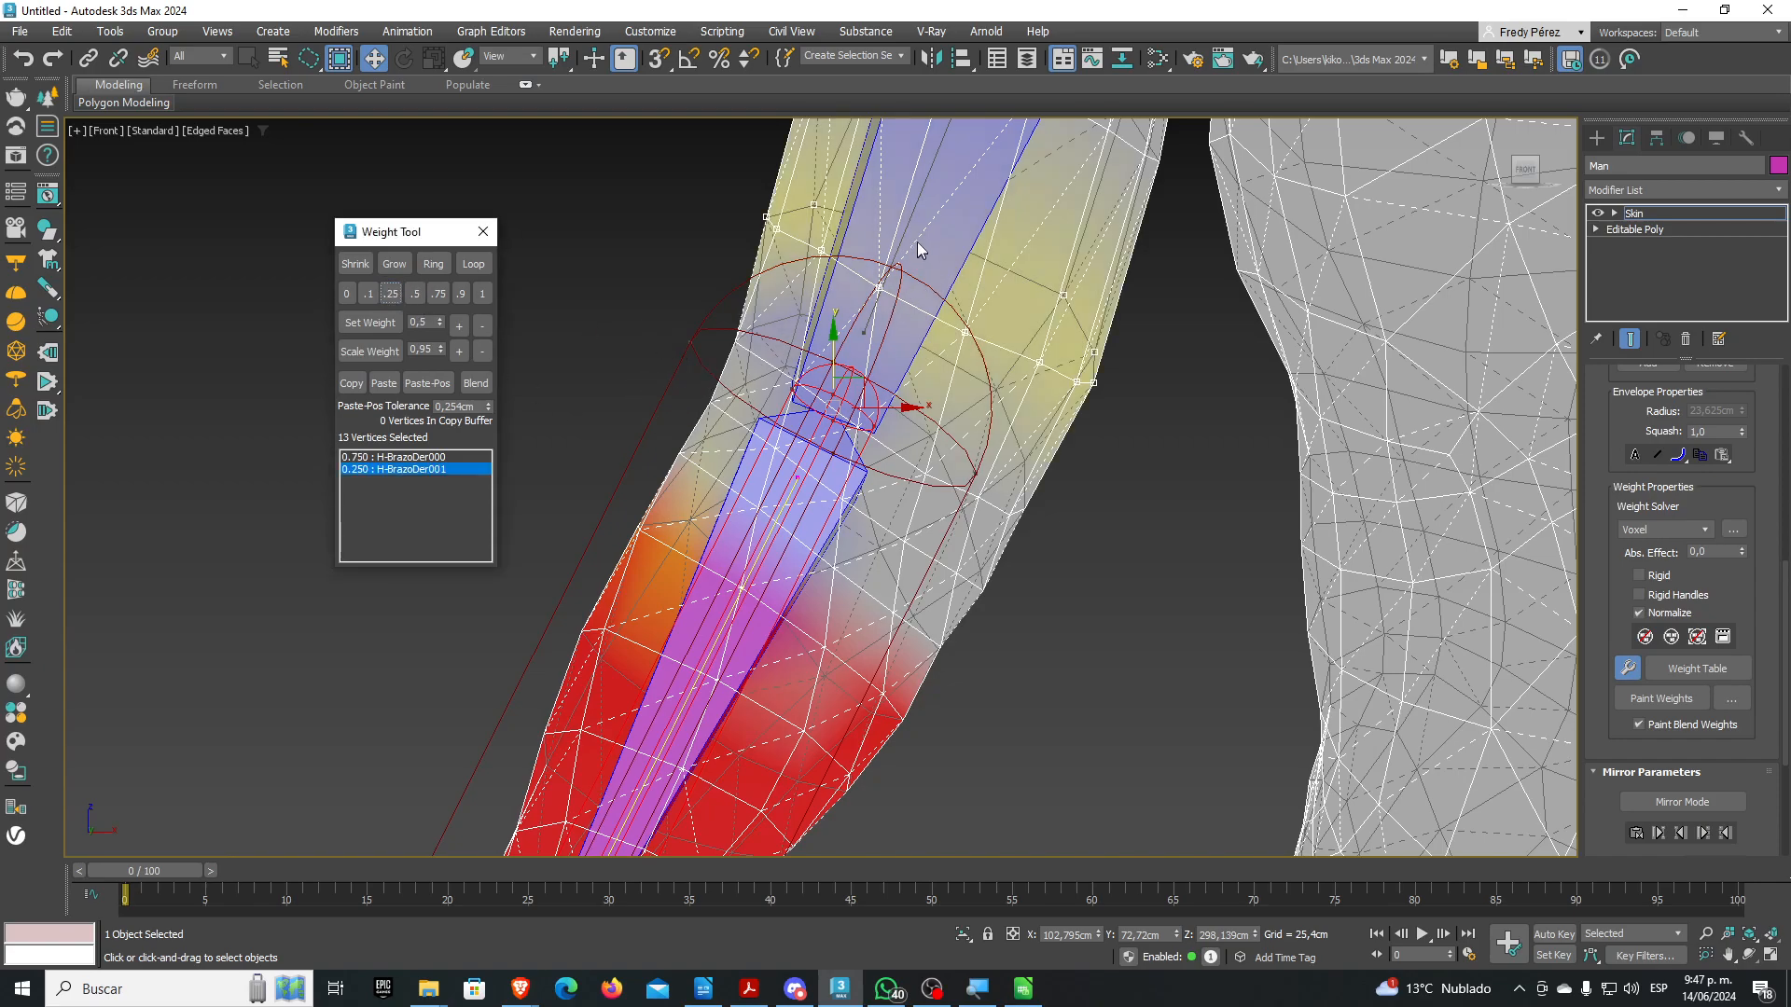
click(917, 209)
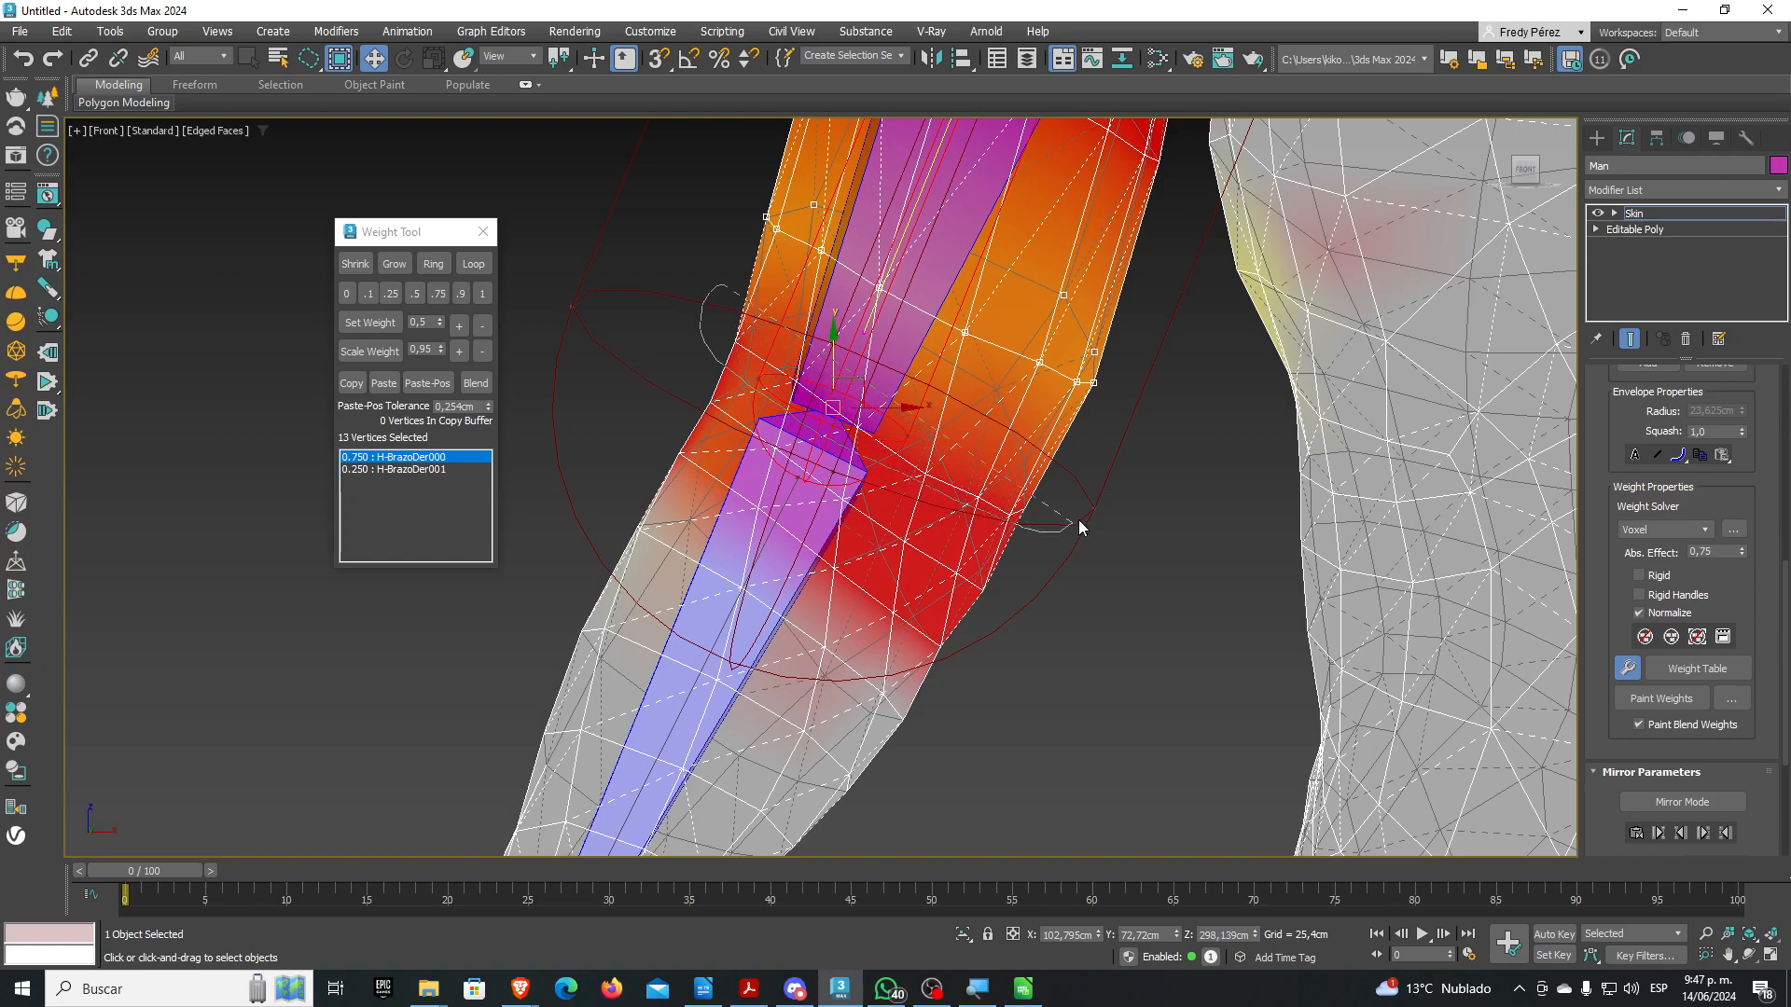
Select the elbow vertex loop and split its weight 0.5 between H-BrazoDer000 and H-BrazoDer001
drag(775, 295, 763, 304)
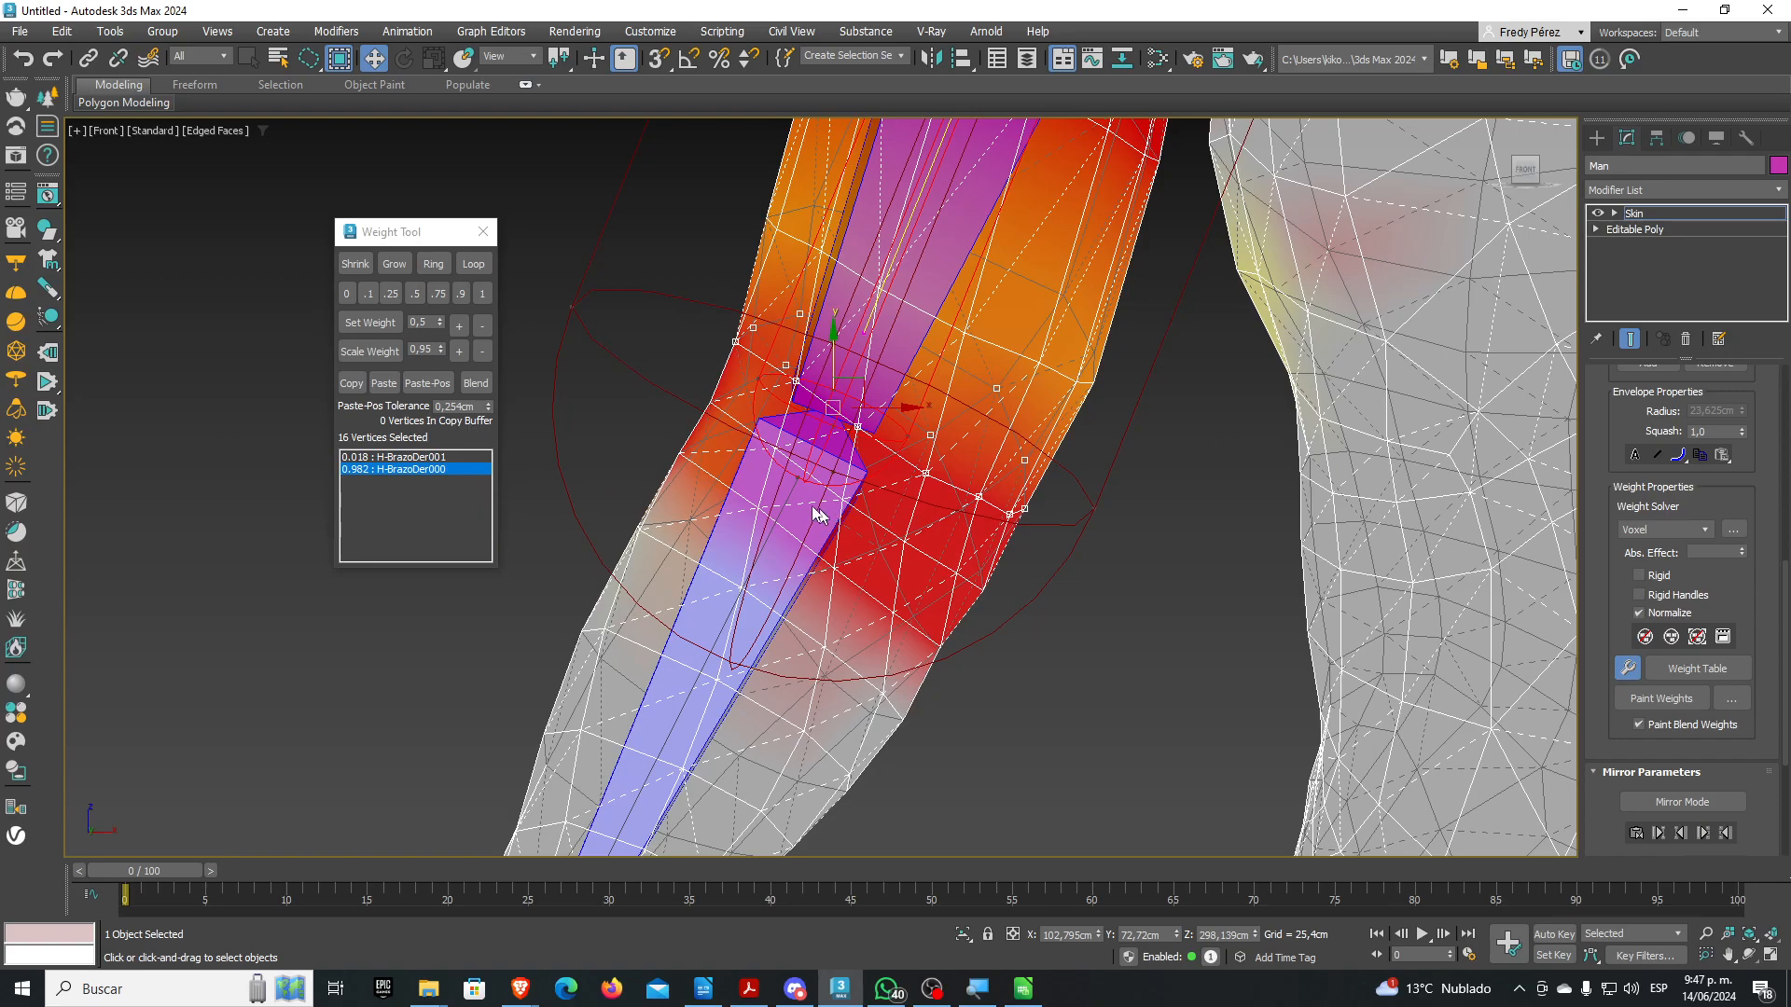
click(714, 629)
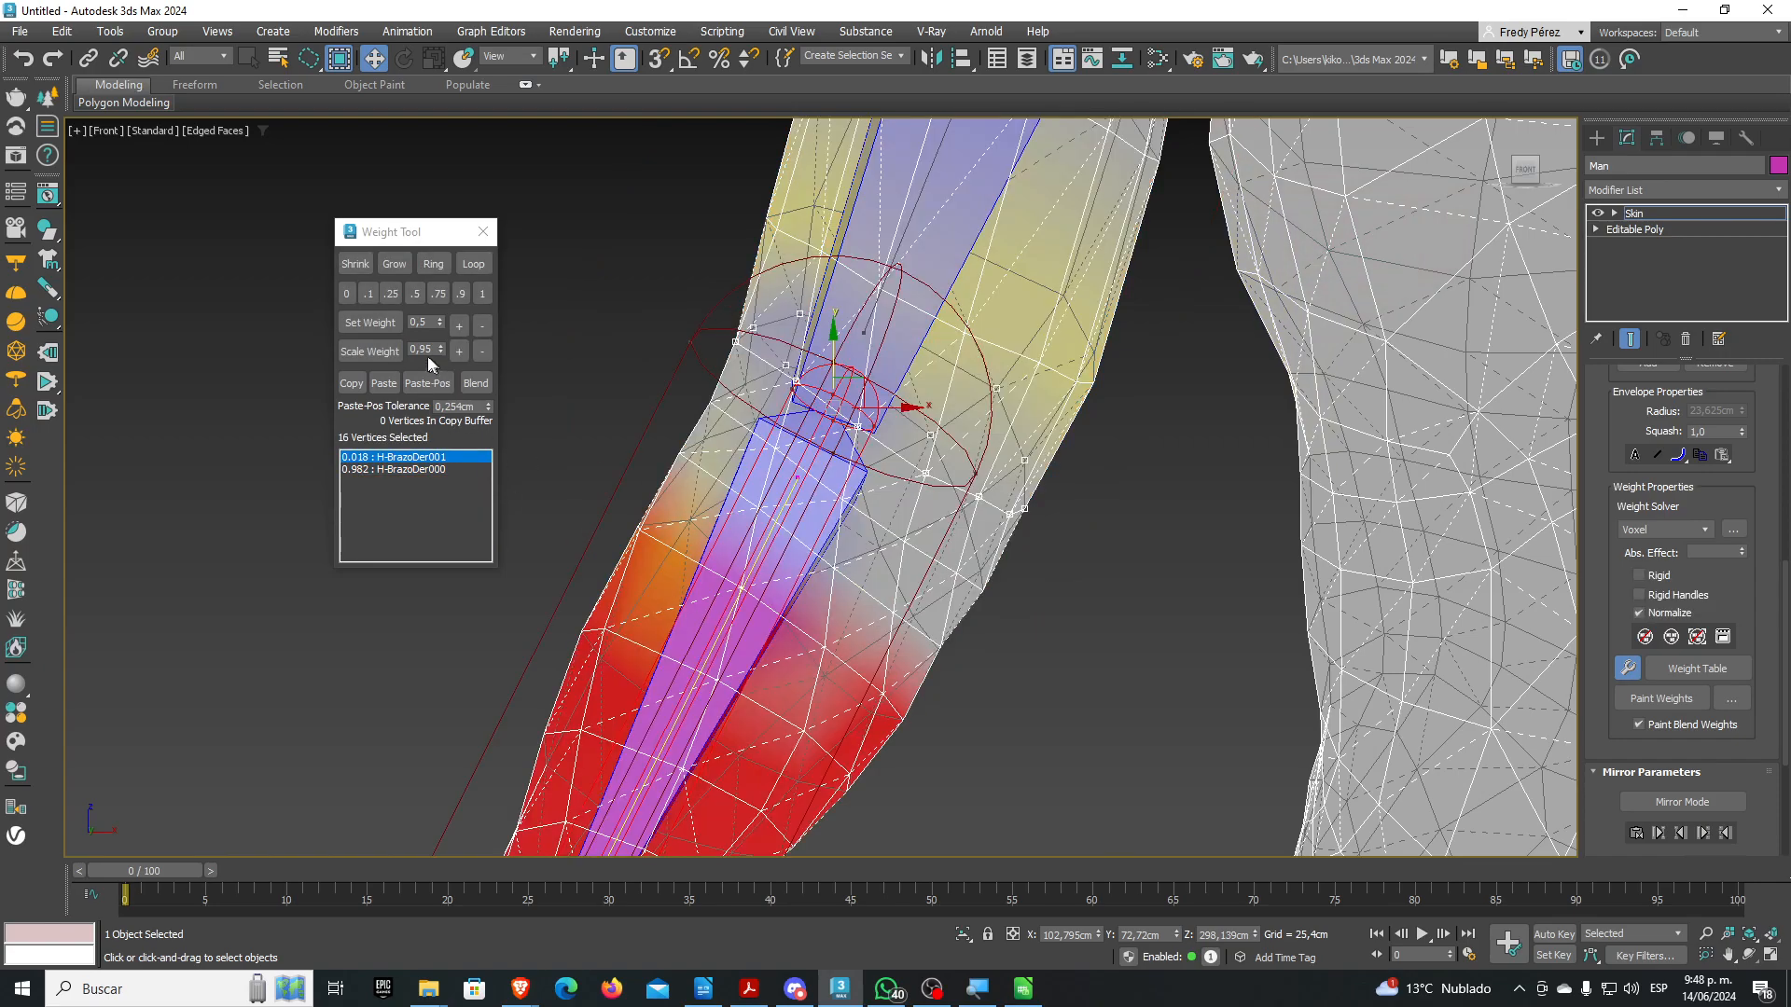
click(414, 293)
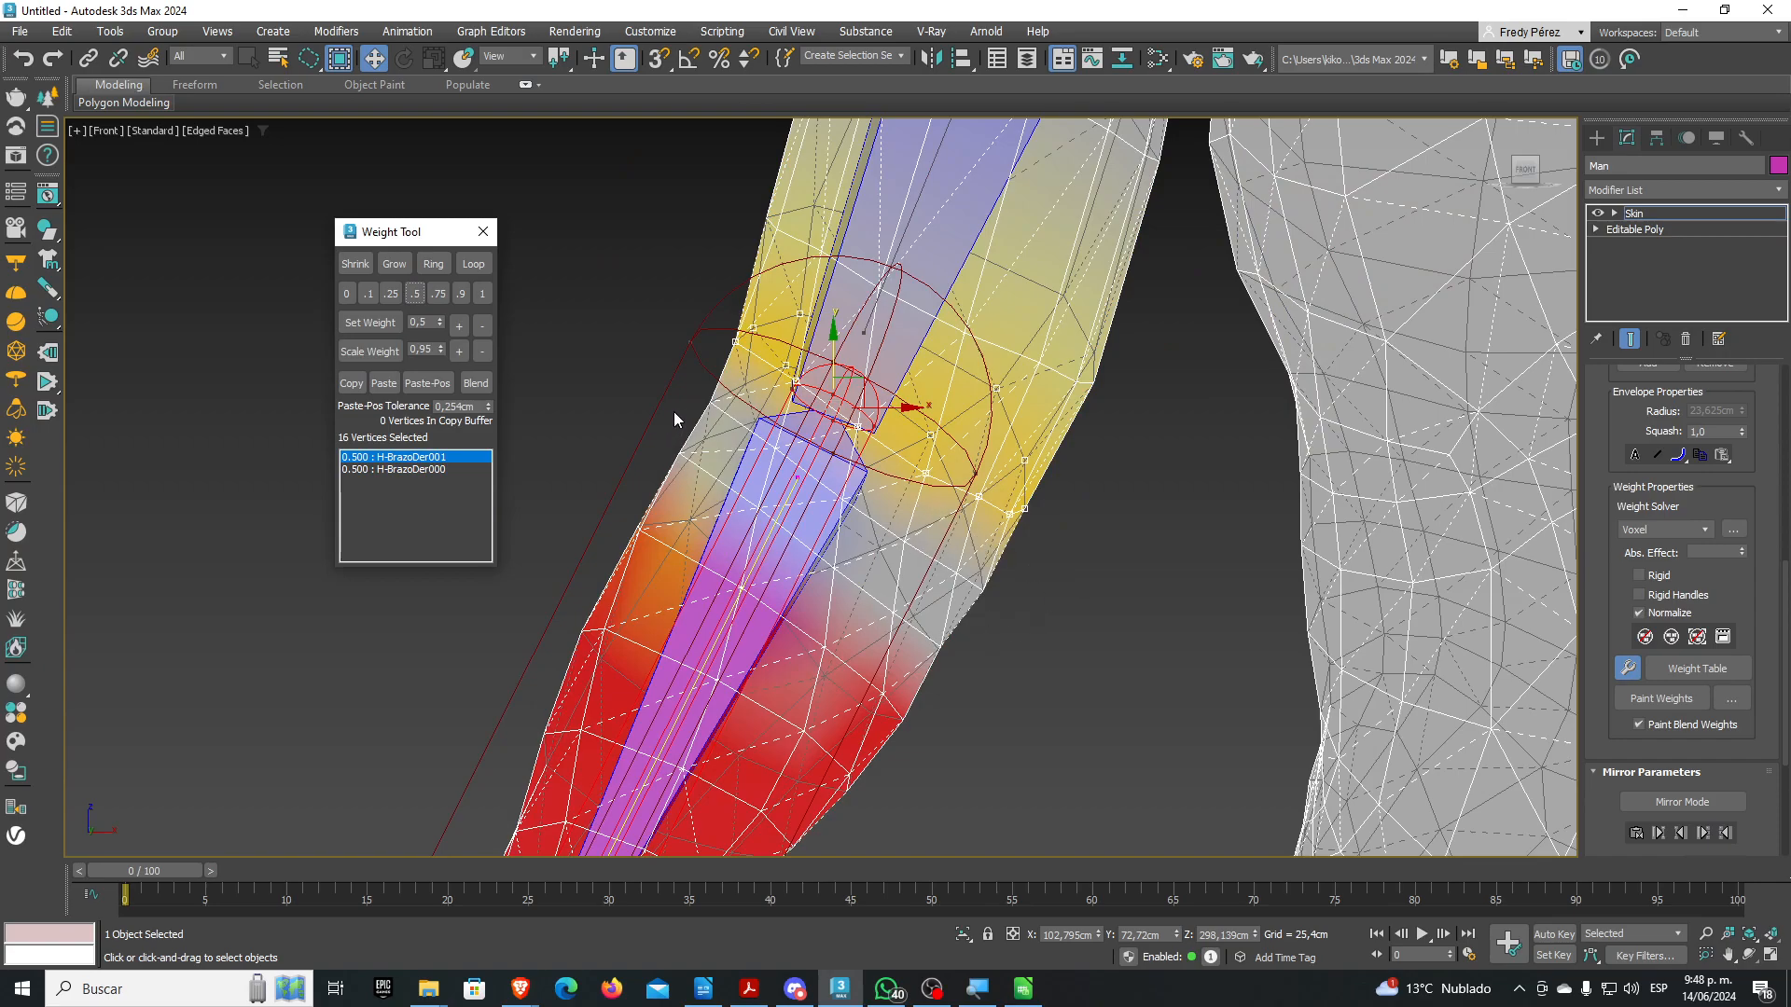
Lasso-select a new group of vertices across the elbow
mouse_move(629, 373)
mouse_down()
mouse_move(746, 511)
mouse_move(916, 597)
mouse_up()
click(580, 385)
drag(692, 434, 895, 555)
mouse_move(1012, 595)
mouse_down()
mouse_move(661, 391)
mouse_move(886, 564)
mouse_move(1016, 620)
mouse_move(933, 499)
mouse_move(700, 373)
mouse_up()
scroll(844, 480, down, 2)
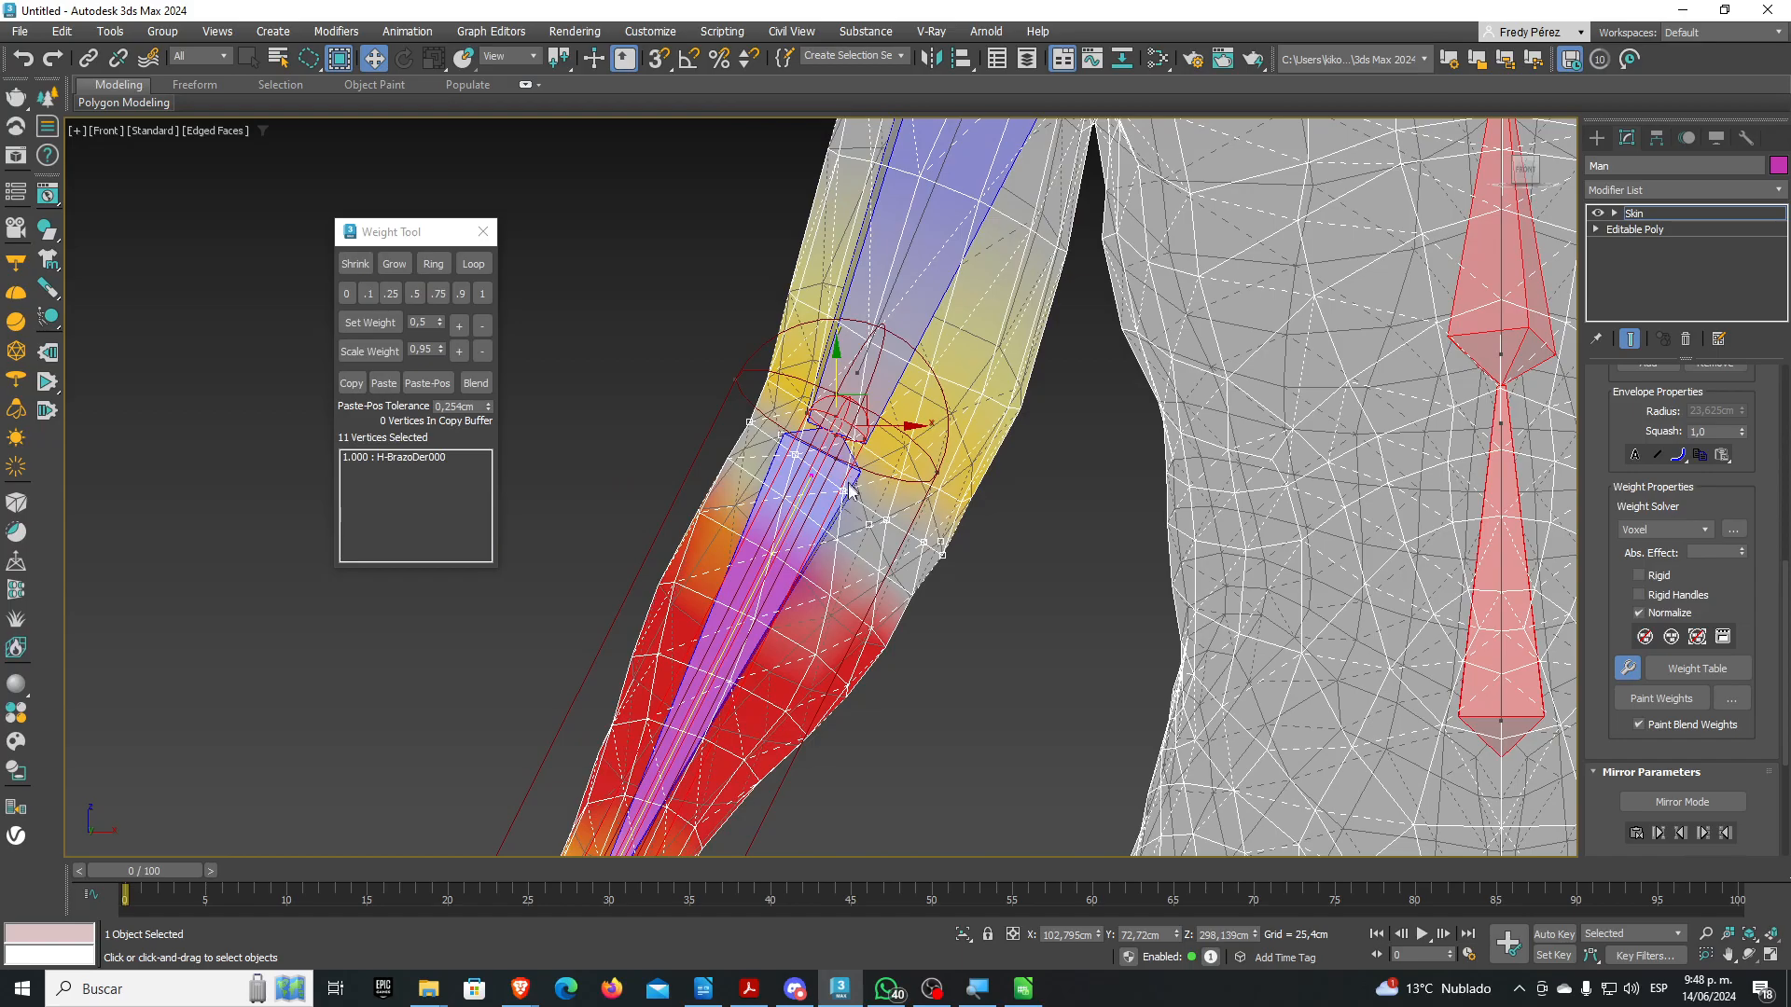
Switch orbit mode, orbit around the elbow, and drop the two left elbow vertices from the selection
click(1749, 934)
drag(1748, 942, 1747, 892)
drag(876, 548, 1633, 803)
drag(874, 585, 1131, 648)
scroll(957, 650, up, 3)
drag(957, 650, 961, 616)
key(w)
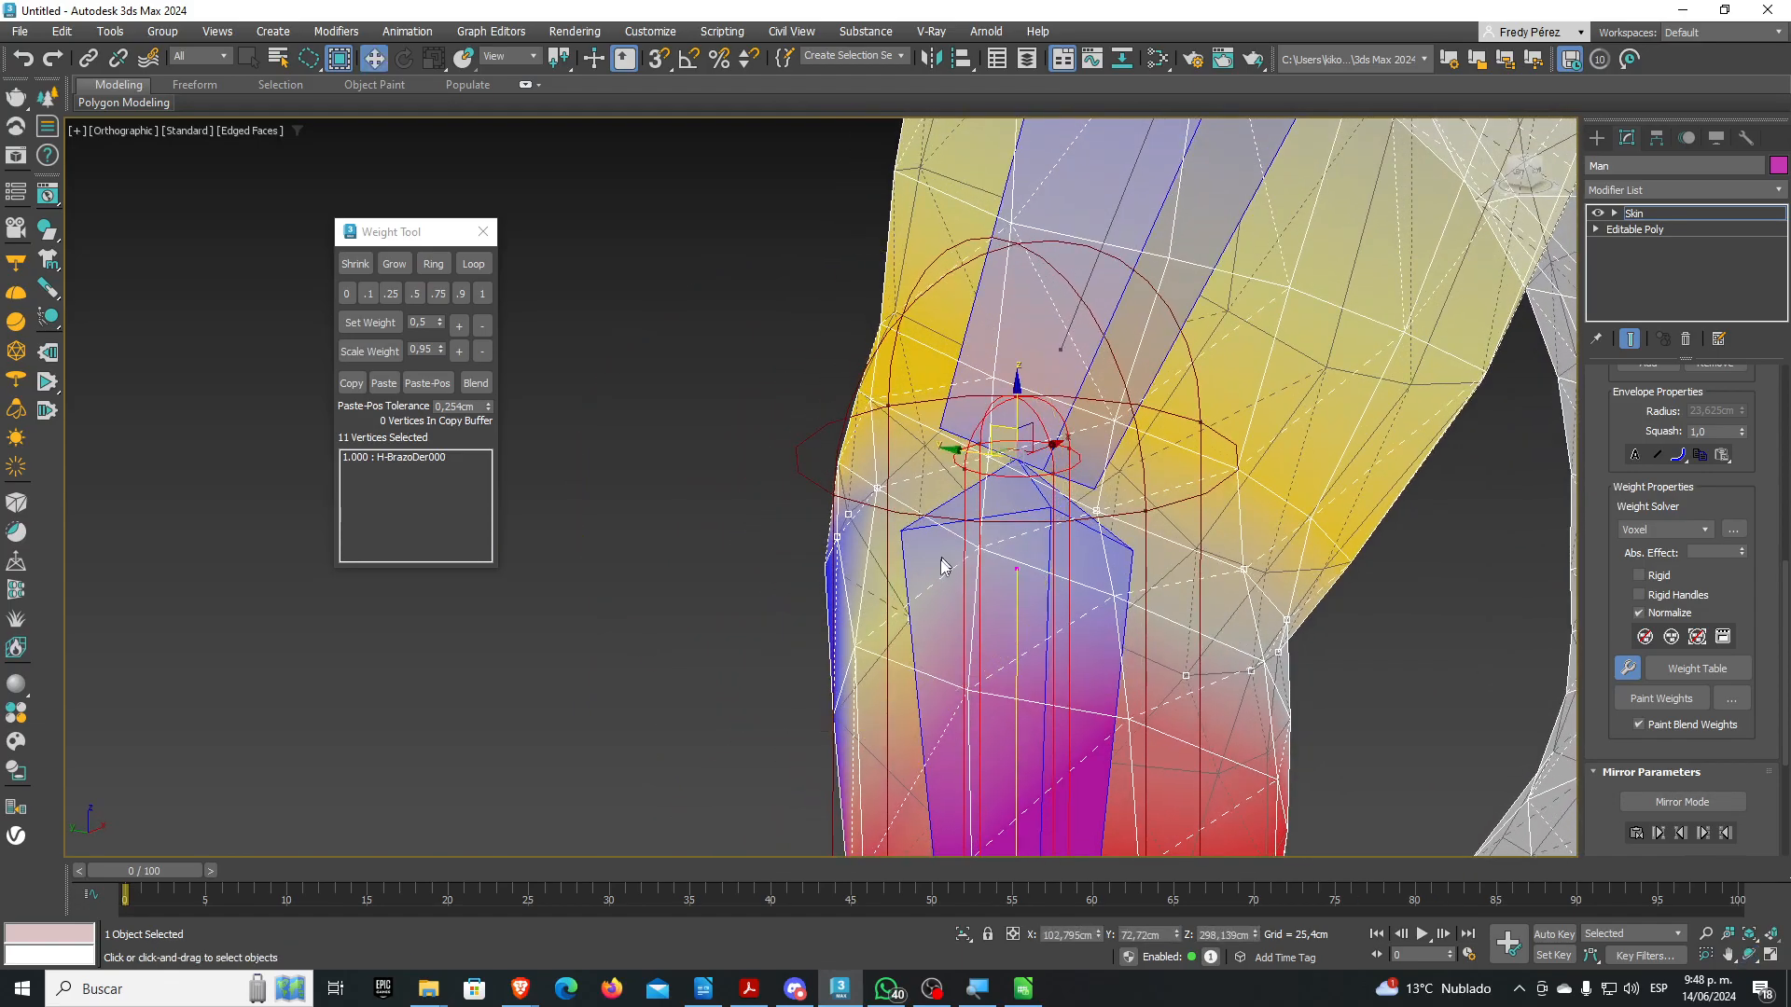
drag(754, 427, 926, 609)
mouse_move(727, 581)
alt+mouse_down()
mouse_move(918, 519)
mouse_move(737, 433)
alt+mouse_up()
Add four more elbow vertices to the selection, orbiting round the arm to reach them
scroll(868, 548, down, 3)
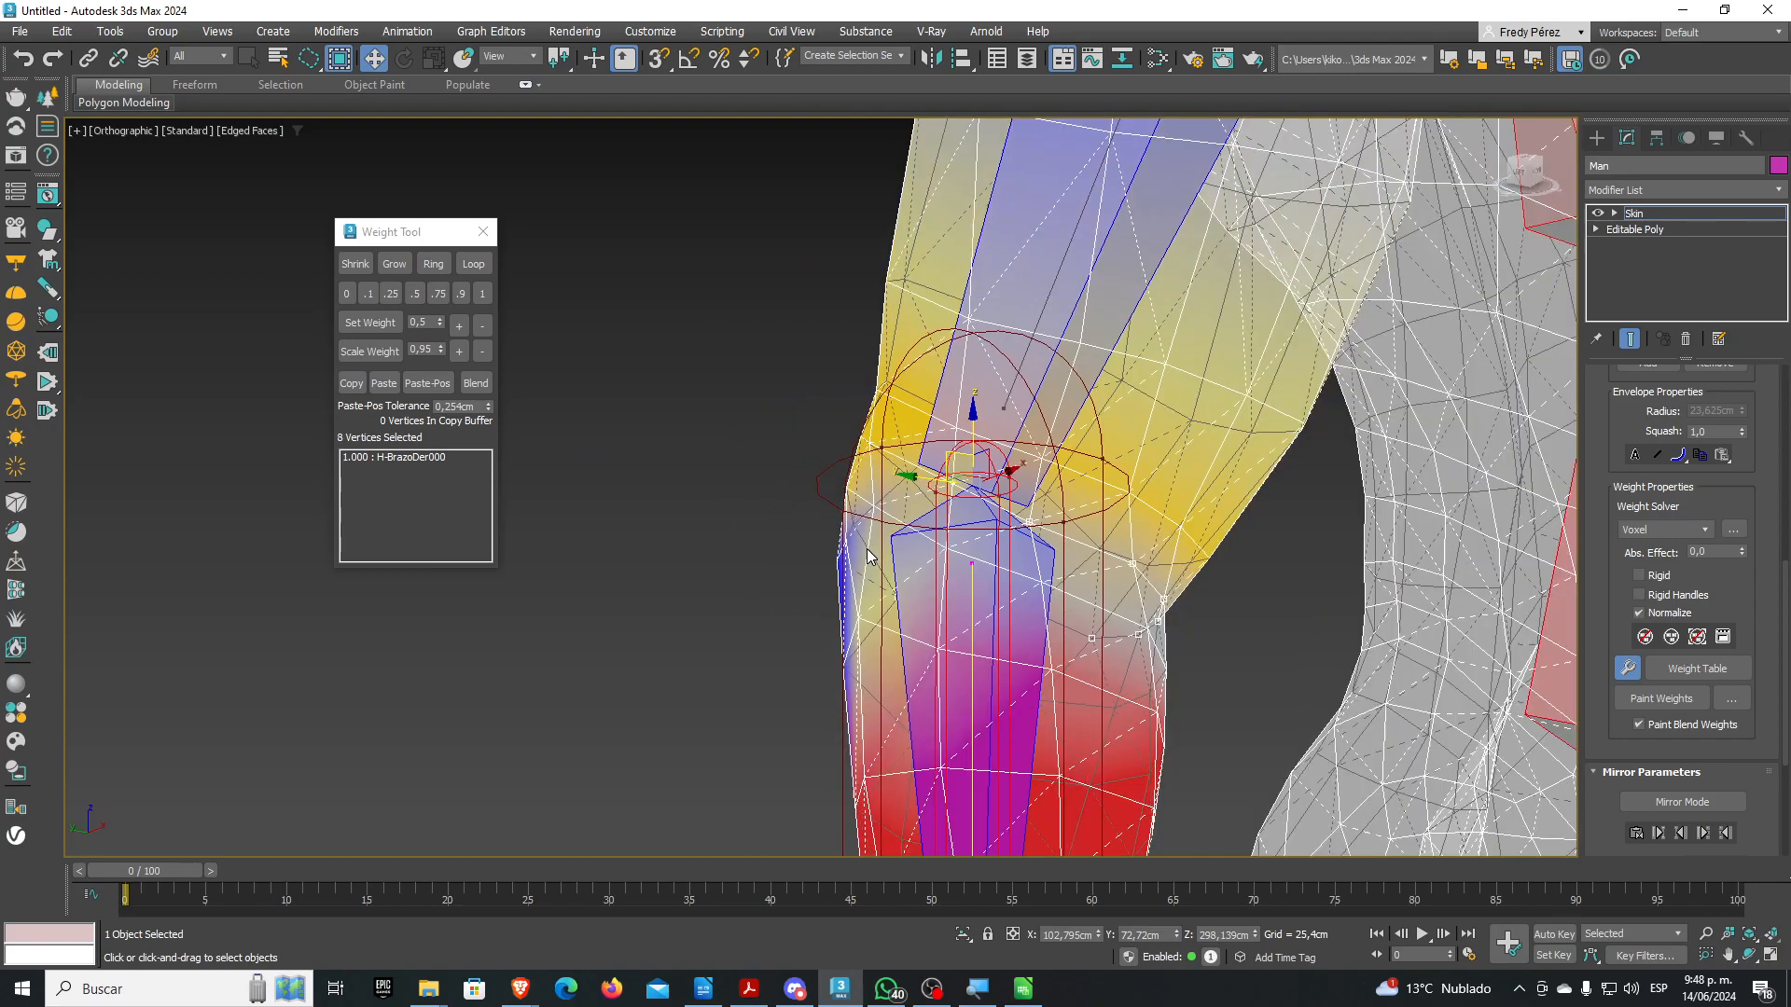
scroll(1010, 625, up, 3)
scroll(998, 623, down, 2)
scroll(989, 623, up, 1)
scroll(974, 617, up, 2)
scroll(971, 616, down, 3)
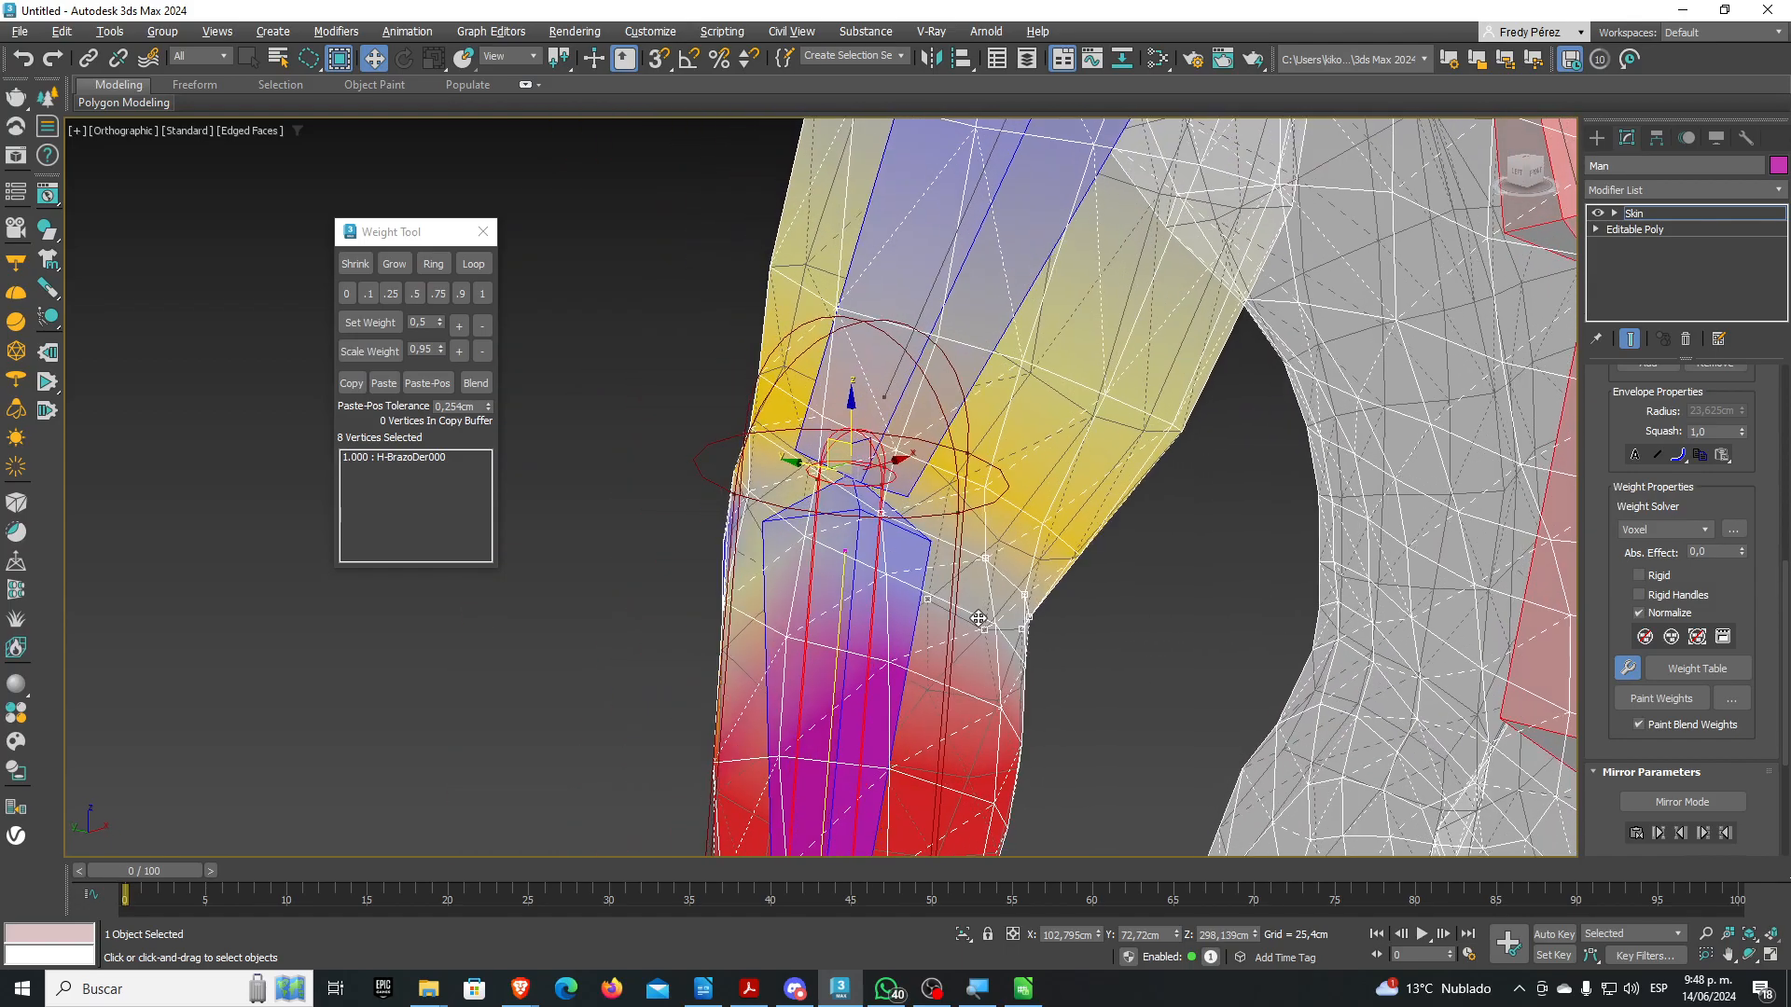
middle_drag(989, 637, 949, 635)
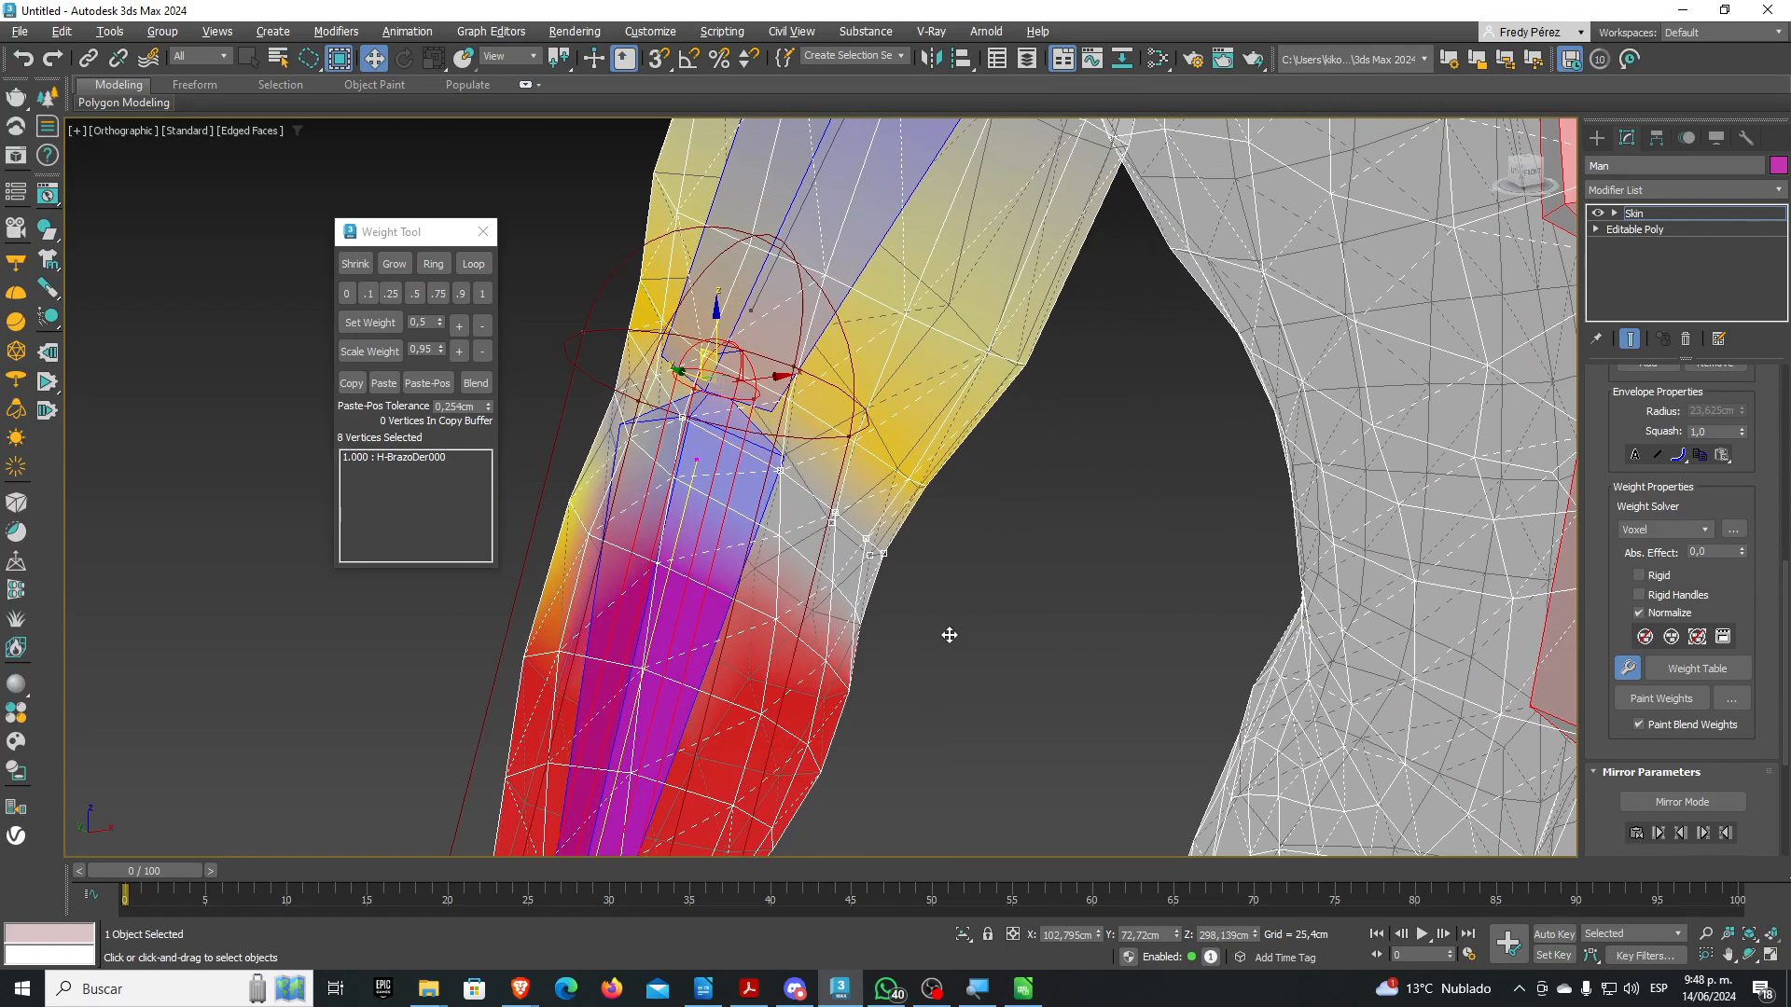
scroll(837, 560, up, 3)
scroll(877, 583, up, 1)
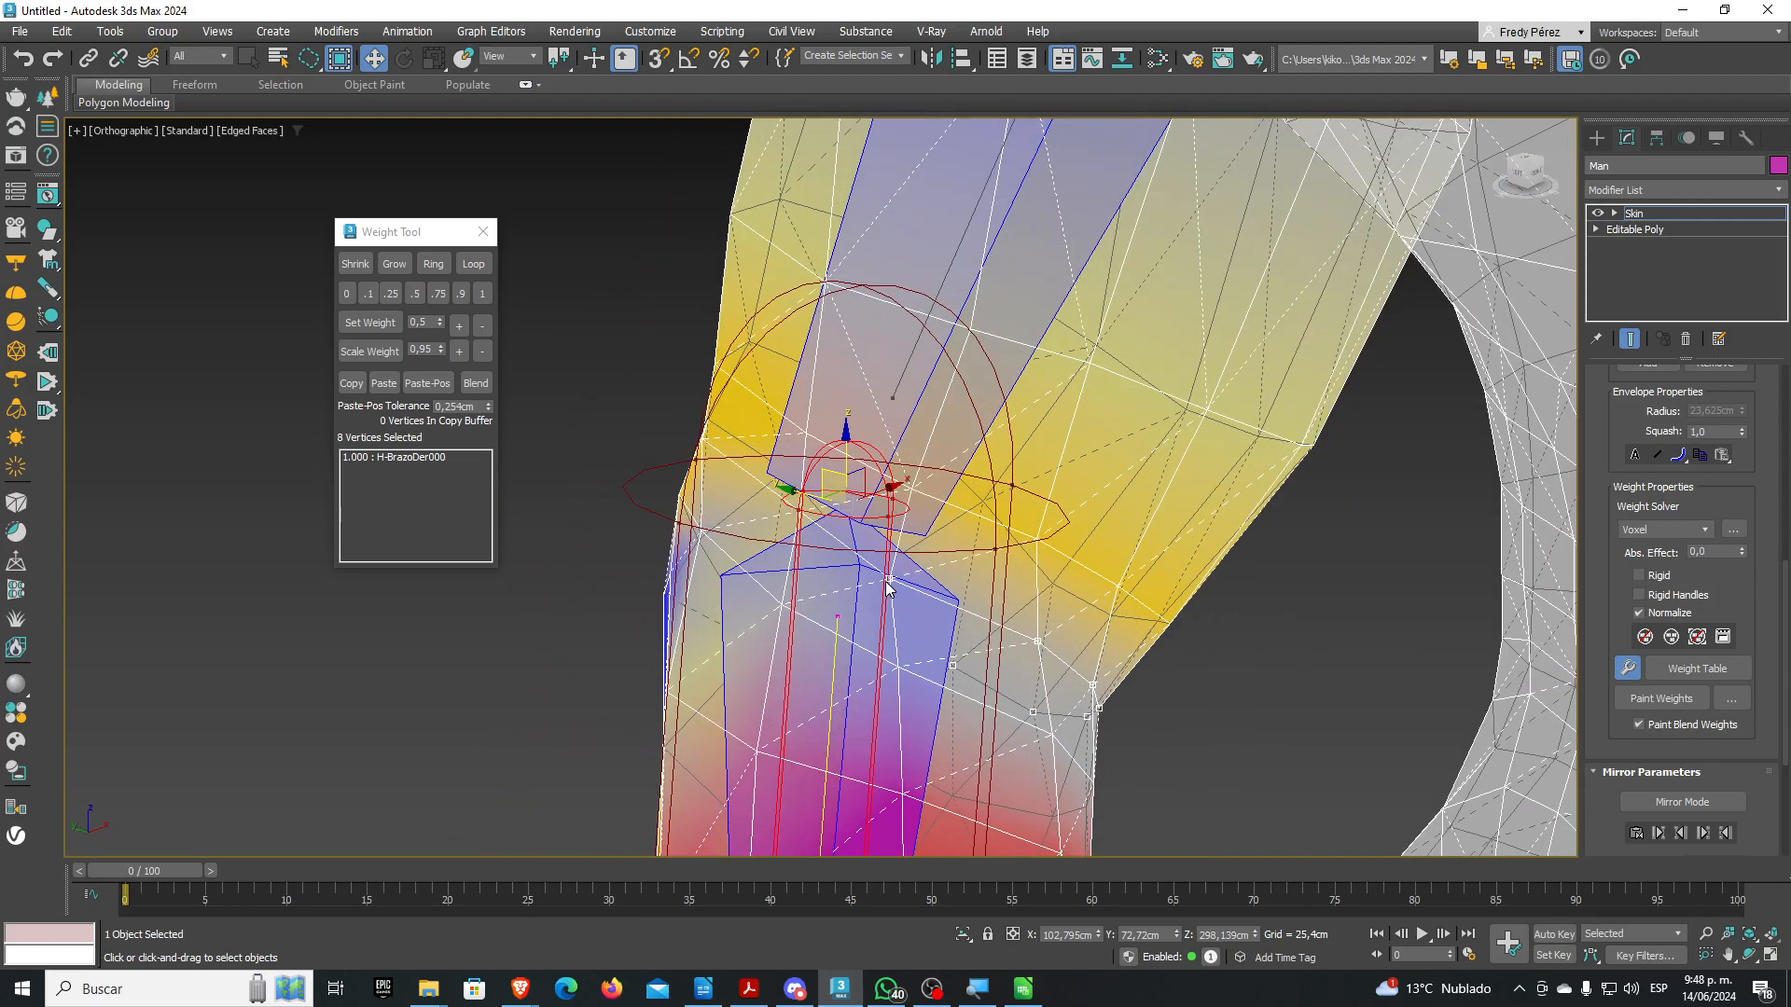
ctrl+click(798, 509)
scroll(847, 591, down, 3)
alt+middle_drag(847, 591, 933, 571)
scroll(1047, 516, down, 3)
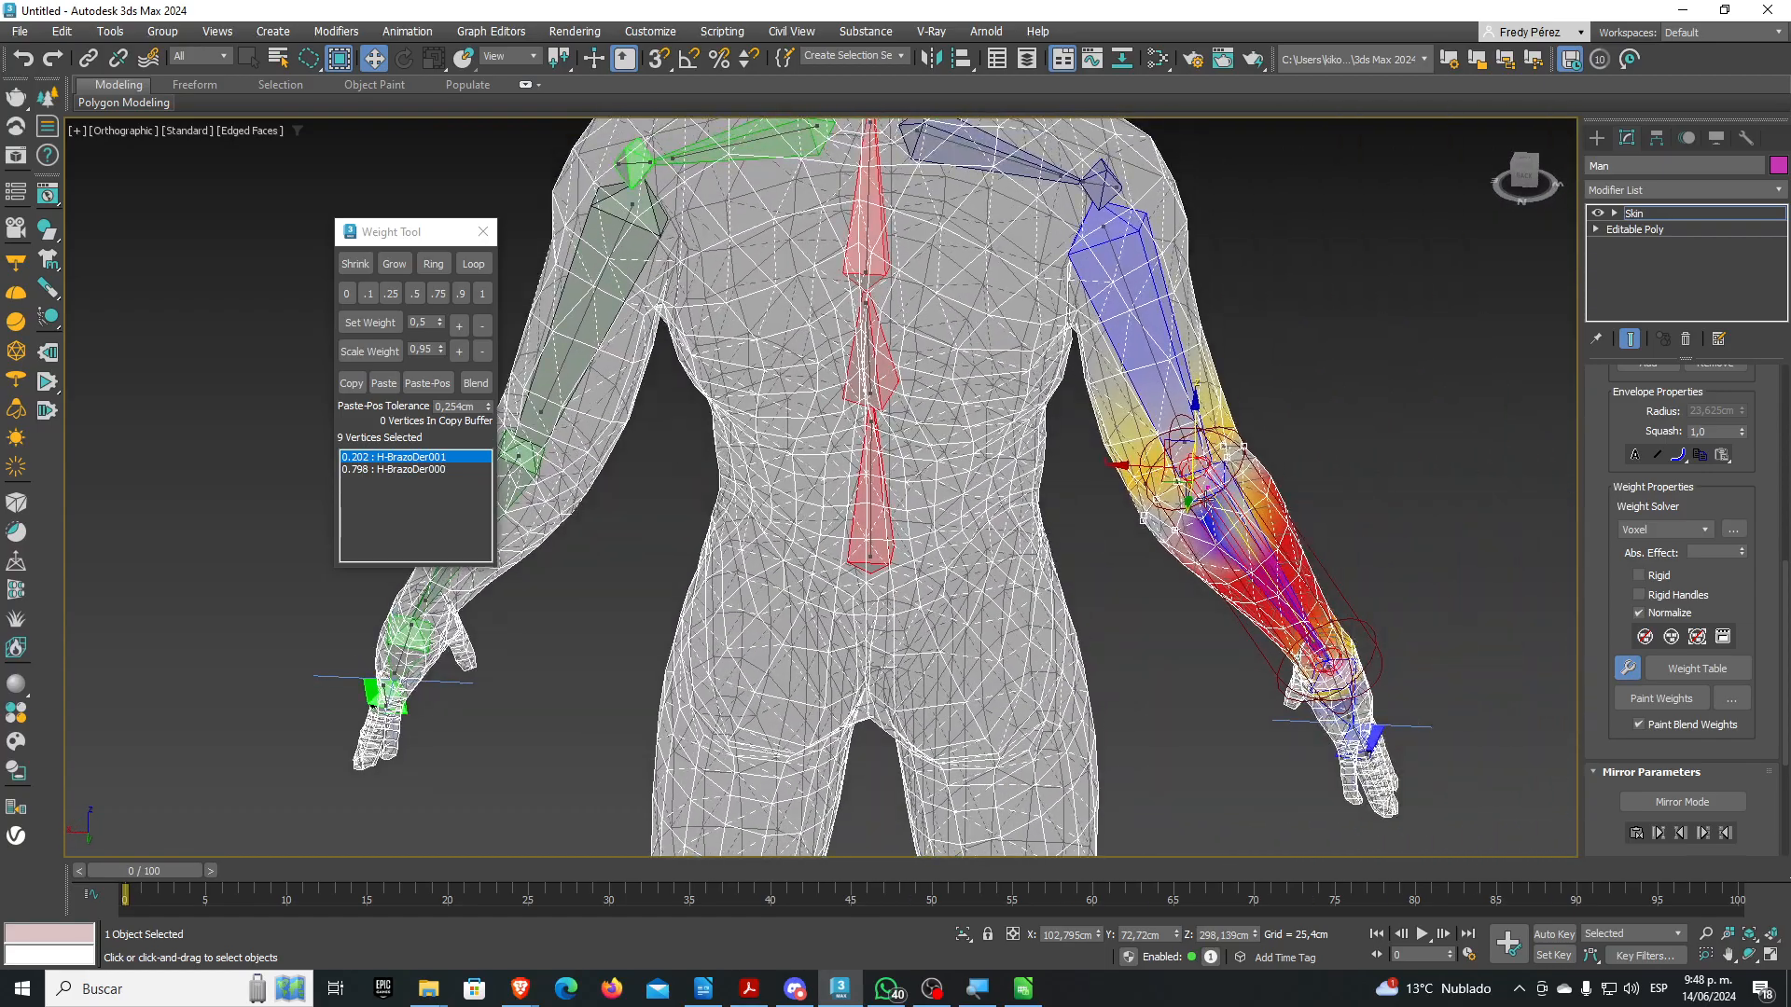
scroll(1240, 485, up, 4)
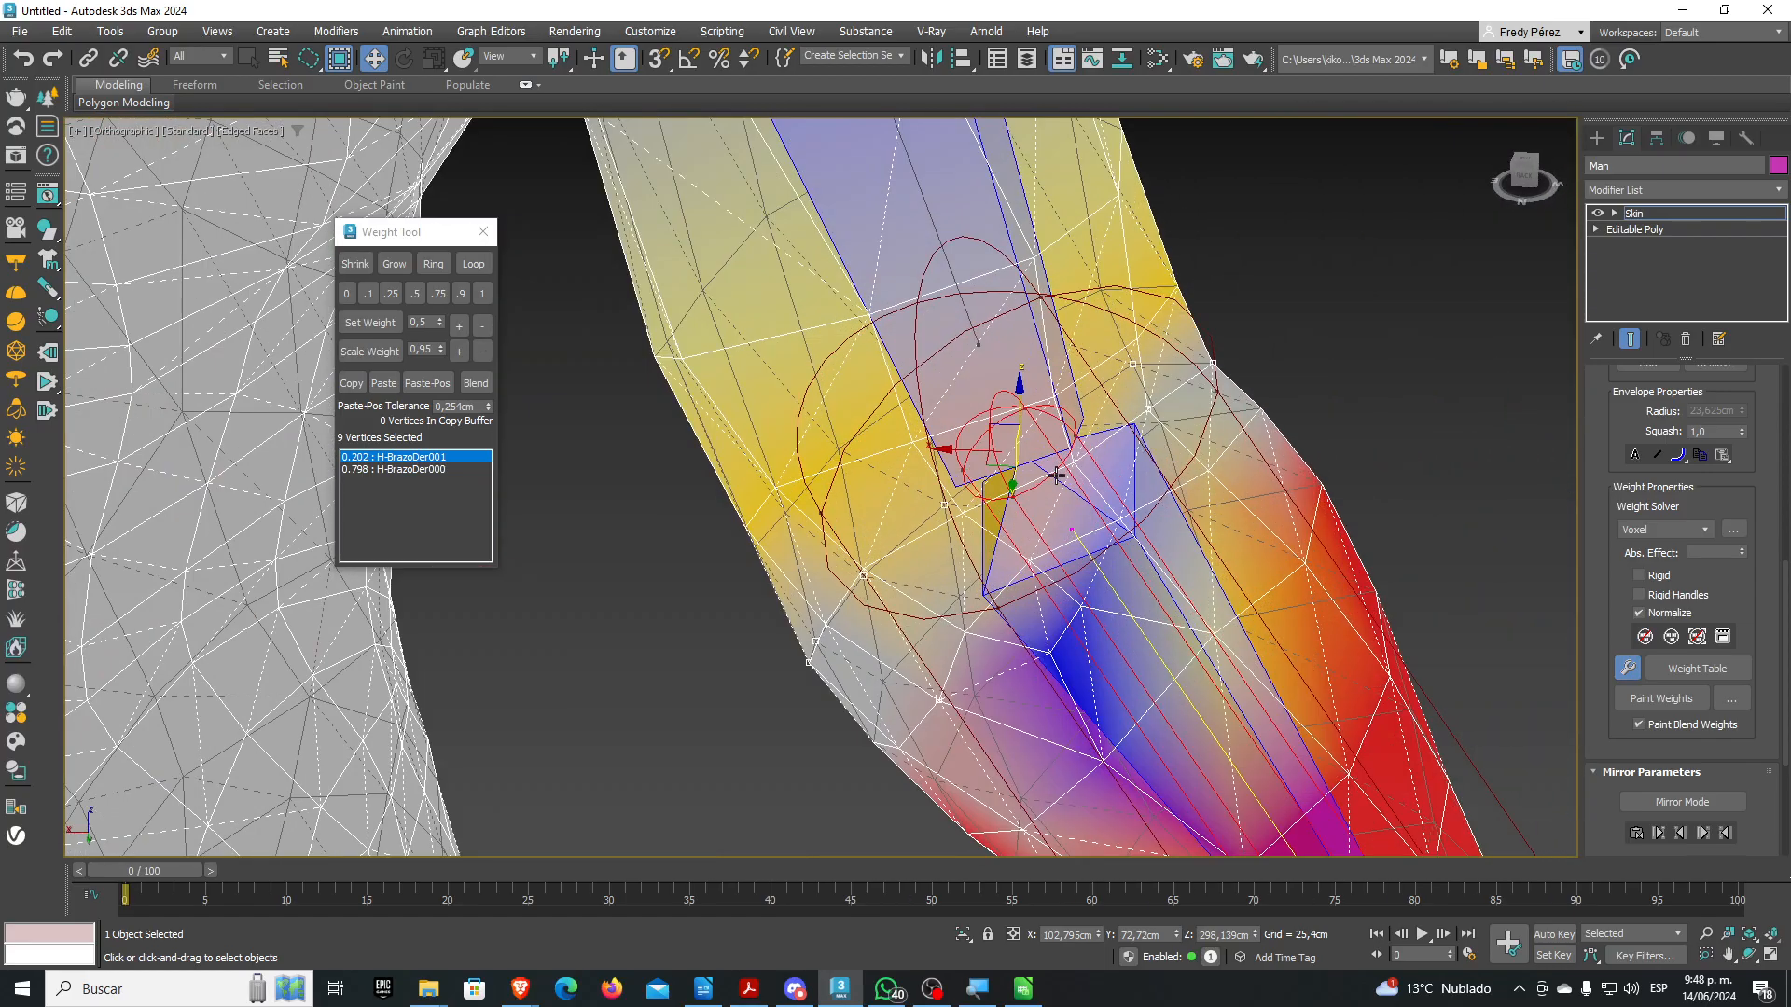
alt+middle_drag(1056, 476, 1061, 471)
ctrl+click(1061, 473)
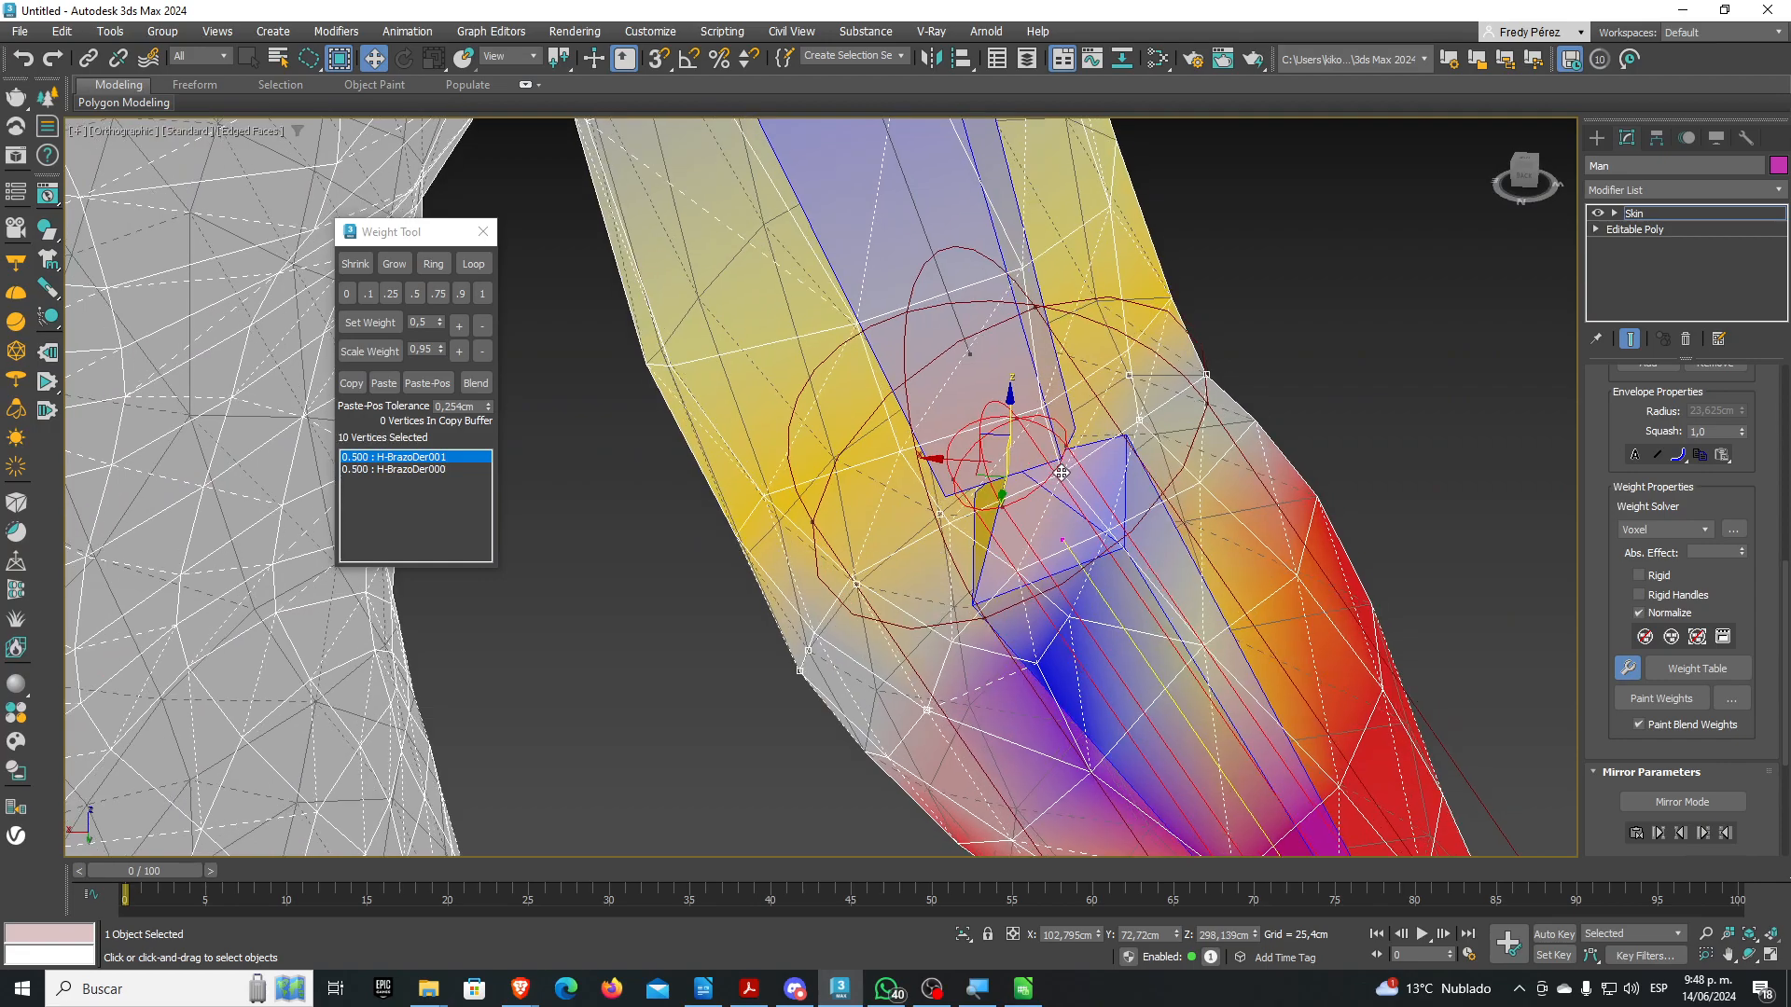
ctrl+click(948, 522)
ctrl+click(852, 578)
Orbit back to the front and lasso the ring of vertices just below the elbow
scroll(928, 583, down, 10)
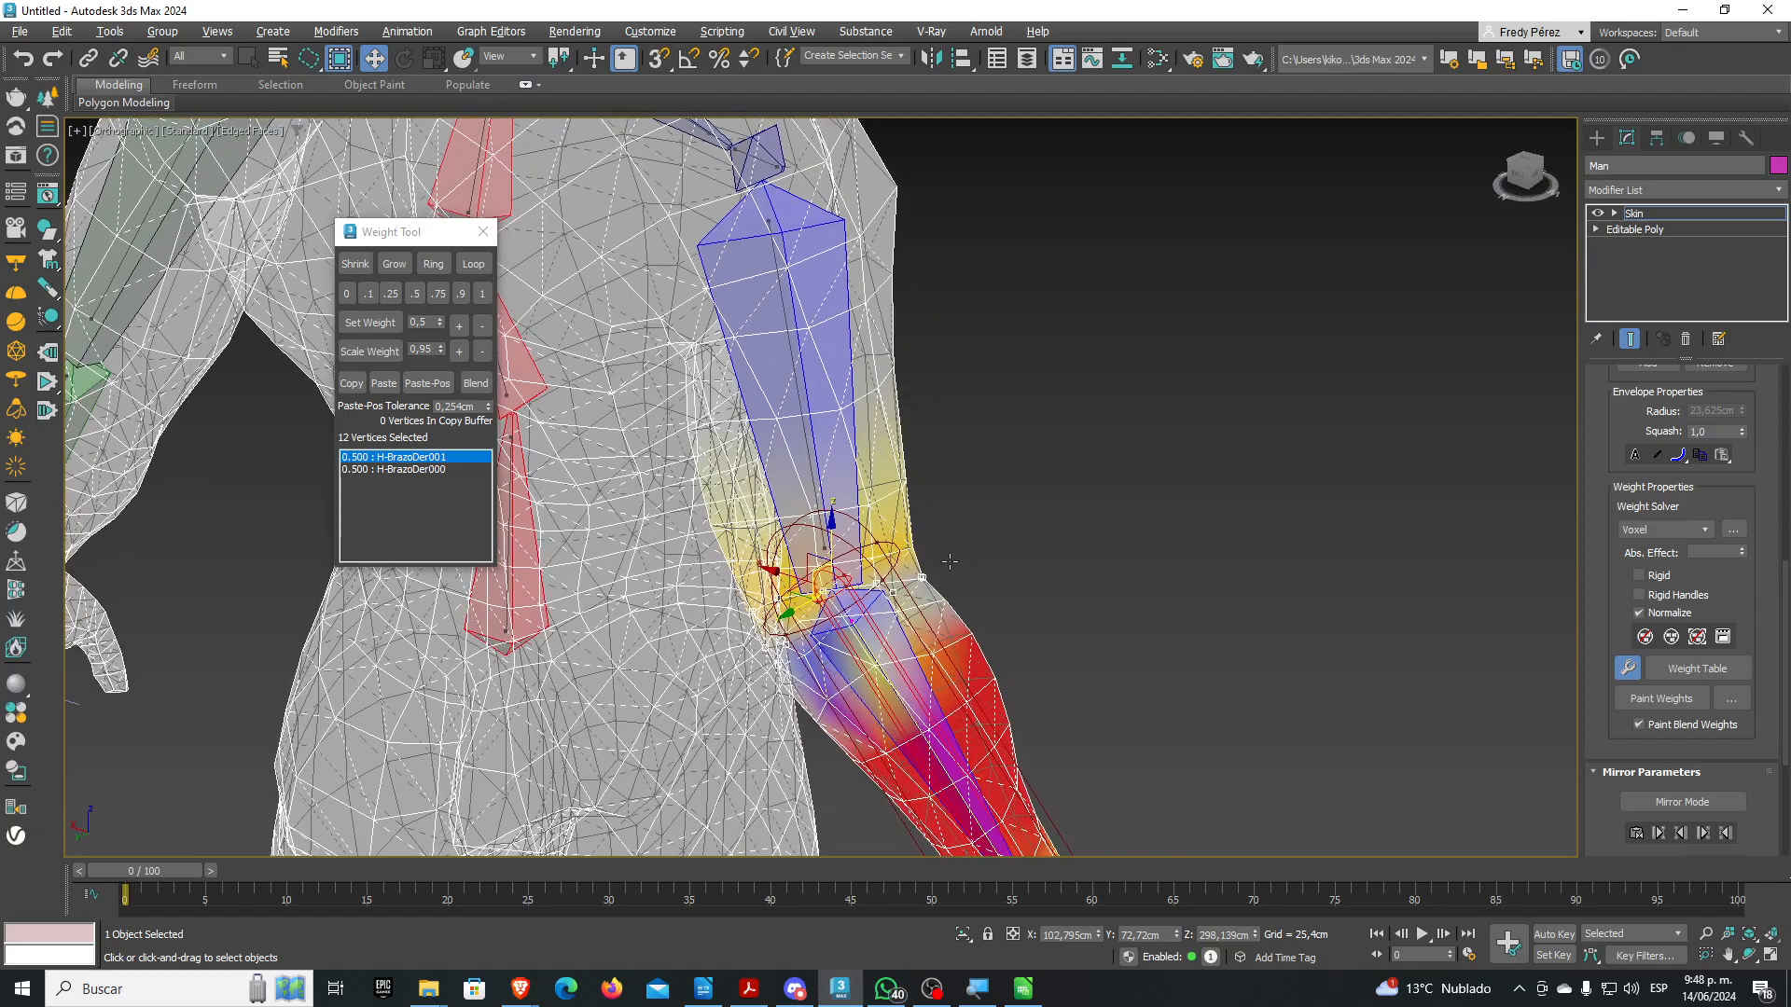
alt+middle_drag(968, 555, 1086, 563)
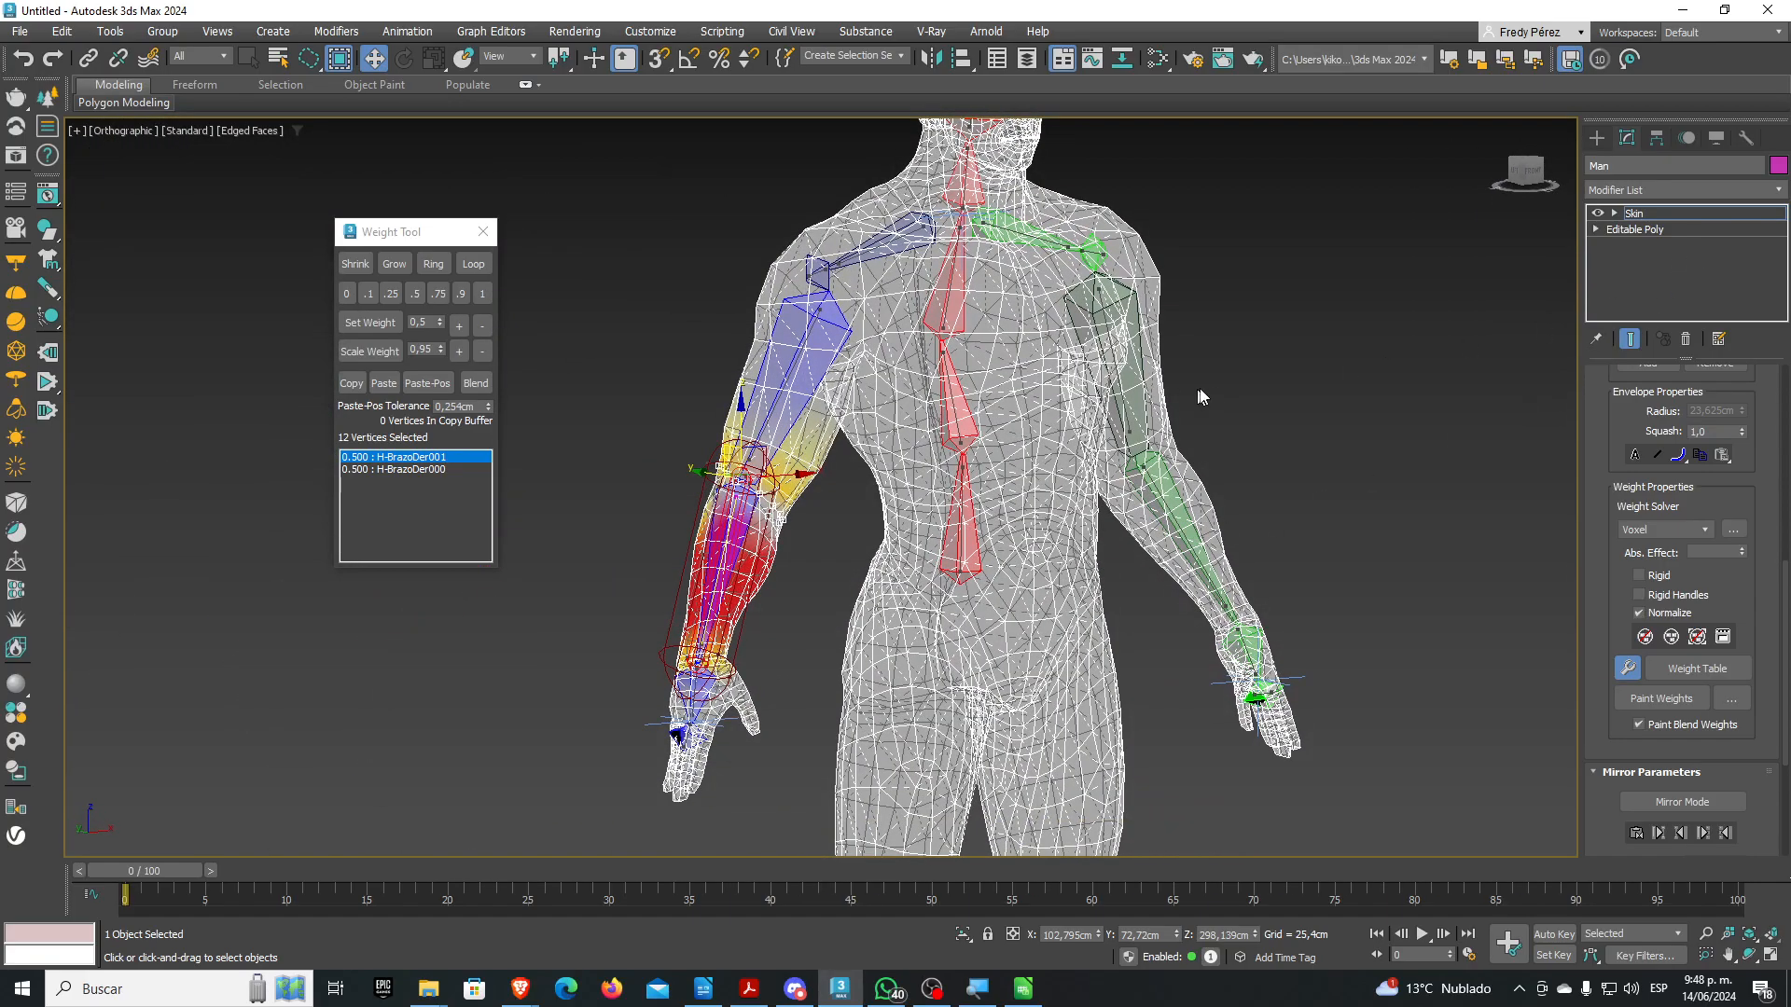
scroll(763, 475, up, 6)
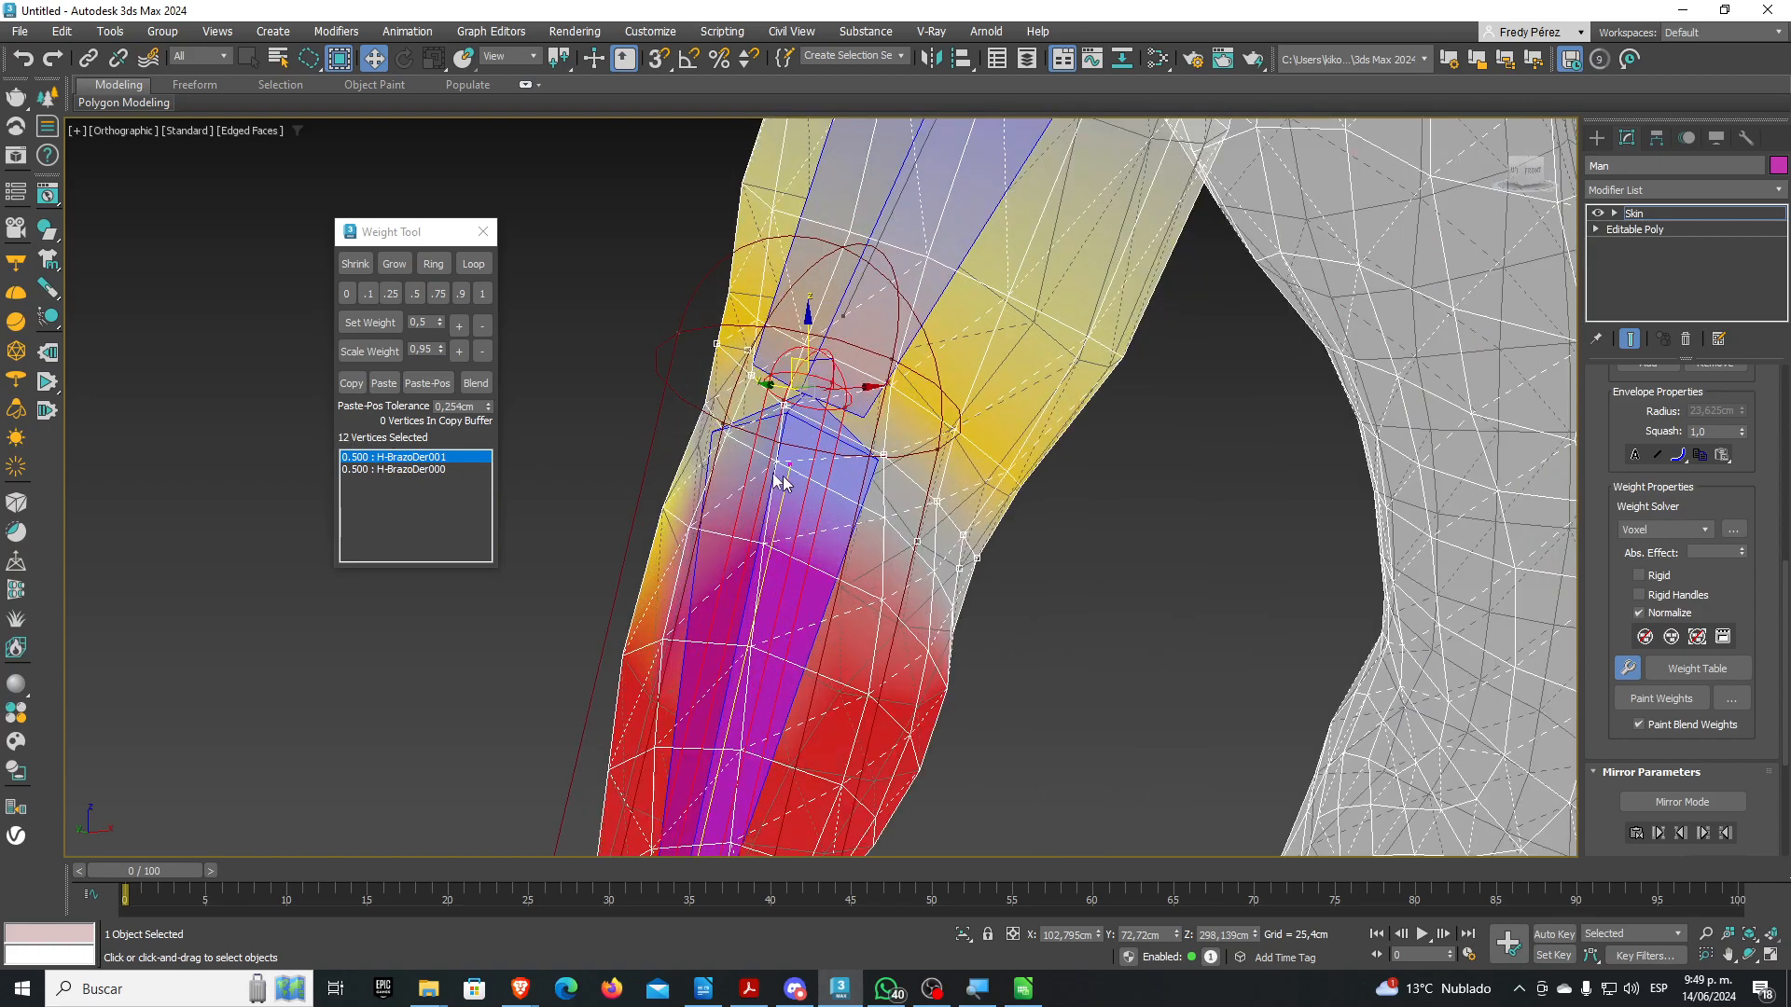
alt+middle_drag(905, 555, 742, 537)
alt+middle_drag(737, 520, 737, 500)
middle_drag(956, 585, 871, 529)
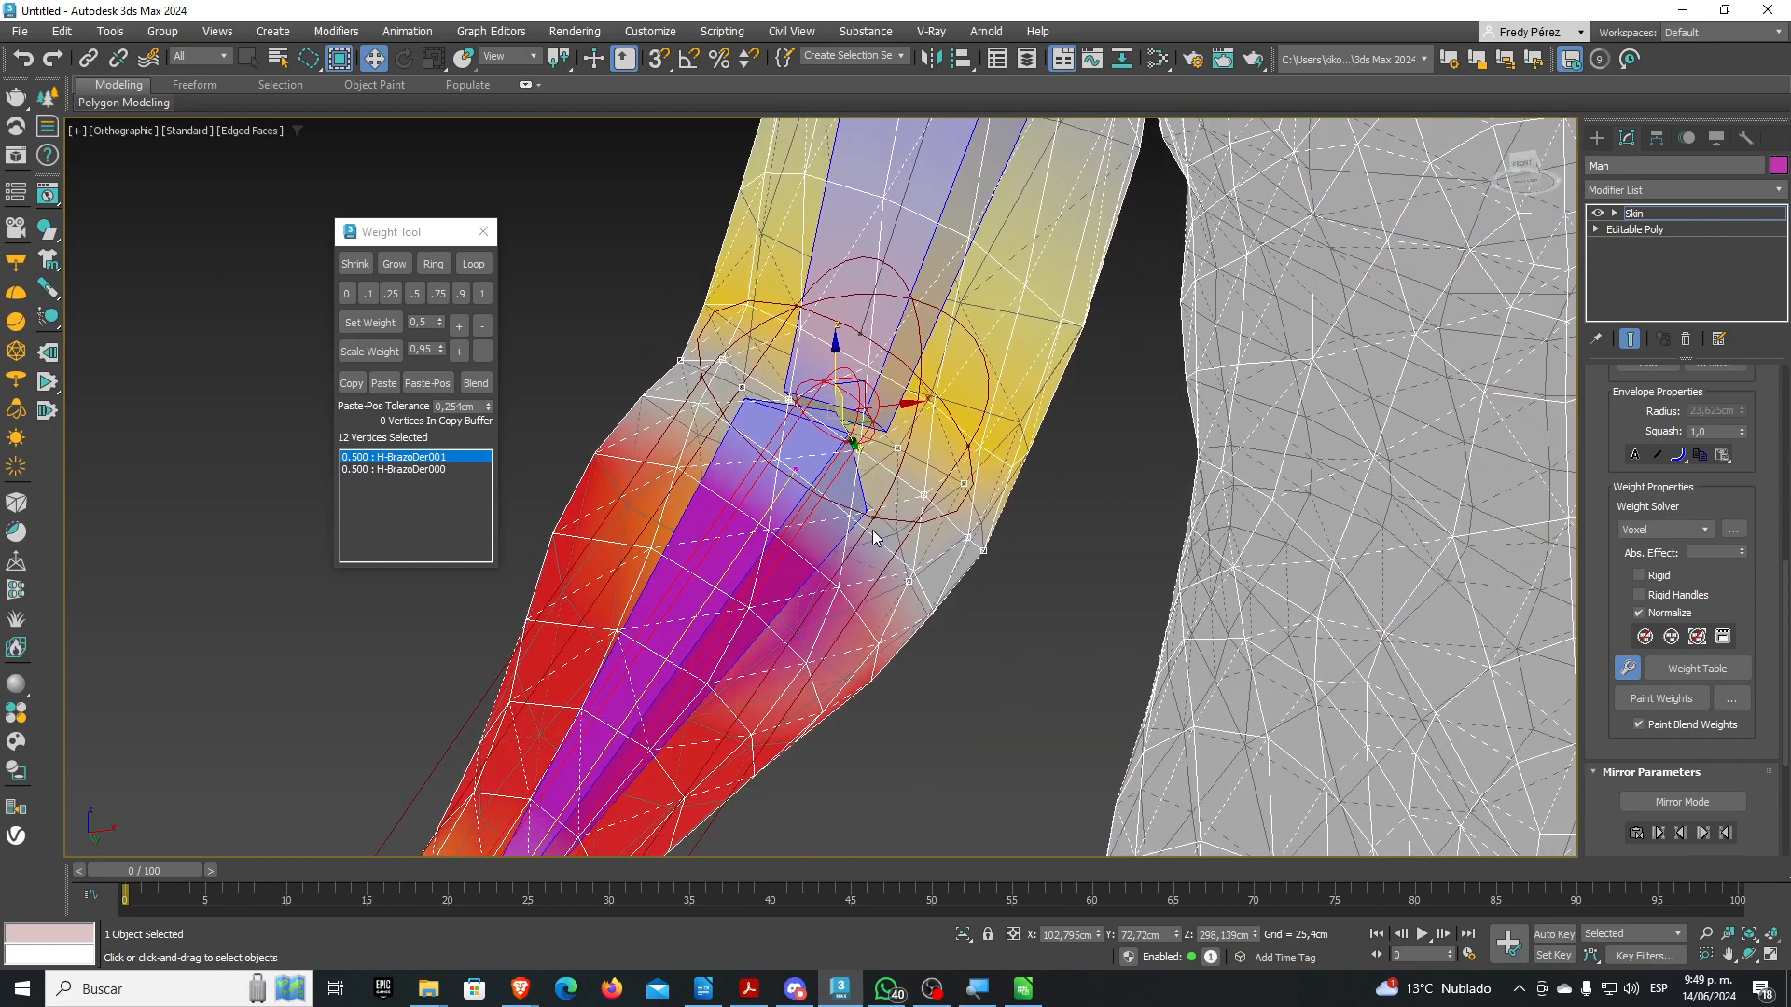
scroll(709, 416, up, 2)
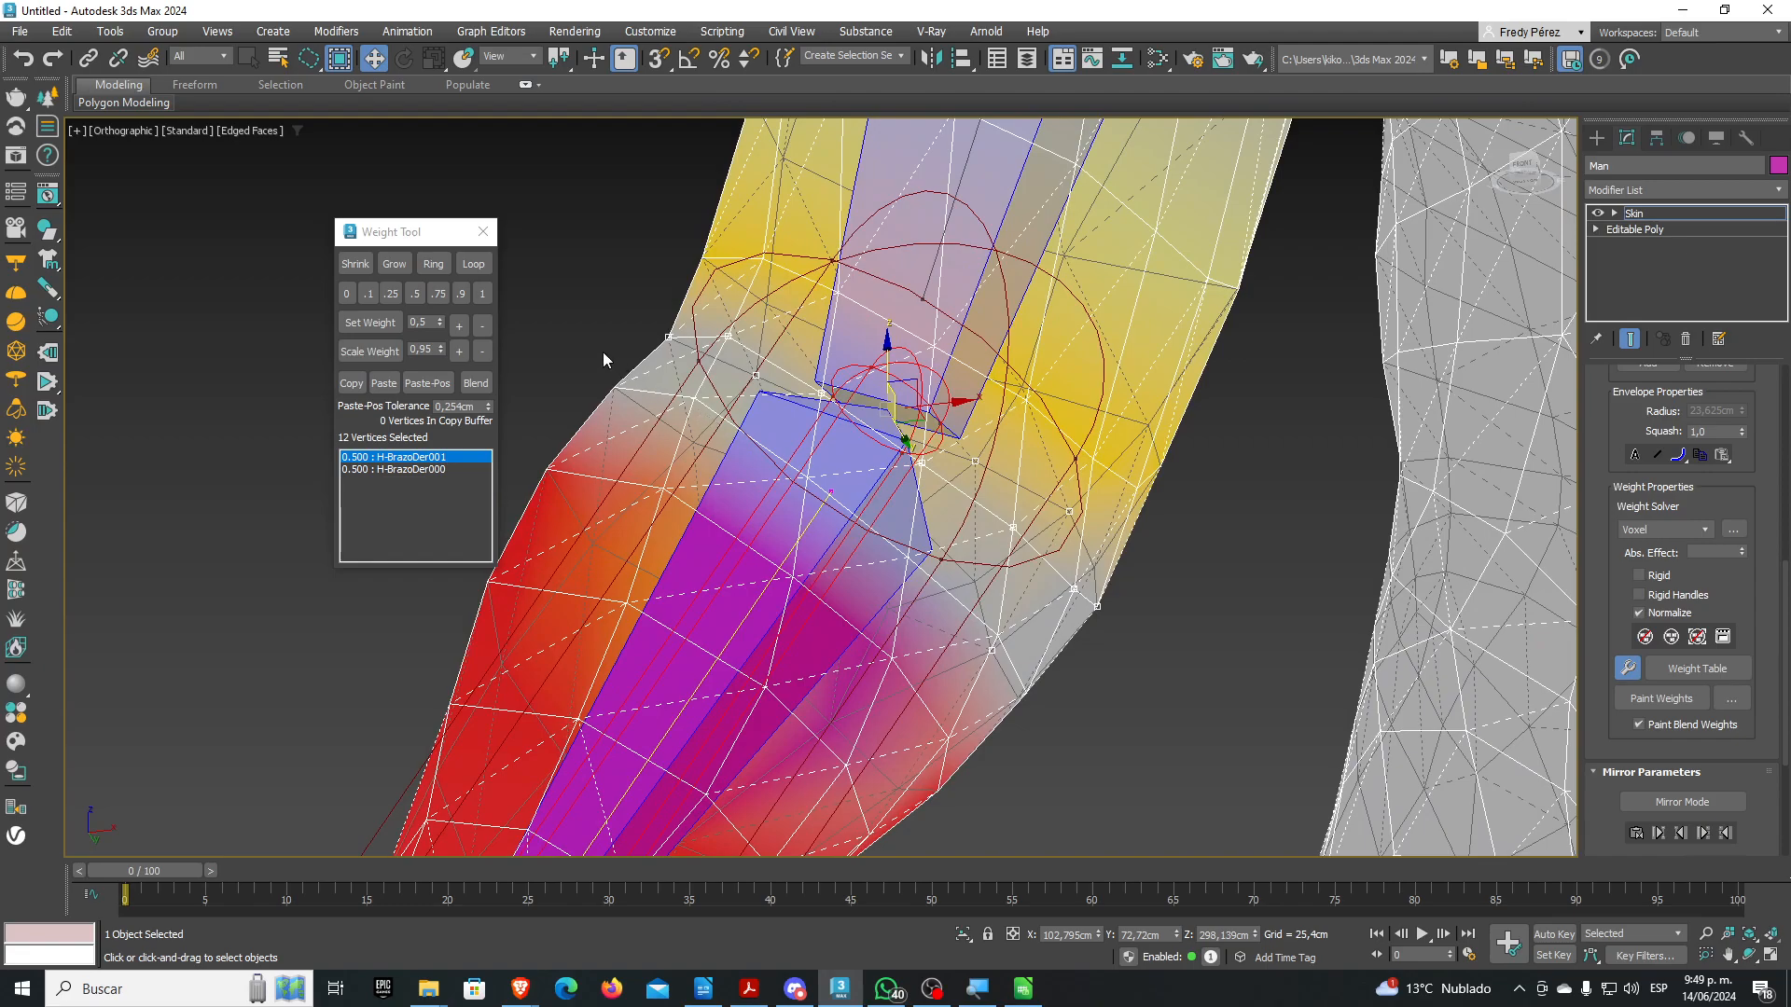
mouse_move(589, 369)
mouse_down()
mouse_move(649, 373)
mouse_move(842, 462)
mouse_move(1029, 652)
mouse_up()
drag(1057, 742, 597, 382)
Orbit and pan to frame the upright arm from the front of the figure
scroll(796, 491, down, 2)
alt+middle_drag(796, 491, 835, 384)
scroll(1136, 382, up, 5)
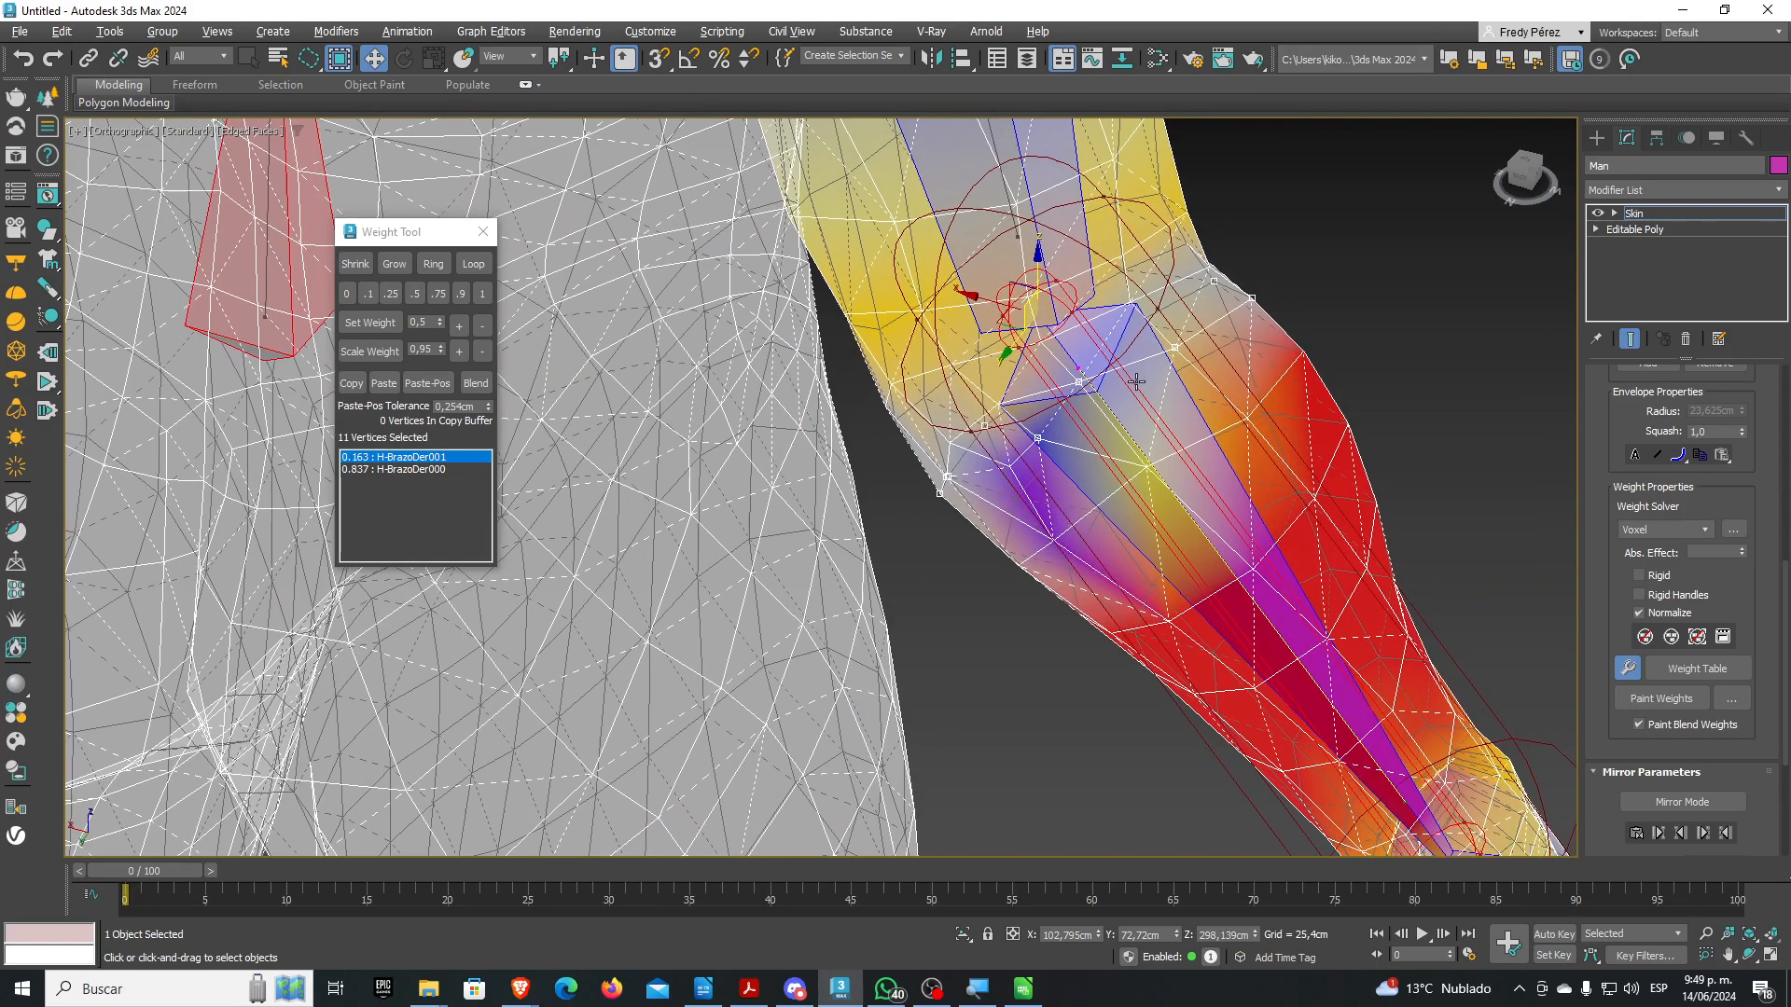
alt+middle_drag(1136, 382, 1127, 360)
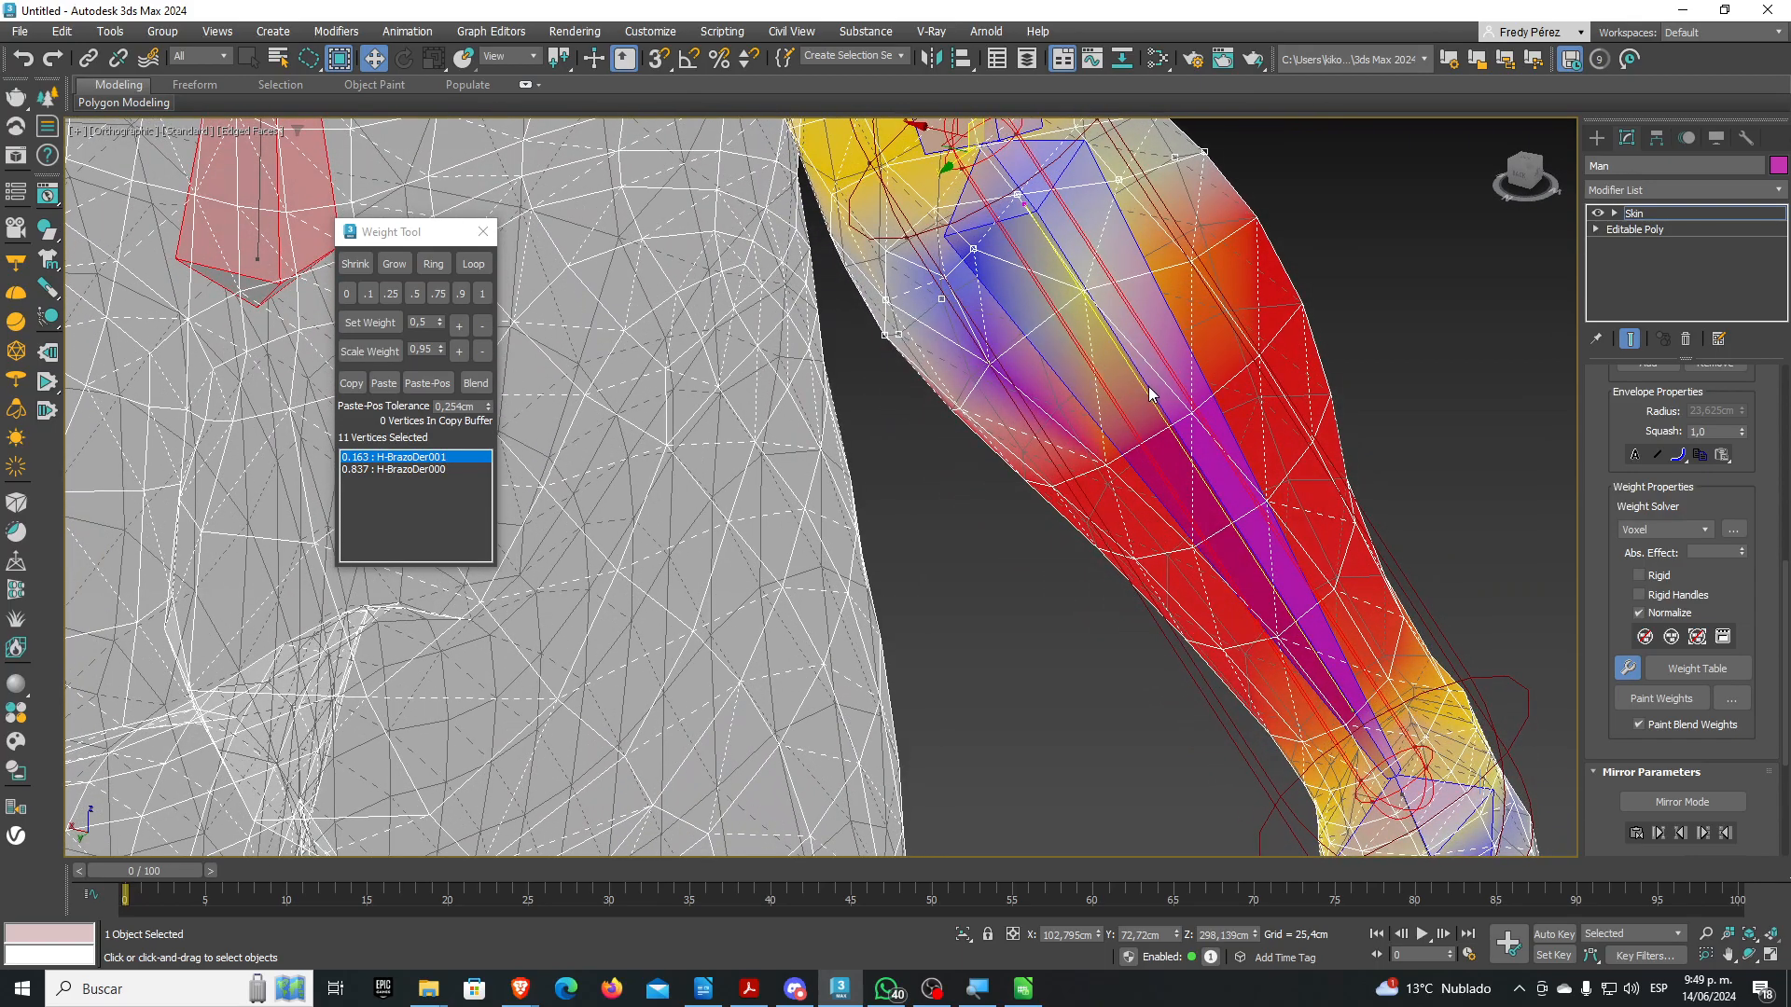
scroll(1152, 396, up, 3)
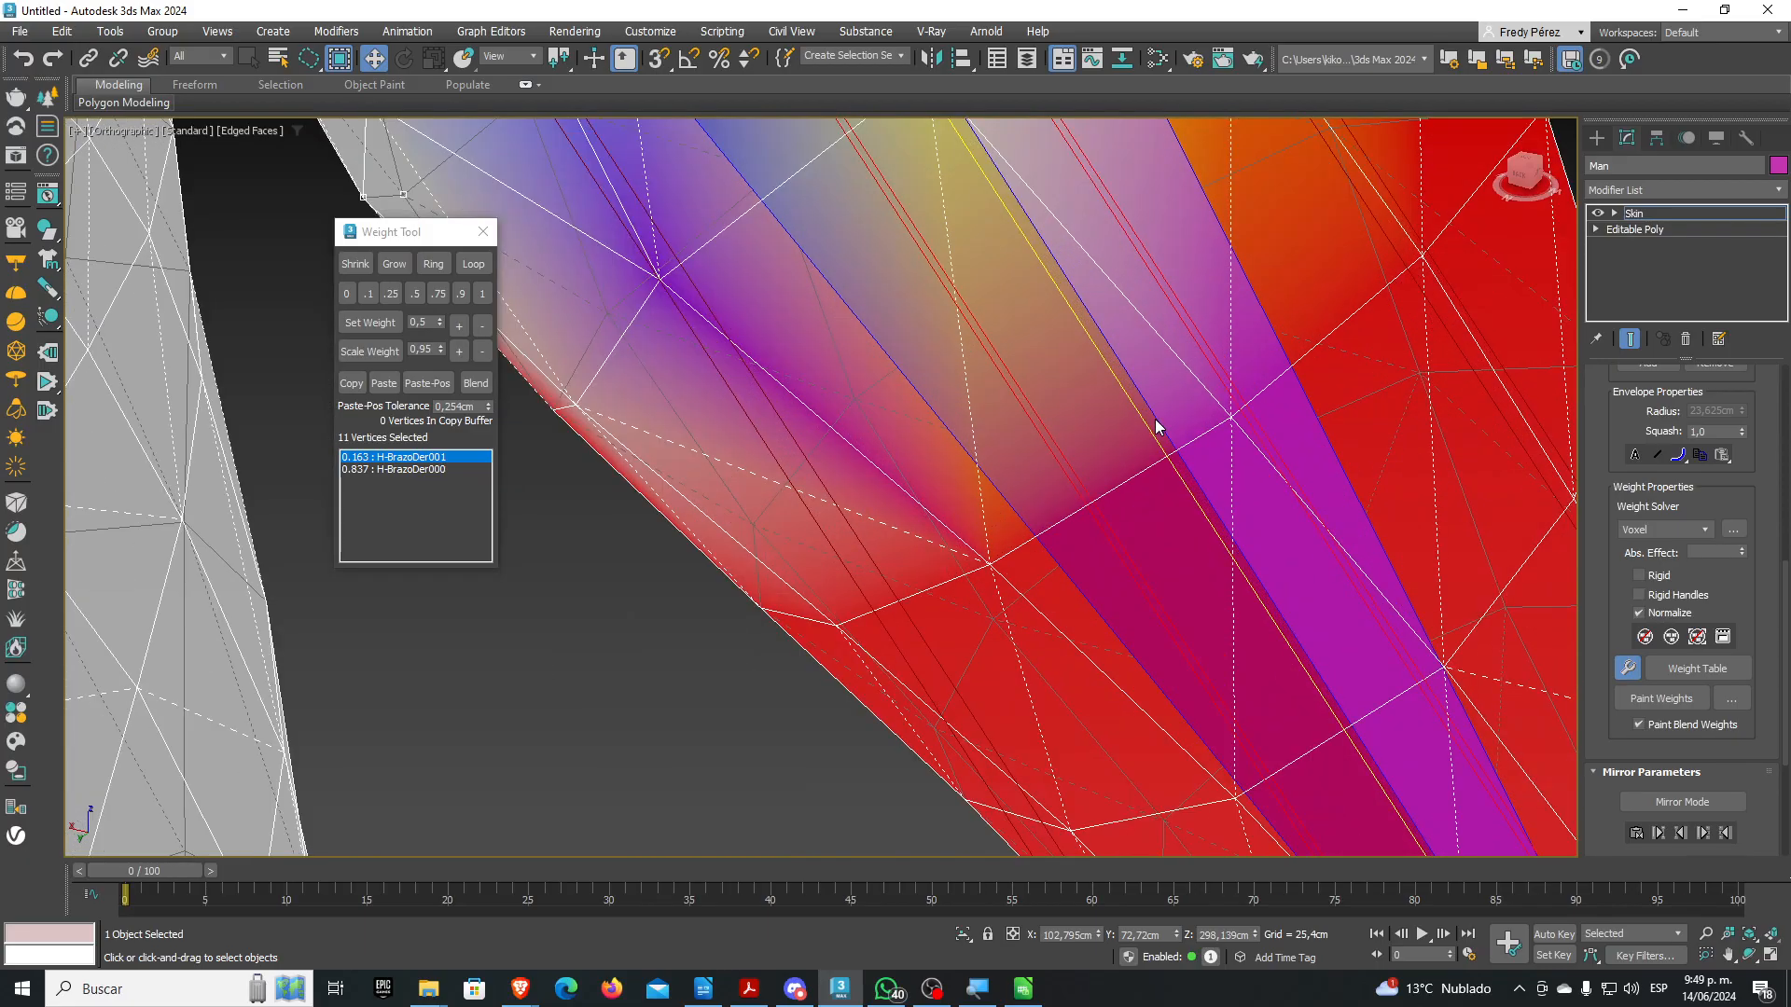
scroll(1152, 422, down, 2)
scroll(862, 415, down, 5)
alt+middle_drag(908, 363, 704, 397)
middle_drag(582, 392, 963, 373)
middle_drag(762, 440, 873, 317)
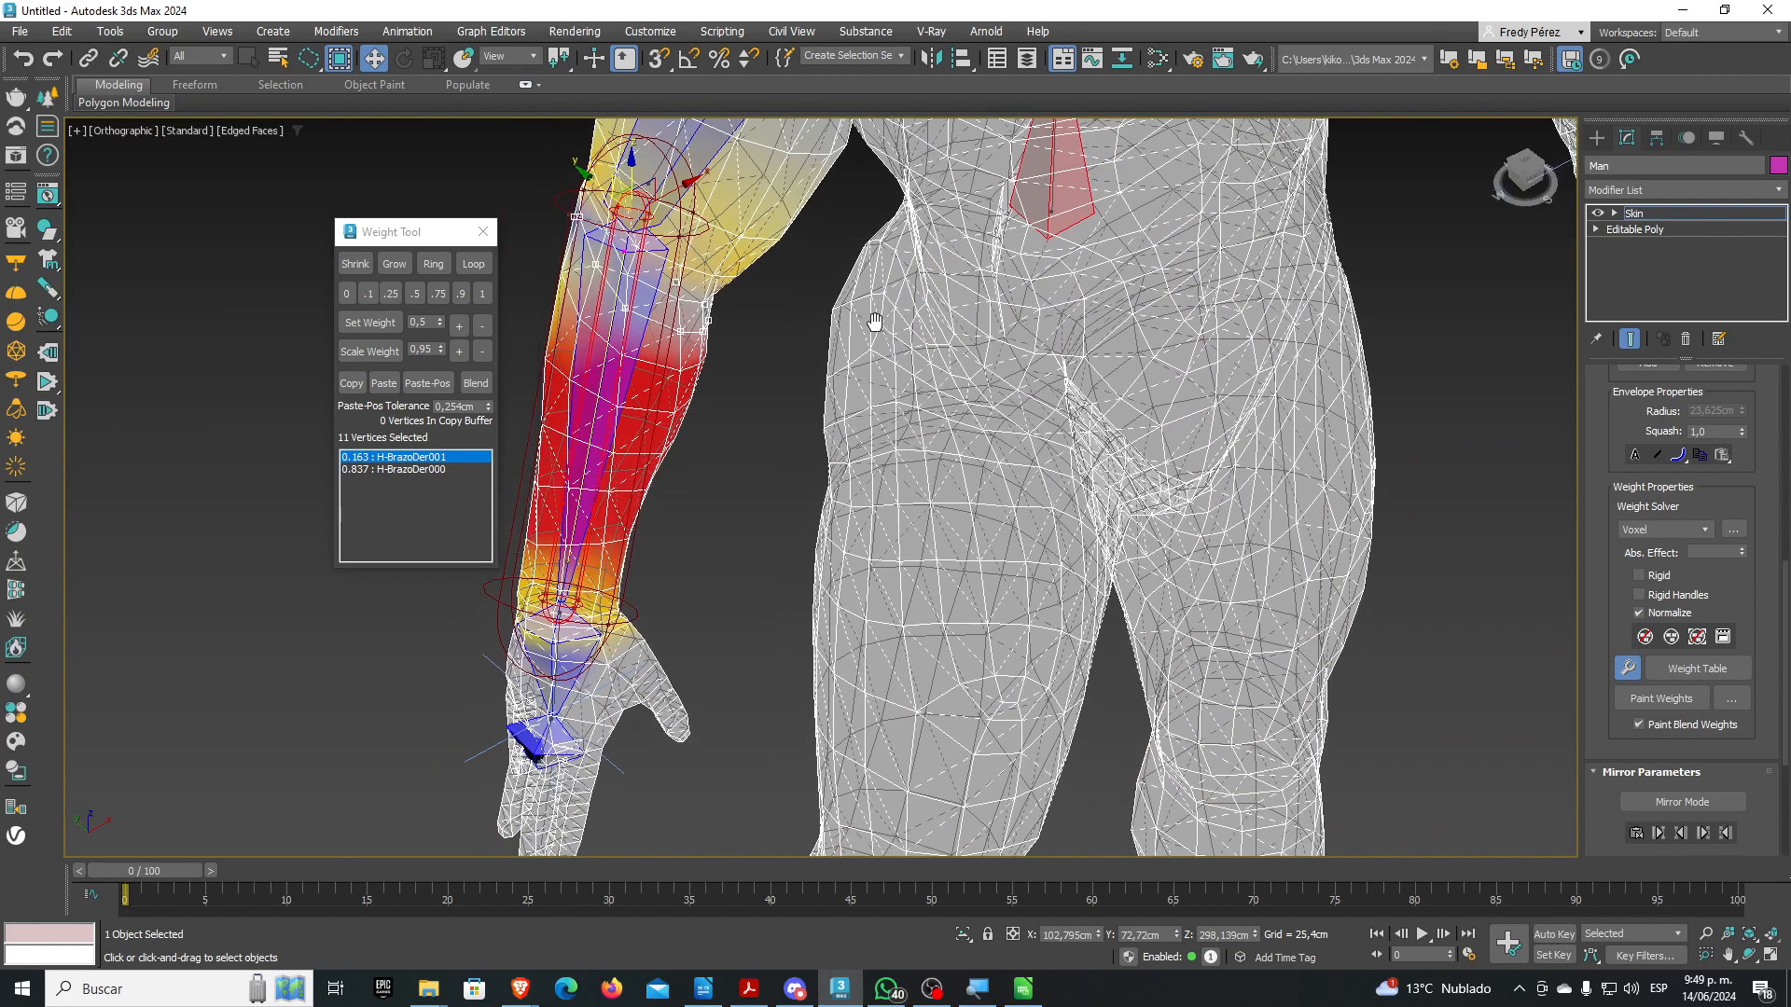
Weight the ring below the elbow 0.75 to H-BrazoDer001 and display H-BrazoDer000's weights
click(390, 294)
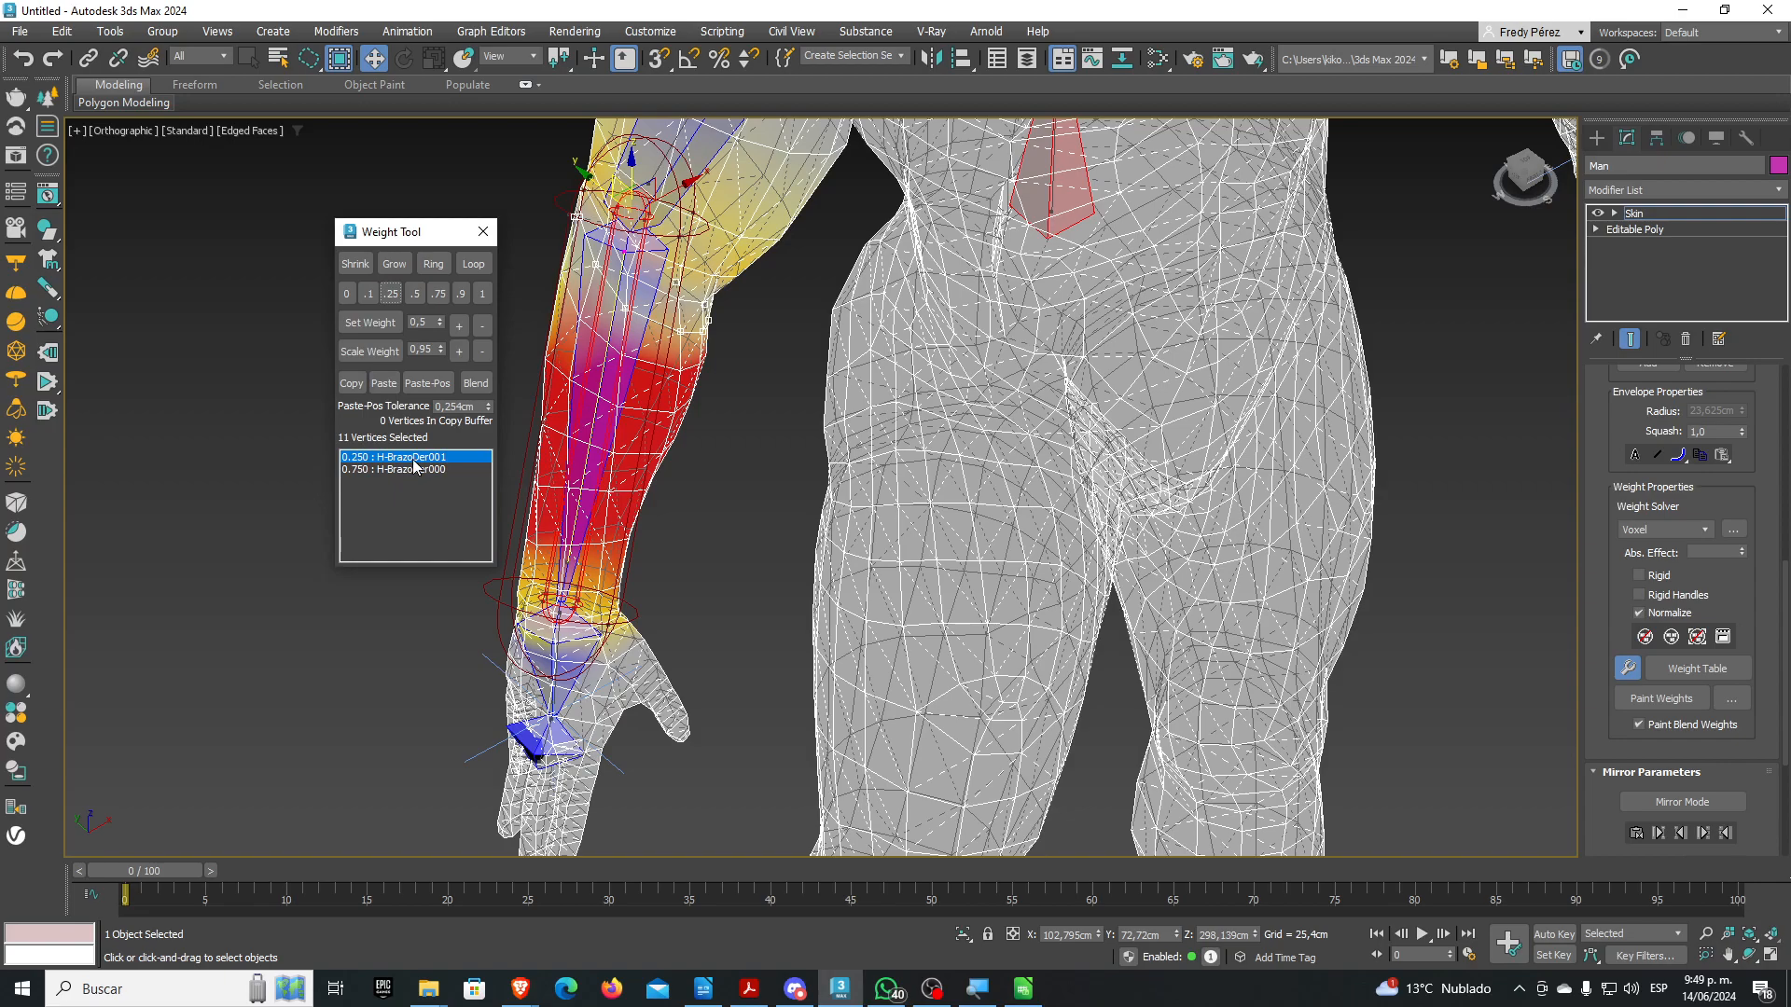
click(435, 293)
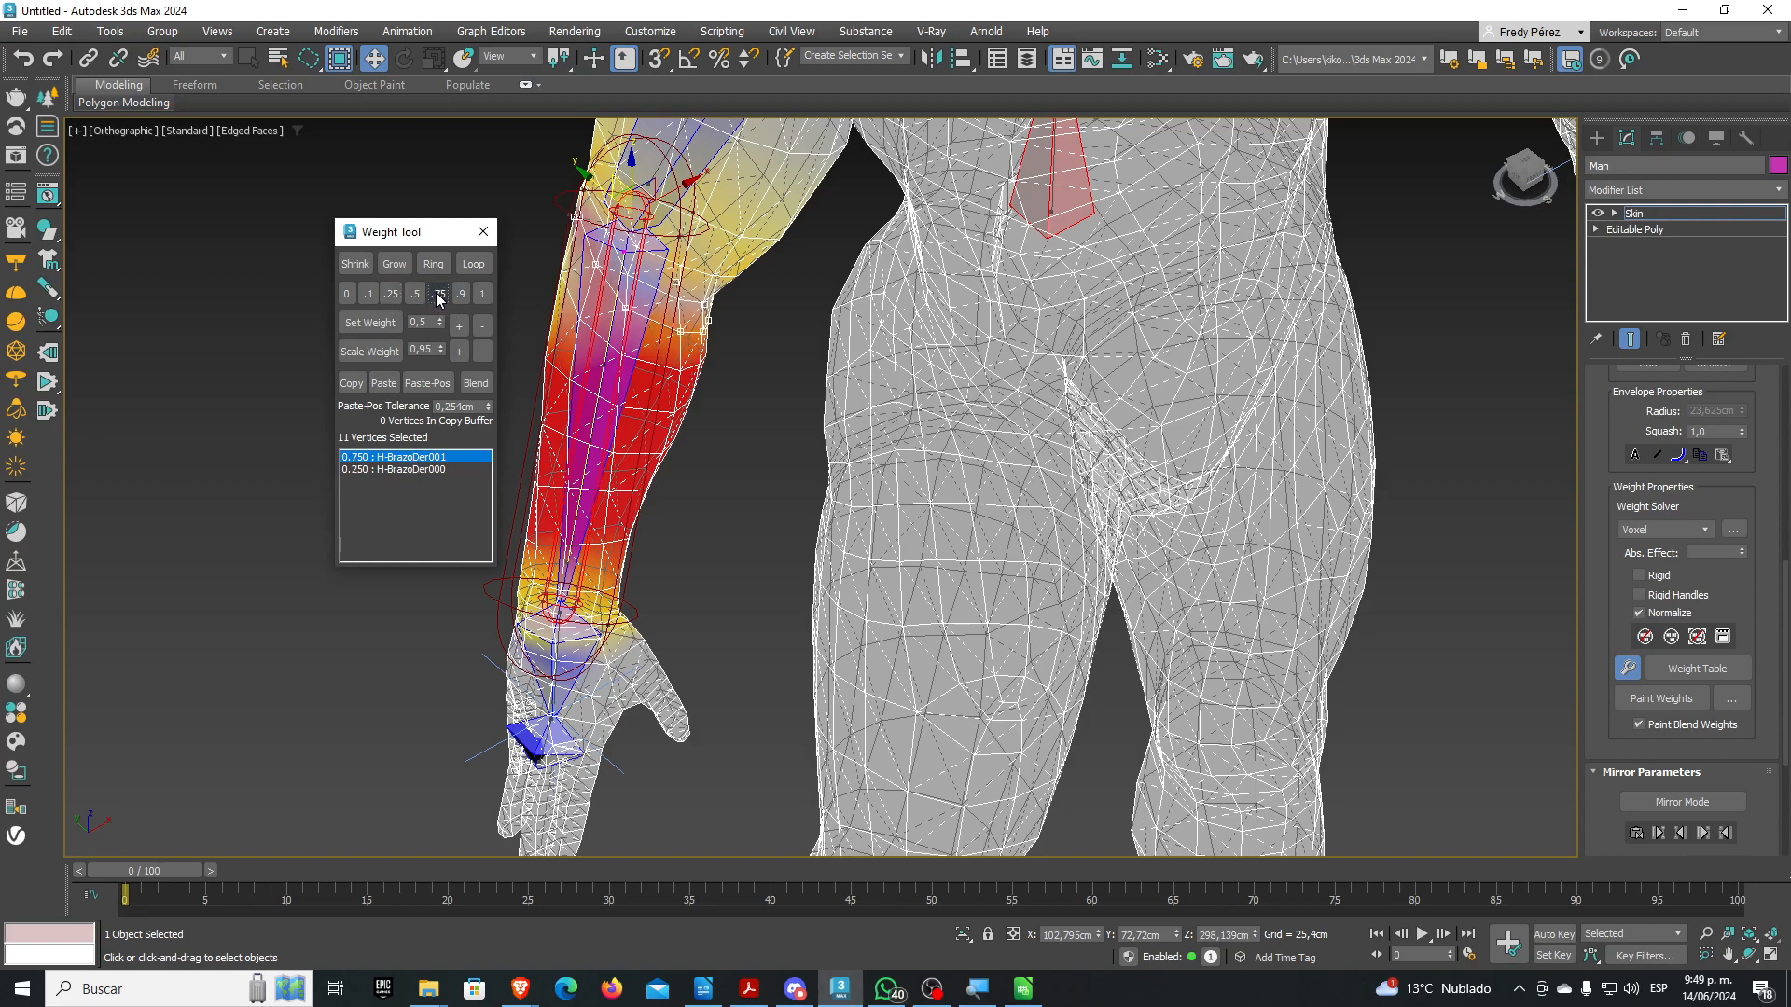
click(412, 469)
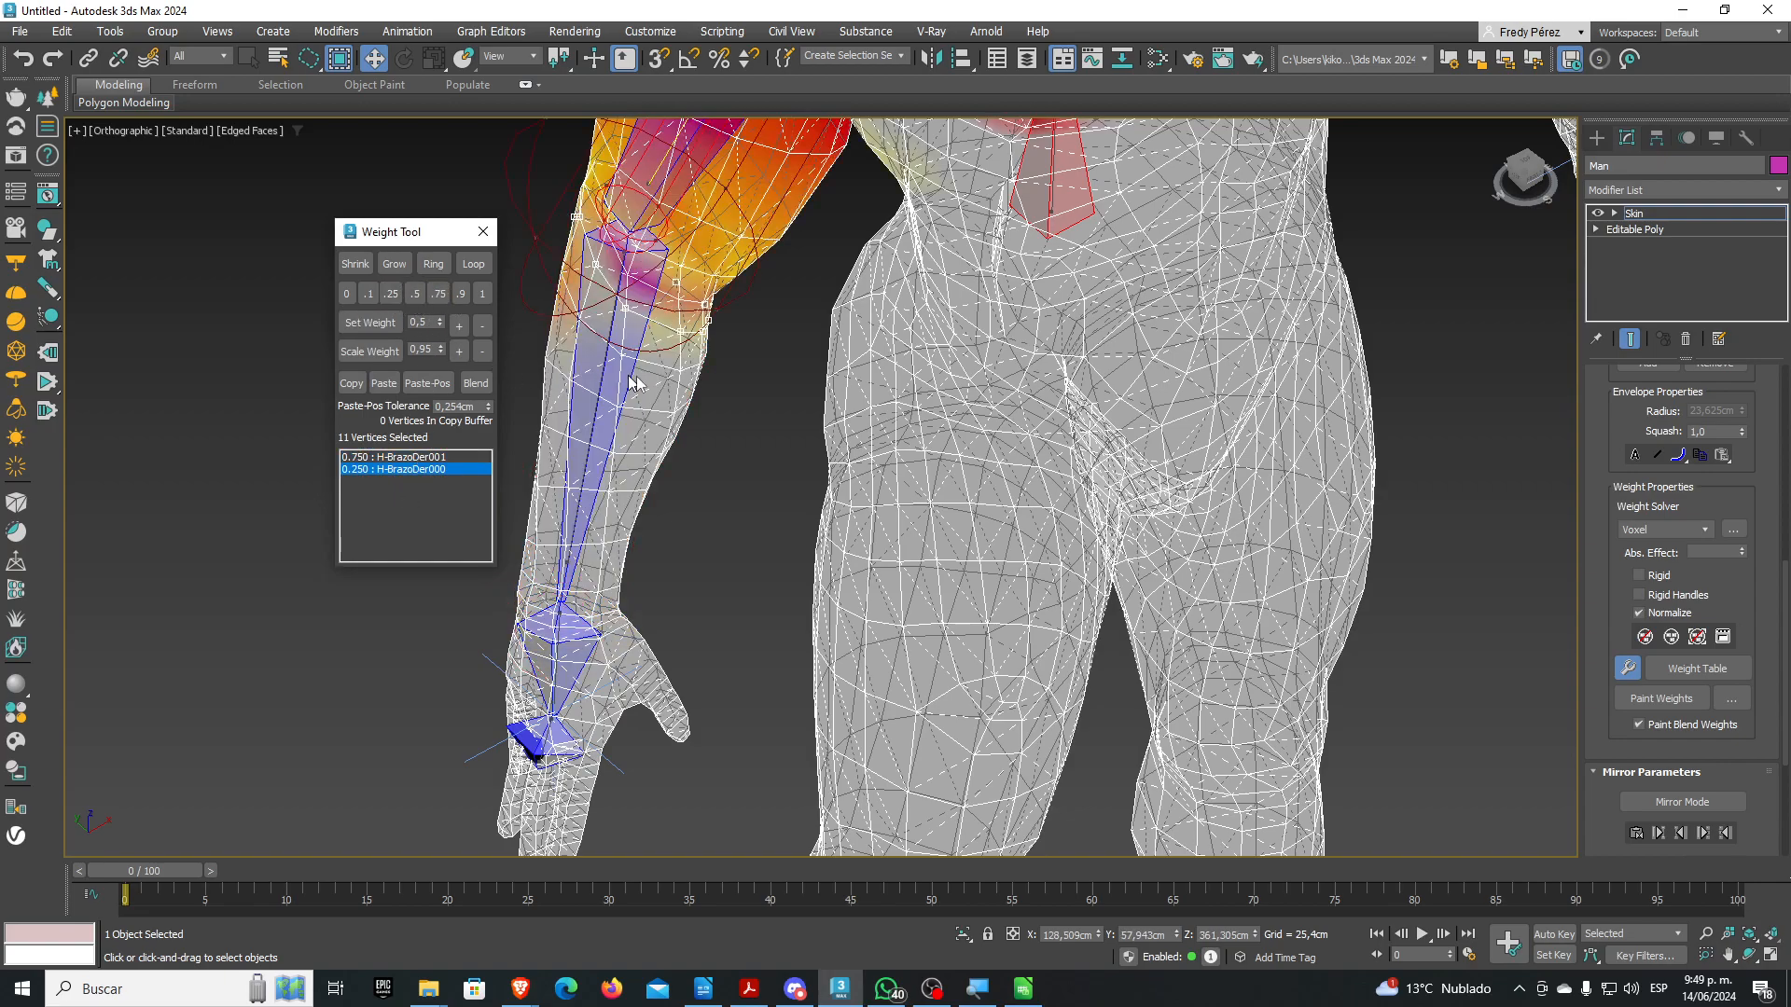
scroll(746, 401, down, 3)
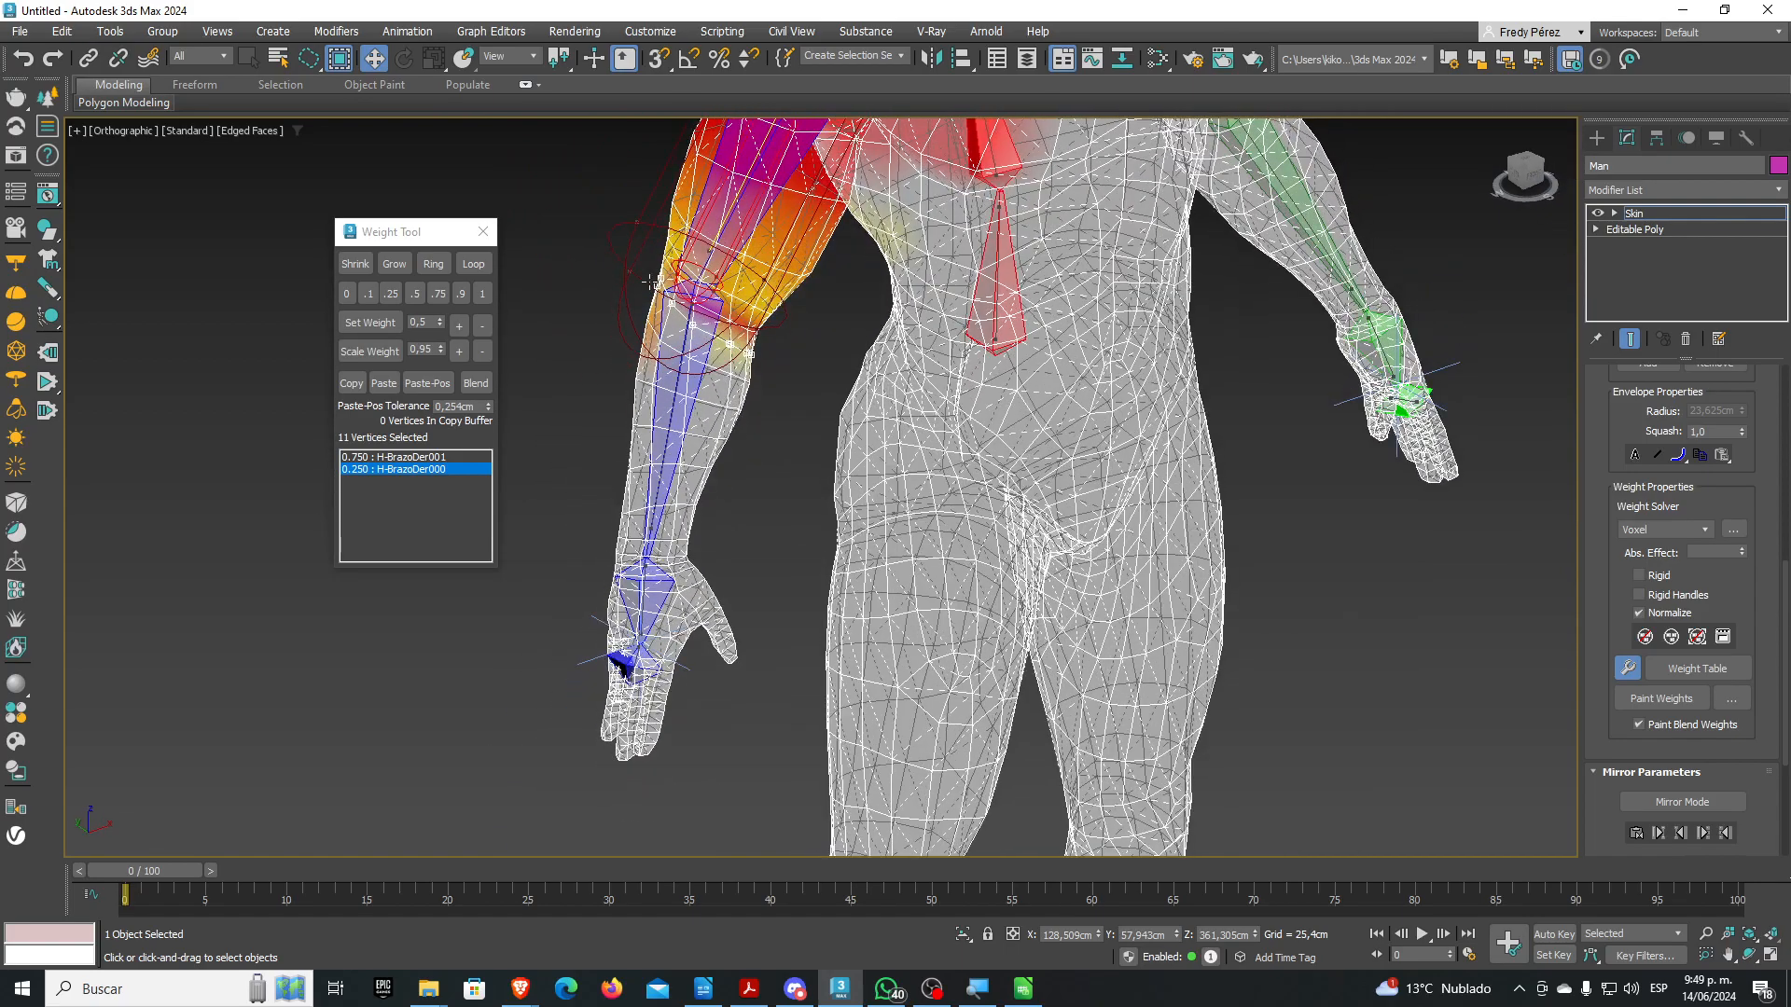
scroll(733, 431, up, 5)
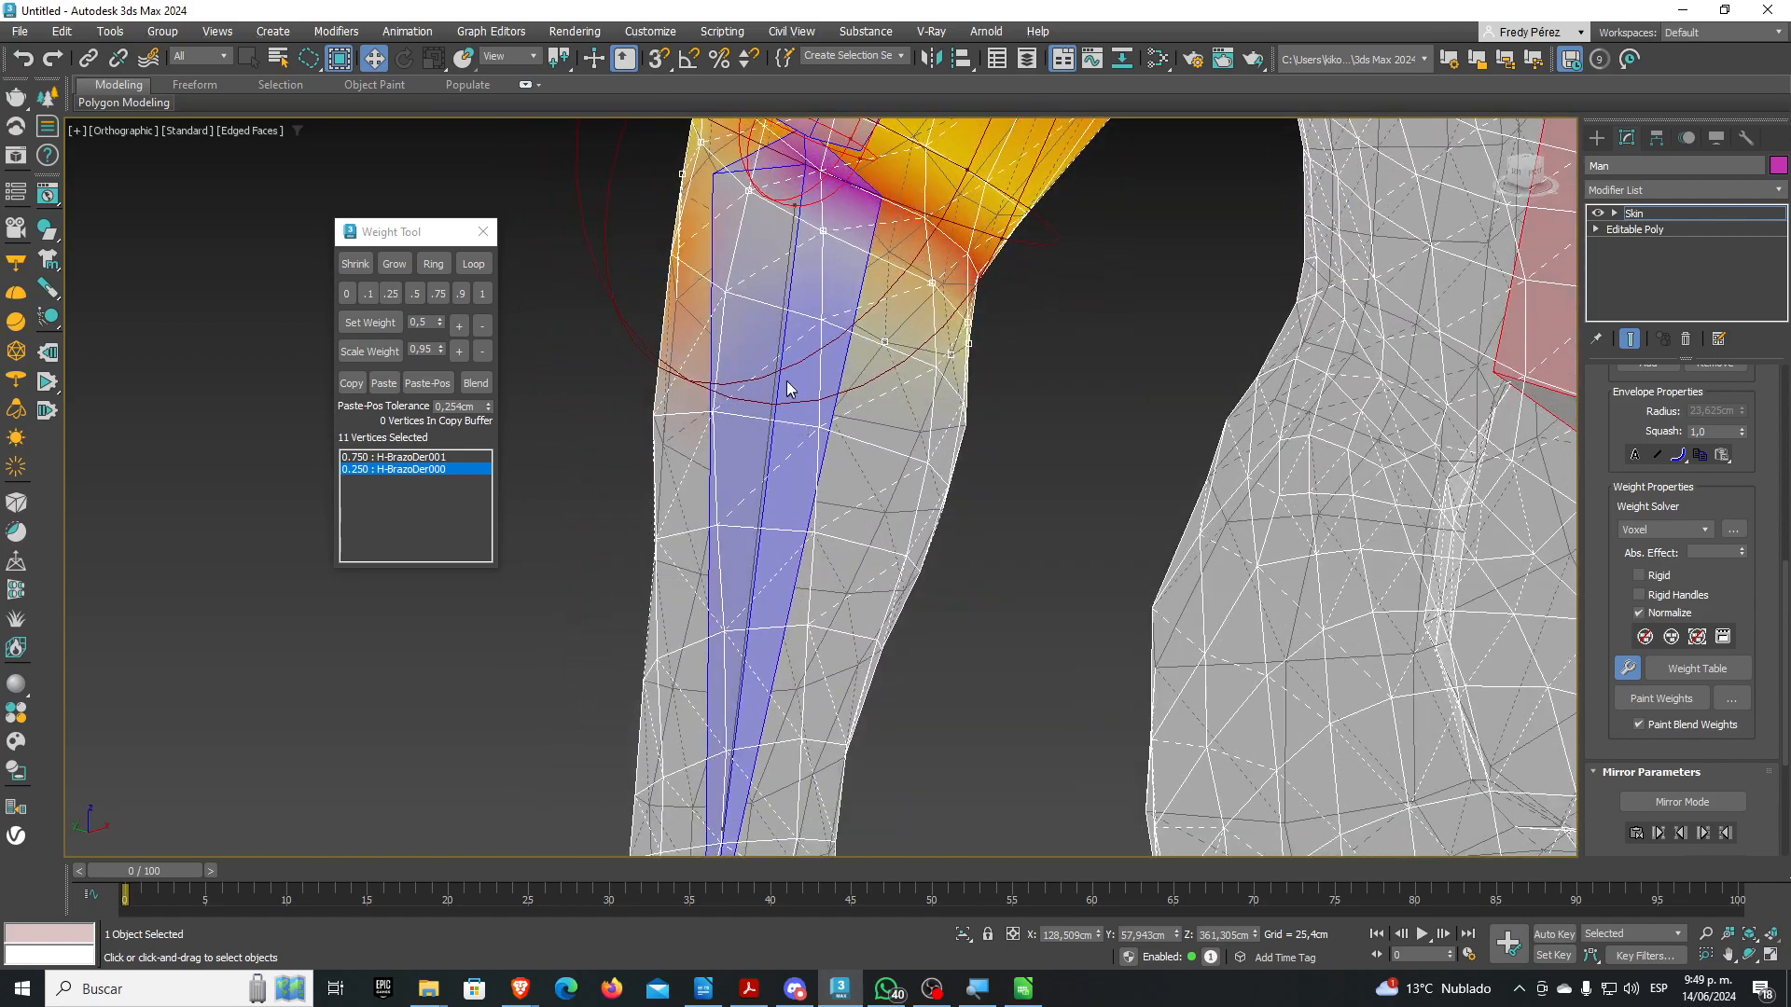
middle_drag(792, 390, 726, 446)
alt+middle_drag(584, 244, 600, 308)
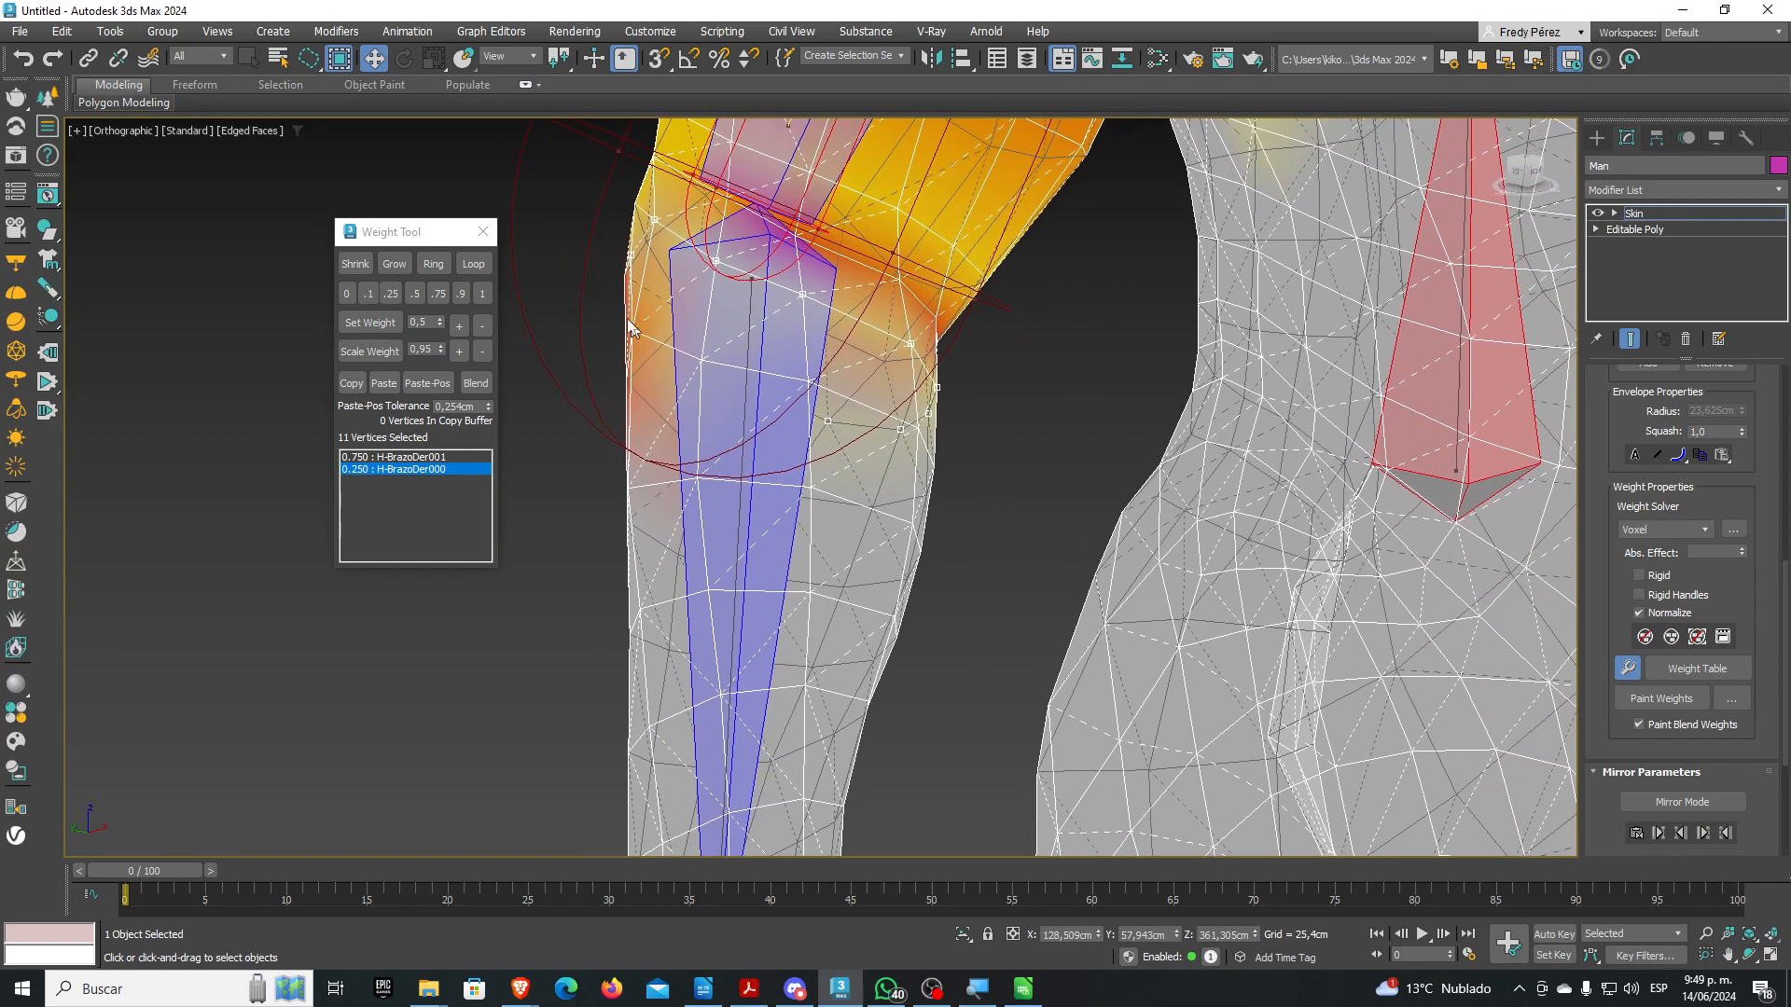
scroll(606, 322, down, 3)
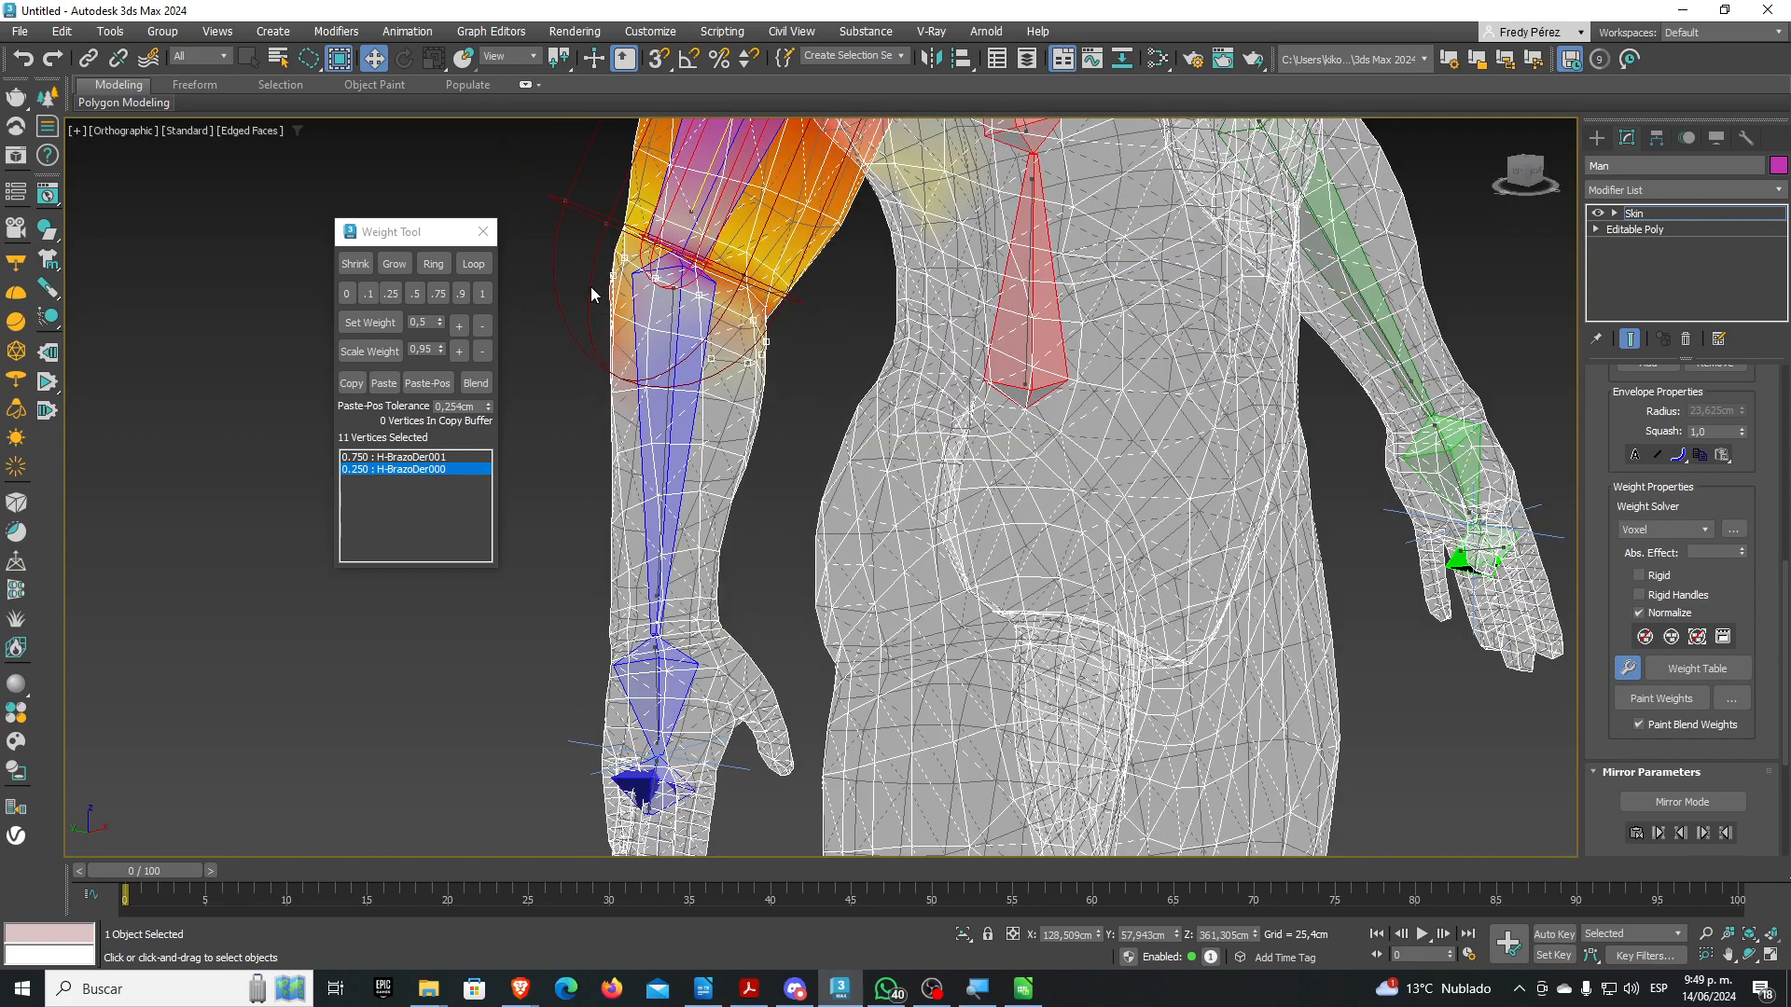
Grow the selection to 47 forearm vertices, weight them 1 to H-BrazoDer001, and close the Weight Tool
click(433, 263)
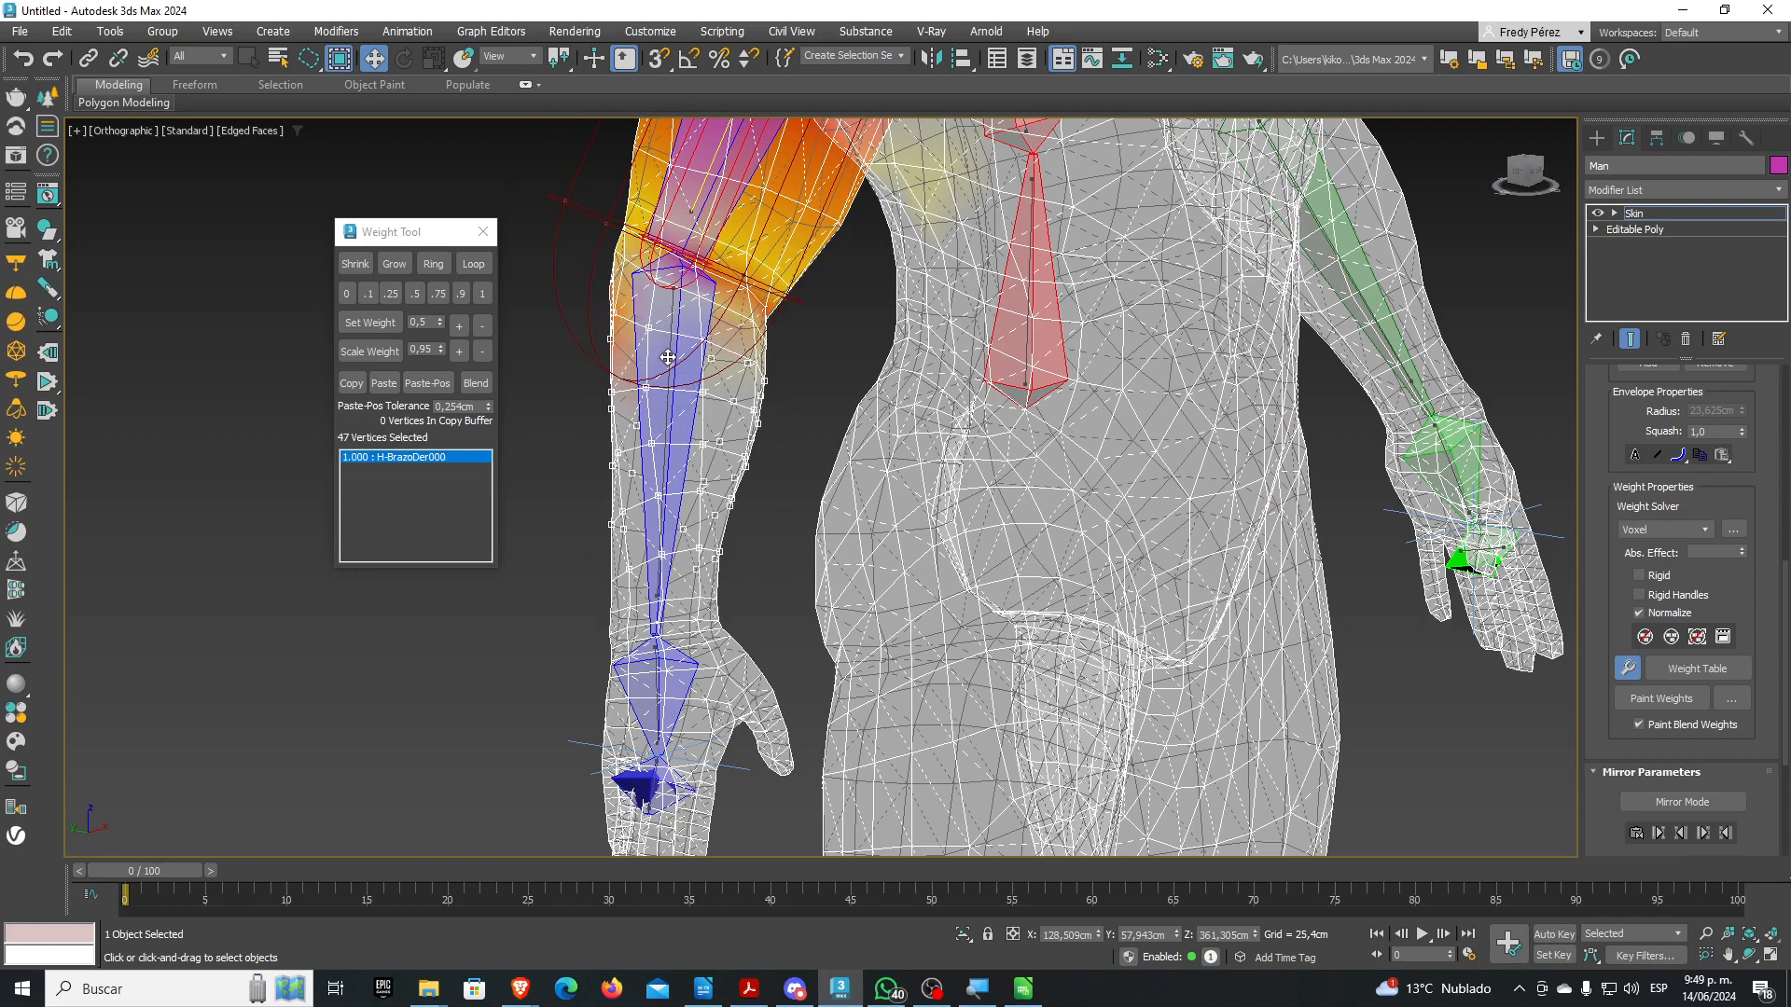
scroll(670, 354, up, 5)
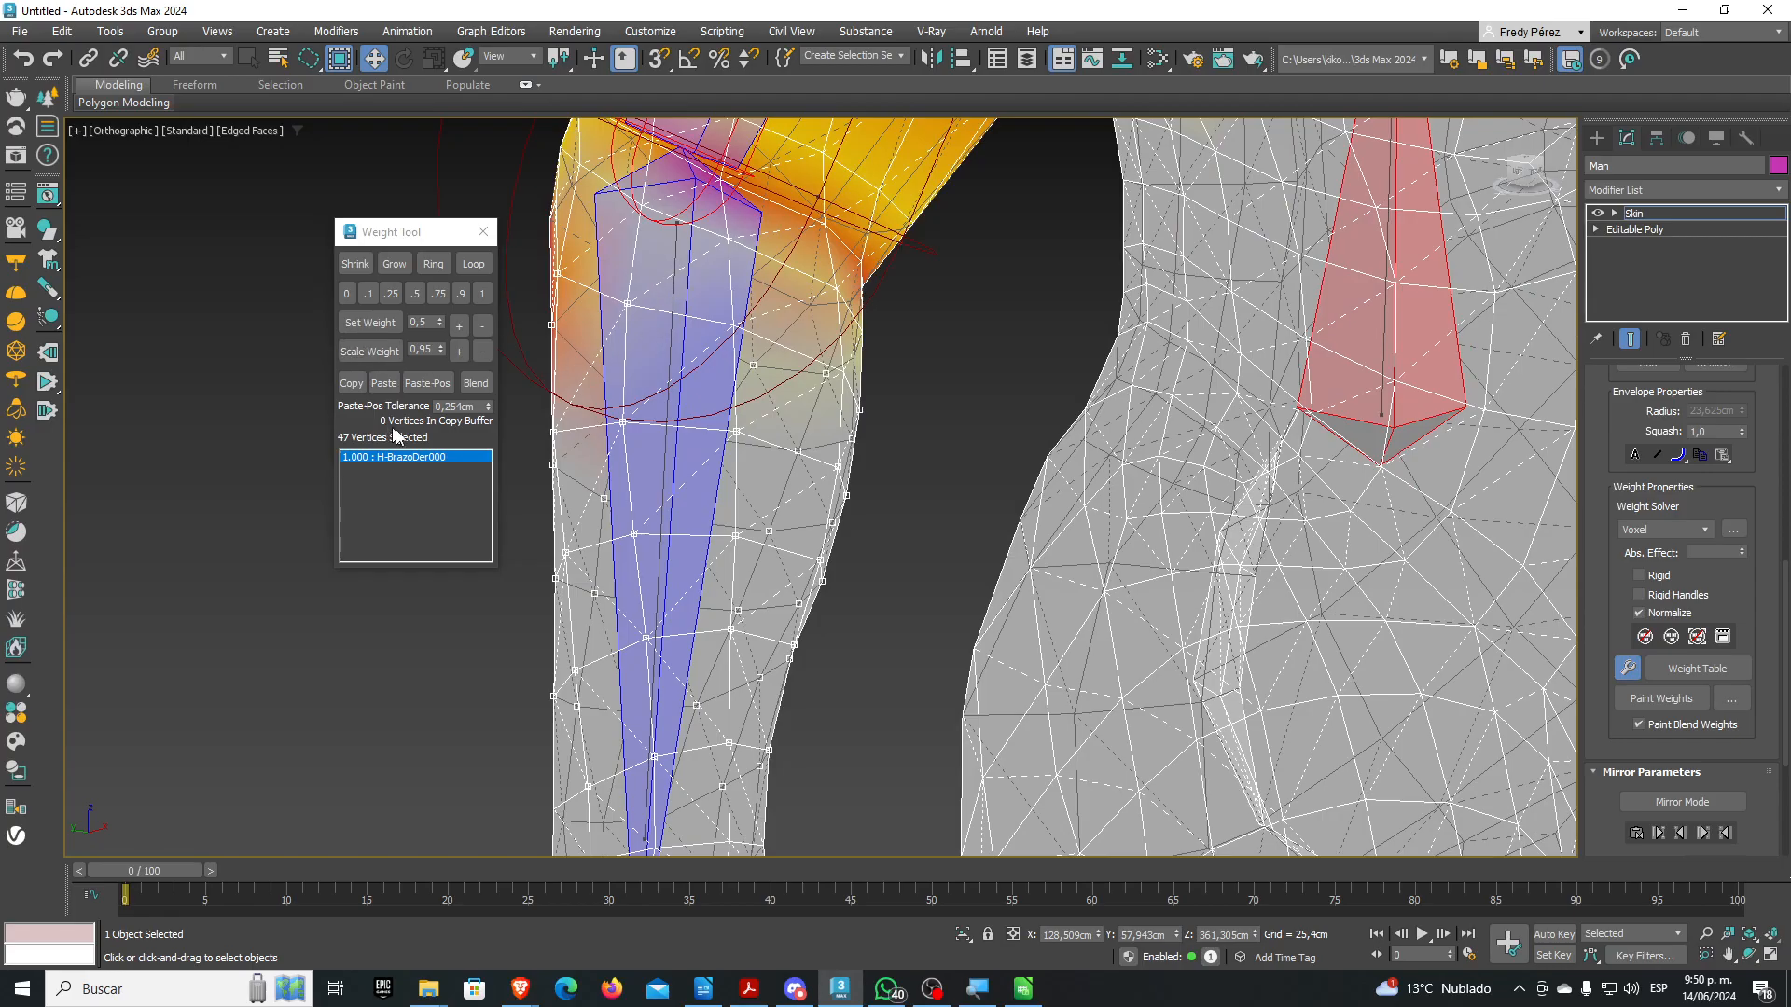
scroll(659, 474, down, 6)
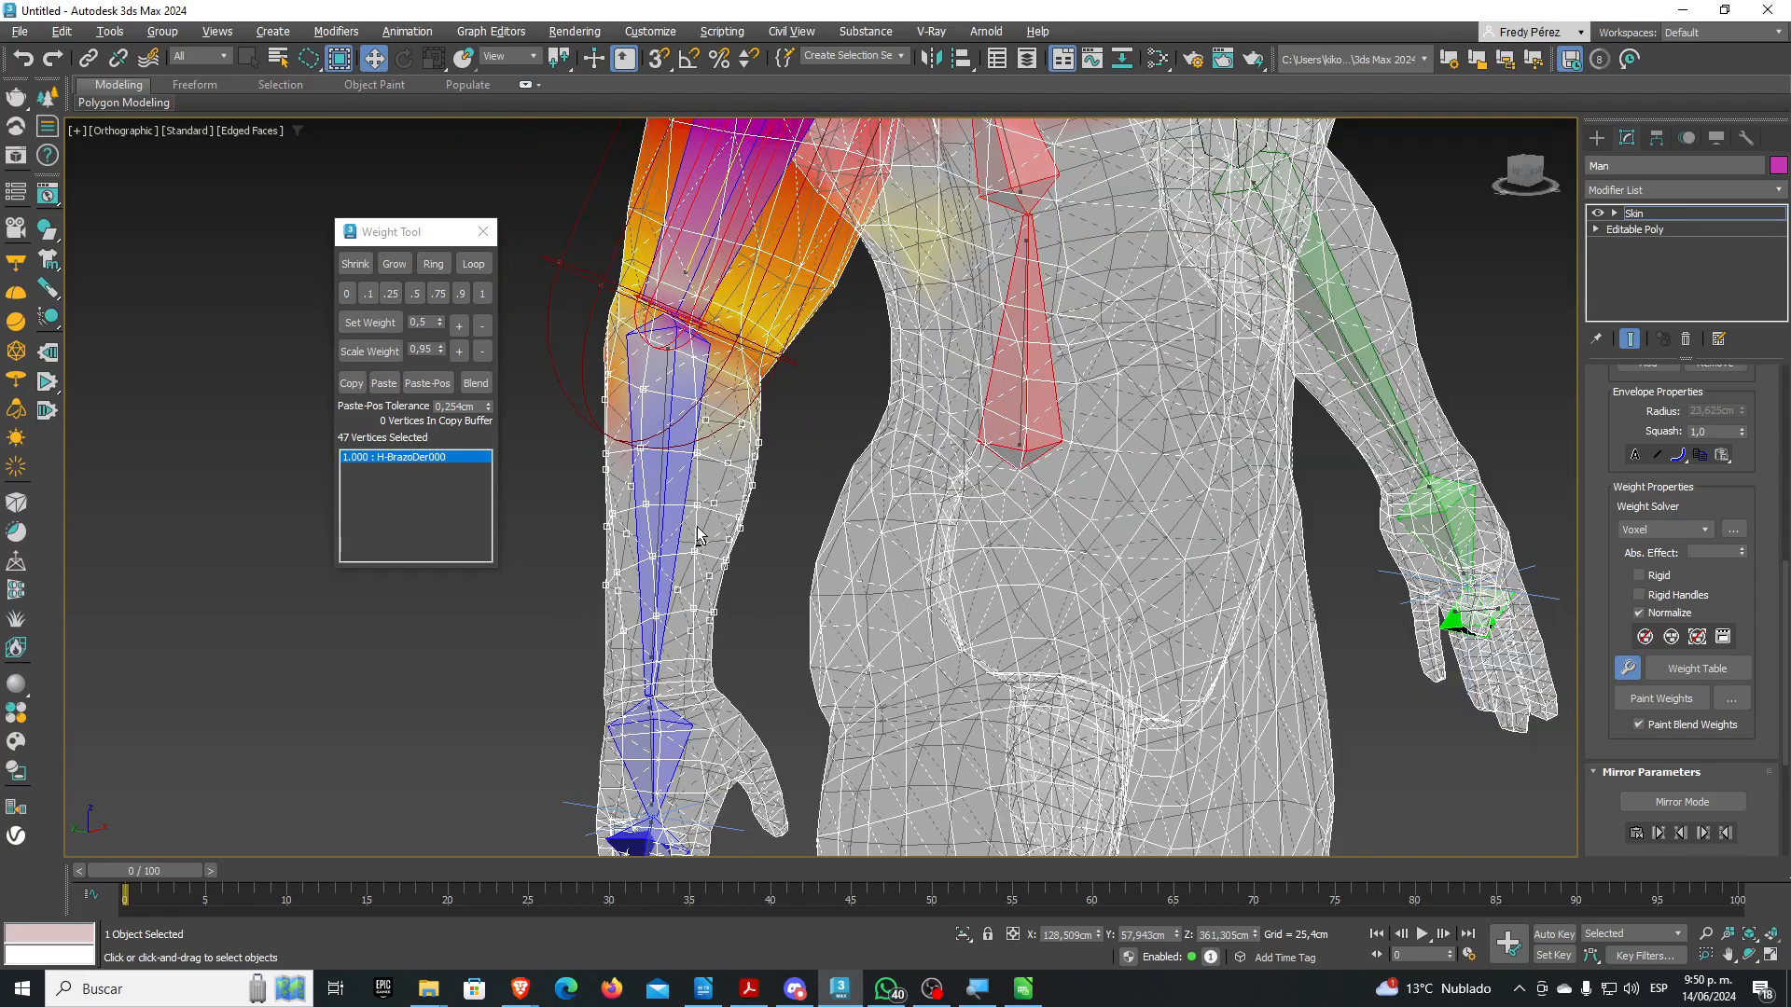
scroll(662, 534, up, 3)
scroll(654, 546, down, 2)
scroll(621, 520, up, 4)
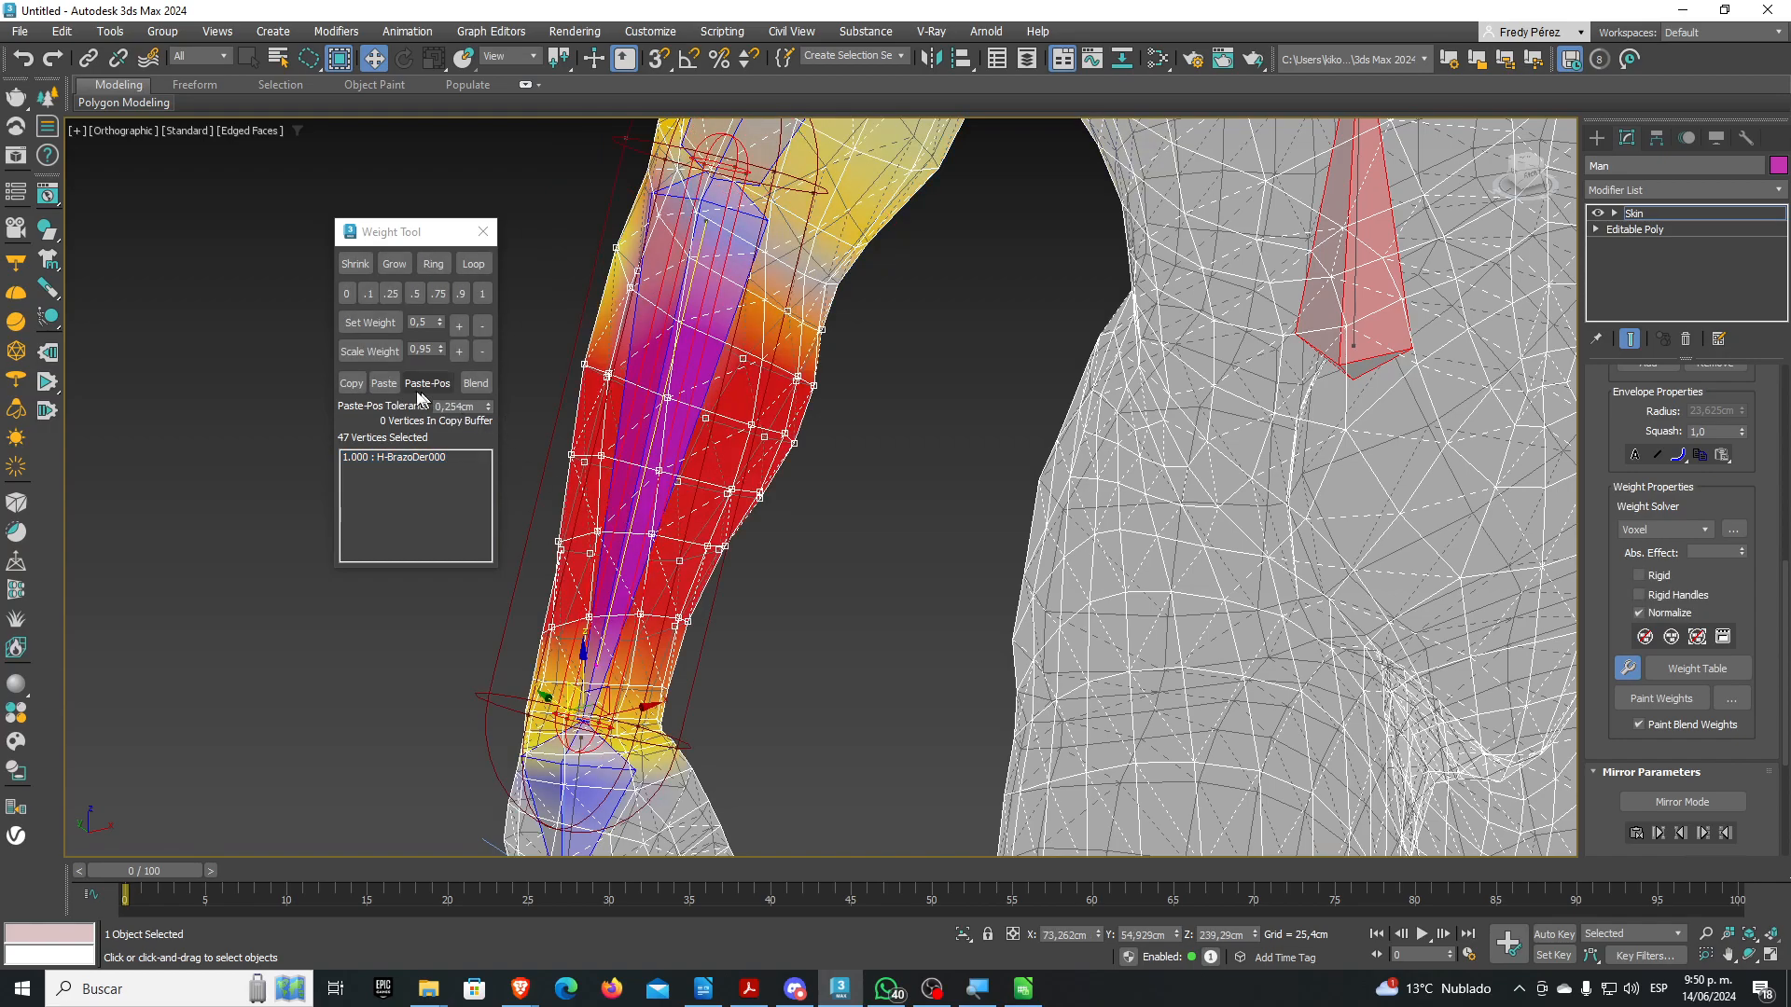
click(482, 293)
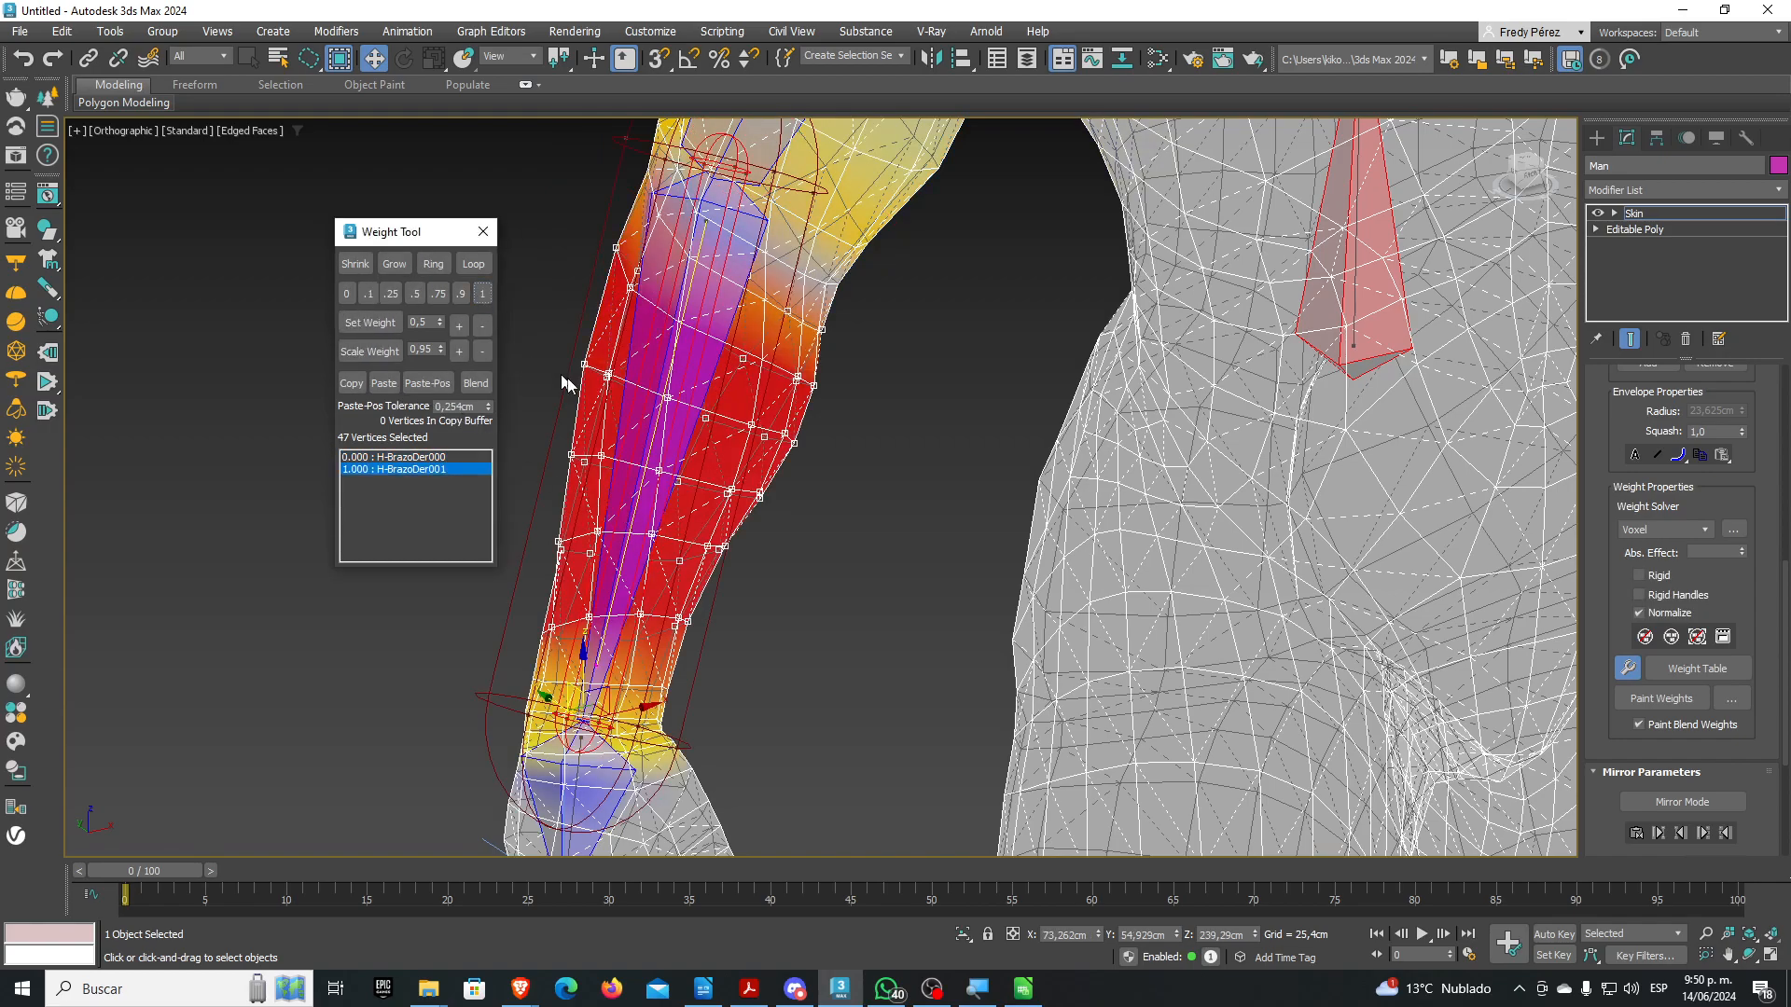
scroll(632, 413, down, 4)
click(488, 234)
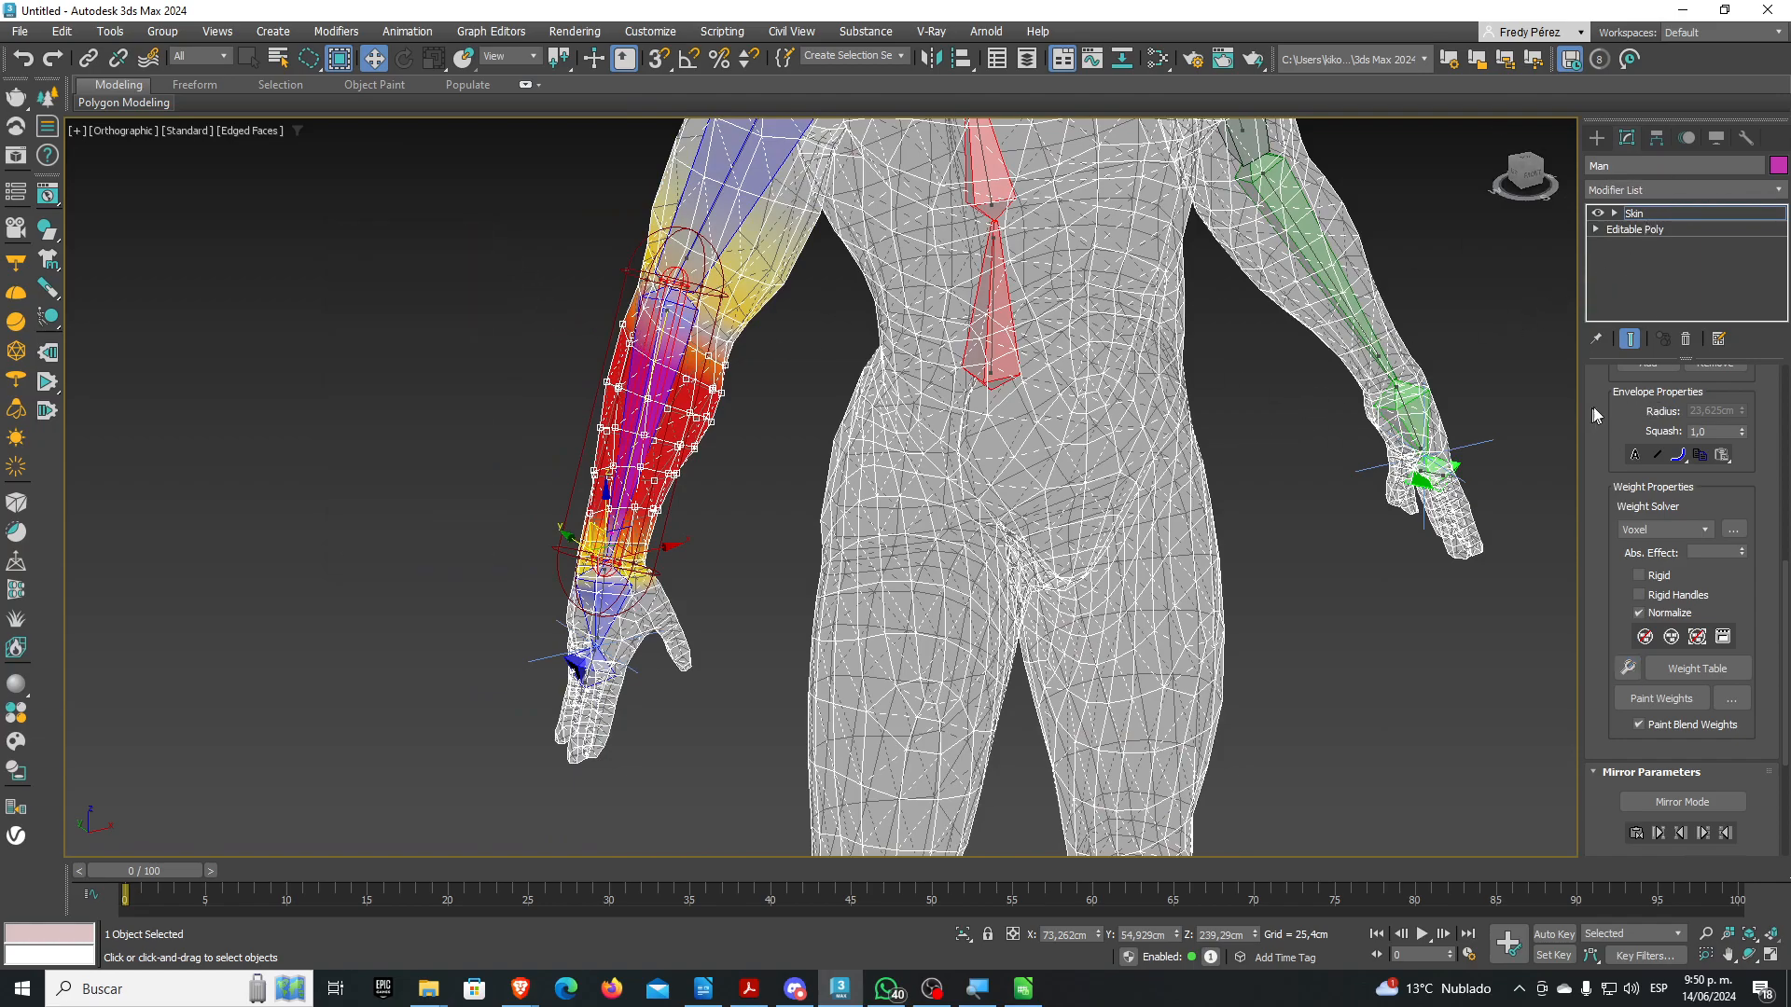
Exit envelope editing and raise the arm by moving the wrist IK Chain003
drag(1591, 406, 1617, 754)
scroll(1679, 448, up, 3)
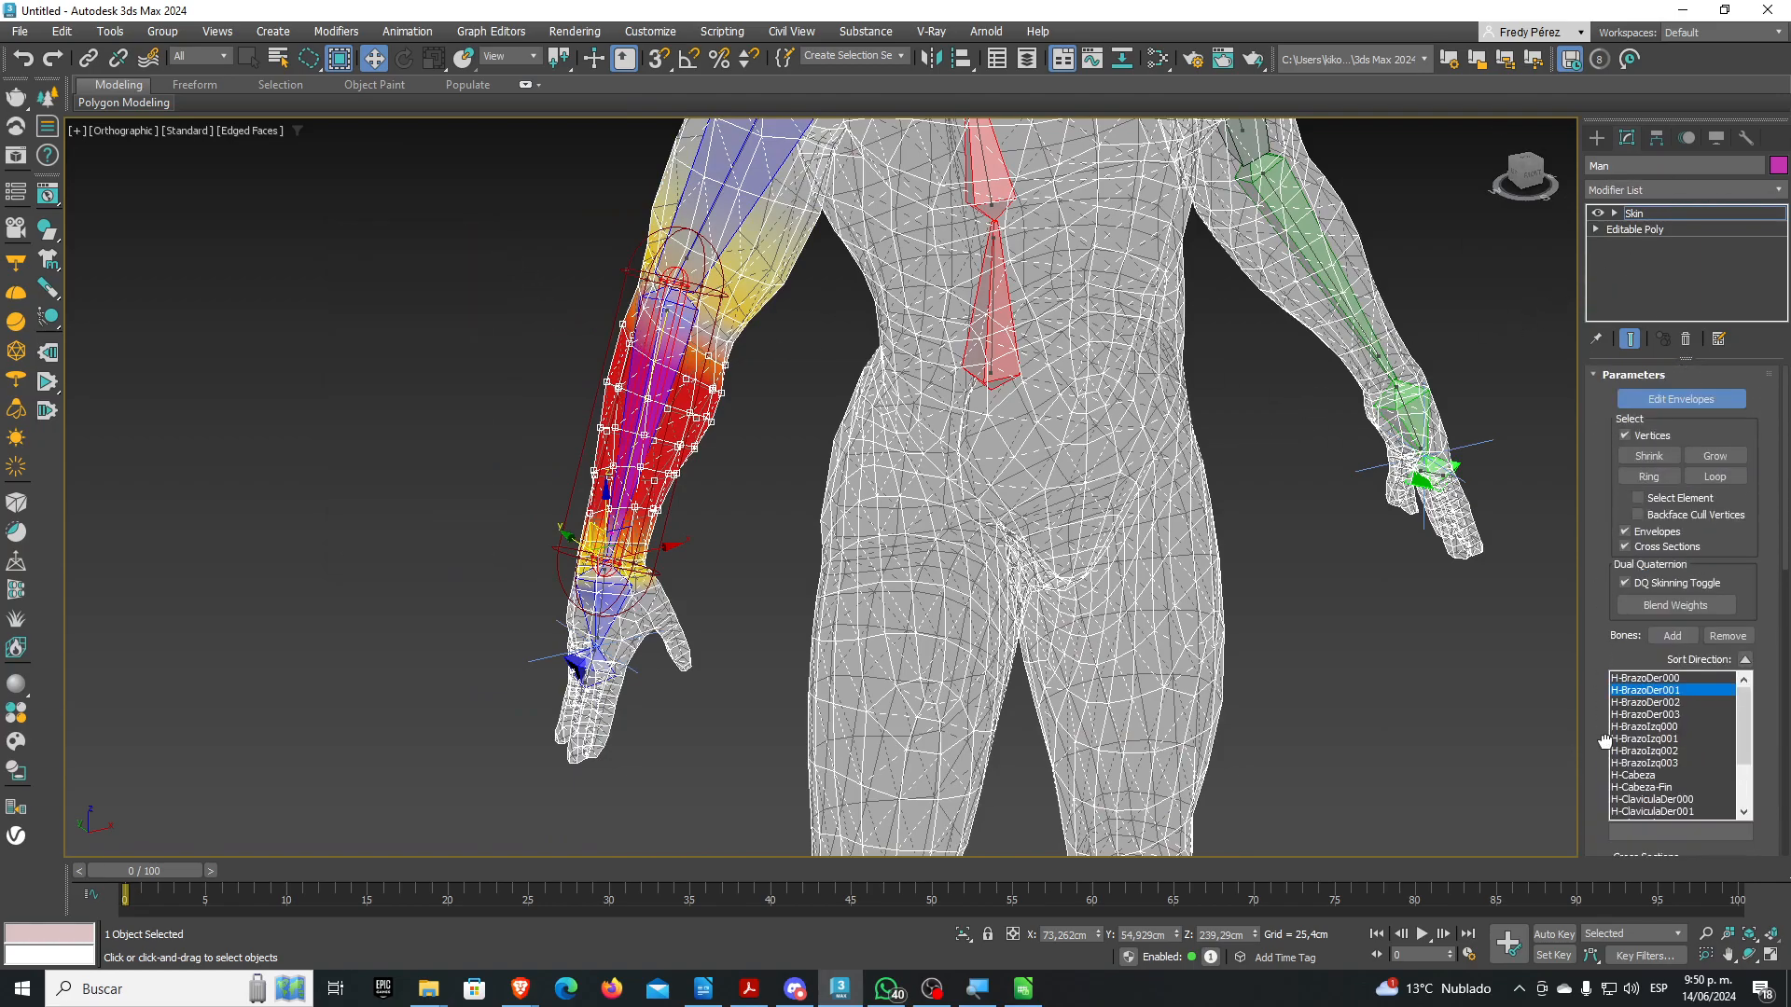
click(1682, 399)
click(564, 656)
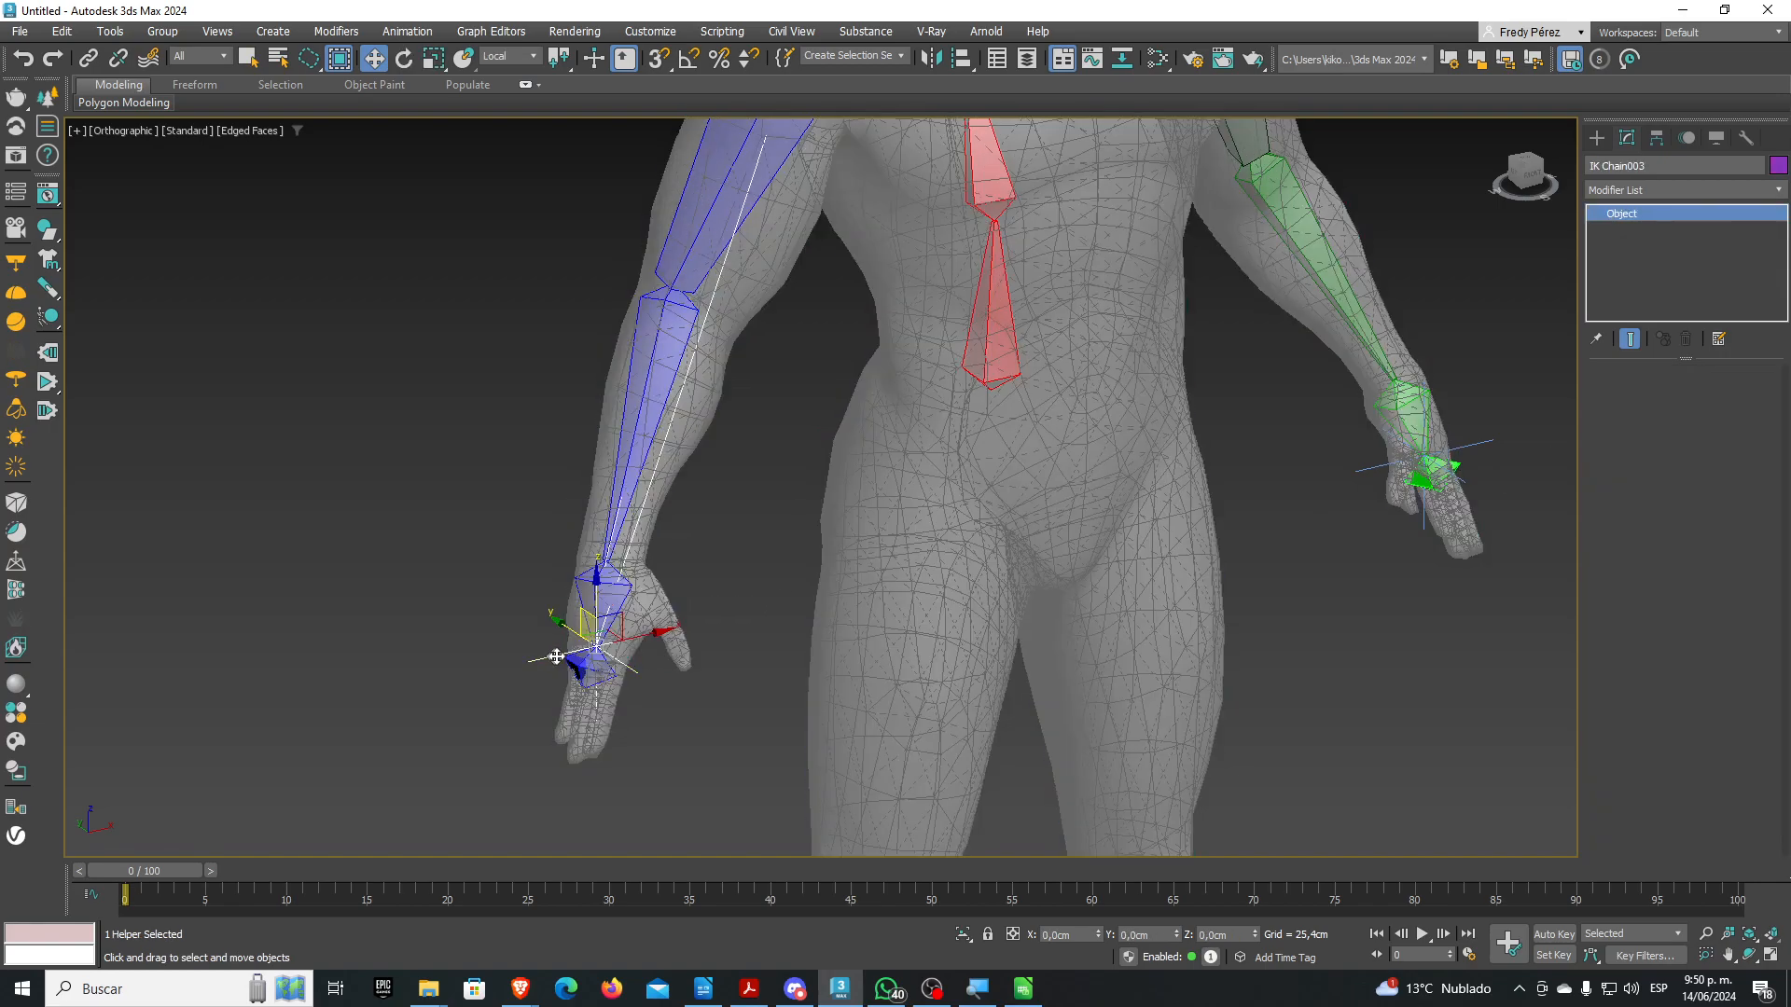
alt+middle_drag(703, 635, 720, 634)
scroll(584, 625, down, 3)
mouse_move(584, 608)
mouse_down()
mouse_move(623, 575)
mouse_move(619, 625)
mouse_move(712, 519)
mouse_move(659, 599)
mouse_move(673, 488)
mouse_move(640, 639)
mouse_move(647, 521)
mouse_move(600, 591)
mouse_move(647, 612)
mouse_move(647, 579)
mouse_move(663, 593)
mouse_move(647, 519)
mouse_move(688, 619)
mouse_move(660, 500)
mouse_move(656, 609)
mouse_move(634, 504)
mouse_move(647, 589)
mouse_move(617, 609)
mouse_up()
Select the Man mesh and turn off See-Through with Alt+X so it shows opaque
click(479, 504)
click(836, 550)
key(alt+x)
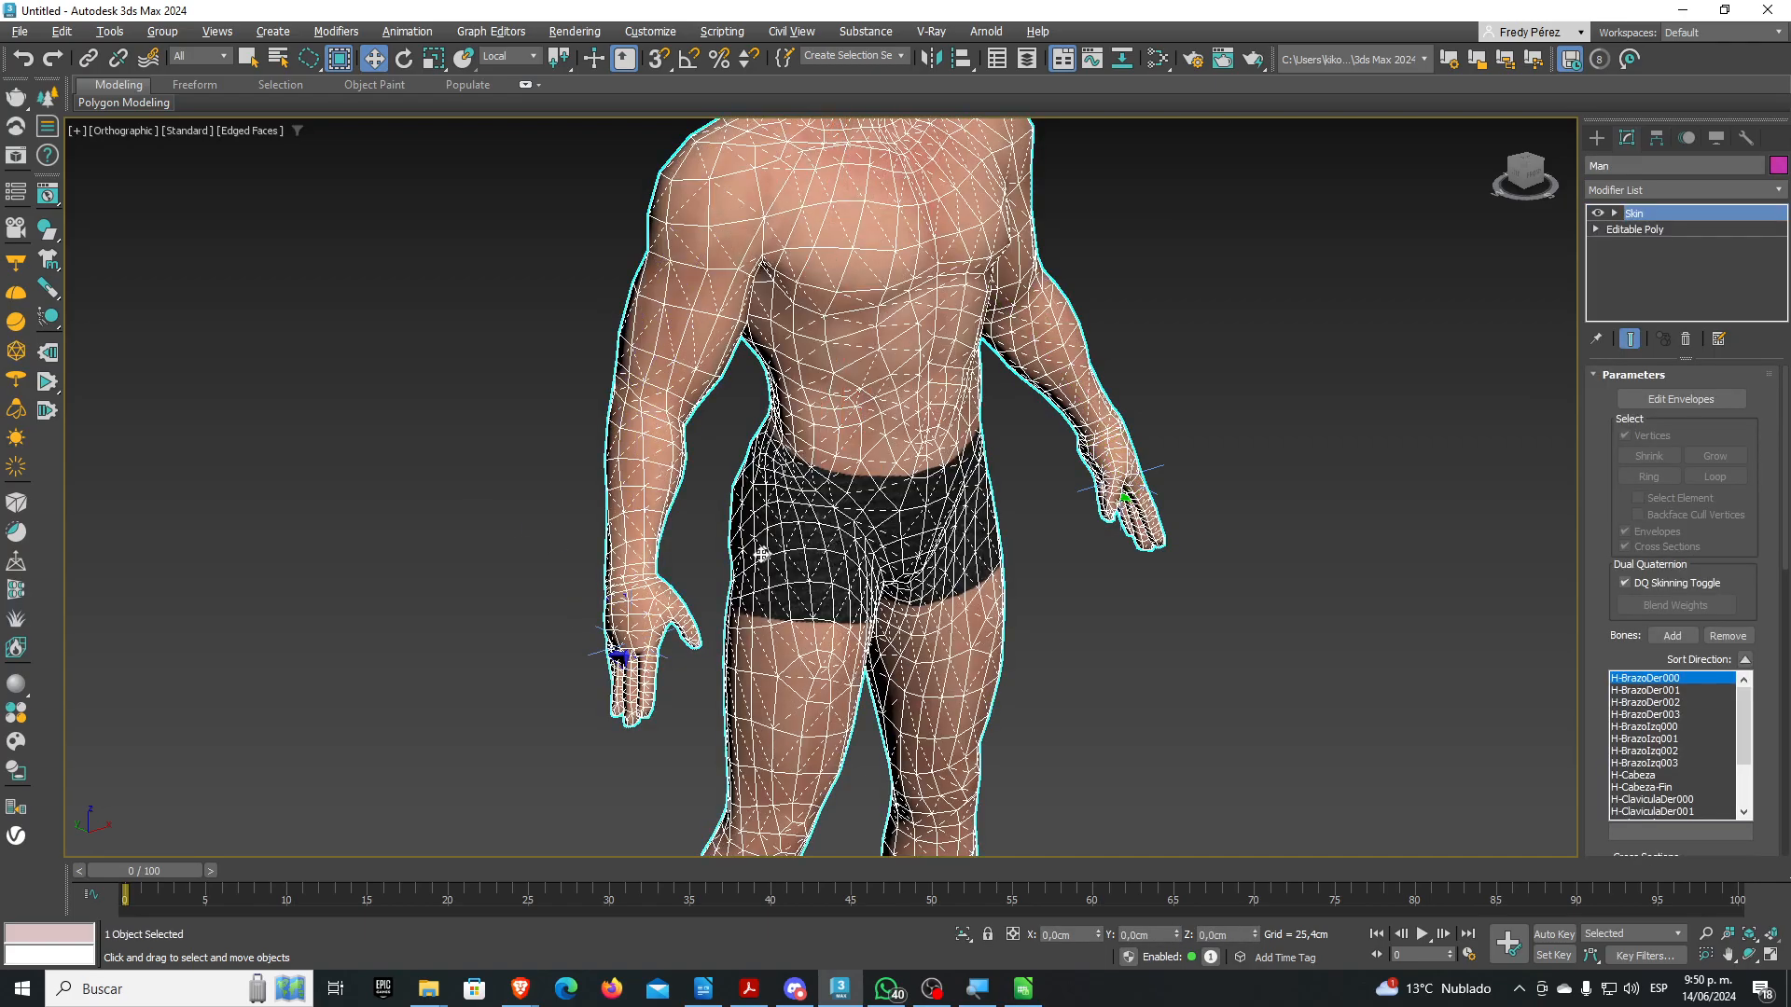
Move IK Chain003 up and down to test the arm deformation, then reselect the Man mesh
click(564, 653)
click(593, 652)
scroll(596, 649, up, 4)
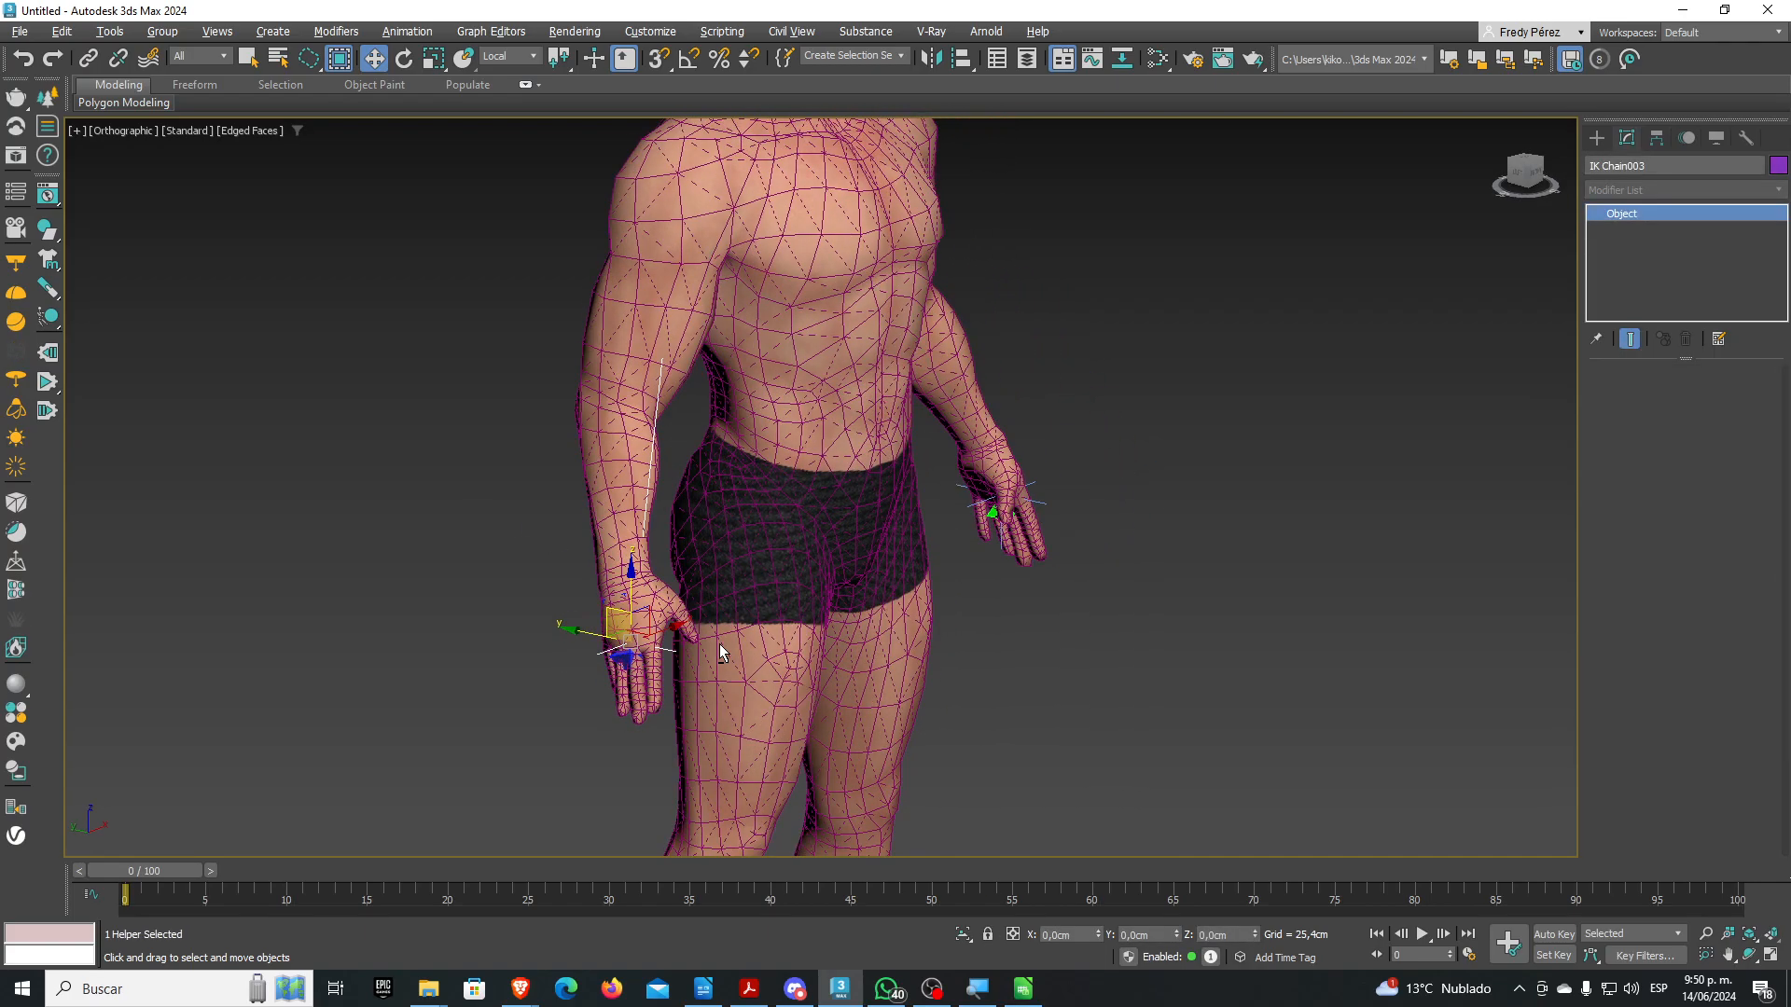
drag(598, 646, 580, 612)
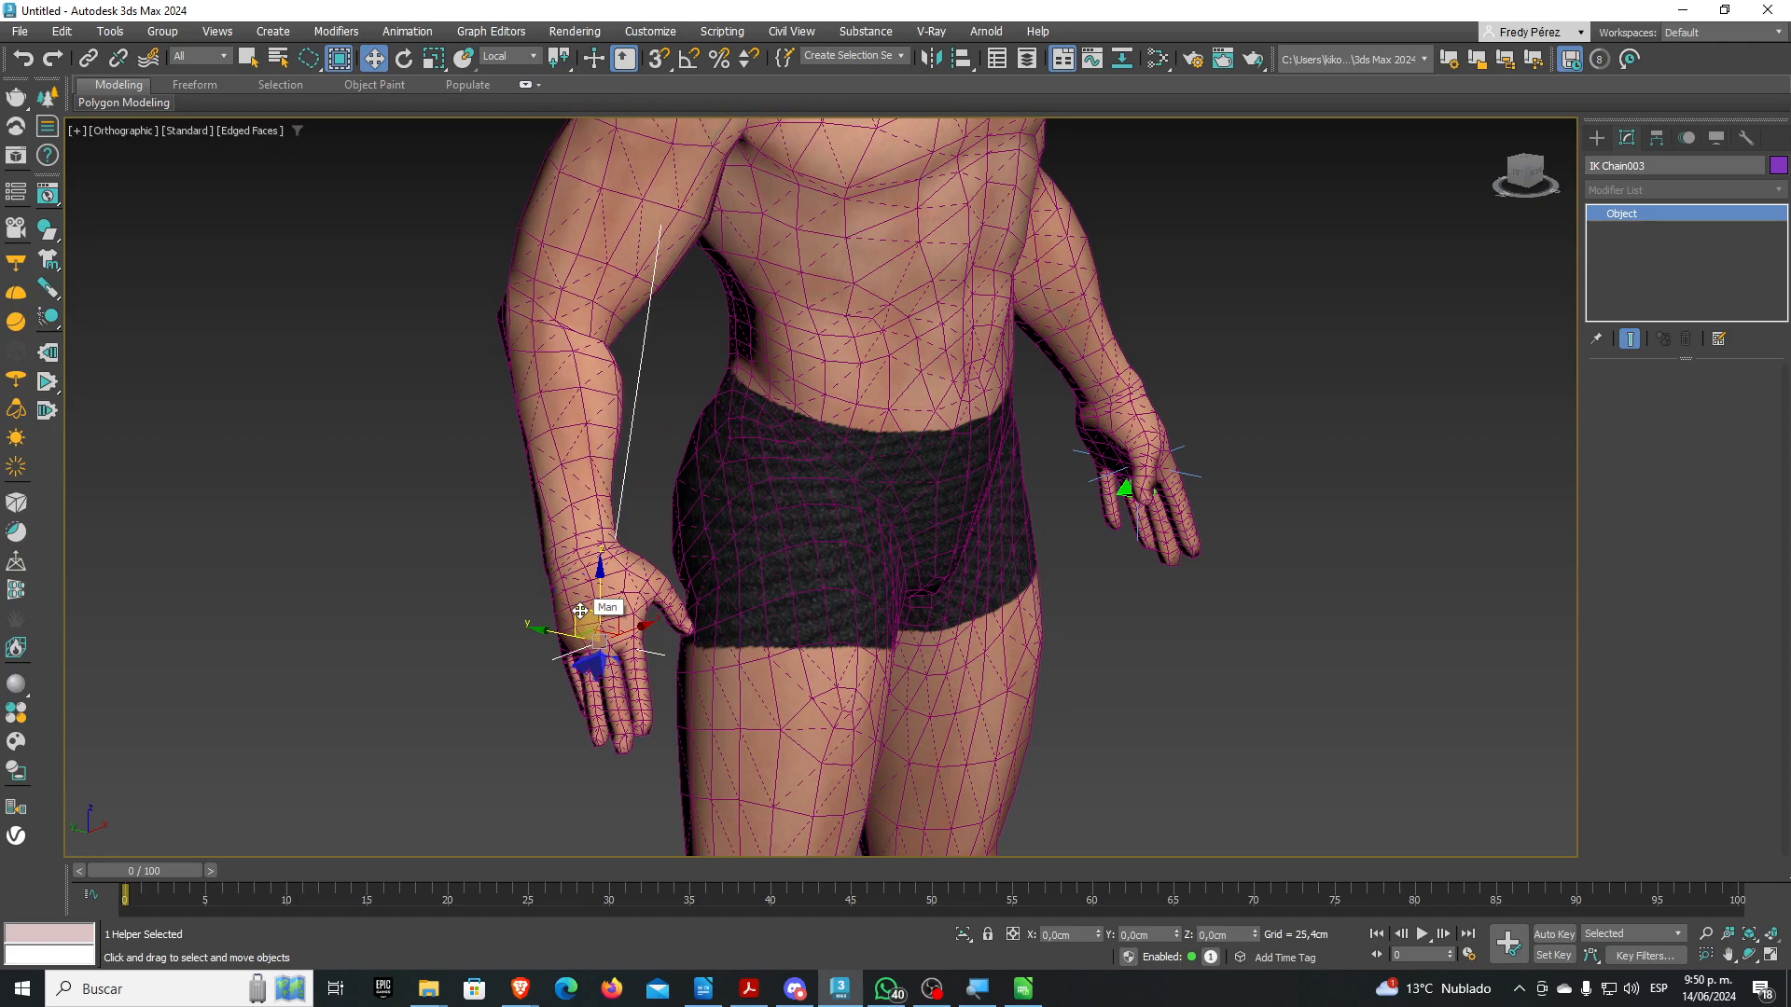
scroll(597, 612, down, 3)
alt+middle_drag(680, 532, 576, 550)
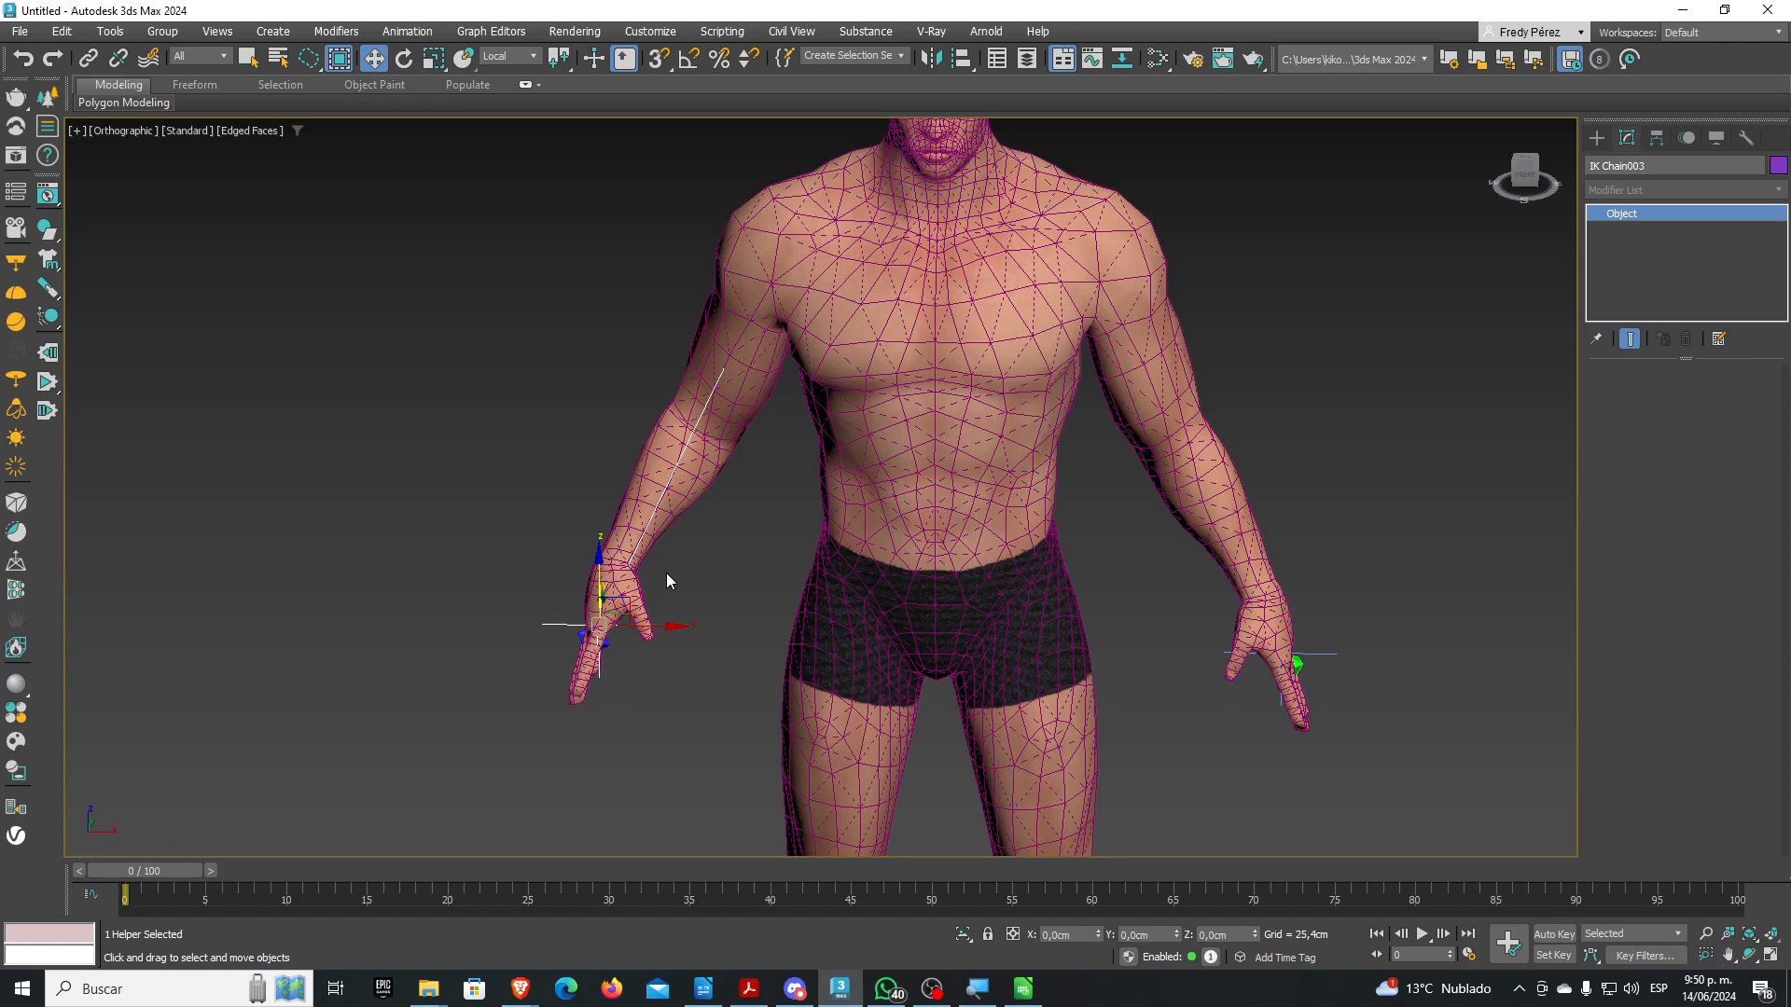
click(879, 535)
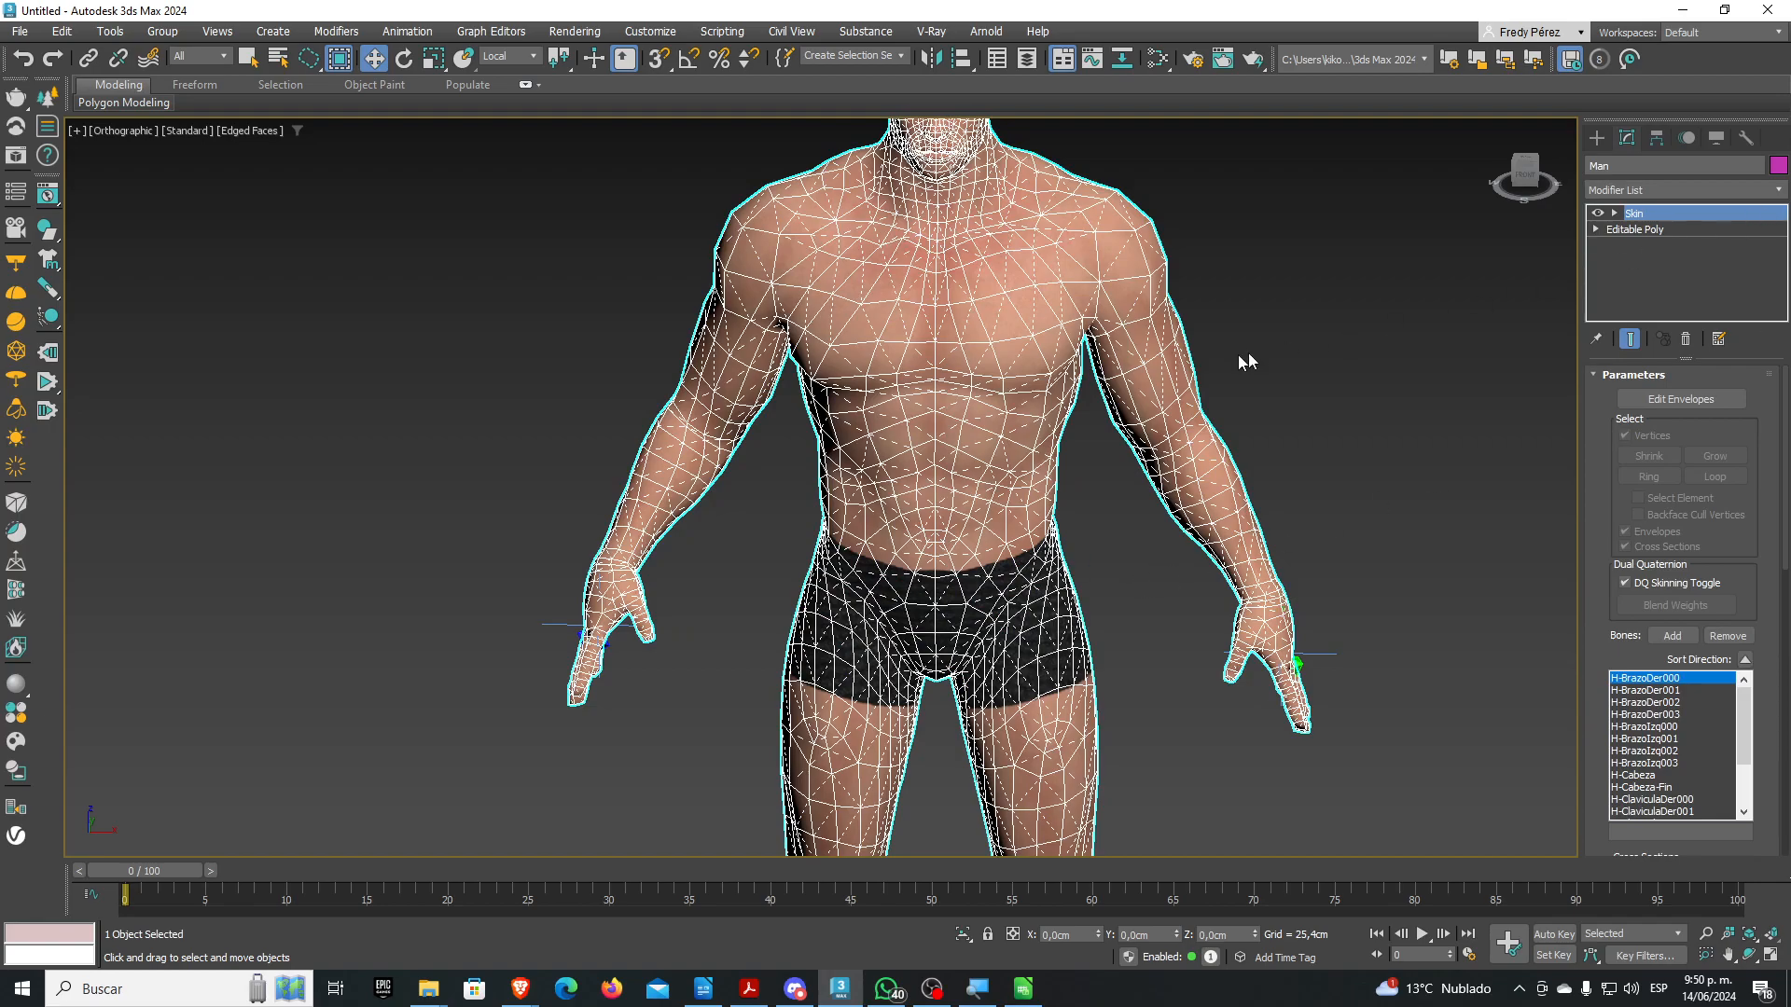
Add a TurboSmooth modifier above Skin on the Man mesh with Iterations set to 2
middle_drag(1278, 352, 1232, 399)
click(1781, 191)
click(1781, 191)
click(1780, 193)
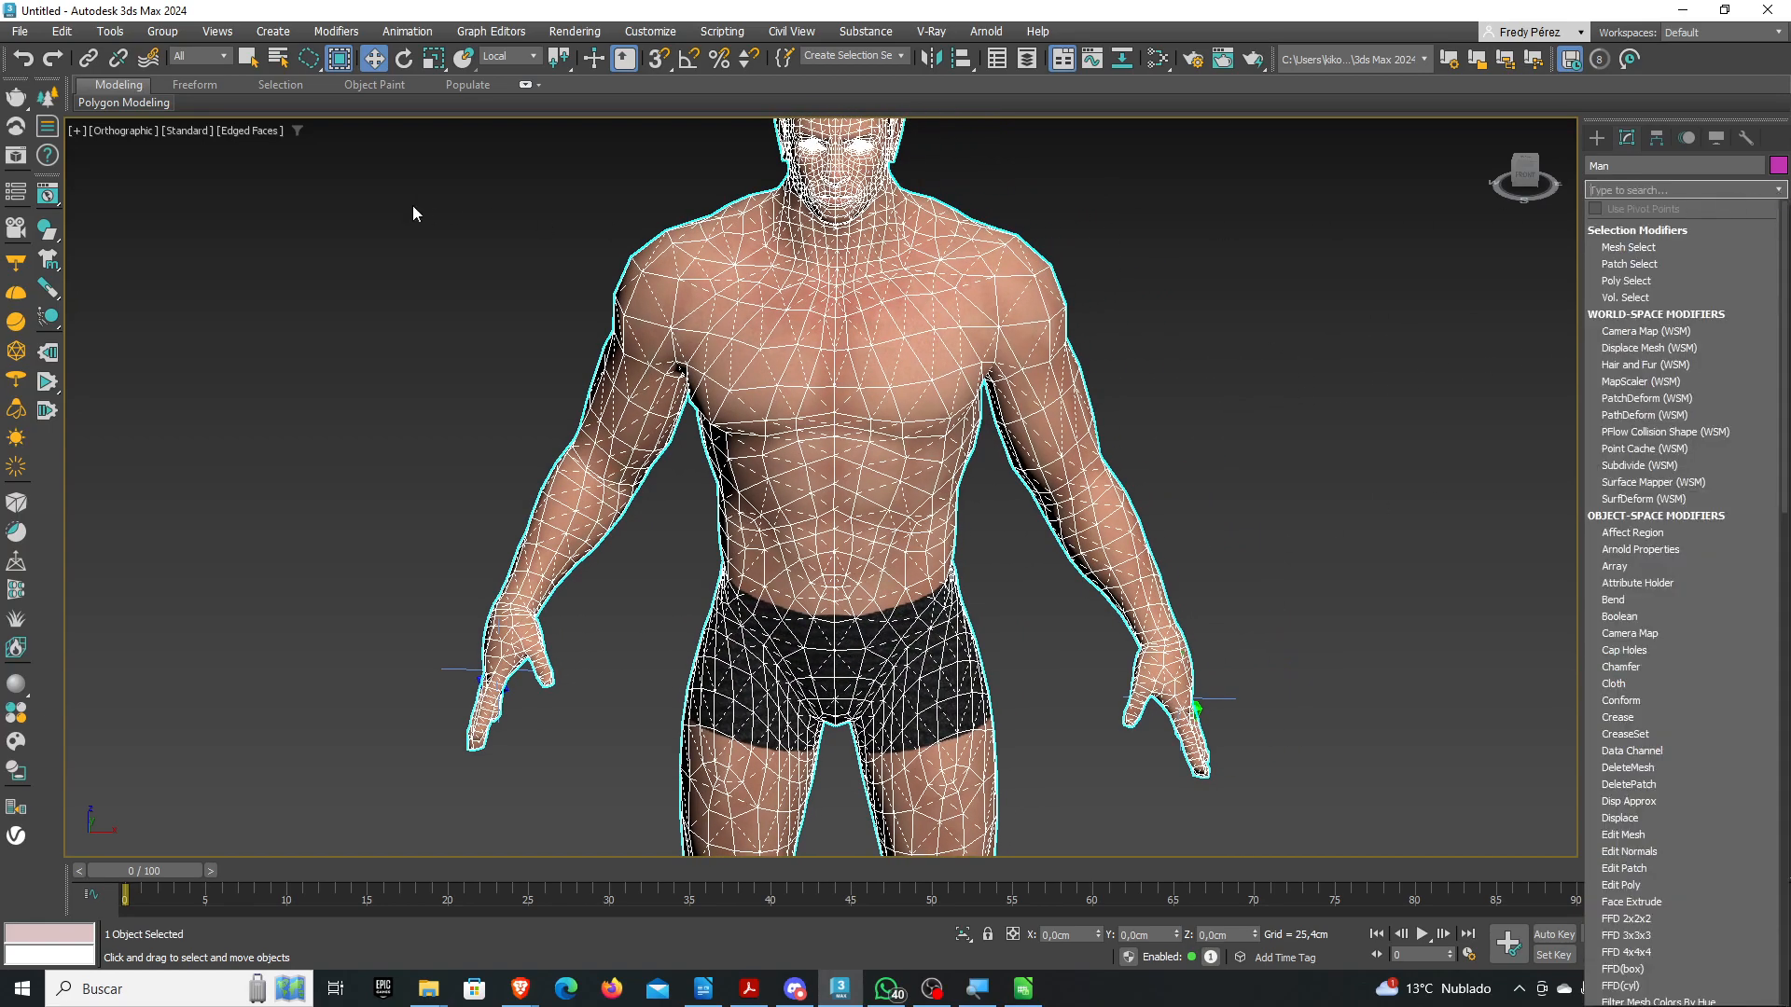
click(252, 137)
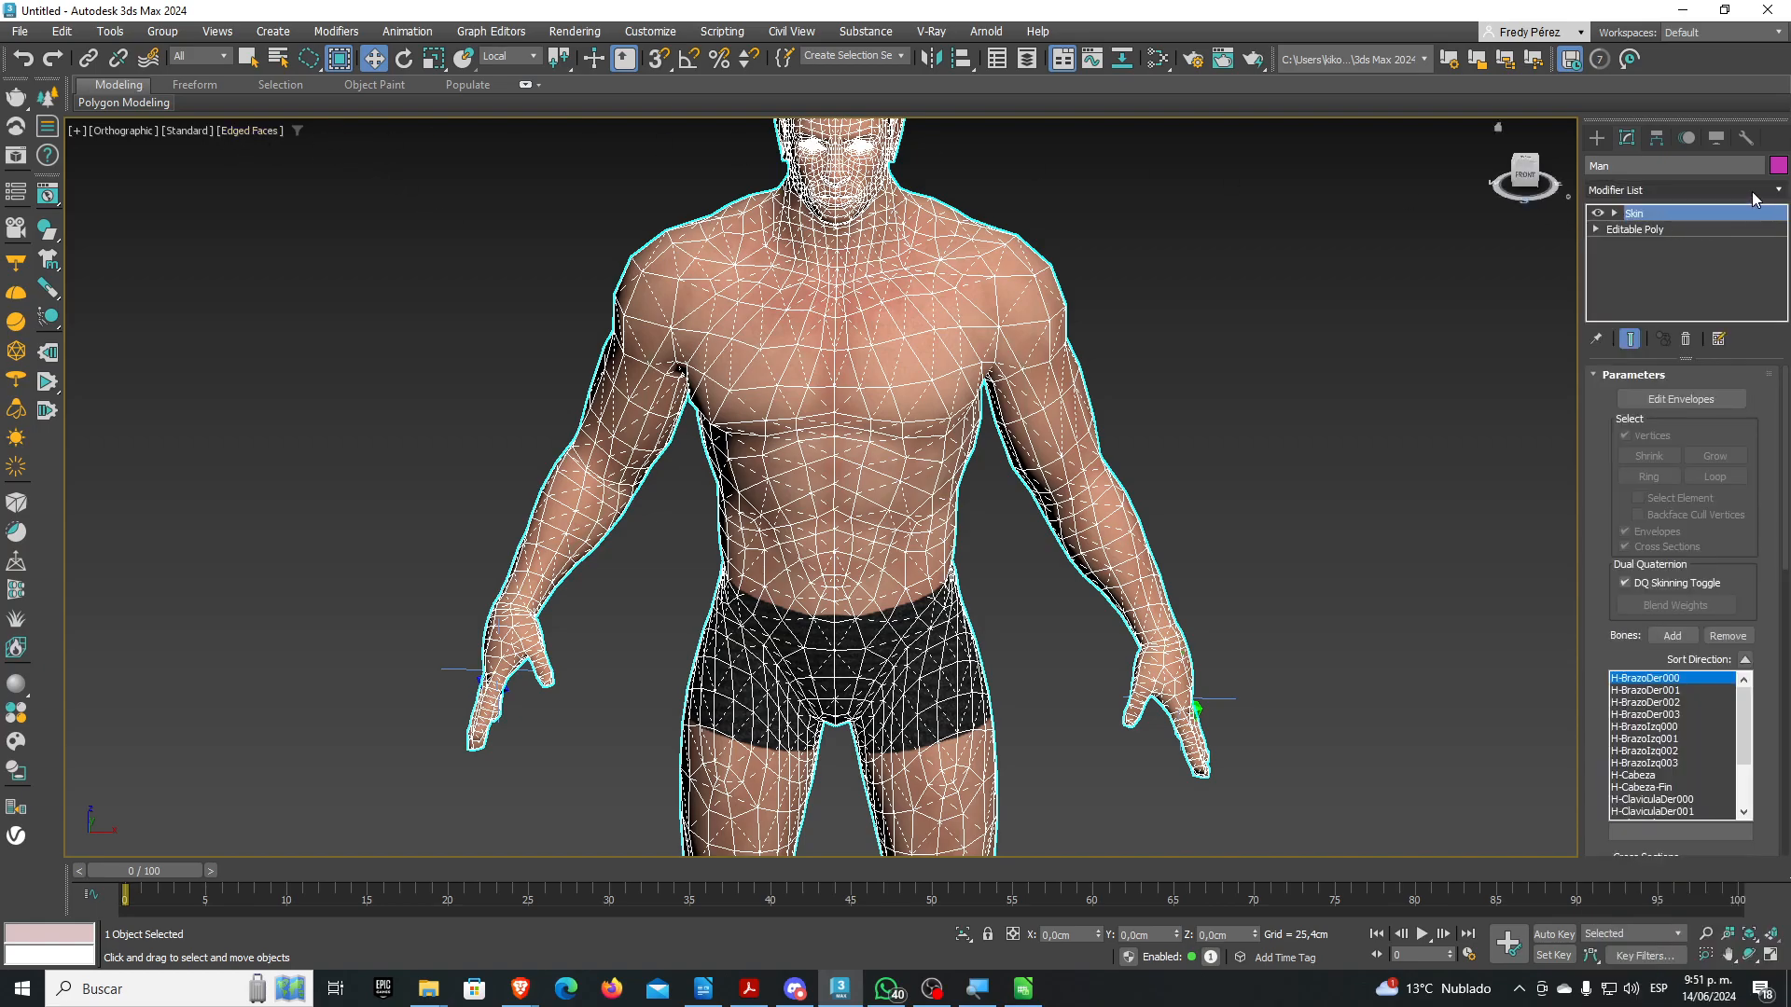
click(1781, 191)
scroll(1772, 312, down, 4)
drag(1788, 313, 1786, 709)
click(1616, 686)
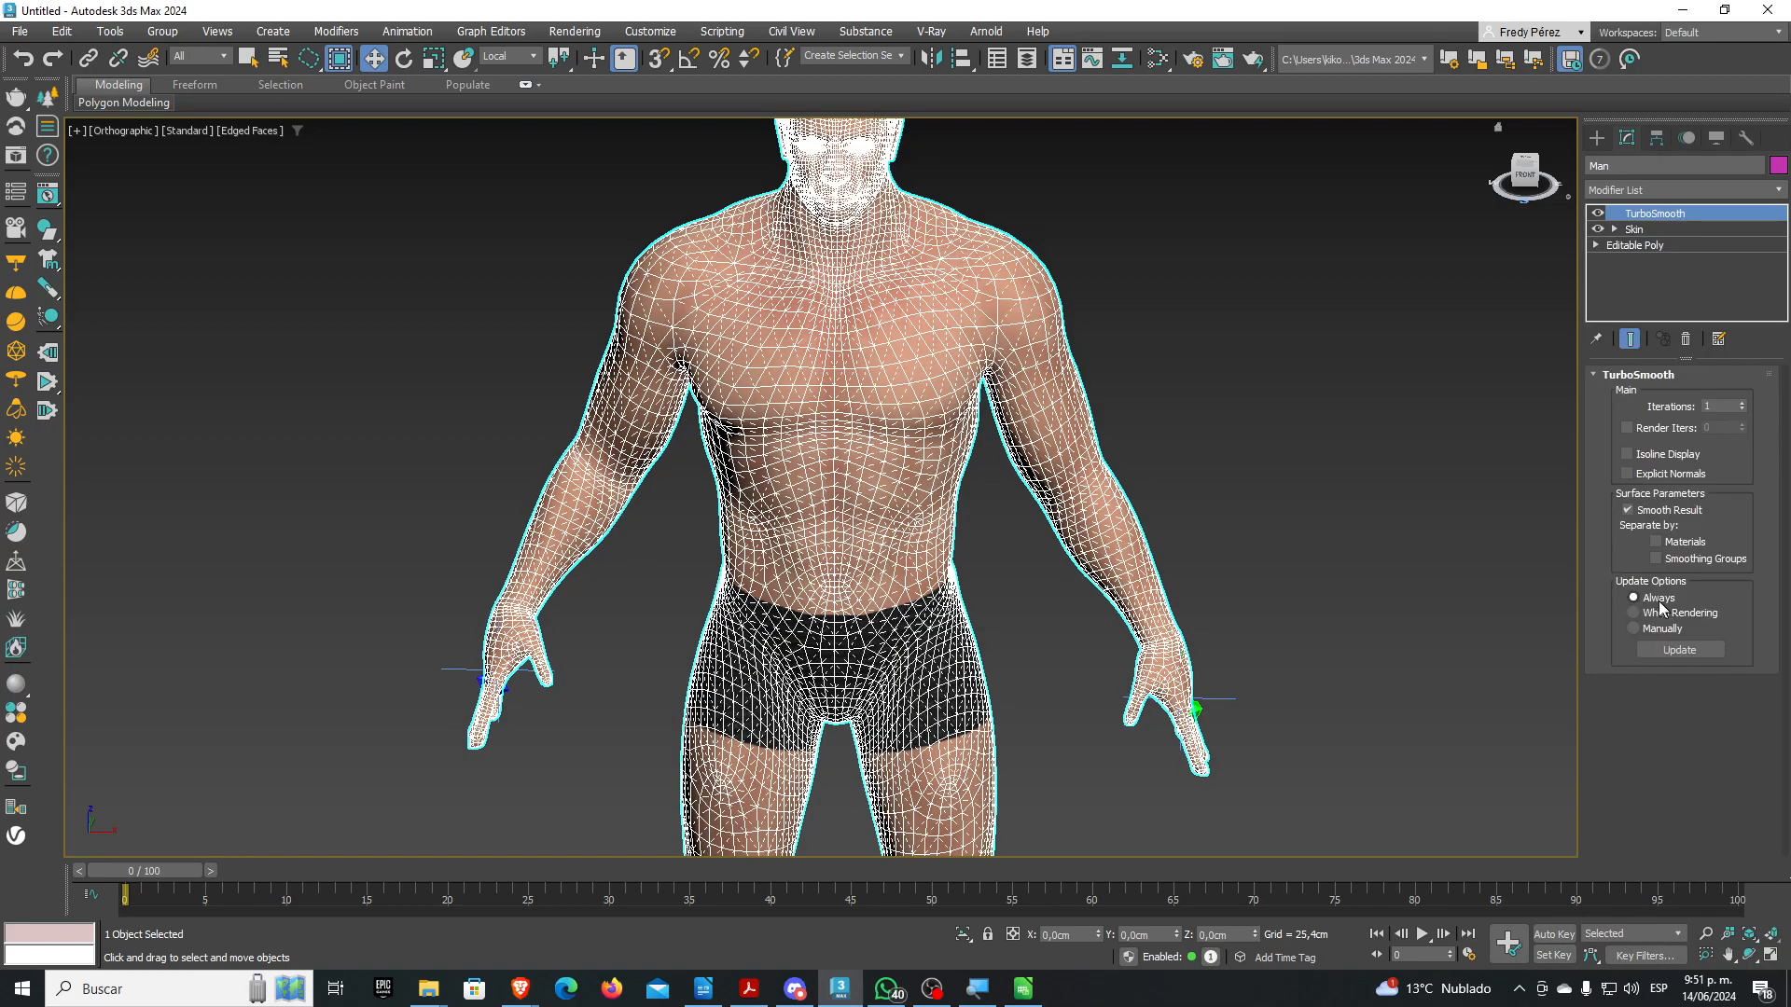
click(1742, 403)
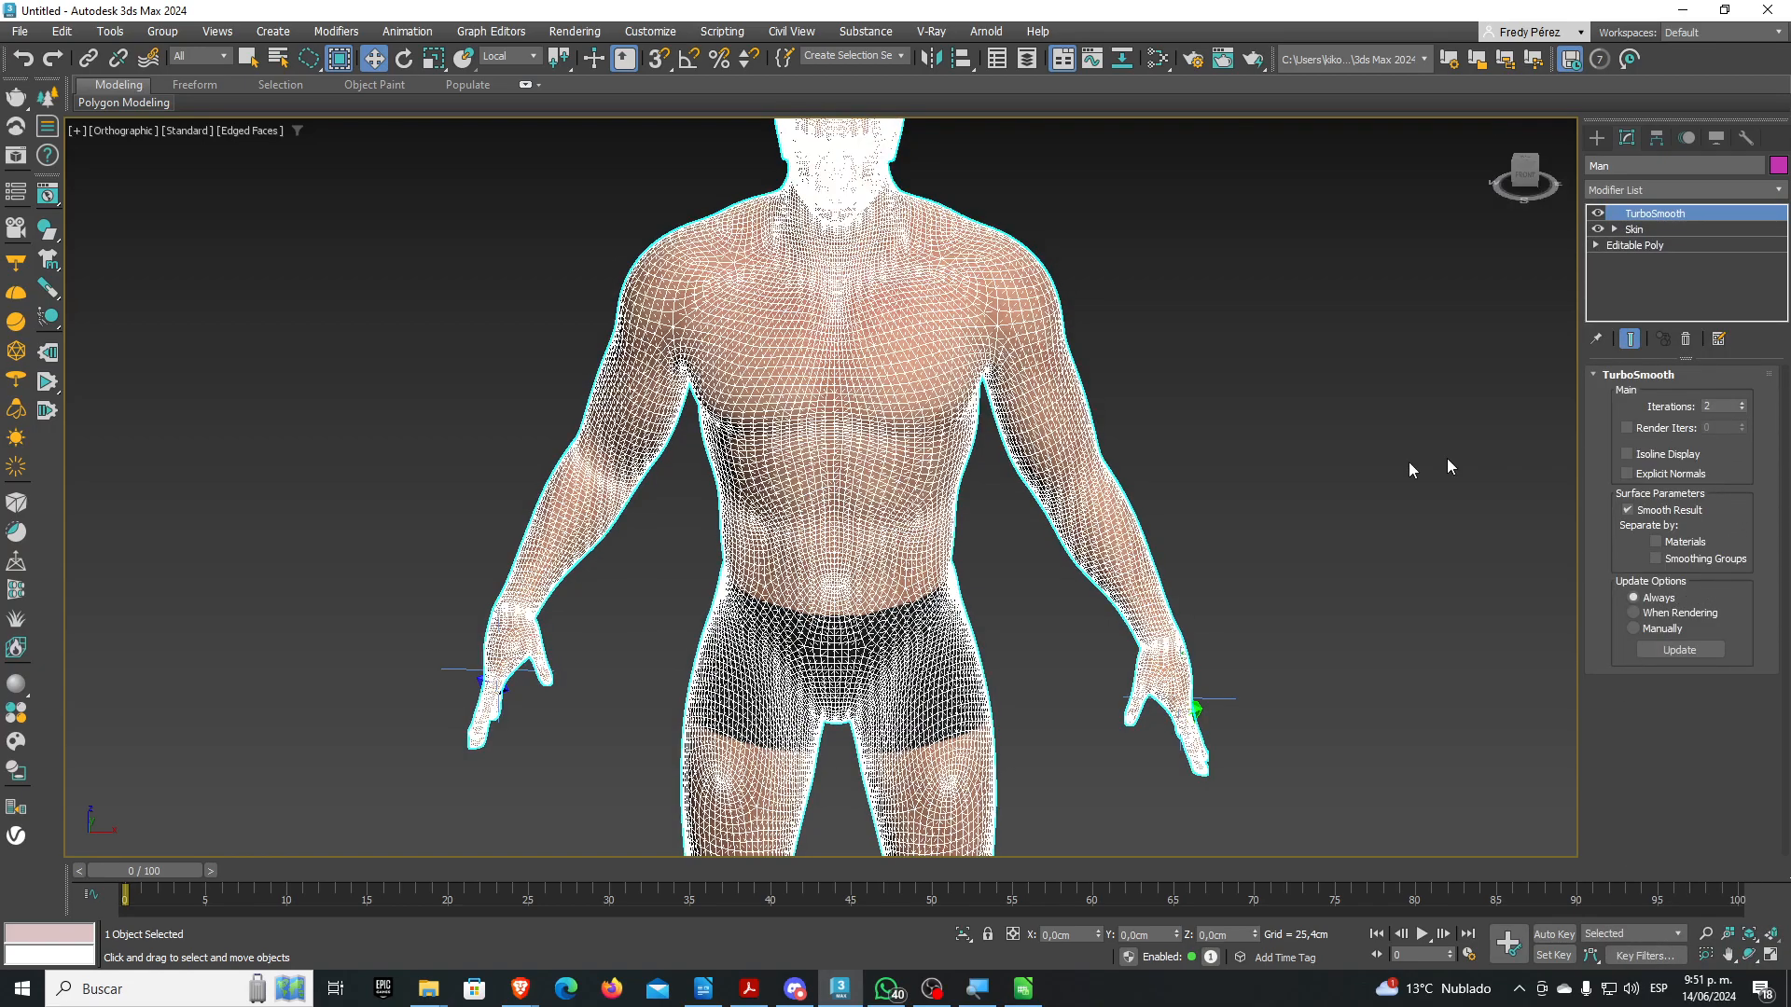
Reselect the Man mesh and orbit to a three-quarter view of the smoothed torso
click(1304, 462)
scroll(723, 440, up, 5)
mouse_move(836, 474)
alt+middle_down()
mouse_move(856, 460)
mouse_move(800, 476)
mouse_move(831, 476)
alt+middle_up()
click(816, 458)
scroll(817, 466, up, 4)
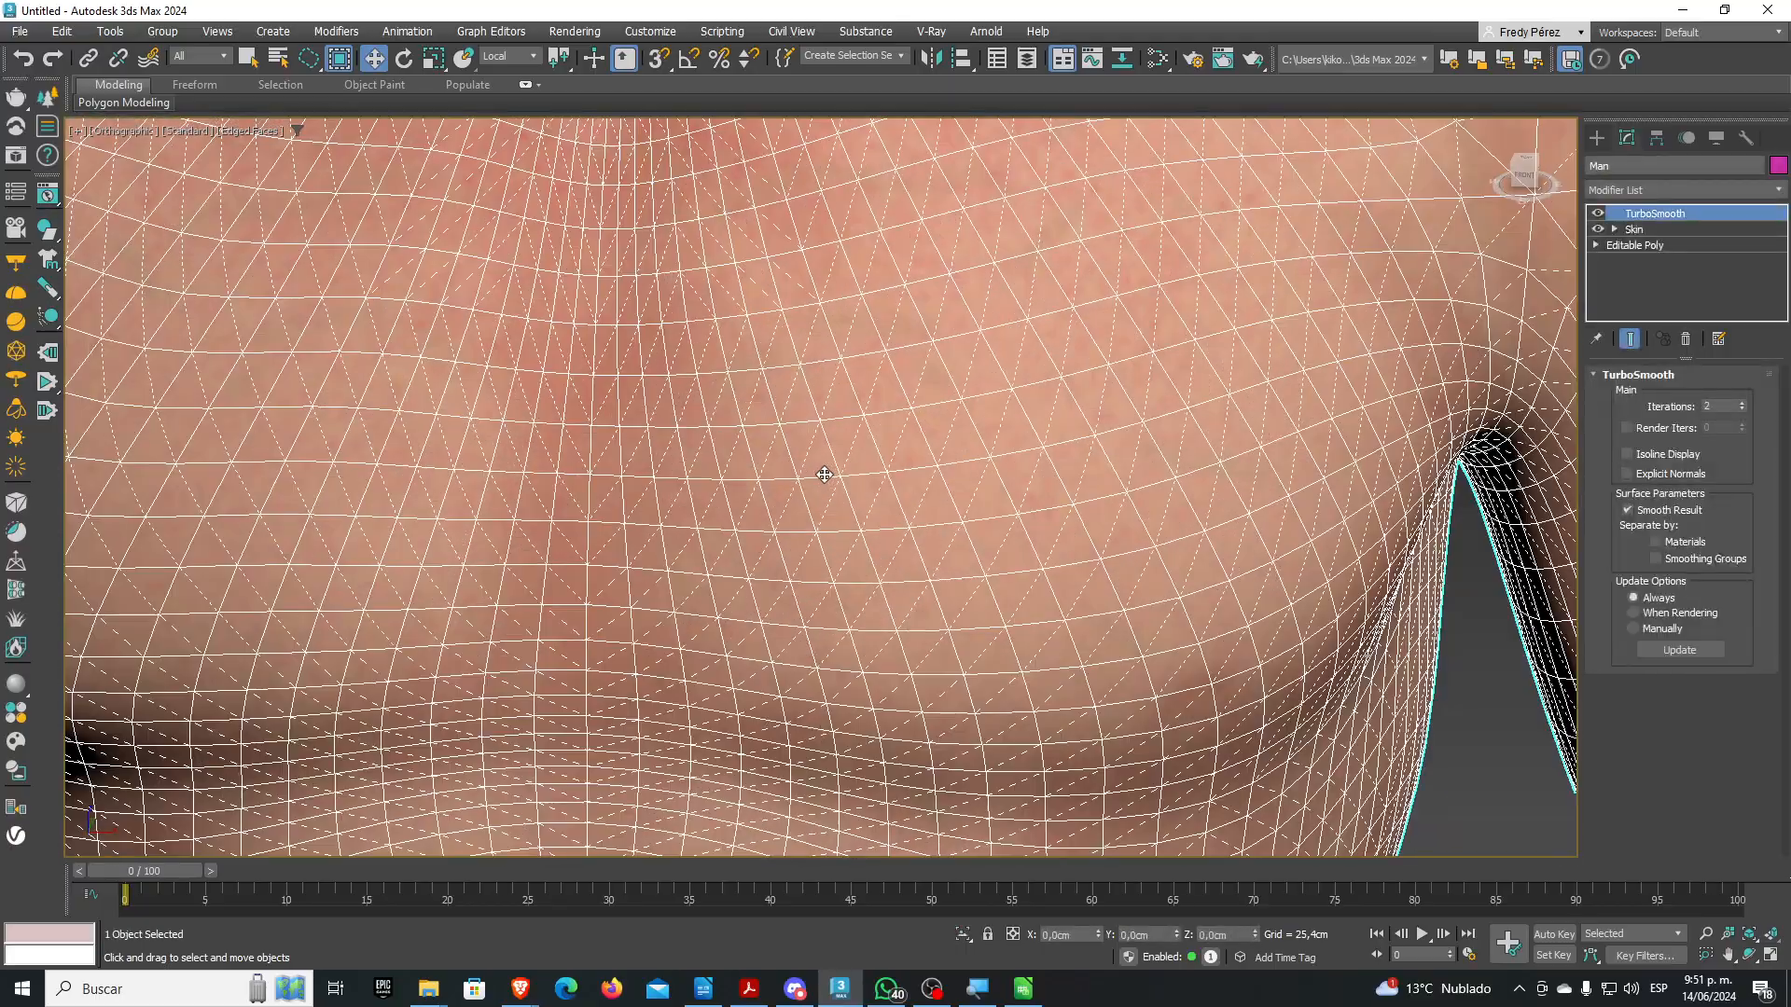
scroll(818, 471, down, 8)
alt+middle_drag(755, 488, 835, 484)
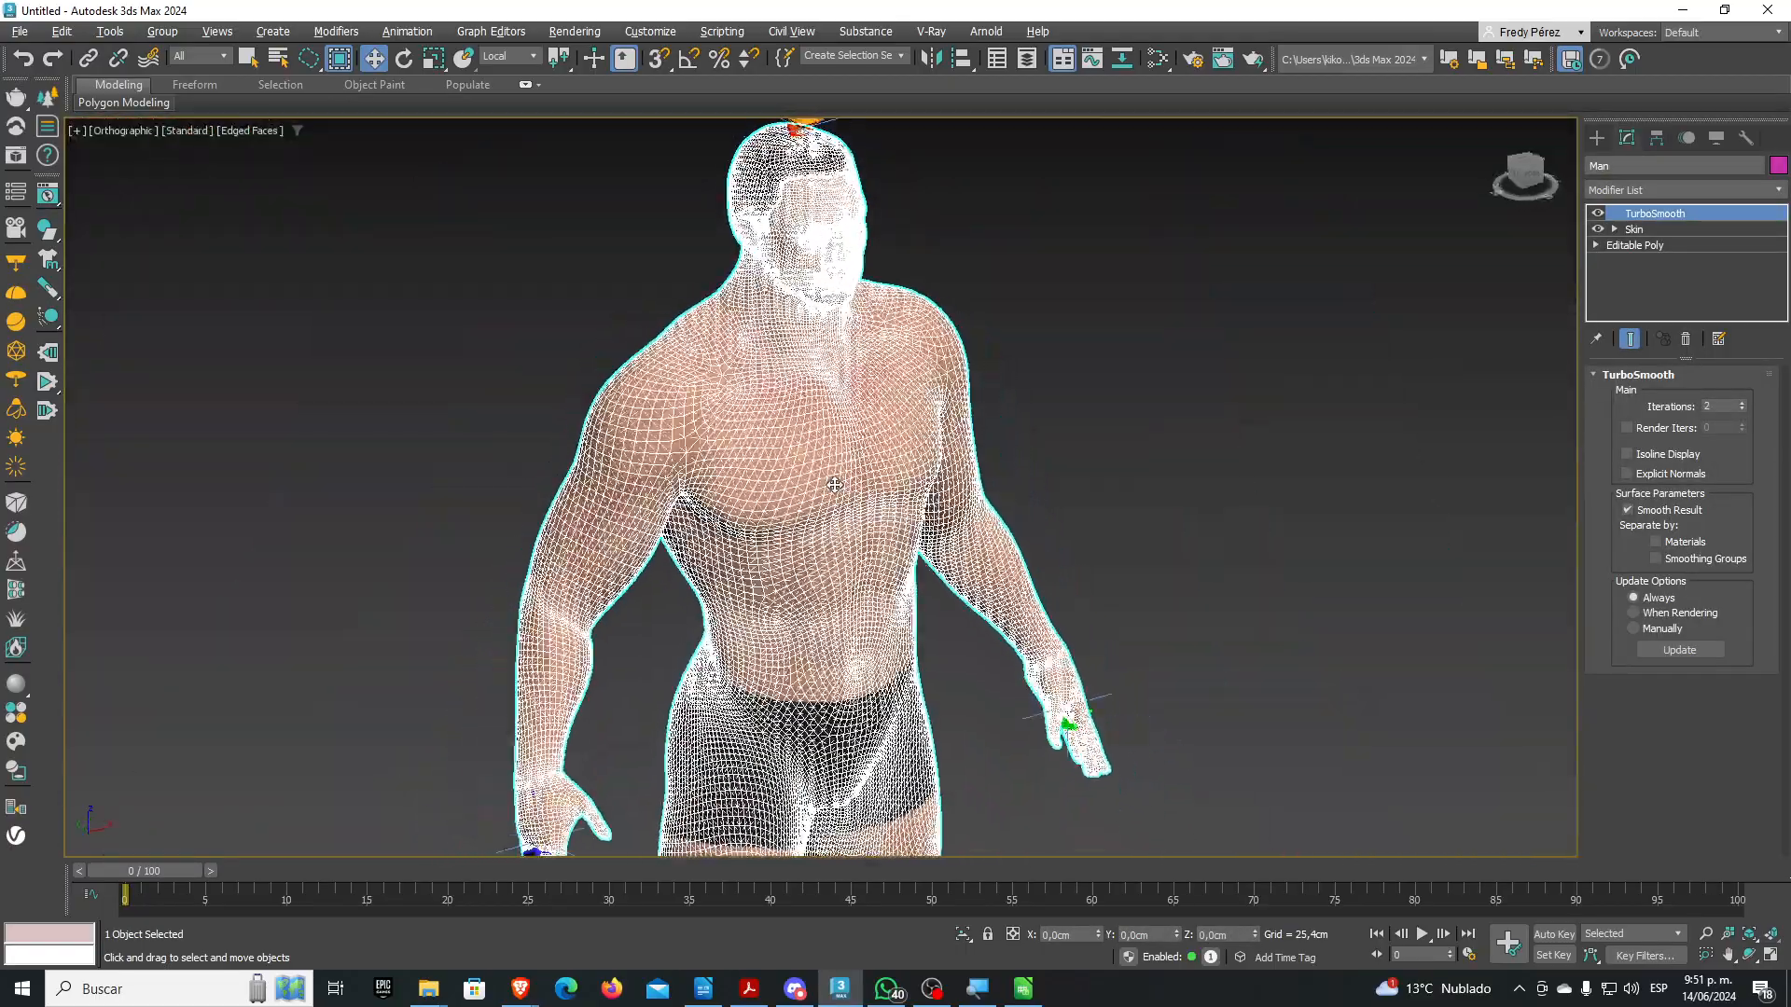
Orbit and pan around the smoothed body to inspect the head and torso
scroll(565, 620, up, 5)
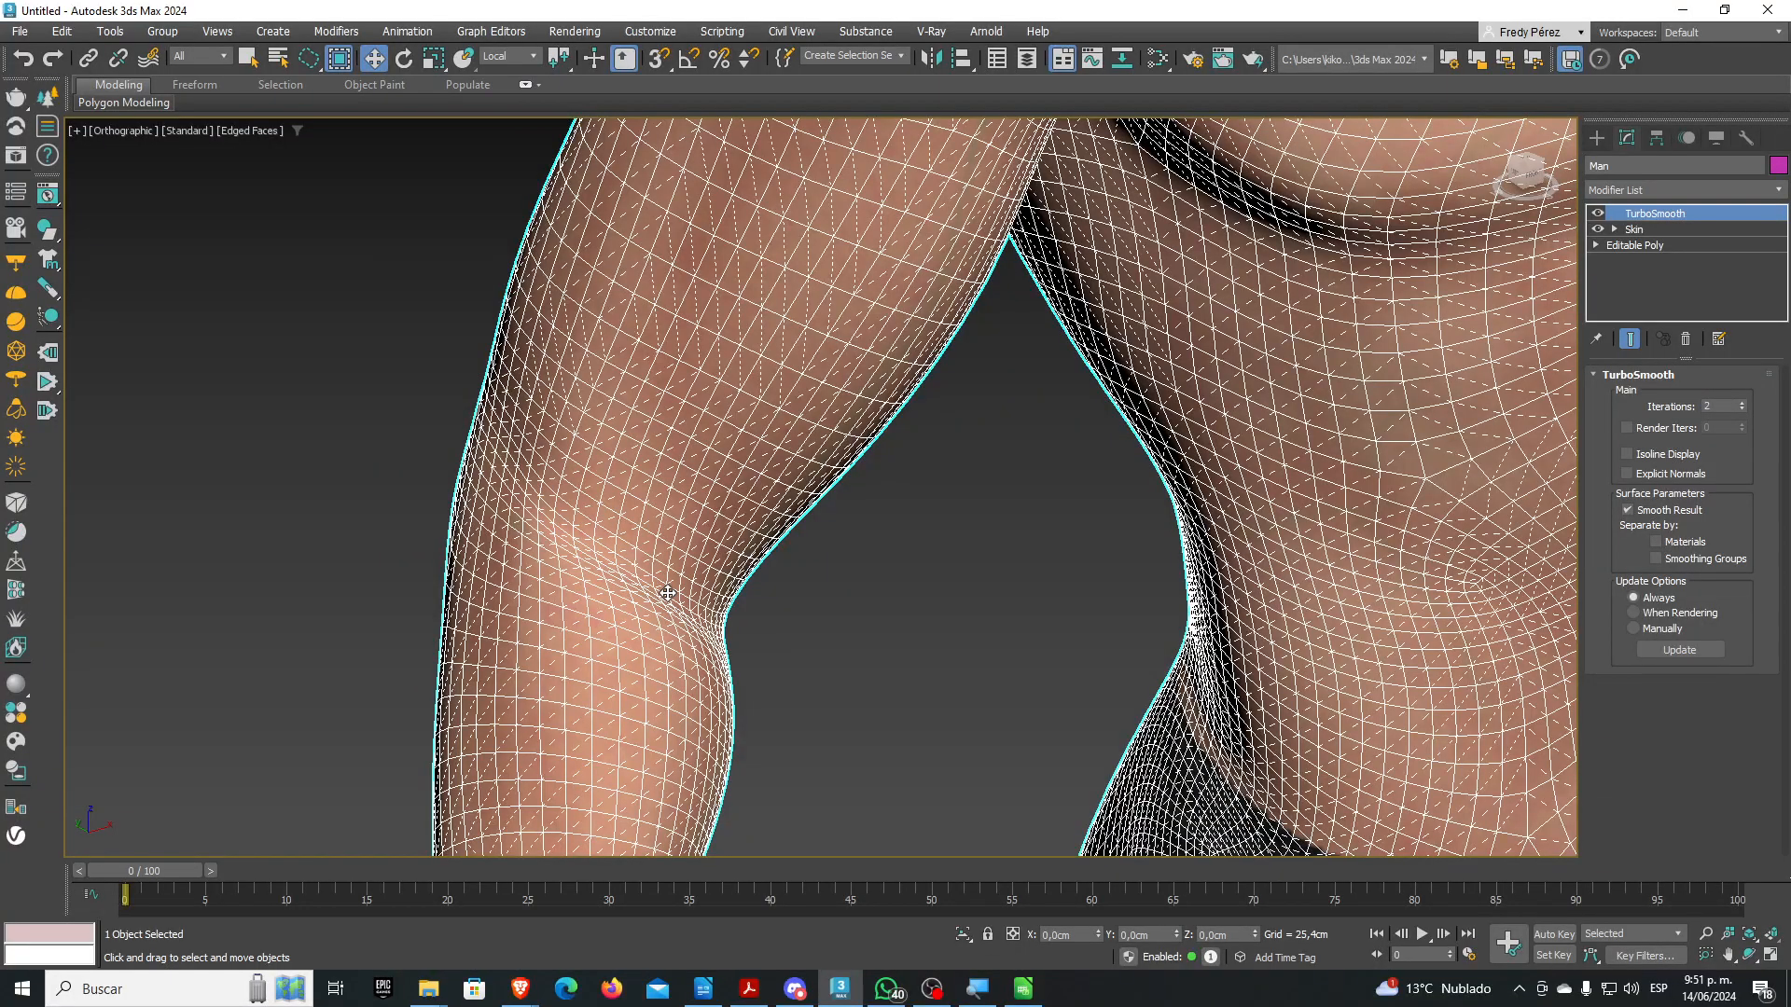
scroll(668, 593, down, 5)
mouse_move(839, 592)
alt+middle_down()
mouse_move(743, 584)
mouse_move(724, 511)
mouse_move(843, 596)
mouse_move(822, 592)
alt+middle_up()
scroll(905, 368, up, 3)
scroll(905, 366, down, 2)
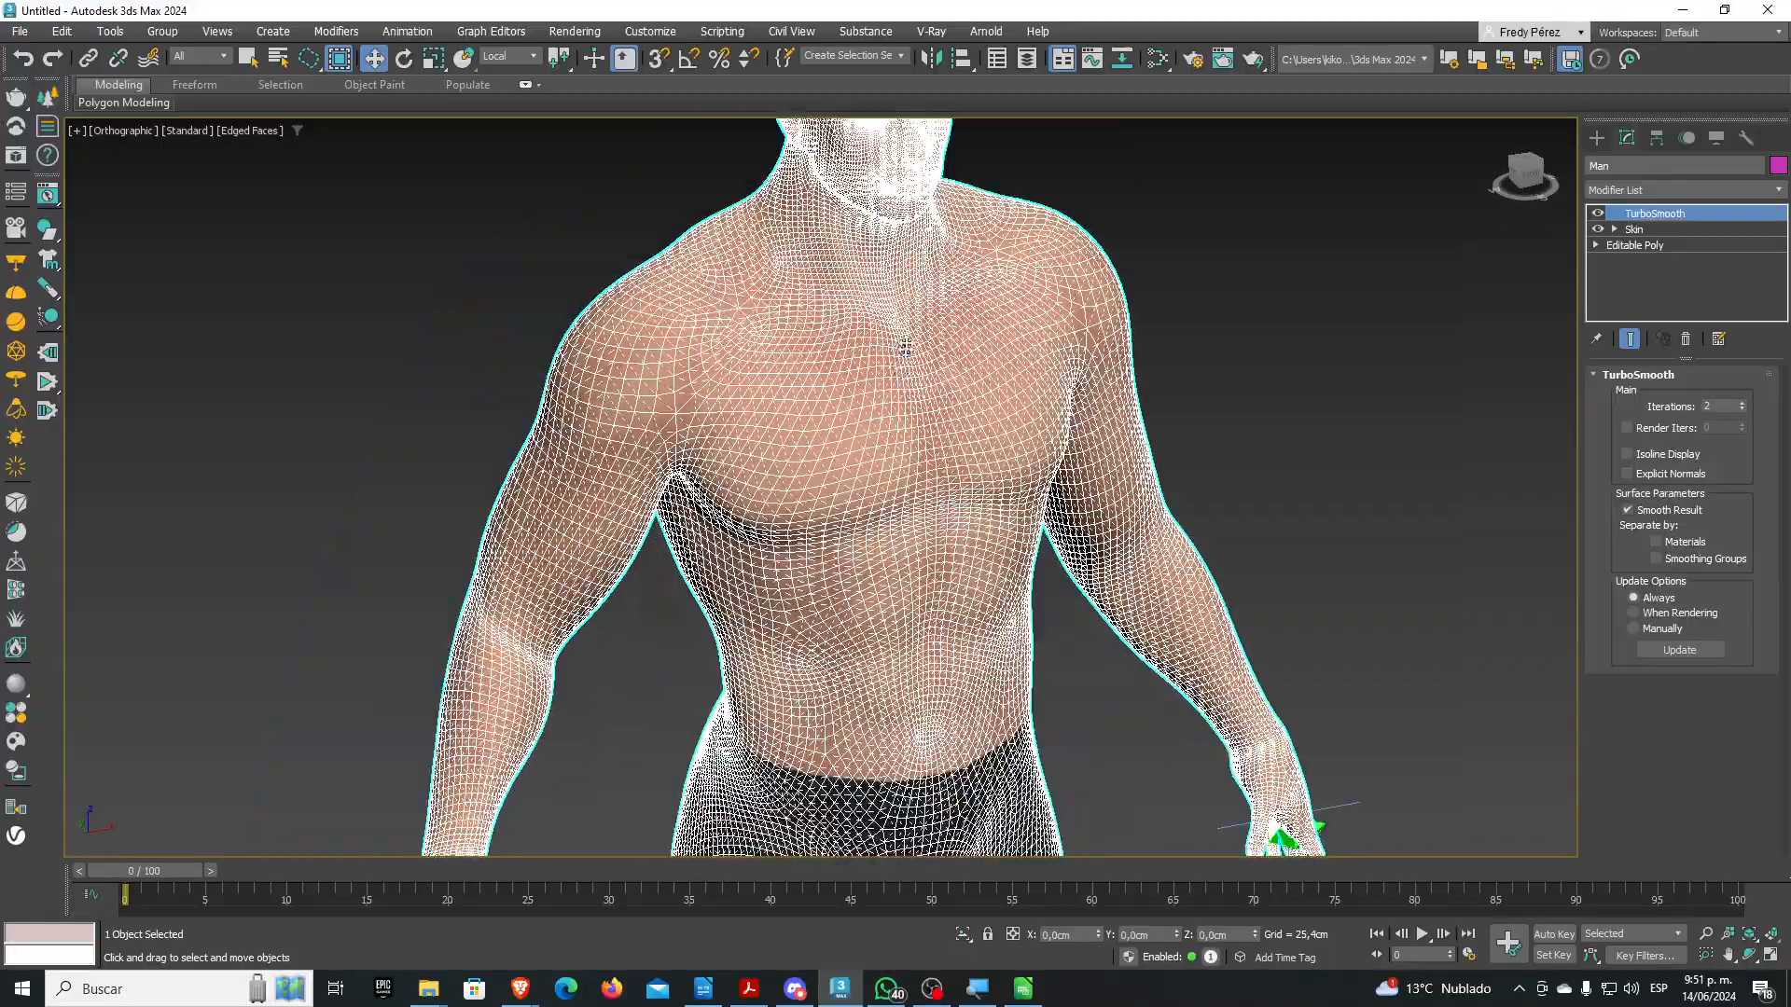
middle_drag(917, 196, 850, 408)
scroll(843, 373, up, 7)
scroll(868, 390, down, 8)
middle_drag(852, 545, 989, 373)
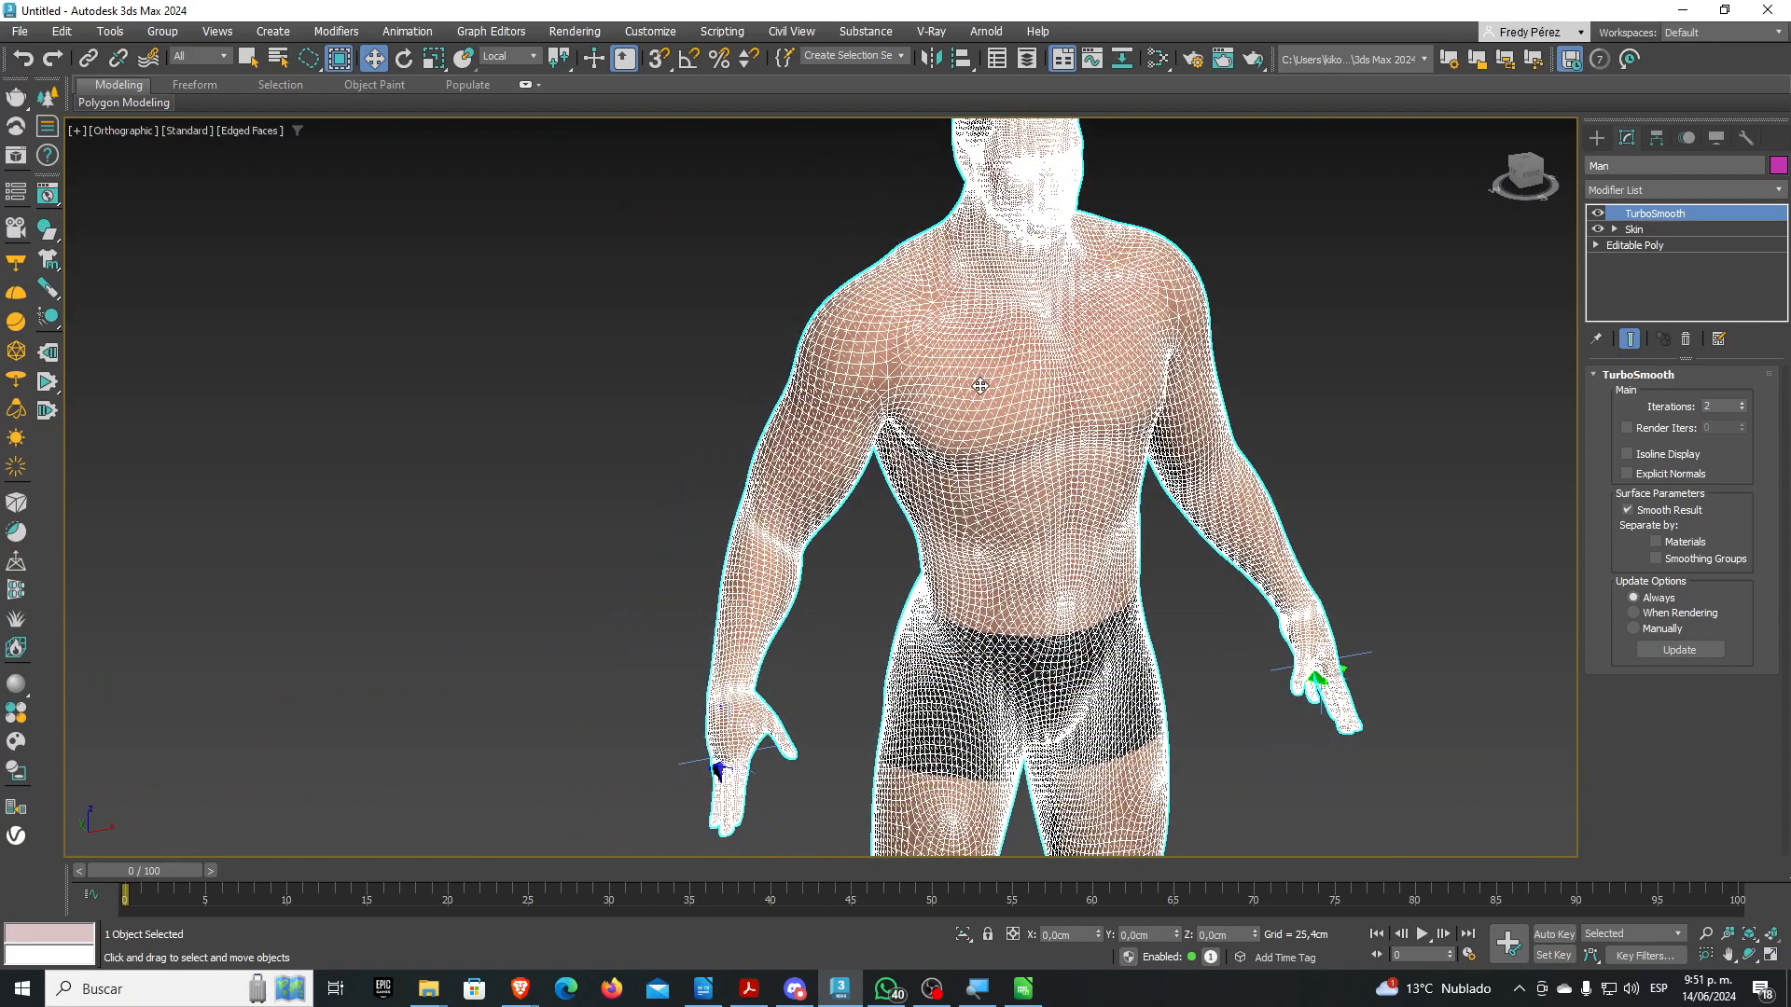
click(1597, 214)
scroll(828, 446, up, 5)
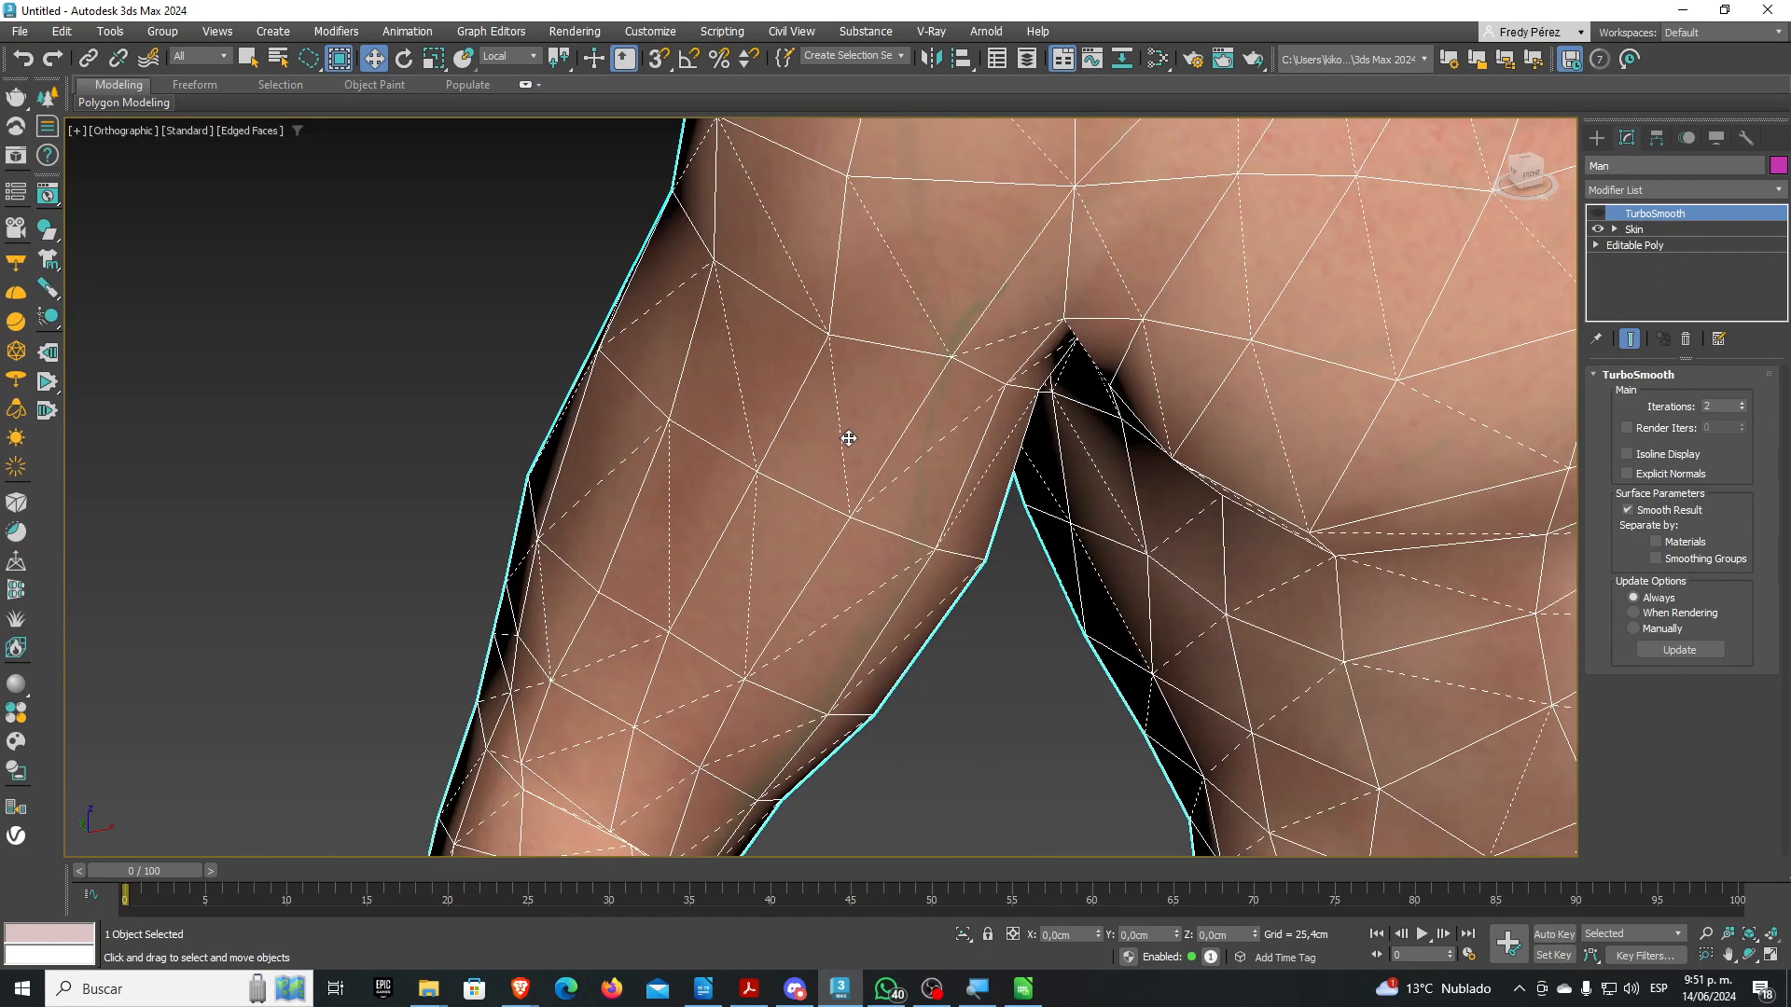
scroll(886, 398, down, 5)
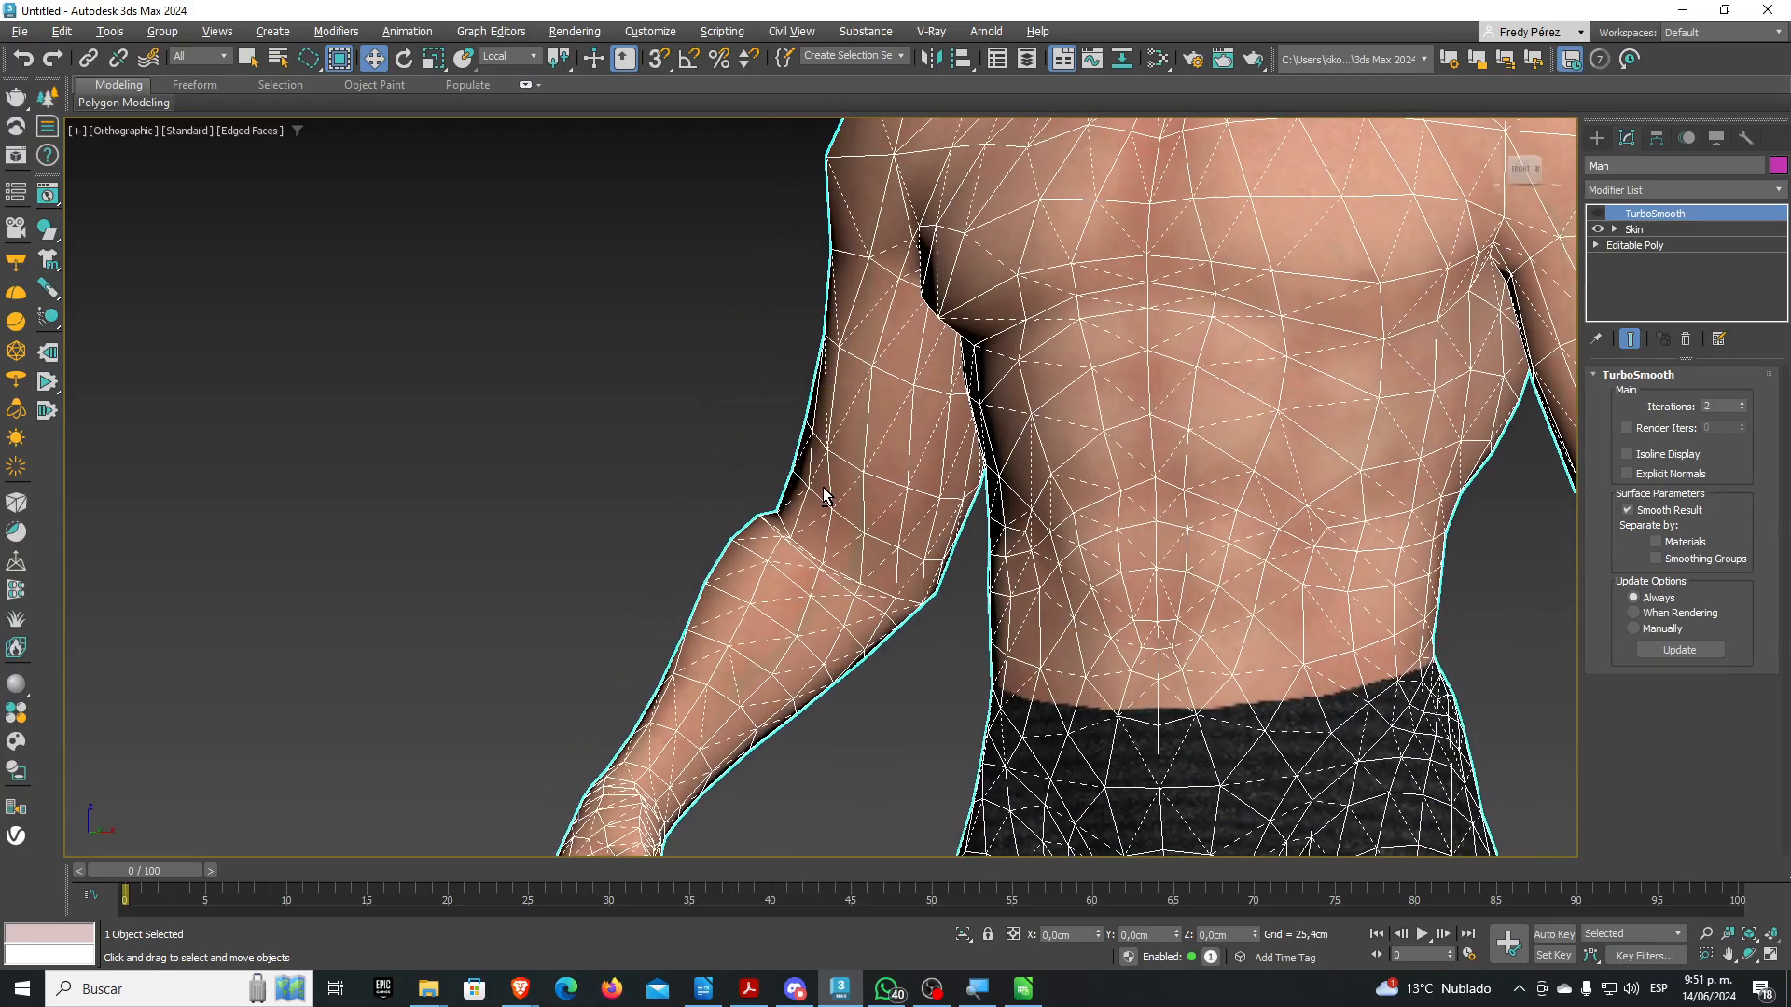
alt+middle_drag(803, 489, 876, 522)
middle_drag(1157, 457, 976, 633)
middle_drag(1211, 258, 1115, 518)
scroll(1035, 293, up, 4)
scroll(981, 309, down, 6)
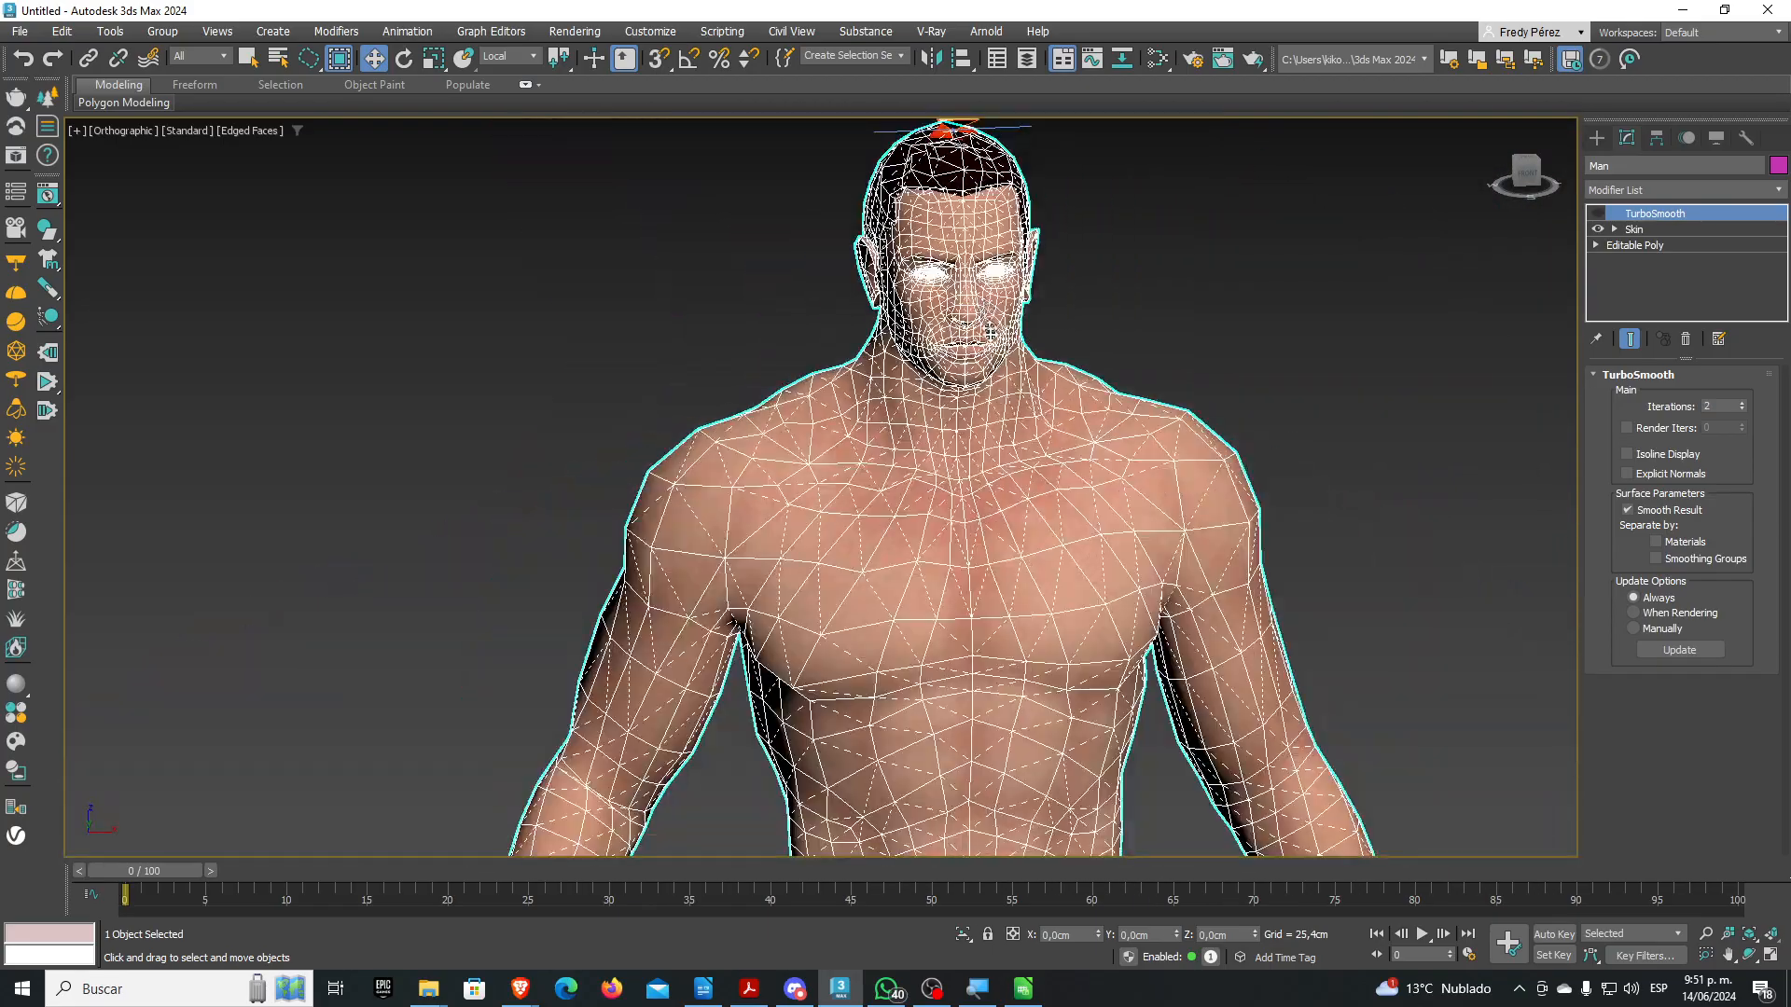
middle_drag(1031, 447, 1042, 203)
middle_drag(1045, 606, 1043, 236)
mouse_move(1035, 517)
middle_down()
mouse_move(1023, 300)
mouse_move(984, 319)
middle_up()
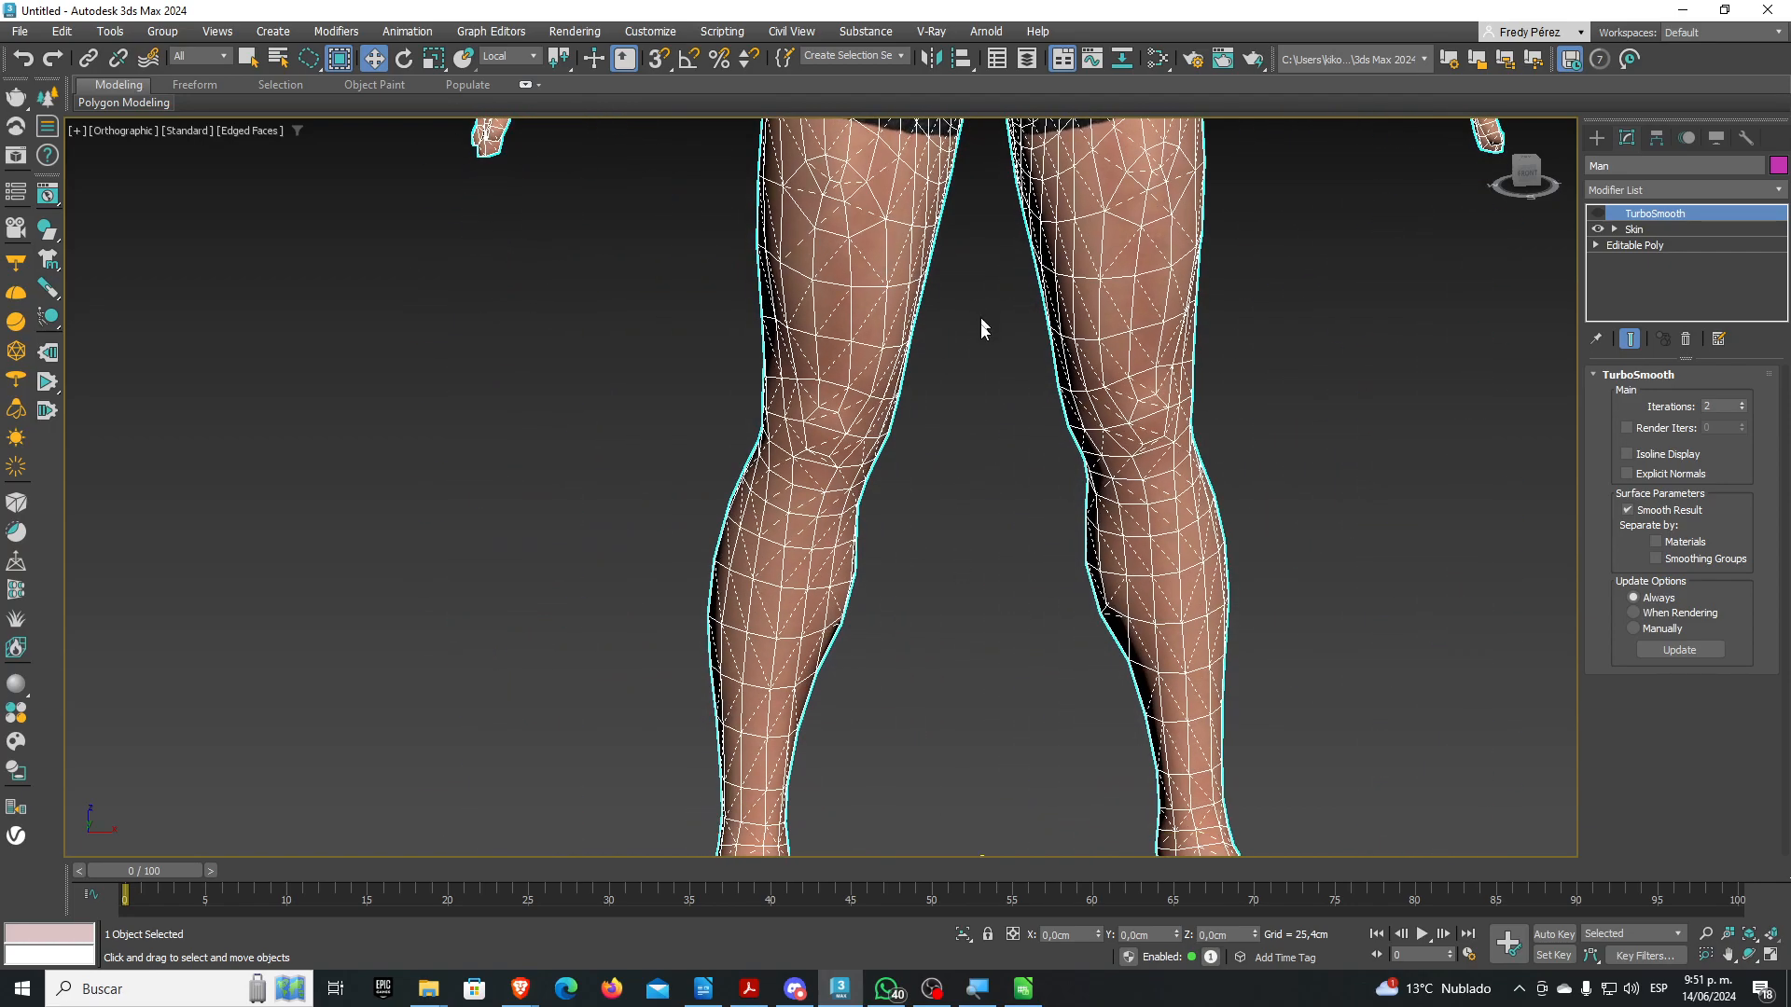
scroll(848, 563, up, 2)
alt+middle_drag(847, 563, 915, 546)
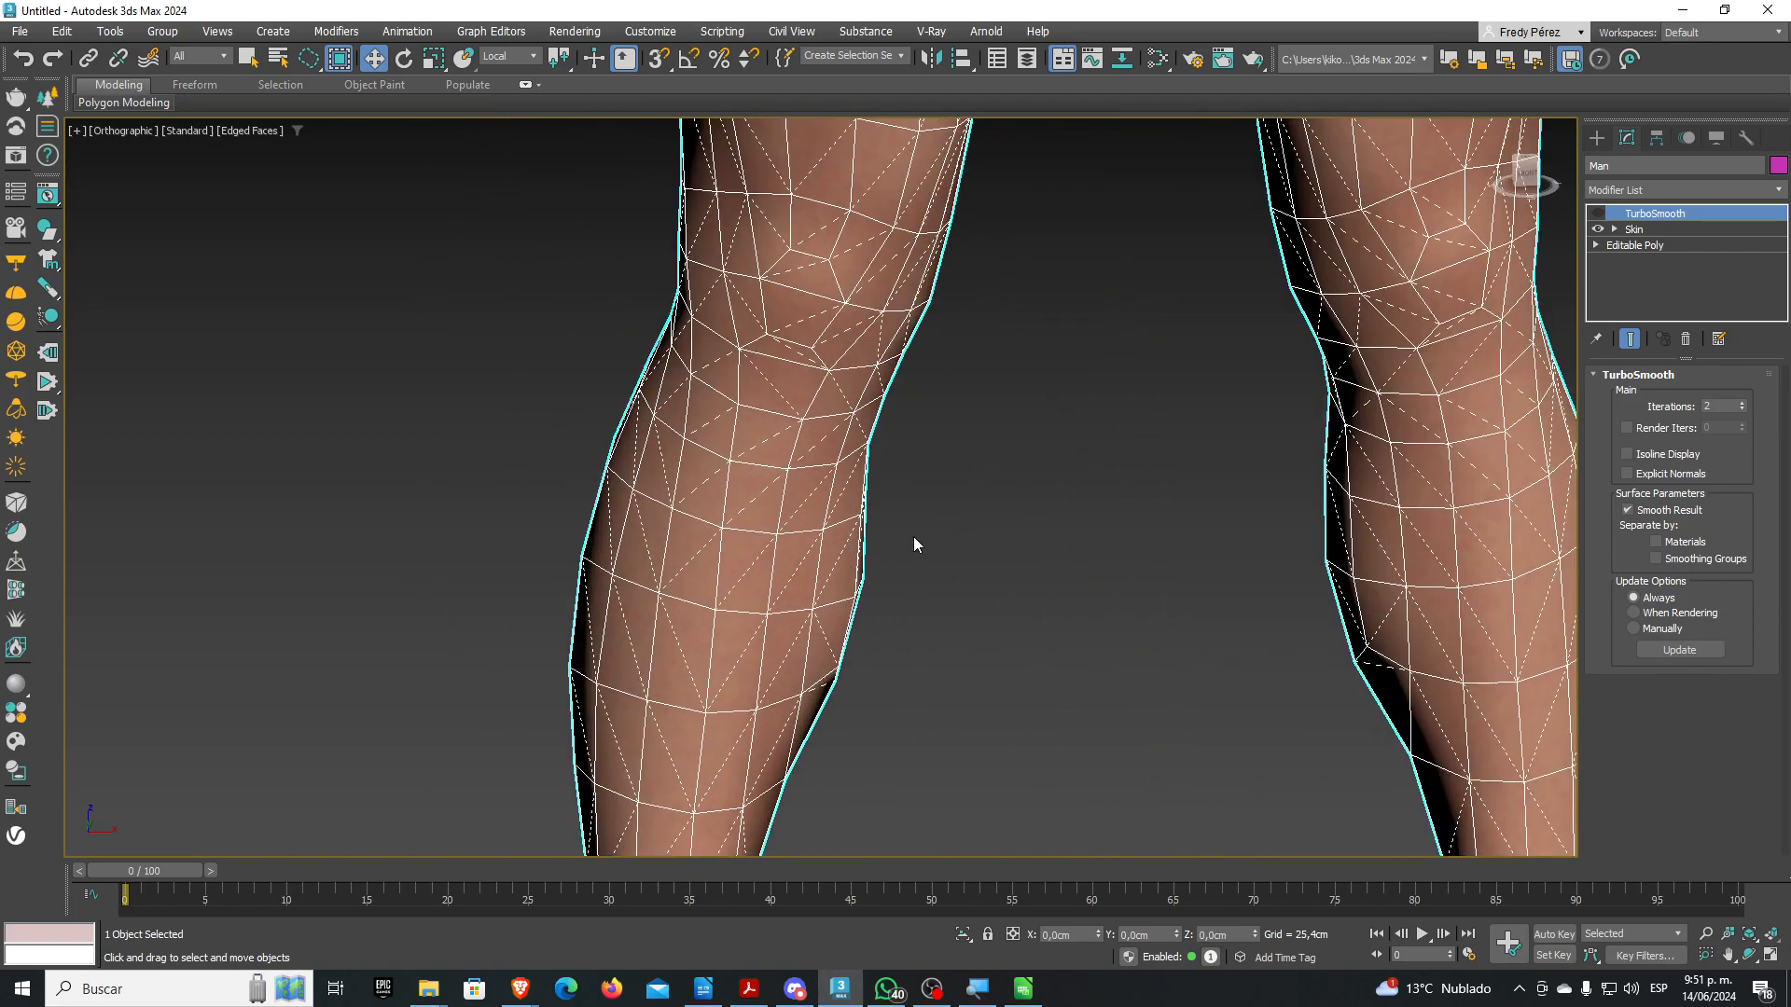
scroll(911, 538, down, 6)
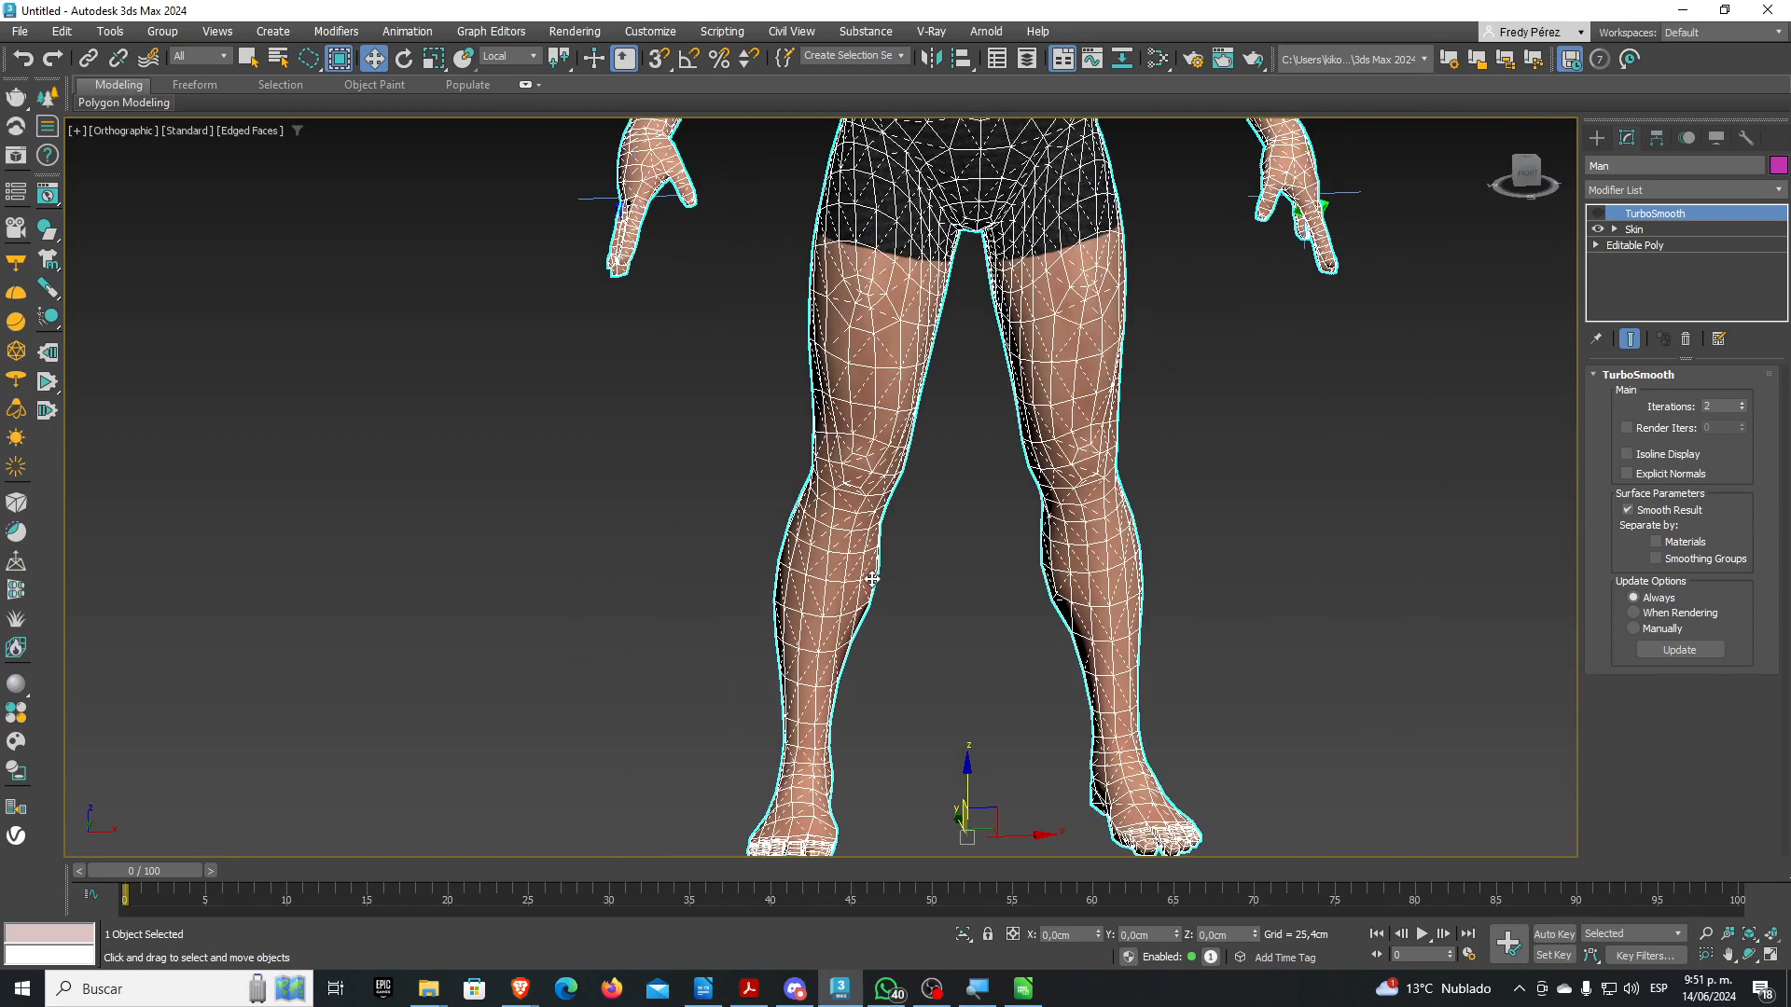
scroll(836, 412, up, 5)
scroll(836, 411, up, 3)
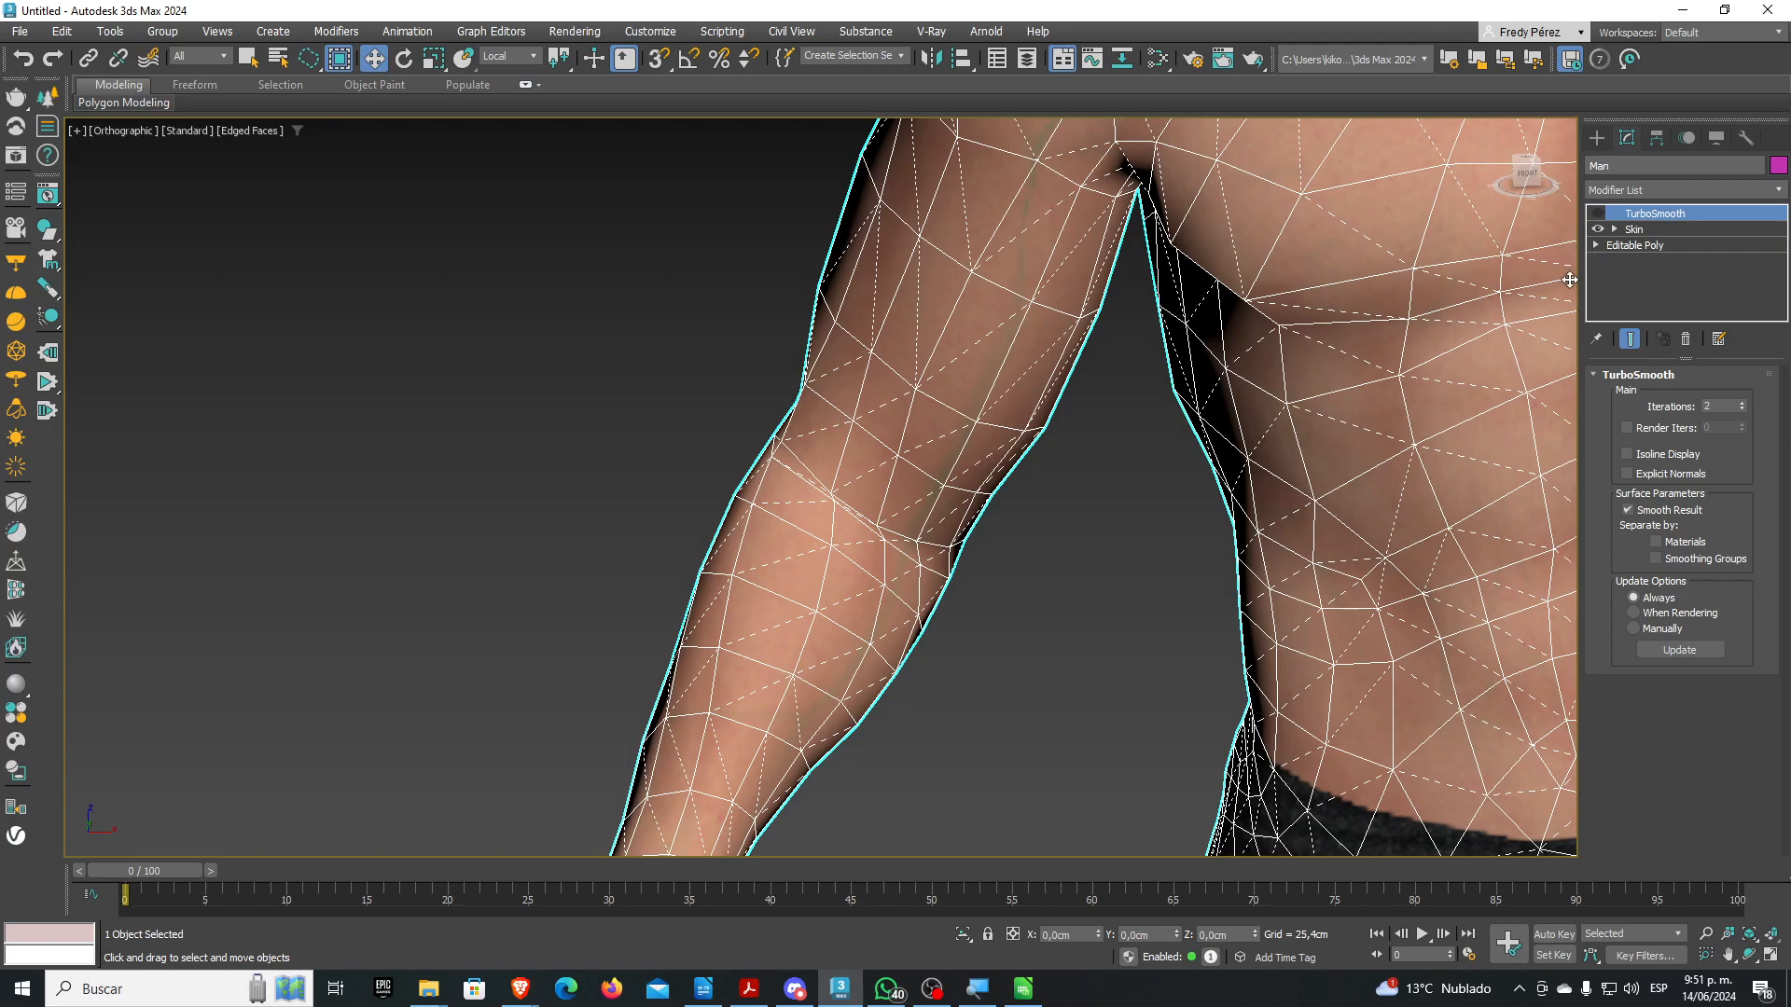
click(1597, 214)
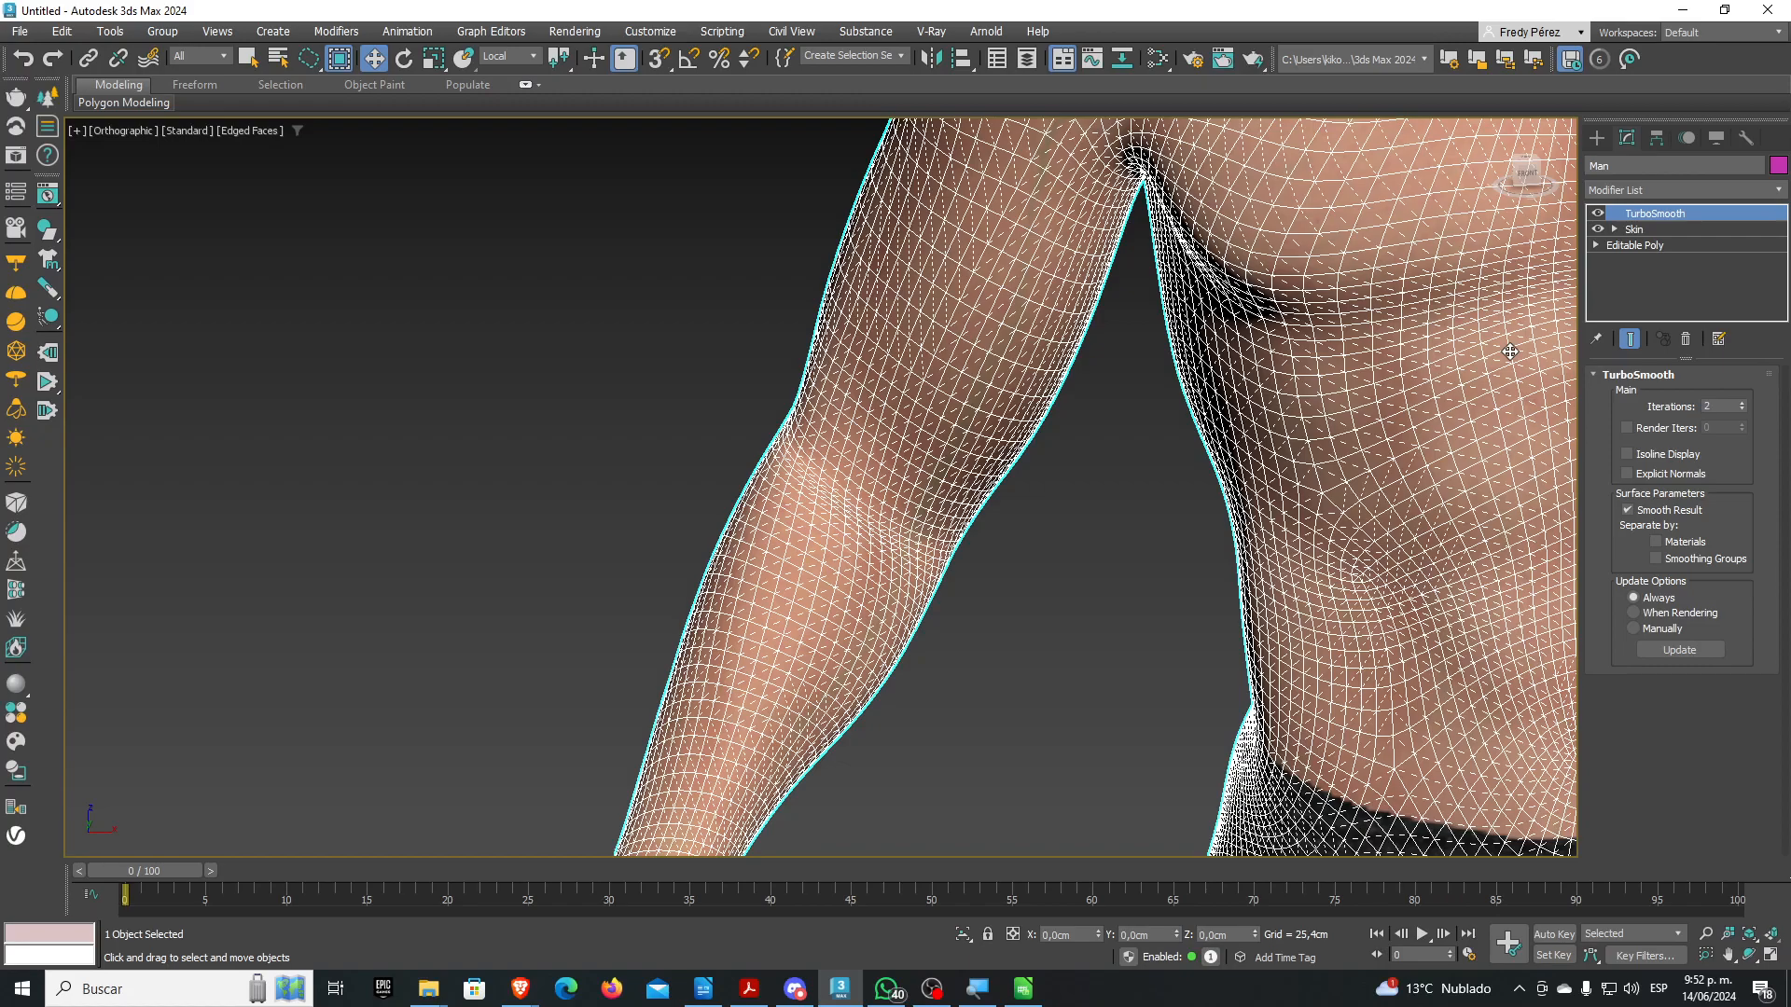
scroll(1129, 541, down, 8)
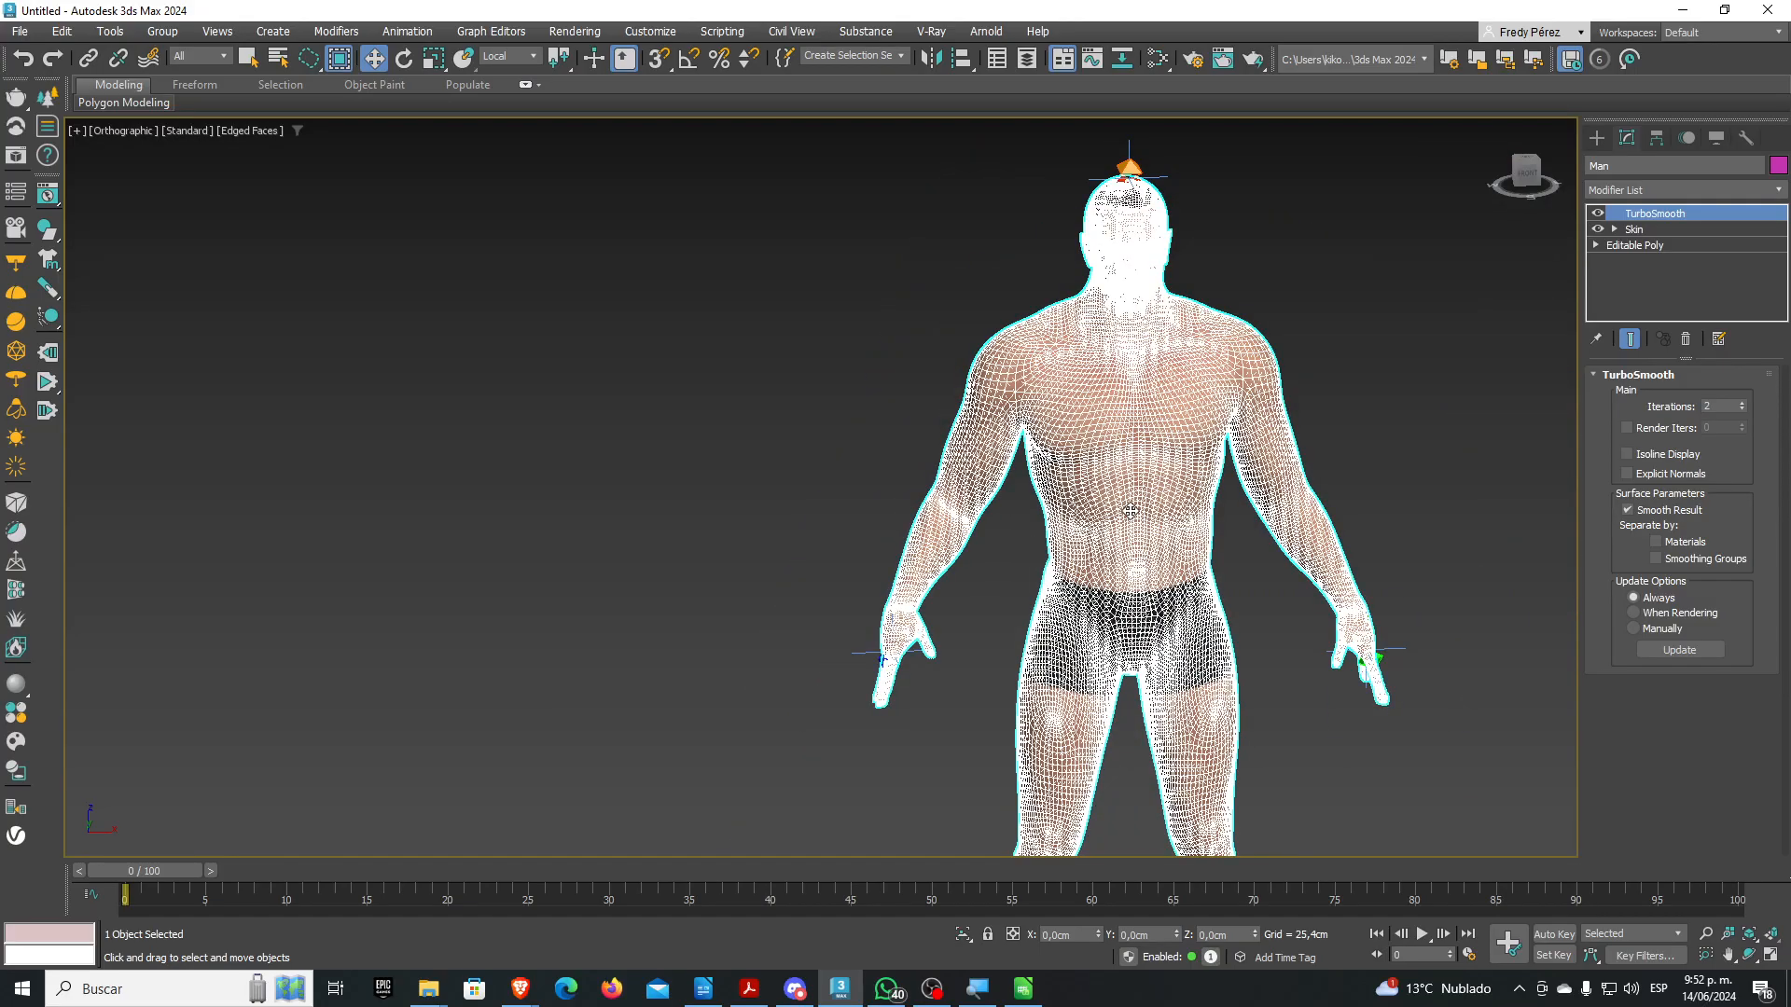
mouse_move(1217, 562)
alt+middle_down()
mouse_move(1373, 594)
mouse_move(1387, 539)
mouse_move(1240, 557)
alt+middle_up()
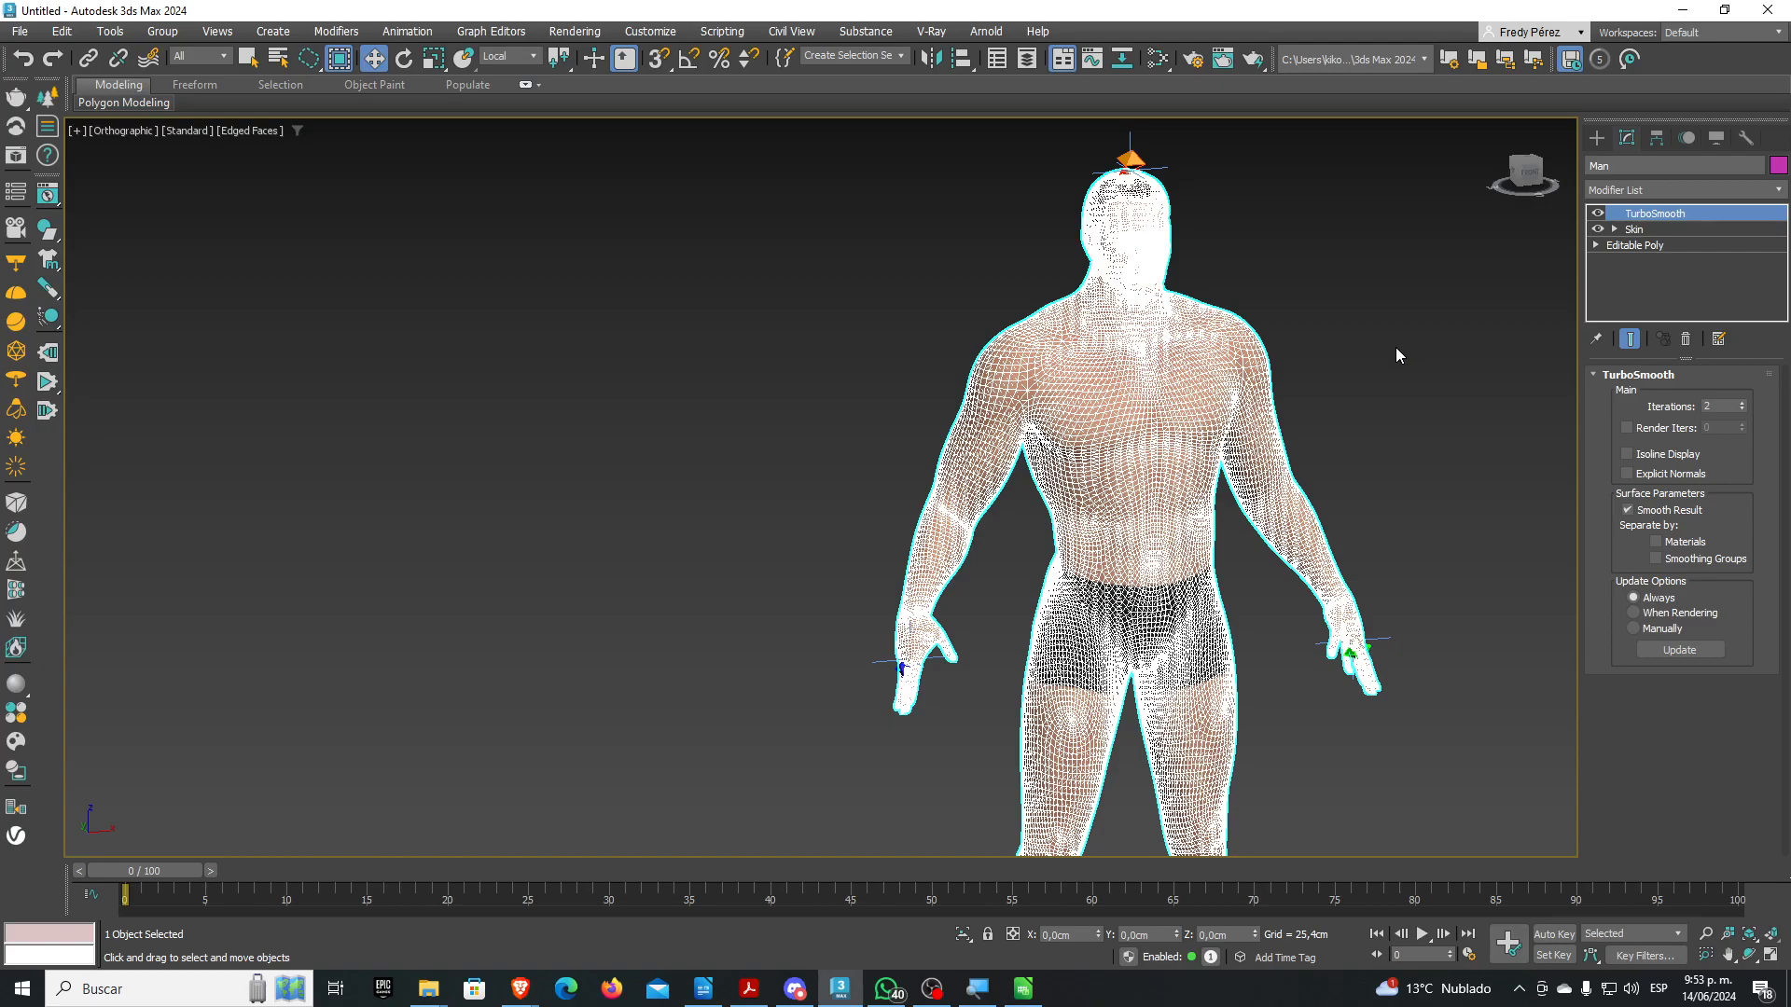
Drop to the Man's Editable Poly base level, accepting the Skin dependency warning
middle_drag(1241, 356, 1056, 388)
scroll(1026, 271, up, 3)
scroll(983, 360, up, 3)
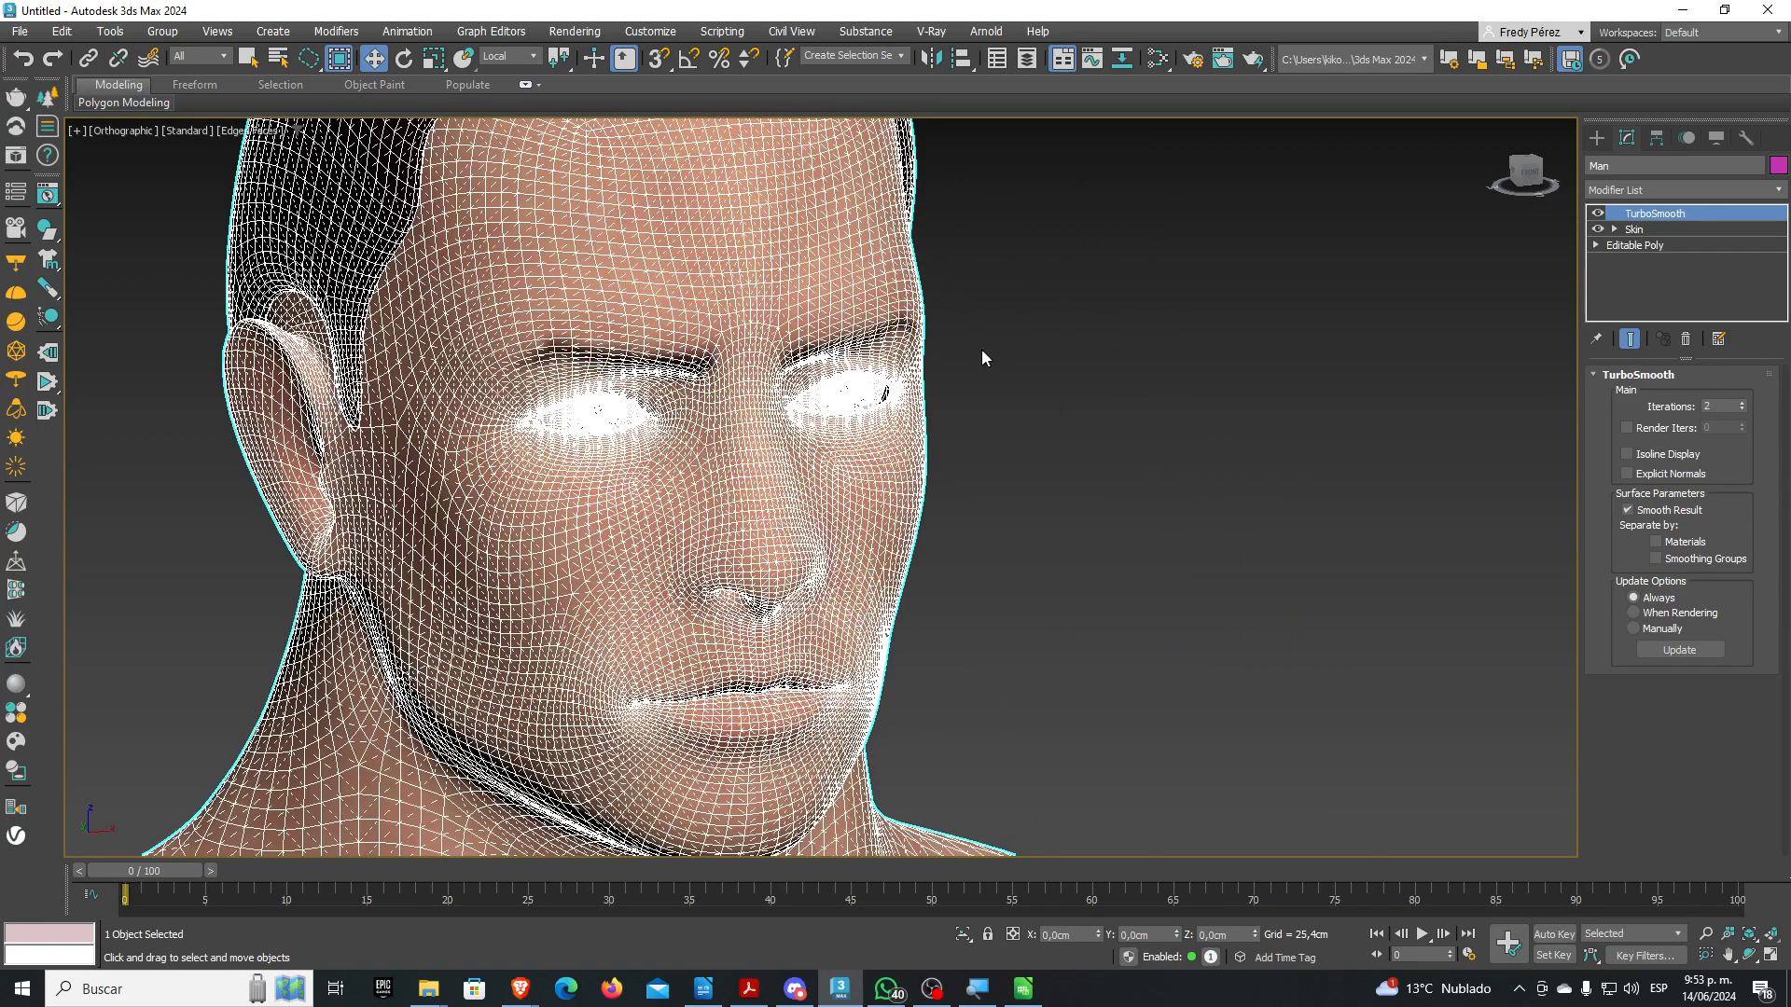
scroll(710, 347, up, 5)
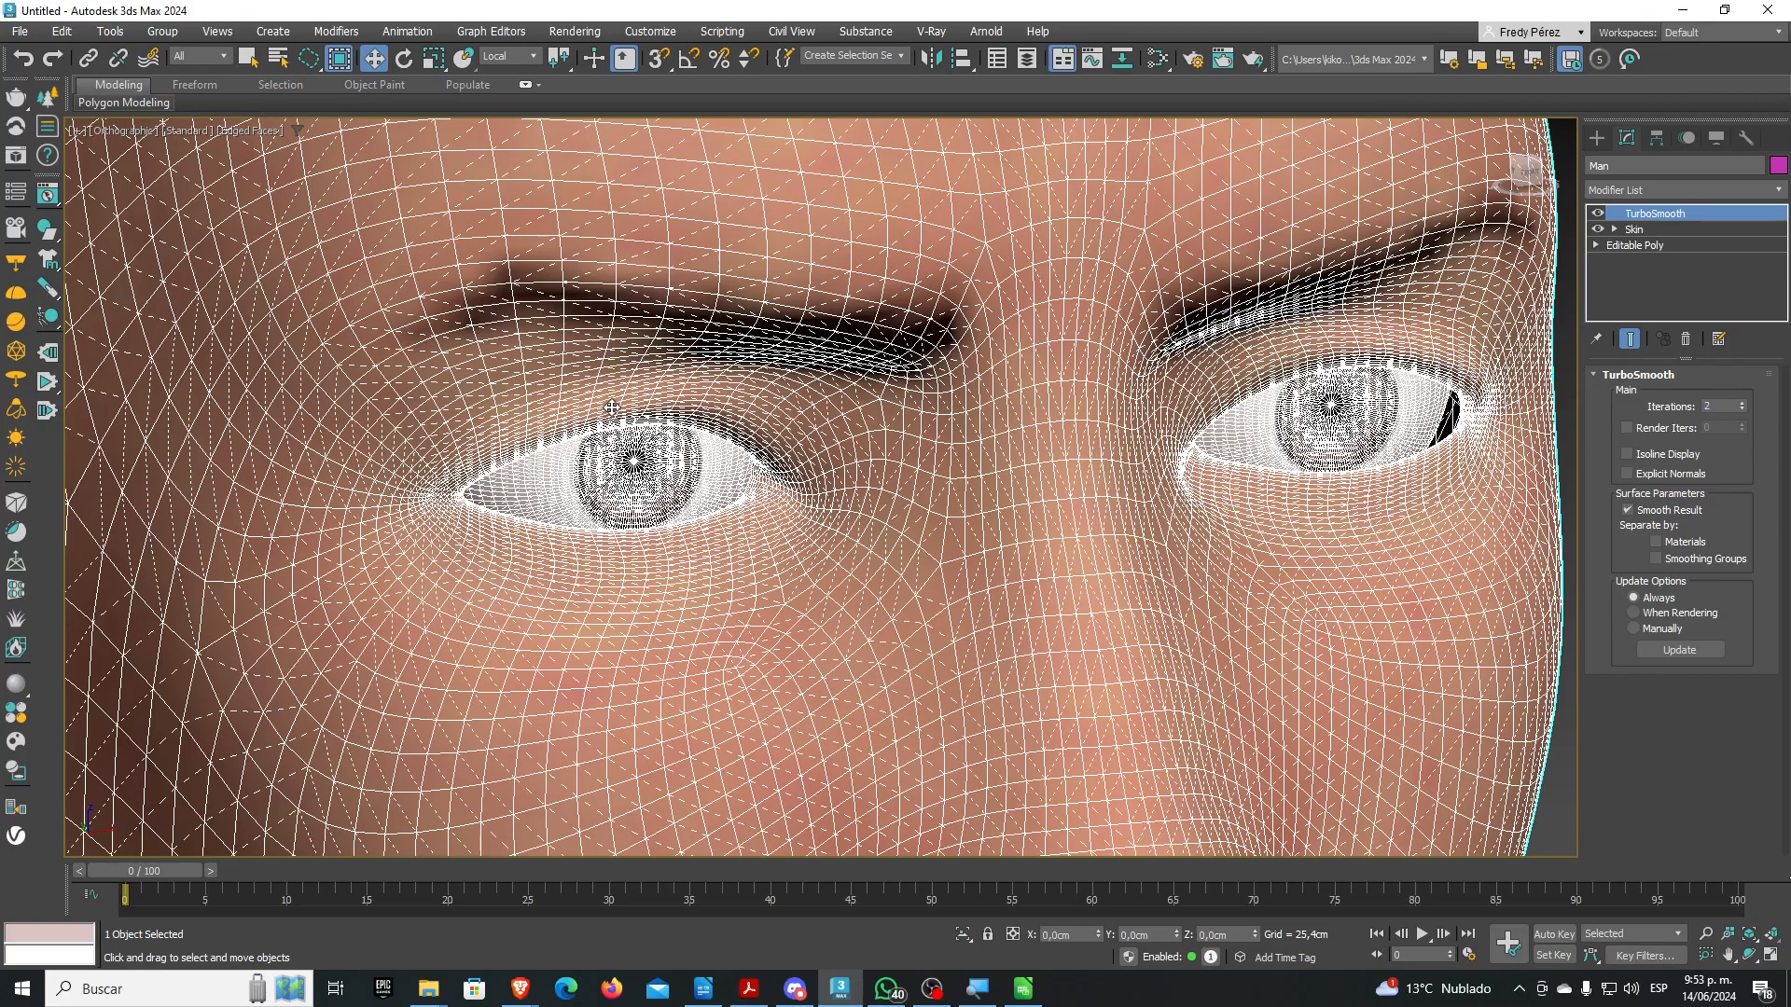
scroll(611, 408, down, 2)
scroll(596, 323, down, 3)
scroll(753, 463, up, 4)
scroll(602, 457, down, 3)
scroll(595, 467, up, 5)
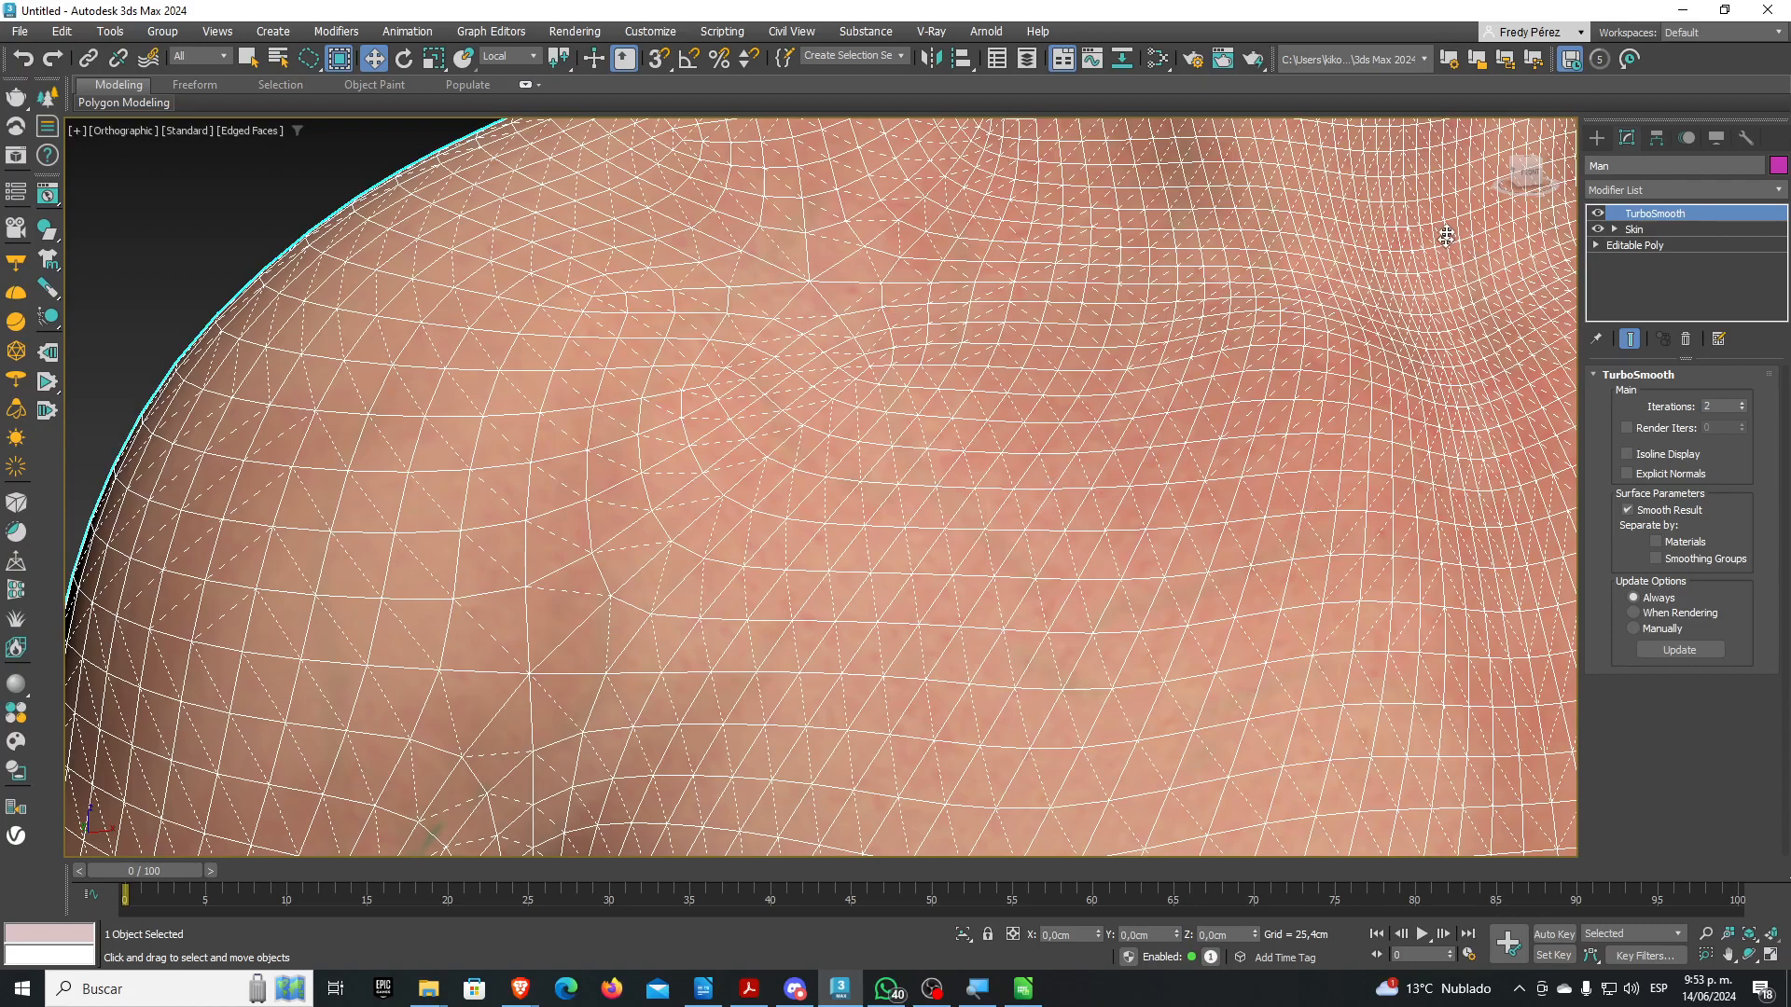
click(1634, 244)
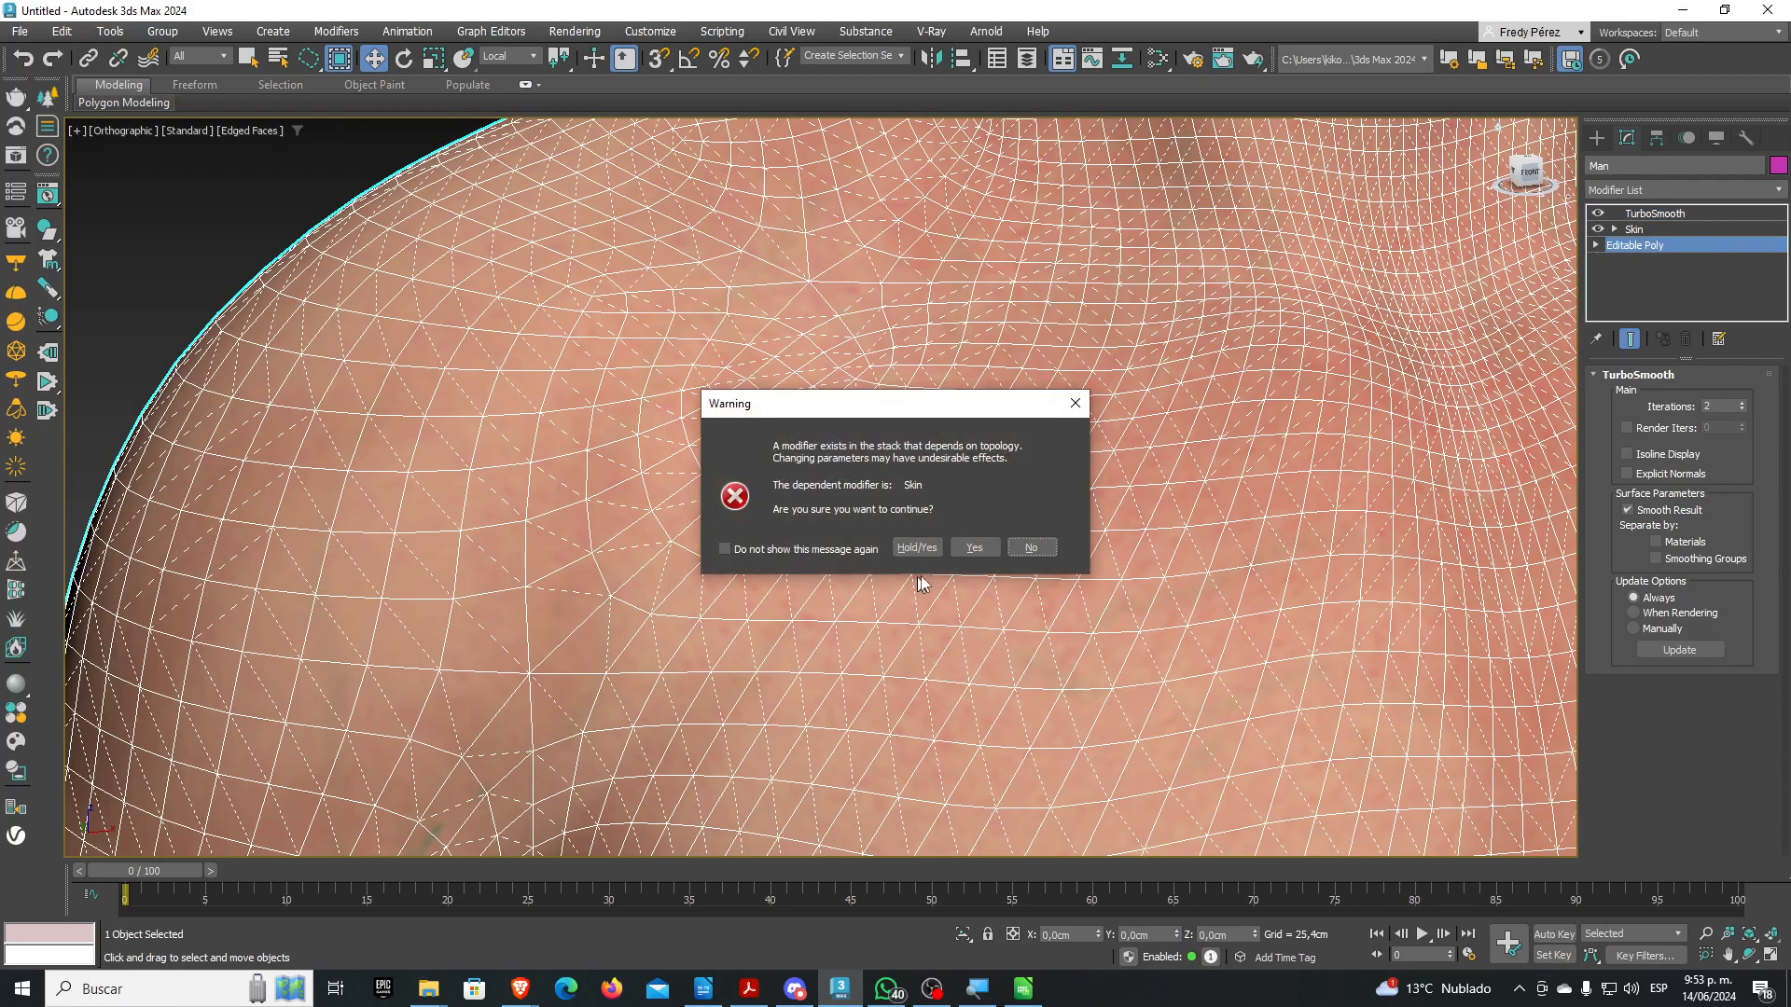
click(974, 548)
In Polygon mode, select a Point To Point strip of eight polygons across the shoulder and chest
click(1702, 396)
click(906, 469)
scroll(906, 468, down, 5)
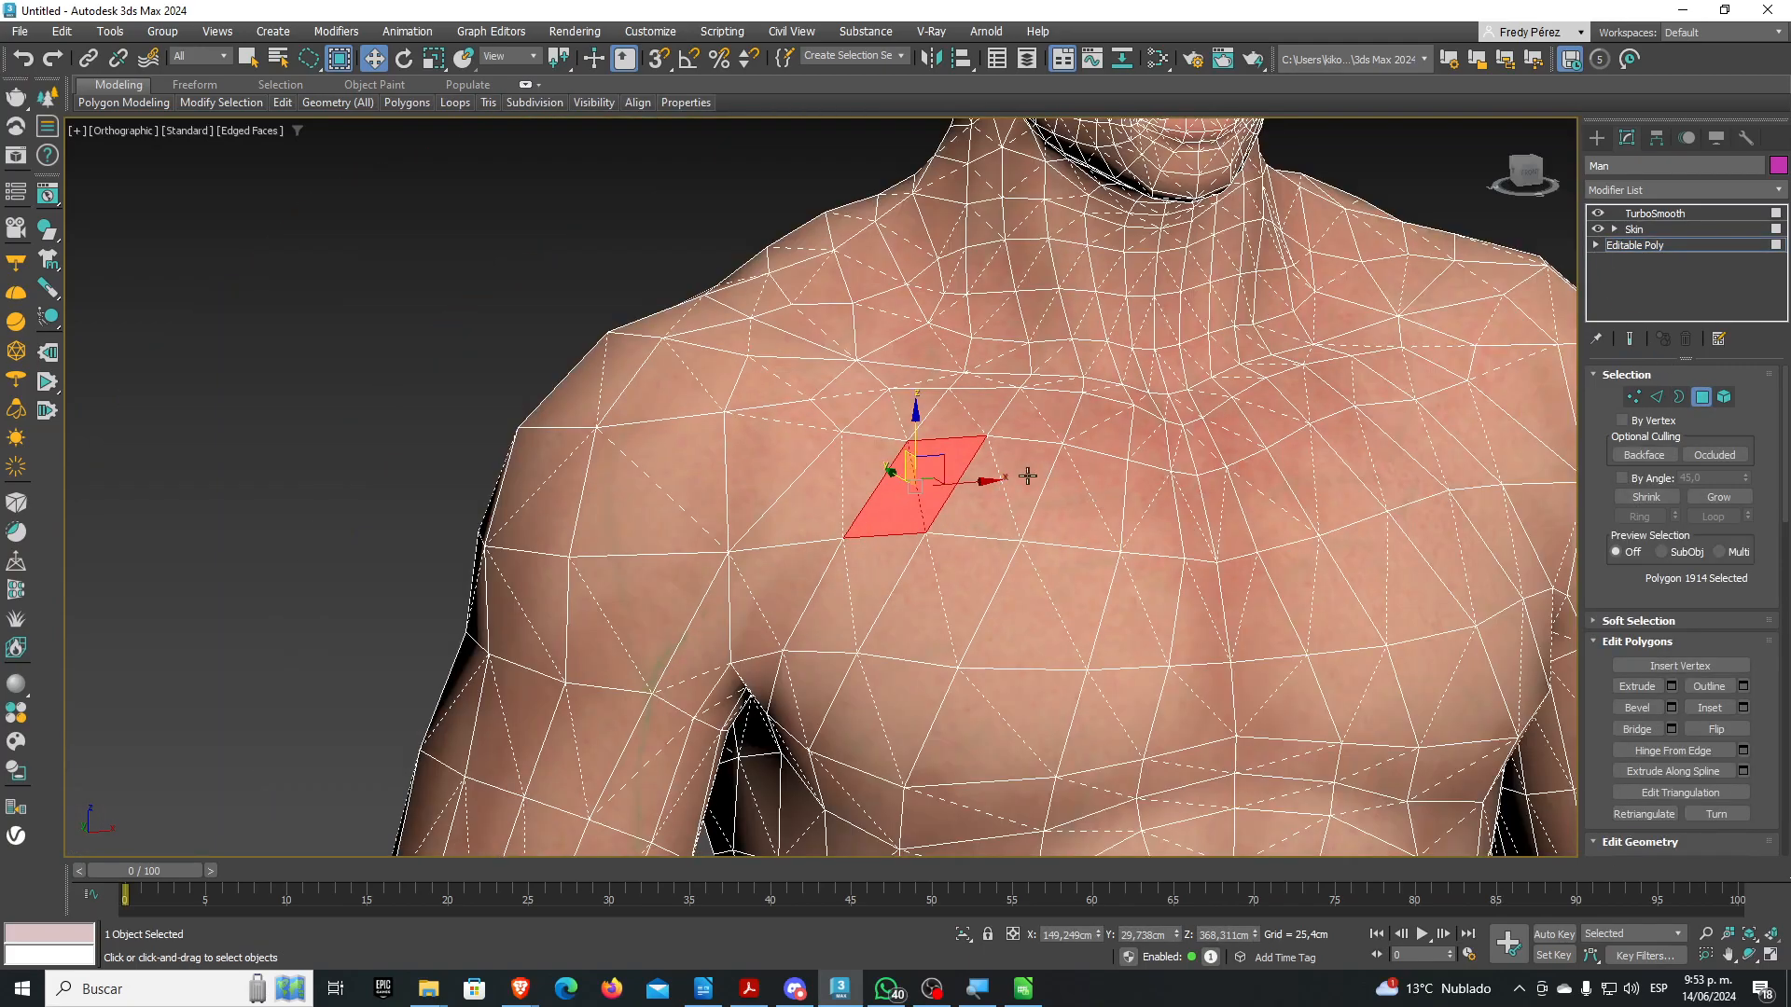
click(985, 502)
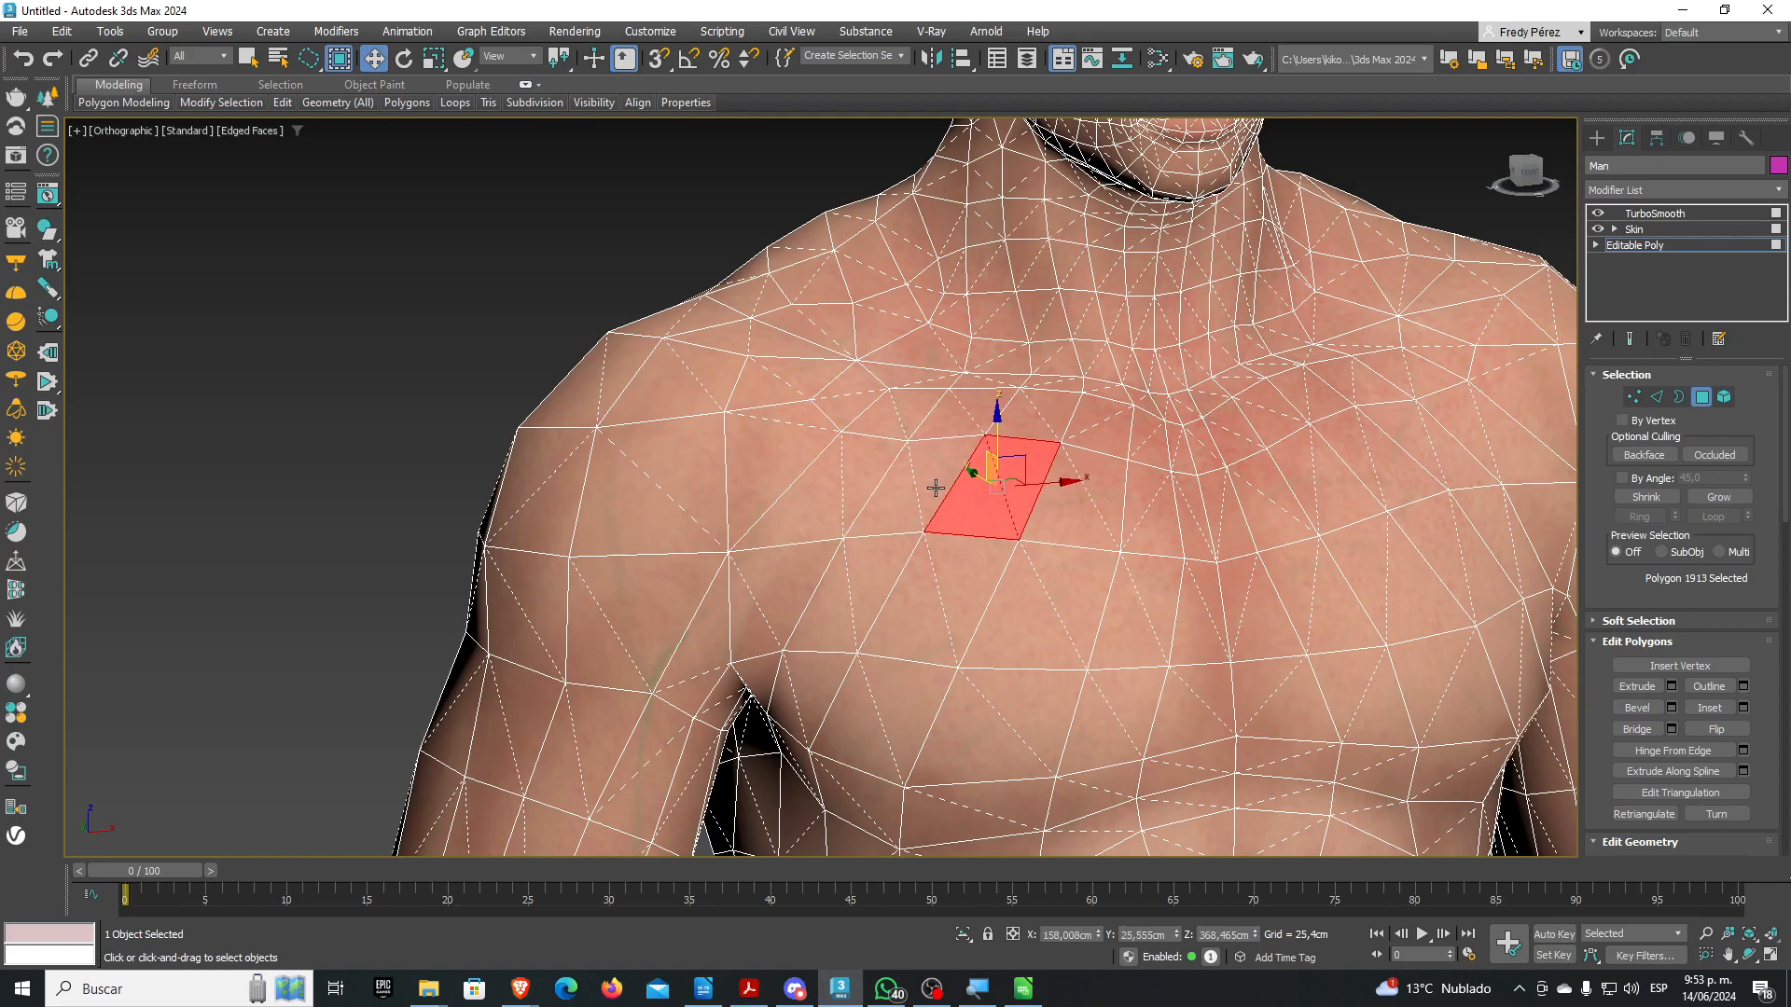
key(F1)
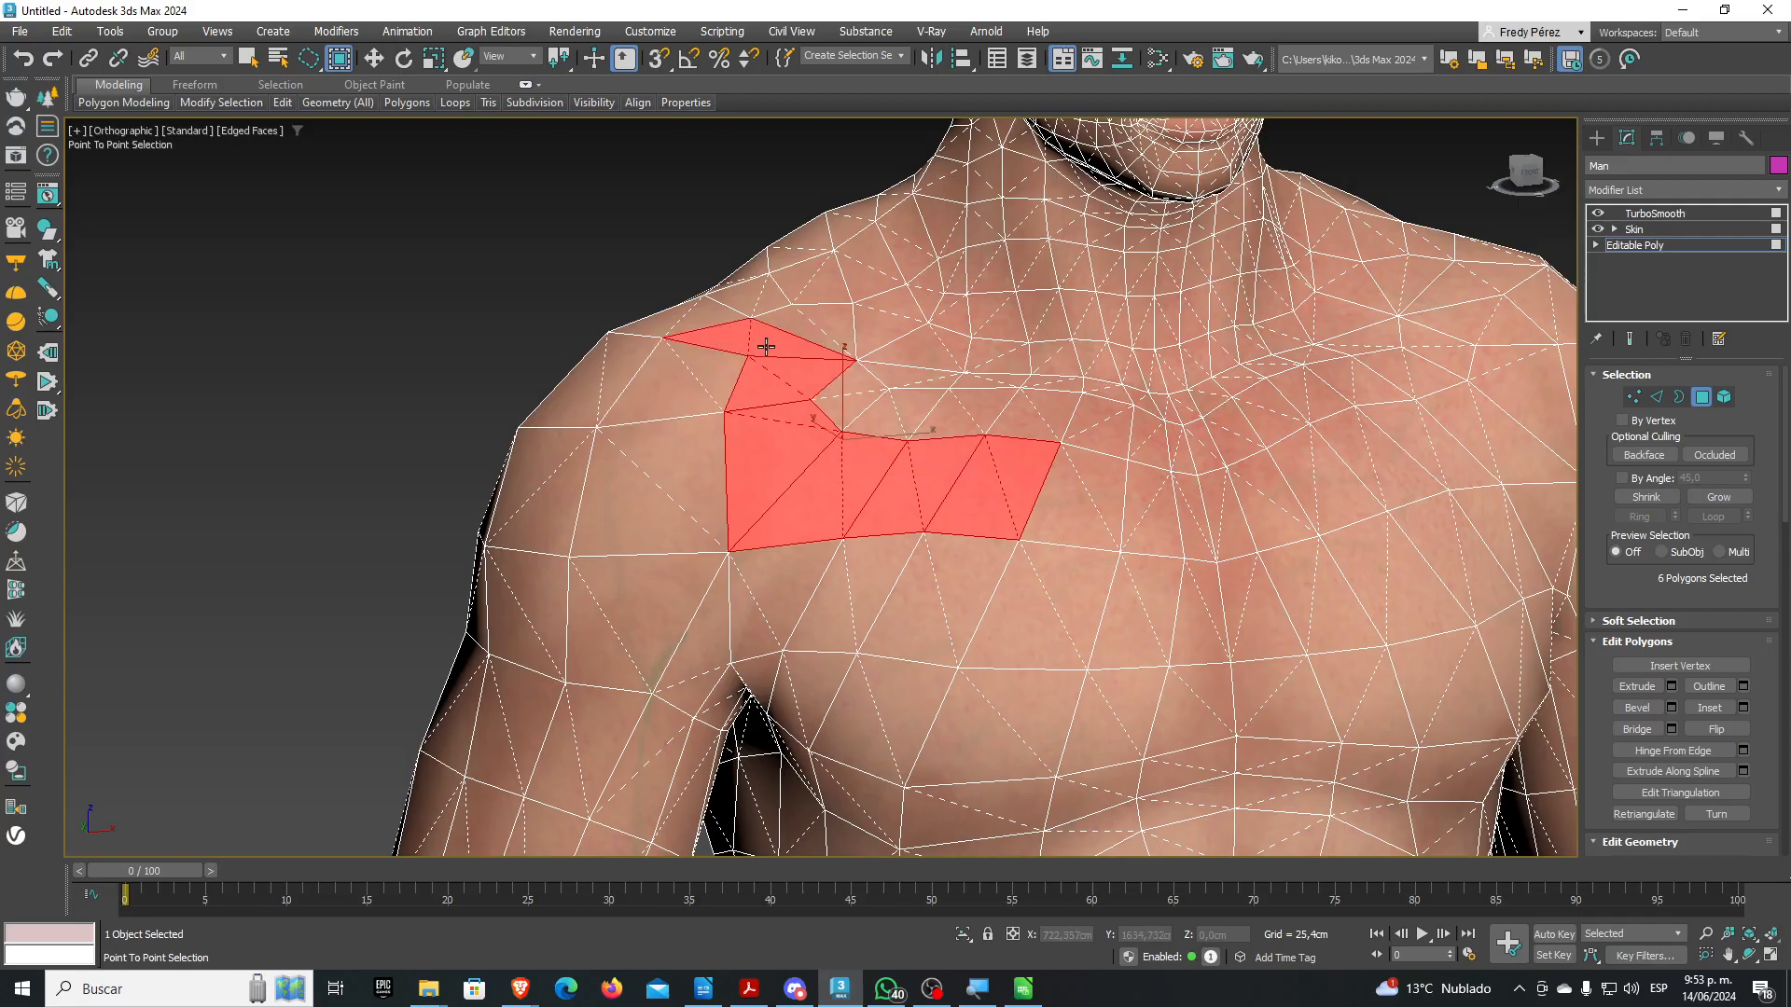
right_click(675, 302)
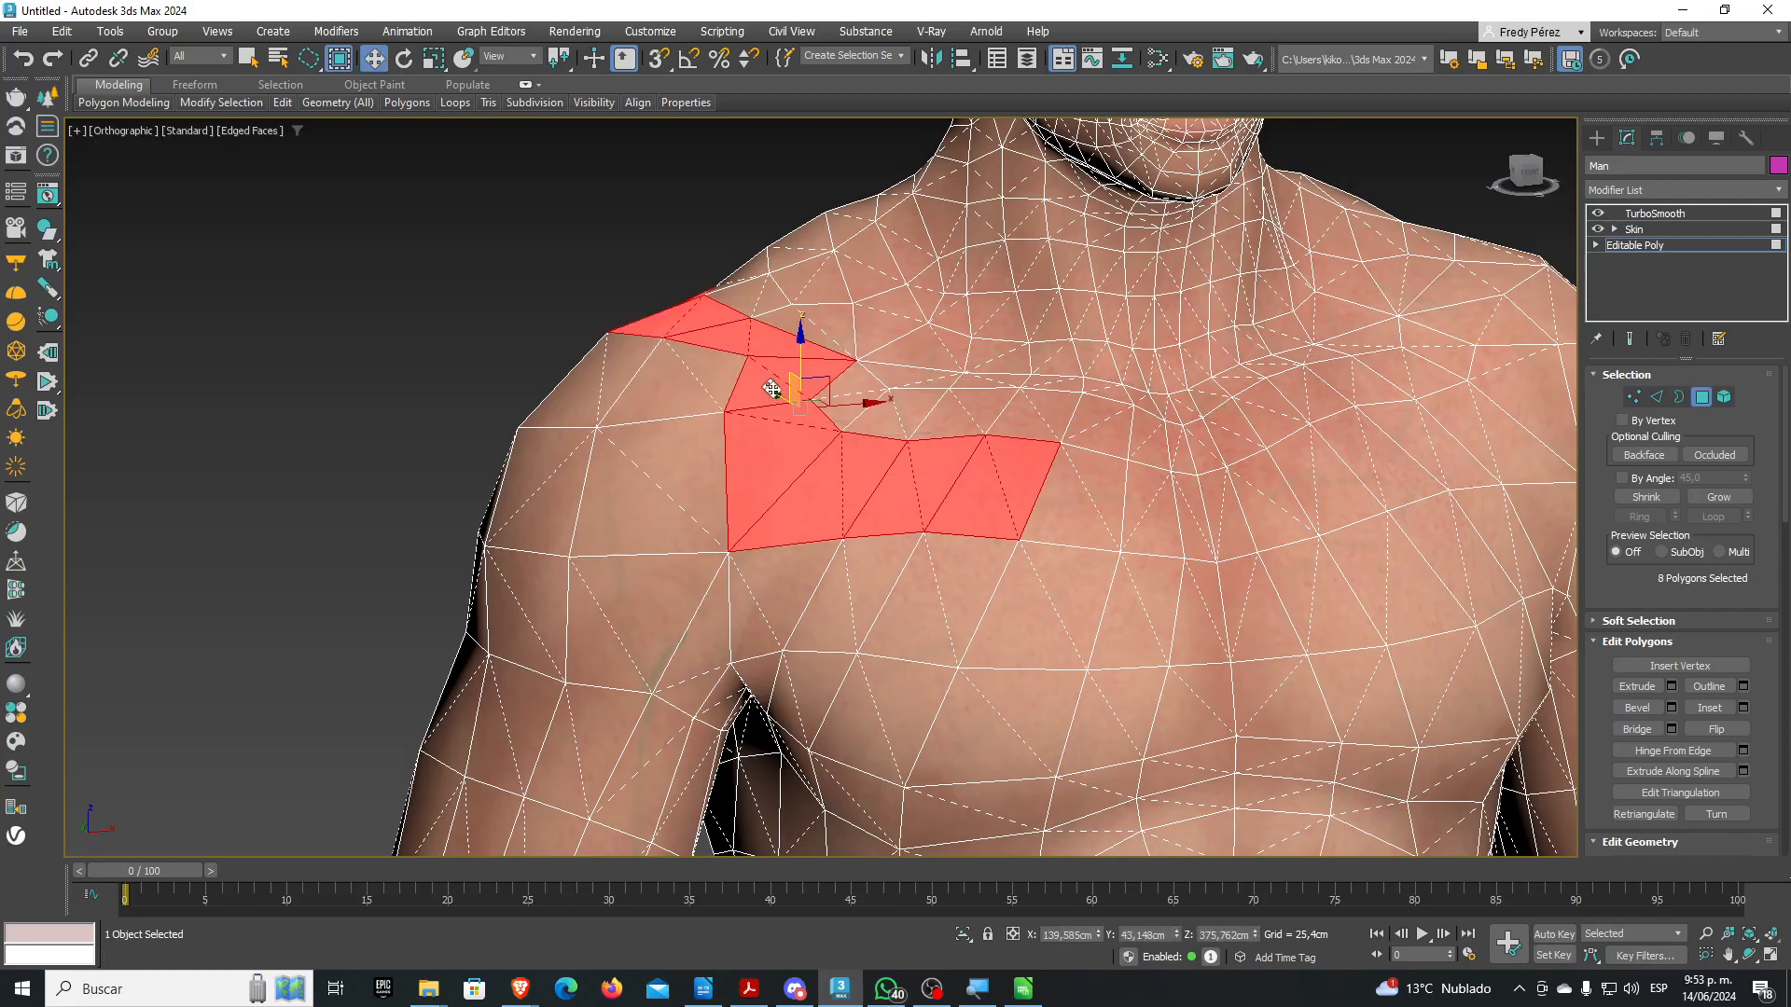
mouse_move(868, 568)
alt+middle_down()
mouse_move(927, 608)
mouse_move(999, 609)
mouse_move(828, 592)
mouse_move(1111, 612)
mouse_move(869, 587)
mouse_move(894, 555)
mouse_move(880, 543)
alt+middle_up()
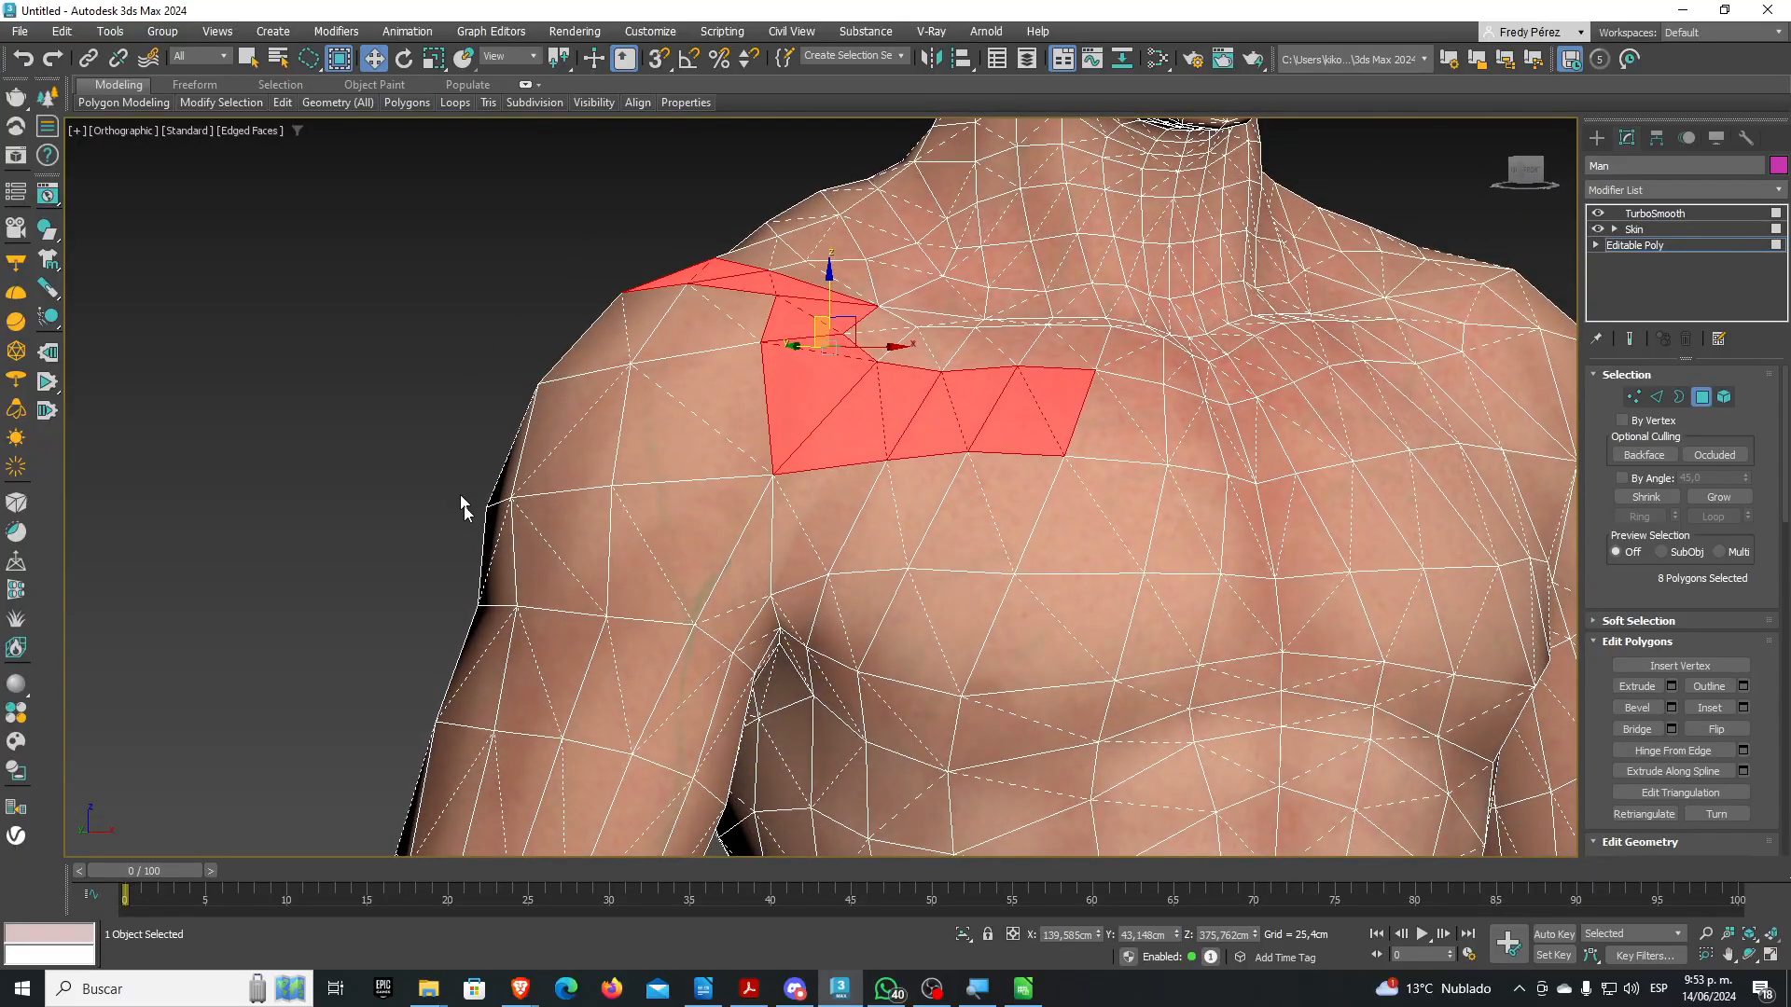
alt+middle_drag(700, 253, 1083, 632)
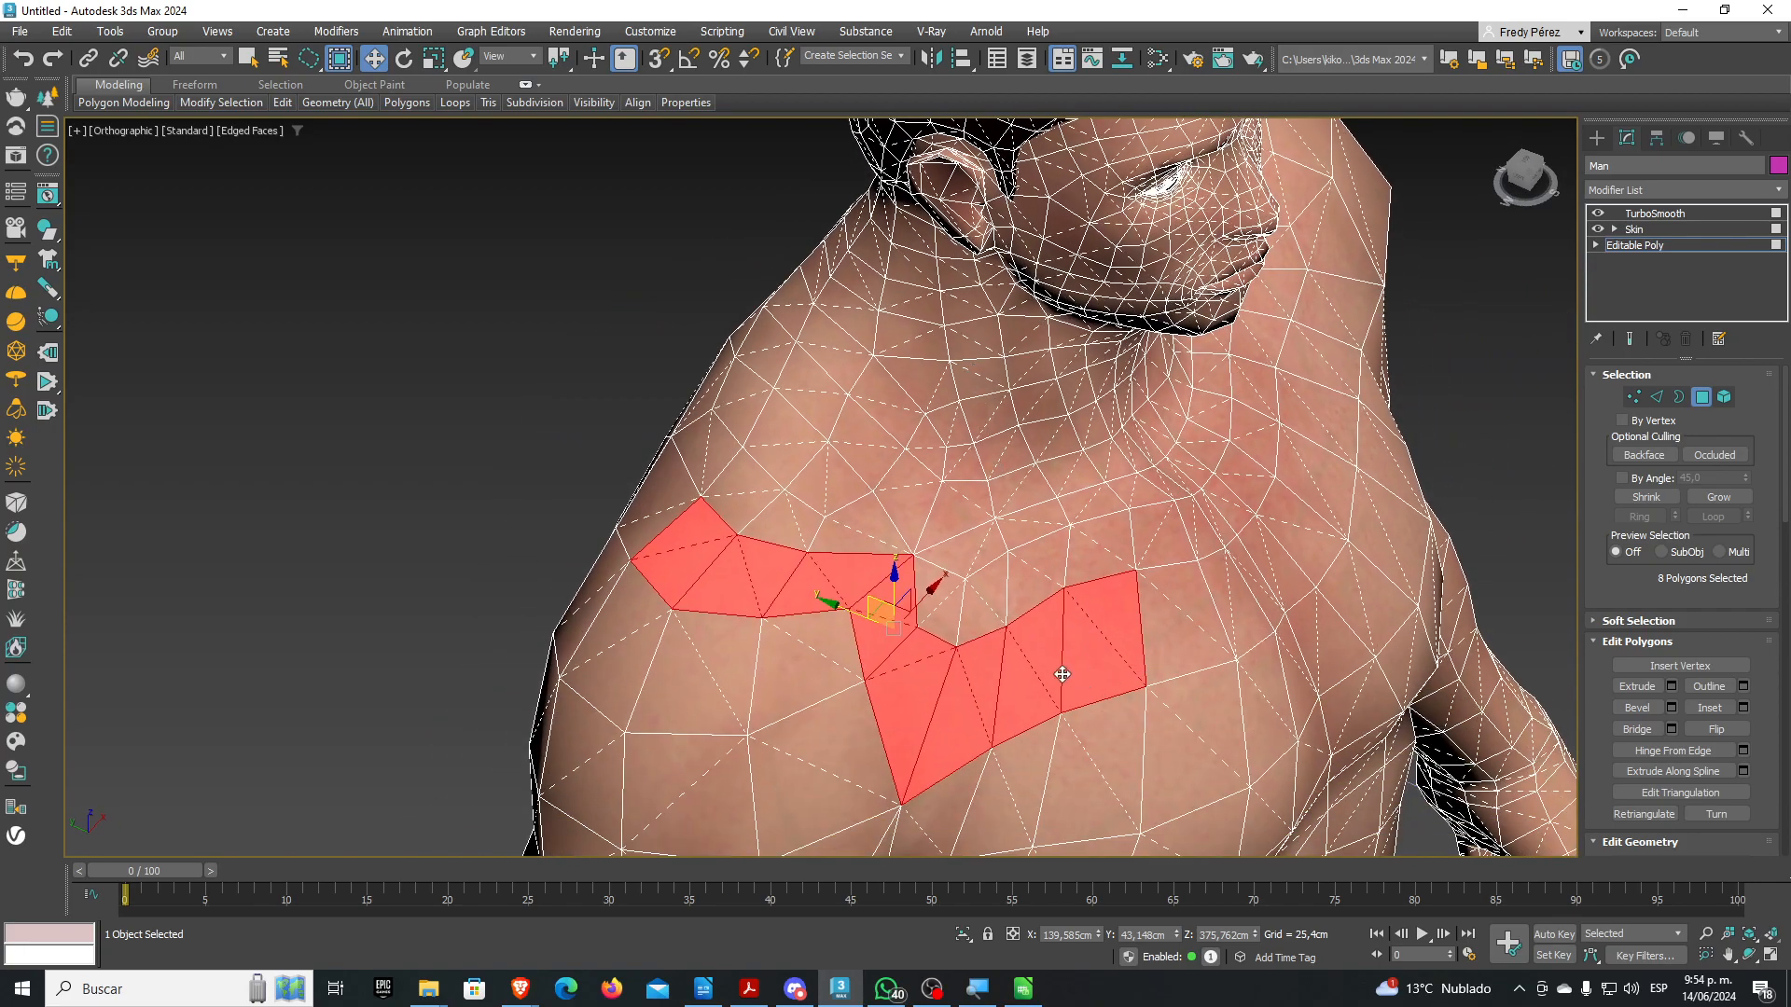
scroll(1065, 673, up, 4)
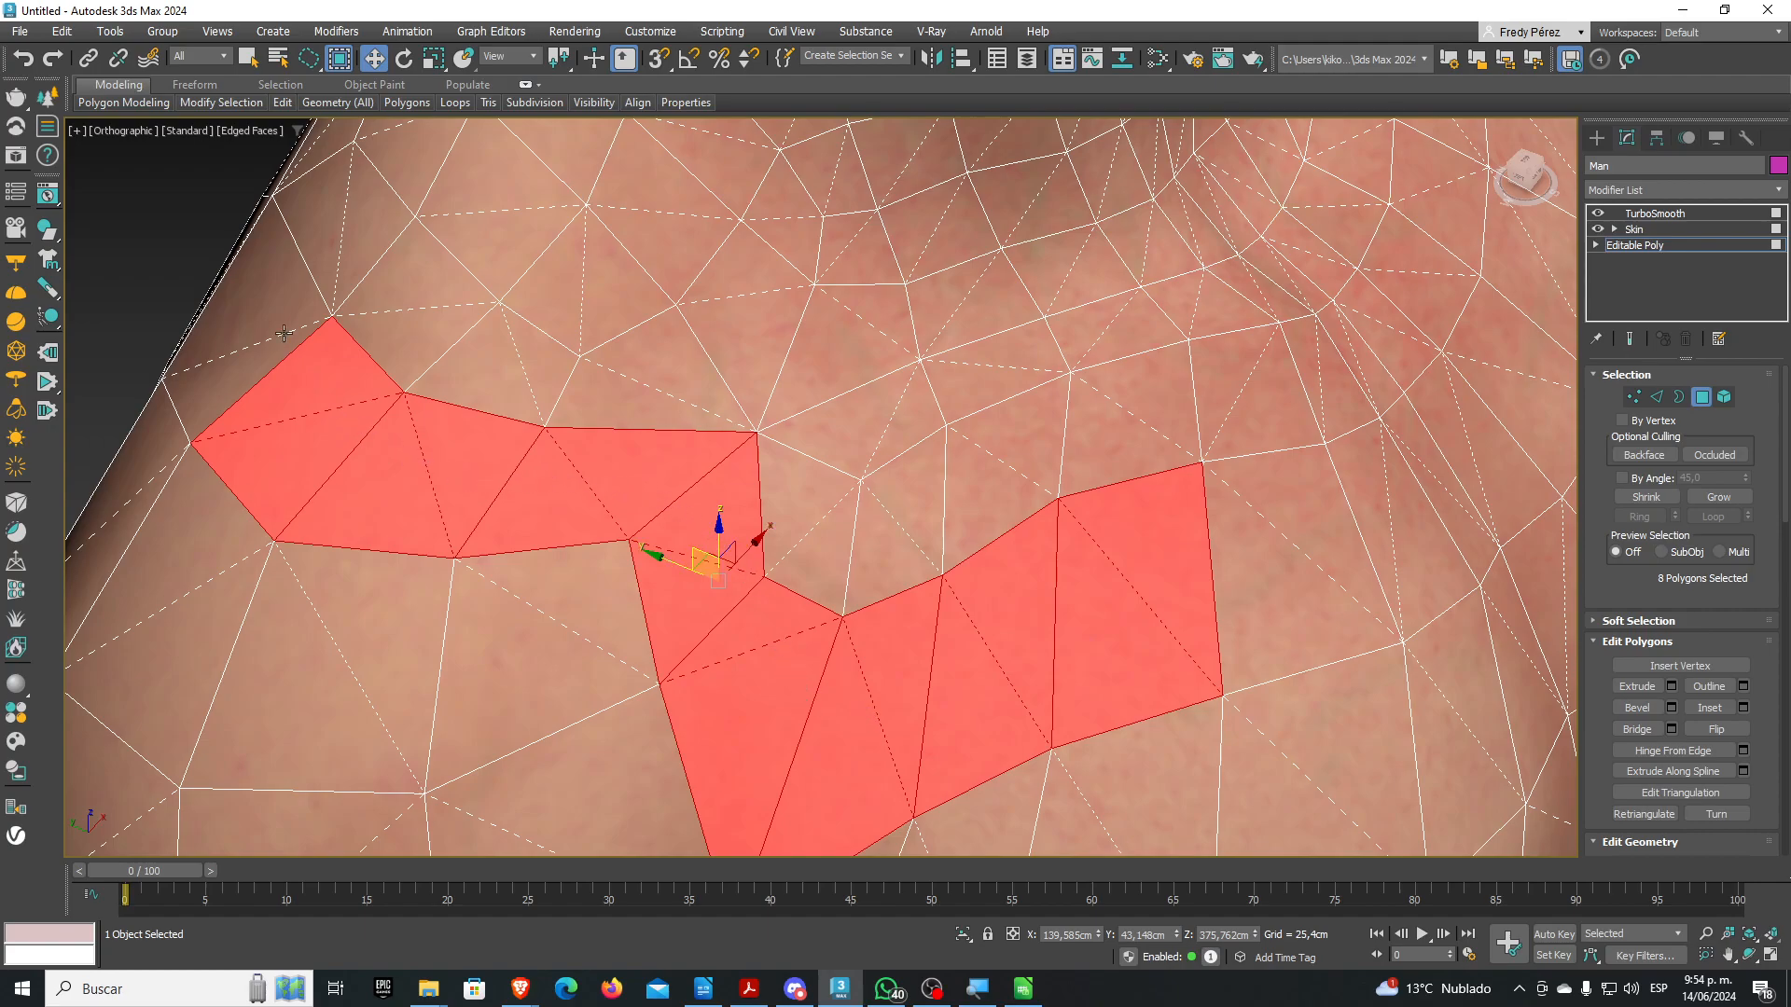
scroll(315, 336, down, 3)
middle_drag(648, 416, 590, 563)
scroll(613, 242, up, 2)
alt+middle_drag(630, 320, 572, 291)
middle_drag(552, 210, 547, 409)
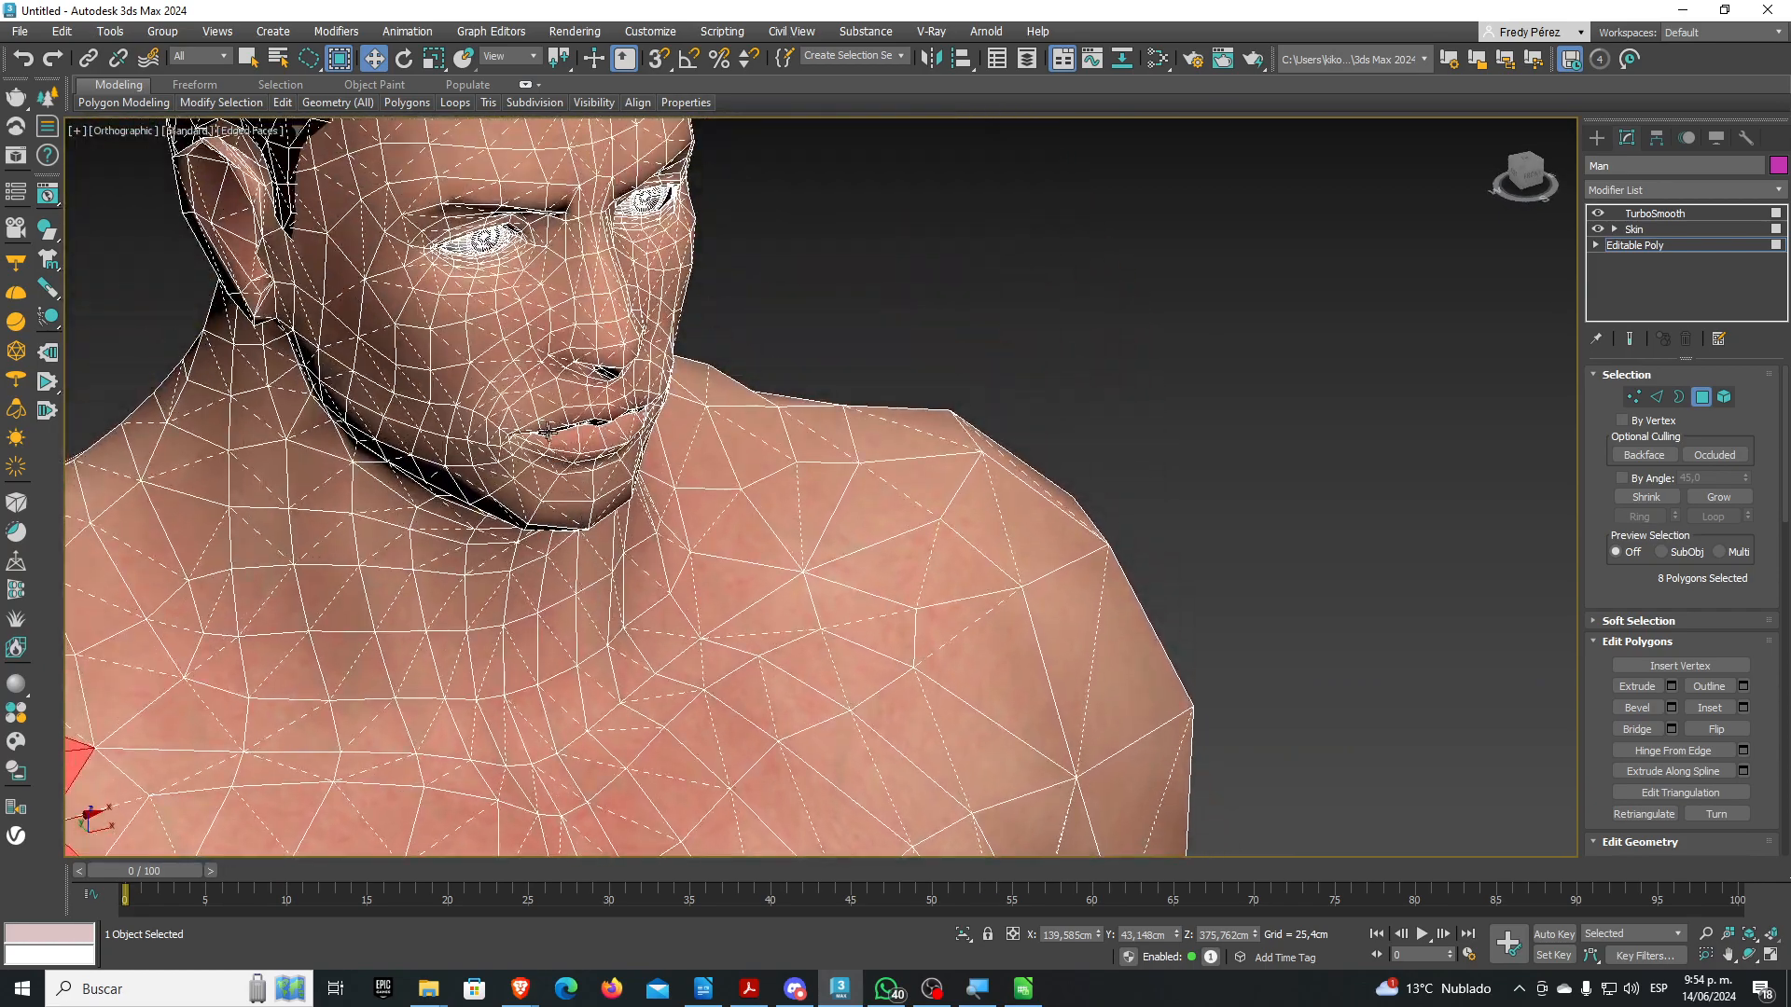
scroll(547, 409, up, 3)
Trace polygons from above the upper lip around the left mouth corner and along the lower lip
click(518, 397)
key(ctrl+shift+p)
click(614, 369)
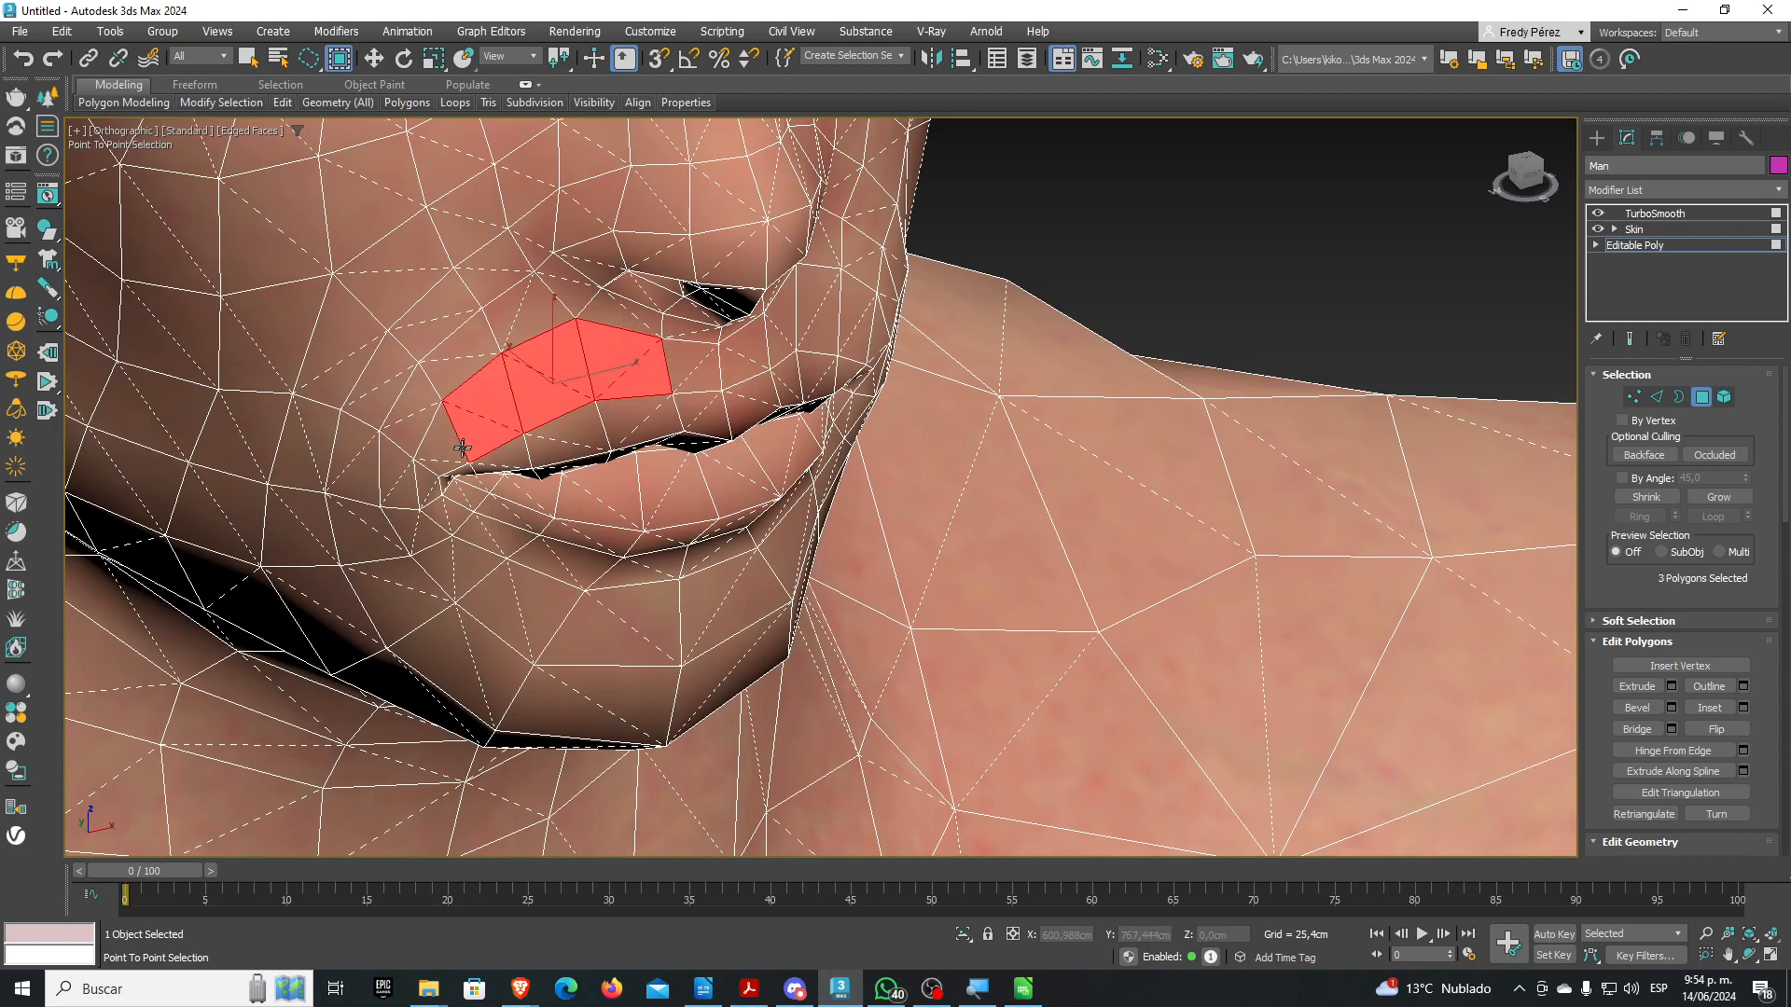
click(428, 501)
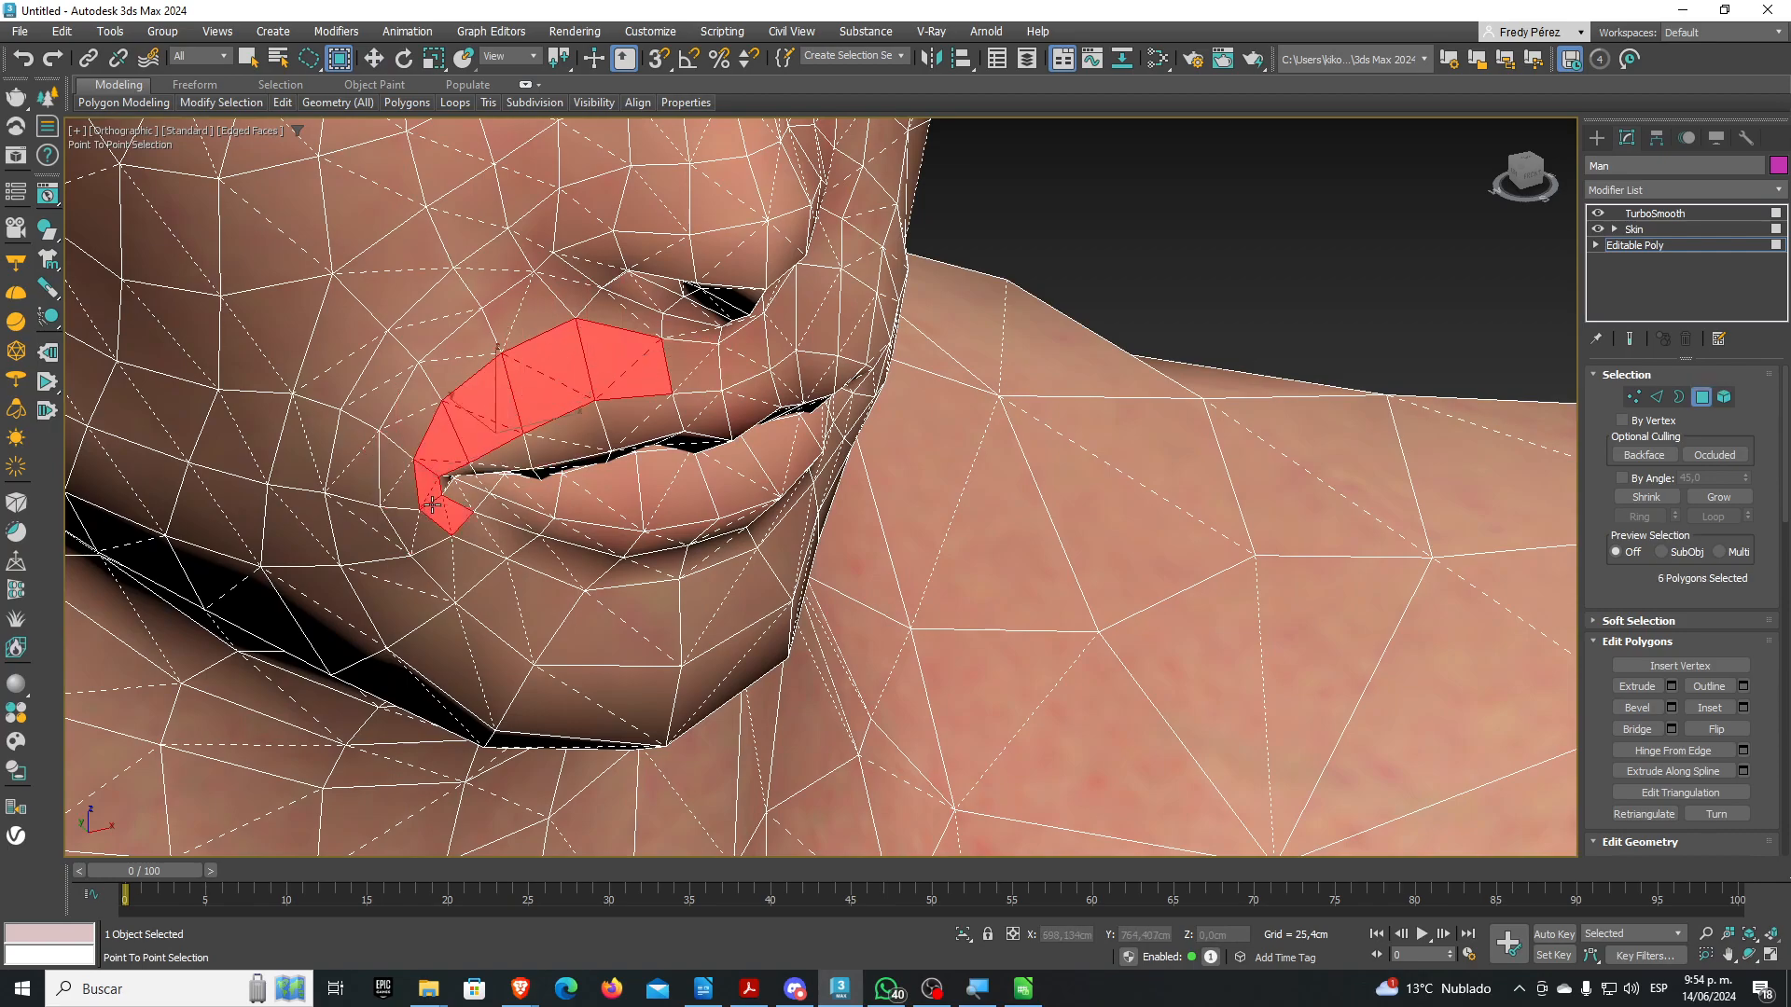
click(642, 568)
right_click(643, 568)
alt+middle_drag(622, 538, 572, 522)
middle_drag(553, 368, 791, 813)
Close the 20-polygon lip ring along the right end of both lips
ctrl+click(534, 613)
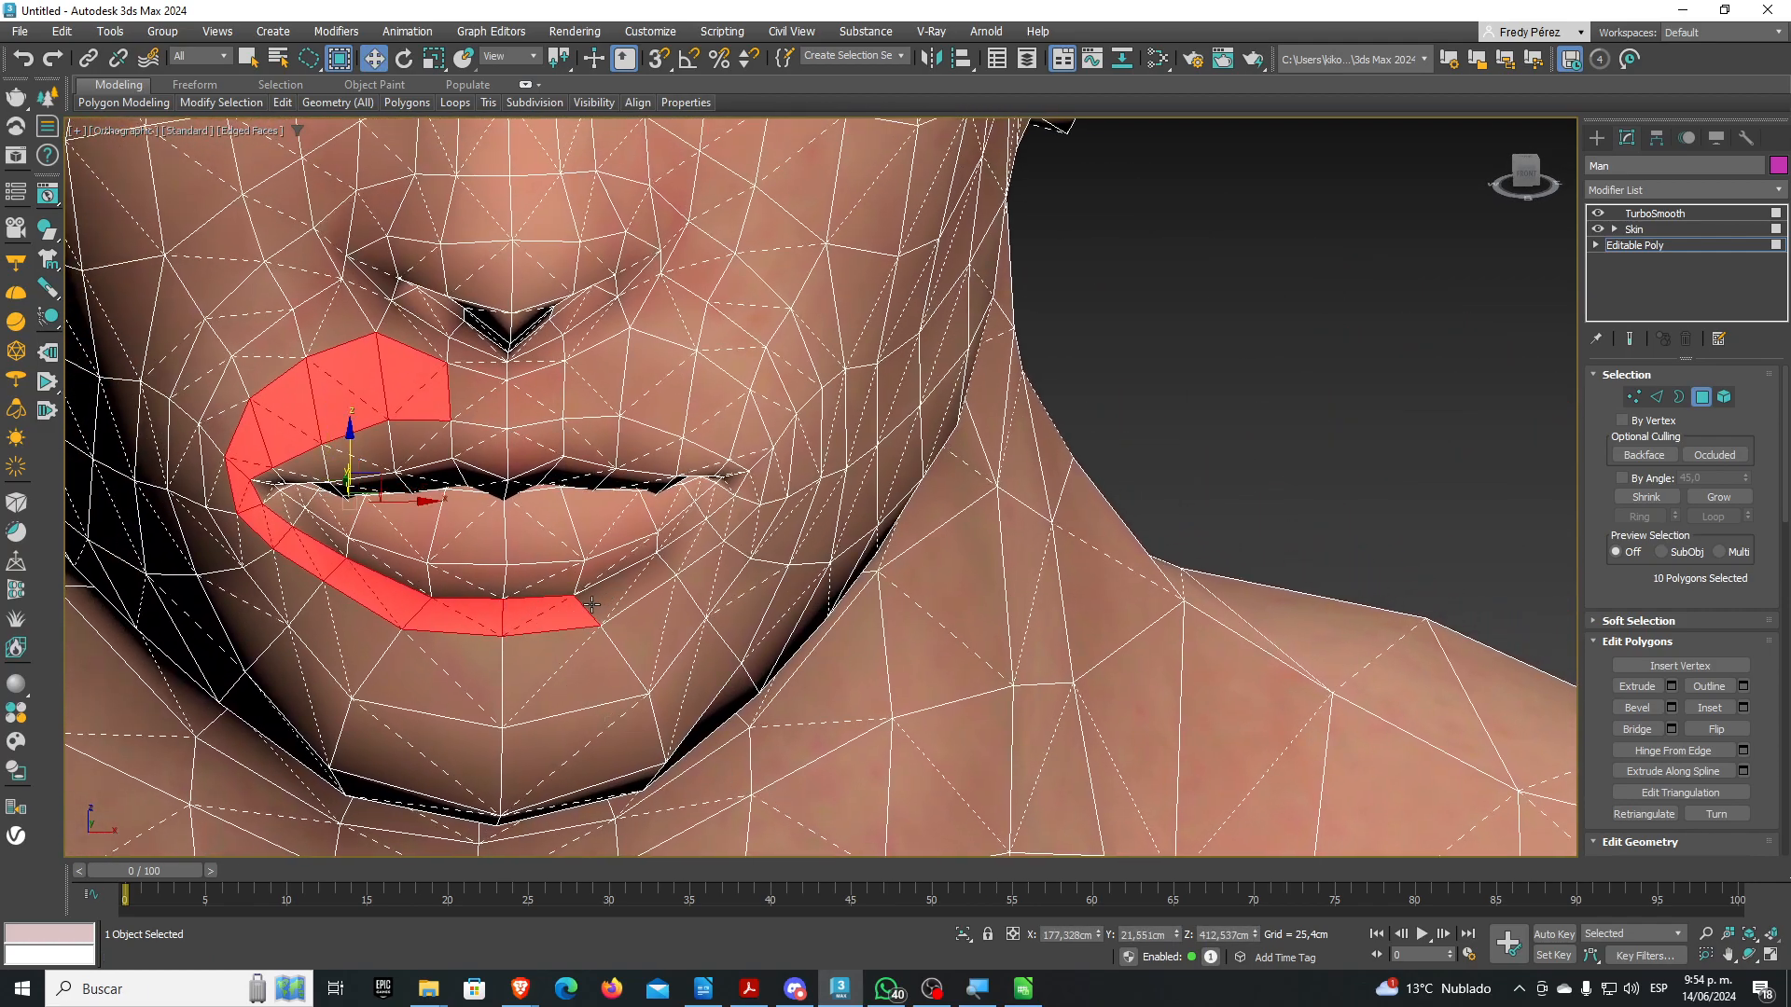
key(shift+p)
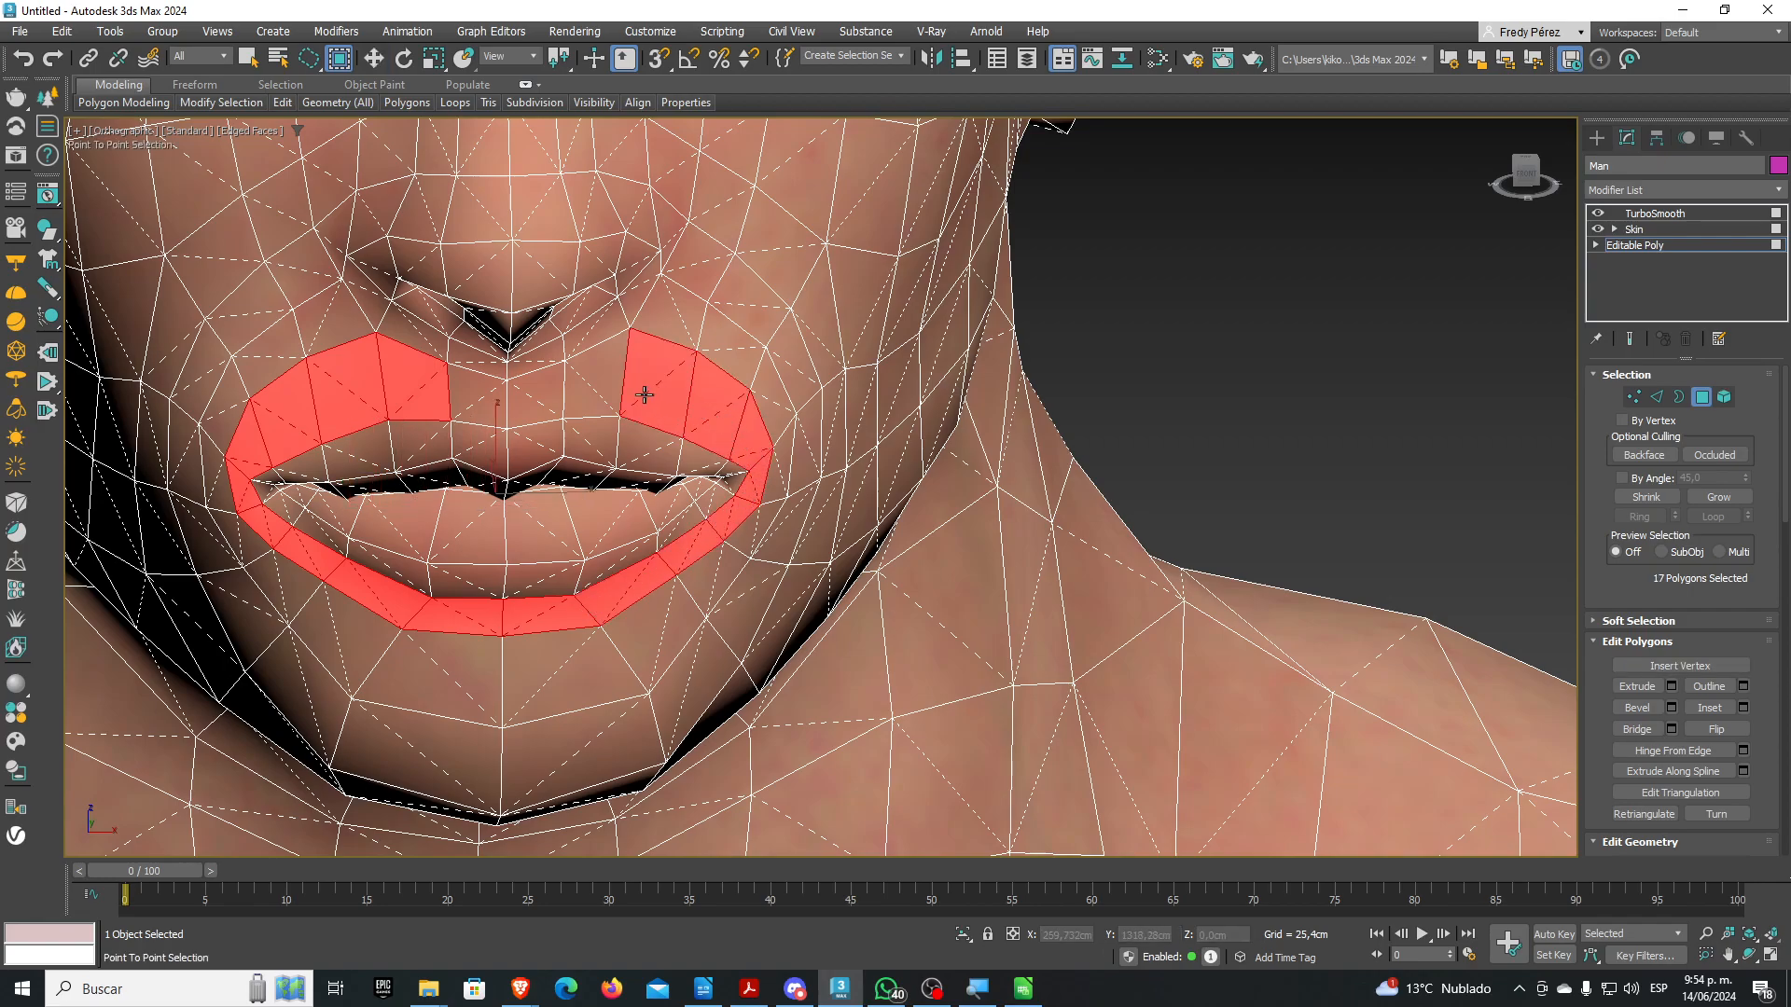
click(481, 400)
right_click(611, 461)
alt+middle_drag(589, 570, 736, 687)
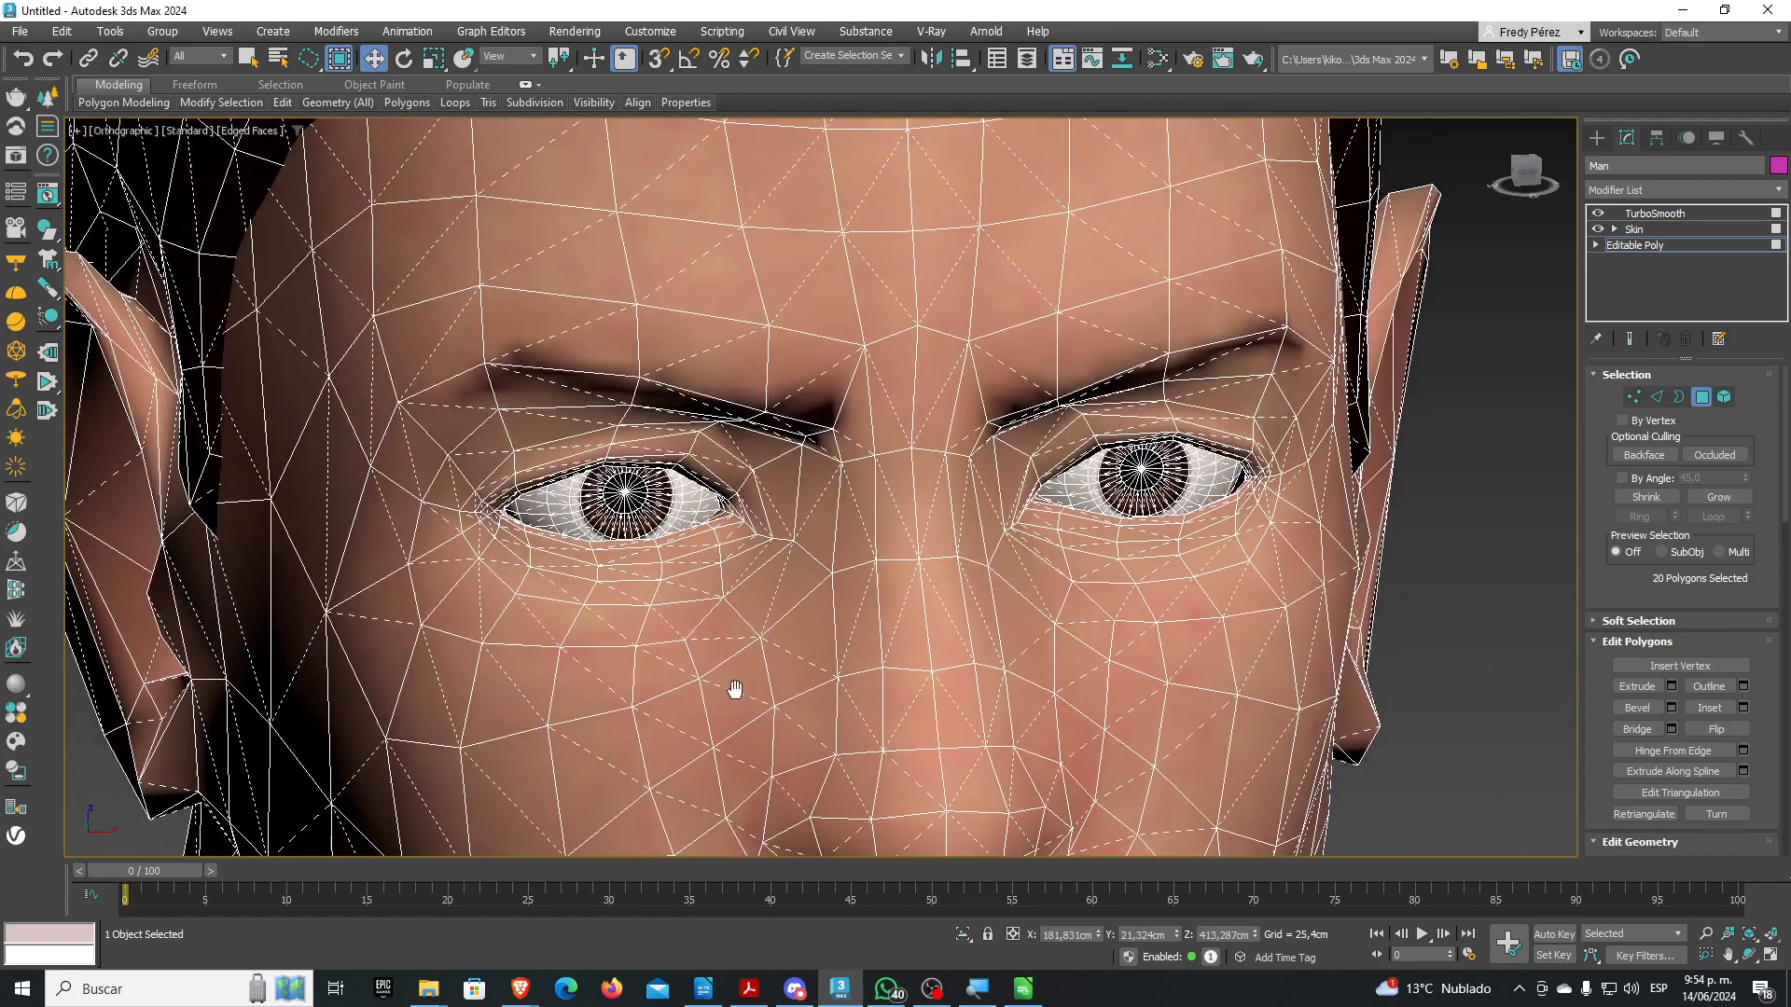
Start the band with a cheek polygon and trace a path around the left eye
scroll(584, 612, up, 3)
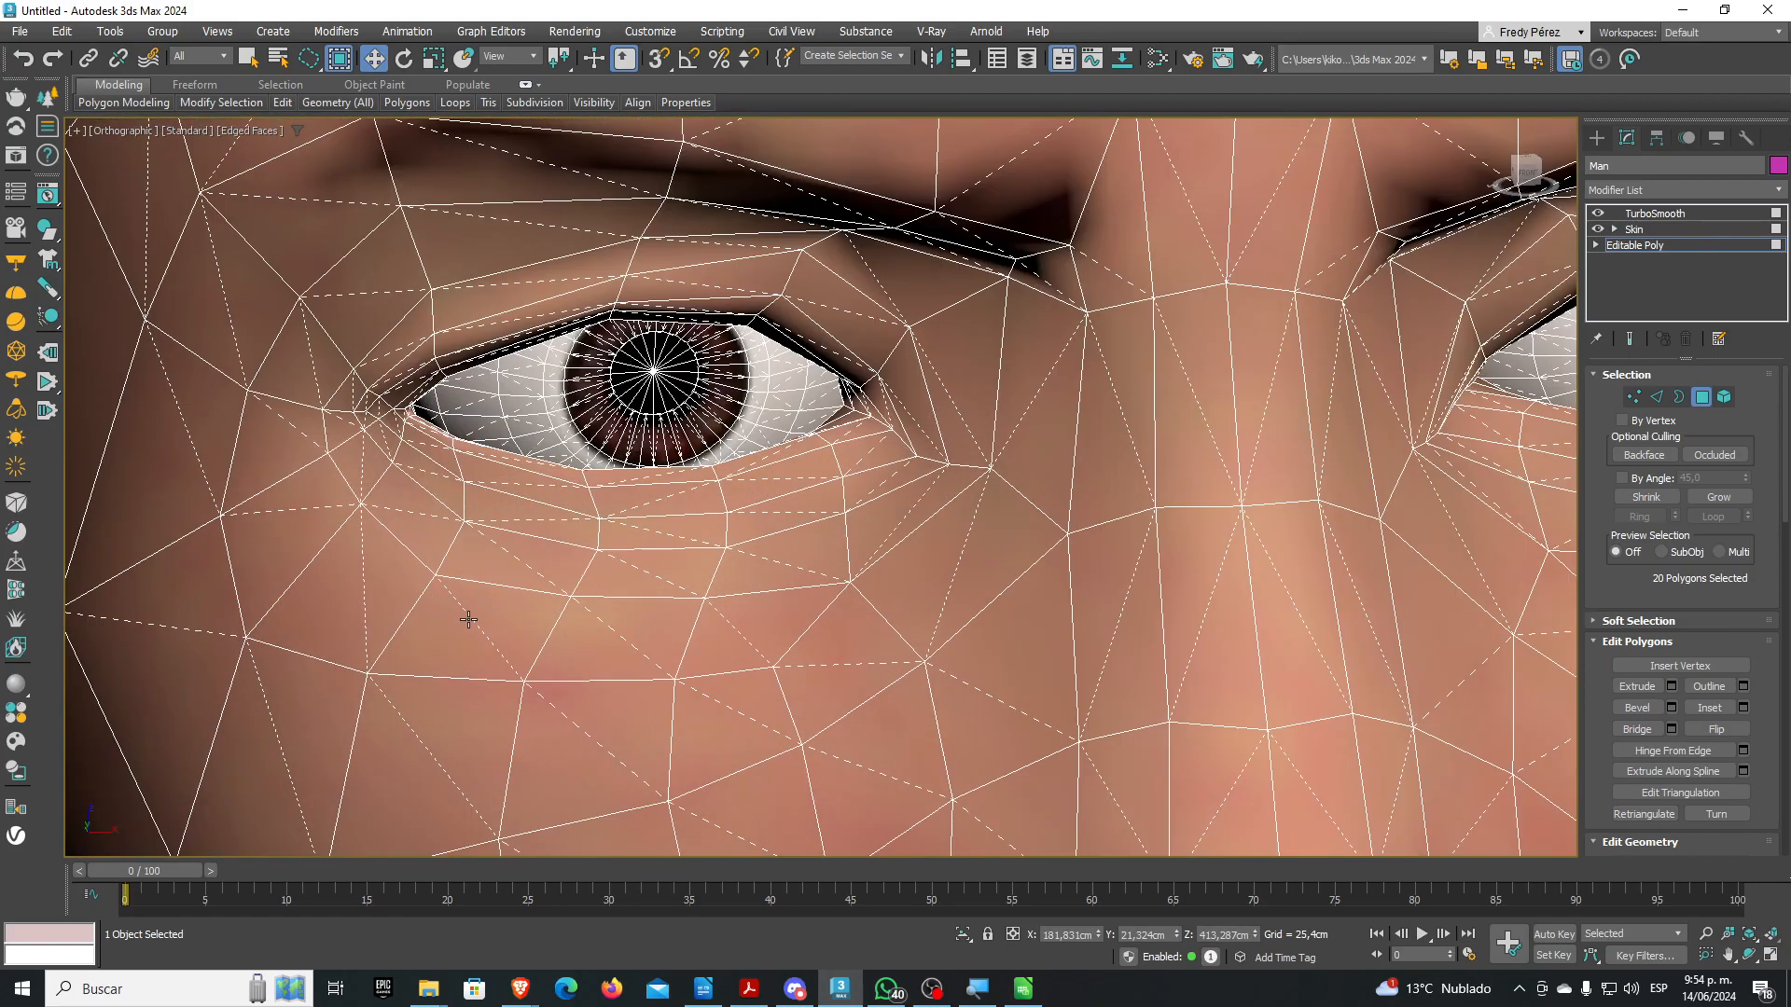
click(455, 612)
scroll(455, 612, down, 3)
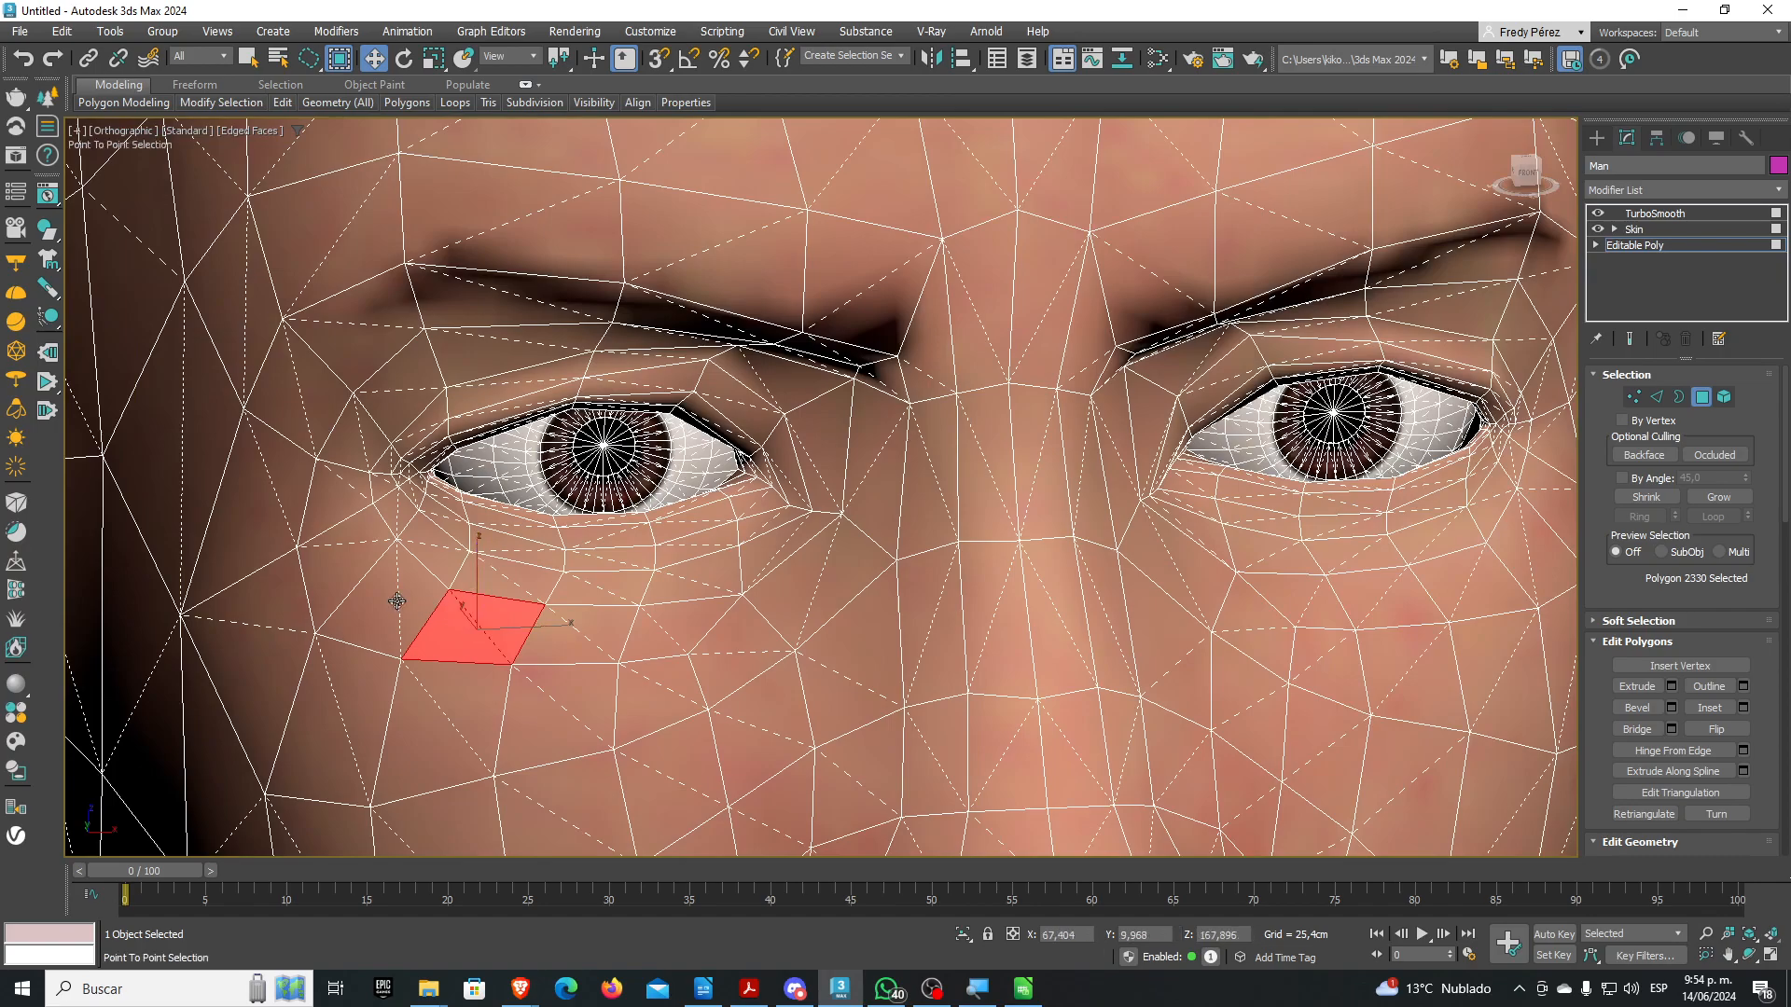
key(shift)
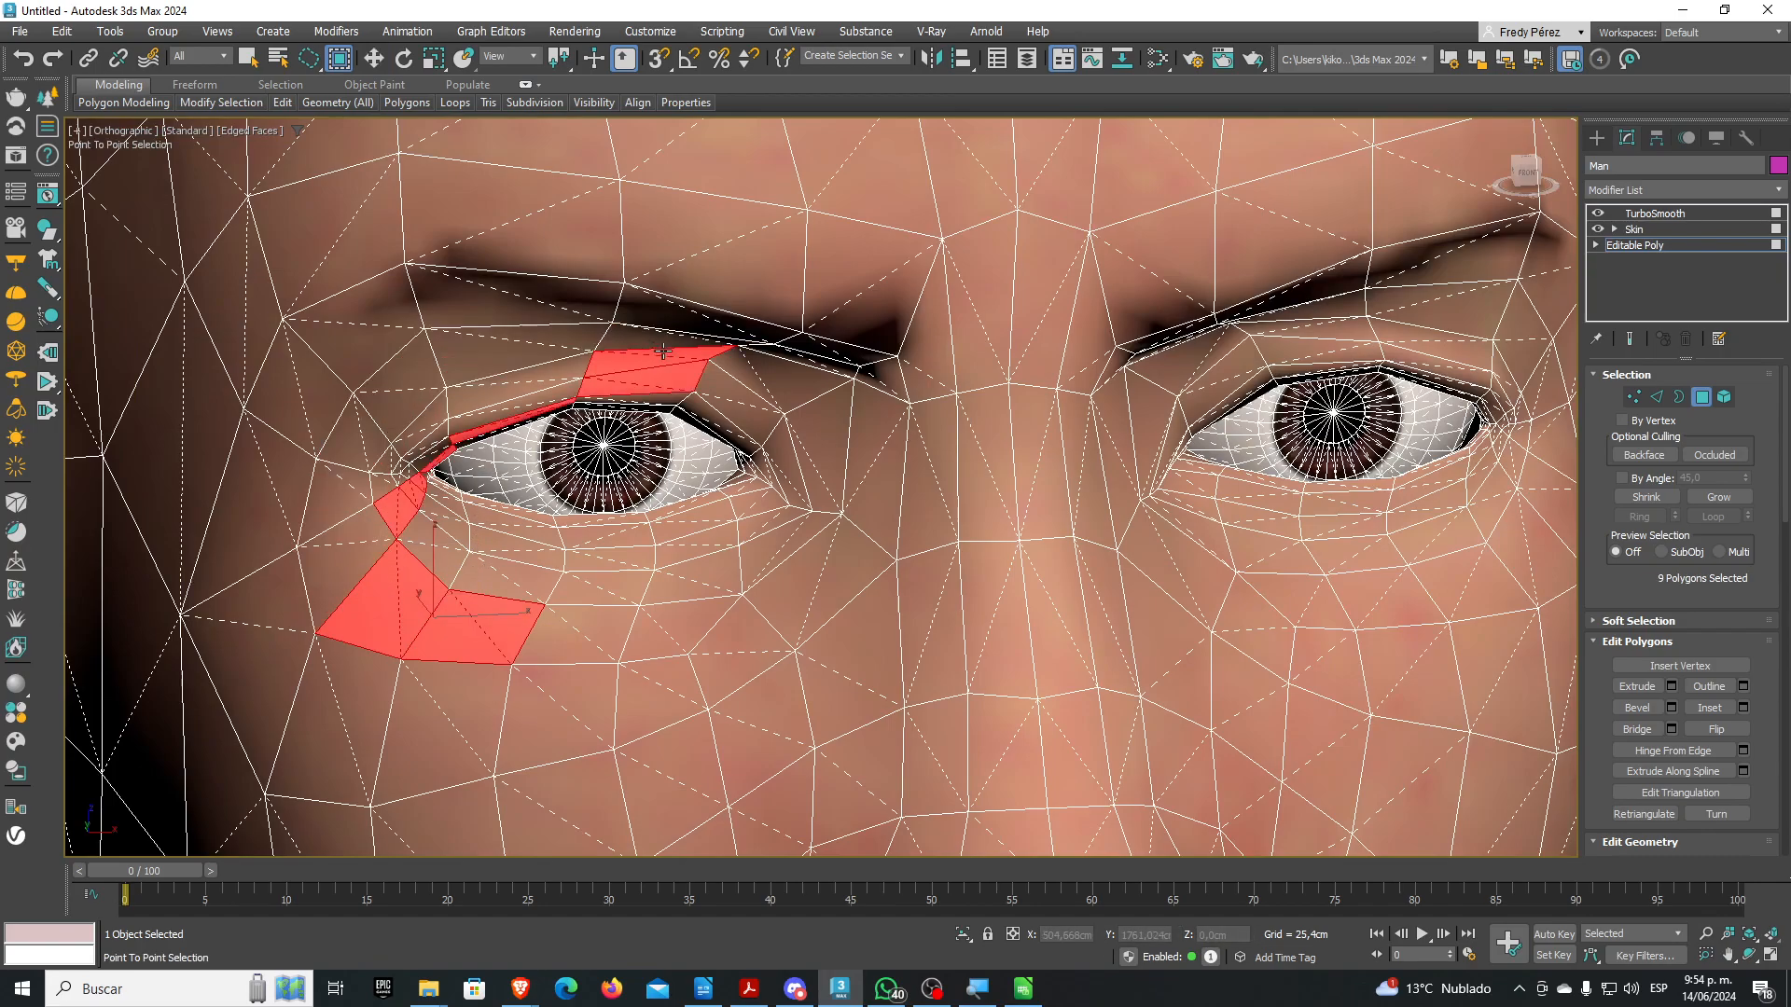
click(776, 354)
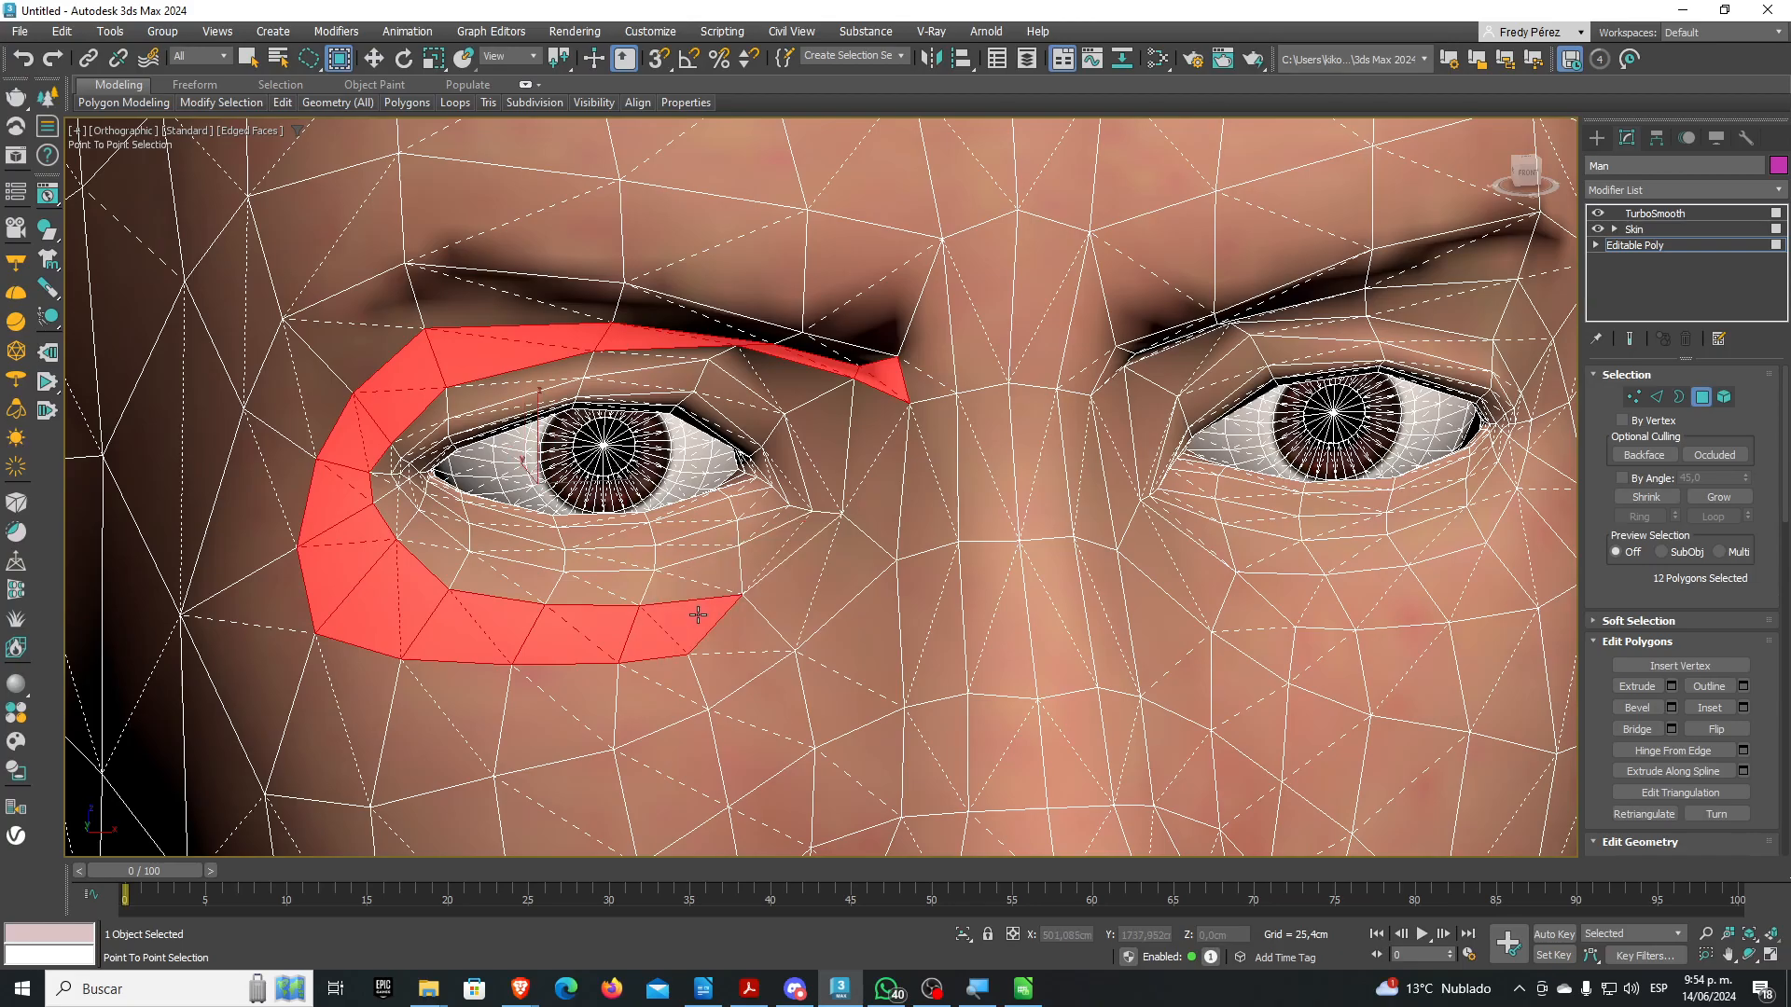
right_click(741, 608)
Extend the selection from the brow across the nose bridge to the other brow, totalling 16 polygons
alt+middle_drag(763, 653, 793, 640)
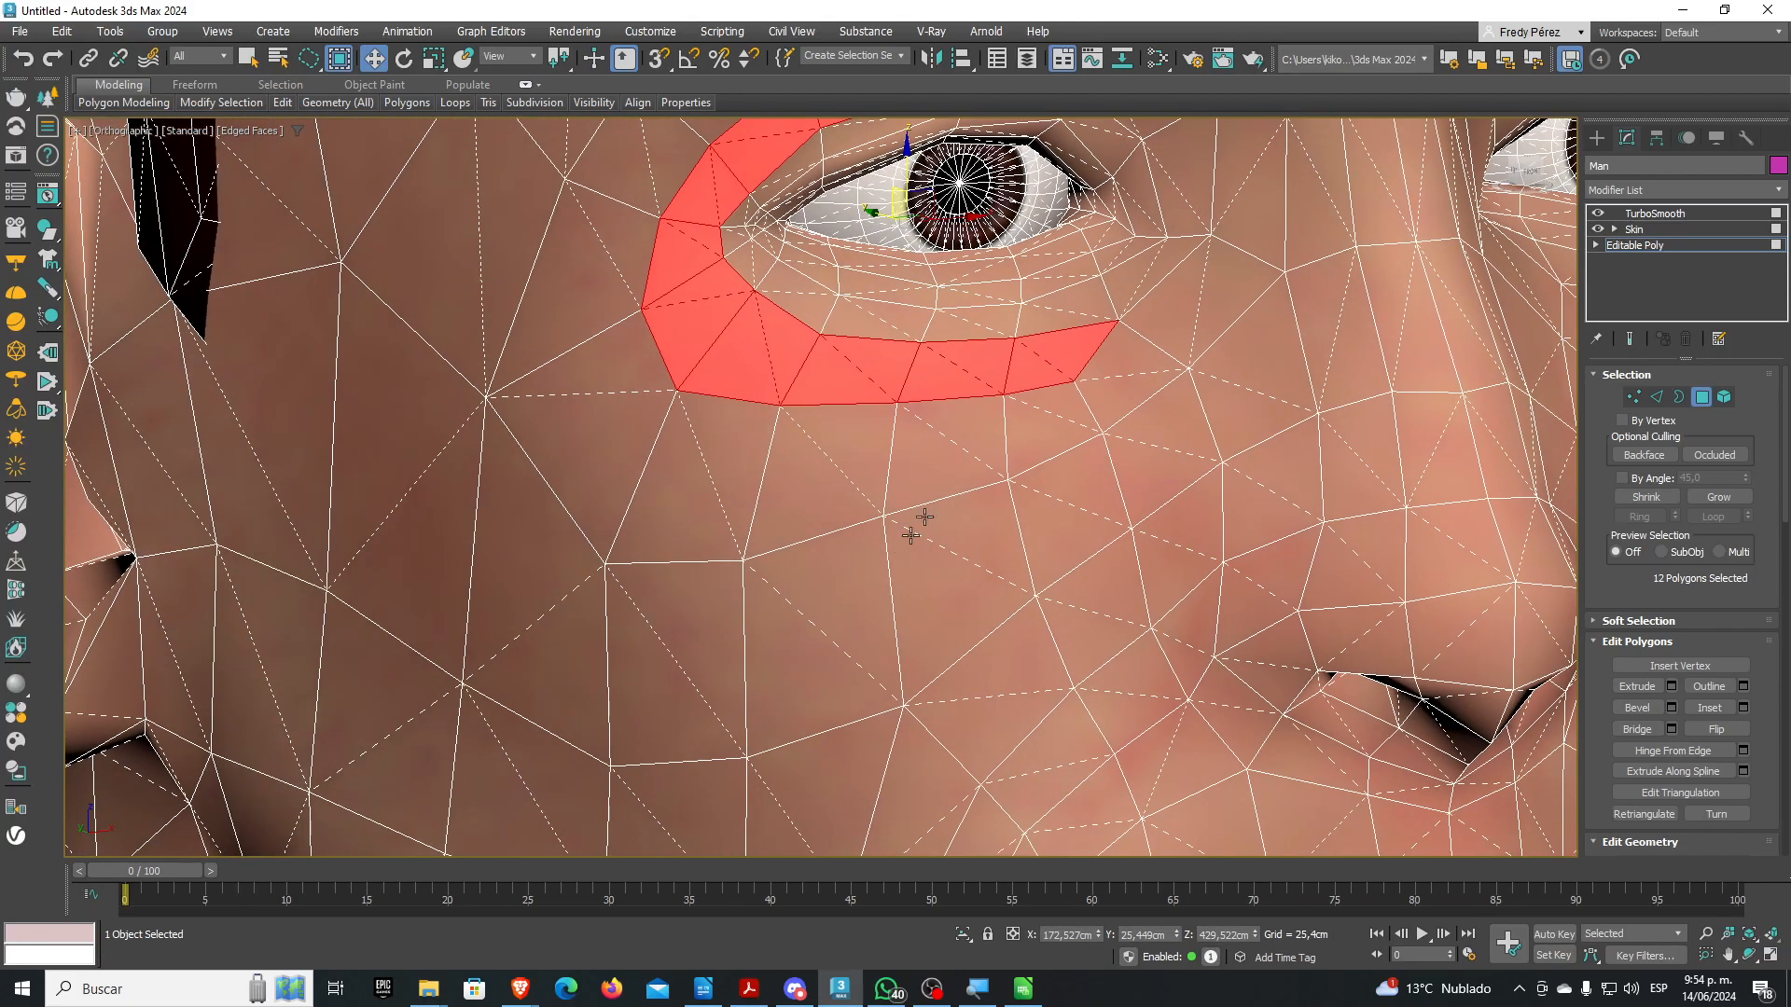
middle_drag(946, 484, 729, 748)
scroll(868, 648, up, 3)
scroll(943, 579, up, 5)
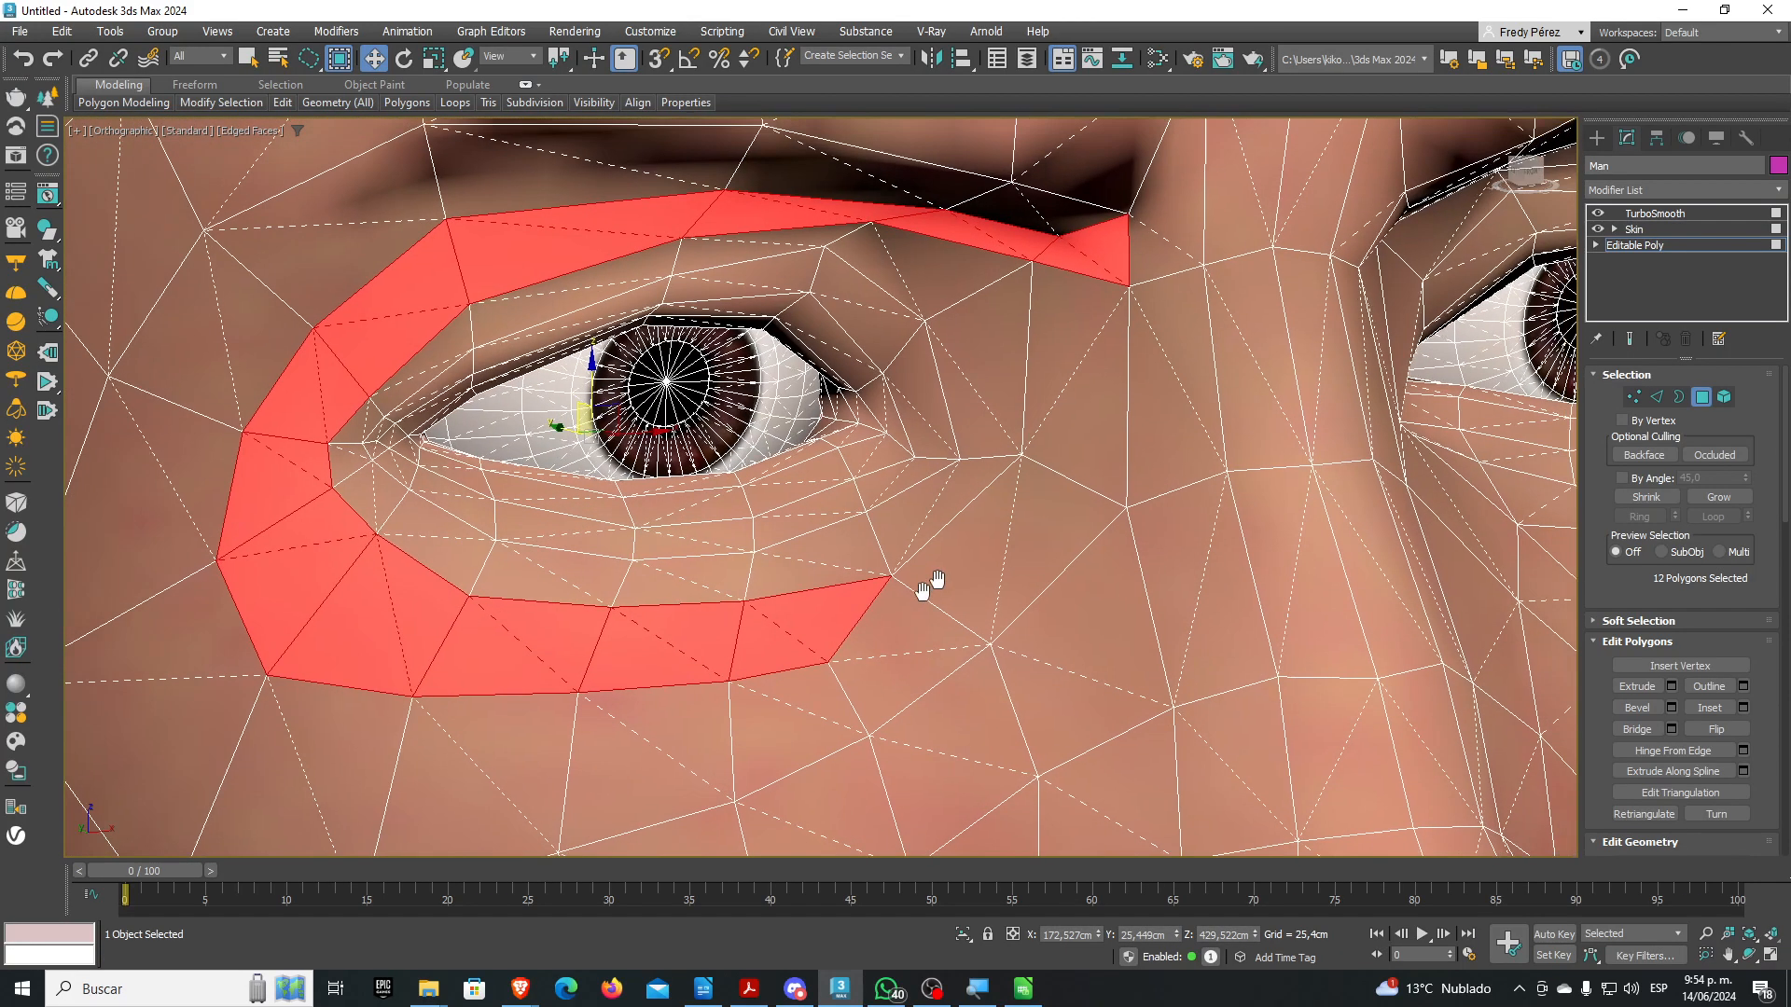
scroll(835, 669, down, 6)
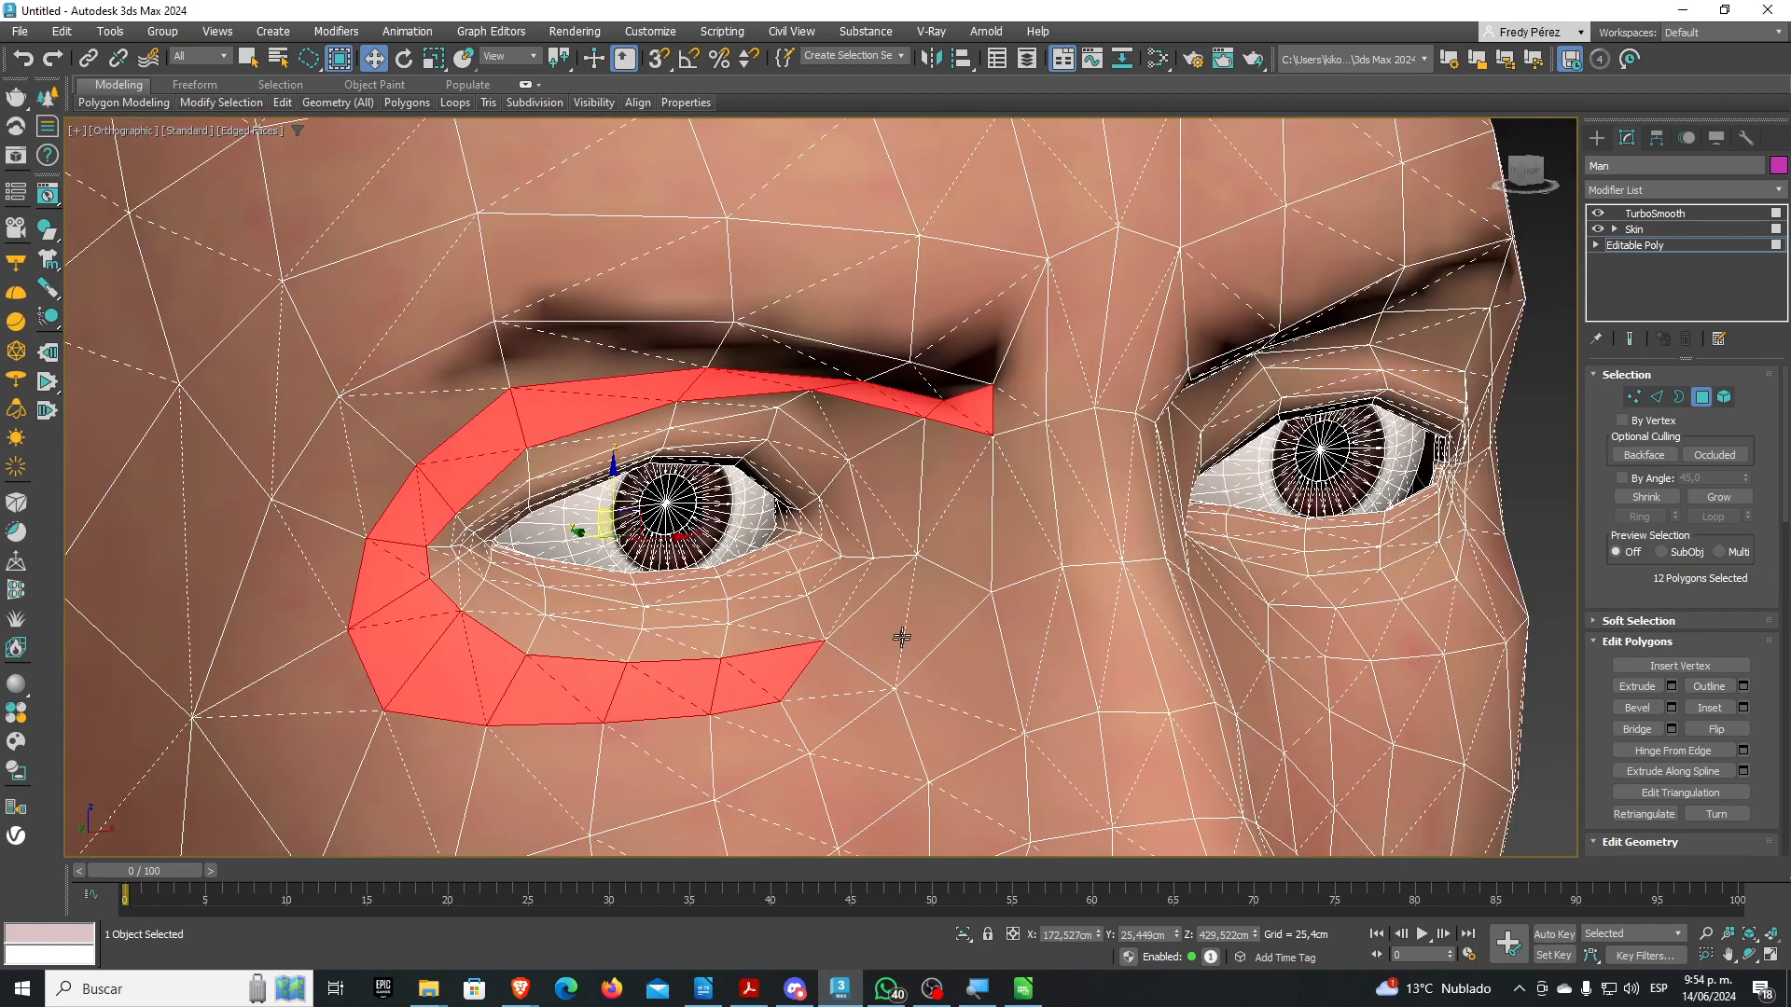
scroll(872, 586, down, 5)
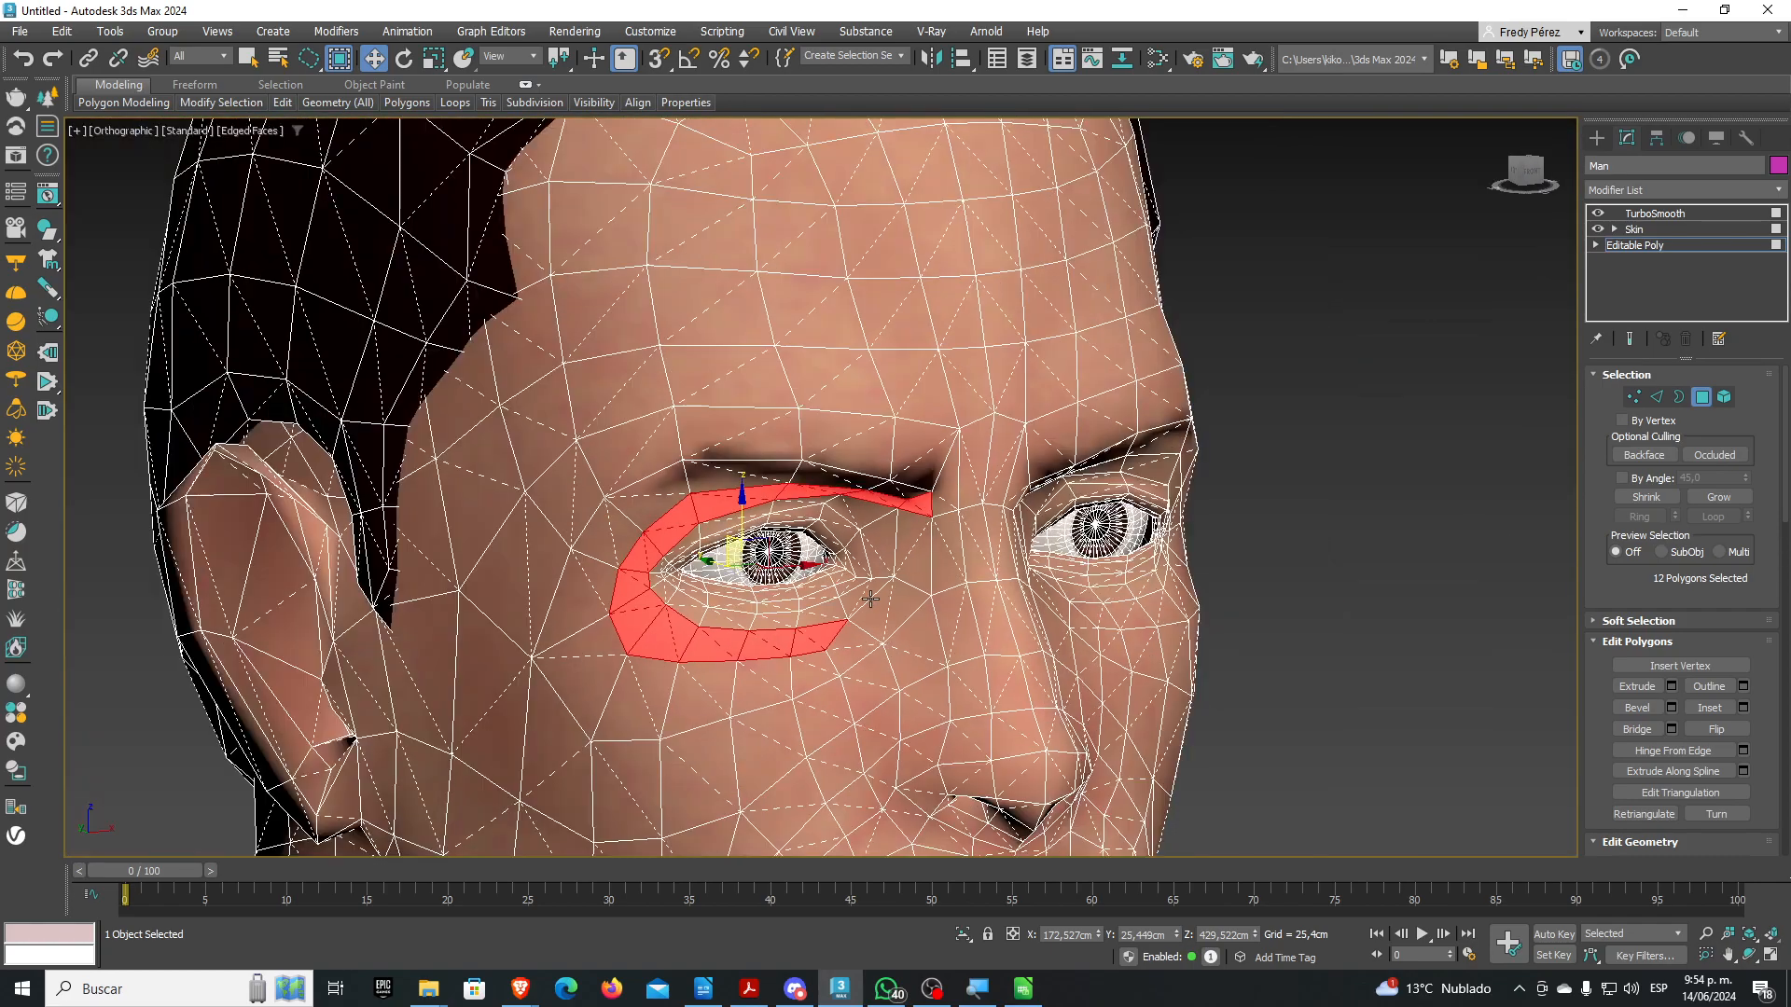
scroll(840, 610, up, 4)
middle_drag(902, 644, 928, 441)
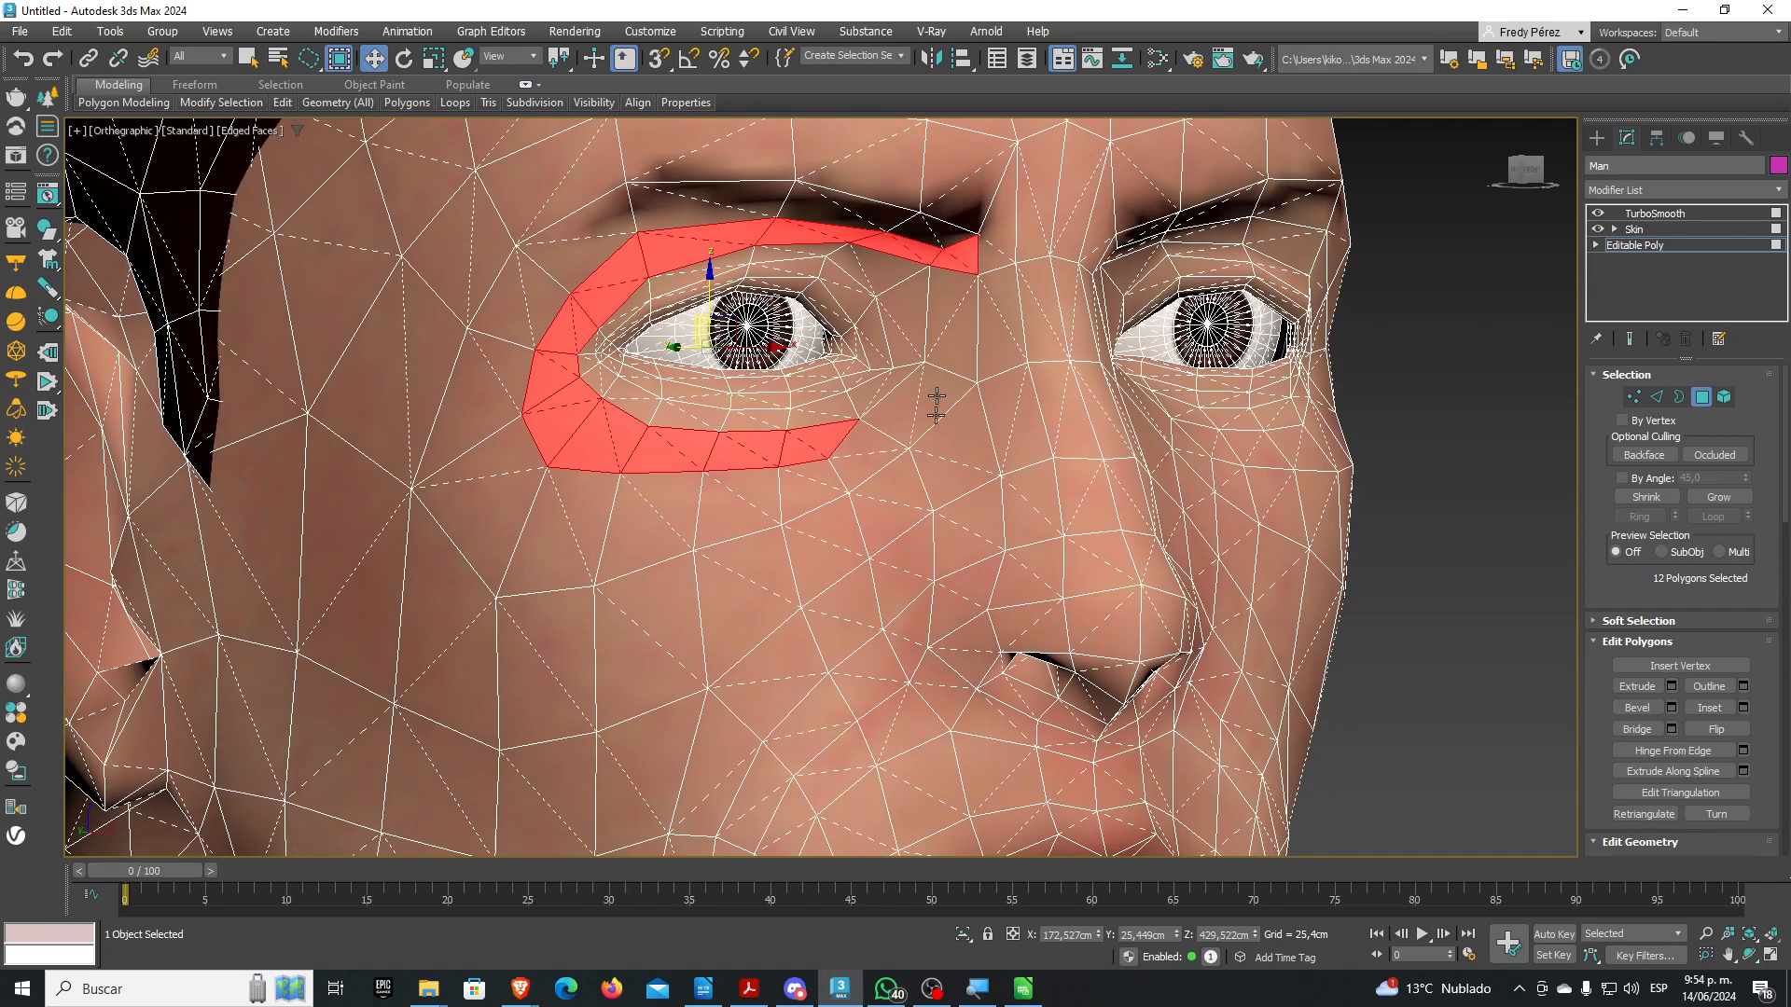
middle_drag(820, 448, 801, 528)
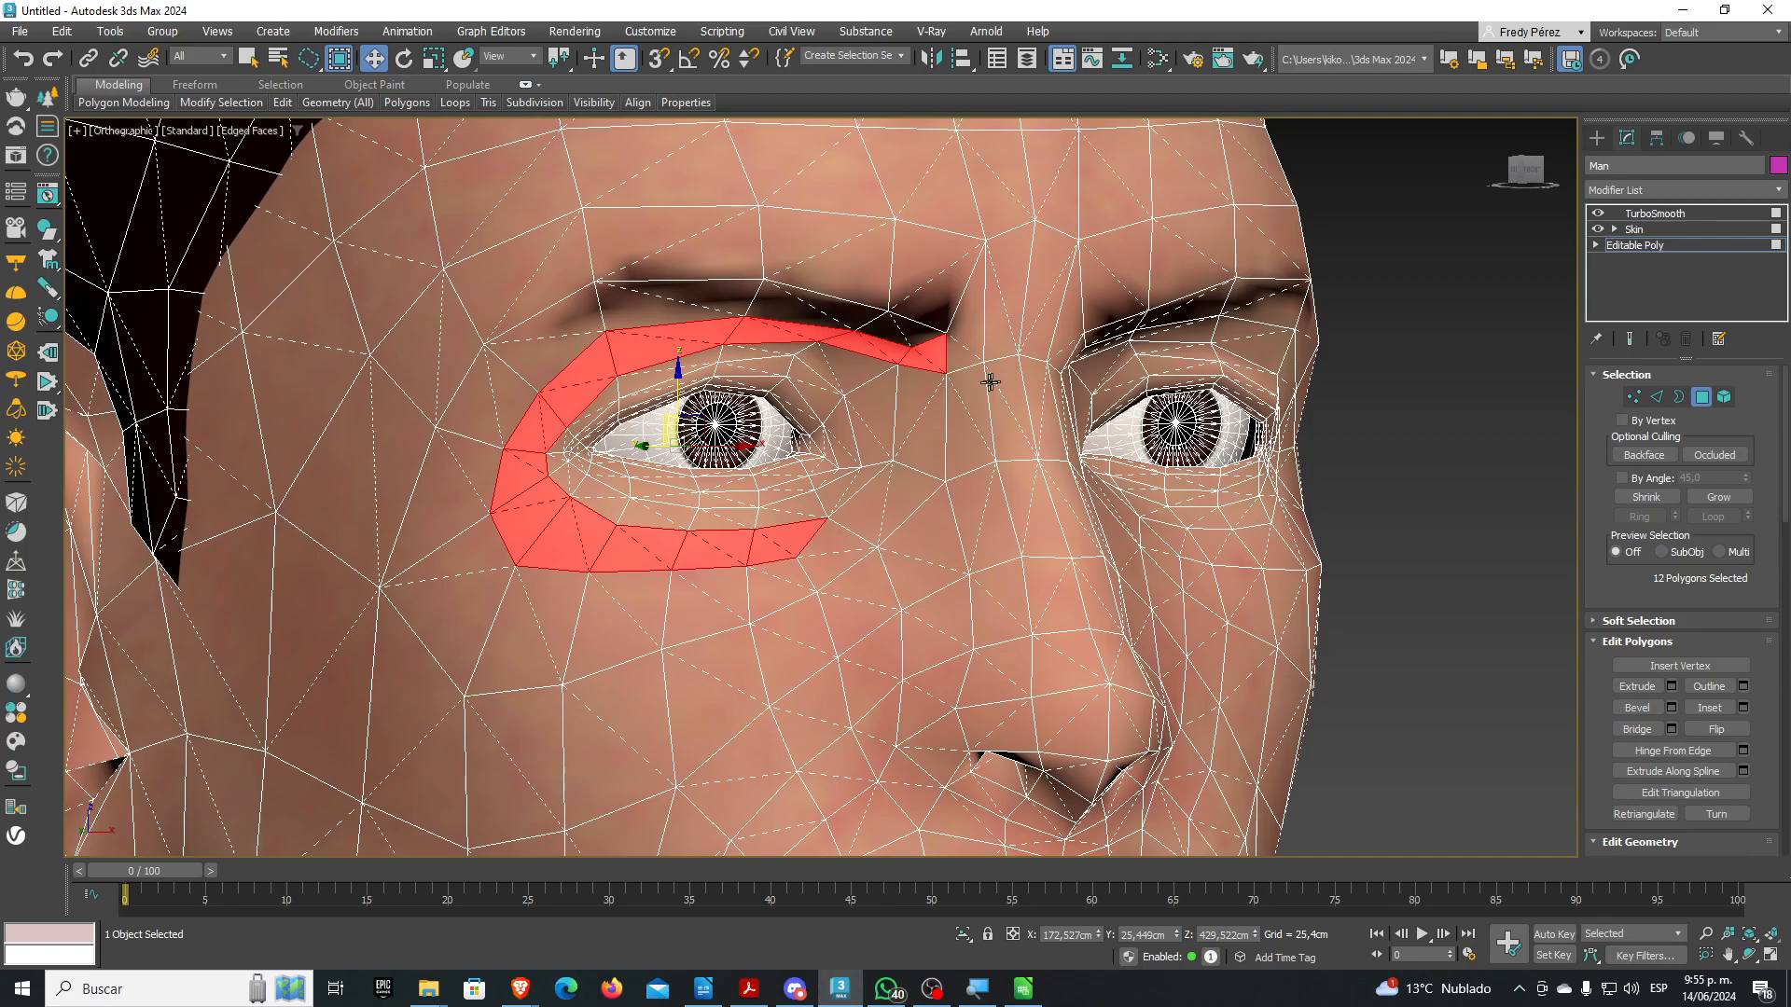
ctrl+click(962, 356)
ctrl+click(1003, 380)
ctrl+click(1013, 383)
ctrl+click(1010, 346)
ctrl+click(1038, 336)
ctrl+click(1064, 338)
ctrl+click(1090, 343)
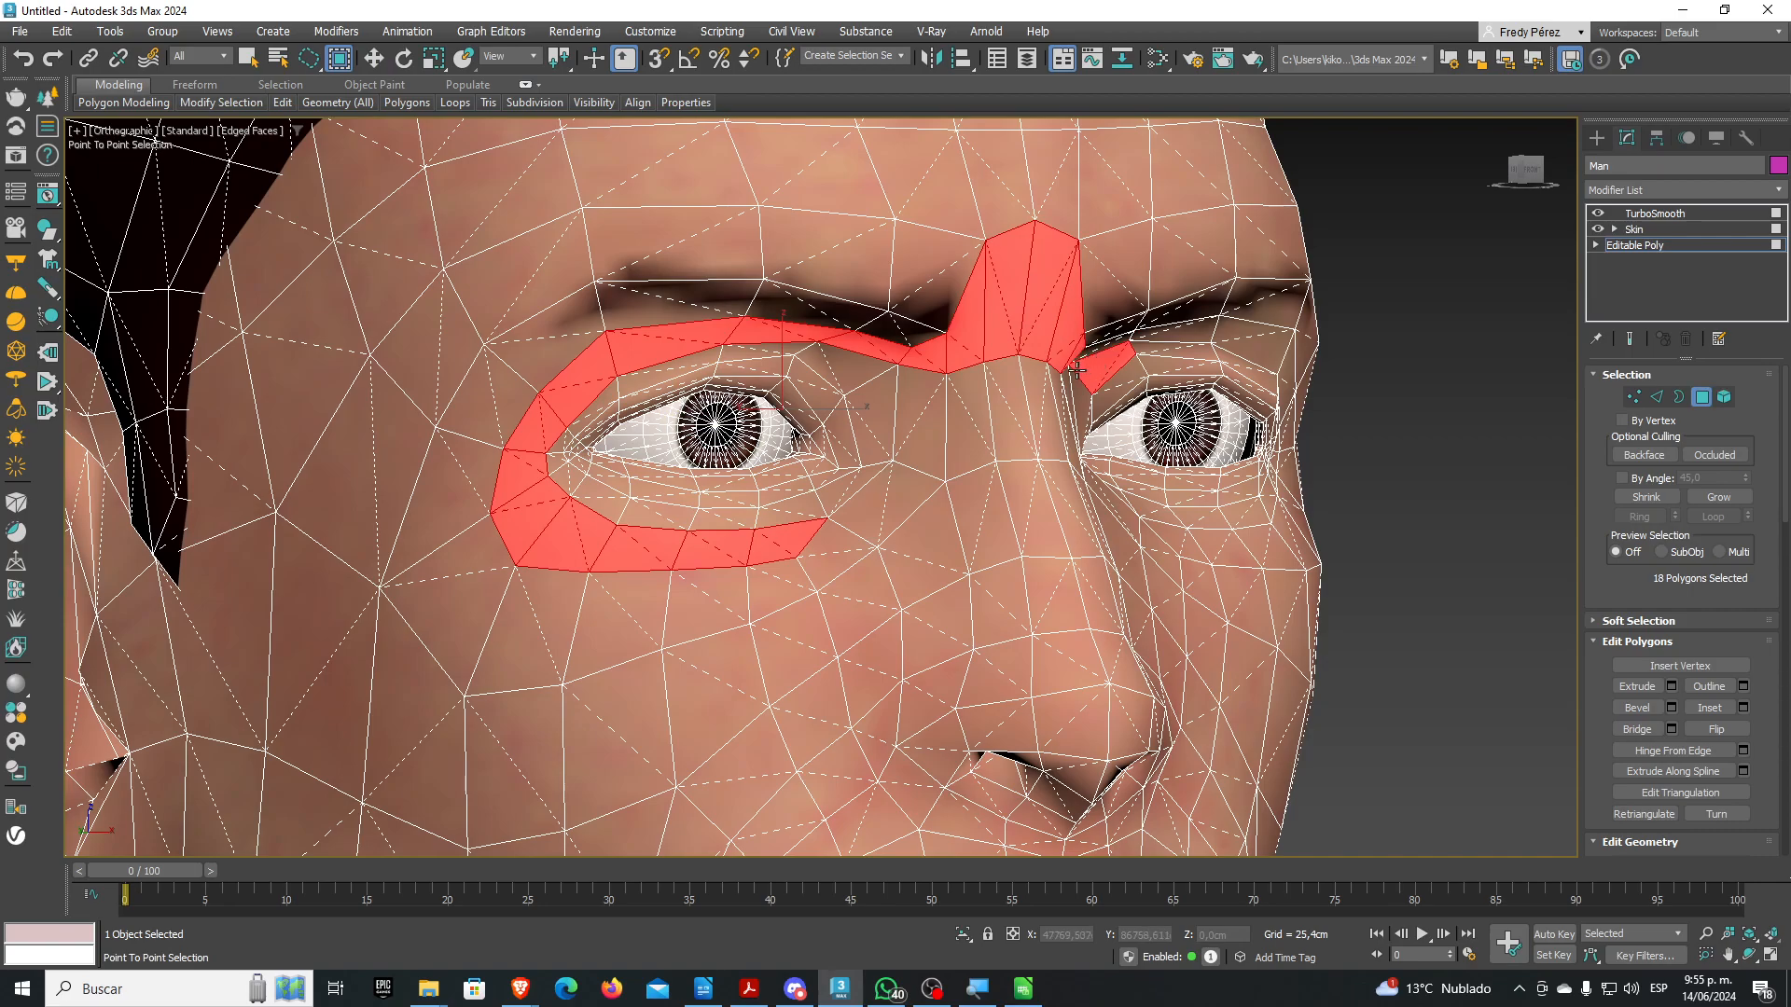
right_click(1060, 350)
Close the ring around the second eye, bringing the selection to 28 polygons
alt+middle_drag(1037, 482, 877, 508)
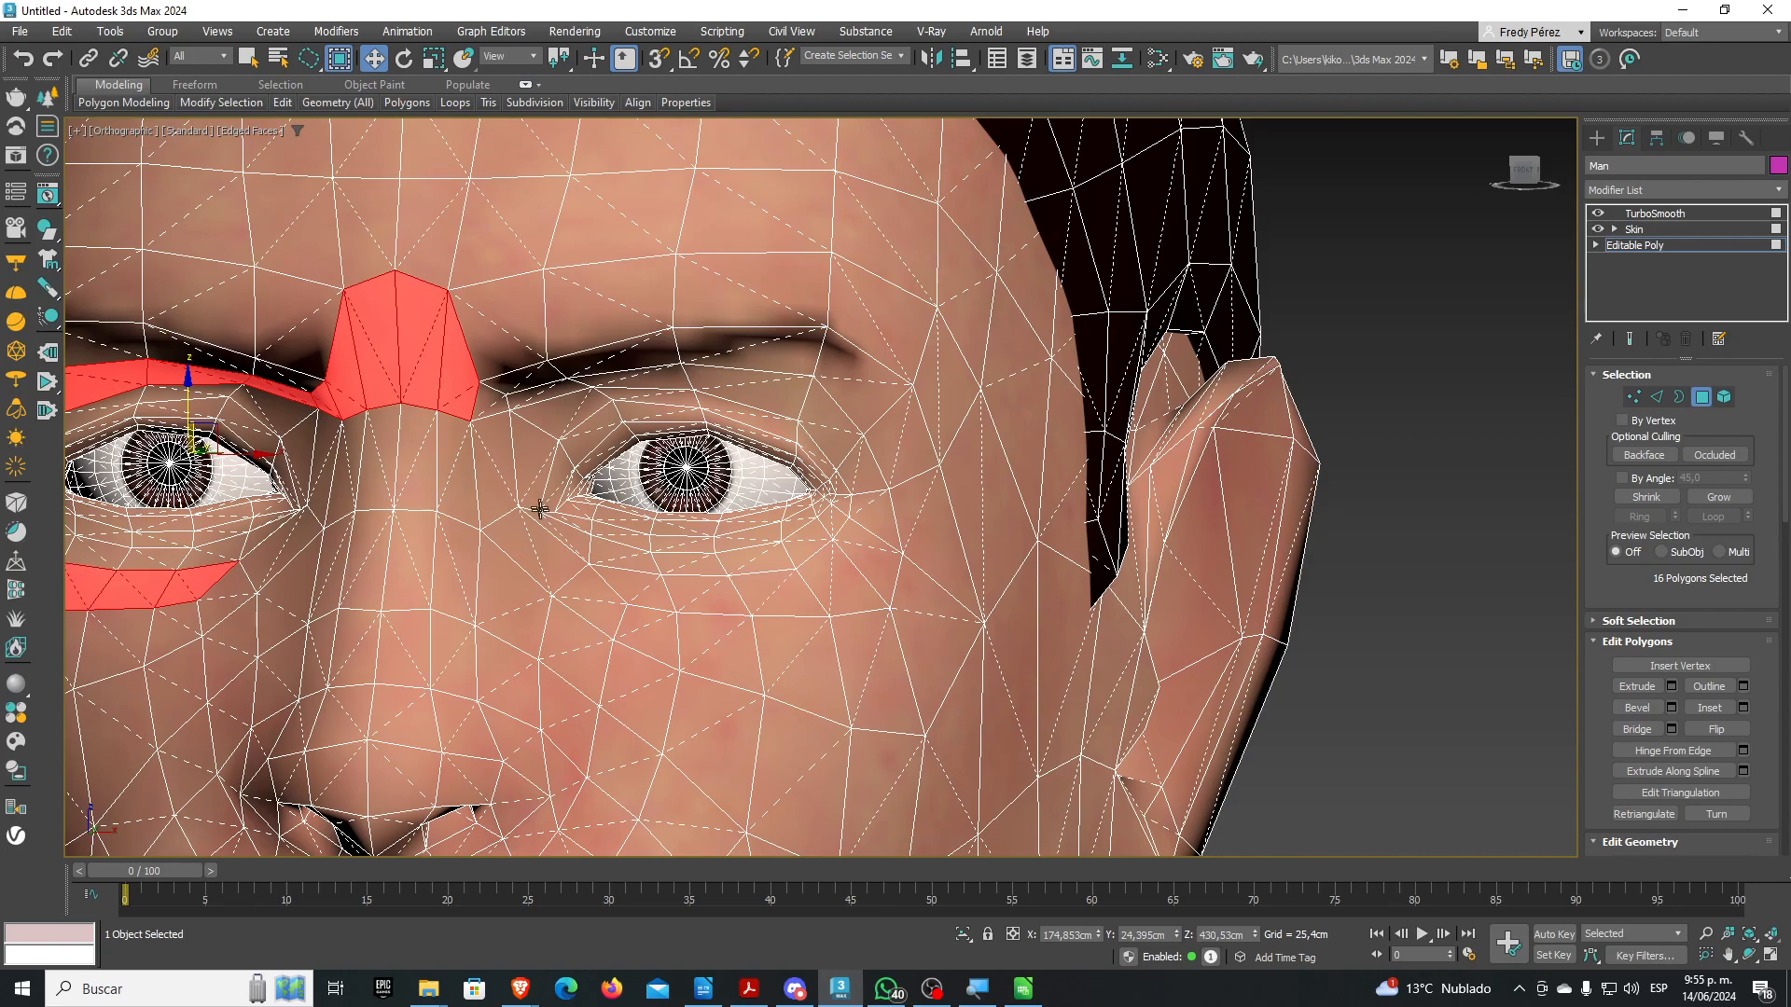
alt+middle_drag(541, 486, 525, 483)
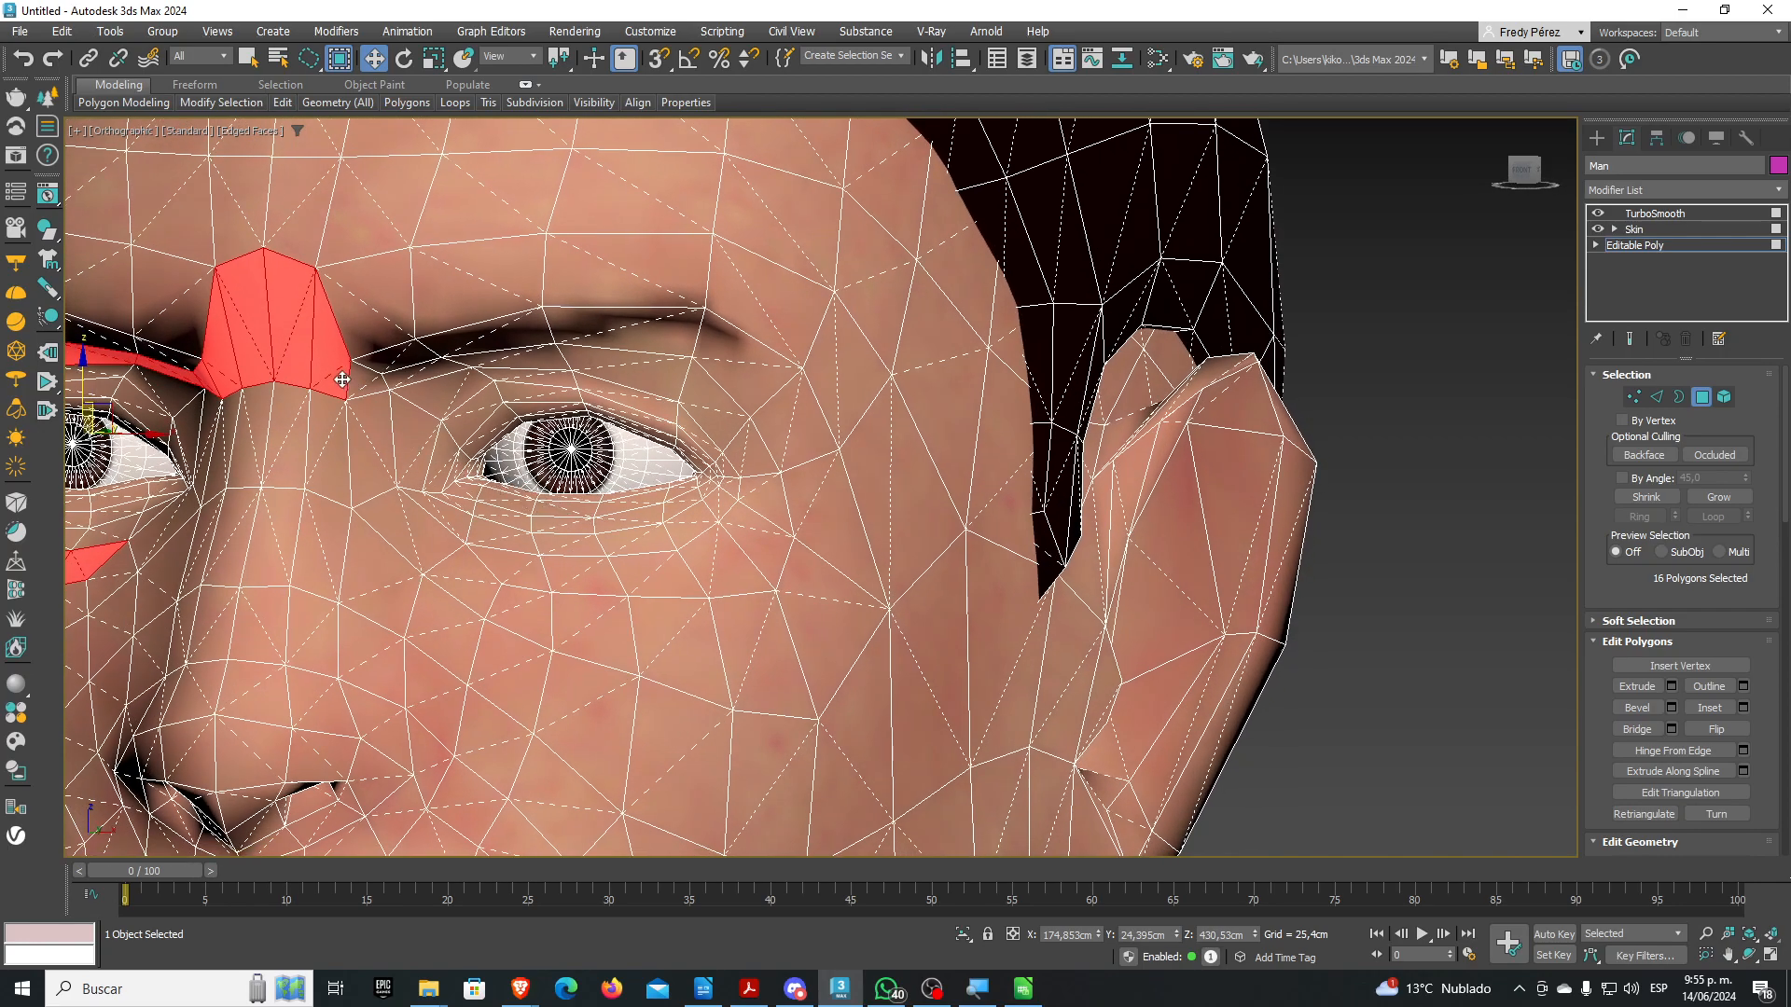
shift+click(359, 380)
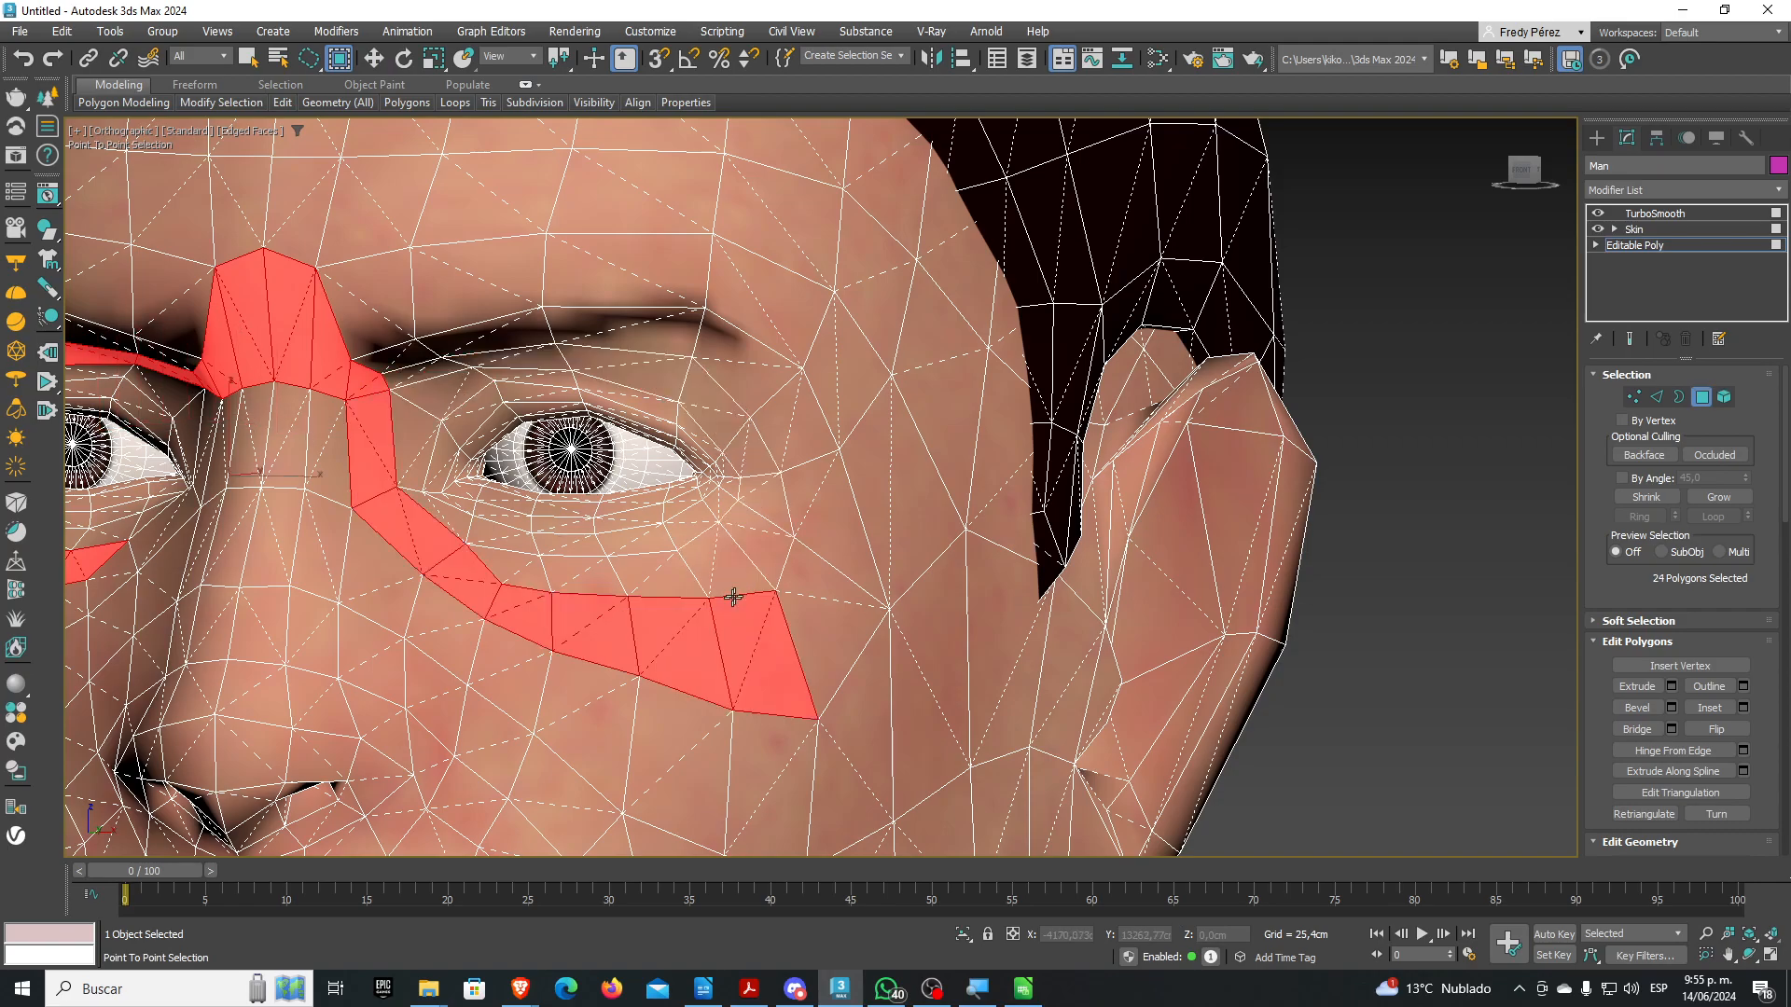
click(707, 578)
click(496, 560)
right_click(489, 553)
Return to the TurboSmooth level to see the smoothed face
middle_drag(590, 571, 731, 566)
scroll(793, 586, down, 3)
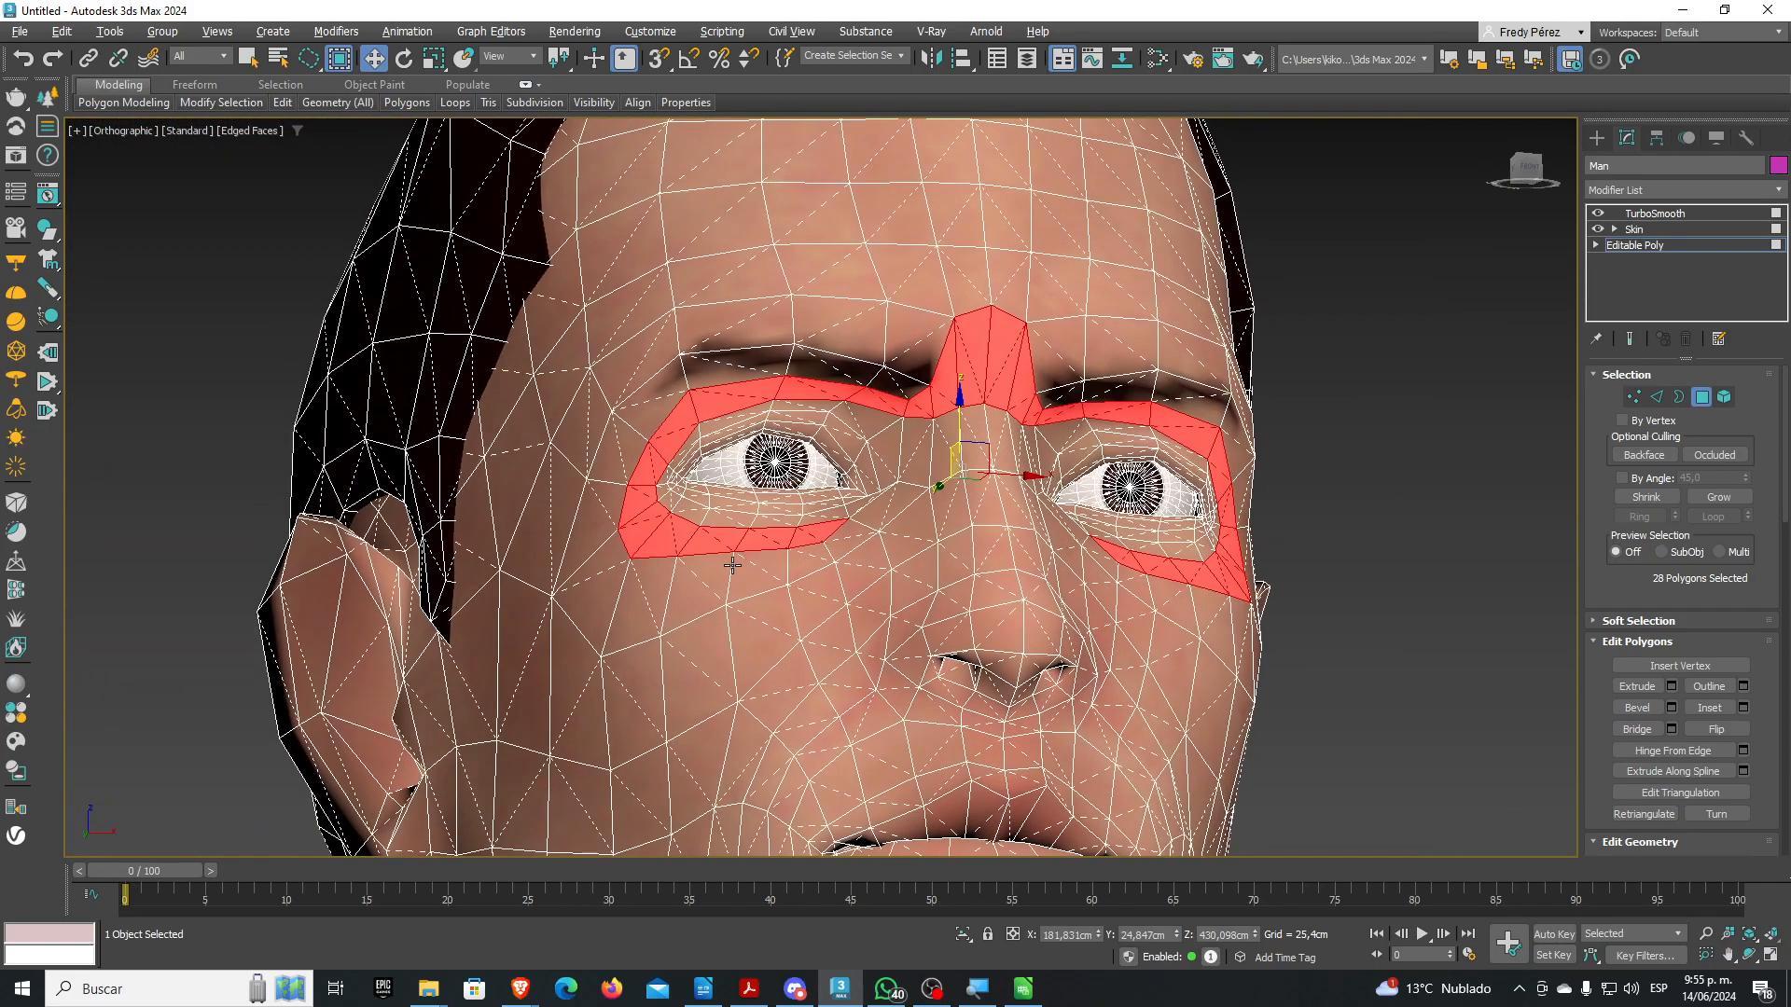
scroll(757, 594, up, 3)
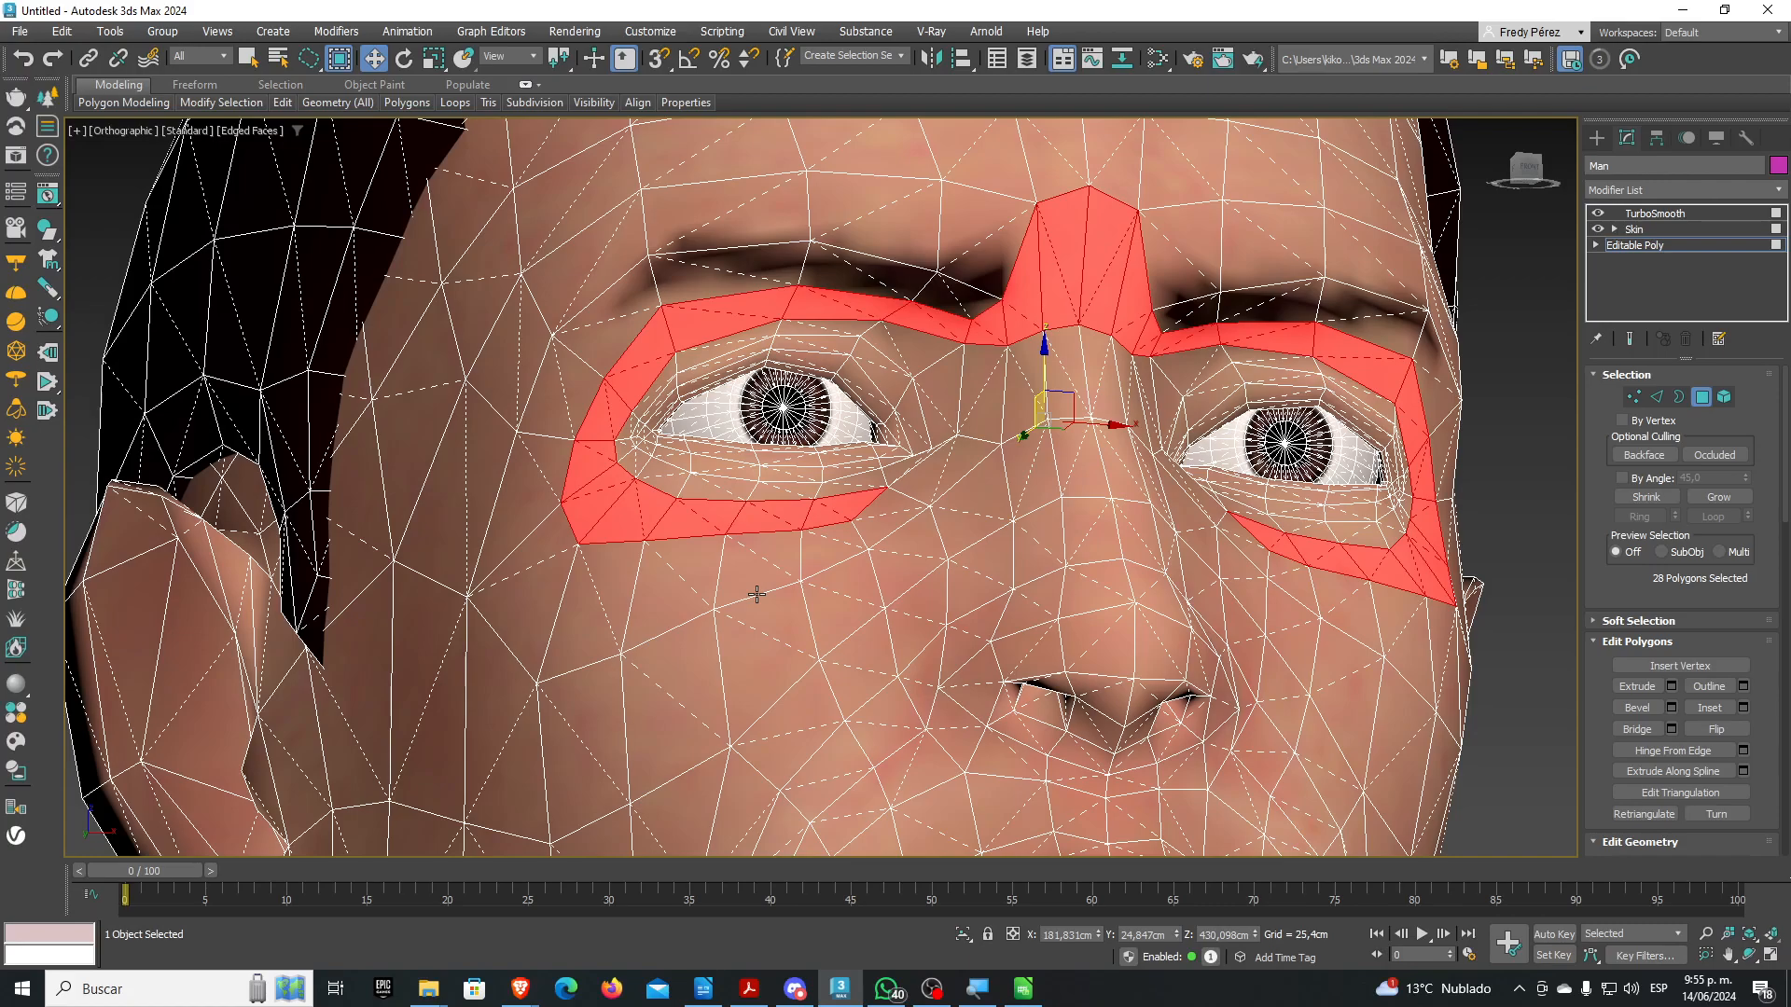
click(1745, 246)
Delete the TurboSmooth and Skin modifiers, leaving only Editable Poly
click(1724, 213)
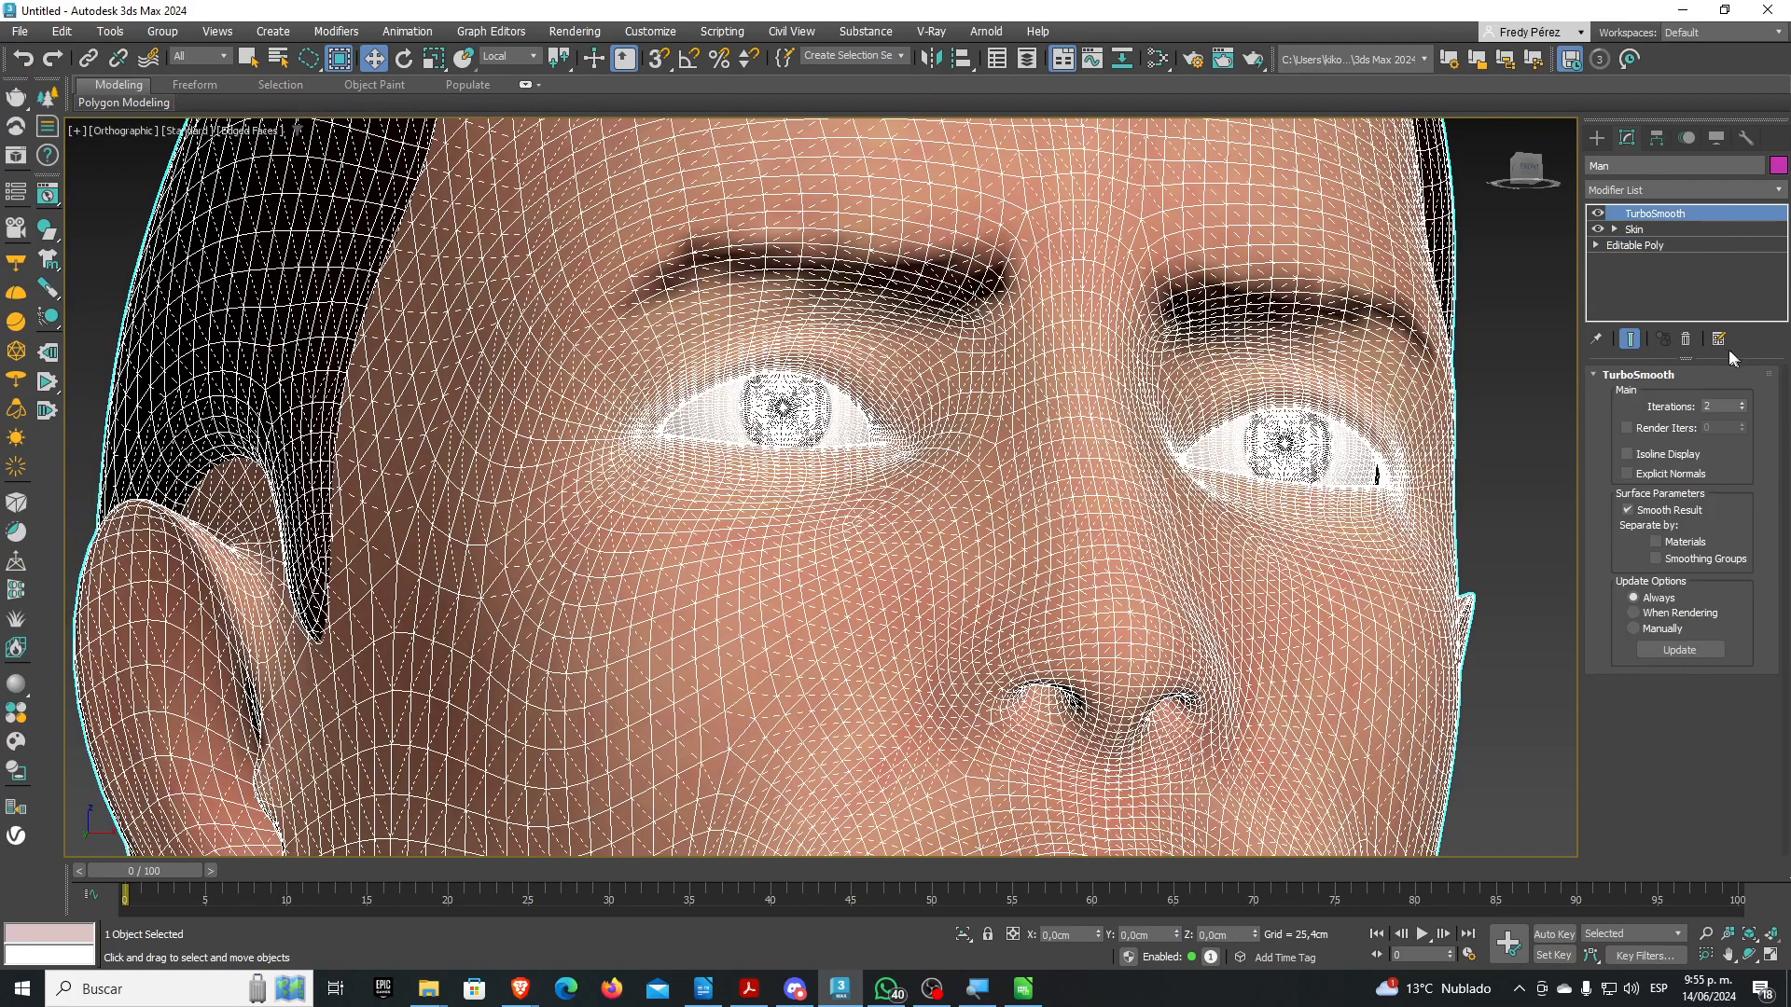
click(1686, 339)
scroll(1116, 301, down, 5)
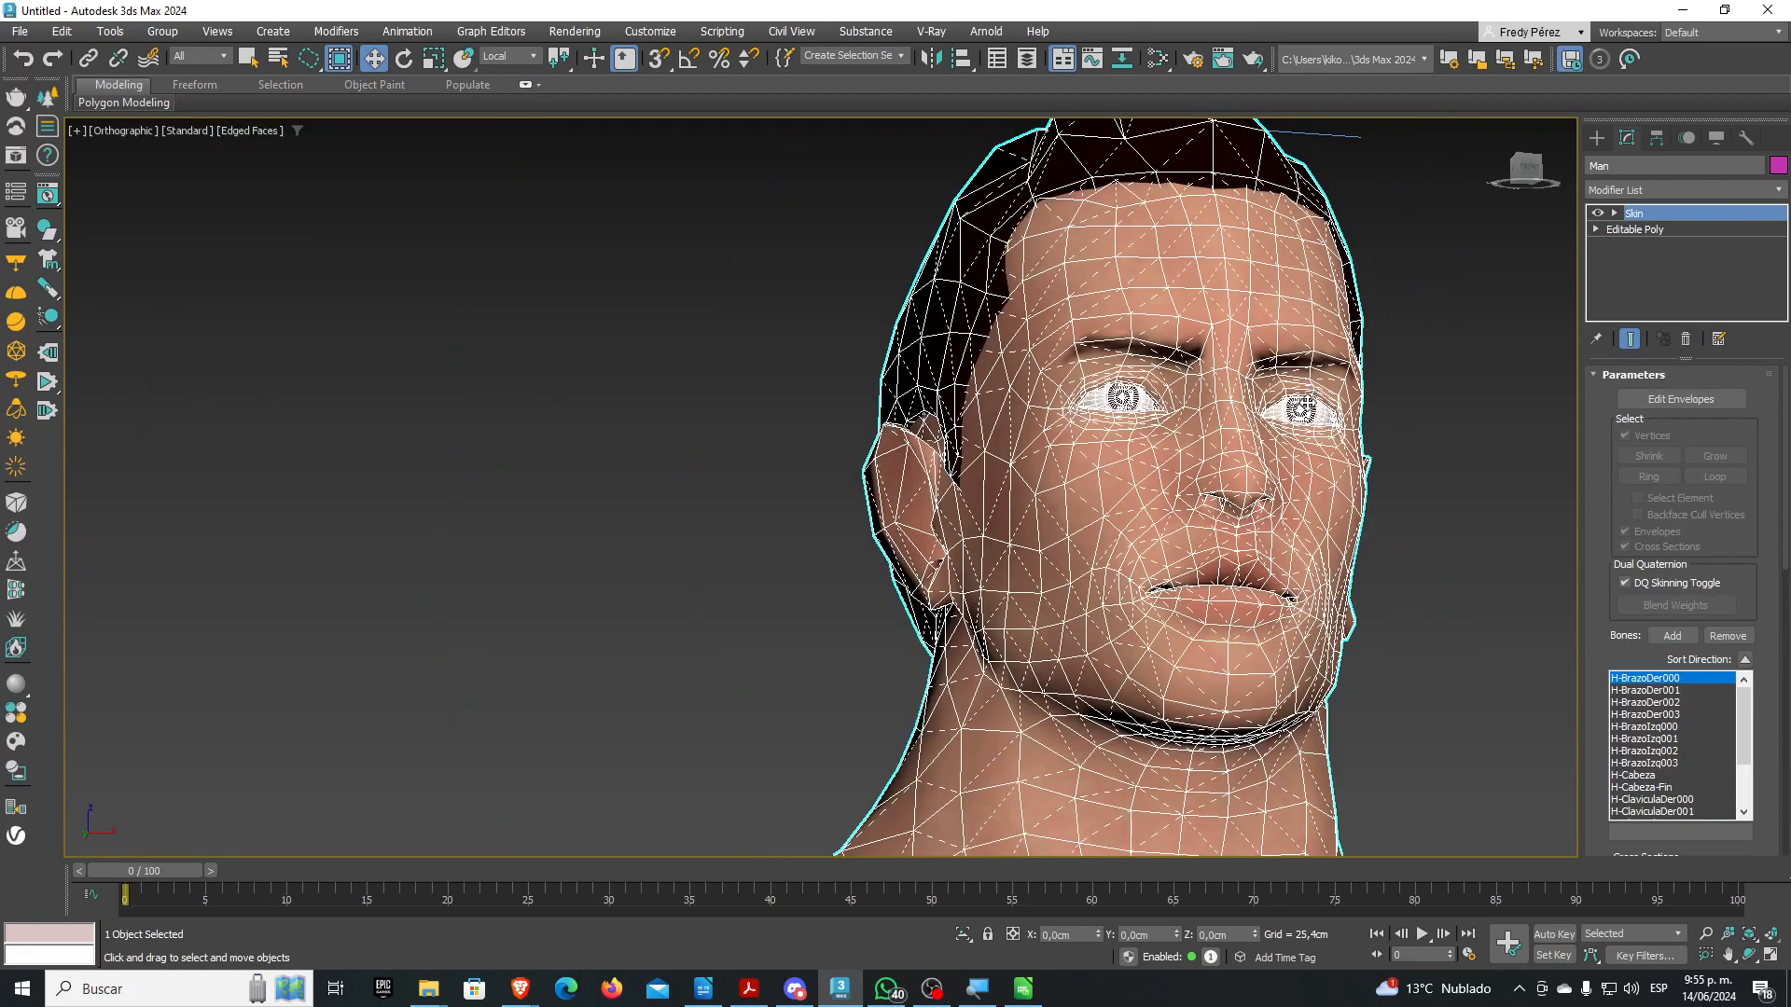
scroll(1116, 300, down, 6)
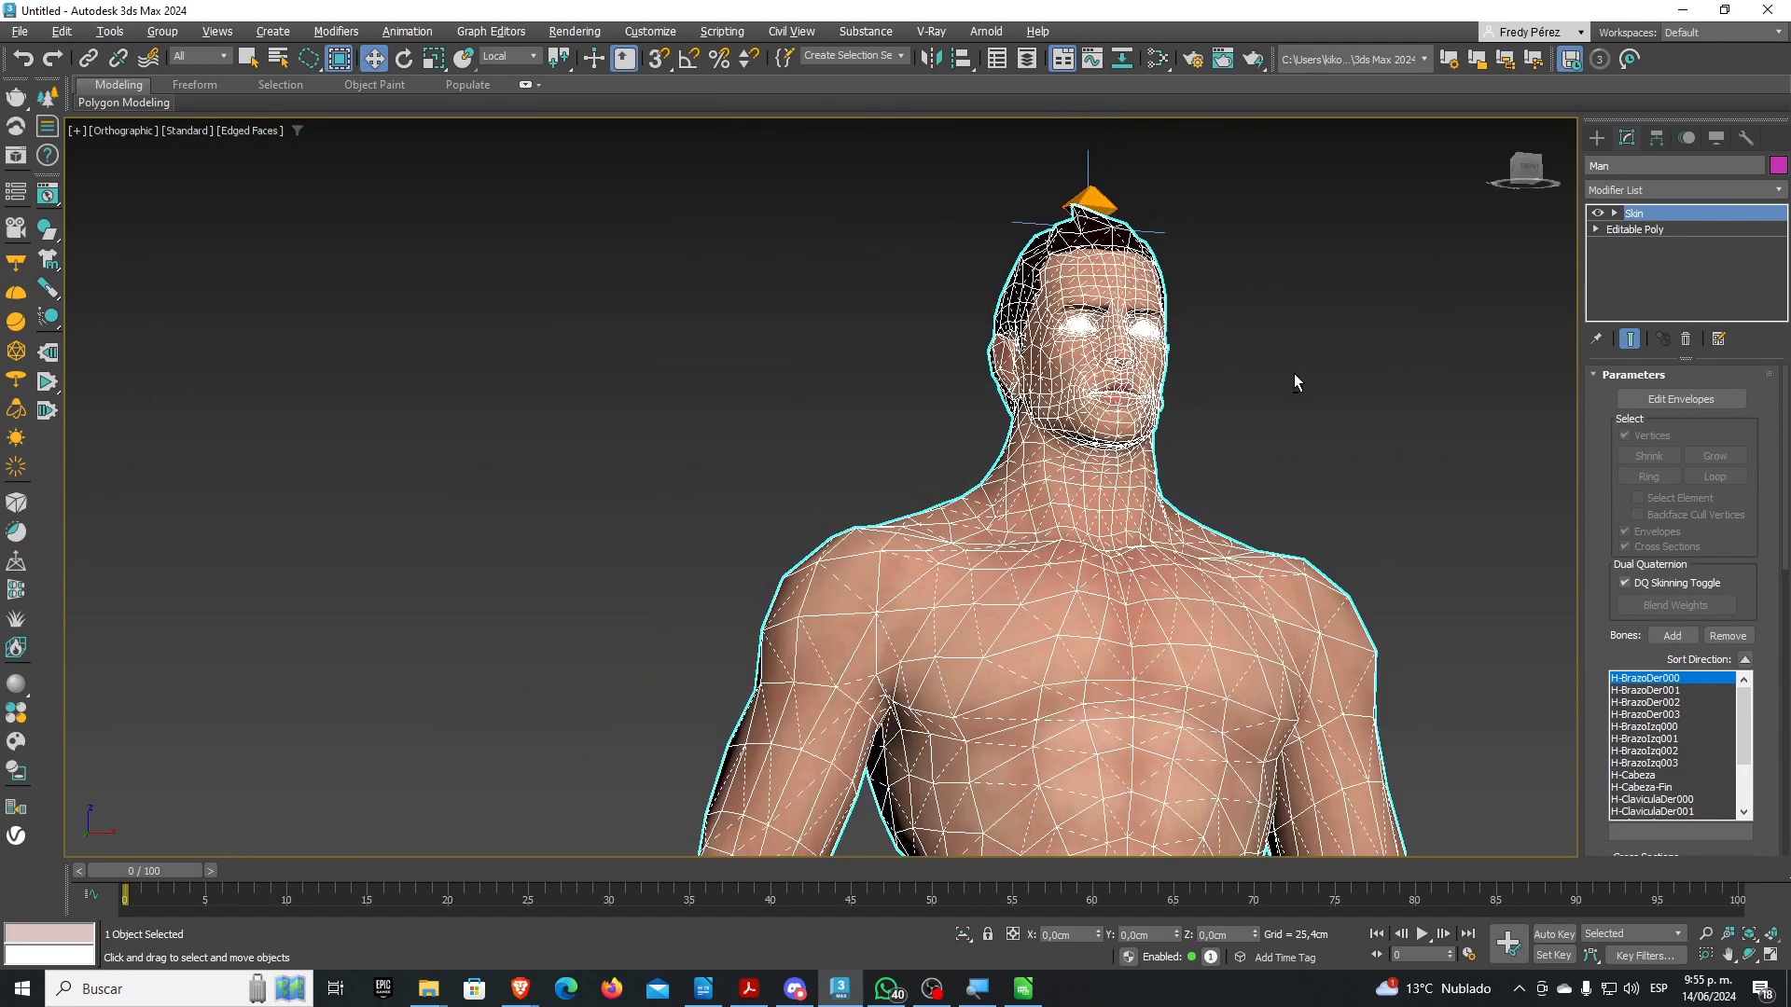
alt+middle_drag(1294, 373, 1290, 444)
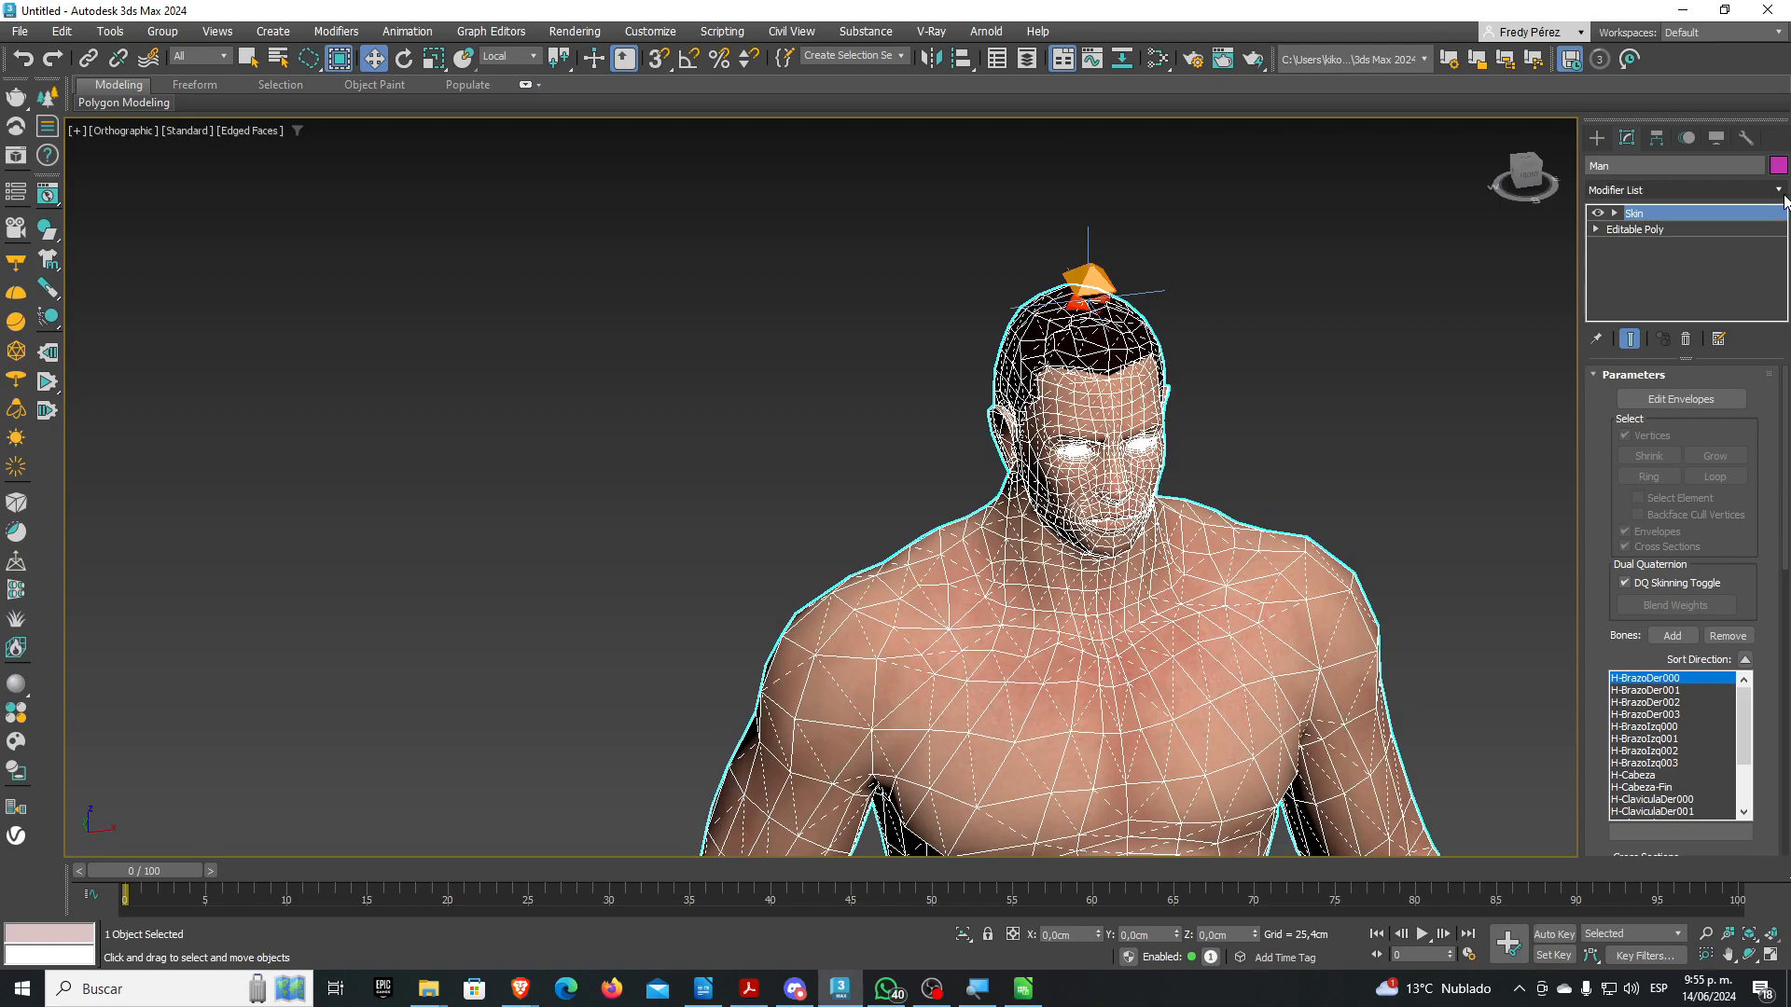
middle_drag(1349, 305, 1242, 277)
click(1689, 342)
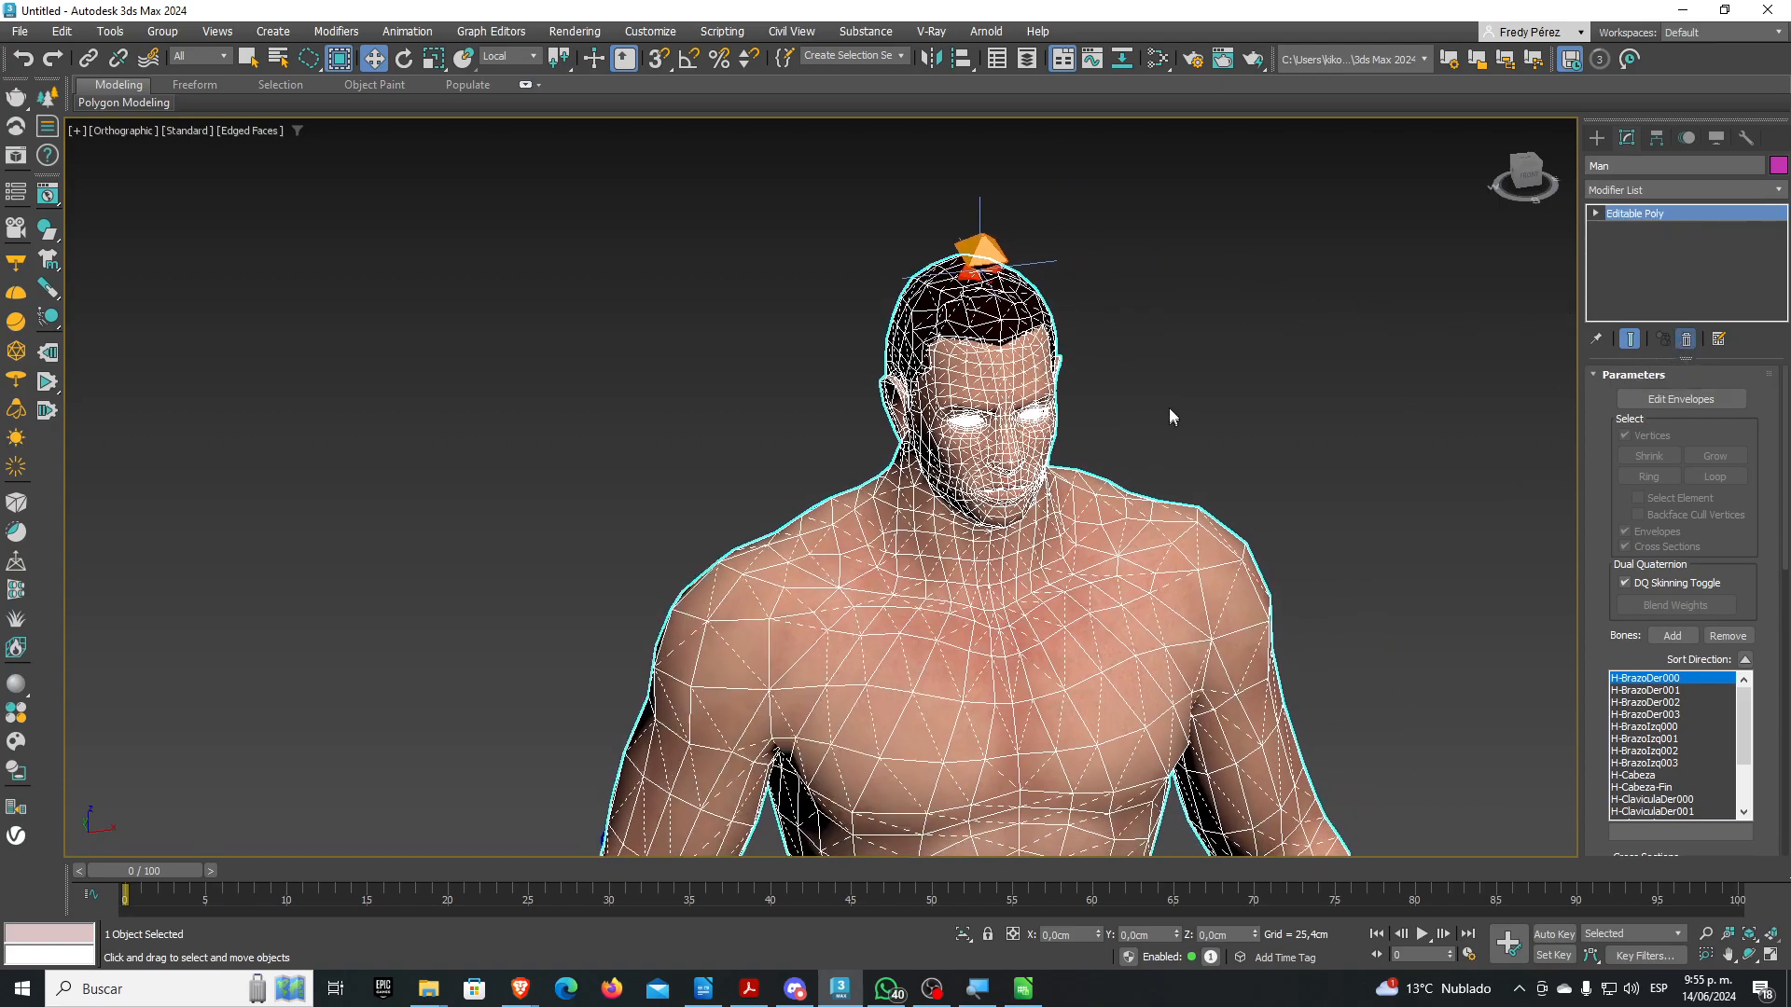
scroll(1148, 373, up, 2)
scroll(1124, 373, down, 5)
scroll(1124, 403, up, 5)
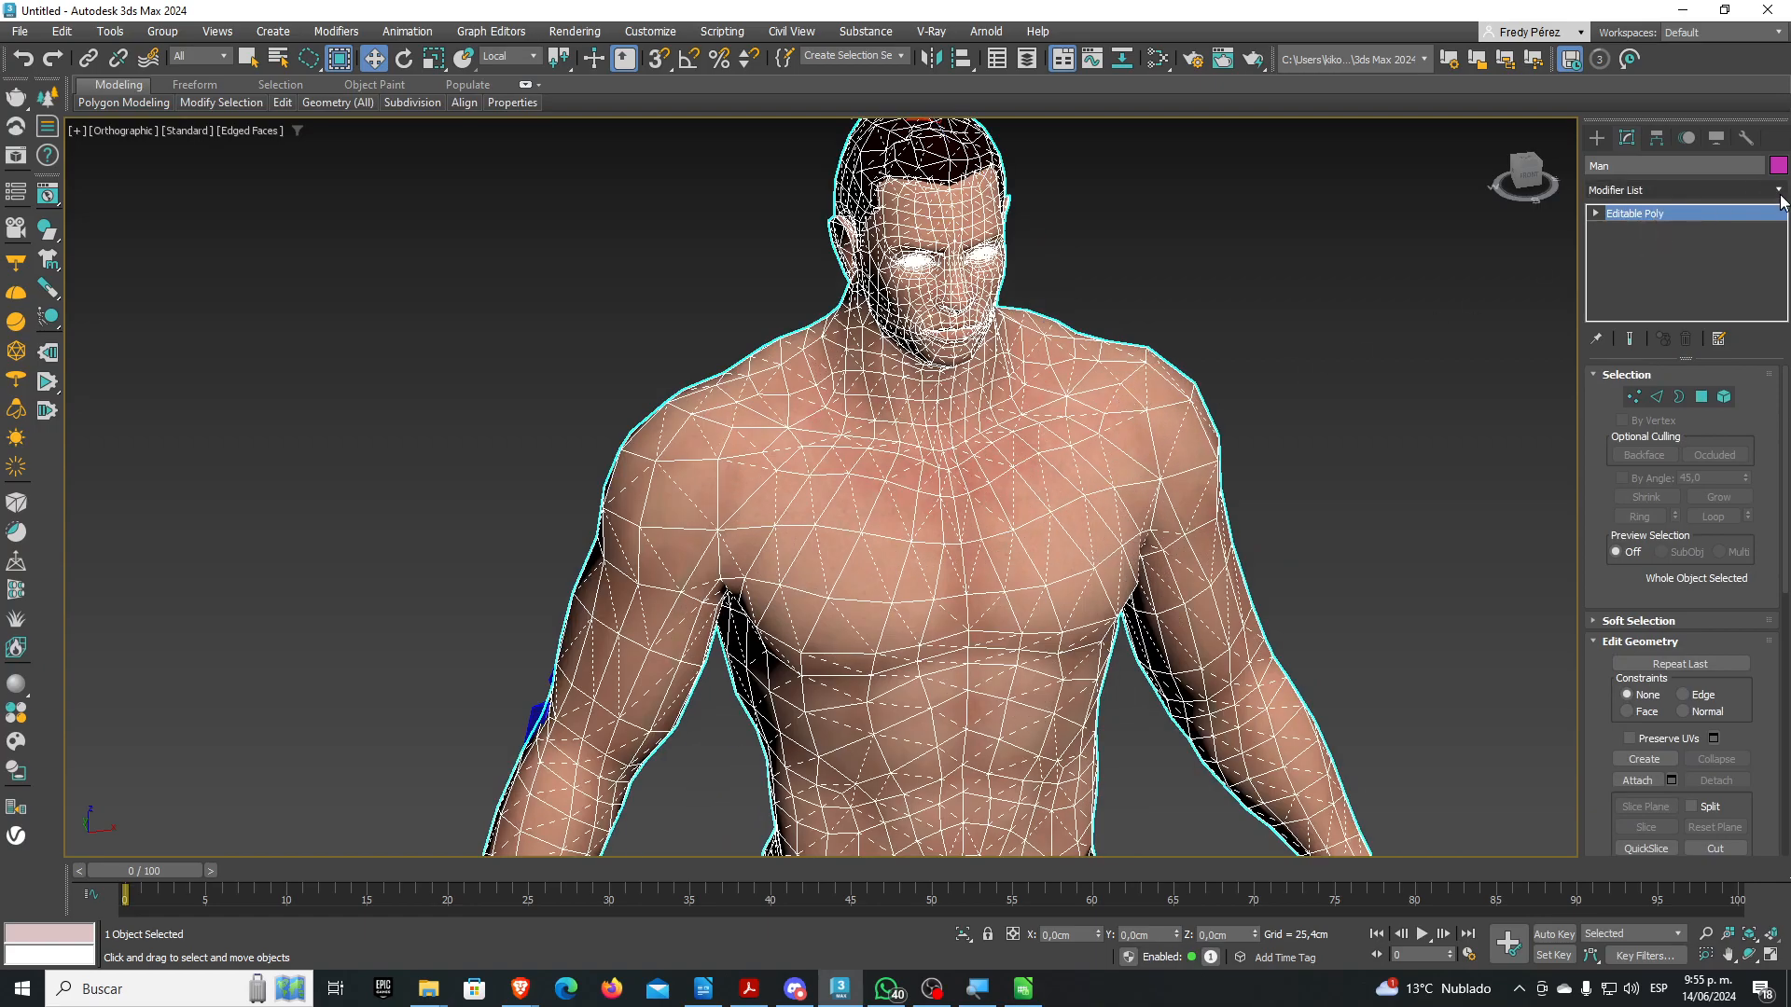
Turn on viewport statistics showing the mesh's 5,116 polygons
click(1774, 189)
scroll(1783, 390, down, 2)
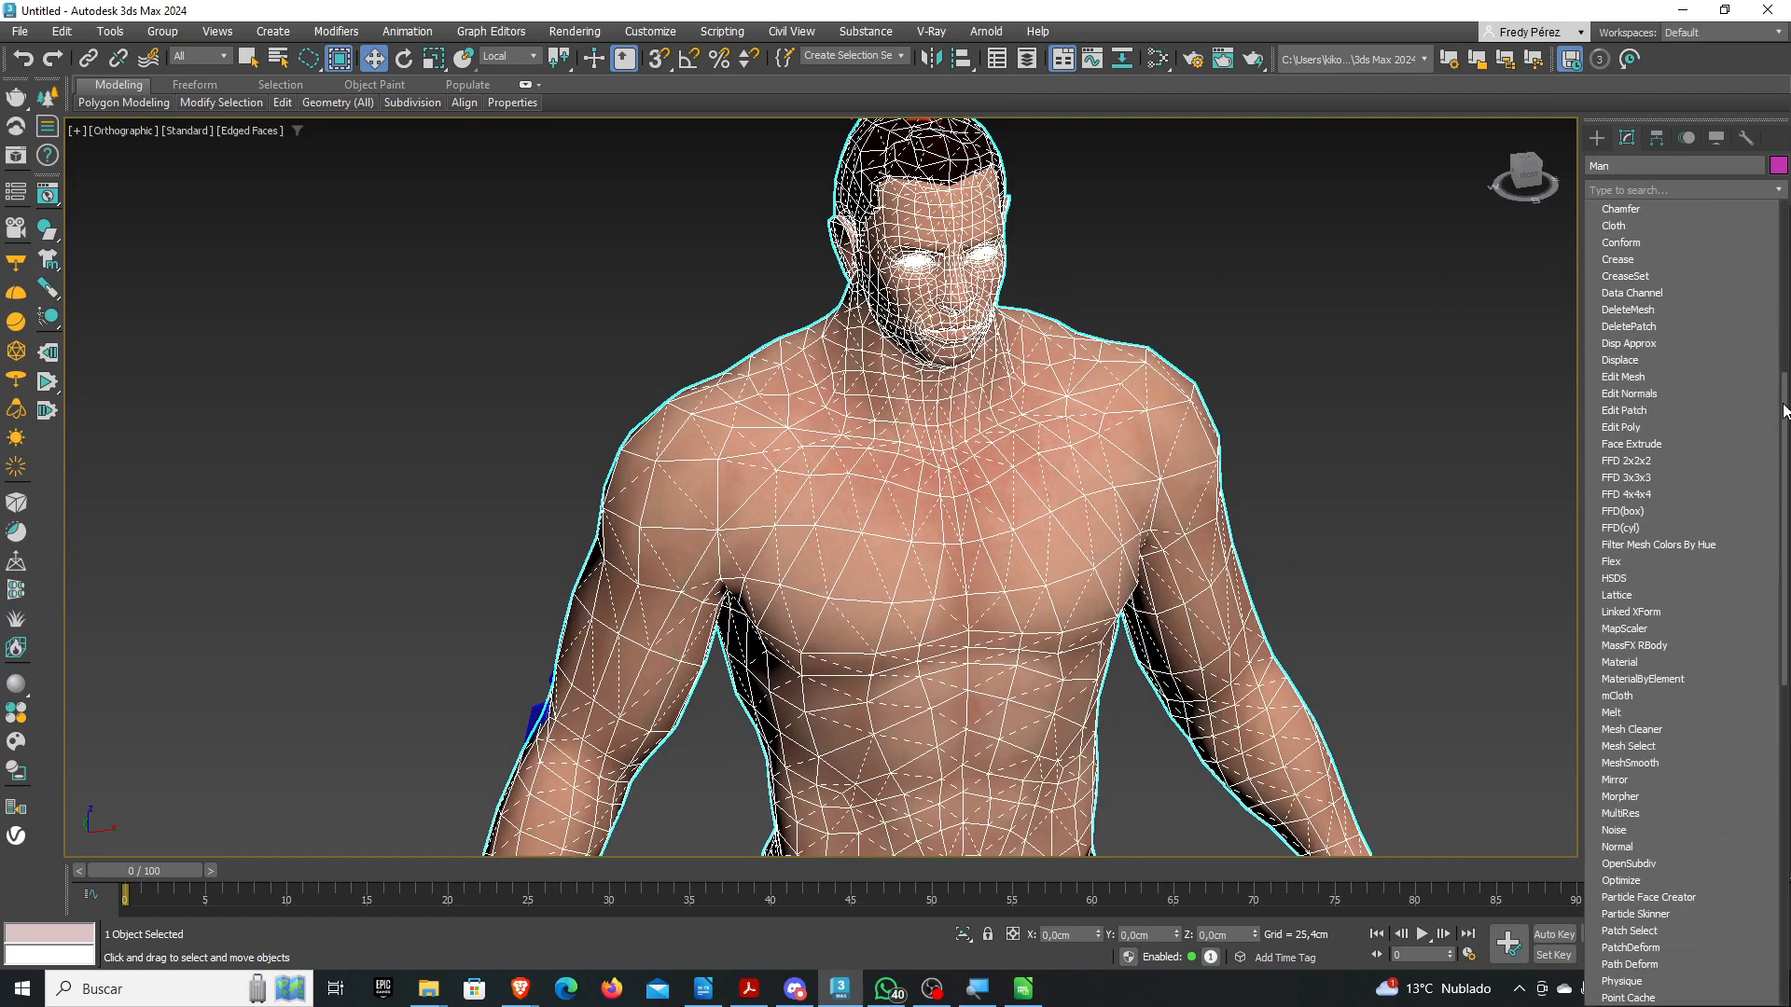
click(1265, 429)
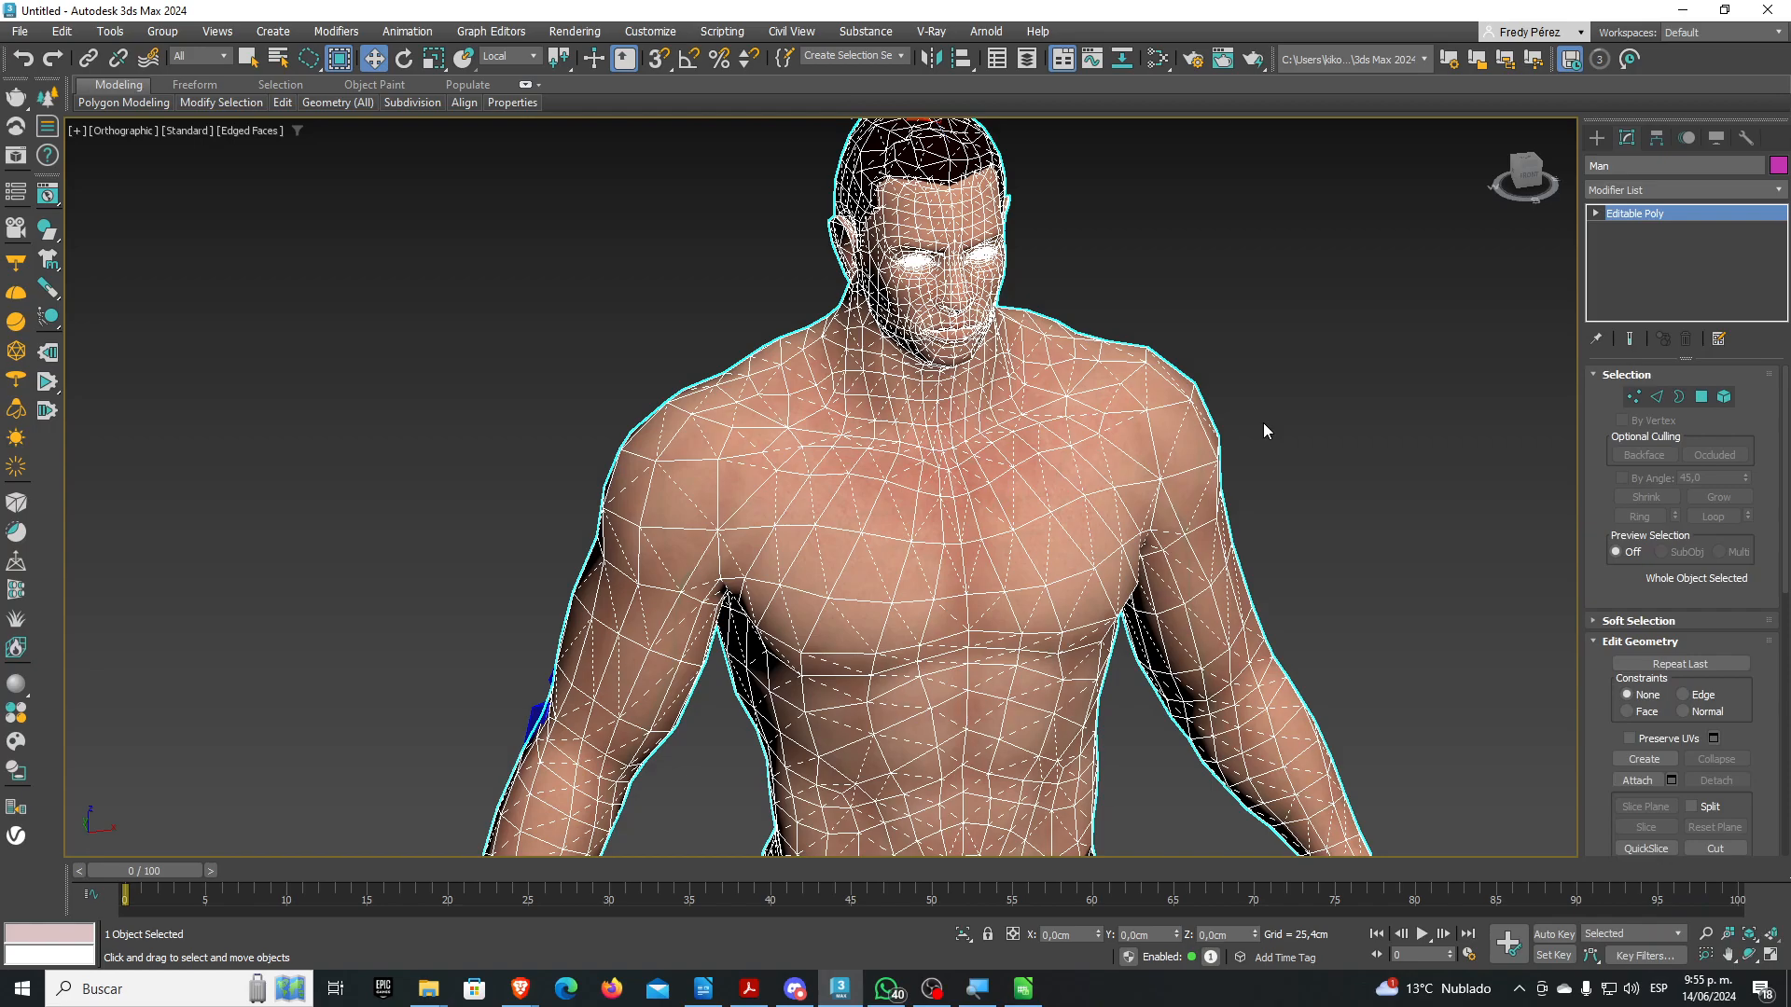
key(7)
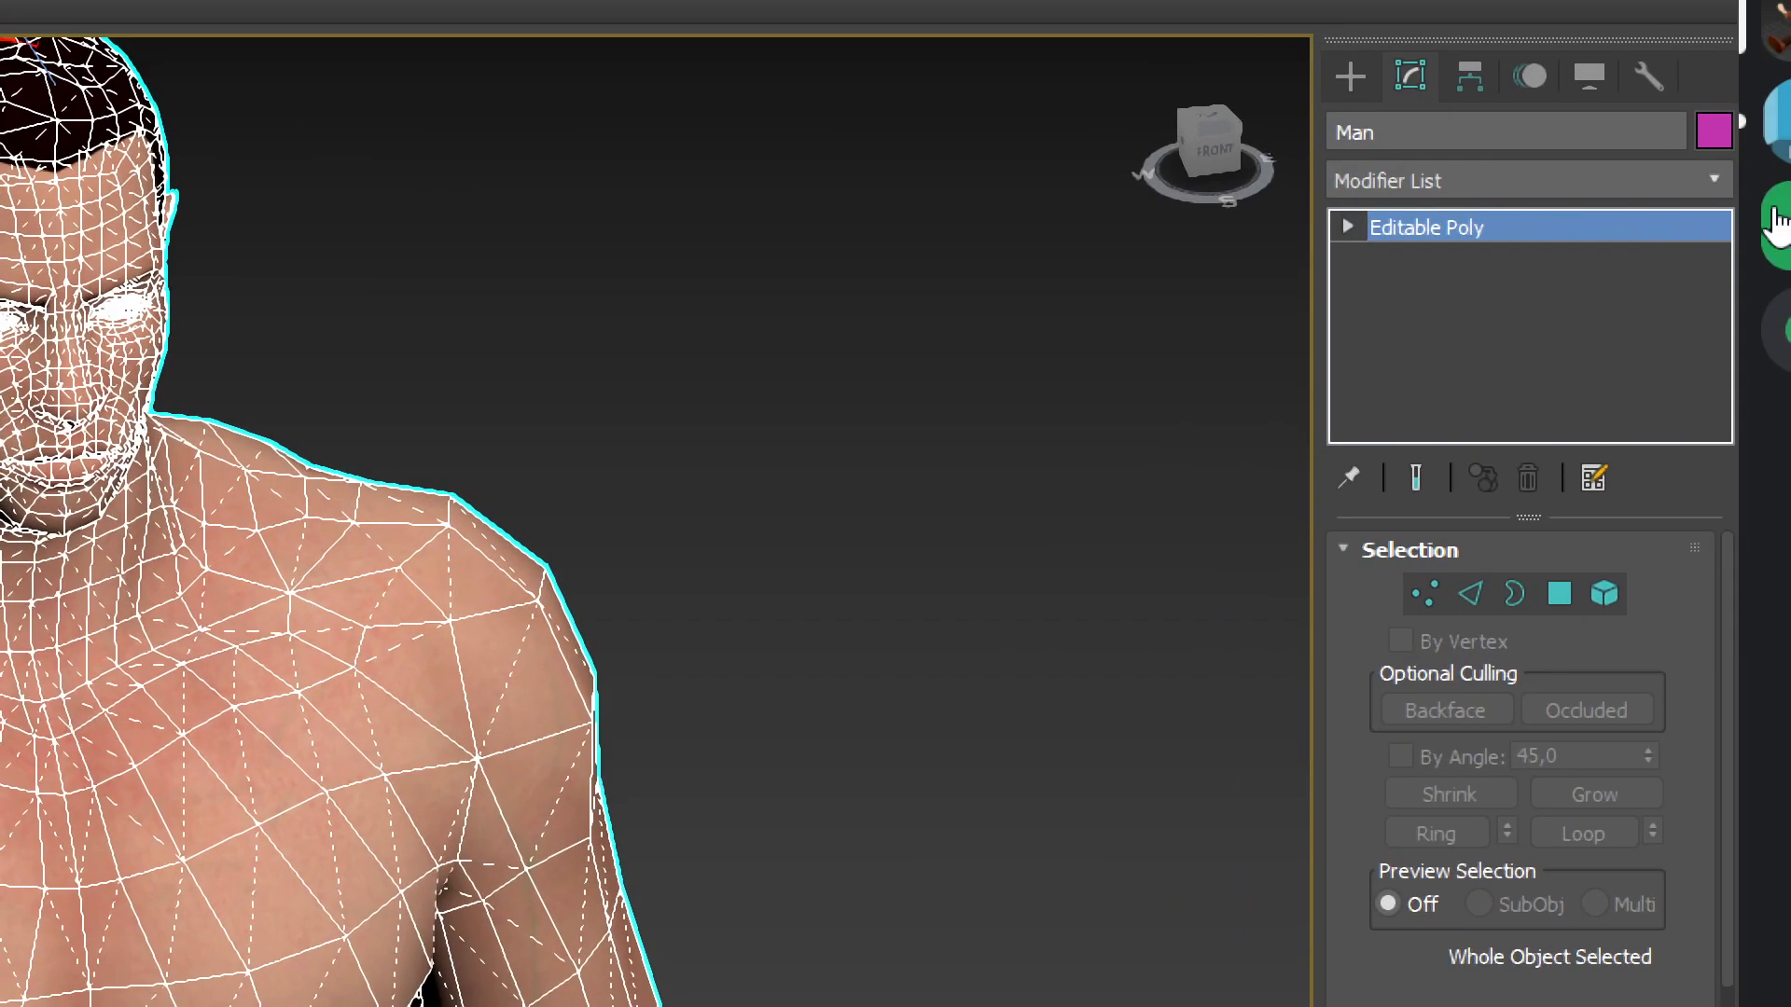
Add a Retopology modifier, set ReForm Face Count to 1000, and compute
click(1778, 189)
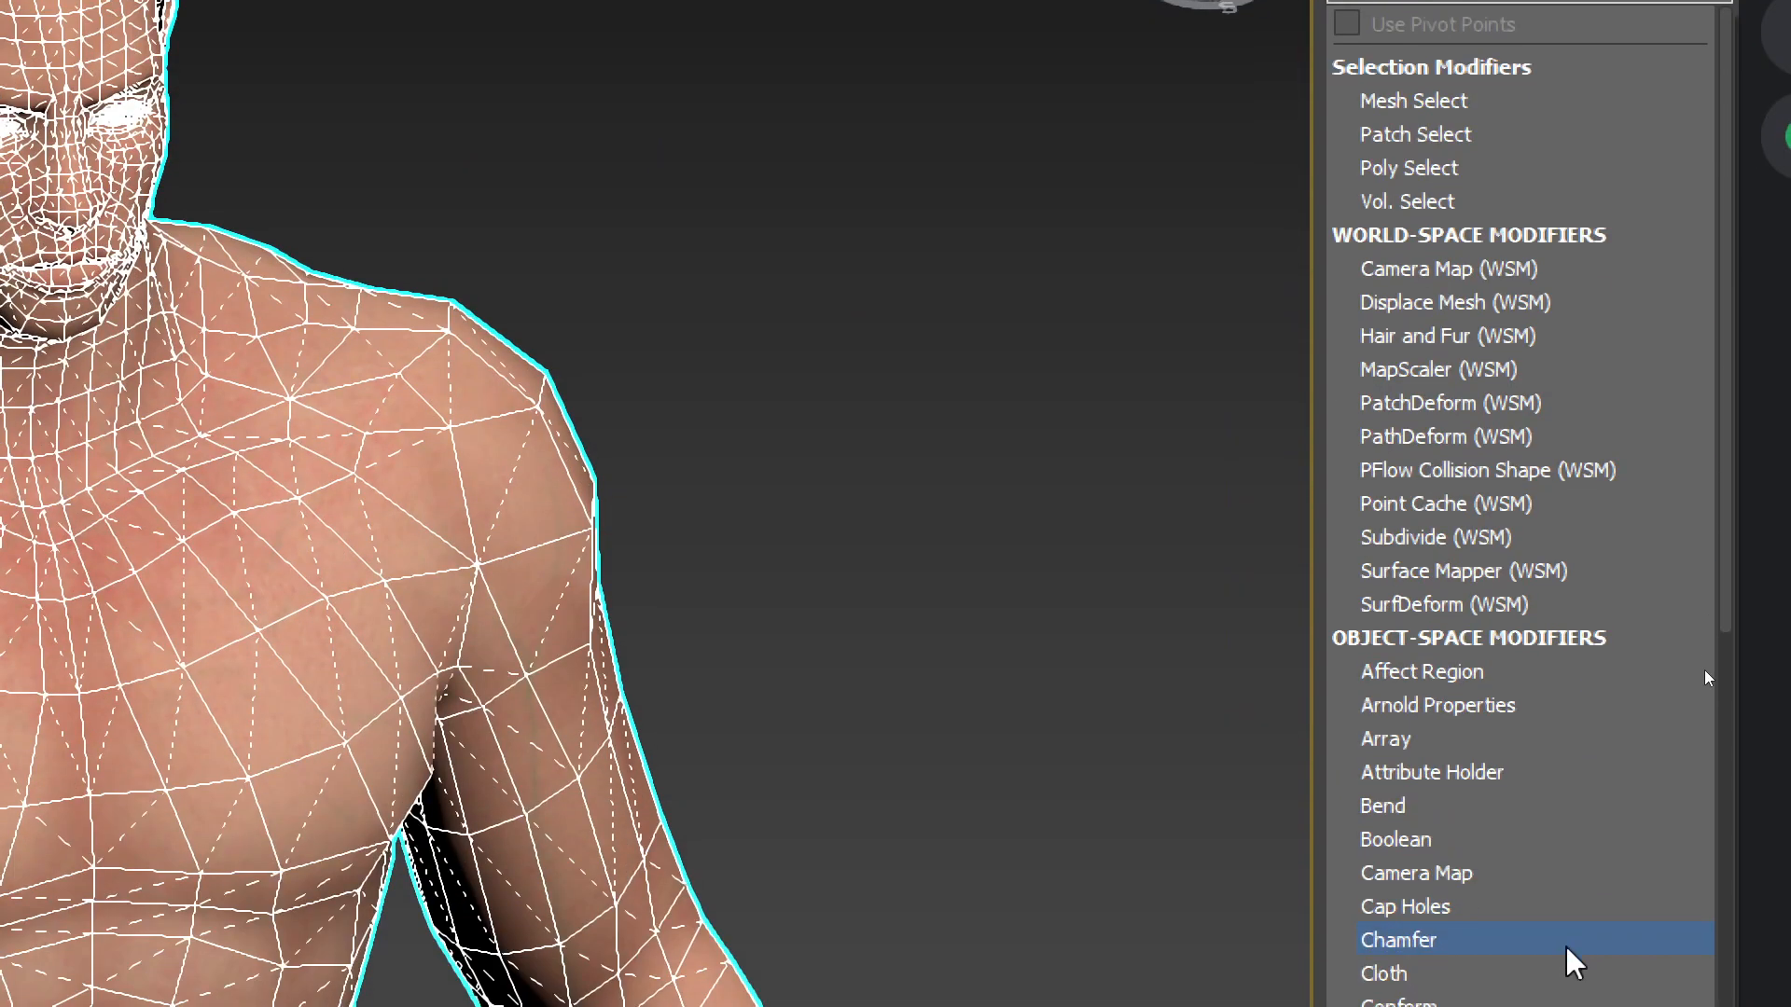
scroll(1514, 640, down, 20)
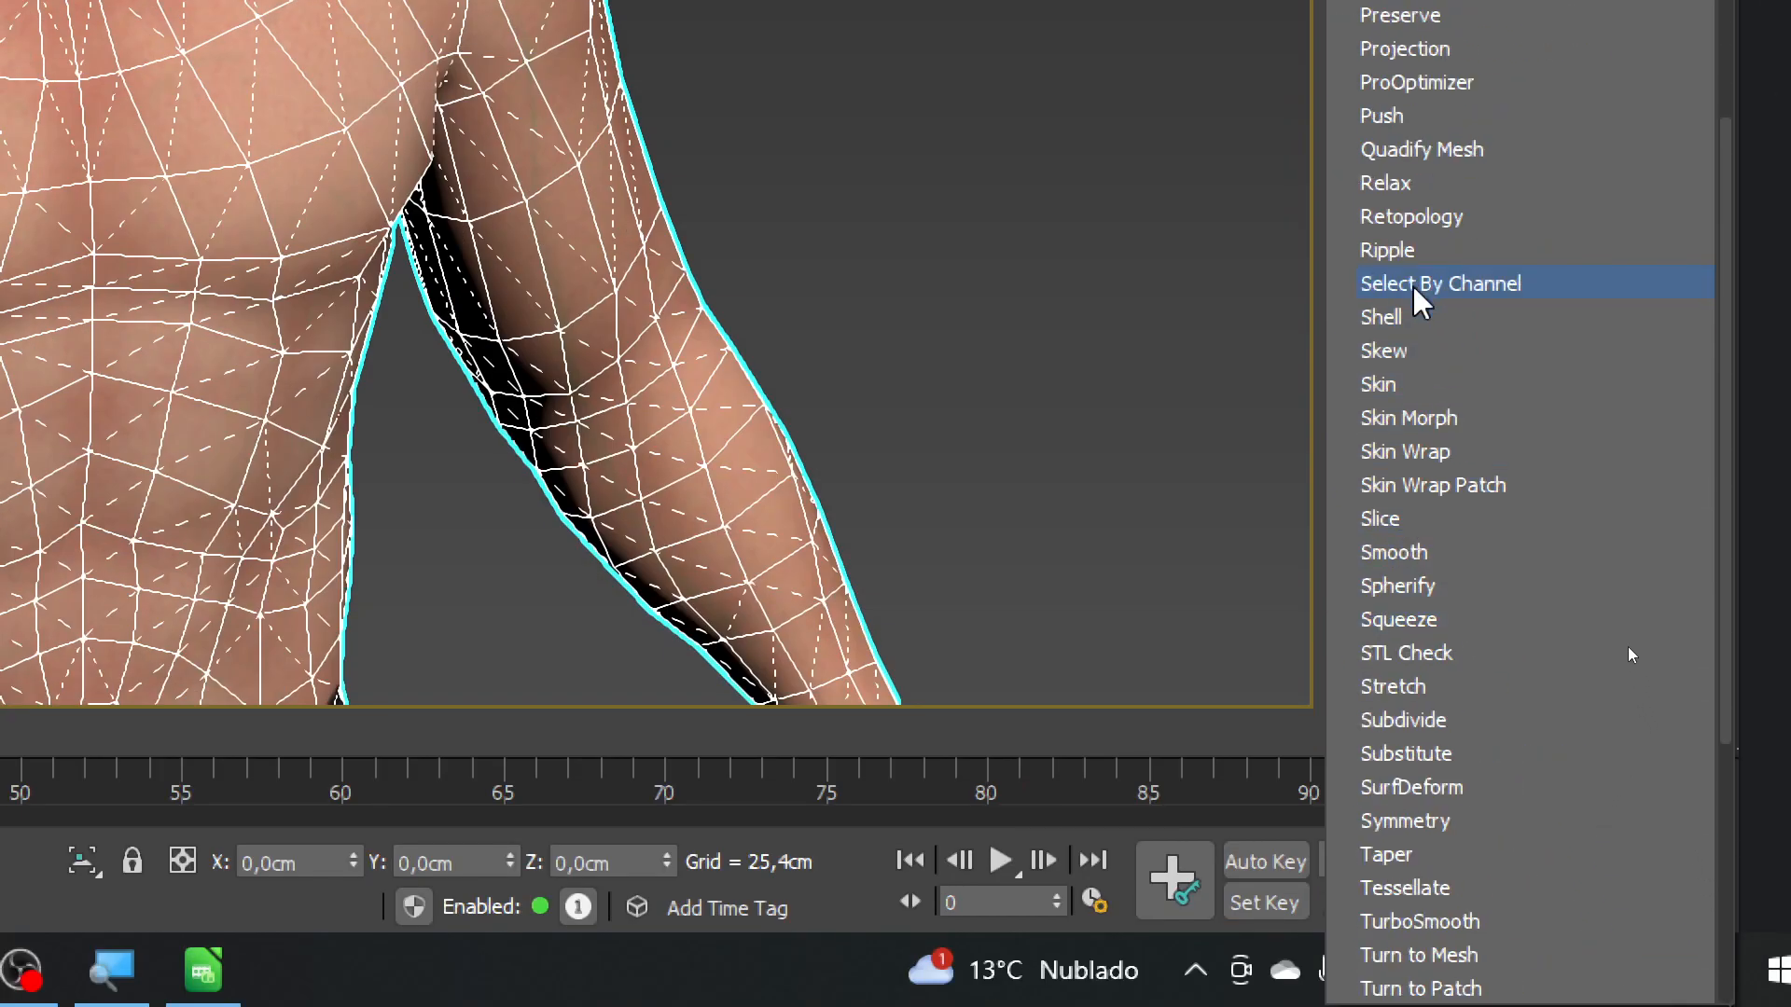
click(1414, 216)
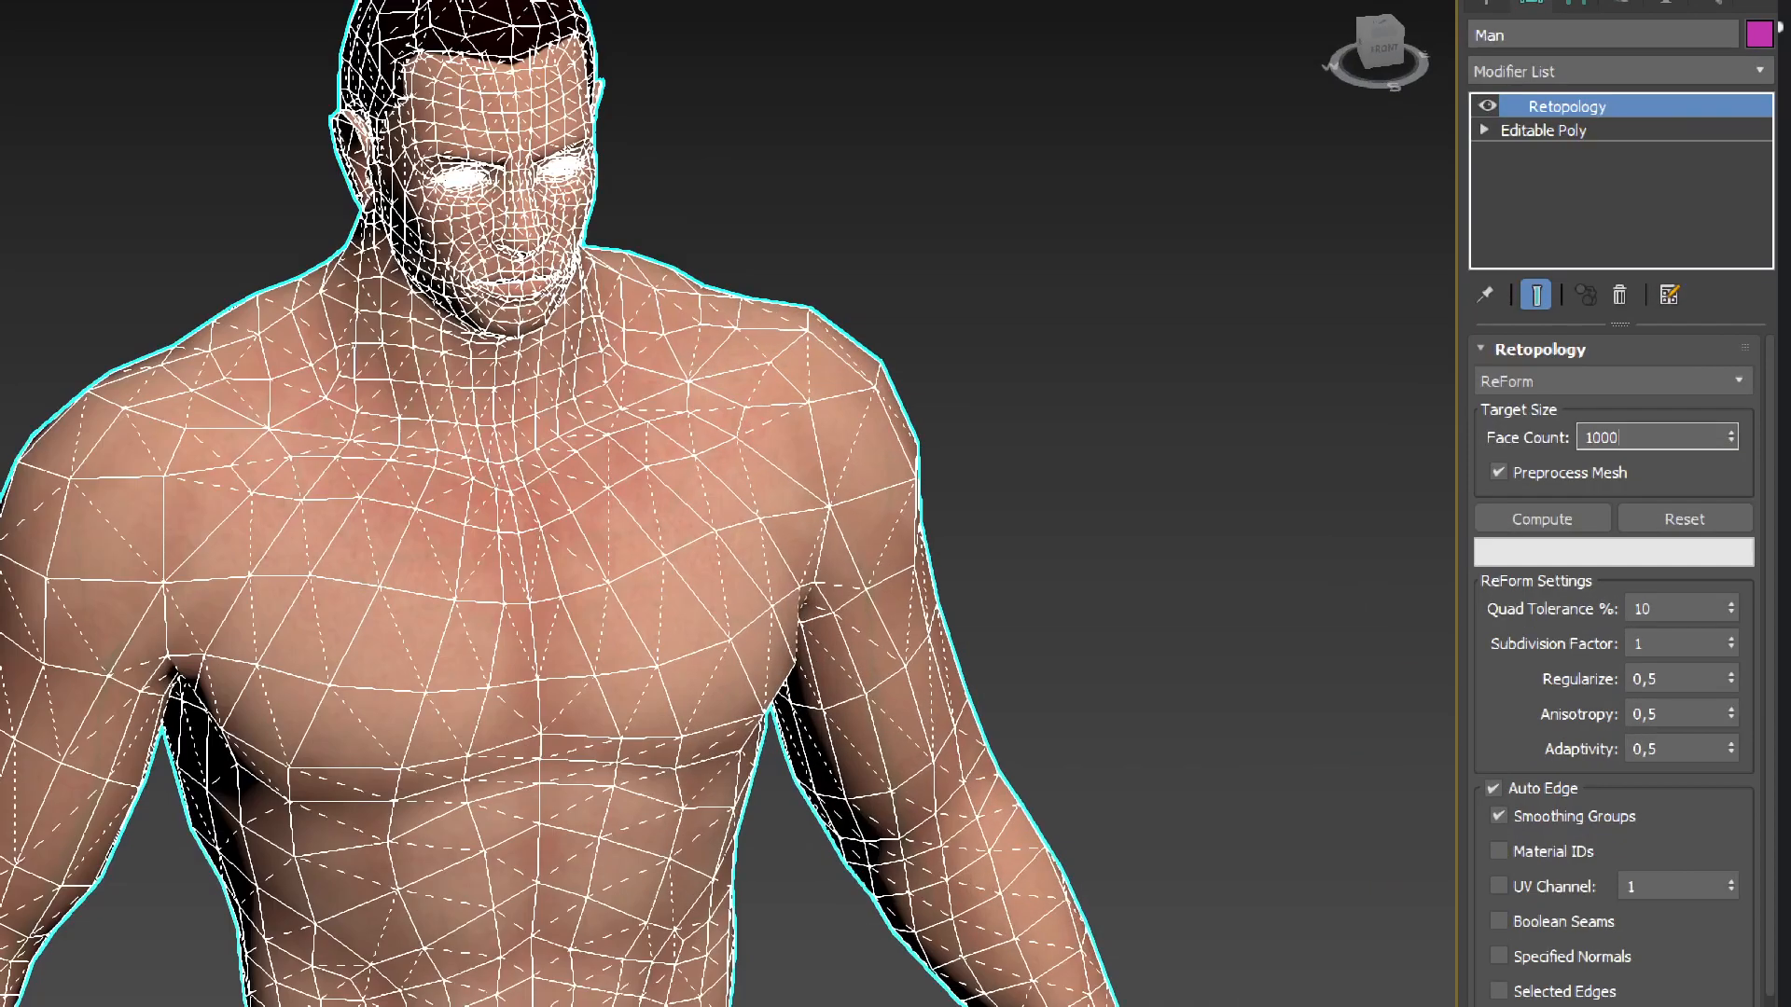
drag(1686, 433, 1717, 433)
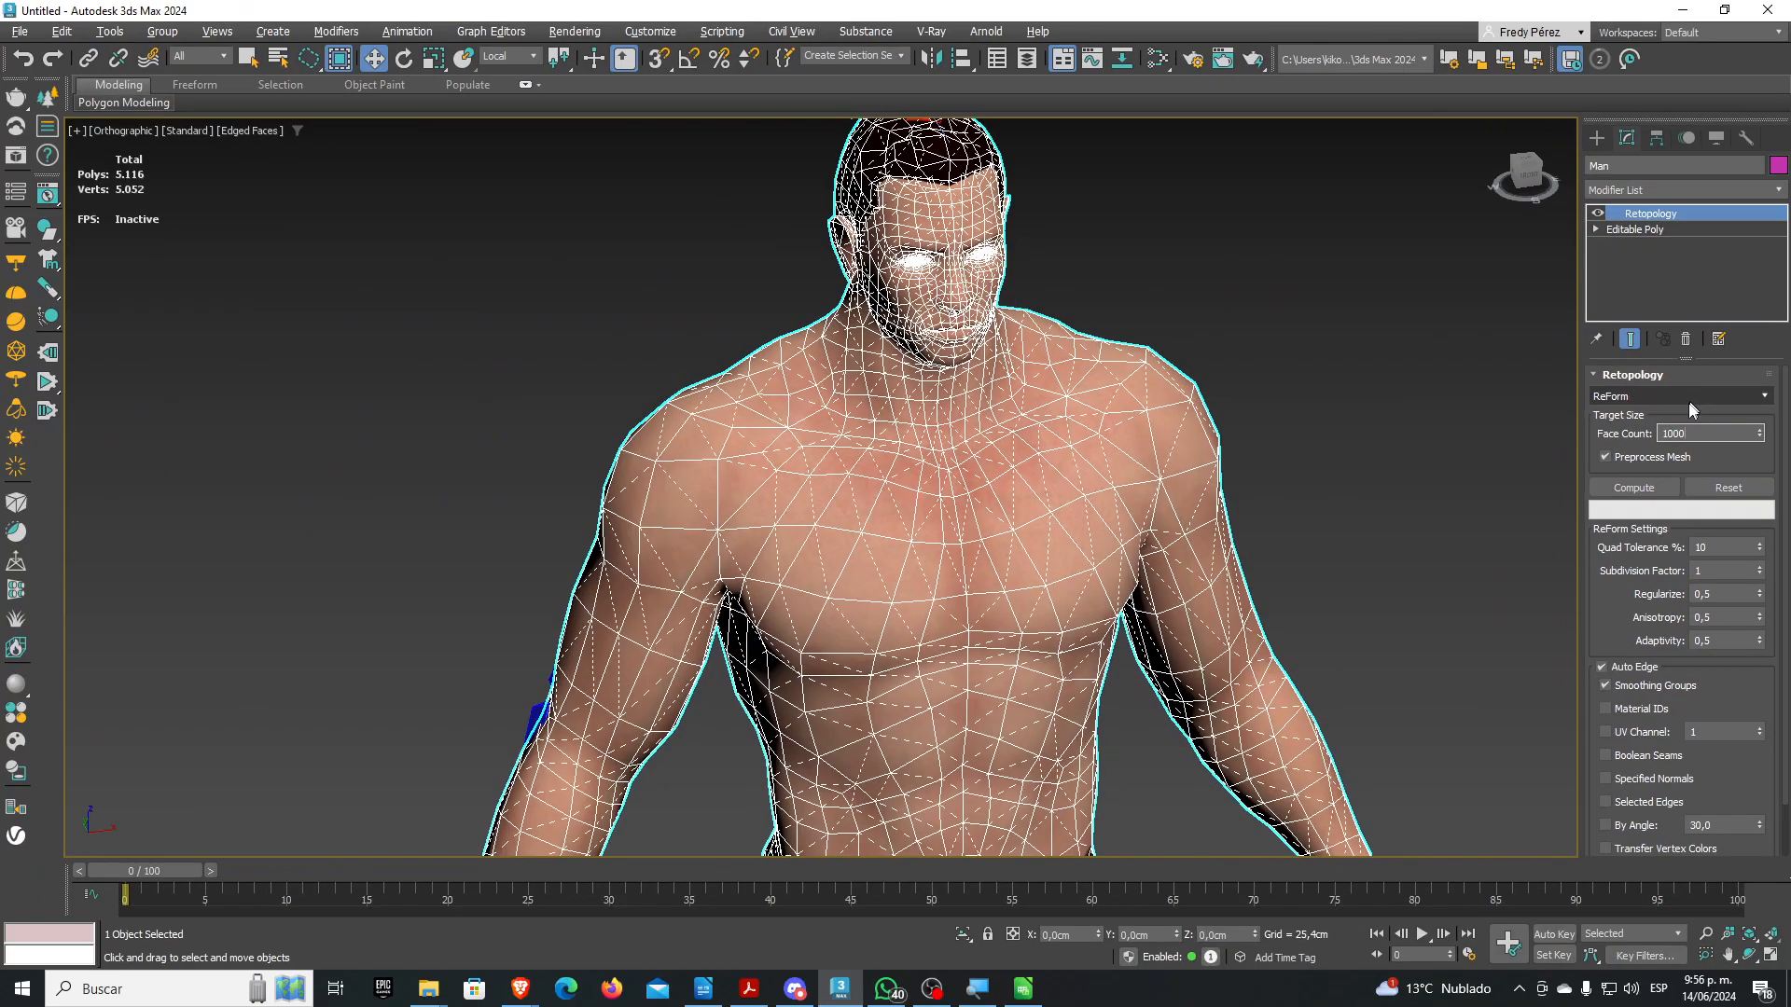
click(1634, 490)
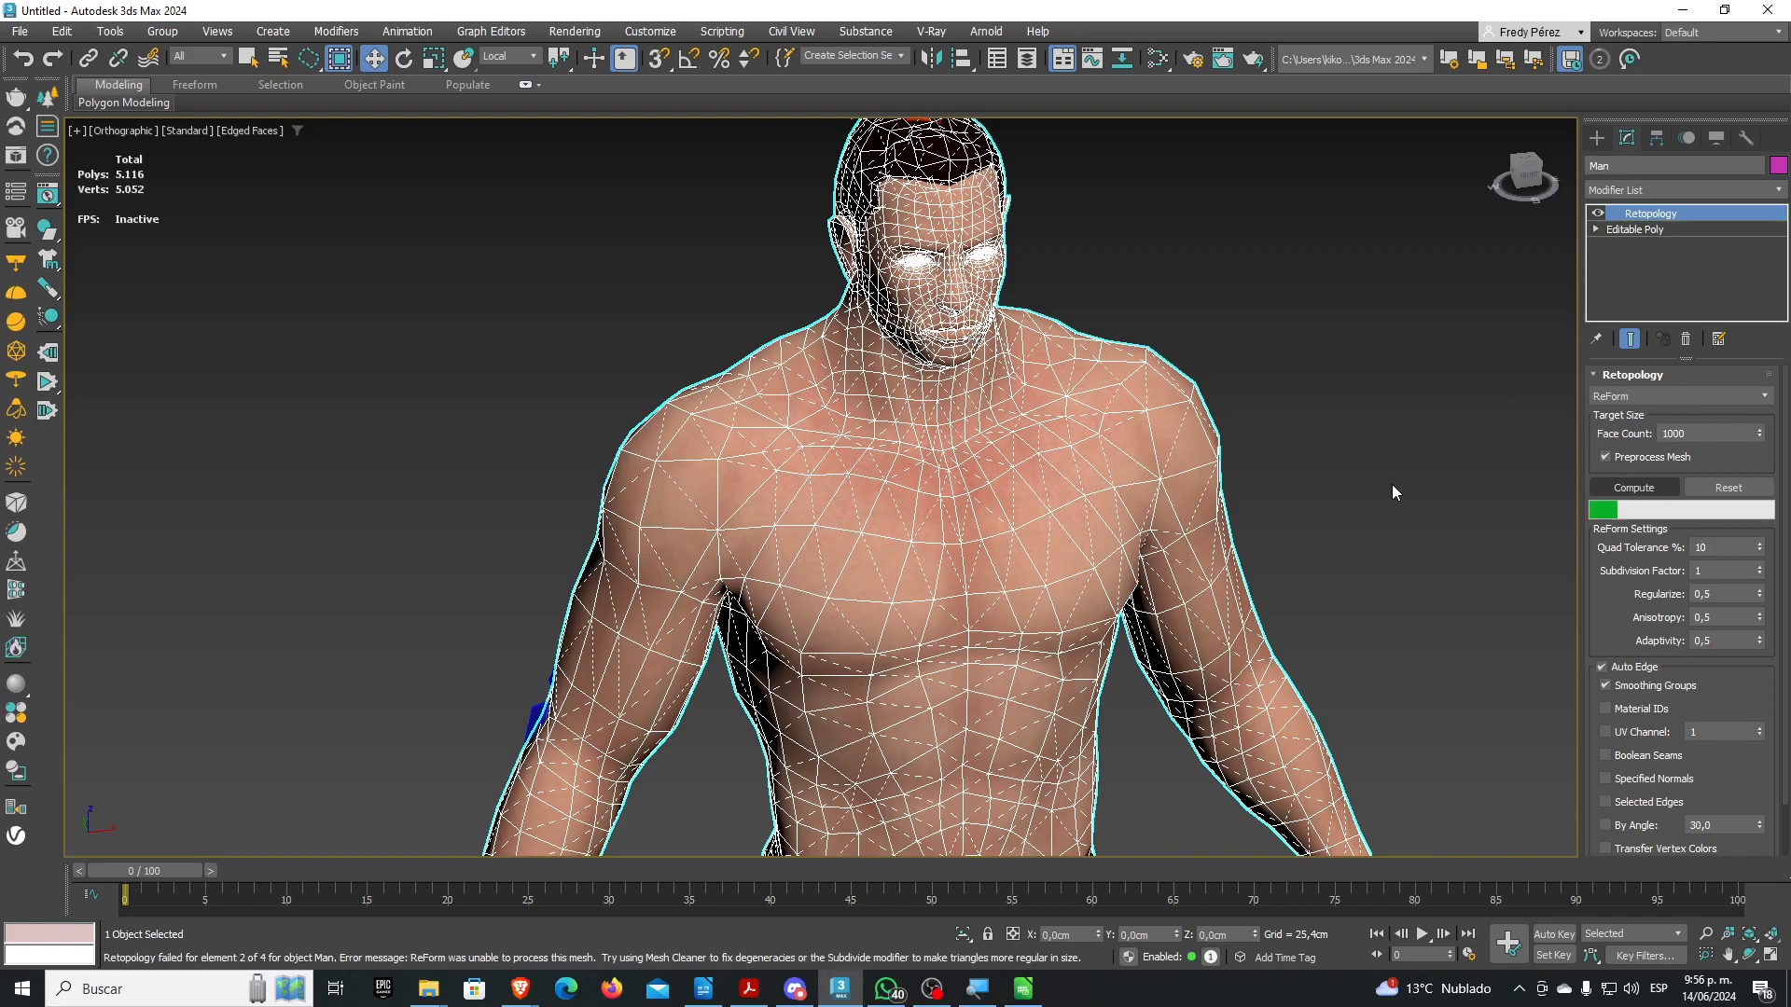
scroll(1347, 438, down, 3)
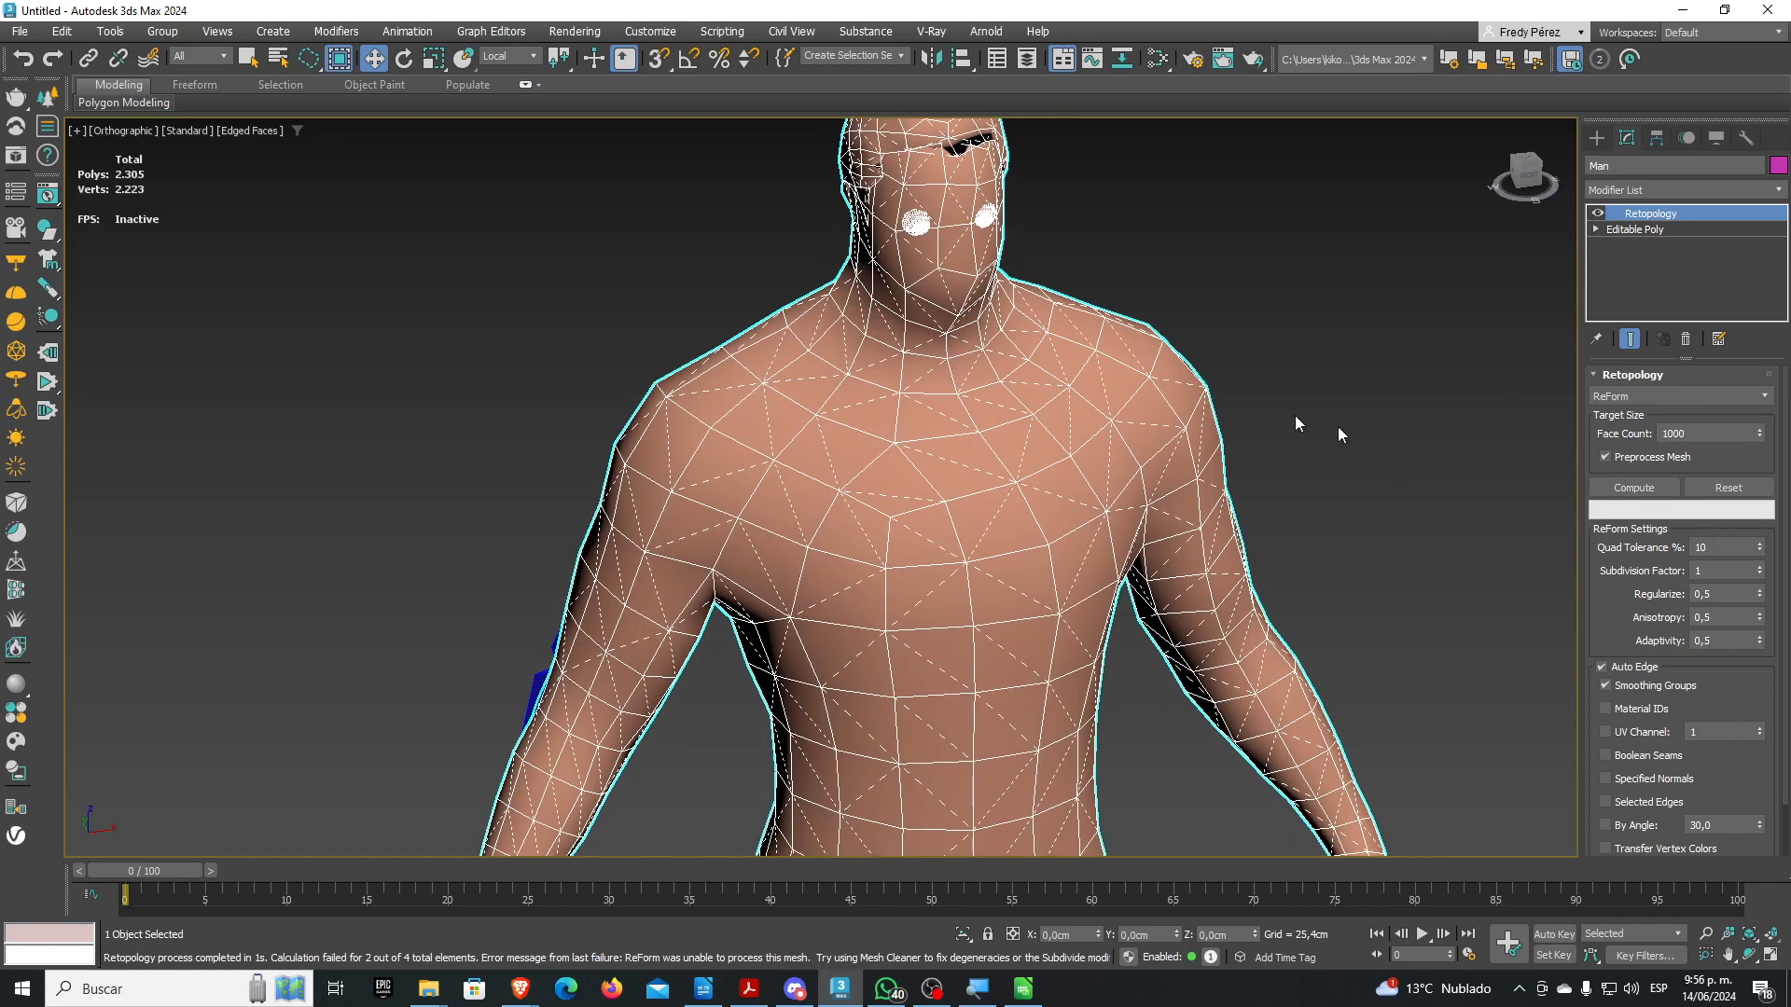
scroll(1019, 401, up, 10)
scroll(1036, 408, down, 10)
alt+middle_drag(1035, 409, 1164, 453)
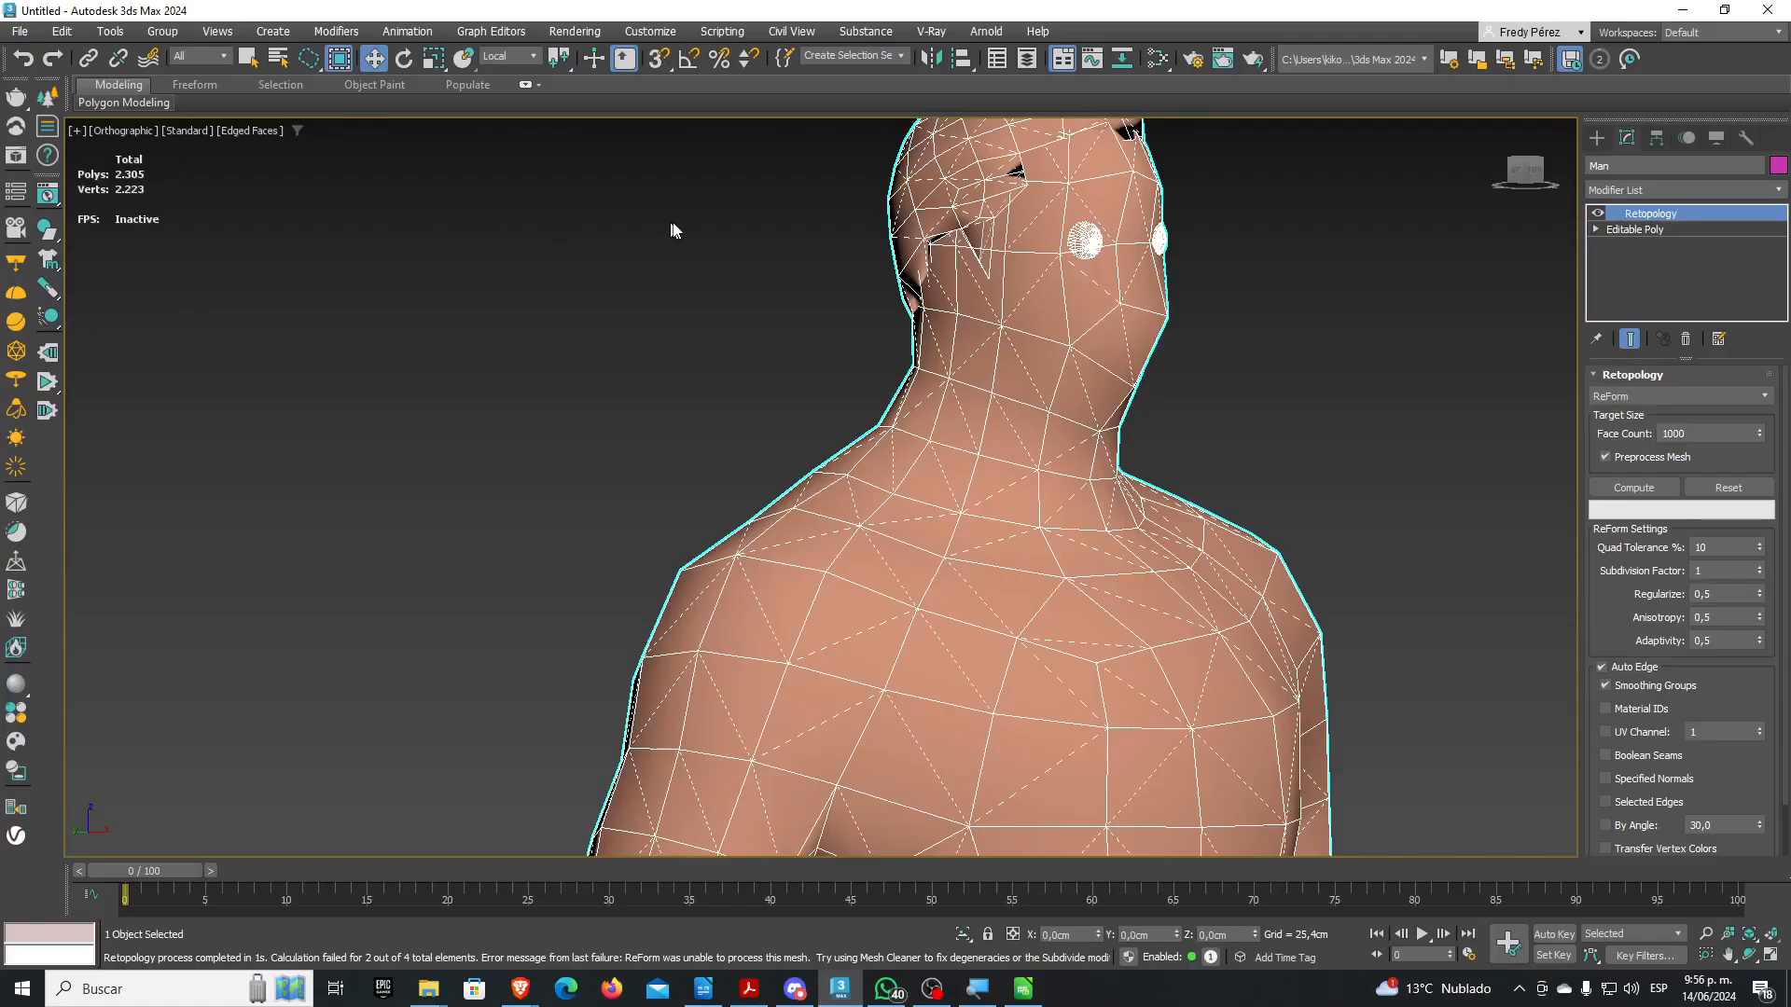
middle_drag(1001, 341, 990, 311)
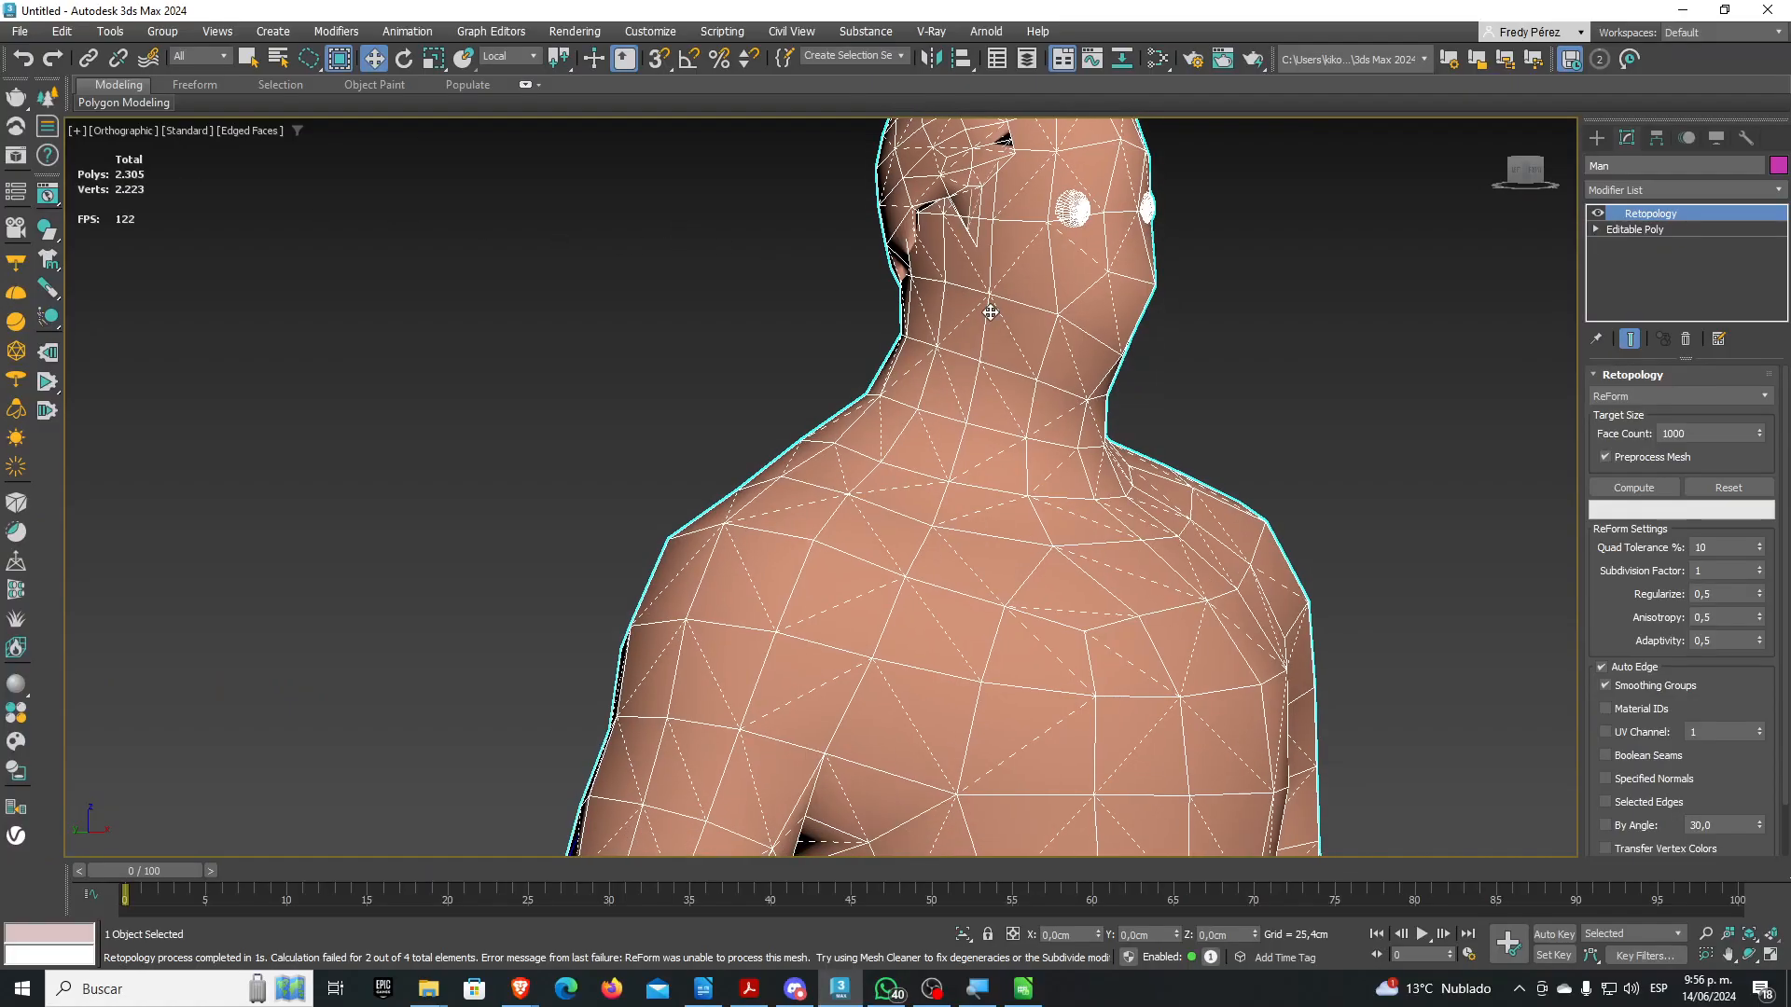
scroll(990, 311, down, 4)
alt+middle_drag(1069, 469, 936, 271)
scroll(935, 271, down, 4)
alt+middle_drag(918, 401, 1122, 383)
scroll(933, 316, up, 5)
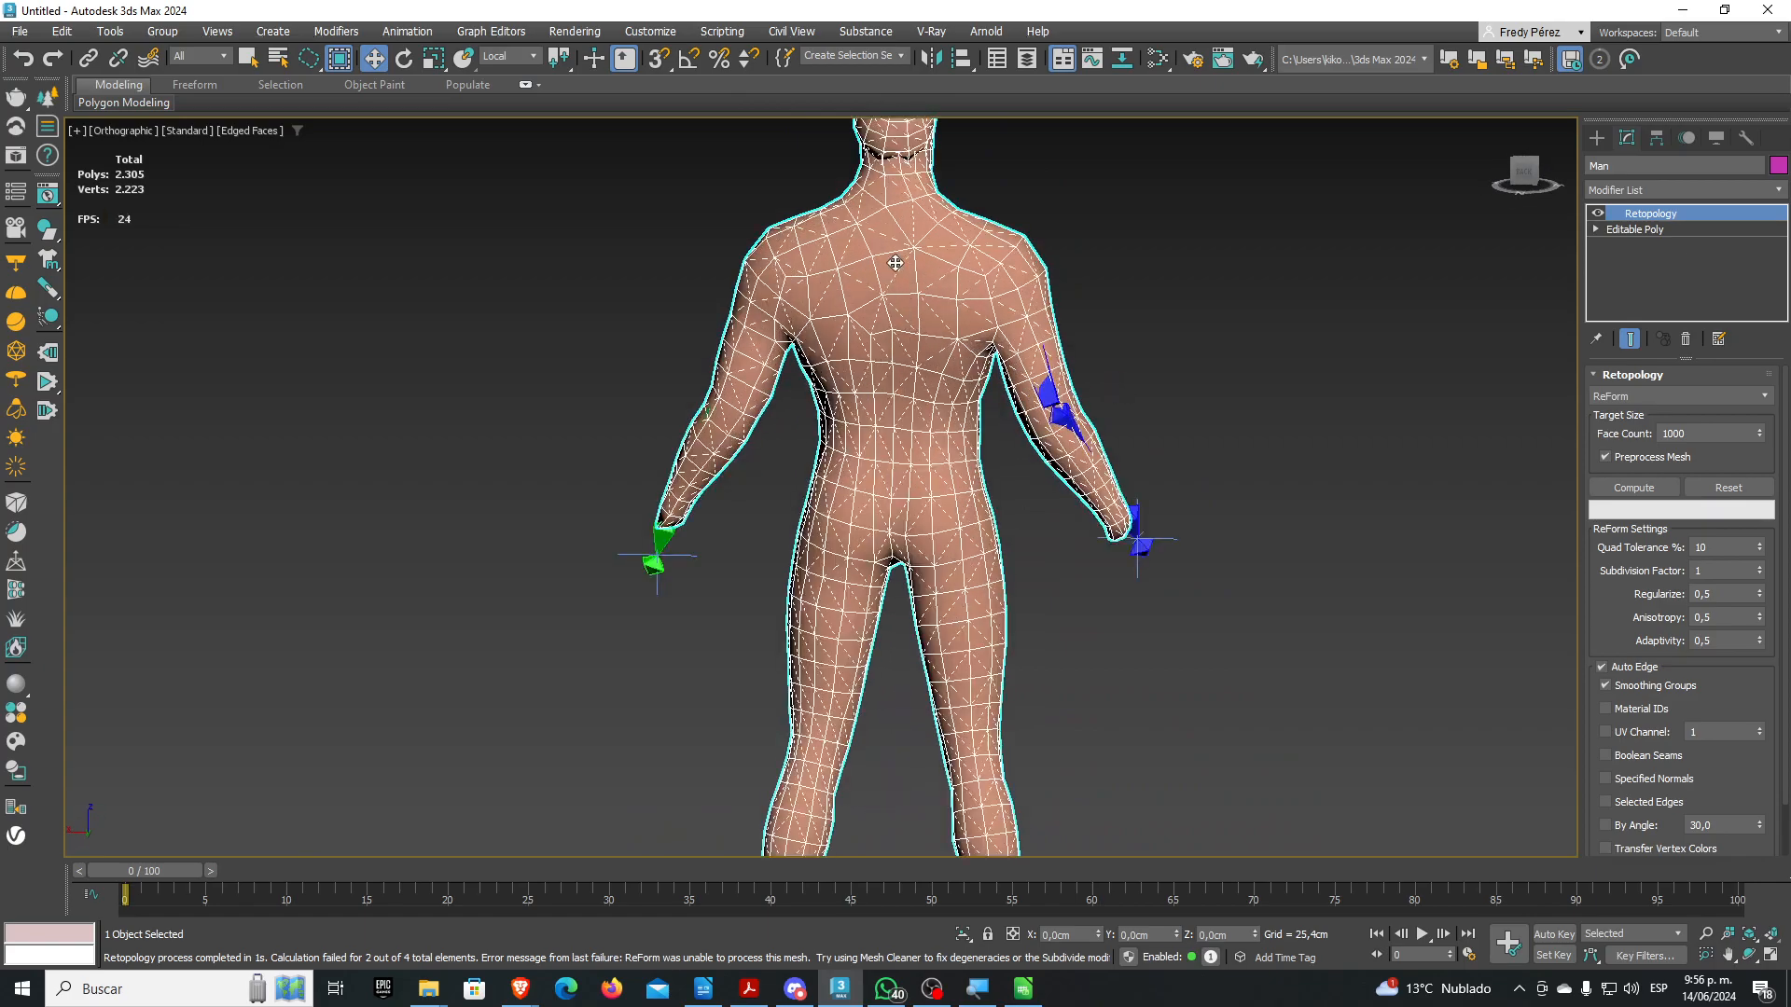
alt+middle_drag(938, 313, 858, 261)
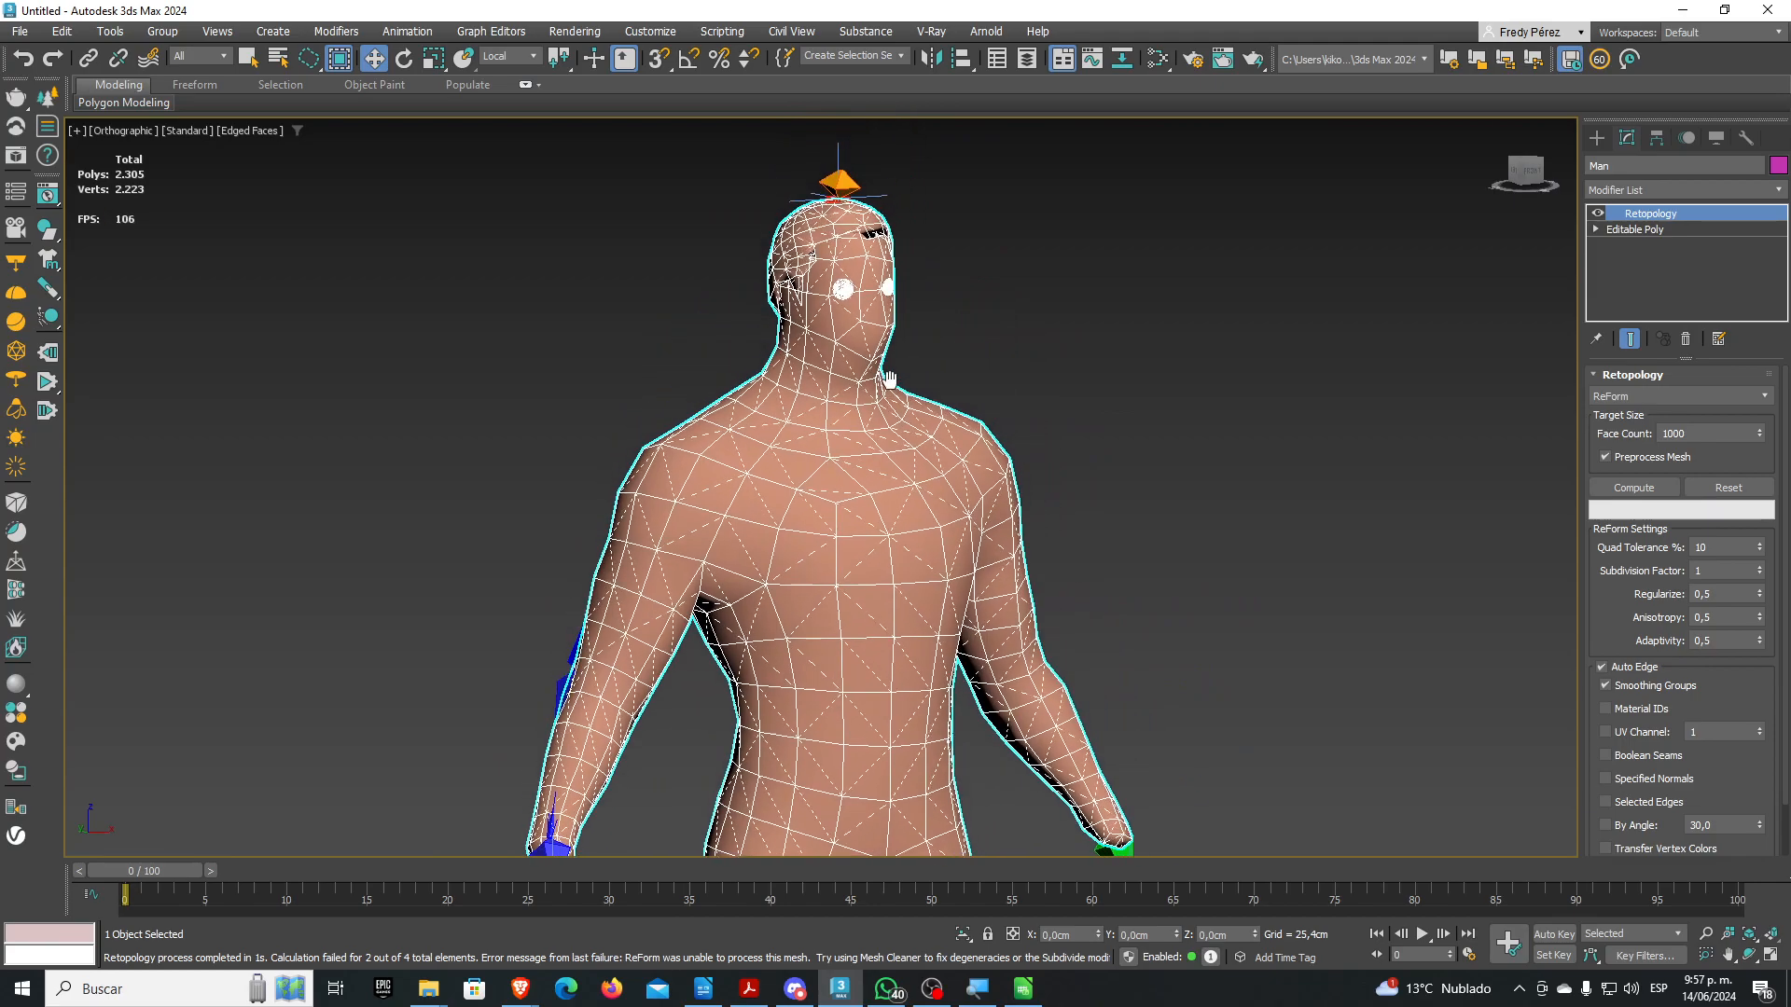
scroll(860, 259, up, 5)
scroll(848, 296, up, 5)
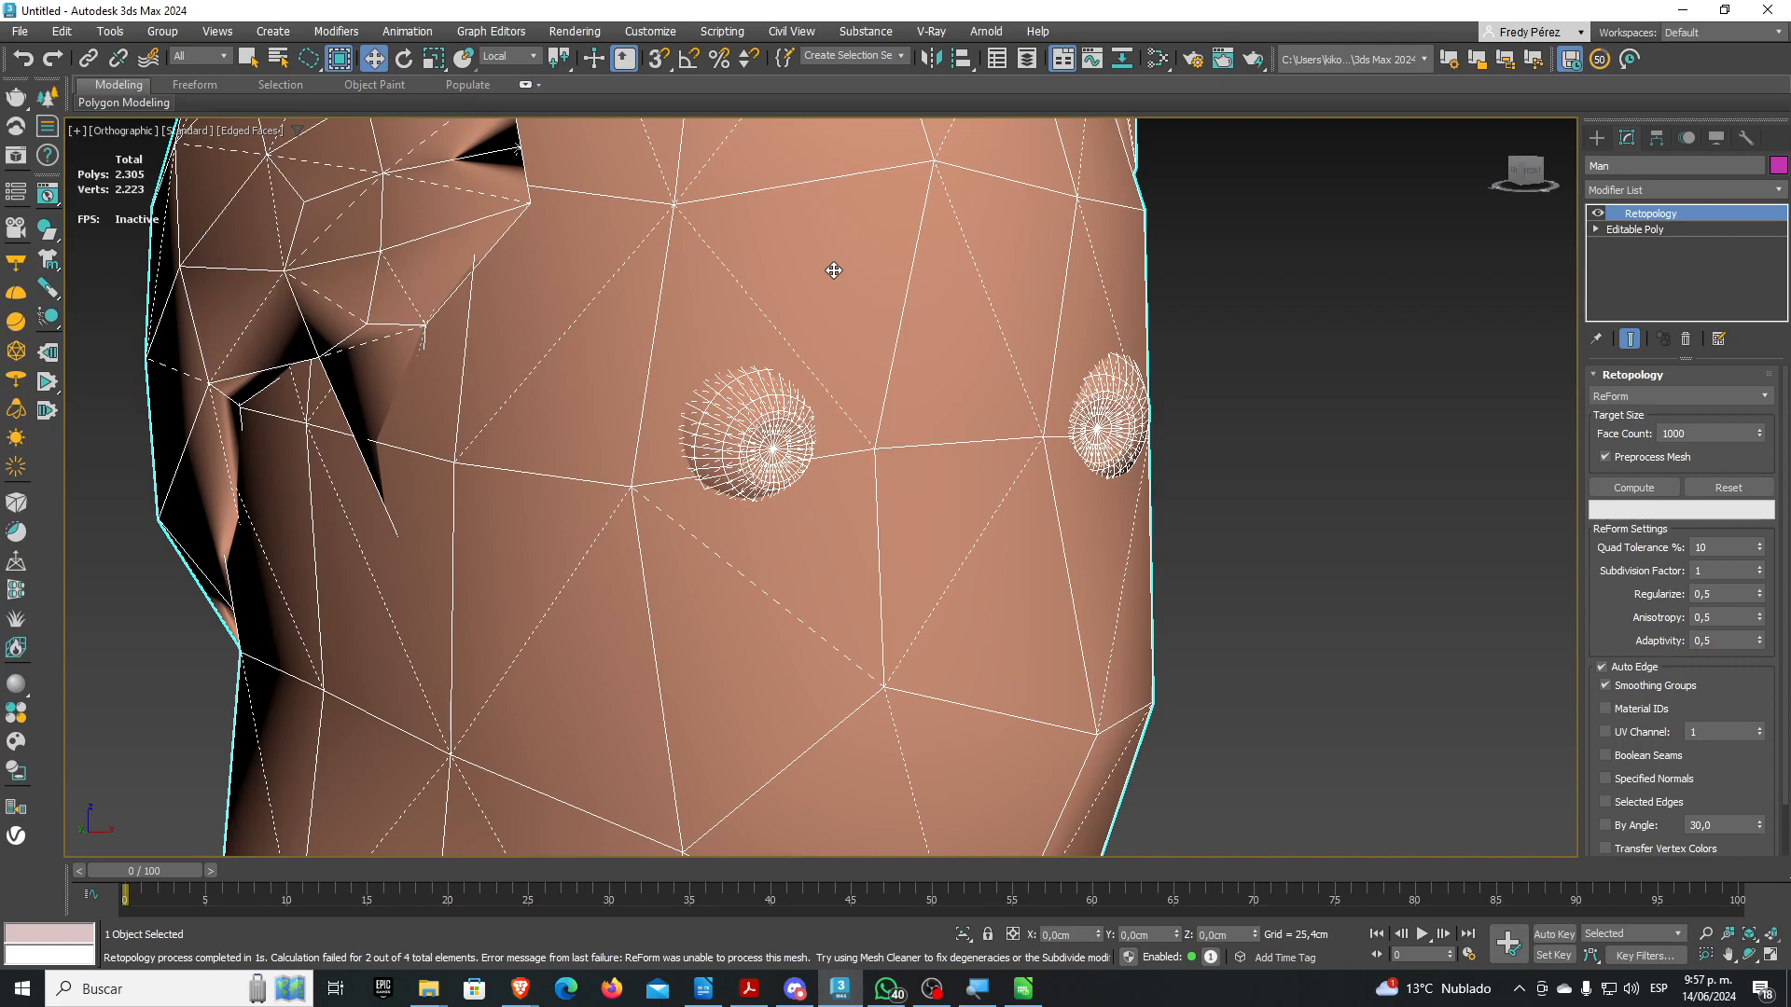
scroll(858, 296, down, 5)
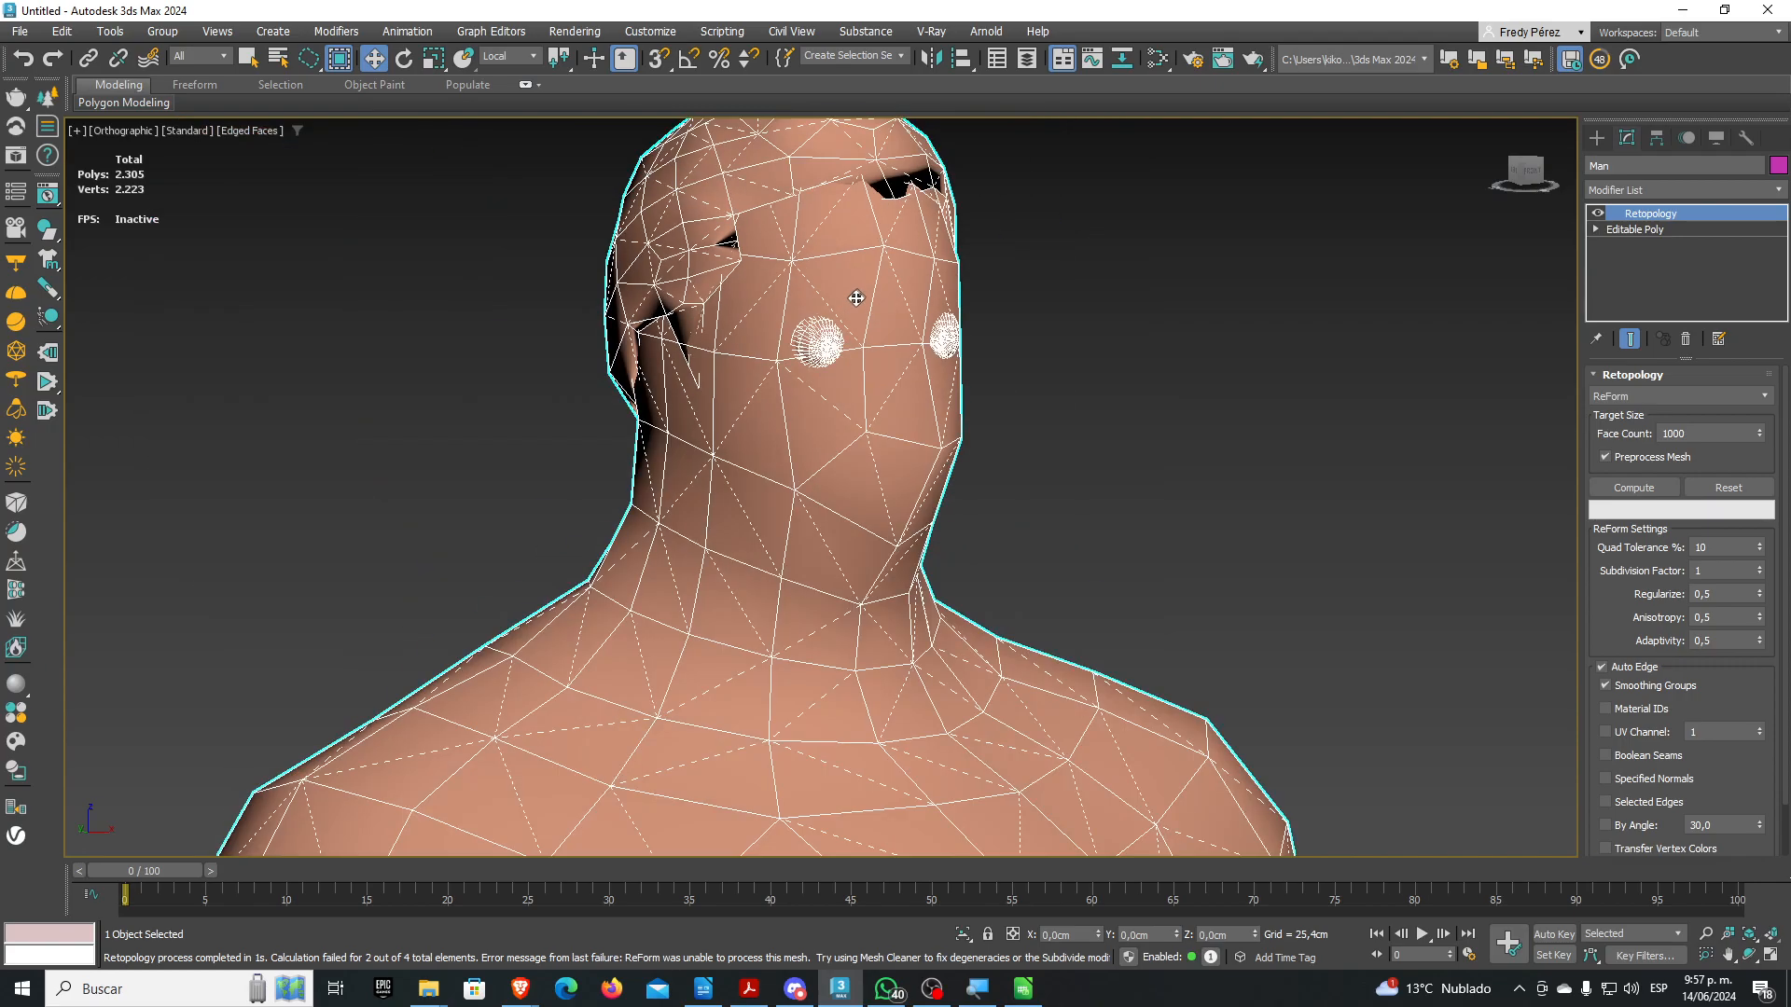
scroll(815, 564, down, 5)
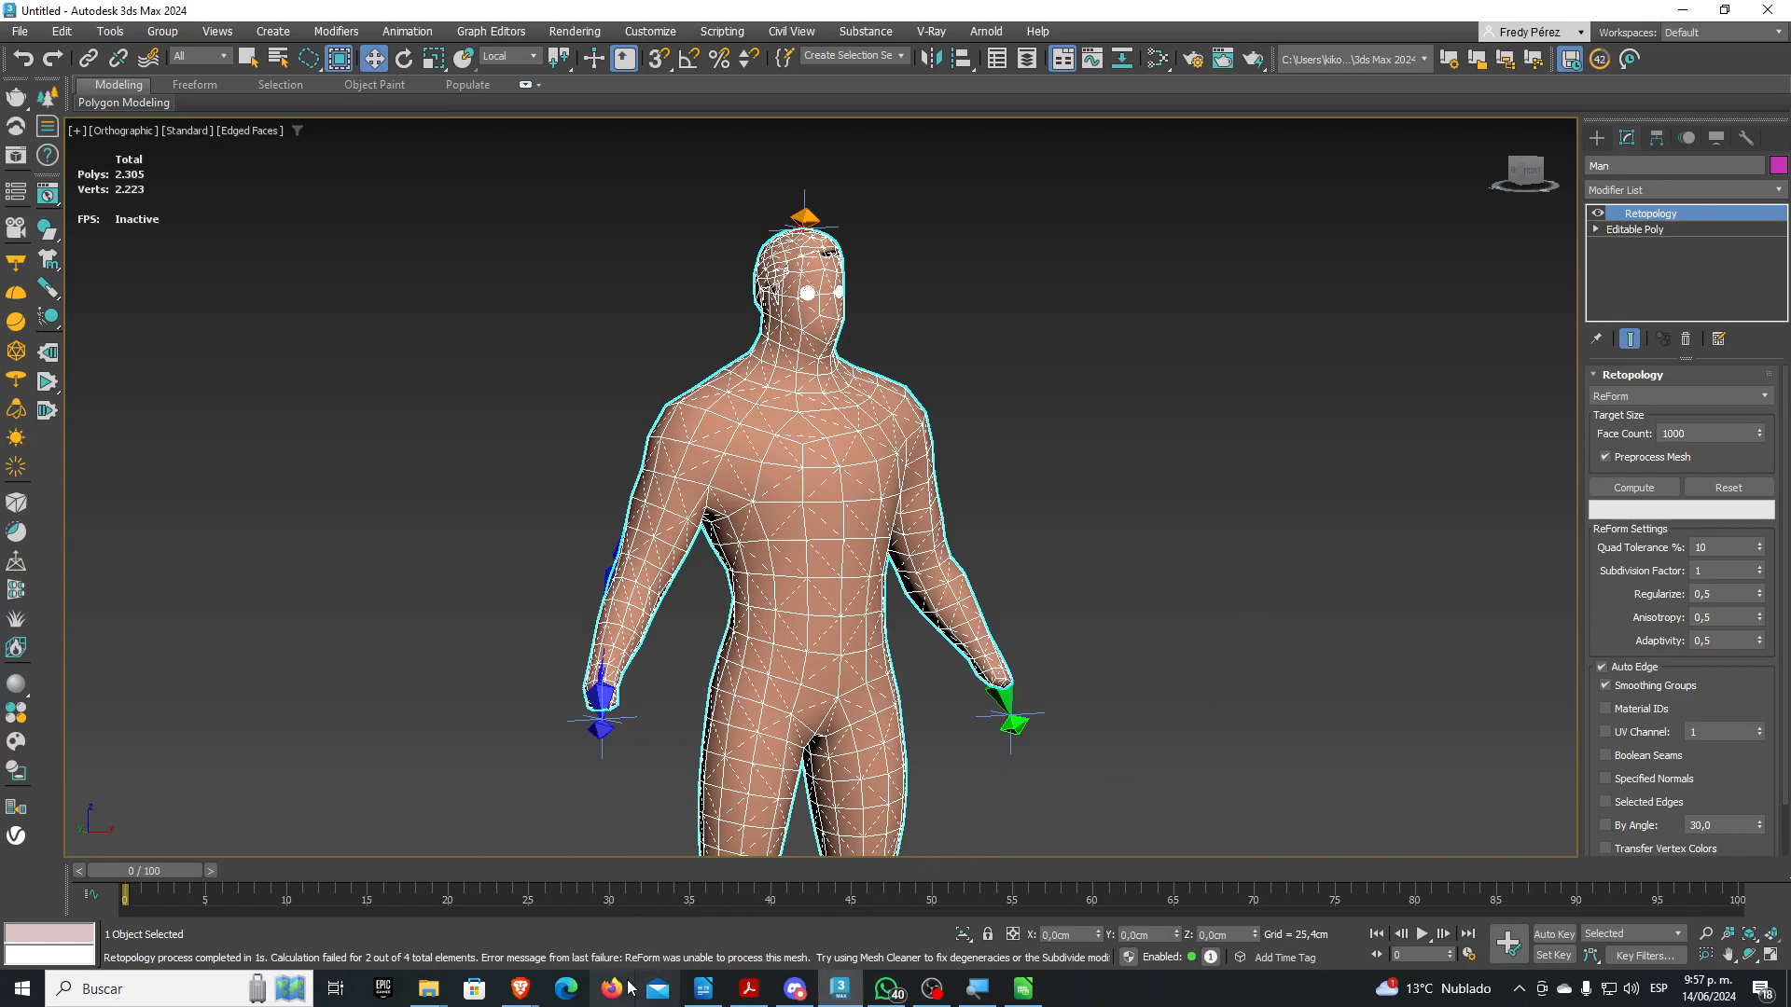
mouse_move(523, 997)
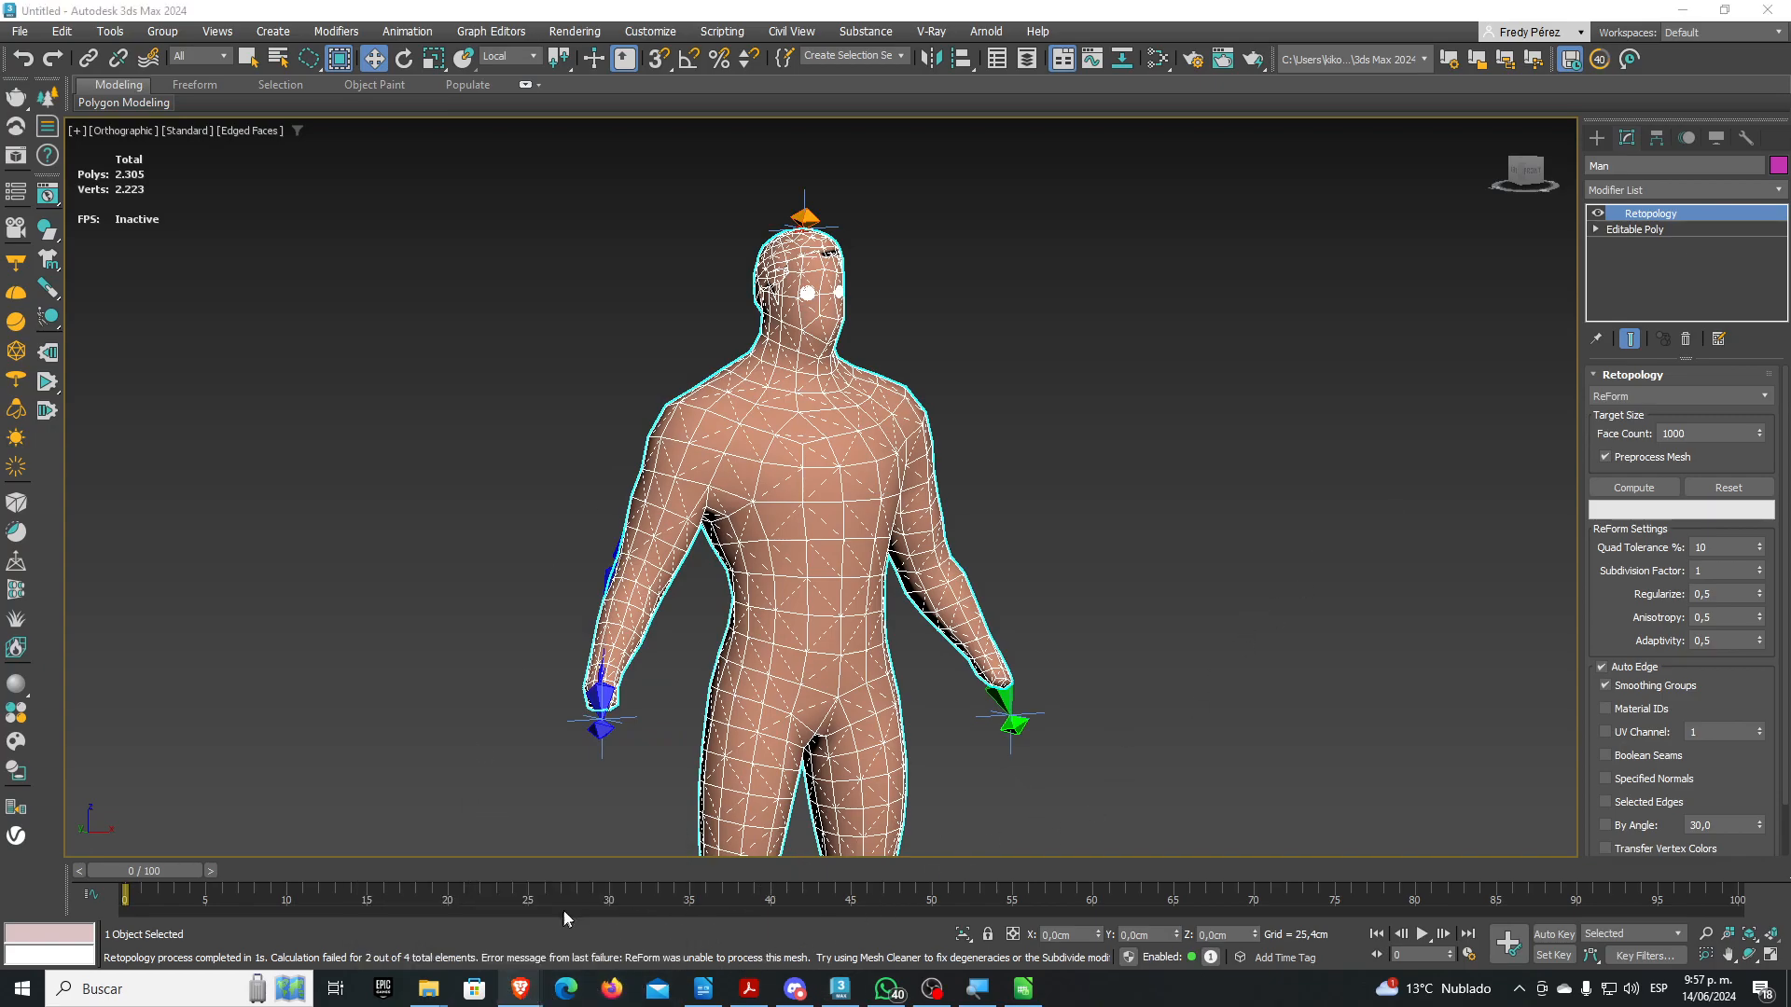
Search TurboSquid for 'floreno' models
click(583, 905)
scroll(426, 357, up, 10)
scroll(426, 358, up, 6)
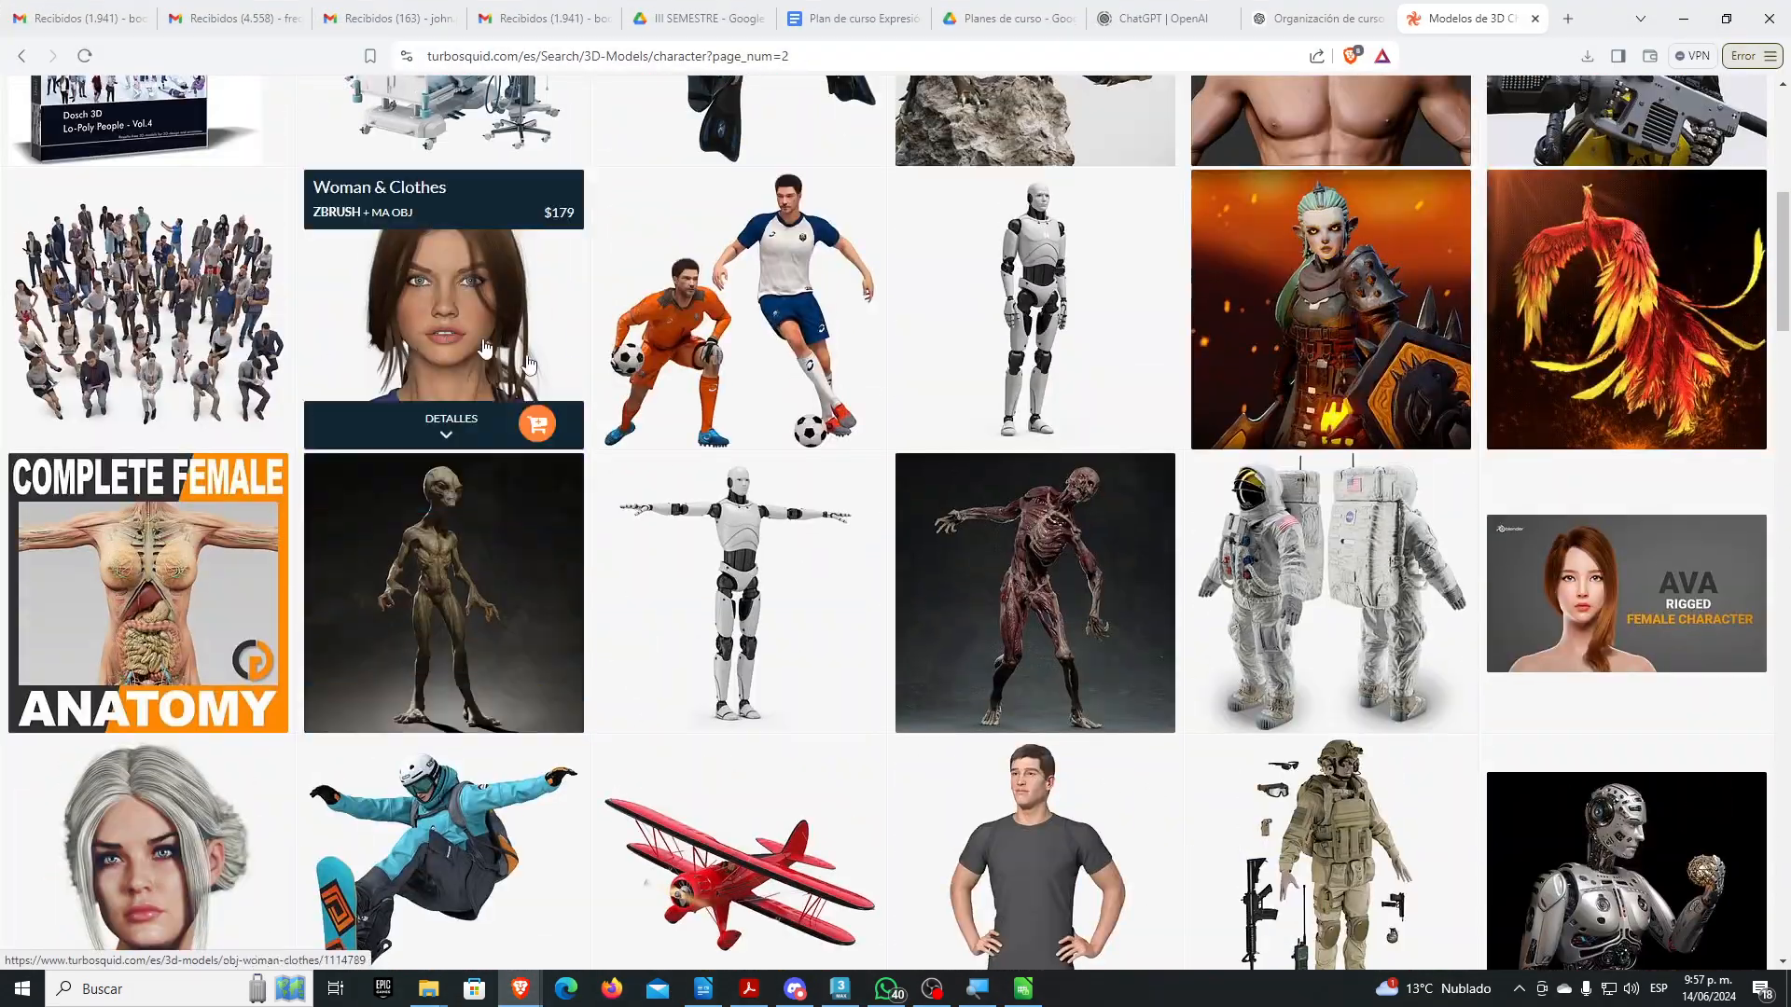
scroll(1632, 233, up, 6)
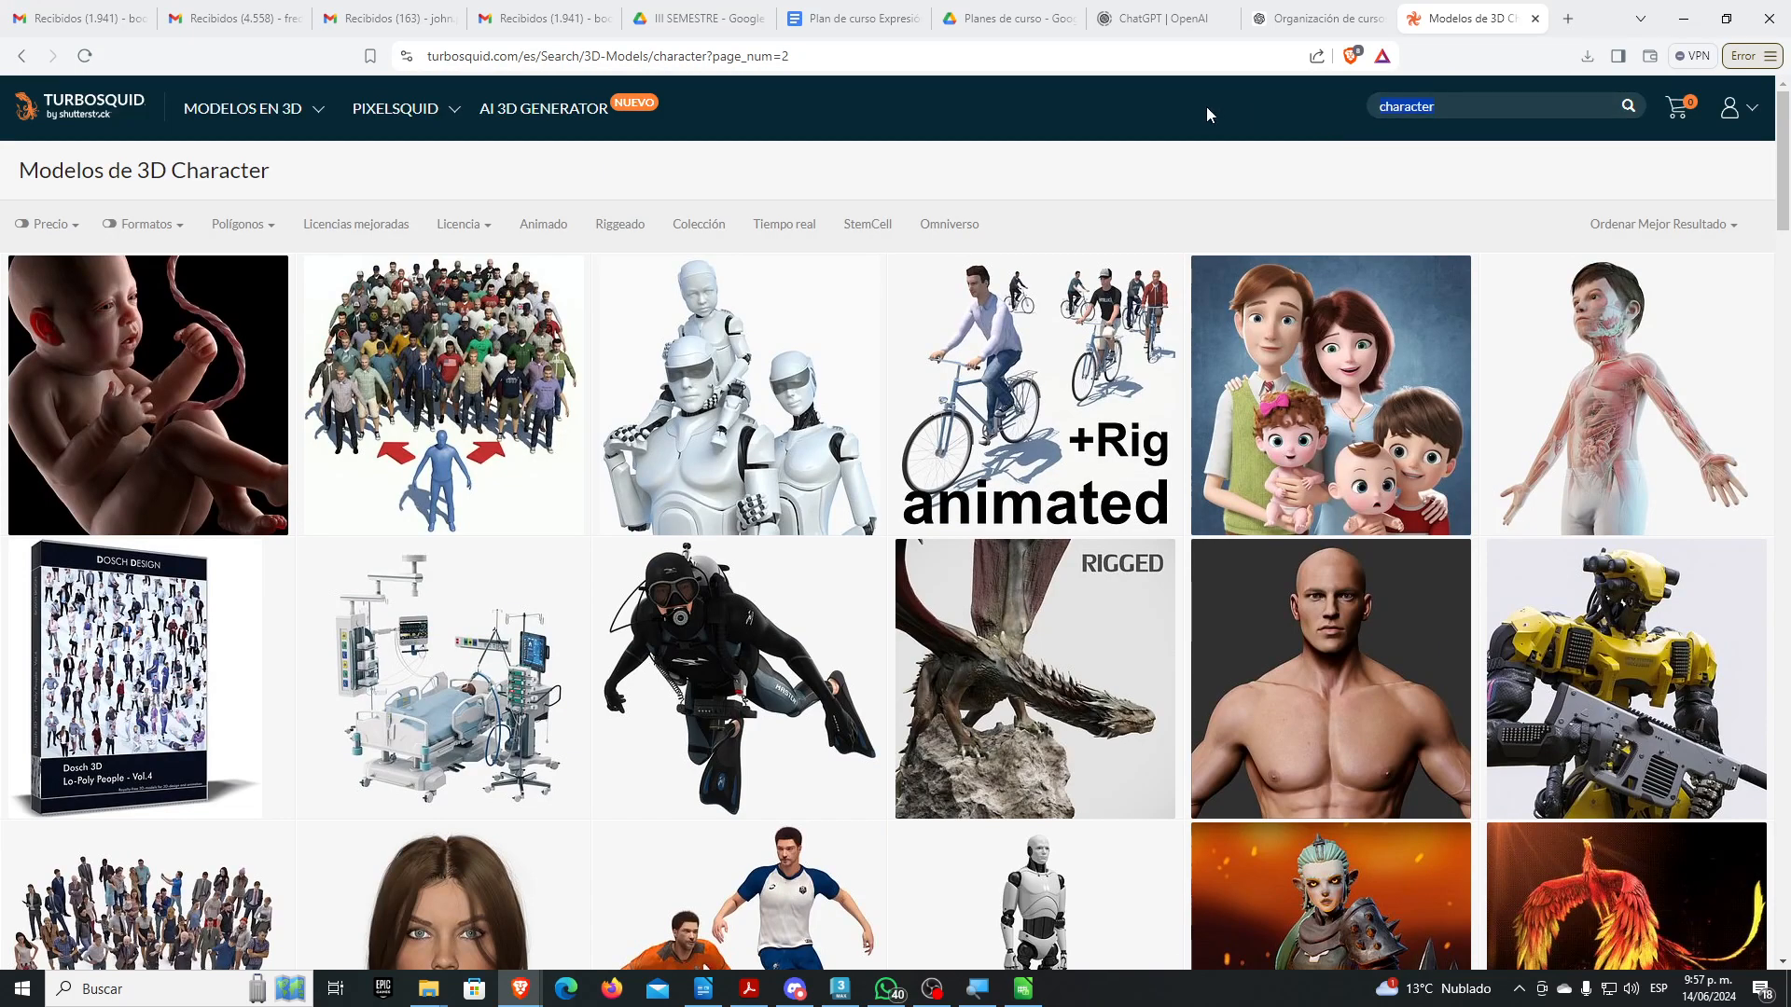
key(ctrl+a)
text(floren)
text(o)
key(Return)
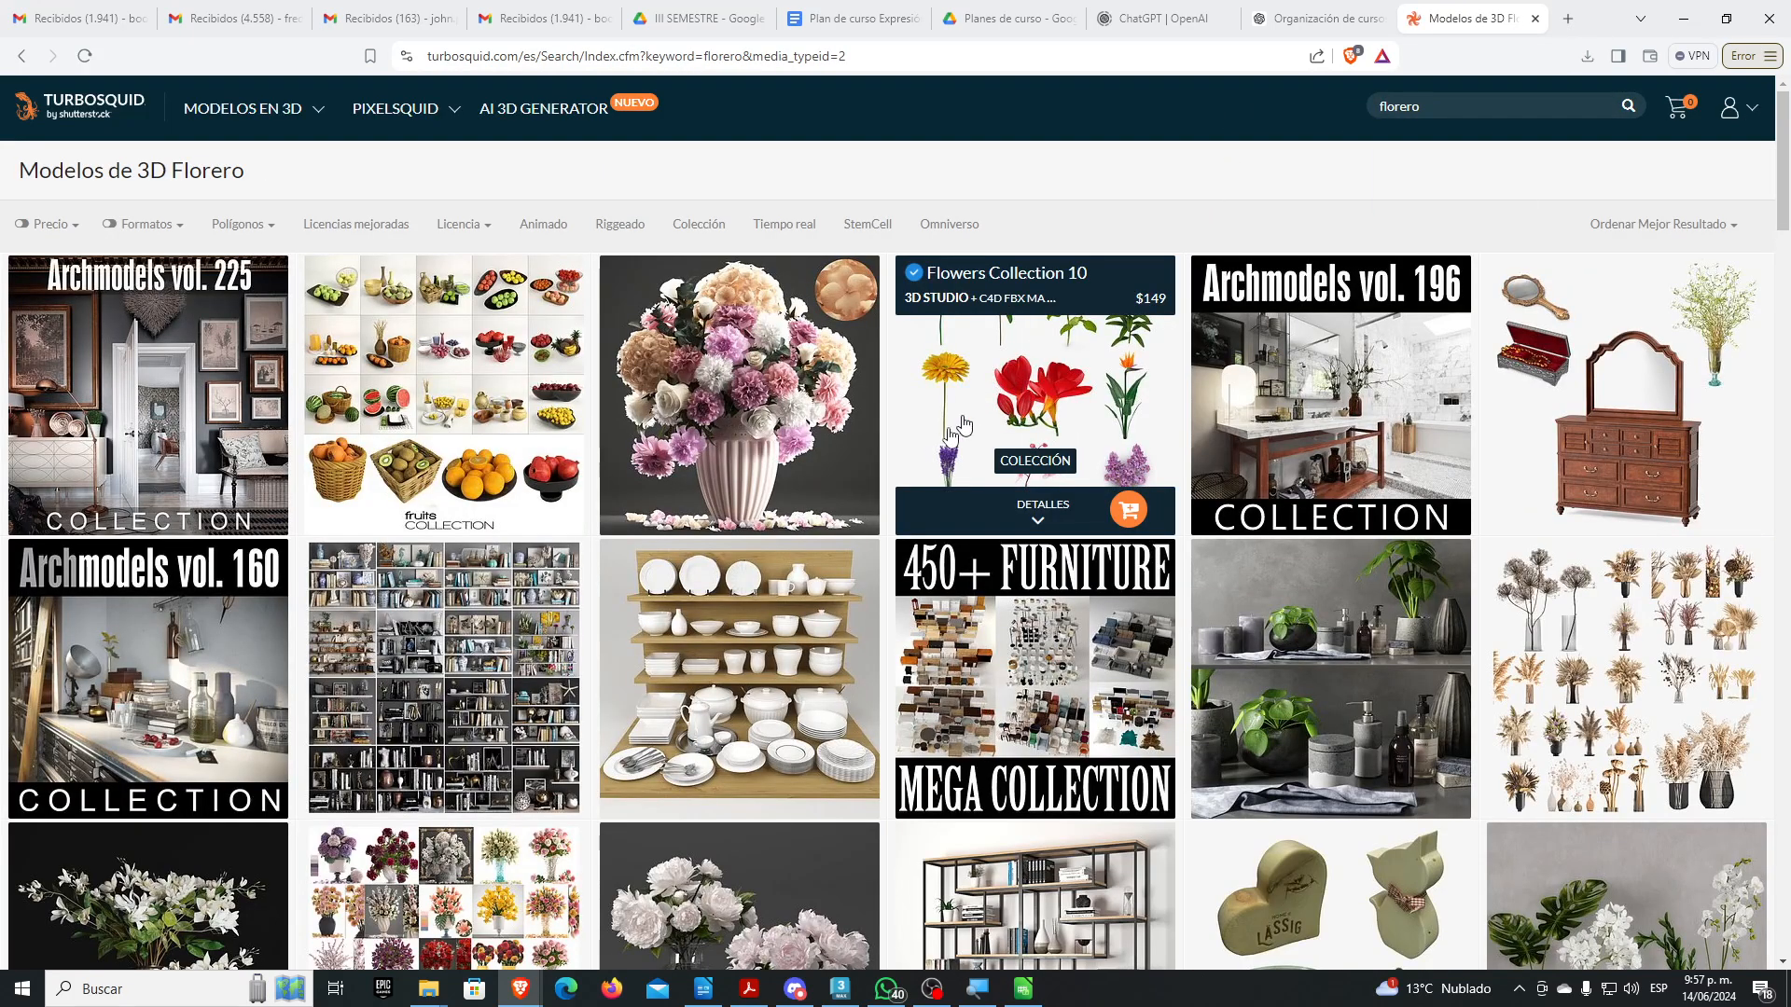
Filter the results to Gratis price and .max format
click(52, 228)
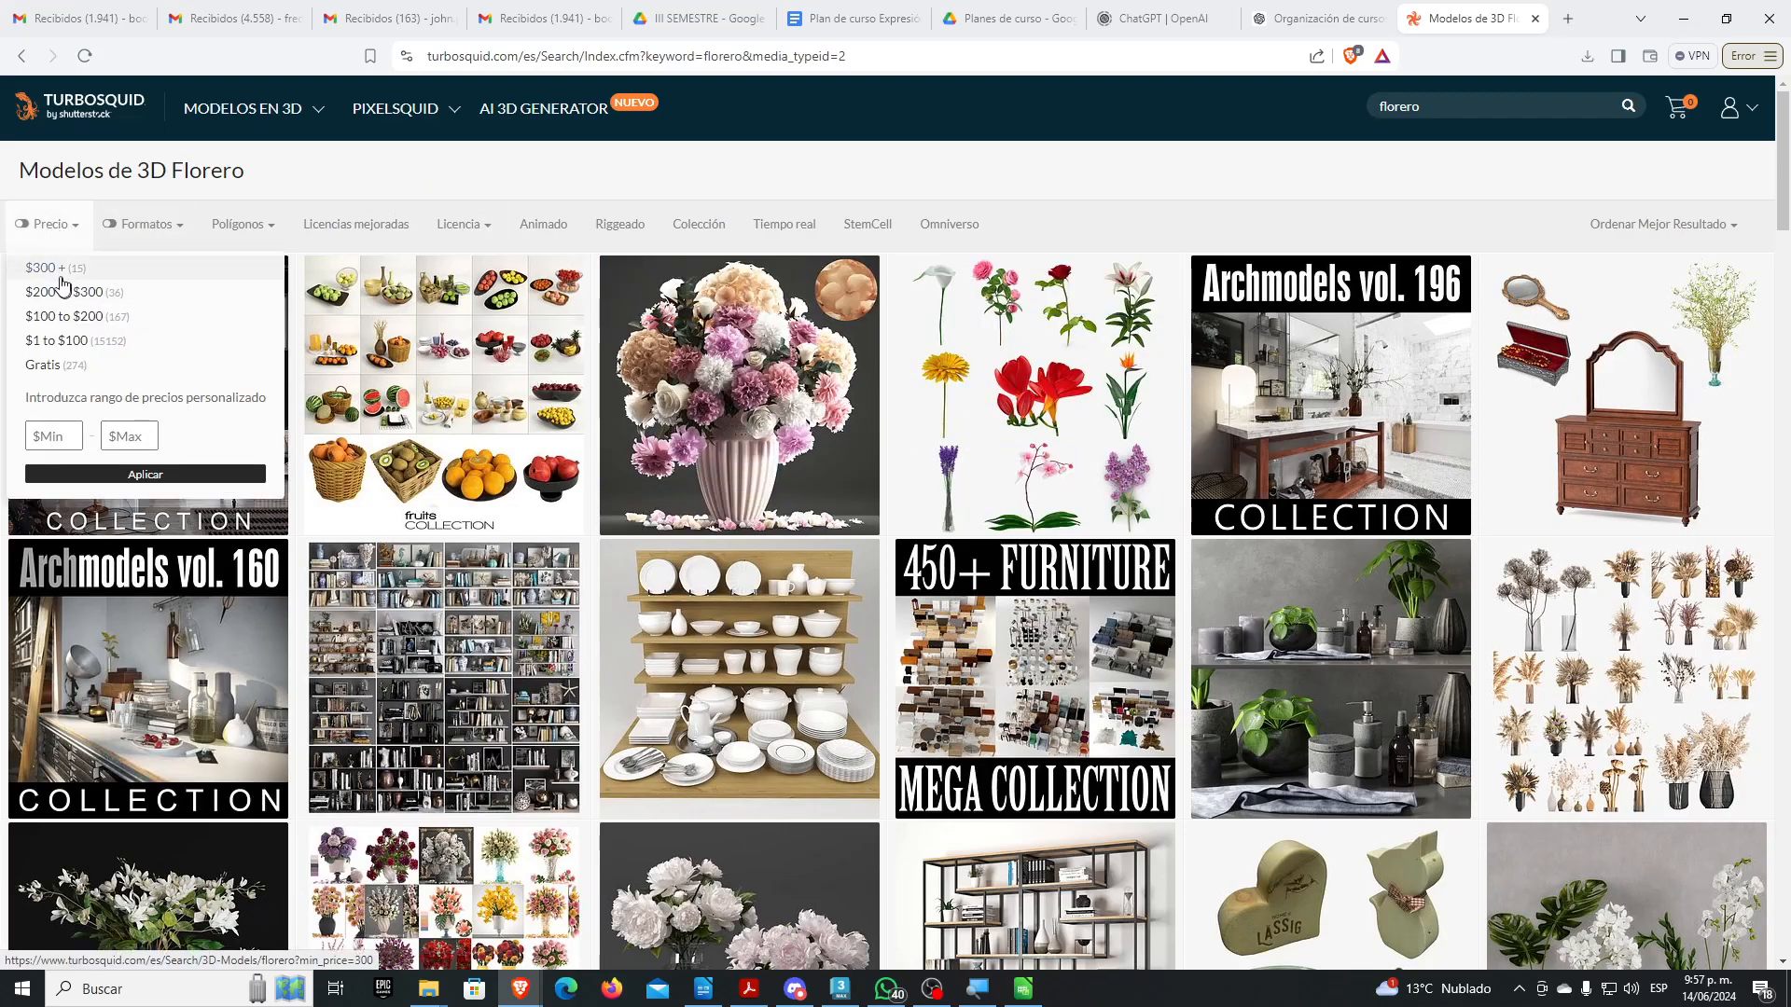
click(62, 367)
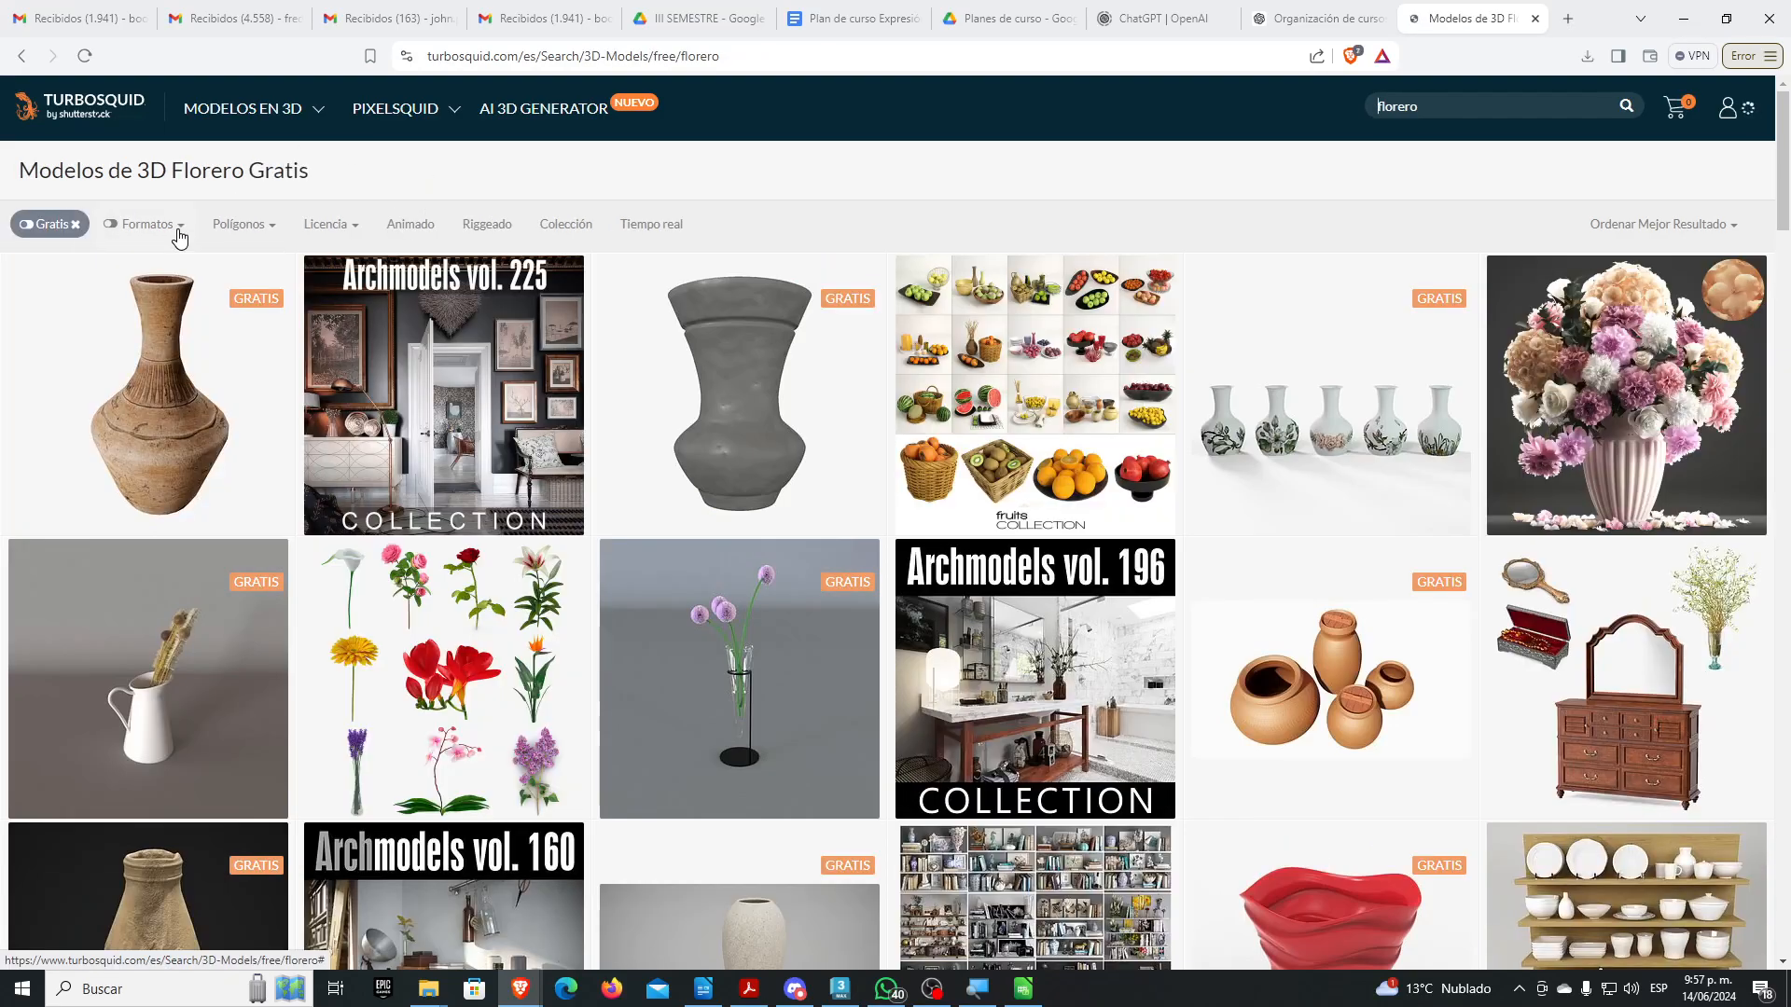
click(175, 229)
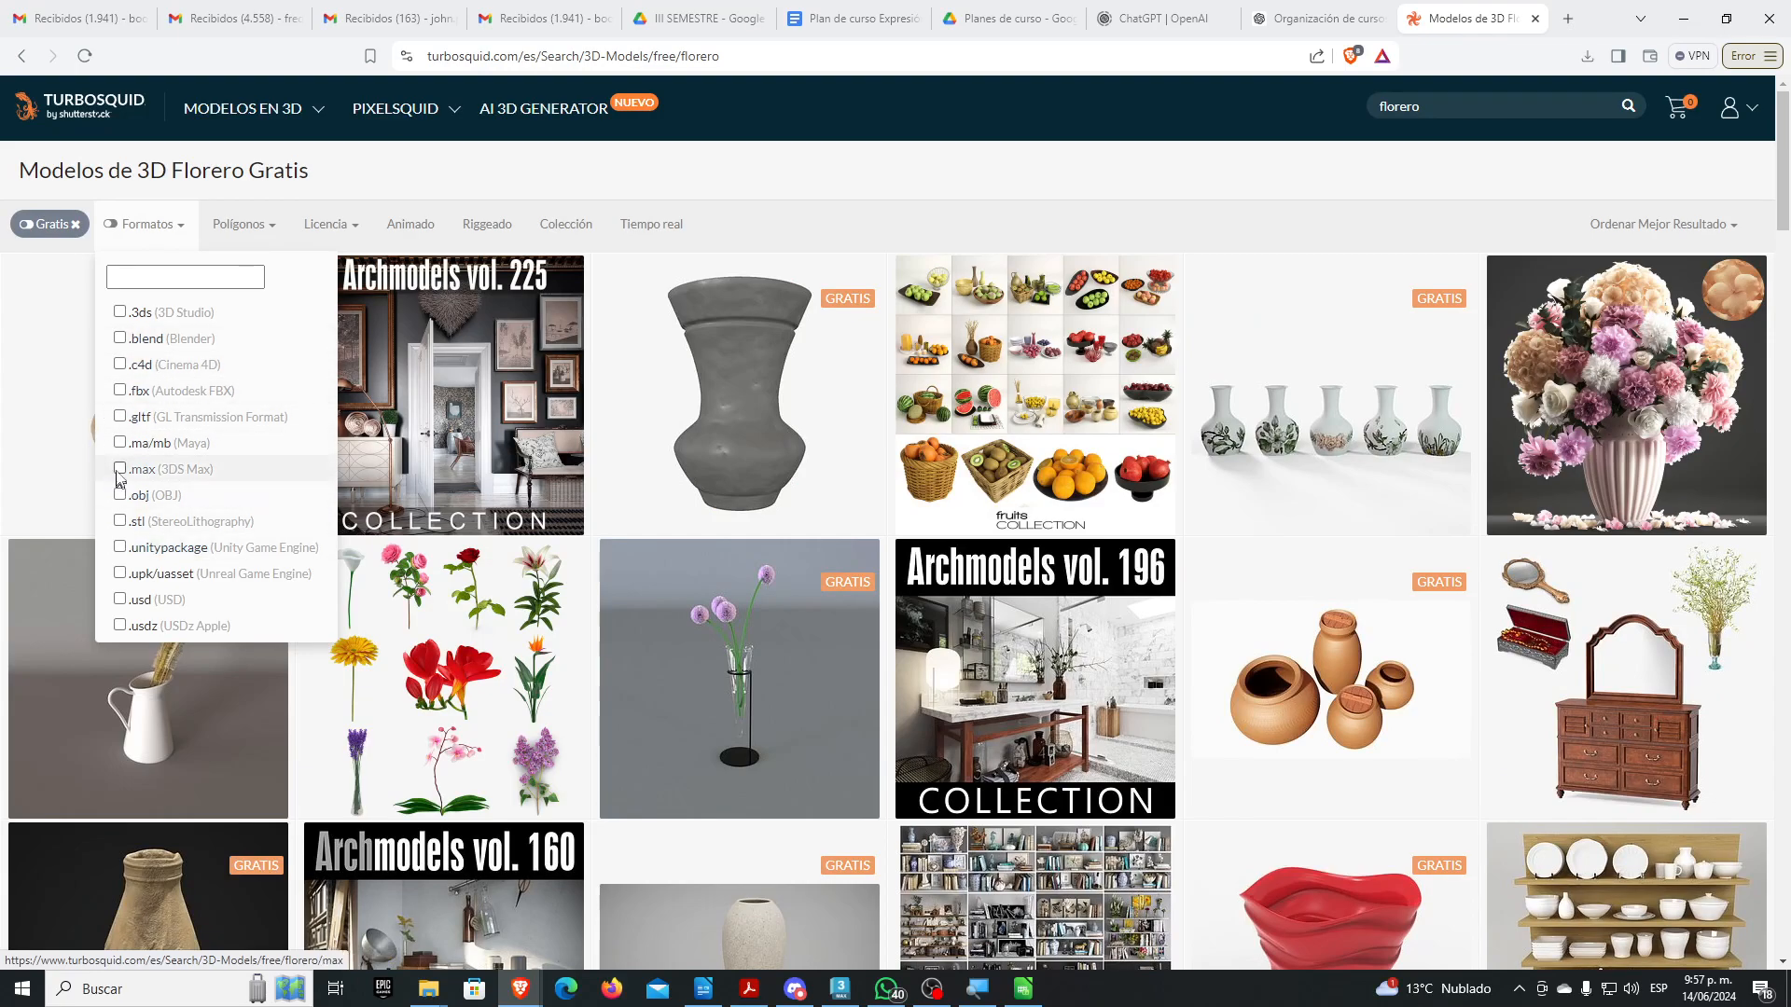
click(149, 472)
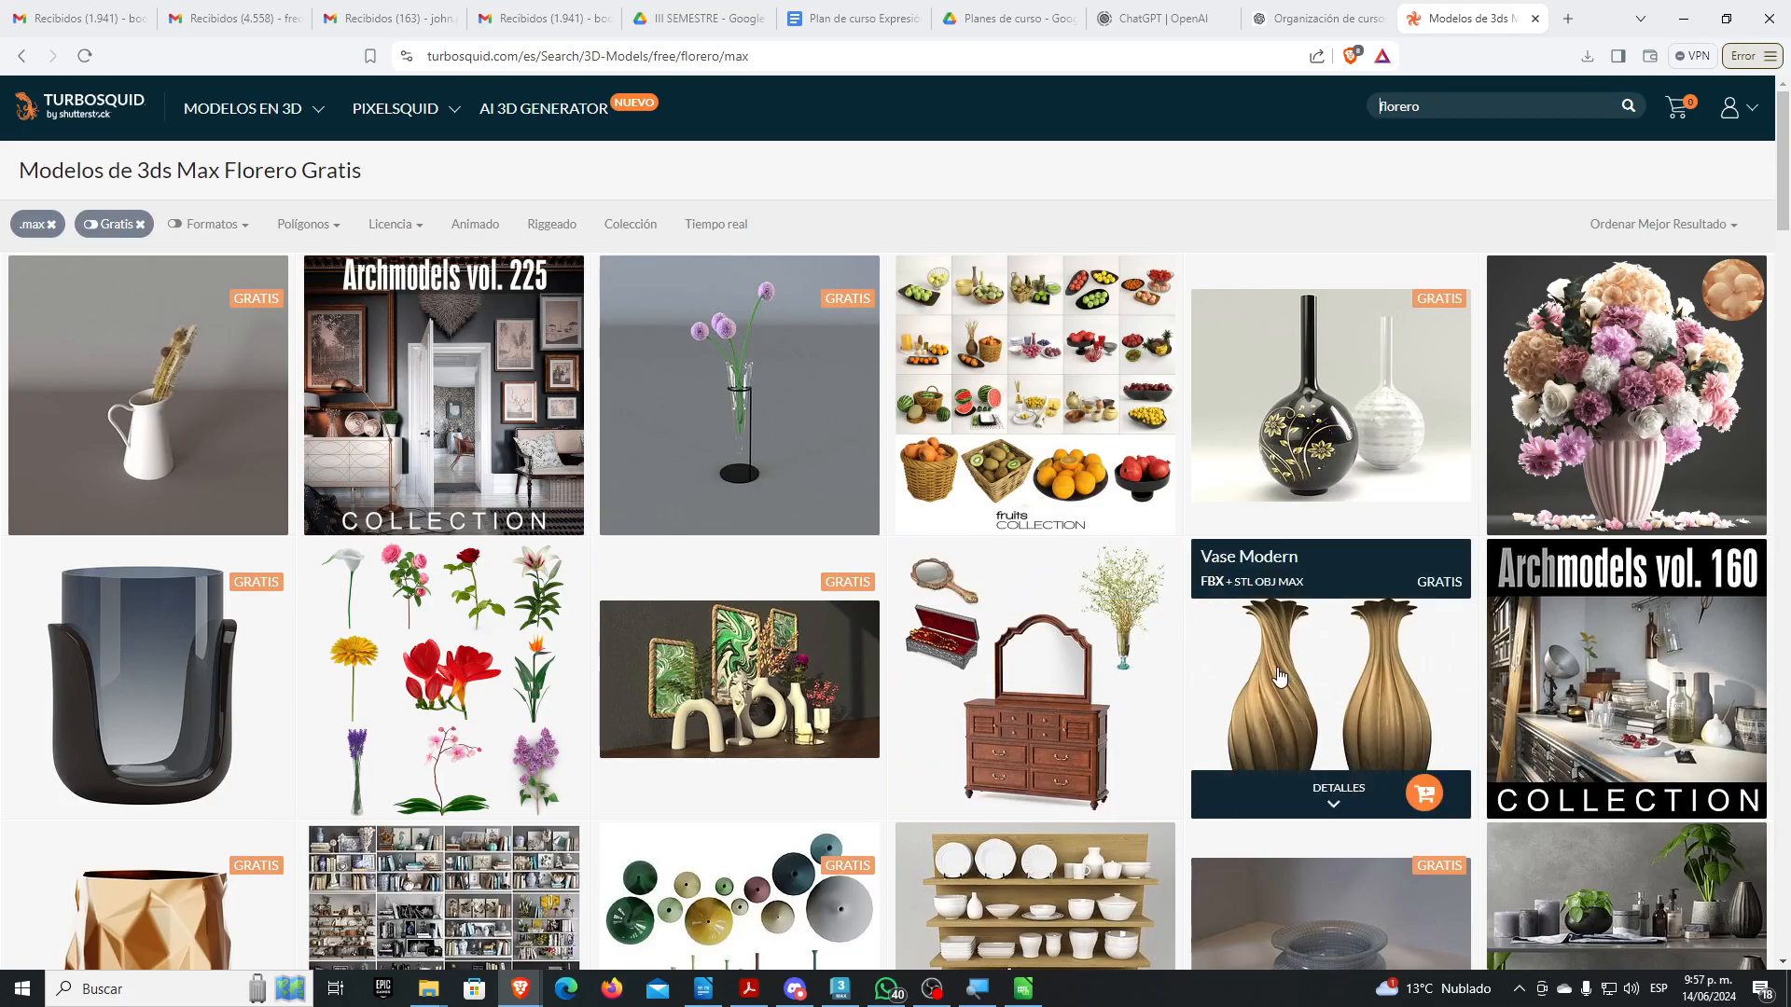
Browse the results and start downloading the free flower model
scroll(1308, 682, down, 3)
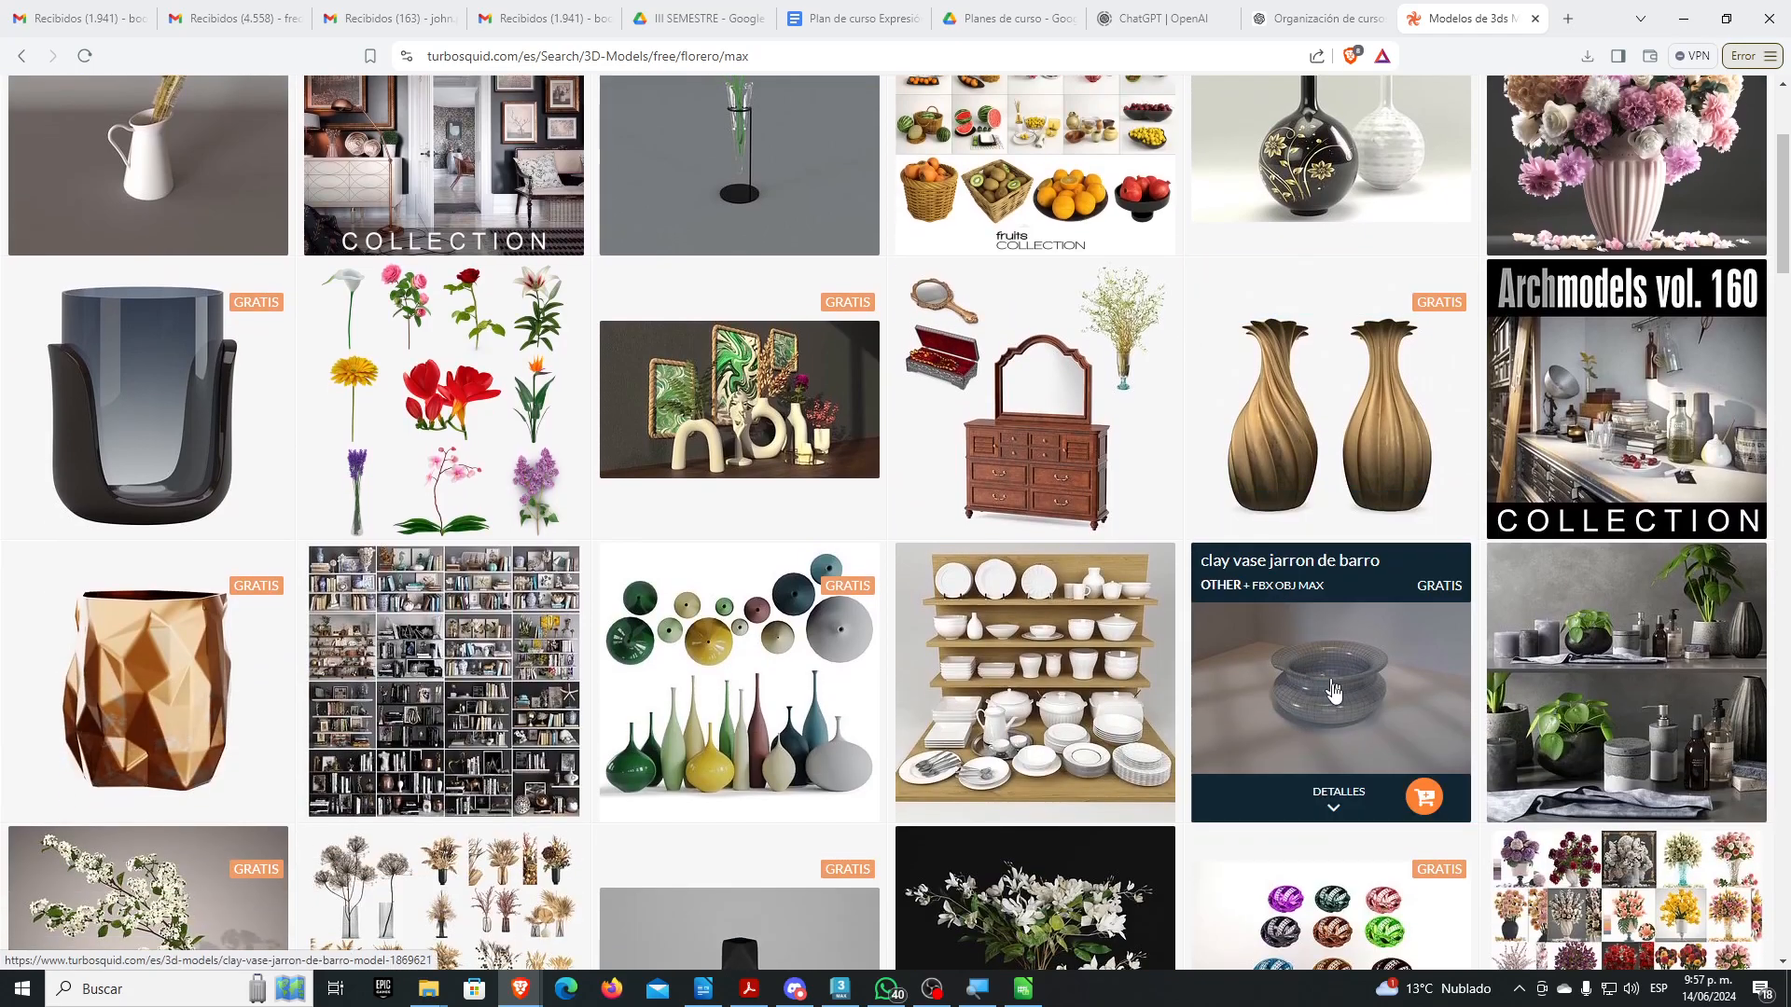
scroll(1190, 557, up, 3)
scroll(1189, 557, down, 3)
scroll(1190, 558, down, 5)
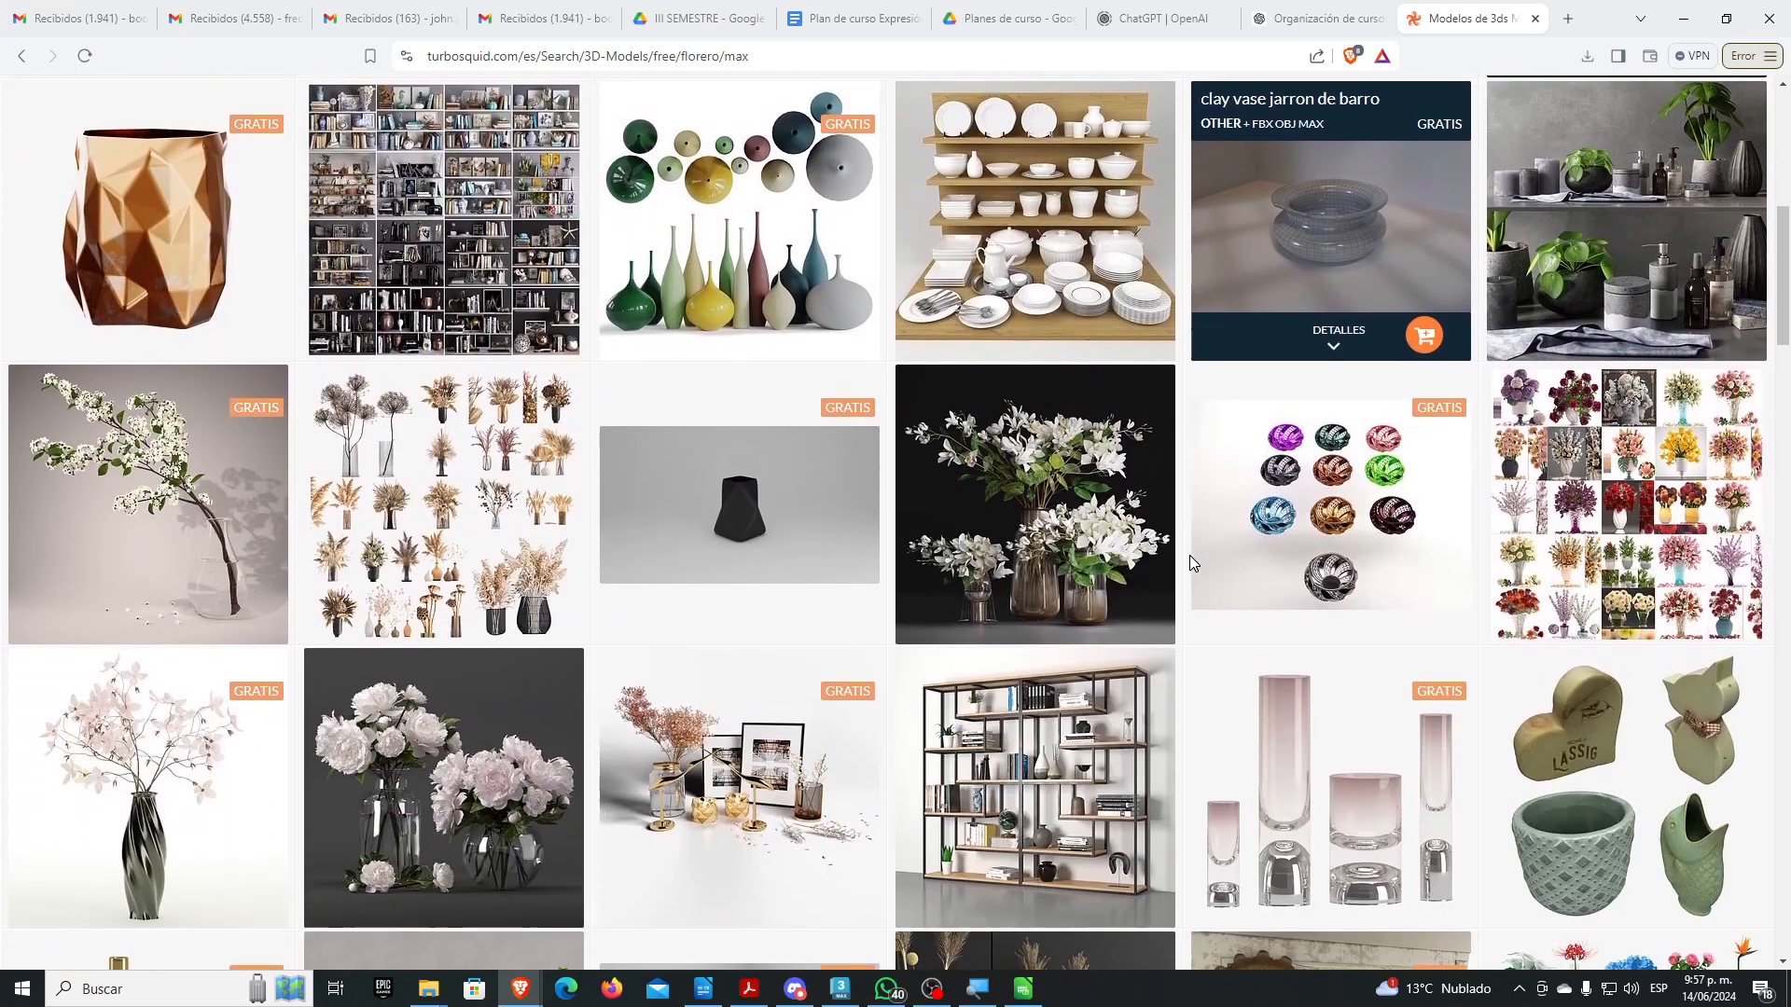
scroll(914, 584, down, 2)
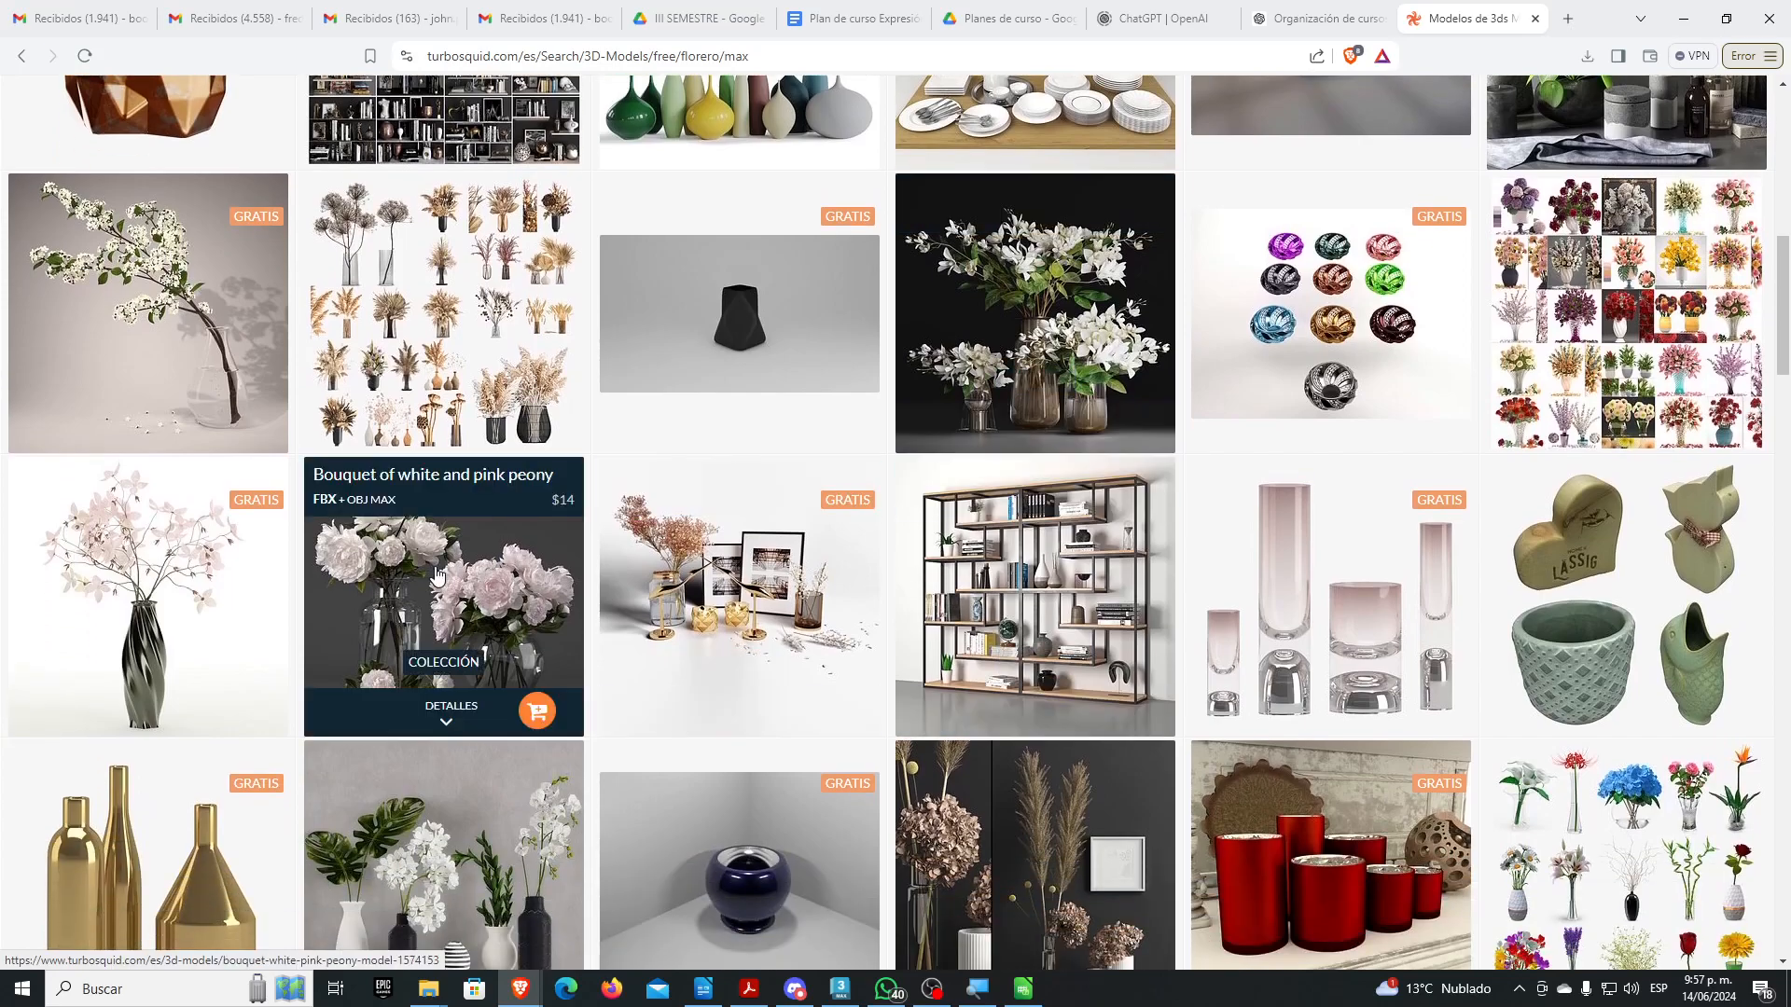
click(241, 712)
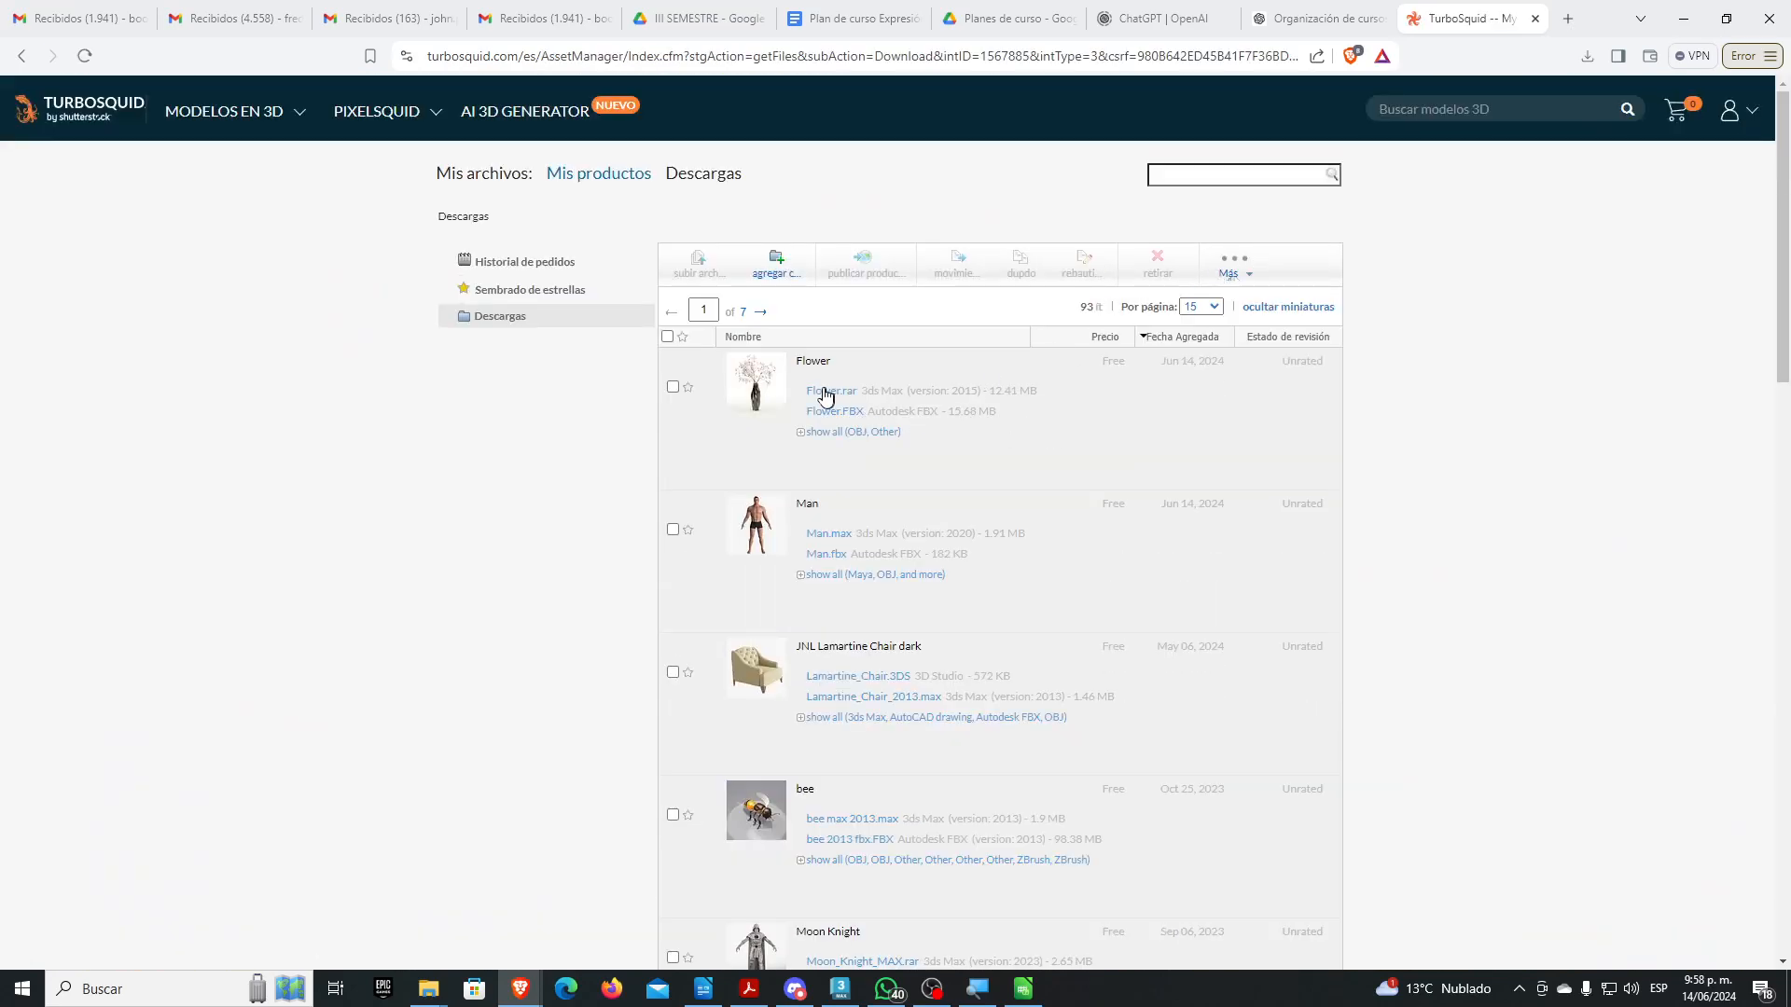
Save the Flower model's Flower.rar archive from the downloads page
click(800, 433)
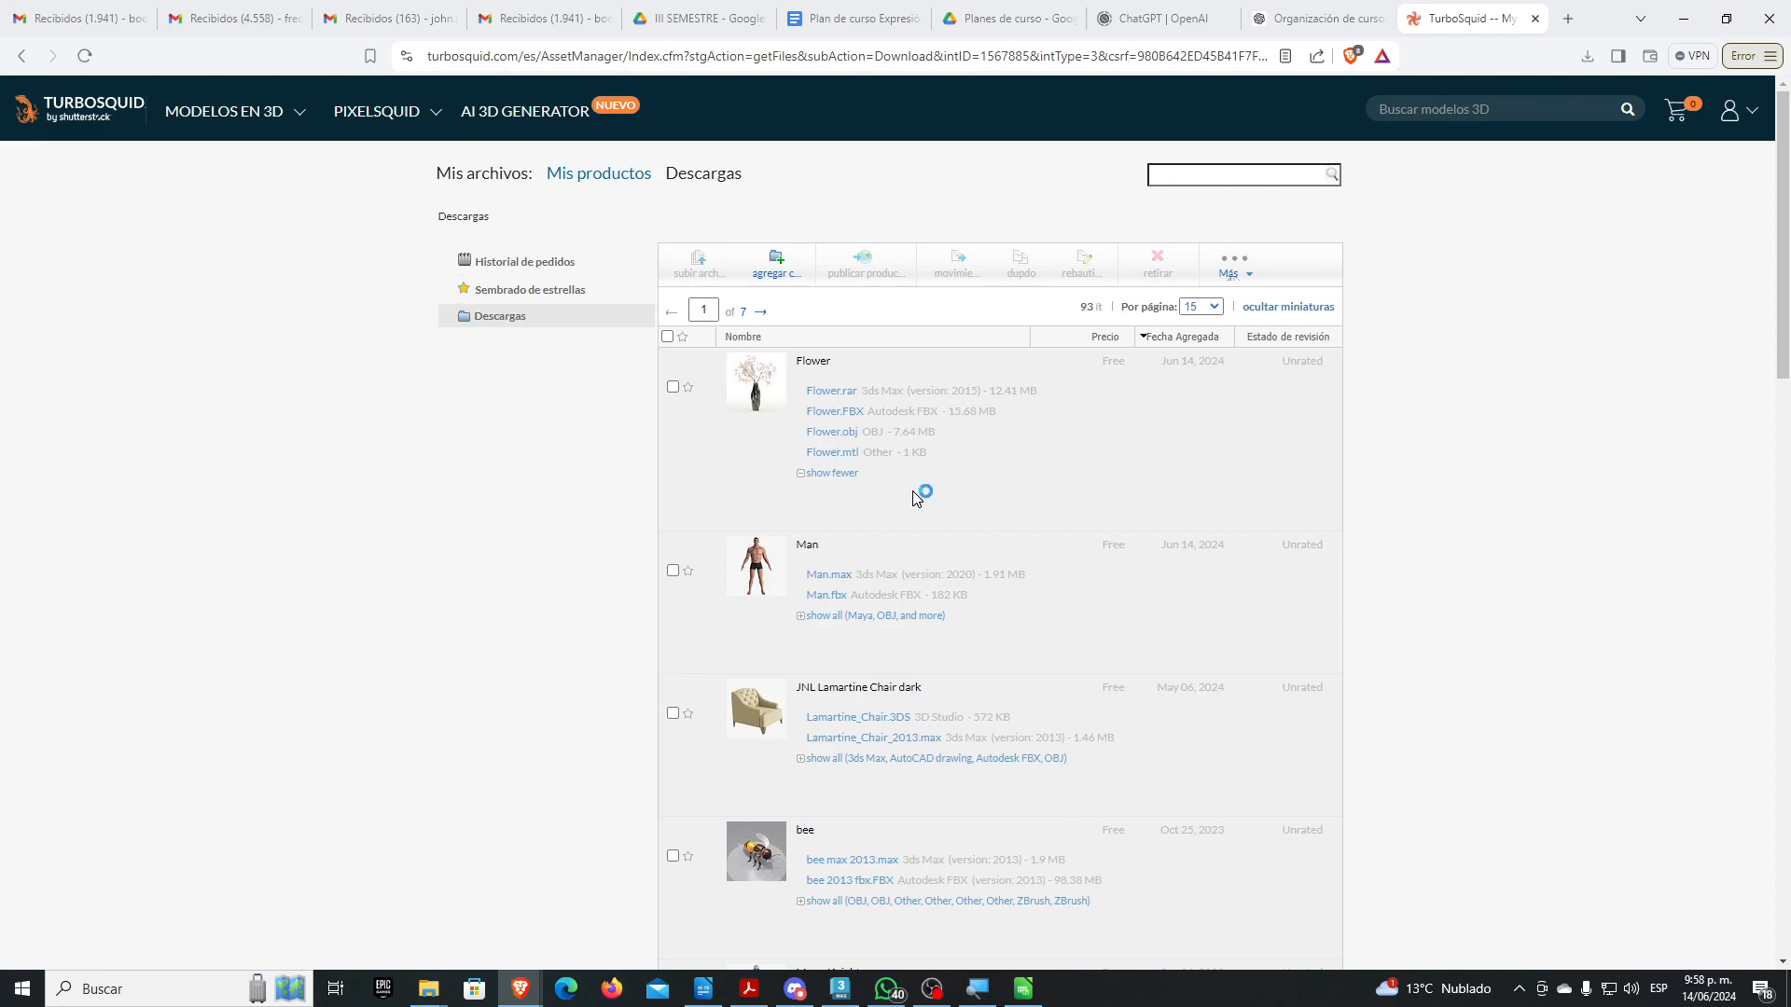
click(737, 473)
Extract Flower.rar into a Flower folder in Animación and drag its .max scene into 3ds Max
mouse_move(429, 989)
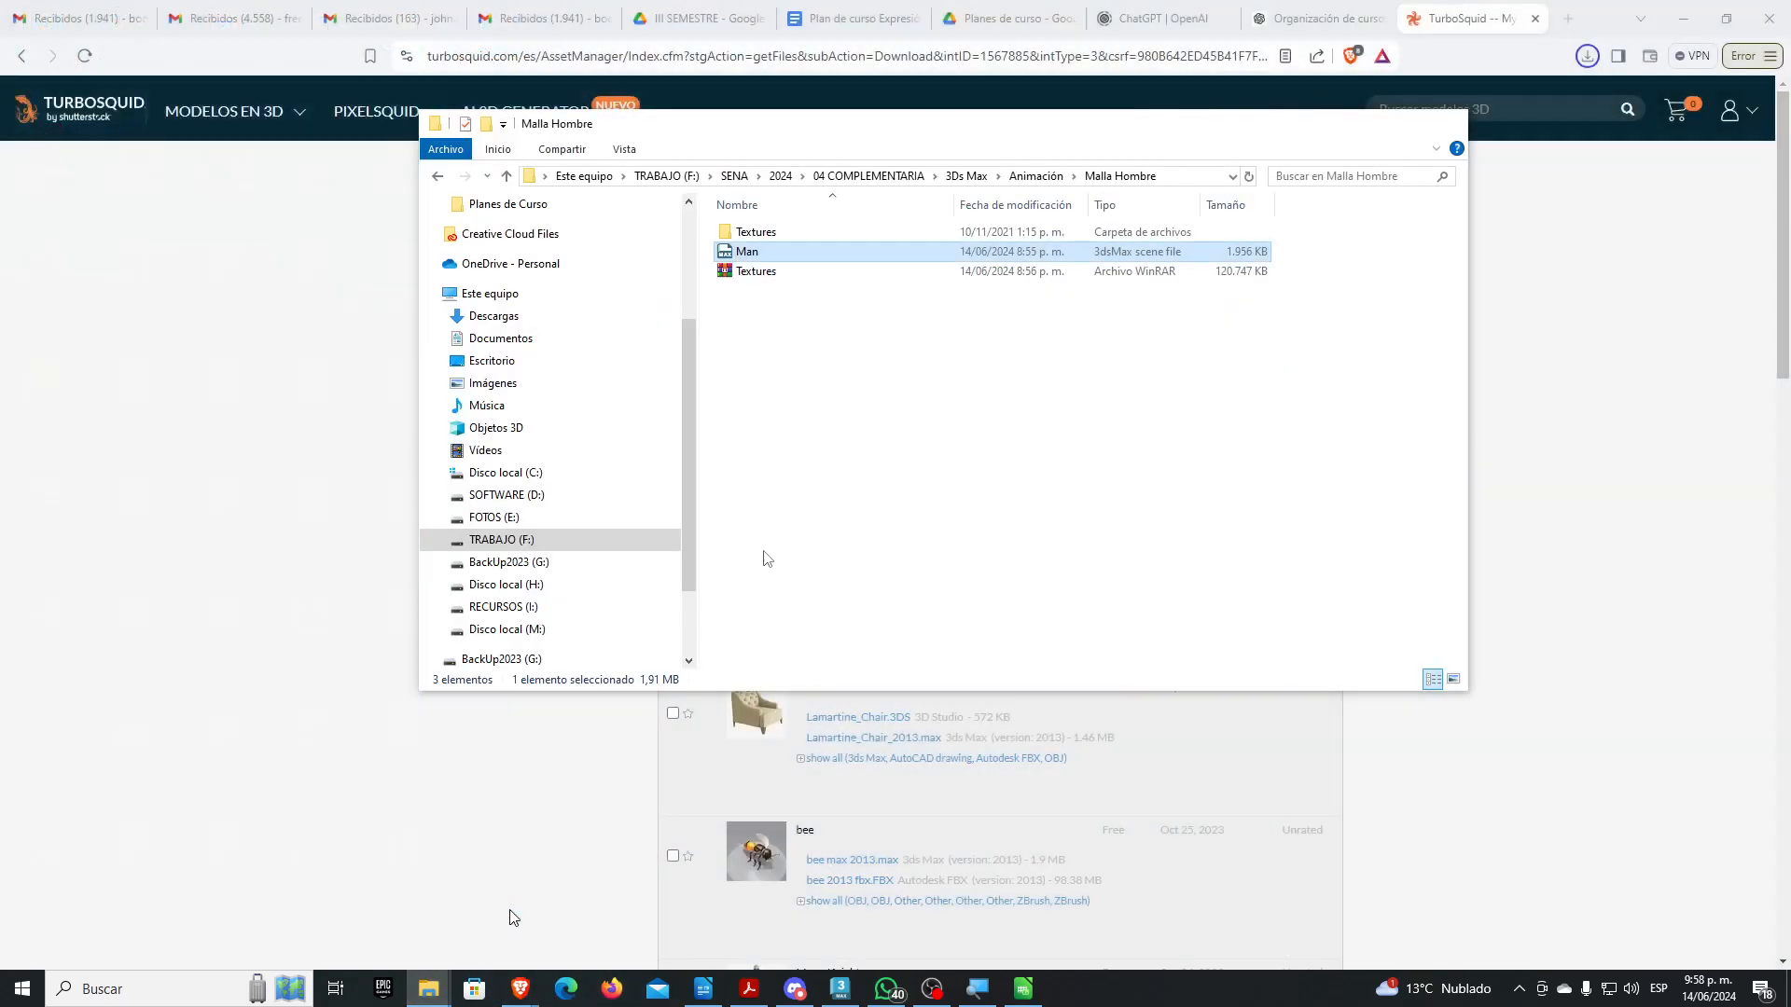
click(509, 910)
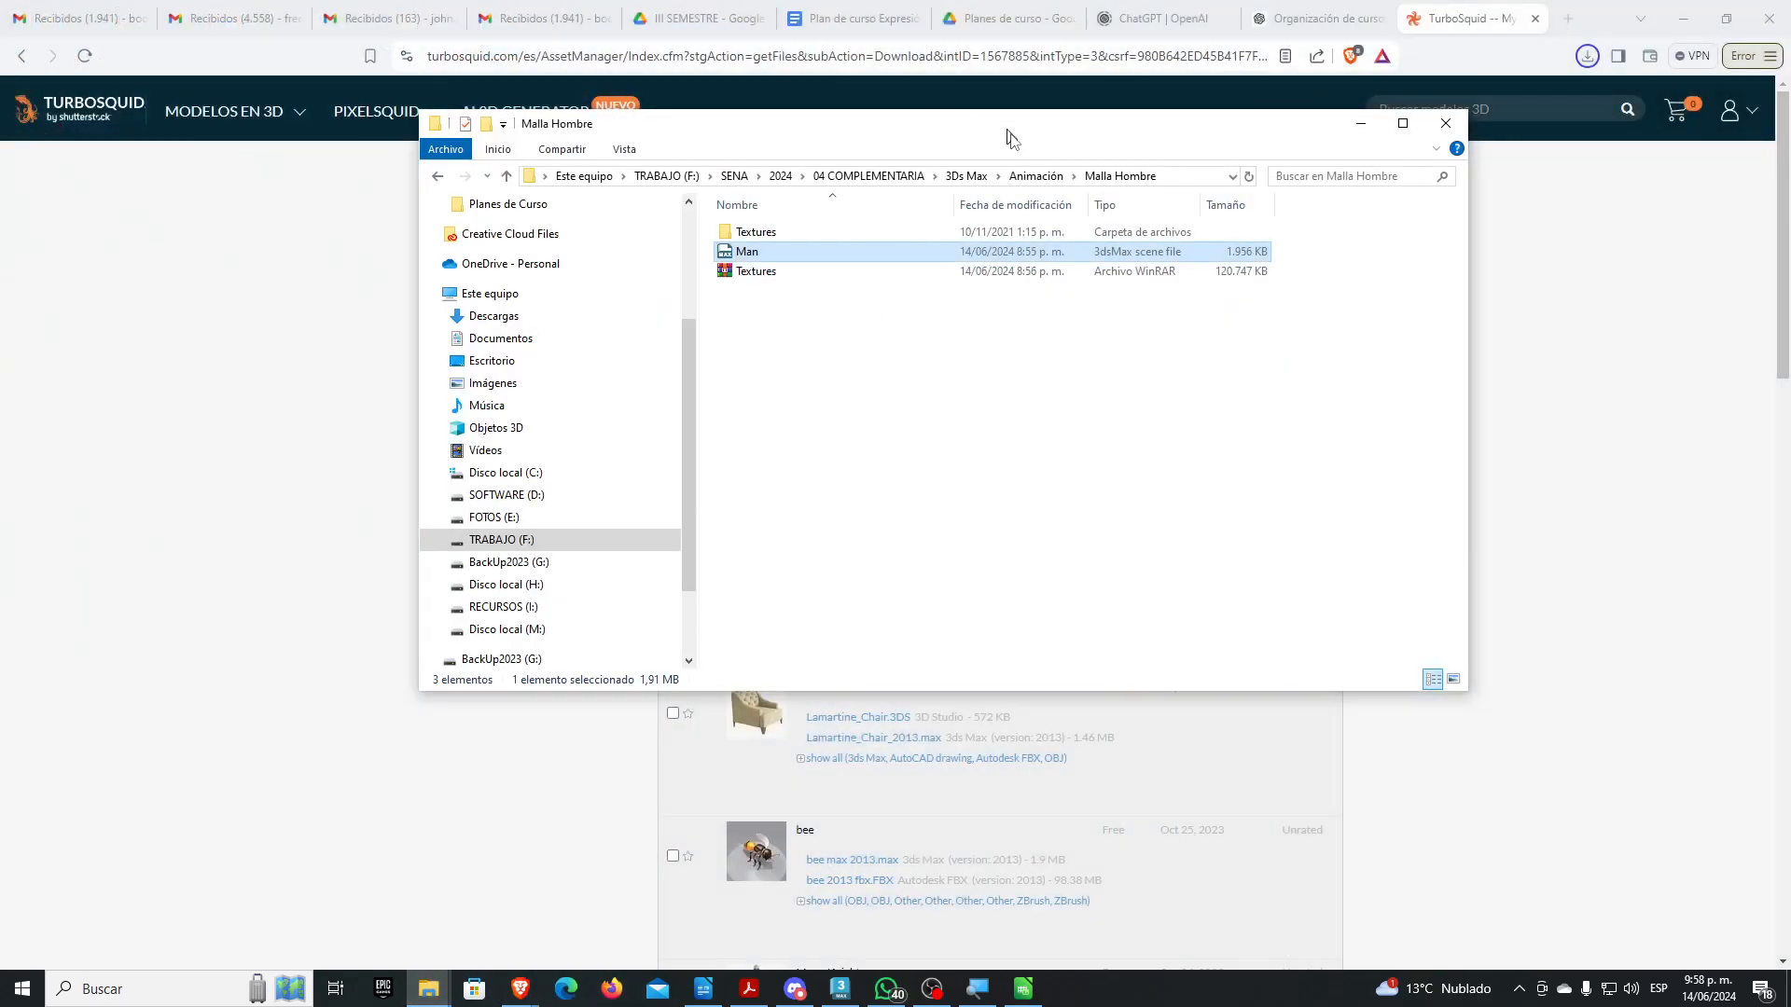
click(1049, 177)
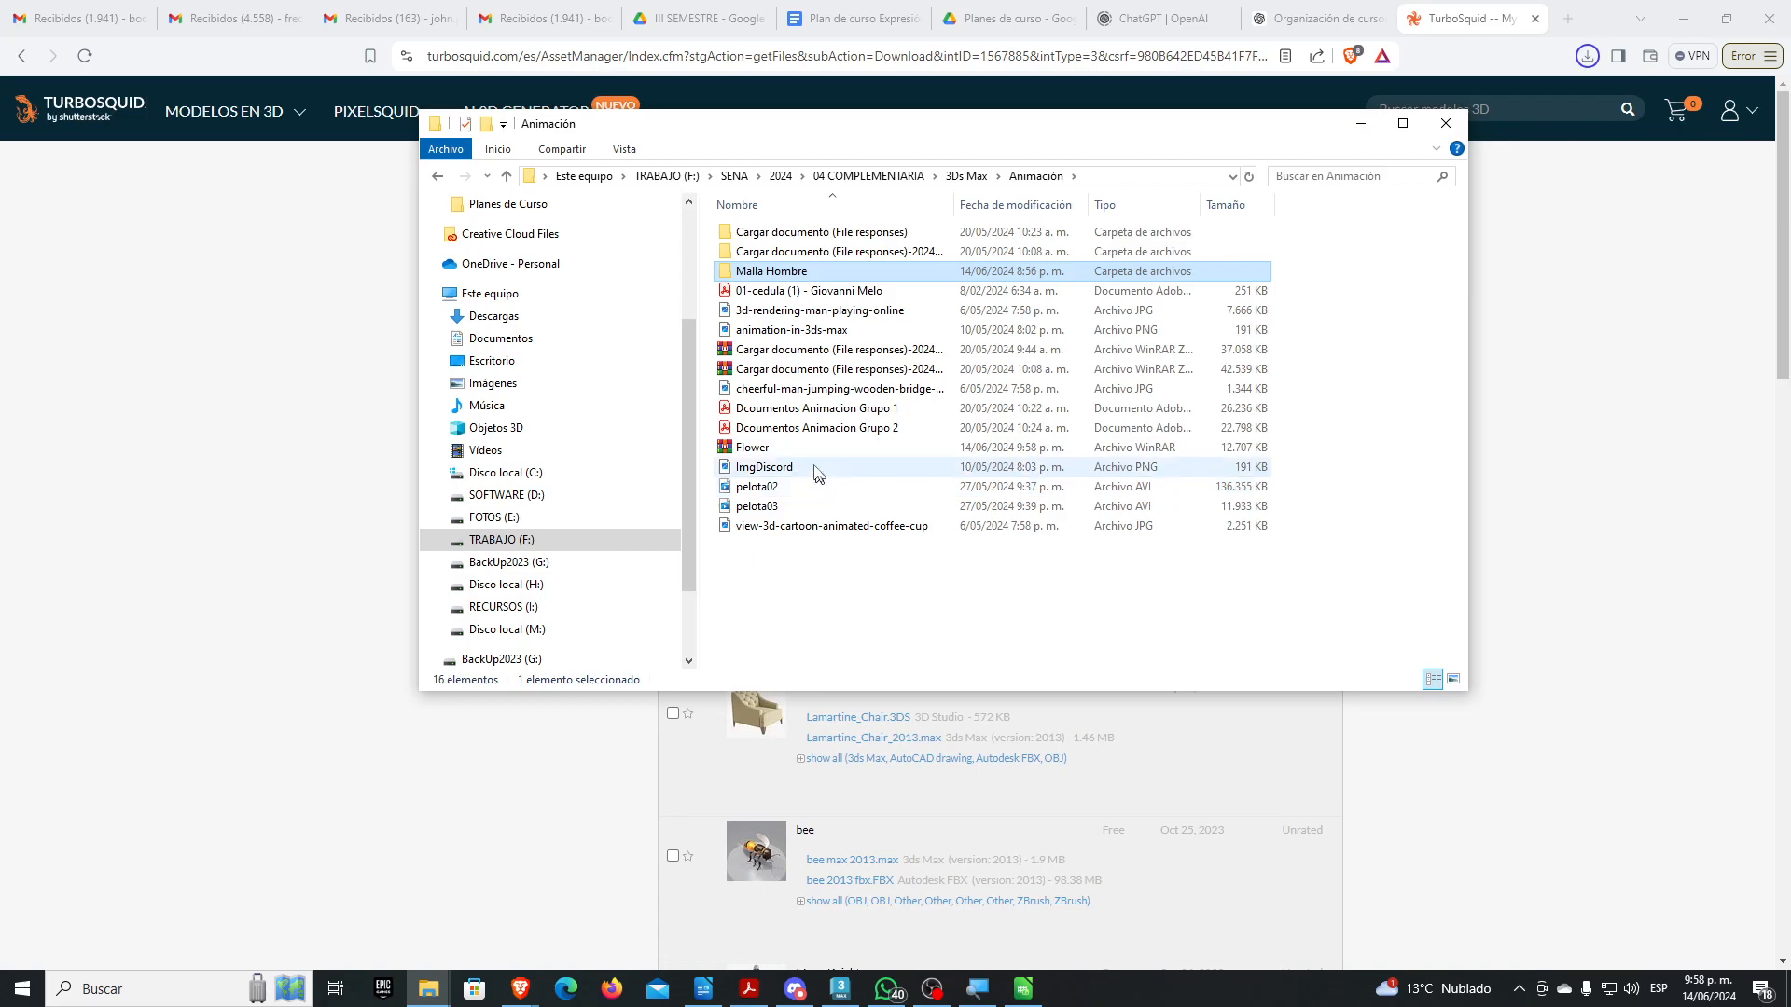
right_click(749, 451)
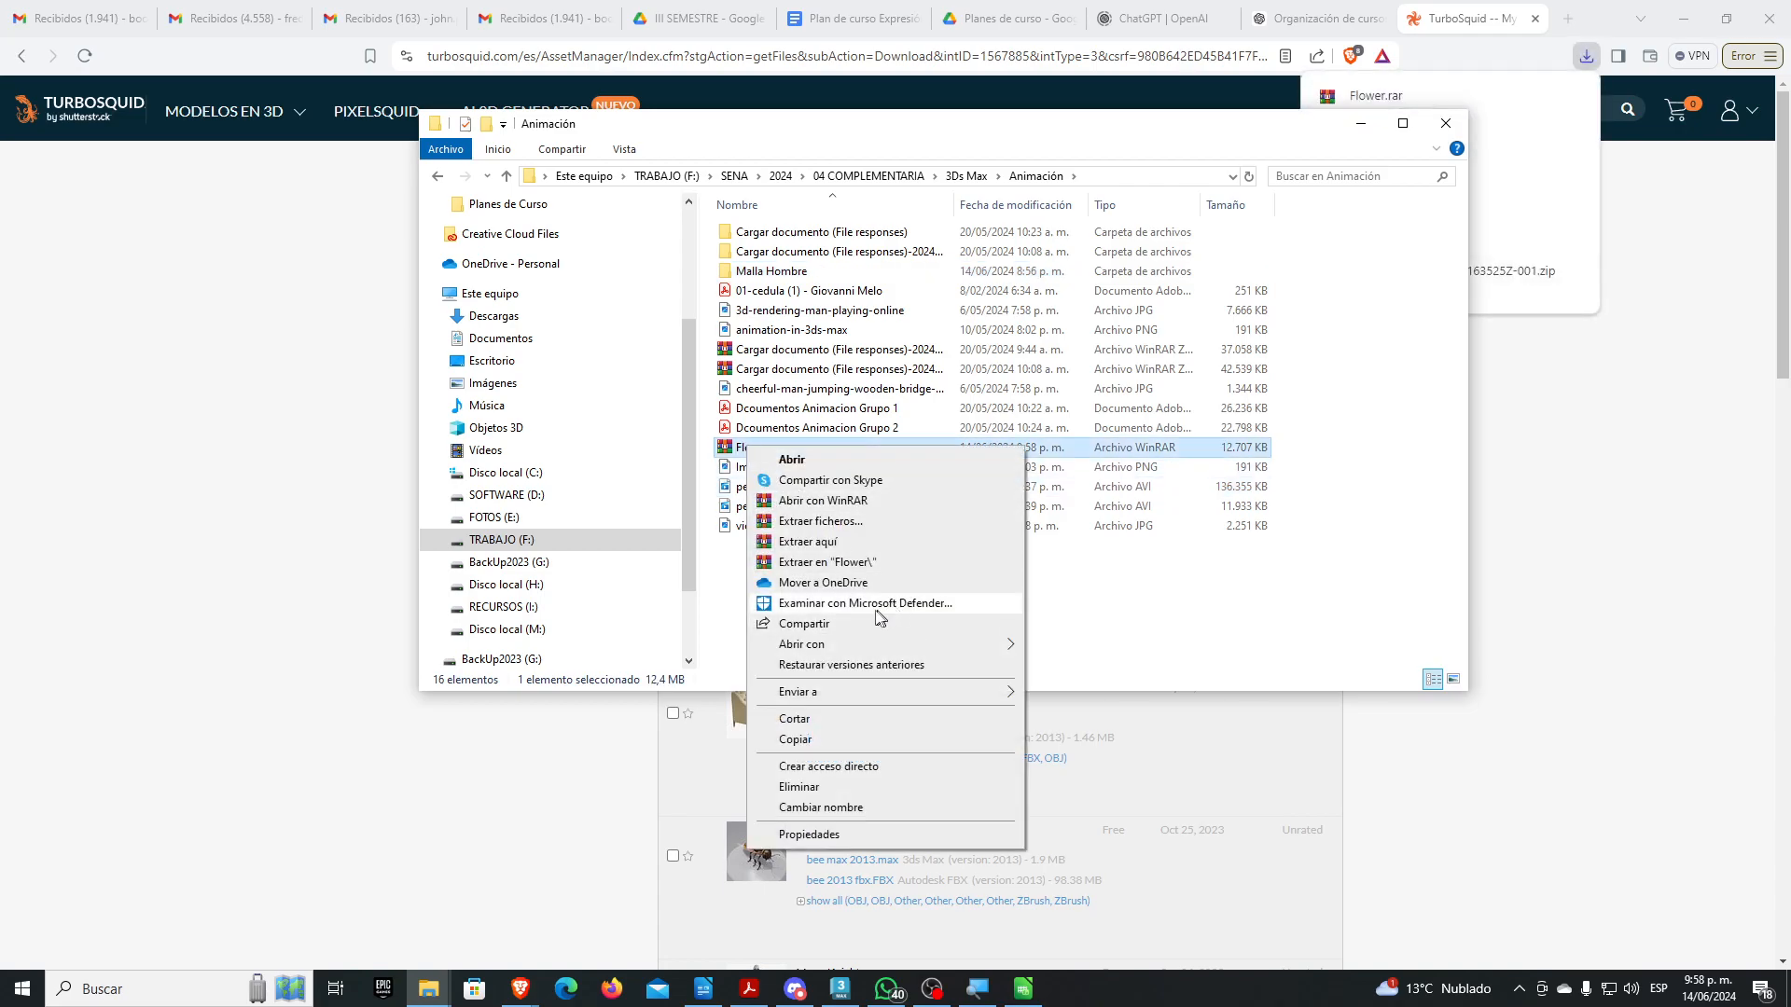
click(859, 563)
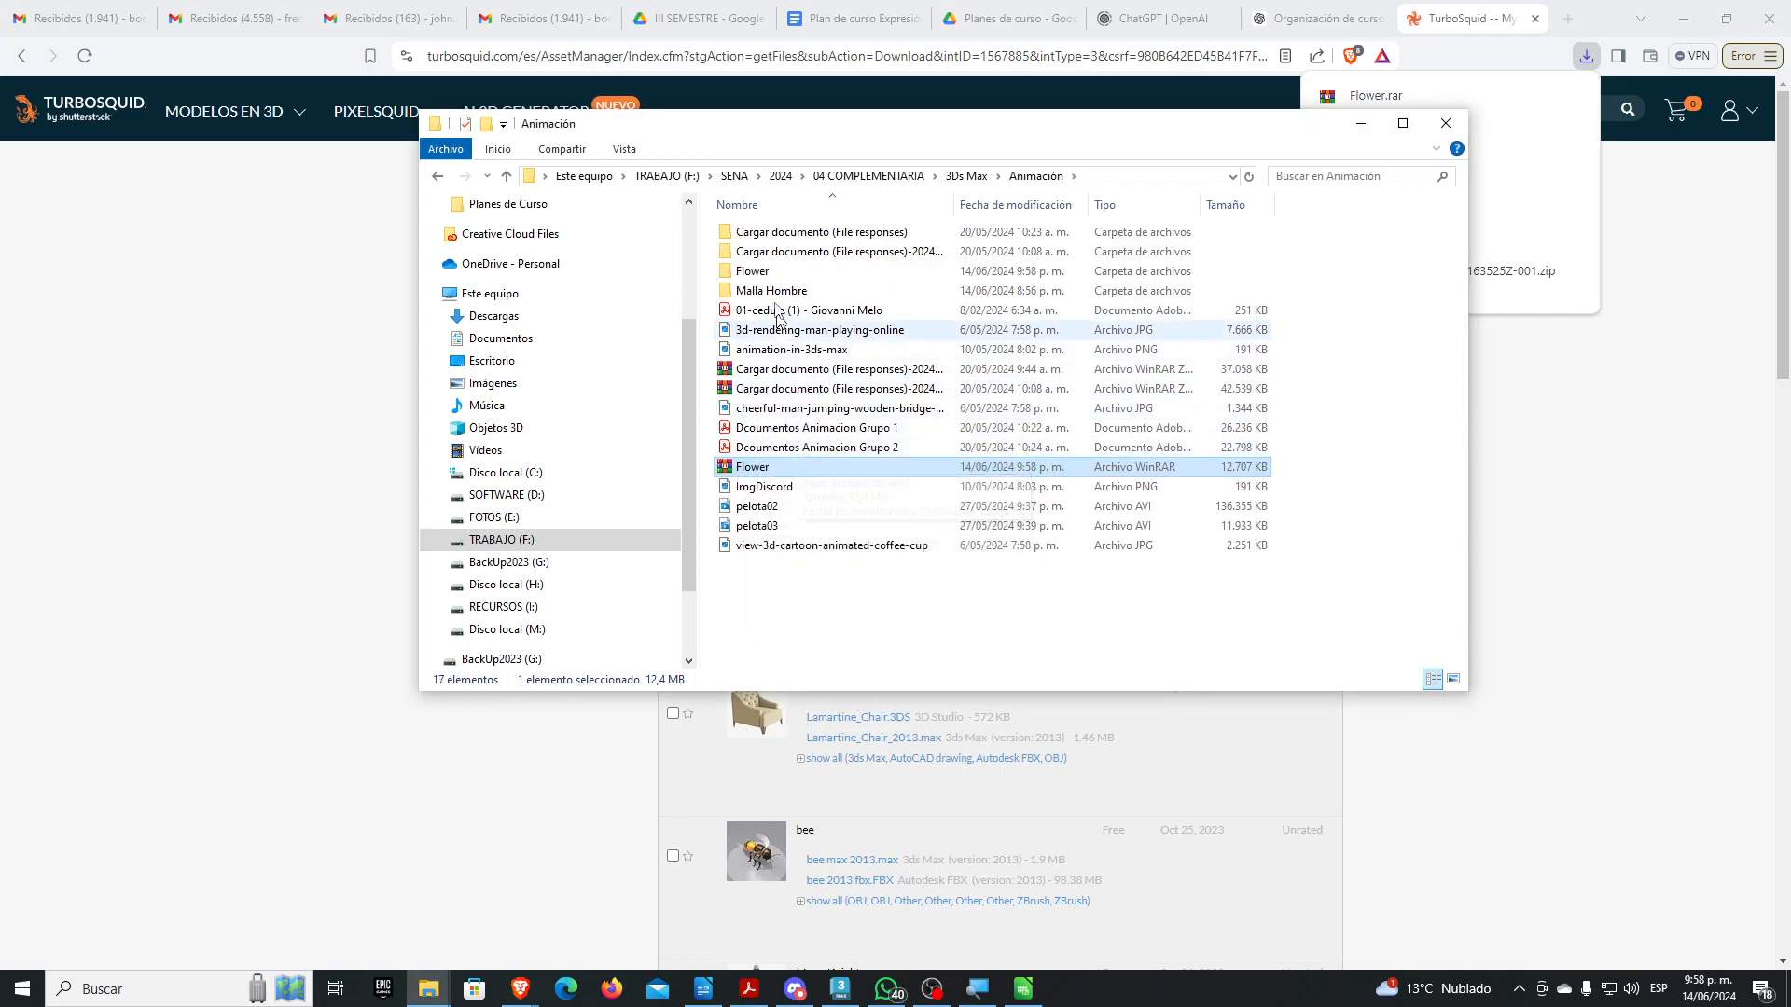
double_click(774, 273)
drag(743, 295, 1195, 597)
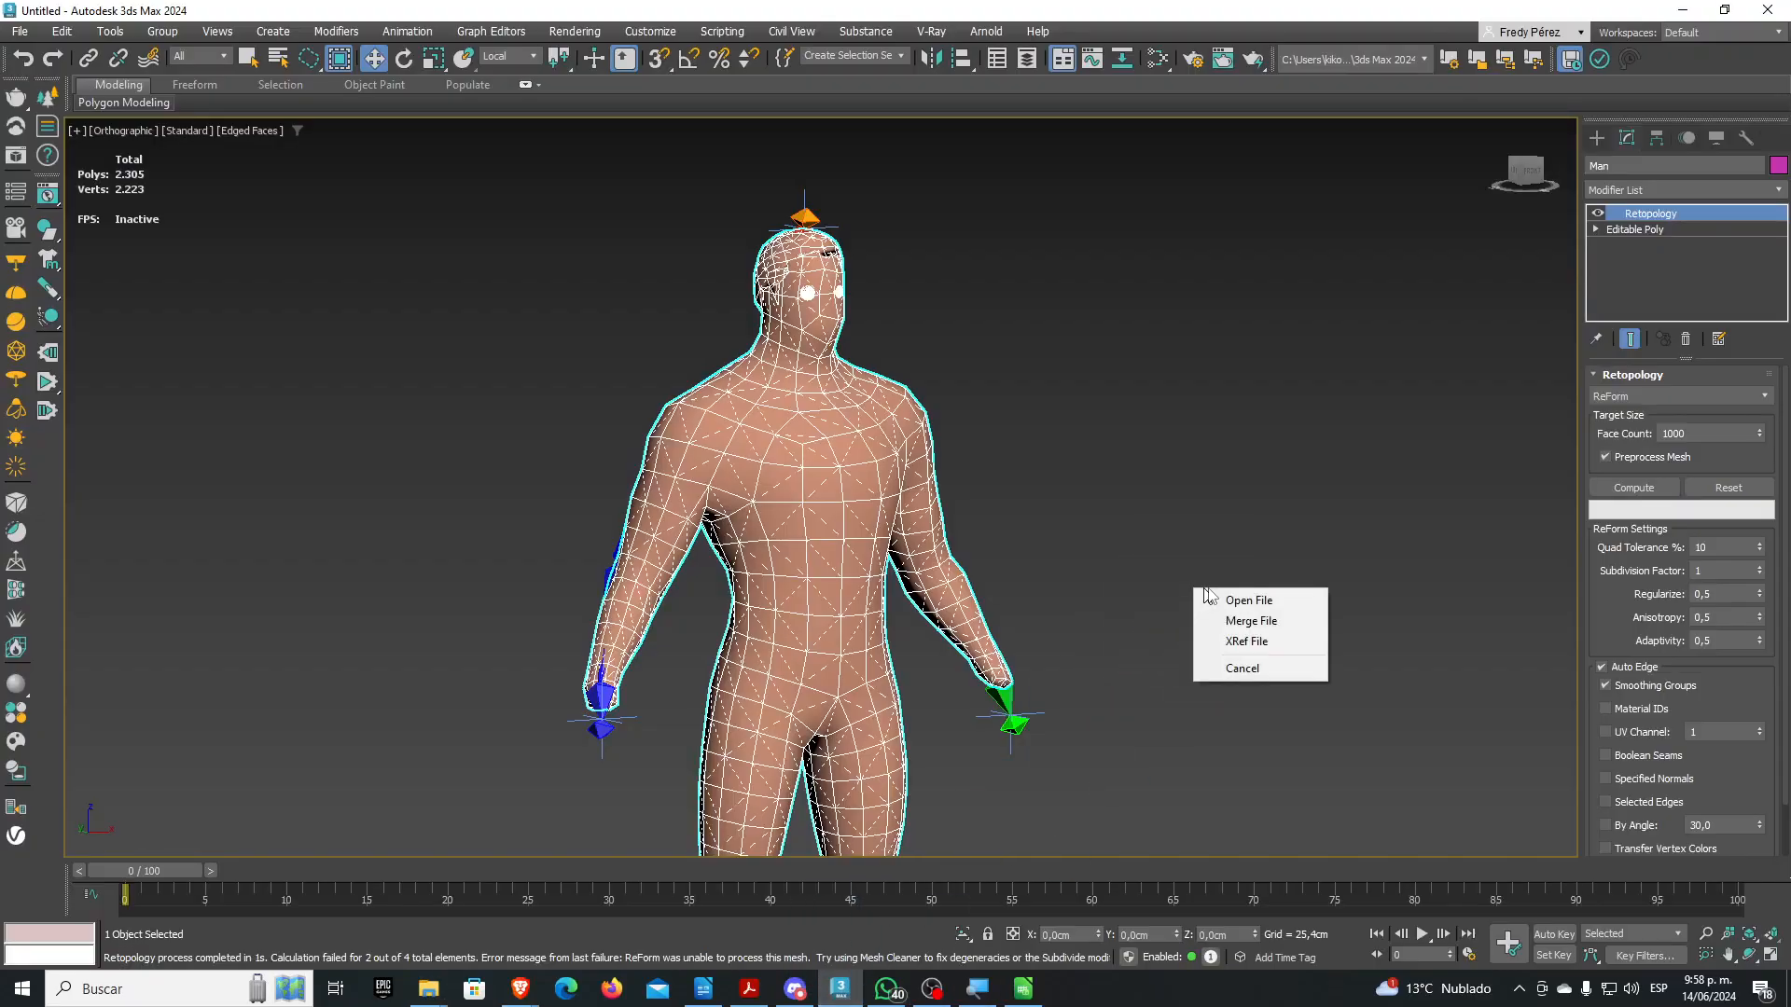
Merge the Flower scene, place the vase group, and close the warning and Scene Converter
click(1240, 620)
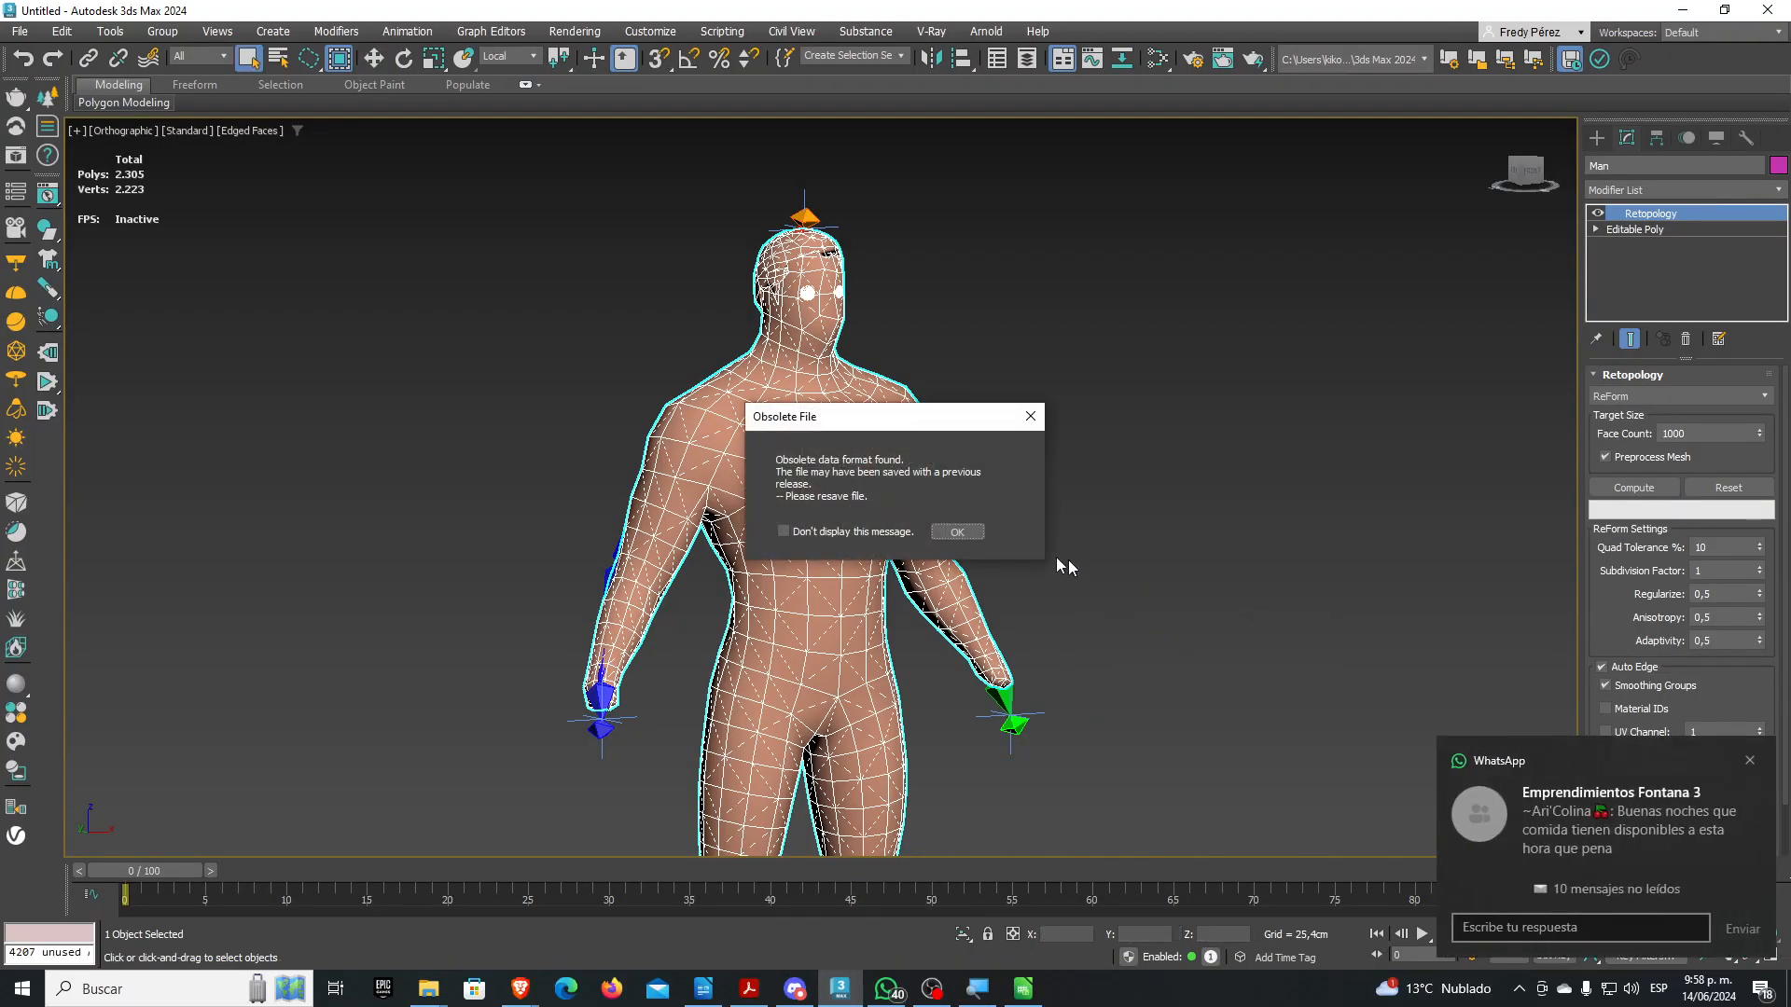
click(1030, 416)
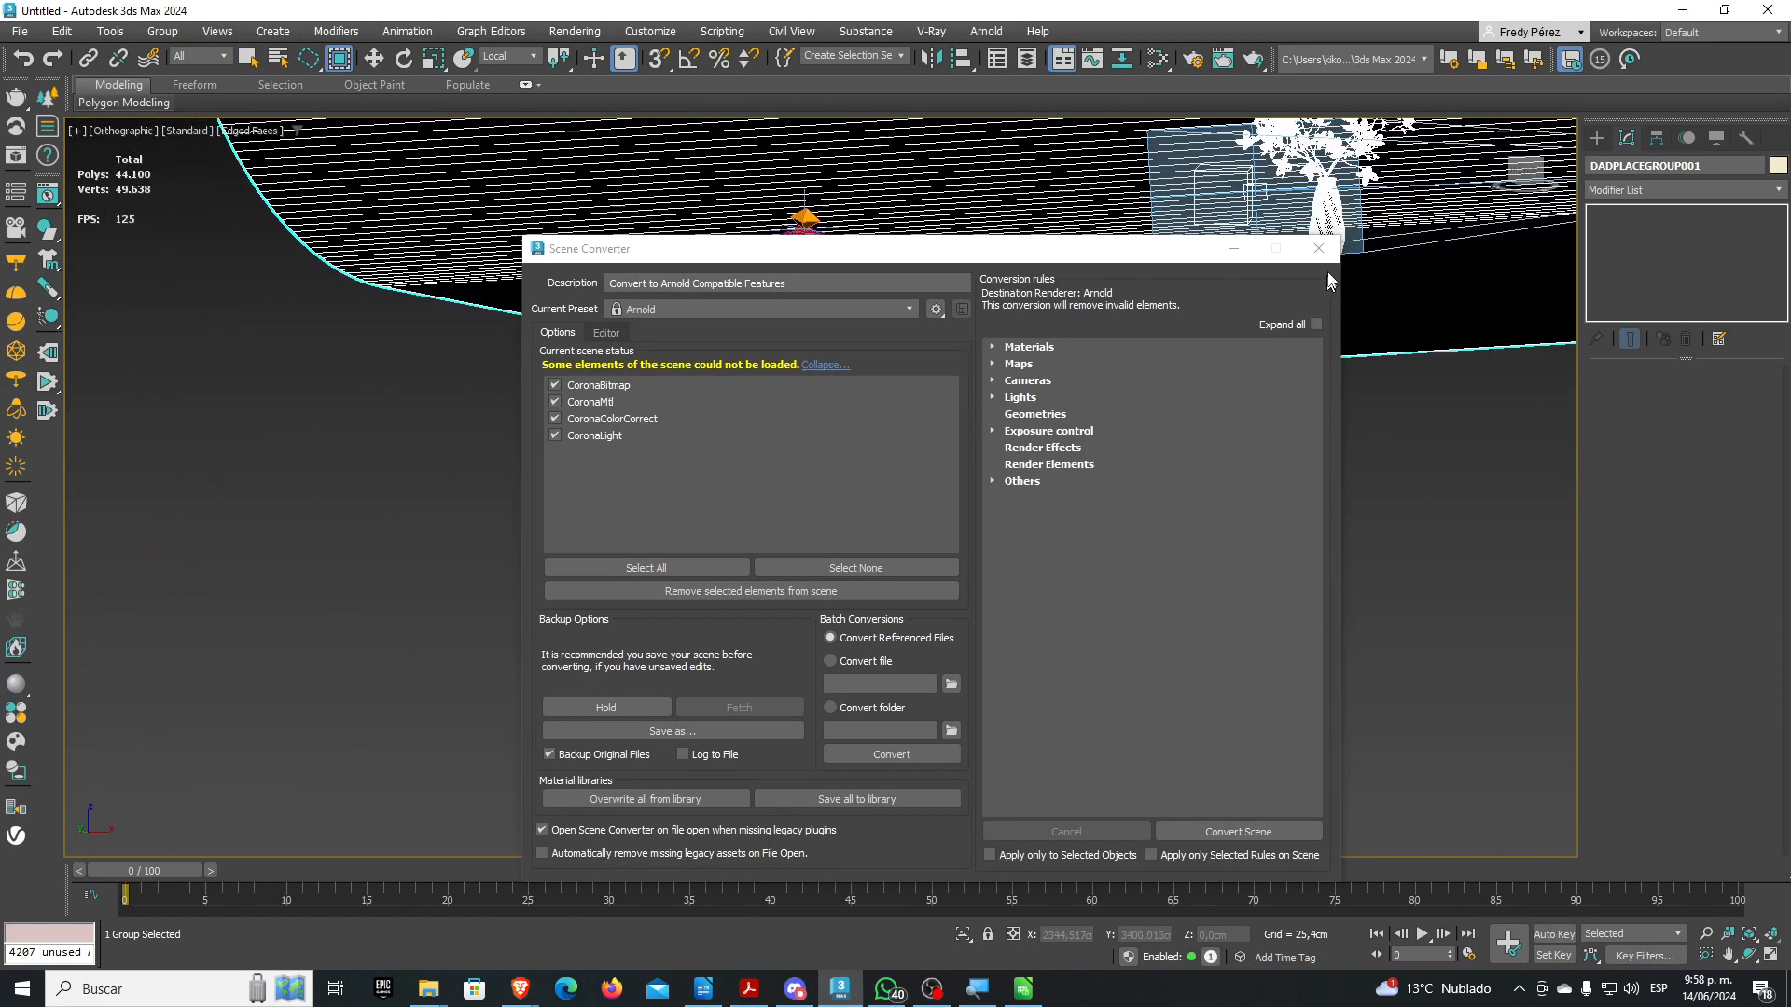
click(1272, 333)
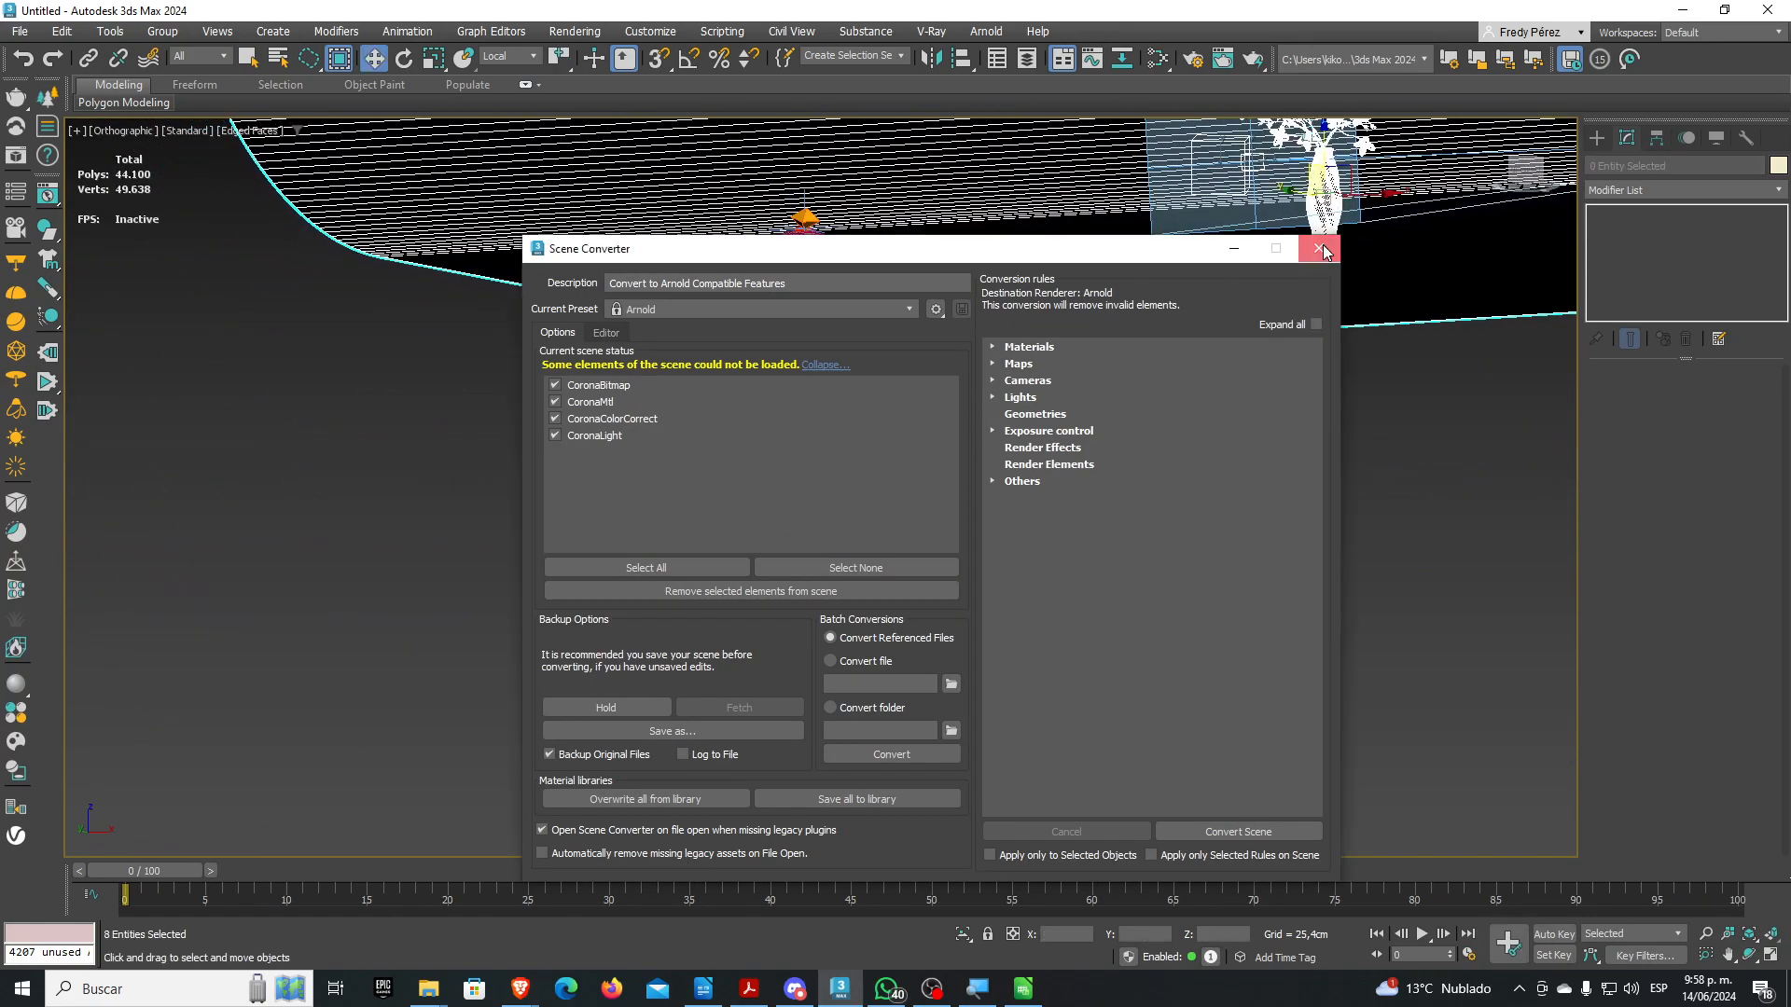
click(1323, 250)
click(1242, 347)
scroll(1152, 494, down, 5)
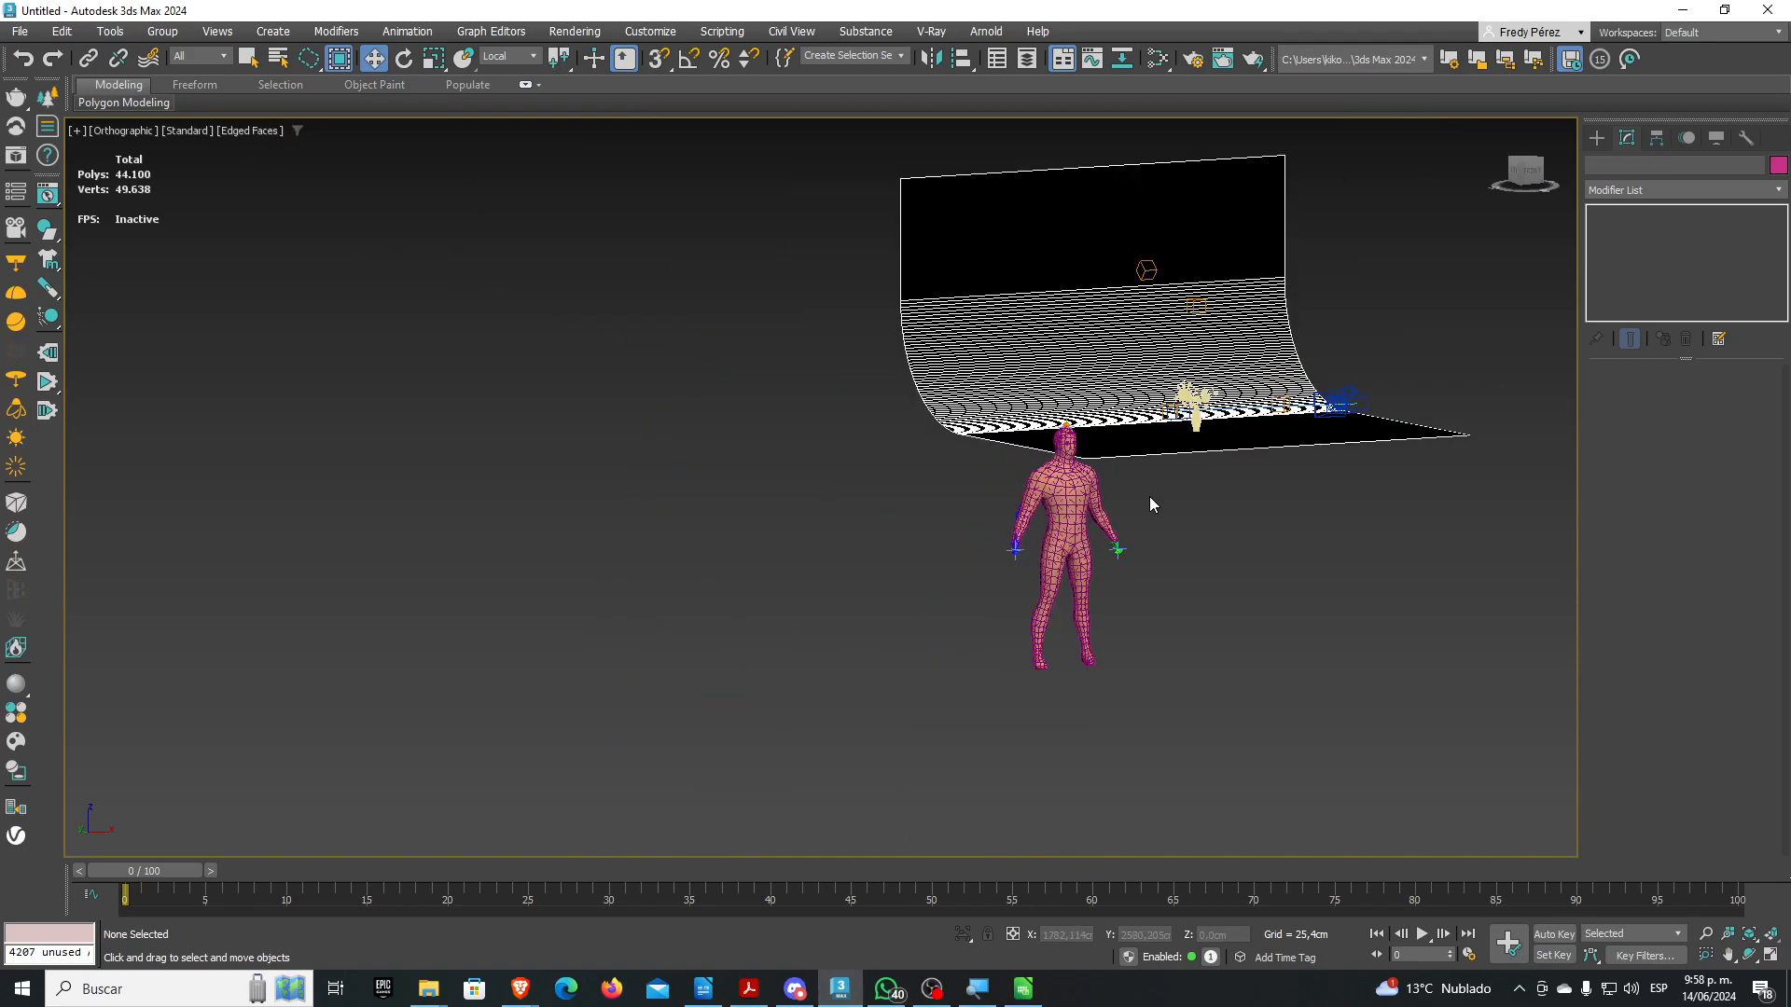
Delete the backdrop plane and the Physical Camera
click(1166, 440)
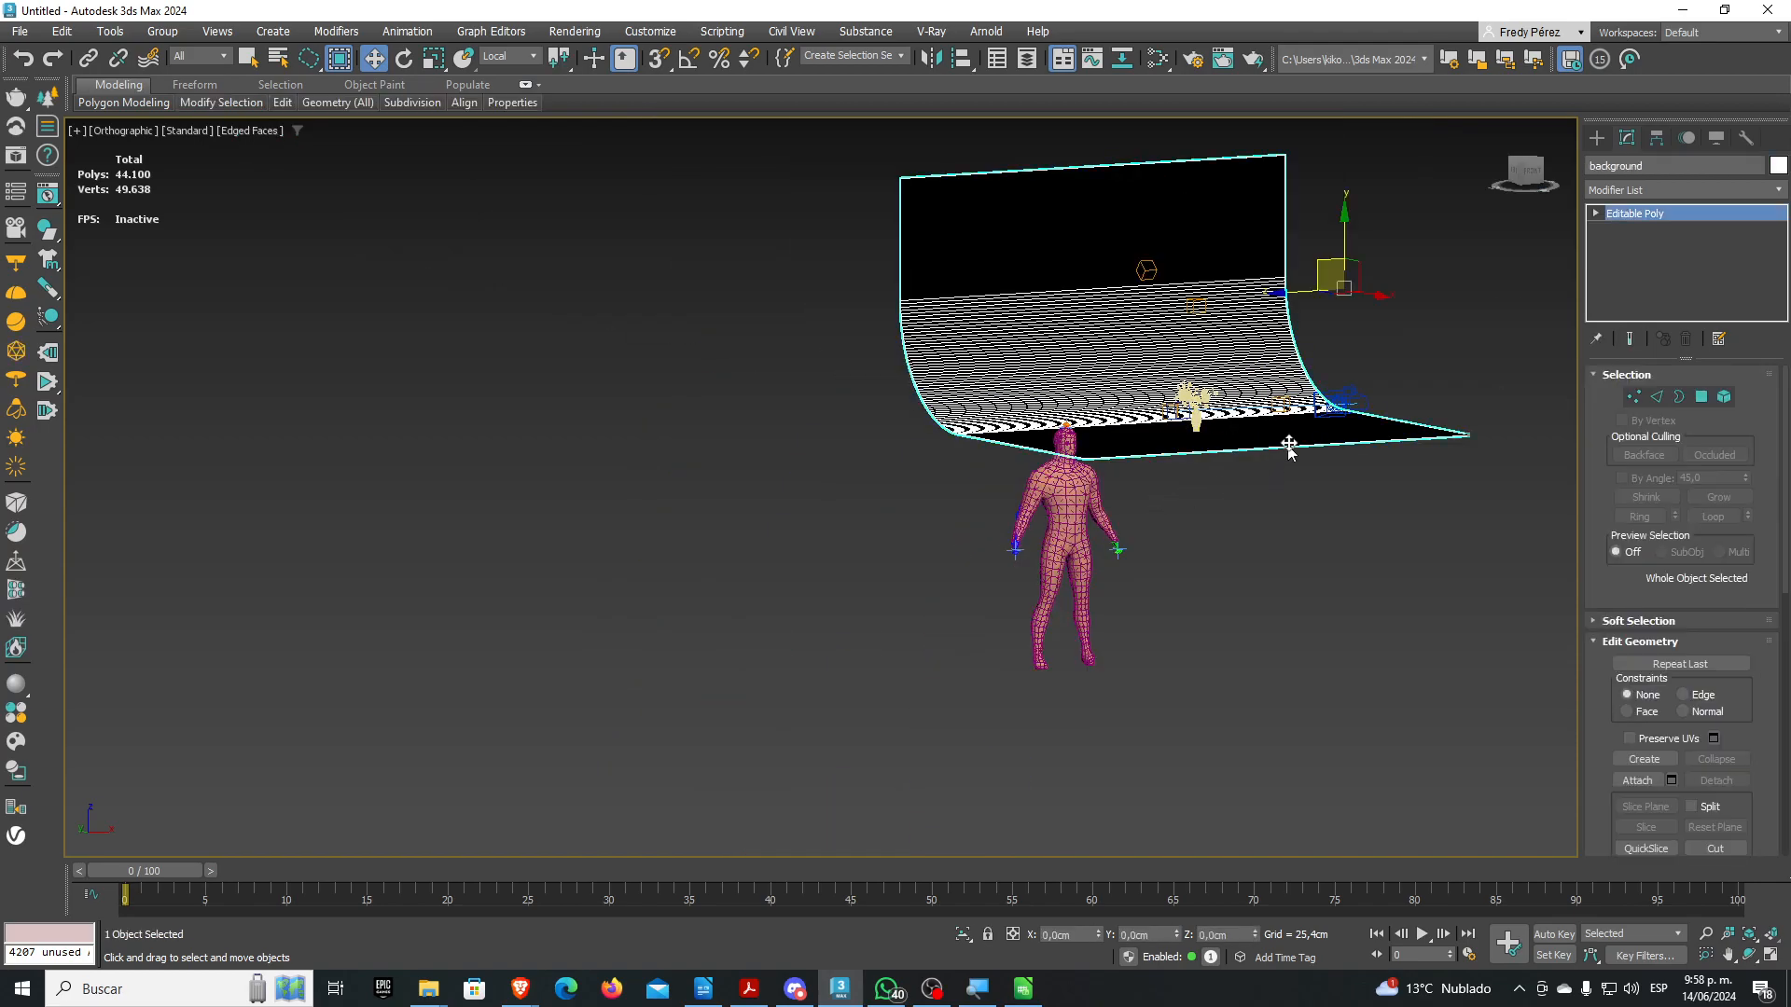
key(Delete)
click(1339, 401)
key(Delete)
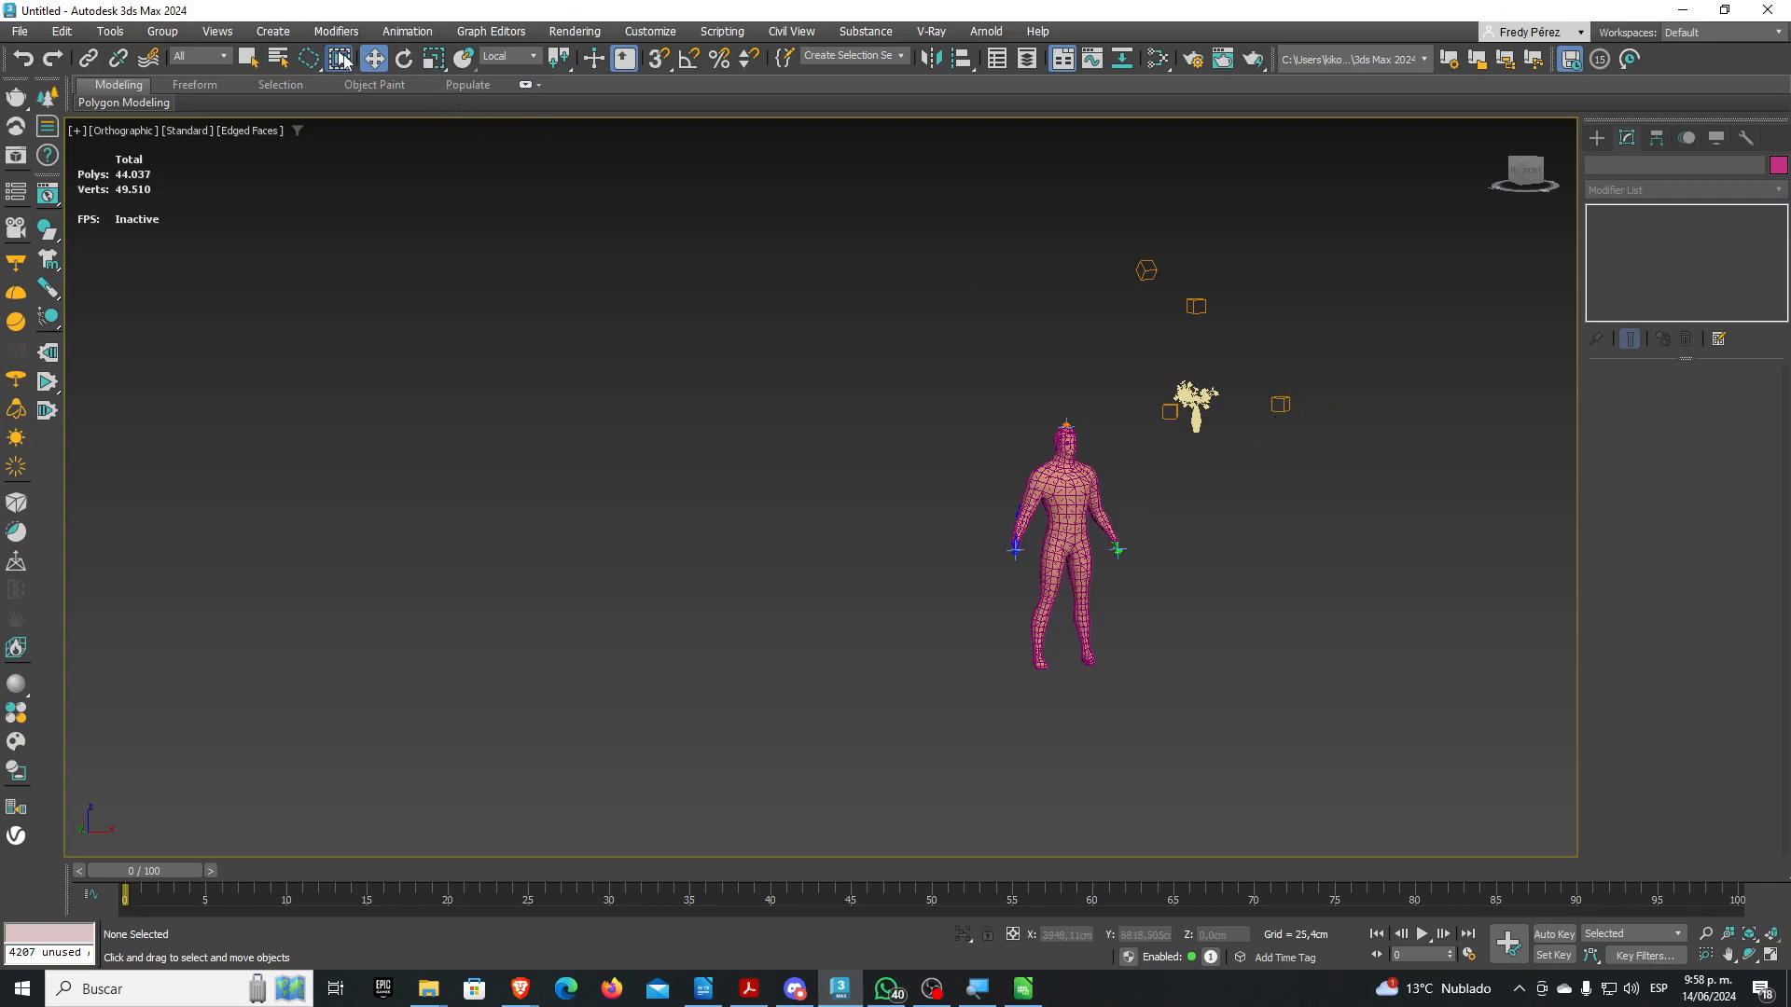
Switch to rectangular region selection and select the vase, then the flower stems object
drag(309, 59, 315, 91)
scroll(1239, 420, up, 15)
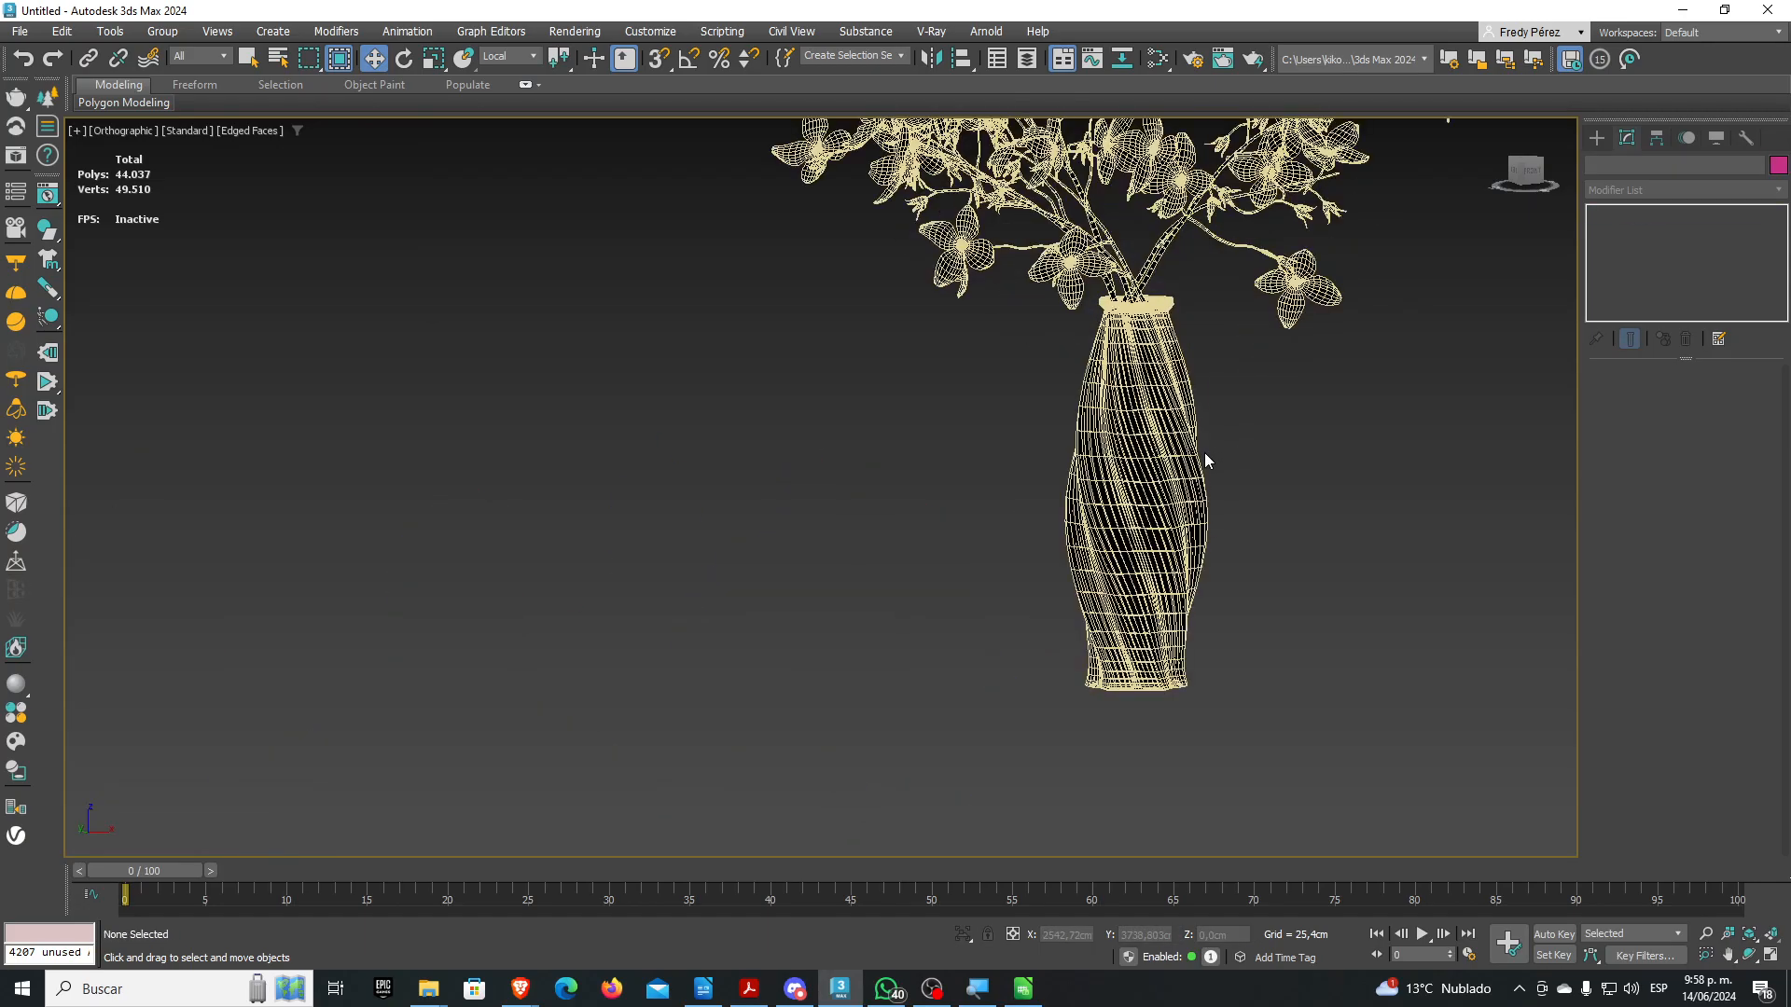
click(1106, 456)
scroll(1035, 489, down, 12)
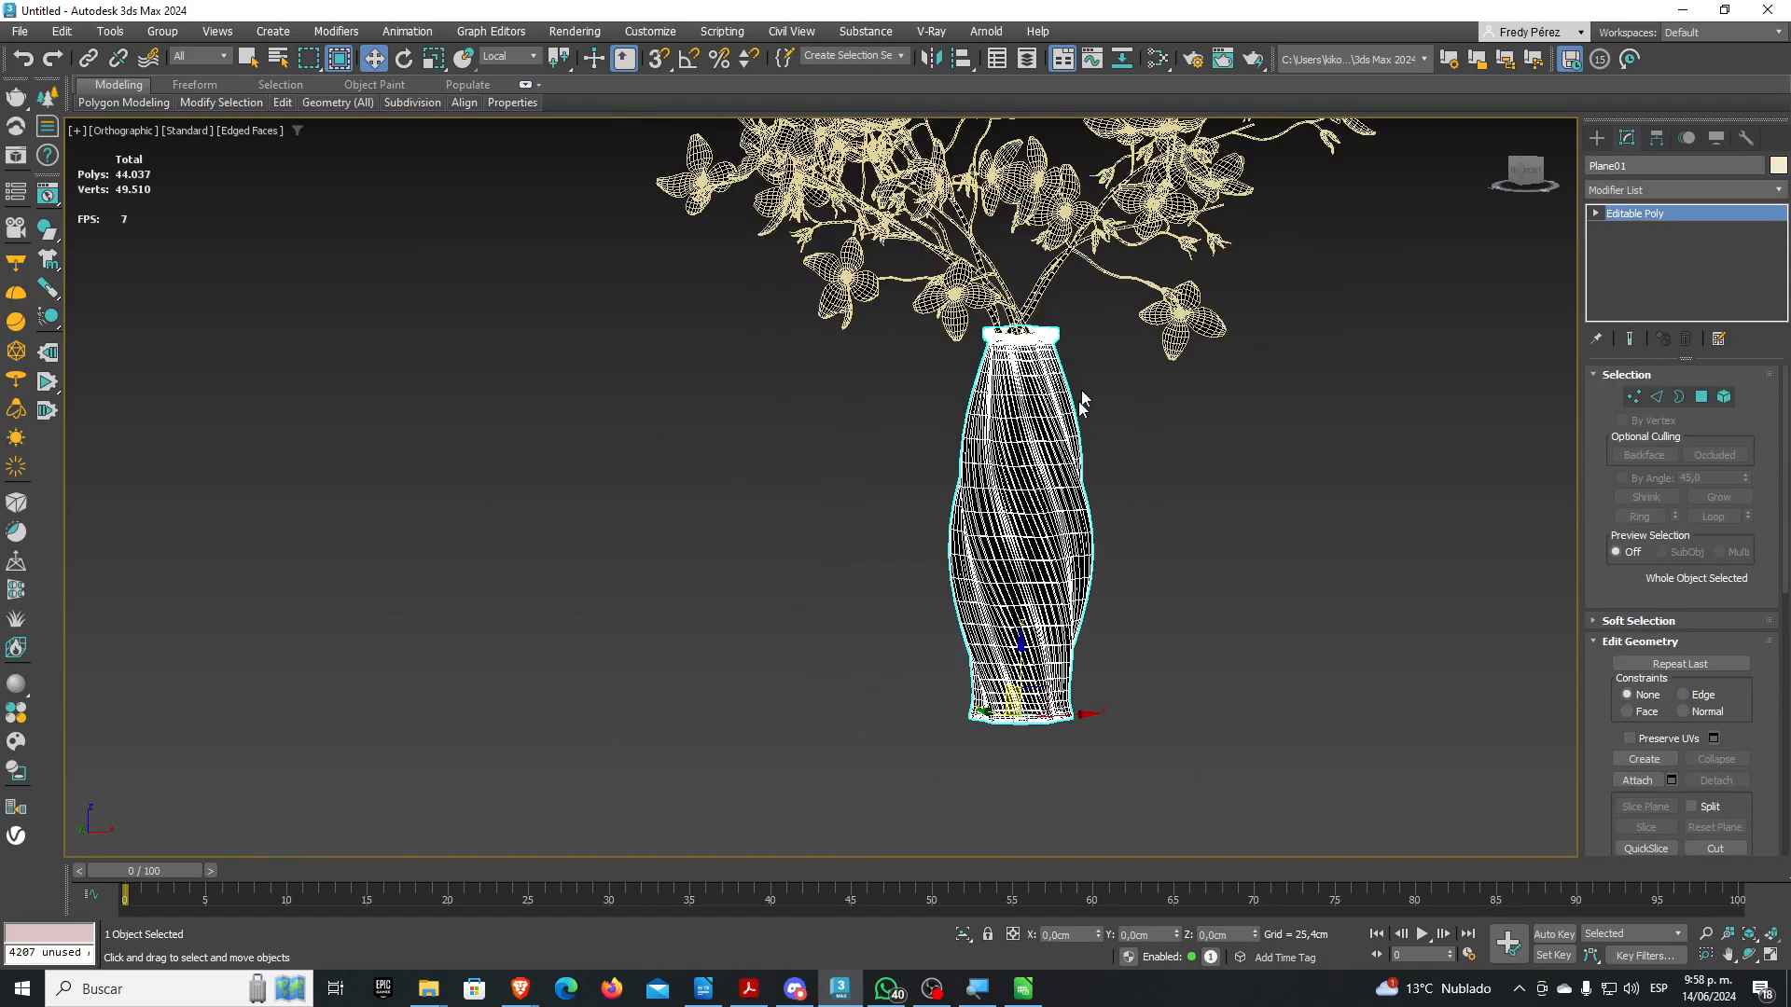
scroll(953, 326, up, 4)
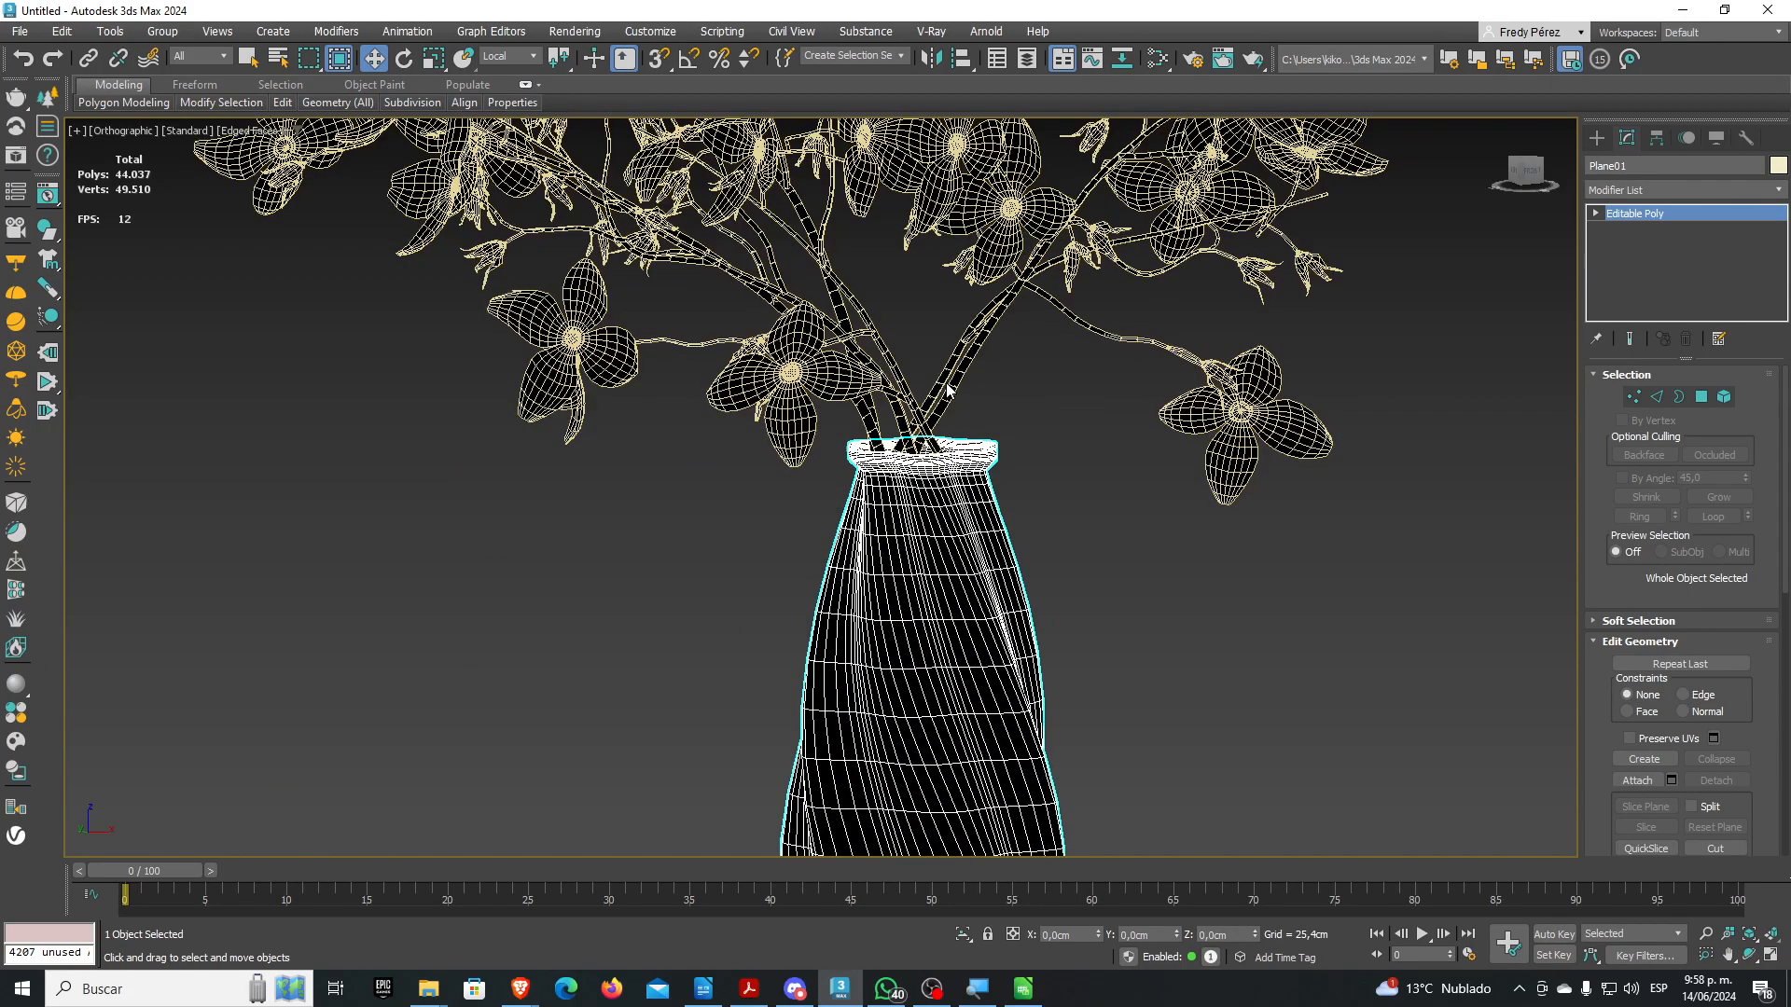
click(952, 381)
middle_drag(1000, 121, 1005, 299)
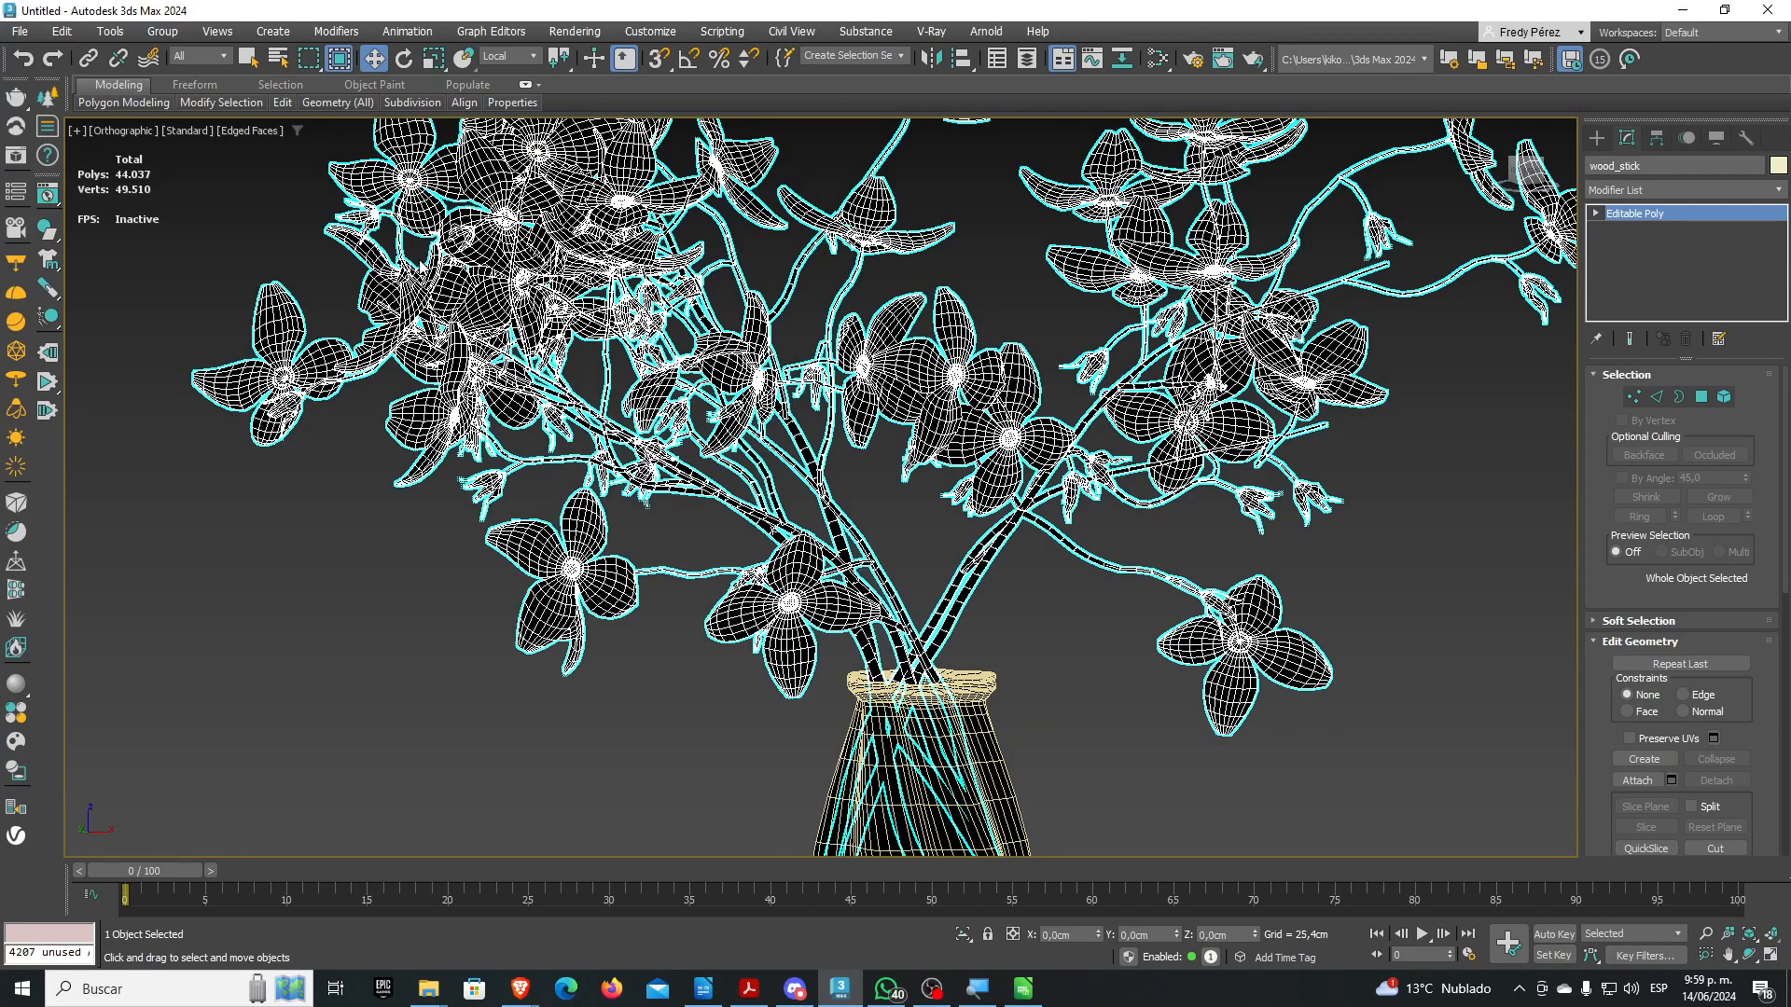
scroll(901, 374, down, 7)
Region-select the man model and delete it
middle_drag(735, 446, 936, 243)
scroll(935, 244, down, 6)
drag(718, 213, 926, 537)
key(Delete)
Delete the vase, then undo to bring it back
middle_drag(1027, 440, 885, 581)
scroll(883, 605, up, 5)
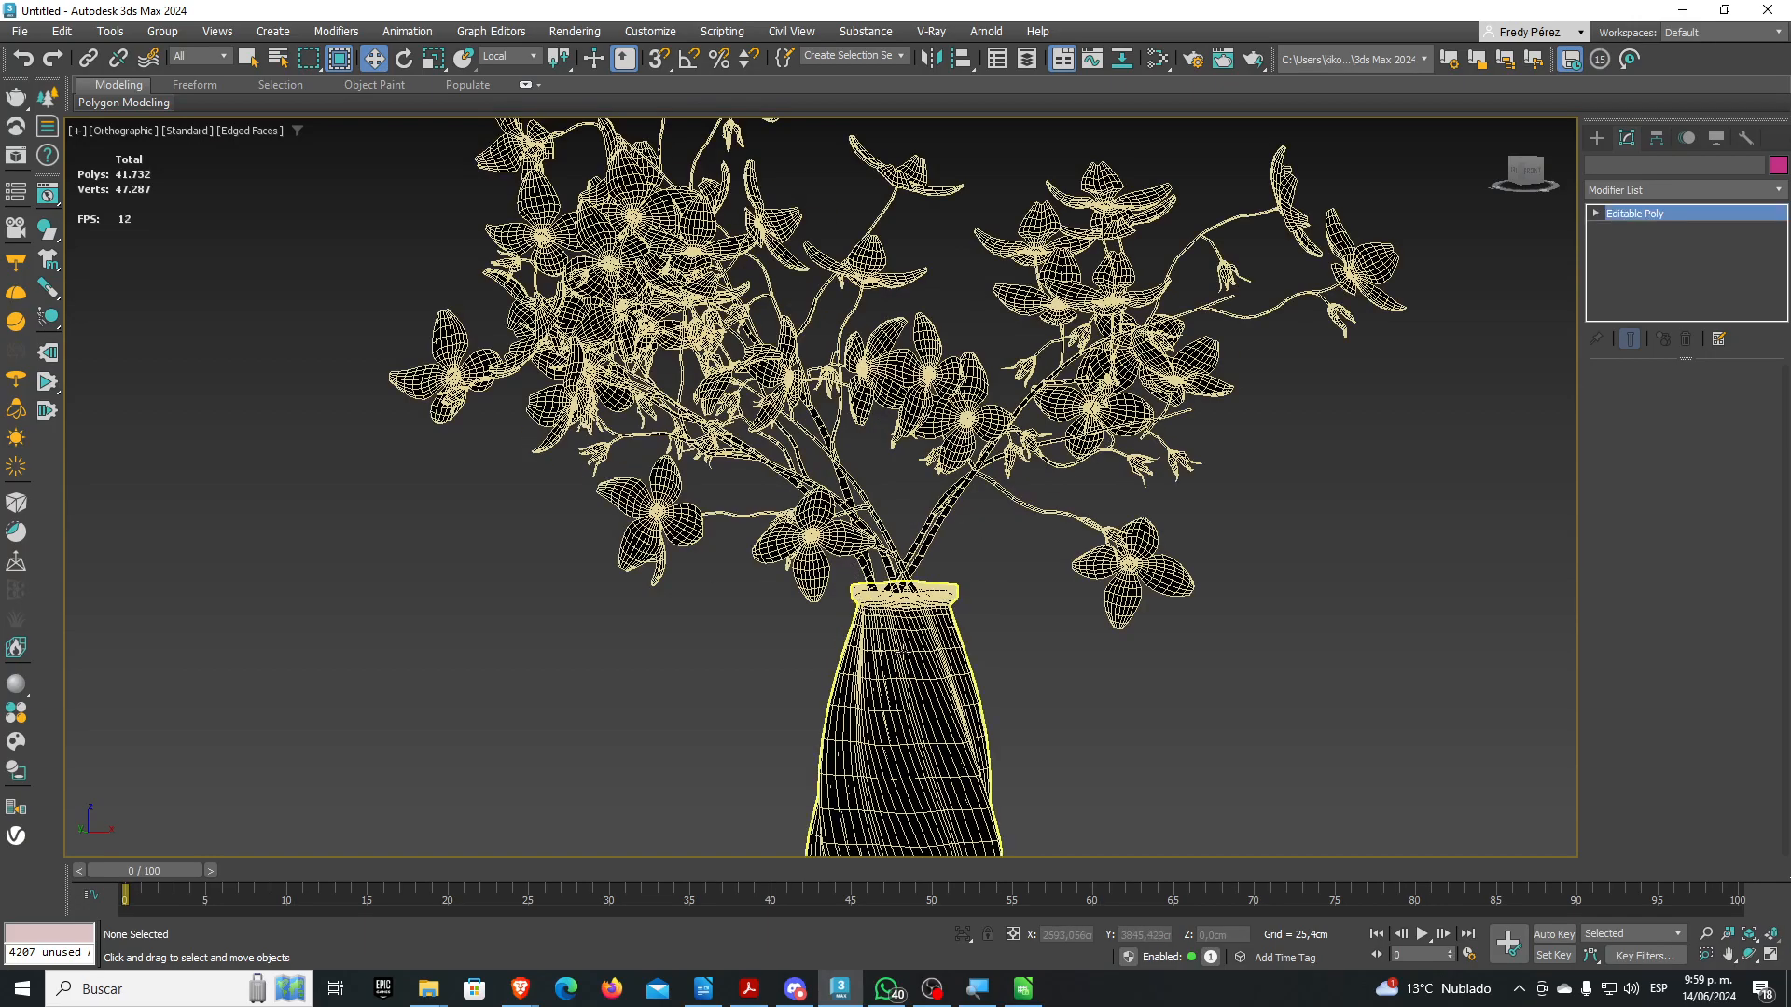
click(900, 651)
key(Delete)
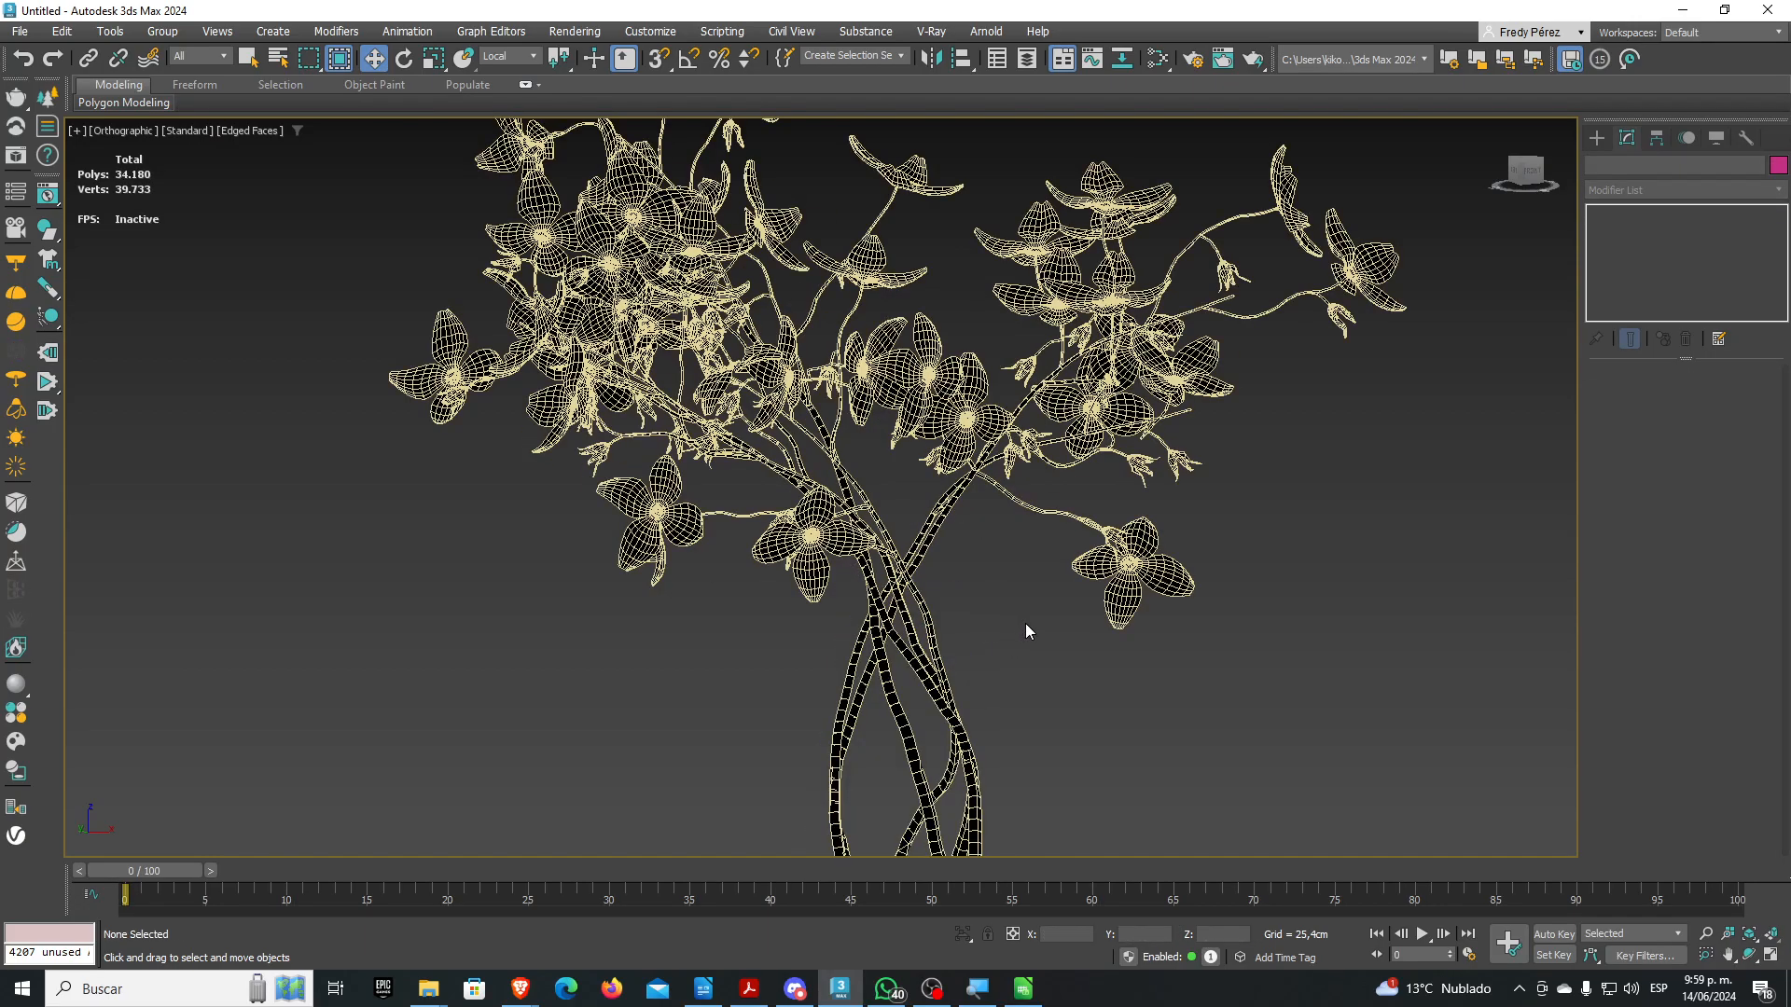
key(ctrl+z)
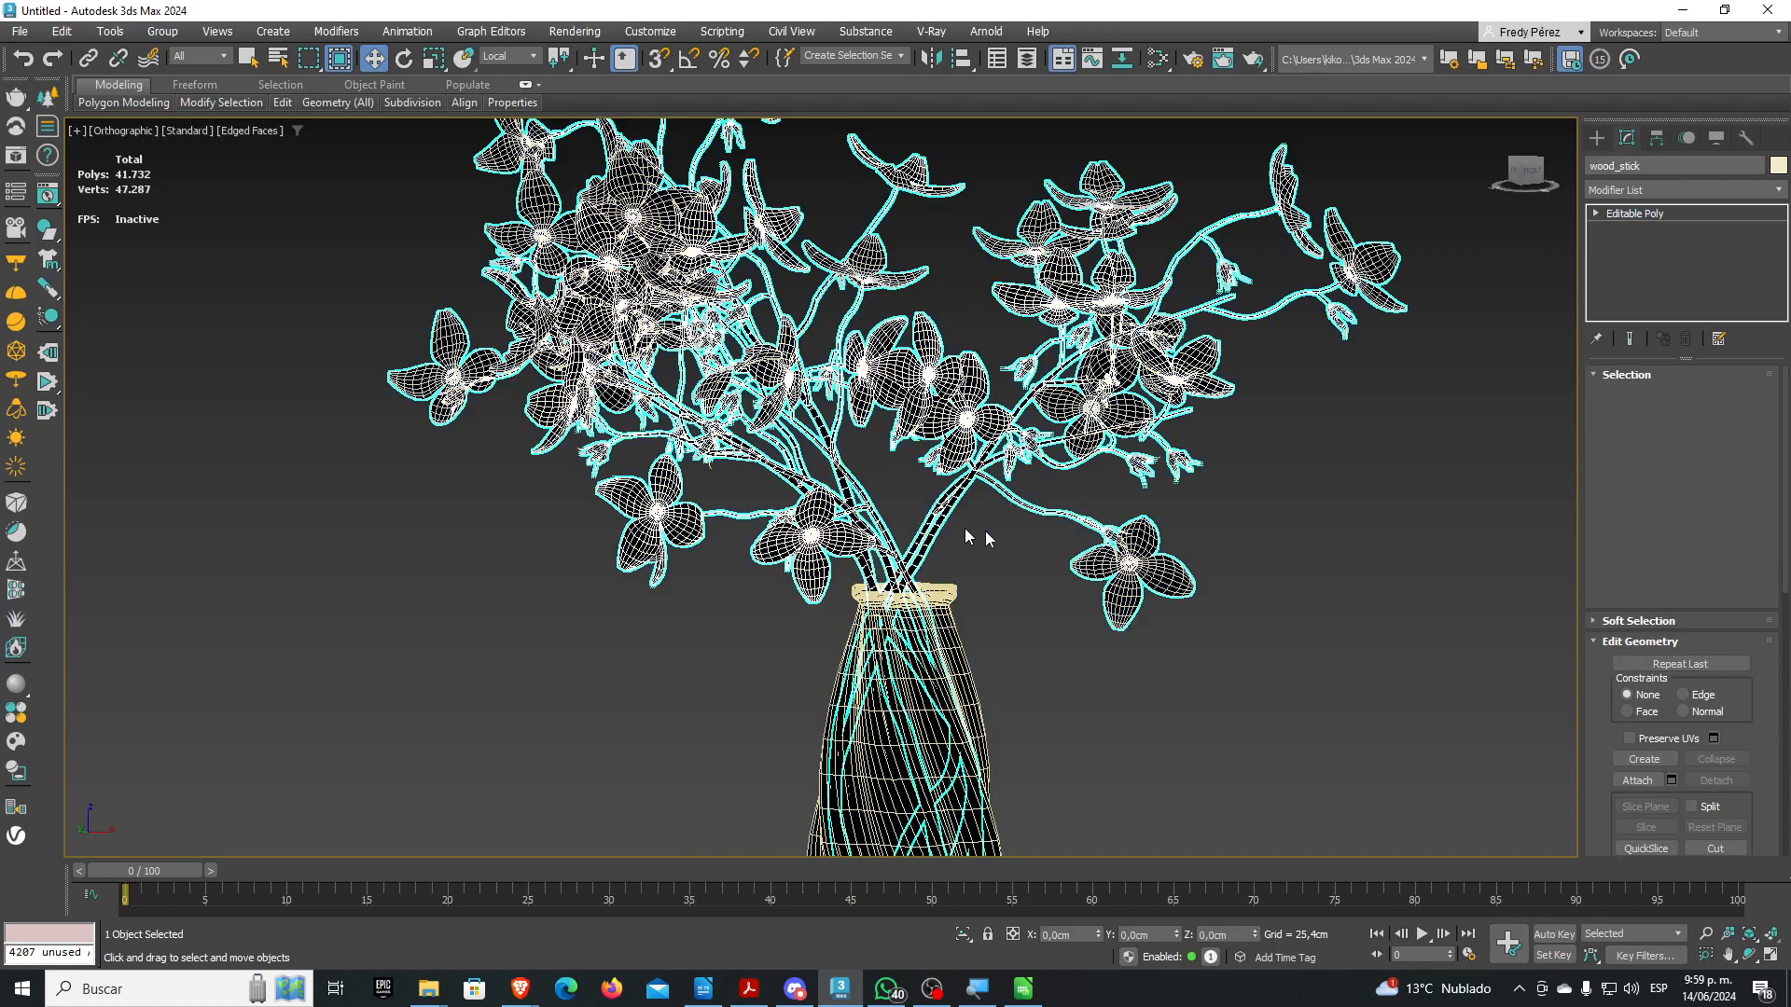
Add a Retopology modifier to wood_stick with Face Count set to 10000
click(1776, 194)
drag(1784, 255, 1788, 742)
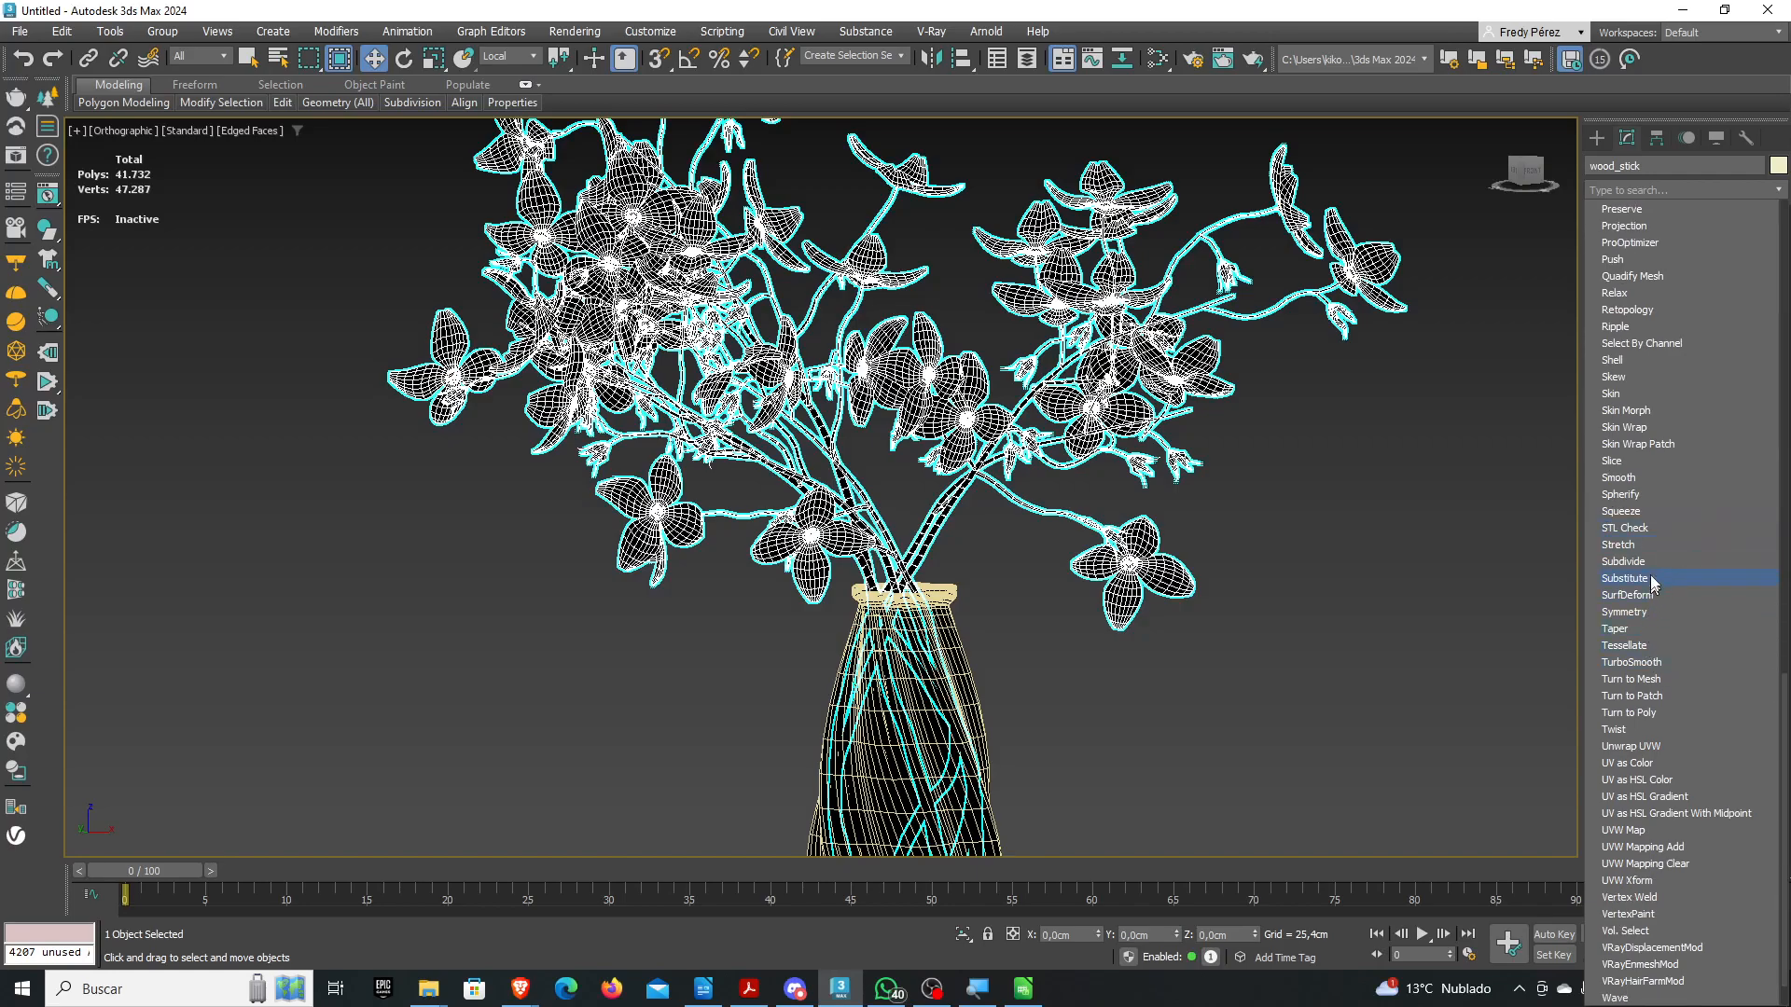
click(1634, 309)
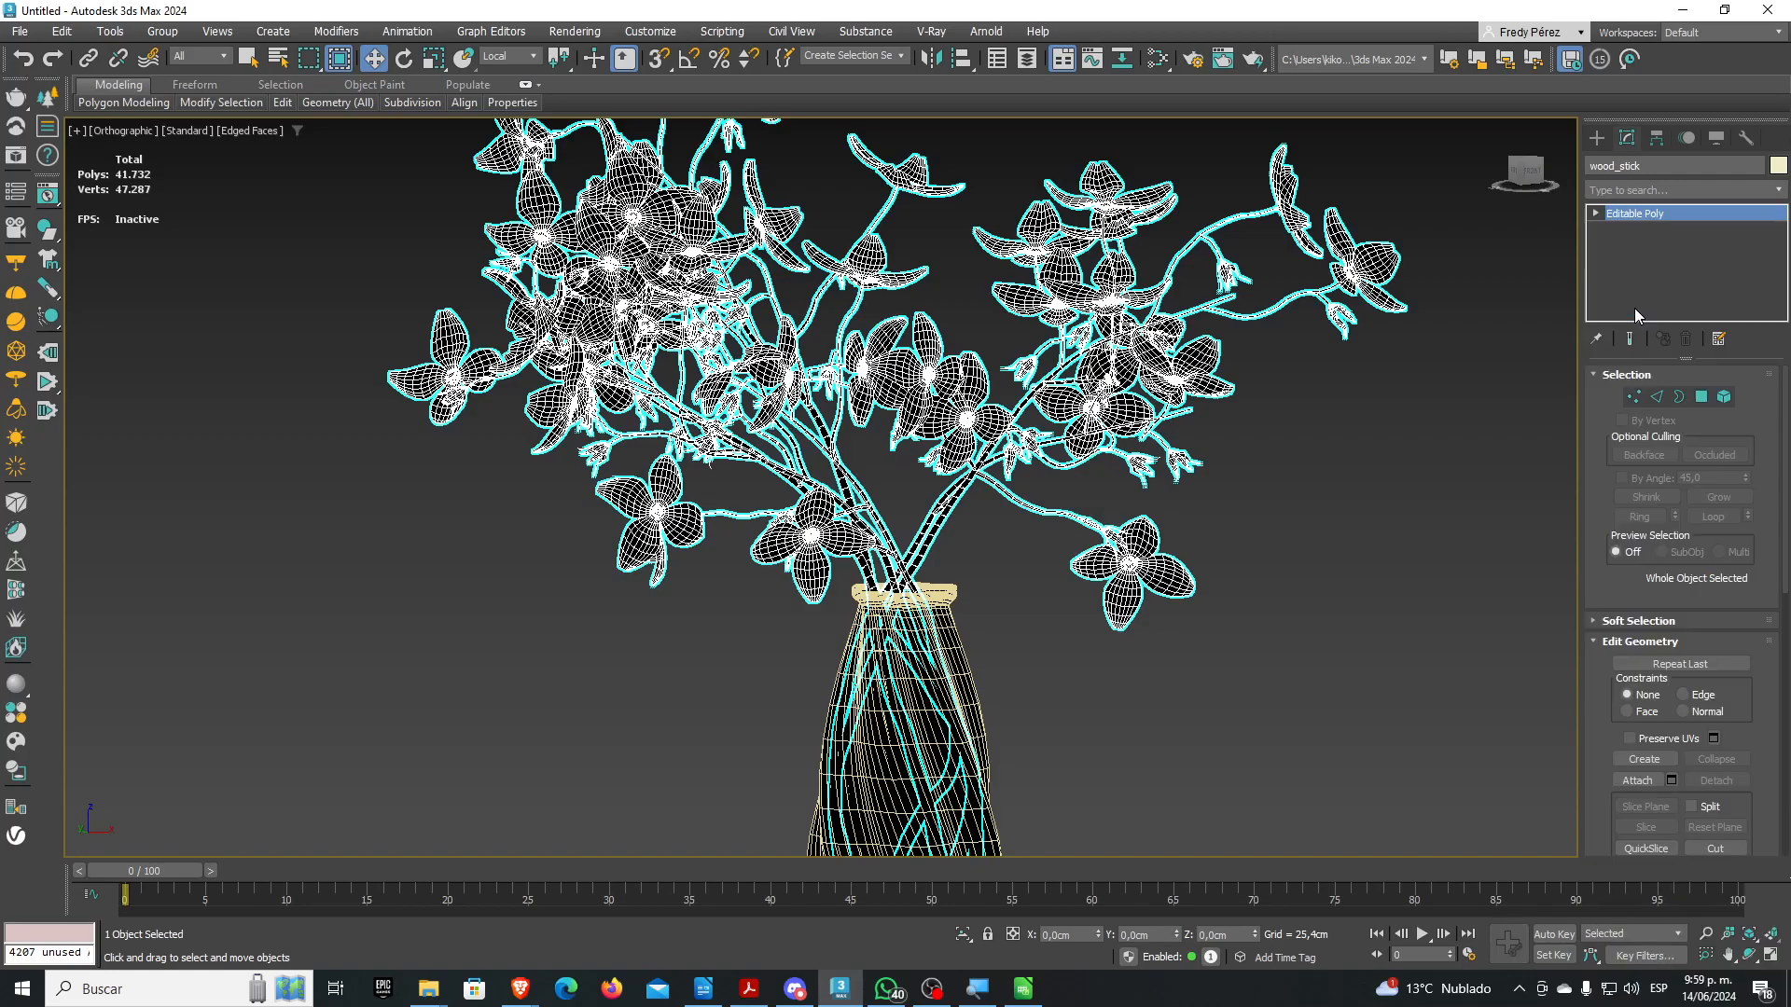
drag(1699, 433, 1594, 433)
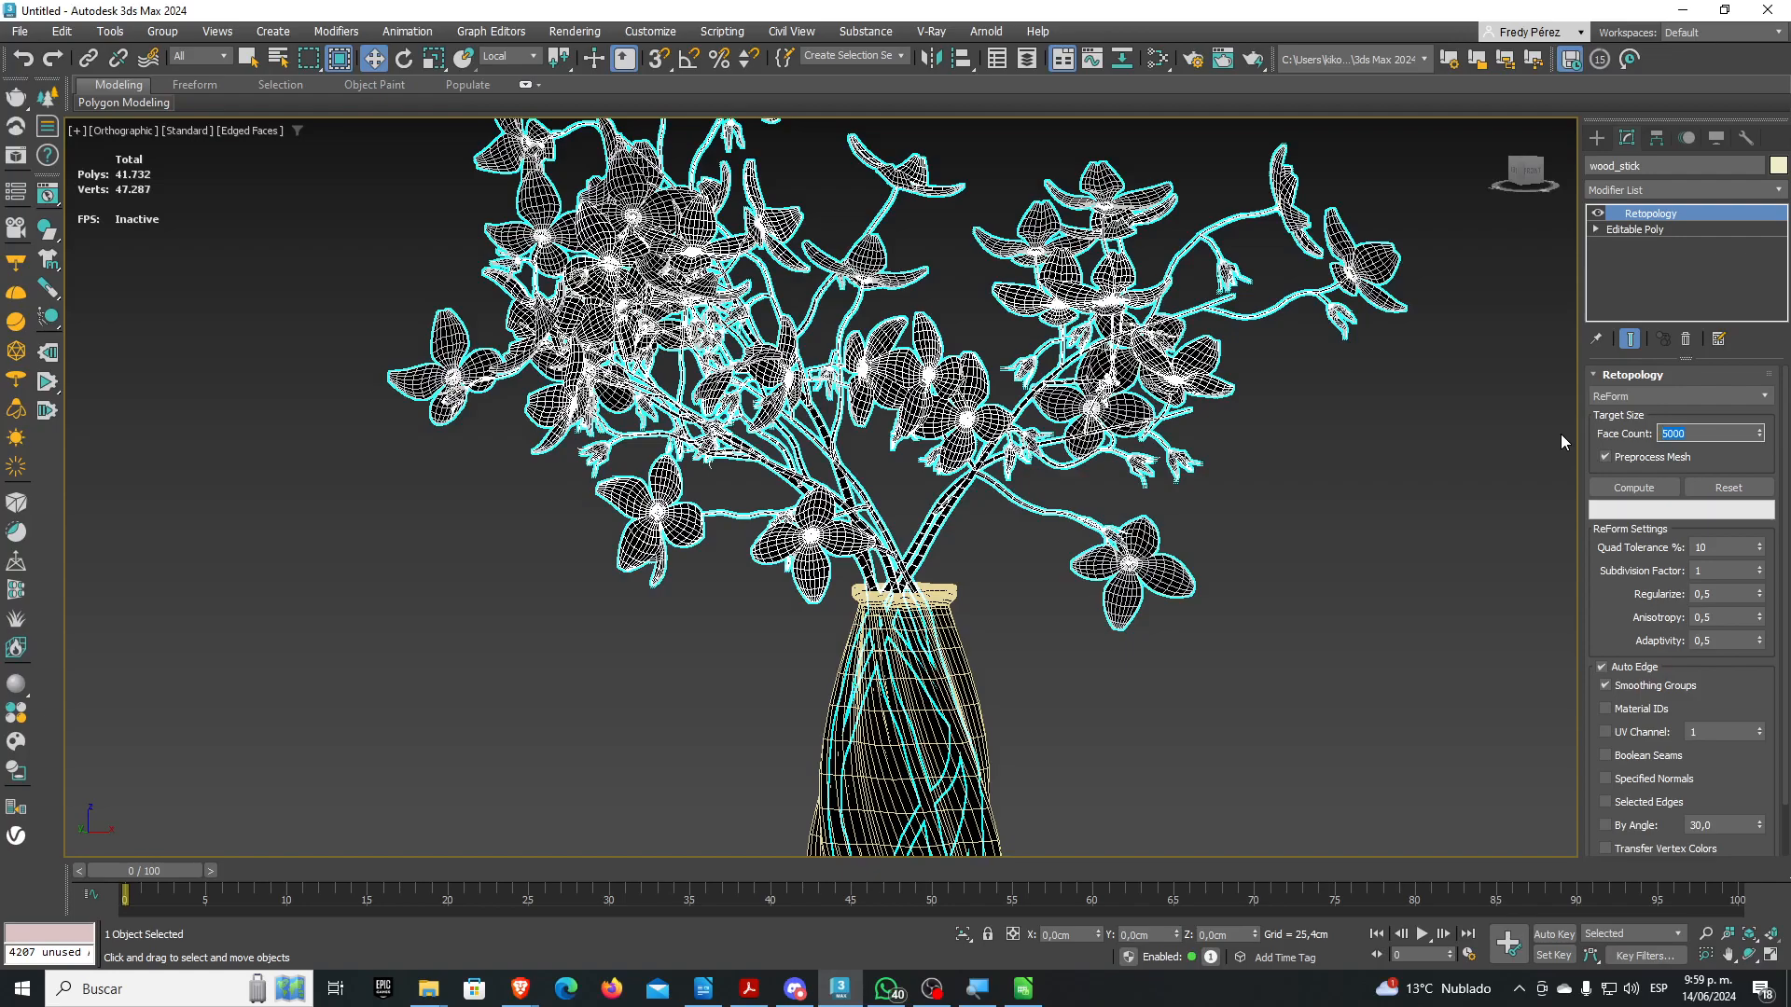
text(10000)
Compute the wood_stick retopology, reducing the flower vase to 24,510 polygons
click(1642, 495)
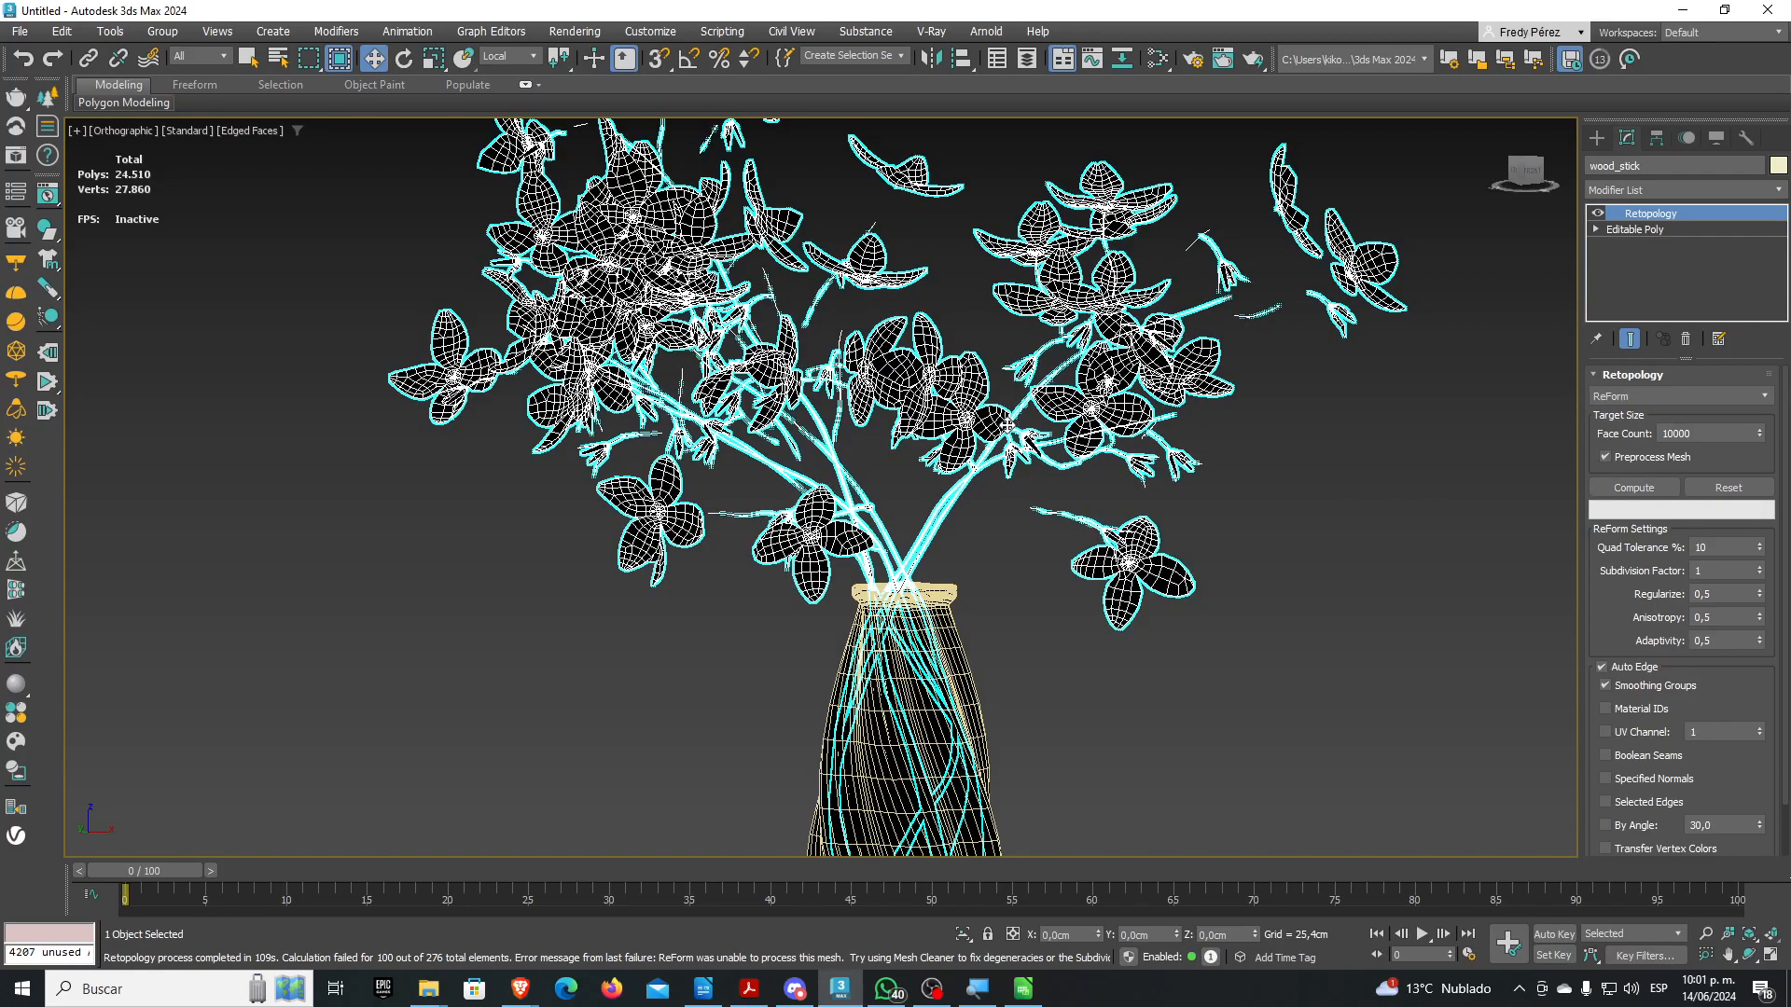
scroll(910, 373, up, 6)
scroll(918, 385, down, 6)
scroll(1156, 439, up, 5)
scroll(1100, 495, up, 2)
scroll(1189, 503, down, 4)
scroll(745, 364, up, 6)
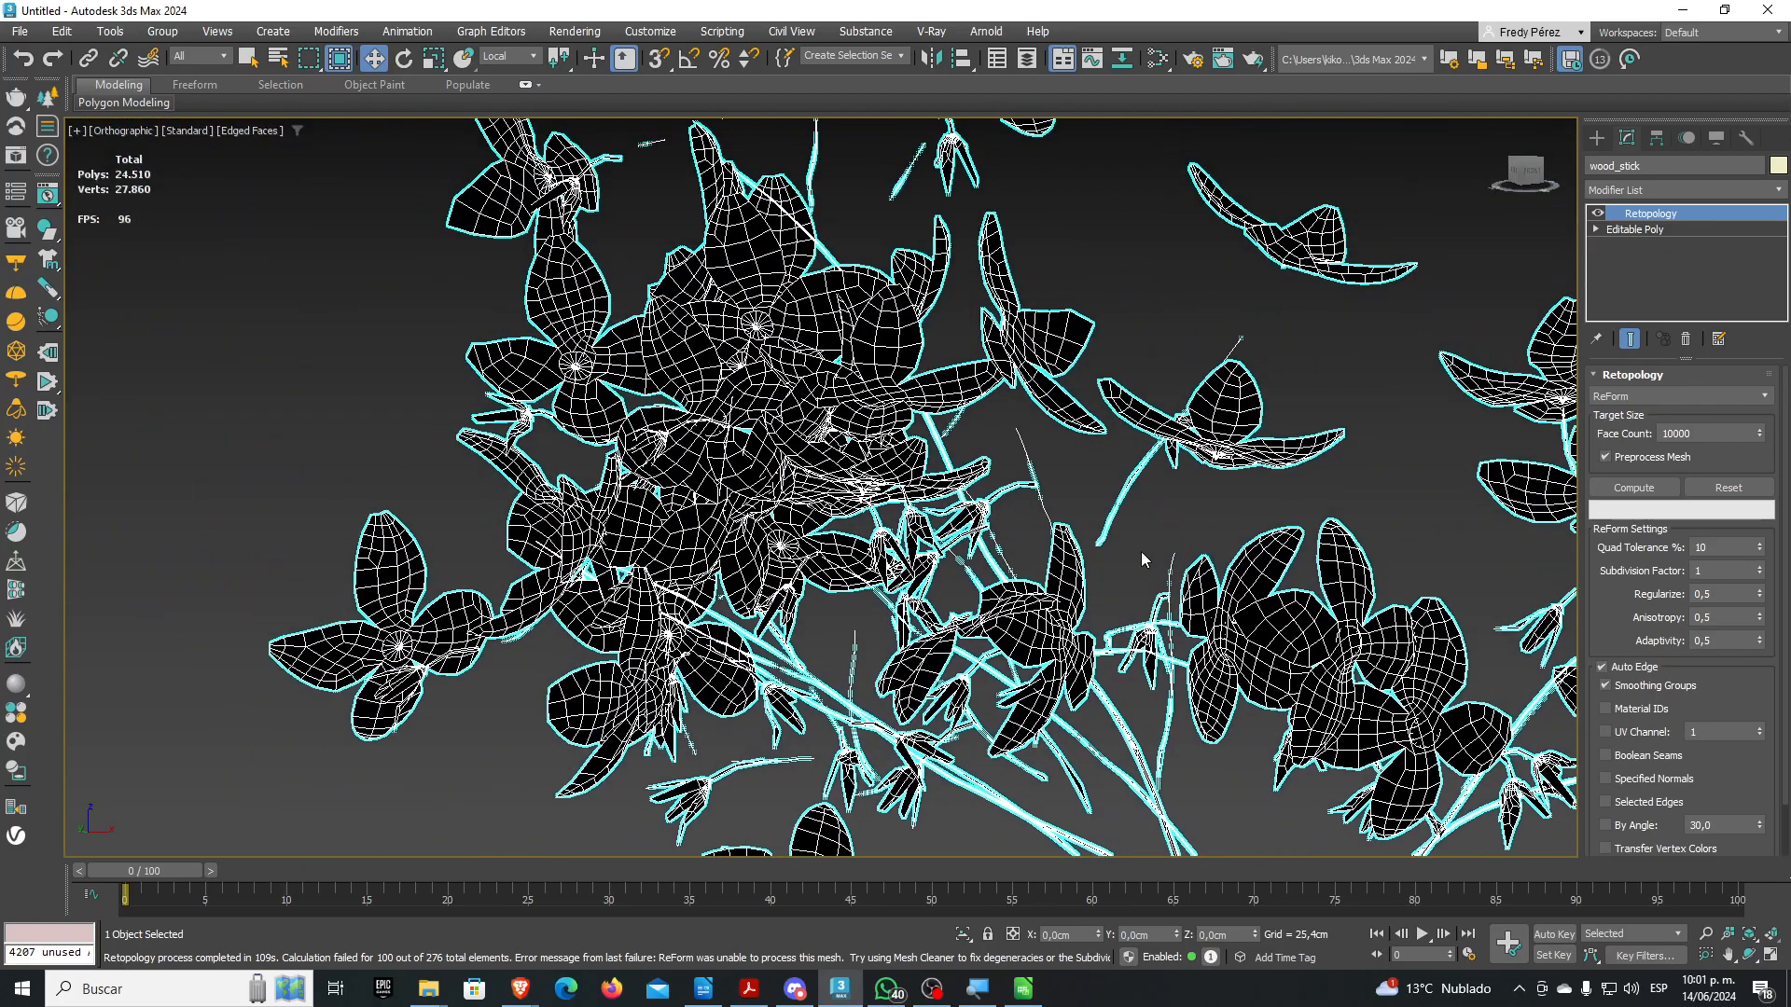
scroll(797, 373, down, 5)
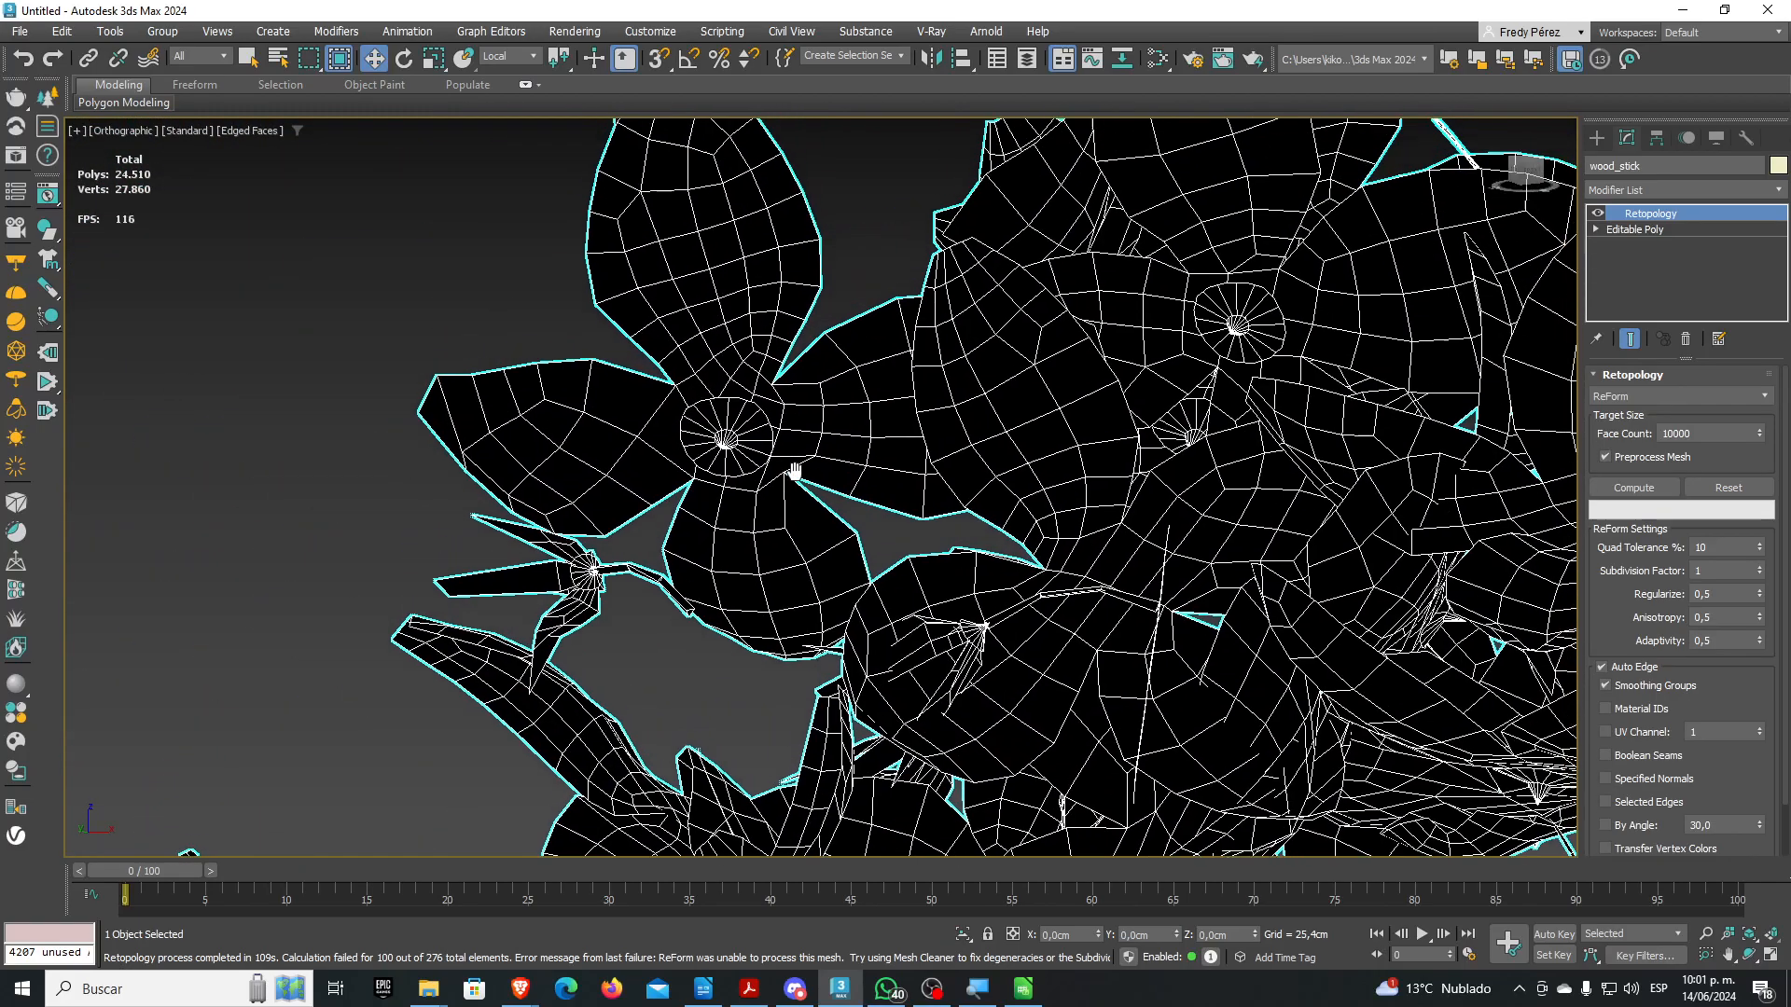
click(1598, 214)
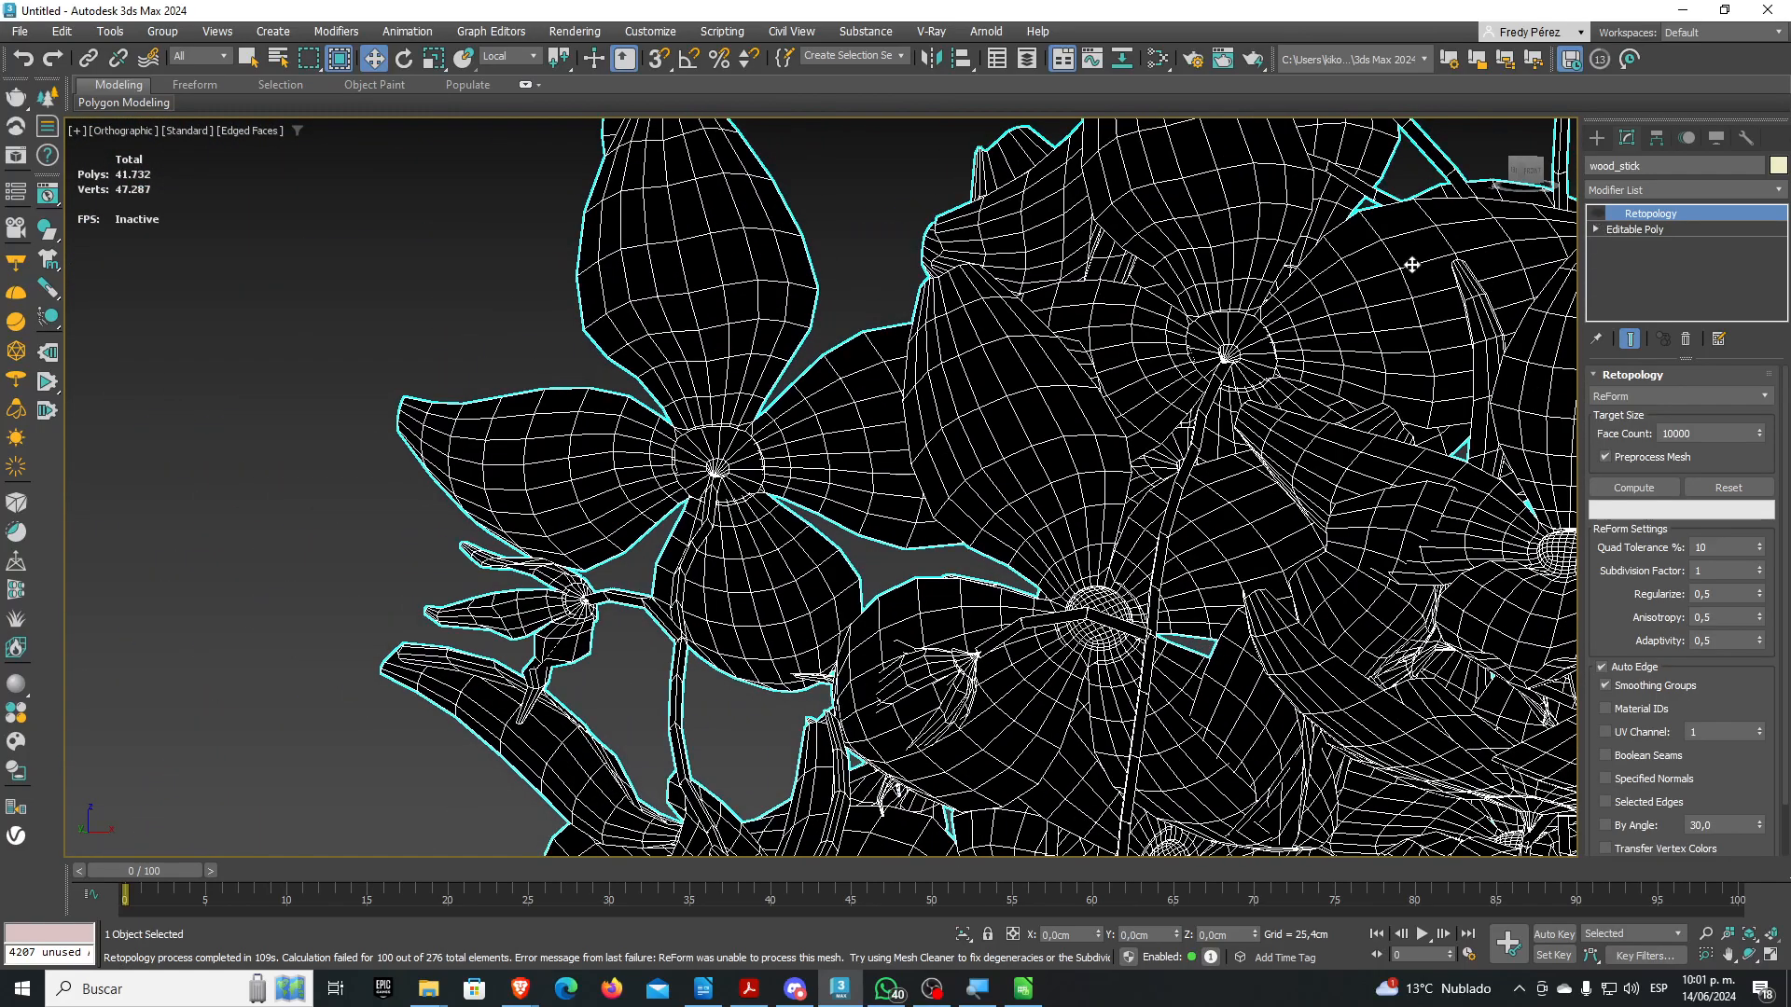
scroll(737, 378, up, 3)
click(1598, 214)
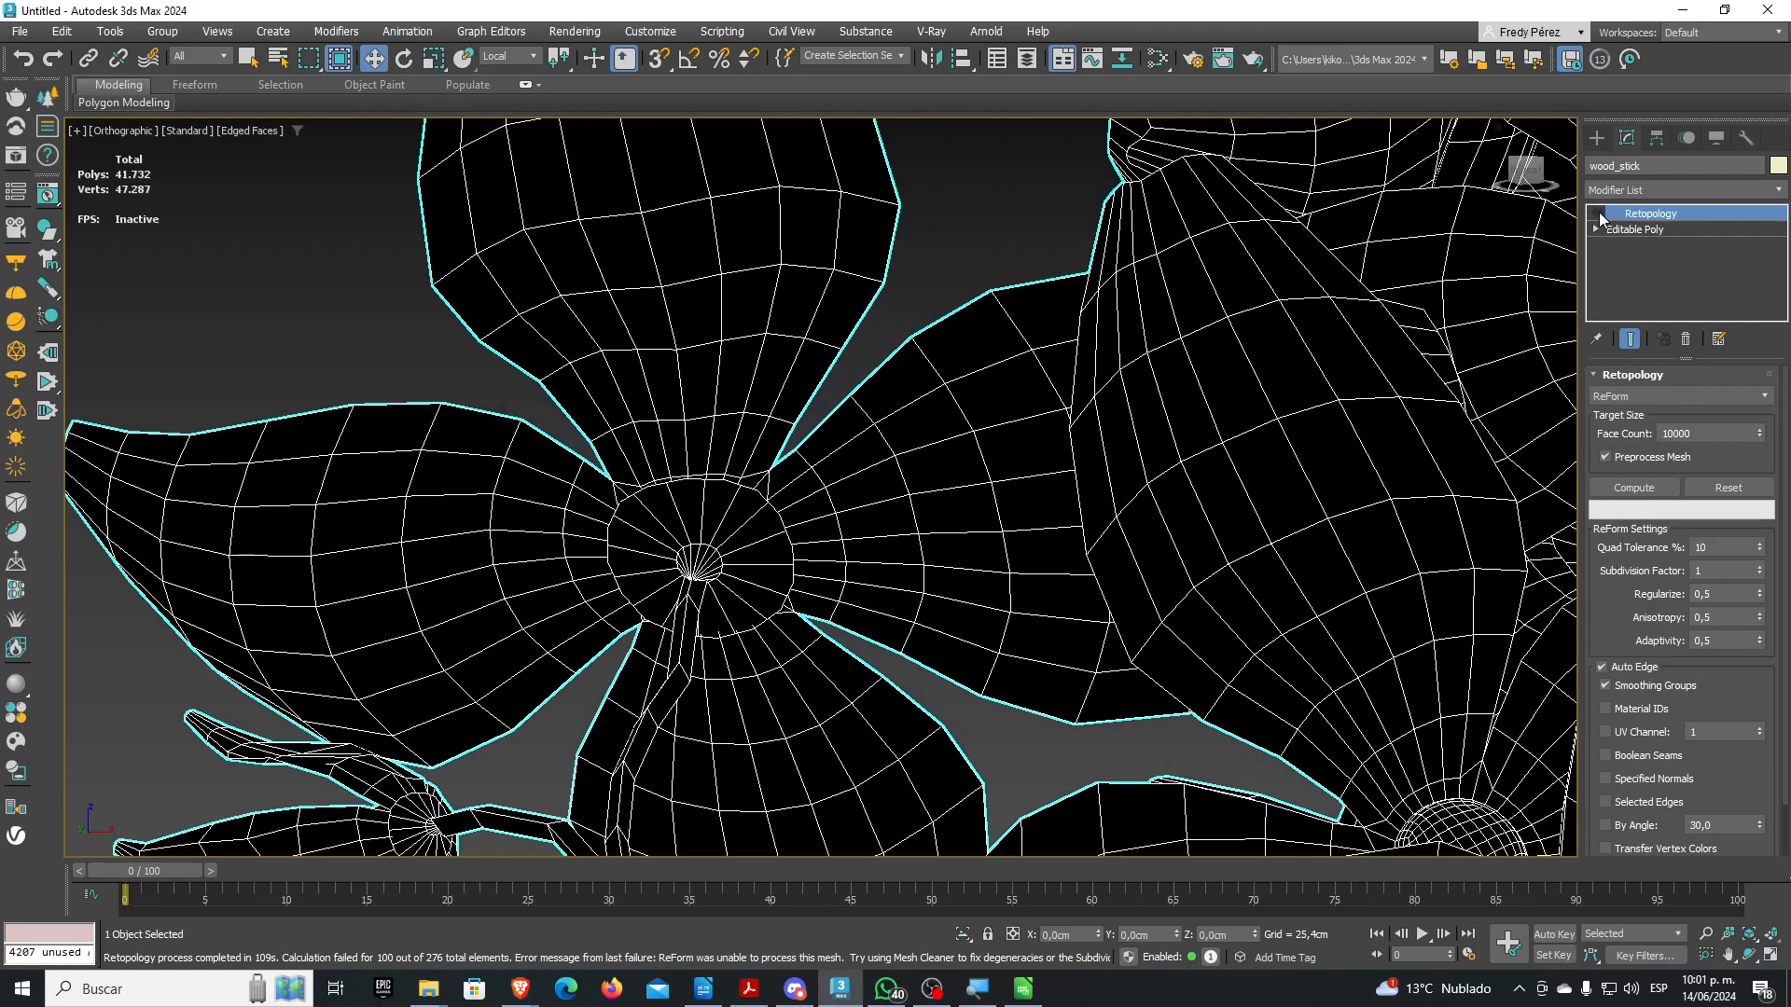
click(1597, 213)
double_click(1598, 213)
scroll(591, 521, up, 2)
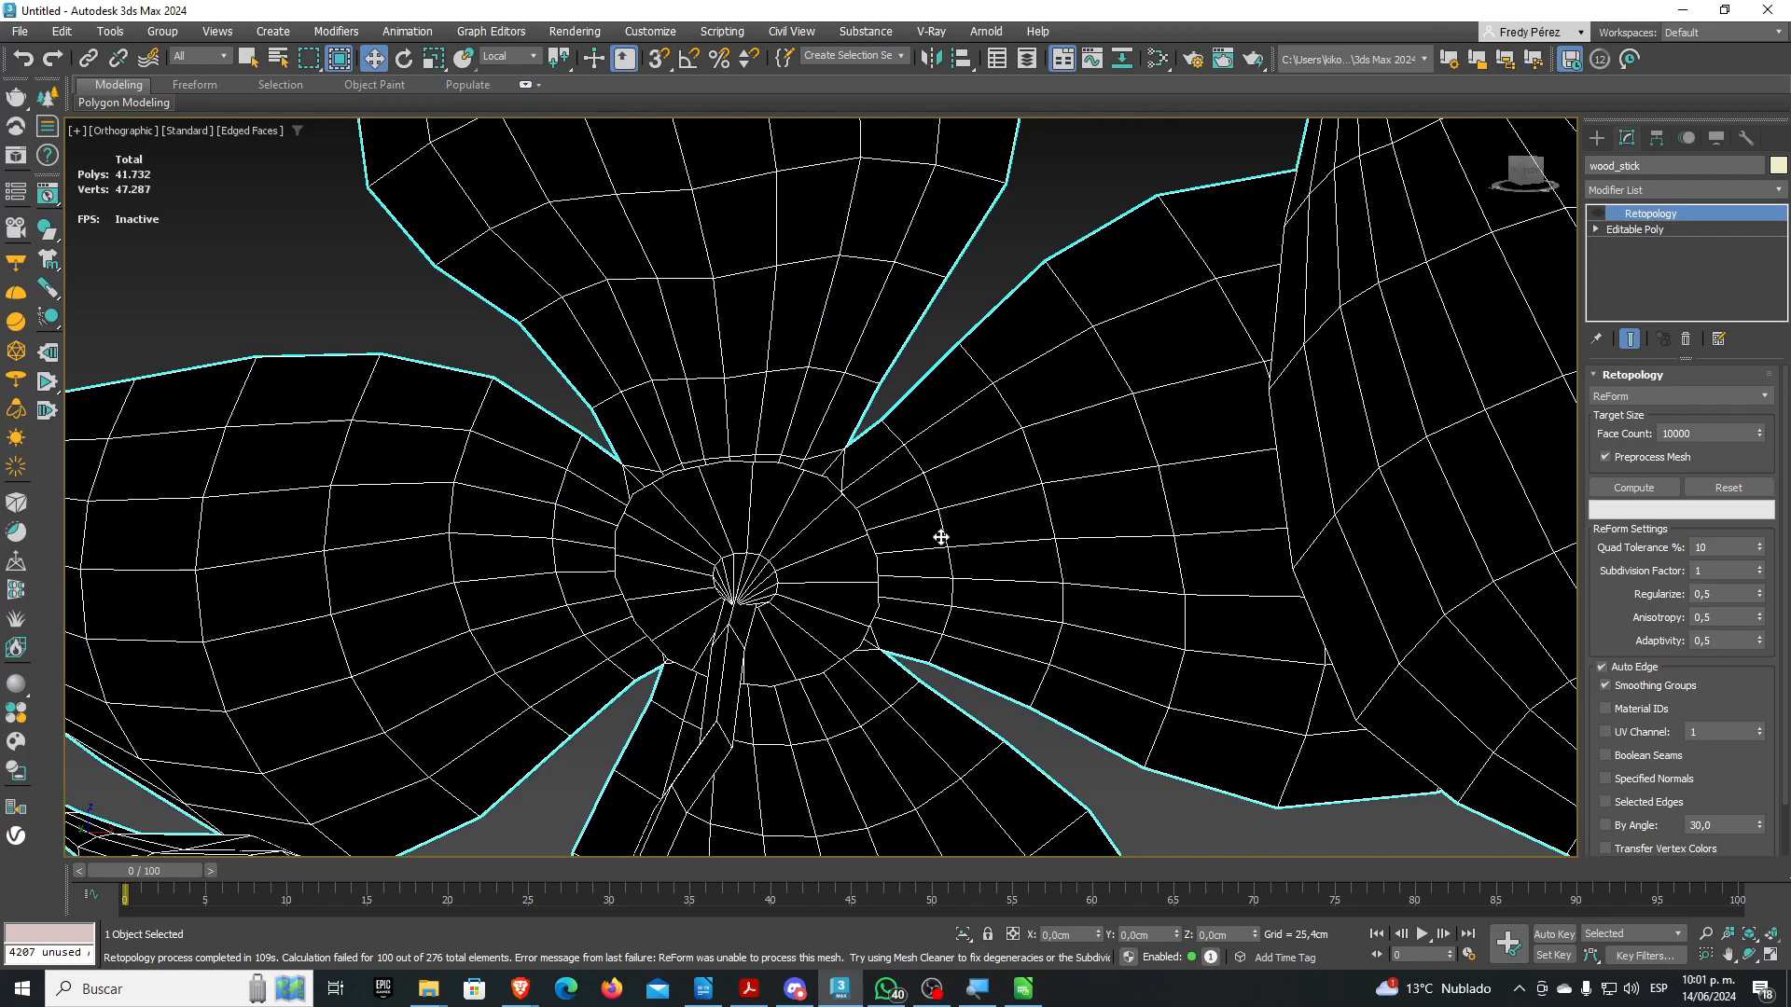
click(1596, 213)
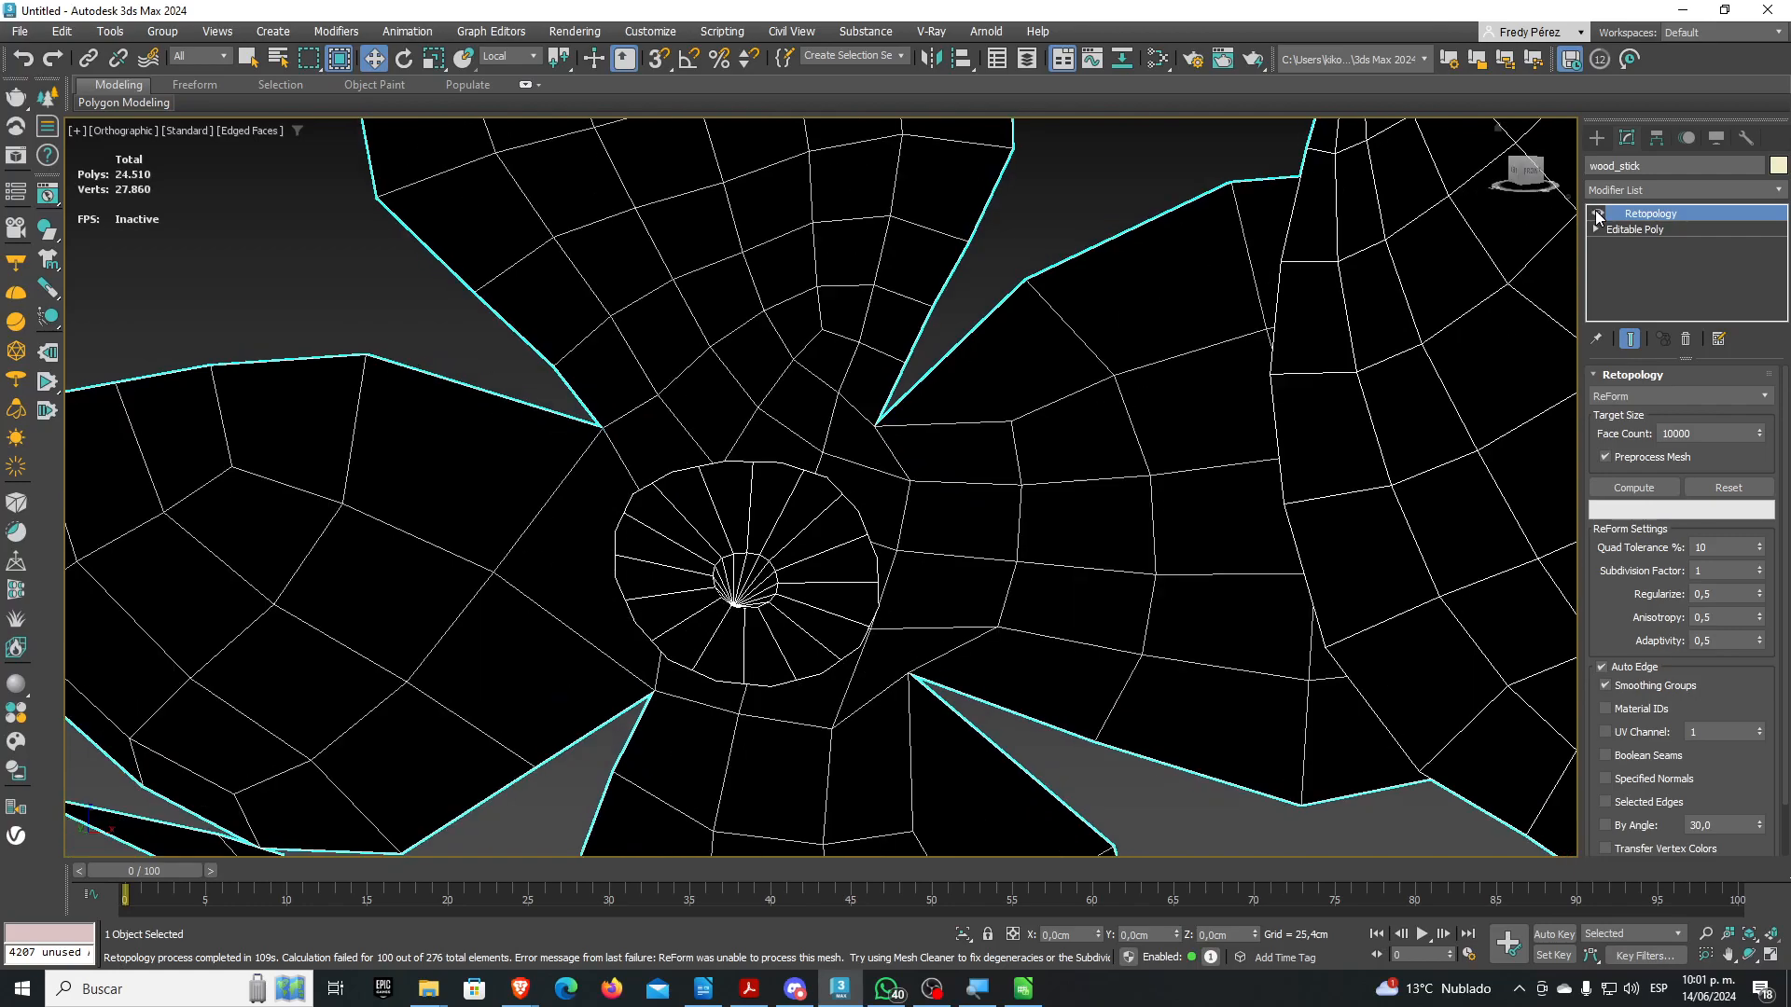
scroll(956, 557, down, 3)
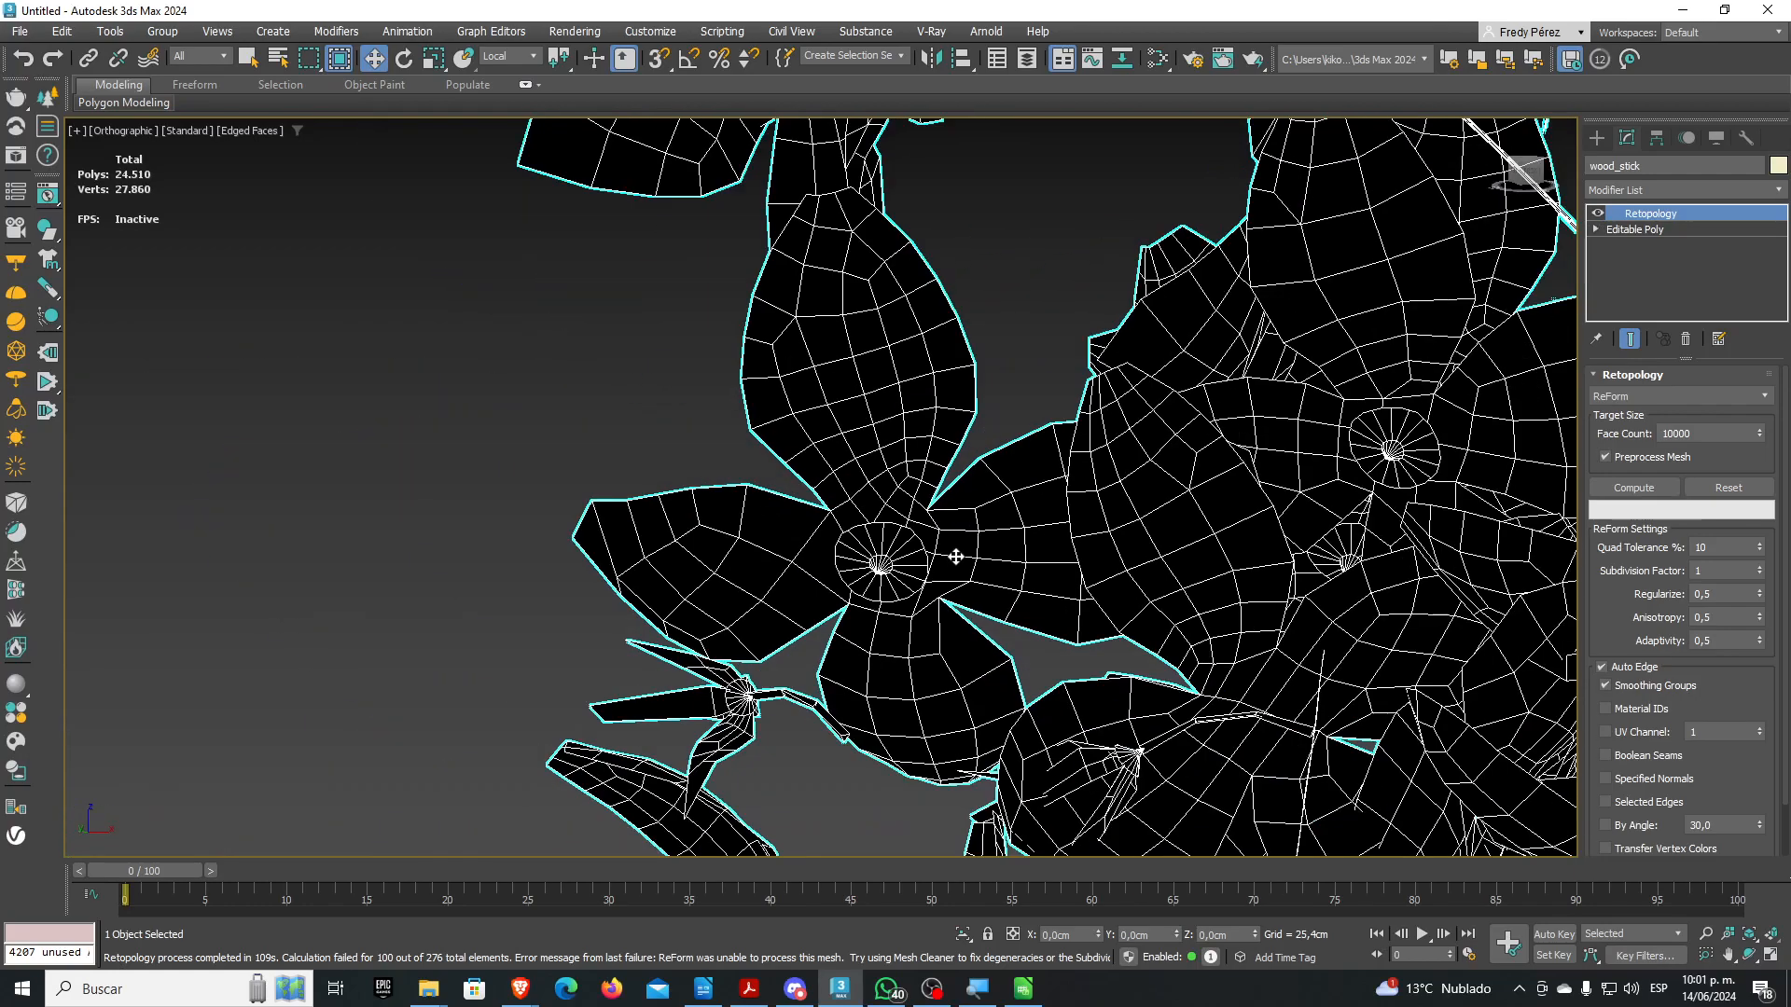
scroll(830, 492, down, 3)
scroll(830, 492, down, 3)
middle_drag(1259, 697, 1011, 576)
scroll(1011, 575, up, 6)
scroll(955, 533, down, 6)
scroll(954, 533, down, 2)
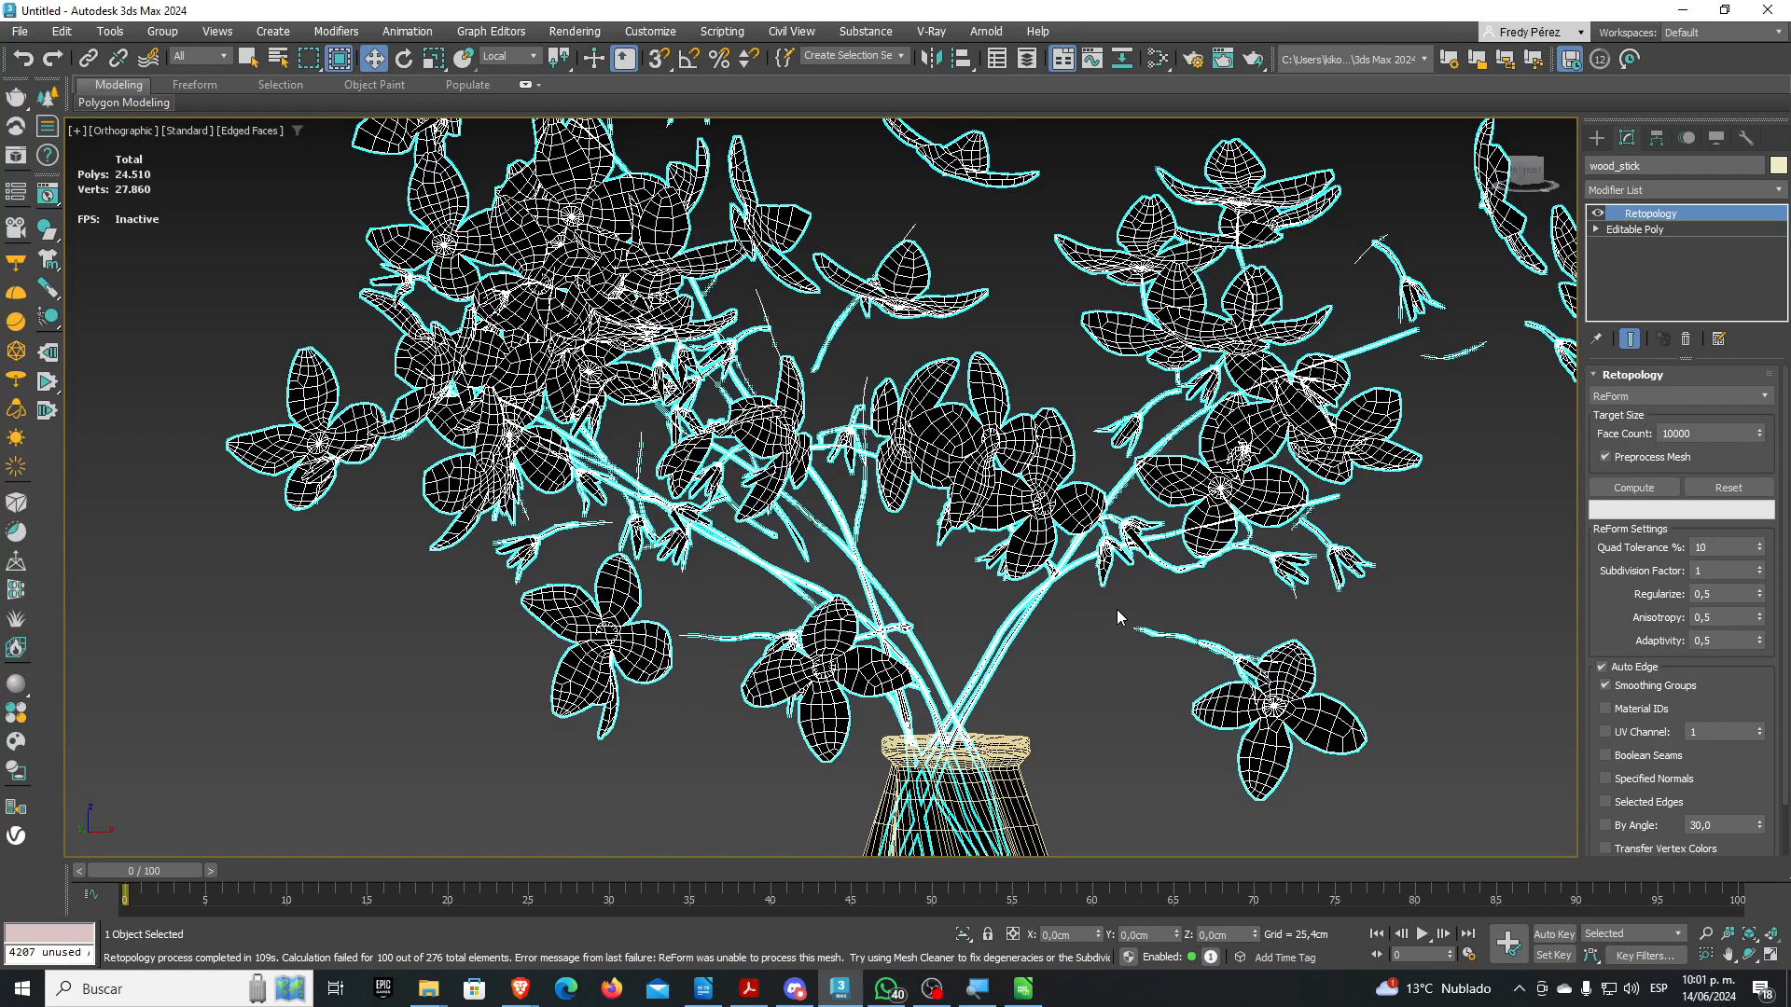
scroll(1640, 687, down, 2)
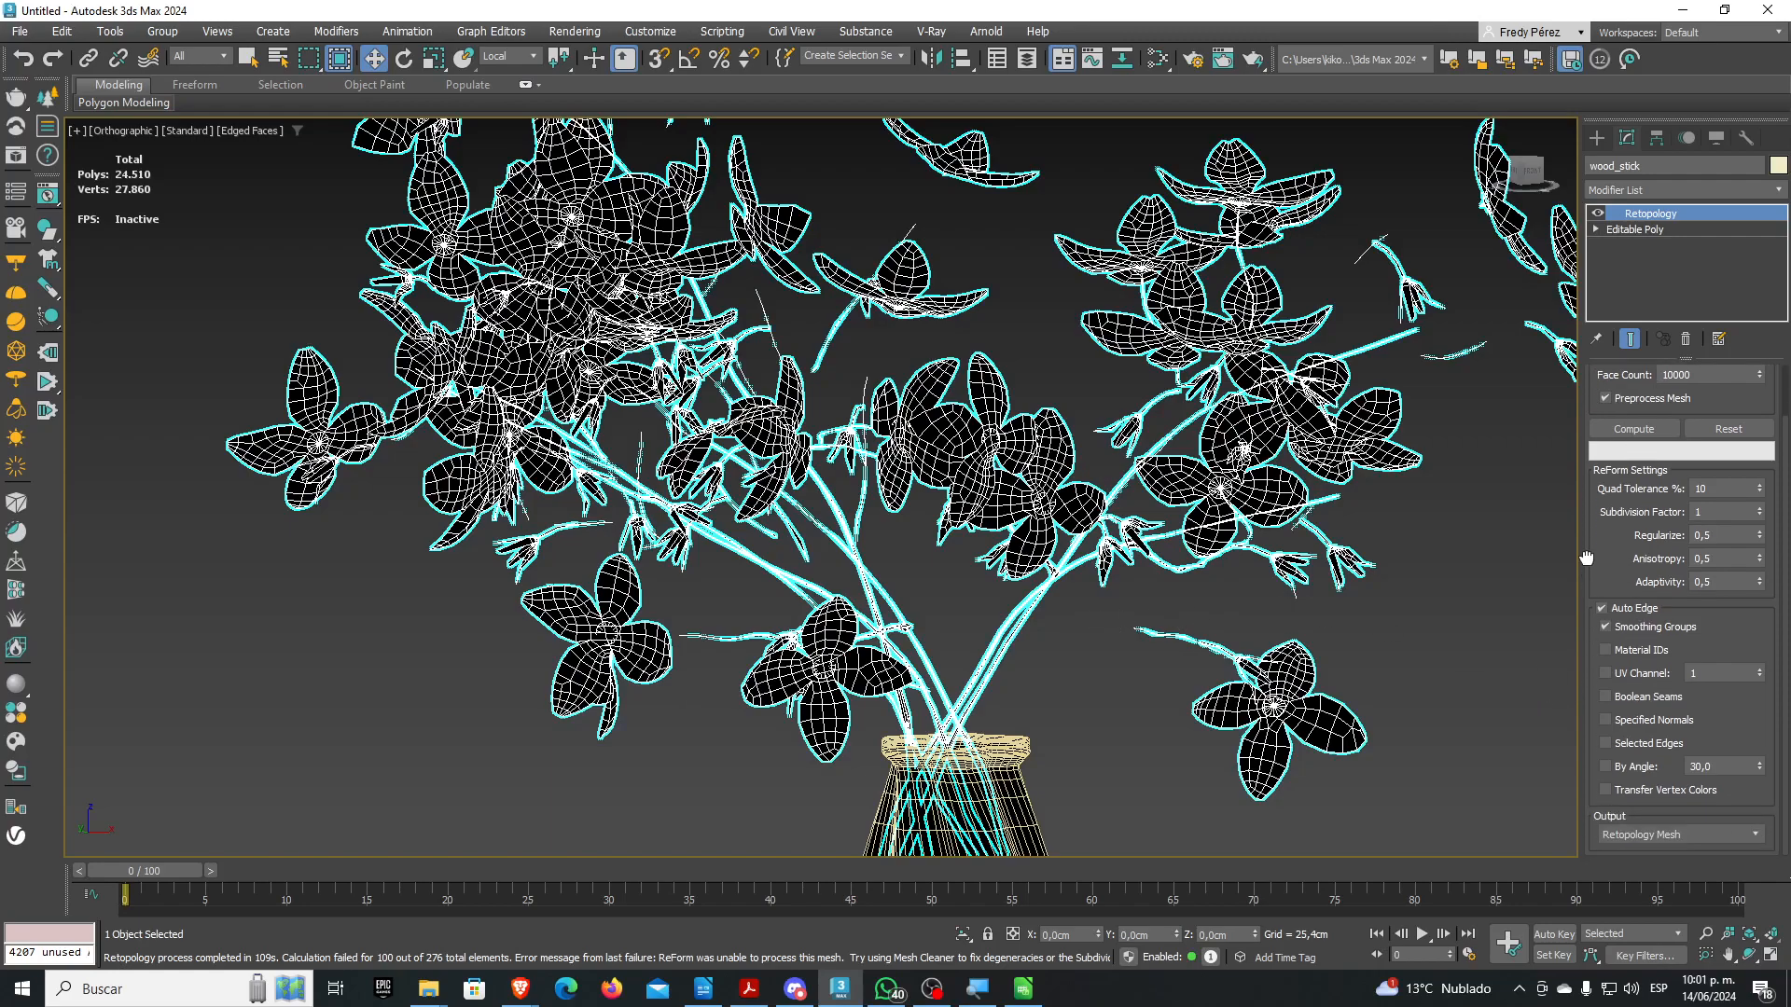